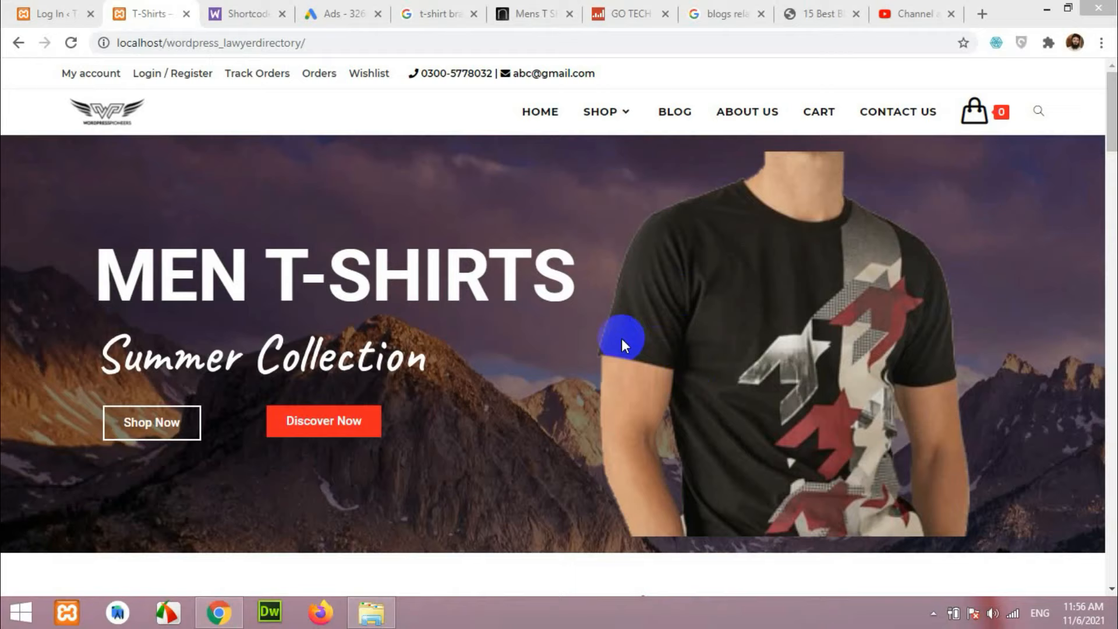
pyautogui.click(648, 344)
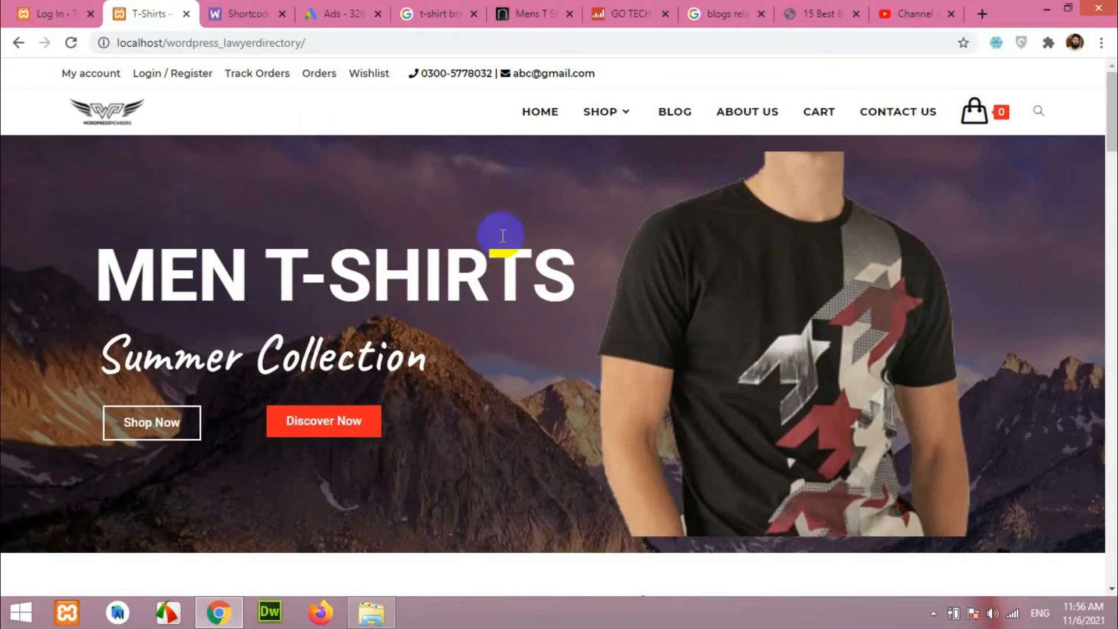
pyautogui.scroll(-2, 696, 396)
pyautogui.scroll(2, 664, 383)
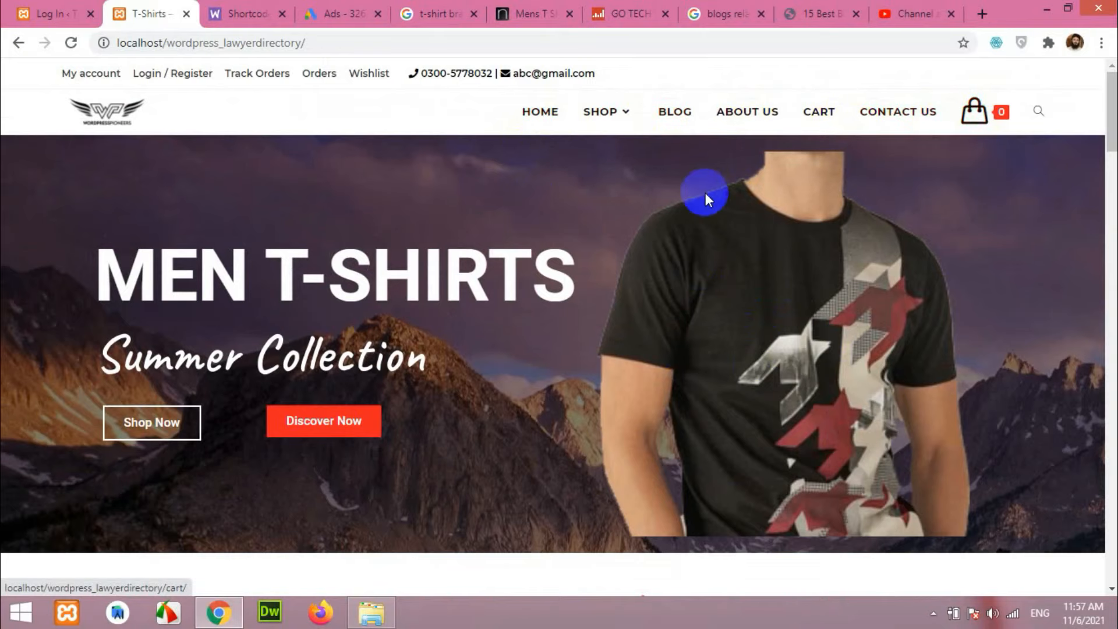
pyautogui.moveTo(974, 110)
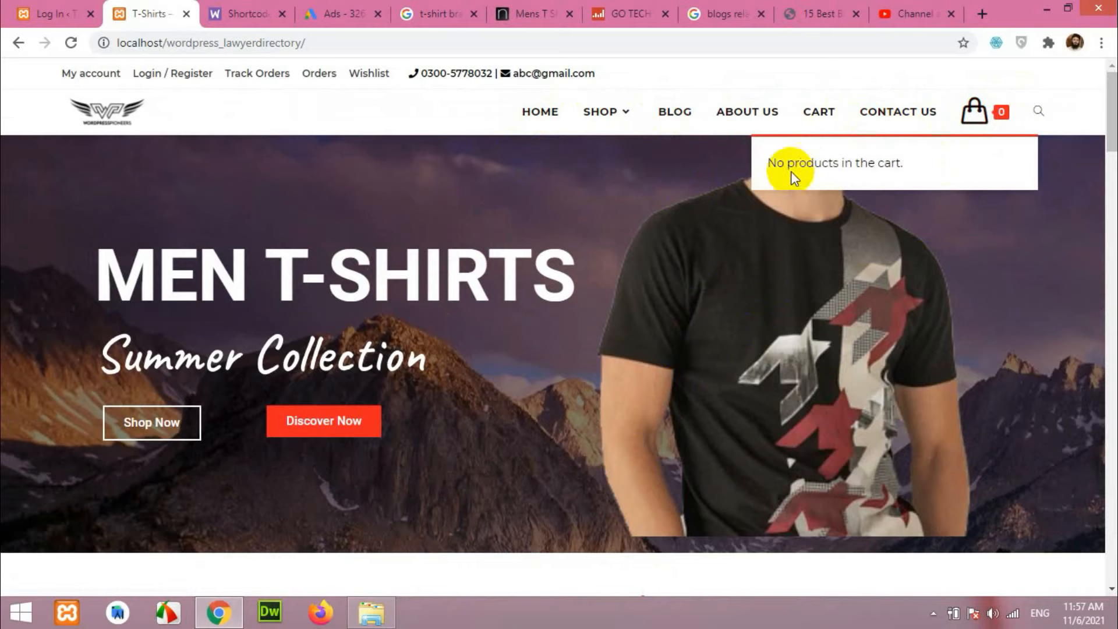
pyautogui.scroll(-2, 774, 326)
pyautogui.scroll(2, 736, 332)
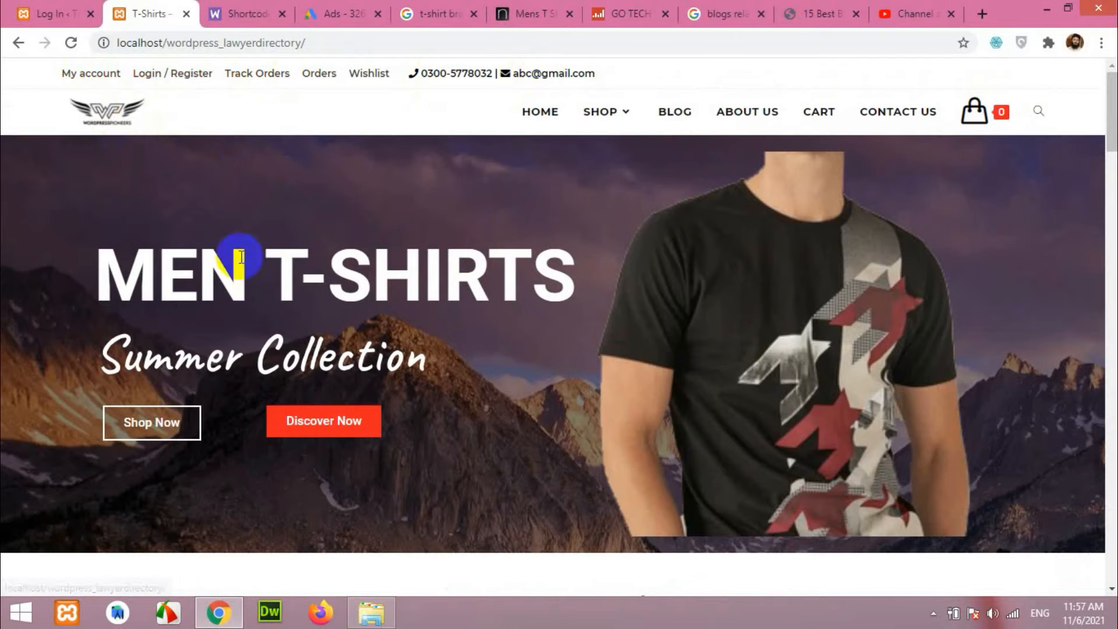
pyautogui.scroll(-4, 763, 335)
pyautogui.scroll(-3, 754, 354)
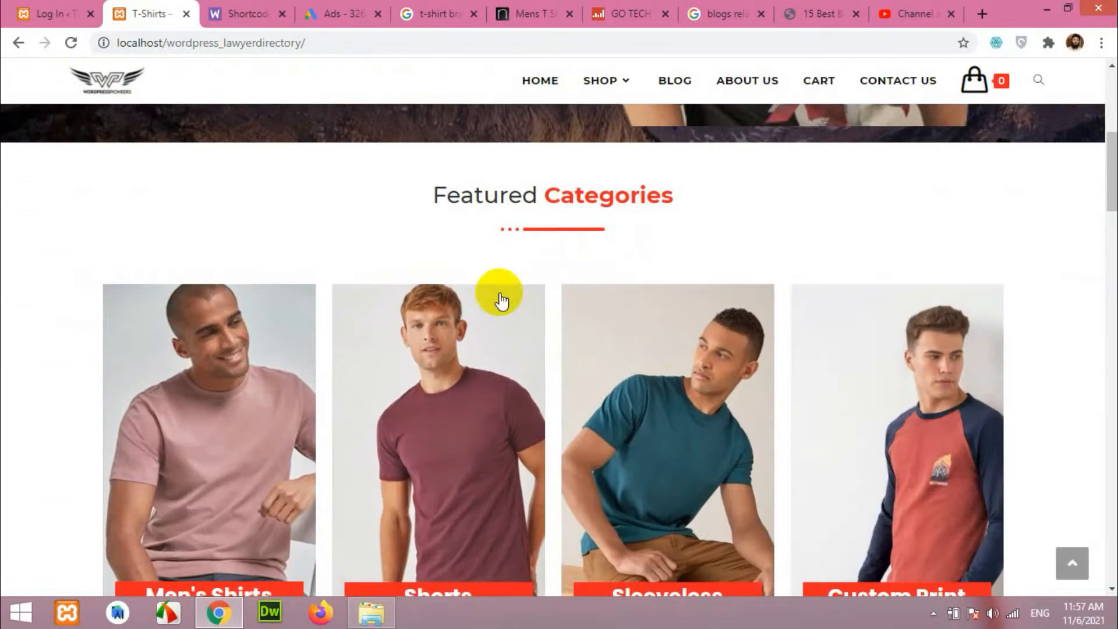
pyautogui.scroll(-2, 573, 327)
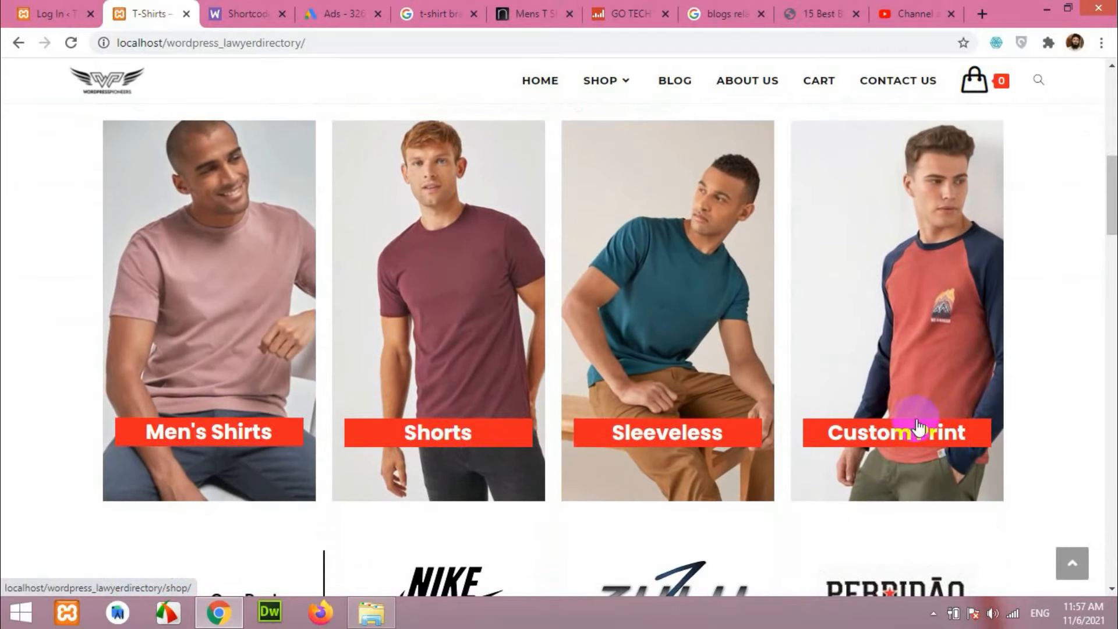
pyautogui.scroll(-3, 926, 445)
pyautogui.scroll(-1, 956, 408)
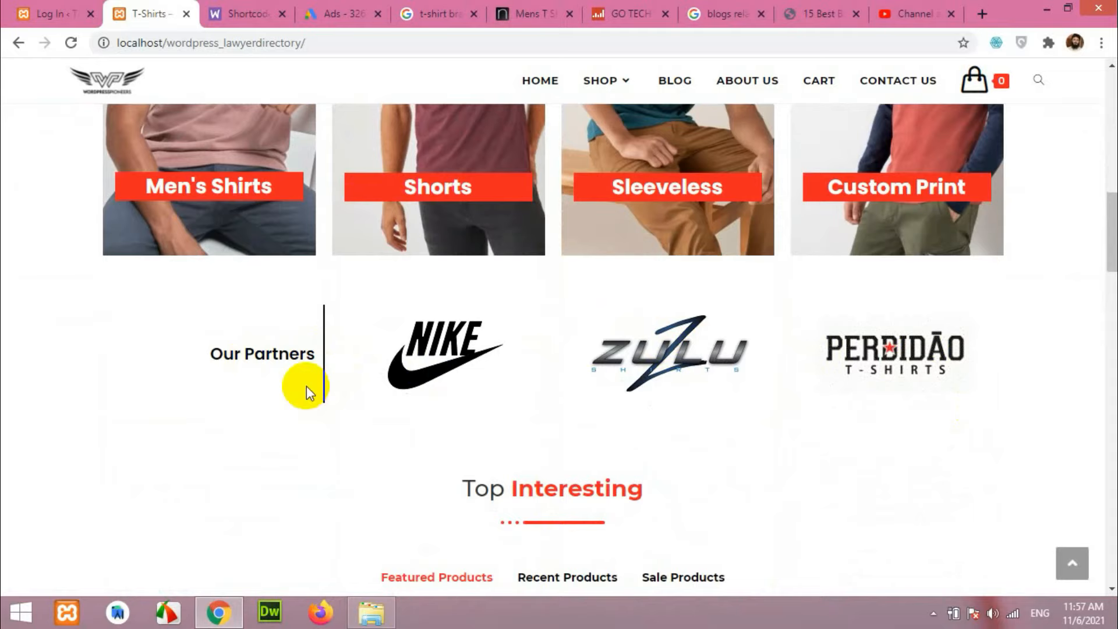
pyautogui.scroll(-3, 743, 381)
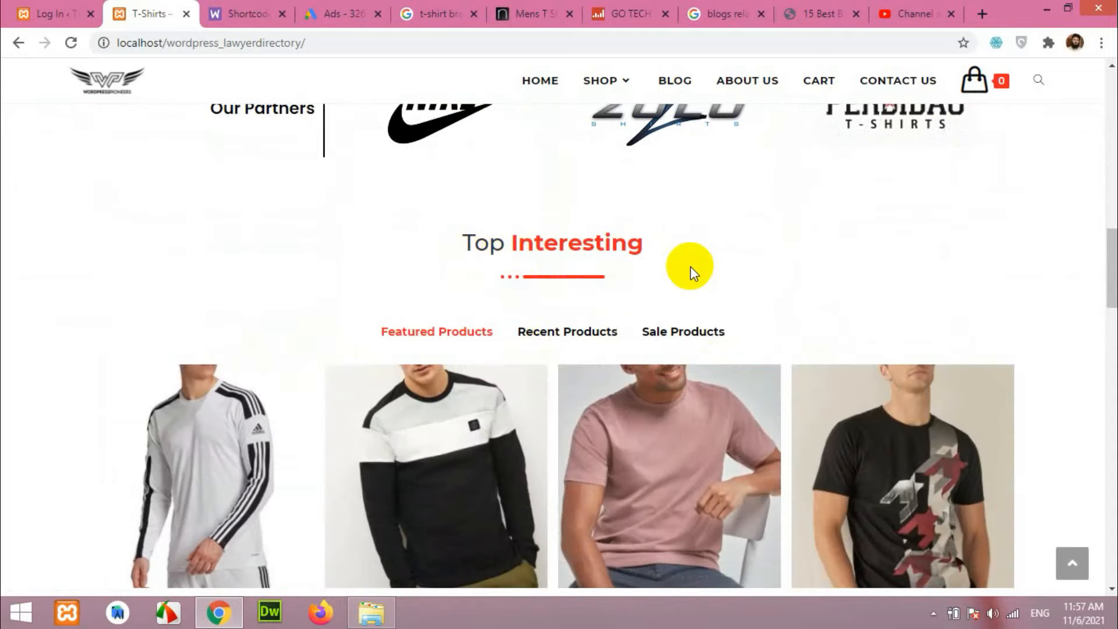
pyautogui.scroll(-3, 691, 262)
pyautogui.scroll(-4, 460, 443)
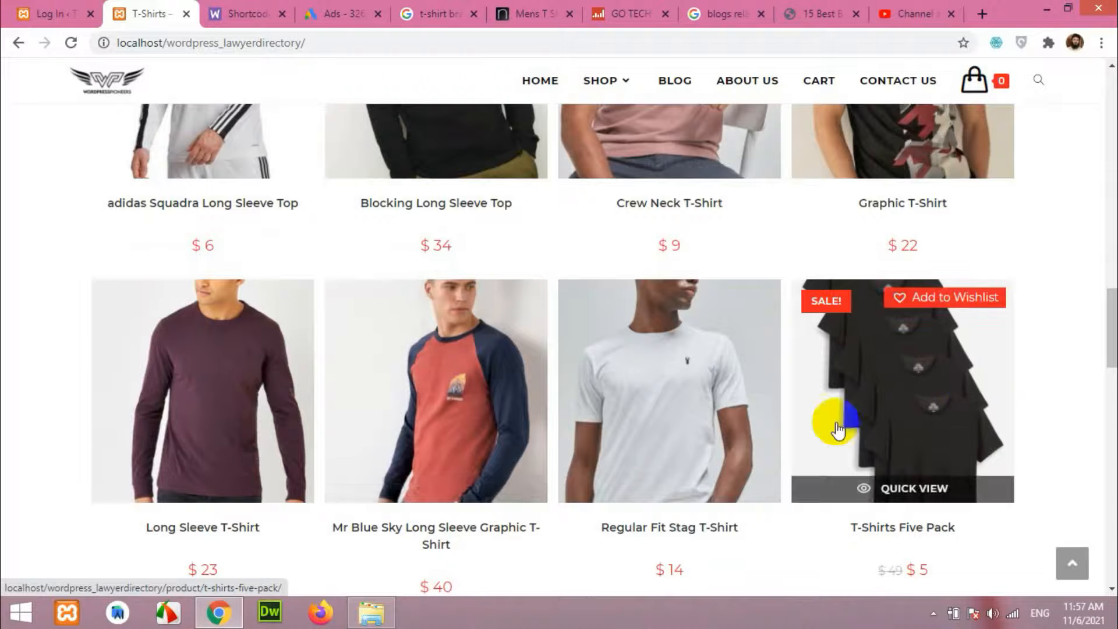
pyautogui.scroll(5, 449, 404)
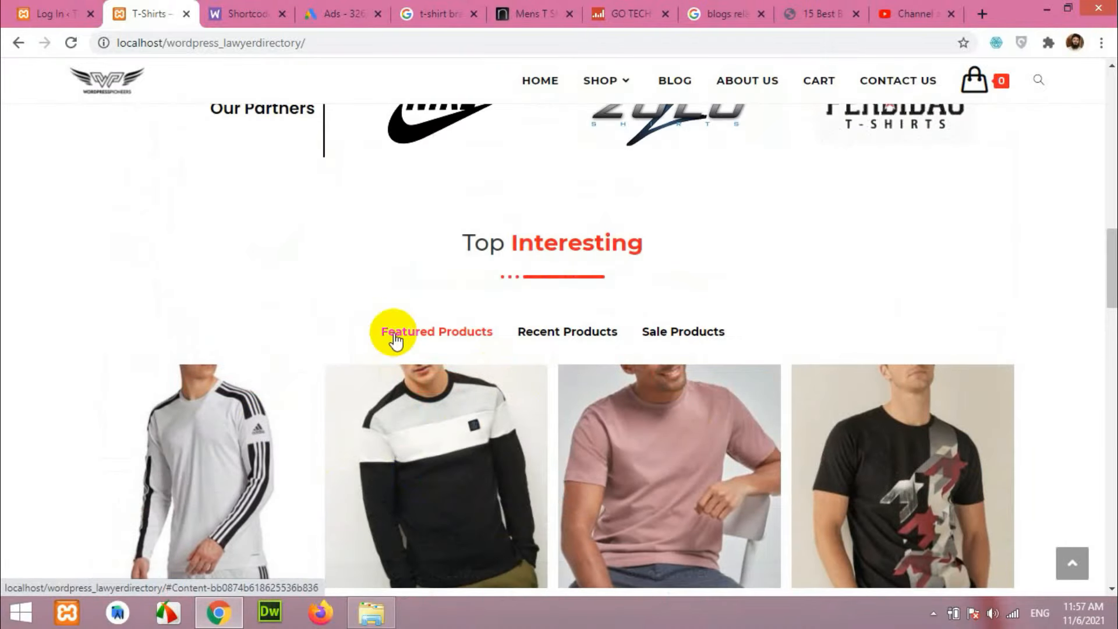
pyautogui.click(568, 332)
pyautogui.scroll(-2, 569, 331)
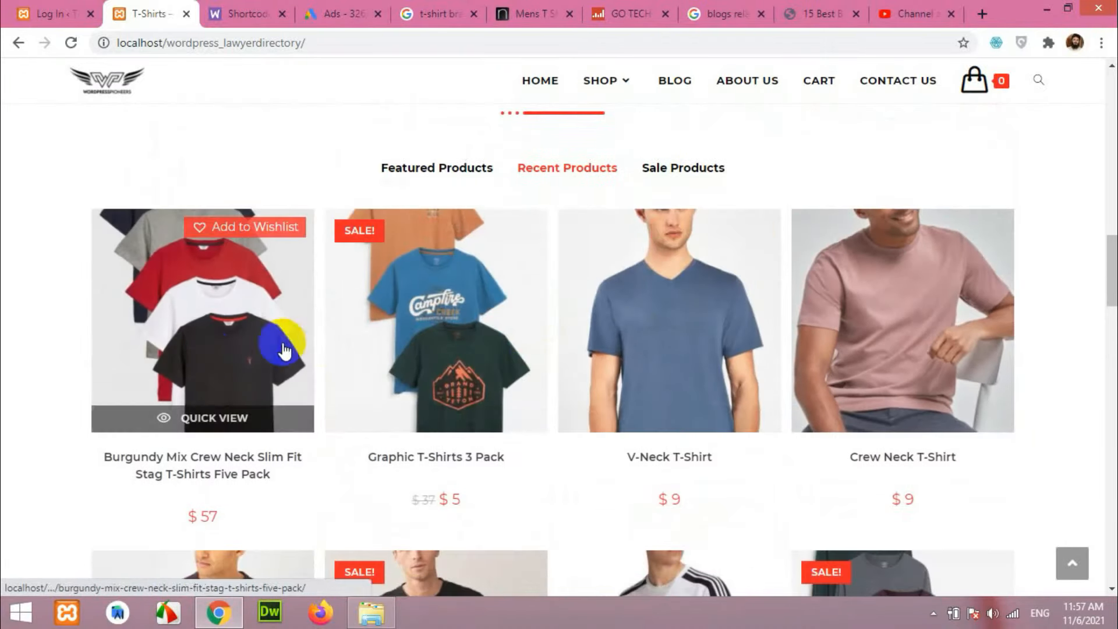
pyautogui.click(681, 172)
pyautogui.scroll(-10, 670, 288)
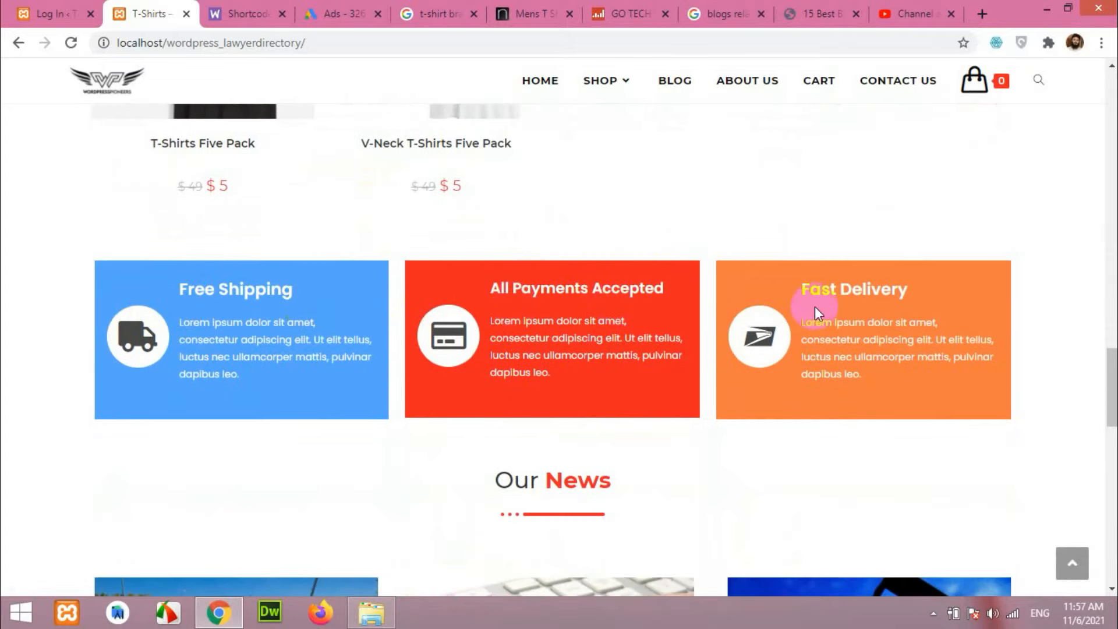
pyautogui.scroll(-4, 409, 370)
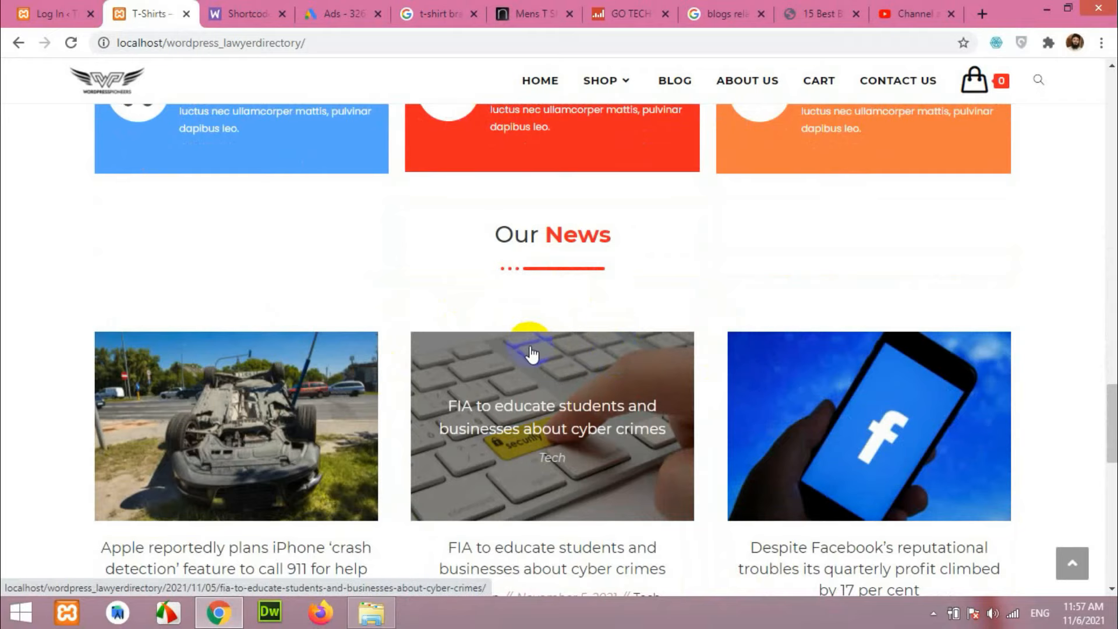
pyautogui.scroll(-12, 530, 345)
pyautogui.scroll(-2, 460, 366)
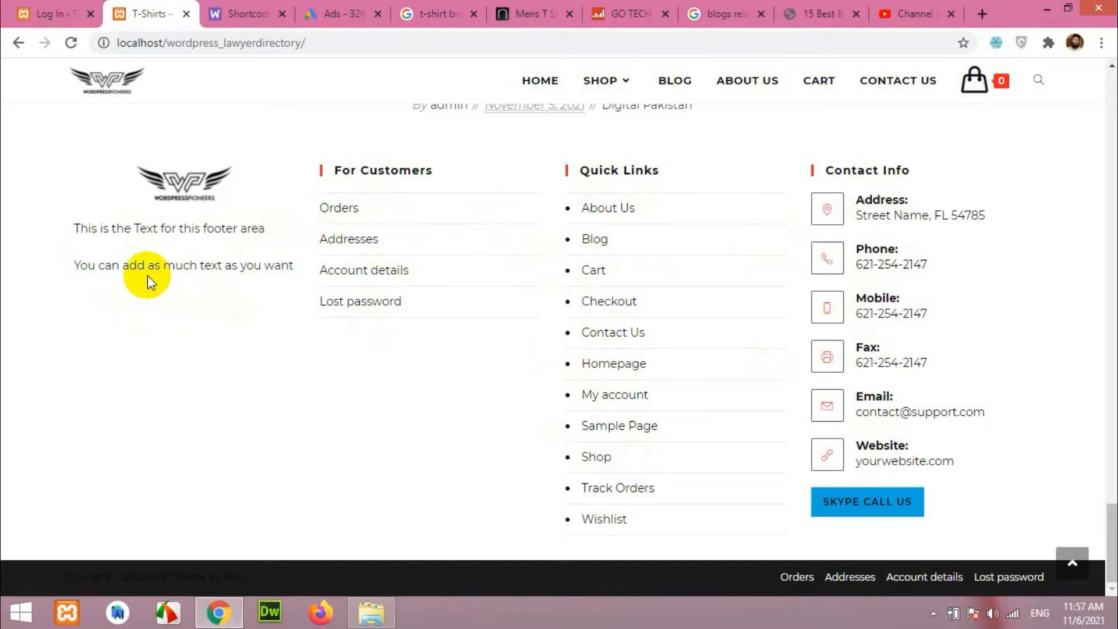
pyautogui.scroll(15, 582, 442)
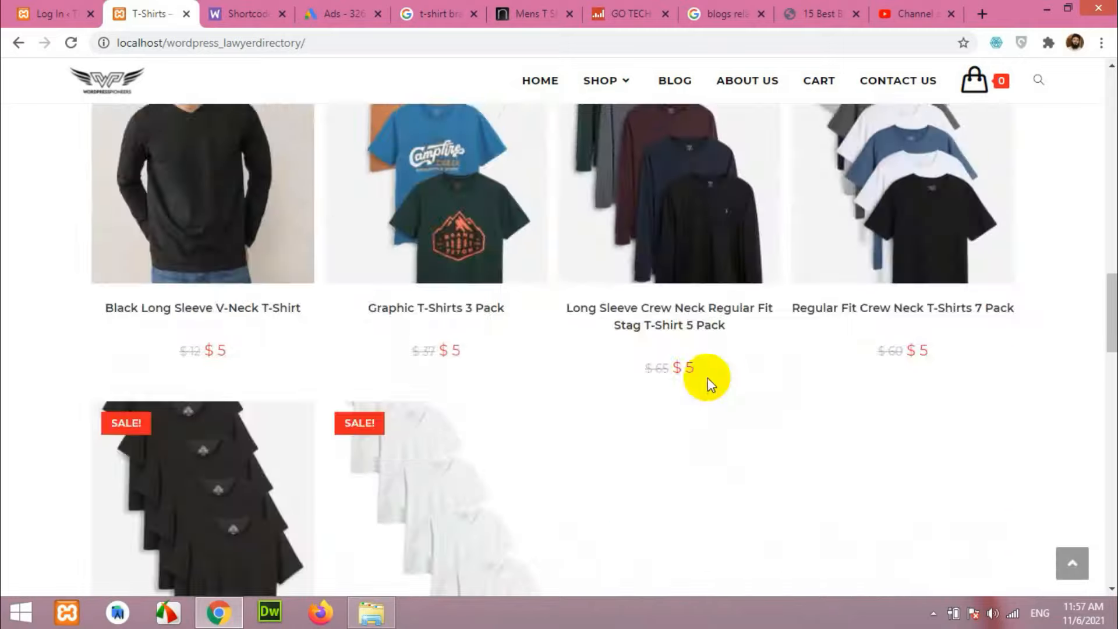
pyautogui.scroll(10, 708, 378)
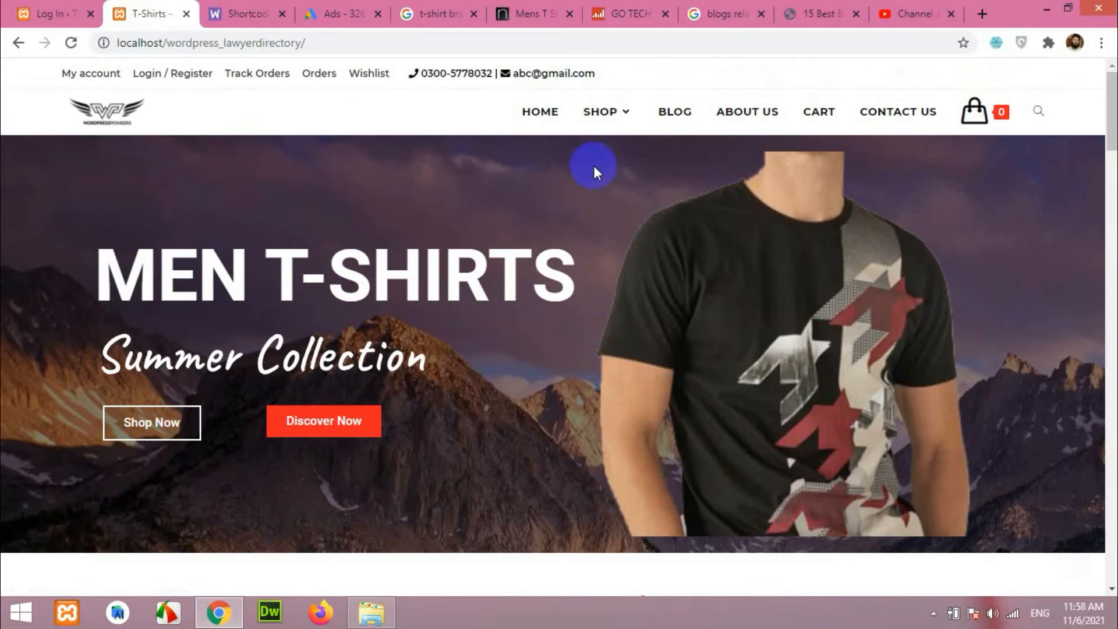
# Open the Shop page's T-shirt grid and select the sidebar Search products box.
pyautogui.click(600, 113)
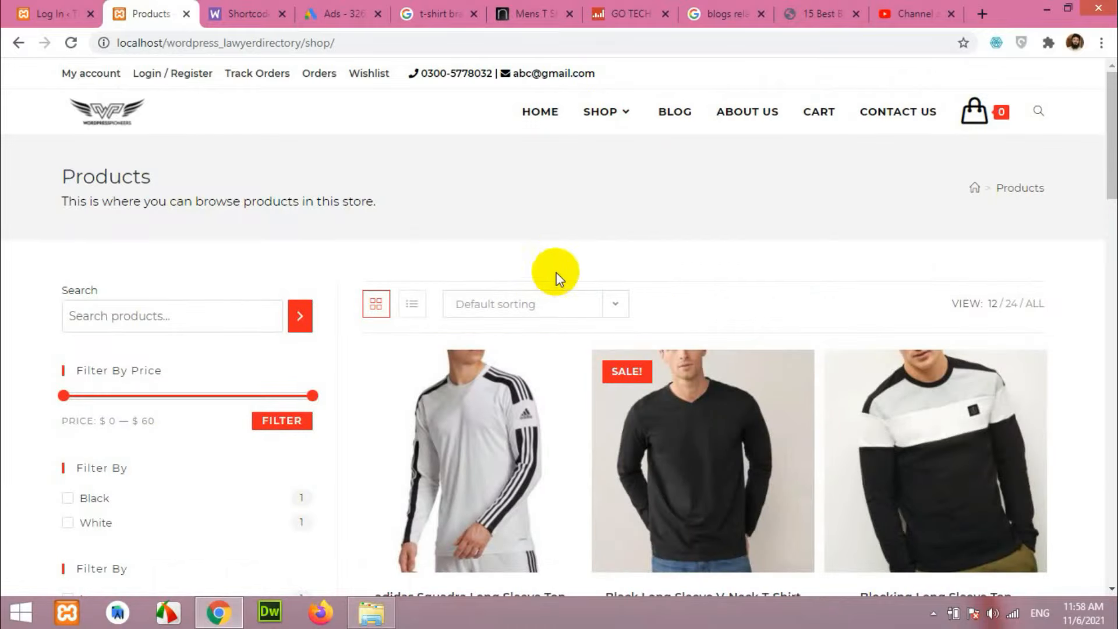
pyautogui.scroll(-6, 826, 354)
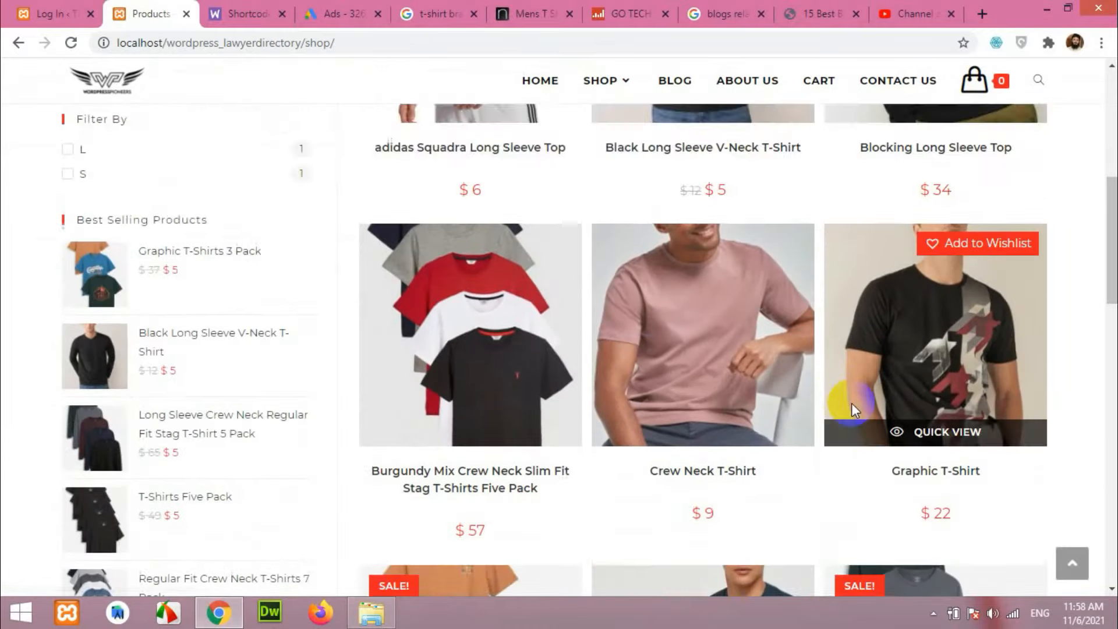
pyautogui.scroll(6, 851, 403)
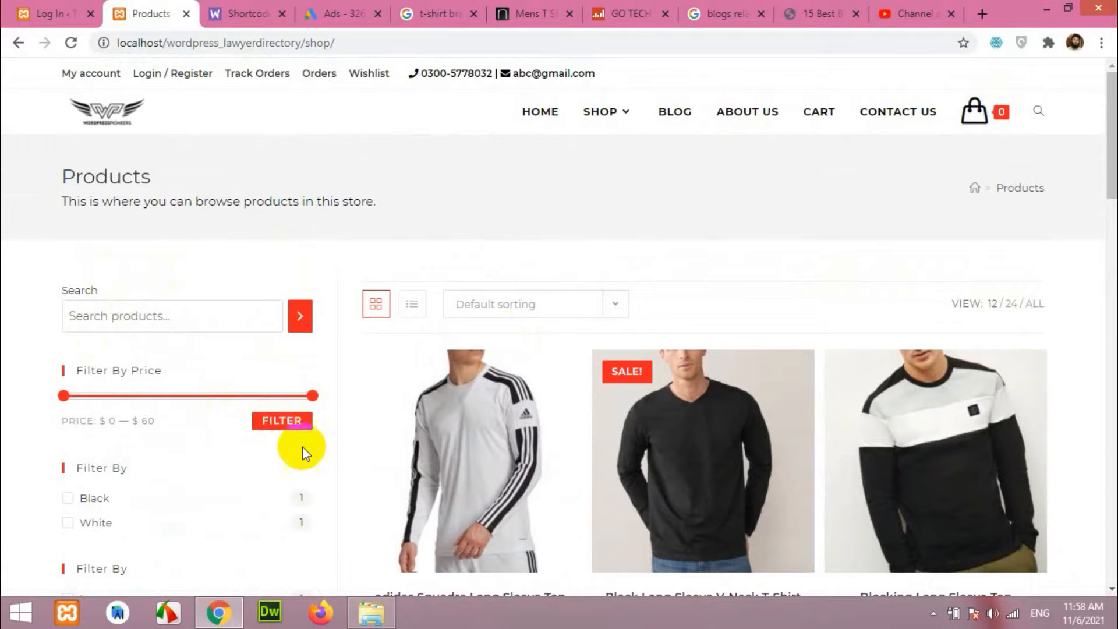
pyautogui.scroll(-3, 207, 423)
pyautogui.scroll(3, 165, 330)
pyautogui.click(120, 316)
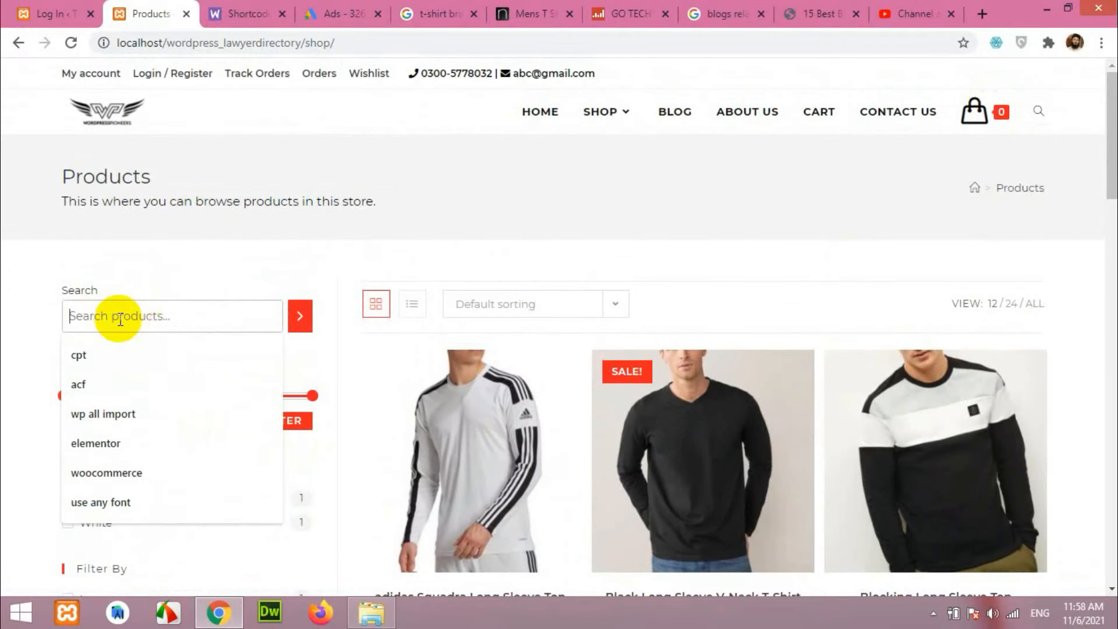
pyautogui.scroll(-6, 513, 338)
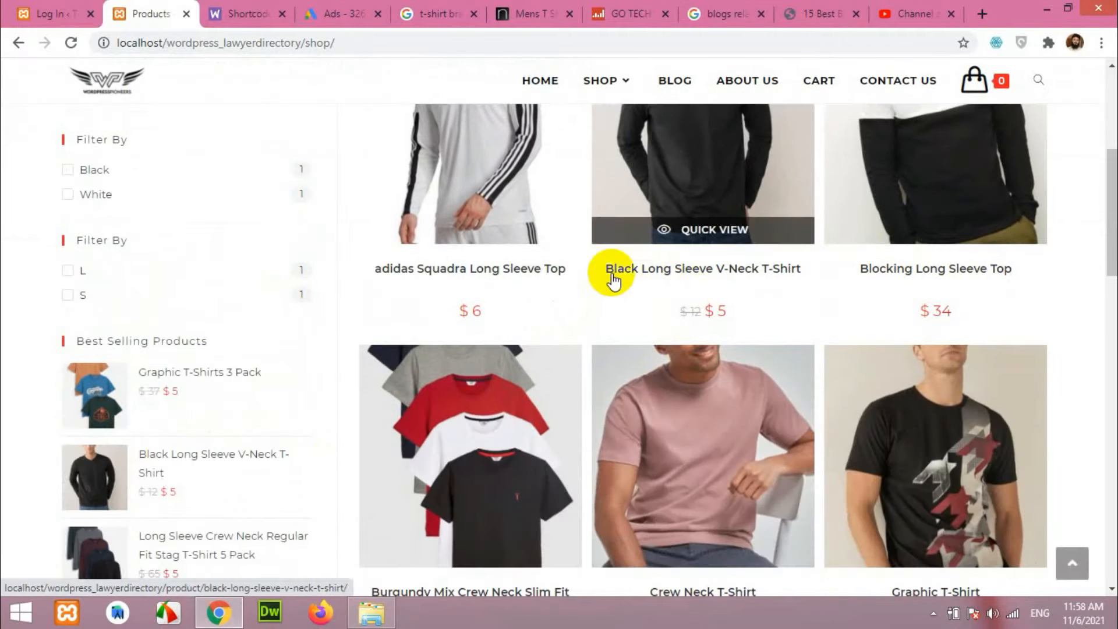
pyautogui.scroll(6, 679, 283)
# Search the store for 'long sleeve' and browse the 8 matching products.
pyautogui.click(158, 318)
pyautogui.write('long sleeve')
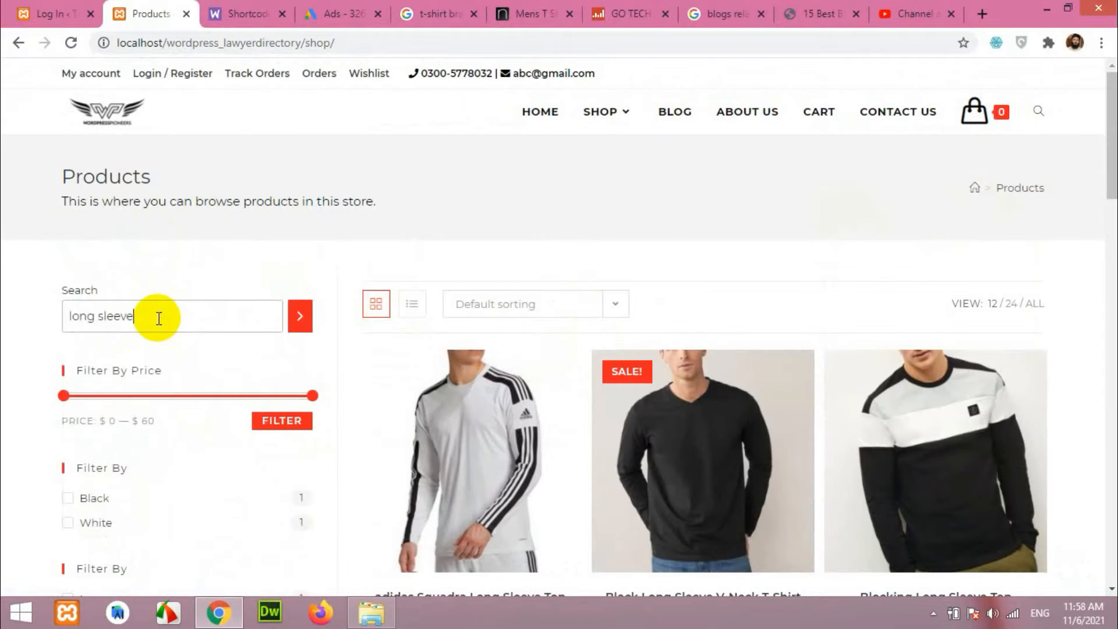
pyautogui.press('Return')
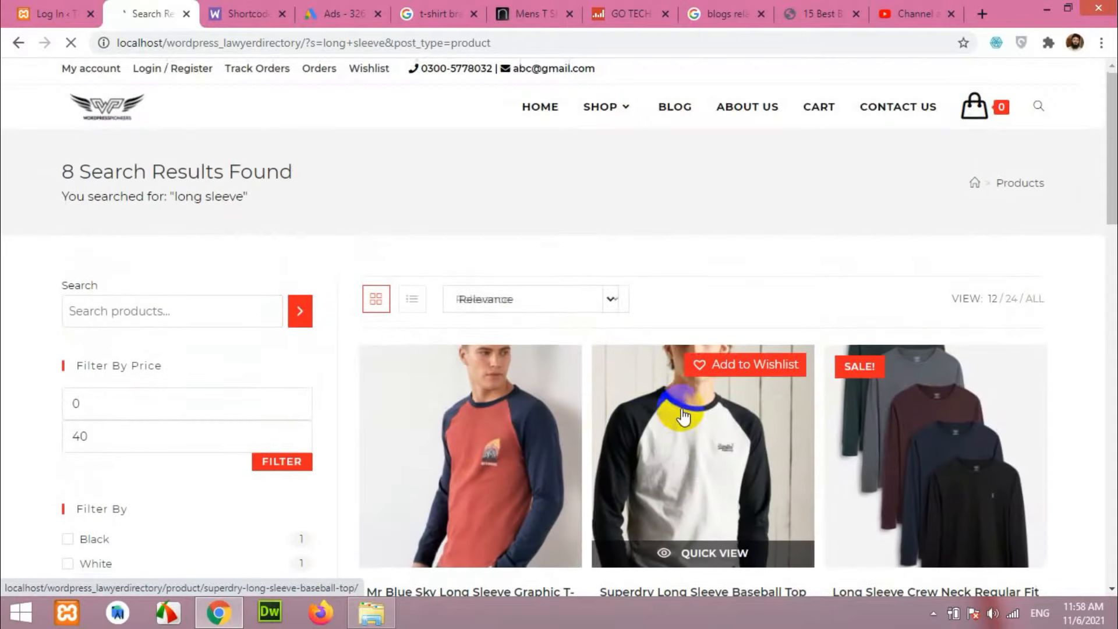
pyautogui.scroll(-4, 683, 416)
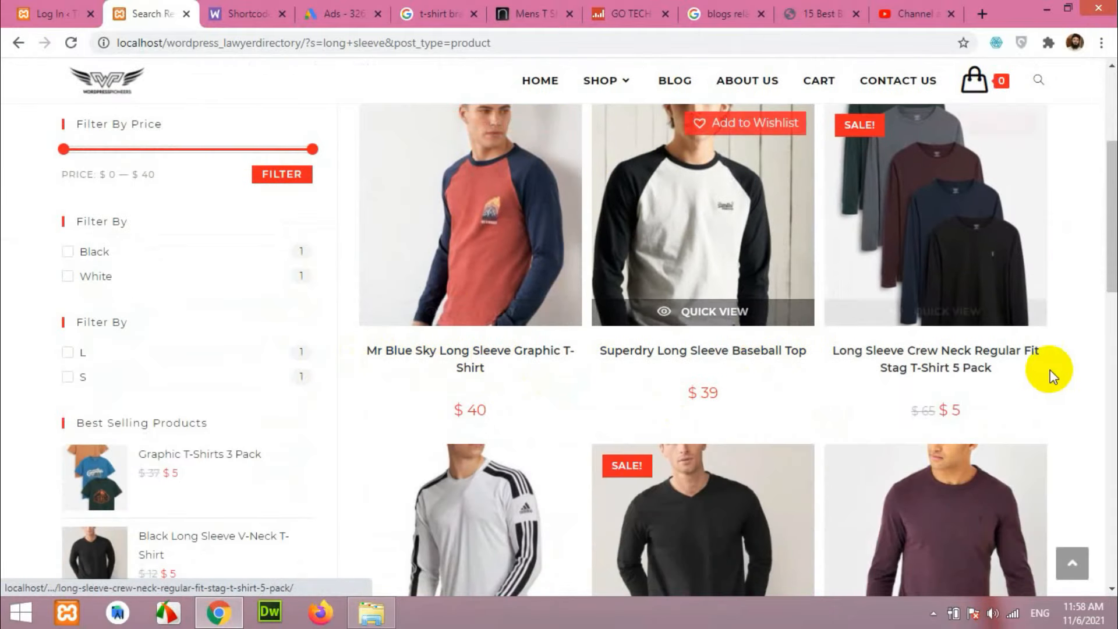
pyautogui.scroll(-6, 1011, 408)
pyautogui.scroll(5, 956, 412)
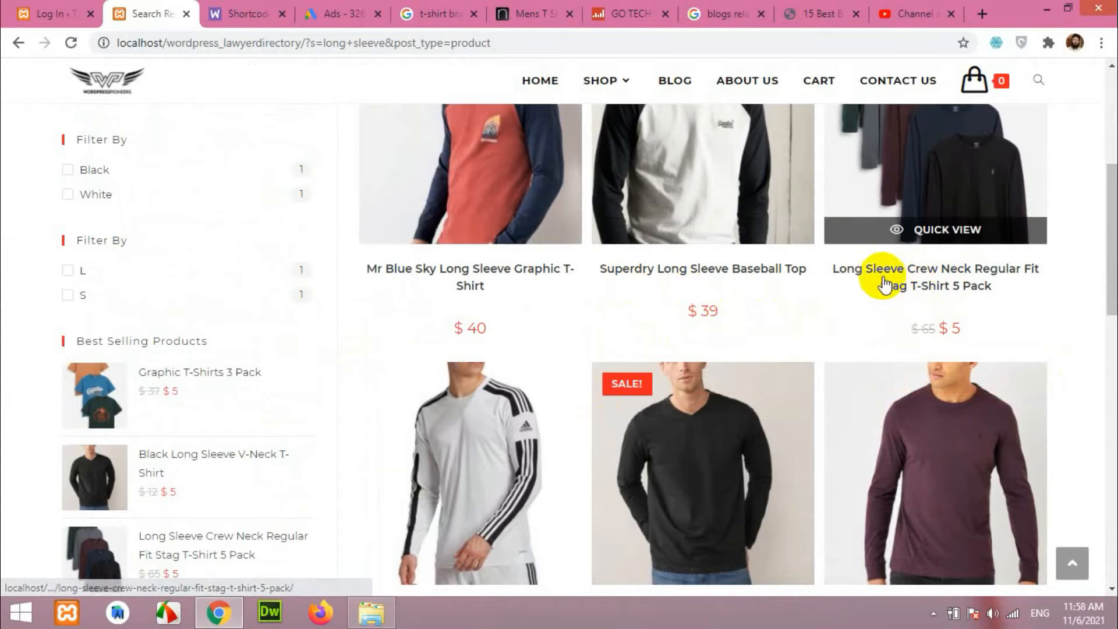
pyautogui.scroll(-4, 934, 317)
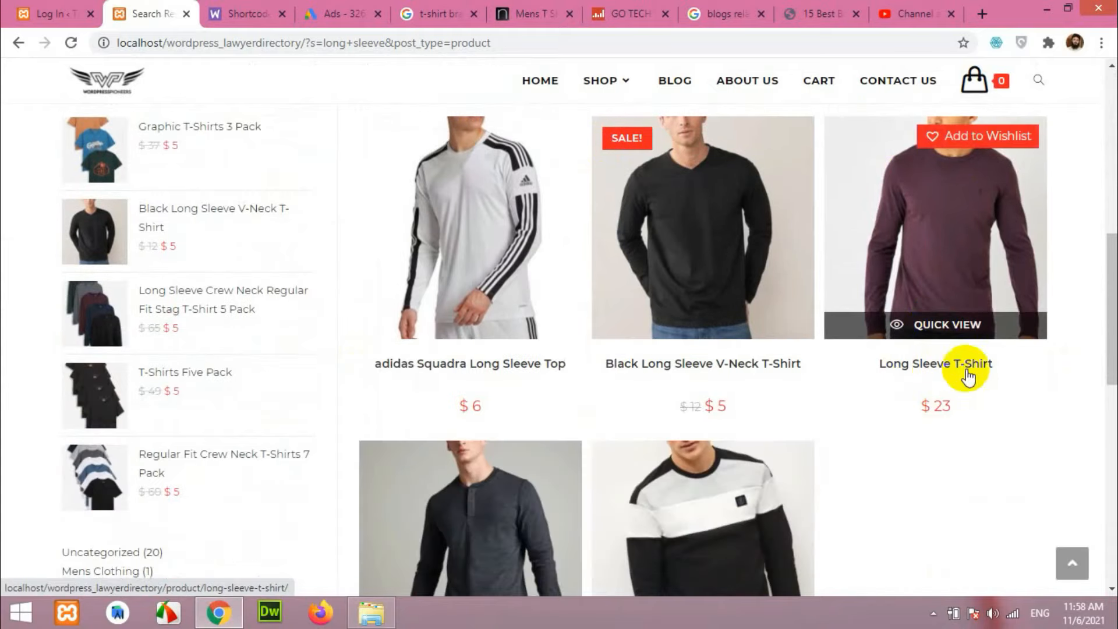
pyautogui.scroll(-3, 437, 367)
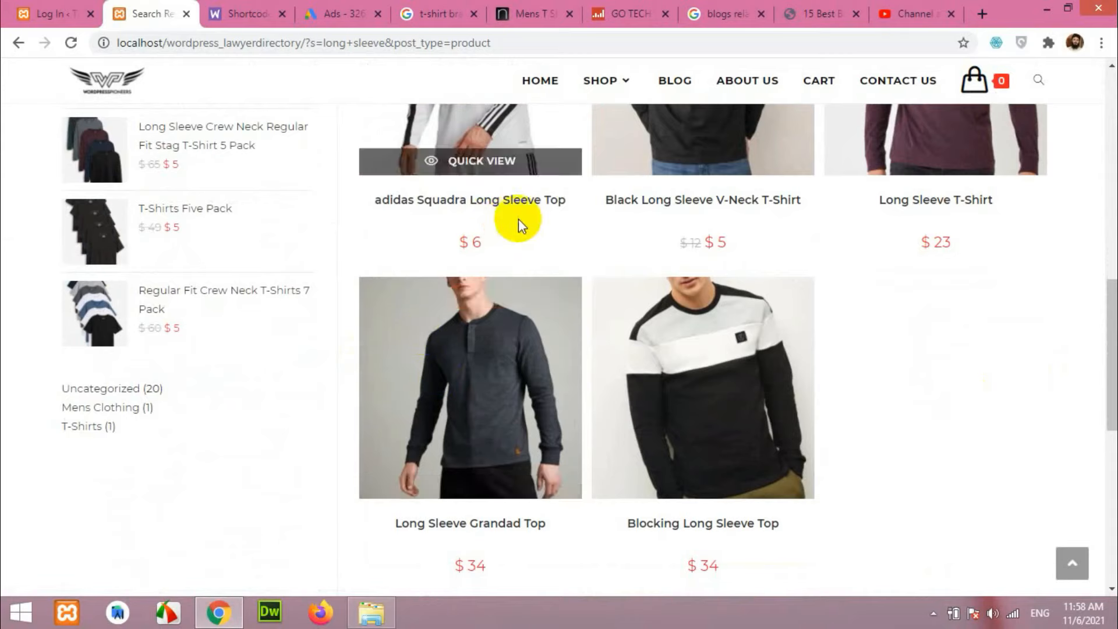
pyautogui.scroll(-1, 518, 466)
pyautogui.scroll(10, 779, 436)
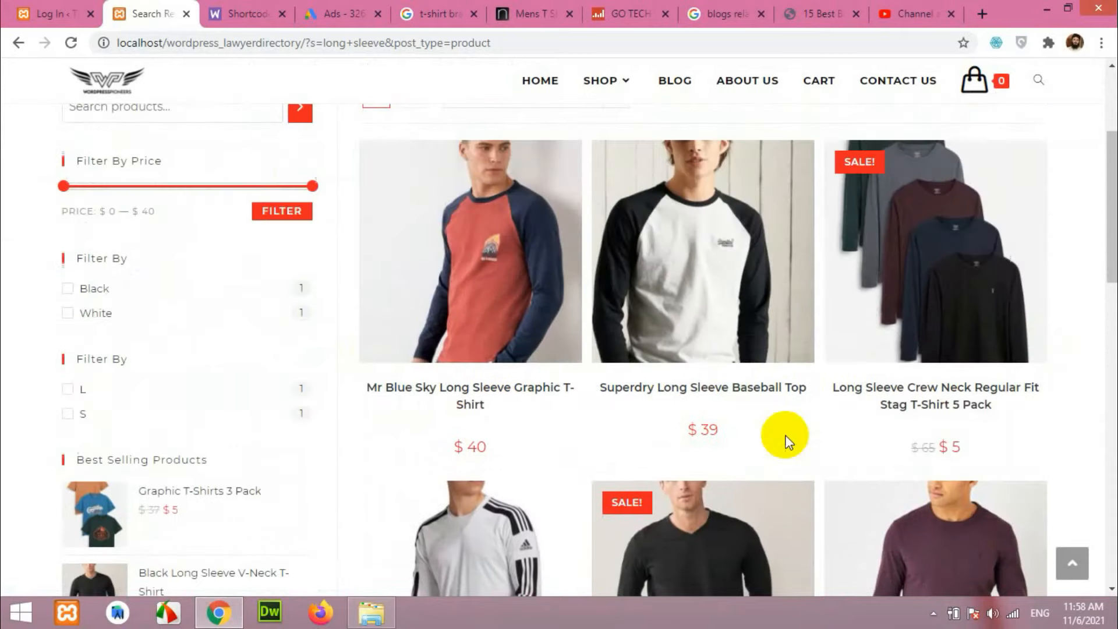
pyautogui.scroll(3, 781, 440)
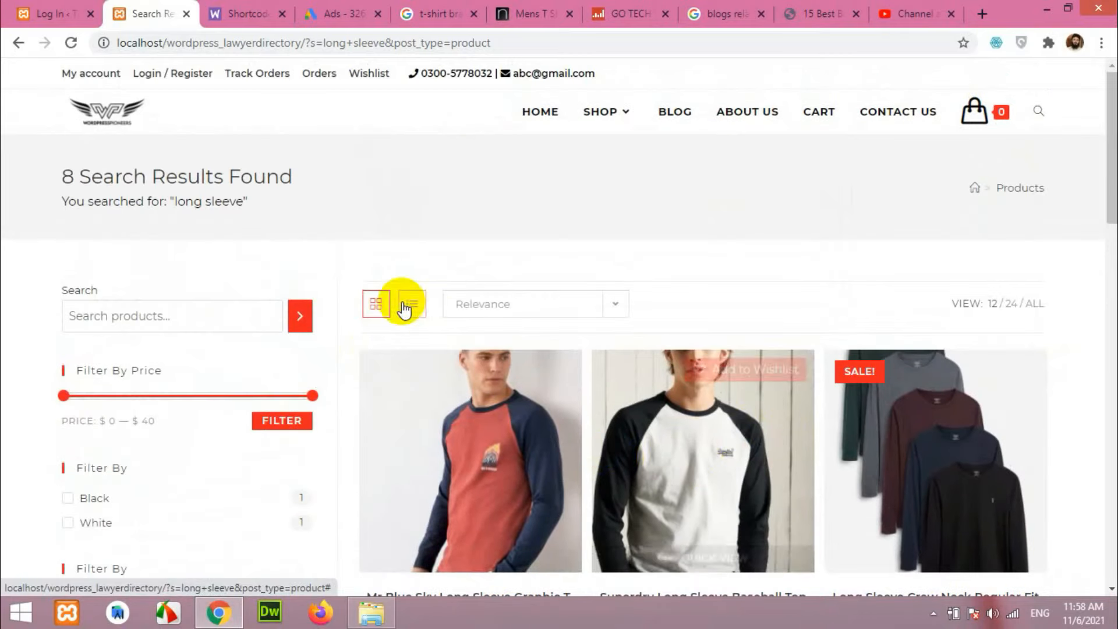
pyautogui.scroll(-1, 175, 316)
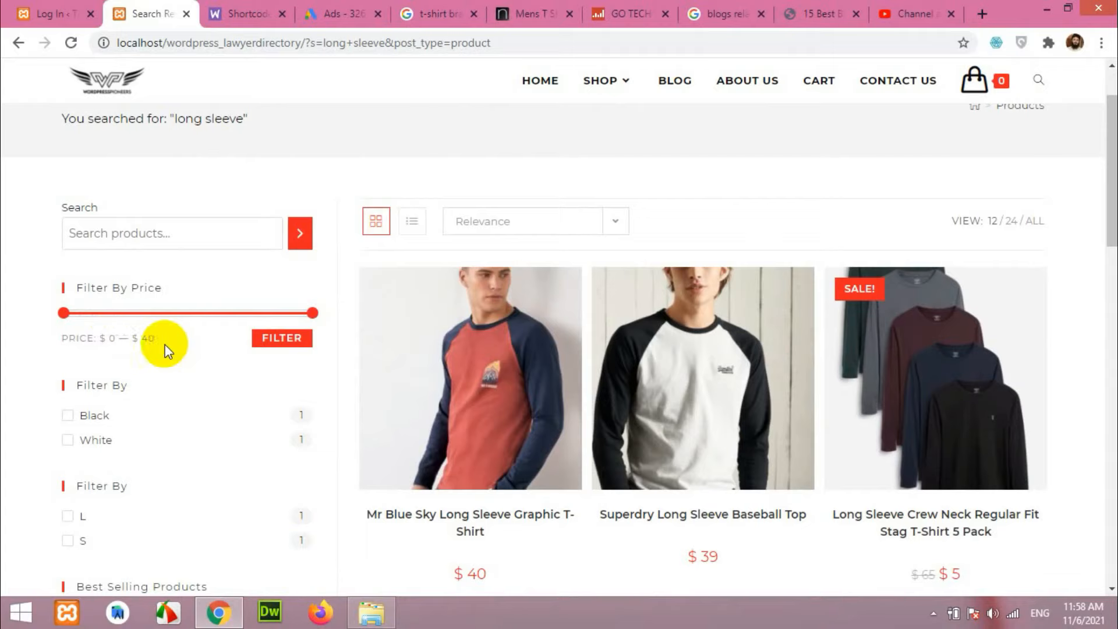
pyautogui.scroll(-3, 757, 484)
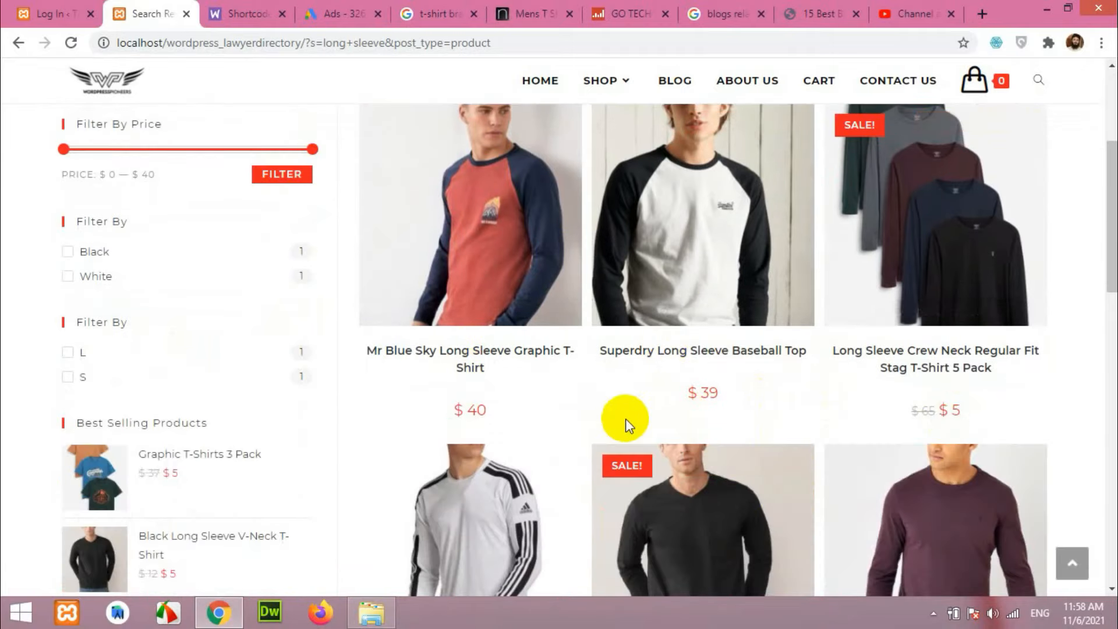
pyautogui.scroll(2, 702, 424)
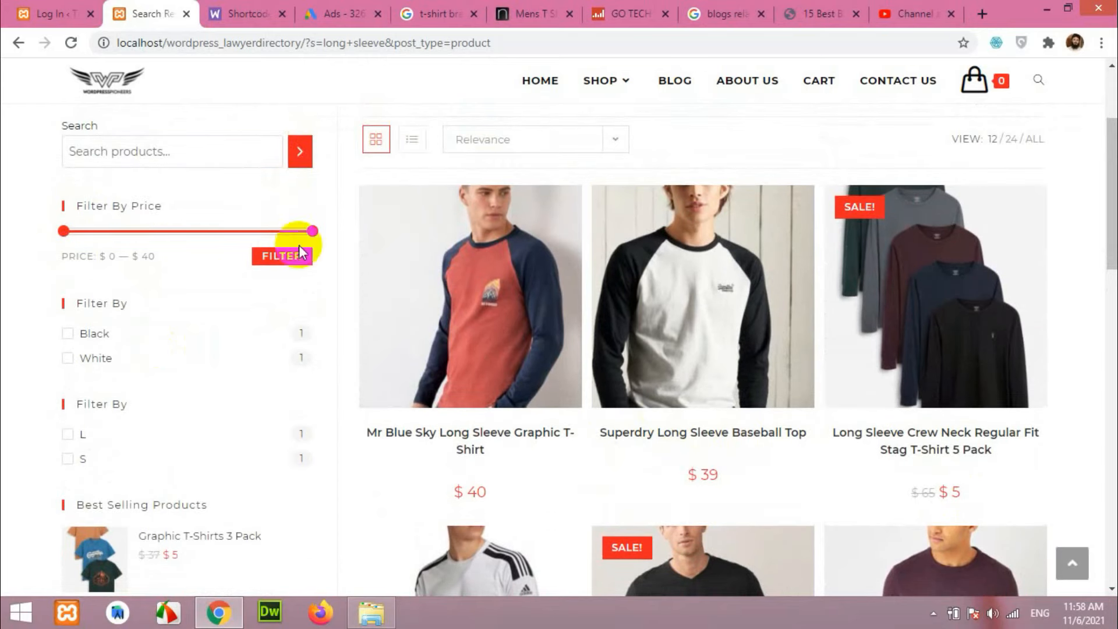
# Filter the long sleeve results to $0–$20, leaving three products including the $6 adidas top.
pyautogui.moveTo(310, 232); pyautogui.dragTo(226, 235)
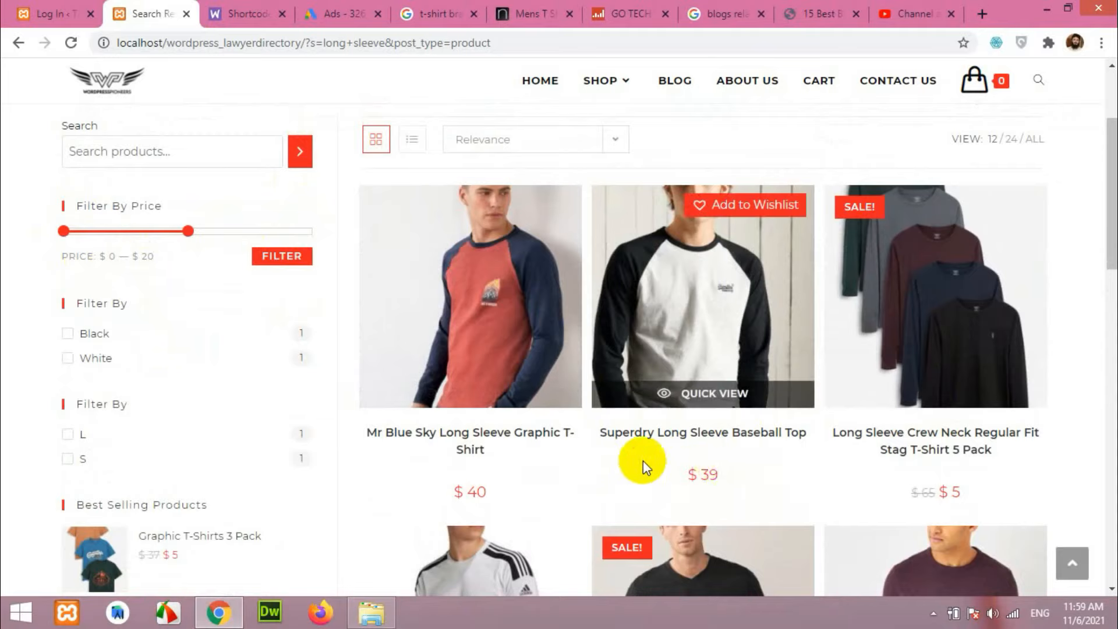
pyautogui.click(277, 262)
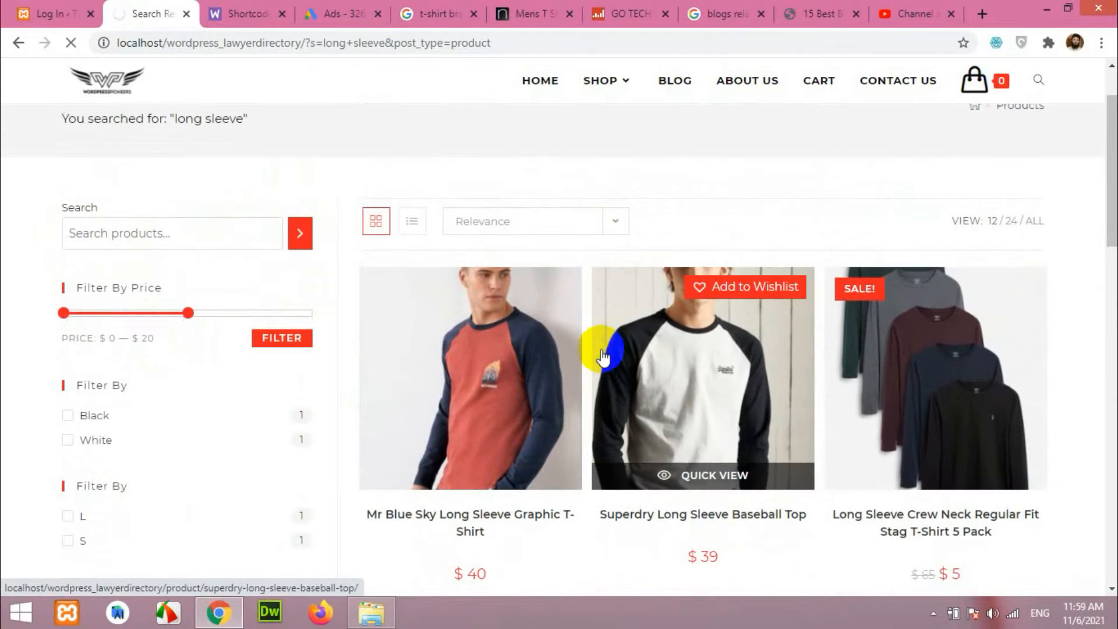
pyautogui.scroll(-3, 845, 350)
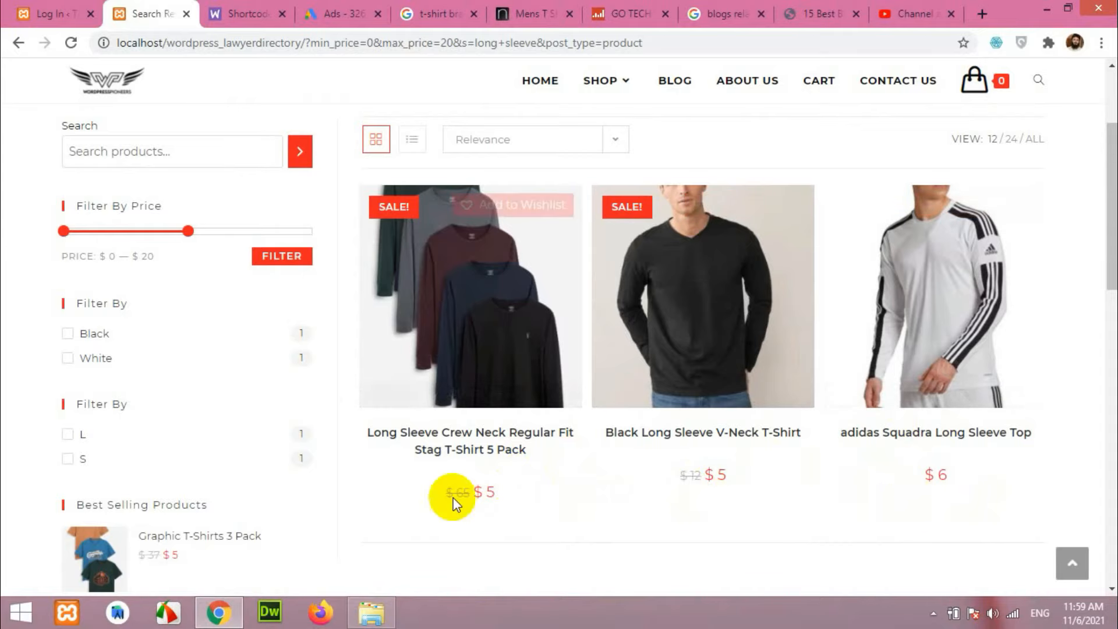
pyautogui.scroll(3, 722, 431)
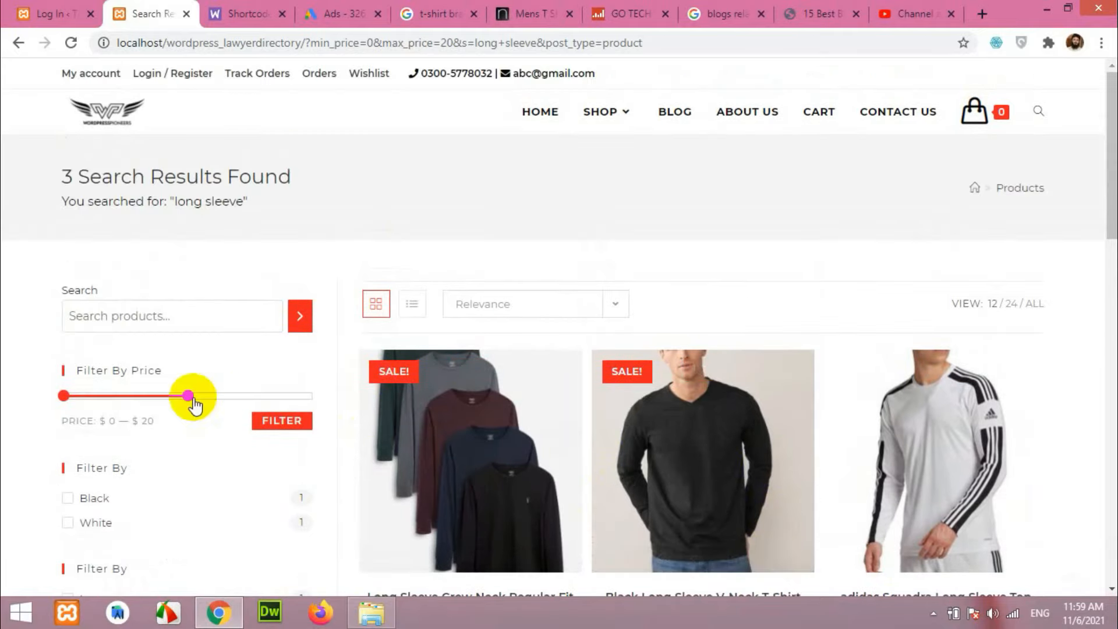
pyautogui.scroll(-3, 254, 444)
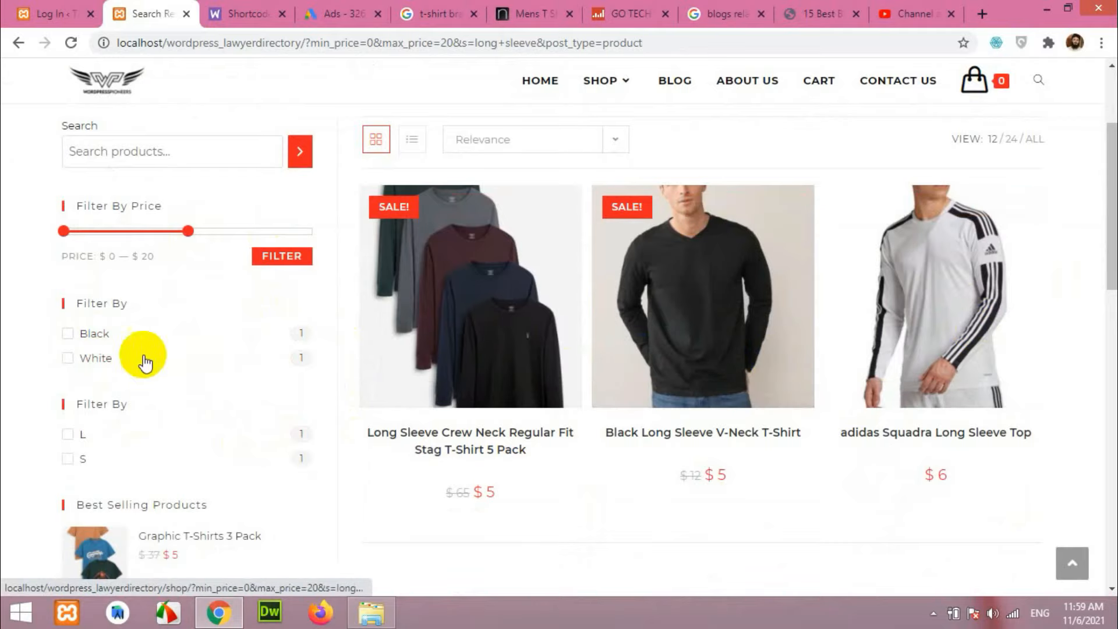
pyautogui.click(69, 335)
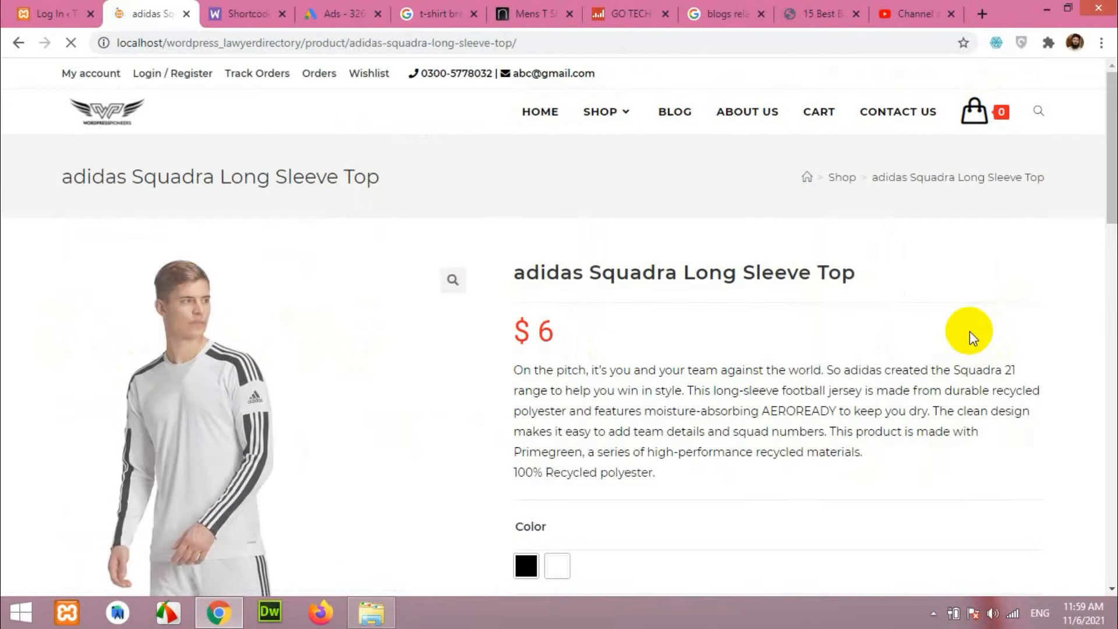
pyautogui.click(19, 43)
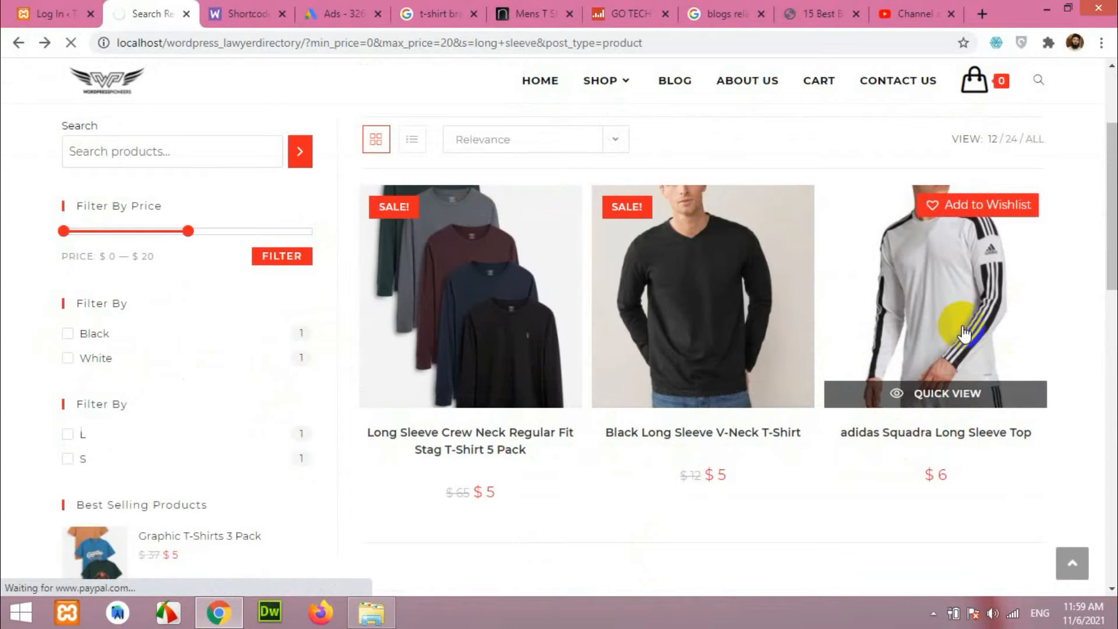
pyautogui.click(865, 360)
pyautogui.click(527, 274)
pyautogui.scroll(2, 606, 321)
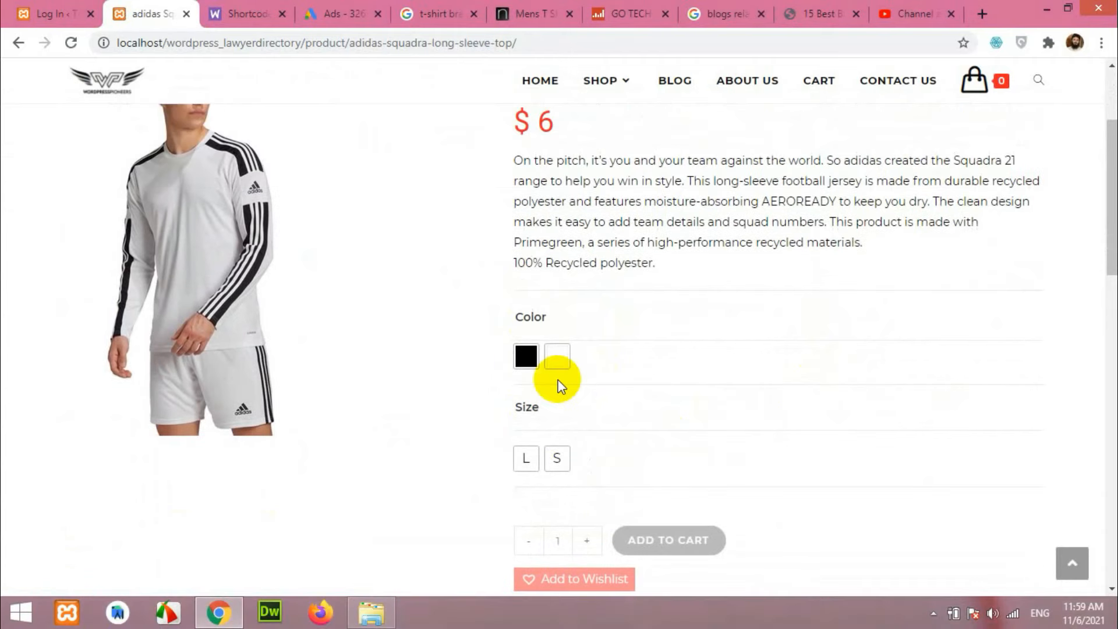
pyautogui.click(556, 361)
pyautogui.click(528, 459)
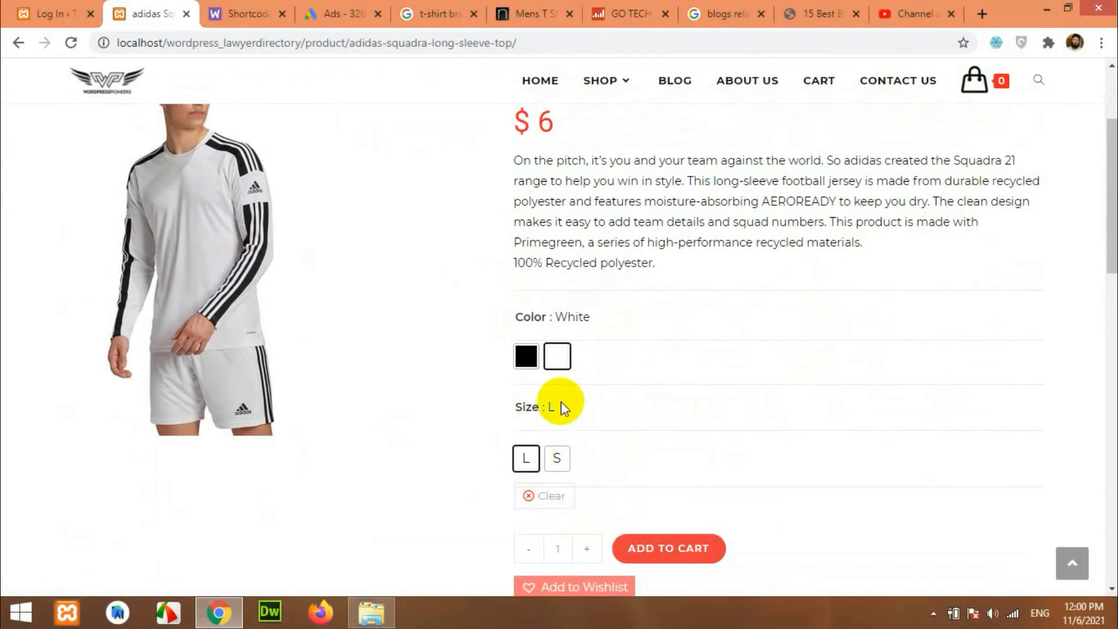
pyautogui.click(524, 356)
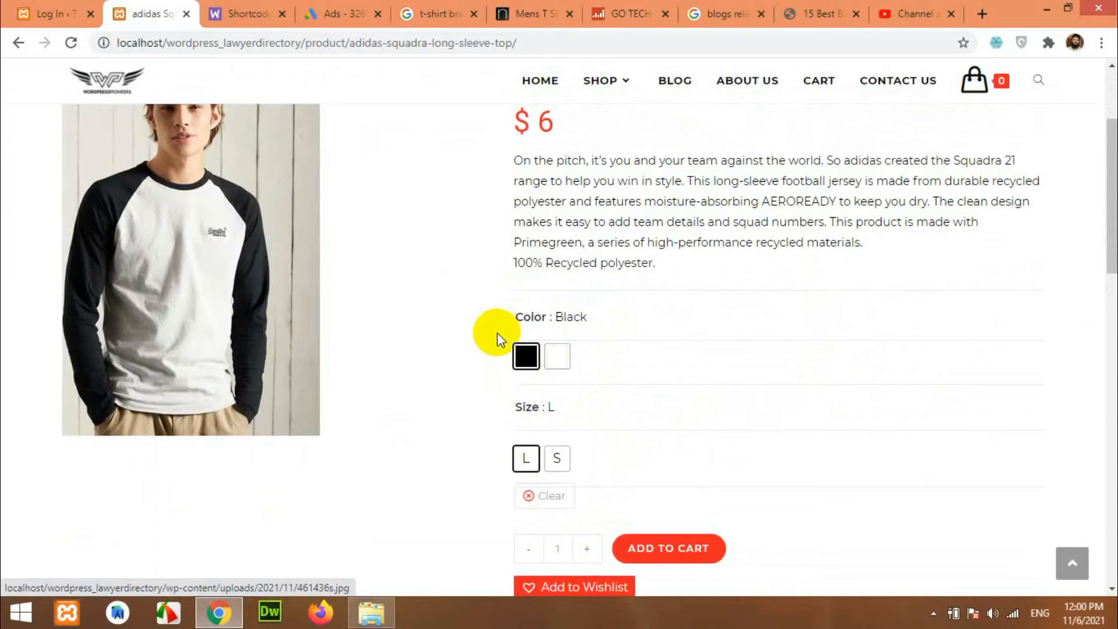
pyautogui.click(566, 356)
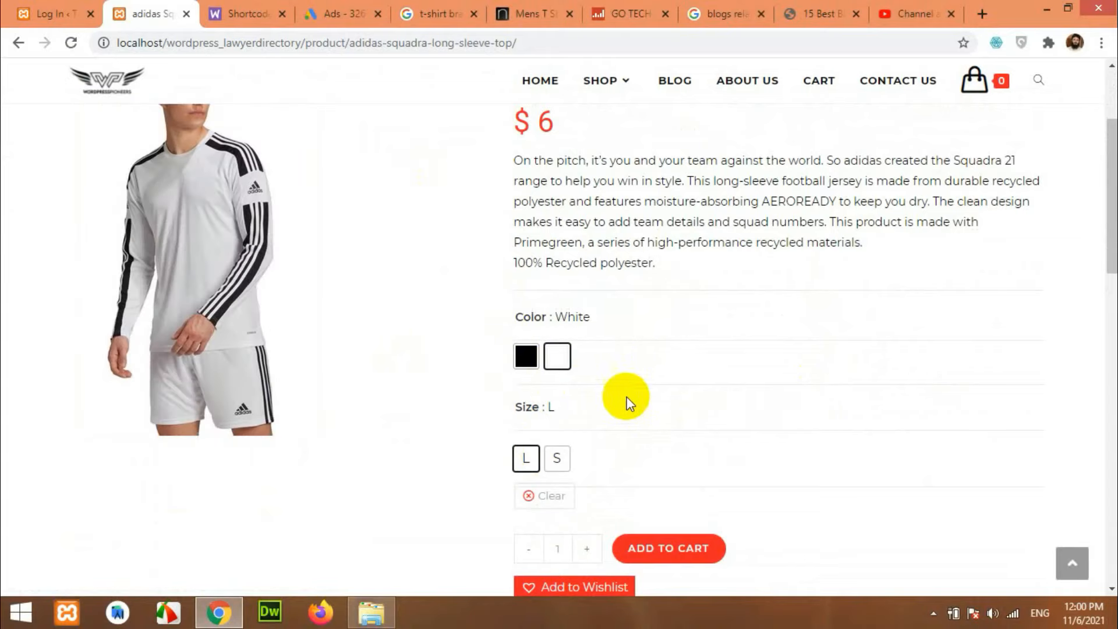
pyautogui.scroll(4, 623, 400)
pyautogui.click(19, 44)
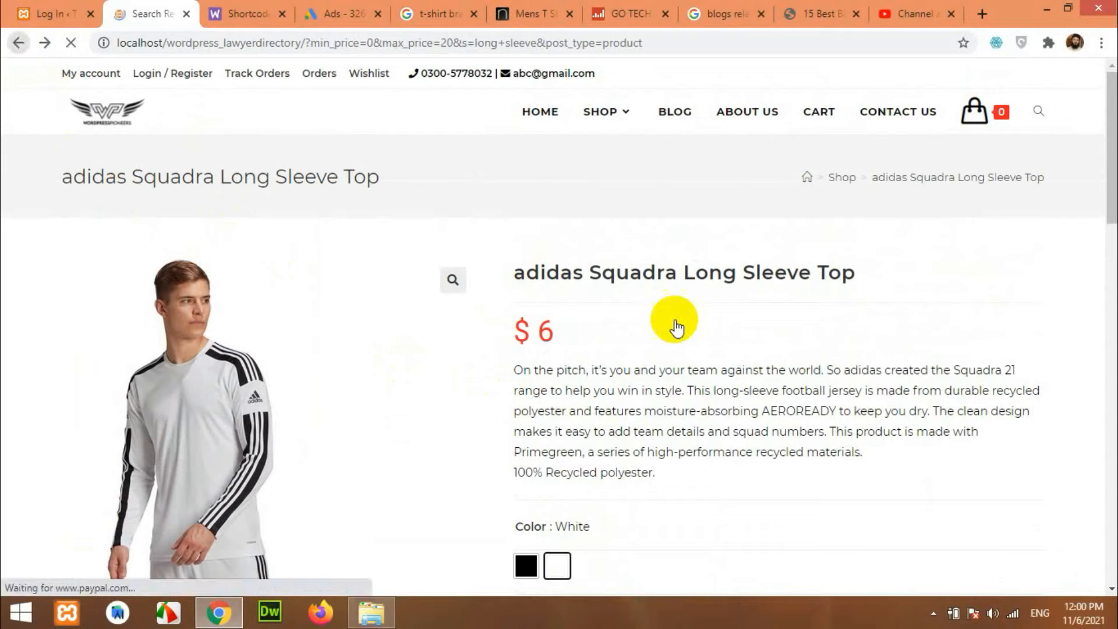
pyautogui.scroll(-5, 160, 357)
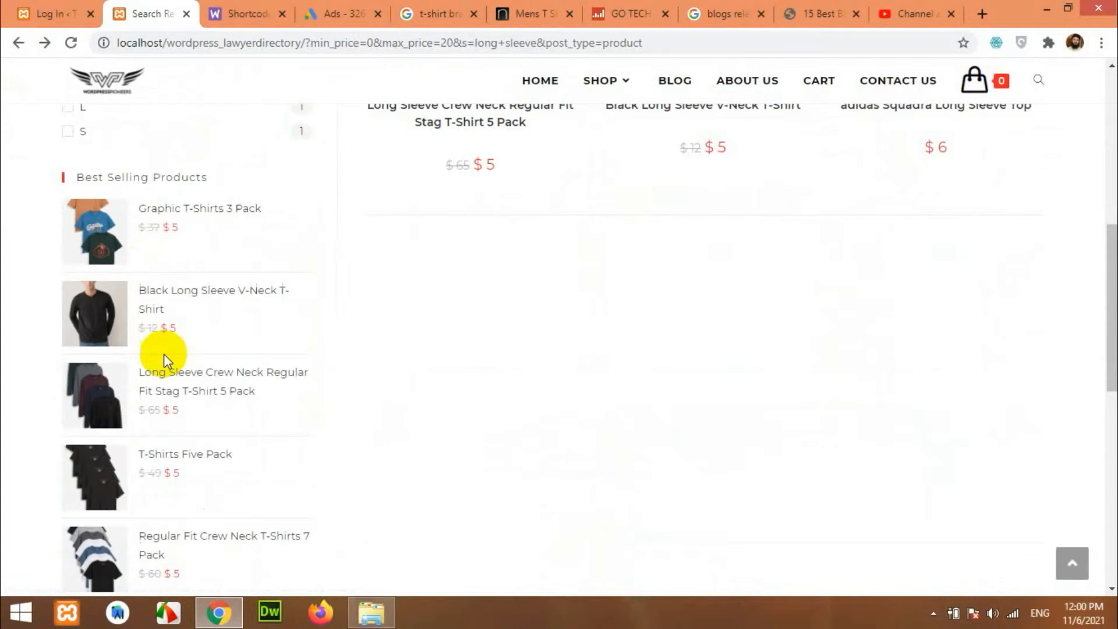
pyautogui.scroll(-6, 190, 325)
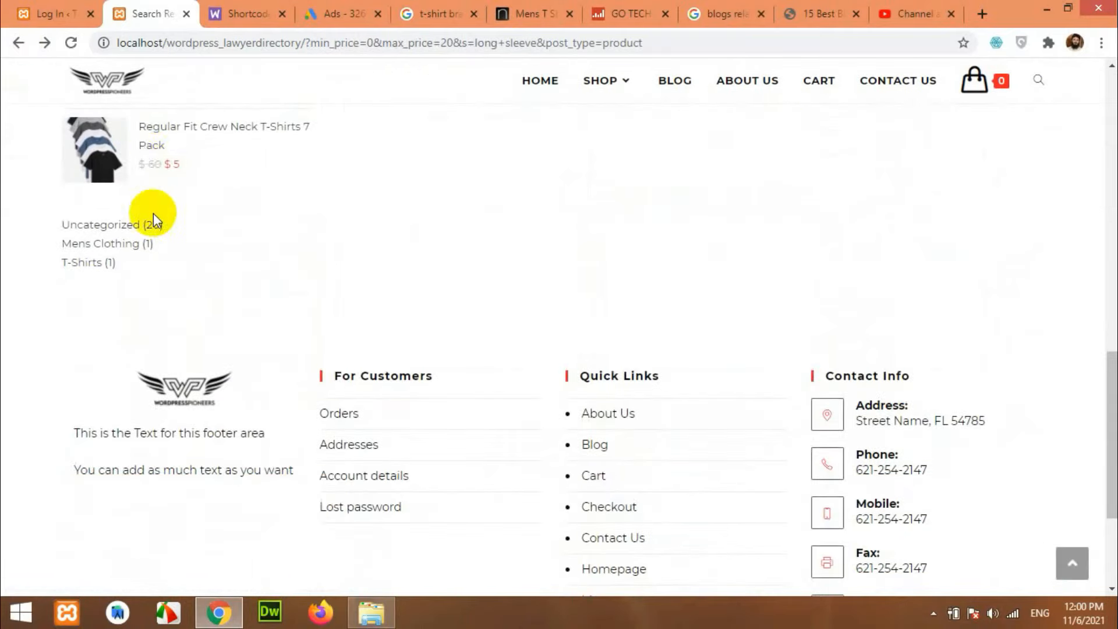
pyautogui.scroll(3, 153, 216)
pyautogui.scroll(8, 576, 411)
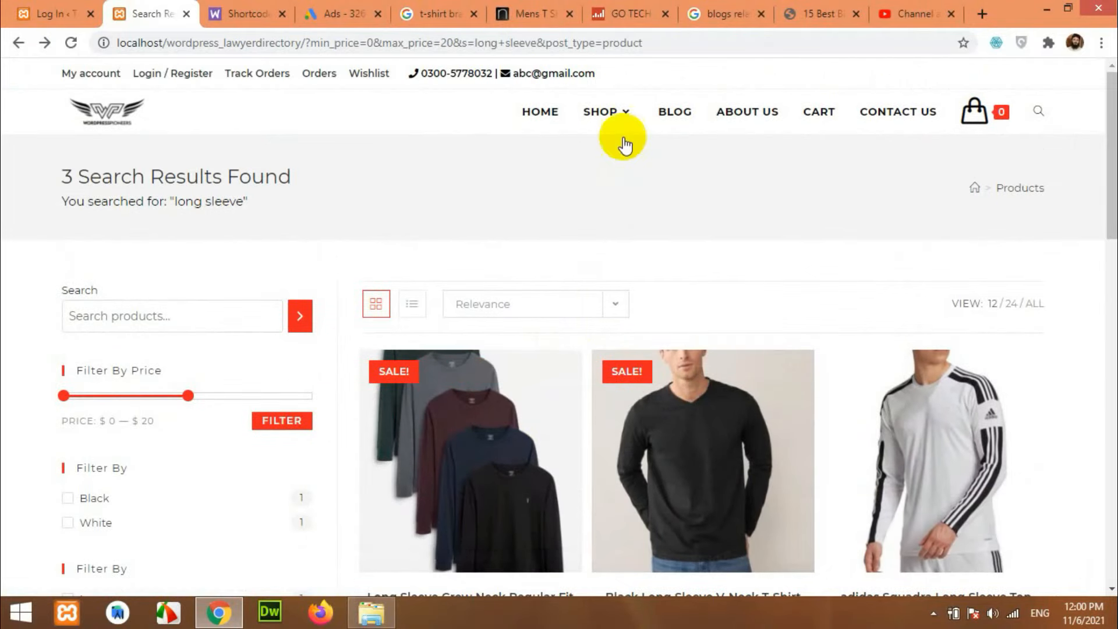
# Open the Blog page and browse tech news posts like the iPhone crash detection article.
pyautogui.click(686, 115)
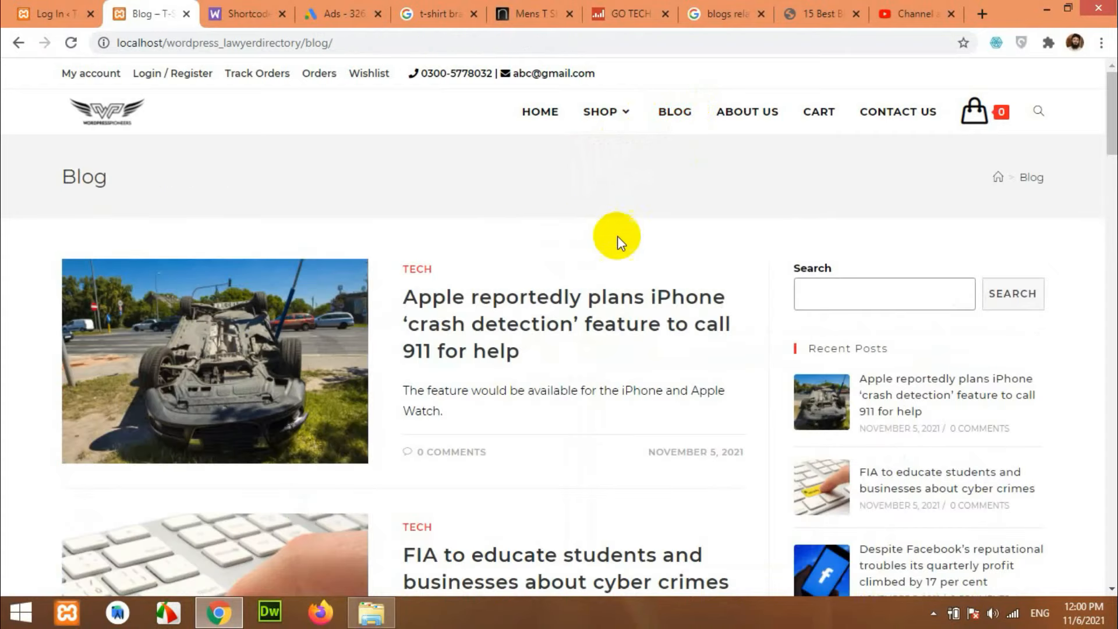
pyautogui.scroll(-5, 623, 256)
pyautogui.scroll(4, 600, 285)
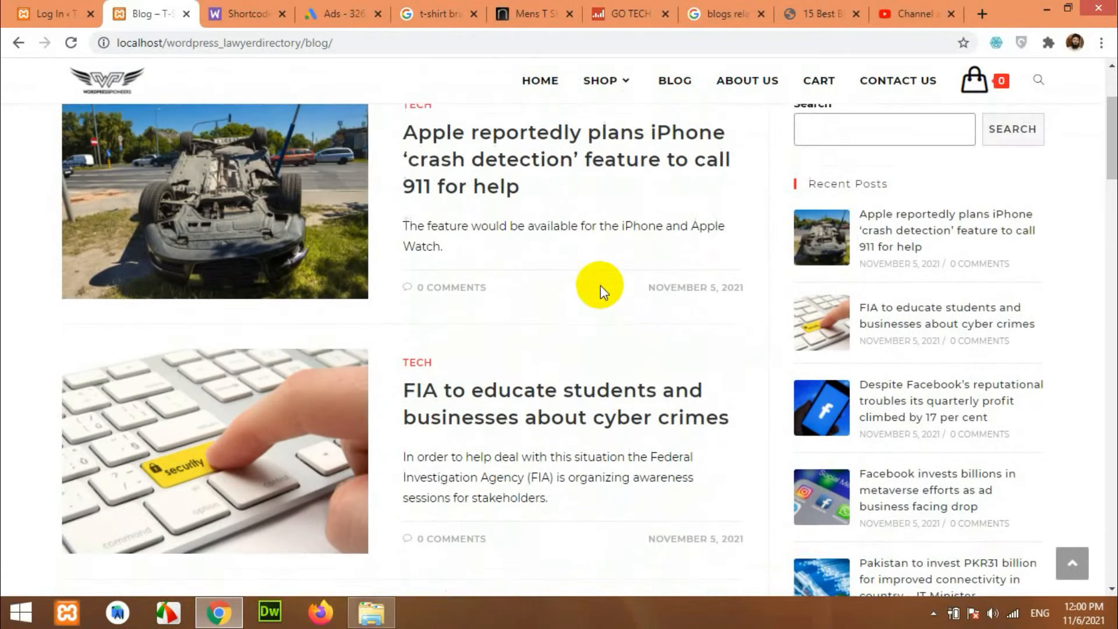
pyautogui.scroll(-3, 601, 289)
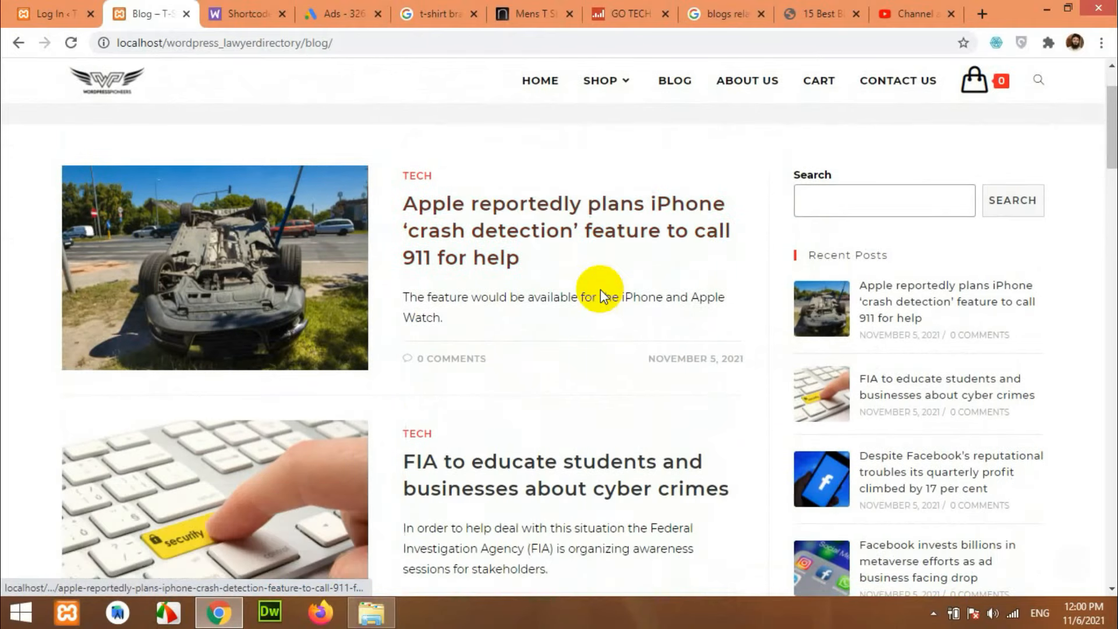
pyautogui.scroll(-5, 589, 202)
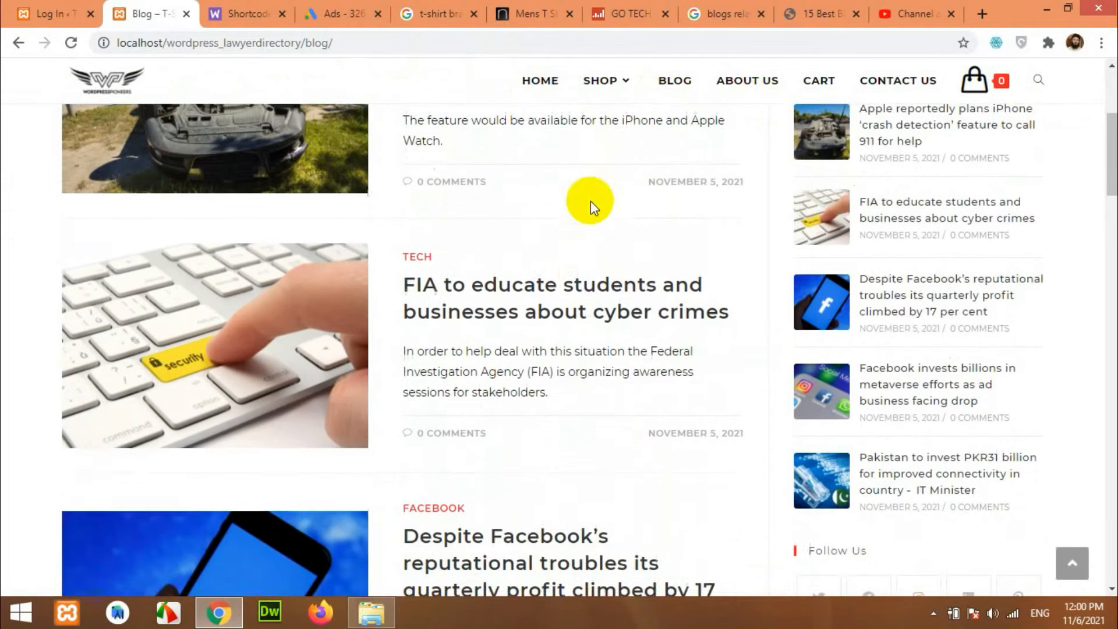
pyautogui.scroll(3, 576, 239)
pyautogui.scroll(6, 580, 245)
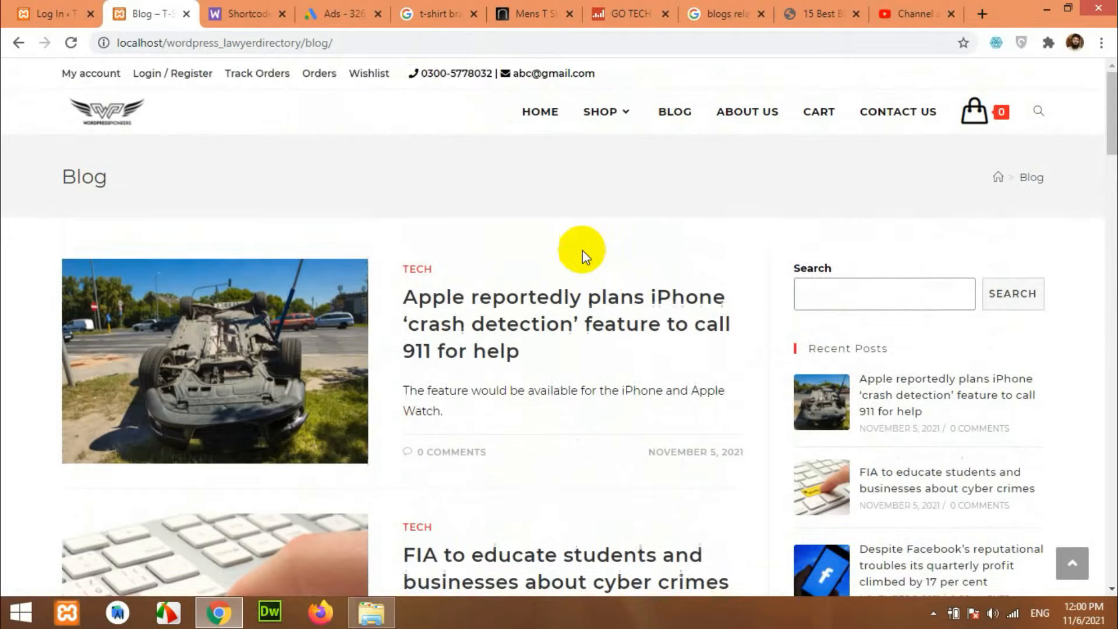
pyautogui.scroll(-5, 559, 233)
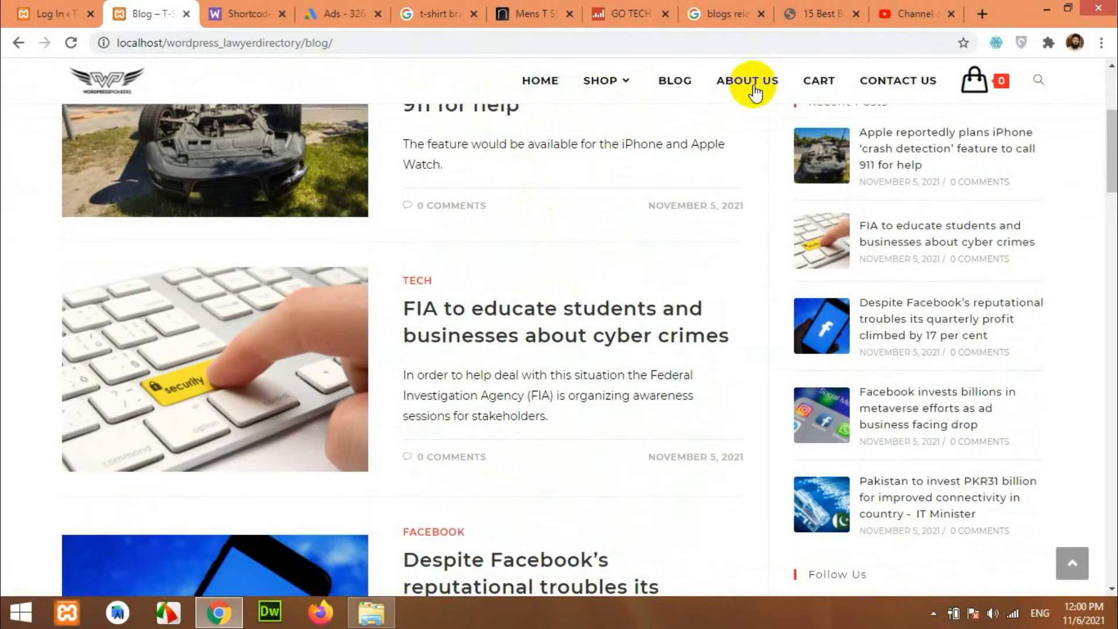
pyautogui.scroll(-12, 669, 412)
pyautogui.scroll(-15, 657, 275)
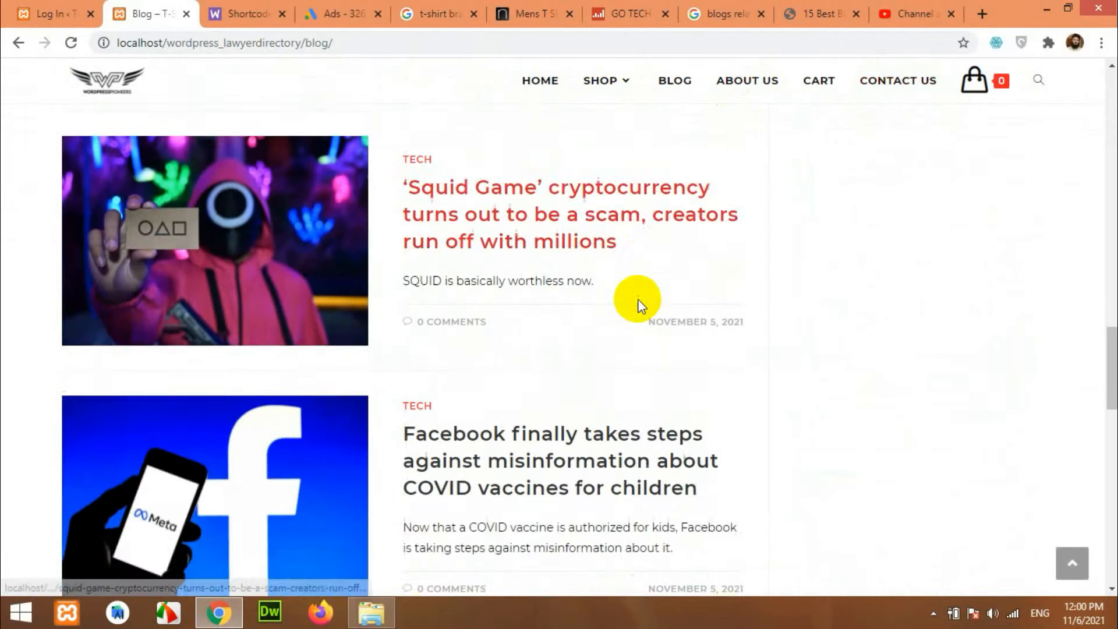
pyautogui.scroll(20, 641, 309)
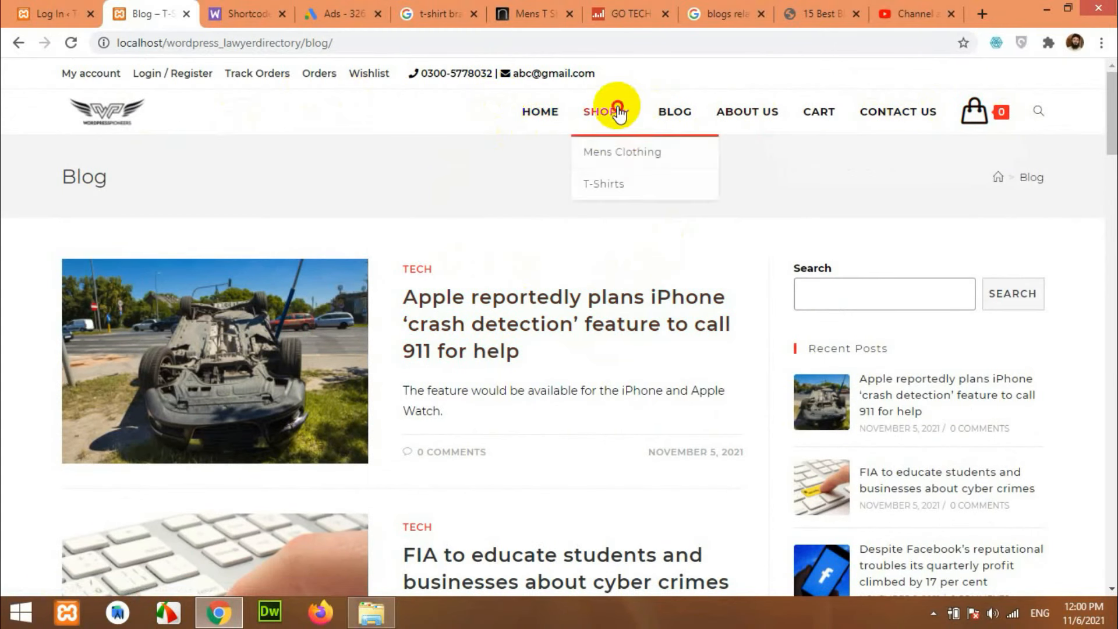
# Open the adidas Squadra Long Sleeve Top product page from the shop.
pyautogui.click(617, 106)
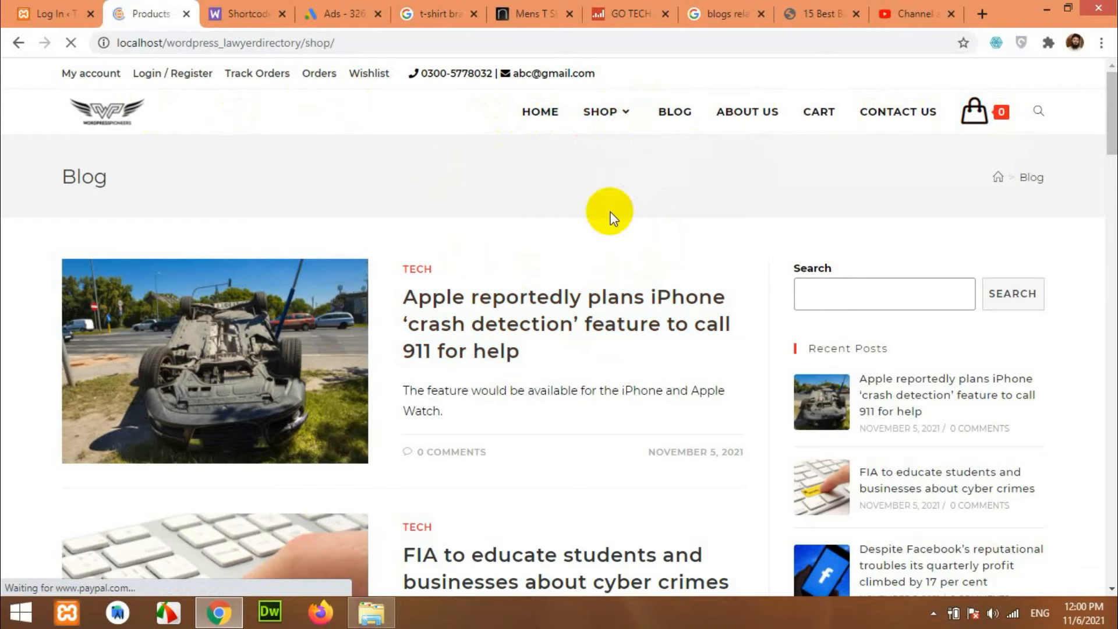
pyautogui.scroll(-4, 616, 229)
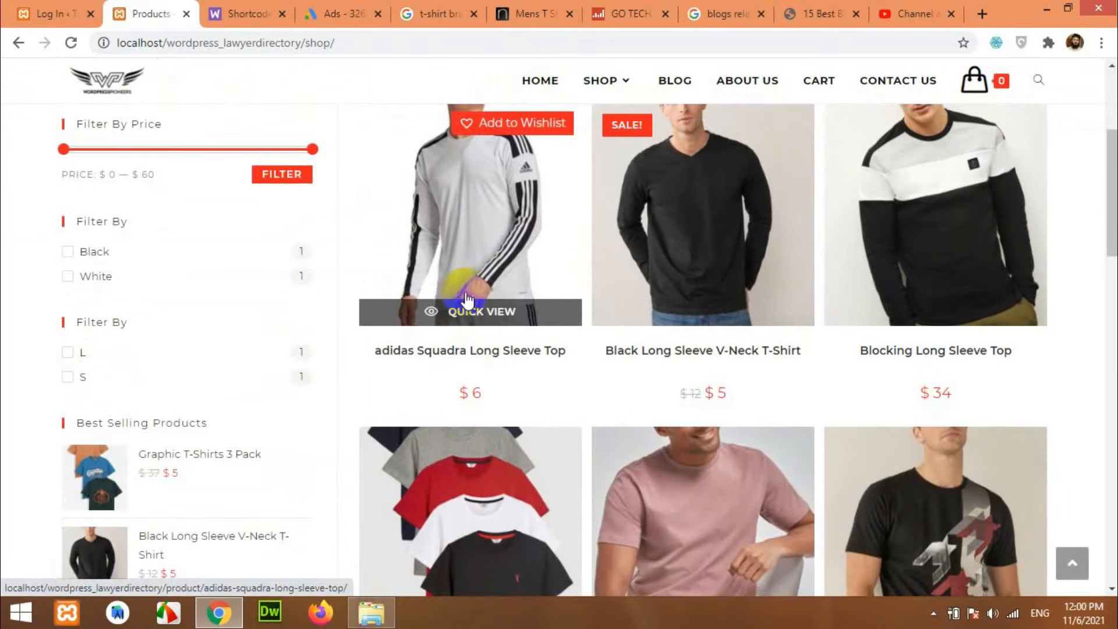
pyautogui.click(490, 219)
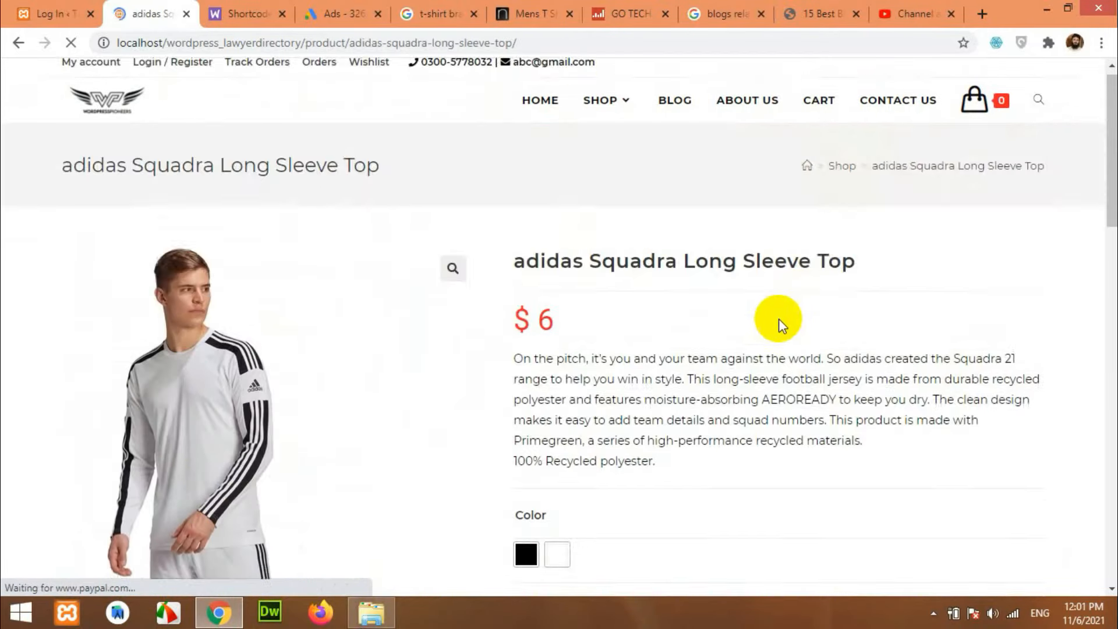
# Choose White, size S, and preview the $6 item in the header mini-cart.
pyautogui.scroll(-7, 690, 389)
pyautogui.click(557, 220)
pyautogui.click(558, 114)
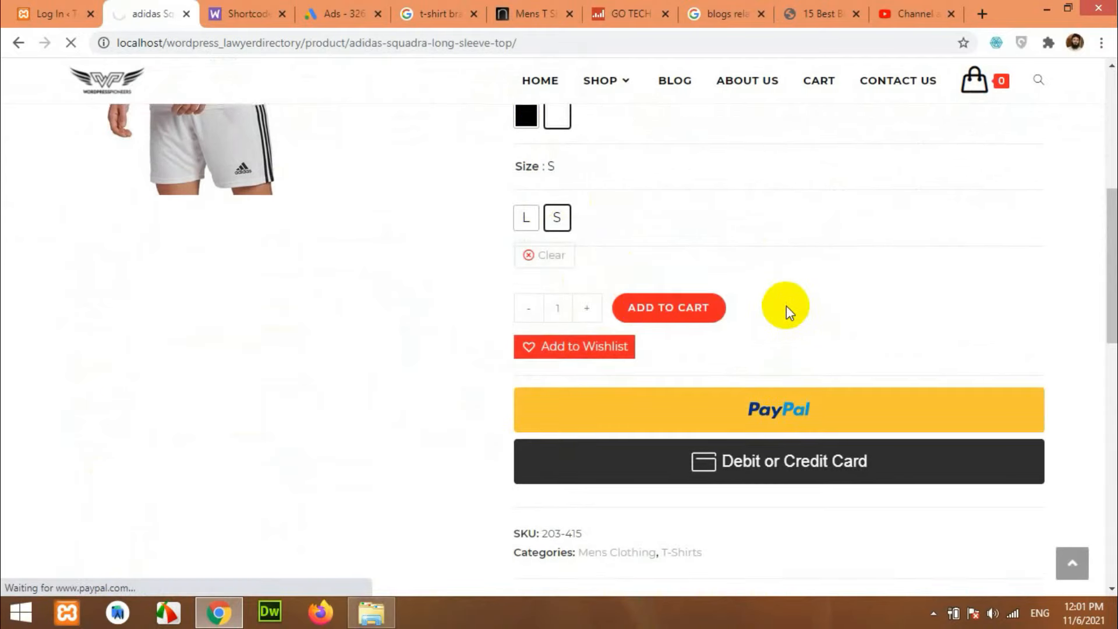
pyautogui.scroll(7, 787, 306)
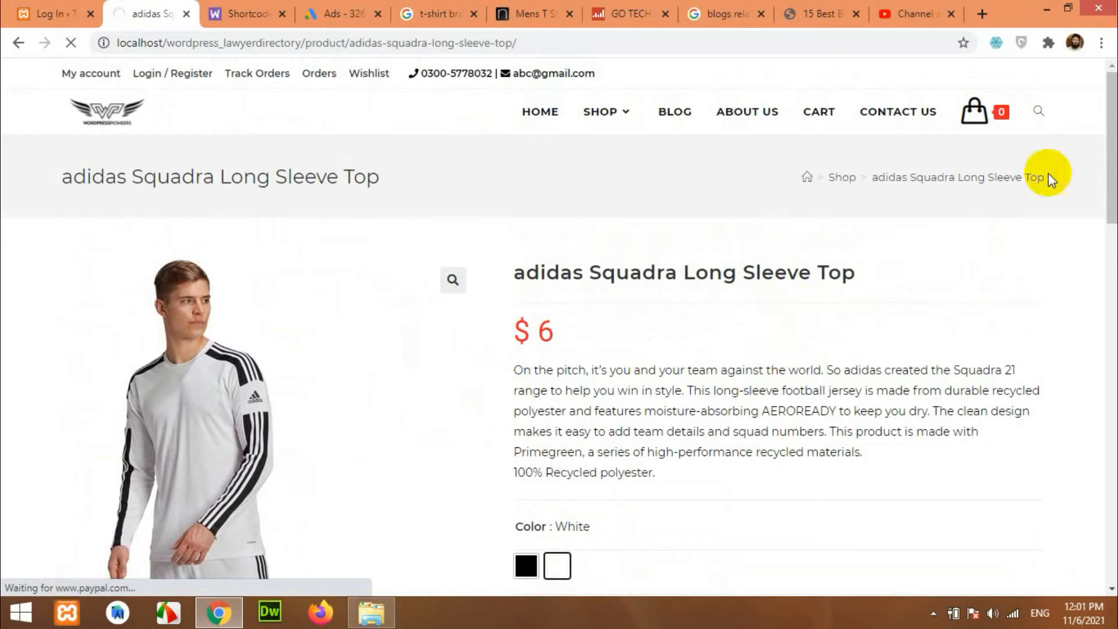
pyautogui.moveTo(1031, 142)
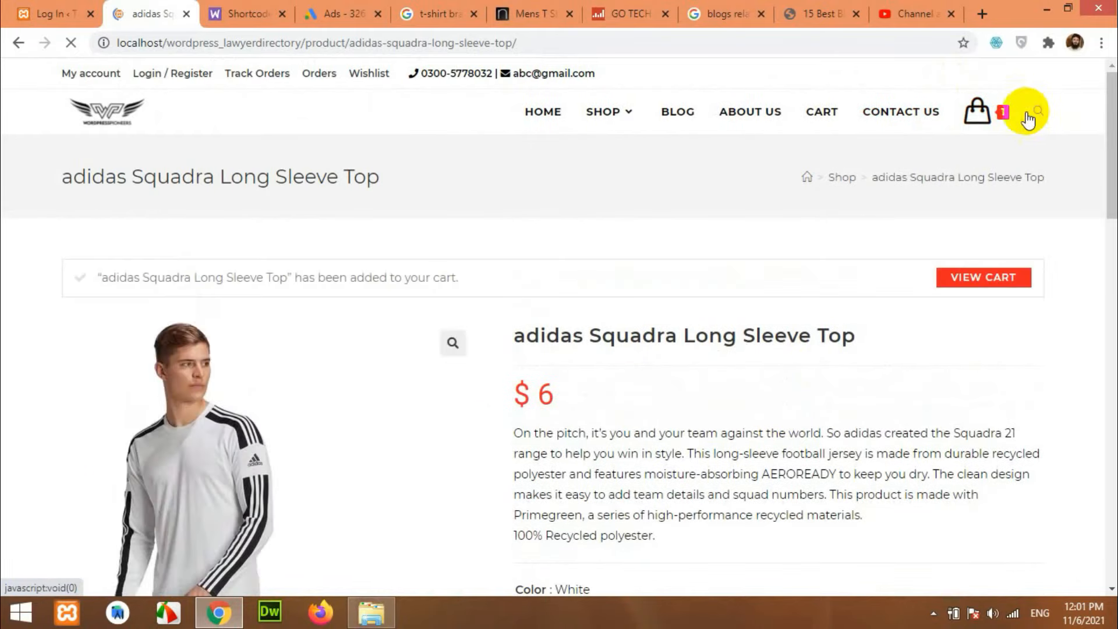
pyautogui.moveTo(983, 123)
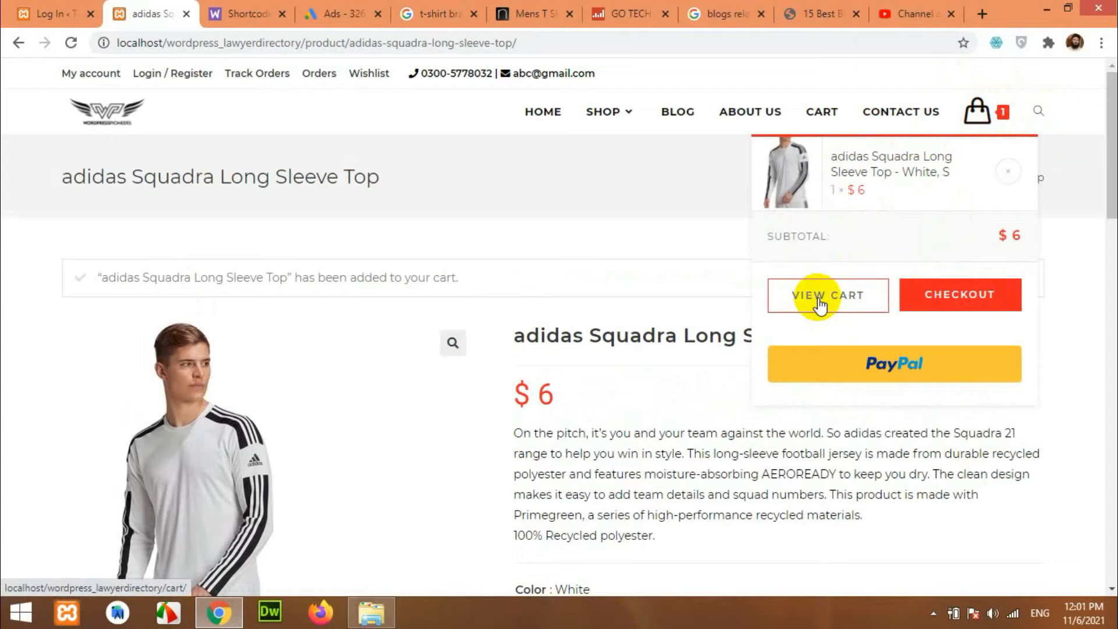
# Open the Cart page showing the adidas Squadra top at $6 plus $60 flat-rate shipping.
pyautogui.click(950, 301)
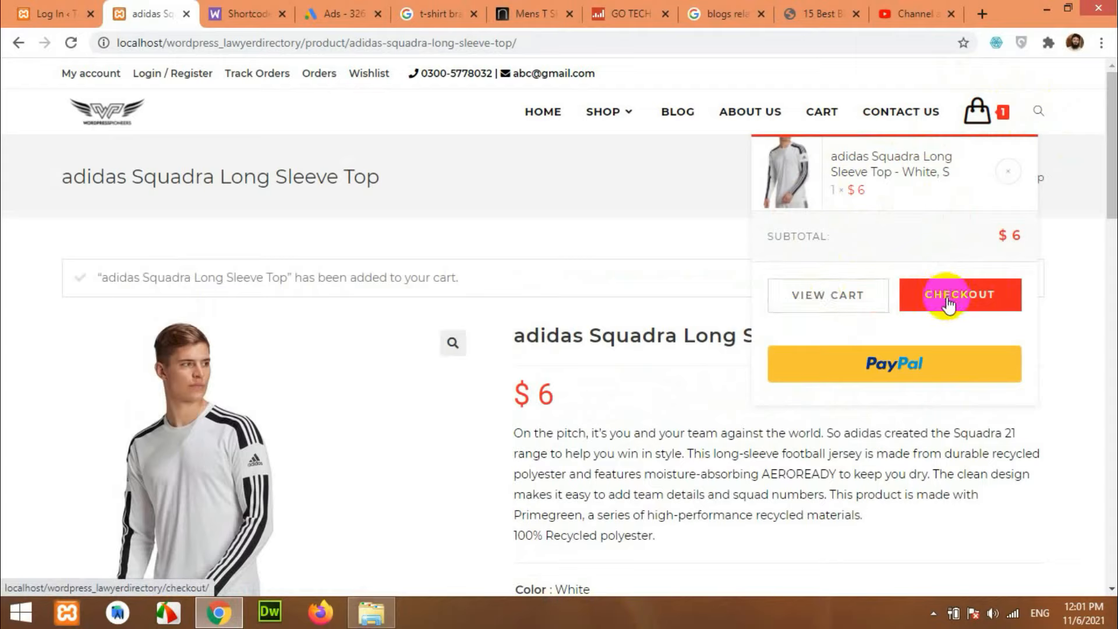
pyautogui.click(884, 362)
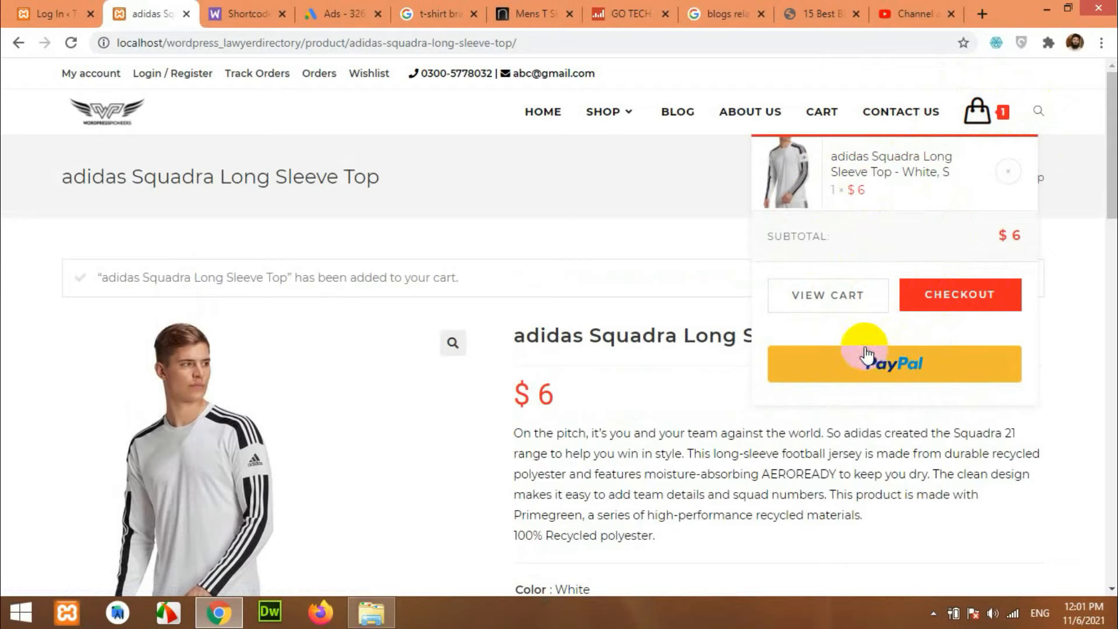
pyautogui.click(832, 298)
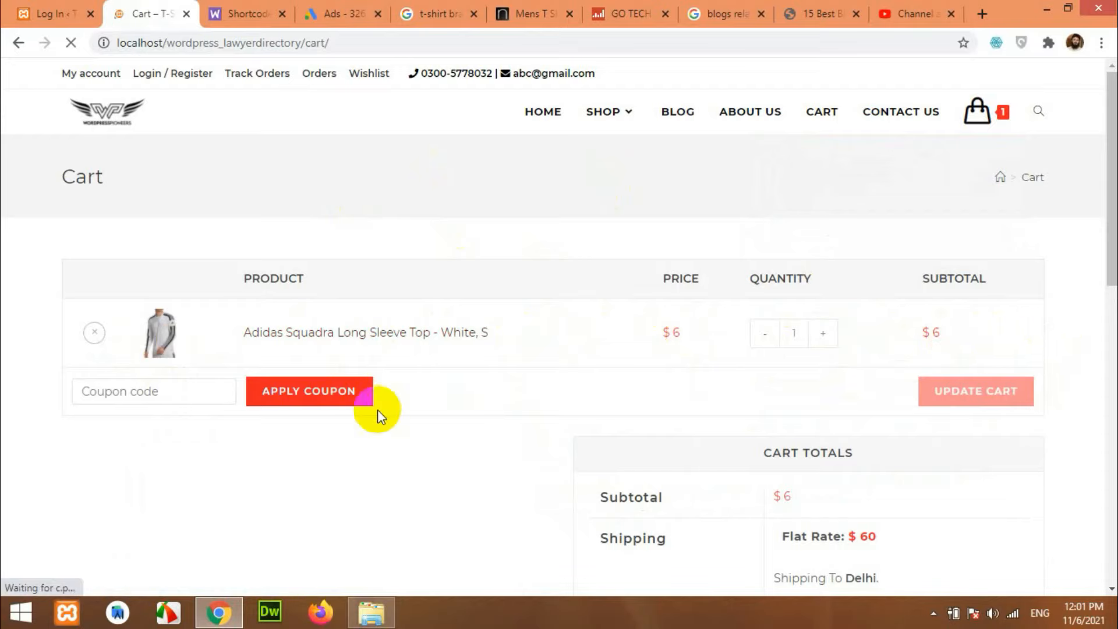
# Apply coupon code 'myholidayseason' for $1 off, bringing the cart total to $65.
pyautogui.scroll(-1, 712, 379)
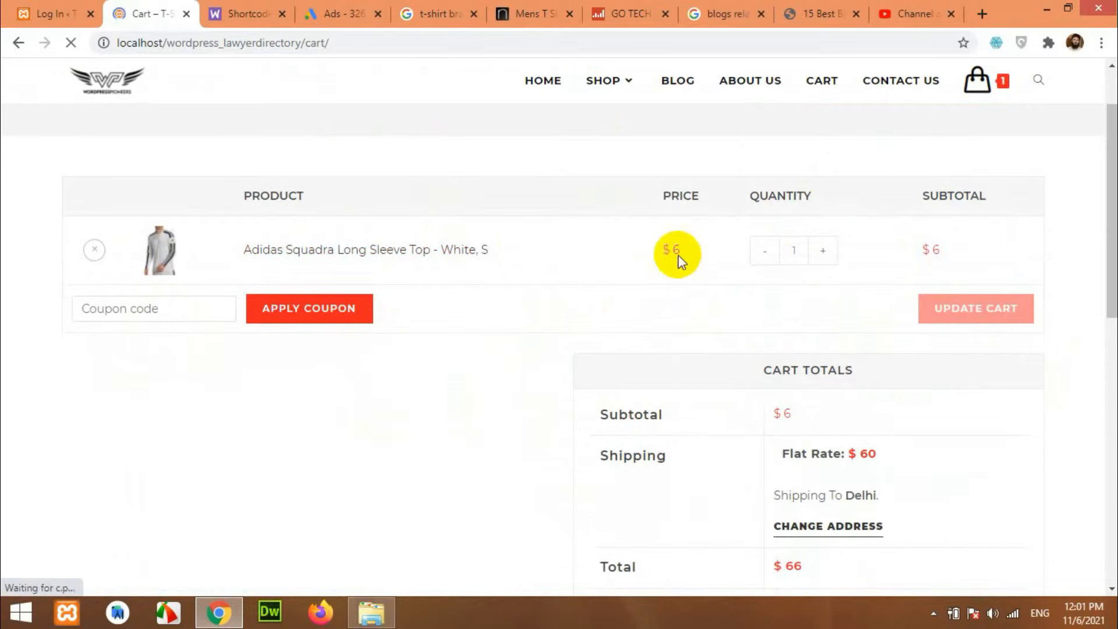
pyautogui.scroll(1, 657, 365)
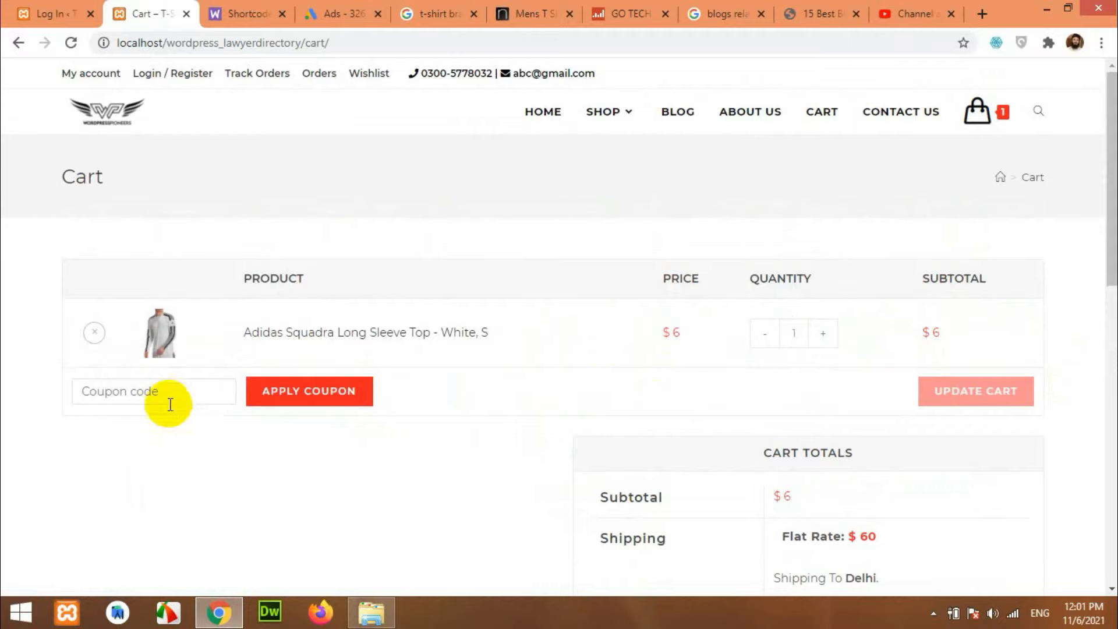
pyautogui.click(165, 396)
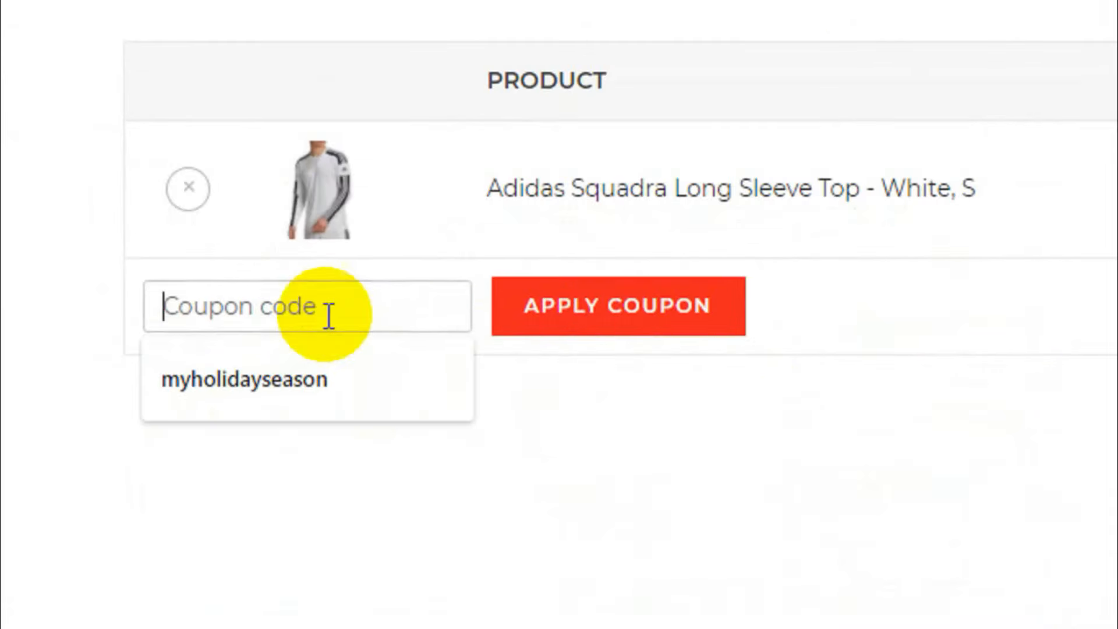
pyautogui.write('myhol')
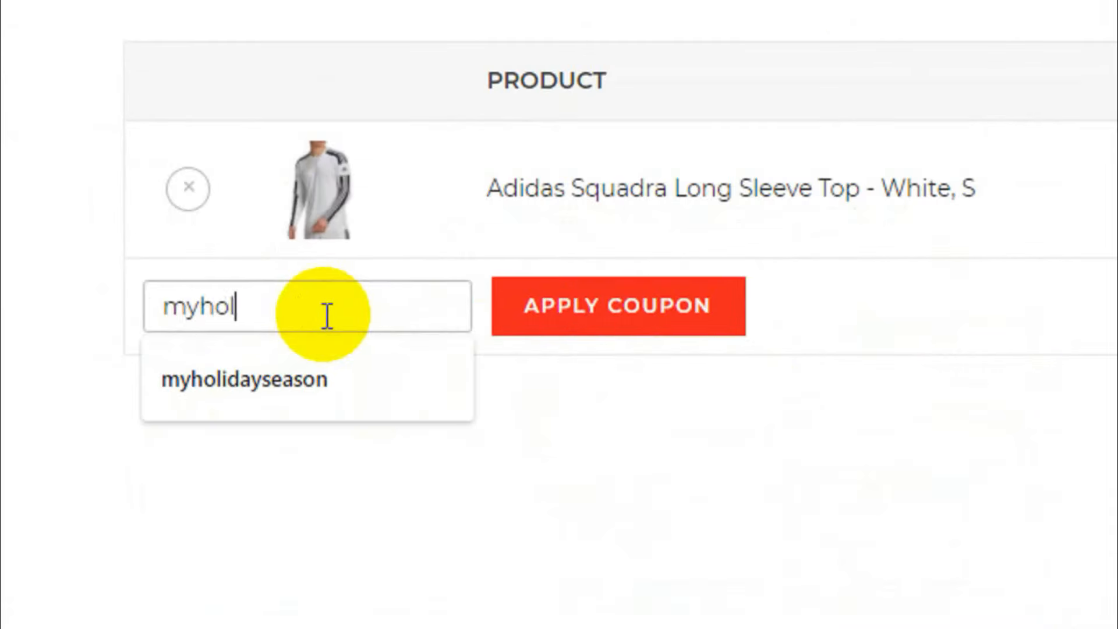
pyautogui.write('idayseason')
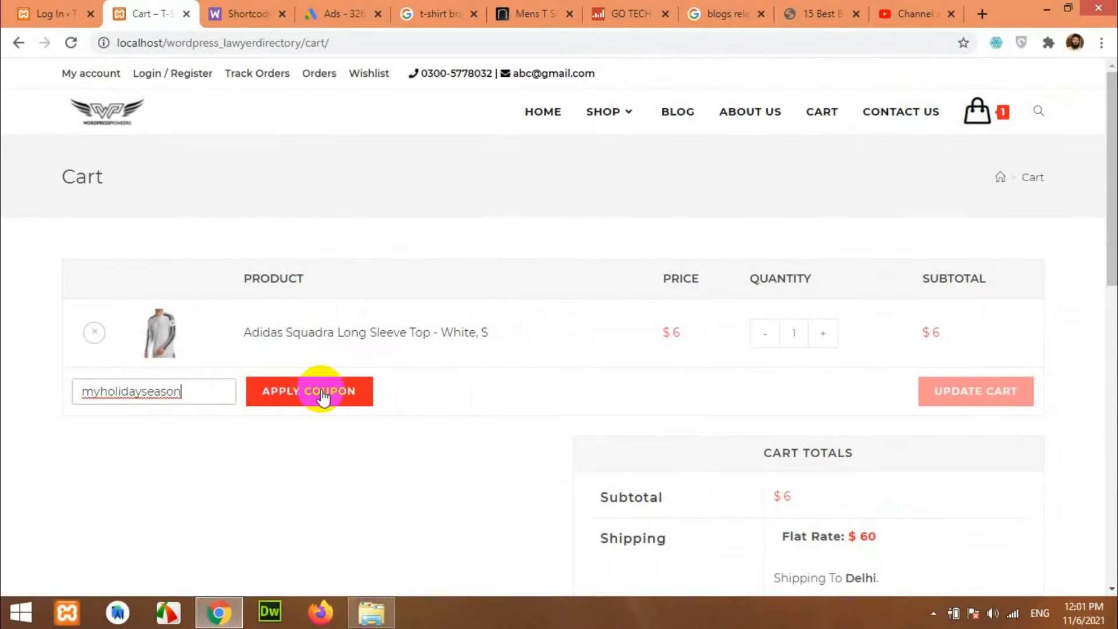
pyautogui.click(641, 302)
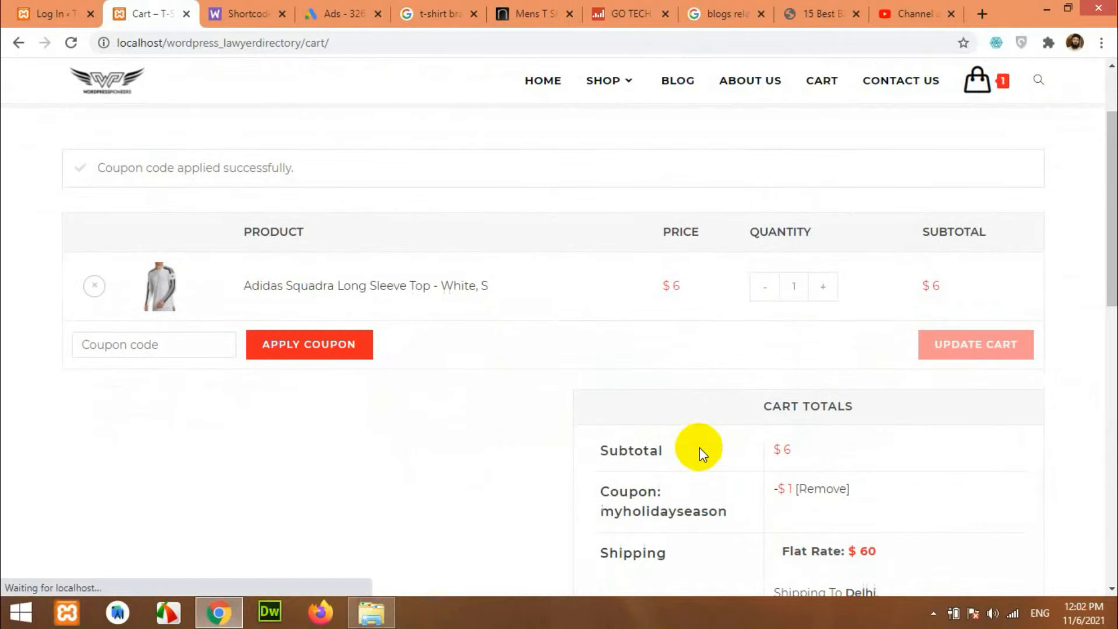
pyautogui.scroll(-4, 701, 447)
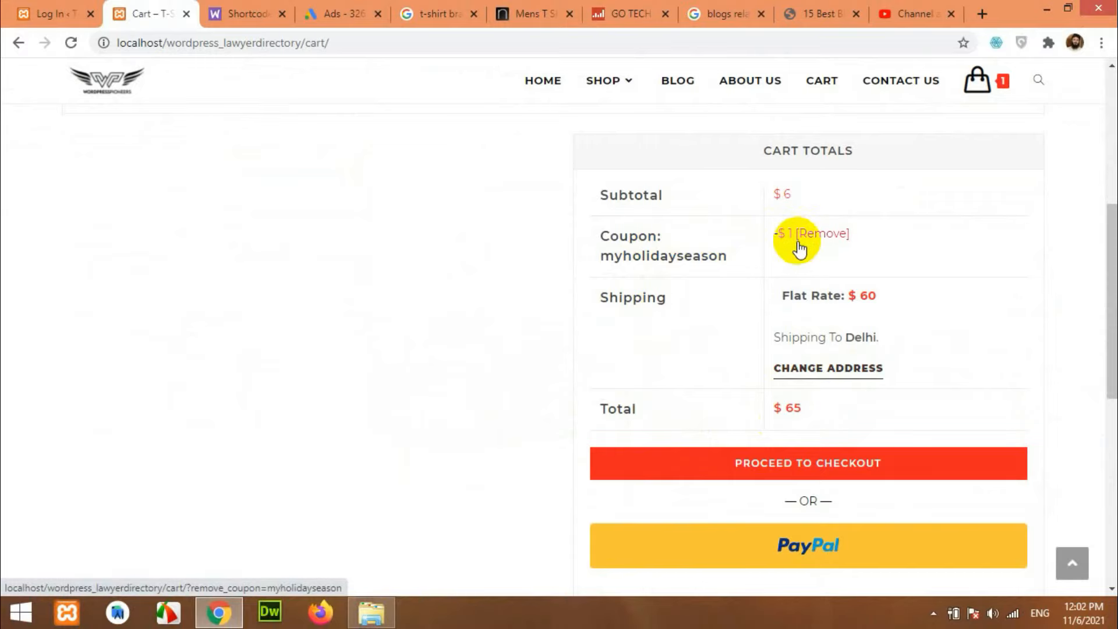
pyautogui.scroll(-2, 588, 362)
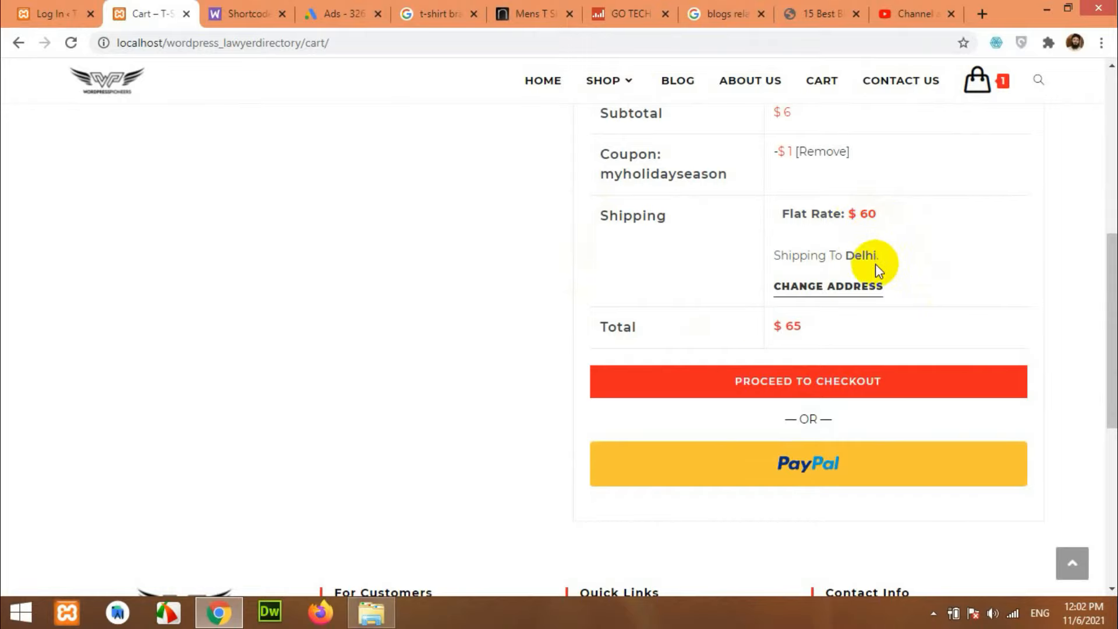
pyautogui.scroll(8, 880, 268)
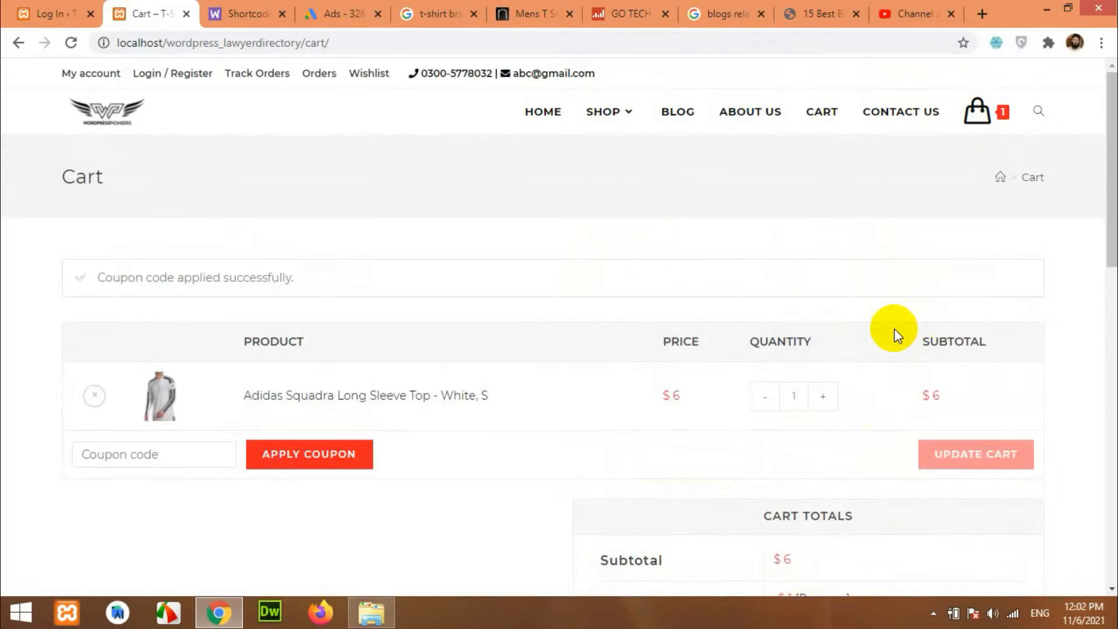
pyautogui.scroll(-5, 894, 335)
pyautogui.scroll(5, 860, 387)
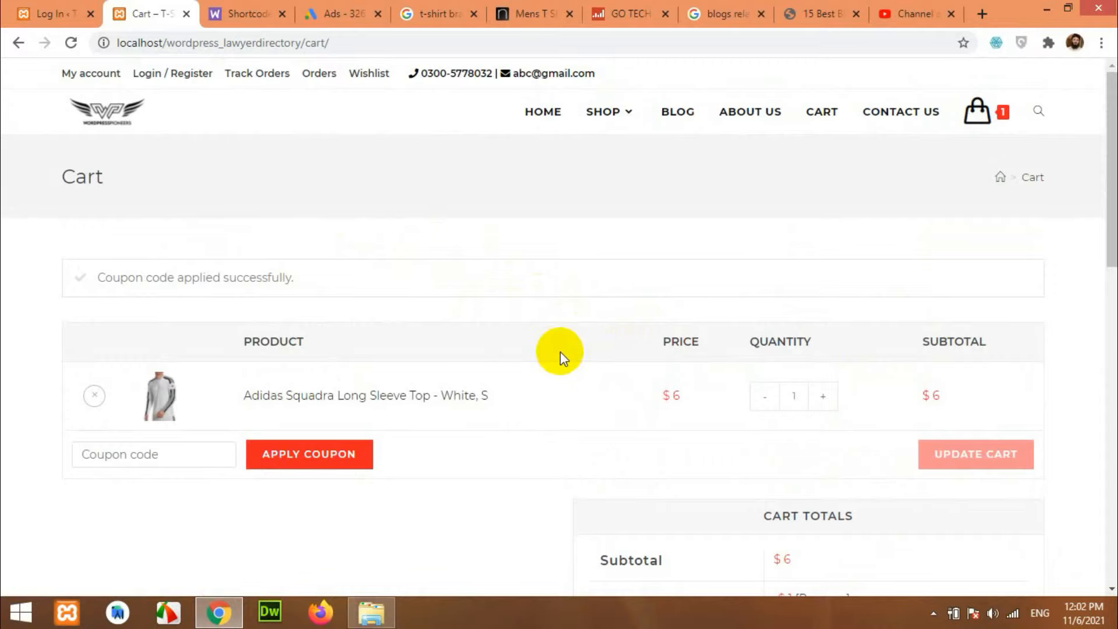
pyautogui.scroll(-6, 793, 443)
pyautogui.scroll(2, 796, 478)
pyautogui.scroll(4, 614, 430)
pyautogui.scroll(-8, 499, 412)
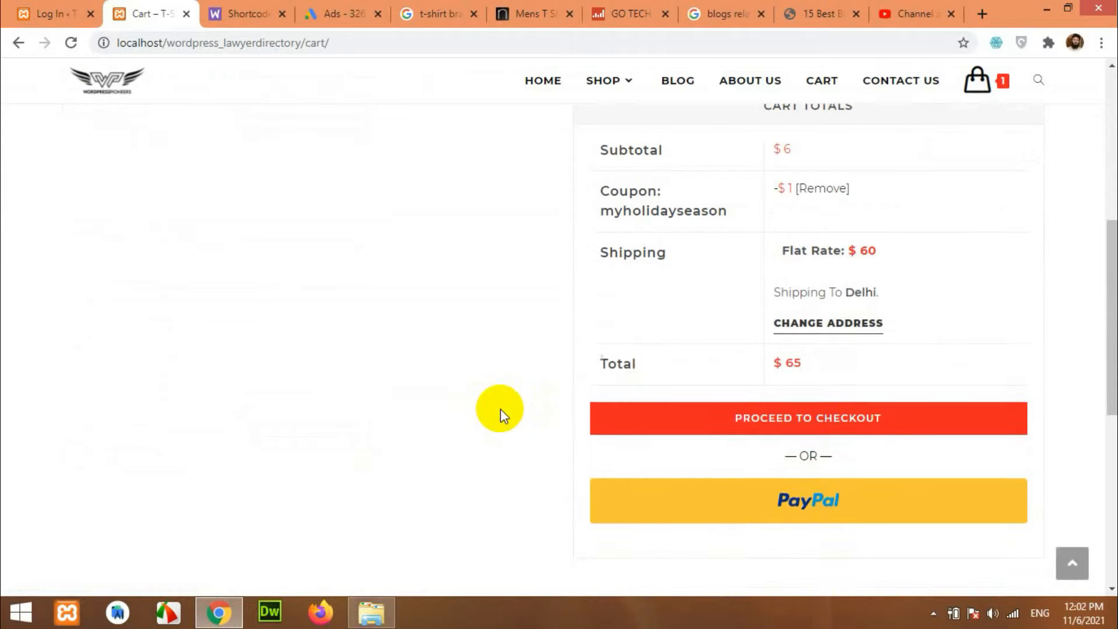
# Proceed from the cart to the checkout page.
pyautogui.click(766, 343)
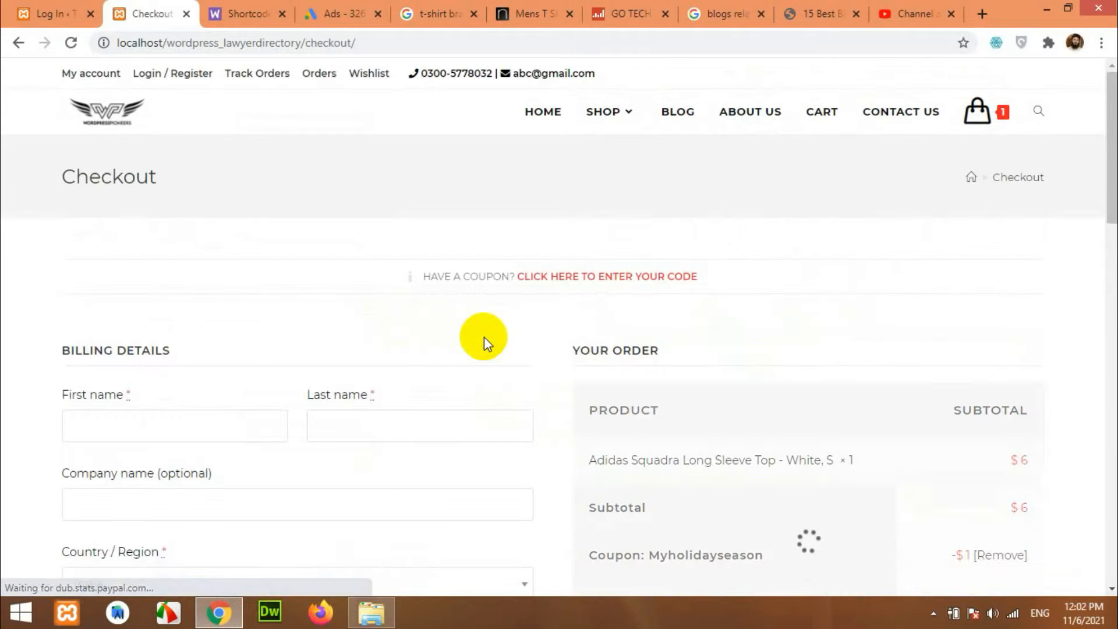
pyautogui.scroll(-1, 556, 355)
pyautogui.scroll(-3, 554, 352)
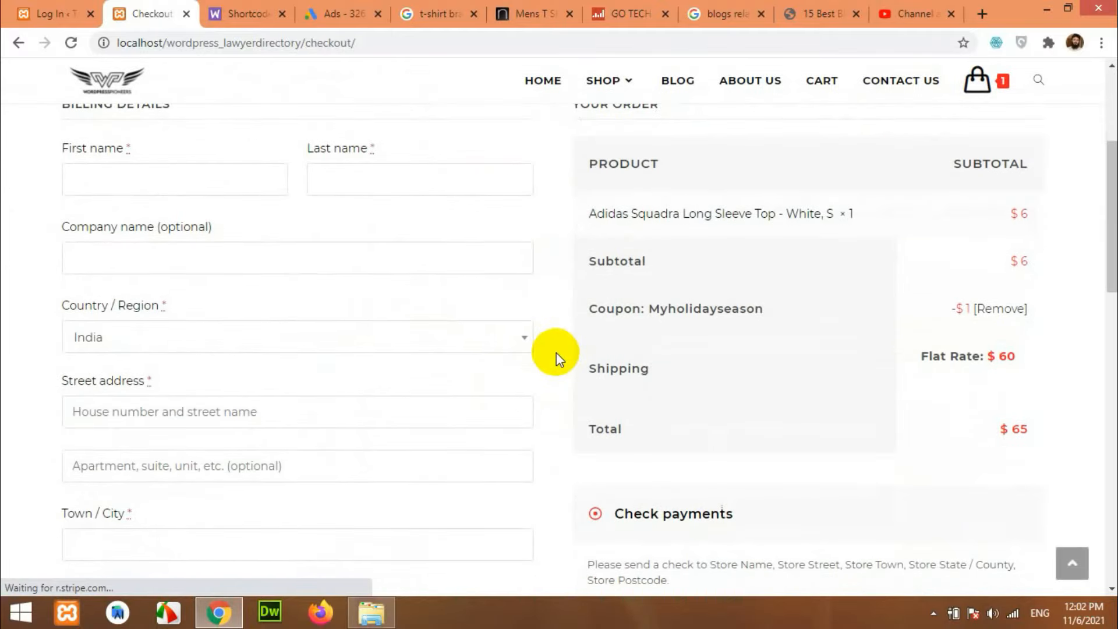
pyautogui.scroll(-4, 556, 357)
pyautogui.scroll(-1, 657, 392)
pyautogui.scroll(4, 687, 393)
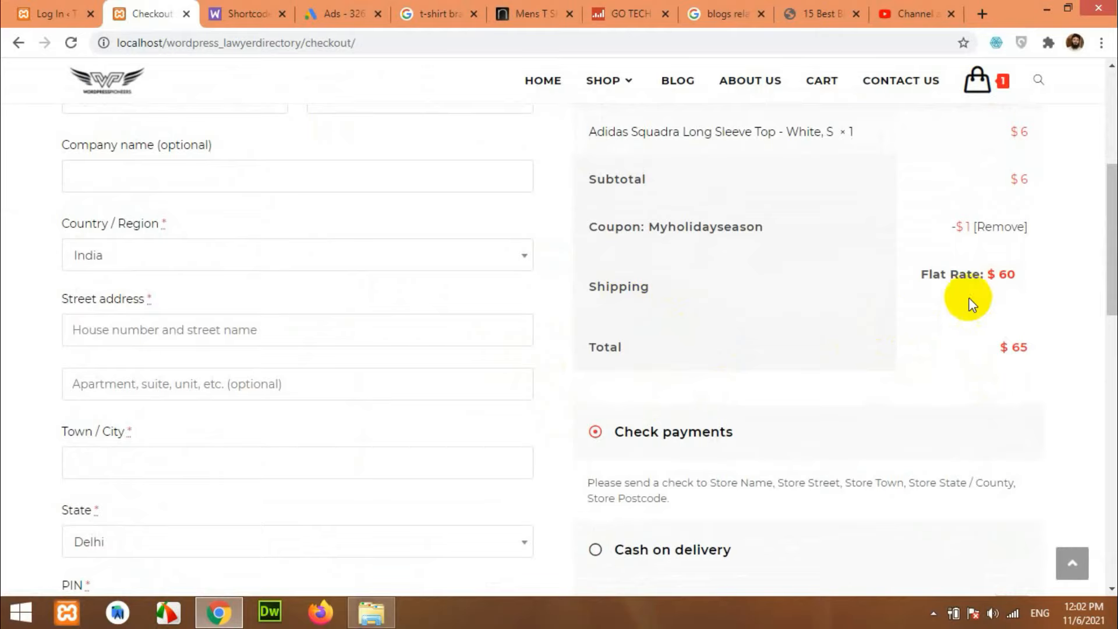
pyautogui.scroll(1, 221, 367)
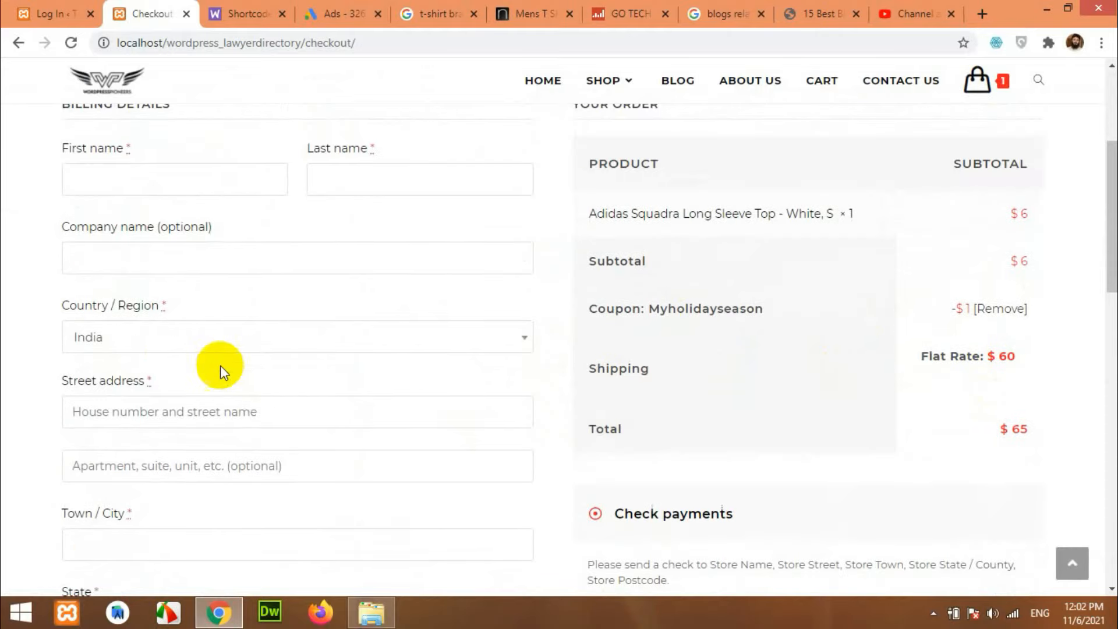
# Set the billing country to Pakistan, dropping the order total to $8.
pyautogui.click(155, 344)
pyautogui.click(145, 423)
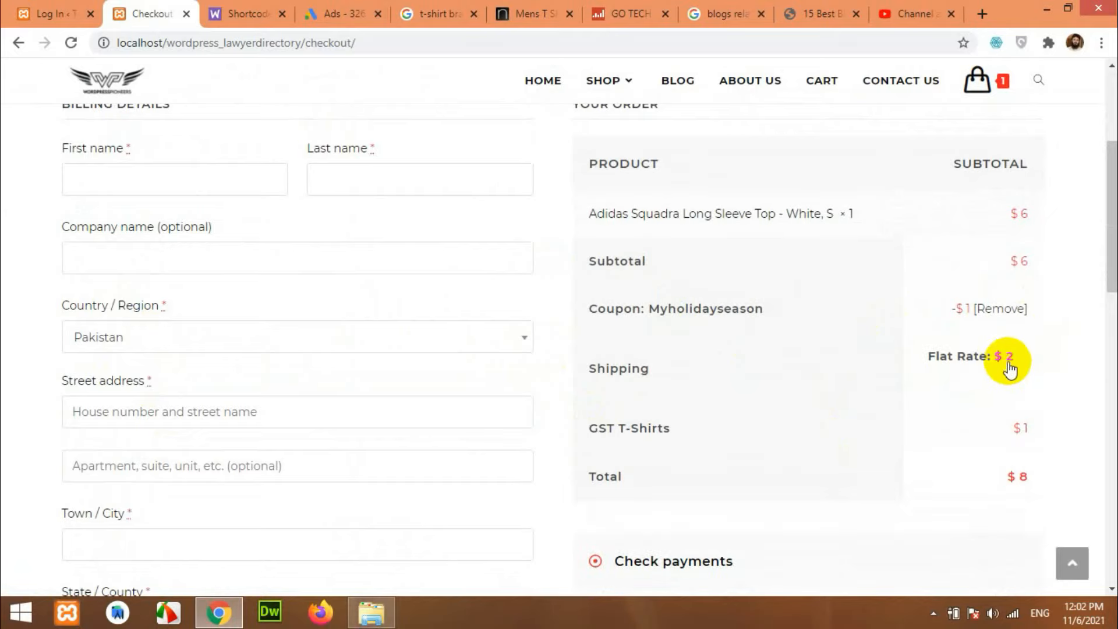
pyautogui.click(154, 181)
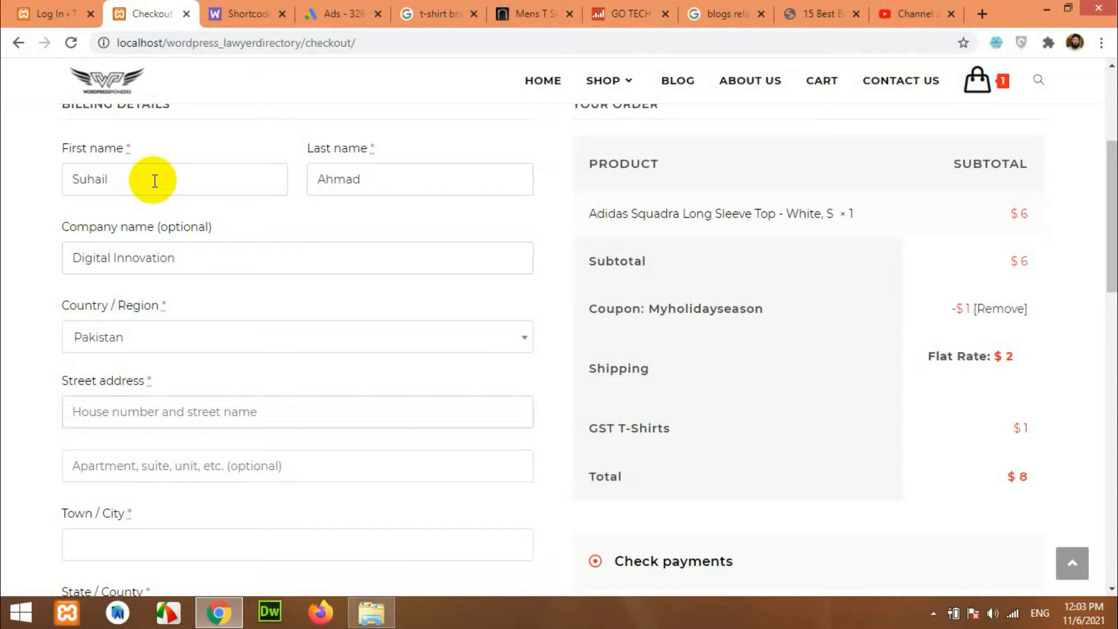
# Finish the street address and set town Islamabad, state Islamabad Capital Territory.
pyautogui.write('street addres')
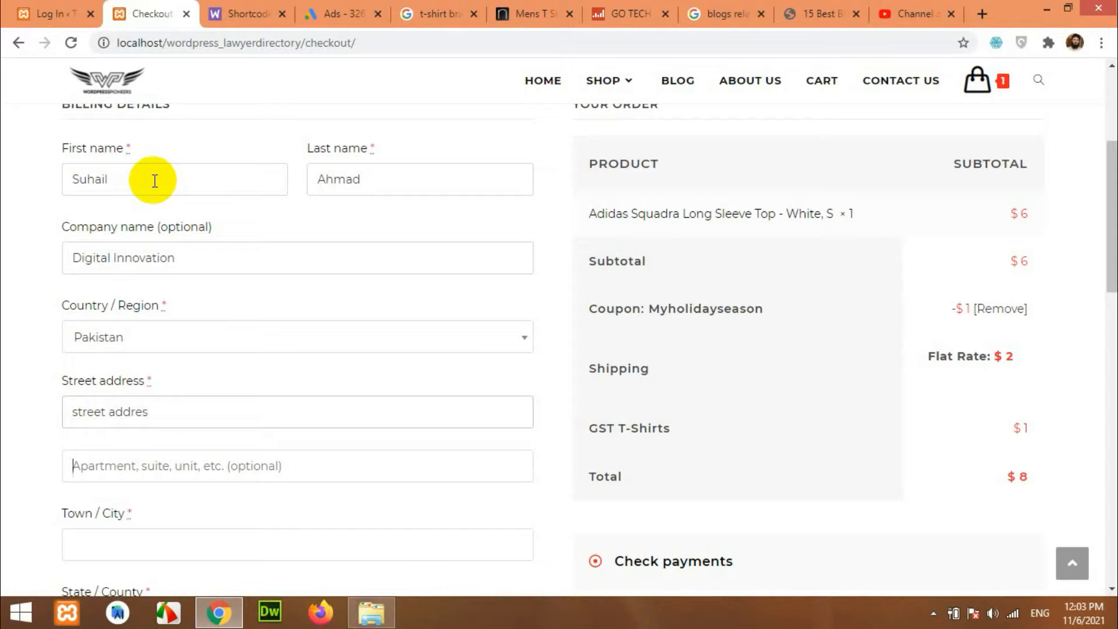
pyautogui.press('Tab')
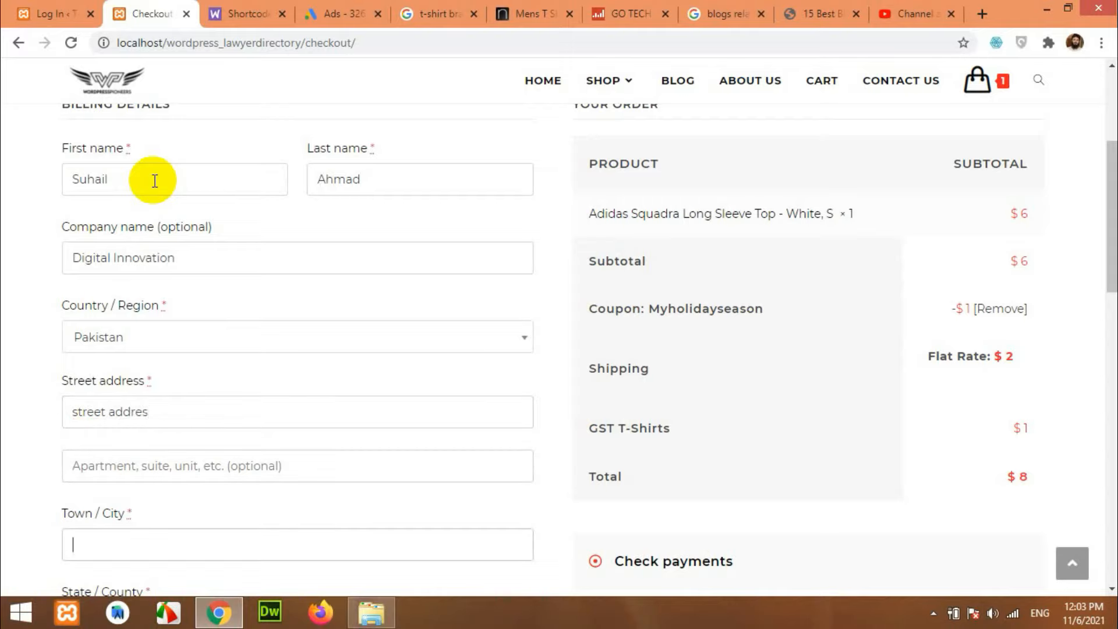
pyautogui.write('Islamabad')
pyautogui.scroll(-5, 155, 181)
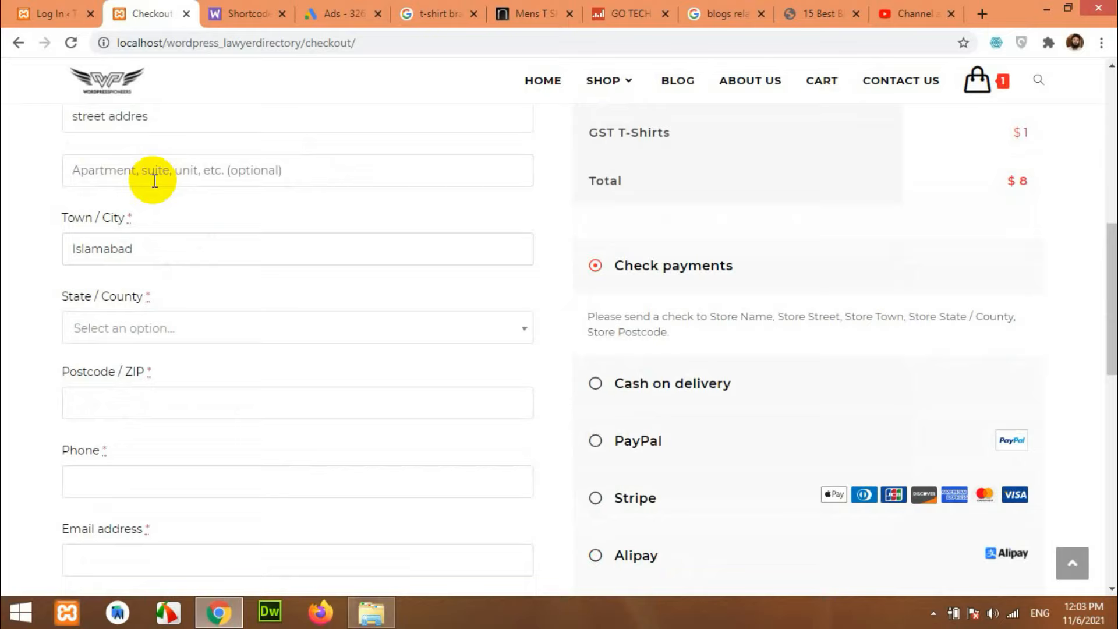
pyautogui.press('Tab')
pyautogui.write('Isl')
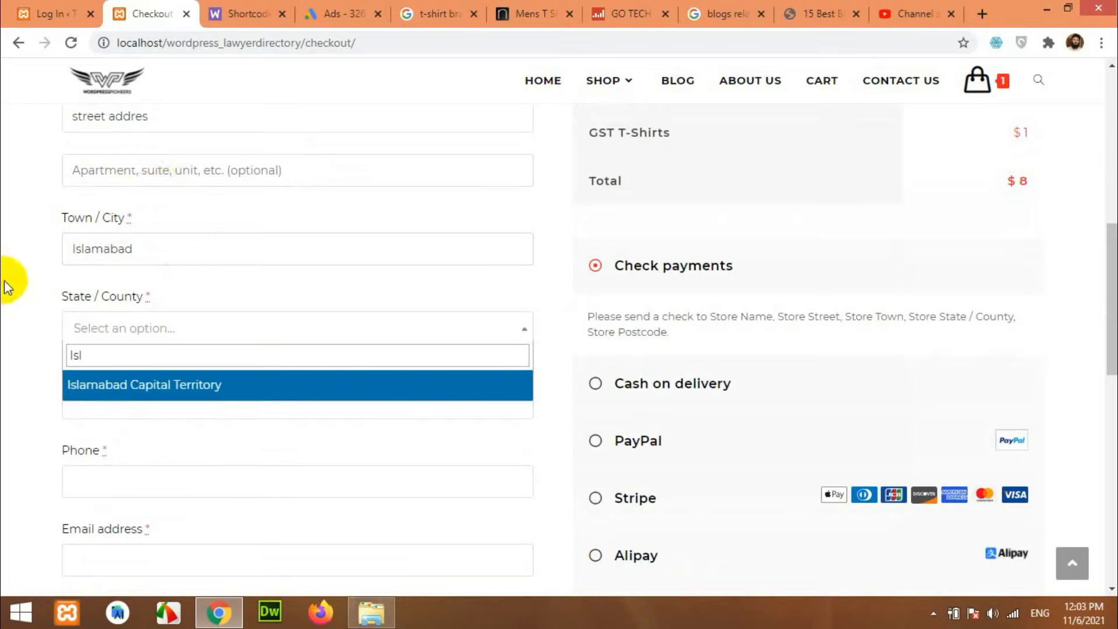
pyautogui.click(216, 384)
pyautogui.click(218, 478)
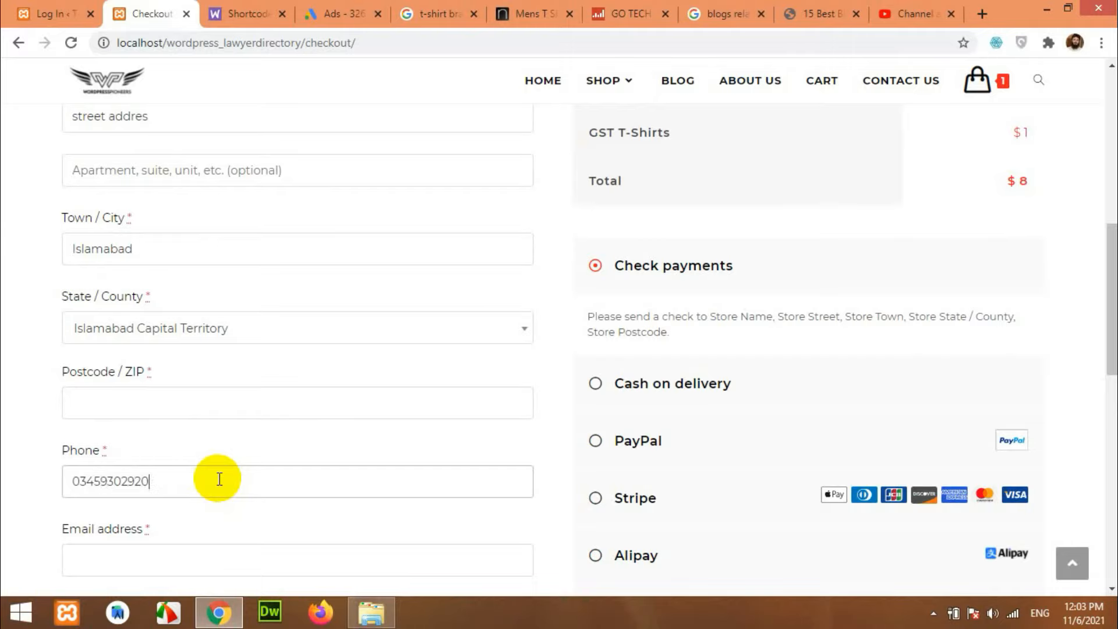
# Enter postcode 44000 and the customer's e-mail address.
pyautogui.click(233, 408)
pyautogui.write('4400')
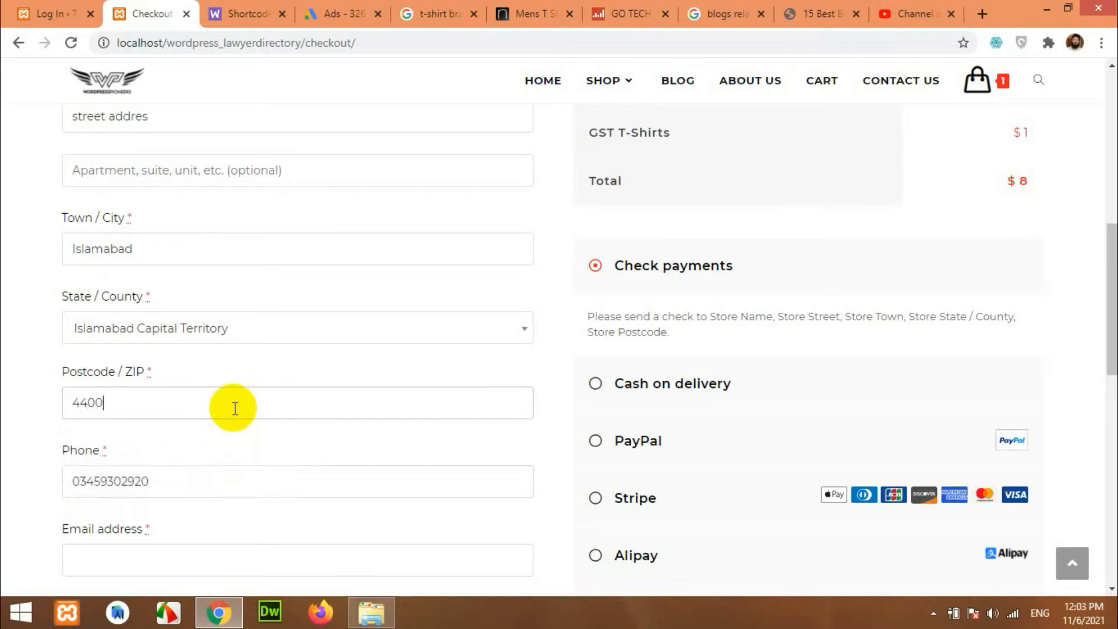
pyautogui.scroll(-4, 234, 409)
pyautogui.write('00')
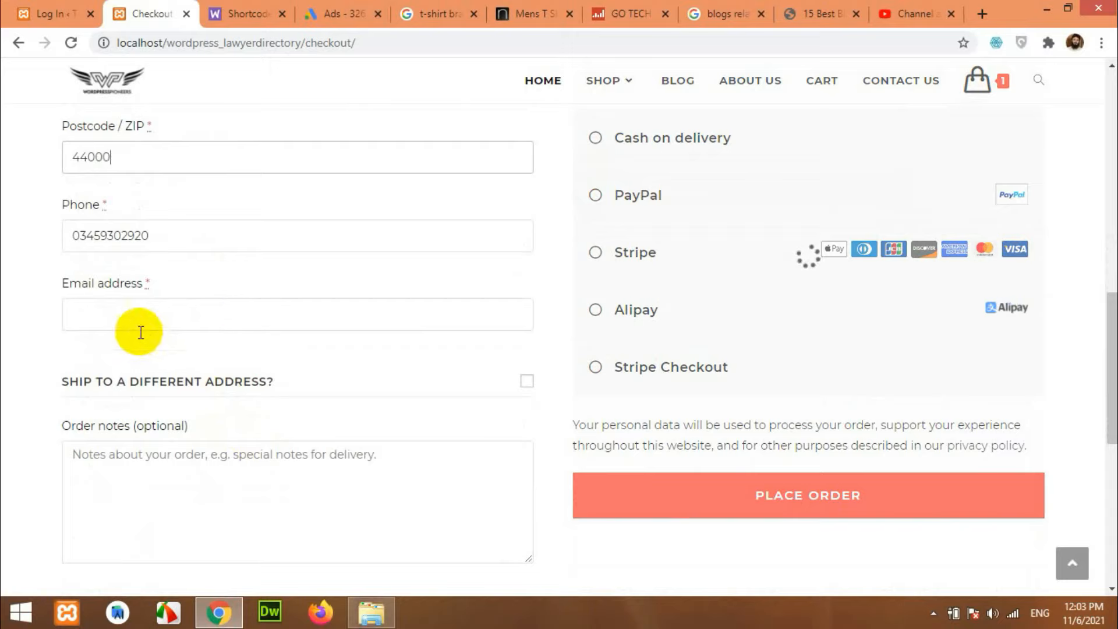
pyautogui.click(121, 312)
pyautogui.write('abc')
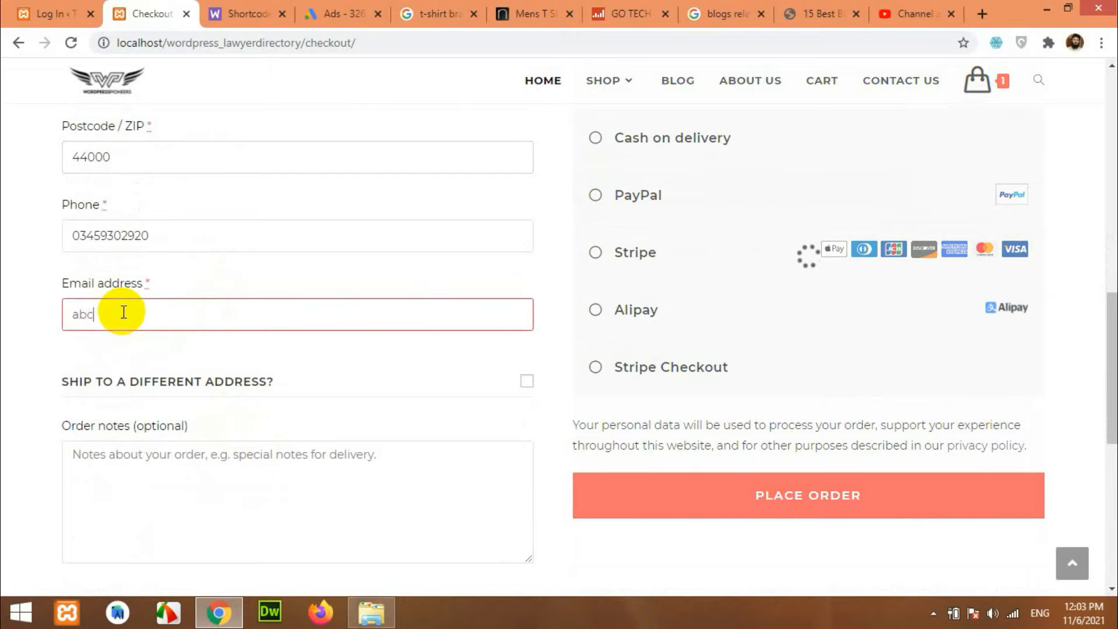
pyautogui.write('@xyz.com')
pyautogui.scroll(-3, 375, 474)
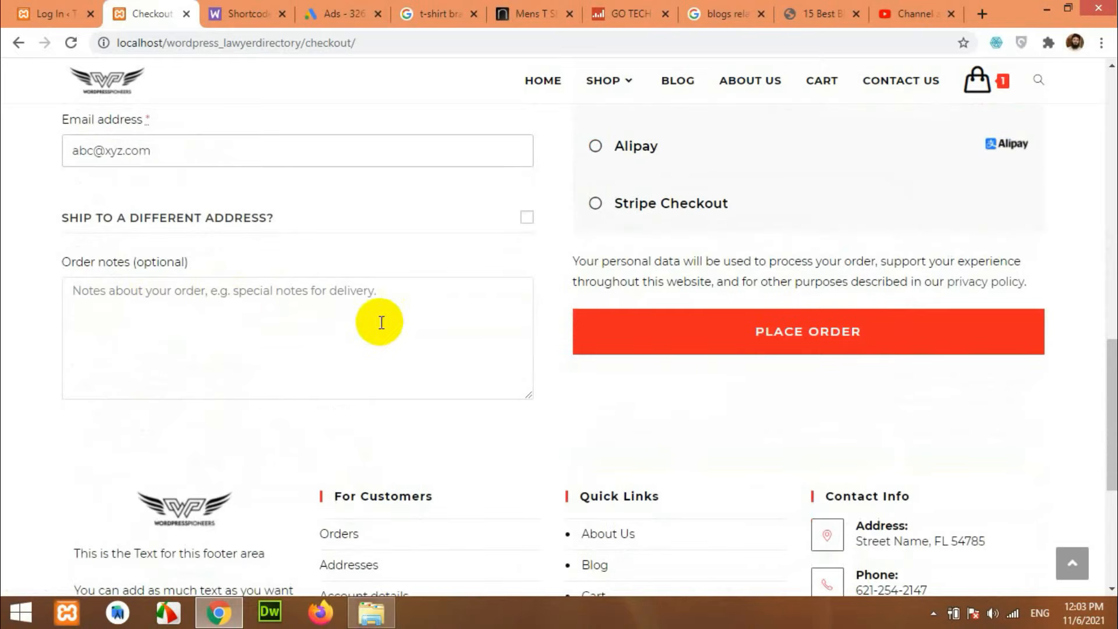
pyautogui.scroll(8, 681, 451)
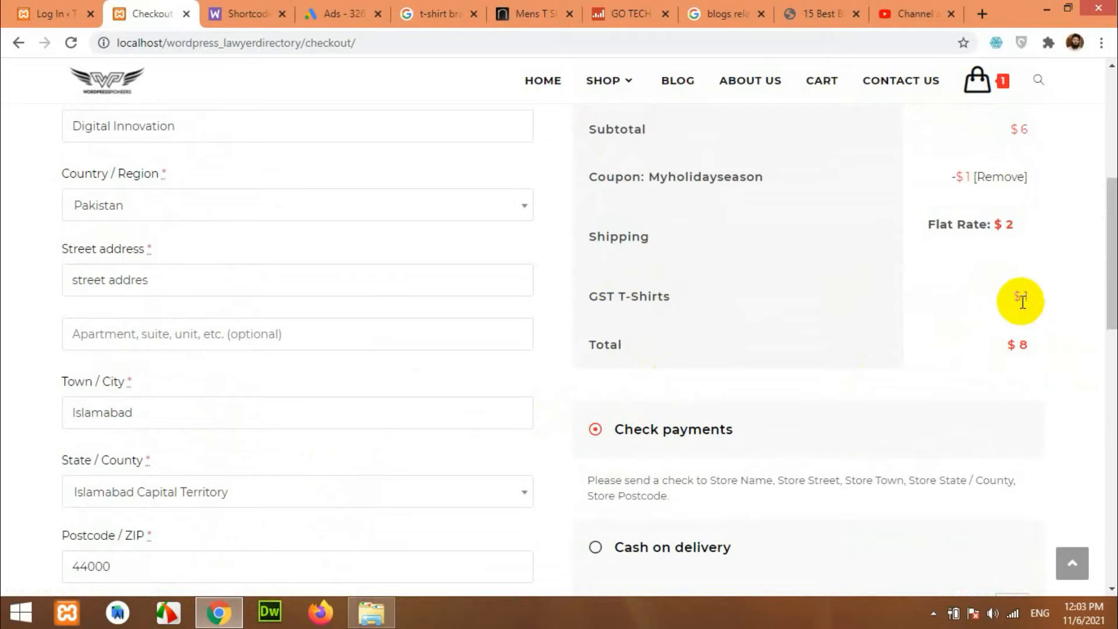
pyautogui.scroll(1, 1026, 301)
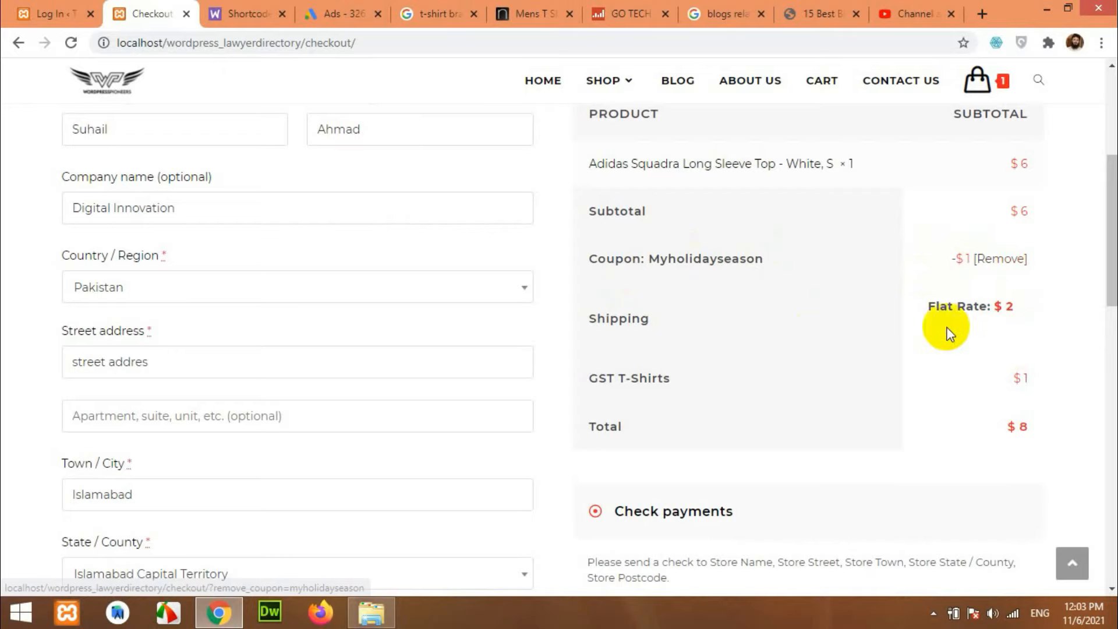
pyautogui.scroll(-4, 897, 334)
pyautogui.scroll(4, 989, 386)
pyautogui.scroll(-5, 991, 386)
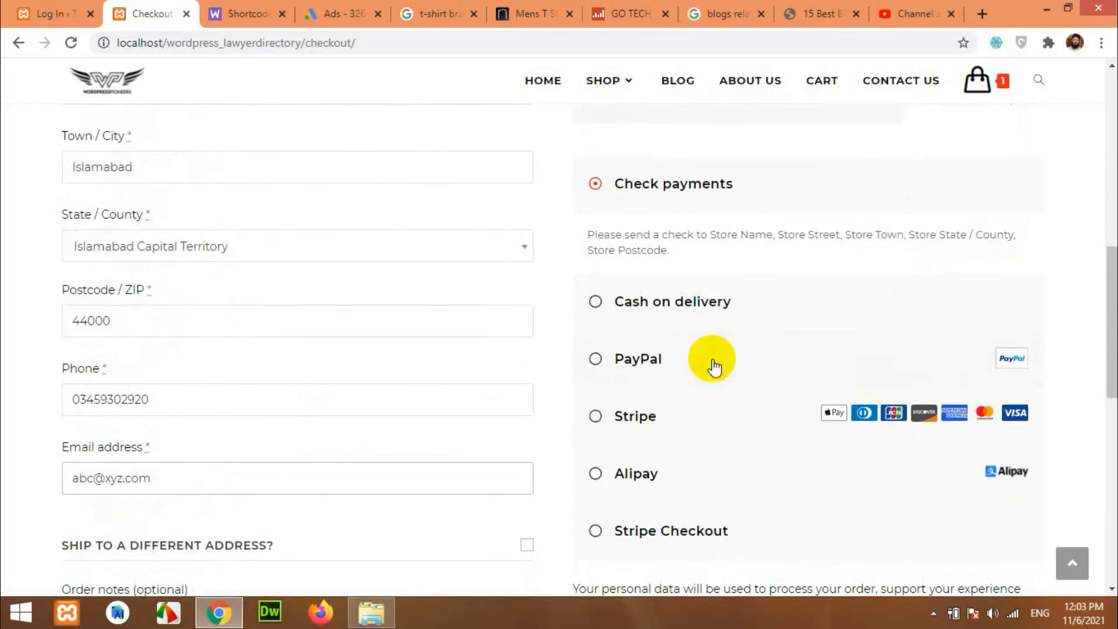
pyautogui.scroll(-1, 641, 327)
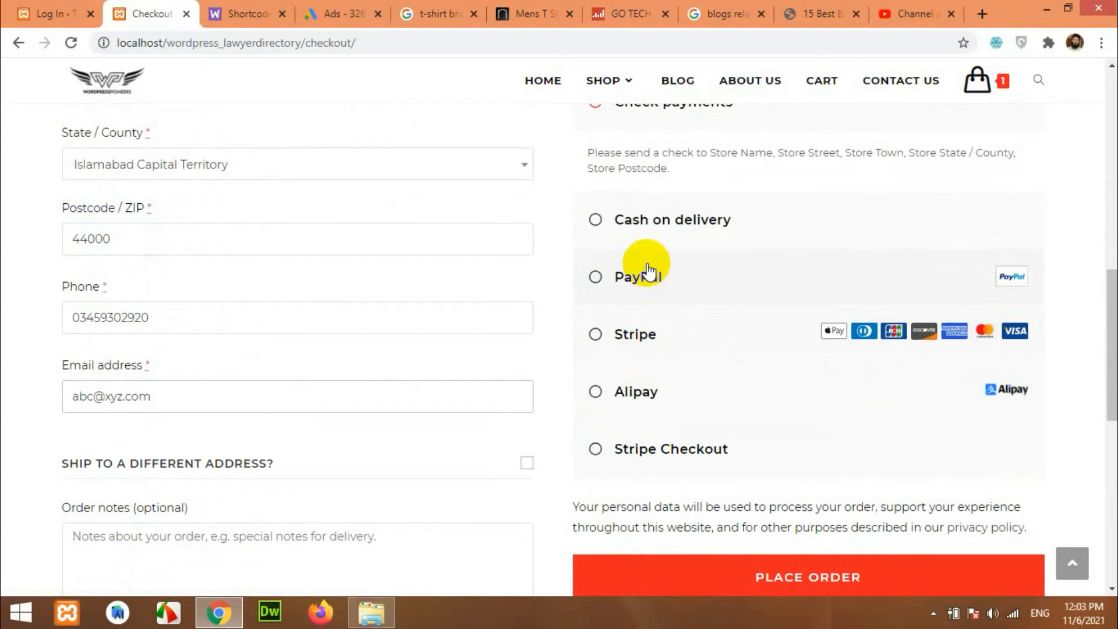
pyautogui.scroll(2, 635, 350)
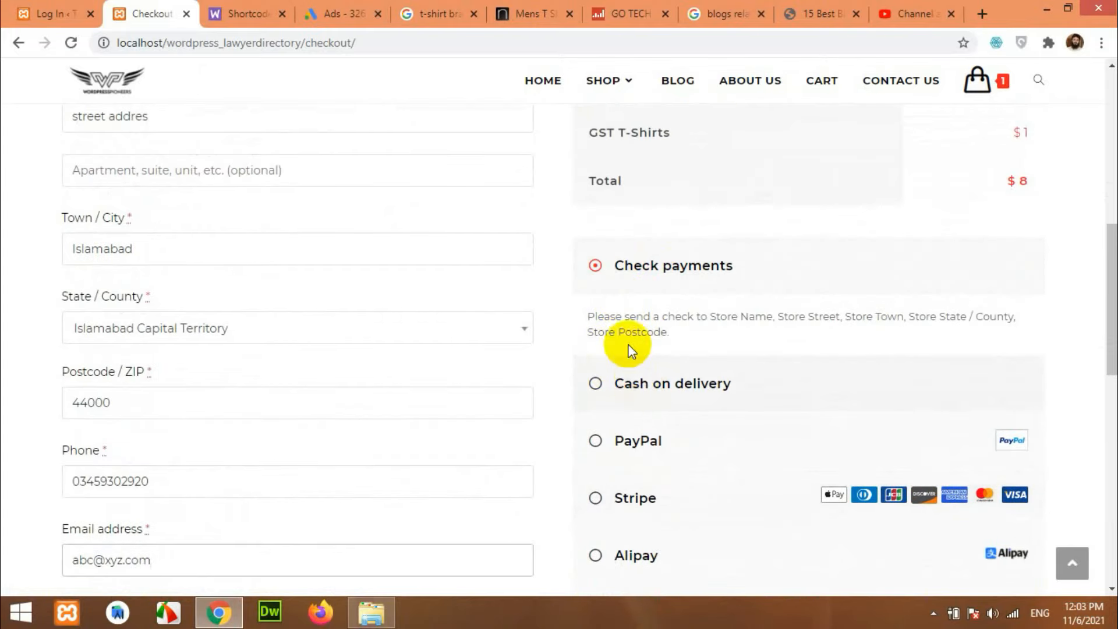
pyautogui.scroll(-3, 990, 484)
pyautogui.scroll(1, 735, 438)
pyautogui.scroll(2, 735, 438)
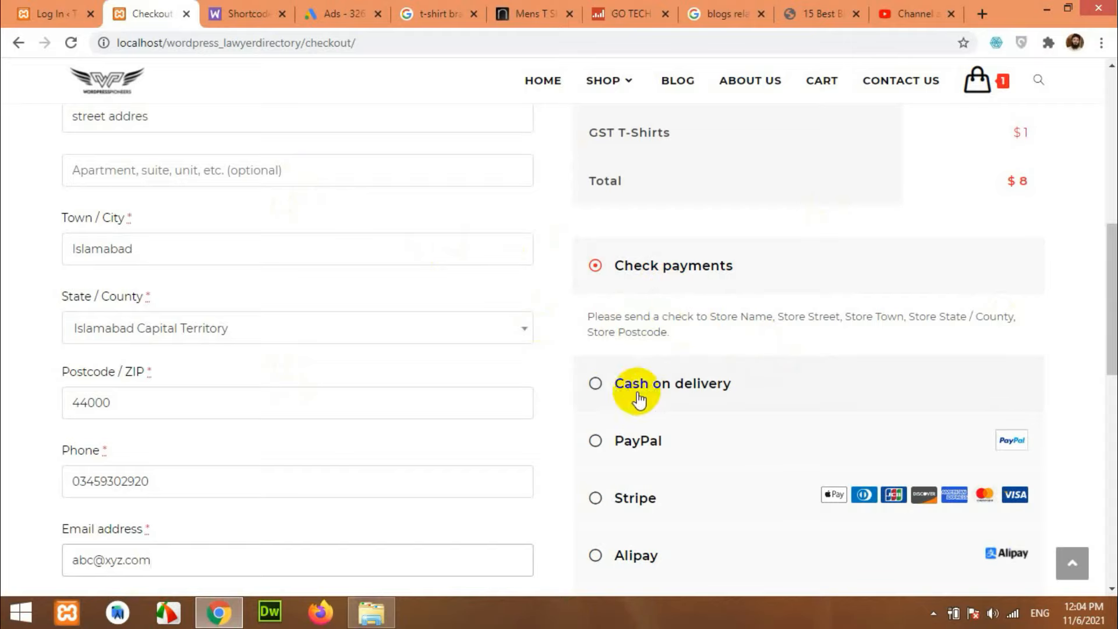
# Preview the Cash on delivery, PayPal, Stripe, Alipay and Stripe Checkout payment options.
pyautogui.click(605, 386)
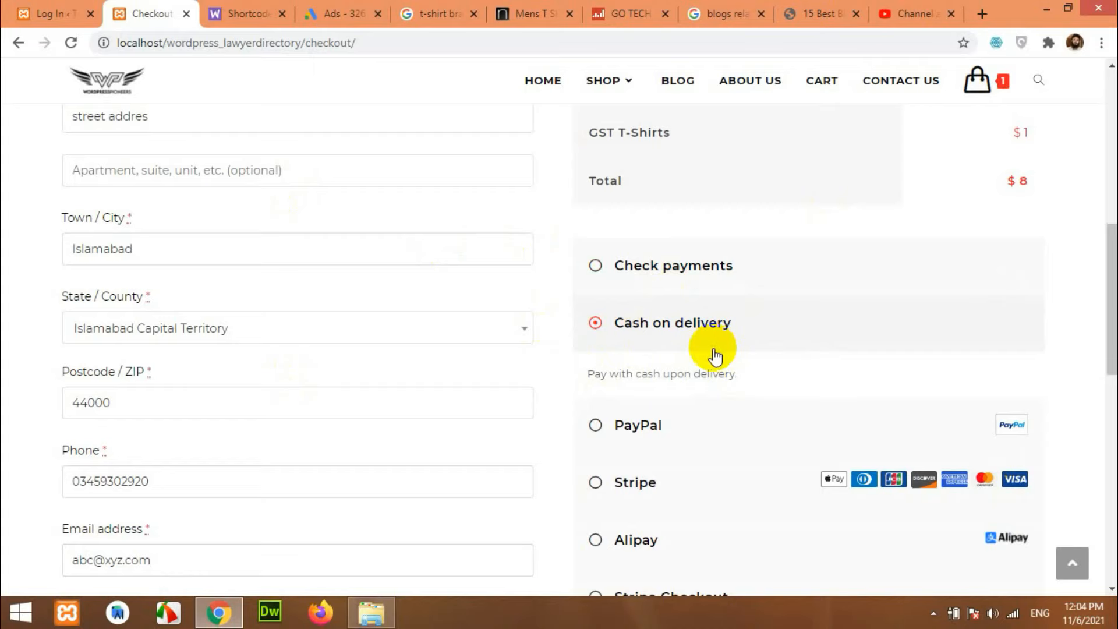
pyautogui.scroll(-1, 714, 352)
pyautogui.click(638, 341)
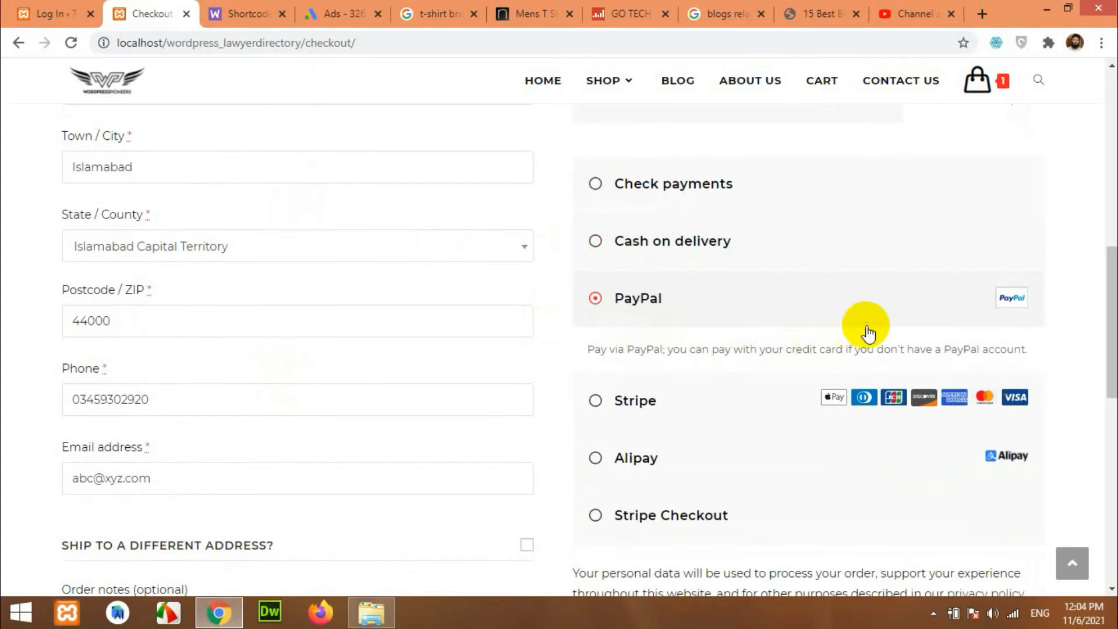
pyautogui.scroll(-2, 699, 326)
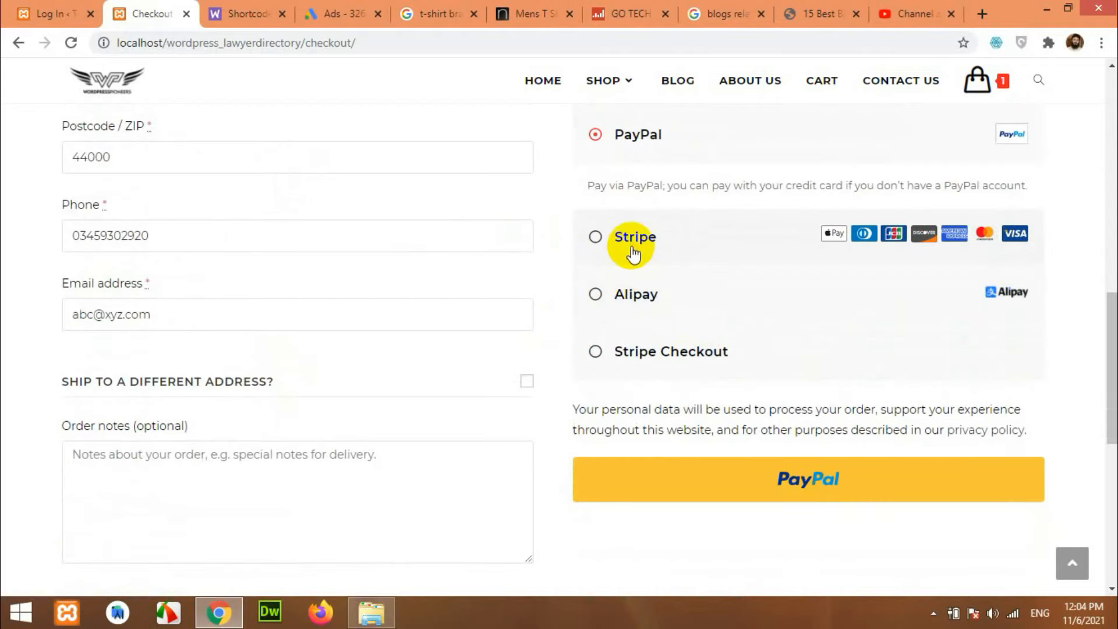
pyautogui.click(633, 254)
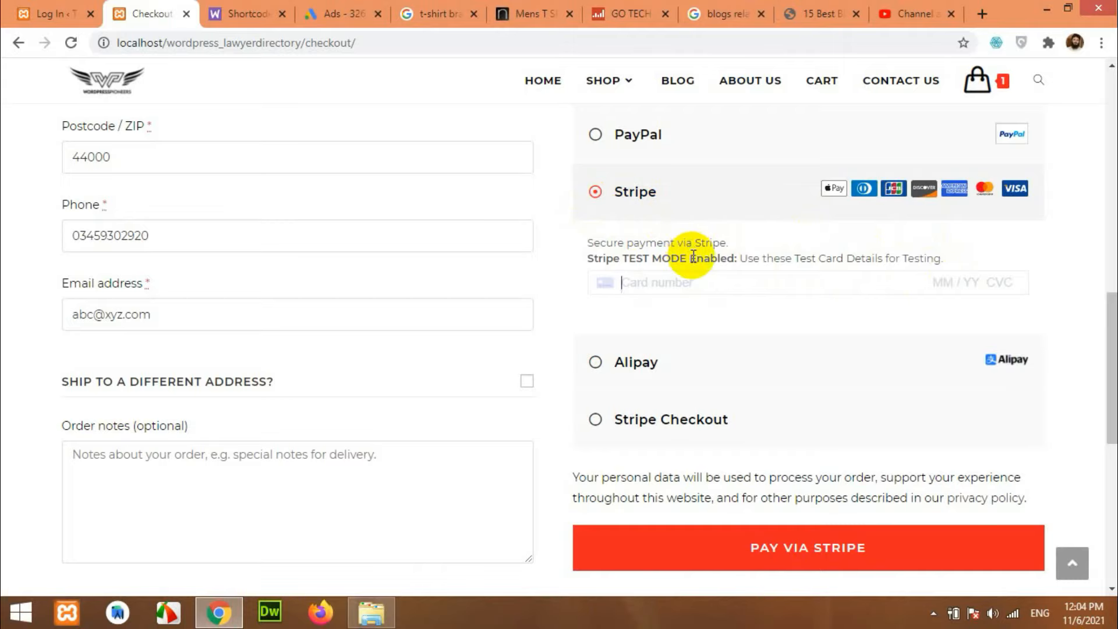
pyautogui.scroll(-2, 693, 274)
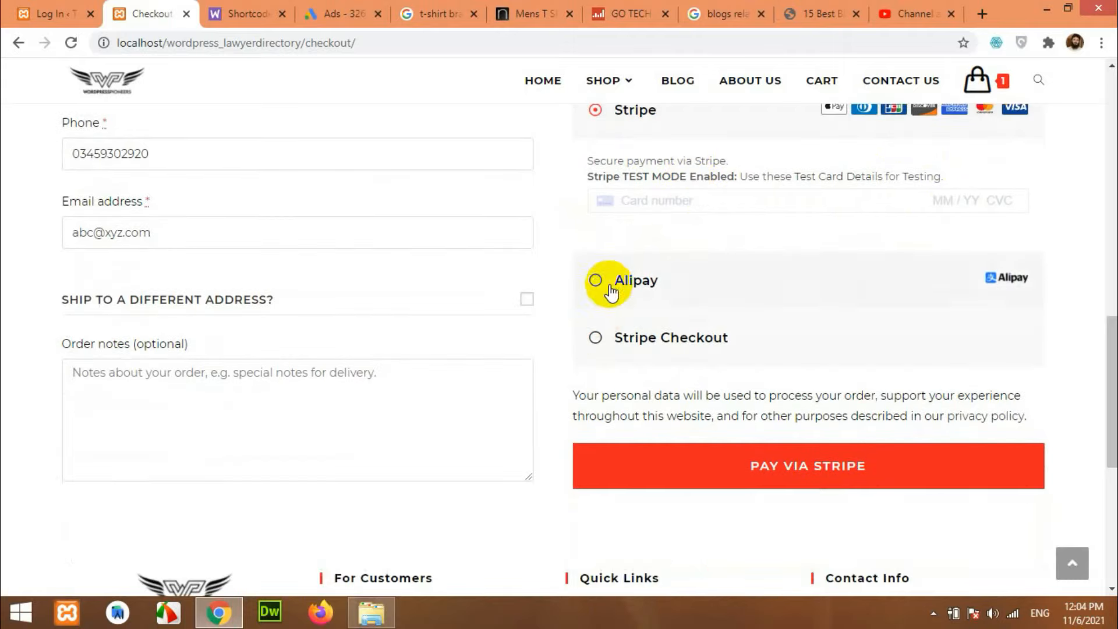
pyautogui.click(607, 283)
pyautogui.click(600, 280)
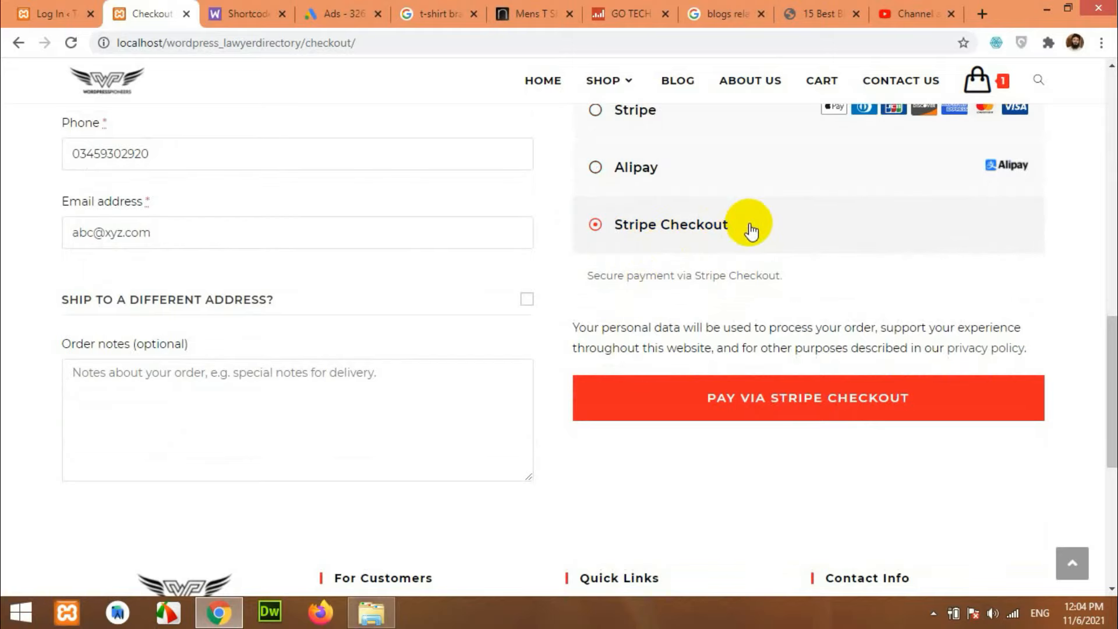
pyautogui.scroll(3, 751, 260)
pyautogui.scroll(-3, 757, 285)
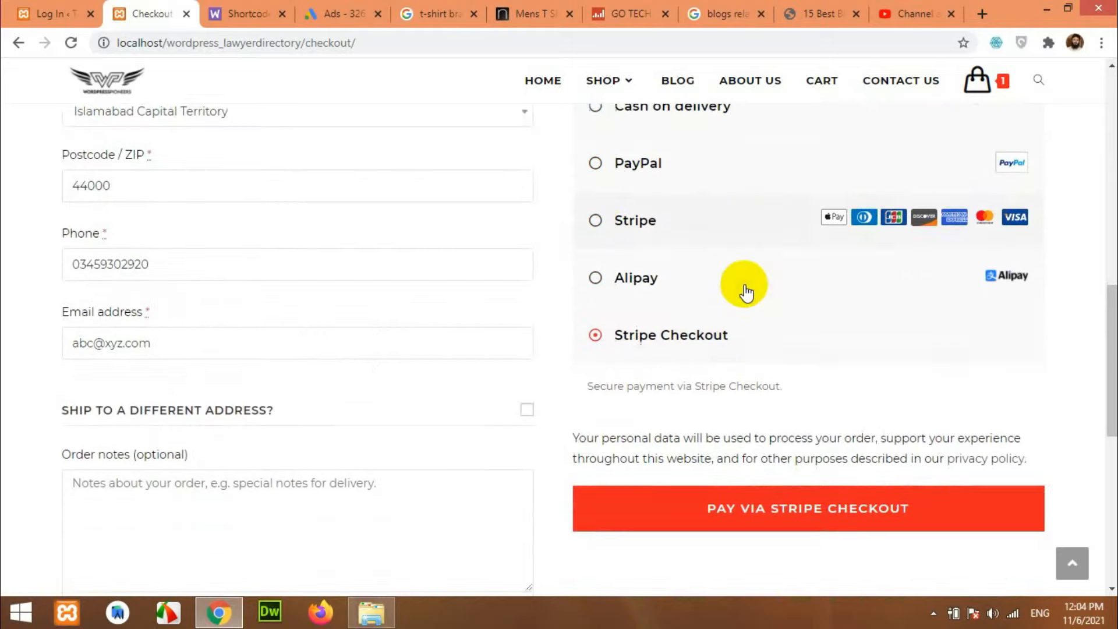
pyautogui.scroll(4, 699, 288)
# Pay with Cash on delivery and place the test order.
pyautogui.click(632, 244)
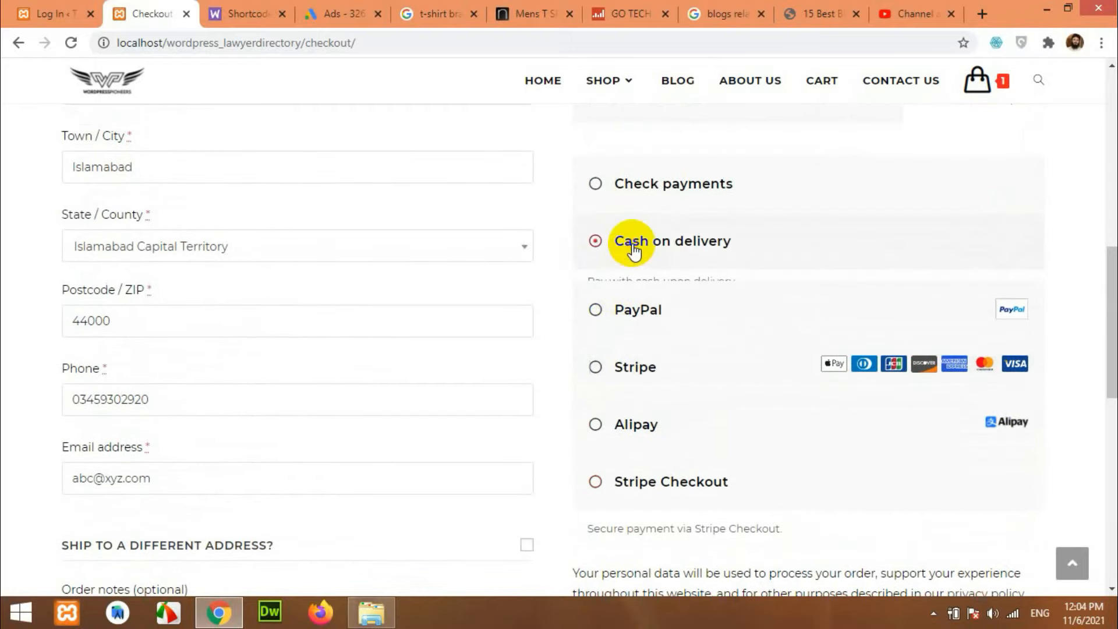
pyautogui.scroll(-5, 711, 291)
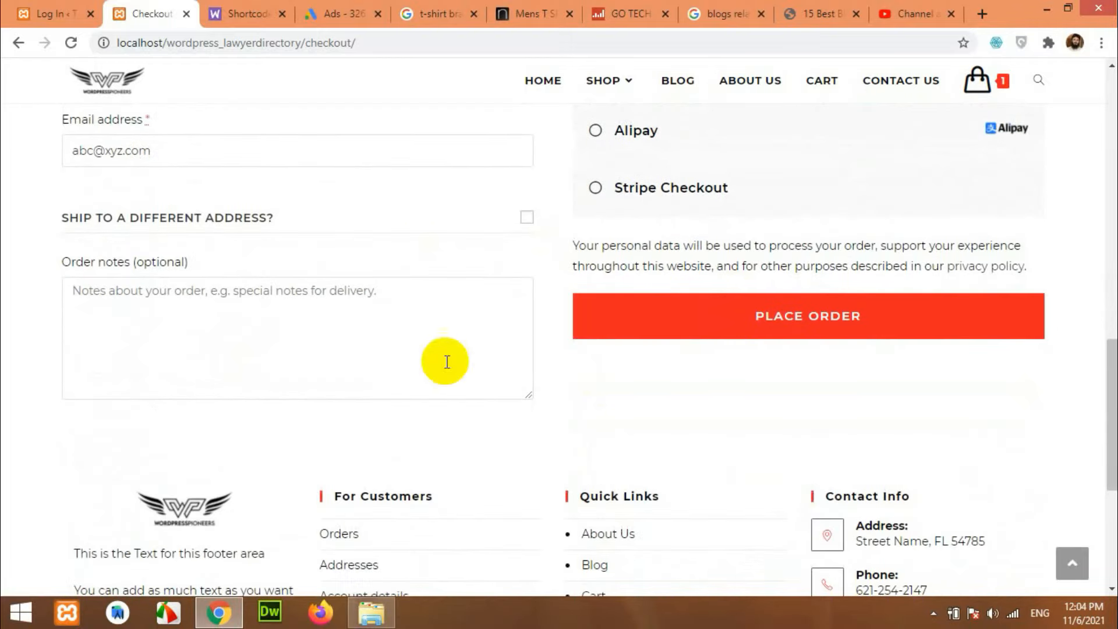
pyautogui.click(754, 323)
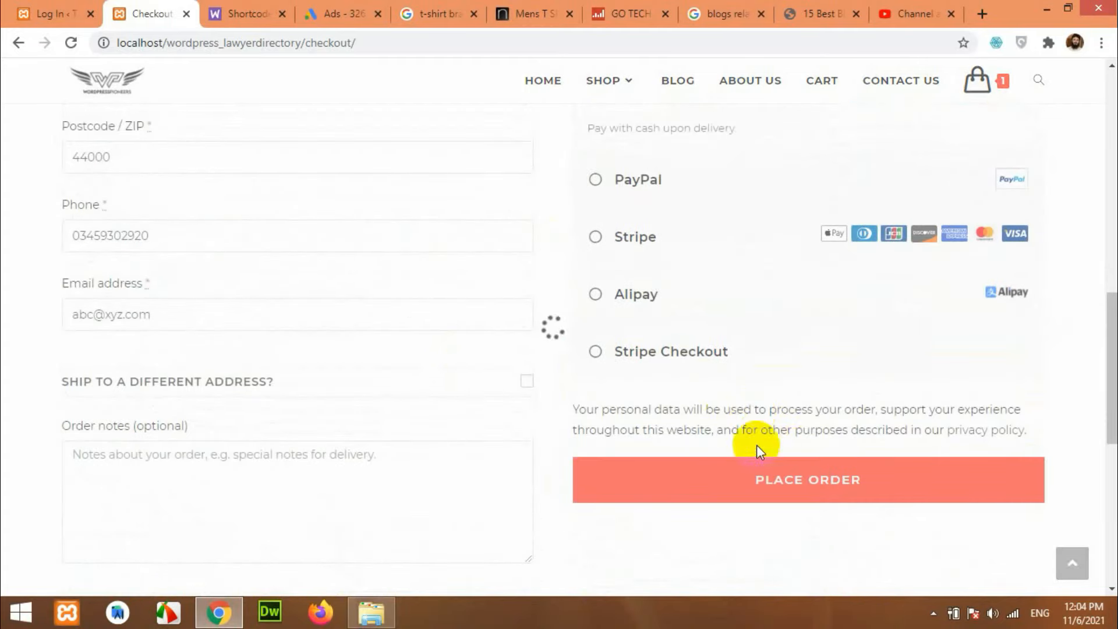
# Review the Order received page for the $8 cash-on-delivery order, then return to the WordPress login tab.
pyautogui.scroll(3, 803, 452)
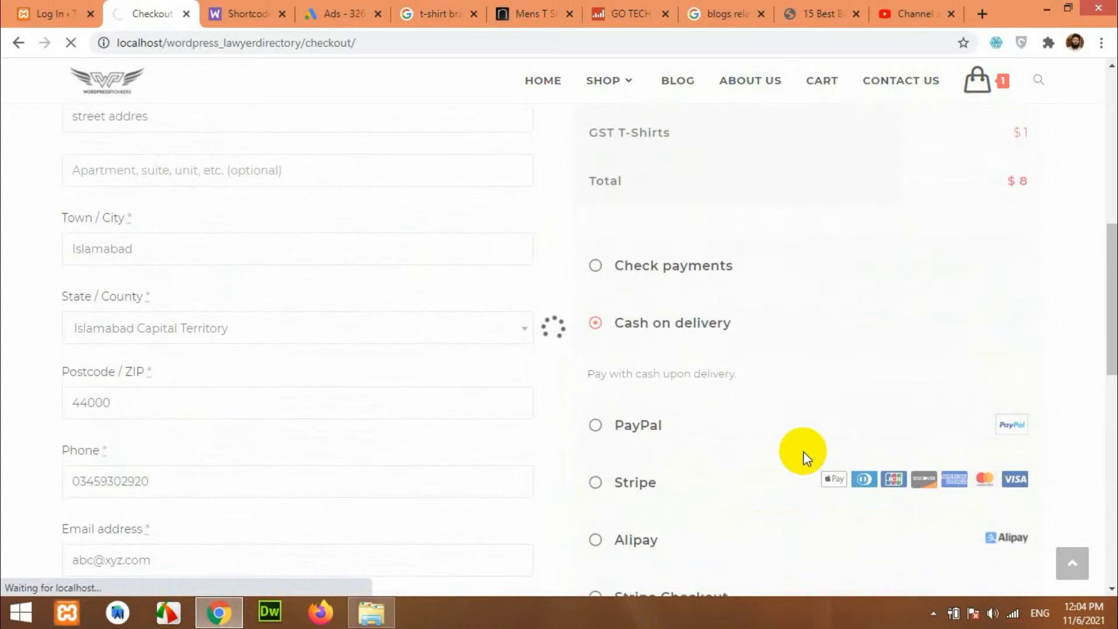
pyautogui.scroll(-3, 372, 396)
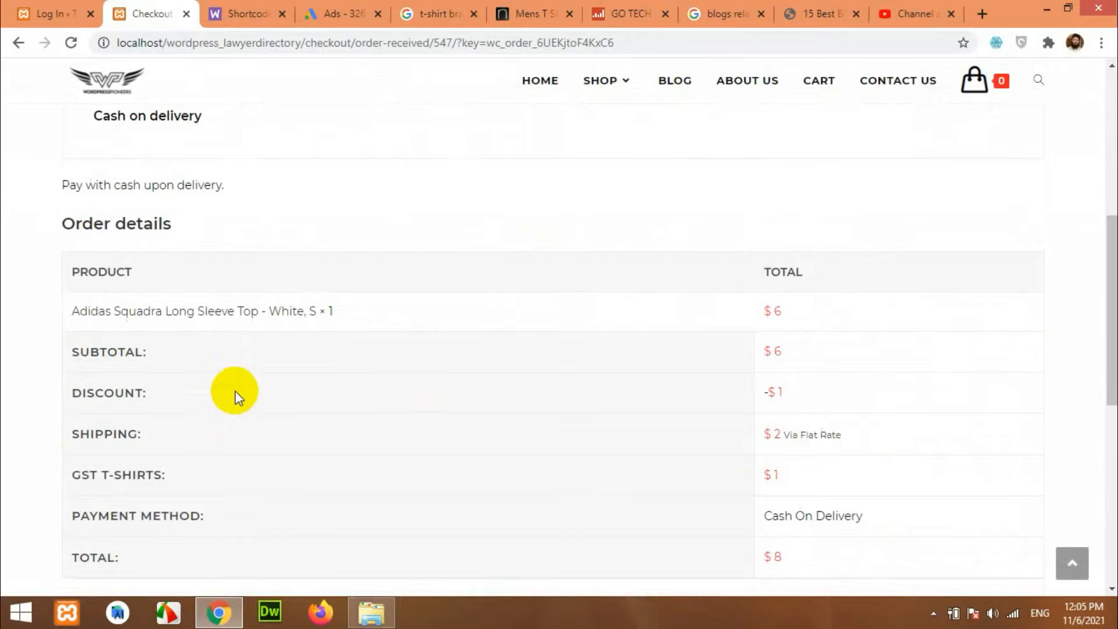
pyautogui.scroll(-4, 834, 352)
pyautogui.scroll(10, 834, 432)
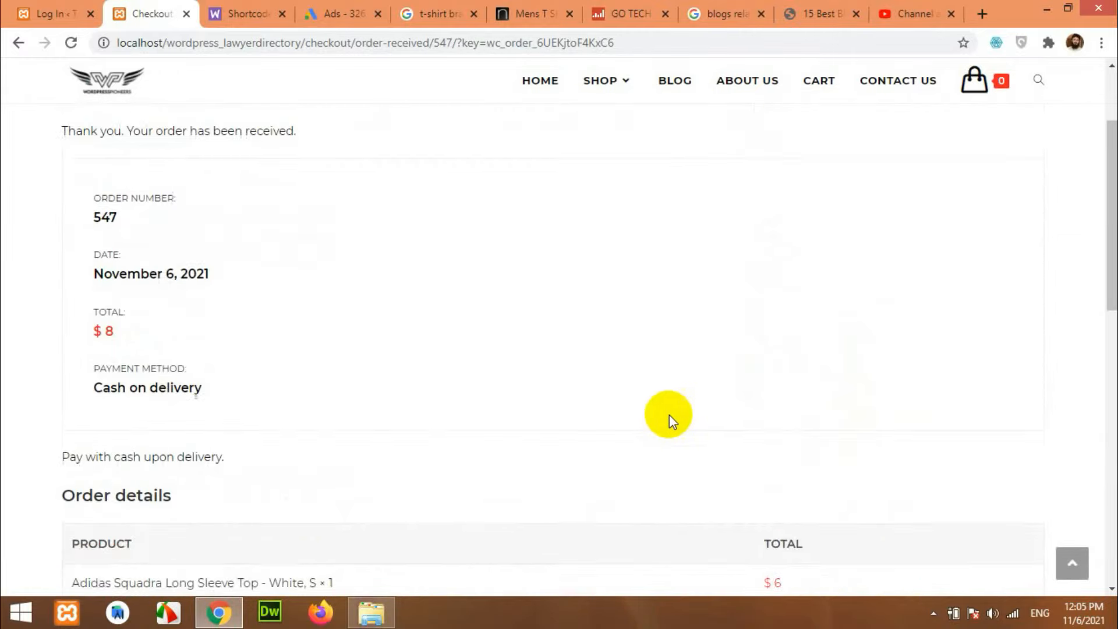
pyautogui.click(36, 17)
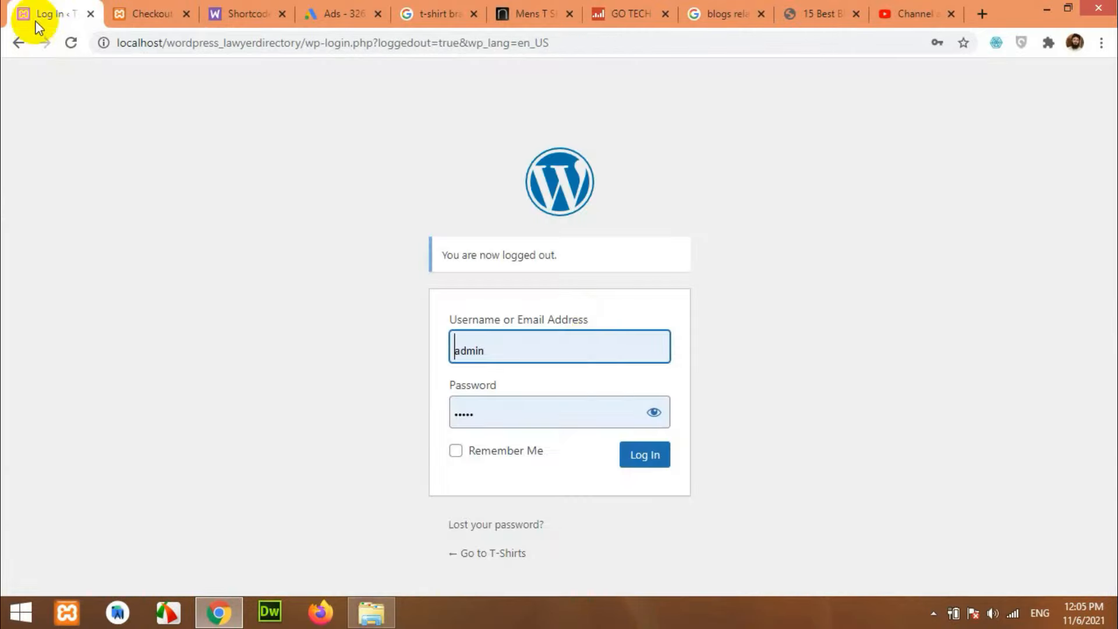
# Log in to WordPress admin and view WooCommerce Orders, where the new $8 order shows Processing.
pyautogui.click(640, 471)
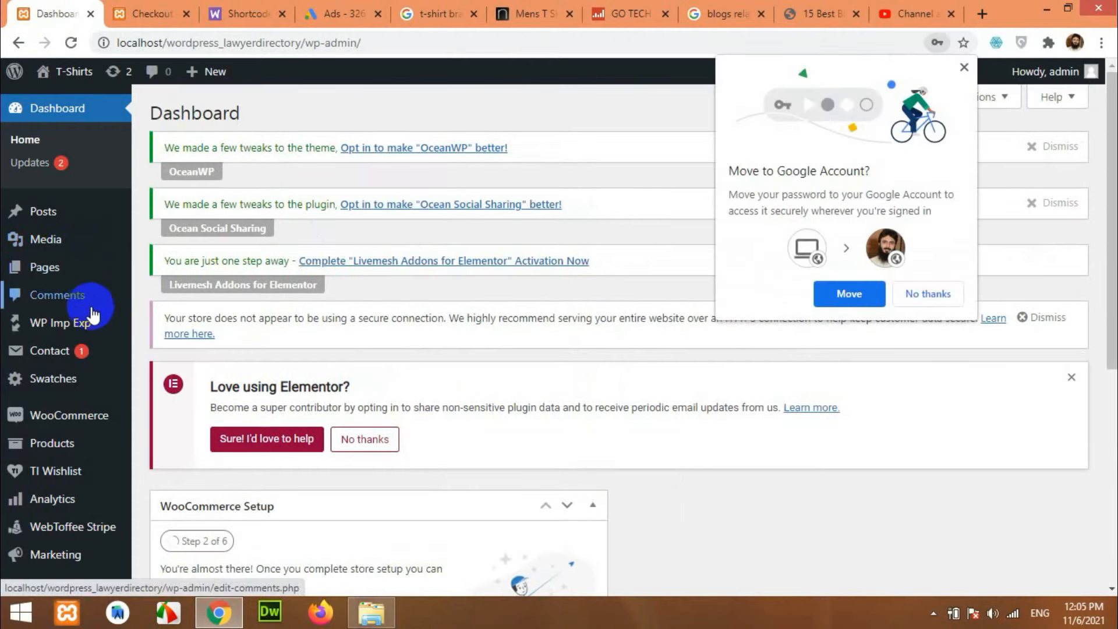
pyautogui.moveTo(51, 424)
pyautogui.click(165, 389)
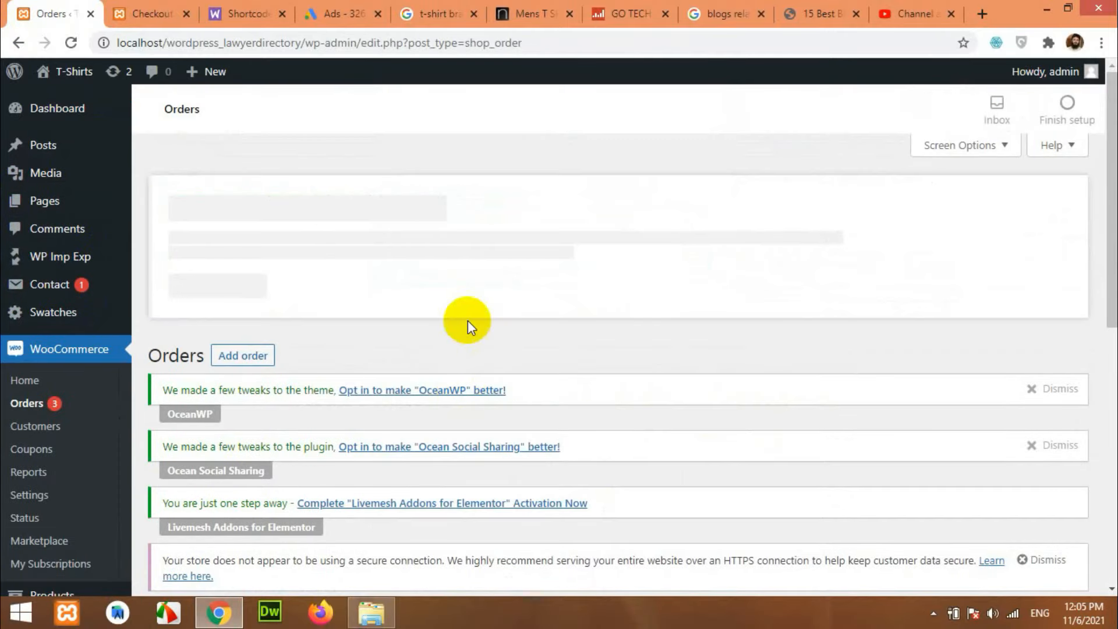
pyautogui.scroll(-8, 724, 348)
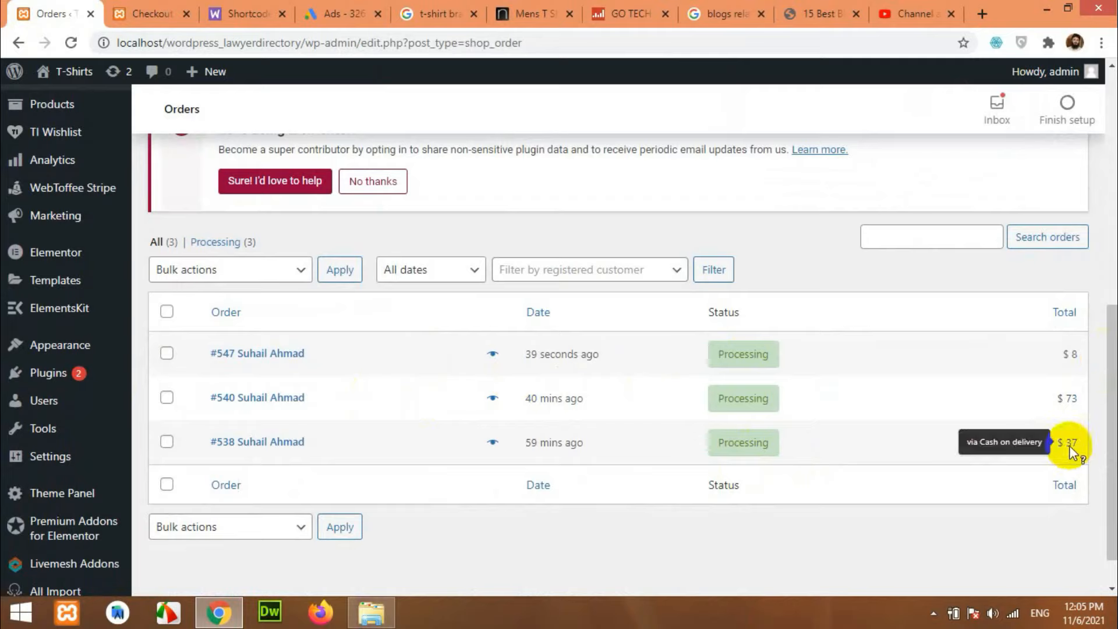
pyautogui.moveTo(760, 360)
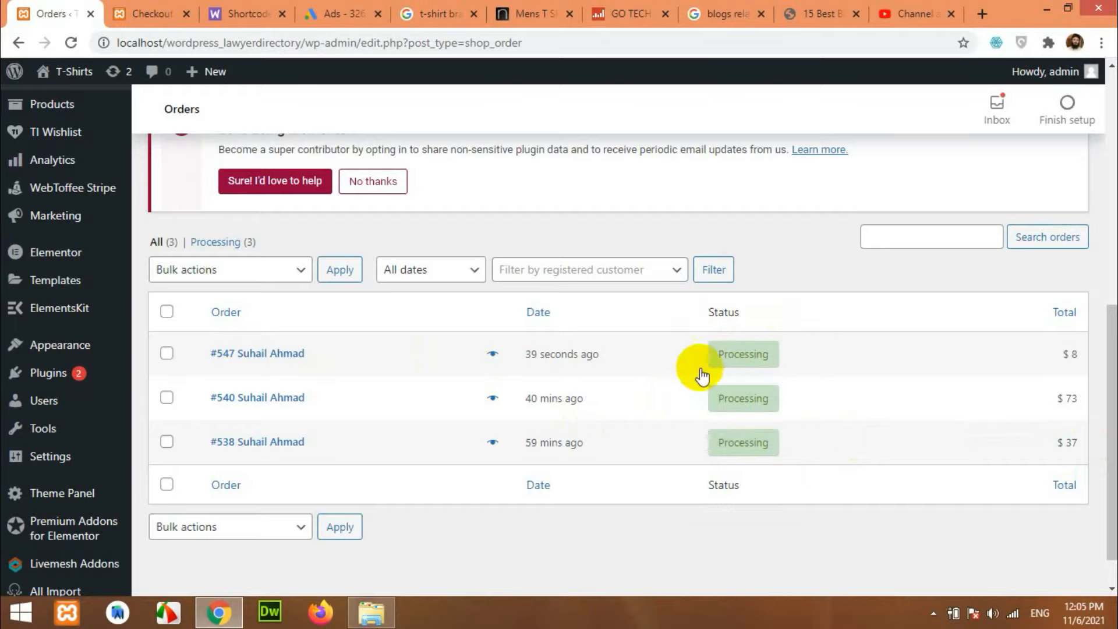
pyautogui.click(257, 356)
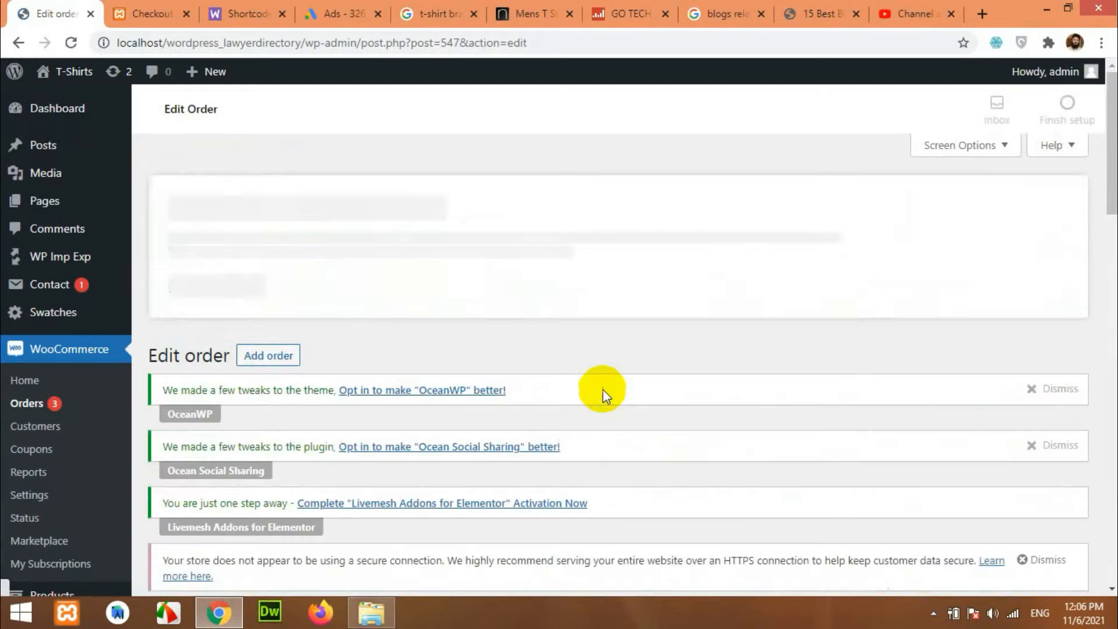
pyautogui.scroll(-5, 606, 388)
pyautogui.scroll(-6, 605, 387)
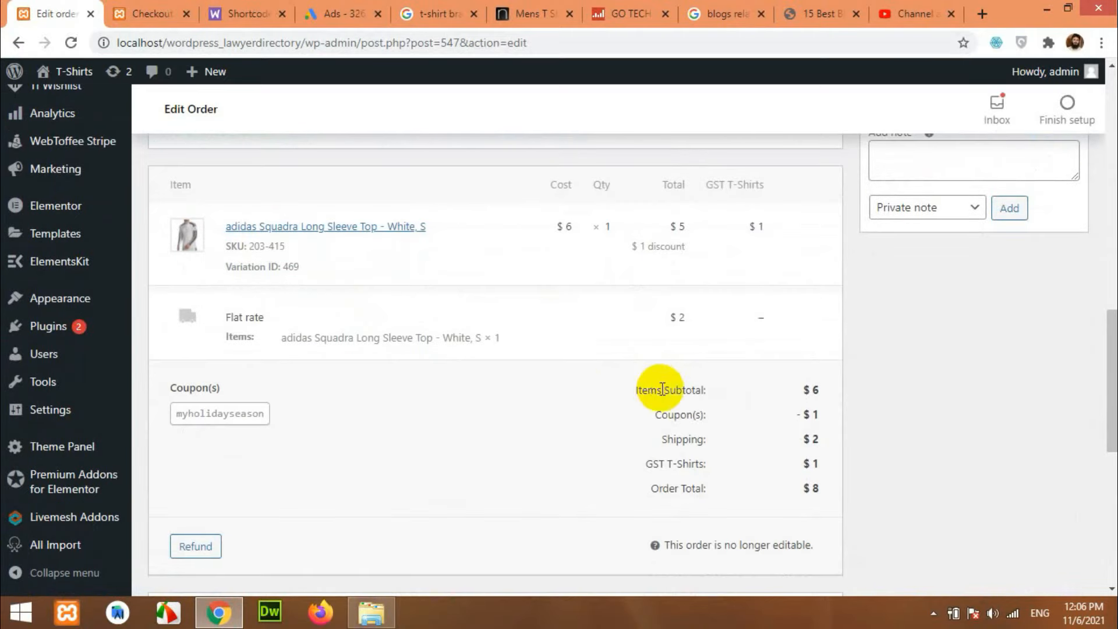
pyautogui.scroll(-2, 612, 390)
pyautogui.scroll(-2, 544, 392)
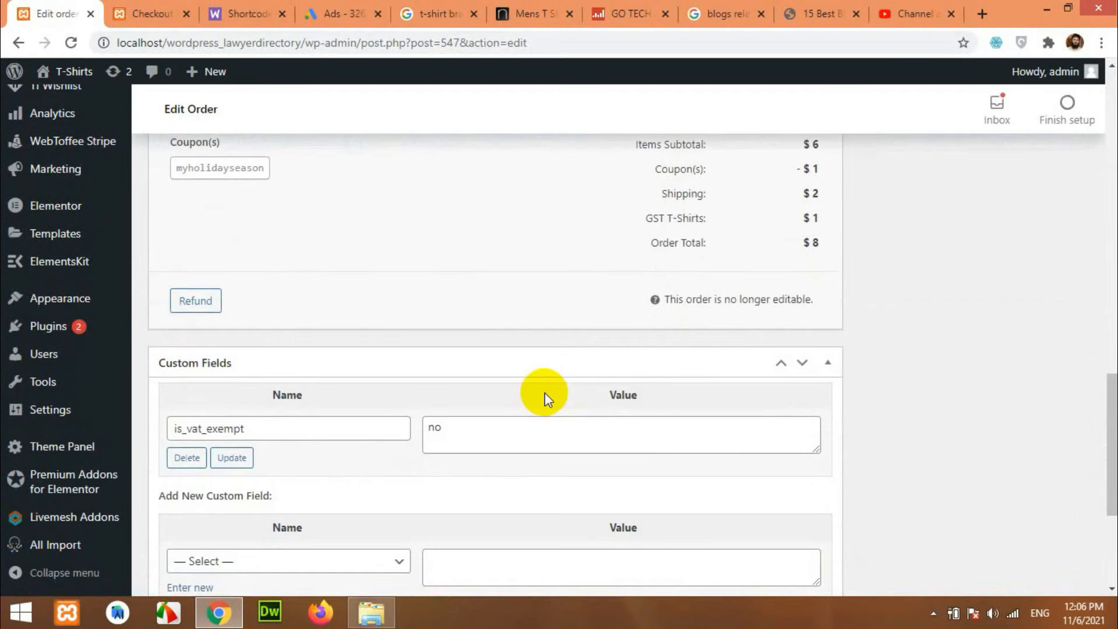
pyautogui.scroll(6, 577, 387)
pyautogui.scroll(2, 577, 386)
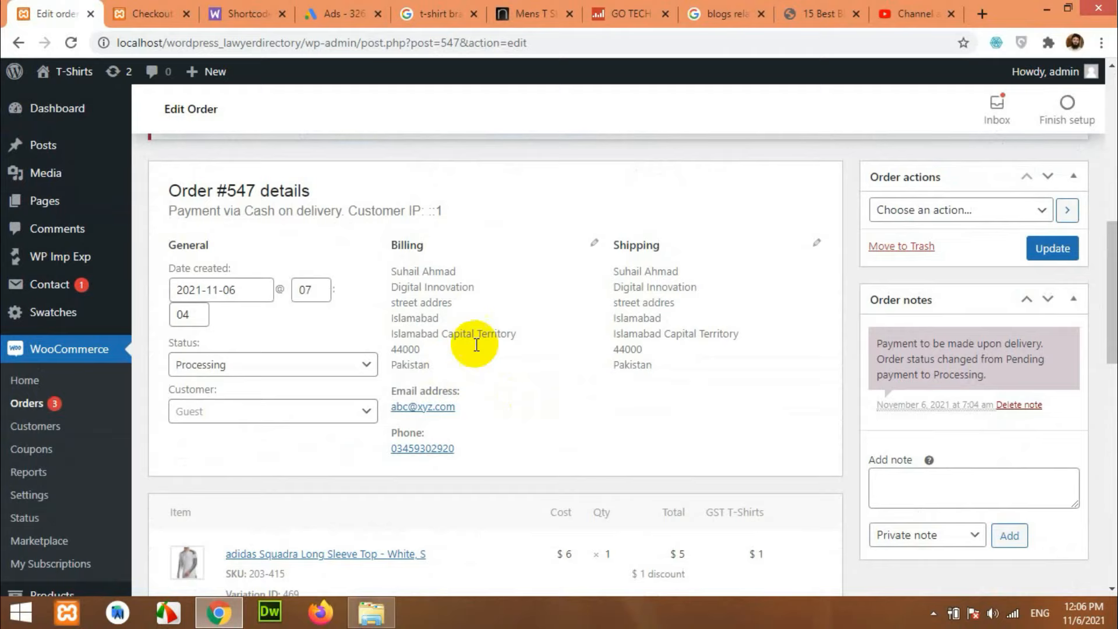
pyautogui.scroll(-3, 586, 365)
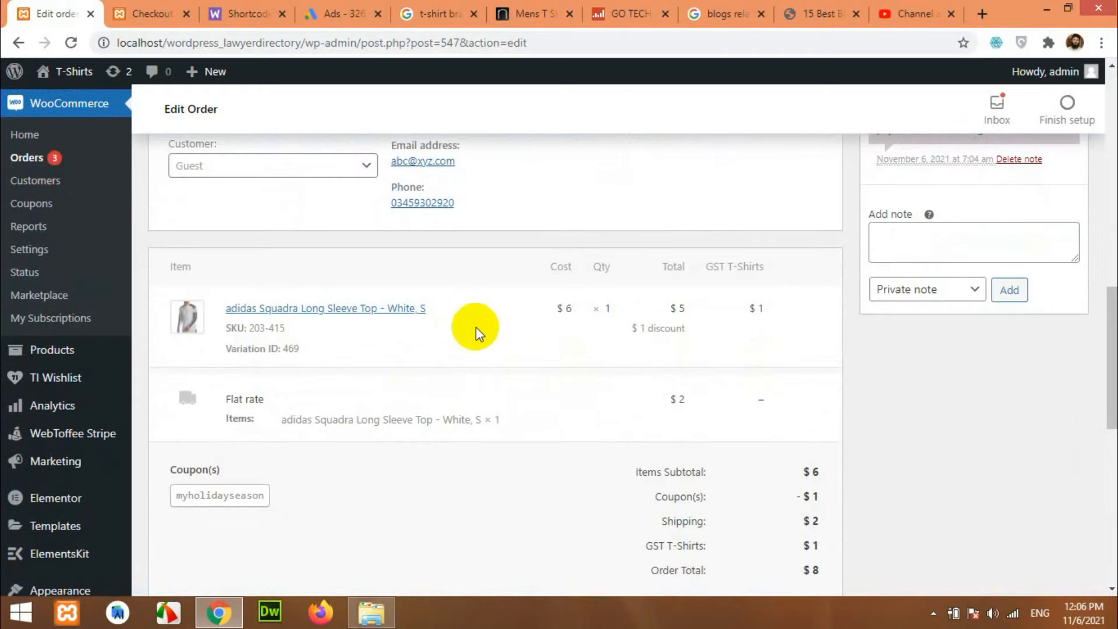
pyautogui.scroll(-1, 626, 404)
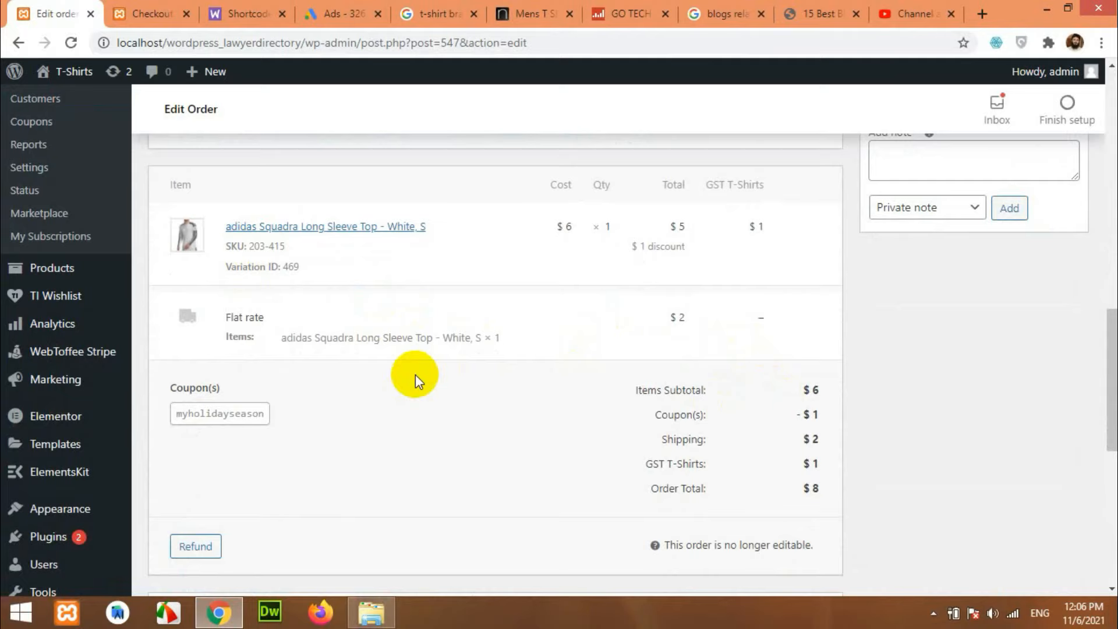
pyautogui.scroll(-1, 490, 379)
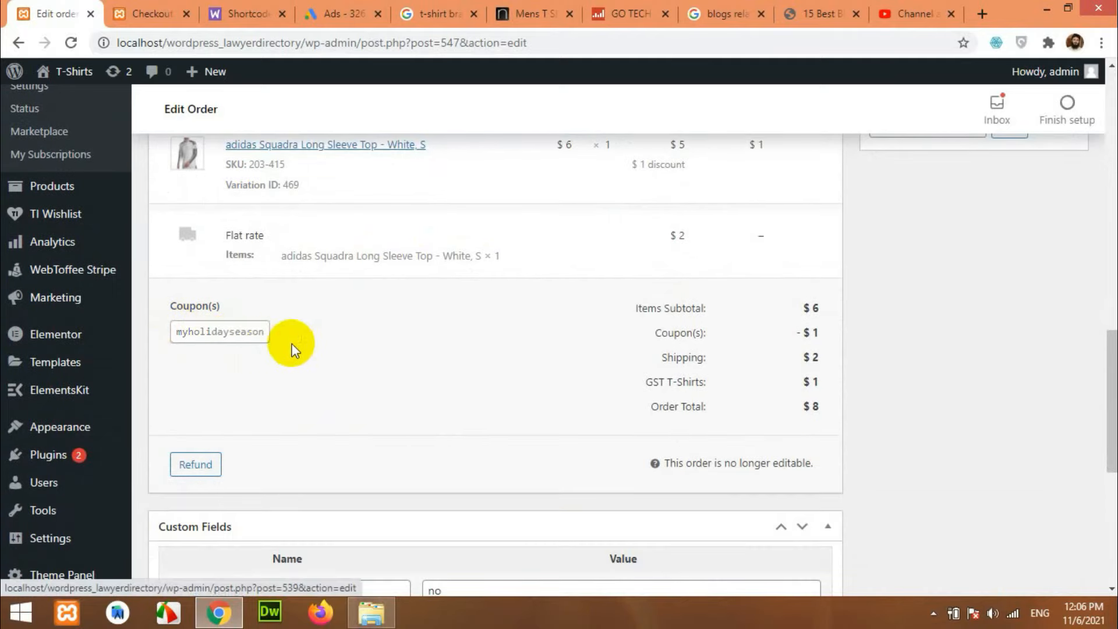
pyautogui.scroll(5, 499, 372)
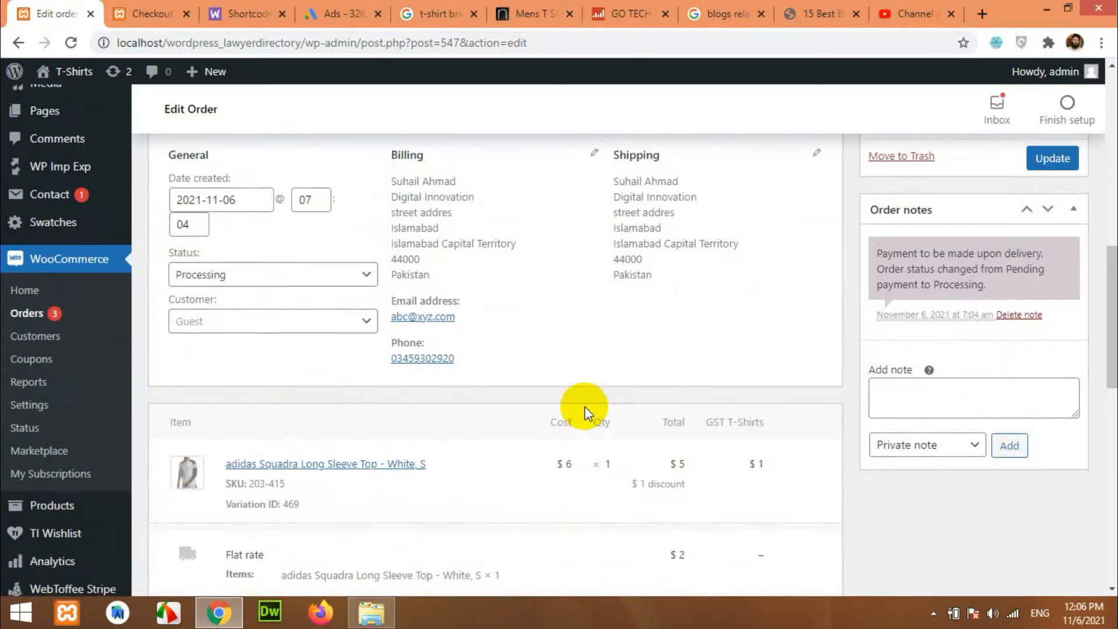
pyautogui.scroll(1, 556, 400)
pyautogui.scroll(-4, 624, 386)
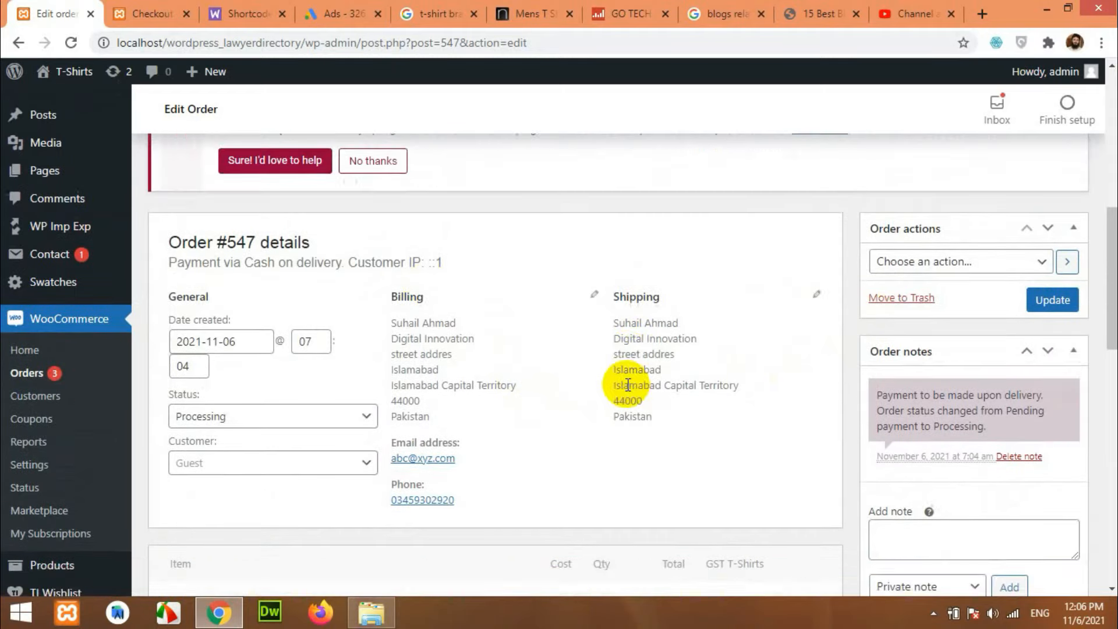
pyautogui.scroll(-6, 620, 389)
pyautogui.scroll(4, 559, 295)
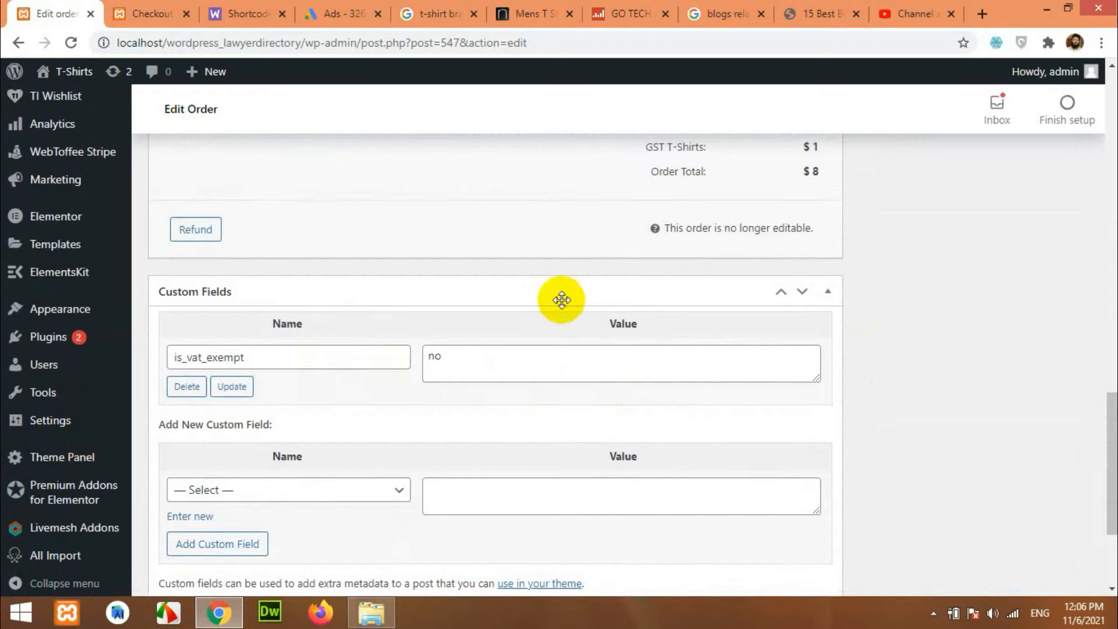
pyautogui.scroll(5, 366, 341)
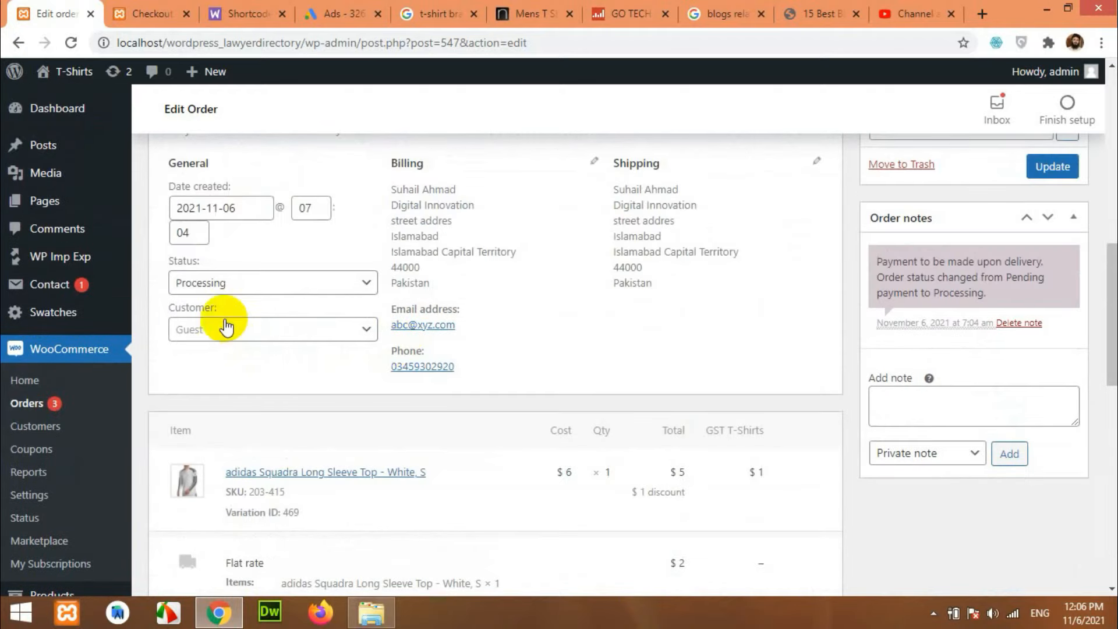
pyautogui.click(217, 285)
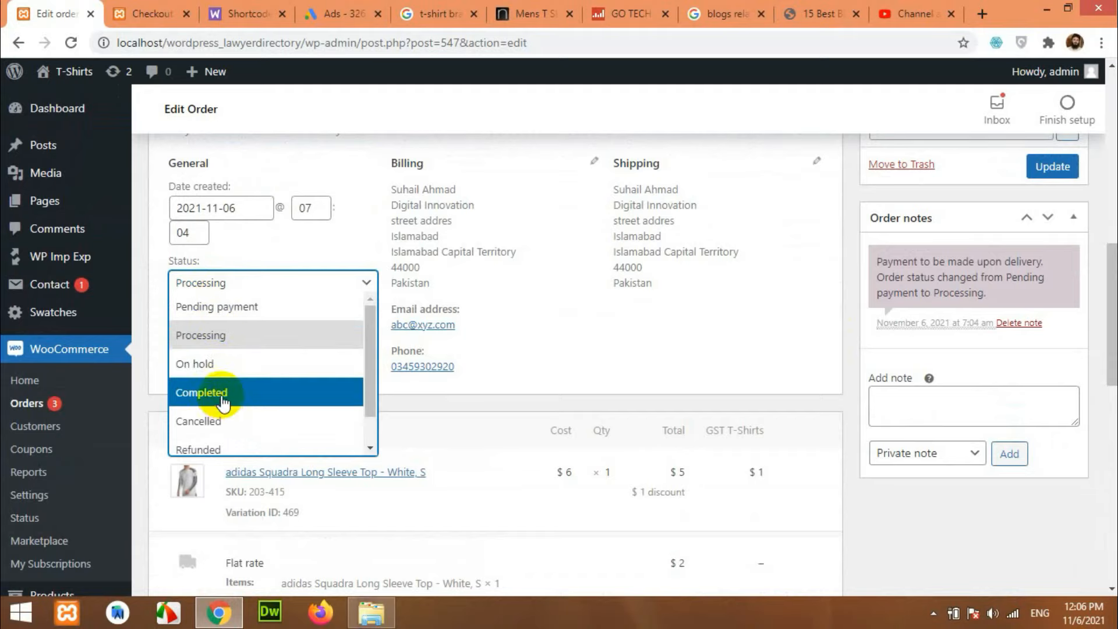
pyautogui.click(244, 338)
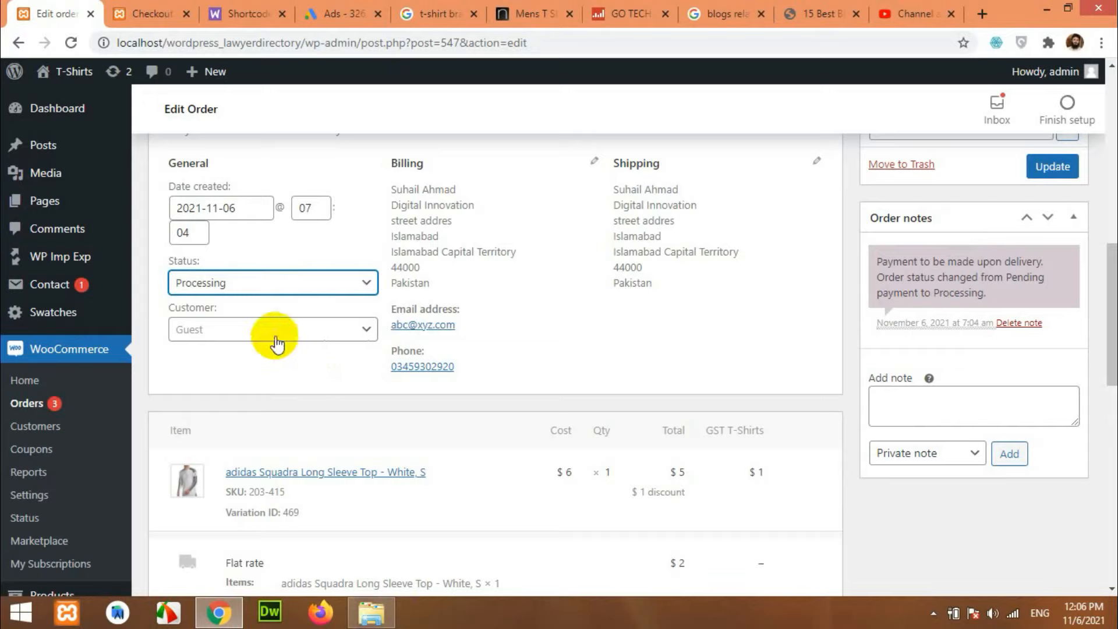
pyautogui.click(245, 285)
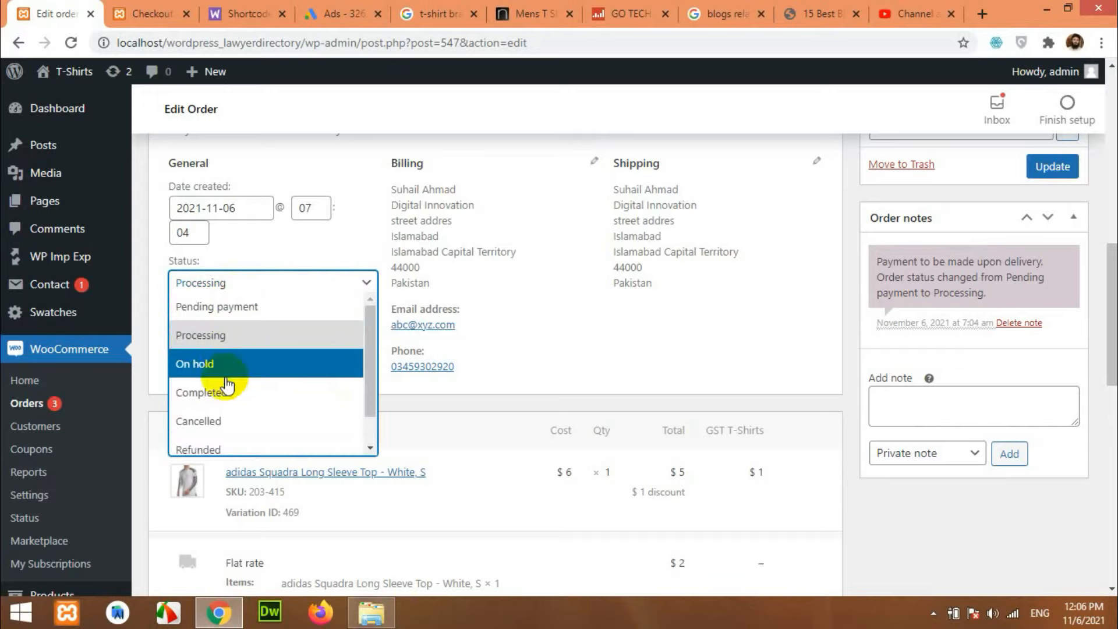
pyautogui.click(810, 327)
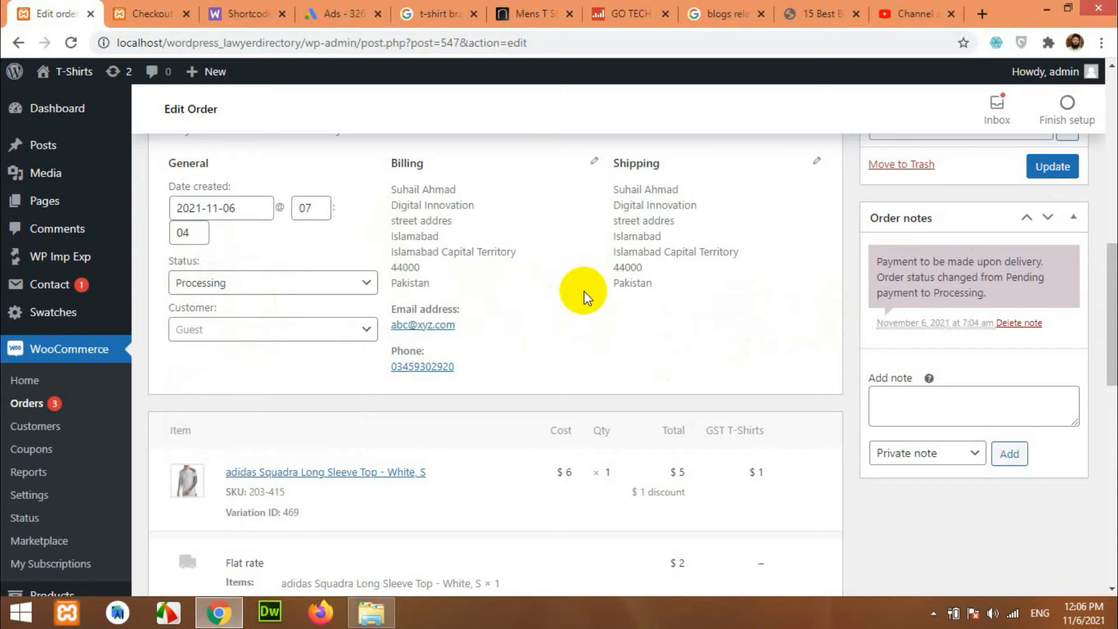
pyautogui.scroll(7, 715, 318)
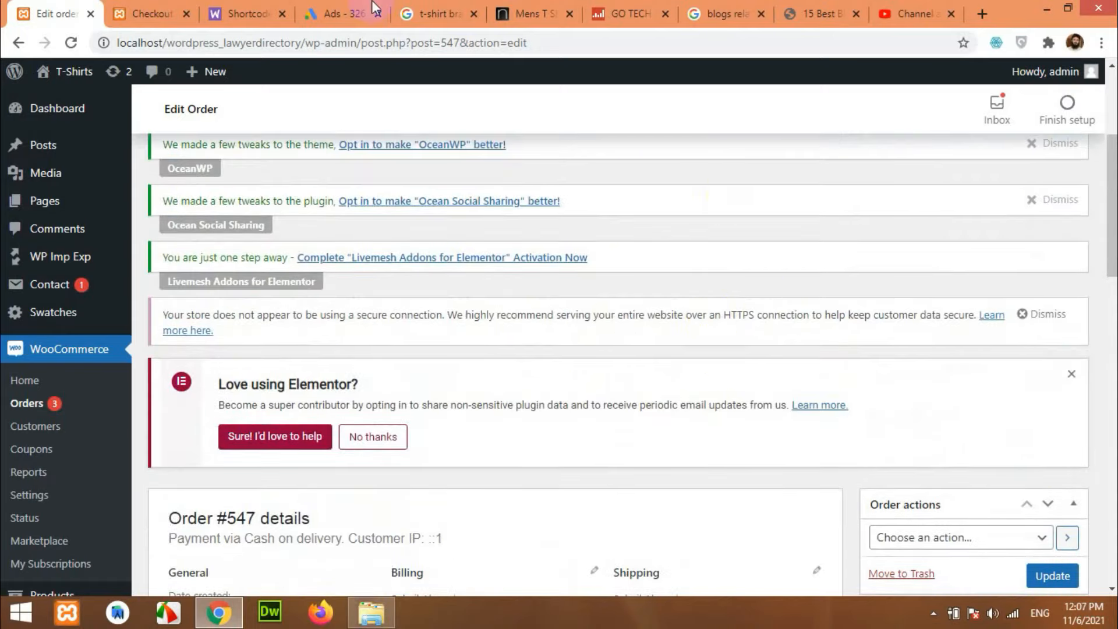
# Switch to the Checkout tab showing the Order received page for order #547.
pyautogui.hotkey('ctrl', 'Tab')
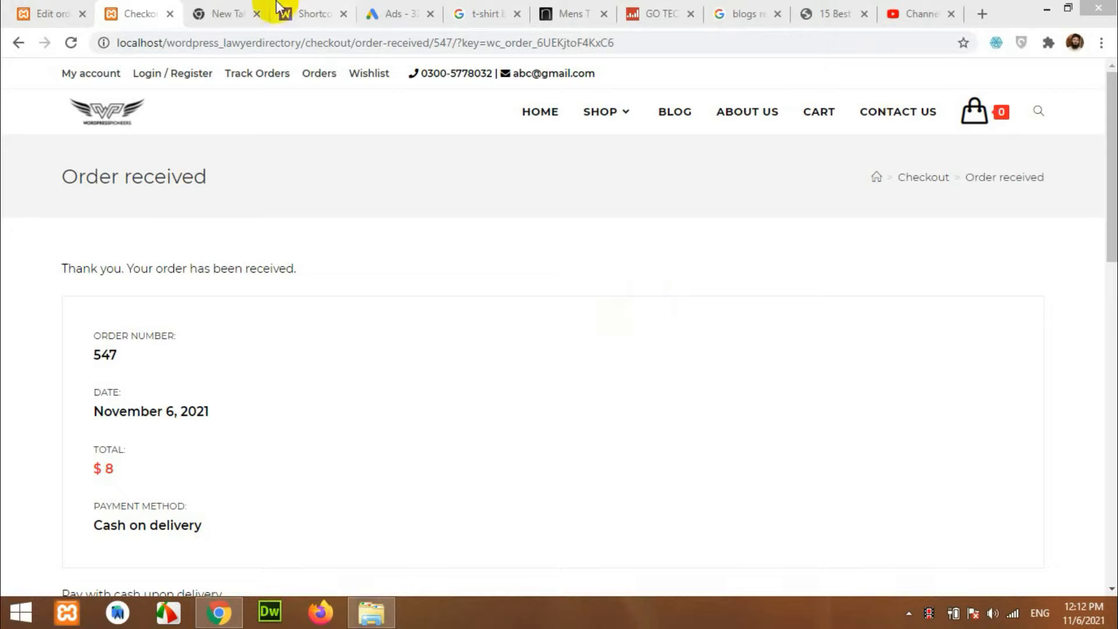
# Load wordpresspioneers.com in the empty new tab and scroll down to its sidebar domain widget.
pyautogui.click(226, 11)
pyautogui.click(293, 42)
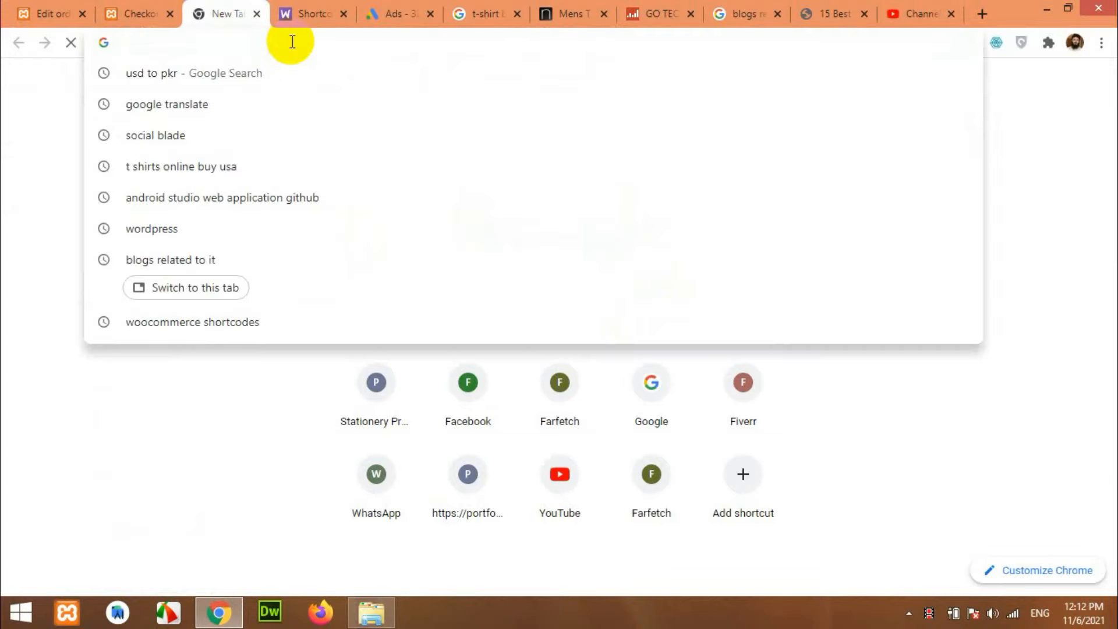
pyautogui.write('wordpress')
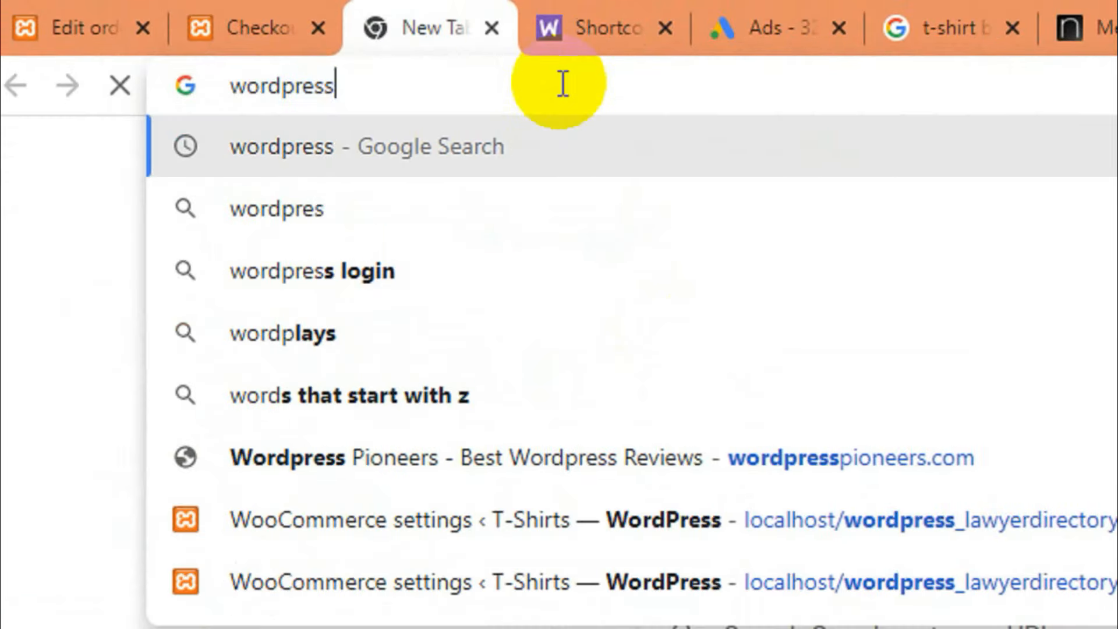
pyautogui.write('pioneers.com')
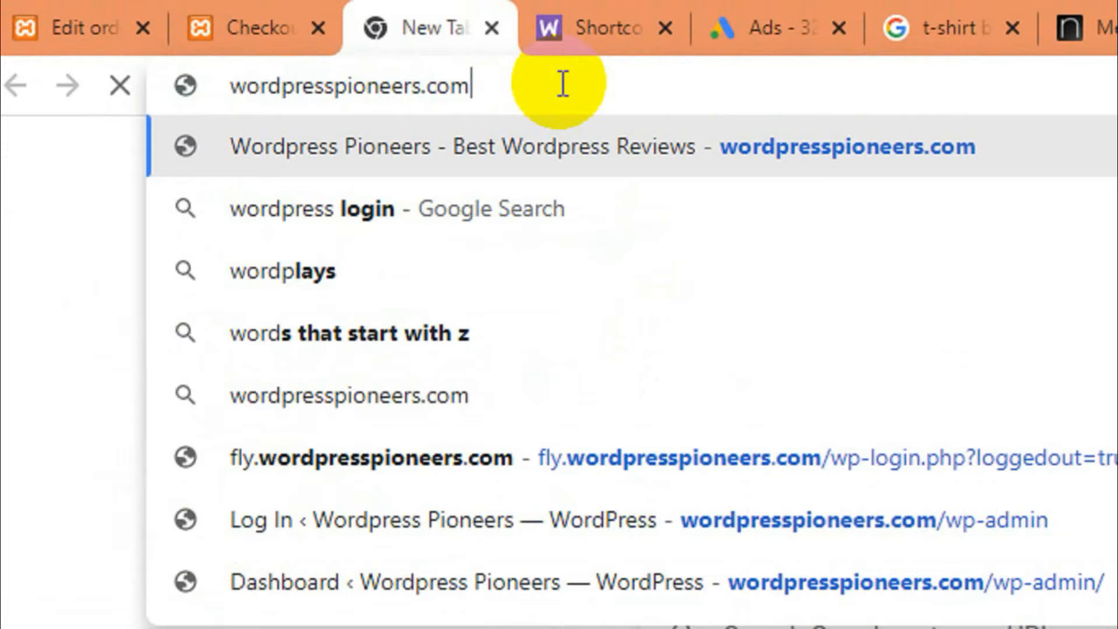
pyautogui.press('Return')
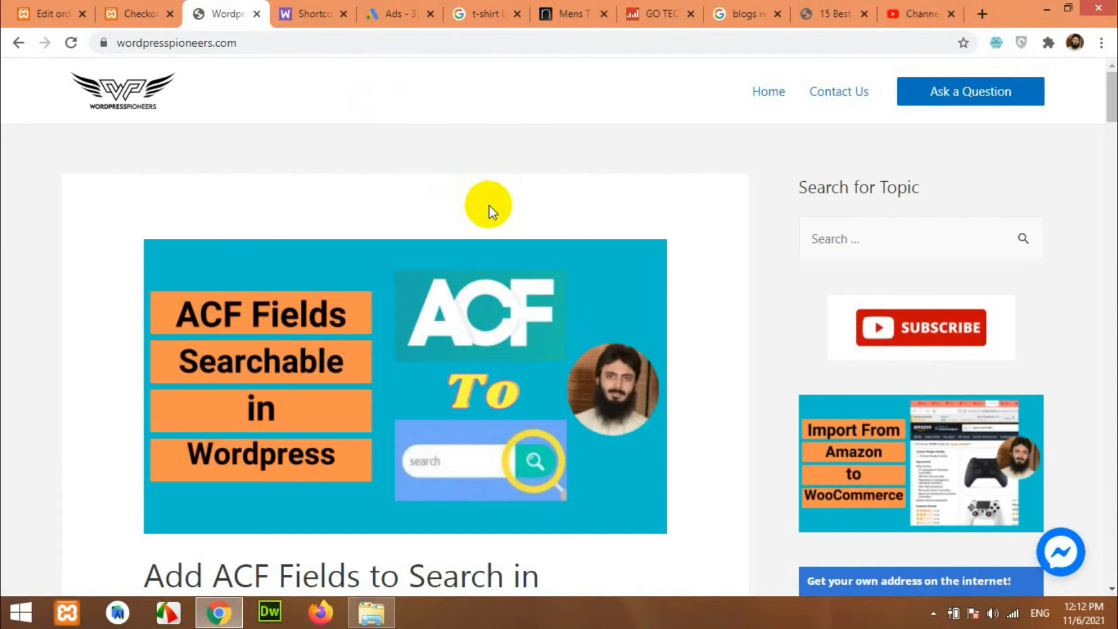
pyautogui.scroll(-7, 761, 251)
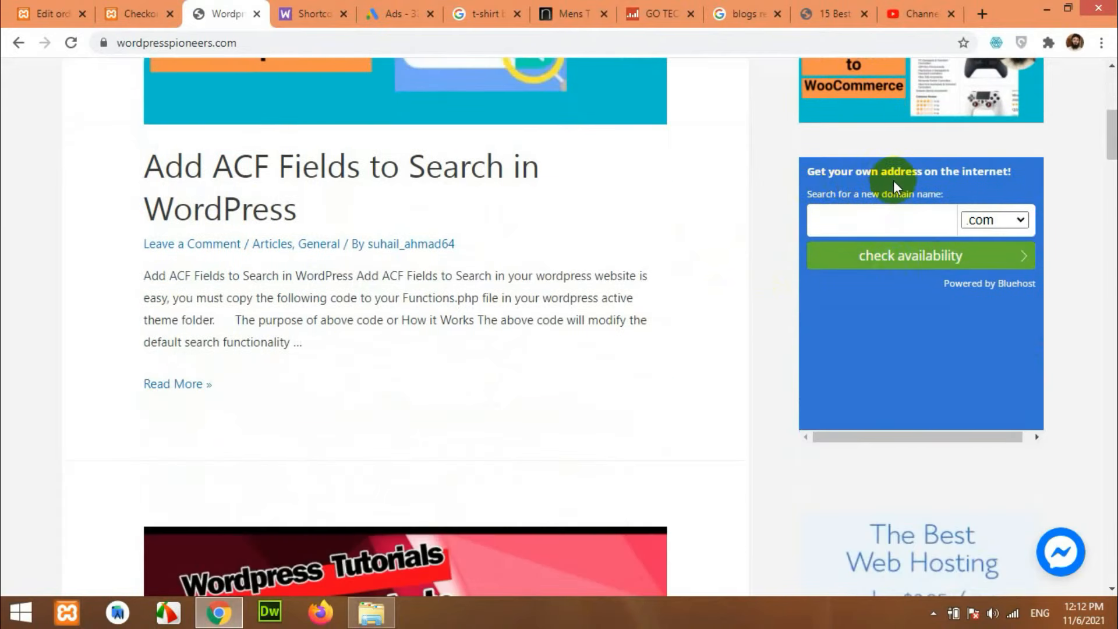
# Check whether myonlineshop.store is available in the Bluehost domain widget.
pyautogui.click(888, 222)
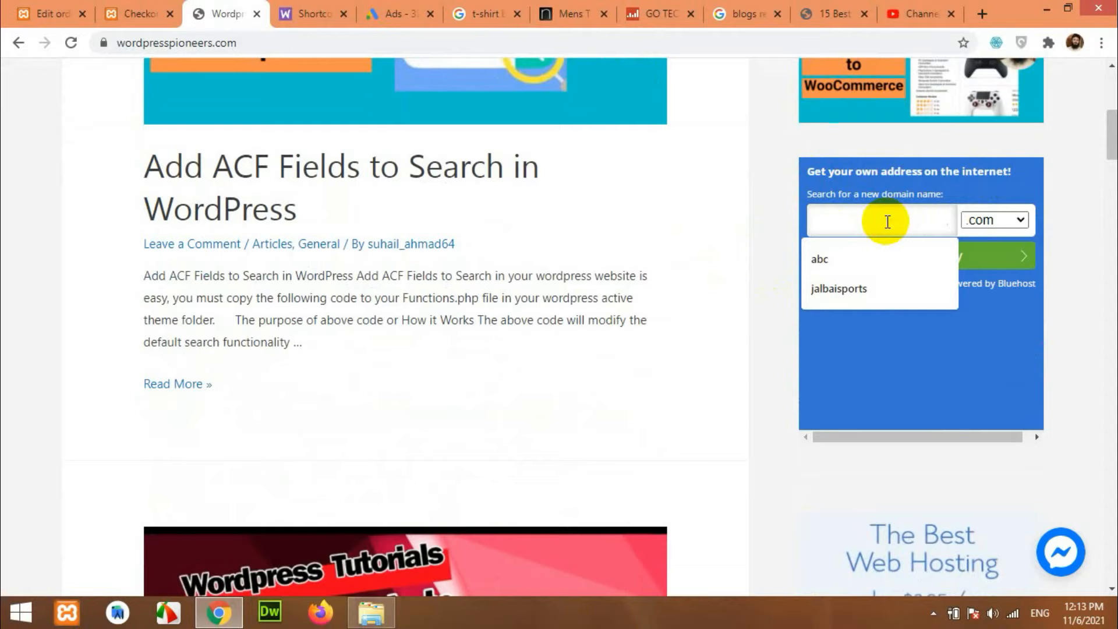
pyautogui.write('myonline')
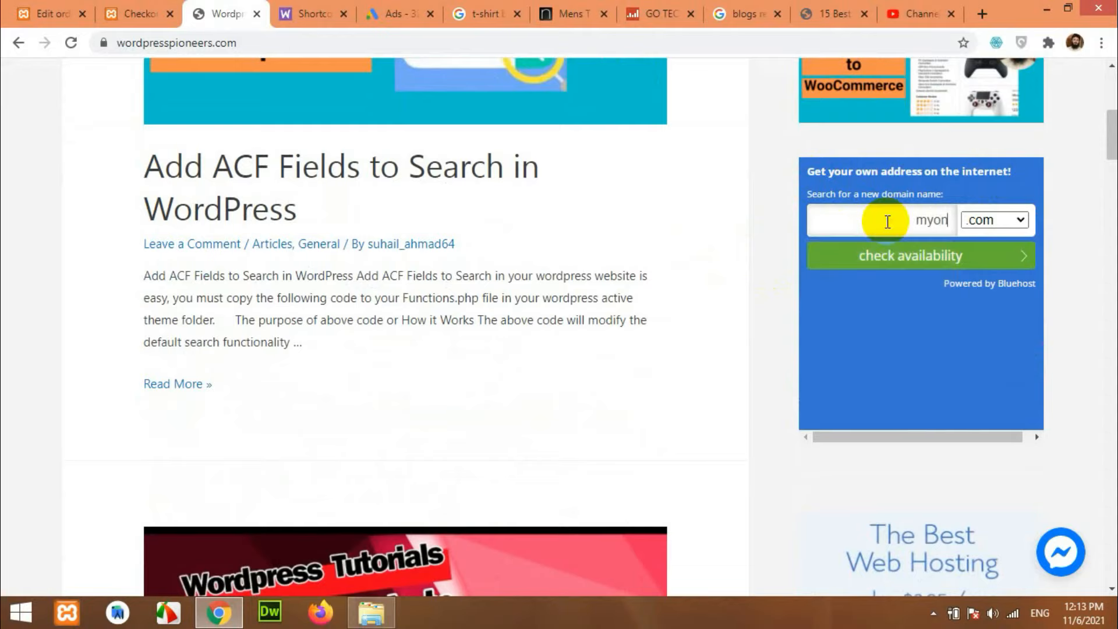
pyautogui.write('shop')
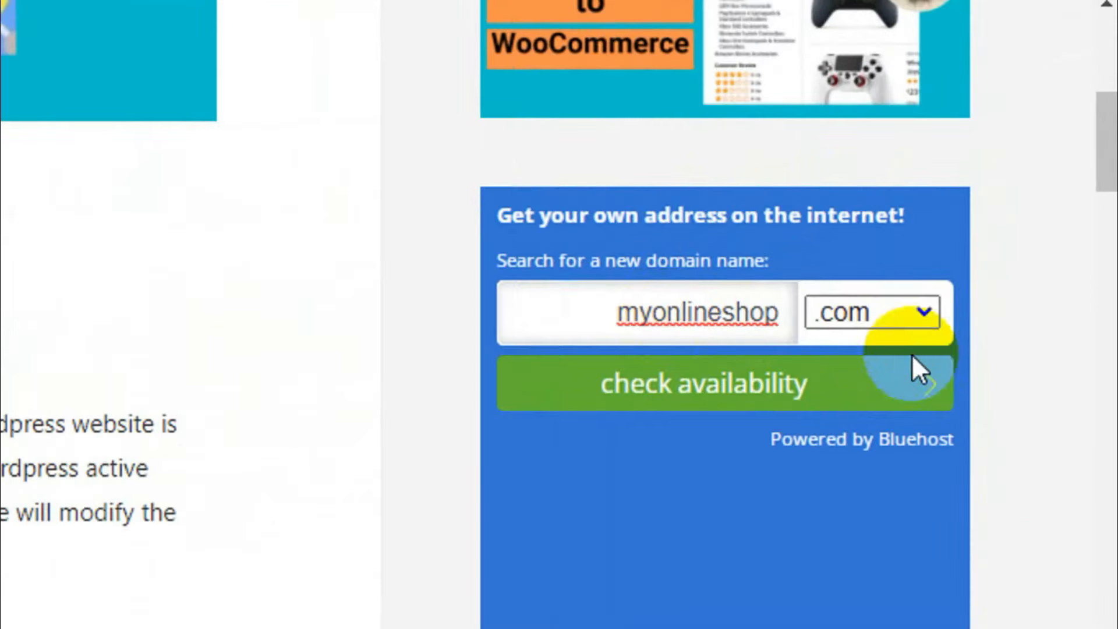
pyautogui.click(1011, 221)
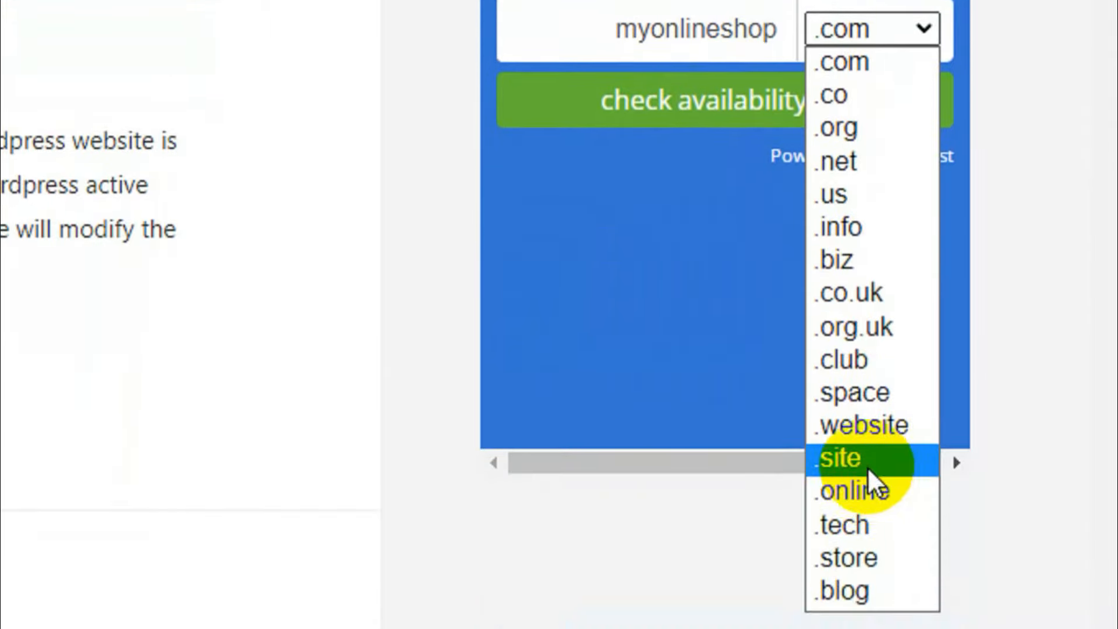
pyautogui.click(856, 542)
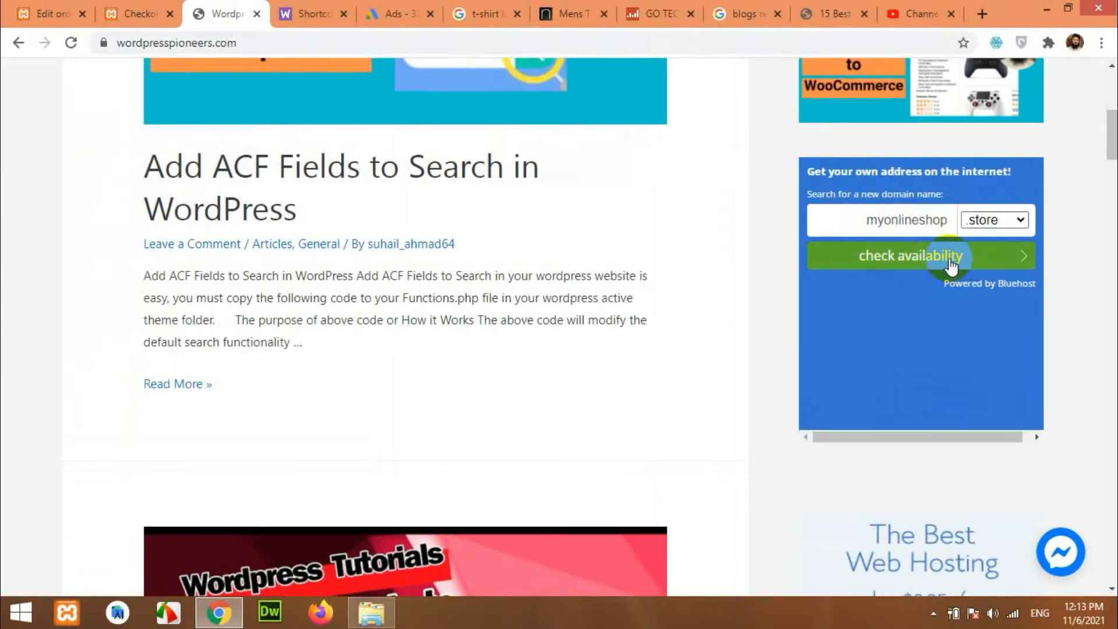
pyautogui.click(781, 209)
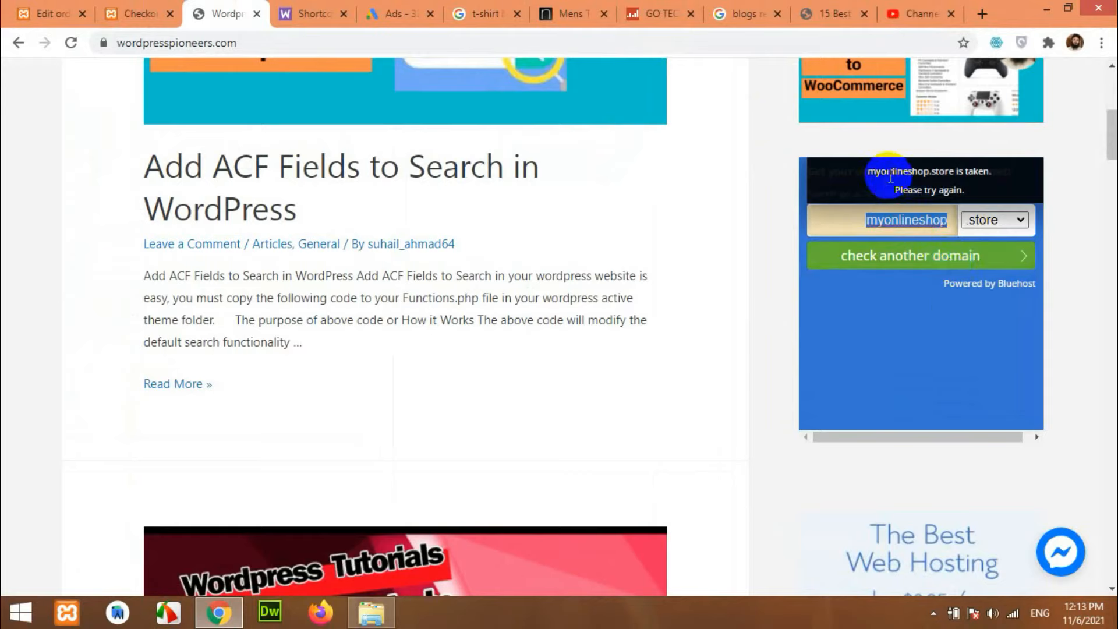
# Find myjehangirashop.com available with .com and continue to Bluehost signup.
pyautogui.click(902, 224)
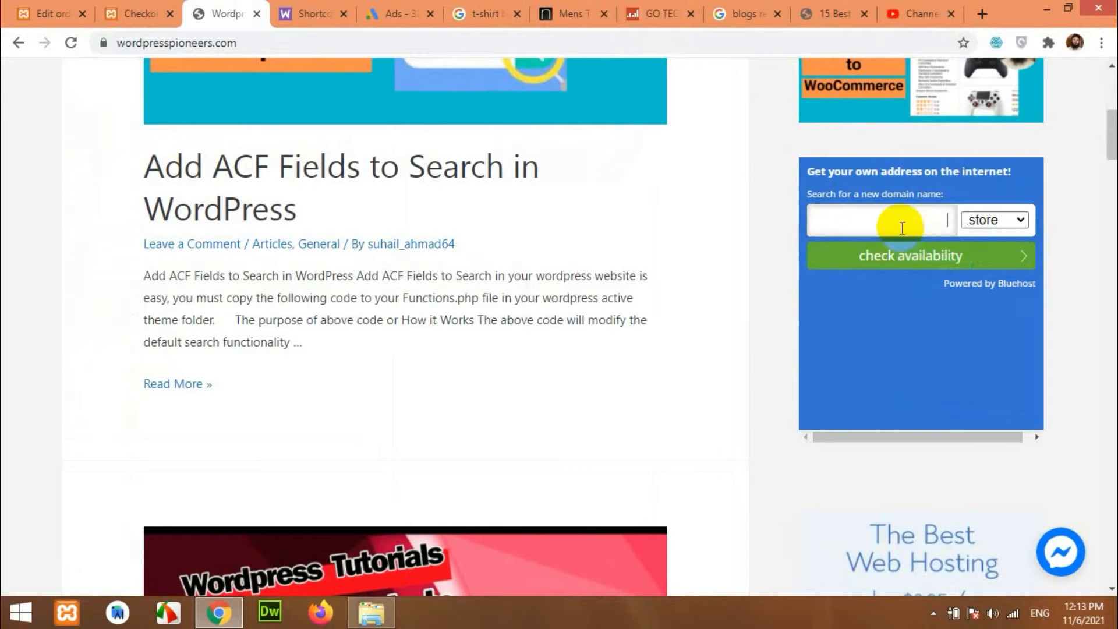
pyautogui.click(984, 220)
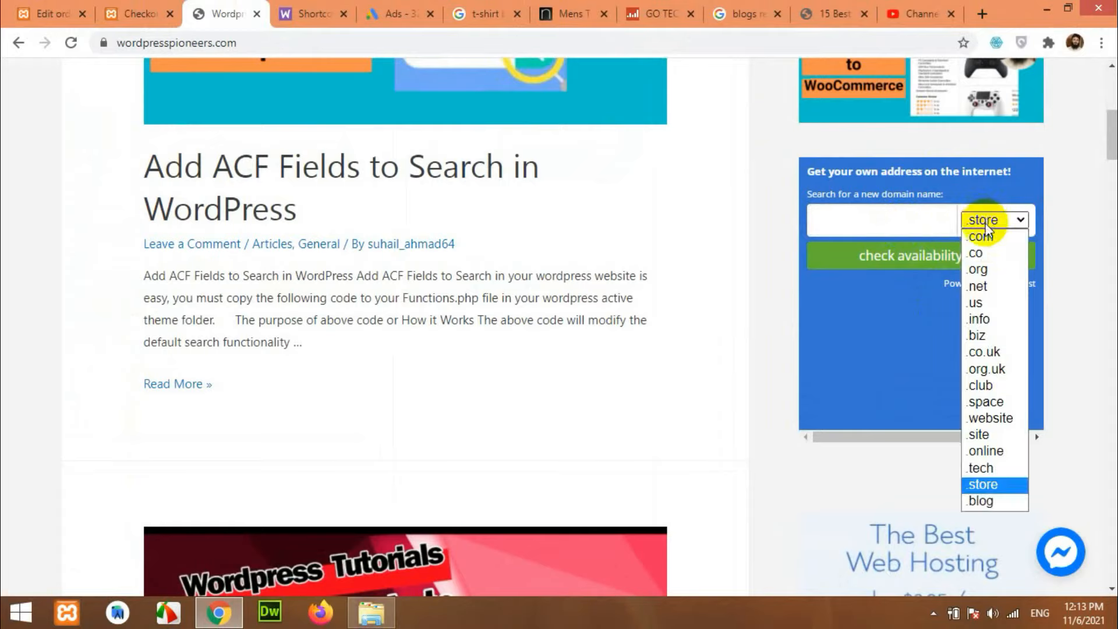
pyautogui.click(984, 232)
pyautogui.click(906, 232)
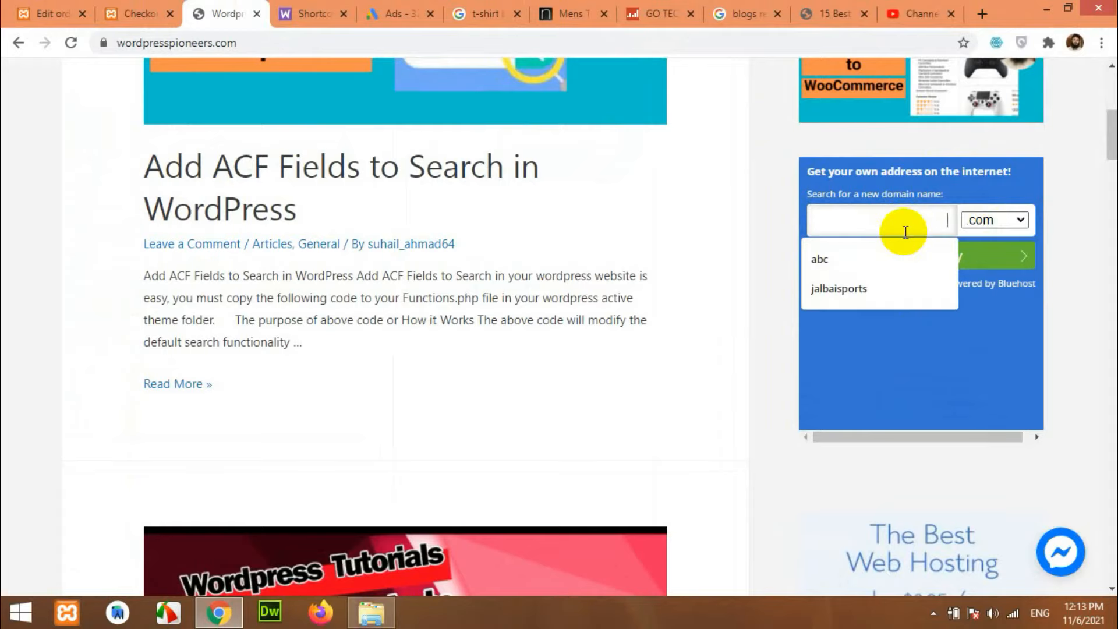
pyautogui.write('myjehangirashod')
pyautogui.press('BackSpace')
pyautogui.write('p')
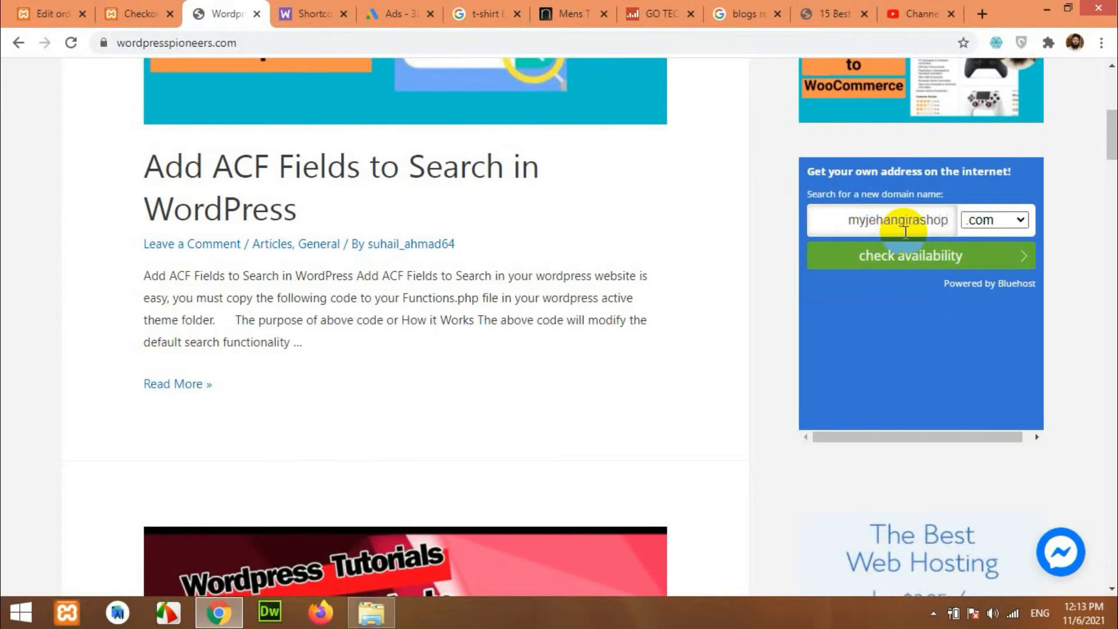
pyautogui.click(917, 263)
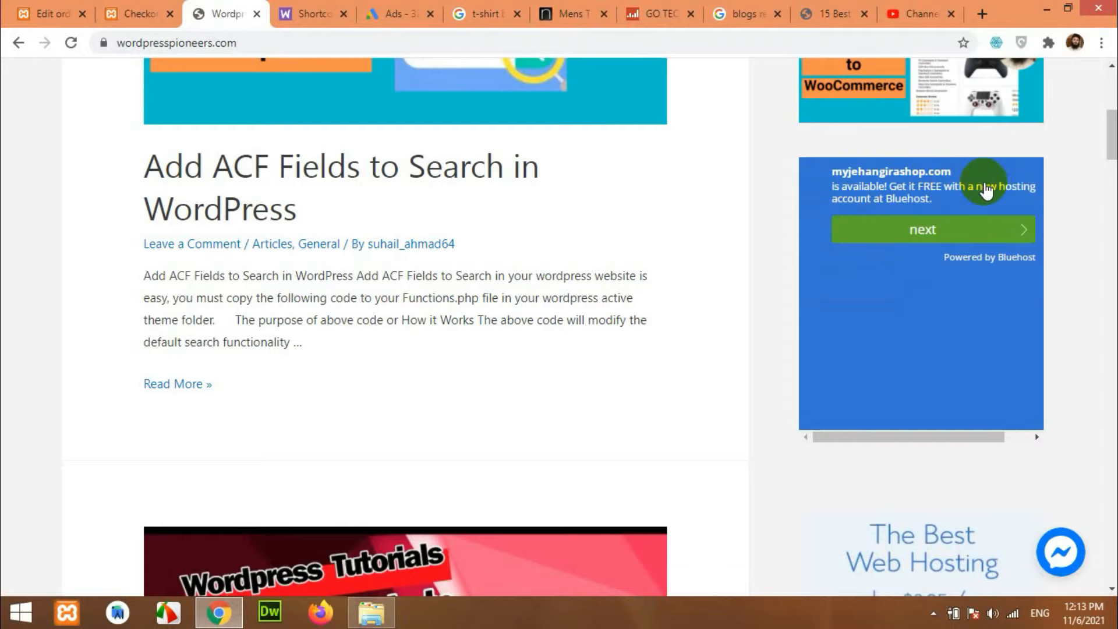
pyautogui.click(925, 231)
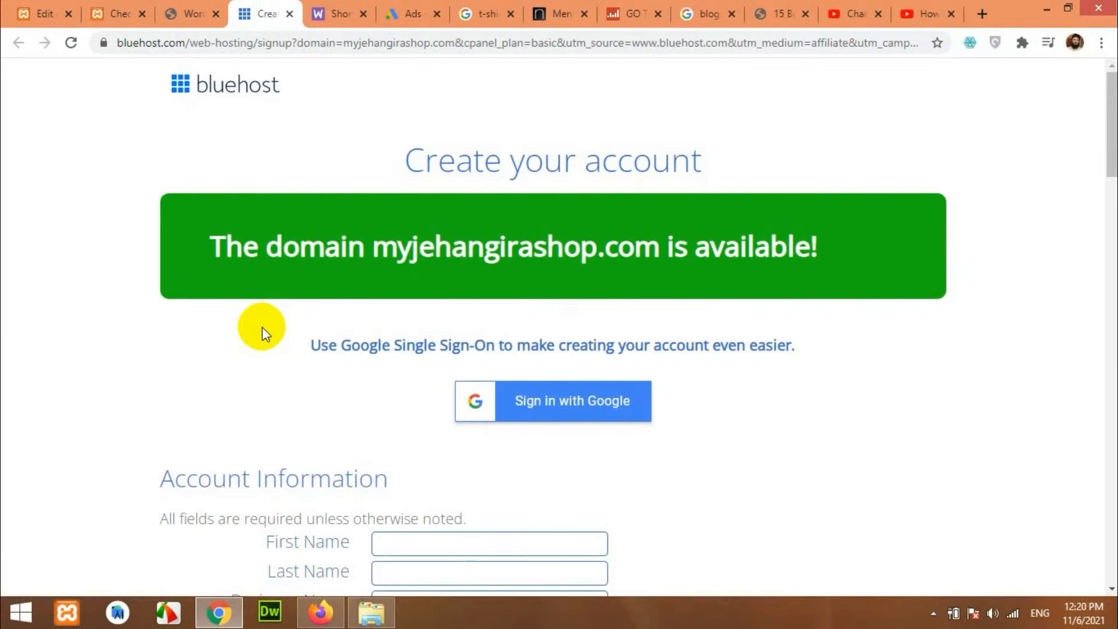
pyautogui.scroll(-3, 272, 323)
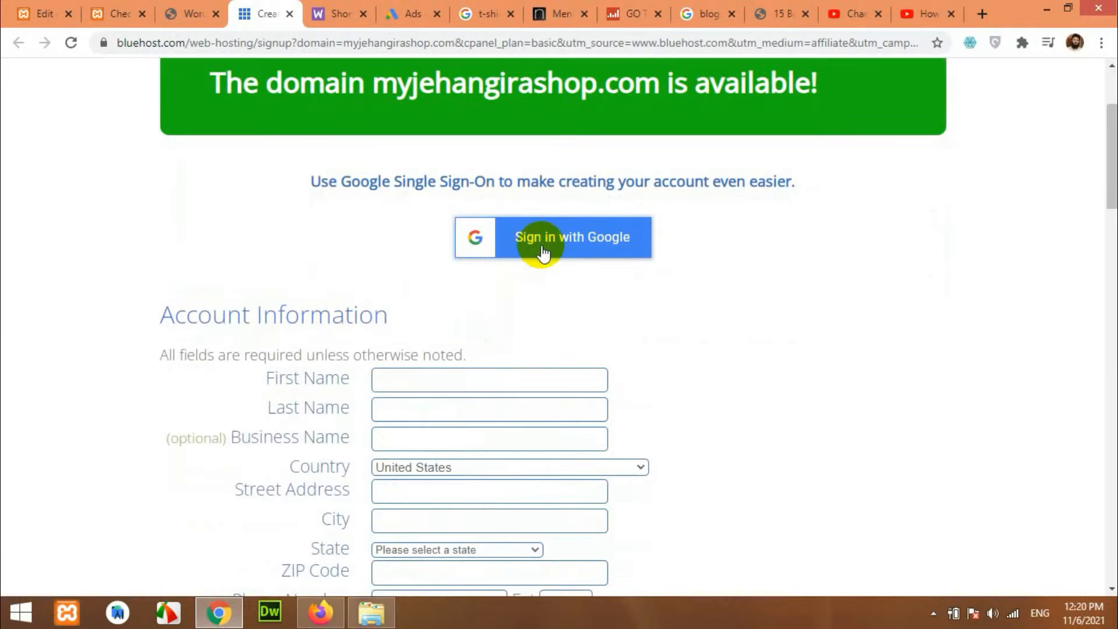
pyautogui.scroll(-3, 586, 269)
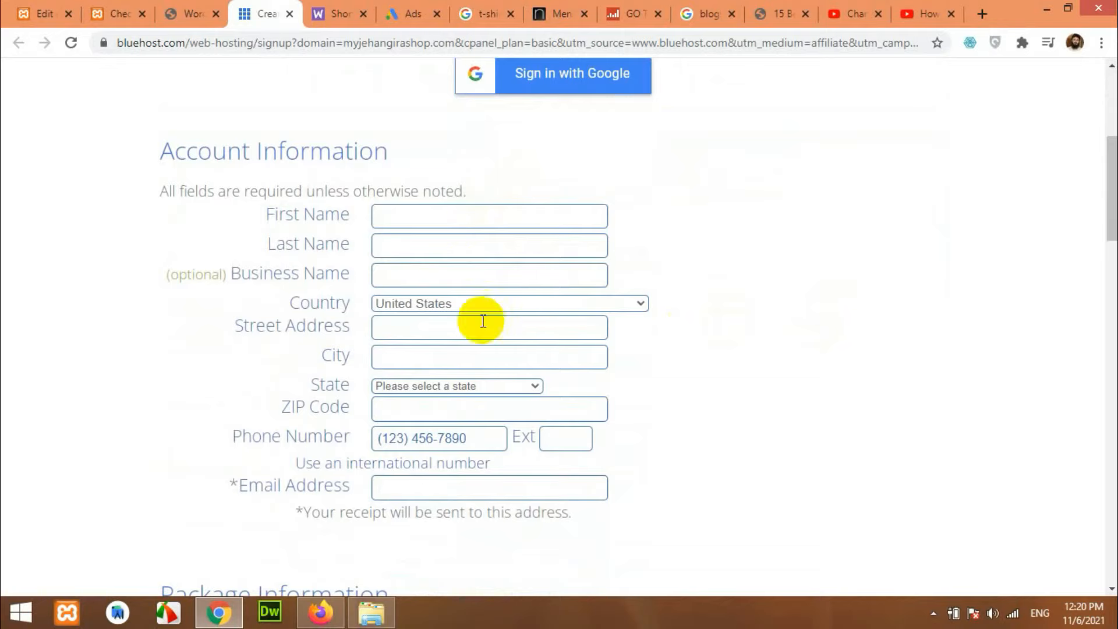
pyautogui.scroll(3, 717, 379)
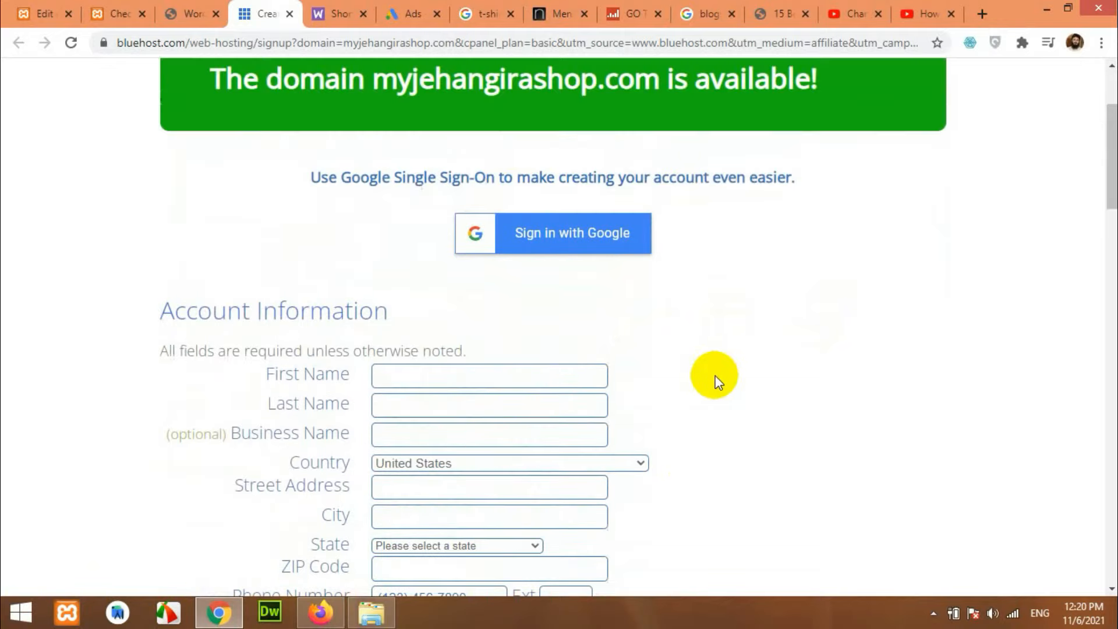
pyautogui.scroll(-3, 377, 255)
pyautogui.scroll(-3, 437, 367)
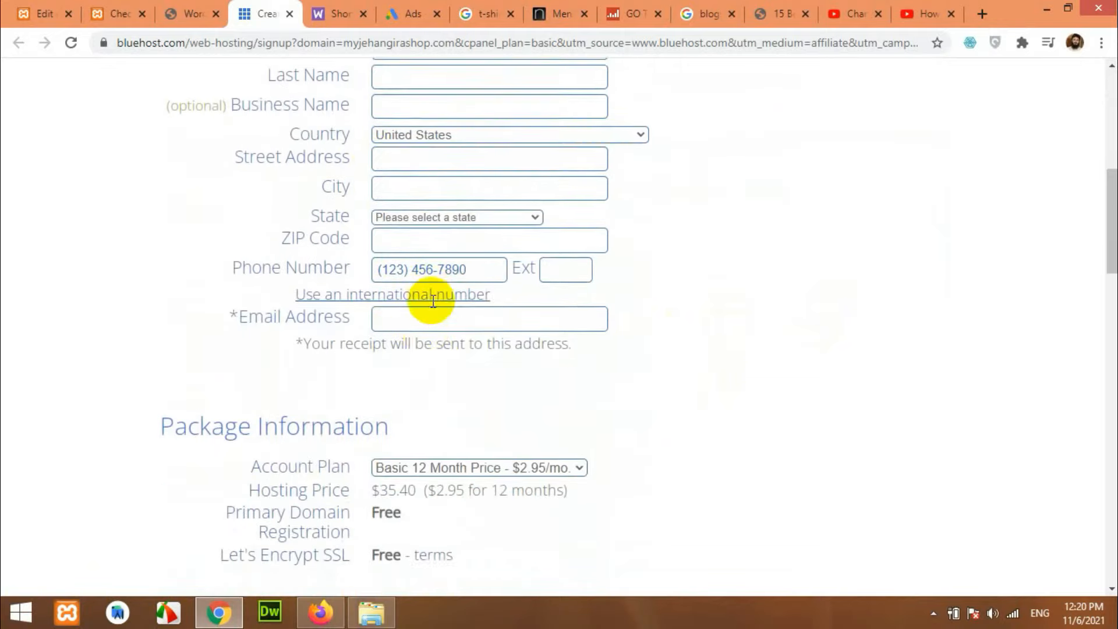
pyautogui.scroll(-5, 433, 300)
pyautogui.scroll(2, 407, 220)
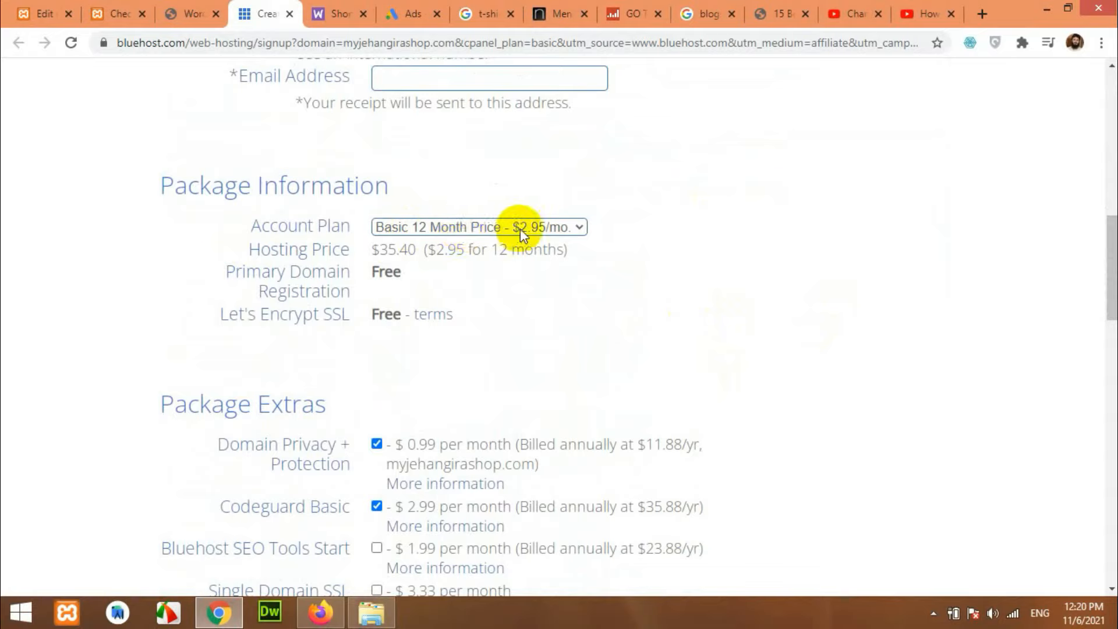
# Keep the Basic 12 Month account plan after comparing plan lengths.
pyautogui.click(476, 227)
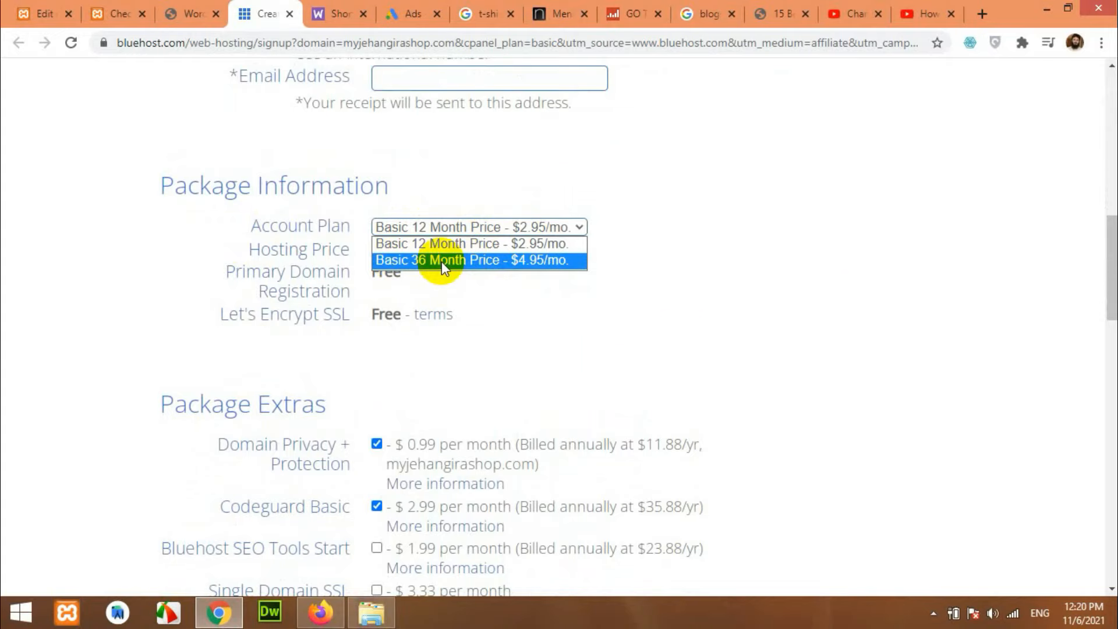
pyautogui.click(717, 264)
pyautogui.scroll(-1, 498, 307)
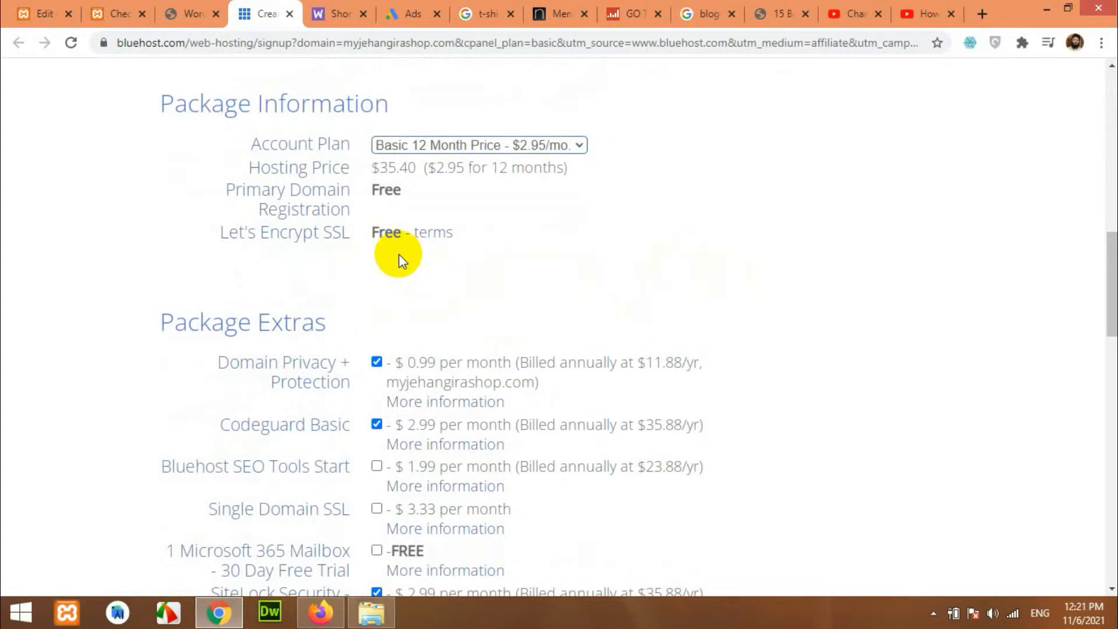
pyautogui.scroll(-1, 400, 254)
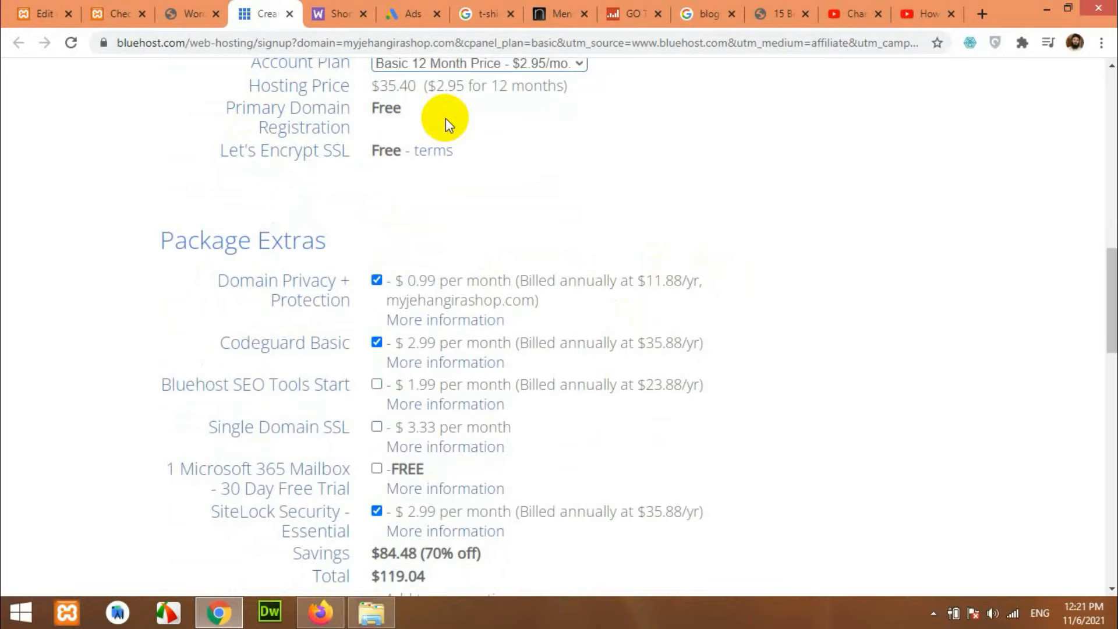
pyautogui.scroll(10, 571, 281)
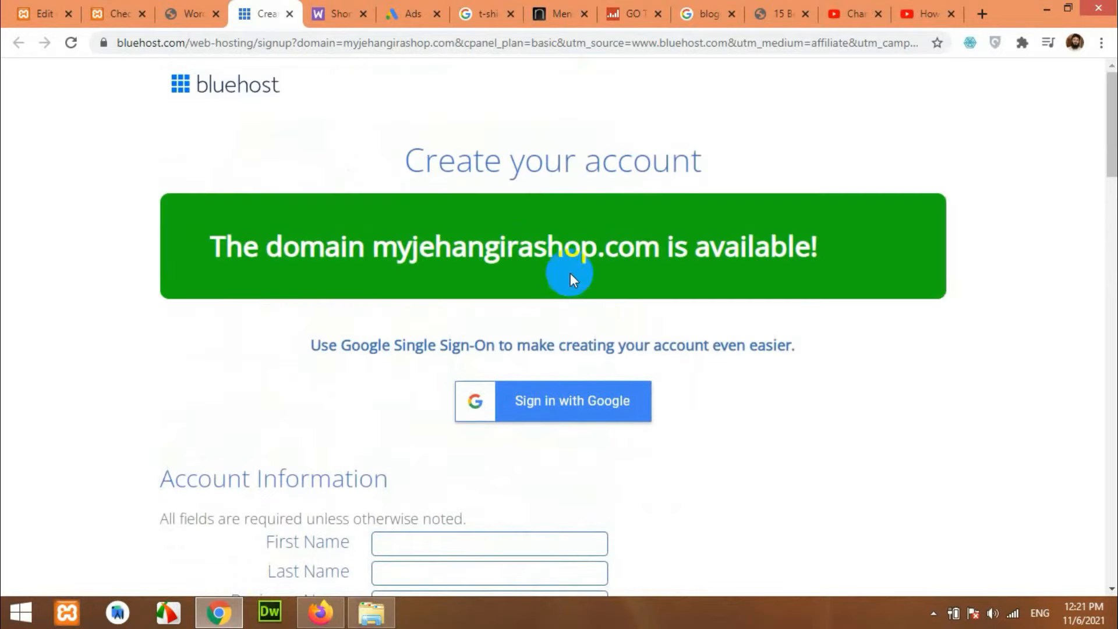
pyautogui.scroll(-8, 571, 274)
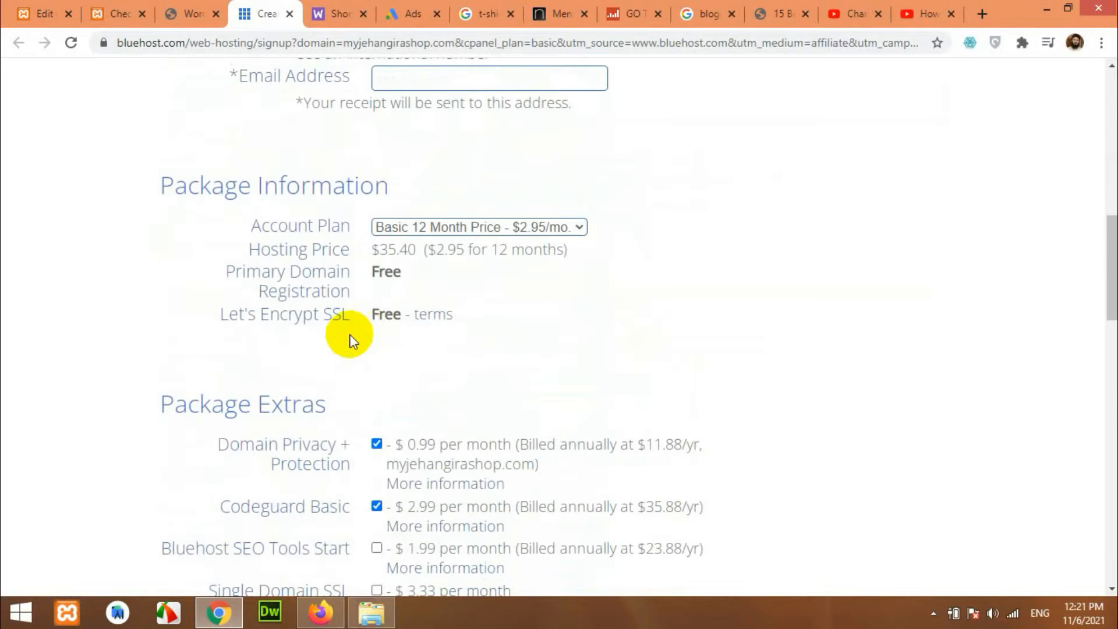
pyautogui.scroll(-3, 351, 338)
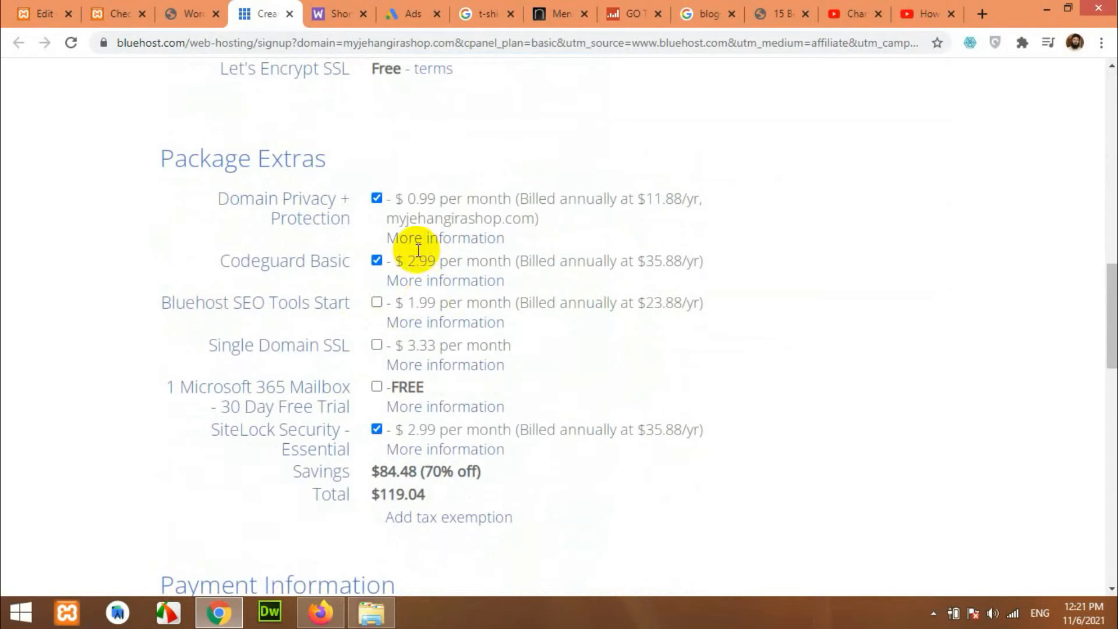
# Turn off the Domain Privacy + Protection and SiteLock Security extras.
pyautogui.click(377, 199)
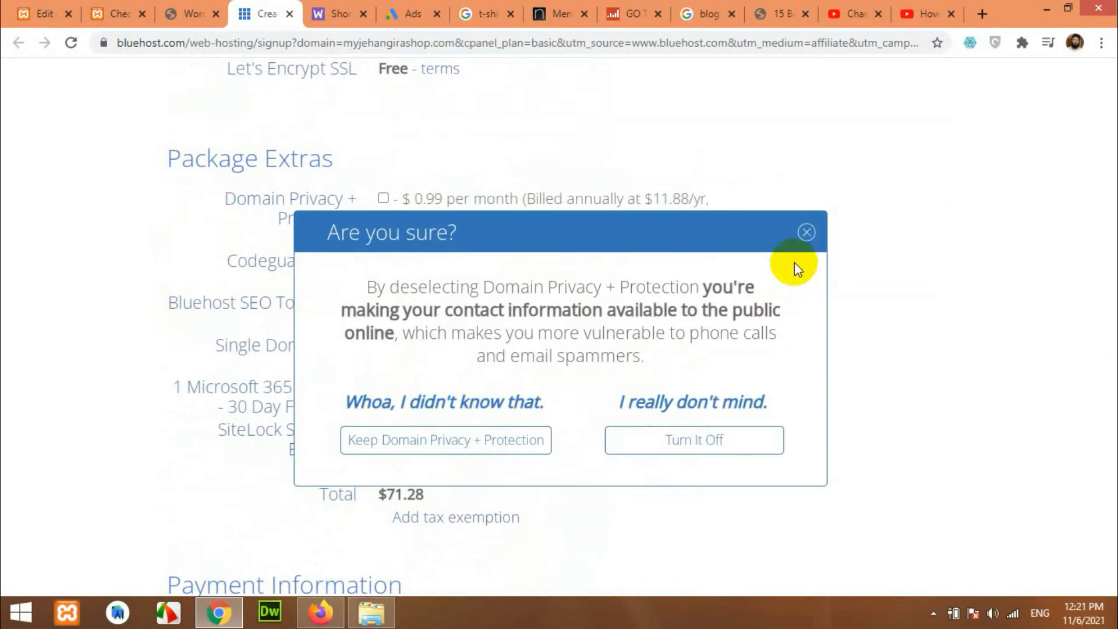
pyautogui.click(719, 445)
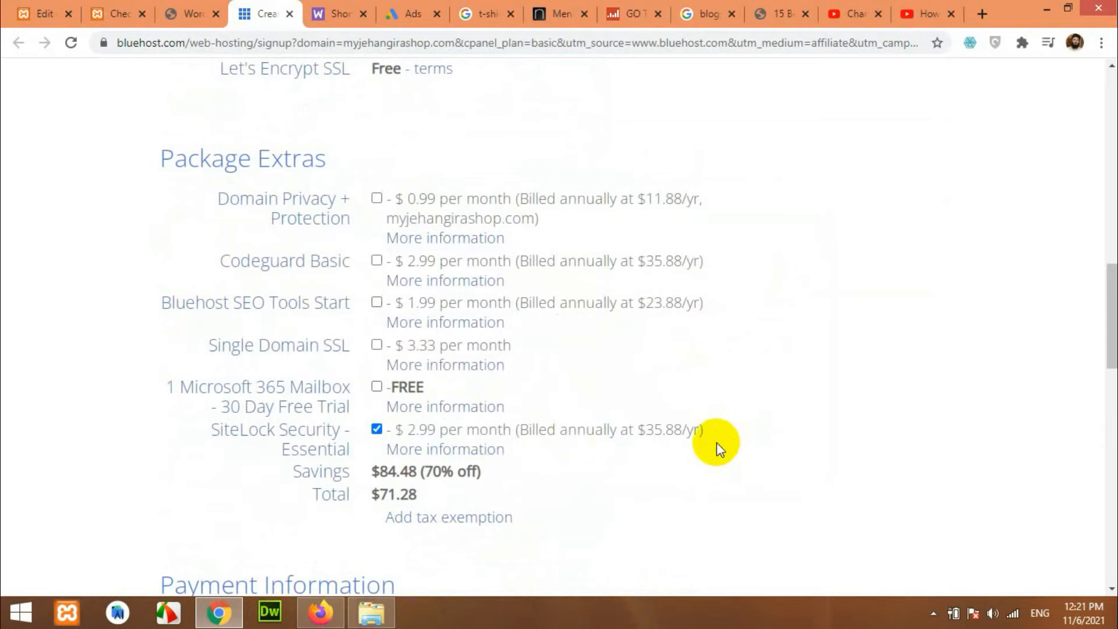
pyautogui.click(377, 431)
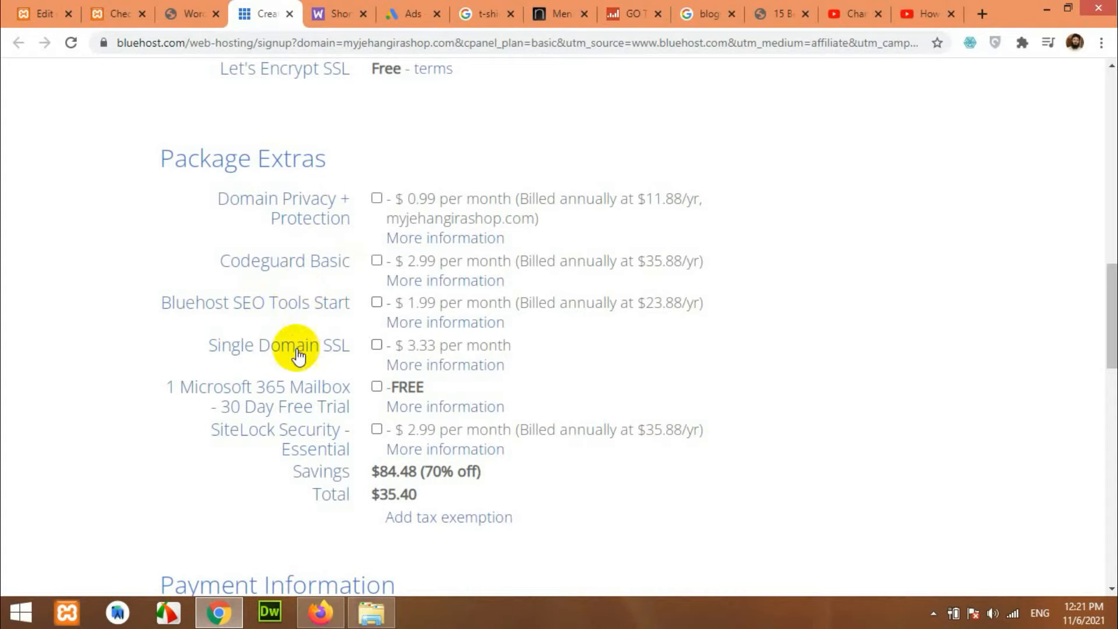
# Scroll through the signup form's Payment Information and submit area.
pyautogui.scroll(-5, 298, 355)
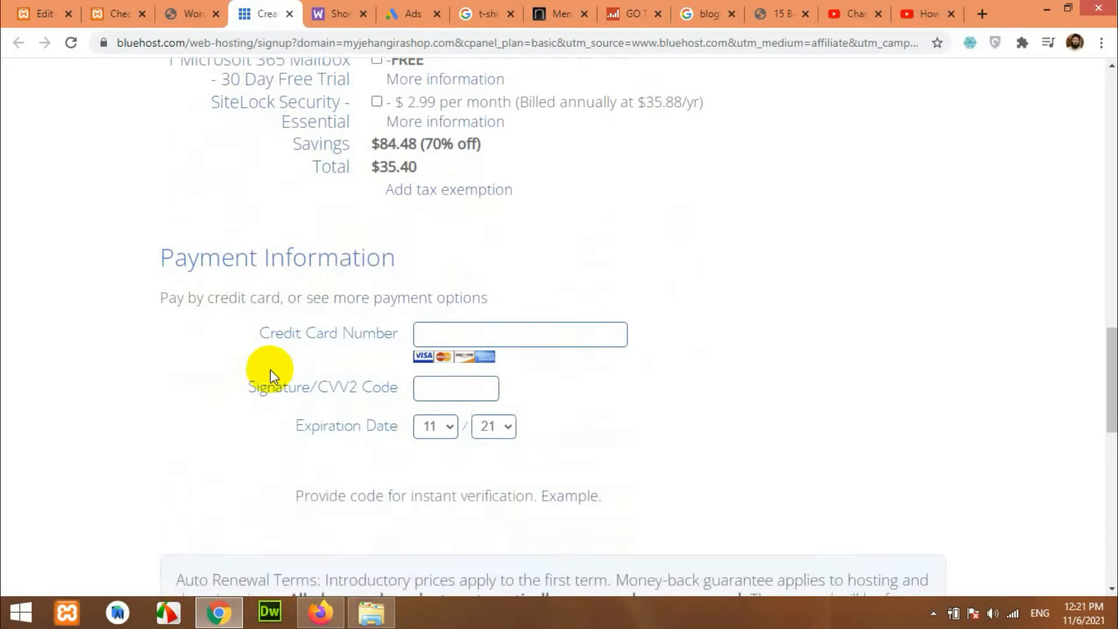
pyautogui.scroll(5, 270, 372)
pyautogui.scroll(1, 268, 366)
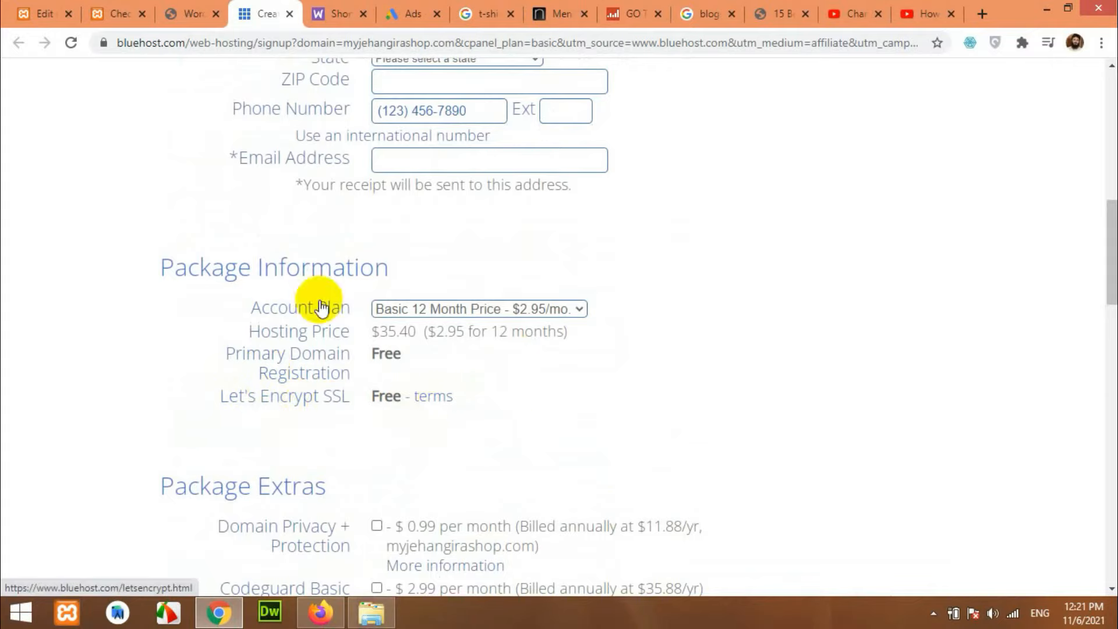
pyautogui.scroll(-1, 460, 374)
pyautogui.scroll(-10, 460, 373)
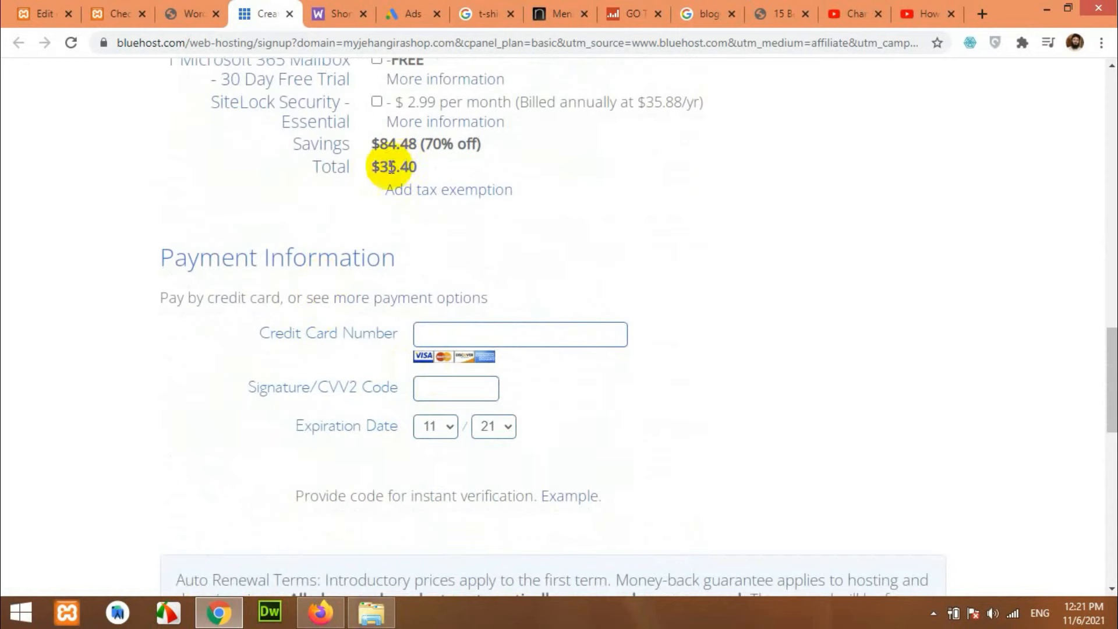
pyautogui.scroll(1, 367, 246)
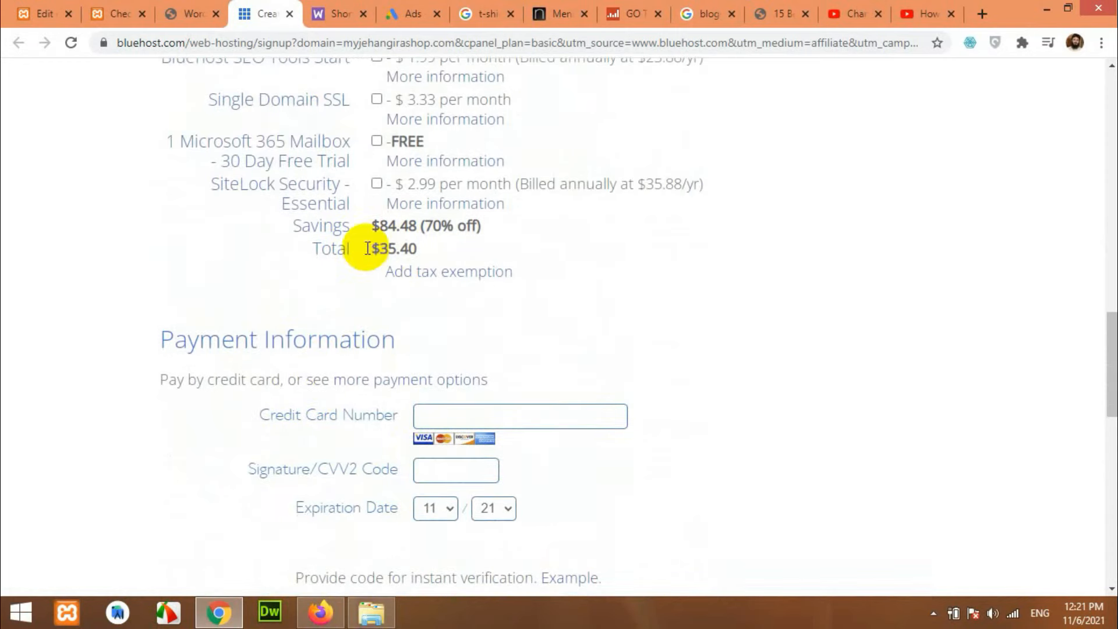
pyautogui.scroll(-2, 424, 464)
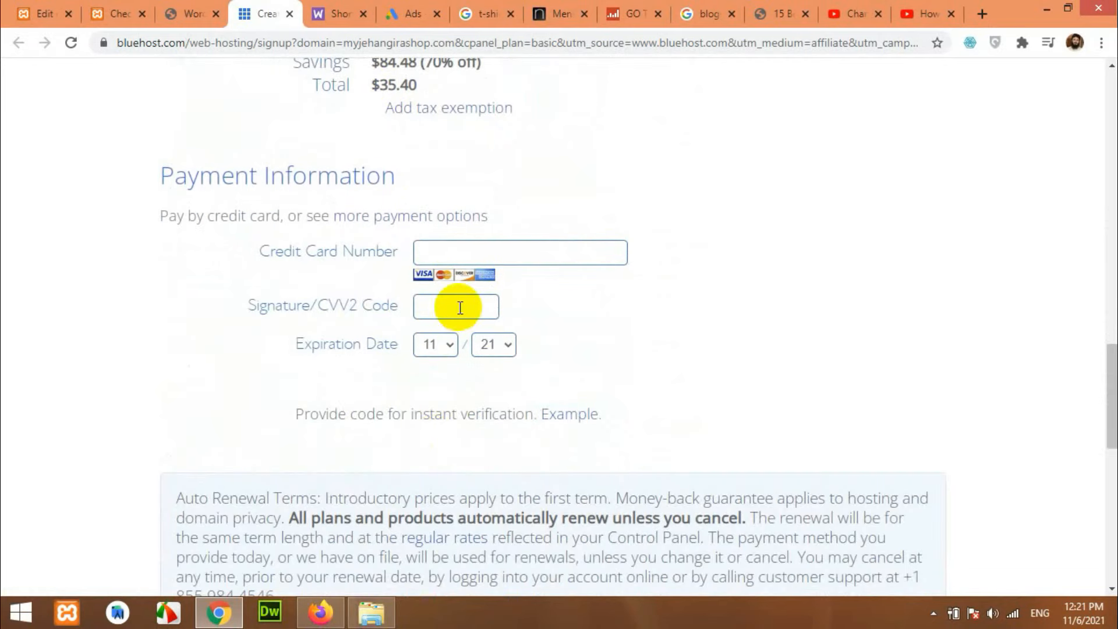
pyautogui.scroll(-5, 599, 404)
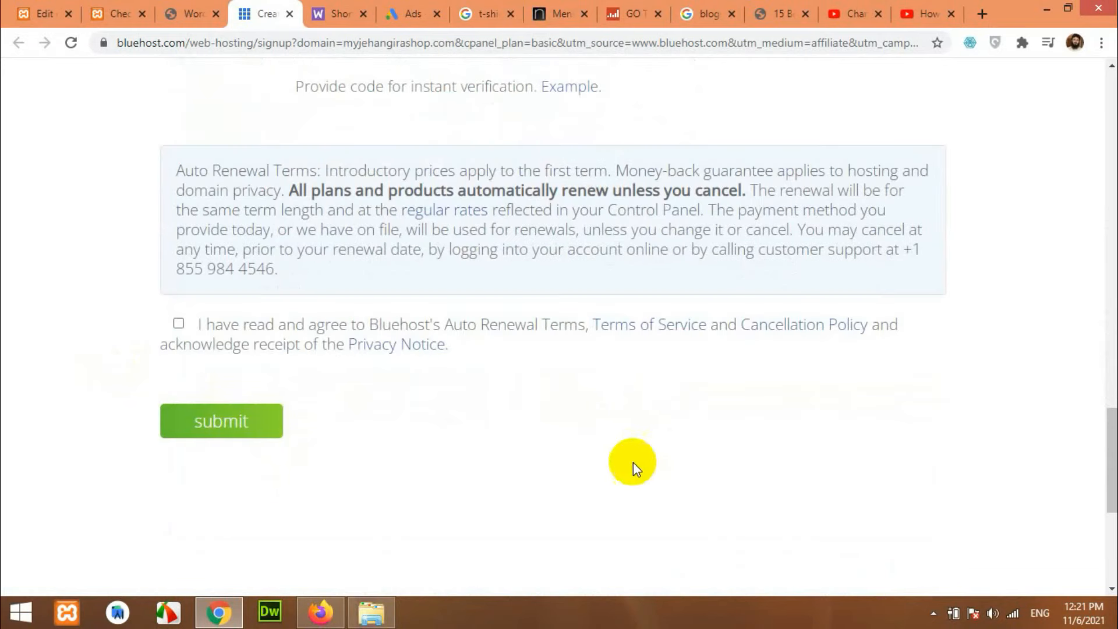
pyautogui.scroll(9, 582, 465)
pyautogui.scroll(5, 766, 481)
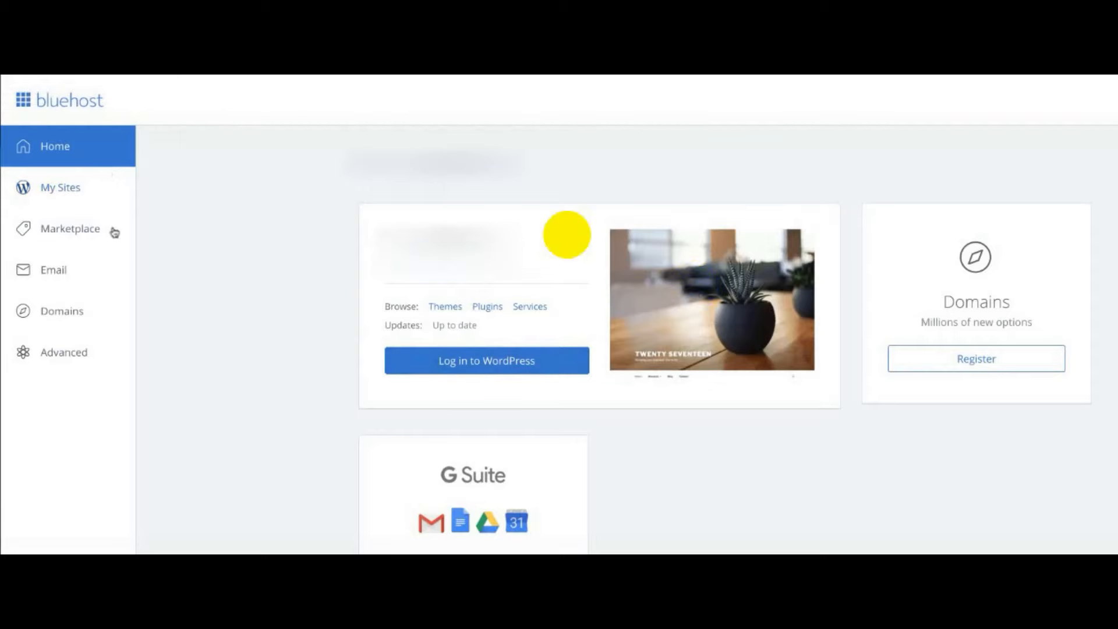
# Go to Marketplace and choose Add Website to create a new WordPress site.
pyautogui.click(77, 231)
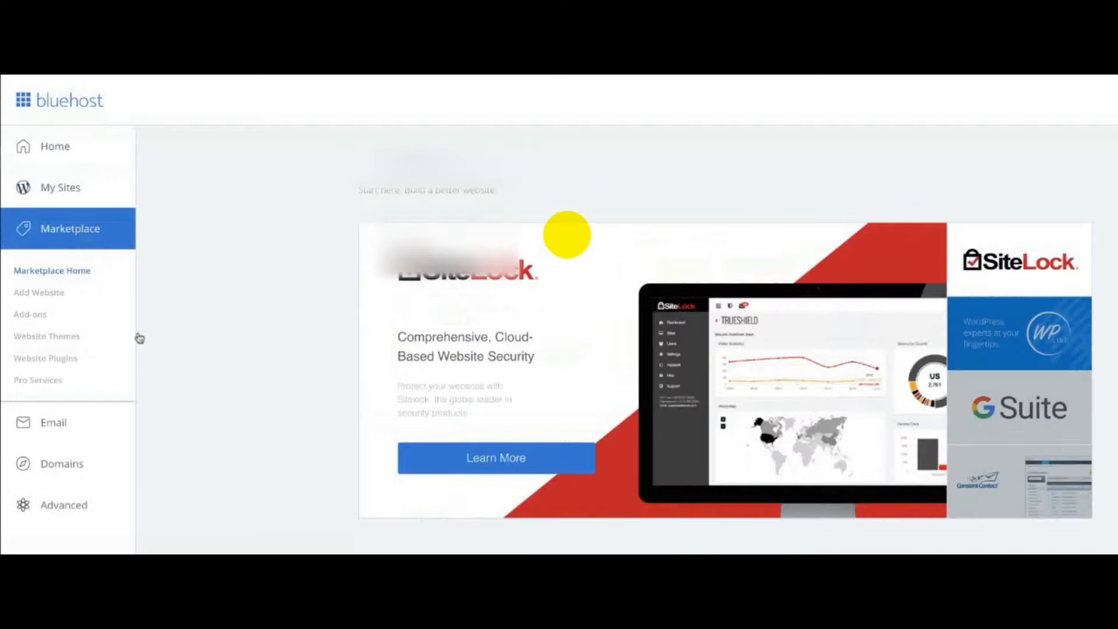
pyautogui.click(40, 293)
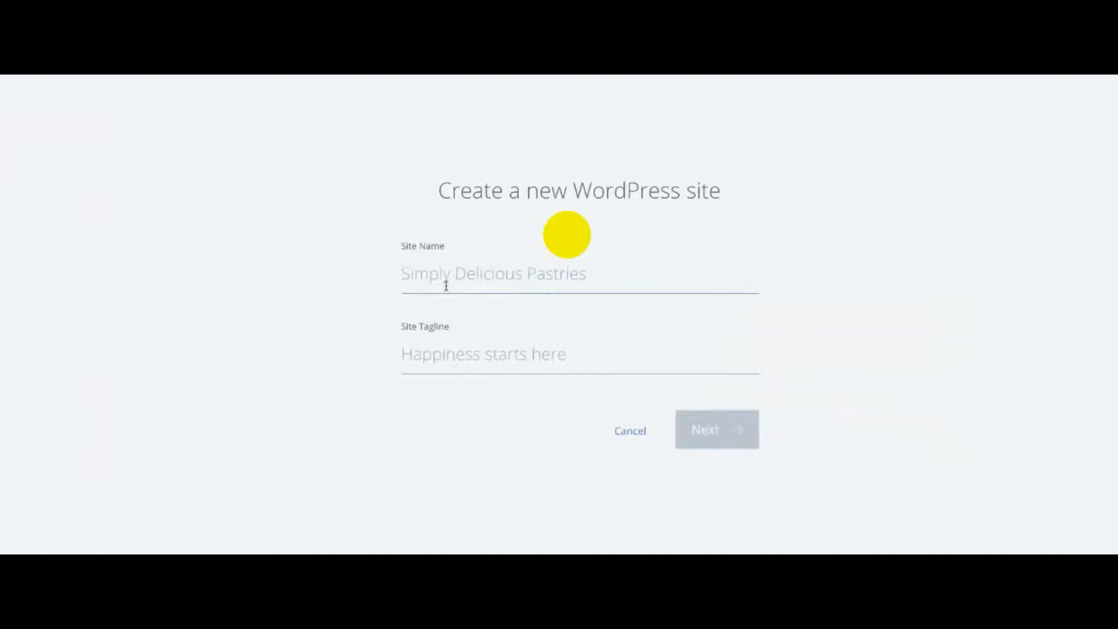
# Enter site name ShoutUsersDemo and tagline 'Be Your Own Boss', then go to domain selection.
pyautogui.write('ShoutUsersDemo')
pyautogui.press('Tab')
pyautogui.write('Be Your Own Boss')
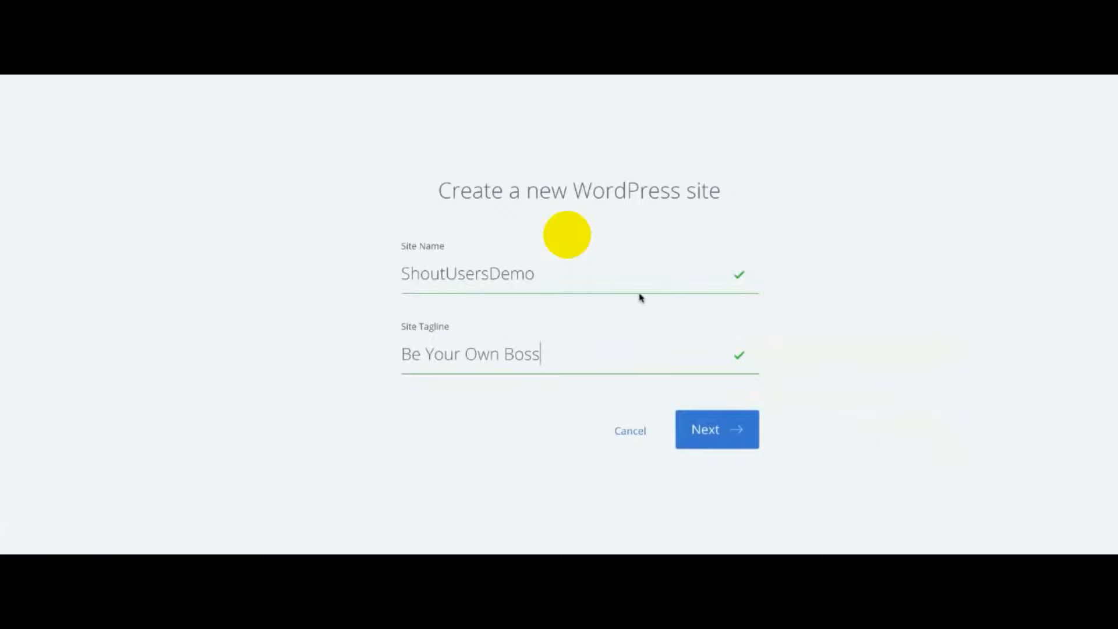
pyautogui.click(707, 418)
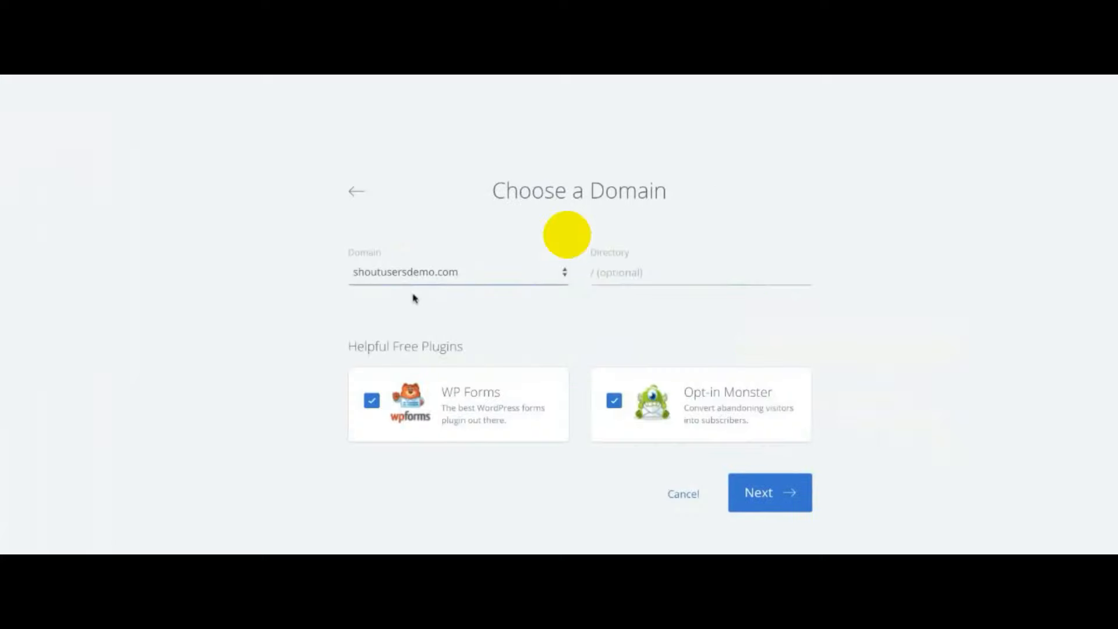
# Keep shoutusersdemo.com, untick WP Forms and Opt-in Monster, and begin installing WordPress.
pyautogui.click(629, 275)
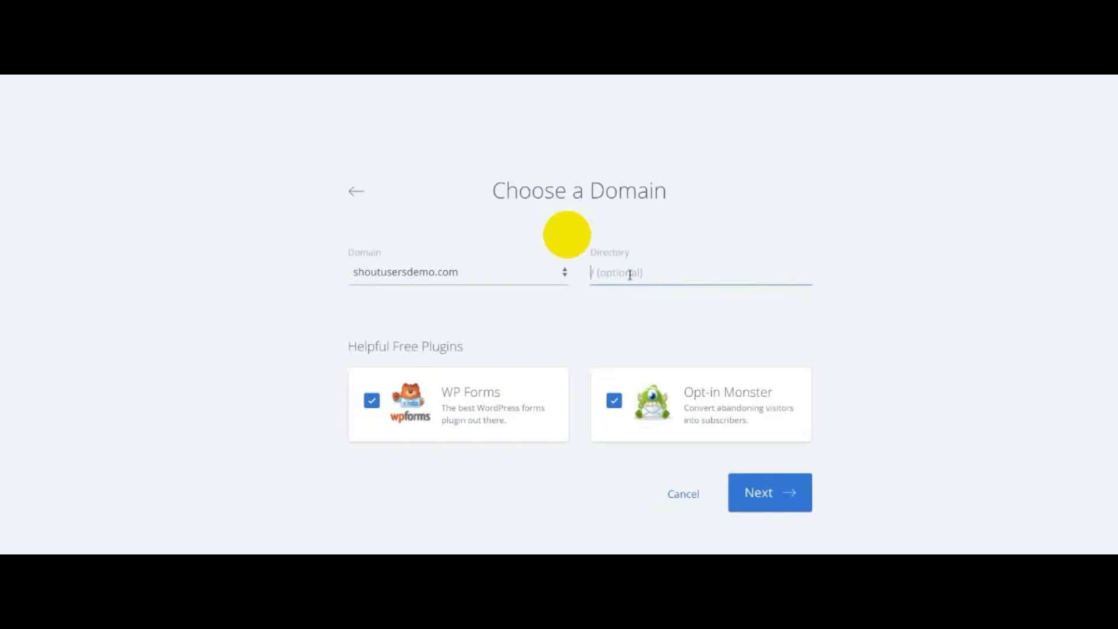
pyautogui.click(547, 274)
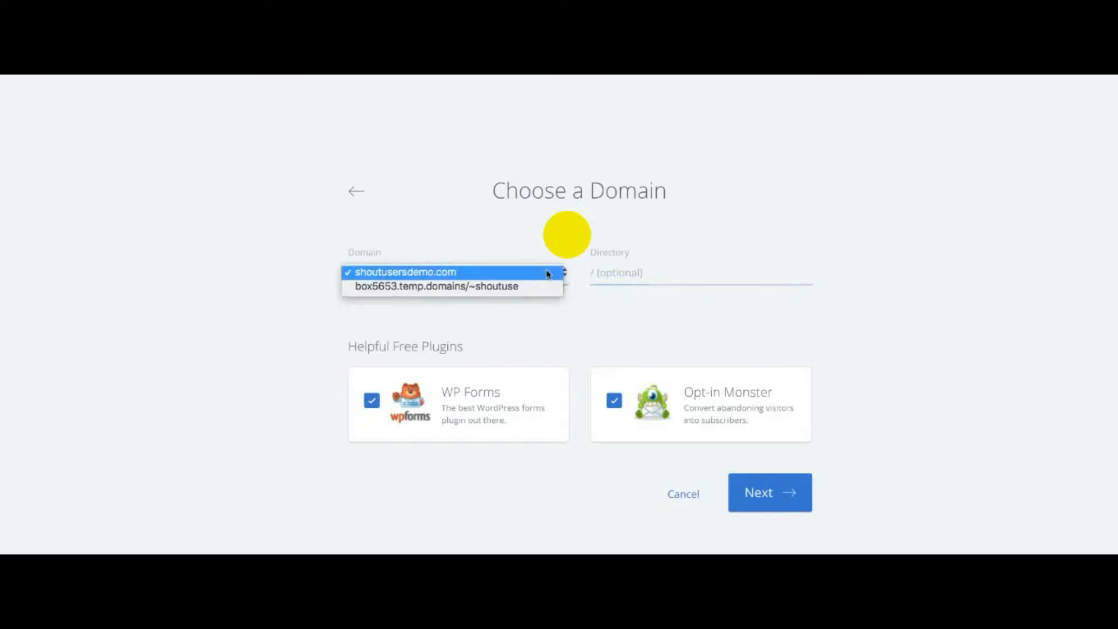
pyautogui.click(529, 272)
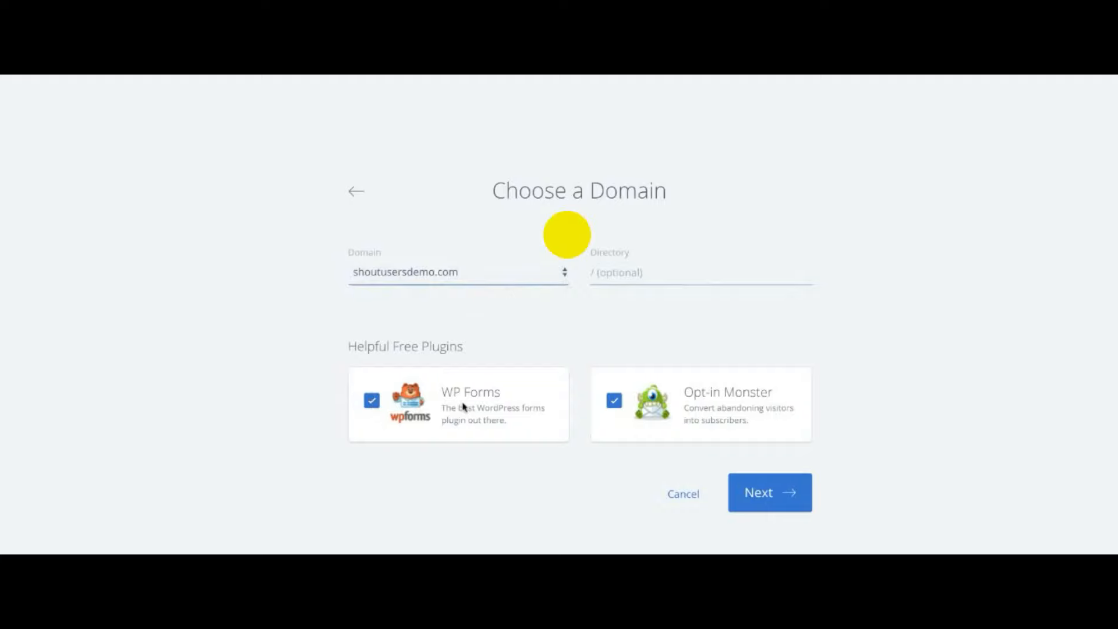
pyautogui.click(372, 401)
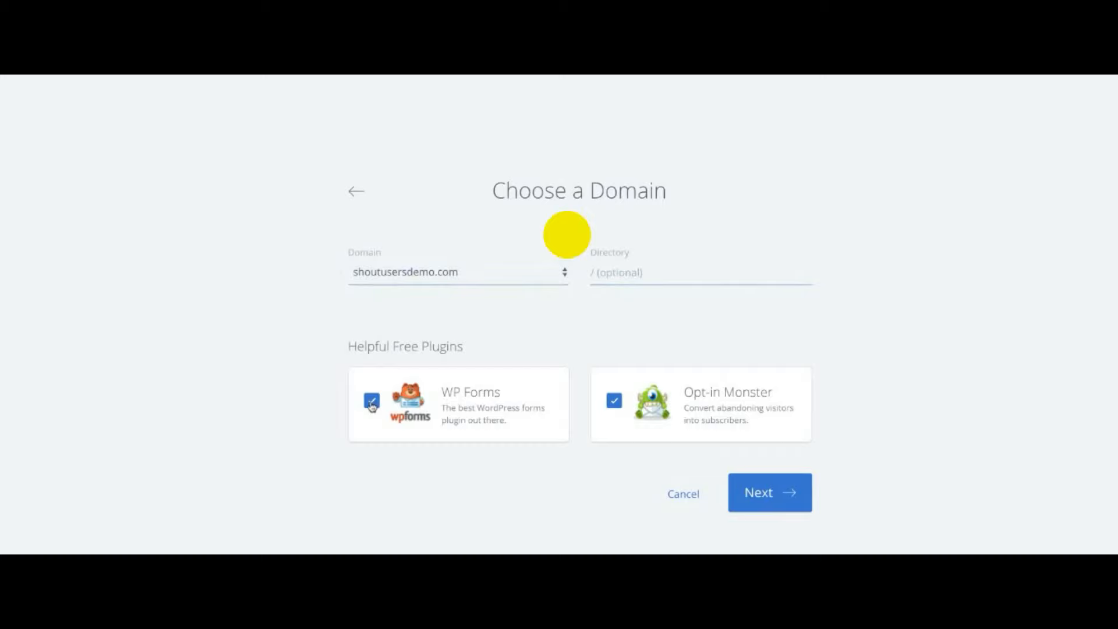
pyautogui.click(612, 402)
pyautogui.click(735, 481)
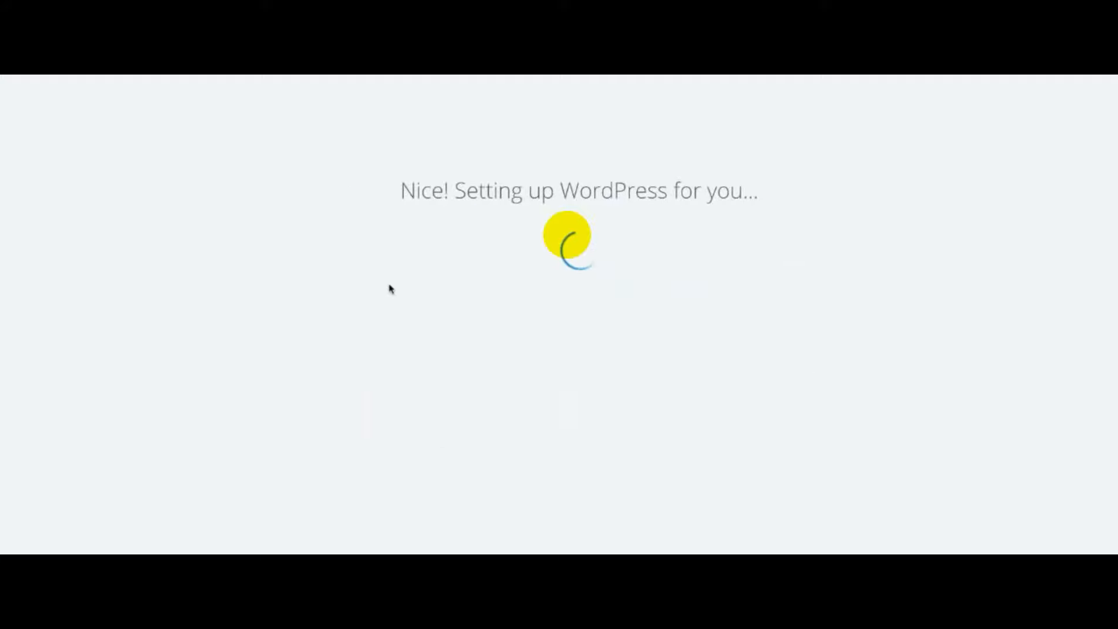
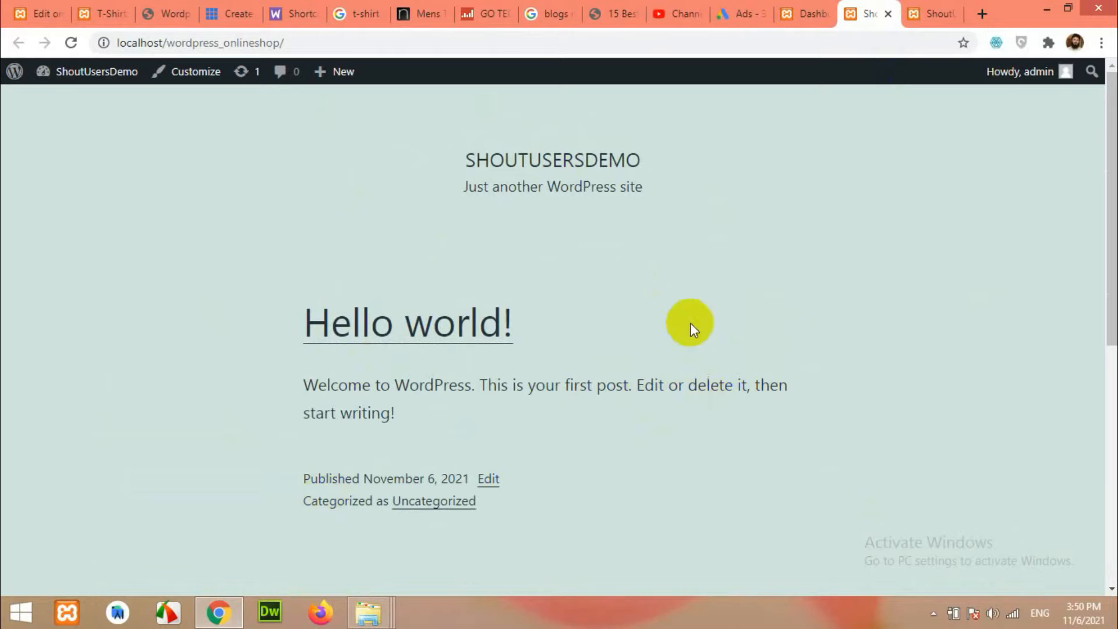
# Trash the 'Hello world!' post, delete it permanently, and open the empty Media Library.
pyautogui.click(832, 18)
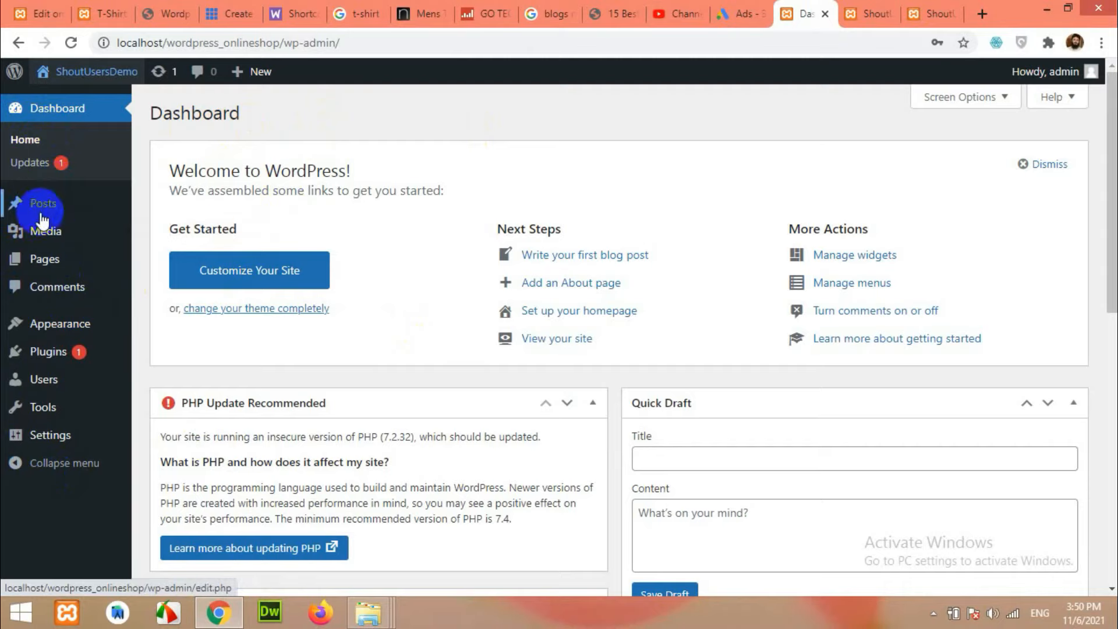
pyautogui.moveTo(38, 214)
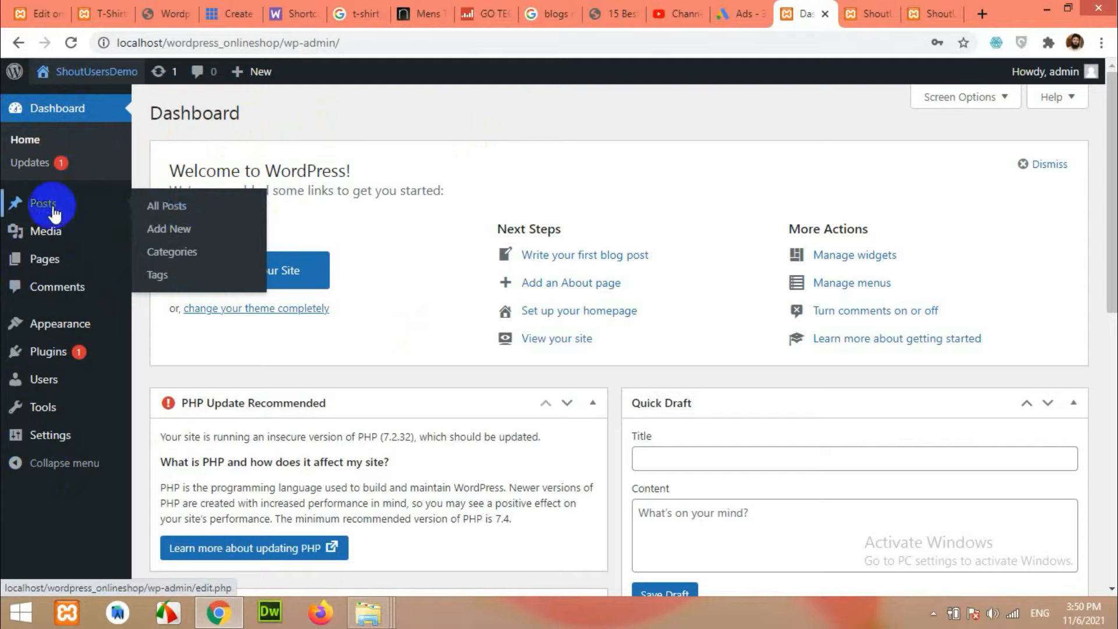
pyautogui.click(172, 209)
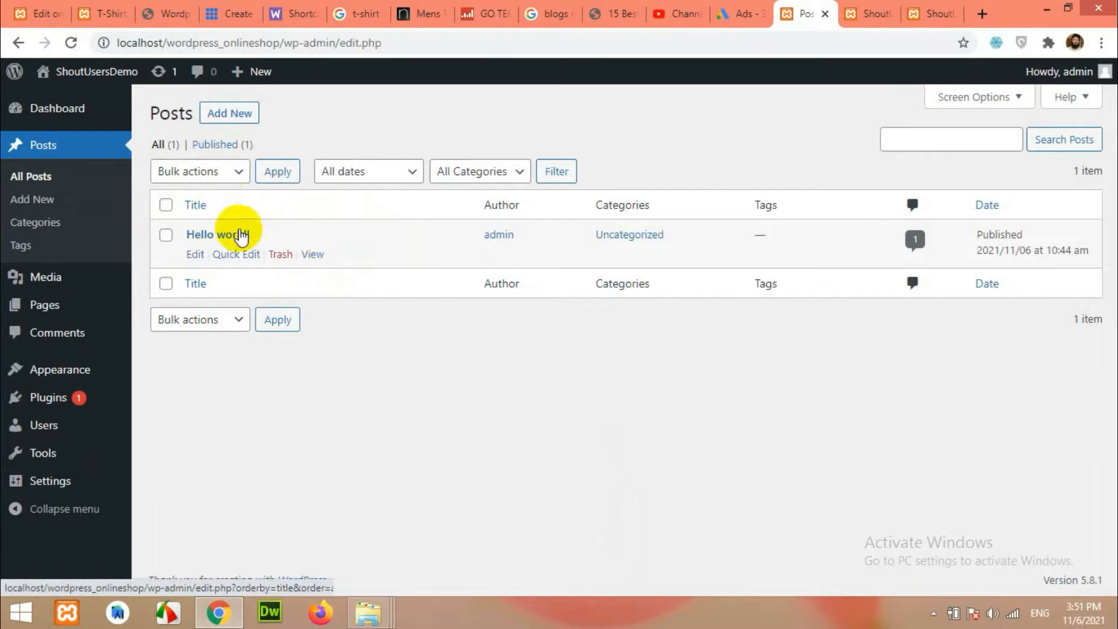
pyautogui.click(281, 255)
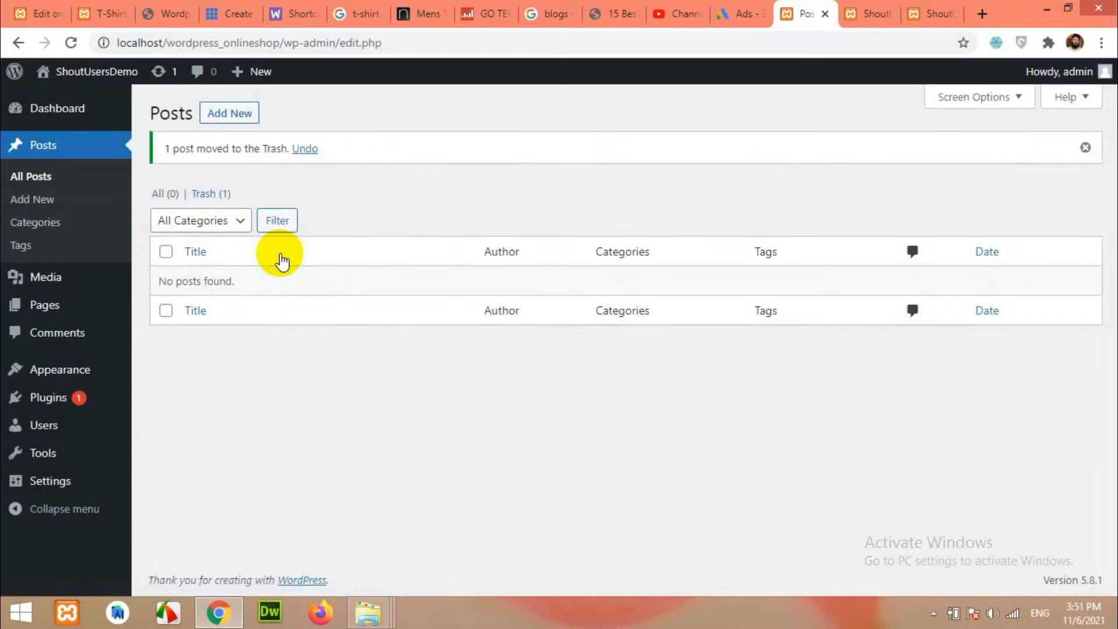
pyautogui.click(209, 193)
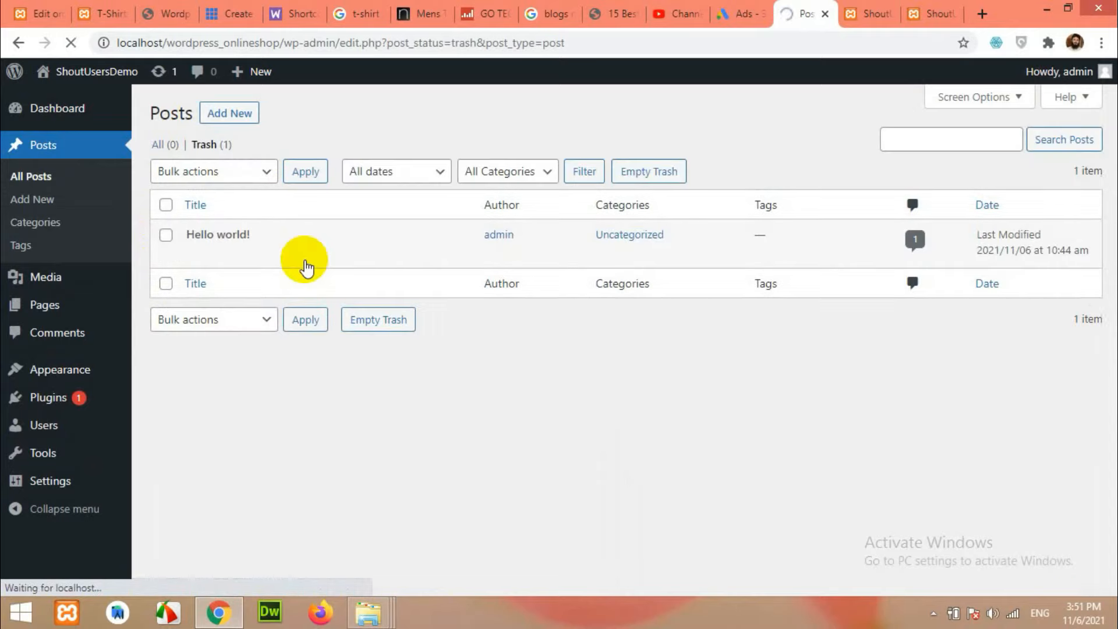
pyautogui.click(261, 255)
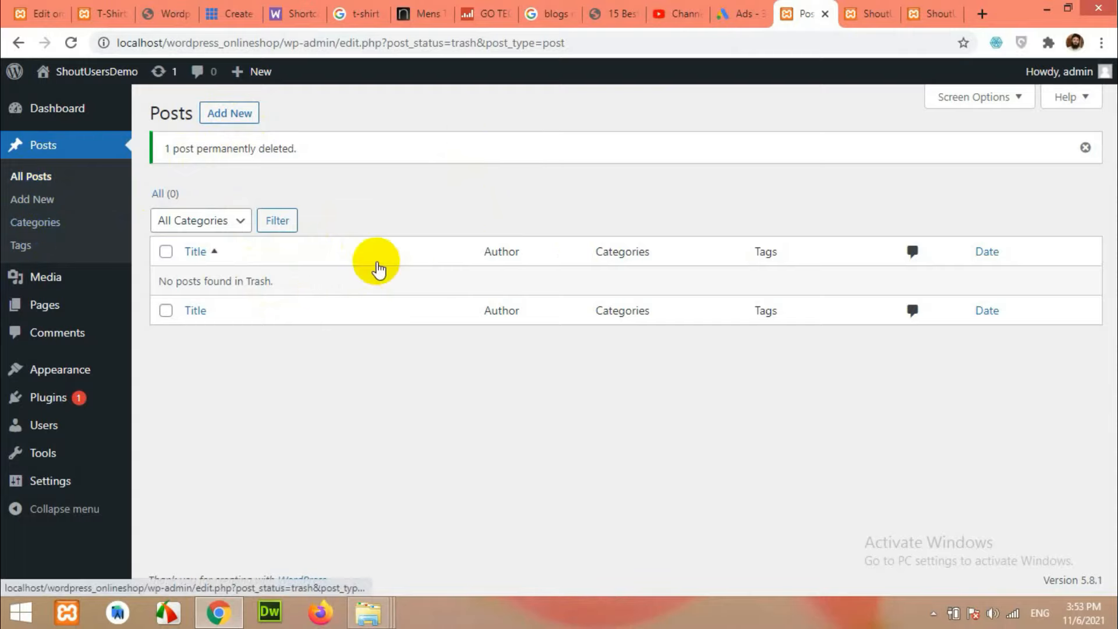
pyautogui.moveTo(23, 277)
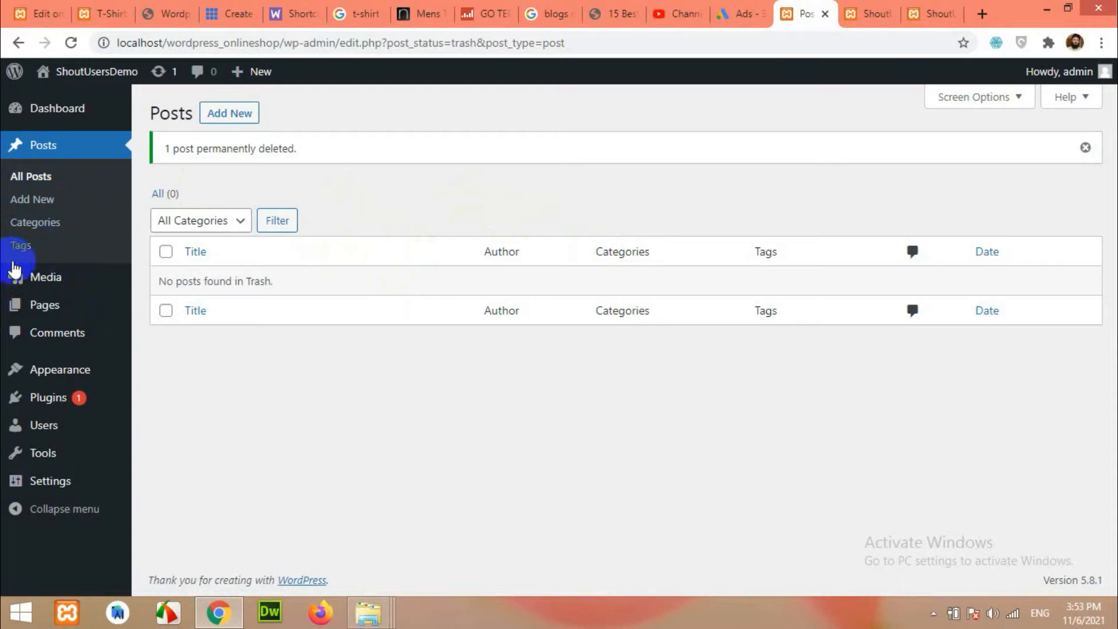
pyautogui.click(40, 283)
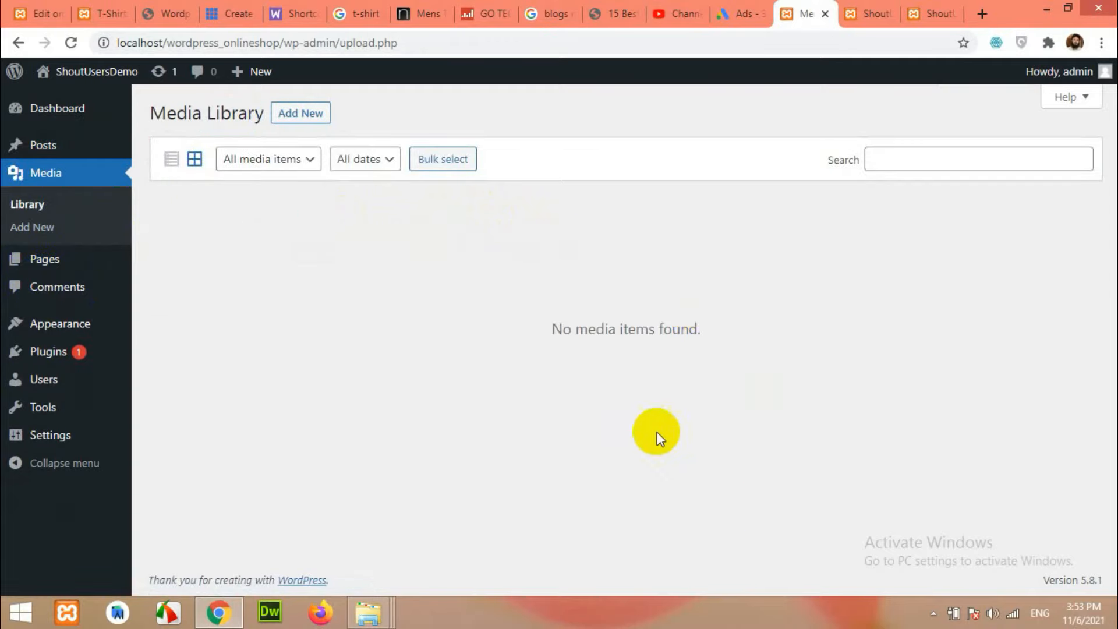
# Upload the LIFTED IMAGING logo from the images folder into the Media Library.
pyautogui.click(300, 115)
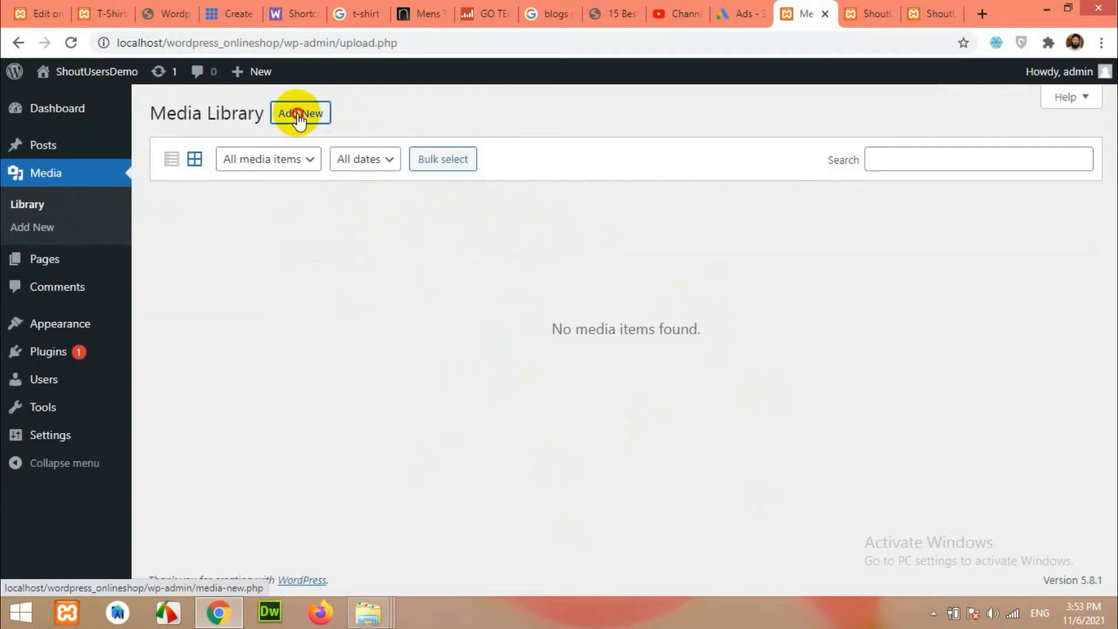
pyautogui.click(635, 242)
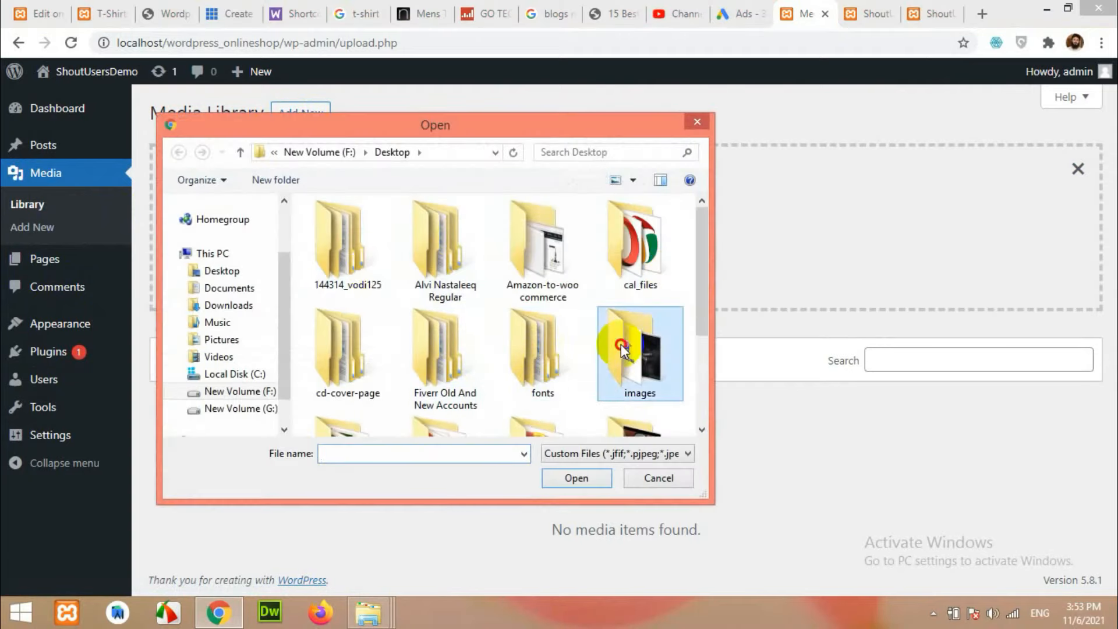
pyautogui.doubleClick(621, 345)
pyautogui.doubleClick(351, 234)
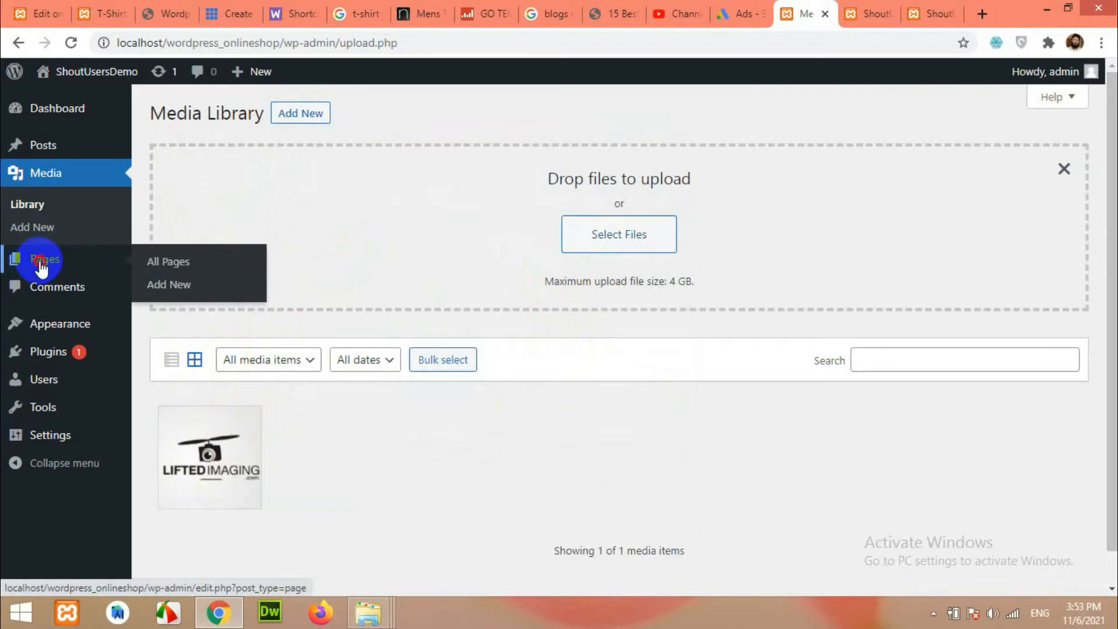
pyautogui.click(39, 265)
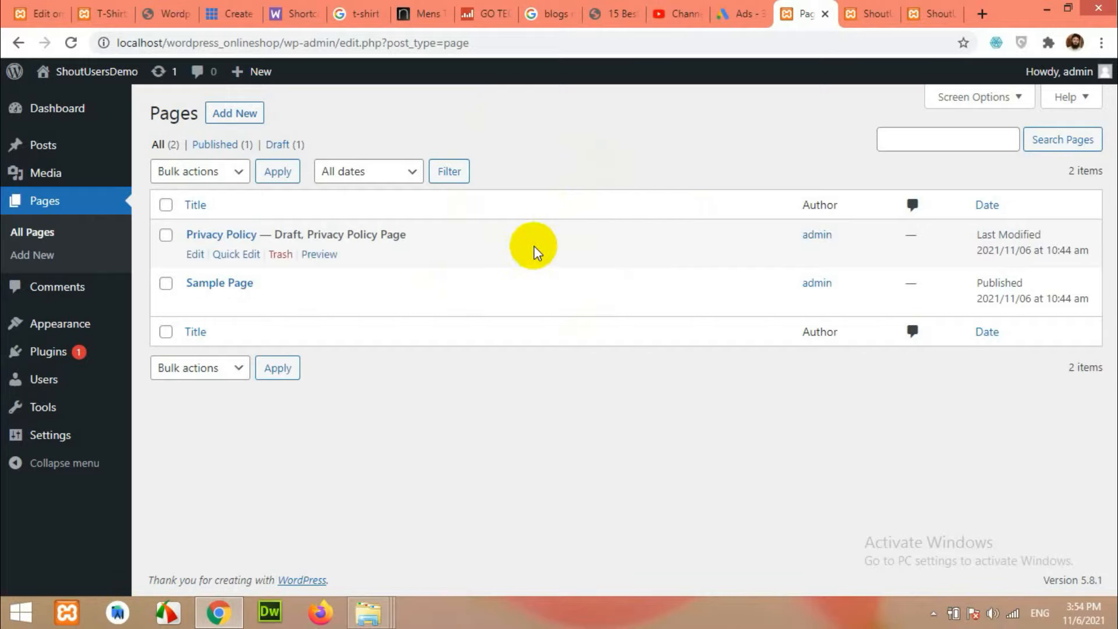
# Trash Sample Page and delete it permanently, leaving only the Privacy Policy draft.
pyautogui.click(32, 235)
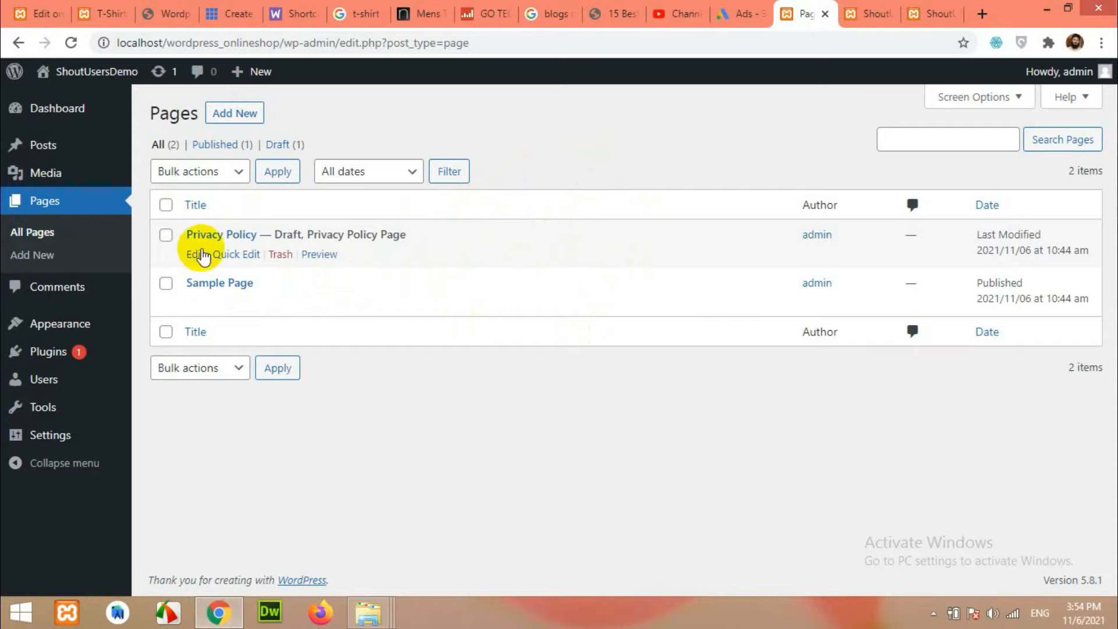
pyautogui.click(280, 302)
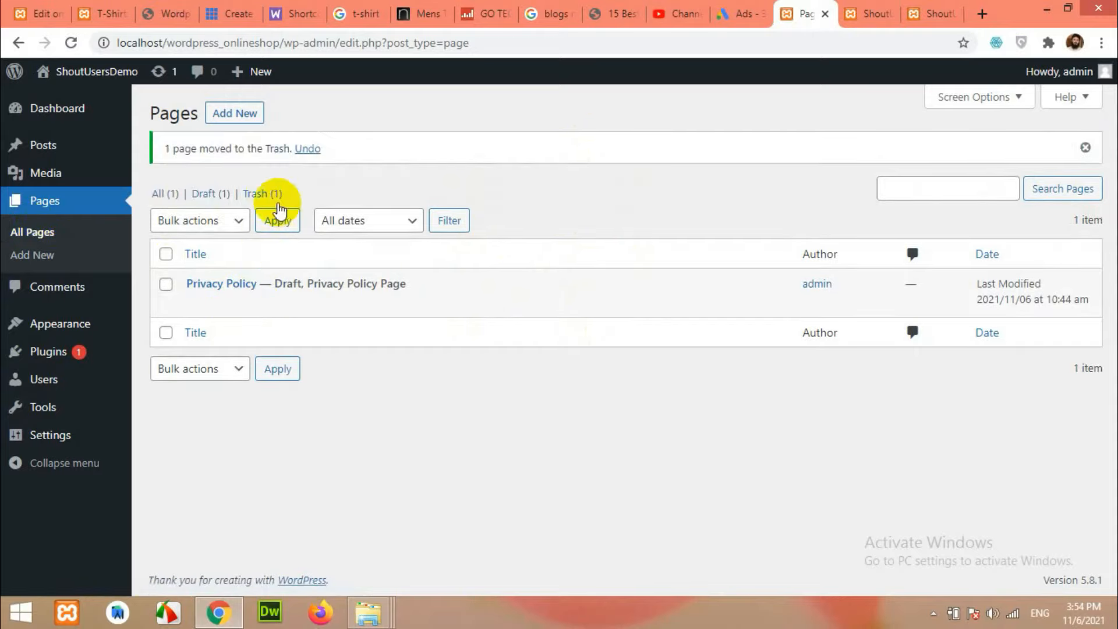
pyautogui.click(269, 197)
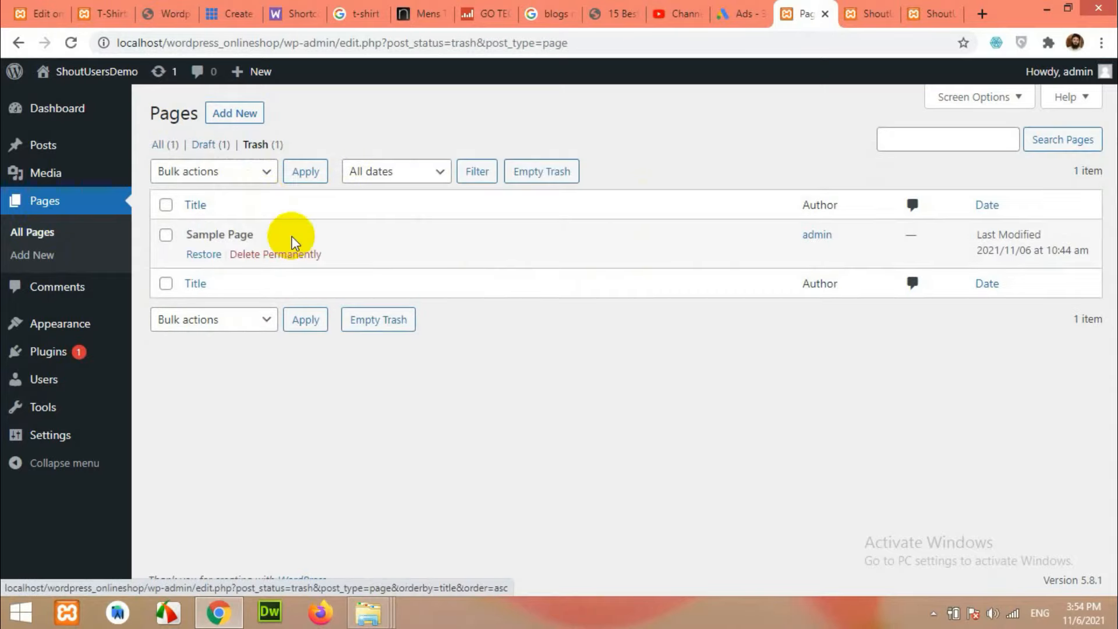
pyautogui.click(286, 257)
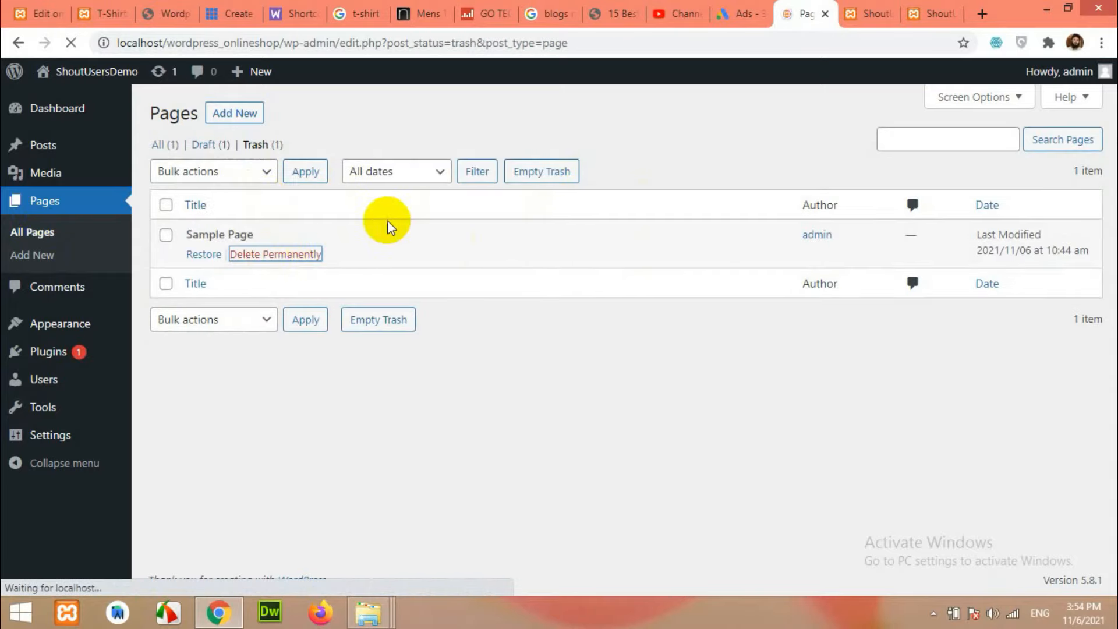
pyautogui.click(55, 288)
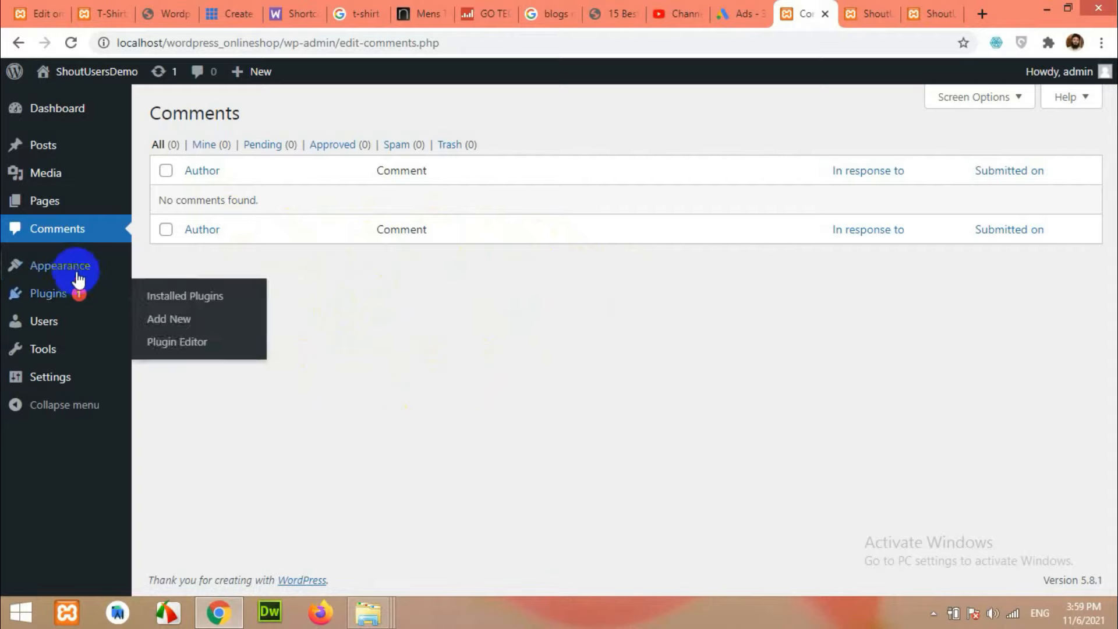
# Open the installed themes and preview the current site front page.
pyautogui.moveTo(75, 268)
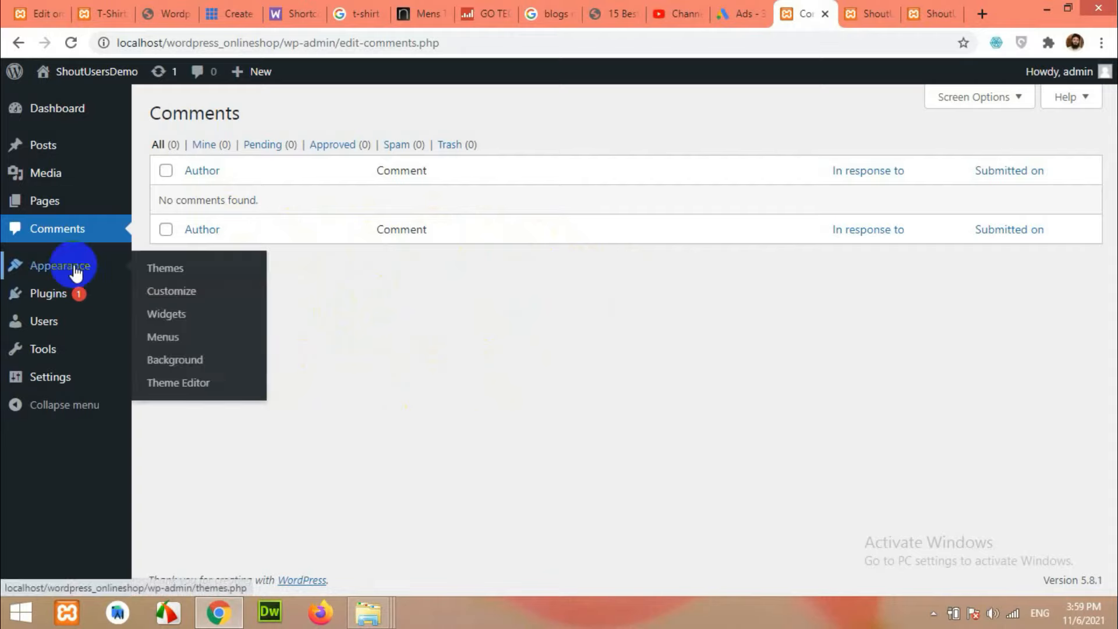
pyautogui.click(168, 270)
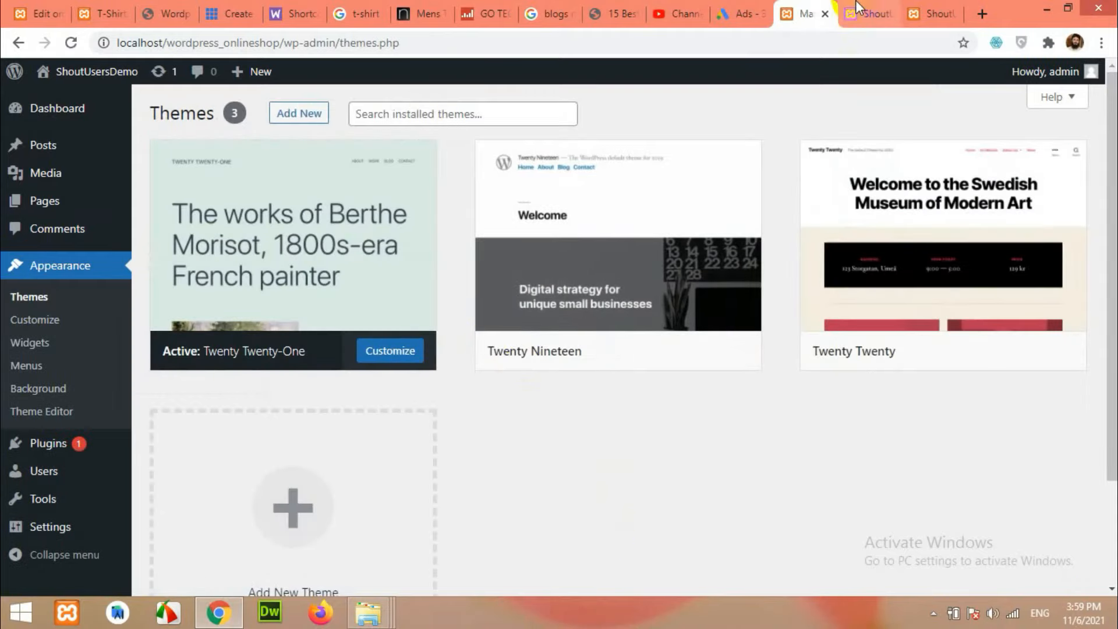
pyautogui.click(912, 12)
pyautogui.click(953, 14)
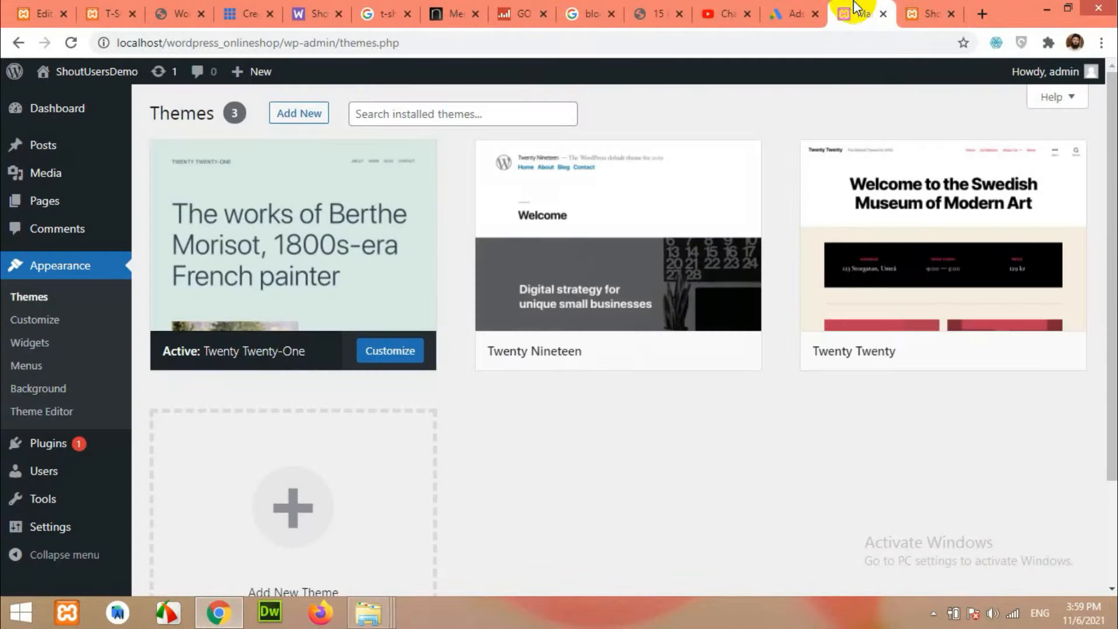
pyautogui.click(854, 12)
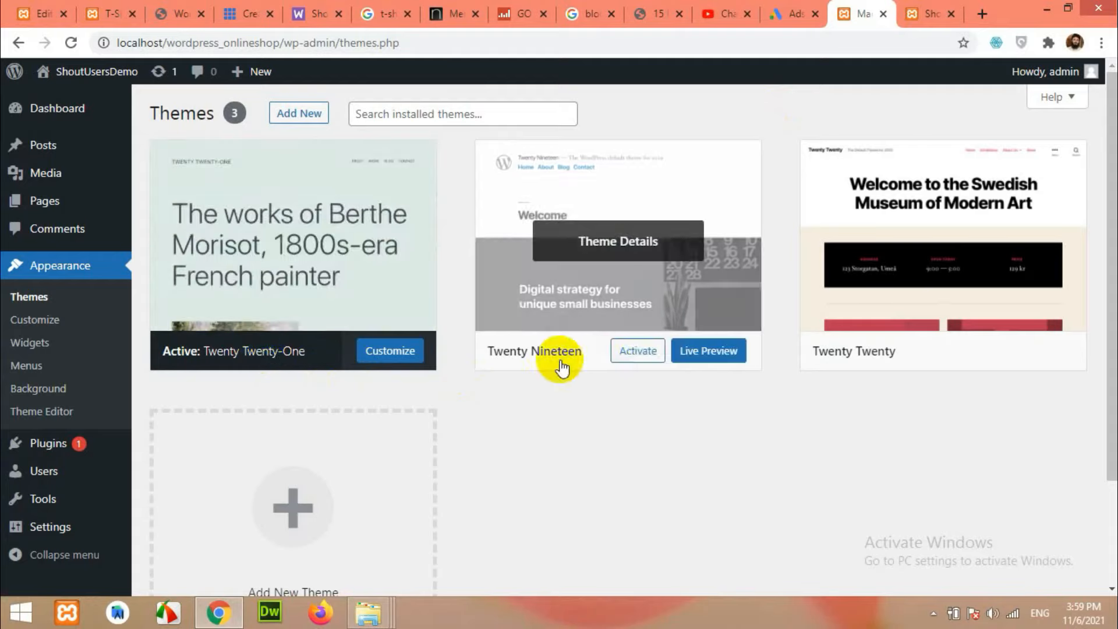
# Activate the Twenty Twenty theme and check how the front page looks.
pyautogui.click(950, 358)
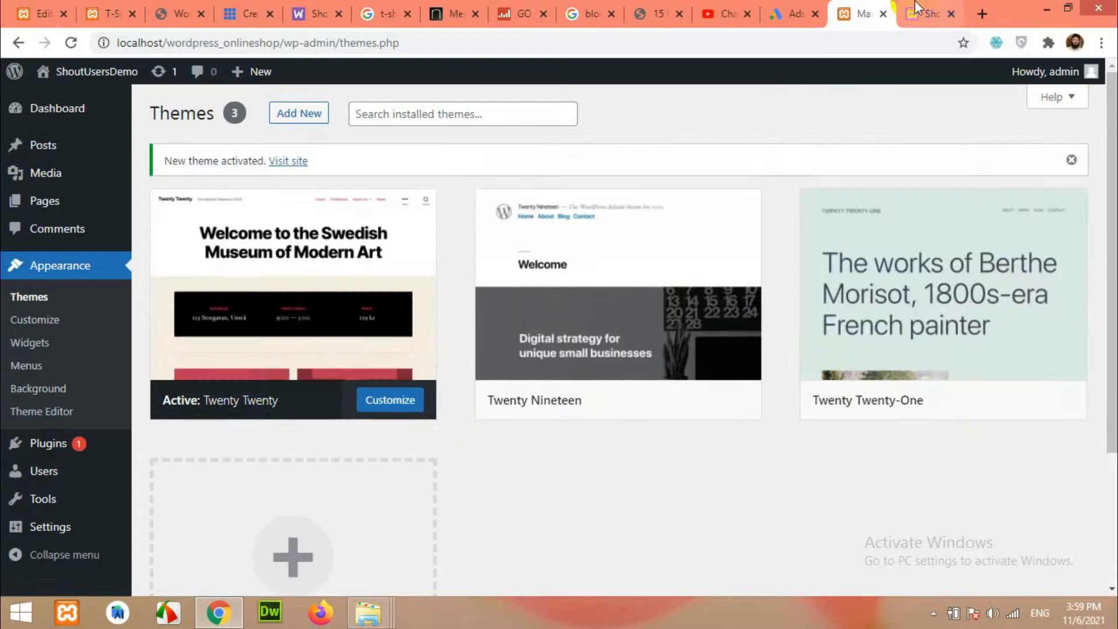
pyautogui.click(919, 8)
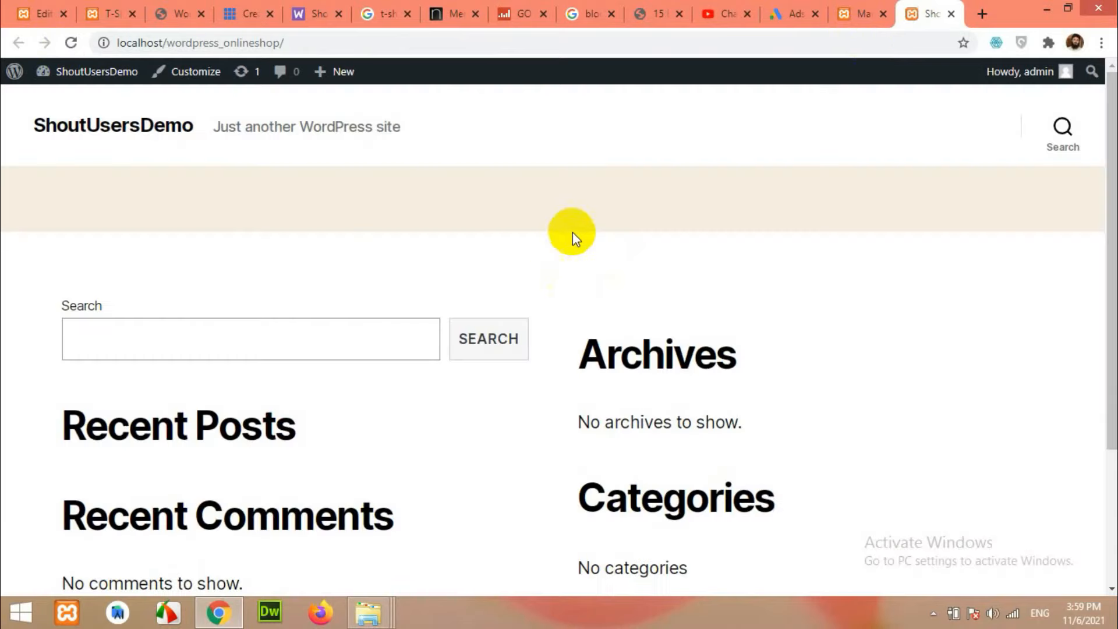
pyautogui.scroll(-3, 663, 310)
pyautogui.scroll(3, 720, 349)
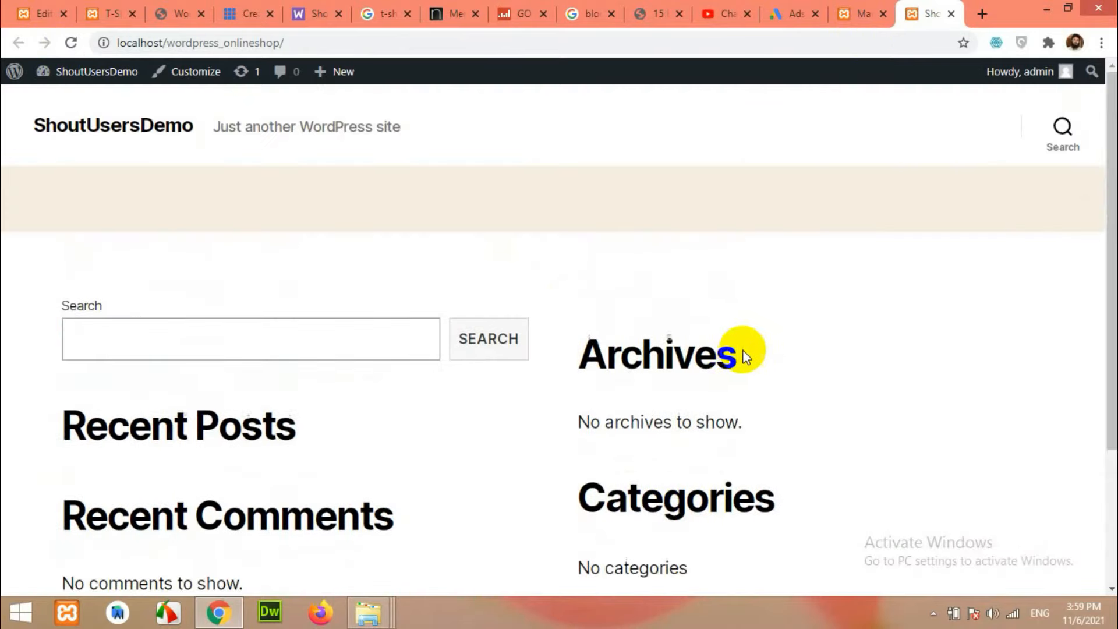
pyautogui.click(852, 13)
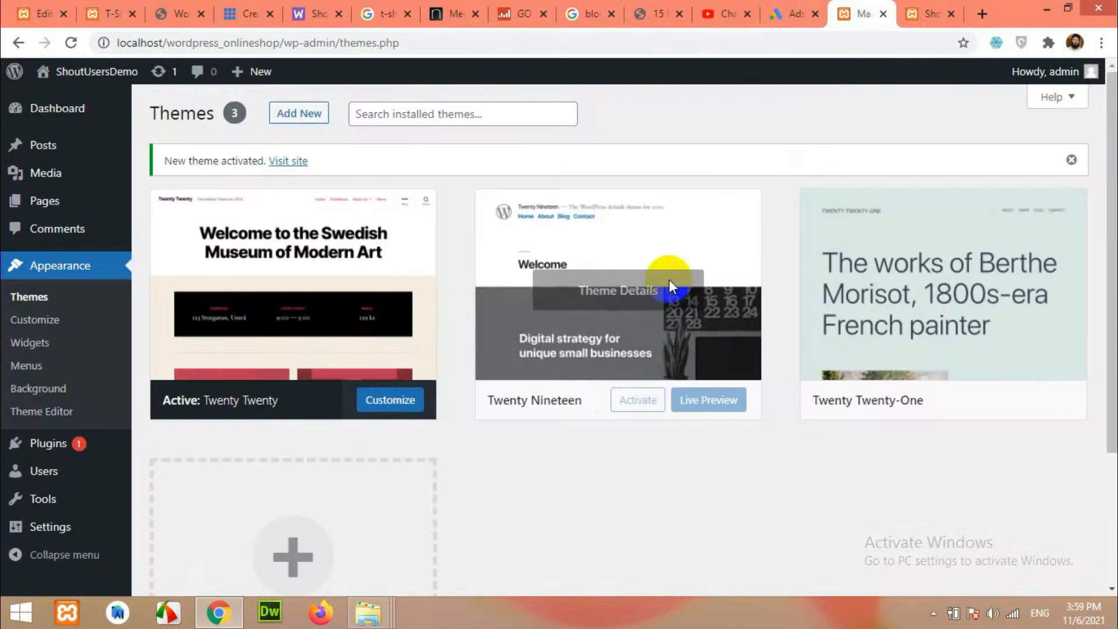
# Activate Twenty Nineteen and review the front page with it.
pyautogui.click(621, 400)
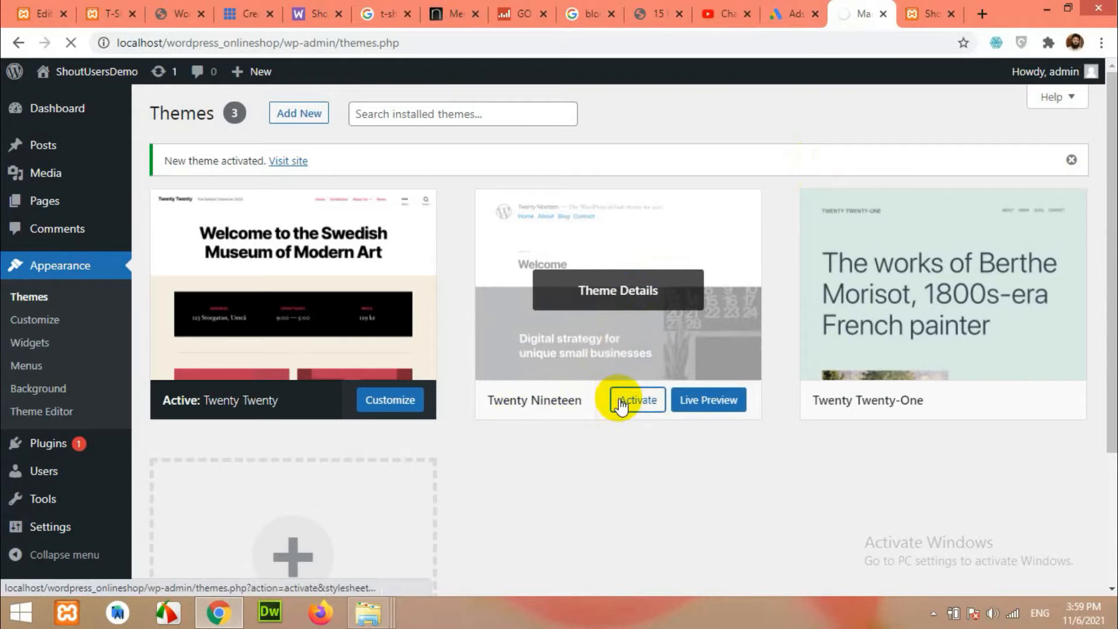
pyautogui.click(911, 17)
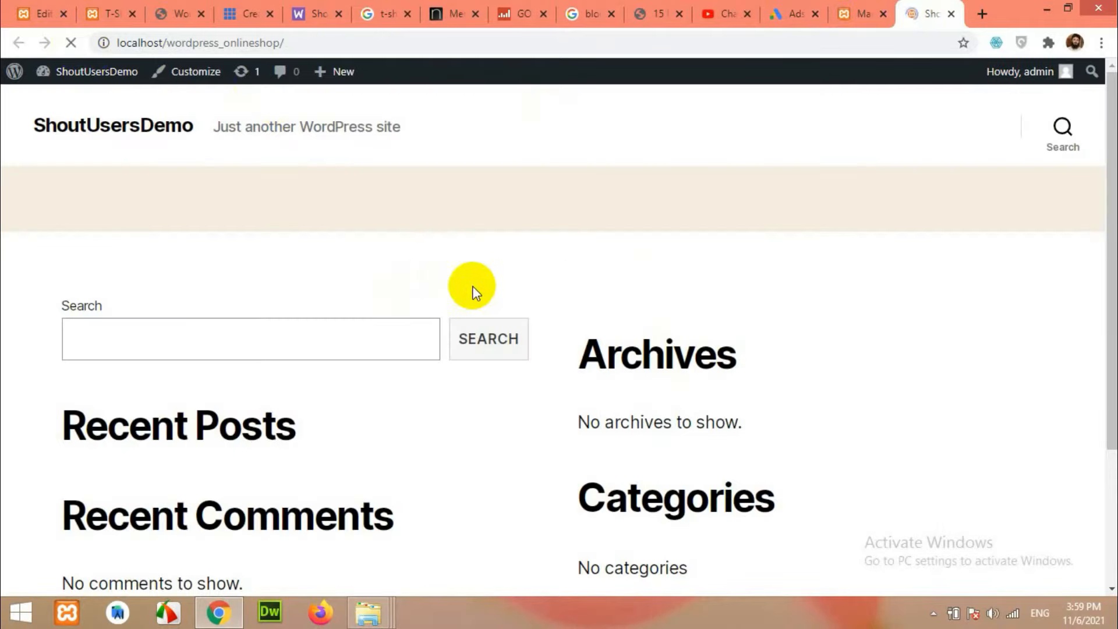
pyautogui.scroll(-8, 641, 391)
pyautogui.scroll(8, 662, 393)
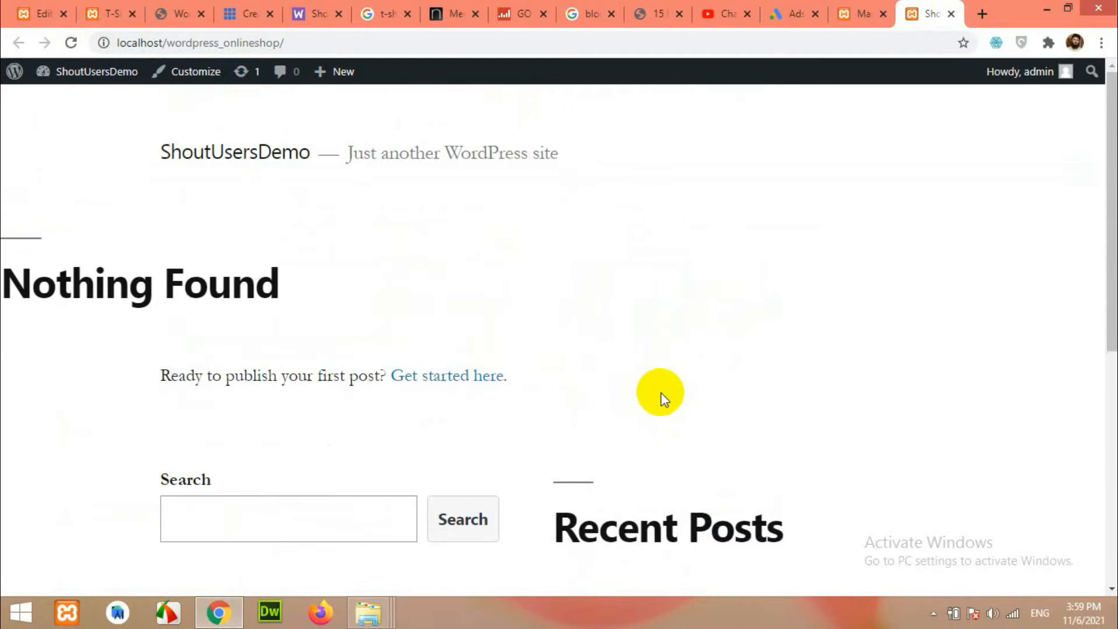
pyautogui.click(856, 14)
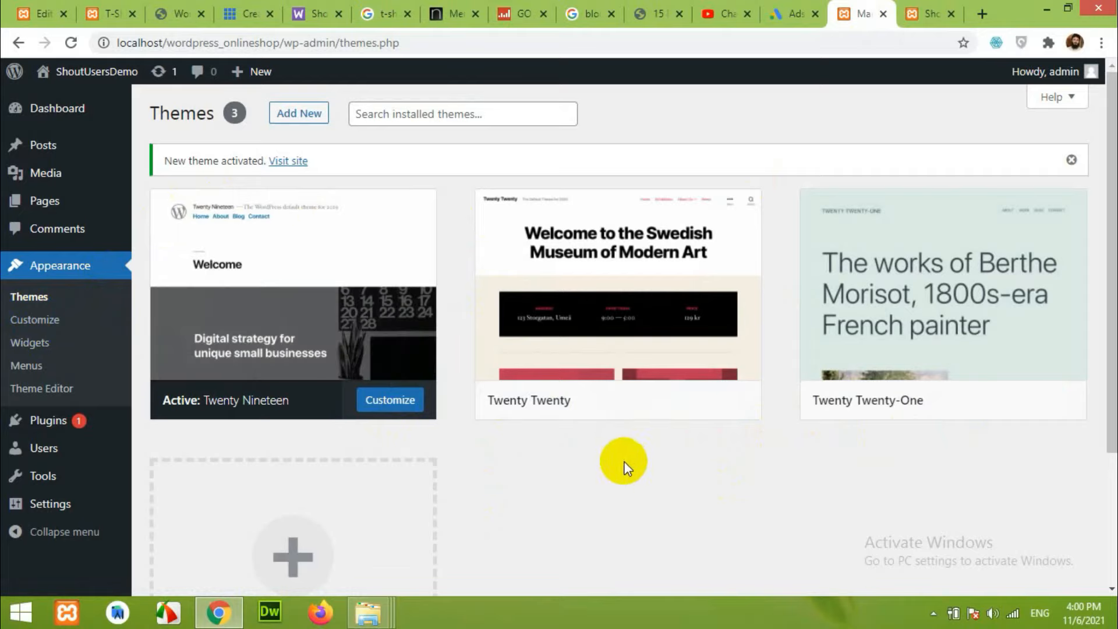
# Check the front page, then activate the Twenty Twenty-One theme.
pyautogui.click(32, 330)
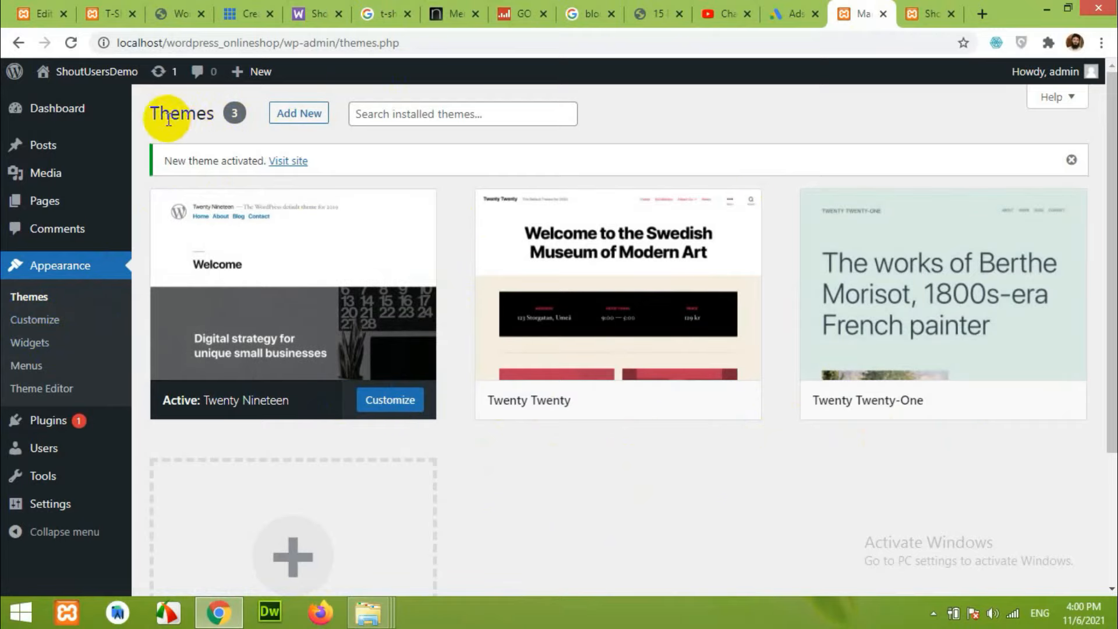
pyautogui.hotkey('ctrl', 'Tab')
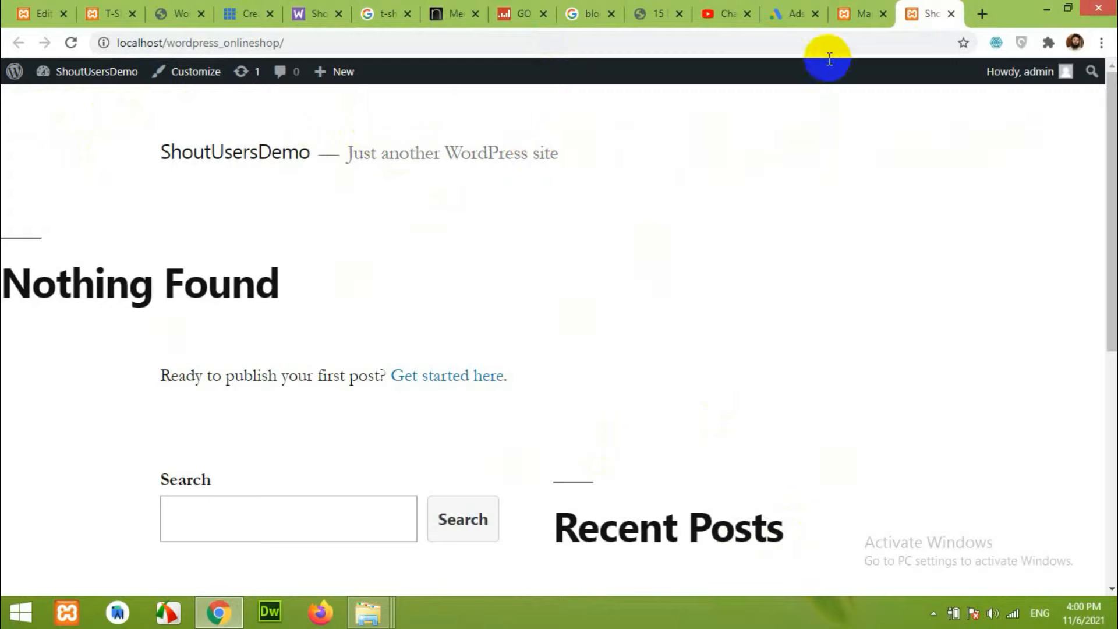
pyautogui.click(849, 17)
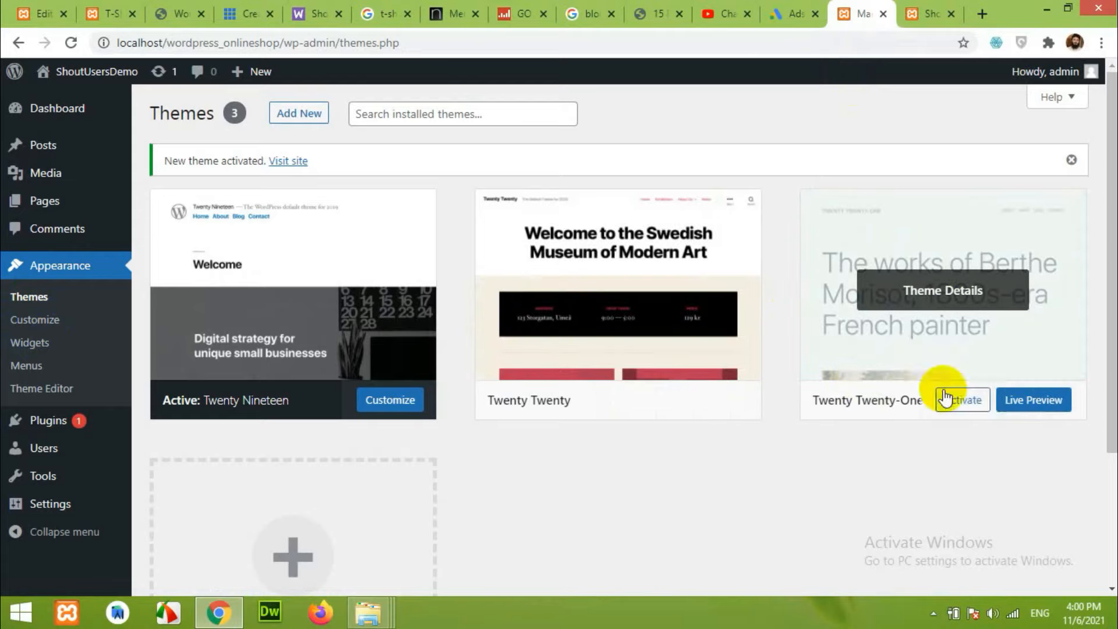
pyautogui.click(962, 399)
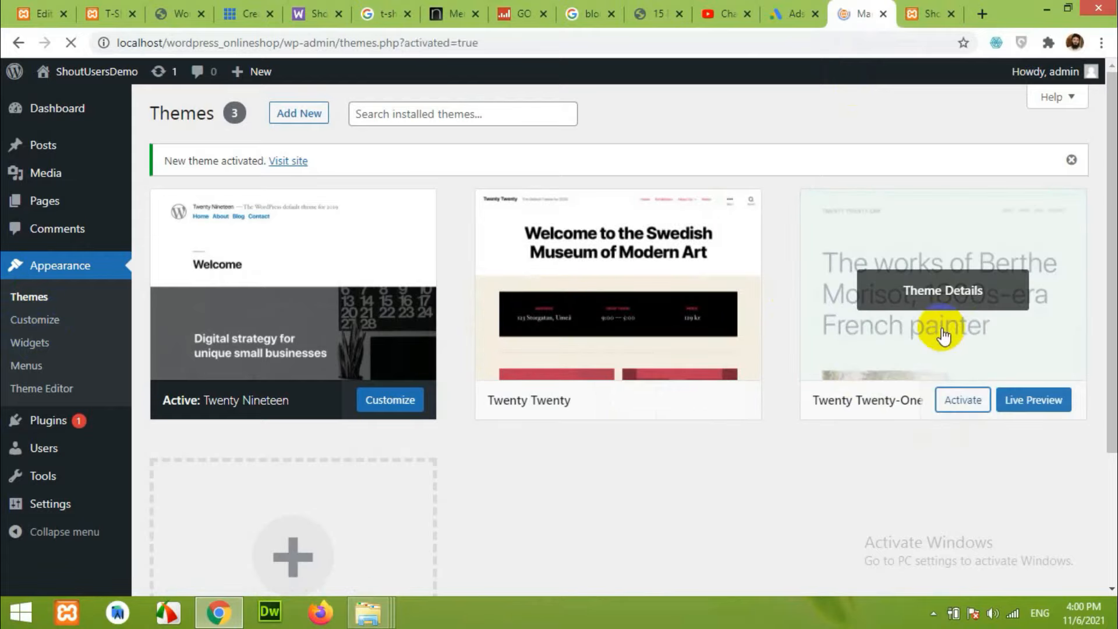
# Delete the Twenty Nineteen and Twenty Twenty themes from their theme details.
pyautogui.click(635, 337)
pyautogui.click(1054, 559)
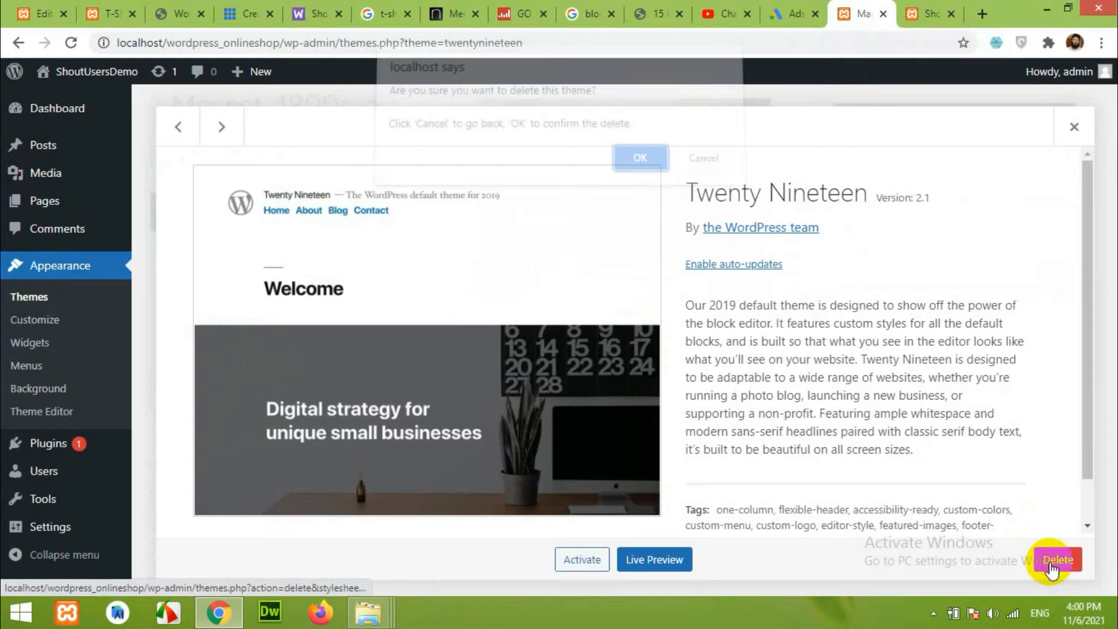
pyautogui.click(640, 170)
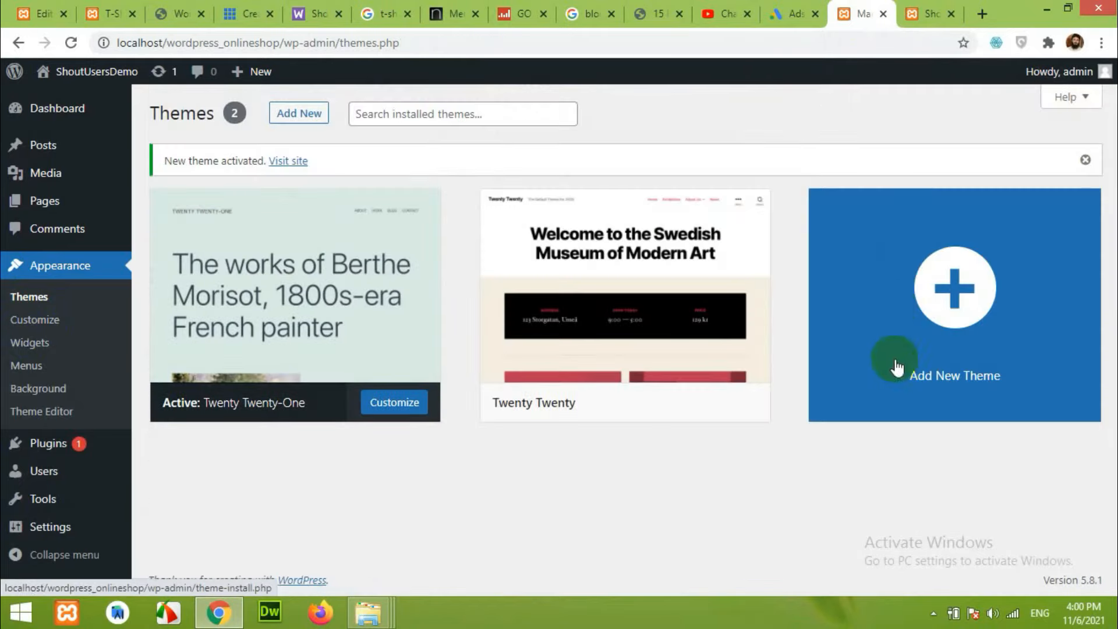
pyautogui.click(637, 362)
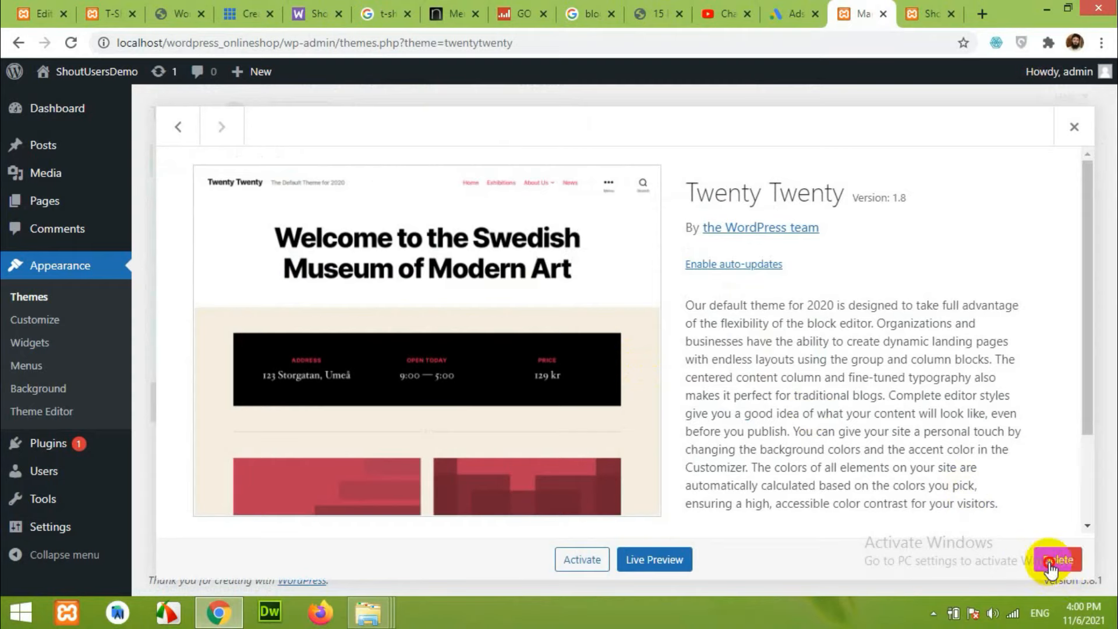
pyautogui.click(1050, 564)
pyautogui.click(639, 171)
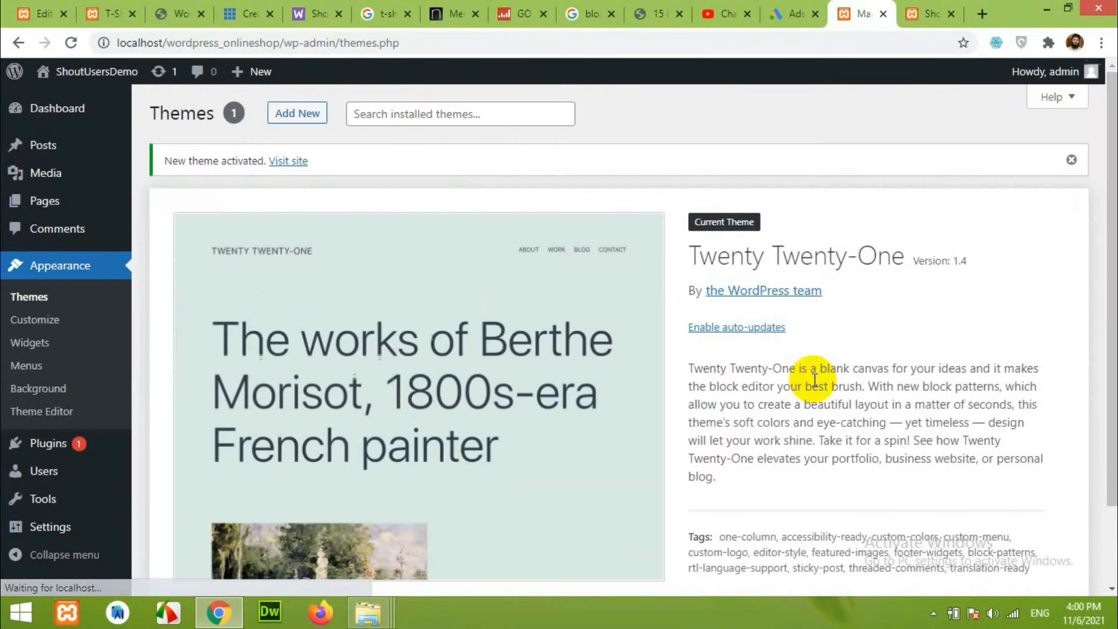
pyautogui.scroll(-2, 669, 358)
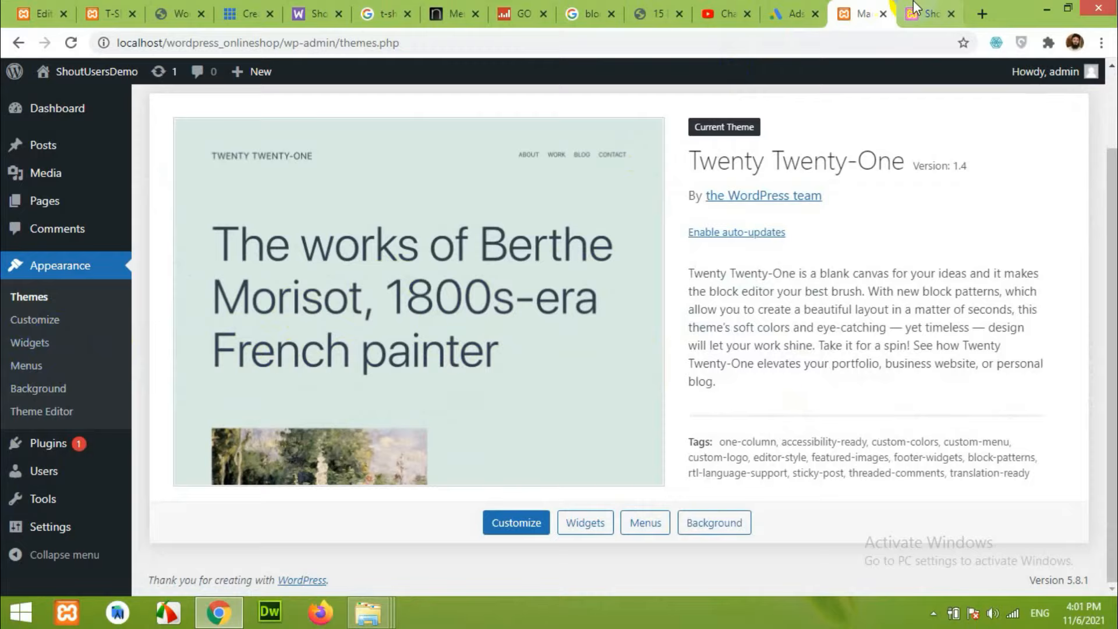
# Reload the front page to show Twenty Twenty-One's 'Nothing here' design.
pyautogui.click(926, 13)
pyautogui.click(71, 42)
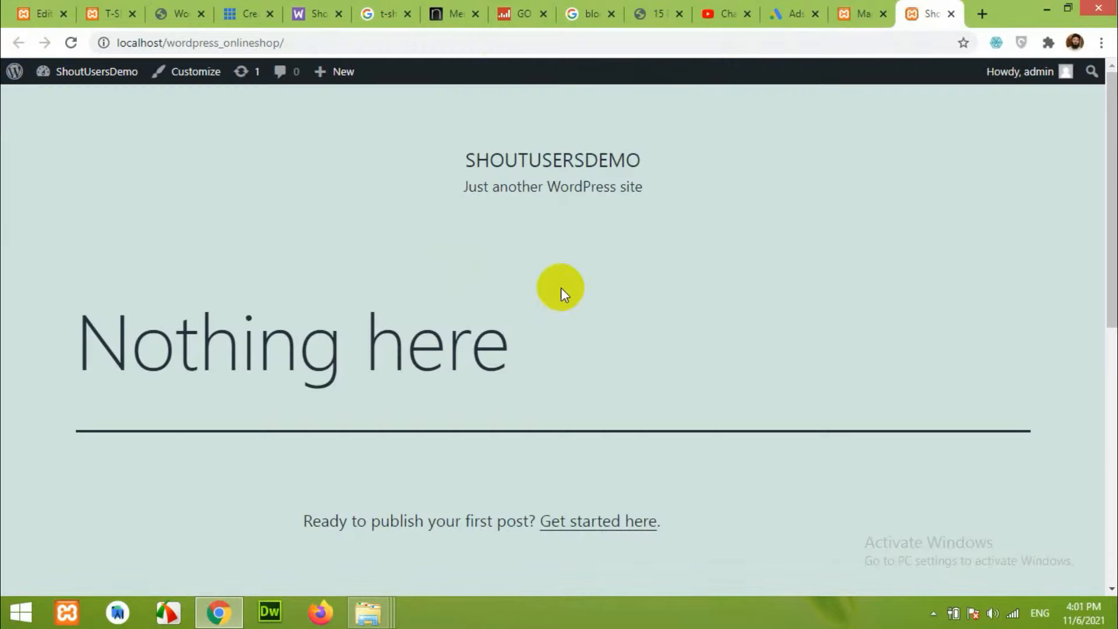
pyautogui.scroll(-2, 606, 385)
pyautogui.scroll(3, 696, 417)
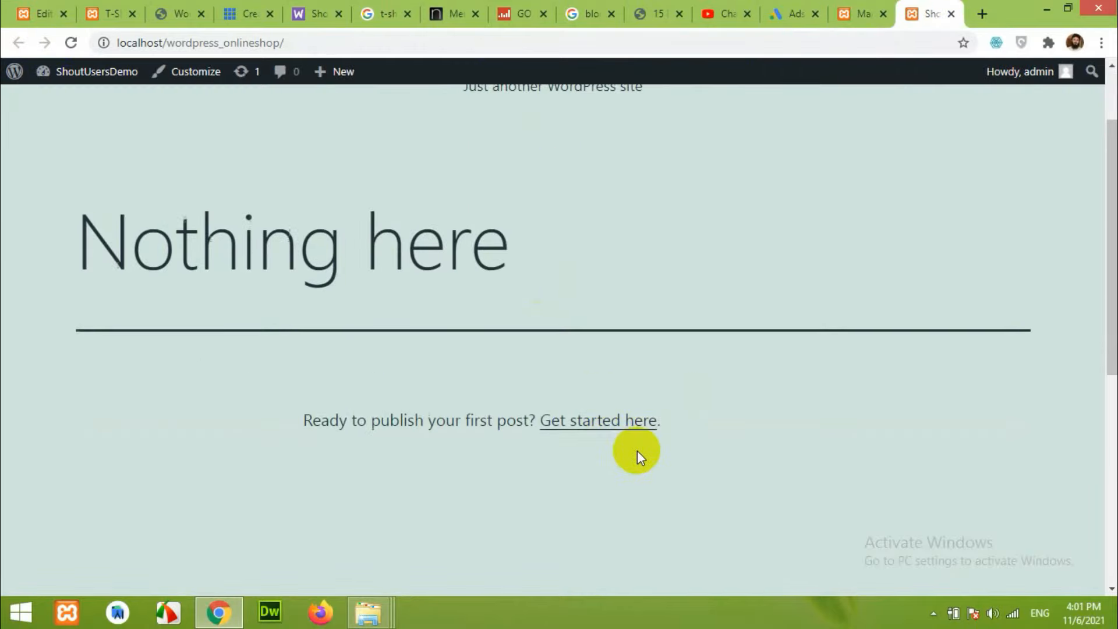
pyautogui.click(93, 7)
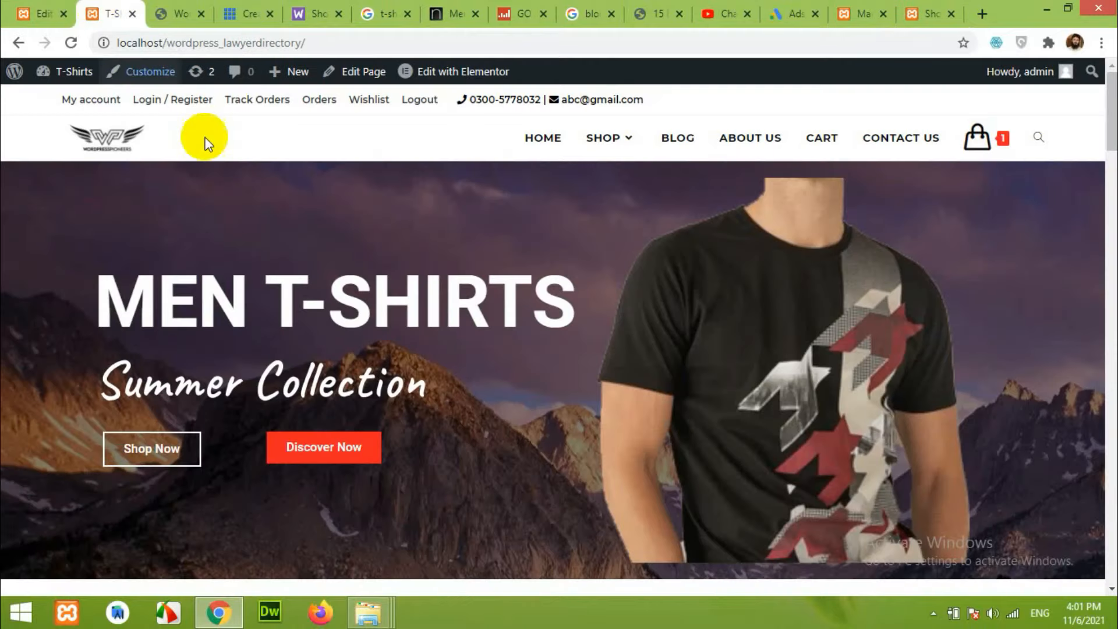
pyautogui.scroll(-8, 569, 419)
pyautogui.scroll(-4, 248, 370)
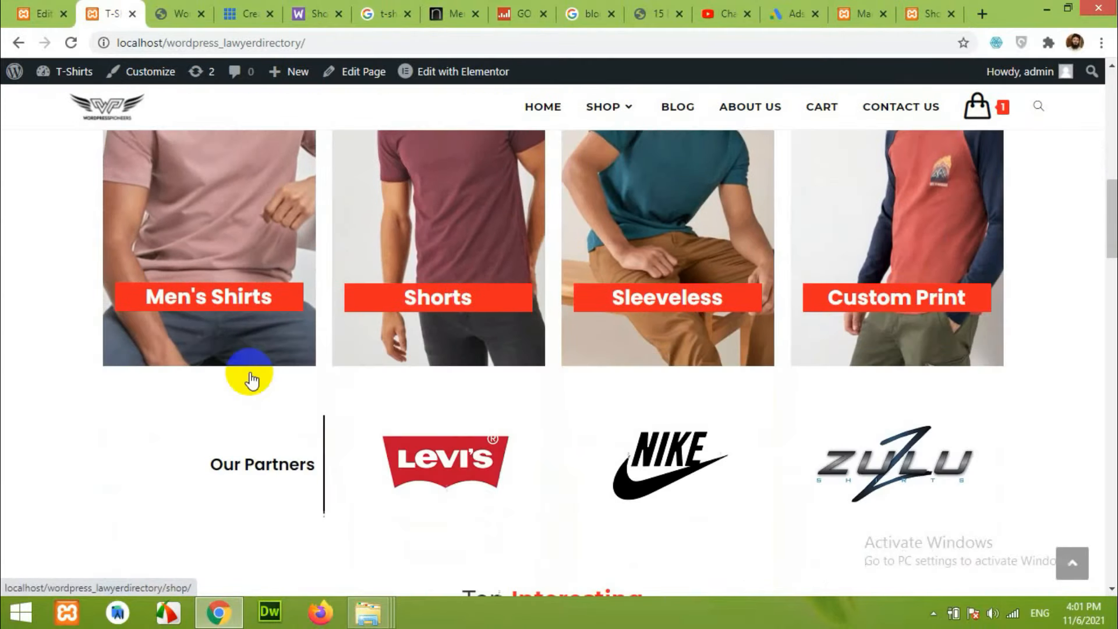
pyautogui.click(242, 258)
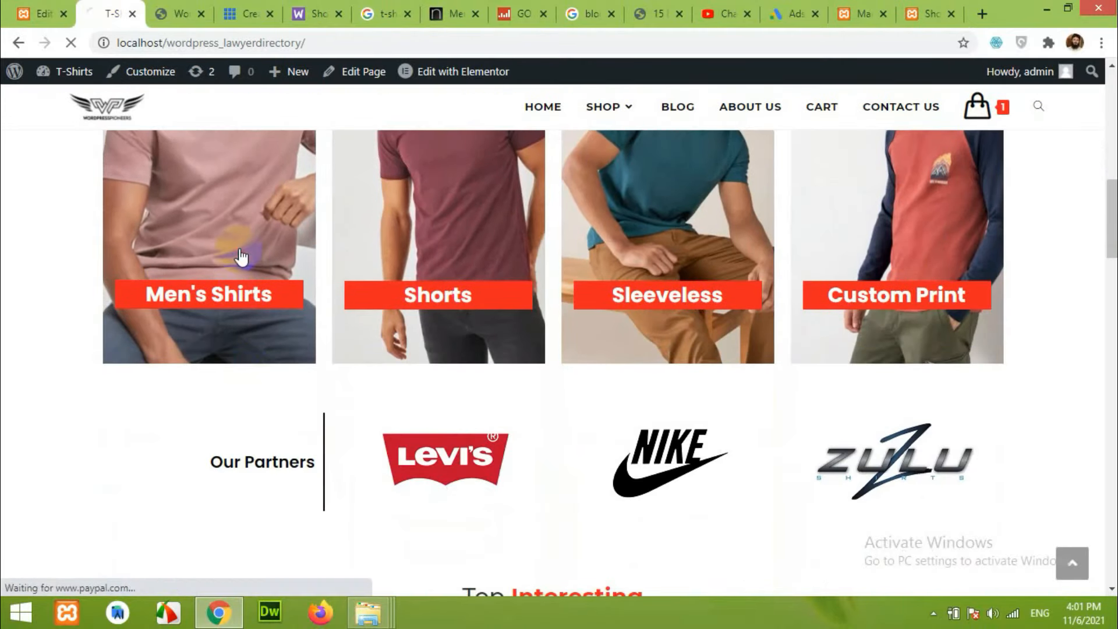
pyautogui.click(388, 364)
pyautogui.scroll(-2, 531, 386)
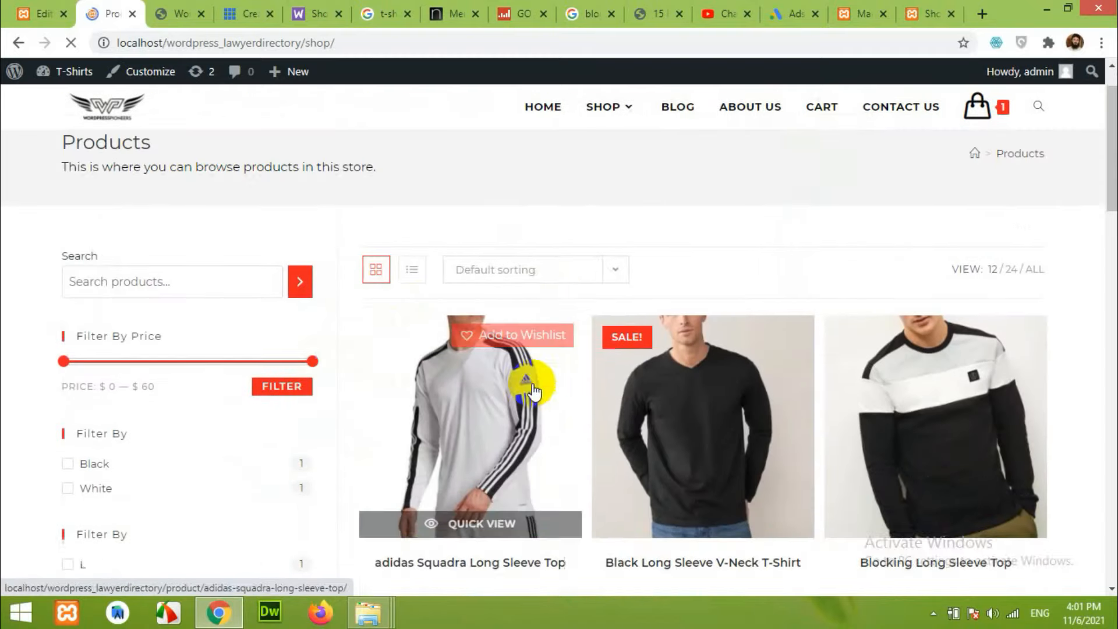
pyautogui.click(278, 292)
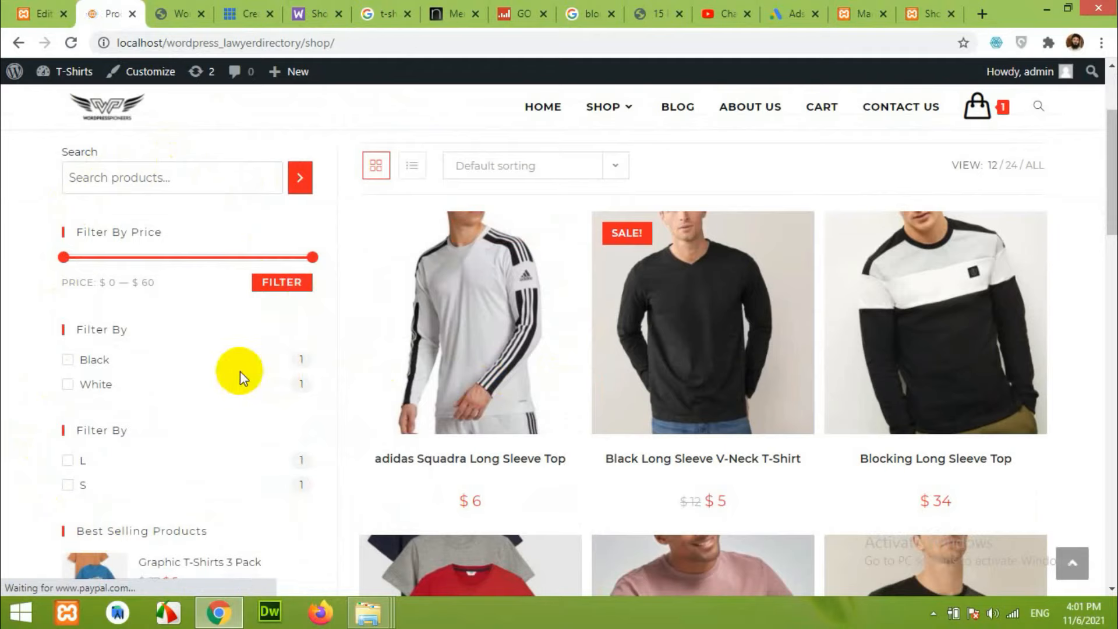
pyautogui.scroll(-2, 548, 470)
pyautogui.scroll(3, 218, 365)
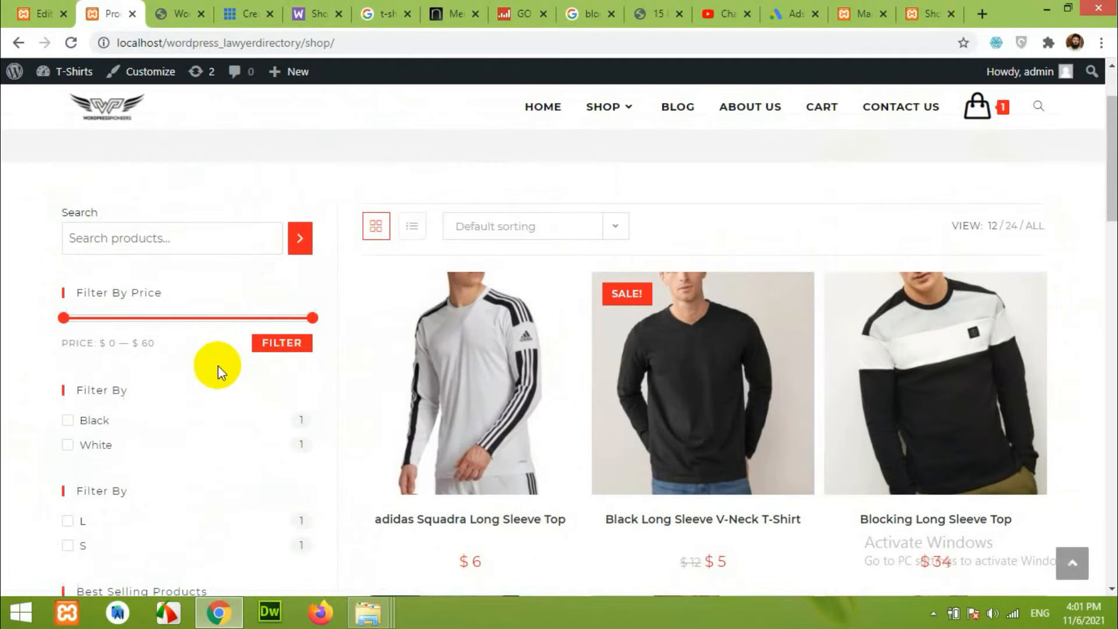
pyautogui.scroll(1, 217, 365)
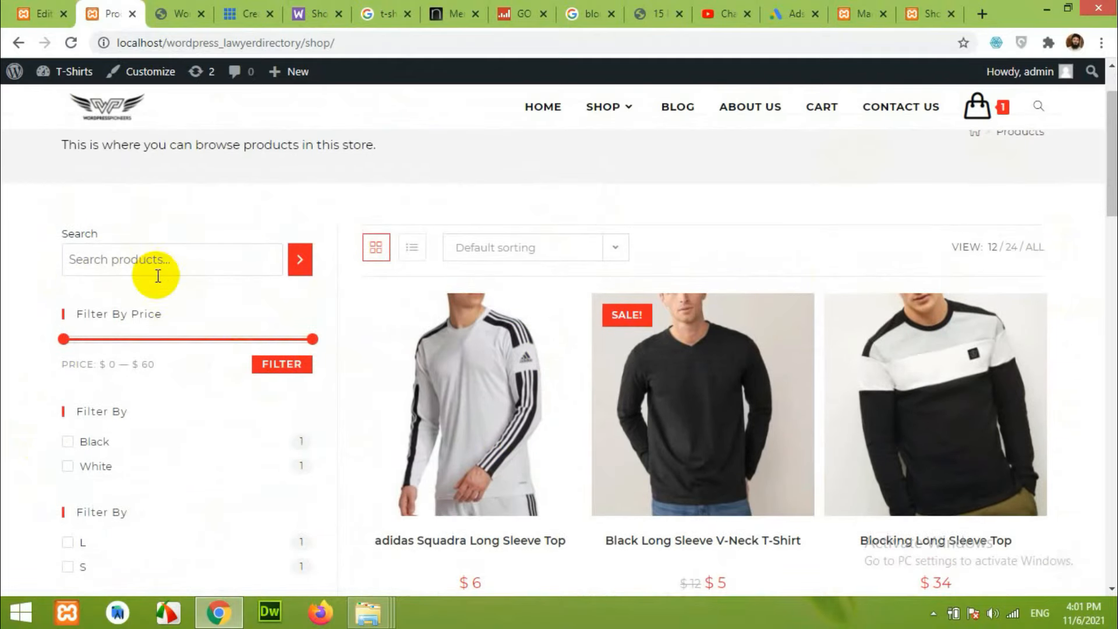
pyautogui.scroll(-1, 157, 275)
pyautogui.click(129, 181)
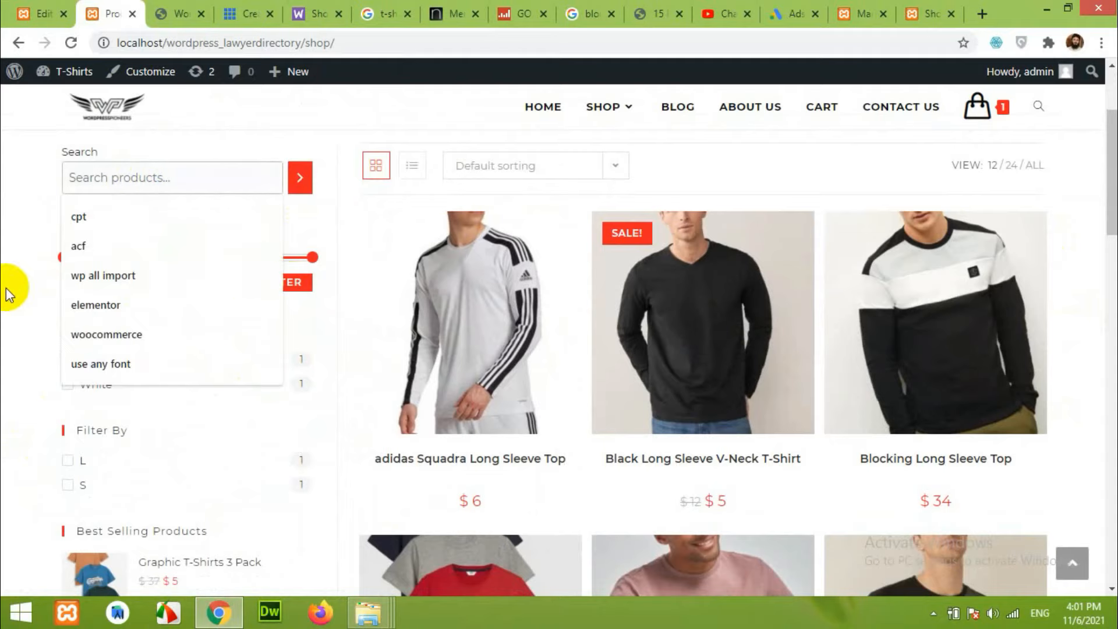
pyautogui.scroll(-4, 75, 266)
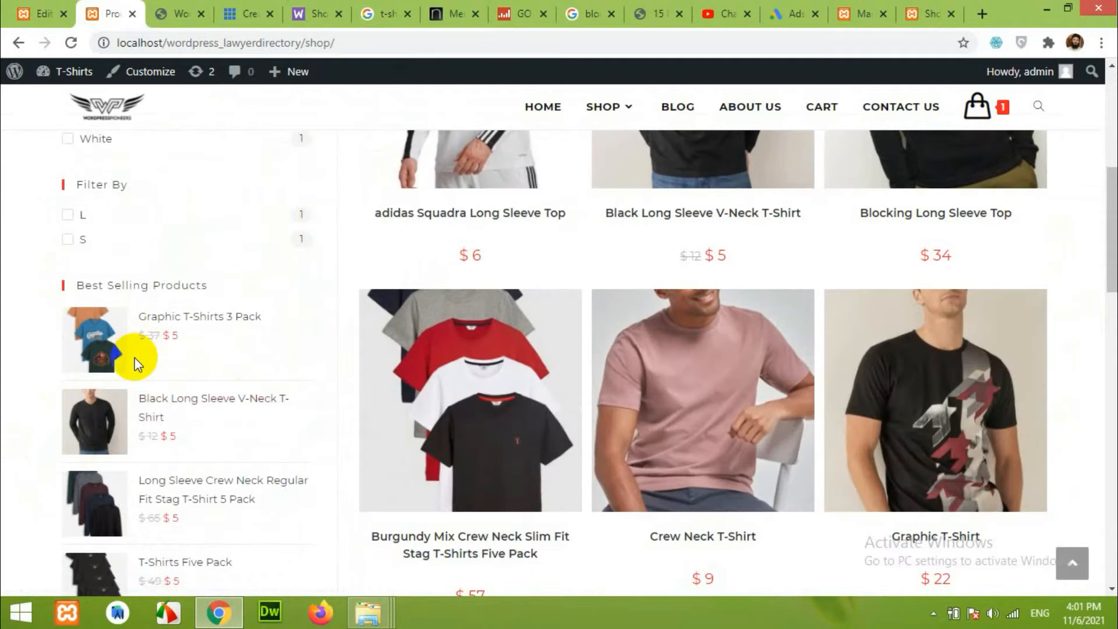
pyautogui.scroll(4, 152, 463)
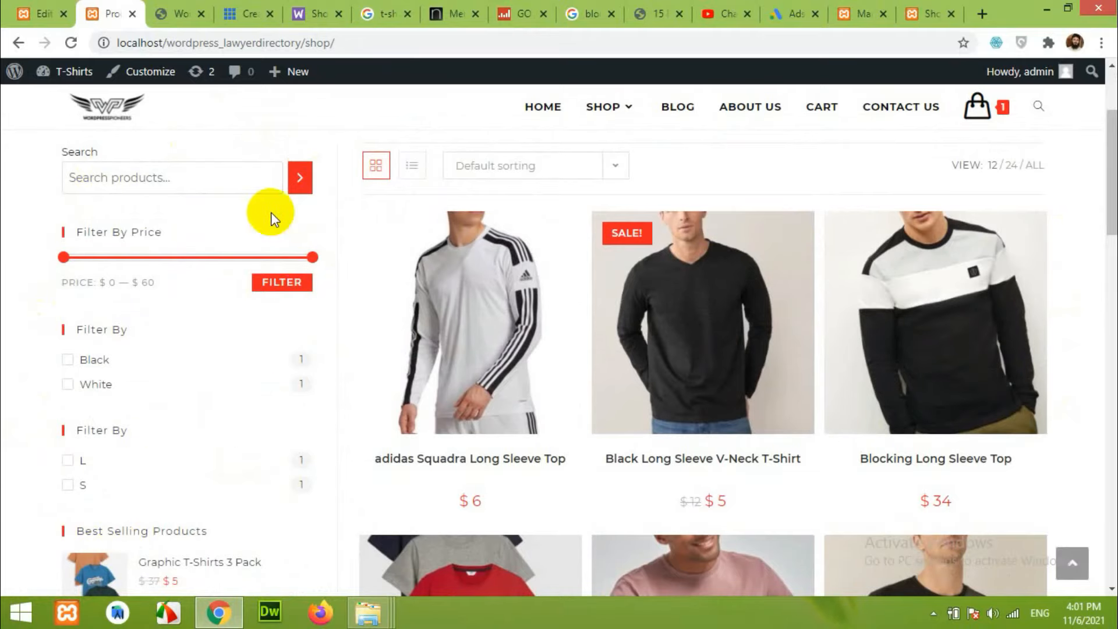
# Open the Widgets editor and collapse then re-expand the Footer widget area.
pyautogui.click(910, 8)
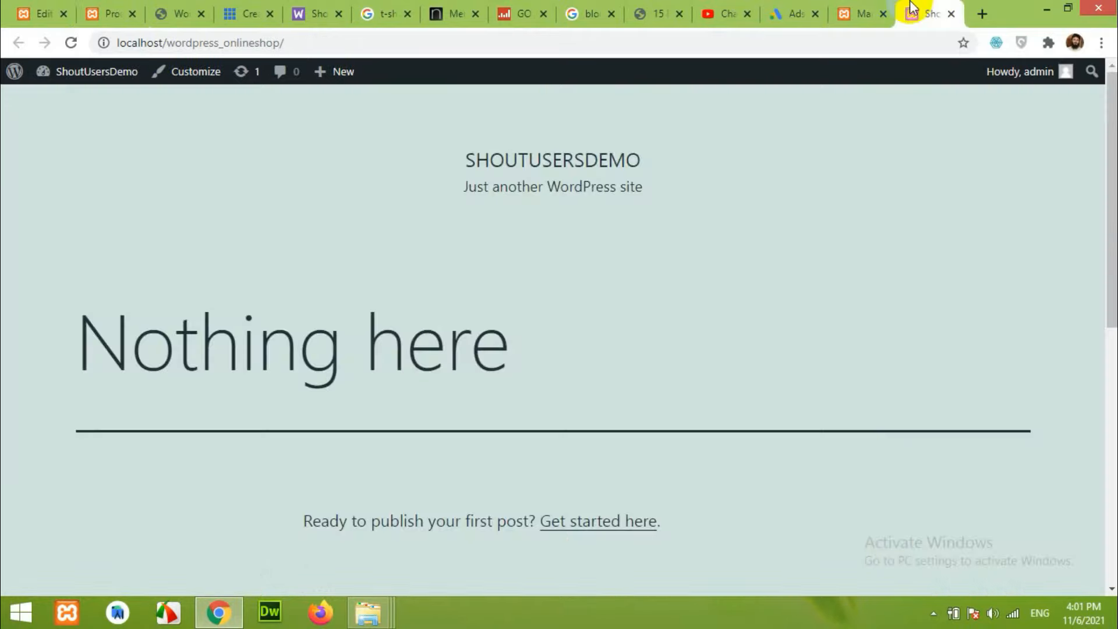
pyautogui.click(866, 8)
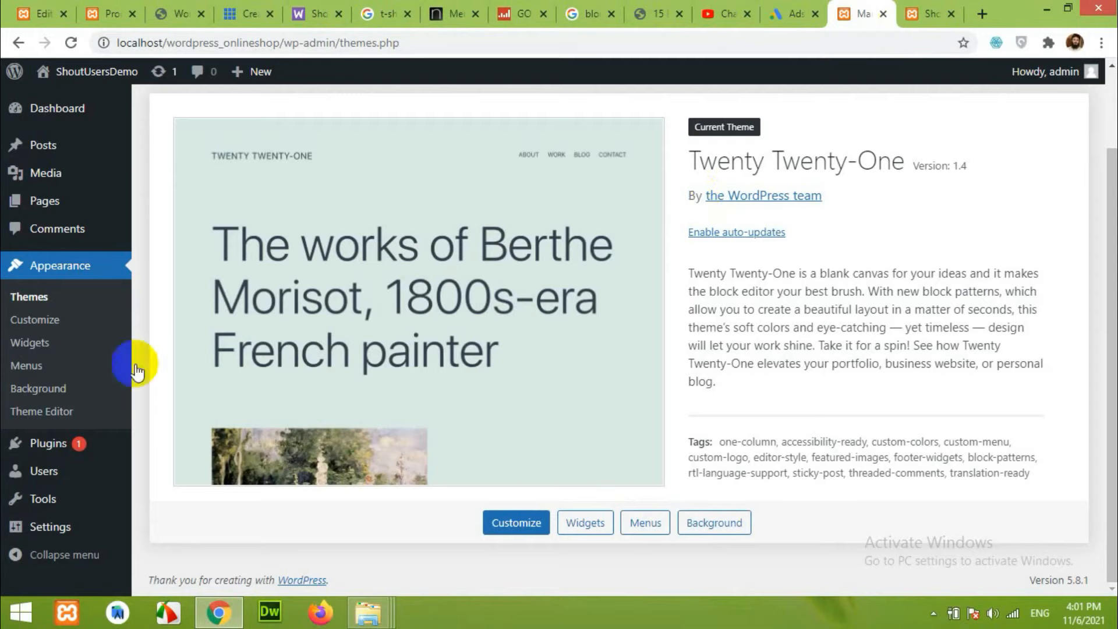
pyautogui.click(33, 344)
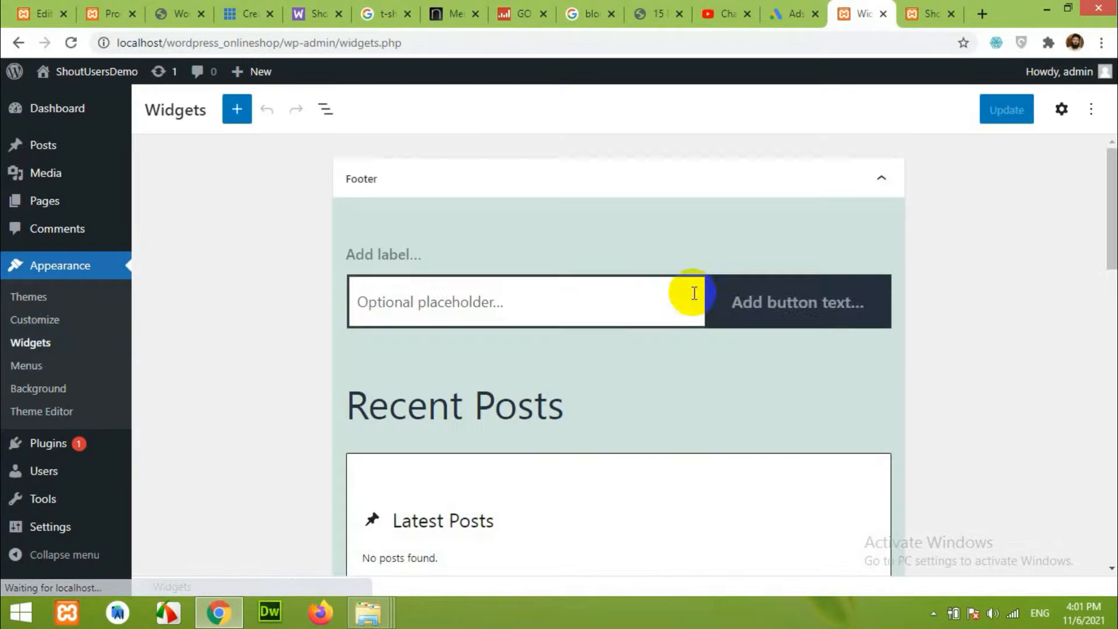
pyautogui.scroll(-3, 861, 316)
pyautogui.scroll(3, 861, 318)
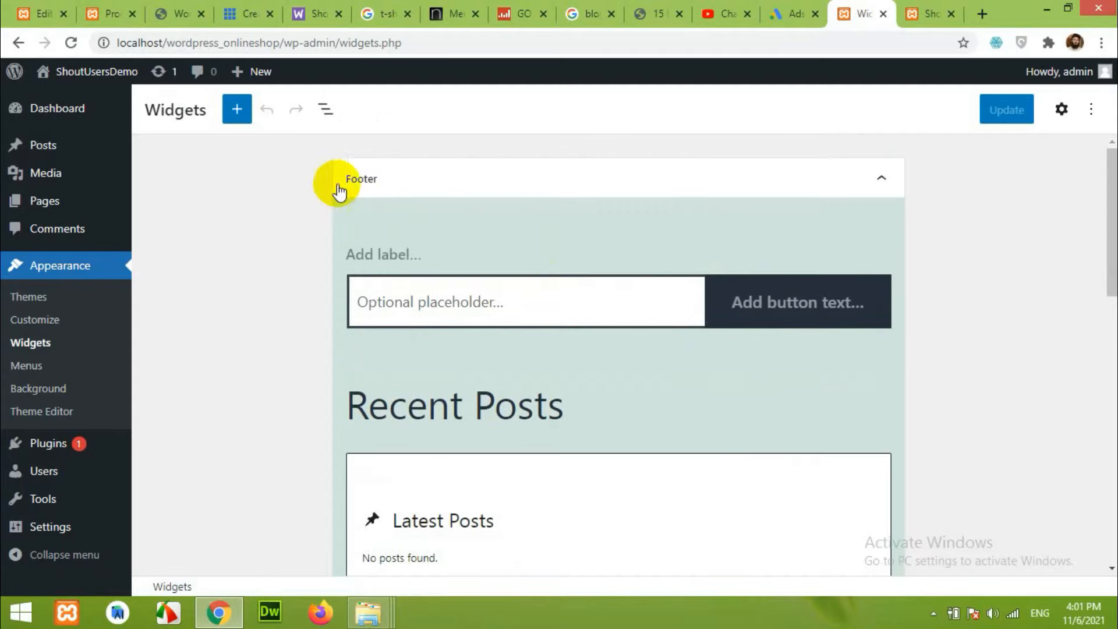
pyautogui.click(417, 185)
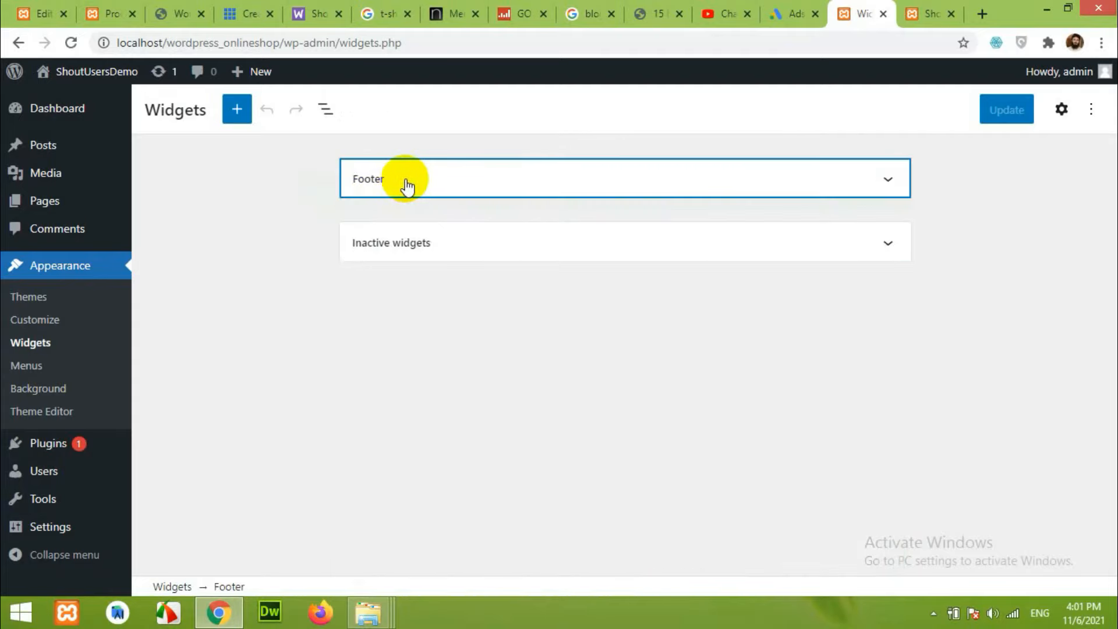
pyautogui.click(389, 187)
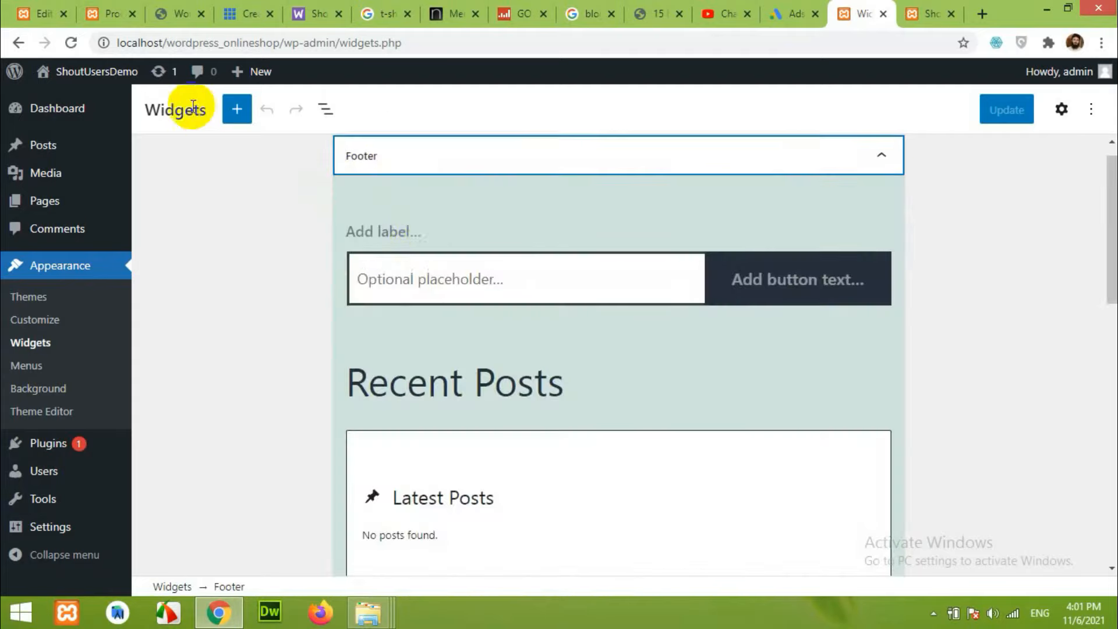
# Browse the block inserter and compare with the live site's footer widgets.
pyautogui.click(233, 111)
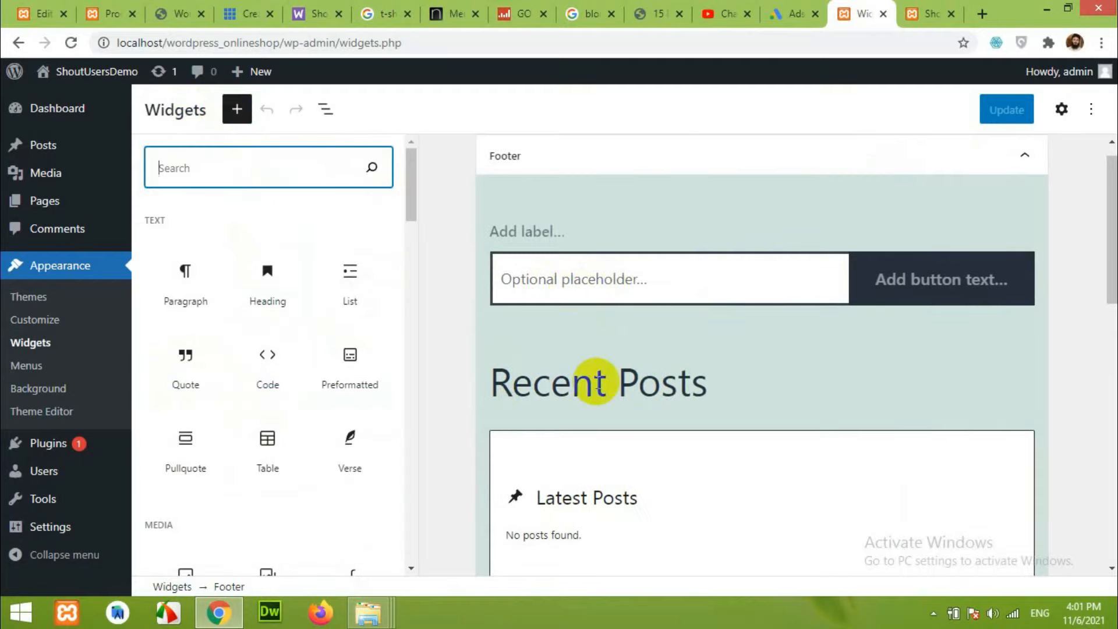
pyautogui.scroll(-5, 717, 387)
pyautogui.scroll(4, 716, 387)
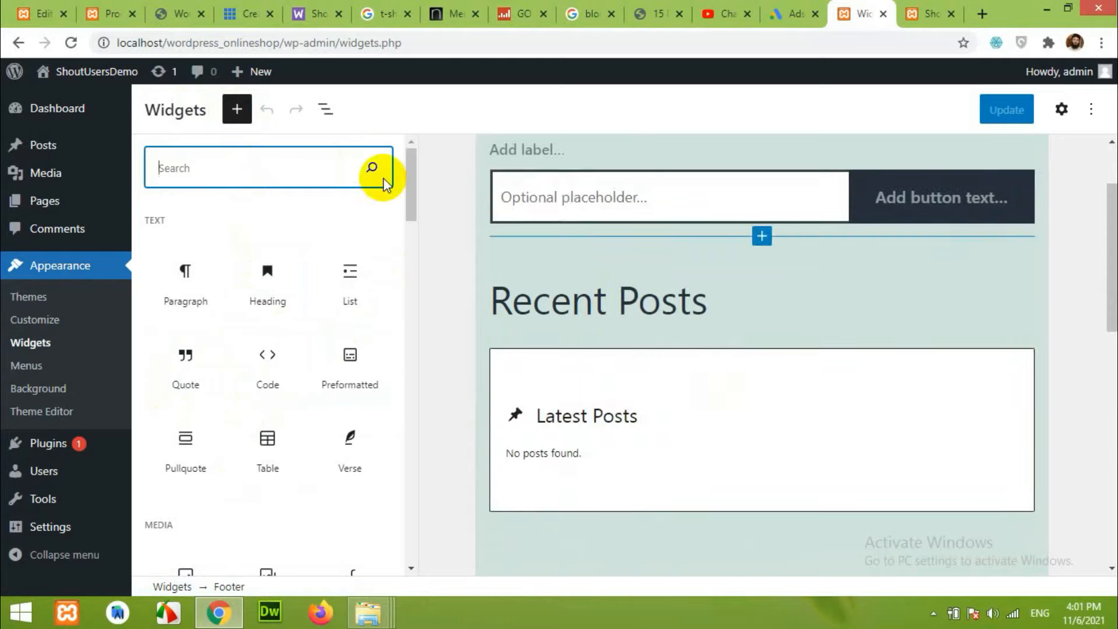
pyautogui.click(930, 14)
pyautogui.scroll(-10, 616, 369)
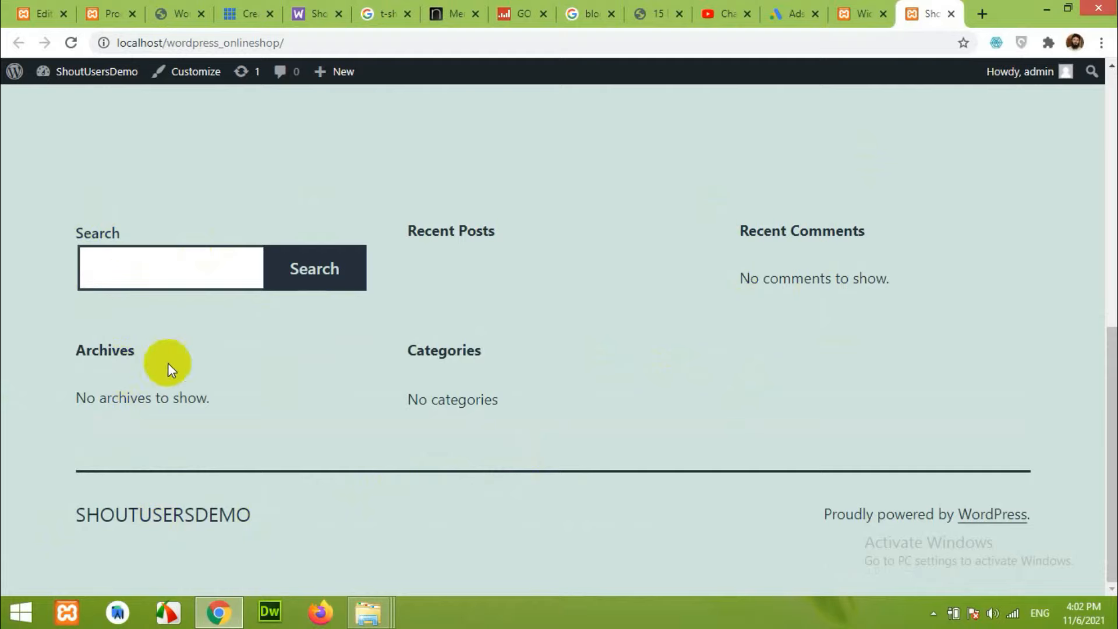
# Scroll through the Footer blocks: Search, Recent Posts, Recent Comments, Archives, Categories.
pyautogui.click(856, 14)
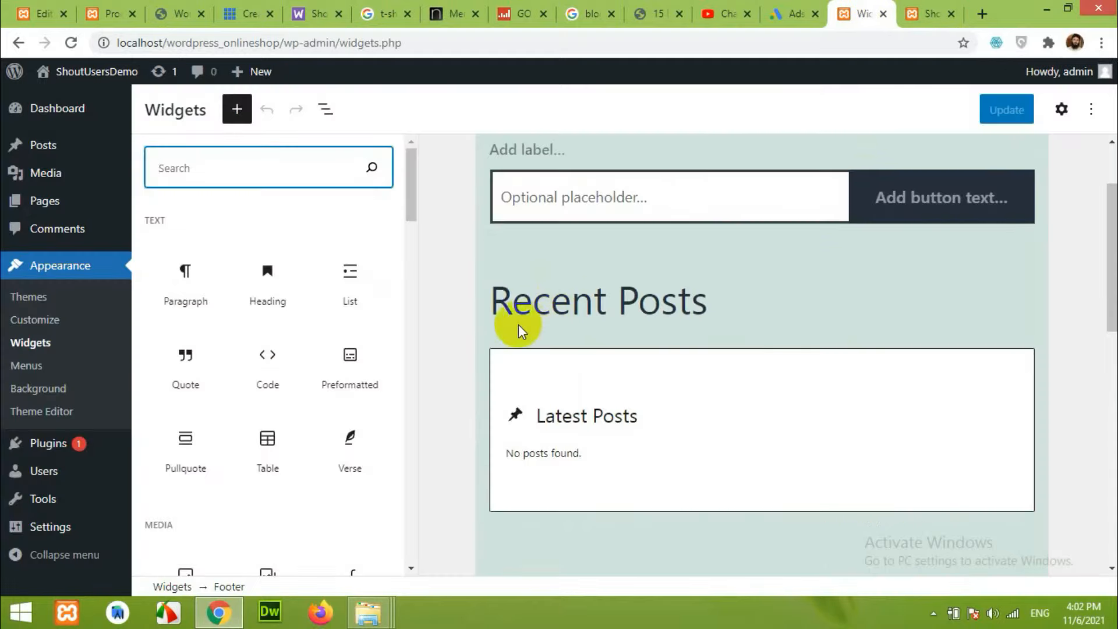
pyautogui.scroll(-5, 647, 268)
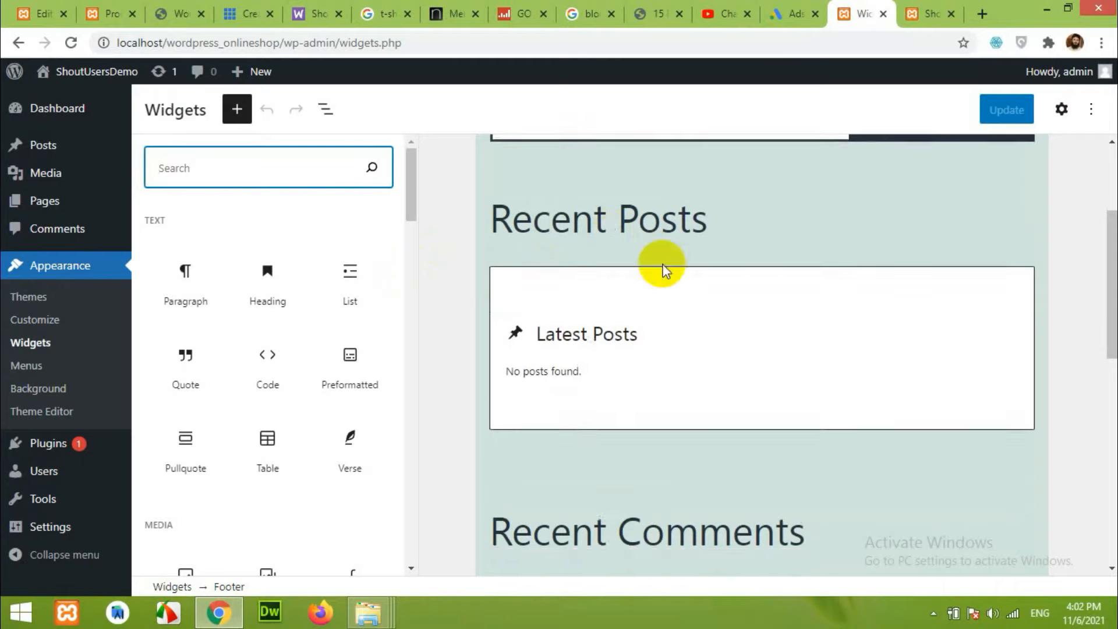
pyautogui.scroll(-4, 626, 364)
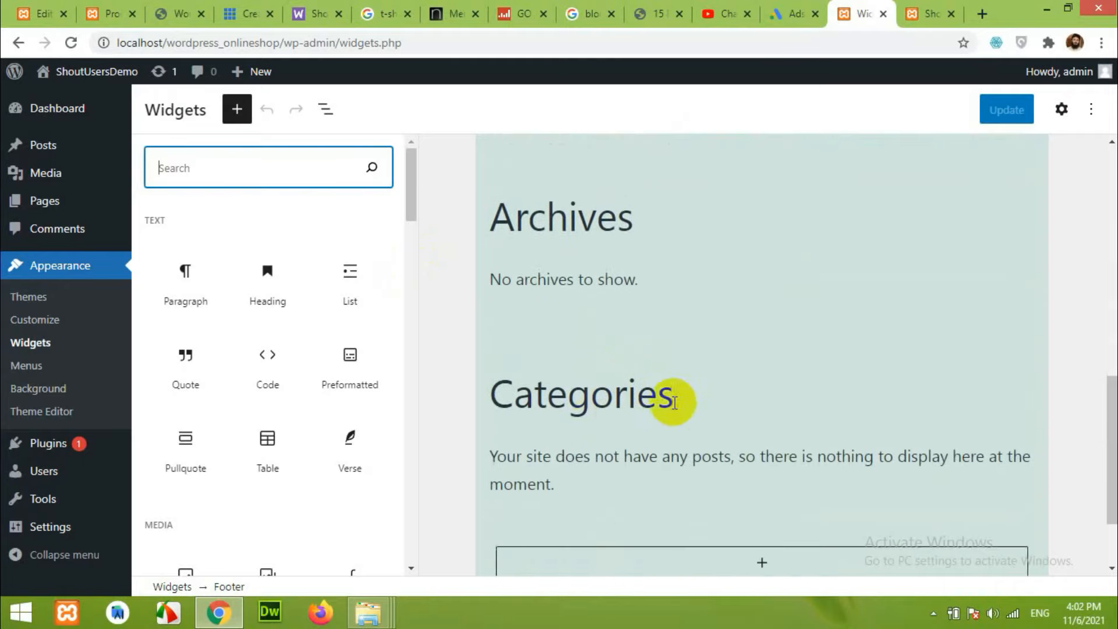
pyautogui.scroll(8, 658, 349)
pyautogui.scroll(3, 646, 326)
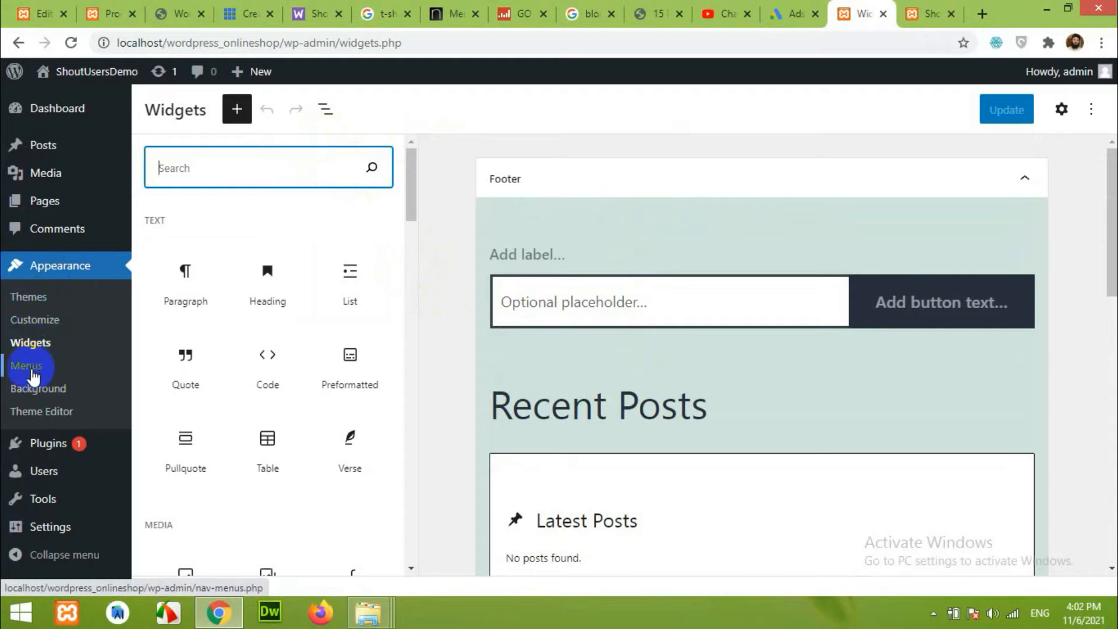
# Compare the Menus page with the finished T-Shirts shop, then view Installed Plugins.
pyautogui.click(26, 366)
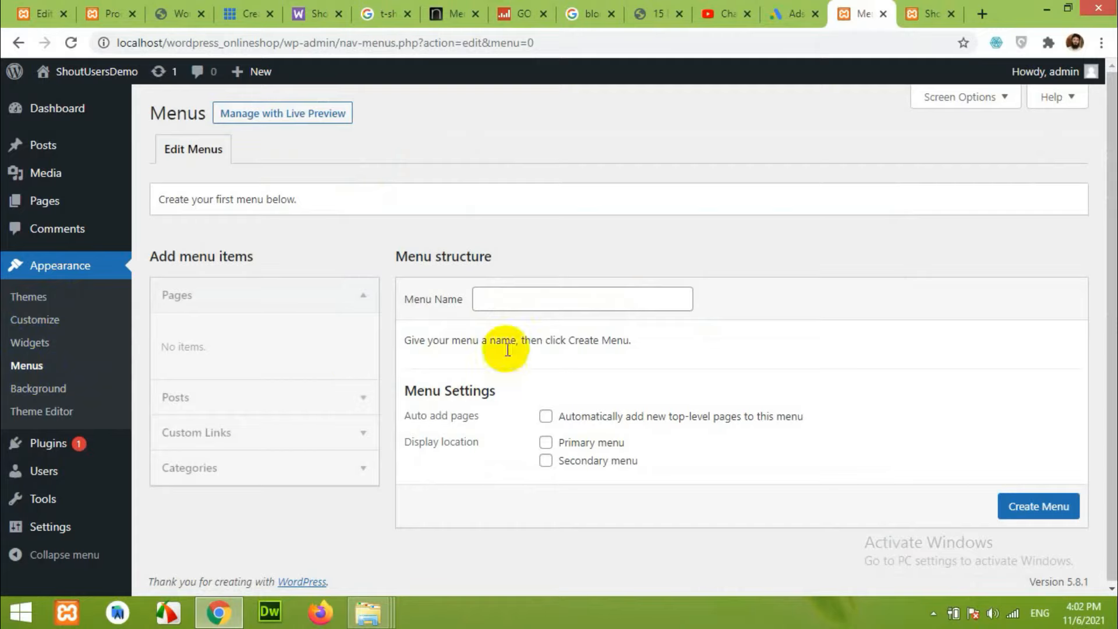
pyautogui.click(110, 11)
pyautogui.scroll(3, 466, 274)
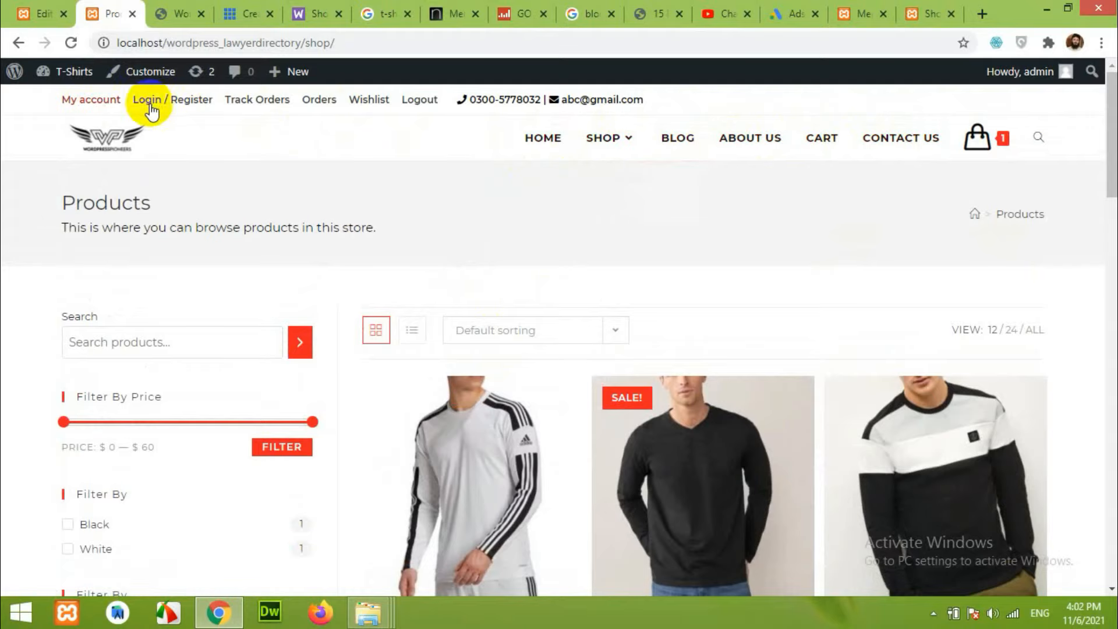
pyautogui.scroll(-10, 861, 408)
pyautogui.scroll(-5, 861, 408)
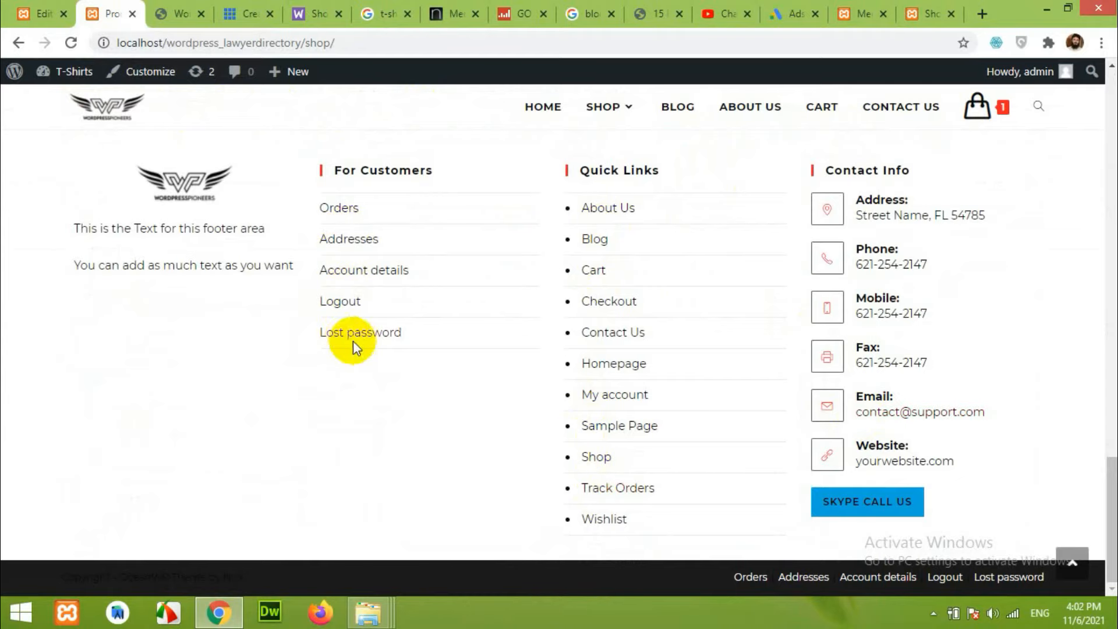
pyautogui.scroll(15, 643, 403)
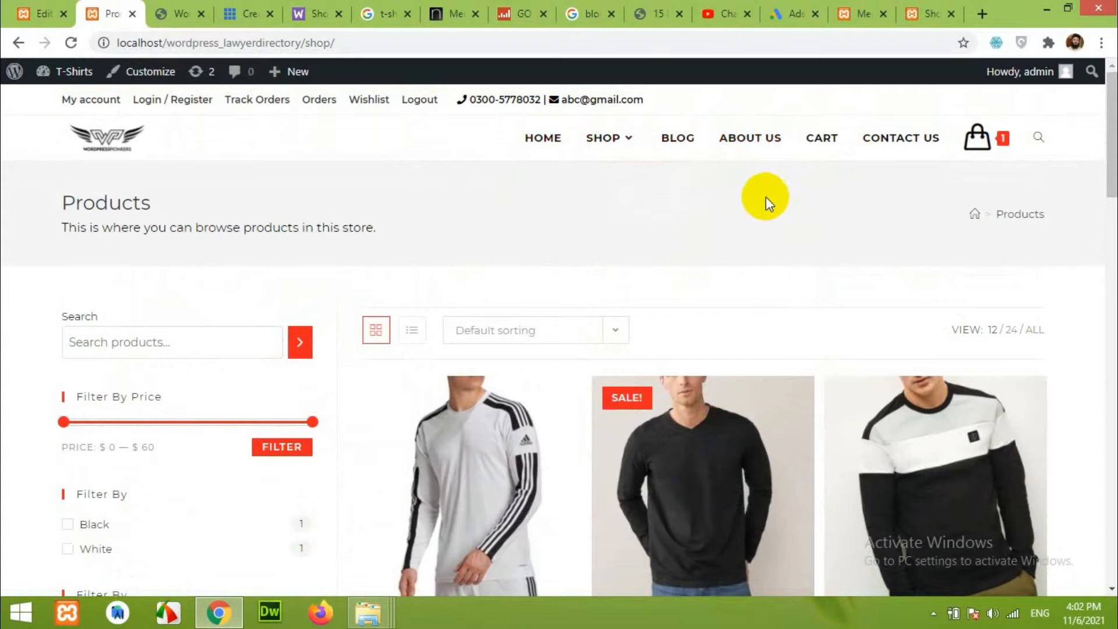
pyautogui.click(859, 13)
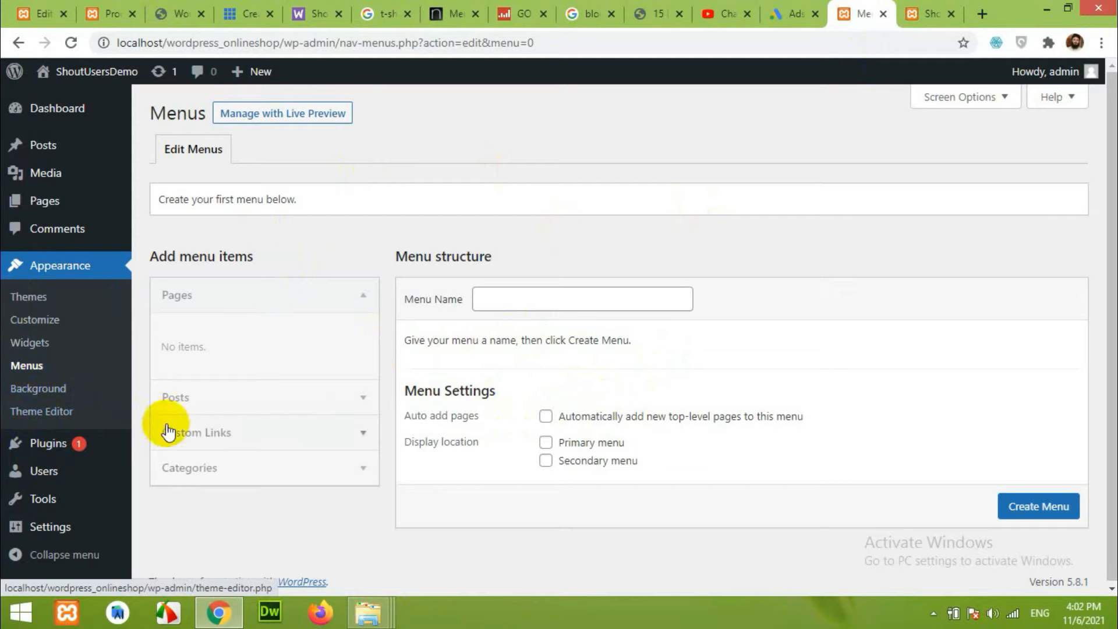
pyautogui.click(44, 449)
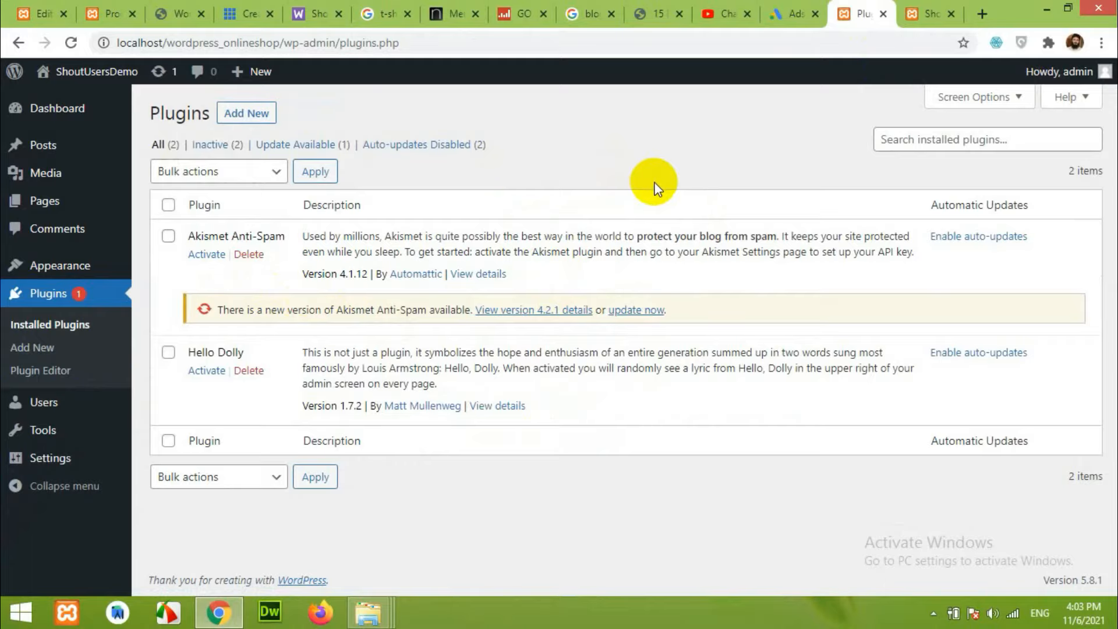
pyautogui.click(931, 13)
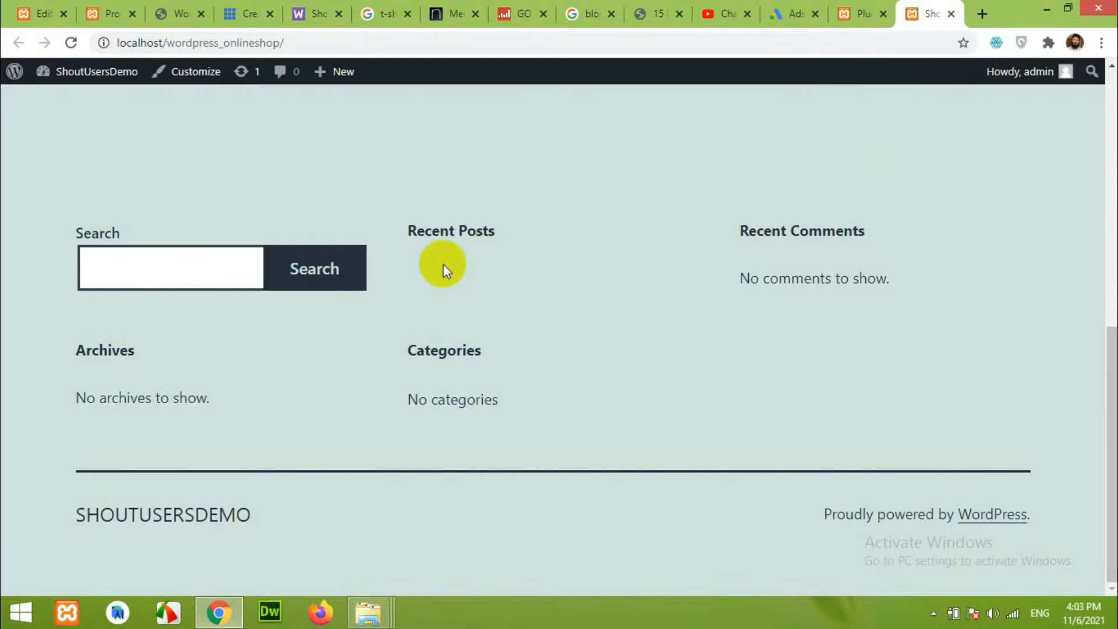
pyautogui.scroll(6, 786, 312)
pyautogui.scroll(3, 786, 312)
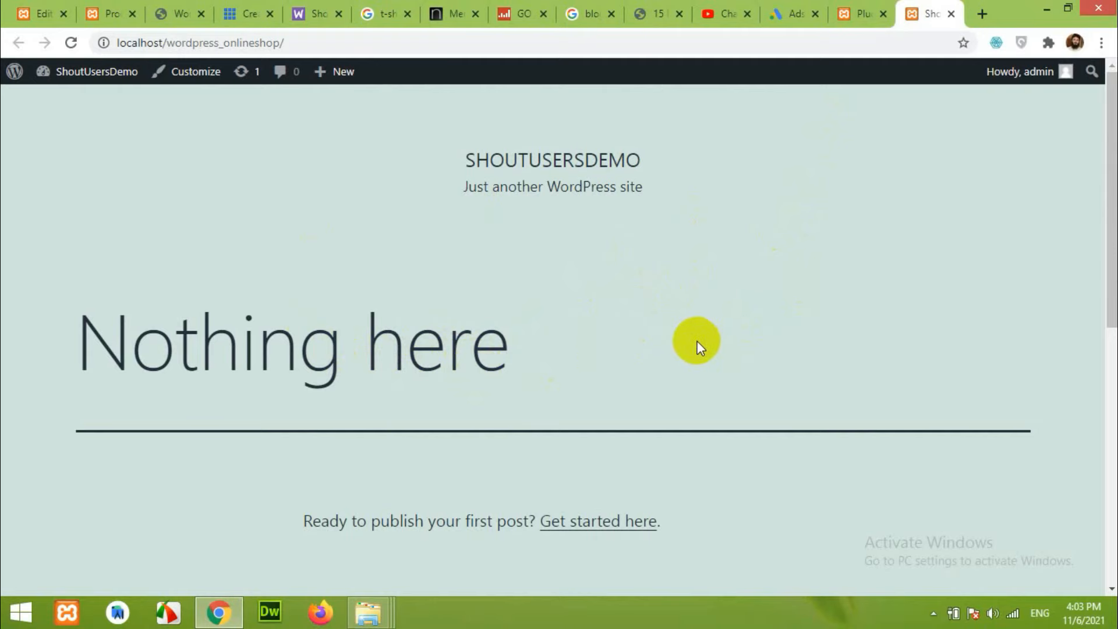
pyautogui.click(856, 14)
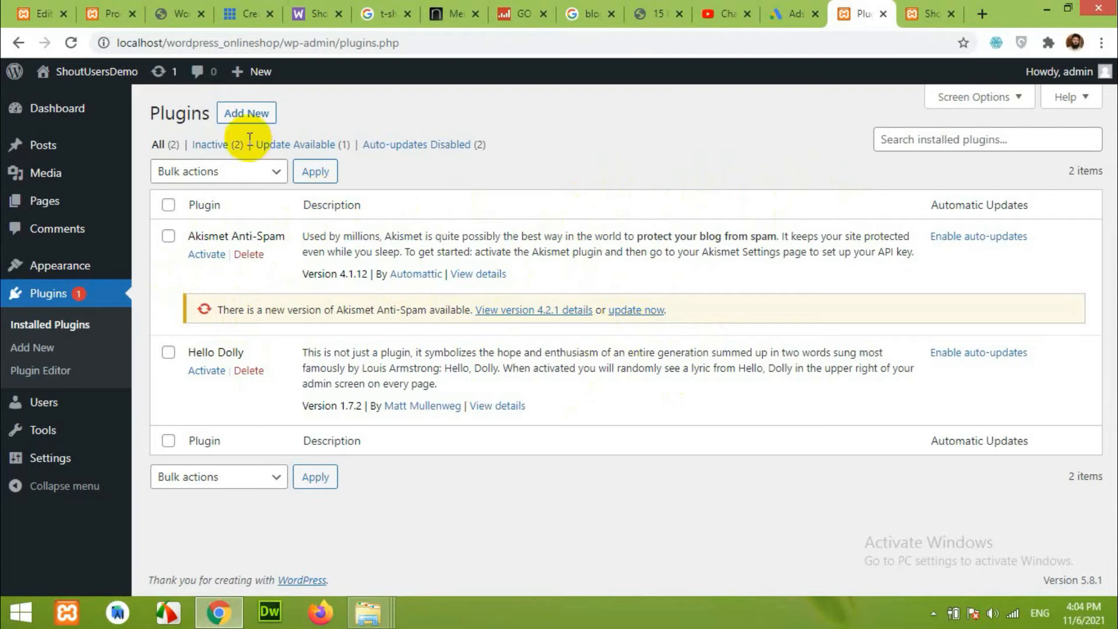
# Search the plugin directory for 'woocommerce' and scroll the results.
pyautogui.click(247, 113)
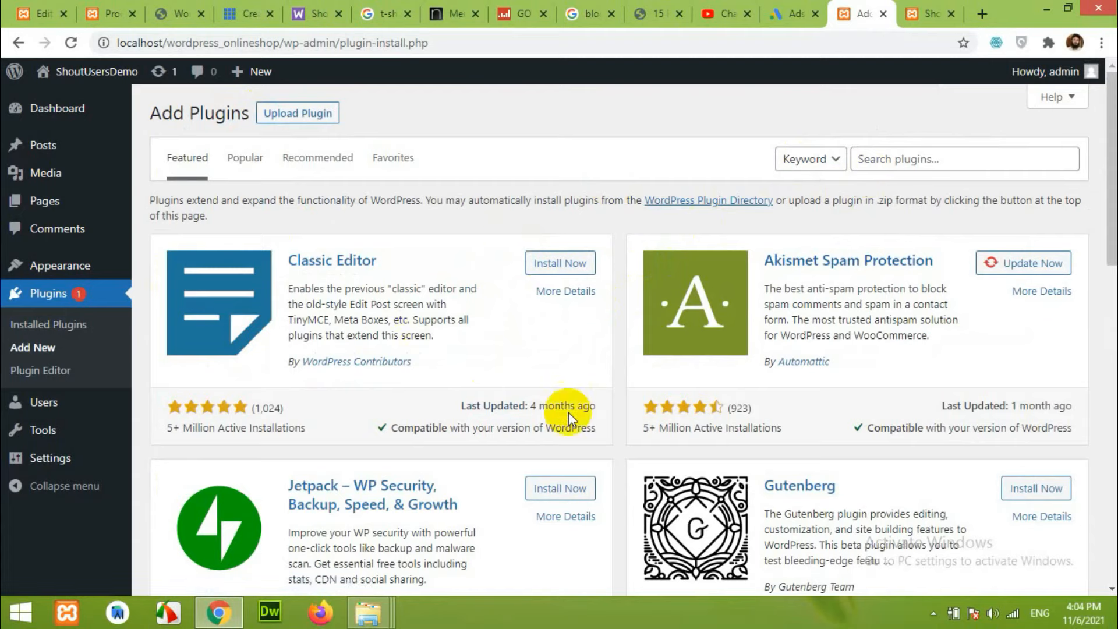
pyautogui.click(948, 155)
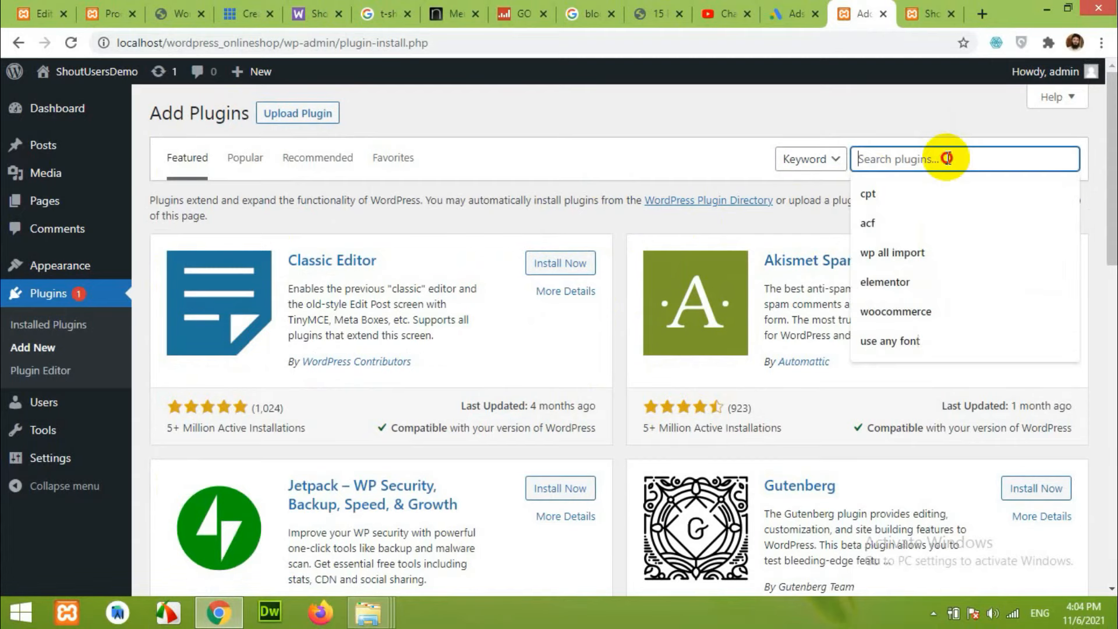
pyautogui.write('woocommerce')
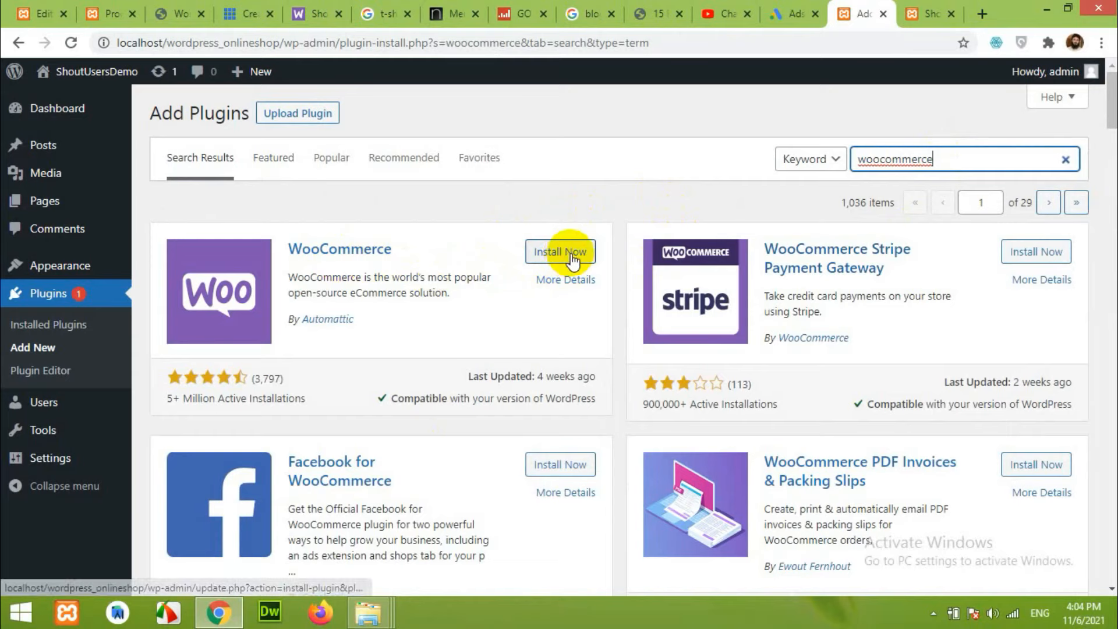
pyautogui.scroll(-3, 441, 295)
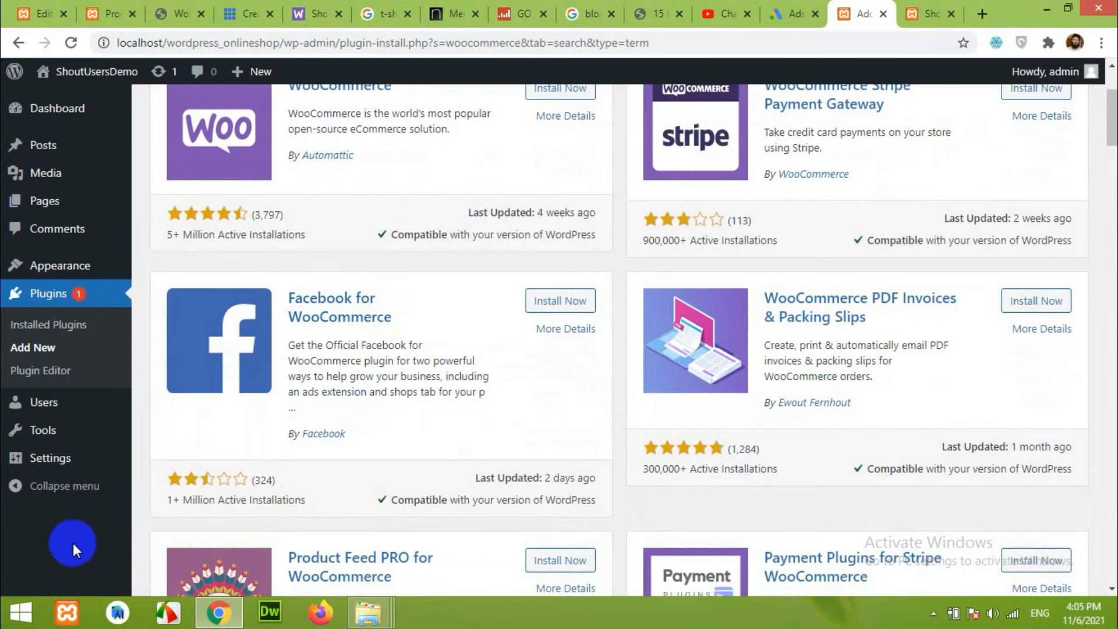
pyautogui.moveTo(52, 407)
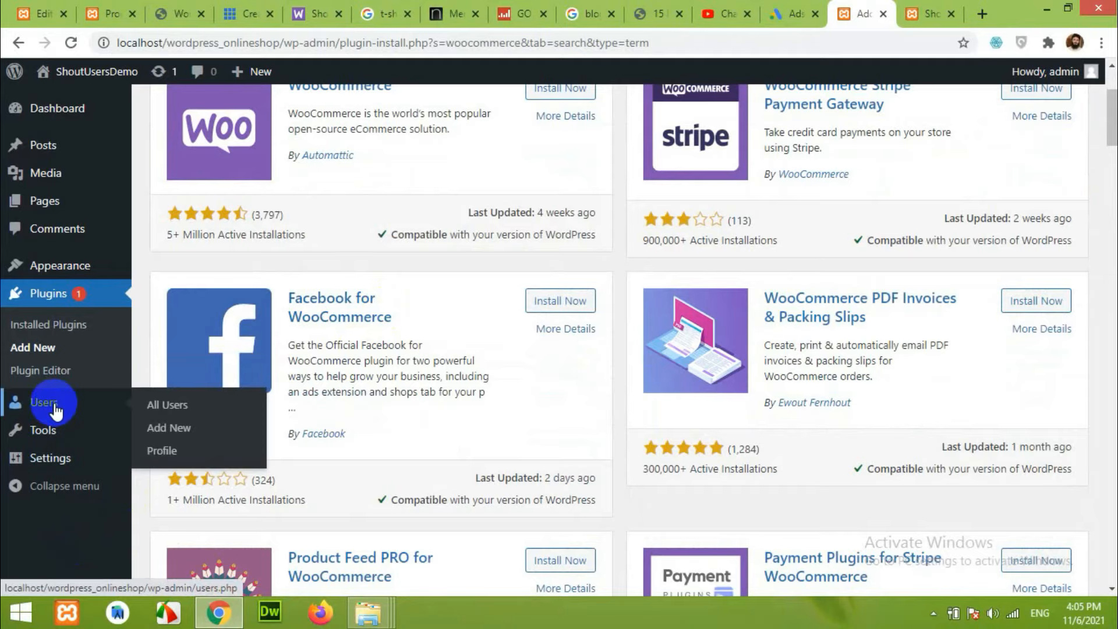
# Open the Users list, then expand the Tools and Settings menus.
pyautogui.click(55, 406)
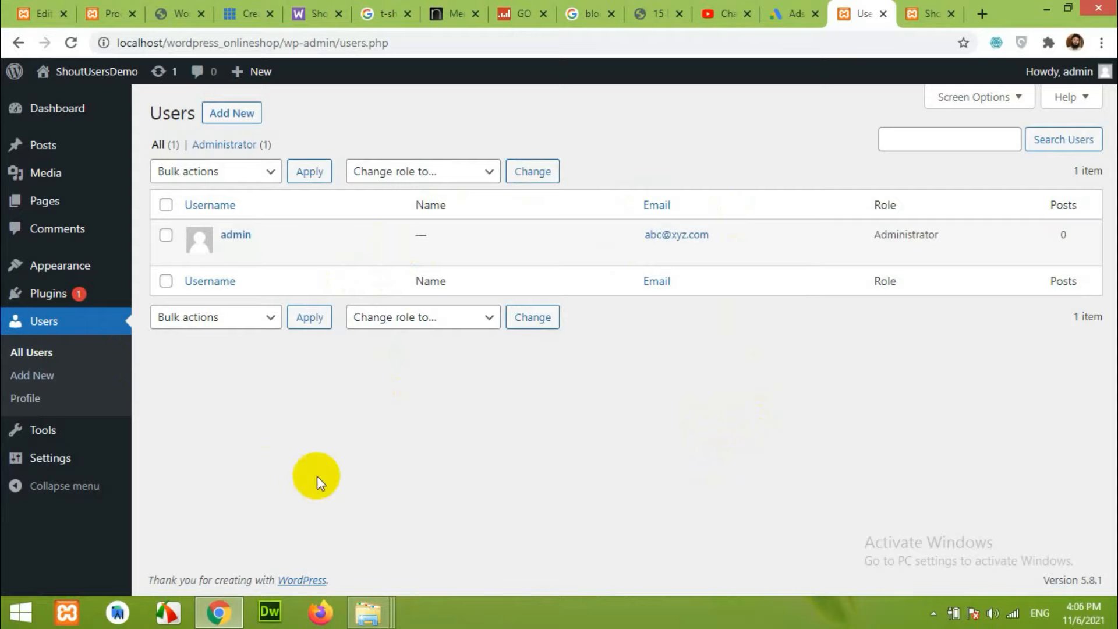
pyautogui.click(35, 433)
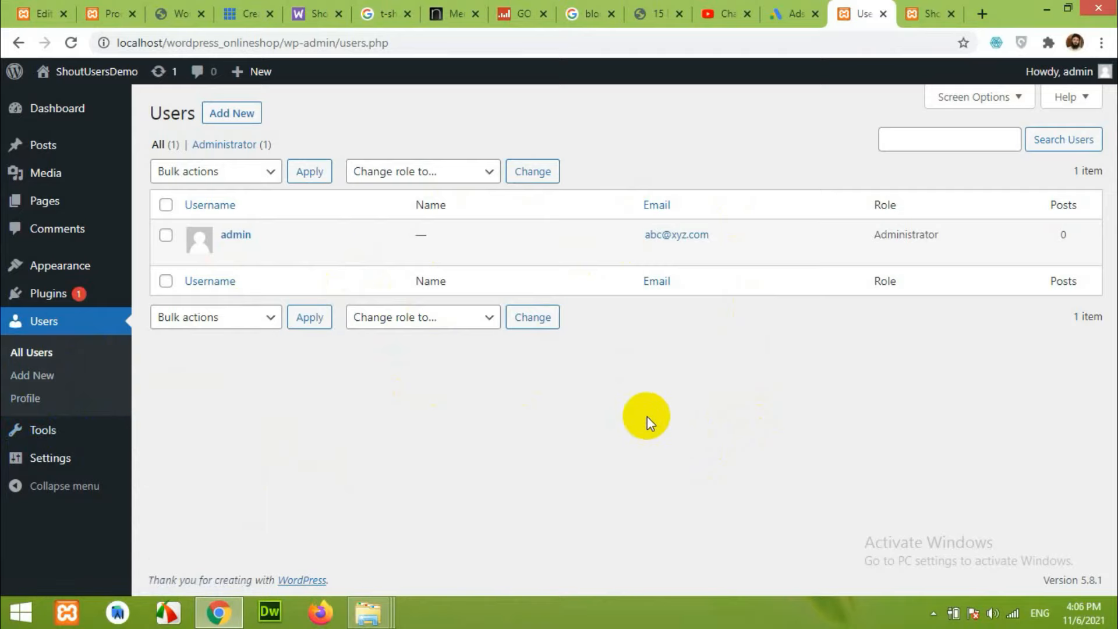
pyautogui.click(50, 460)
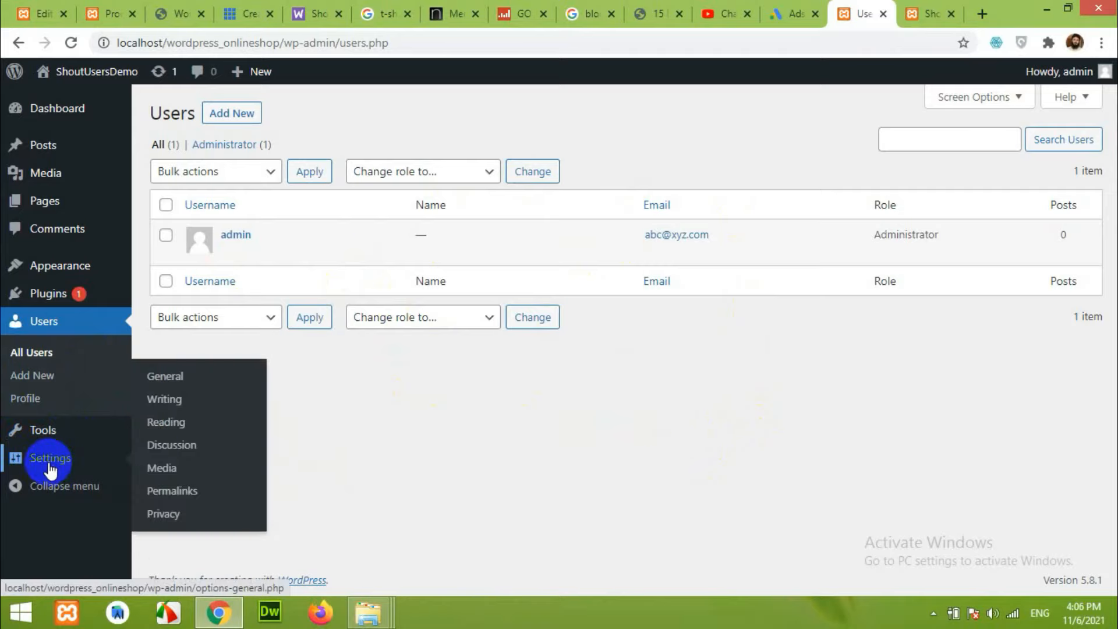
# Open General Settings and inspect the site title and WordPress Address fields.
pyautogui.click(170, 378)
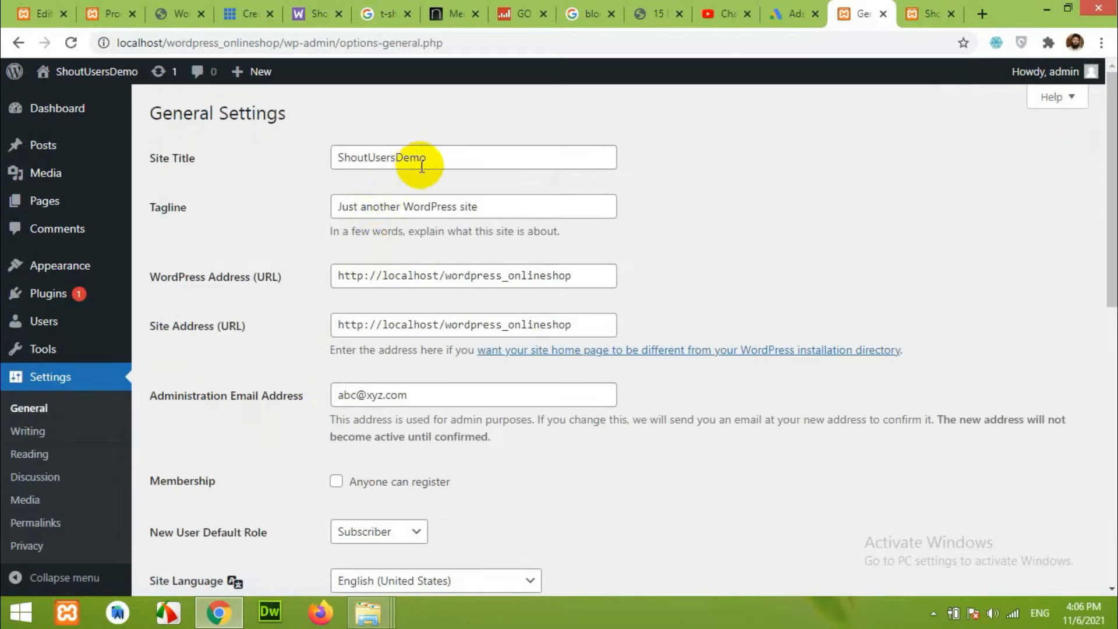
pyautogui.moveTo(441, 163); pyautogui.dragTo(332, 155)
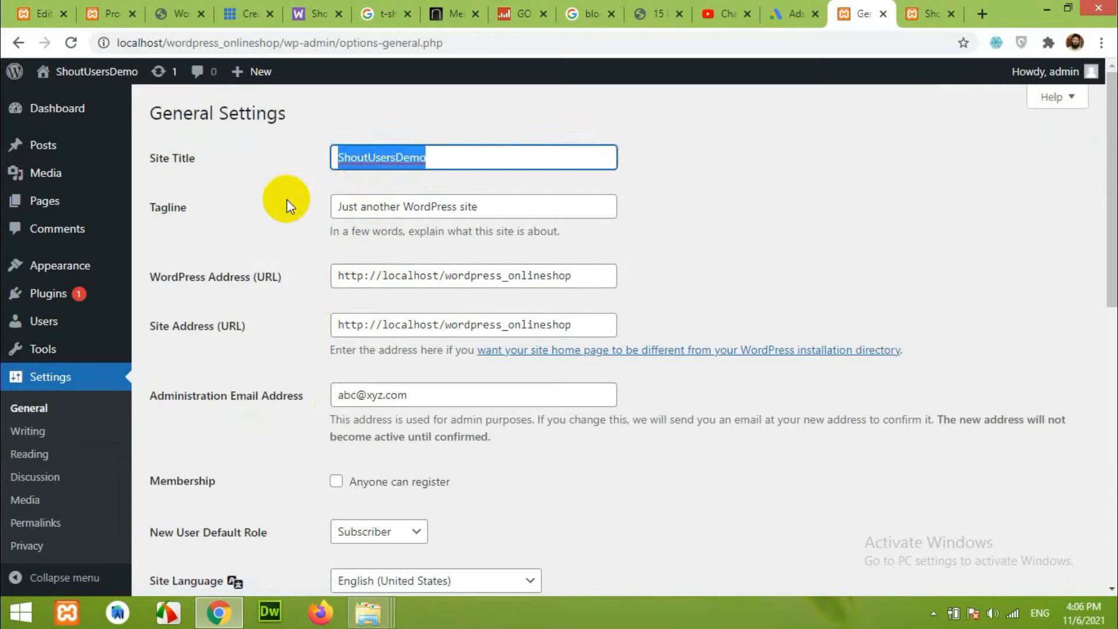
pyautogui.click(341, 166)
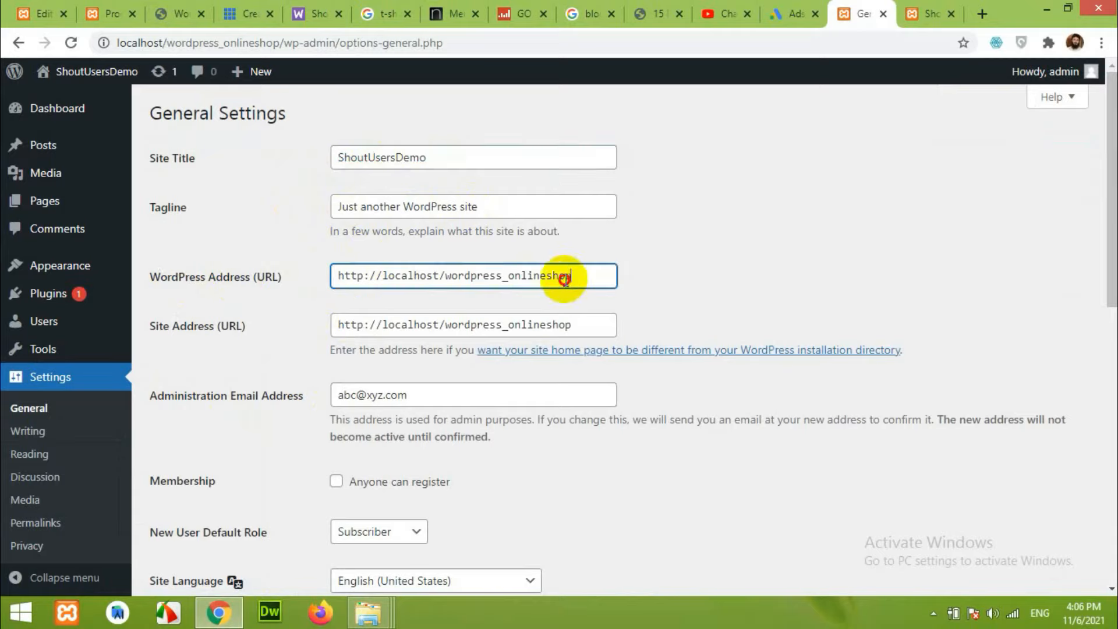
pyautogui.moveTo(568, 279); pyautogui.dragTo(335, 284)
pyautogui.click(293, 305)
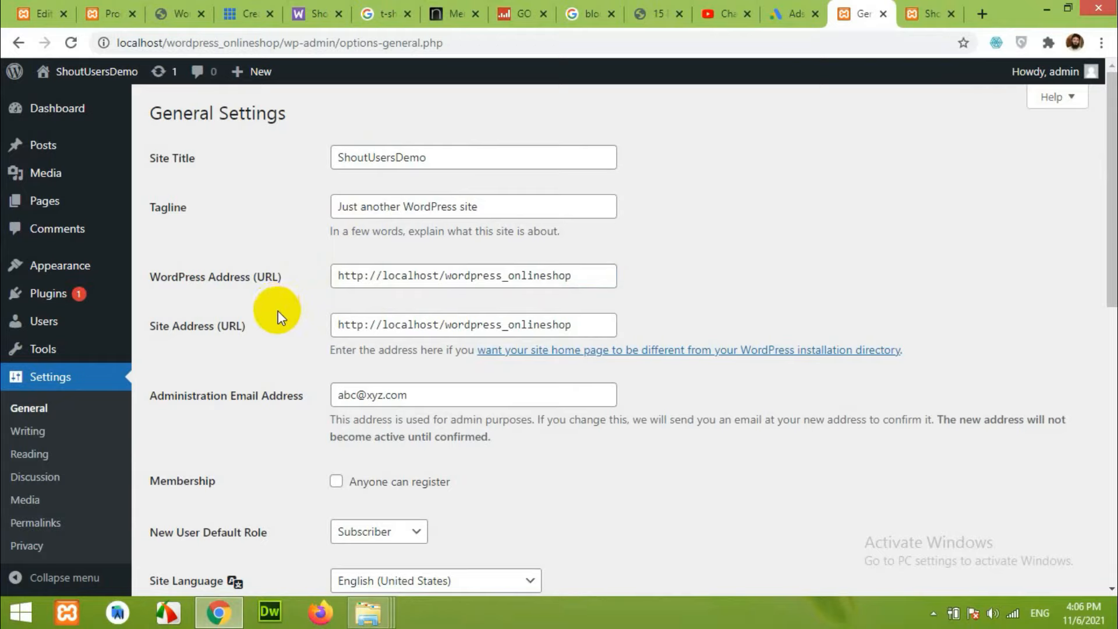
# Try adding 's' to the WordPress Address, then restore it to http.
pyautogui.click(367, 281)
pyautogui.write('s')
pyautogui.press('BackSpace')
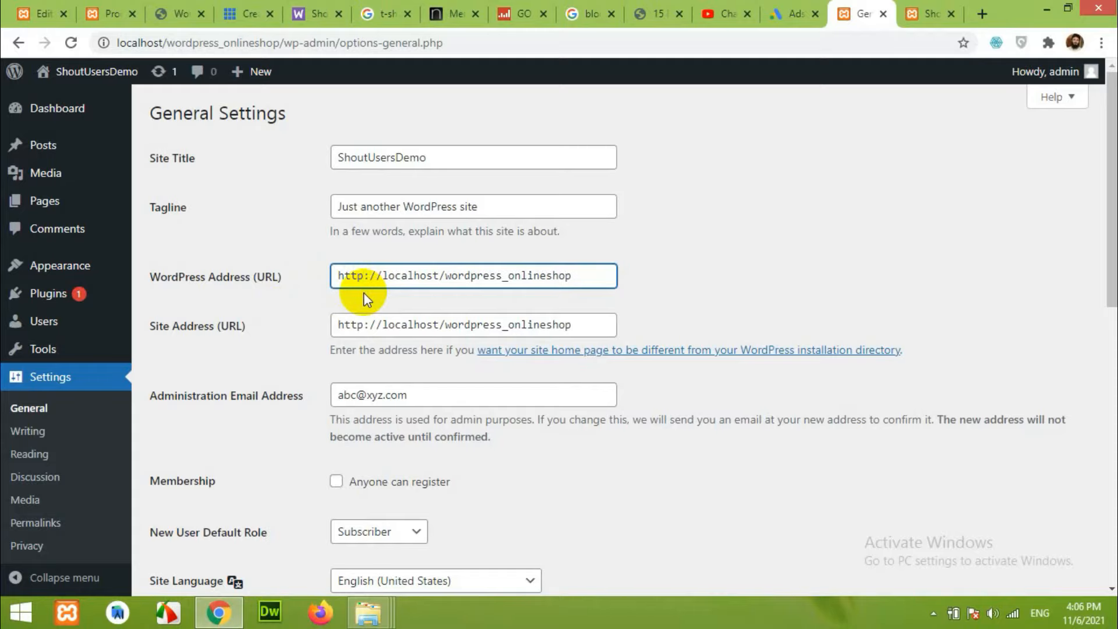
pyautogui.moveTo(362, 277); pyautogui.dragTo(340, 278)
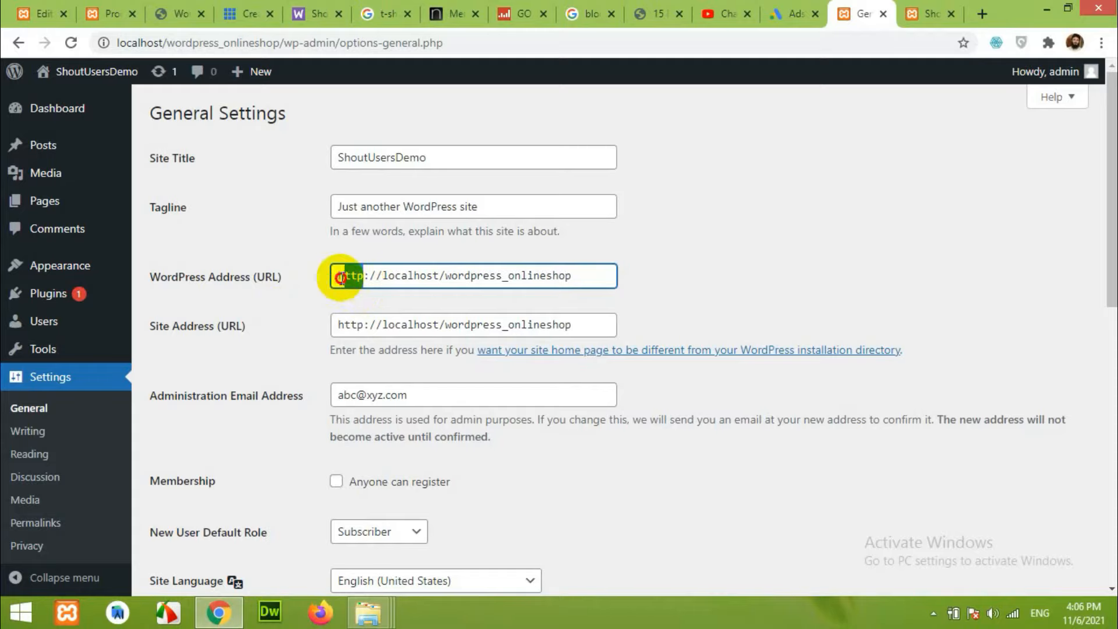
pyautogui.scroll(-4, 253, 336)
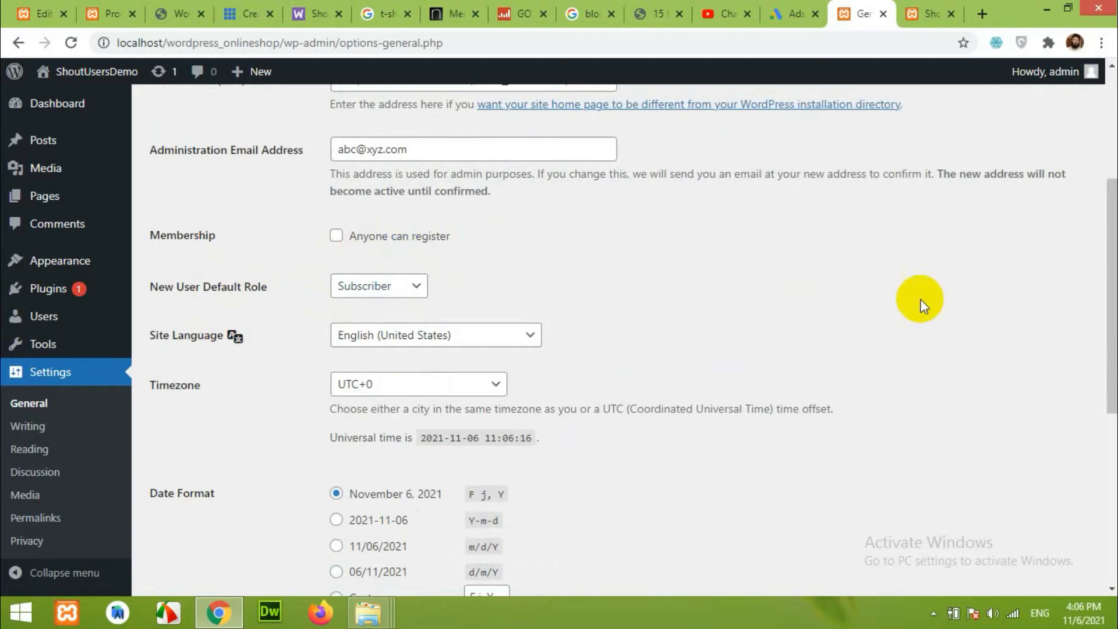
# Toggle 'Anyone can register' on and back off, leaving registration disabled.
pyautogui.click(337, 237)
pyautogui.click(344, 236)
pyautogui.click(907, 266)
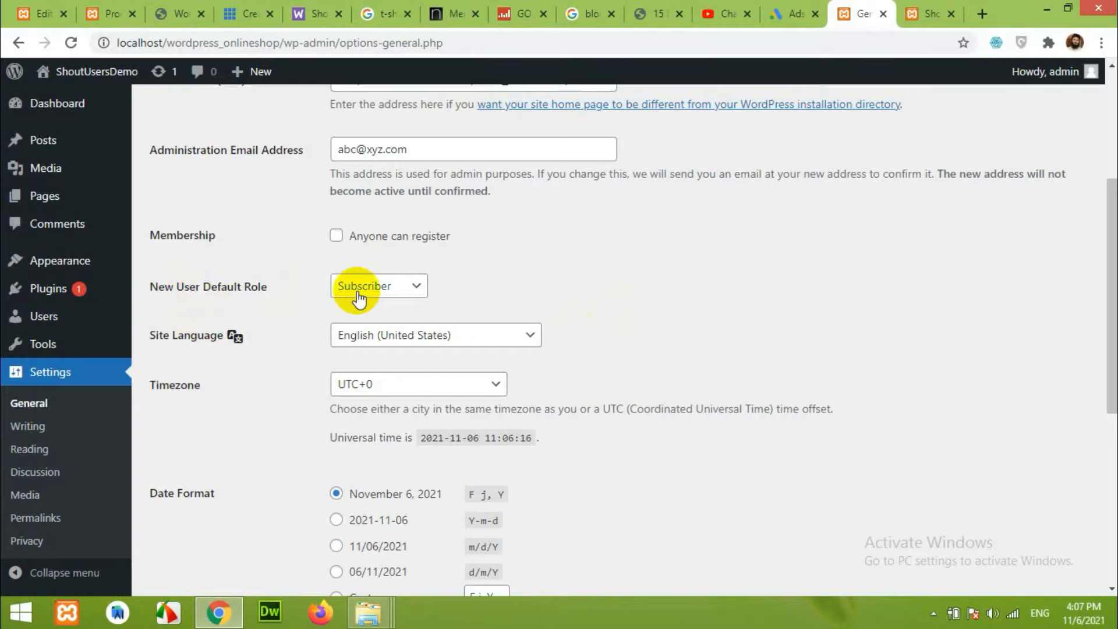
pyautogui.scroll(-7, 413, 364)
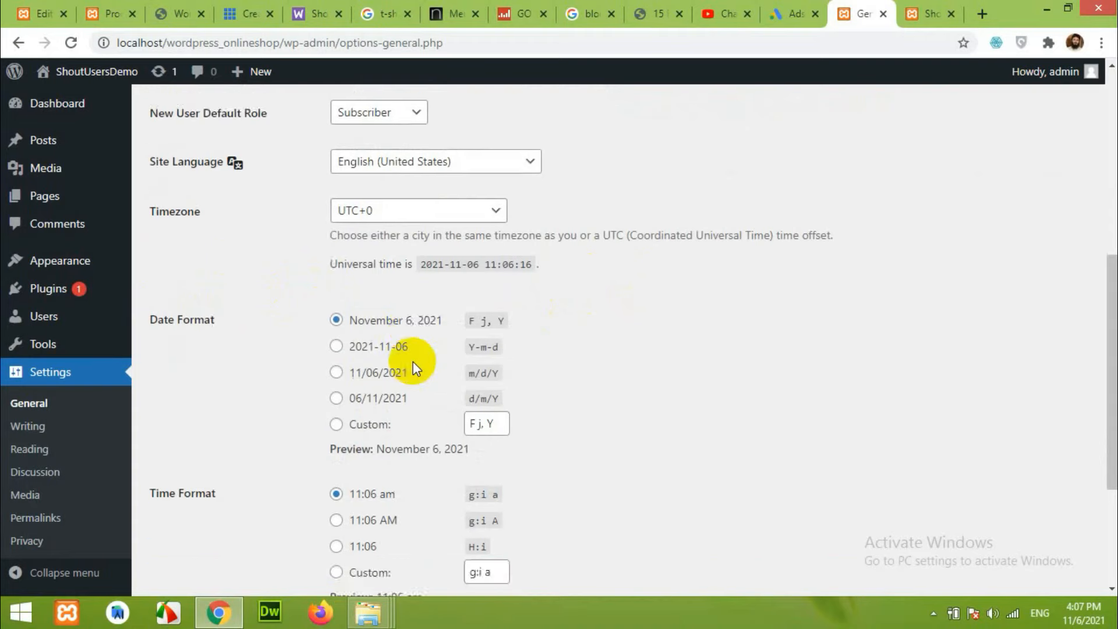
pyautogui.scroll(5, 507, 332)
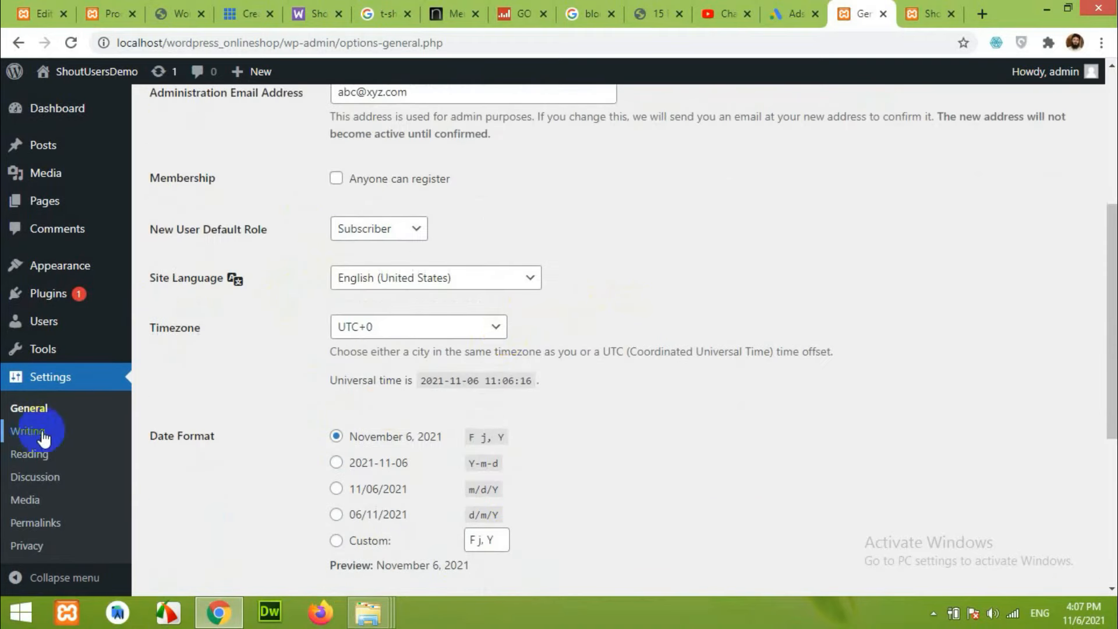
pyautogui.scroll(-1, 65, 451)
pyautogui.scroll(5, 466, 483)
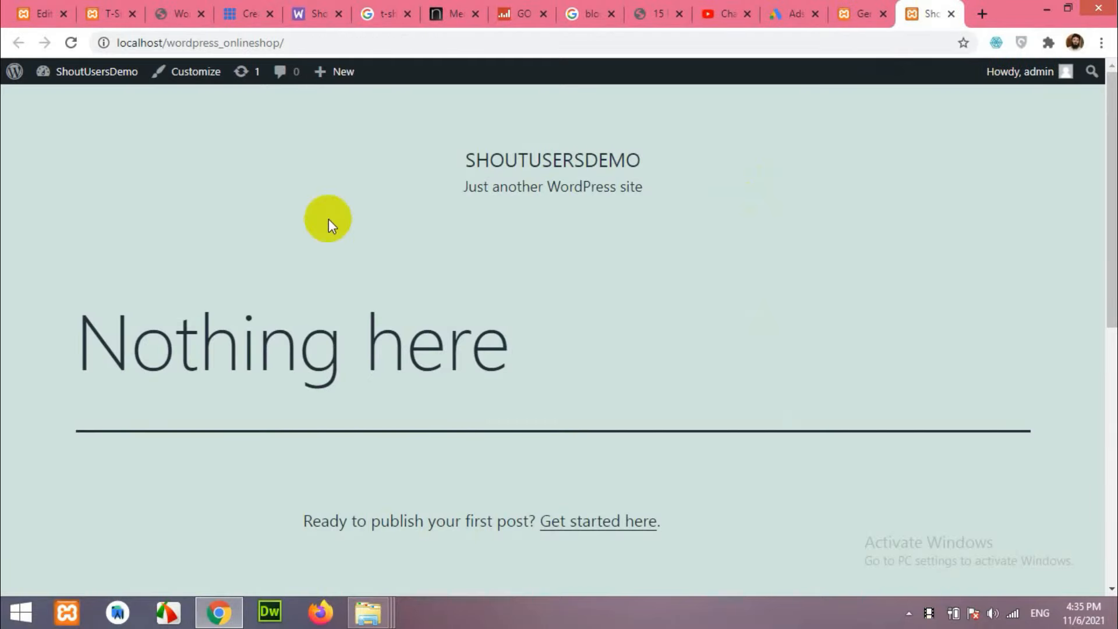
# Scroll through the T-Shirts store's front page, then switch back to the onlineshop admin tab.
pyautogui.click(105, 11)
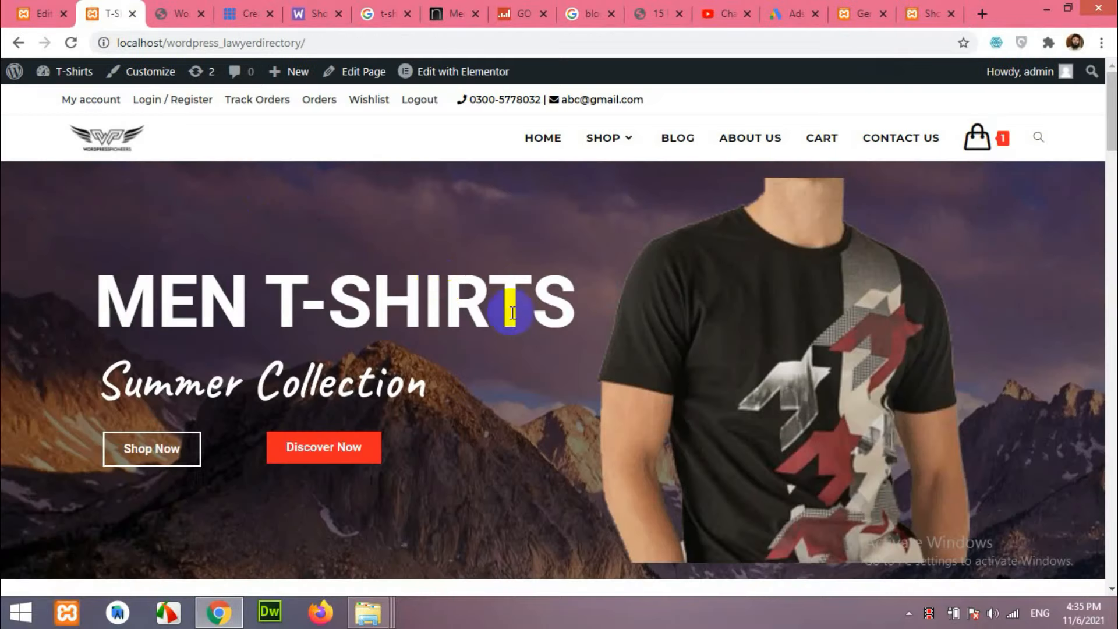
pyautogui.scroll(-5, 512, 315)
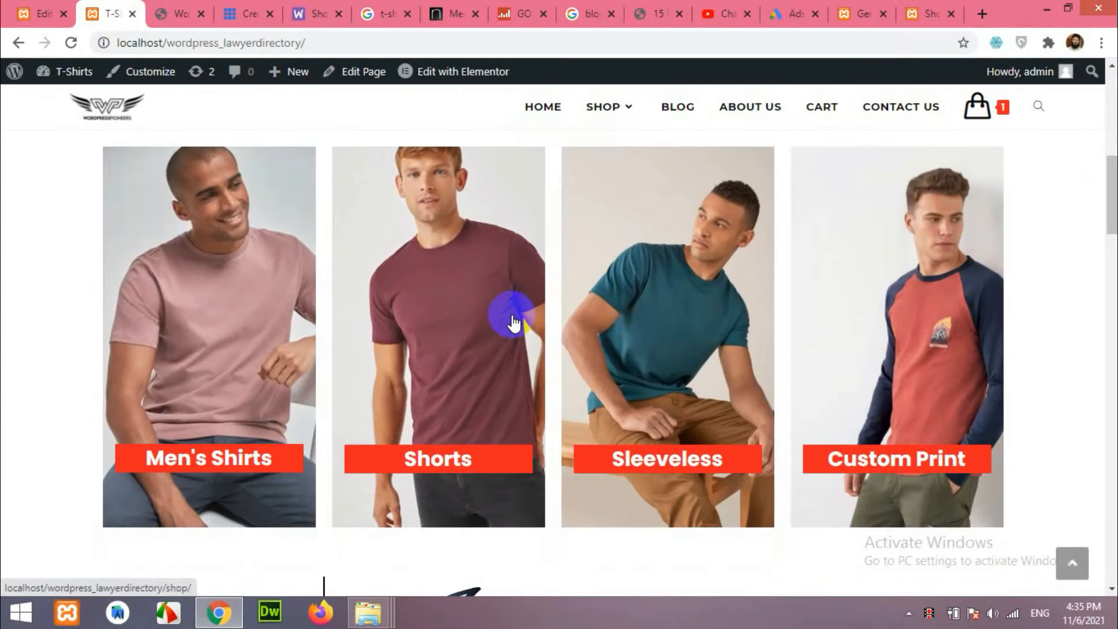
pyautogui.scroll(-15, 442, 408)
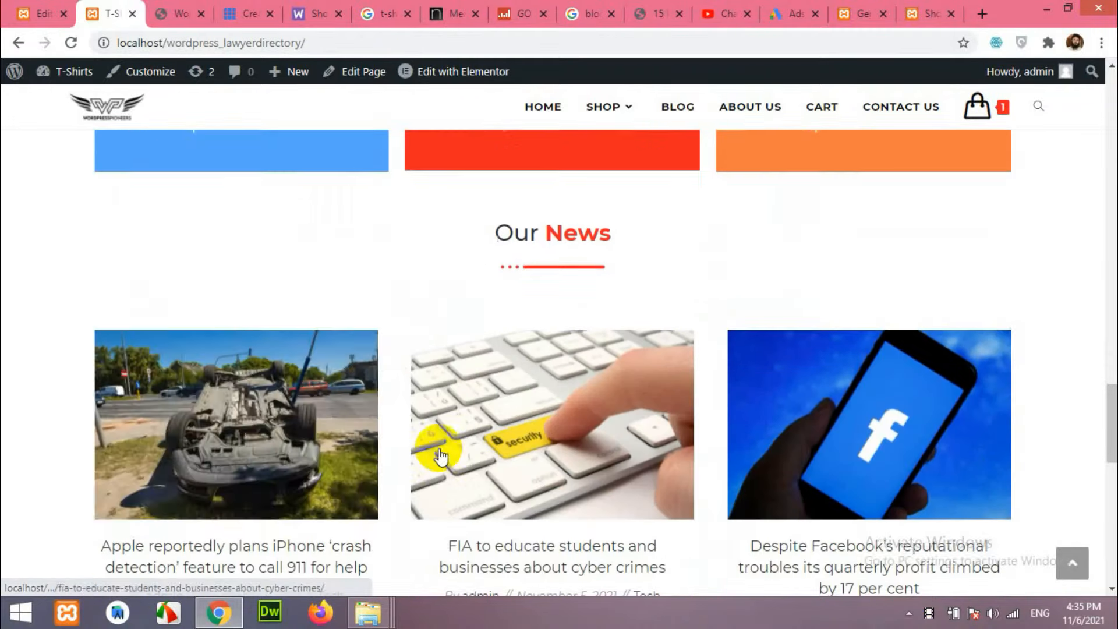
pyautogui.scroll(20, 351, 442)
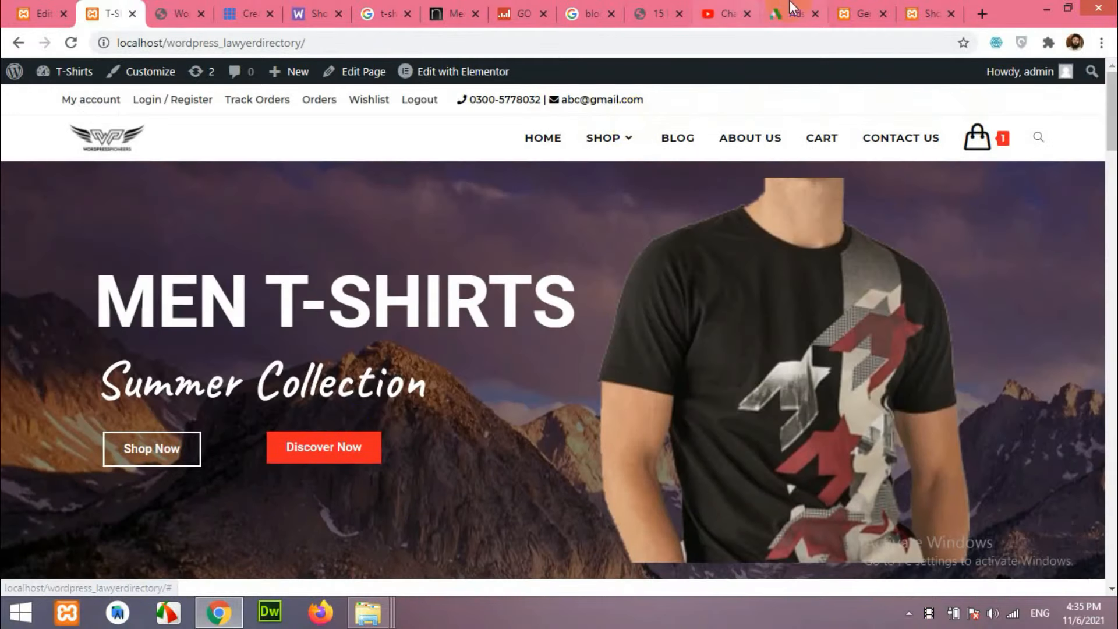
pyautogui.click(861, 13)
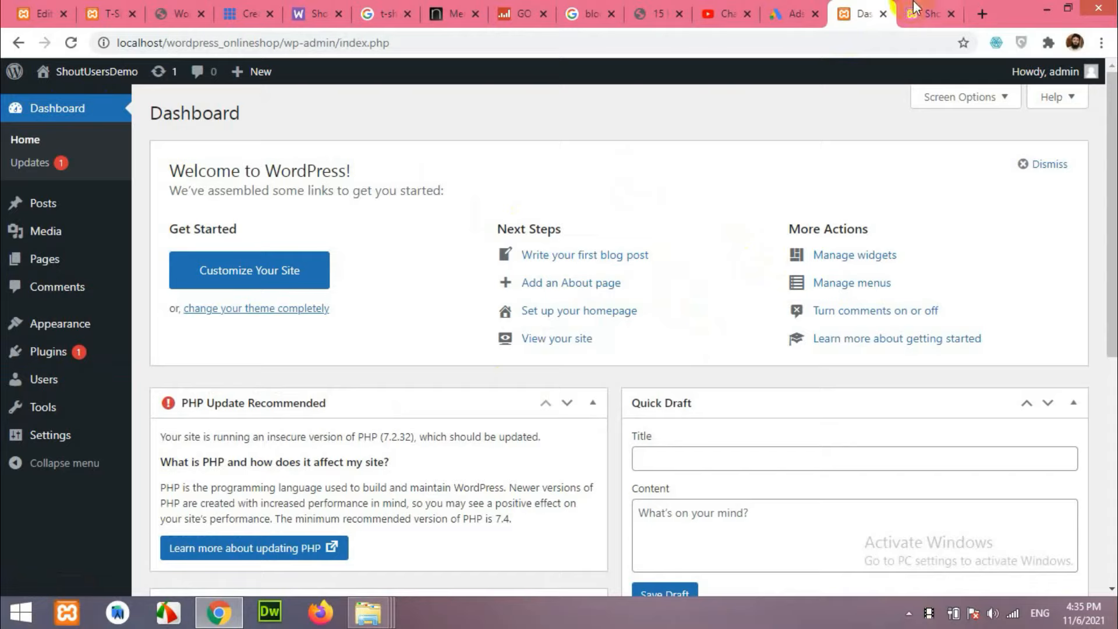
# Search Appearance > Themes > Add New for 'oceanwp', then install and activate the OceanWP theme.
pyautogui.click(27, 329)
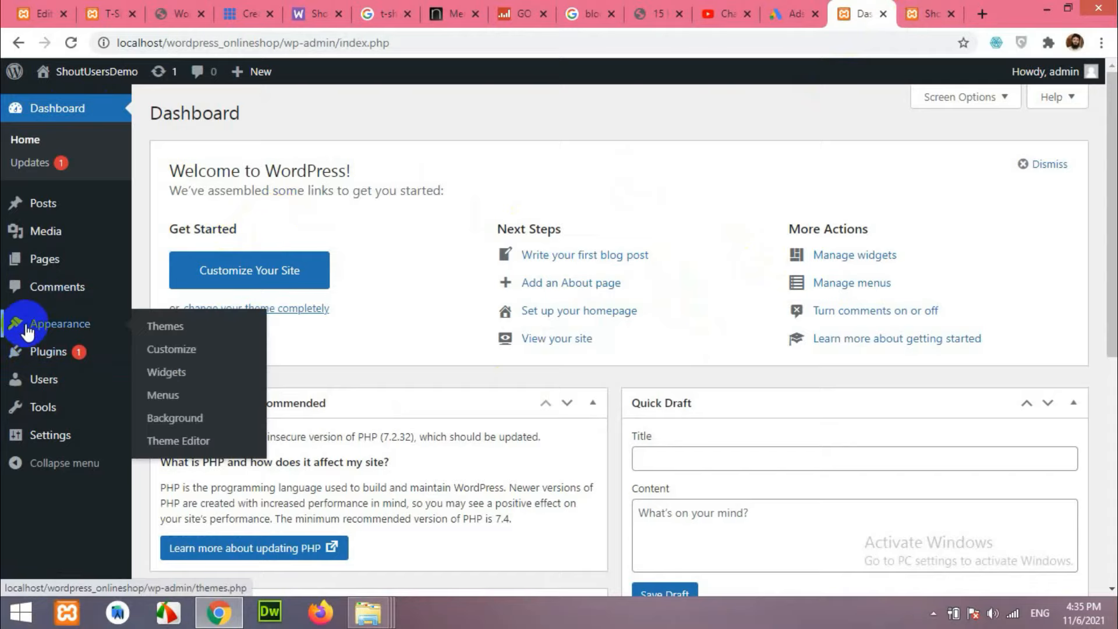
pyautogui.click(168, 336)
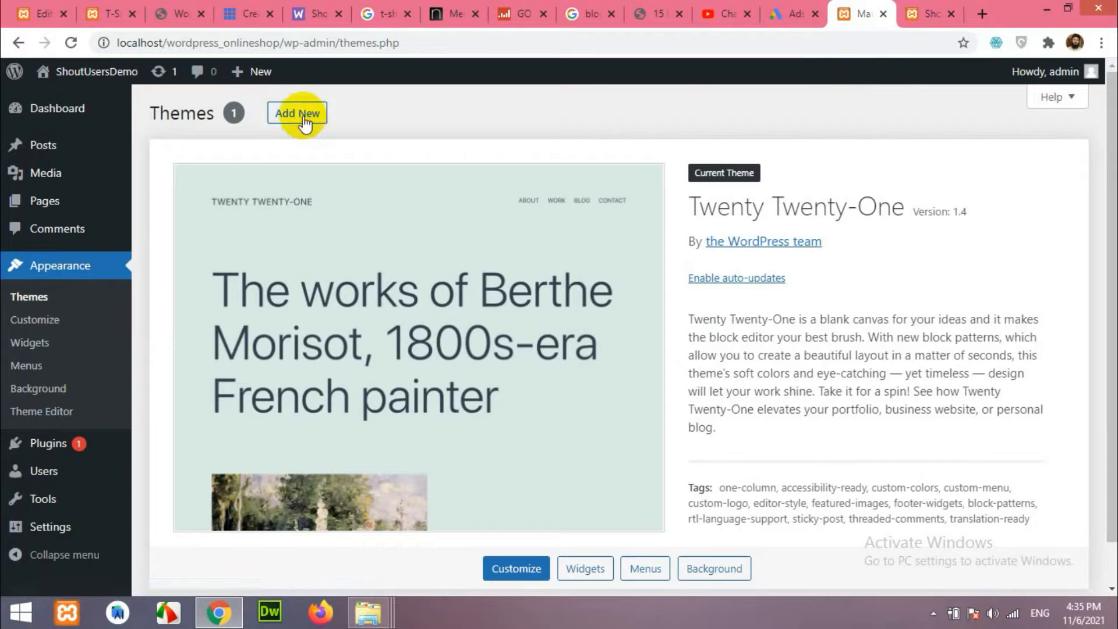
pyautogui.click(300, 114)
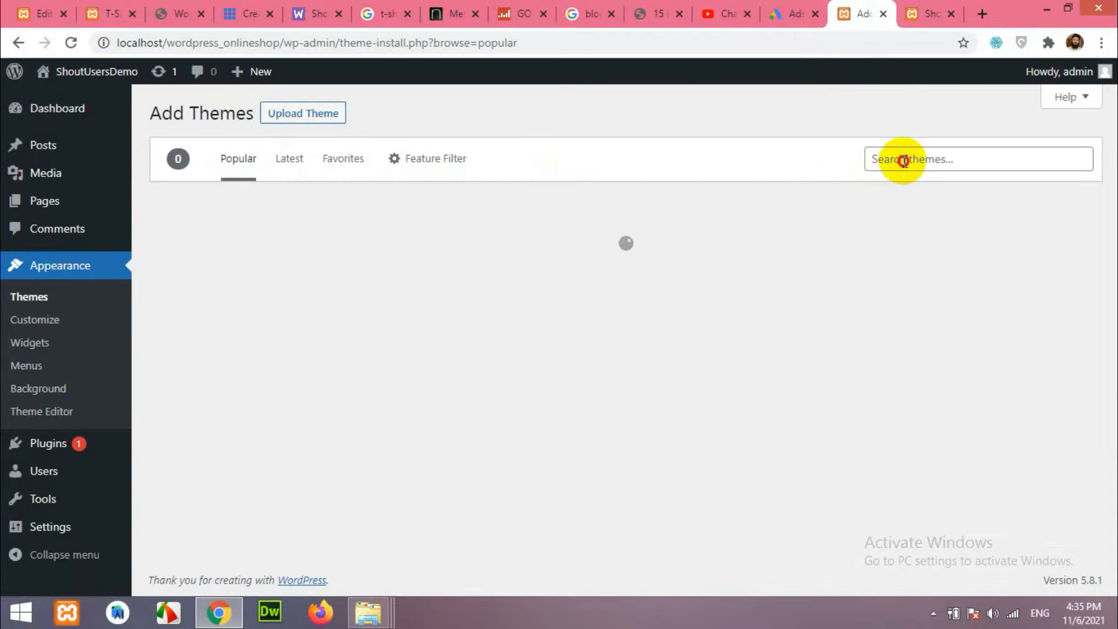
pyautogui.click(905, 160)
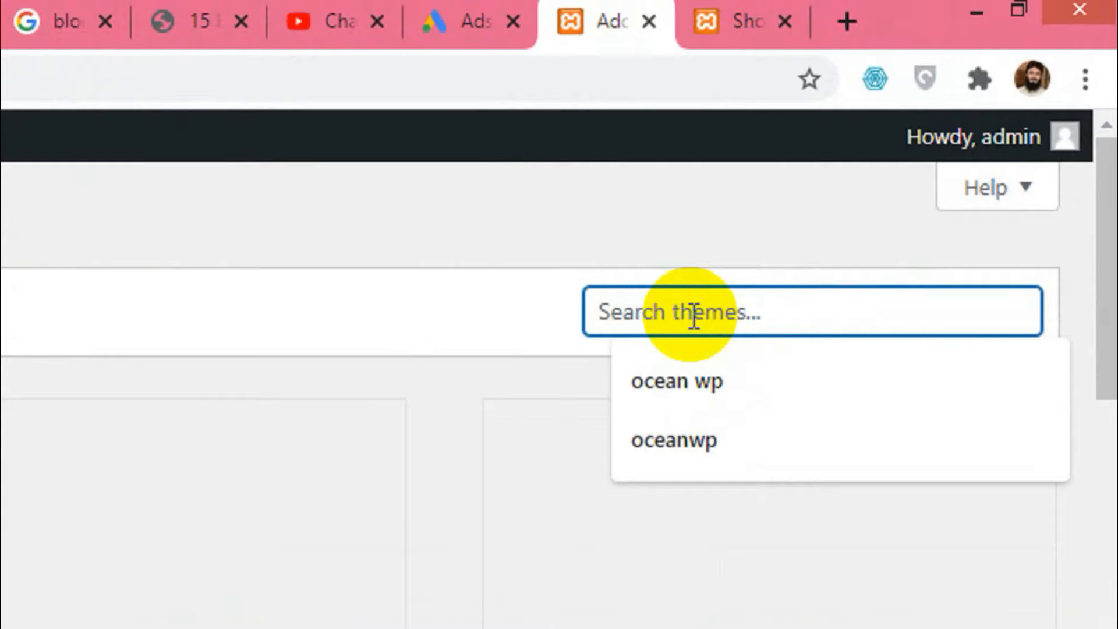
pyautogui.write('oceanwp')
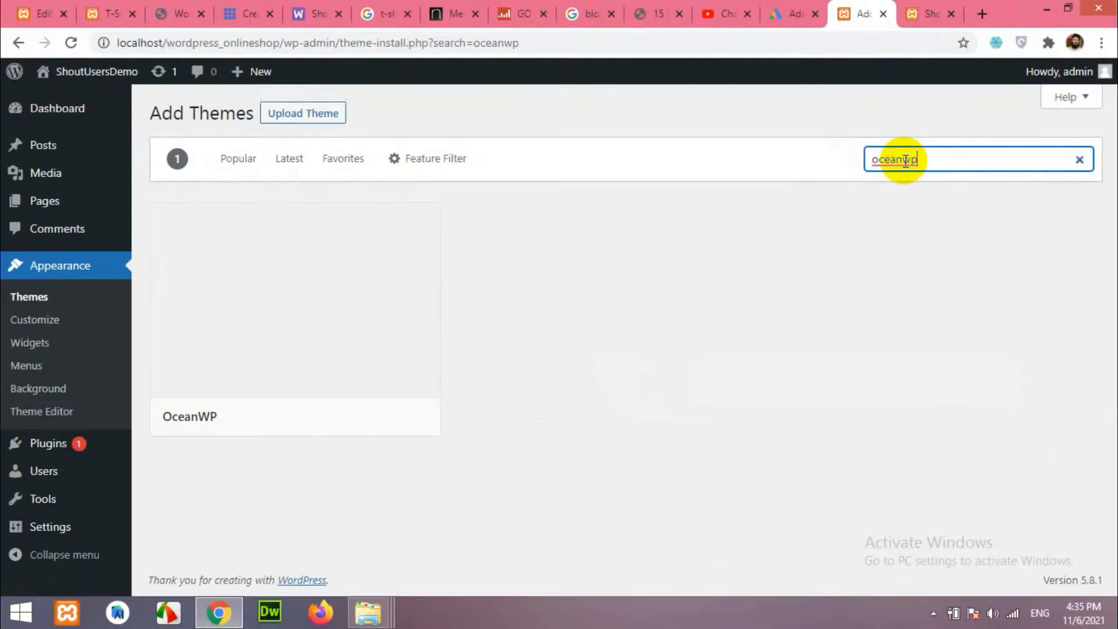
pyautogui.moveTo(279, 374)
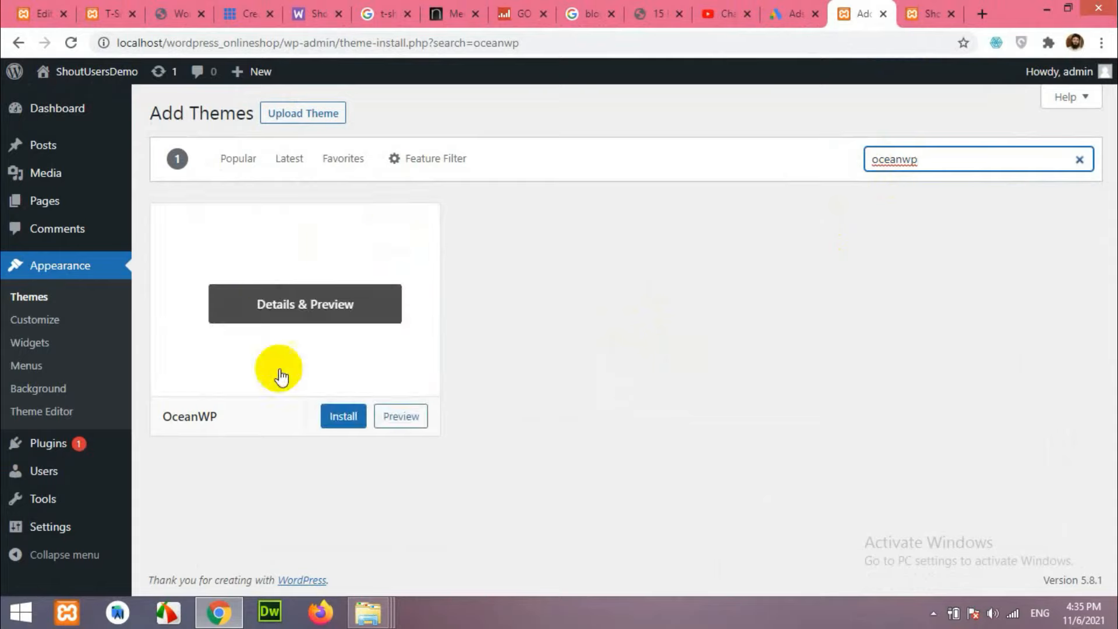
pyautogui.click(343, 417)
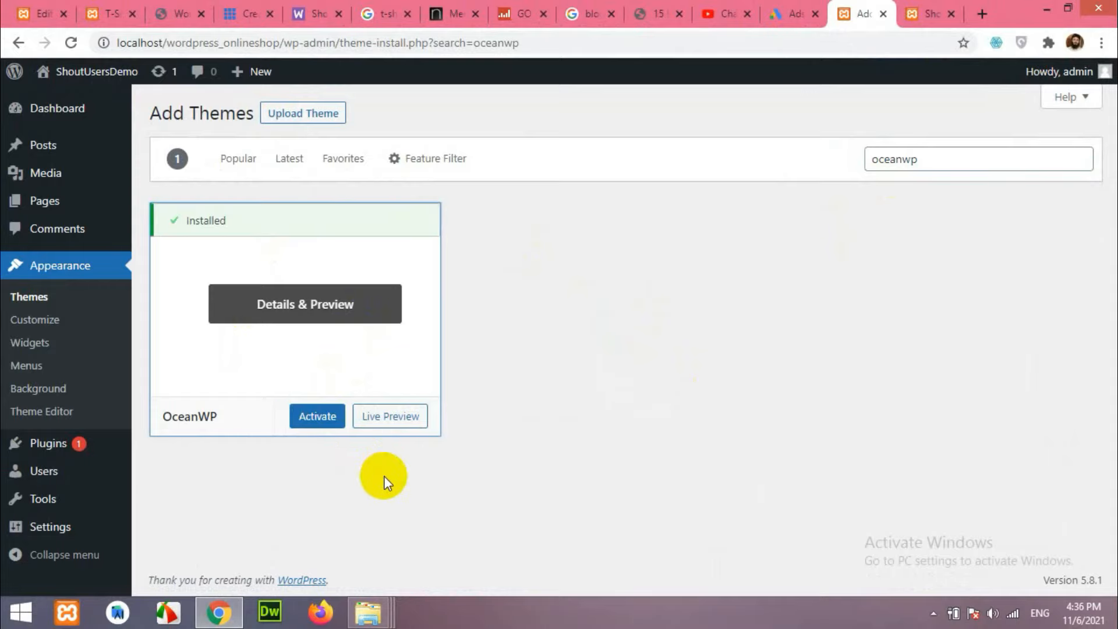
pyautogui.click(314, 414)
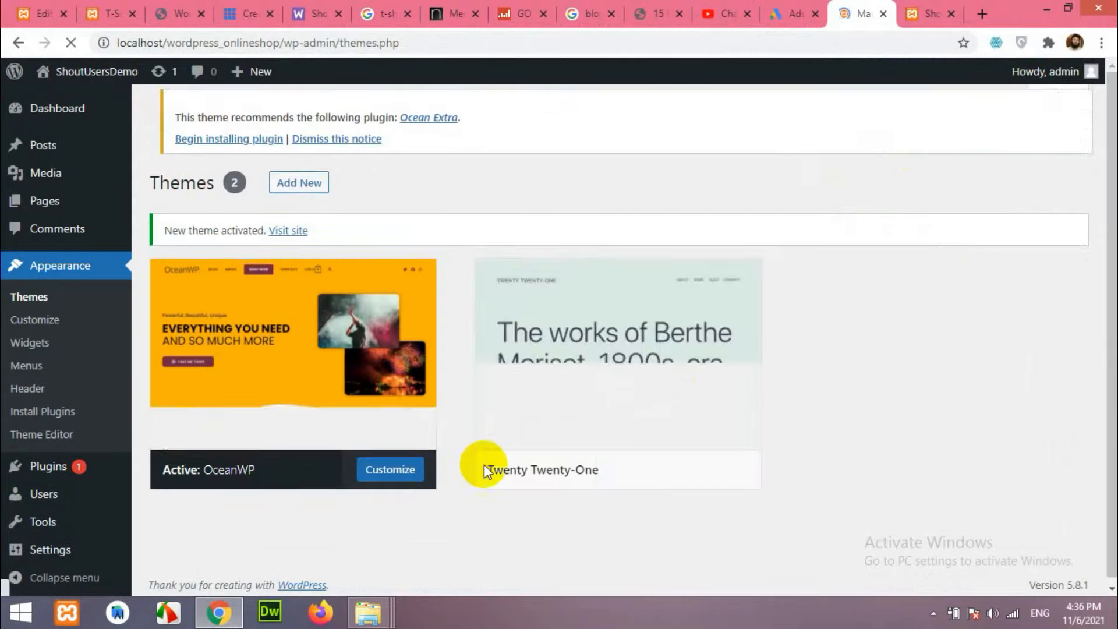
# Reload the site's front page to check how it looks with OceanWP.
pyautogui.click(930, 14)
pyautogui.click(70, 42)
pyautogui.scroll(-4, 582, 379)
pyautogui.scroll(4, 609, 392)
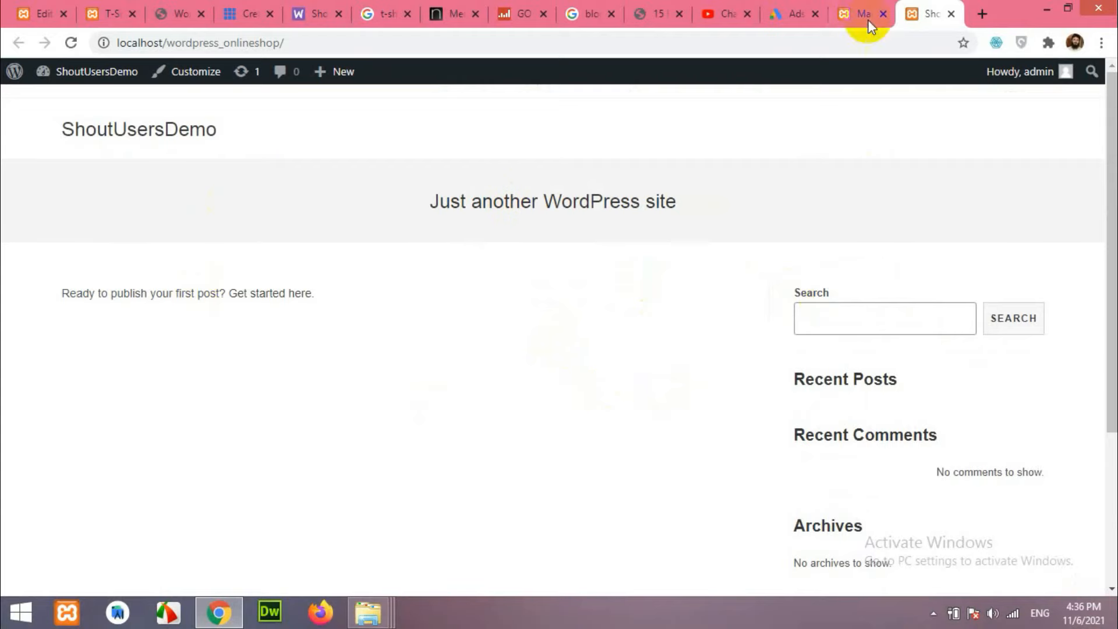
# Delete the Twenty Twenty-One theme from its details panel and confirm.
pyautogui.click(861, 14)
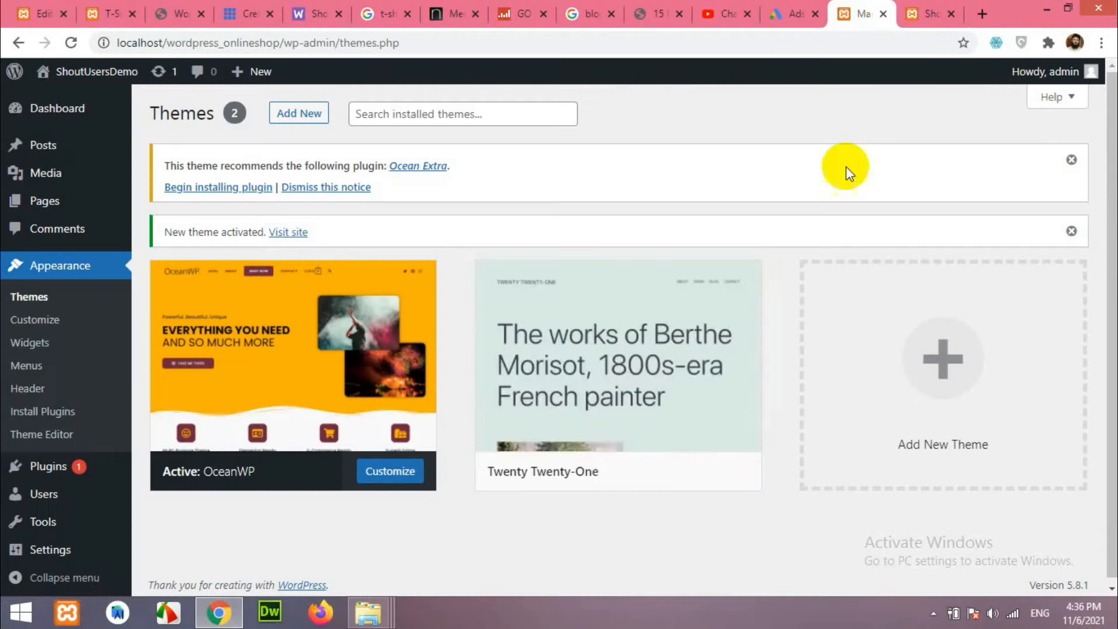
pyautogui.click(592, 413)
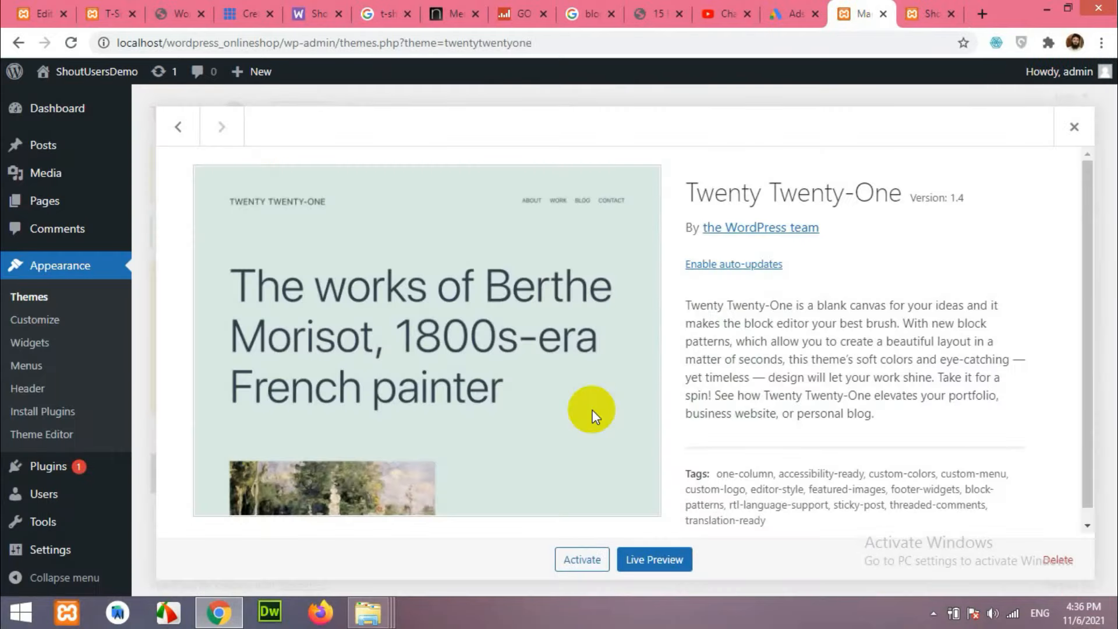
pyautogui.click(1057, 558)
pyautogui.click(638, 167)
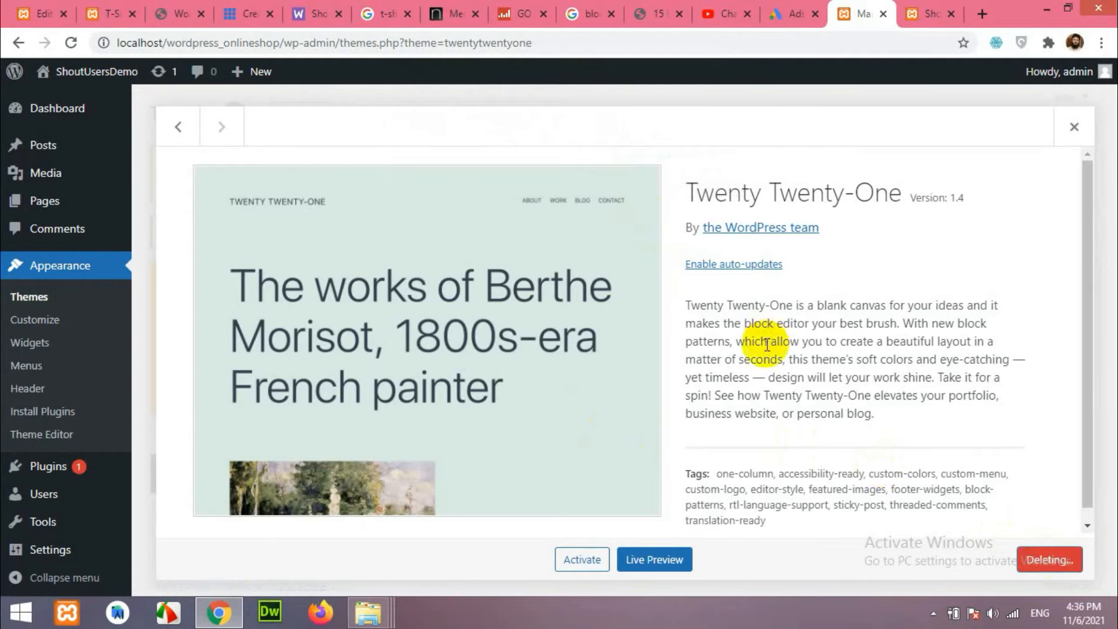
pyautogui.scroll(-5, 799, 396)
pyautogui.scroll(5, 819, 341)
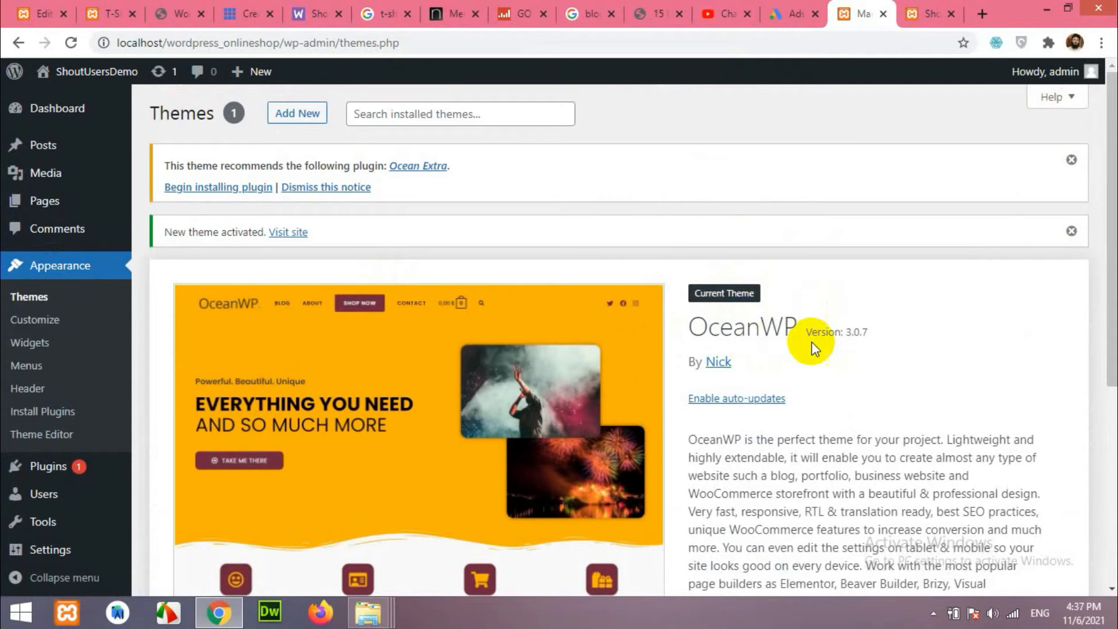
pyautogui.scroll(-3, 797, 372)
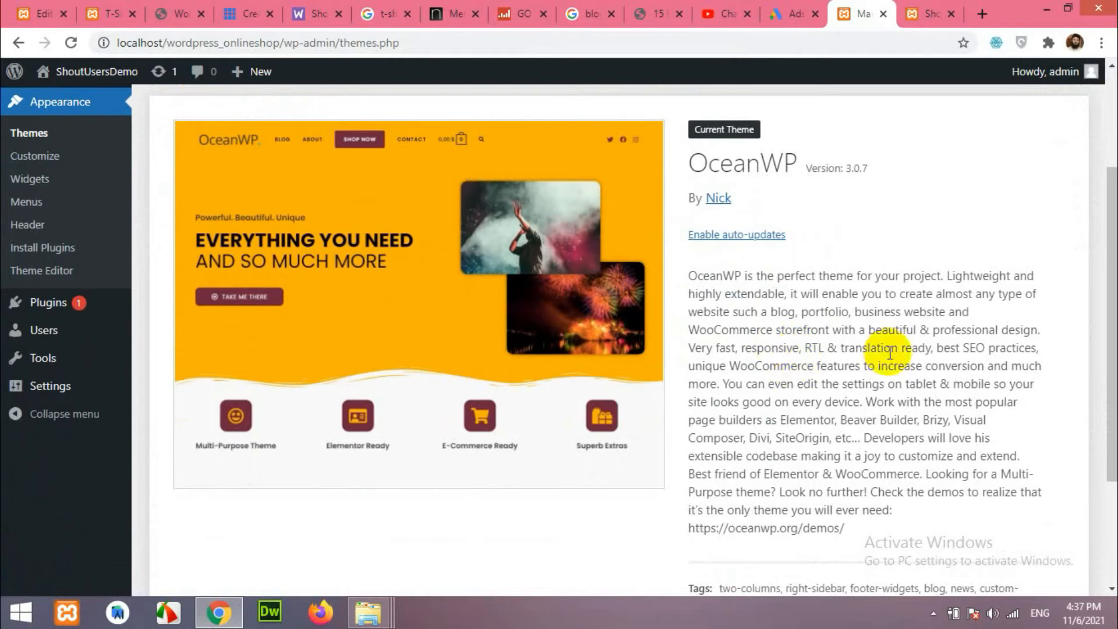
# On Plugins > Add New, dismiss the Ocean Extra recommendation notice.
pyautogui.click(37, 309)
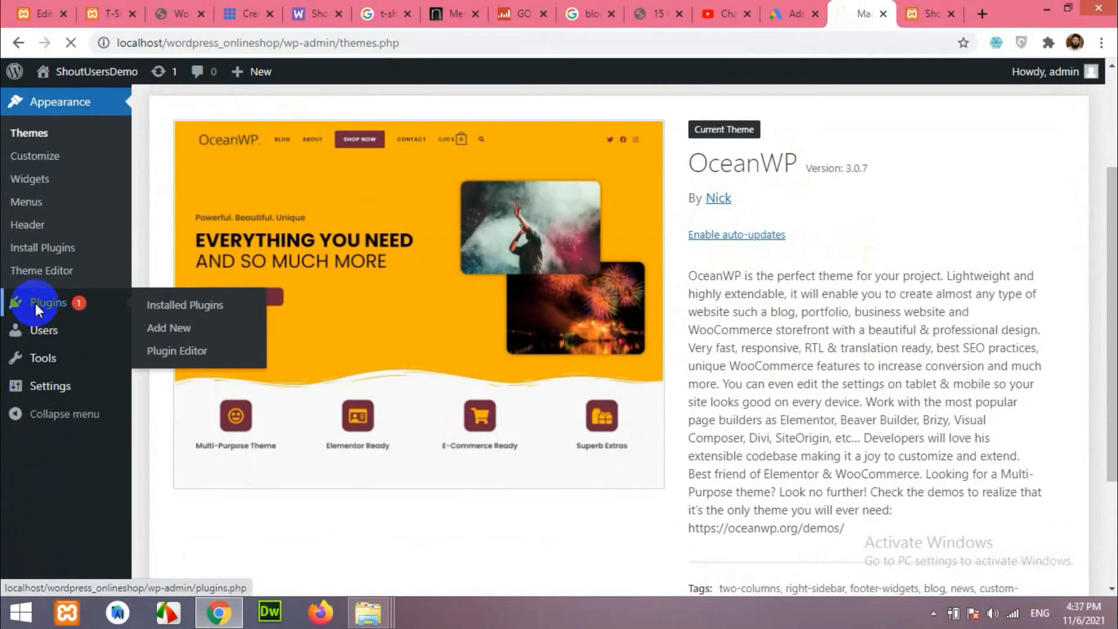
pyautogui.click(186, 329)
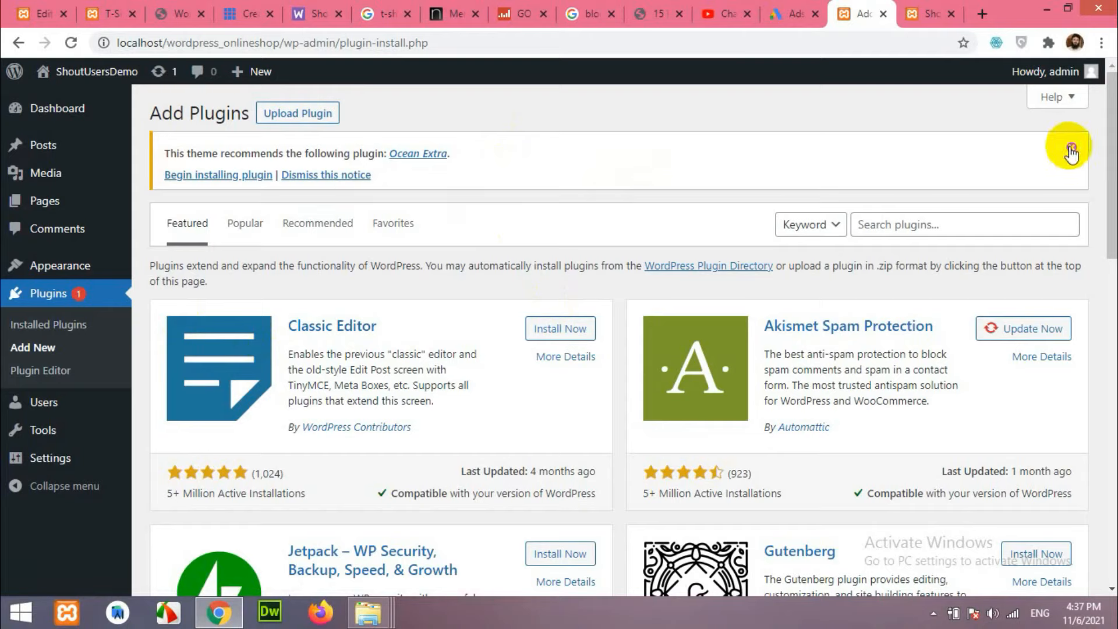
pyautogui.click(340, 175)
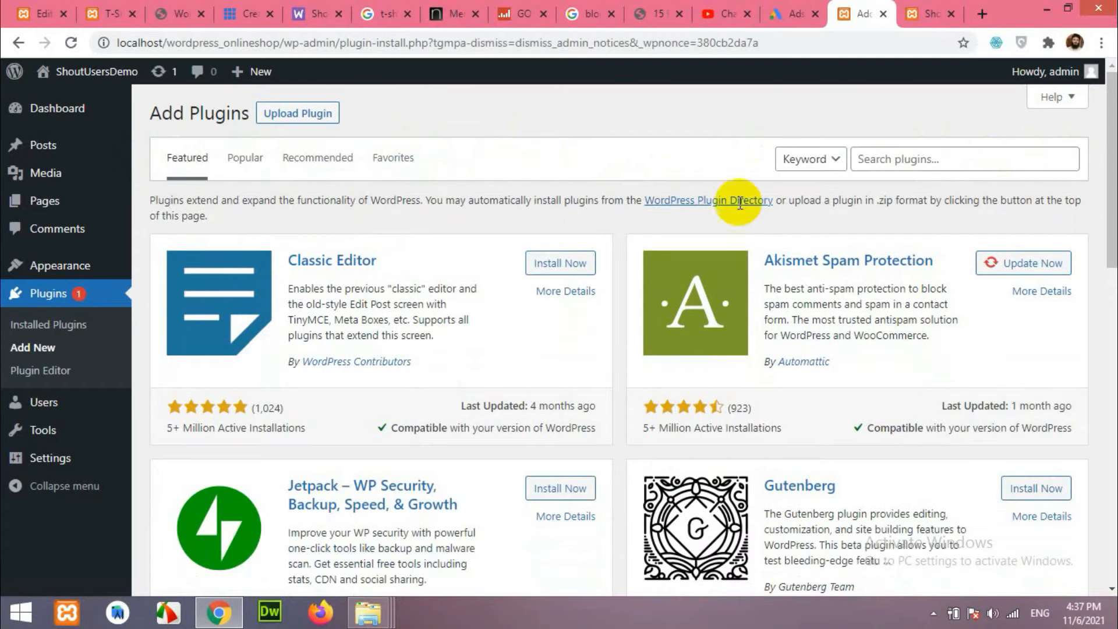
# Search the plugin directory for 'ocean wp'.
pyautogui.click(903, 164)
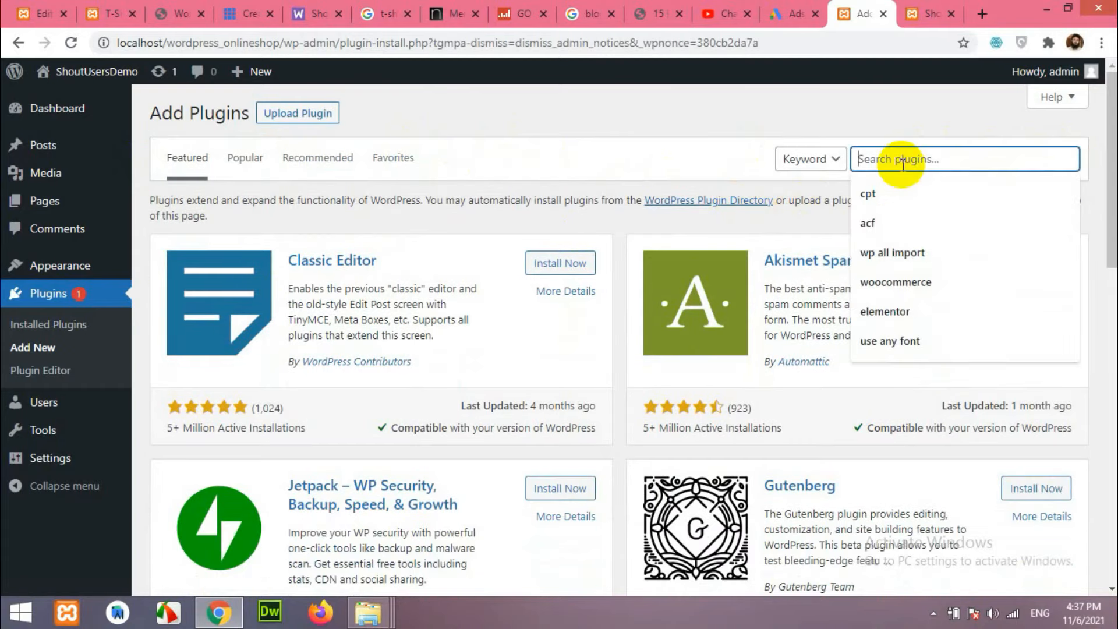
pyautogui.write('wo')
pyautogui.press('BackSpace')
pyautogui.press('BackSpace')
pyautogui.write('ocean wo')
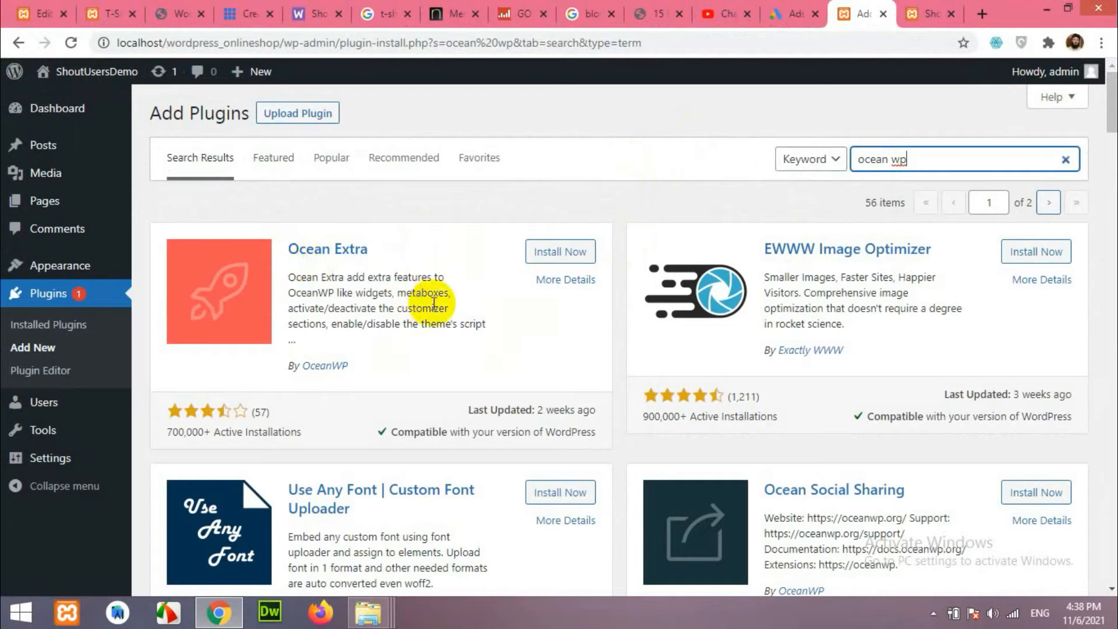
# Install Ocean Extra, Ocean Social Sharing and Ocean Product Sharing from the results.
pyautogui.click(542, 252)
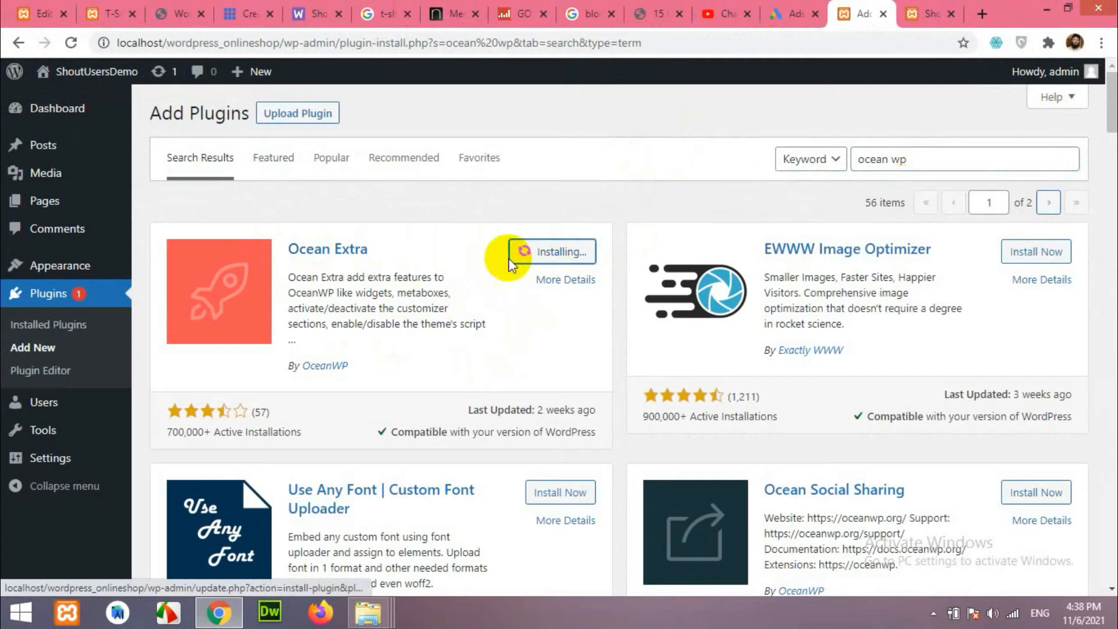
pyautogui.scroll(-4, 444, 275)
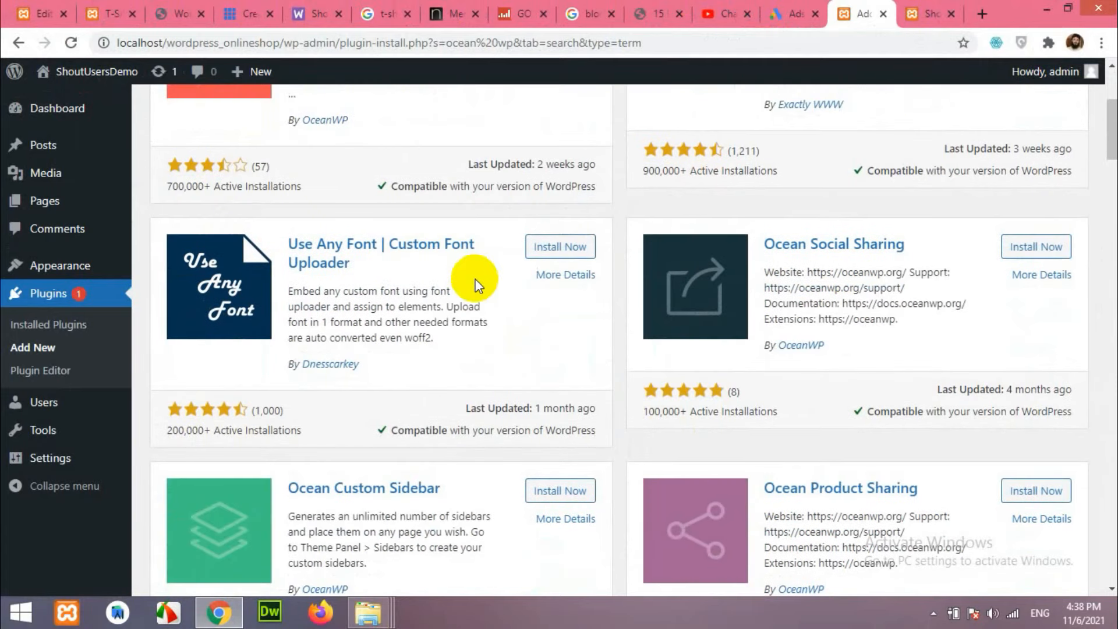
pyautogui.click(1036, 247)
pyautogui.scroll(-3, 908, 294)
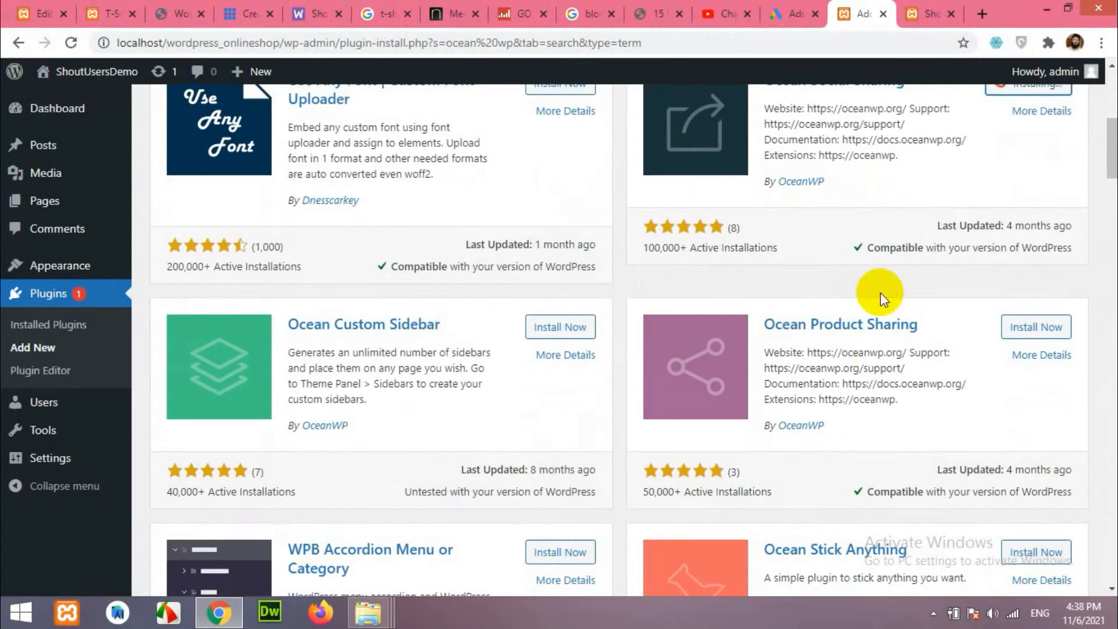
pyautogui.click(1025, 326)
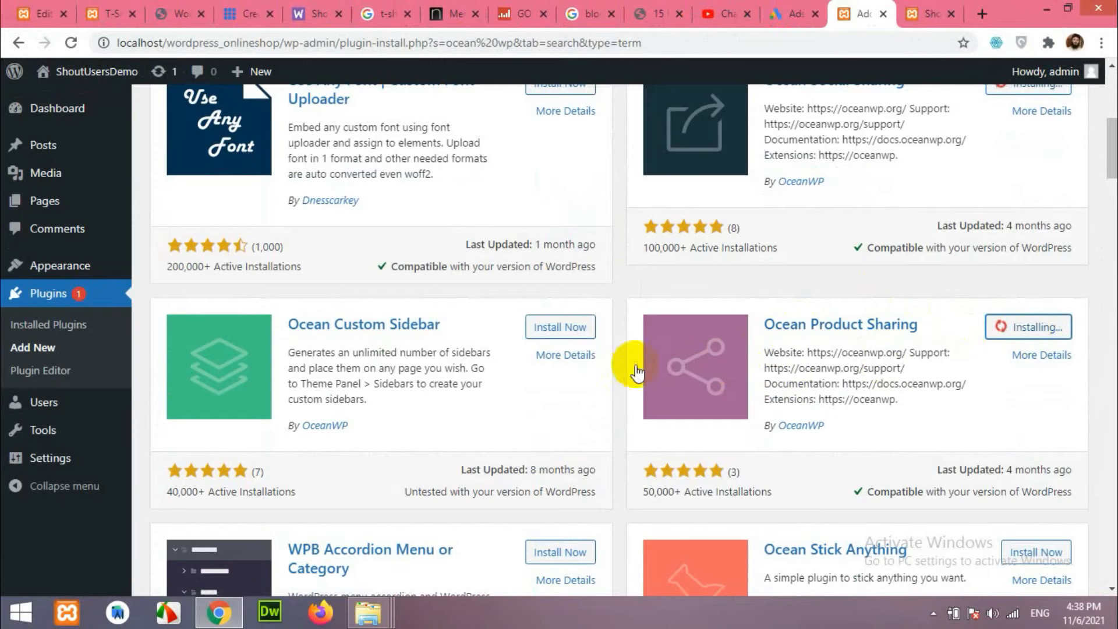
# Scroll through the remaining 'ocean wp' results while the installations finish.
pyautogui.scroll(-8, 637, 373)
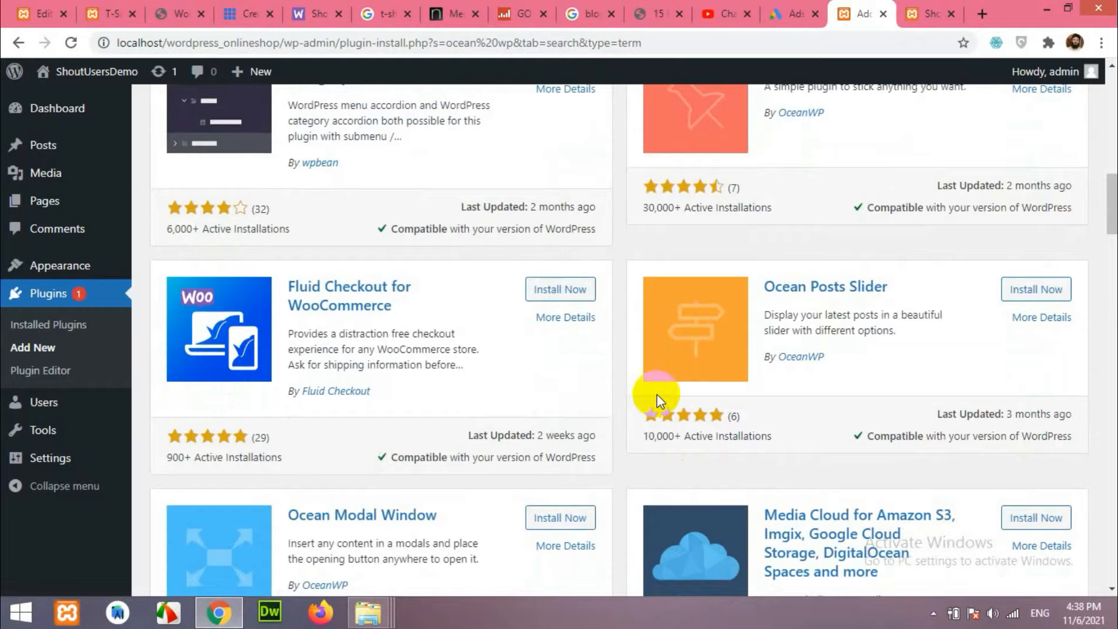
pyautogui.scroll(-4, 657, 401)
pyautogui.scroll(20, 544, 387)
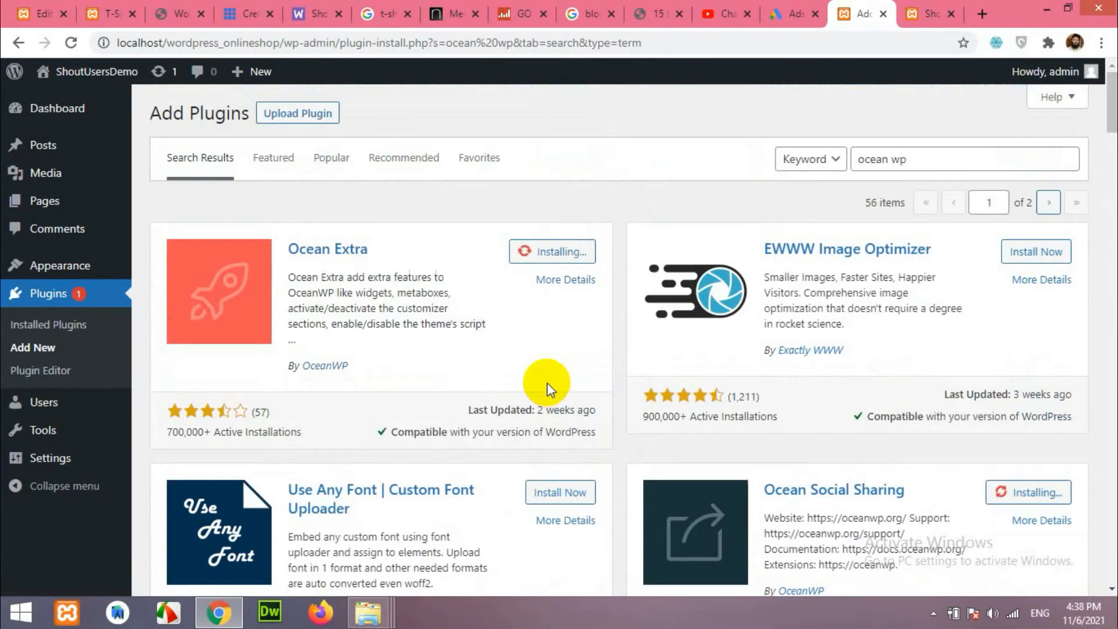
pyautogui.scroll(-5, 332, 396)
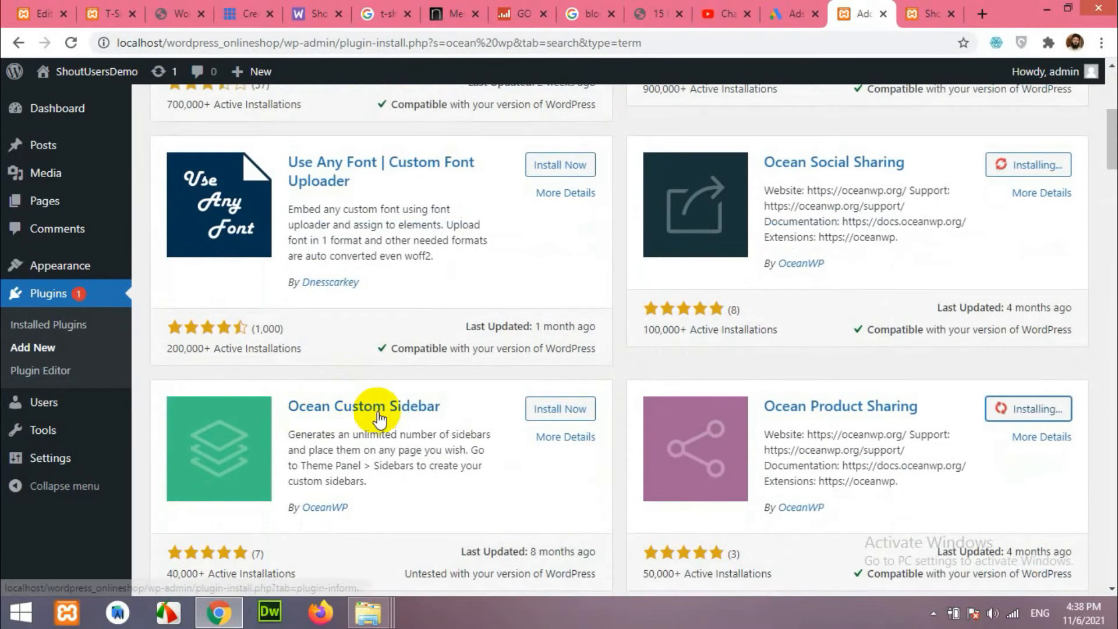
pyautogui.scroll(-3, 460, 409)
pyautogui.scroll(-1, 792, 322)
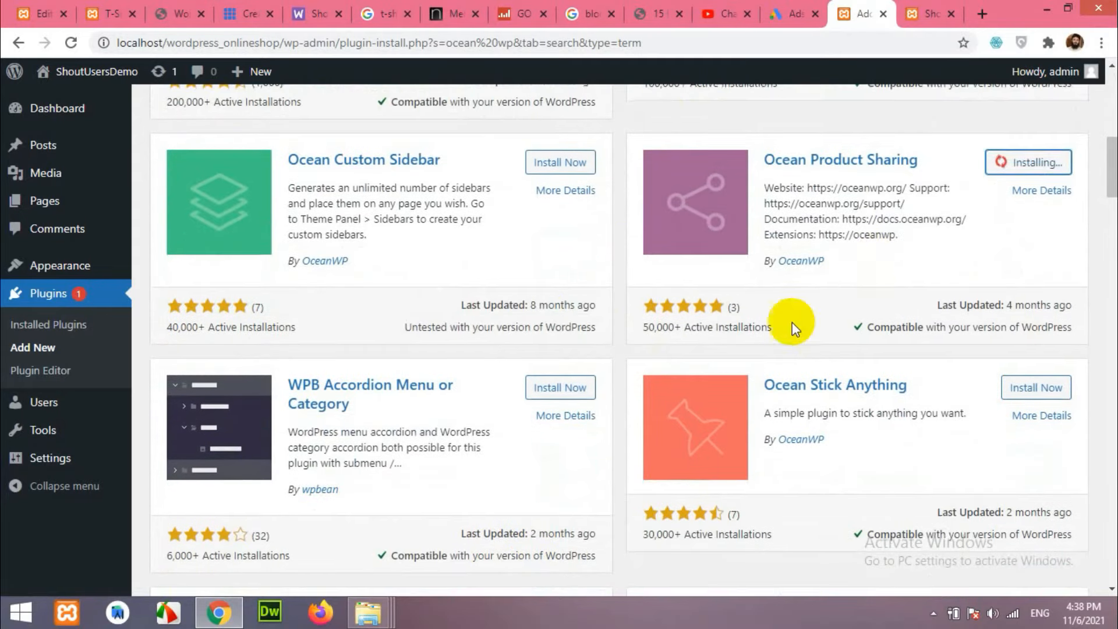
pyautogui.scroll(-2, 793, 322)
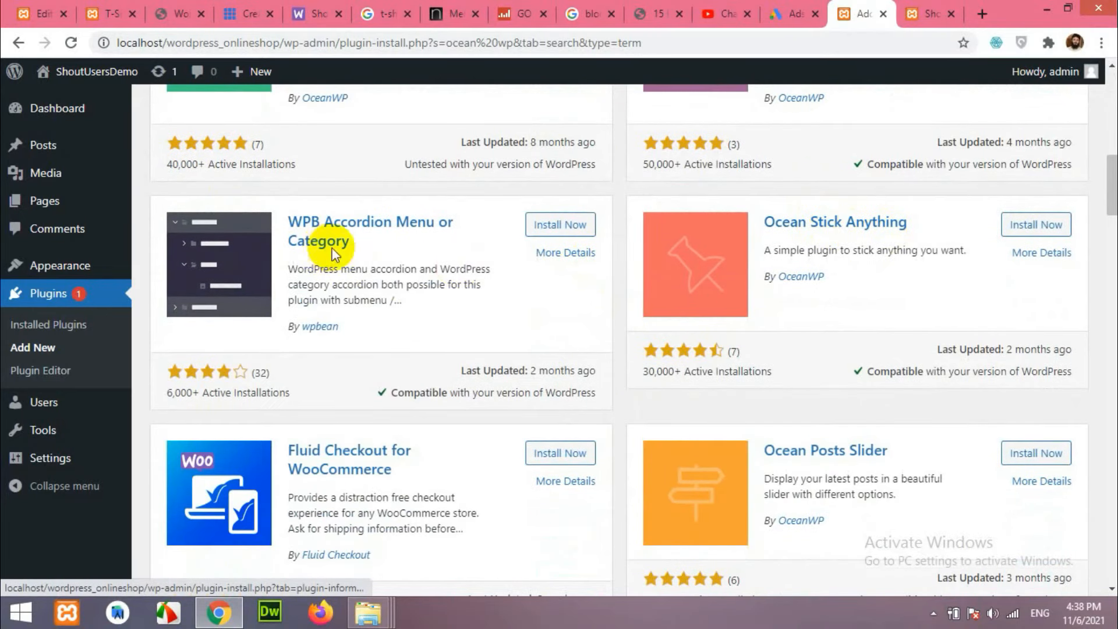
pyautogui.scroll(-4, 333, 254)
pyautogui.scroll(-5, 405, 320)
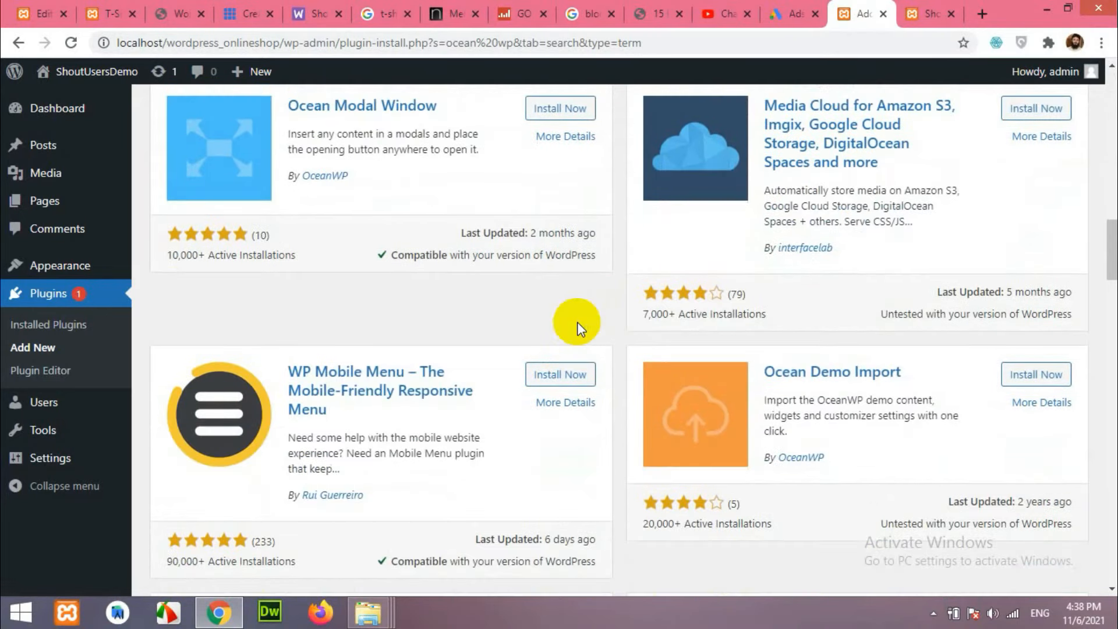
pyautogui.scroll(-8, 574, 325)
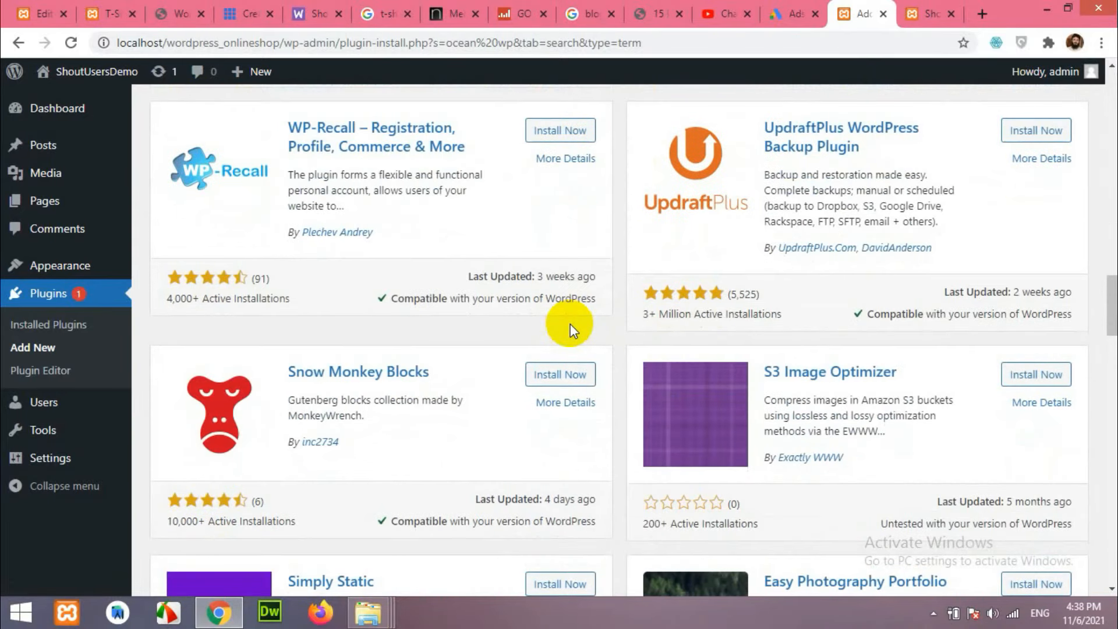
pyautogui.scroll(-8, 571, 330)
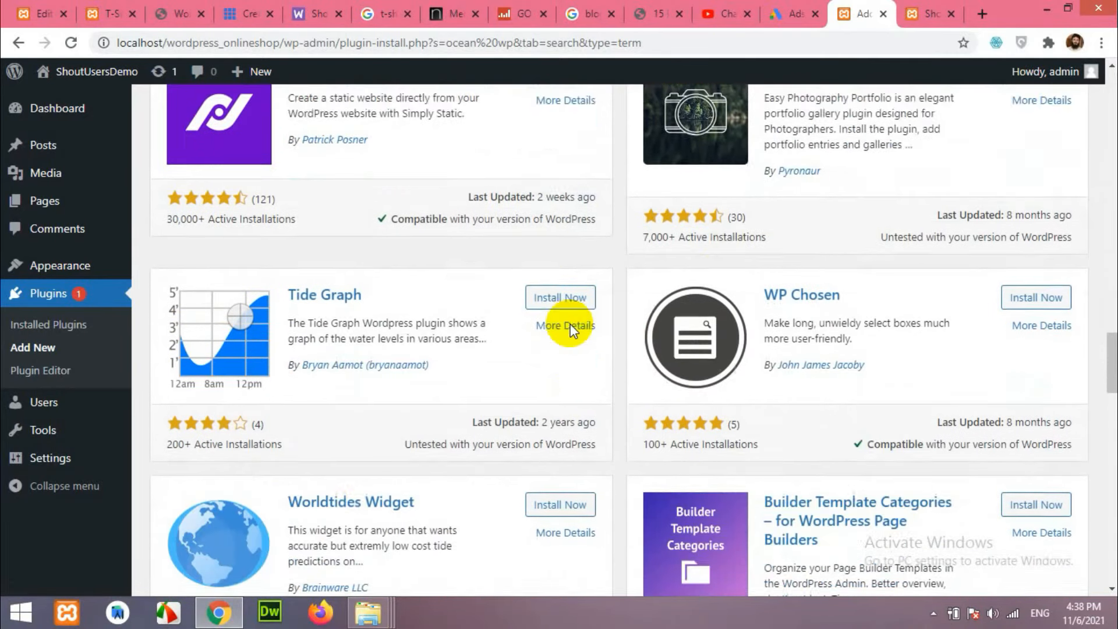
pyautogui.scroll(-5, 571, 330)
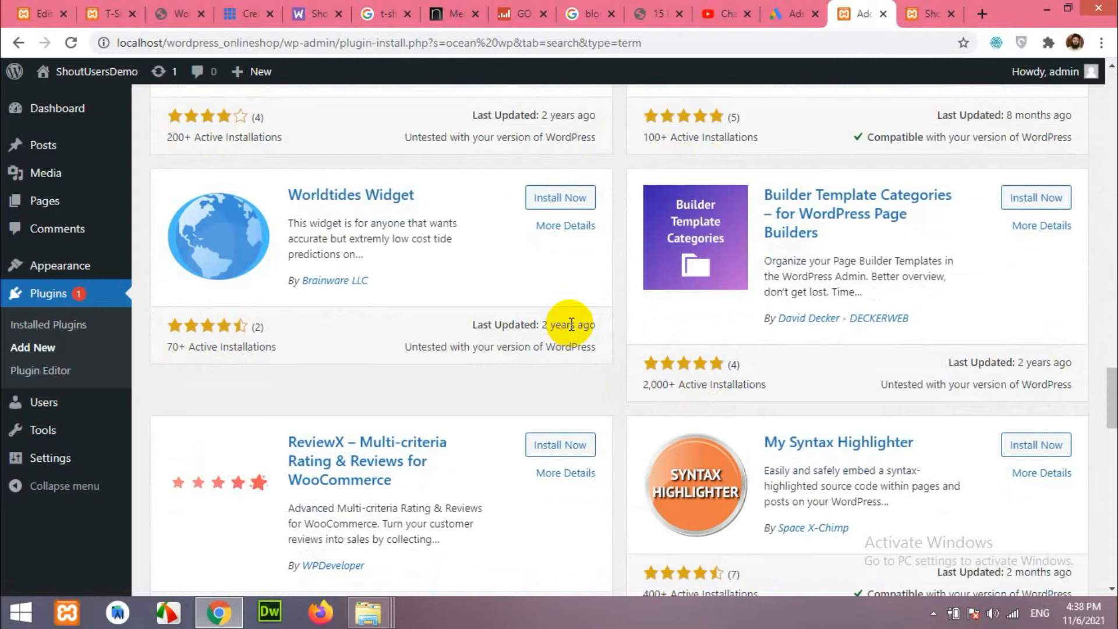
pyautogui.scroll(20, 570, 325)
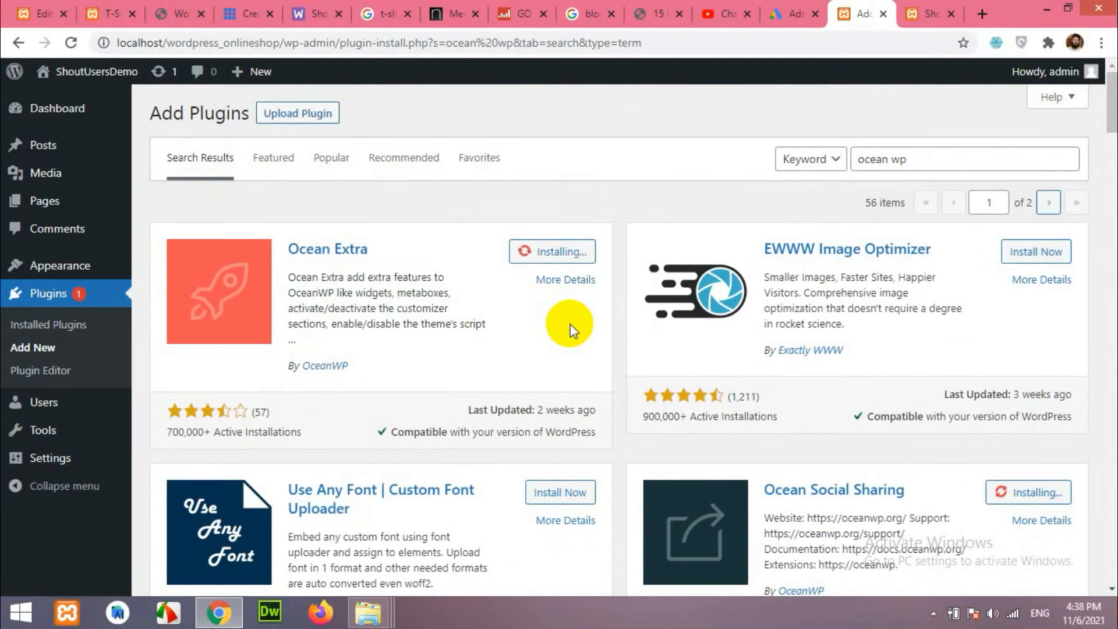
pyautogui.scroll(-7, 909, 340)
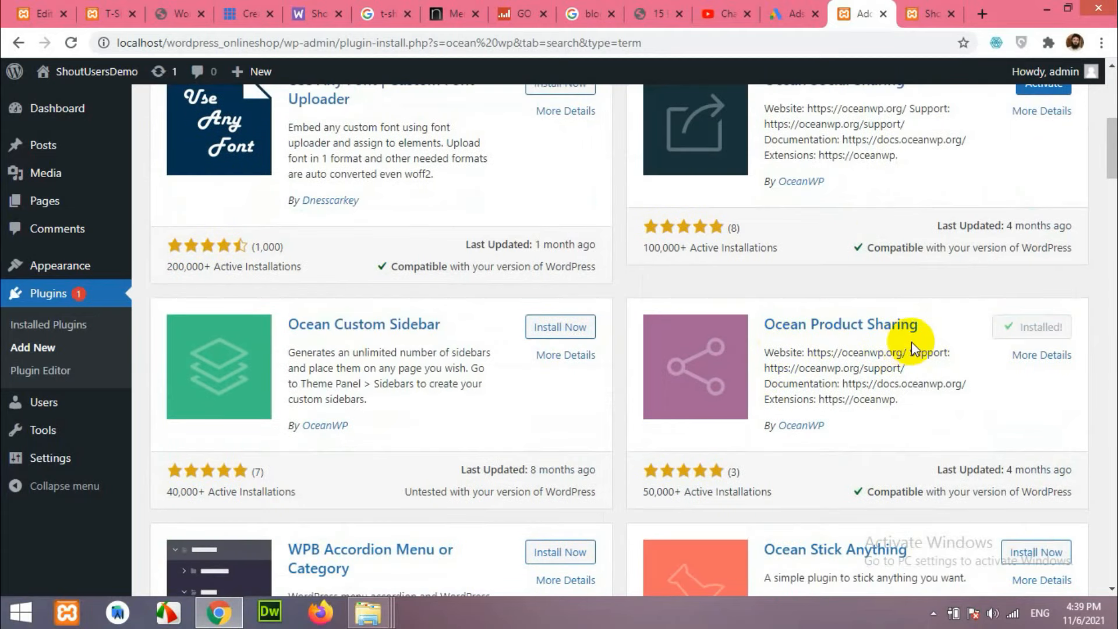
pyautogui.click(108, 13)
pyautogui.scroll(-5, 590, 347)
pyautogui.scroll(-12, 590, 348)
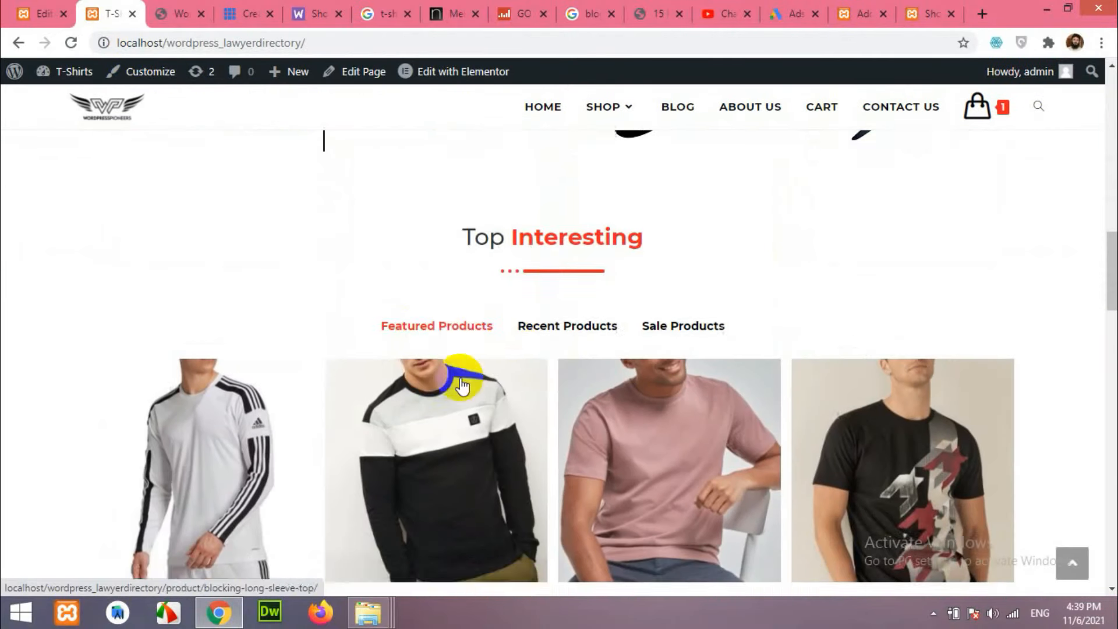
pyautogui.click(540, 314)
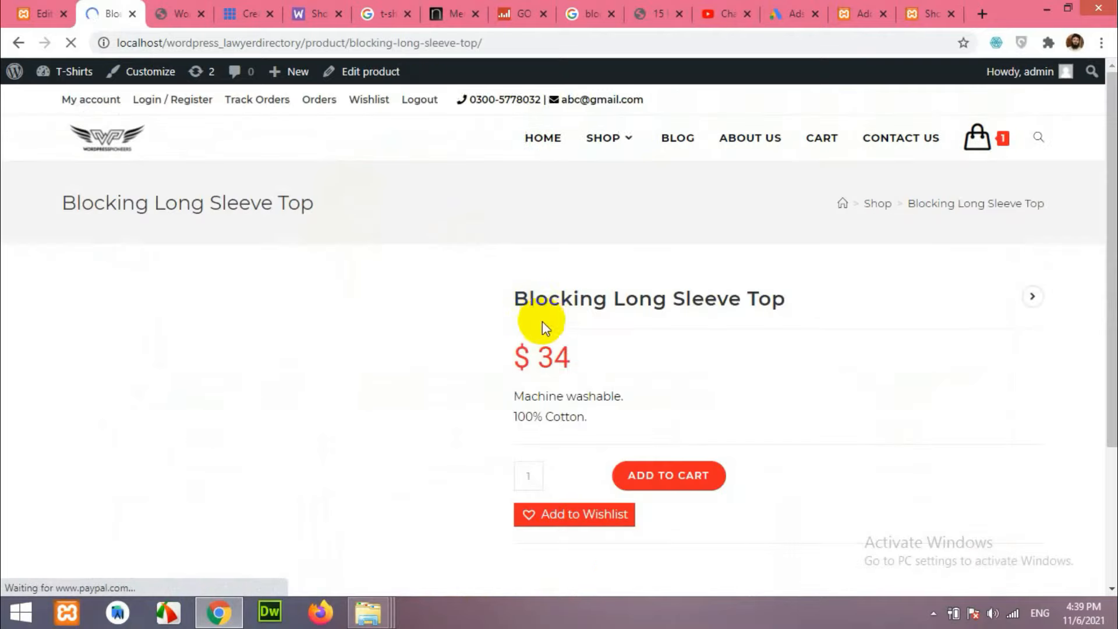
pyautogui.scroll(-10, 532, 326)
pyautogui.scroll(3, 321, 303)
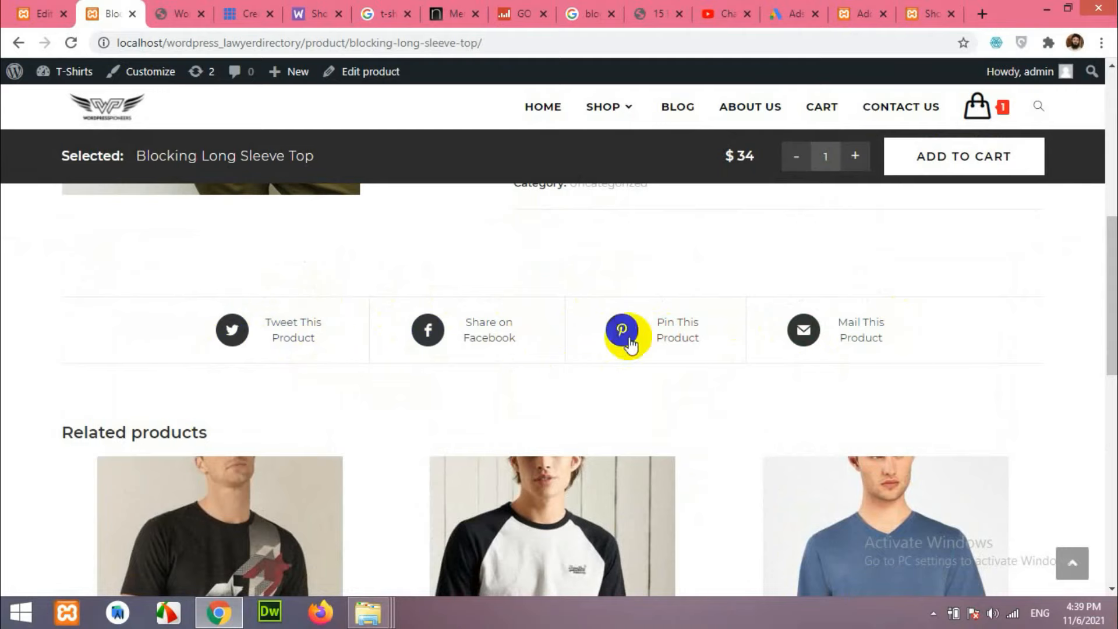
pyautogui.scroll(1, 749, 337)
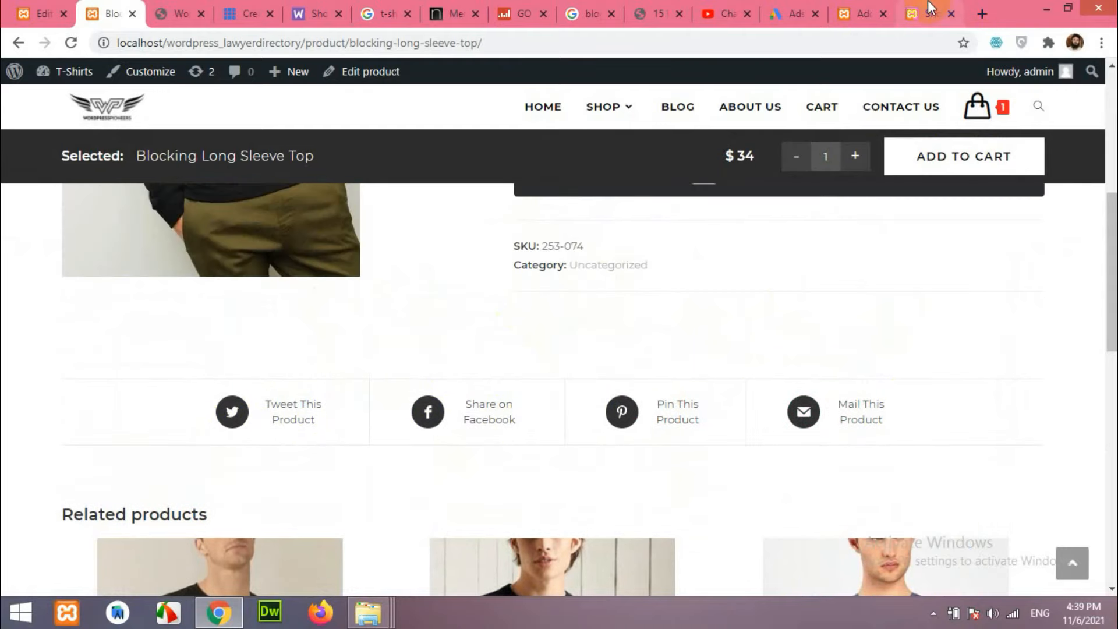
pyautogui.click(847, 11)
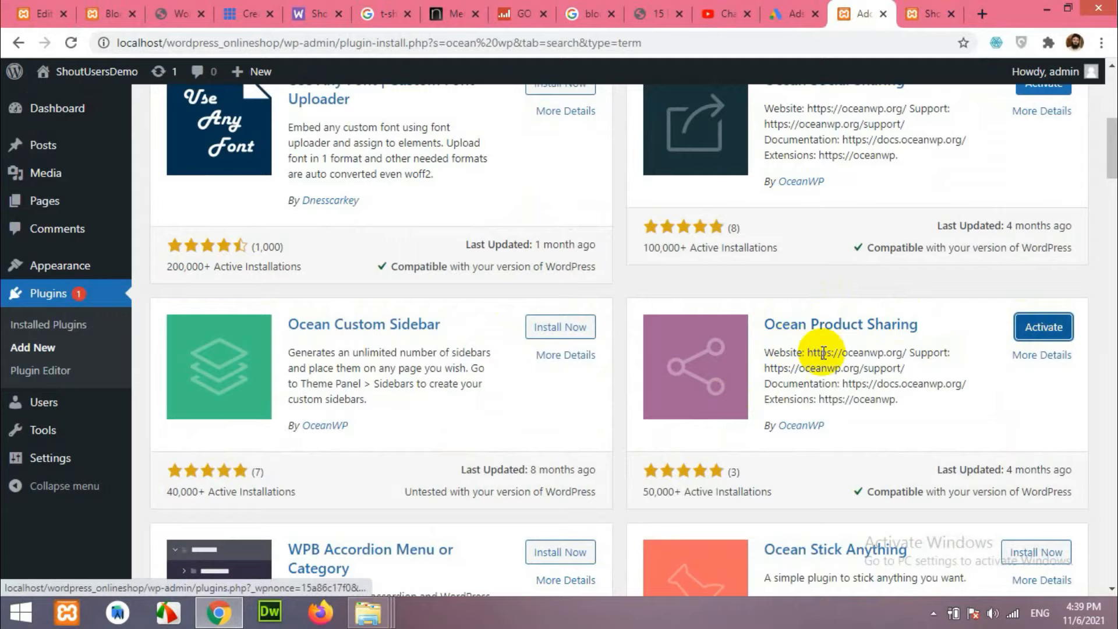
pyautogui.scroll(1, 823, 361)
pyautogui.scroll(2, 935, 396)
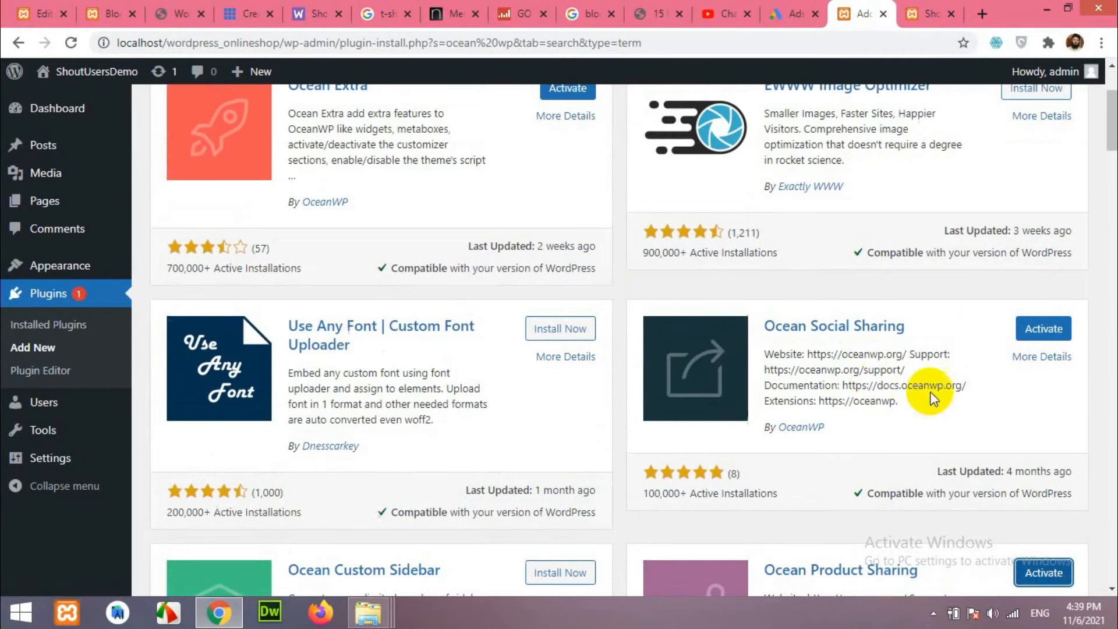
pyautogui.scroll(1, 838, 344)
pyautogui.scroll(-1, 794, 349)
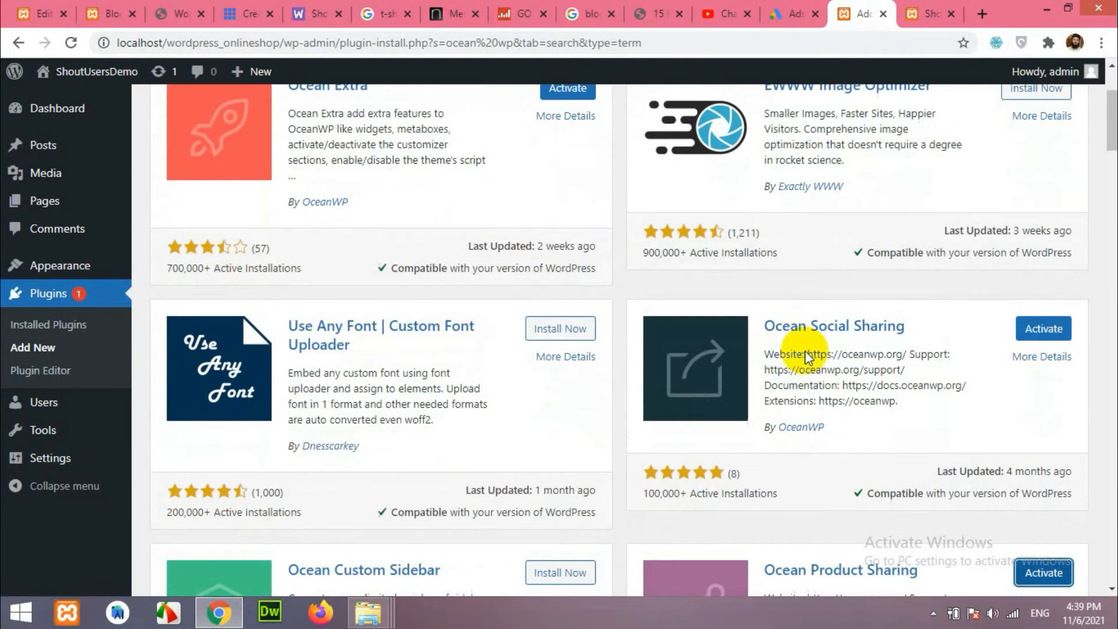
pyautogui.scroll(-2, 620, 288)
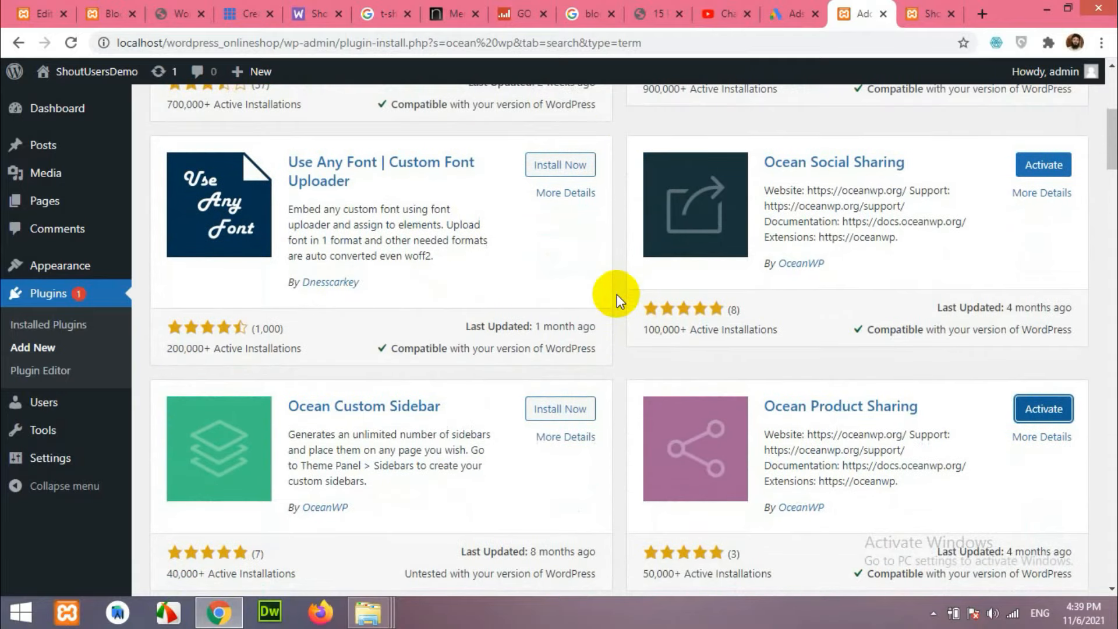
# Search plugins for 'oceanwp sticky header' and install the Oceanwp sticky header plugin.
pyautogui.scroll(-2, 617, 296)
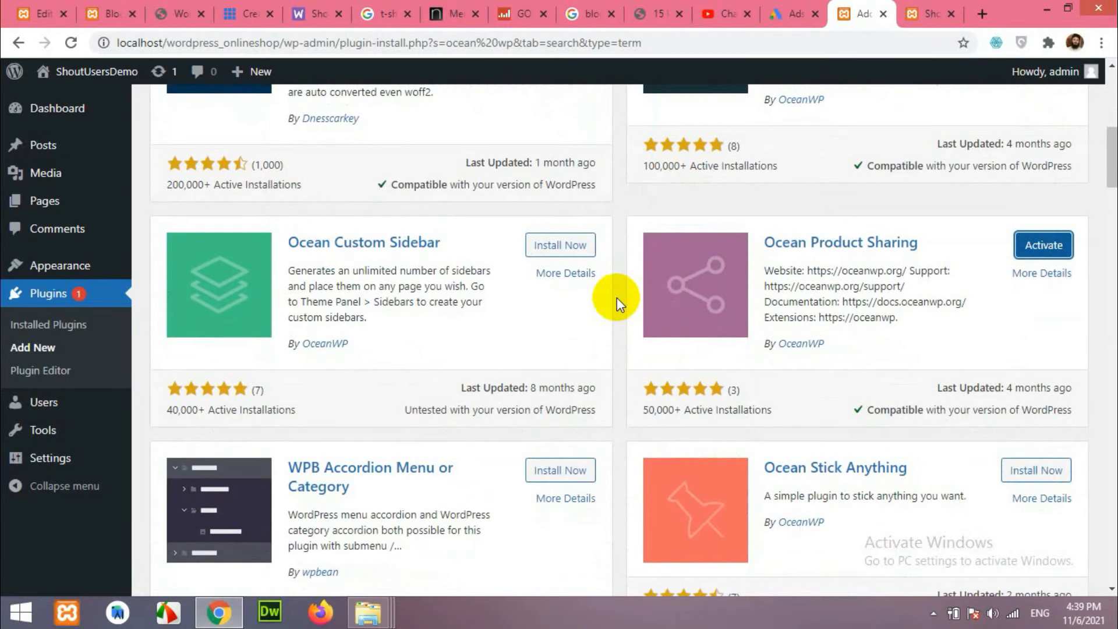
pyautogui.scroll(5, 617, 298)
pyautogui.moveTo(926, 154); pyautogui.dragTo(791, 166)
pyautogui.write('ocean sti')
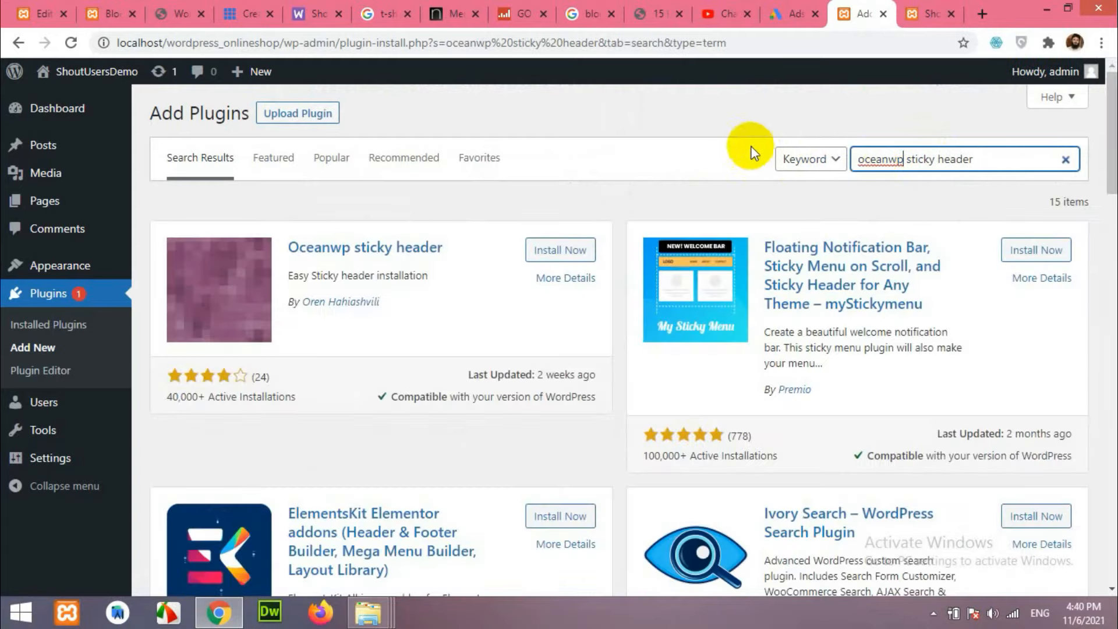
pyautogui.click(556, 250)
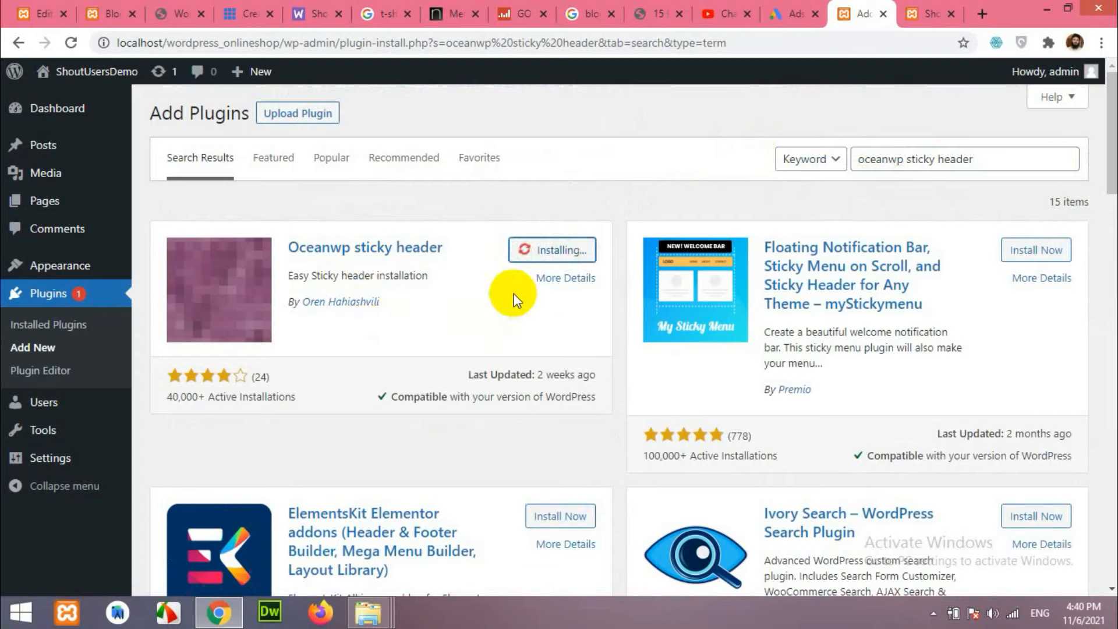
# Look over the store's product page, then return to Add Plugins and select the search text.
pyautogui.click(114, 12)
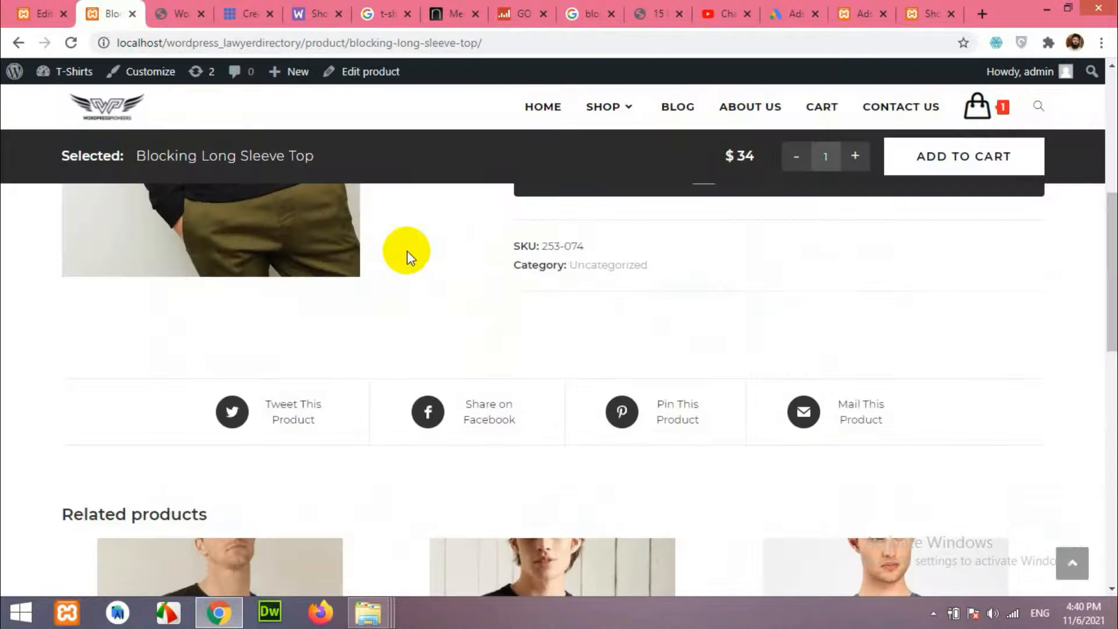
pyautogui.scroll(10, 407, 251)
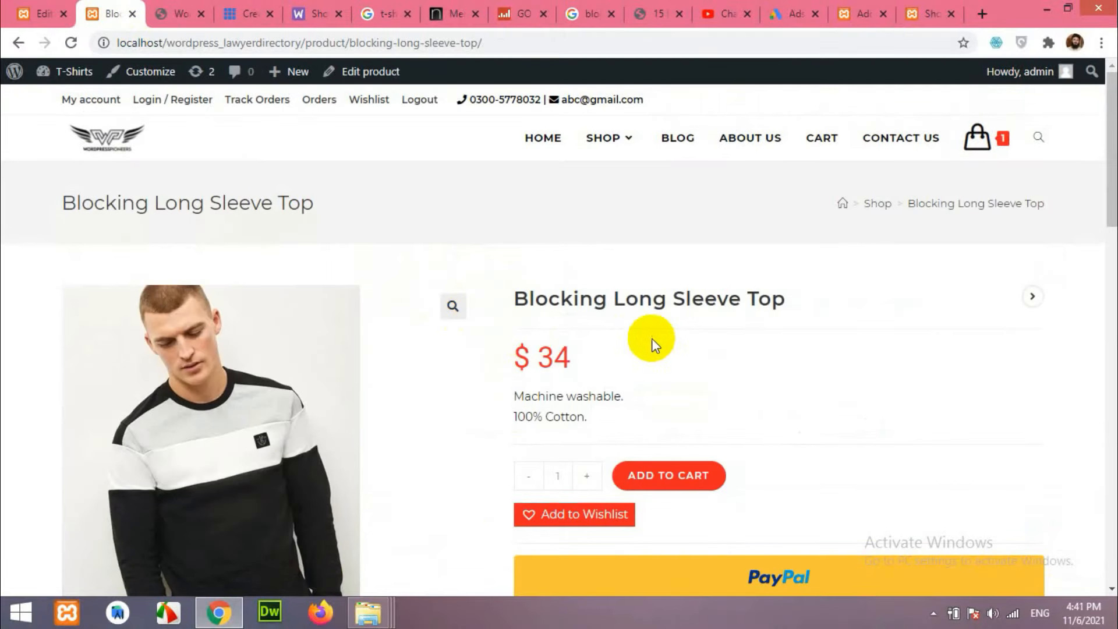
pyautogui.scroll(-10, 652, 344)
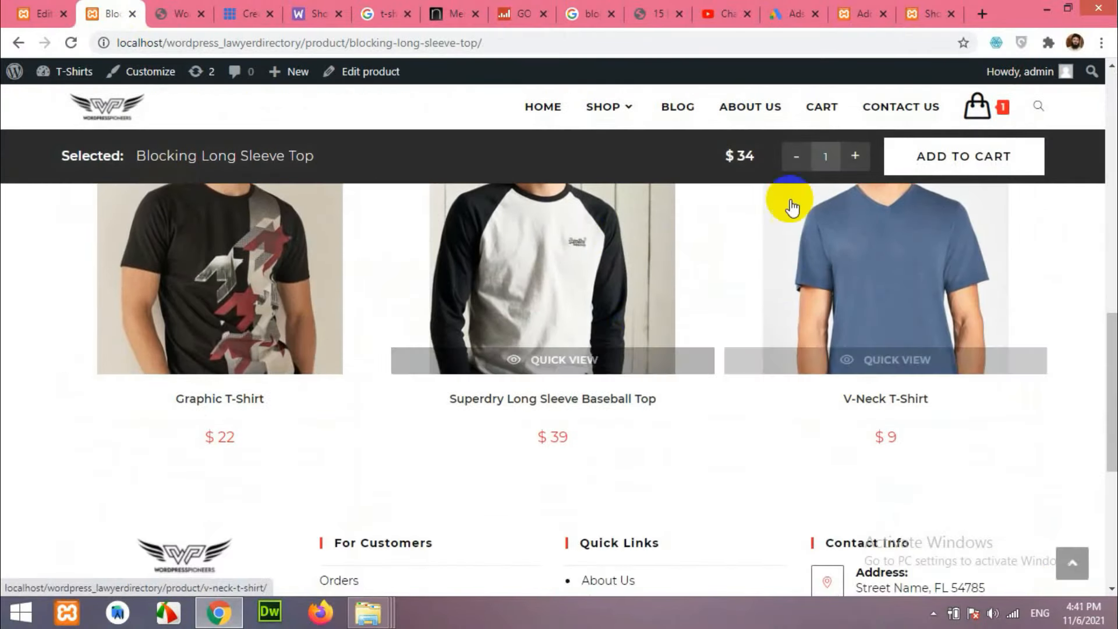
pyautogui.moveTo(978, 107)
pyautogui.scroll(-5, 729, 347)
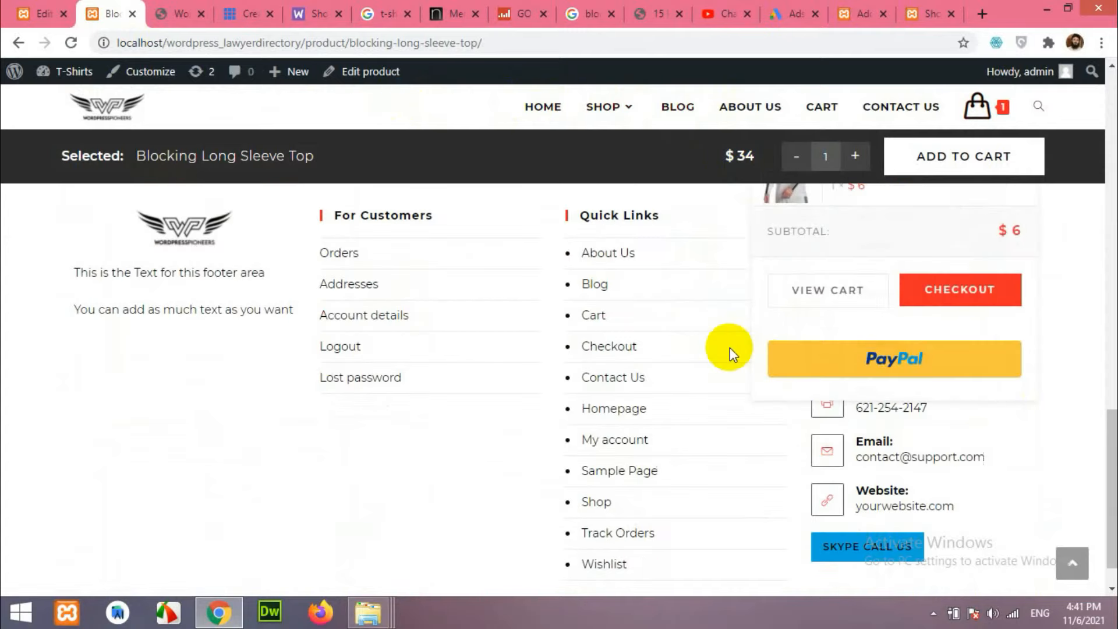
pyautogui.scroll(8, 676, 422)
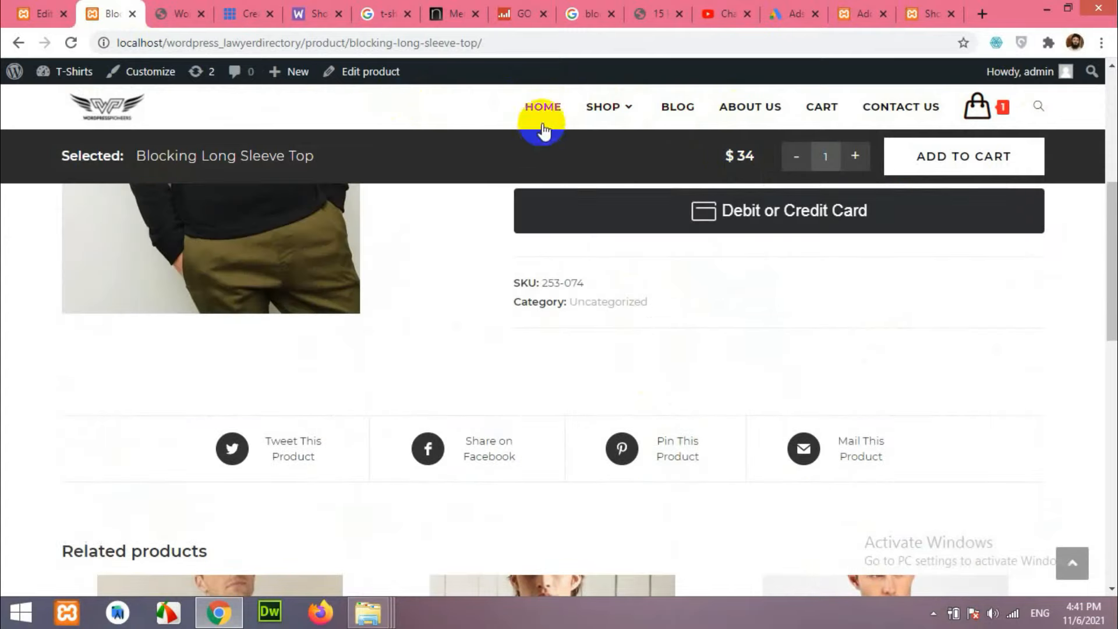
pyautogui.scroll(-5, 655, 358)
pyautogui.scroll(10, 655, 358)
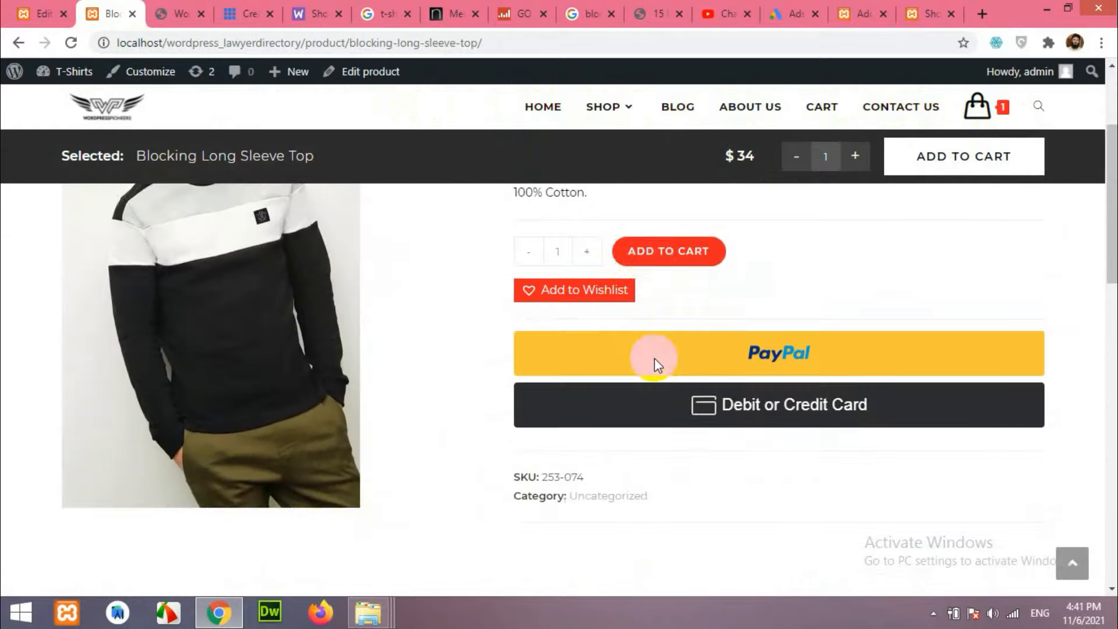
pyautogui.scroll(5, 655, 361)
pyautogui.click(859, 13)
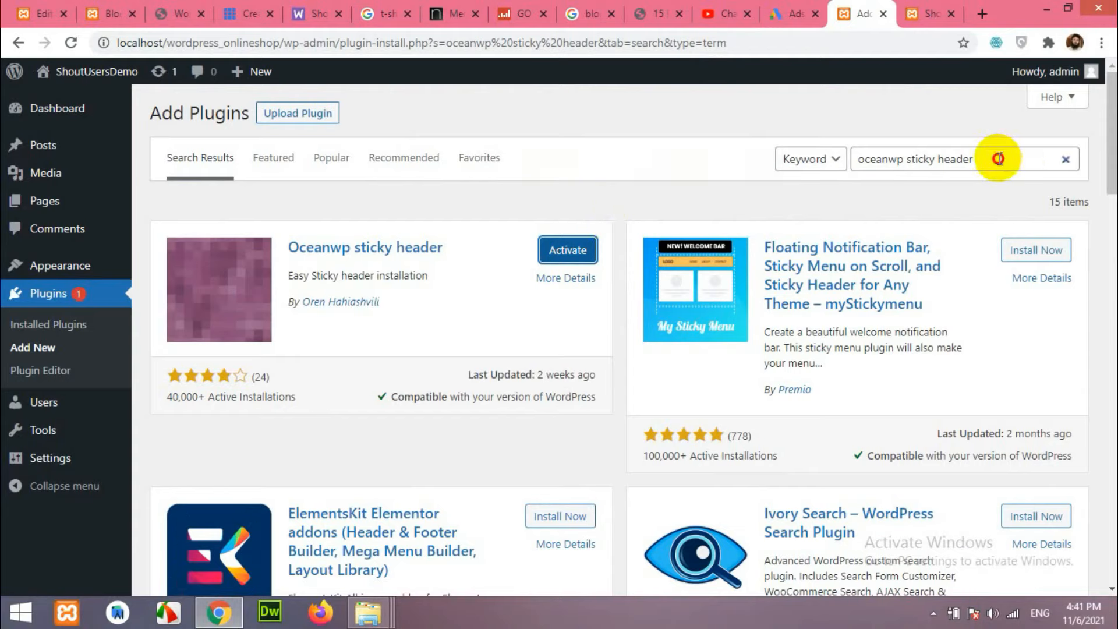
pyautogui.moveTo(999, 159); pyautogui.dragTo(829, 170)
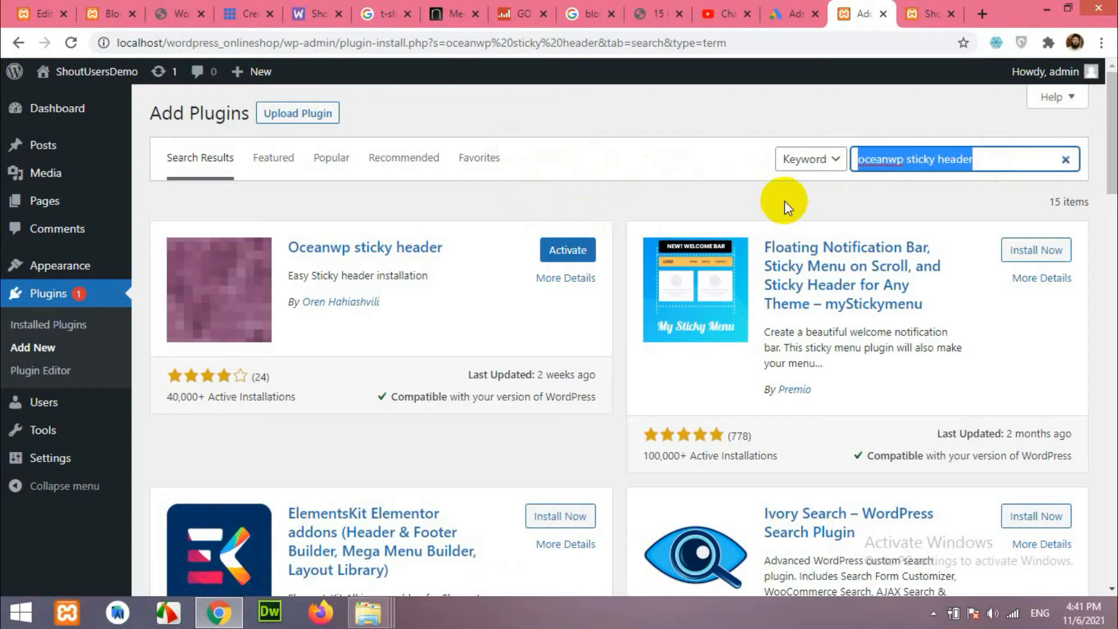
pyautogui.press('alt')
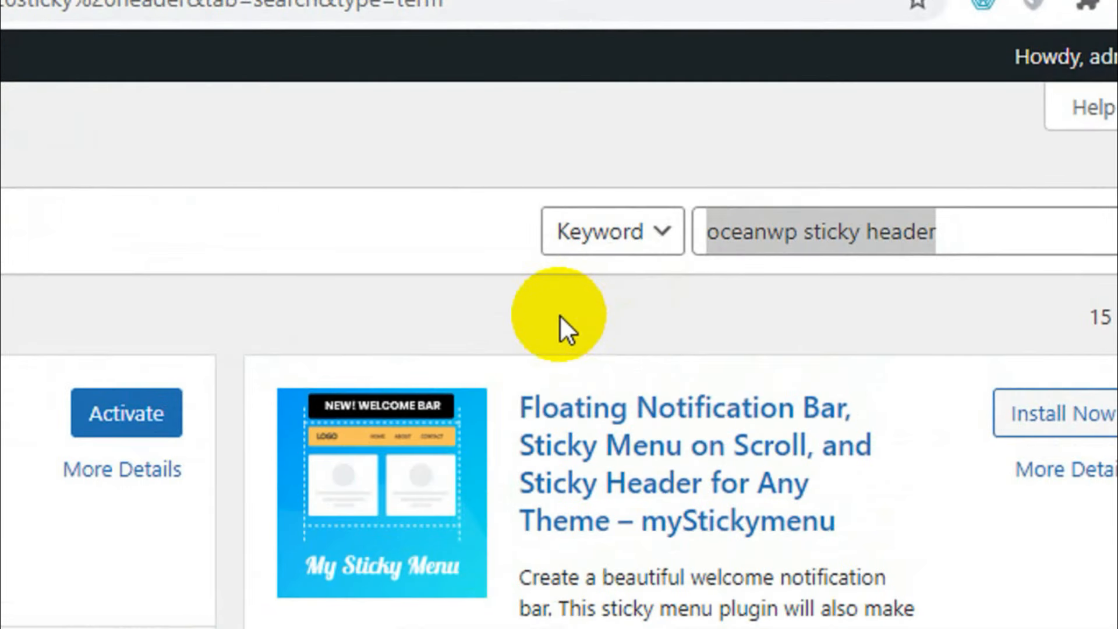
# Search plugins for 'Elementor' and install Elementor Website Builder.
pyautogui.click(772, 245)
pyautogui.tripleClick(780, 230)
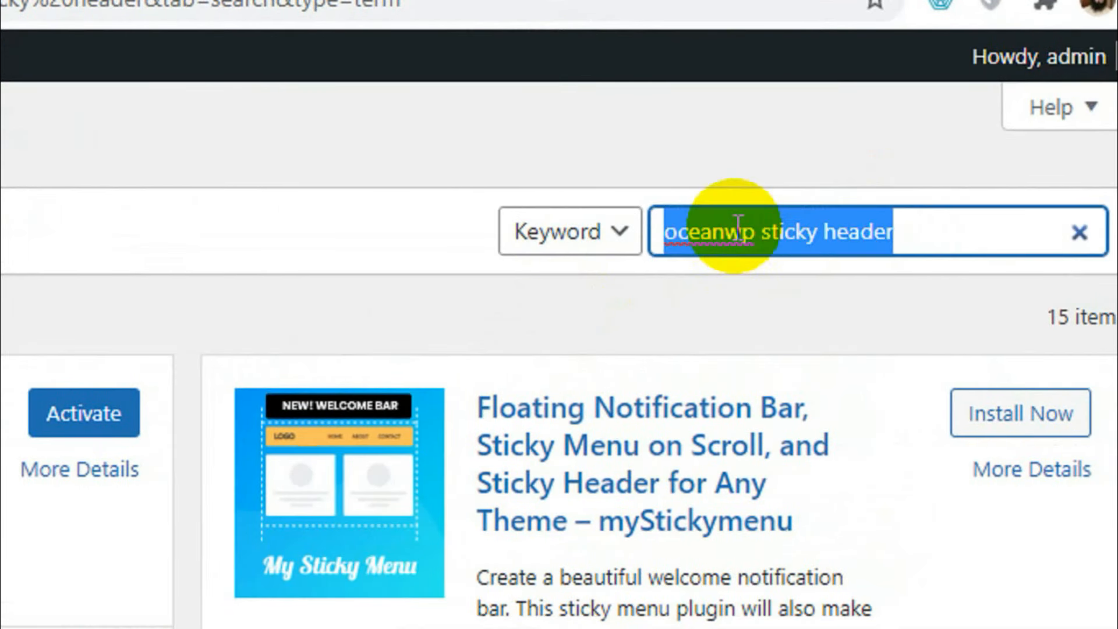
pyautogui.write('Elementor')
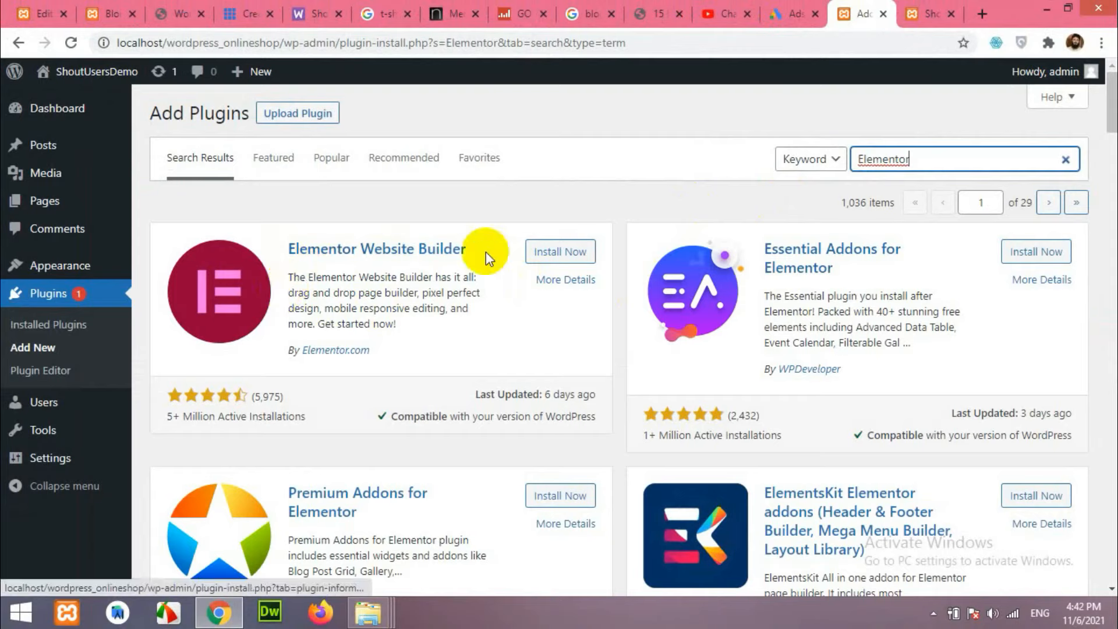
pyautogui.click(564, 251)
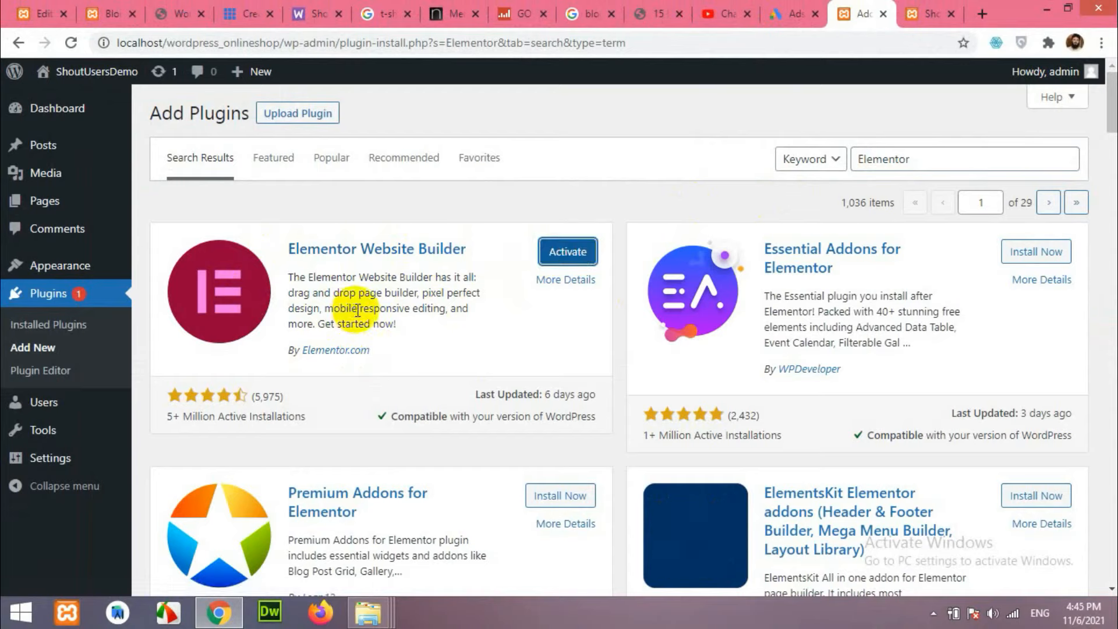
# Install Premium Addons for Elementor, Livemesh Addons for Elementor and ElementsKit Elementor addons.
pyautogui.scroll(-2, 433, 329)
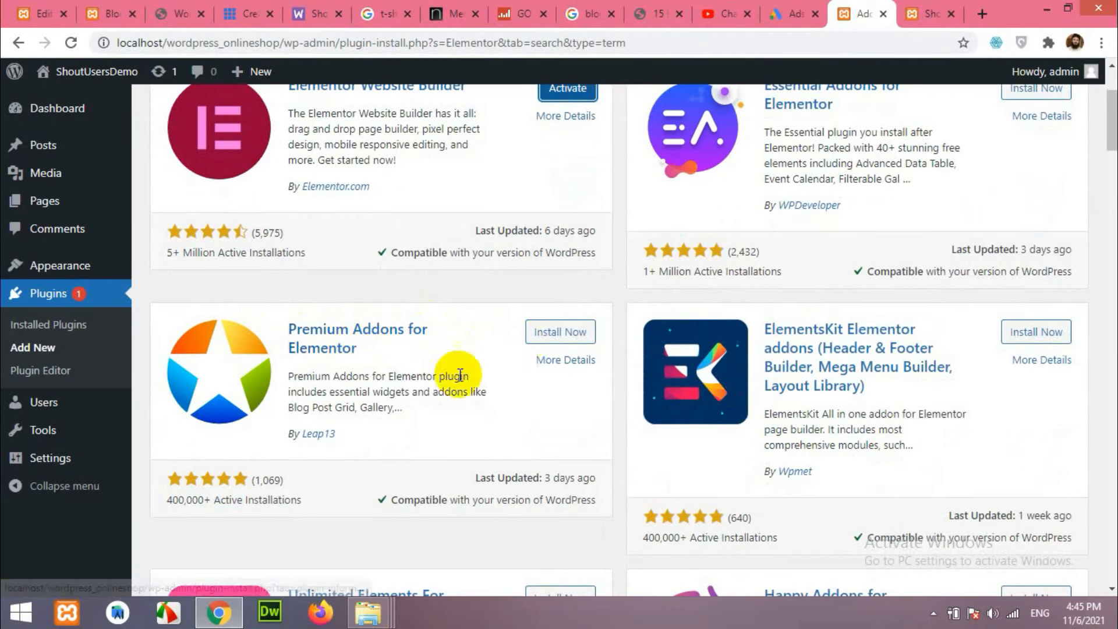
pyautogui.click(556, 334)
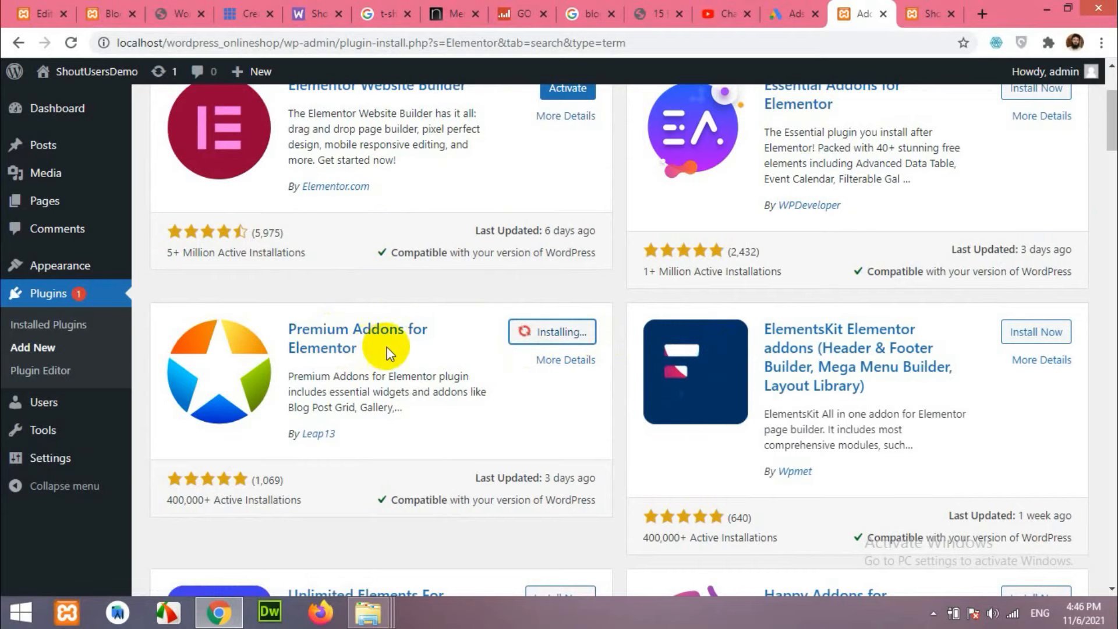
pyautogui.scroll(-2, 373, 345)
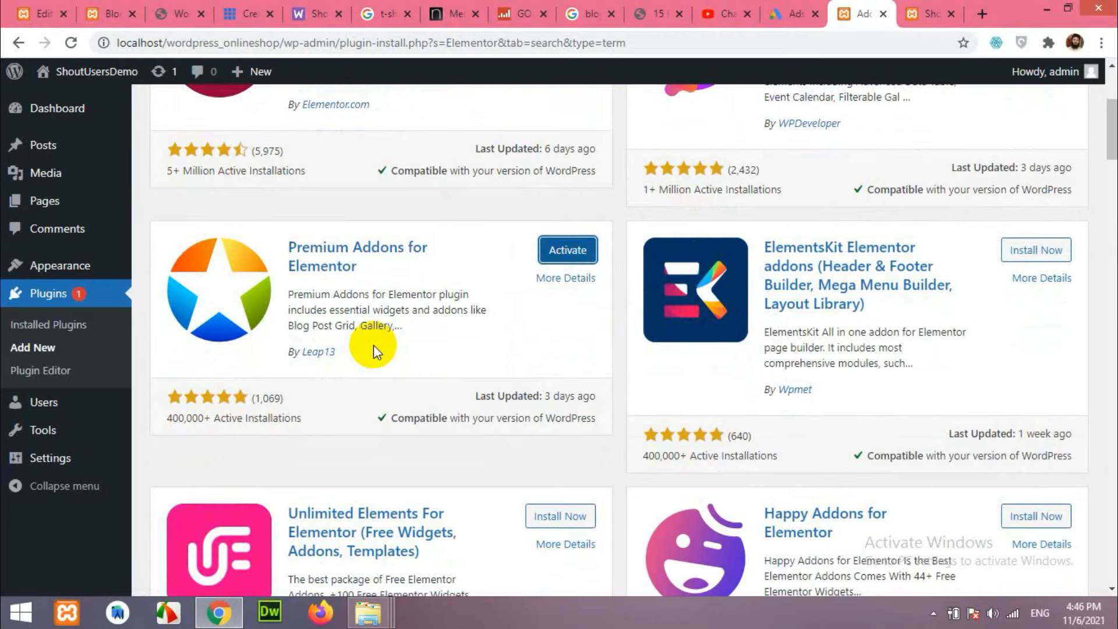
pyautogui.scroll(-15, 373, 345)
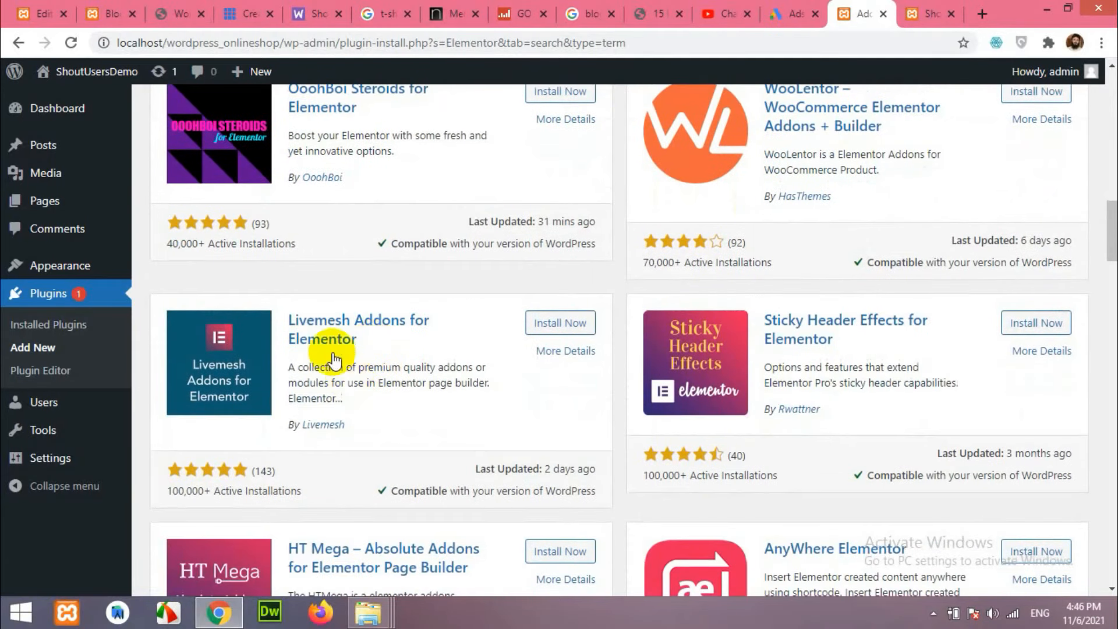
pyautogui.click(548, 324)
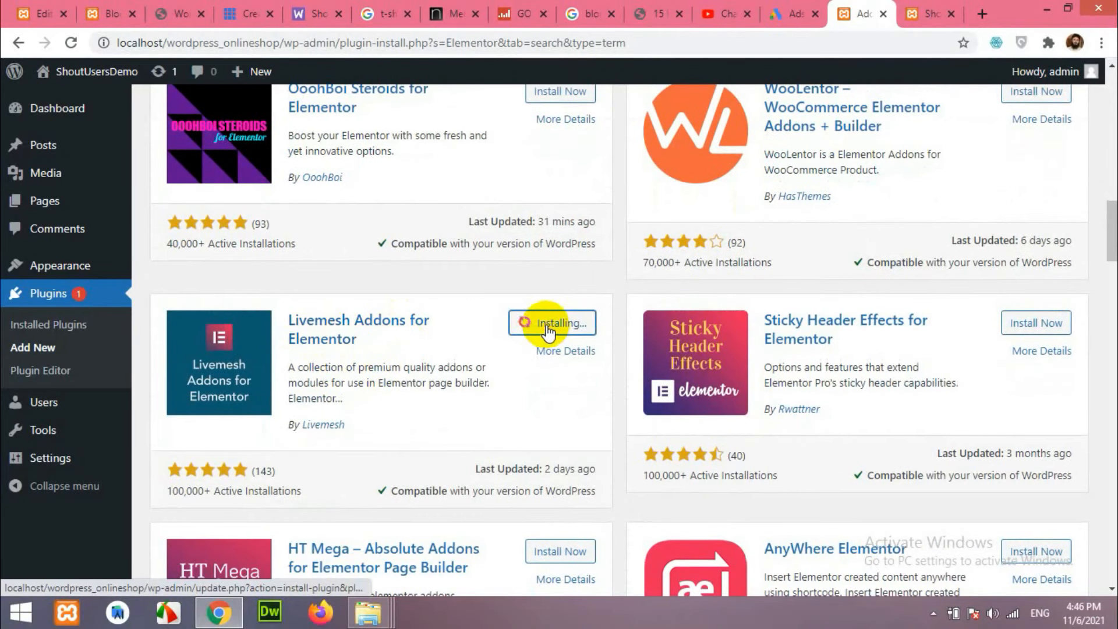
pyautogui.scroll(1, 443, 365)
pyautogui.scroll(14, 442, 365)
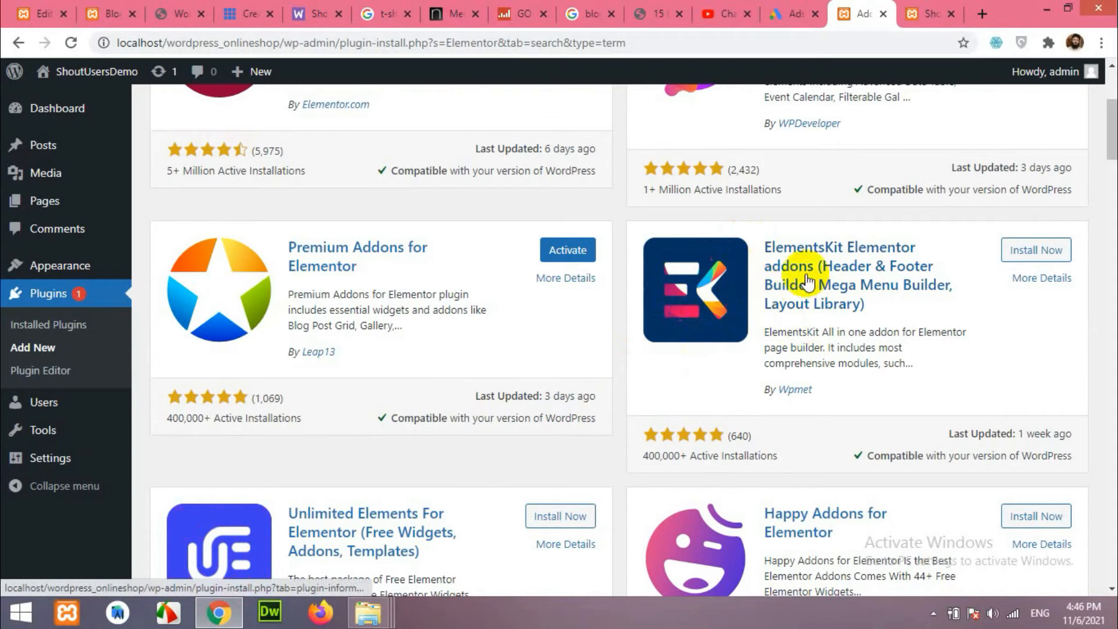
pyautogui.click(1032, 250)
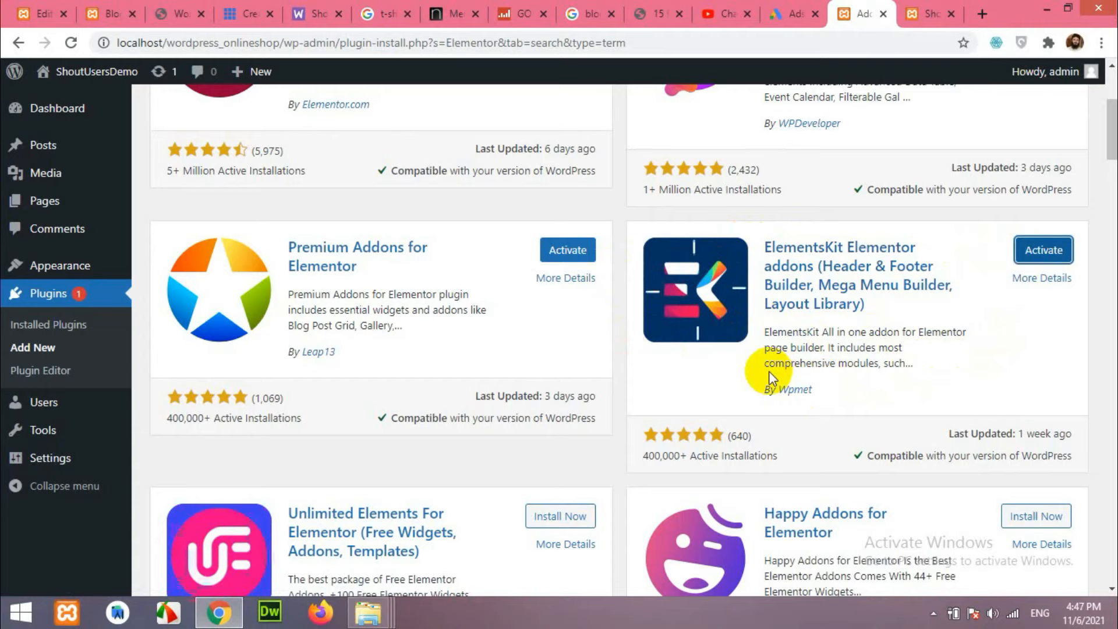
pyautogui.scroll(5, 757, 400)
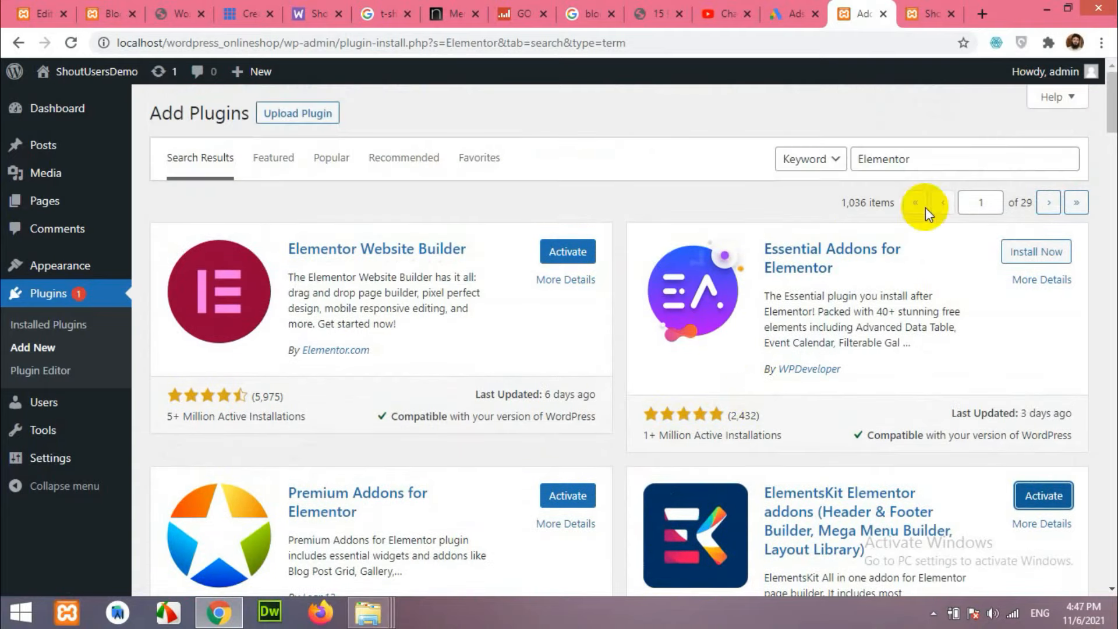
# Search plugins for 'variation swatches', then look over the adidas Squadra Long Sleeve Top product page.
pyautogui.doubleClick(871, 165)
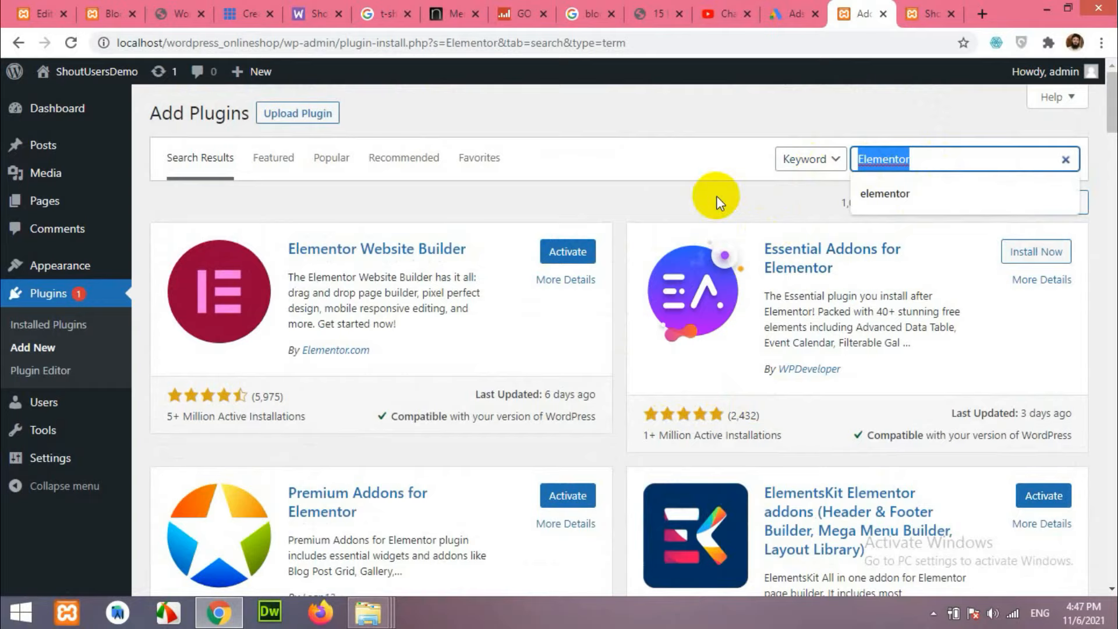
pyautogui.write('va')
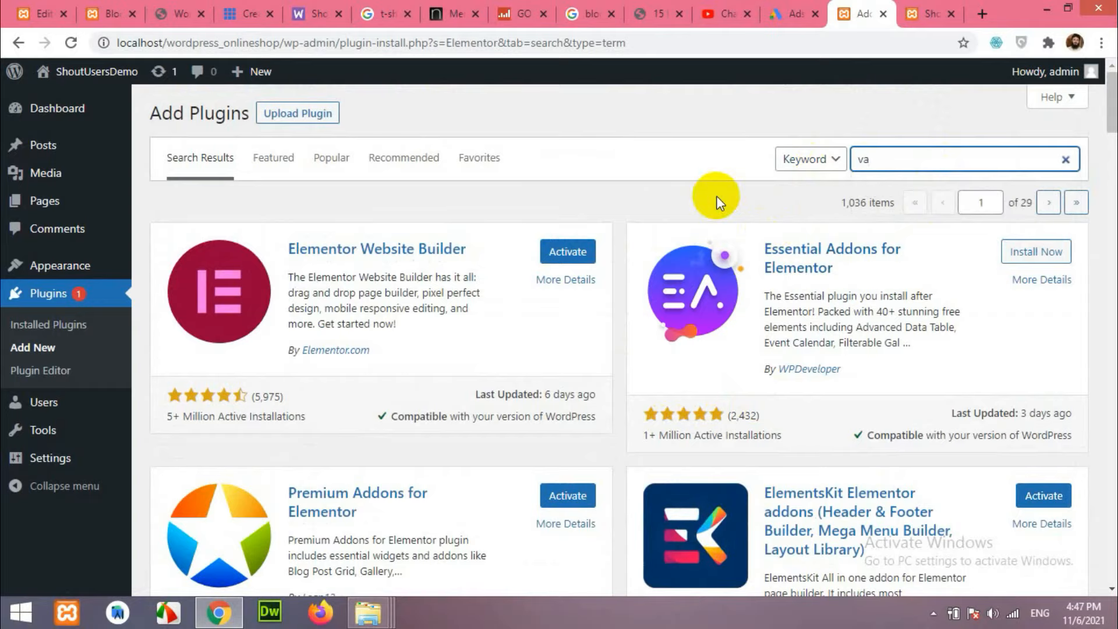
pyautogui.write('ria')
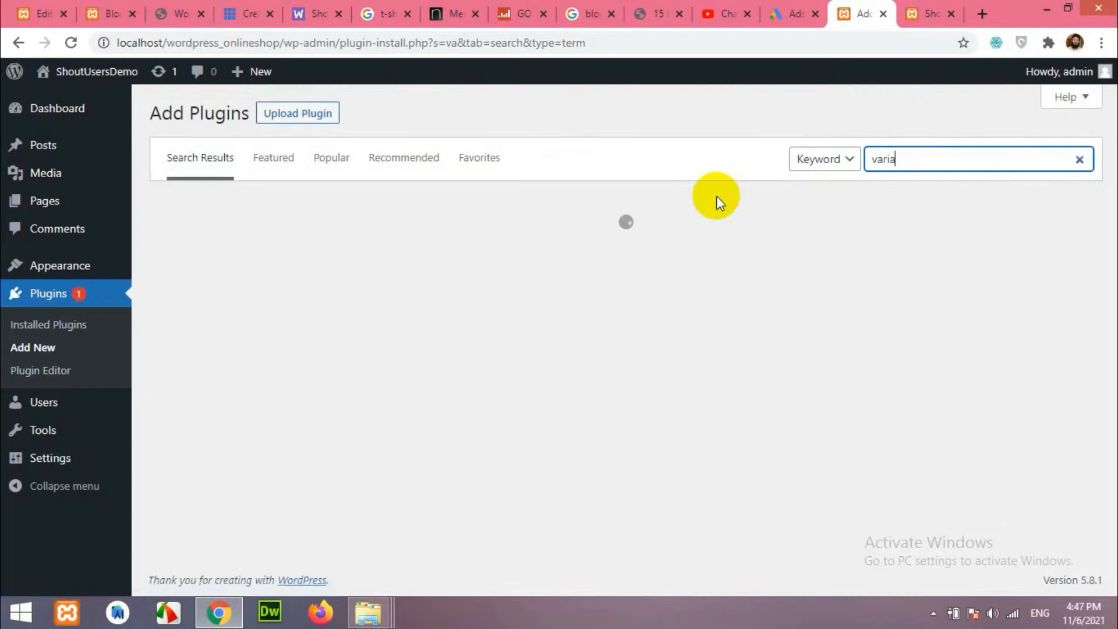
pyautogui.write('tion swat')
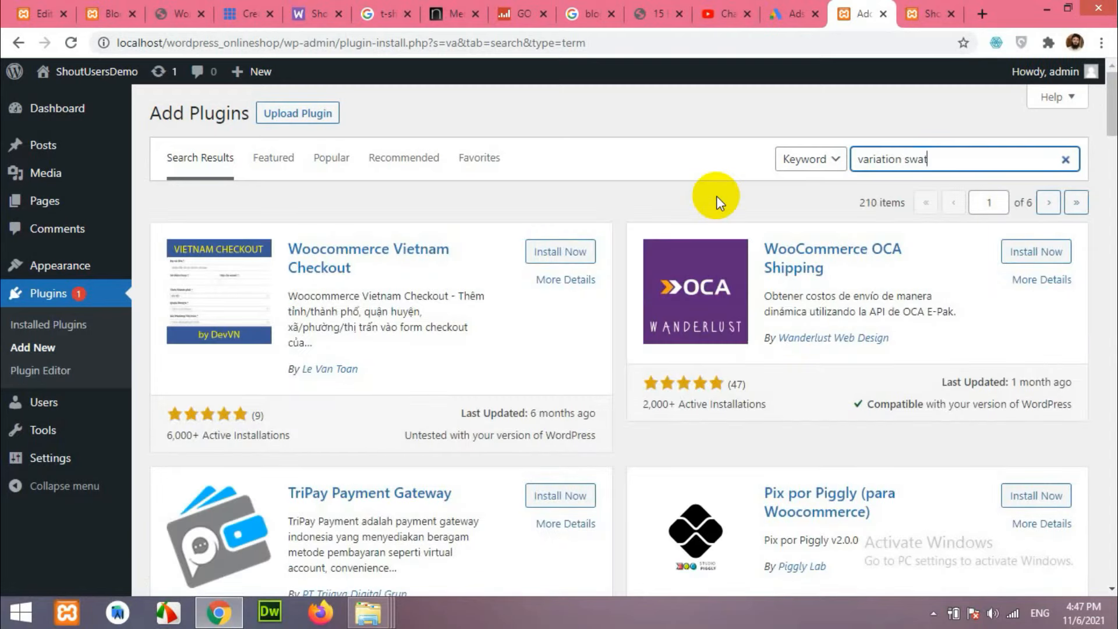
pyautogui.write('ches')
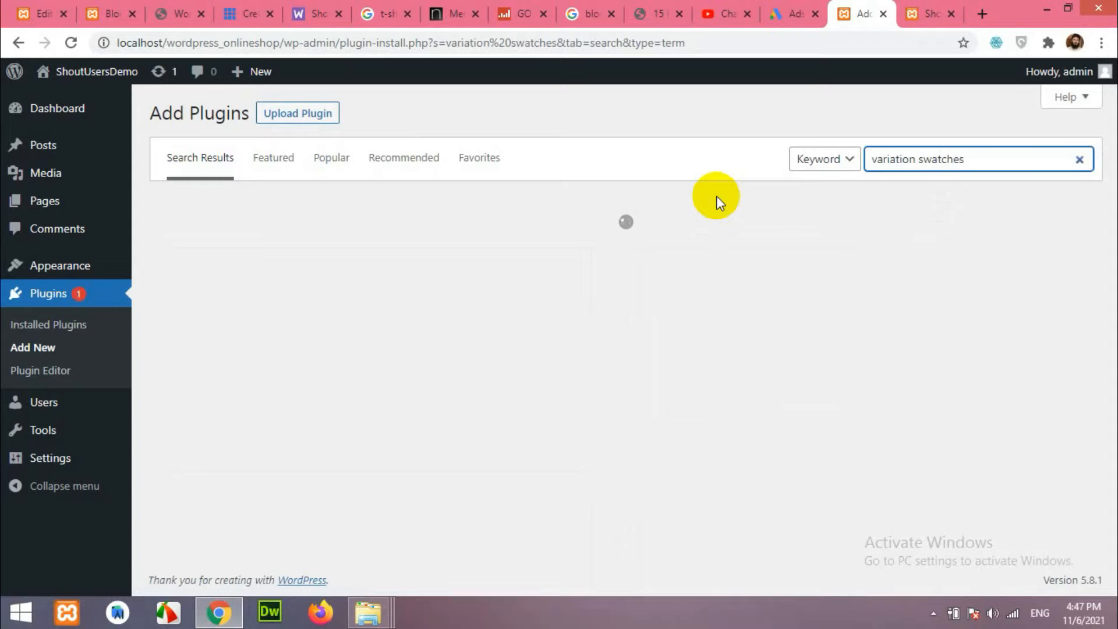
pyautogui.click(124, 7)
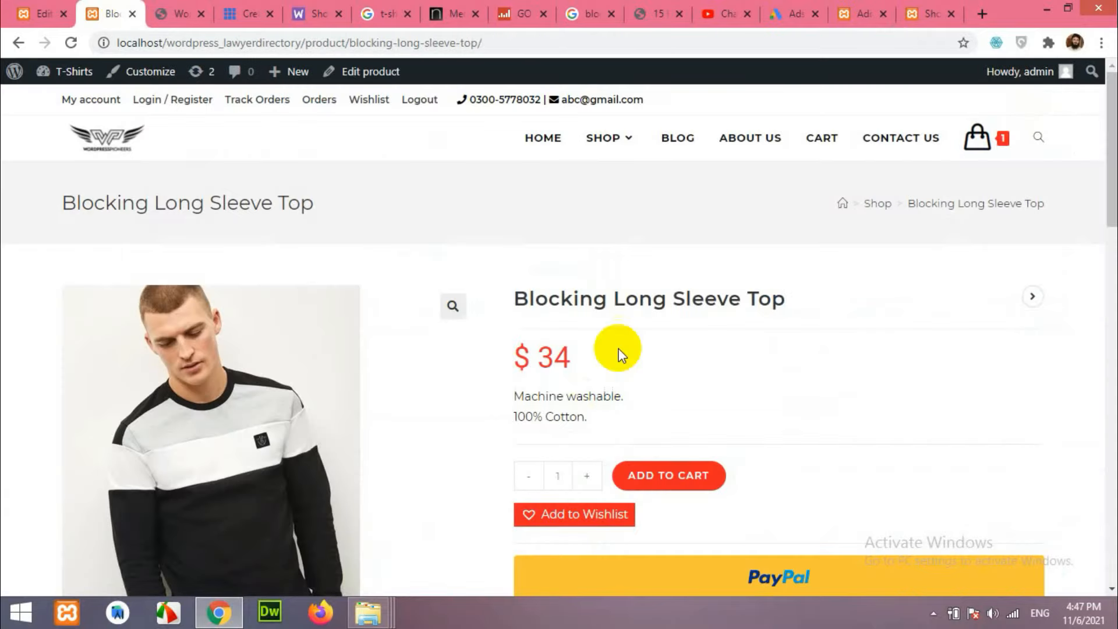
pyautogui.scroll(-3, 711, 379)
pyautogui.scroll(3, 559, 358)
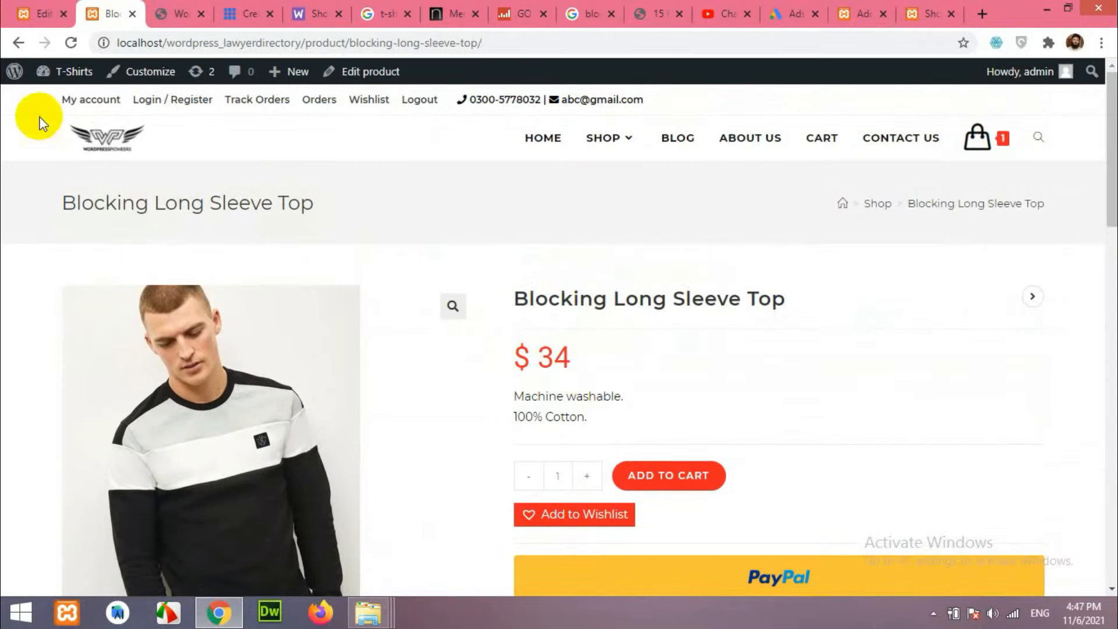
pyautogui.click(19, 44)
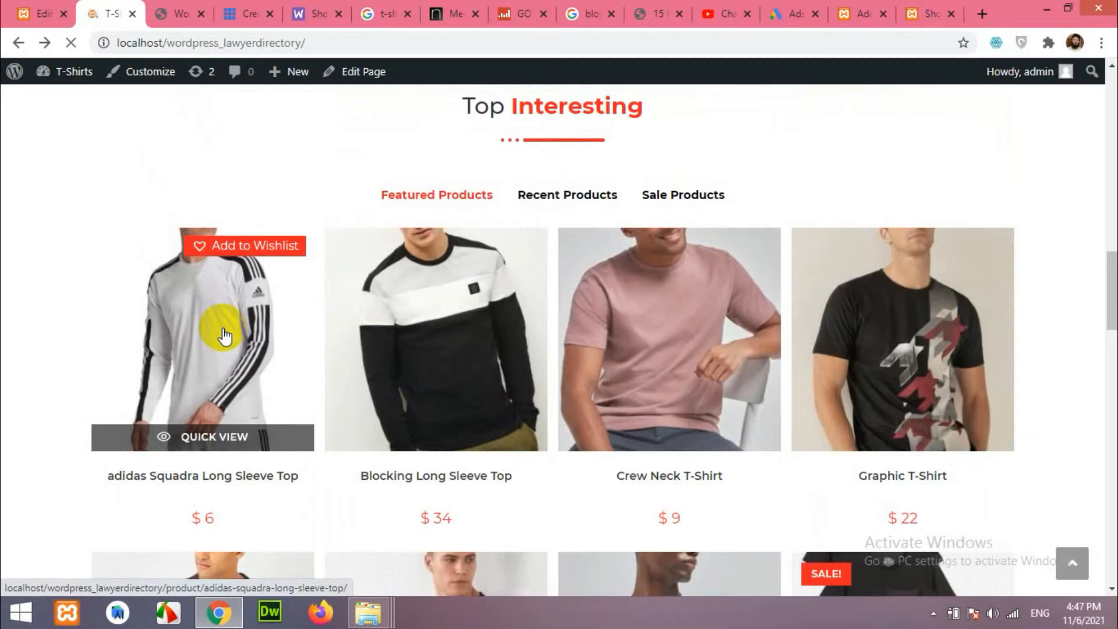
pyautogui.click(224, 336)
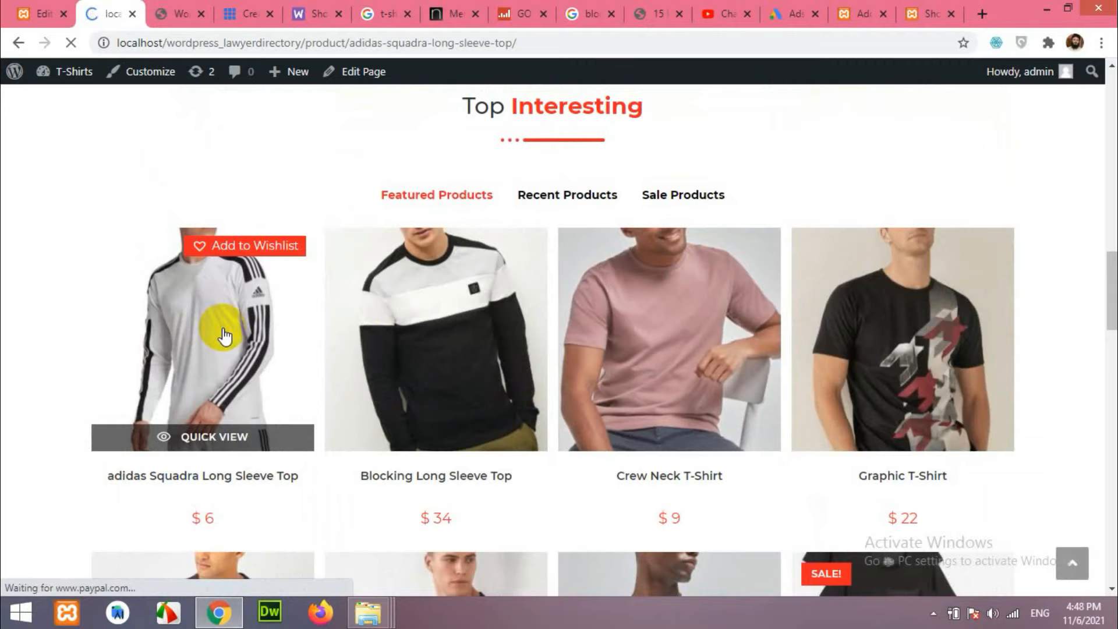
pyautogui.scroll(-5, 674, 349)
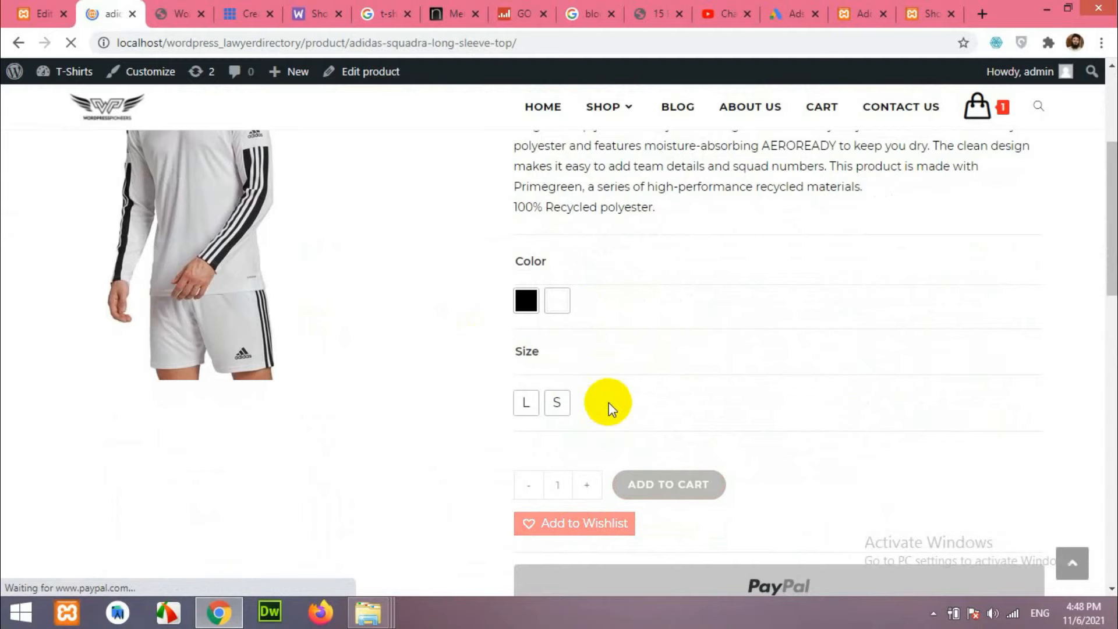
pyautogui.scroll(2, 698, 344)
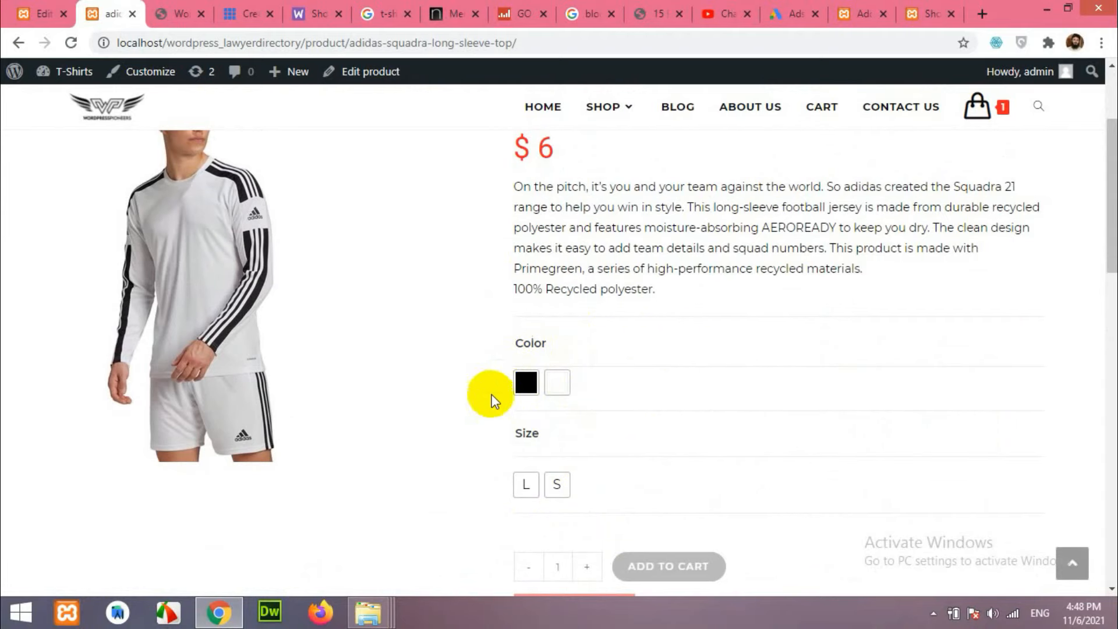
# Install the Variation Swatches for WooCommerce plugin from the 149 search results.
pyautogui.click(864, 8)
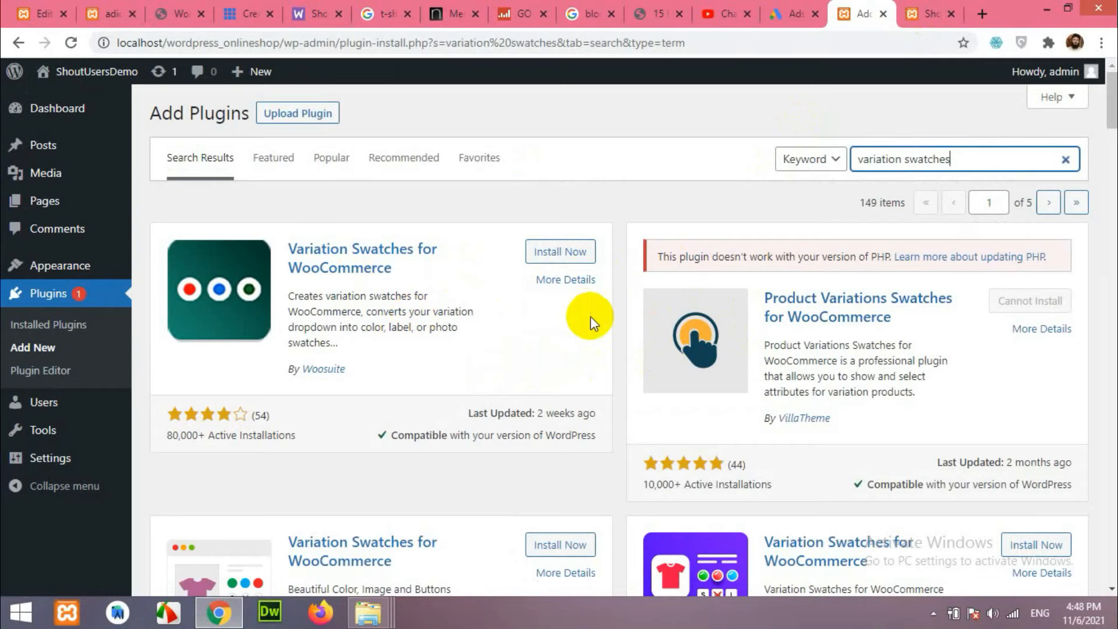
pyautogui.scroll(-4, 612, 345)
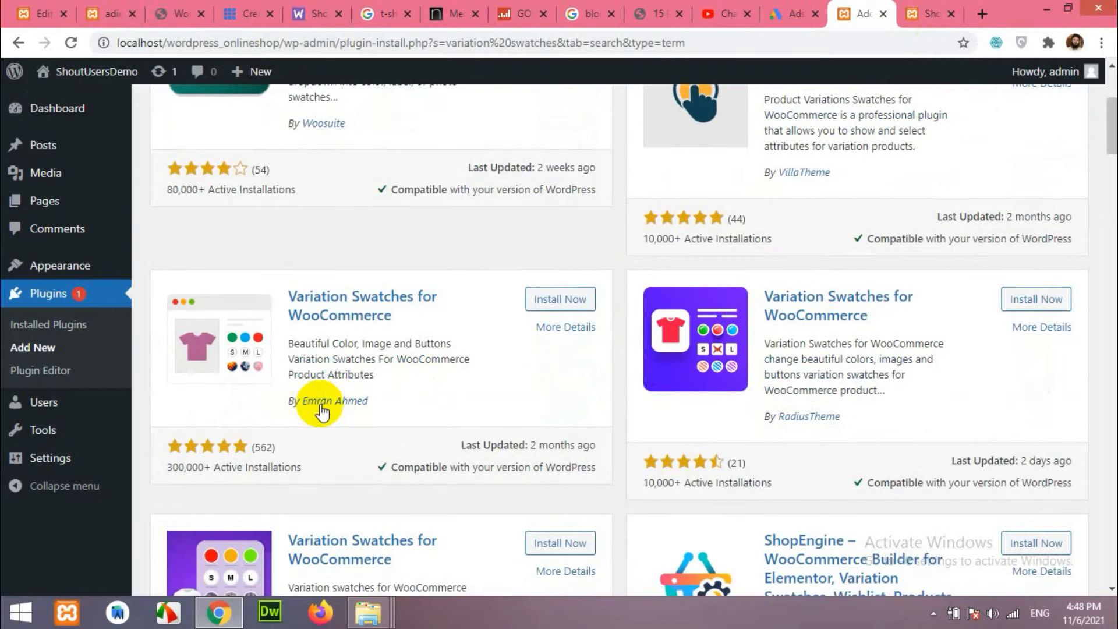
pyautogui.click(546, 300)
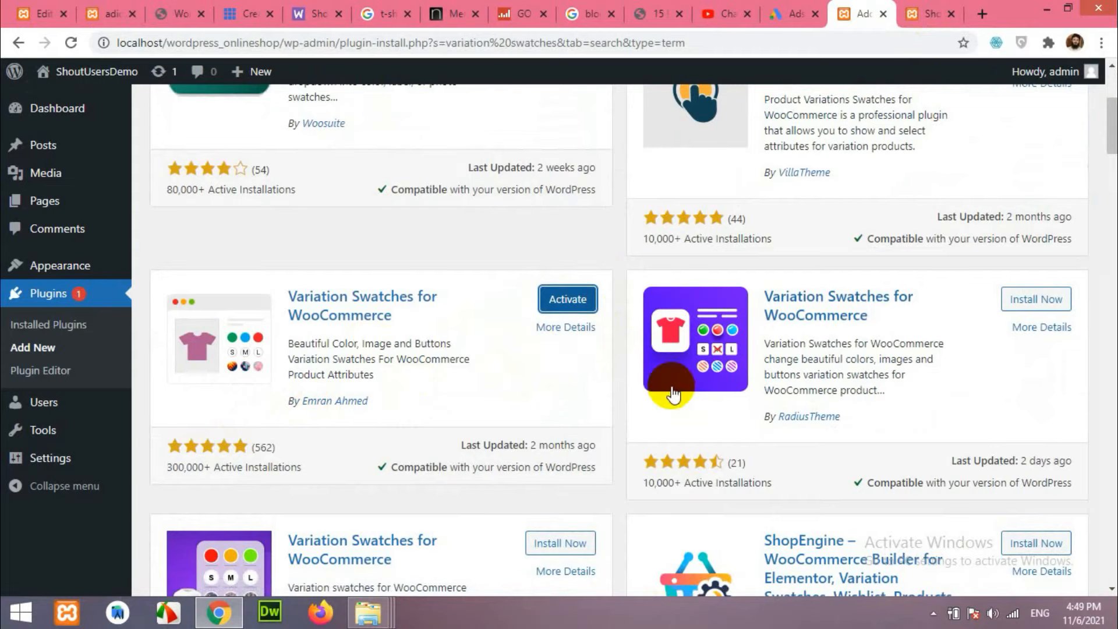
pyautogui.scroll(1, 686, 375)
# Bulk-activate all 11 plugins on the Installed Plugins list with the Activate bulk action.
pyautogui.click(40, 332)
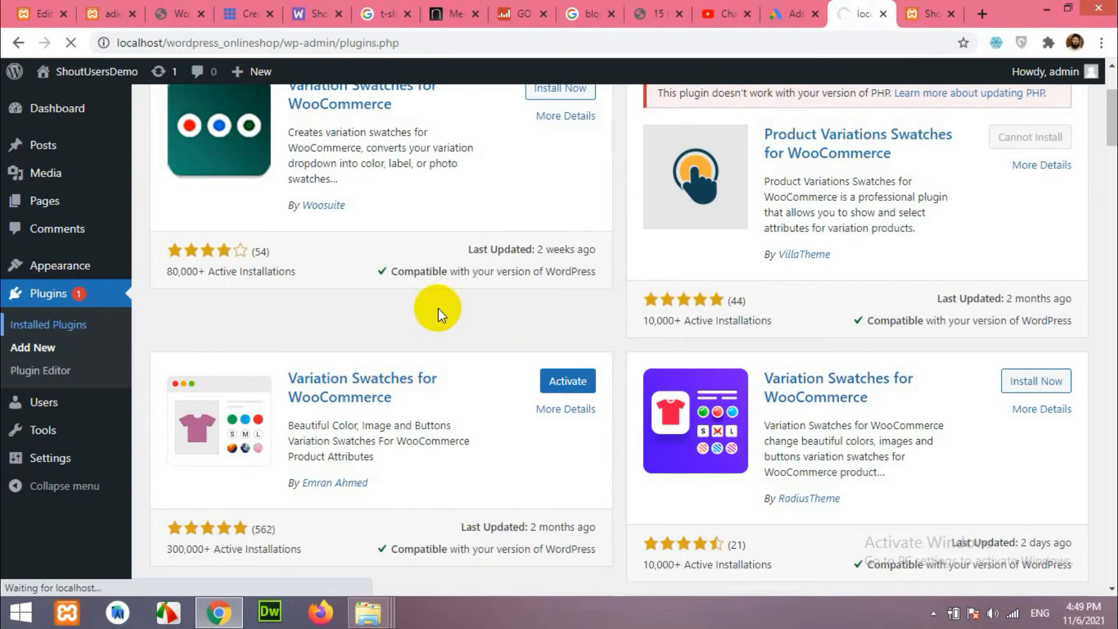
pyautogui.scroll(-10, 347, 312)
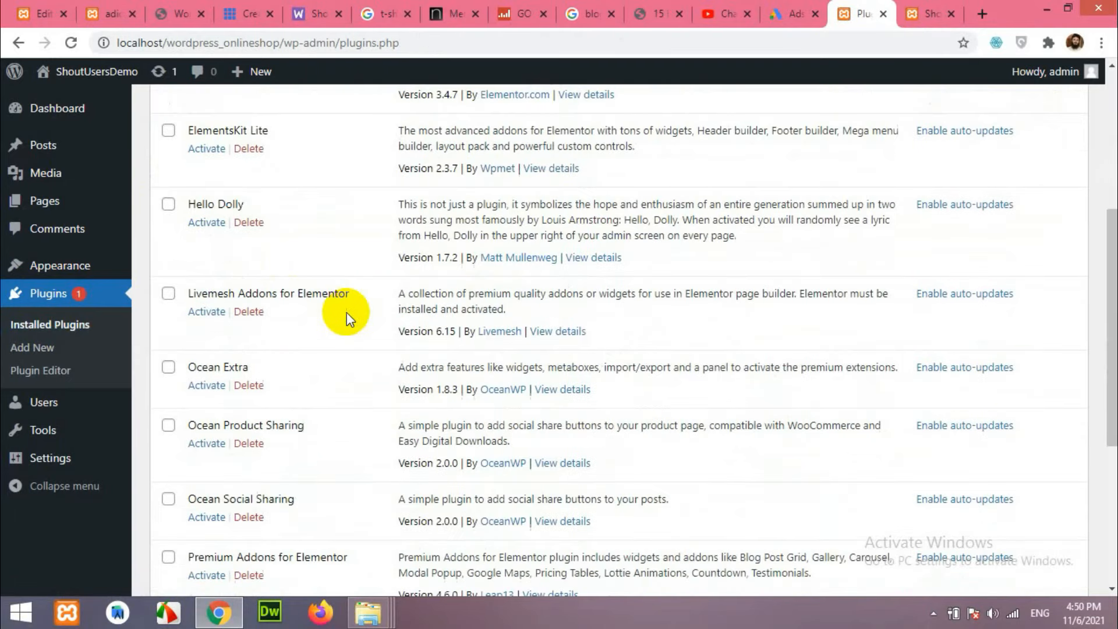
pyautogui.scroll(-1, 344, 322)
pyautogui.scroll(10, 369, 379)
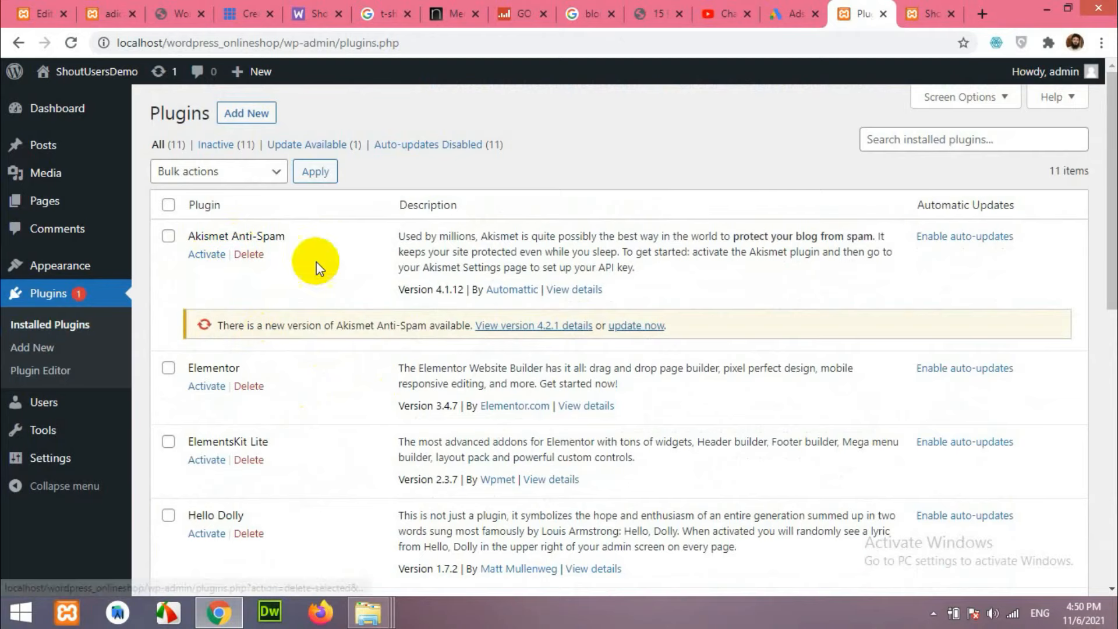
pyautogui.scroll(-3, 174, 295)
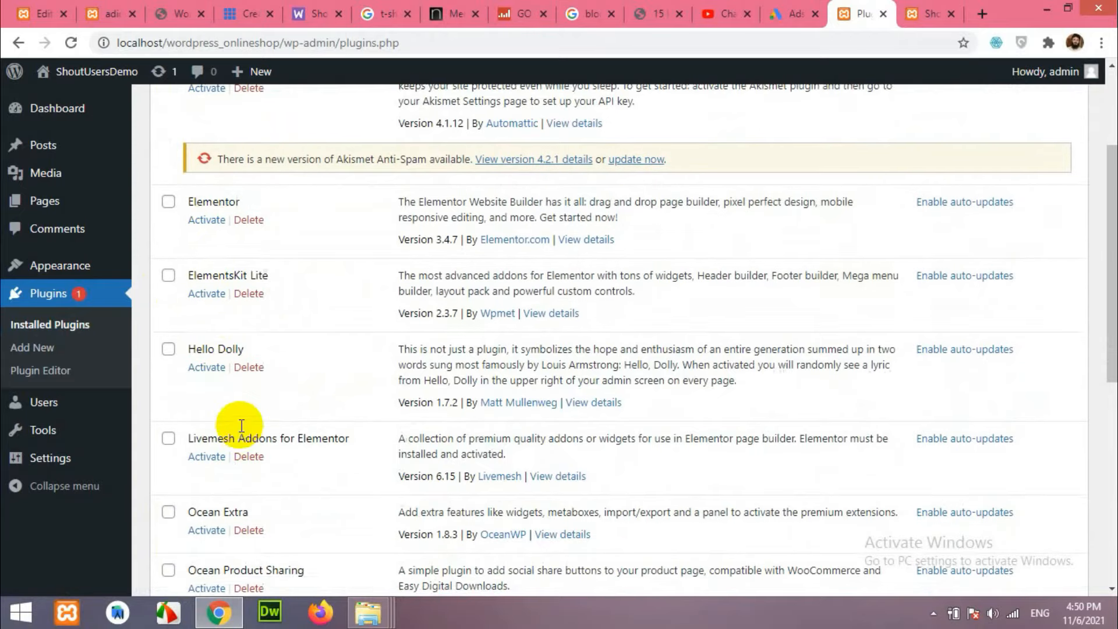
pyautogui.scroll(3, 163, 256)
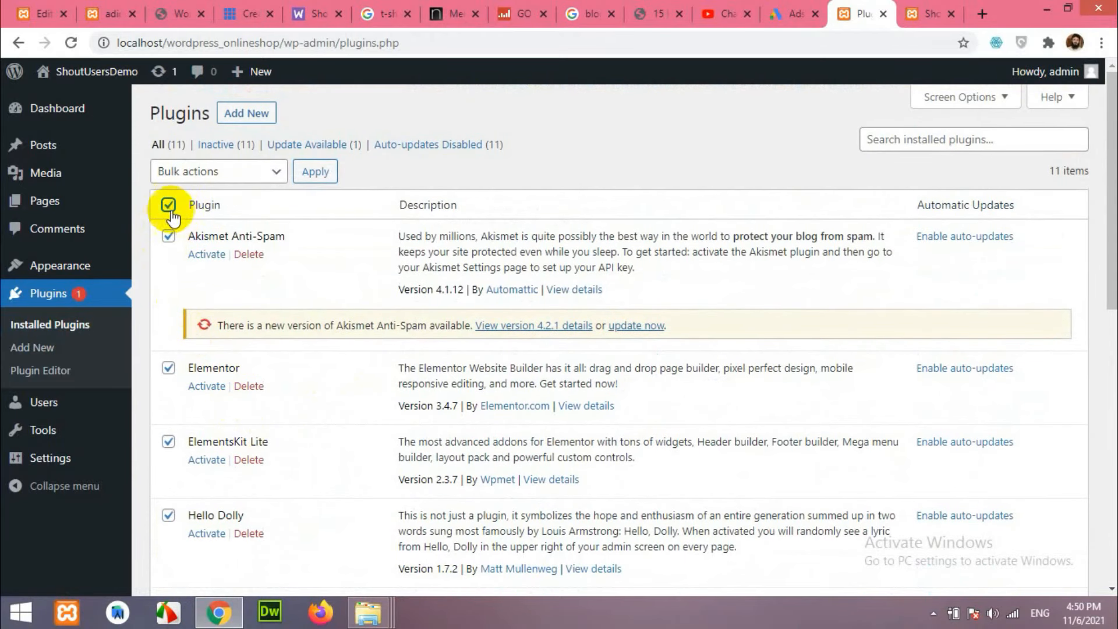
pyautogui.scroll(-10, 173, 396)
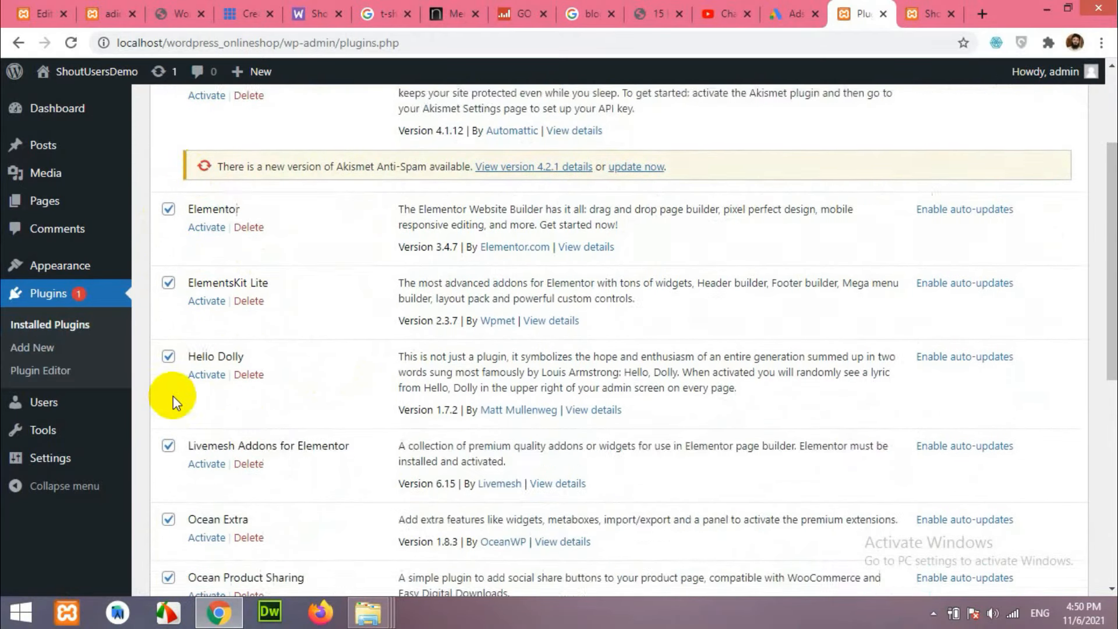
pyautogui.scroll(10, 180, 405)
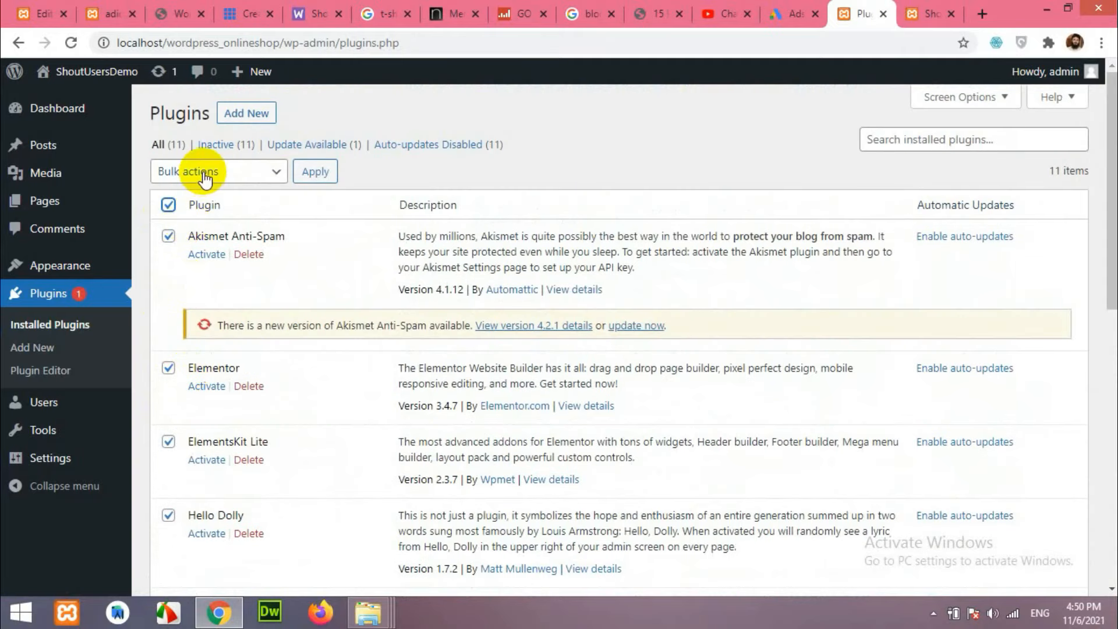
pyautogui.scroll(-10, 225, 249)
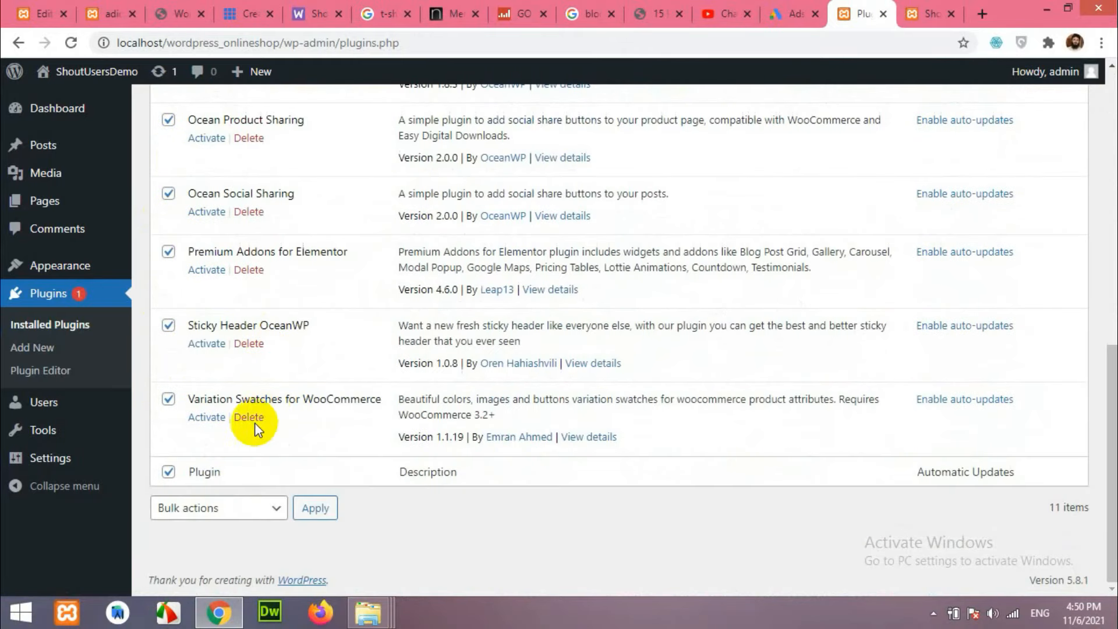
pyautogui.click(208, 509)
pyautogui.click(199, 404)
pyautogui.click(319, 509)
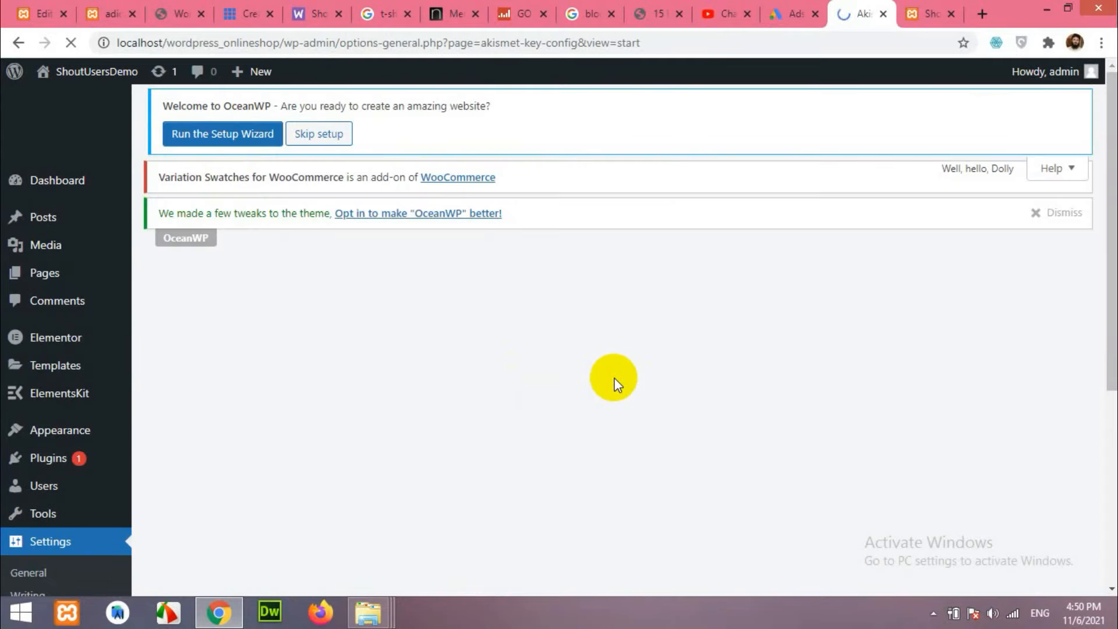
# Dismiss the OceanWP, Ocean Social Sharing and Ocean Product Sharing notices and skip the setup wizard.
pyautogui.scroll(-3, 675, 370)
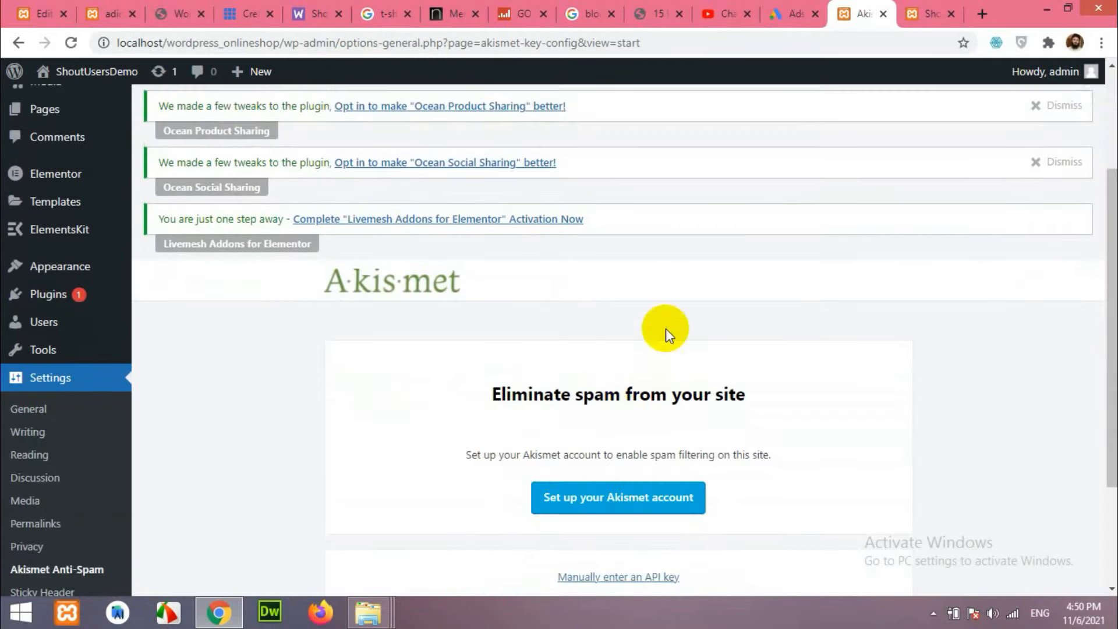
pyautogui.scroll(3, 681, 317)
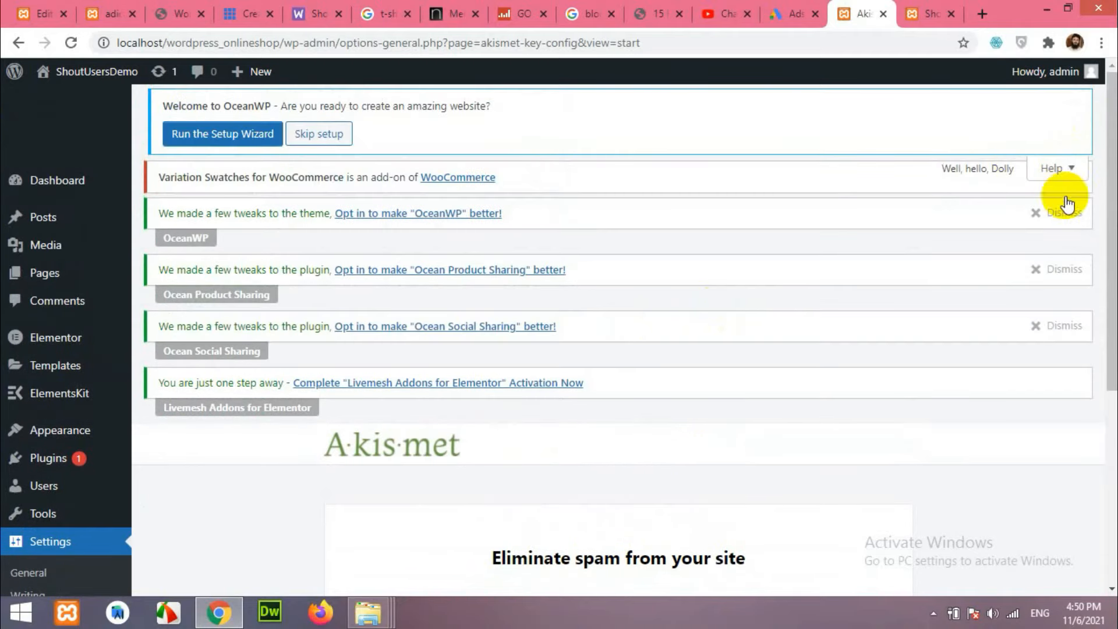
pyautogui.scroll(-5, 971, 282)
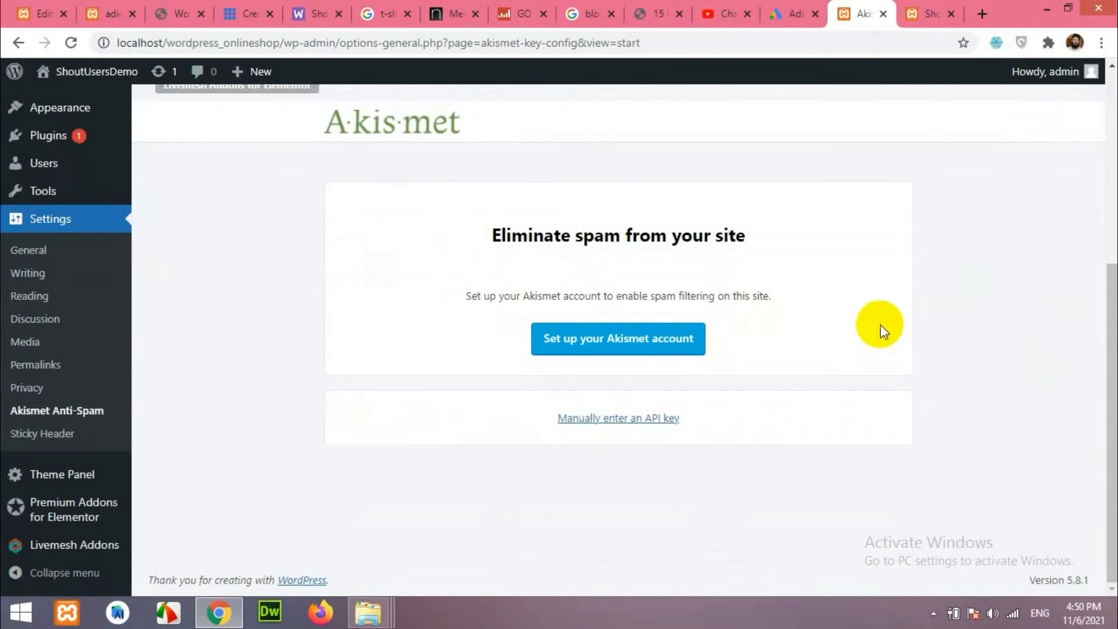
pyautogui.scroll(5, 879, 324)
pyautogui.click(1054, 212)
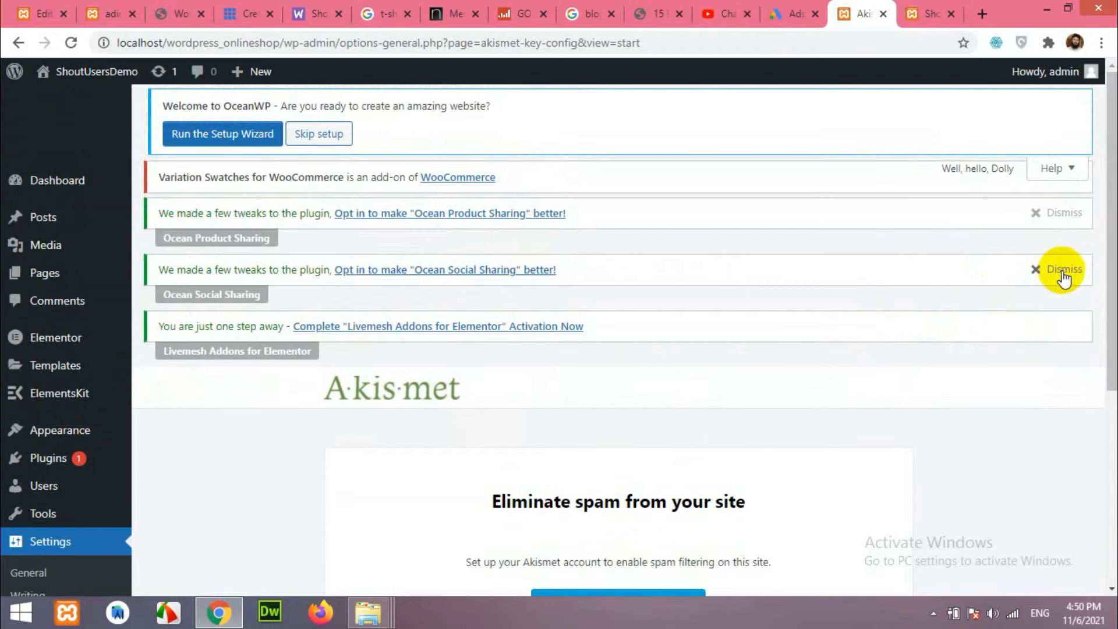
pyautogui.click(1062, 271)
pyautogui.click(1068, 211)
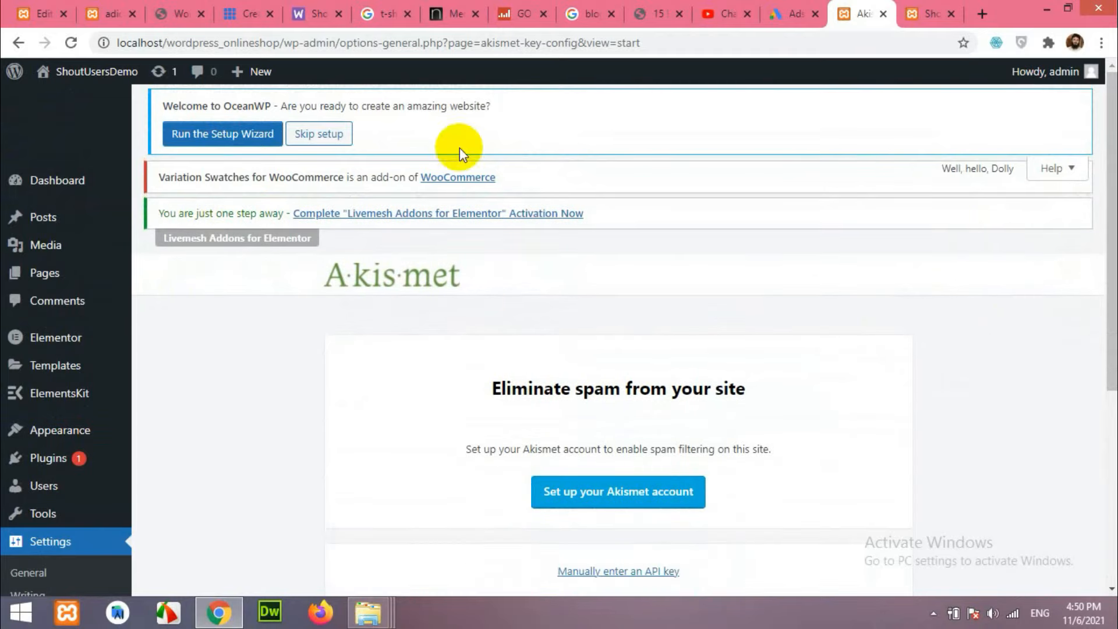
pyautogui.click(326, 138)
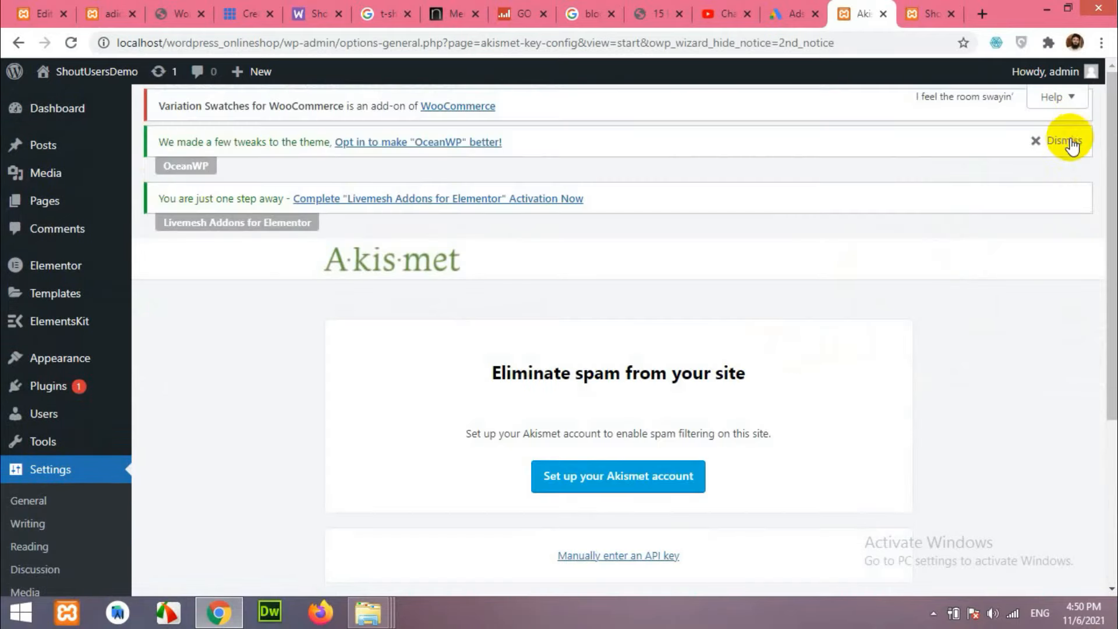
pyautogui.click(1071, 142)
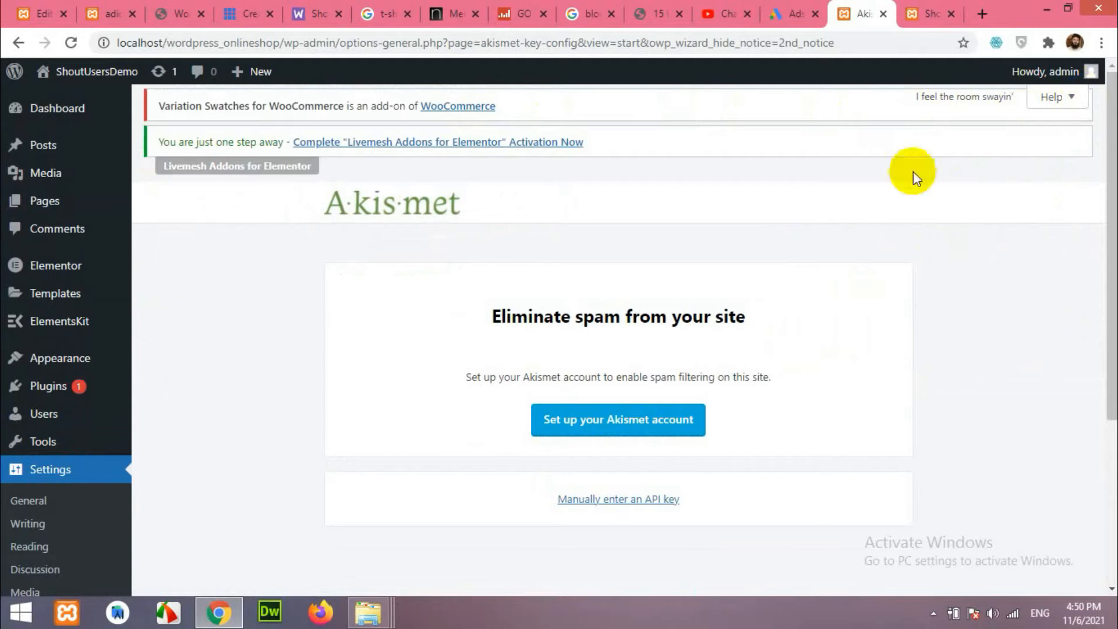
# Deactivate Akismet Anti-Spam on Installed Plugins, then go to the Dashboard.
pyautogui.click(58, 507)
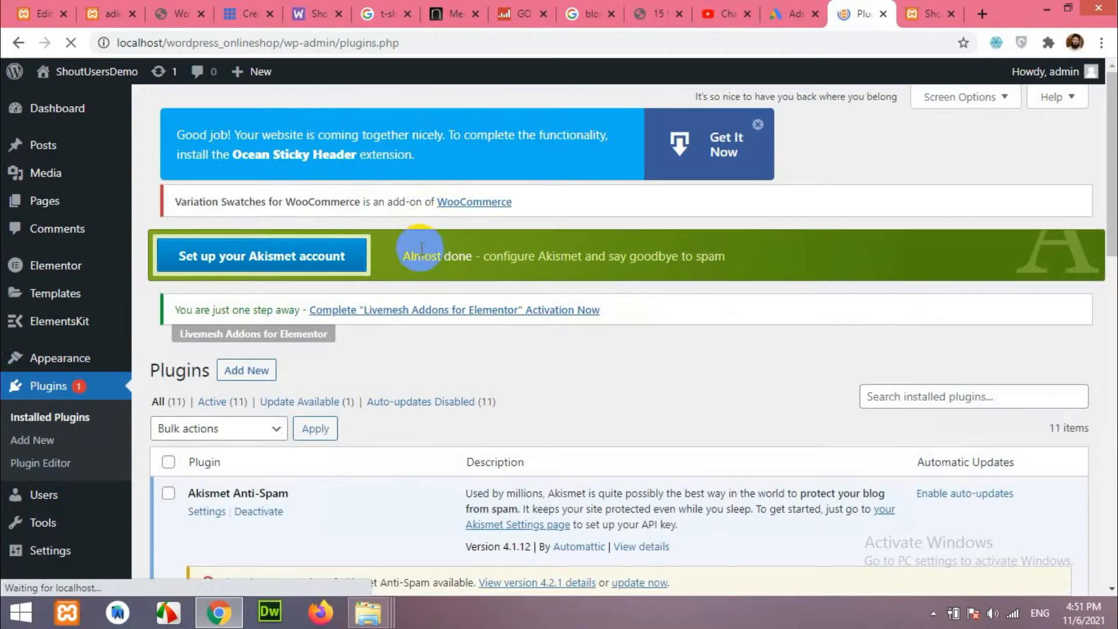
pyautogui.scroll(-4, 493, 349)
pyautogui.click(259, 262)
pyautogui.scroll(4, 617, 343)
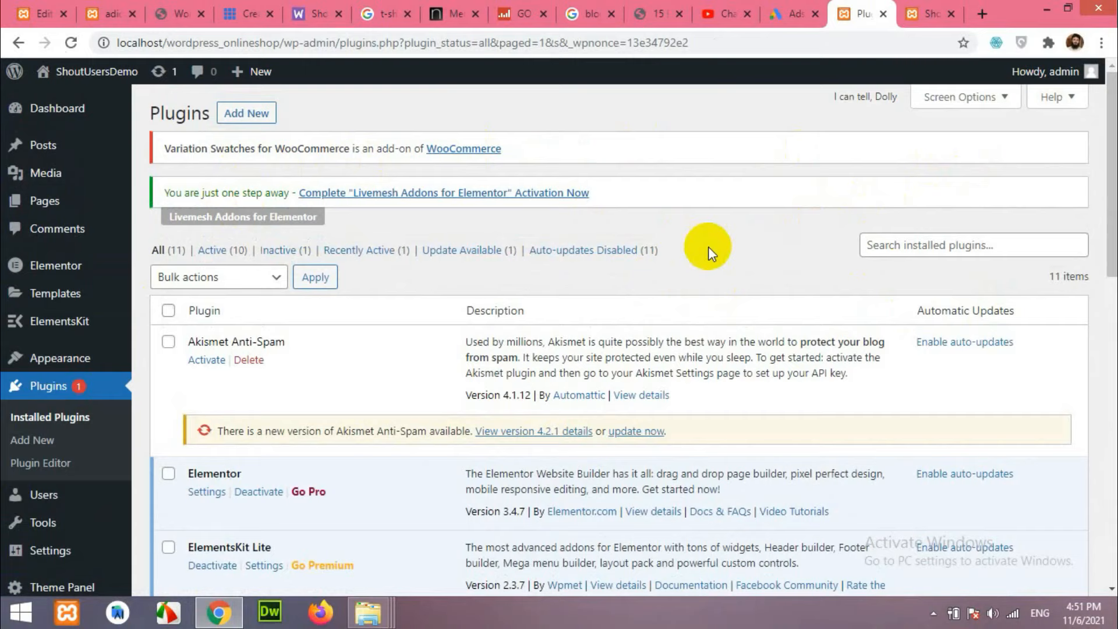
pyautogui.click(62, 116)
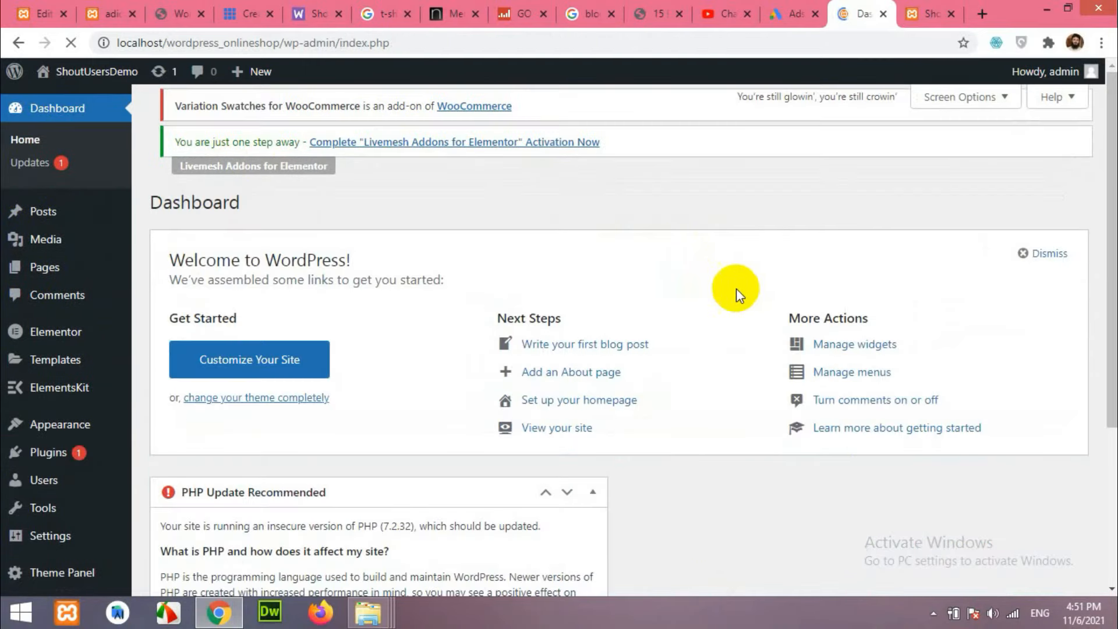
# In Screen Options, hide the PHP Update Recommended, Events and News, Welcome and Wpmet Stories widgets.
pyautogui.scroll(-4, 736, 288)
pyautogui.scroll(4, 656, 379)
pyautogui.scroll(-1, 425, 357)
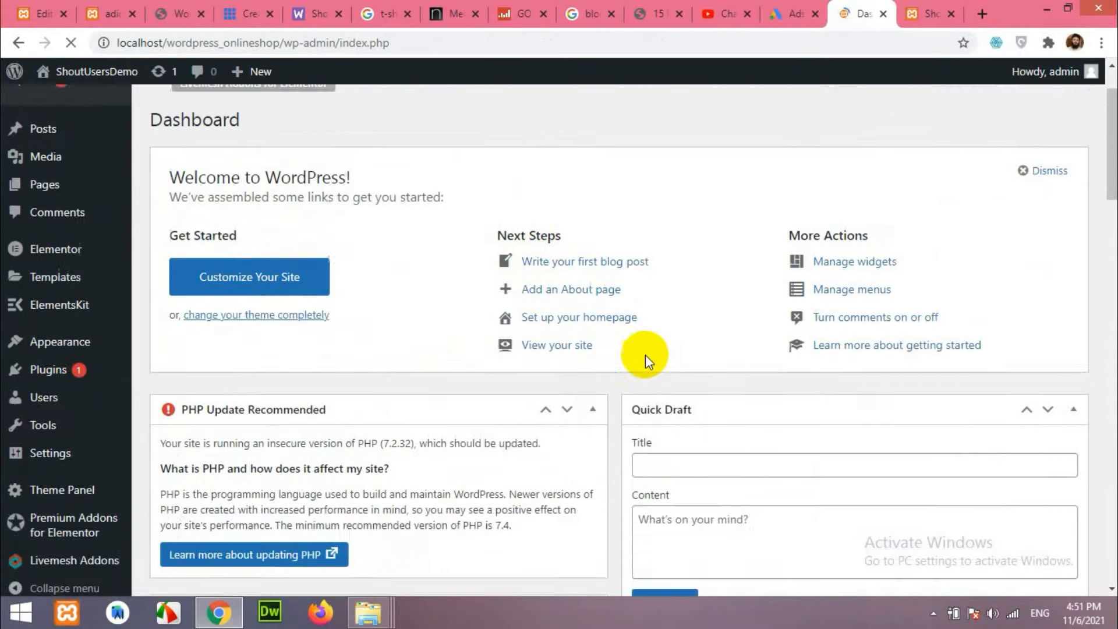
pyautogui.scroll(-10, 641, 350)
pyautogui.scroll(12, 664, 349)
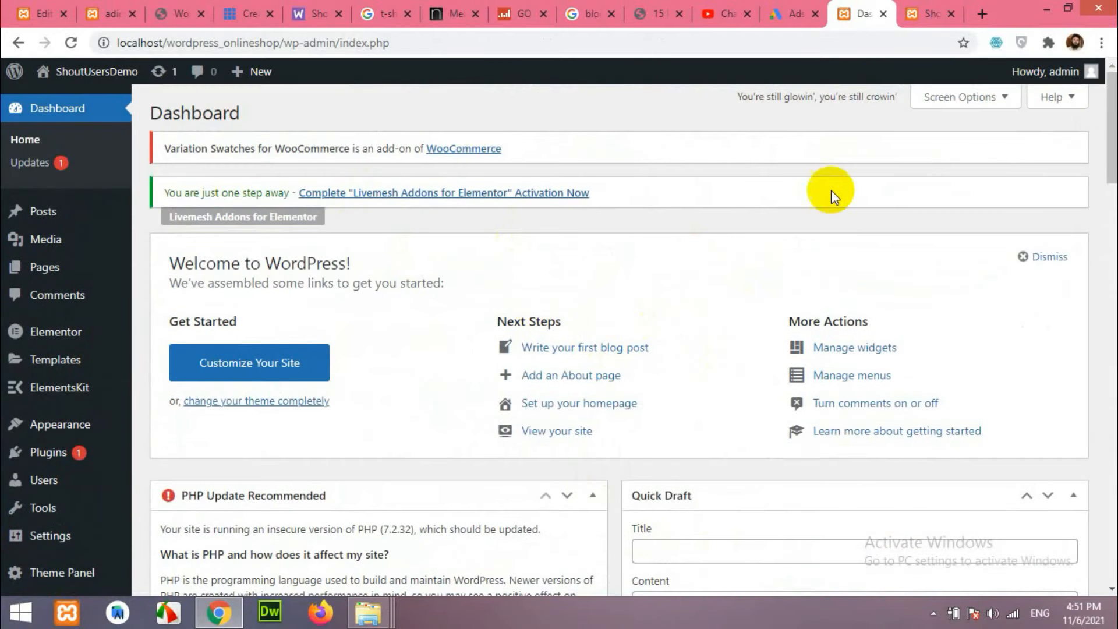
pyautogui.click(961, 99)
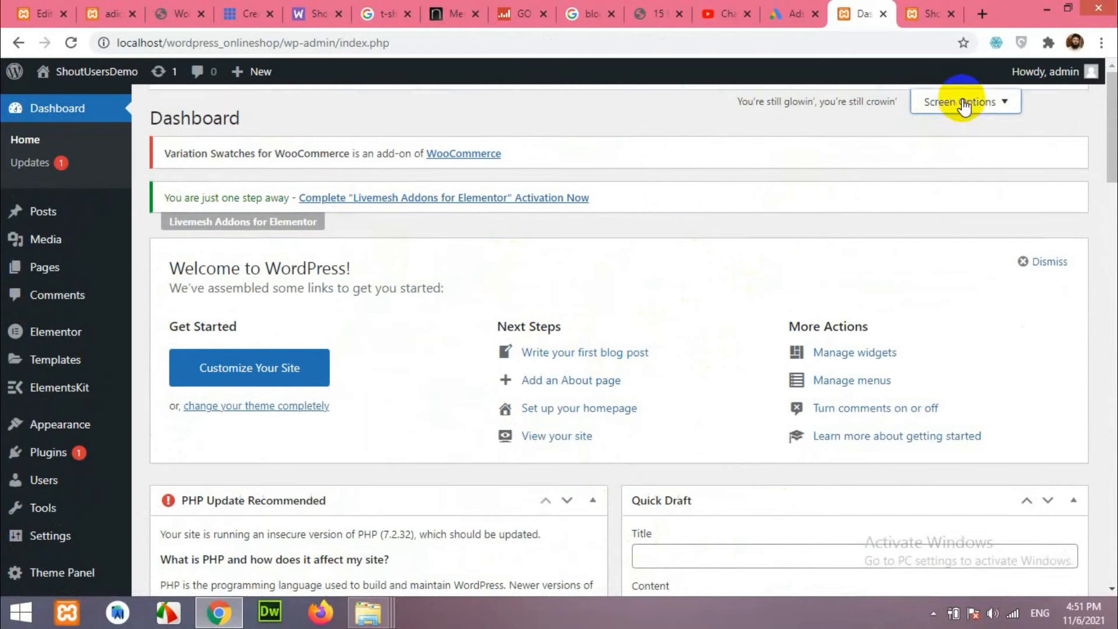
pyautogui.click(203, 189)
pyautogui.click(220, 208)
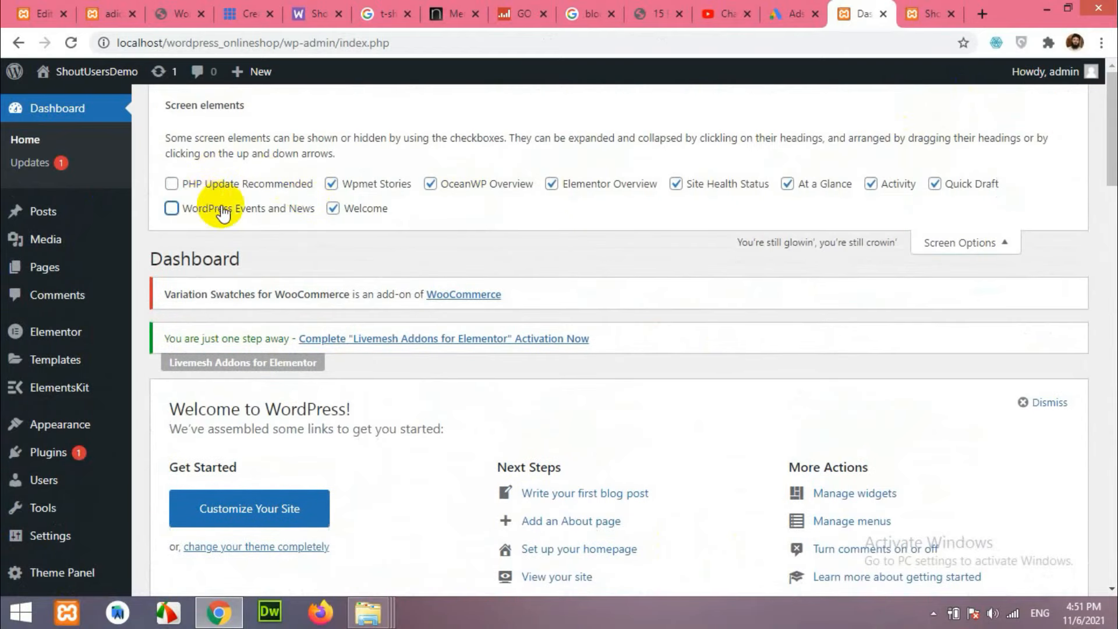
pyautogui.click(366, 208)
pyautogui.click(357, 183)
# Hide the OceanWP, Elementor, Site Health, At a Glance, Activity and Quick Draft widgets.
pyautogui.click(463, 185)
pyautogui.click(581, 187)
pyautogui.click(677, 183)
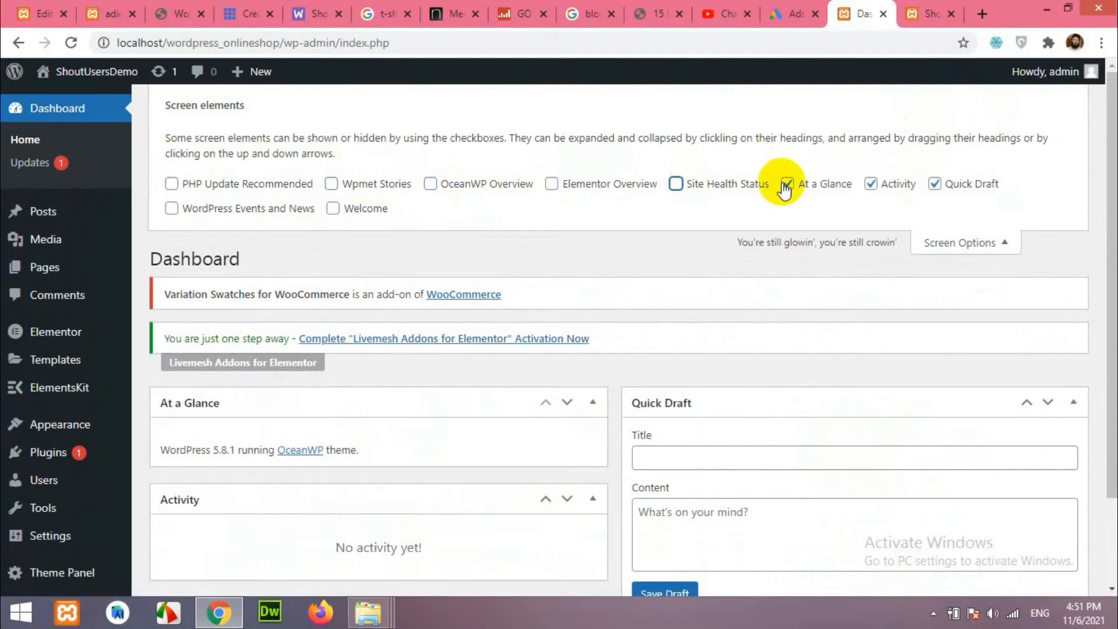
pyautogui.click(787, 184)
pyautogui.click(872, 184)
pyautogui.click(936, 184)
pyautogui.click(969, 244)
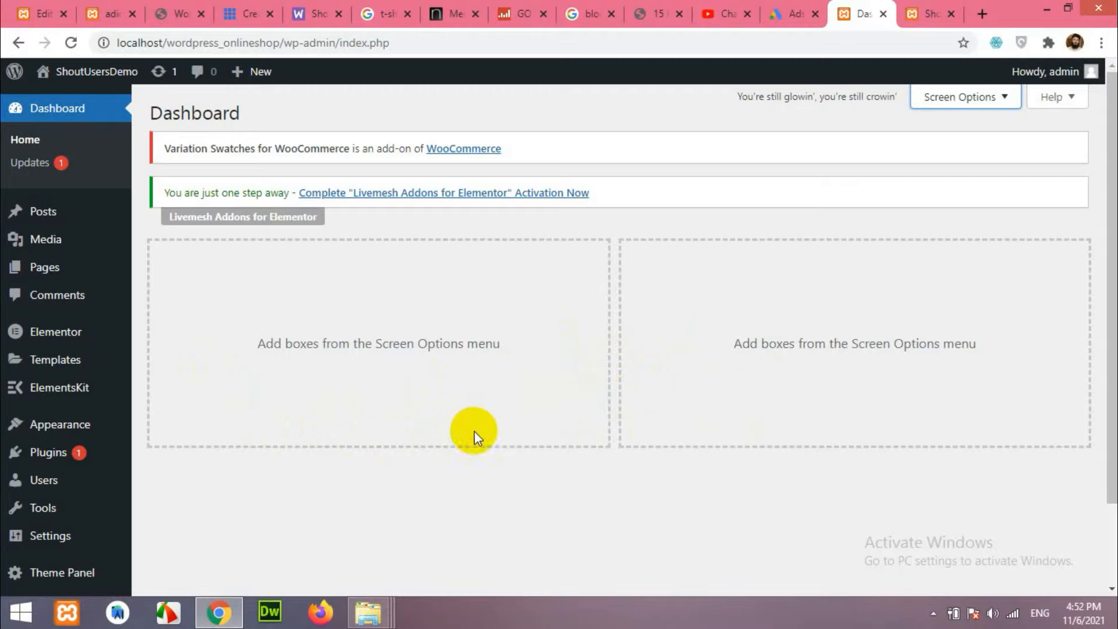
pyautogui.scroll(-2, 563, 442)
# Search Add New Plugins for 'woocommerce', then install and activate WooCommerce.
pyautogui.click(56, 364)
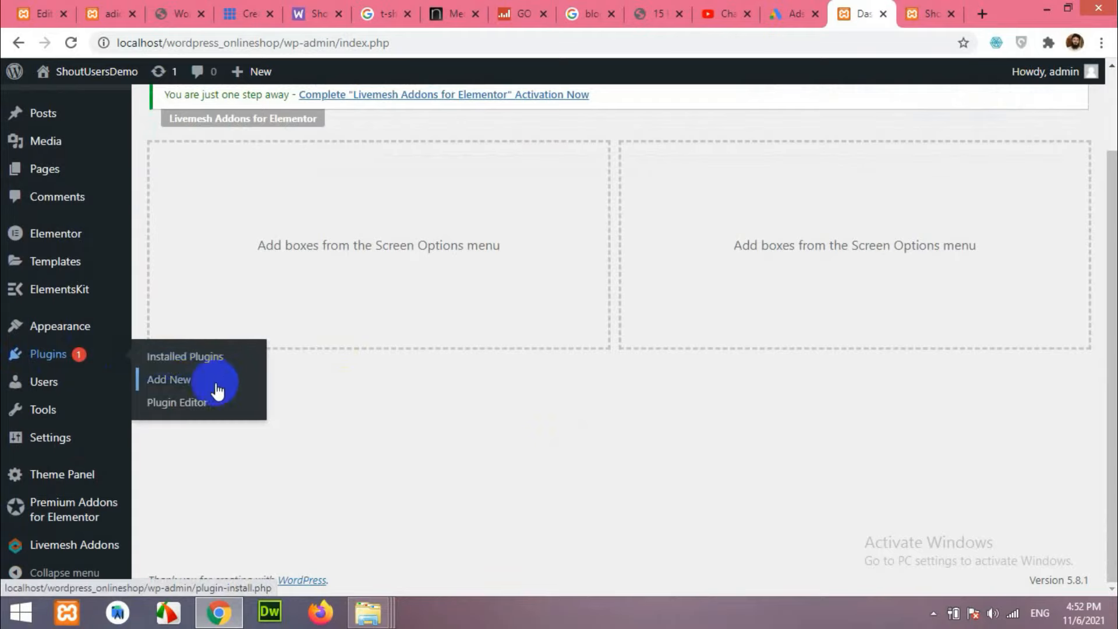
pyautogui.click(188, 381)
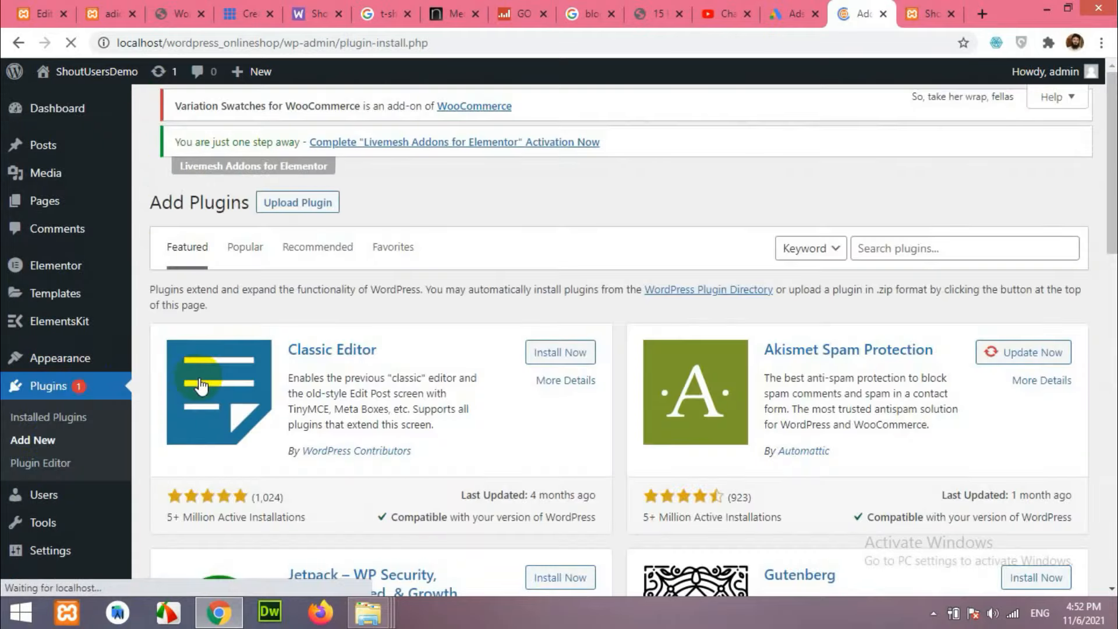
pyautogui.click(909, 251)
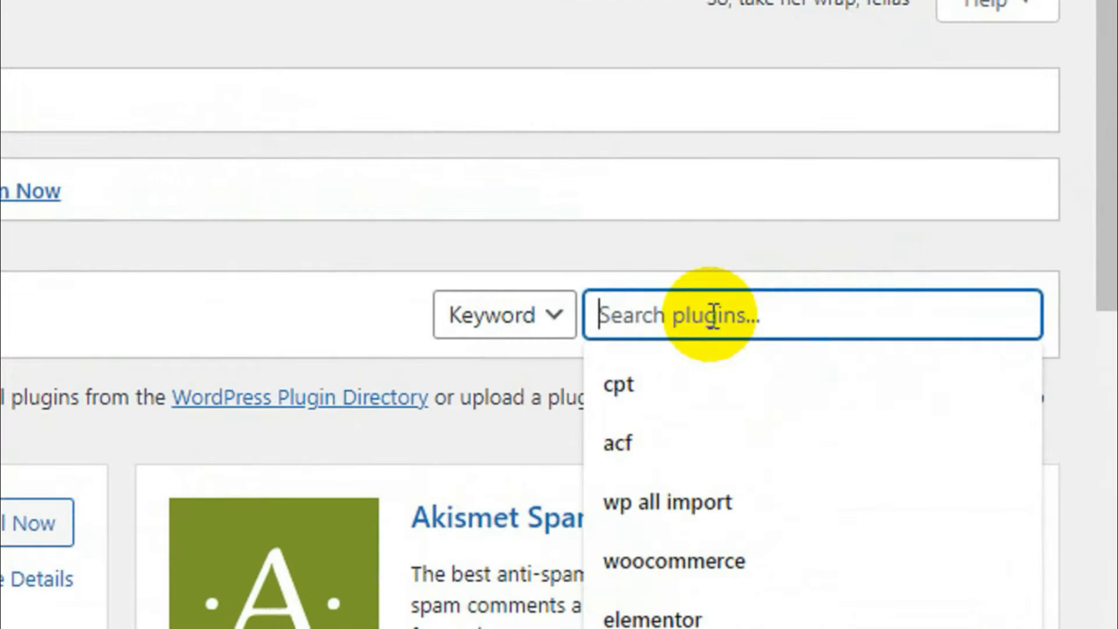
pyautogui.write('woocommerce')
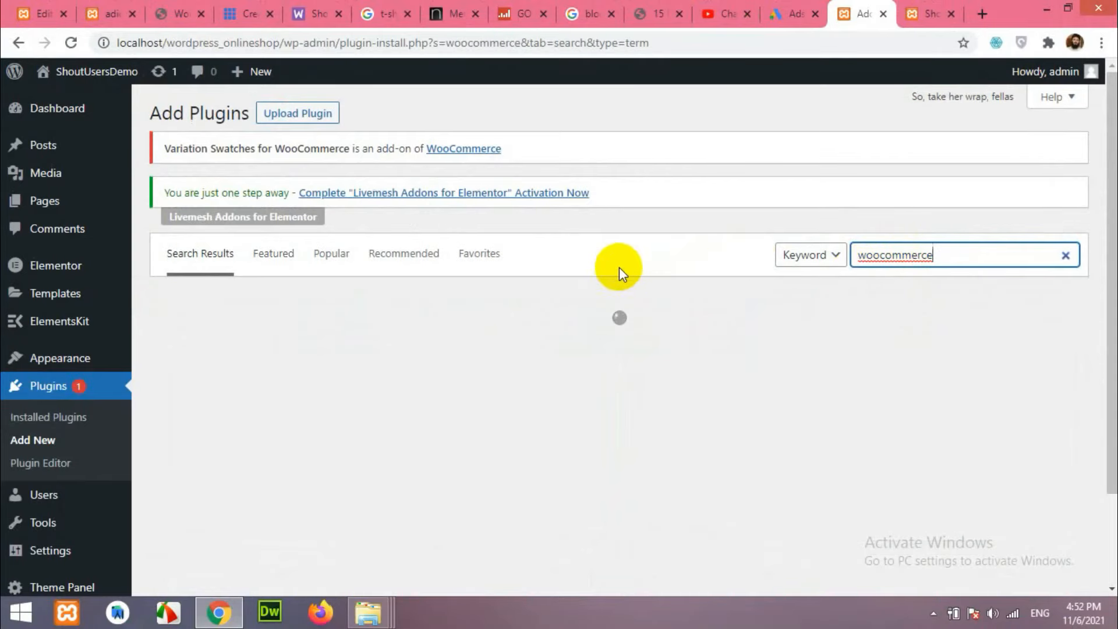
pyautogui.scroll(-2, 620, 265)
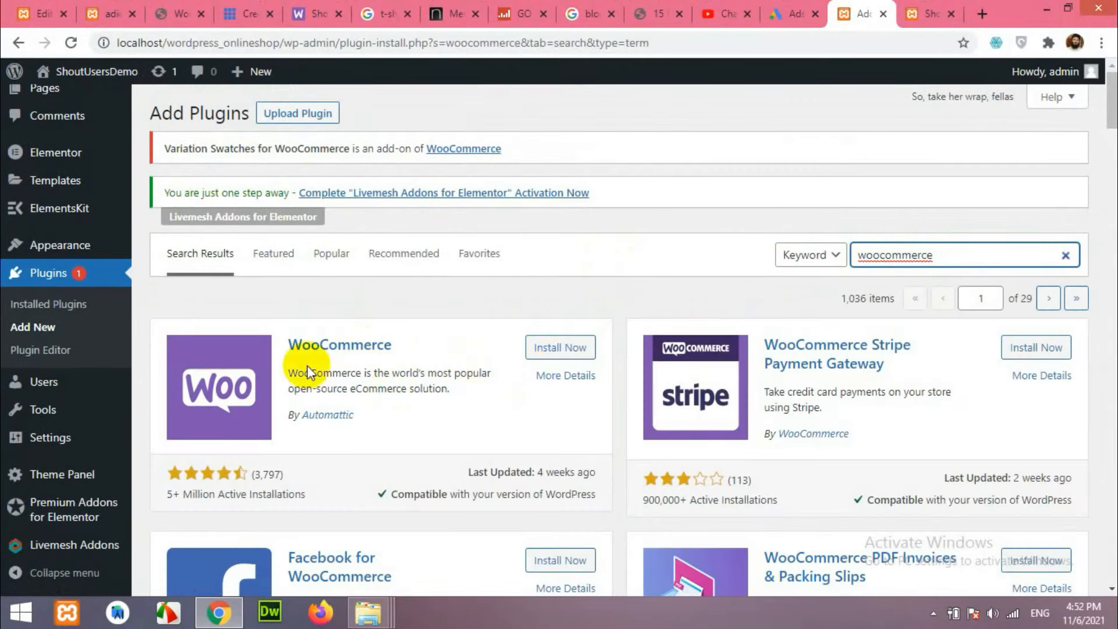
pyautogui.click(563, 349)
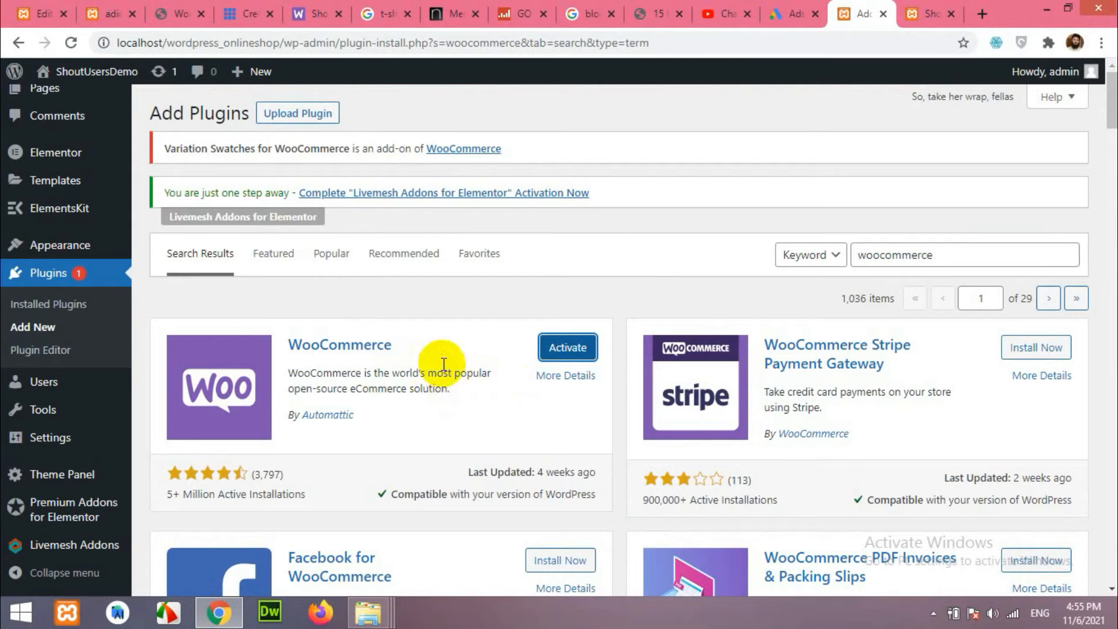
pyautogui.click(570, 352)
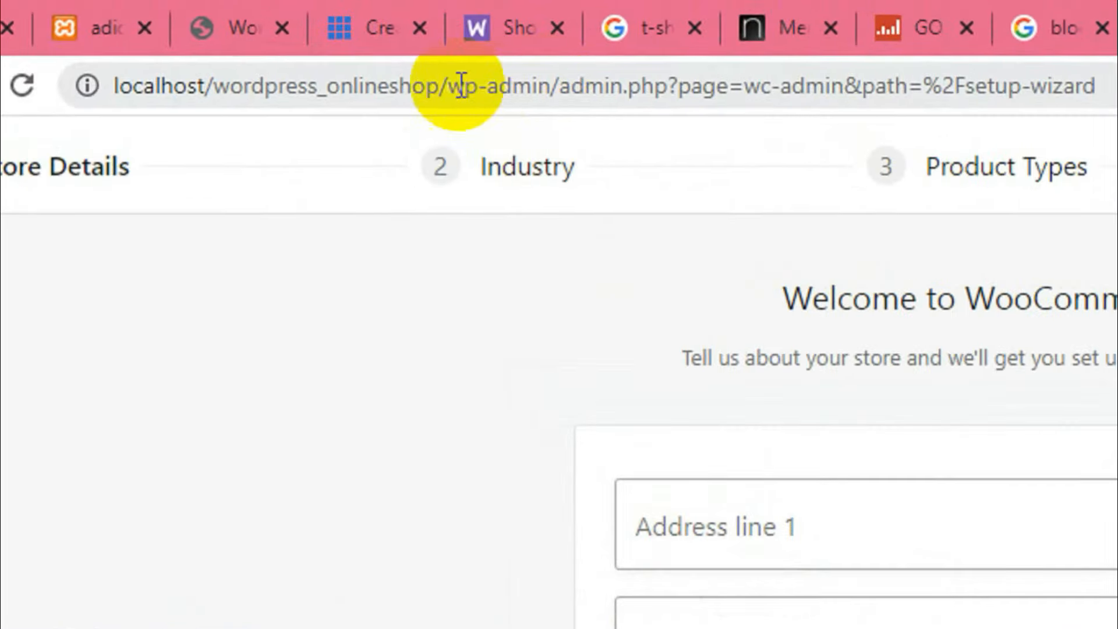
# Highlight the setup-wizard portion of the page's web address.
pyautogui.click(563, 88)
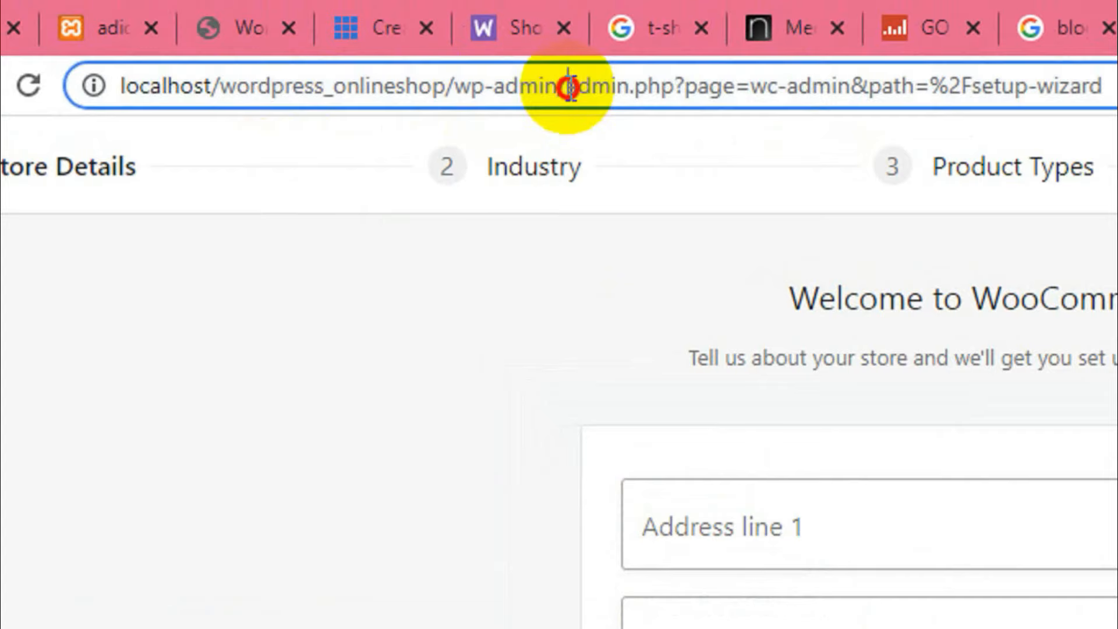
pyautogui.moveTo(566, 88); pyautogui.dragTo(980, 87)
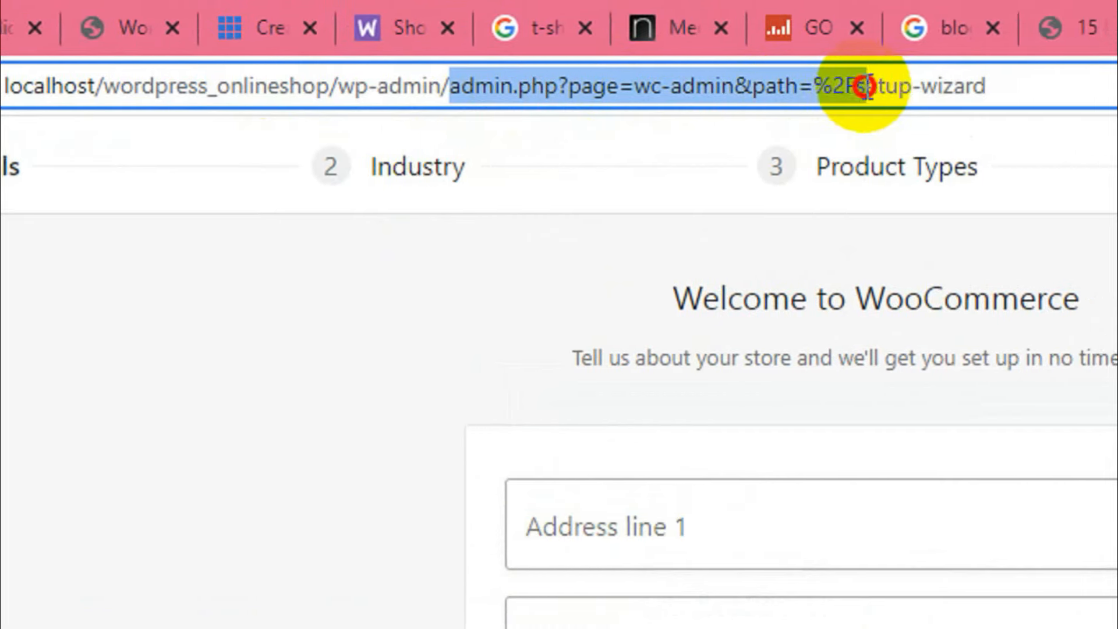
pyautogui.moveTo(866, 86); pyautogui.dragTo(995, 84)
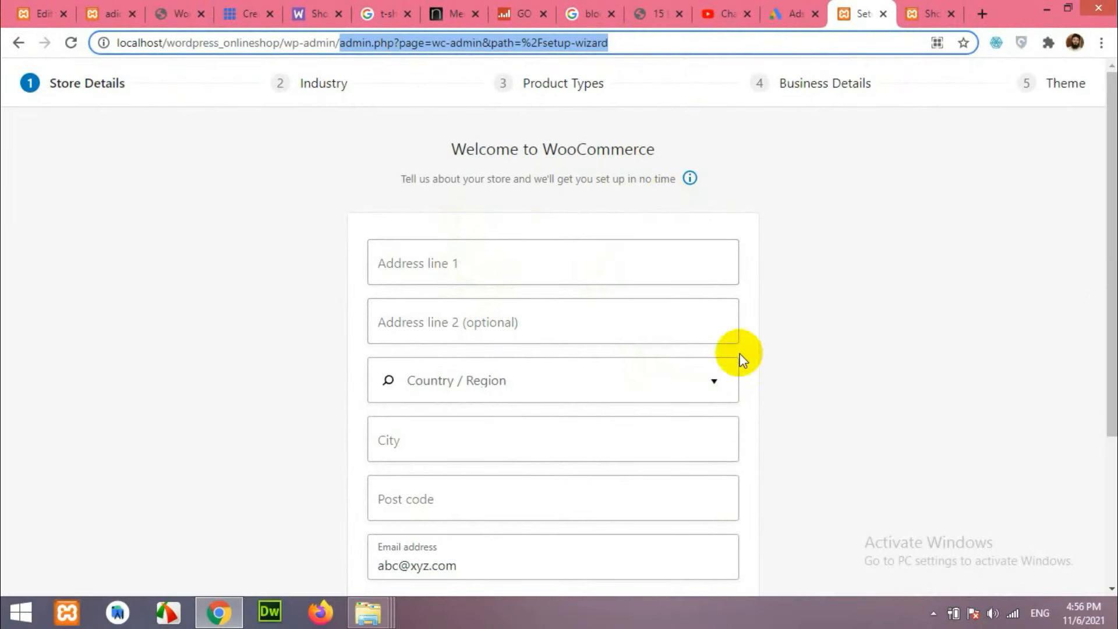
pyautogui.click(816, 342)
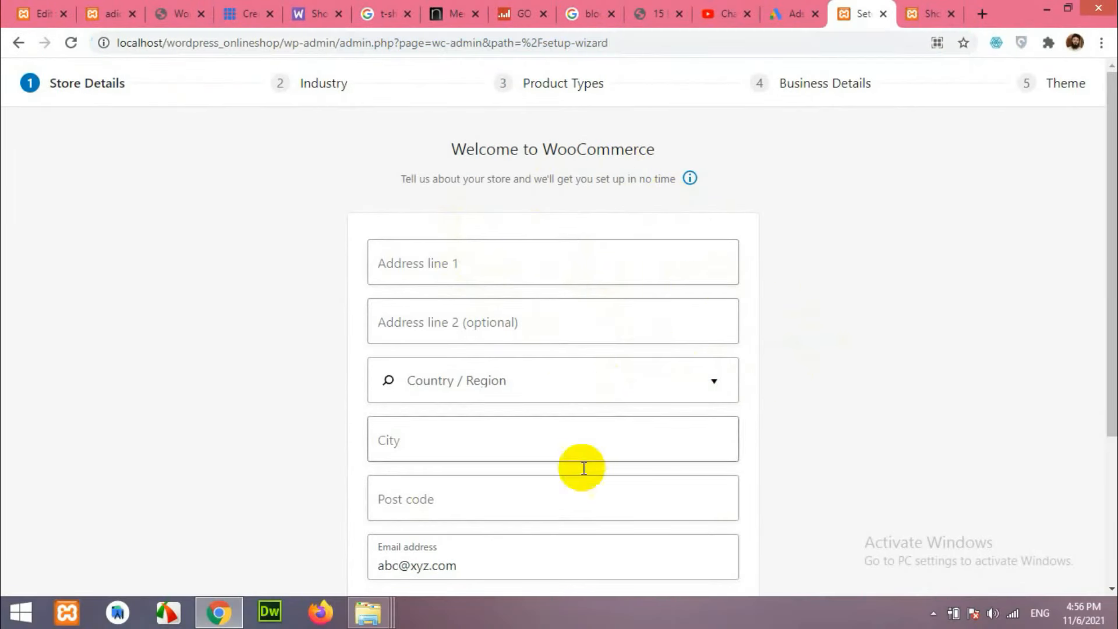
pyautogui.scroll(-1, 577, 495)
pyautogui.scroll(1, 559, 501)
# Autofill the store address from a saved entry and search Country / Region for 'indi'.
pyautogui.click(527, 263)
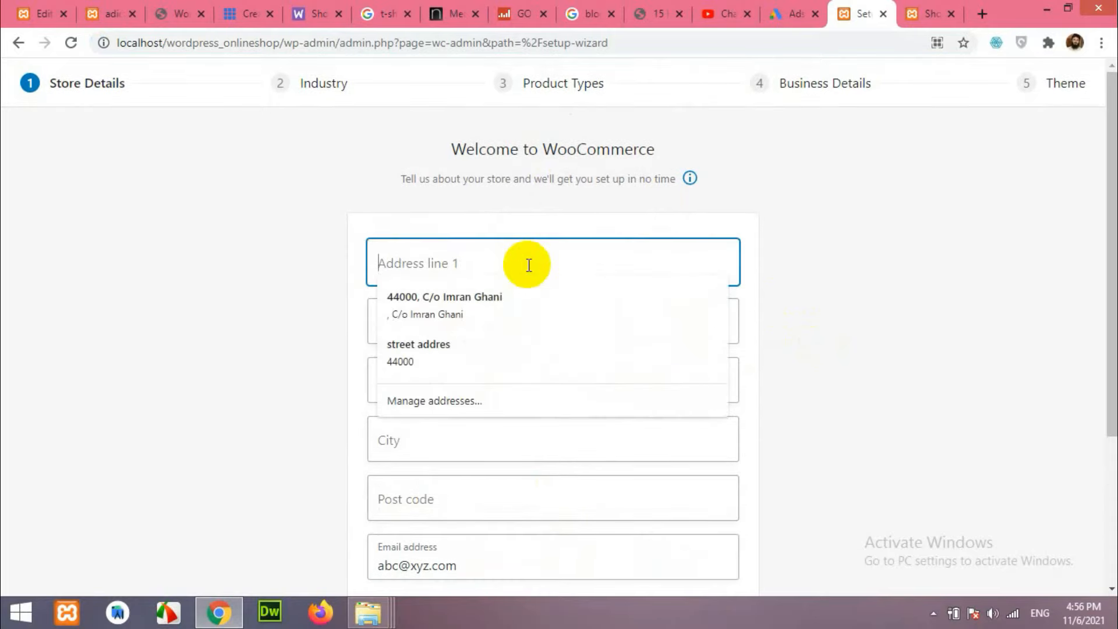
pyautogui.click(520, 292)
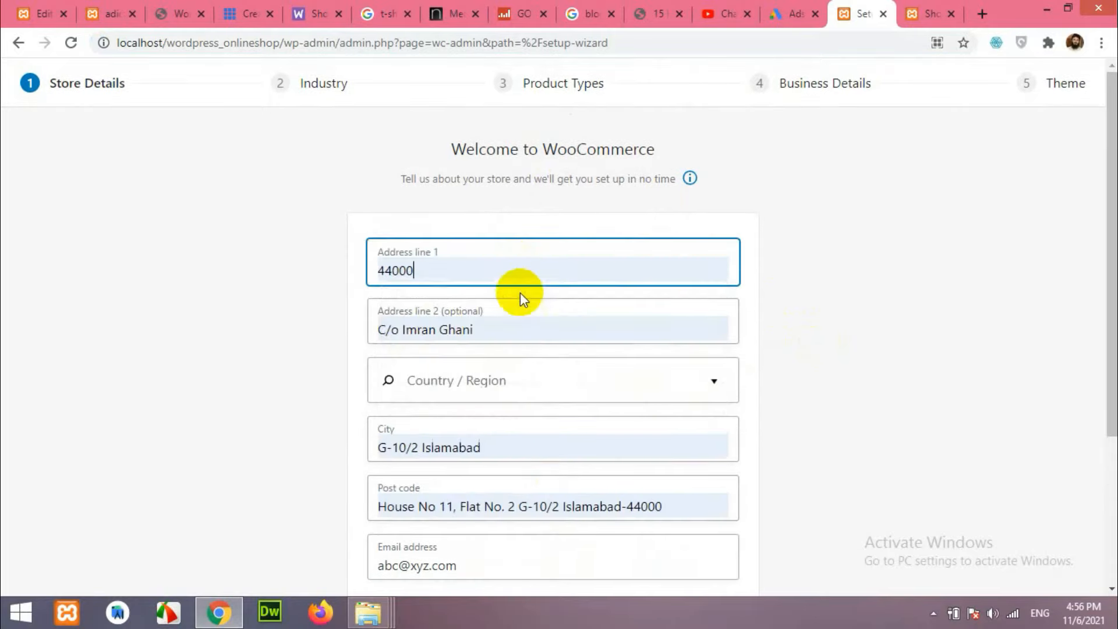
pyautogui.click(479, 384)
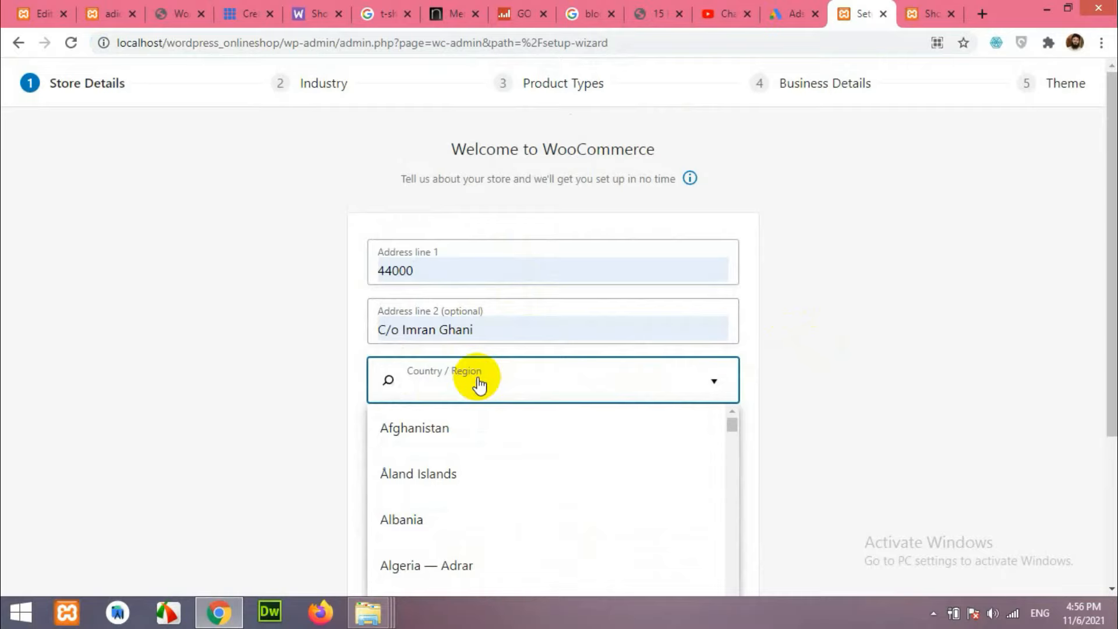
pyautogui.write('indi')
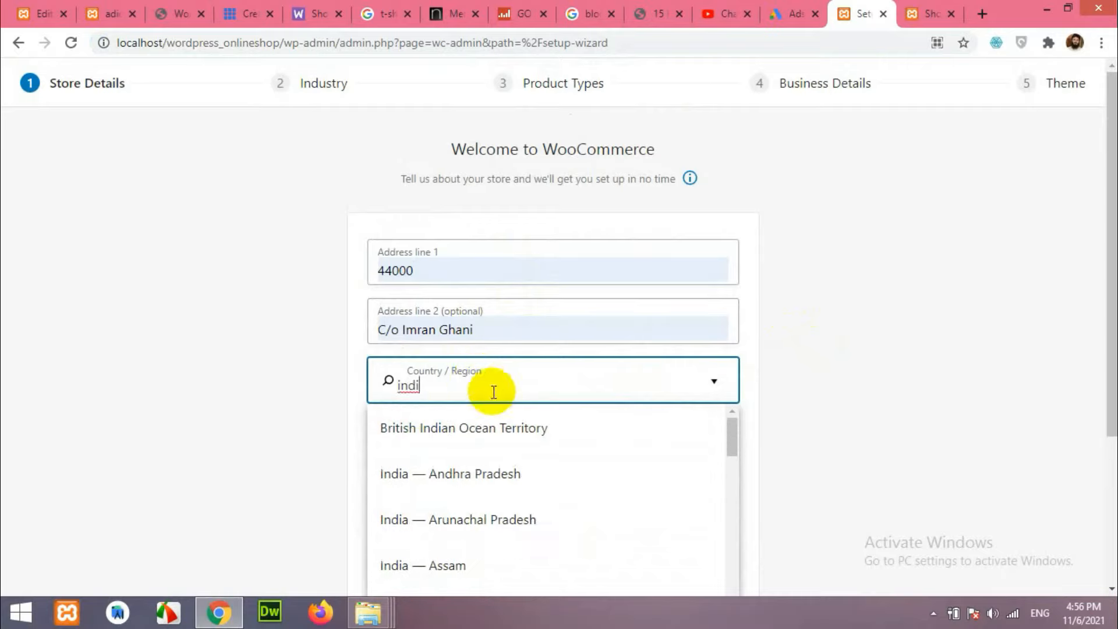
pyautogui.scroll(-2, 334, 447)
pyautogui.scroll(-5, 424, 466)
pyautogui.scroll(-6, 501, 444)
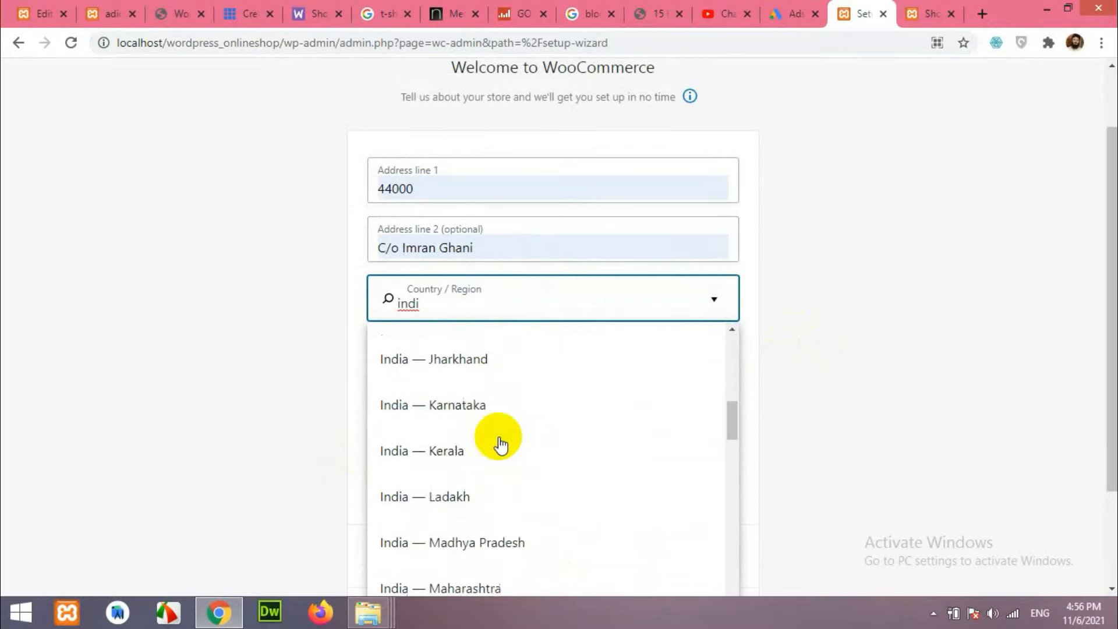
pyautogui.scroll(-2, 503, 442)
pyautogui.scroll(-8, 509, 443)
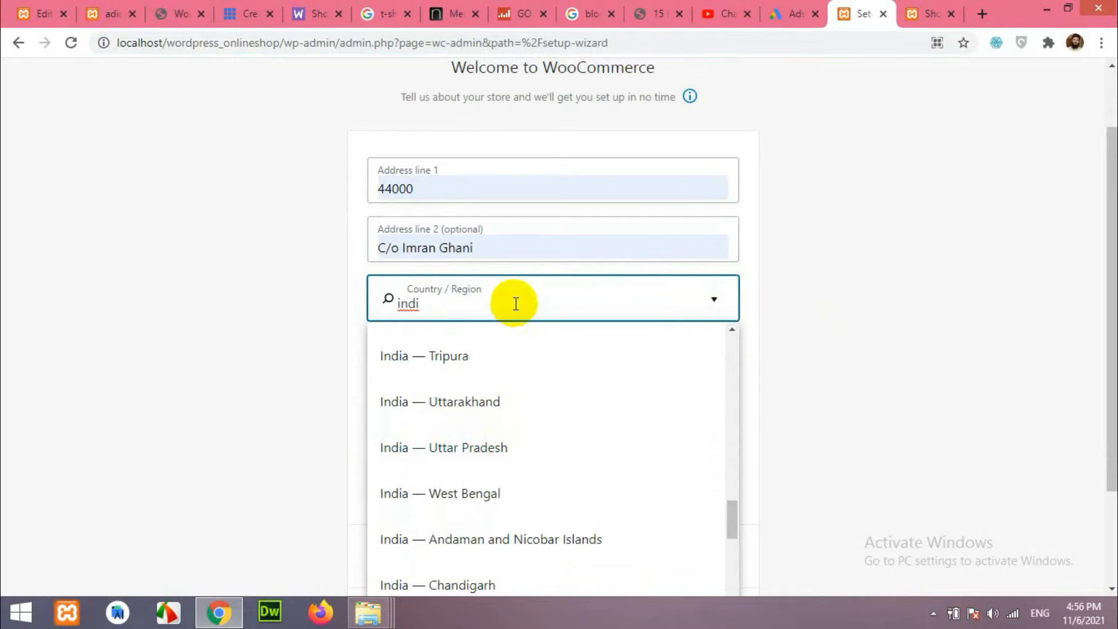
# Choose India — Delhi as Country / Region and untick the product tips opt-in.
pyautogui.write('-')
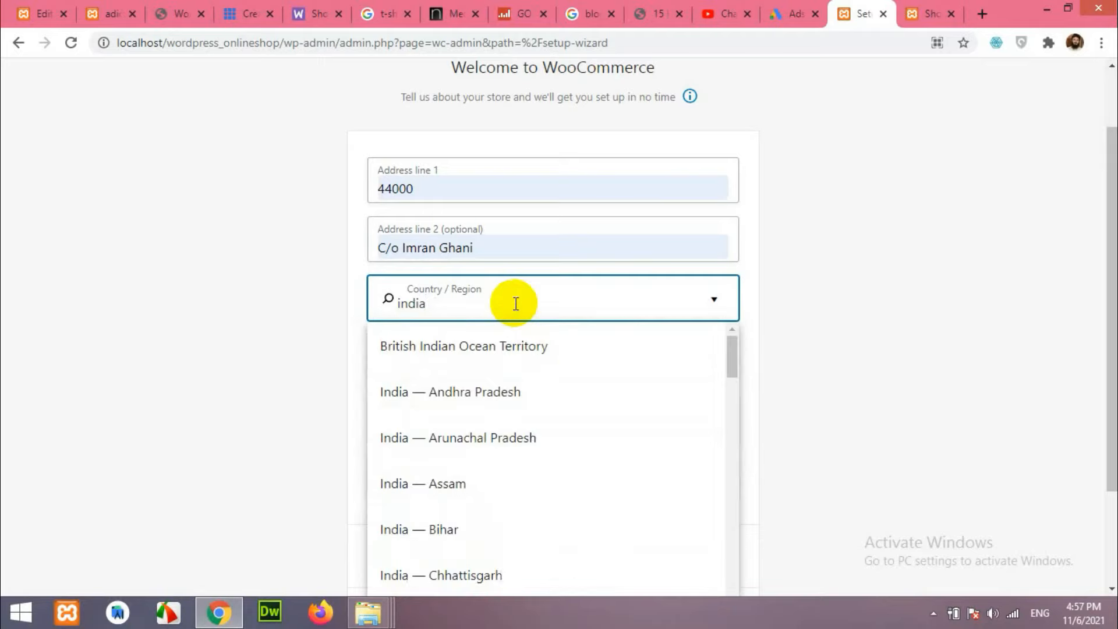
pyautogui.write(' d')
pyautogui.press('BackSpace')
pyautogui.press('BackSpace')
pyautogui.press('BackSpace')
pyautogui.scroll(-7, 561, 449)
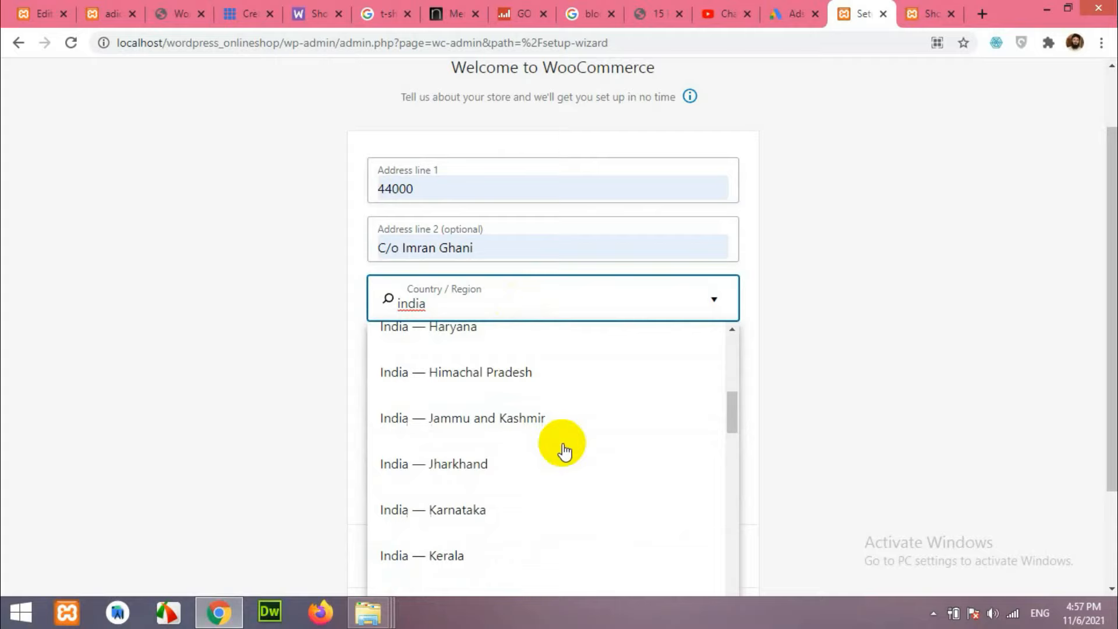
pyautogui.scroll(3, 564, 452)
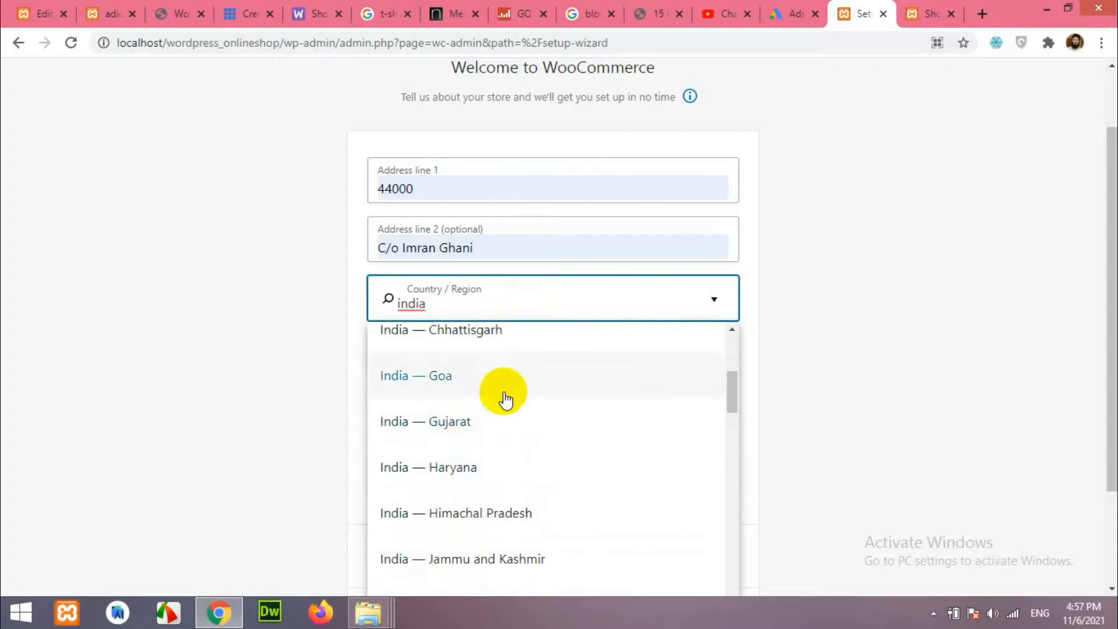
pyautogui.scroll(-3, 512, 429)
pyautogui.scroll(-9, 535, 434)
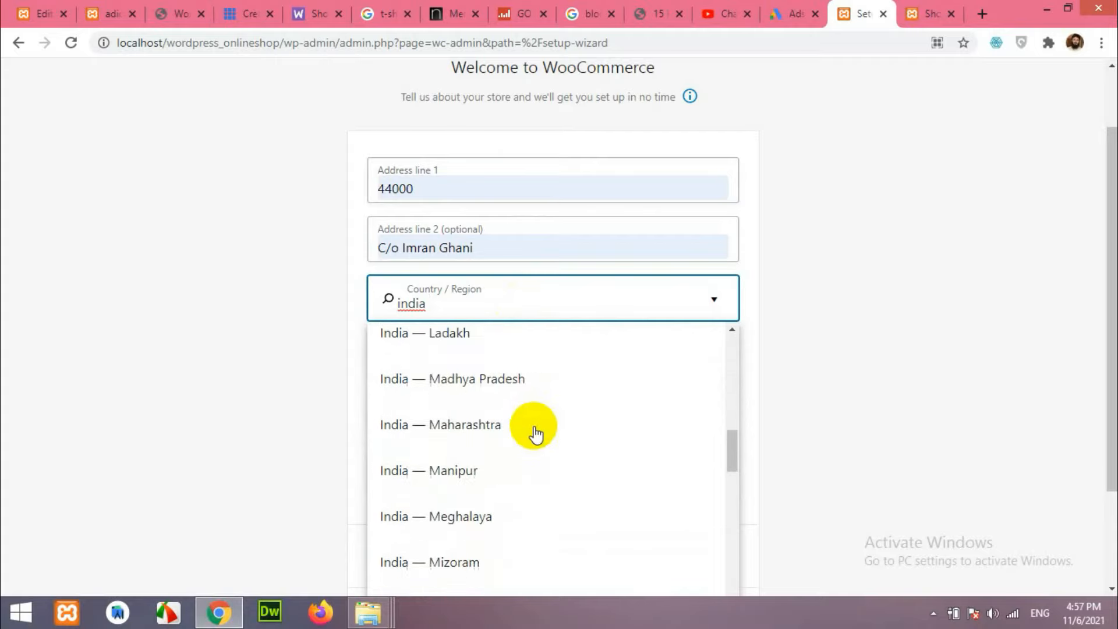
pyautogui.scroll(-7, 536, 434)
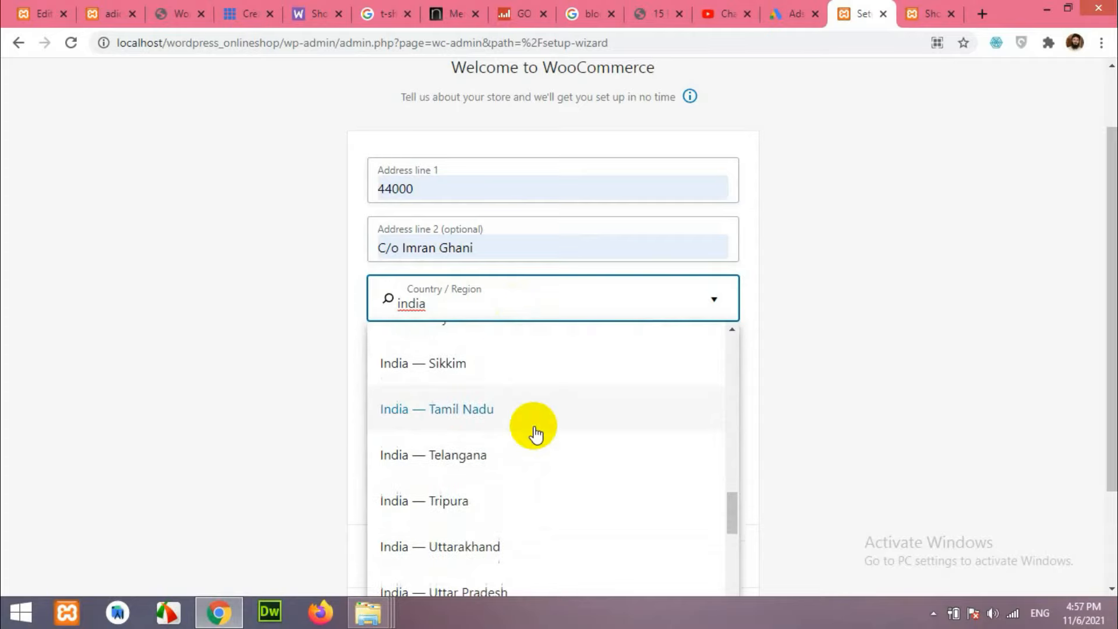
pyautogui.scroll(-4, 533, 433)
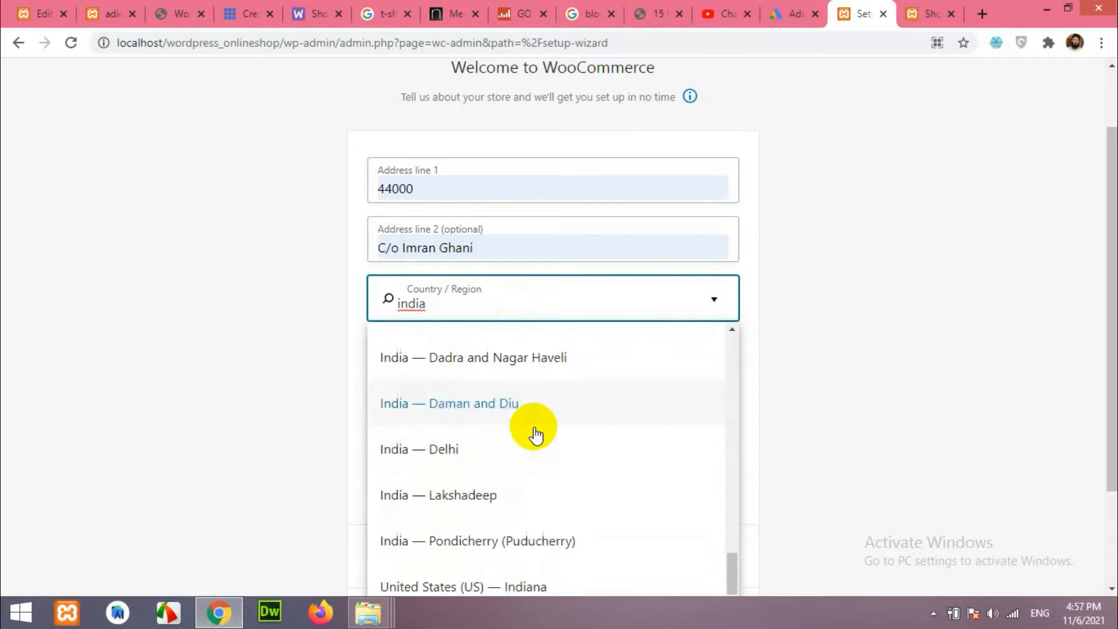
pyautogui.click(482, 444)
pyautogui.scroll(-1, 262, 417)
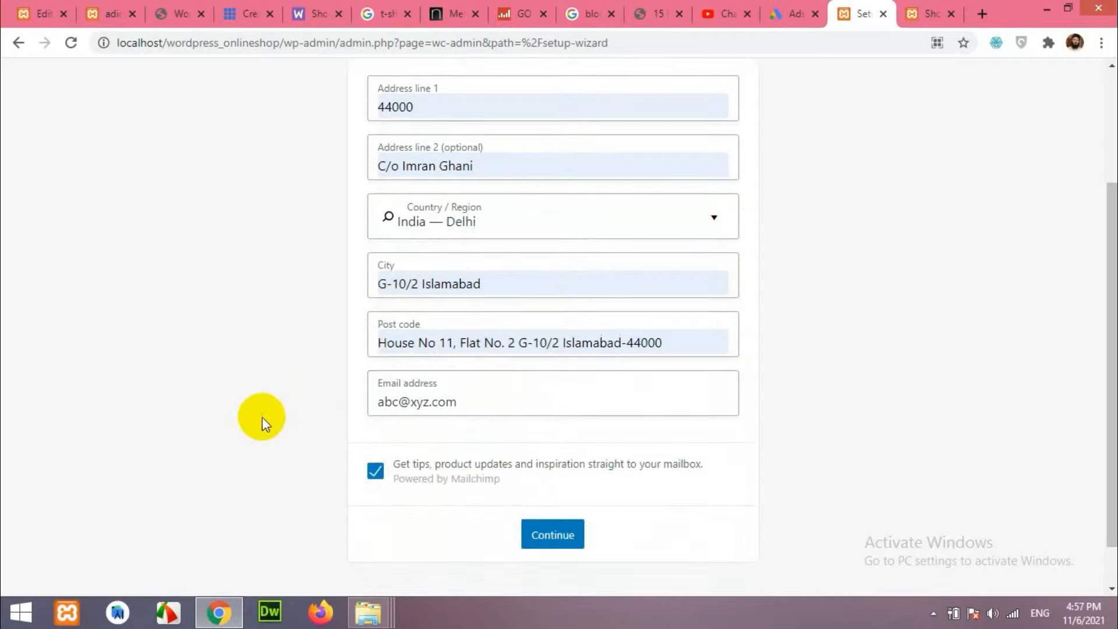
pyautogui.scroll(-1, 415, 396)
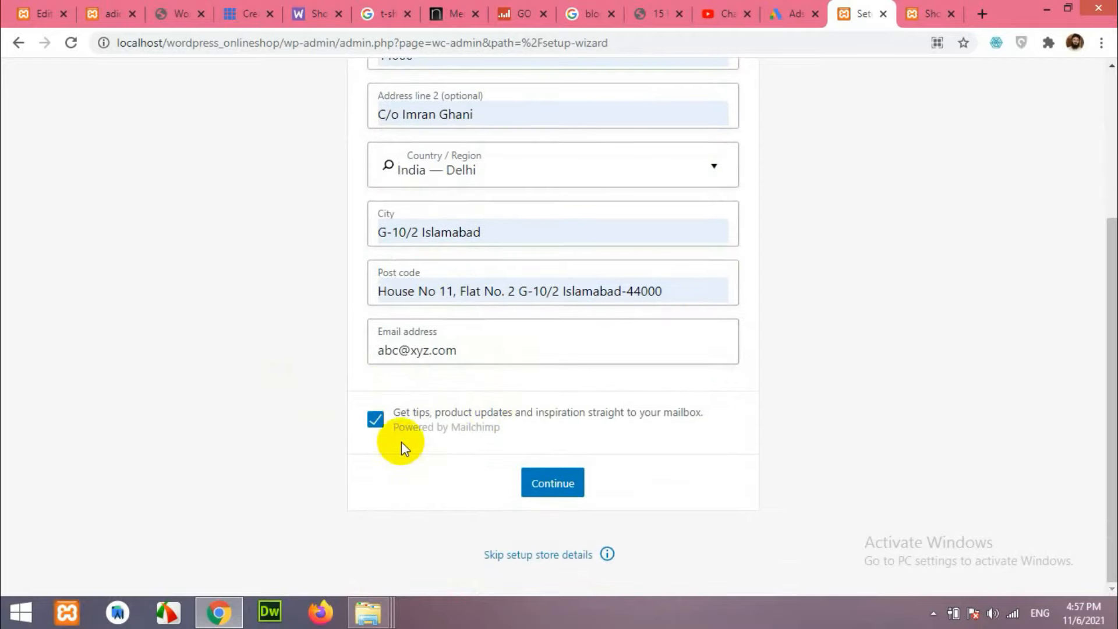
pyautogui.click(374, 424)
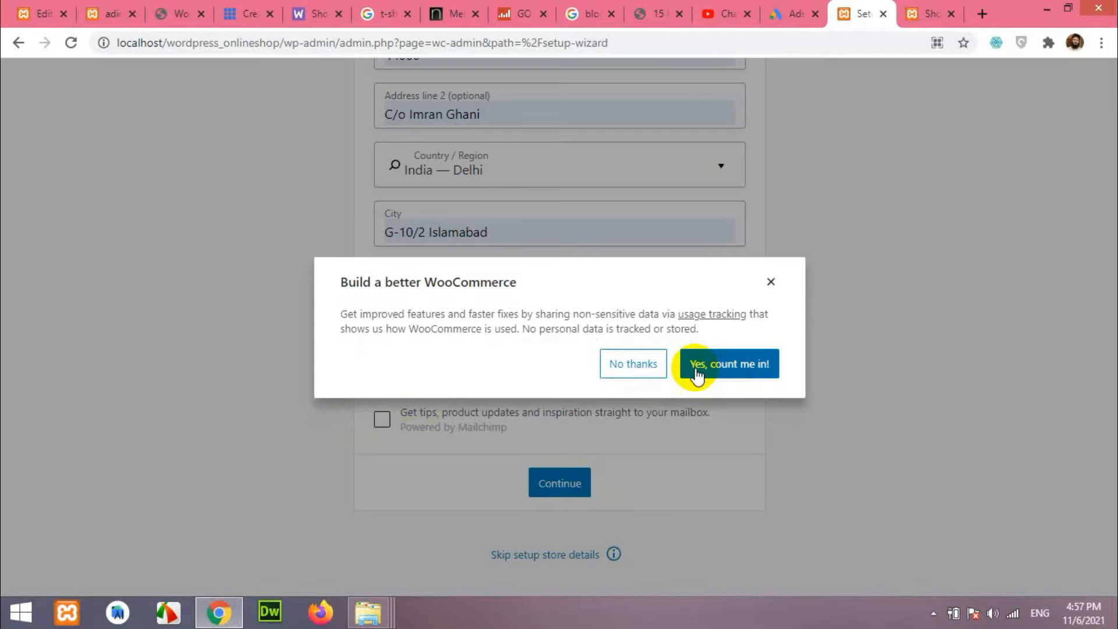
# Accept usage tracking and continue past the Industry step with Fashion, apparel, and accessories.
pyautogui.click(219, 425)
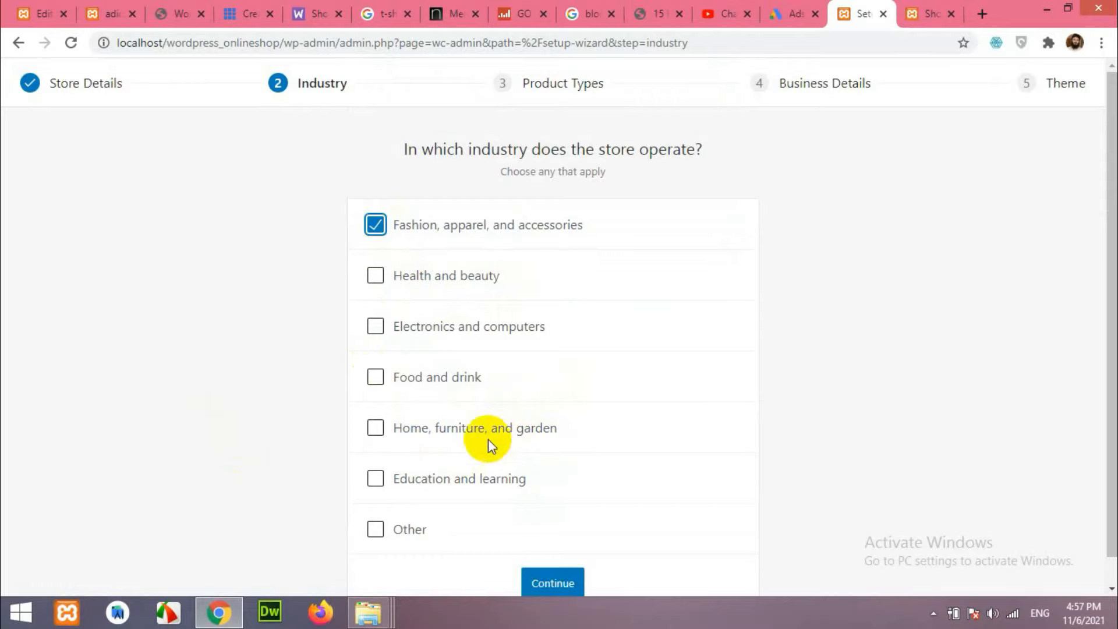
pyautogui.scroll(-1, 506, 487)
pyautogui.click(562, 555)
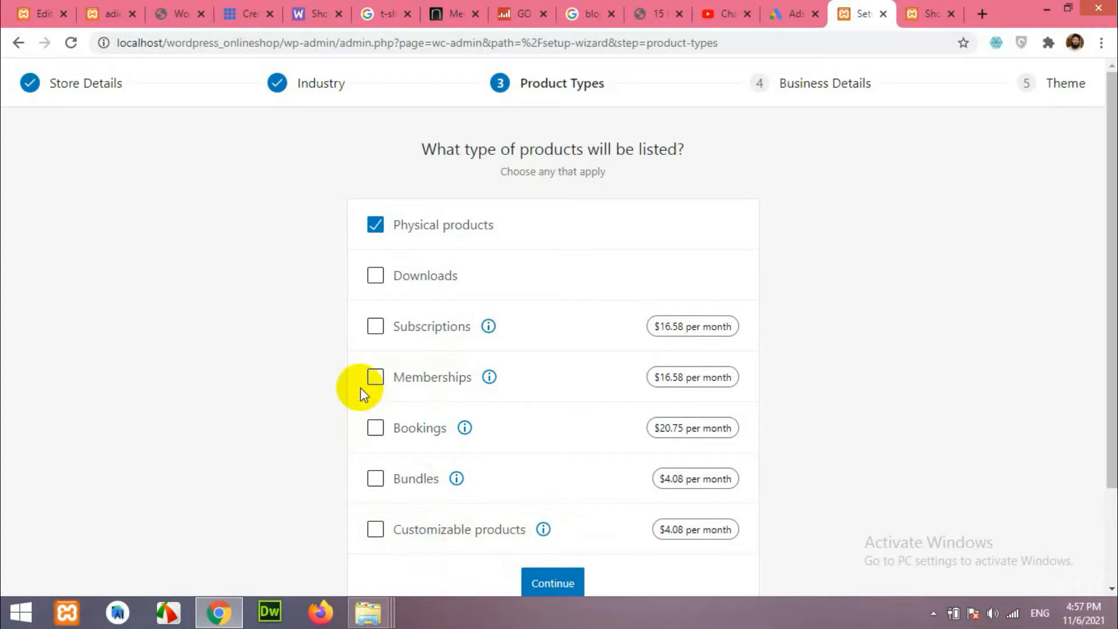
# Toggle Display monthly prices off and back on for the extension prices.
pyautogui.scroll(-2, 303, 270)
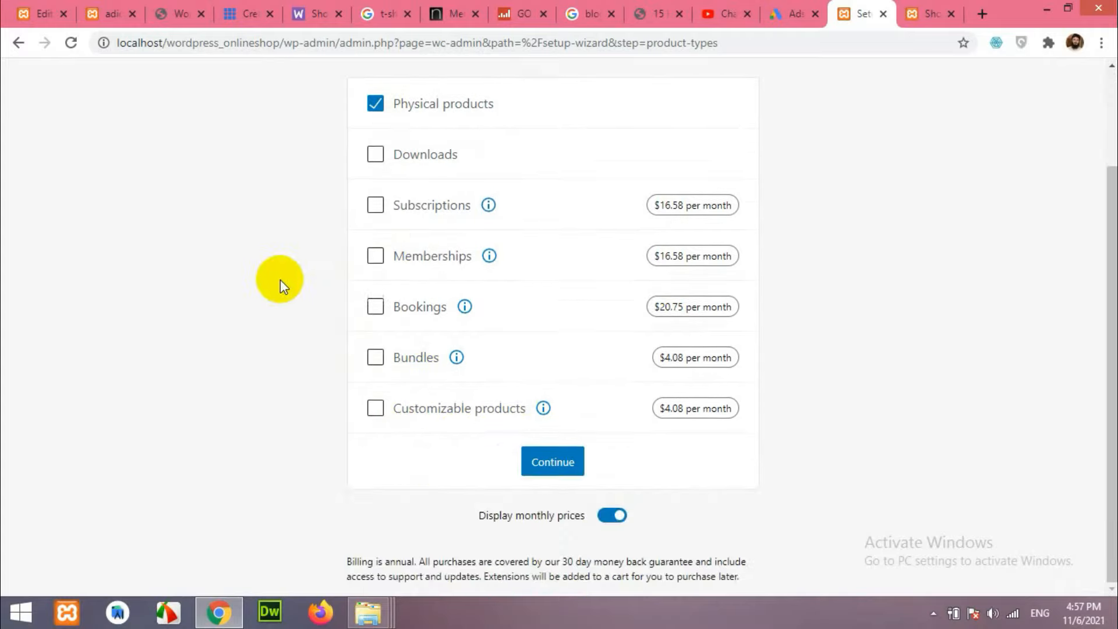
pyautogui.click(611, 516)
pyautogui.click(610, 516)
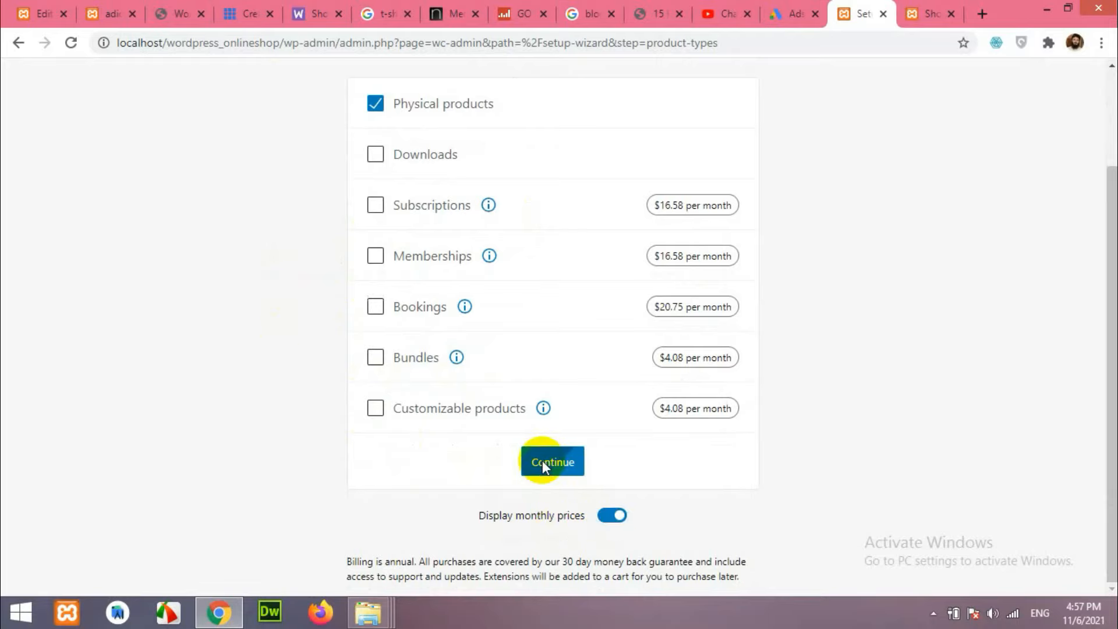
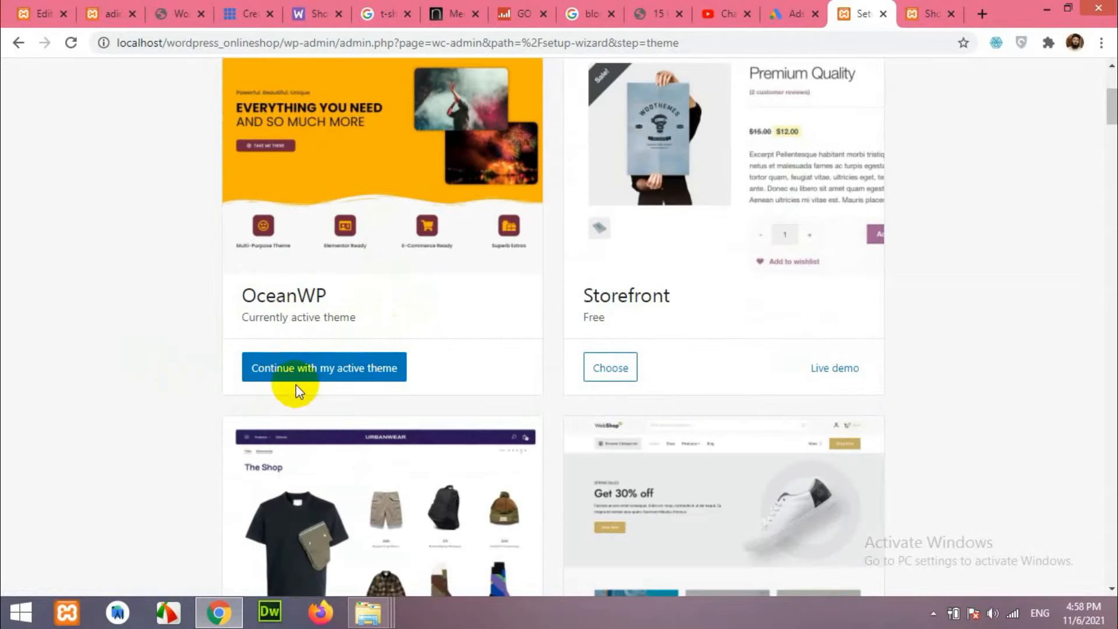
# Keep OceanWP as the active theme and continue past the Theme step.
pyautogui.click(345, 367)
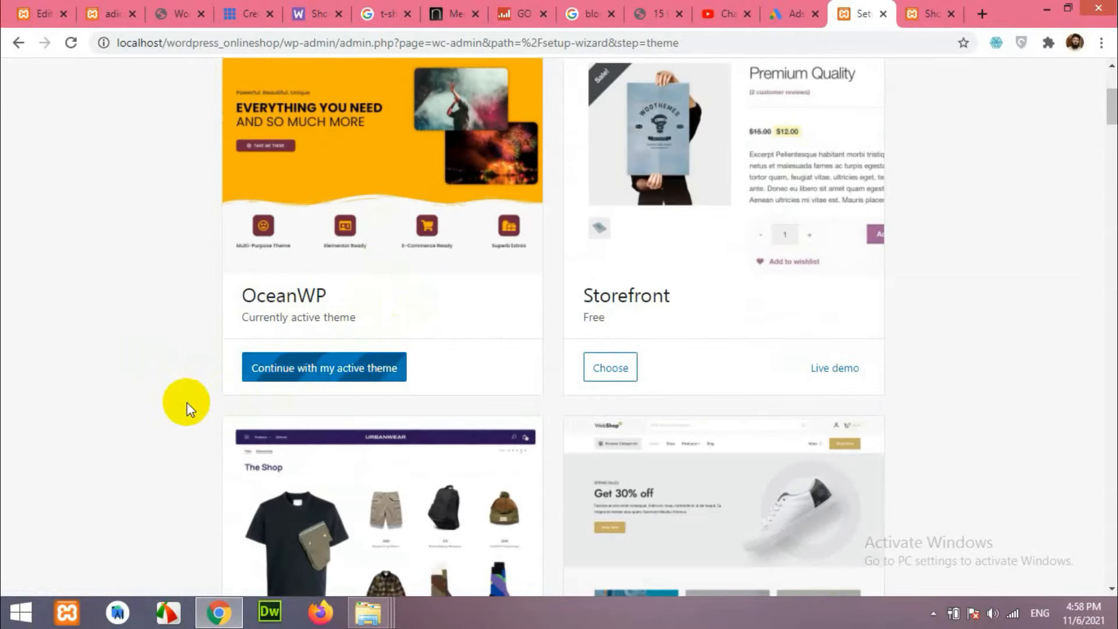
pyautogui.scroll(1, 189, 404)
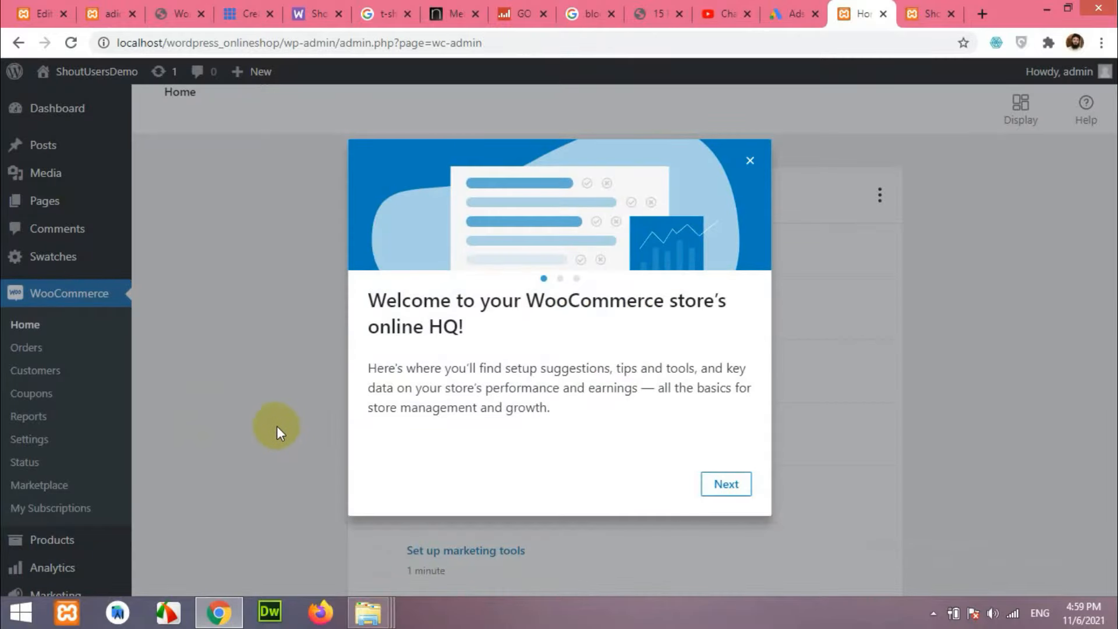
# Step through the WooCommerce welcome tour slides and close it.
pyautogui.click(728, 484)
pyautogui.click(728, 485)
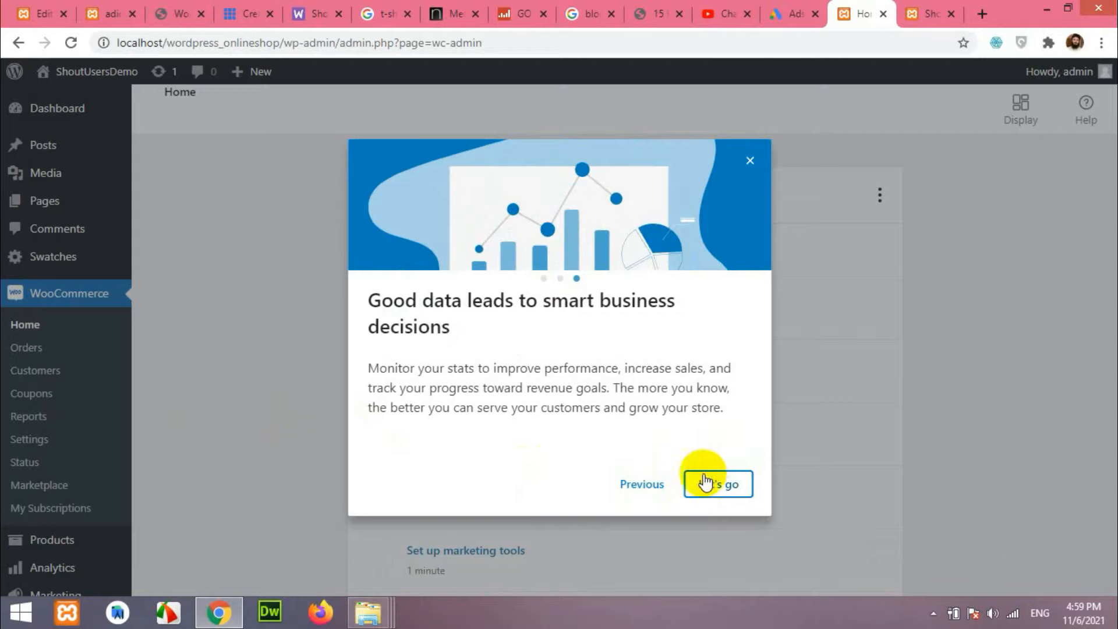
pyautogui.click(749, 161)
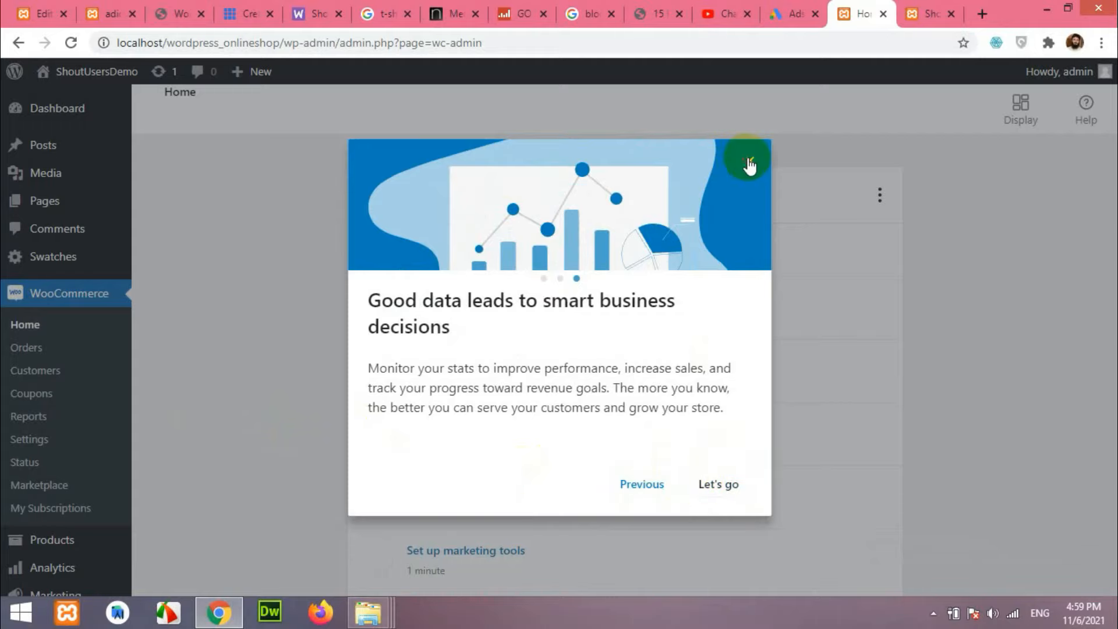
# Open the 'Add my products' task from the store setup checklist.
pyautogui.scroll(-2, 299, 420)
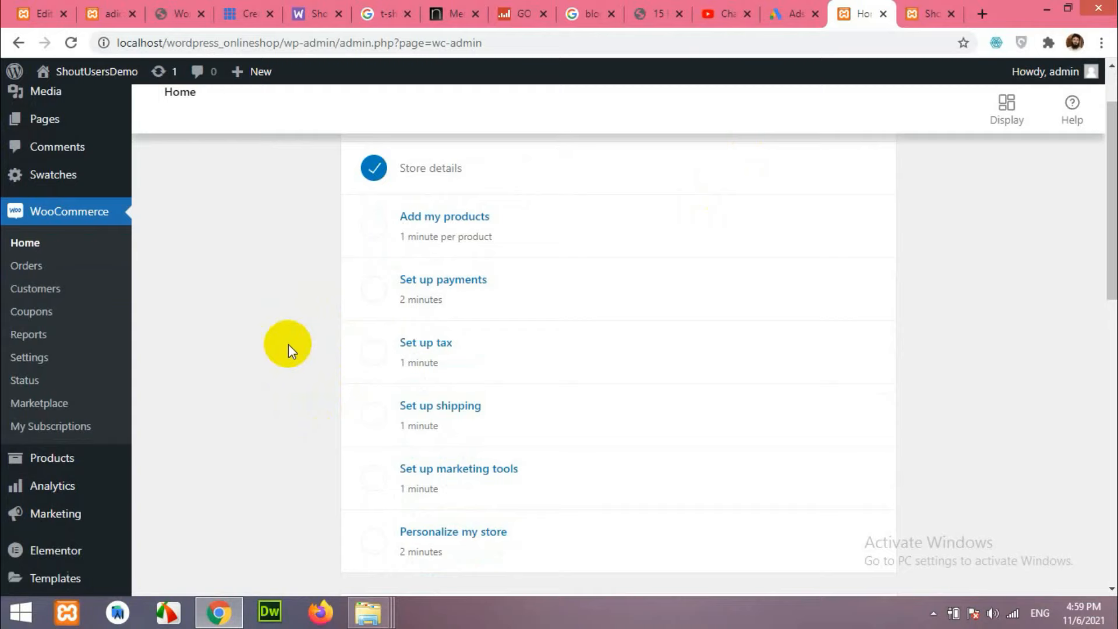
pyautogui.scroll(2, 289, 345)
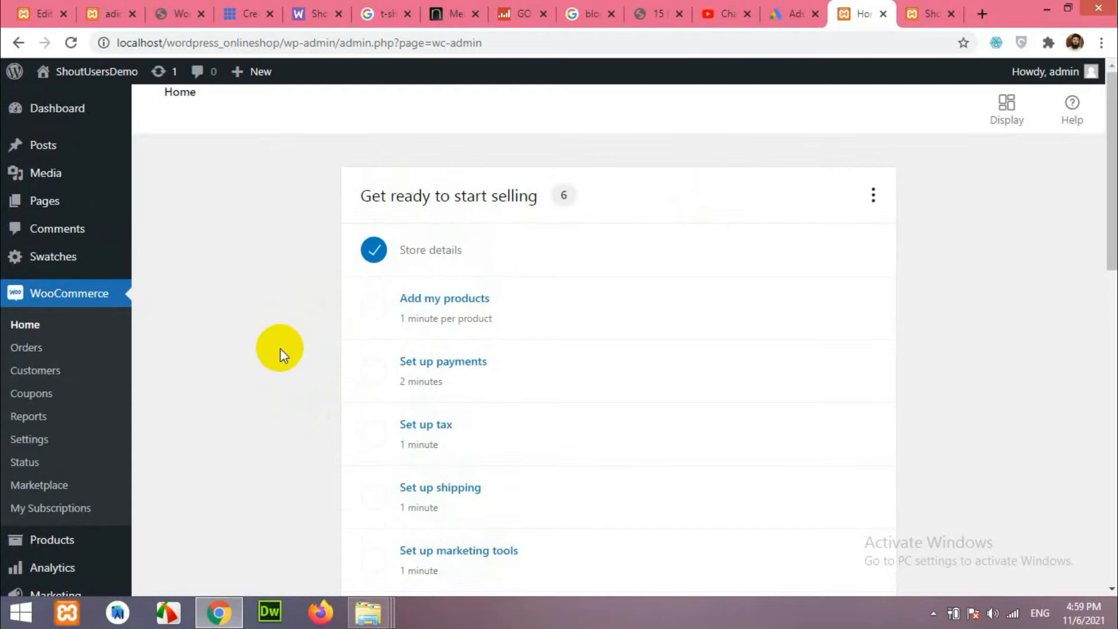
pyautogui.scroll(-1, 462, 433)
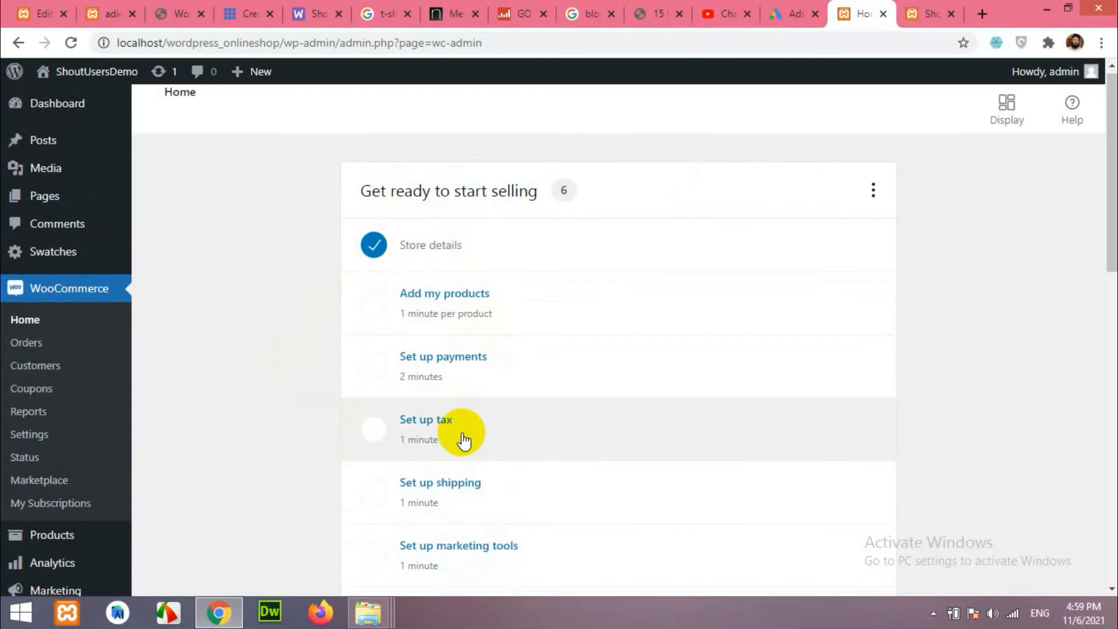
pyautogui.scroll(-3, 464, 441)
pyautogui.scroll(3, 499, 292)
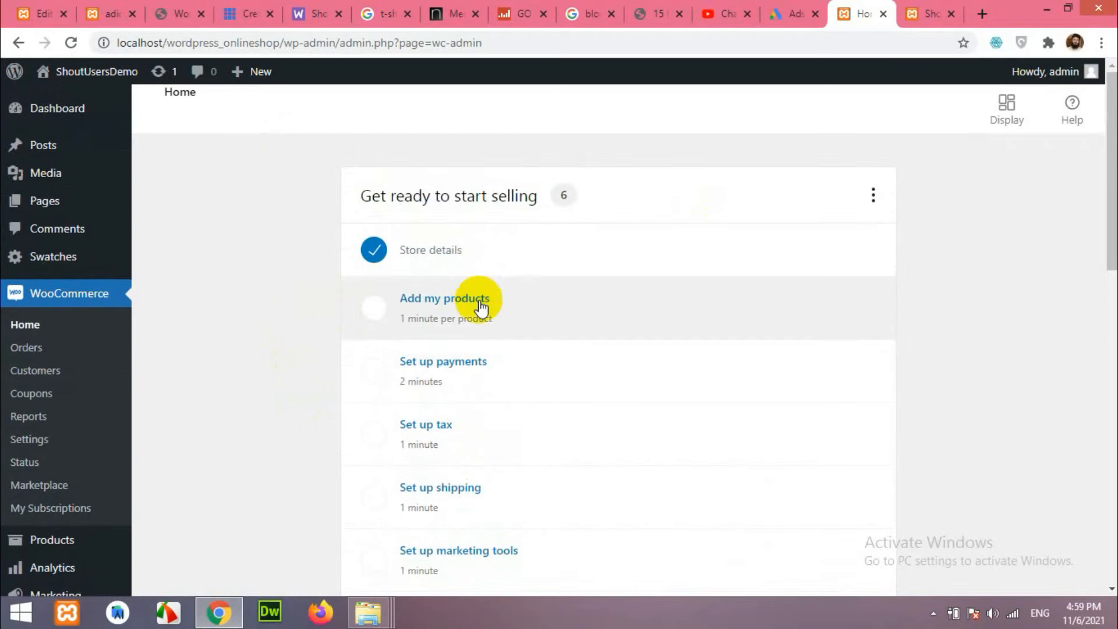
pyautogui.scroll(-2, 557, 466)
pyautogui.scroll(2, 499, 454)
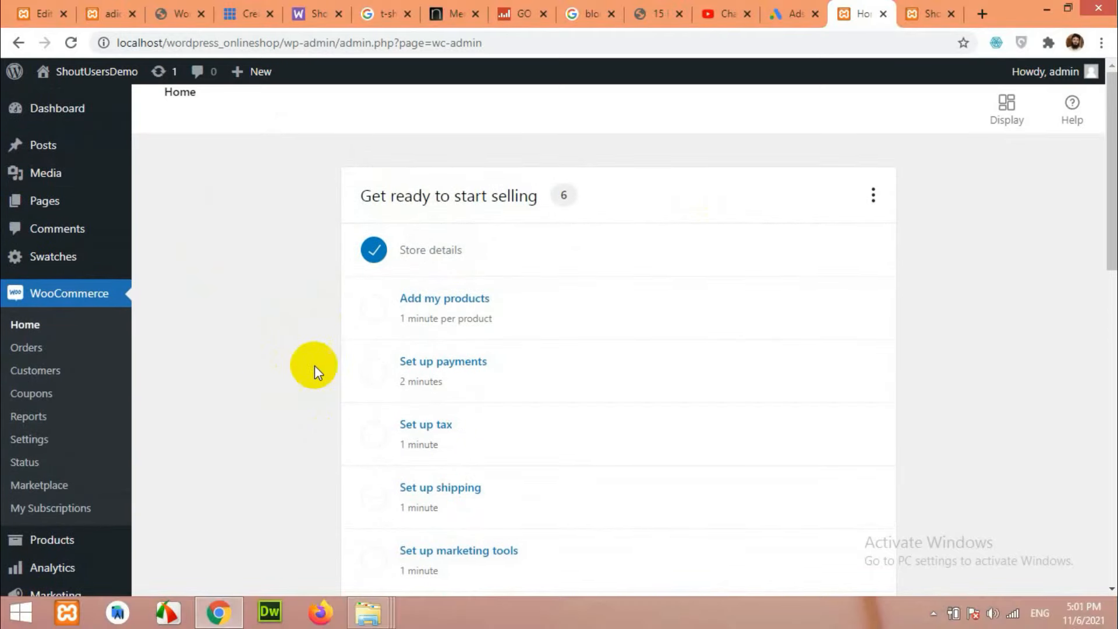
pyautogui.click(426, 315)
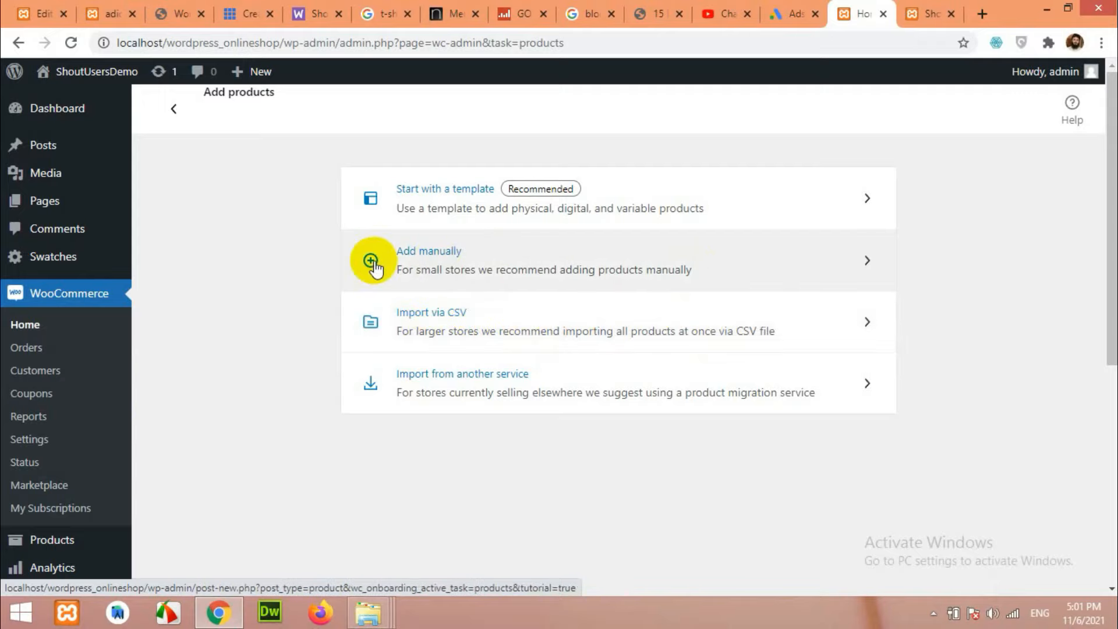
# Start a product manually, skip the name and description tips, and focus the Product name field.
pyautogui.click(460, 269)
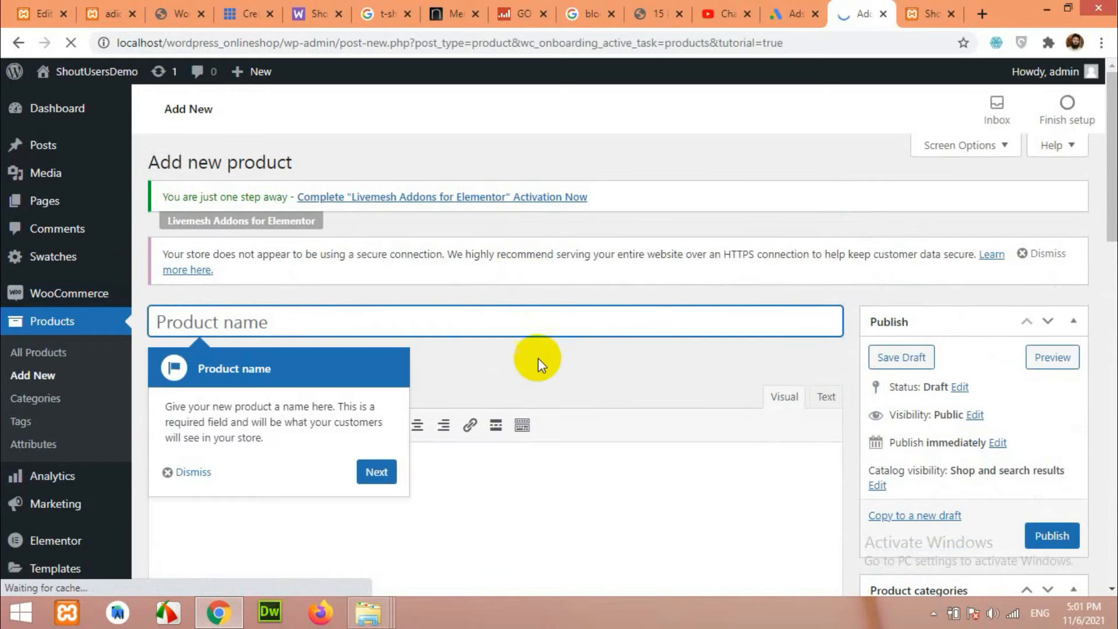
pyautogui.click(377, 472)
pyautogui.click(595, 378)
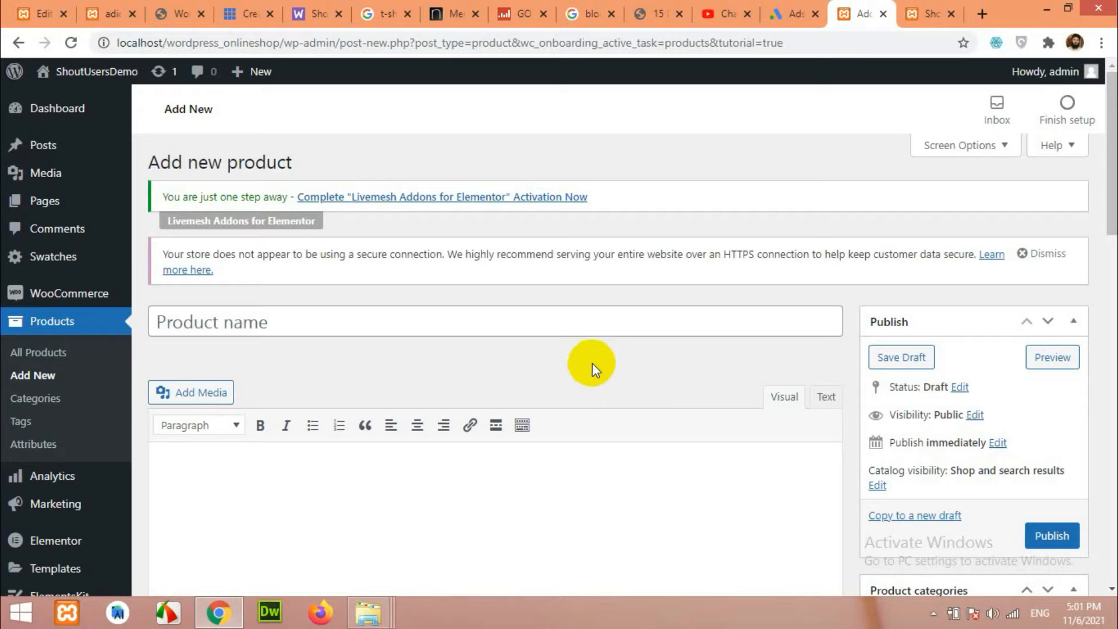
pyautogui.scroll(-1, 550, 367)
pyautogui.scroll(1, 606, 382)
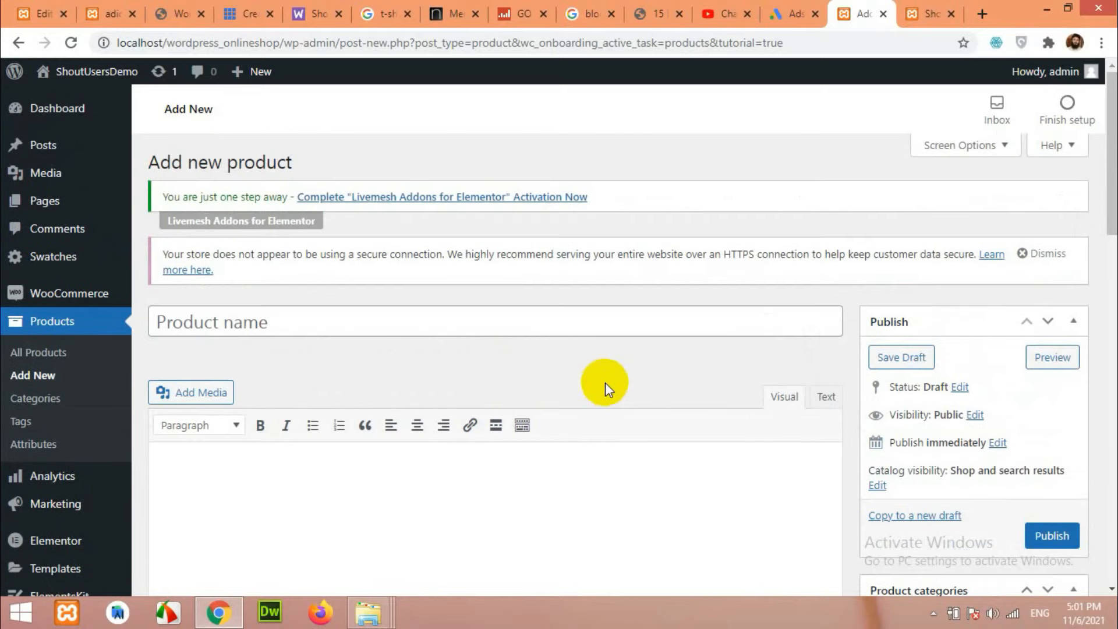
pyautogui.click(412, 317)
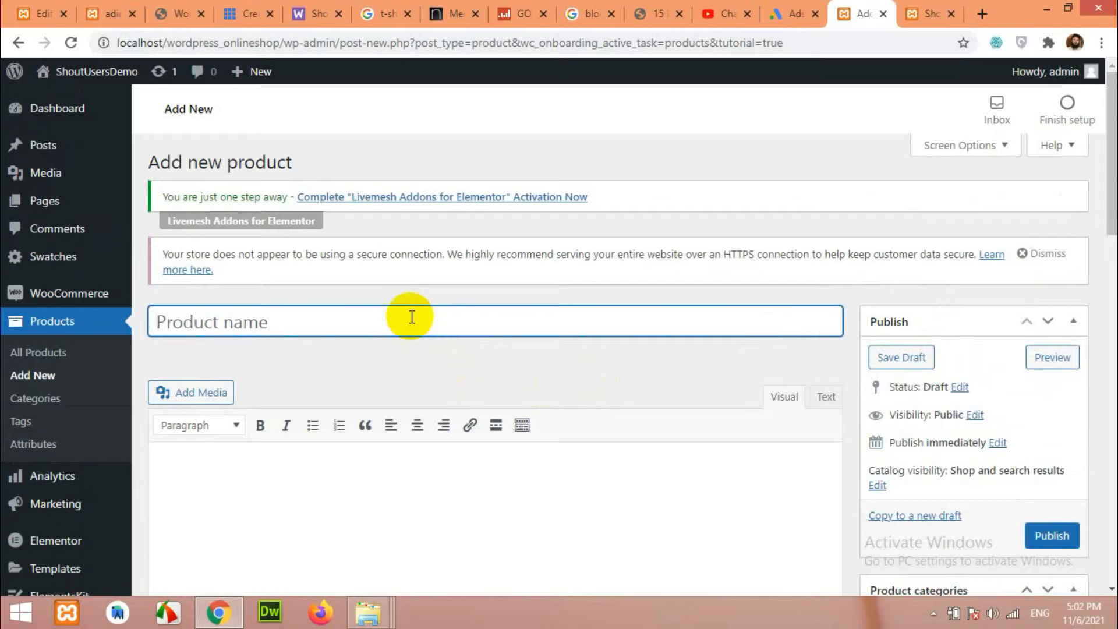
# Title the new product 'My first T-Shirt'.
pyautogui.write('My first T-Shirt')
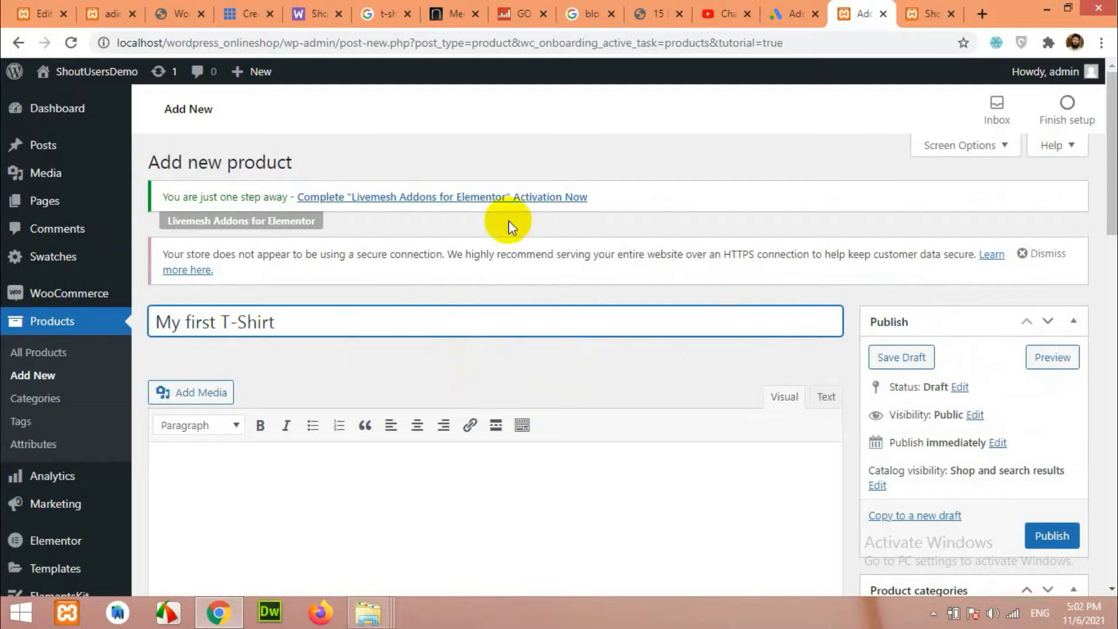
pyautogui.scroll(-3, 508, 220)
pyautogui.click(473, 362)
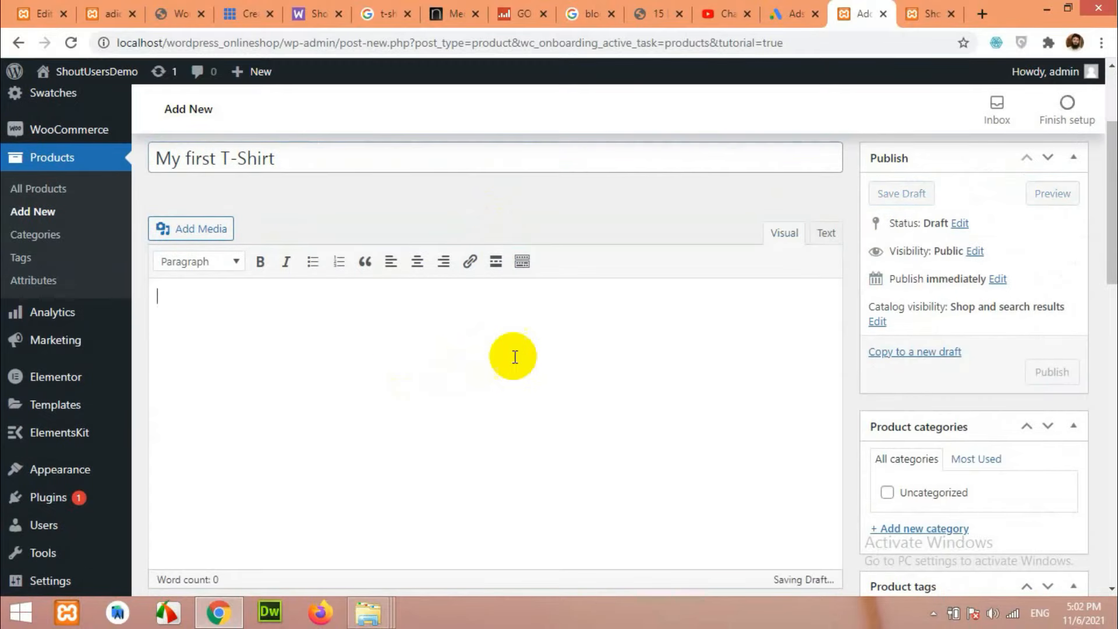
pyautogui.scroll(-5, 495, 401)
pyautogui.scroll(6, 757, 407)
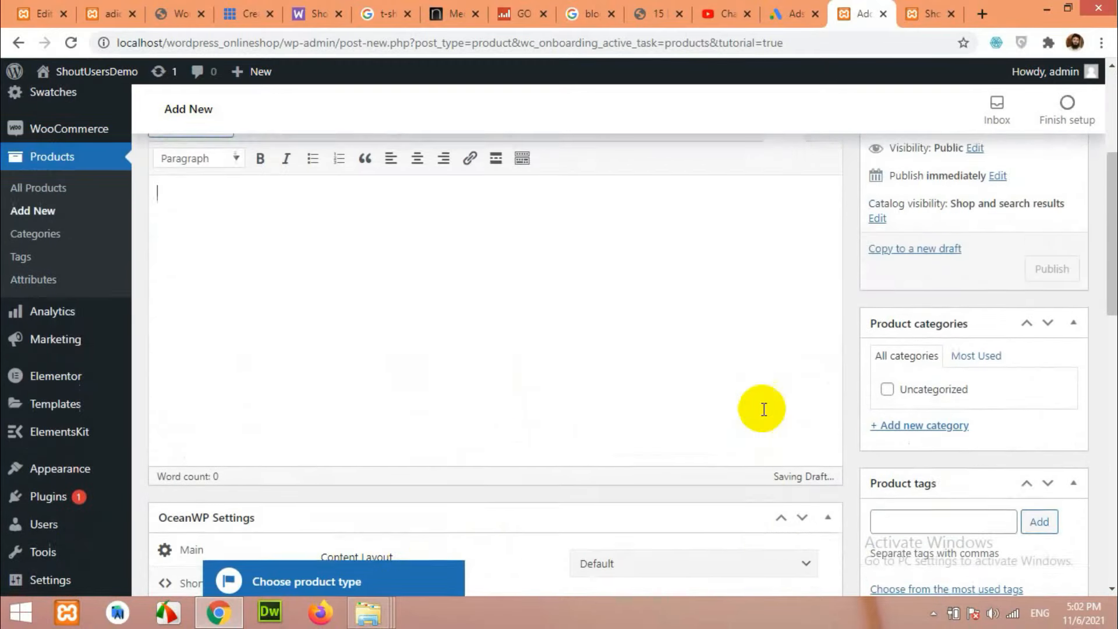
pyautogui.scroll(-5, 877, 434)
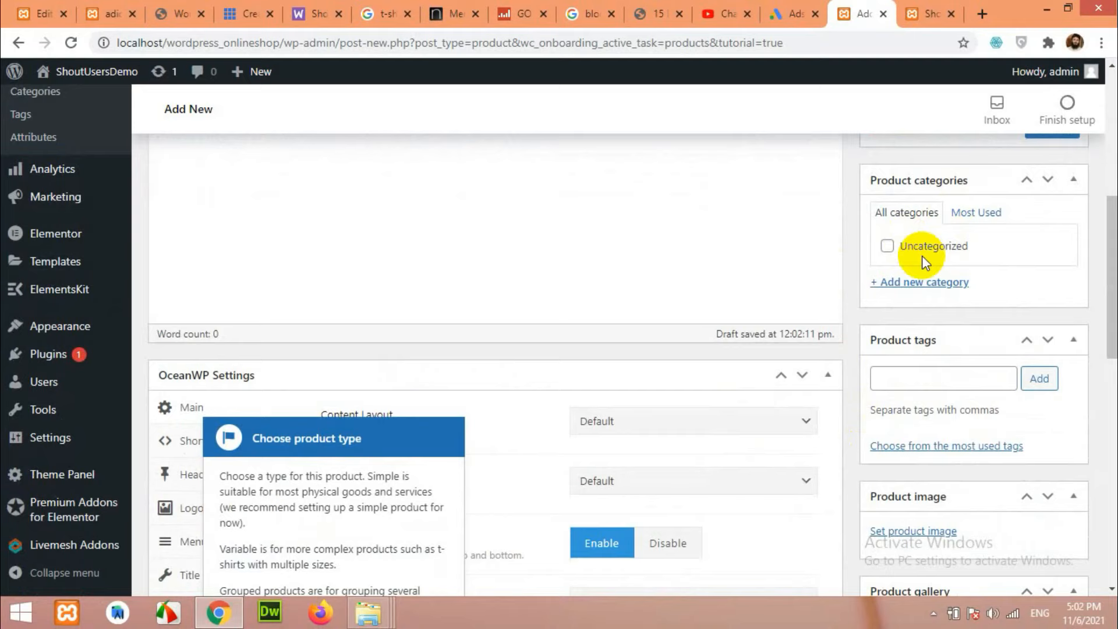
# Create the Men Clothing category and its child T-Shirt, leaving both ticked.
pyautogui.click(906, 286)
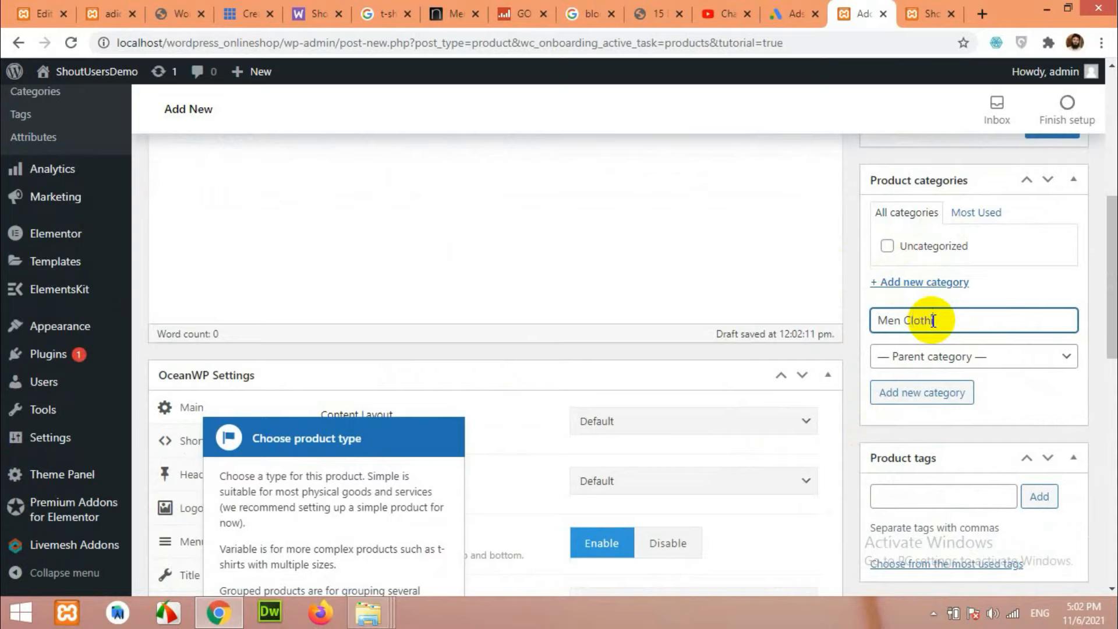
pyautogui.write('Men Clothing')
pyautogui.click(925, 392)
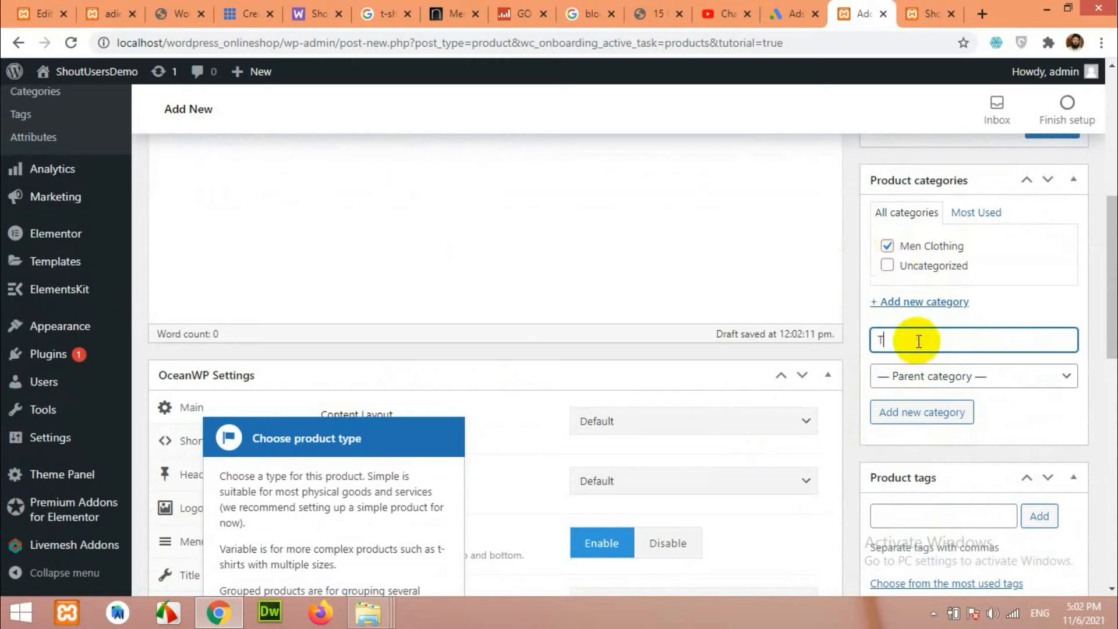
pyautogui.write('T-Shirt')
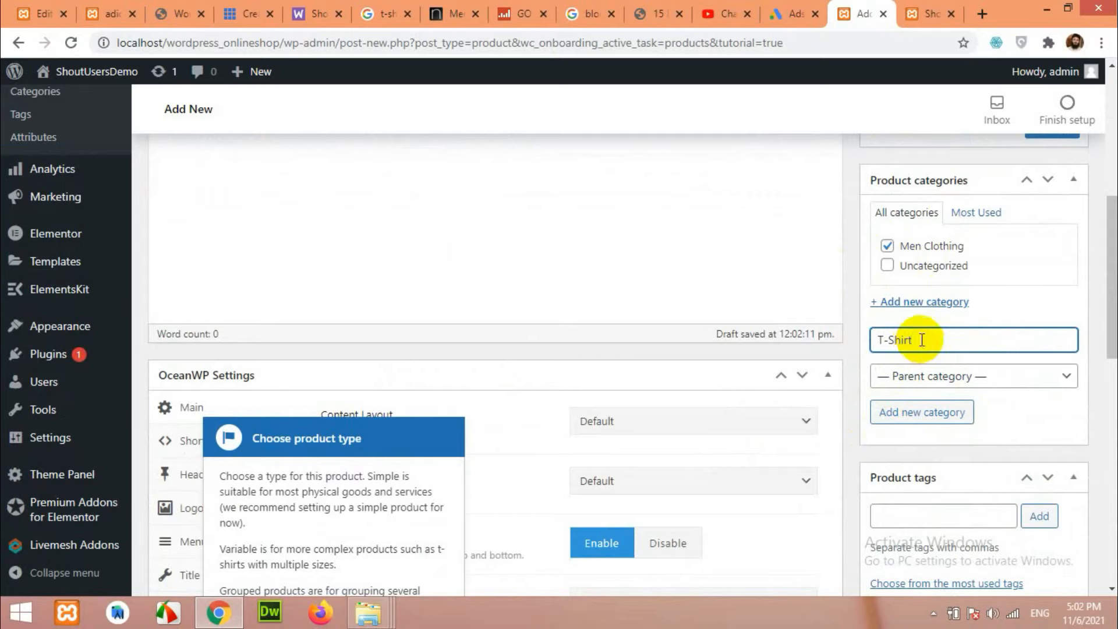
pyautogui.click(923, 377)
pyautogui.click(914, 414)
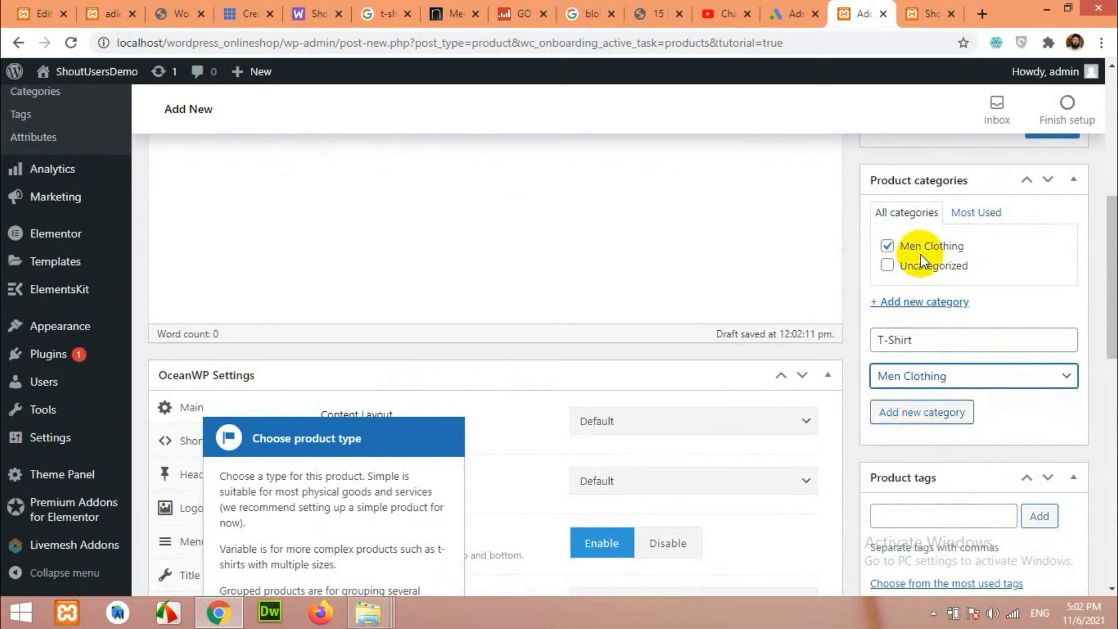
pyautogui.click(915, 415)
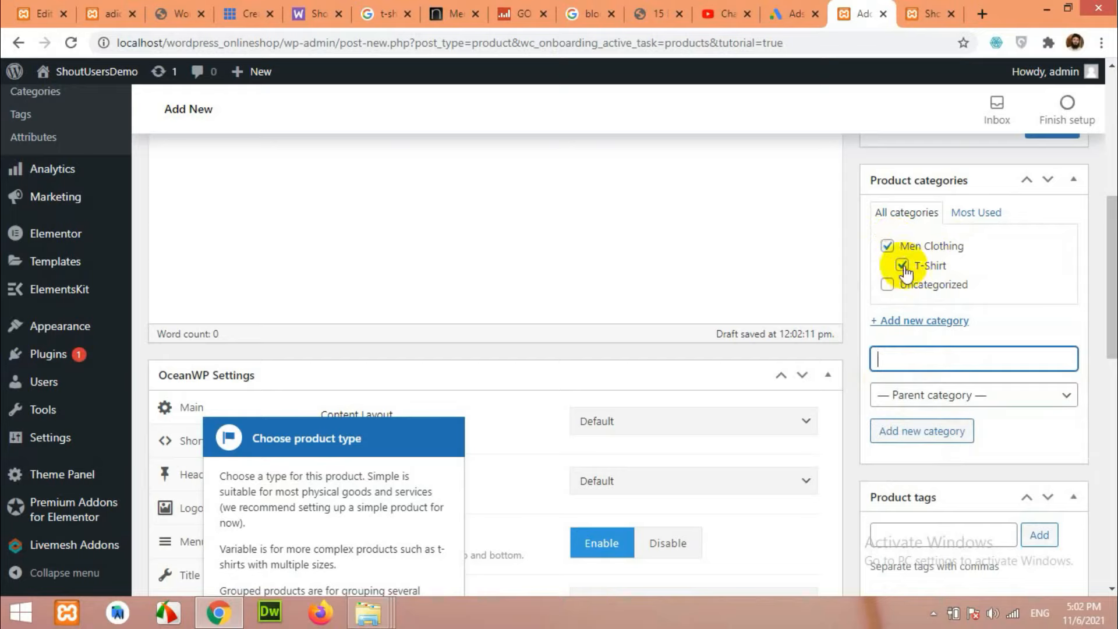
pyautogui.click(887, 245)
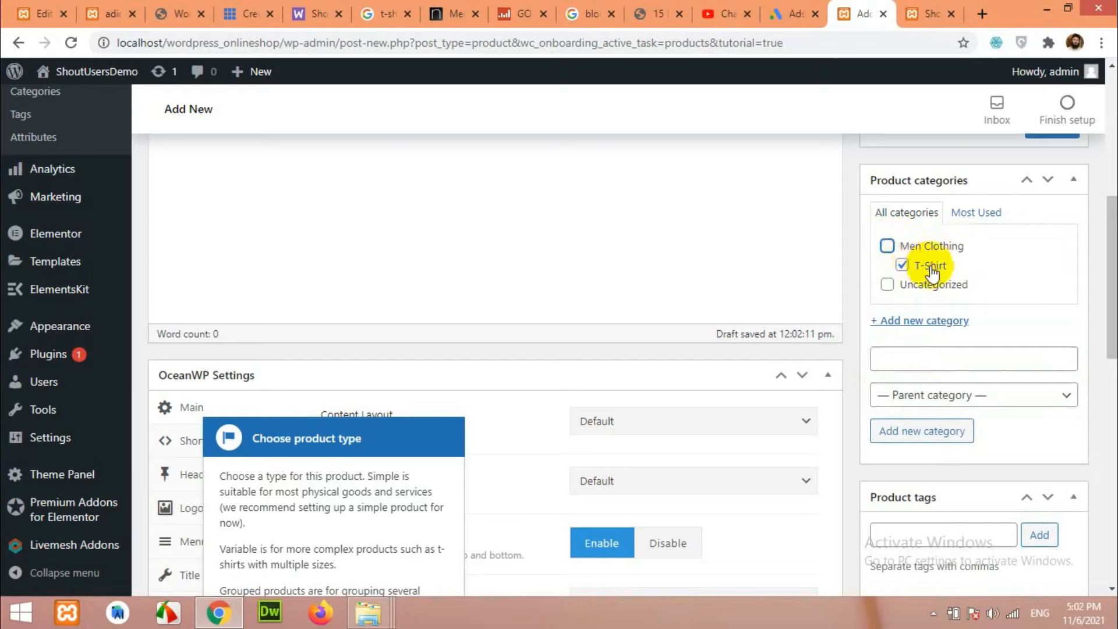
pyautogui.click(888, 245)
# Keep it a Simple product priced 500 regular and 450 sale, then reload the storefront tab.
pyautogui.scroll(-8, 523, 415)
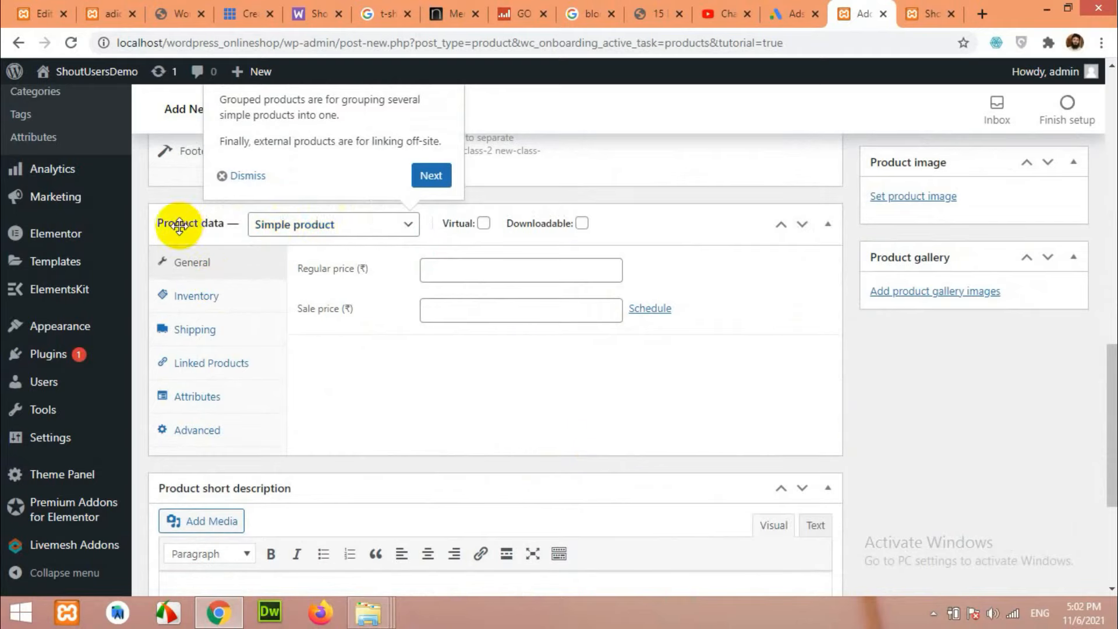
pyautogui.click(320, 227)
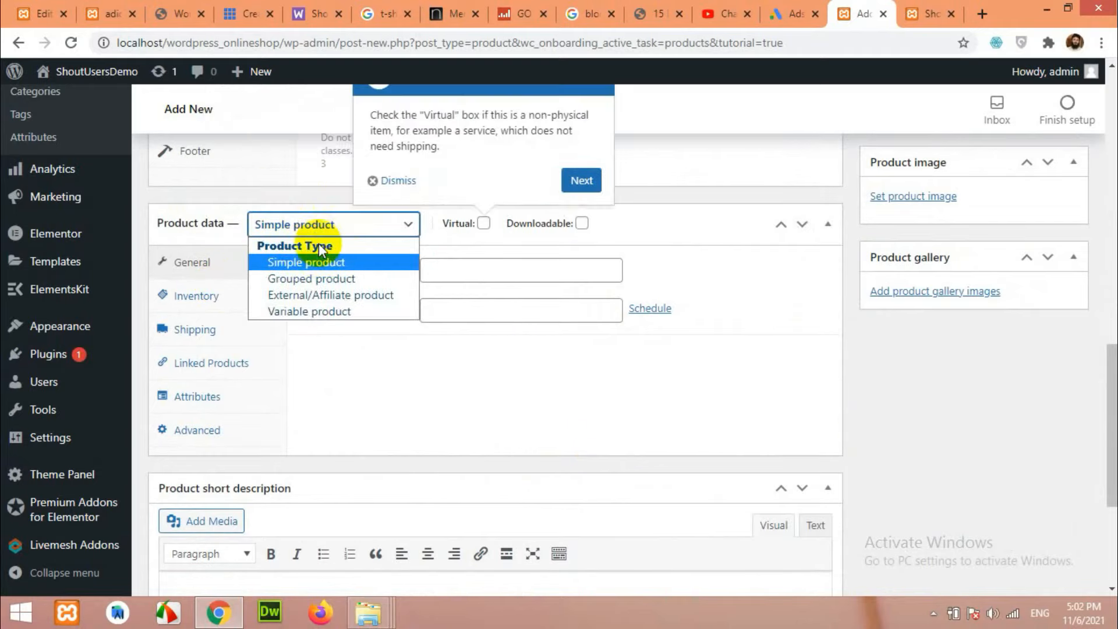
pyautogui.click(317, 264)
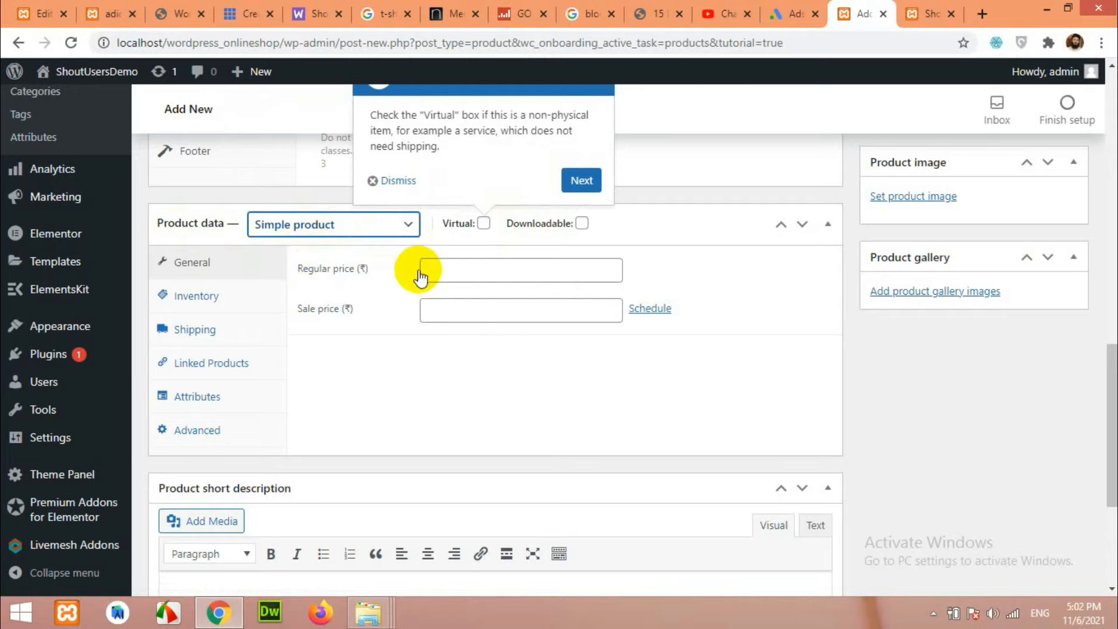
pyautogui.click(470, 269)
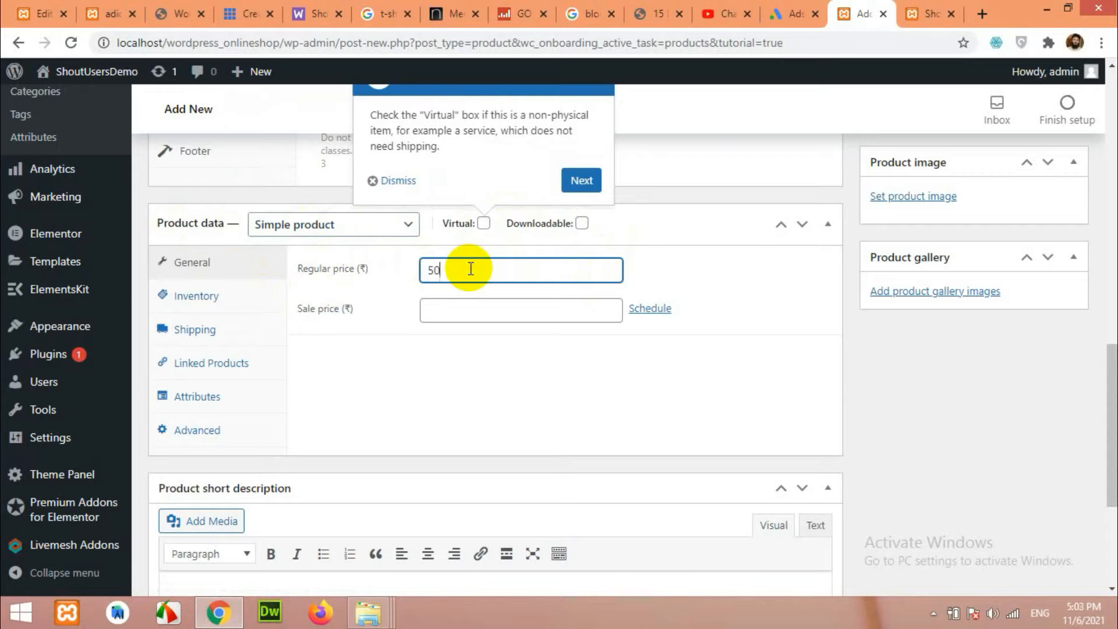
pyautogui.click(462, 309)
pyautogui.click(366, 396)
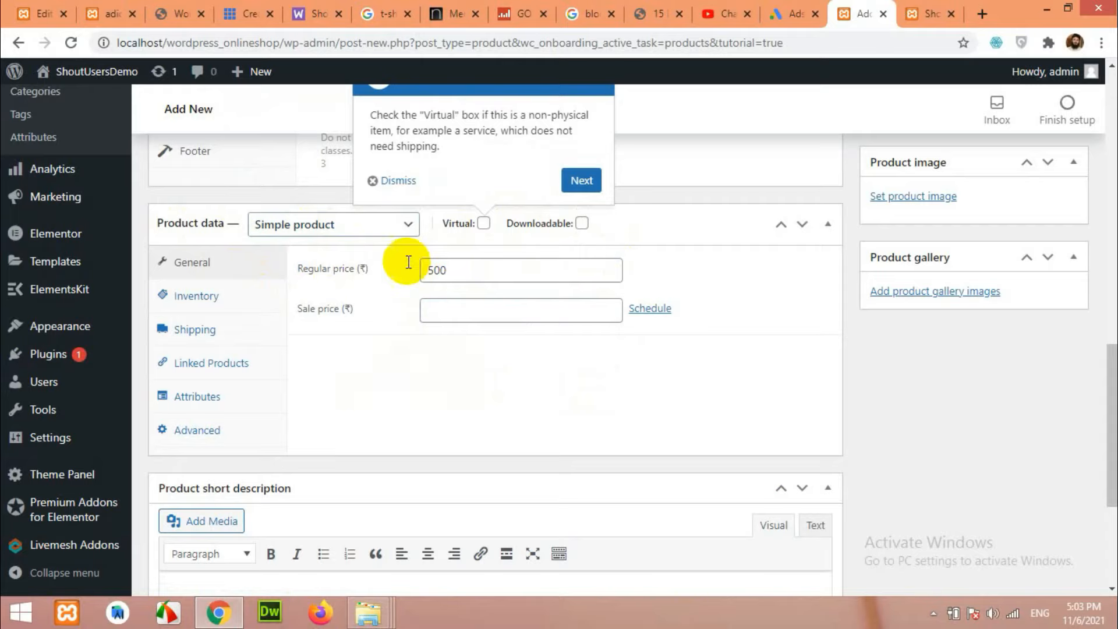
pyautogui.click(472, 313)
pyautogui.write('450')
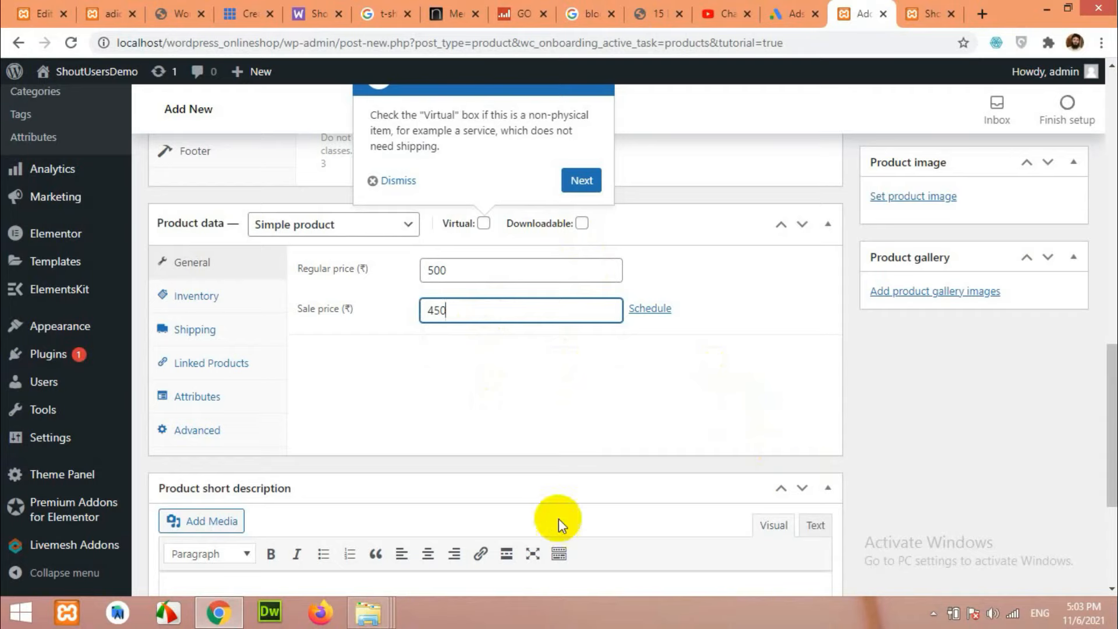
pyautogui.click(106, 14)
pyautogui.press('F5')
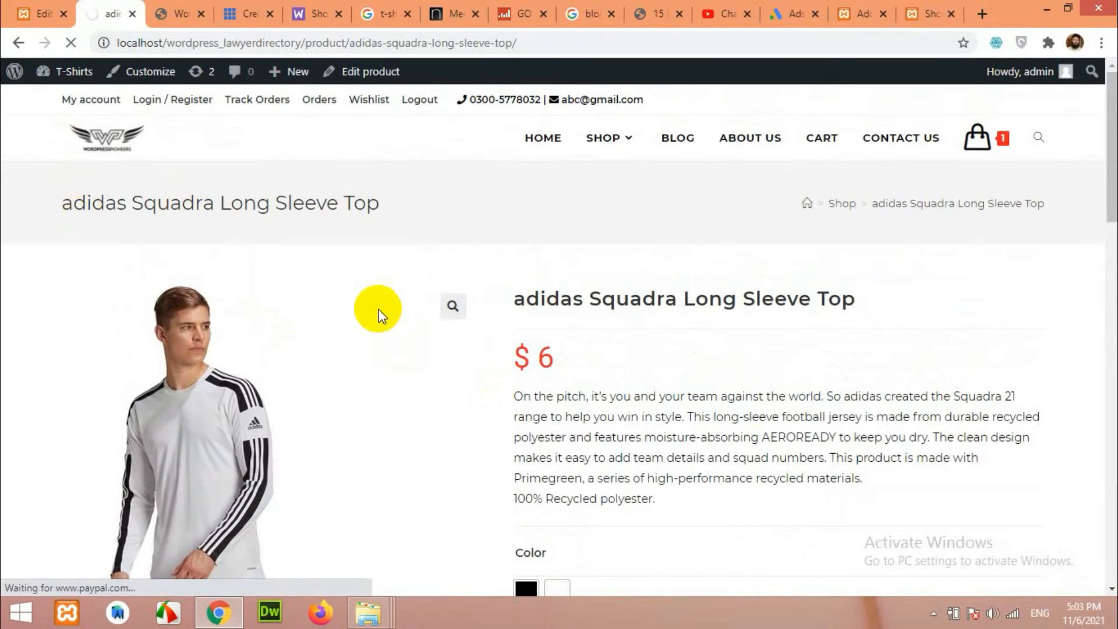
# Scroll the shop homepage to T-Shirts Five Pack and highlight its struck-through old price.
pyautogui.scroll(-12, 454, 379)
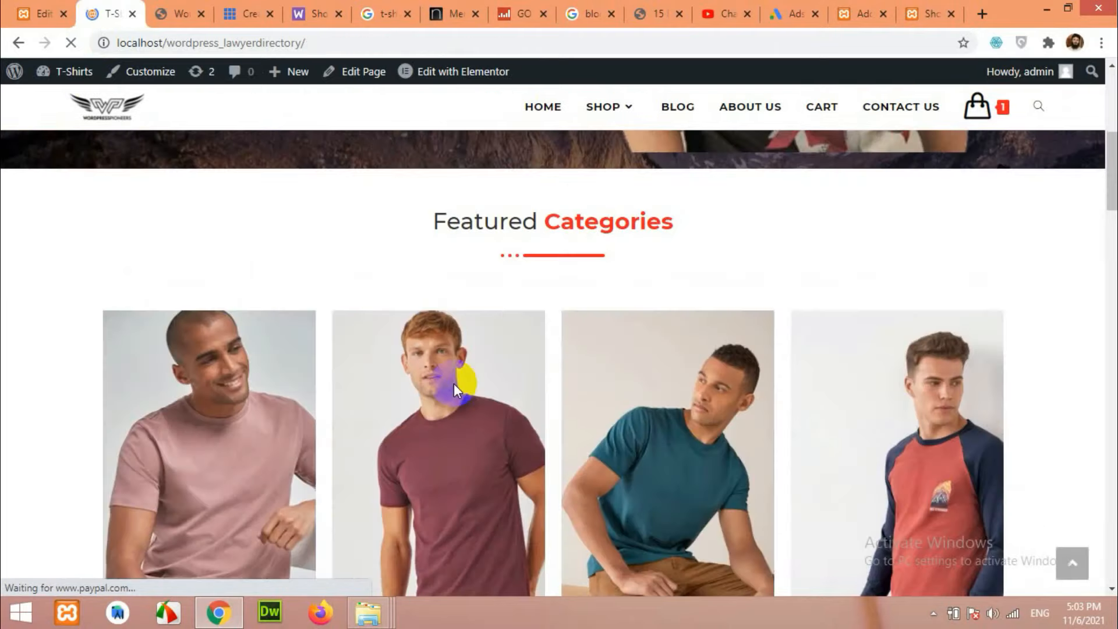
pyautogui.scroll(-5, 418, 415)
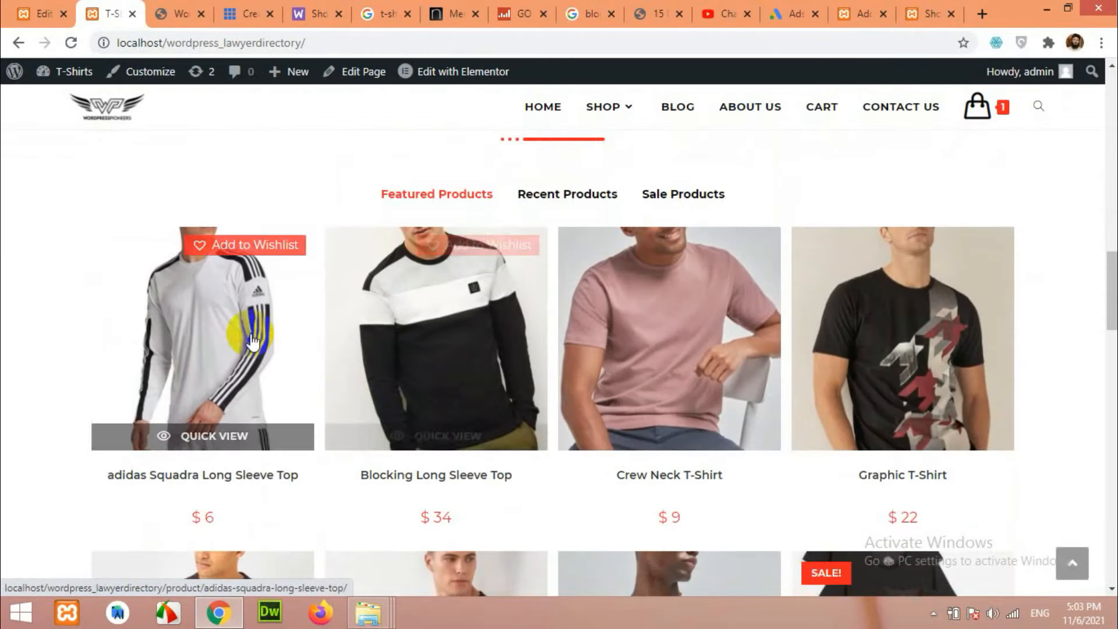
pyautogui.scroll(-4, 384, 408)
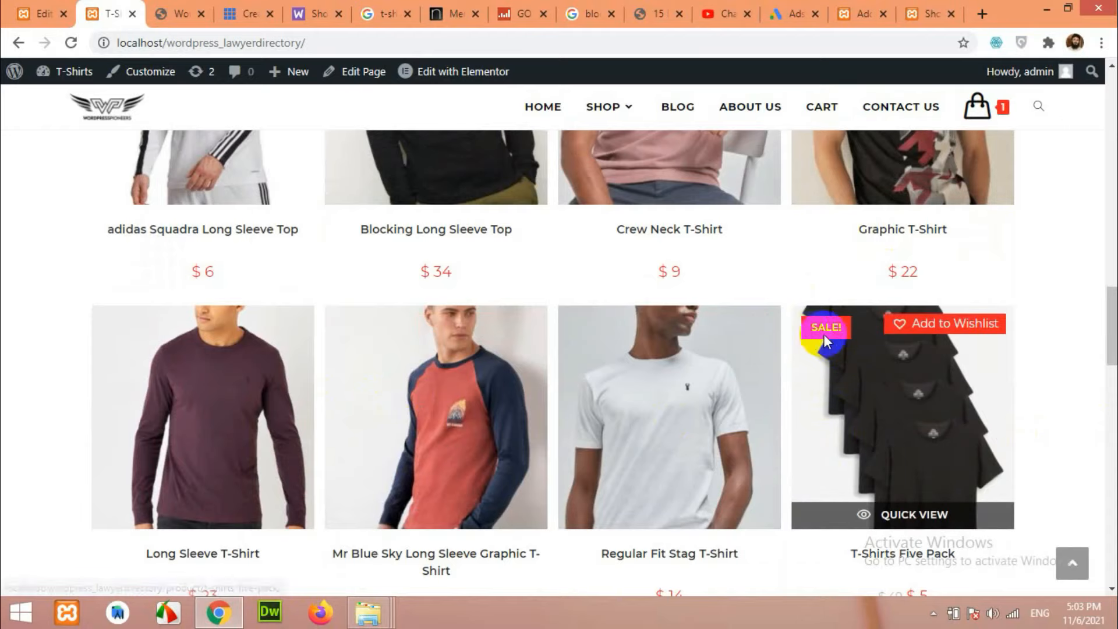
pyautogui.scroll(-4, 942, 367)
pyautogui.scroll(4, 941, 373)
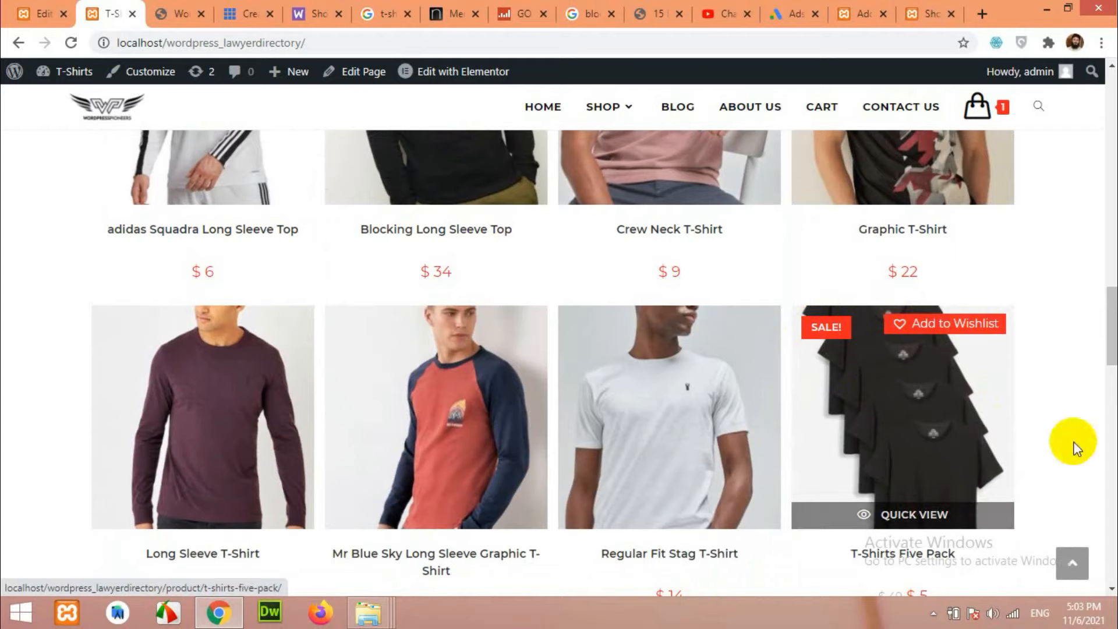
pyautogui.scroll(-2, 1083, 427)
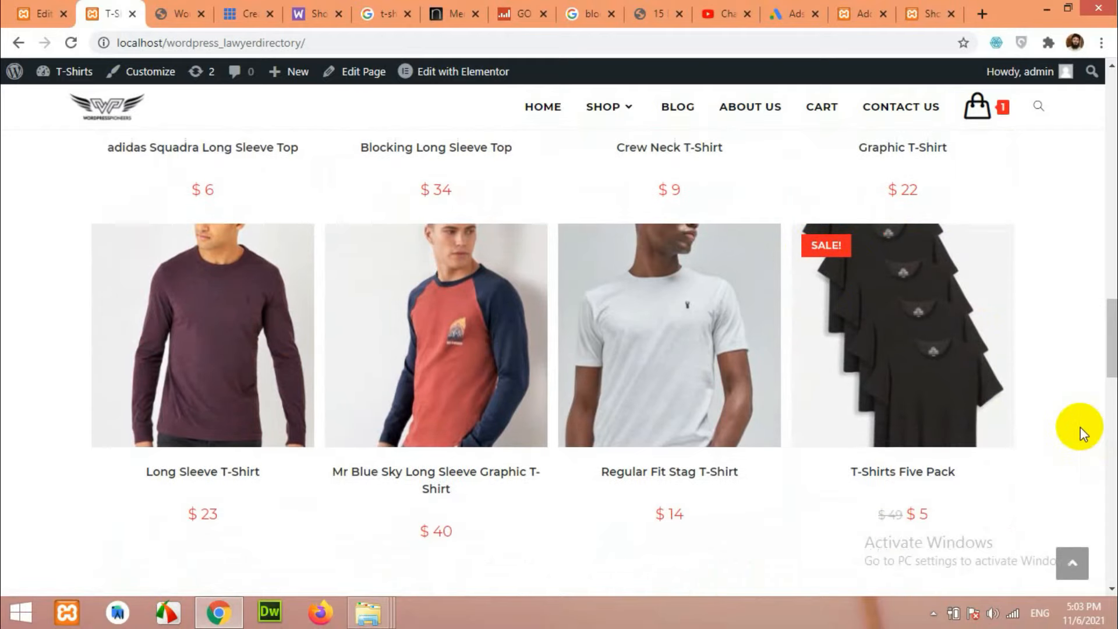
pyautogui.doubleClick(897, 514)
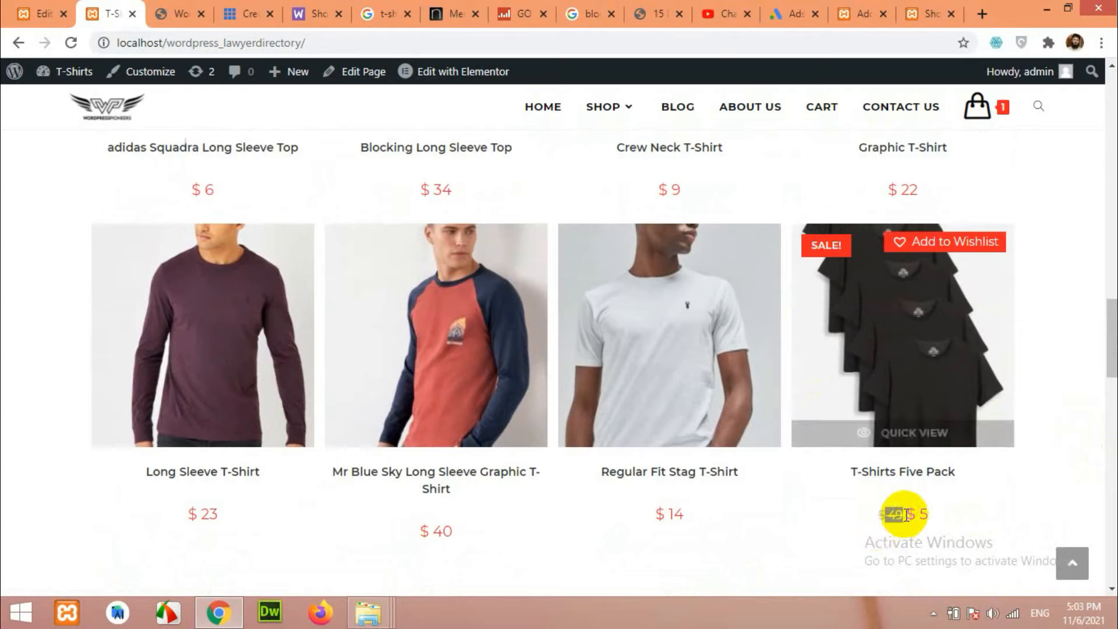
pyautogui.click(863, 13)
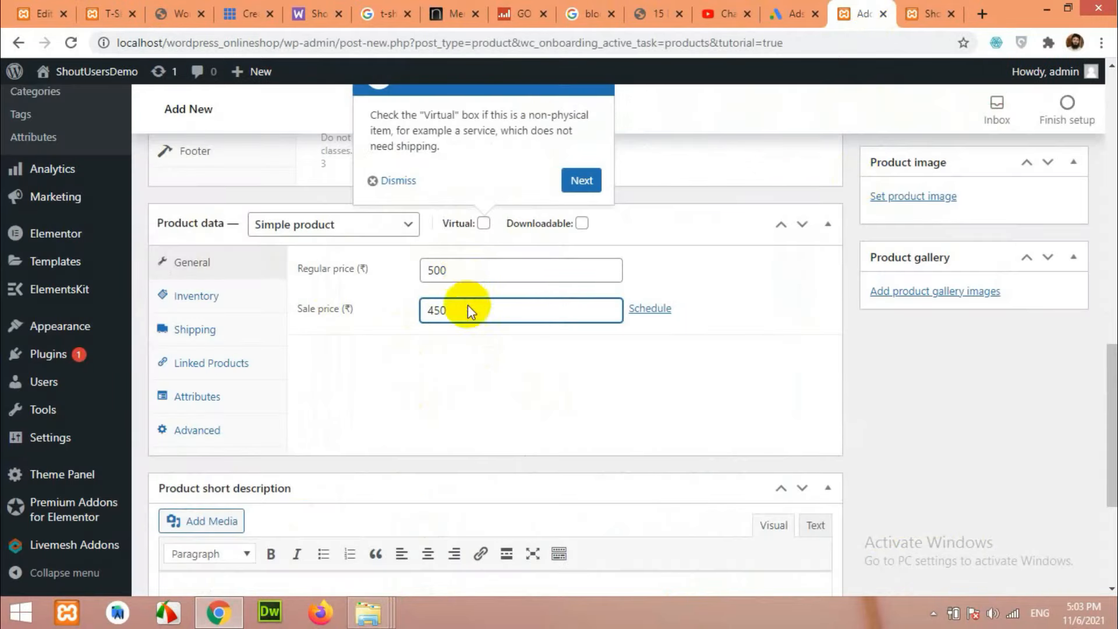
# Show the Inventory section of the product's Product data panel.
pyautogui.click(198, 297)
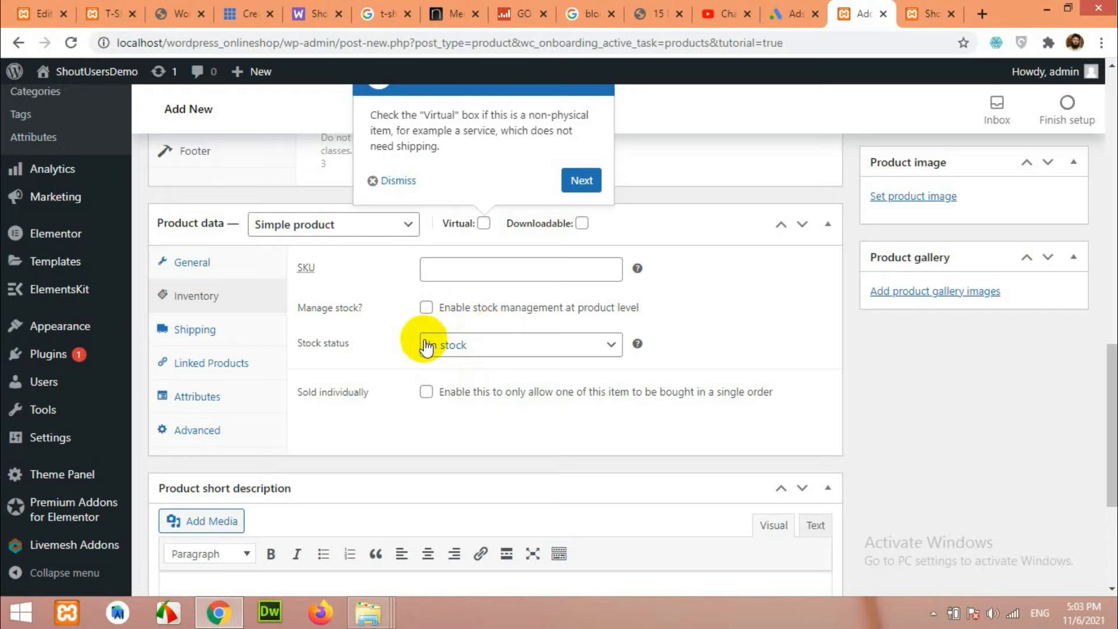
# Try Manage stock with quantities 5 and then 55, leaving stock management off.
pyautogui.click(426, 308)
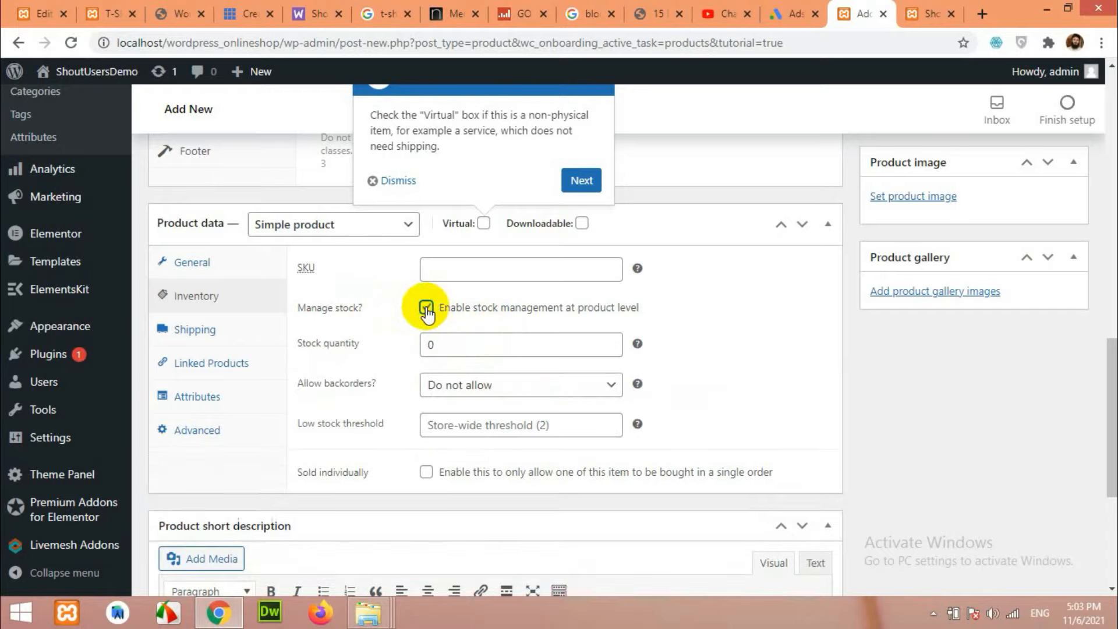
pyautogui.doubleClick(434, 343)
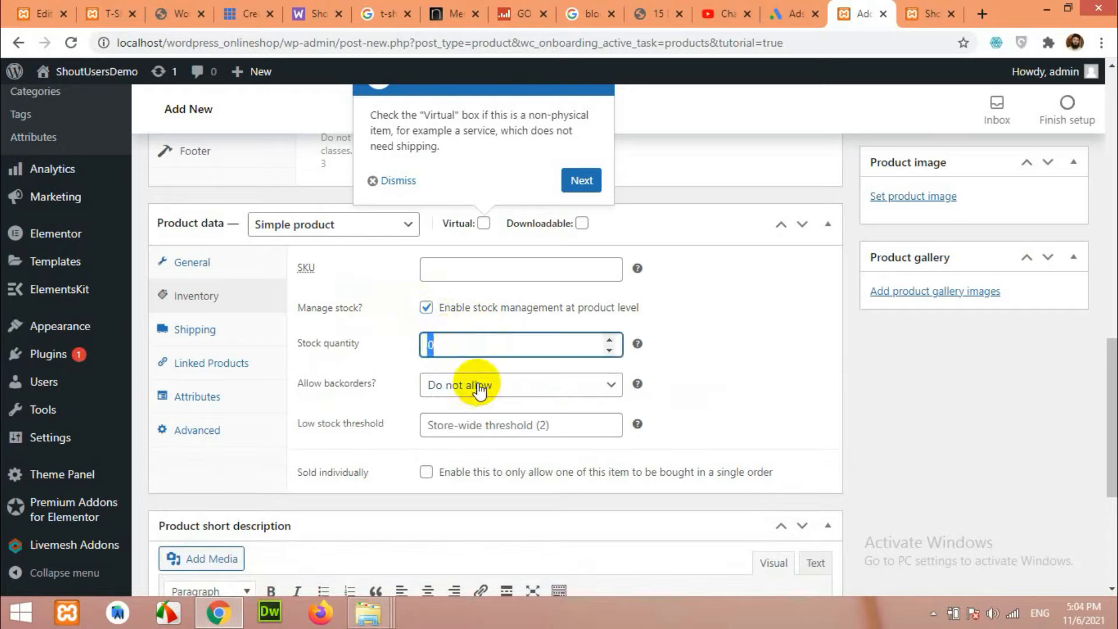
pyautogui.write('5')
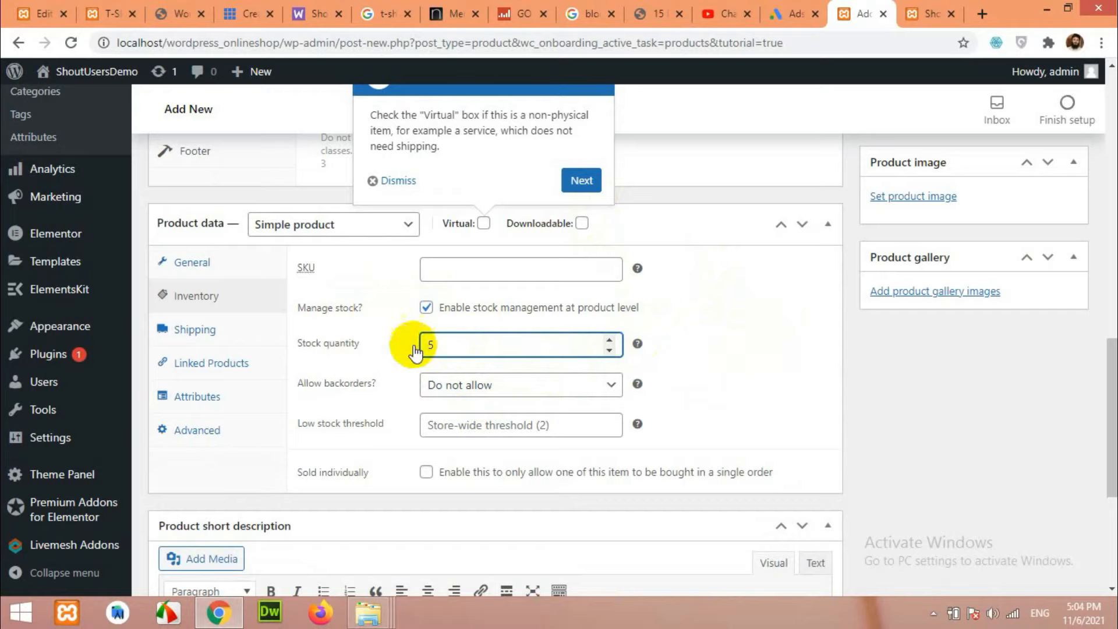
pyautogui.click(425, 308)
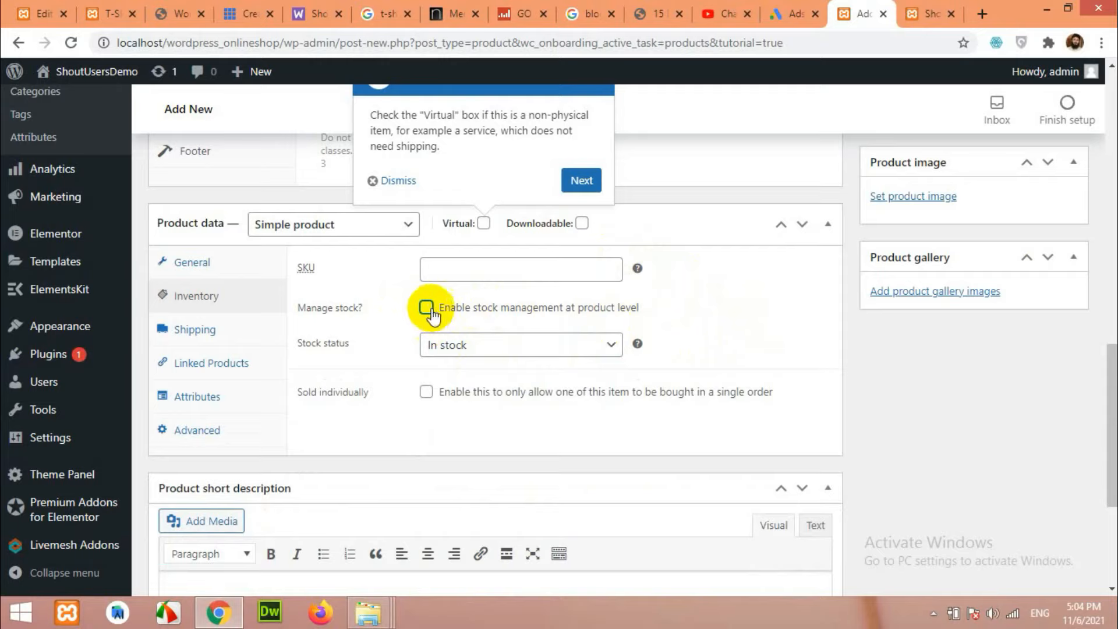
pyautogui.click(747, 322)
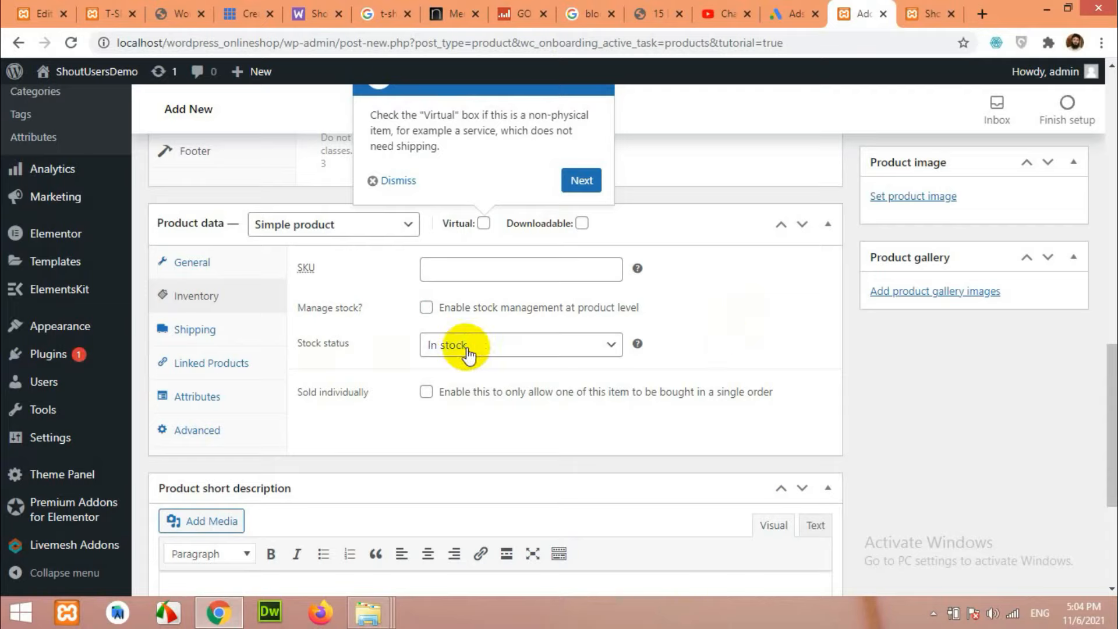
pyautogui.click(426, 309)
pyautogui.doubleClick(434, 345)
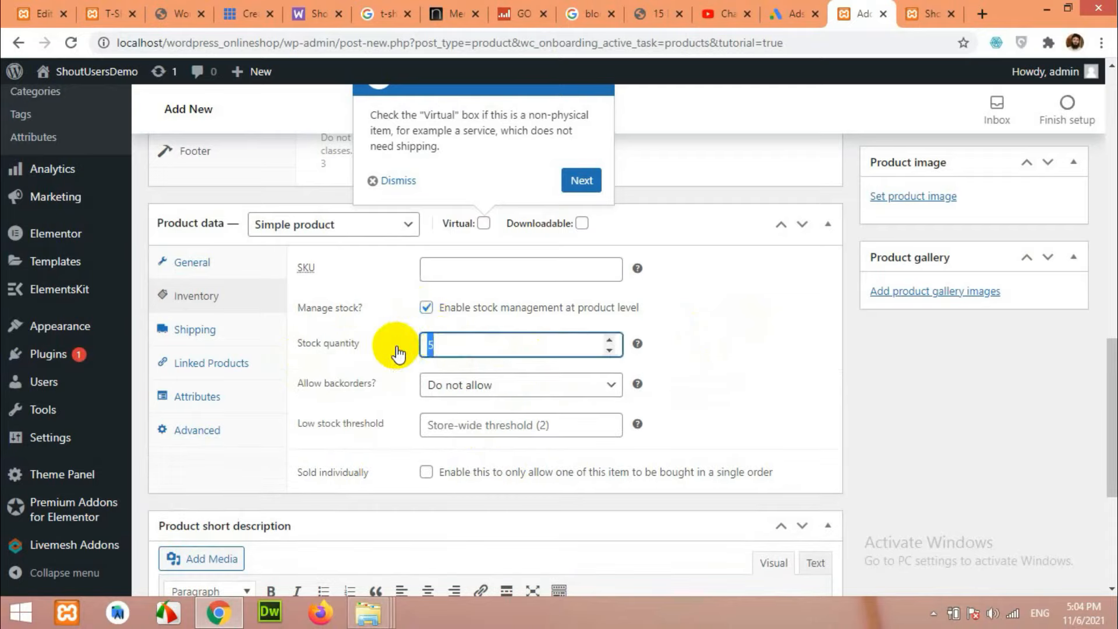
pyautogui.write('55')
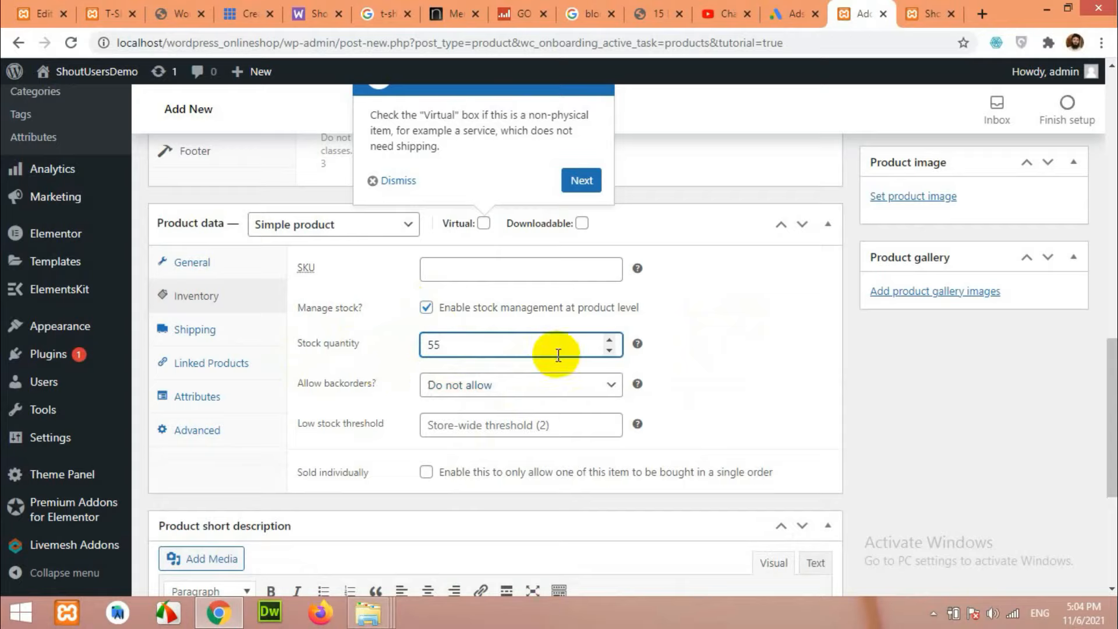
pyautogui.click(426, 308)
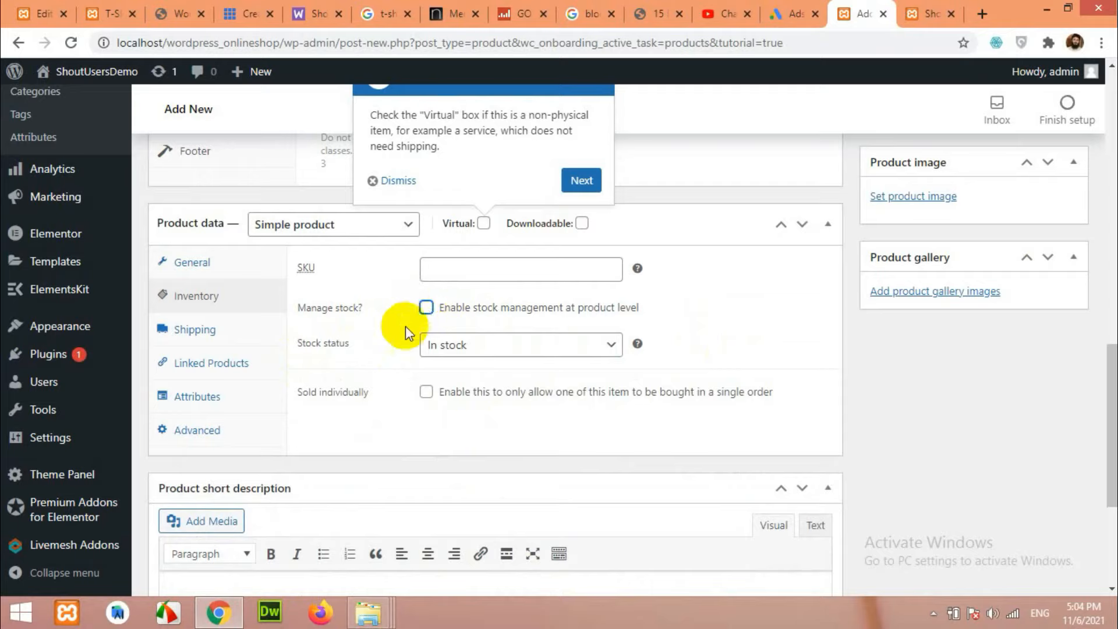
# Try the Stock status options, including On backorder.
pyautogui.click(454, 348)
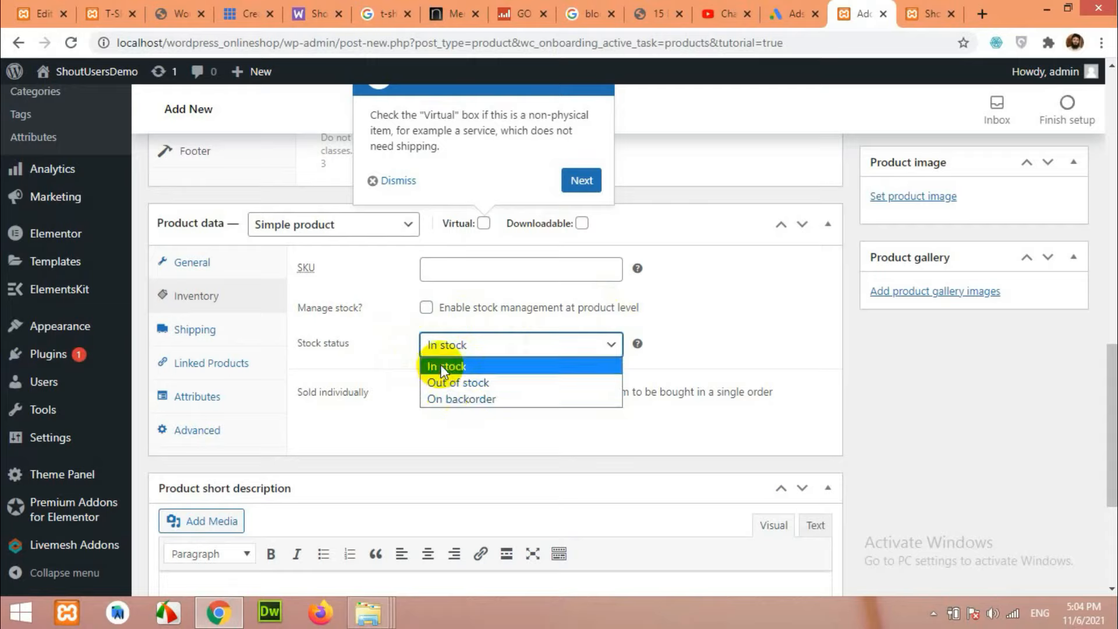
pyautogui.click(456, 400)
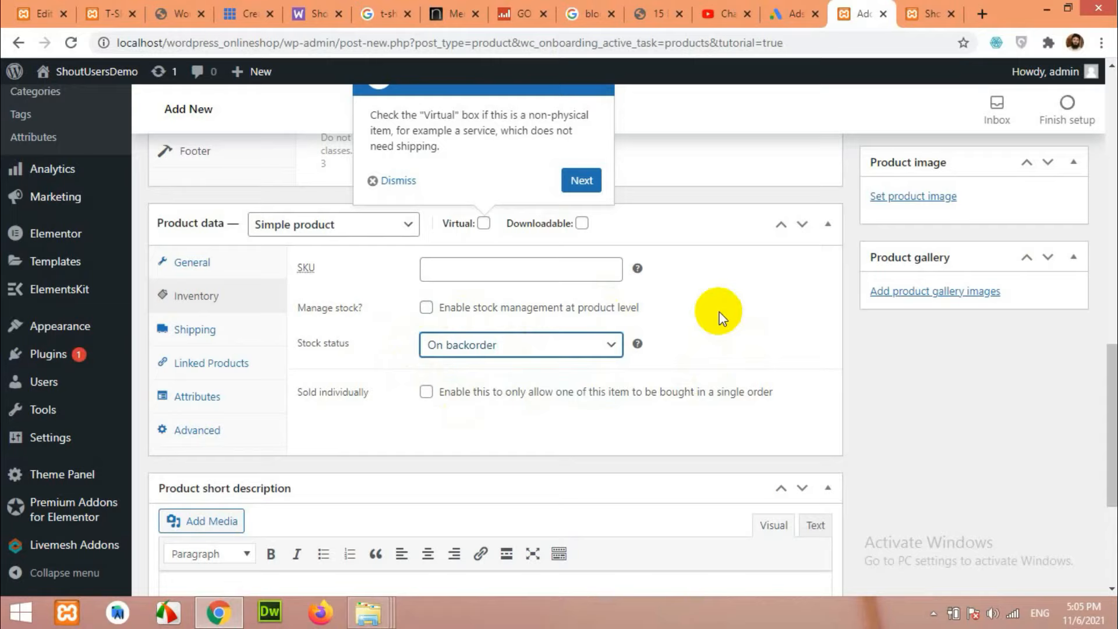
pyautogui.click(742, 338)
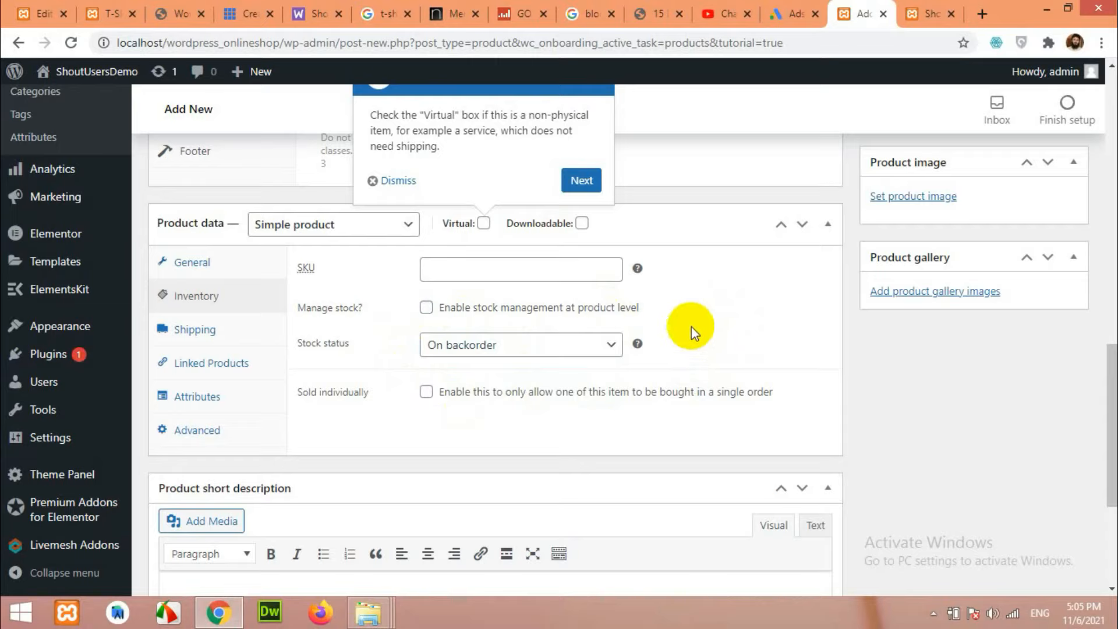
pyautogui.click(475, 348)
pyautogui.click(464, 366)
pyautogui.scroll(1, 815, 396)
pyautogui.scroll(-1, 804, 402)
pyautogui.click(207, 337)
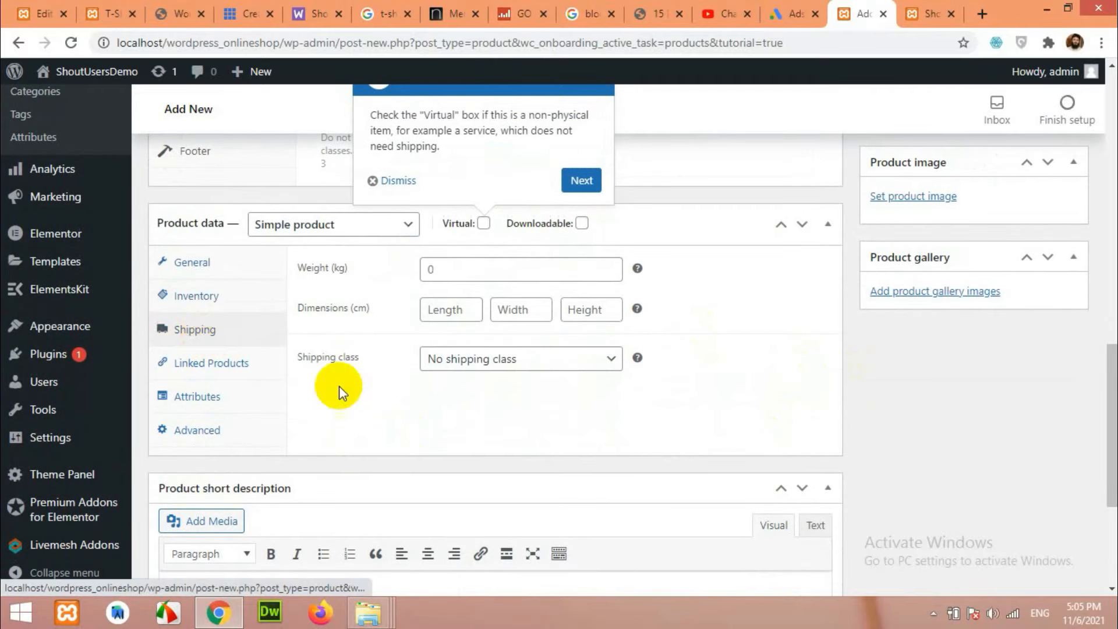
pyautogui.click(483, 364)
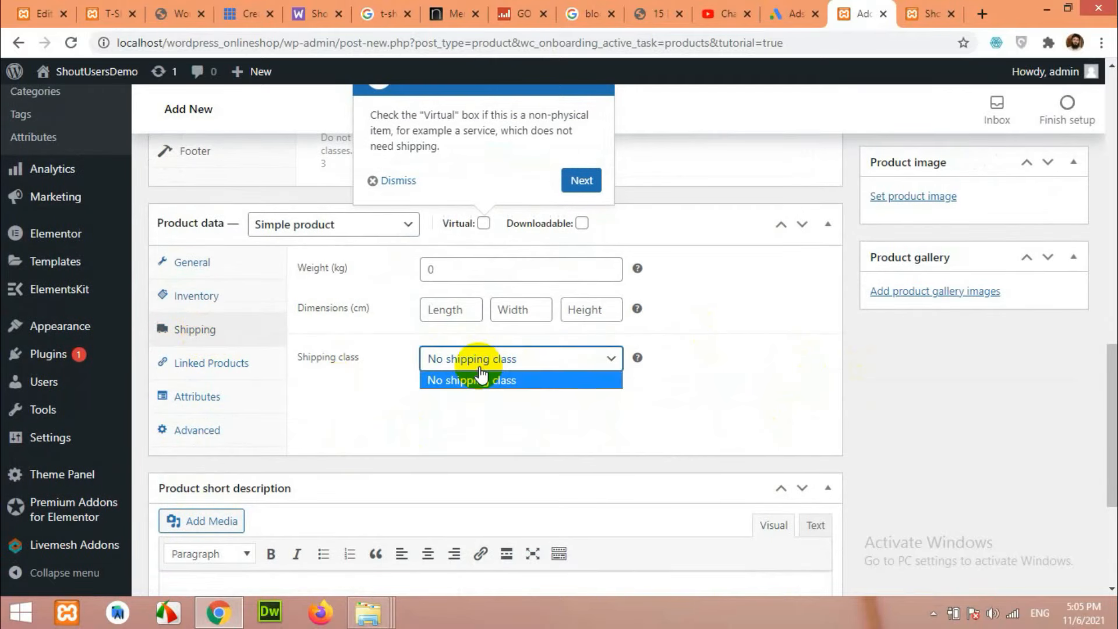
pyautogui.click(725, 361)
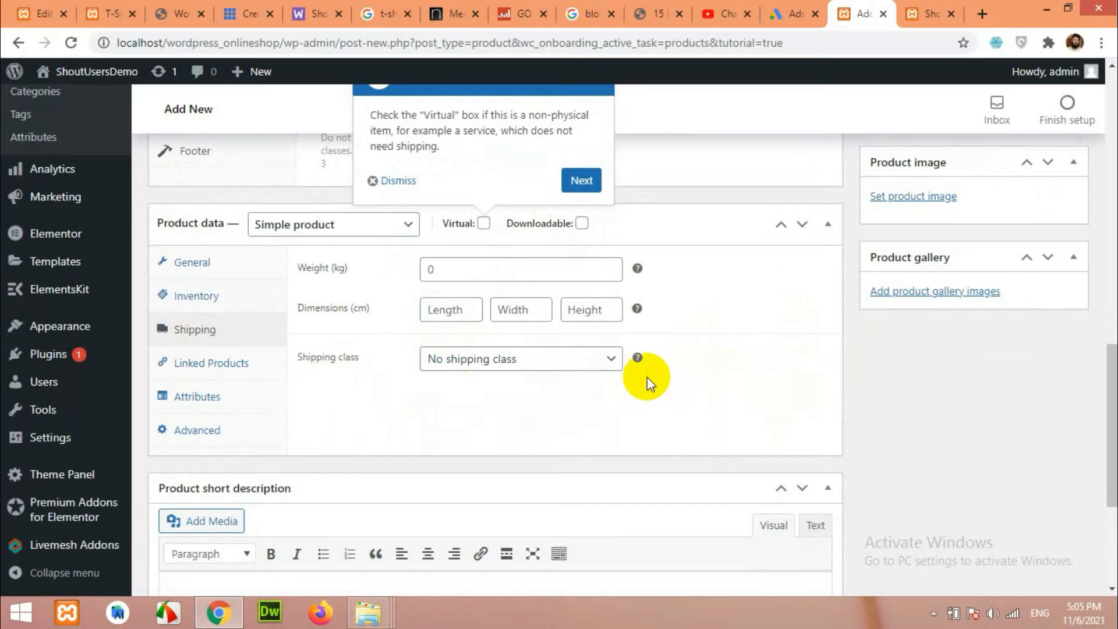
pyautogui.scroll(2, 649, 376)
pyautogui.scroll(3, 792, 409)
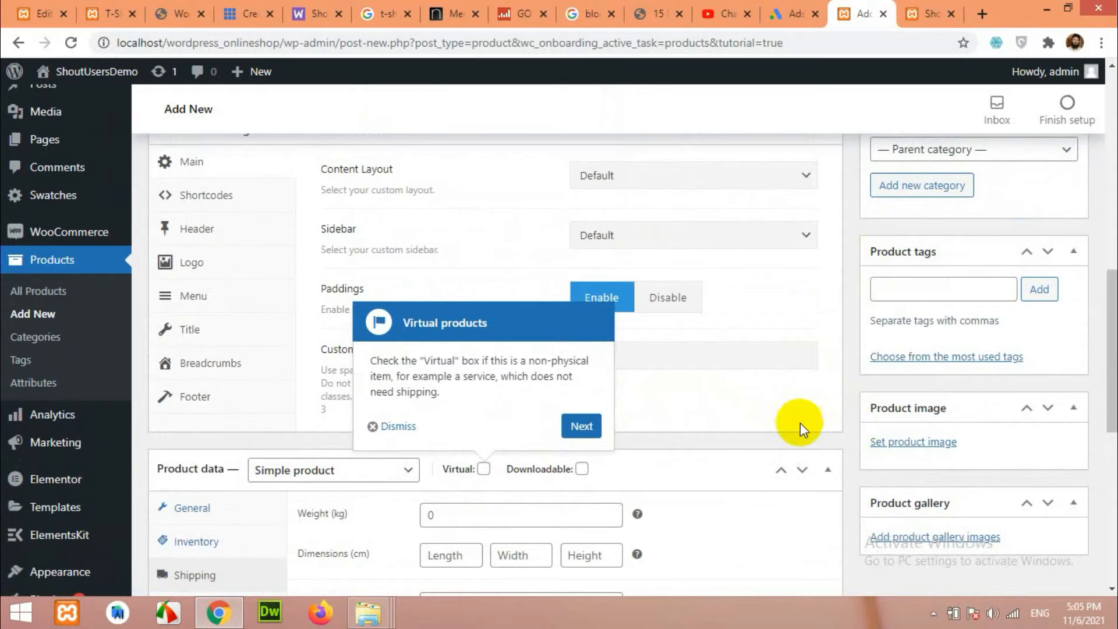
pyautogui.scroll(-3, 801, 423)
pyautogui.click(90, 320)
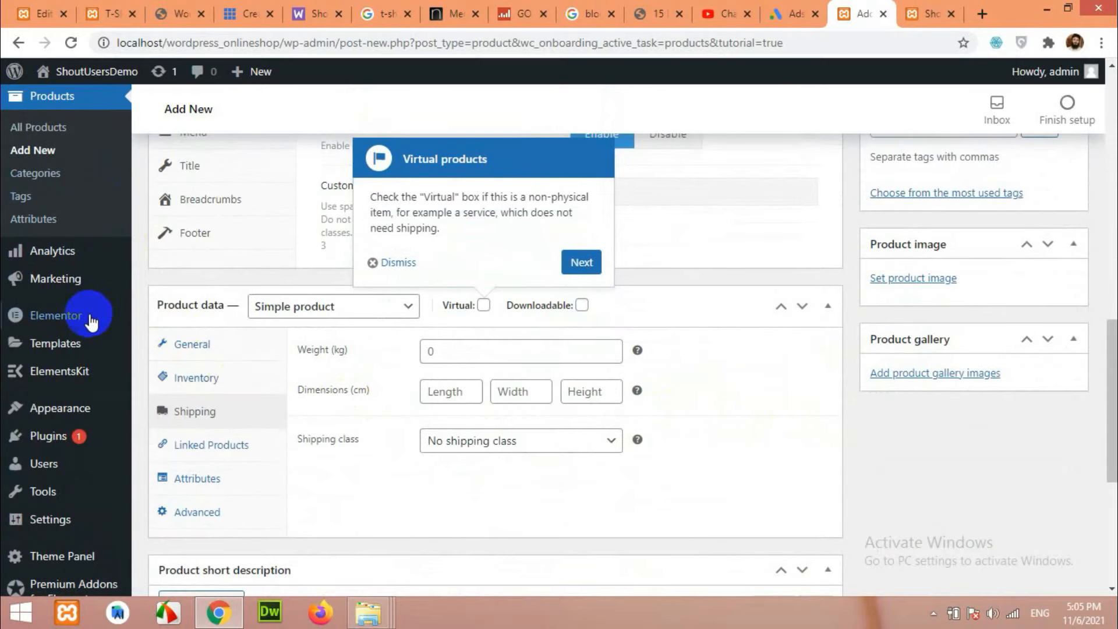
pyautogui.scroll(2, 20, 243)
pyautogui.moveTo(112, 146)
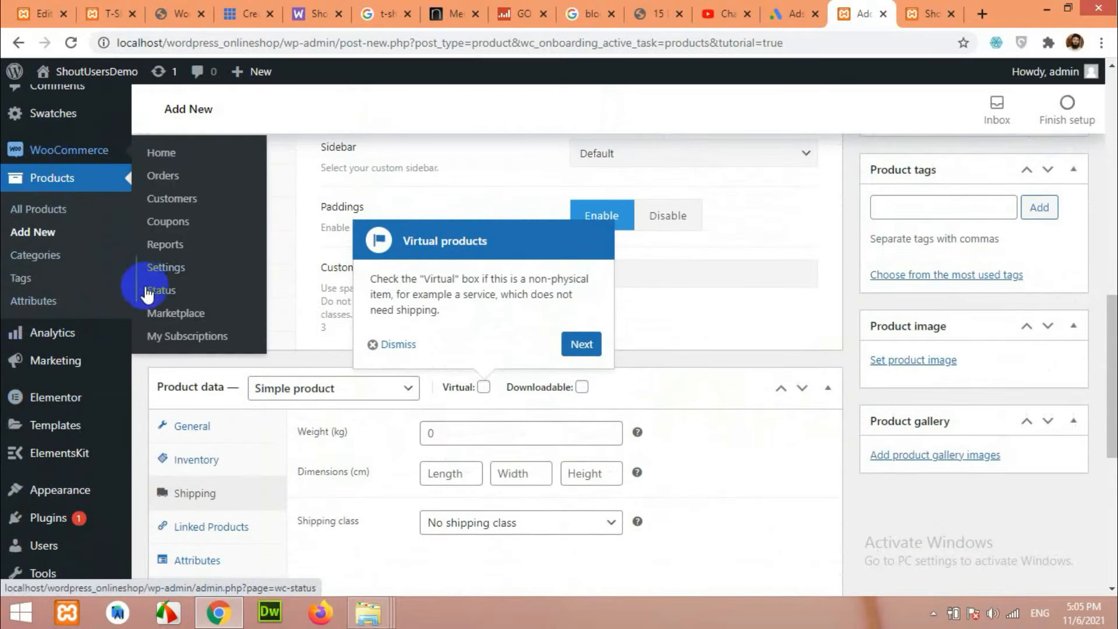
pyautogui.rightClick(152, 268)
# Open WooCommerce Settings' Shipping section in a new tab.
pyautogui.click(172, 277)
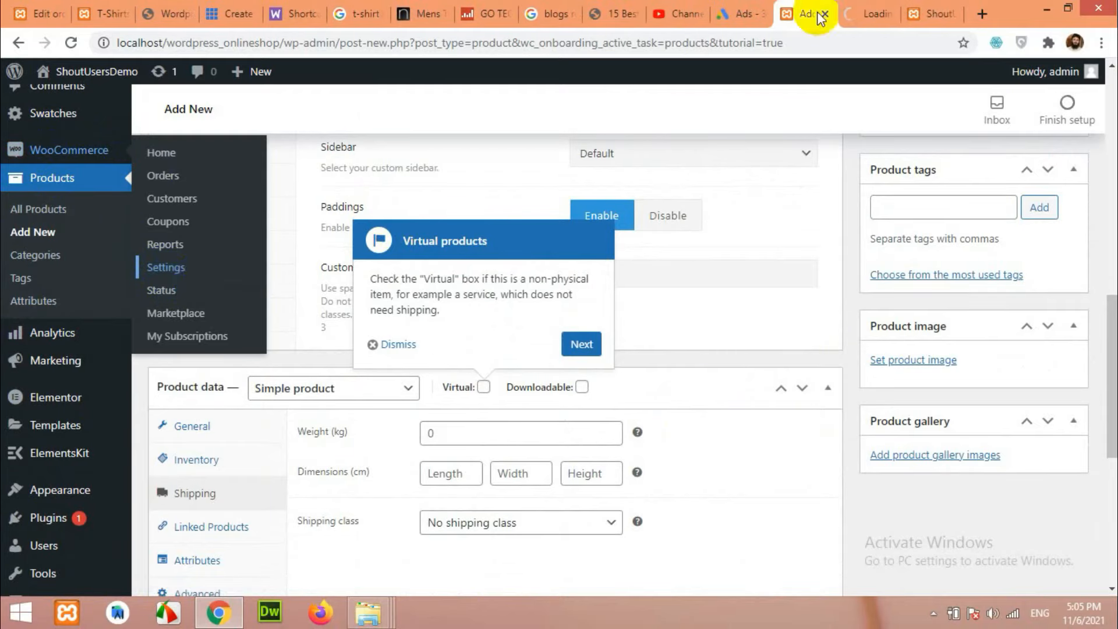
pyautogui.click(868, 13)
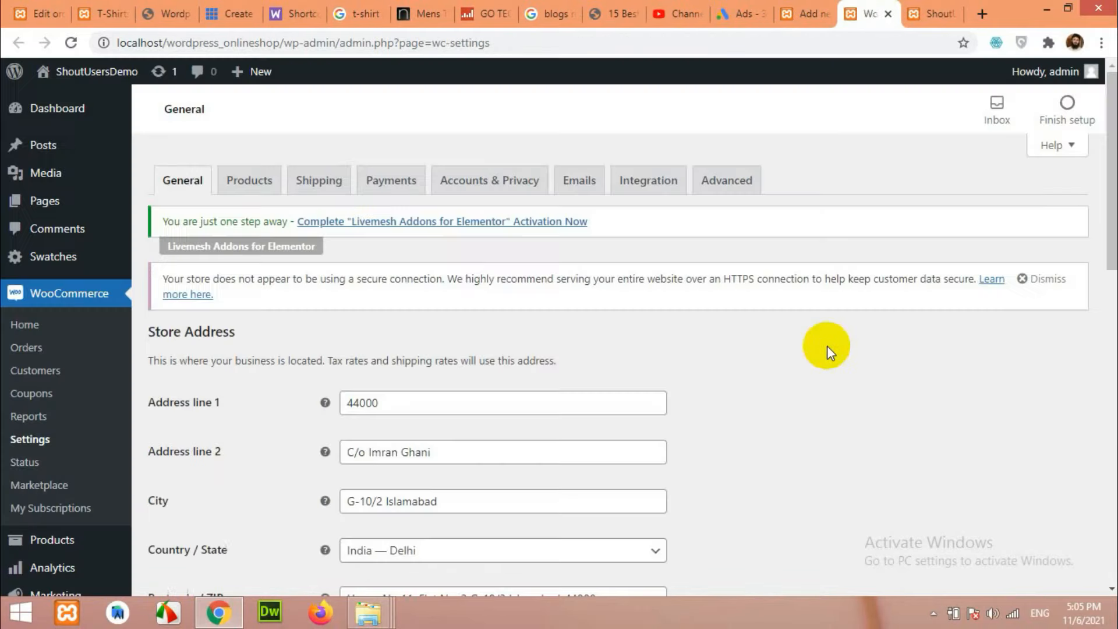
pyautogui.click(320, 182)
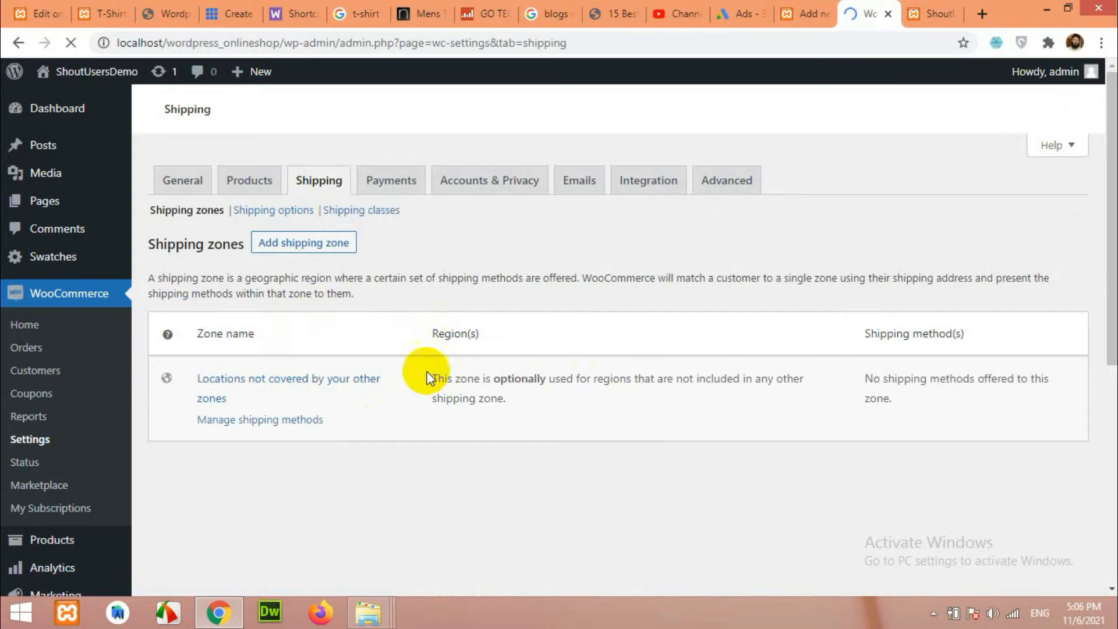
# Begin adding a new shipping zone from the empty Shipping zones list.
pyautogui.scroll(-8, 418, 418)
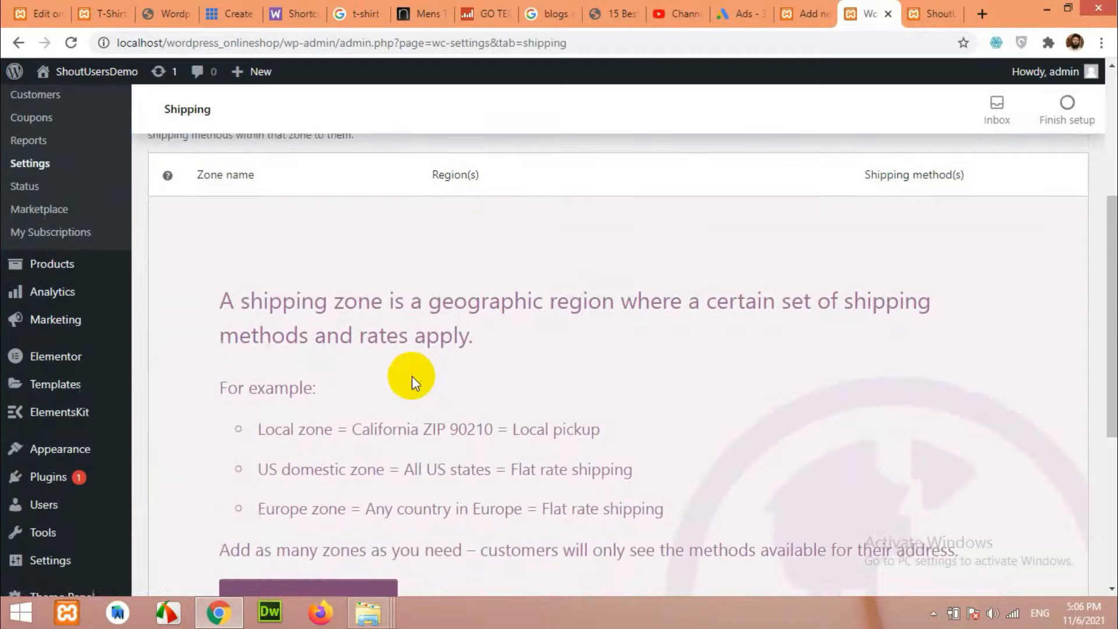
pyautogui.scroll(-1, 487, 395)
pyautogui.scroll(3, 489, 369)
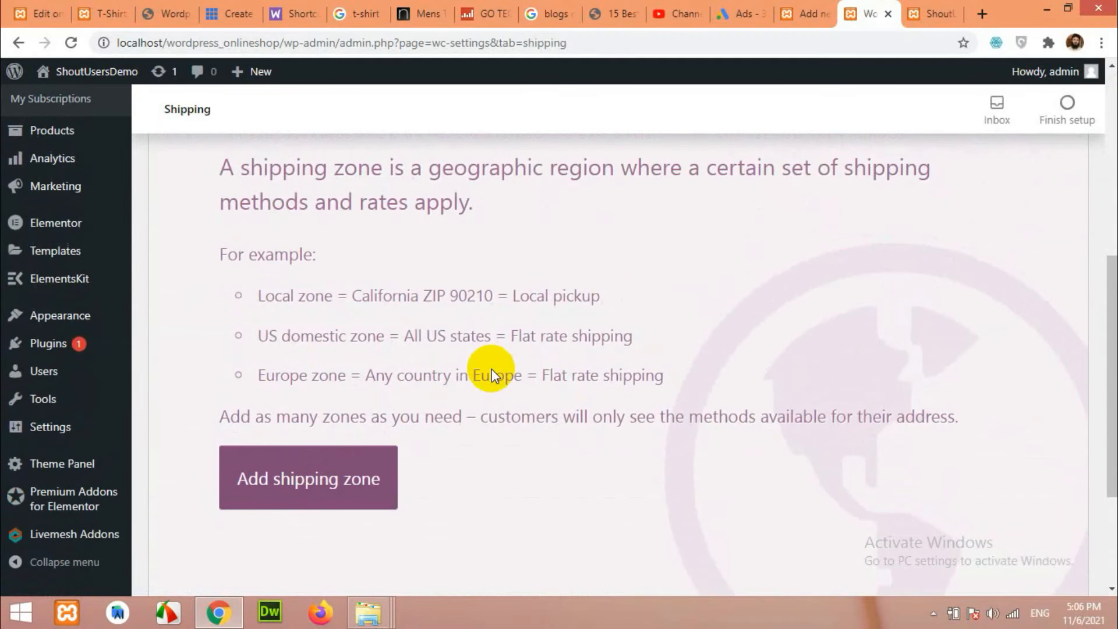
pyautogui.scroll(7, 294, 485)
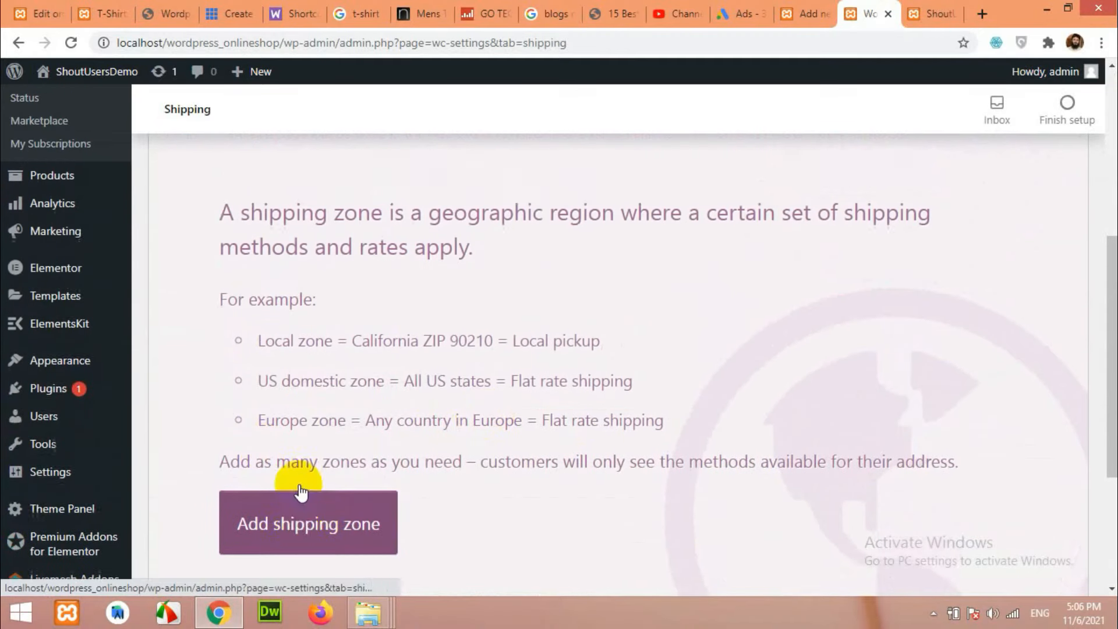
pyautogui.click(295, 363)
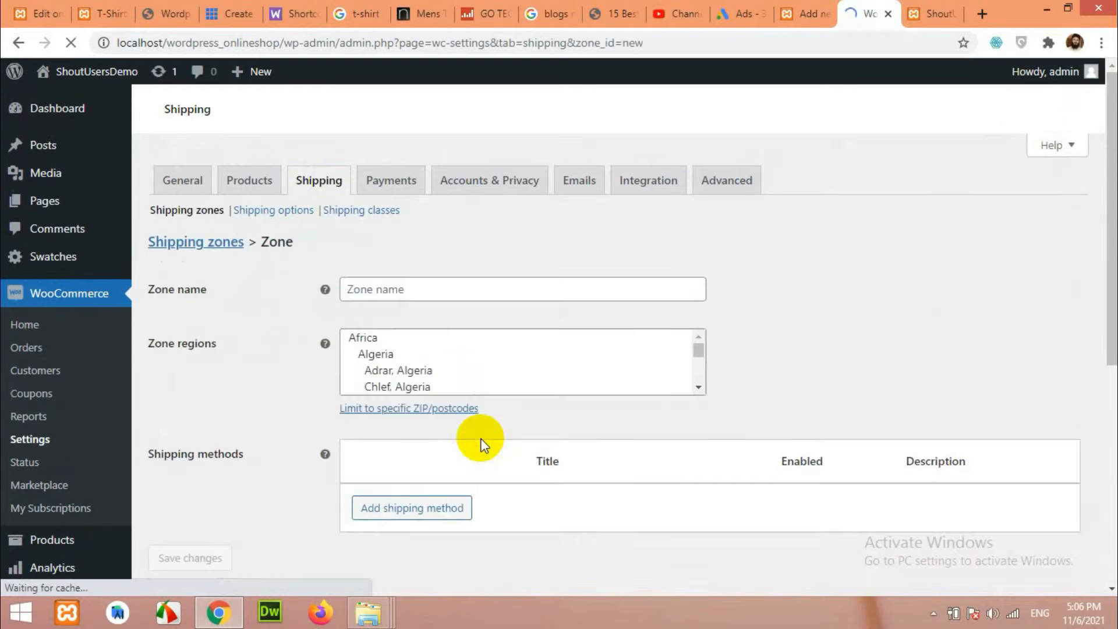
# Name the zone 'India' and add India as its zone region.
pyautogui.click(410, 290)
pyautogui.write('India')
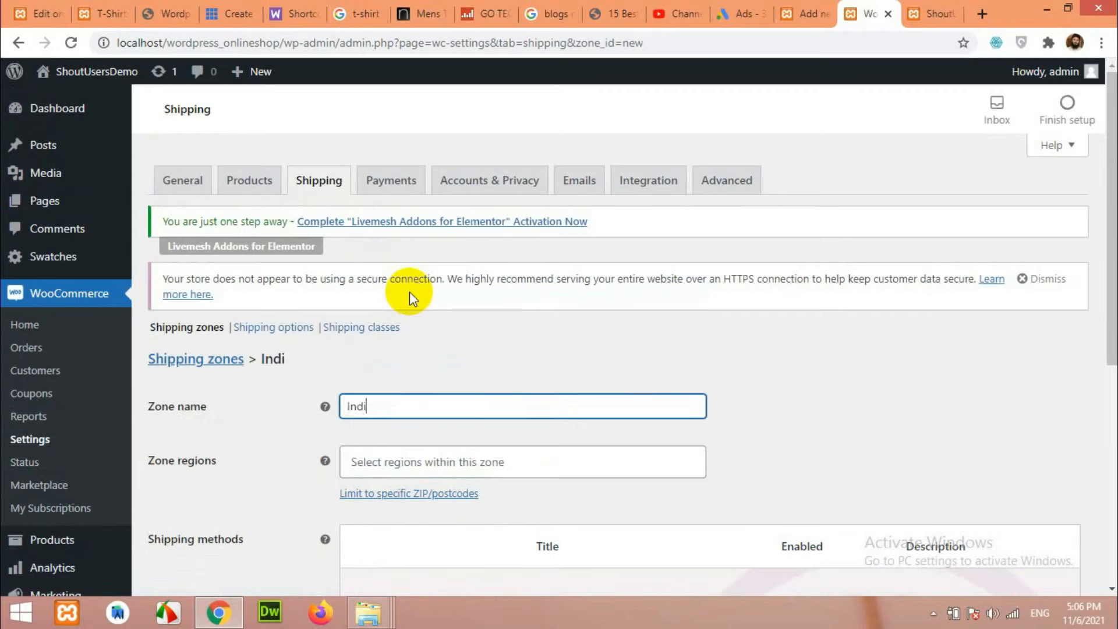
pyautogui.scroll(-3, 418, 311)
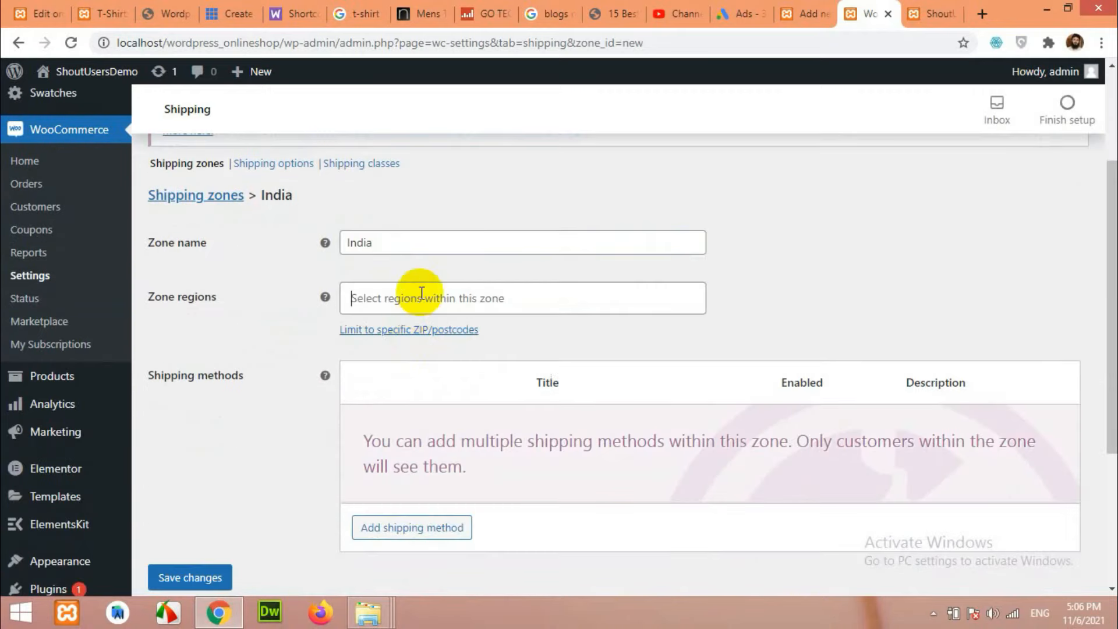
pyautogui.click(421, 294)
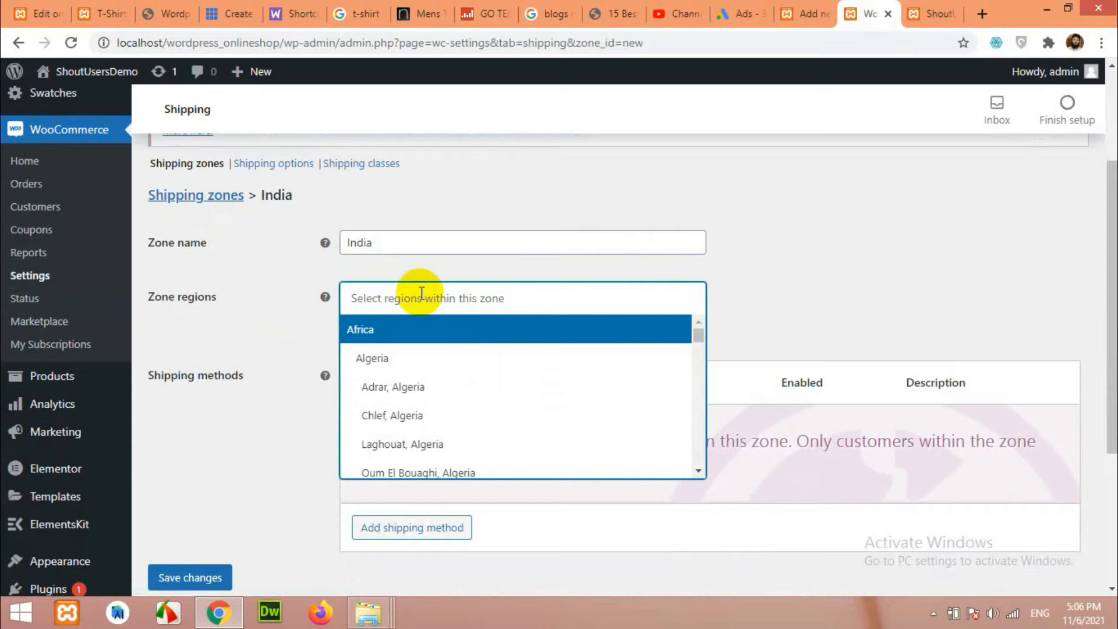
pyautogui.write('in')
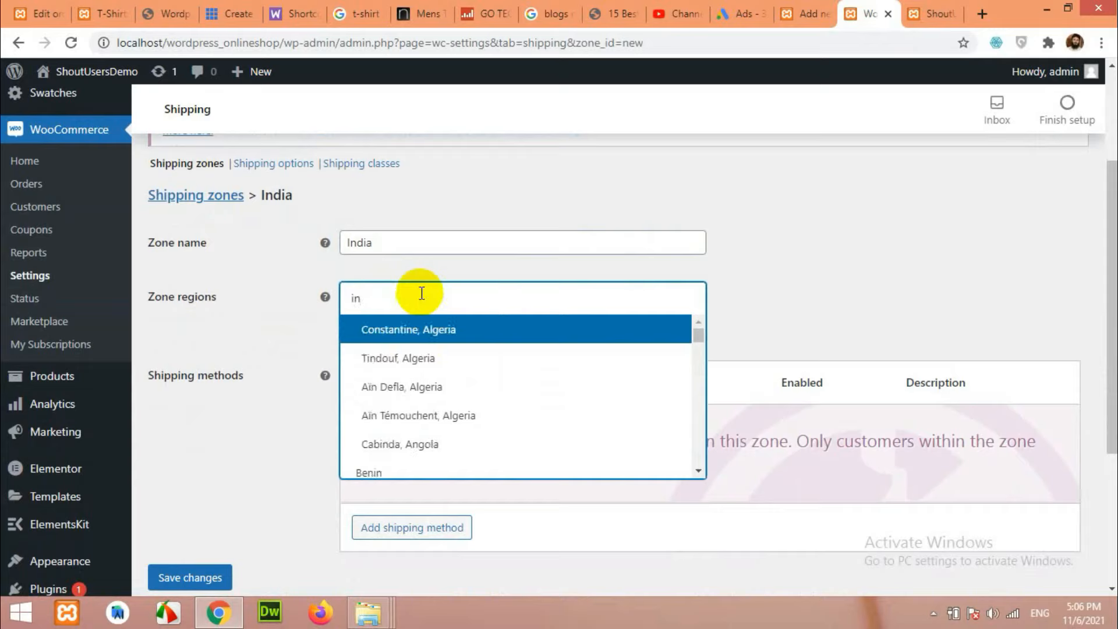
pyautogui.write('di')
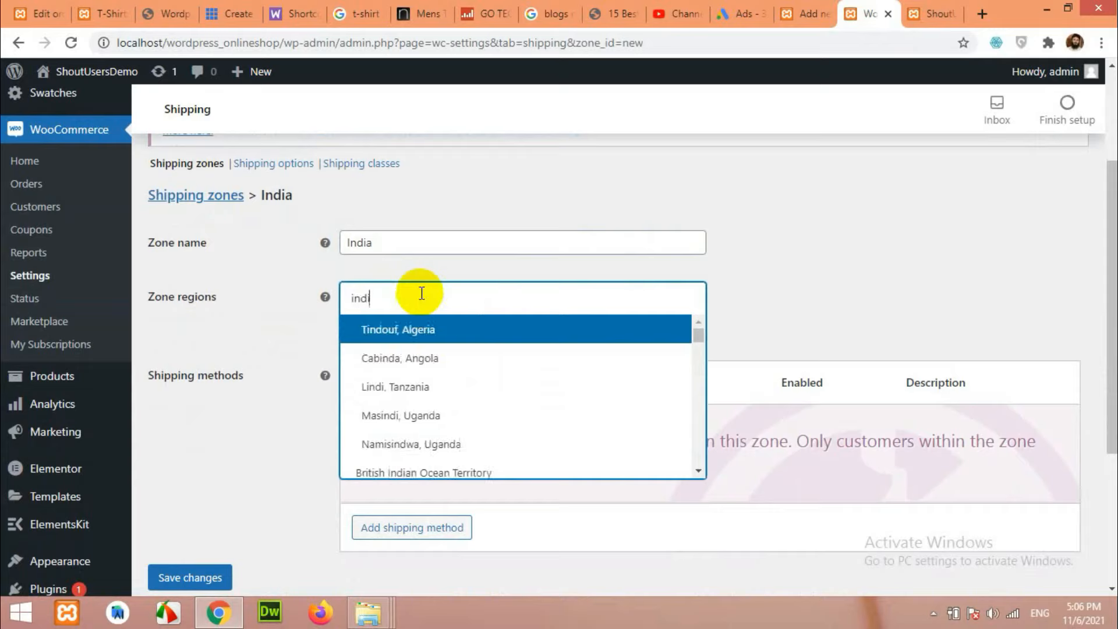
pyautogui.write('a')
pyautogui.click(403, 360)
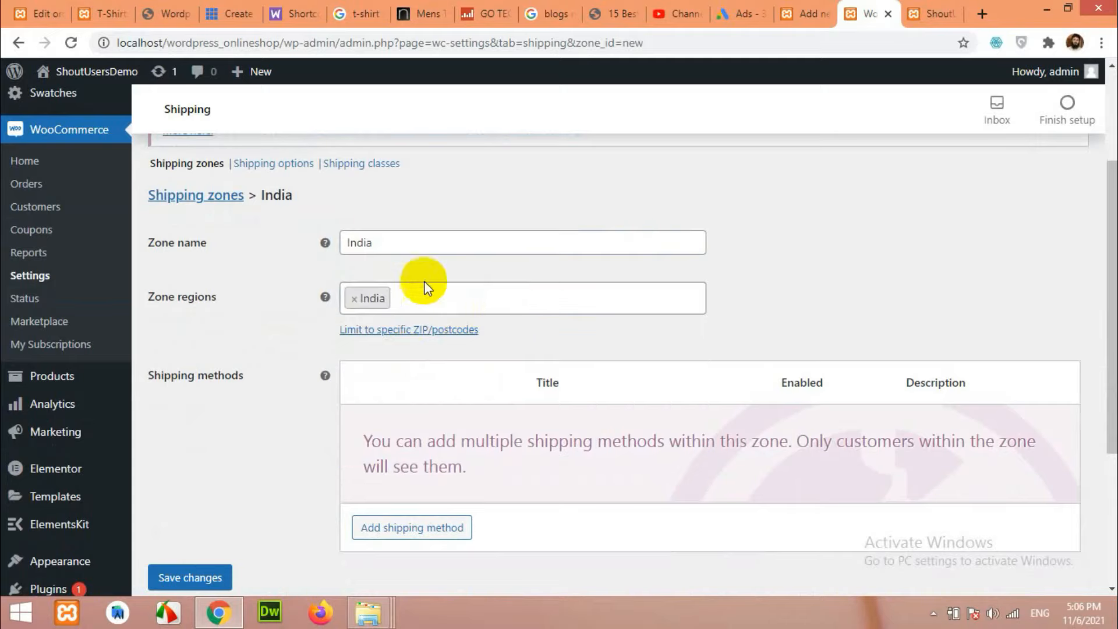
pyautogui.scroll(-1, 340, 439)
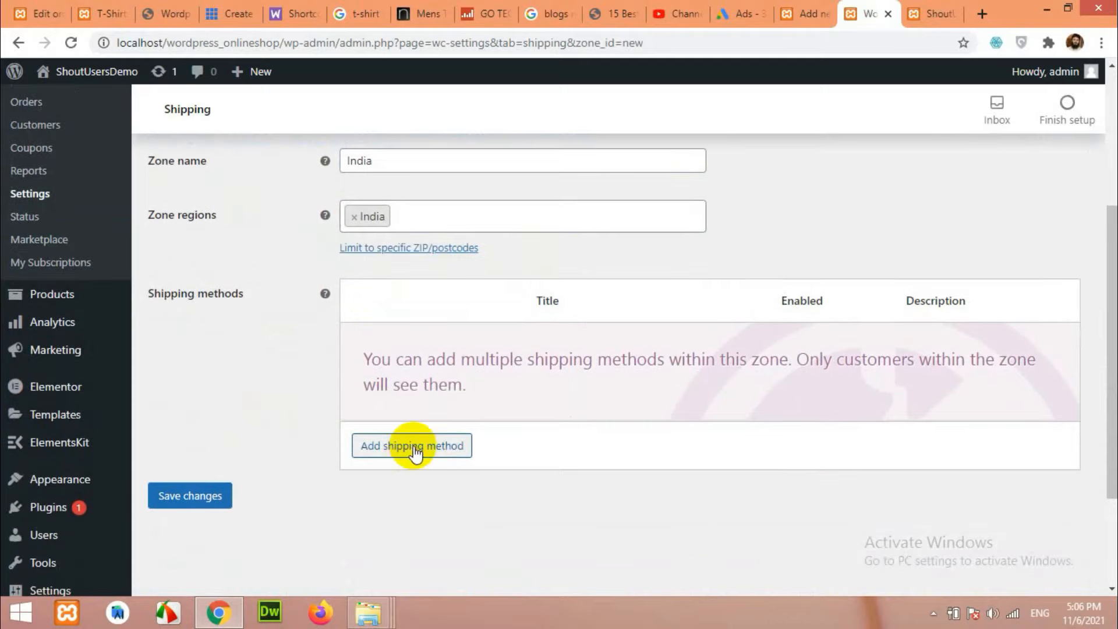
# Add a Flat rate method to the India zone and open its settings (Taxable, cost 0).
pyautogui.click(414, 448)
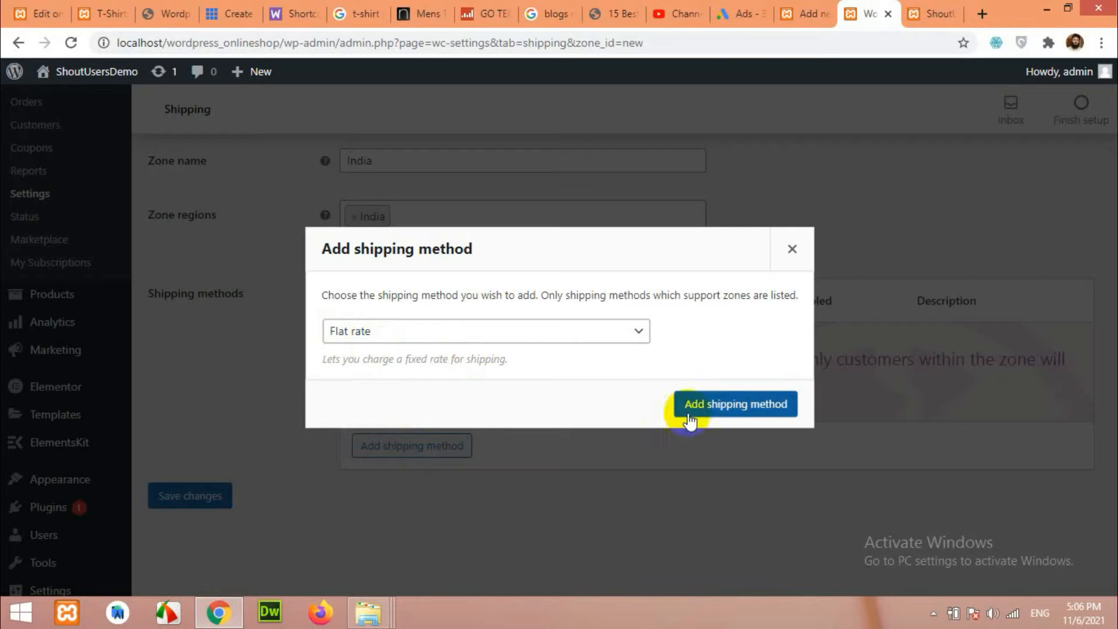
pyautogui.click(712, 409)
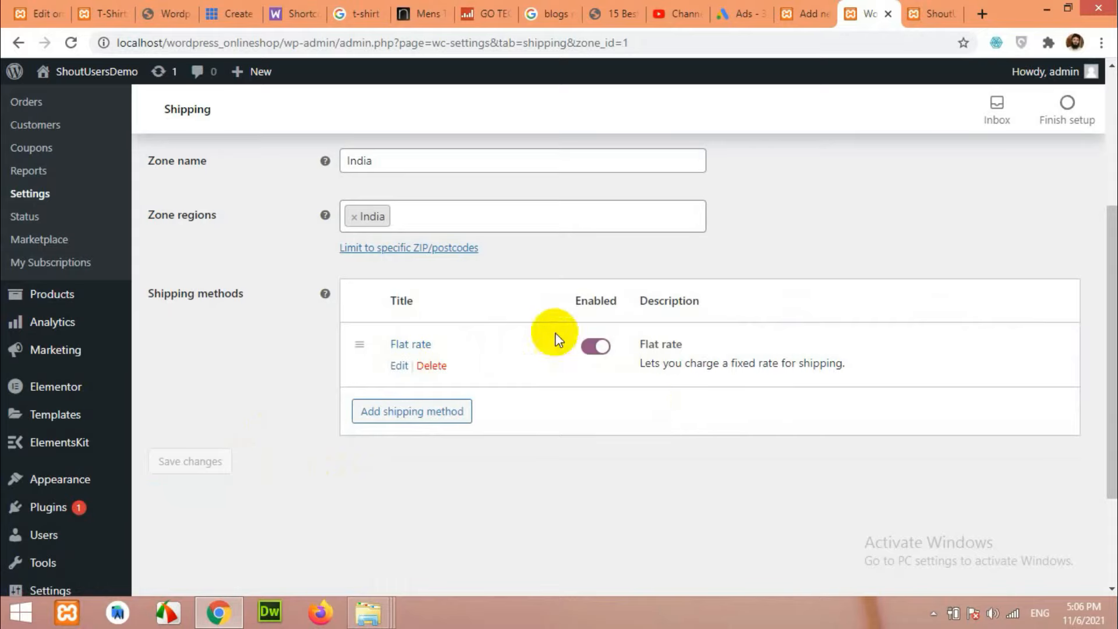
pyautogui.click(399, 366)
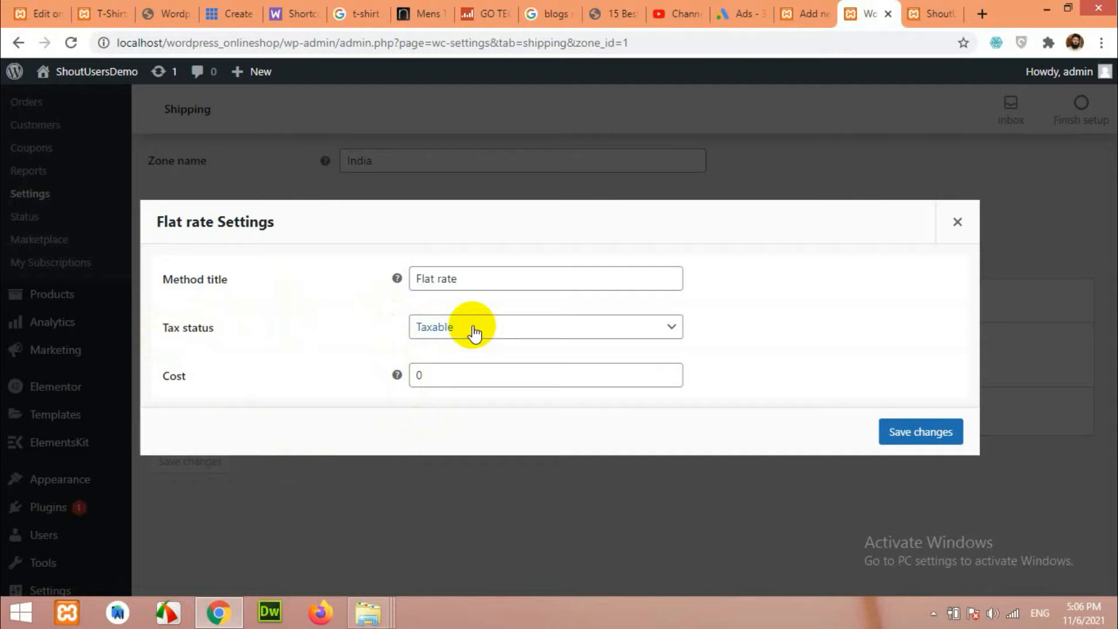
# Replace the Flat rate cost of 0 with the start of the formula '20 *'.
pyautogui.moveTo(446, 373); pyautogui.dragTo(392, 375)
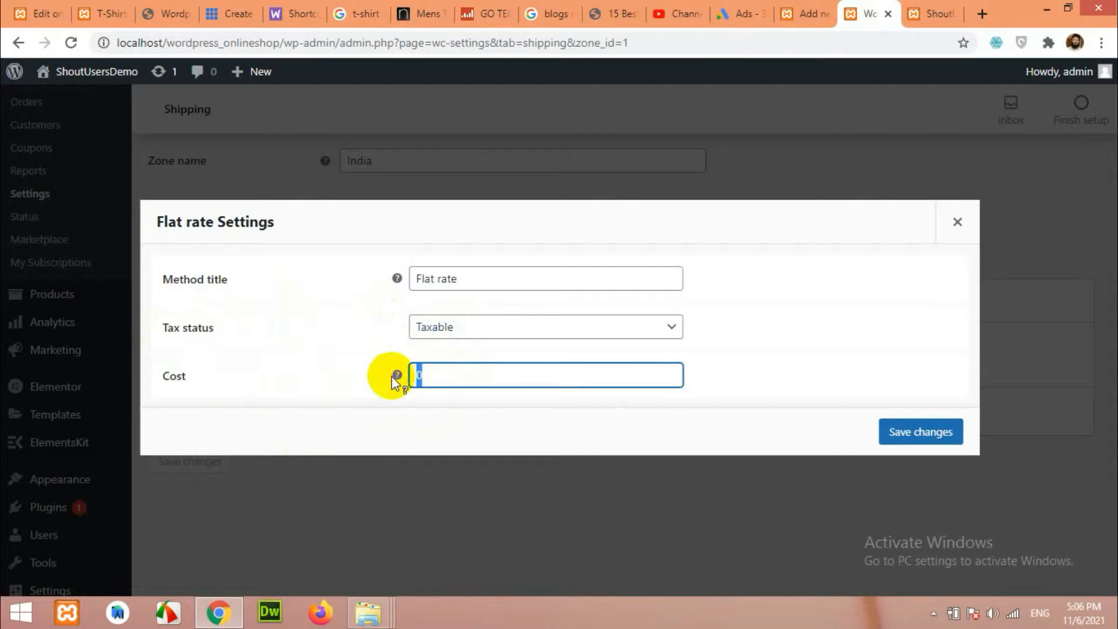
pyautogui.write('30')
pyautogui.press('BackSpace')
pyautogui.press('BackSpace')
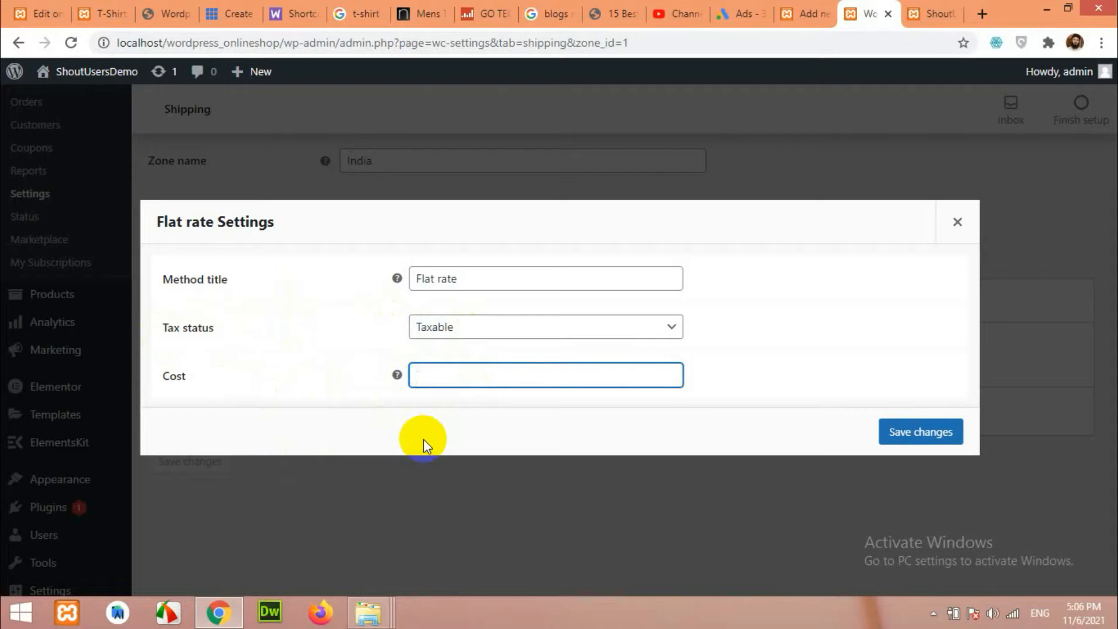
pyautogui.write('20')
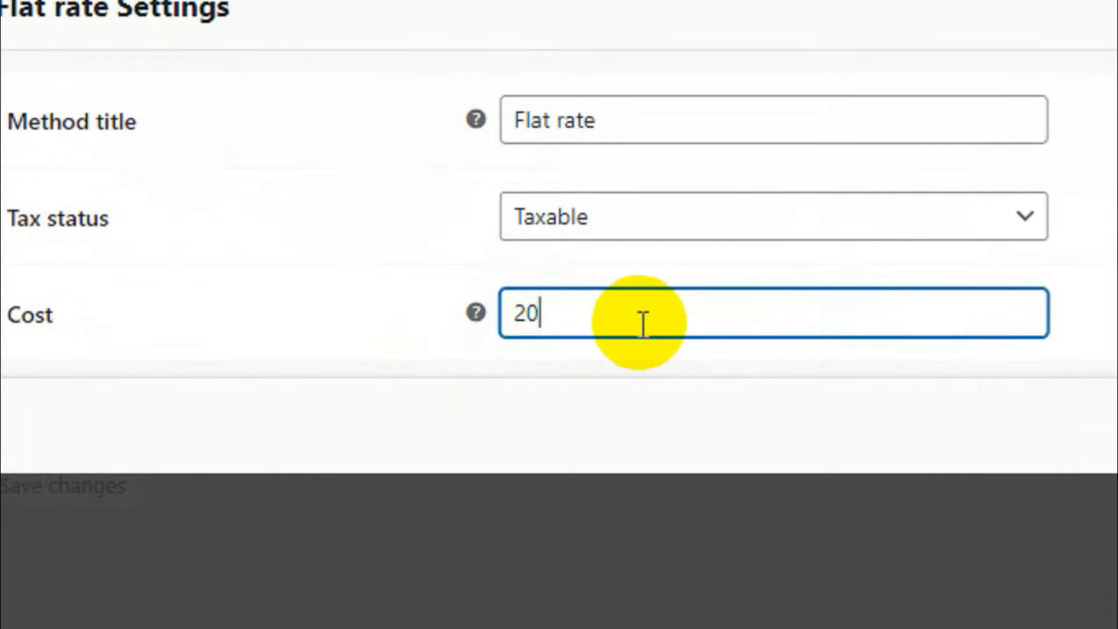
pyautogui.write('*')
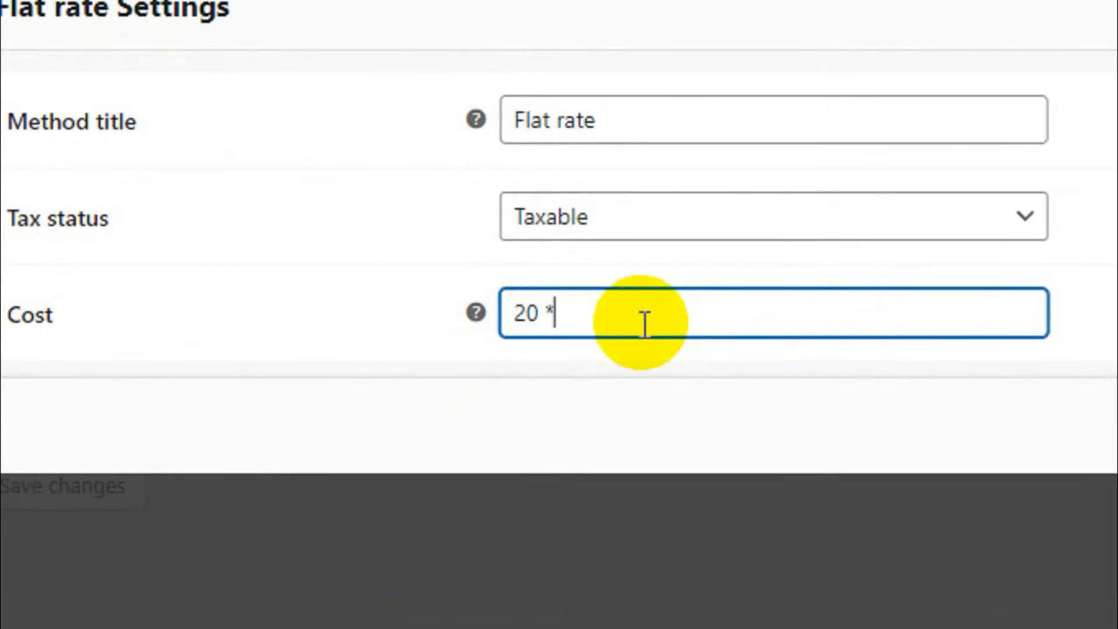
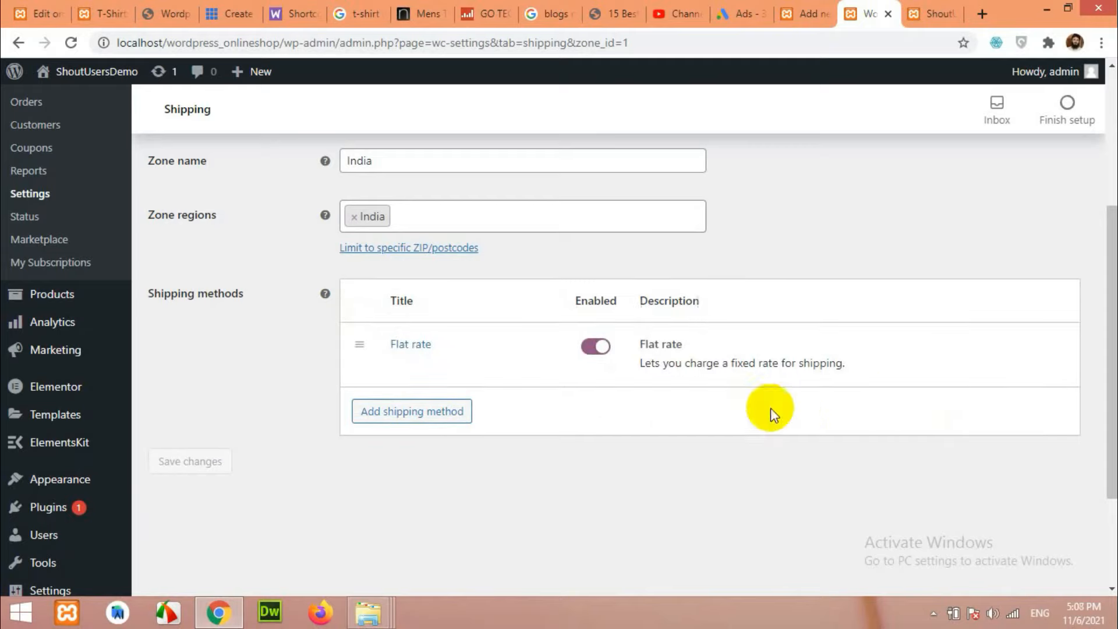
# Review the India zone's Flat rate settings and close them without changes.
pyautogui.moveTo(418, 356)
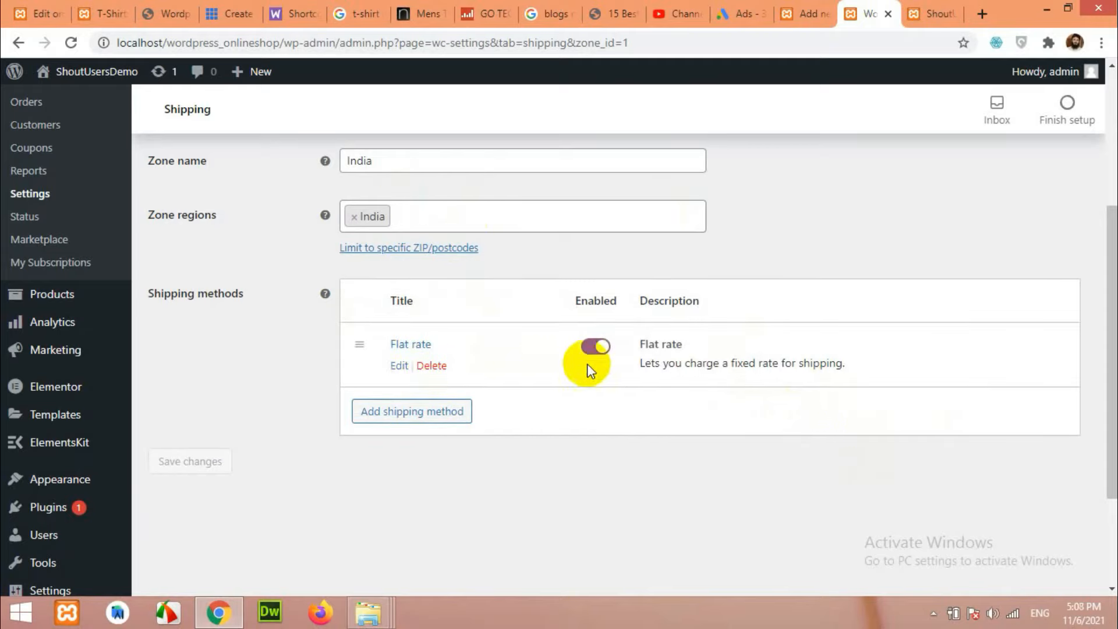
pyautogui.click(398, 365)
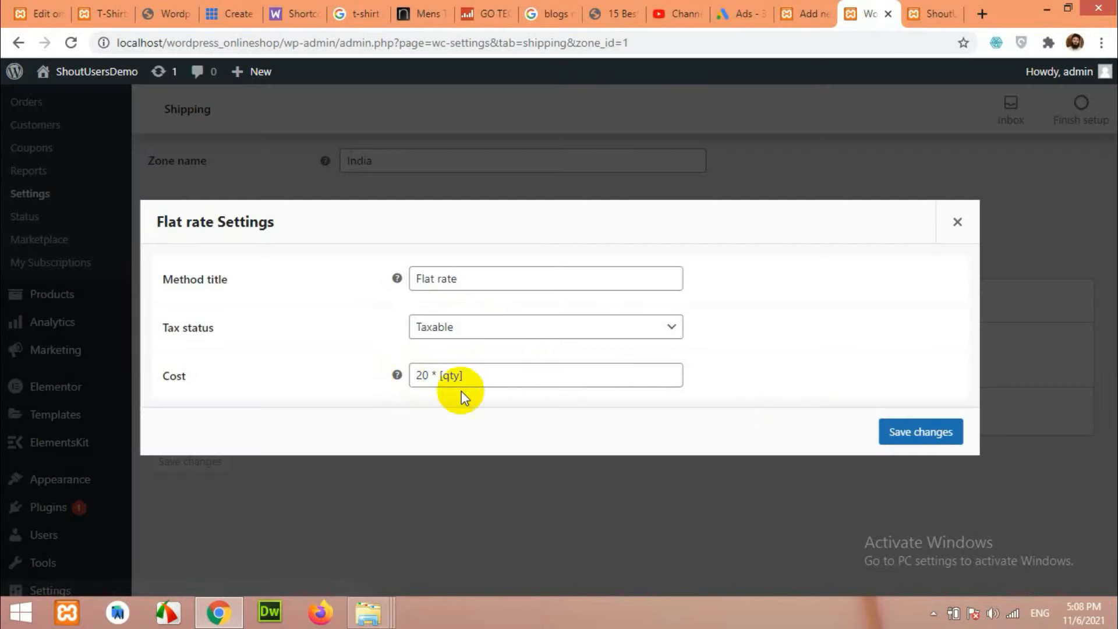
pyautogui.click(960, 220)
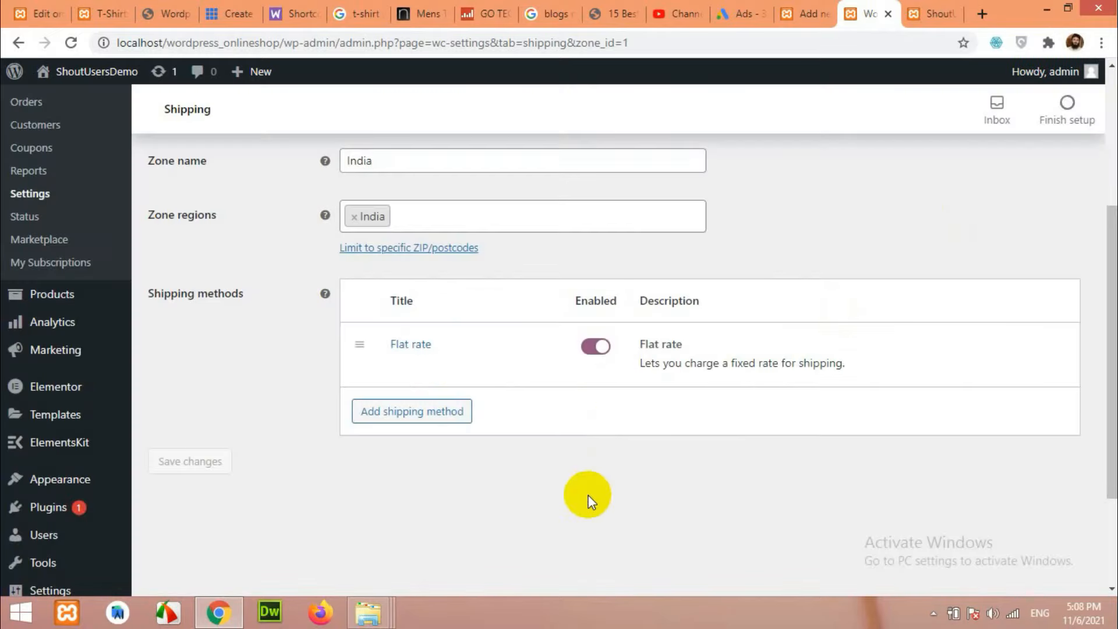
pyautogui.scroll(2, 589, 502)
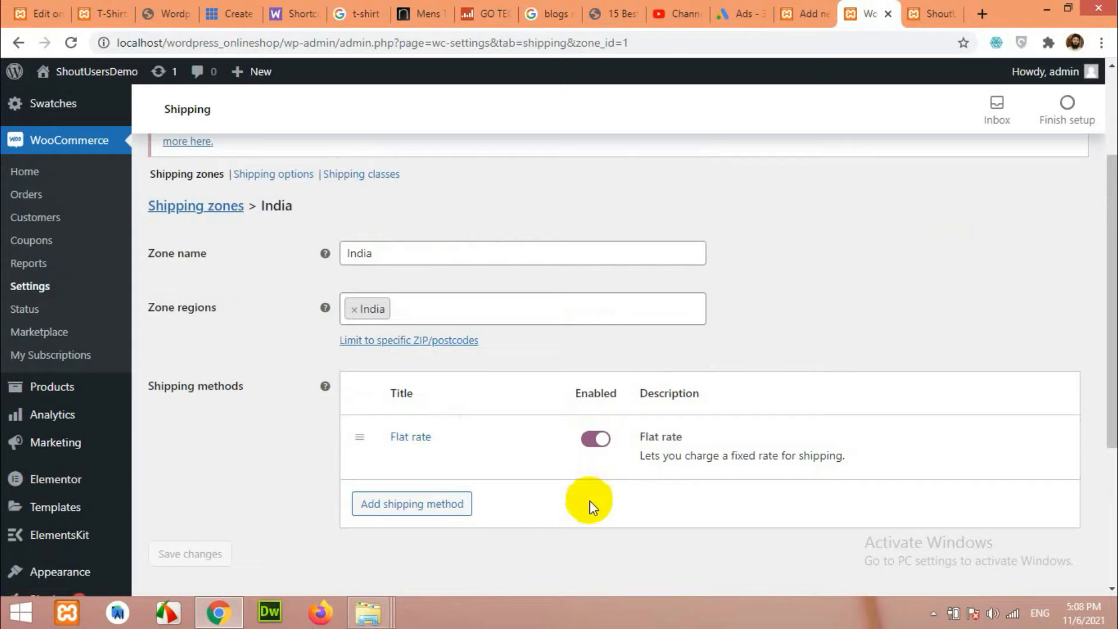
# Add a shipping class named 'Clothing' (slug clothing), drop the extra empty row, and save.
pyautogui.click(364, 175)
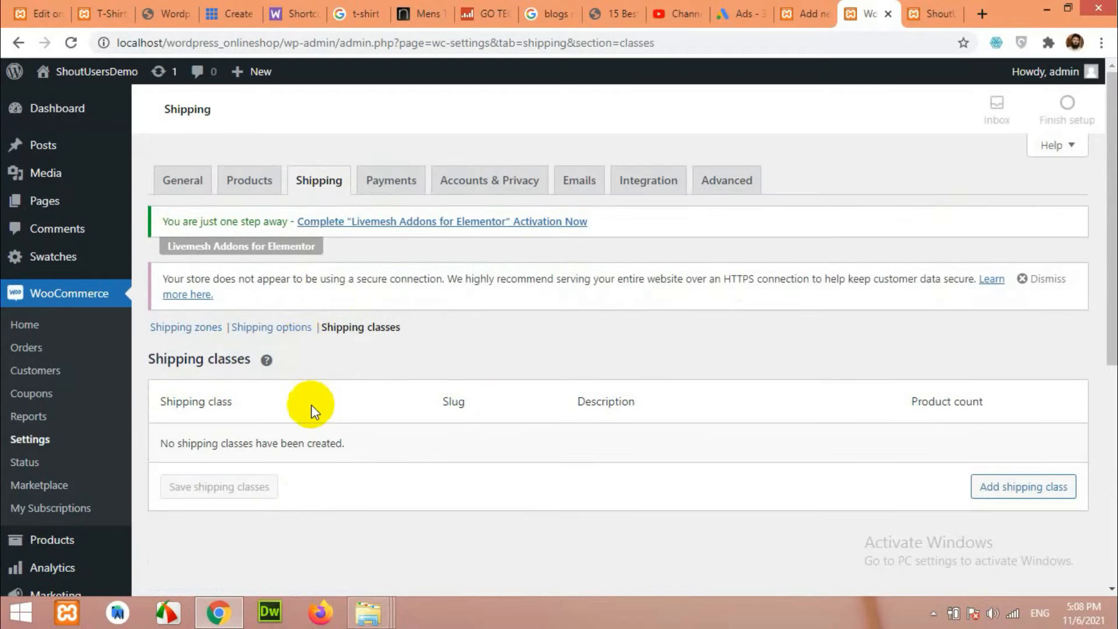
pyautogui.scroll(-1, 314, 411)
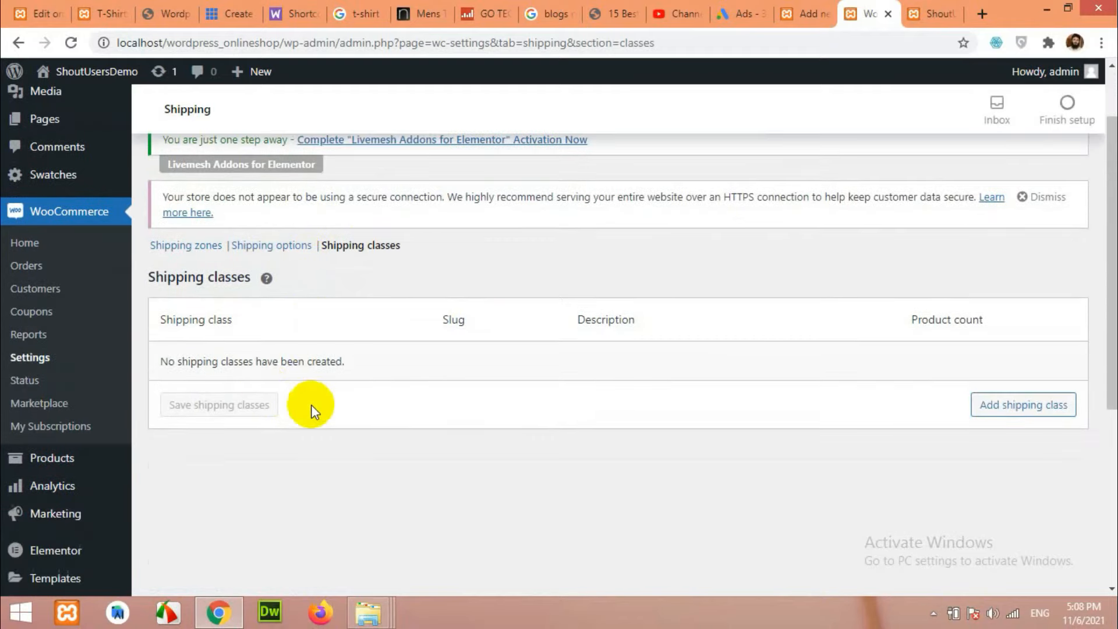
pyautogui.click(1024, 407)
pyautogui.click(276, 366)
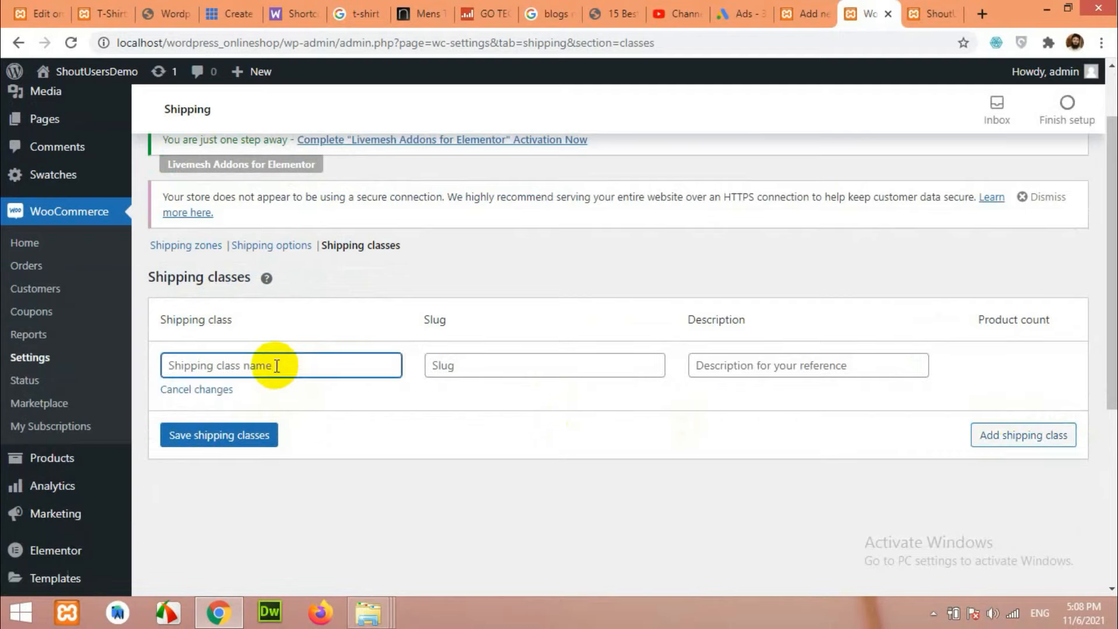
pyautogui.write('Clothing')
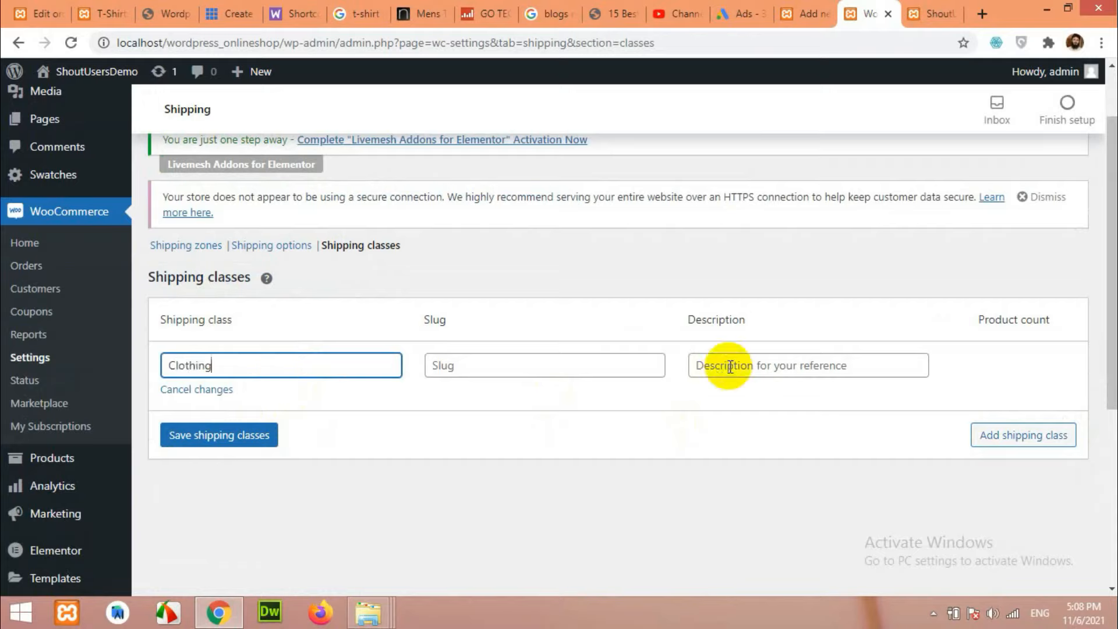
pyautogui.click(1005, 442)
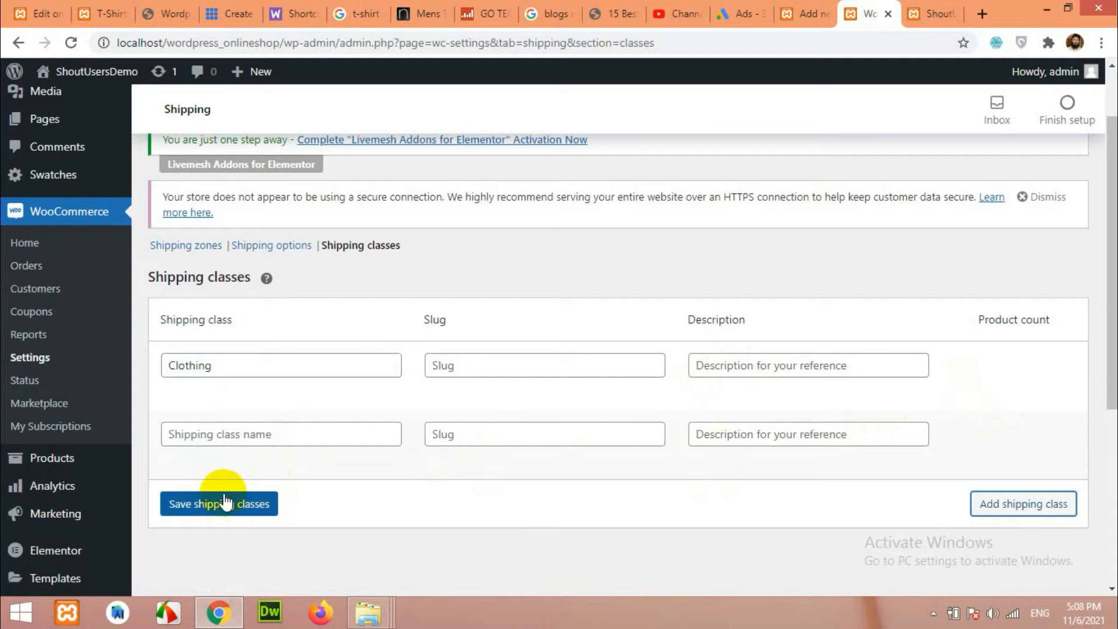
pyautogui.click(203, 460)
pyautogui.click(206, 448)
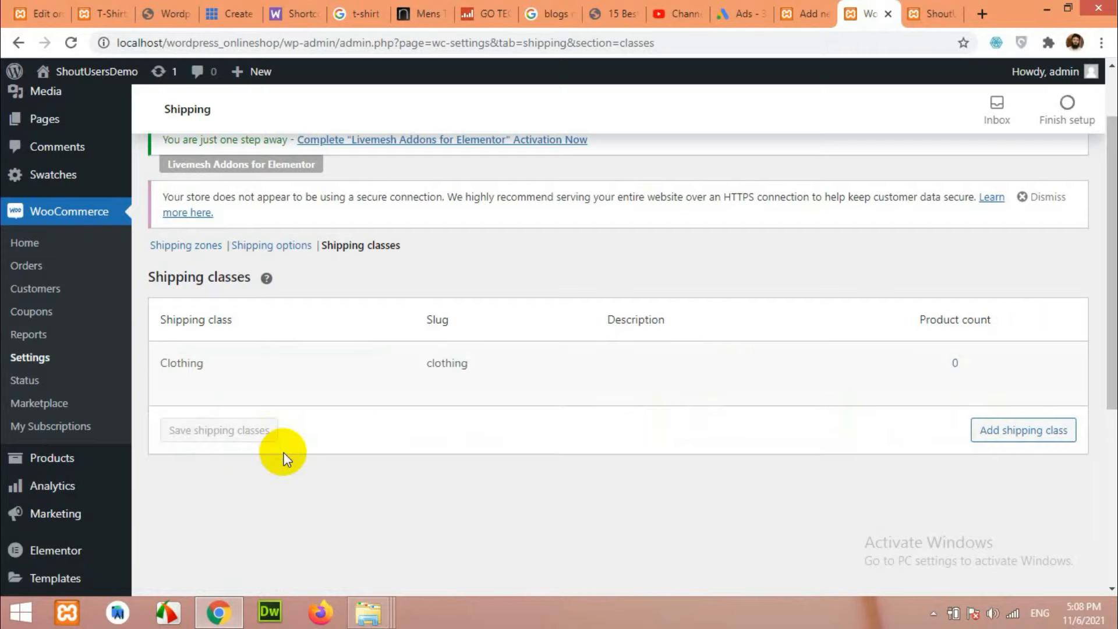
pyautogui.scroll(1, 286, 459)
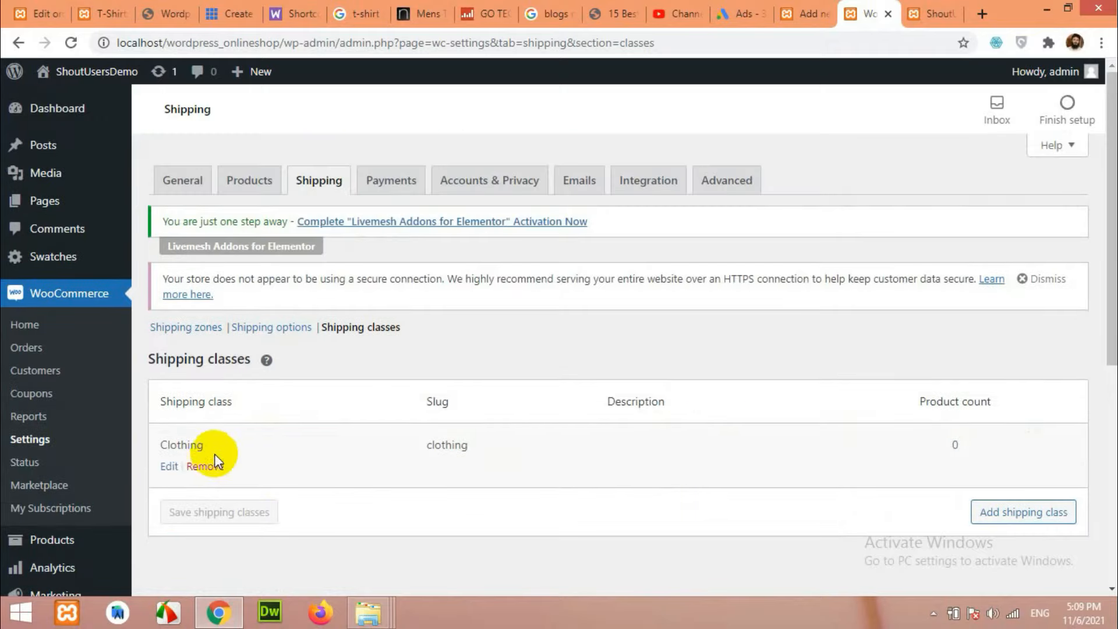
# Go back to the Shipping zones list and open the India zone for editing.
pyautogui.click(173, 332)
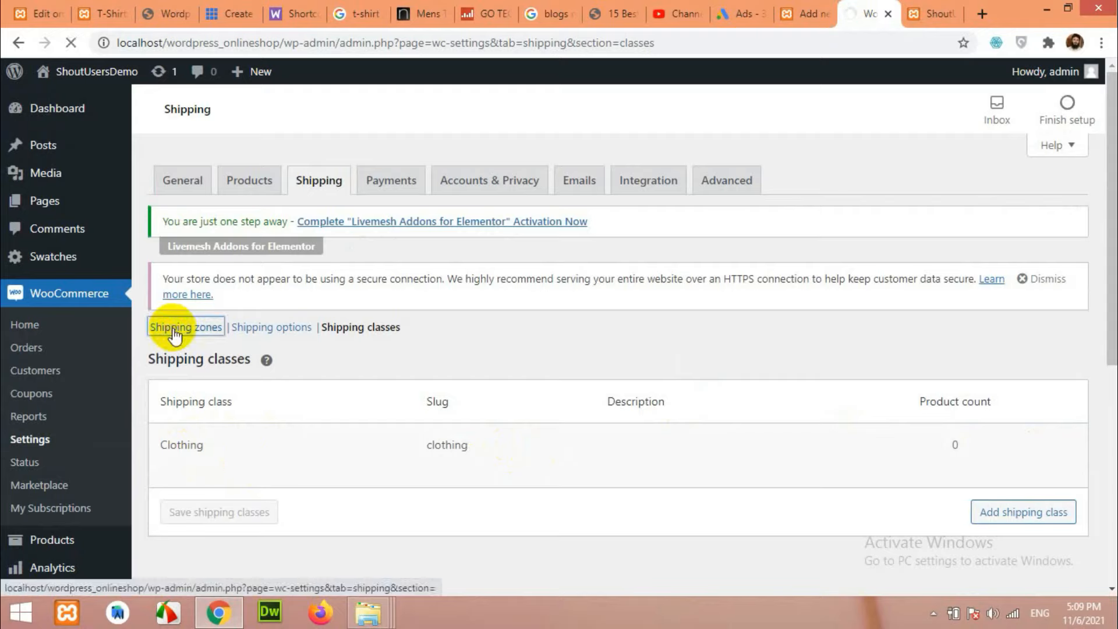
pyautogui.scroll(-2, 386, 375)
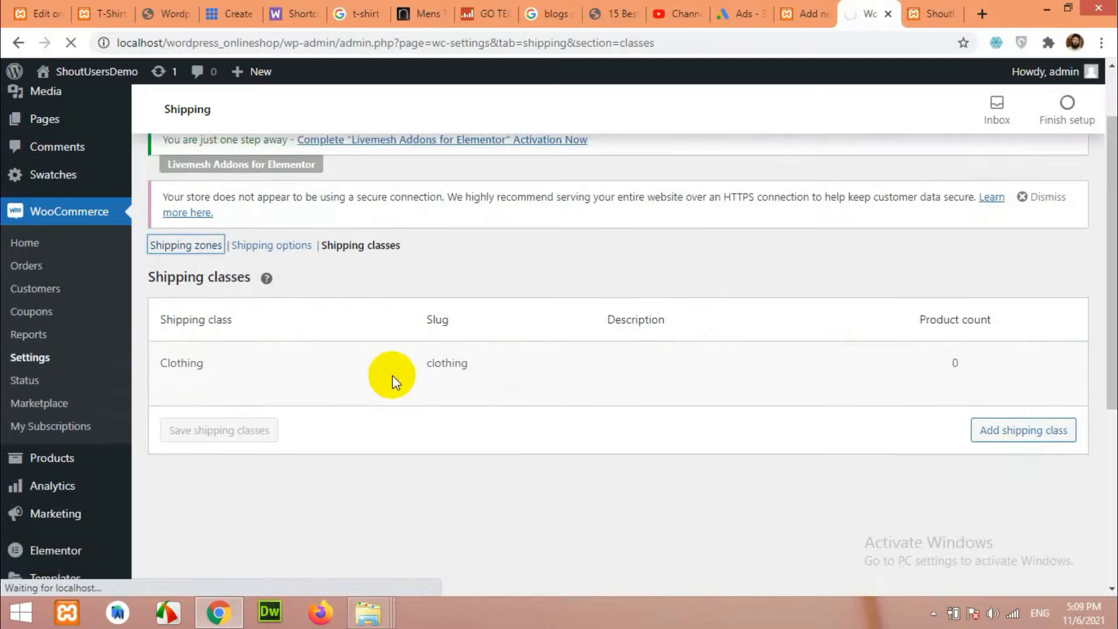
pyautogui.scroll(-2, 395, 382)
pyautogui.scroll(1, 396, 383)
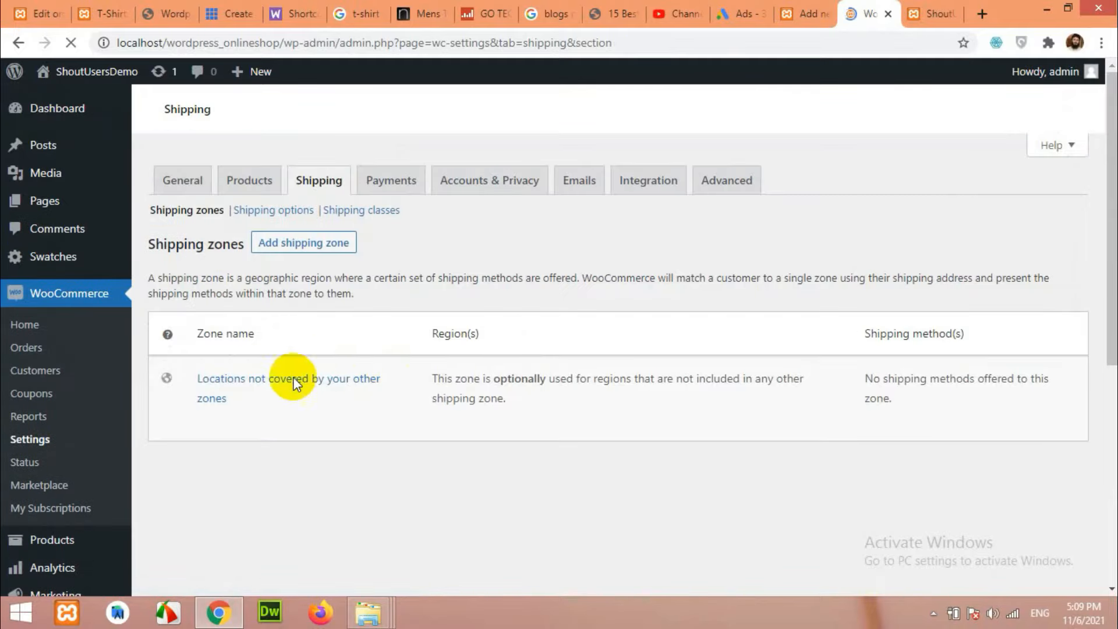
pyautogui.scroll(-3, 338, 385)
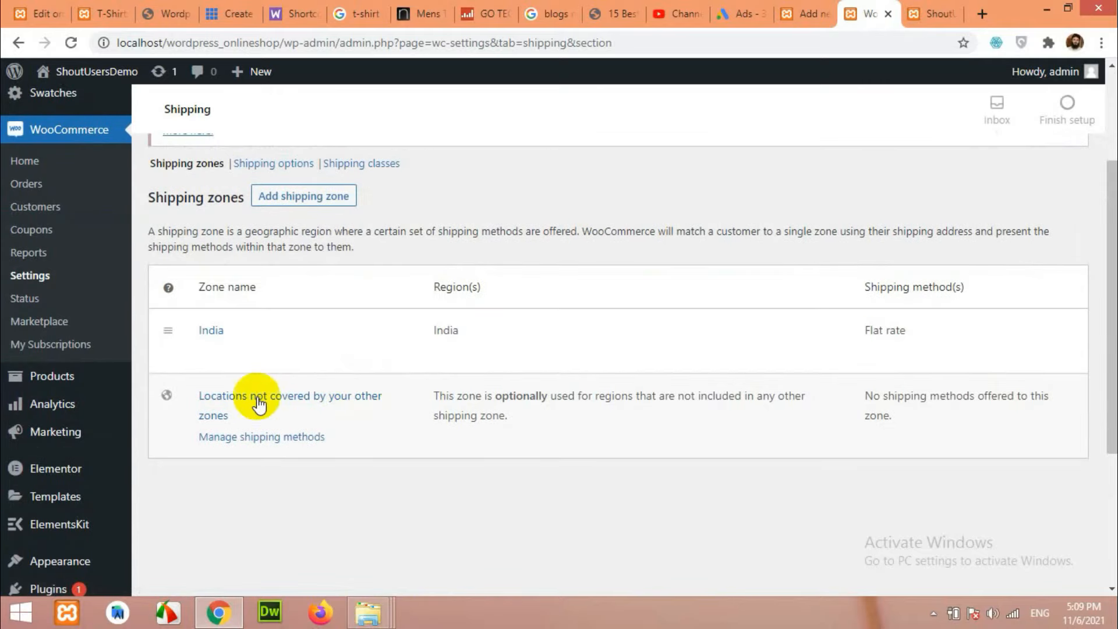
pyautogui.click(208, 352)
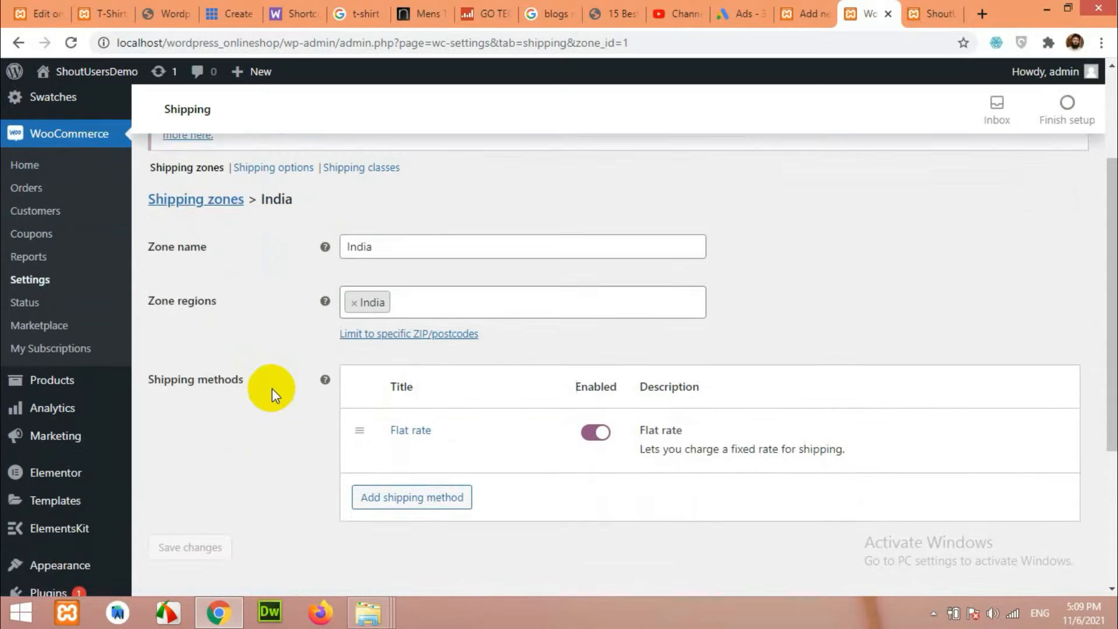
pyautogui.scroll(-2, 271, 389)
# Move 20 * [qty] from Flat rate Cost to No shipping class cost, set Clothing to 30 * [qty], and save.
pyautogui.click(394, 365)
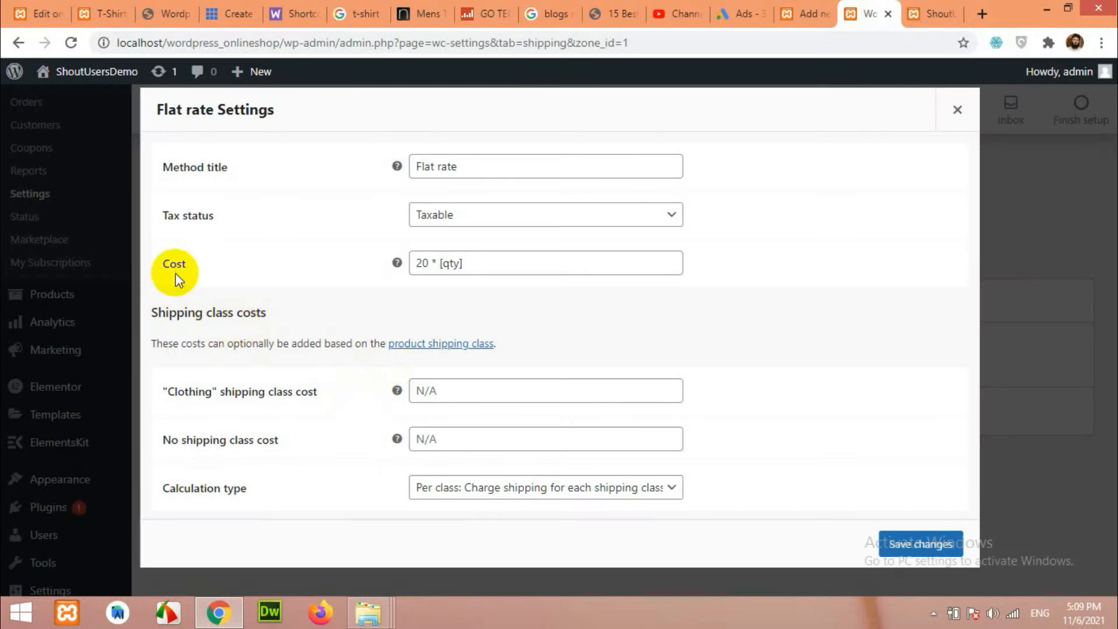
pyautogui.moveTo(482, 263); pyautogui.dragTo(407, 263)
pyautogui.rightClick(428, 269)
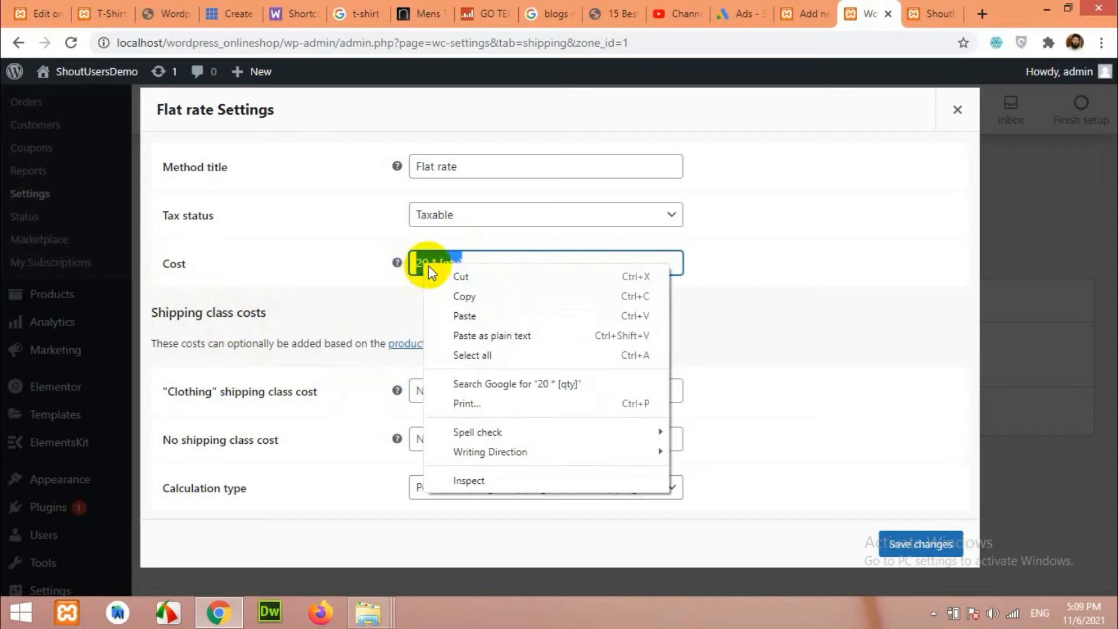
pyautogui.click(445, 277)
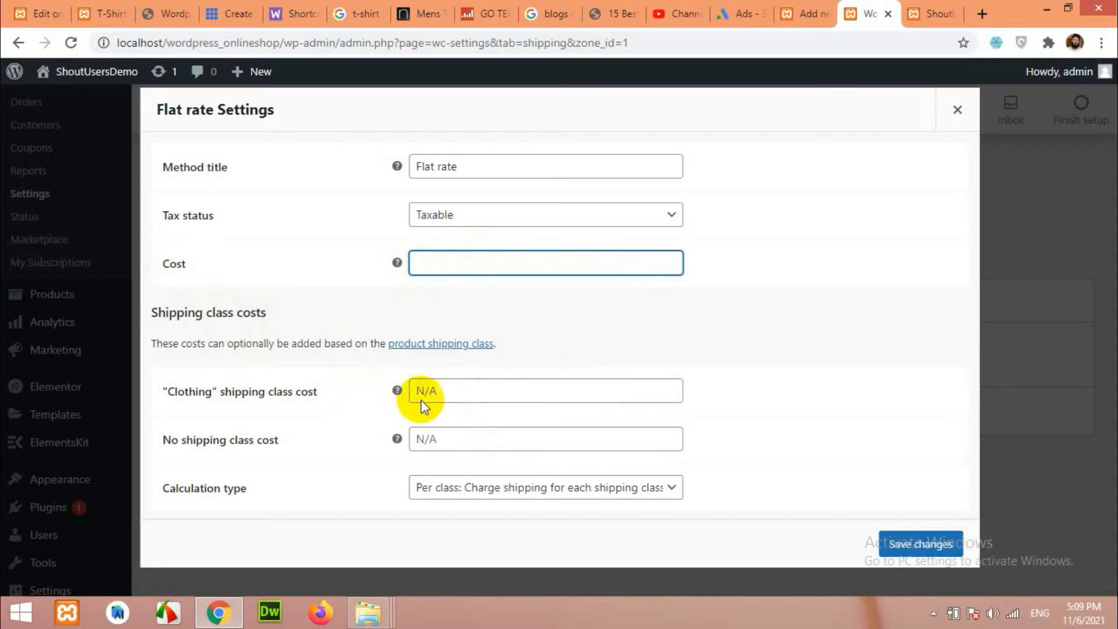
pyautogui.click(433, 441)
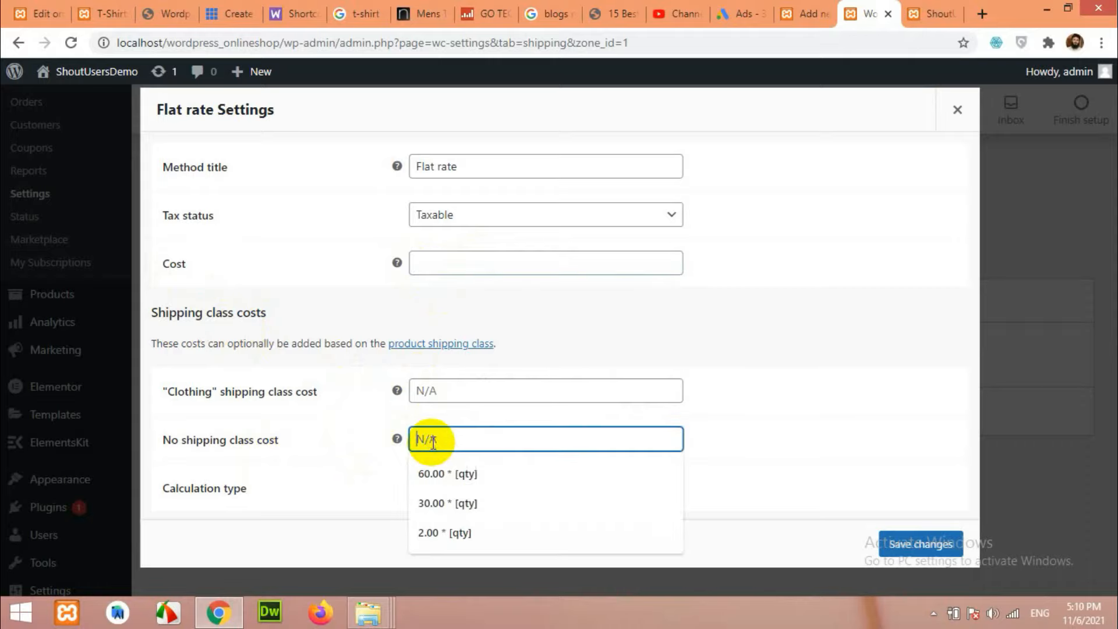
pyautogui.rightClick(432, 441)
pyautogui.click(494, 331)
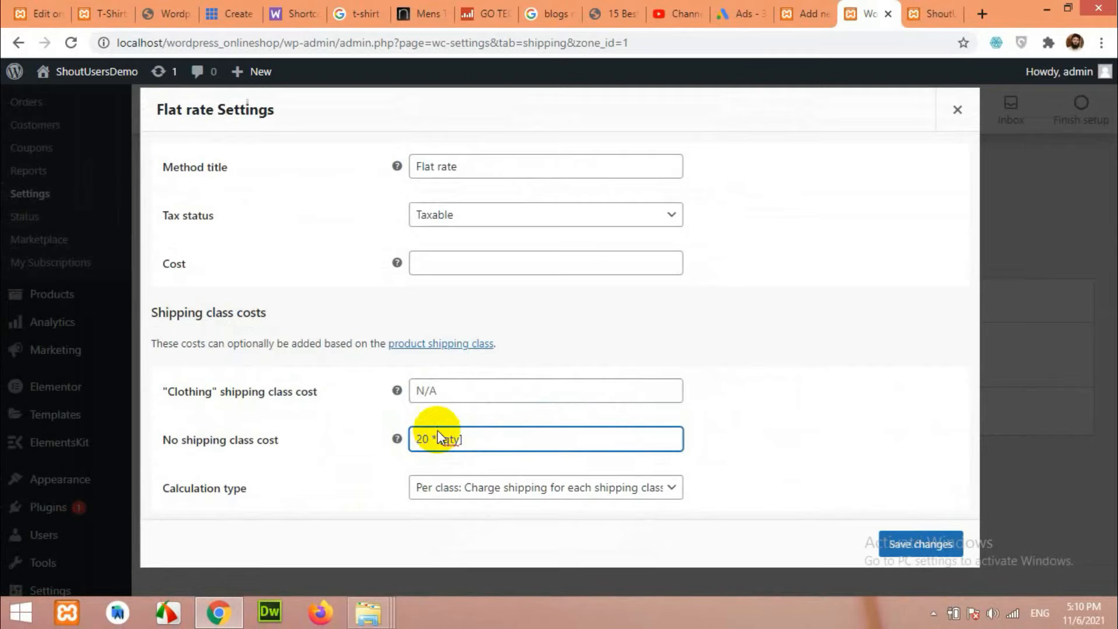
pyautogui.click(444, 392)
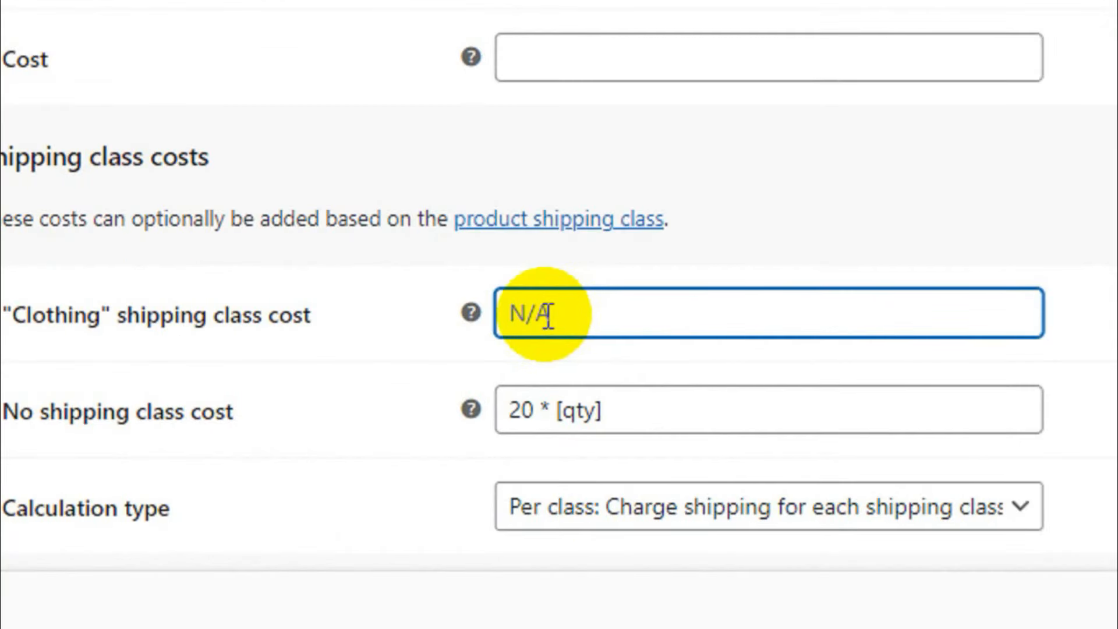
pyautogui.hotkey('ctrl', 'v')
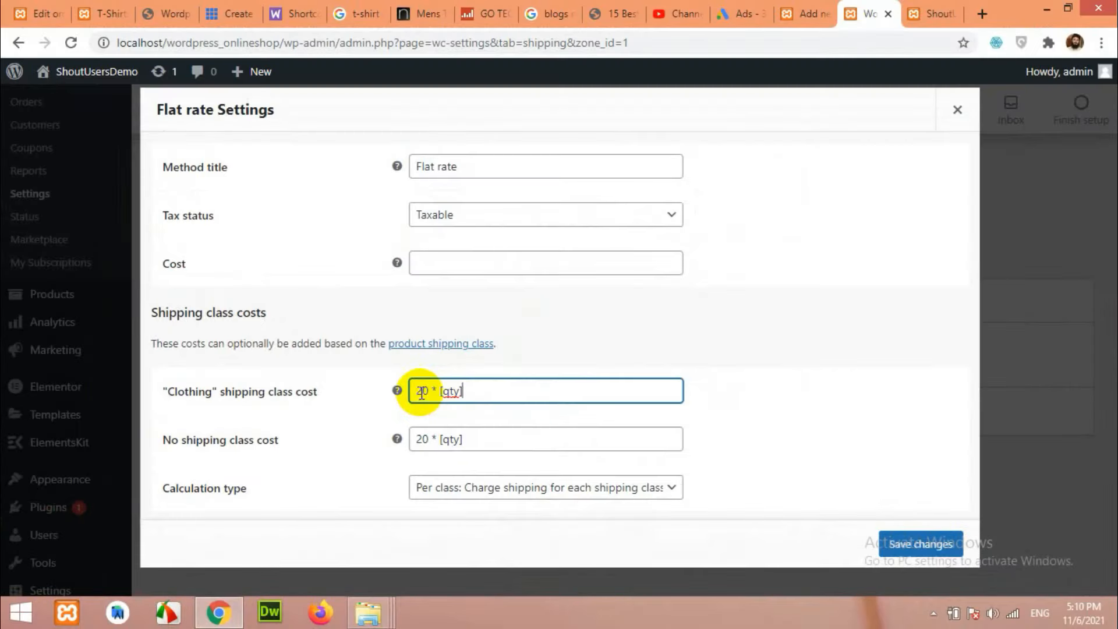
pyautogui.click(413, 392)
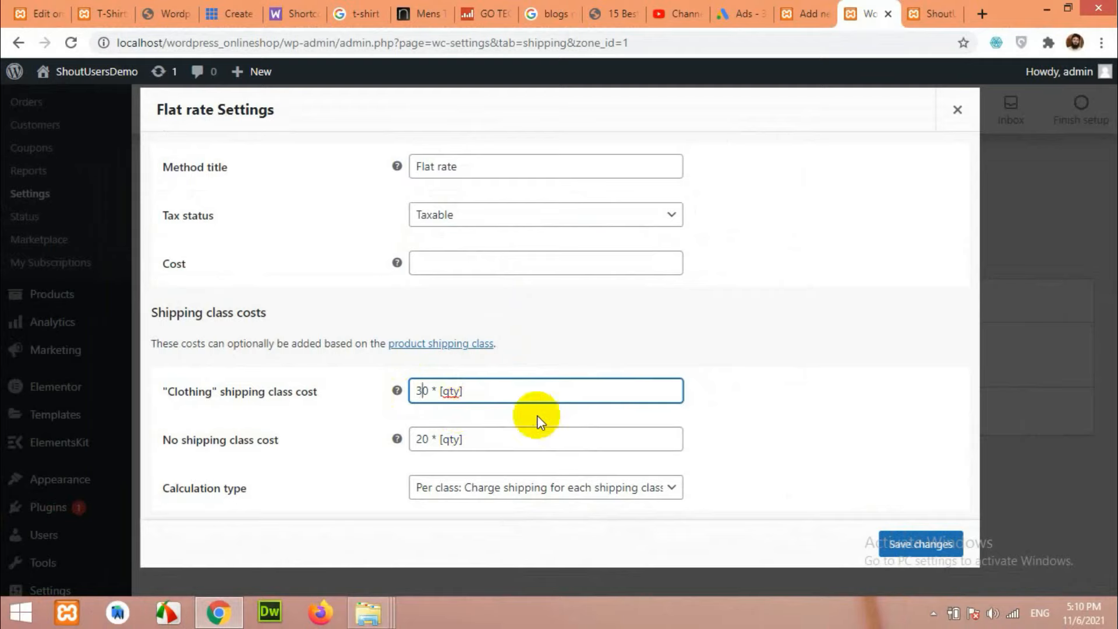
pyautogui.click(913, 545)
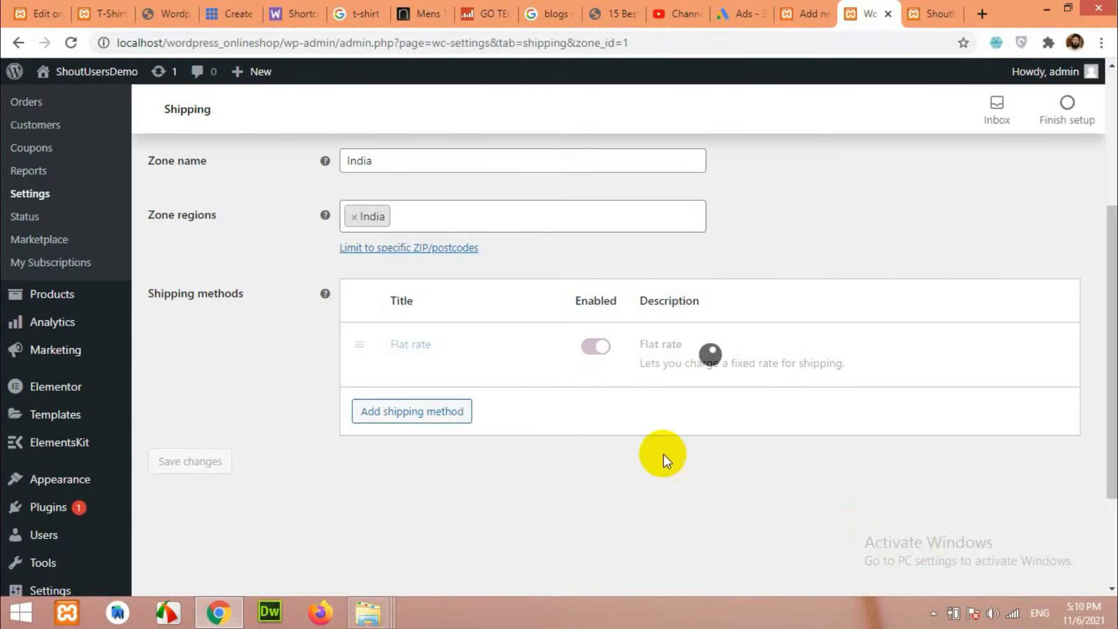
# Switch to the new product's tab and publish the product.
pyautogui.scroll(5, 385, 505)
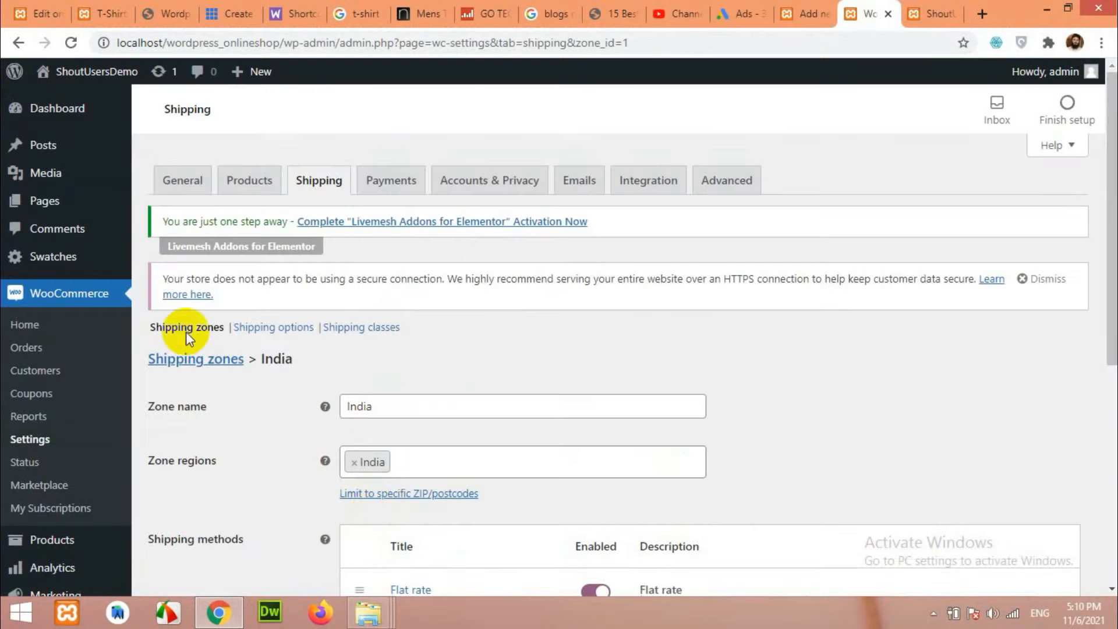
pyautogui.click(804, 13)
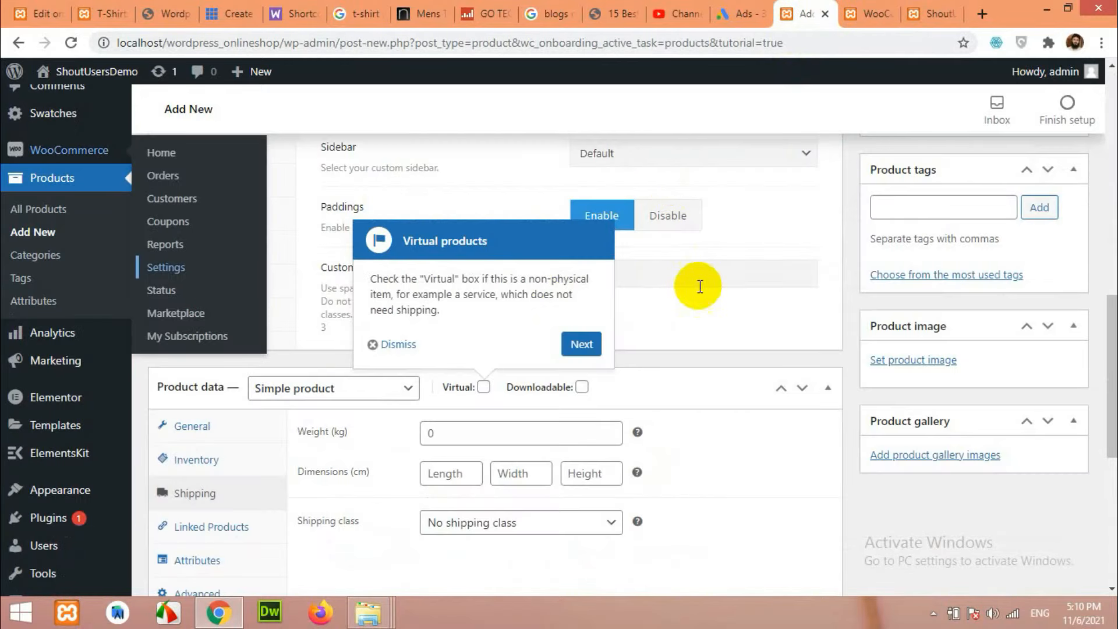
pyautogui.scroll(-1, 463, 440)
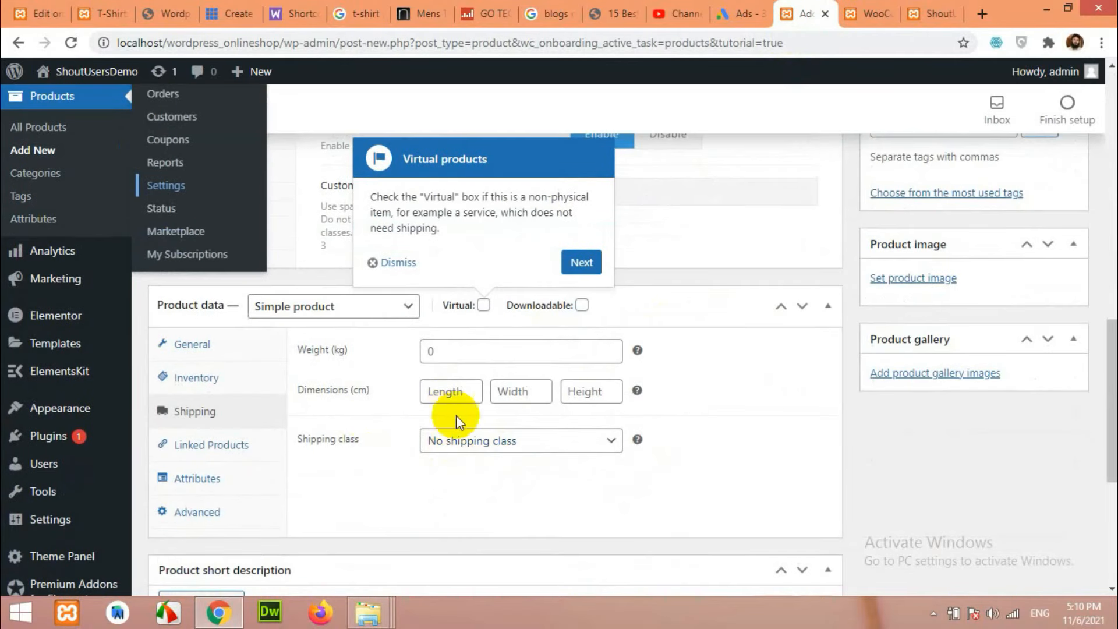
pyautogui.scroll(8, 914, 407)
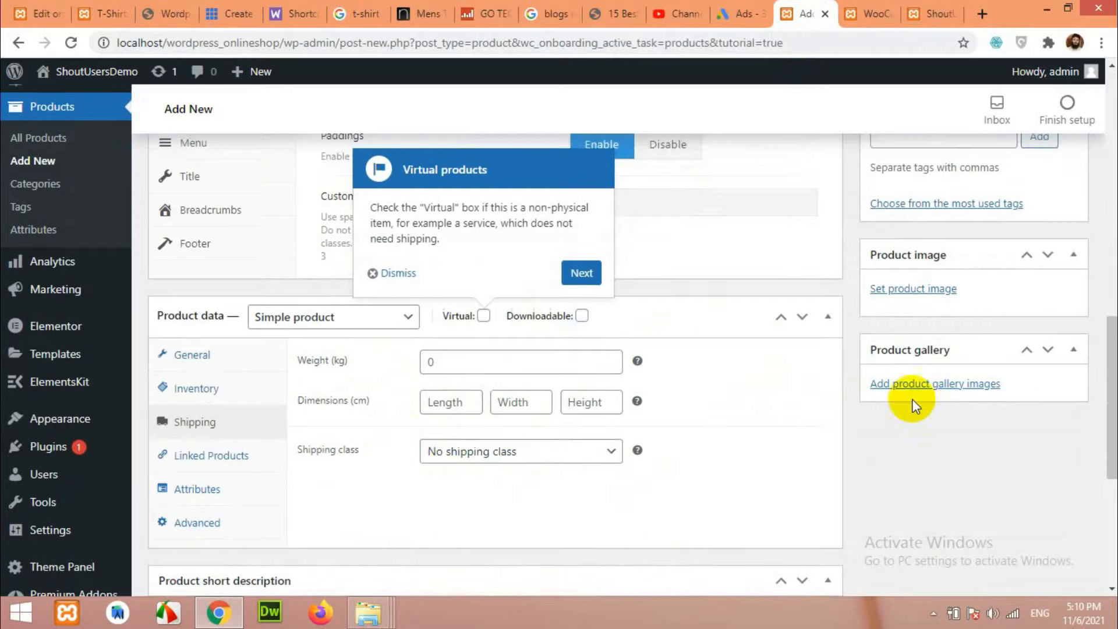
pyautogui.scroll(3, 1009, 284)
pyautogui.click(1051, 290)
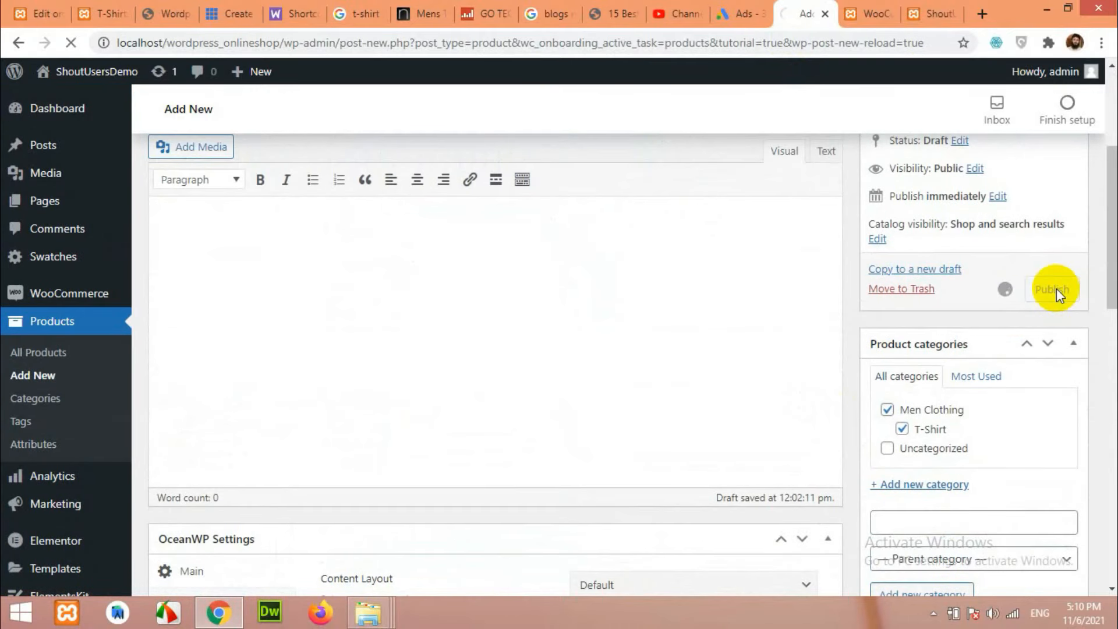
pyautogui.scroll(3, 831, 327)
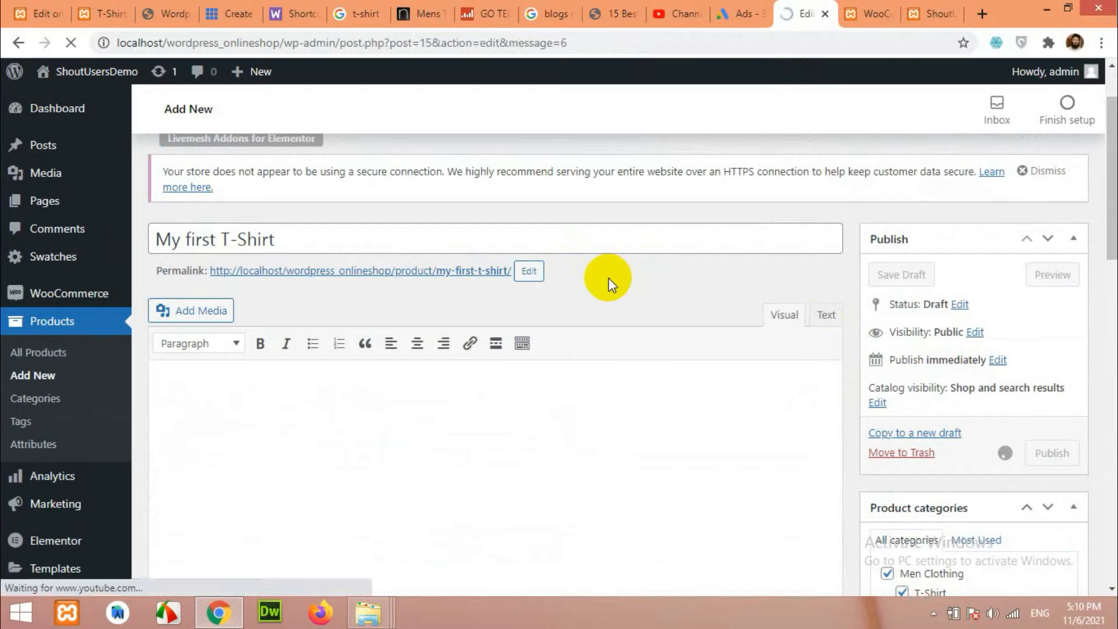
pyautogui.scroll(-7, 607, 302)
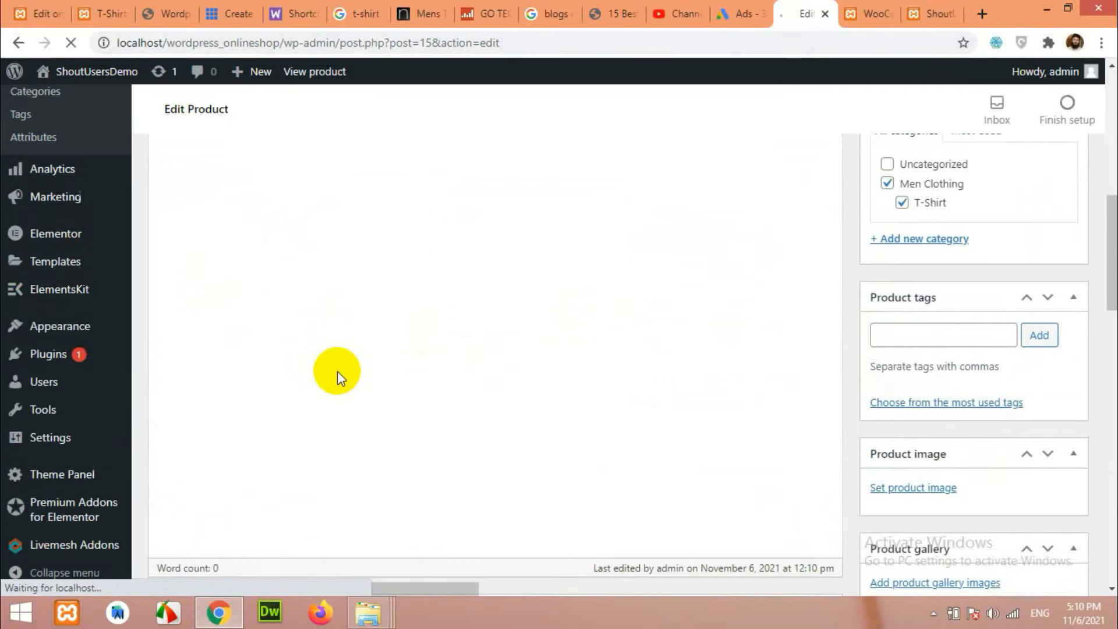
# Keep the product's shipping class as No shipping class and glance at its Inventory settings.
pyautogui.click(198, 293)
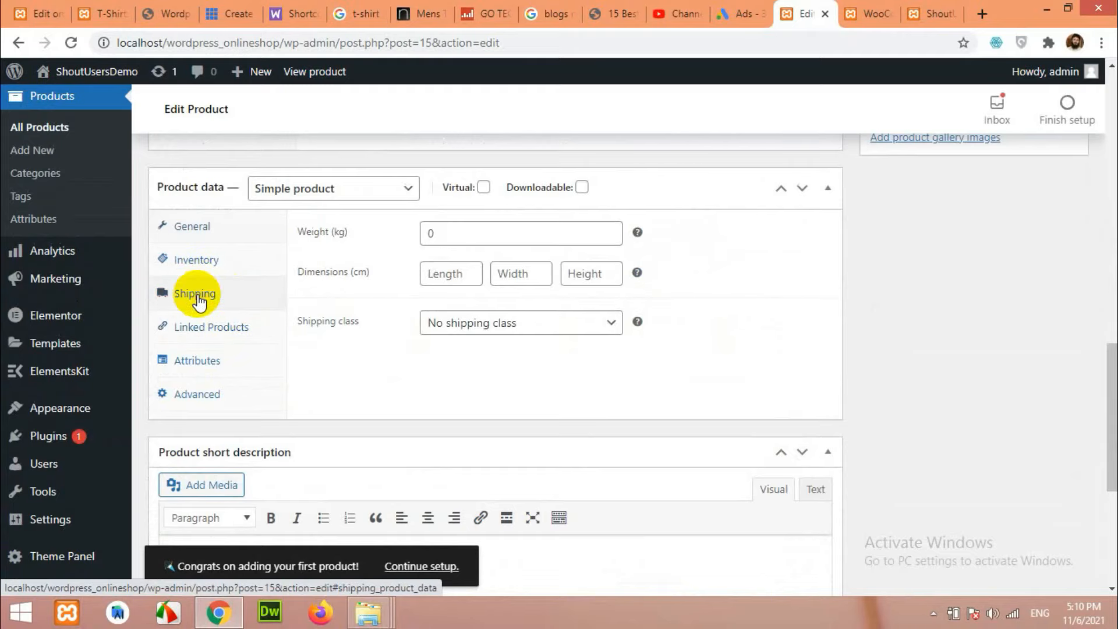
pyautogui.click(473, 324)
pyautogui.click(445, 344)
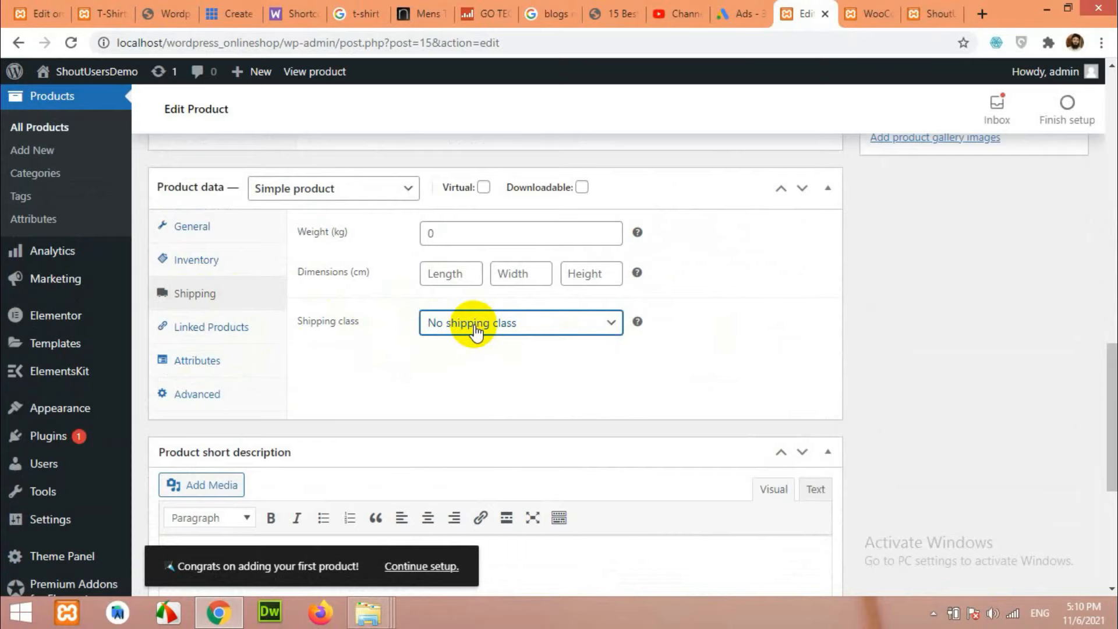
pyautogui.scroll(2, 736, 346)
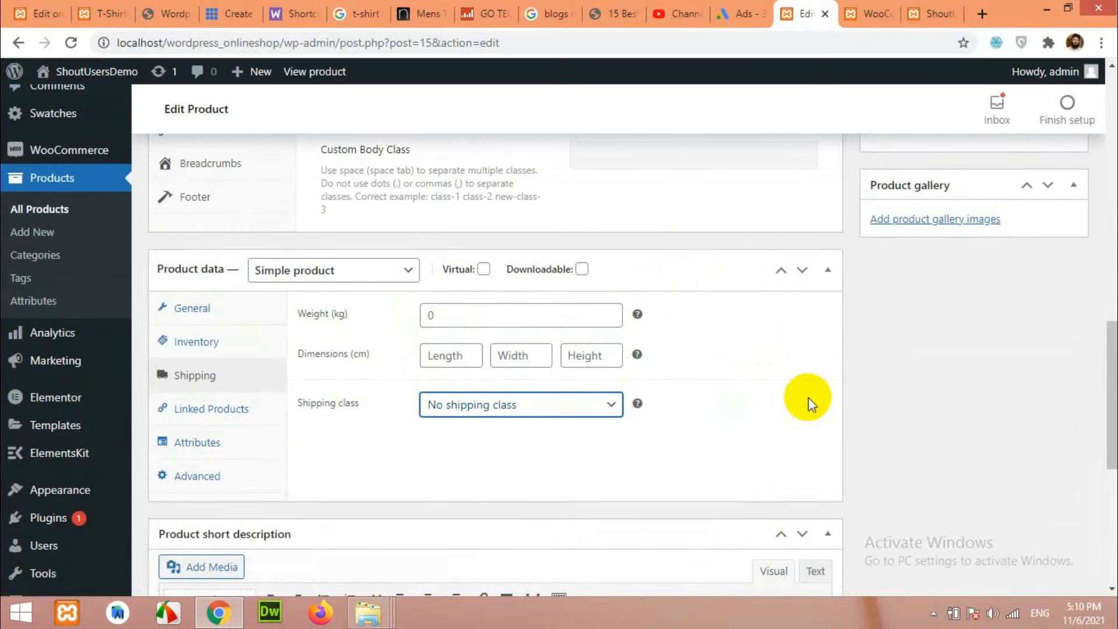
pyautogui.click(510, 408)
pyautogui.click(722, 406)
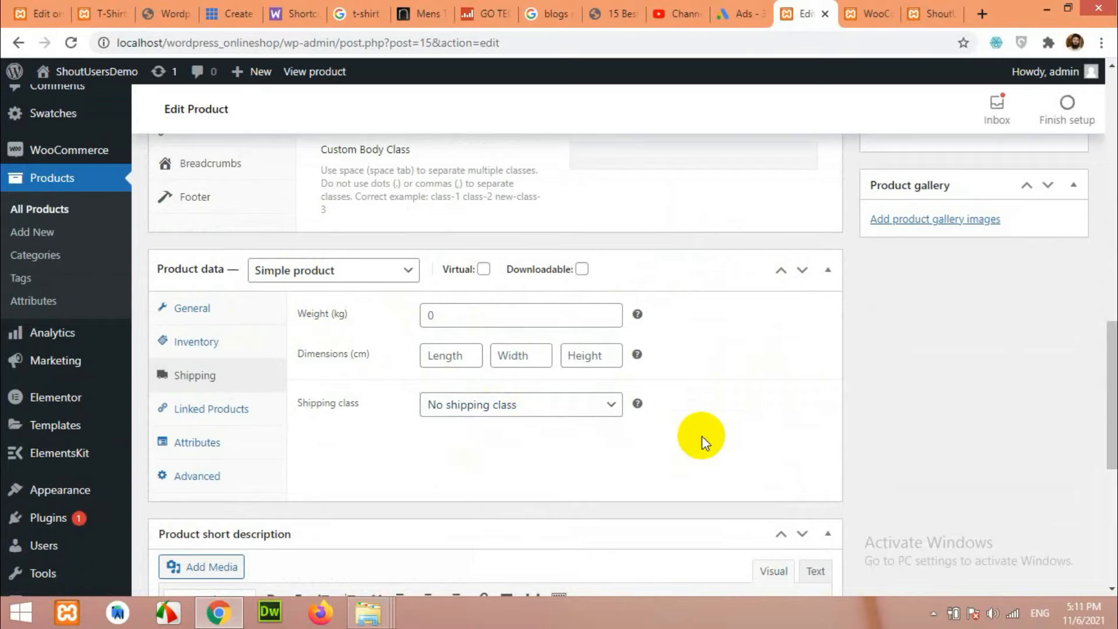
pyautogui.click(217, 347)
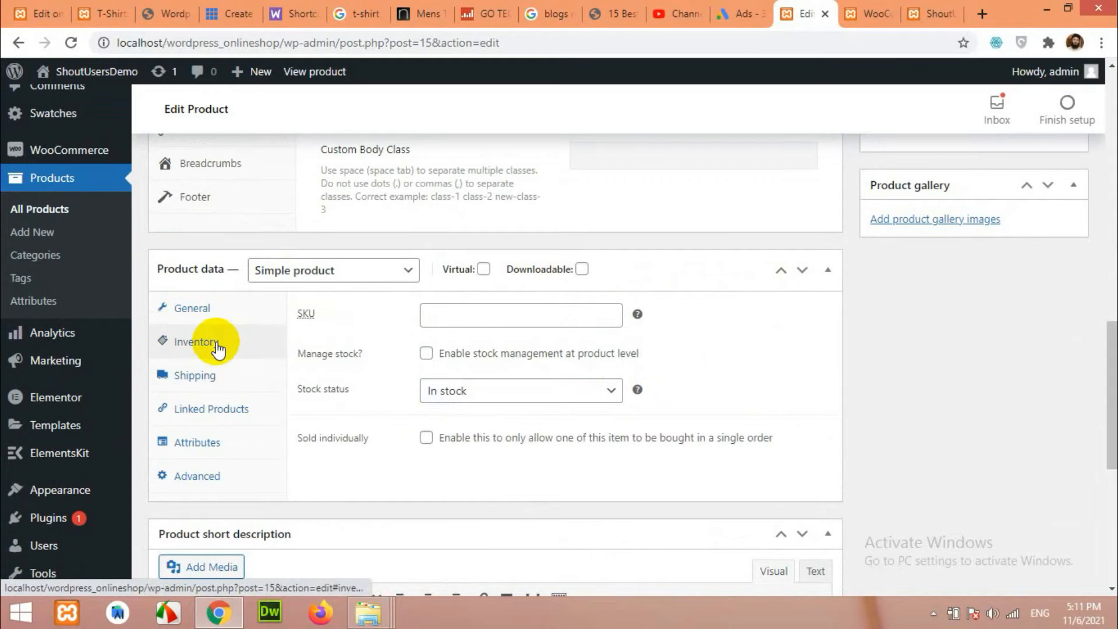
pyautogui.click(218, 376)
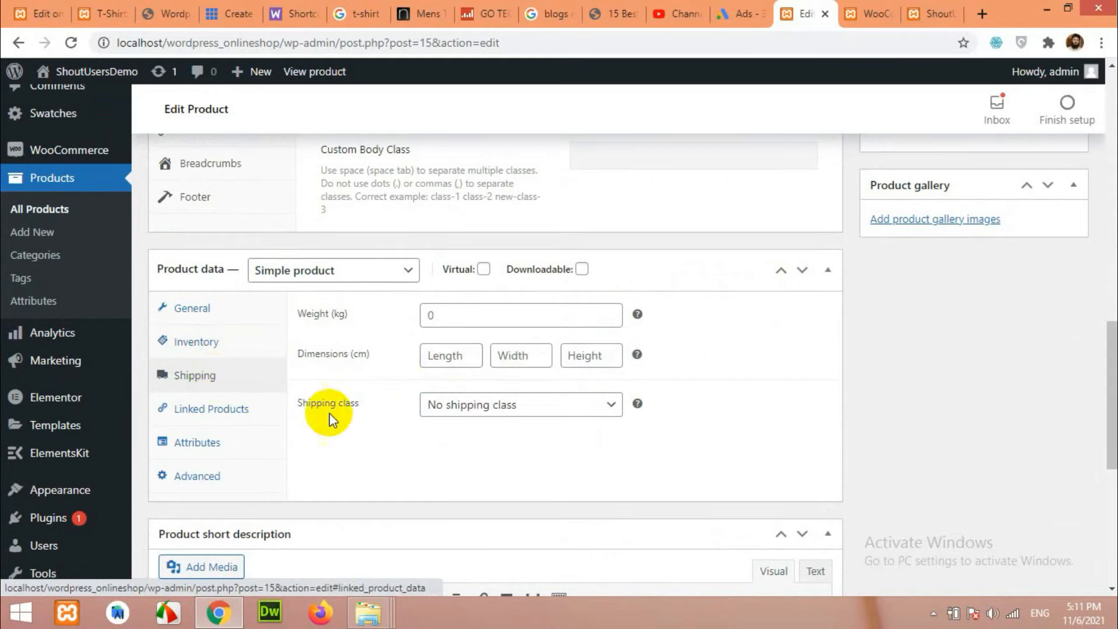
# Add a new Custom product attribute under Attributes and place the cursor in its Name field.
pyautogui.click(177, 446)
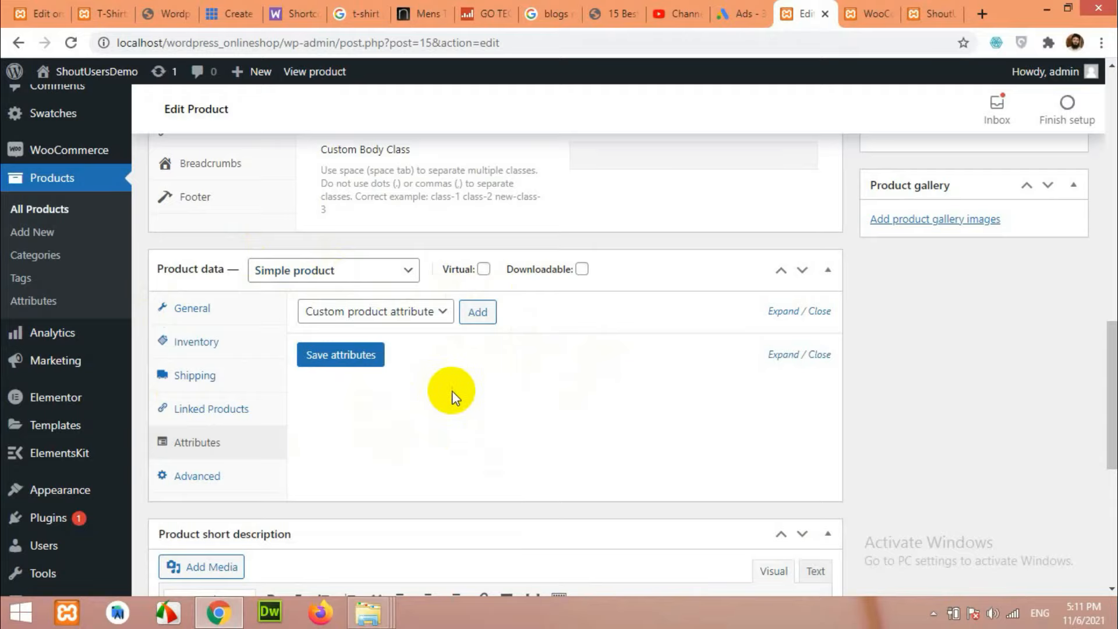
pyautogui.click(401, 311)
pyautogui.click(401, 309)
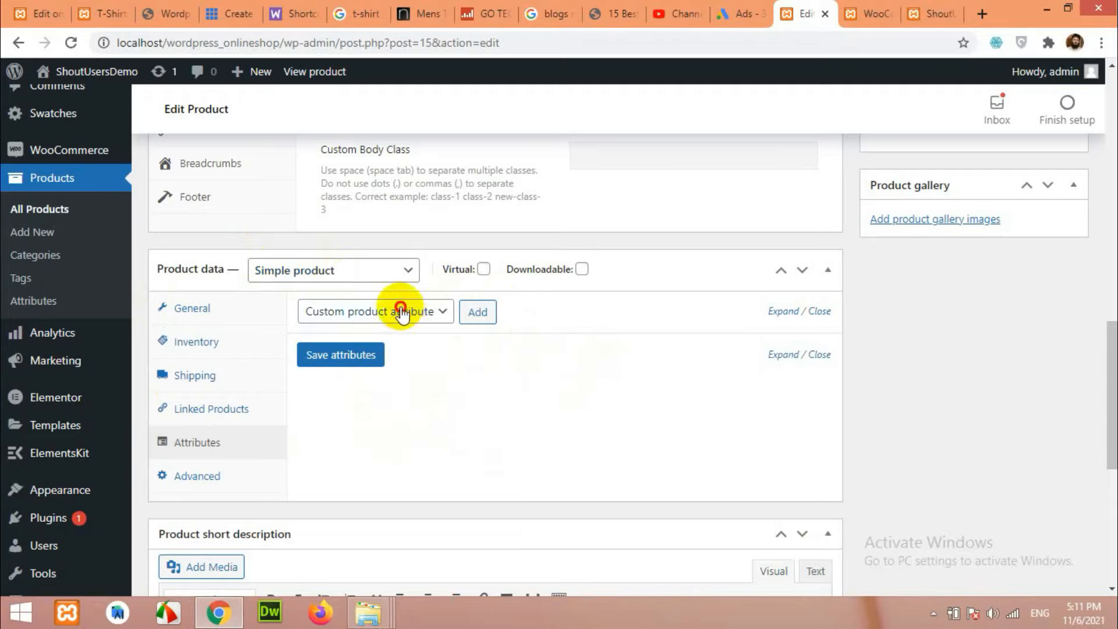
pyautogui.click(477, 312)
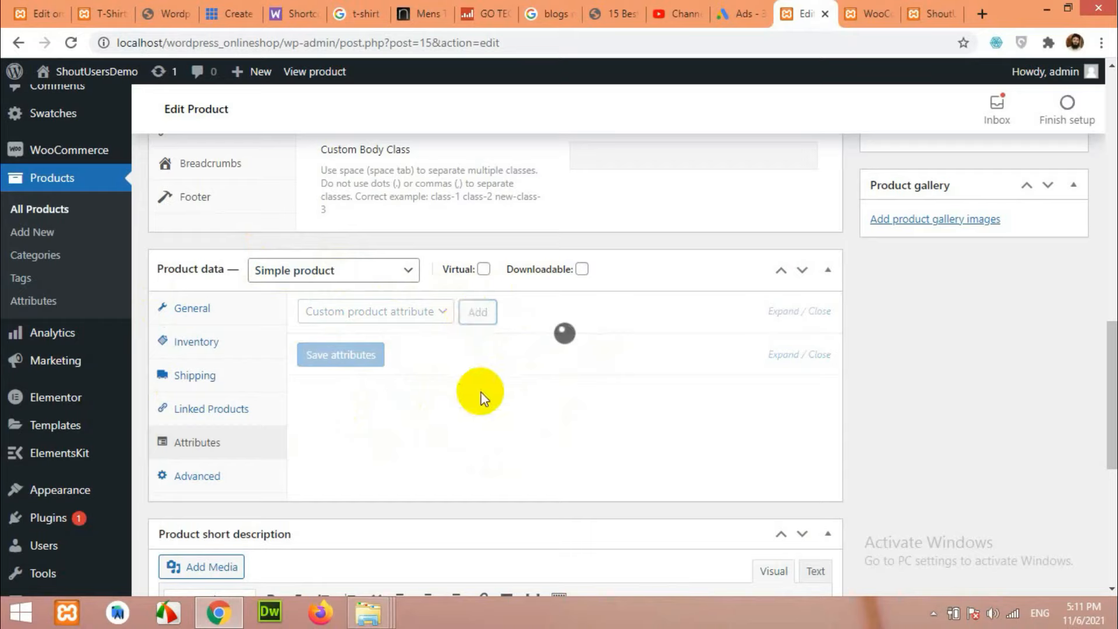
pyautogui.click(387, 414)
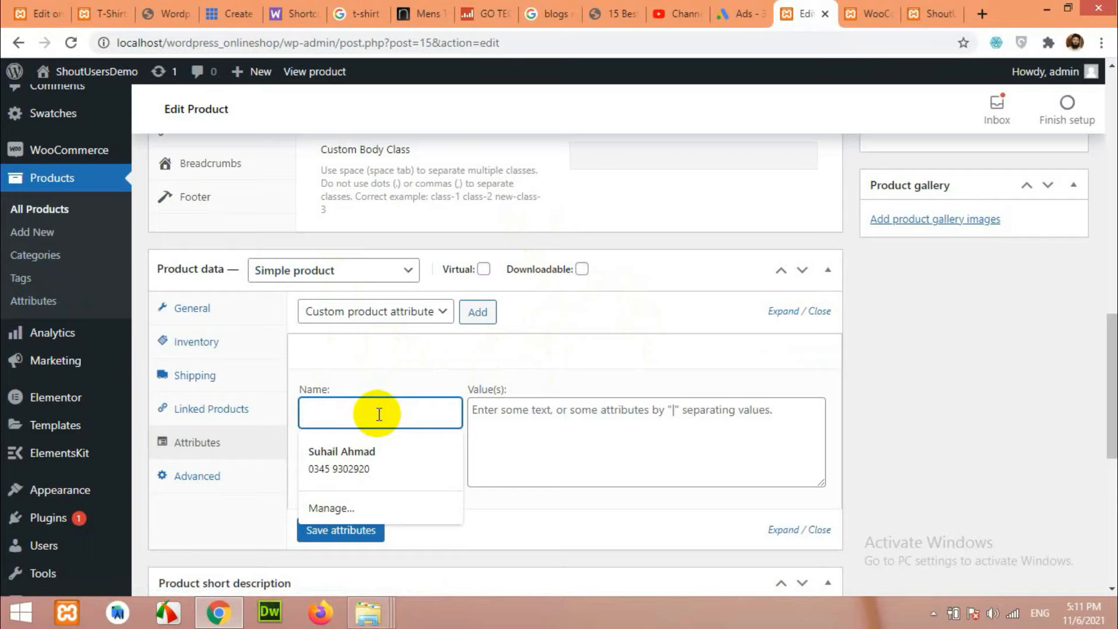
# Save the attribute 'Available Sizes' with values S | M | L | XL, and write the short description 'This is a t-shirt product page'.
pyautogui.write('Color')
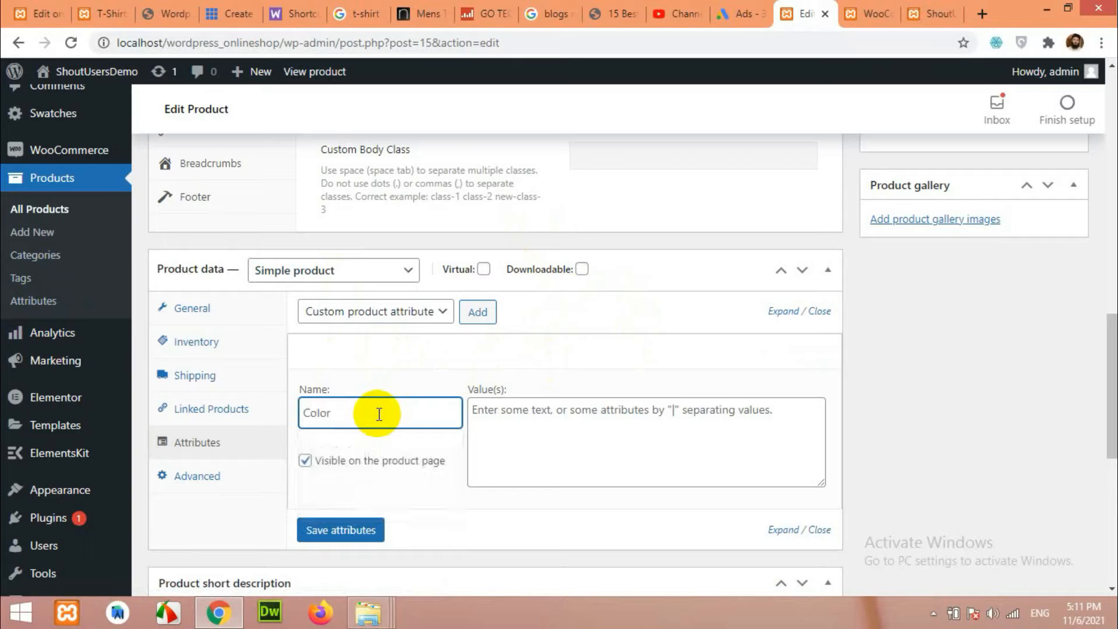
pyautogui.hotkey('ctrl', 'a')
pyautogui.write('Available')
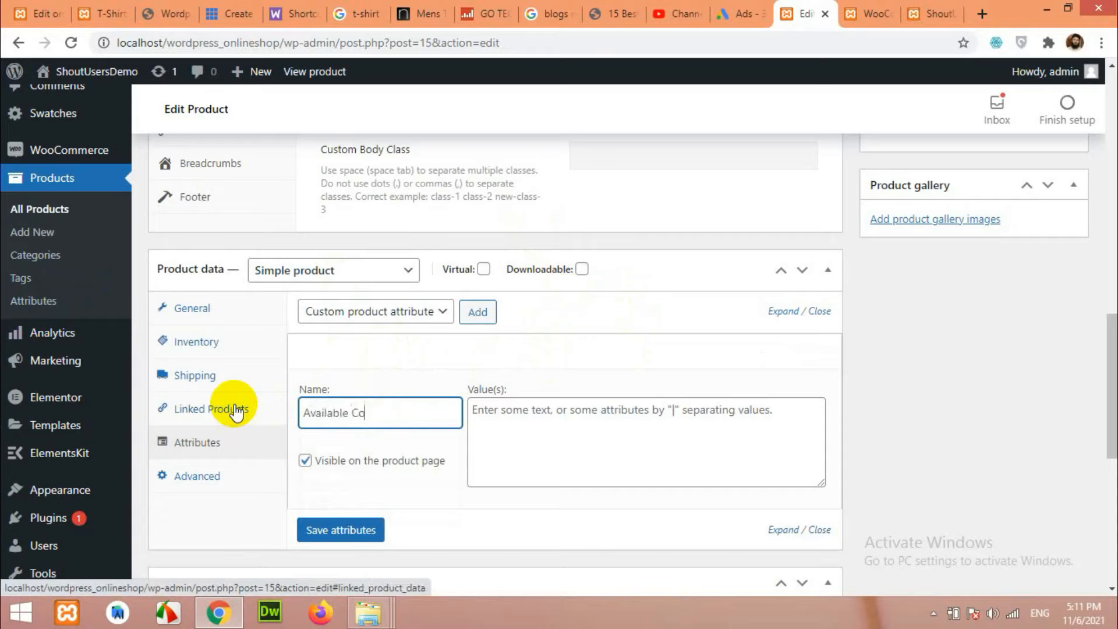
pyautogui.click(506, 421)
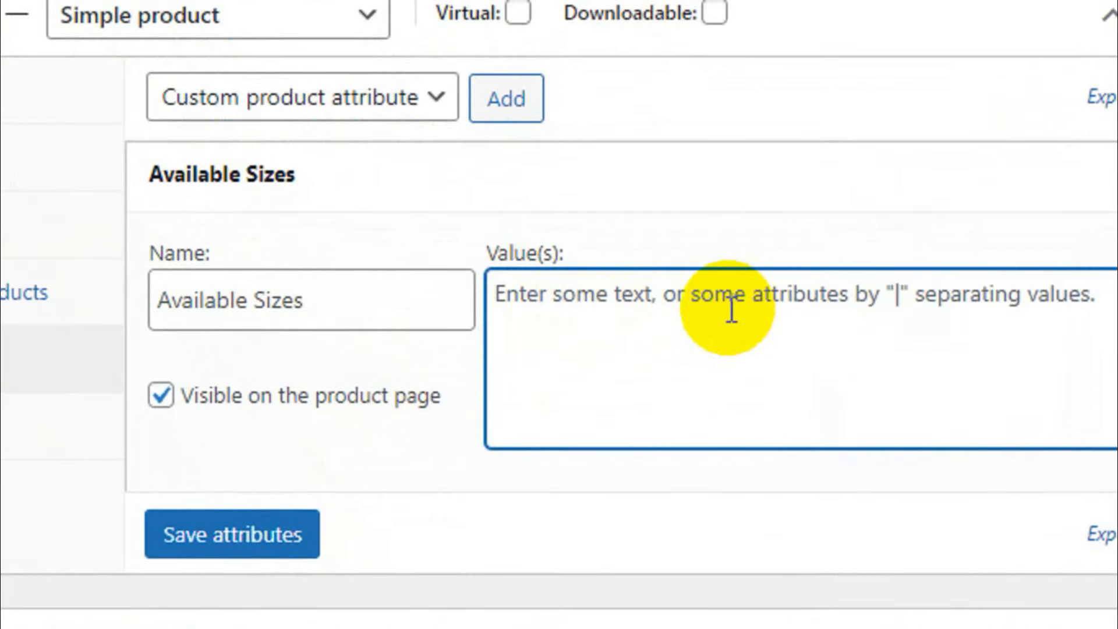
pyautogui.write('S | M | L | XL')
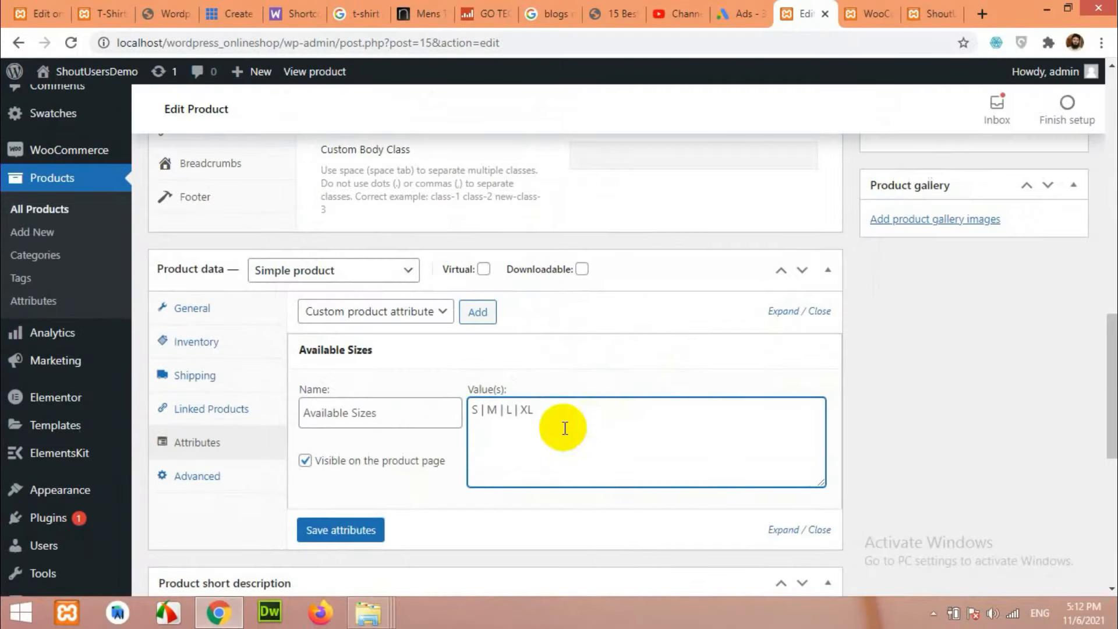
pyautogui.click(257, 539)
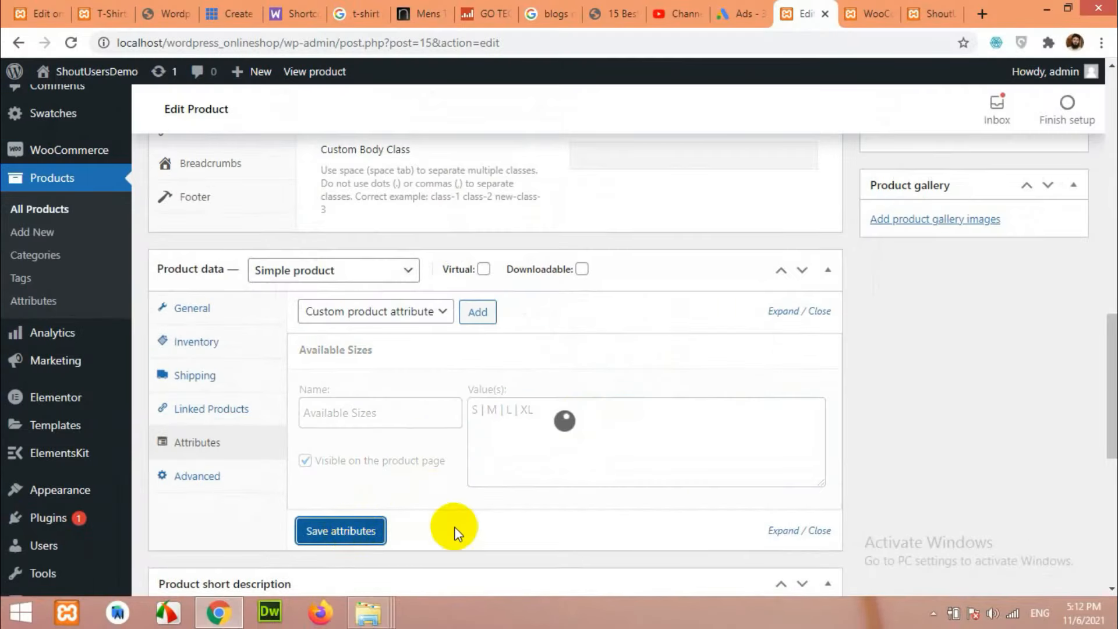
pyautogui.click(369, 349)
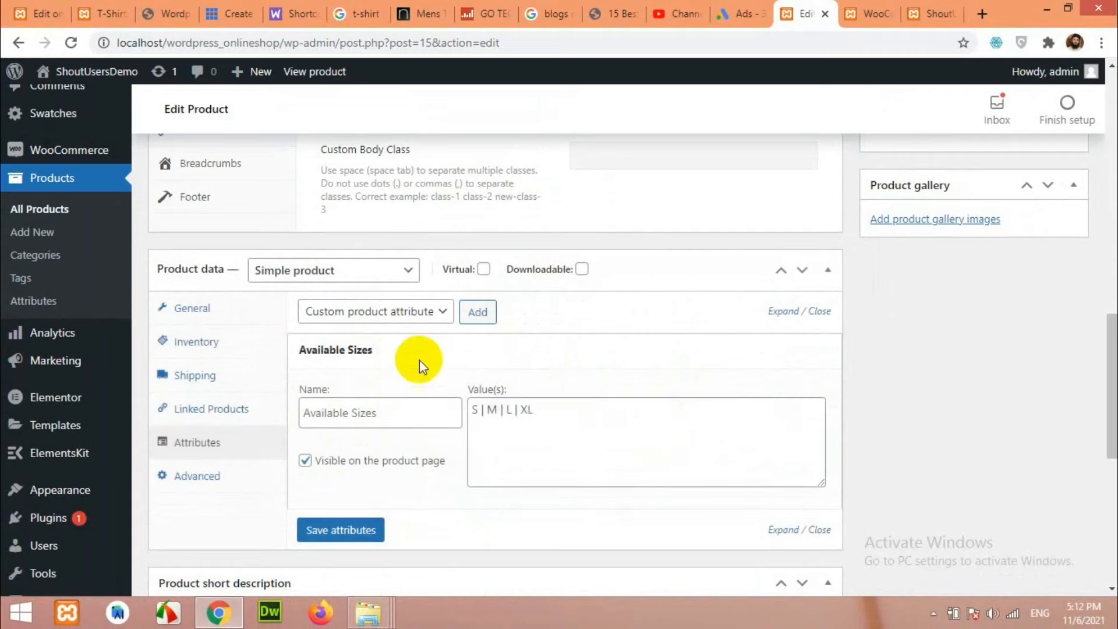
pyautogui.click(526, 352)
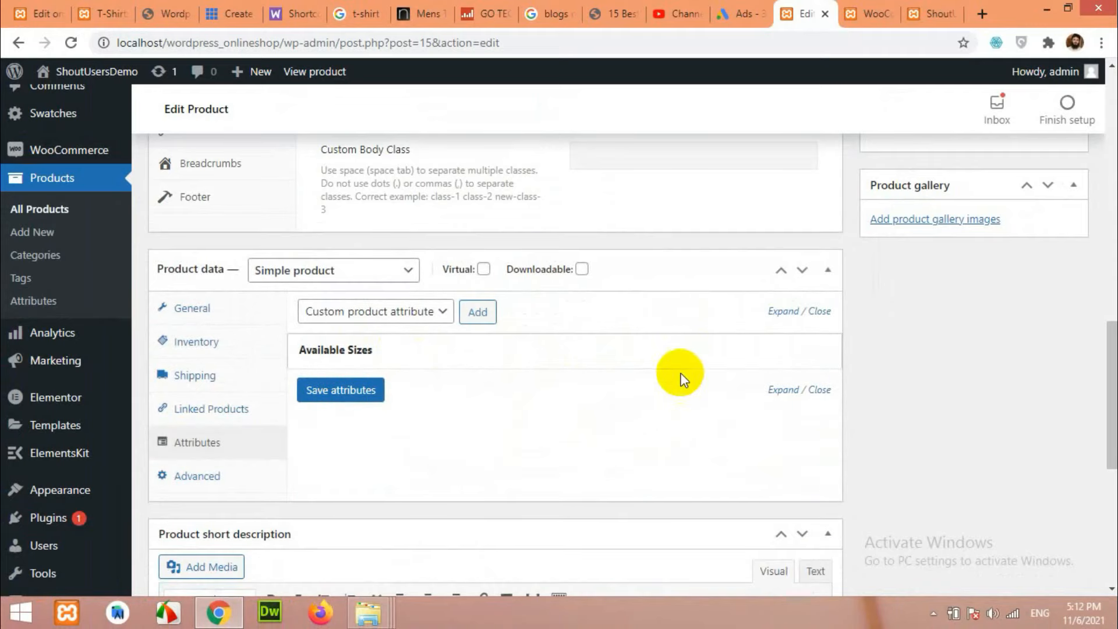
pyautogui.scroll(-4, 656, 373)
pyautogui.click(312, 425)
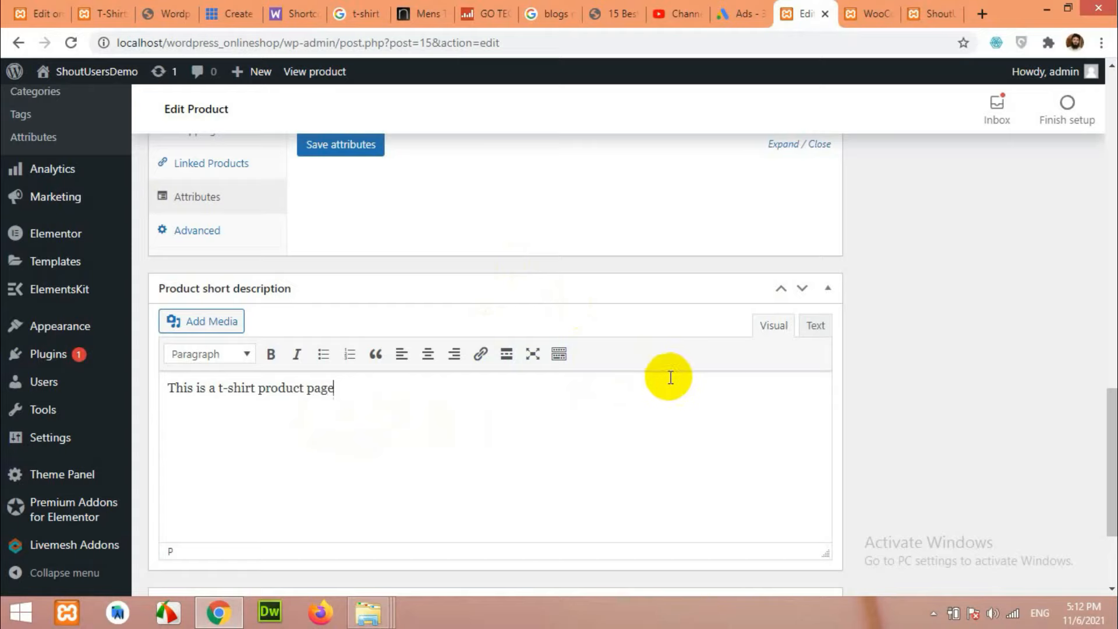
# Scroll up the Edit Product page until the Product image box is visible.
pyautogui.scroll(3, 943, 429)
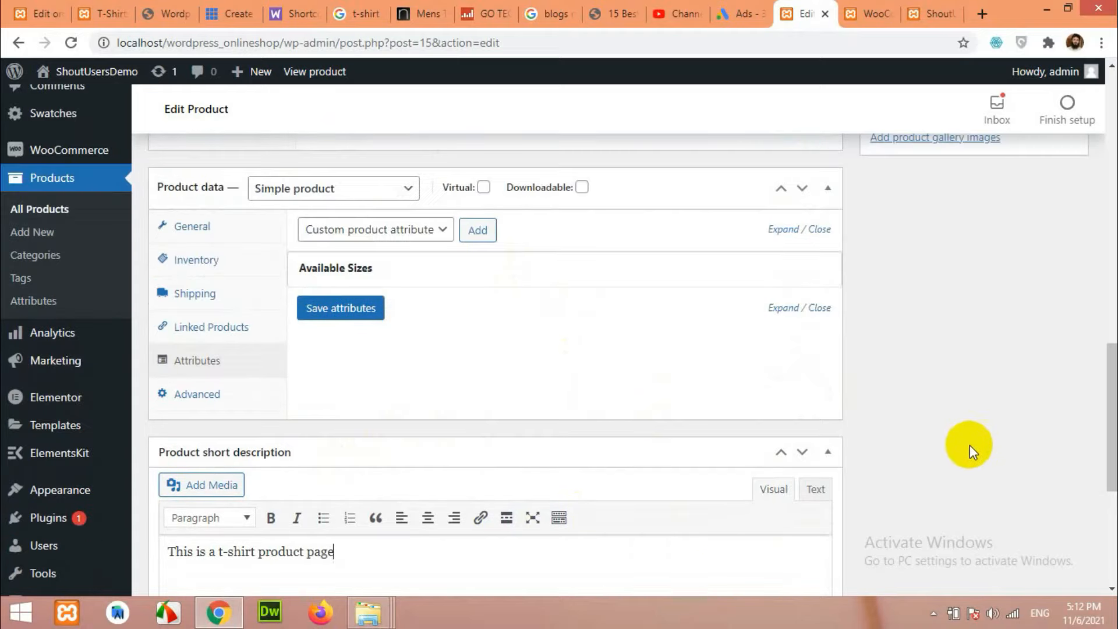
pyautogui.scroll(3, 886, 337)
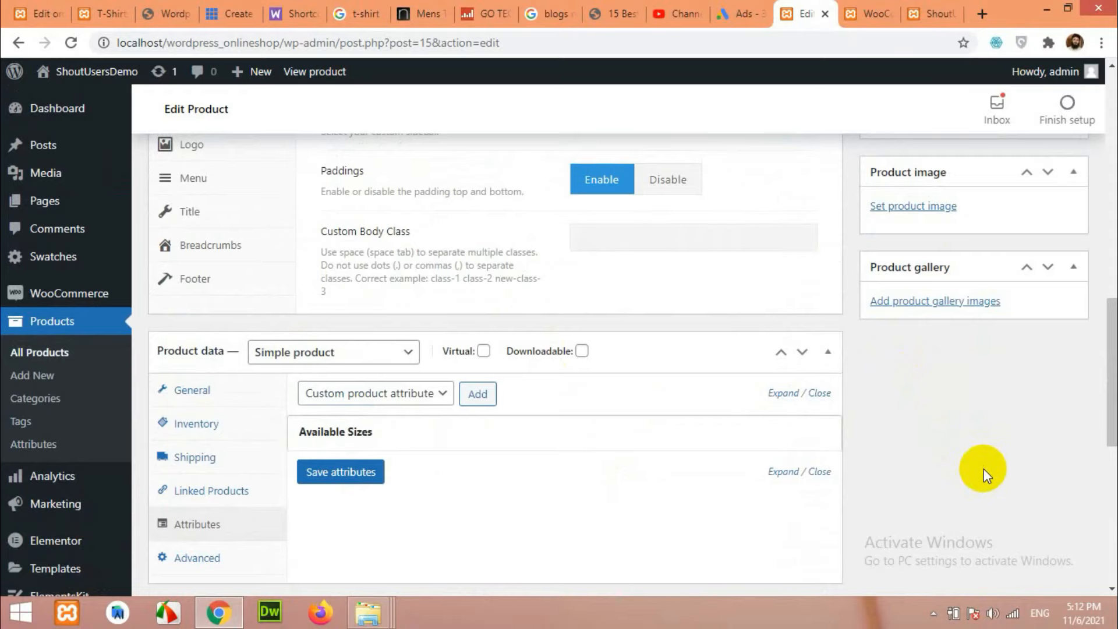
pyautogui.scroll(3, 955, 425)
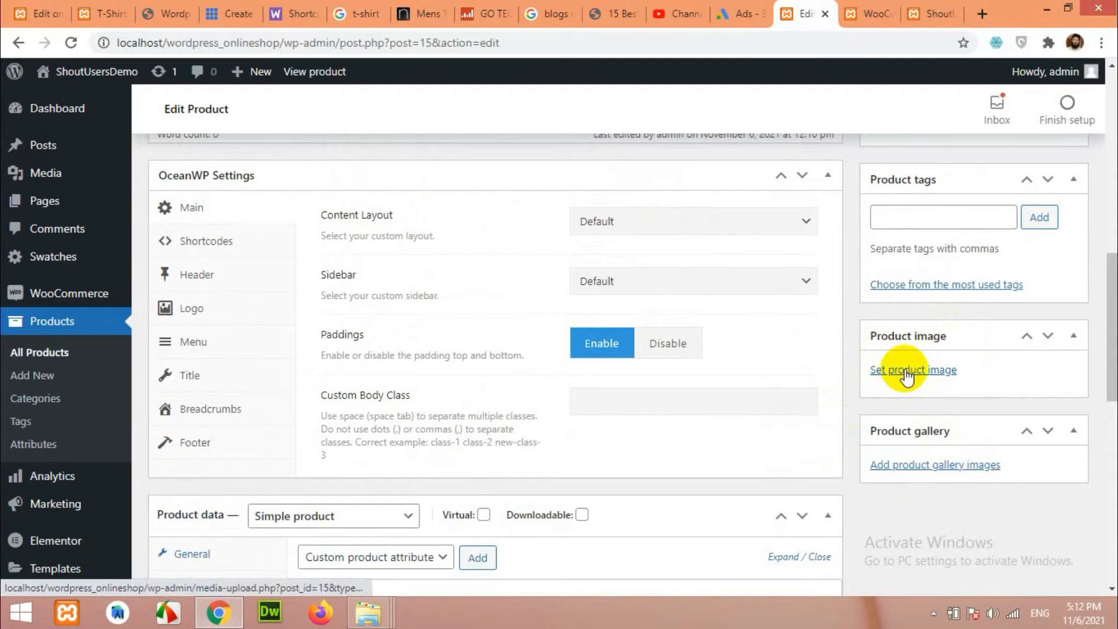
# Upload 518514s.jpg from Desktop > Shop and set it as the product image.
pyautogui.click(906, 374)
pyautogui.click(560, 359)
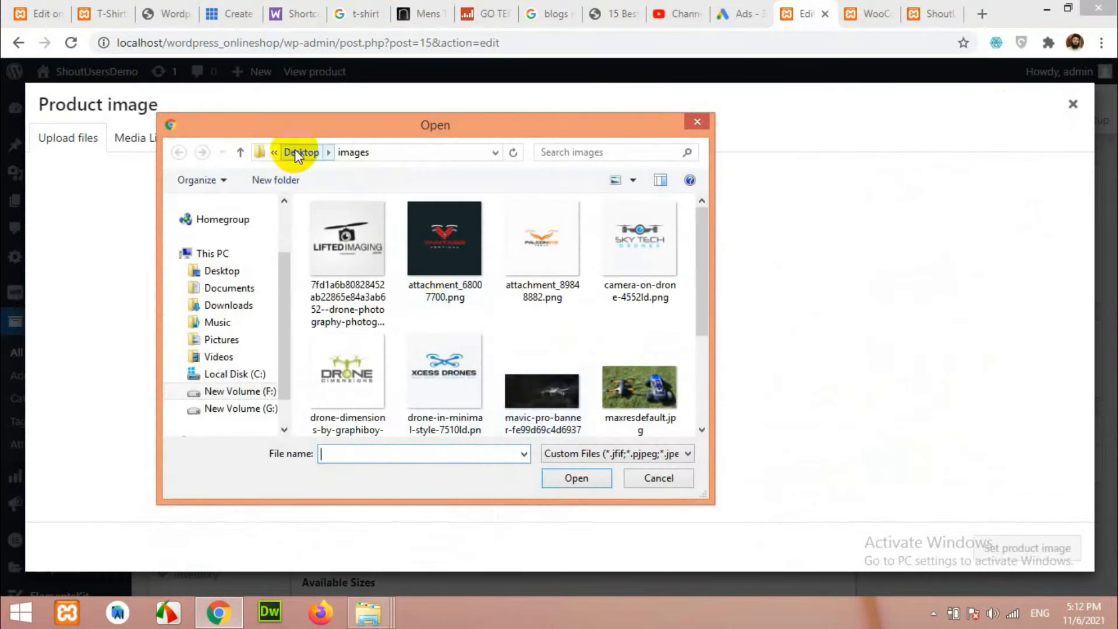
pyautogui.click(297, 153)
pyautogui.click(561, 271)
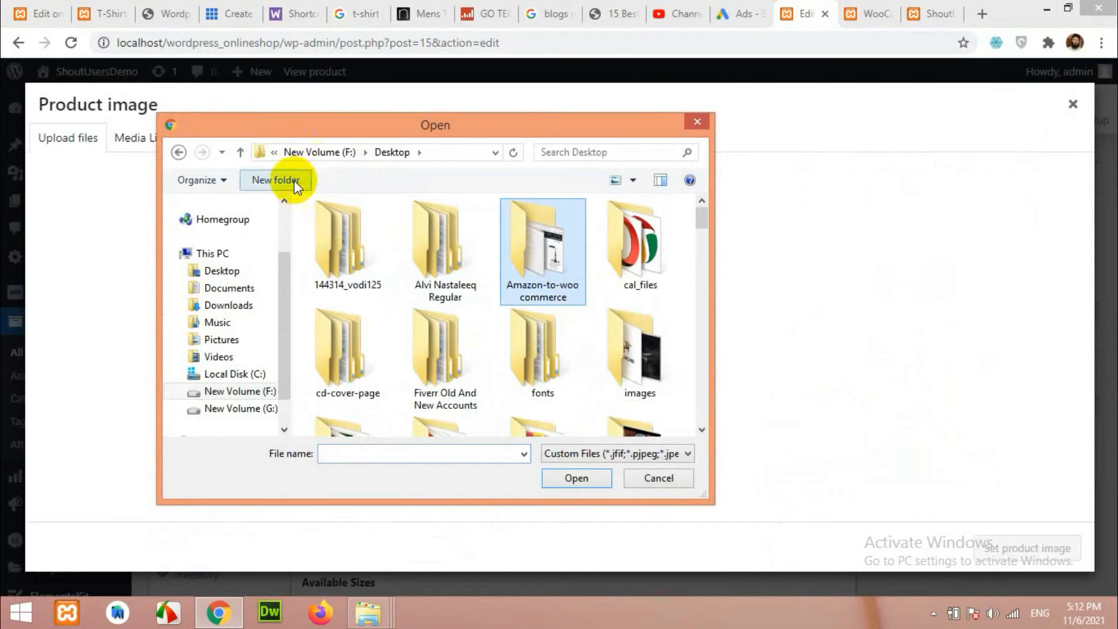
pyautogui.click(222, 270)
pyautogui.doubleClick(446, 247)
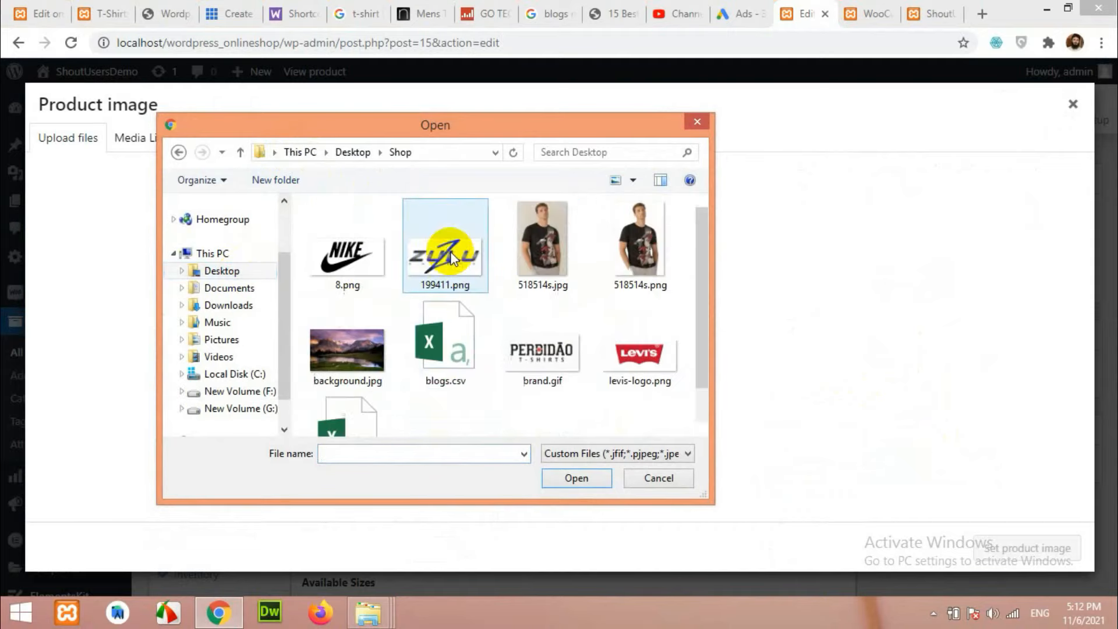
pyautogui.click(557, 248)
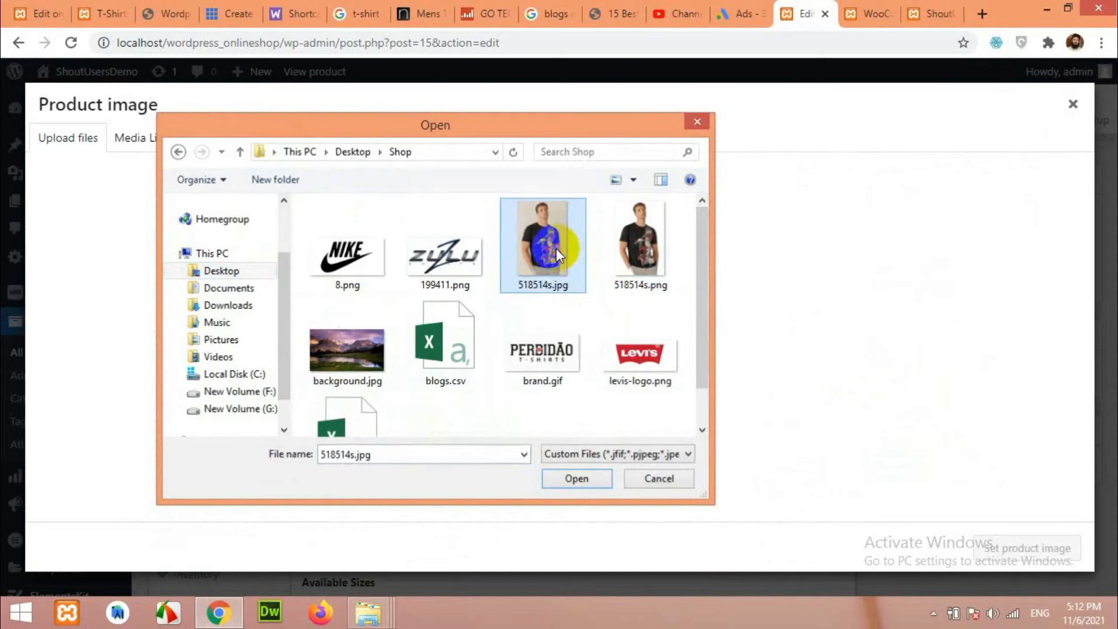
pyautogui.doubleClick(556, 248)
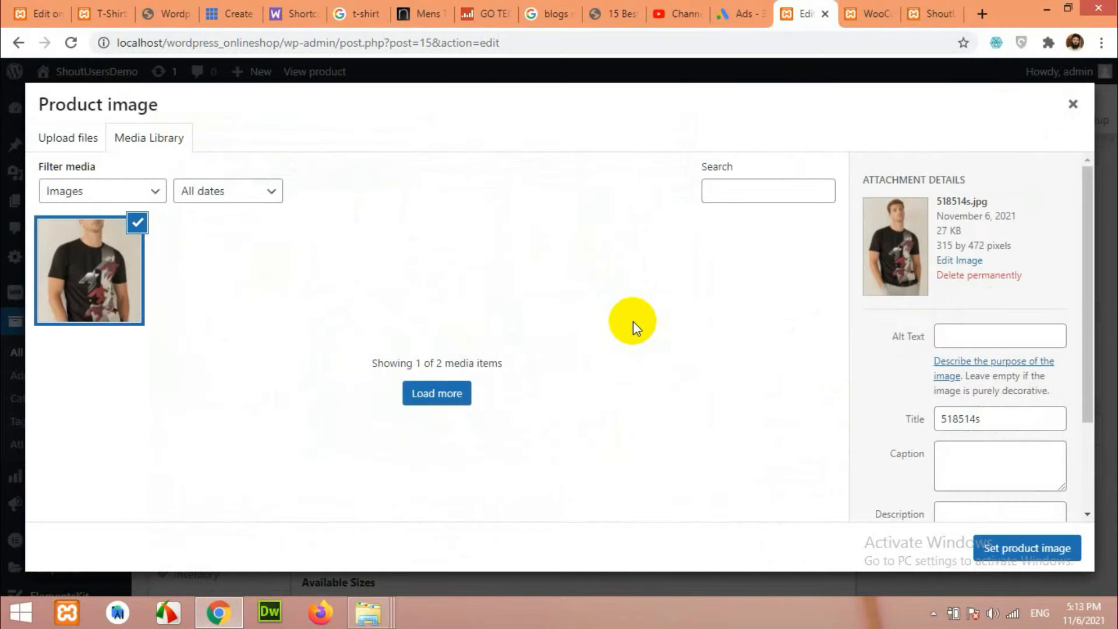
pyautogui.click(995, 546)
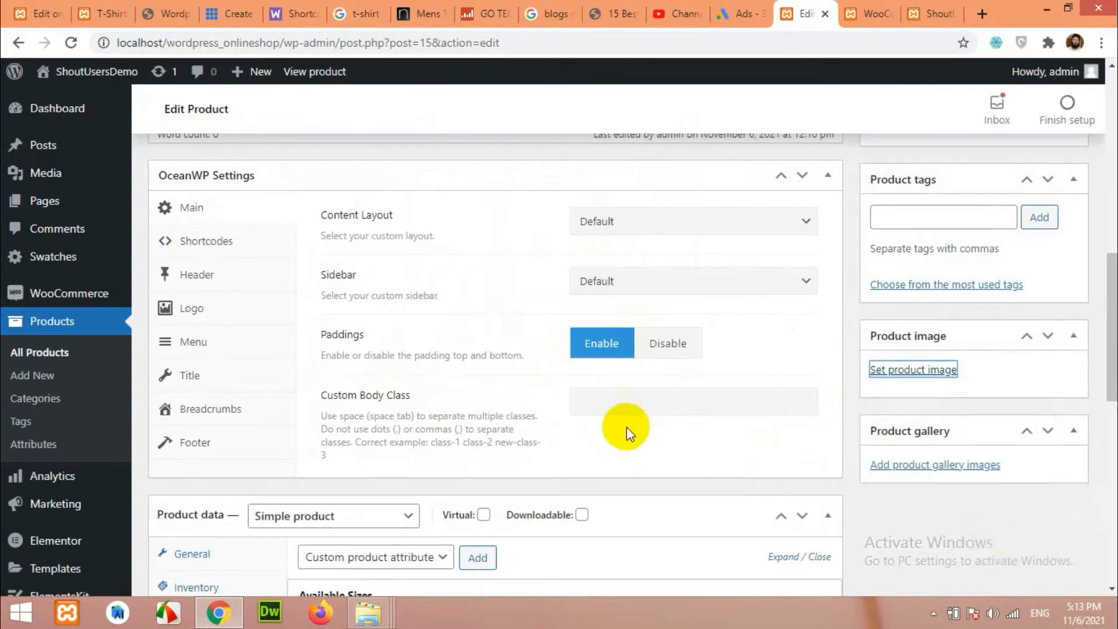
# Click Update to save the 'My first T-Shirt' product.
pyautogui.scroll(10, 877, 496)
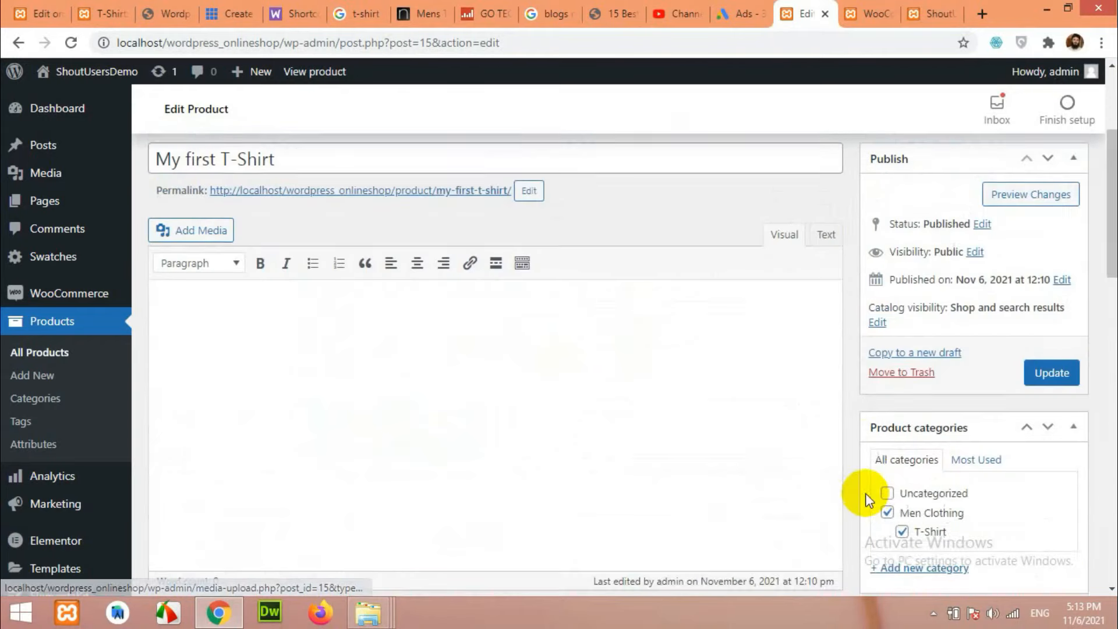
pyautogui.click(1052, 418)
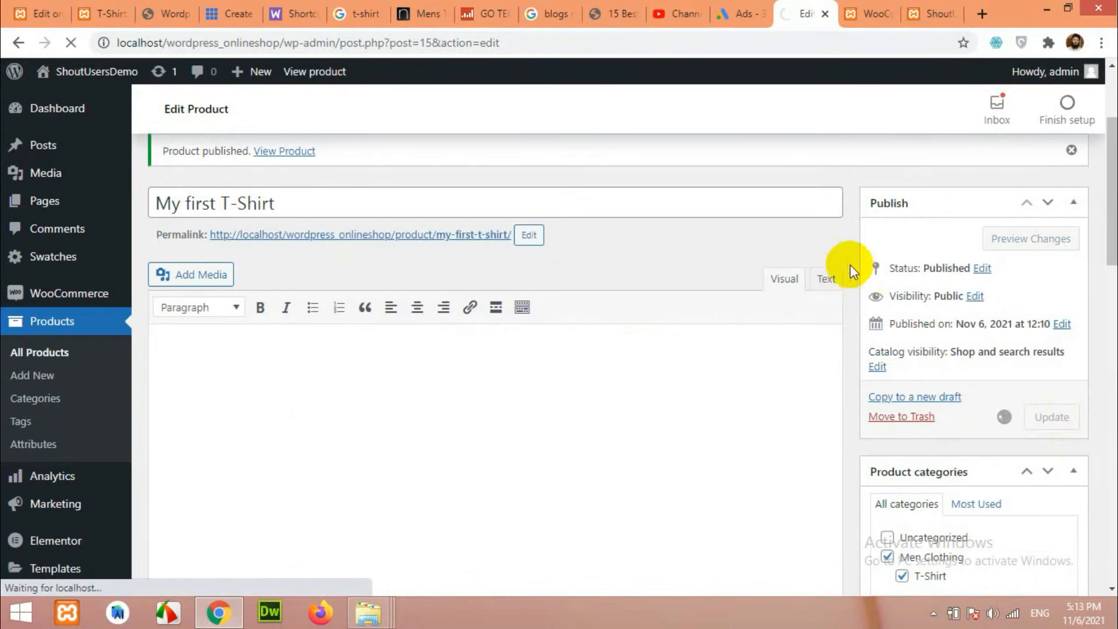
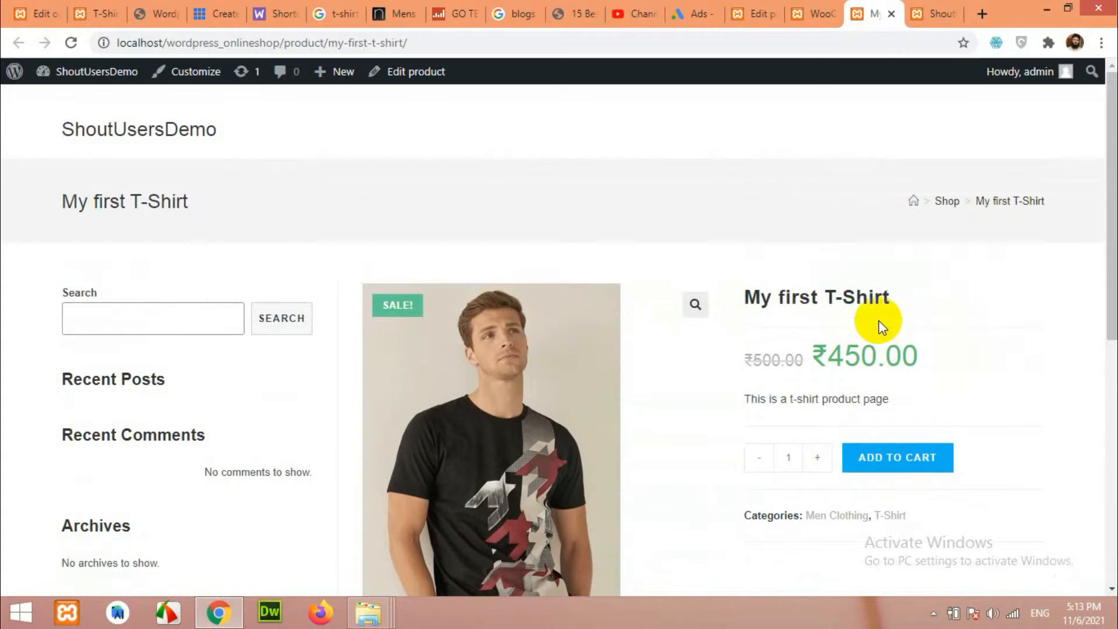
pyautogui.scroll(4, 920, 364)
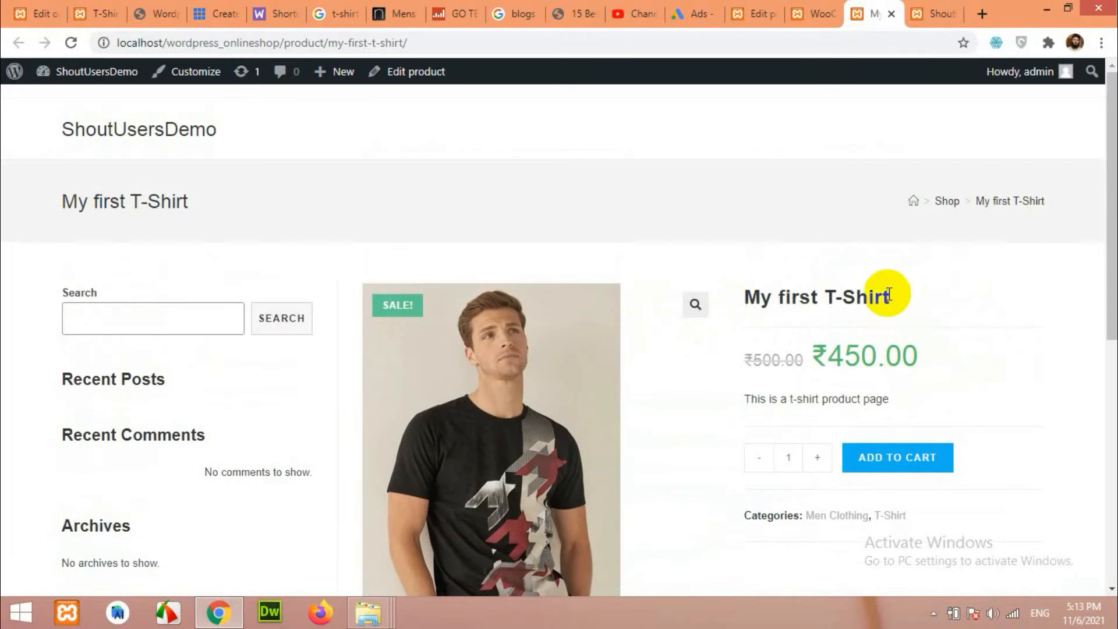
# Return to the My first T-Shirt edit tab and scroll down to its Product data box.
pyautogui.click(759, 10)
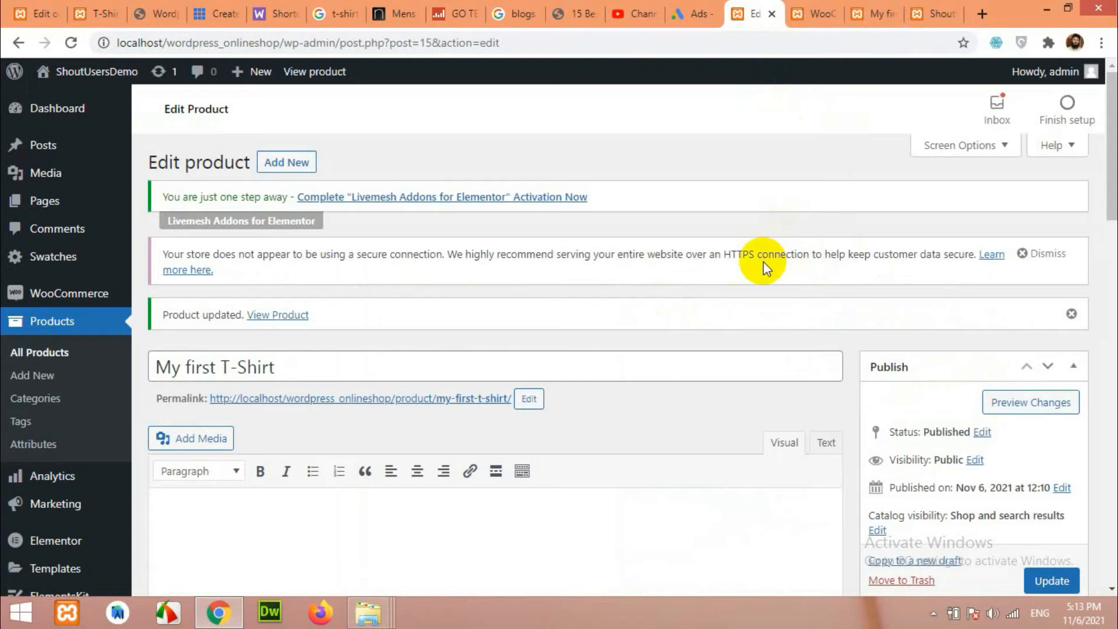
pyautogui.scroll(-3, 762, 265)
pyautogui.scroll(-7, 833, 310)
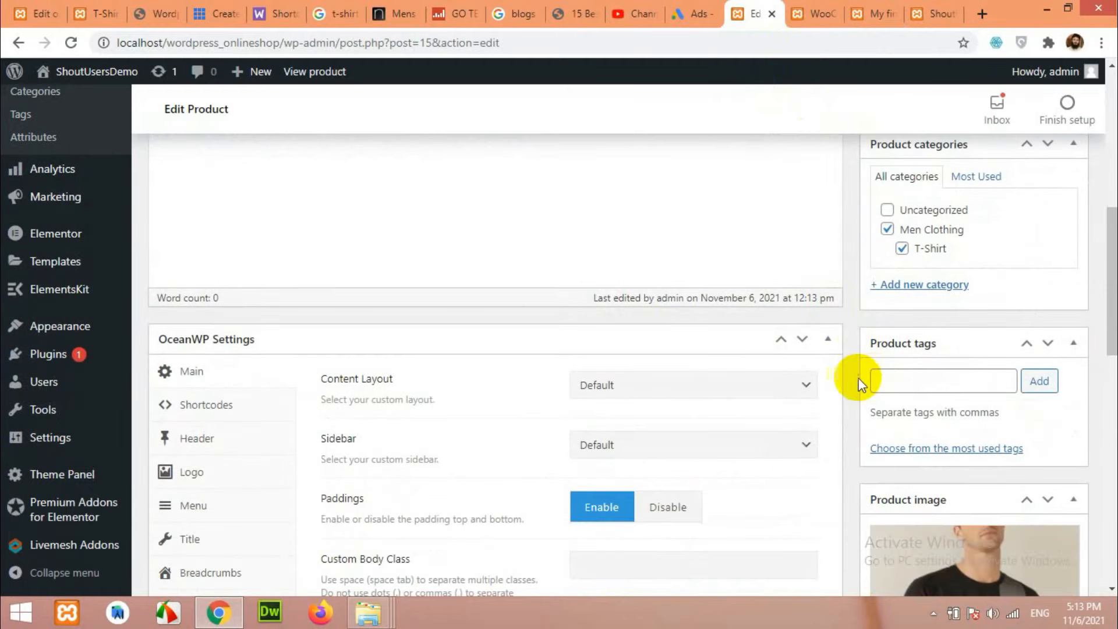
pyautogui.scroll(-3, 842, 376)
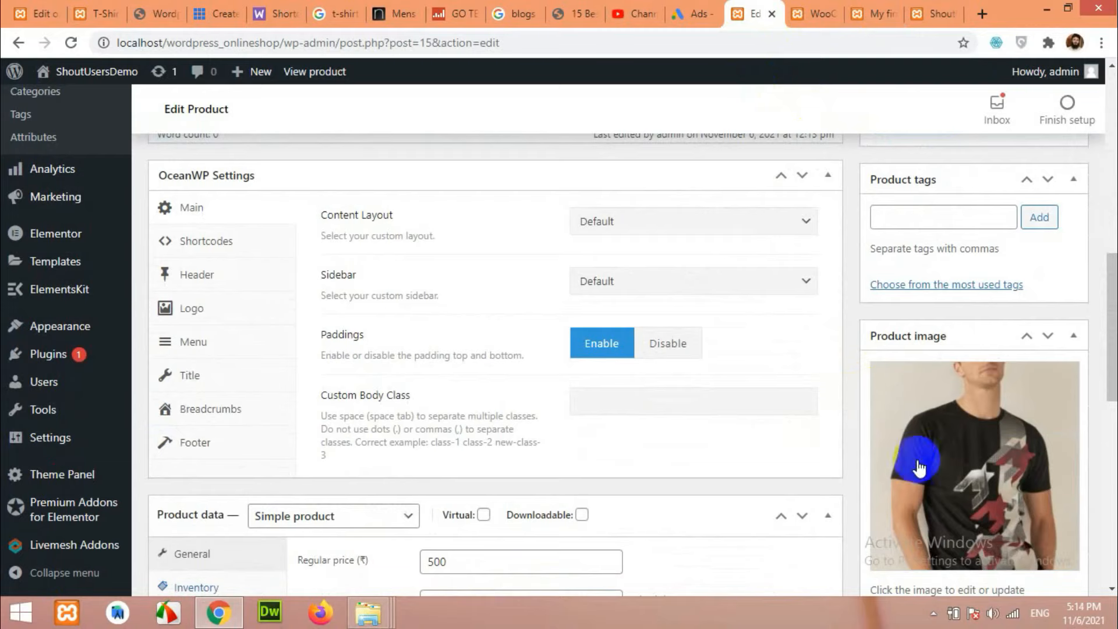
pyautogui.scroll(-4, 938, 402)
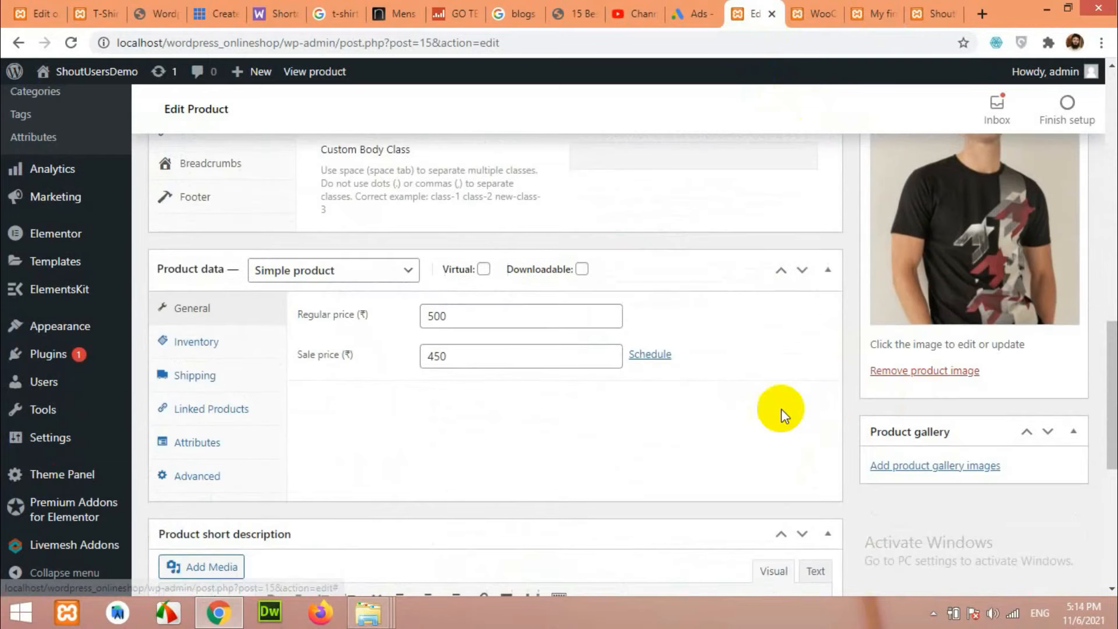
# Make My first T-Shirt a Variable product with SKU tshirt-15 and show its attributes.
pyautogui.click(320, 270)
pyautogui.click(303, 358)
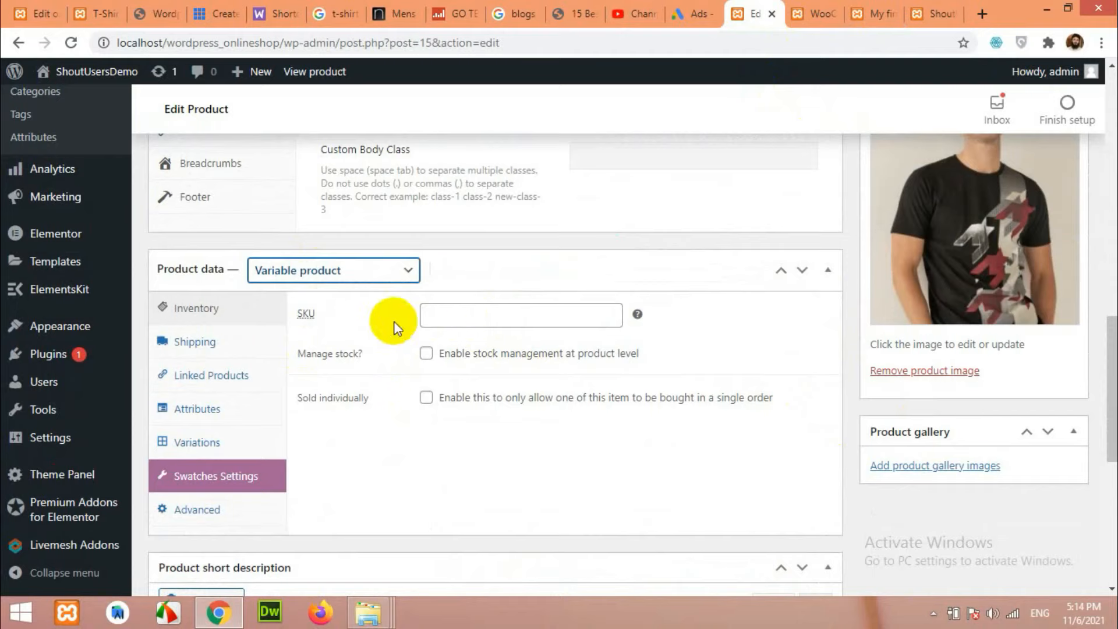
pyautogui.click(453, 313)
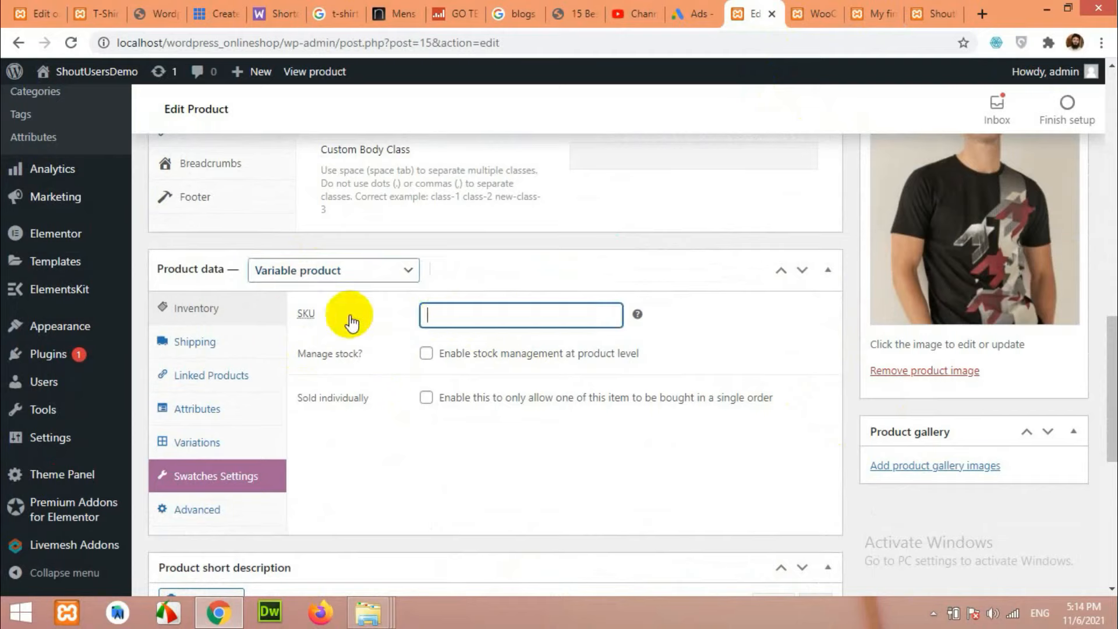
pyautogui.click(440, 315)
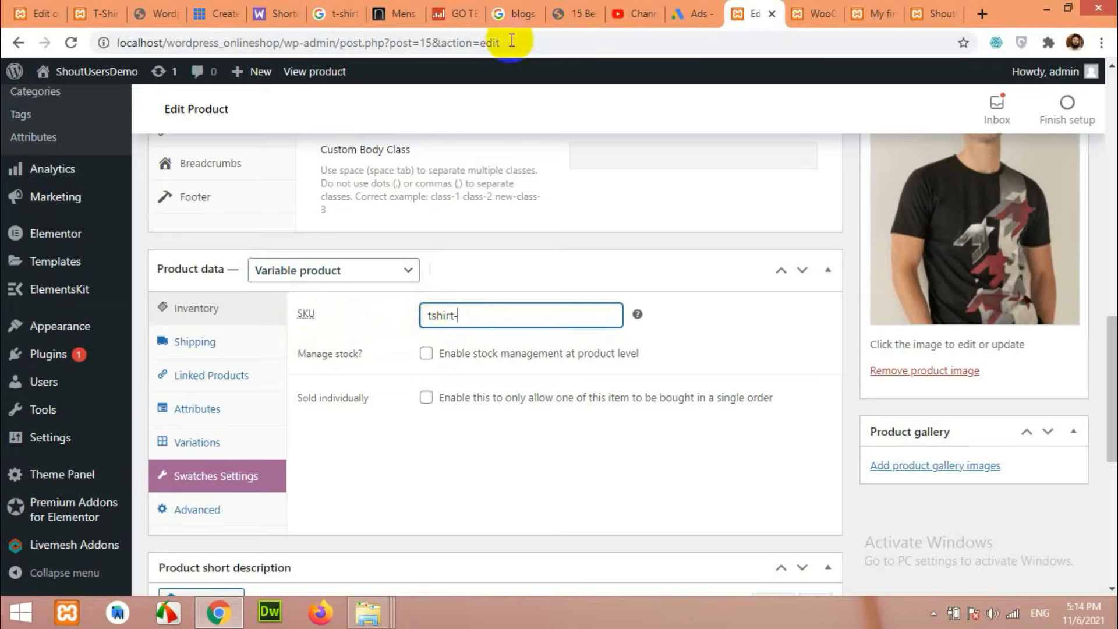
pyautogui.doubleClick(426, 42)
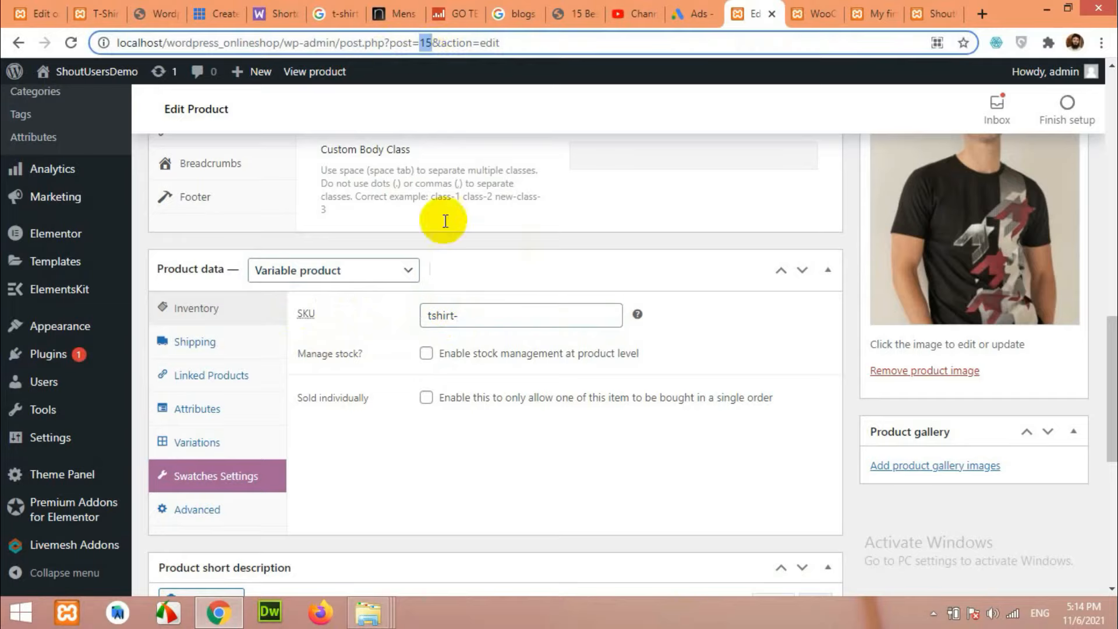
pyautogui.click(479, 319)
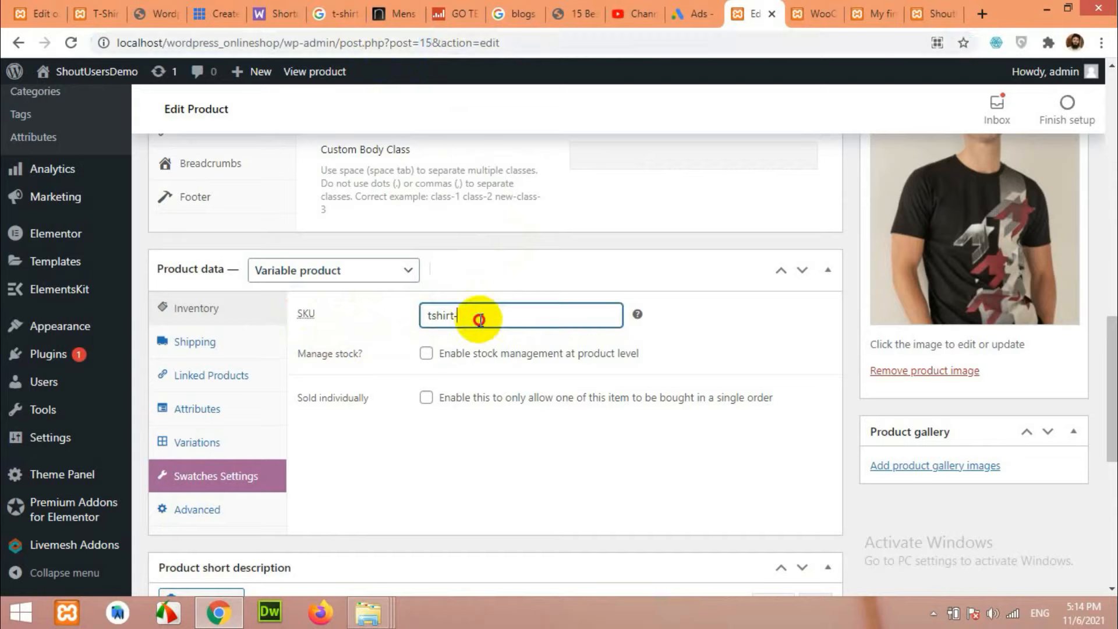
pyautogui.moveTo(494, 315); pyautogui.dragTo(339, 320)
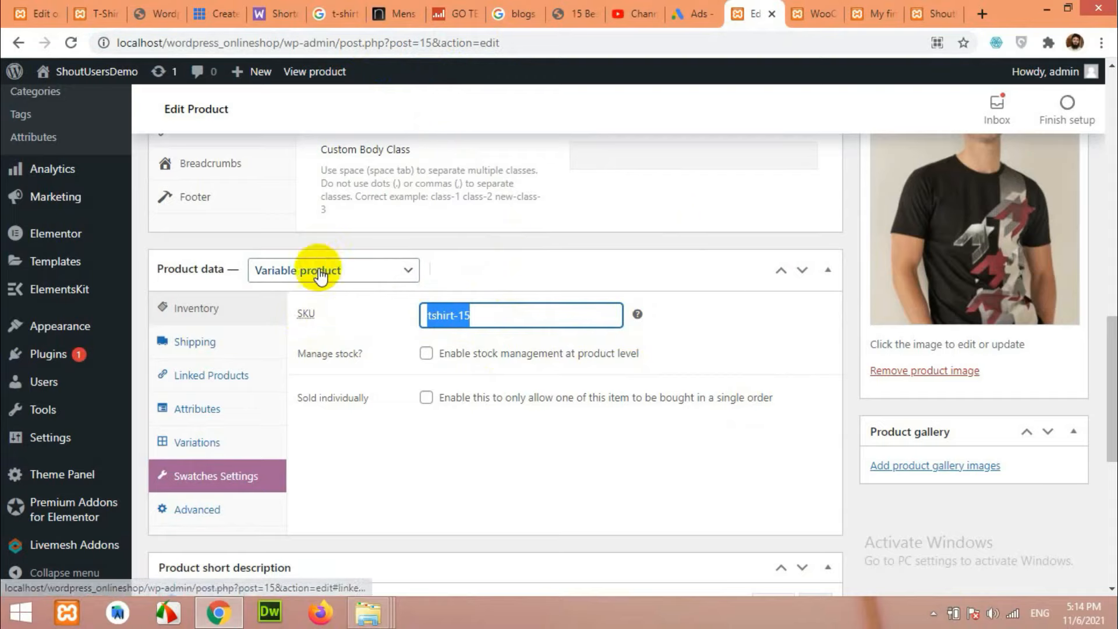
pyautogui.click(201, 409)
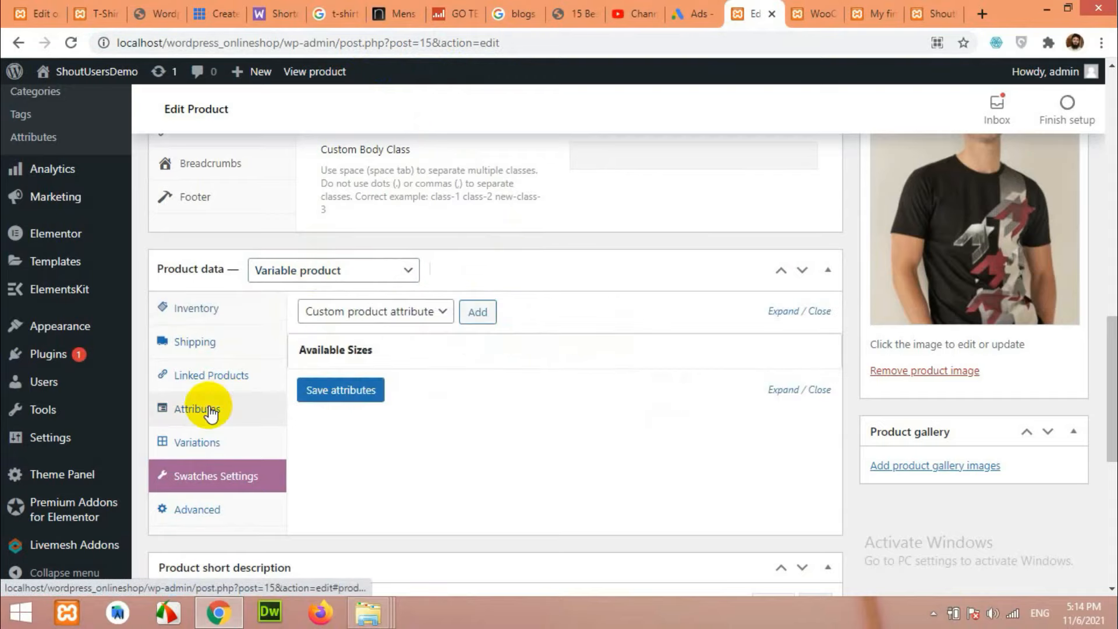
# Remove the custom Available Sizes attribute (S | M | L | XL) from the product.
pyautogui.click(366, 358)
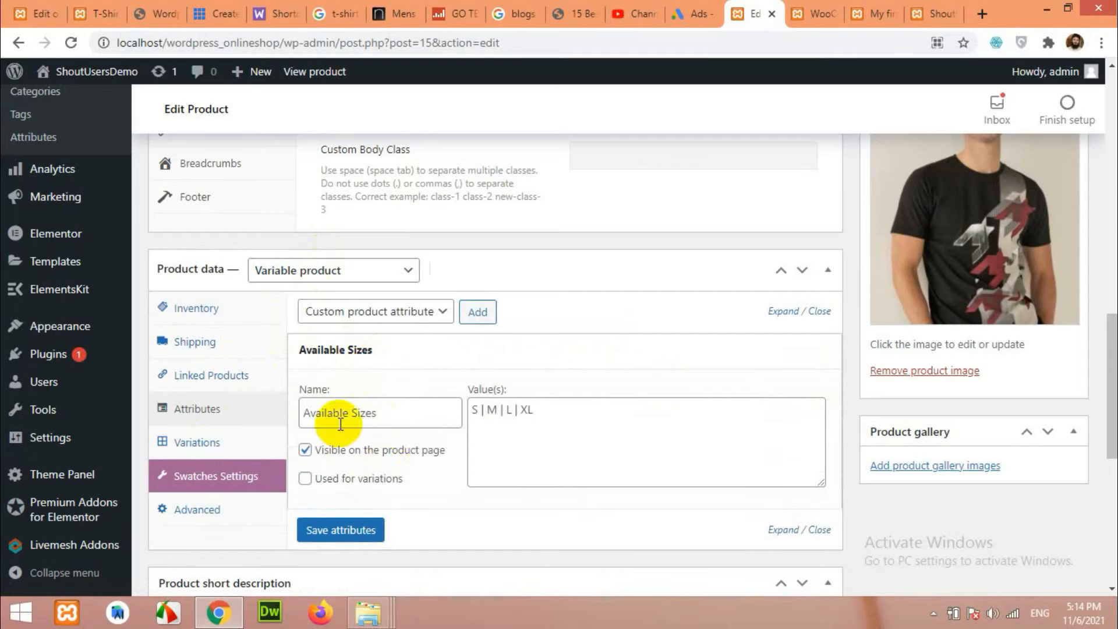
pyautogui.click(356, 352)
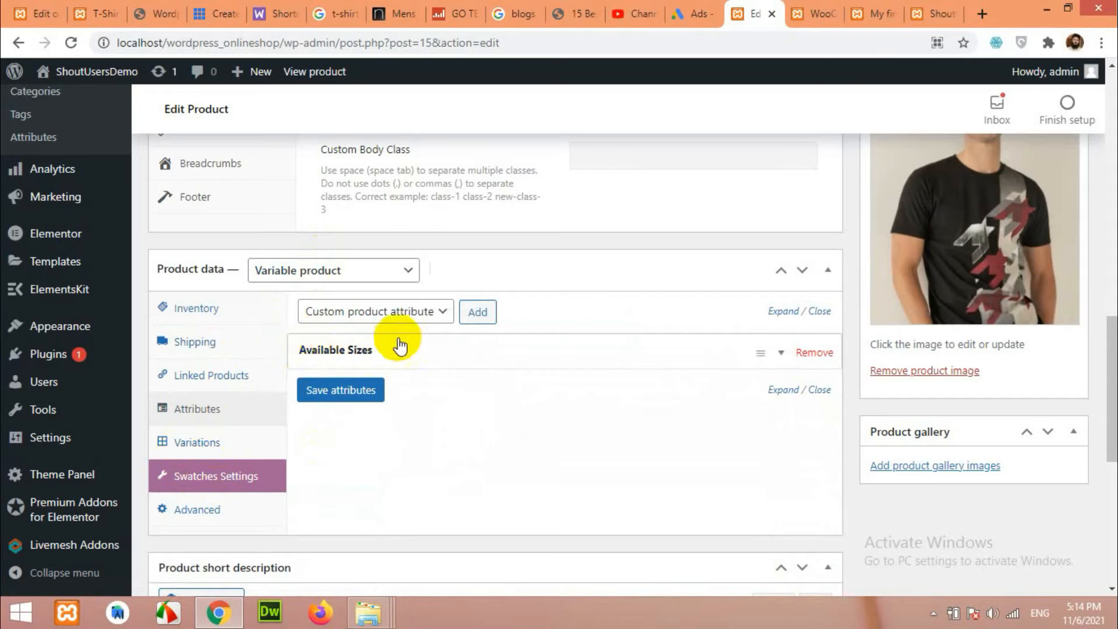
pyautogui.click(805, 356)
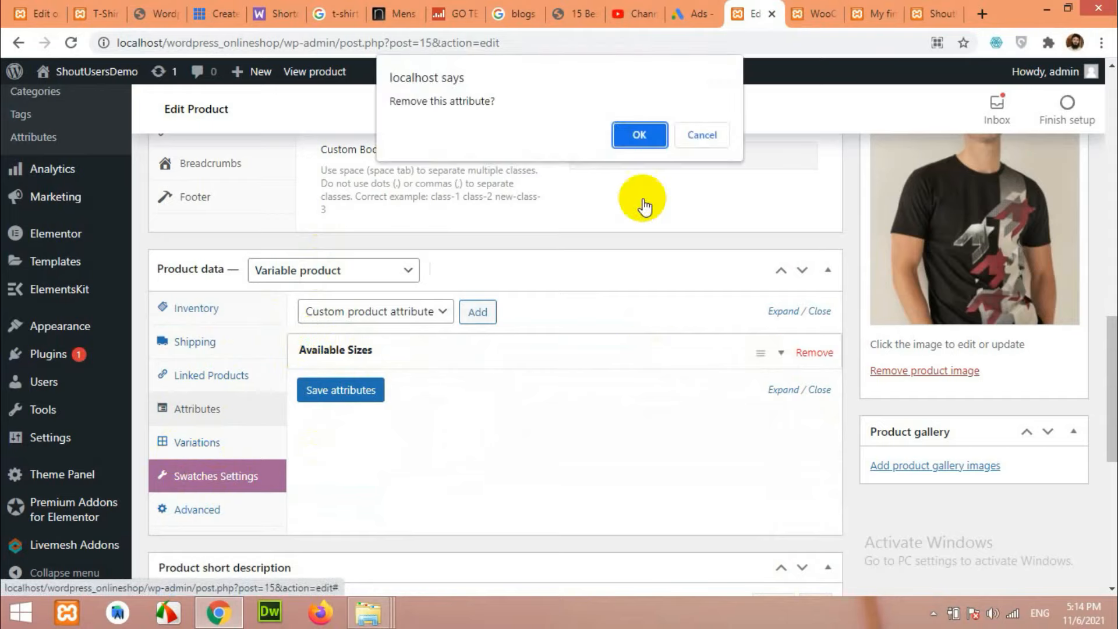
pyautogui.click(628, 131)
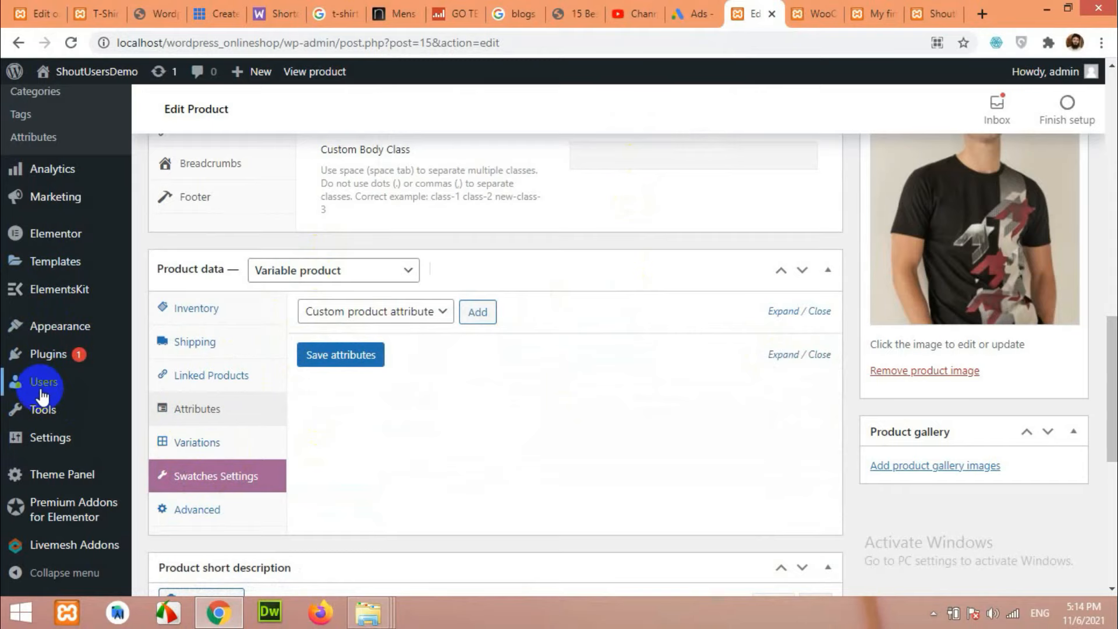
pyautogui.scroll(-4, 50, 492)
pyautogui.scroll(5, 58, 408)
pyautogui.scroll(4, 64, 329)
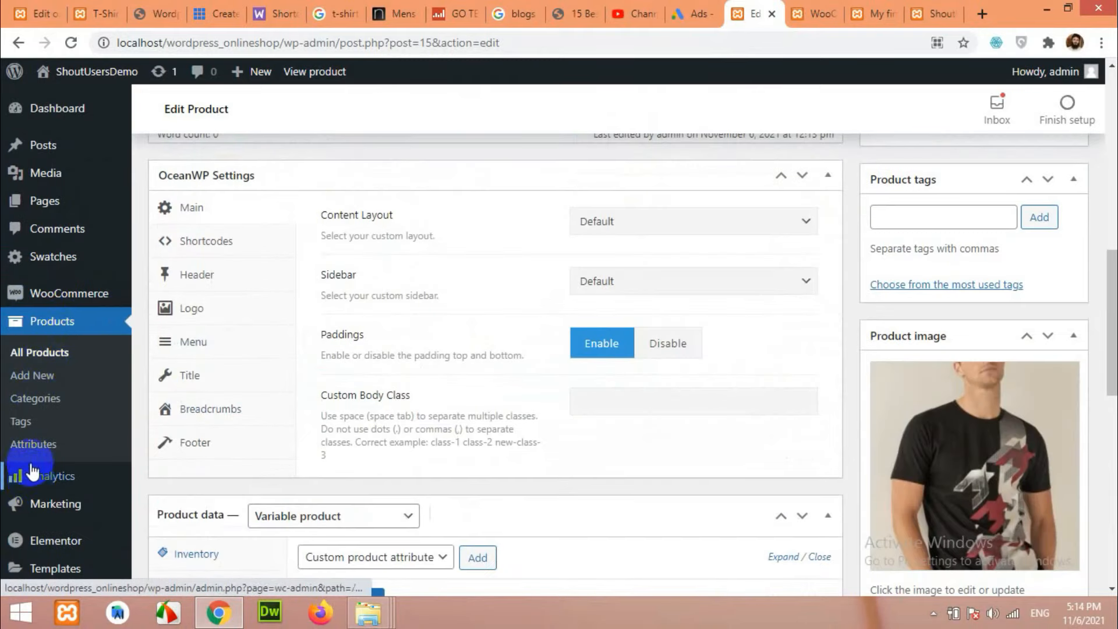
# Open the Products > Attributes page in a new browser tab.
pyautogui.rightClick(57, 446)
pyautogui.click(58, 459)
pyautogui.scroll(-5, 518, 456)
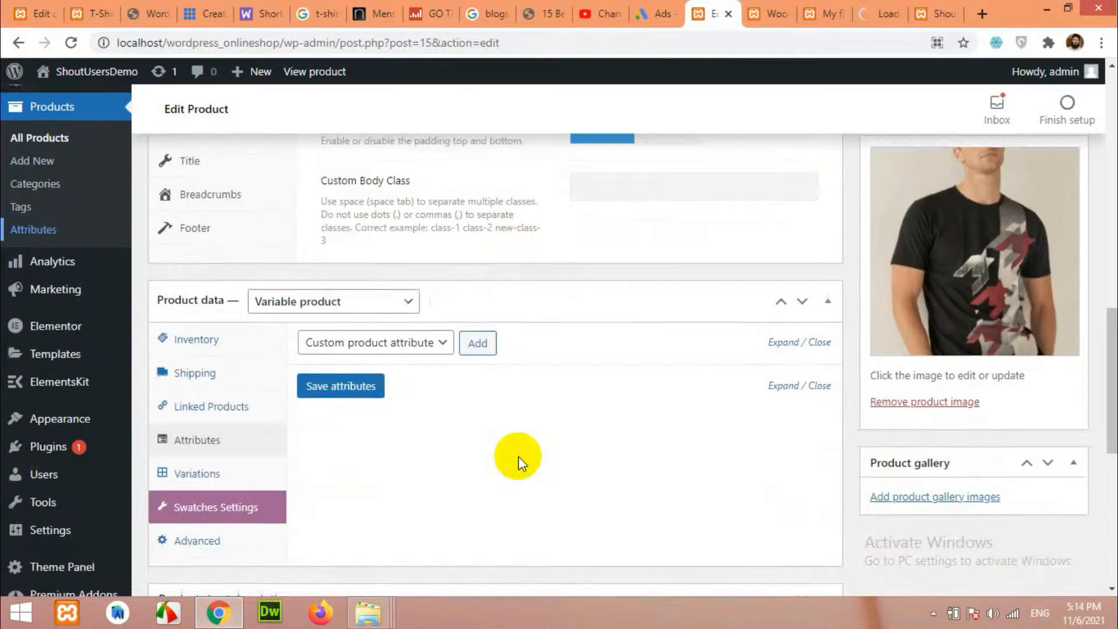
# Create a global attribute named Color with type Color and archives enabled.
pyautogui.click(879, 21)
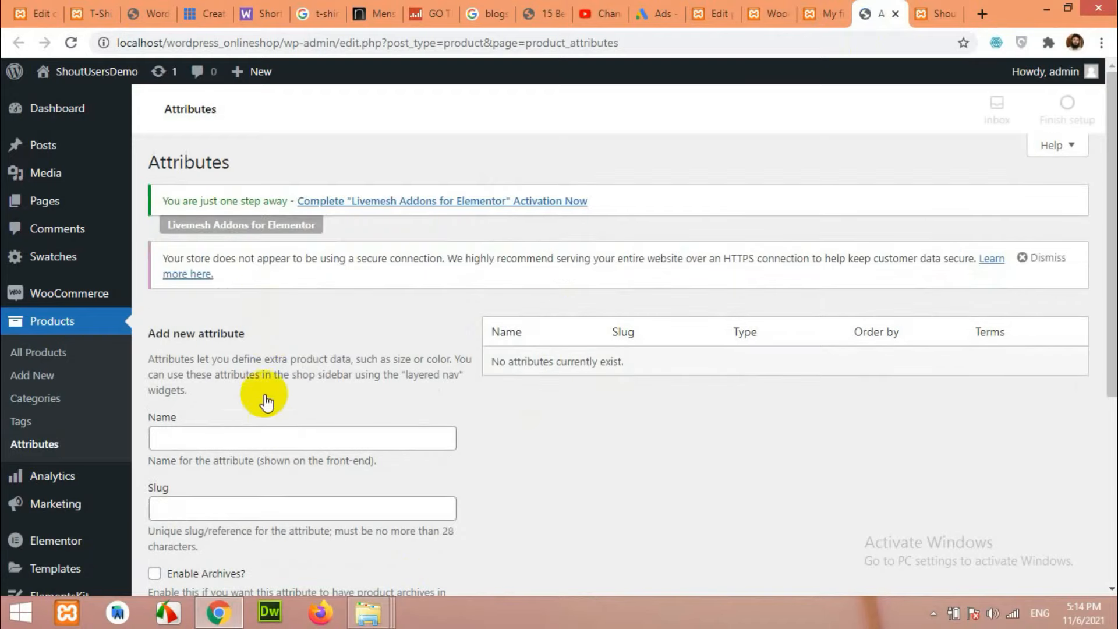
pyautogui.scroll(-3, 279, 390)
pyautogui.click(298, 277)
pyautogui.write('Color')
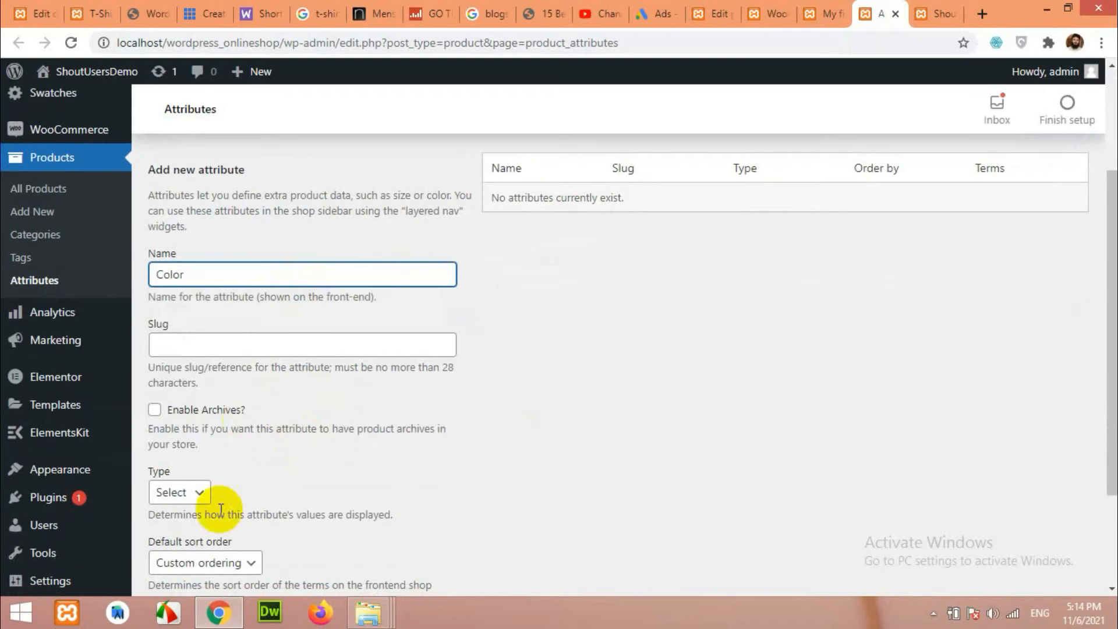
pyautogui.scroll(-2, 325, 488)
pyautogui.click(173, 351)
pyautogui.click(179, 387)
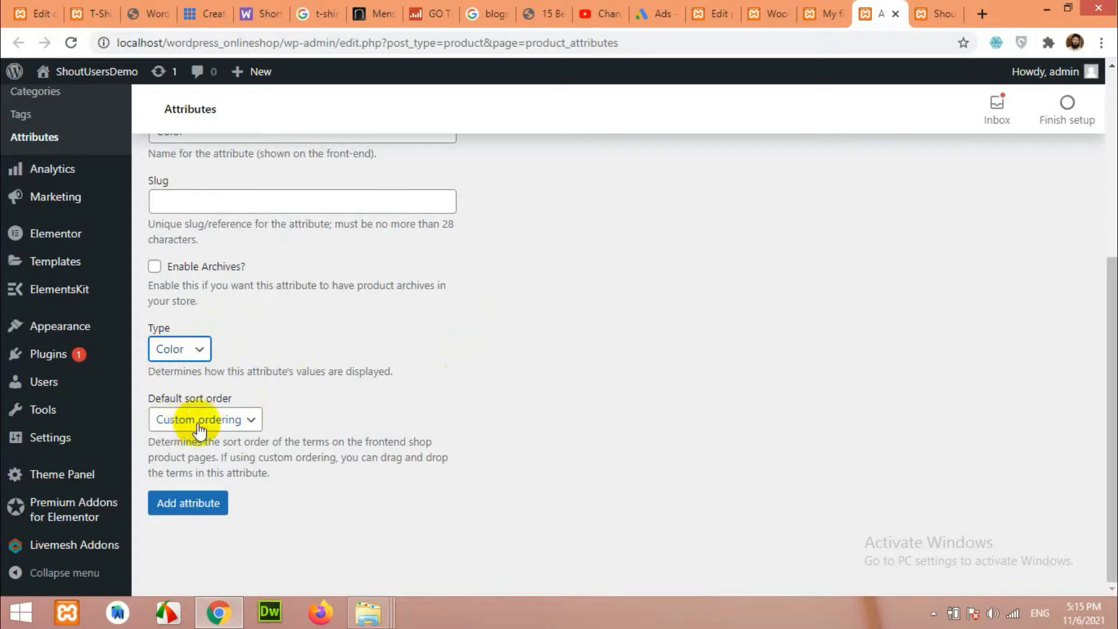
pyautogui.click(167, 280)
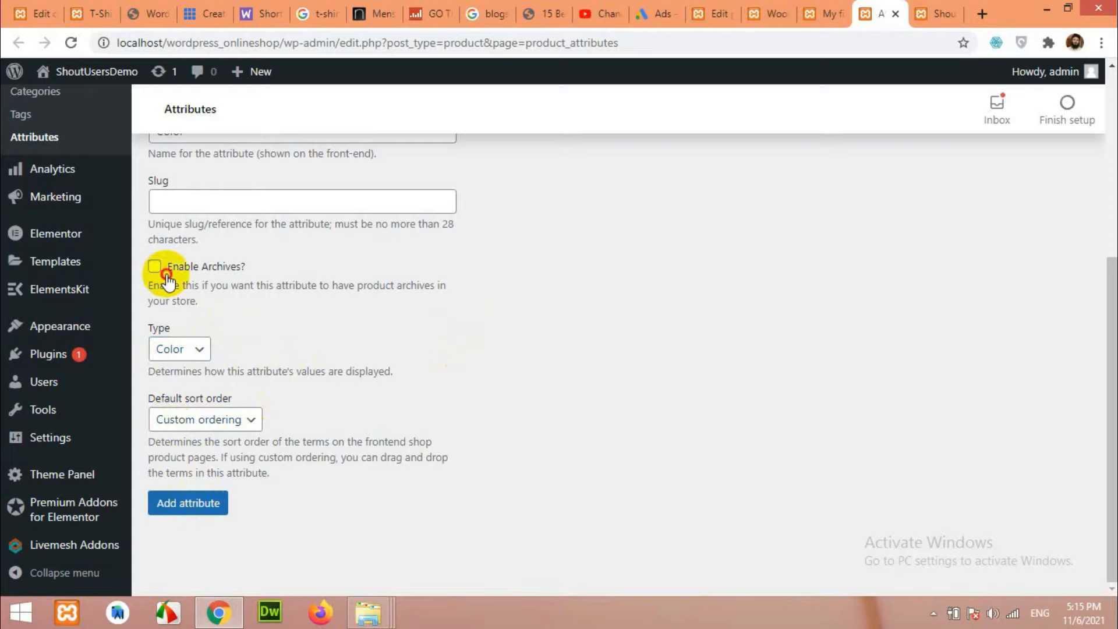
pyautogui.click(178, 504)
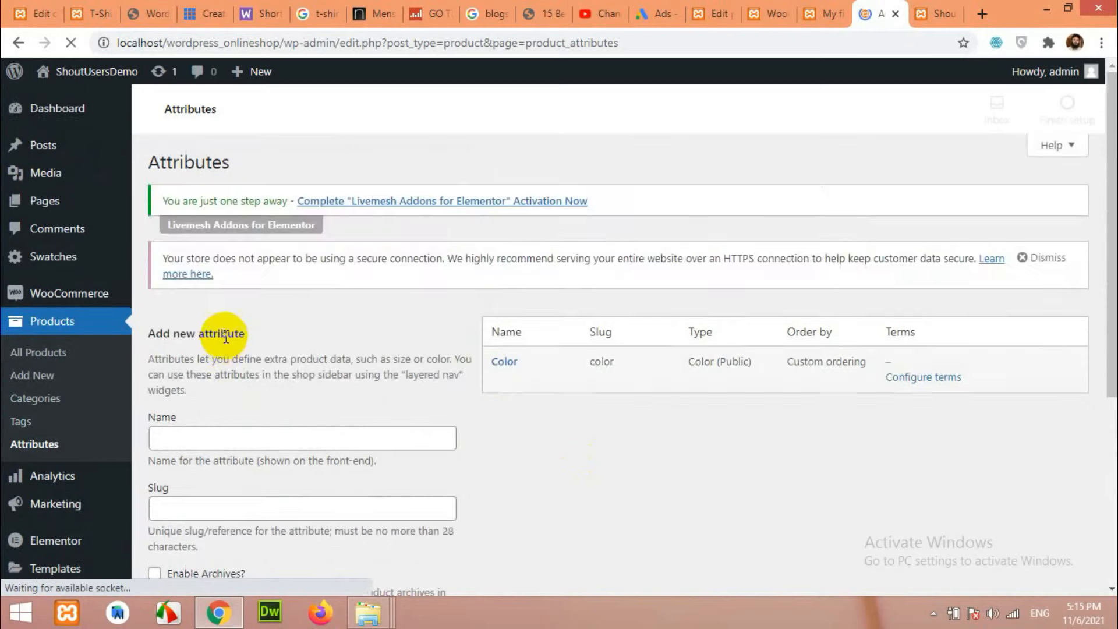
# Create a global attribute named Size with archives enabled and type Button.
pyautogui.click(222, 436)
pyautogui.write('Size')
pyautogui.scroll(-2, 328, 500)
pyautogui.scroll(-3, 328, 500)
pyautogui.click(177, 267)
pyautogui.click(176, 350)
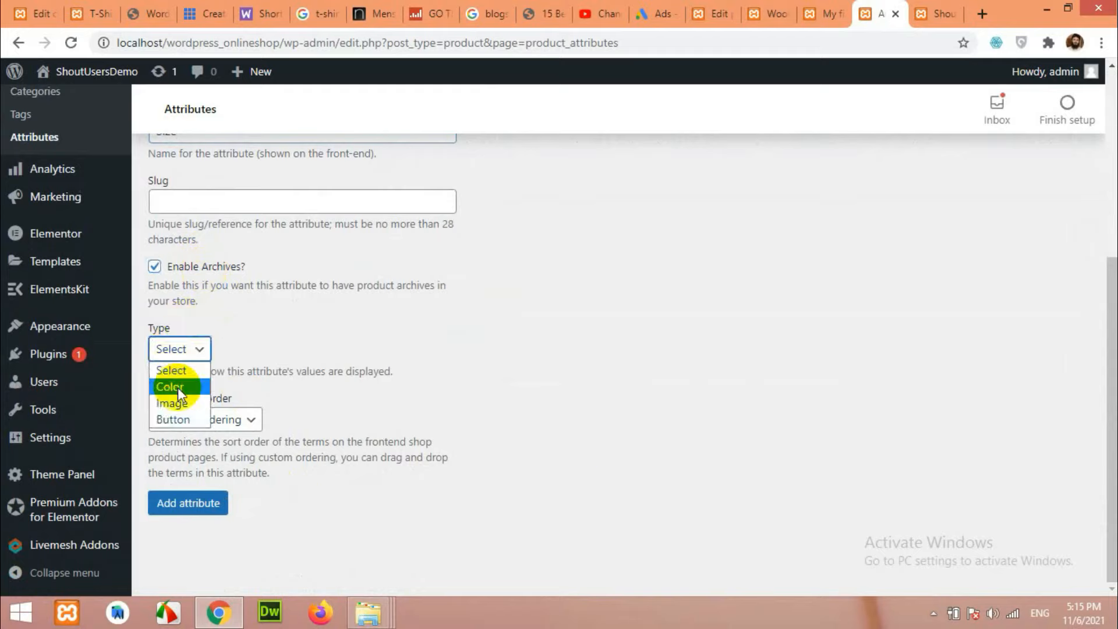
pyautogui.click(172, 418)
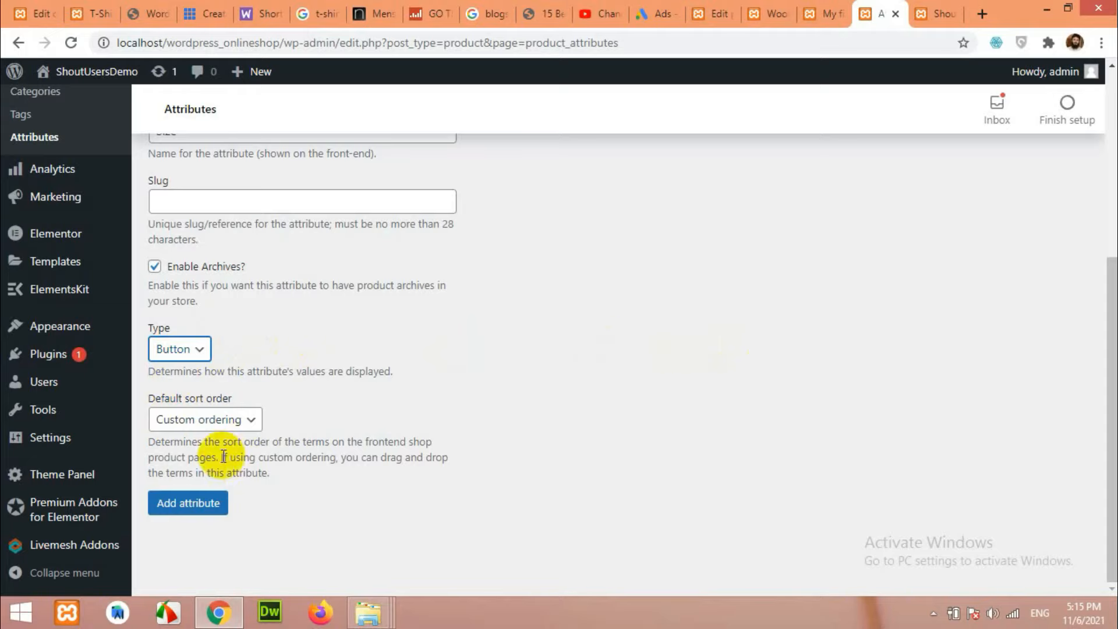
pyautogui.click(186, 505)
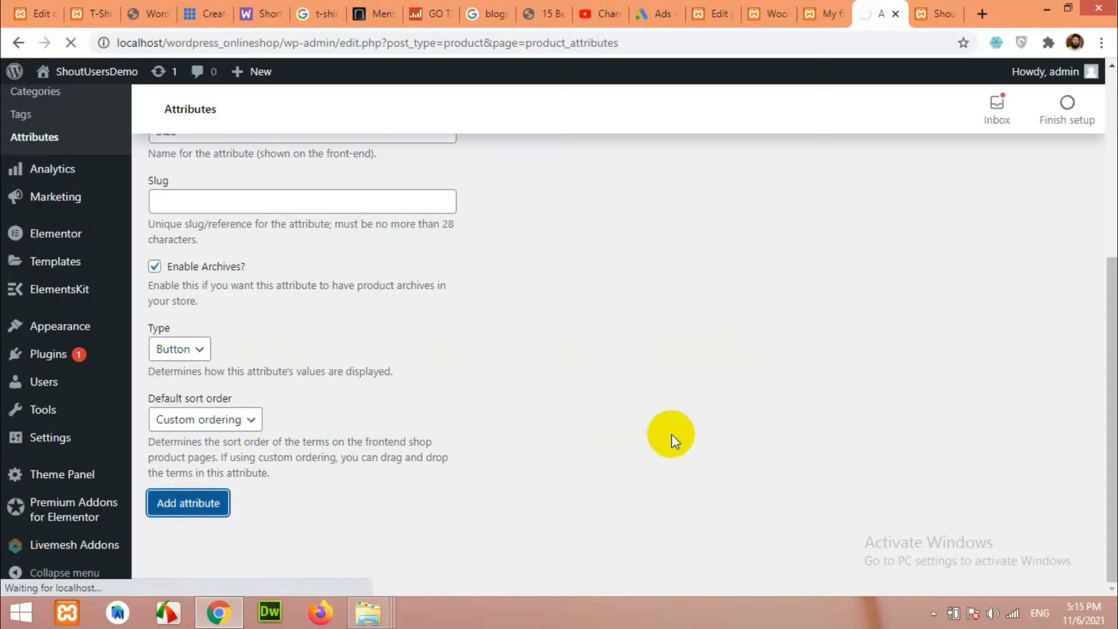
pyautogui.scroll(3, 672, 434)
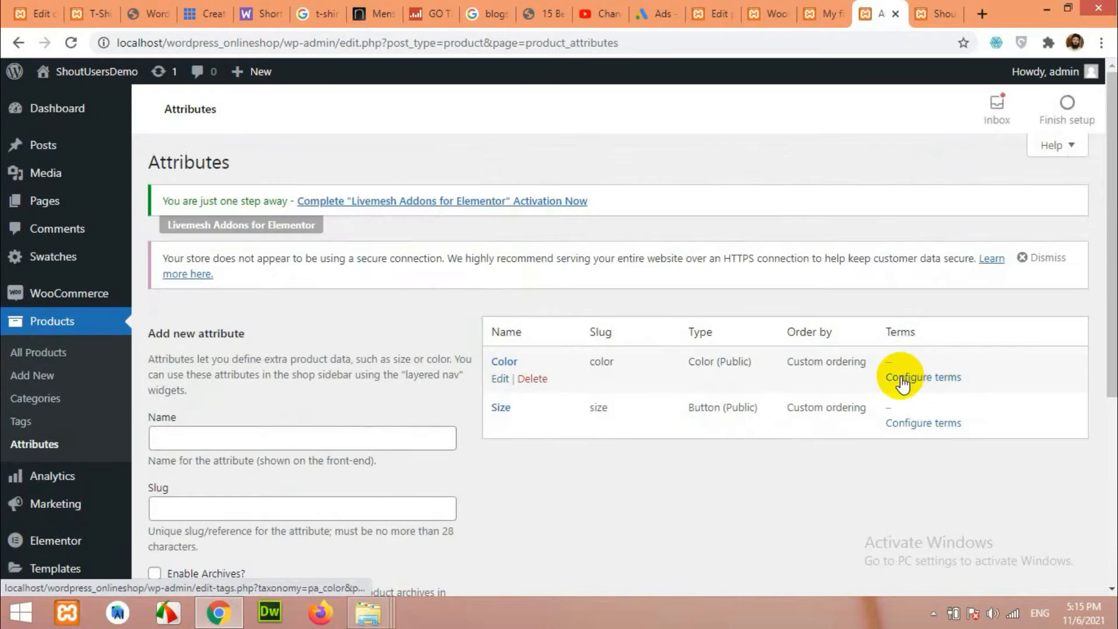
# Add the terms Black, White, Red and Green to the Color attribute.
pyautogui.click(917, 379)
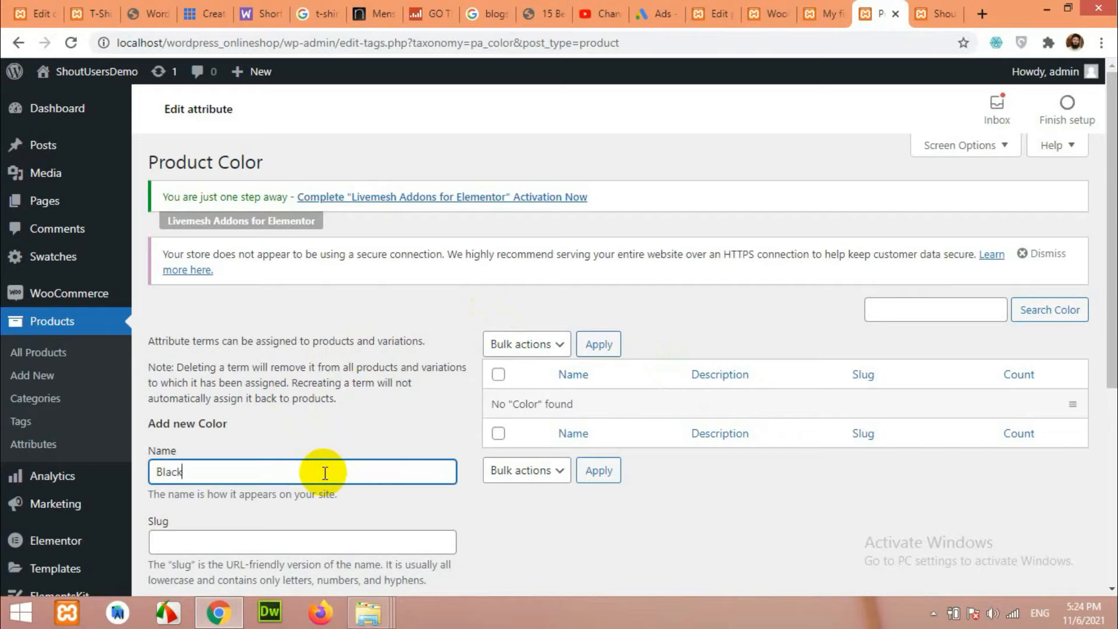
pyautogui.scroll(-1, 325, 473)
pyautogui.press('Return')
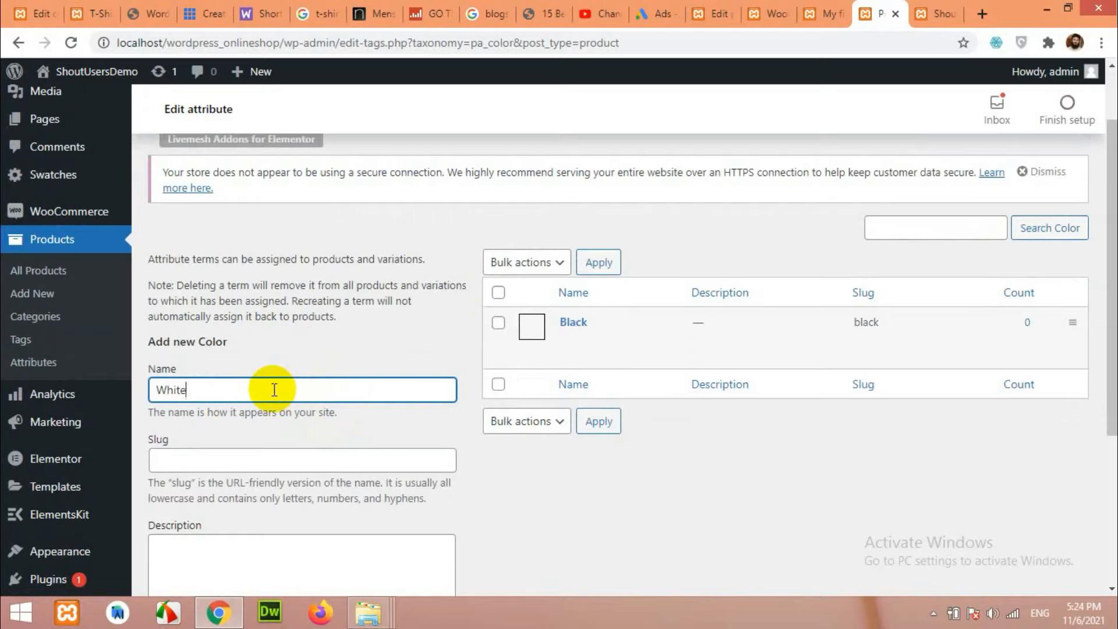
pyautogui.write('White')
pyautogui.press('Return')
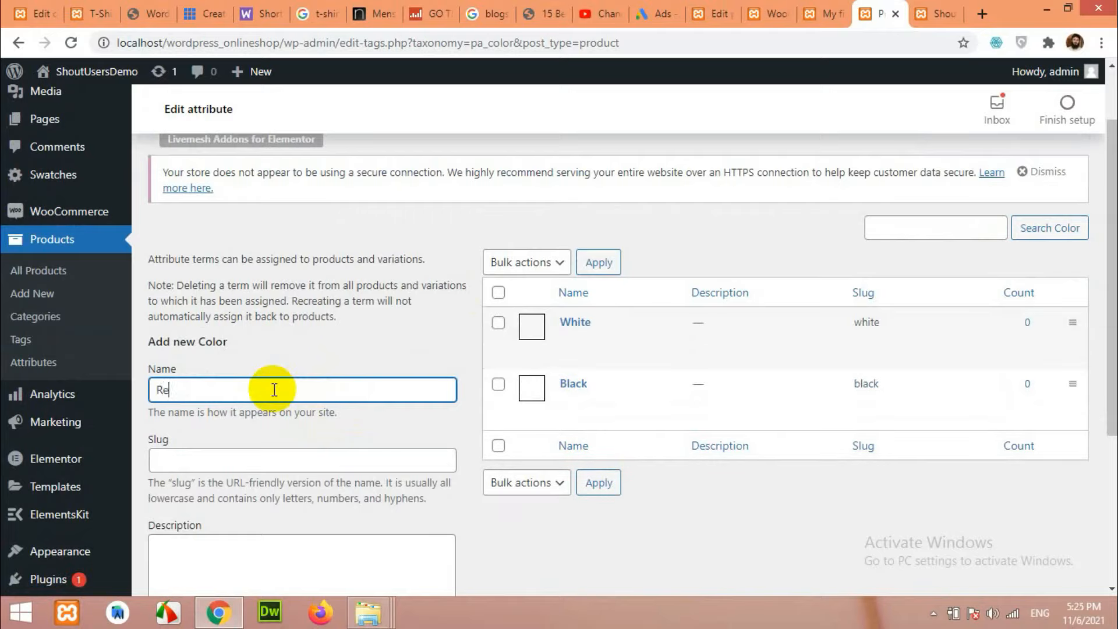
pyautogui.press('Return')
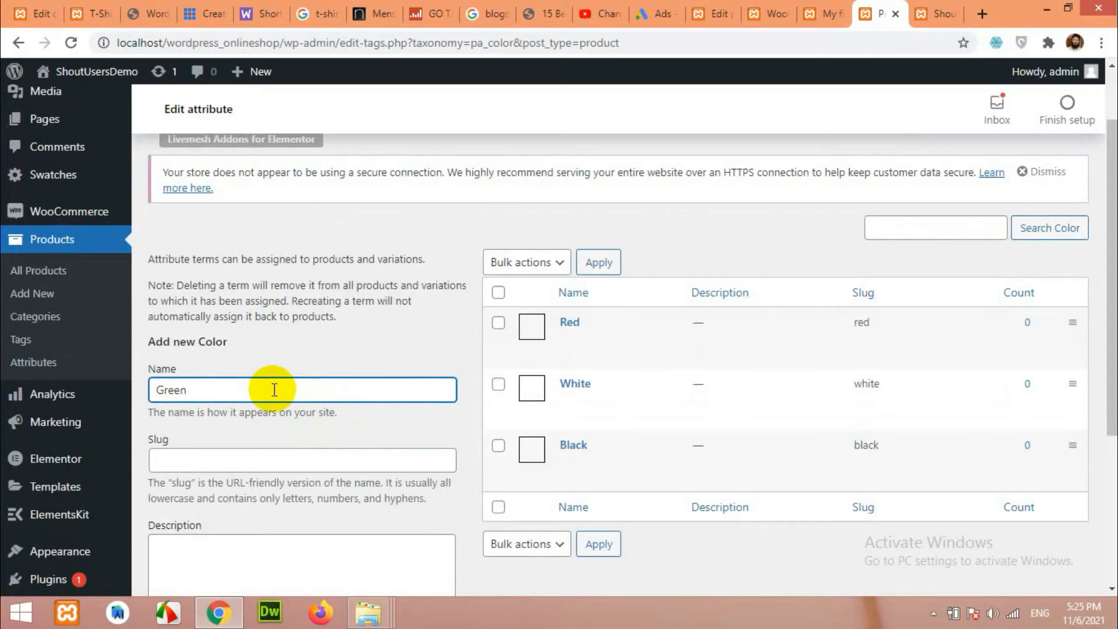
pyautogui.press('Return')
pyautogui.scroll(-1, 577, 324)
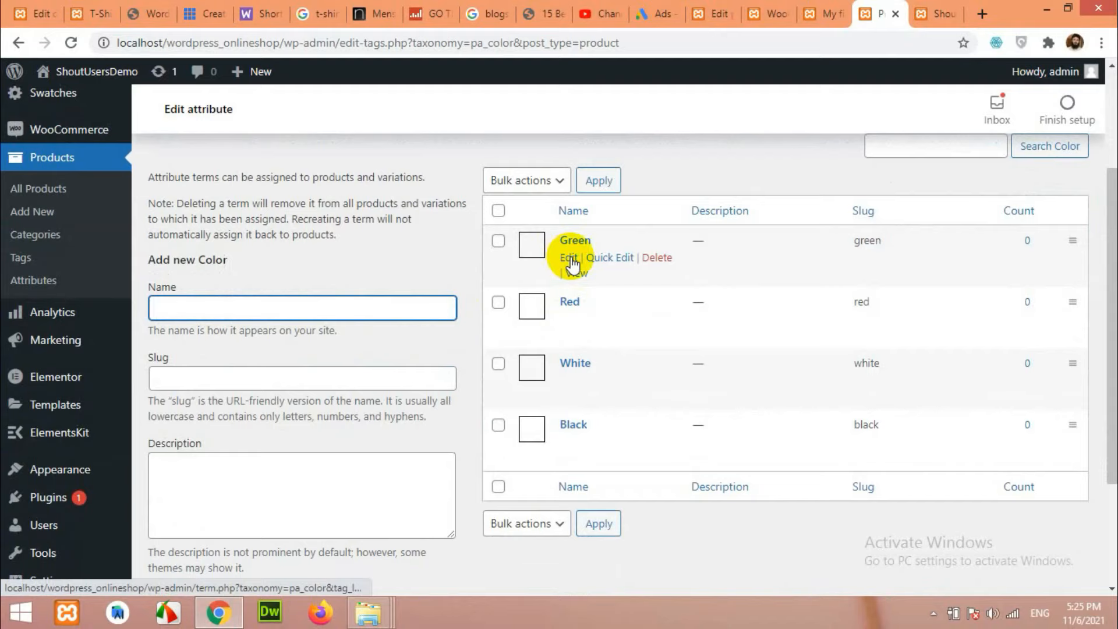
# Give the Green term a green swatch colour (#81d742) and save it.
pyautogui.click(569, 258)
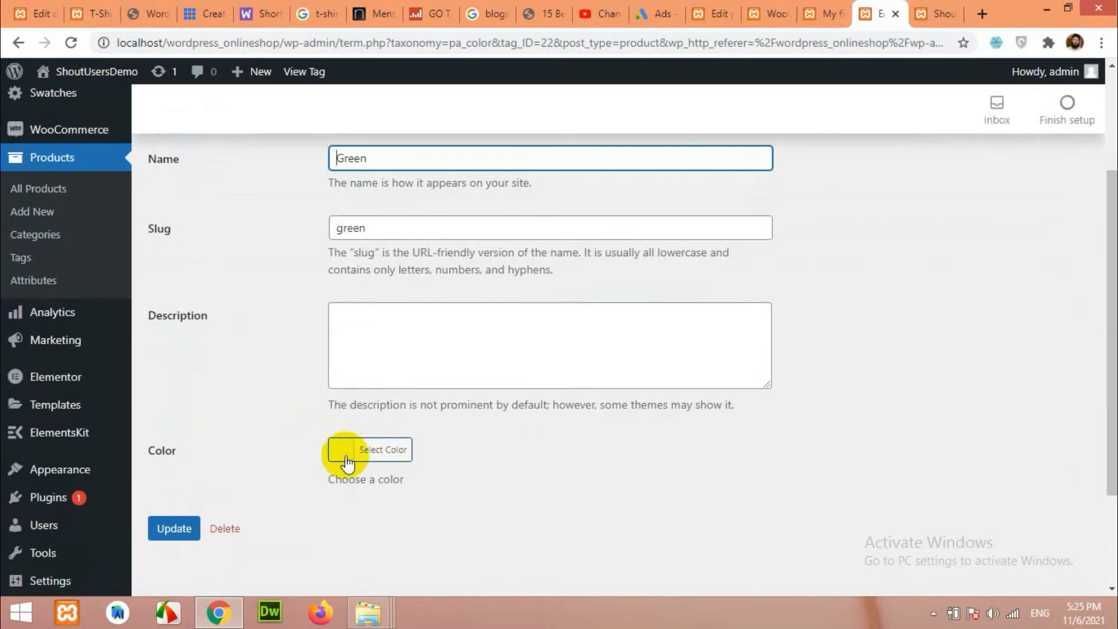
pyautogui.click(347, 462)
pyautogui.scroll(-3, 367, 478)
pyautogui.click(440, 449)
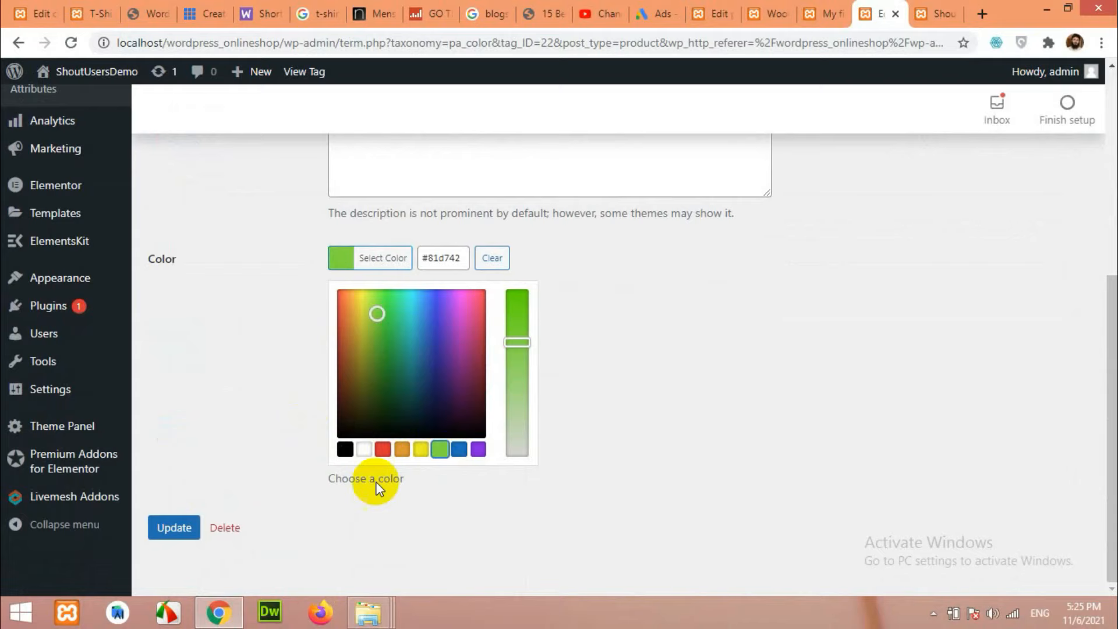
pyautogui.click(174, 527)
pyautogui.click(178, 386)
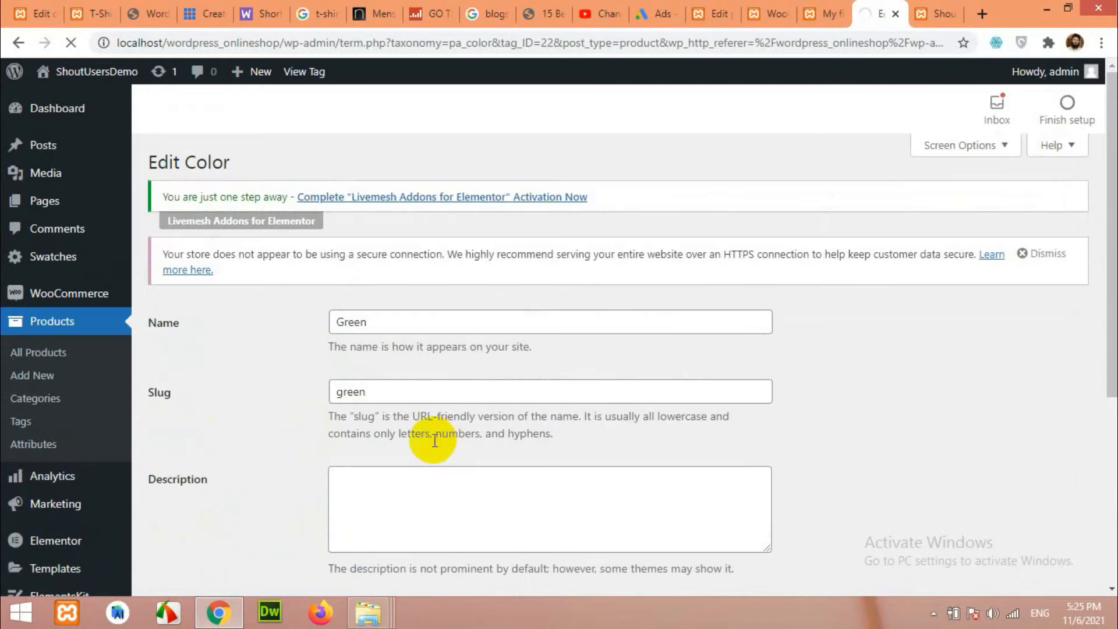
pyautogui.click(214, 340)
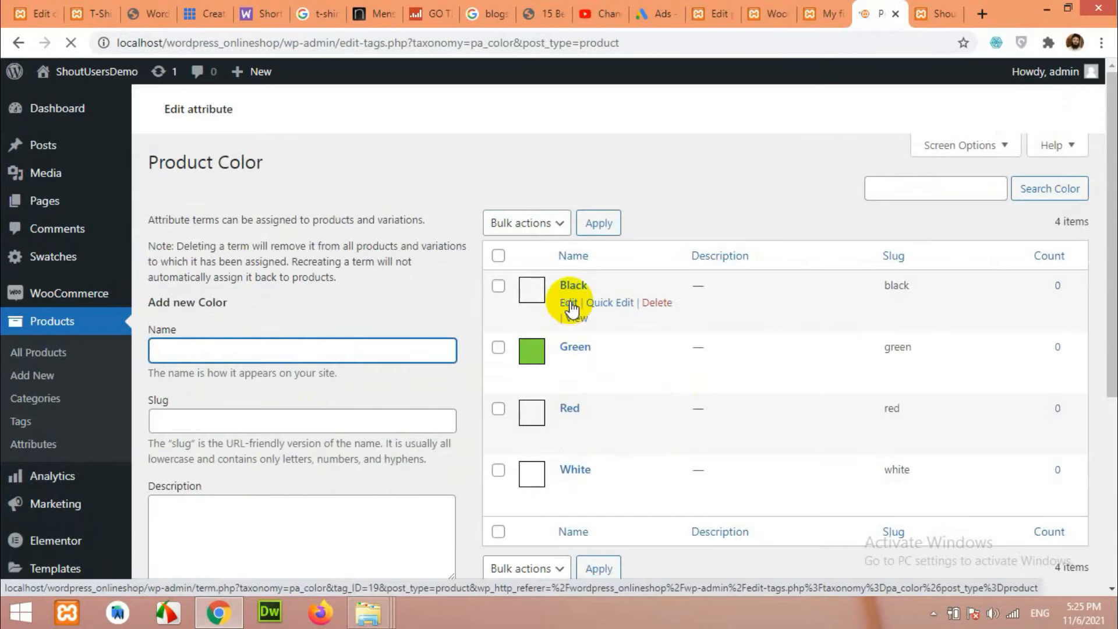
# Open the Black, Red and White term edit pages in separate new tabs.
pyautogui.rightClick(572, 303)
pyautogui.rightClick(561, 424)
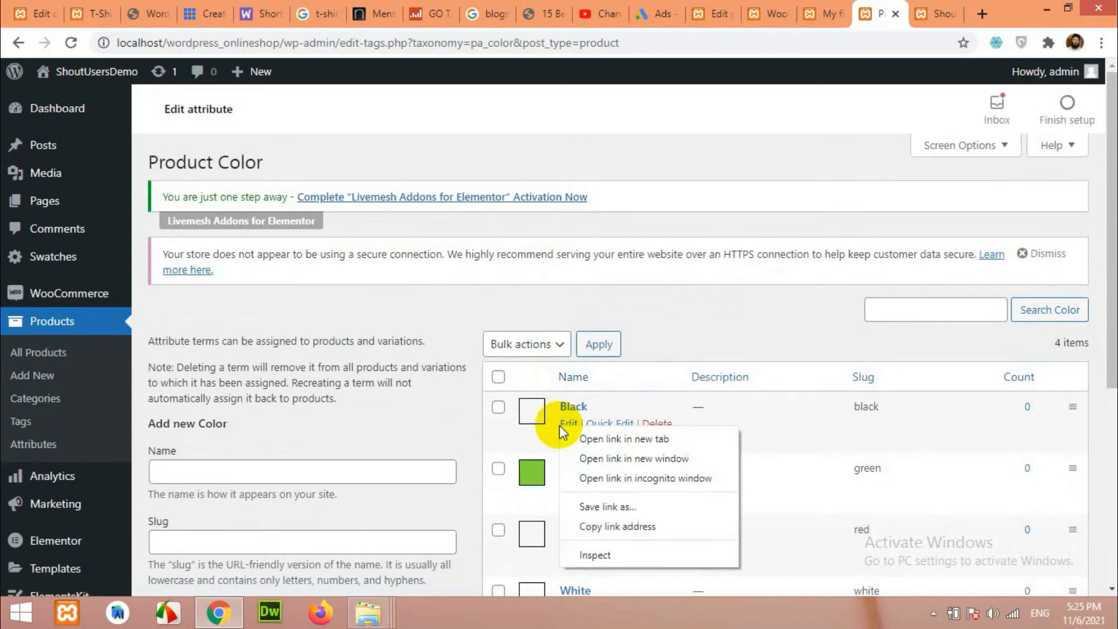
pyautogui.rightClick(569, 426)
pyautogui.click(590, 436)
pyautogui.scroll(-3, 622, 446)
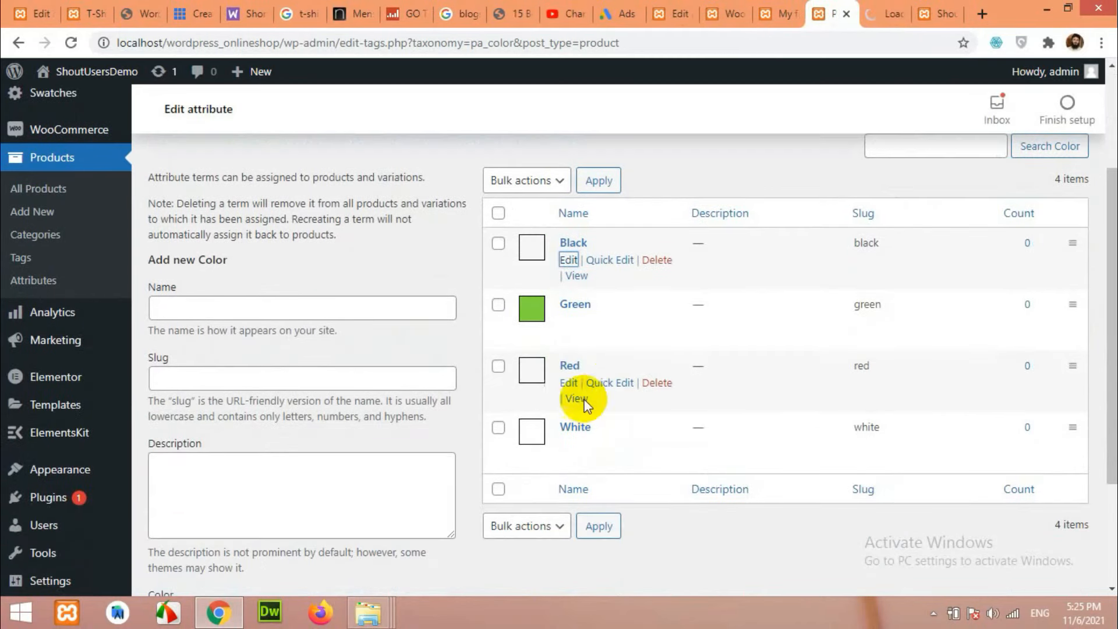
pyautogui.rightClick(574, 383)
pyautogui.click(606, 394)
pyautogui.rightClick(569, 445)
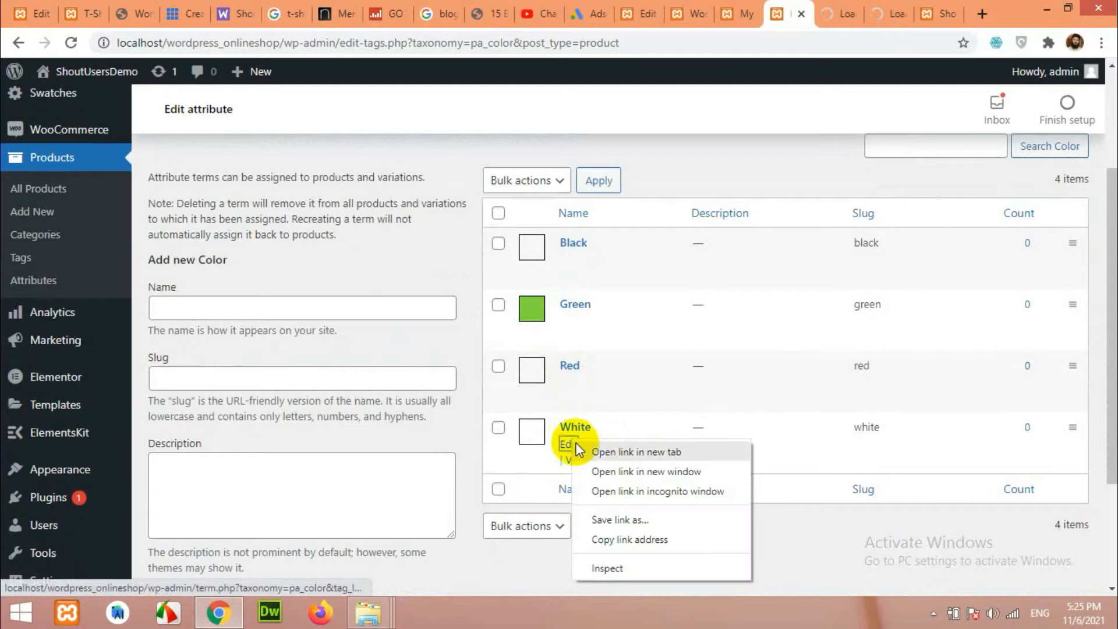
pyautogui.click(594, 453)
# Set the Black term's swatch colour to black and update it.
pyautogui.click(793, 12)
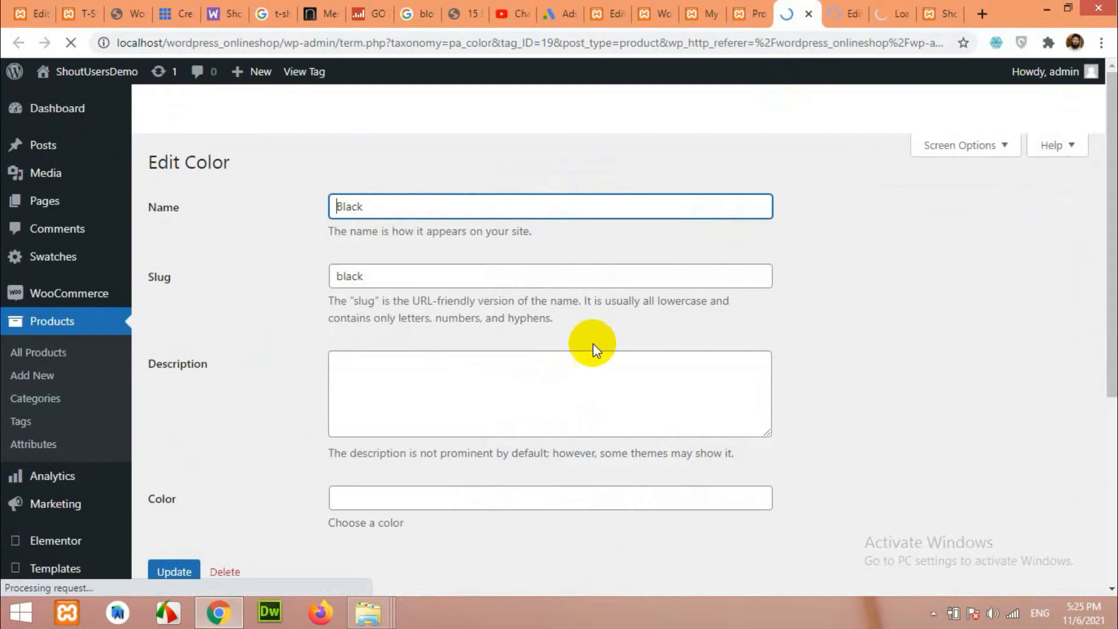
pyautogui.scroll(-3, 592, 344)
pyautogui.scroll(2, 407, 291)
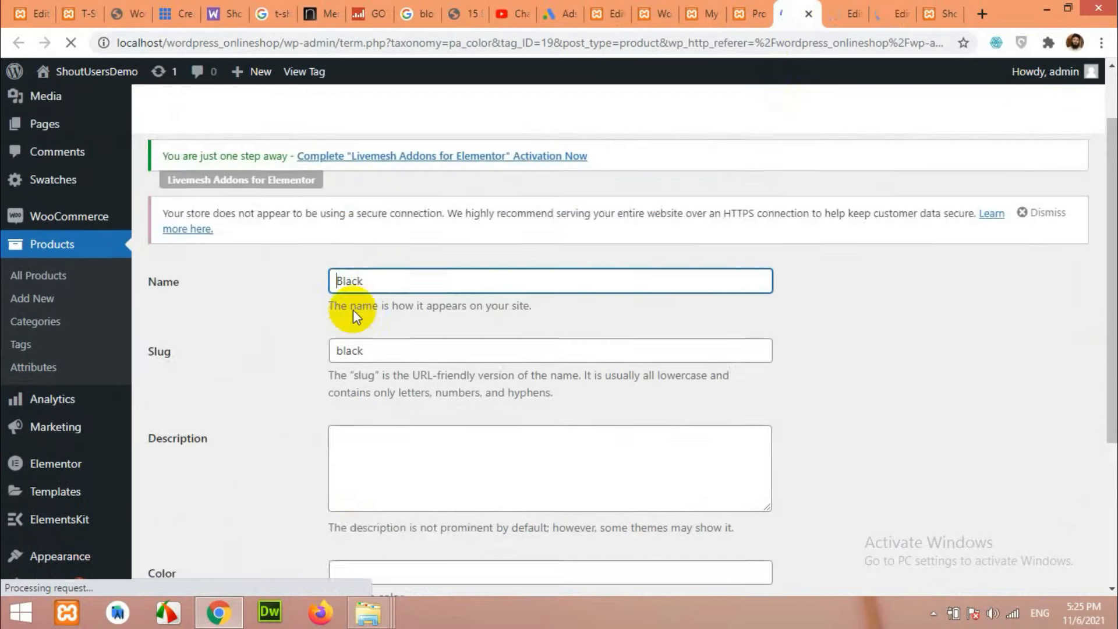
pyautogui.scroll(-2, 357, 326)
pyautogui.click(358, 451)
pyautogui.scroll(-3, 356, 486)
pyautogui.click(345, 474)
pyautogui.scroll(6, 344, 478)
pyautogui.scroll(-4, 293, 455)
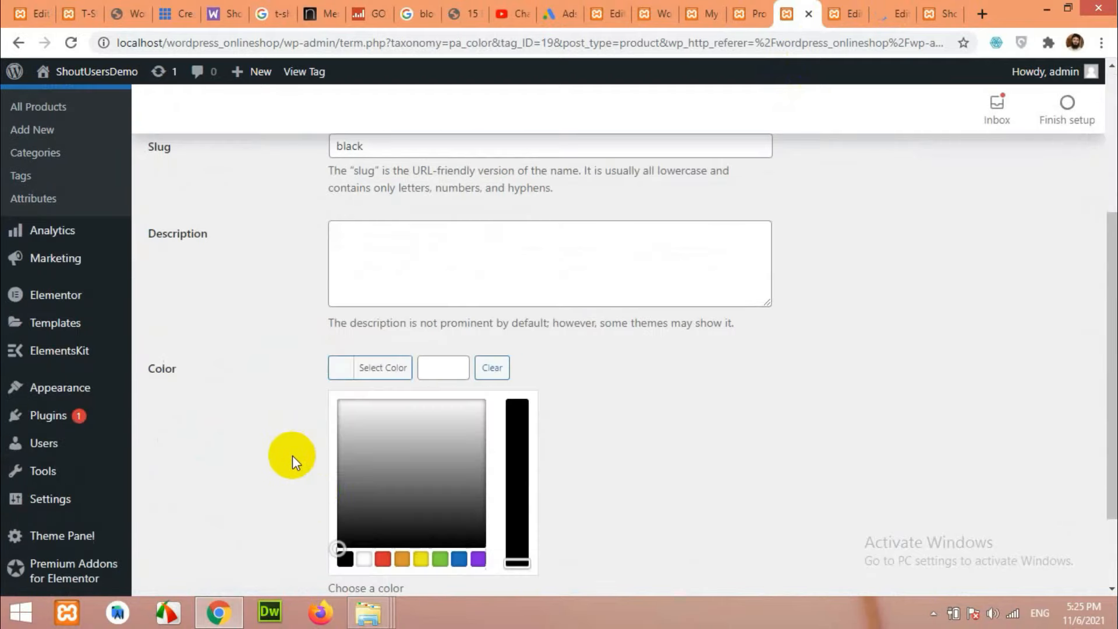
pyautogui.scroll(-2, 303, 489)
pyautogui.click(353, 452)
pyautogui.click(172, 526)
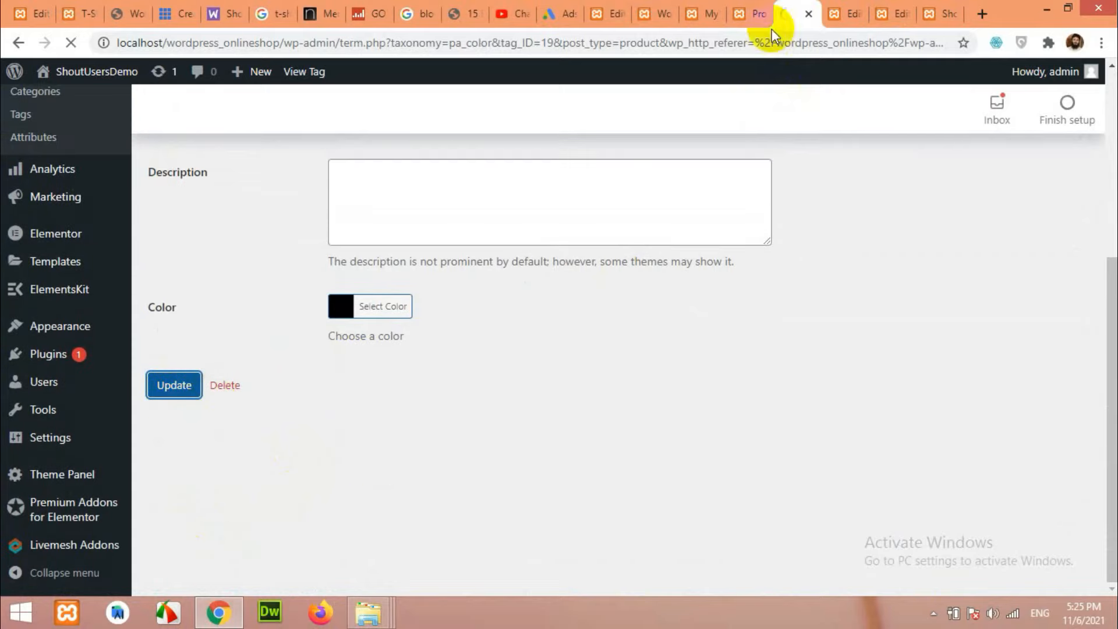
# Set the Red term's swatch colour to #dd3333 and update it.
pyautogui.click(836, 16)
pyautogui.scroll(-4, 499, 386)
pyautogui.click(344, 370)
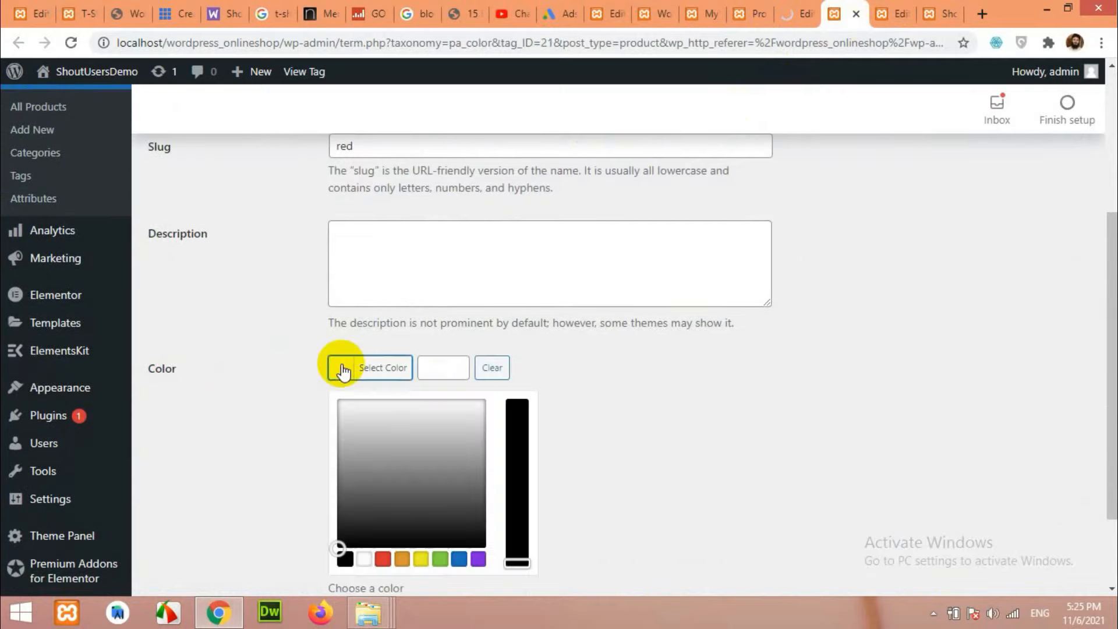
pyautogui.click(397, 508)
pyautogui.click(382, 559)
pyautogui.scroll(-2, 221, 496)
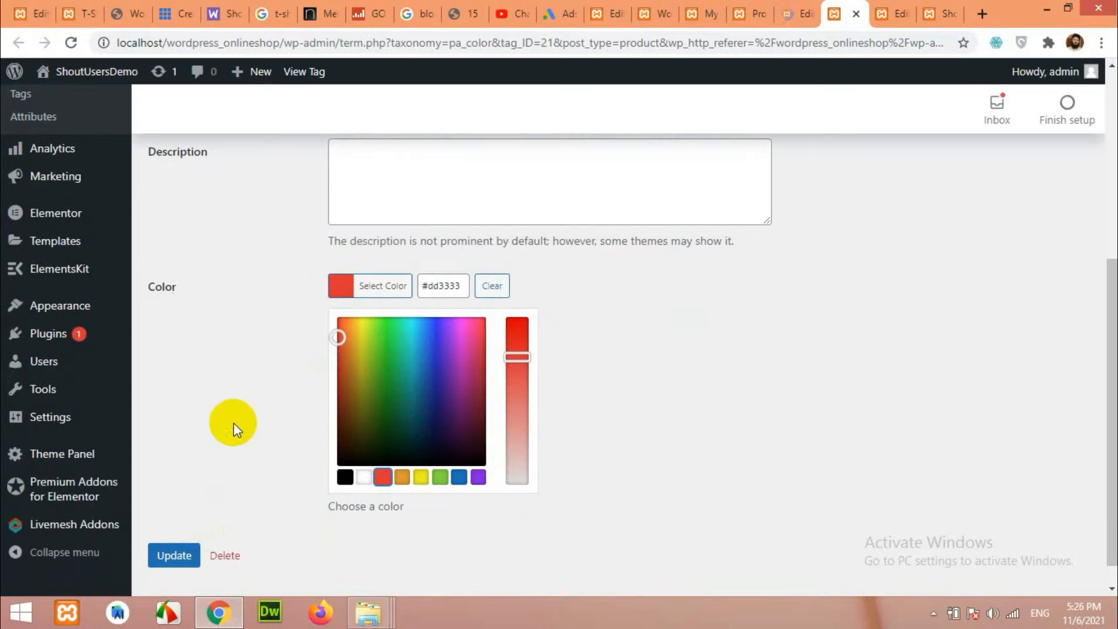
pyautogui.click(233, 420)
pyautogui.click(178, 387)
pyautogui.scroll(2, 549, 430)
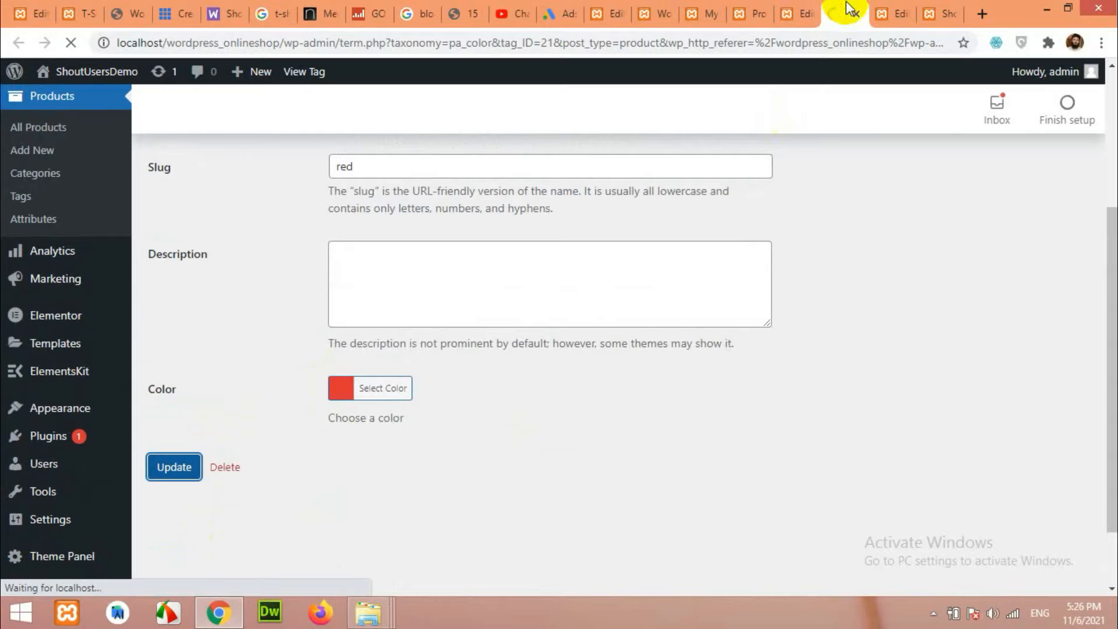
# Set the White term's swatch colour to #ffffff and update it.
pyautogui.click(891, 13)
pyautogui.scroll(-3, 362, 392)
pyautogui.click(354, 451)
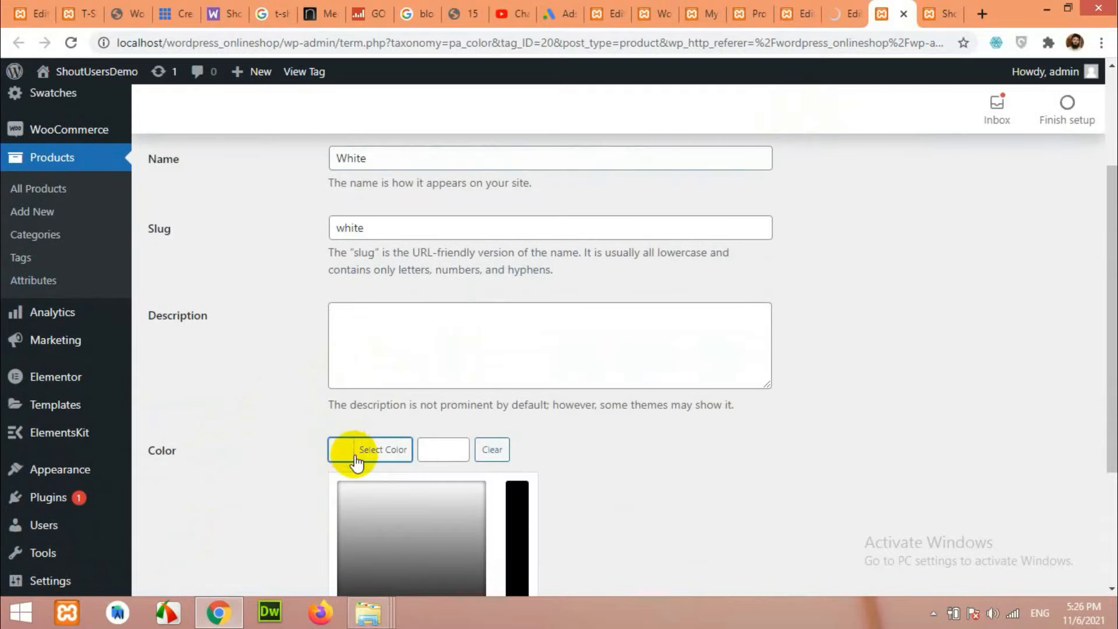
pyautogui.scroll(-3, 324, 456)
pyautogui.click(364, 472)
pyautogui.click(191, 553)
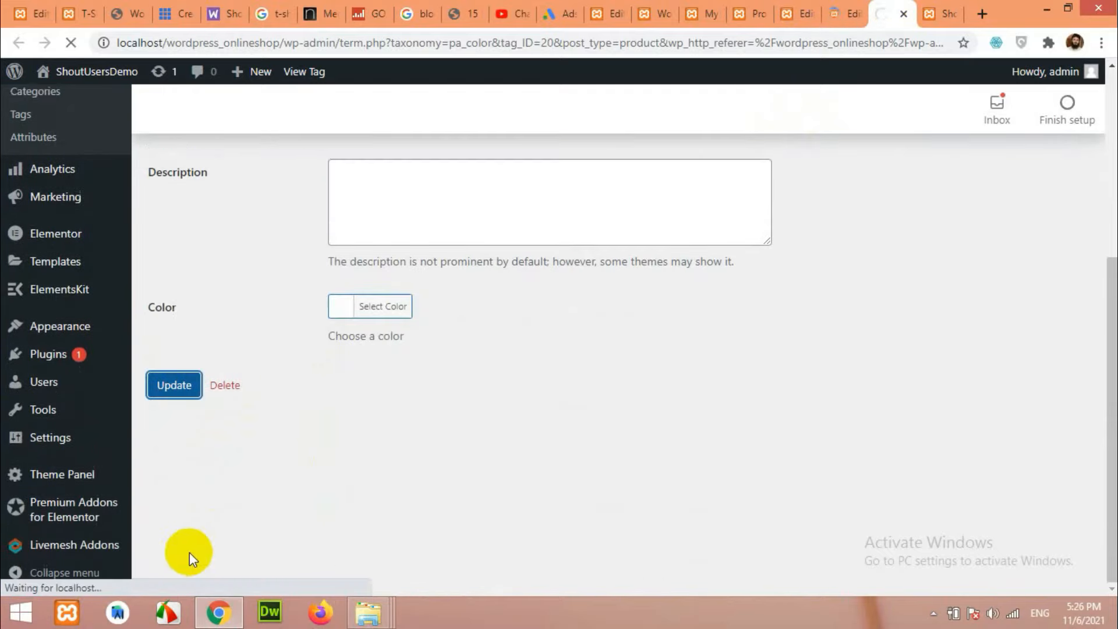
# Confirm the term updates saved and close the extra term tabs, returning to the Color terms list.
pyautogui.hotkey('ctrl', 'Tab')
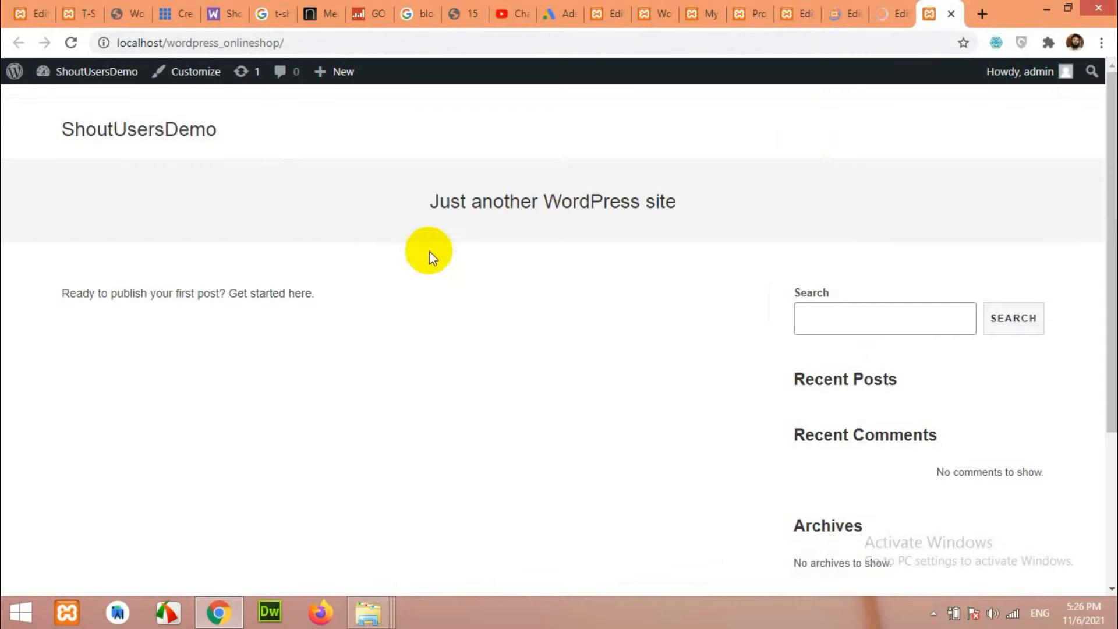
pyautogui.scroll(-3, 512, 358)
pyautogui.scroll(3, 514, 359)
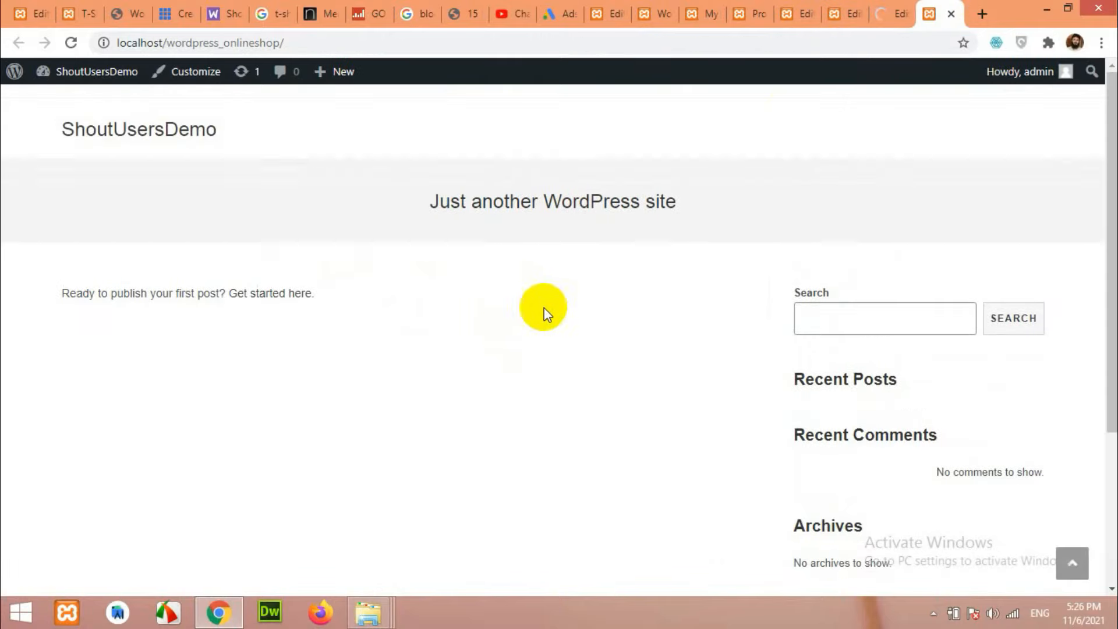
pyautogui.click(887, 9)
pyautogui.click(803, 14)
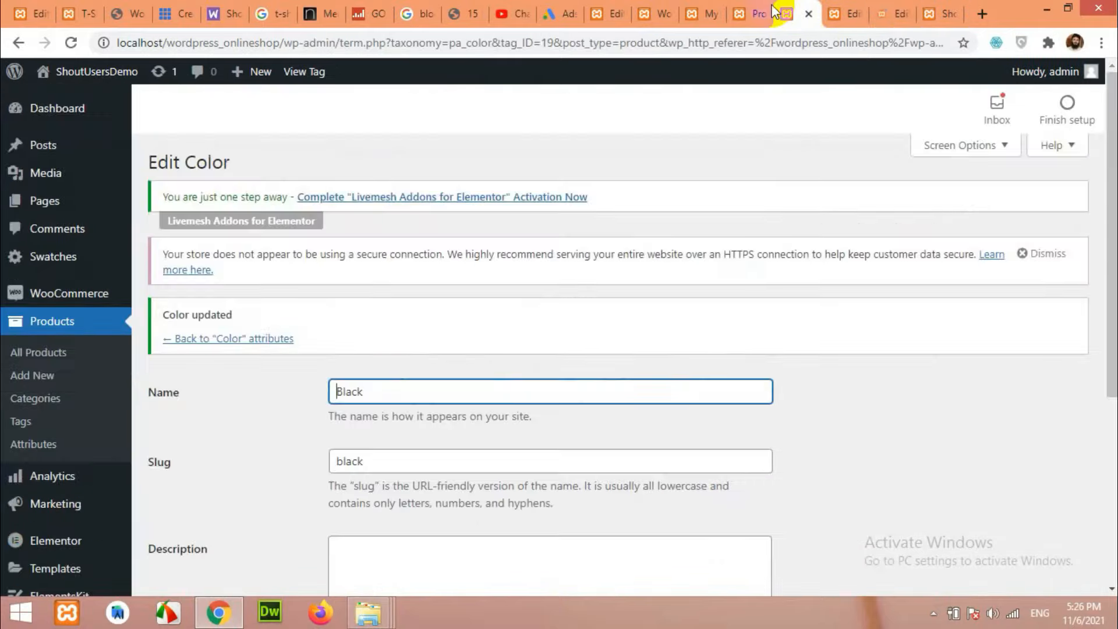
pyautogui.click(809, 14)
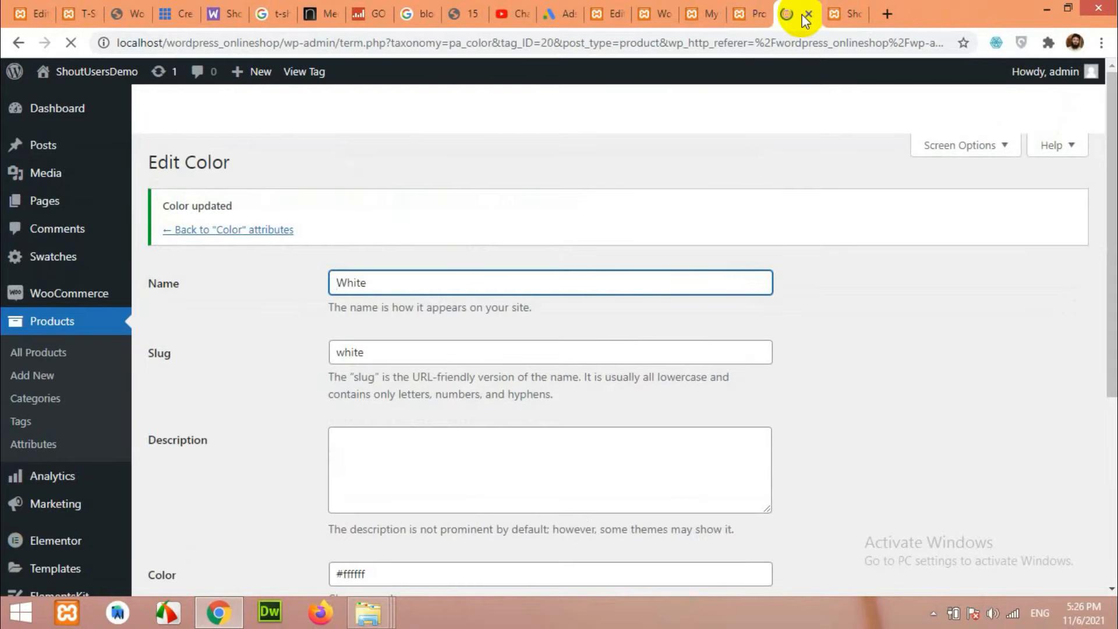
pyautogui.click(806, 14)
pyautogui.click(752, 8)
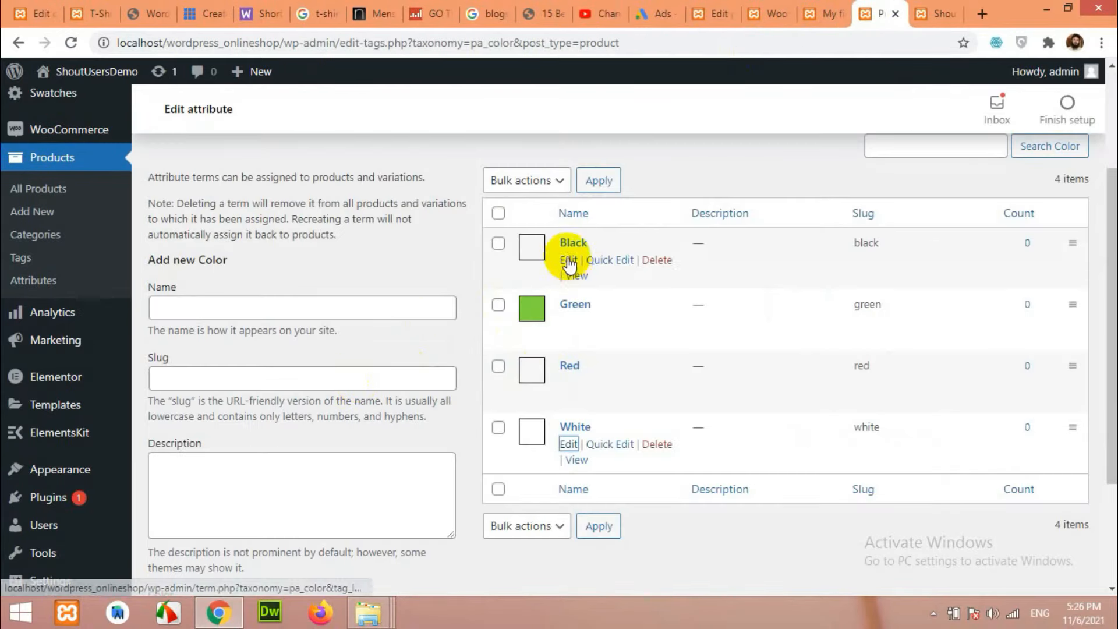
# Refresh the Color terms list to show its four swatches, then open the Size attribute's terms.
pyautogui.click(76, 42)
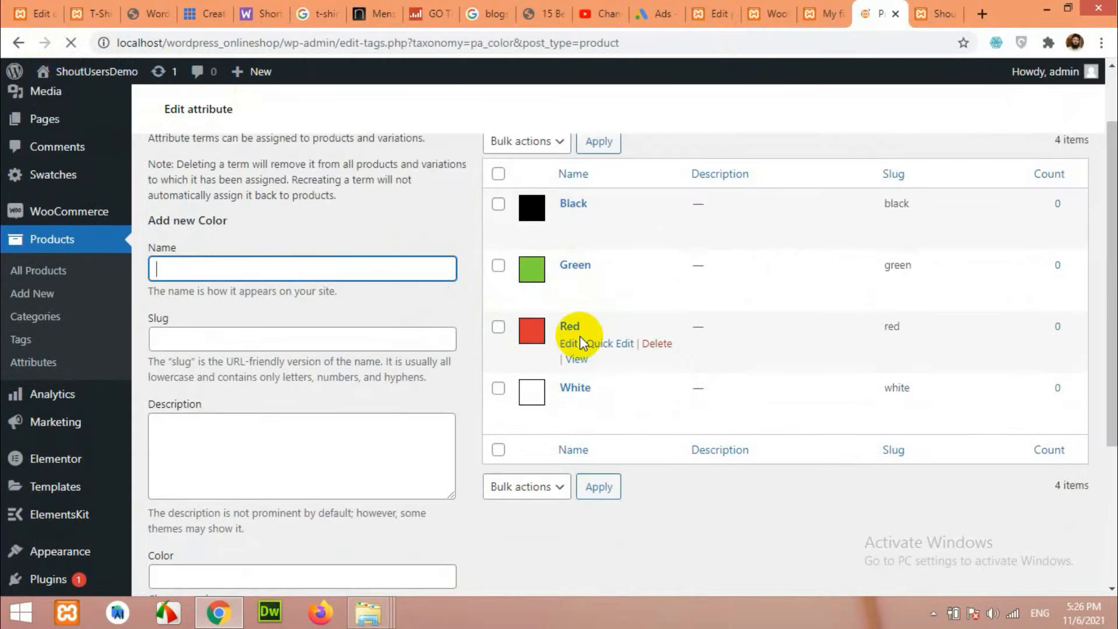
pyautogui.scroll(1, 210, 269)
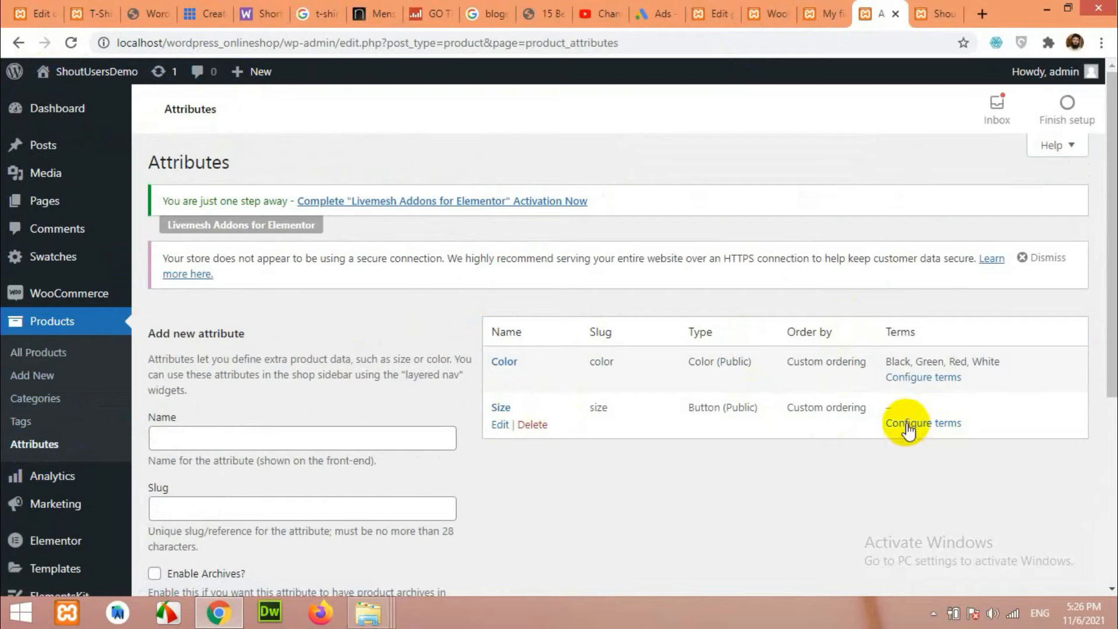
pyautogui.click(909, 425)
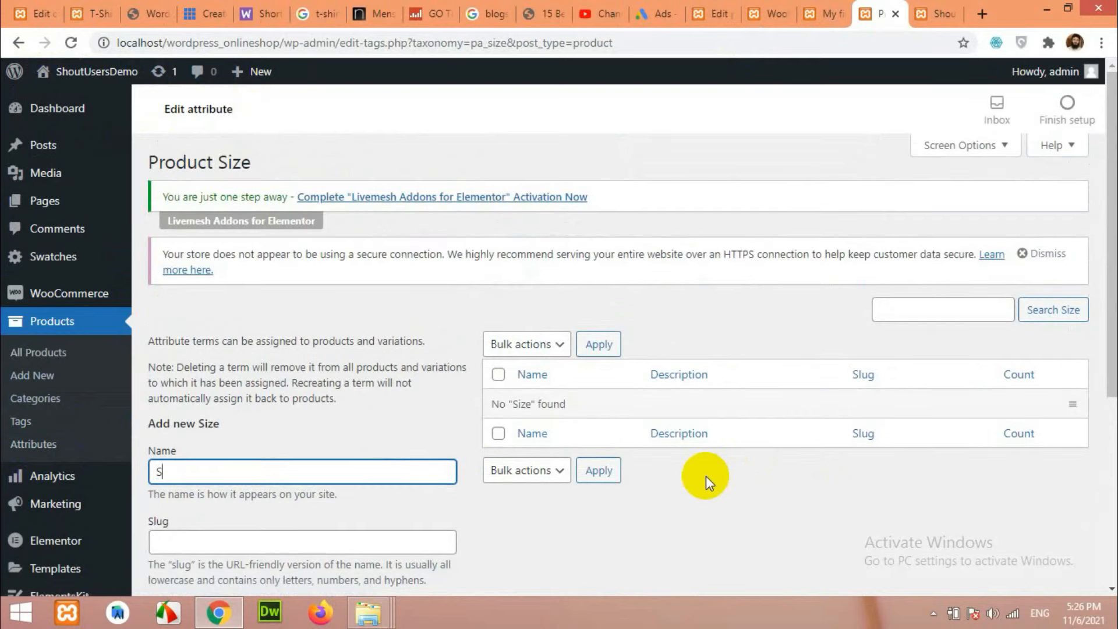
# Add the size terms S, M, L, XL and XXL to the Size attribute.
pyautogui.scroll(-4, 703, 477)
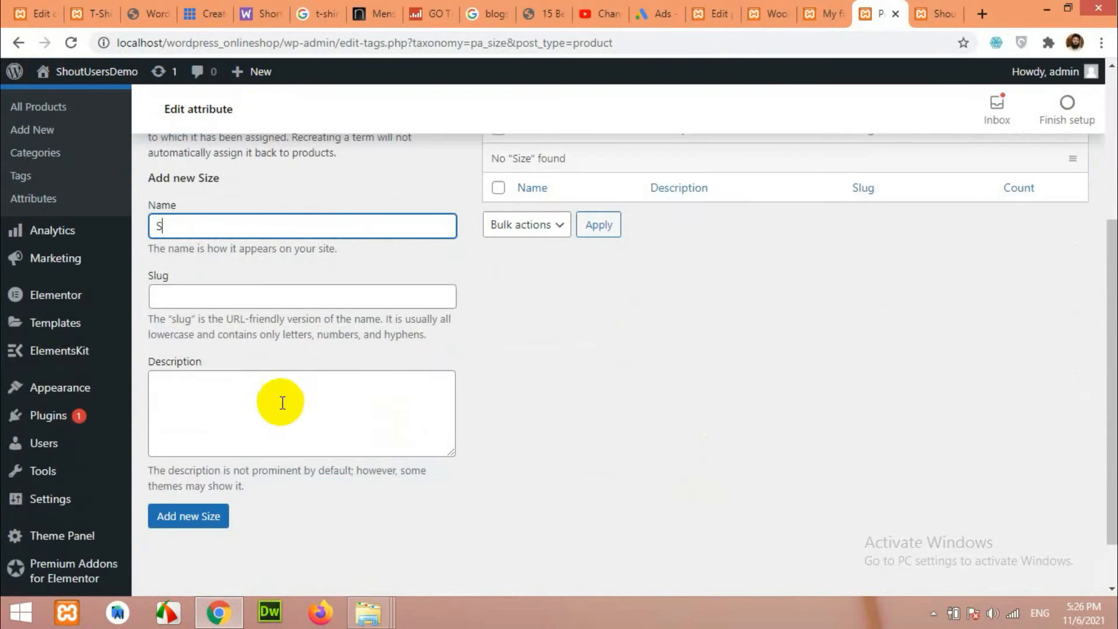
pyautogui.click(200, 521)
pyautogui.scroll(1, 215, 434)
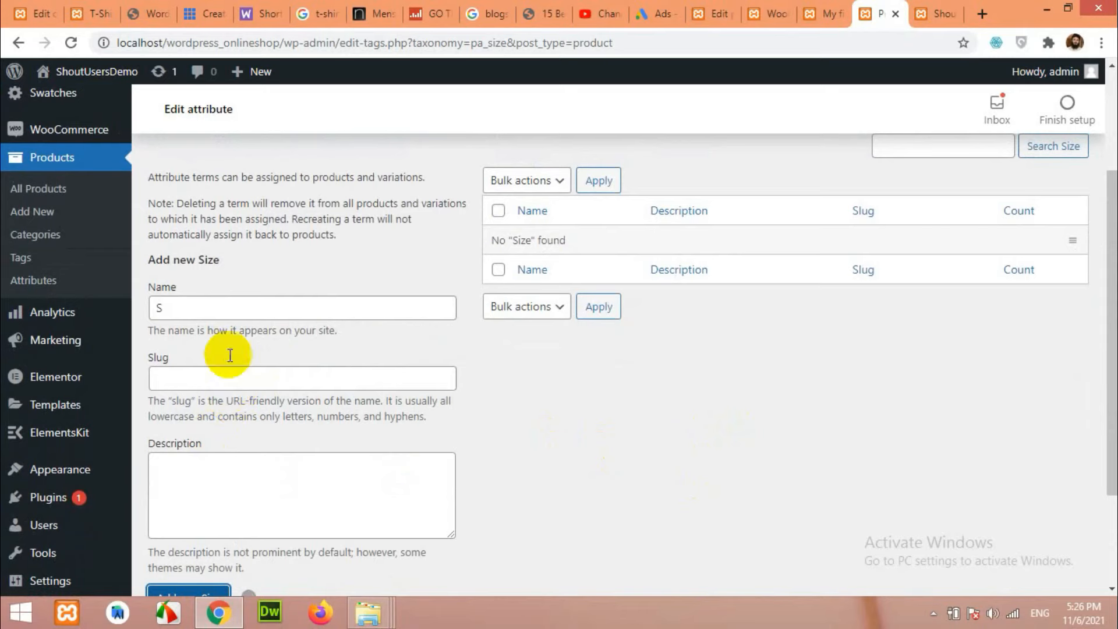
pyautogui.scroll(1, 224, 349)
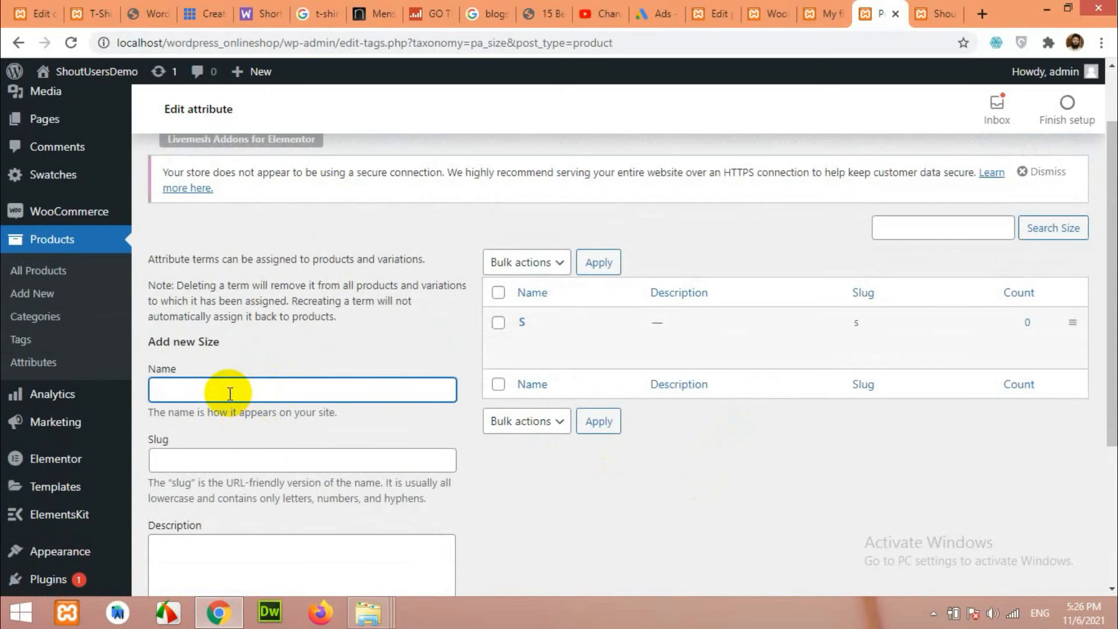
pyautogui.write('M')
pyautogui.press('Return')
pyautogui.write('L')
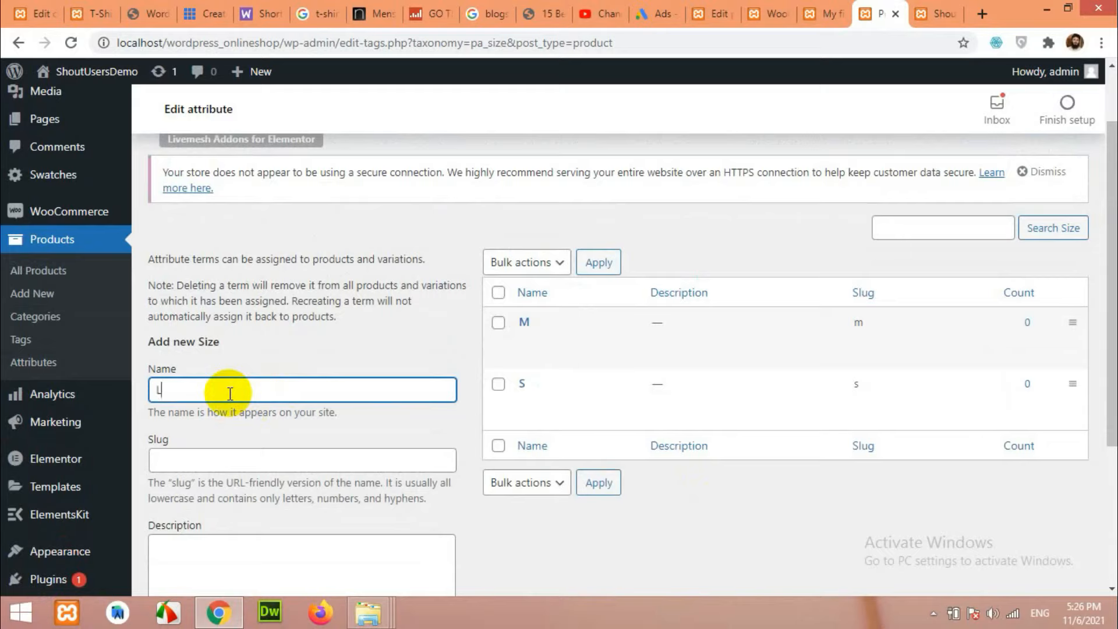
pyautogui.press('Return')
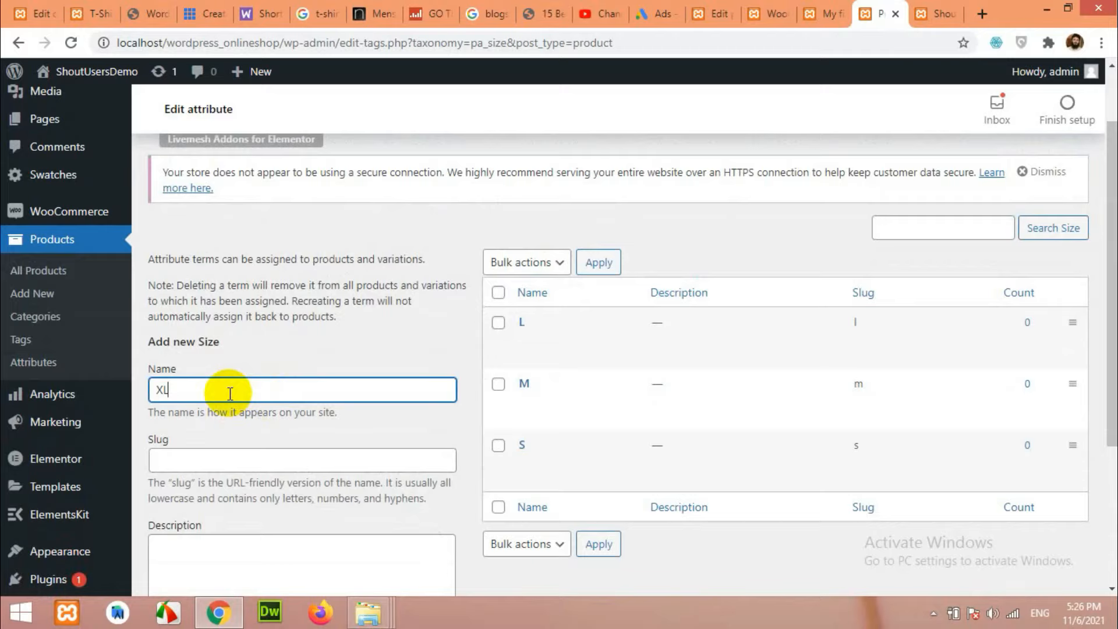
pyautogui.press('Return')
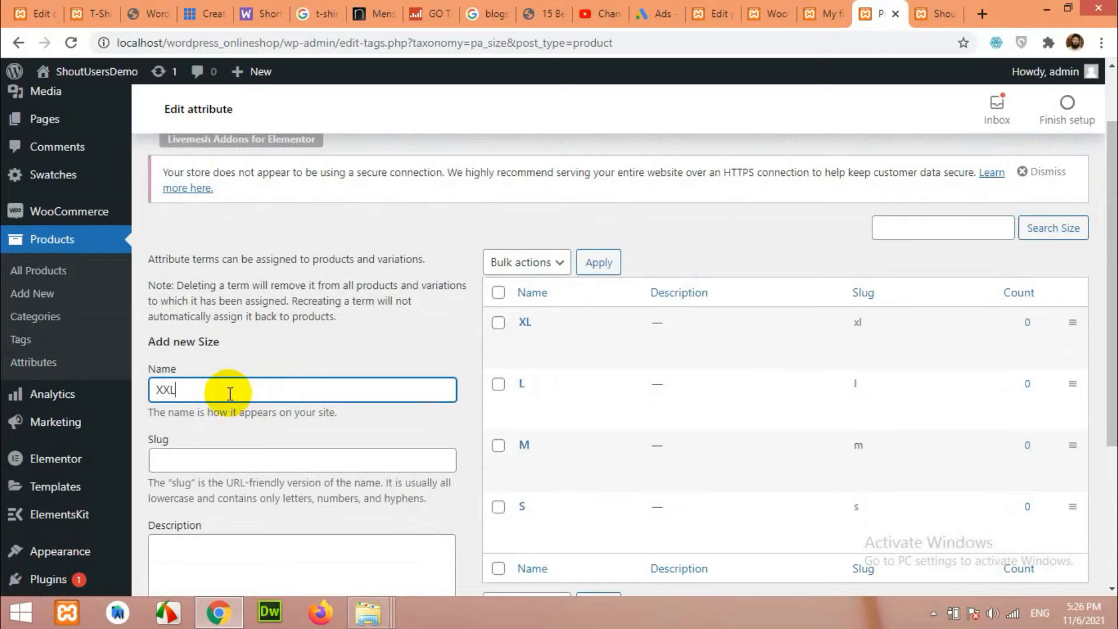
pyautogui.press('Return')
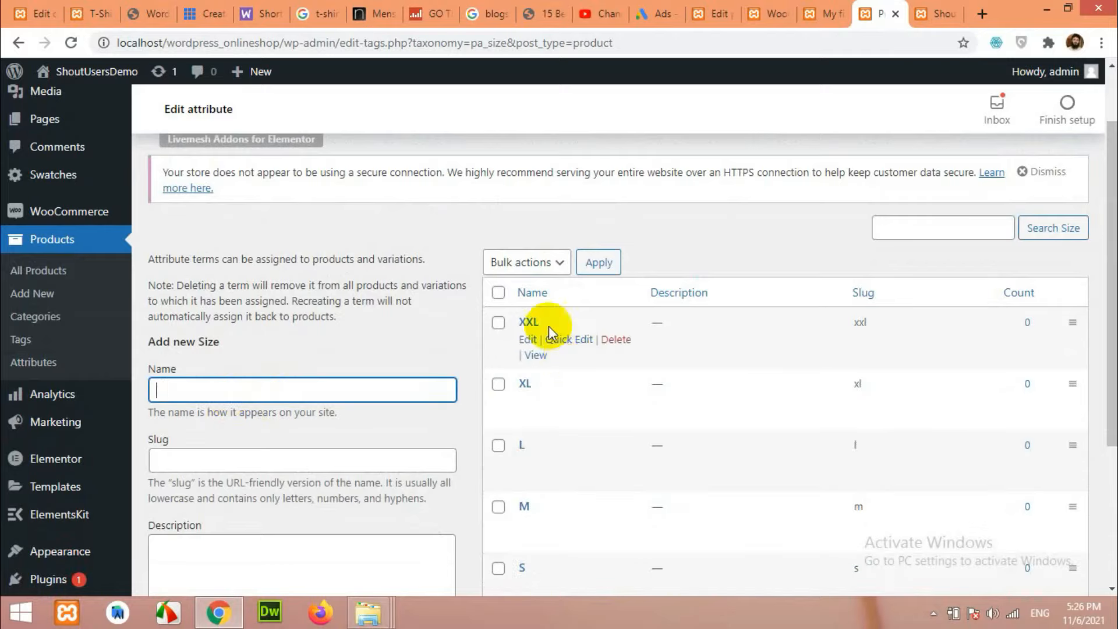
pyautogui.scroll(-4, 533, 418)
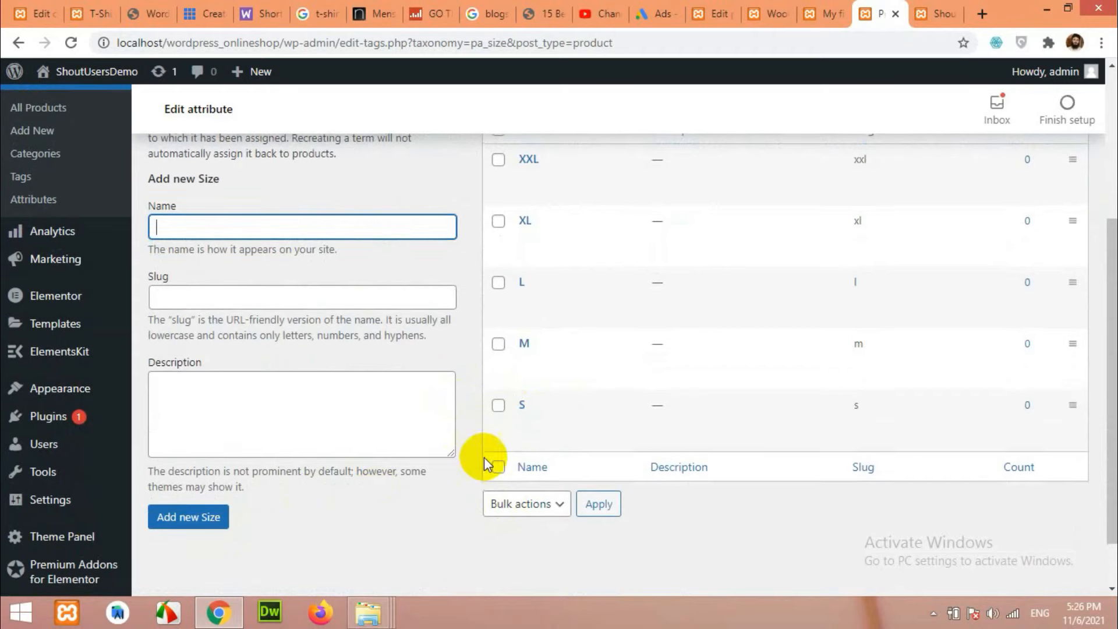
pyautogui.scroll(5, 484, 457)
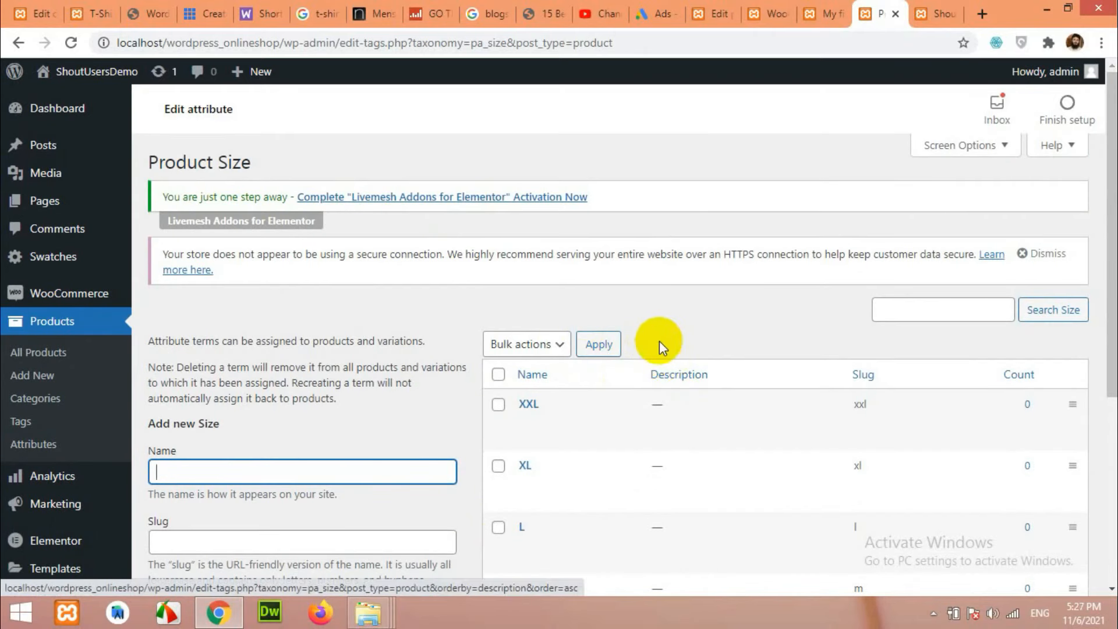
# Reload the My first T-Shirt edit page and scroll down to its Product data box.
pyautogui.click(830, 10)
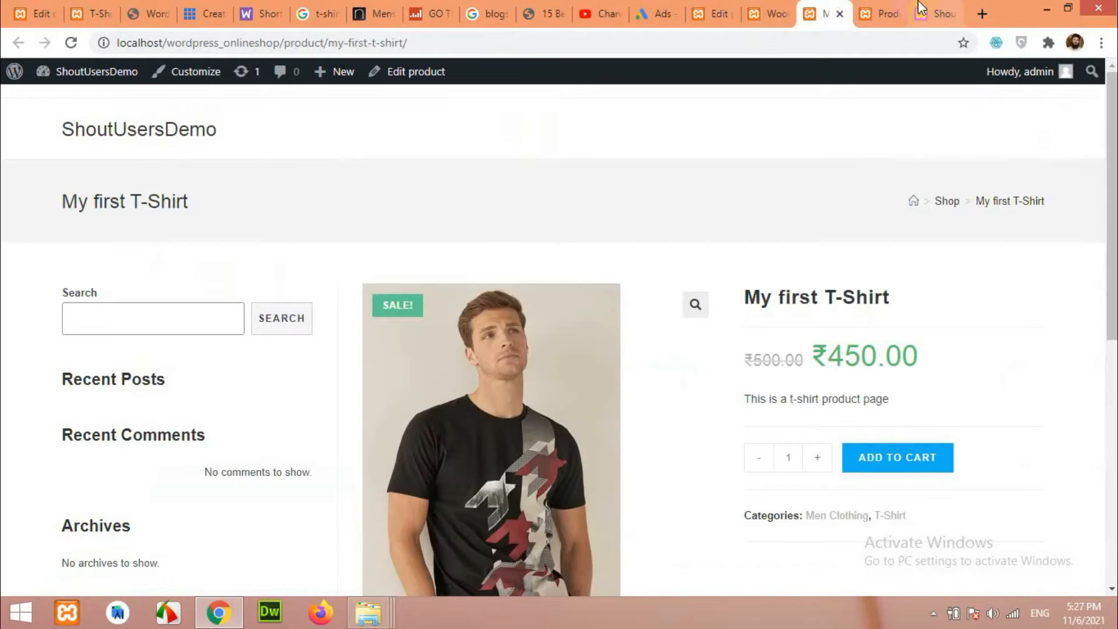
pyautogui.click(922, 9)
pyautogui.click(767, 8)
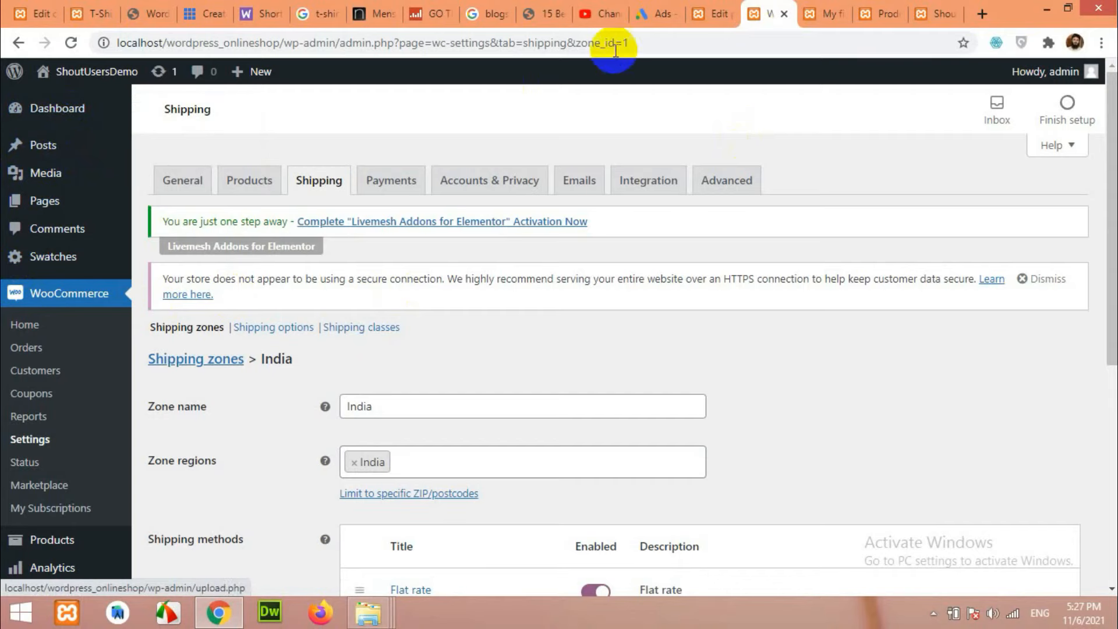
pyautogui.click(722, 10)
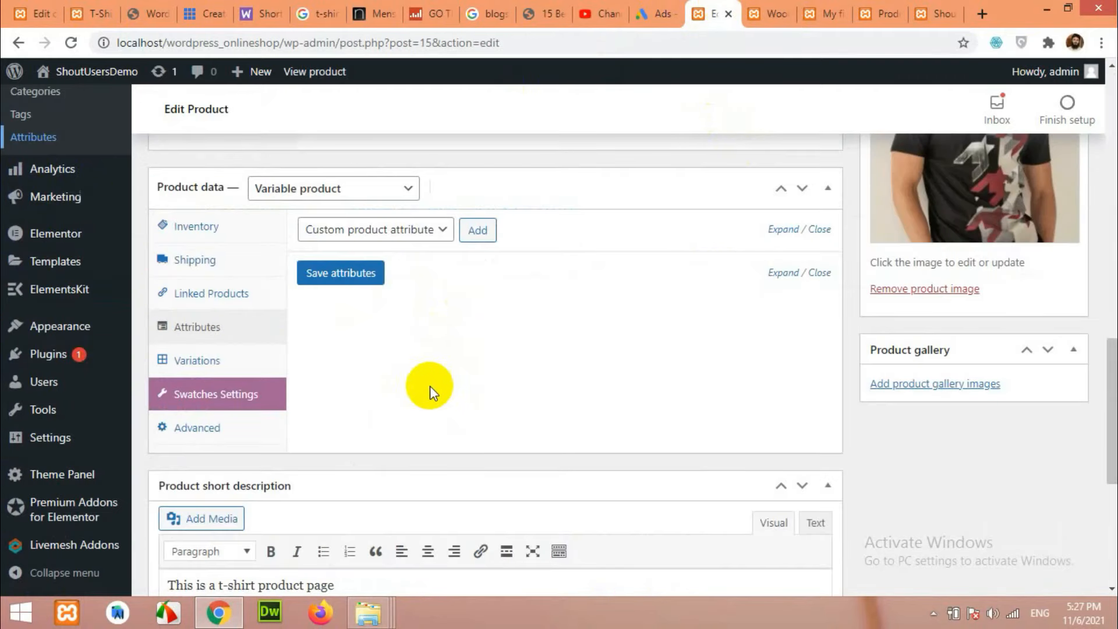
pyautogui.click(70, 43)
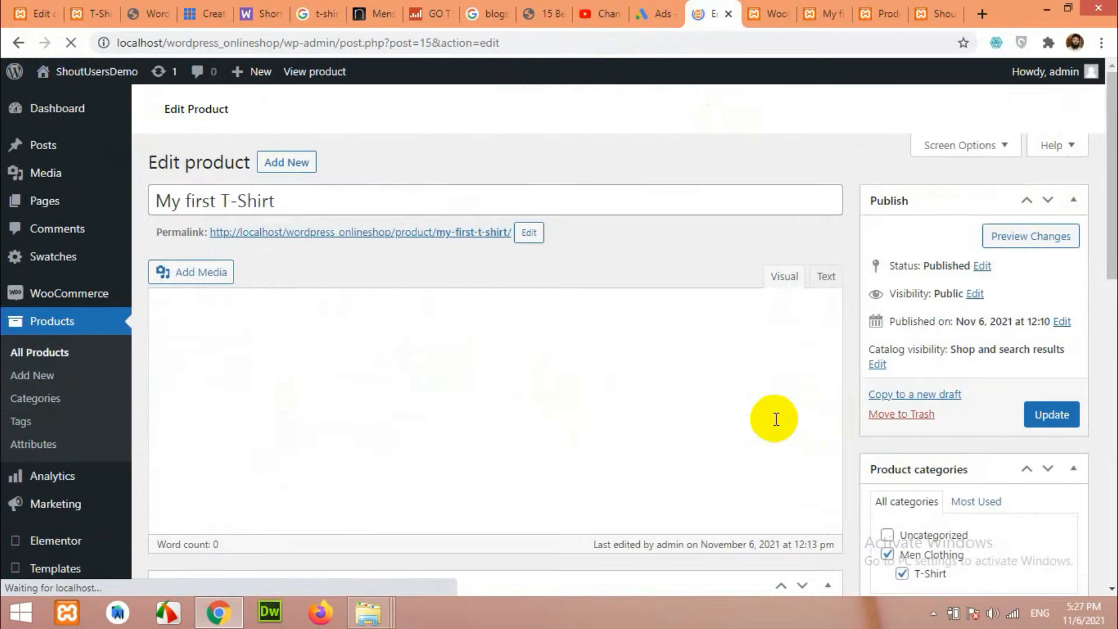
pyautogui.scroll(-5, 619, 414)
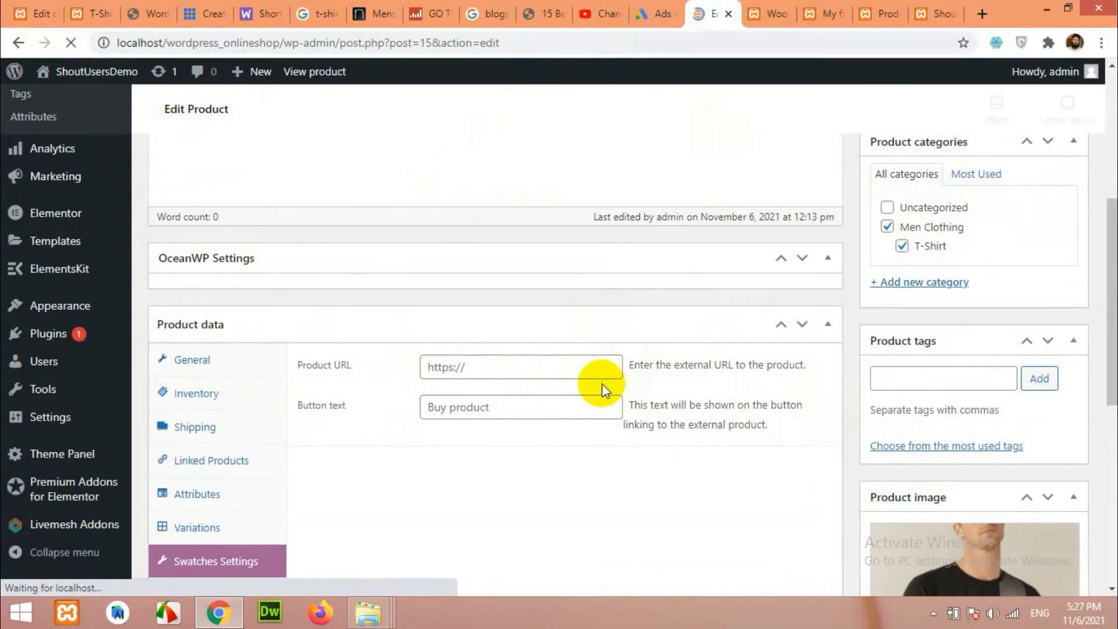
pyautogui.scroll(-5, 529, 377)
pyautogui.scroll(-5, 525, 382)
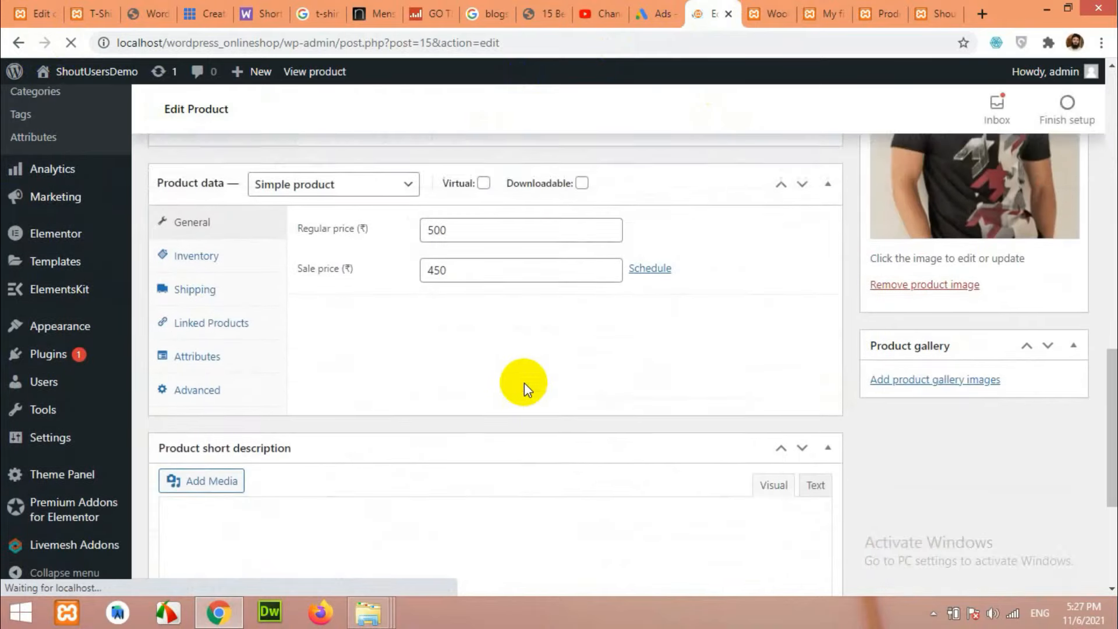
# Replace the Available Sizes attribute with the Color and Size attributes.
pyautogui.click(205, 402)
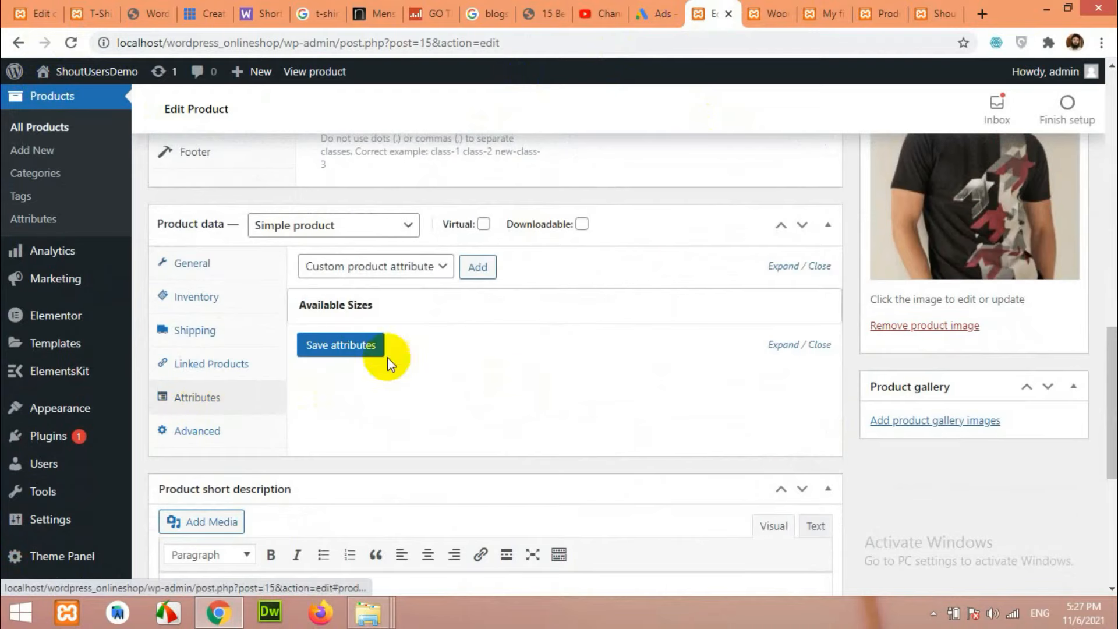
pyautogui.click(814, 308)
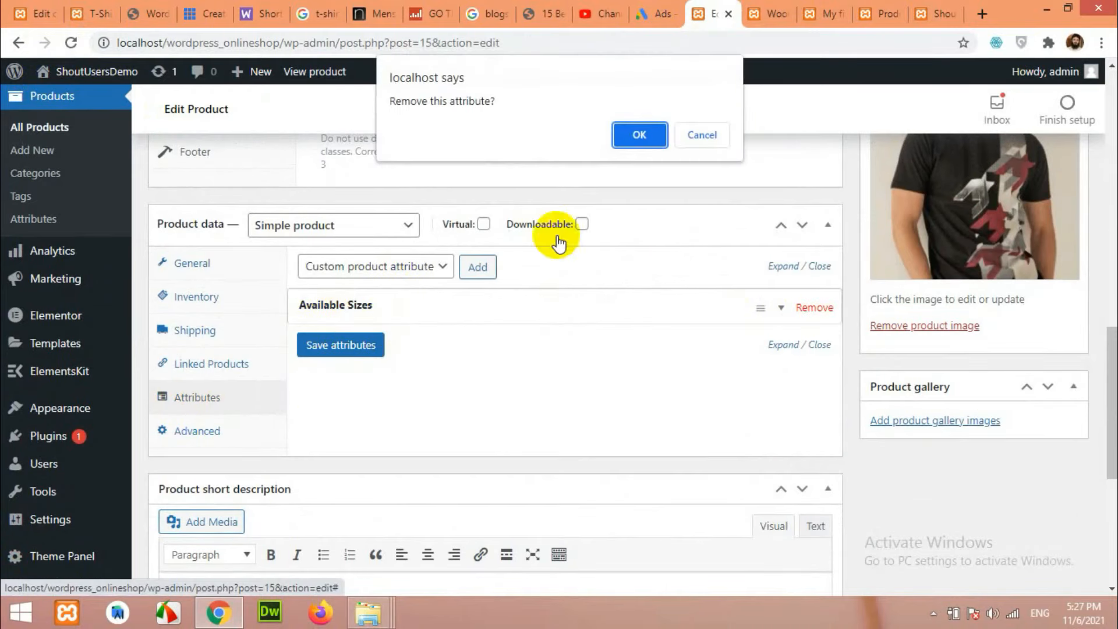
pyautogui.click(640, 126)
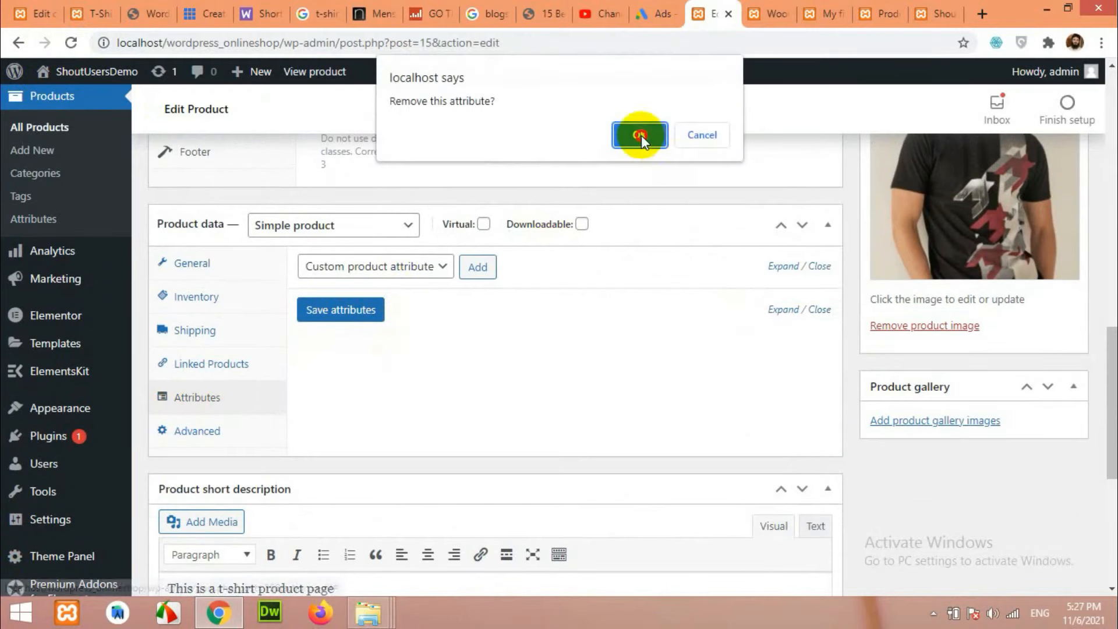
pyautogui.click(355, 271)
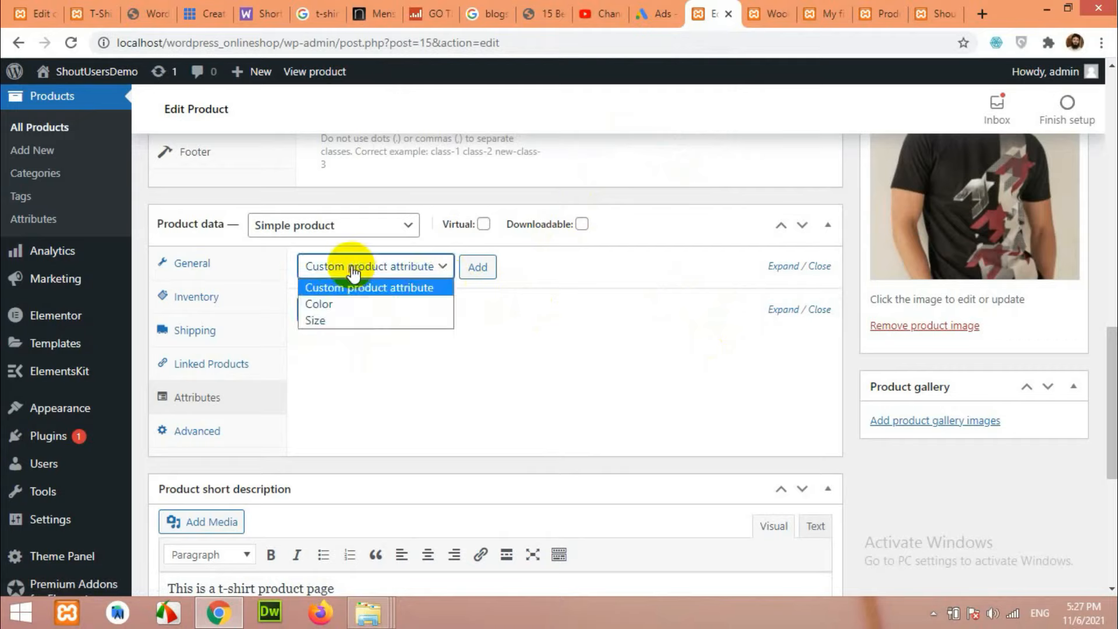
pyautogui.click(324, 305)
pyautogui.click(478, 267)
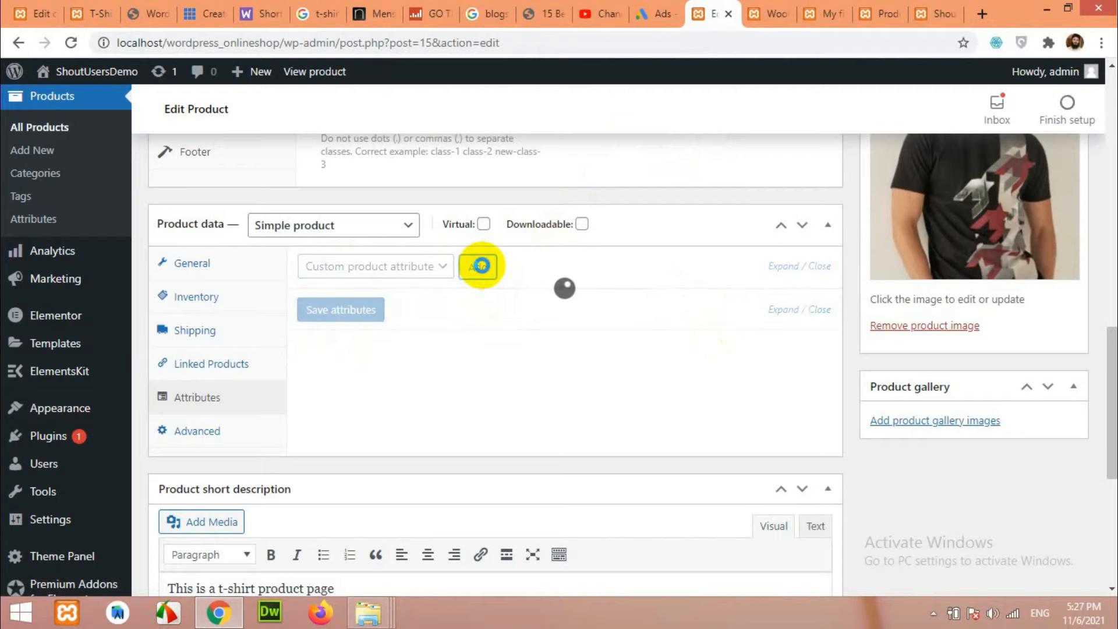
pyautogui.click(411, 266)
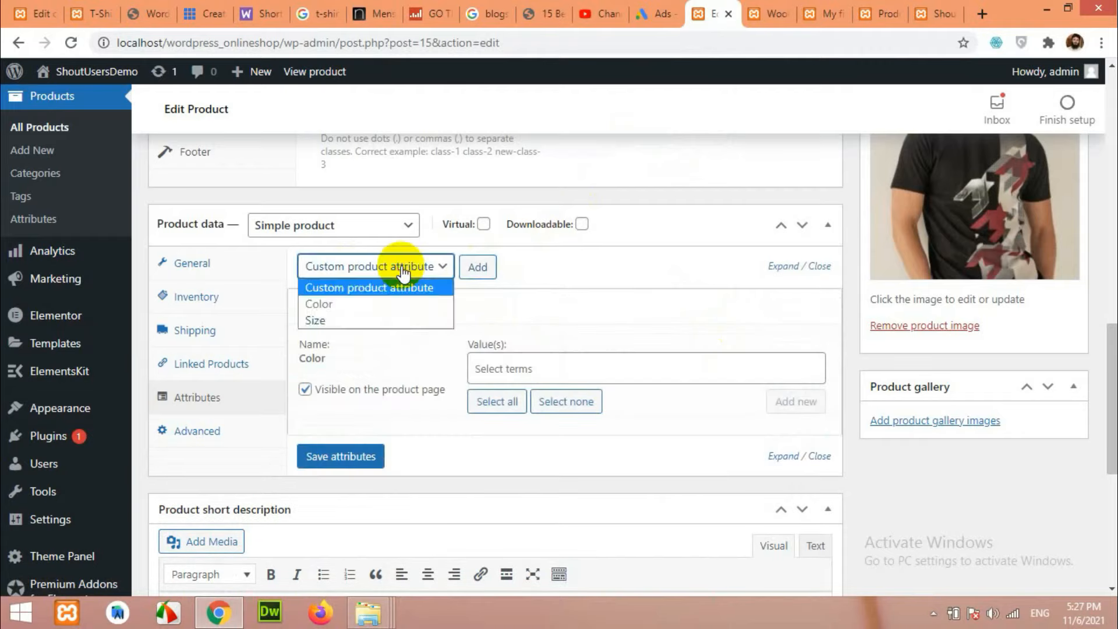
pyautogui.click(344, 320)
pyautogui.click(483, 267)
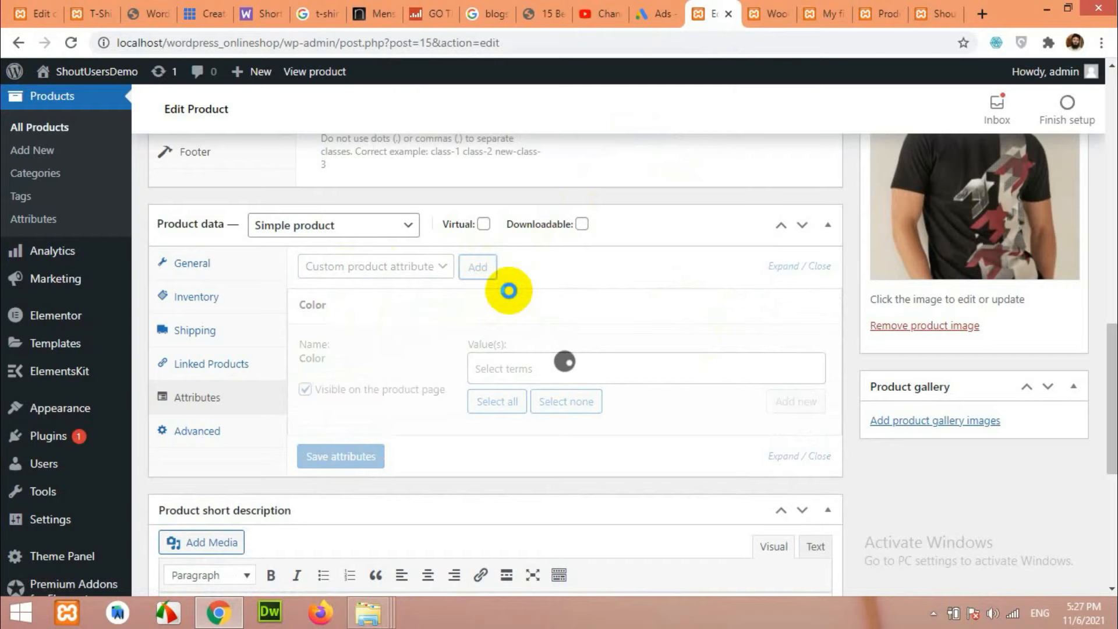
# Give the Color attribute the values Black and White.
pyautogui.scroll(-1, 574, 318)
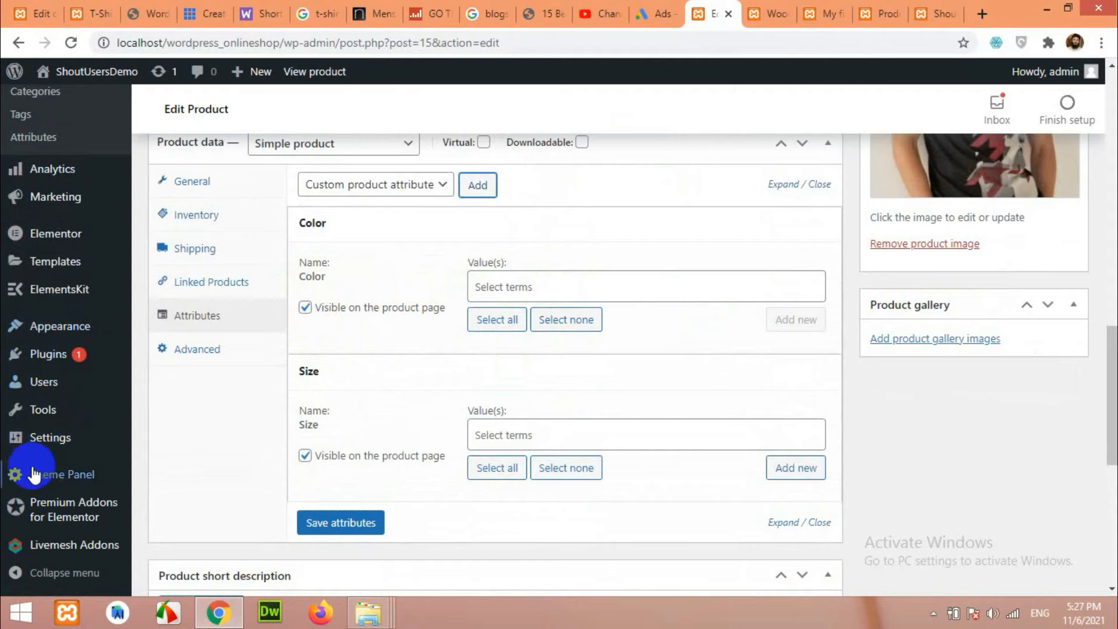
pyautogui.scroll(-3, 41, 455)
pyautogui.scroll(3, 39, 456)
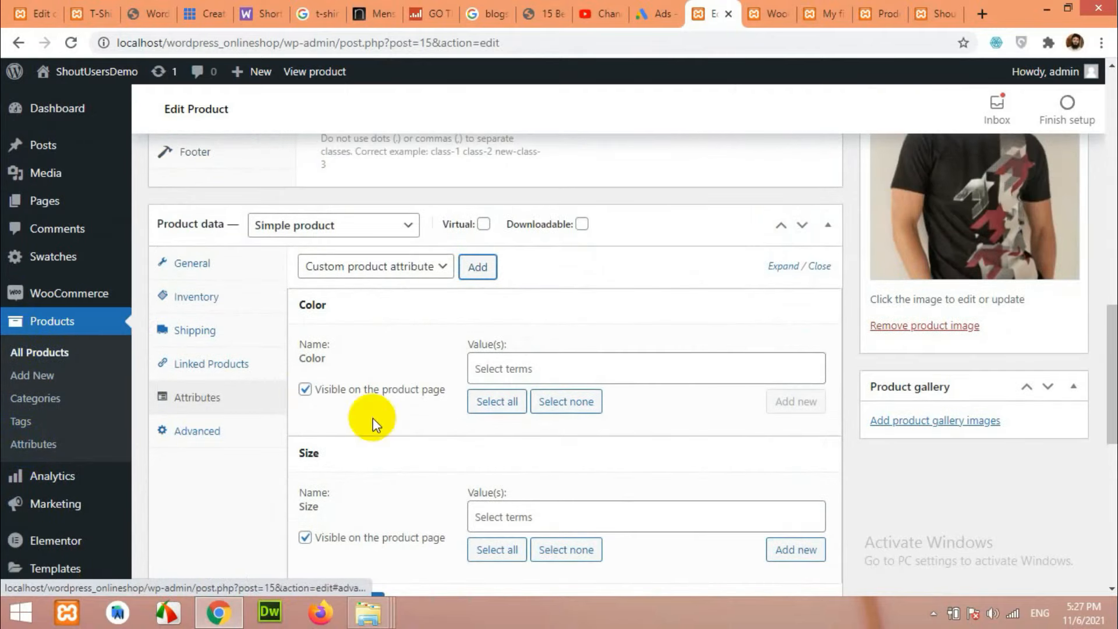
pyautogui.scroll(-1, 373, 423)
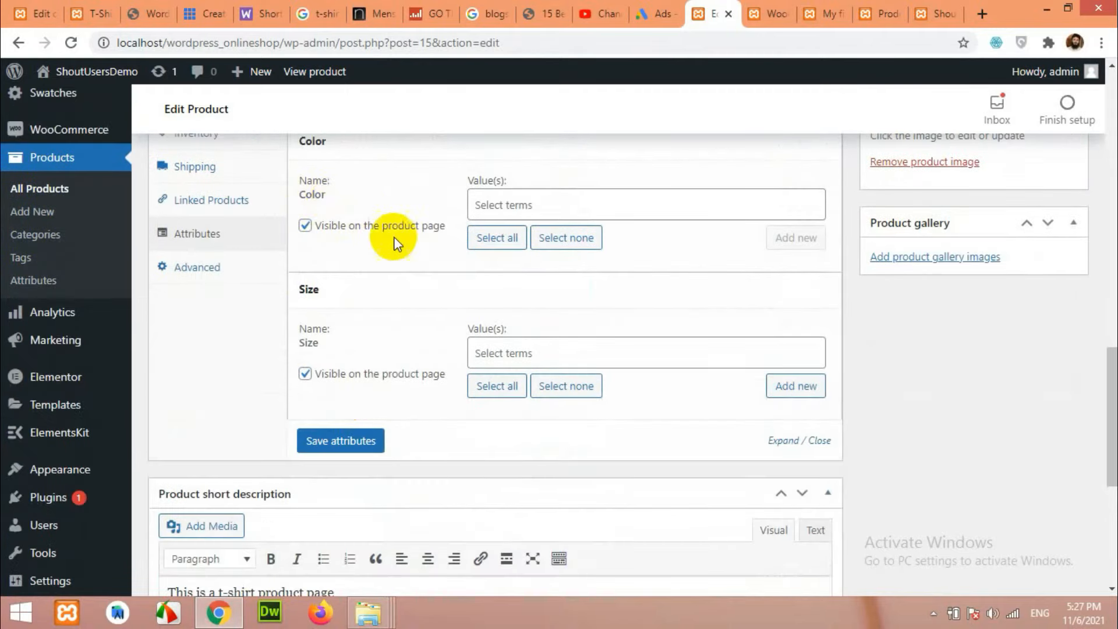
pyautogui.scroll(2, 365, 236)
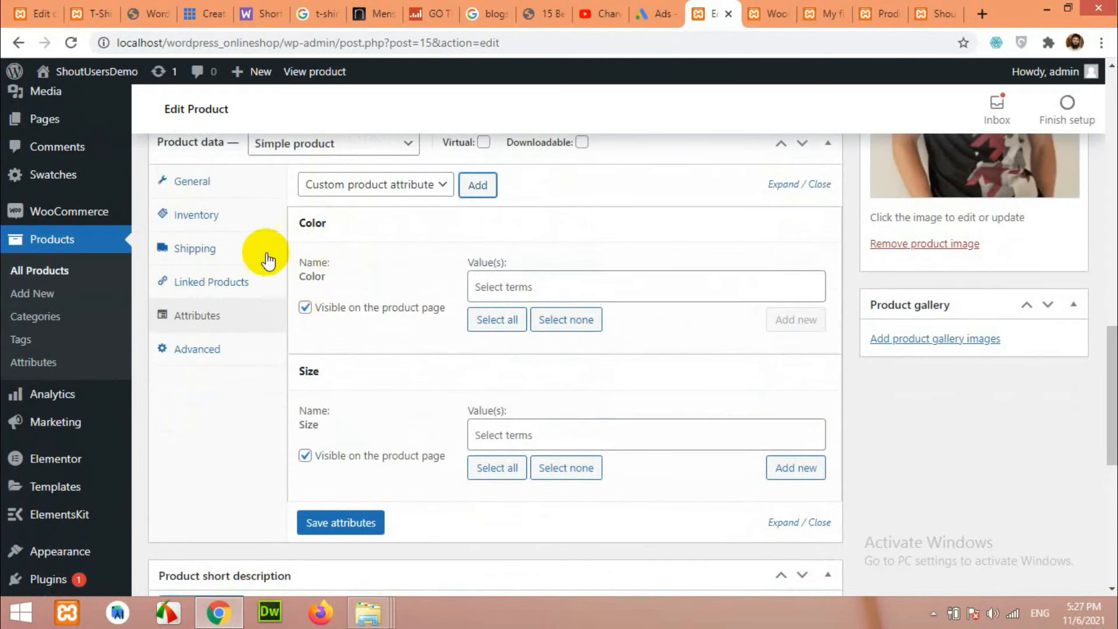
pyautogui.click(528, 286)
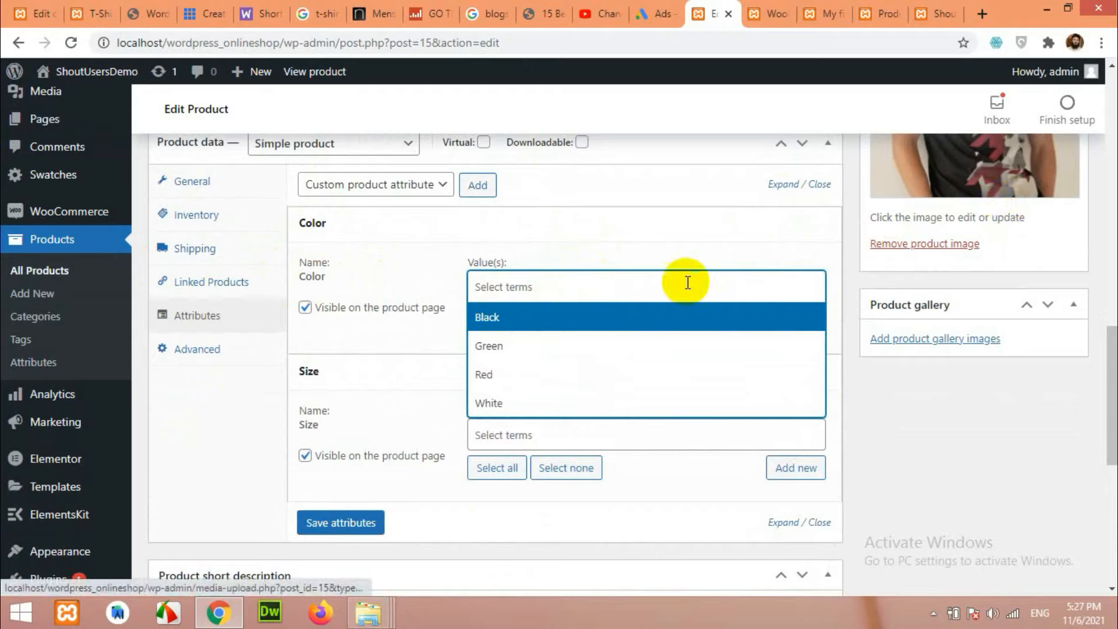
pyautogui.click(508, 326)
pyautogui.click(554, 282)
pyautogui.click(520, 402)
# Give the Size attribute the values M and L and save the attributes.
pyautogui.scroll(-1, 626, 320)
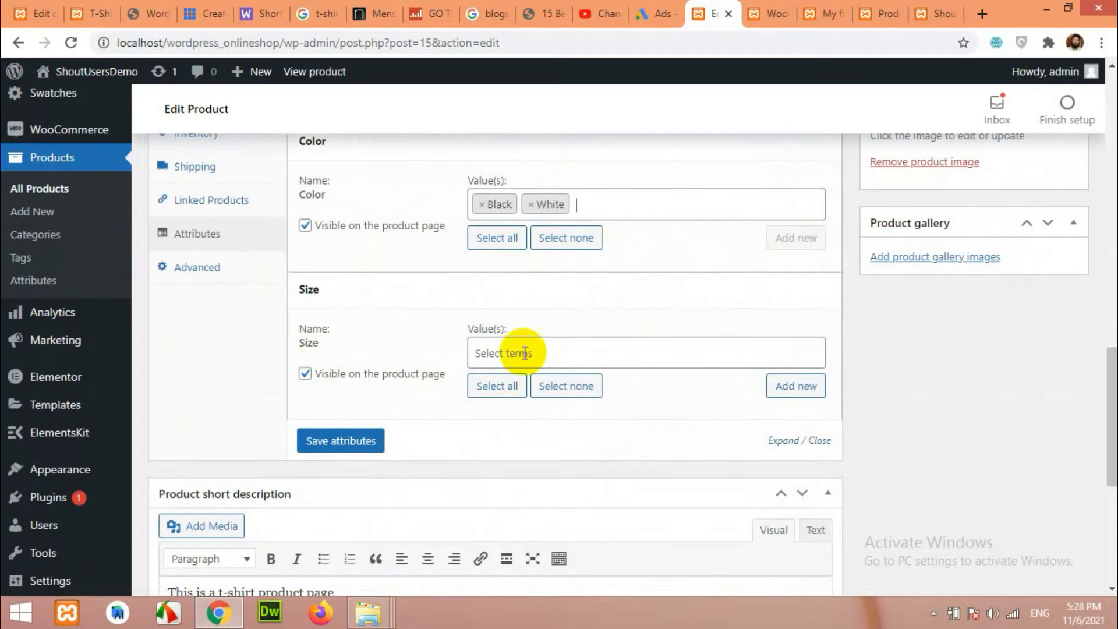
pyautogui.scroll(1, 614, 417)
pyautogui.click(524, 434)
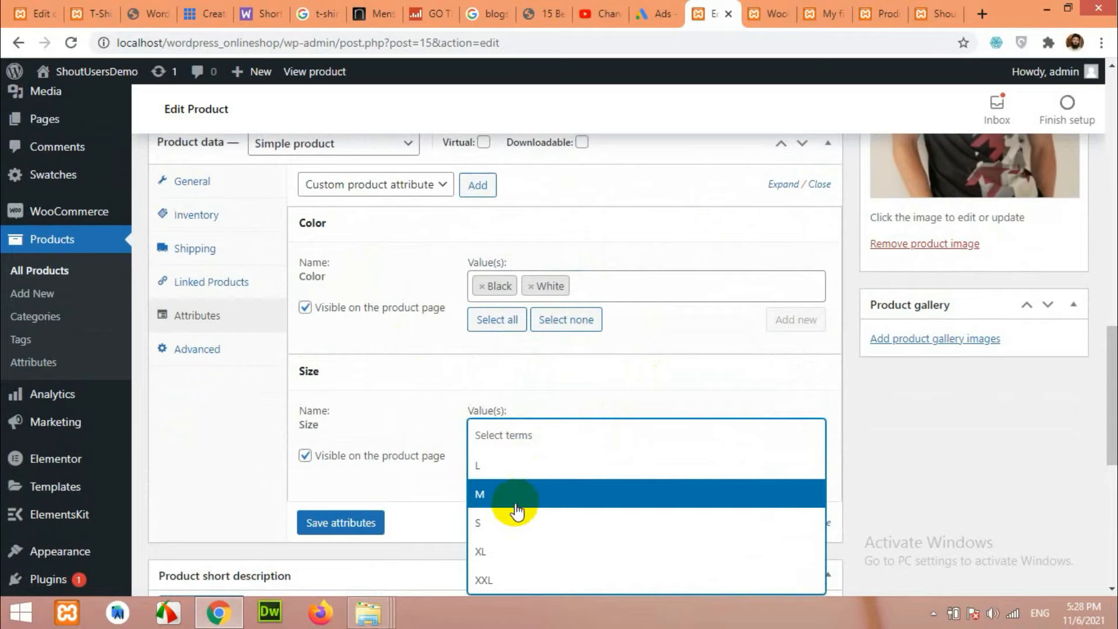
pyautogui.click(499, 495)
pyautogui.click(524, 432)
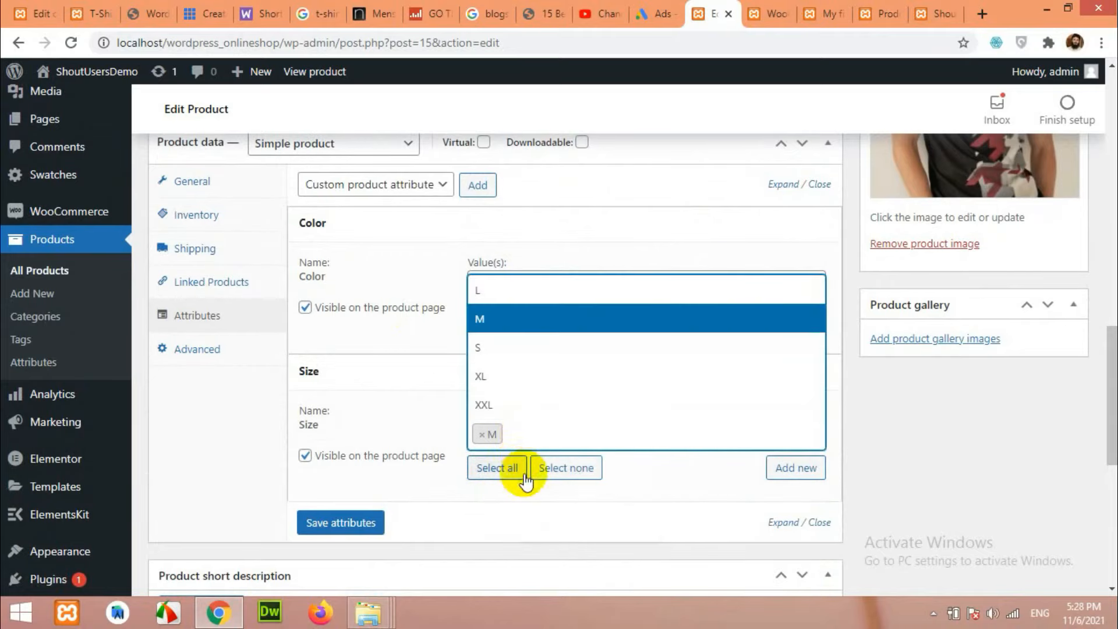
pyautogui.click(490, 290)
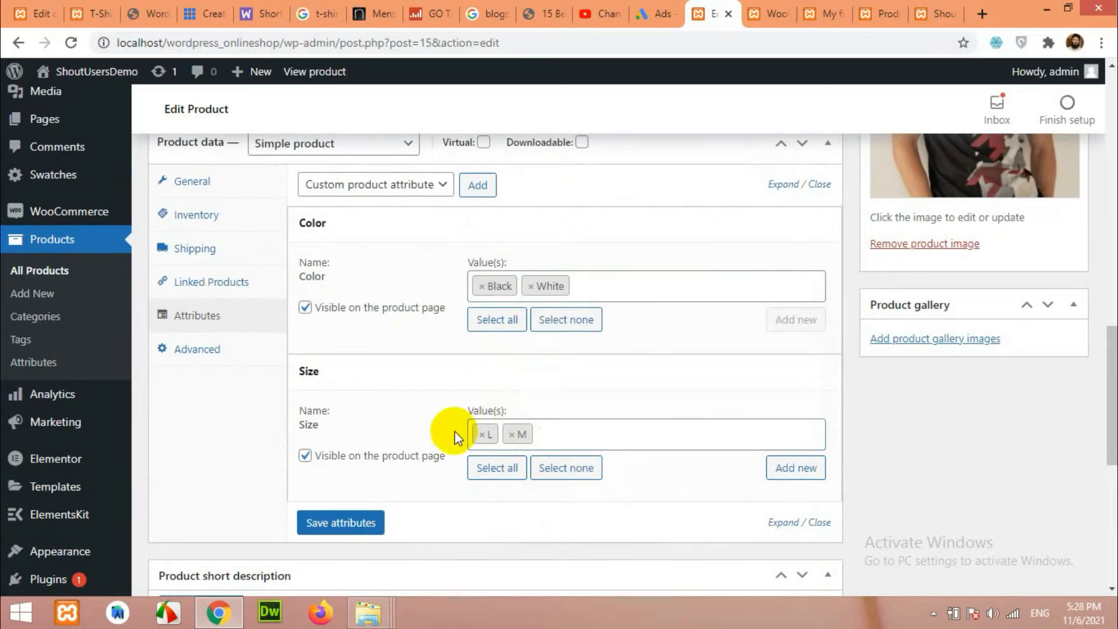
pyautogui.click(341, 526)
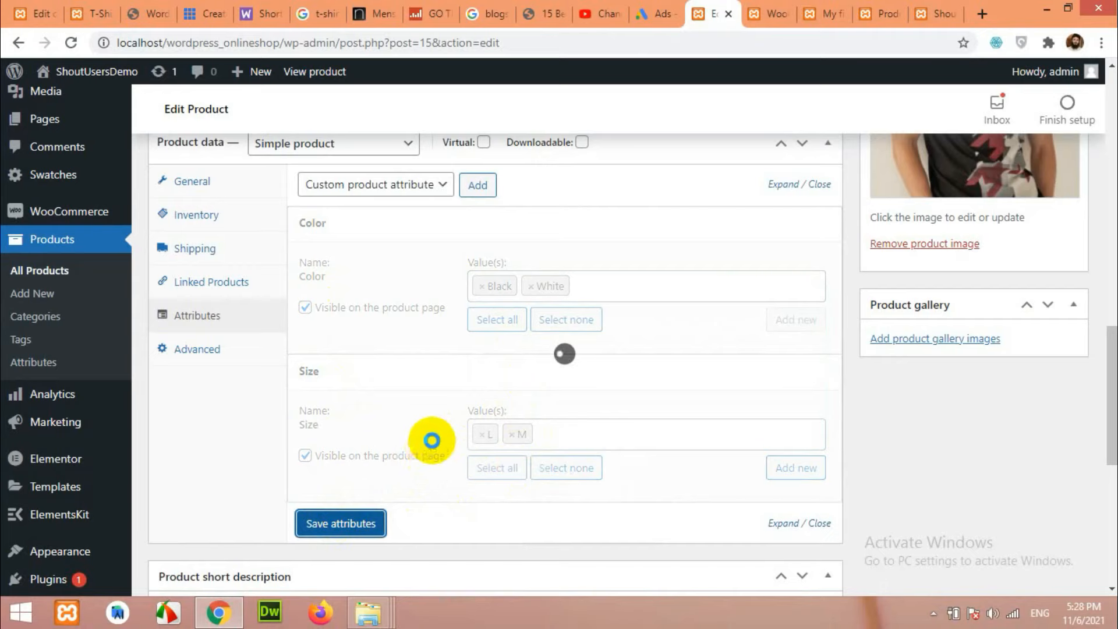
pyautogui.scroll(1, 386, 407)
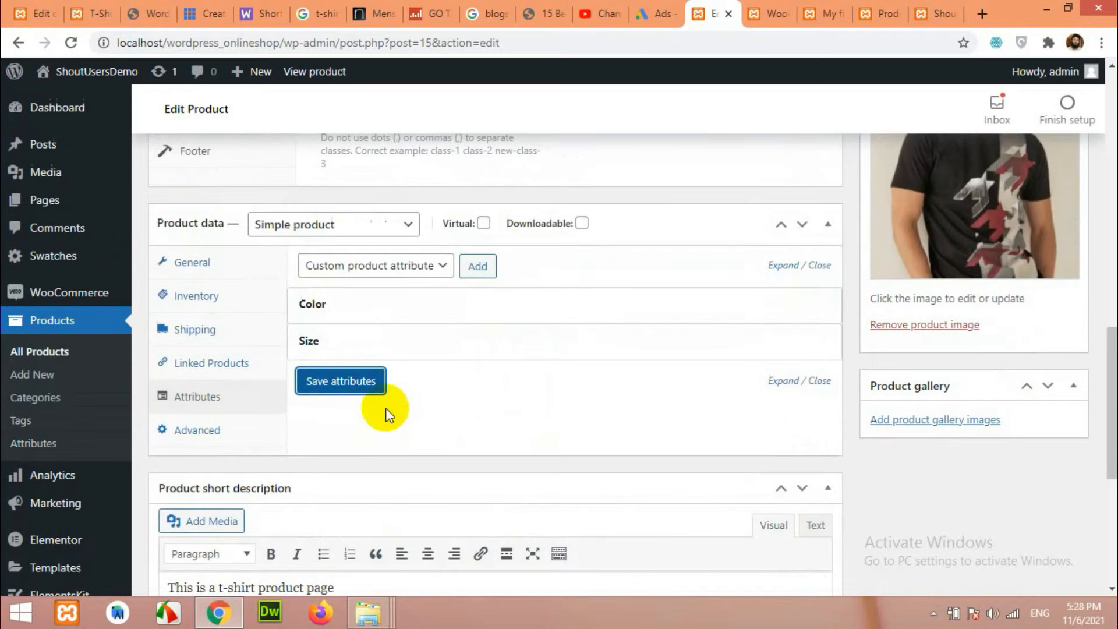
# Make My first T-Shirt a Variable product with Color used for variations, and save the attributes.
pyautogui.click(273, 227)
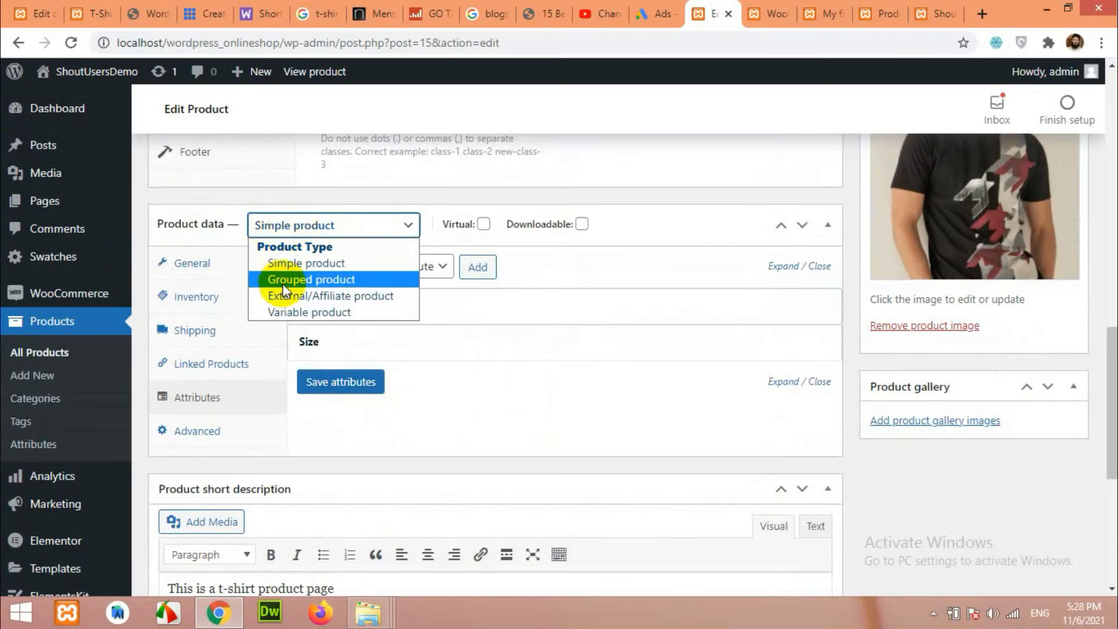
pyautogui.click(290, 311)
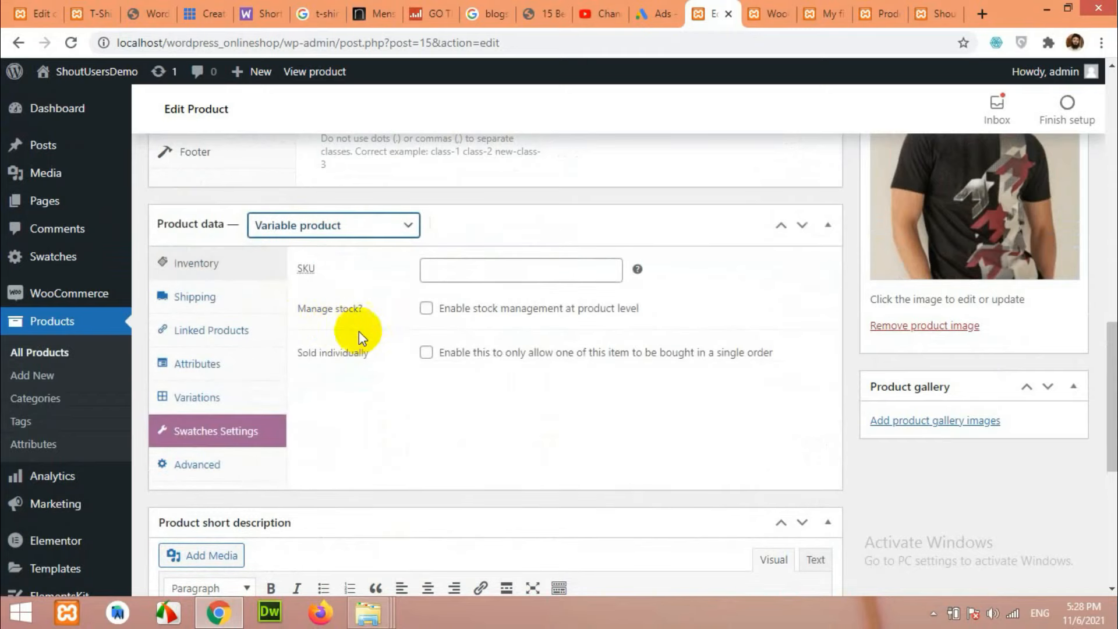
pyautogui.click(201, 364)
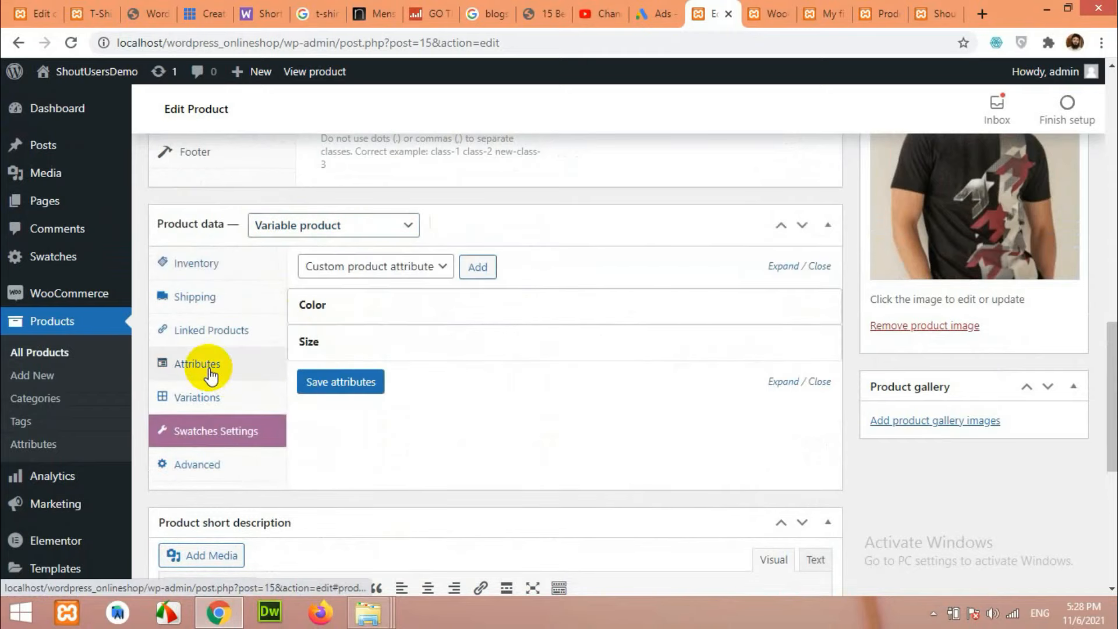
pyautogui.click(350, 306)
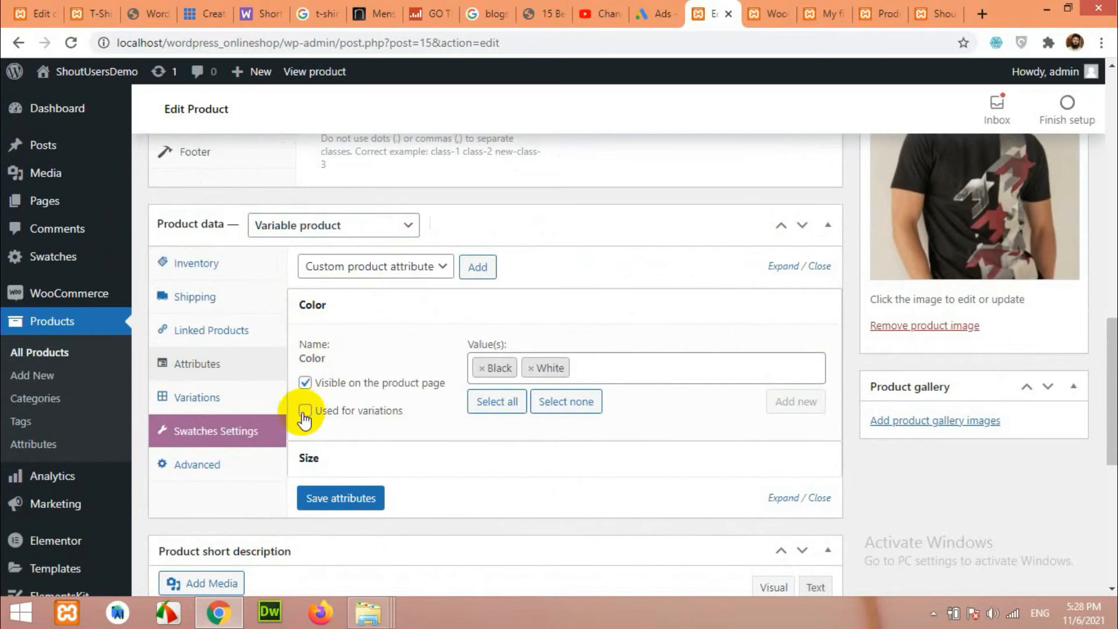
pyautogui.click(324, 458)
pyautogui.scroll(-1, 332, 458)
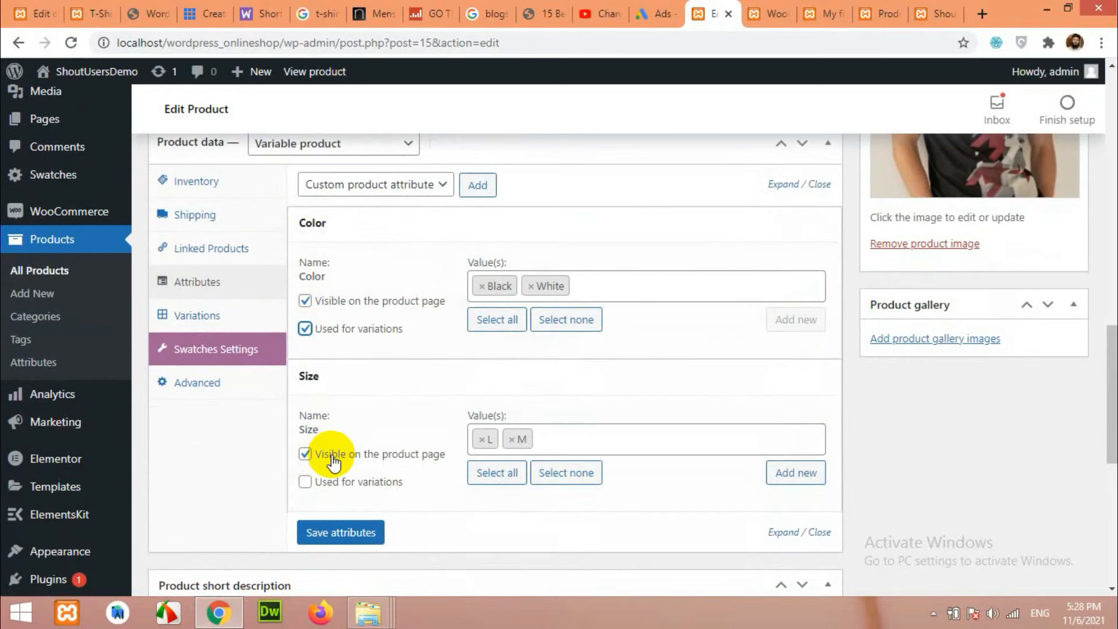
pyautogui.click(333, 538)
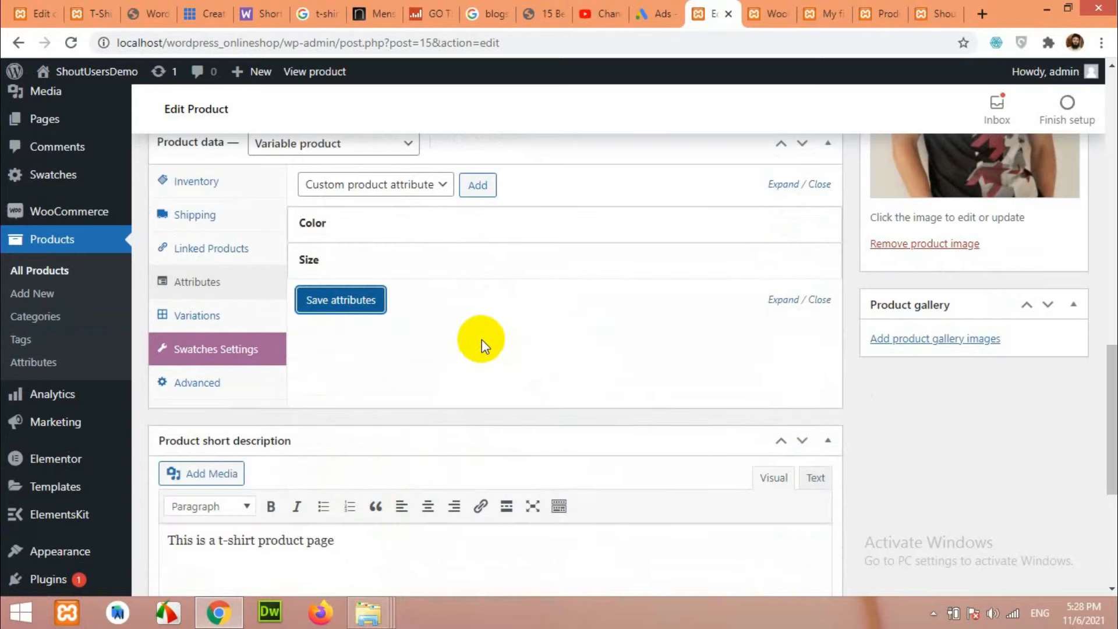
pyautogui.scroll(1, 484, 349)
pyautogui.click(192, 400)
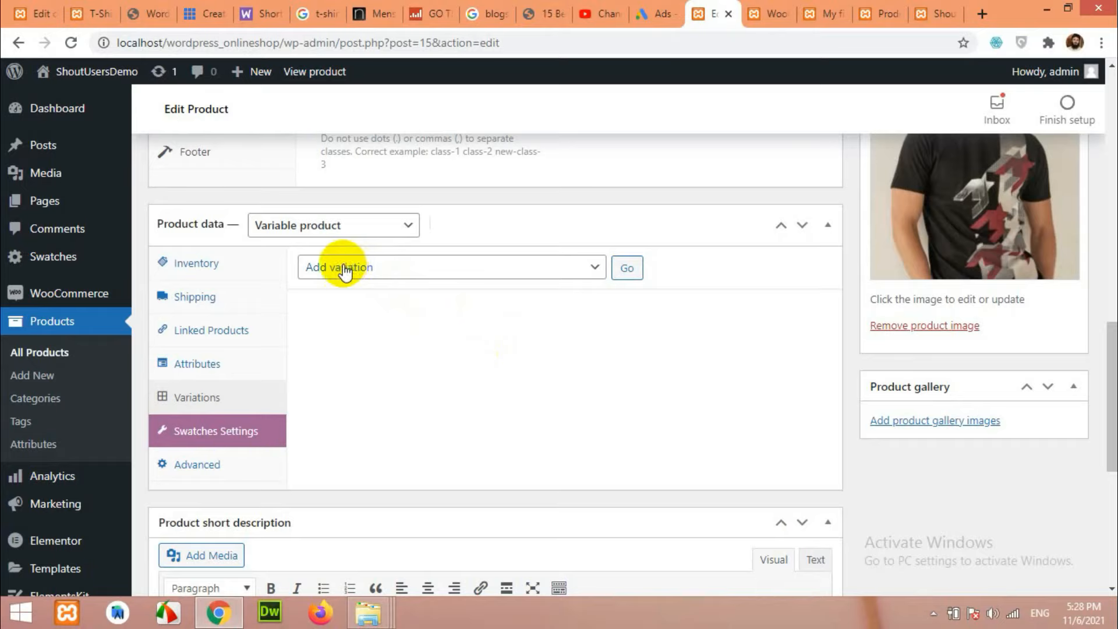
# Generate variations from all attributes, creating Black L, Black M, White L and White M.
pyautogui.click(317, 267)
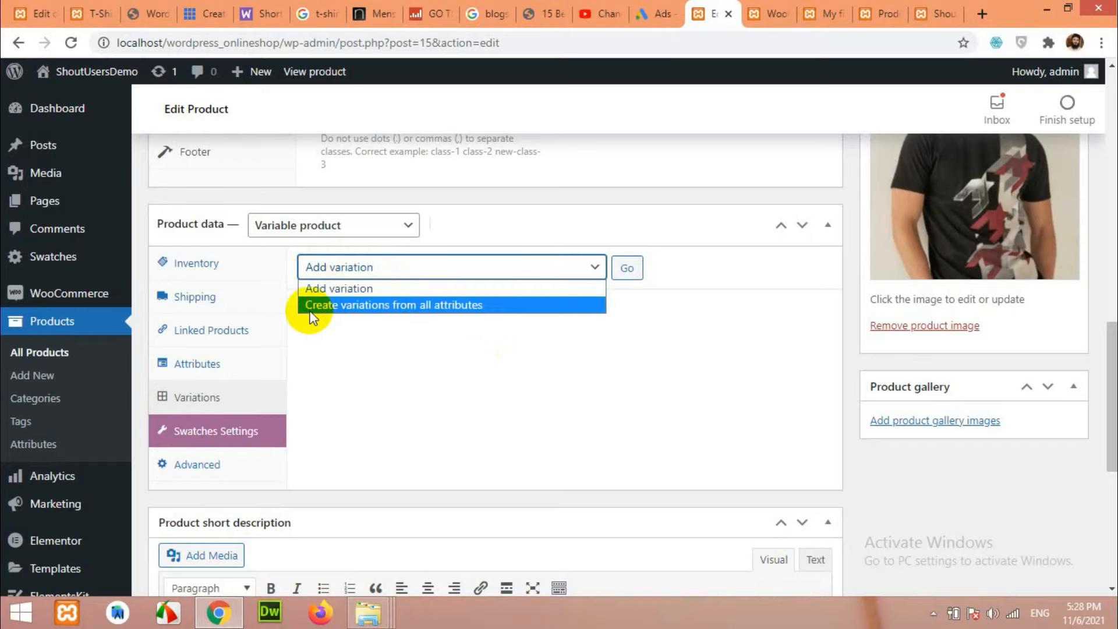
pyautogui.click(444, 306)
pyautogui.click(632, 275)
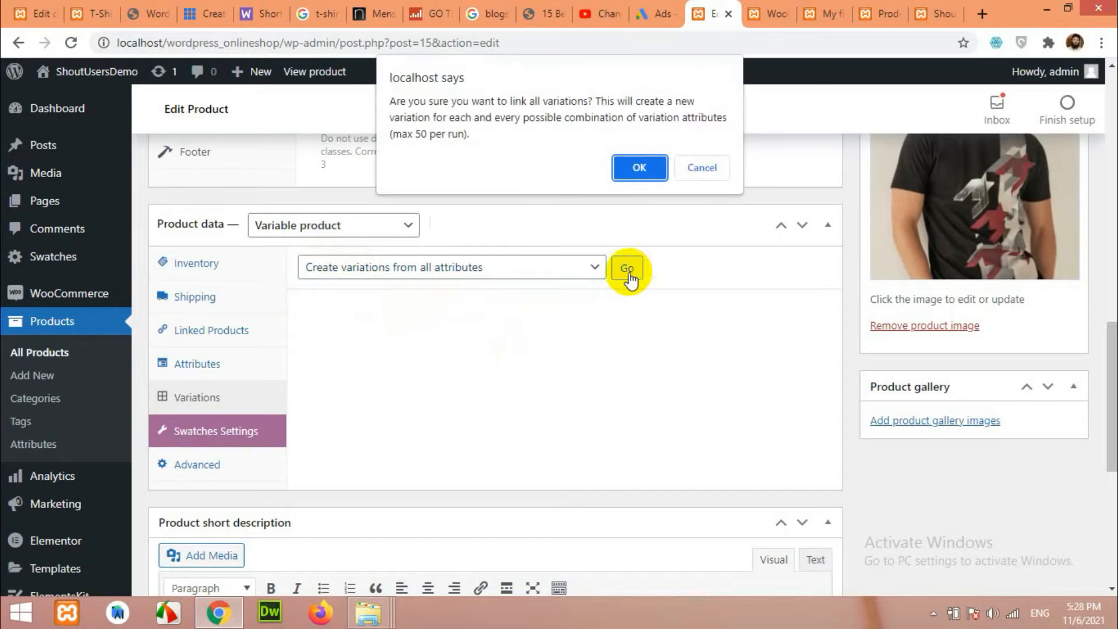
pyautogui.click(637, 163)
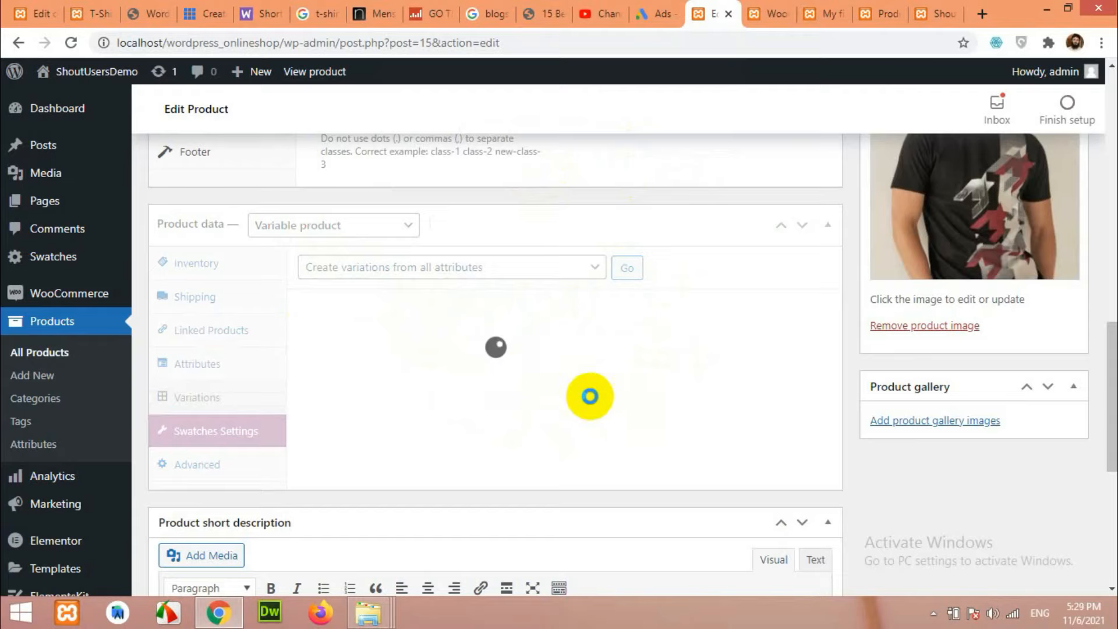
pyautogui.click(697, 136)
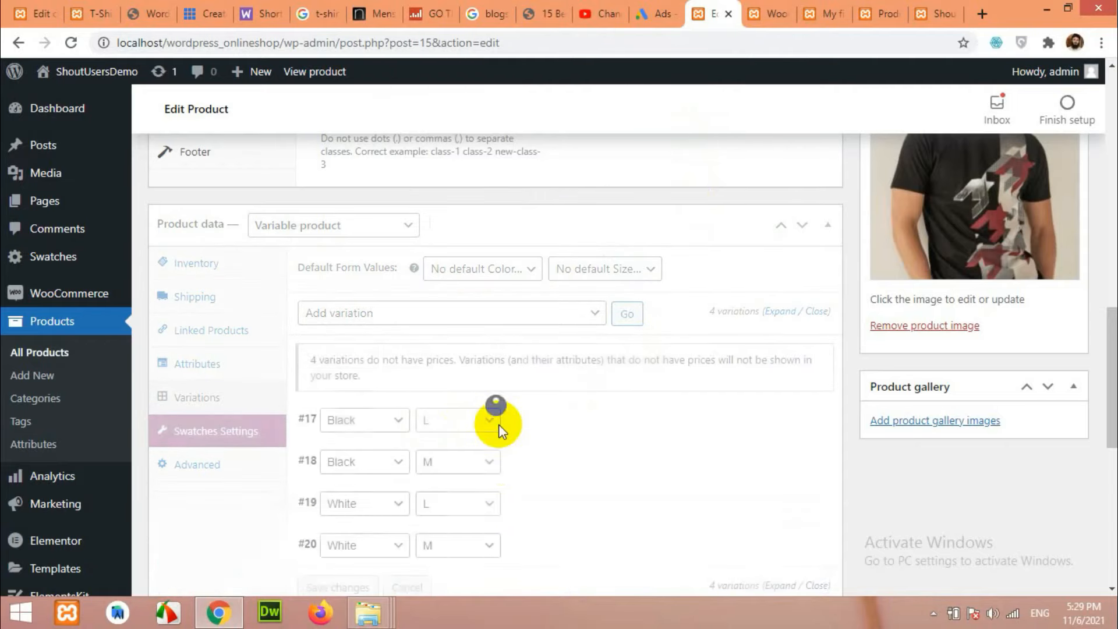
pyautogui.scroll(-1, 427, 457)
pyautogui.scroll(-1, 427, 457)
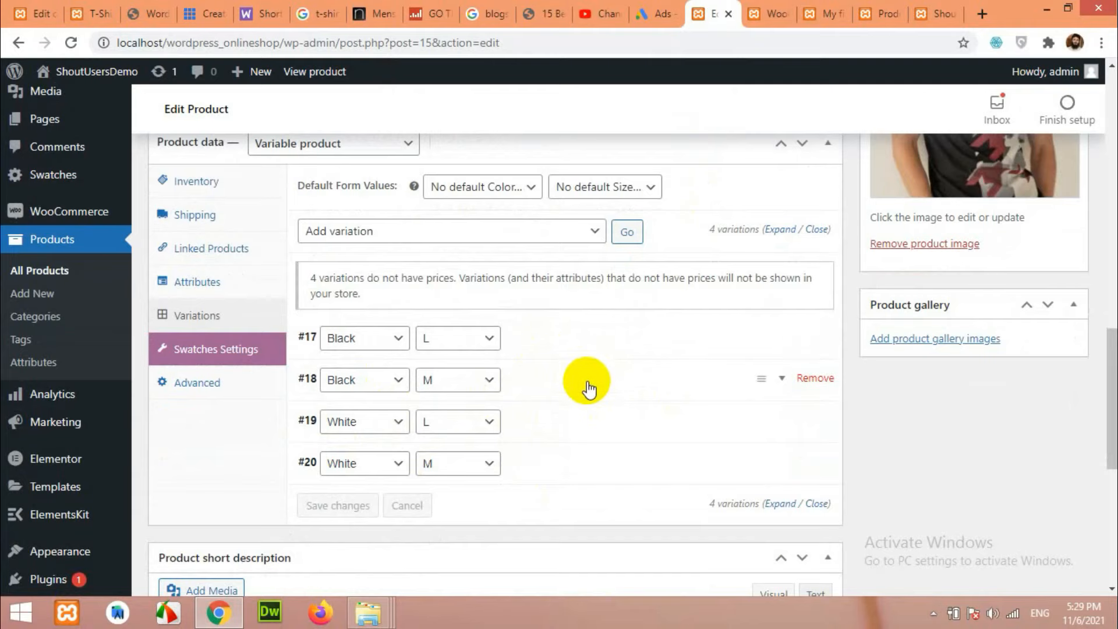
# Expand variation #17 (Black, L) and enter its regular price.
pyautogui.scroll(3, 588, 389)
pyautogui.scroll(-3, 597, 412)
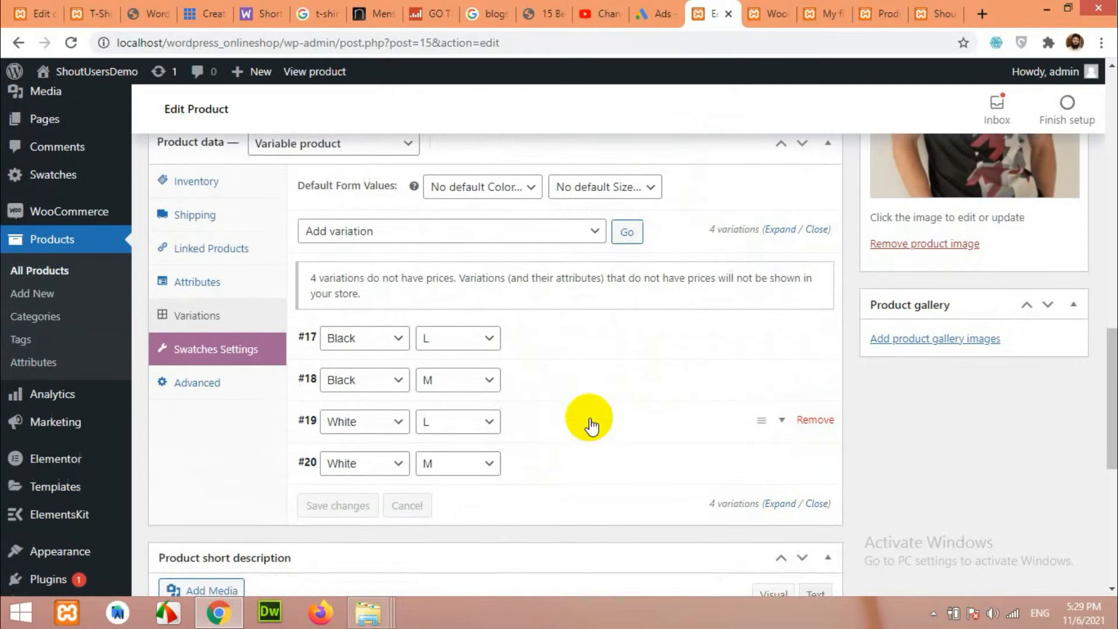
pyautogui.click(550, 344)
pyautogui.scroll(-1, 547, 337)
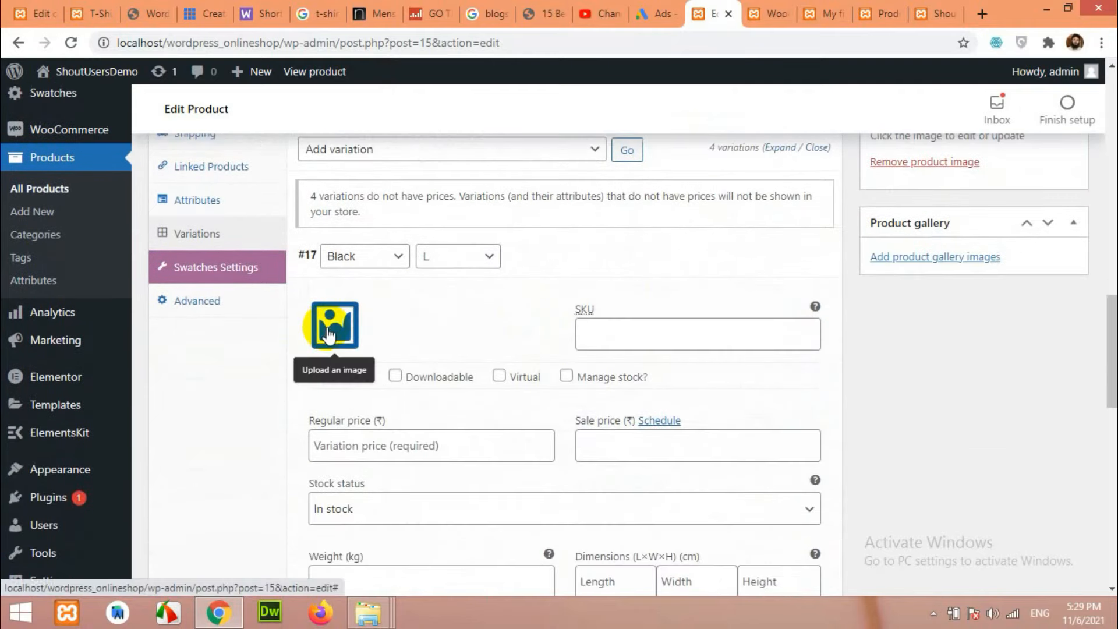
pyautogui.scroll(-1, 626, 340)
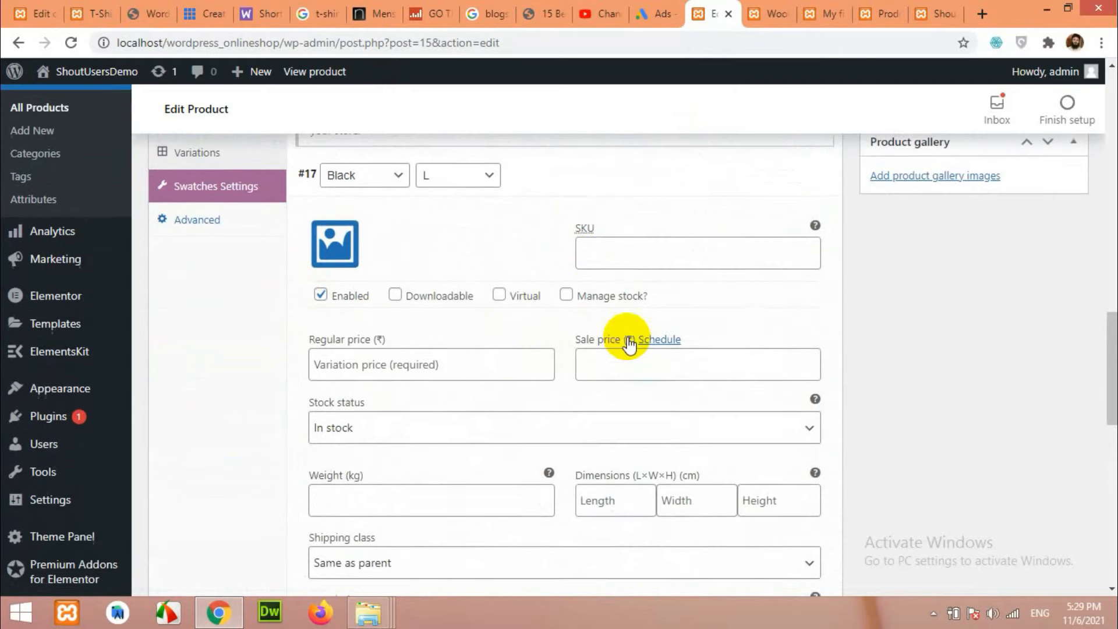
pyautogui.scroll(2, 438, 354)
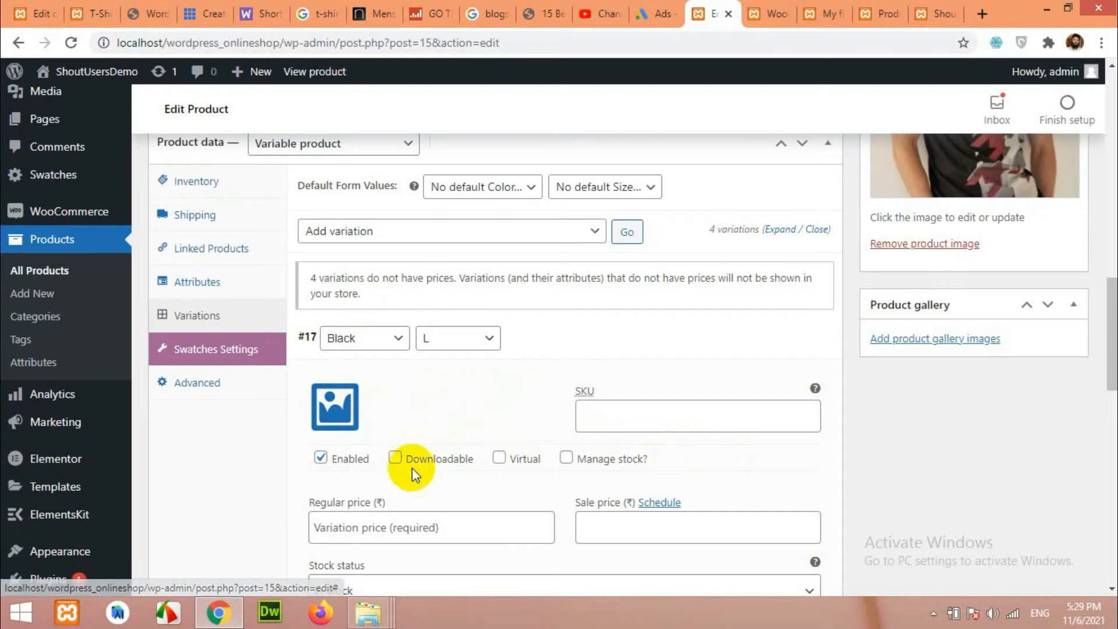
pyautogui.click(401, 527)
pyautogui.scroll(-1, 468, 450)
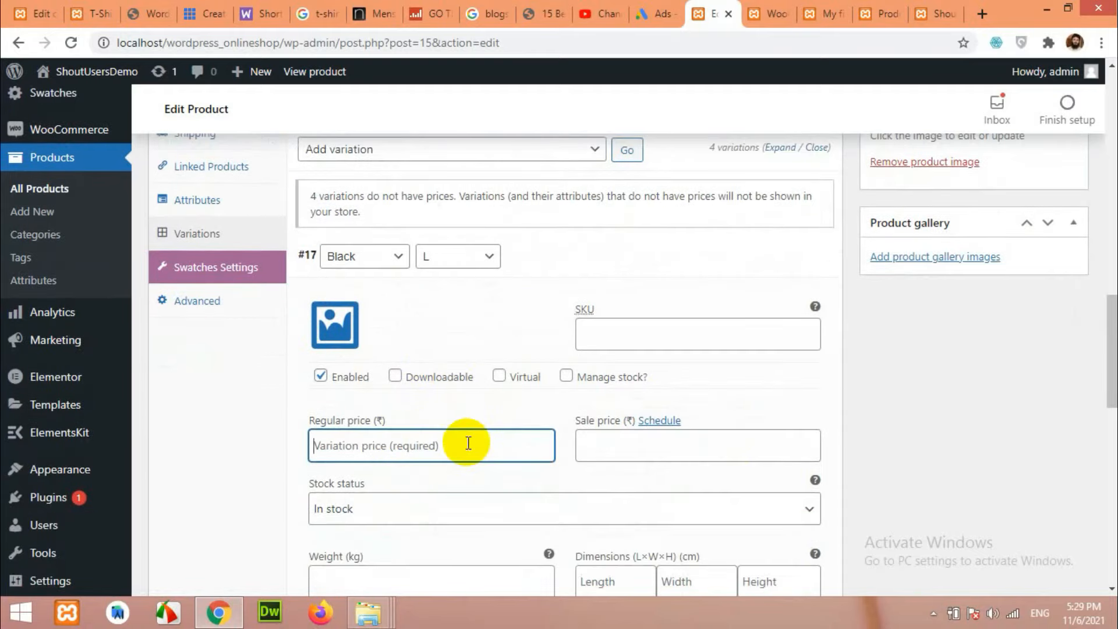
pyautogui.scroll(1, 973, 418)
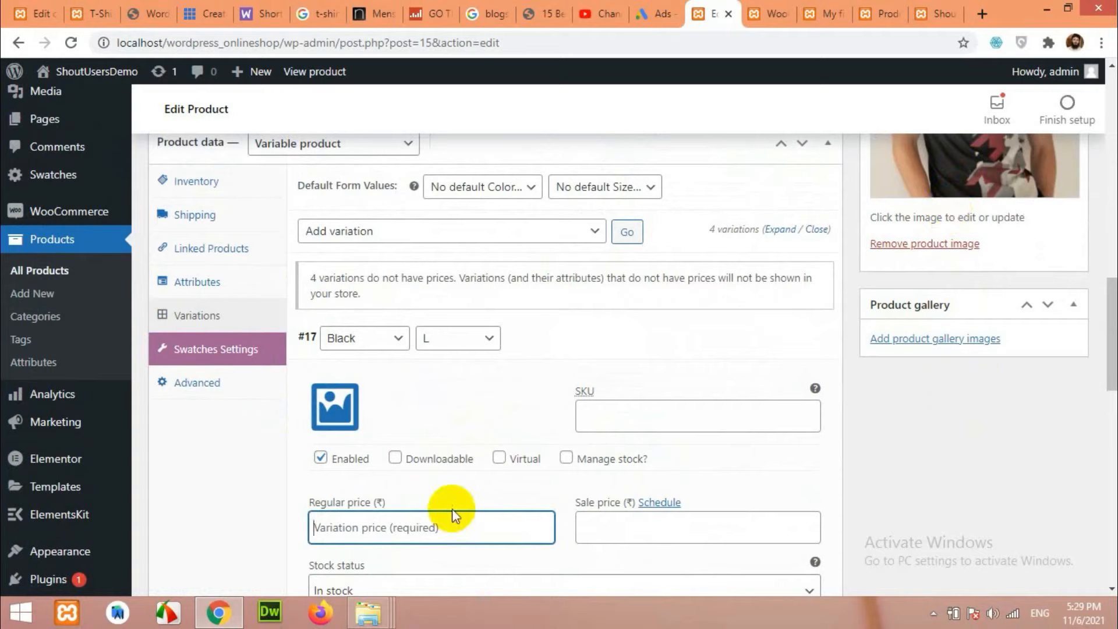
pyautogui.write('50')
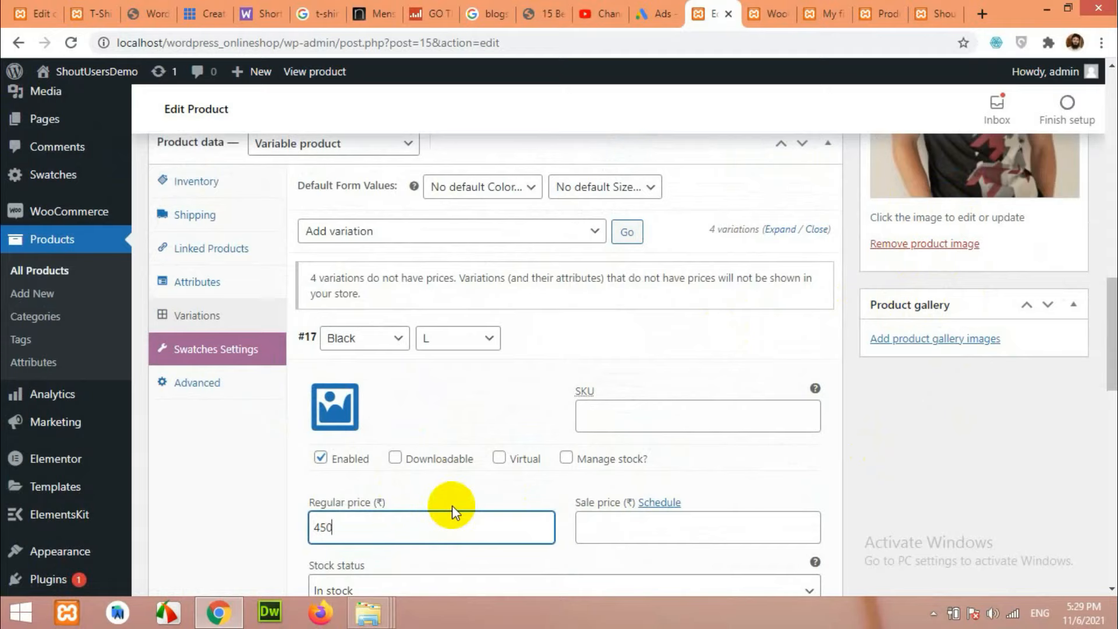
# Set #17's sale price to 450 and correct its regular price to 500.
pyautogui.scroll(-1, 452, 502)
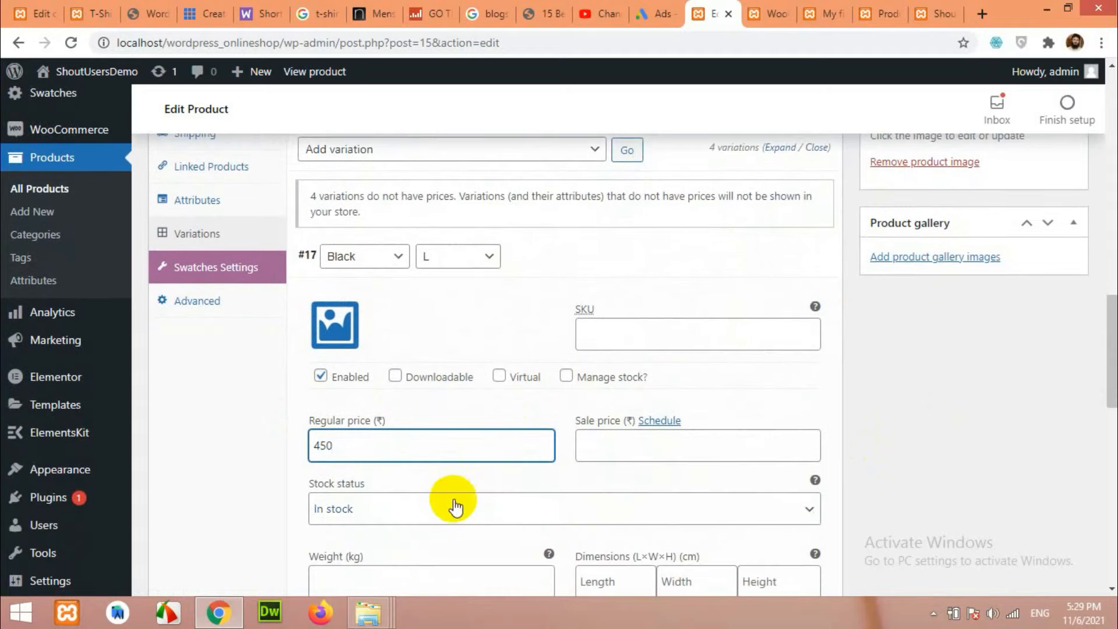
pyautogui.click(599, 449)
pyautogui.write('45')
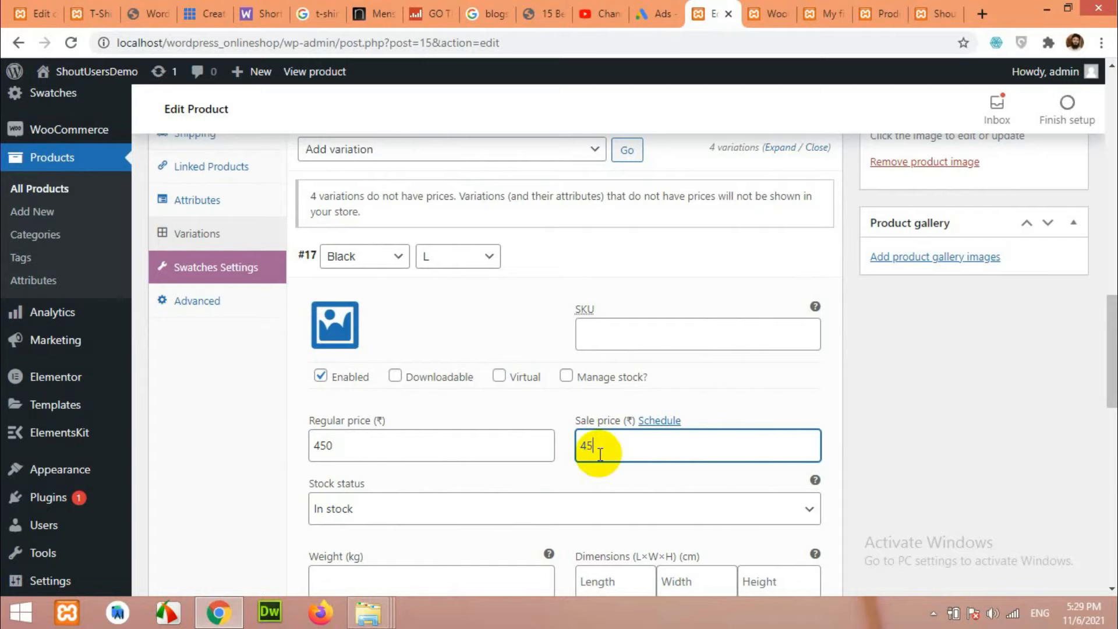
pyautogui.write('0')
pyautogui.click(314, 448)
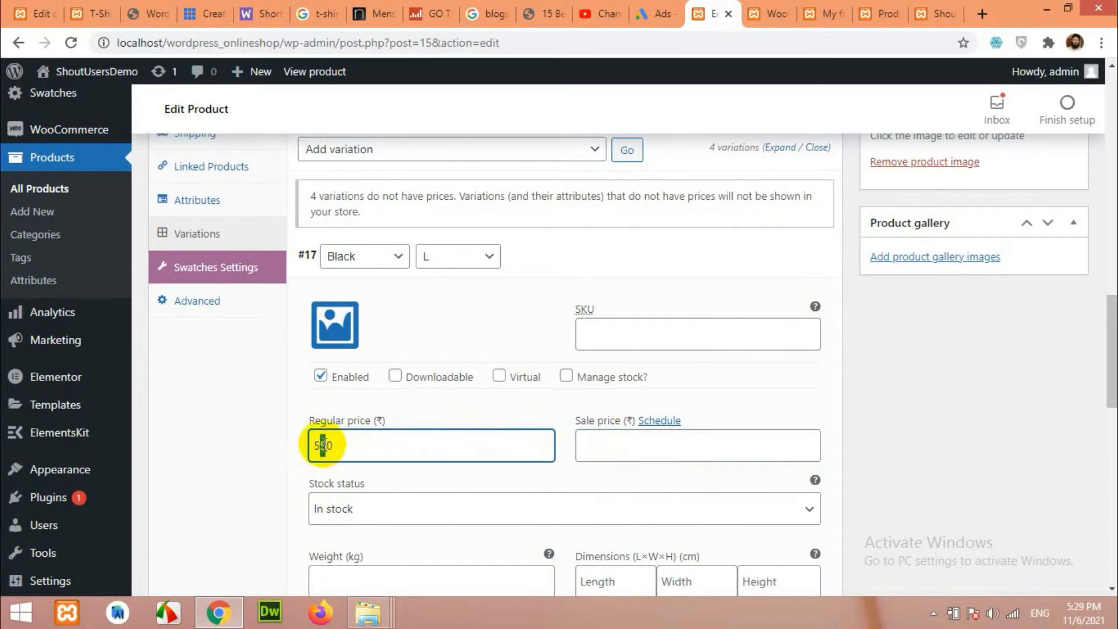
pyautogui.click(602, 447)
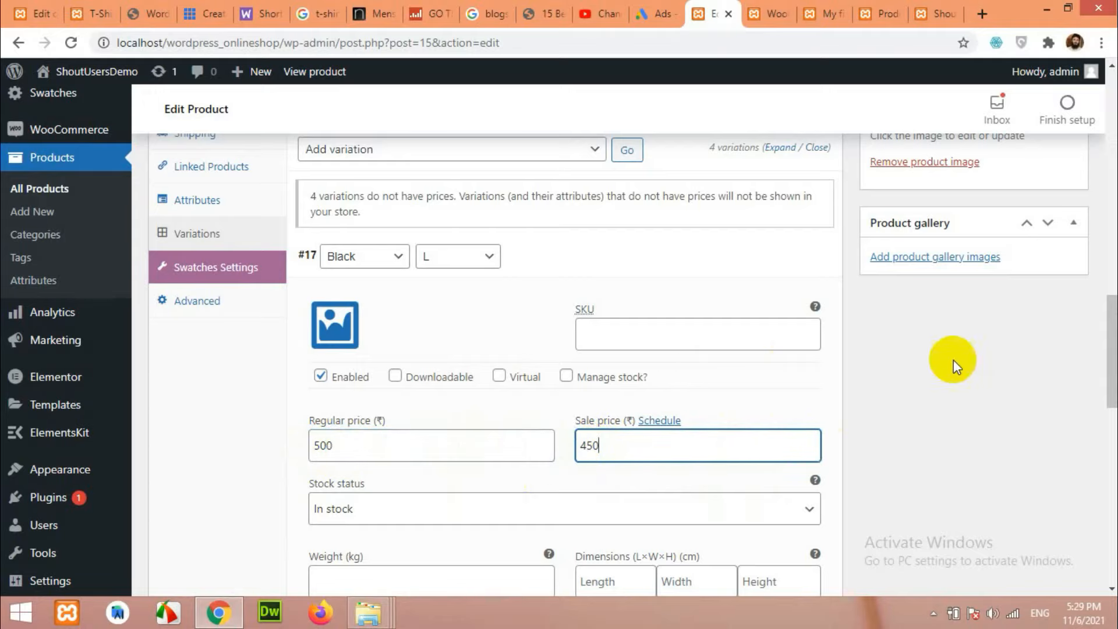
pyautogui.scroll(-2, 757, 416)
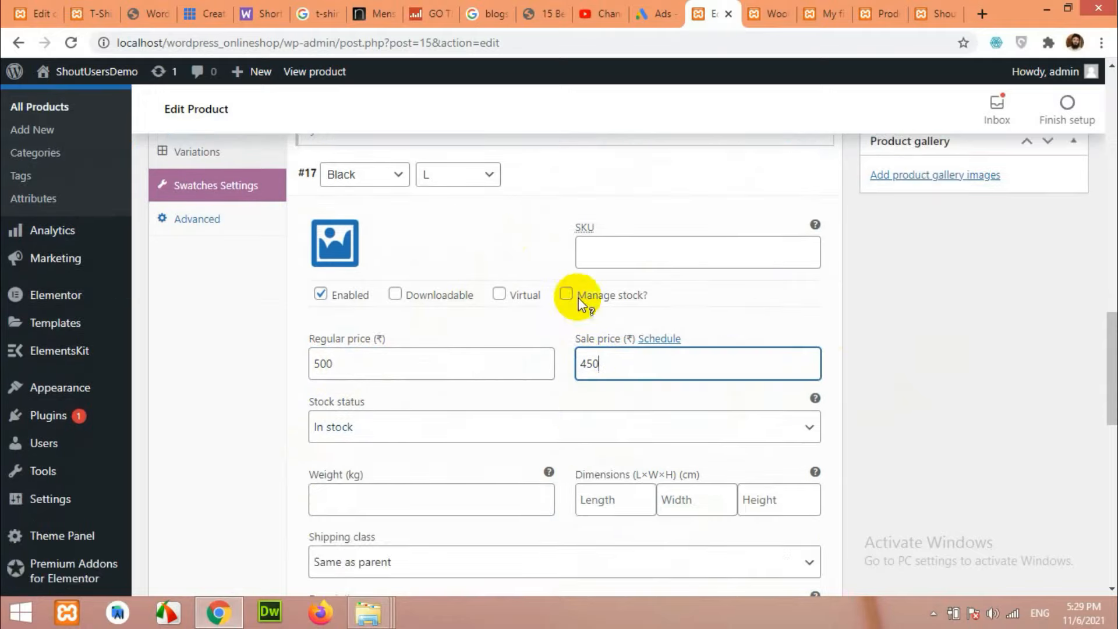
pyautogui.scroll(-10, 599, 344)
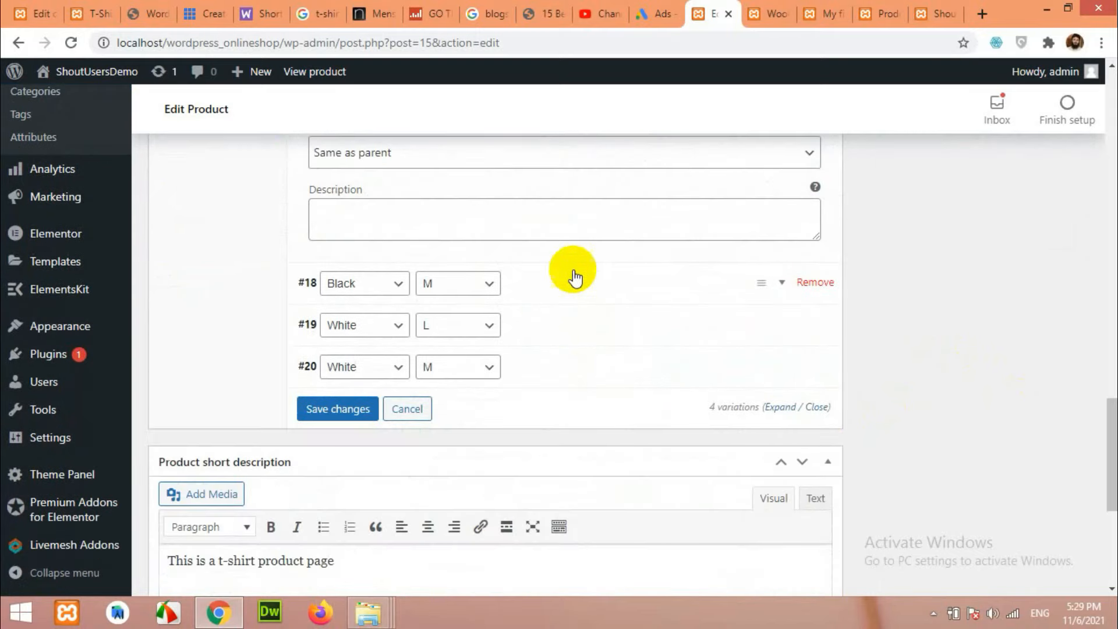
# Give variation #18 a regular price of 500.
pyautogui.click(575, 282)
pyautogui.scroll(-5, 574, 290)
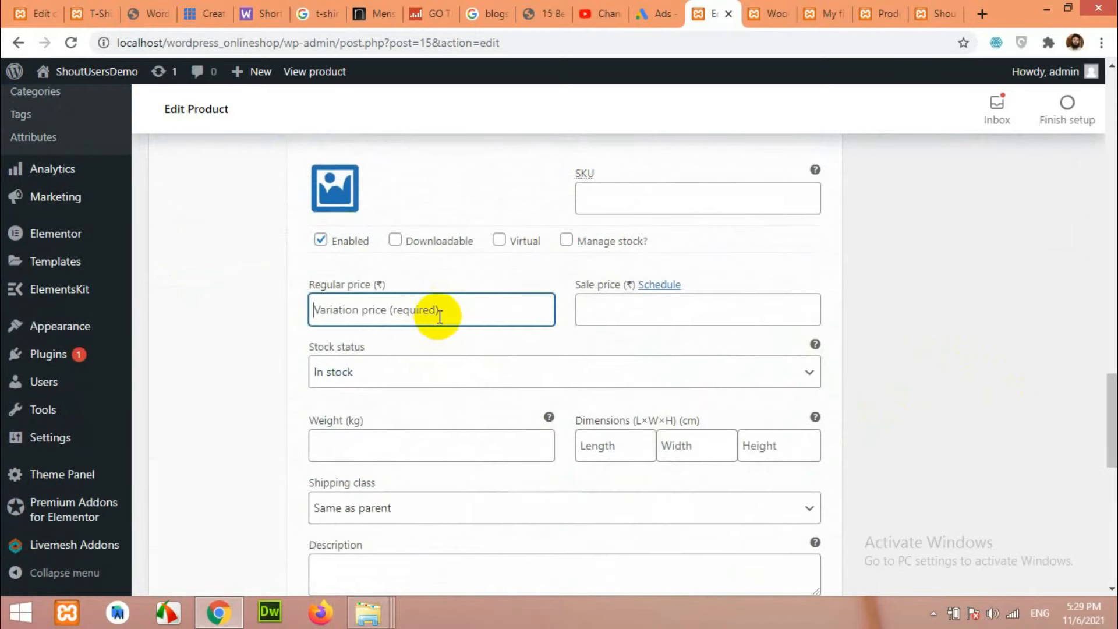
pyautogui.click(444, 319)
pyautogui.write('500')
pyautogui.click(632, 303)
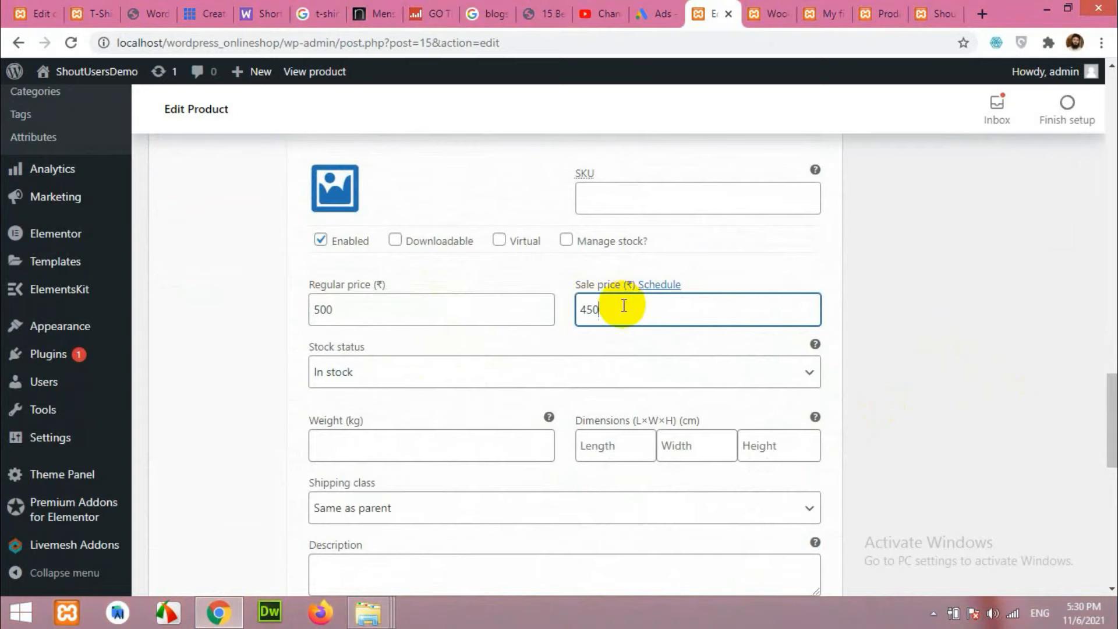
pyautogui.scroll(-4, 567, 326)
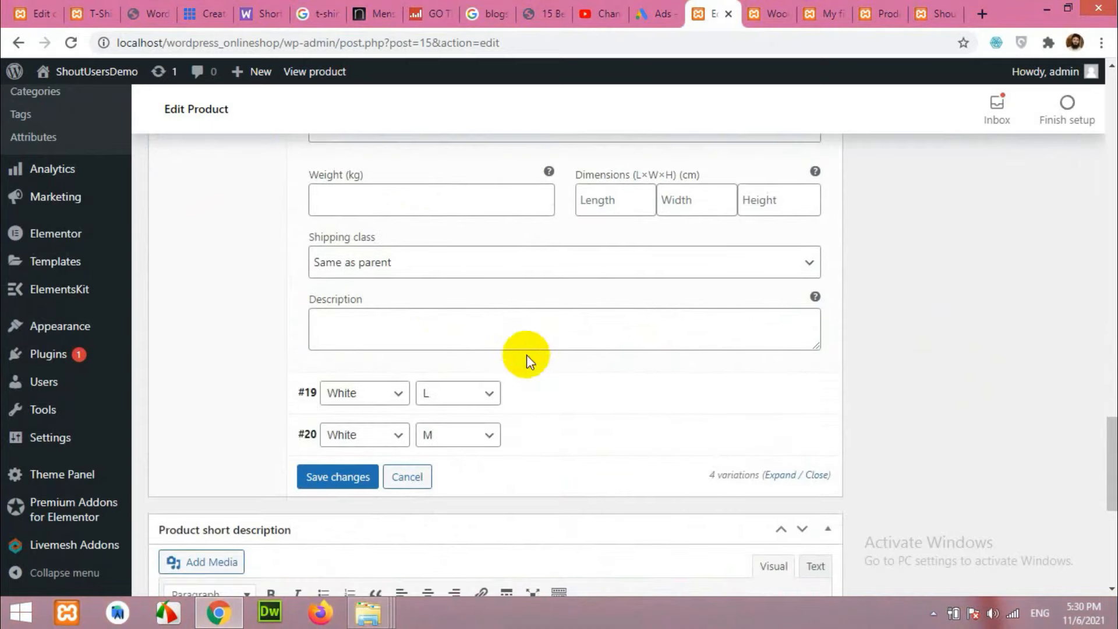
# Price variation #19 at regular 500 and sale 400.
pyautogui.click(553, 395)
pyautogui.scroll(-4, 532, 398)
pyautogui.click(417, 256)
pyautogui.write('500')
pyautogui.click(622, 247)
pyautogui.write('4')
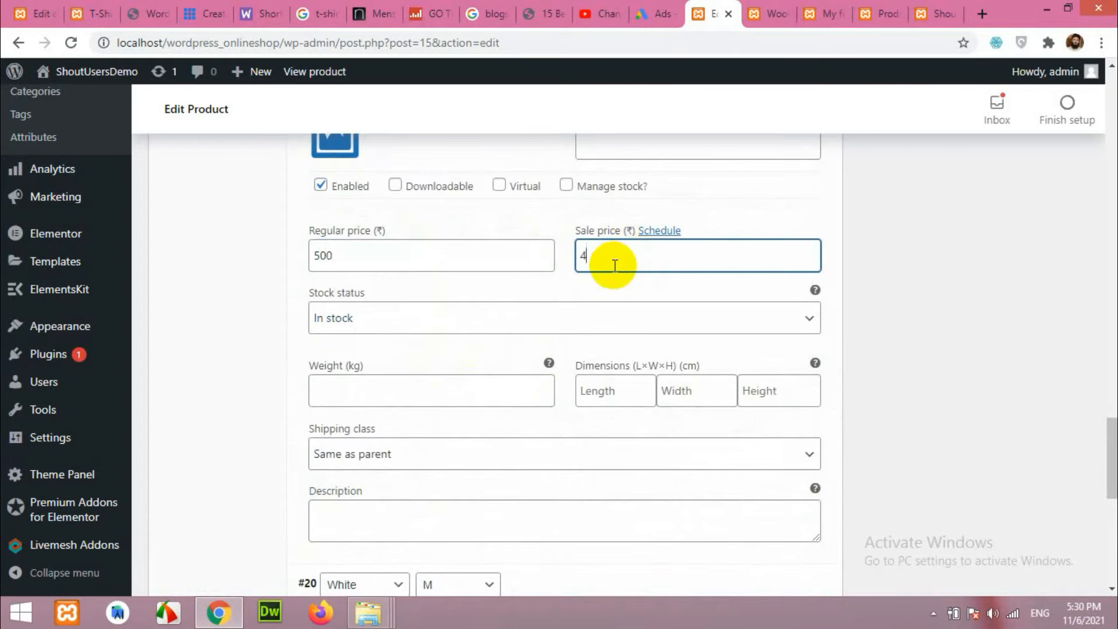
pyautogui.write('00')
pyautogui.scroll(-5, 588, 326)
# Enter a sale price of 450 for variation #20.
pyautogui.click(559, 274)
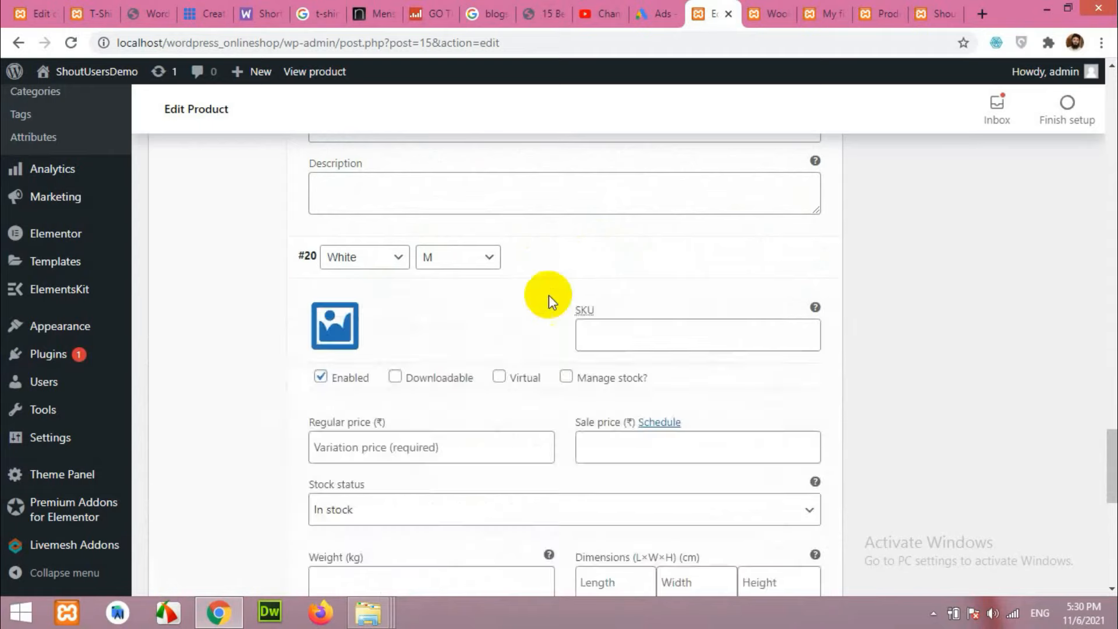
pyautogui.scroll(-3, 551, 300)
pyautogui.click(454, 300)
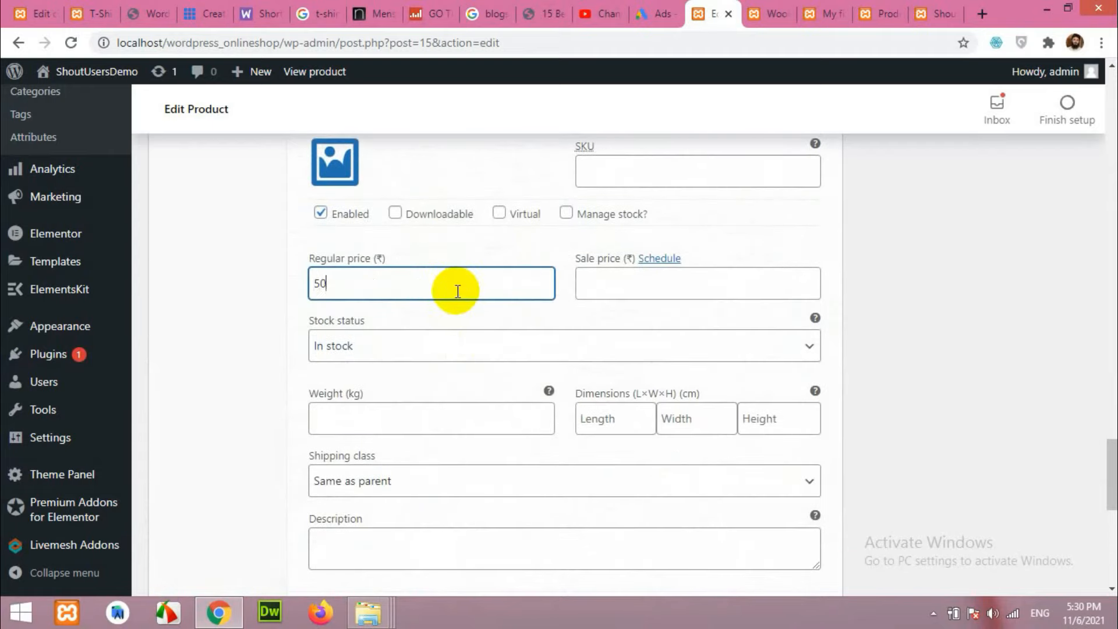
pyautogui.click(620, 286)
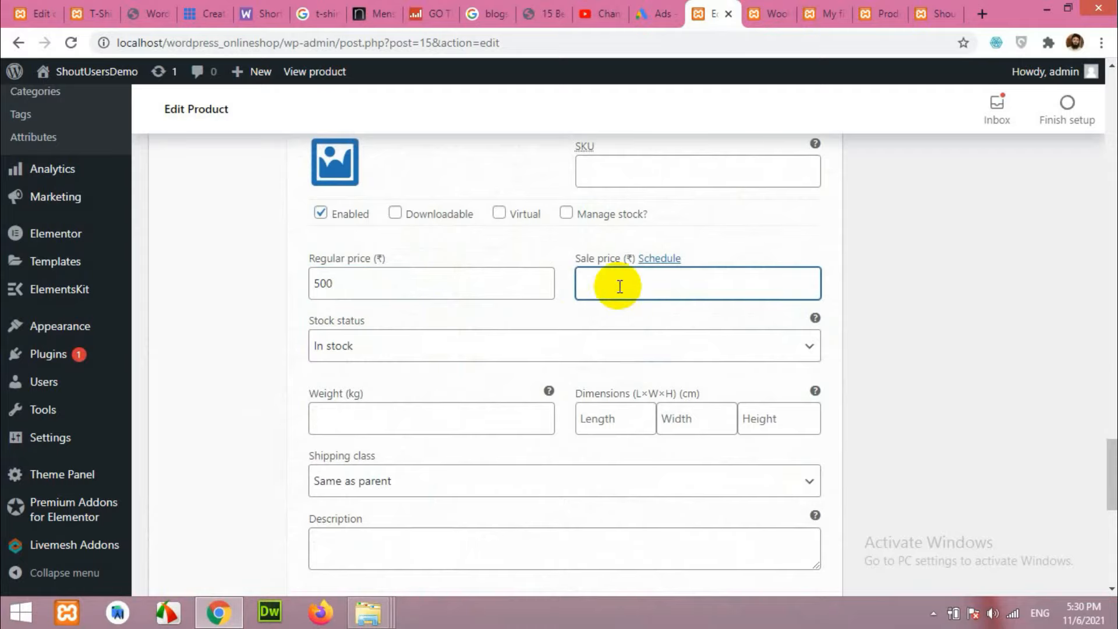
pyautogui.write('450')
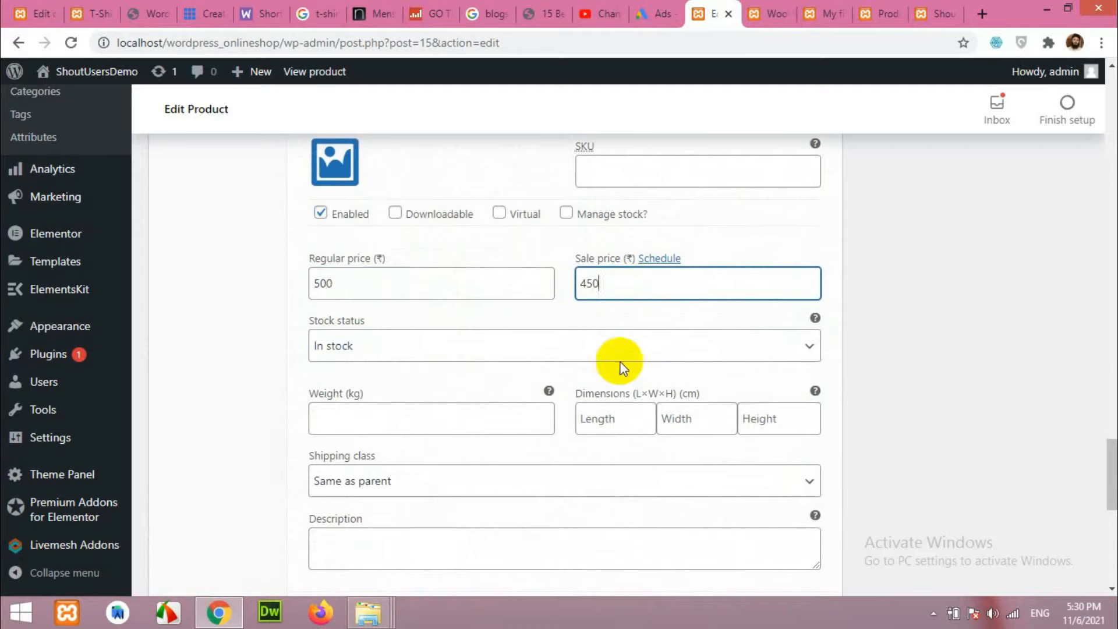
# Collapse all four variations, then reopen the Black / L variation.
pyautogui.scroll(3, 500, 369)
pyautogui.scroll(-6, 500, 370)
pyautogui.scroll(12, 501, 369)
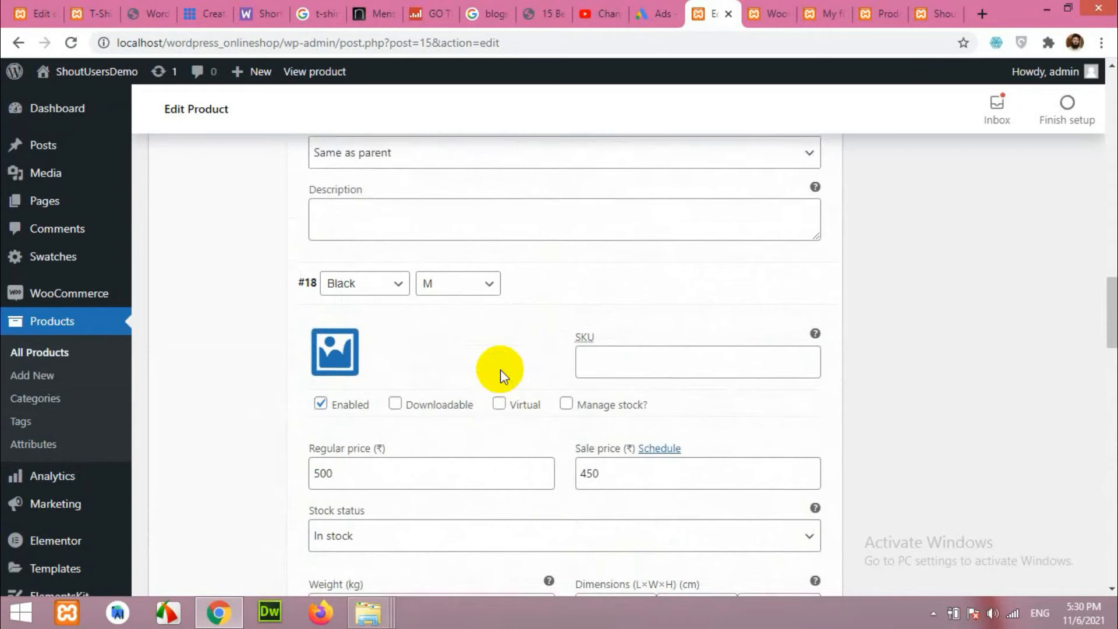
pyautogui.scroll(2, 492, 368)
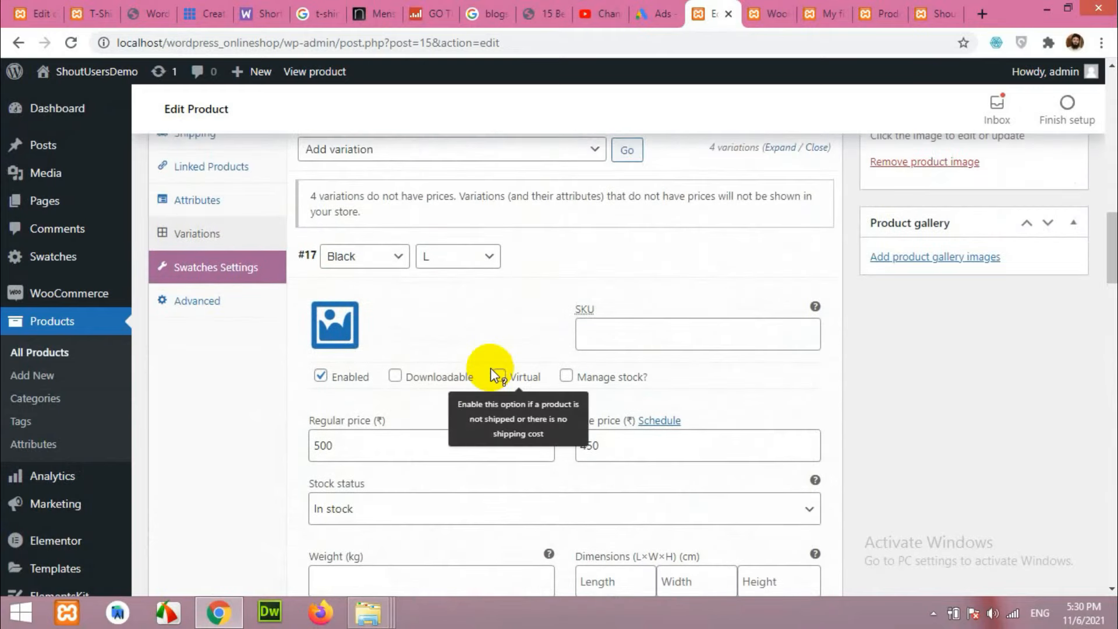
pyautogui.click(548, 265)
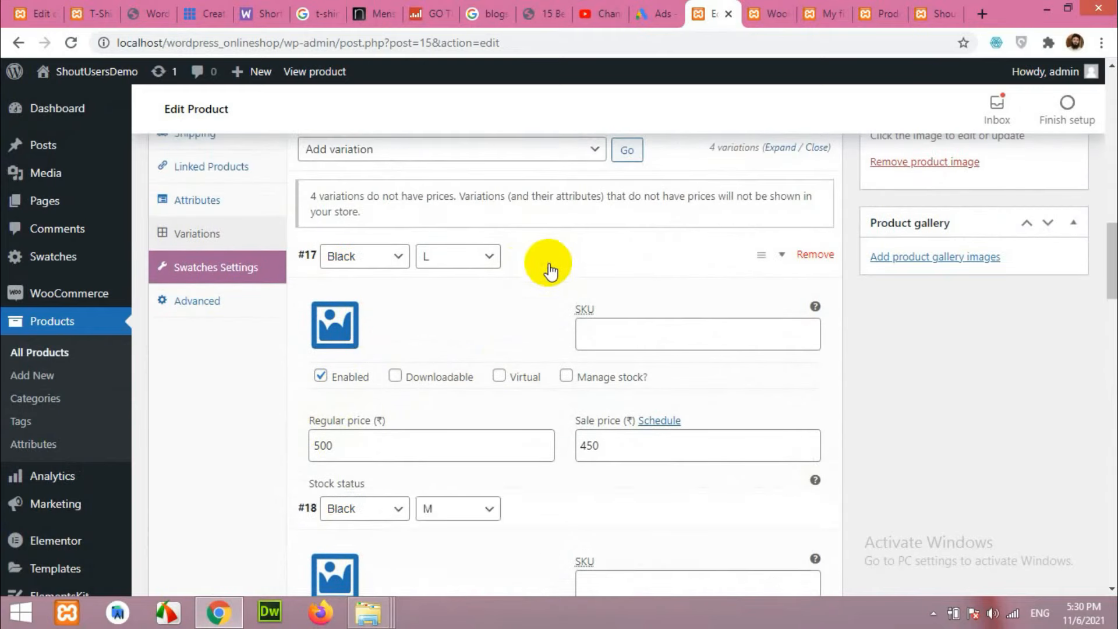
pyautogui.click(562, 294)
pyautogui.click(567, 350)
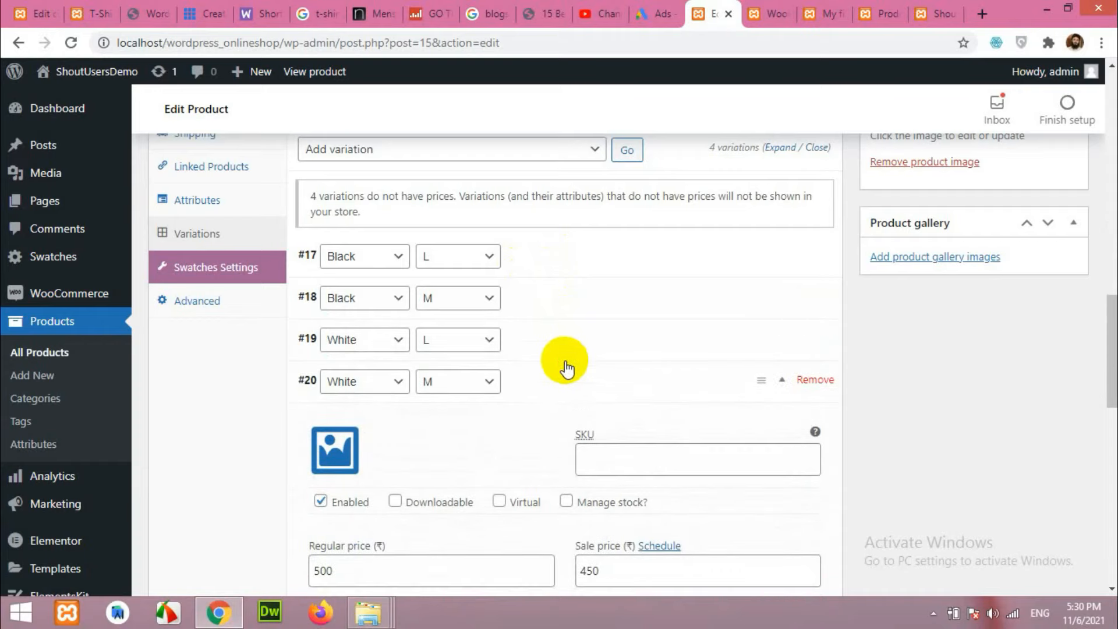
pyautogui.click(570, 380)
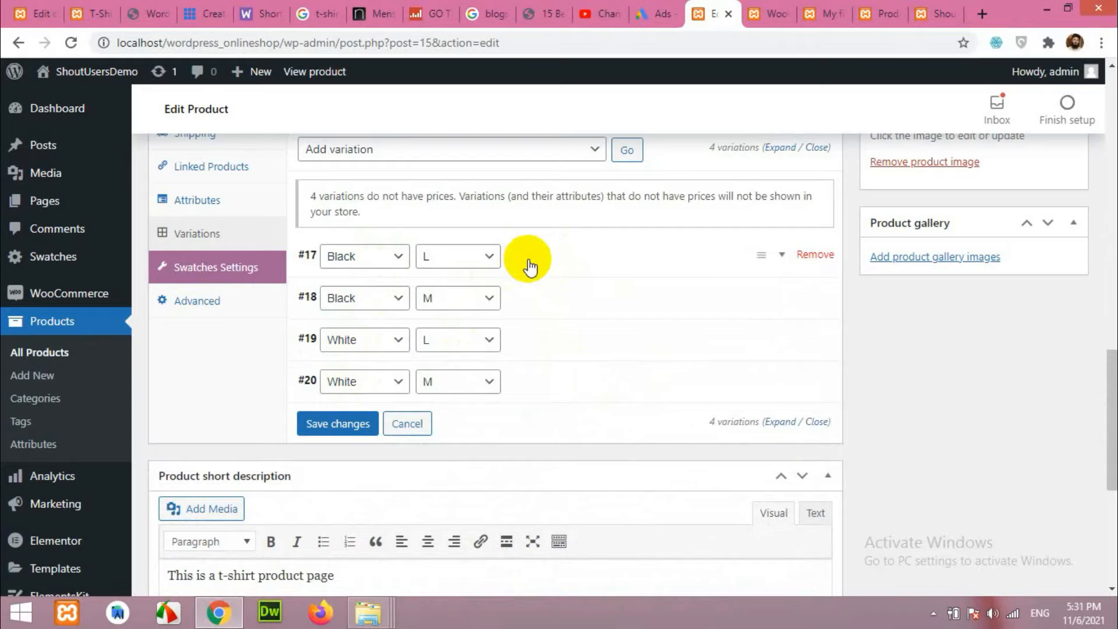
pyautogui.click(528, 266)
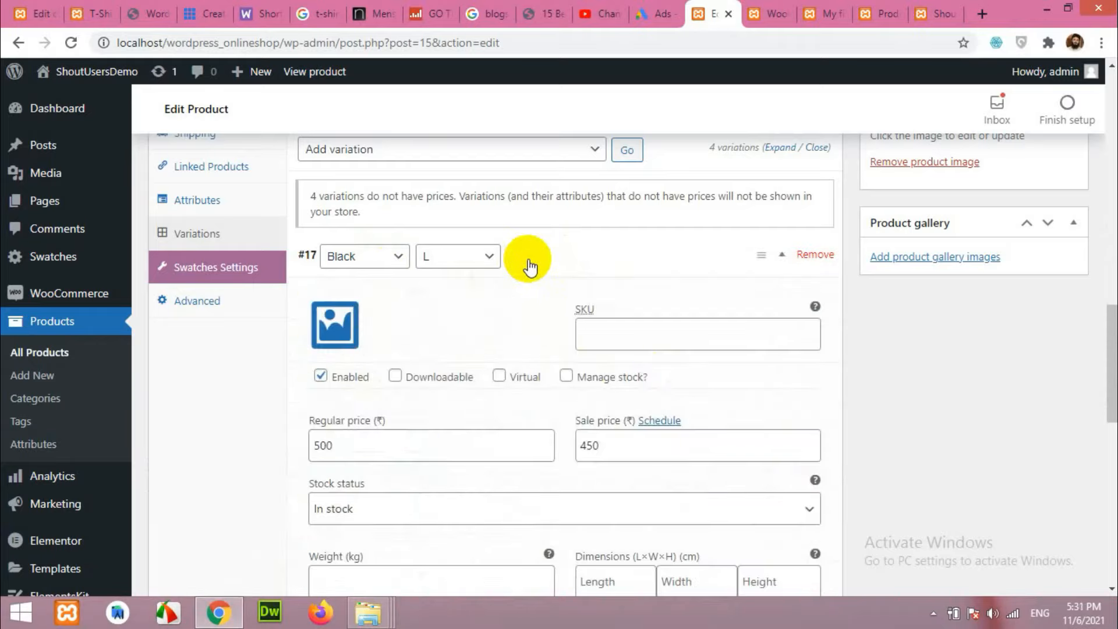
# Upload 653-439s.jpg and 658-716s.jpg and set the black t-shirt image on Black / L.
pyautogui.click(344, 331)
pyautogui.click(78, 145)
pyautogui.click(527, 352)
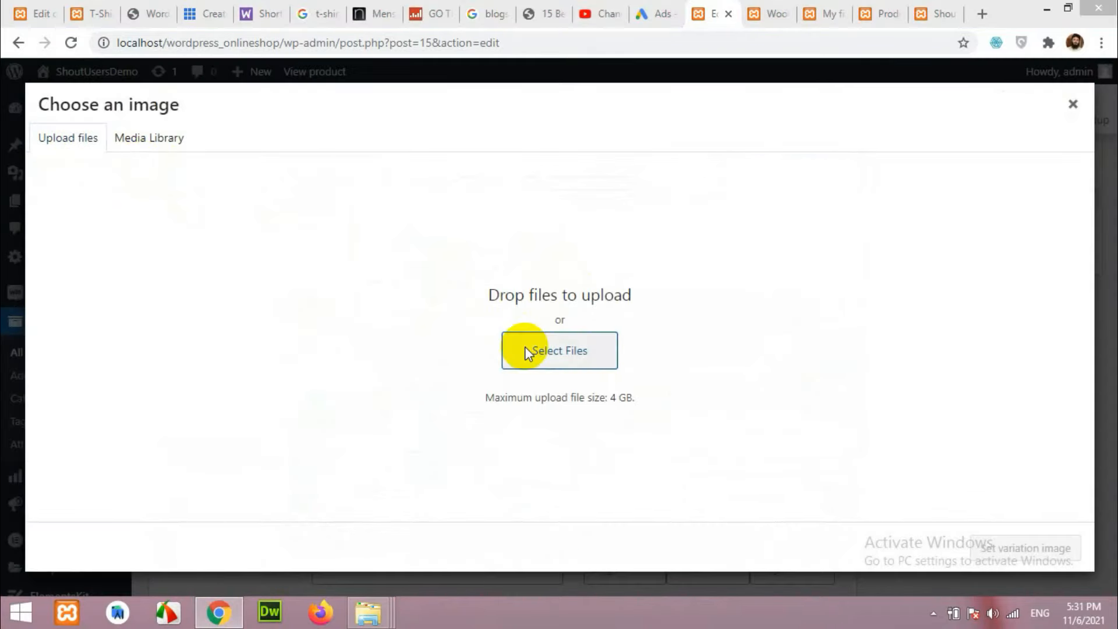
pyautogui.click(449, 260)
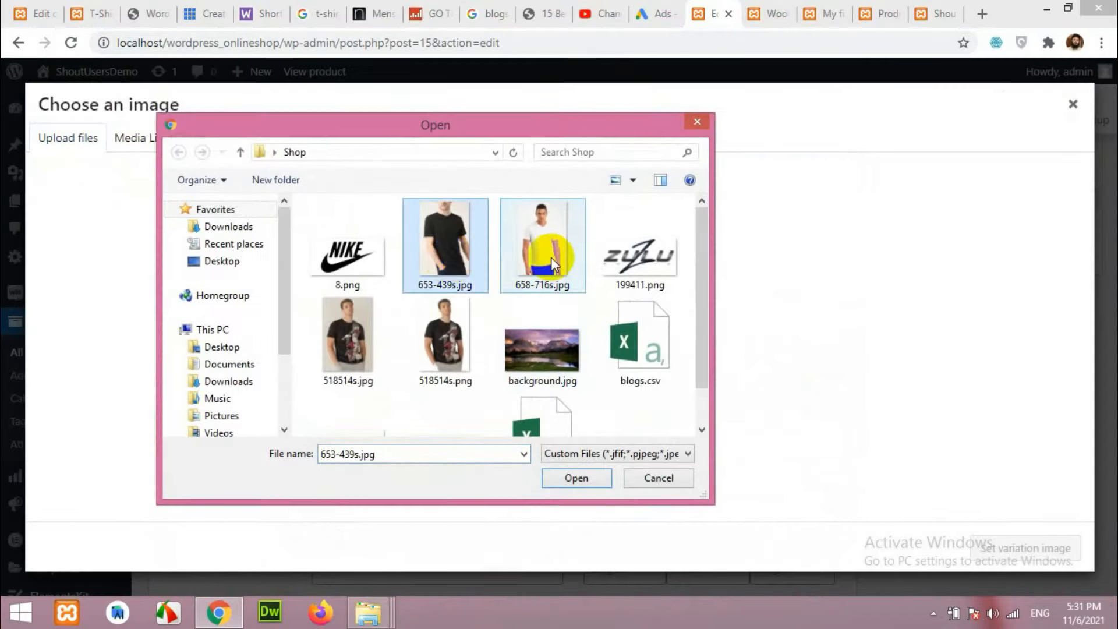
pyautogui.click(542, 248)
pyautogui.keyDown('ctrl'); pyautogui.click(445, 245); pyautogui.keyUp('ctrl')
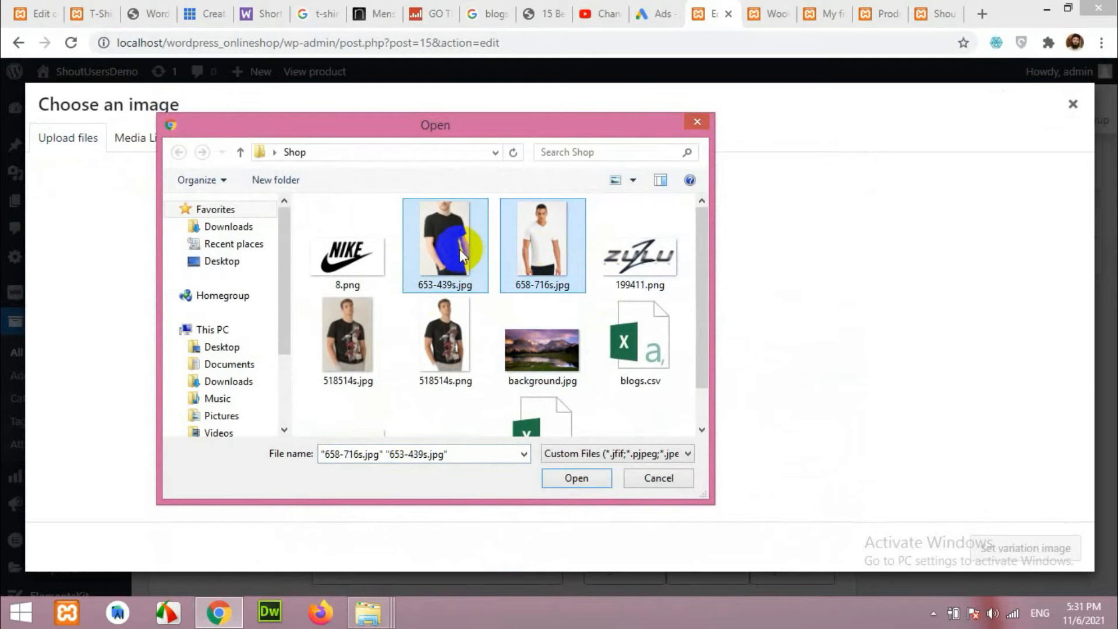
pyautogui.click(577, 478)
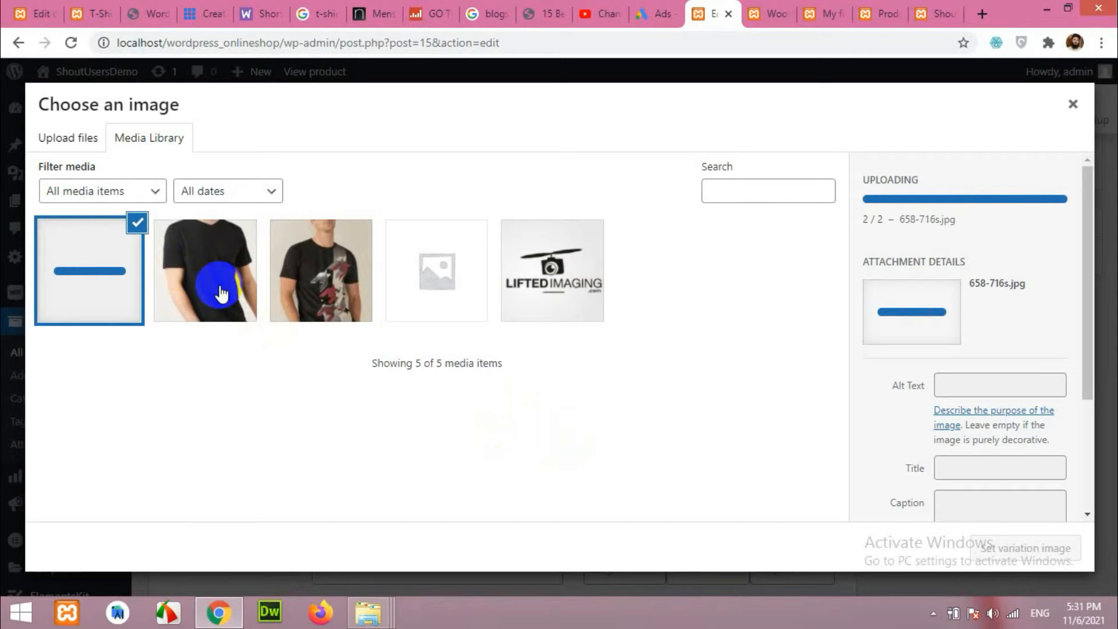
pyautogui.click(221, 294)
pyautogui.click(1005, 540)
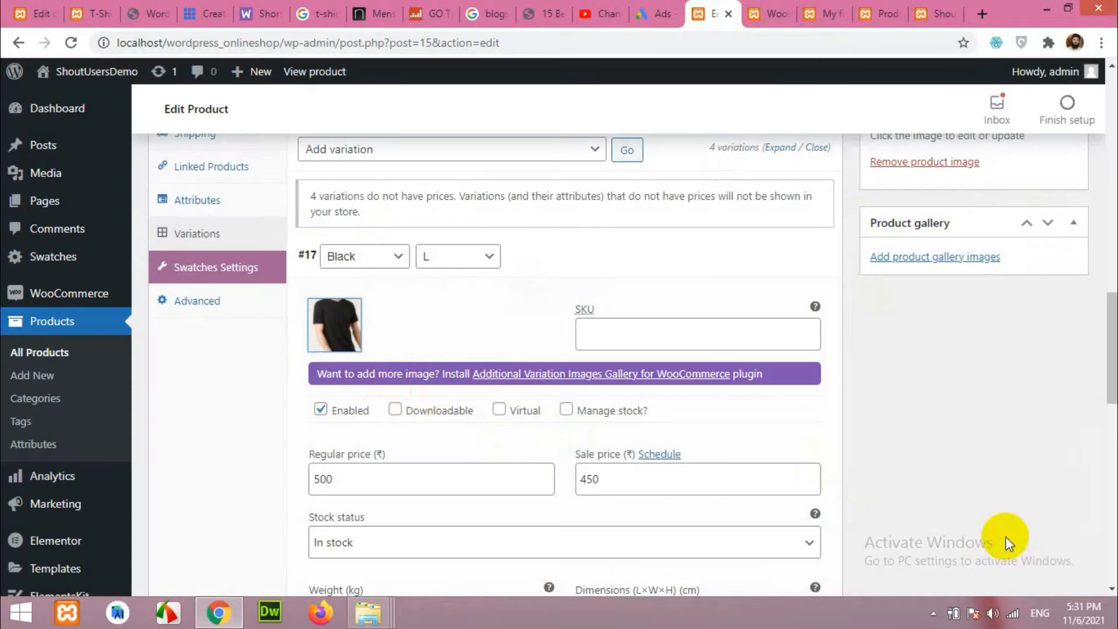
# Set the black t-shirt image on the Black / M variation.
pyautogui.scroll(-6, 407, 387)
pyautogui.click(582, 406)
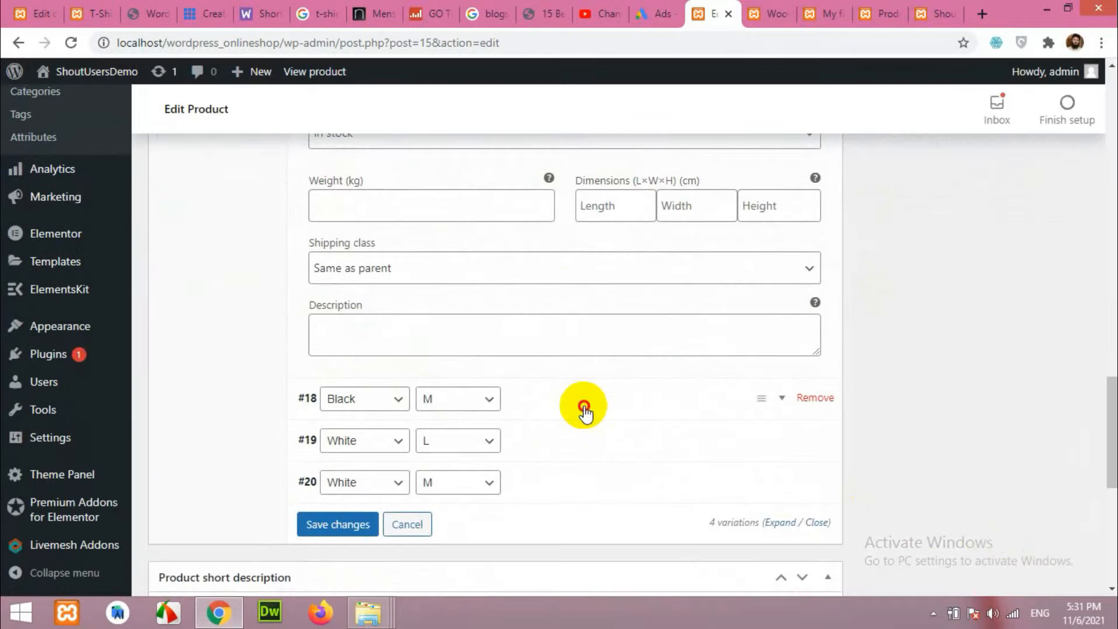
pyautogui.scroll(-3, 552, 394)
pyautogui.click(335, 221)
pyautogui.click(174, 271)
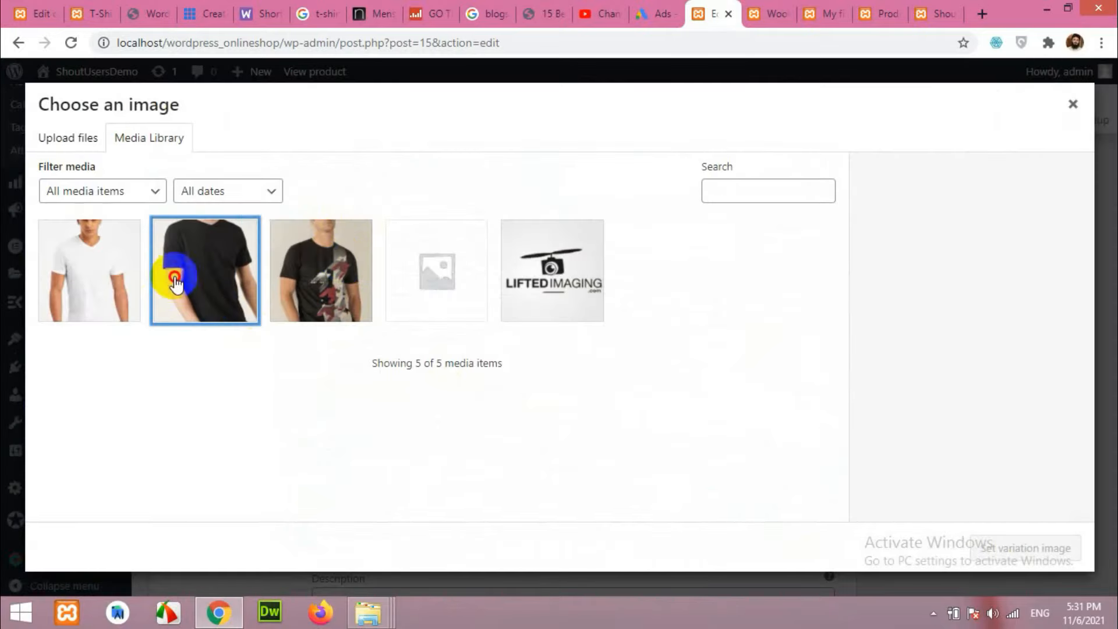
pyautogui.click(975, 545)
# Set the white t-shirt image on the White / L and White / M variations.
pyautogui.scroll(-8, 595, 391)
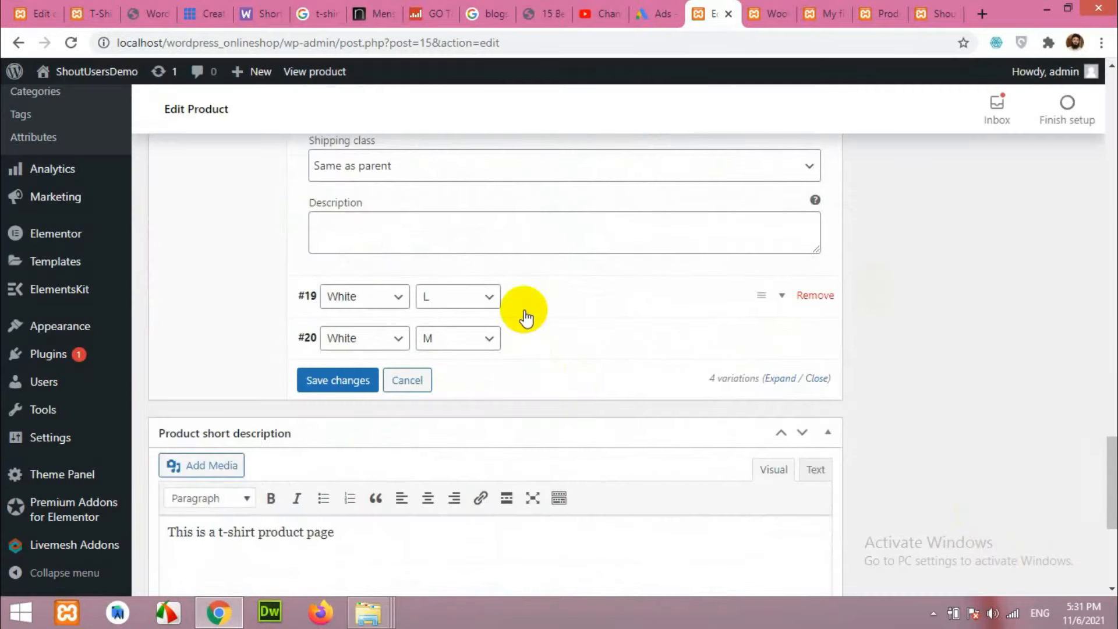
pyautogui.click(566, 305)
pyautogui.click(345, 363)
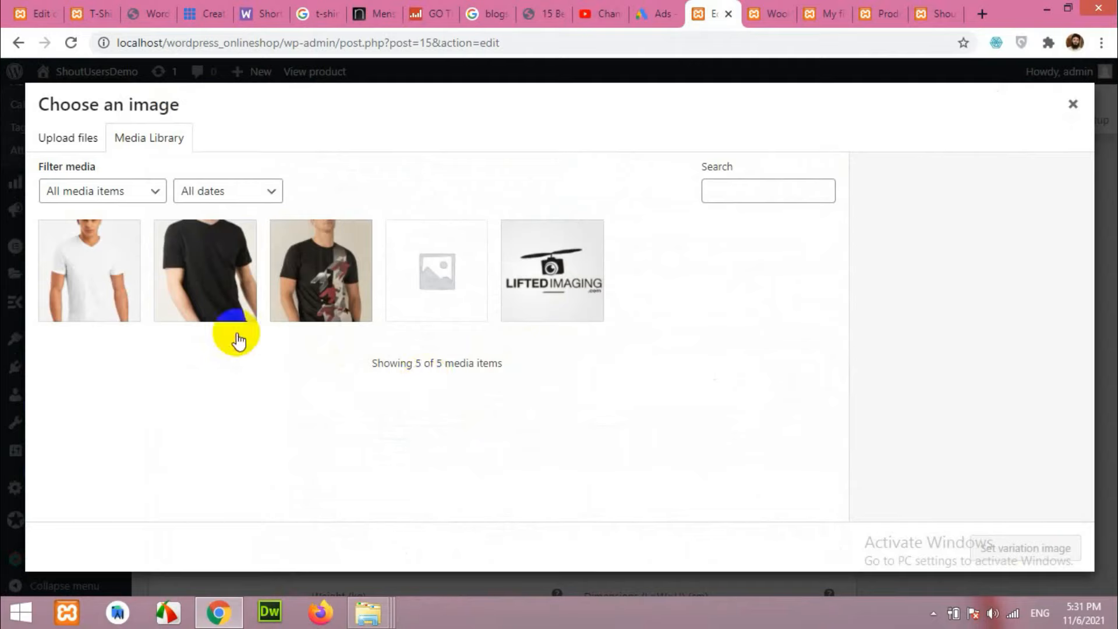
pyautogui.click(90, 282)
pyautogui.click(995, 543)
pyautogui.scroll(-10, 512, 419)
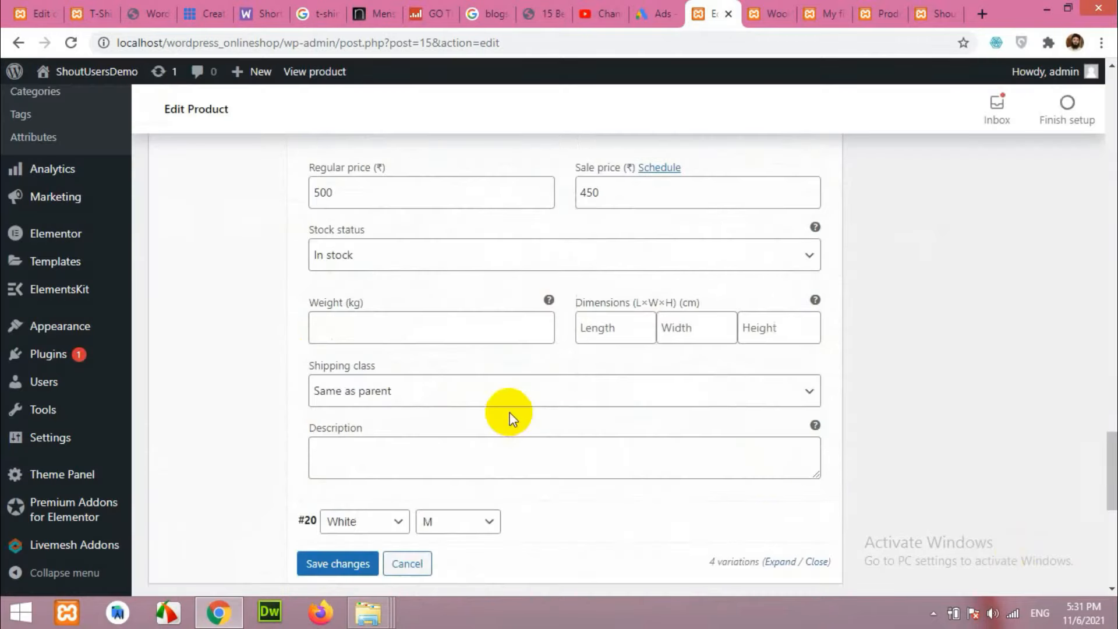
pyautogui.click(508, 290)
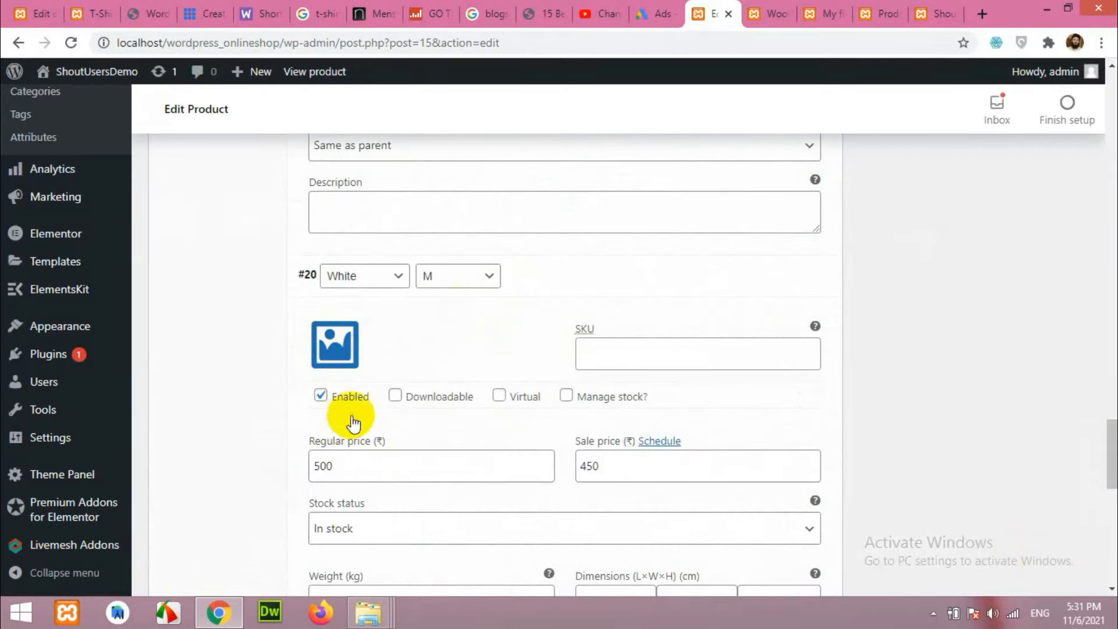
pyautogui.click(343, 350)
pyautogui.click(70, 256)
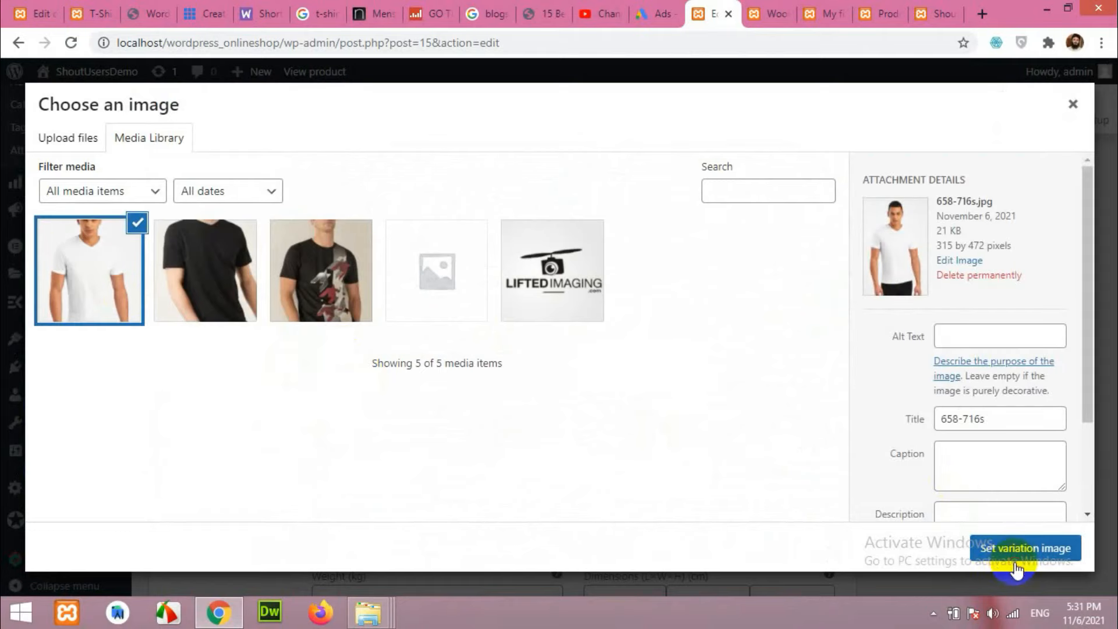
pyautogui.click(1013, 550)
# Save the variation changes and update the published product.
pyautogui.scroll(3, 960, 429)
pyautogui.scroll(-3, 955, 429)
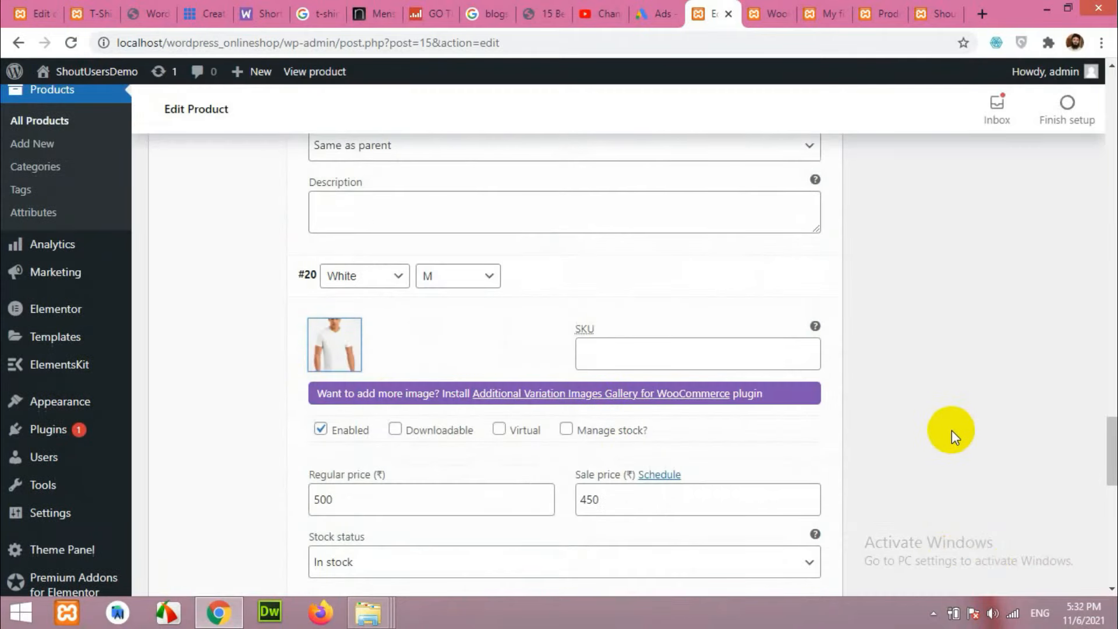
pyautogui.scroll(-7, 495, 457)
pyautogui.click(342, 416)
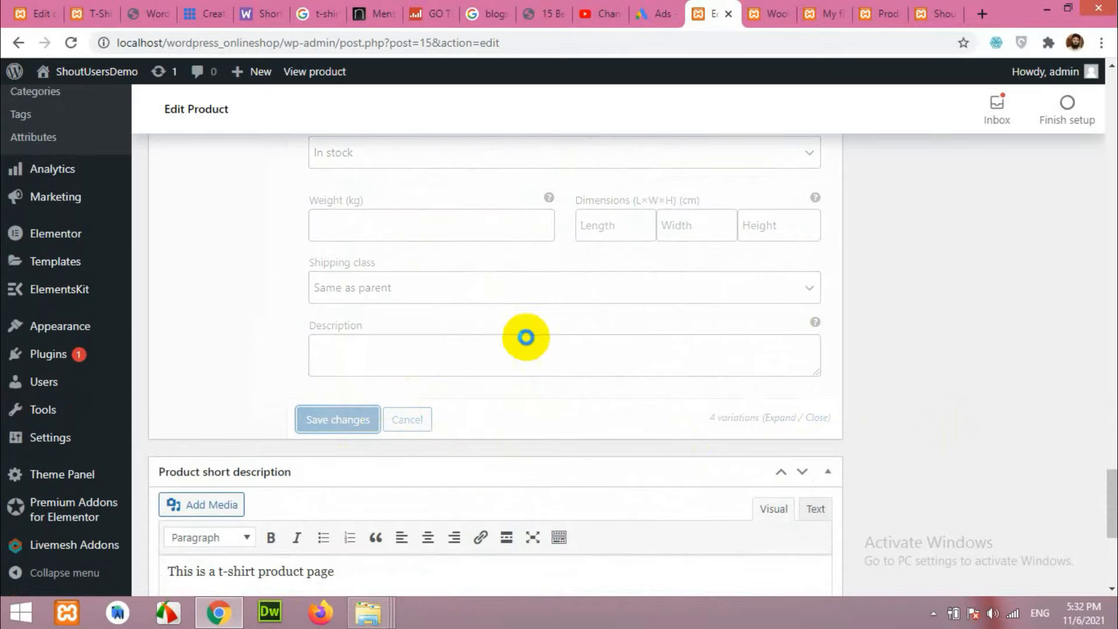
pyautogui.scroll(19, 920, 427)
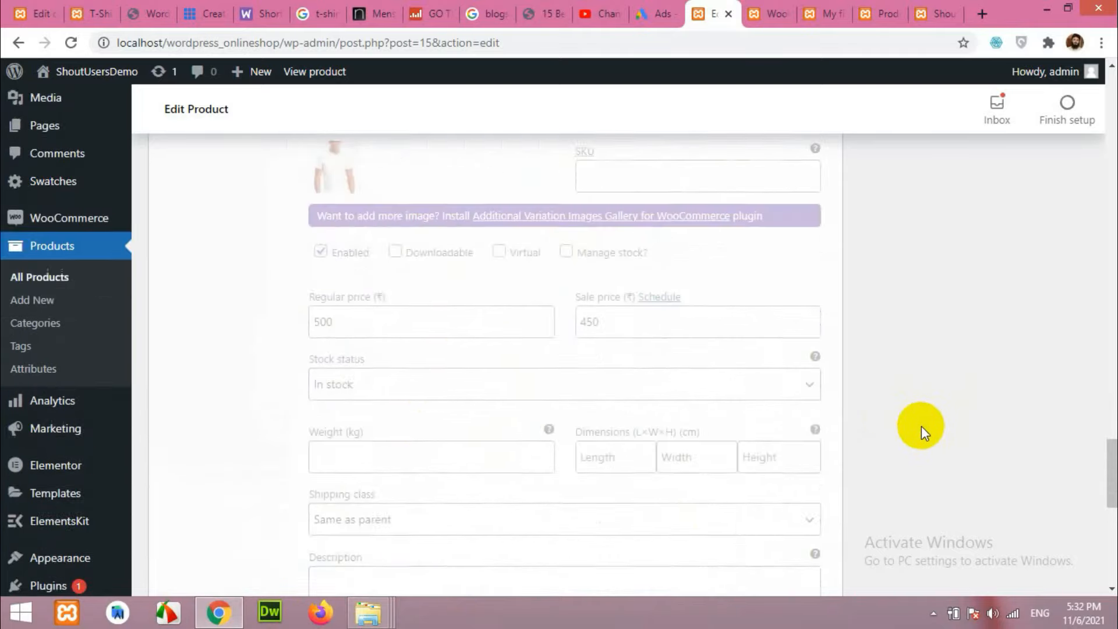
pyautogui.scroll(15, 919, 428)
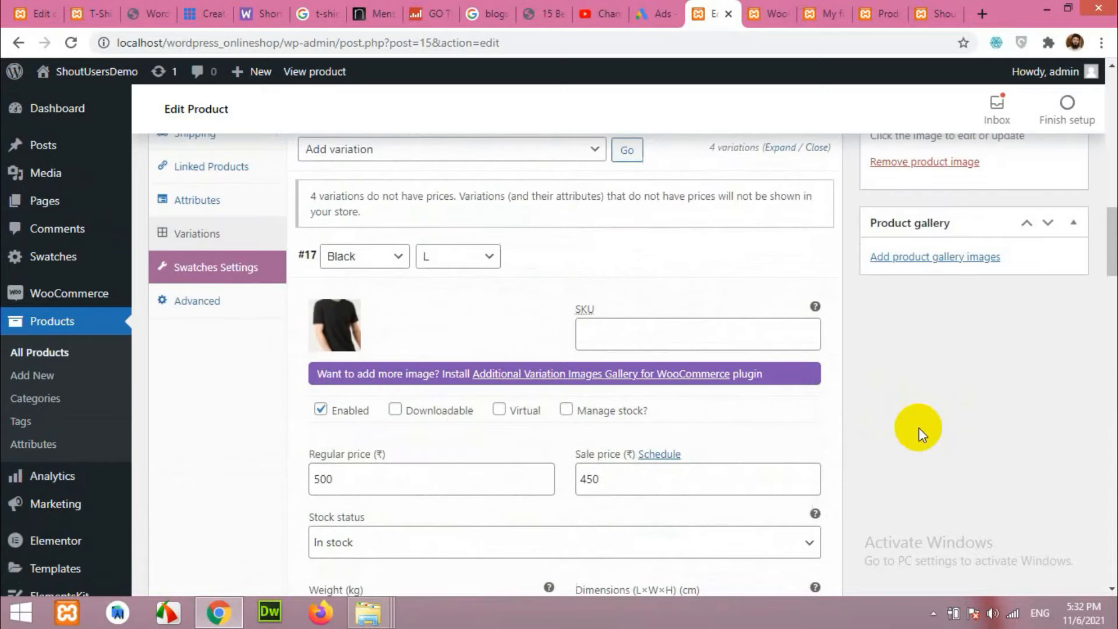
pyautogui.click(1056, 453)
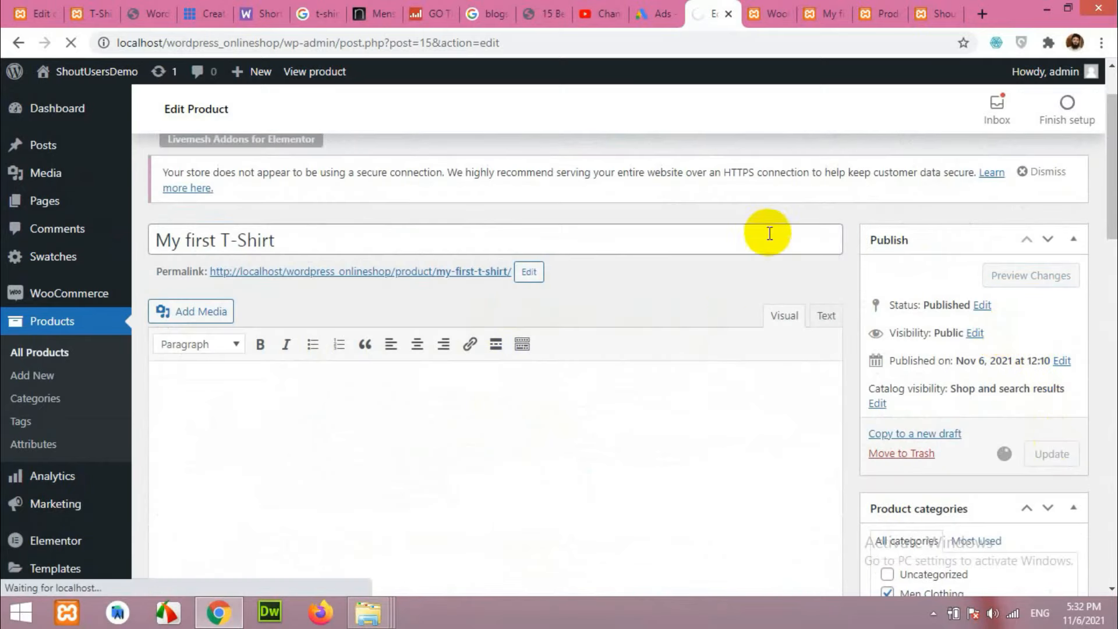
pyautogui.click(873, 8)
# Go to the My first T-Shirt product page and reload it to see the latest changes.
pyautogui.click(931, 8)
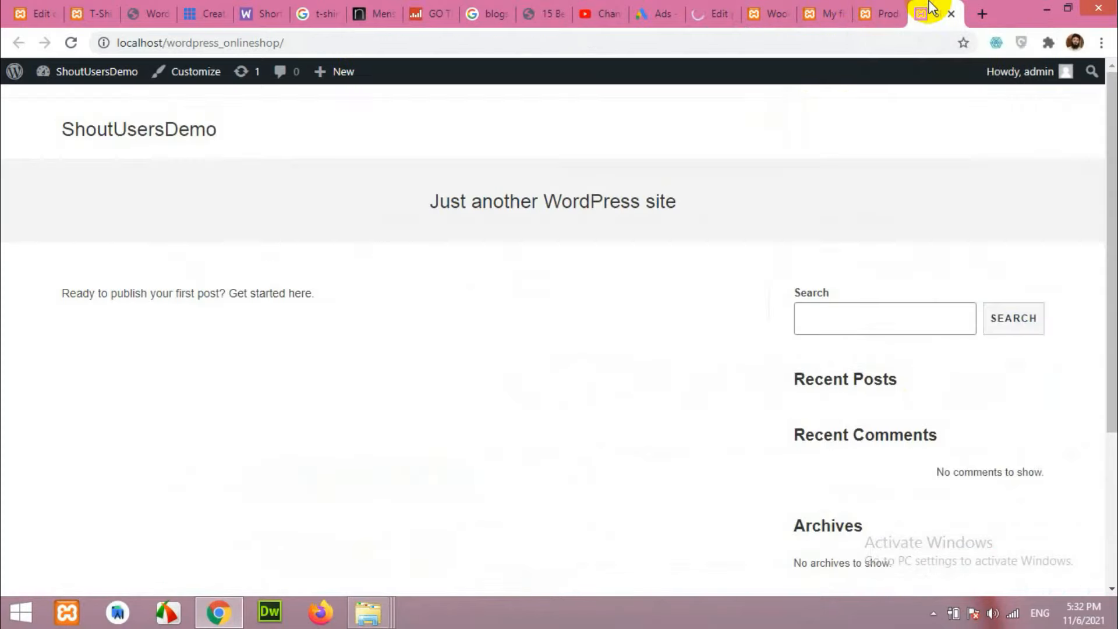
pyautogui.click(768, 9)
pyautogui.click(815, 9)
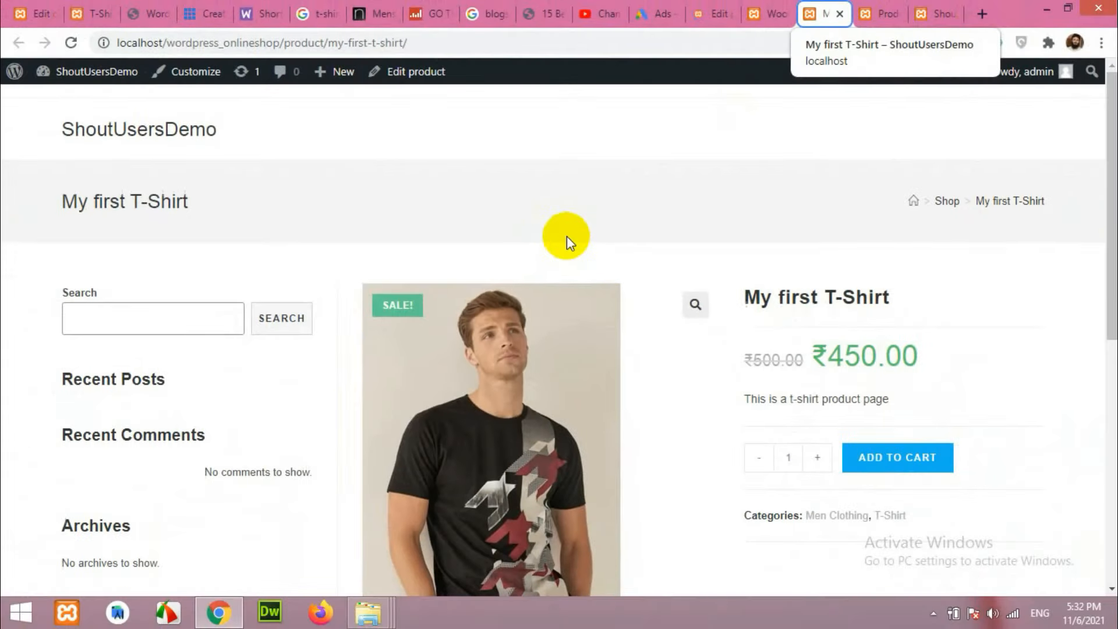
pyautogui.click(71, 43)
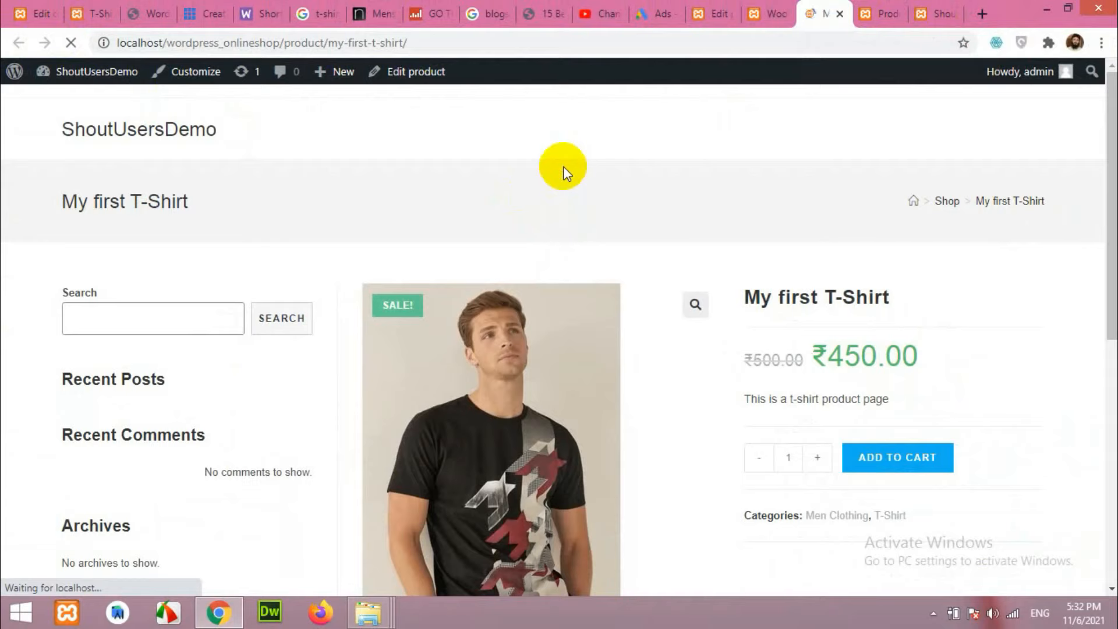
pyautogui.scroll(-4, 661, 279)
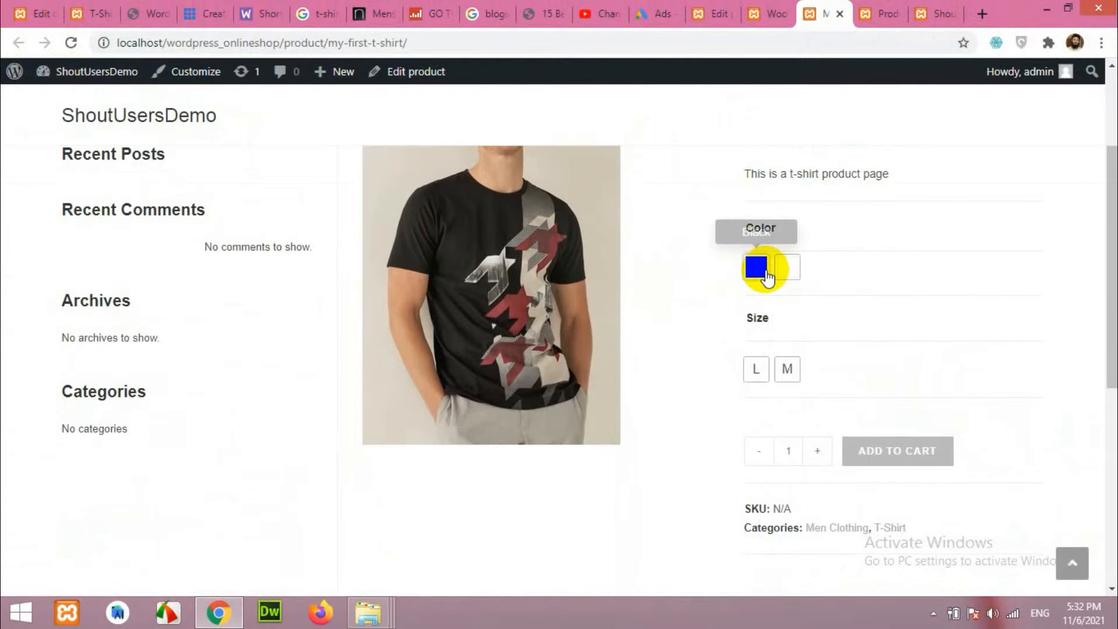
pyautogui.scroll(2, 697, 321)
# Try the Black and White colour swatches with sizes L and M to compare product images.
pyautogui.click(543, 381)
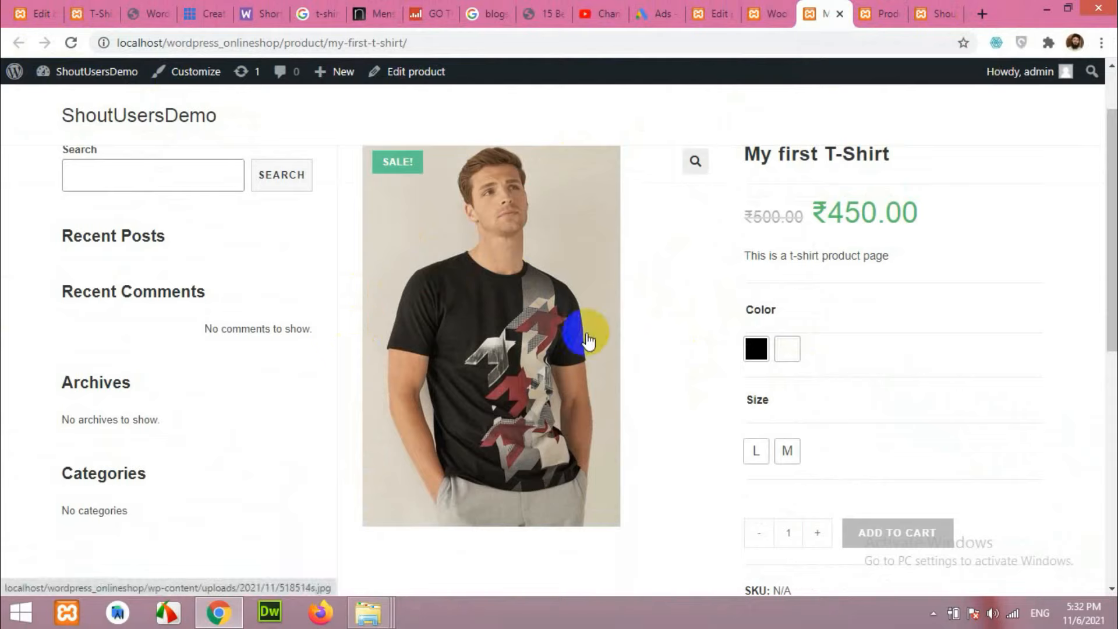
pyautogui.click(756, 351)
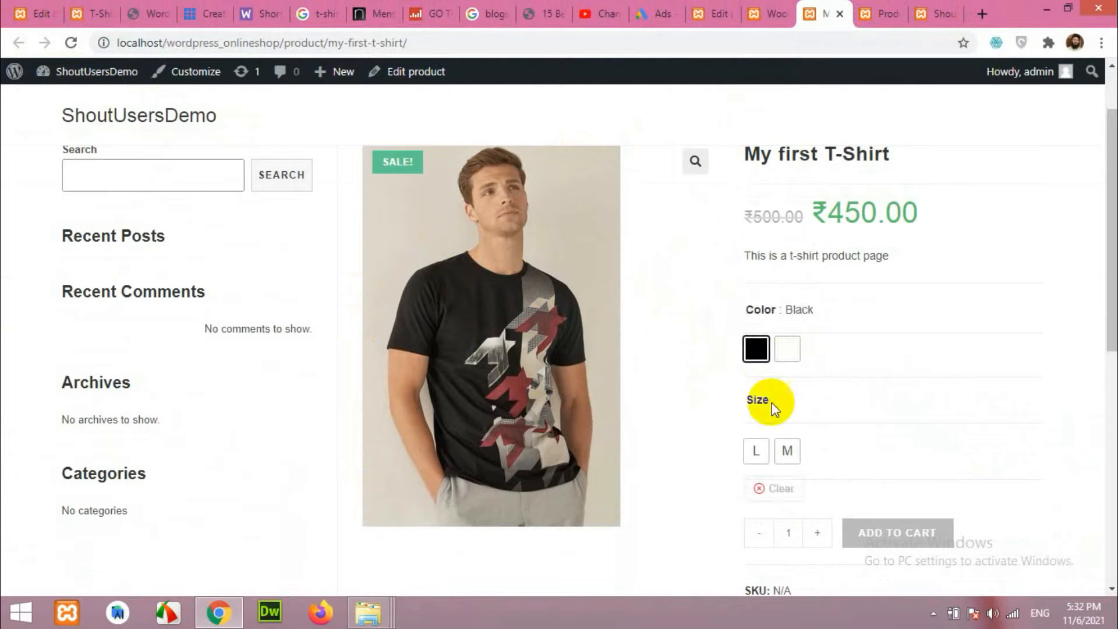
pyautogui.click(757, 451)
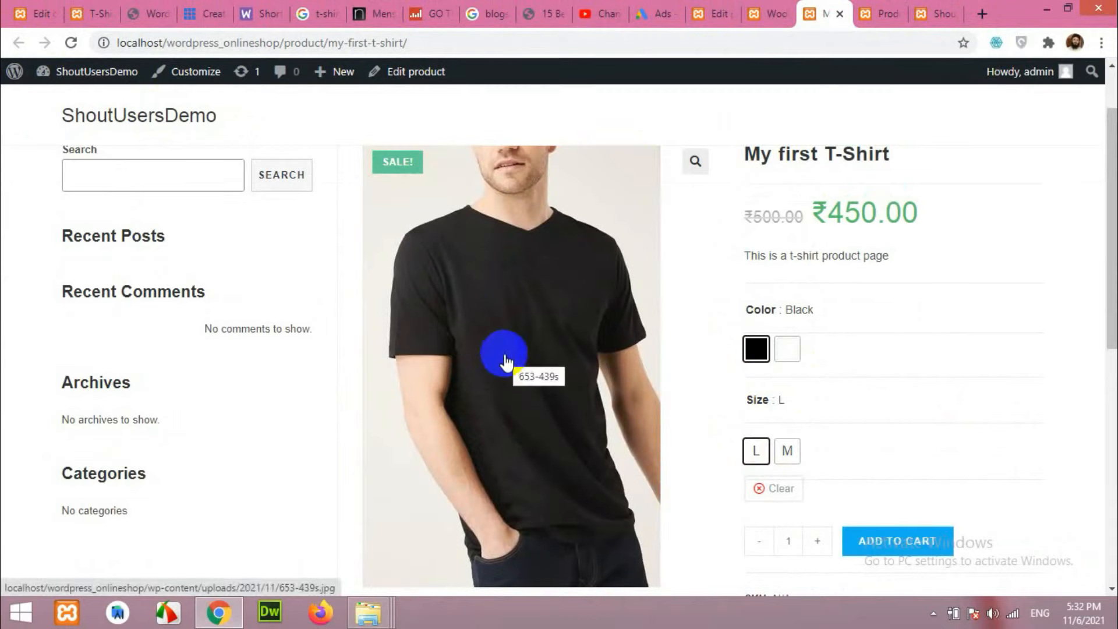
pyautogui.click(788, 353)
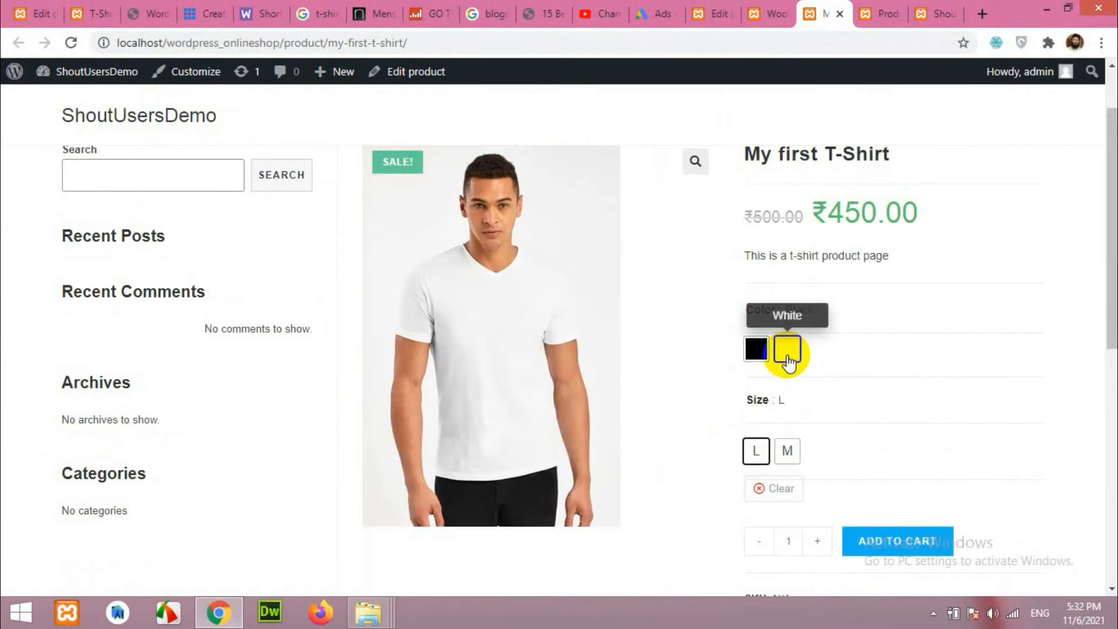
pyautogui.click(755, 351)
pyautogui.click(785, 355)
pyautogui.click(792, 463)
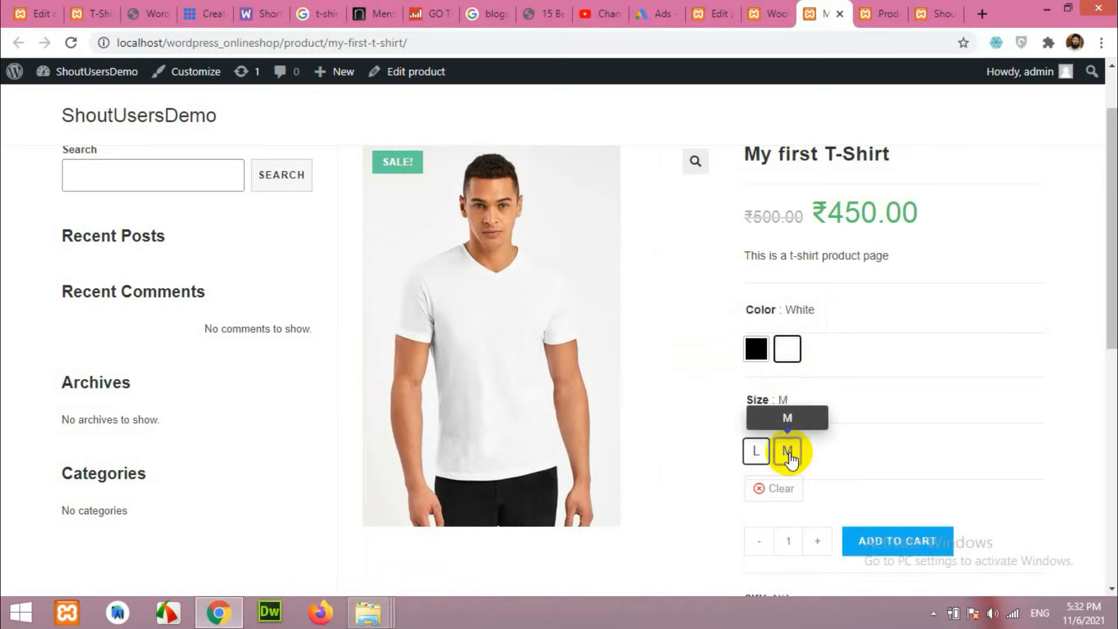
pyautogui.click(756, 453)
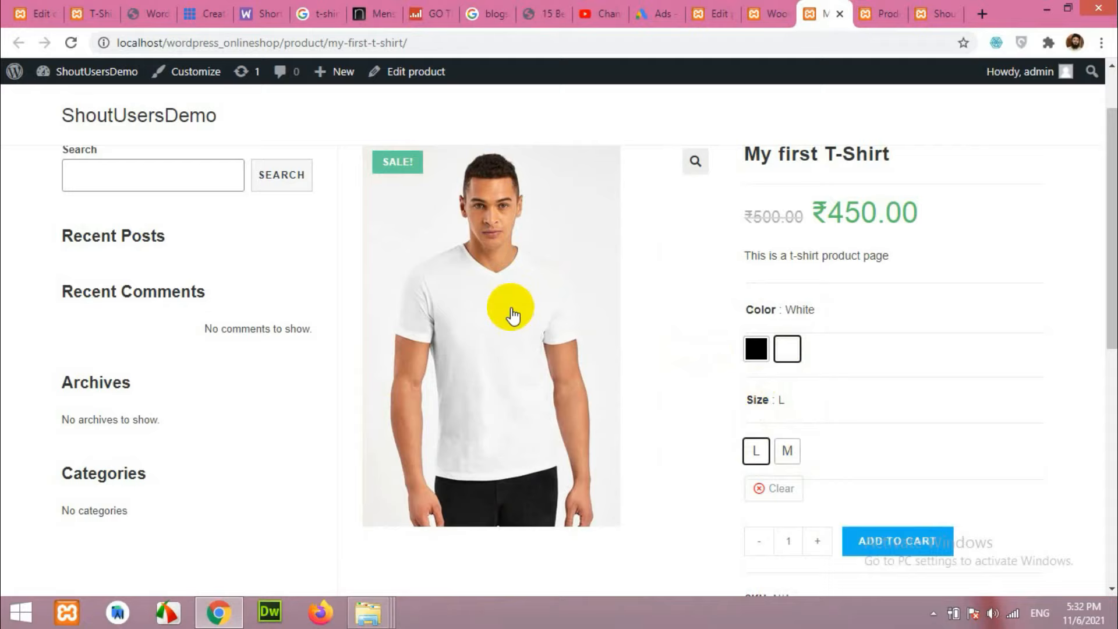
# Select the black variant in size L and review the black t-shirt image.
pyautogui.click(752, 351)
pyautogui.click(783, 451)
pyautogui.click(750, 452)
pyautogui.scroll(-4, 644, 342)
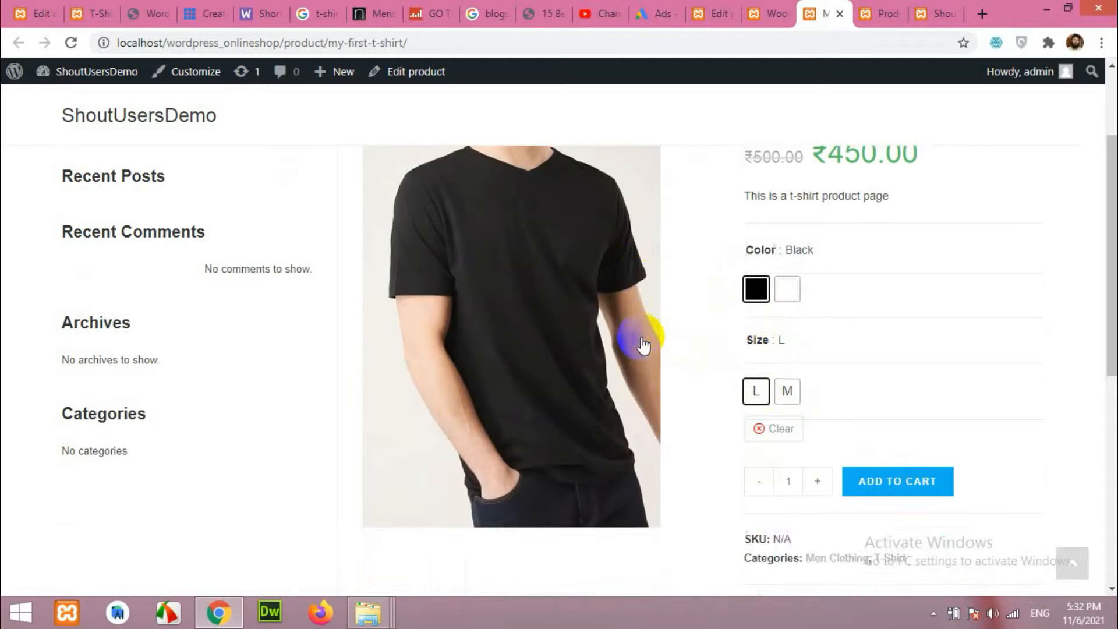
pyautogui.scroll(4, 644, 342)
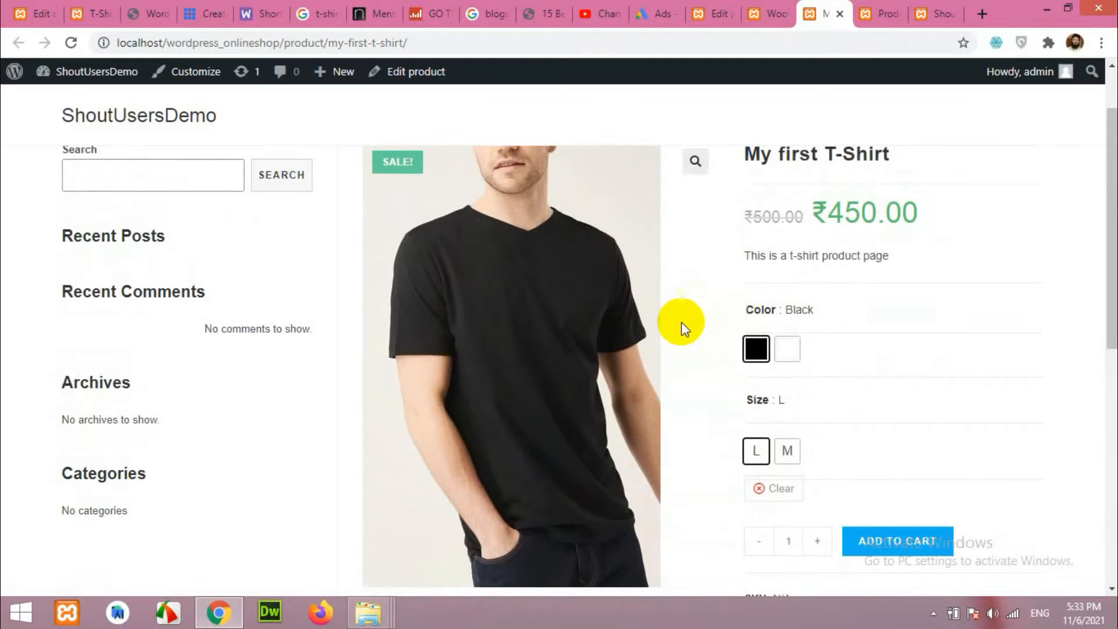
pyautogui.scroll(-8, 679, 324)
pyautogui.scroll(8, 679, 325)
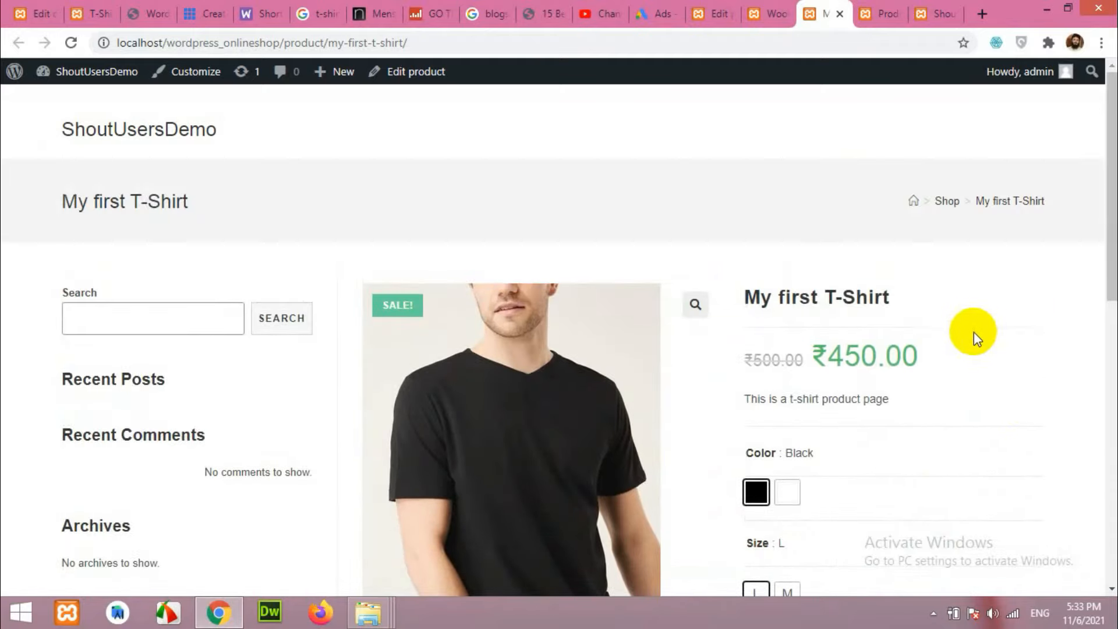
pyautogui.scroll(-4, 974, 332)
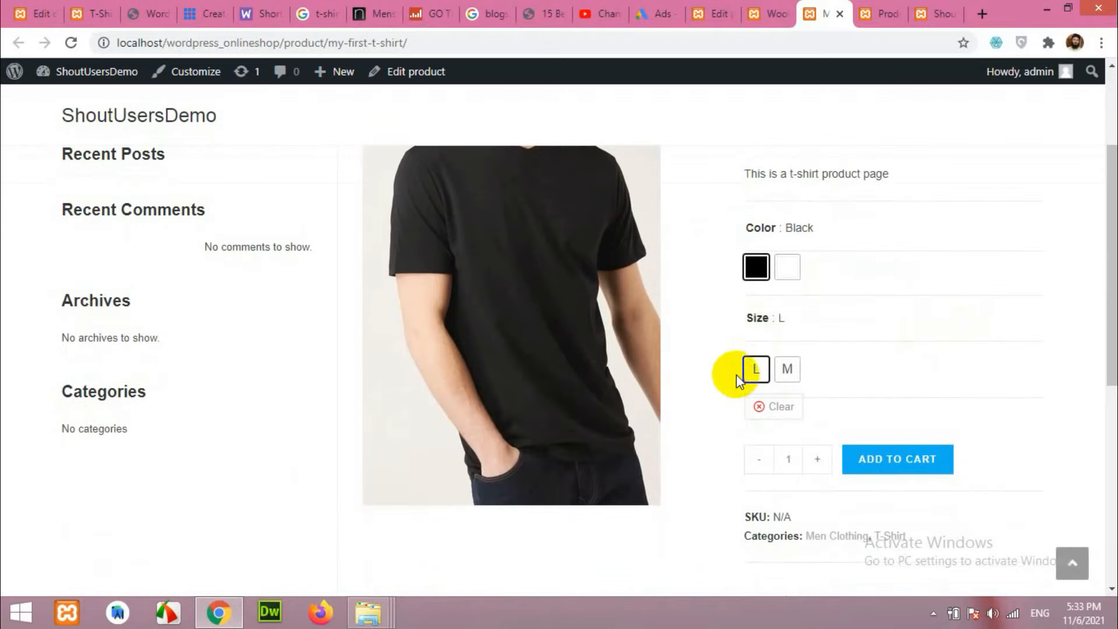
pyautogui.scroll(-3, 728, 434)
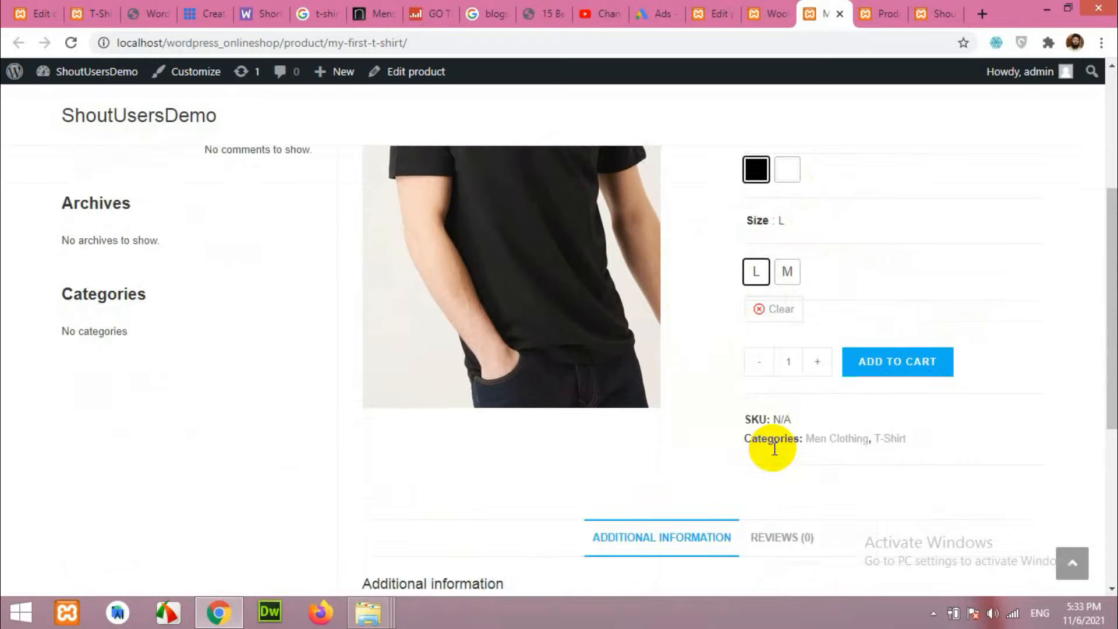
pyautogui.scroll(7, 749, 442)
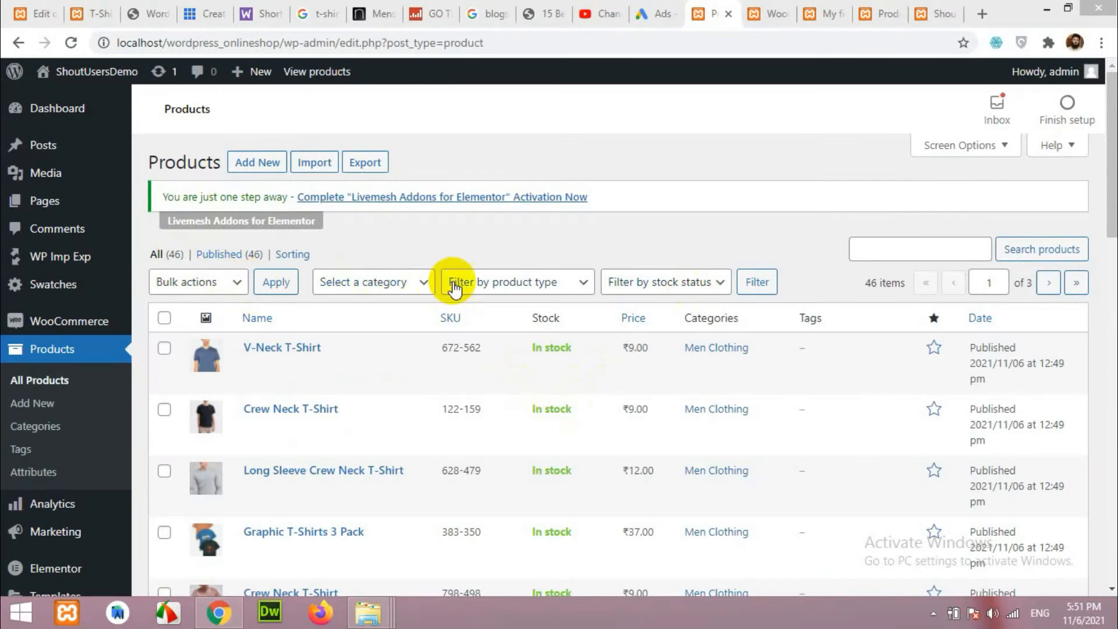
# Scroll through the admin Products list of 46 in-stock Men Clothing T-shirts.
pyautogui.scroll(-15, 437, 412)
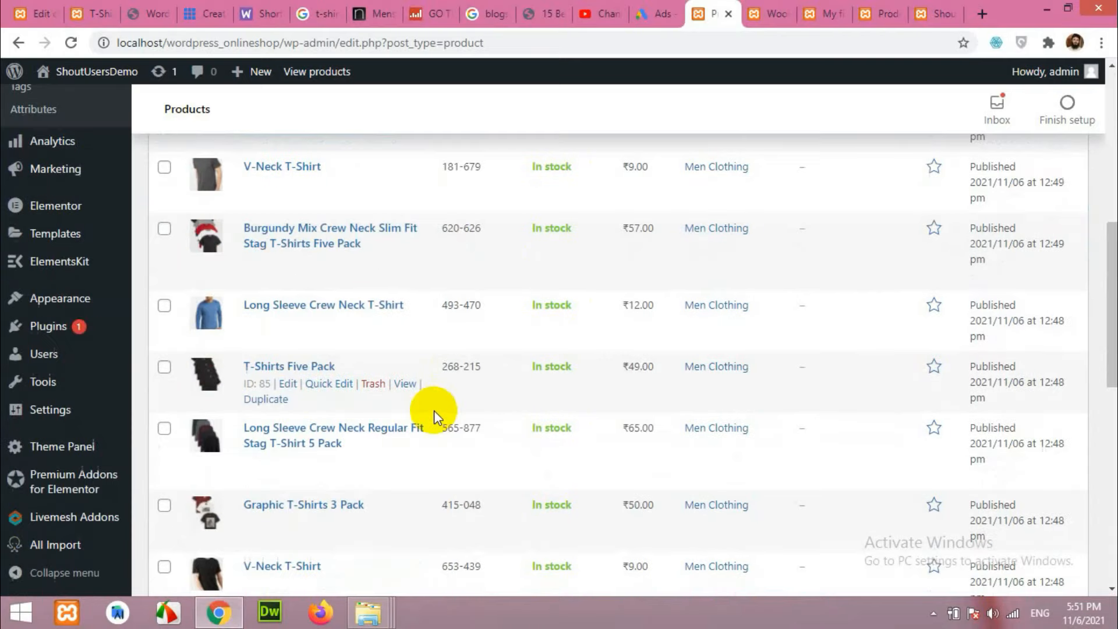
pyautogui.scroll(10, 469, 424)
pyautogui.scroll(5, 471, 426)
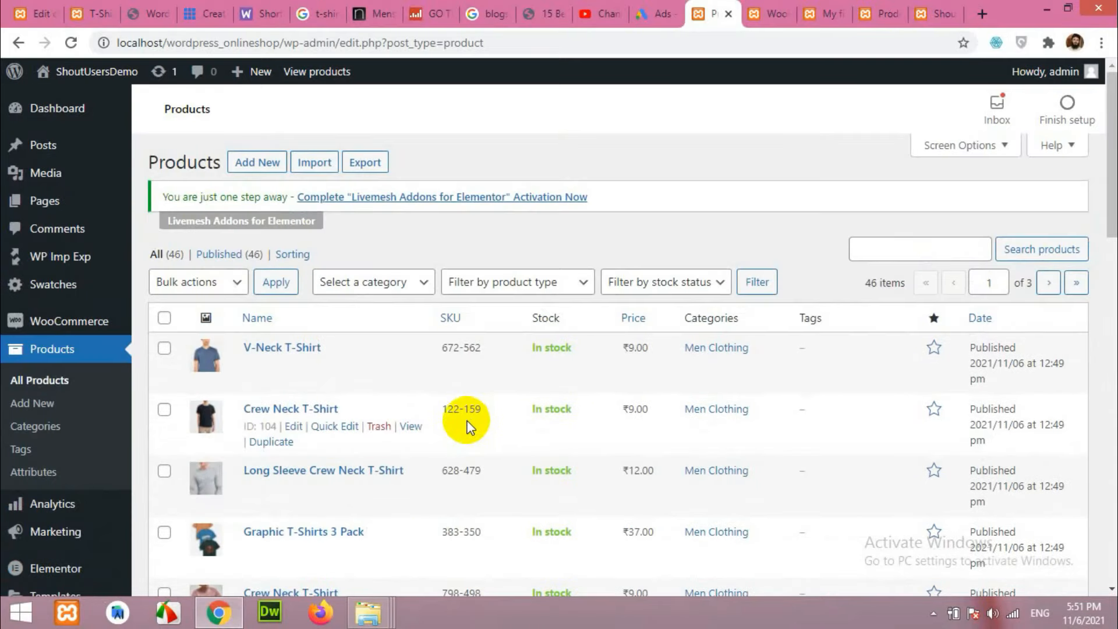
pyautogui.scroll(-8, 543, 441)
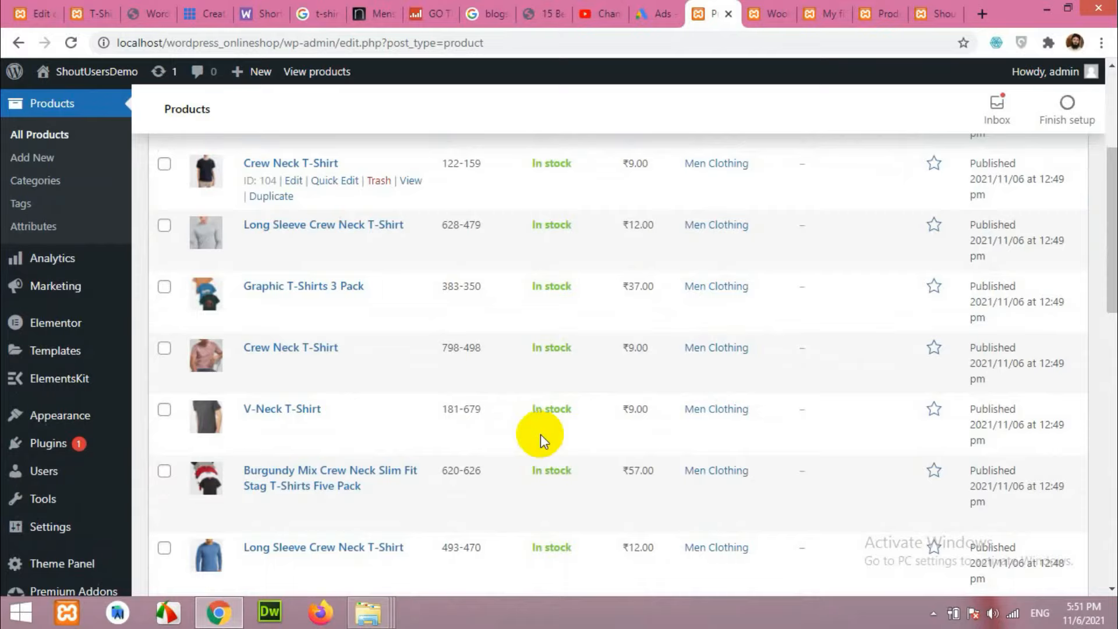
pyautogui.scroll(-4, 540, 441)
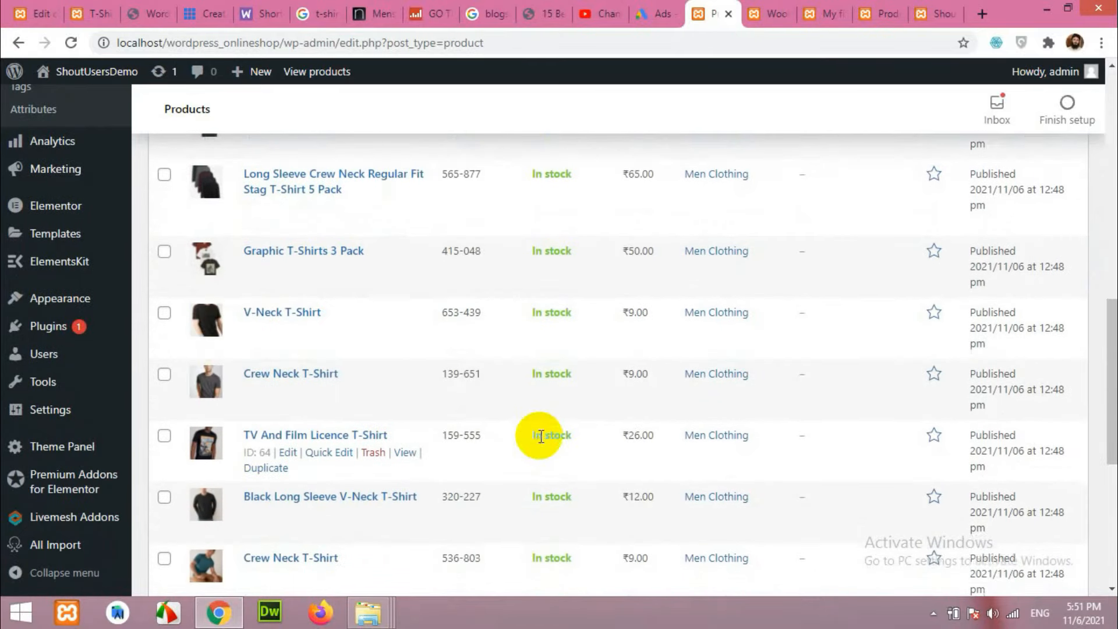
pyautogui.scroll(-4, 539, 437)
pyautogui.scroll(-3, 663, 449)
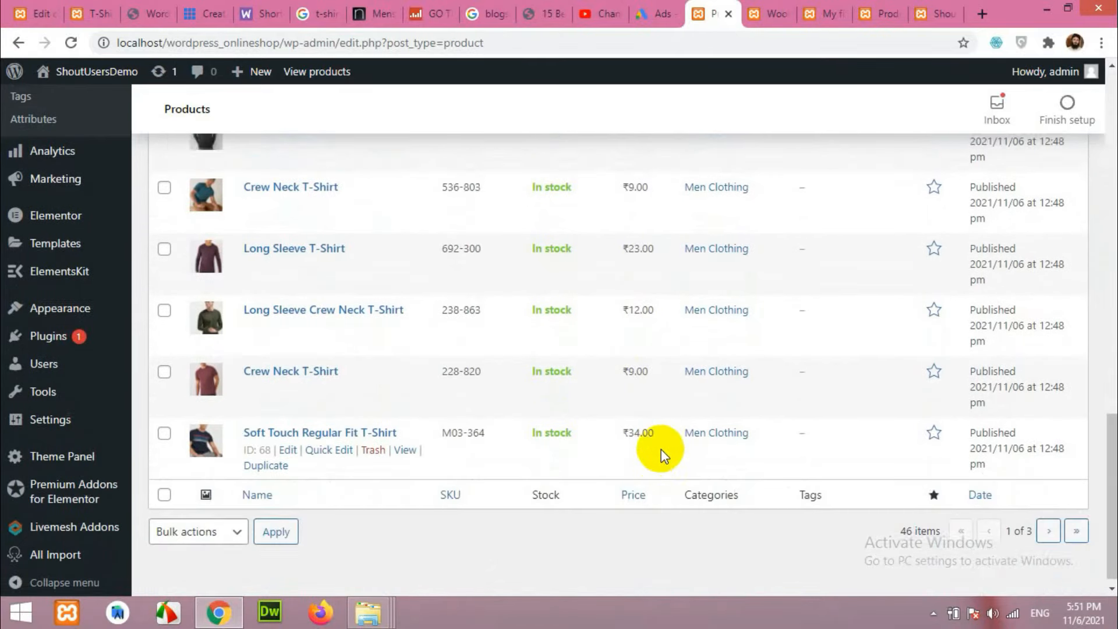
pyautogui.scroll(8, 662, 449)
pyautogui.scroll(7, 661, 449)
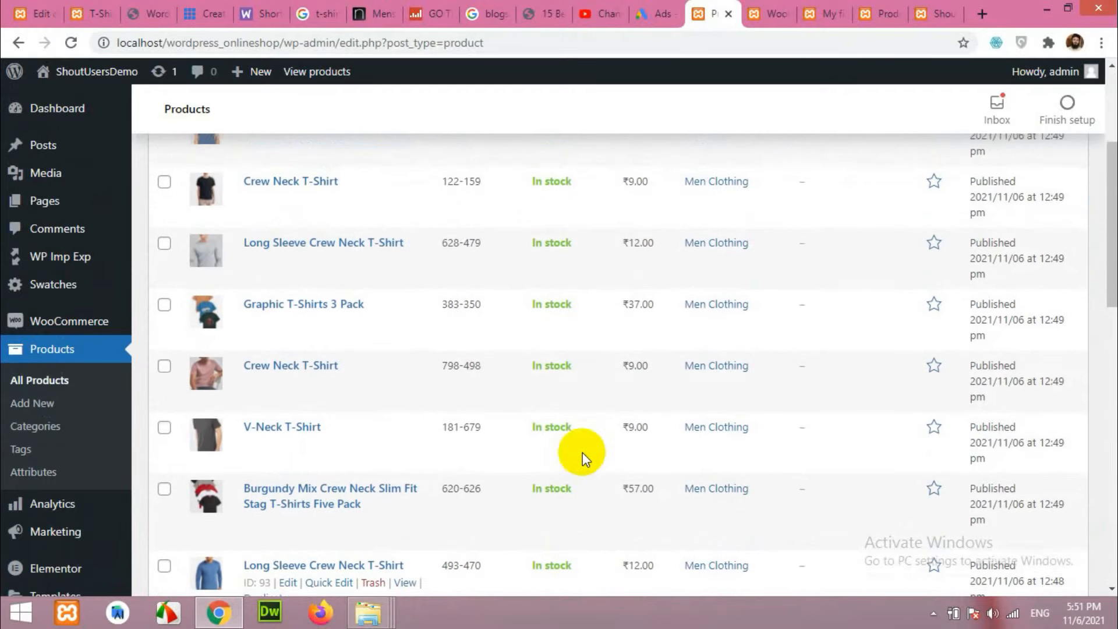
pyautogui.scroll(4, 319, 399)
pyautogui.scroll(-3, 240, 414)
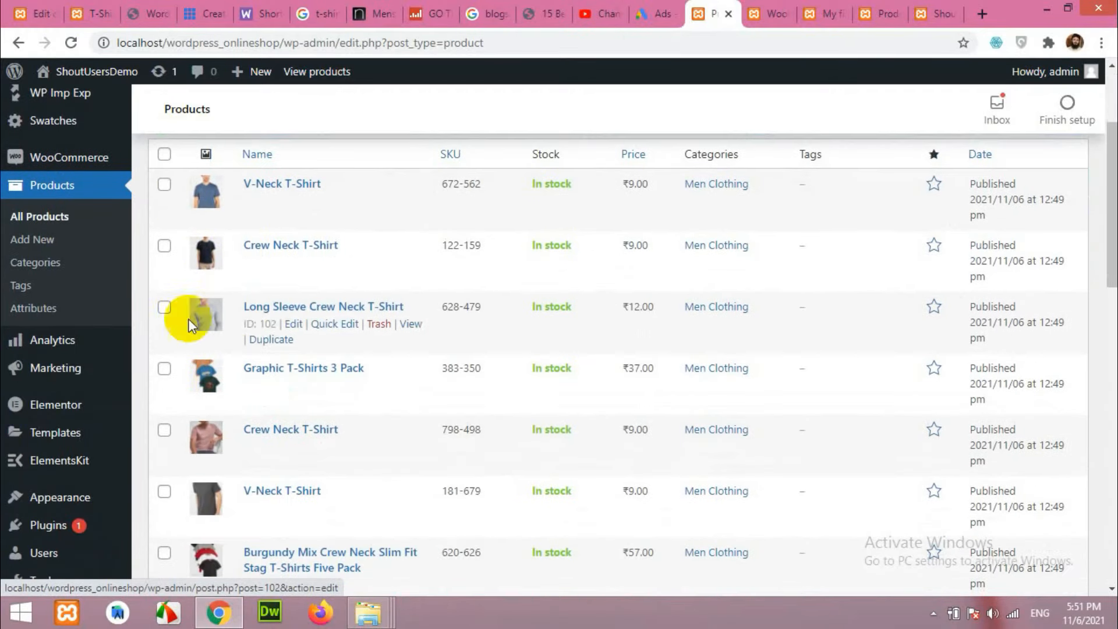
# Tick the V-Neck, Long Sleeve Crew Neck and Crew Neck T-Shirt rows, including Crew Neck 798-498.
pyautogui.click(164, 184)
pyautogui.click(165, 308)
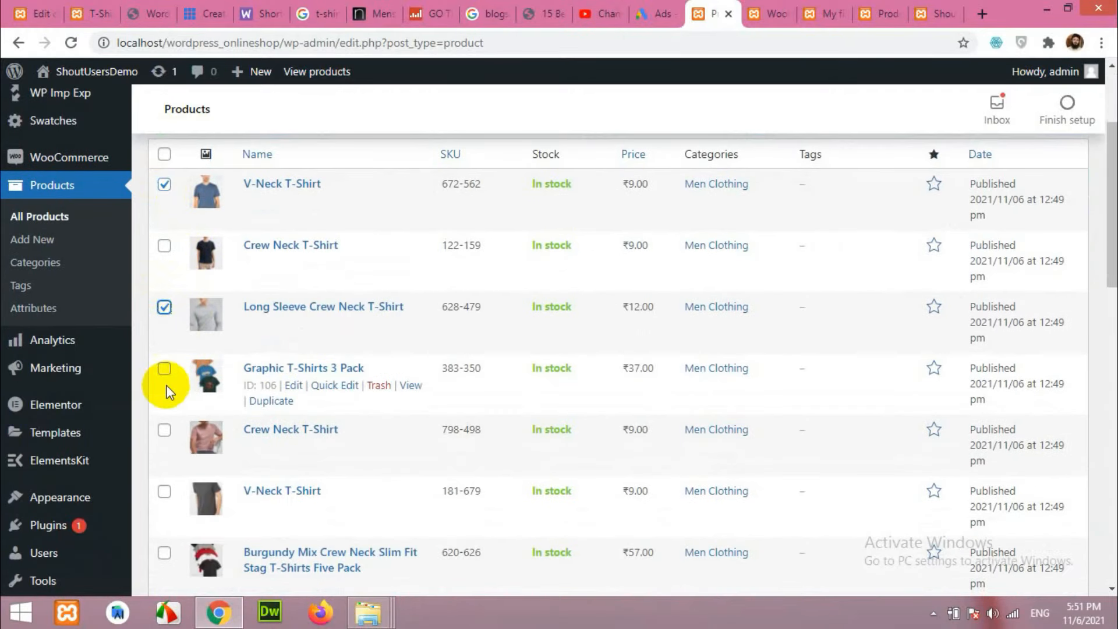
pyautogui.scroll(-3, 174, 416)
pyautogui.click(164, 265)
pyautogui.click(165, 204)
pyautogui.click(165, 327)
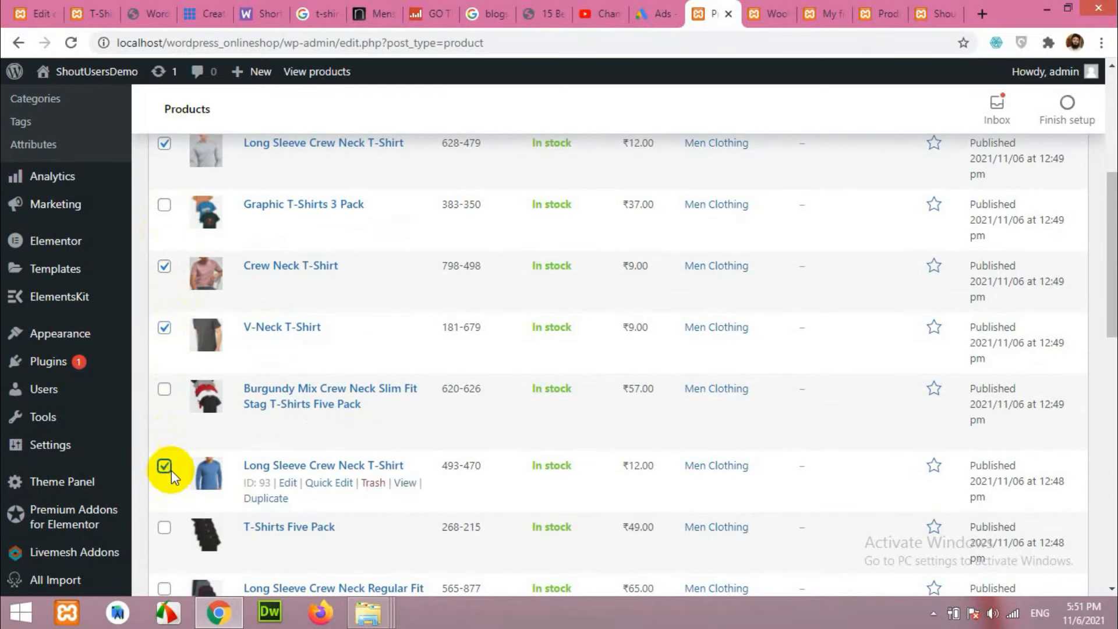
pyautogui.scroll(-8, 172, 470)
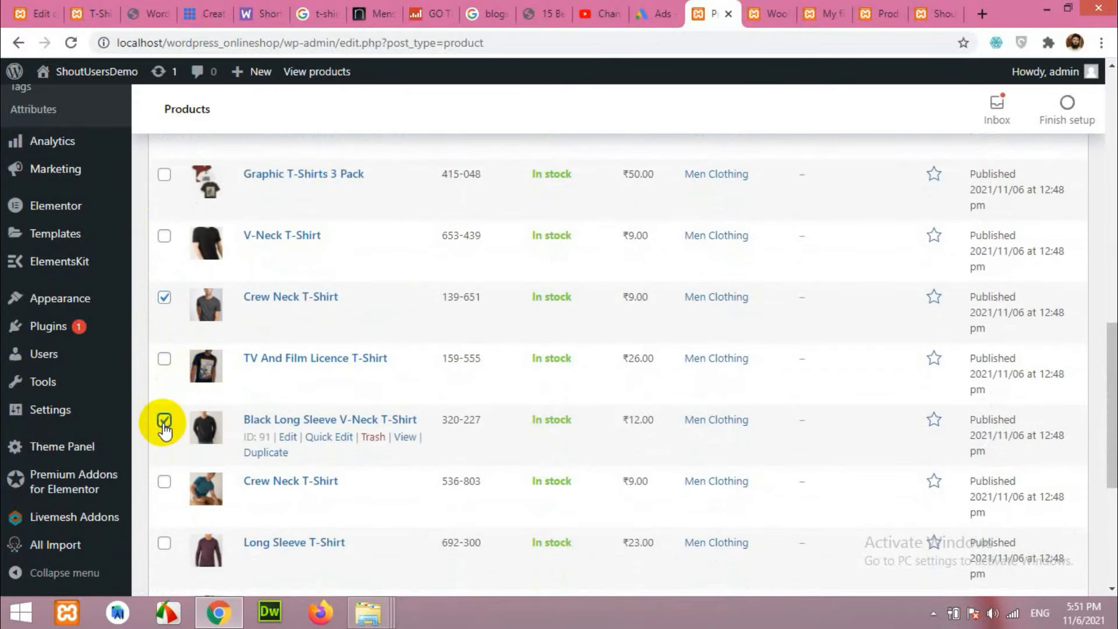
pyautogui.click(165, 481)
# Tick Long Sleeve, Long Sleeve Crew Neck and Crew Neck 228-820, then choose Edit as bulk action.
pyautogui.scroll(8, 260, 481)
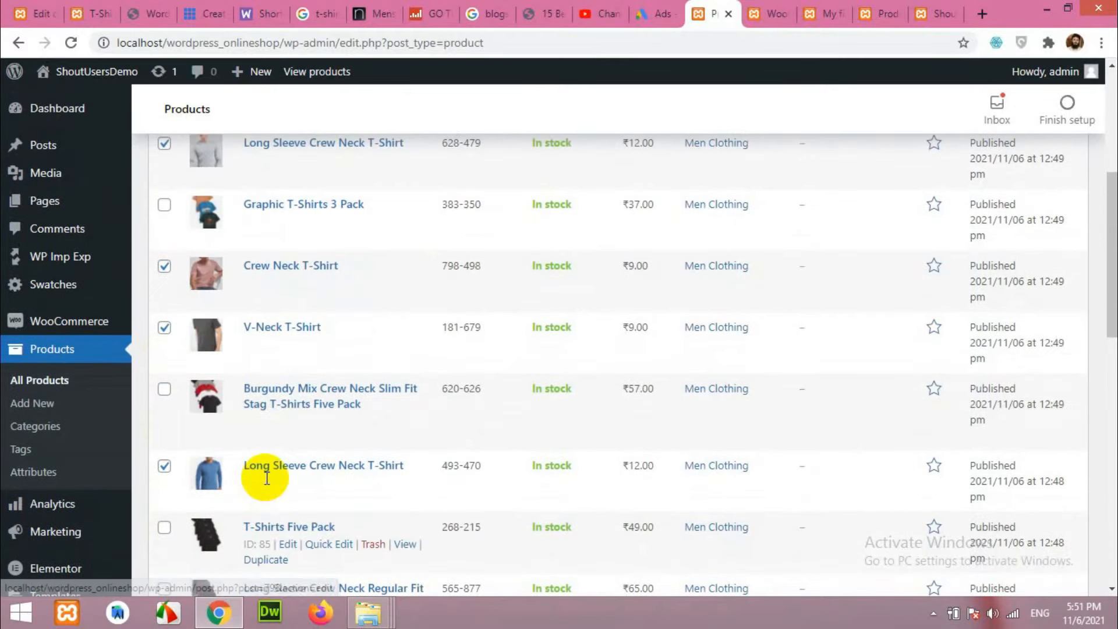
pyautogui.scroll(-12, 266, 478)
pyautogui.click(164, 298)
pyautogui.click(165, 359)
pyautogui.click(165, 420)
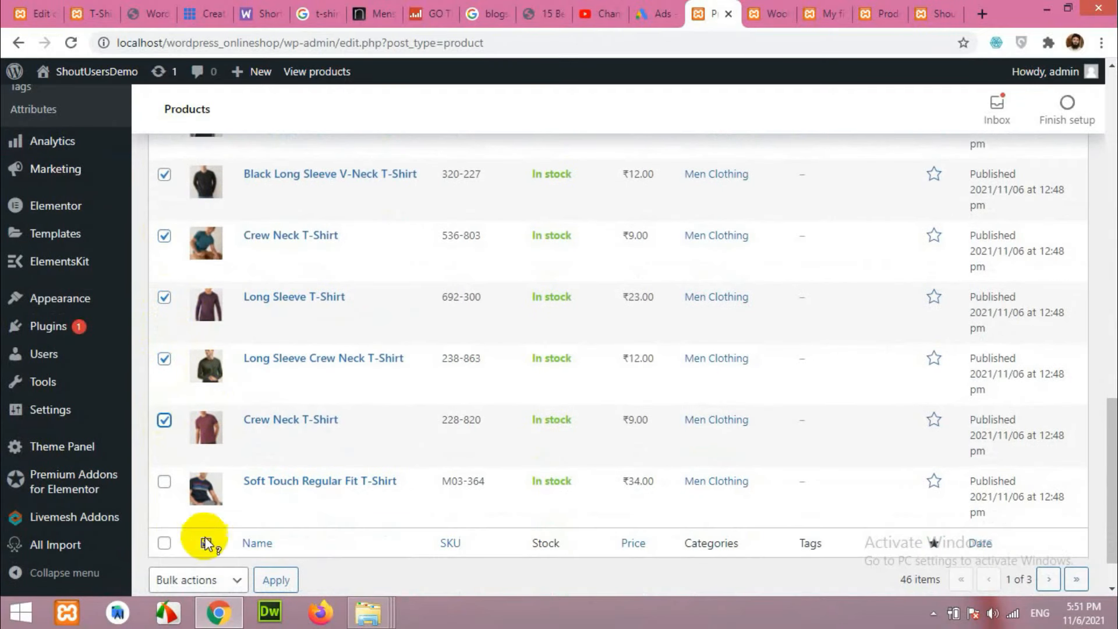
pyautogui.scroll(13, 249, 499)
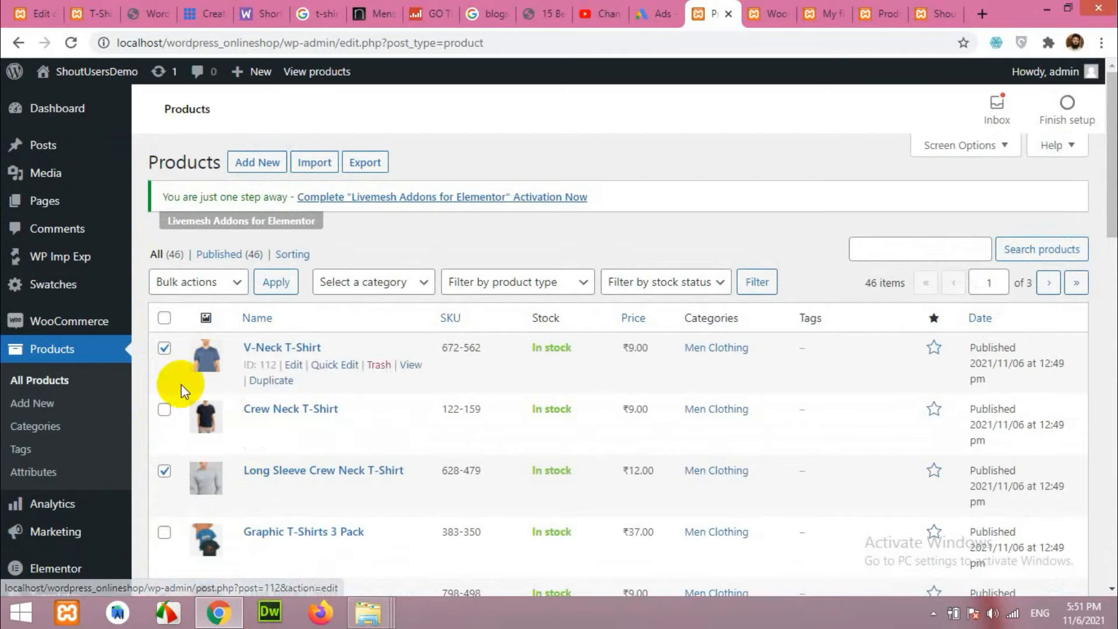
pyautogui.click(191, 283)
pyautogui.click(177, 320)
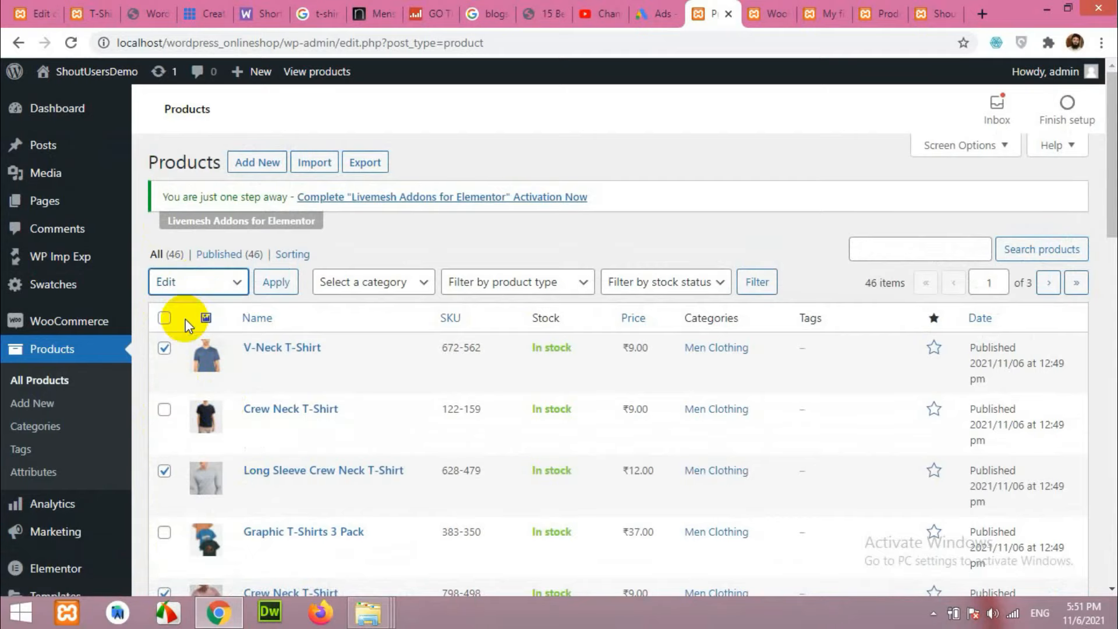
# Bulk edit the ticked T-shirts with Featured set to Yes and update them.
pyautogui.click(275, 282)
pyautogui.scroll(-6, 664, 461)
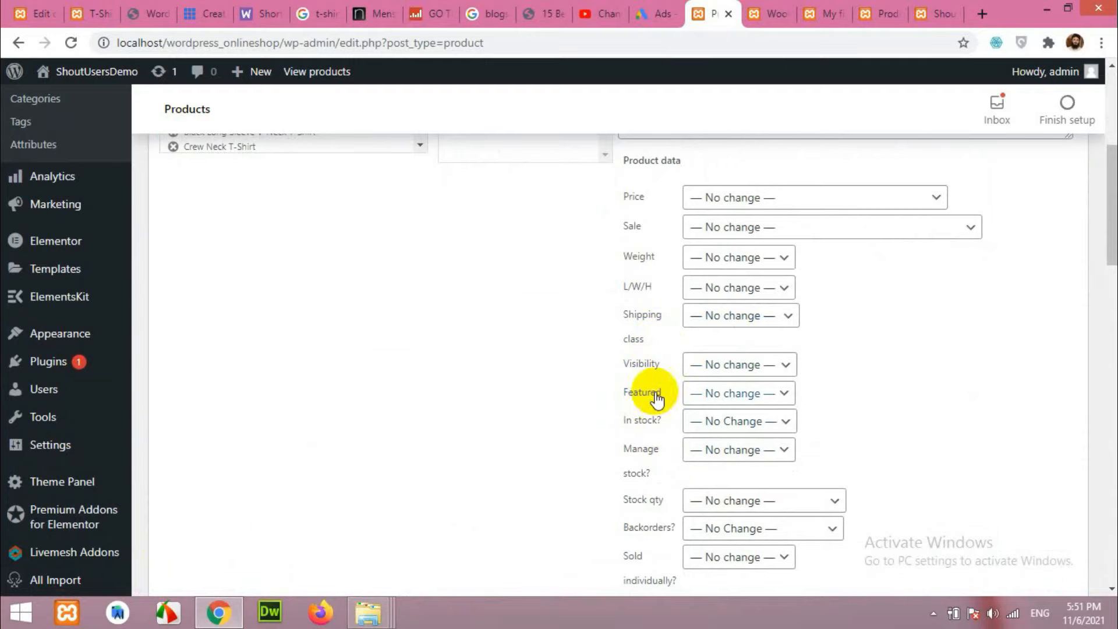
pyautogui.click(748, 394)
pyautogui.click(712, 431)
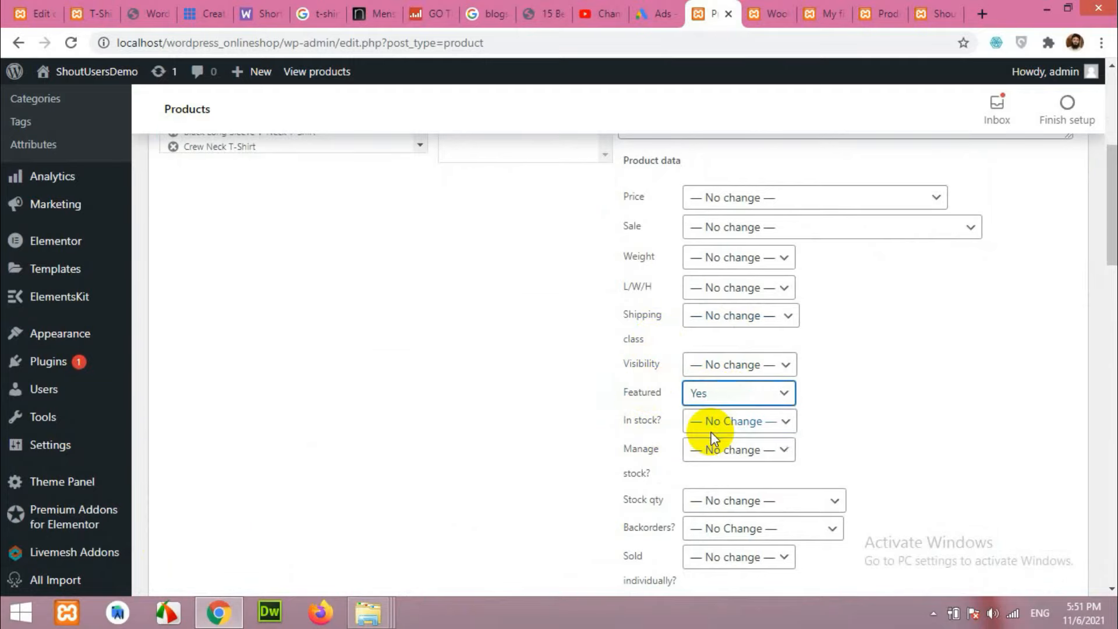
pyautogui.scroll(-4, 998, 445)
pyautogui.click(1051, 370)
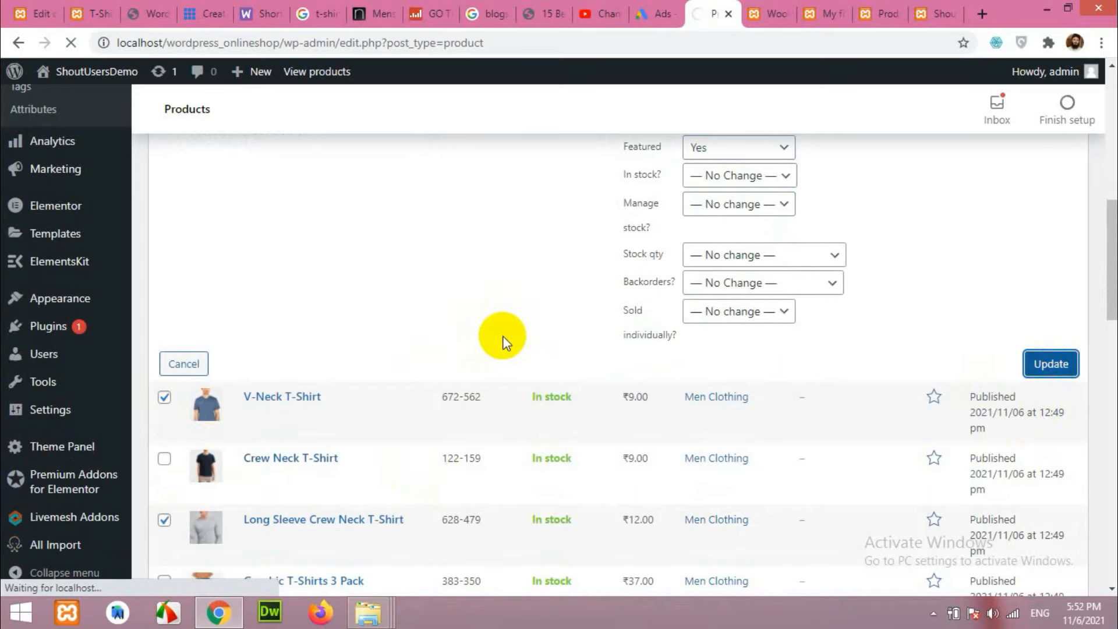
pyautogui.scroll(10, 502, 338)
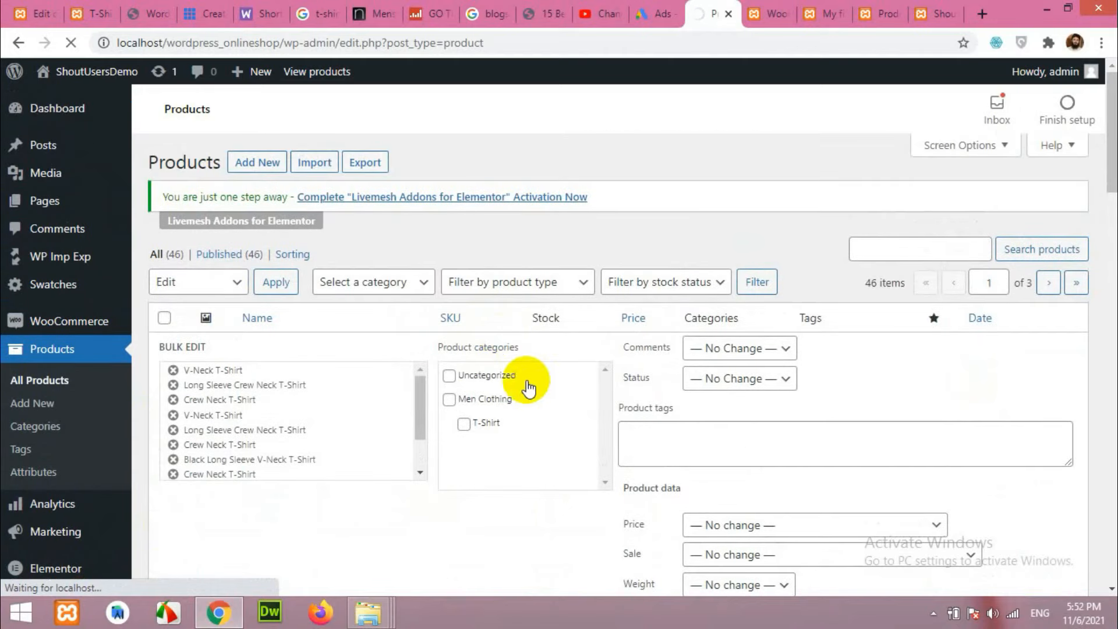
pyautogui.scroll(-7, 442, 467)
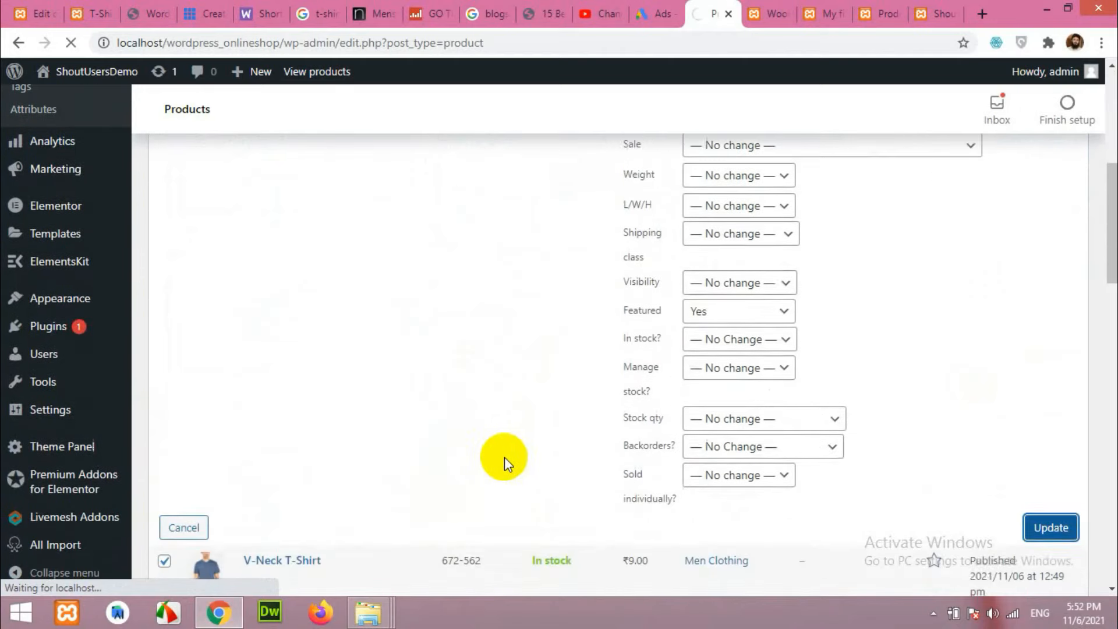
pyautogui.scroll(-7, 504, 457)
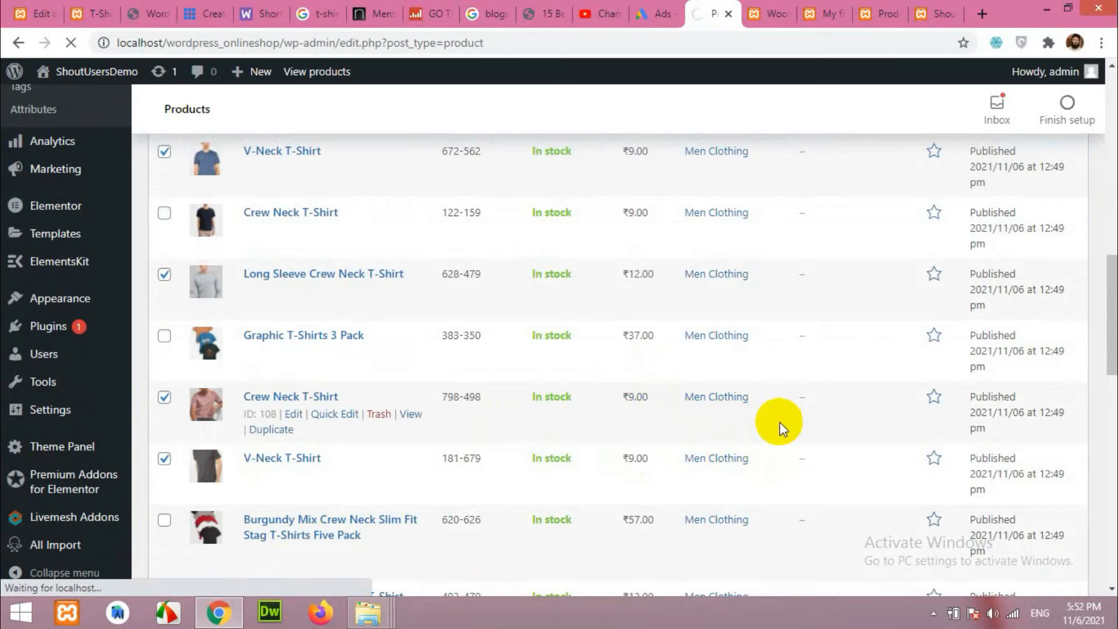
pyautogui.scroll(5, 739, 463)
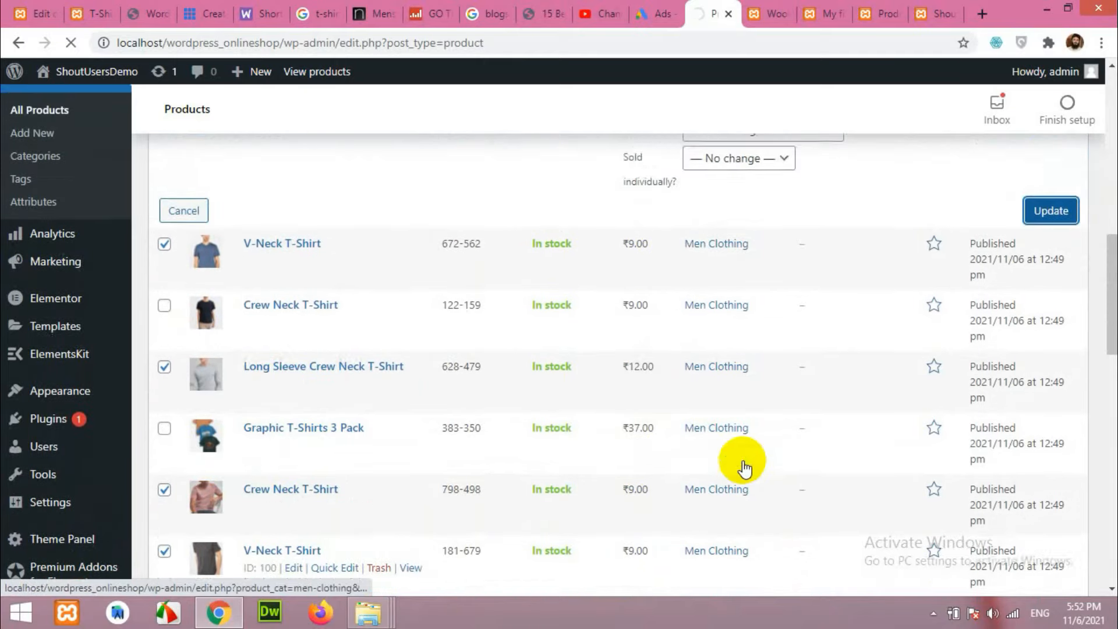
pyautogui.scroll(1, 740, 464)
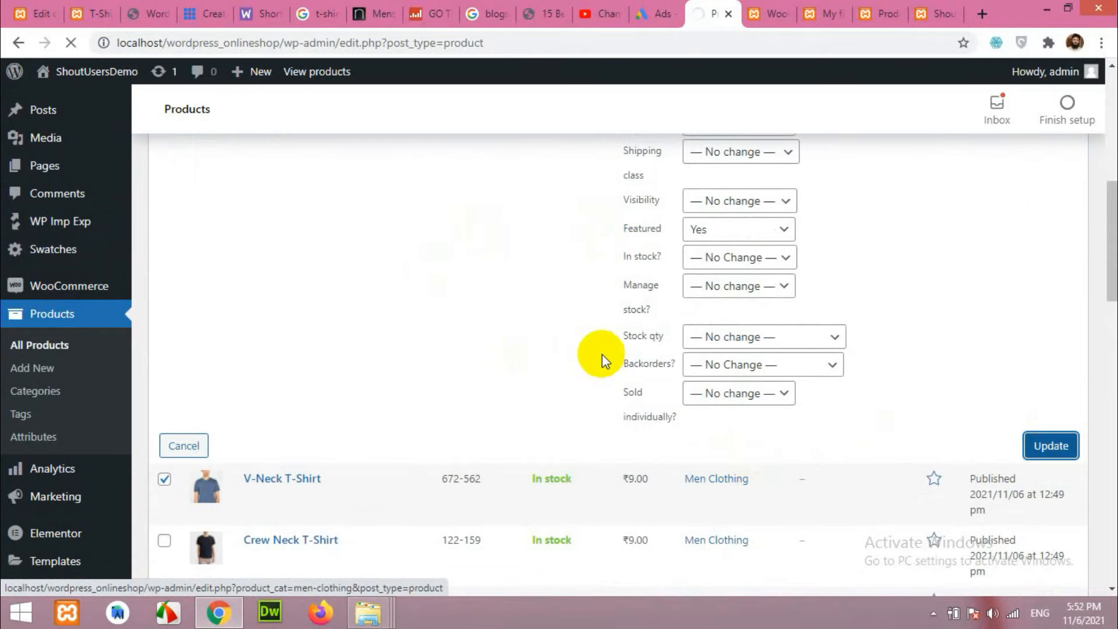
pyautogui.scroll(-3, 594, 371)
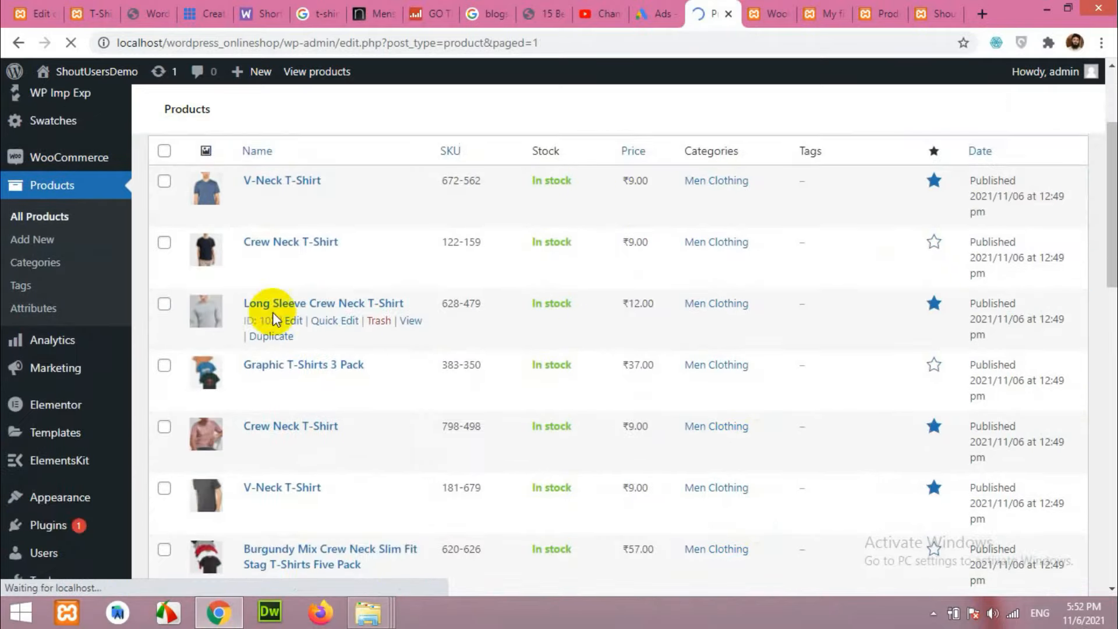
# Tick the V-Neck T-Shirts 181-679 and 653-439 in the Products list.
pyautogui.scroll(2, 309, 198)
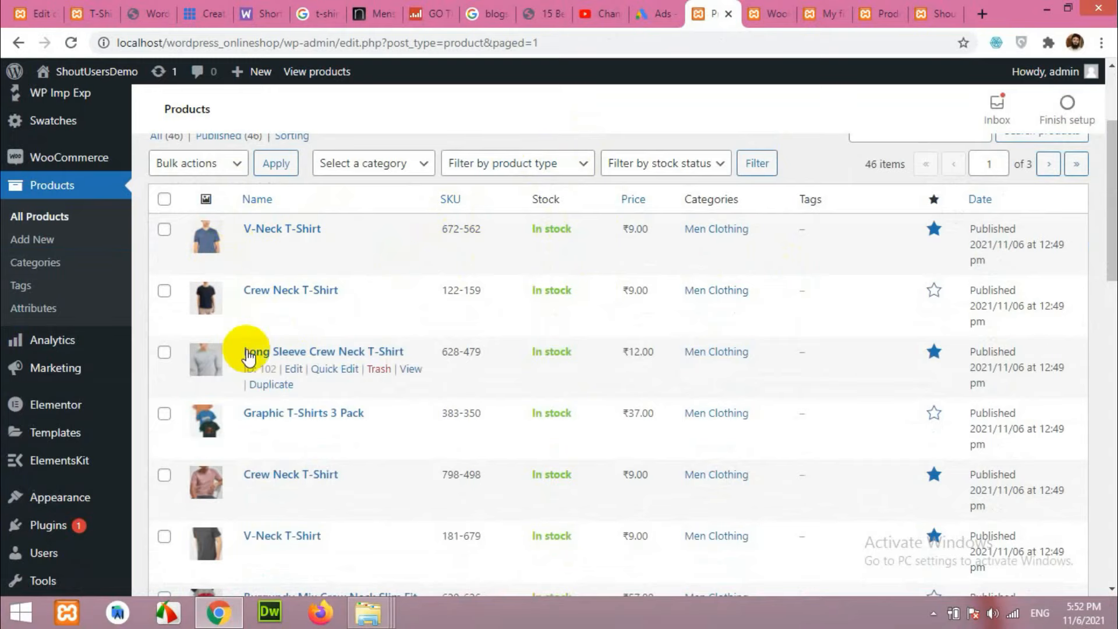
pyautogui.scroll(-2, 349, 362)
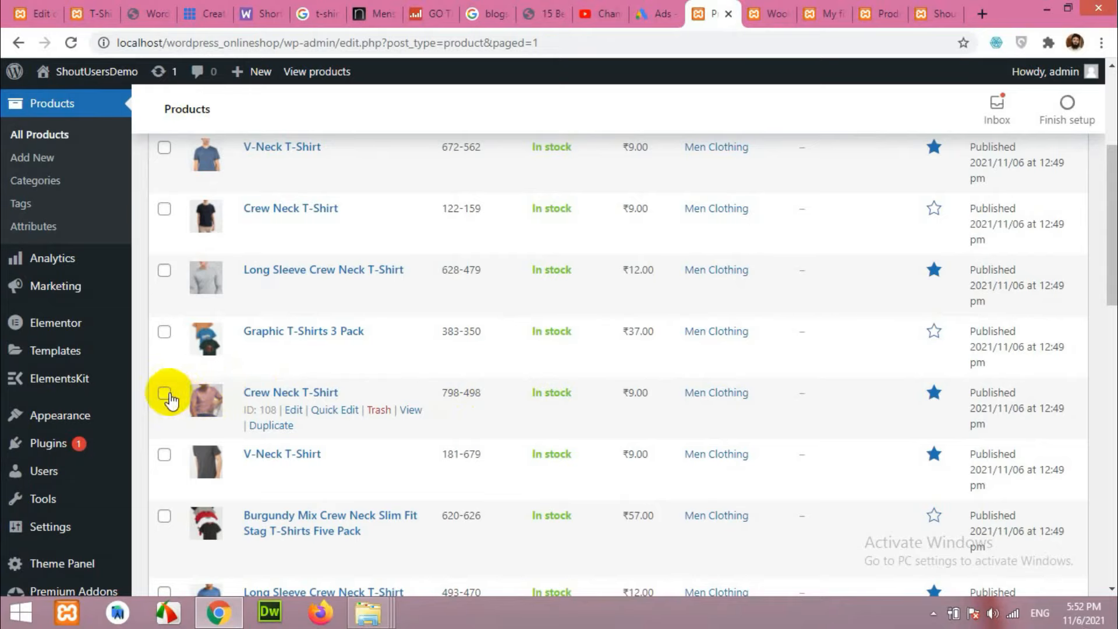
pyautogui.click(164, 454)
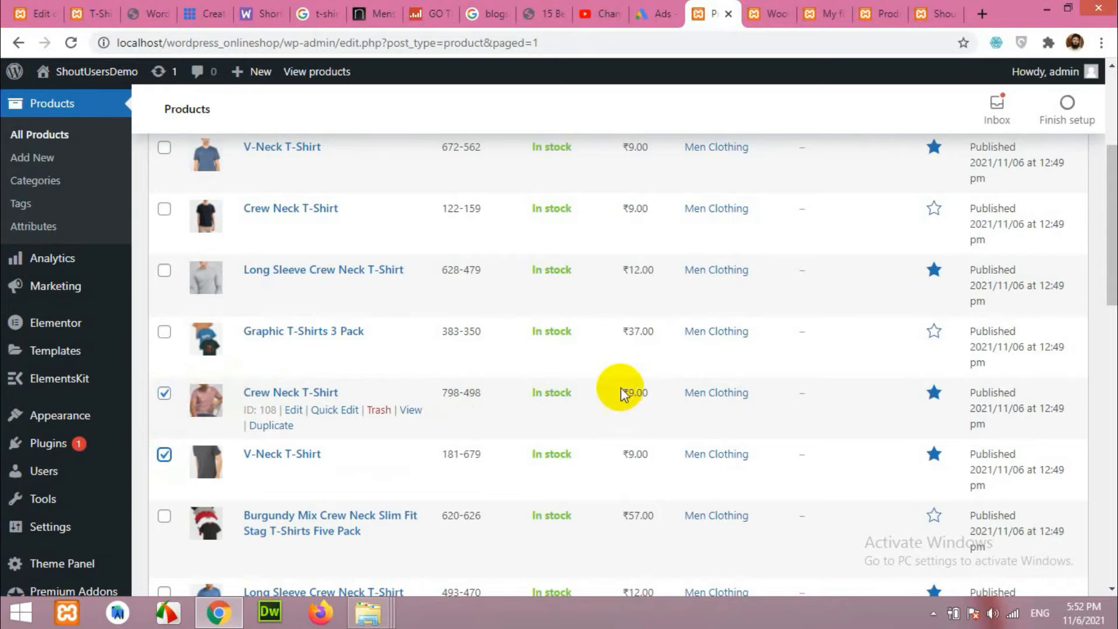
pyautogui.scroll(-6, 633, 421)
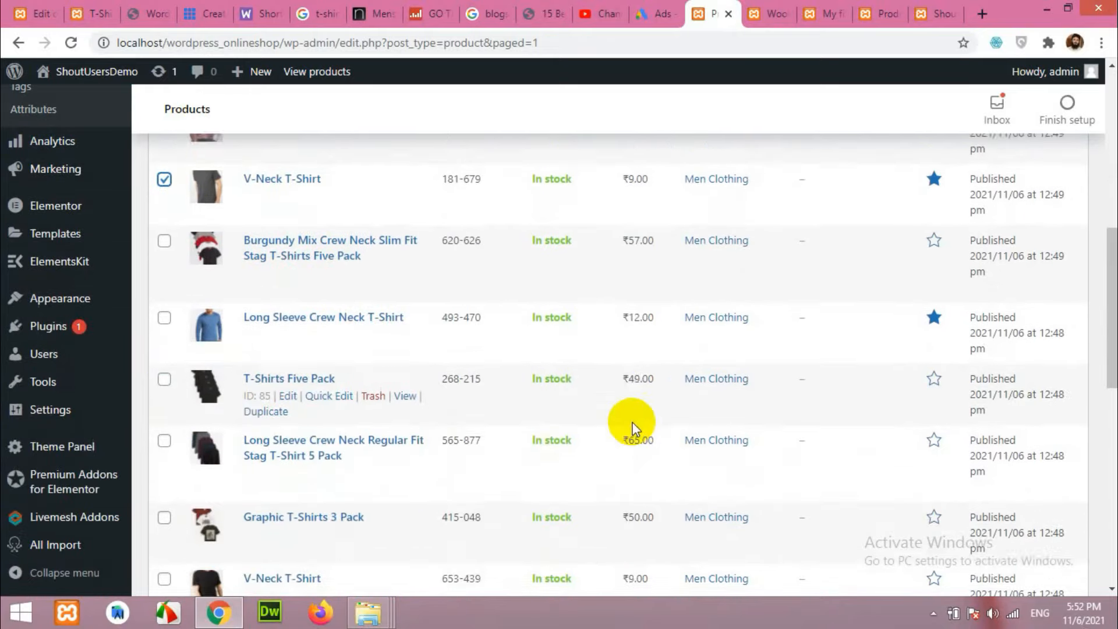
pyautogui.scroll(-2, 675, 355)
pyautogui.click(164, 281)
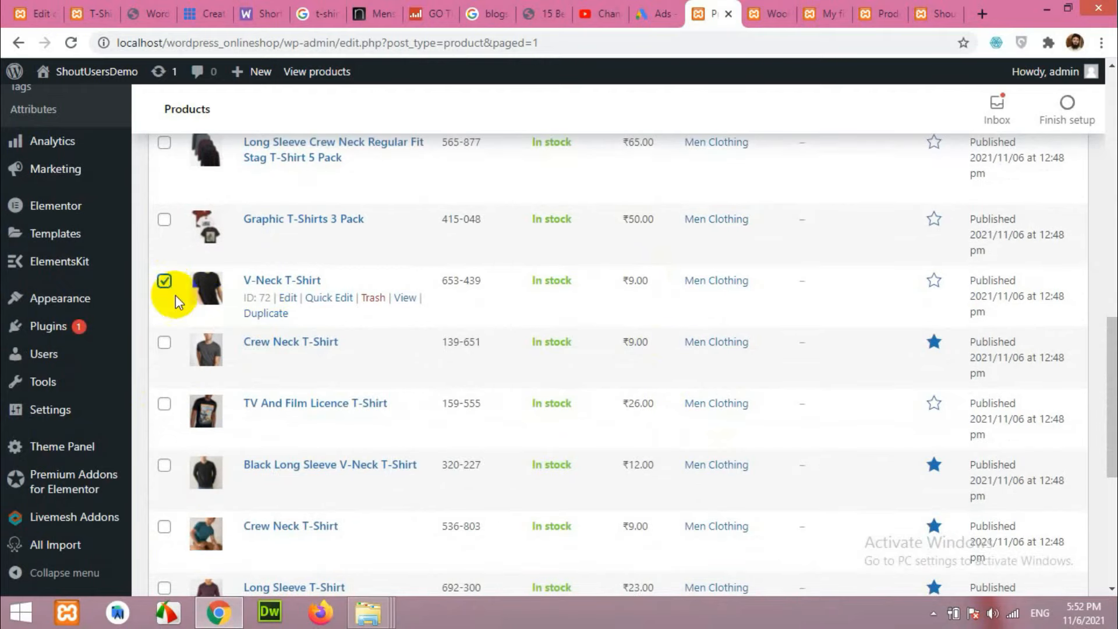
# Tick the Crew Neck T-Shirts 536-803 and 228-820, then go back up to Bulk actions.
pyautogui.scroll(-1, 630, 390)
pyautogui.scroll(-1, 652, 395)
pyautogui.click(163, 361)
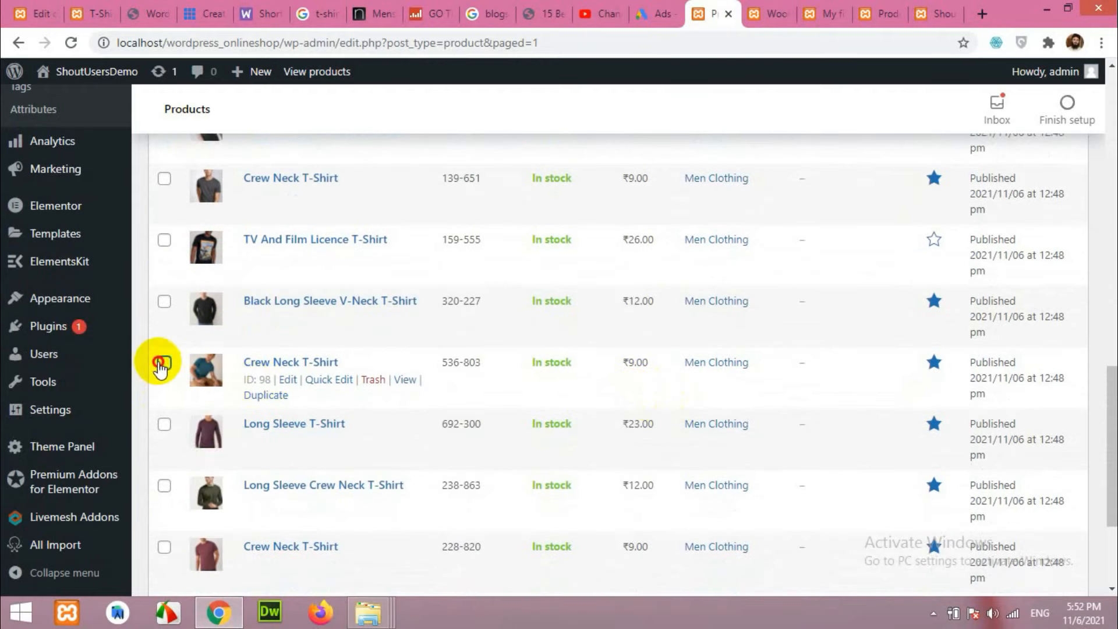
pyautogui.scroll(-1, 471, 426)
pyautogui.scroll(-2, 471, 427)
pyautogui.click(164, 383)
pyautogui.scroll(15, 683, 411)
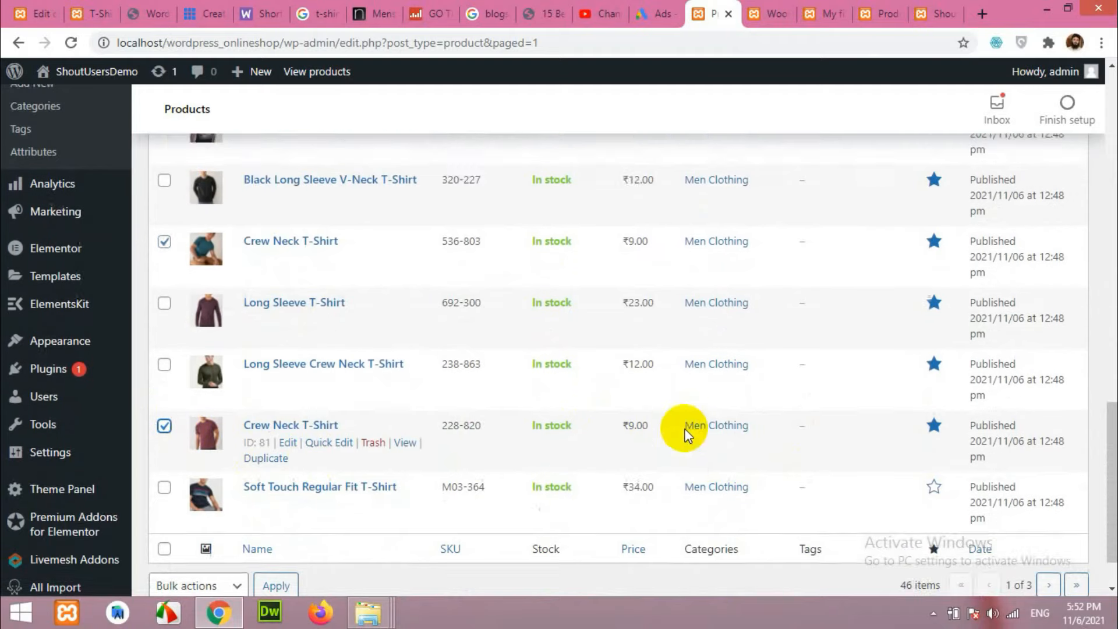
pyautogui.scroll(6, 175, 270)
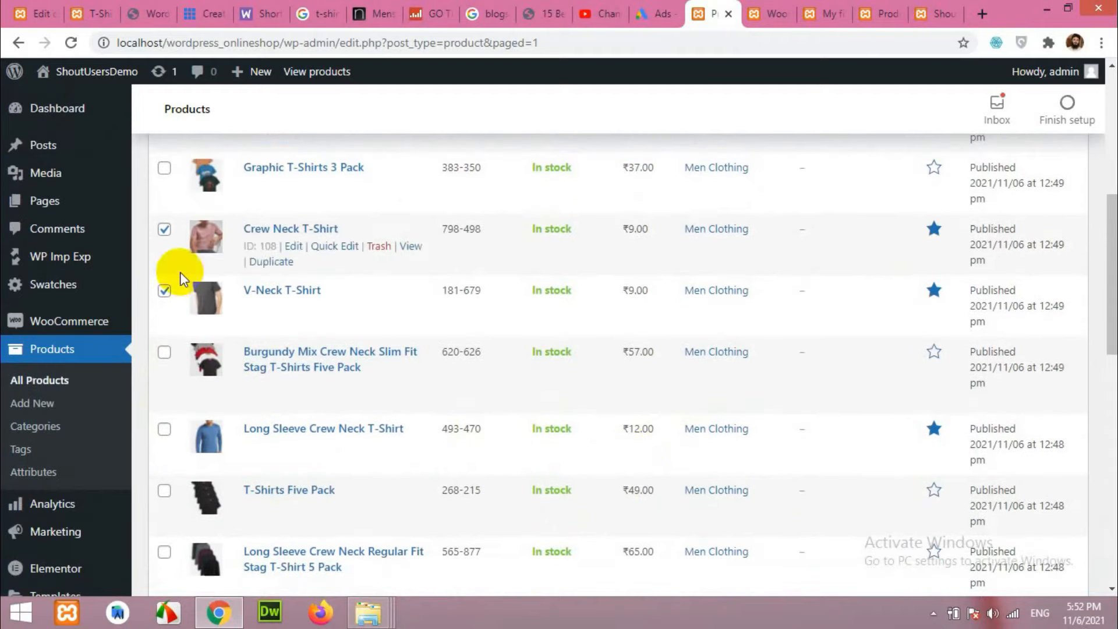
pyautogui.click(210, 248)
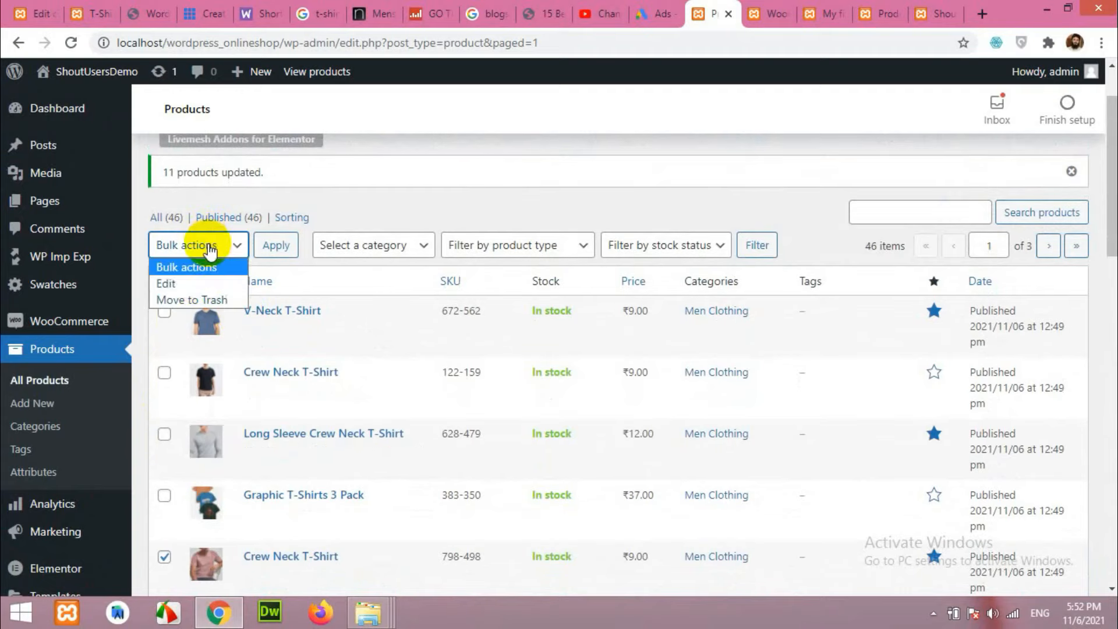
# Open Bulk Edit for the selected T-shirts, leaving the regular price unchanged.
pyautogui.click(196, 284)
pyautogui.click(268, 255)
pyautogui.scroll(2, 554, 374)
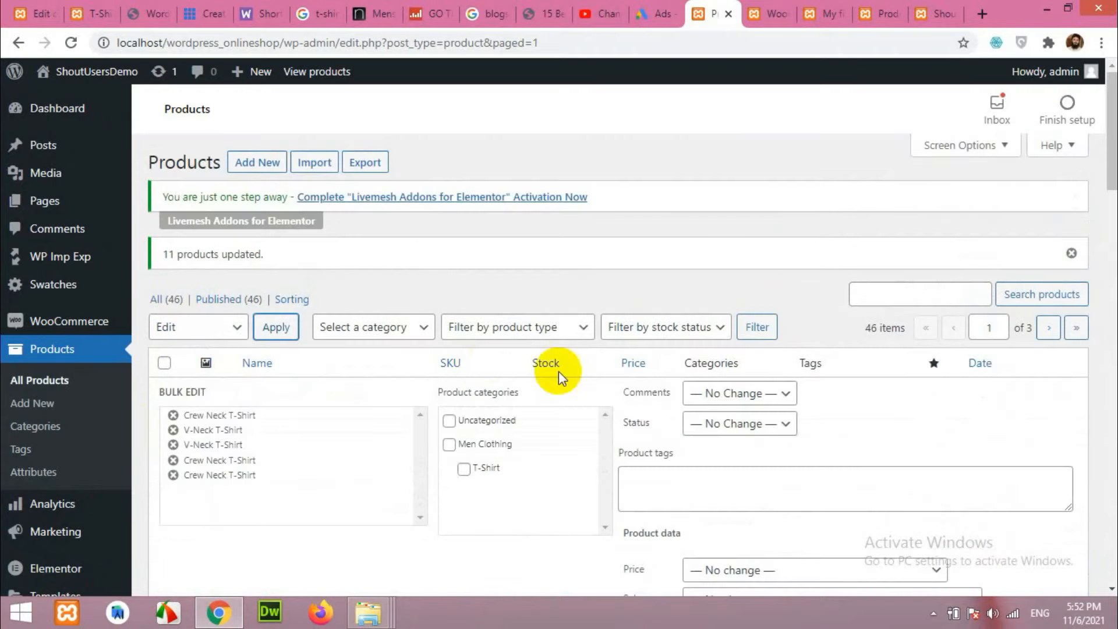
pyautogui.scroll(-3, 715, 409)
pyautogui.scroll(-3, 715, 409)
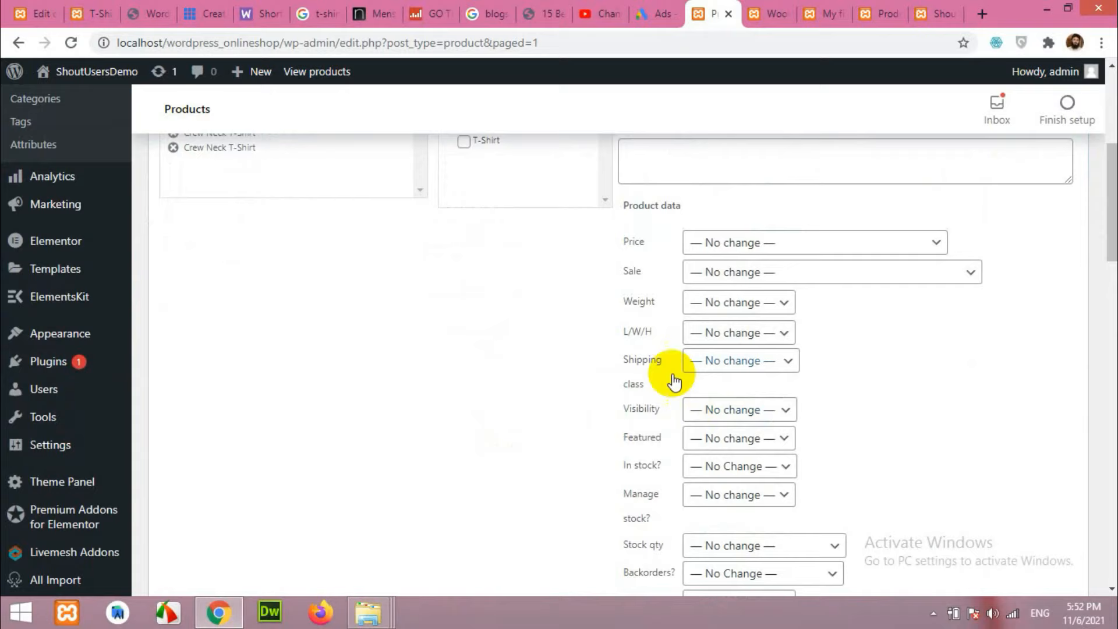
pyautogui.click(741, 242)
pyautogui.click(738, 248)
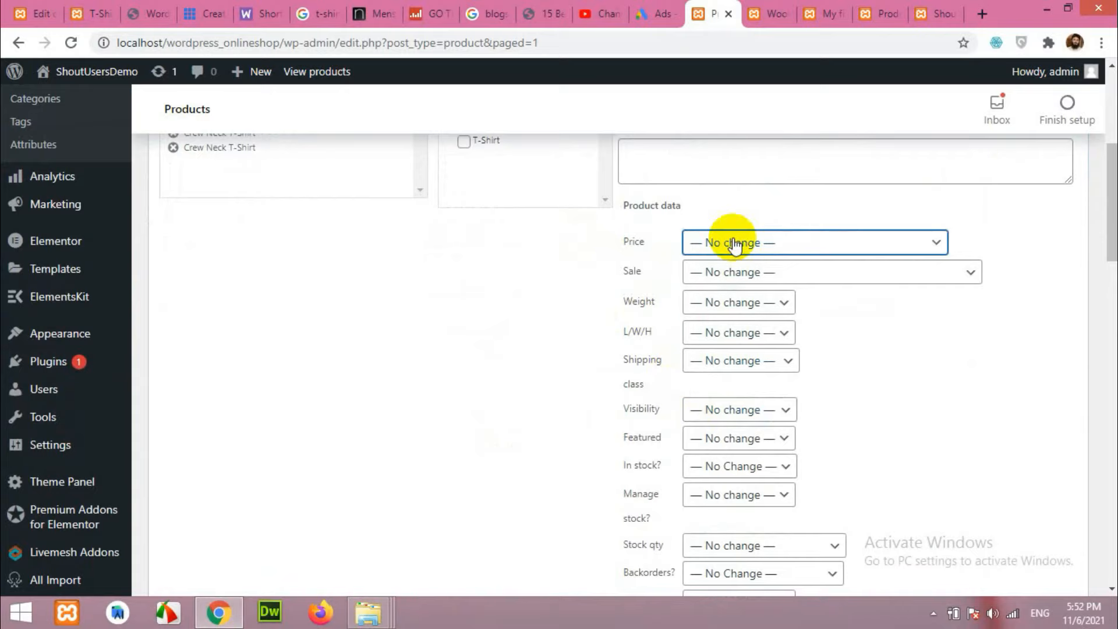
# Change the sale price to 5 and update the five products.
pyautogui.click(739, 281)
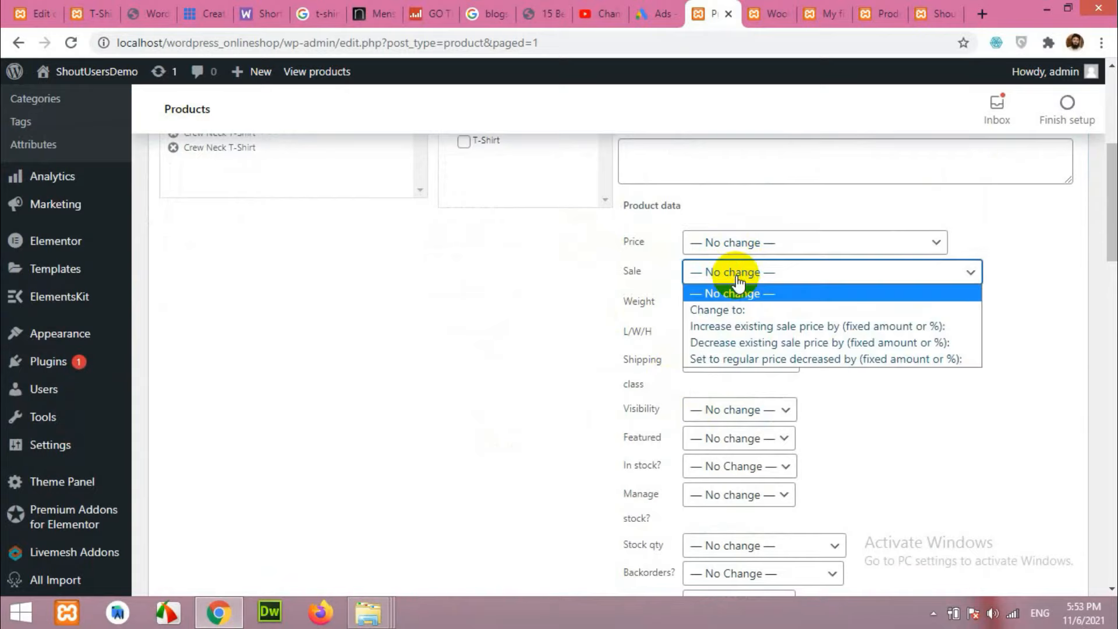
pyautogui.click(744, 307)
pyautogui.click(772, 295)
pyautogui.write('5')
pyautogui.click(1005, 353)
pyautogui.scroll(-2, 1036, 396)
pyautogui.scroll(-3, 1037, 402)
pyautogui.click(1046, 356)
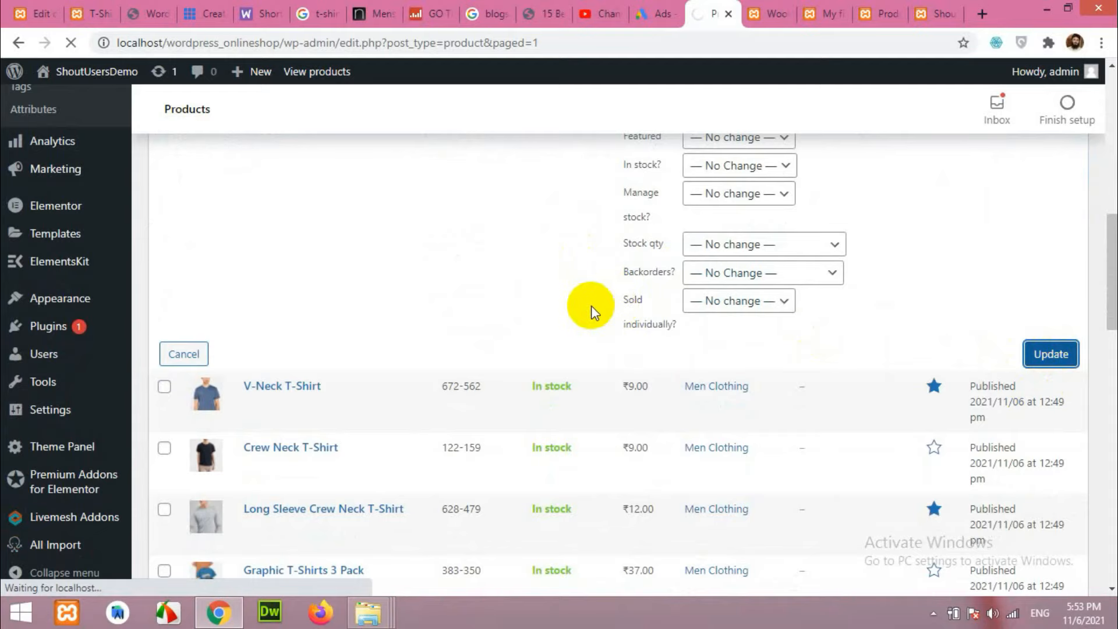
pyautogui.scroll(-3, 728, 347)
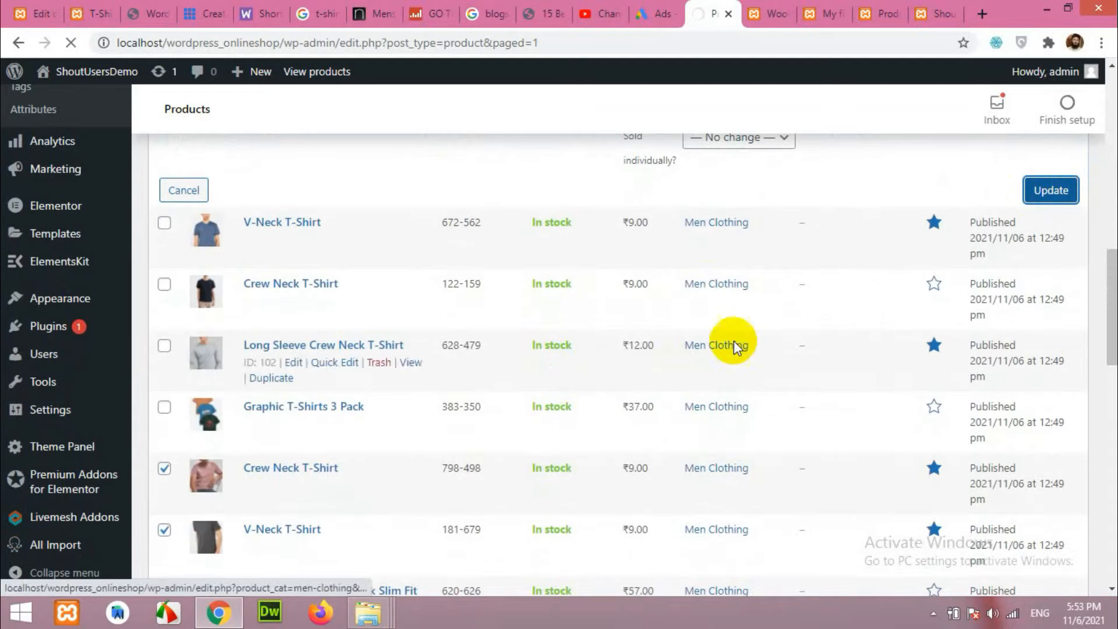
pyautogui.scroll(-4, 721, 384)
pyautogui.scroll(-7, 716, 332)
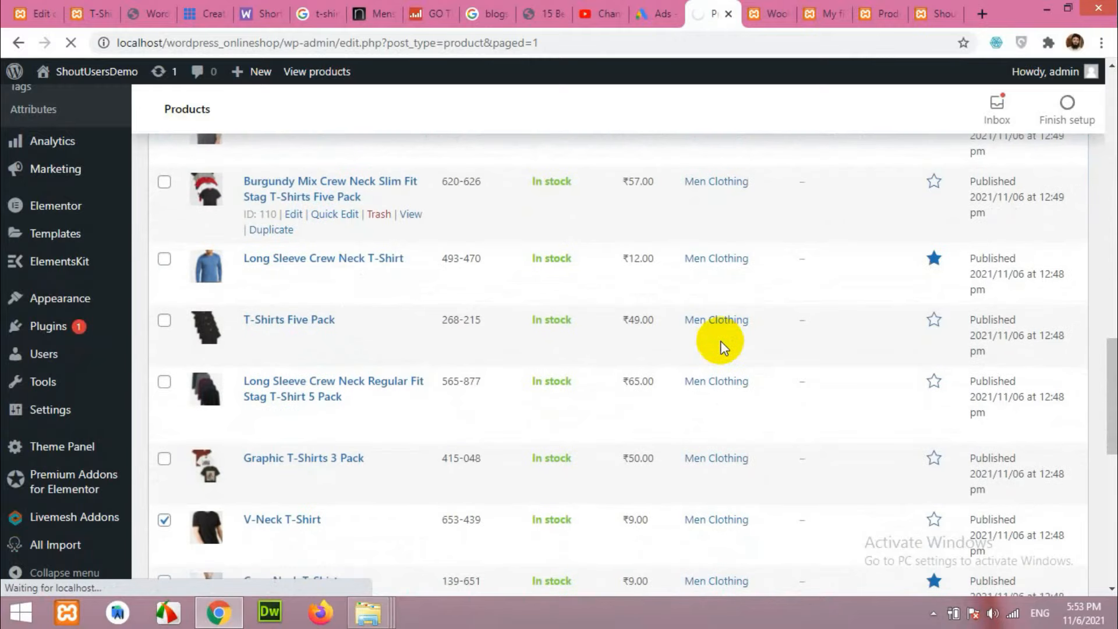
pyautogui.scroll(3, 721, 347)
pyautogui.scroll(12, 722, 351)
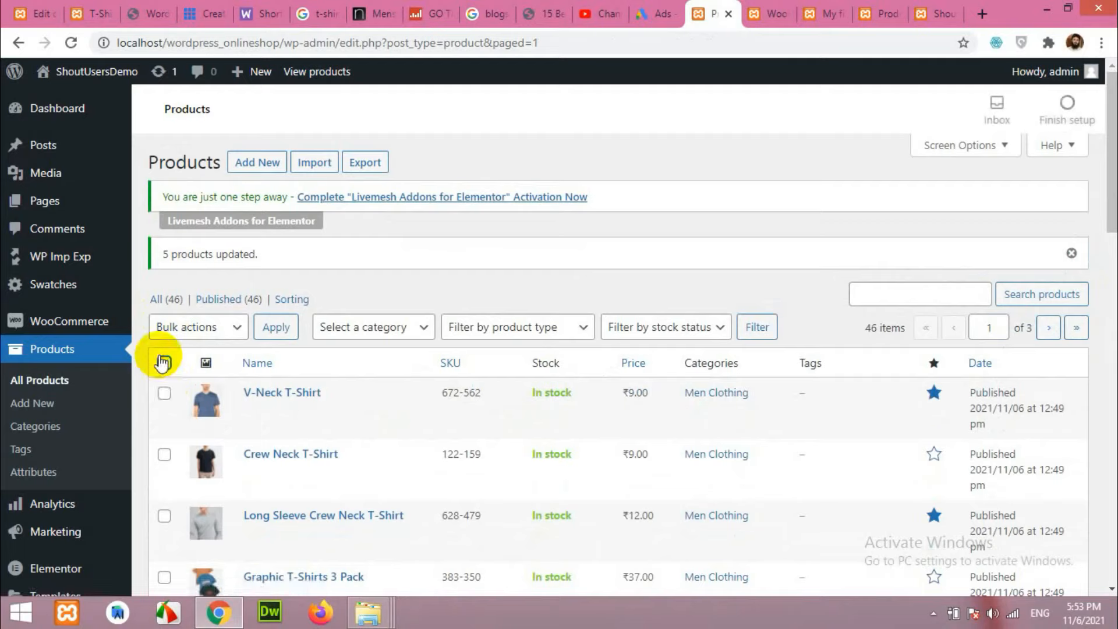
# Select all products on the page and bulk edit them, ticking T-Shirt and Men Clothing categories.
pyautogui.click(174, 326)
pyautogui.click(166, 366)
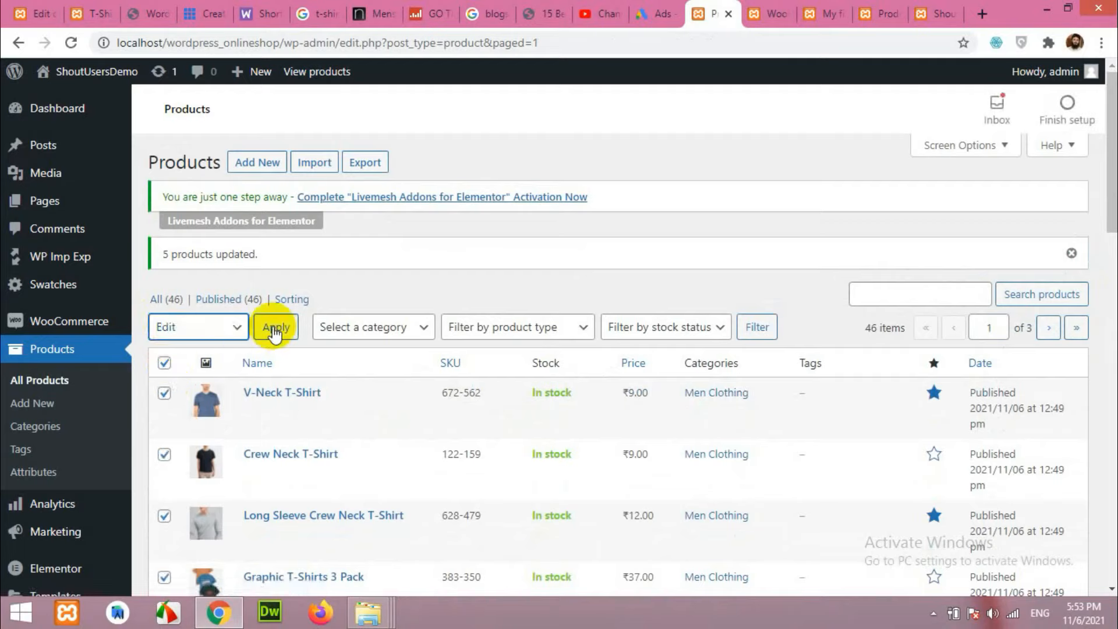
pyautogui.click(274, 326)
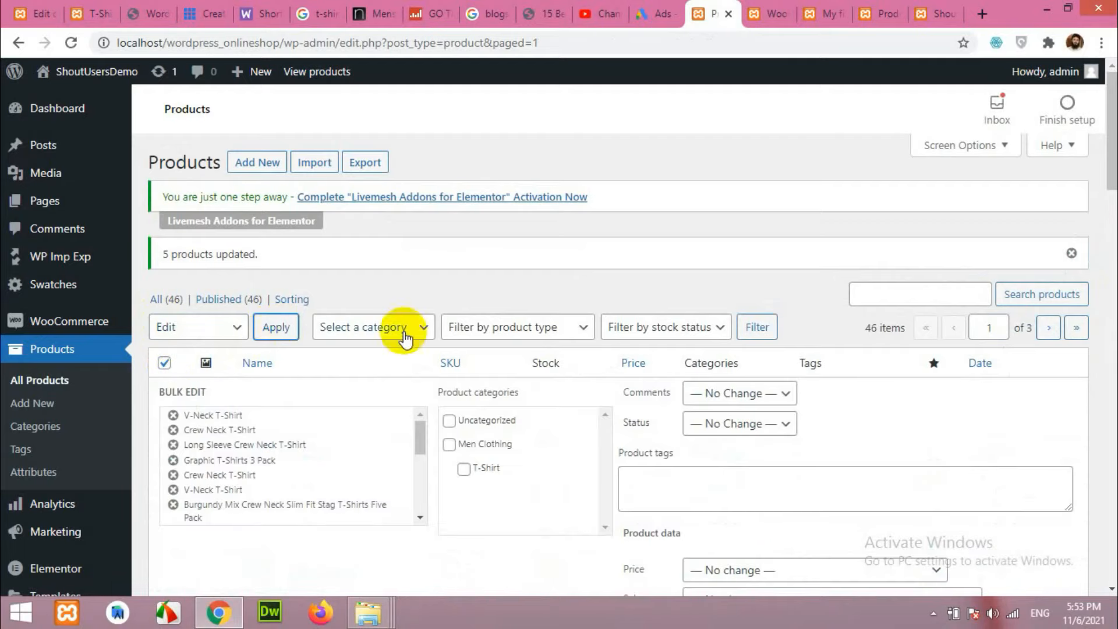
pyautogui.click(464, 469)
pyautogui.click(449, 445)
# Update the products and review the new category assignments in the list.
pyautogui.scroll(-3, 568, 490)
pyautogui.scroll(-7, 909, 454)
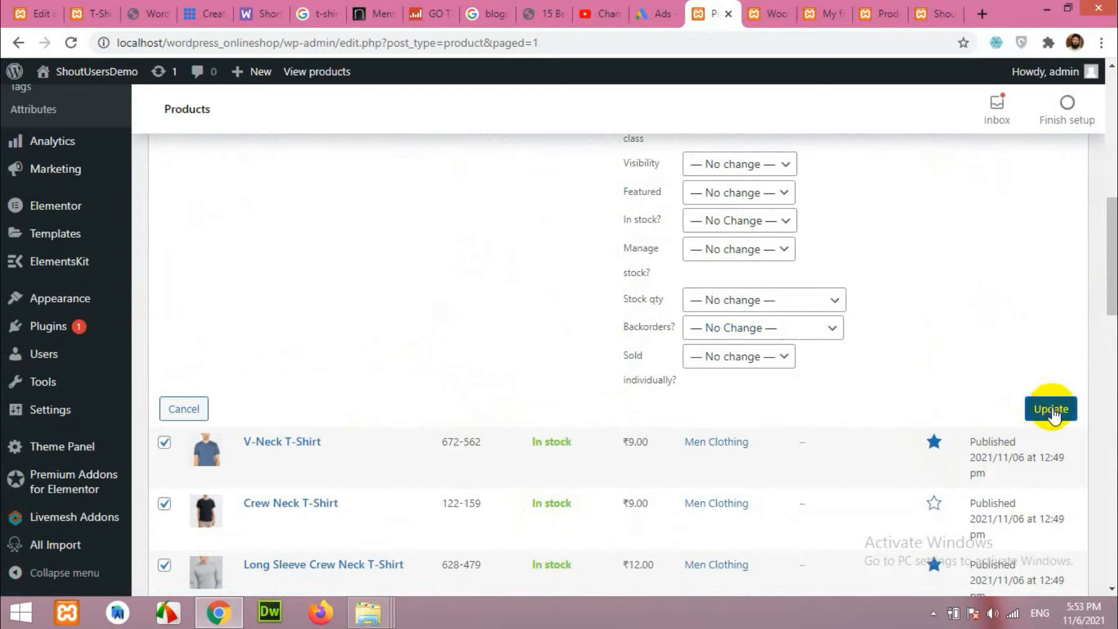
pyautogui.click(1045, 410)
pyautogui.scroll(-3, 212, 474)
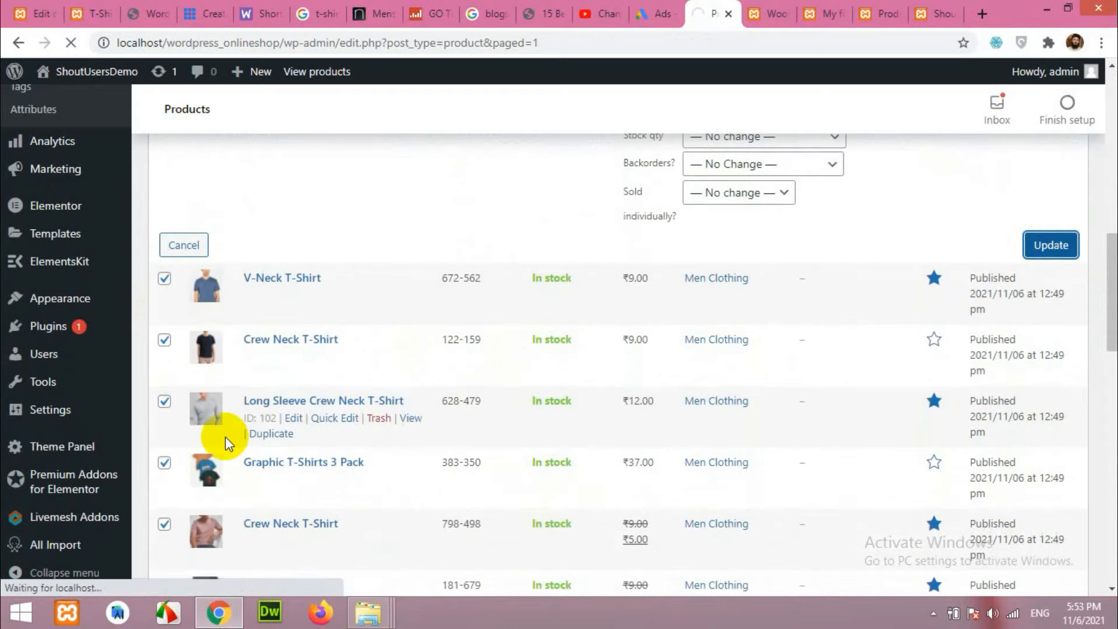
pyautogui.scroll(-2, 473, 444)
pyautogui.scroll(-6, 472, 445)
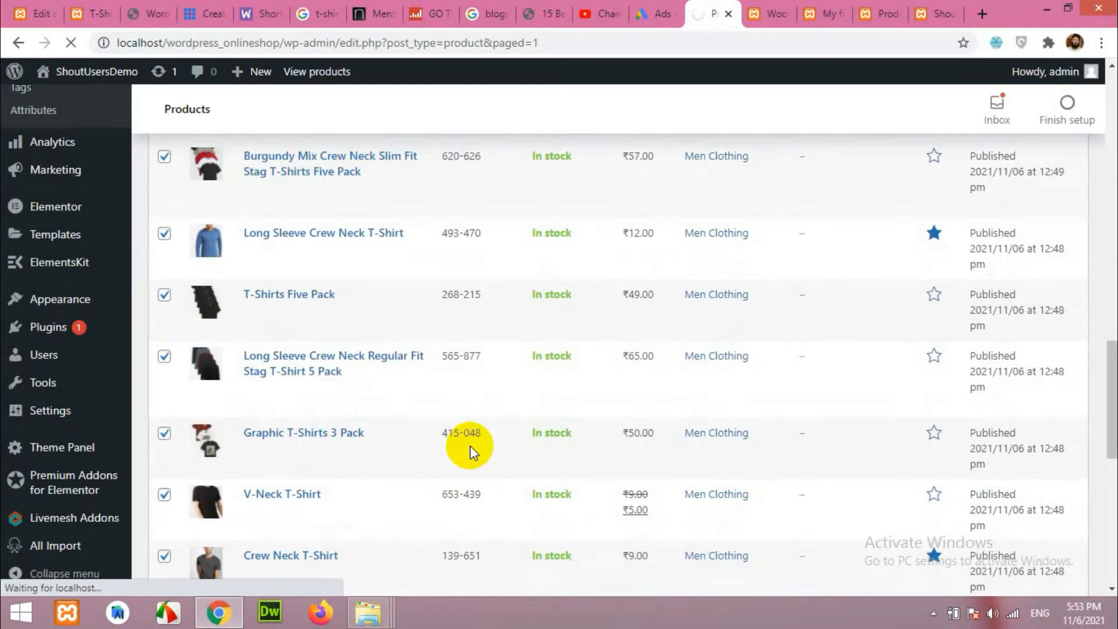
pyautogui.scroll(13, 472, 445)
pyautogui.scroll(3, 472, 446)
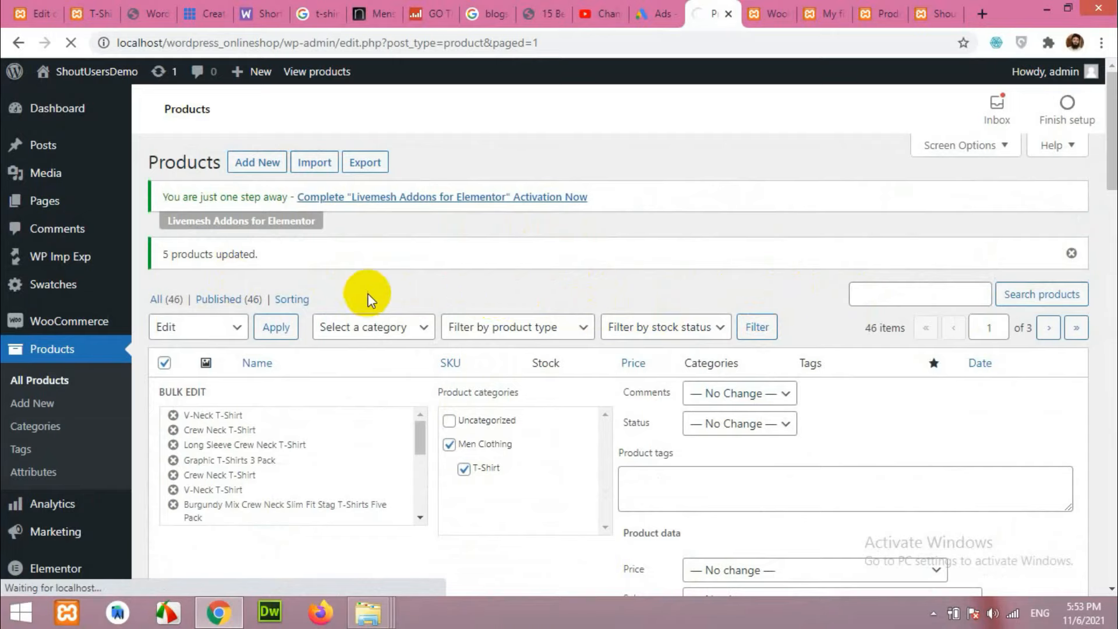
pyautogui.moveTo(42, 209)
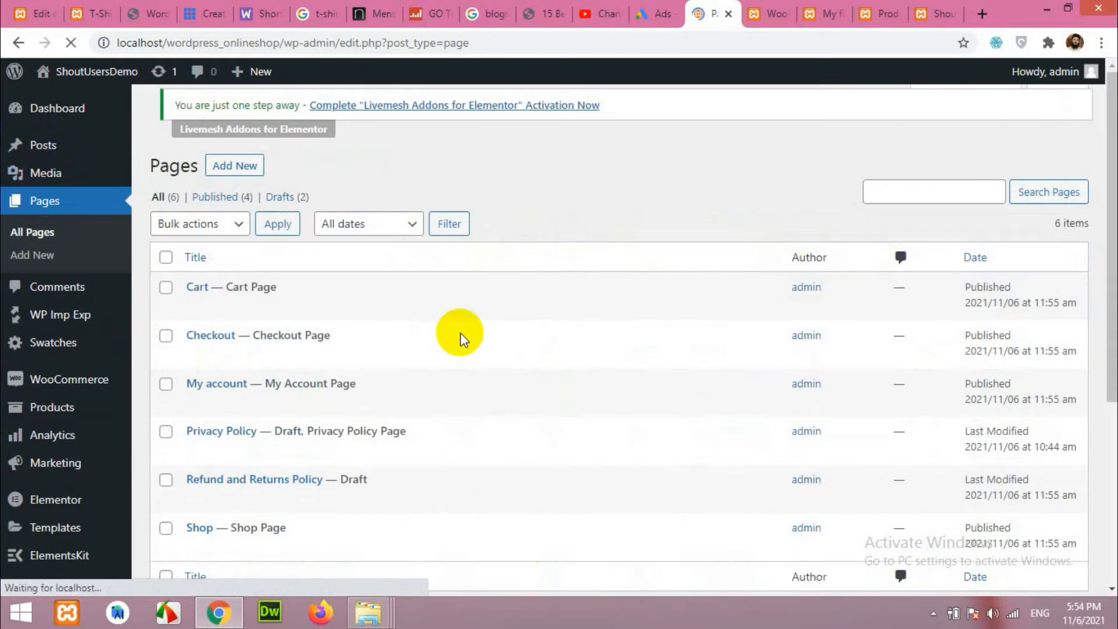
# Review the six pages: Cart, Checkout, My account, Shop and two draft policy pages.
pyautogui.scroll(-3, 575, 324)
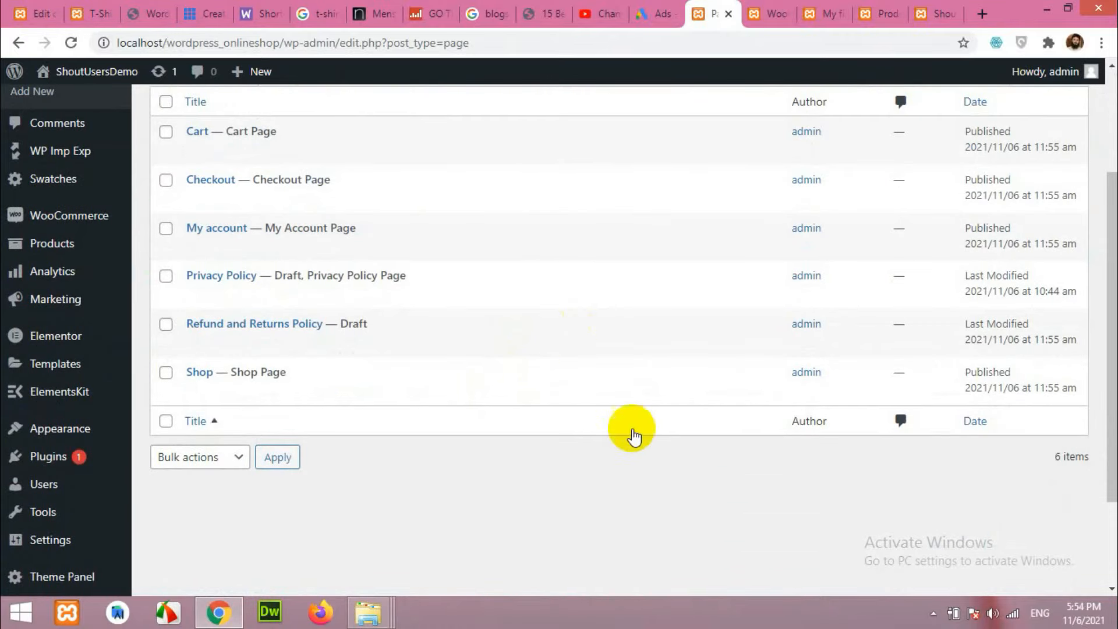
pyautogui.scroll(3, 511, 470)
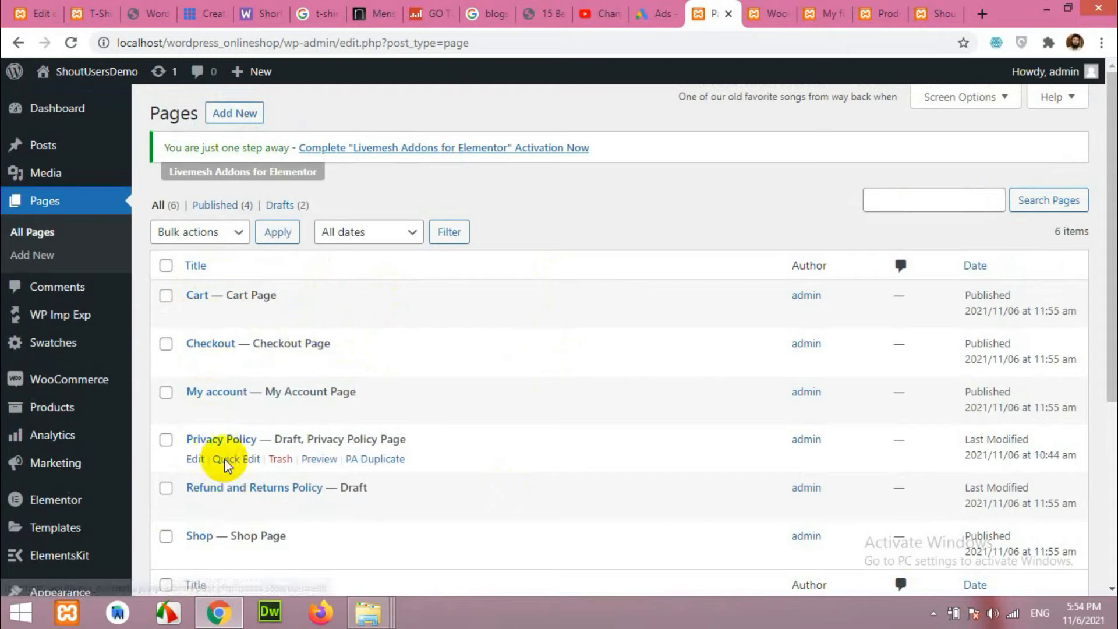
pyautogui.scroll(-3, 237, 392)
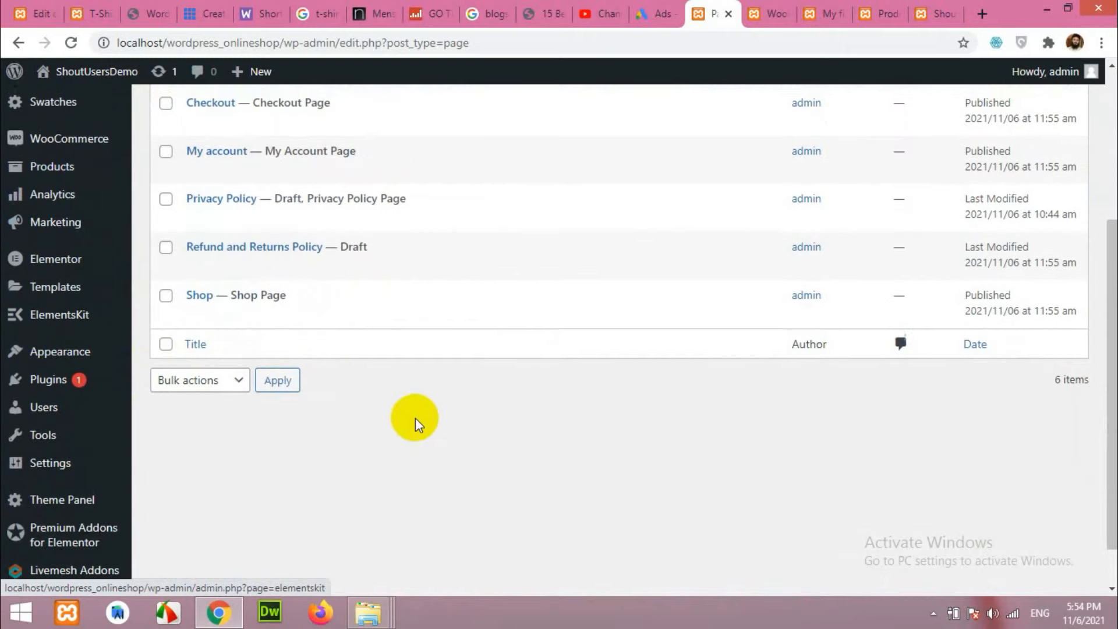
pyautogui.scroll(2, 414, 424)
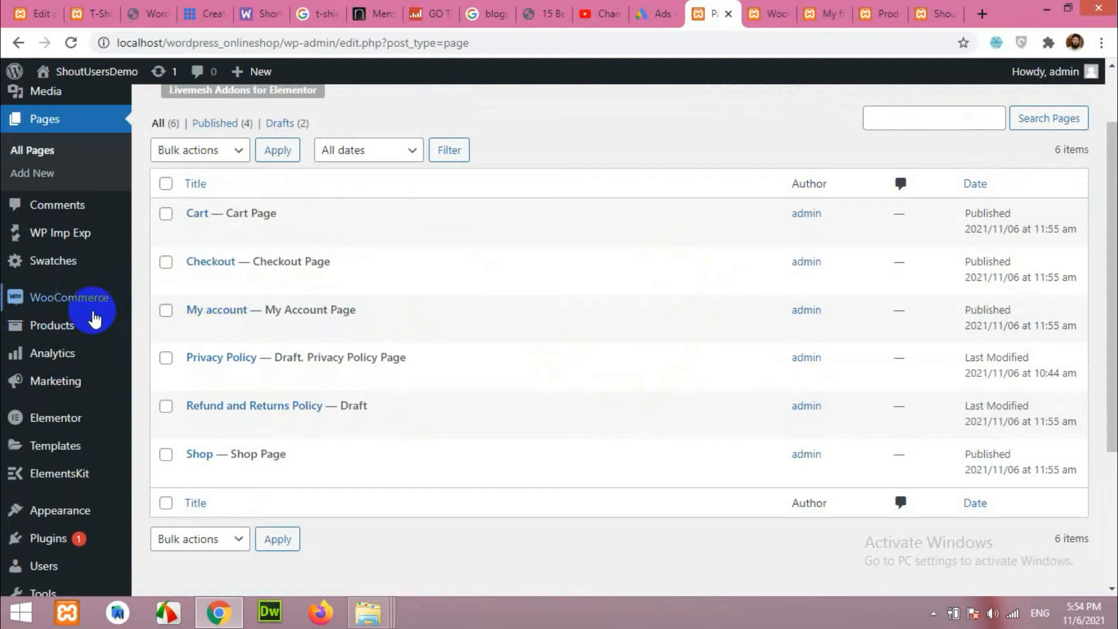
pyautogui.moveTo(34, 292)
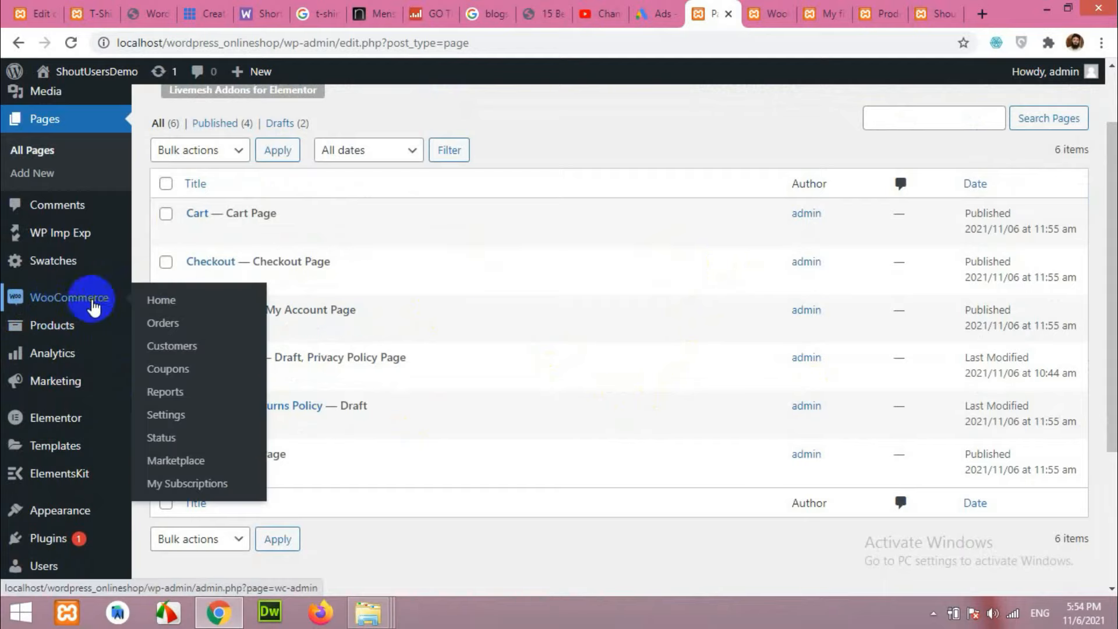
pyautogui.click(162, 437)
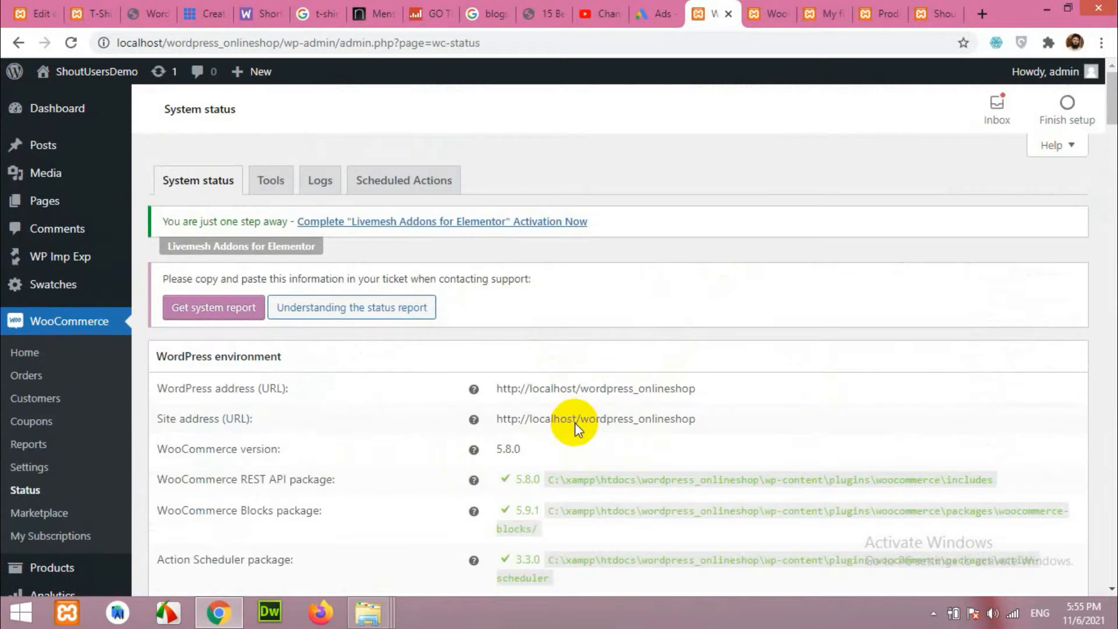
pyautogui.click(273, 183)
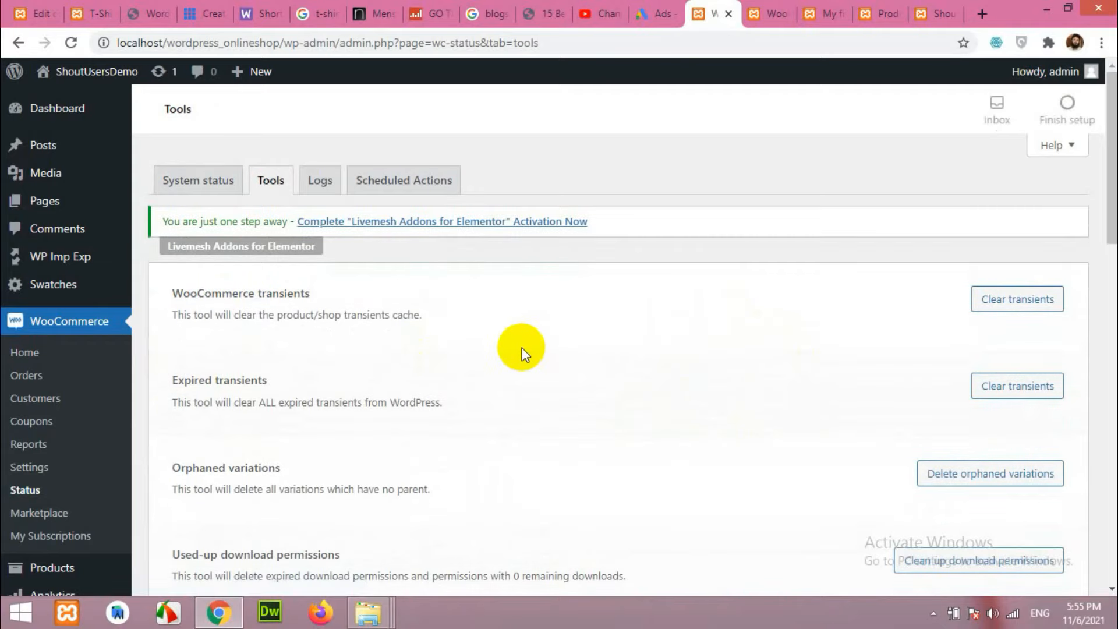
pyautogui.scroll(-3, 390, 317)
pyautogui.scroll(-1, 640, 344)
pyautogui.scroll(4, 601, 349)
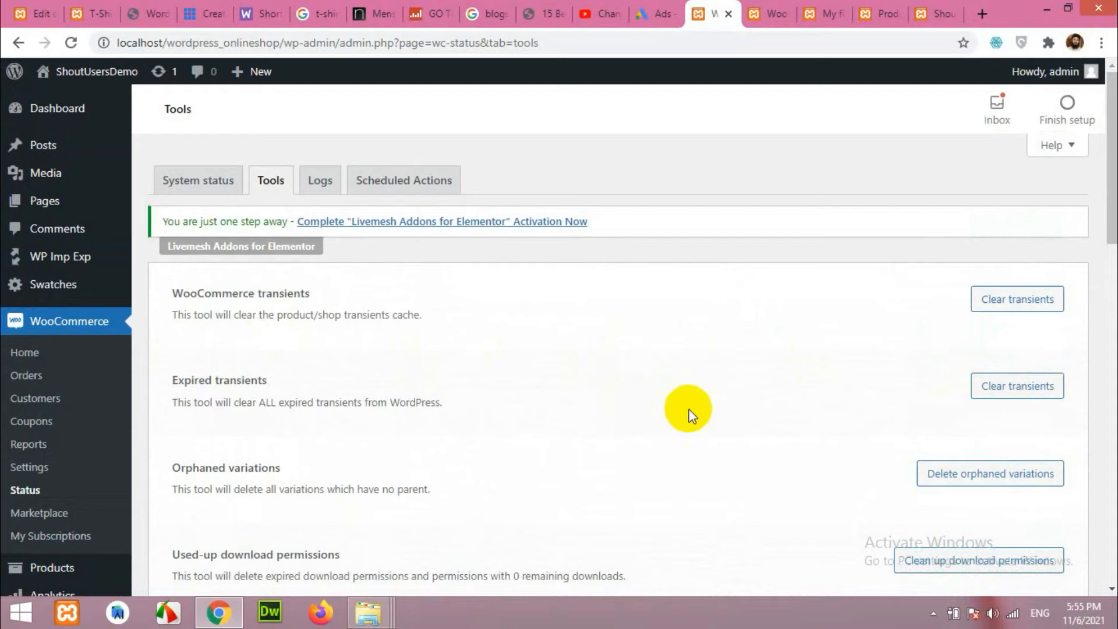
pyautogui.scroll(-5, 532, 410)
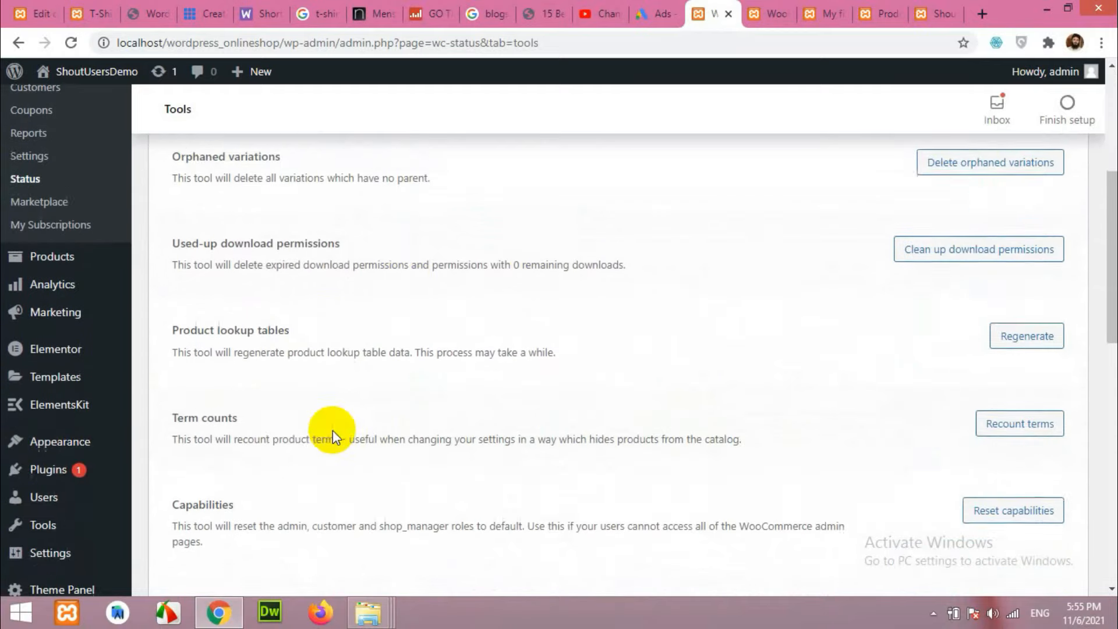
pyautogui.scroll(-5, 223, 393)
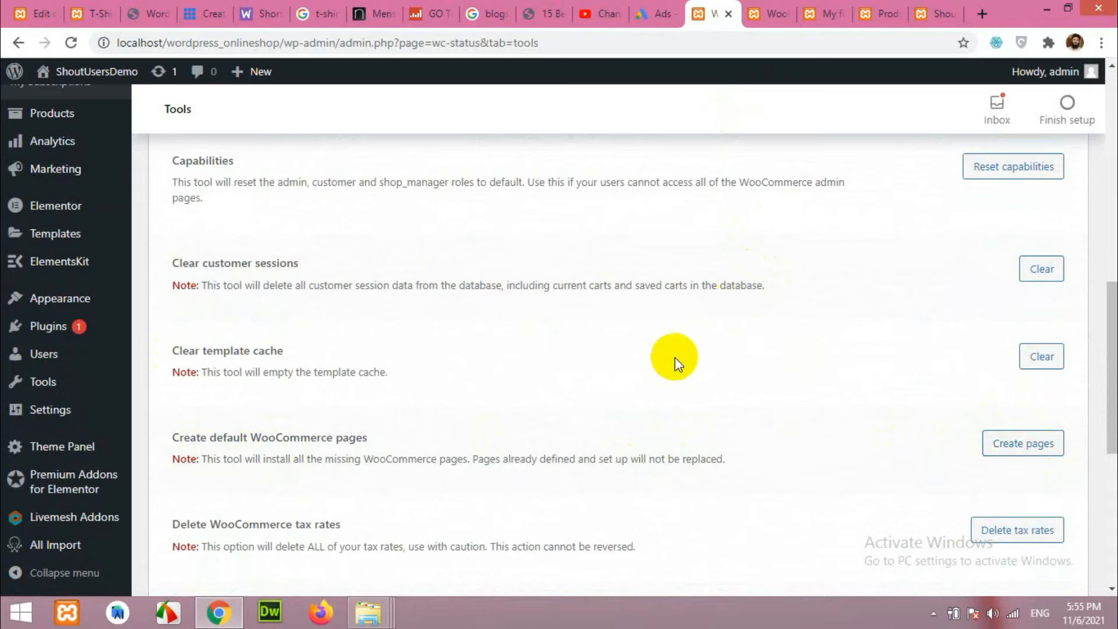
pyautogui.scroll(4, 188, 242)
pyautogui.scroll(-2, 815, 408)
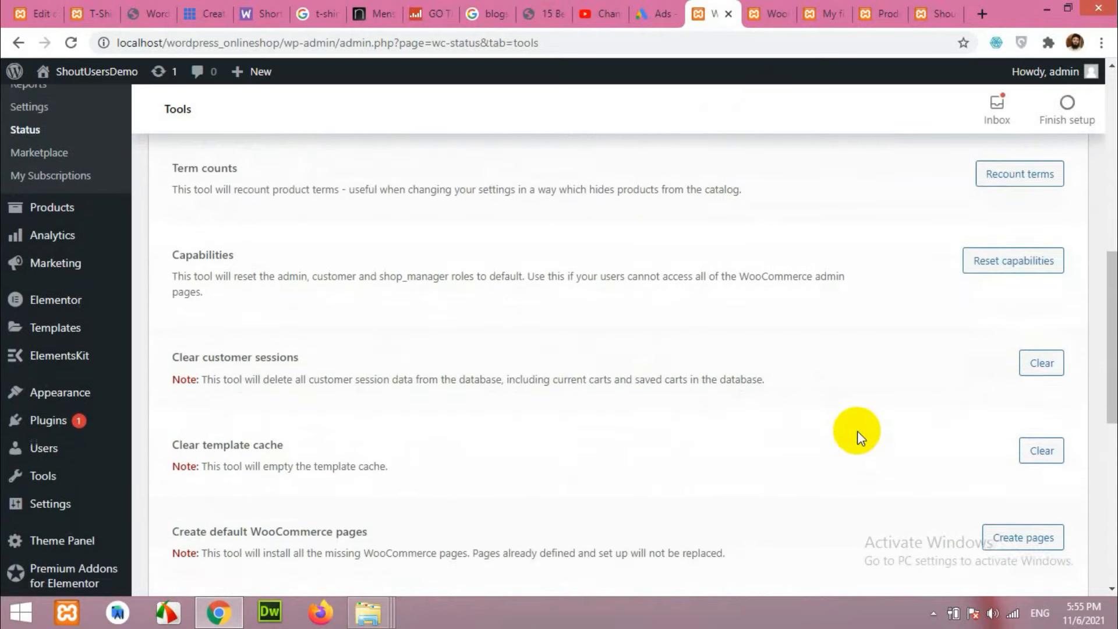
pyautogui.scroll(-1, 859, 434)
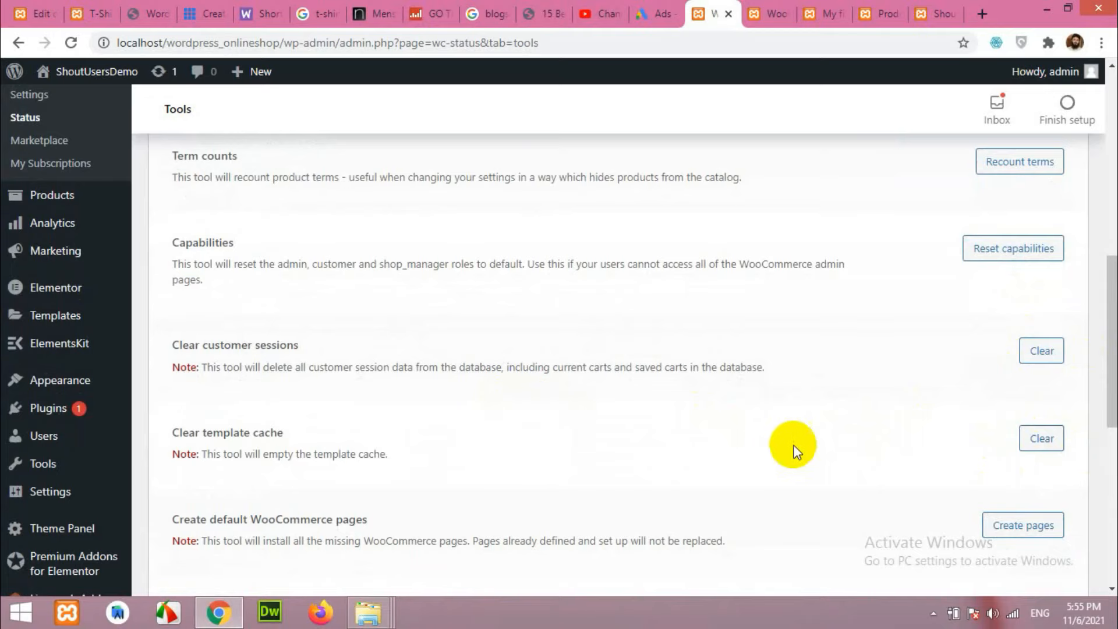
pyautogui.scroll(-3, 476, 513)
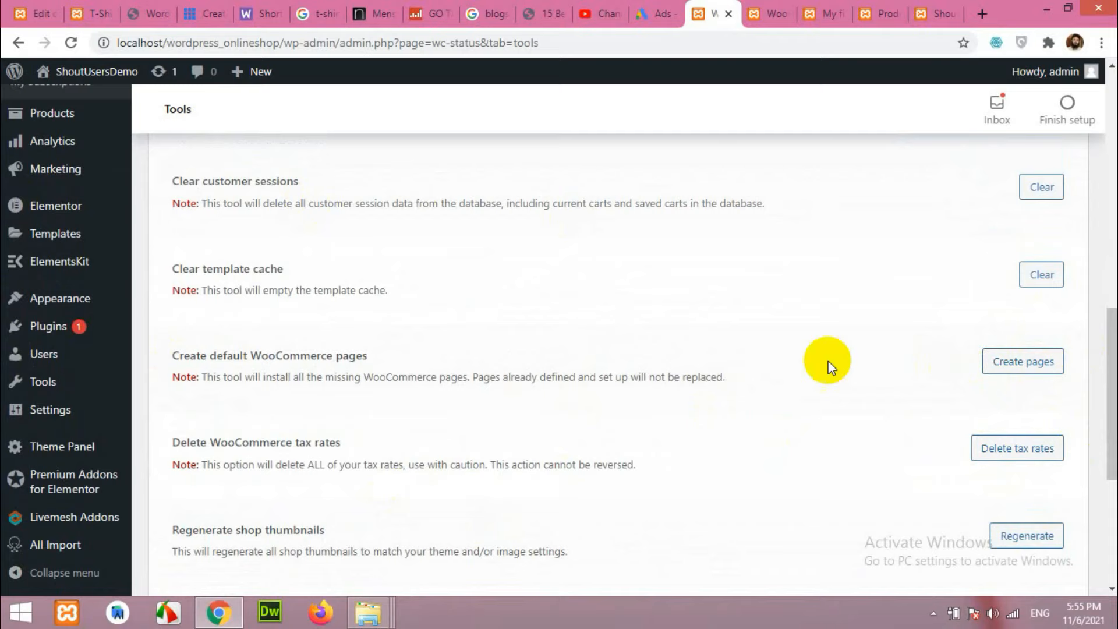
pyautogui.scroll(7, 422, 407)
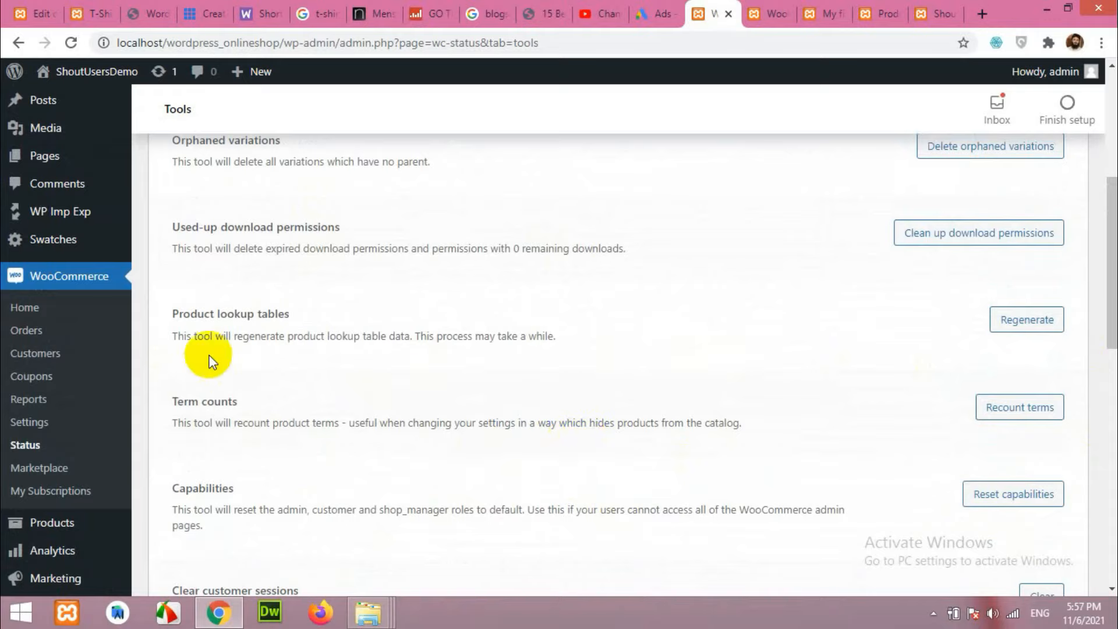
pyautogui.scroll(2, 145, 386)
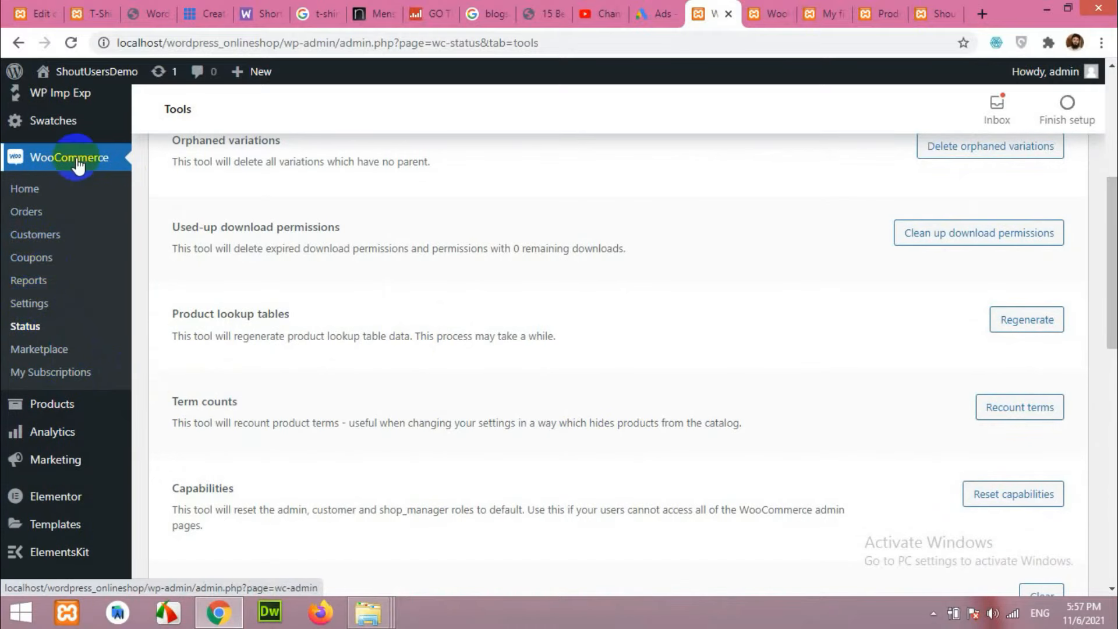
# Open WooCommerce Settings and scroll past the store address to the General options.
pyautogui.click(32, 303)
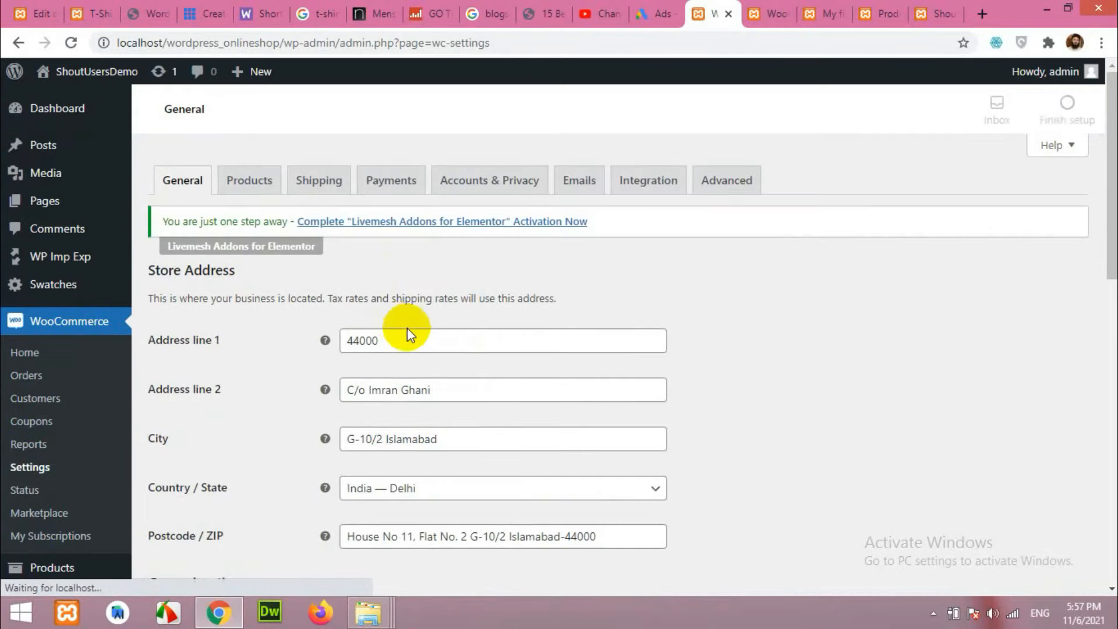
pyautogui.scroll(-3, 396, 303)
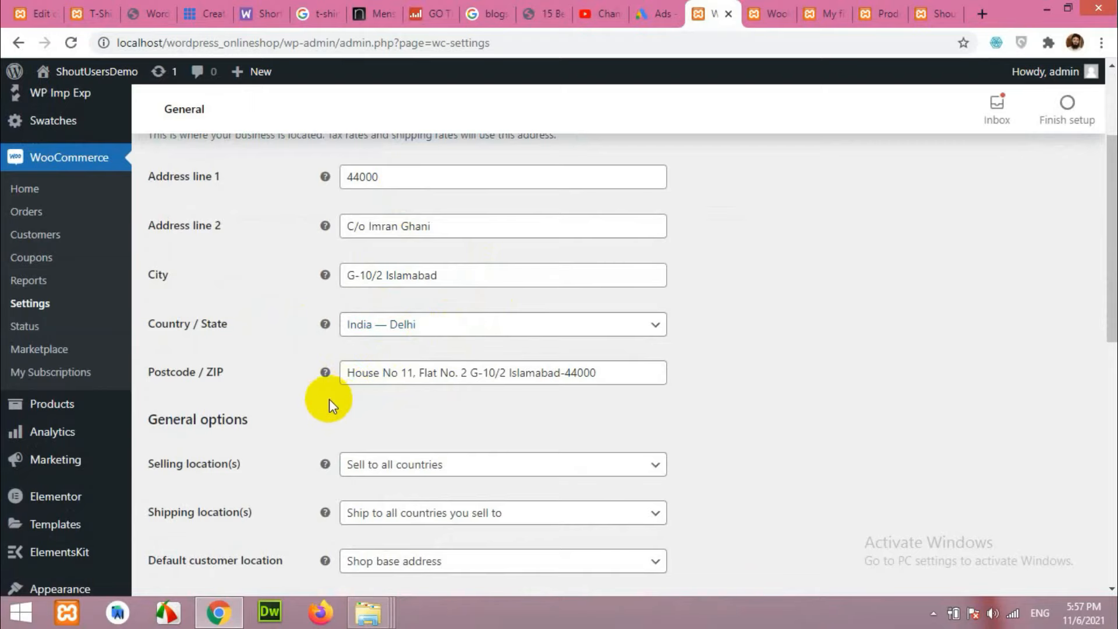
pyautogui.scroll(-3, 329, 399)
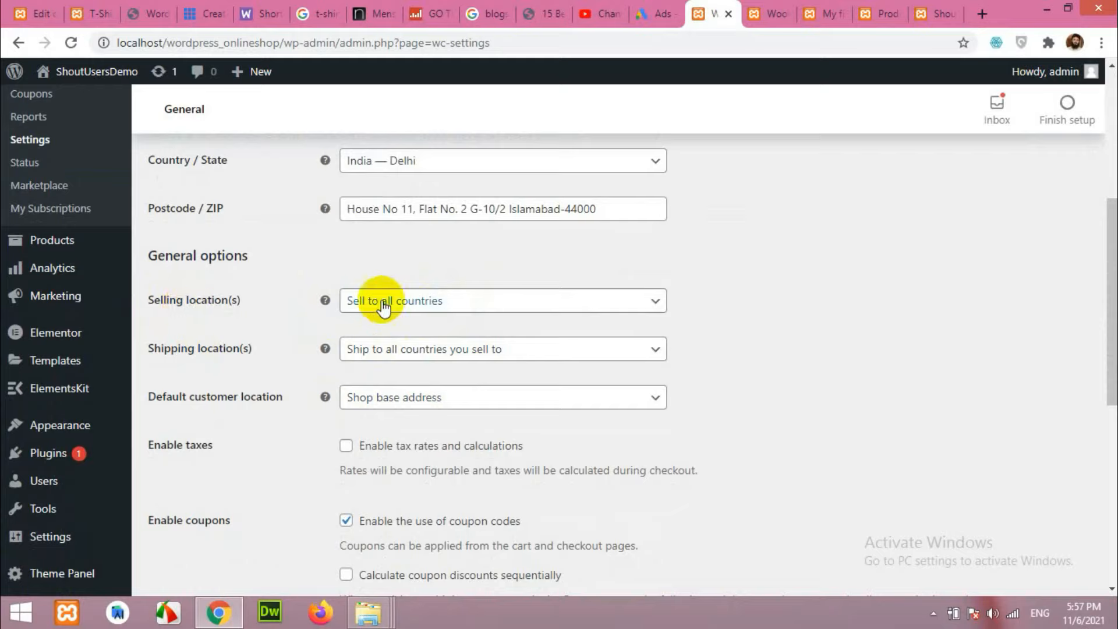
# Set Selling location(s) to 'Sell to specific countries' and add India.
pyautogui.click(444, 311)
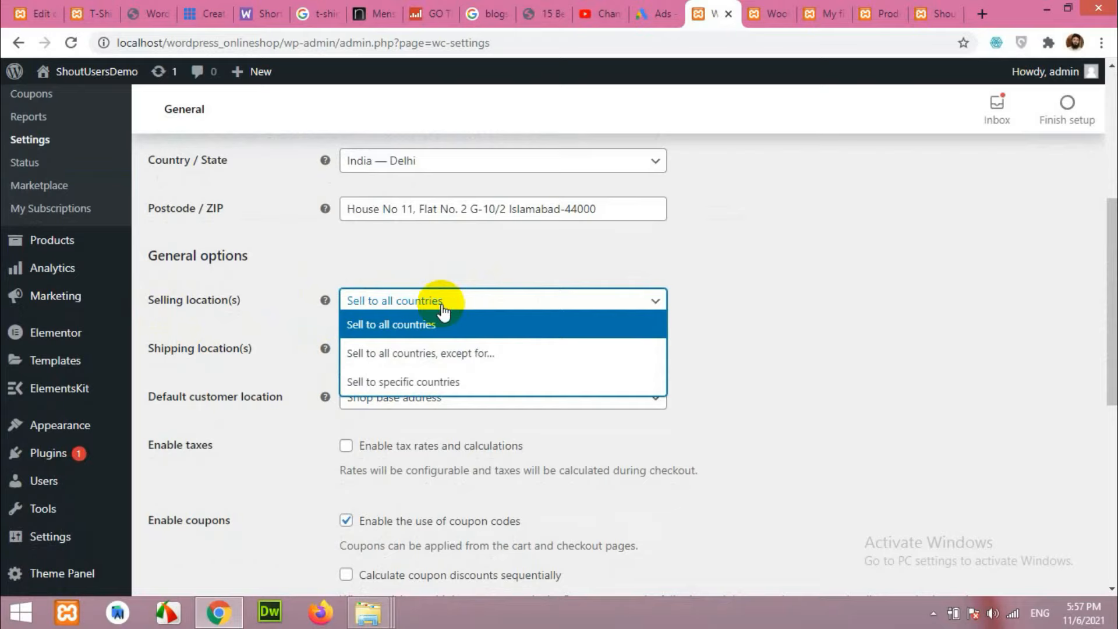
pyautogui.click(380, 384)
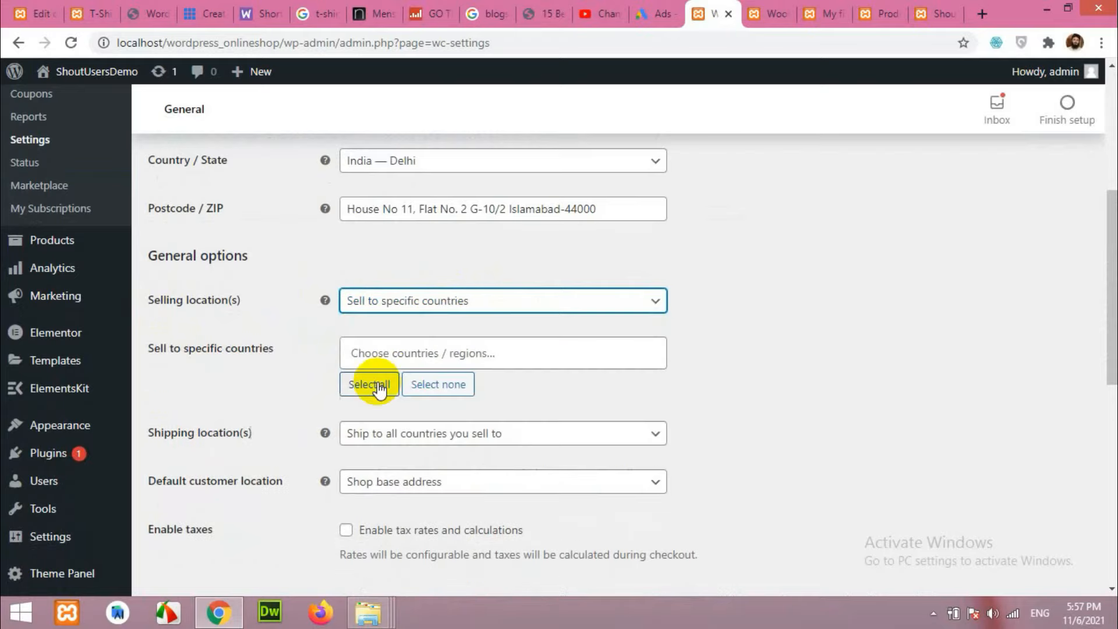
pyautogui.click(463, 355)
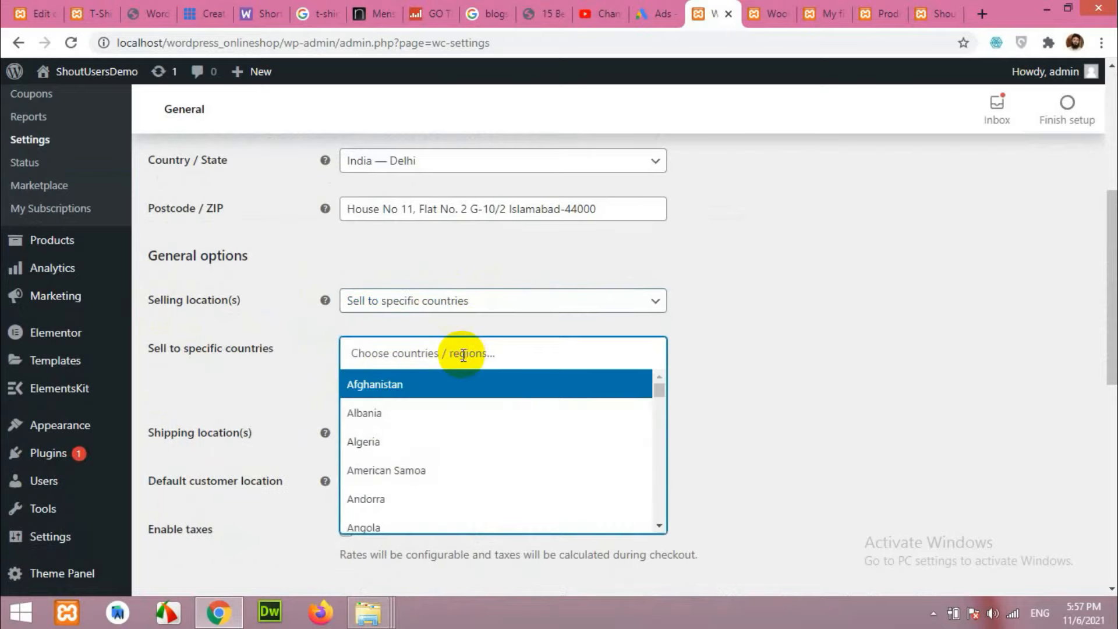
pyautogui.write('in')
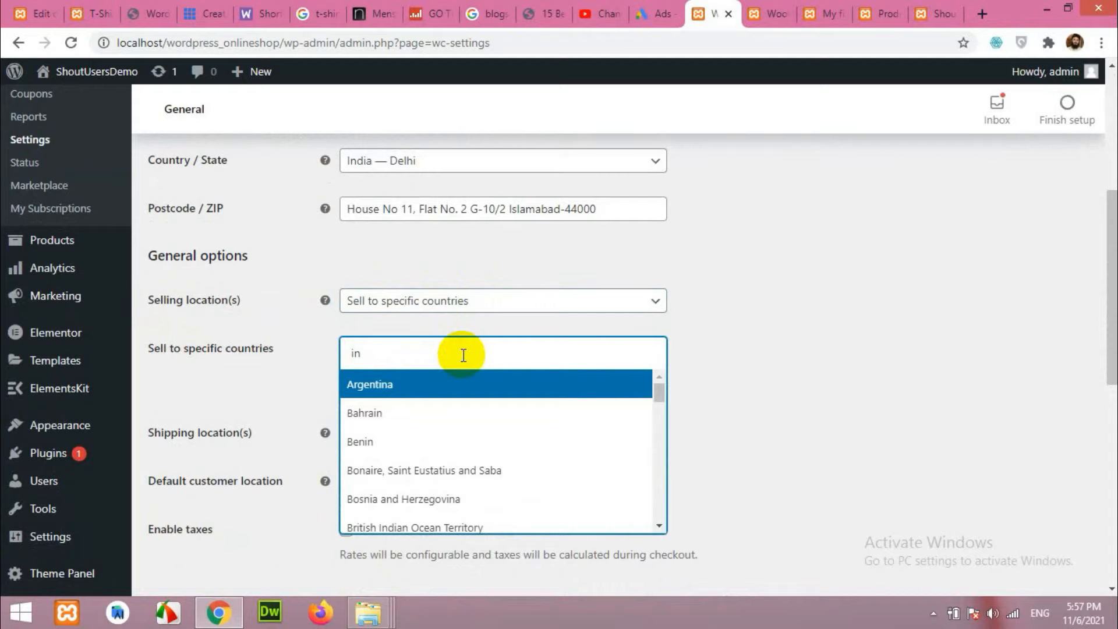
pyautogui.write('dia')
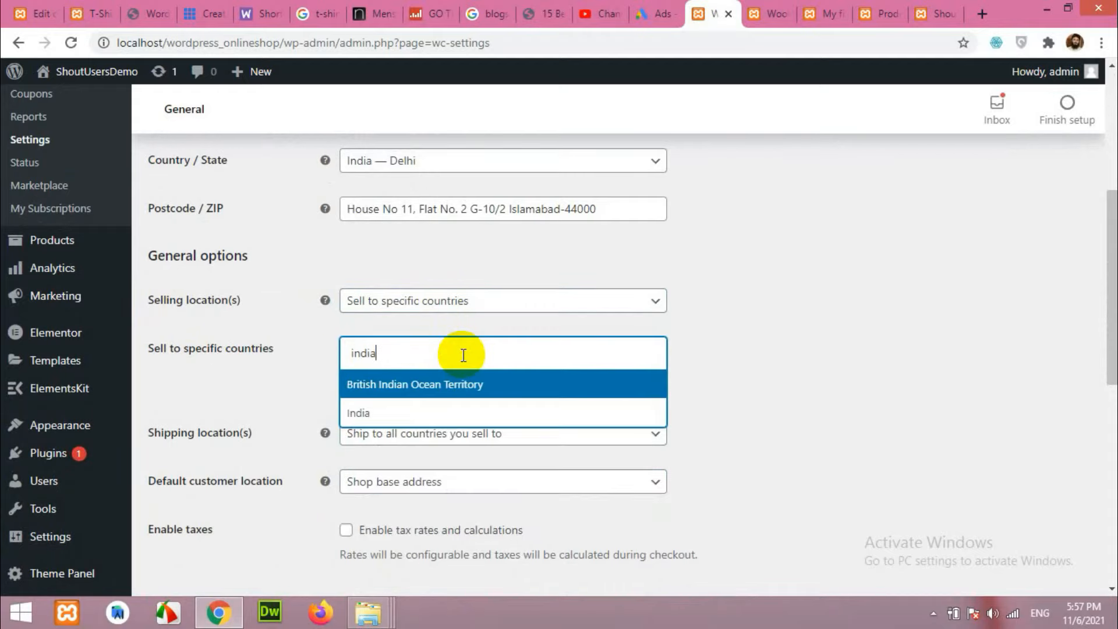
pyautogui.click(366, 415)
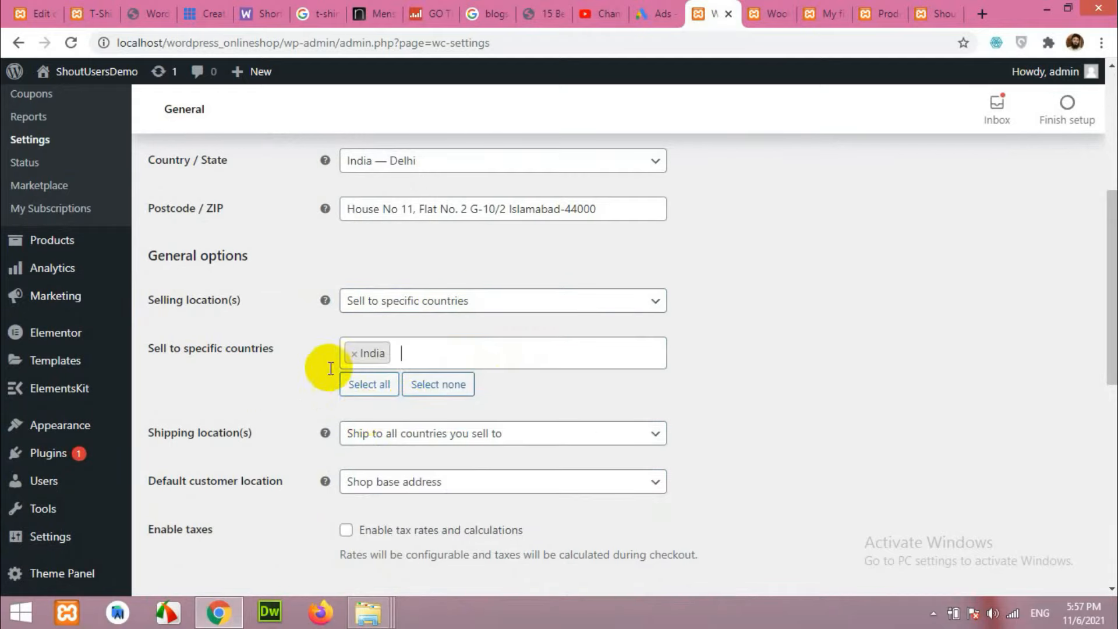
# Add United States (US), then remove it so India is the only listed country.
pyautogui.click(444, 350)
pyautogui.write('u')
pyautogui.write('sa')
pyautogui.press('BackSpace')
pyautogui.press('BackSpace')
pyautogui.write('nite')
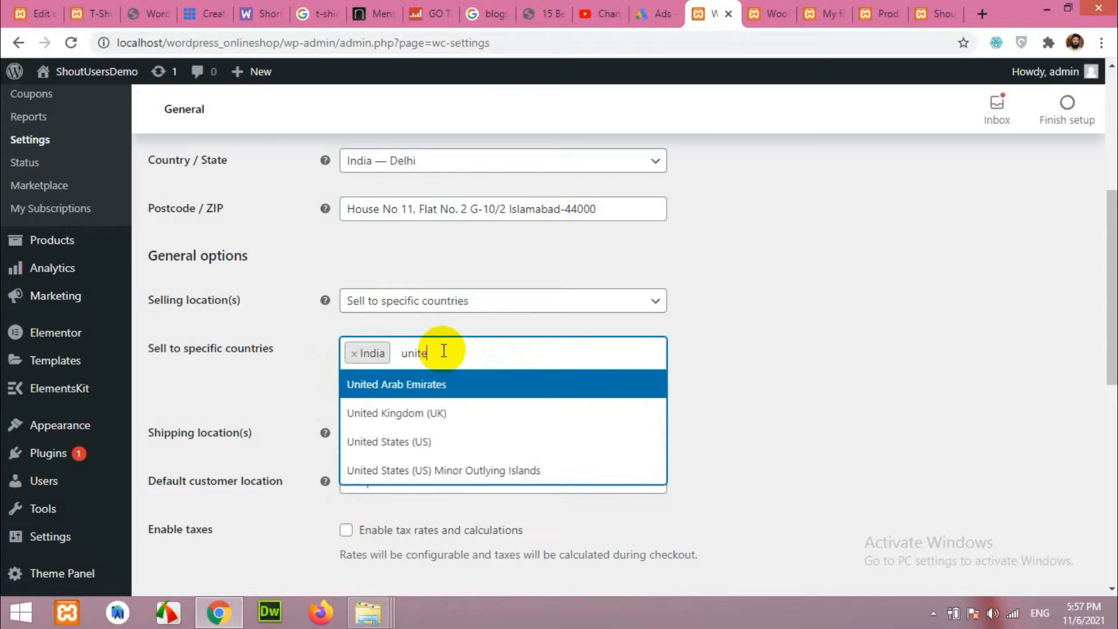
pyautogui.click(419, 441)
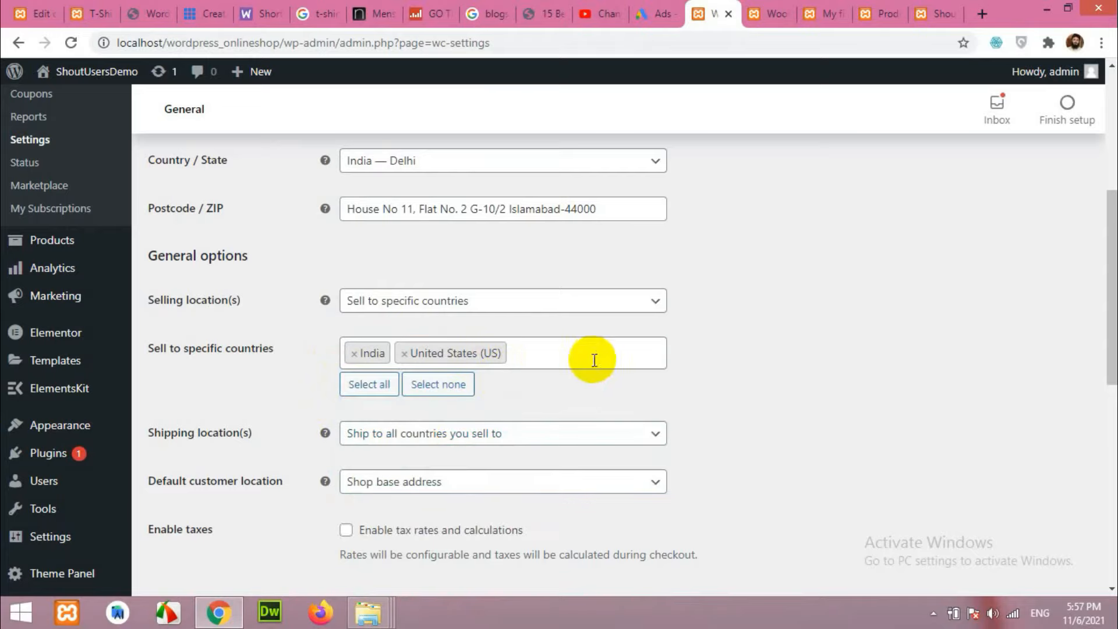
pyautogui.click(404, 353)
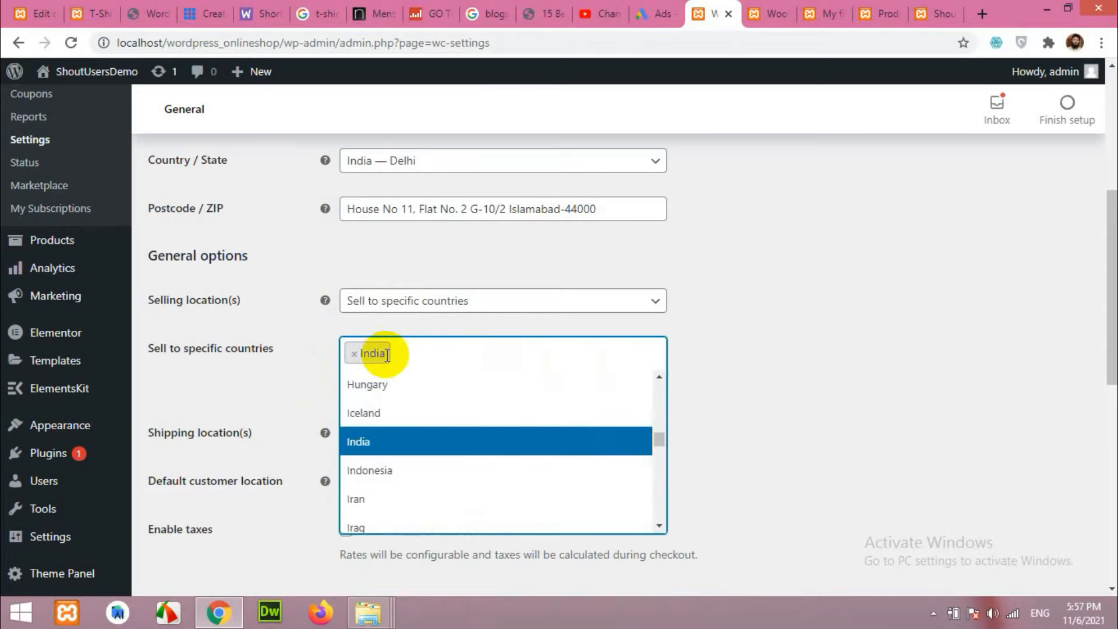
pyautogui.click(782, 365)
pyautogui.scroll(-3, 169, 512)
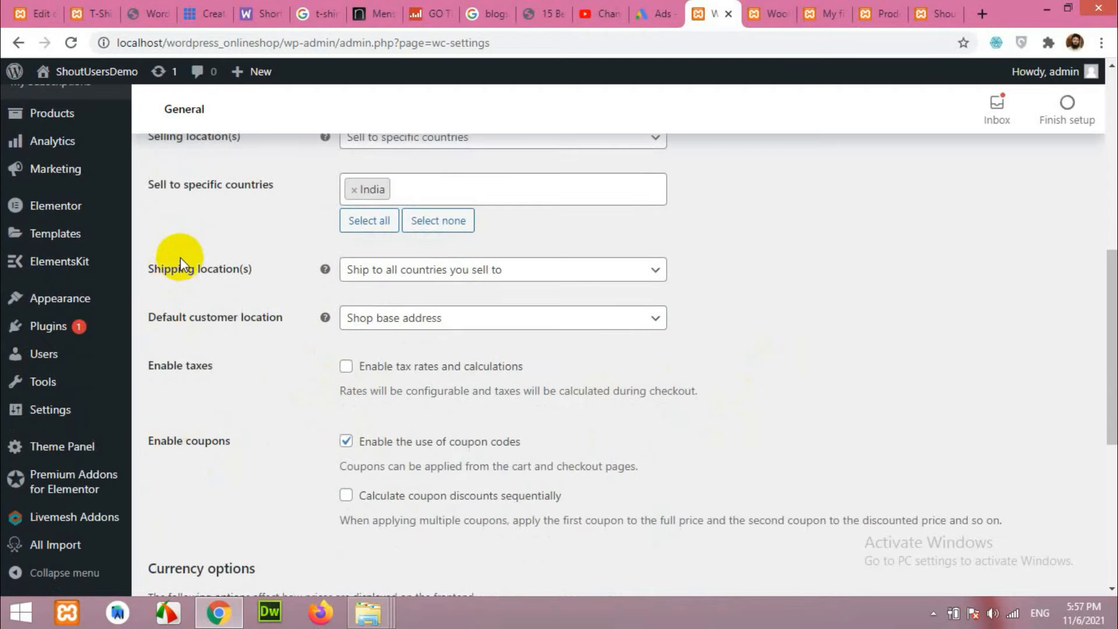
pyautogui.click(401, 271)
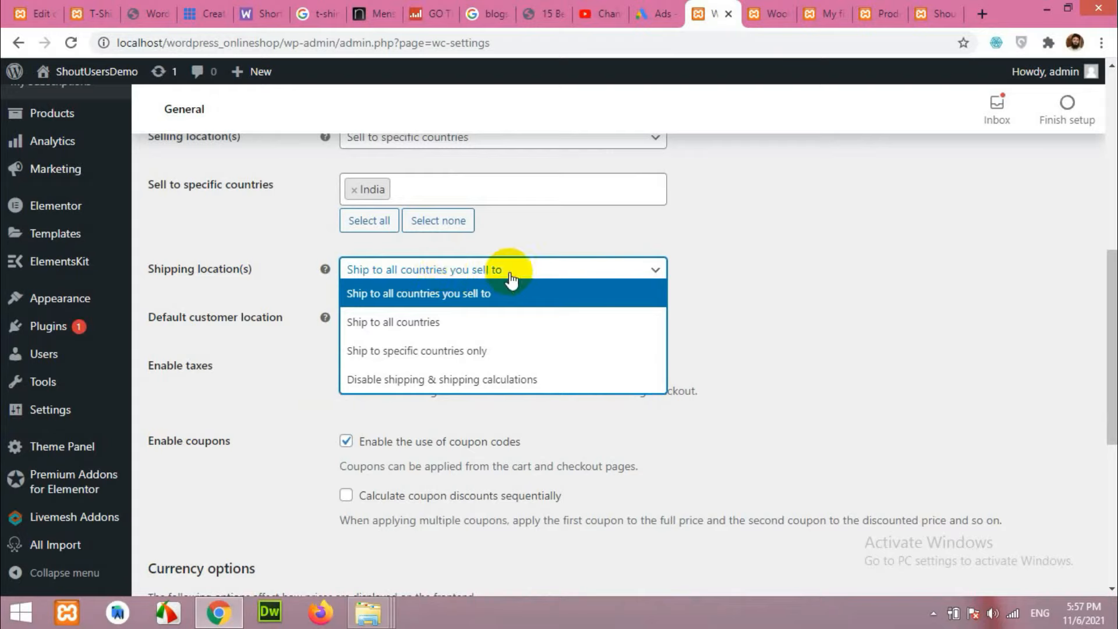
pyautogui.click(776, 270)
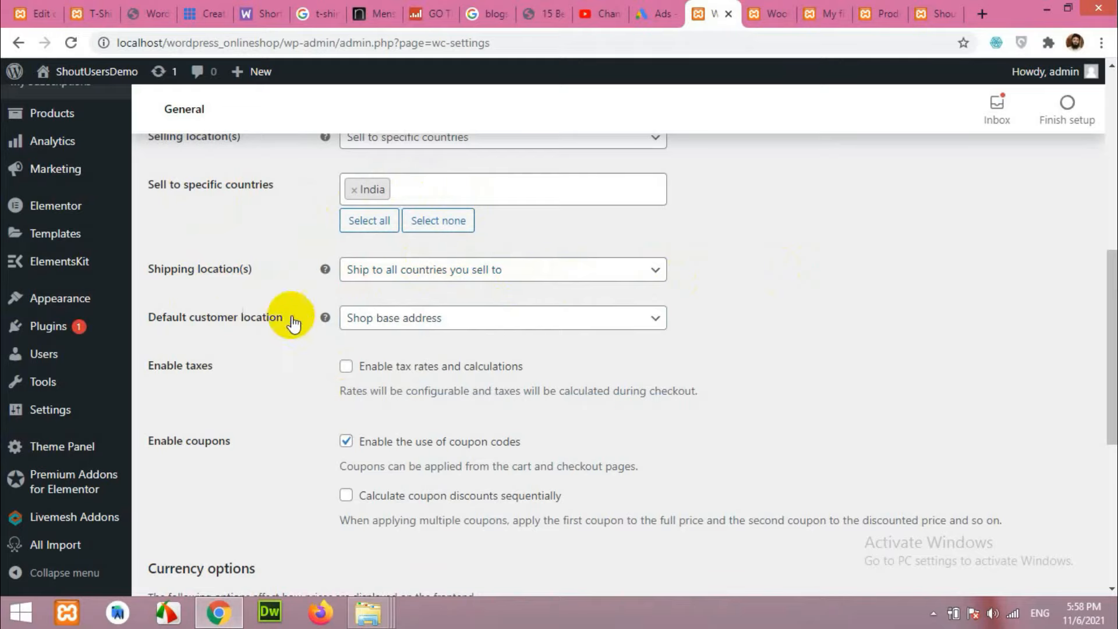
pyautogui.click(432, 322)
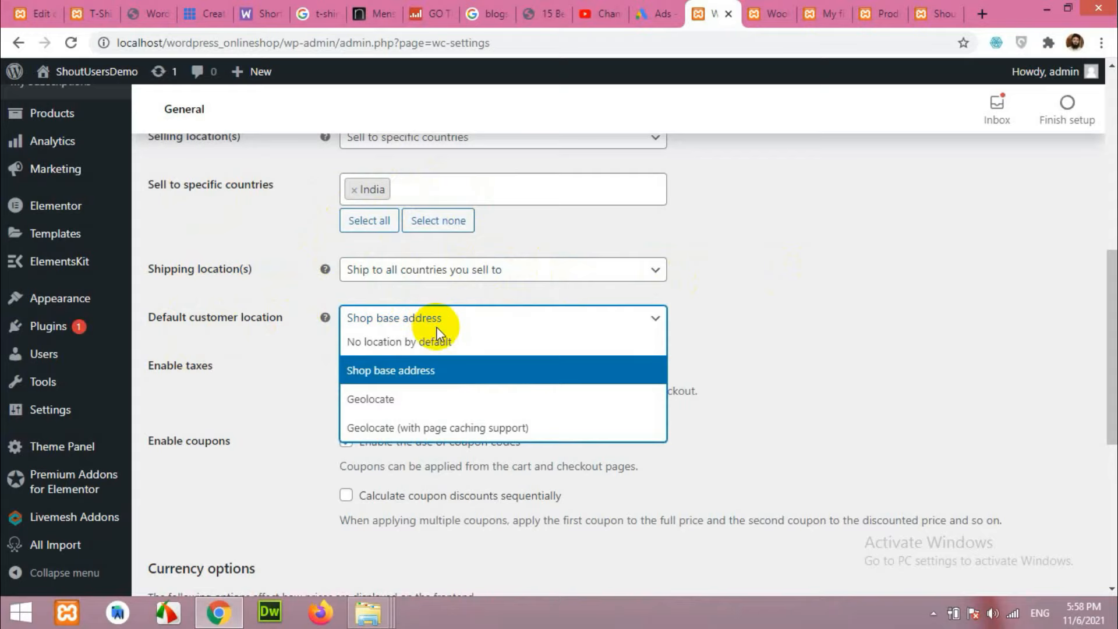
pyautogui.click(393, 376)
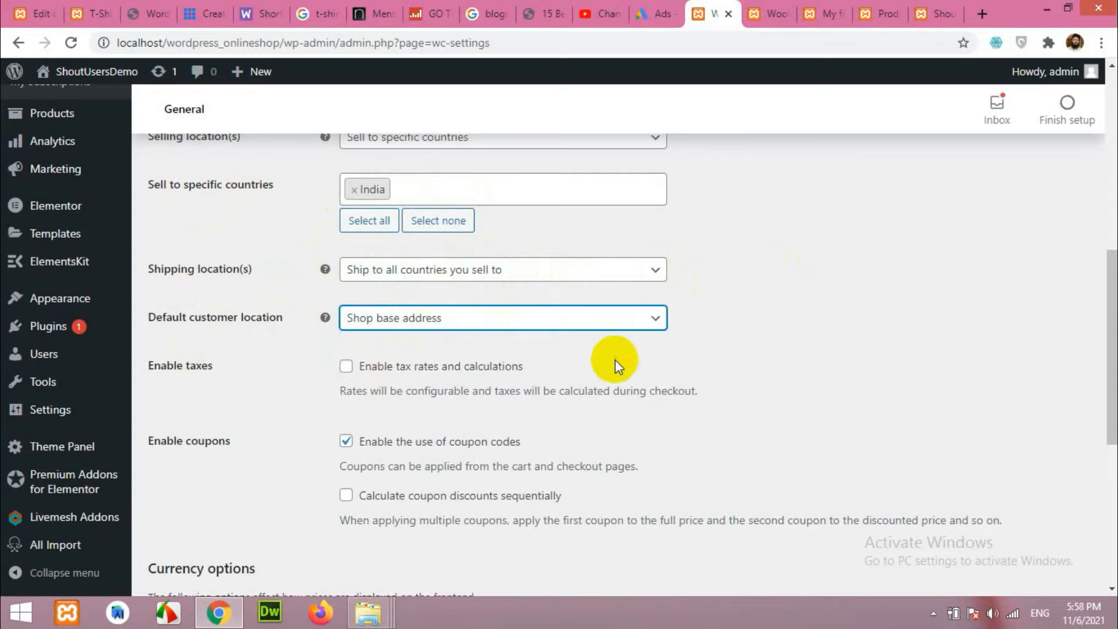
pyautogui.scroll(-3, 615, 359)
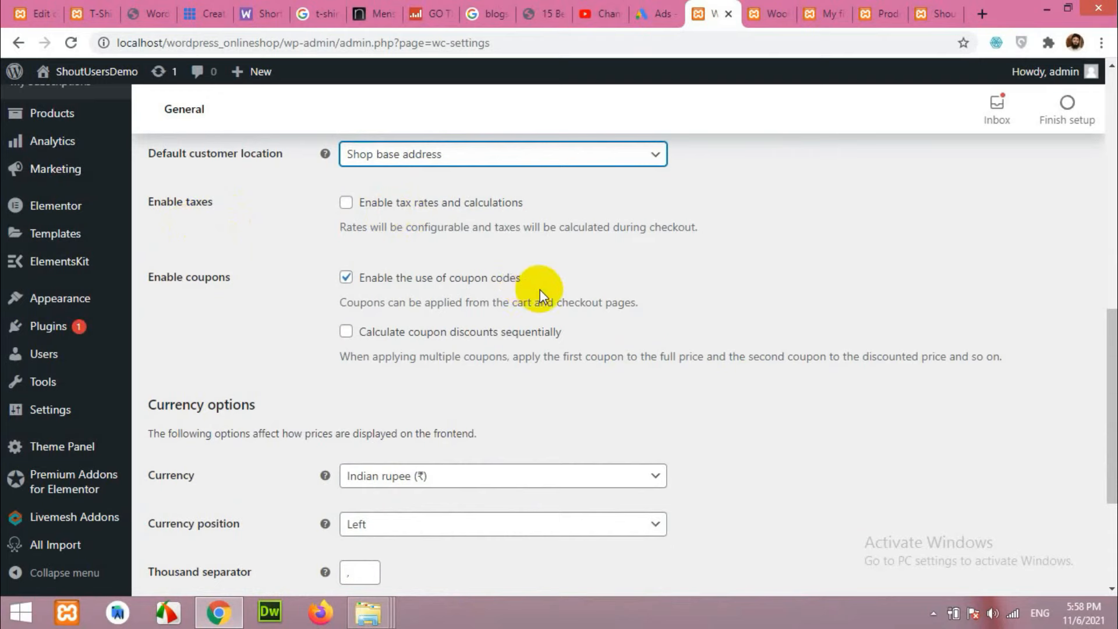
pyautogui.scroll(2, 599, 329)
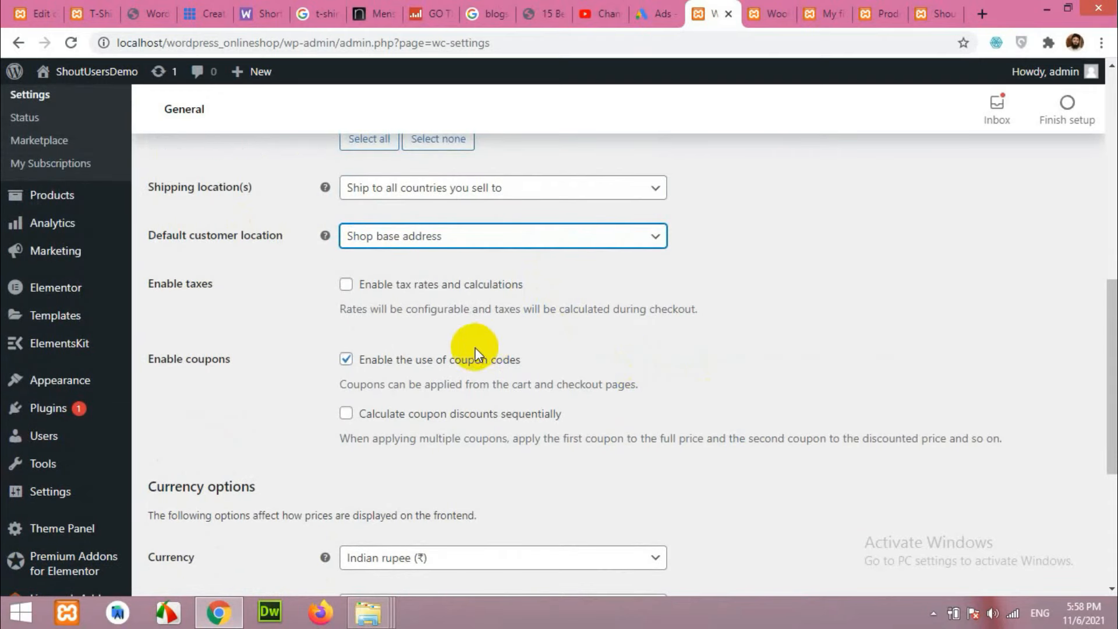
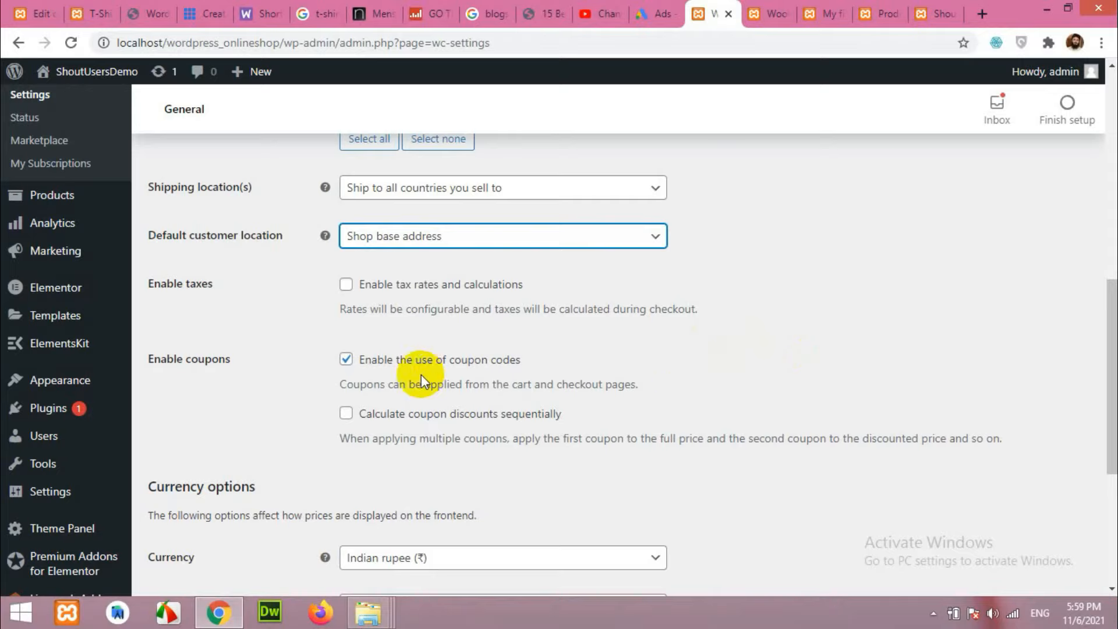
# Save the General settings with India as the only selling country.
pyautogui.scroll(-3, 357, 373)
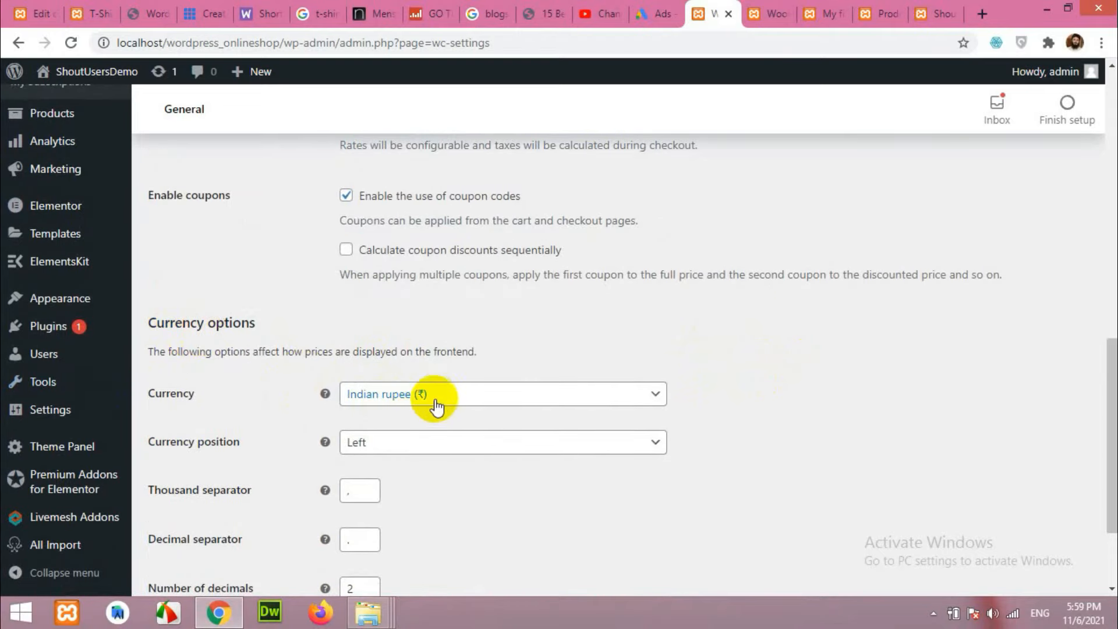
pyautogui.scroll(7, 831, 374)
pyautogui.scroll(-10, 461, 319)
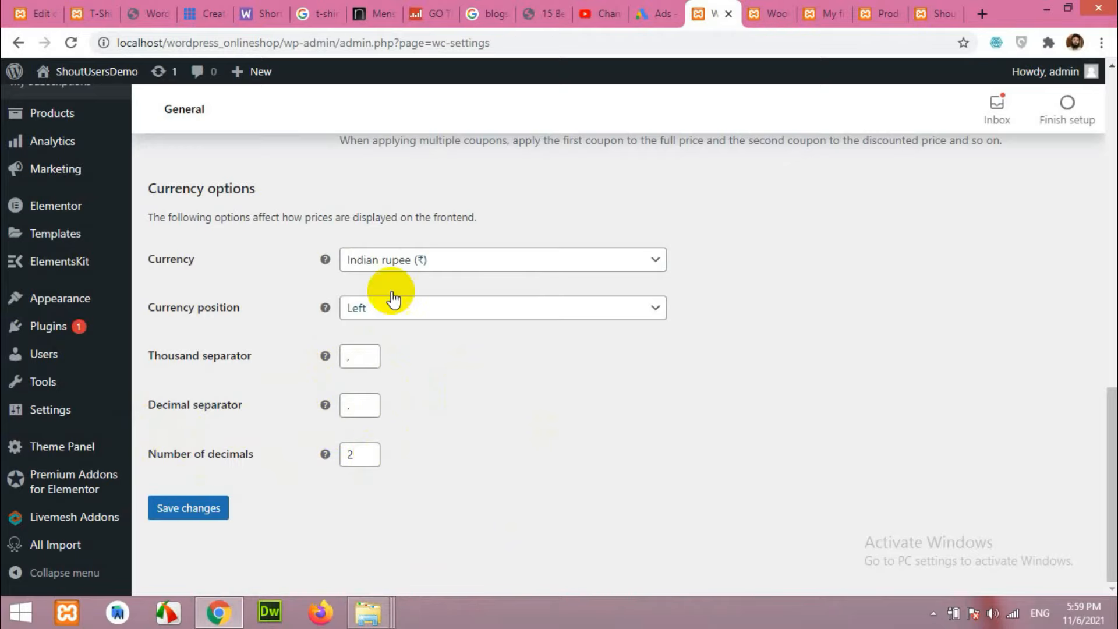
pyautogui.scroll(7, 678, 434)
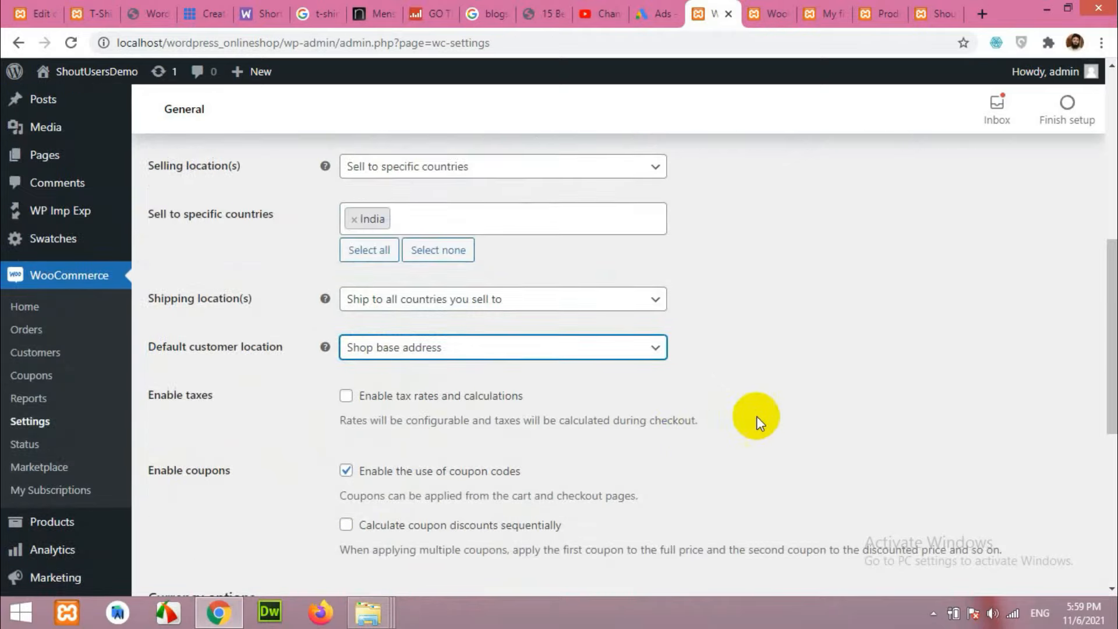
pyautogui.scroll(8, 757, 417)
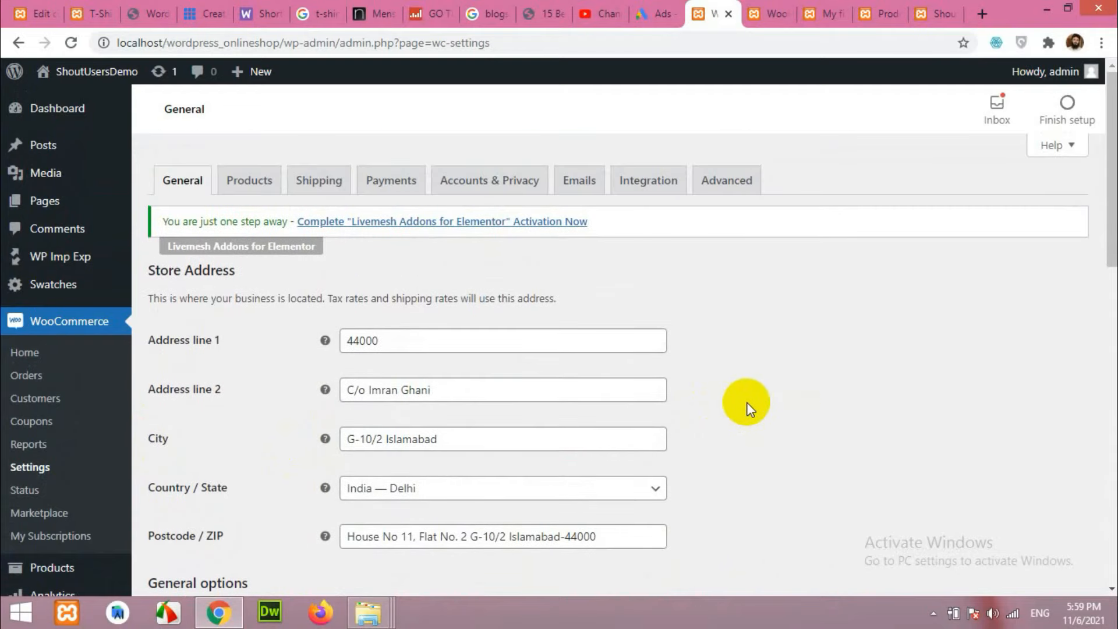
pyautogui.click(246, 182)
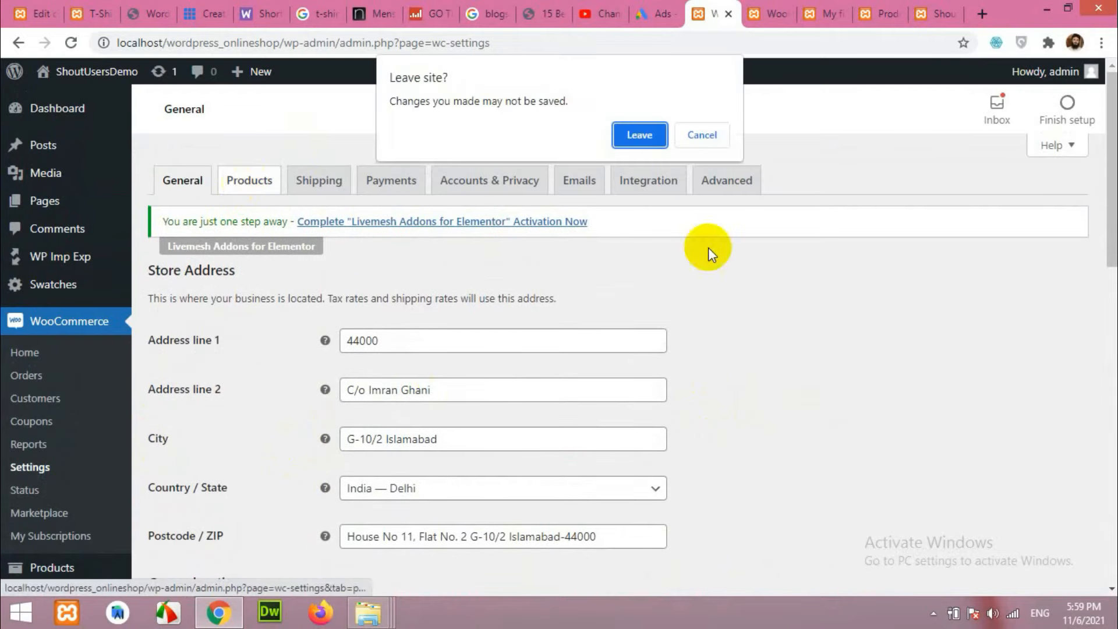
pyautogui.click(696, 137)
pyautogui.scroll(-12, 294, 456)
pyautogui.scroll(-2, 216, 462)
pyautogui.click(191, 506)
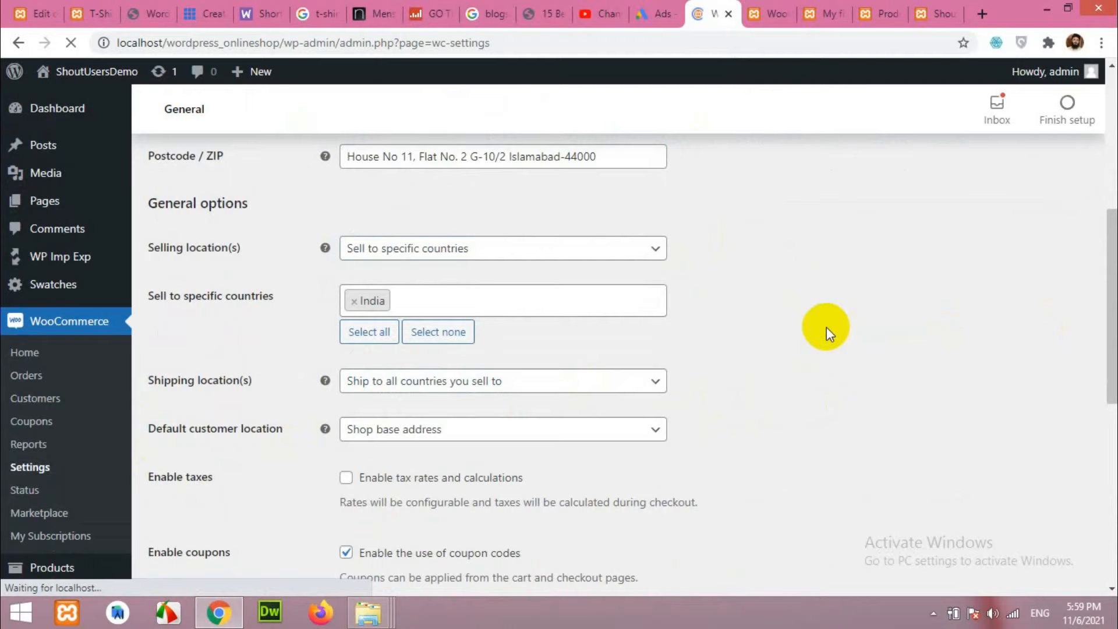
# In the Products settings, confirm Shop stays selected as the shop page.
pyautogui.click(242, 188)
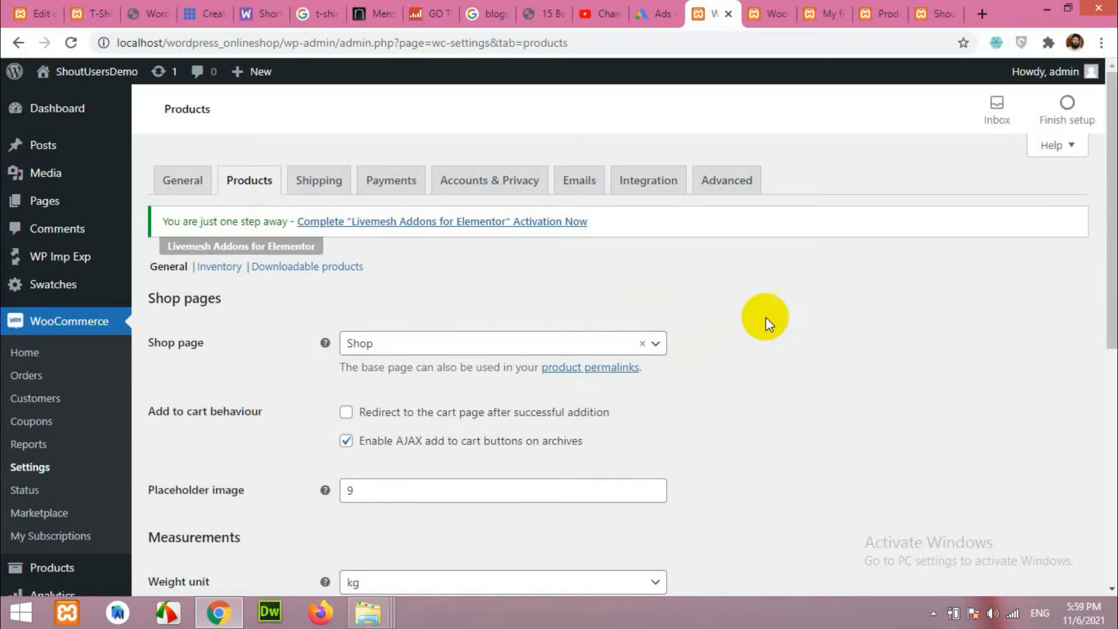
pyautogui.scroll(-8, 767, 317)
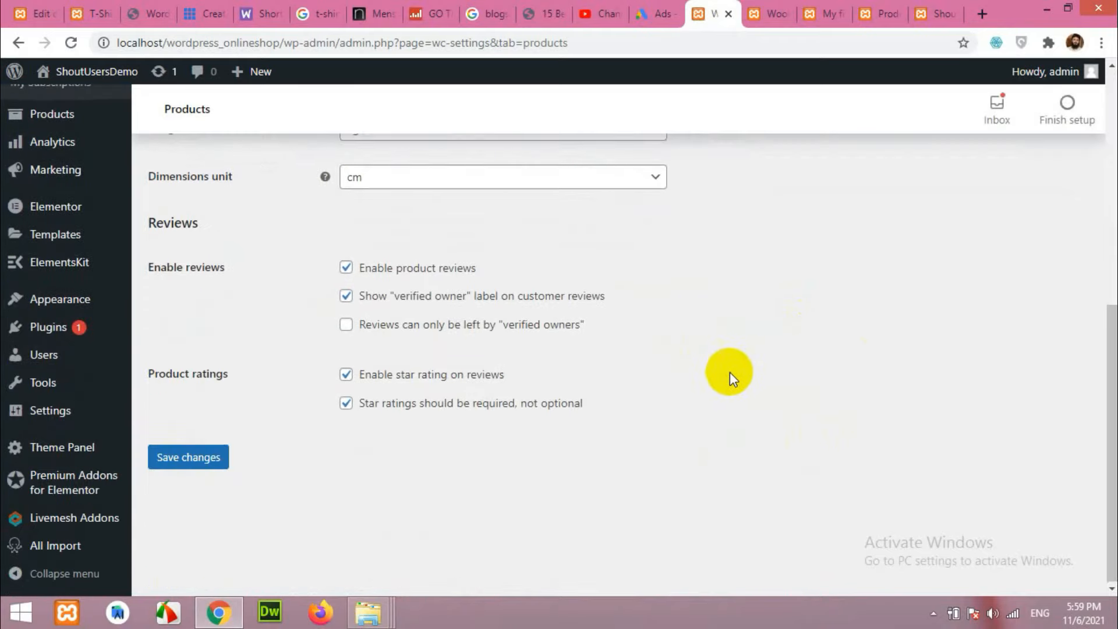
pyautogui.scroll(8, 729, 372)
pyautogui.scroll(1, 762, 362)
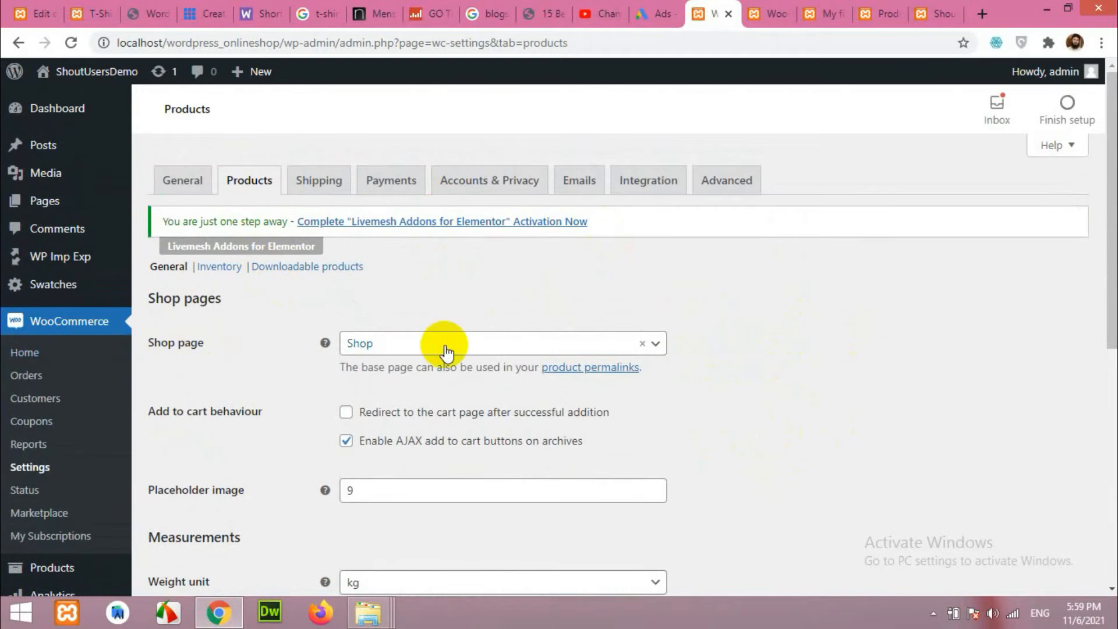
pyautogui.click(466, 349)
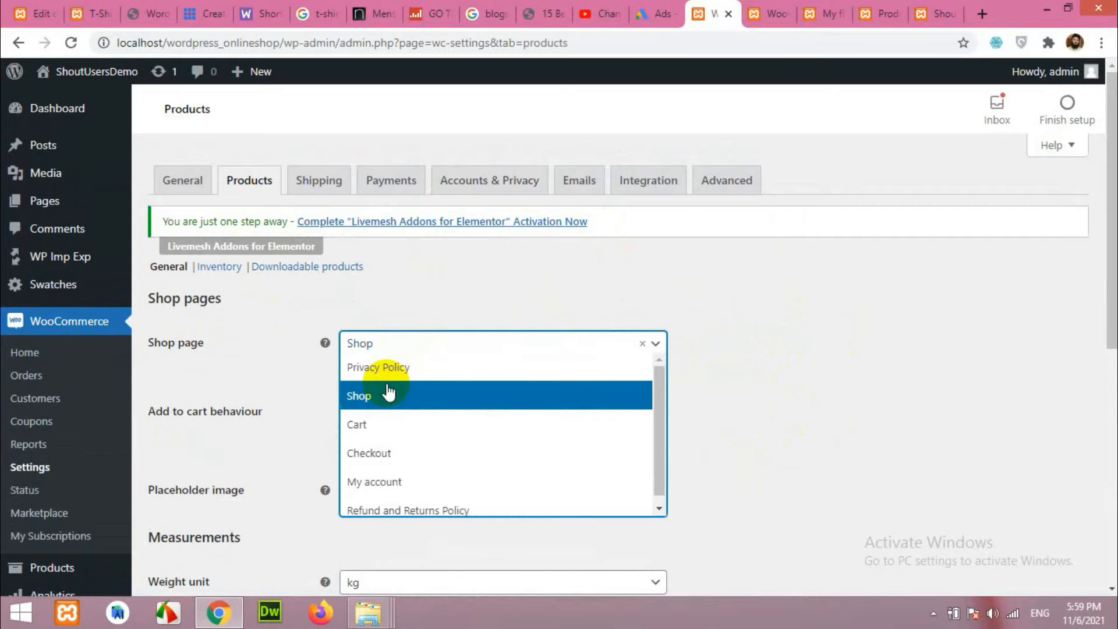
pyautogui.click(796, 380)
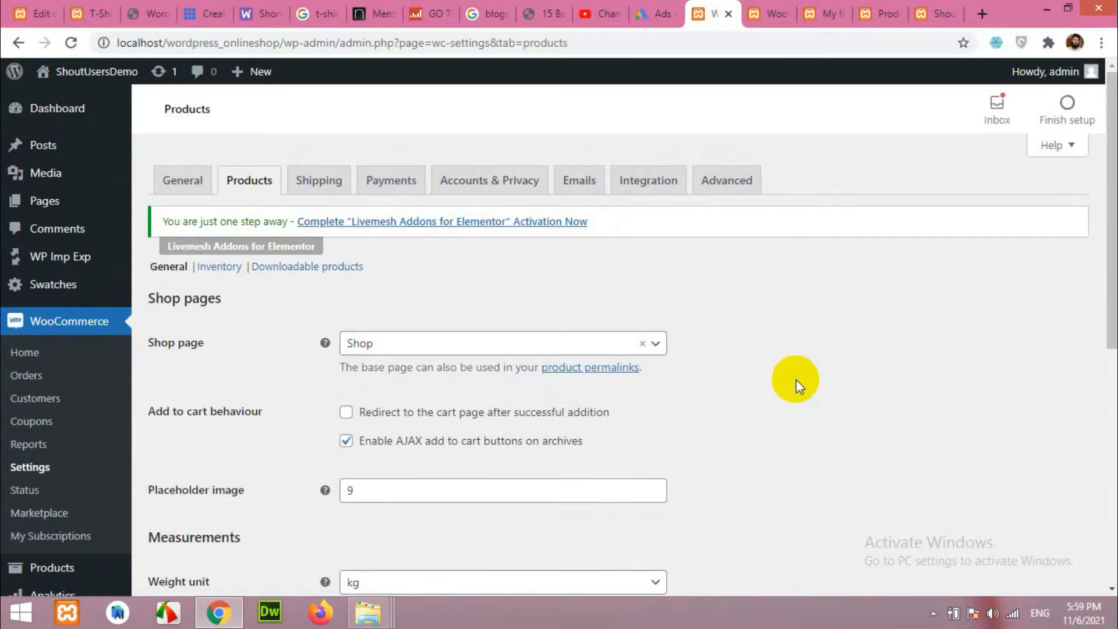
# Open the Pages list in a new browser tab, check it, then return to WooCommerce settings.
pyautogui.rightClick(46, 201)
pyautogui.click(71, 213)
pyautogui.click(724, 14)
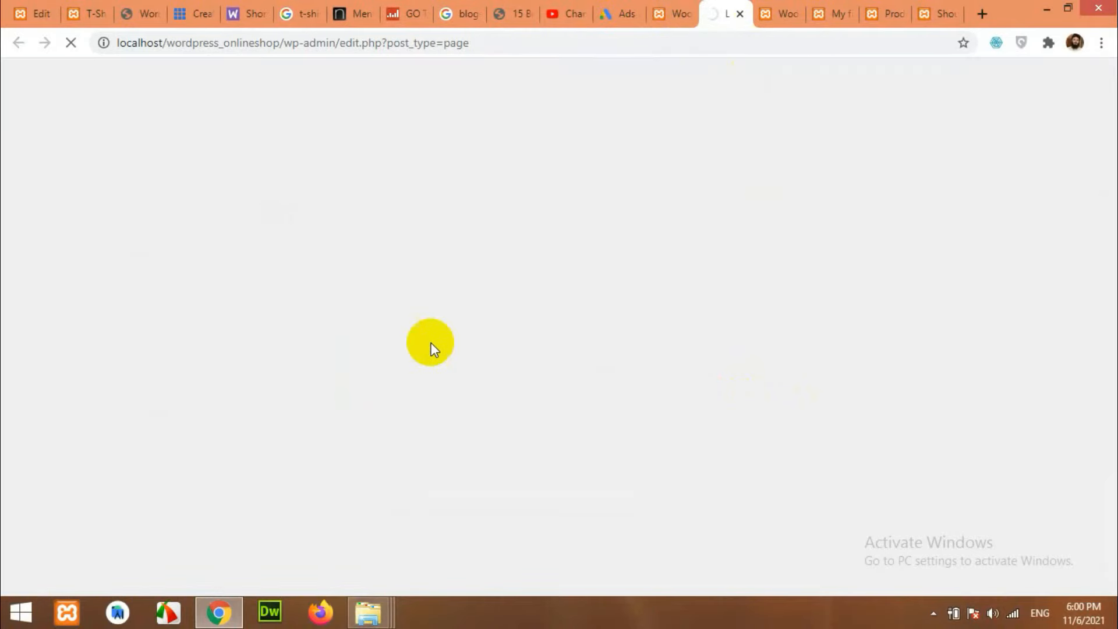
pyautogui.click(671, 23)
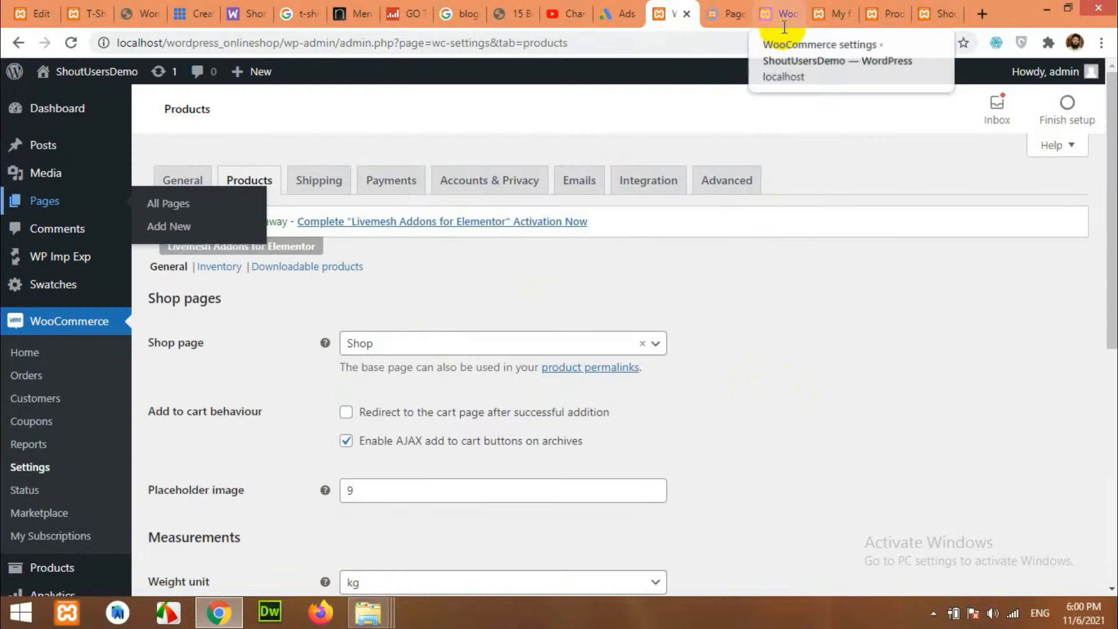
pyautogui.click(730, 18)
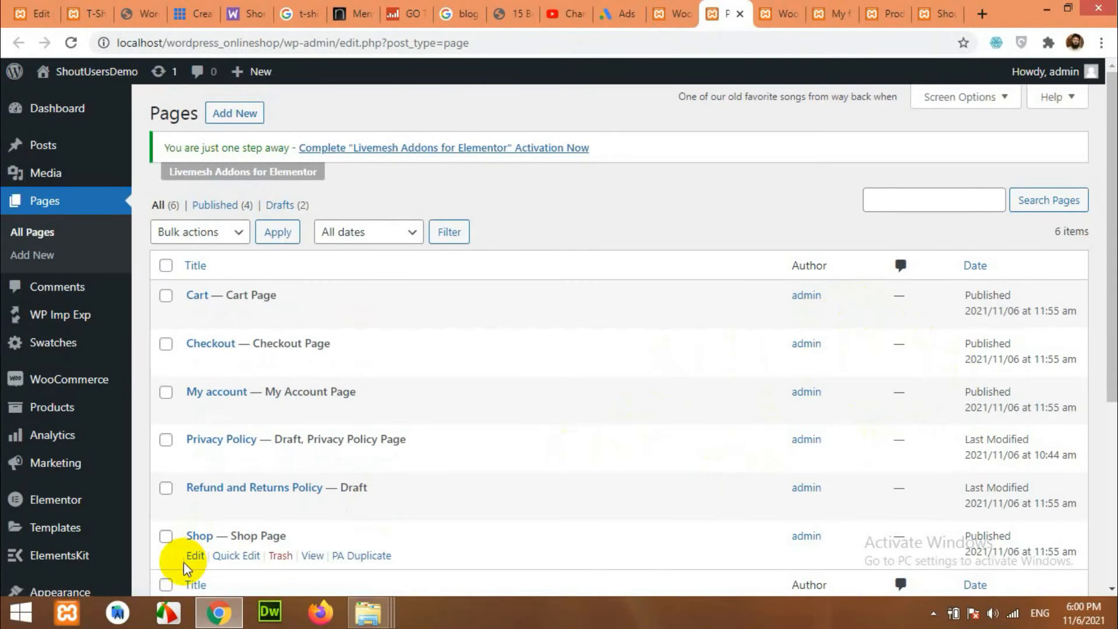
pyautogui.click(673, 13)
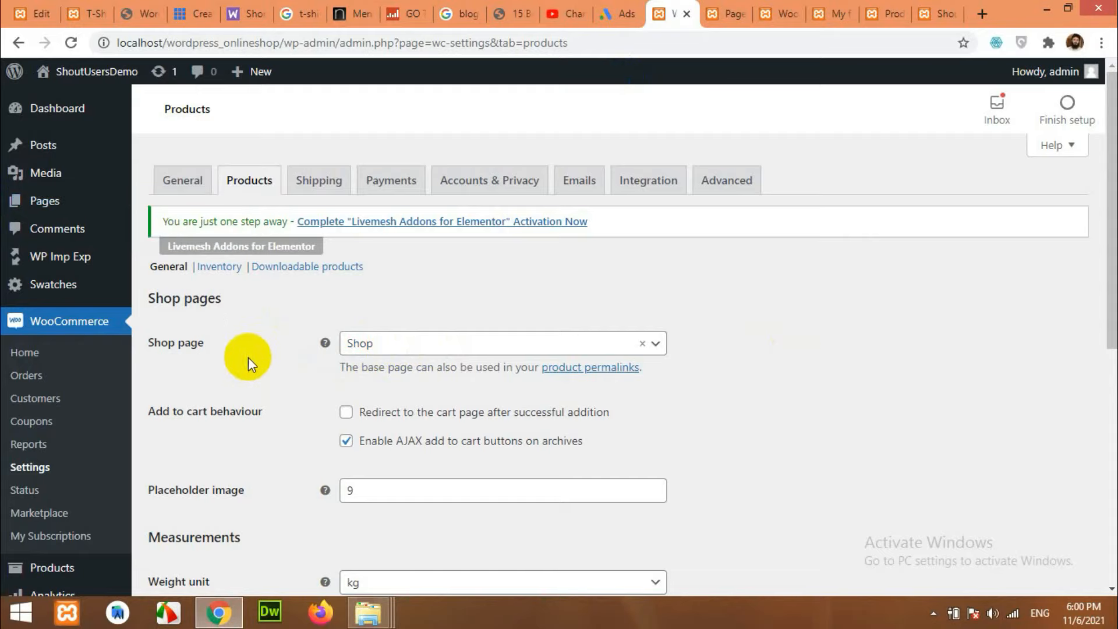
# Save the Products settings and view the Shipping zones listing the India zone.
pyautogui.scroll(-5, 249, 364)
pyautogui.scroll(-1, 255, 378)
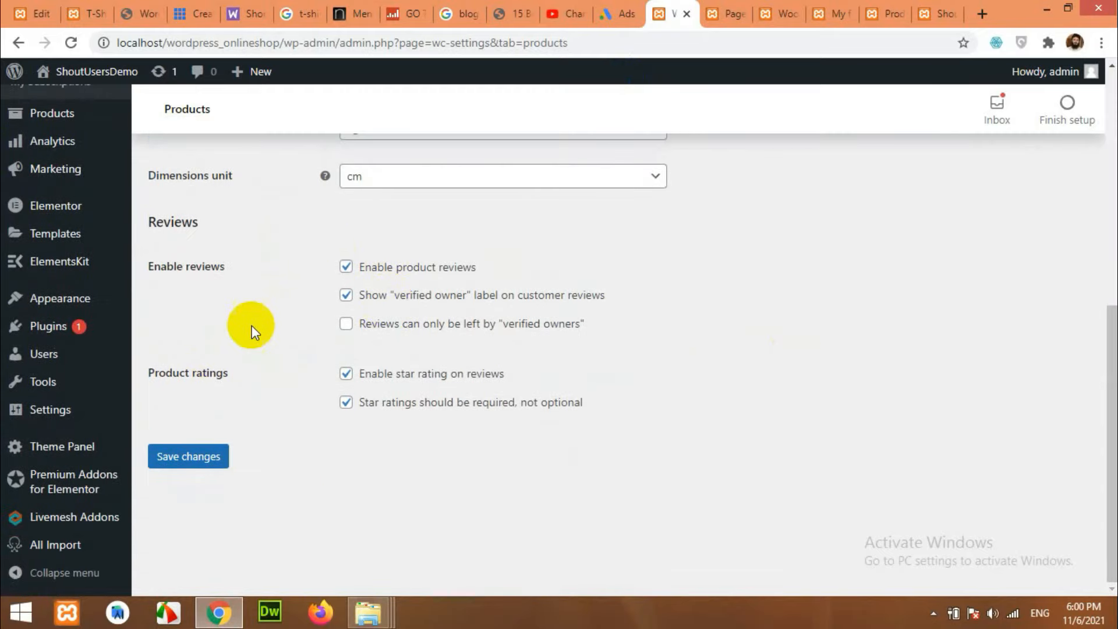
pyautogui.click(187, 456)
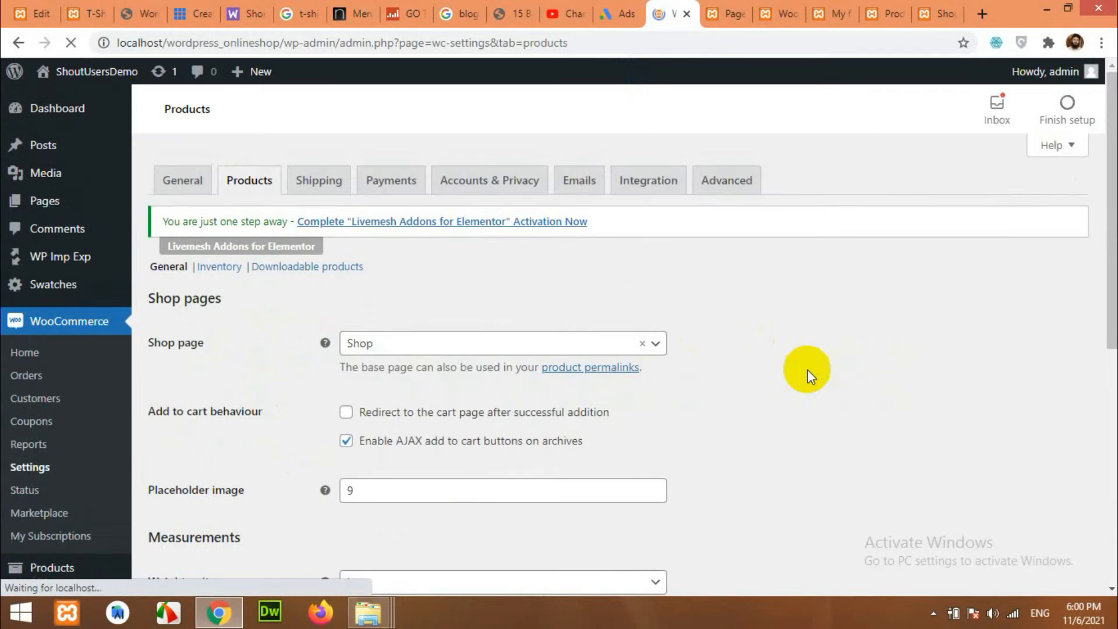
pyautogui.click(317, 185)
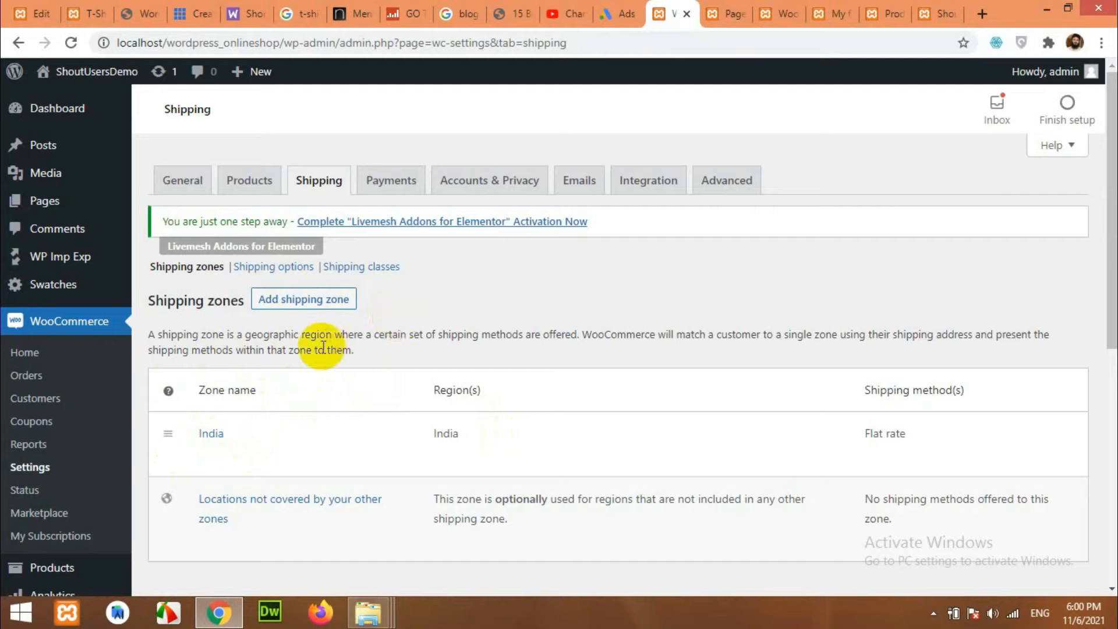
# Review the Payments settings: bank transfer, check payments and cash on delivery all disabled.
pyautogui.click(392, 180)
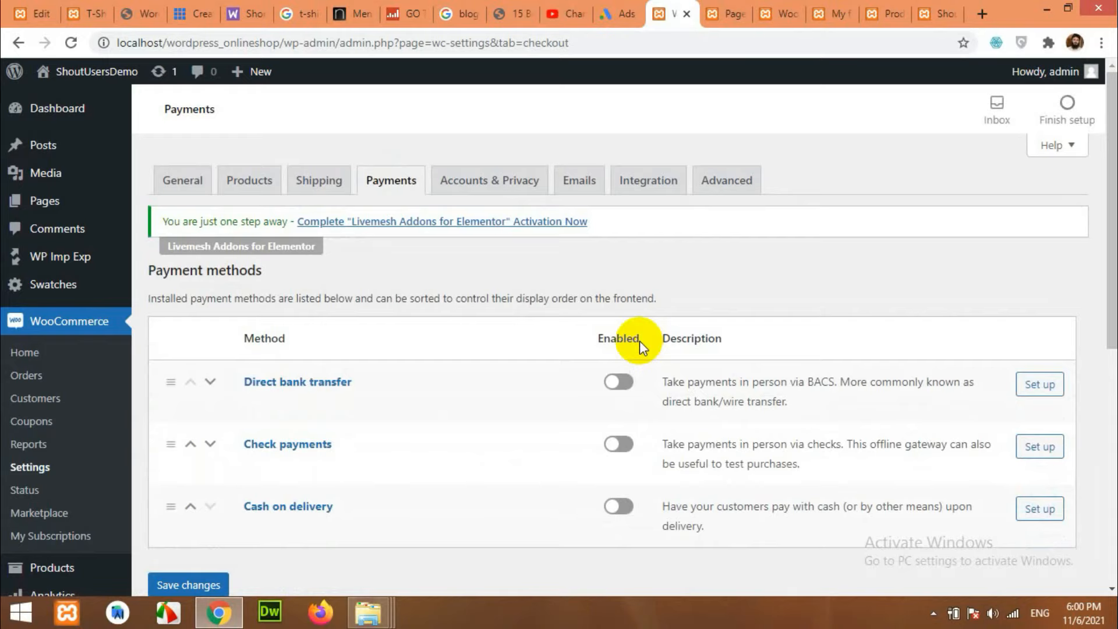
pyautogui.scroll(-1, 395, 366)
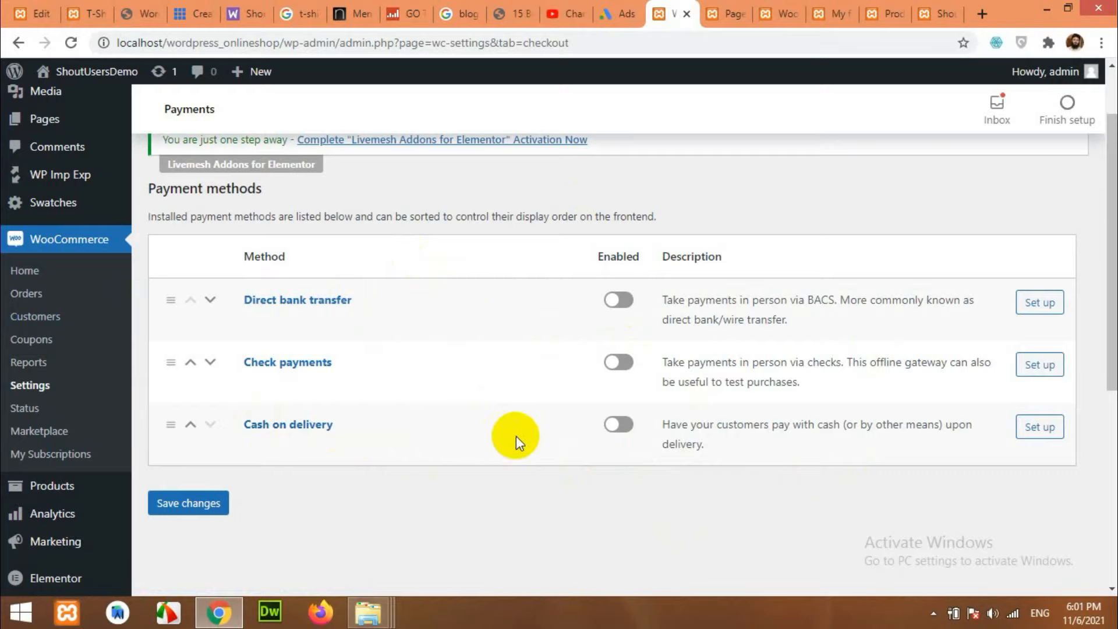
pyautogui.scroll(-3, 442, 440)
# Open Plugins > Add New in a new browser tab.
pyautogui.moveTo(23, 534)
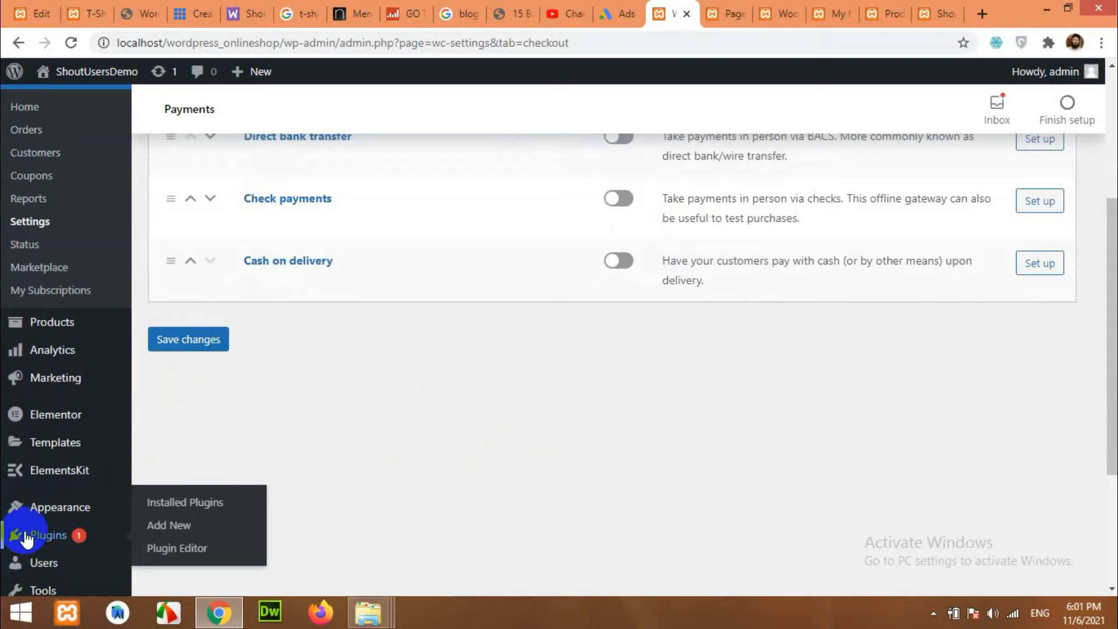
pyautogui.rightClick(169, 533)
pyautogui.click(216, 393)
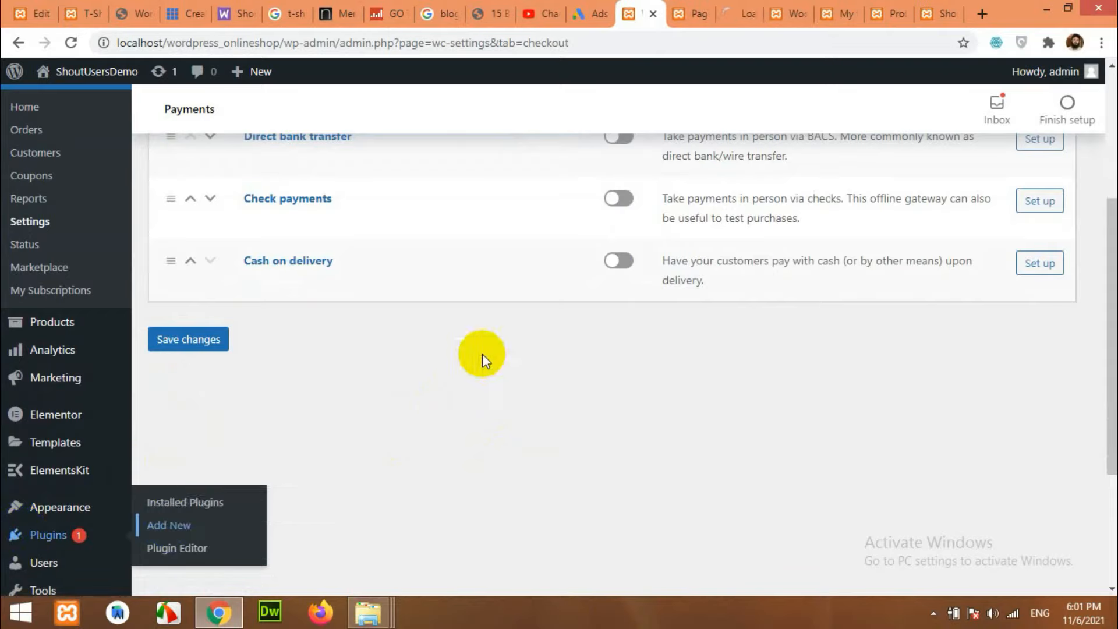
# Install WooCommerce PayPal Payments from a 'pay' plugin search, then replace the search with 'stripe'.
pyautogui.click(735, 10)
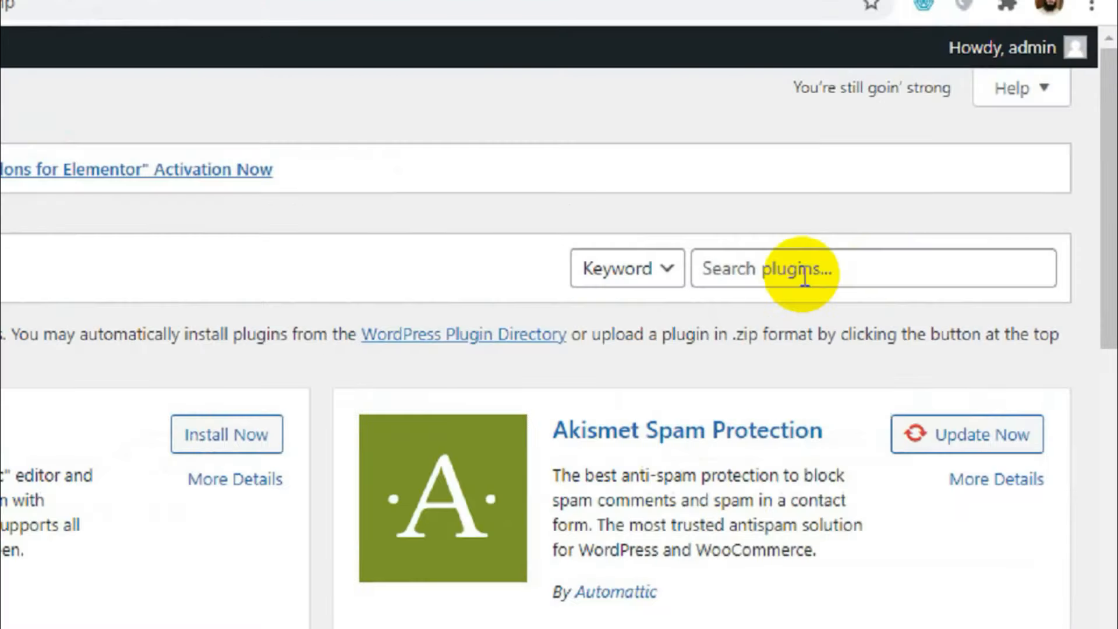
pyautogui.click(847, 275)
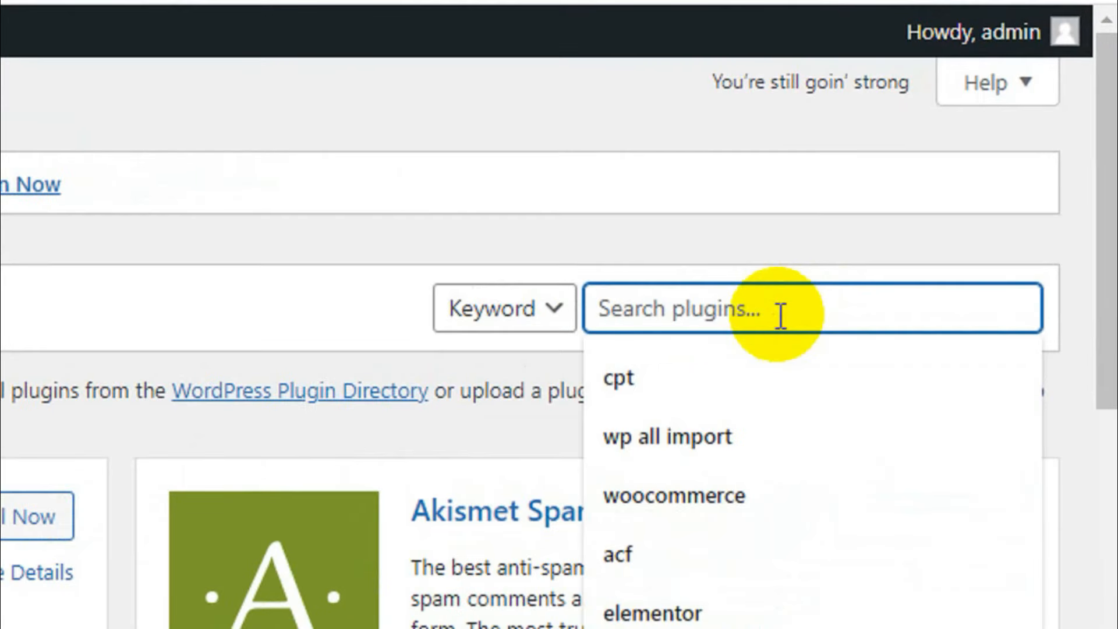
pyautogui.write('paypal')
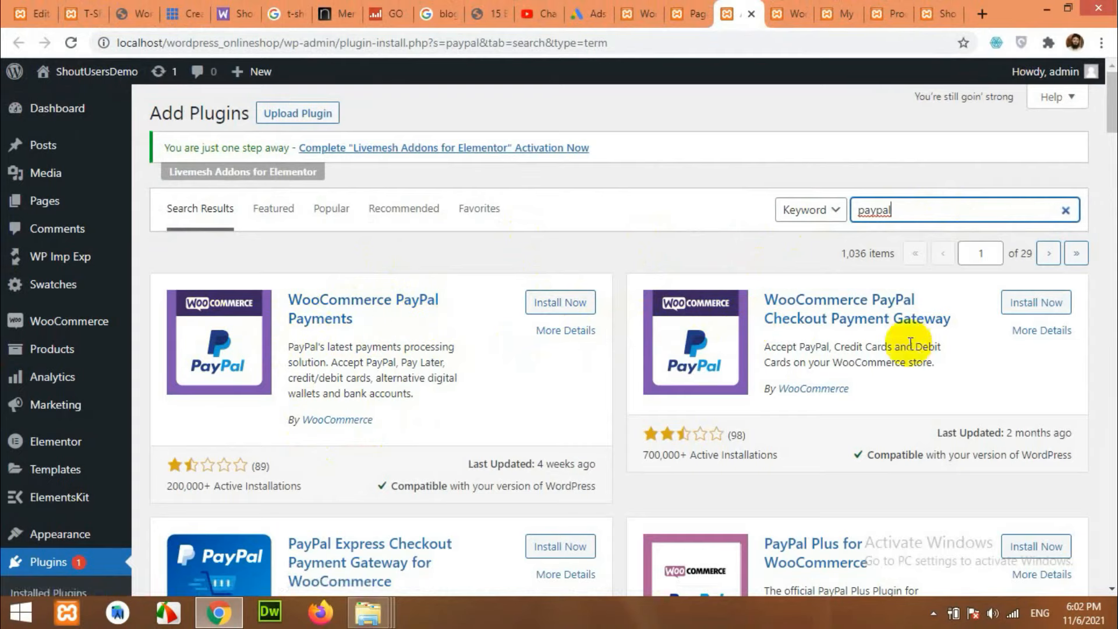
pyautogui.click(559, 302)
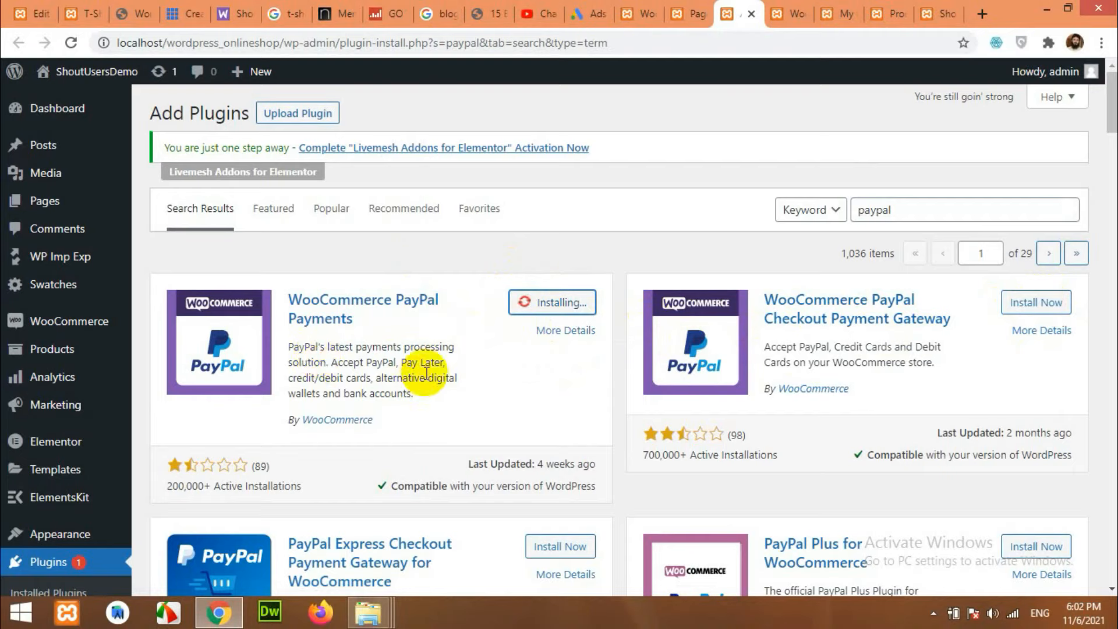
pyautogui.doubleClick(876, 211)
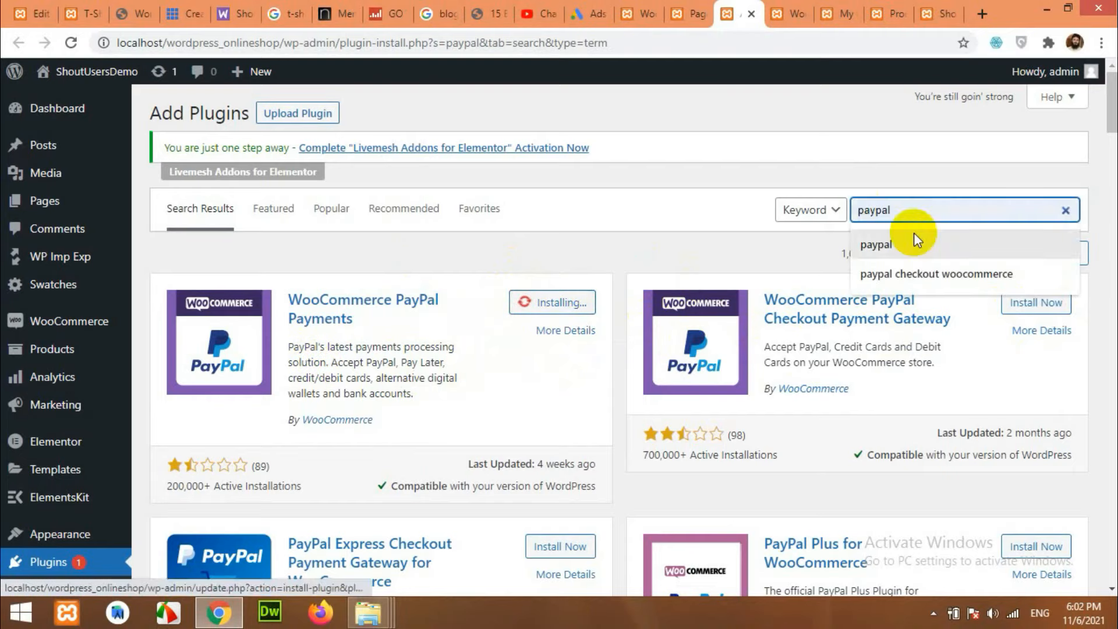
pyautogui.write('stripe')
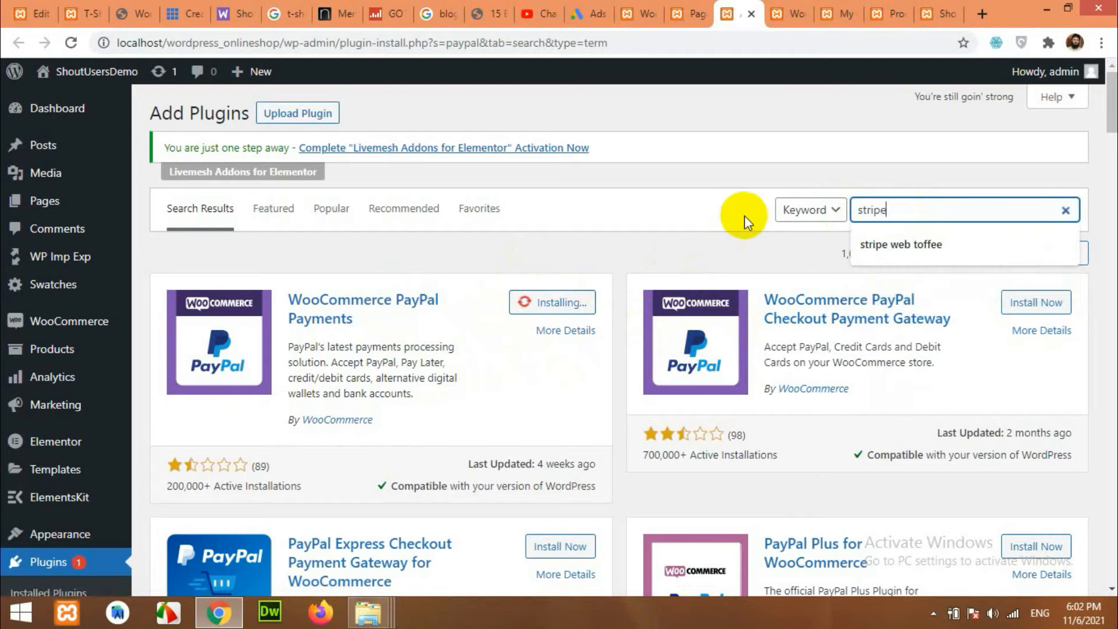
# Search plugins for 'stripe' and install Stripe Payment Gateway for WooCommerce.
pyautogui.press('Return')
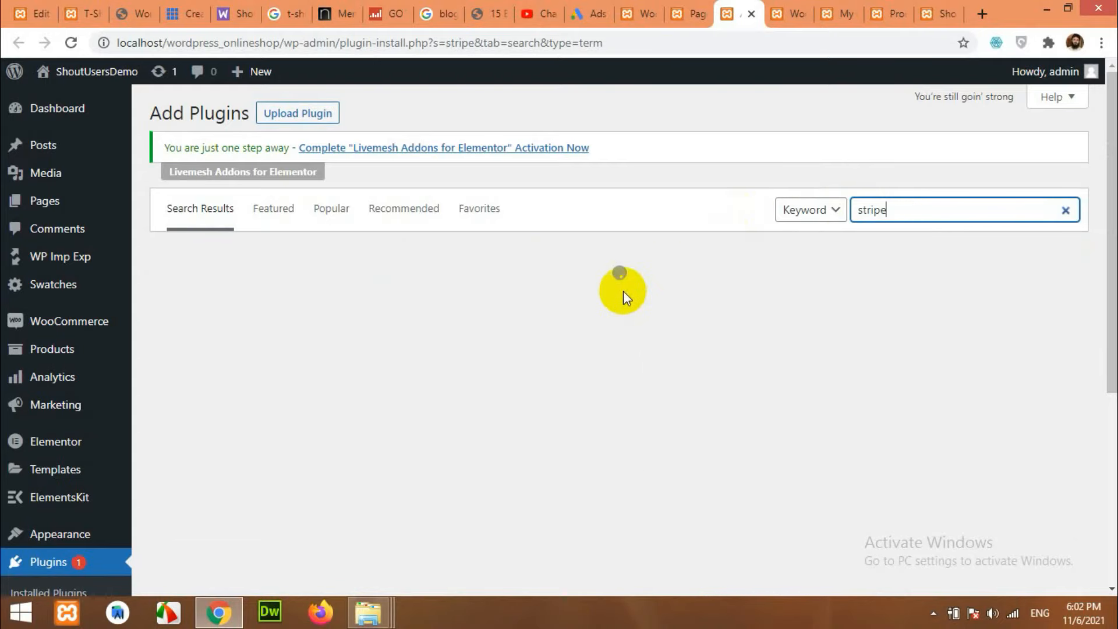
pyautogui.scroll(-2, 464, 296)
pyautogui.scroll(-3, 463, 295)
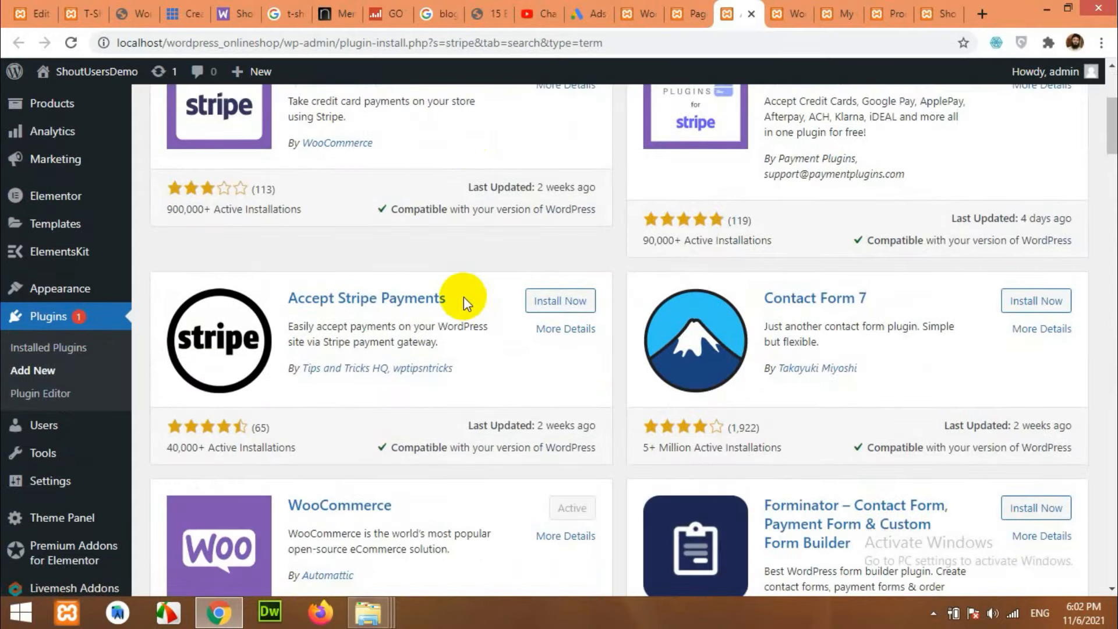
pyautogui.scroll(3, 464, 296)
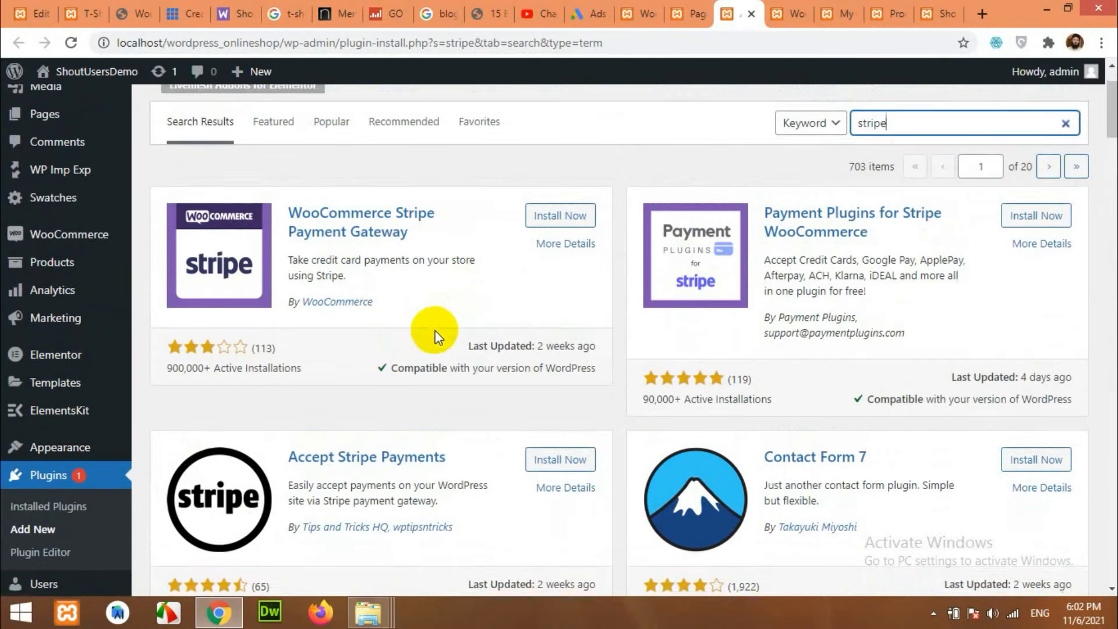
pyautogui.scroll(-3, 349, 303)
pyautogui.scroll(-3, 386, 307)
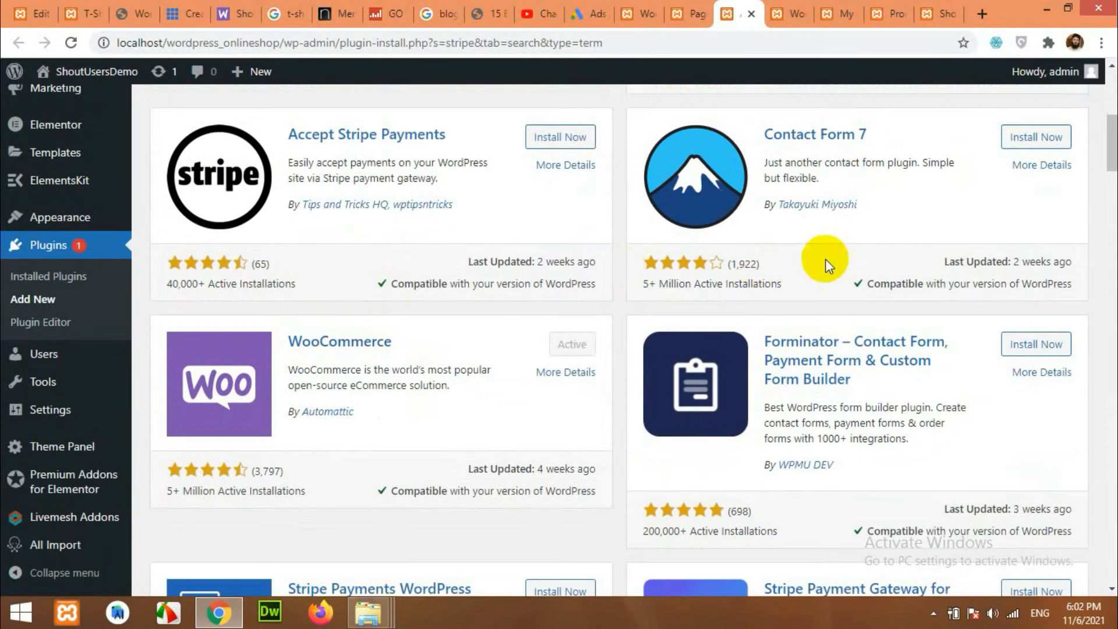
pyautogui.scroll(-3, 430, 320)
pyautogui.scroll(-7, 482, 367)
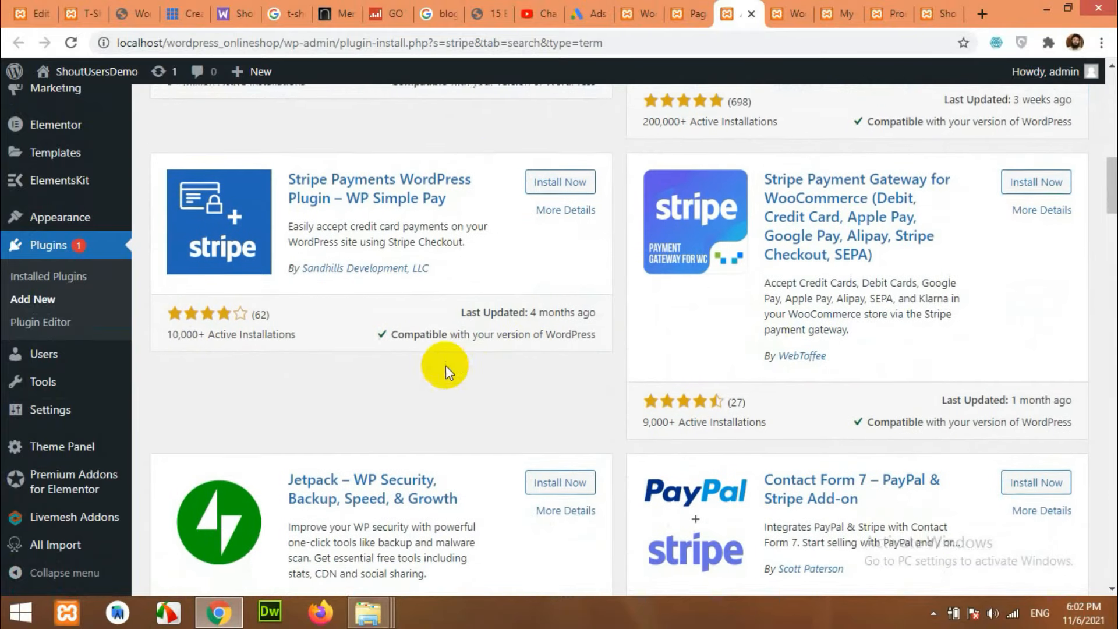
pyautogui.scroll(2, 757, 326)
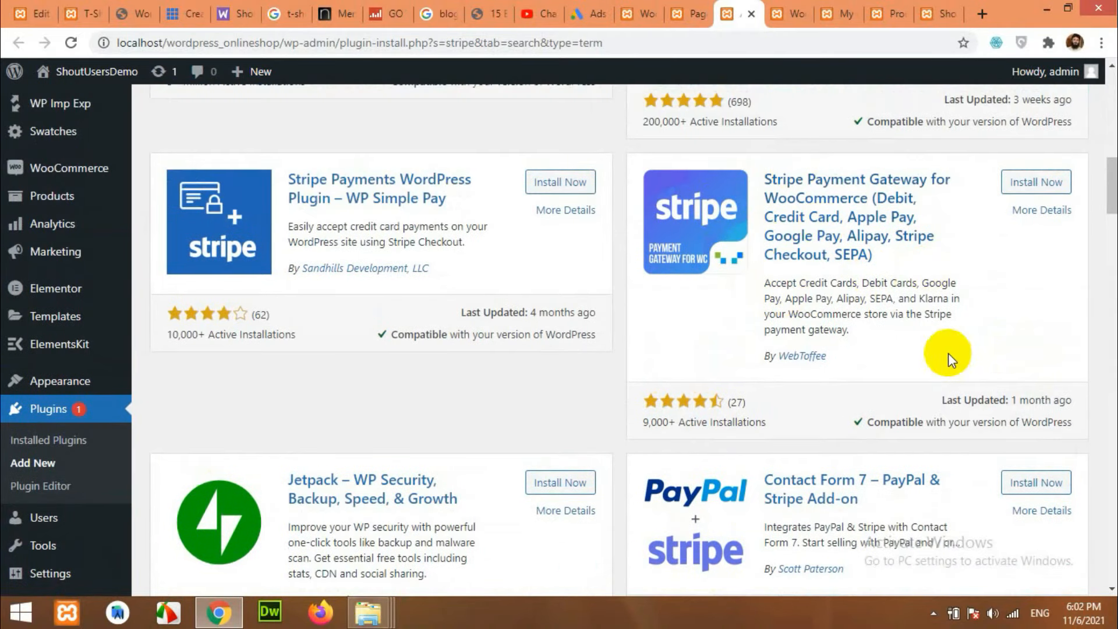
pyautogui.scroll(3, 948, 353)
pyautogui.click(1035, 347)
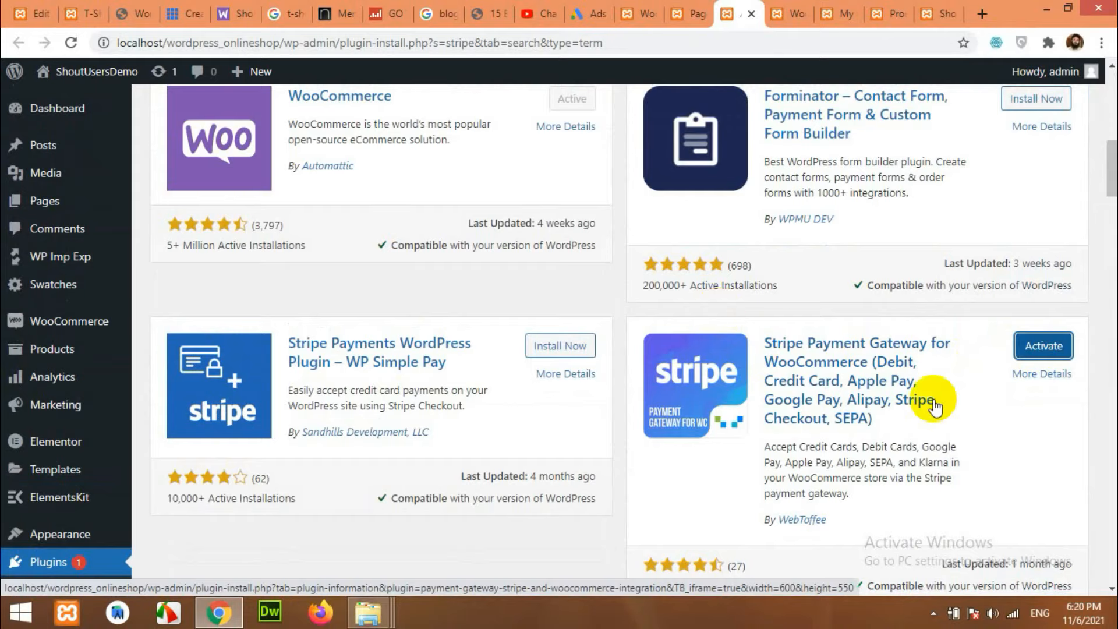
# Go to Installed Plugins and look over the 17 listed plugins.
pyautogui.scroll(-7, 373, 390)
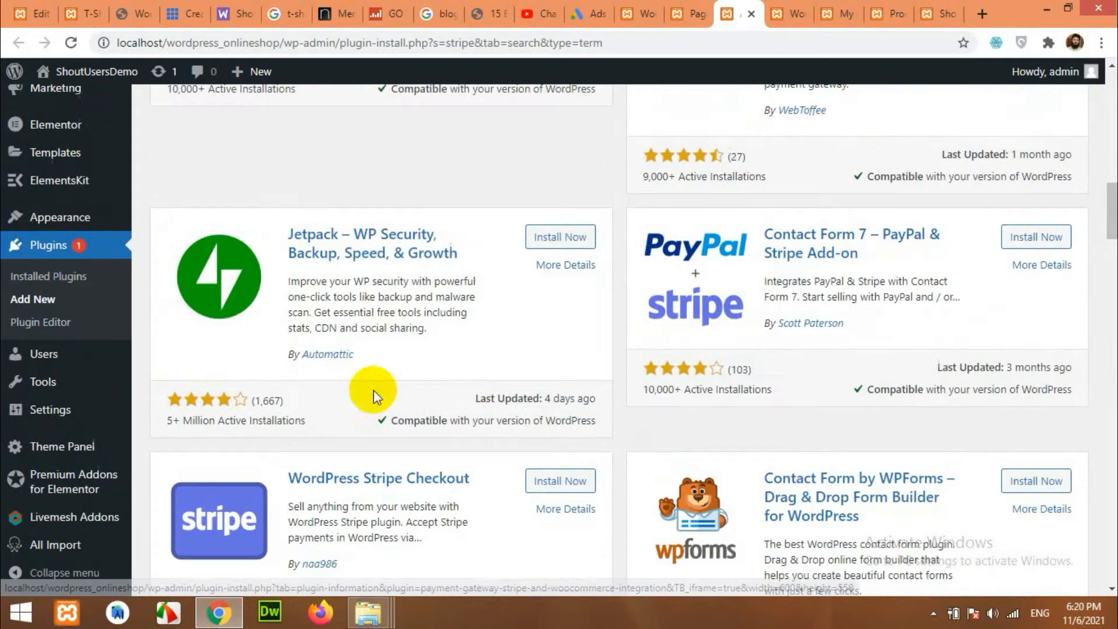
pyautogui.click(61, 278)
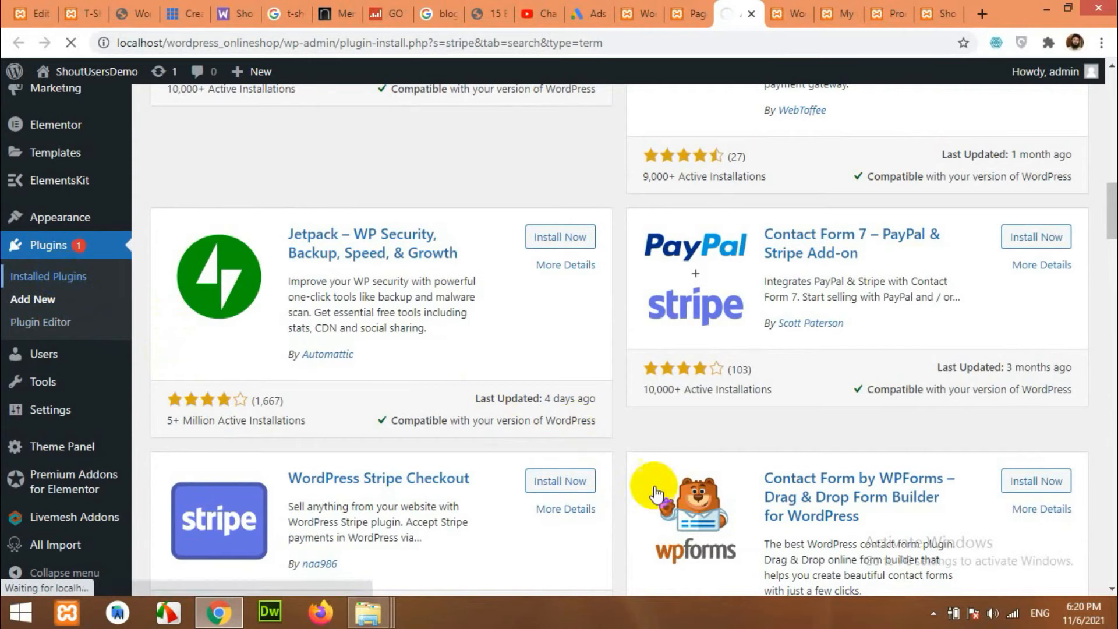
pyautogui.scroll(4, 682, 509)
pyautogui.scroll(8, 879, 407)
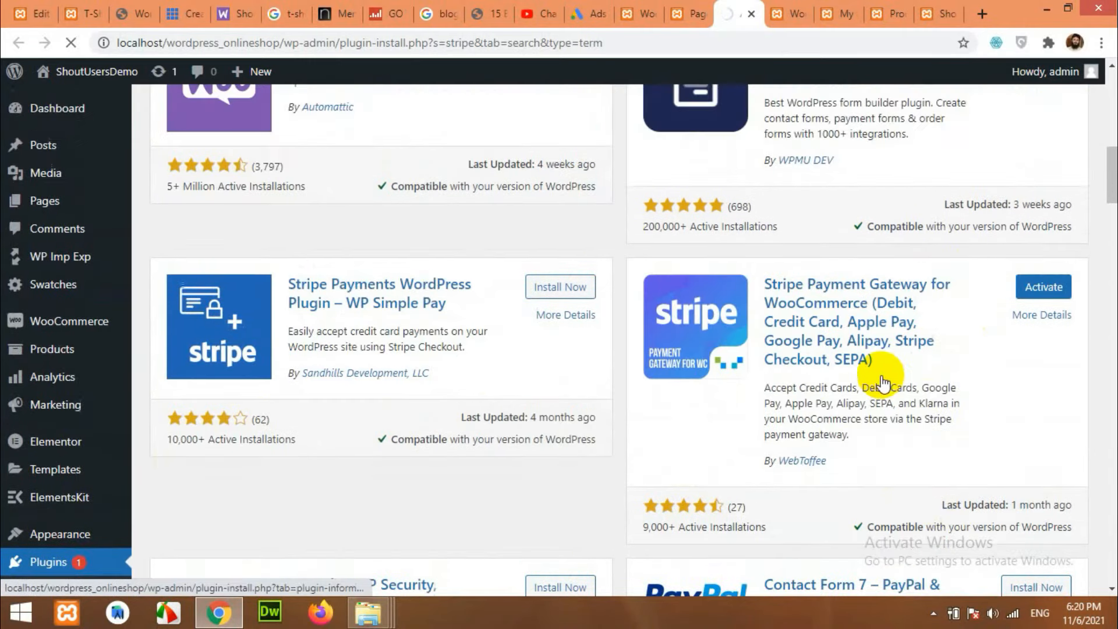
pyautogui.scroll(-4, 850, 388)
pyautogui.scroll(-1, 425, 399)
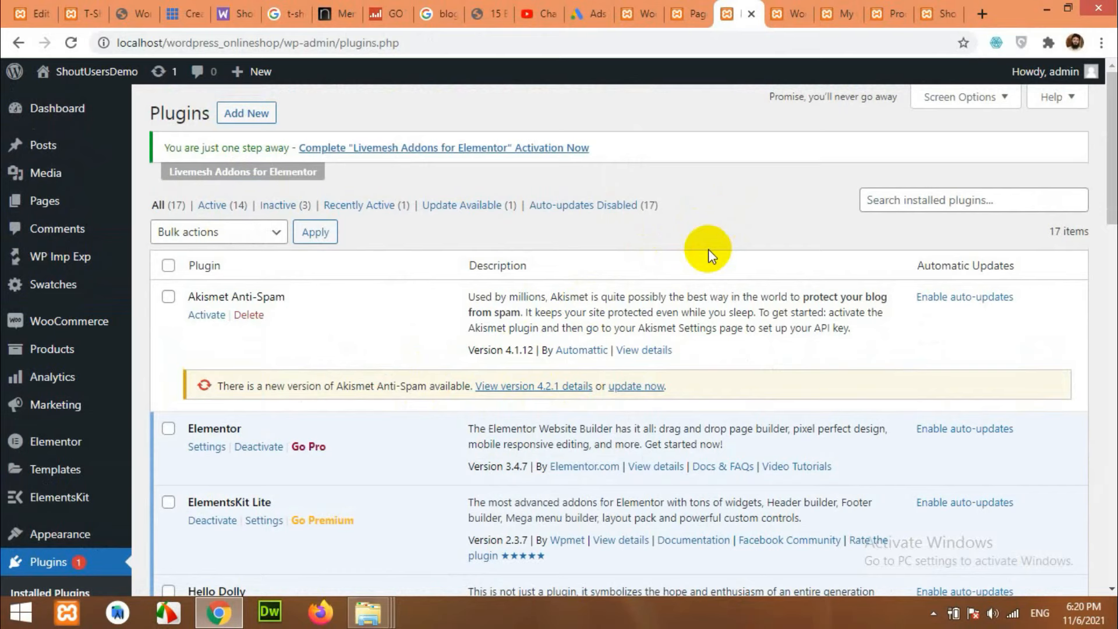
# Bulk-activate WooCommerce PayPal Payments and the Stripe gateway, leaving 16 plugins active.
pyautogui.scroll(-4, 679, 274)
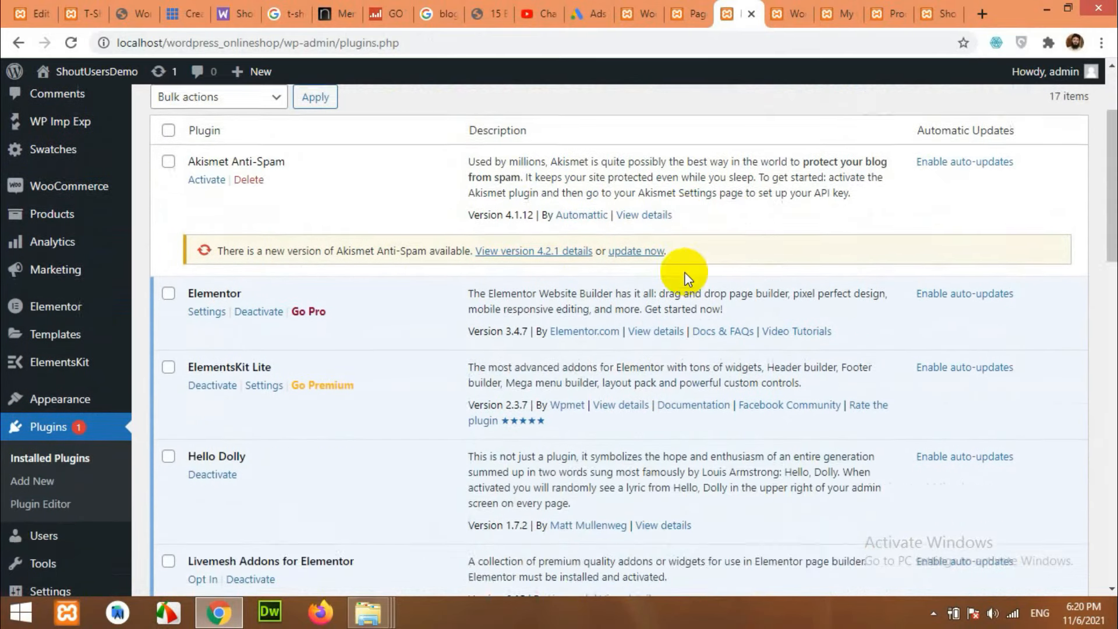
pyautogui.scroll(-1, 514, 400)
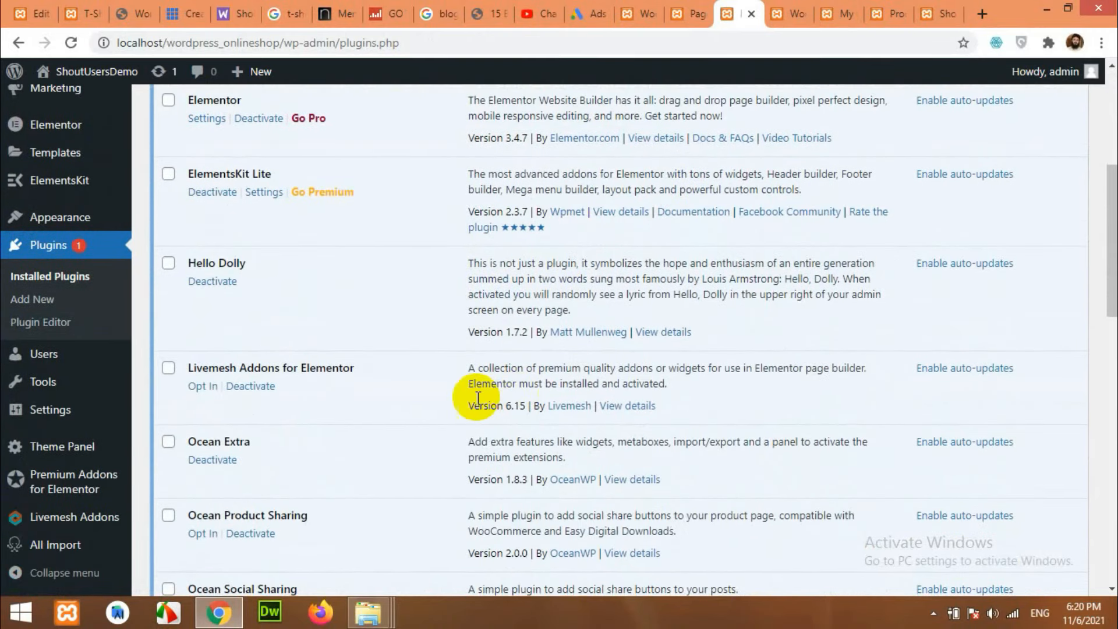
pyautogui.scroll(-3, 373, 446)
pyautogui.scroll(-7, 373, 475)
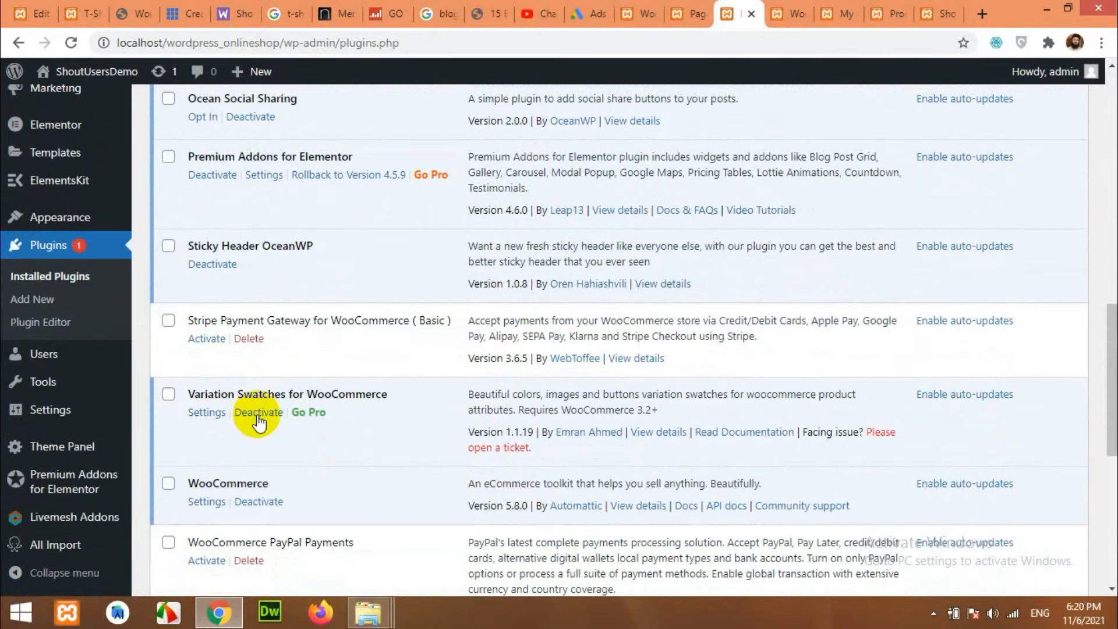
pyautogui.click(169, 461)
pyautogui.scroll(-6, 195, 383)
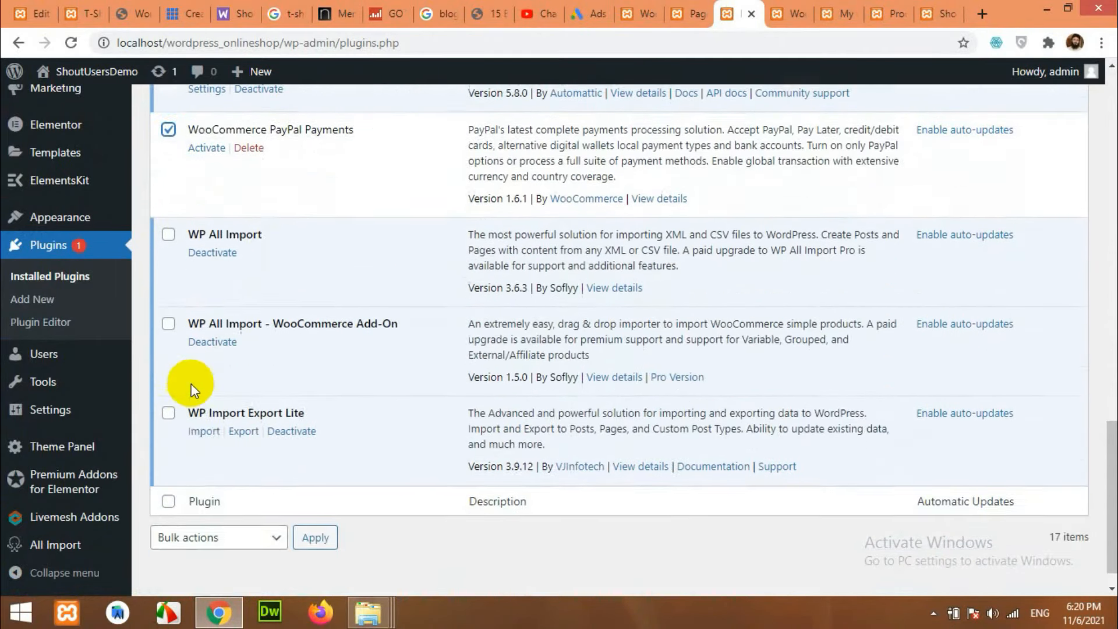
pyautogui.click(186, 508)
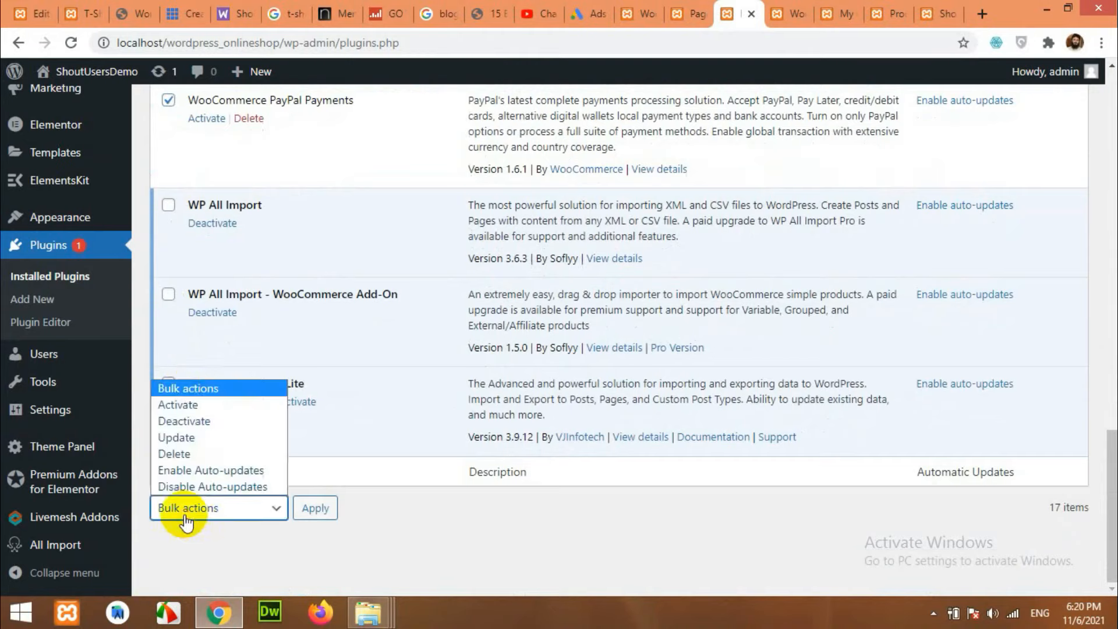
pyautogui.click(182, 407)
pyautogui.click(307, 510)
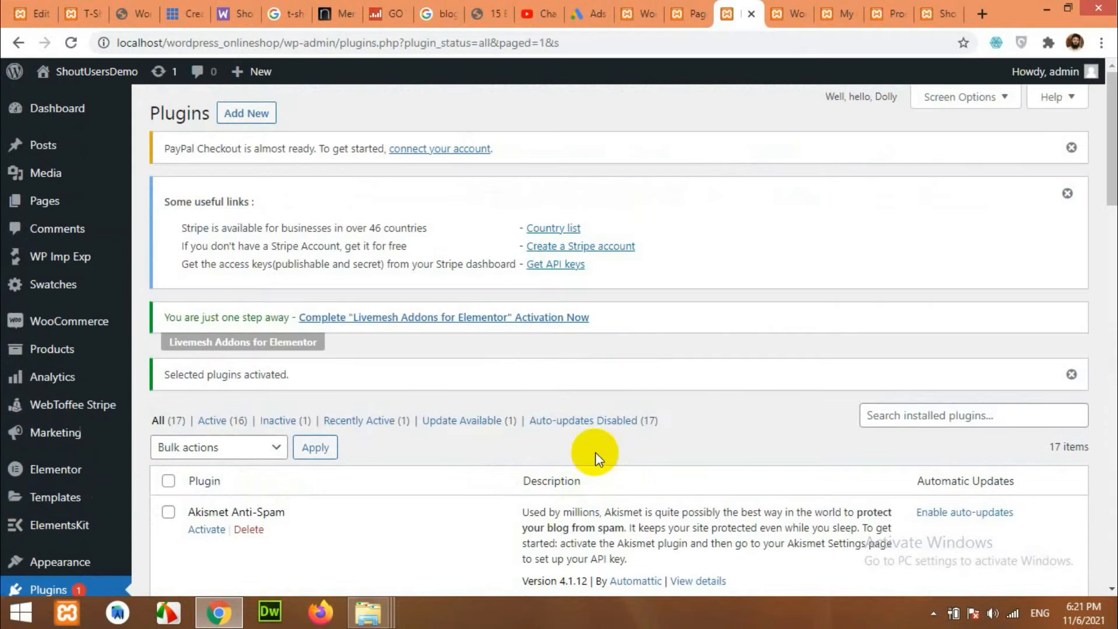
# Reload the WooCommerce Payments settings and enable PayPal as a payment method.
pyautogui.click(636, 14)
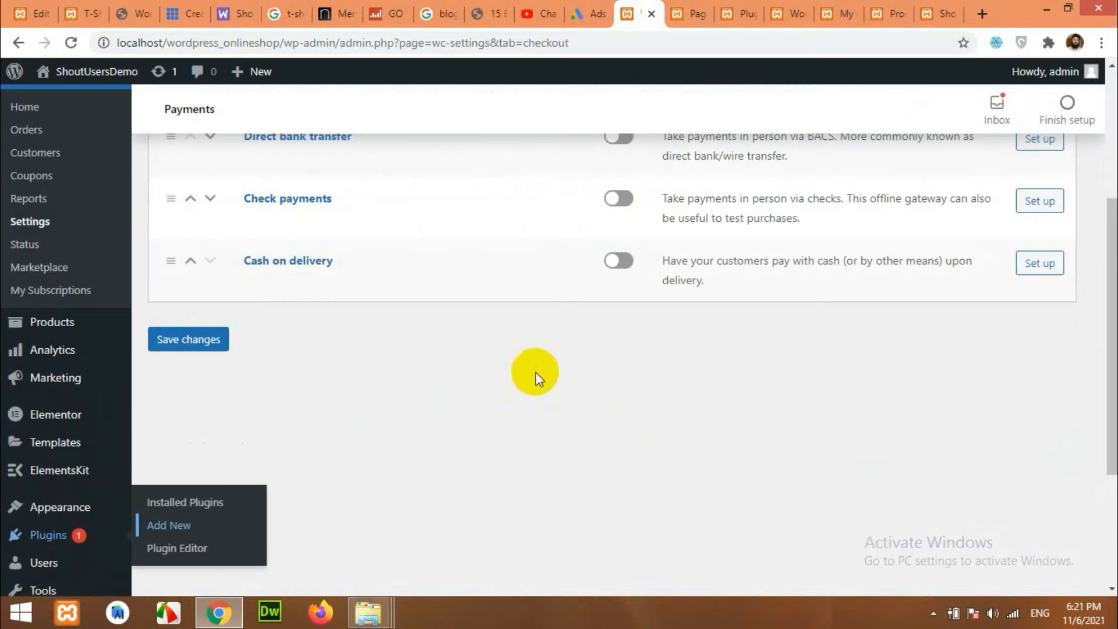
pyautogui.scroll(3, 386, 424)
pyautogui.scroll(2, 385, 421)
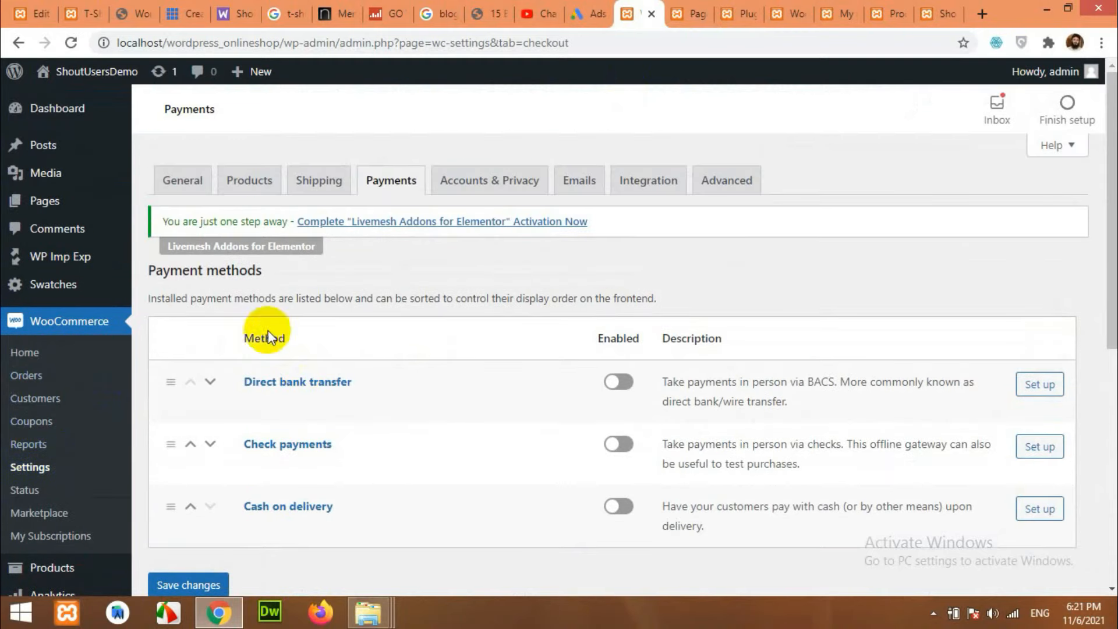
pyautogui.click(70, 43)
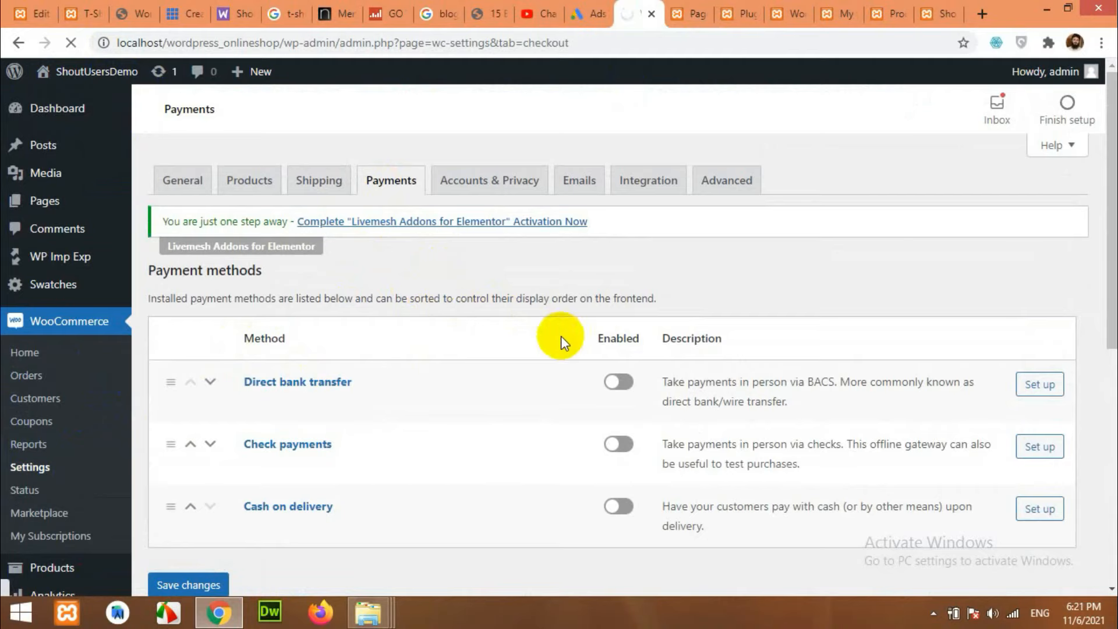
pyautogui.scroll(-2, 431, 401)
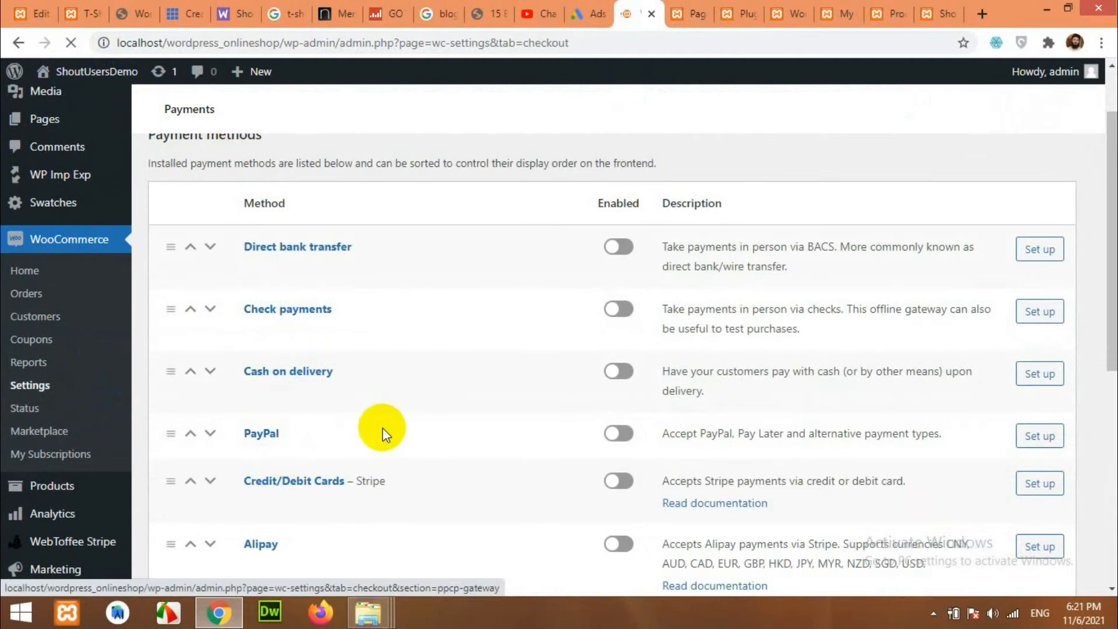
pyautogui.scroll(-3, 280, 441)
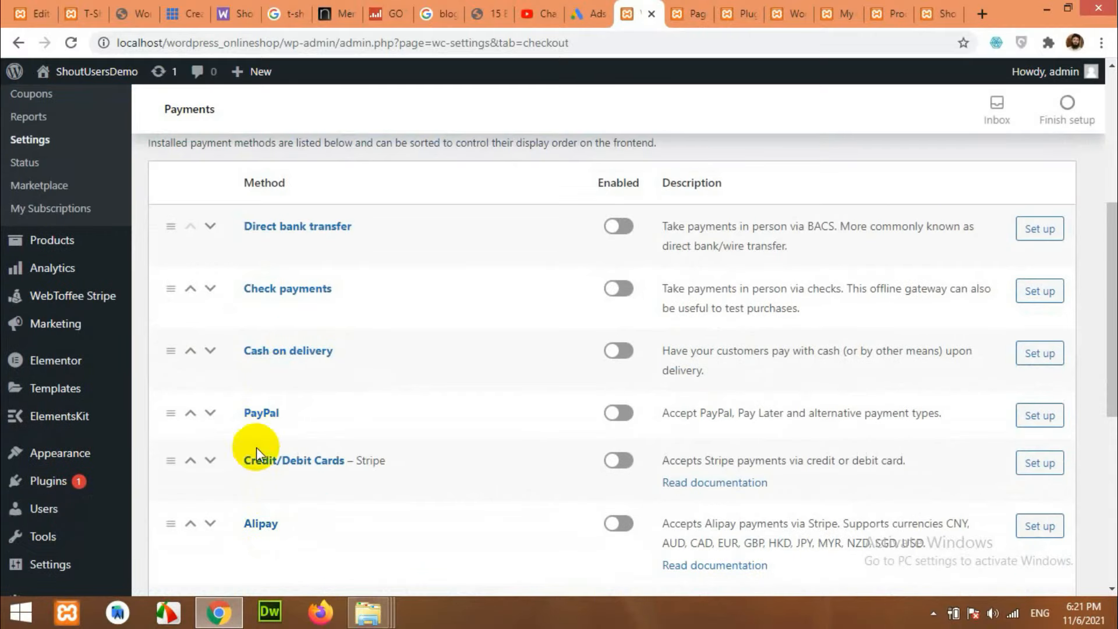
pyautogui.scroll(-4, 268, 511)
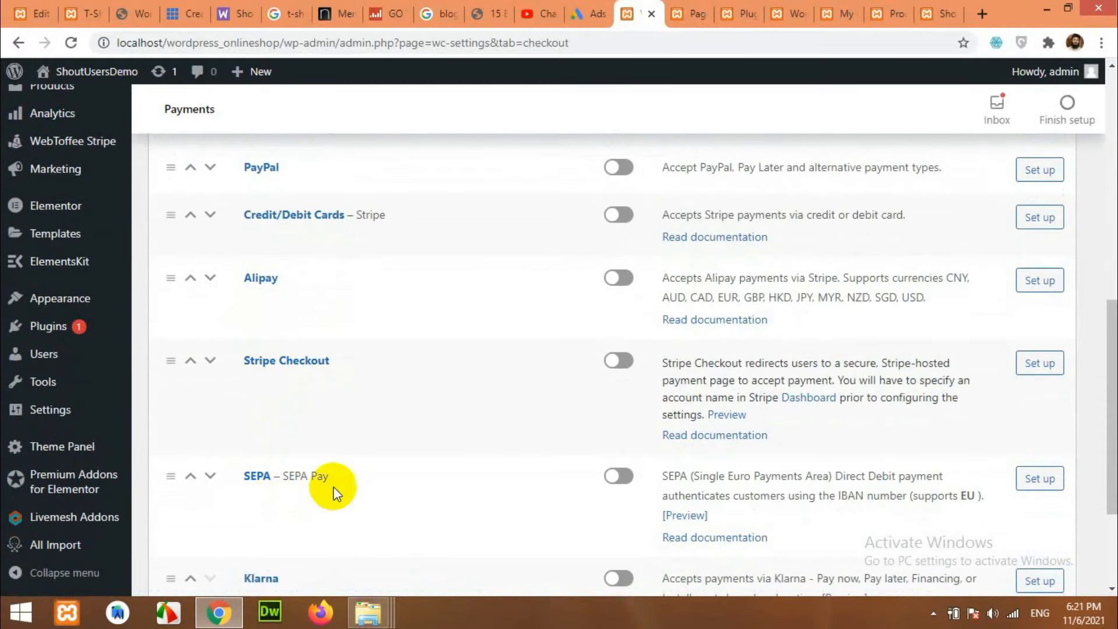
pyautogui.scroll(4, 333, 487)
pyautogui.click(617, 413)
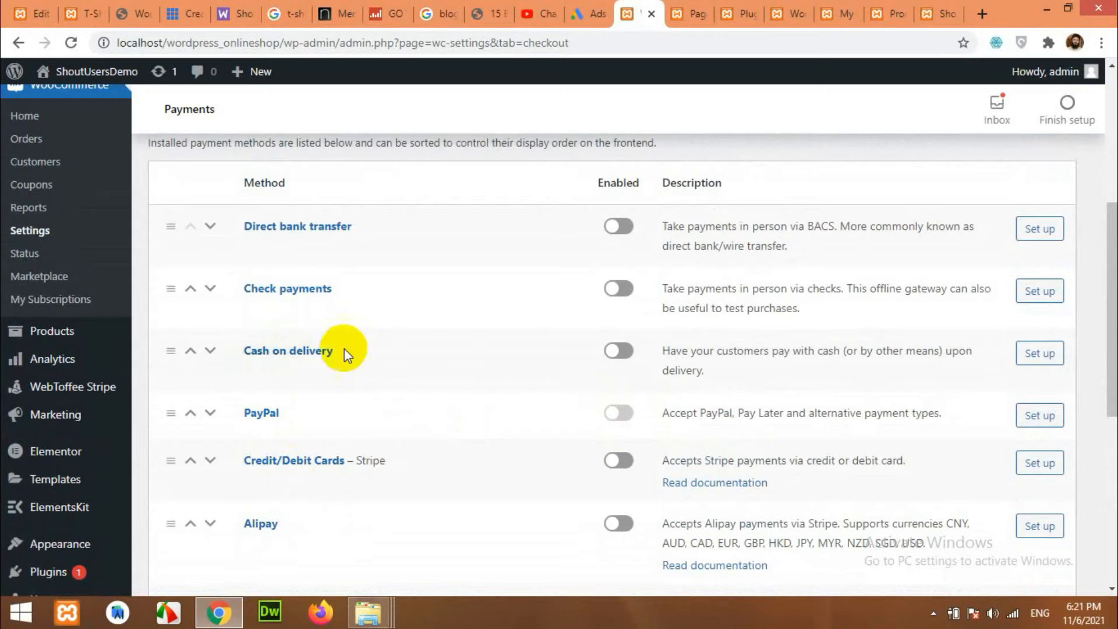
pyautogui.click(621, 350)
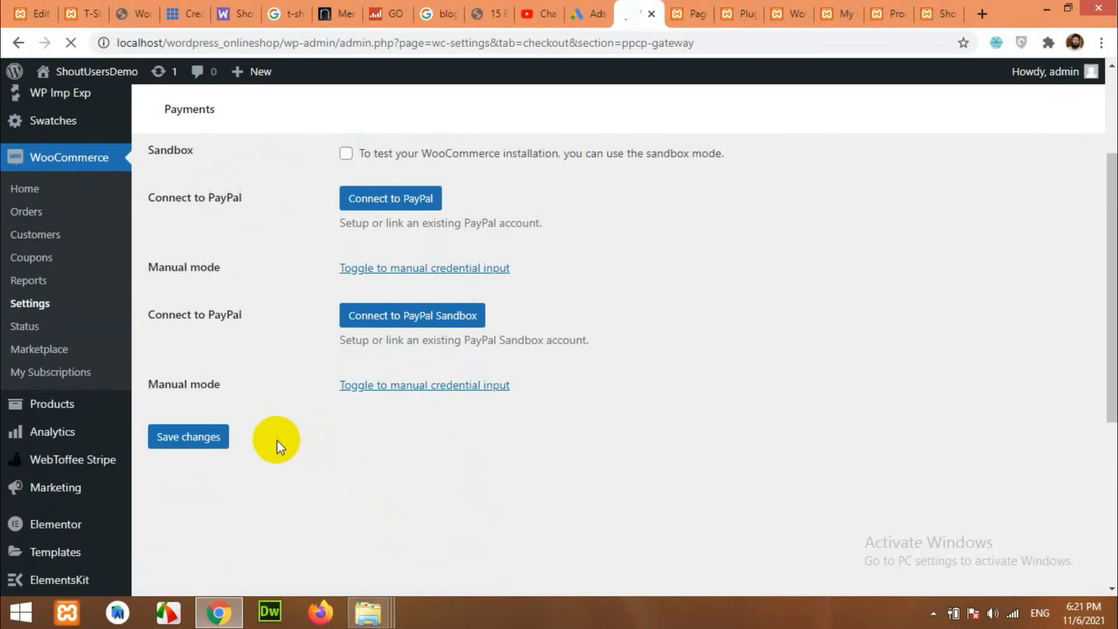
# Turn on PayPal sandbox mode and start connecting a PayPal Sandbox account.
pyautogui.scroll(-3, 344, 419)
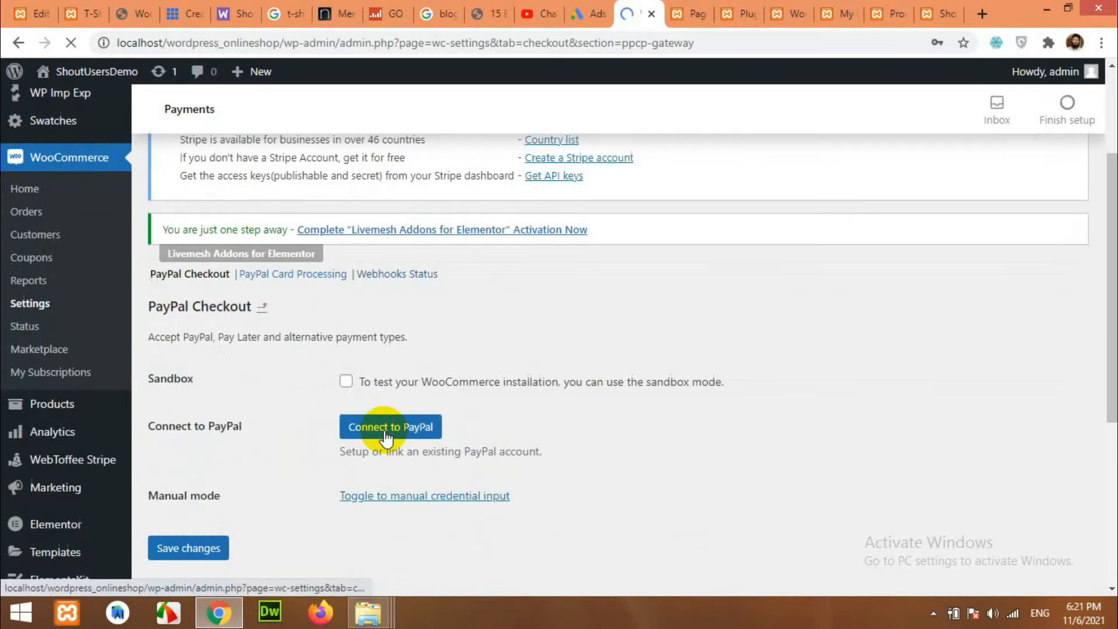
pyautogui.scroll(-2, 406, 399)
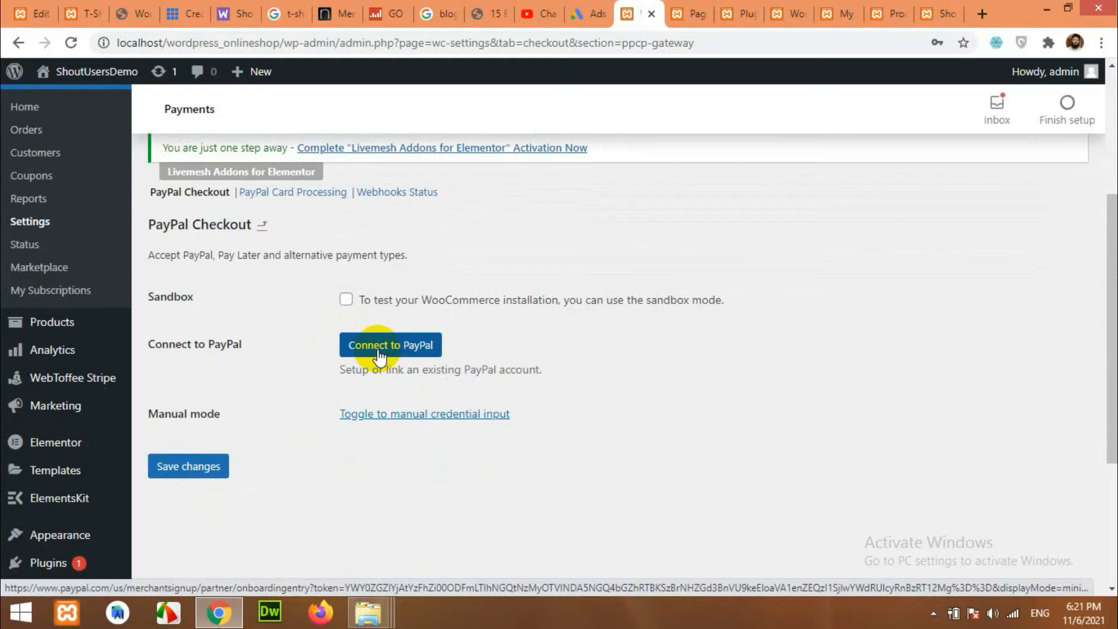
pyautogui.click(346, 300)
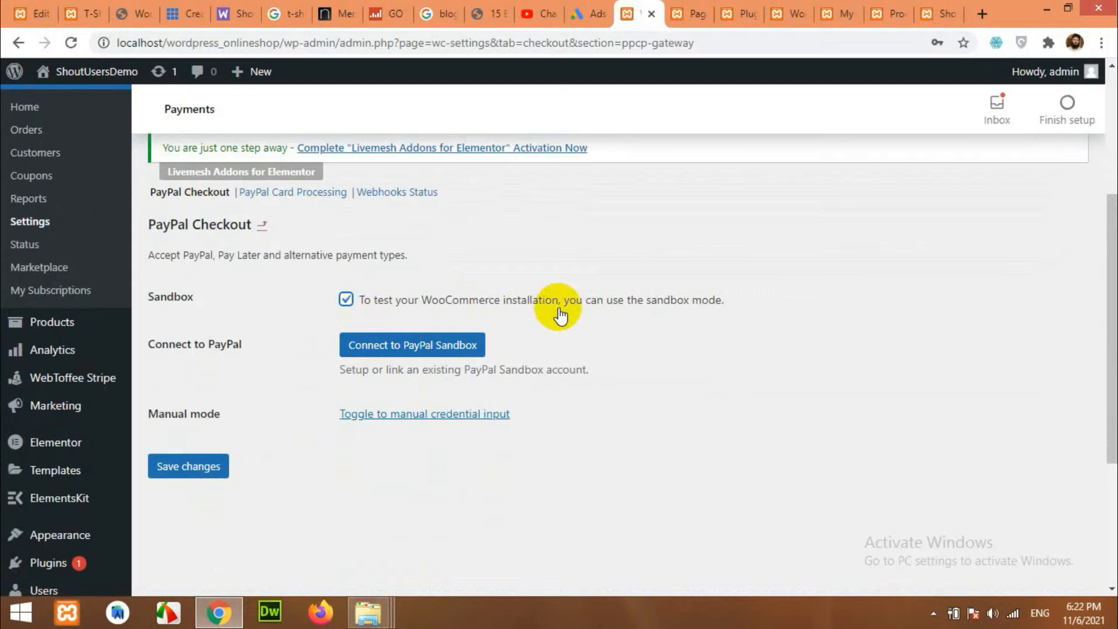
pyautogui.click(401, 345)
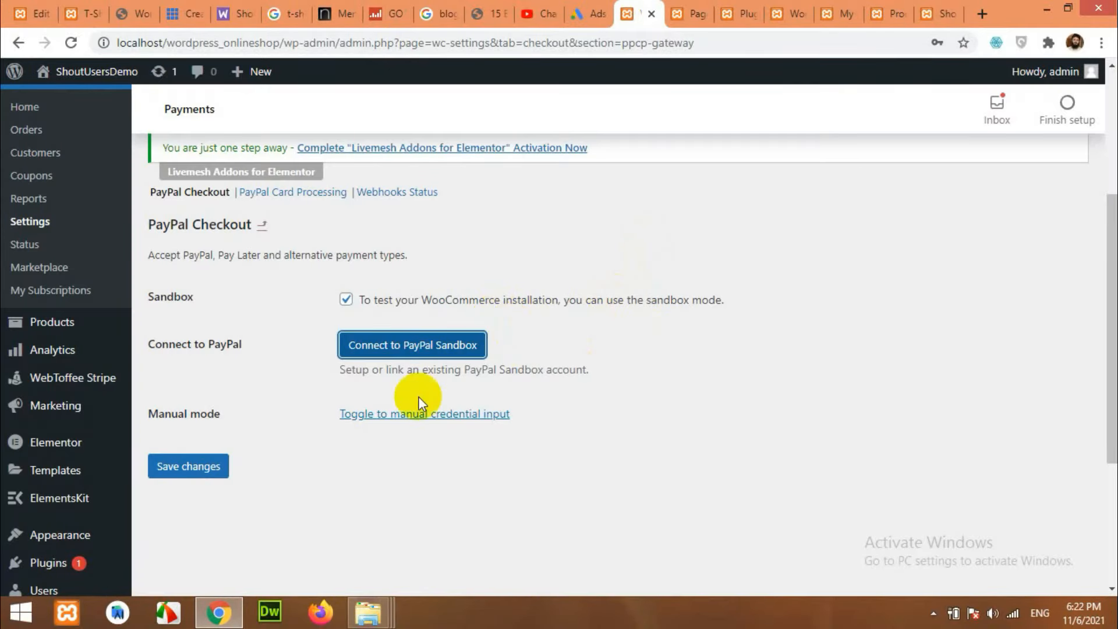
pyautogui.scroll(-3, 193, 413)
# Find WooCommerce PayPal Checkout Payment Gateway via a 'paypal checkout woocommerce' search and activate it.
pyautogui.moveTo(21, 411)
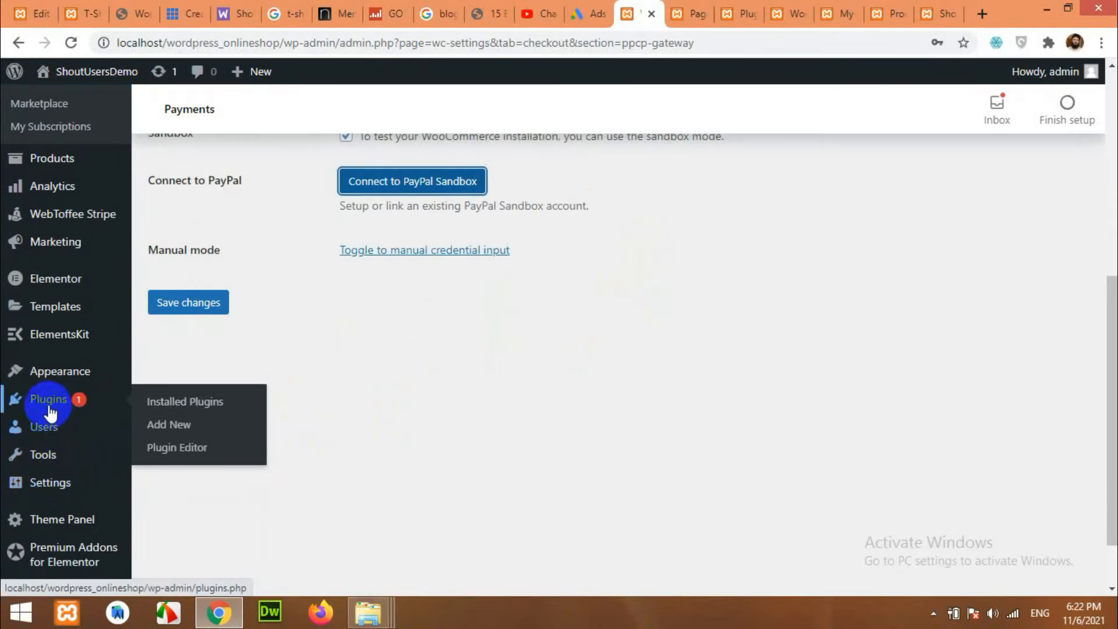
pyautogui.click(158, 425)
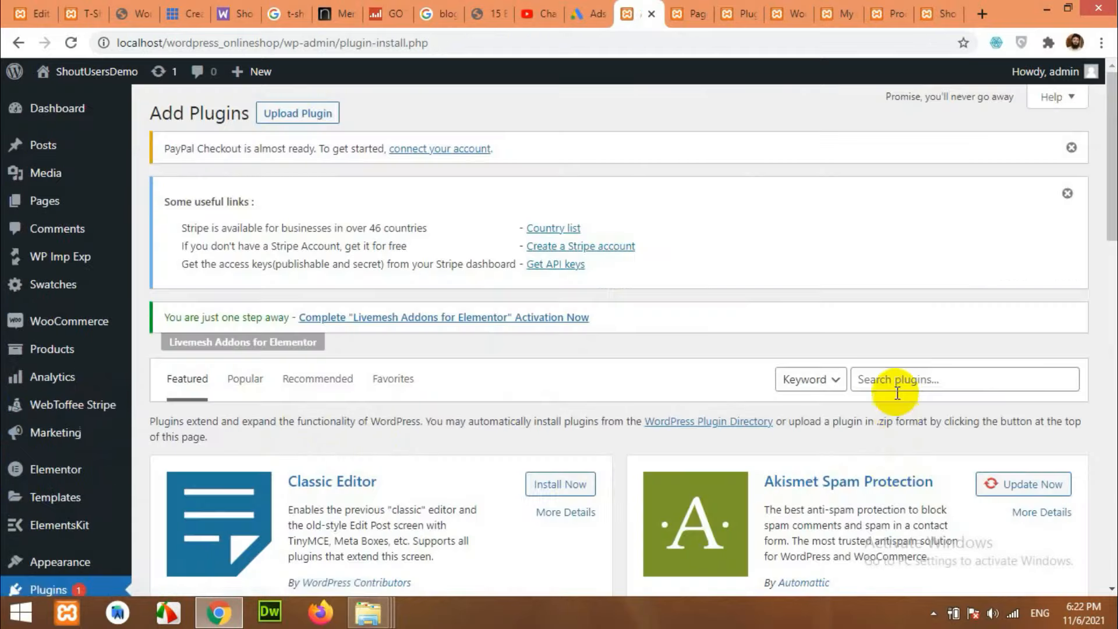
pyautogui.click(900, 384)
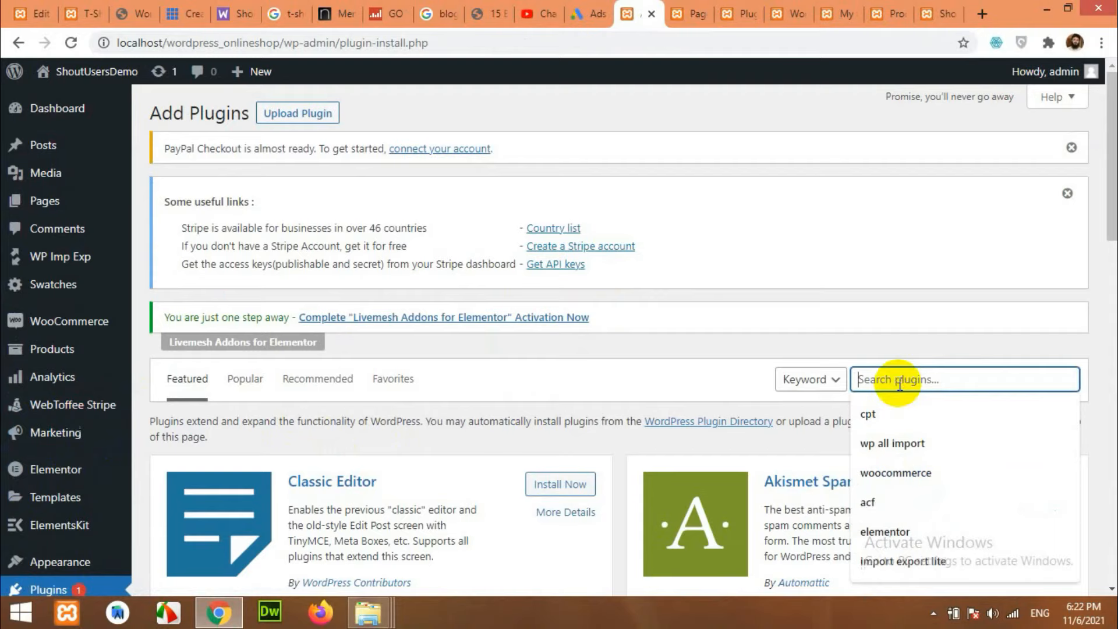
pyautogui.write('paypal')
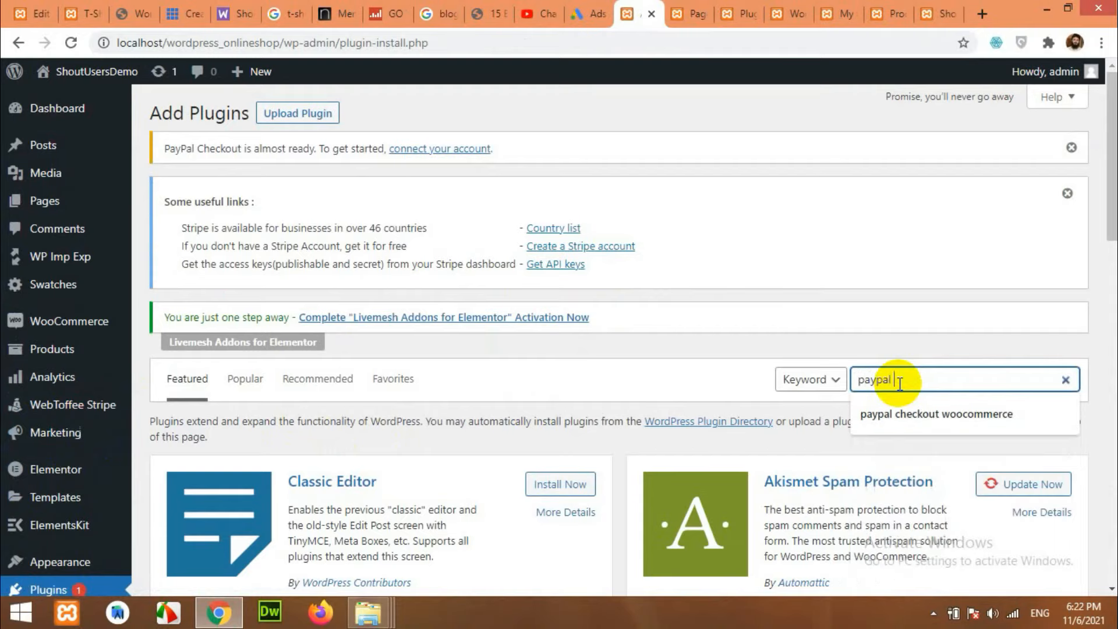
pyautogui.press('Down')
pyautogui.press('Return')
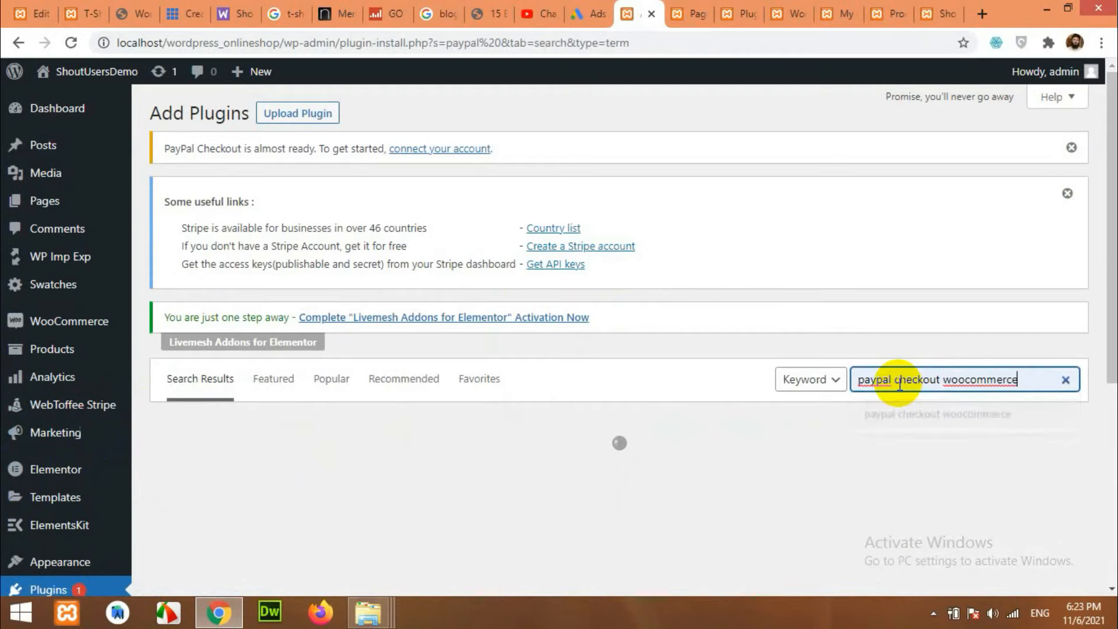
pyautogui.scroll(-3, 686, 349)
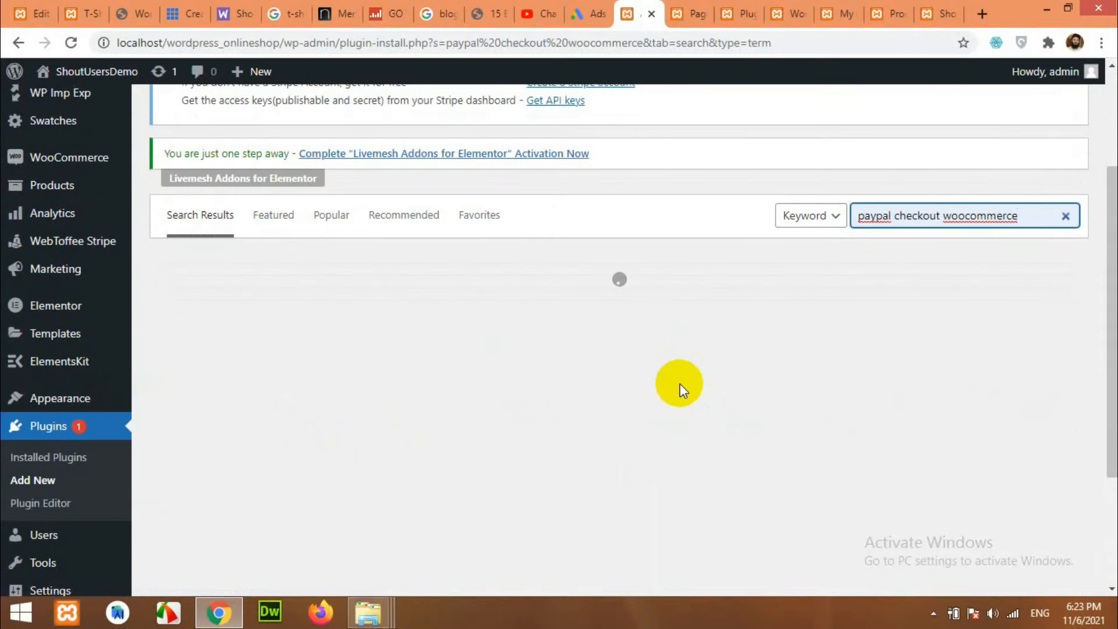
pyautogui.scroll(-3, 365, 408)
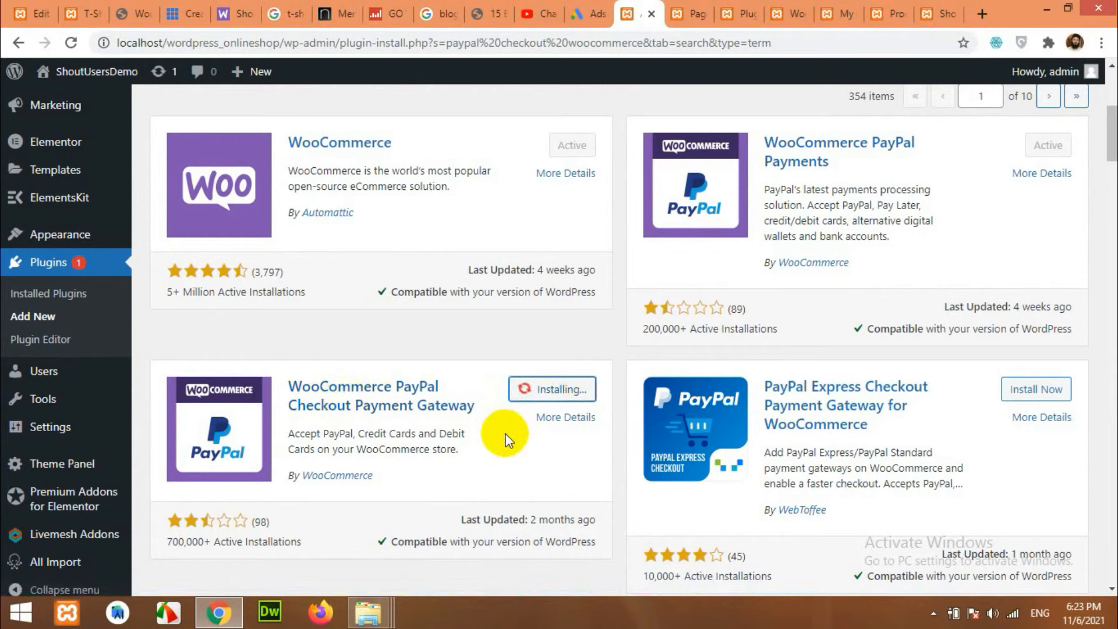
pyautogui.click(566, 399)
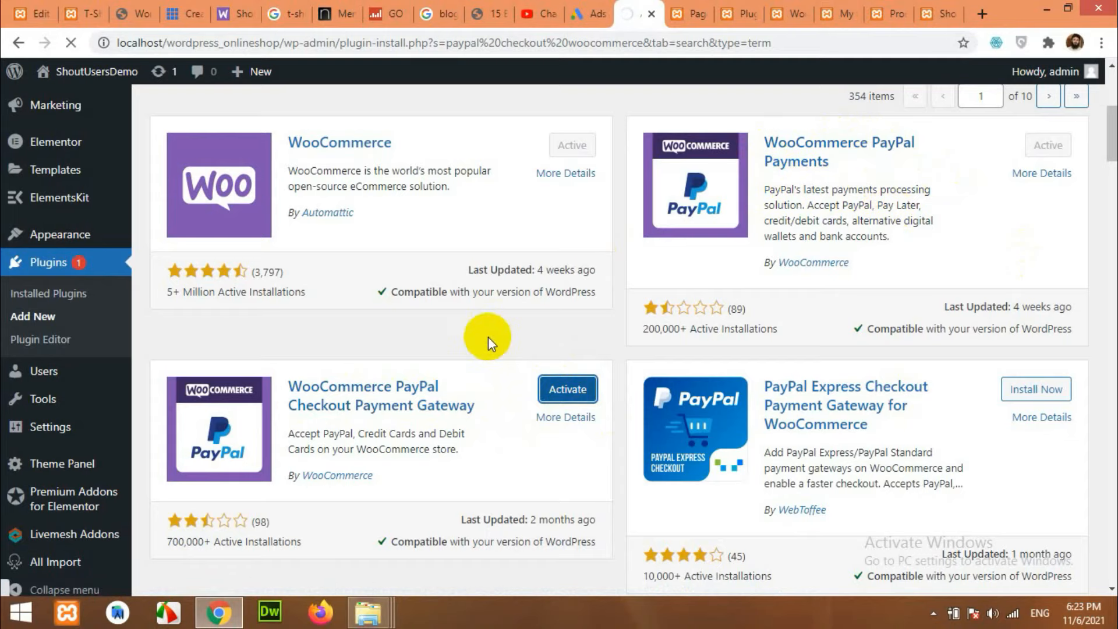
# Deactivate the WooCommerce PayPal Payments plugin on the Installed Plugins list.
pyautogui.scroll(-10, 481, 353)
pyautogui.scroll(-15, 478, 365)
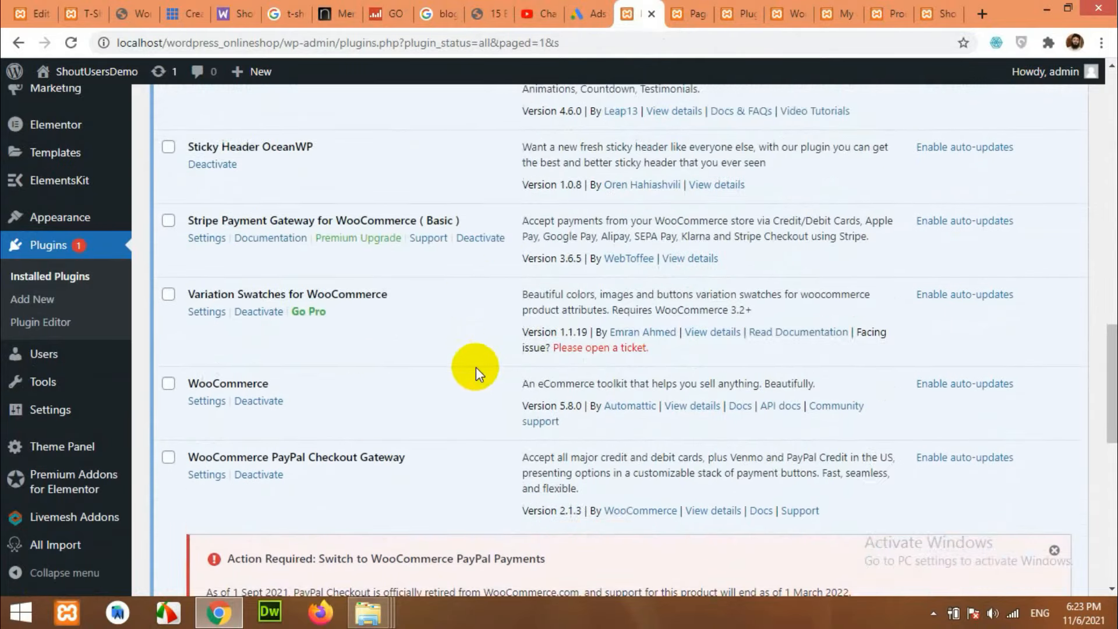
pyautogui.scroll(5, 443, 373)
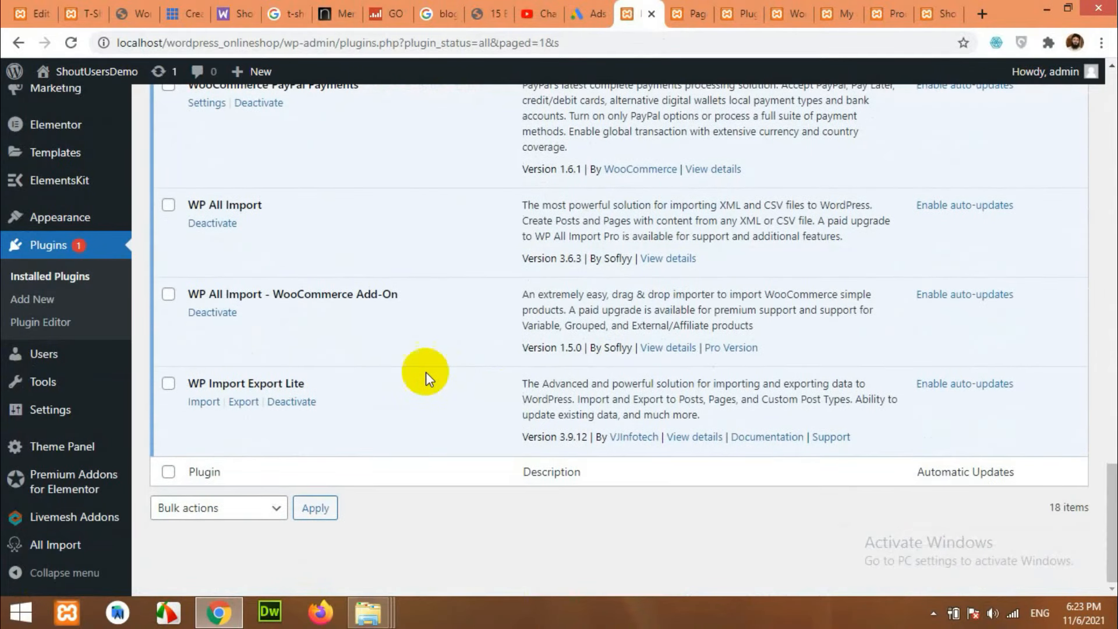
pyautogui.scroll(1, 361, 355)
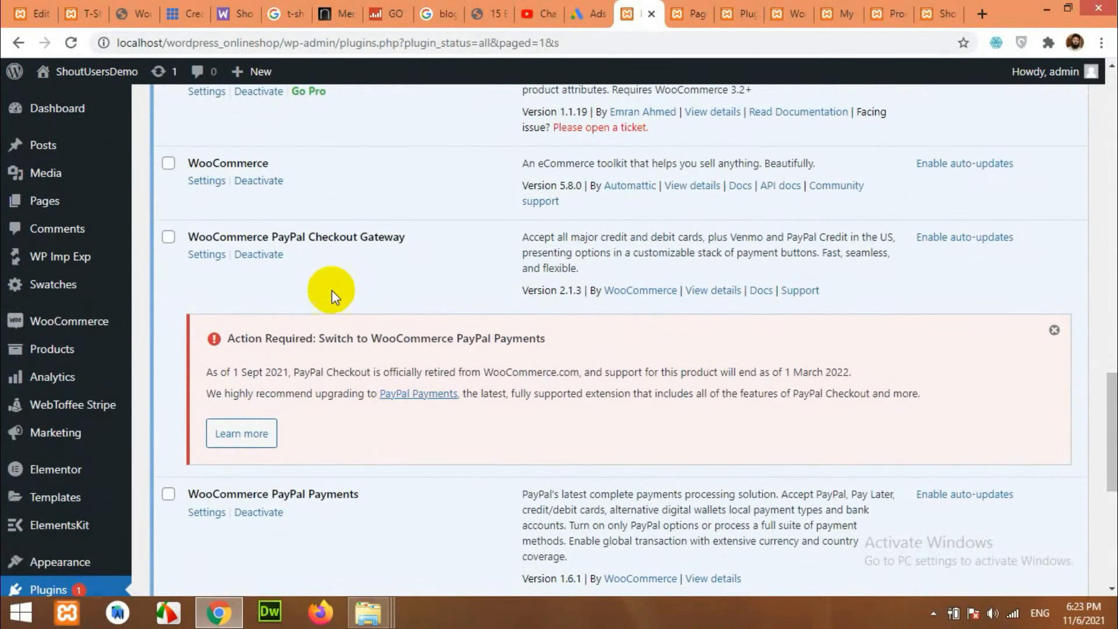
pyautogui.scroll(2, 326, 338)
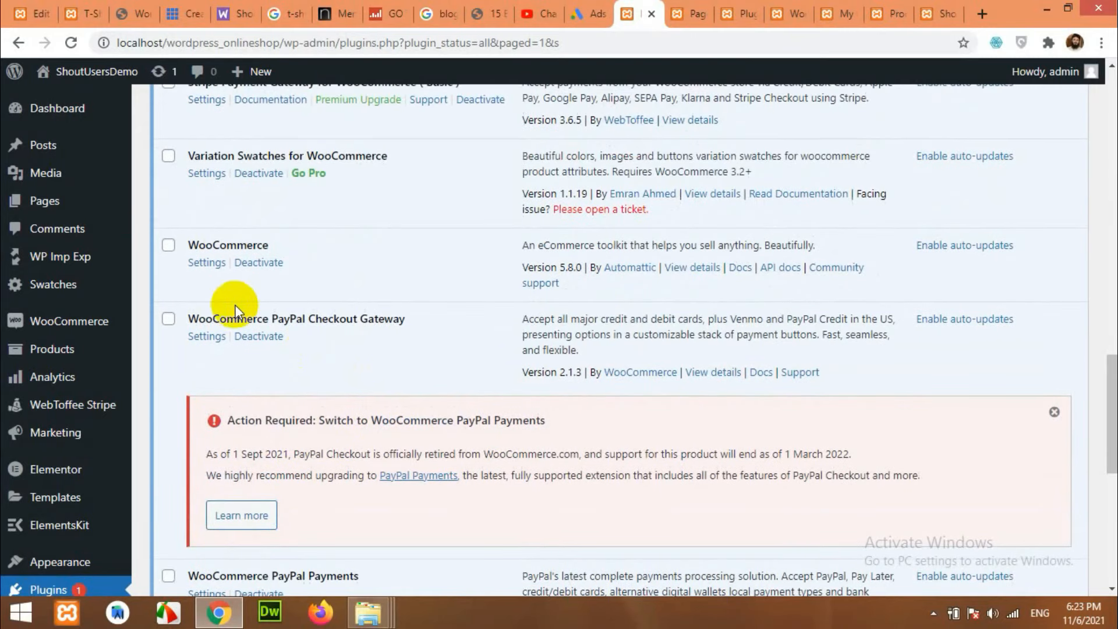
pyautogui.scroll(6, 298, 287)
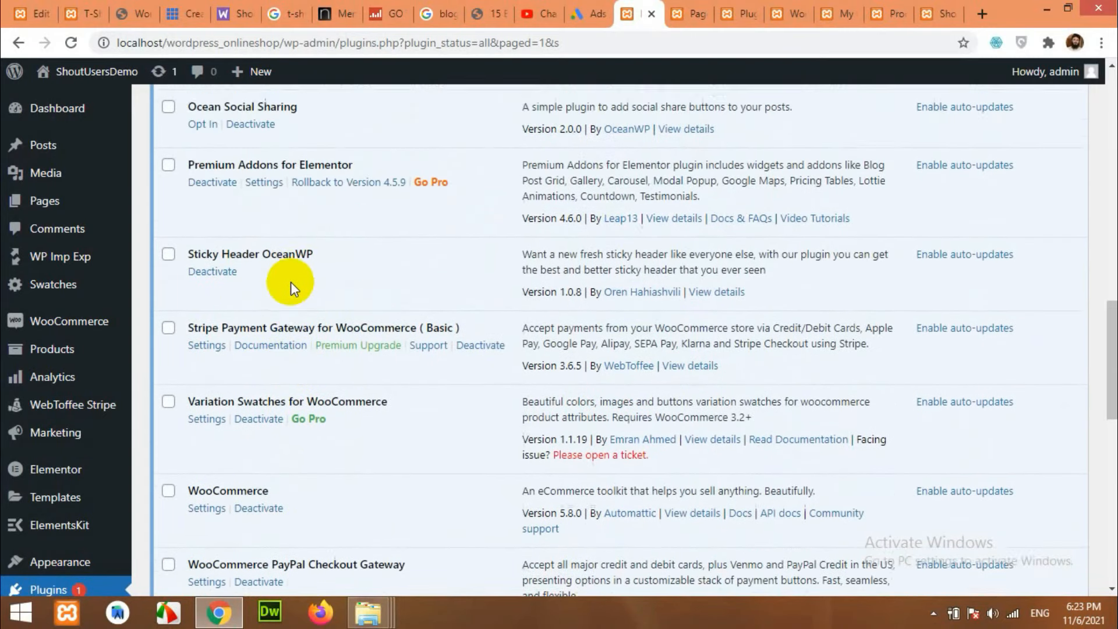
pyautogui.scroll(-6, 294, 285)
pyautogui.scroll(-4, 303, 299)
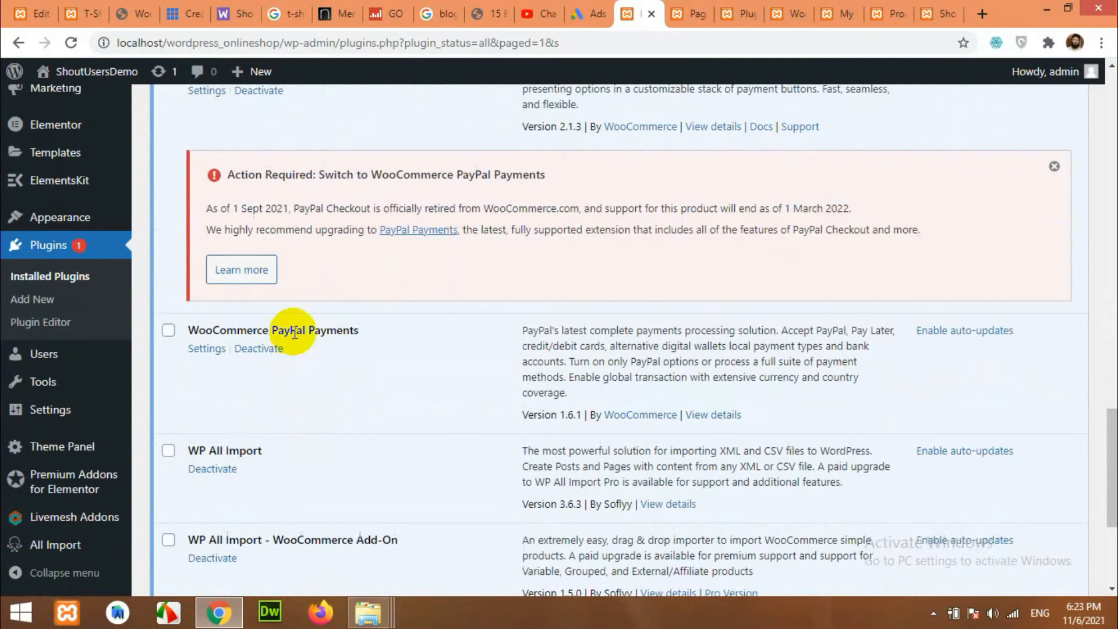
pyautogui.click(276, 348)
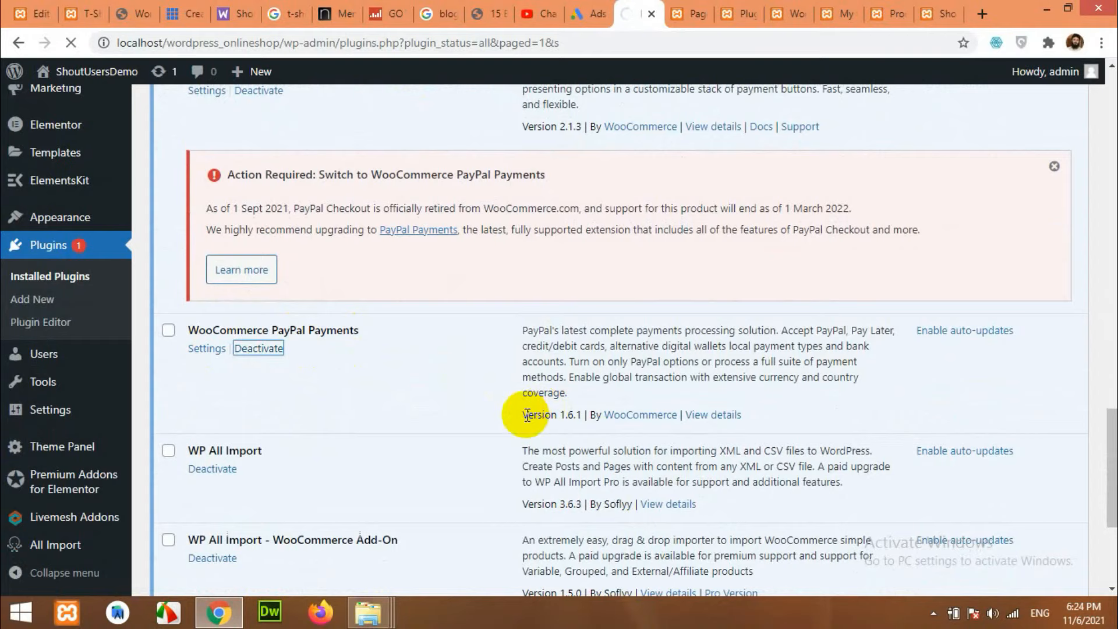
# Go to WooCommerce > Settings.
pyautogui.scroll(2, 527, 415)
pyautogui.scroll(-7, 524, 418)
pyautogui.scroll(-10, 523, 424)
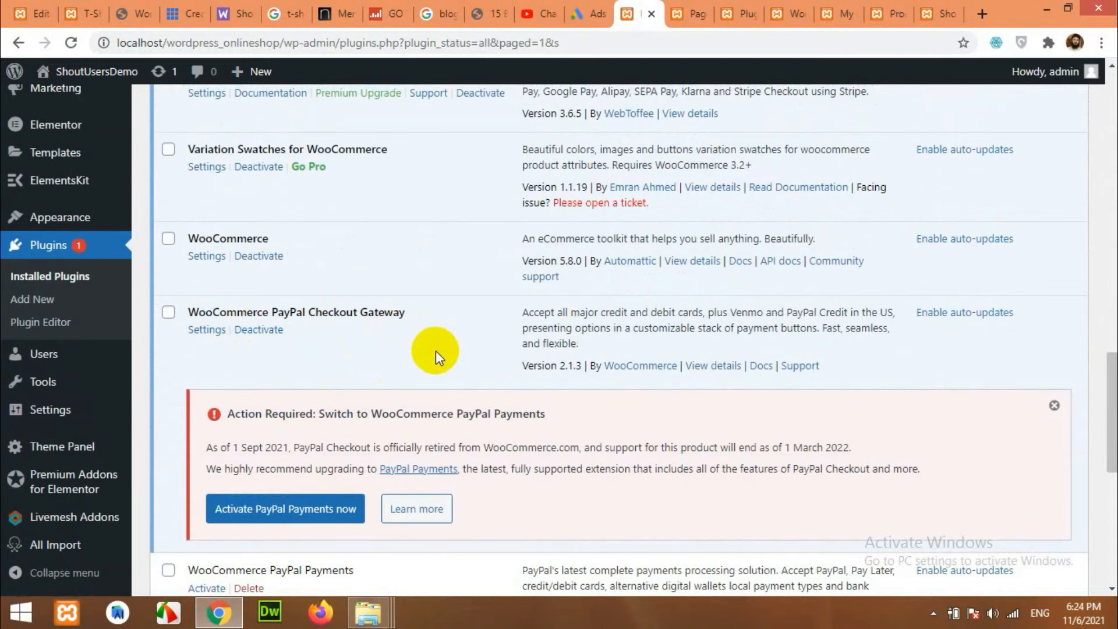
pyautogui.scroll(7, 435, 351)
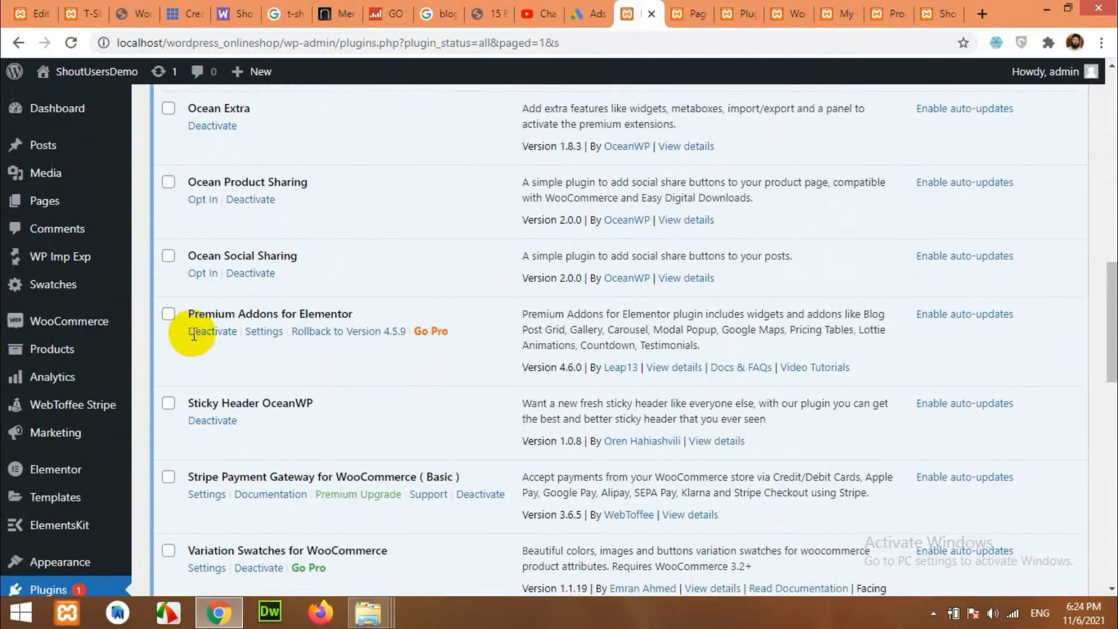
pyautogui.moveTo(88, 321)
pyautogui.click(166, 441)
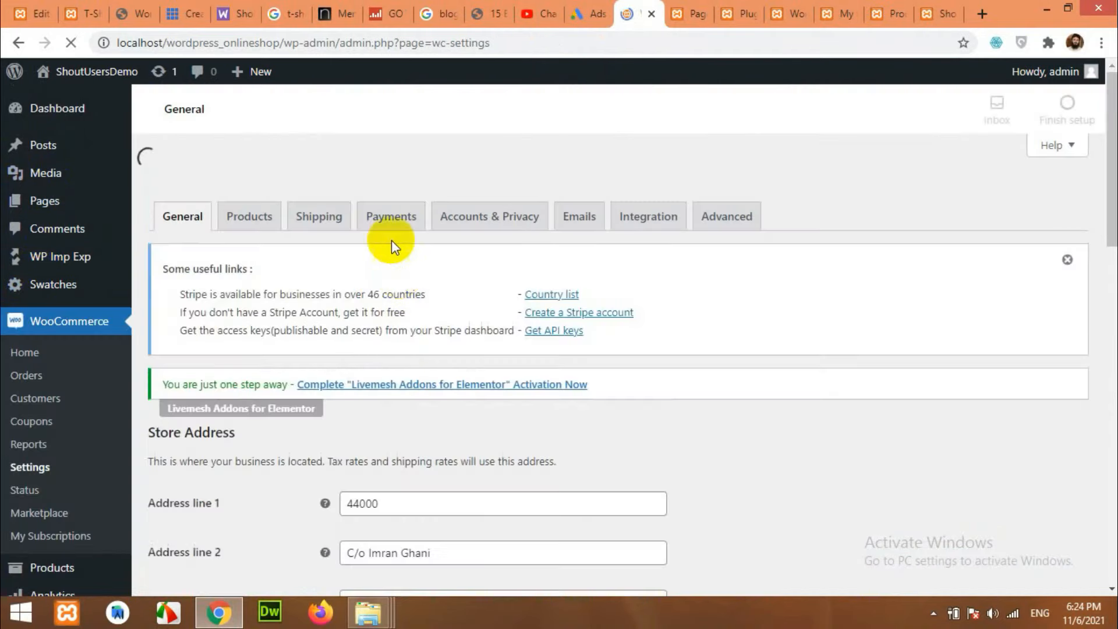
# Enable Credit/Debit Cards – Stripe in Payments and save alongside Cash on delivery and PayPal Checkout.
pyautogui.click(396, 185)
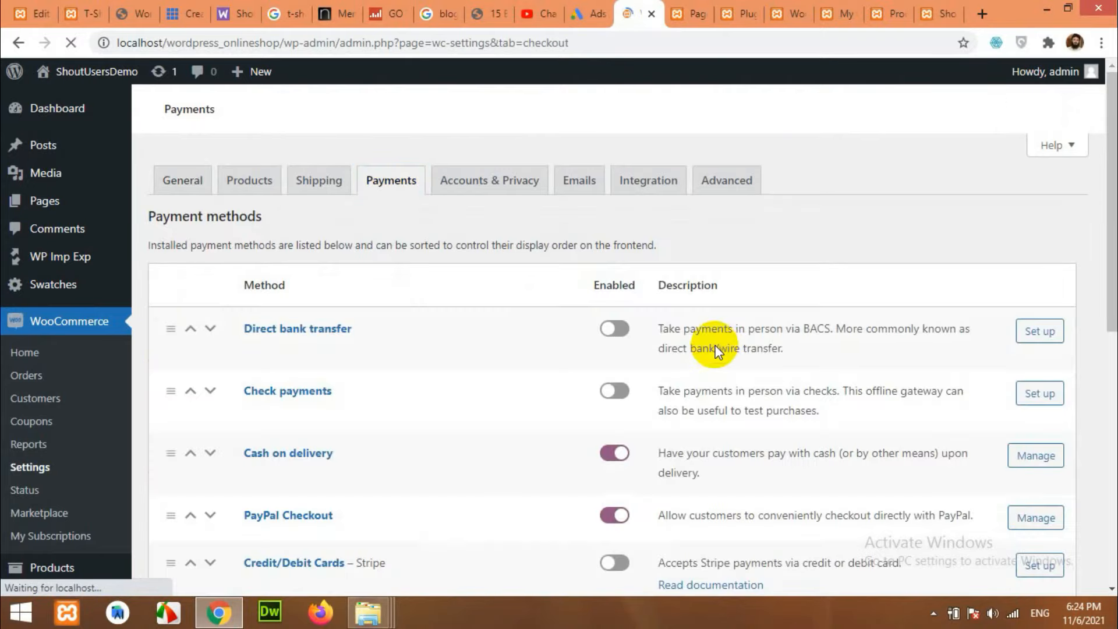
pyautogui.scroll(-3, 616, 347)
pyautogui.scroll(-3, 626, 502)
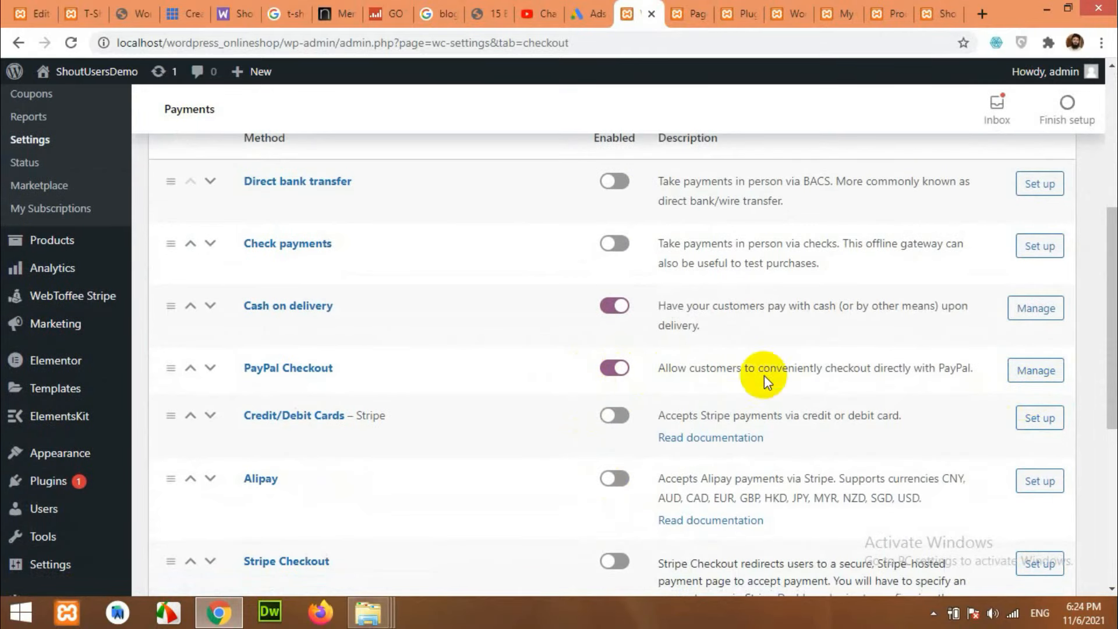
pyautogui.scroll(-4, 369, 384)
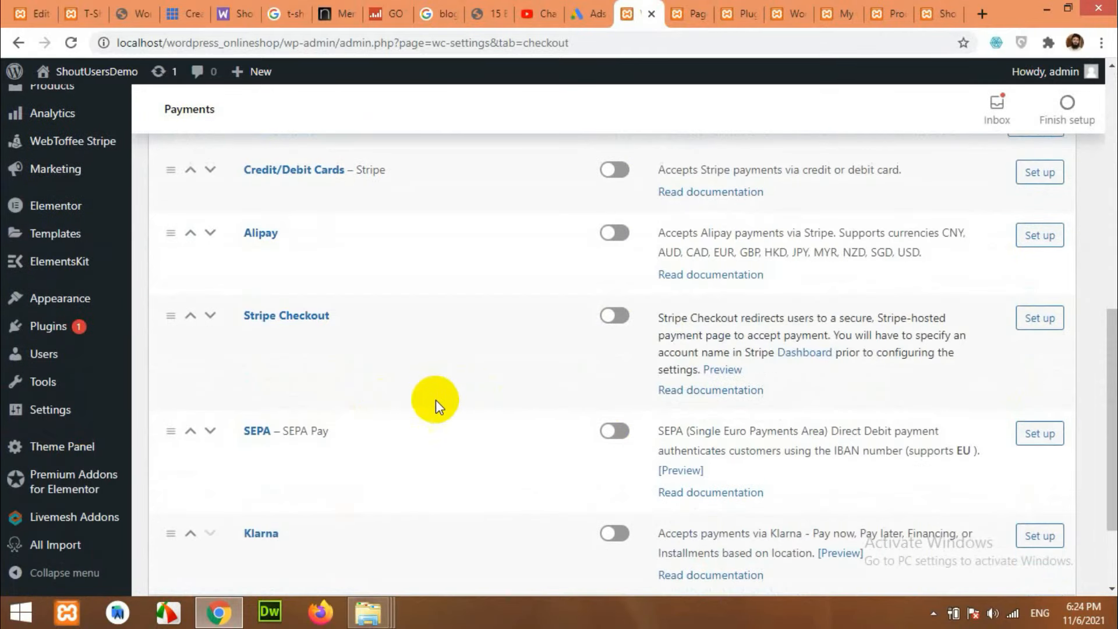
pyautogui.scroll(-2, 428, 407)
pyautogui.scroll(3, 443, 419)
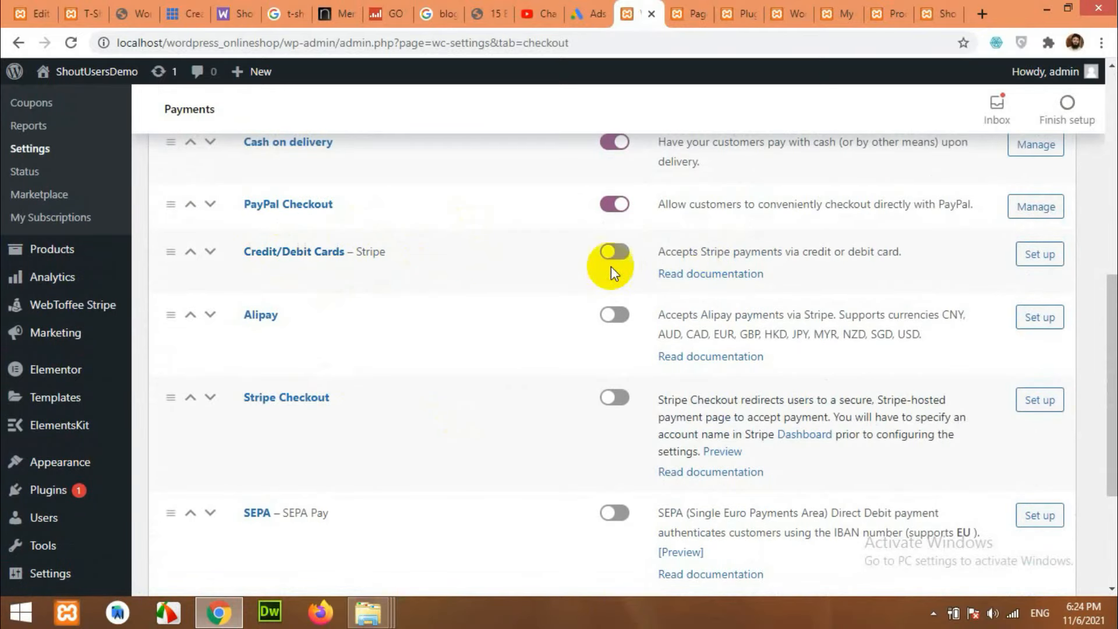
pyautogui.click(612, 252)
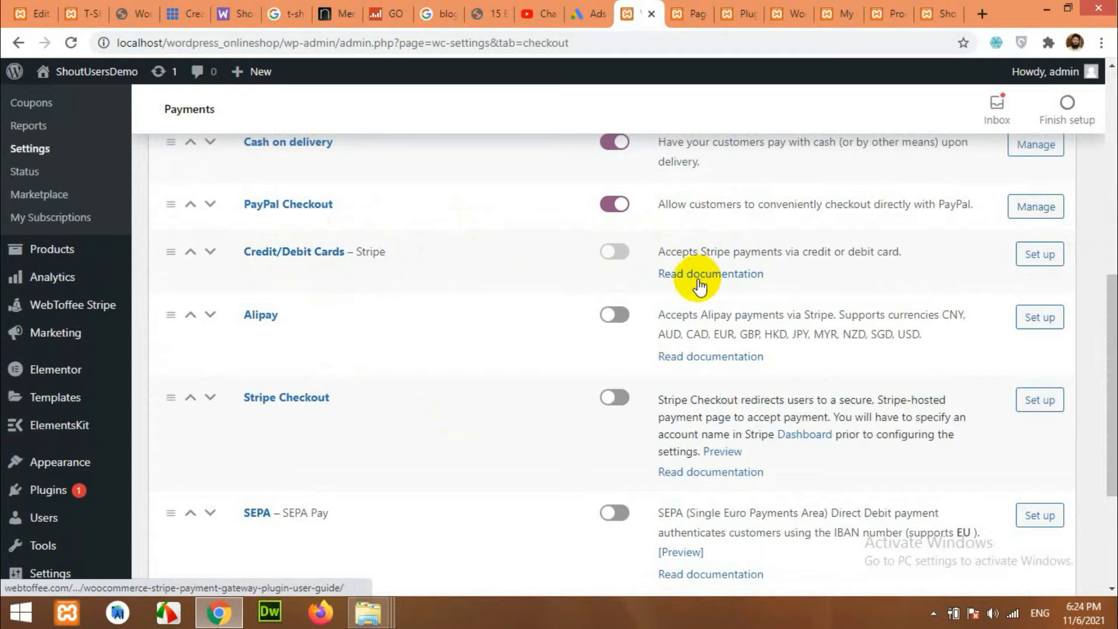
pyautogui.scroll(-3, 401, 365)
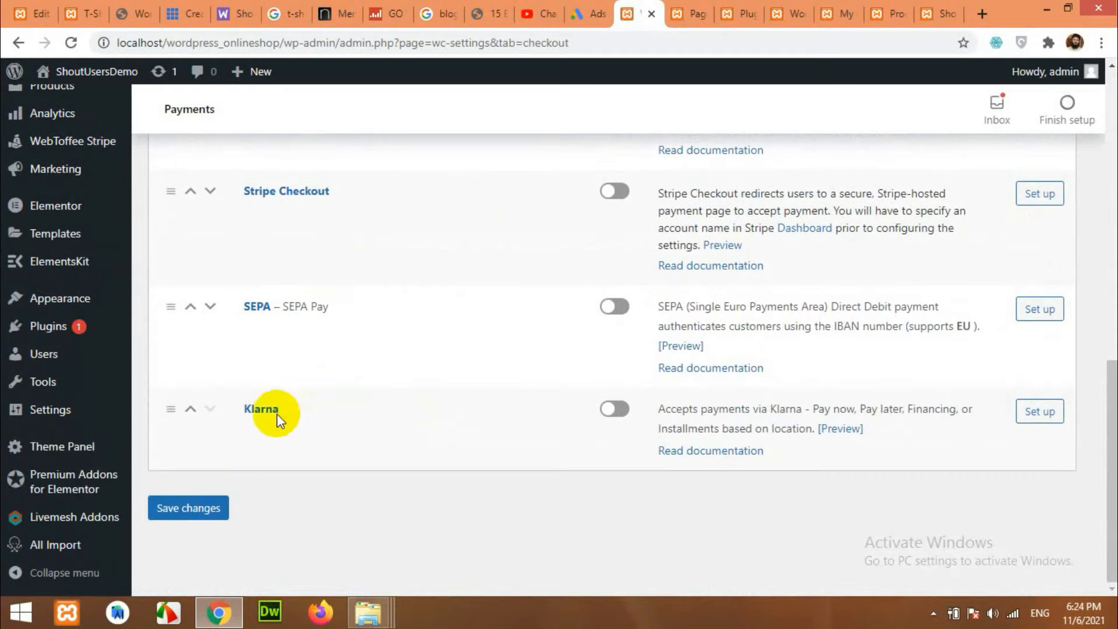
pyautogui.click(198, 509)
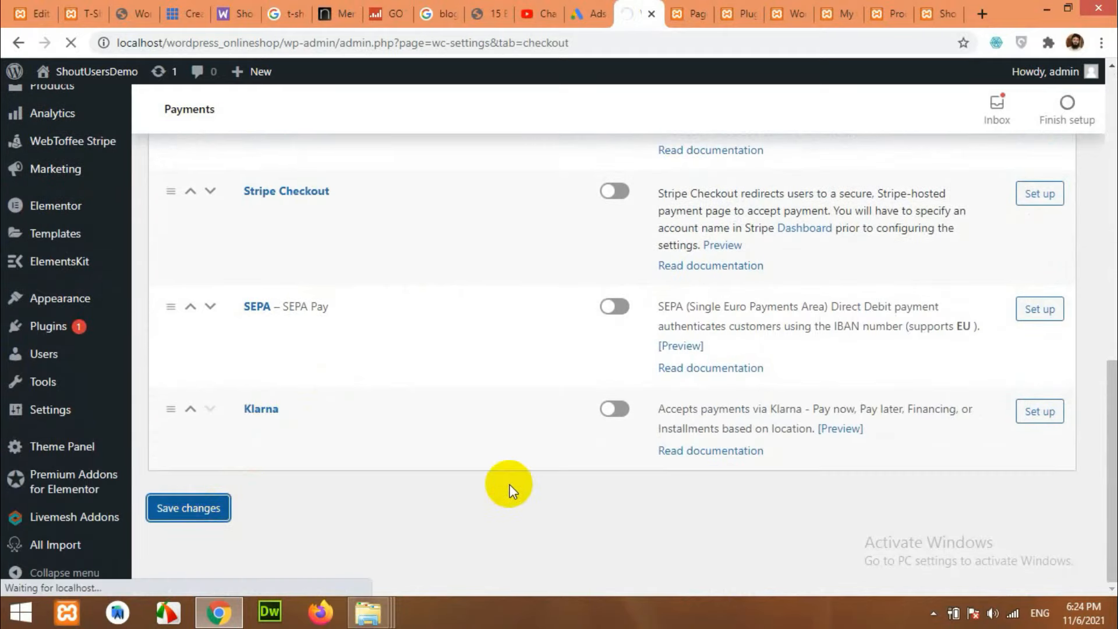
pyautogui.scroll(4, 518, 494)
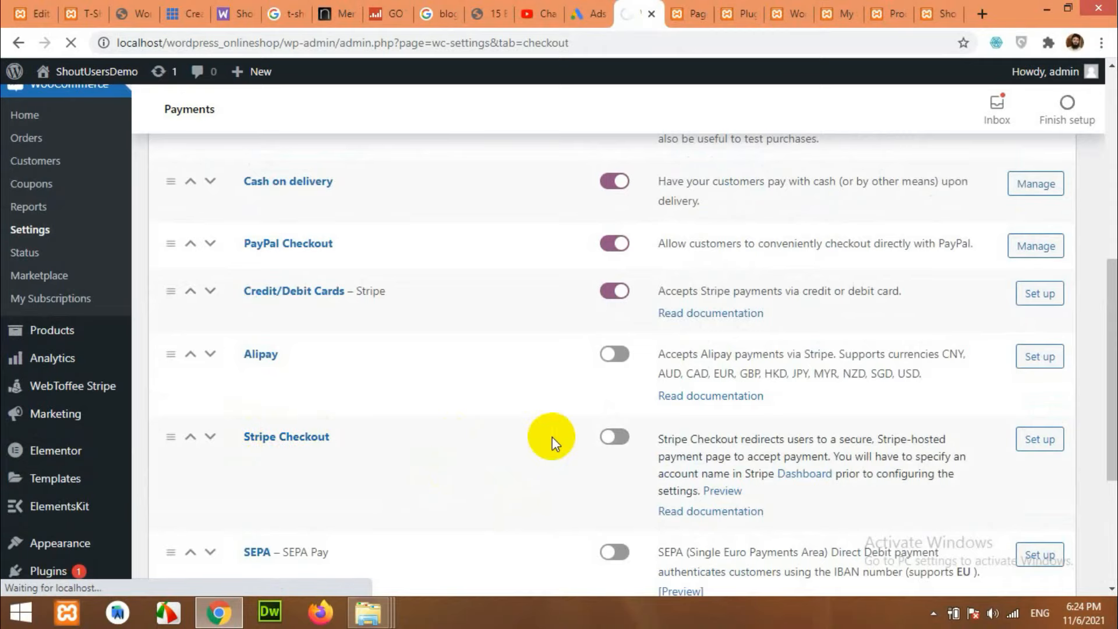
pyautogui.scroll(-4, 402, 462)
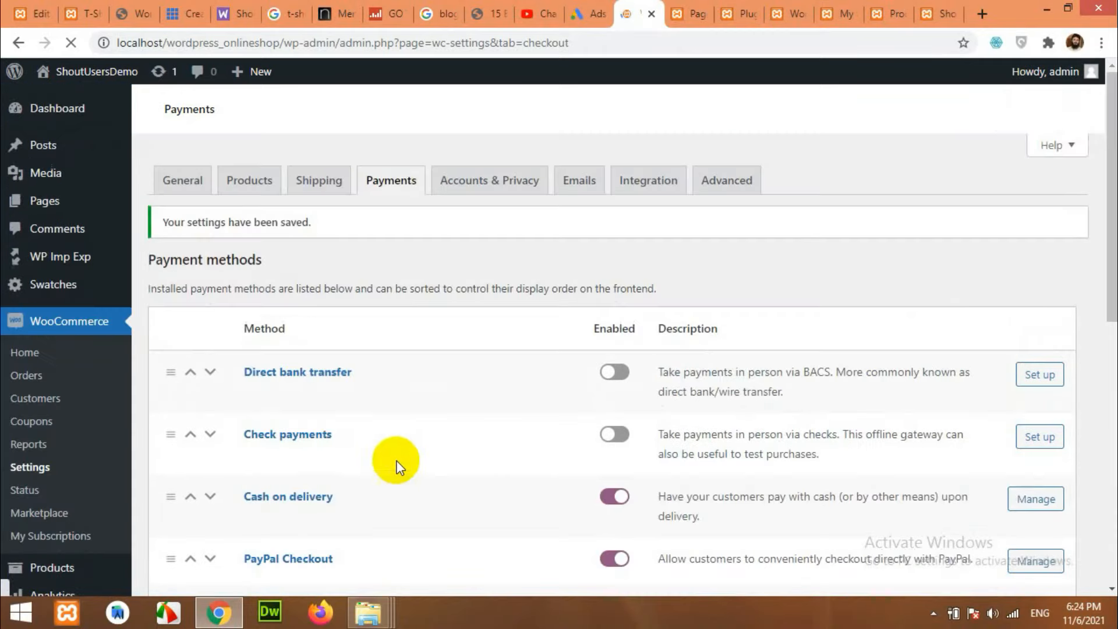
pyautogui.scroll(-4, 273, 443)
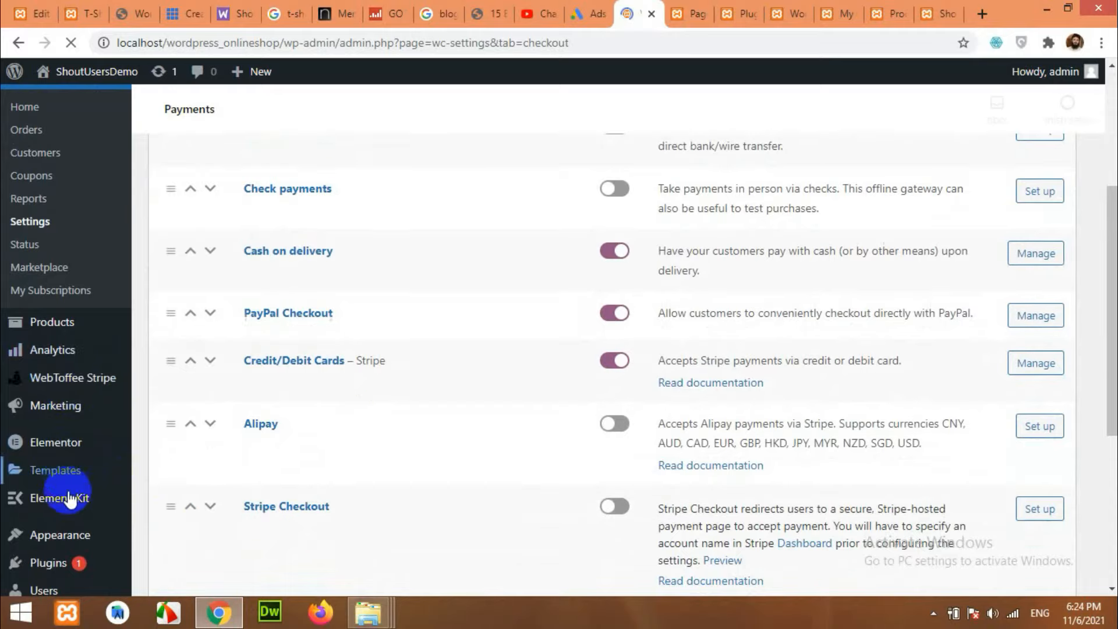
pyautogui.scroll(-4, 58, 408)
pyautogui.scroll(4, 69, 494)
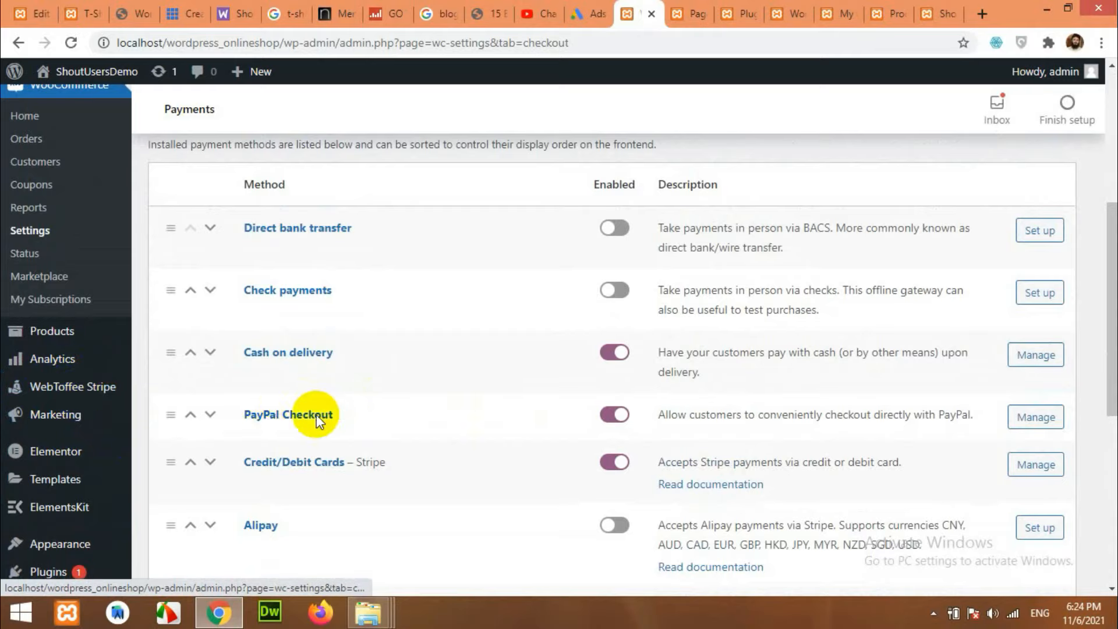
# Open the PayPal Checkout payment settings and scroll to the API credentials area.
pyautogui.click(1036, 420)
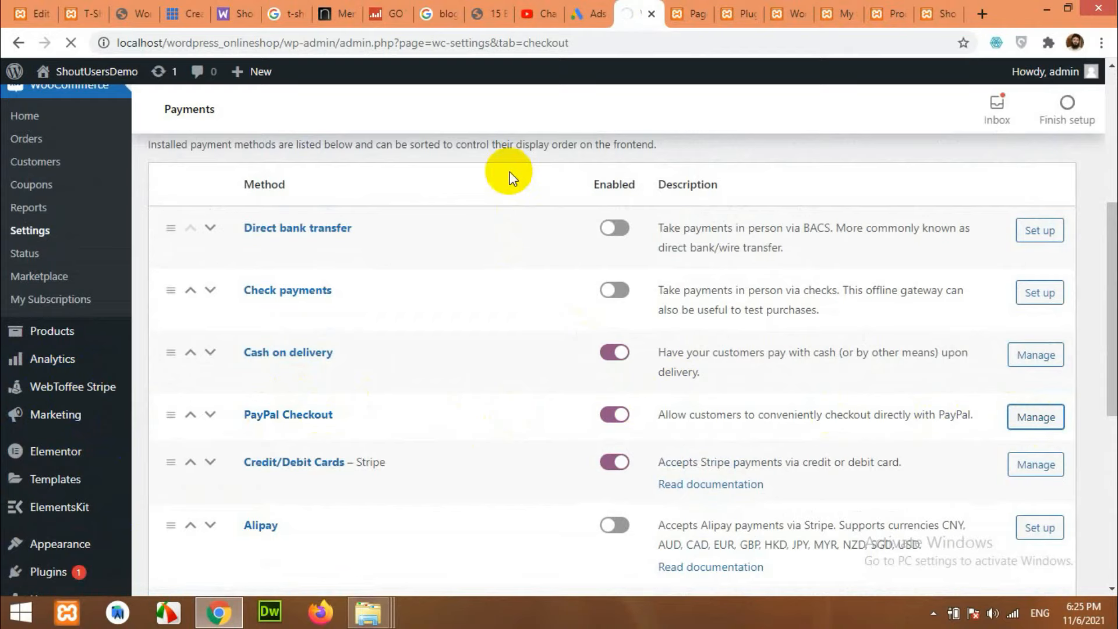
pyautogui.scroll(-3, 405, 371)
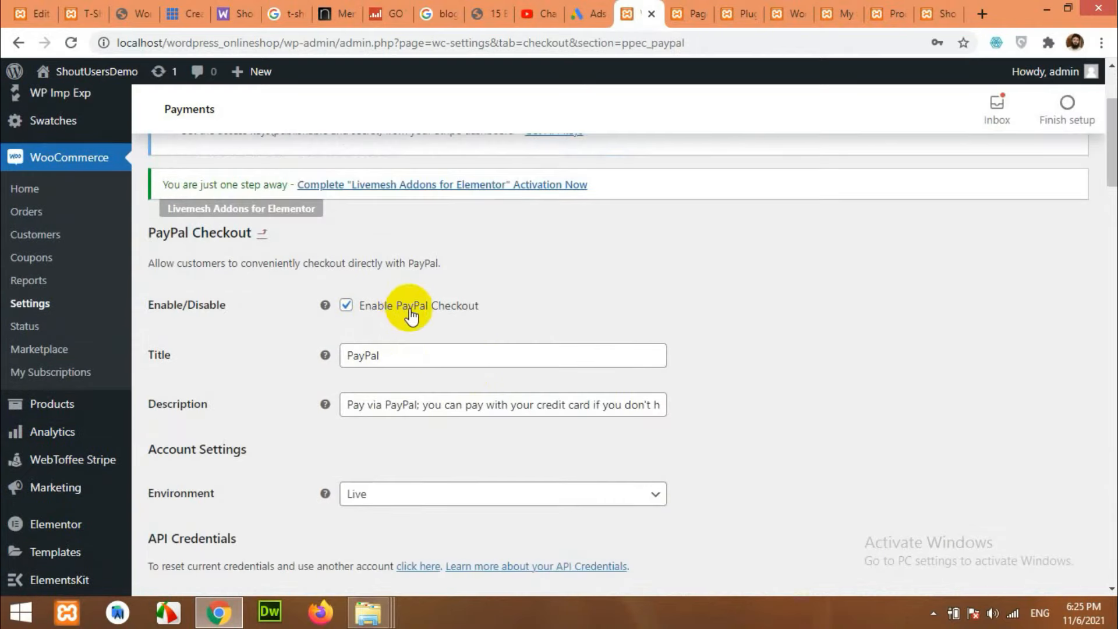
pyautogui.scroll(-3, 454, 373)
pyautogui.scroll(-3, 287, 380)
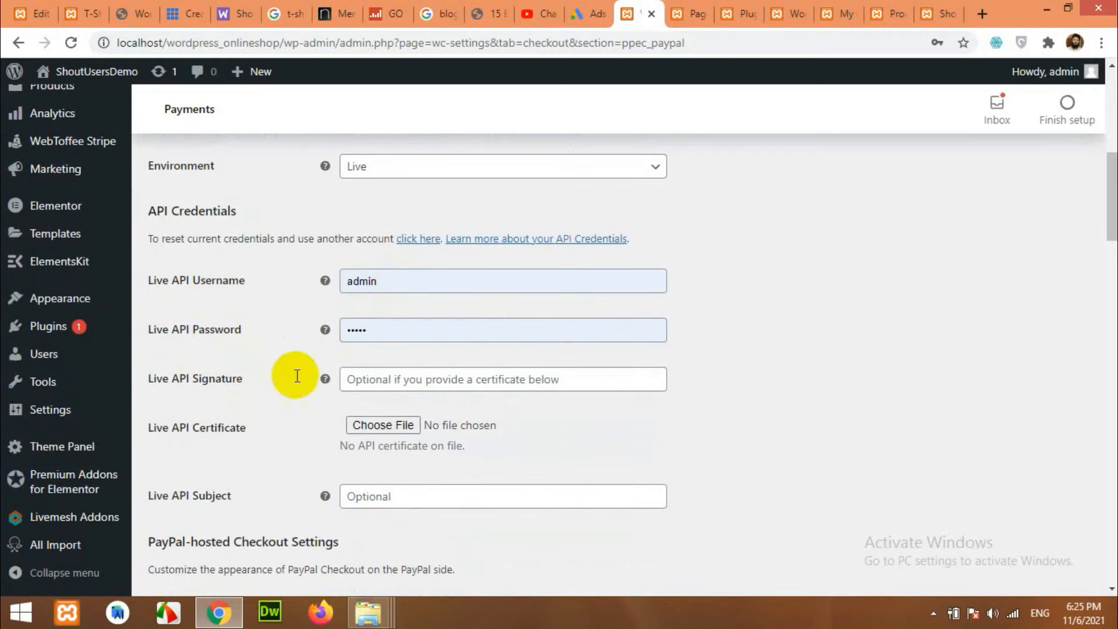
pyautogui.scroll(-1, 495, 385)
pyautogui.scroll(-1, 443, 404)
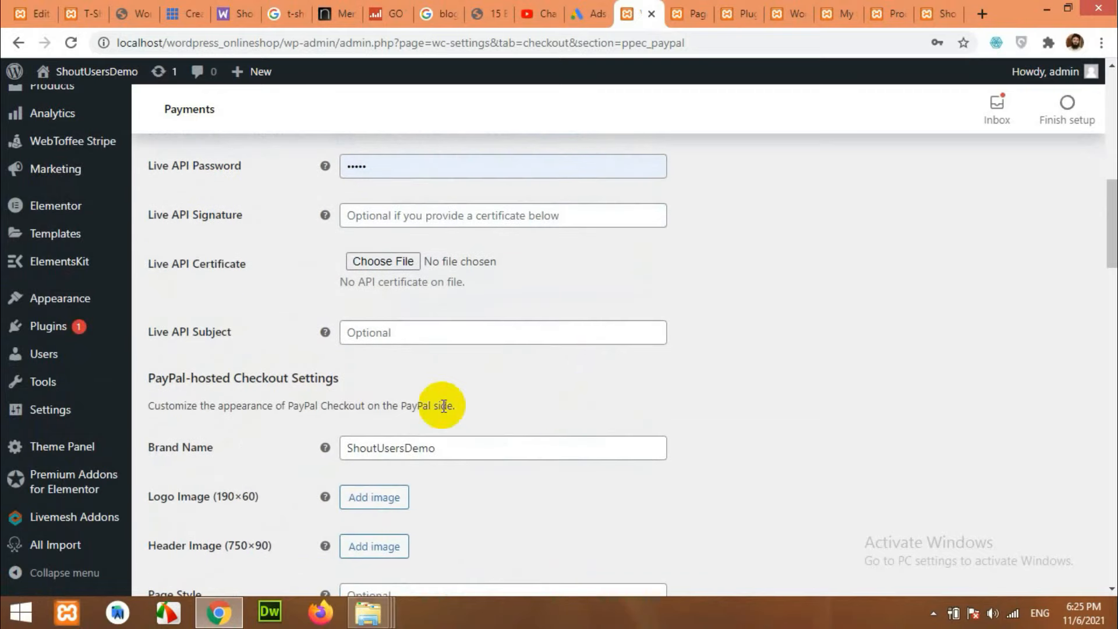
pyautogui.scroll(4, 533, 365)
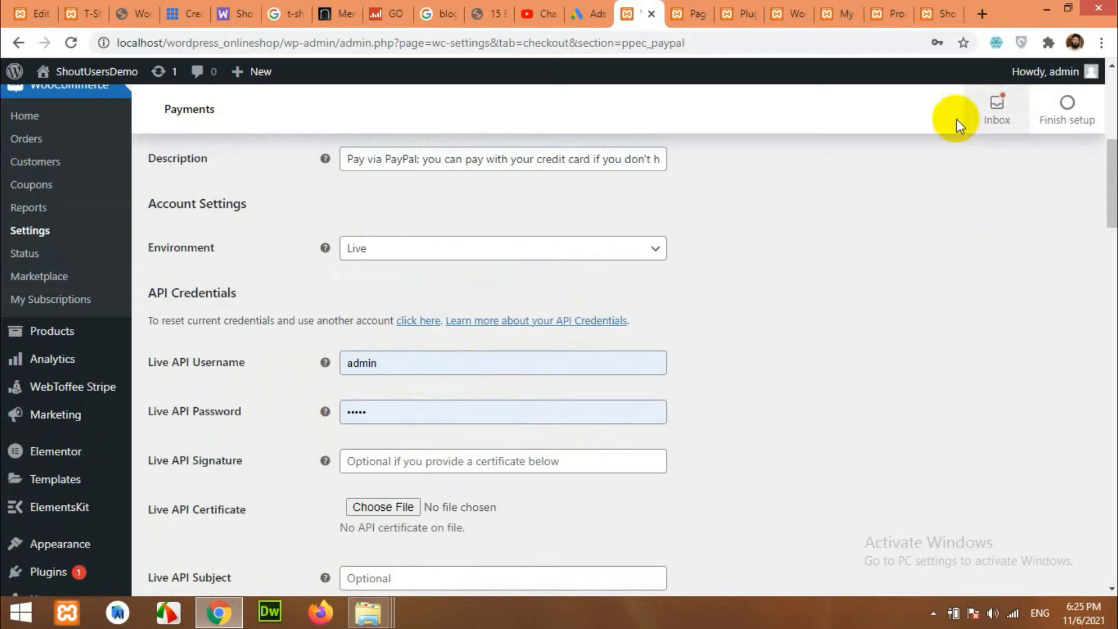
# Open the reset API credentials link in a new browser tab.
pyautogui.click(417, 321)
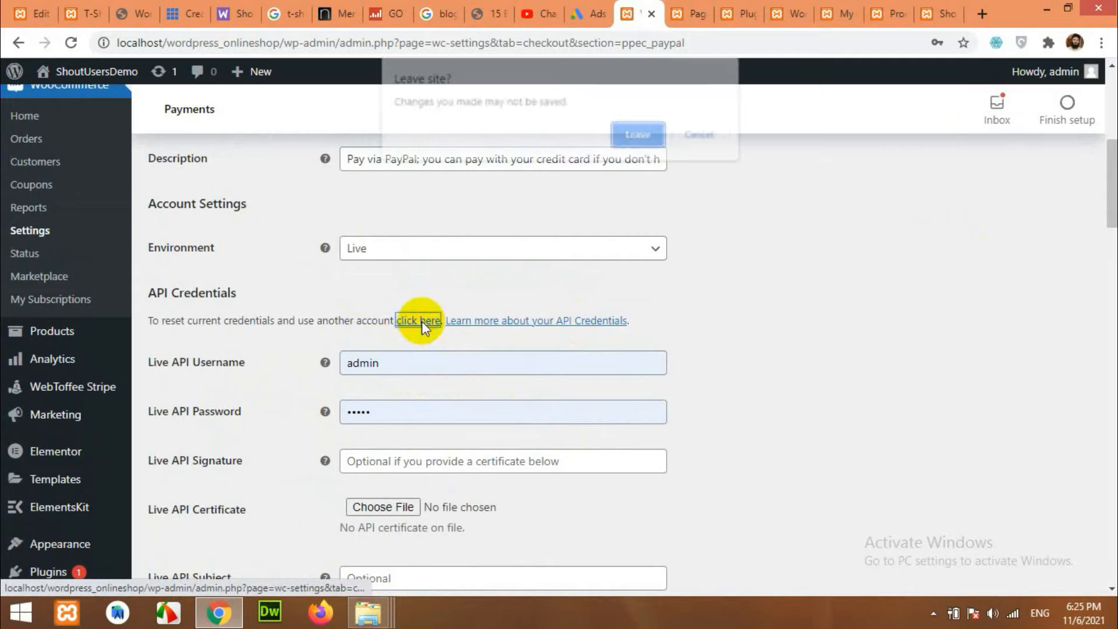
pyautogui.click(696, 139)
pyautogui.rightClick(434, 324)
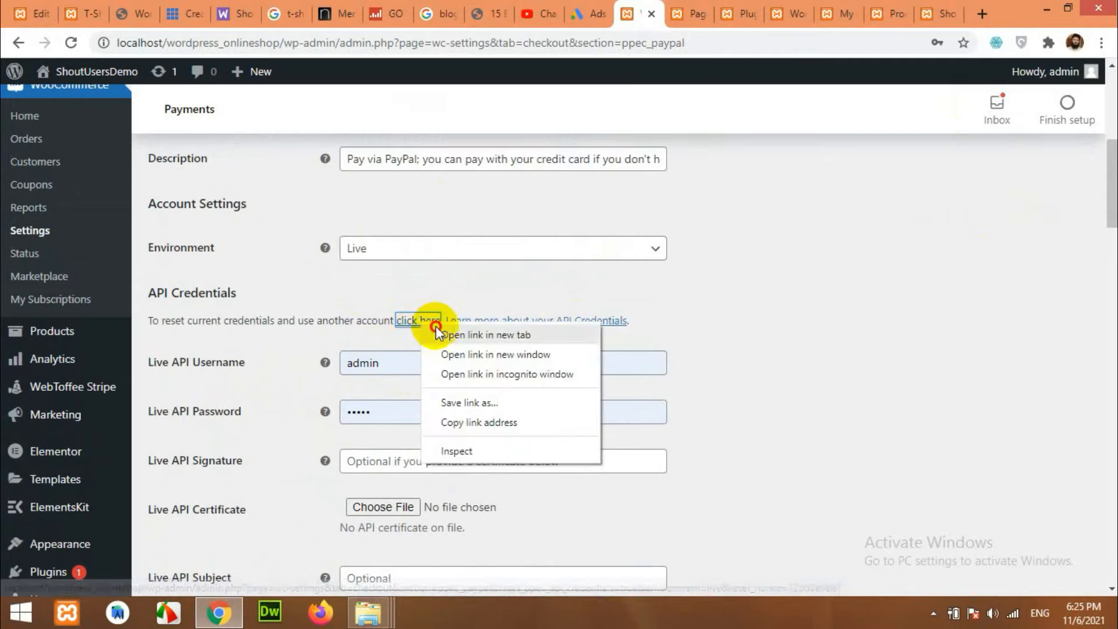
pyautogui.click(506, 334)
pyautogui.click(748, 13)
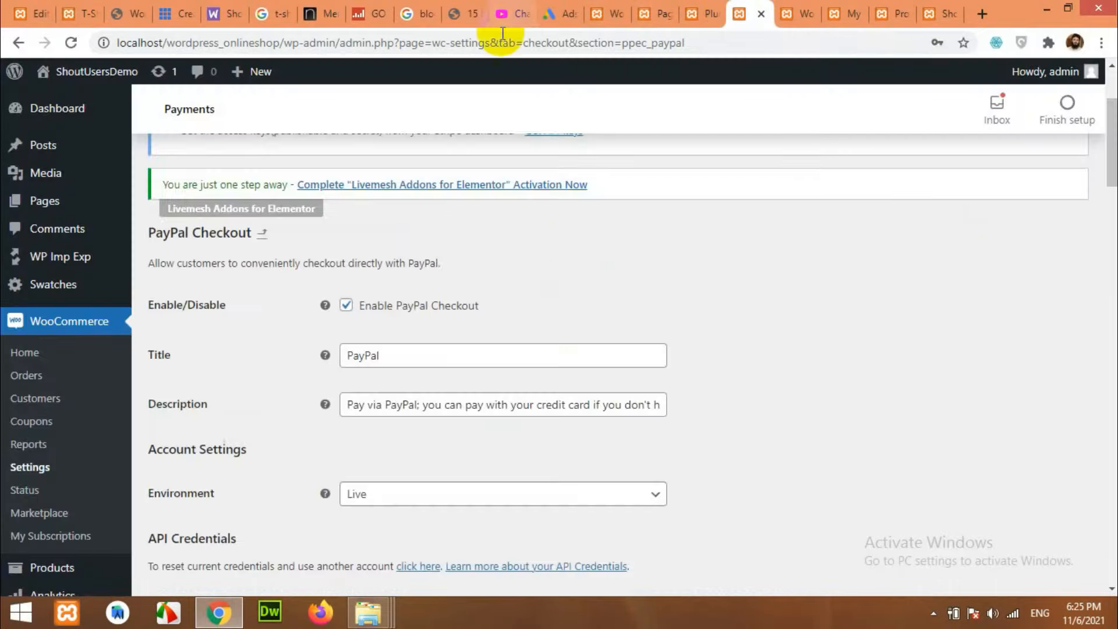
# Navigate to paypal.com, confirming leaving the settings page.
pyautogui.click(502, 39)
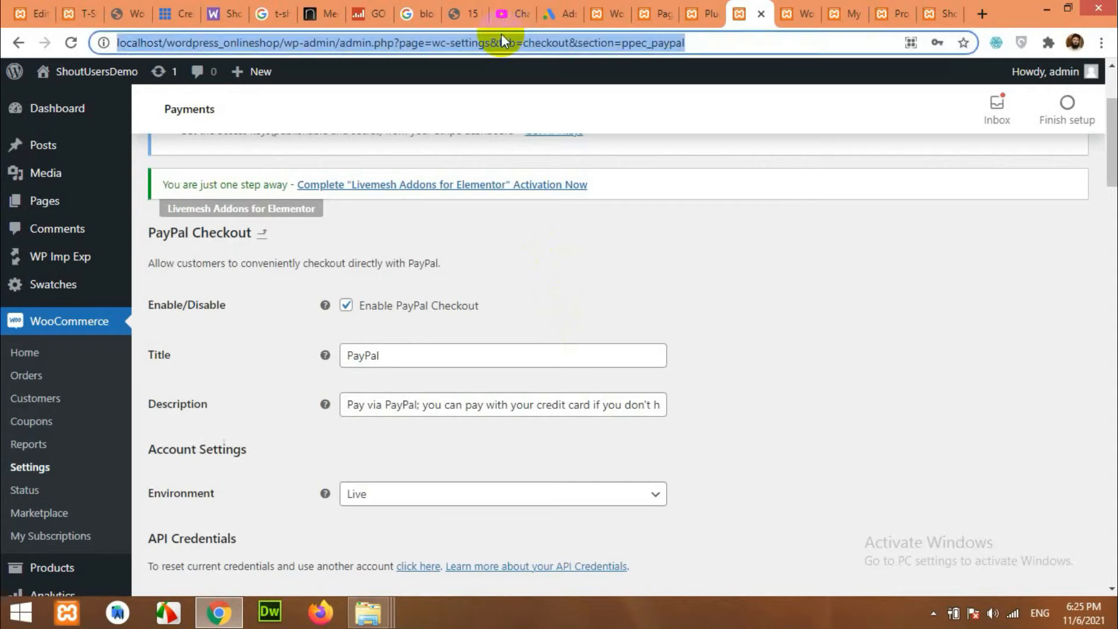
pyautogui.write('paypa')
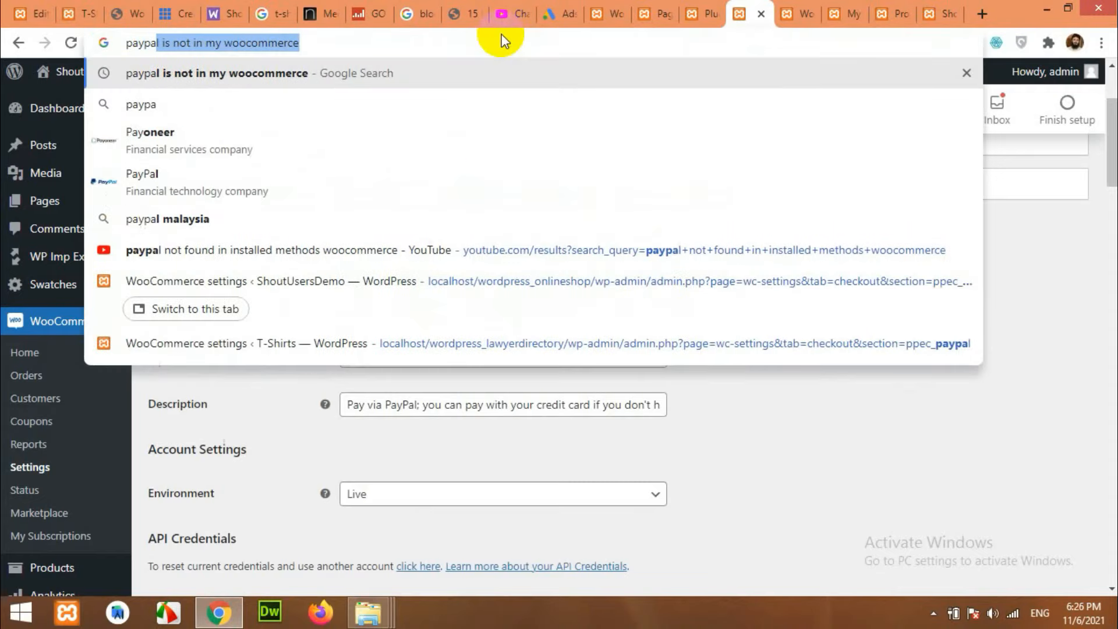
pyautogui.press('BackSpace')
pyautogui.press('BackSpace')
pyautogui.press('BackSpace')
pyautogui.press('BackSpace')
pyautogui.press('BackSpace')
pyautogui.press('BackSpace')
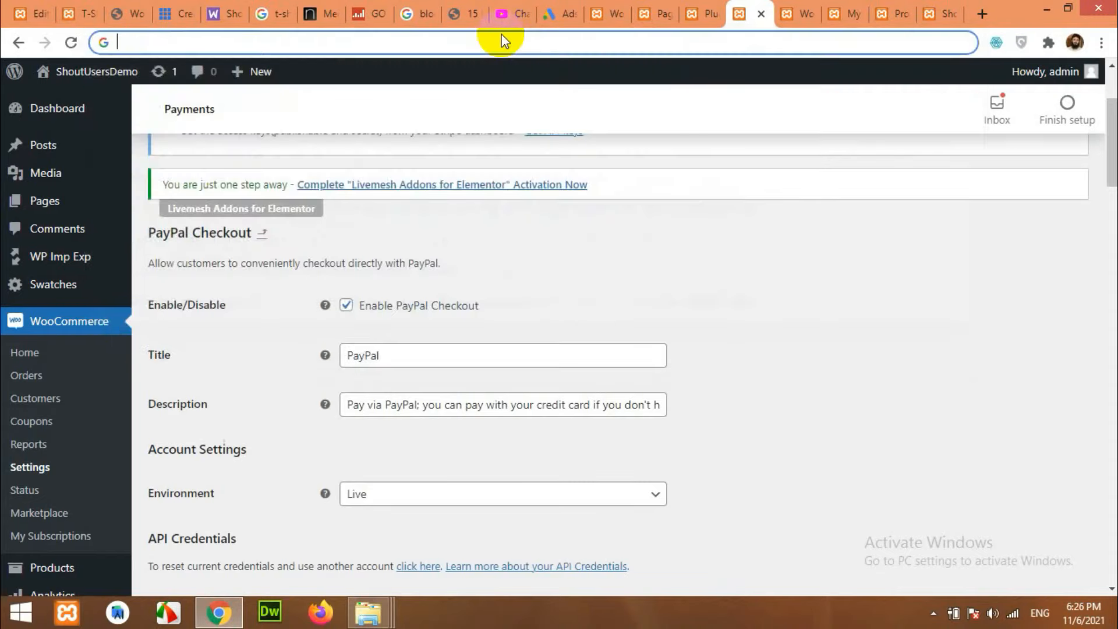
pyautogui.write('paypal is not in my woocommerce')
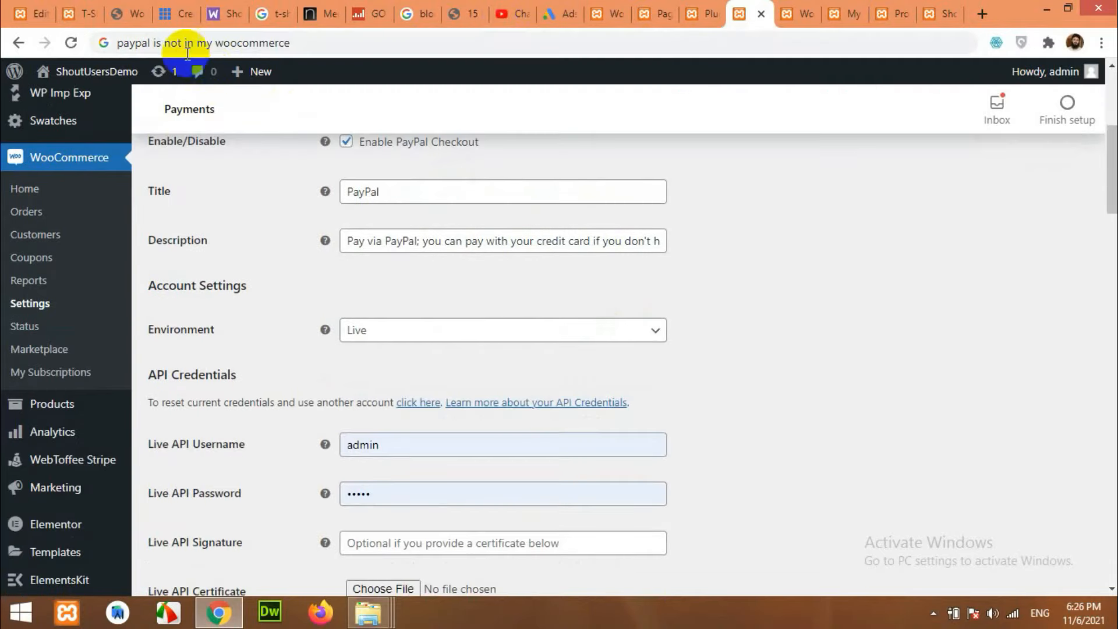
pyautogui.click(169, 44)
pyautogui.click(154, 43)
pyautogui.moveTo(151, 43); pyautogui.dragTo(417, 81)
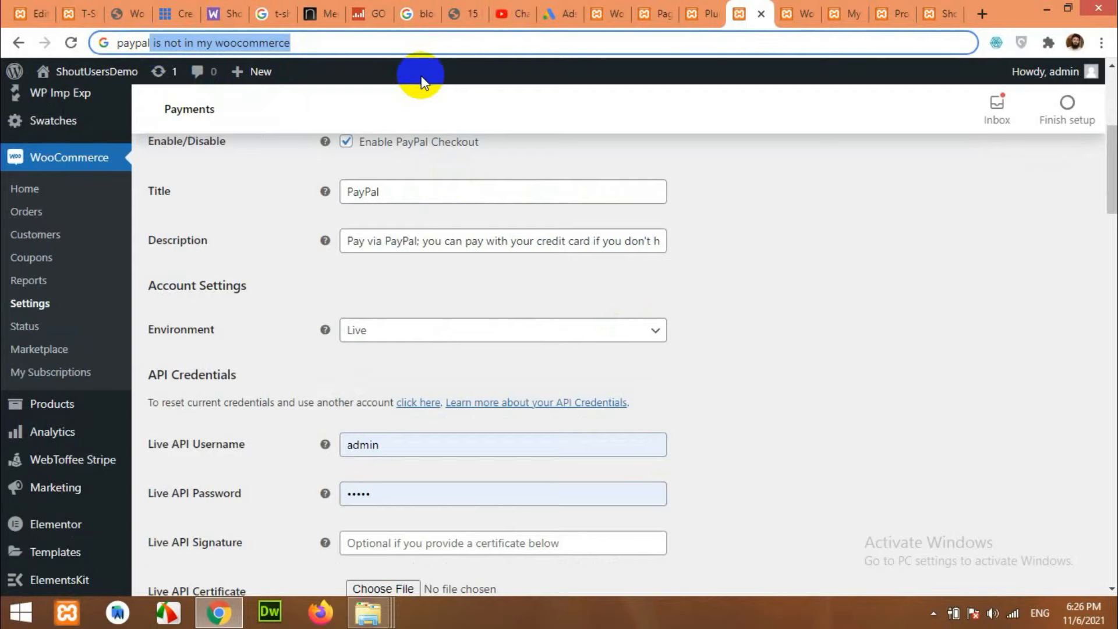
pyautogui.write('.com')
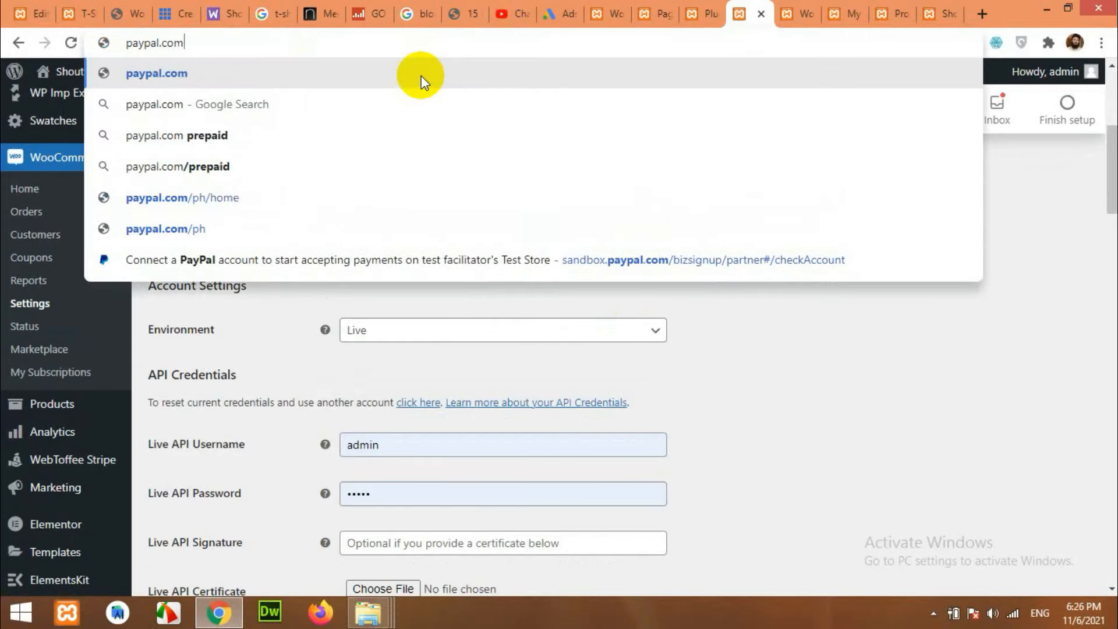
pyautogui.press('Return')
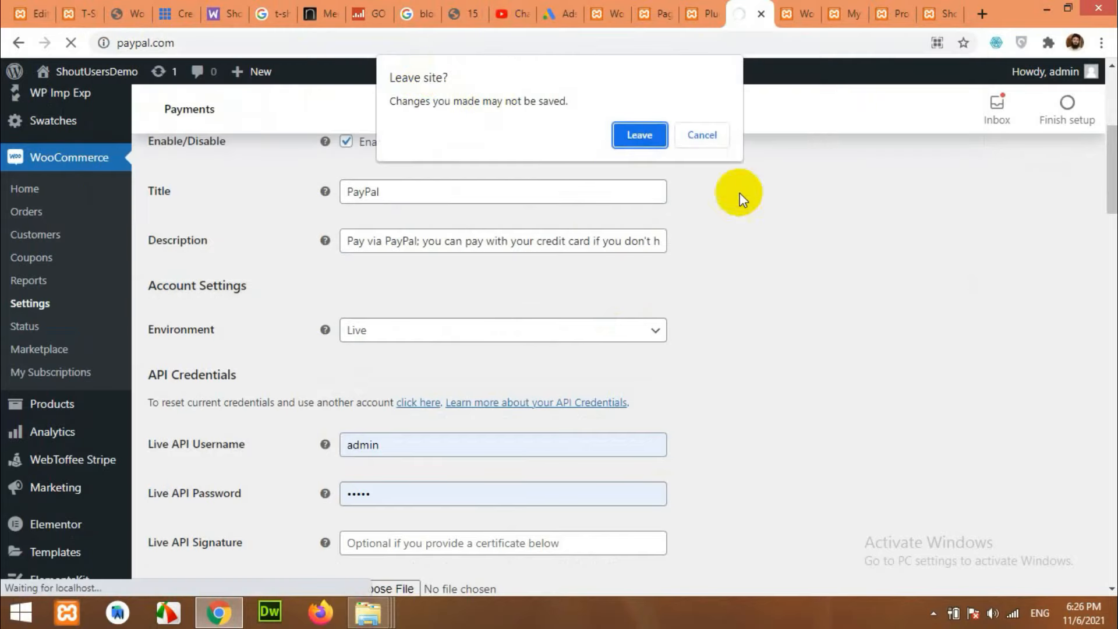
pyautogui.click(652, 131)
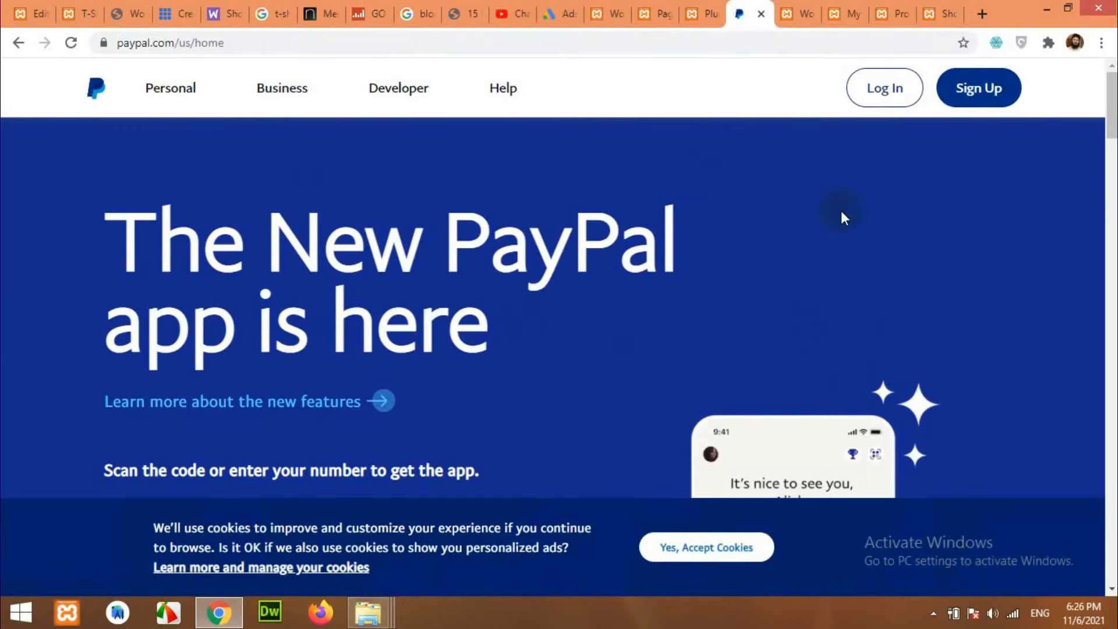
# Sign in to PayPal and browse the Developer docs for PayPal Commerce Platform for Business.
pyautogui.click(884, 88)
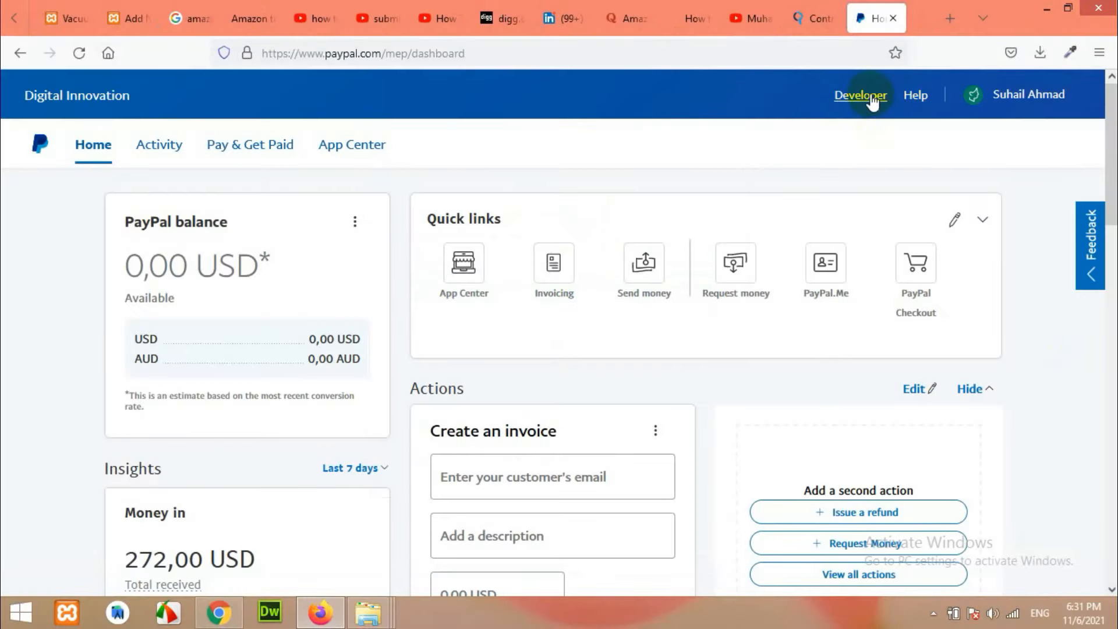
pyautogui.click(872, 100)
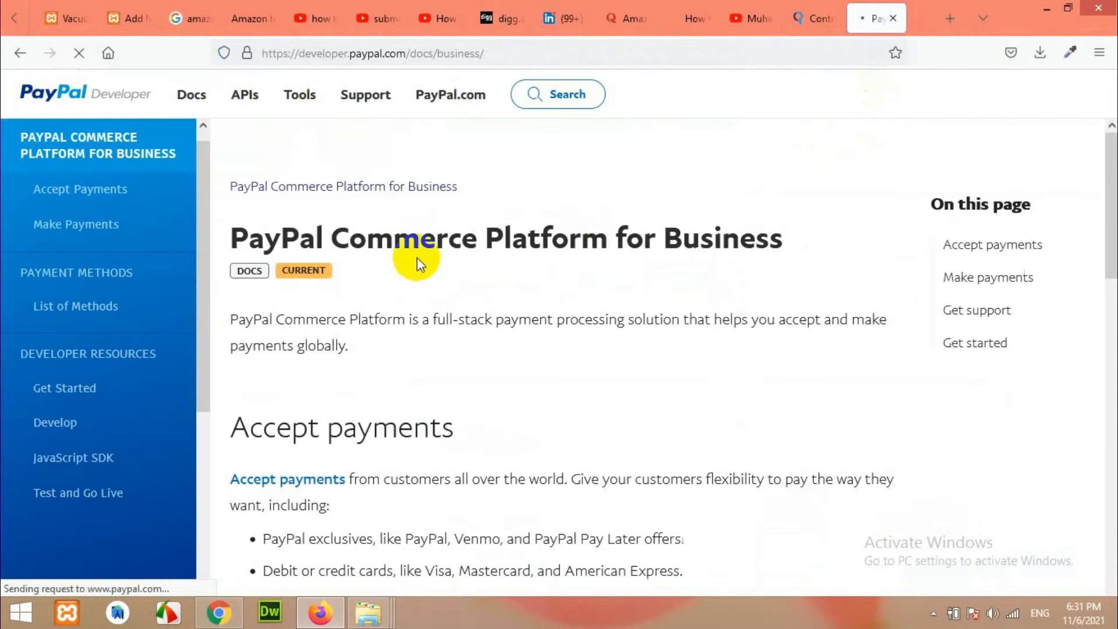
pyautogui.scroll(-10, 425, 336)
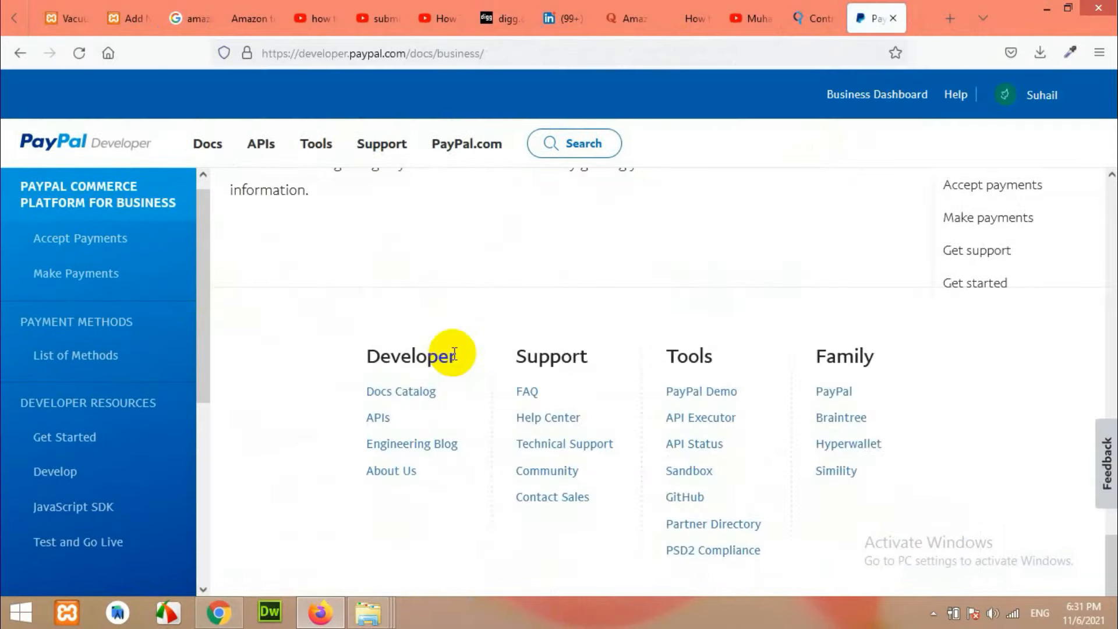
pyautogui.scroll(10, 450, 357)
pyautogui.scroll(6, 411, 362)
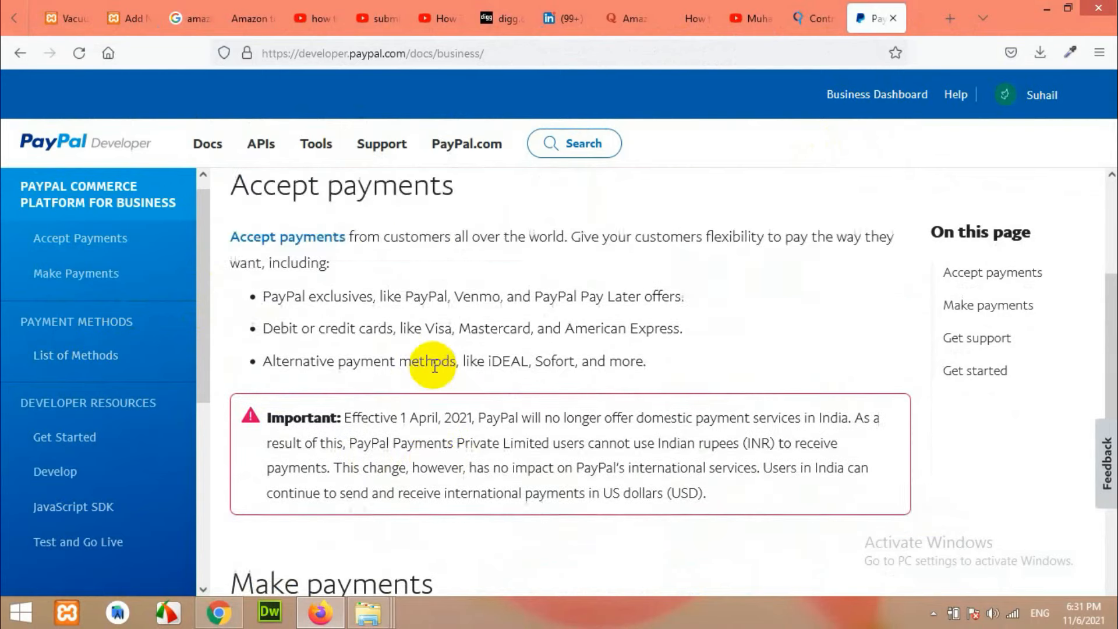
pyautogui.scroll(-8, 425, 369)
pyautogui.scroll(-10, 575, 360)
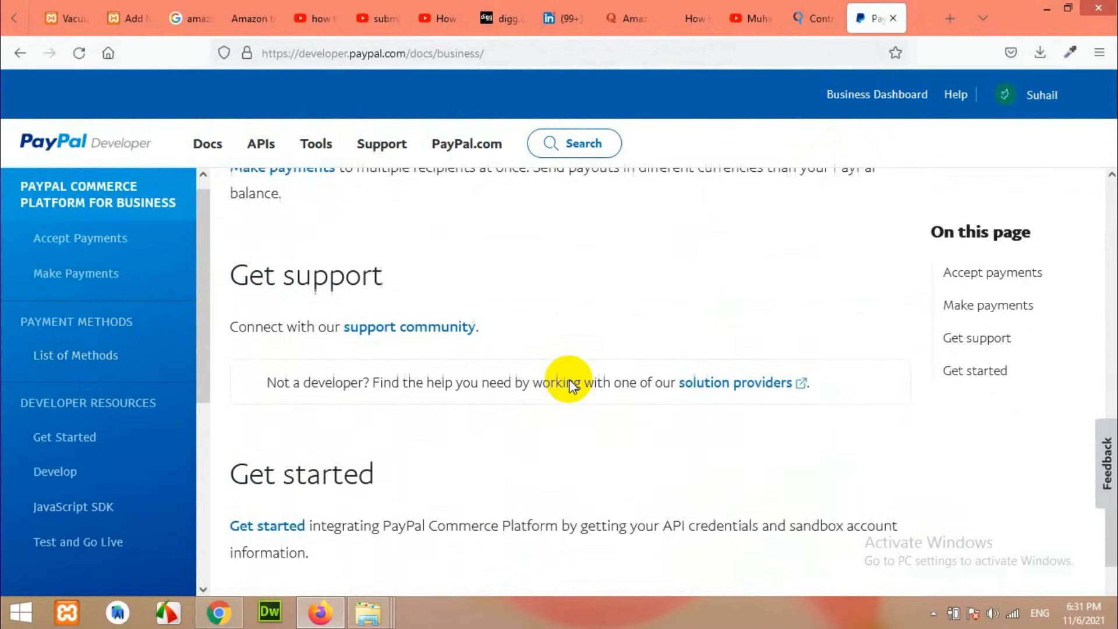
pyautogui.scroll(15, 487, 376)
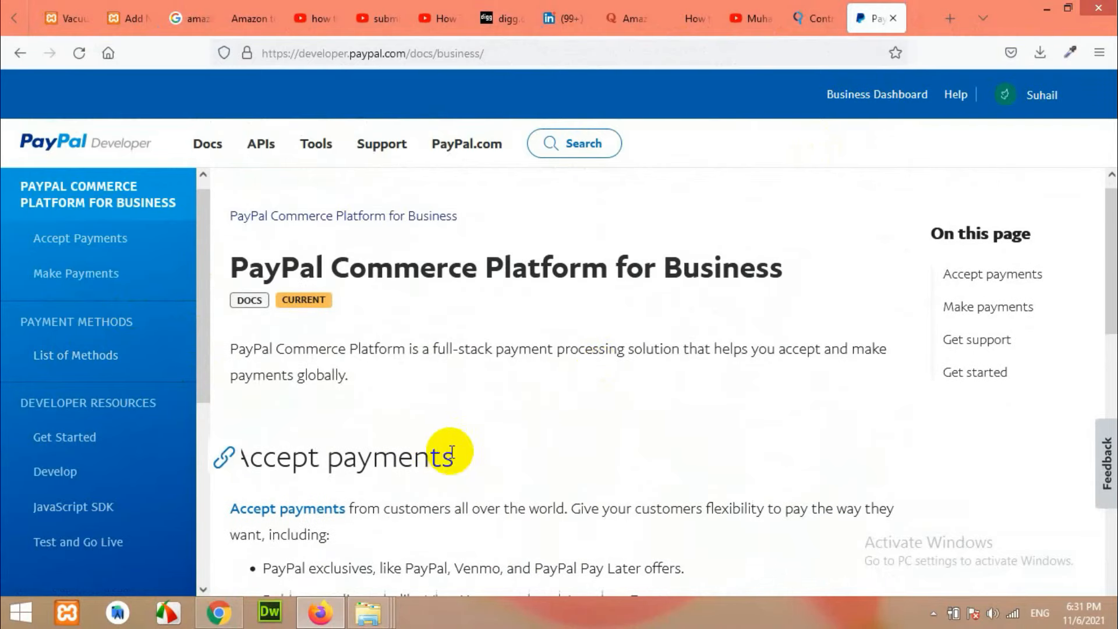
pyautogui.scroll(-8, 444, 440)
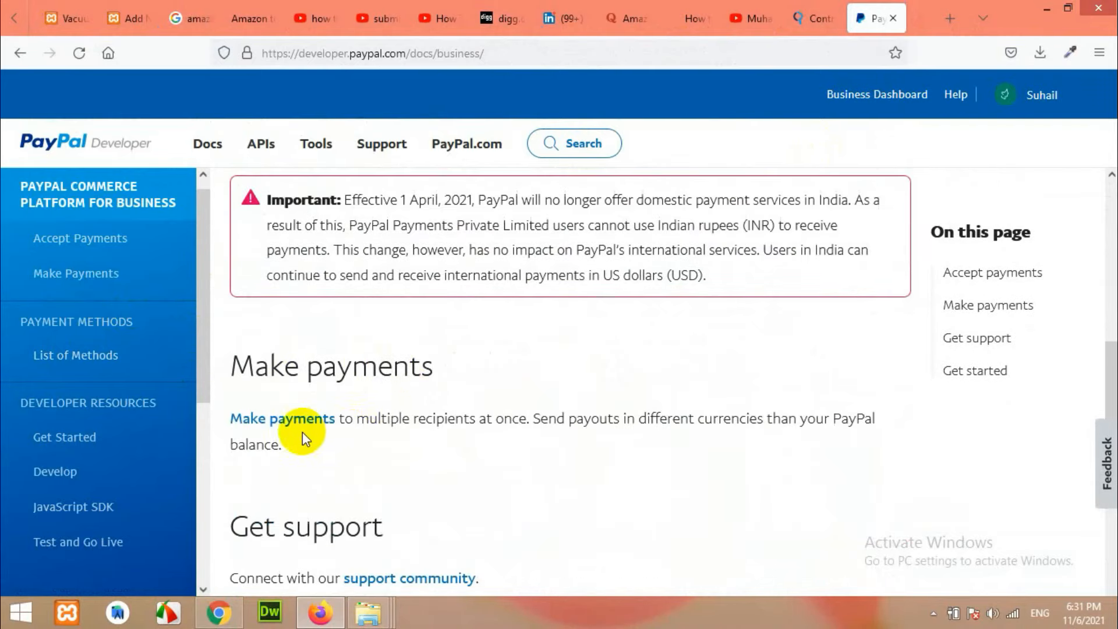
pyautogui.scroll(-8, 302, 431)
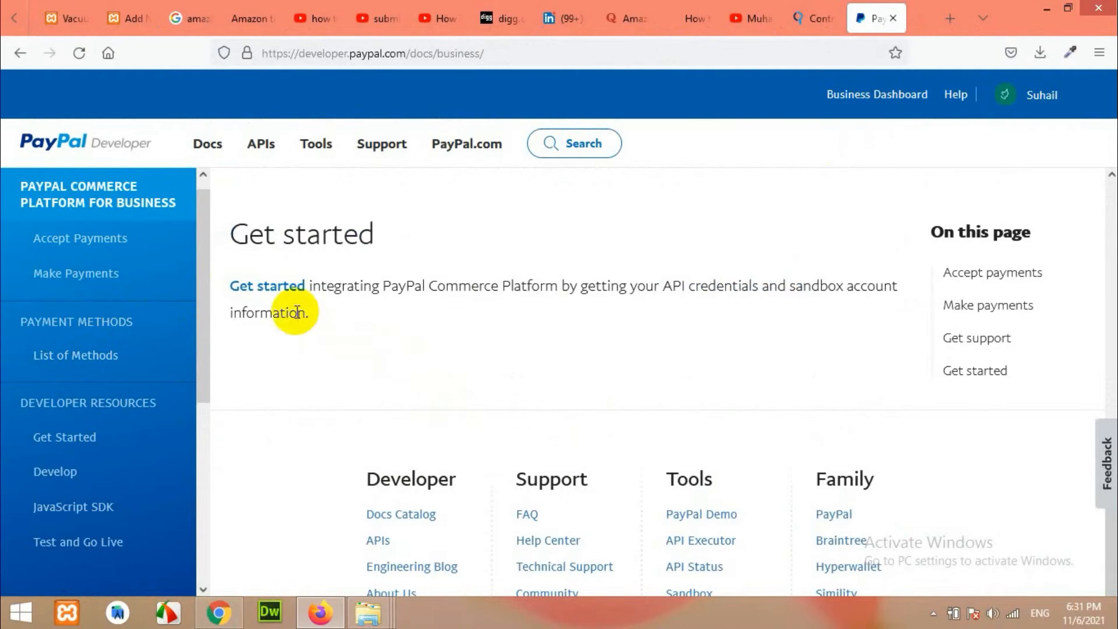
# Open the PayPal Developer Get started documentation page and look through it.
pyautogui.click(265, 303)
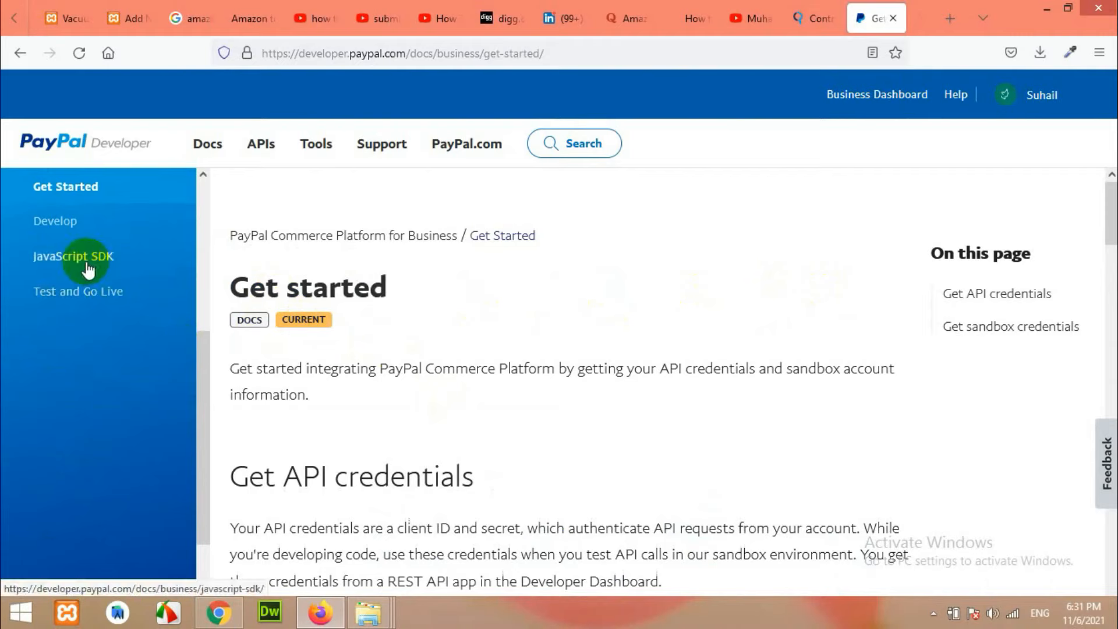
pyautogui.scroll(3, 107, 318)
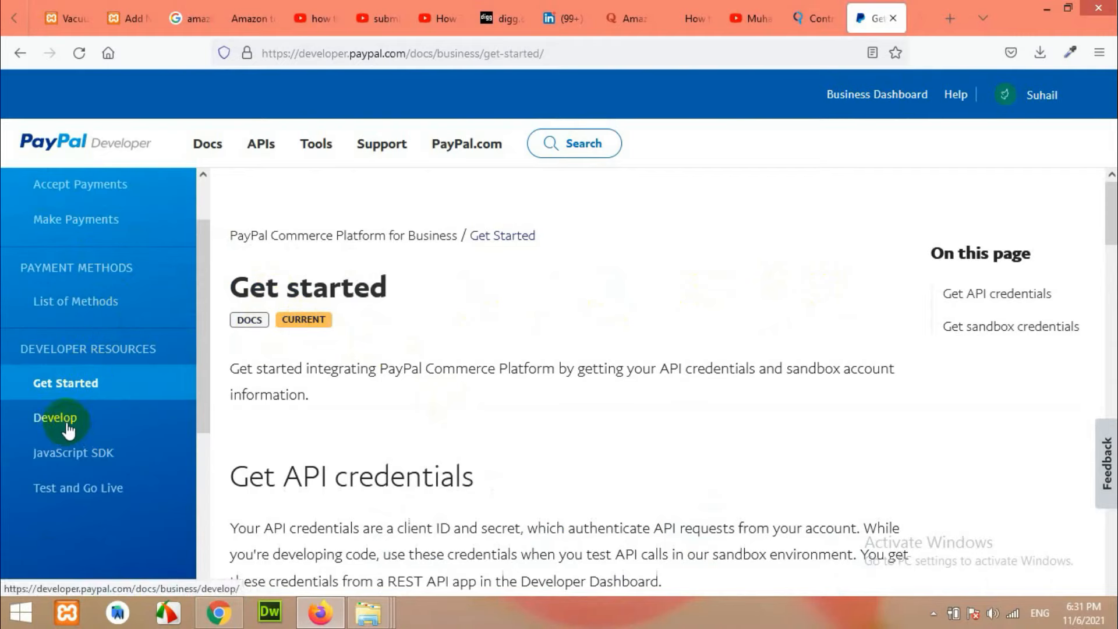
pyautogui.scroll(2, 68, 431)
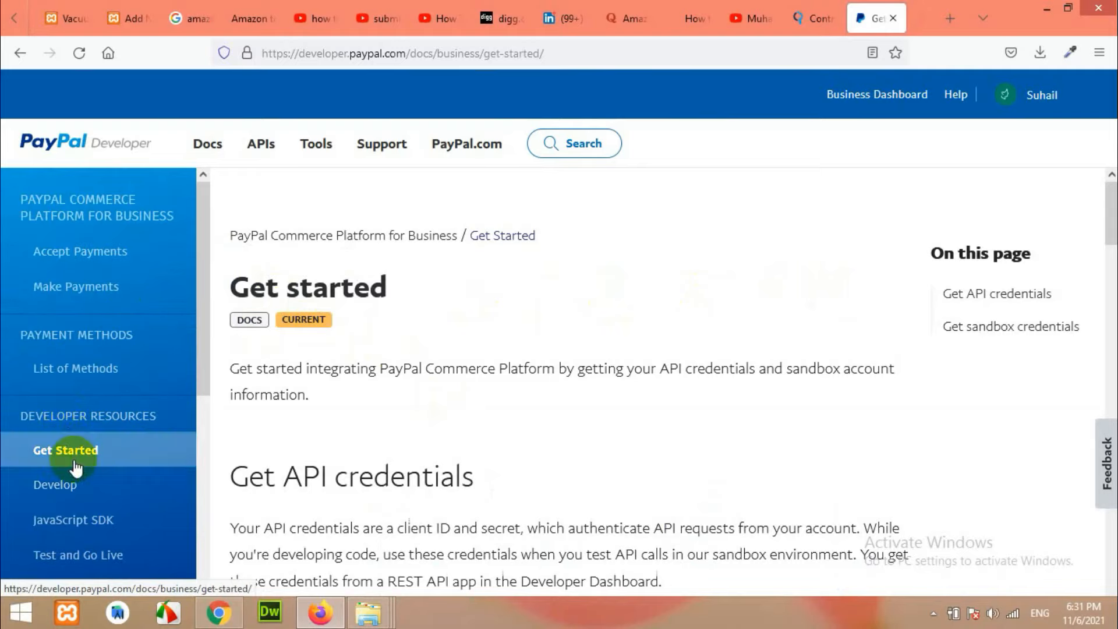
pyautogui.scroll(-2, 501, 442)
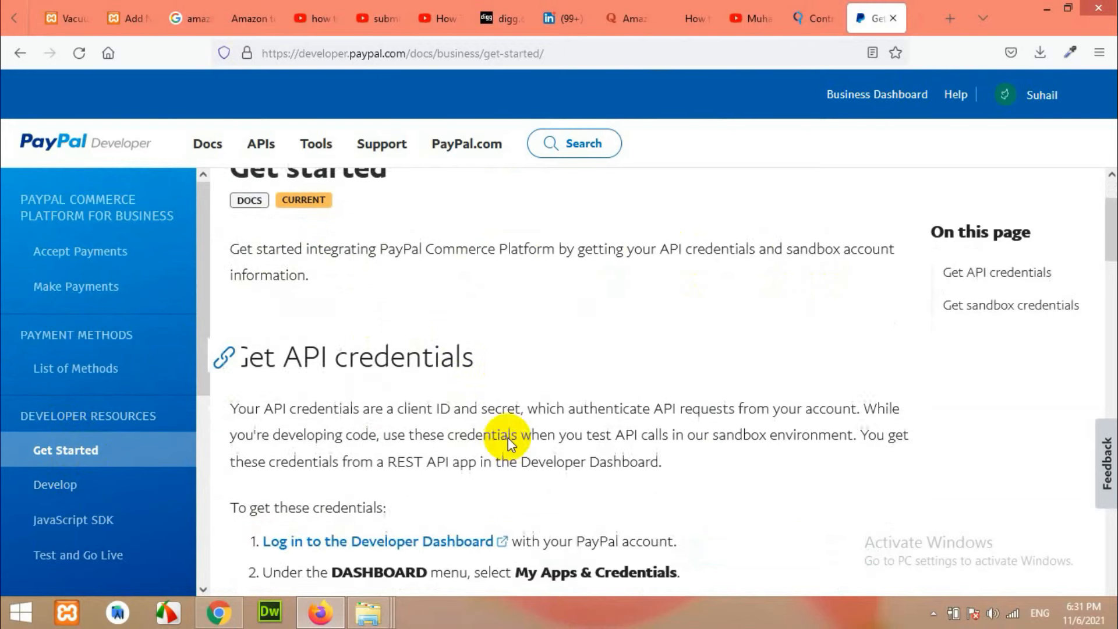
pyautogui.scroll(-5, 462, 374)
pyautogui.scroll(1, 337, 392)
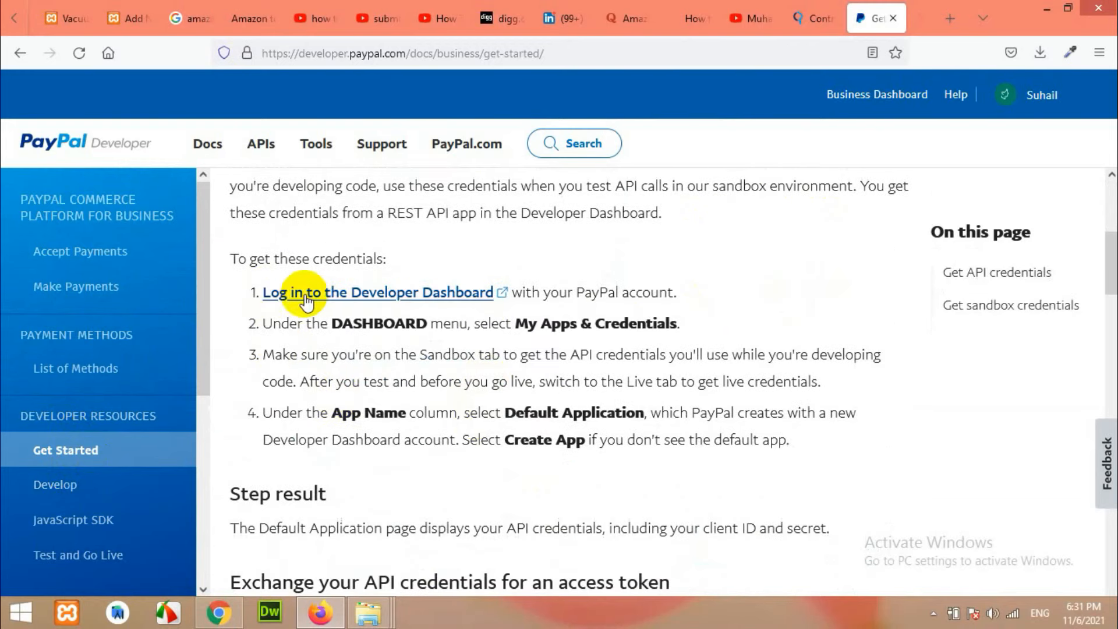
# Open the sandbox My apps & credentials list showing The-SG-Job and the Braintree SDK section.
pyautogui.click(350, 294)
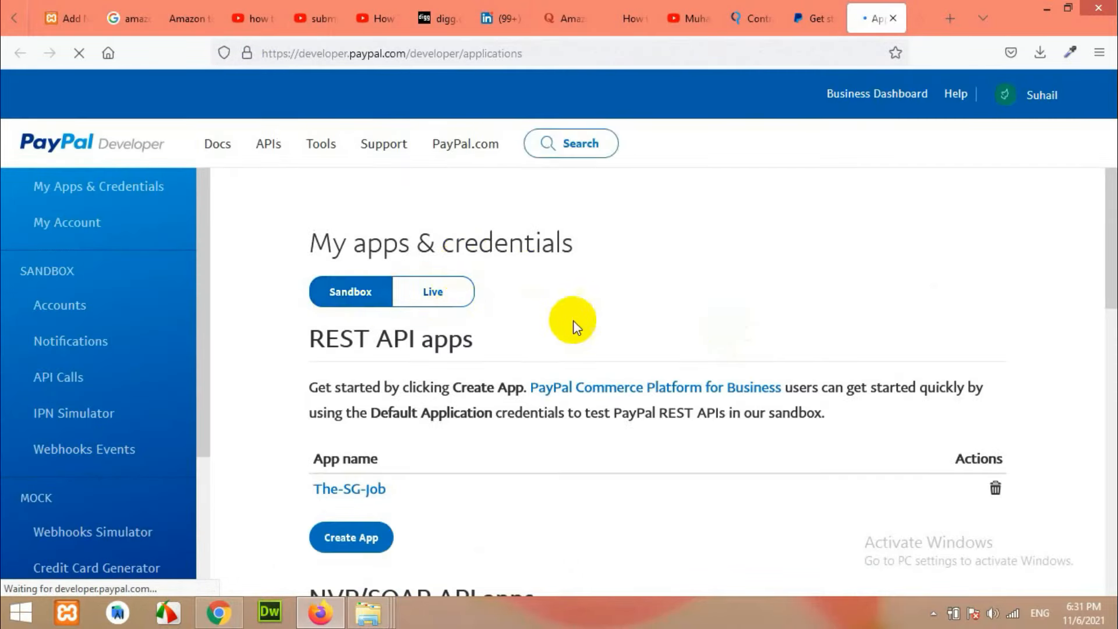
pyautogui.scroll(-2, 666, 359)
pyautogui.scroll(2, 666, 359)
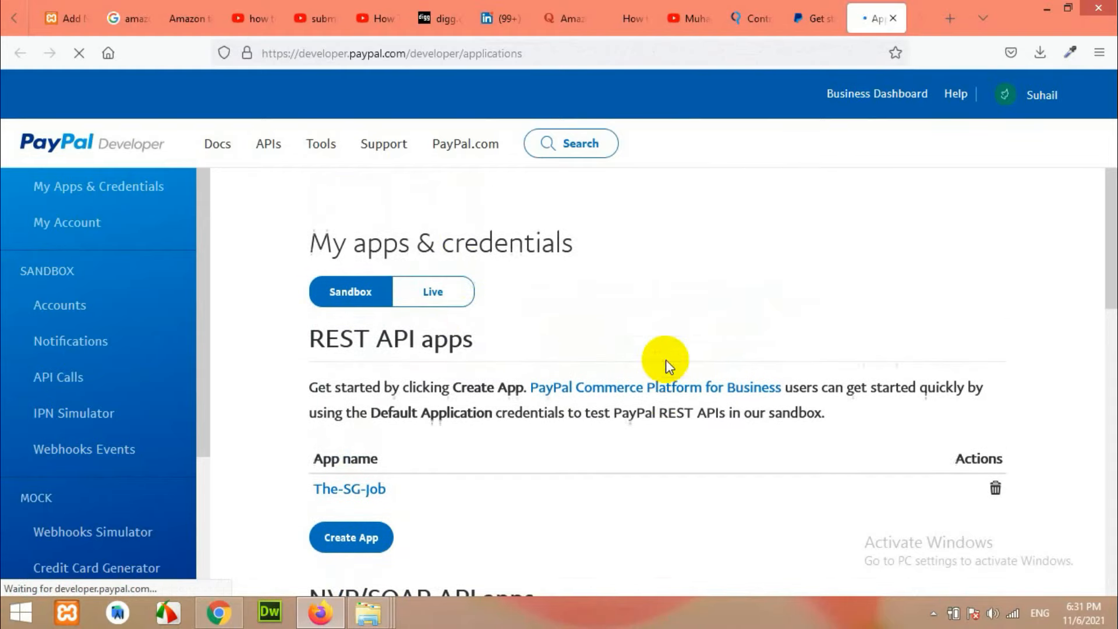
pyautogui.click(117, 191)
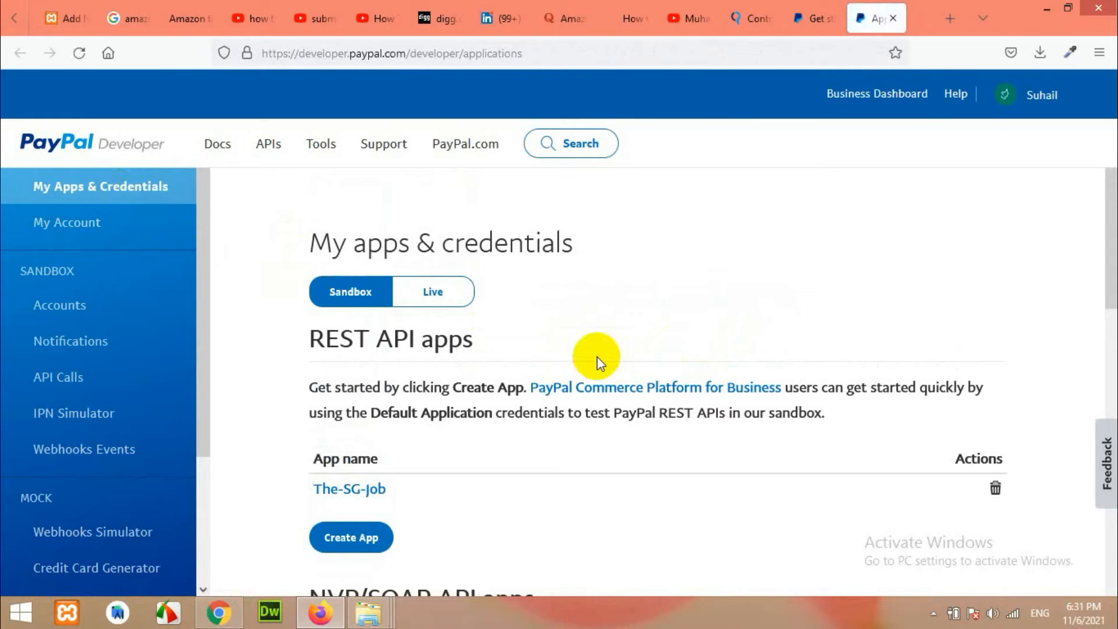
pyautogui.scroll(-5, 596, 357)
pyautogui.scroll(-2, 595, 356)
pyautogui.scroll(3, 595, 357)
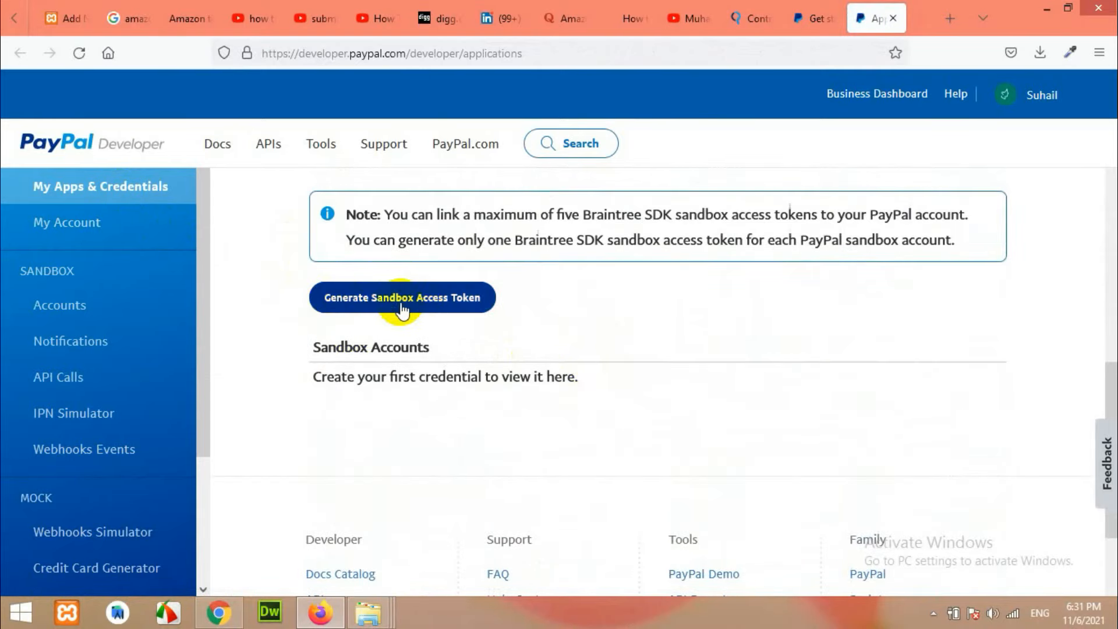
pyautogui.scroll(9, 603, 337)
pyautogui.scroll(3, 459, 387)
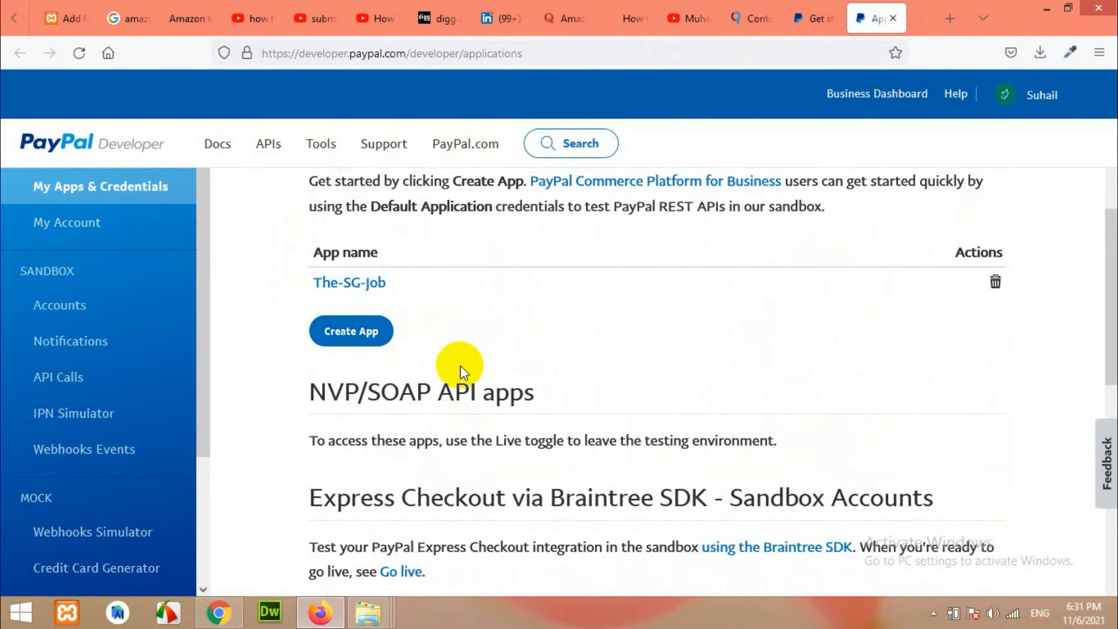
pyautogui.scroll(-12, 466, 378)
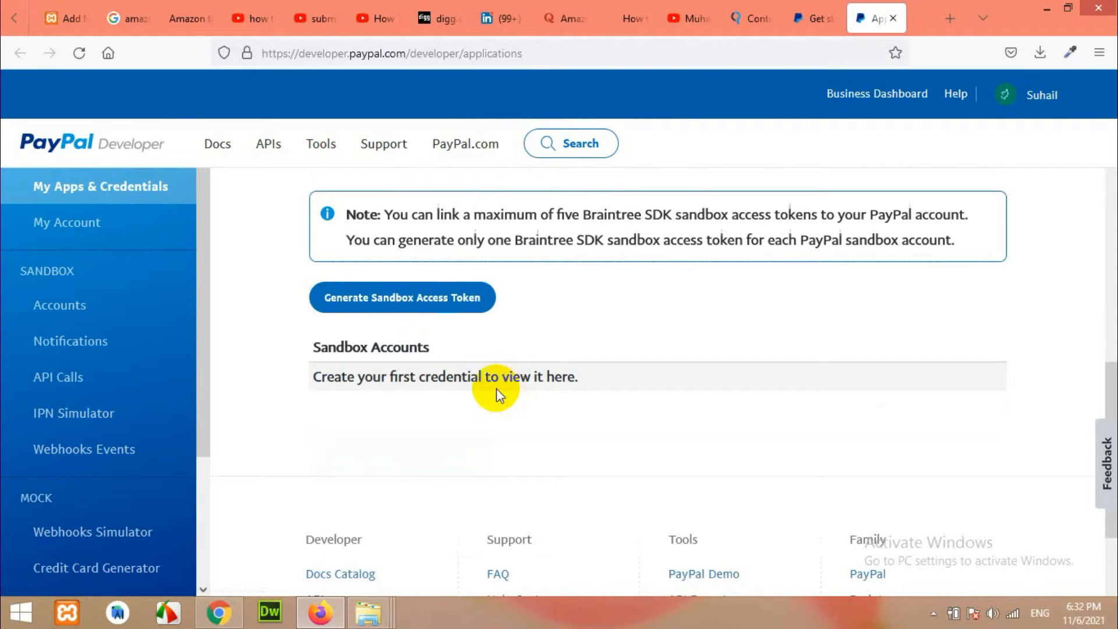
# Generate a Braintree SDK sandbox credential for the sandbox account, then minimise the browser.
pyautogui.click(376, 298)
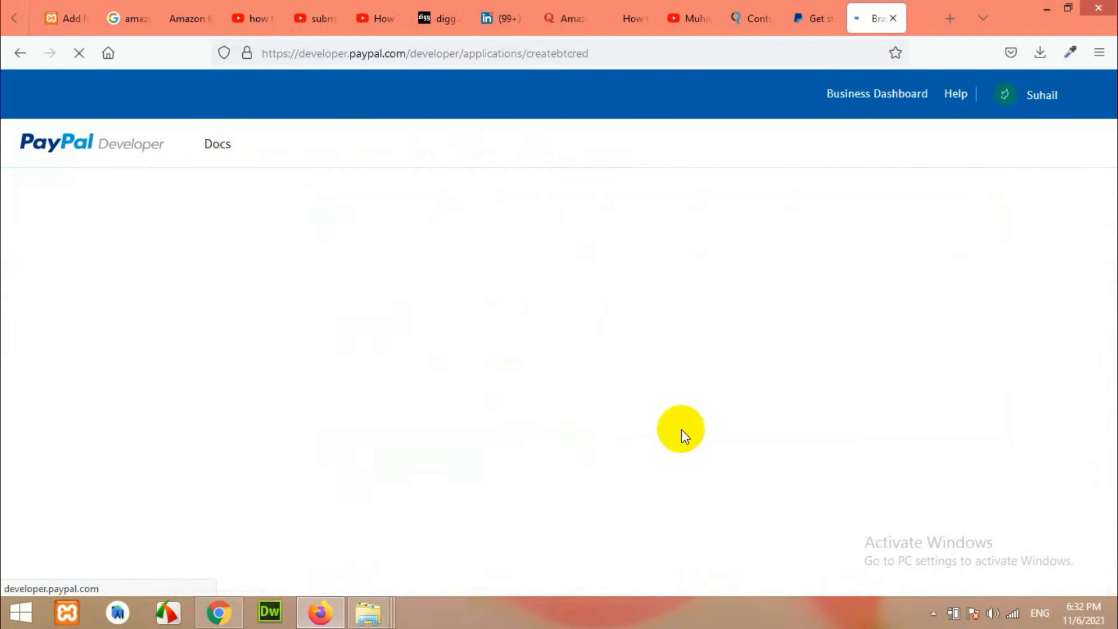
pyautogui.scroll(-3, 583, 407)
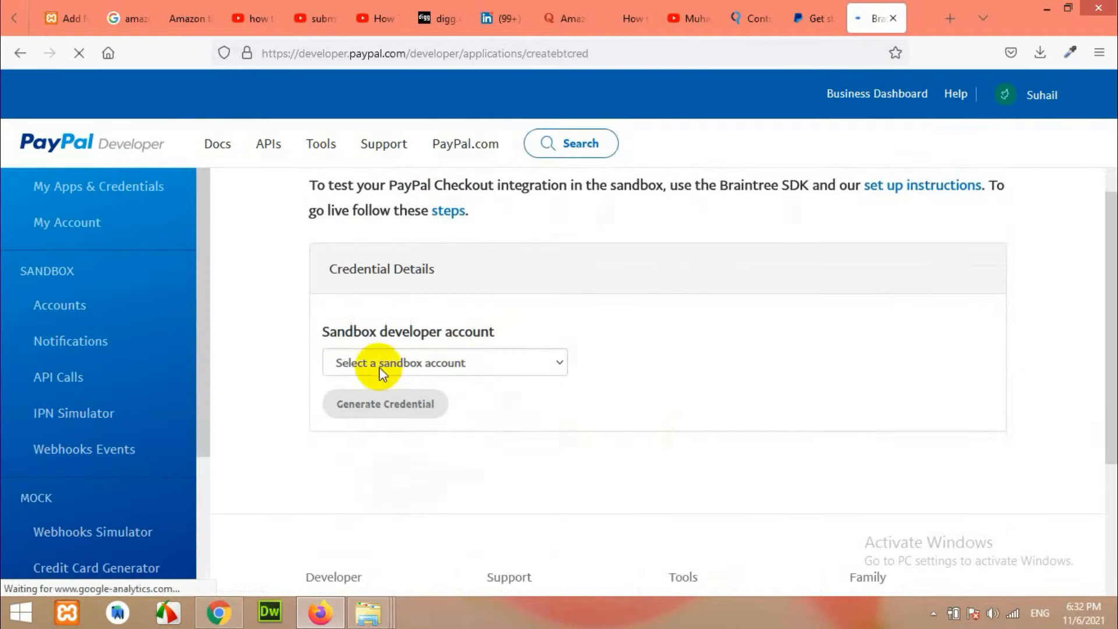
pyautogui.click(403, 363)
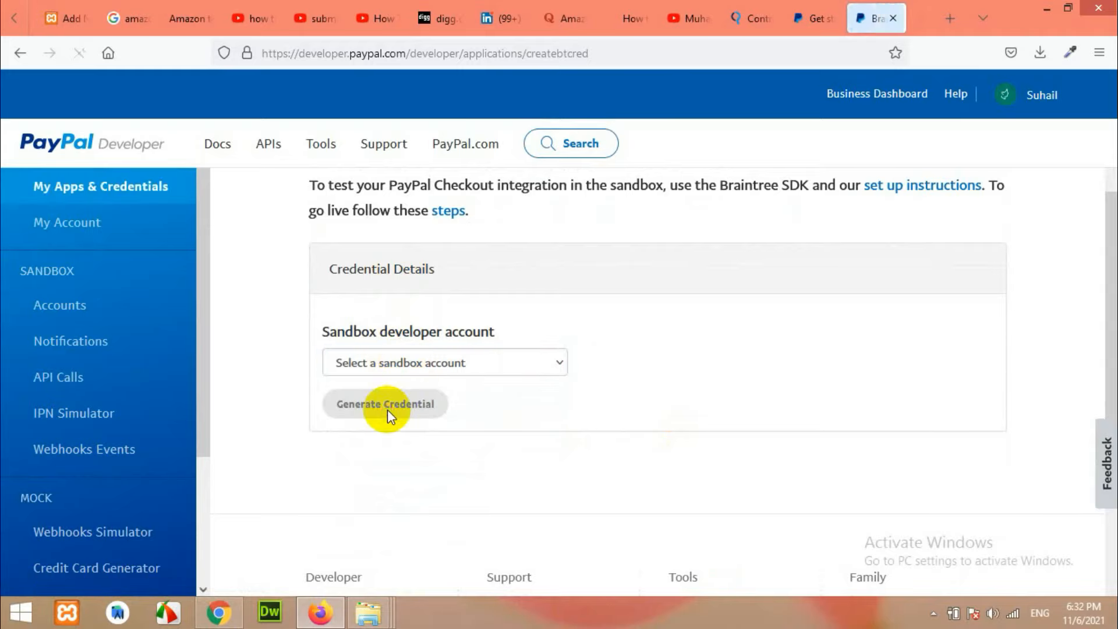
pyautogui.click(404, 367)
pyautogui.click(400, 407)
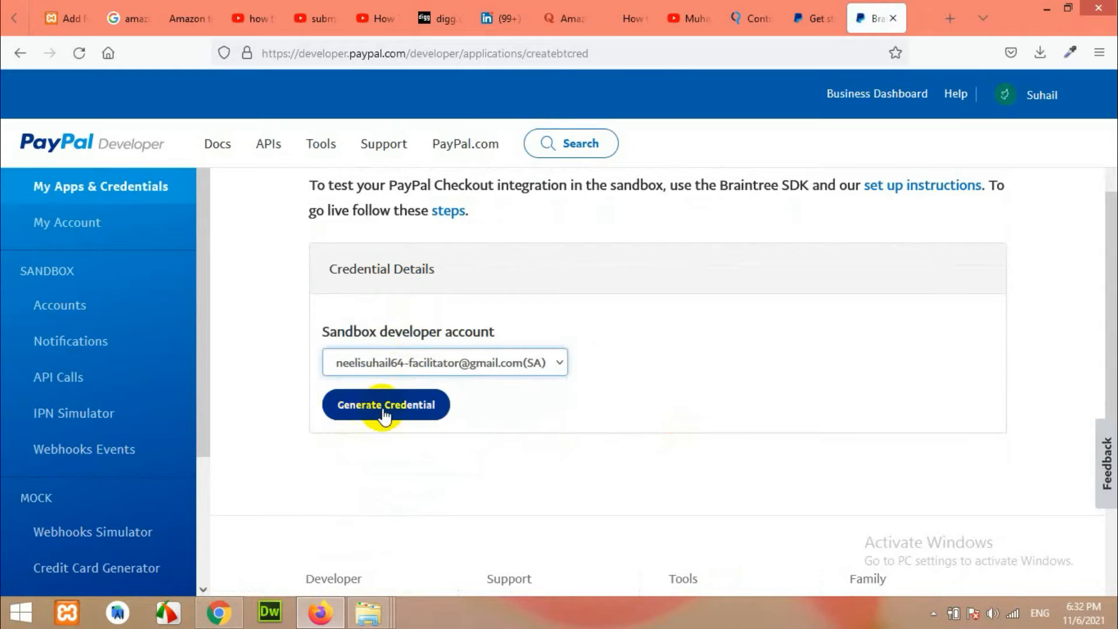
pyautogui.click(385, 407)
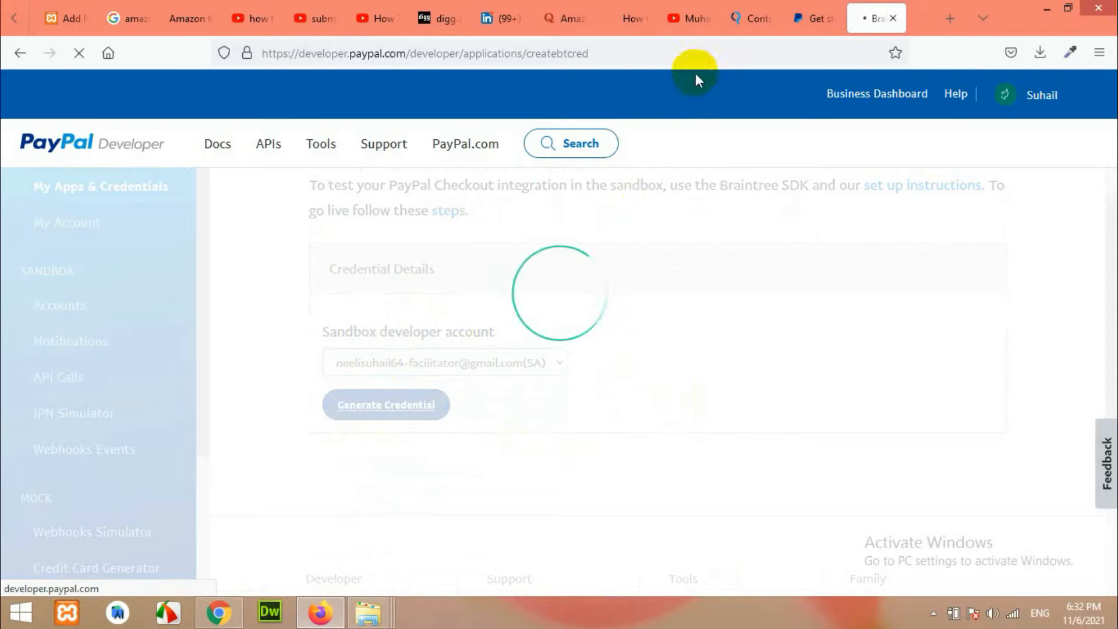
pyautogui.click(818, 7)
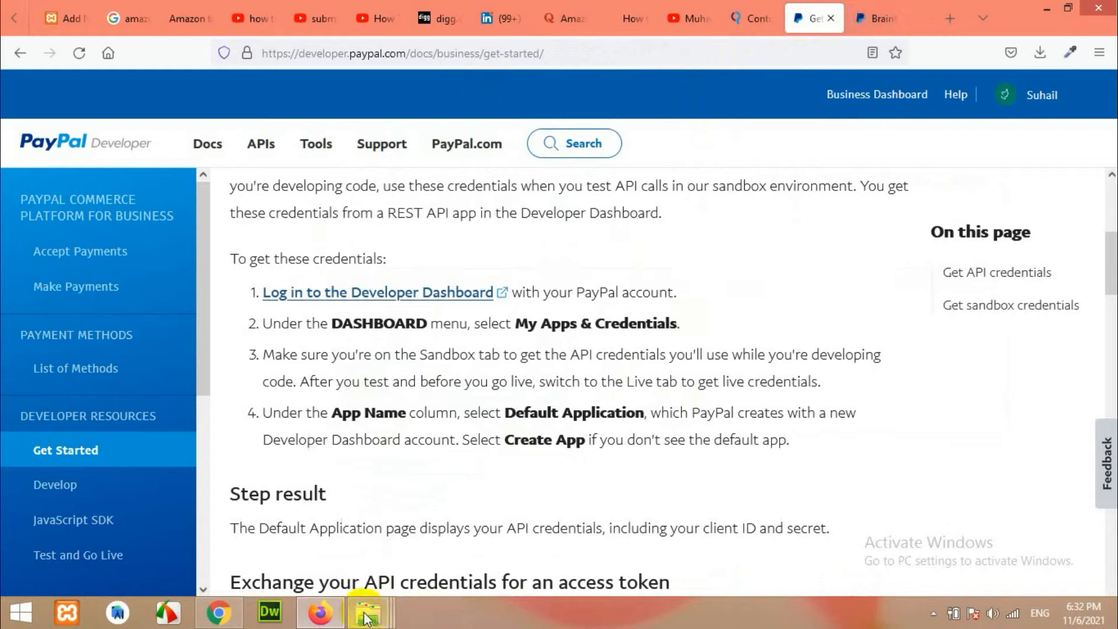
pyautogui.click(321, 615)
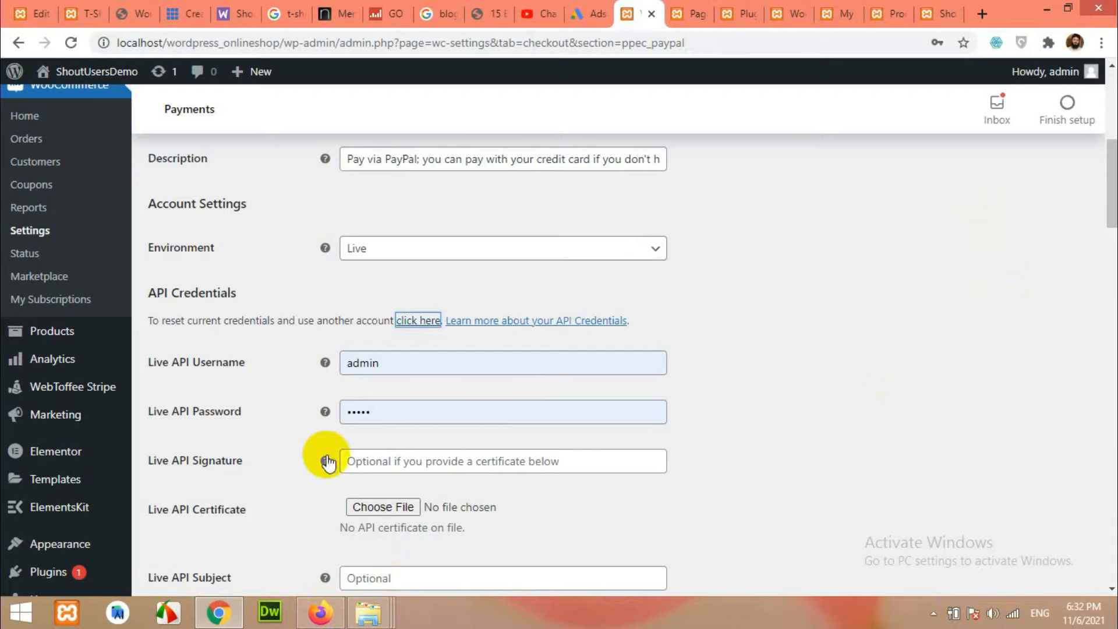
# Save the PayPal Checkout settings, which fails with a missing API signature or certificate error.
pyautogui.scroll(-15, 444, 465)
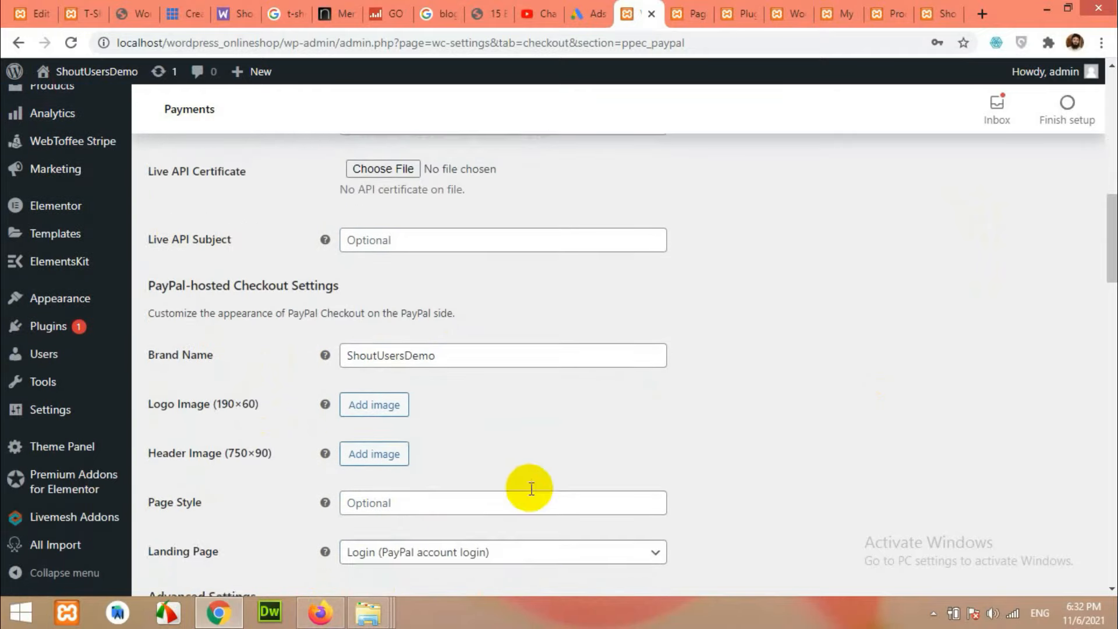
pyautogui.scroll(-20, 231, 533)
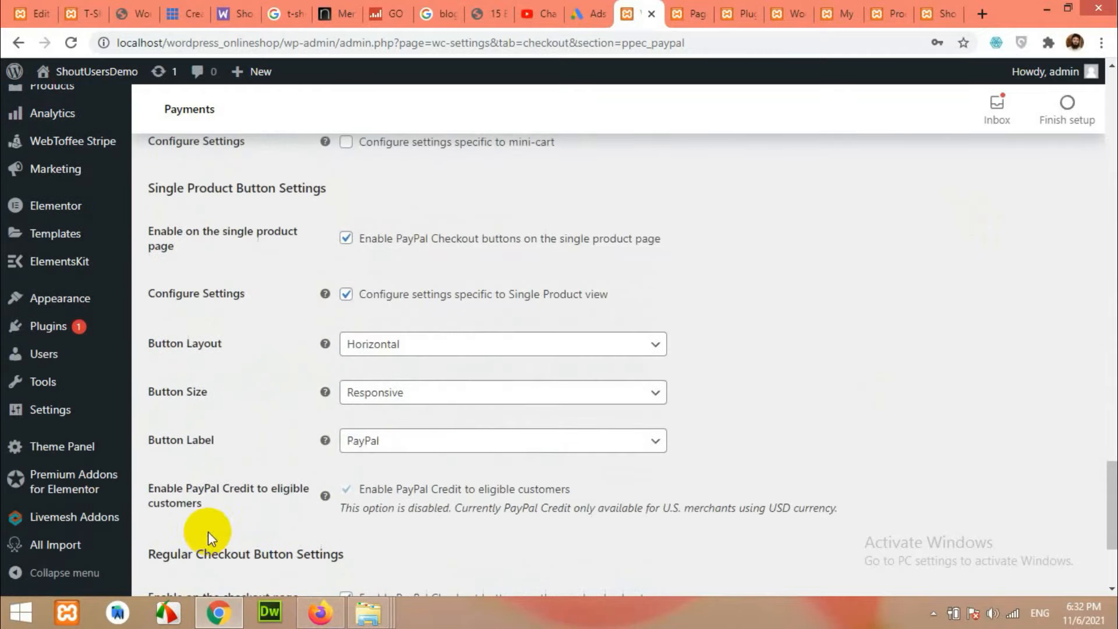
pyautogui.click(186, 508)
pyautogui.scroll(20, 725, 467)
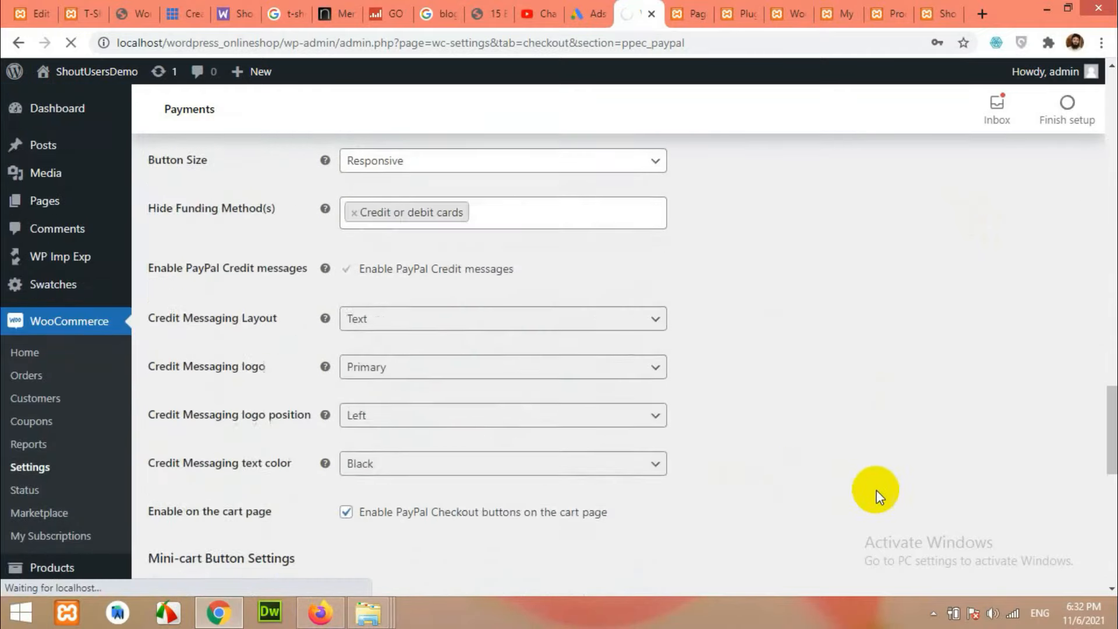
pyautogui.scroll(10, 903, 502)
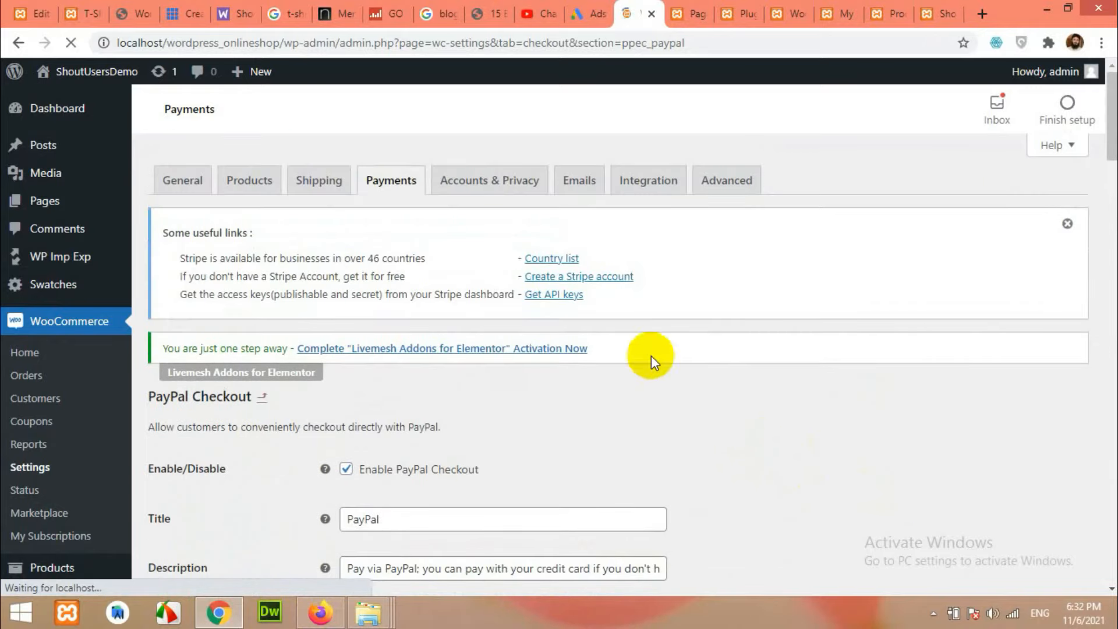
pyautogui.click(384, 186)
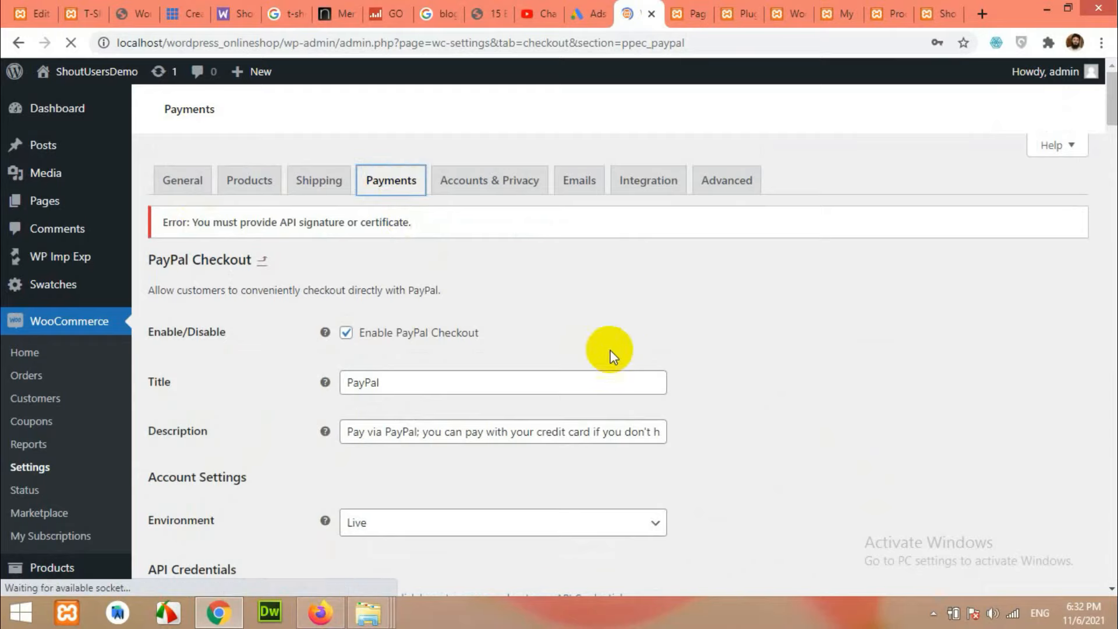
# Open the WebToffee Stripe plugin settings from the payment methods list.
pyautogui.scroll(-4, 627, 361)
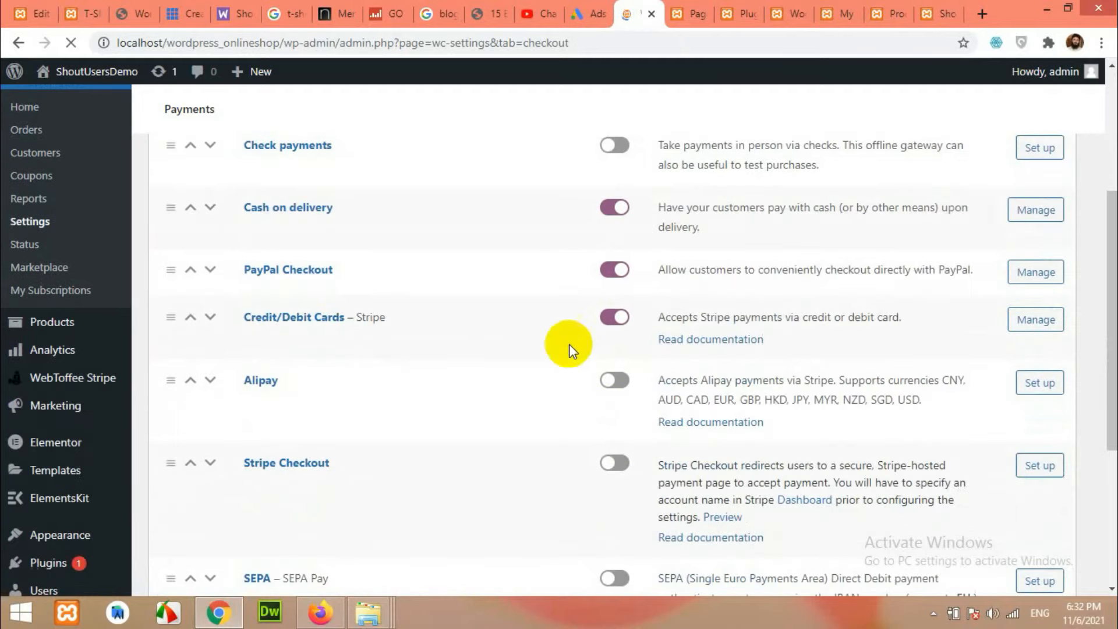
pyautogui.scroll(3, 268, 306)
pyautogui.scroll(-5, 30, 530)
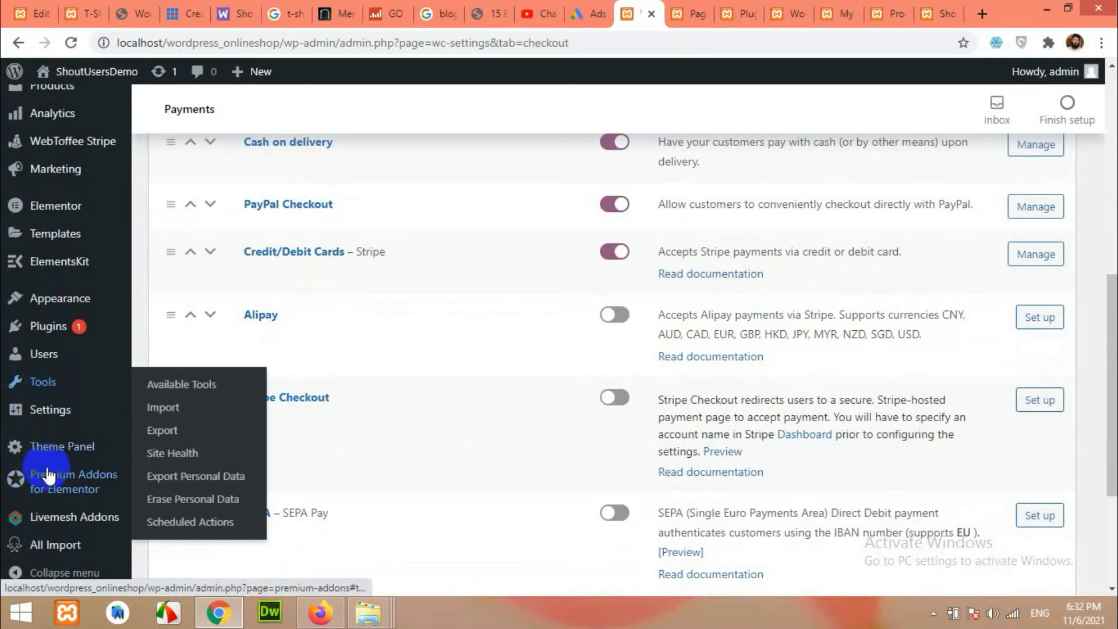
pyautogui.scroll(3, 29, 408)
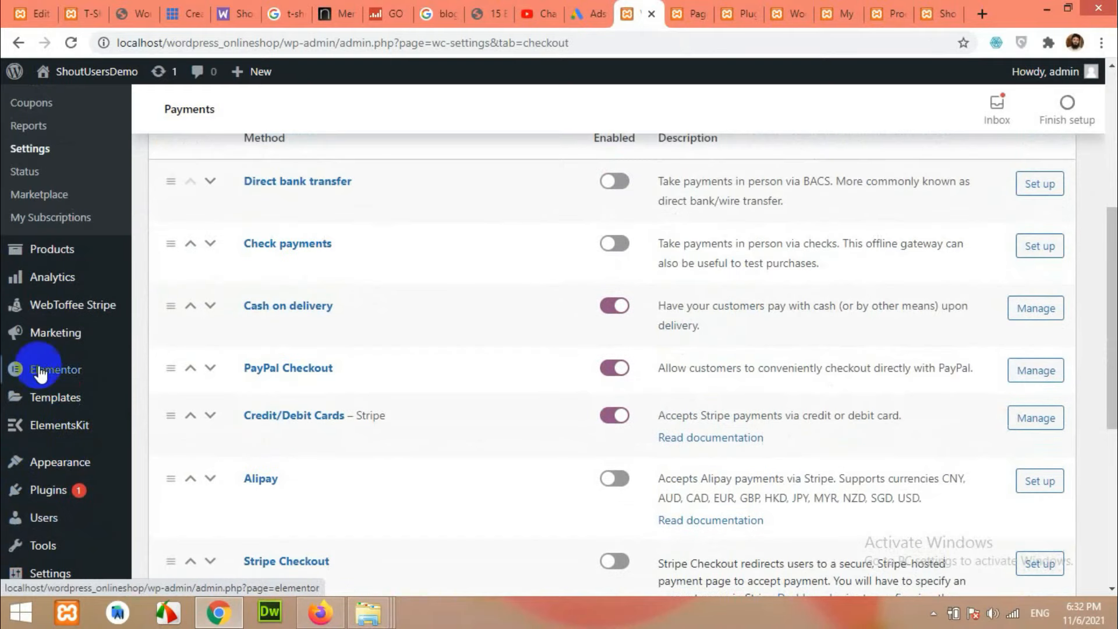
pyautogui.click(45, 314)
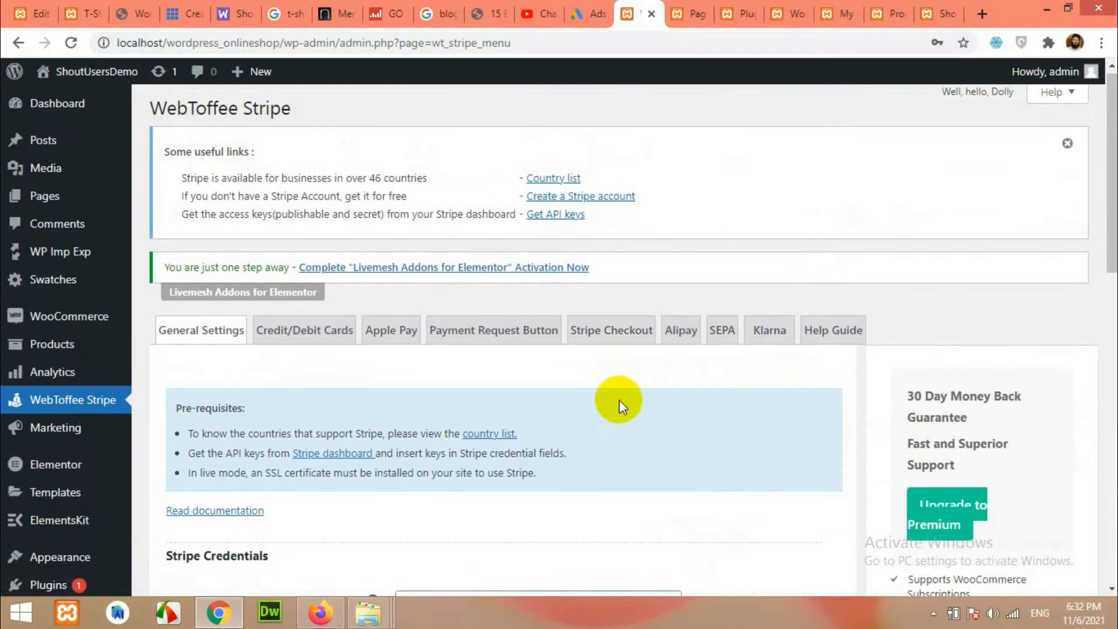
# Enable the Stripe overview page option and save the Stripe settings.
pyautogui.scroll(-5, 525, 384)
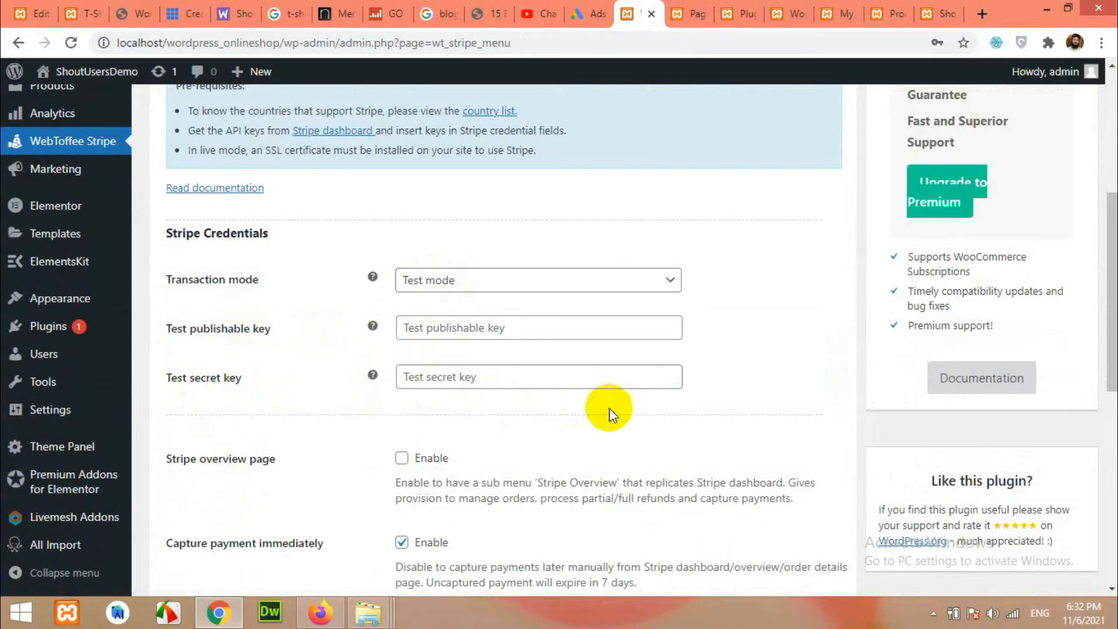
pyautogui.scroll(3, 827, 425)
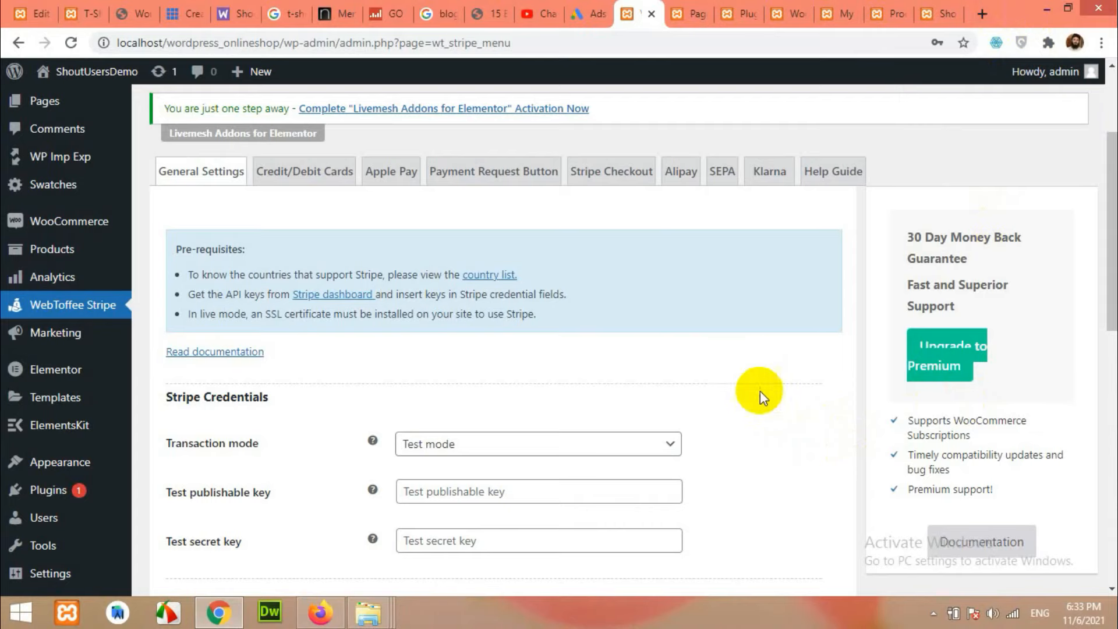
pyautogui.scroll(-3, 849, 414)
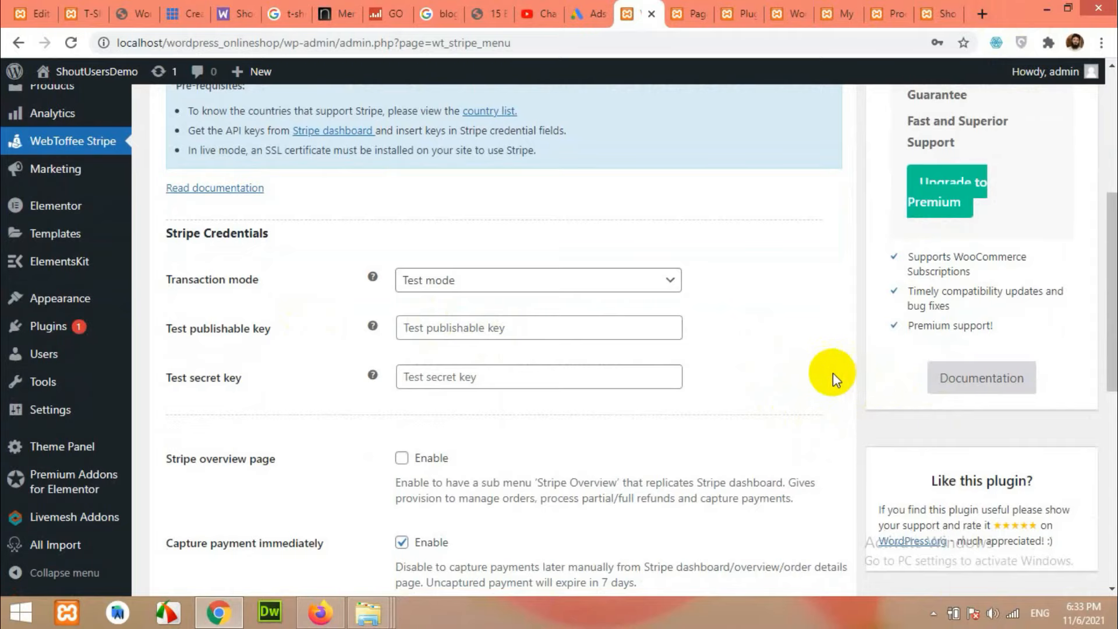
pyautogui.scroll(-6, 748, 419)
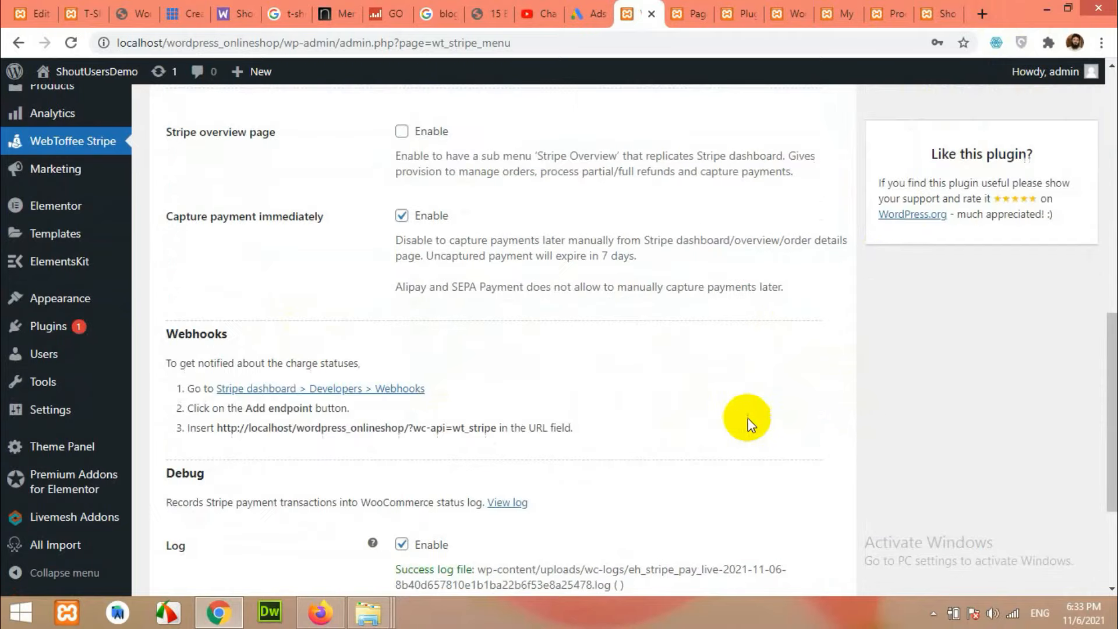
pyautogui.scroll(4, 402, 384)
pyautogui.click(402, 376)
pyautogui.scroll(-1, 232, 431)
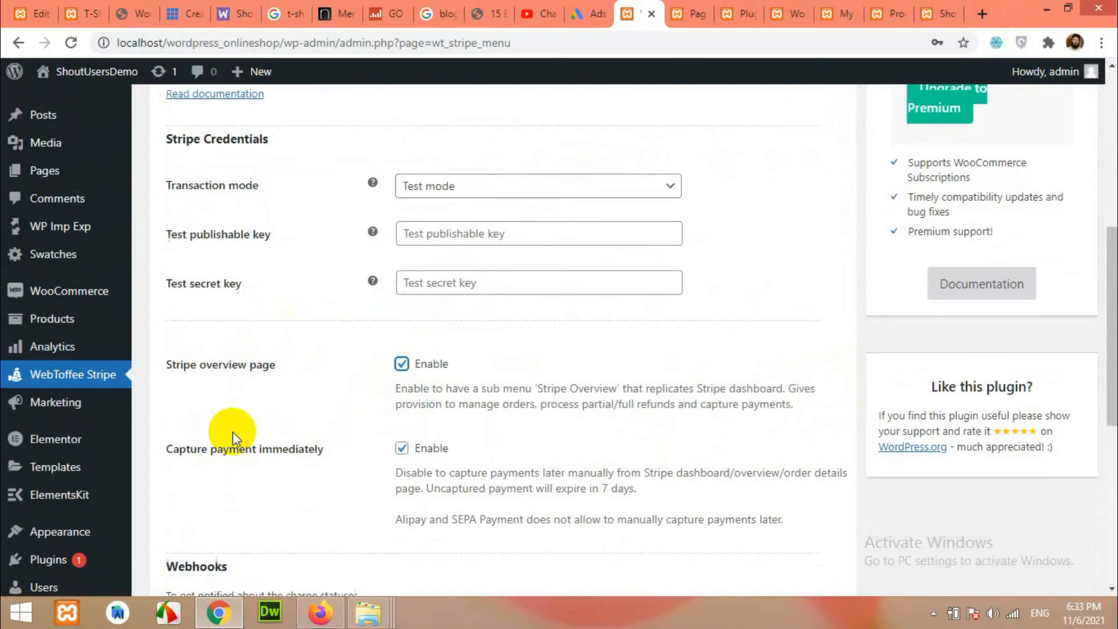
pyautogui.scroll(-8, 232, 432)
pyautogui.click(206, 491)
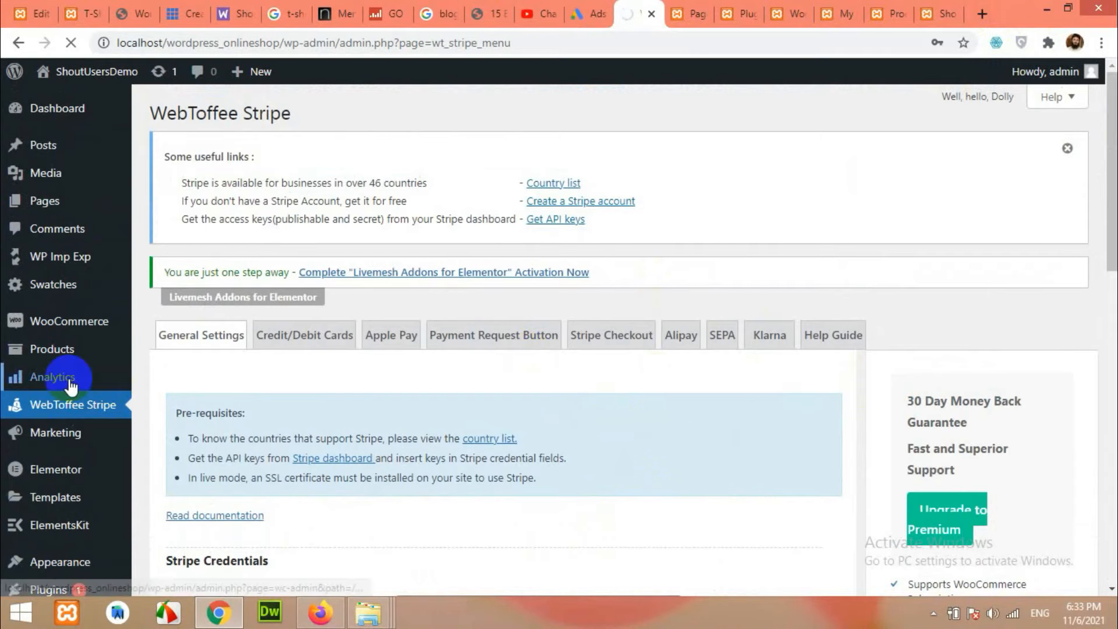
pyautogui.click(67, 331)
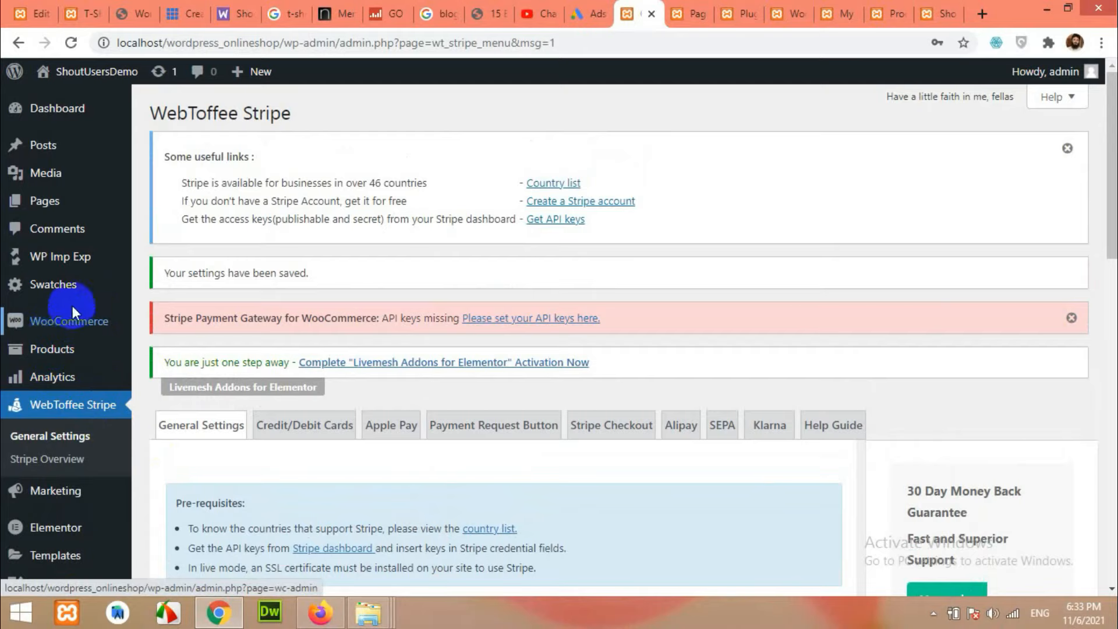
# In Accounts & Privacy, allow customer login and account creation at checkout and My account, and save.
pyautogui.moveTo(55, 324)
pyautogui.click(171, 437)
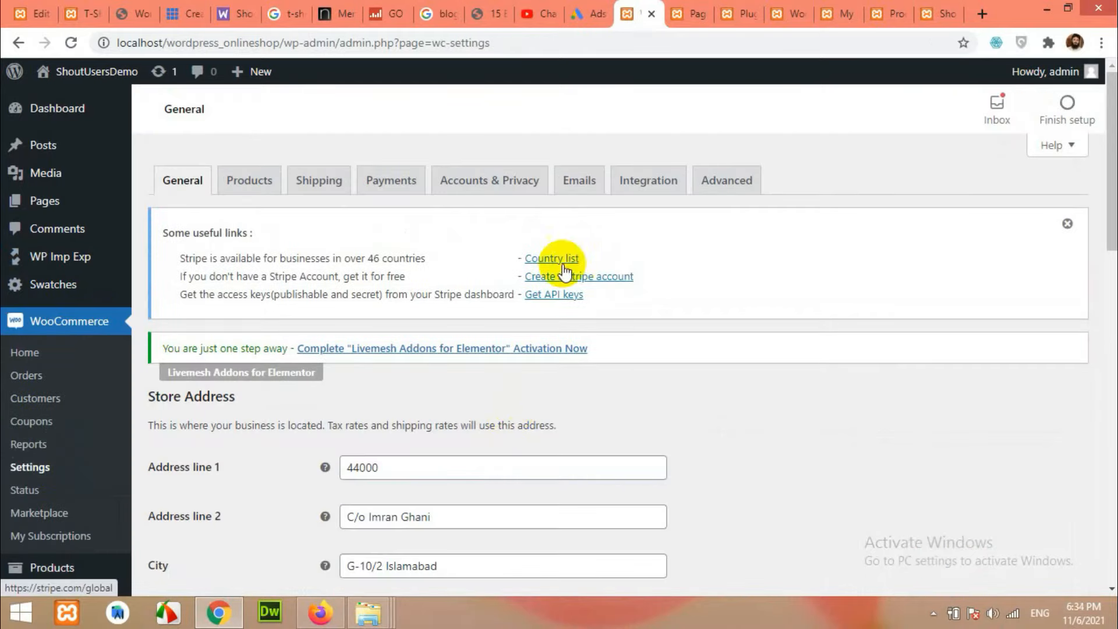
pyautogui.click(505, 182)
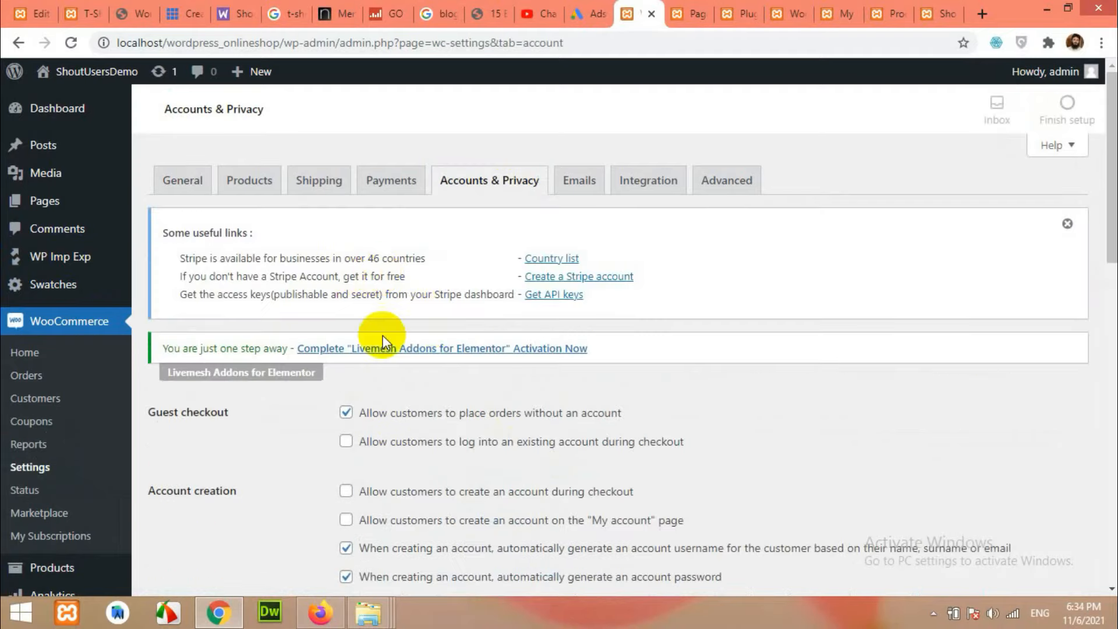
pyautogui.scroll(-3, 382, 340)
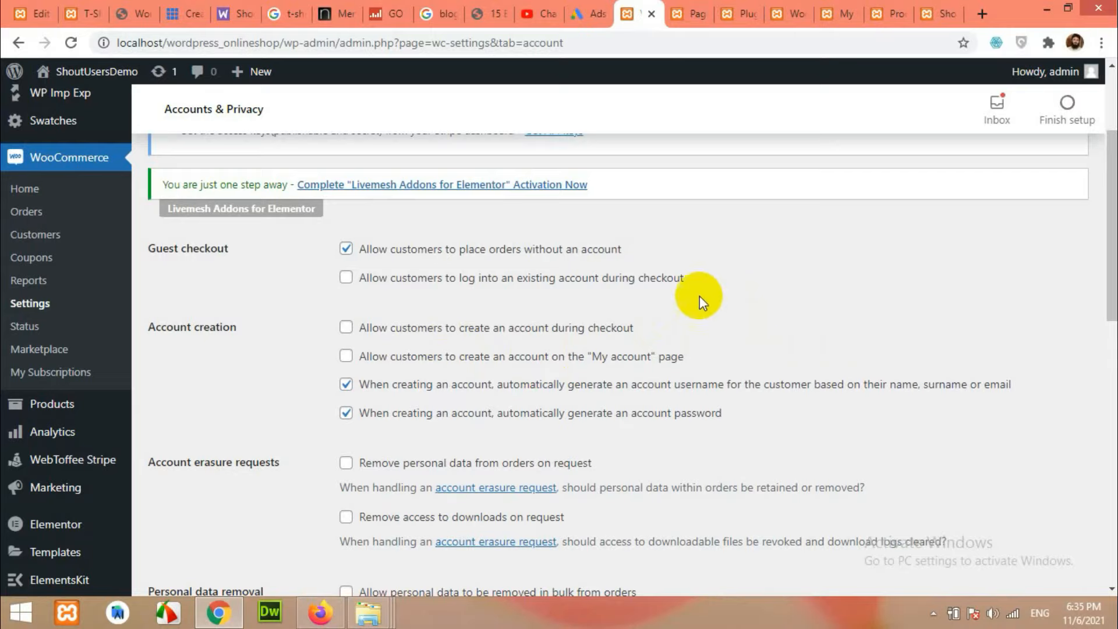
pyautogui.click(346, 278)
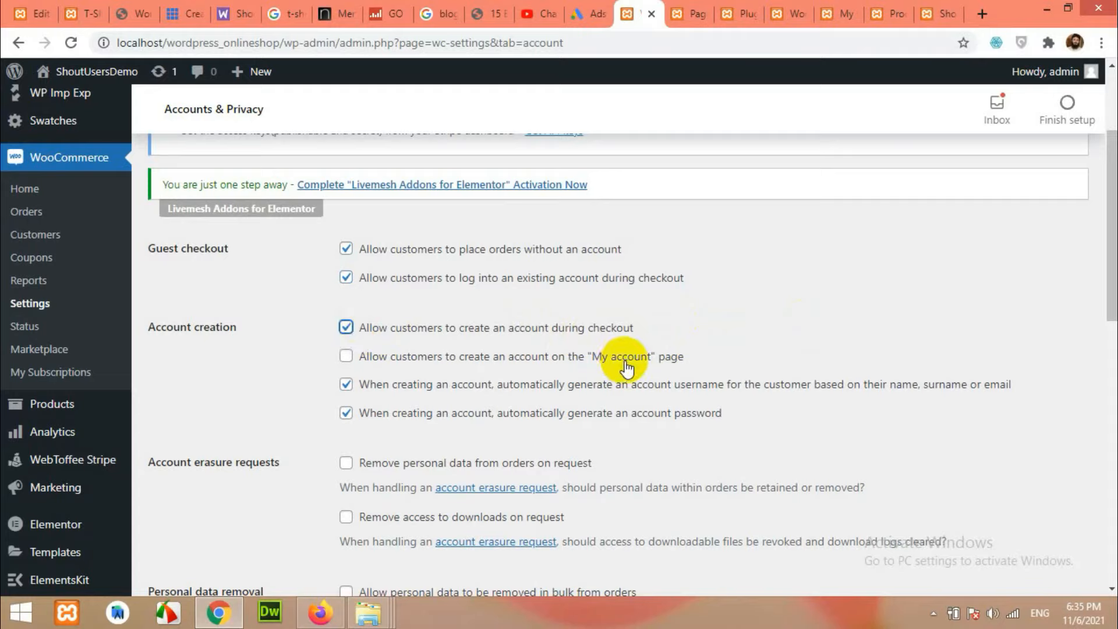
pyautogui.scroll(-13, 228, 373)
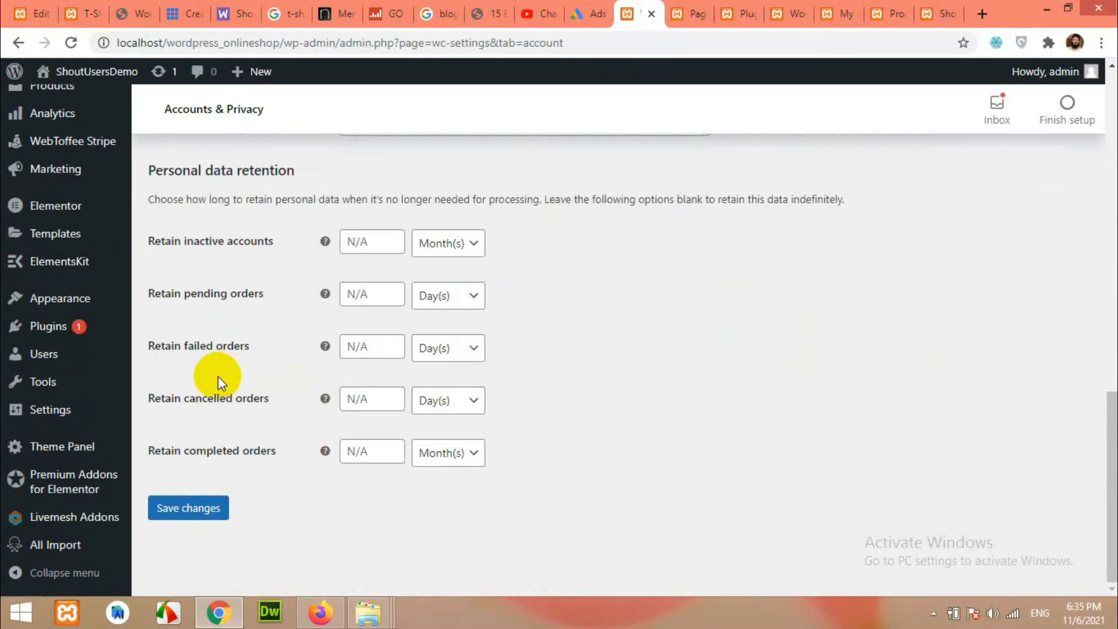
pyautogui.click(172, 513)
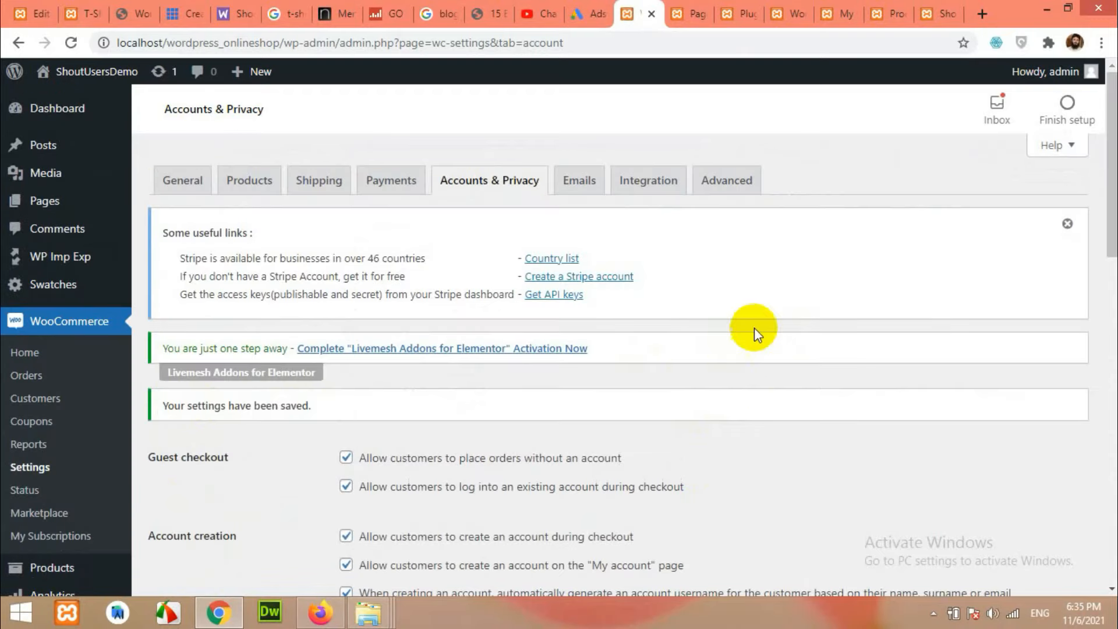
pyautogui.click(735, 182)
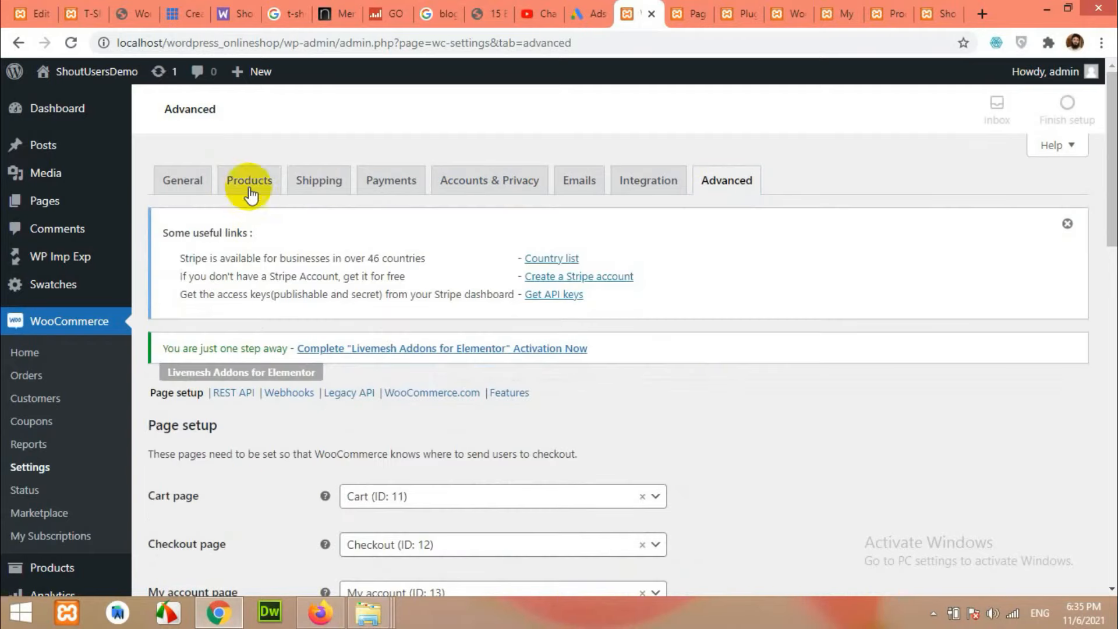
# Search 'pri', set Privacy Policy (ID: 3) as the Terms and conditions page, and save.
pyautogui.scroll(-4, 624, 300)
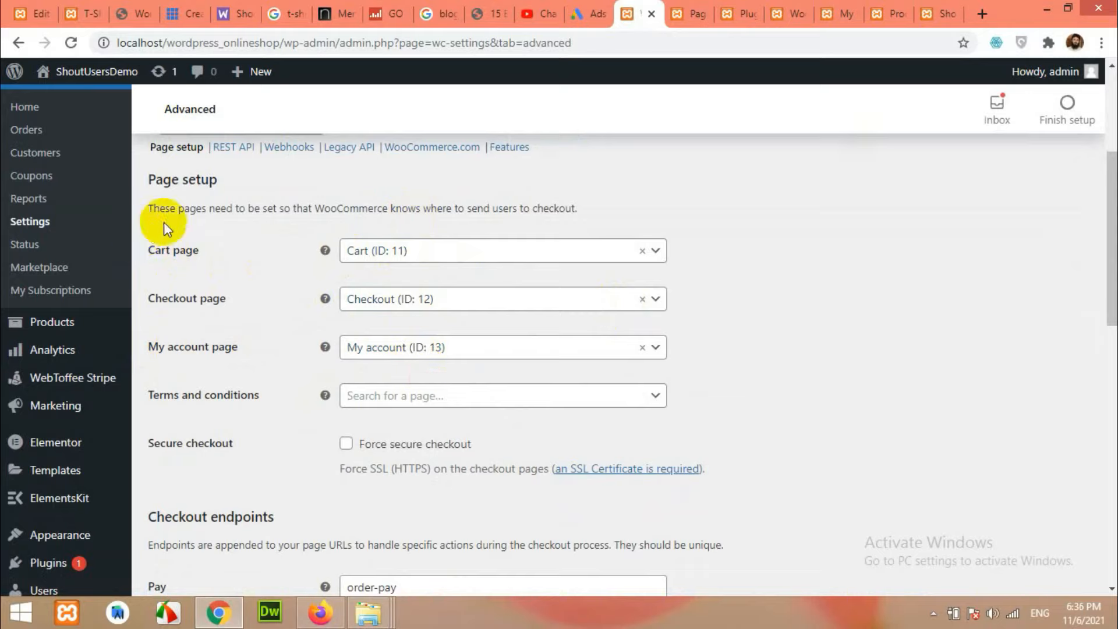
pyautogui.click(373, 398)
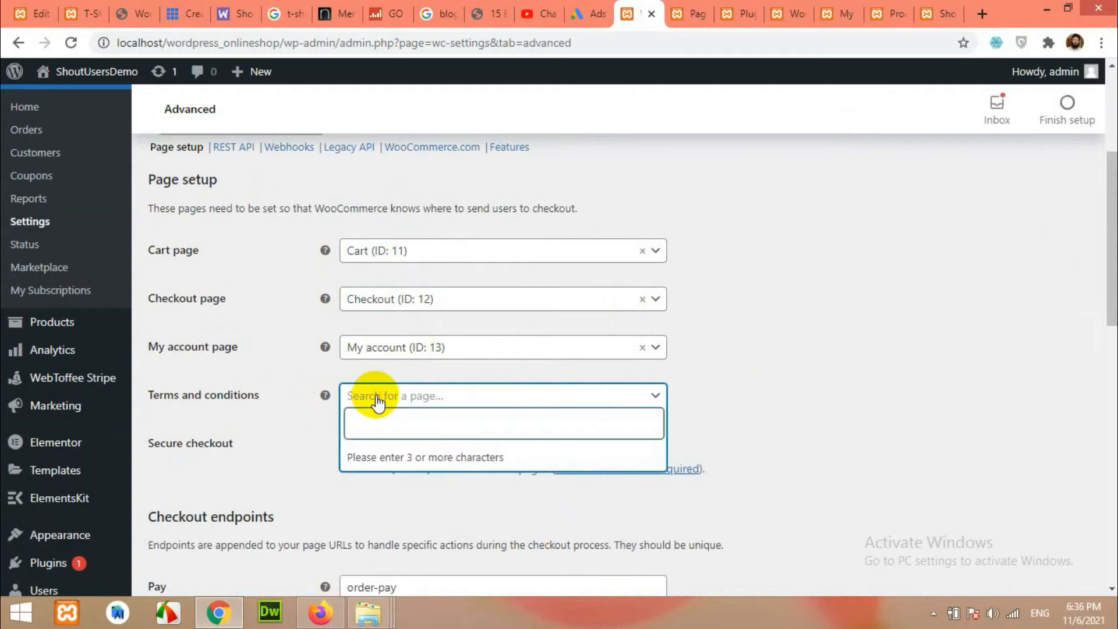
pyautogui.write('pri')
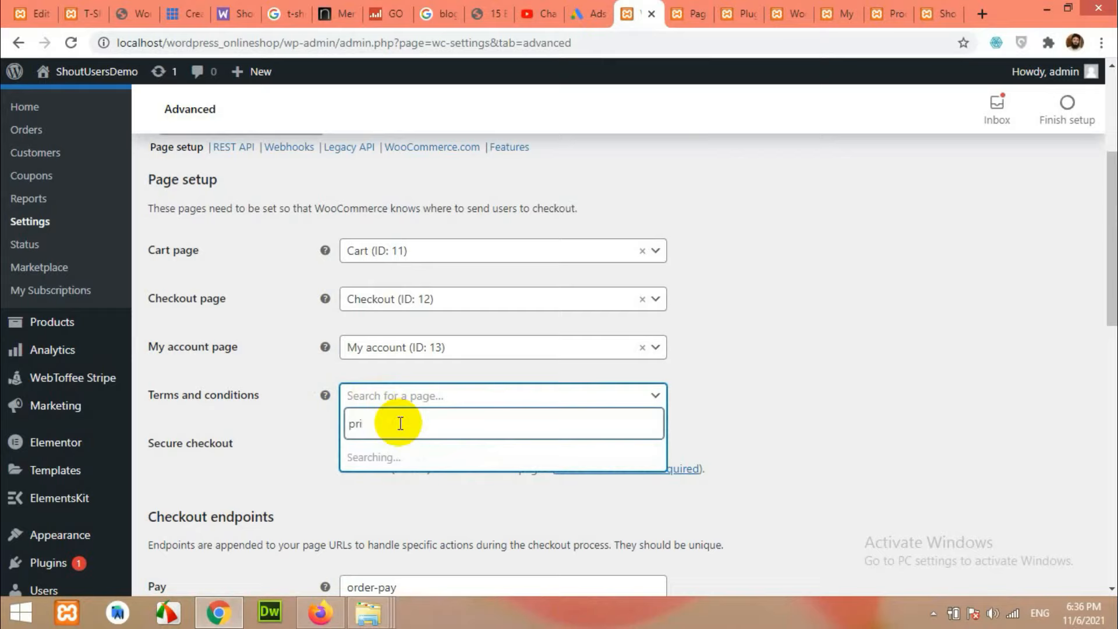
pyautogui.click(379, 457)
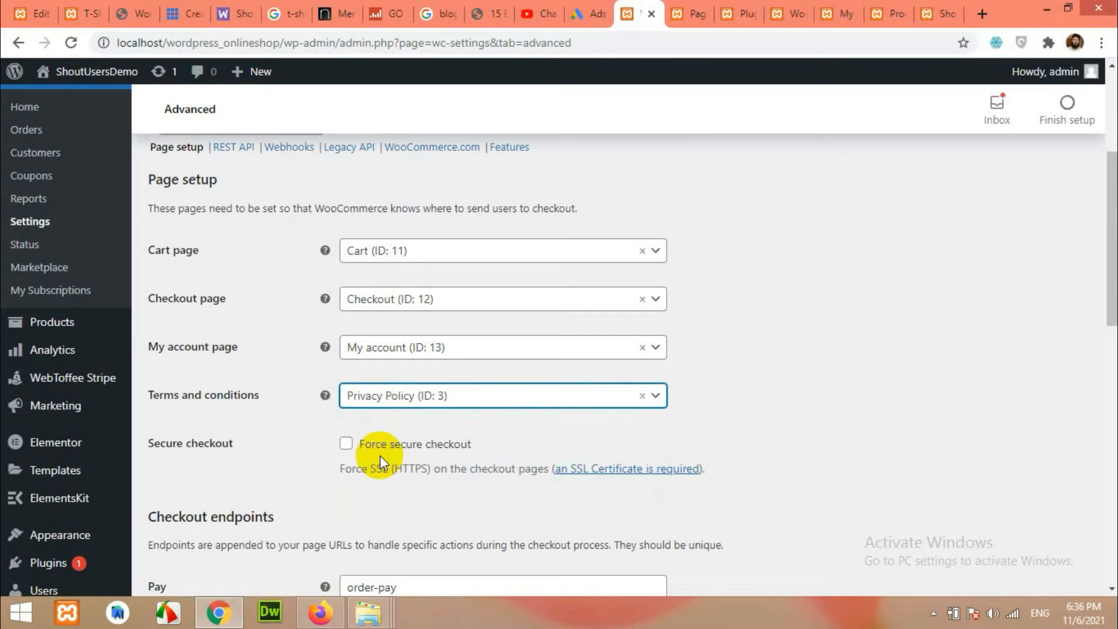
pyautogui.scroll(-7, 275, 473)
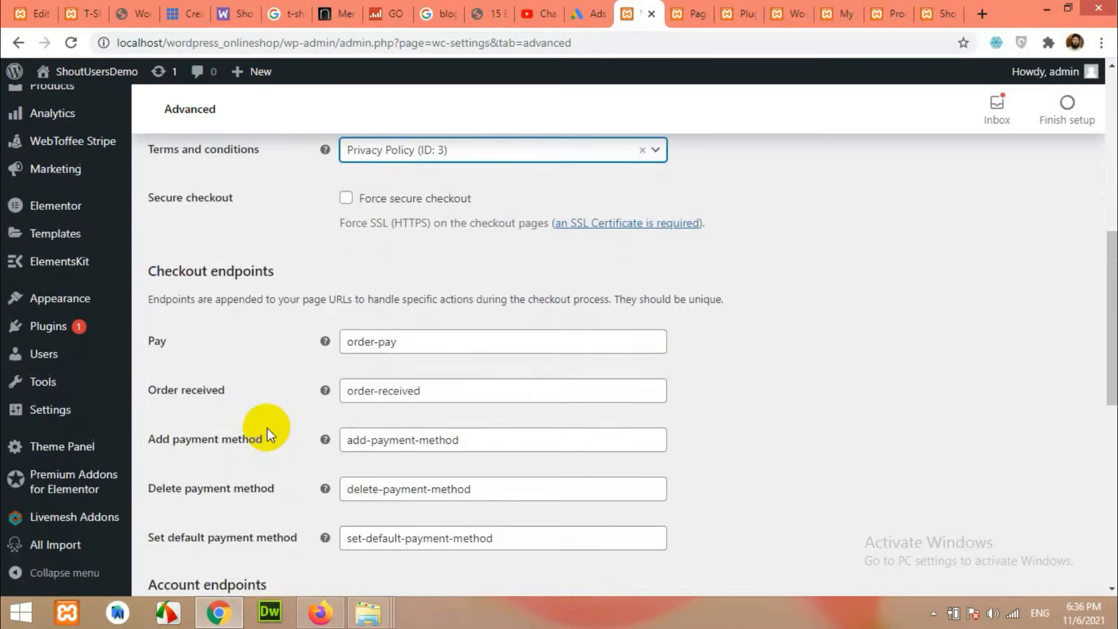
pyautogui.scroll(-6, 267, 429)
pyautogui.click(187, 506)
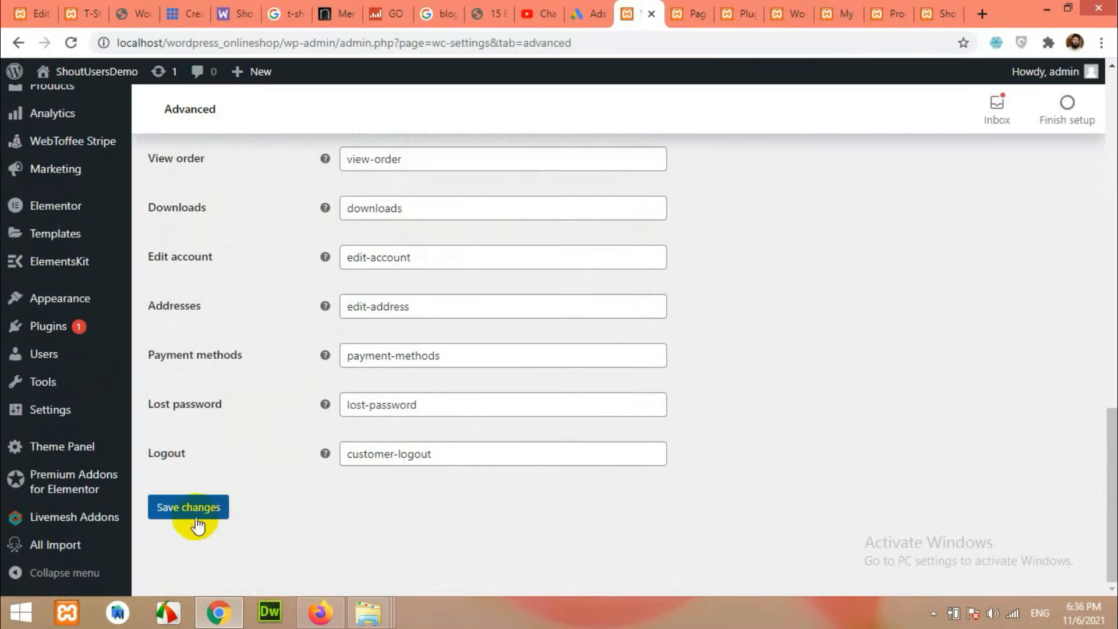
pyautogui.scroll(5, 748, 513)
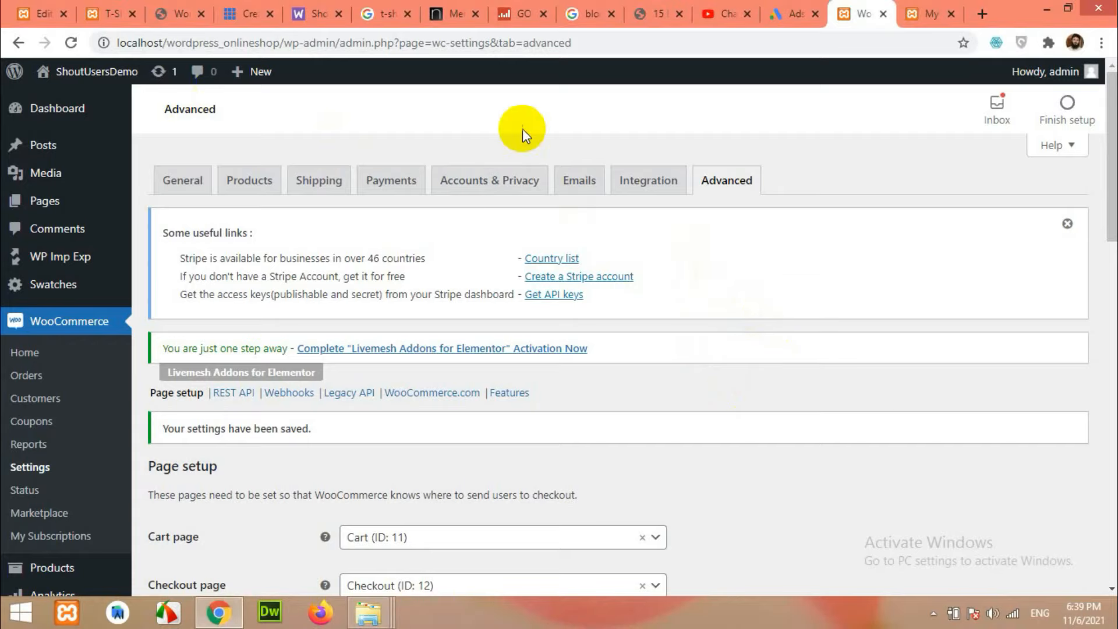
pyautogui.click(932, 10)
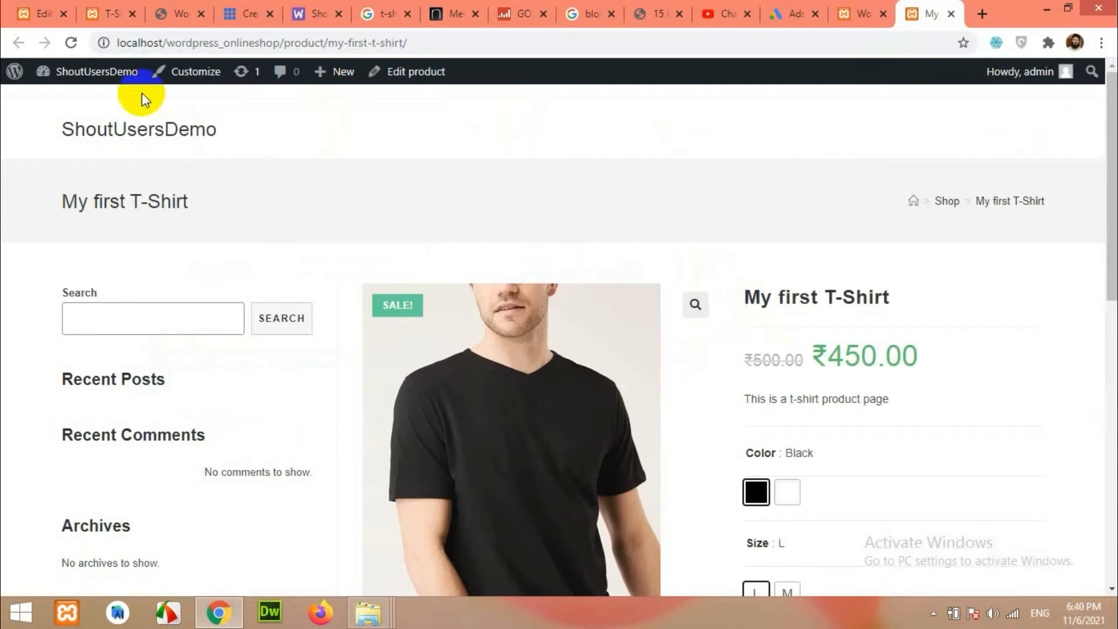
pyautogui.click(161, 133)
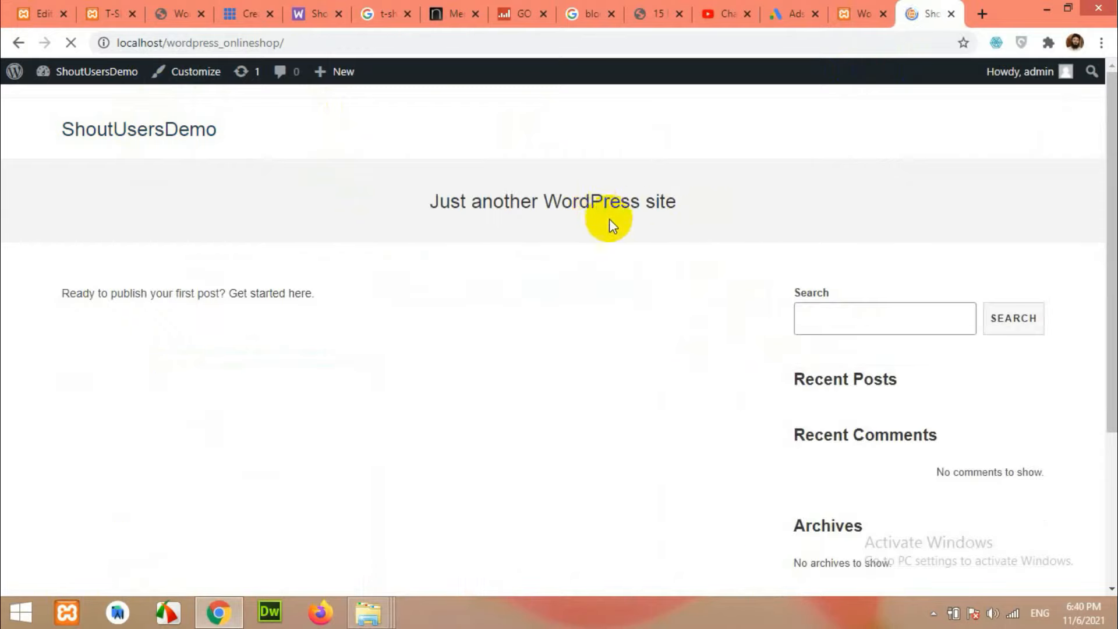
pyautogui.scroll(-3, 600, 244)
pyautogui.scroll(3, 629, 338)
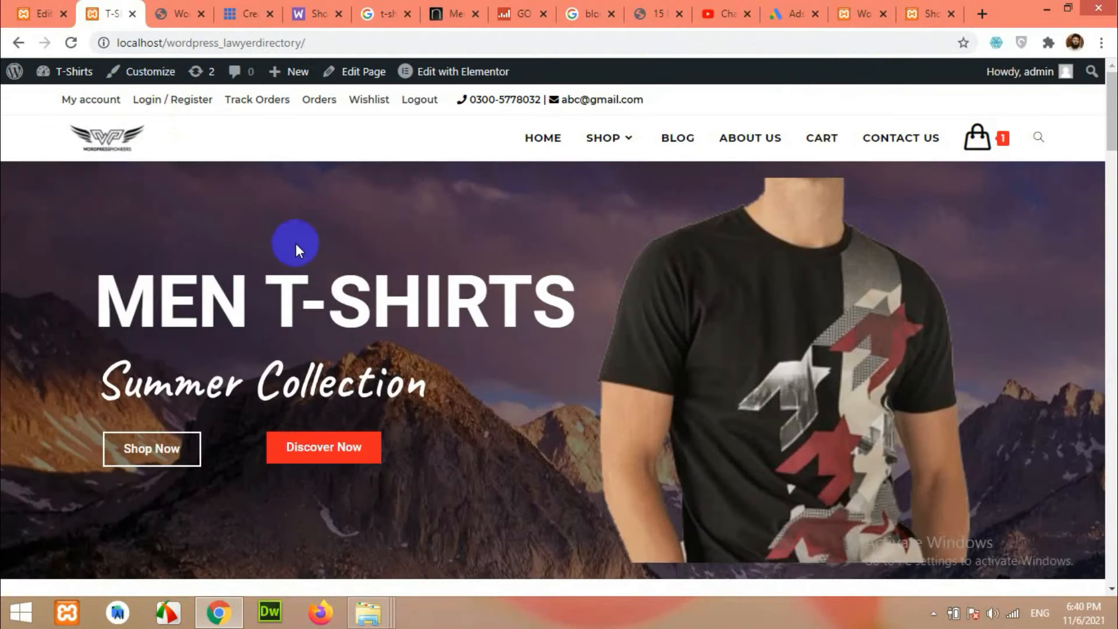
pyautogui.scroll(-15, 409, 343)
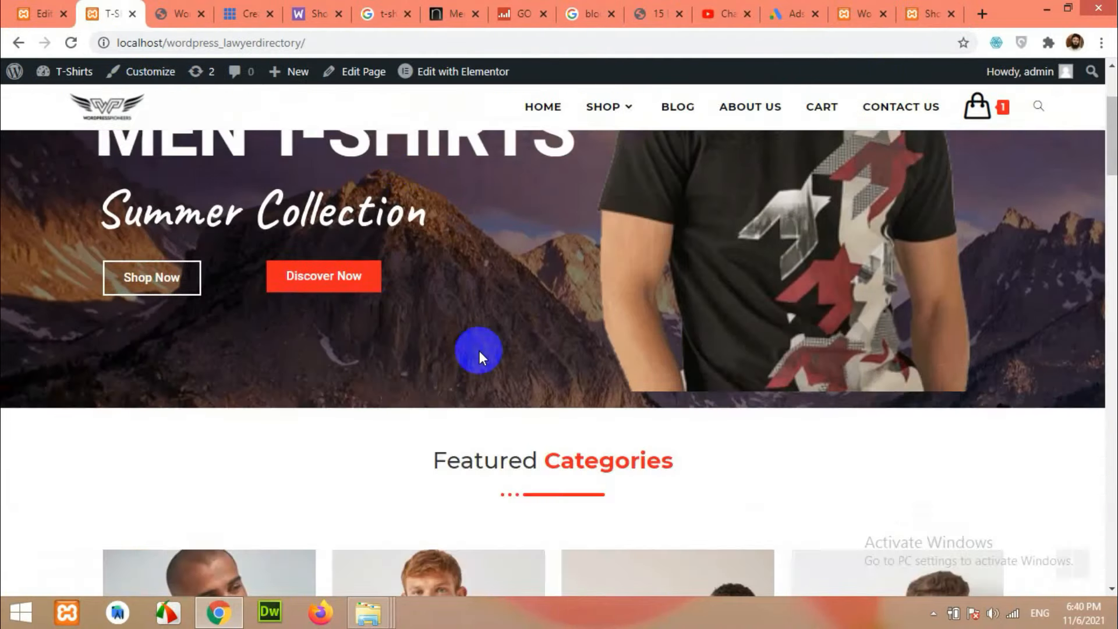
pyautogui.scroll(-3, 157, 384)
pyautogui.scroll(20, 125, 381)
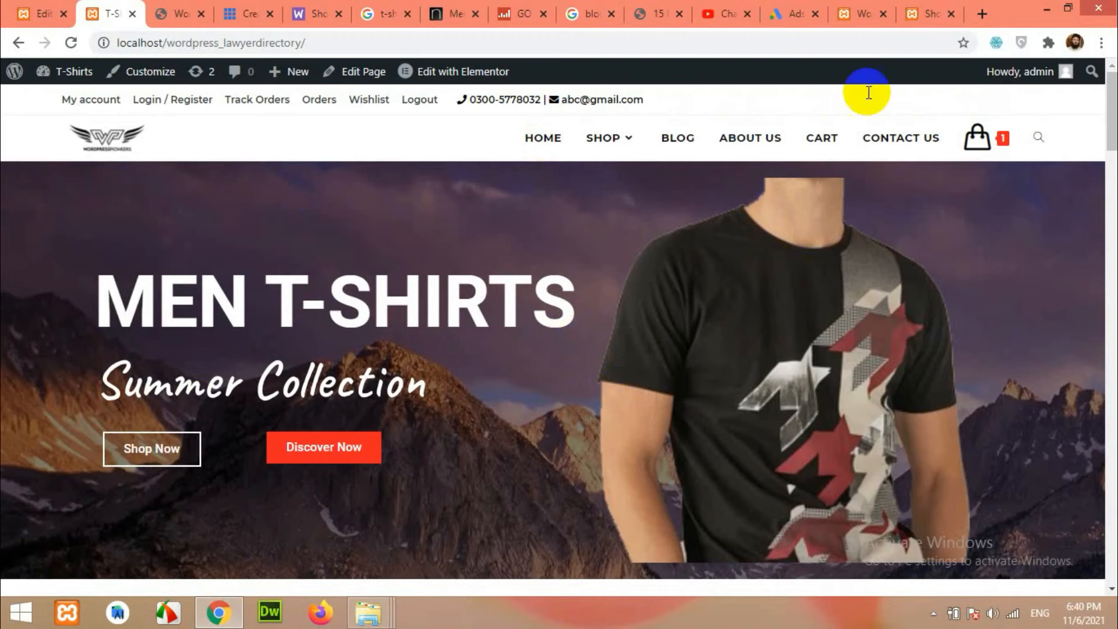
pyautogui.click(853, 12)
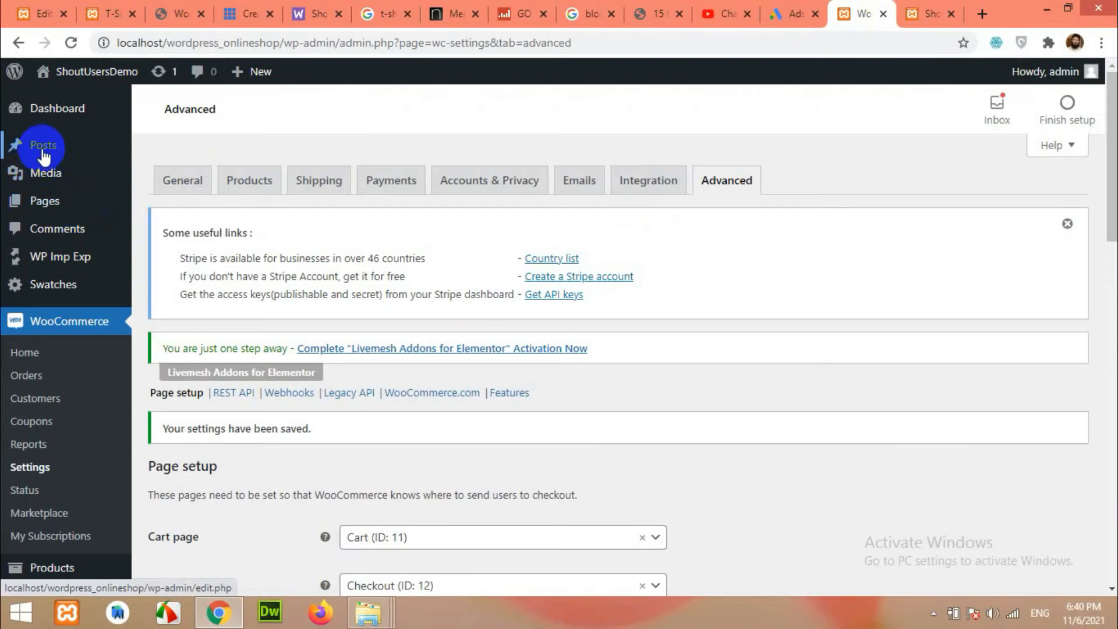
# Open a new page editor in a separate tab and close the old WooCommerce settings tab.
pyautogui.moveTo(32, 209)
pyautogui.rightClick(166, 226)
pyautogui.click(288, 235)
pyautogui.click(824, 13)
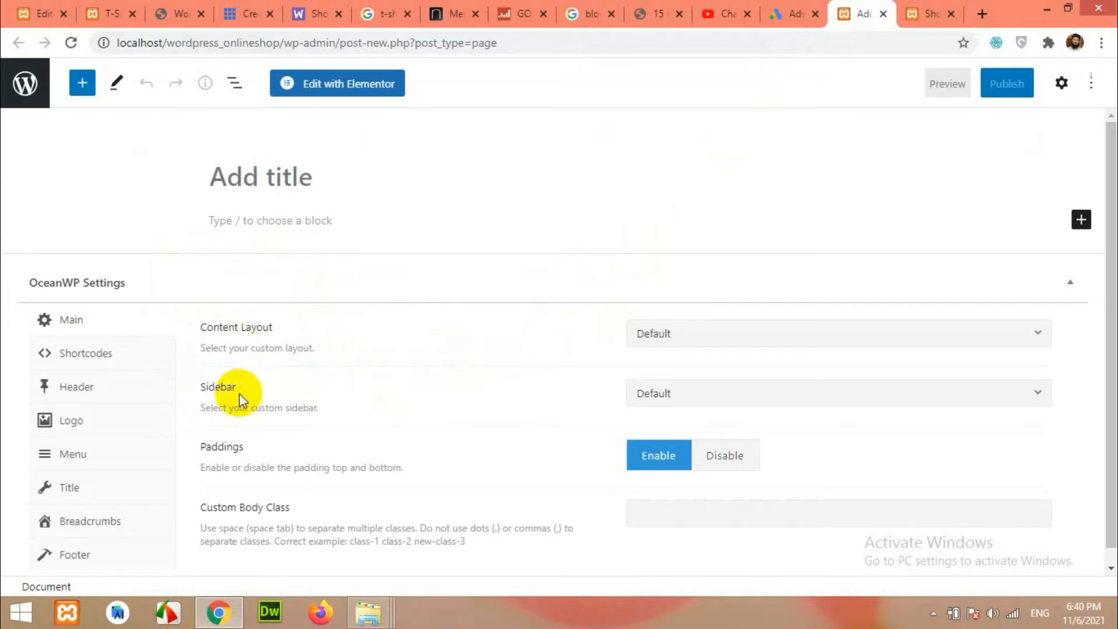
# Publish a page titled 'Home' with Full Width content layout and its page title disabled.
pyautogui.click(701, 338)
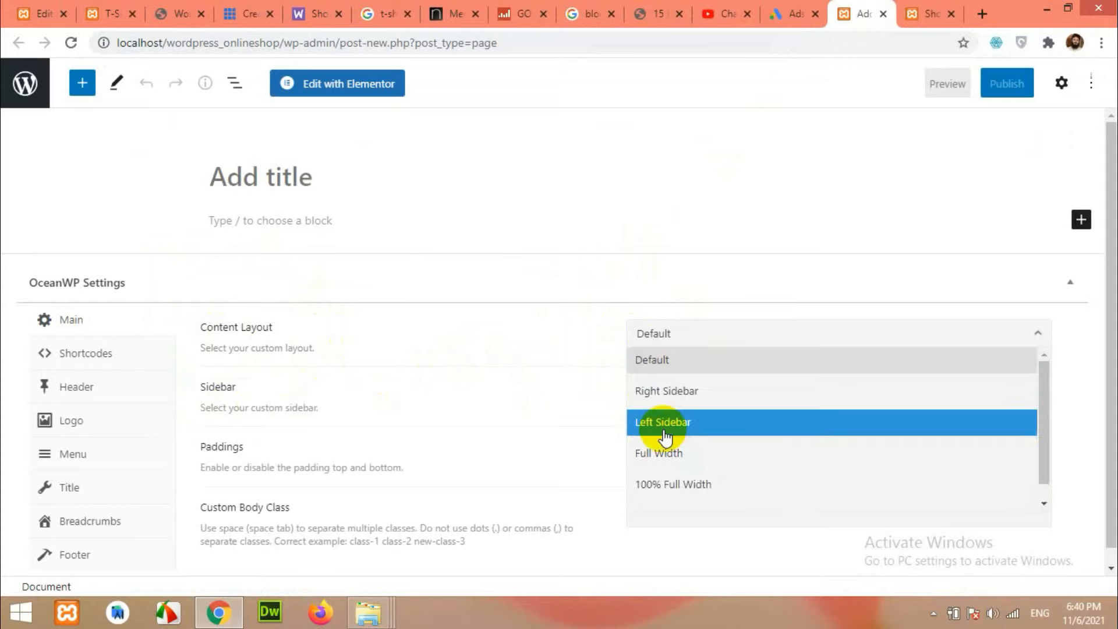
pyautogui.click(655, 457)
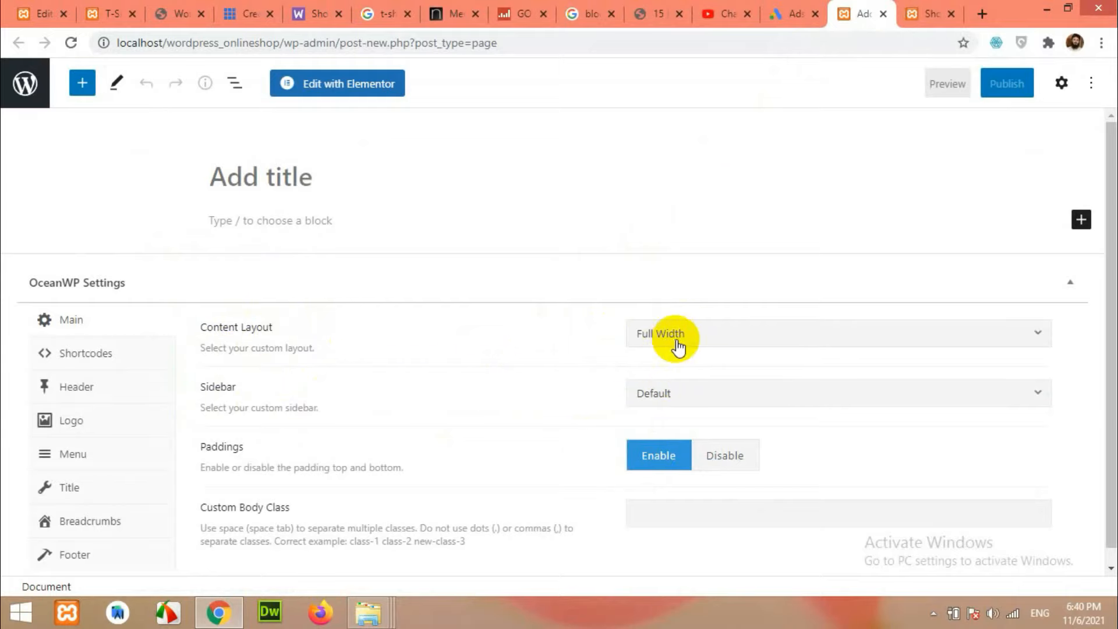
pyautogui.click(76, 490)
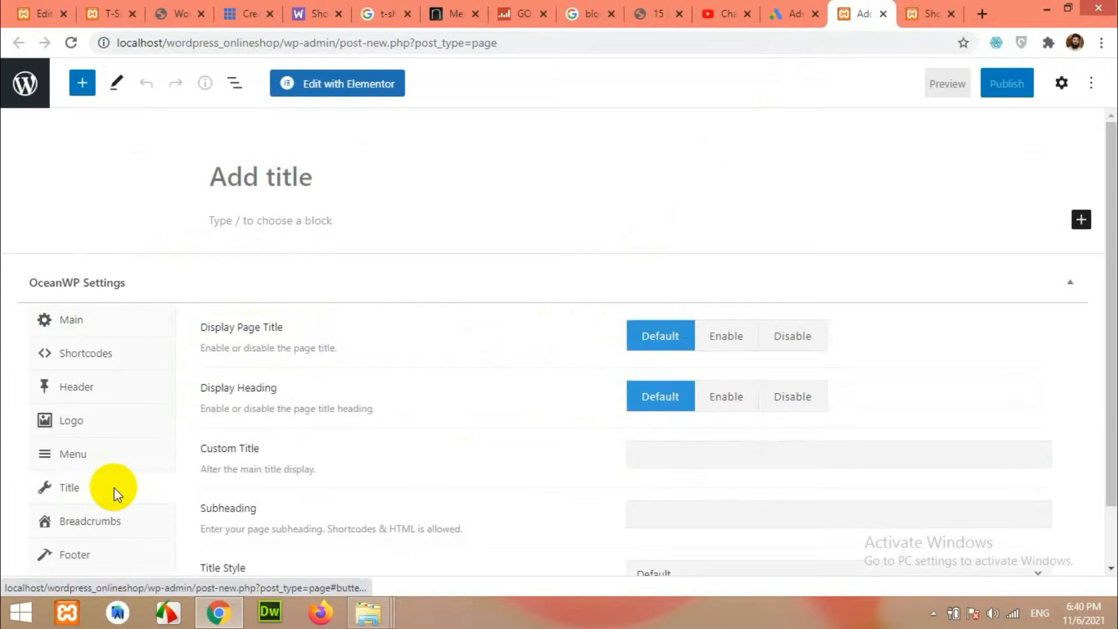
pyautogui.click(796, 341)
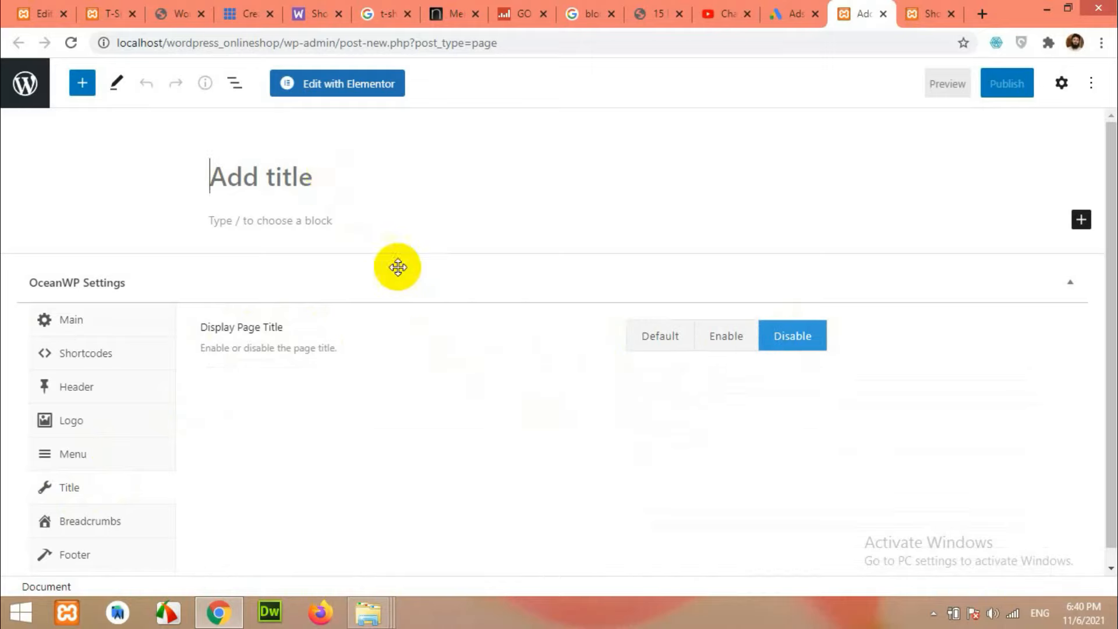
pyautogui.write('Home')
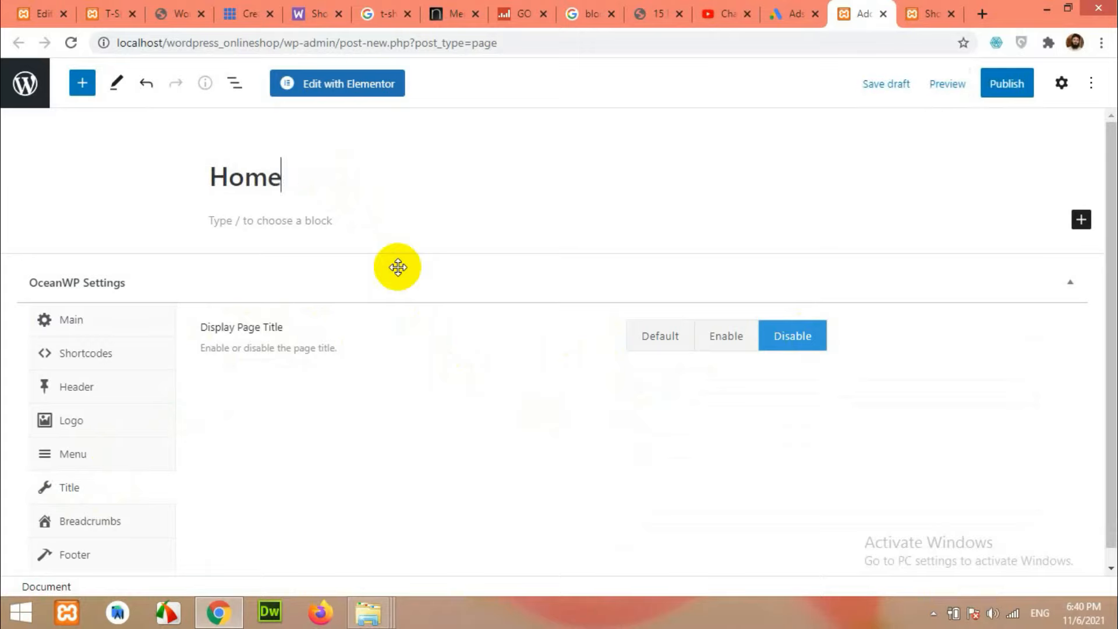
pyautogui.click(1007, 90)
pyautogui.click(986, 85)
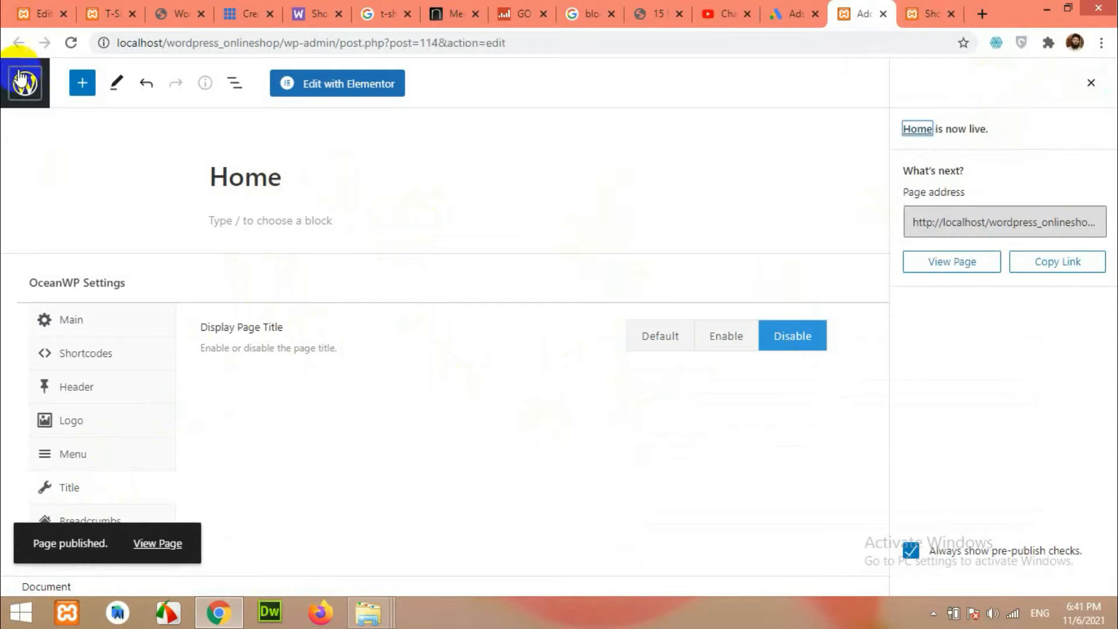
pyautogui.click(25, 93)
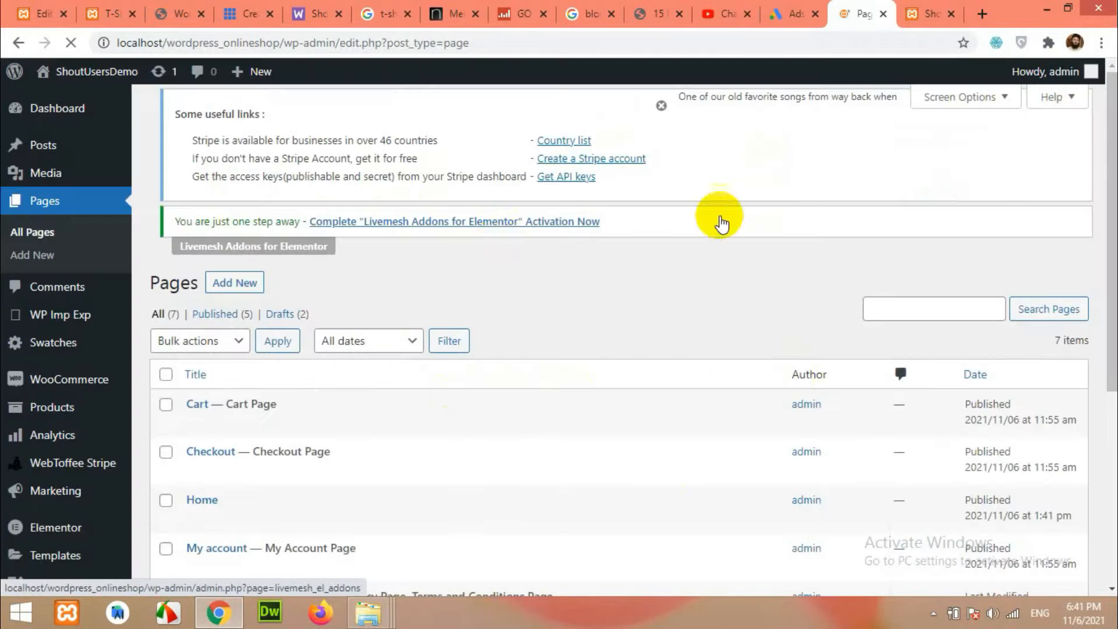
# In Reading Settings, set a static homepage to the Home page and save.
pyautogui.scroll(-5, 379, 399)
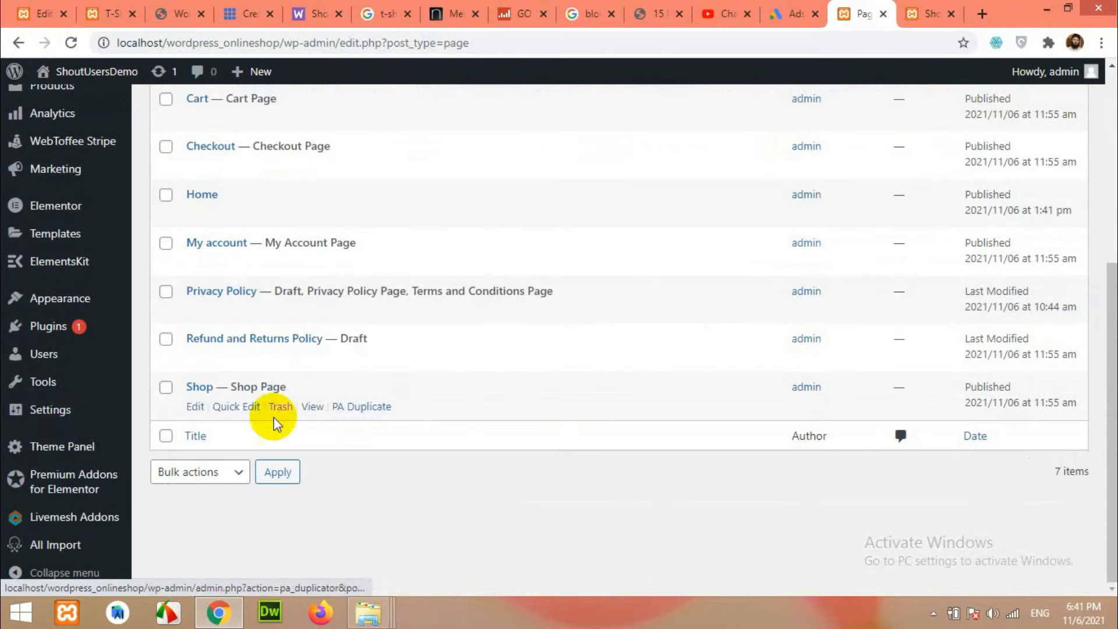
pyautogui.moveTo(54, 422)
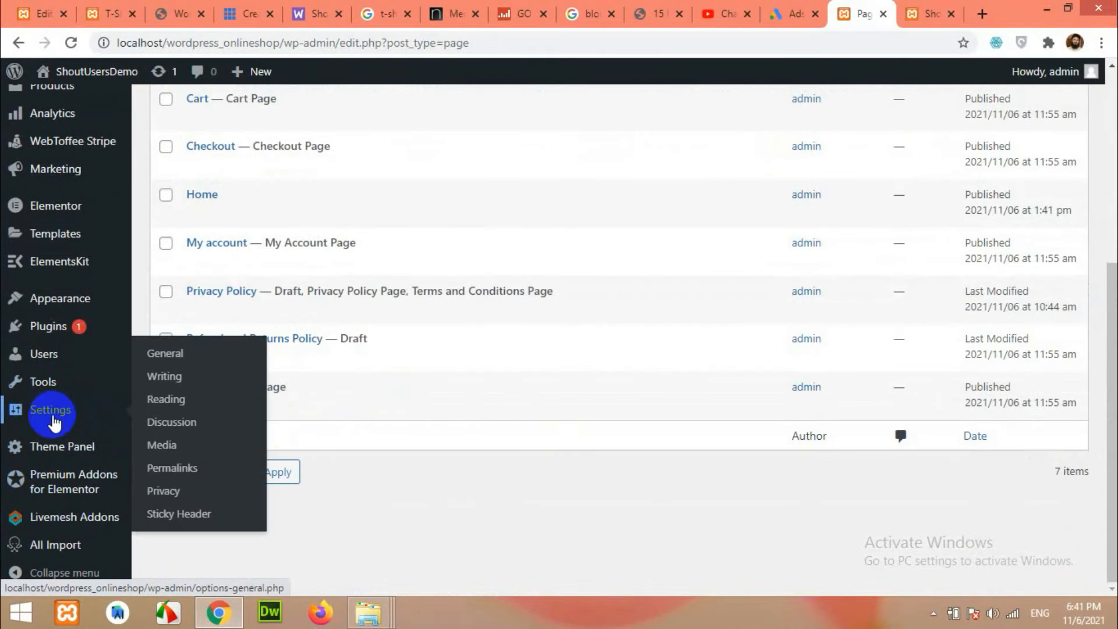
pyautogui.click(175, 404)
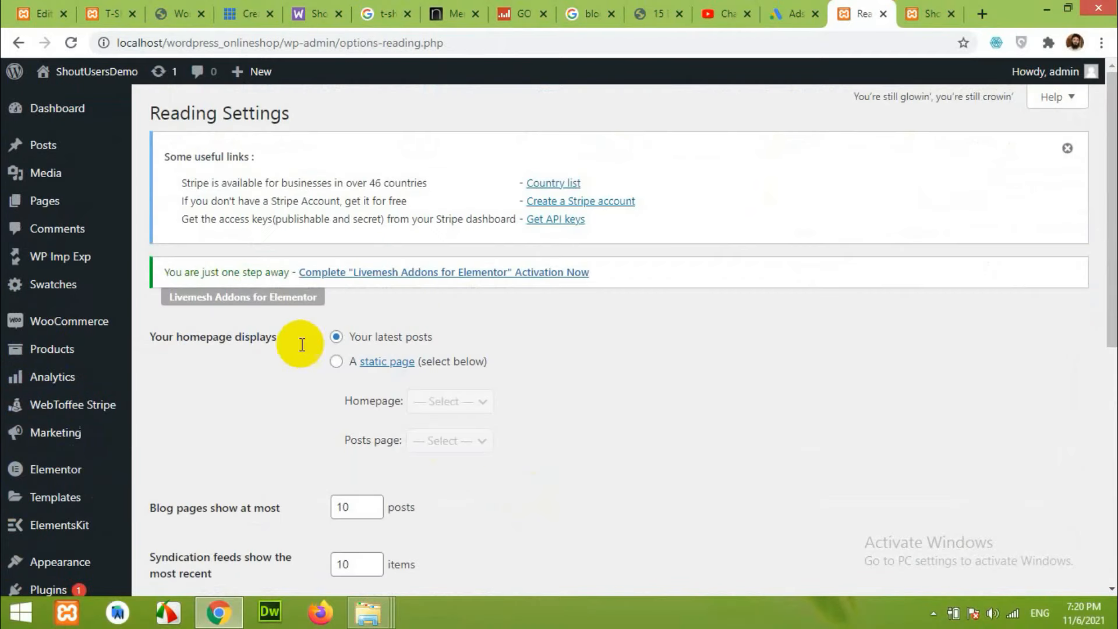
pyautogui.click(337, 363)
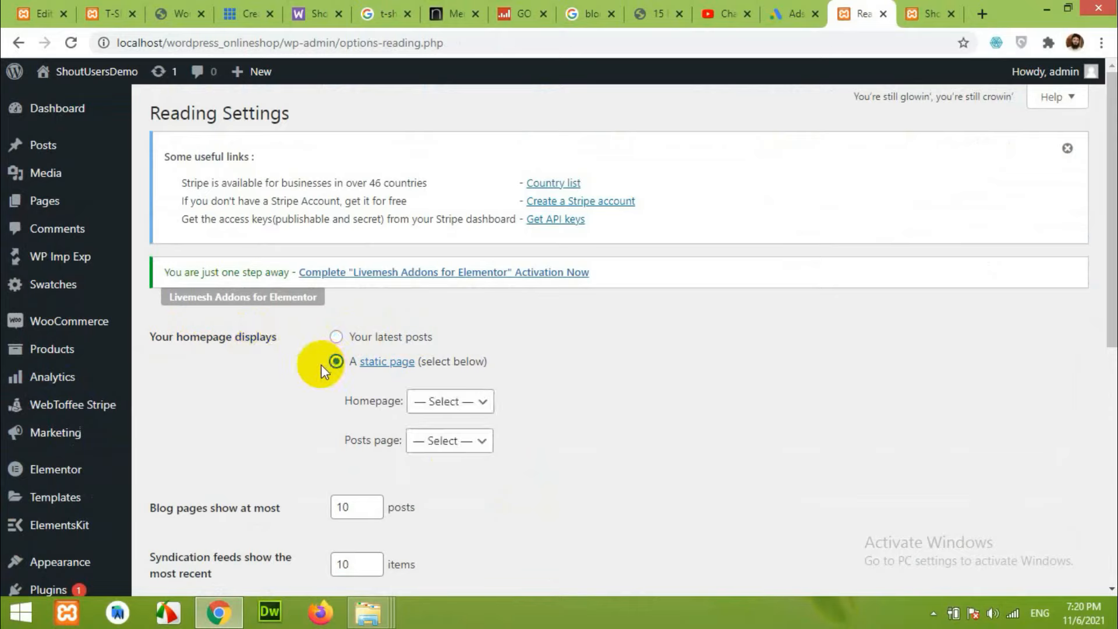
pyautogui.click(436, 402)
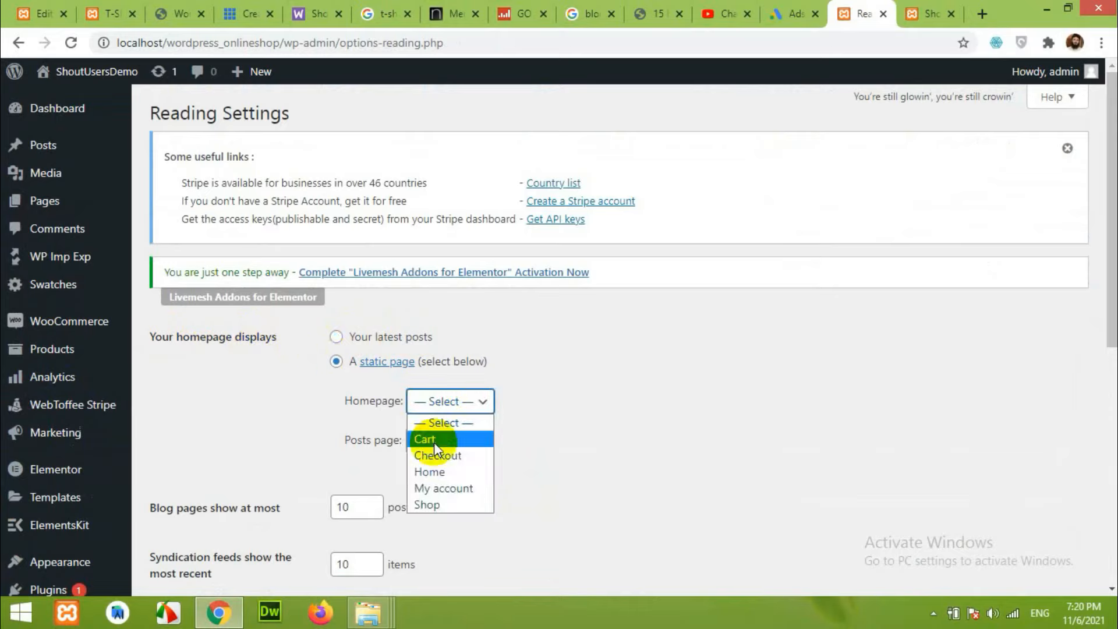
pyautogui.click(430, 472)
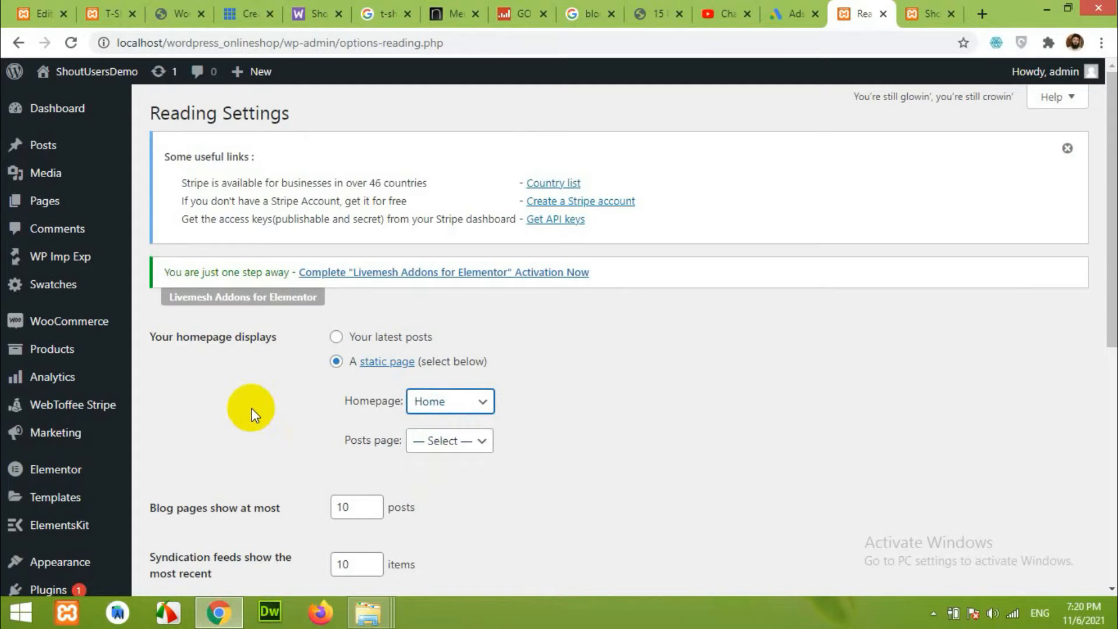
pyautogui.scroll(-7, 252, 410)
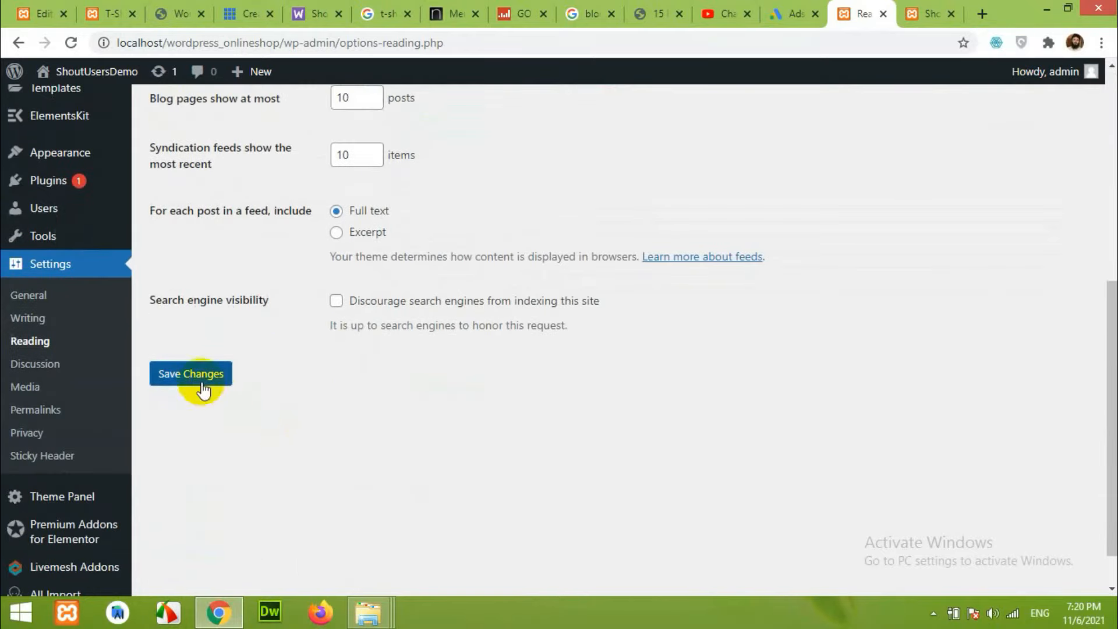
pyautogui.click(212, 391)
# Reload the site's front page to check the change, then return to Reading Settings.
pyautogui.scroll(4, 557, 473)
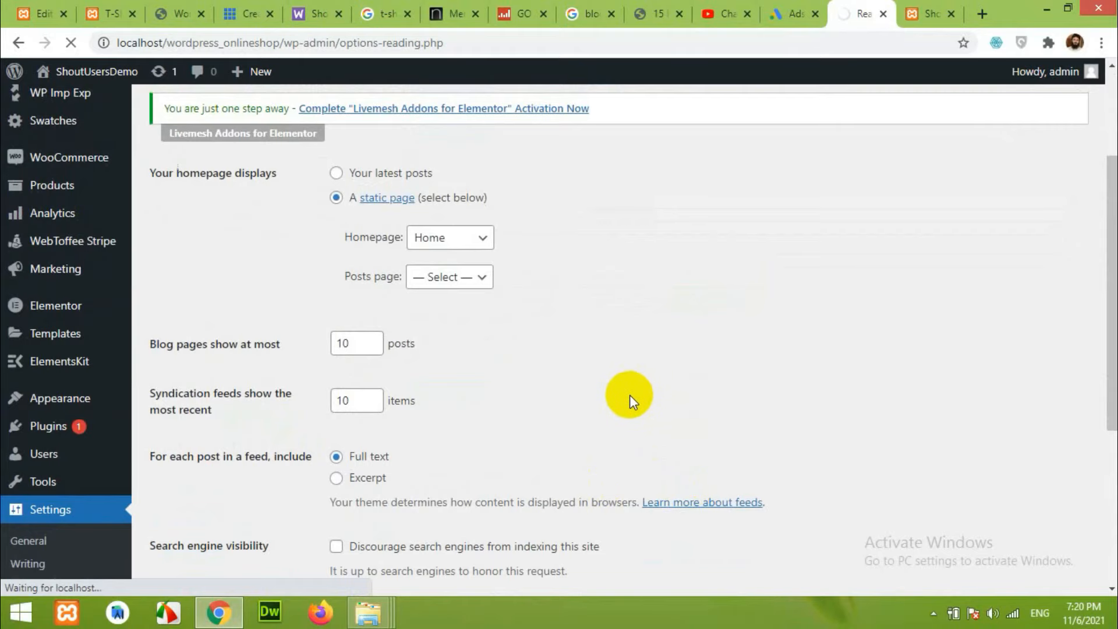
pyautogui.scroll(3, 635, 407)
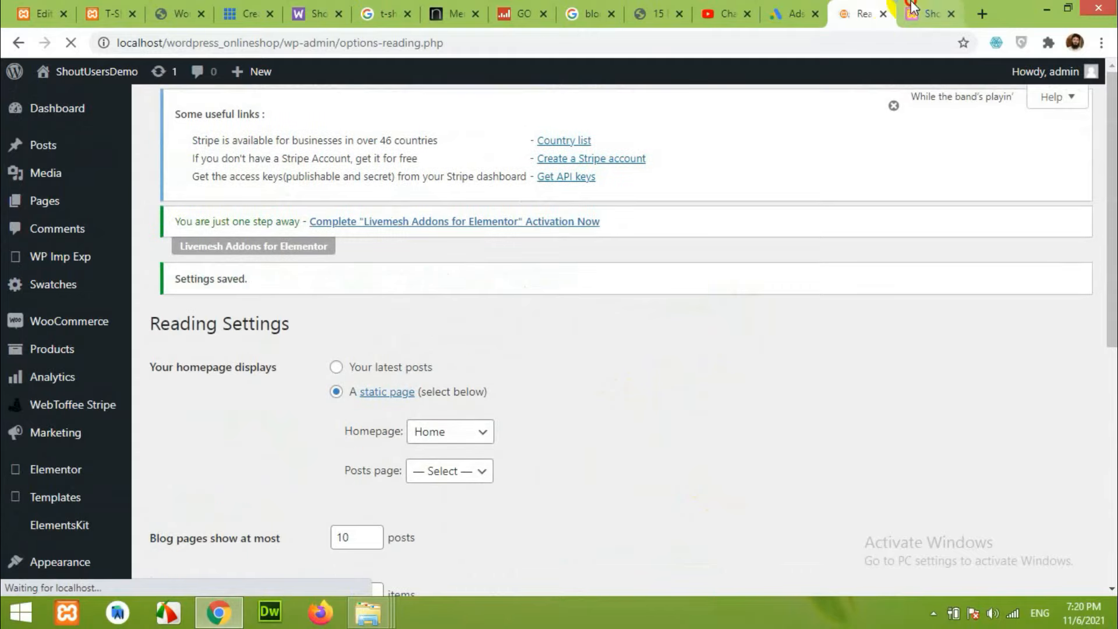
pyautogui.click(930, 14)
pyautogui.click(71, 42)
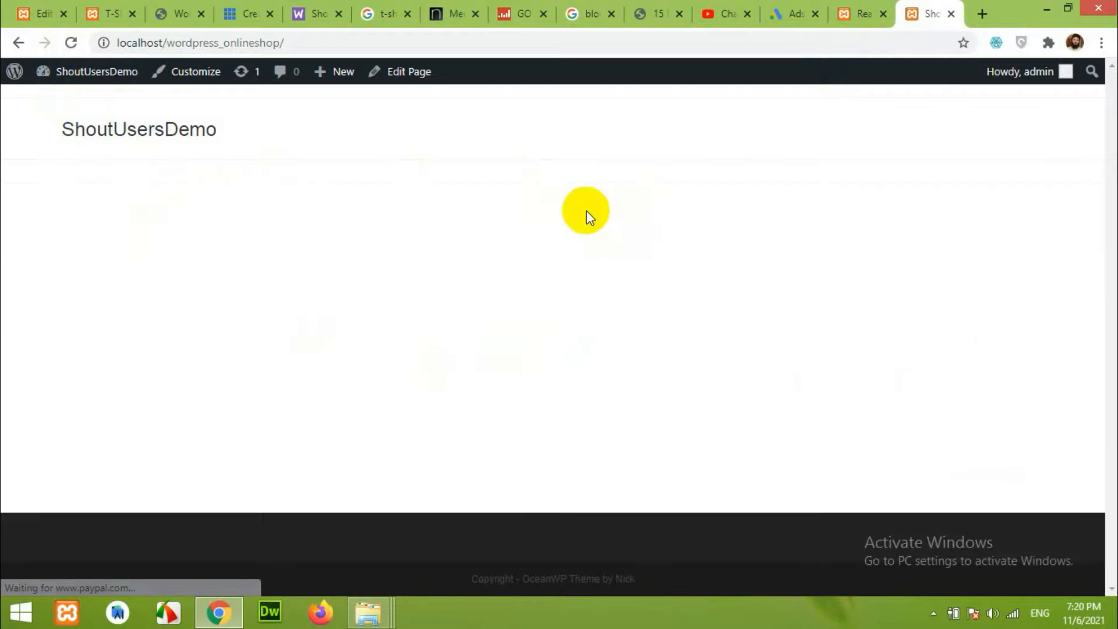
pyautogui.click(859, 14)
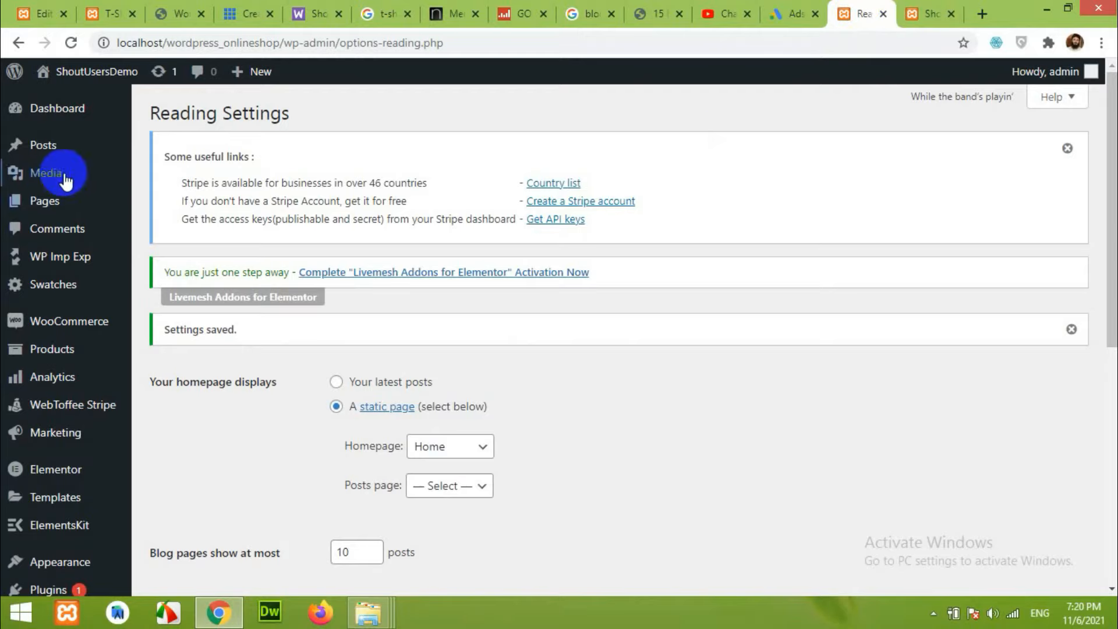
# Open the Home page's editor in a new tab from the All Pages list.
pyautogui.click(49, 201)
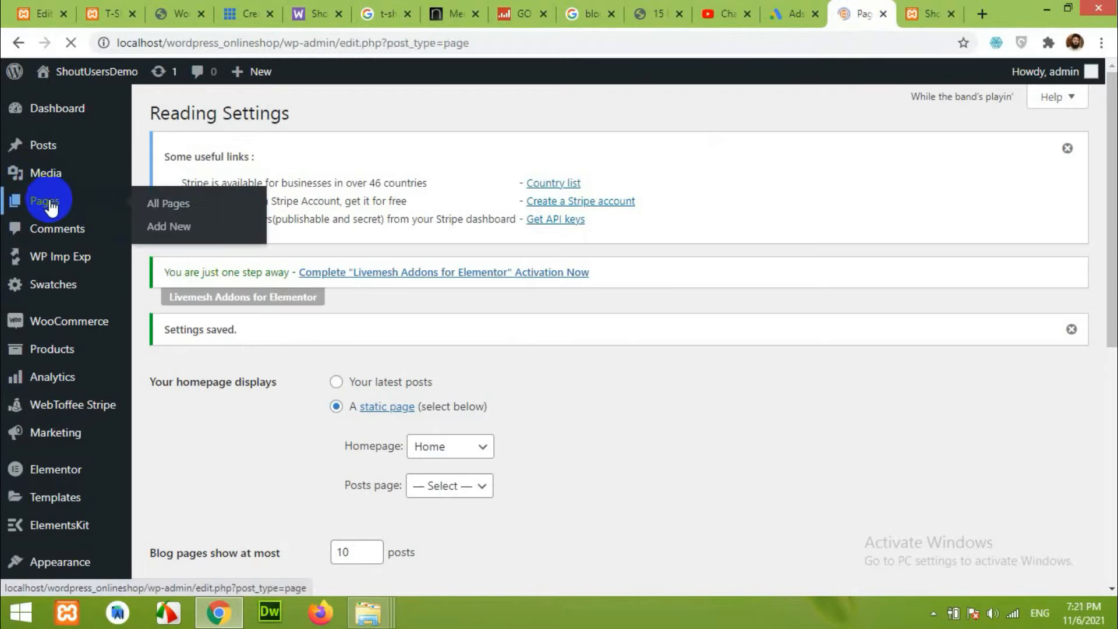
pyautogui.scroll(-5, 353, 373)
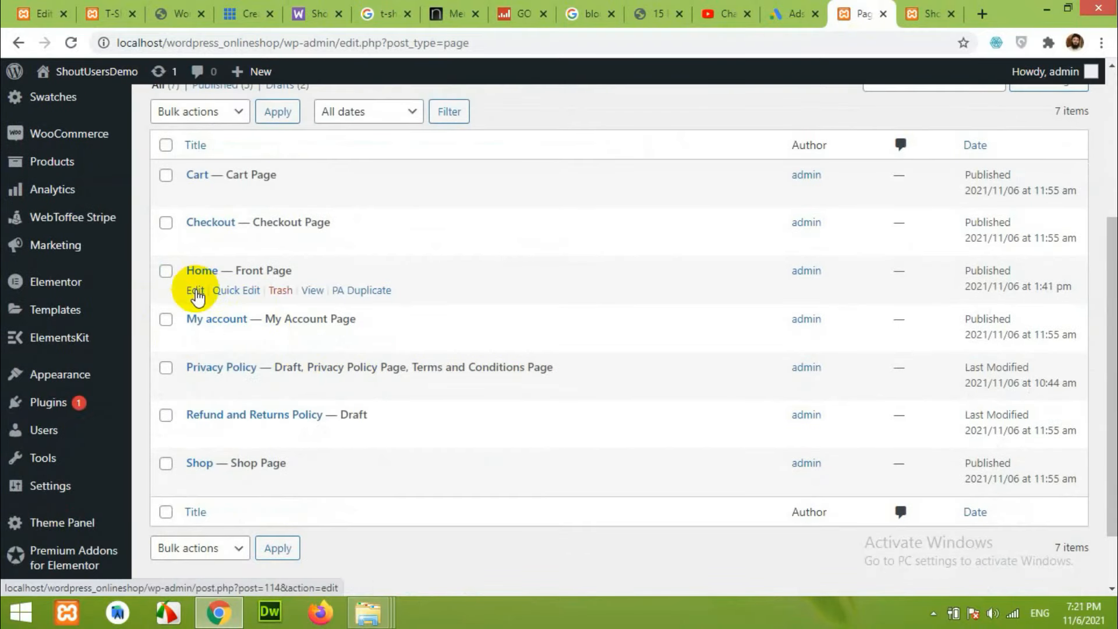
pyautogui.rightClick(196, 292)
pyautogui.click(244, 302)
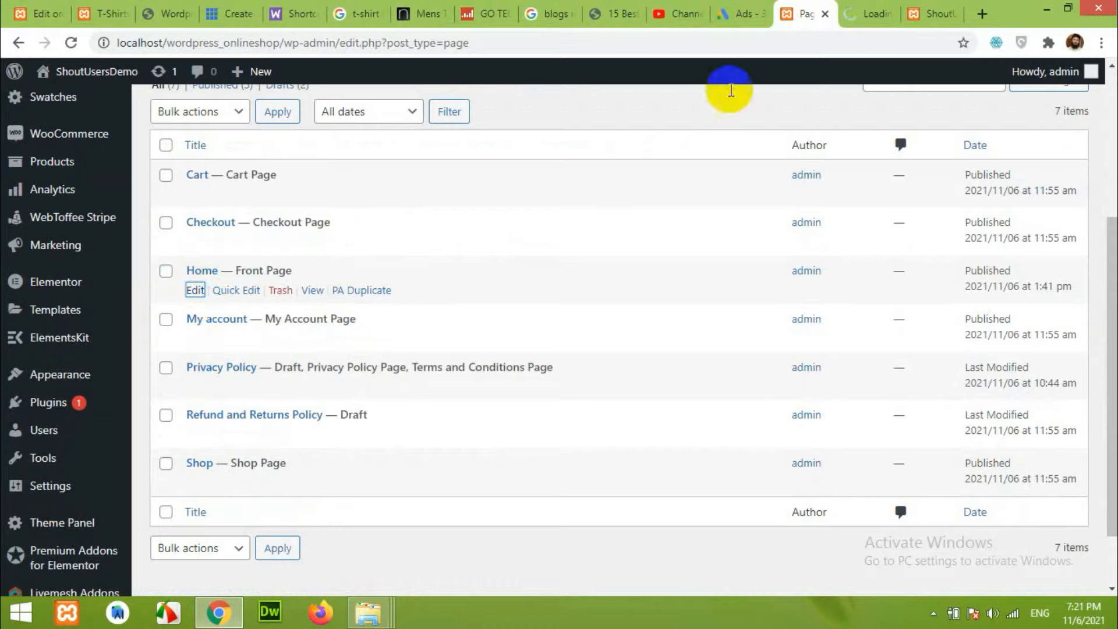
pyautogui.click(856, 7)
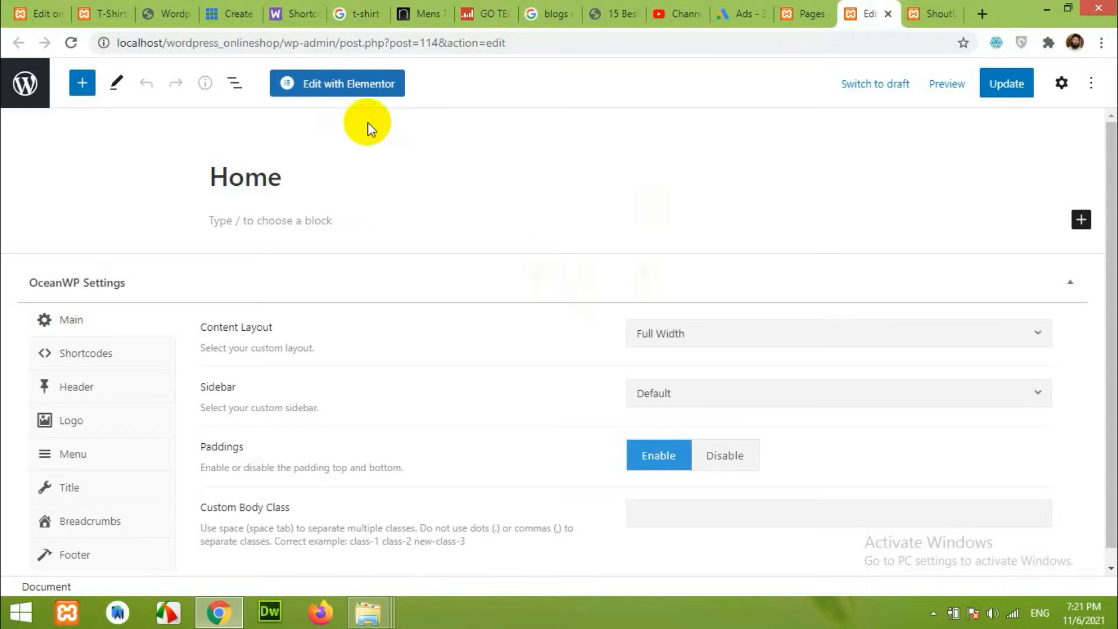
# Open Home in Elementor and add an empty single-column section, checking the reference T-Shirts design.
pyautogui.click(351, 87)
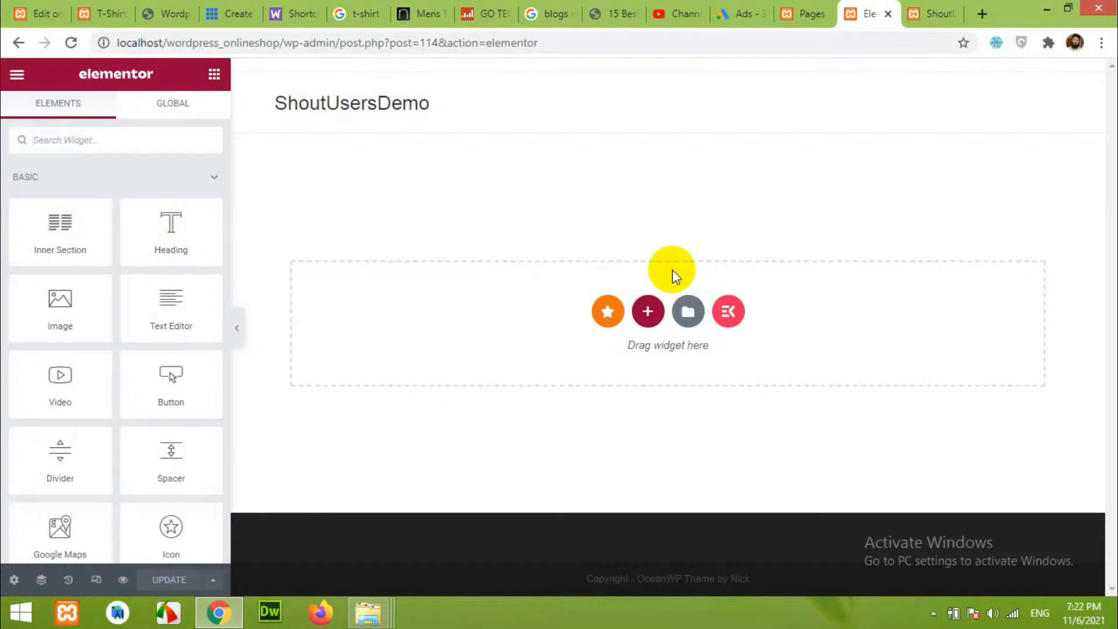
pyautogui.click(650, 313)
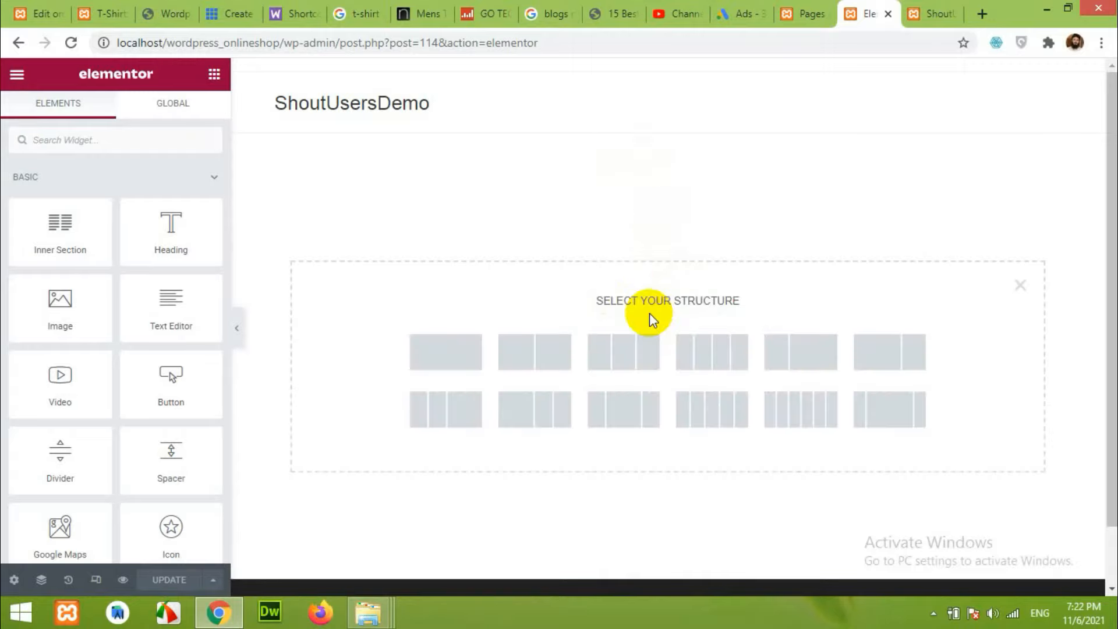
pyautogui.click(446, 357)
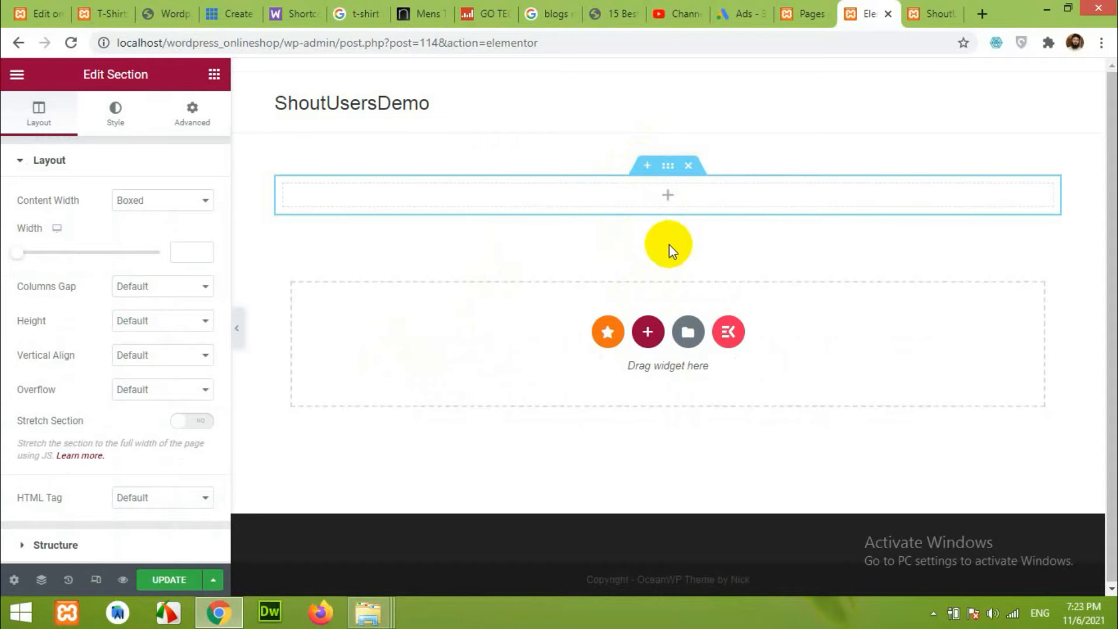
pyautogui.click(115, 9)
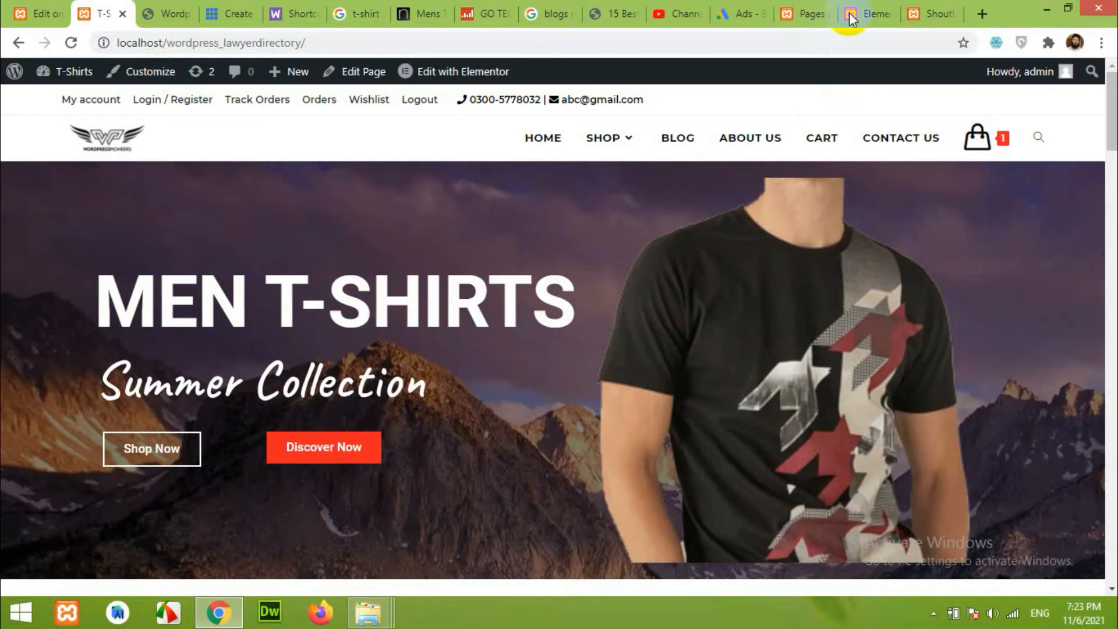
pyautogui.click(869, 13)
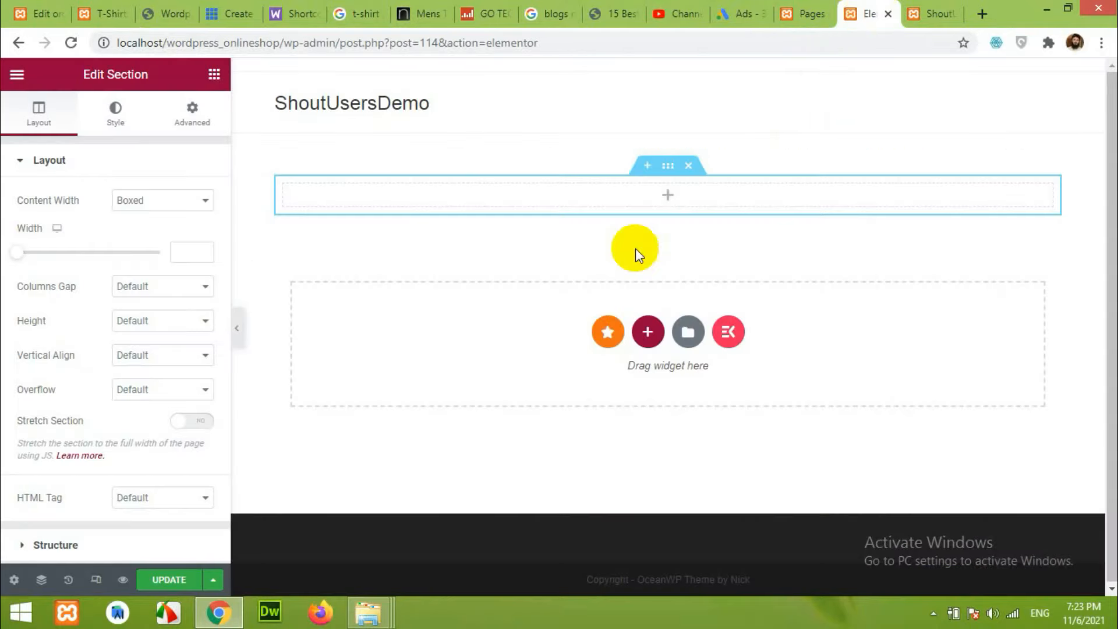
pyautogui.click(213, 75)
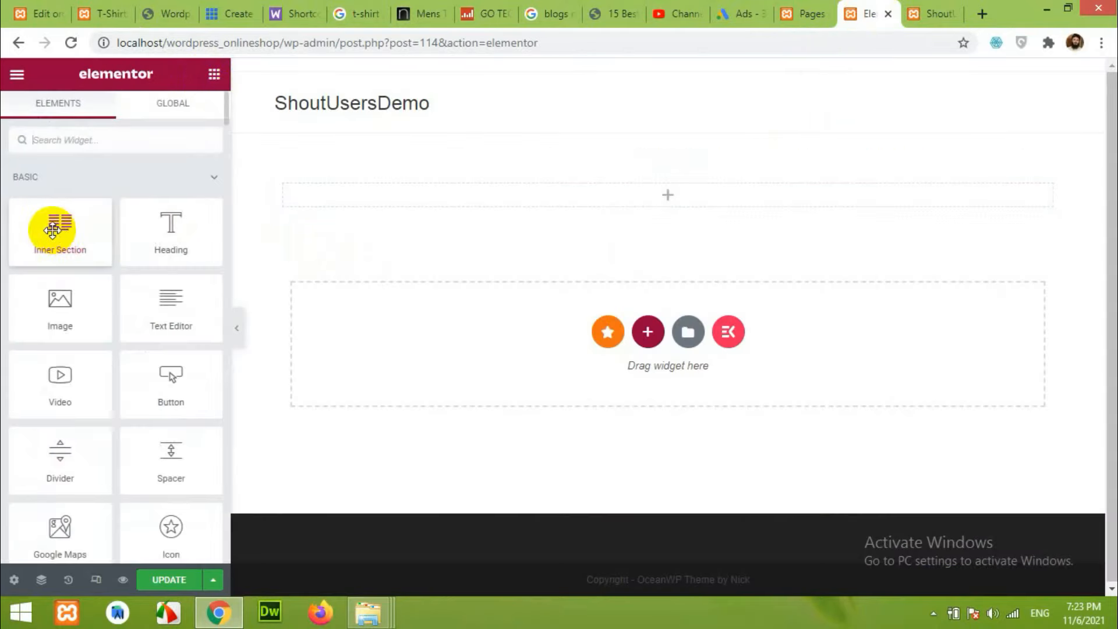
# Add an inner section, then give the outer section a classic background by uploading background.jpg.
pyautogui.moveTo(56, 230); pyautogui.dragTo(670, 194)
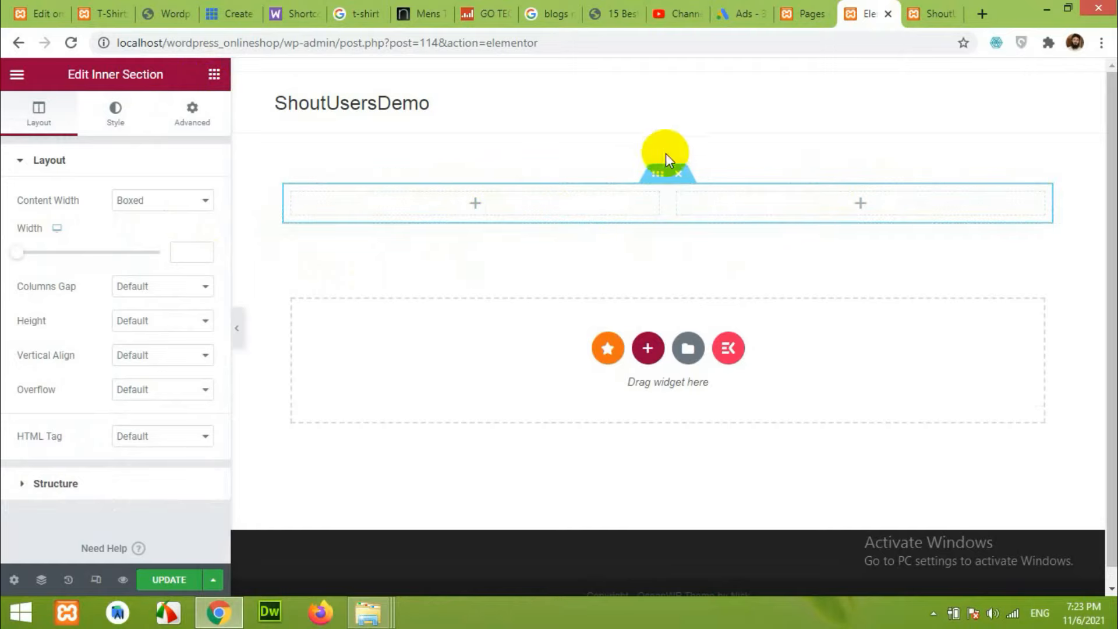
pyautogui.click(668, 168)
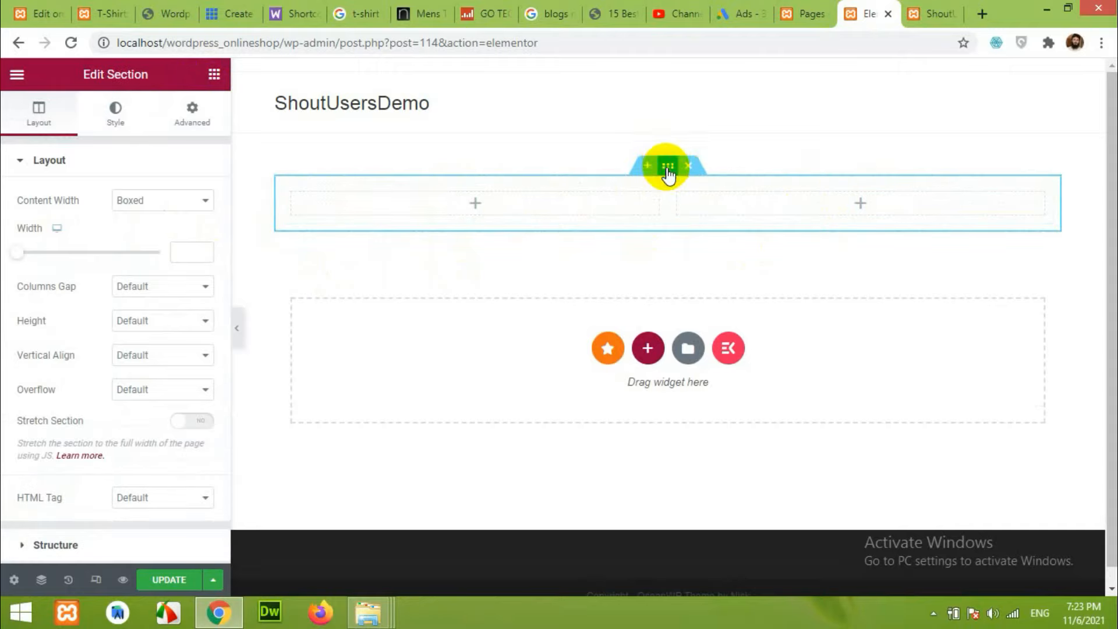
pyautogui.click(667, 168)
pyautogui.click(108, 112)
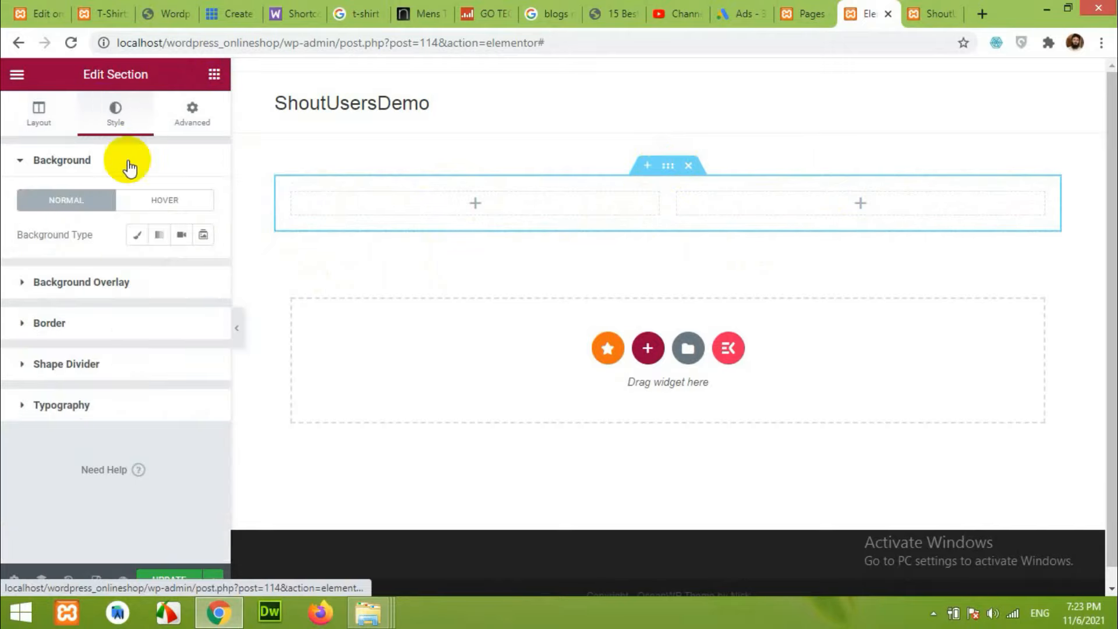
pyautogui.click(138, 235)
pyautogui.click(105, 350)
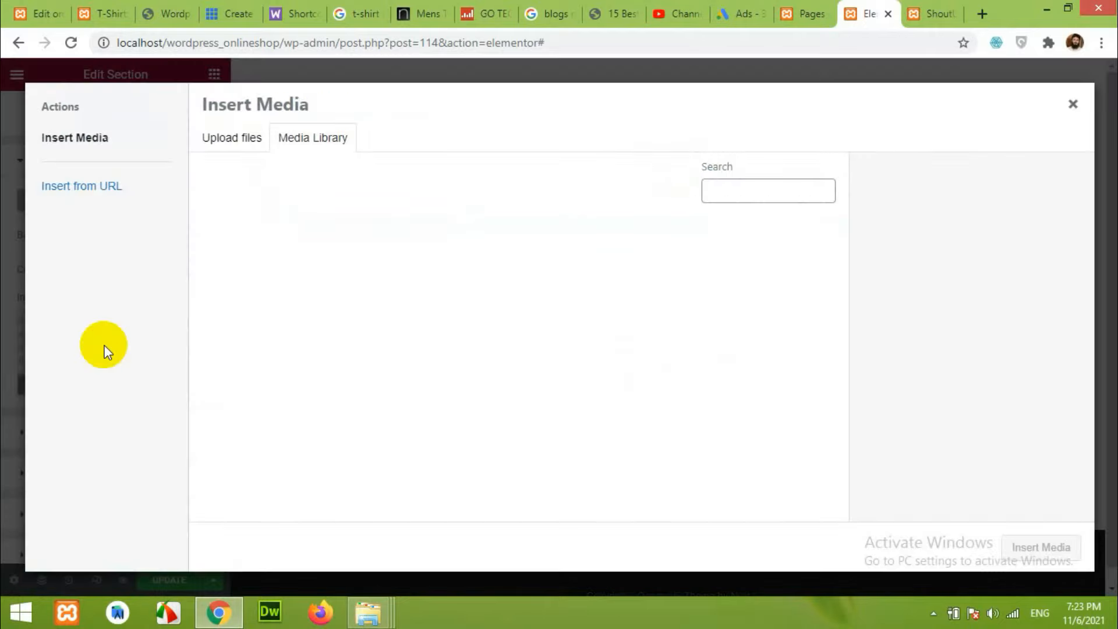
pyautogui.click(214, 145)
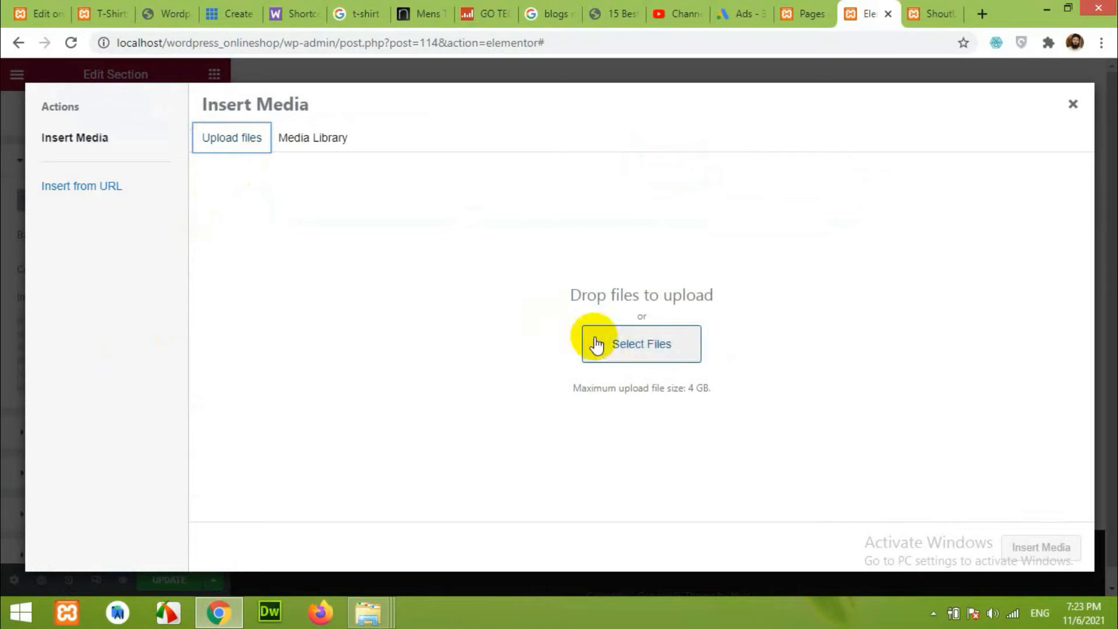
pyautogui.click(639, 344)
pyautogui.click(547, 351)
pyautogui.doubleClick(548, 351)
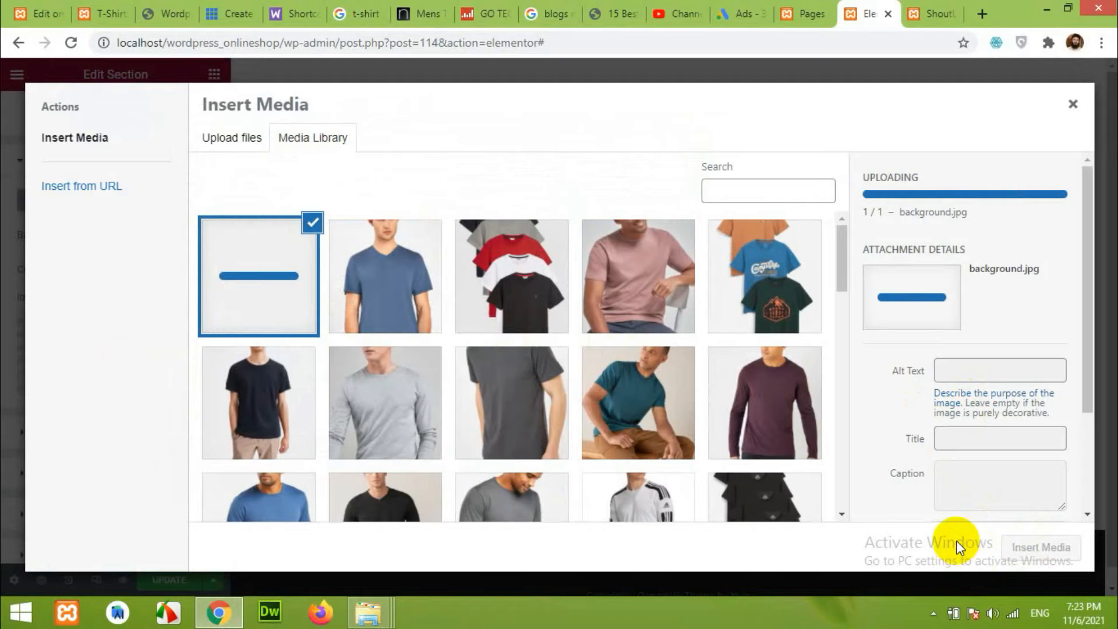
pyautogui.click(1044, 548)
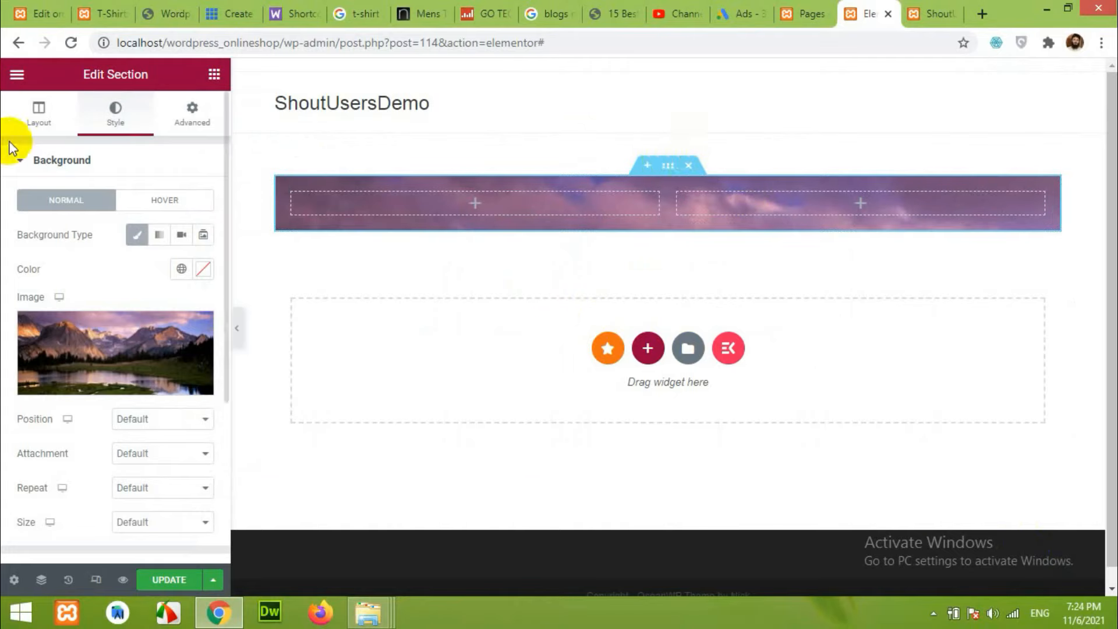
# Set the section's content width to Full Width and turn on Stretch Section.
pyautogui.click(23, 125)
pyautogui.click(129, 201)
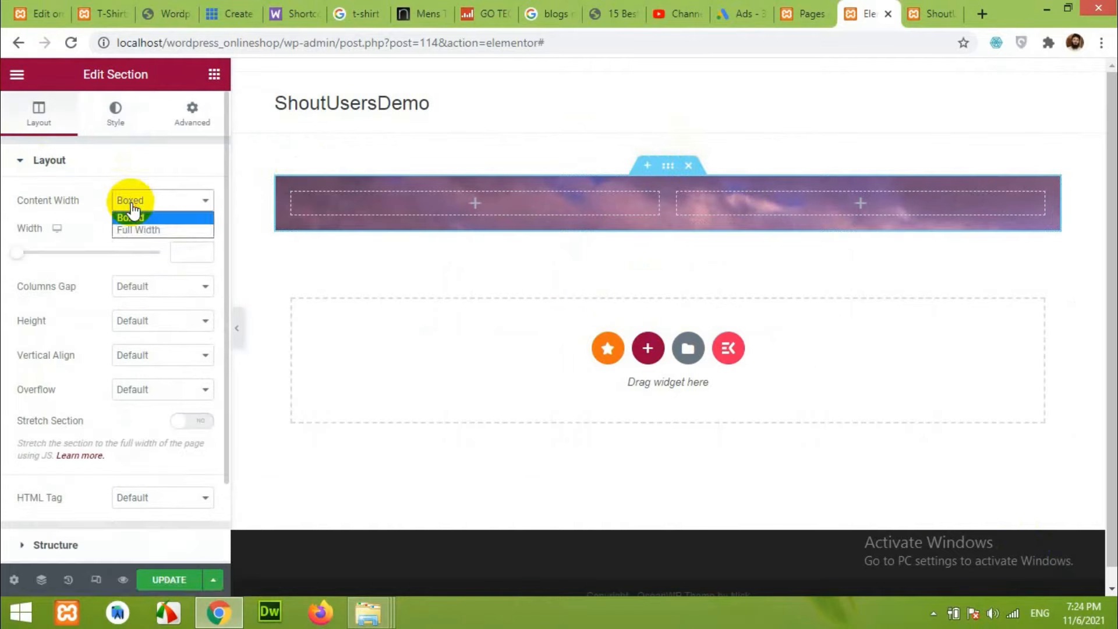
pyautogui.click(139, 228)
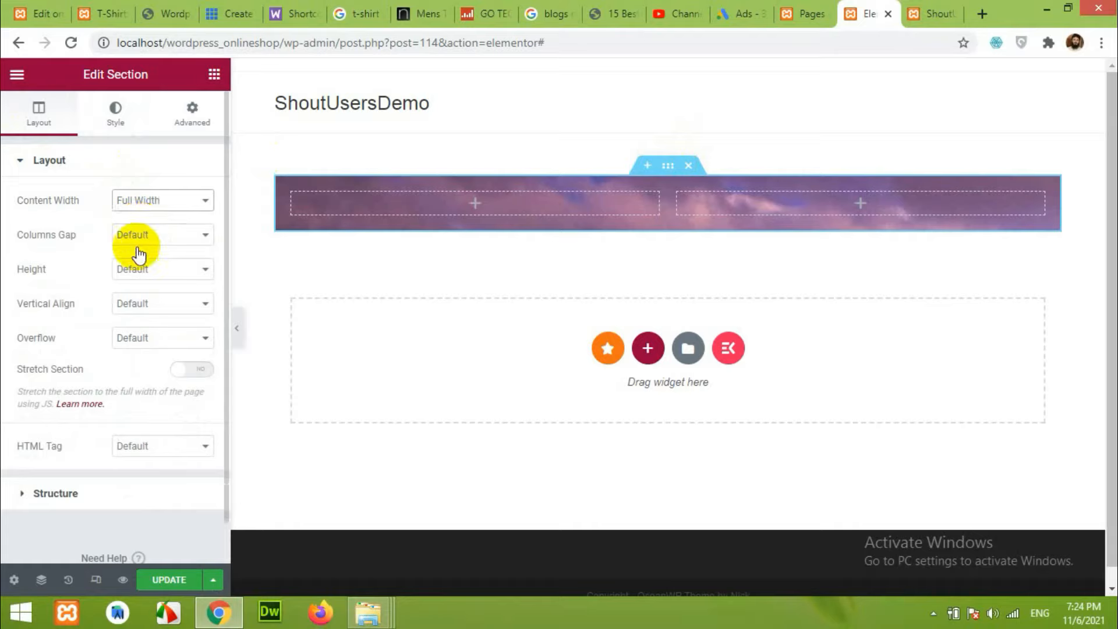
pyautogui.click(190, 368)
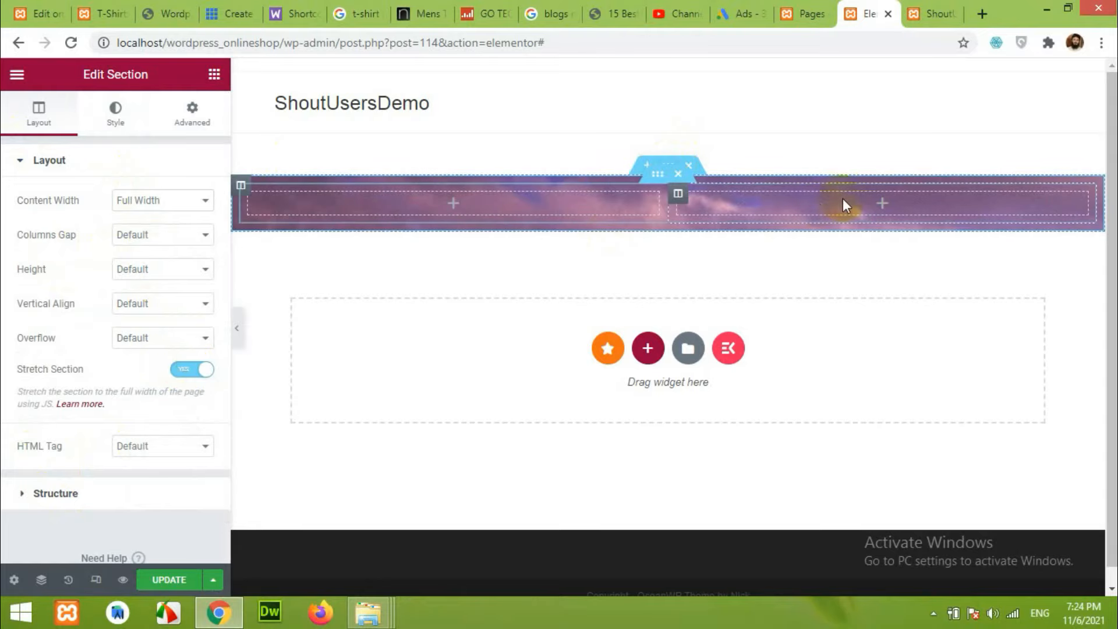
# Compare the layout with the live shop homepage, then return to the editor's left column.
pyautogui.click(92, 7)
pyautogui.scroll(-4, 486, 350)
pyautogui.scroll(4, 552, 357)
pyautogui.click(872, 7)
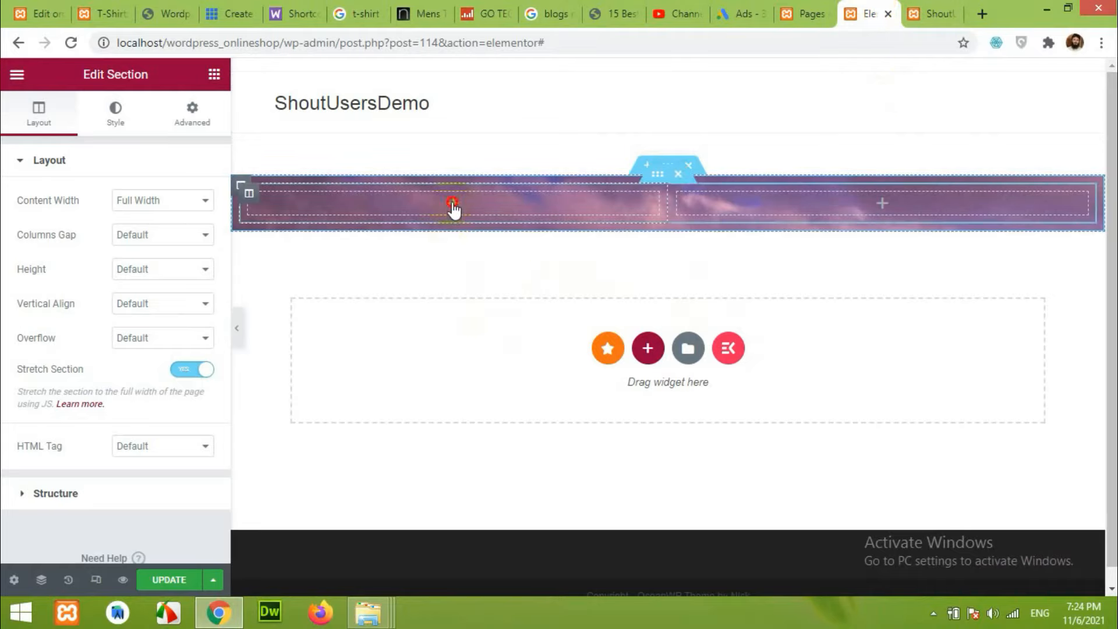
pyautogui.click(453, 205)
# Add a Heading widget to the left column with 'MEN T-SHIRTS' copied from the live site as its title.
pyautogui.moveTo(173, 234); pyautogui.dragTo(446, 201)
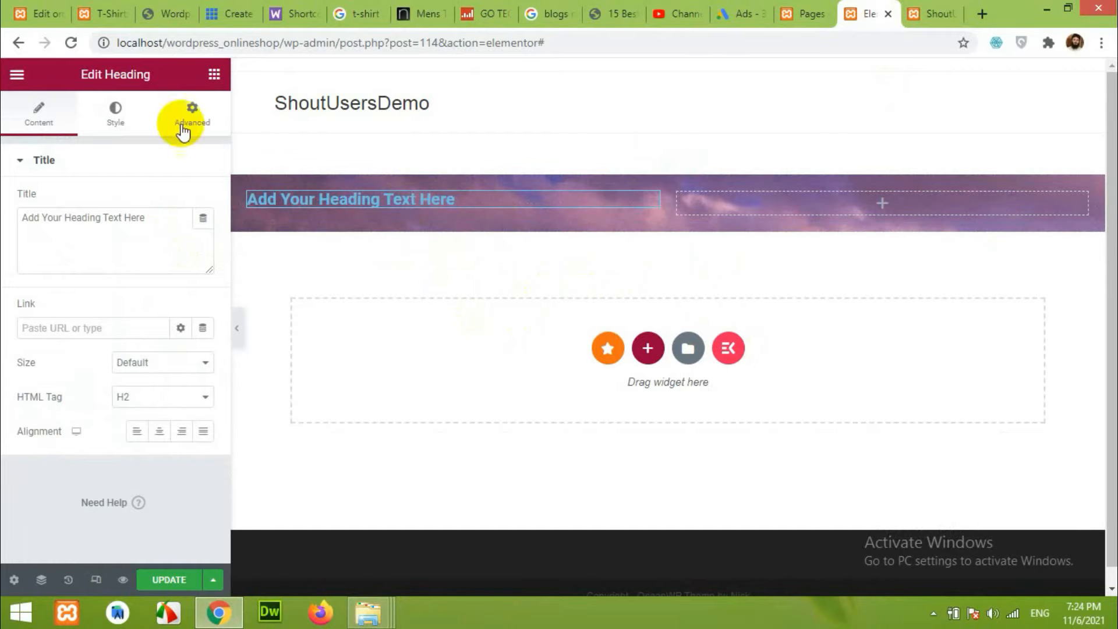
pyautogui.click(103, 14)
pyautogui.moveTo(573, 300); pyautogui.dragTo(101, 293)
pyautogui.rightClick(117, 292)
pyautogui.click(150, 298)
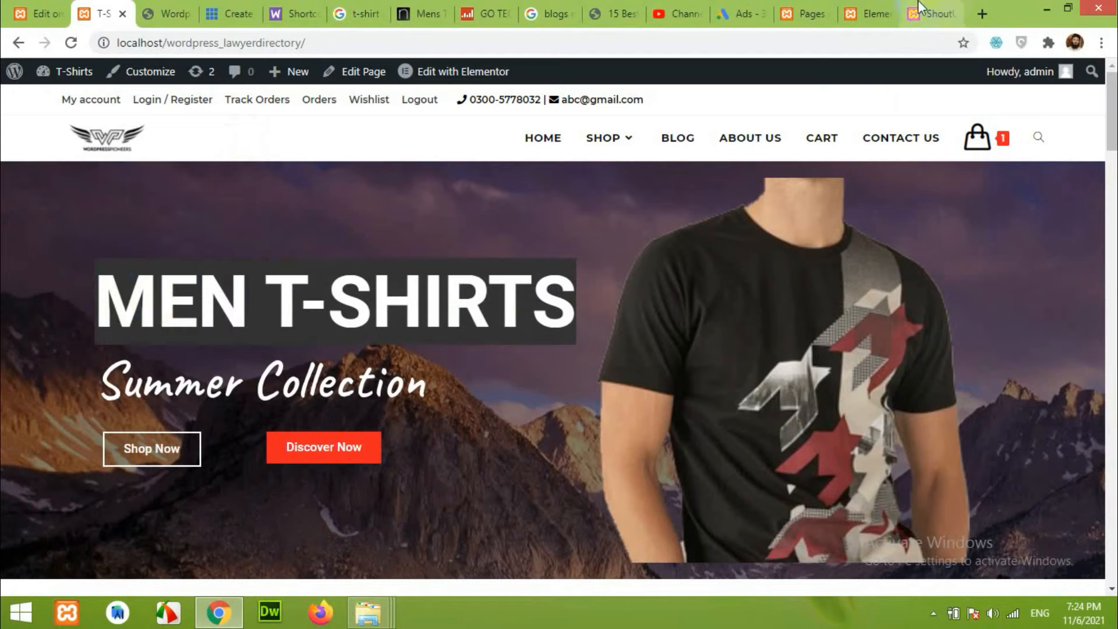
pyautogui.click(868, 13)
pyautogui.moveTo(145, 218); pyautogui.dragTo(37, 219)
pyautogui.rightClick(142, 222)
pyautogui.click(160, 267)
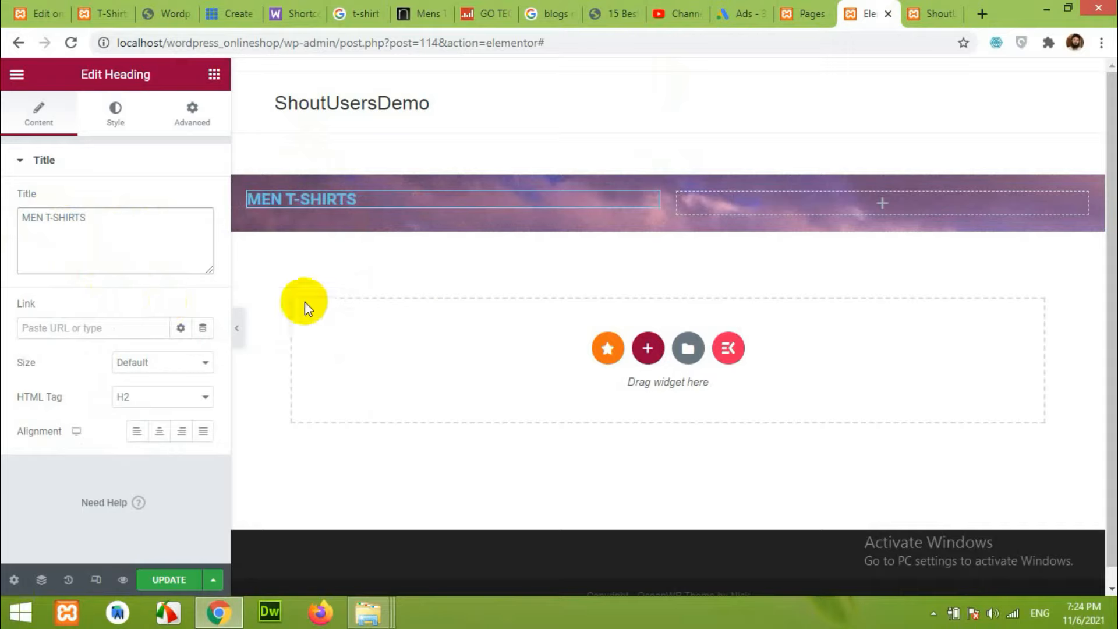
# Style the heading with white text, the Poppins font and a size of about 93 px.
pyautogui.click(119, 120)
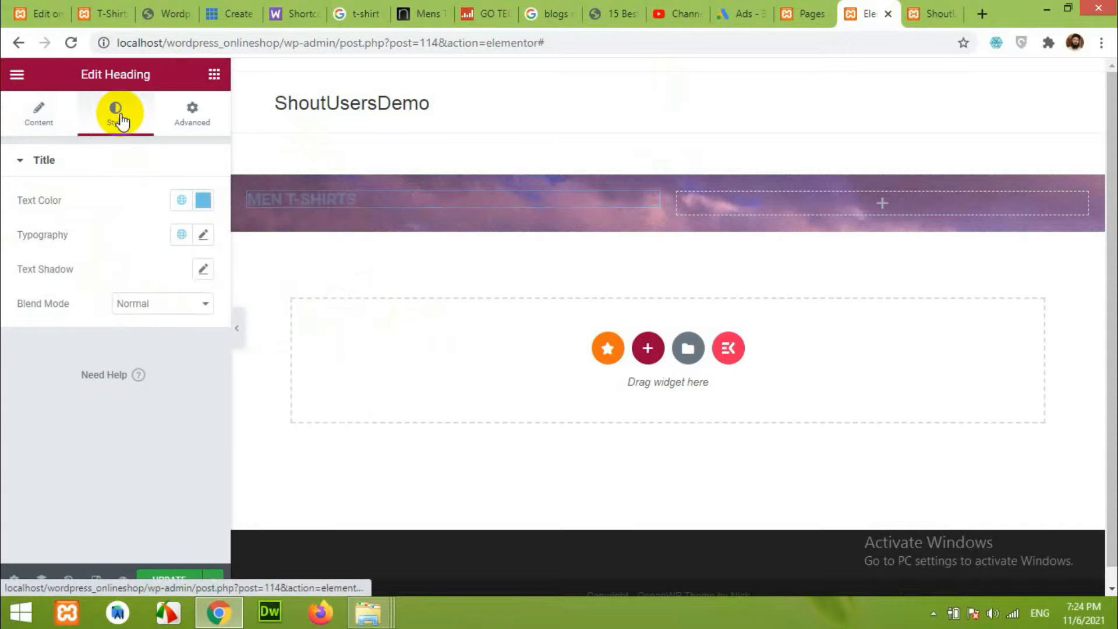
pyautogui.click(203, 201)
pyautogui.moveTo(157, 279); pyautogui.dragTo(88, 252)
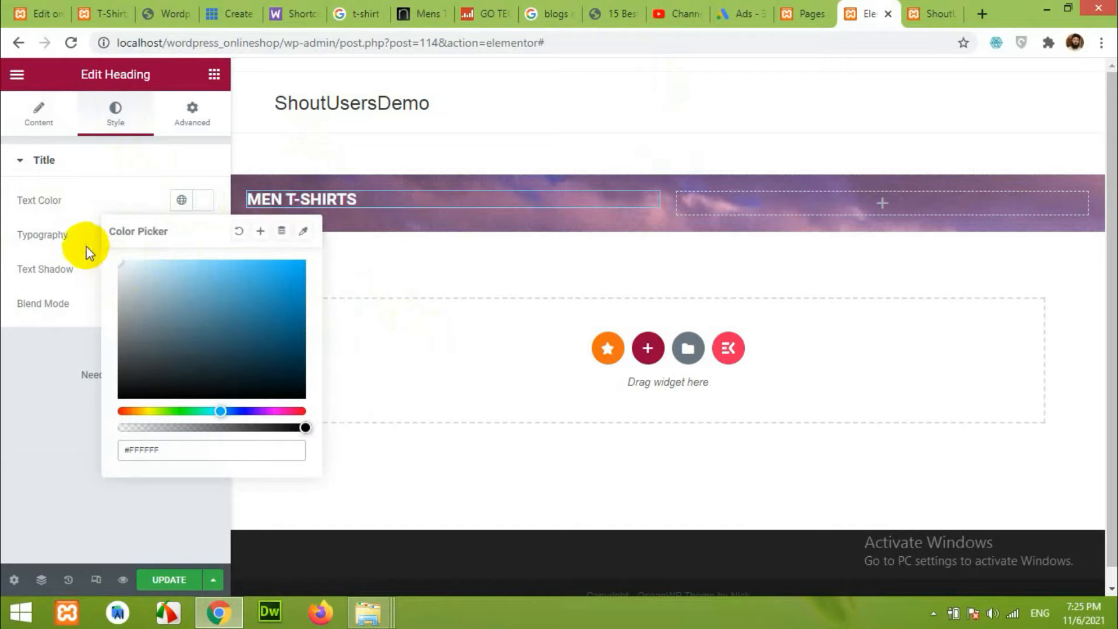
pyautogui.click(64, 236)
pyautogui.click(203, 234)
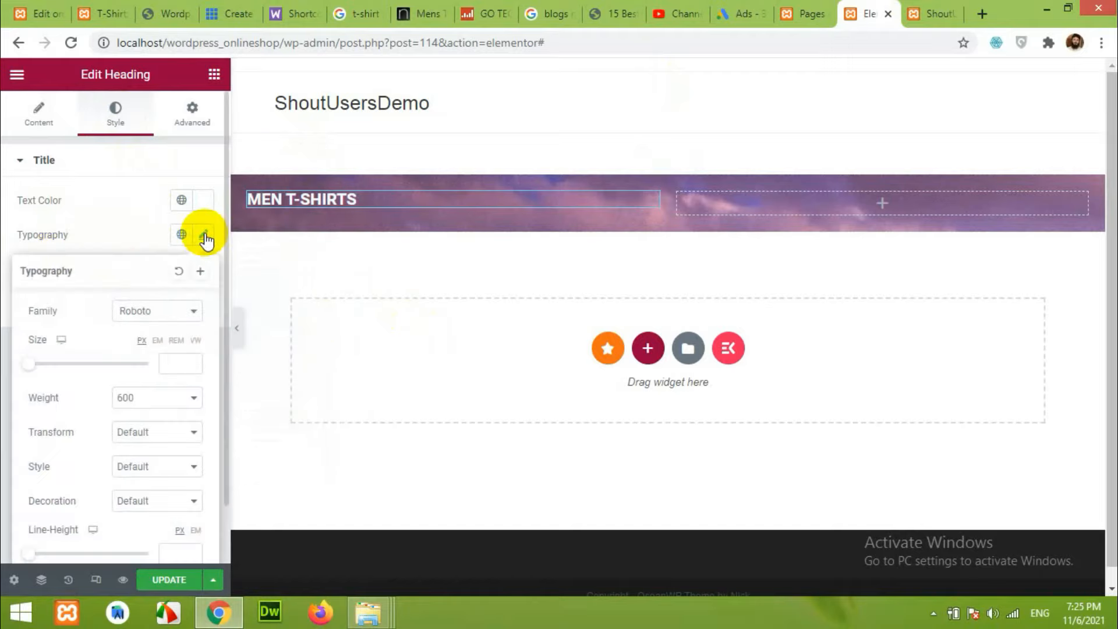
pyautogui.click(150, 319)
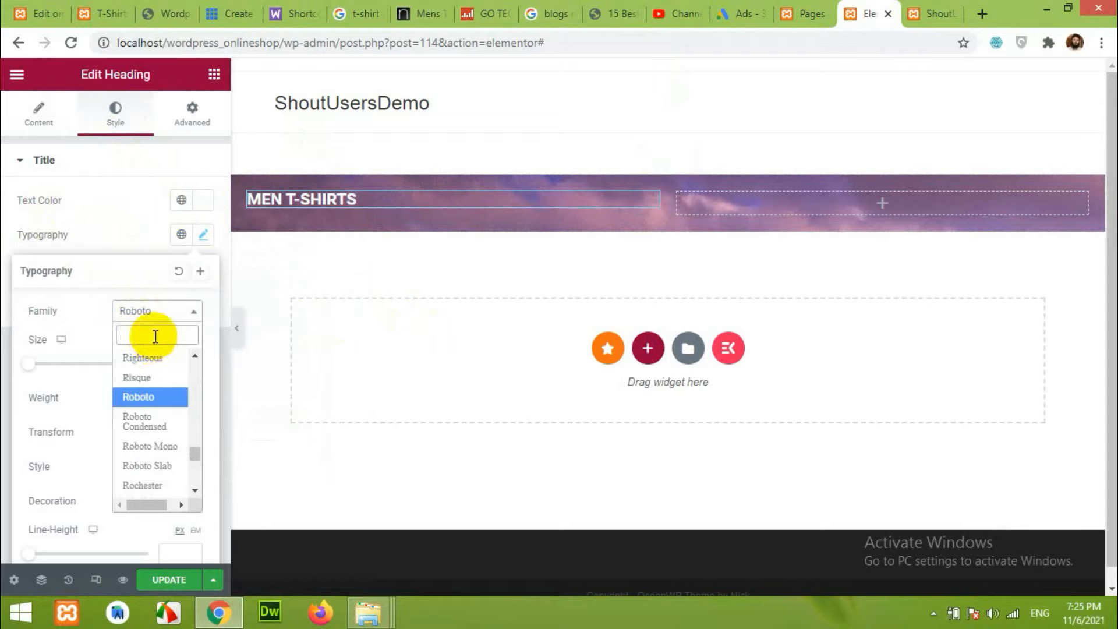
pyautogui.write('popp')
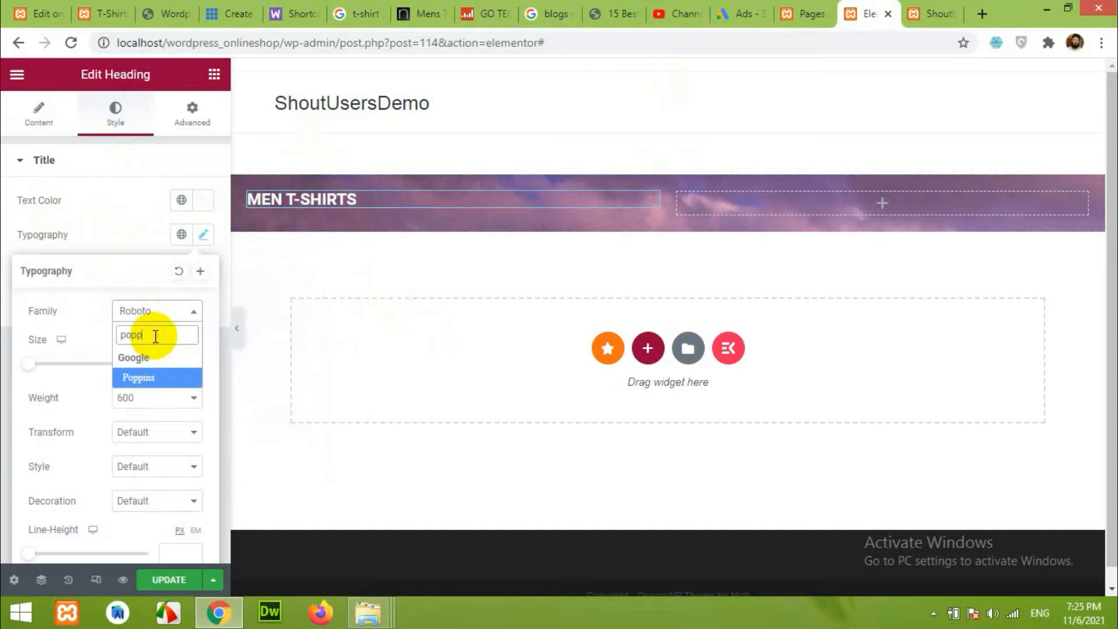
pyautogui.click(164, 381)
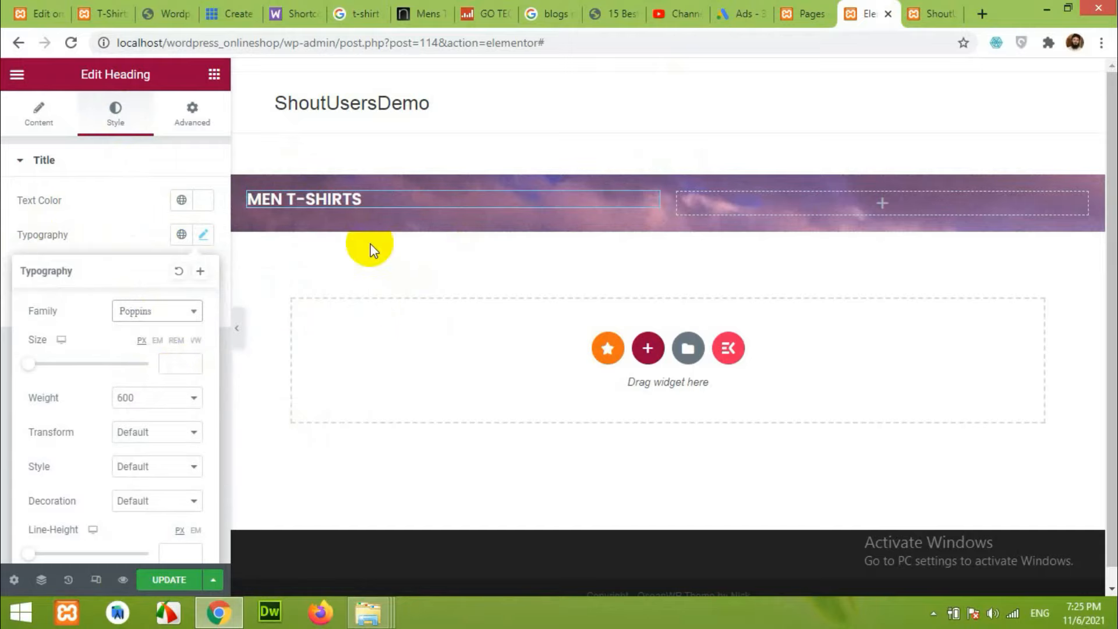
pyautogui.moveTo(29, 365); pyautogui.dragTo(82, 370)
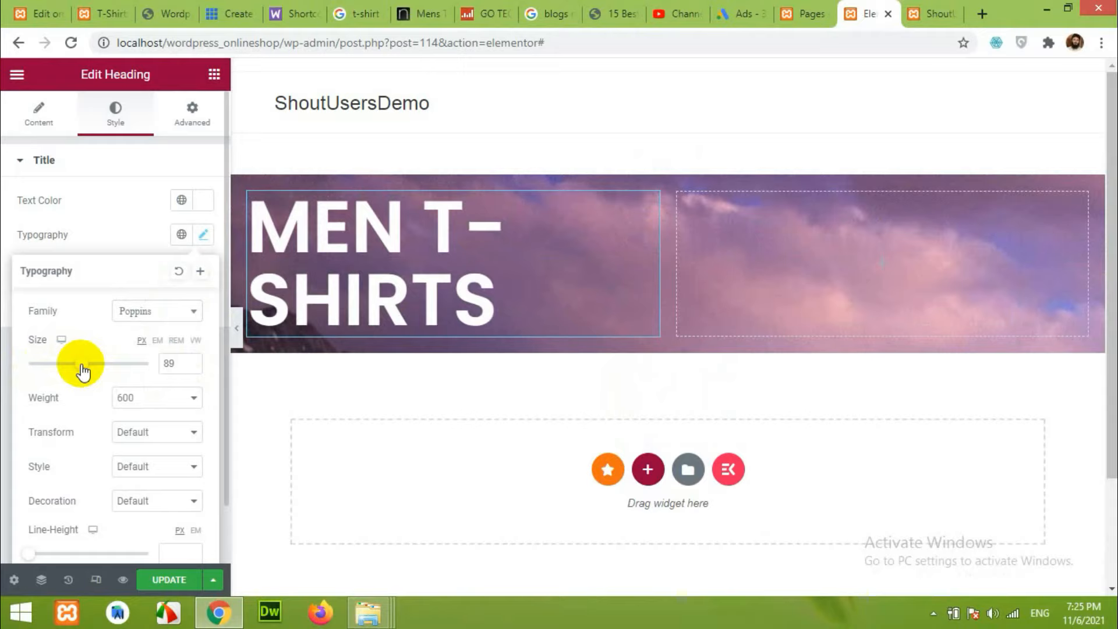
pyautogui.moveTo(82, 364); pyautogui.dragTo(86, 366)
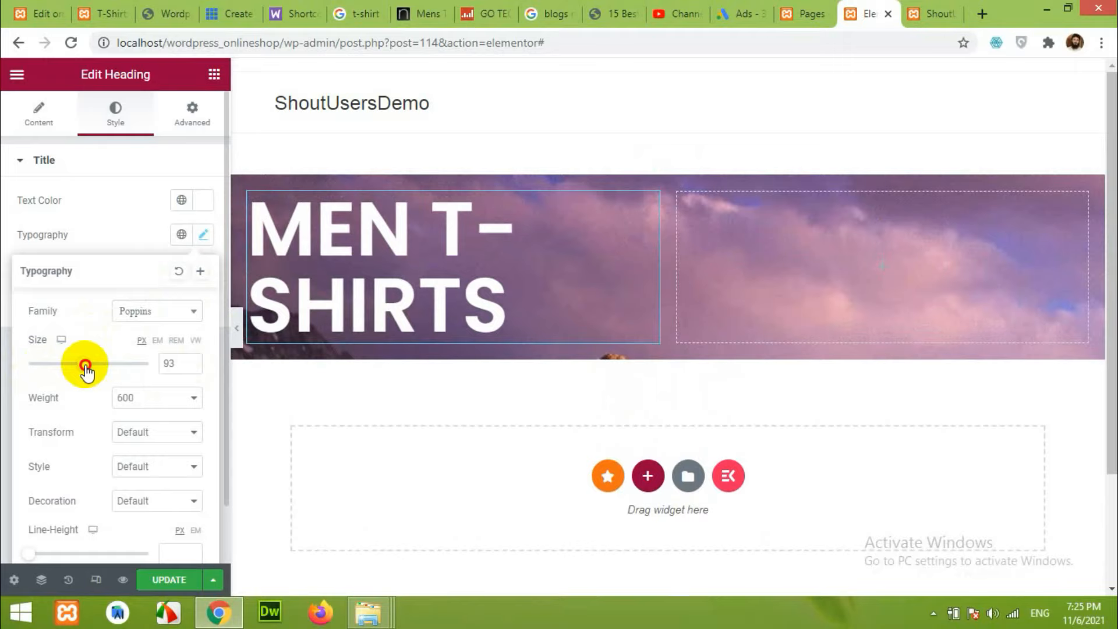
pyautogui.click(106, 226)
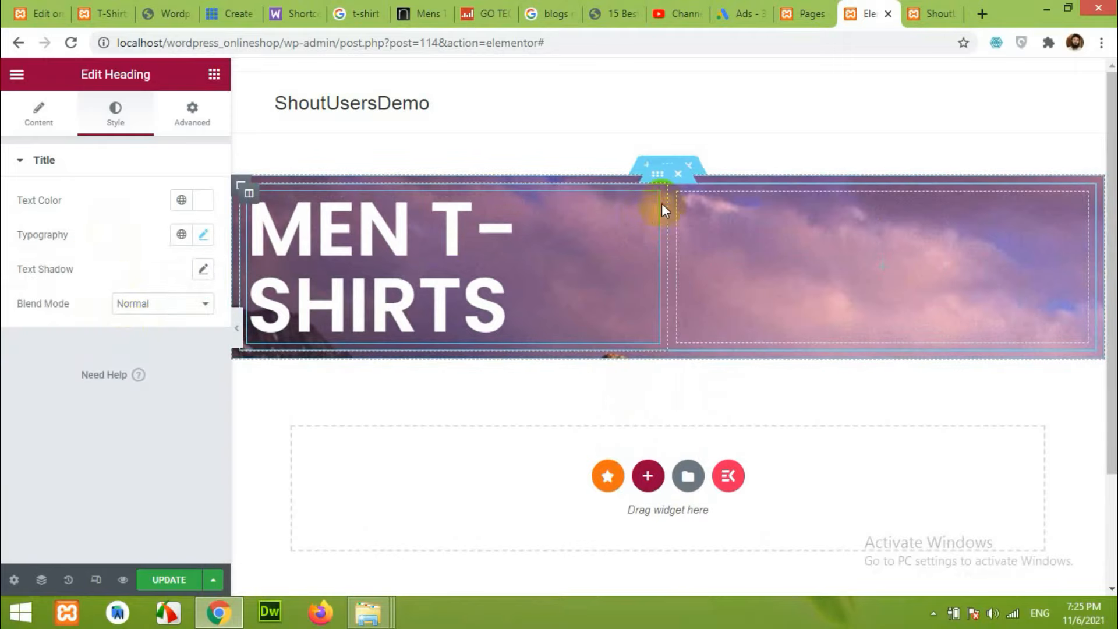
# Try a -100 right margin on the heading, then reset it to 0 and use -100 right padding instead.
pyautogui.click(192, 113)
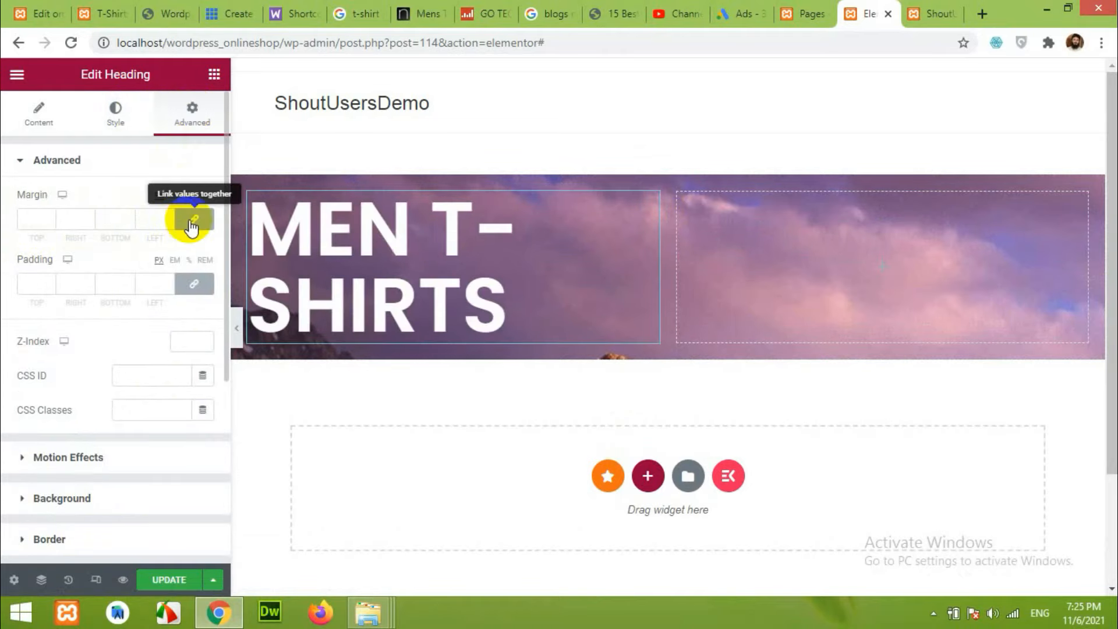
pyautogui.click(155, 220)
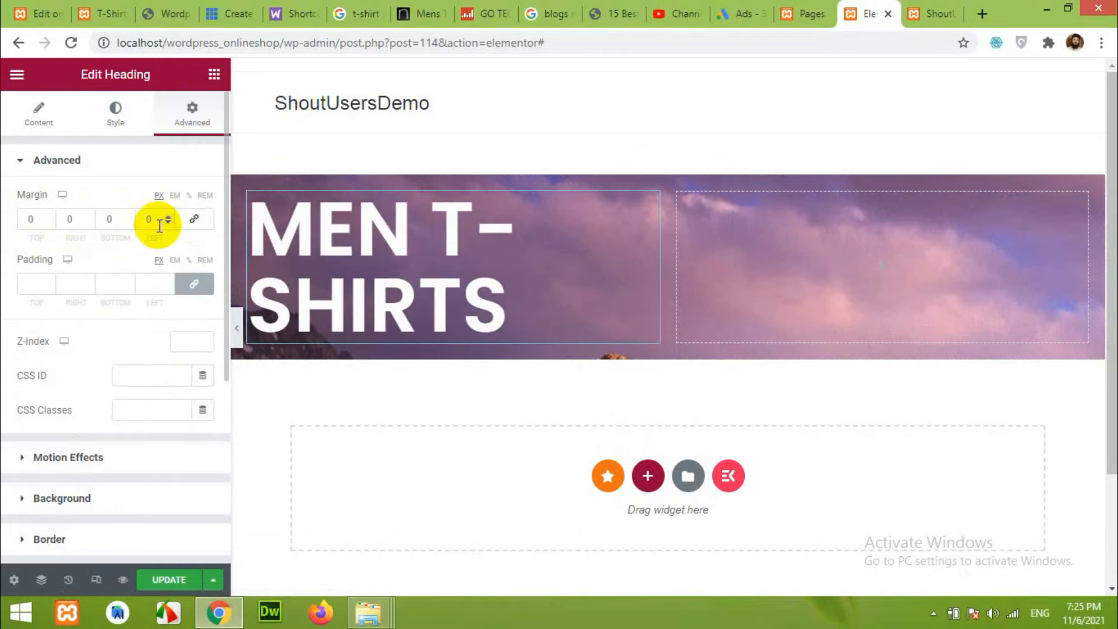
pyautogui.click(72, 221)
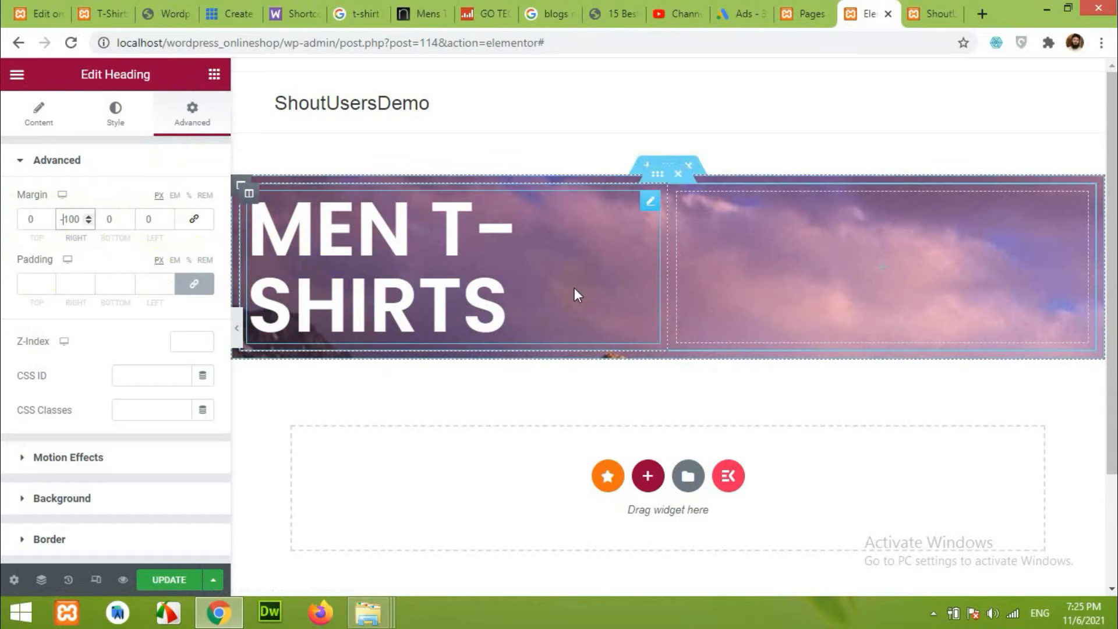
pyautogui.click(102, 238)
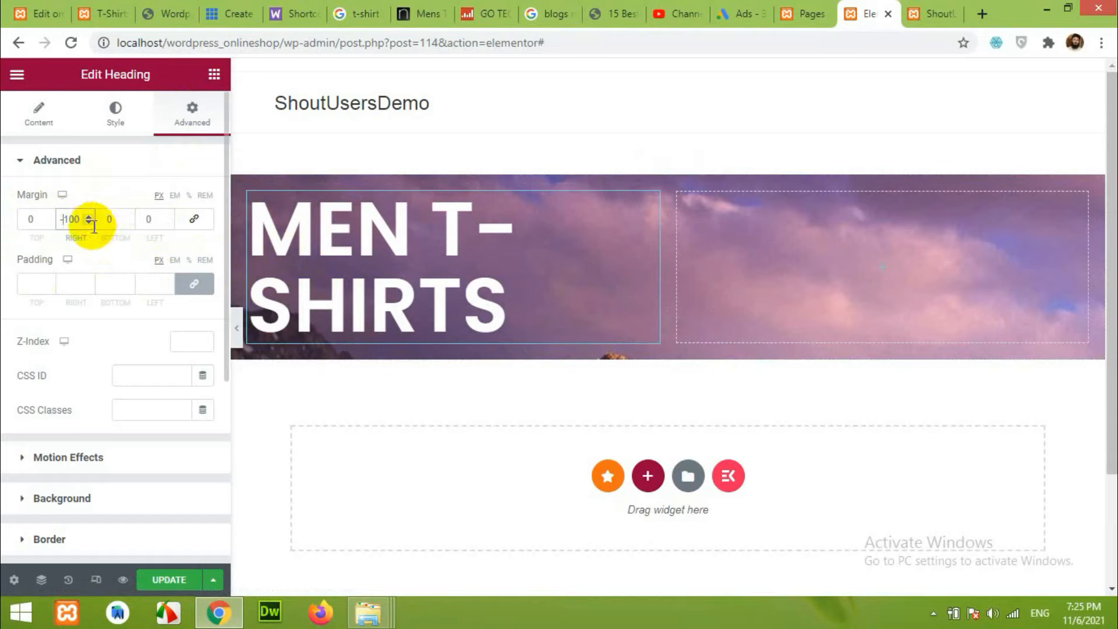
pyautogui.click(94, 227)
pyautogui.moveTo(59, 218); pyautogui.dragTo(90, 222)
pyautogui.write('0')
pyautogui.click(194, 219)
pyautogui.click(194, 284)
pyautogui.click(58, 284)
pyautogui.hotkey('ctrl', 'v')
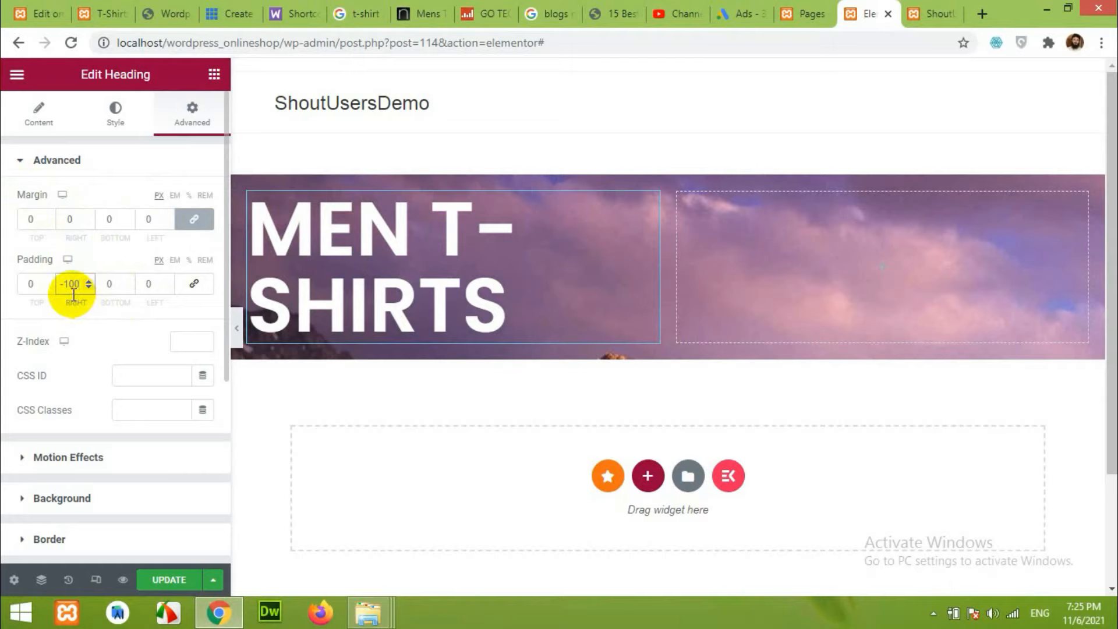
pyautogui.click(109, 324)
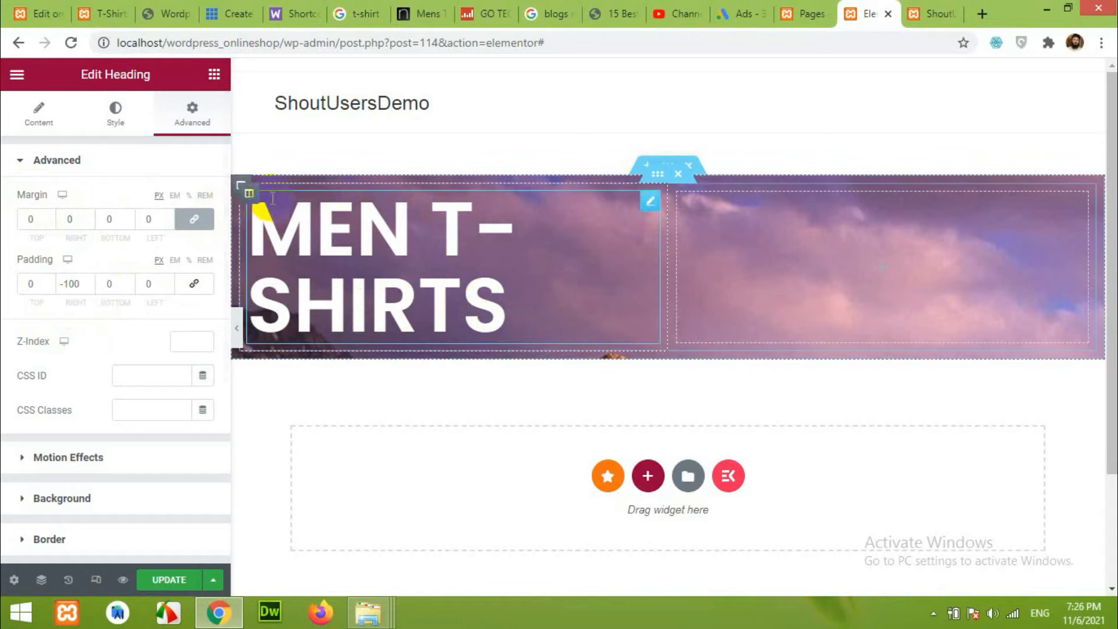
# On the left column, keep the right padding at 0 and set a -100 right margin.
pyautogui.click(248, 193)
pyautogui.click(210, 107)
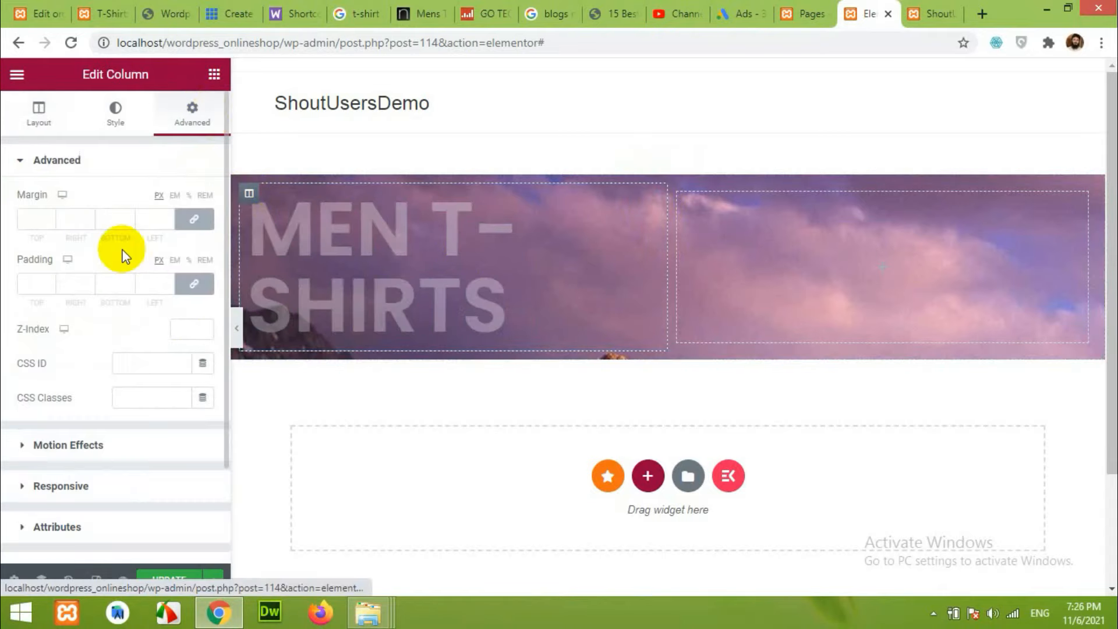
pyautogui.click(194, 284)
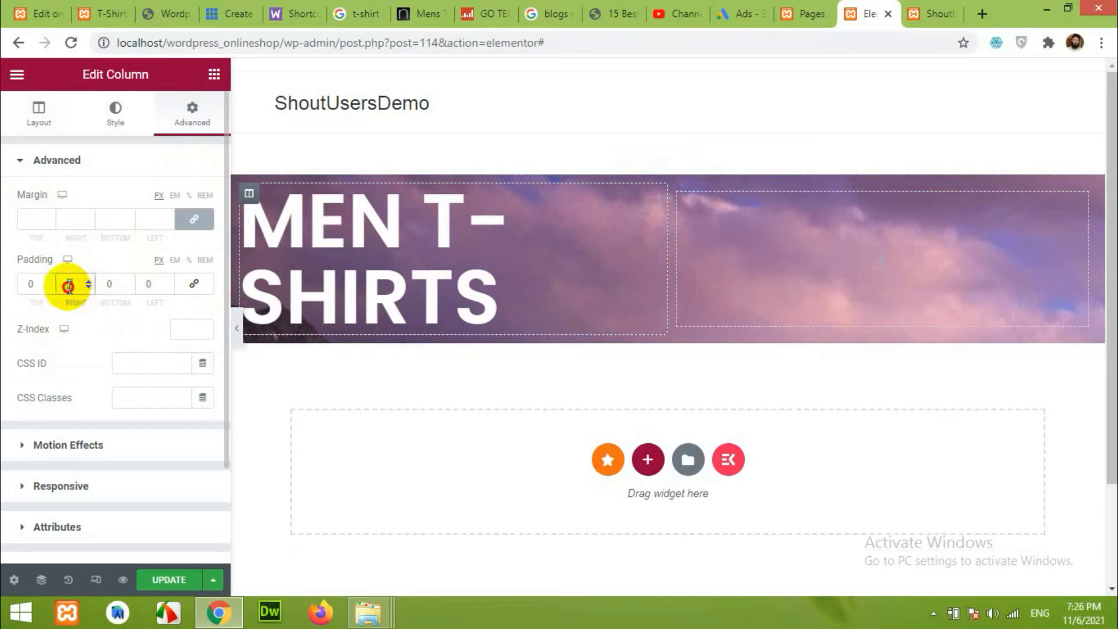
pyautogui.moveTo(75, 287); pyautogui.dragTo(64, 287)
pyautogui.write('-100')
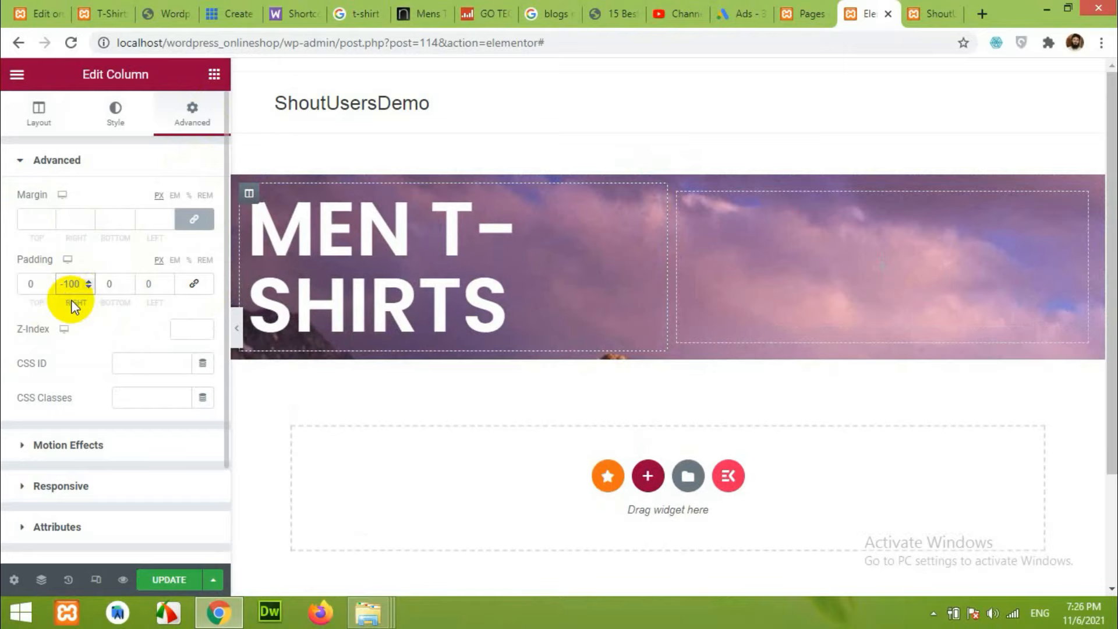
pyautogui.moveTo(80, 286); pyautogui.dragTo(46, 290)
pyautogui.write('0')
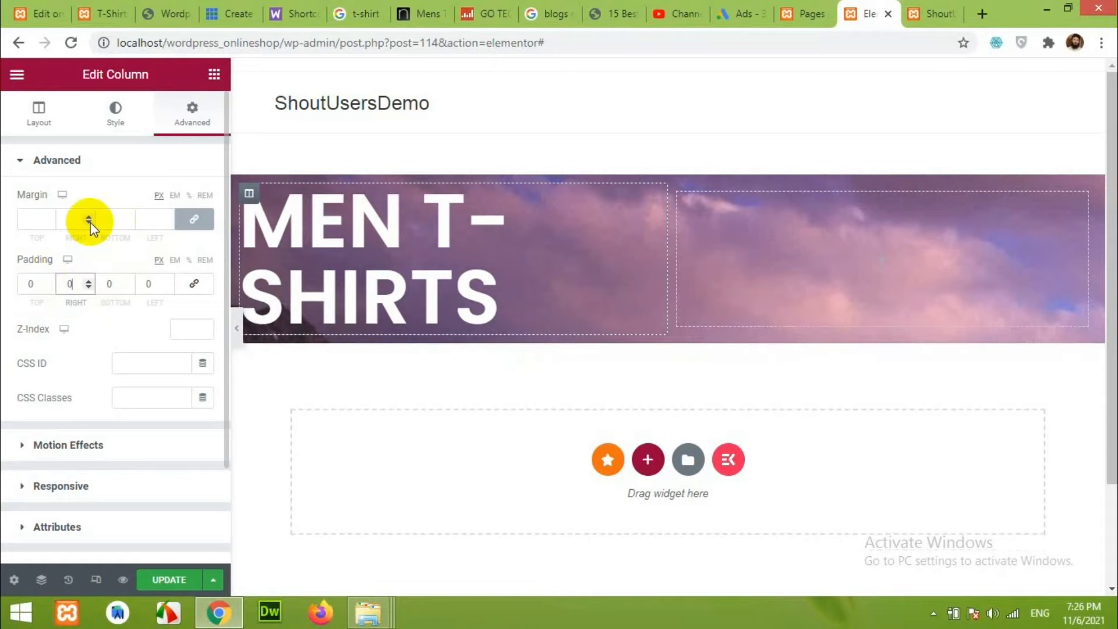
pyautogui.click(193, 219)
pyautogui.write('-100')
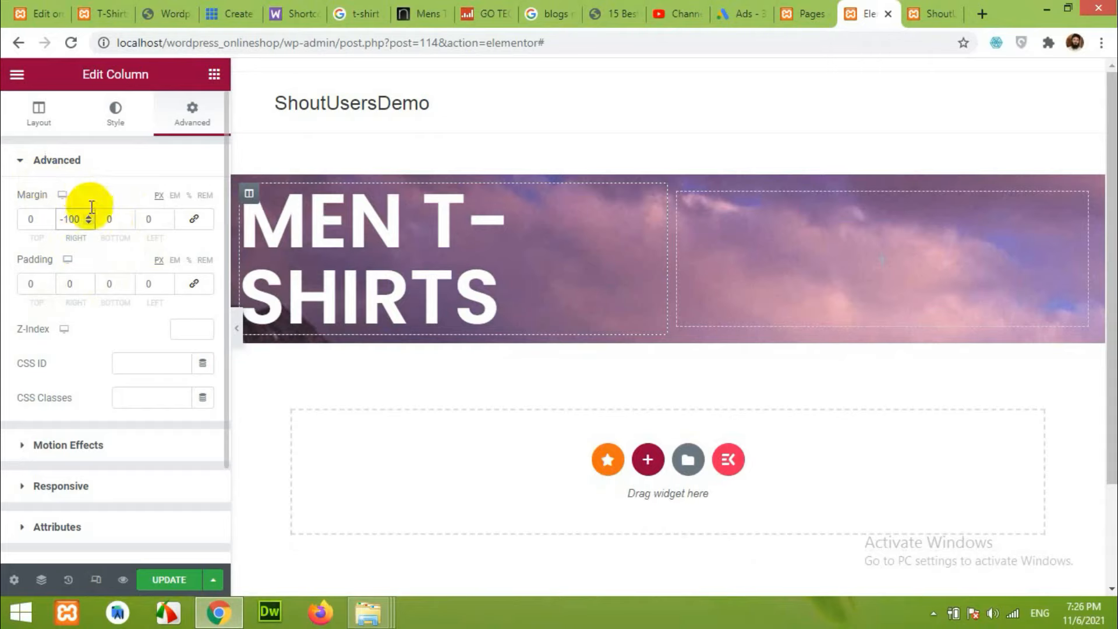
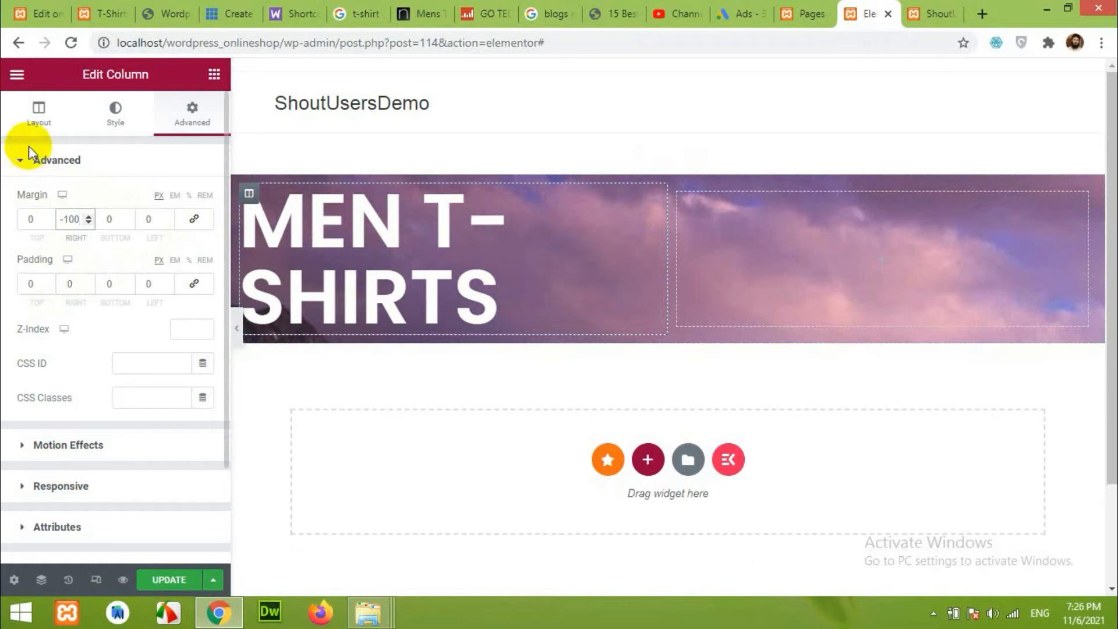
# Delete the old hero section along with its inner content.
pyautogui.click(36, 114)
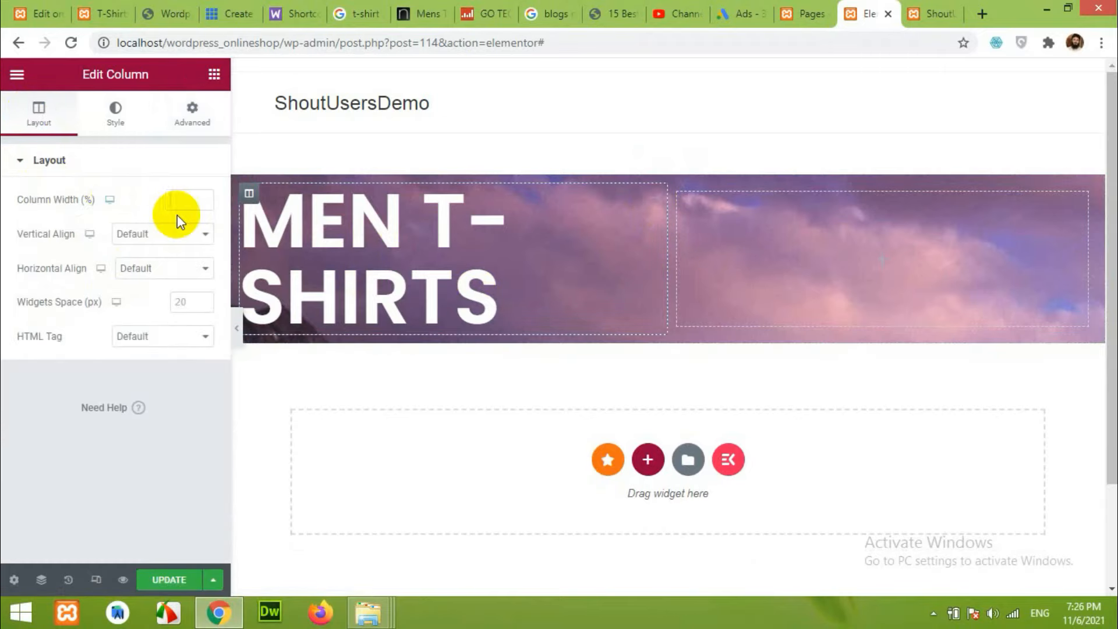
pyautogui.click(183, 112)
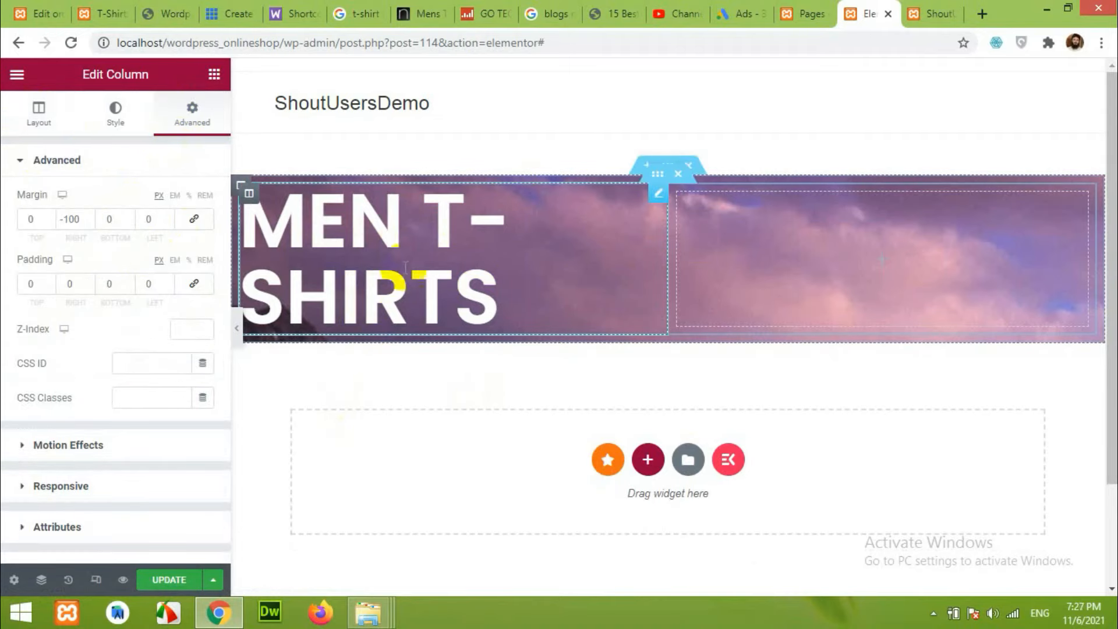
pyautogui.click(683, 174)
pyautogui.click(686, 173)
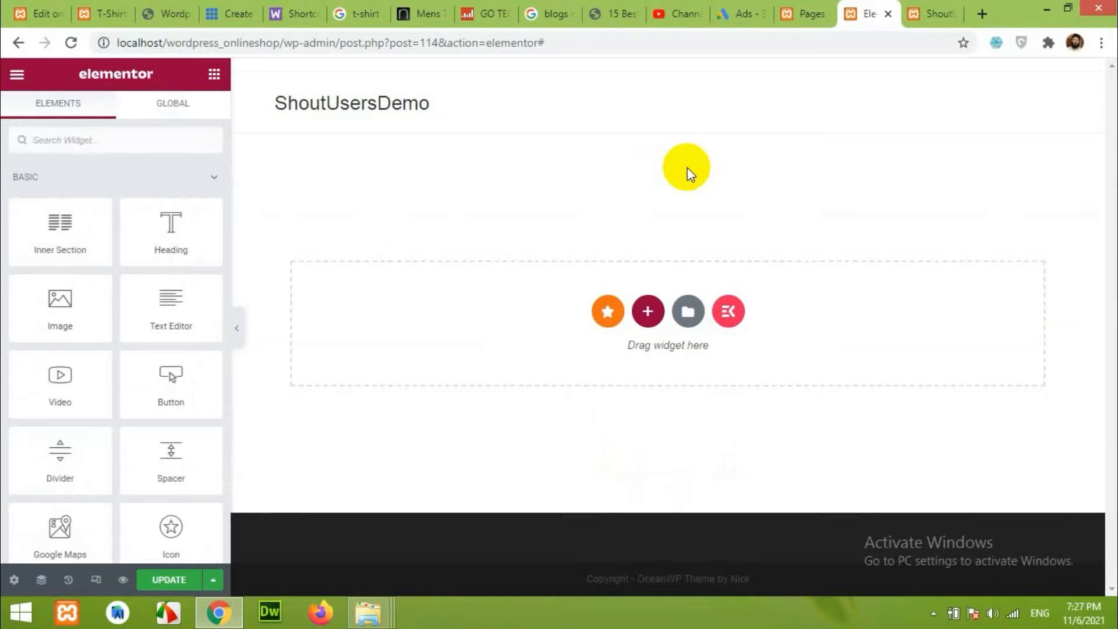
# Add a two-column section with background.jpg as its classic background image.
pyautogui.click(645, 313)
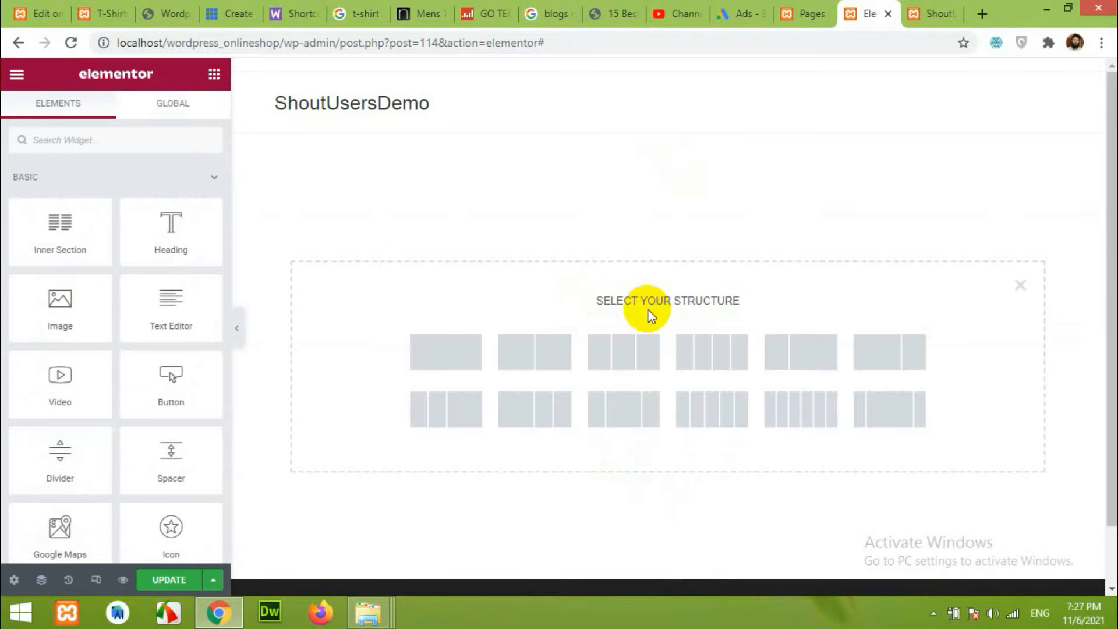
pyautogui.click(550, 357)
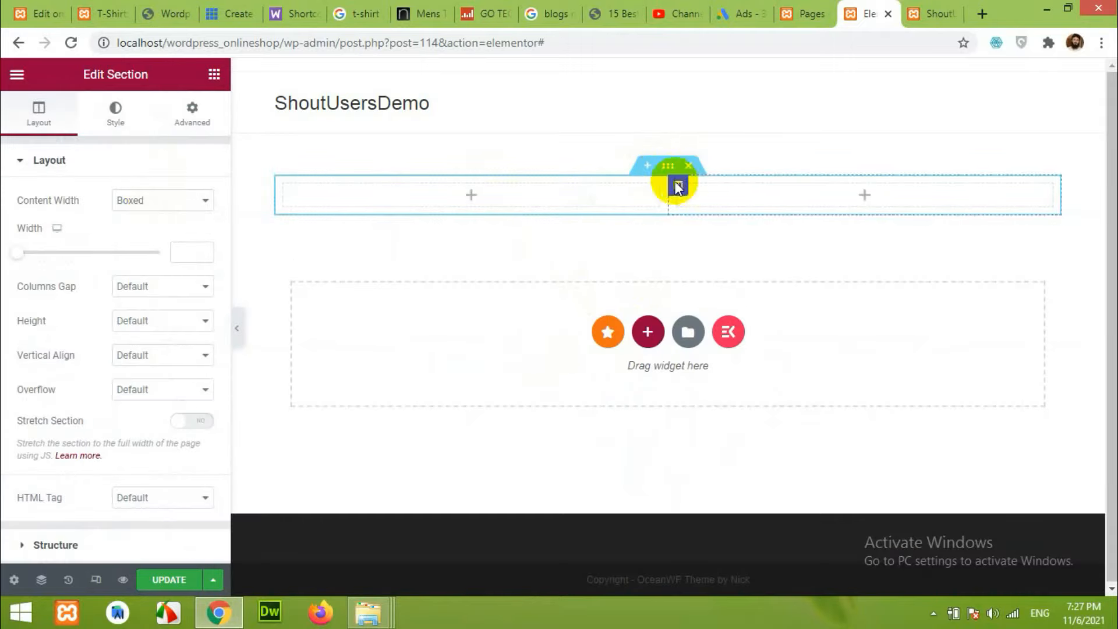
pyautogui.click(137, 112)
pyautogui.click(137, 234)
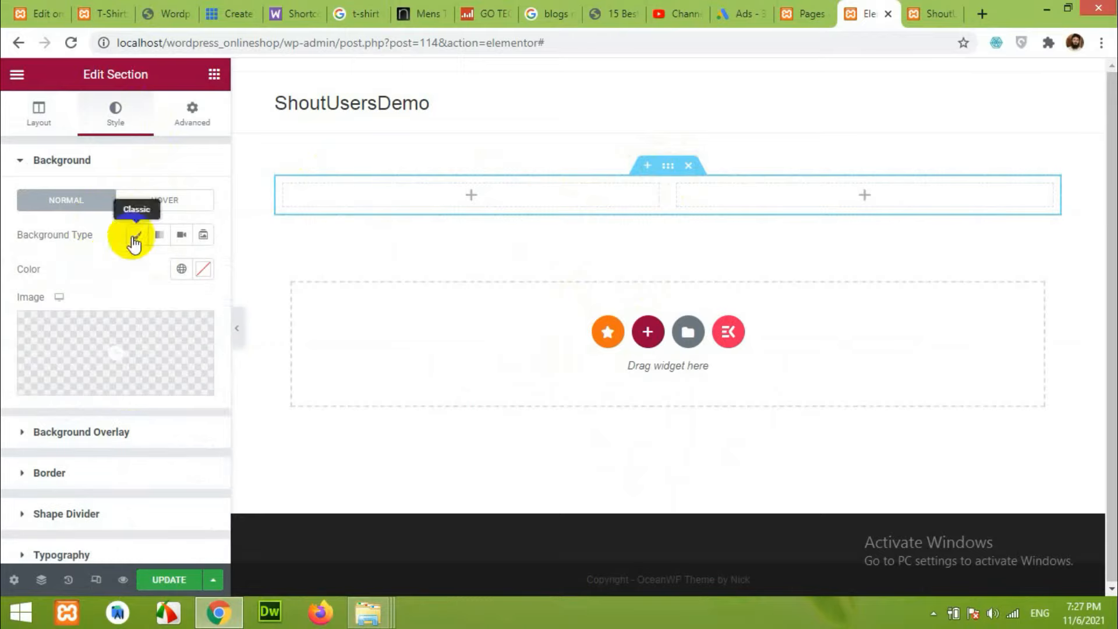
pyautogui.click(163, 347)
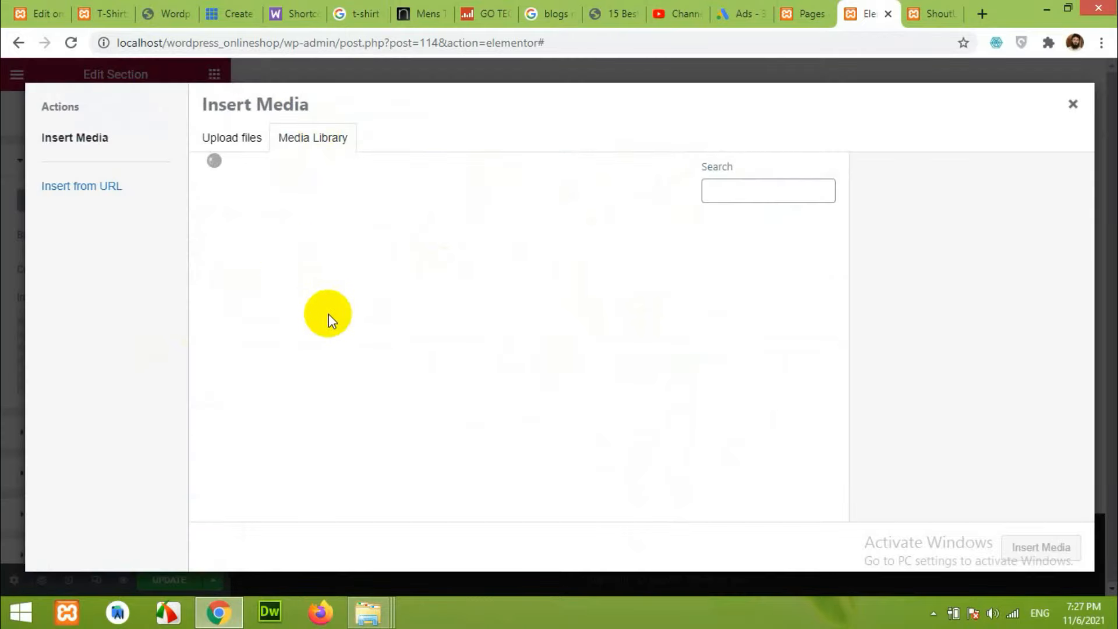
pyautogui.click(259, 271)
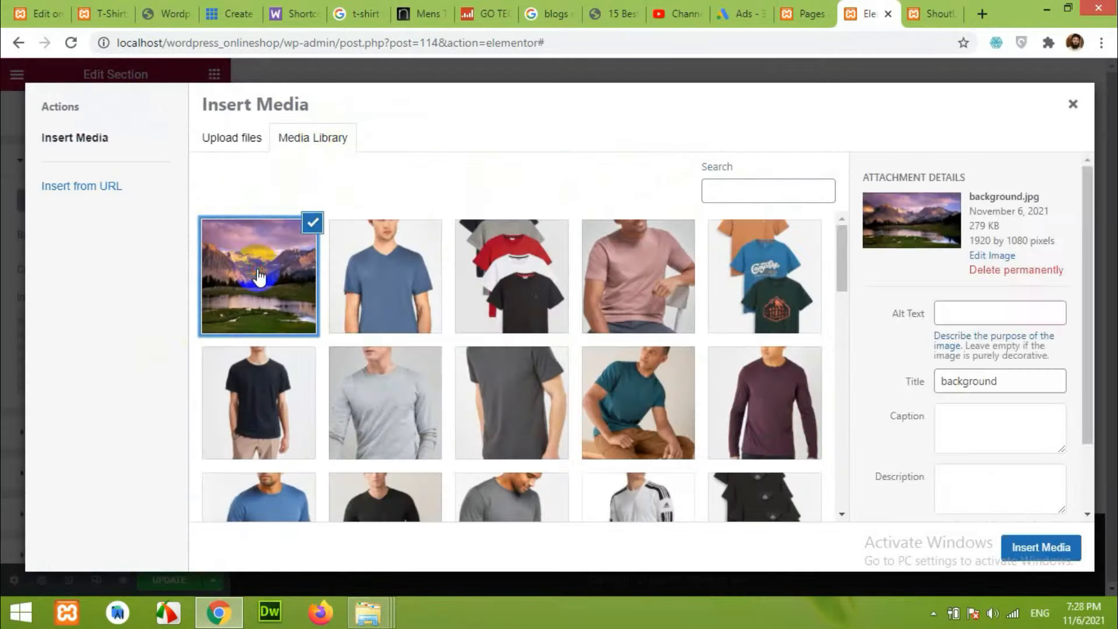
pyautogui.click(1061, 550)
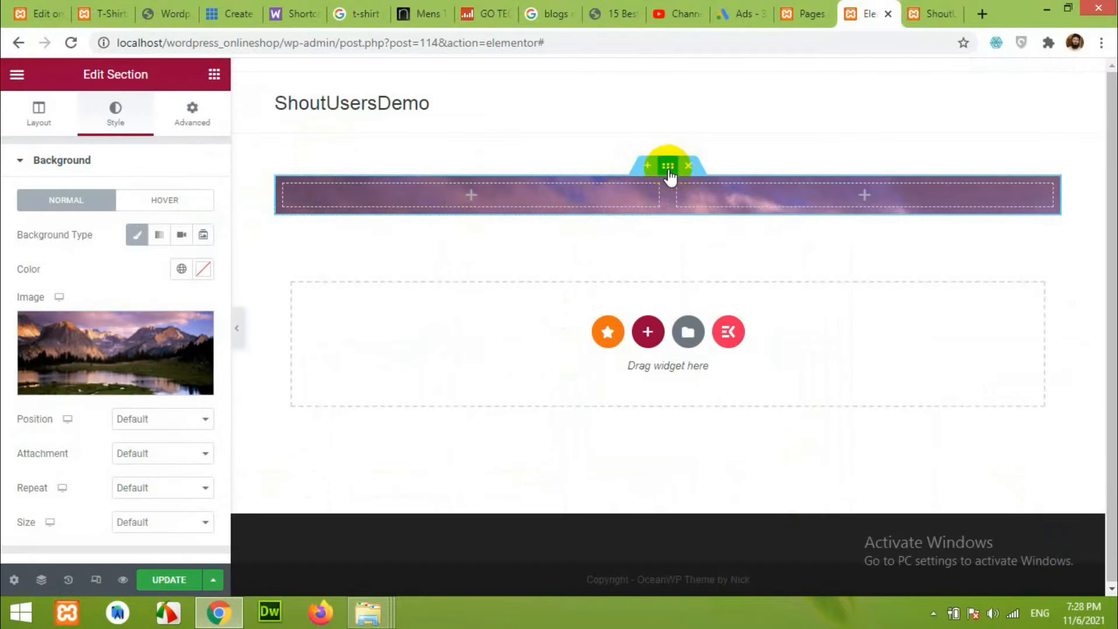
pyautogui.click(471, 198)
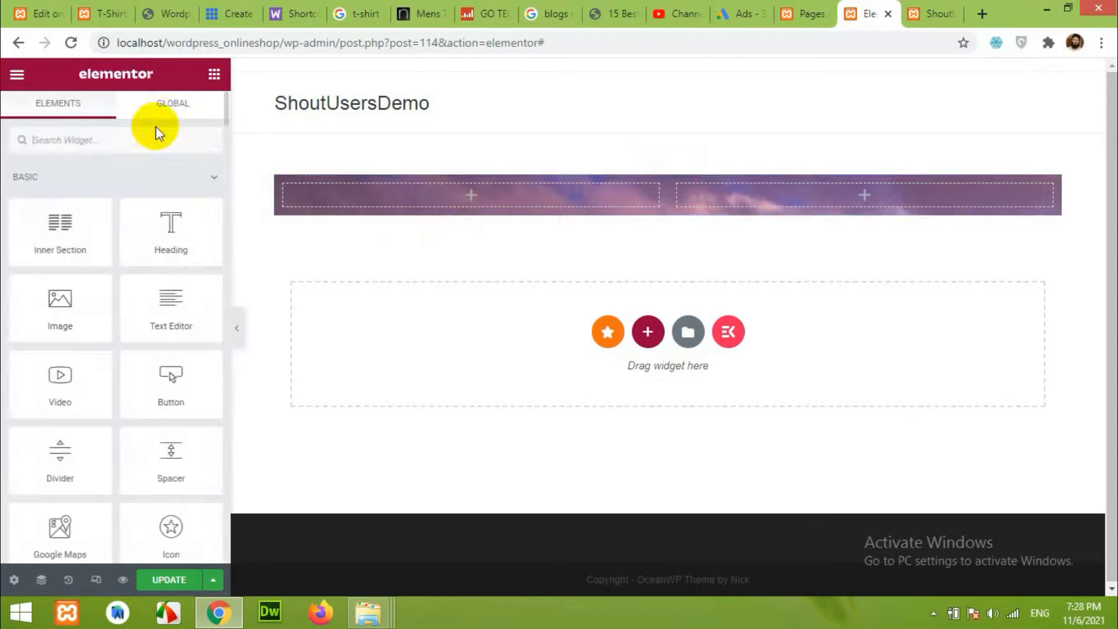
# Place a Heading widget in the left column and set its size to 41.
pyautogui.moveTo(146, 233); pyautogui.dragTo(457, 197)
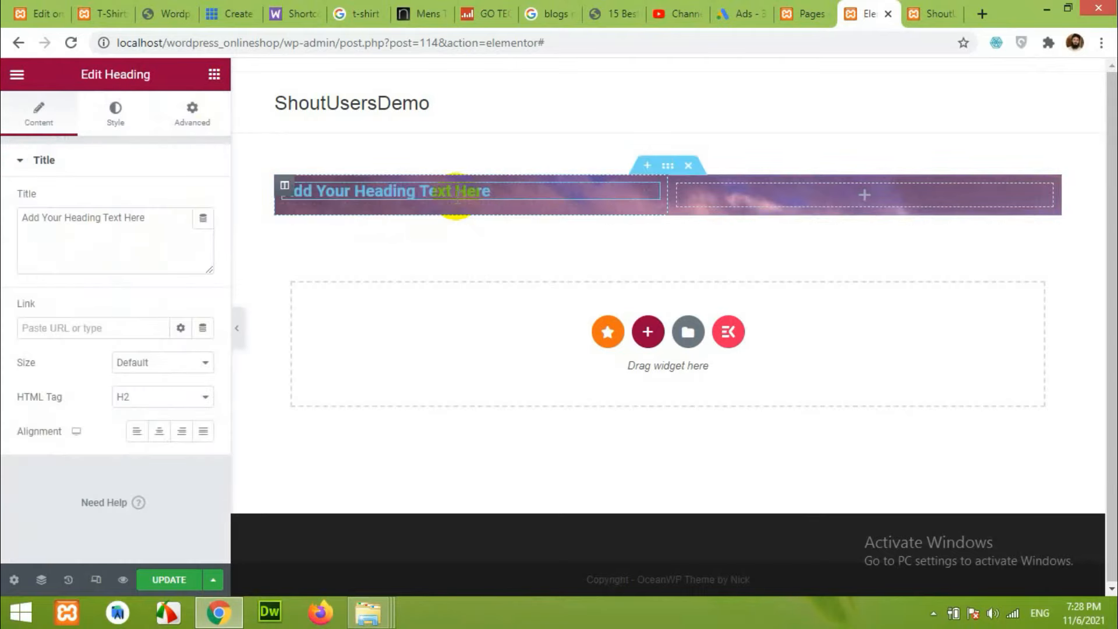
pyautogui.click(115, 116)
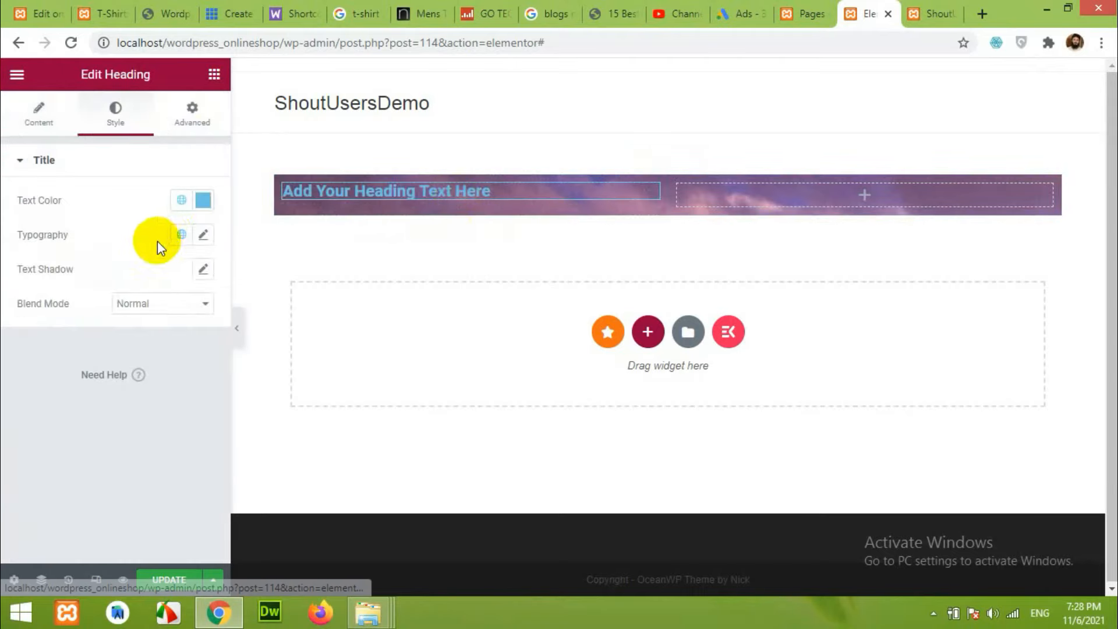
pyautogui.click(204, 233)
pyautogui.moveTo(35, 365)
pyautogui.mouseDown()
pyautogui.moveTo(68, 367)
pyautogui.moveTo(43, 365)
pyautogui.moveTo(56, 364)
pyautogui.mouseUp()
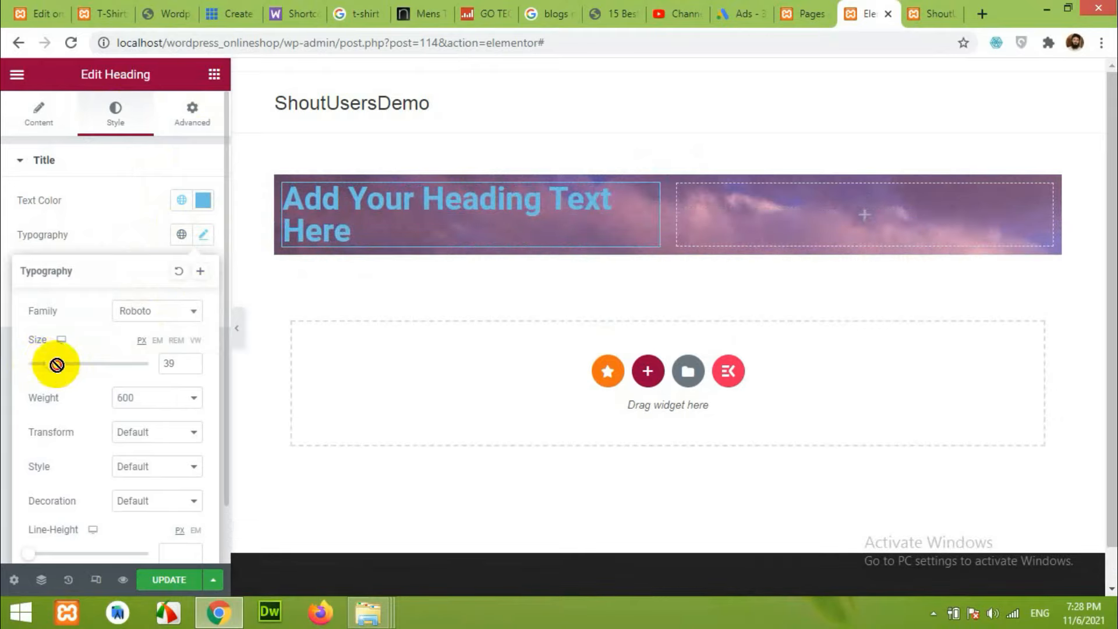
pyautogui.click(191, 360)
pyautogui.click(191, 361)
# Try negative margins and padding on the heading, then reset both to 0.
pyautogui.click(192, 110)
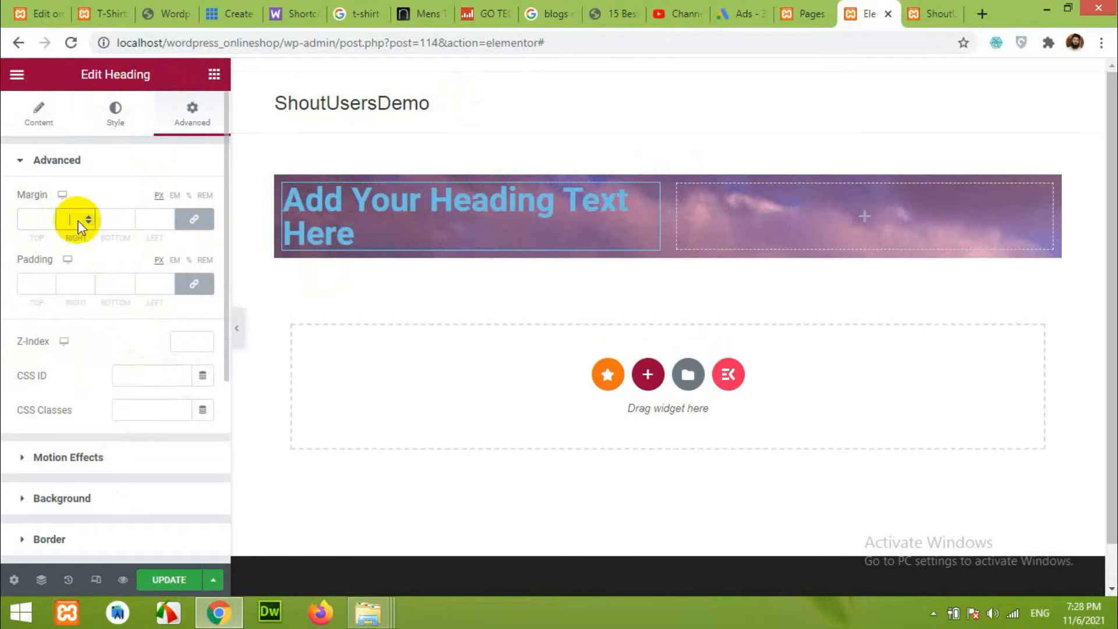
pyautogui.click(194, 219)
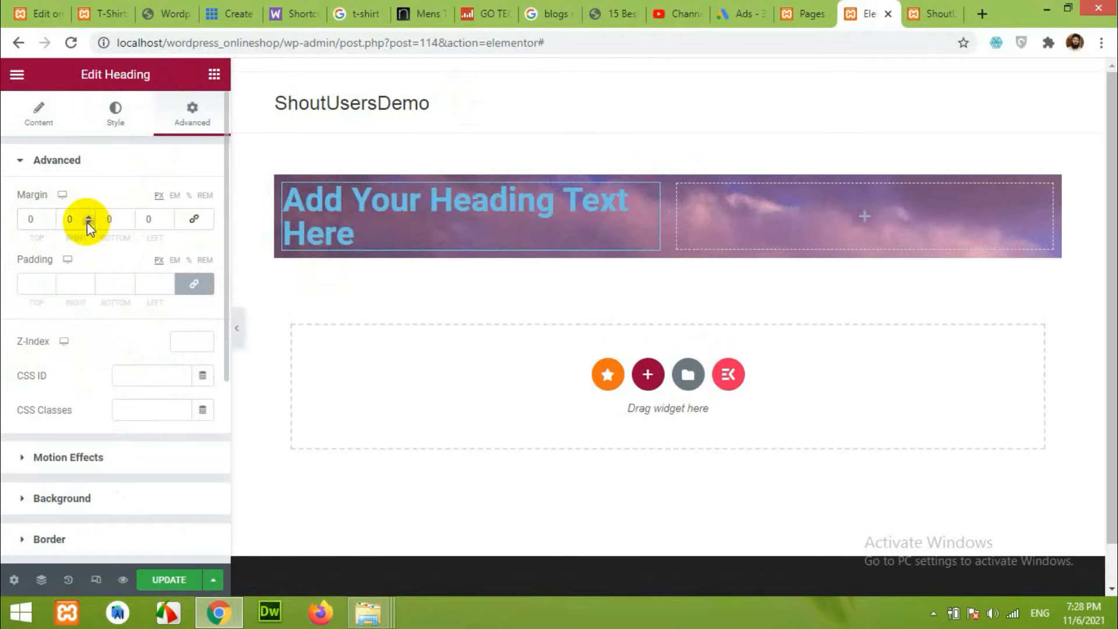
pyautogui.click(88, 222)
pyautogui.click(88, 221)
pyautogui.click(194, 284)
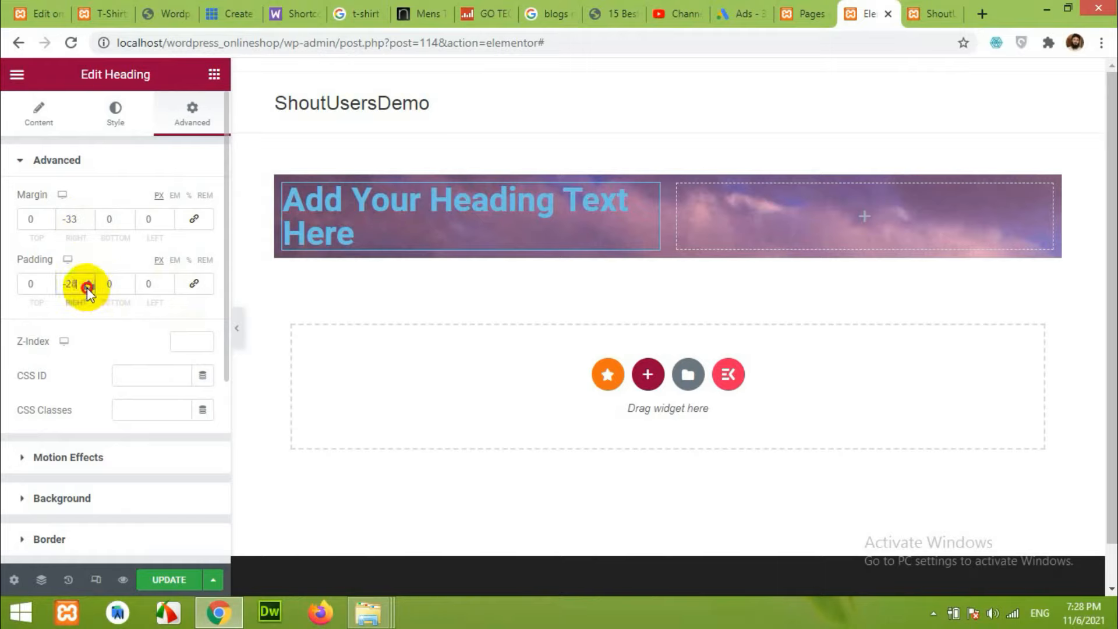
pyautogui.click(170, 286)
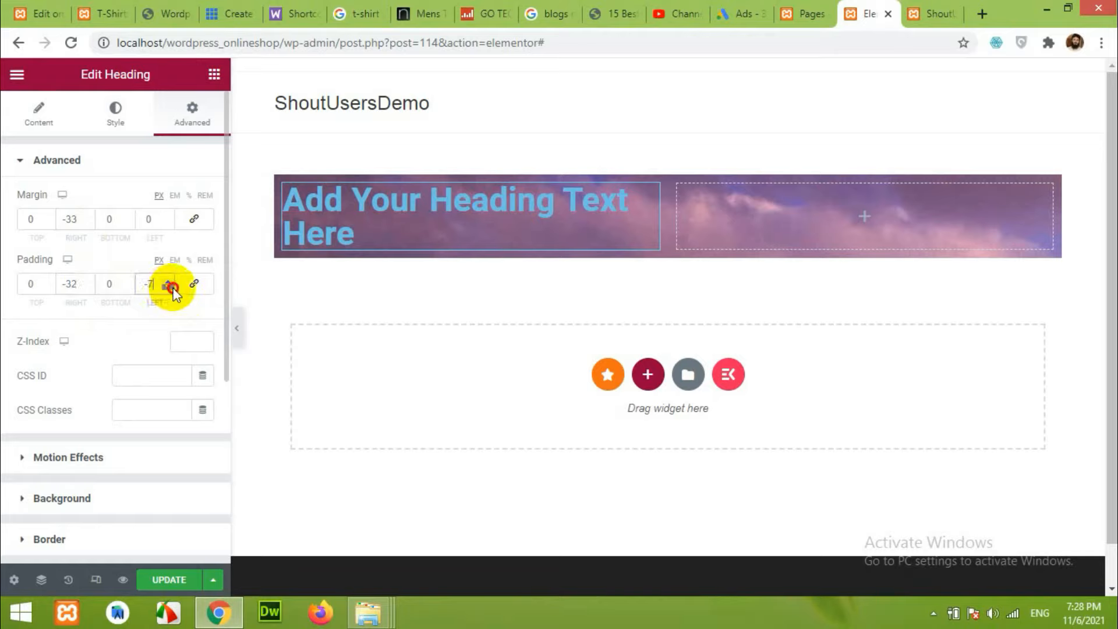
pyautogui.click(170, 288)
pyautogui.click(167, 223)
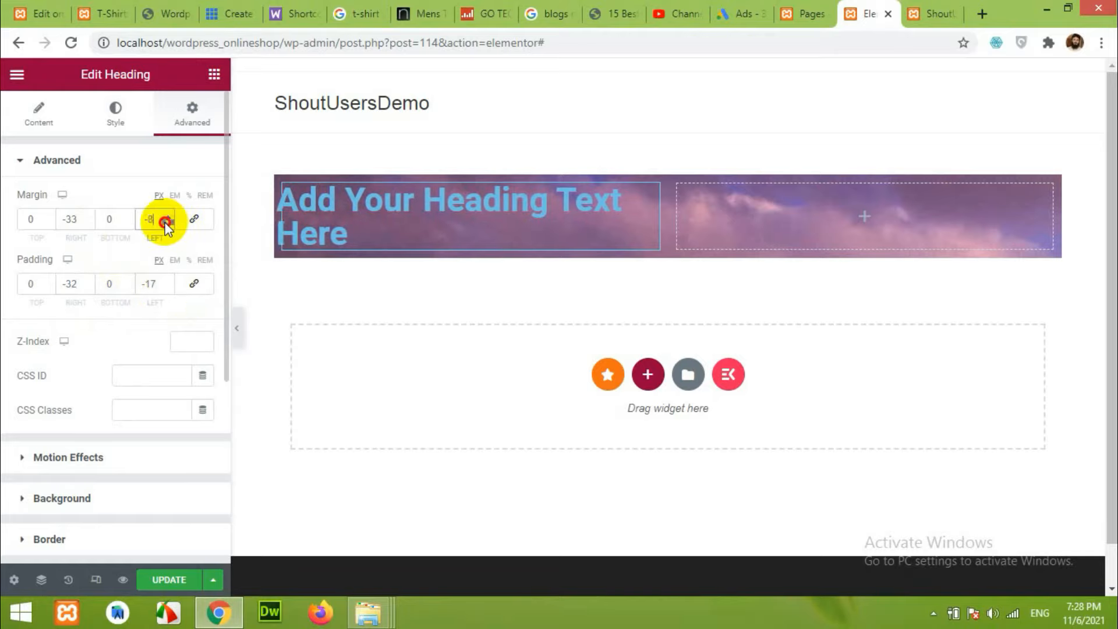
pyautogui.click(168, 216)
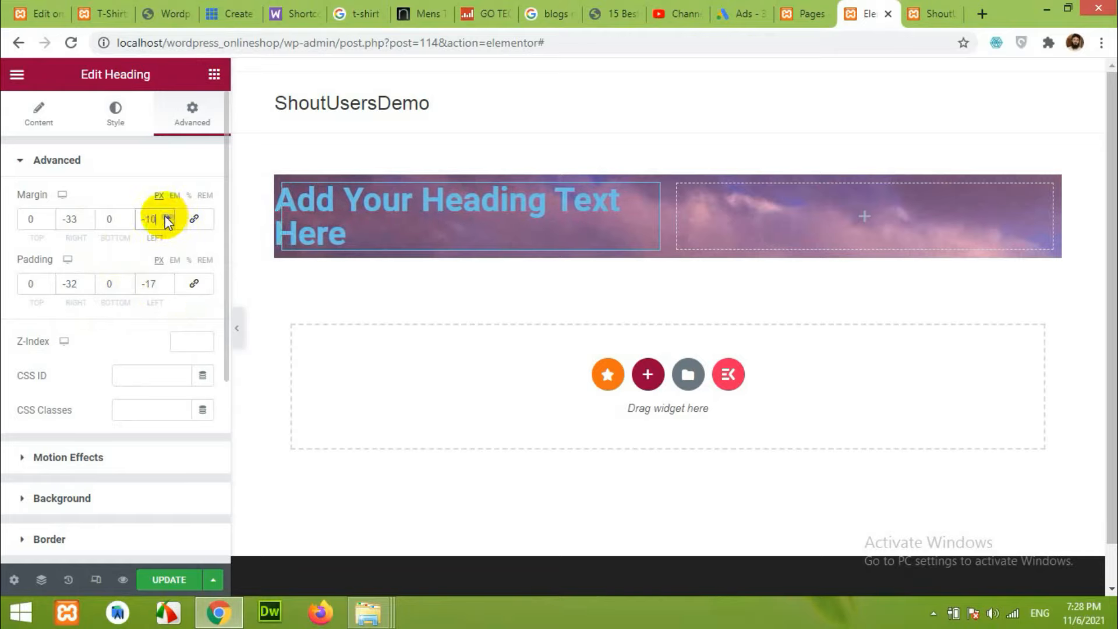
pyautogui.click(195, 233)
pyautogui.click(195, 284)
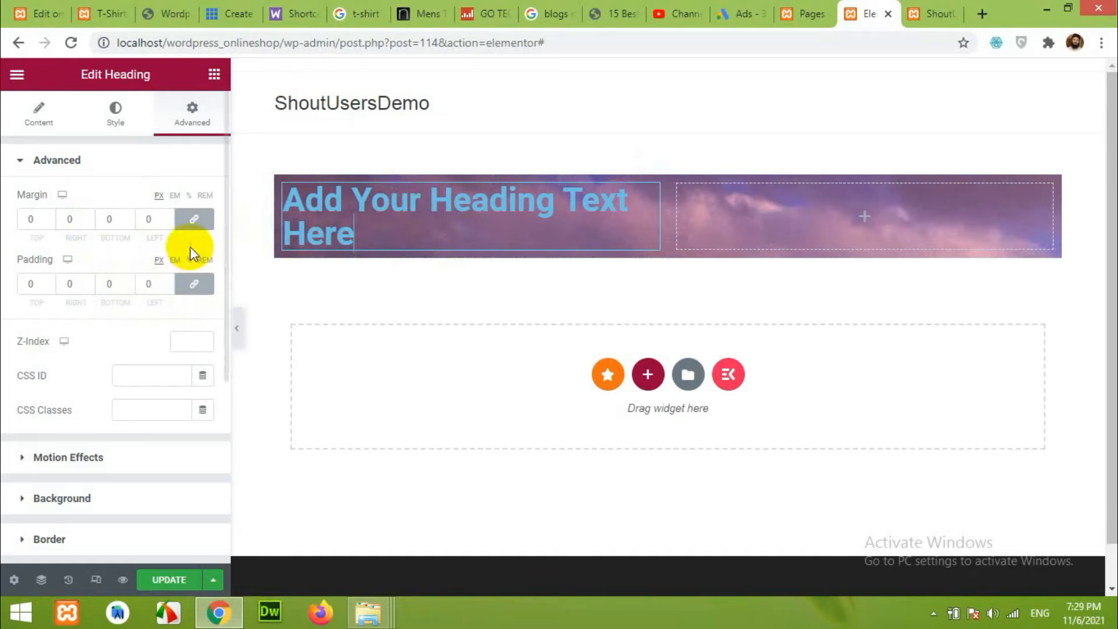
# Make the section full width and stretched, add padding, and widen the left column.
pyautogui.click(660, 171)
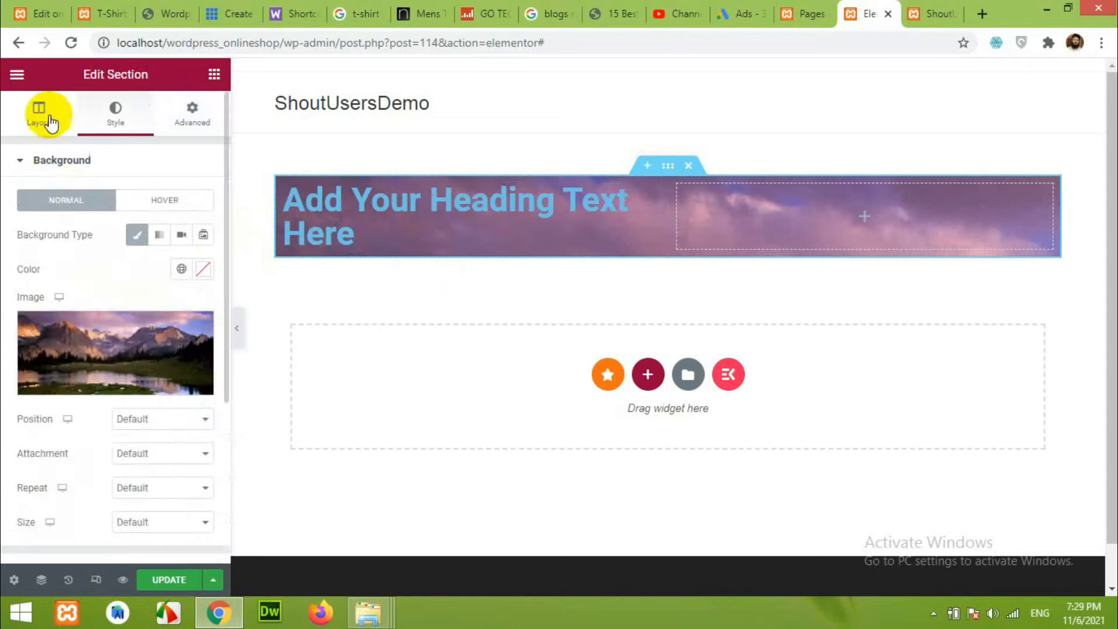
pyautogui.click(39, 119)
pyautogui.click(170, 204)
pyautogui.click(162, 229)
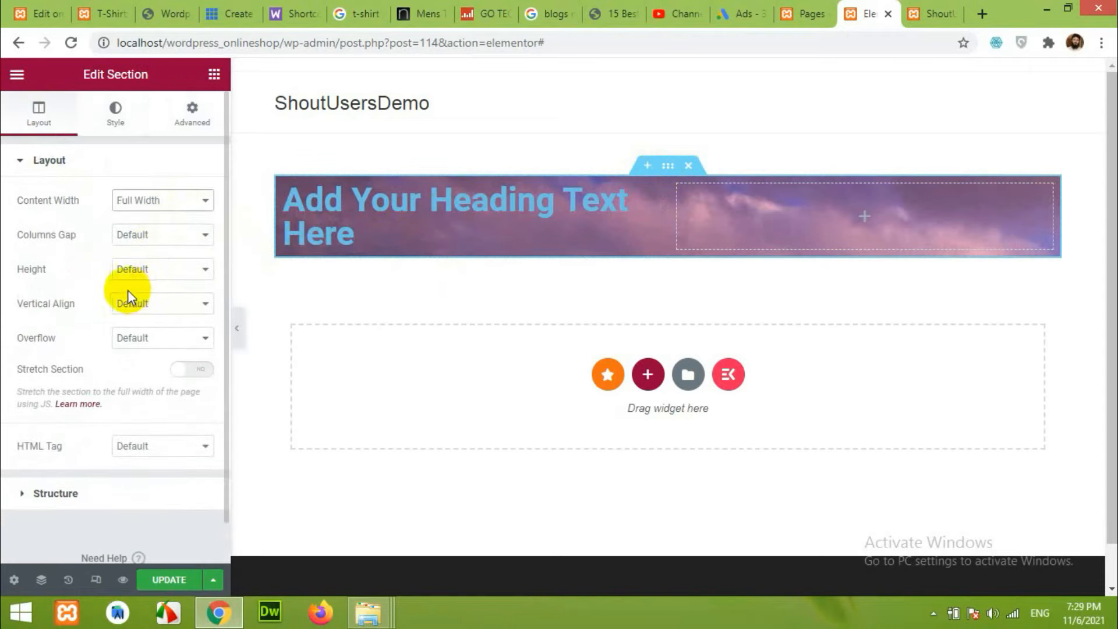
pyautogui.click(188, 373)
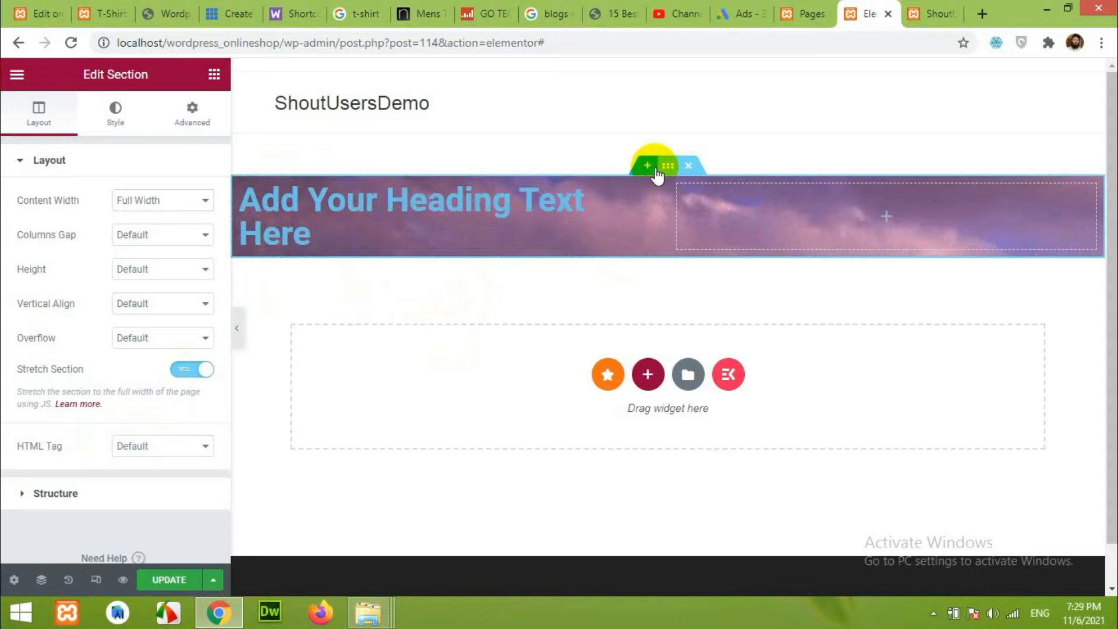
pyautogui.click(192, 112)
pyautogui.moveTo(168, 281); pyautogui.dragTo(171, 280)
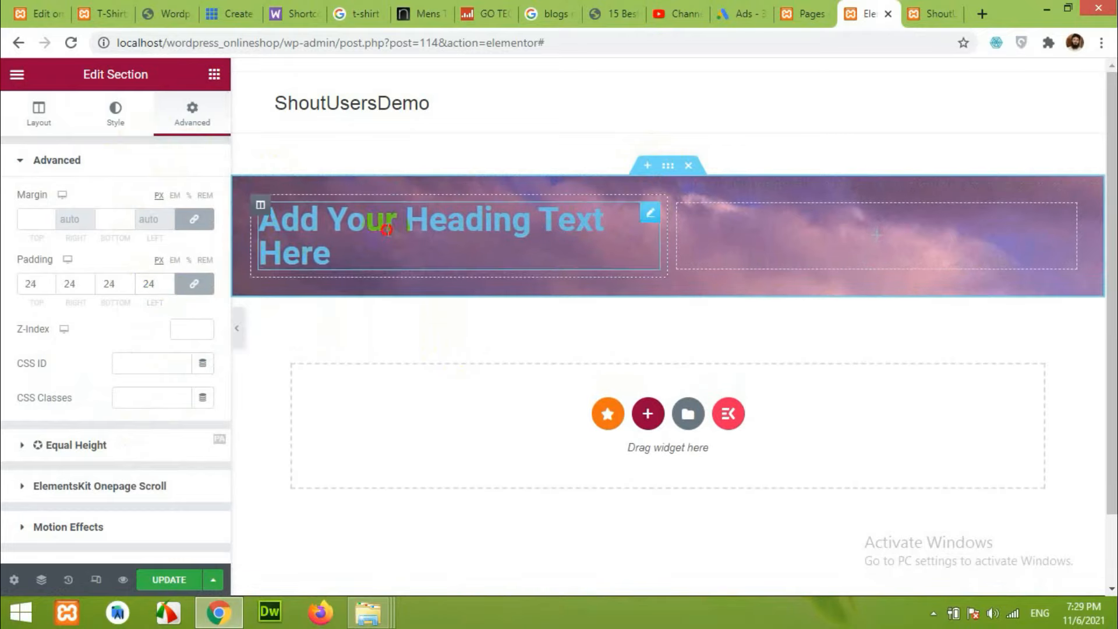
pyautogui.click(650, 213)
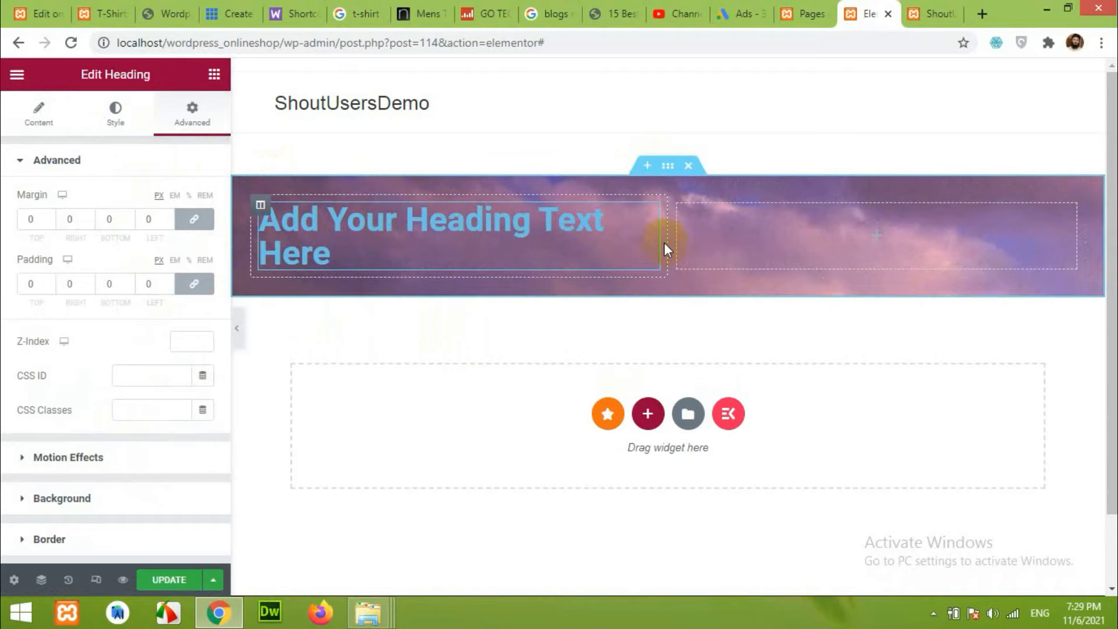
pyautogui.moveTo(677, 240); pyautogui.dragTo(702, 239)
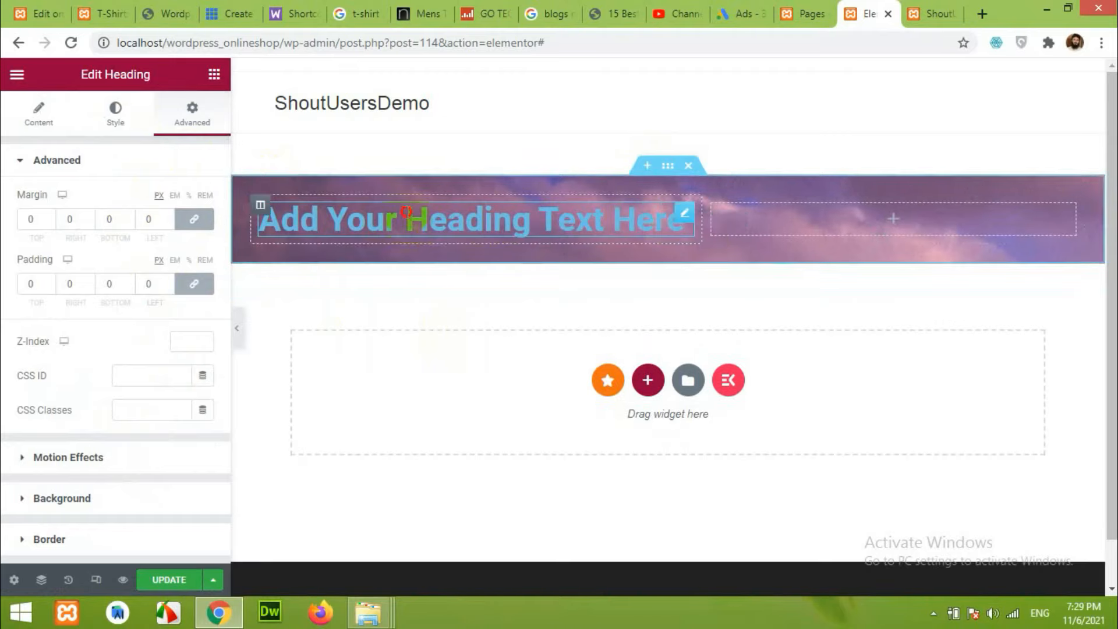
# Copy 'MEN T-SHIRTS' from the live site and paste it as the heading title.
pyautogui.click(102, 18)
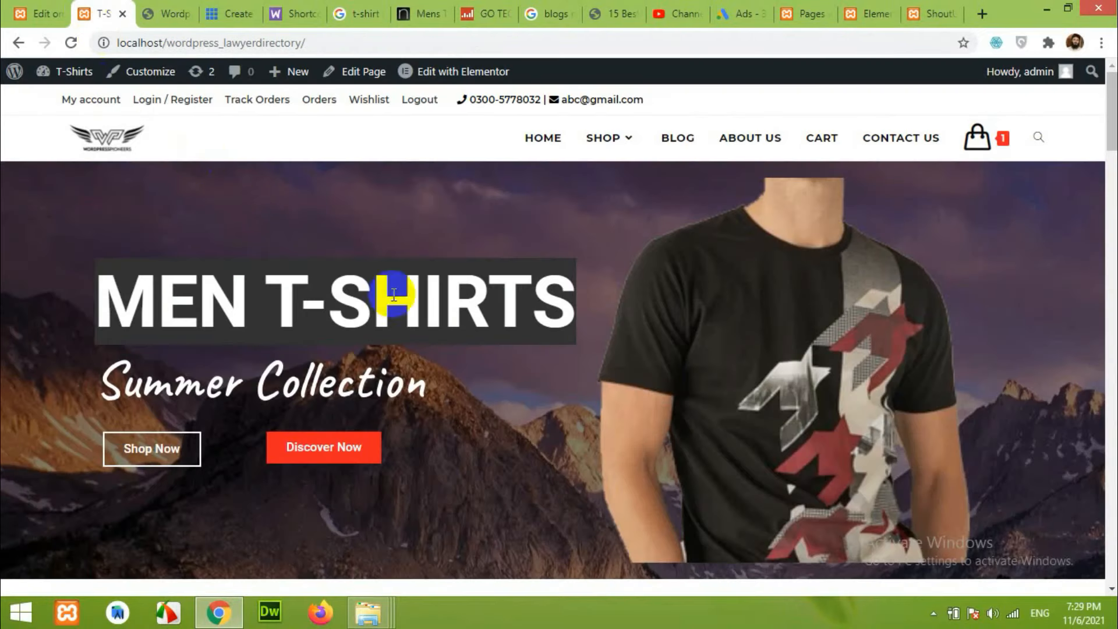
pyautogui.rightClick(493, 300)
pyautogui.click(521, 315)
pyautogui.click(869, 13)
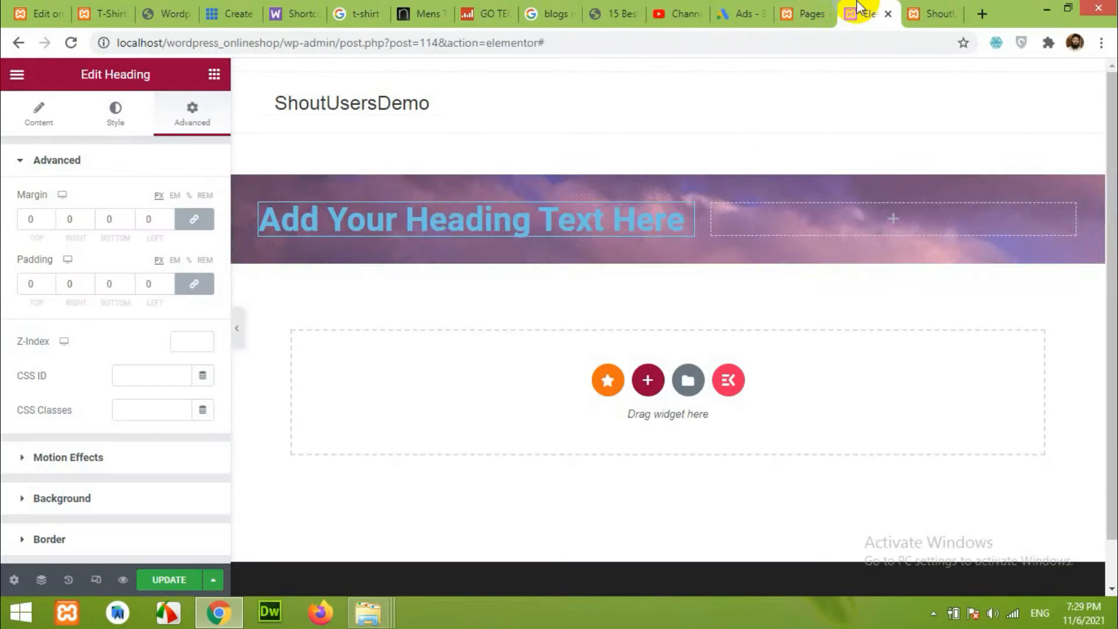
pyautogui.click(39, 114)
pyautogui.moveTo(145, 217); pyautogui.dragTo(21, 219)
pyautogui.hotkey('ctrl', 'v')
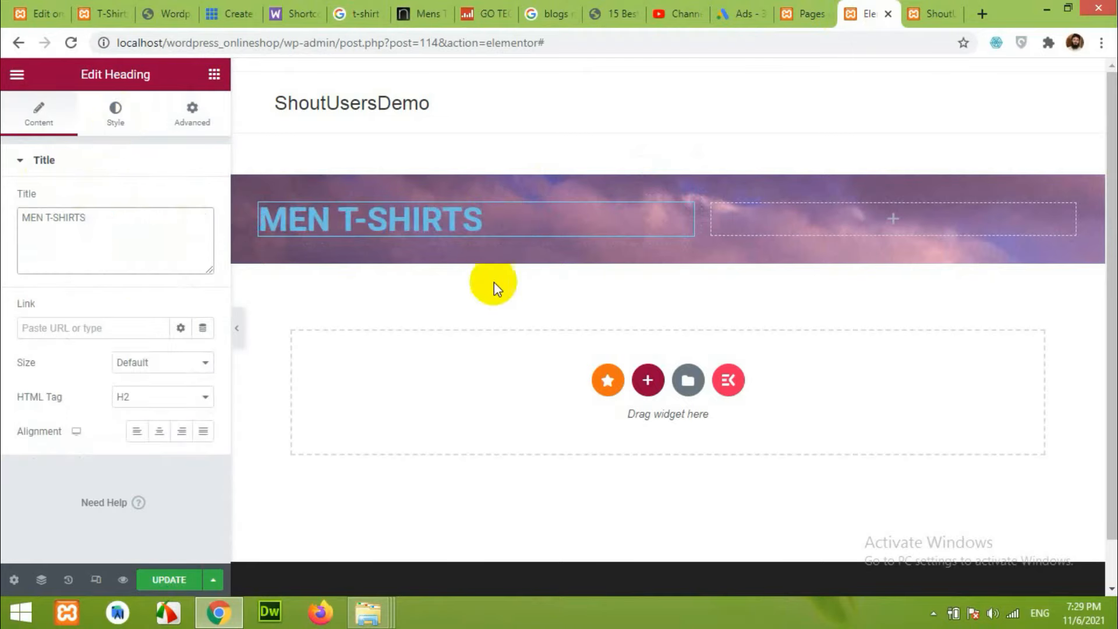
# Enlarge the MEN T-SHIRTS heading typography to about 79 px.
pyautogui.click(116, 106)
pyautogui.click(204, 233)
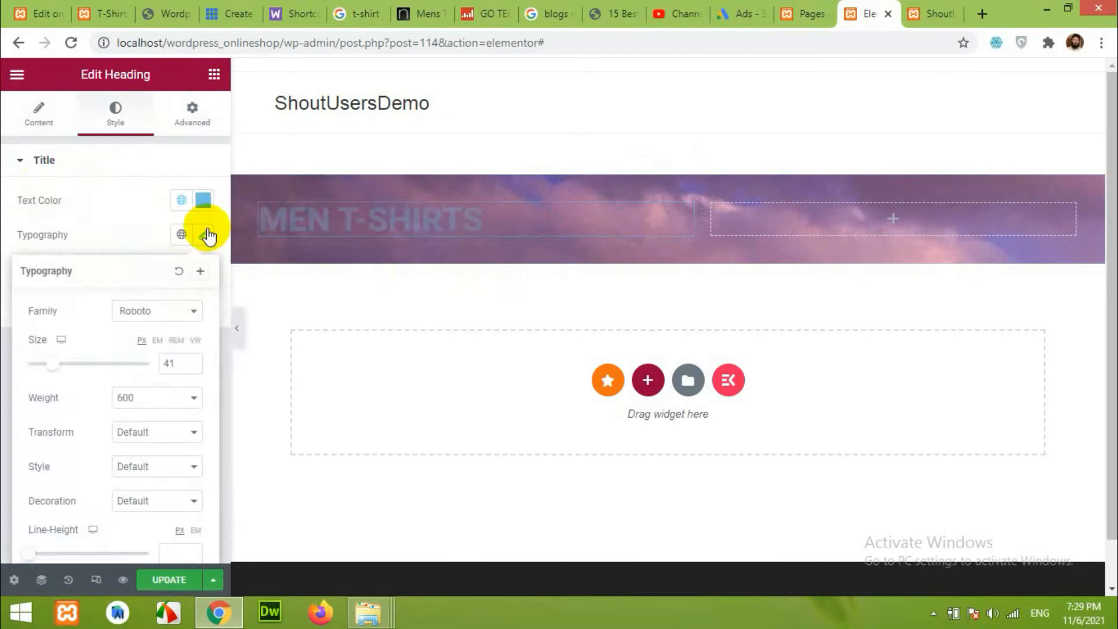
pyautogui.moveTo(65, 364); pyautogui.dragTo(82, 364)
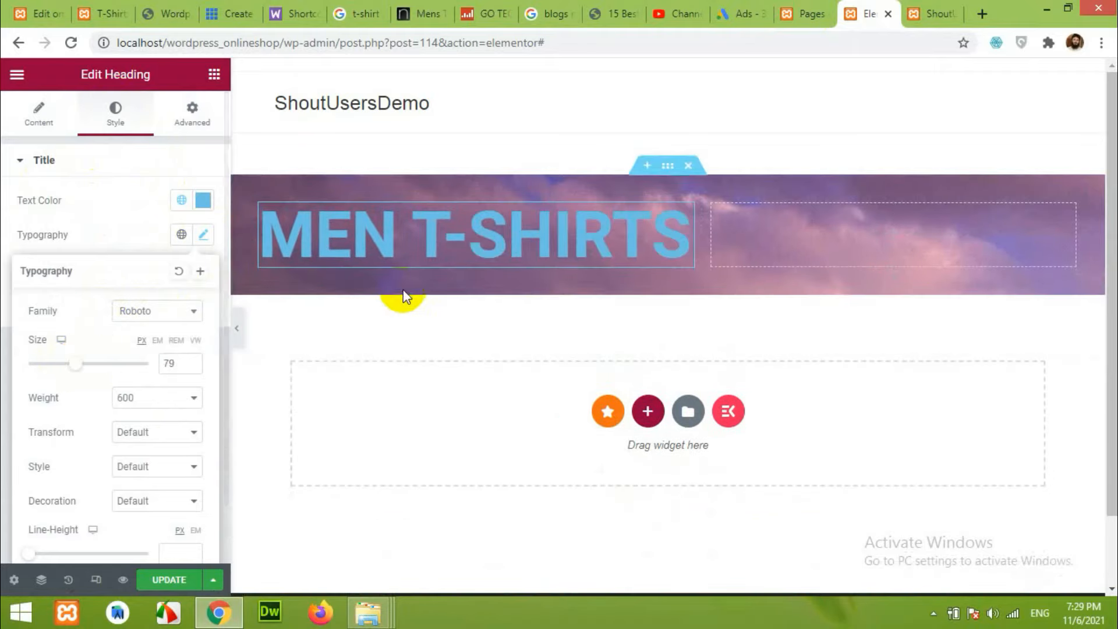
pyautogui.click(781, 234)
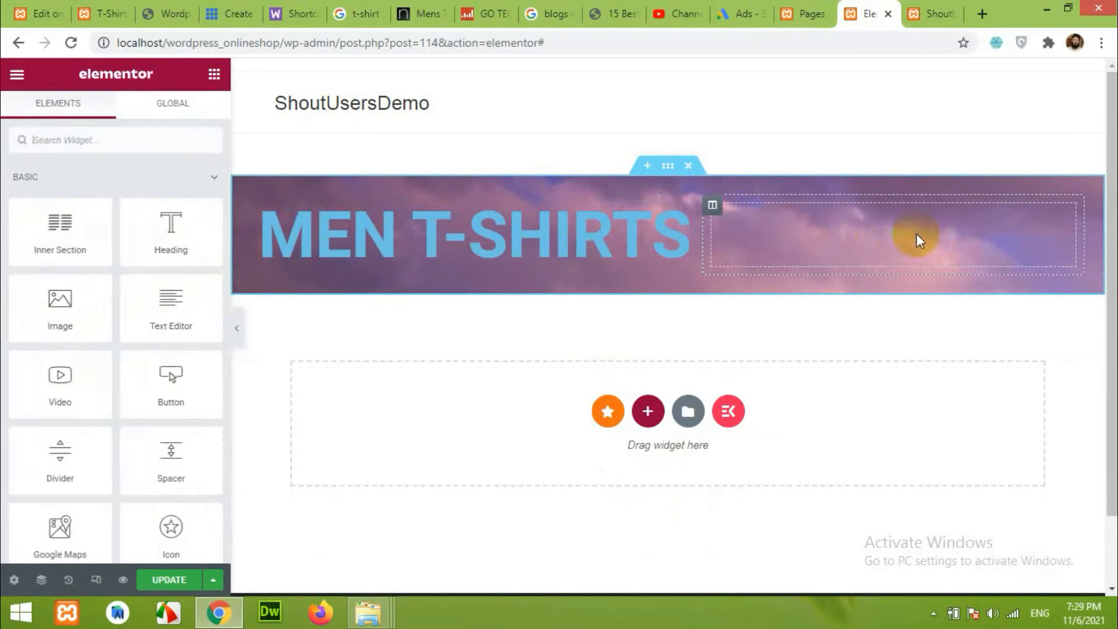
# Upload 518514s.png and set it as the right column's classic background image.
pyautogui.click(712, 206)
pyautogui.click(114, 108)
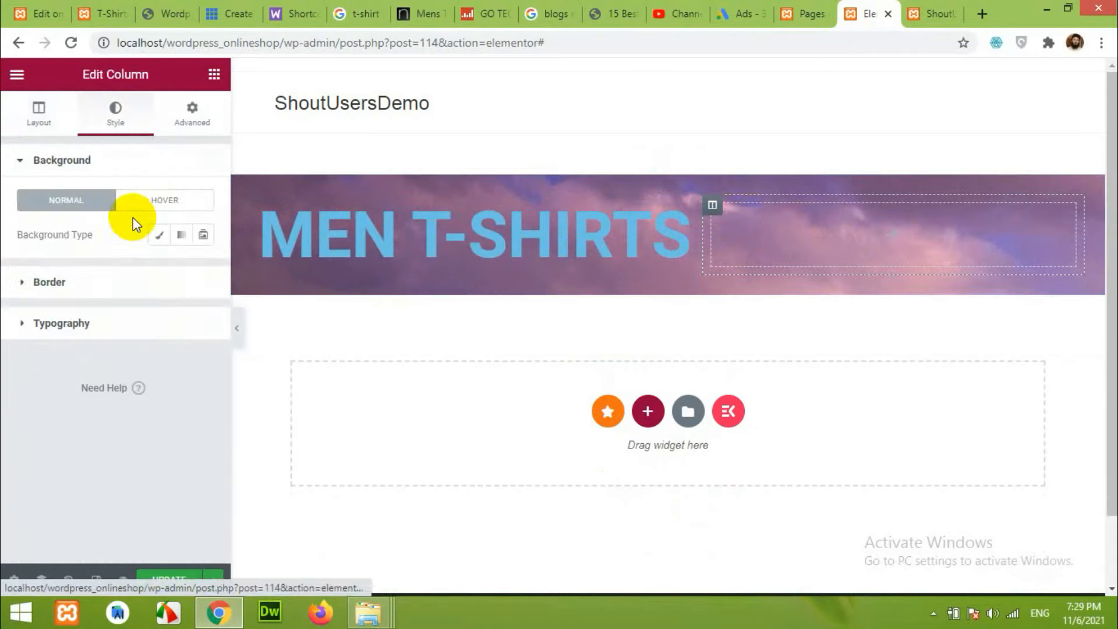
pyautogui.click(168, 235)
pyautogui.click(111, 349)
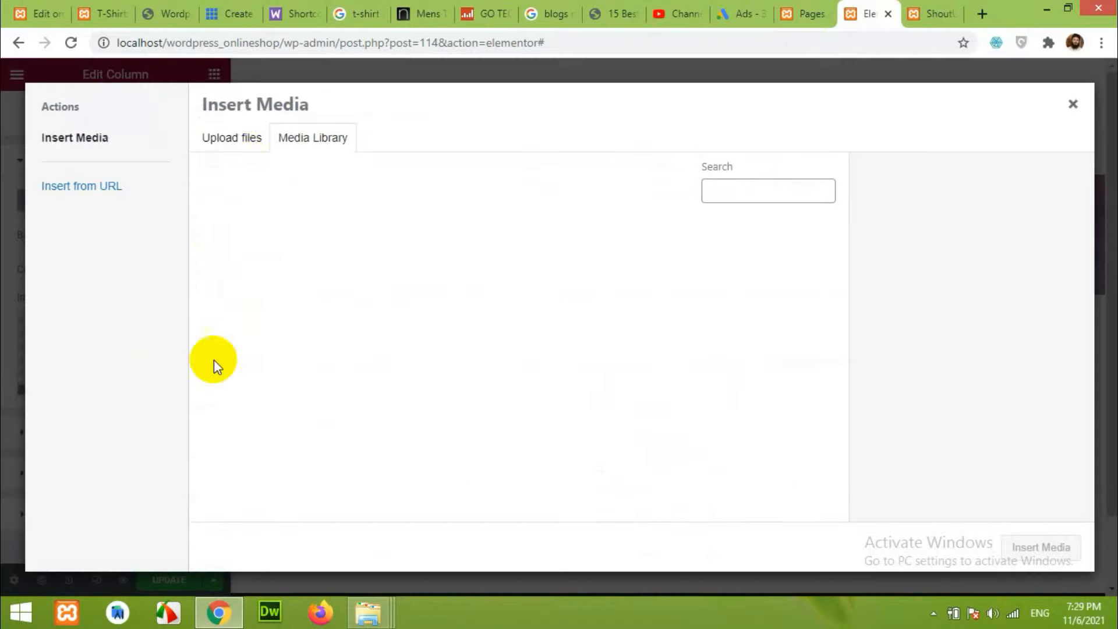
pyautogui.click(240, 146)
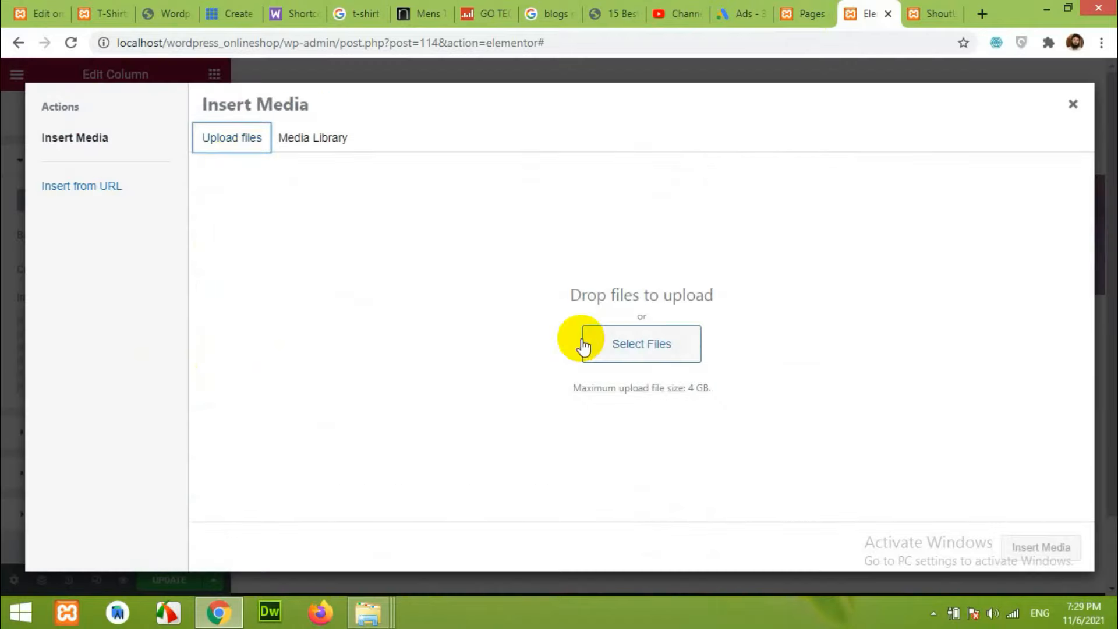
pyautogui.click(589, 346)
pyautogui.click(431, 344)
pyautogui.click(571, 478)
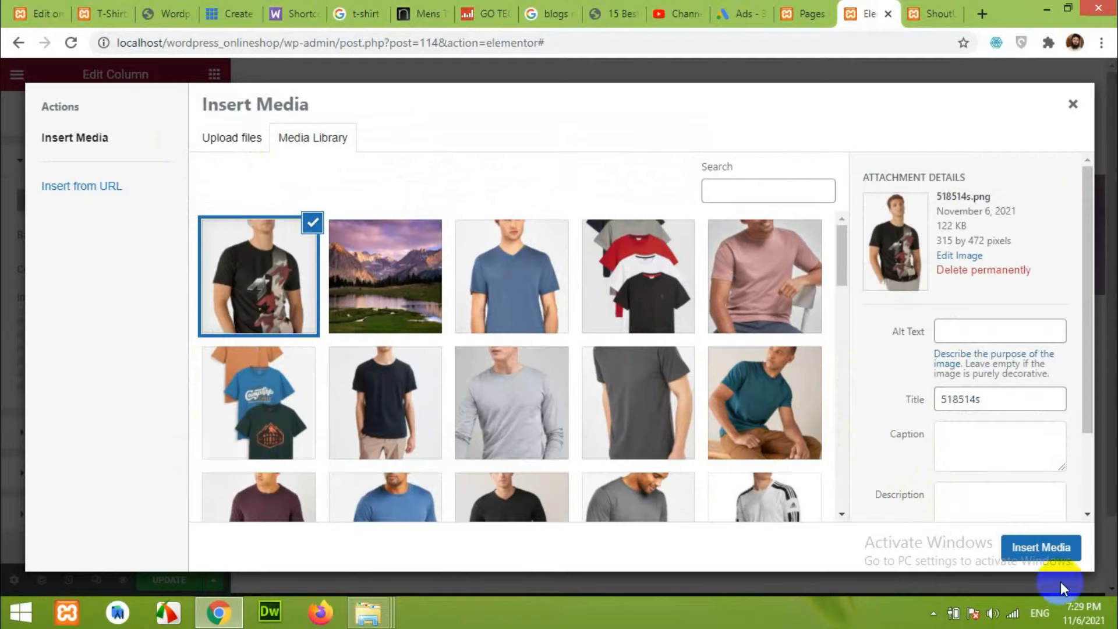
pyautogui.click(1026, 551)
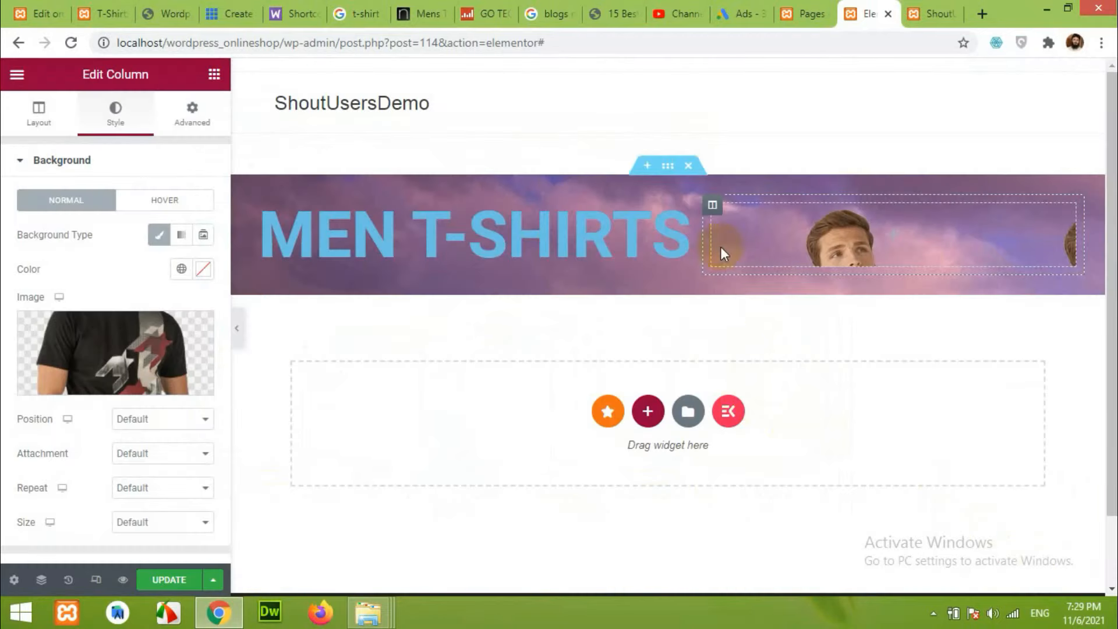
# Add a Spacer to the right column and enlarge it to make the banner taller.
pyautogui.click(900, 241)
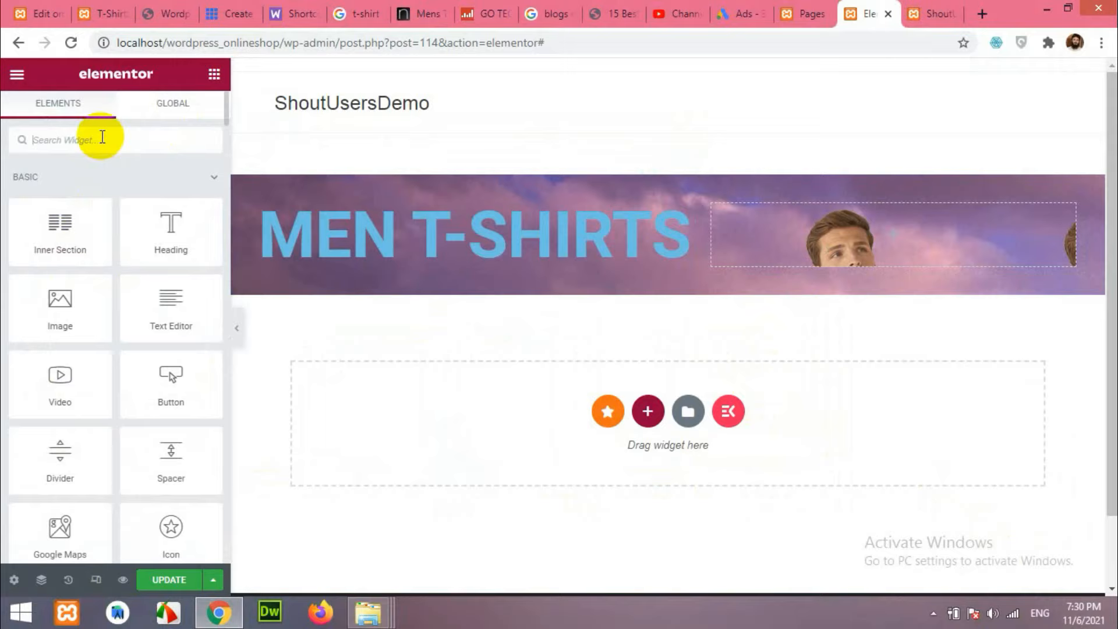
pyautogui.moveTo(177, 457); pyautogui.dragTo(862, 236)
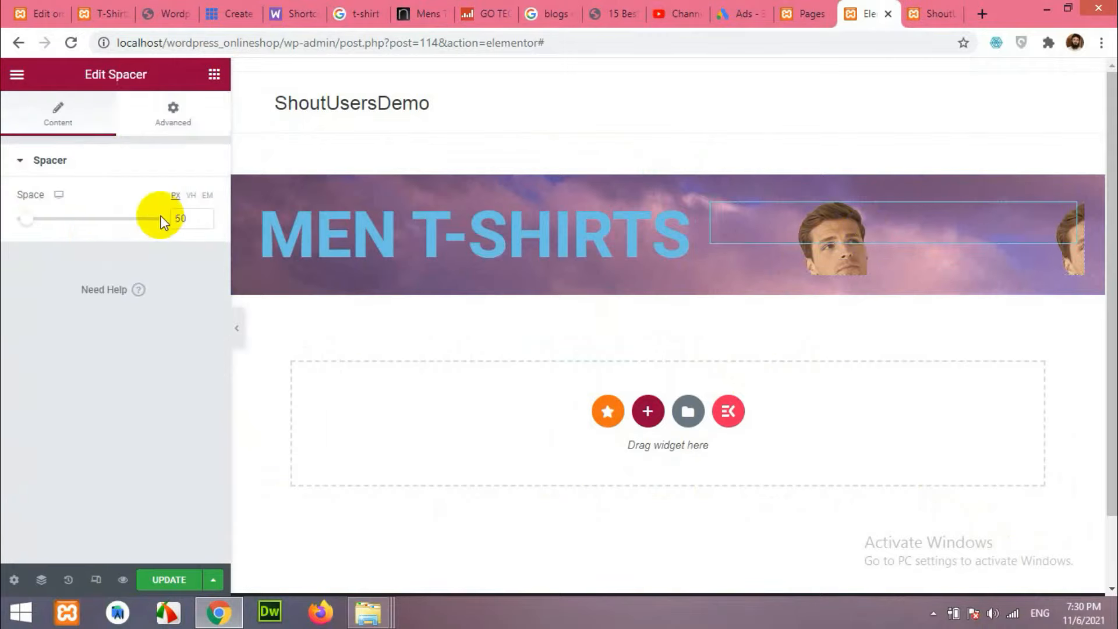
pyautogui.moveTo(21, 226); pyautogui.dragTo(96, 225)
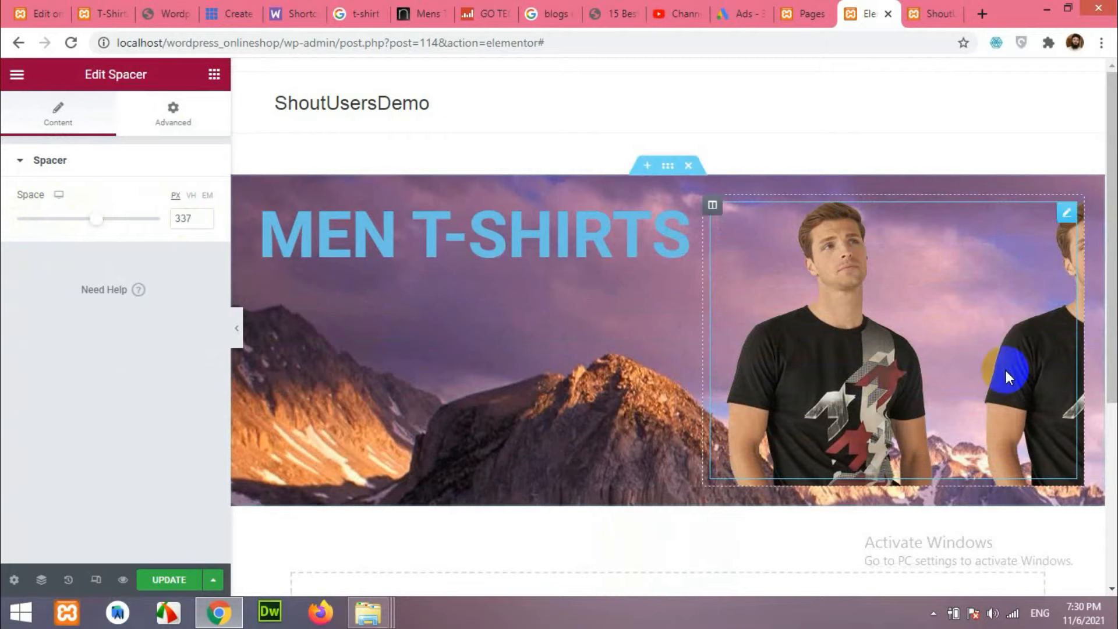
# Set the column background position to Center Center and repeat to No-repeat.
pyautogui.click(713, 206)
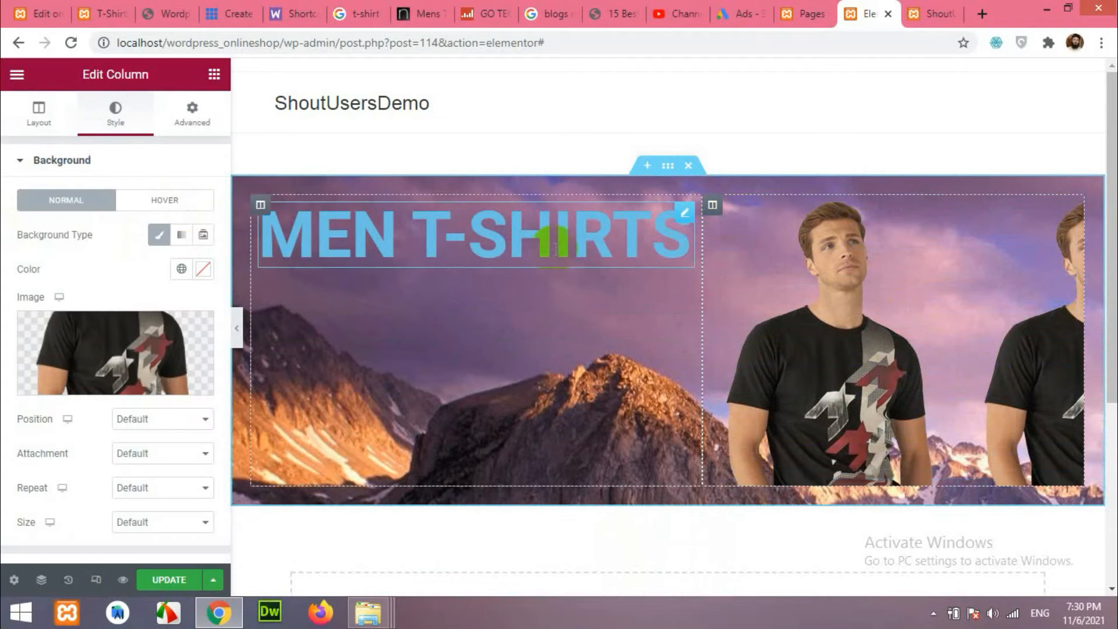
pyautogui.scroll(-1, 127, 360)
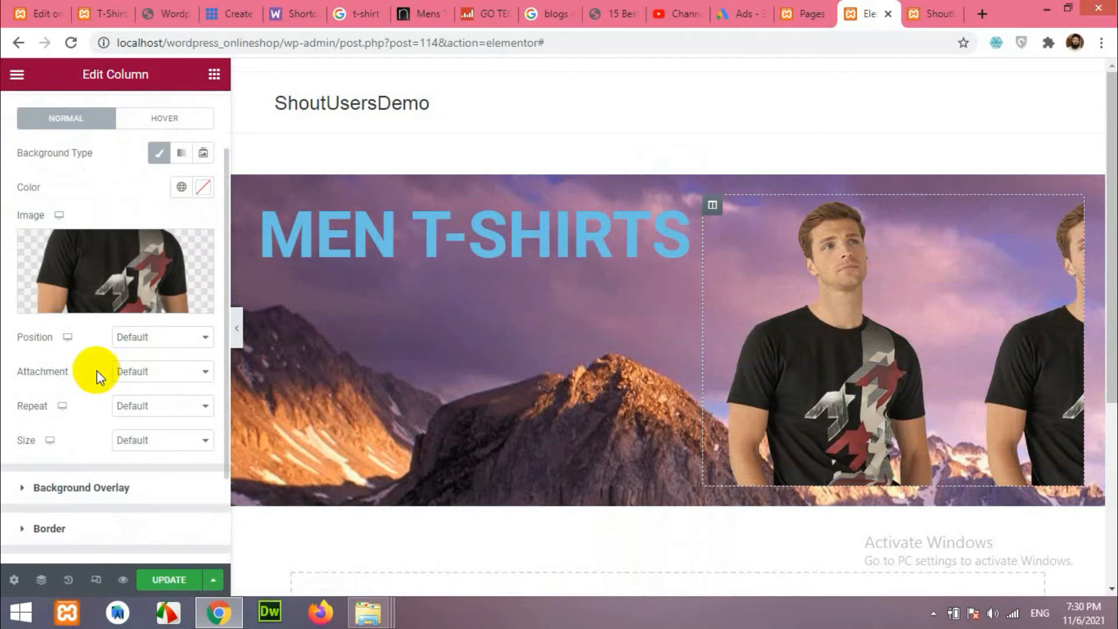
pyautogui.click(143, 339)
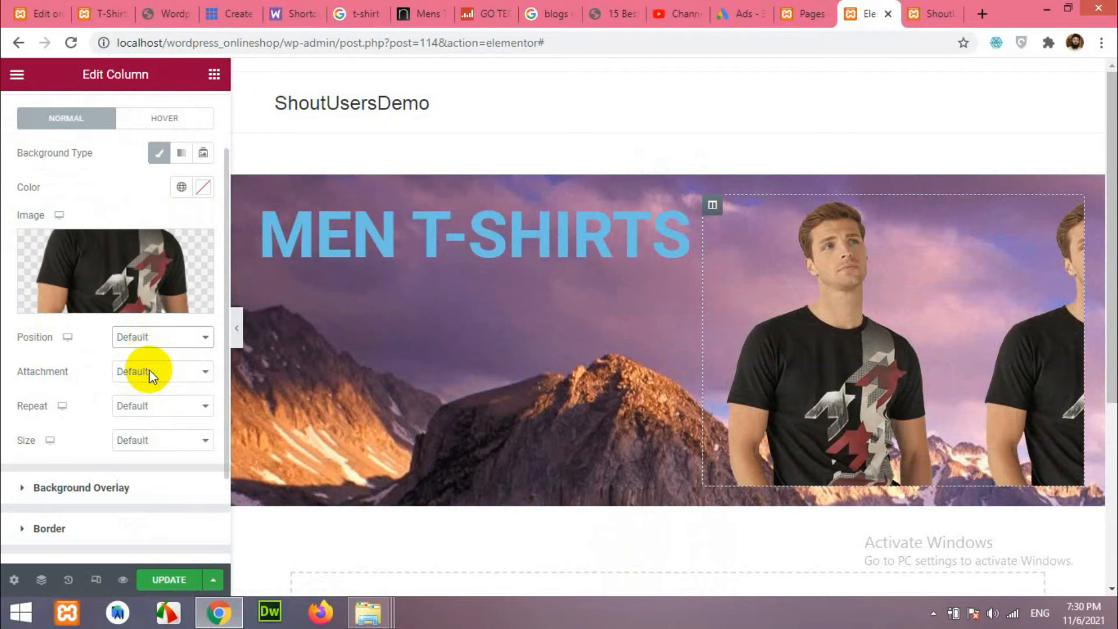
pyautogui.click(149, 367)
pyautogui.click(120, 407)
pyautogui.click(135, 436)
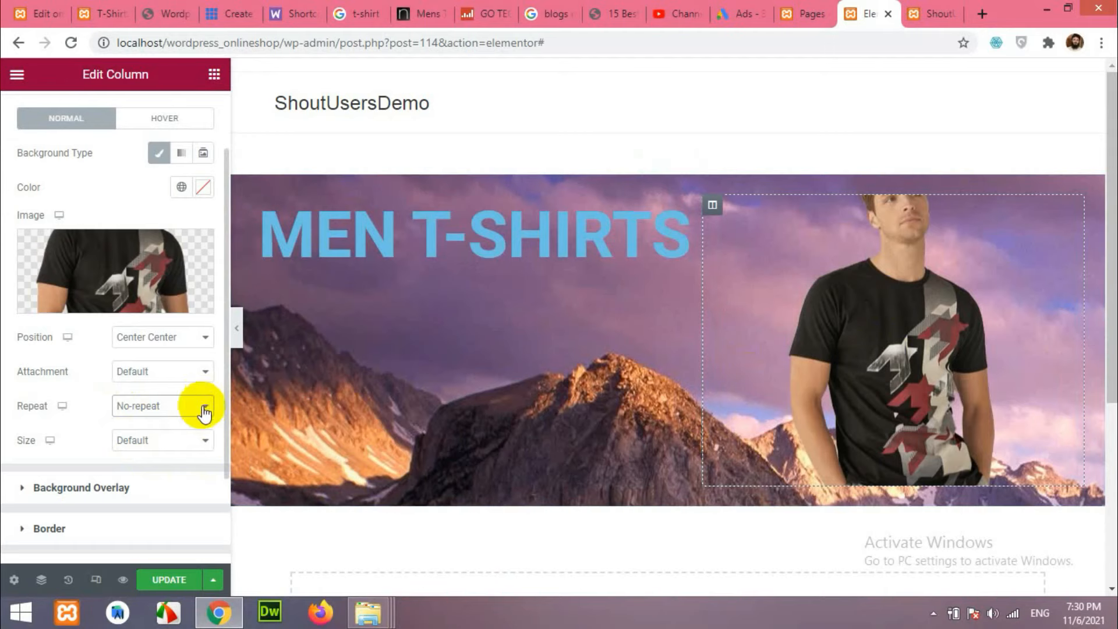
pyautogui.scroll(-1, 82, 487)
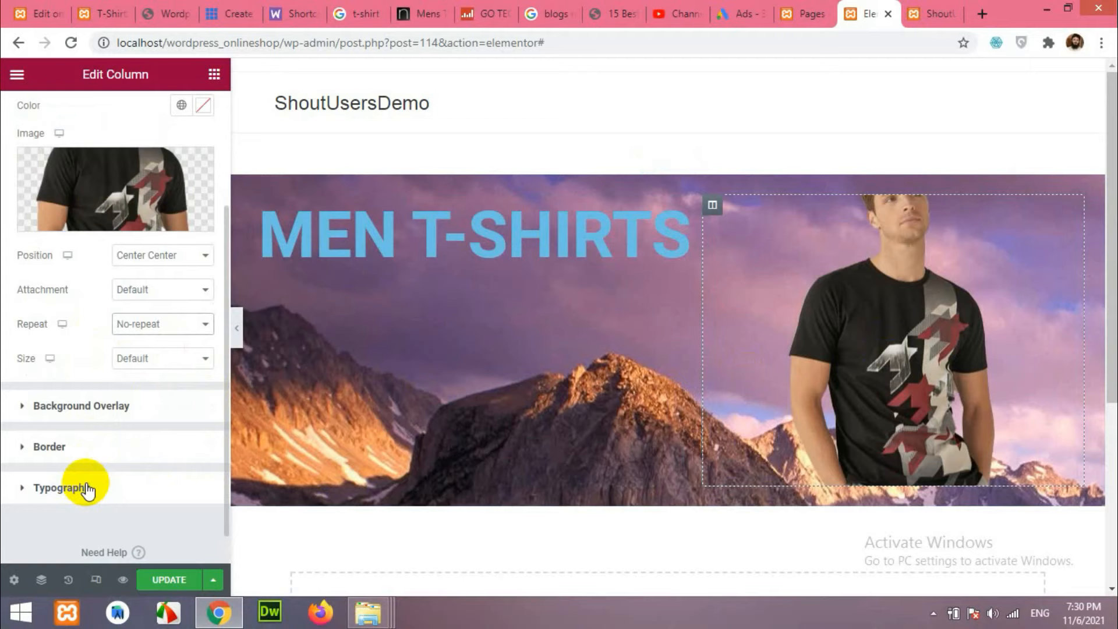
pyautogui.scroll(3, 92, 464)
# Set the MEN T-SHIRTS heading text colour to white #FFFFFF.
pyautogui.click(441, 223)
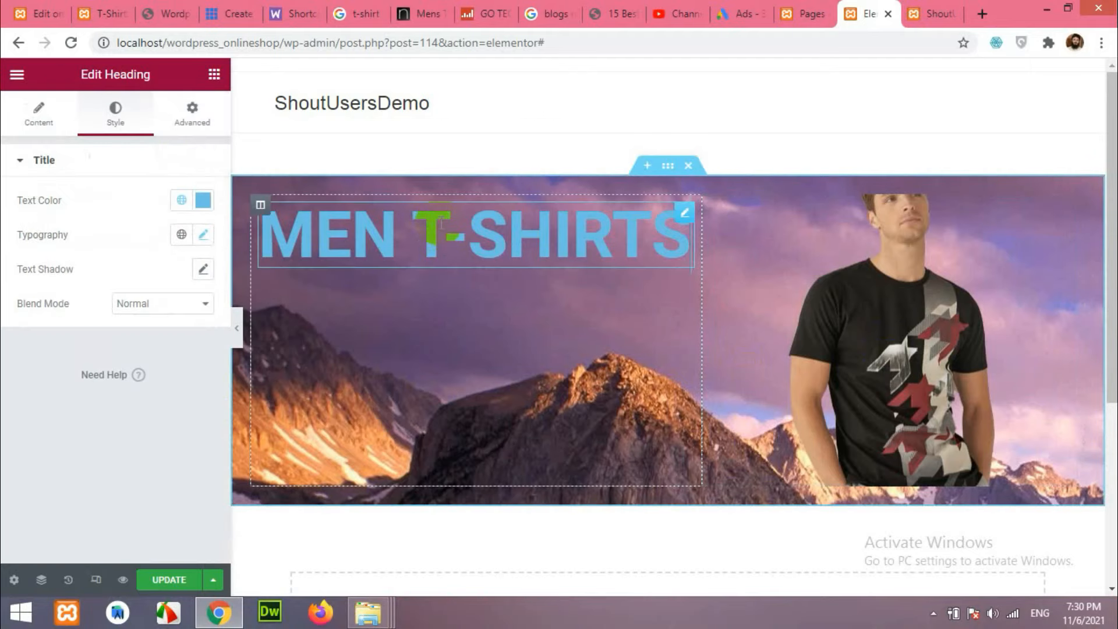
pyautogui.click(203, 200)
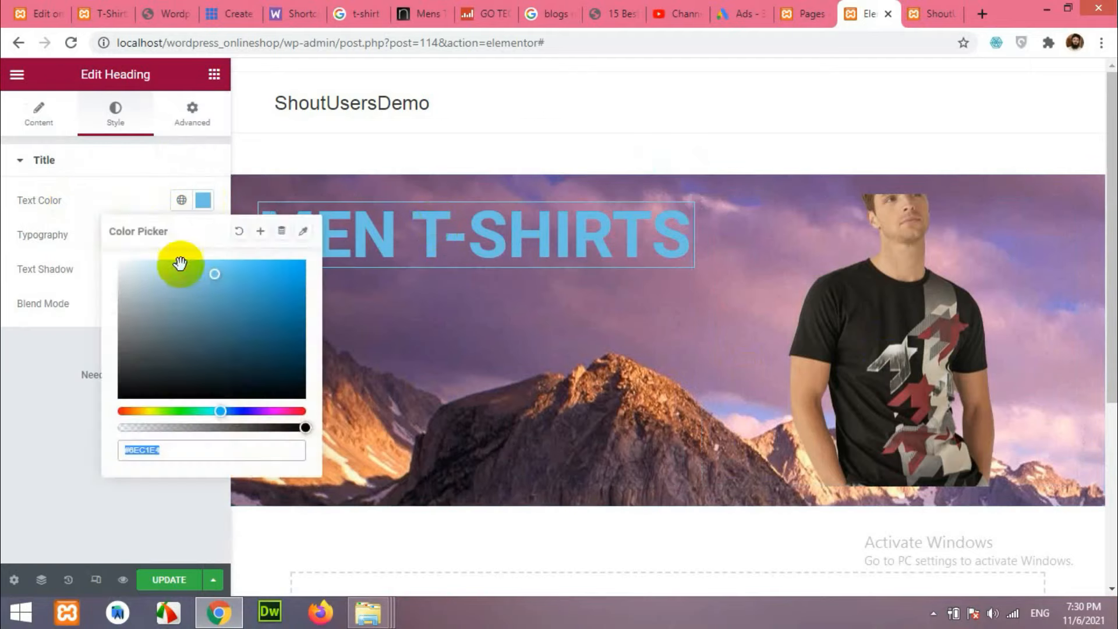
pyautogui.write('#FFFFFF')
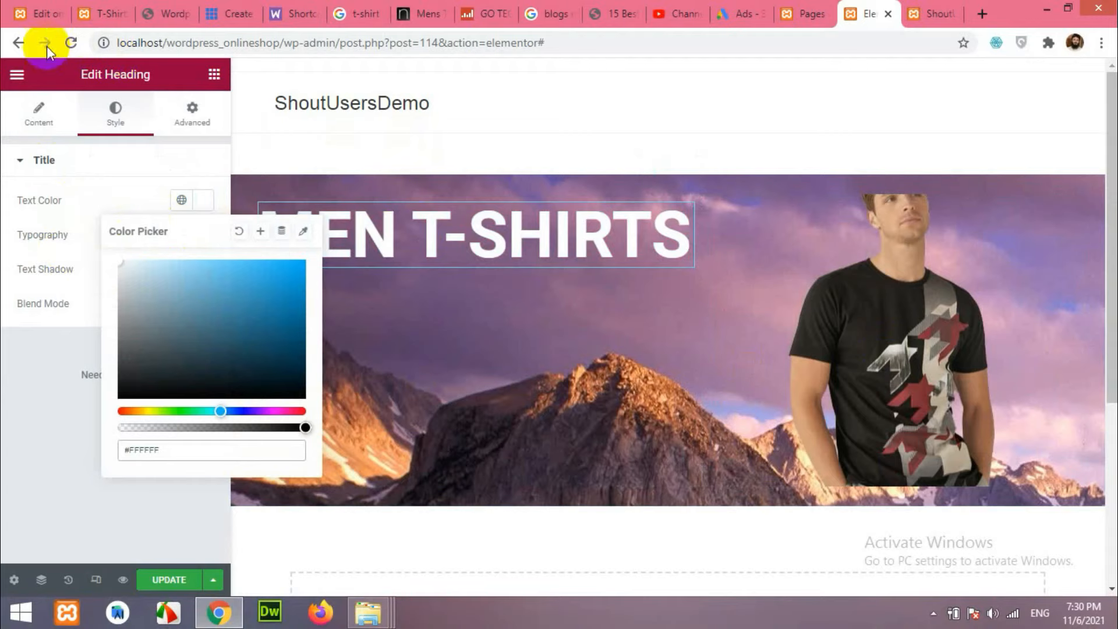
# Copy 'Summer Collection' from the live site and add it as a heading below MEN T-SHIRTS.
pyautogui.click(93, 7)
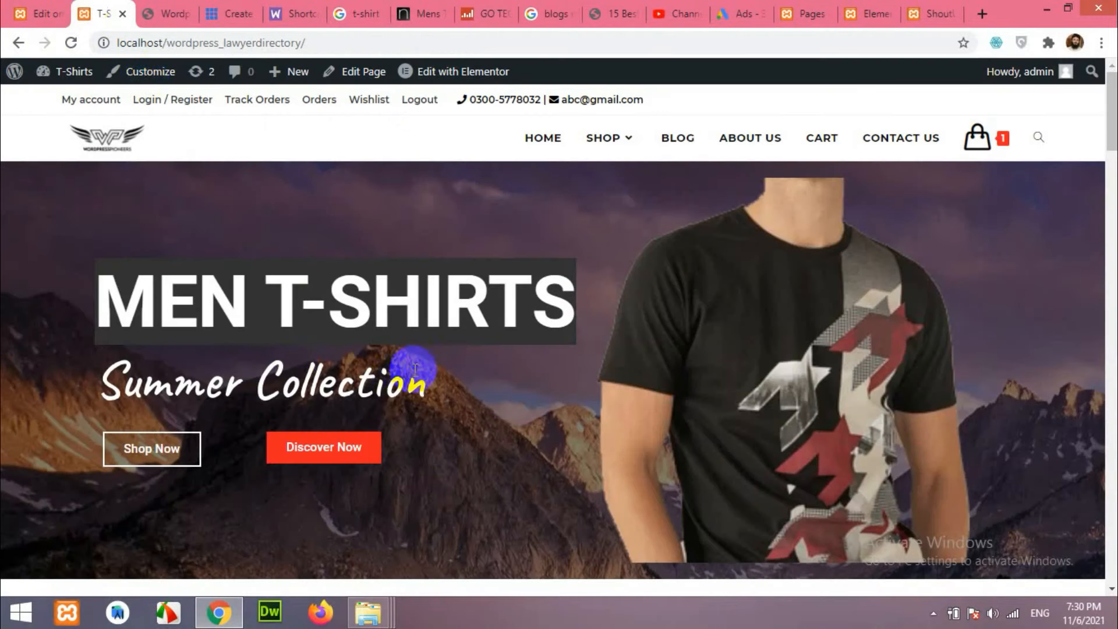
pyautogui.moveTo(139, 384); pyautogui.dragTo(110, 381)
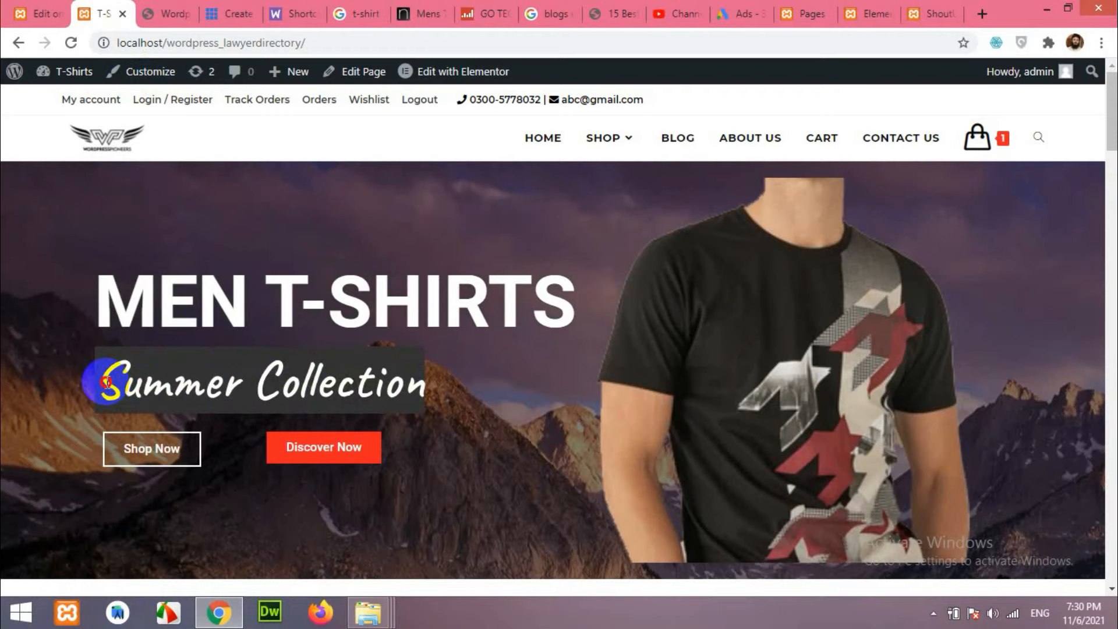
pyautogui.rightClick(107, 382)
pyautogui.click(145, 392)
pyautogui.click(923, 9)
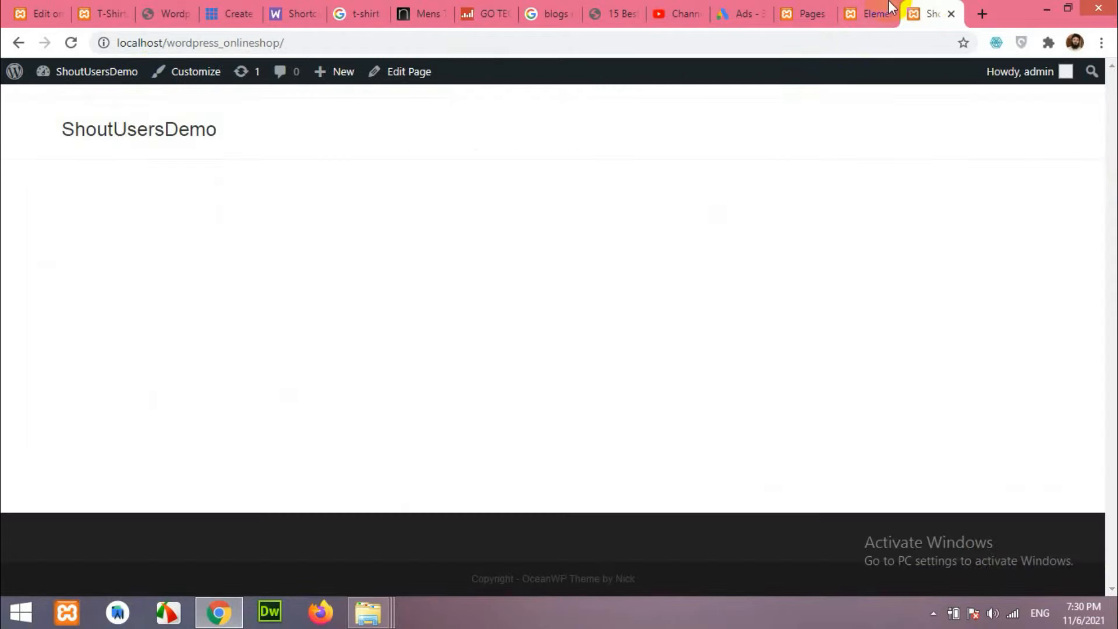
pyautogui.click(868, 13)
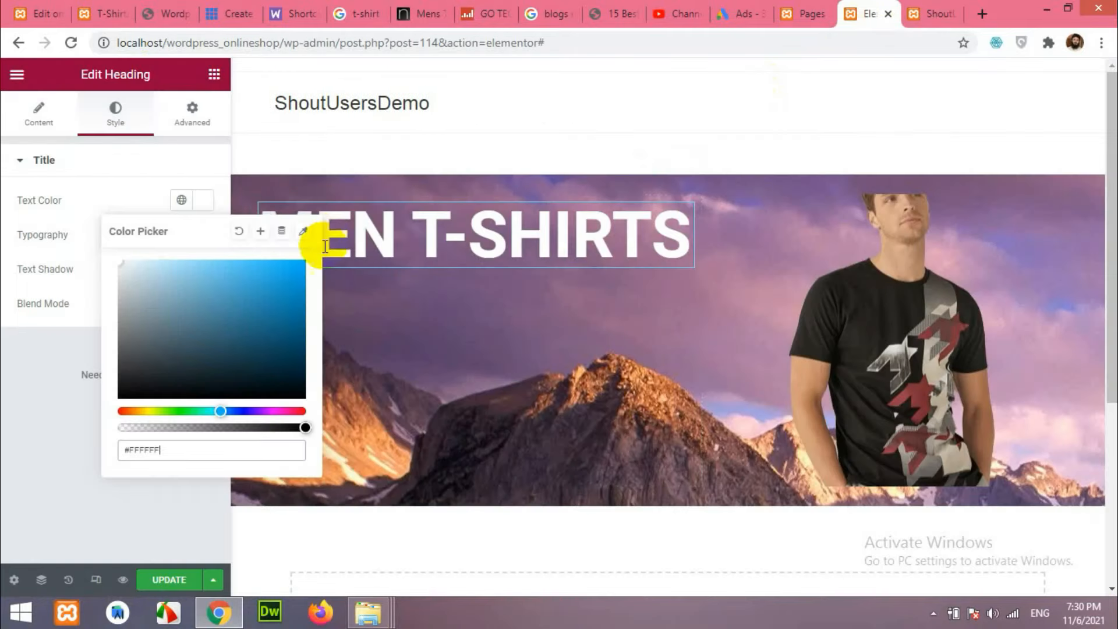
pyautogui.click(214, 74)
pyautogui.moveTo(150, 225); pyautogui.dragTo(369, 244)
pyautogui.moveTo(145, 217); pyautogui.dragTo(9, 219)
pyautogui.hotkey('ctrl', 'v')
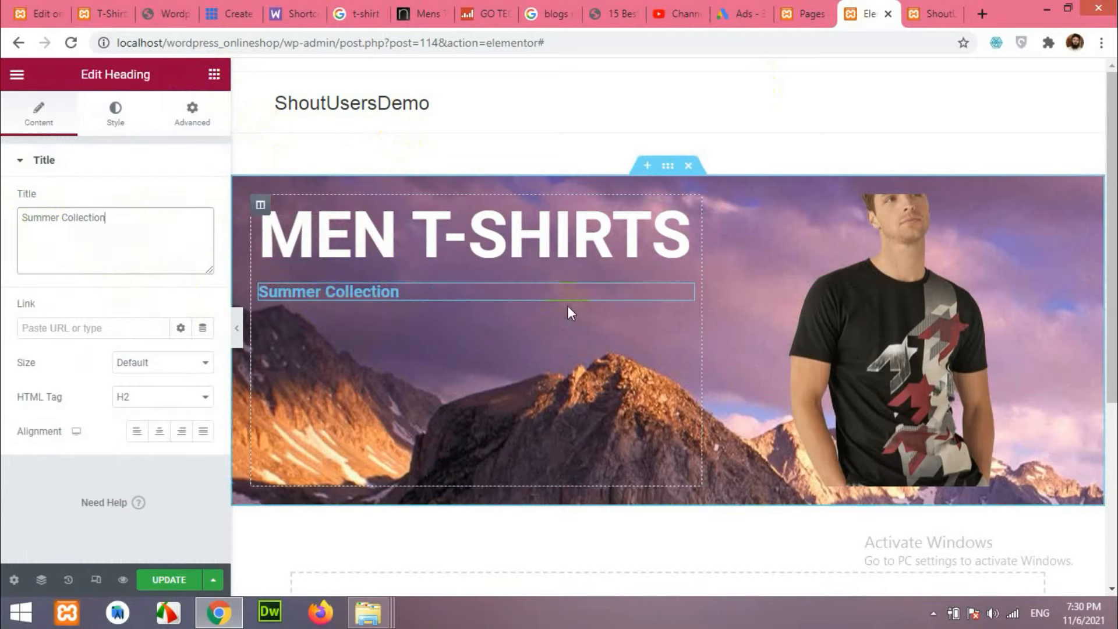
# Style Summer Collection in Caveat at 65 px with white text.
pyautogui.click(133, 121)
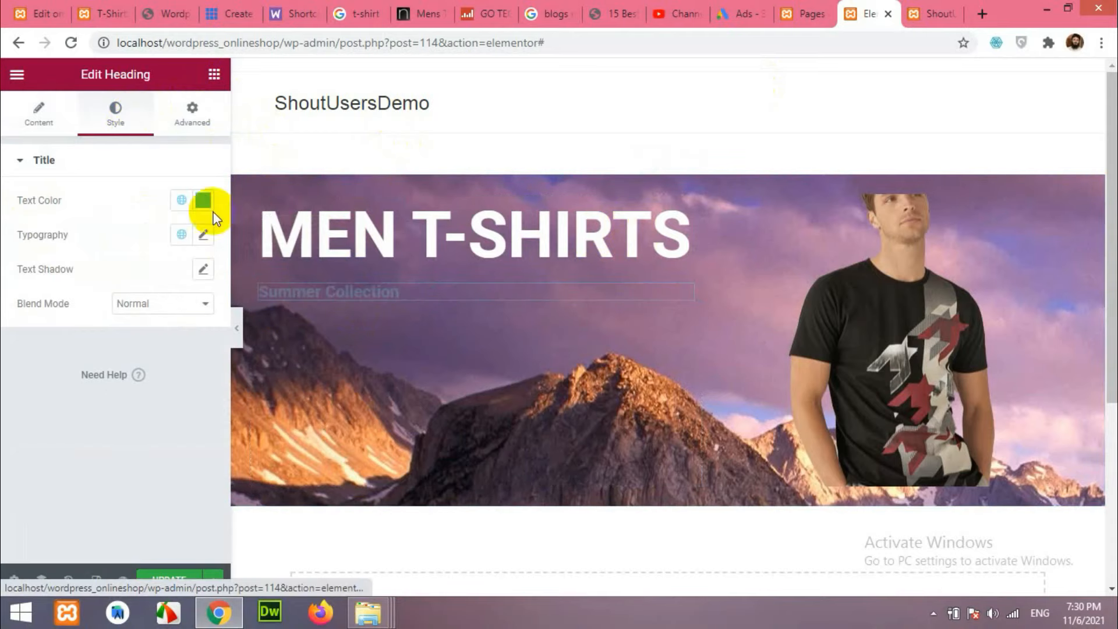
pyautogui.click(204, 236)
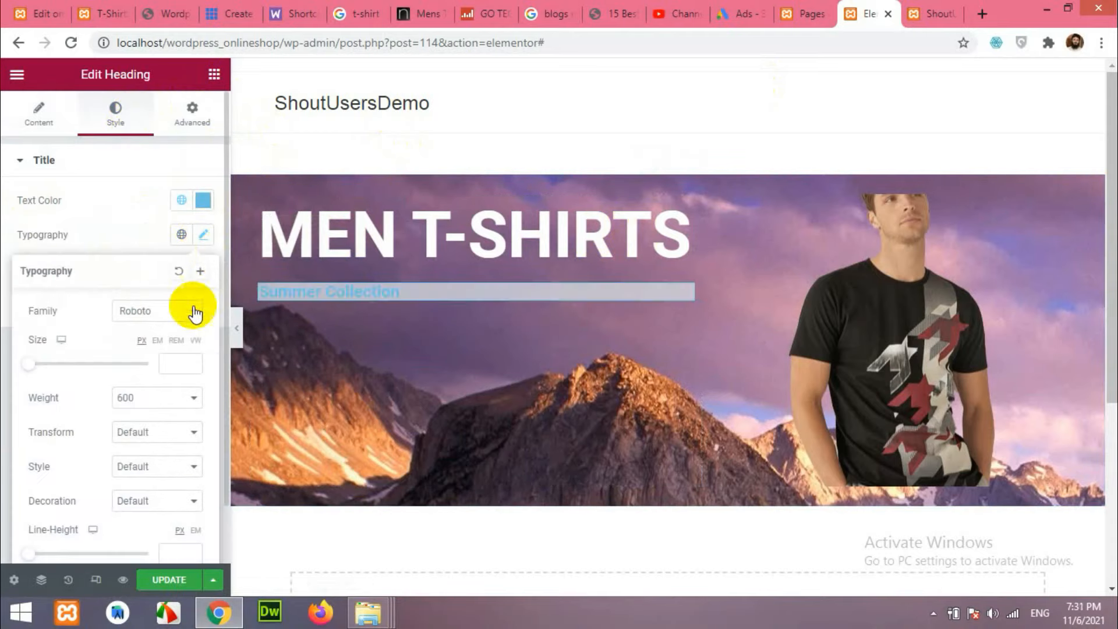
pyautogui.click(169, 321)
pyautogui.write('ca')
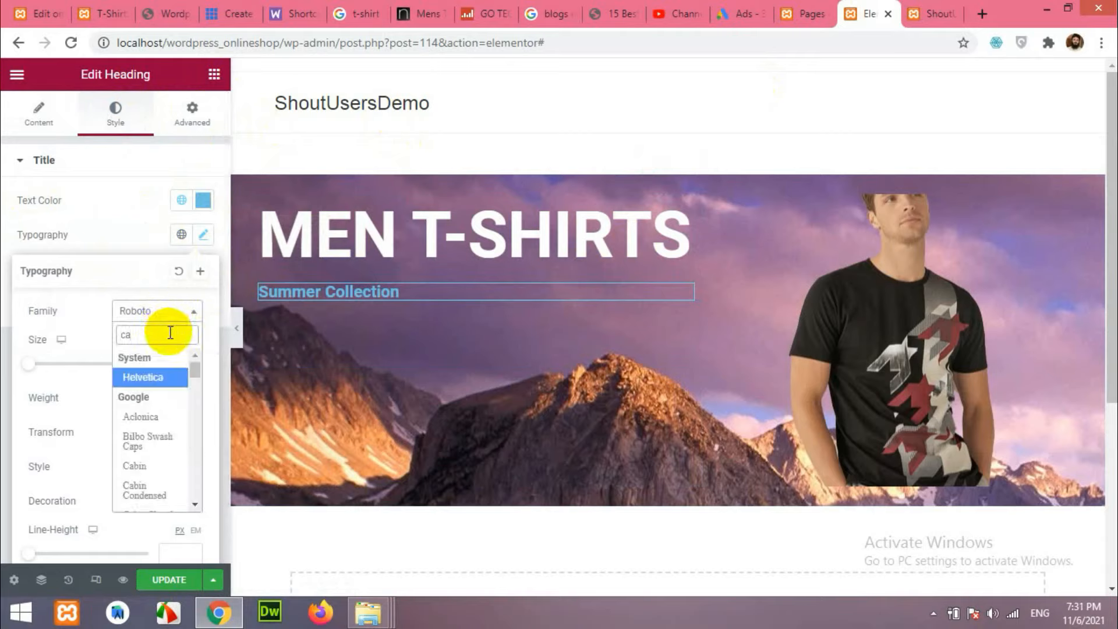
pyautogui.write('v')
pyautogui.click(157, 379)
pyautogui.moveTo(29, 364); pyautogui.dragTo(72, 364)
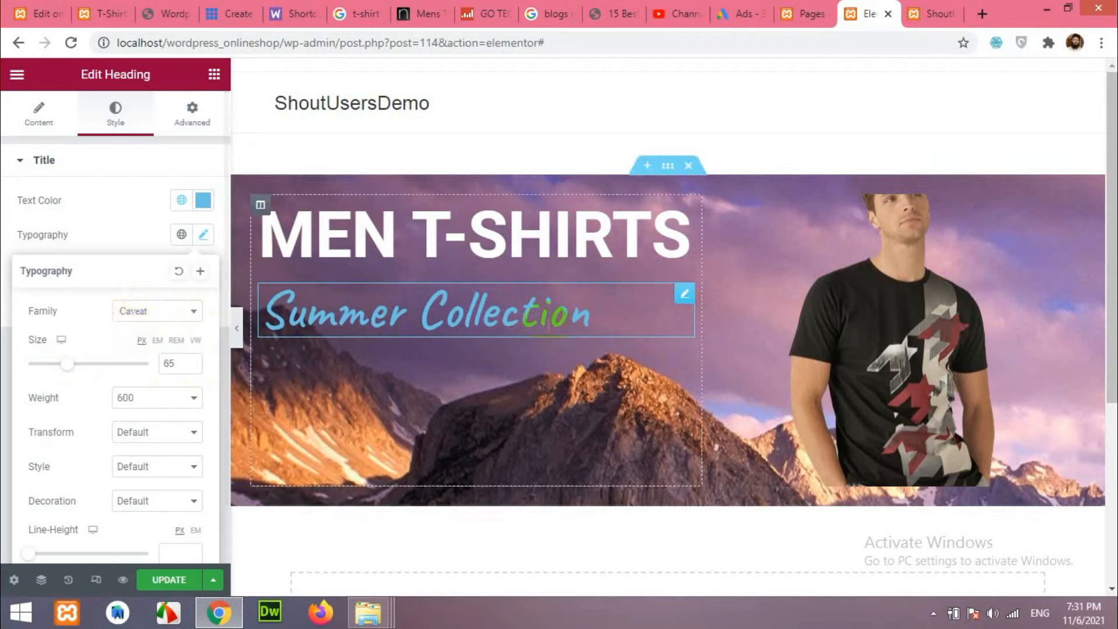
pyautogui.click(203, 200)
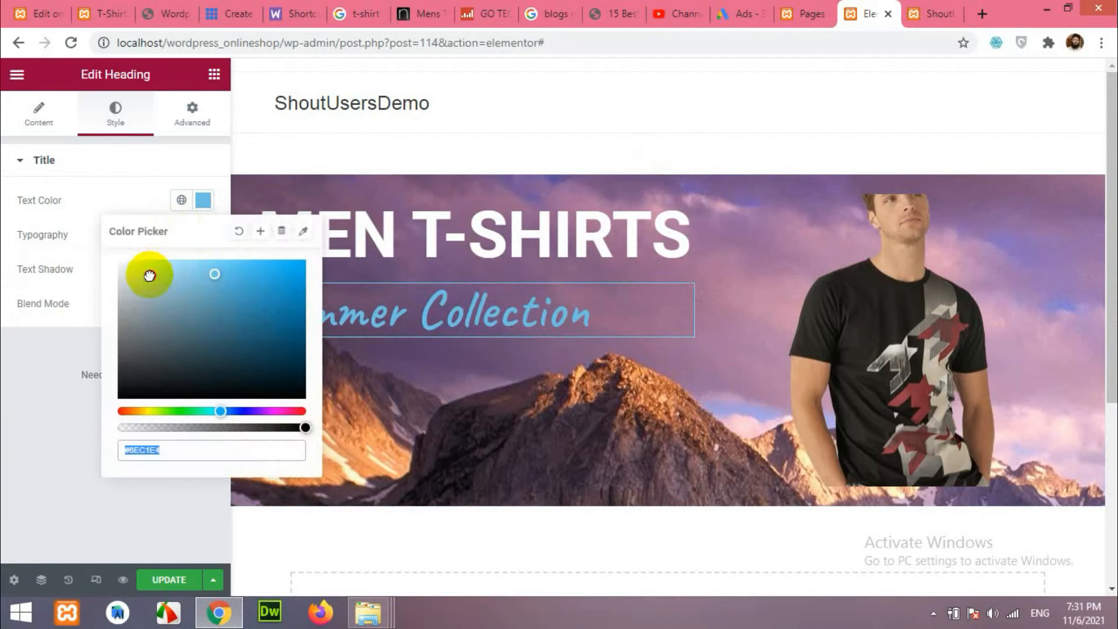
pyautogui.moveTo(155, 268); pyautogui.dragTo(81, 256)
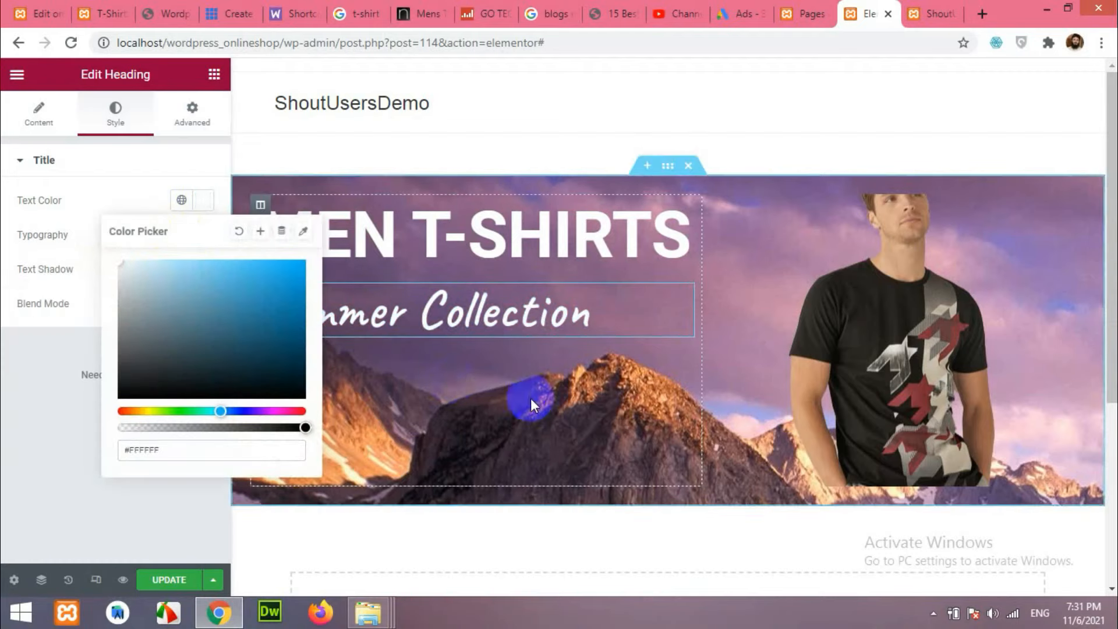
pyautogui.click(103, 13)
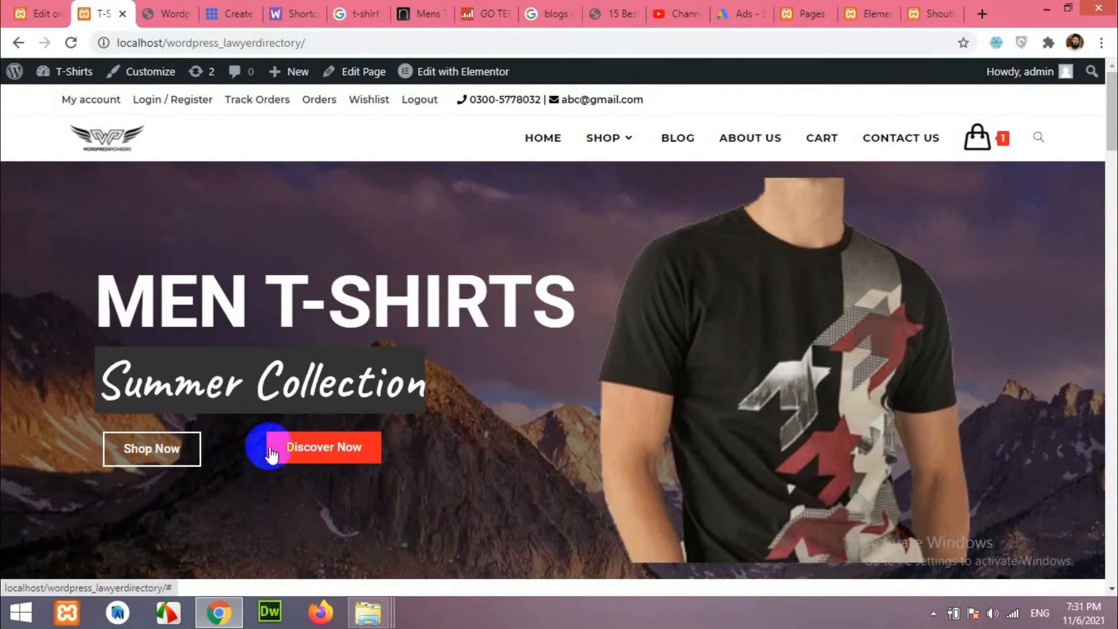
pyautogui.click(871, 14)
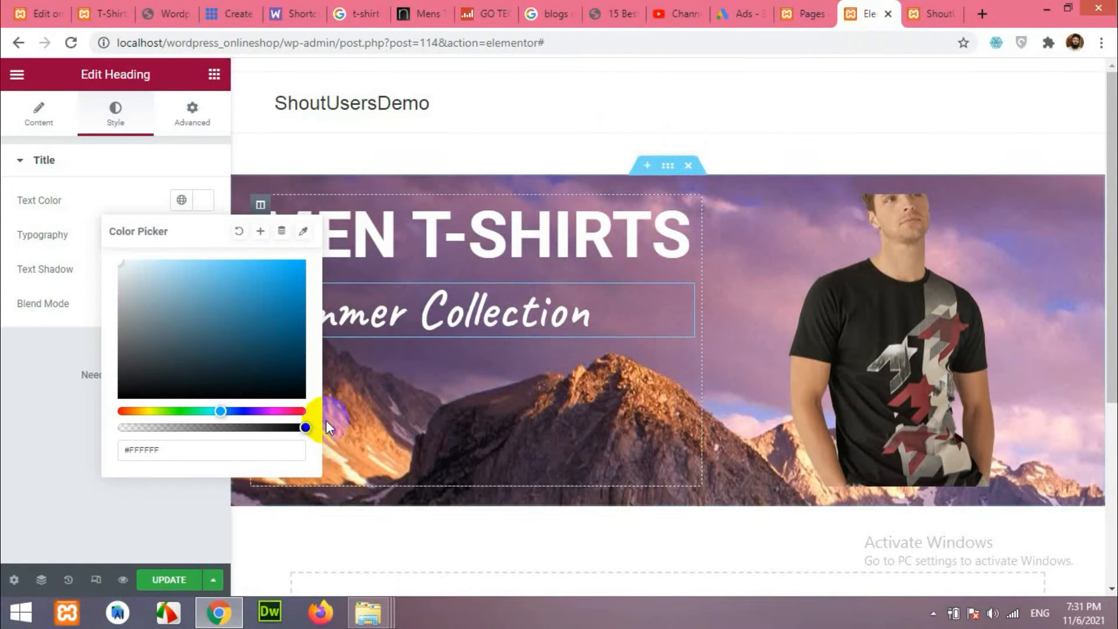
pyautogui.click(213, 77)
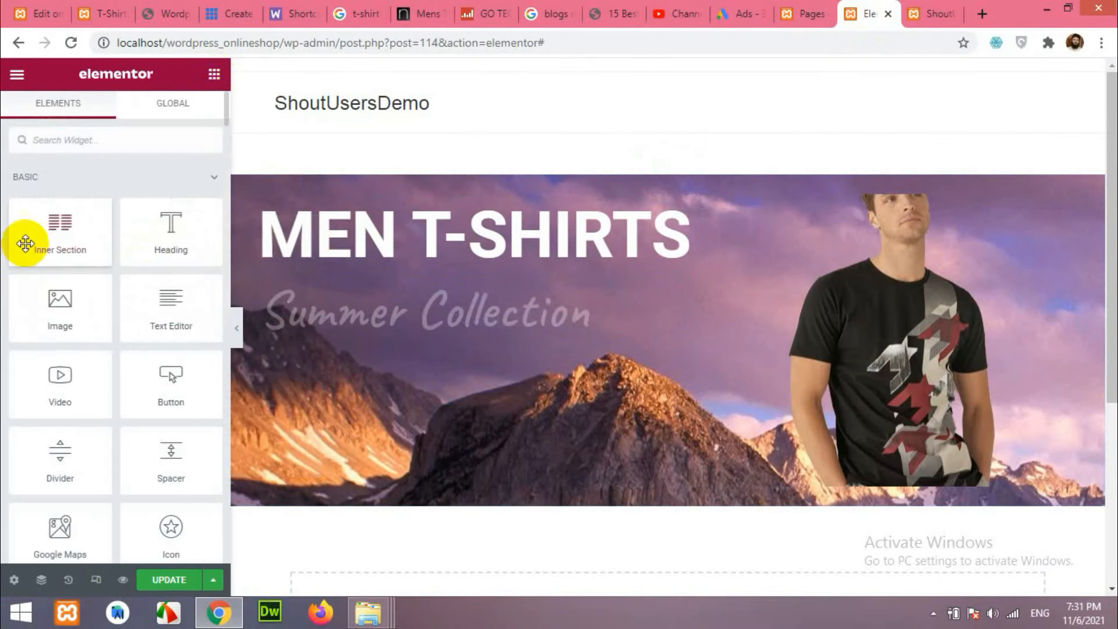
# Add a two-column inner section under Summer Collection with a Shop Now button in its left column.
pyautogui.moveTo(40, 233); pyautogui.dragTo(357, 343)
pyautogui.moveTo(95, 231); pyautogui.dragTo(372, 333)
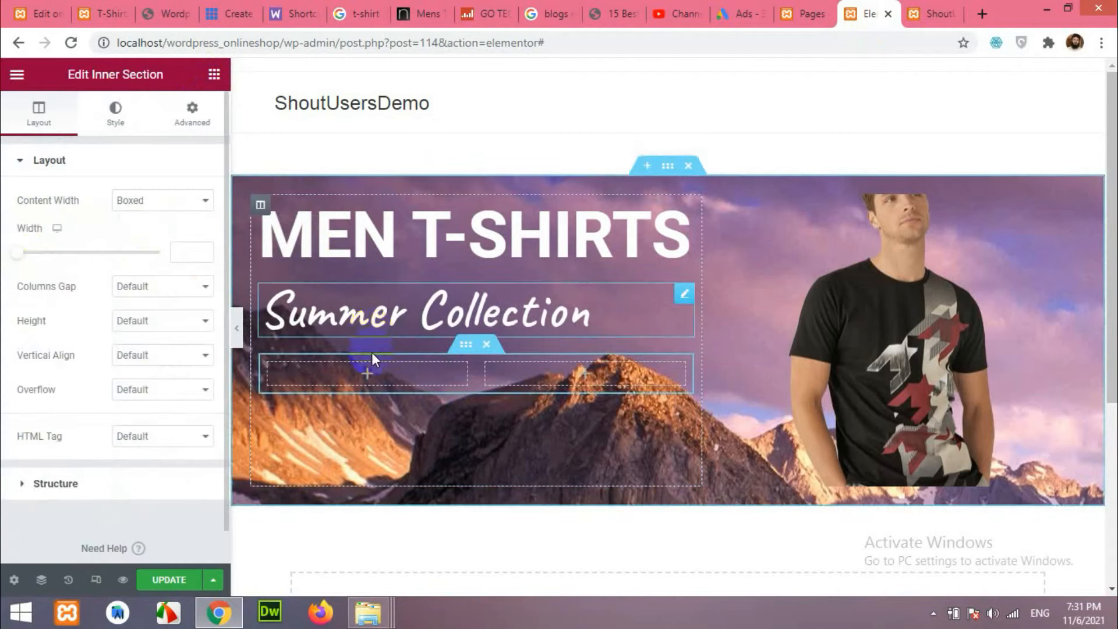
pyautogui.click(367, 375)
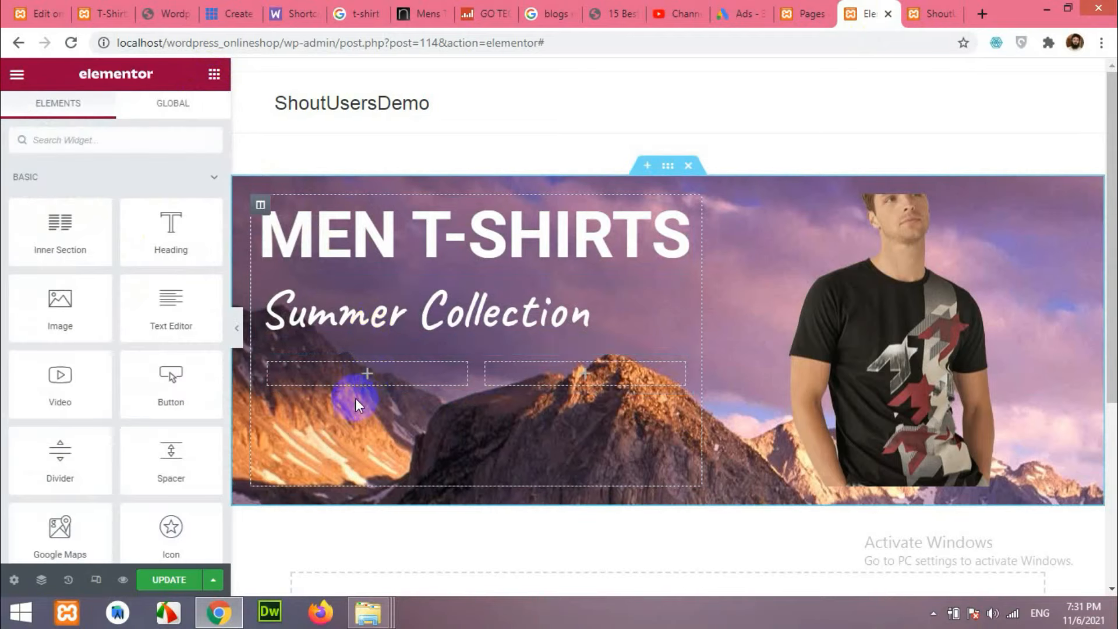
pyautogui.moveTo(138, 391); pyautogui.dragTo(357, 385)
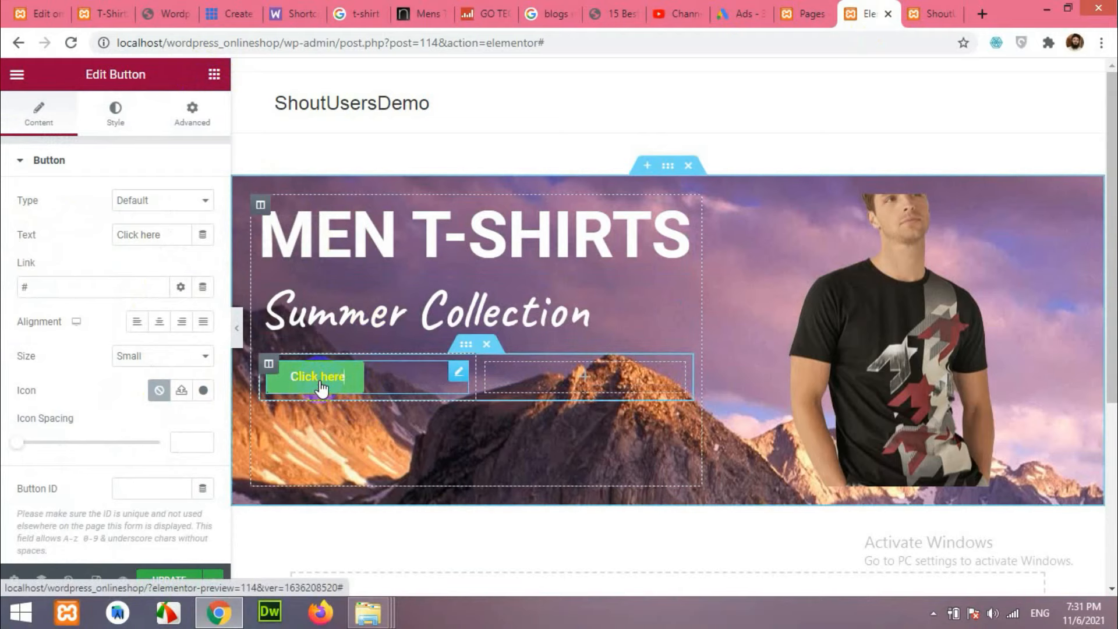
pyautogui.click(104, 13)
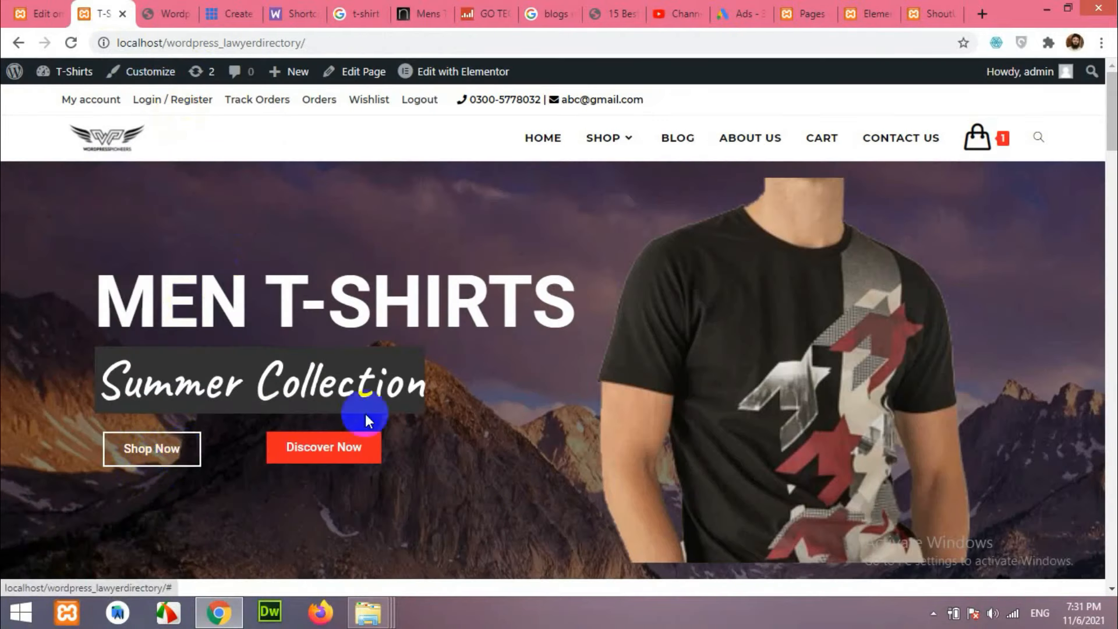
pyautogui.click(868, 13)
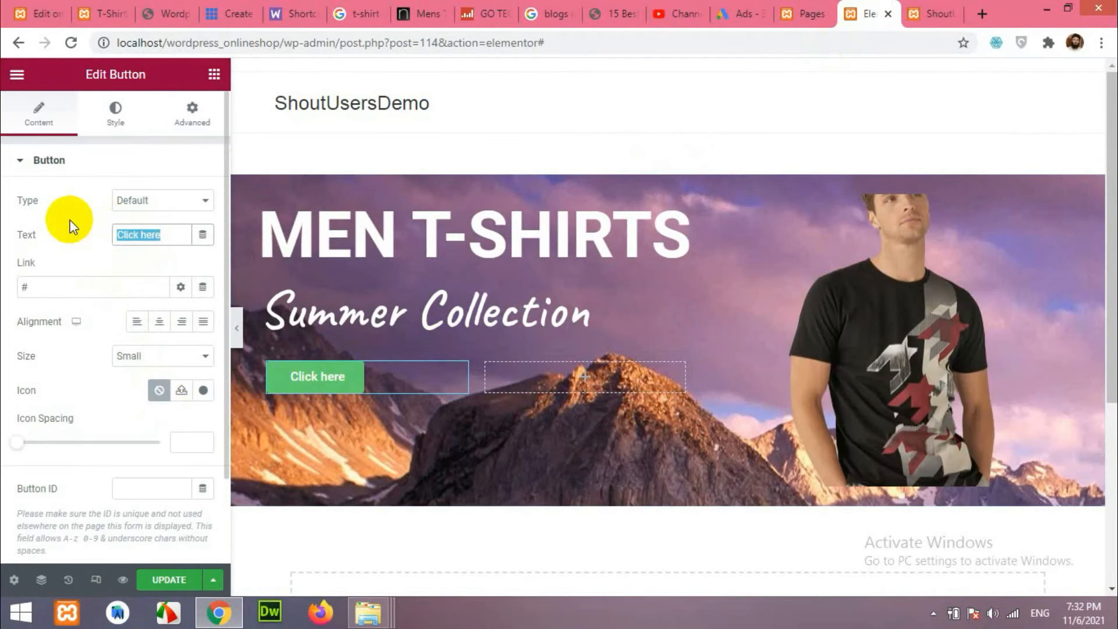
pyautogui.write('Shop Now')
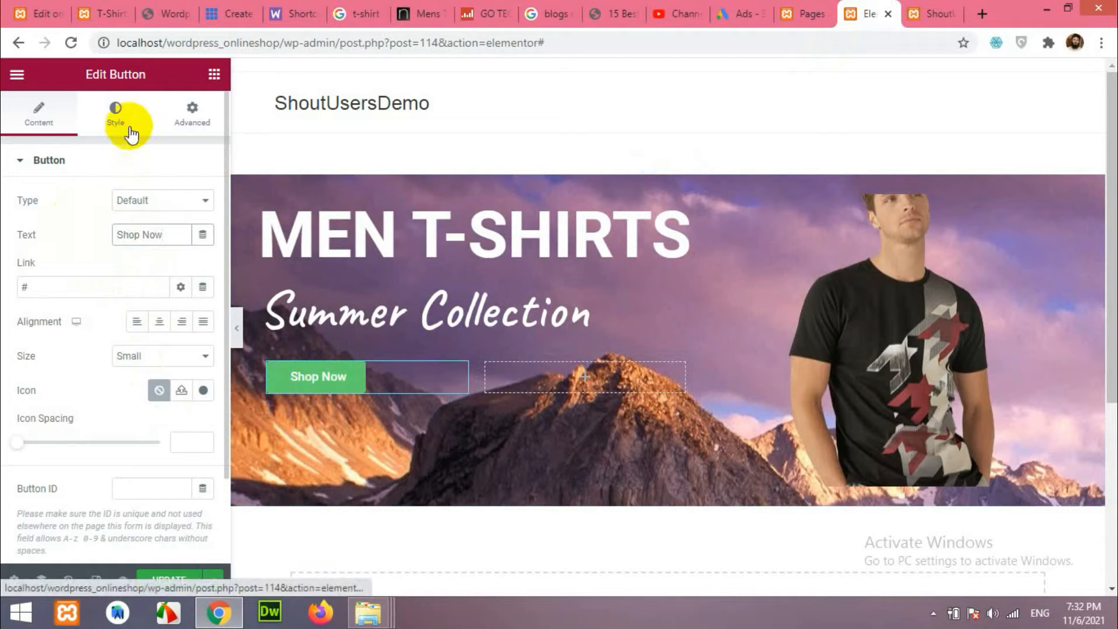
# Centre the Shop Now button and make its background colour fully transparent (alpha 0).
pyautogui.click(159, 322)
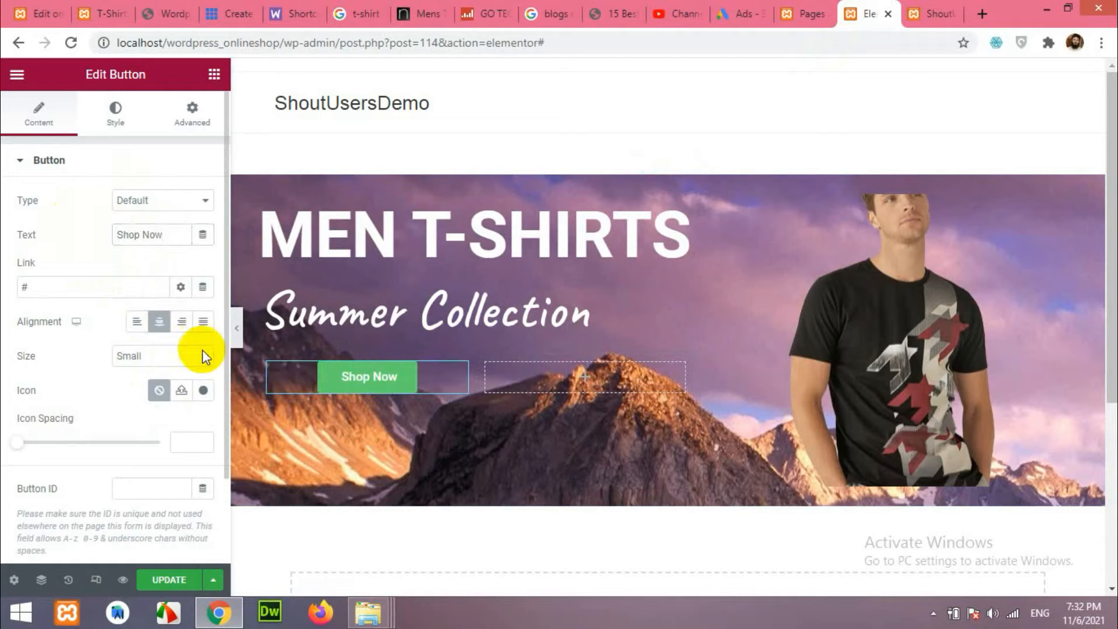
pyautogui.click(117, 117)
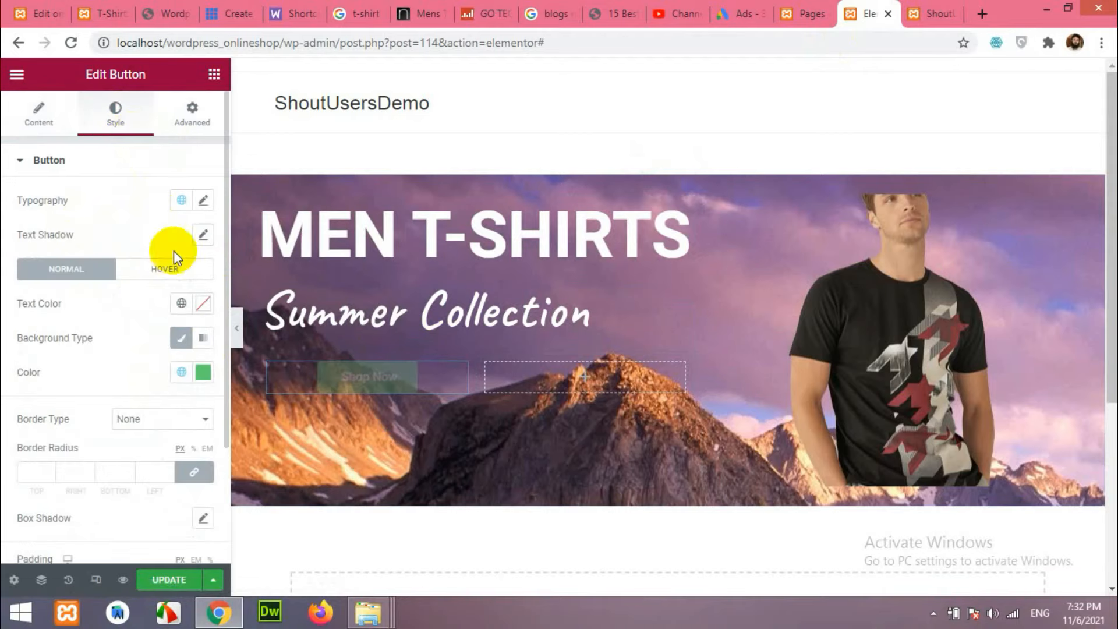
pyautogui.click(203, 375)
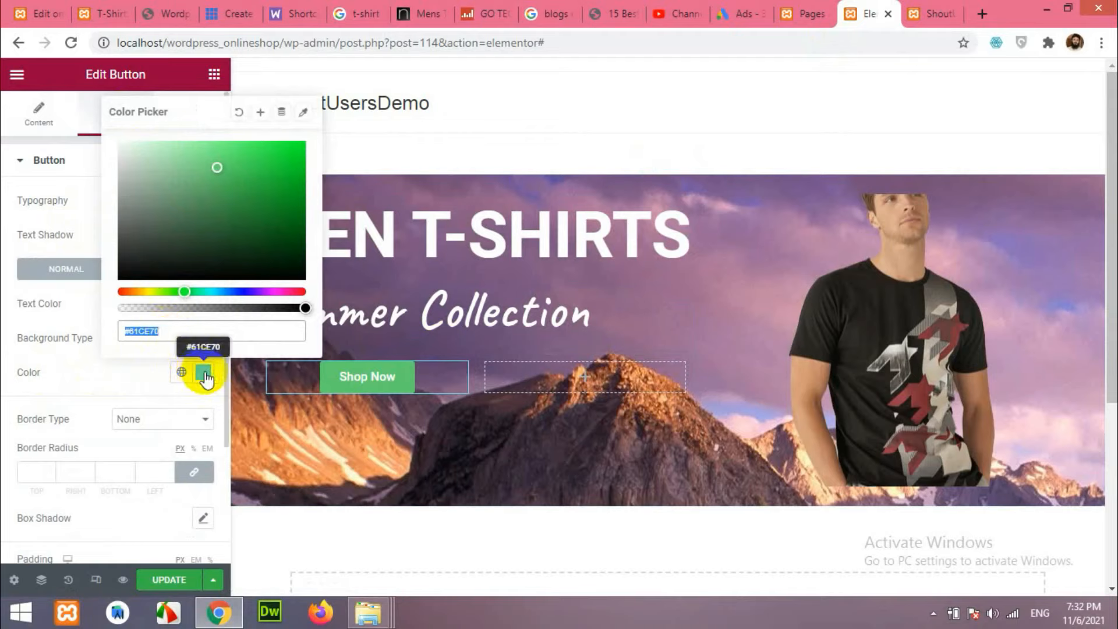
pyautogui.moveTo(303, 308)
pyautogui.mouseDown()
pyautogui.moveTo(132, 307)
pyautogui.moveTo(285, 304)
pyautogui.mouseUp()
pyautogui.moveTo(196, 294)
pyautogui.mouseDown()
pyautogui.moveTo(260, 290)
pyautogui.moveTo(213, 291)
pyautogui.mouseUp()
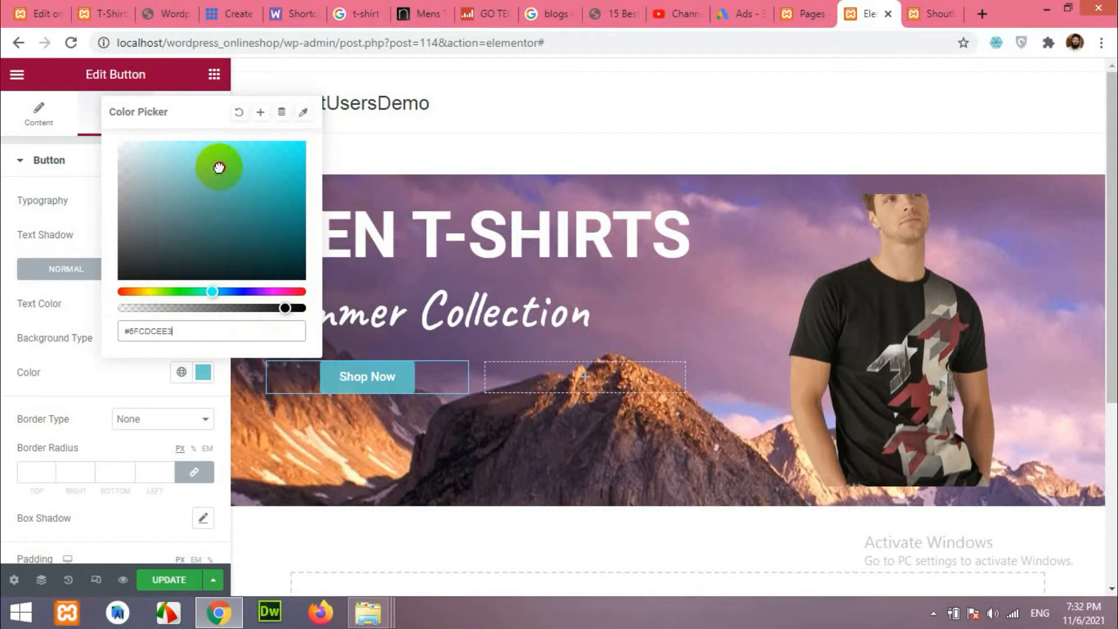
pyautogui.moveTo(218, 166); pyautogui.dragTo(270, 142)
pyautogui.moveTo(282, 304); pyautogui.dragTo(100, 305)
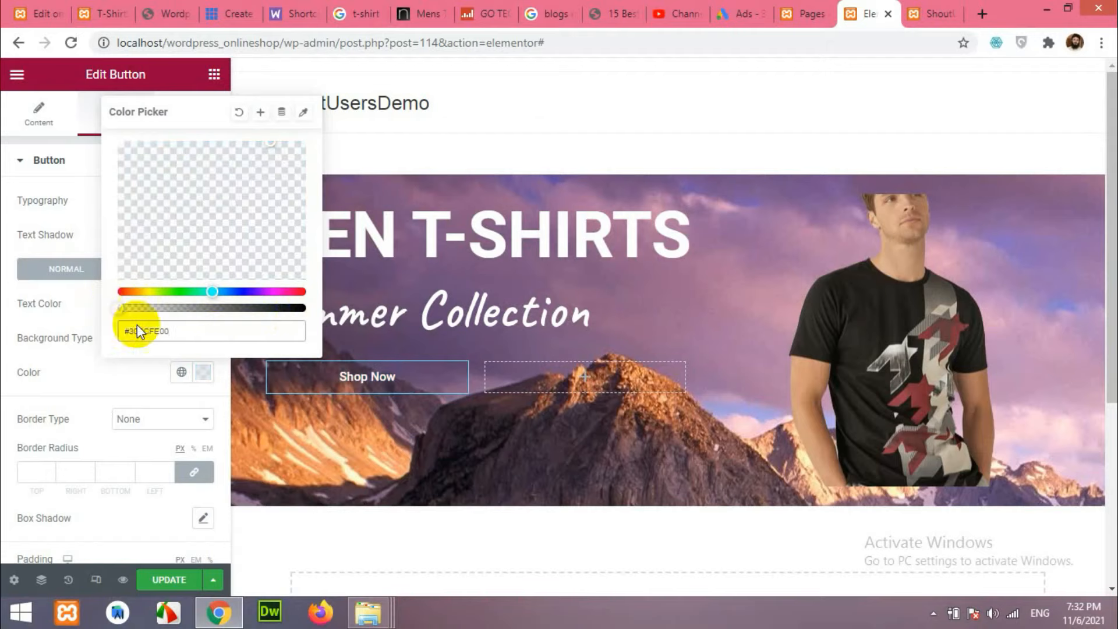
pyautogui.click(119, 390)
# Give the Shop Now button a solid 2 px border.
pyautogui.click(361, 399)
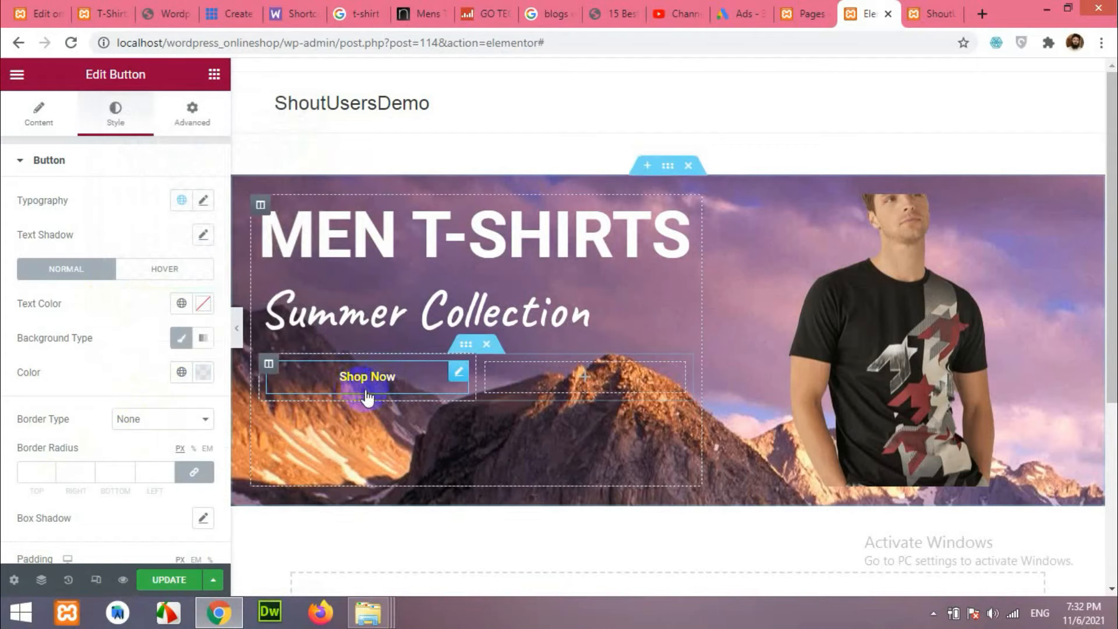
pyautogui.scroll(-2, 64, 411)
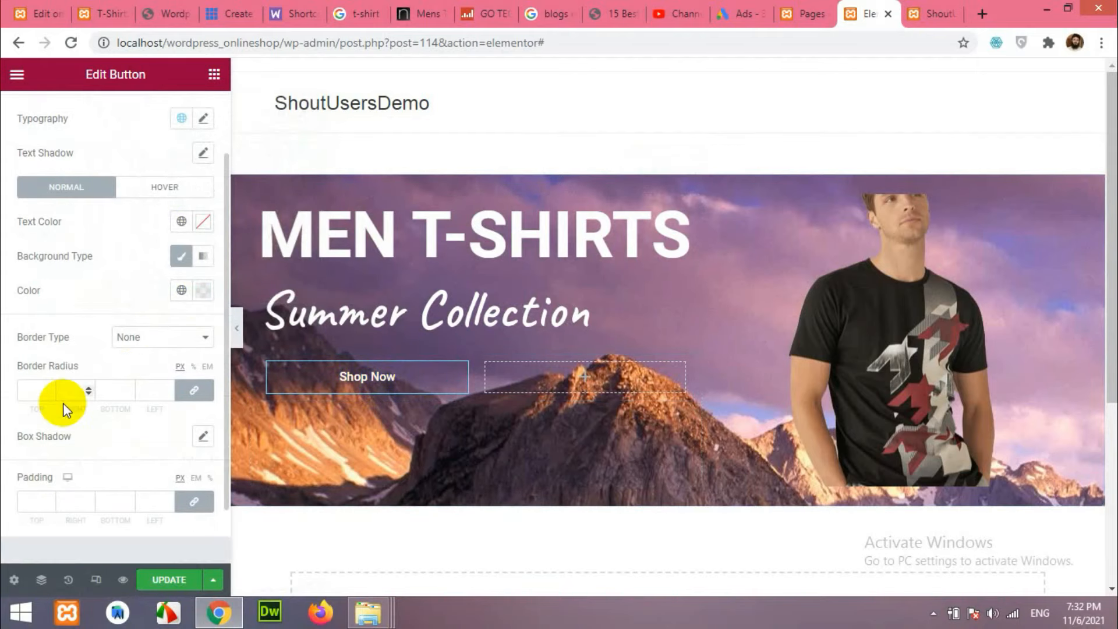
pyautogui.click(157, 341)
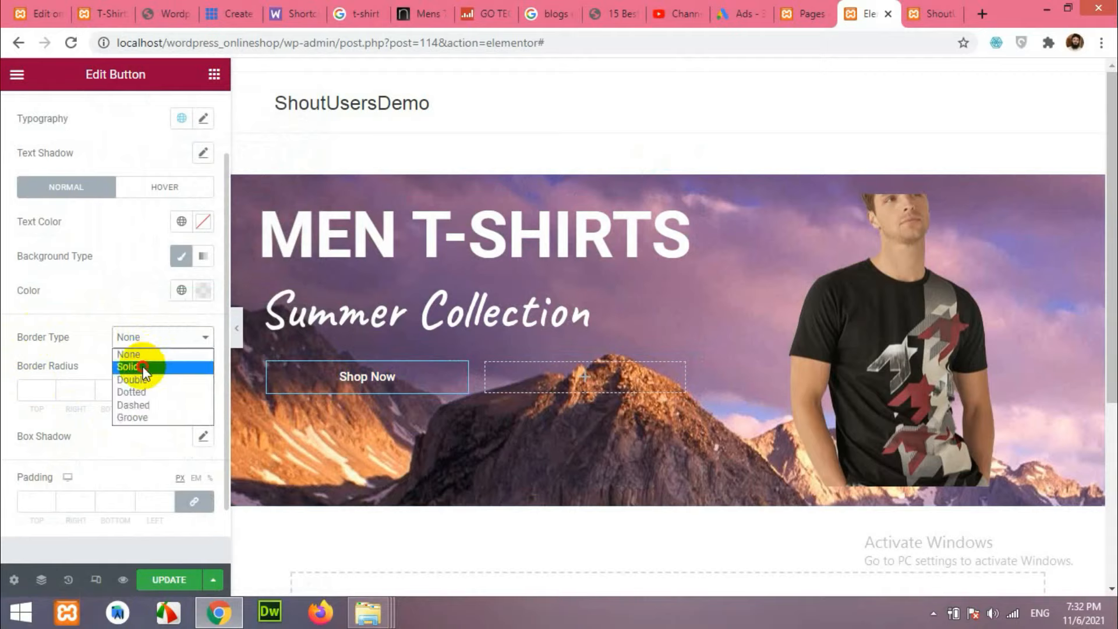
pyautogui.click(145, 368)
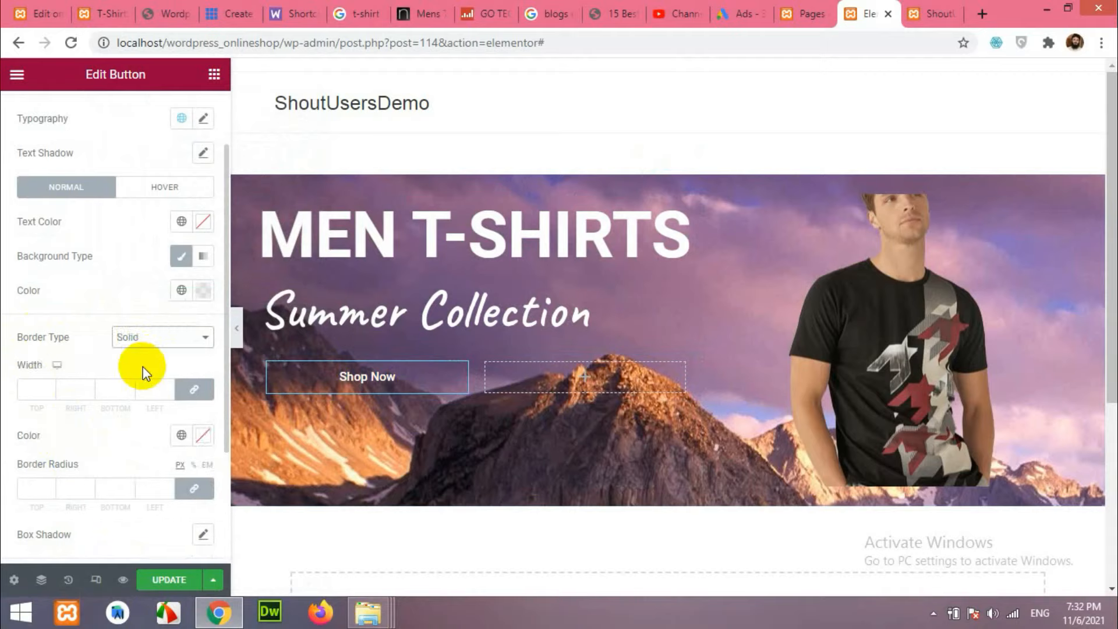
pyautogui.click(49, 386)
pyautogui.click(48, 387)
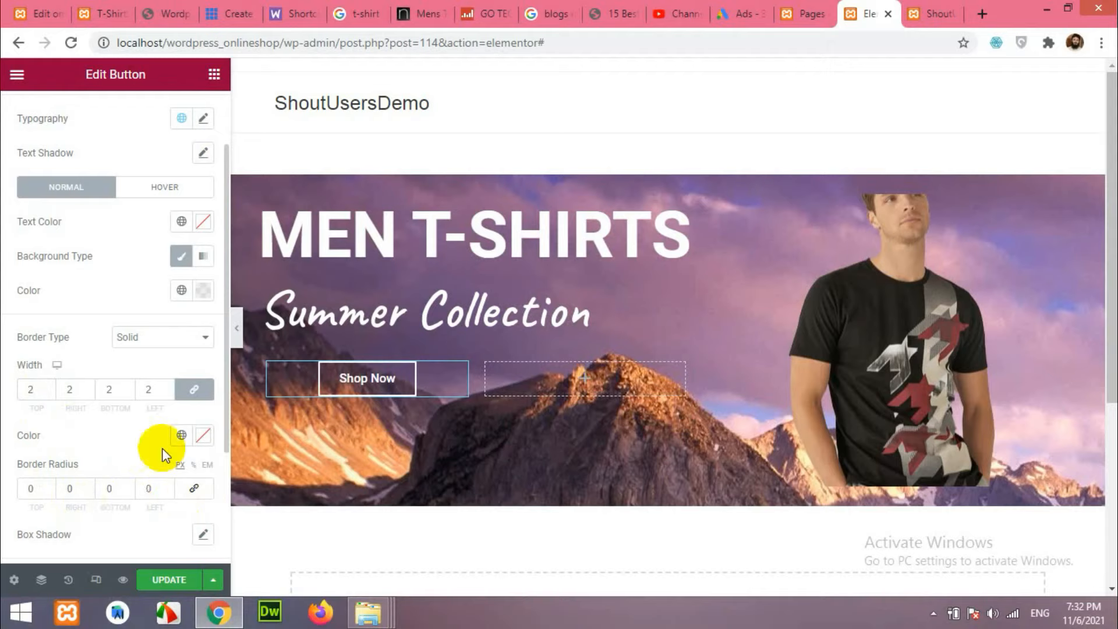
pyautogui.scroll(-3, 155, 437)
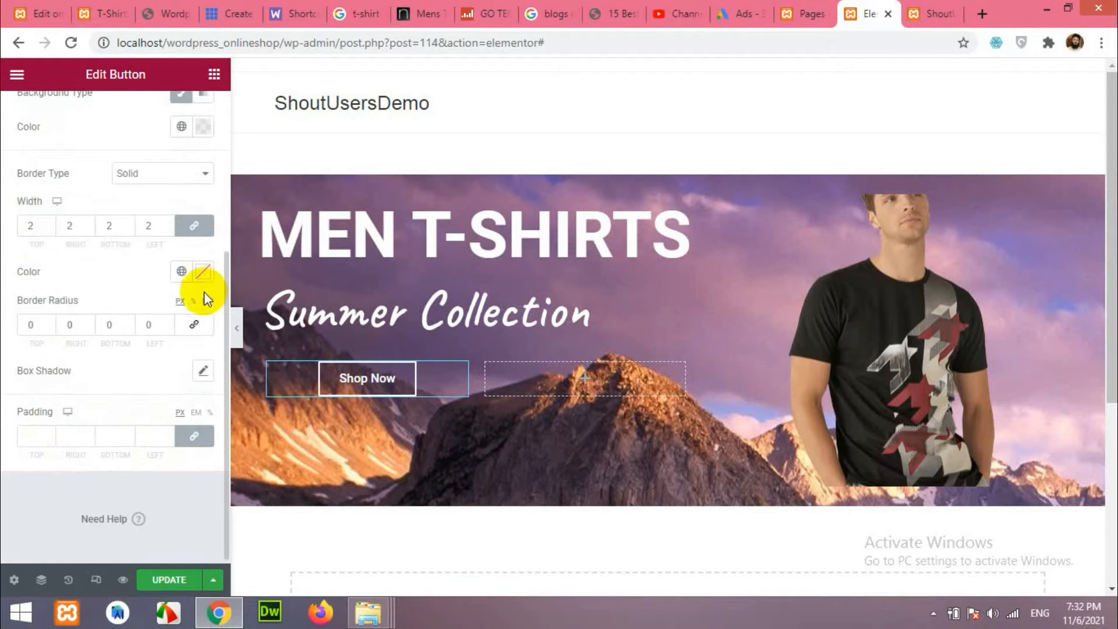
pyautogui.scroll(2, 97, 395)
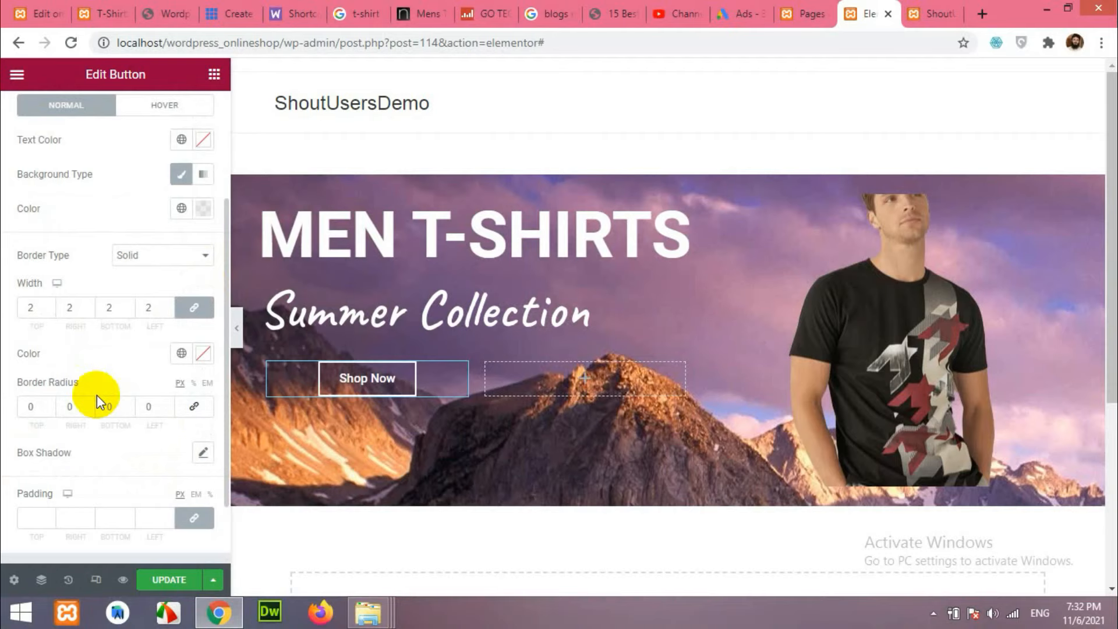
pyautogui.scroll(-2, 96, 395)
pyautogui.scroll(5, 96, 395)
pyautogui.click(378, 389)
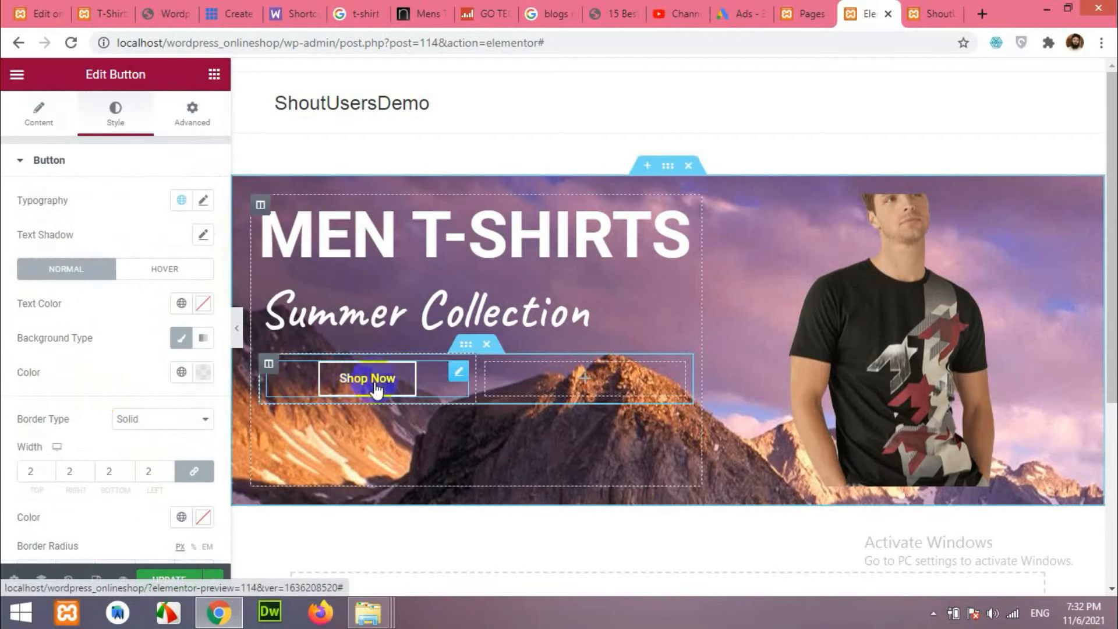
# Duplicate the Shop Now button into the right column and check the live site's Discover Now button.
pyautogui.rightClick(458, 378)
pyautogui.click(512, 282)
pyautogui.moveTo(453, 423); pyautogui.dragTo(586, 400)
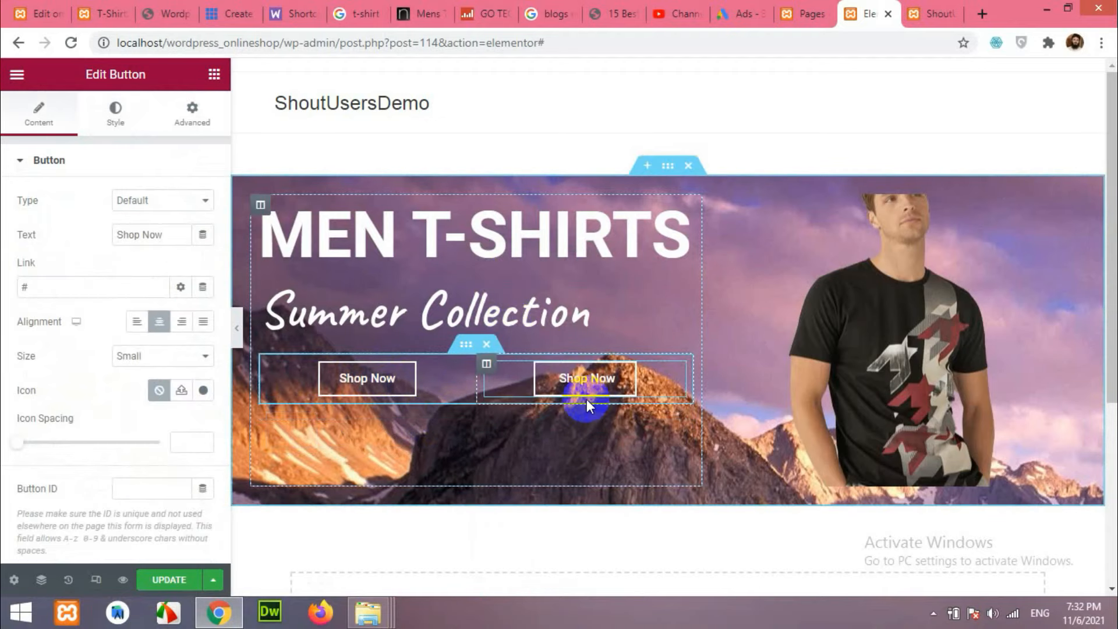
pyautogui.click(103, 13)
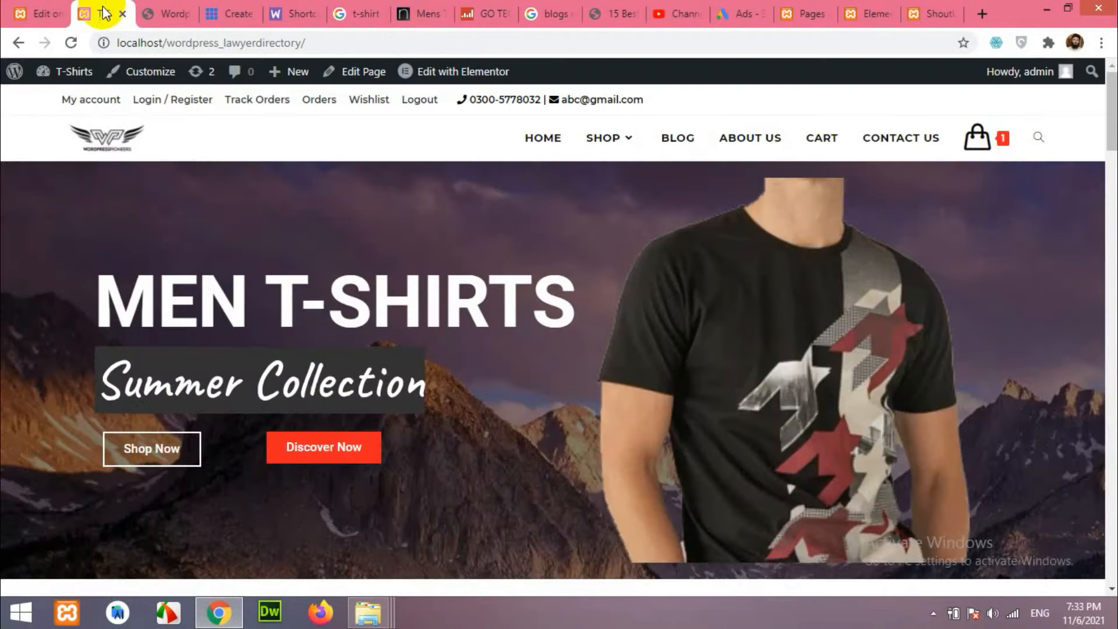
pyautogui.click(315, 462)
# Change the right-column button's text to 'Discover Now'.
pyautogui.click(867, 13)
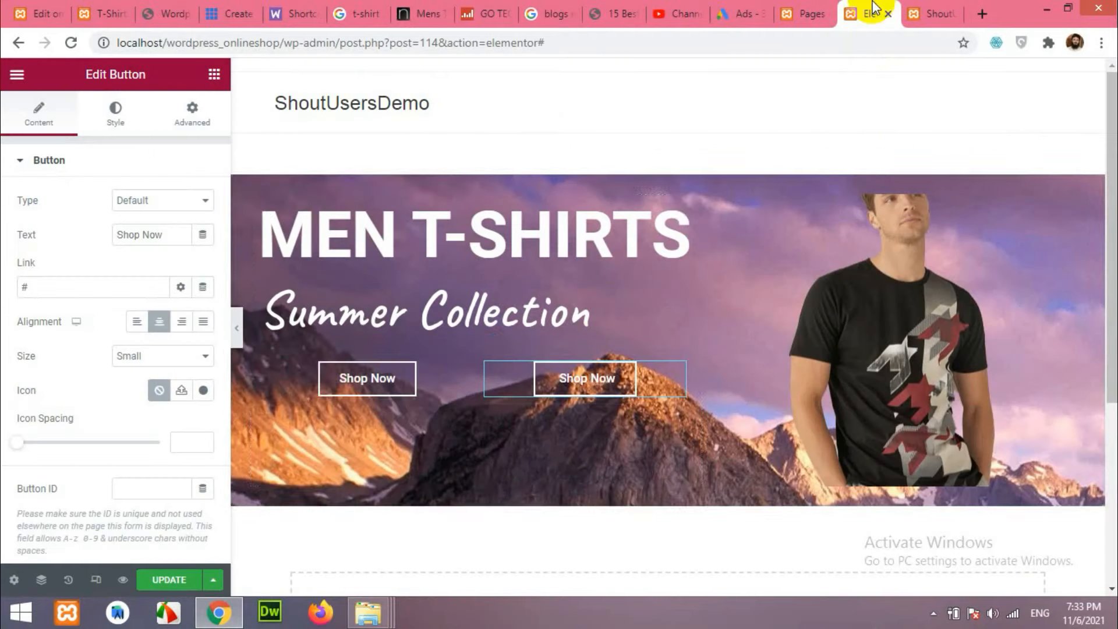
pyautogui.click(573, 388)
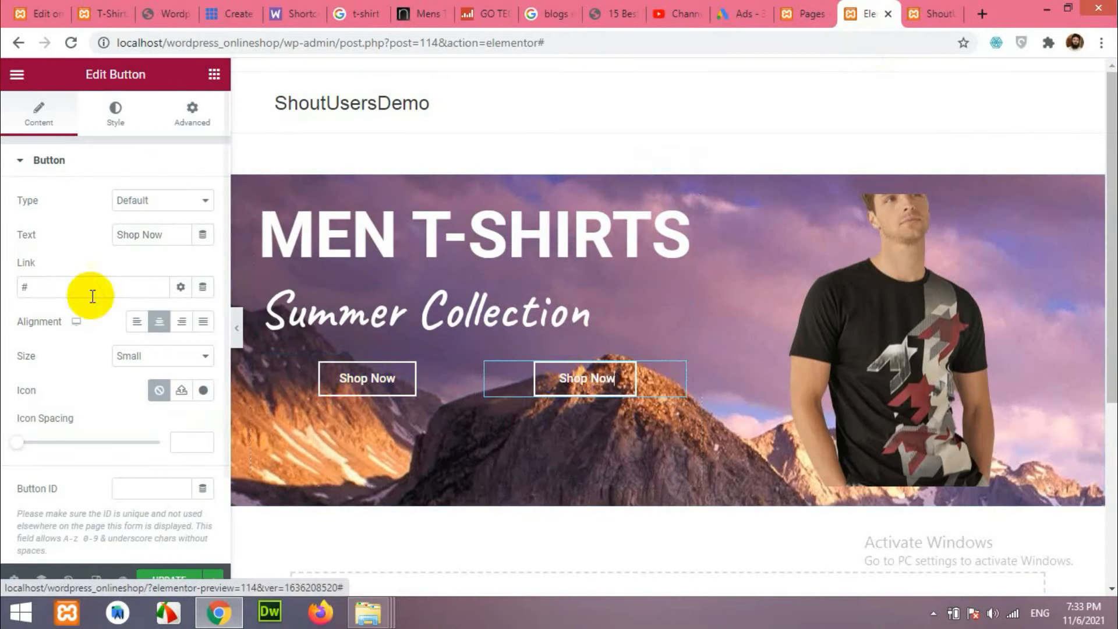
pyautogui.moveTo(157, 232); pyautogui.dragTo(64, 233)
pyautogui.write('Discov')
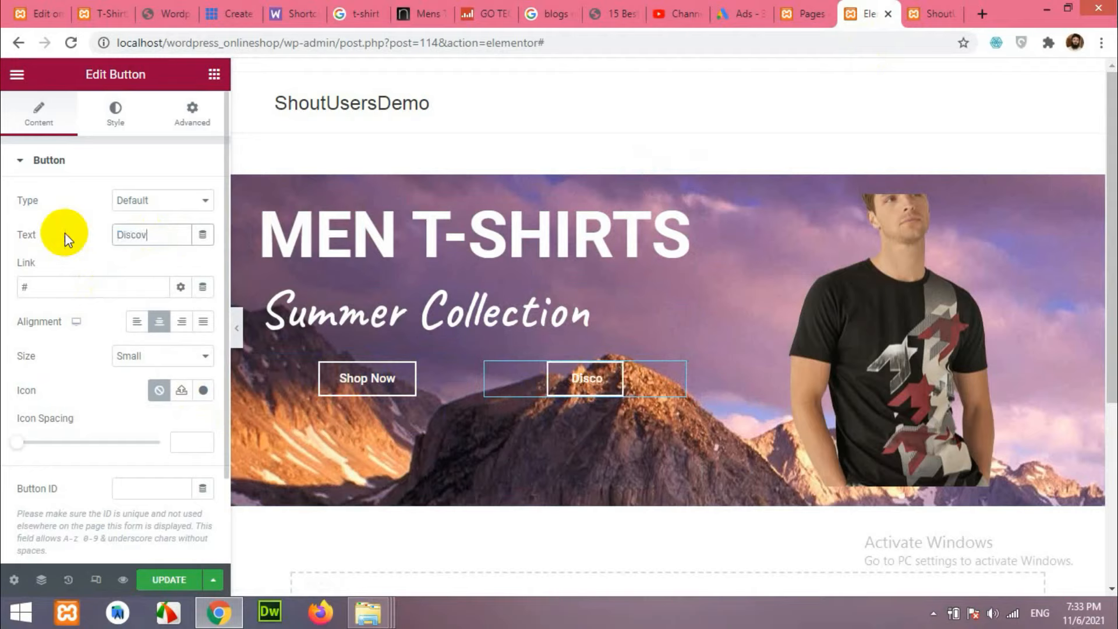
pyautogui.write('er Now')
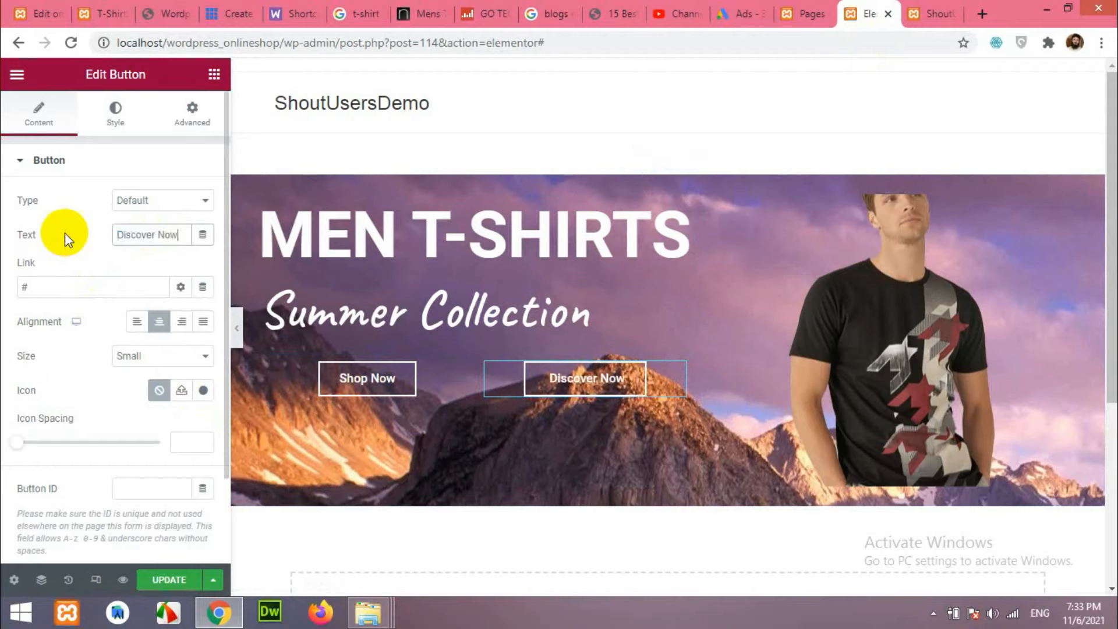
# Set the Shop Now button's link to /shop.
pyautogui.click(382, 386)
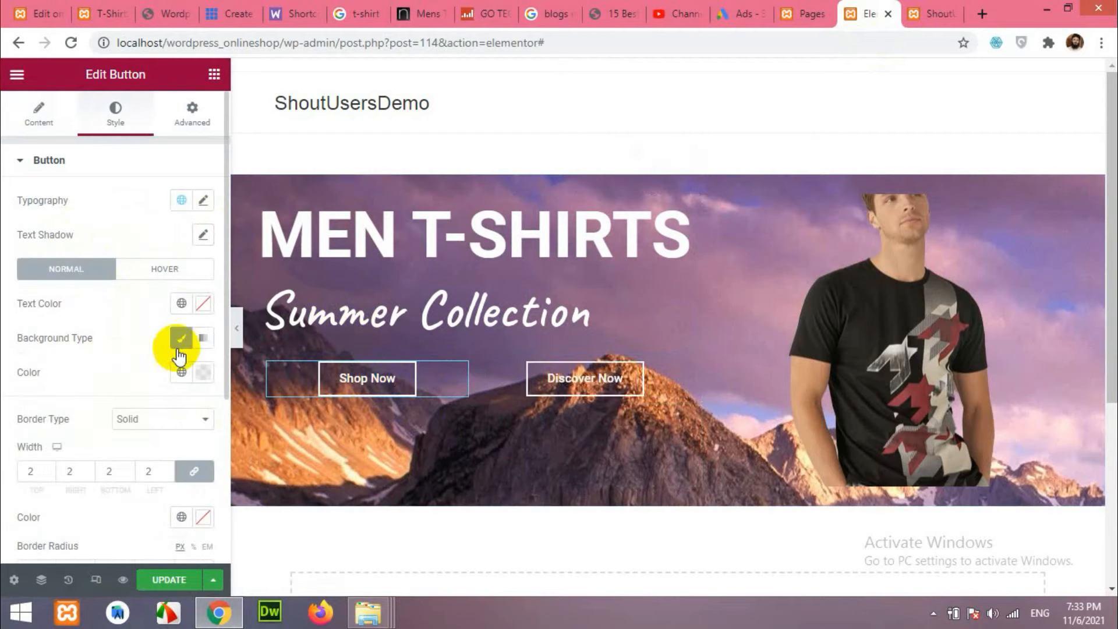
pyautogui.scroll(-4, 159, 350)
pyautogui.click(43, 132)
pyautogui.moveTo(72, 288); pyautogui.dragTo(4, 288)
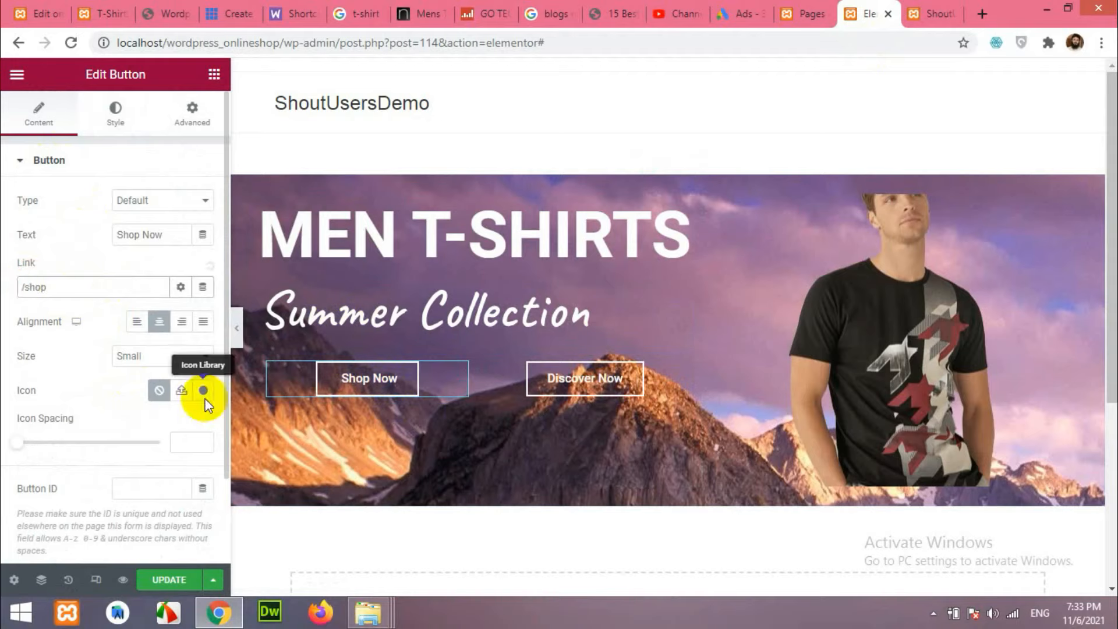
pyautogui.click(574, 382)
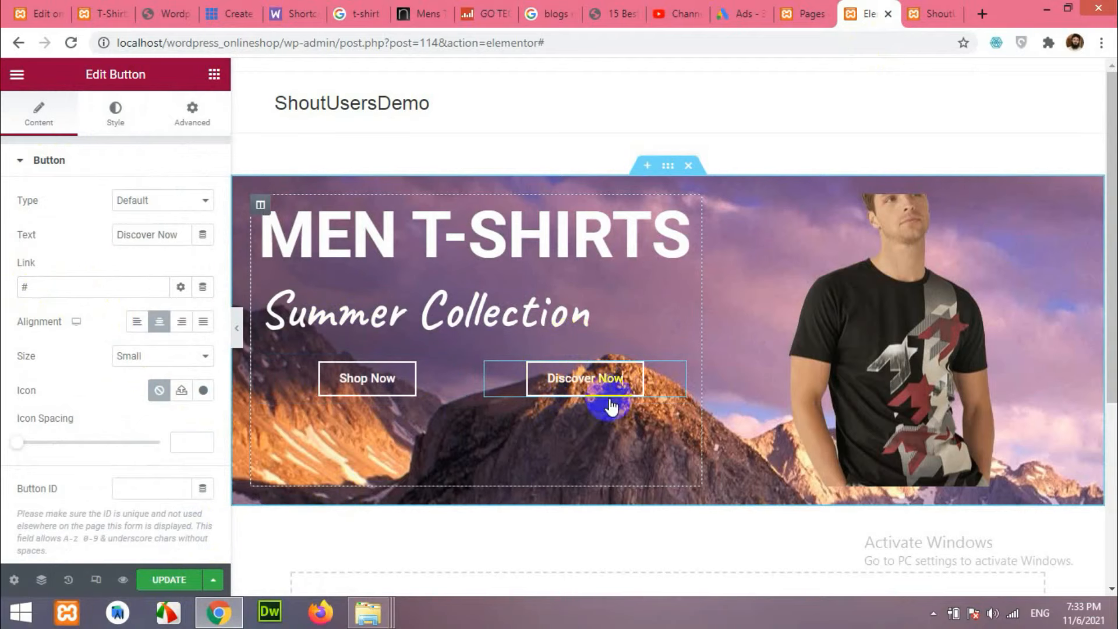
pyautogui.click(585, 379)
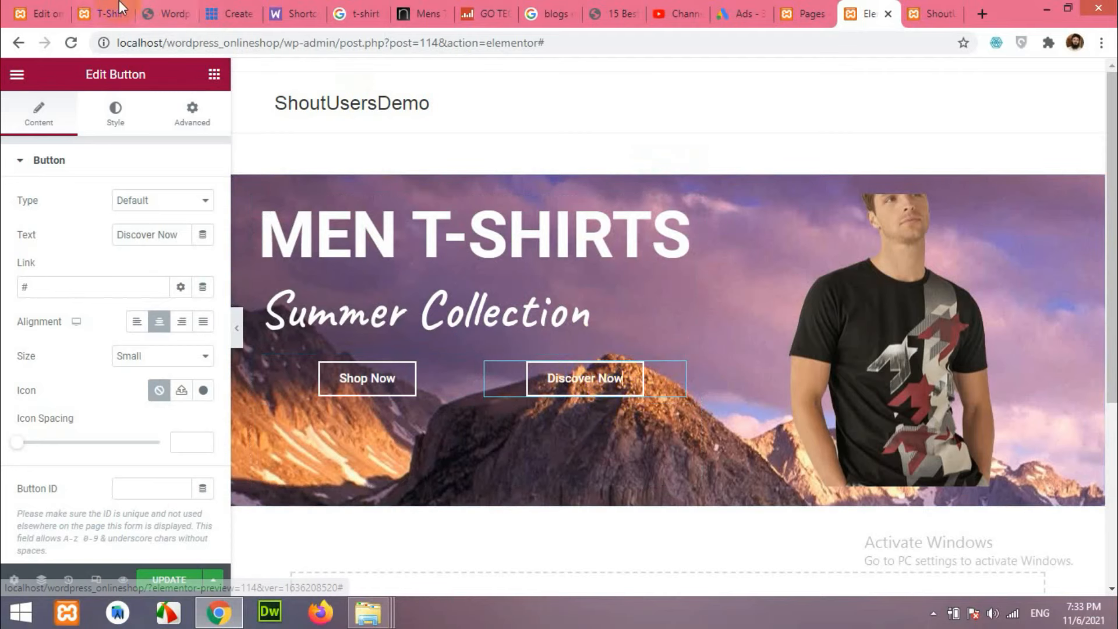
pyautogui.click(102, 7)
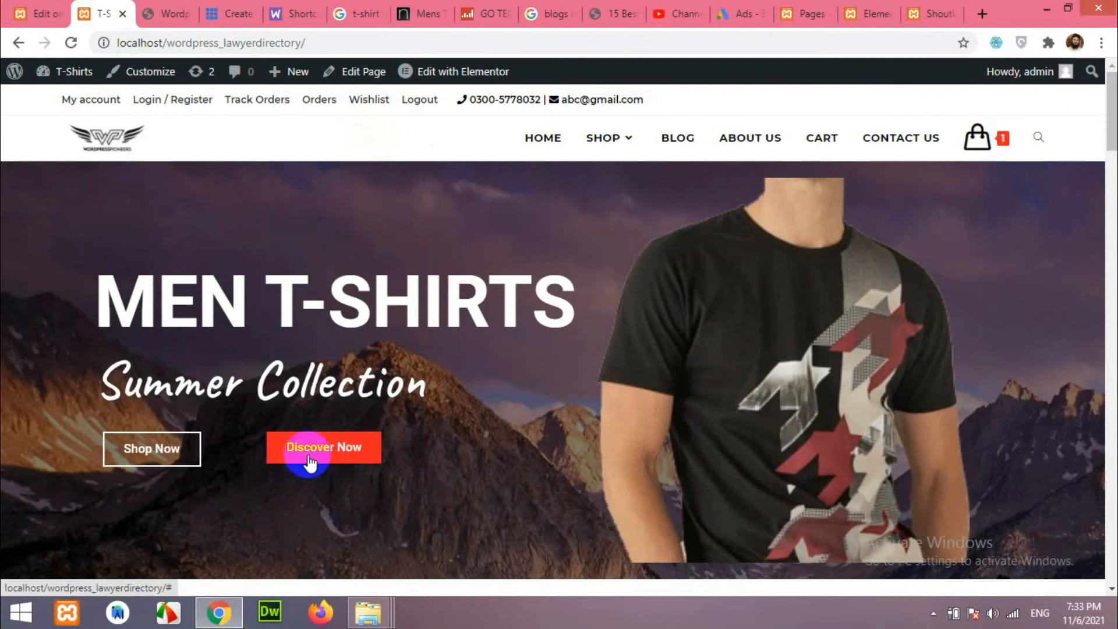
# Inspect the live Discover Now button and copy its #FF2222 background colour from DevTools.
pyautogui.scroll(-2, 308, 416)
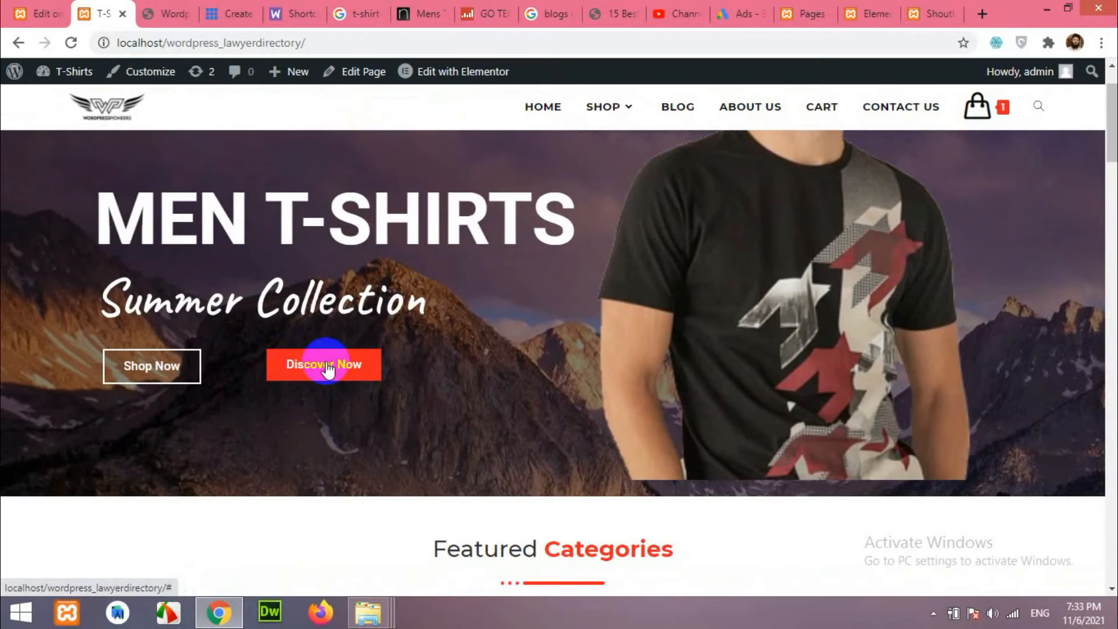
pyautogui.rightClick(274, 366)
pyautogui.click(444, 361)
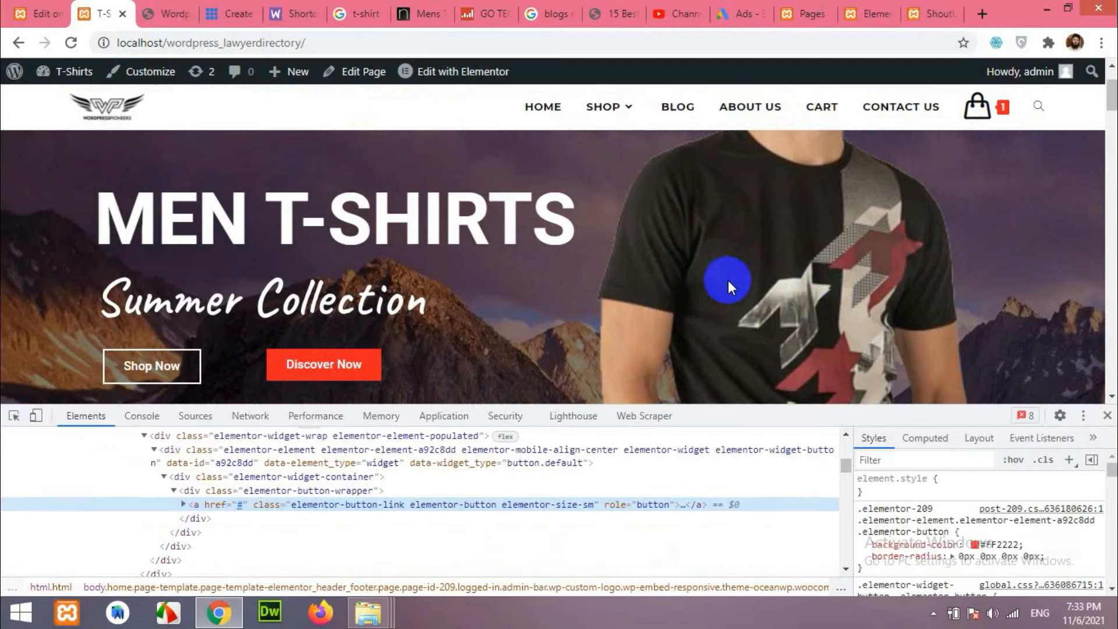
pyautogui.click(996, 543)
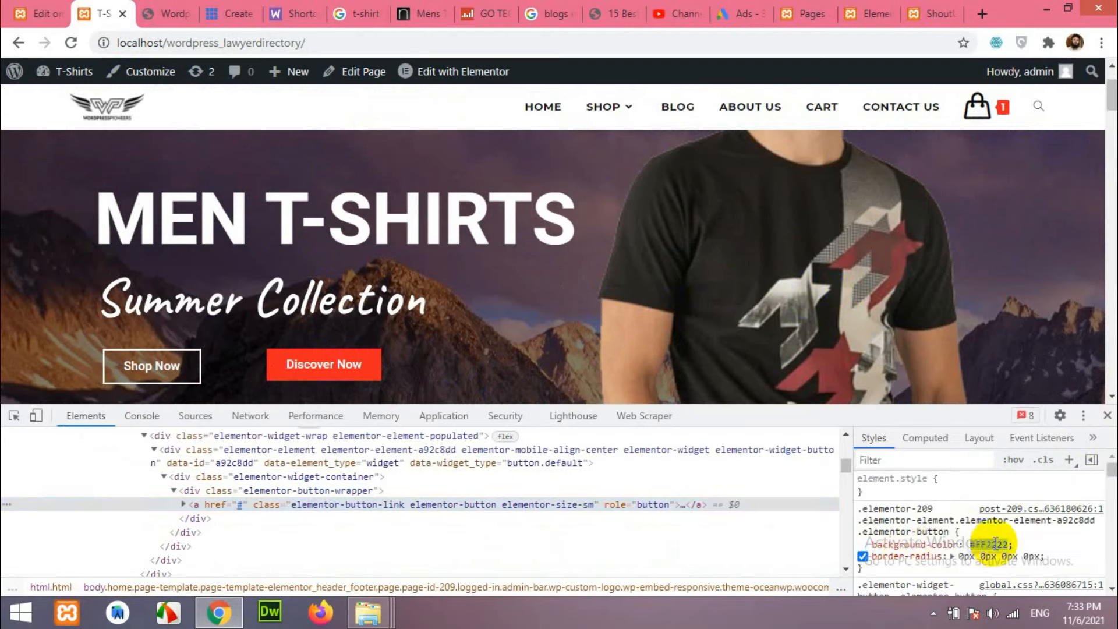
pyautogui.rightClick(993, 544)
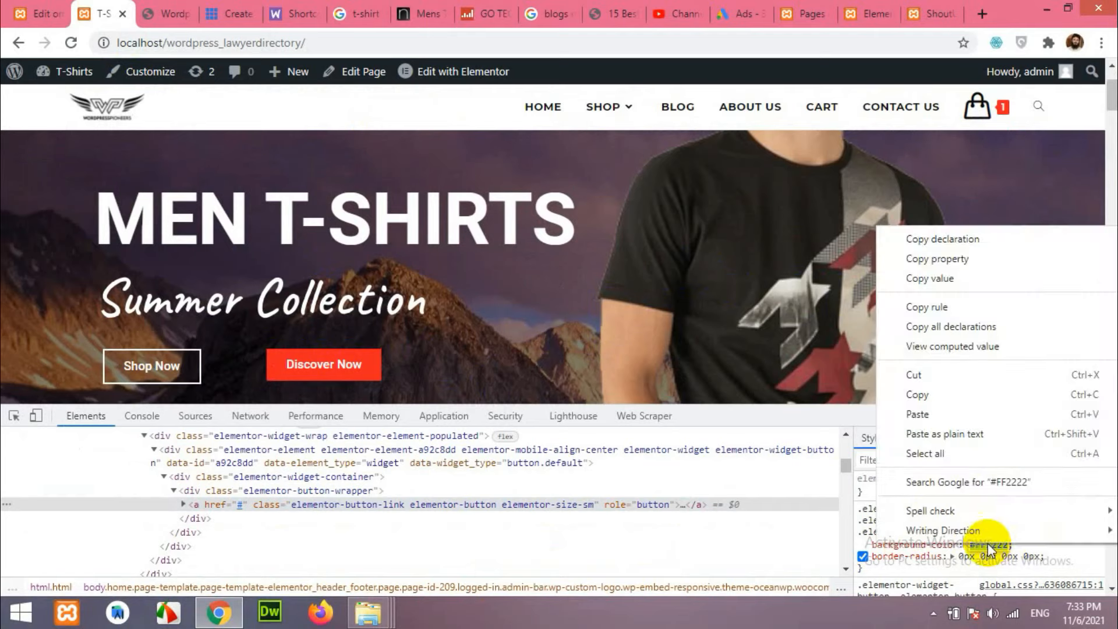
pyautogui.click(946, 397)
pyautogui.click(861, 15)
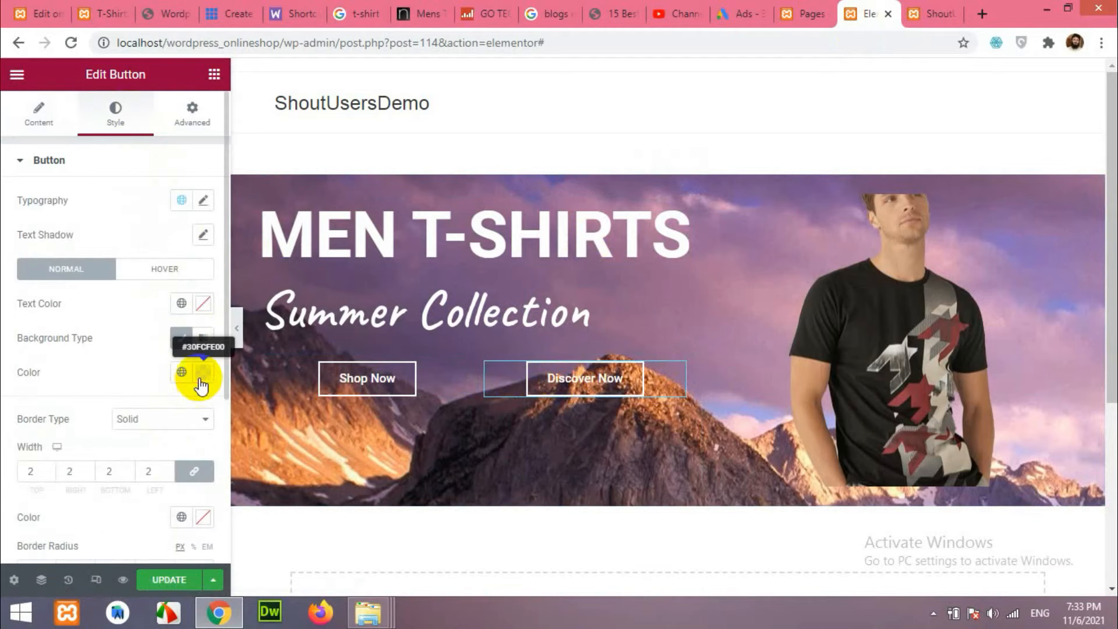
# Paste #FF2222 as the Discover Now button's background colour.
pyautogui.click(201, 373)
pyautogui.hotkey('ctrl', 'v')
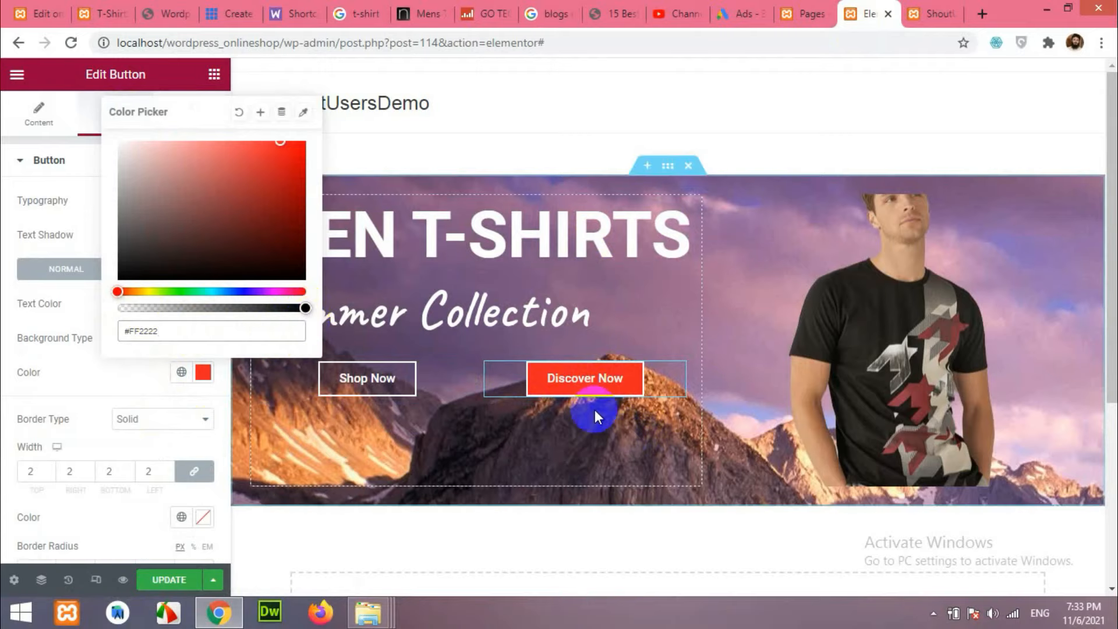
pyautogui.click(108, 13)
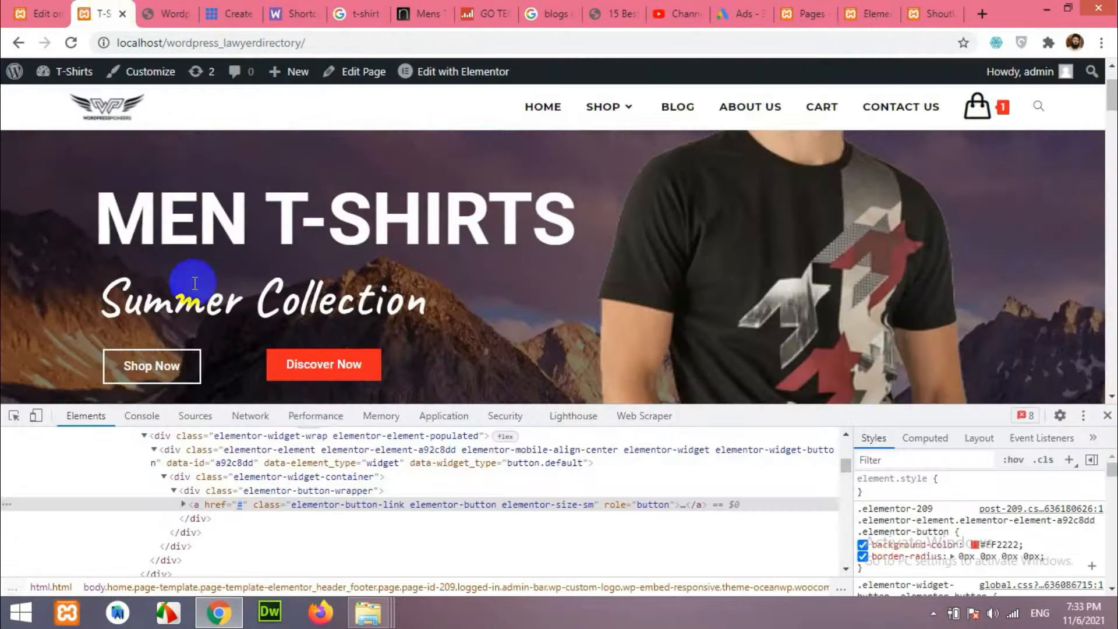
pyautogui.click(868, 14)
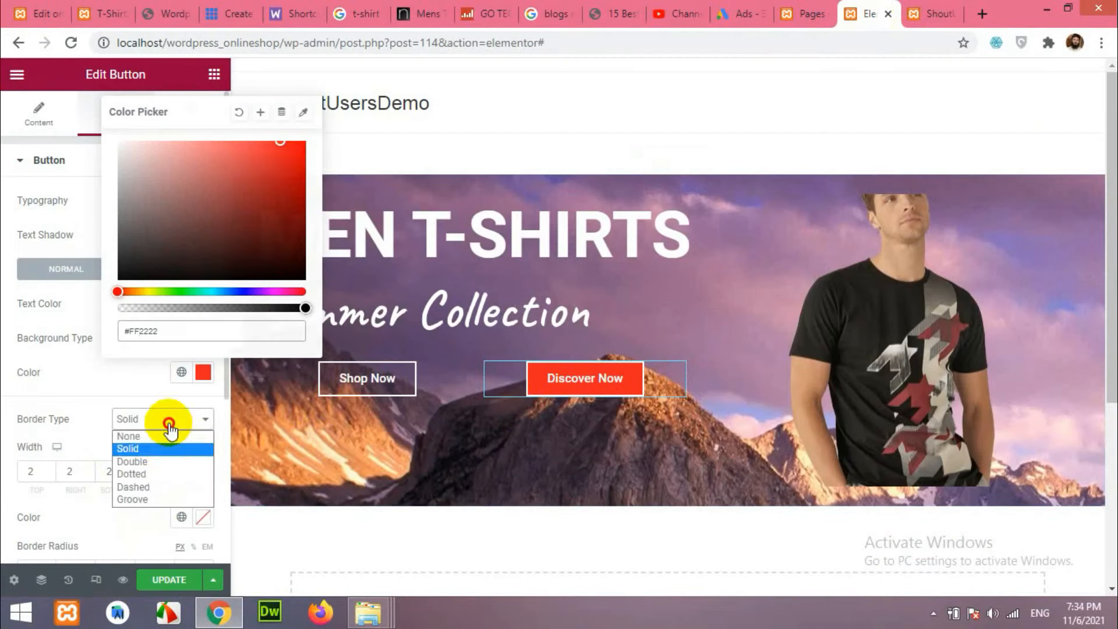
# Set the Discover Now button's border type to None.
pyautogui.click(150, 439)
pyautogui.click(149, 443)
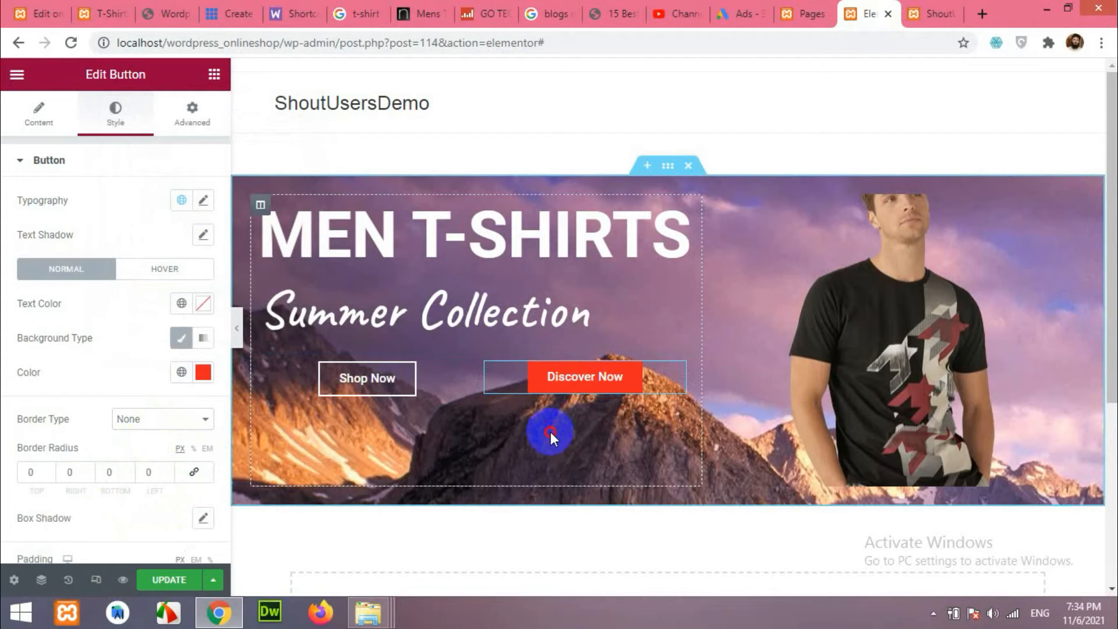
pyautogui.click(534, 392)
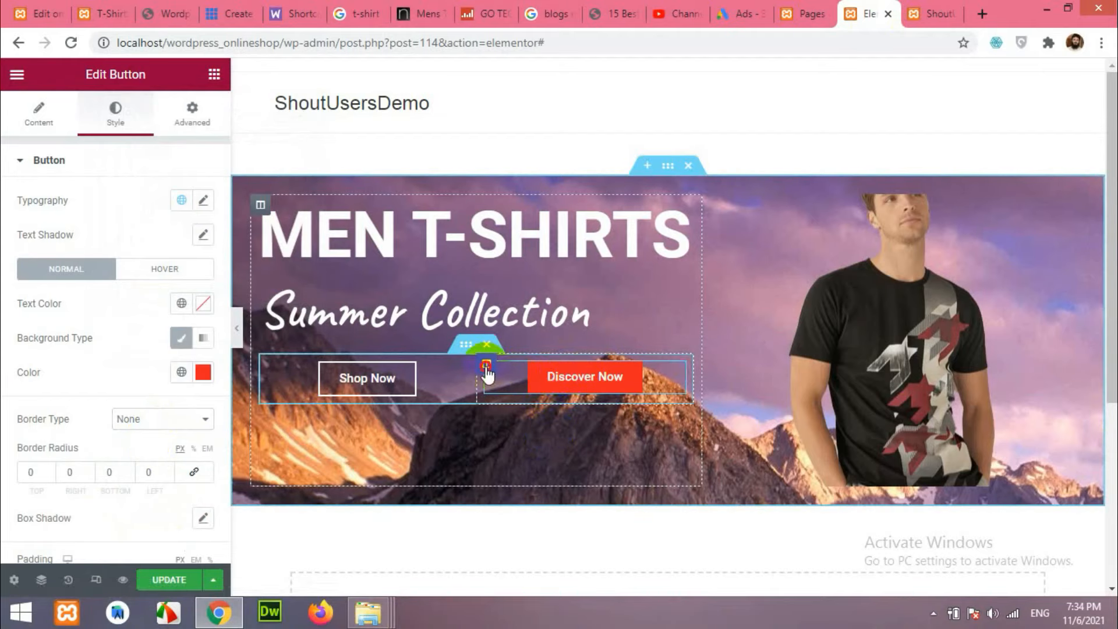
pyautogui.click(487, 366)
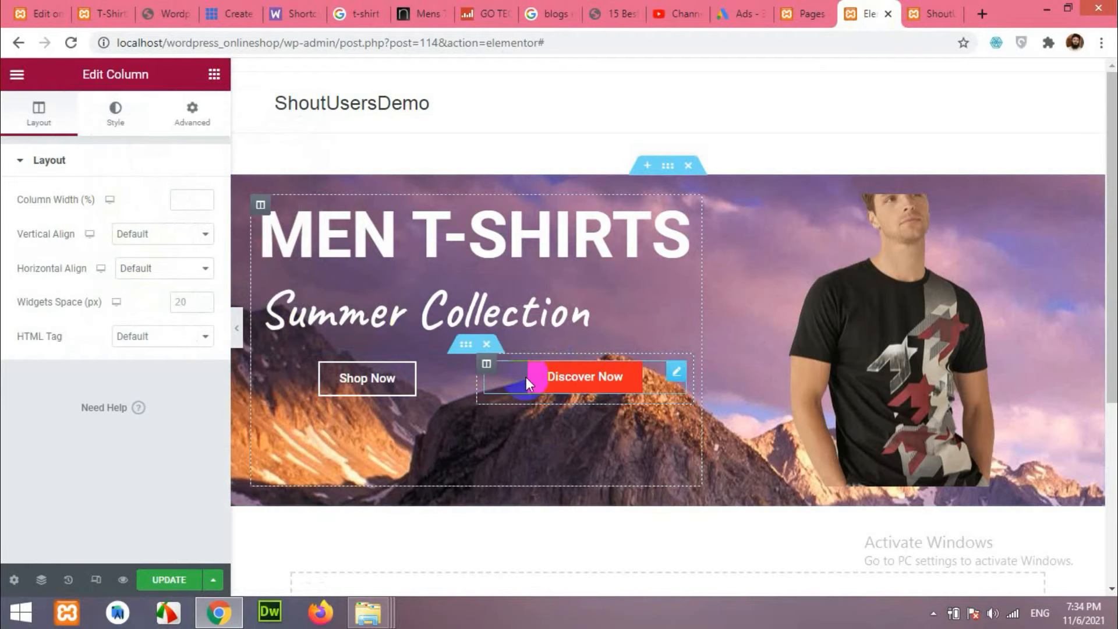
pyautogui.click(563, 379)
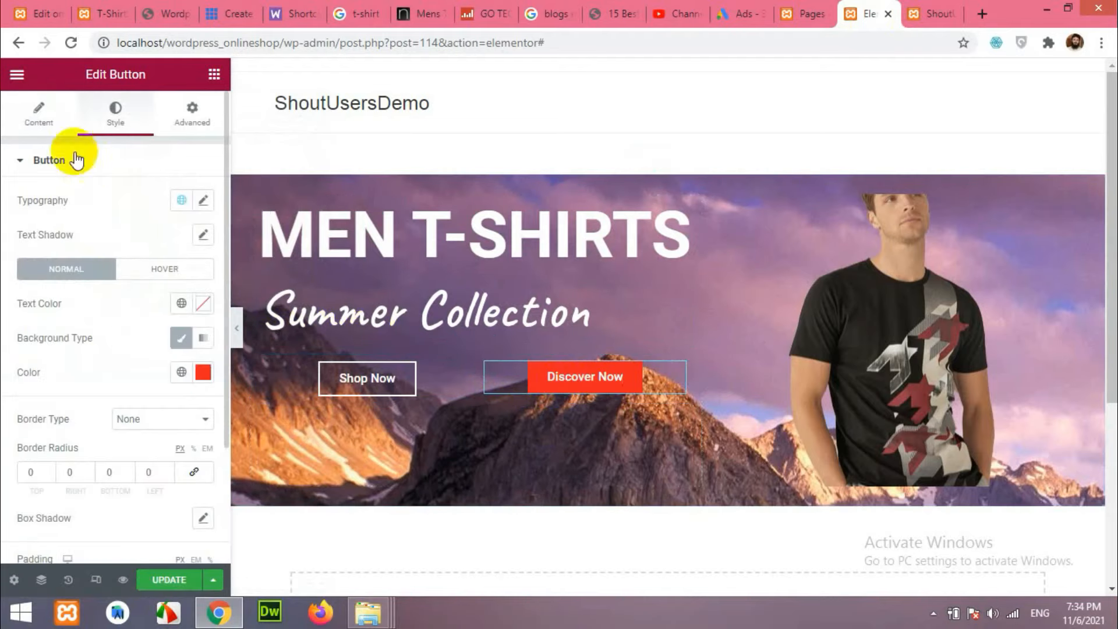
pyautogui.scroll(-3, 150, 460)
pyautogui.scroll(4, 75, 250)
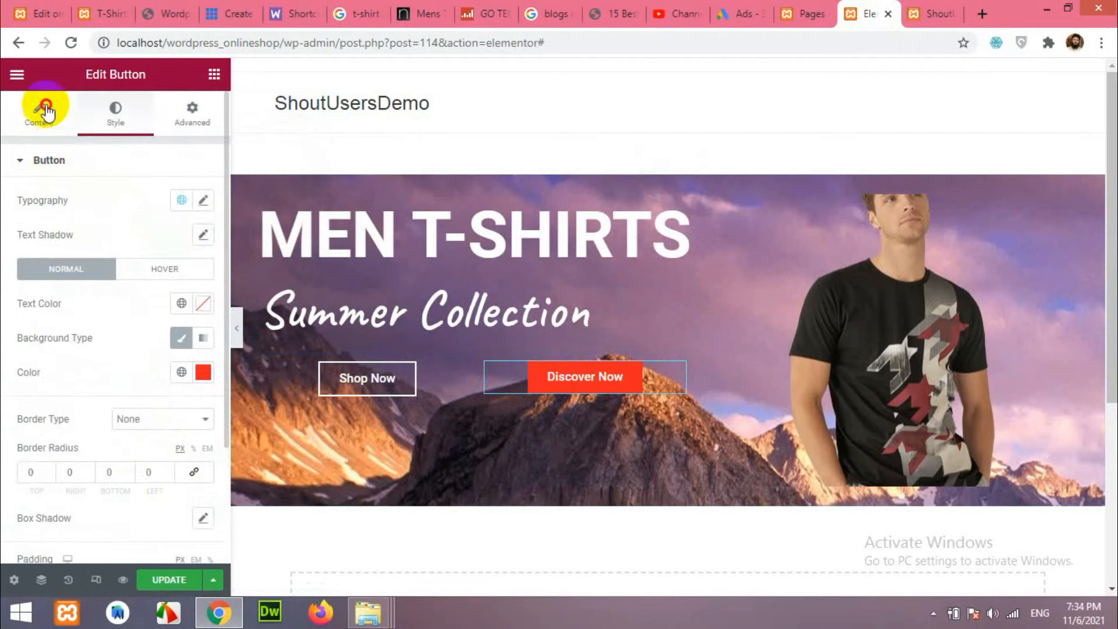
pyautogui.click(40, 110)
# Left-align Discover Now, right-align Shop Now, and resize their columns to about 28%/72%.
pyautogui.click(135, 322)
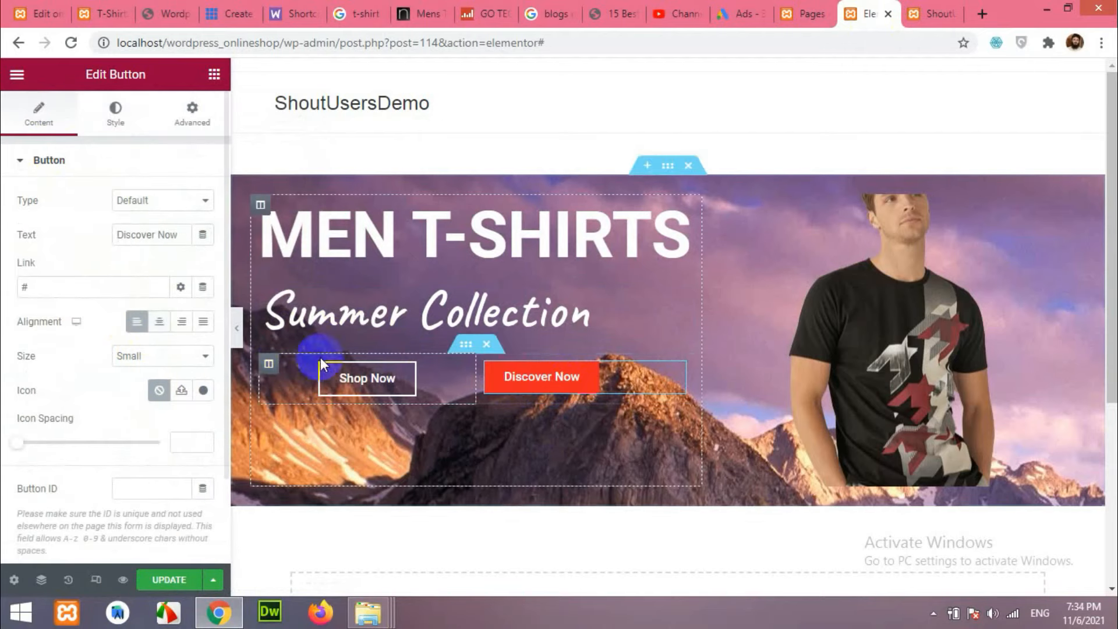
pyautogui.click(352, 383)
pyautogui.click(182, 322)
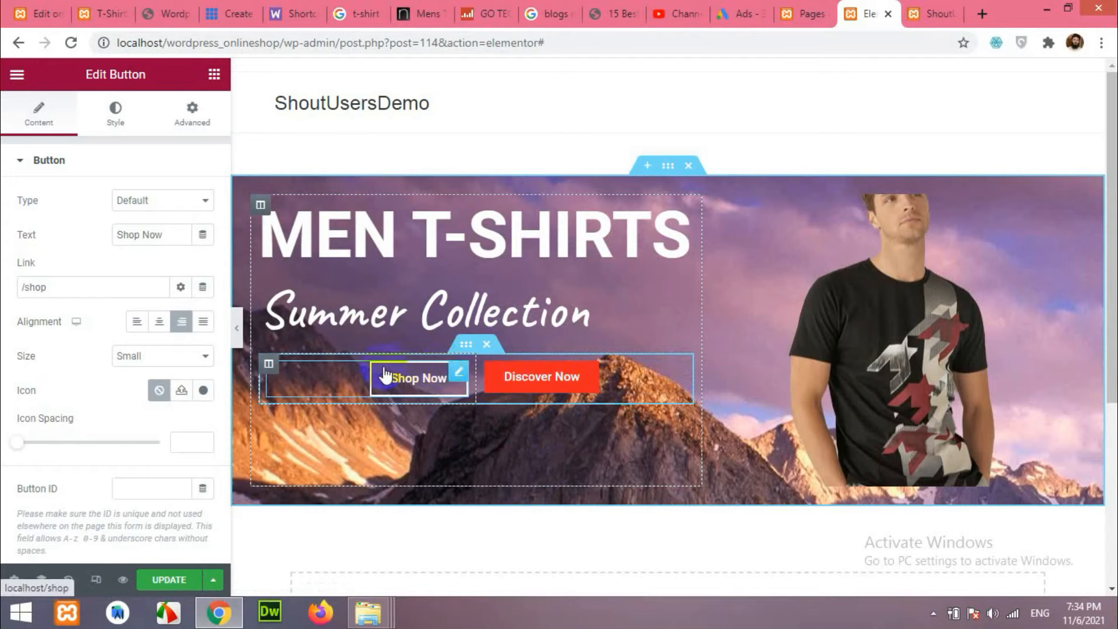
pyautogui.moveTo(478, 379); pyautogui.dragTo(384, 380)
pyautogui.click(102, 14)
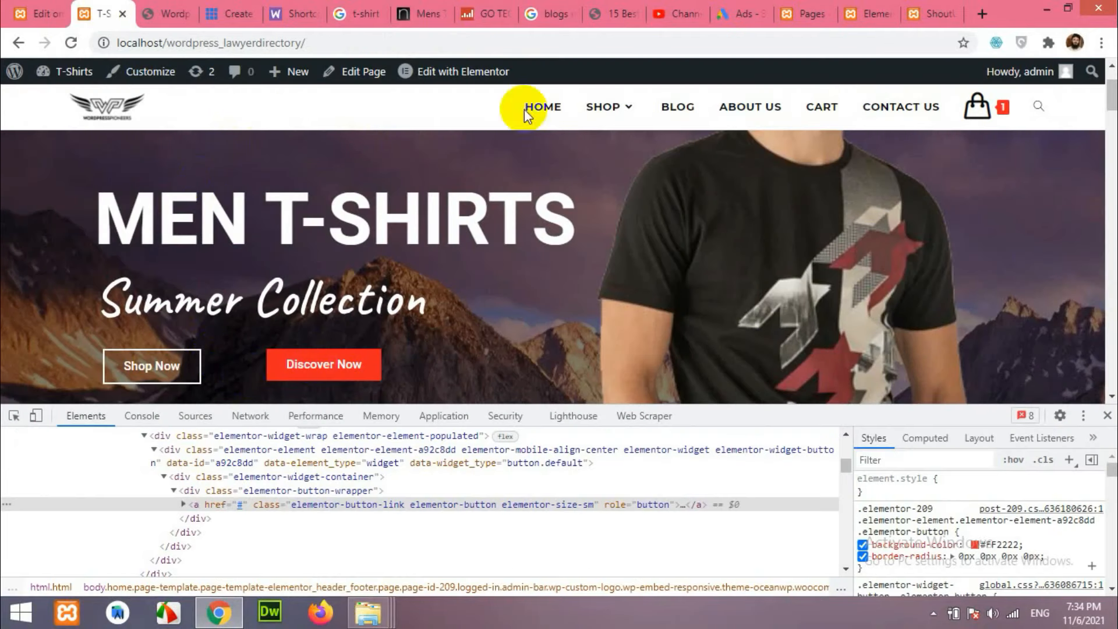
pyautogui.click(865, 6)
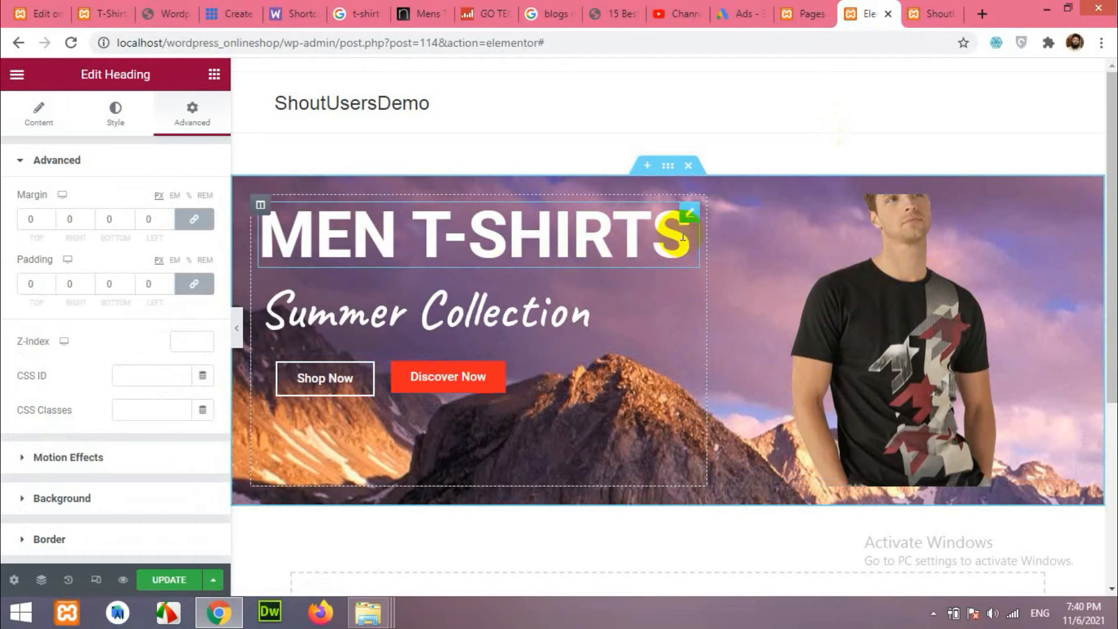
# Enlarge the MEN T-SHIRTS heading font size to 113.
pyautogui.click(116, 114)
pyautogui.click(203, 234)
pyautogui.moveTo(88, 364)
pyautogui.mouseDown()
pyautogui.moveTo(80, 369)
pyautogui.moveTo(98, 371)
pyautogui.mouseUp()
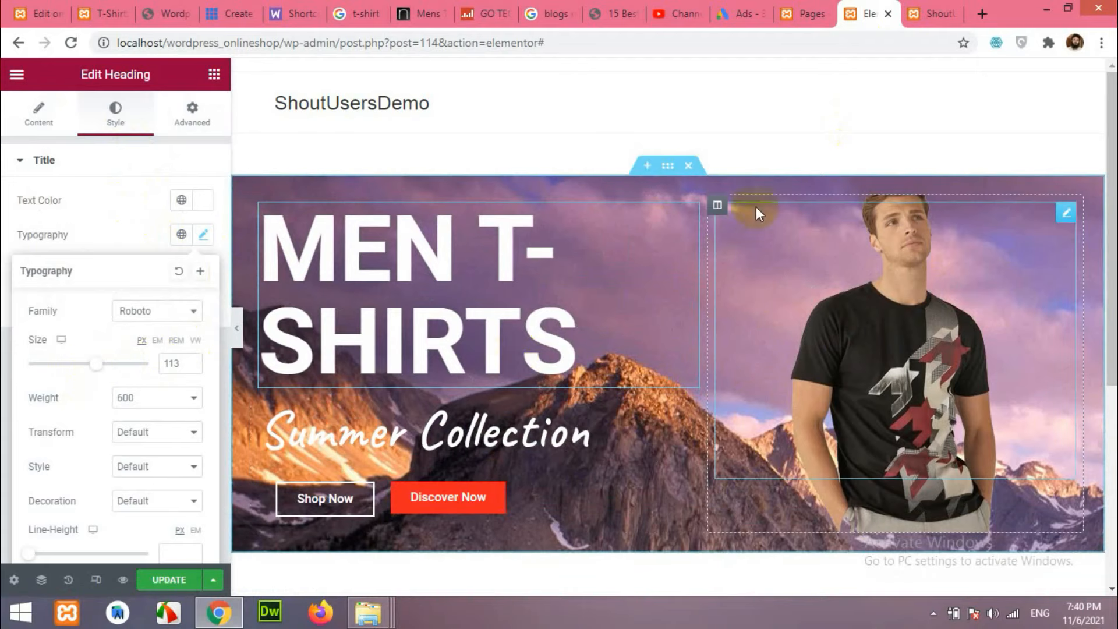
# Give the t-shirt column's background image a custom size, 597 px wide, with no repeat.
pyautogui.click(717, 205)
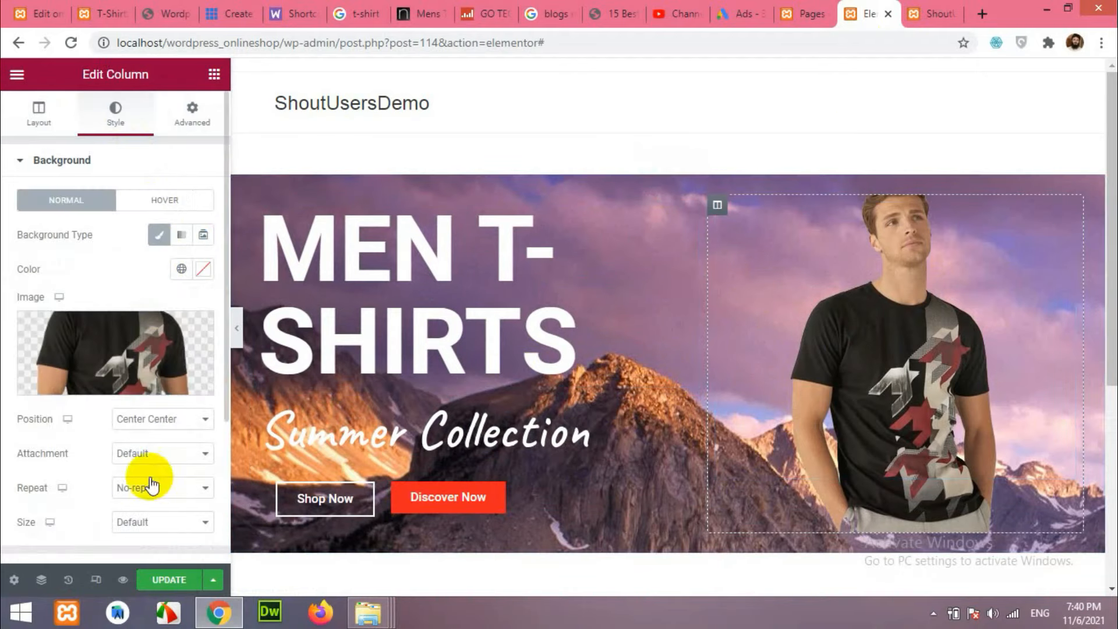
pyautogui.click(153, 527)
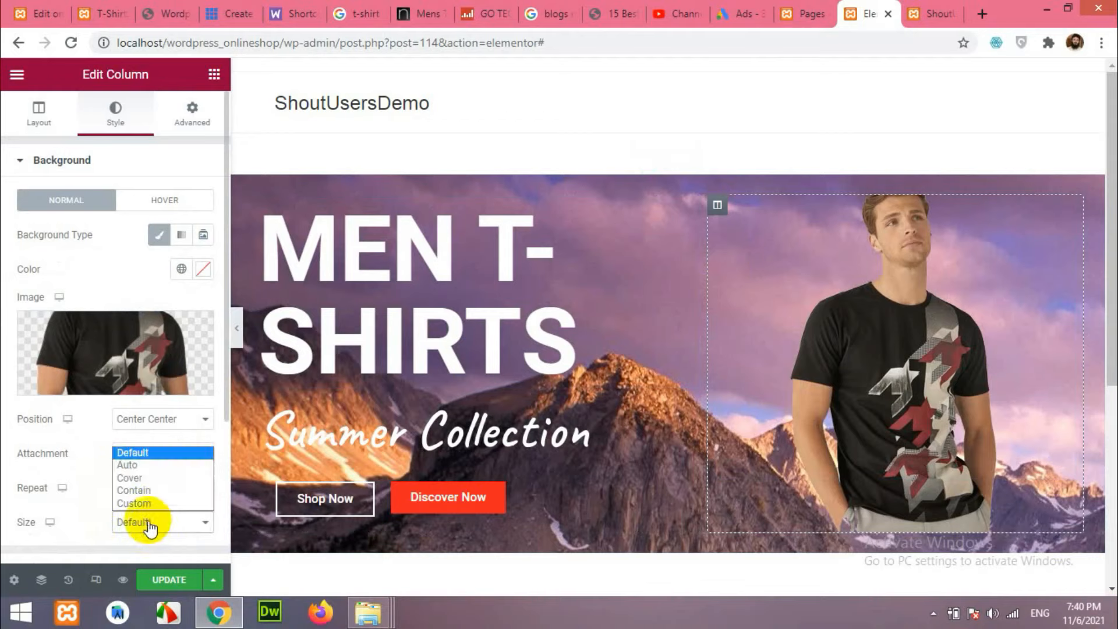
pyautogui.click(139, 478)
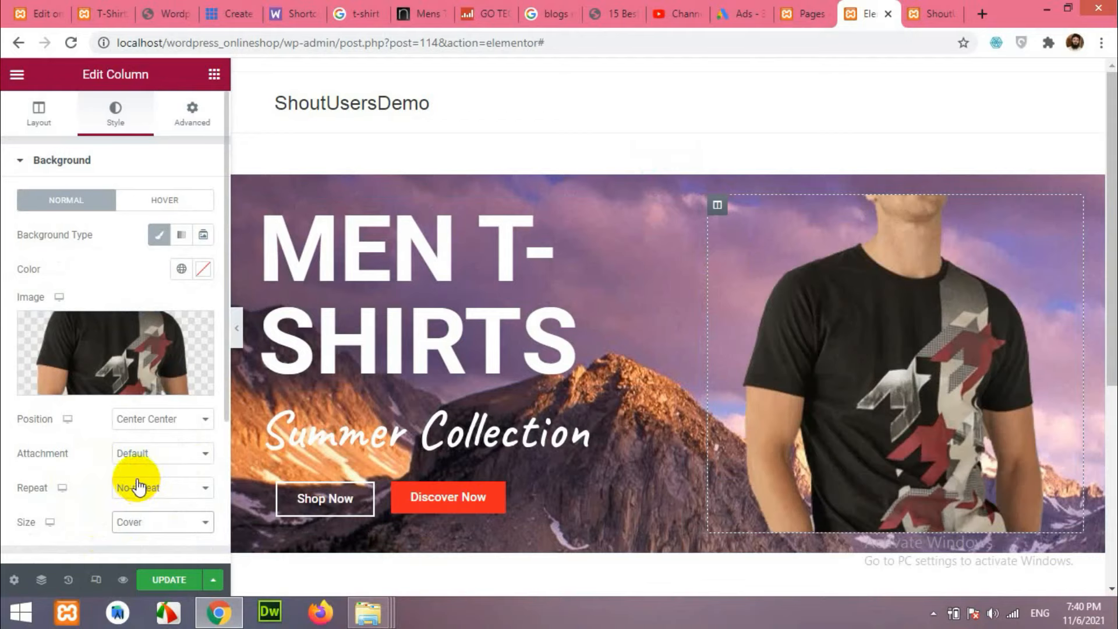
pyautogui.click(142, 494)
pyautogui.click(142, 496)
pyautogui.click(144, 496)
pyautogui.click(140, 515)
pyautogui.click(139, 518)
pyautogui.click(137, 509)
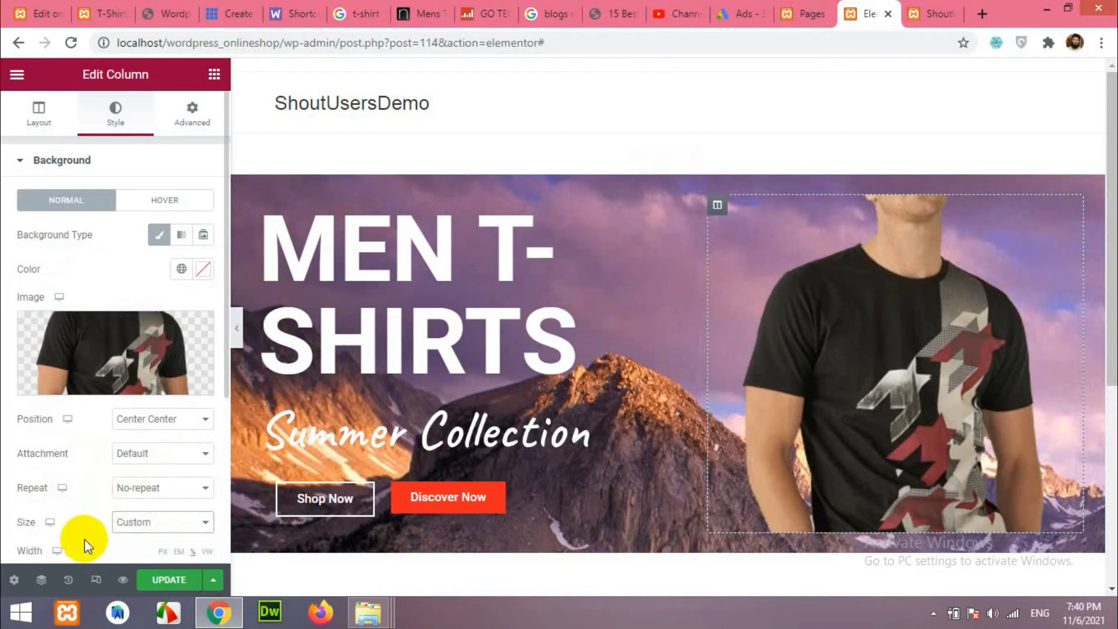
pyautogui.scroll(-2, 96, 535)
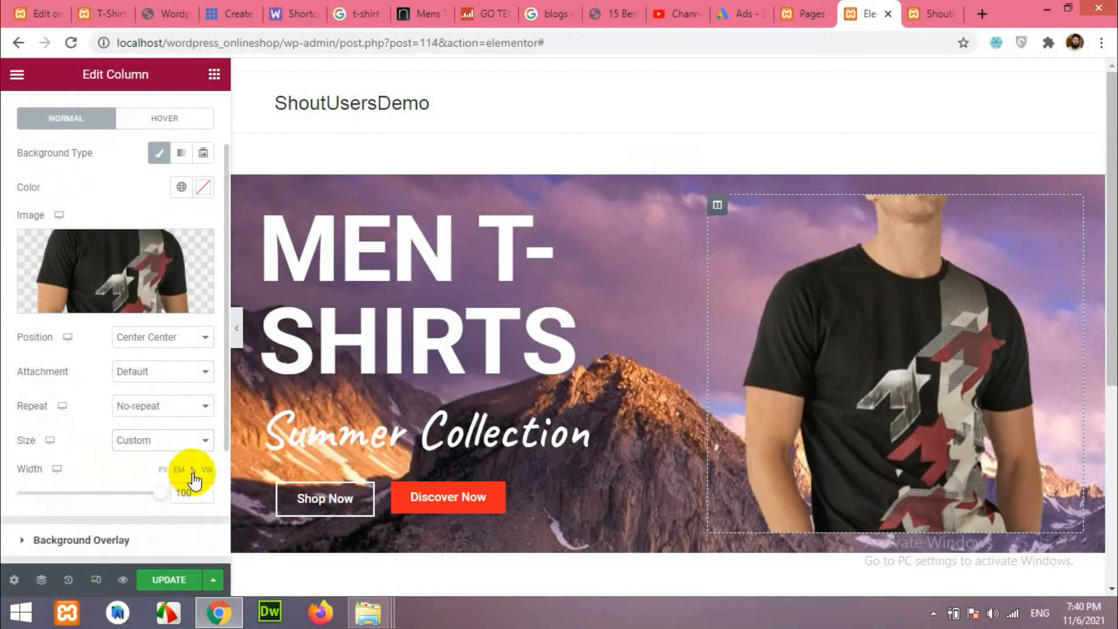
pyautogui.moveTo(158, 492); pyautogui.dragTo(104, 500)
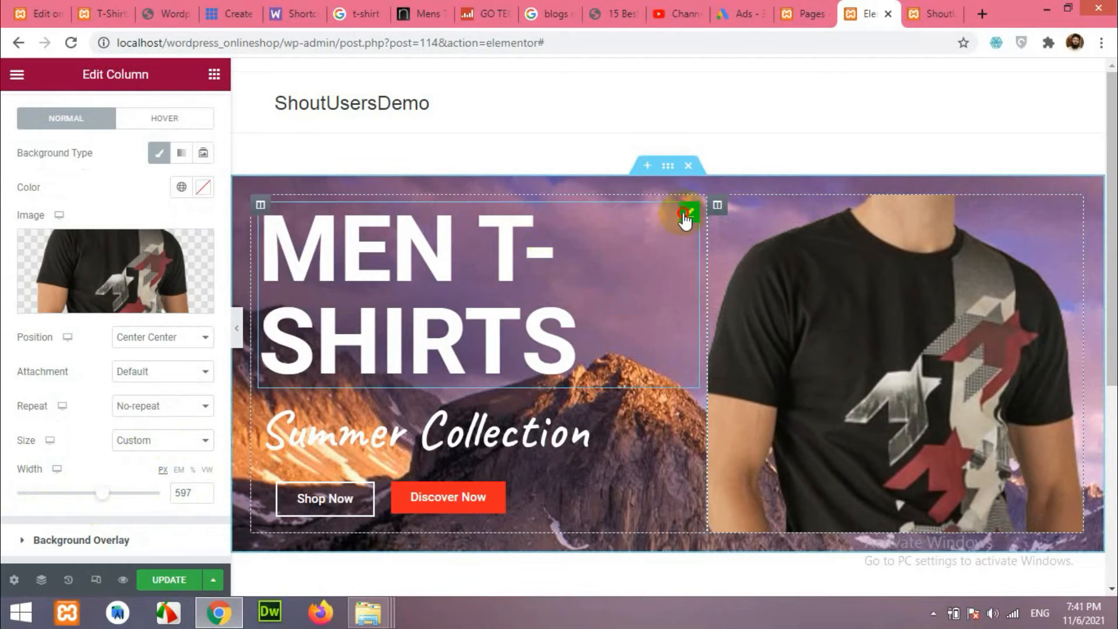
# Set the MEN T-SHIRTS heading's right margin to -230.
pyautogui.click(687, 214)
pyautogui.click(191, 114)
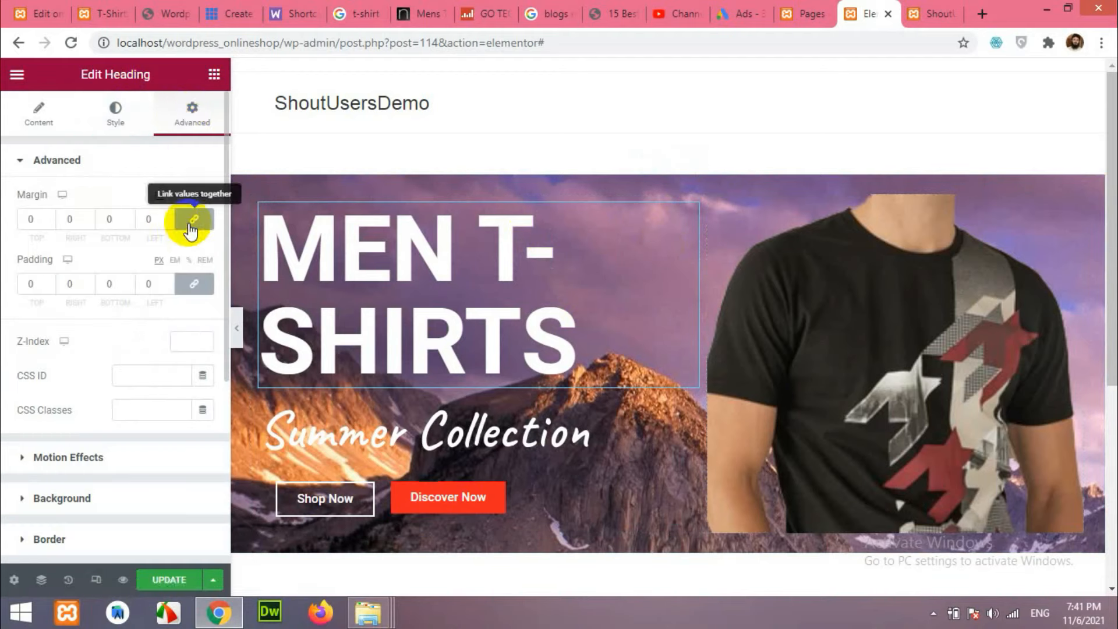
pyautogui.click(86, 223)
pyautogui.click(87, 223)
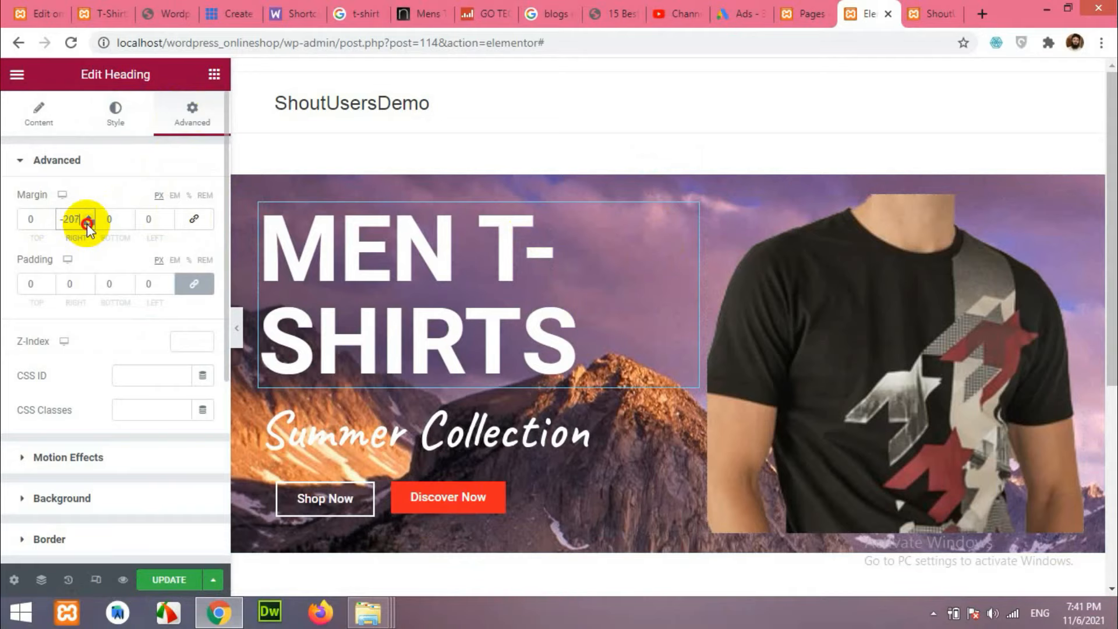
pyautogui.click(88, 222)
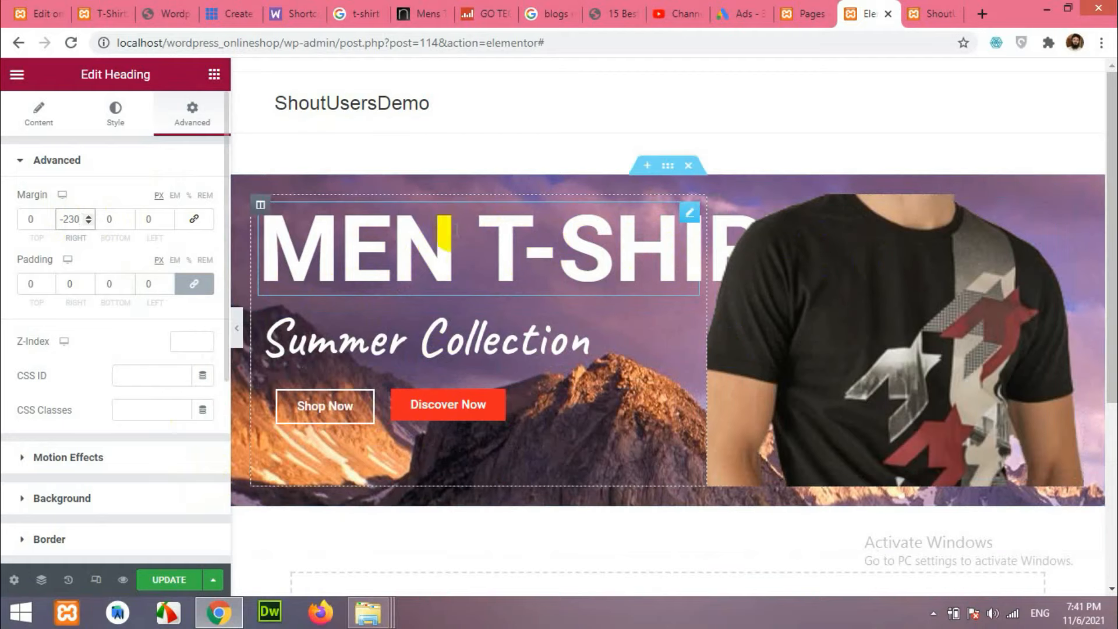
# Set the heading's z-index to 9 so it sits over the t-shirt image.
pyautogui.scroll(-1, 82, 302)
pyautogui.scroll(1, 75, 319)
pyautogui.click(201, 341)
pyautogui.click(202, 338)
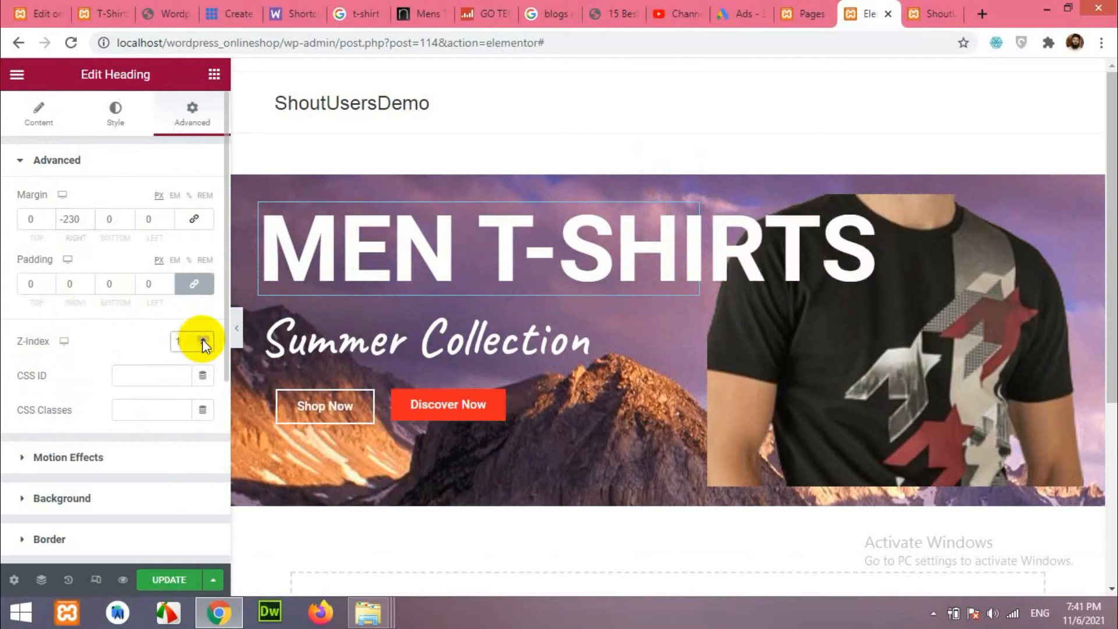
pyautogui.click(203, 340)
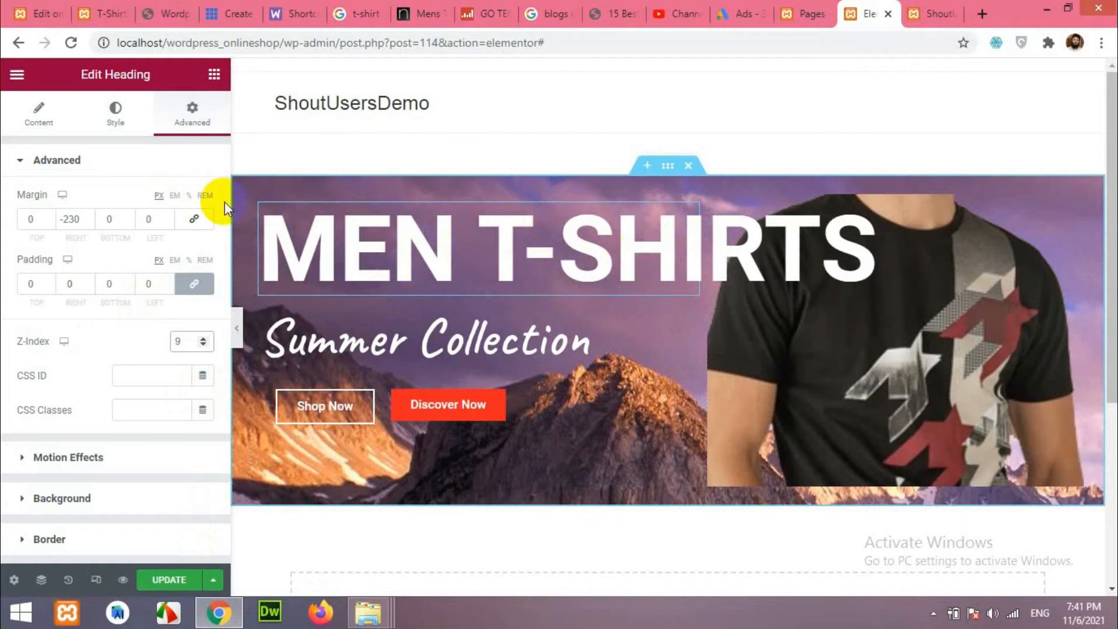
# Lower the MEN T-SHIRTS heading font size to 100, then select the hero section.
pyautogui.click(116, 115)
pyautogui.click(204, 234)
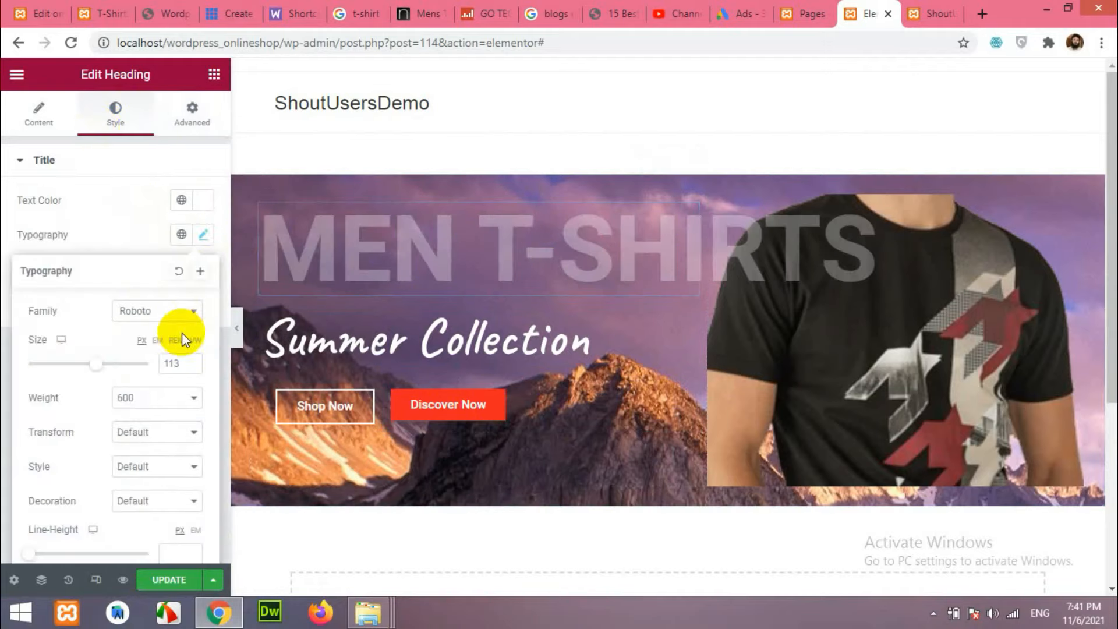
pyautogui.click(190, 368)
pyautogui.click(190, 369)
pyautogui.click(190, 368)
pyautogui.click(190, 368)
pyautogui.click(190, 368)
pyautogui.click(190, 368)
pyautogui.click(190, 368)
pyautogui.click(191, 369)
pyautogui.click(191, 368)
pyautogui.click(190, 368)
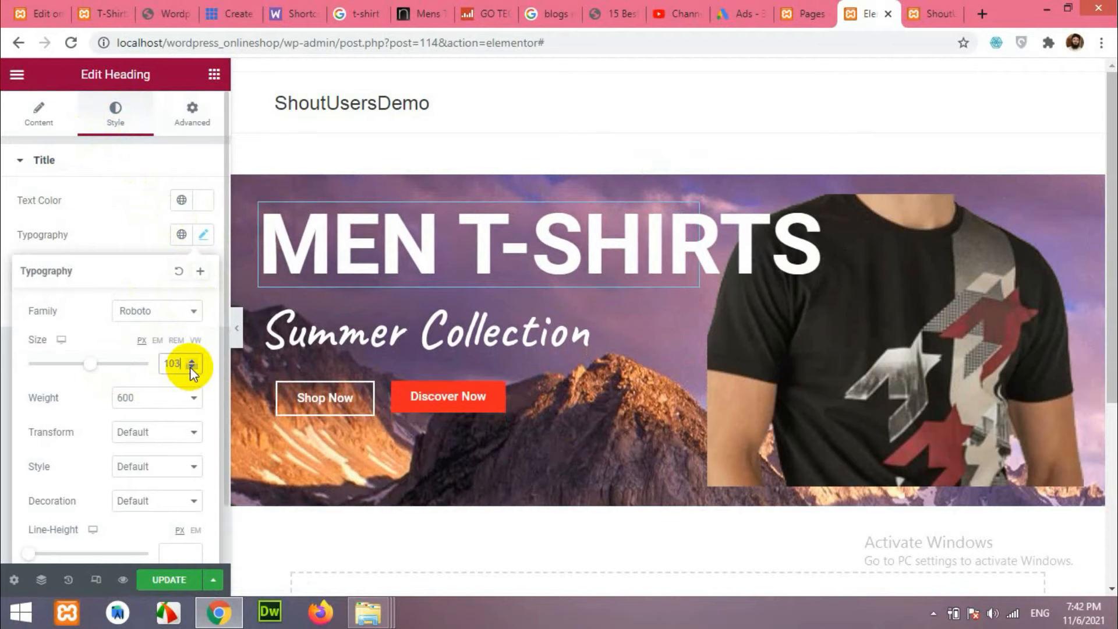
pyautogui.click(190, 368)
pyautogui.click(191, 368)
pyautogui.click(190, 368)
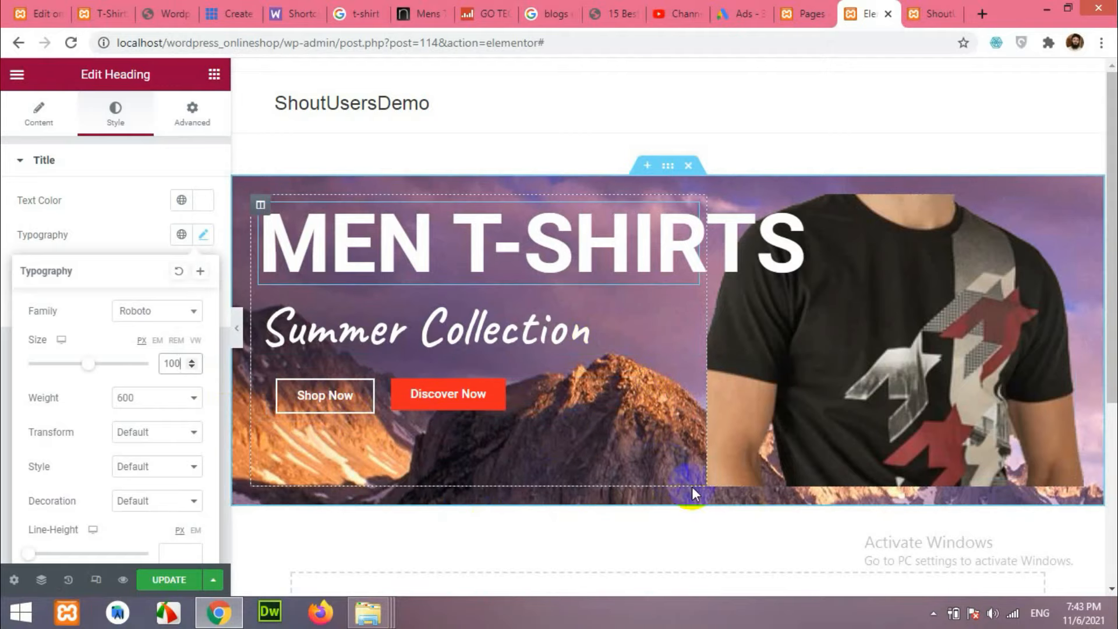
pyautogui.click(668, 168)
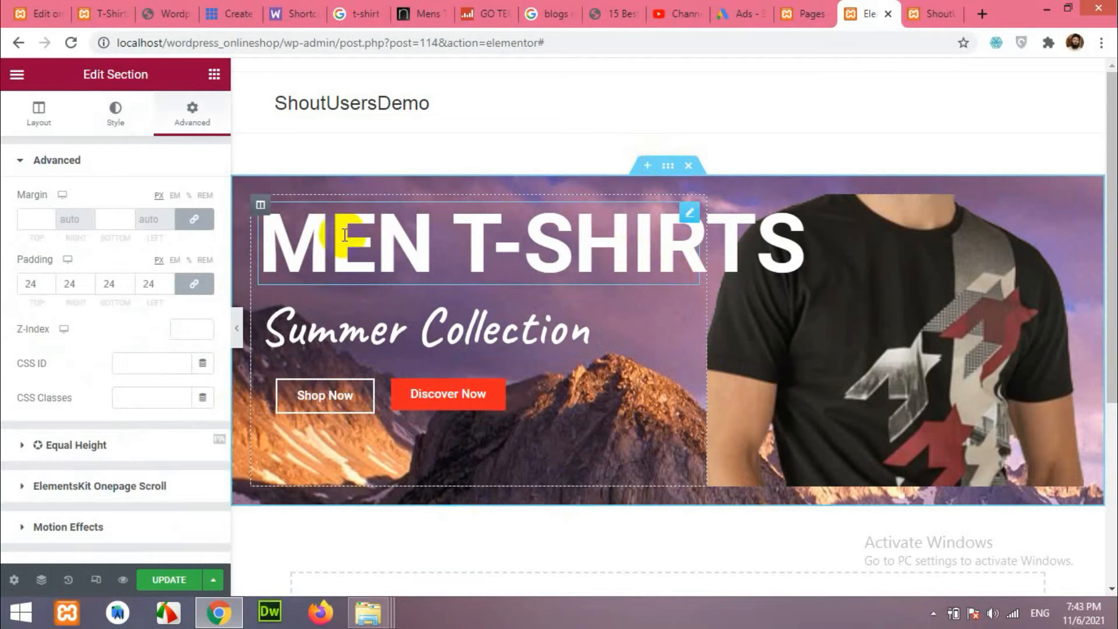
# Give the hero section 50 px top and bottom padding.
pyautogui.click(197, 286)
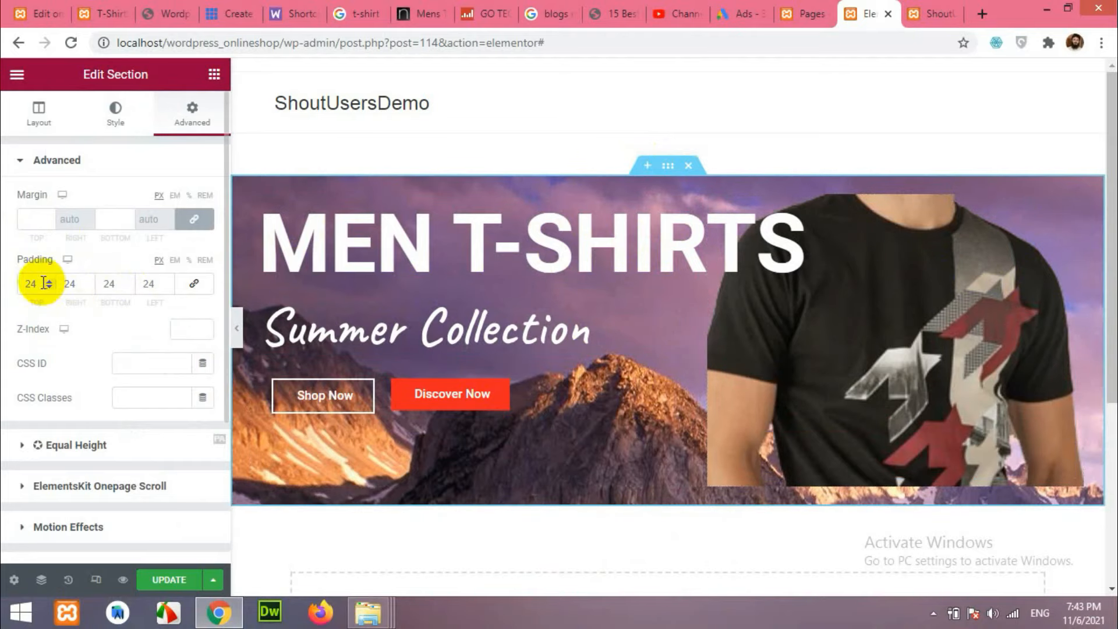
pyautogui.moveTo(41, 284); pyautogui.dragTo(19, 284)
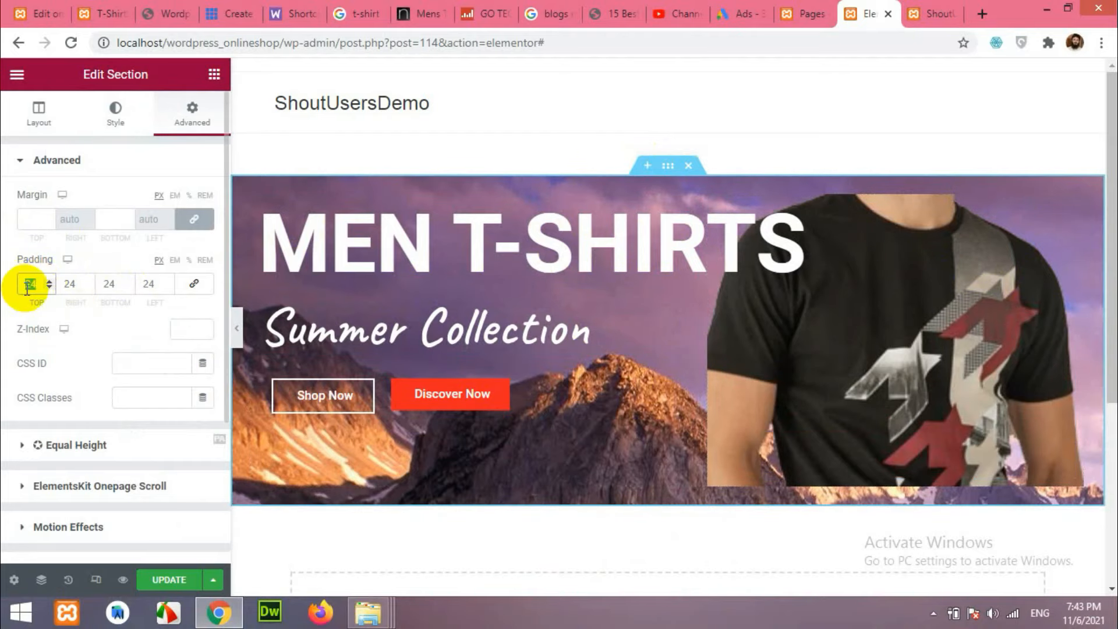
pyautogui.write('60')
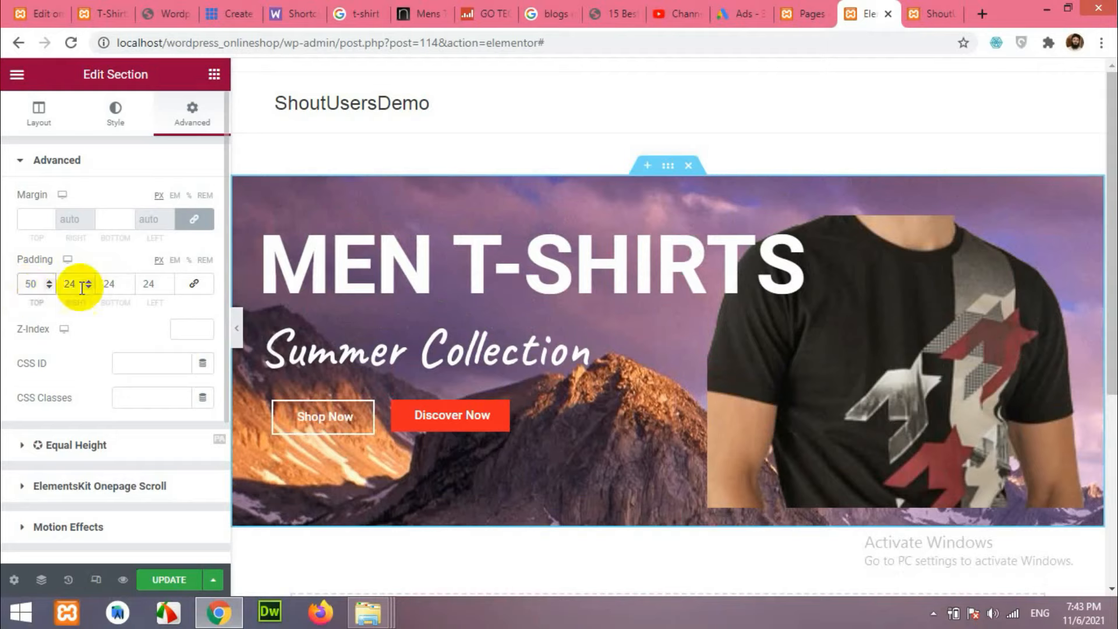
pyautogui.doubleClick(111, 284)
pyautogui.write('50')
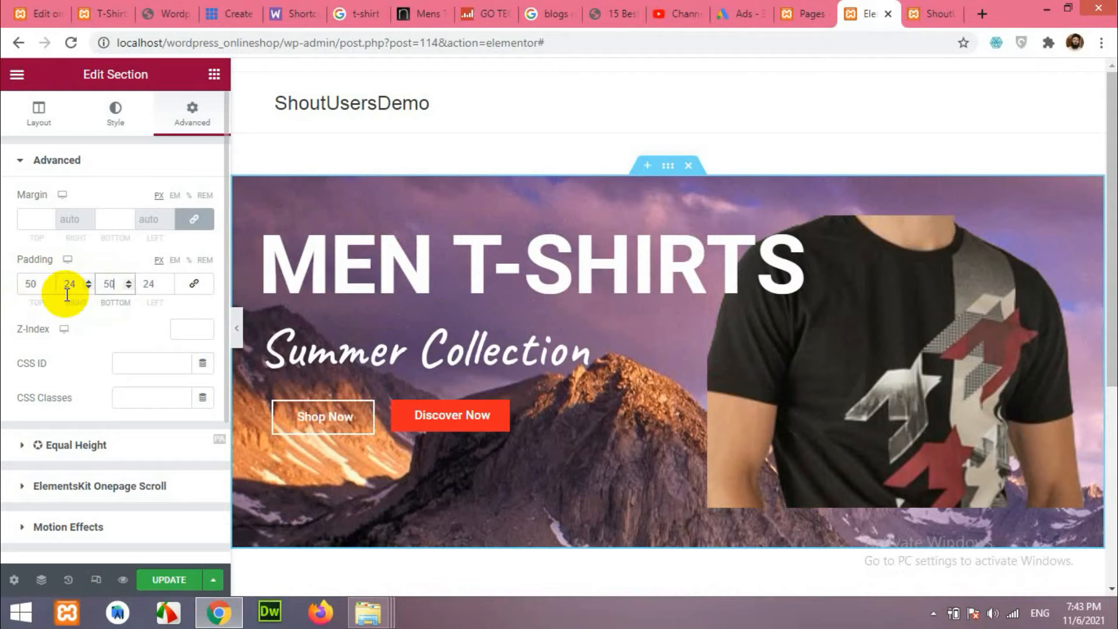
pyautogui.click(239, 334)
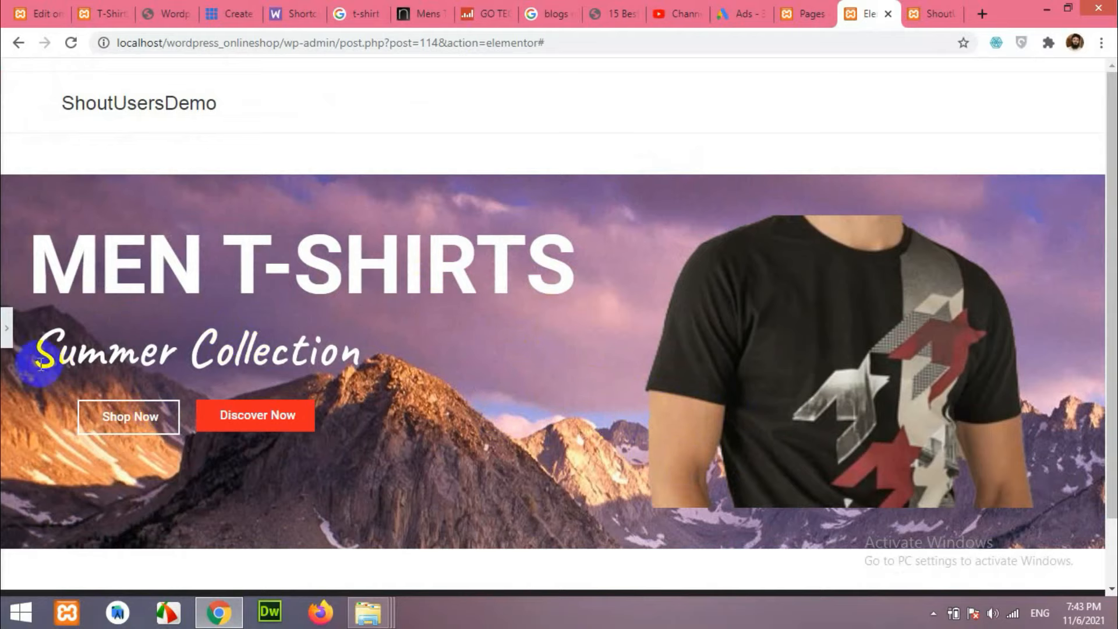
pyautogui.click(7, 329)
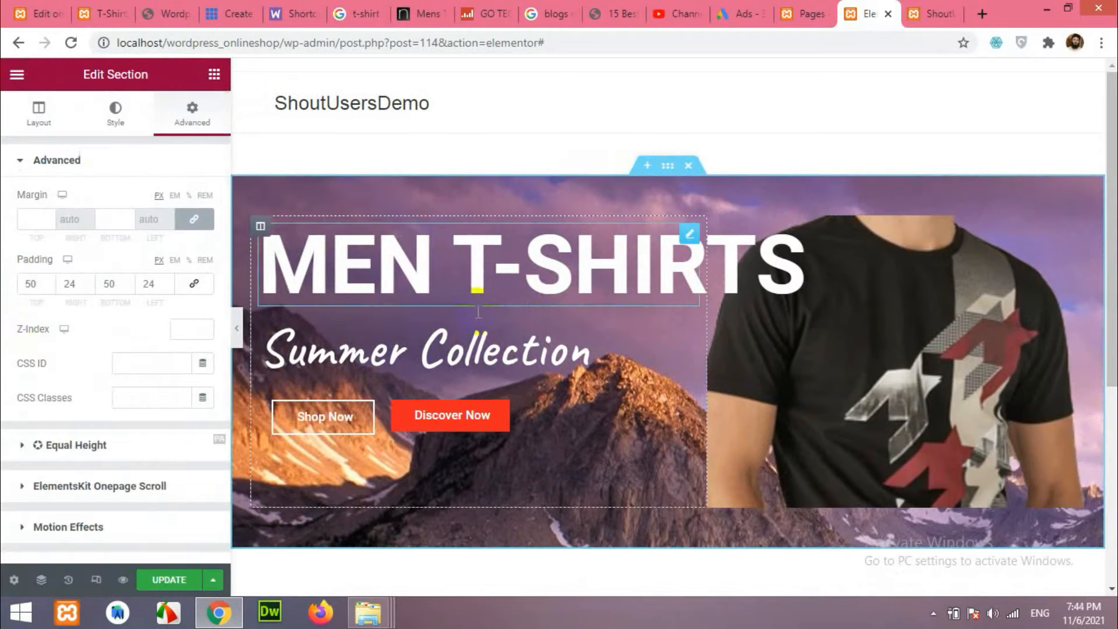
# Resize the hero's text and t-shirt columns to a roughly even split.
pyautogui.moveTo(712, 330); pyautogui.dragTo(666, 338)
pyautogui.click(237, 329)
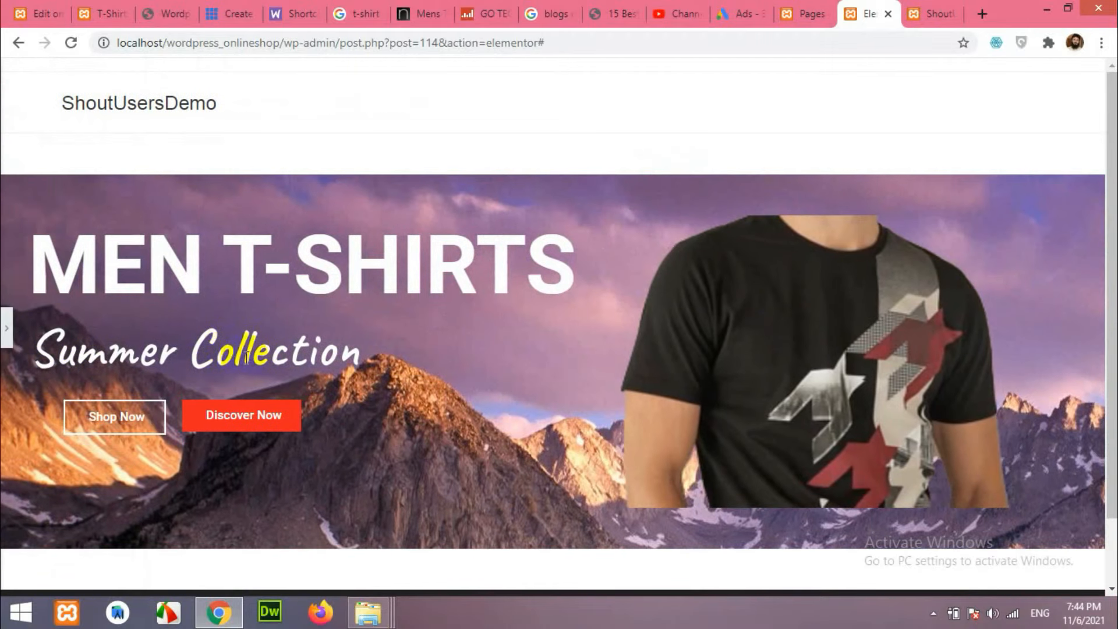
pyautogui.click(7, 330)
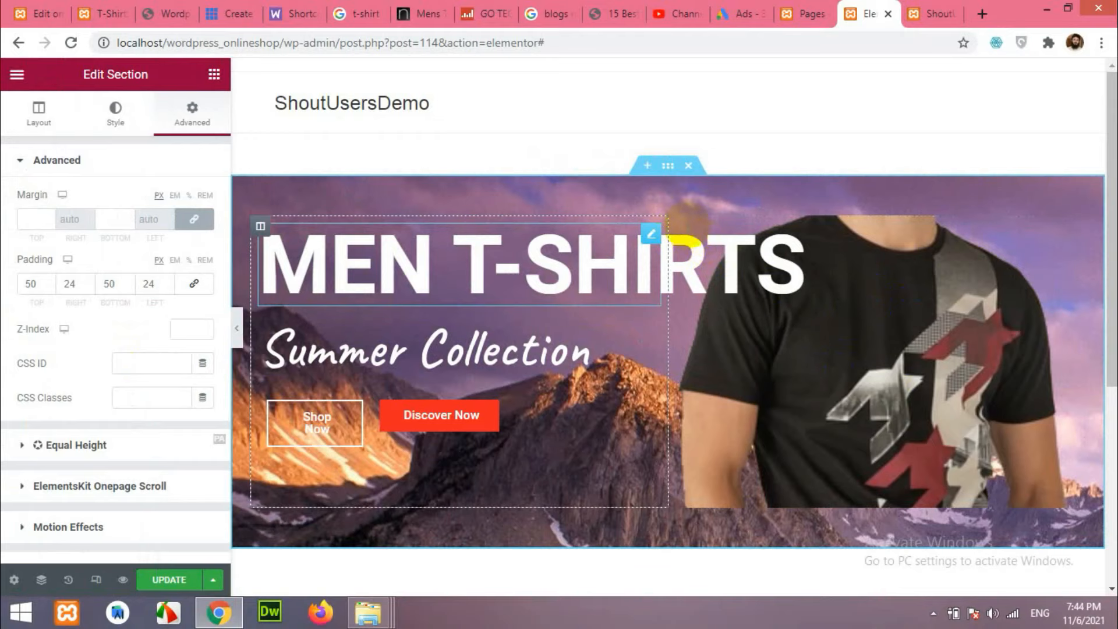
# Give the t-shirt column's spacer a -18 px left margin and toggle its padding link.
pyautogui.click(795, 347)
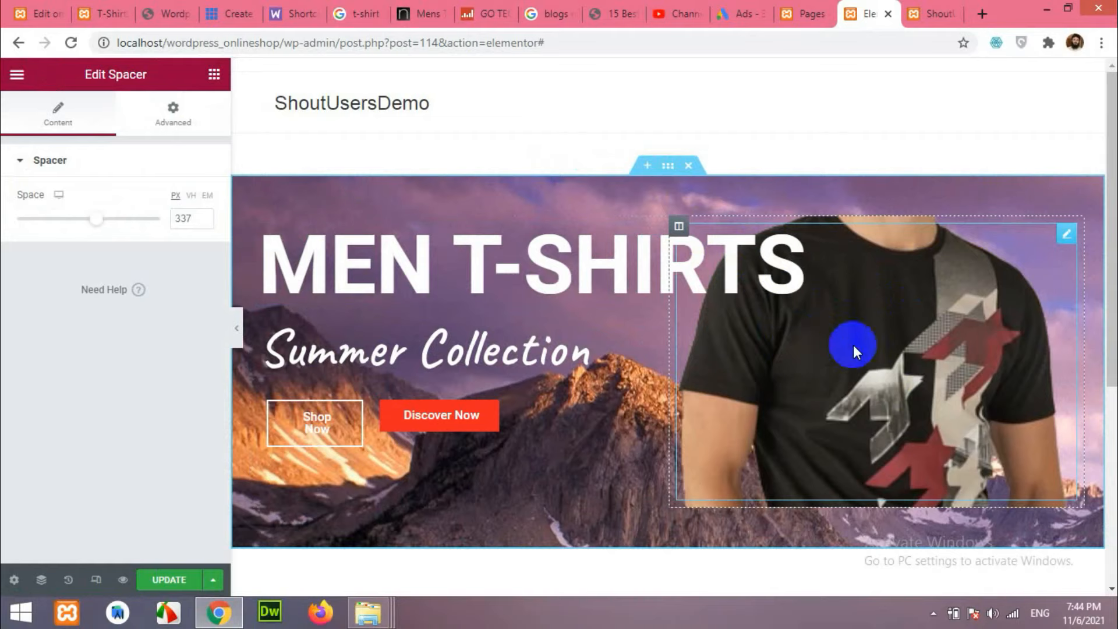
pyautogui.click(184, 114)
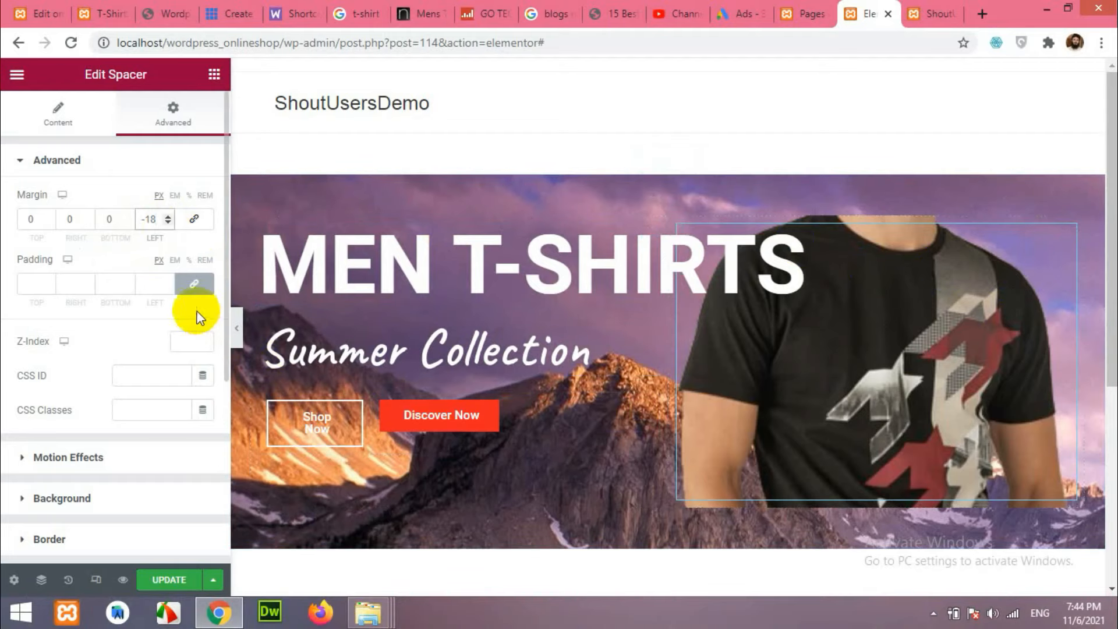
pyautogui.click(192, 286)
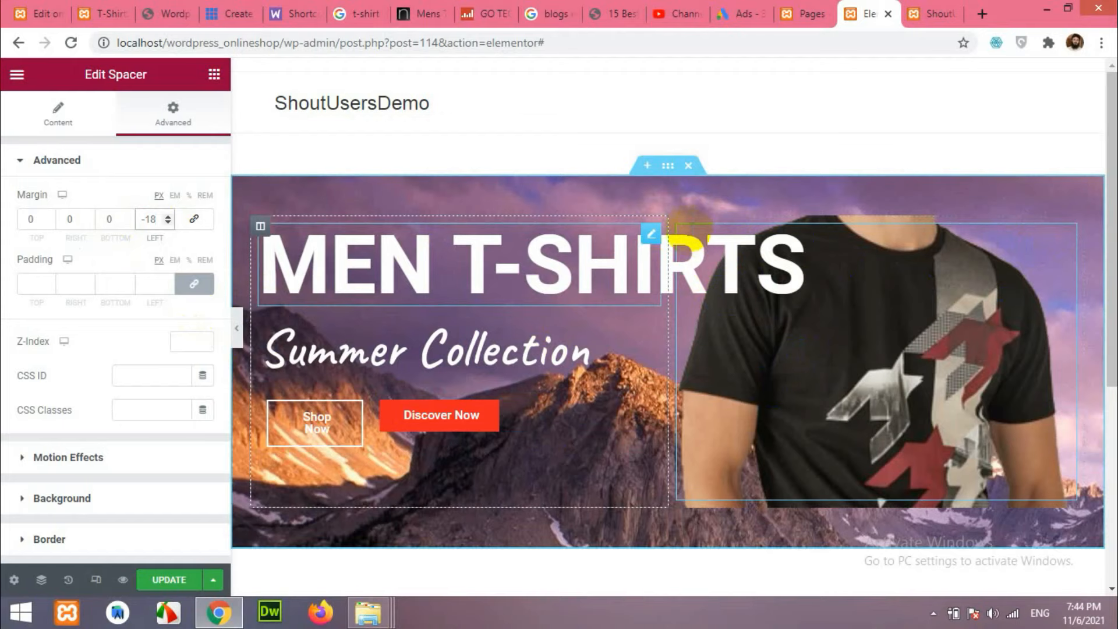
pyautogui.rightClick(537, 410)
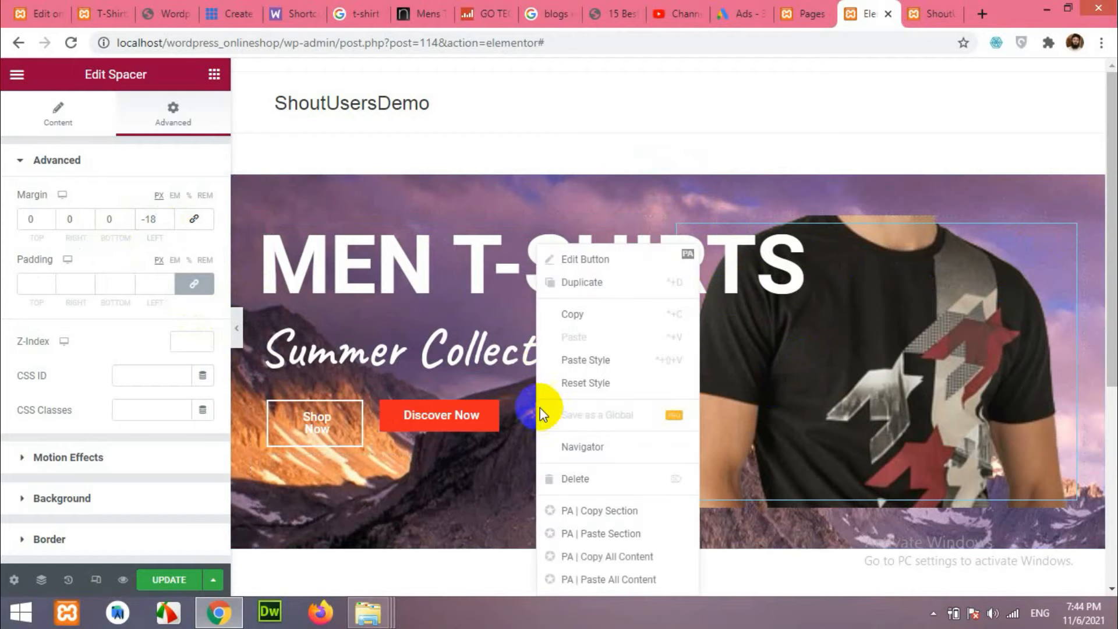
# Select the t-shirt column in the Navigator and set its left margin to -160.
pyautogui.click(573, 446)
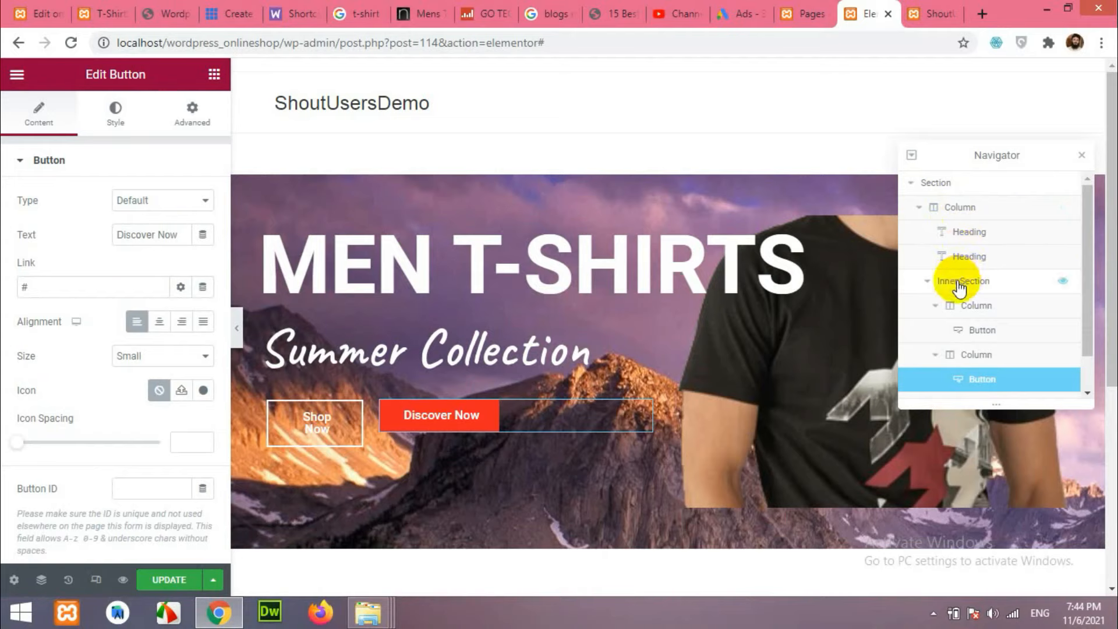
pyautogui.click(965, 357)
pyautogui.scroll(-1, 964, 360)
pyautogui.click(951, 366)
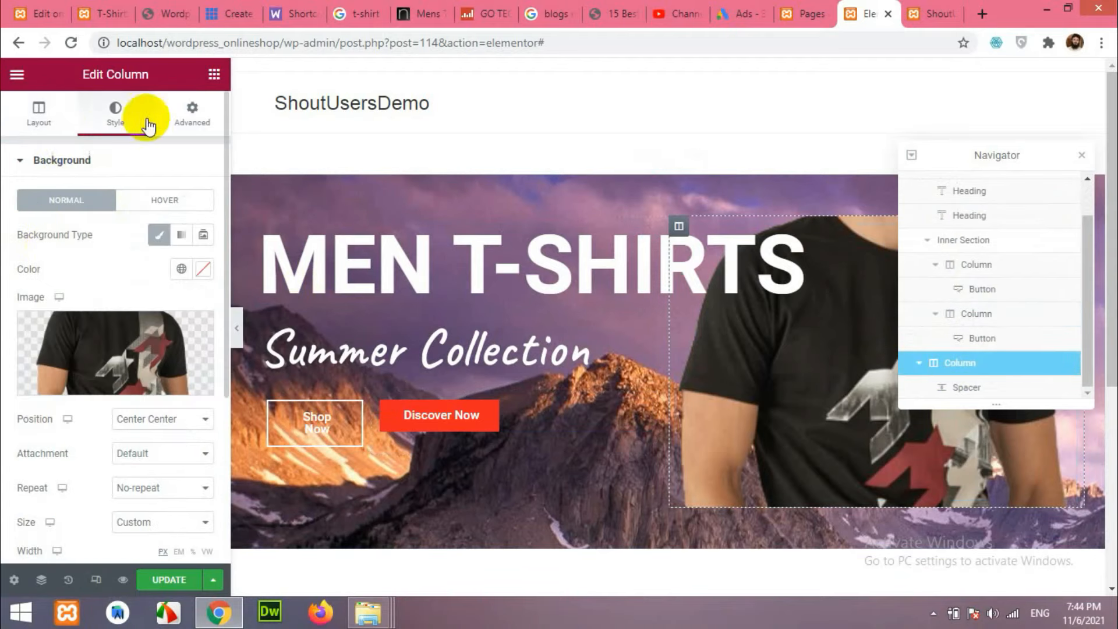
pyautogui.click(168, 112)
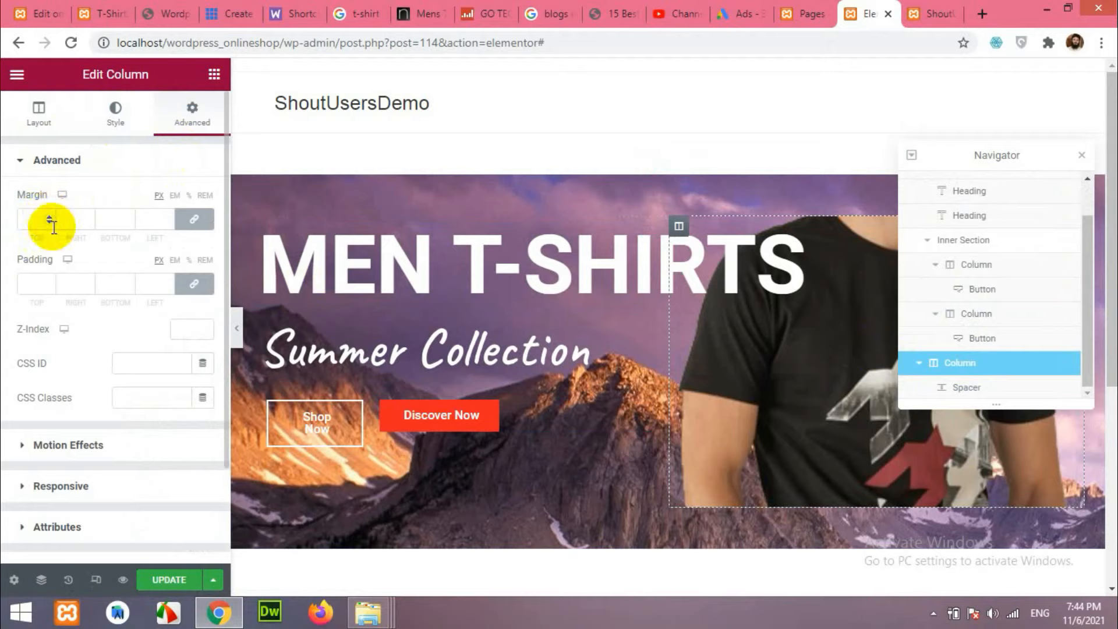
pyautogui.click(195, 219)
pyautogui.click(167, 222)
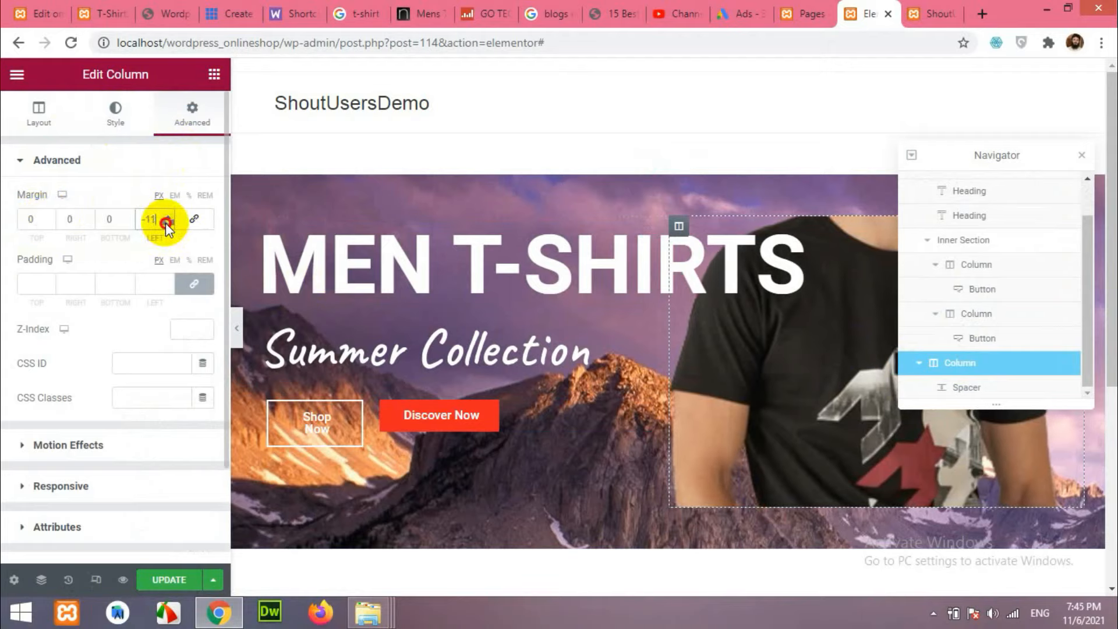
pyautogui.moveTo(167, 226); pyautogui.dragTo(167, 226)
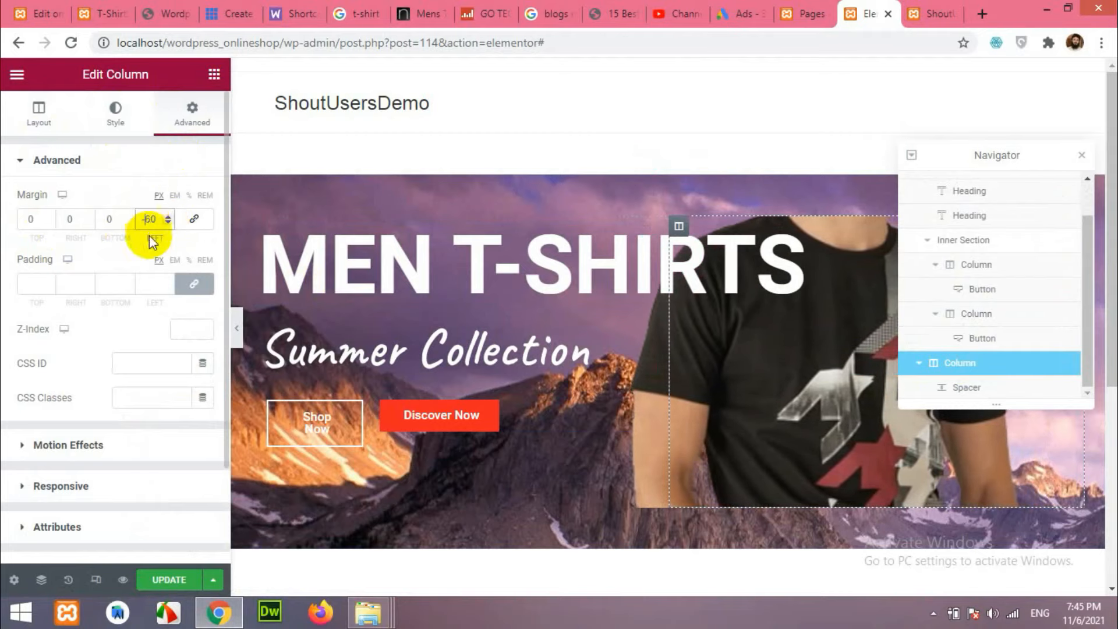
pyautogui.write('1')
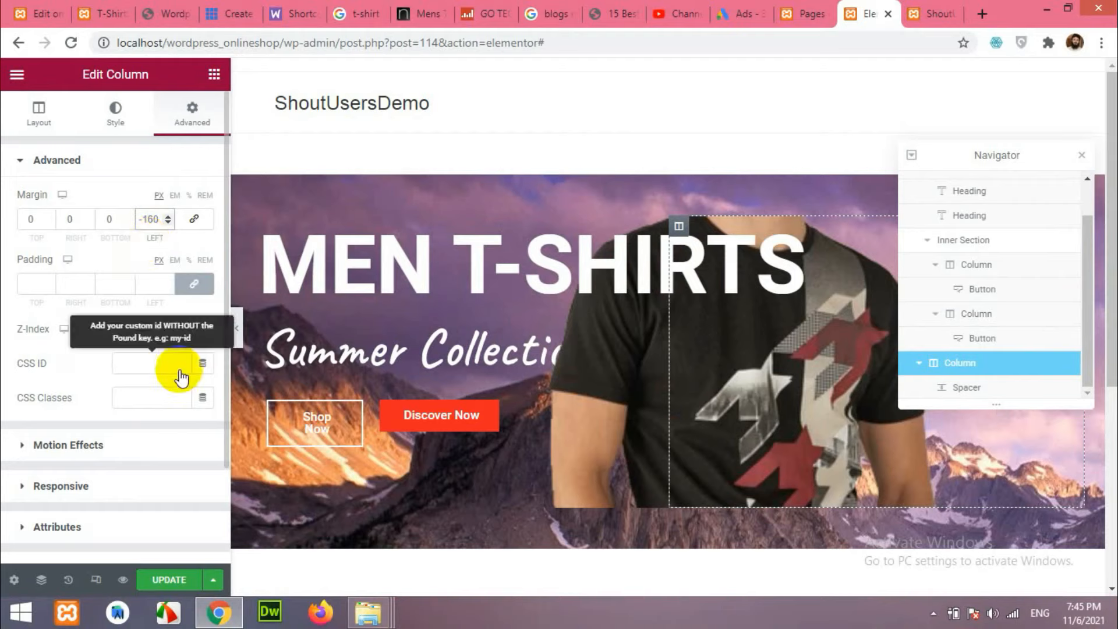
pyautogui.click(240, 331)
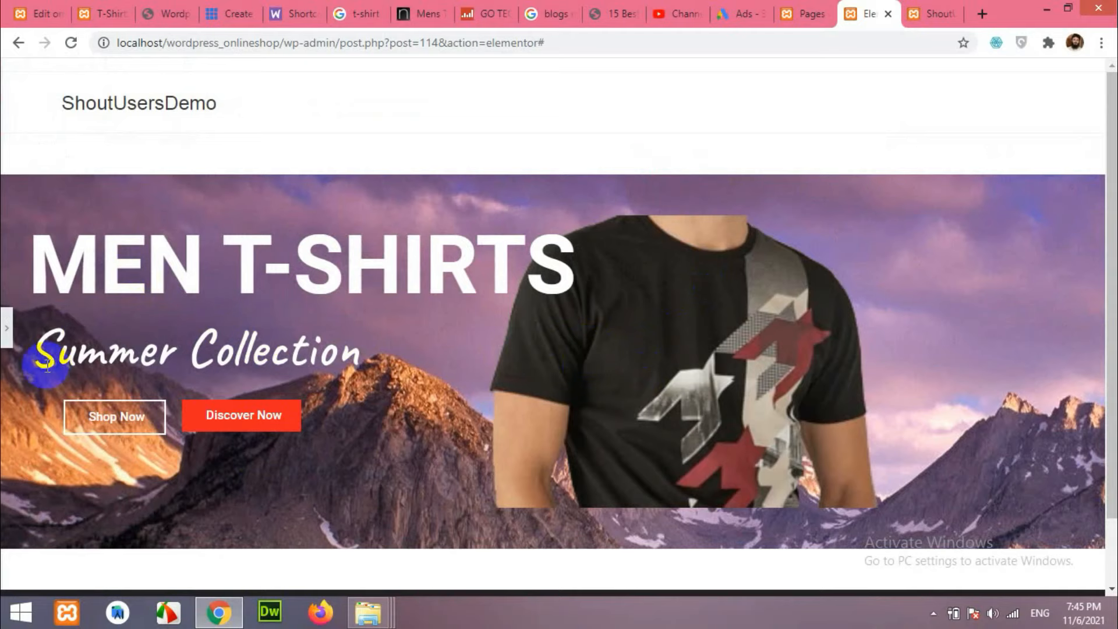
pyautogui.click(8, 332)
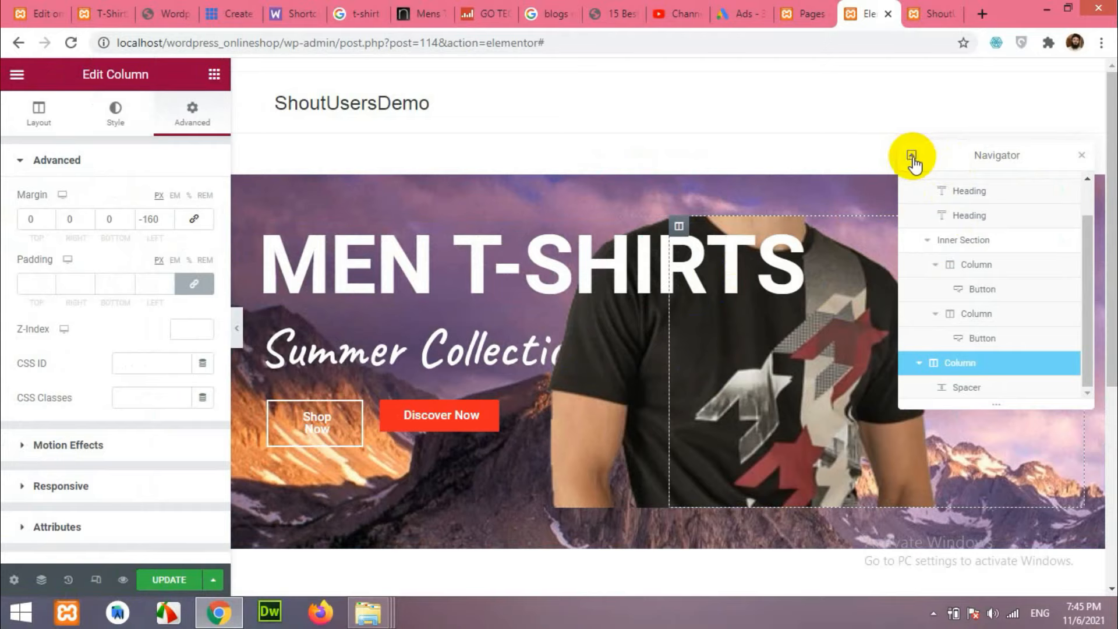
# Preview the overlapping hero at full width and close the Navigator.
pyautogui.moveTo(977, 150); pyautogui.dragTo(962, 118)
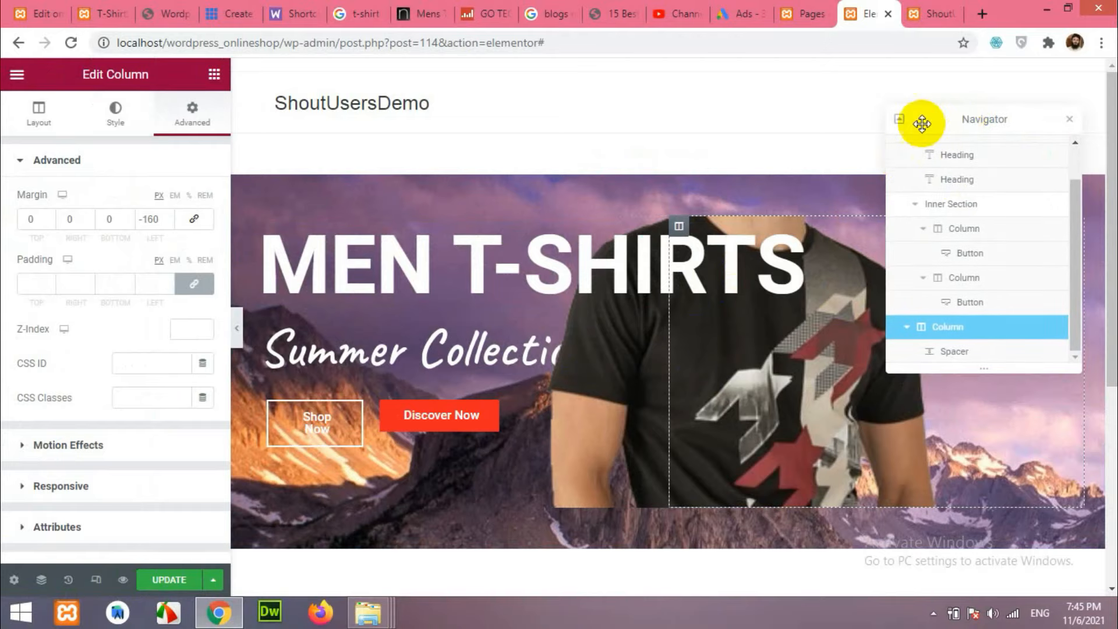
pyautogui.click(899, 119)
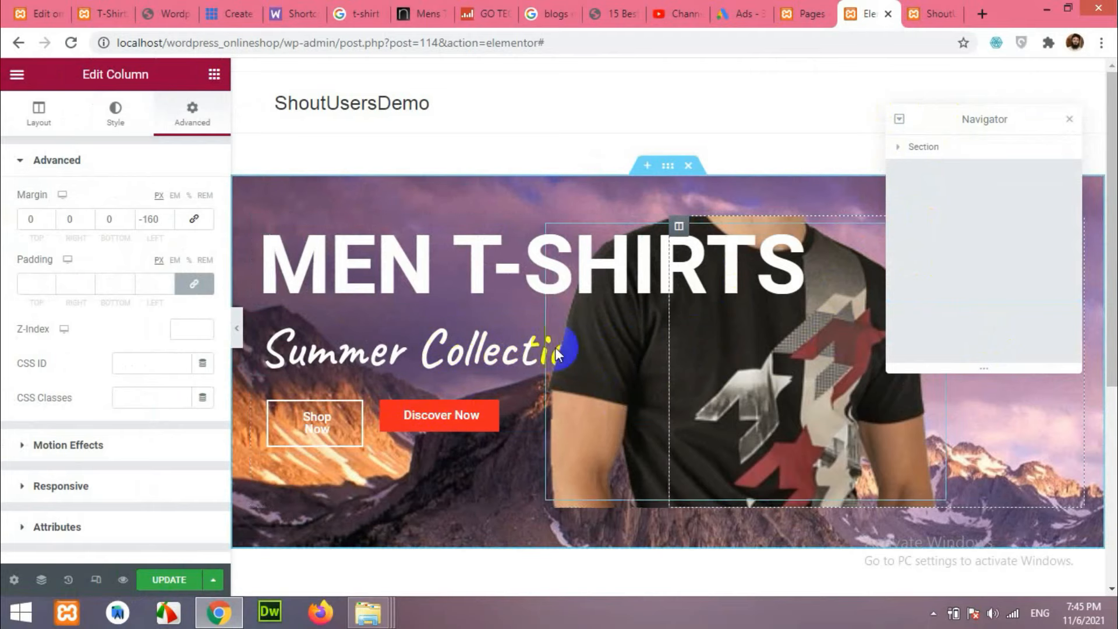
pyautogui.click(237, 328)
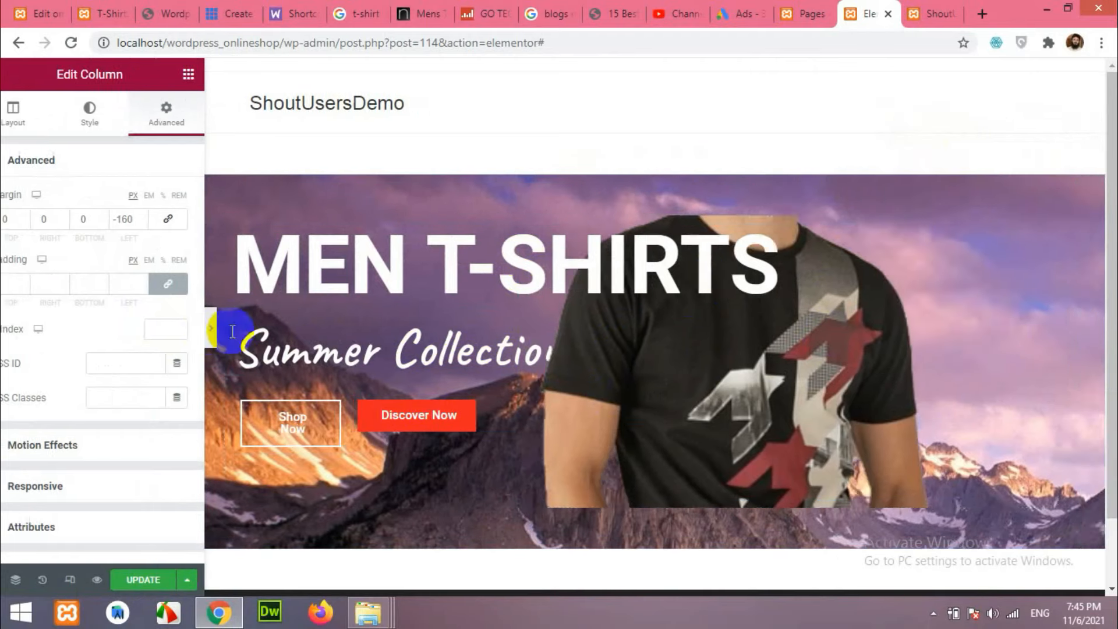
pyautogui.scroll(-2, 566, 330)
pyautogui.scroll(2, 567, 354)
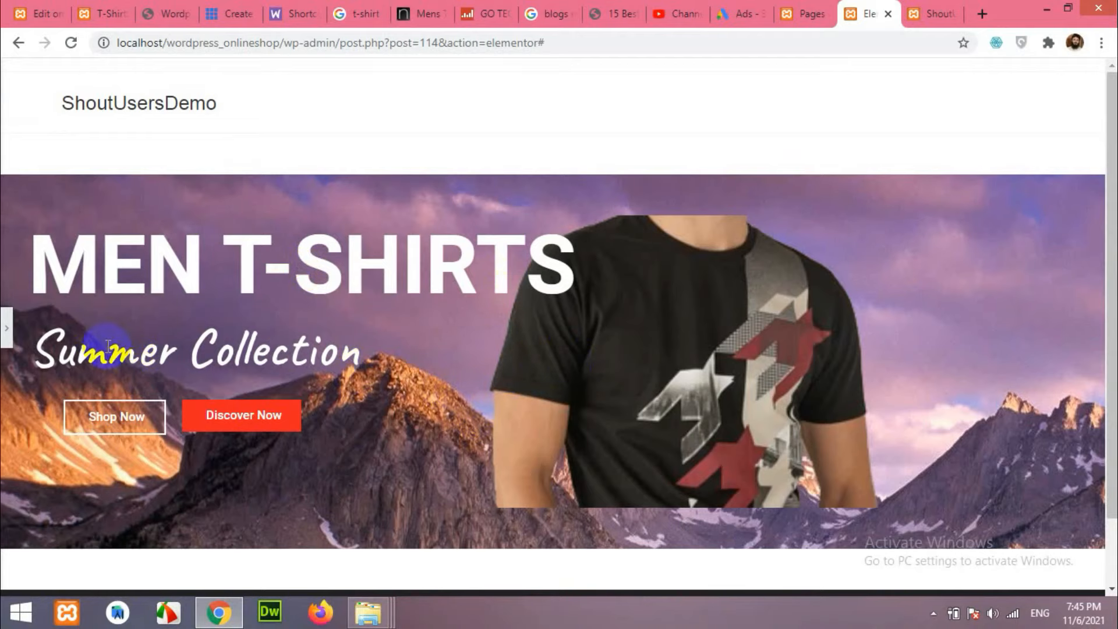
pyautogui.click(10, 341)
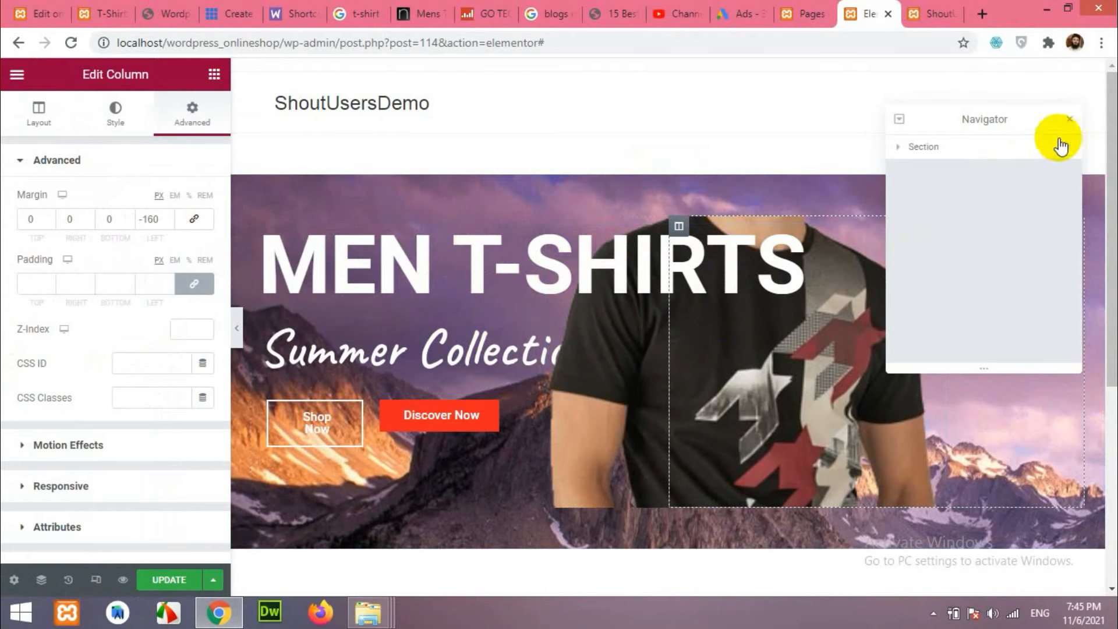
pyautogui.click(1069, 119)
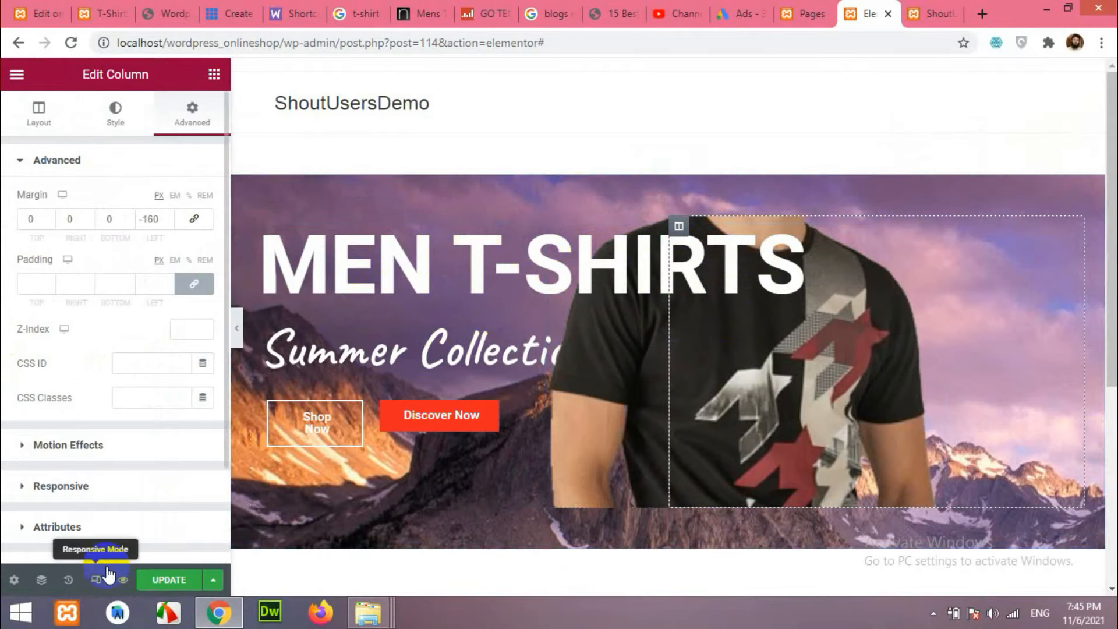
# Preview the hero at tablet and mobile widths, comparing the mobile 0 left margin with desktop.
pyautogui.click(96, 581)
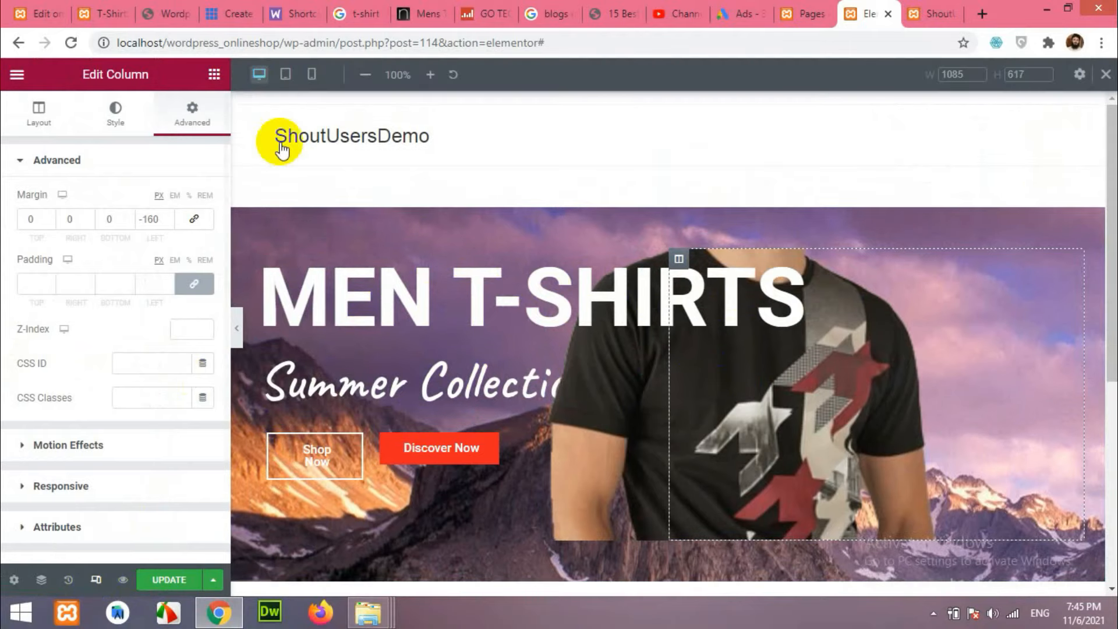
pyautogui.click(286, 76)
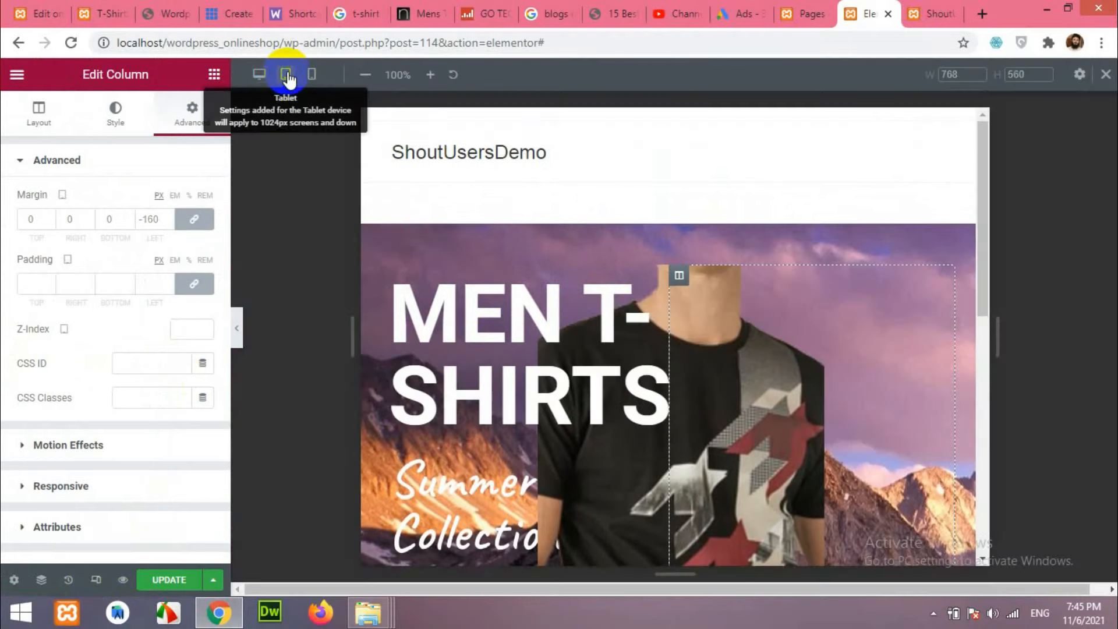
pyautogui.click(312, 74)
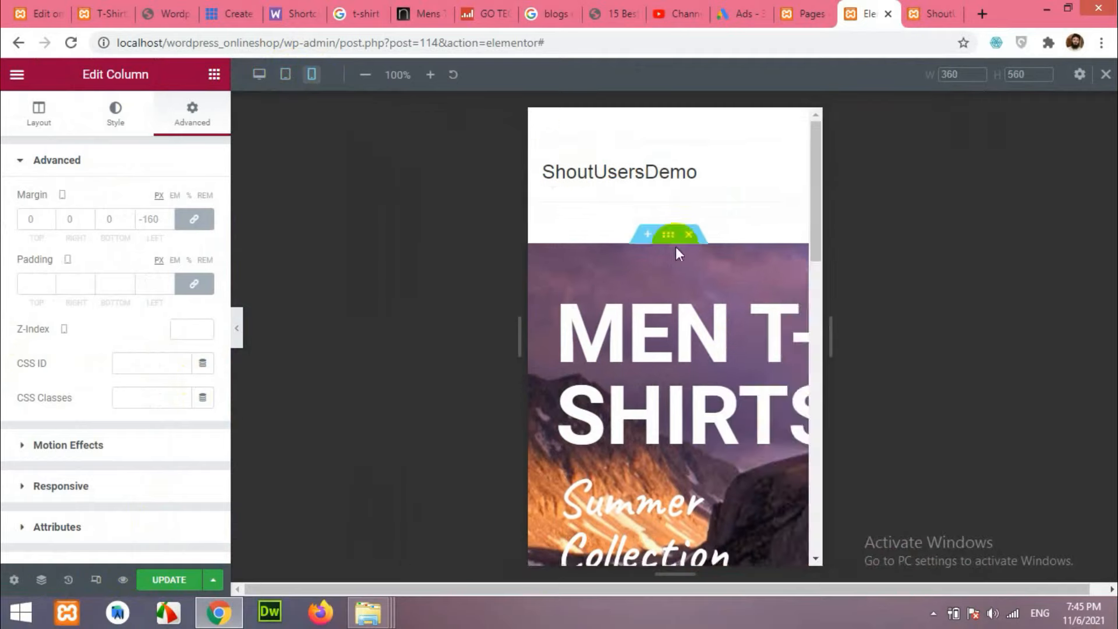
pyautogui.scroll(-3, 667, 335)
pyautogui.scroll(-3, 667, 334)
pyautogui.scroll(6, 683, 351)
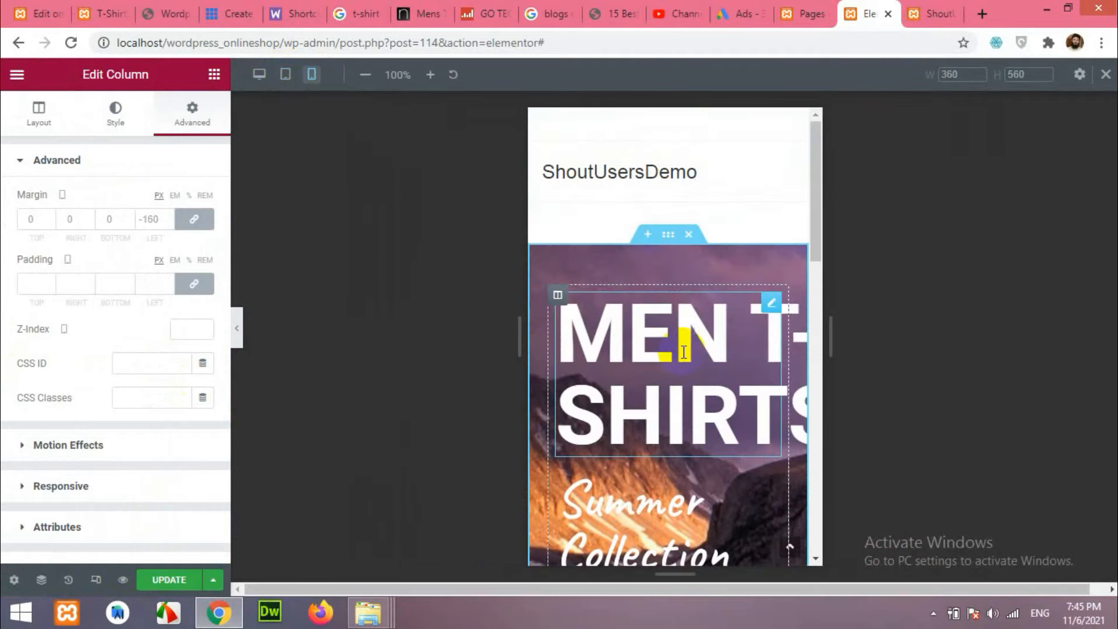
pyautogui.scroll(-4, 672, 353)
pyautogui.scroll(5, 664, 357)
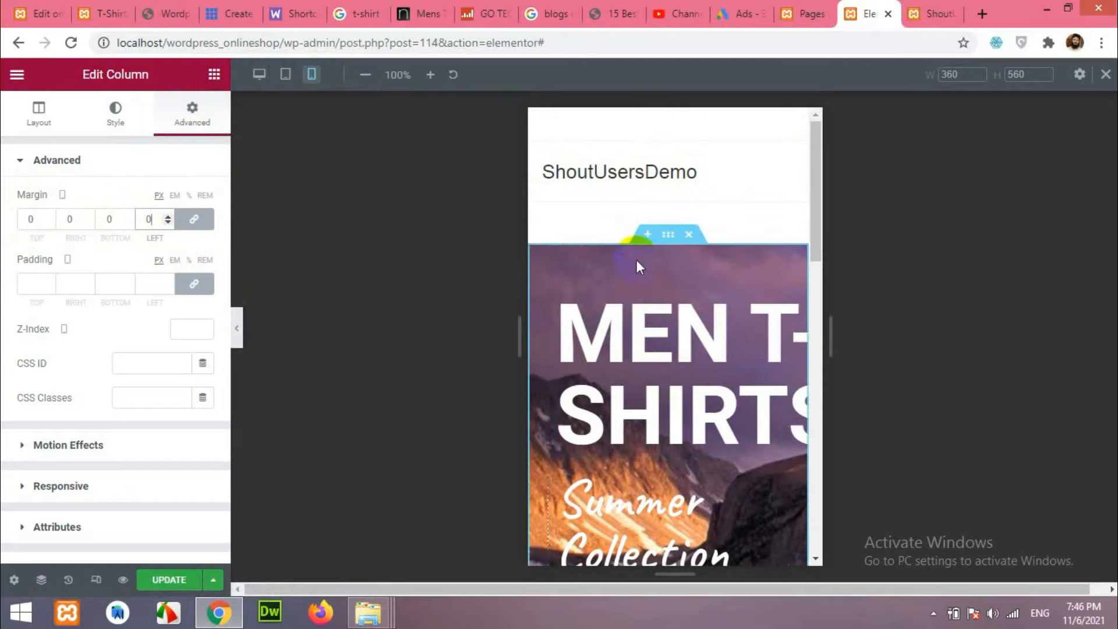
pyautogui.click(259, 75)
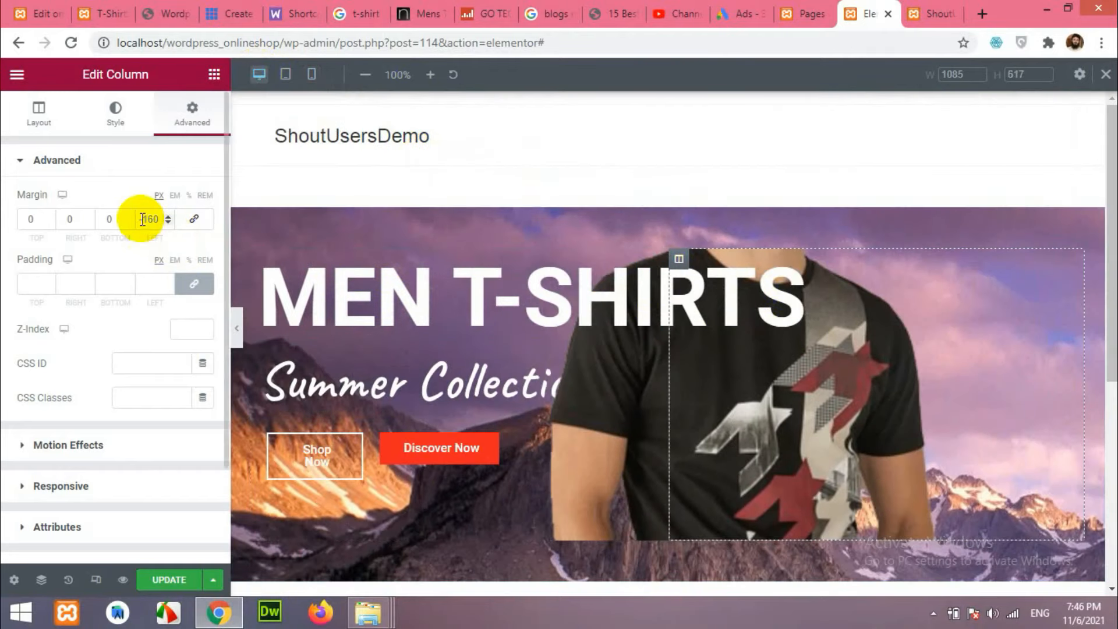
pyautogui.click(311, 74)
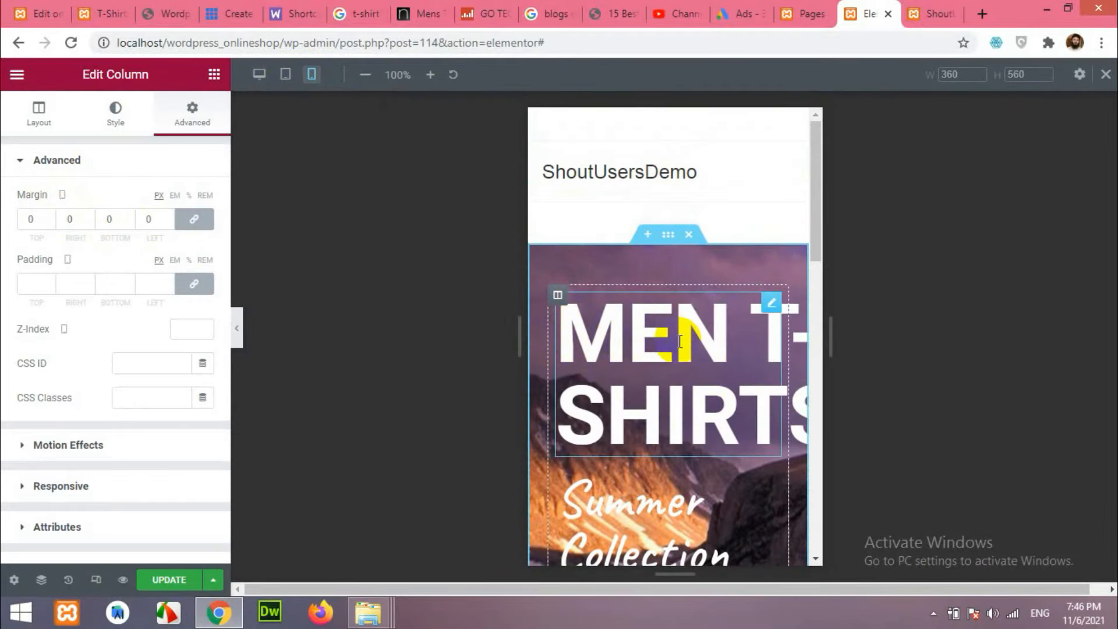
# On mobile, shrink MEN T-SHIRTS to one line and set Summer Collection's size to about 40.
pyautogui.click(772, 305)
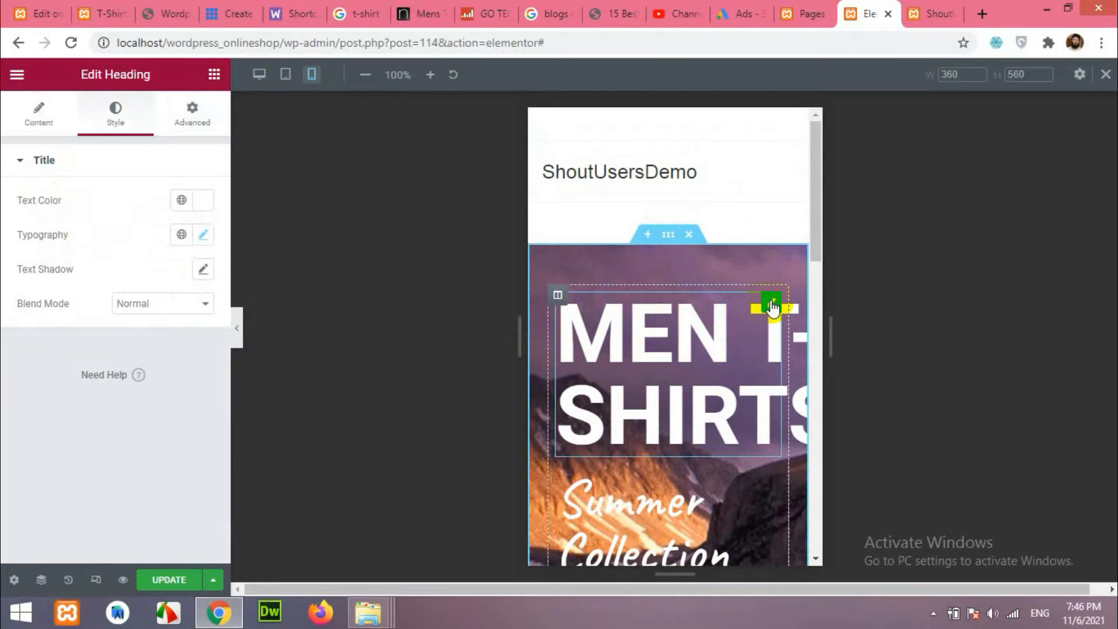
pyautogui.click(213, 233)
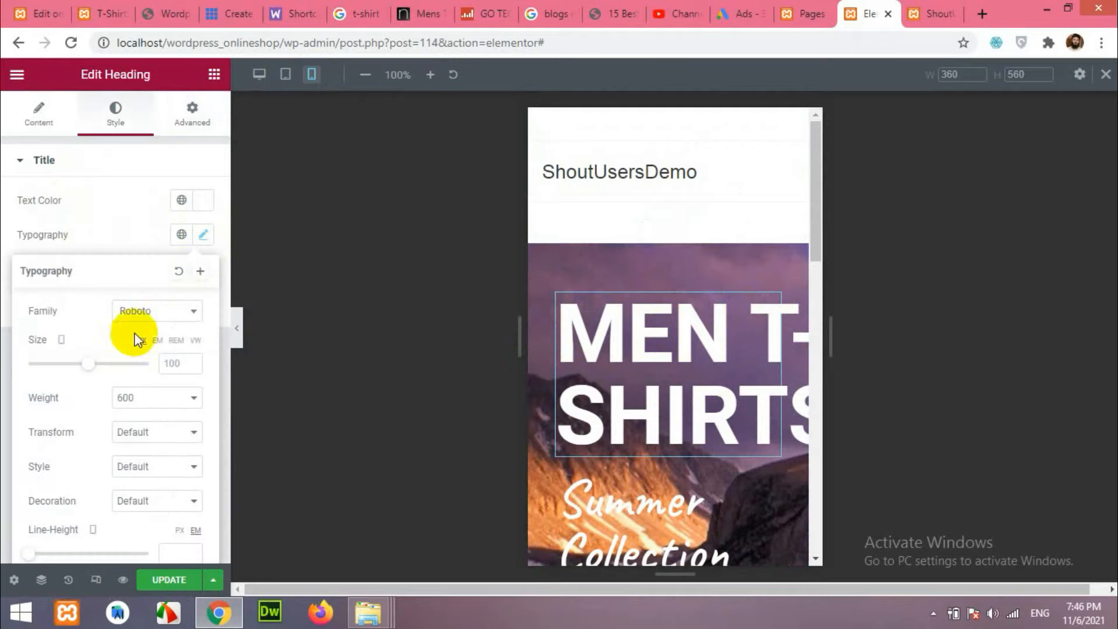
pyautogui.moveTo(86, 366); pyautogui.dragTo(53, 364)
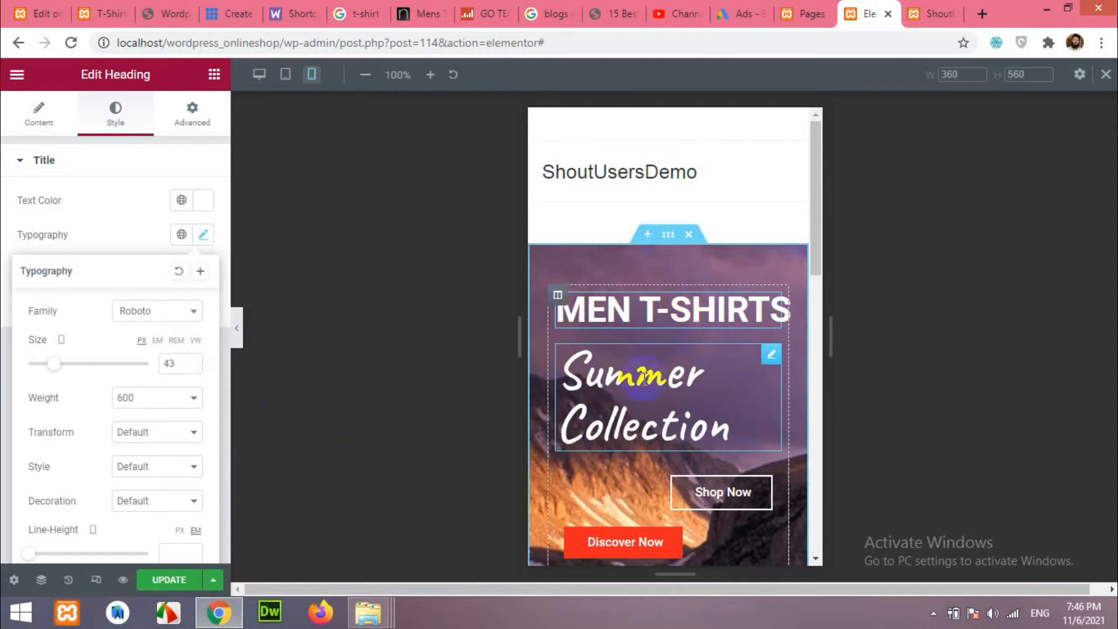
pyautogui.click(770, 358)
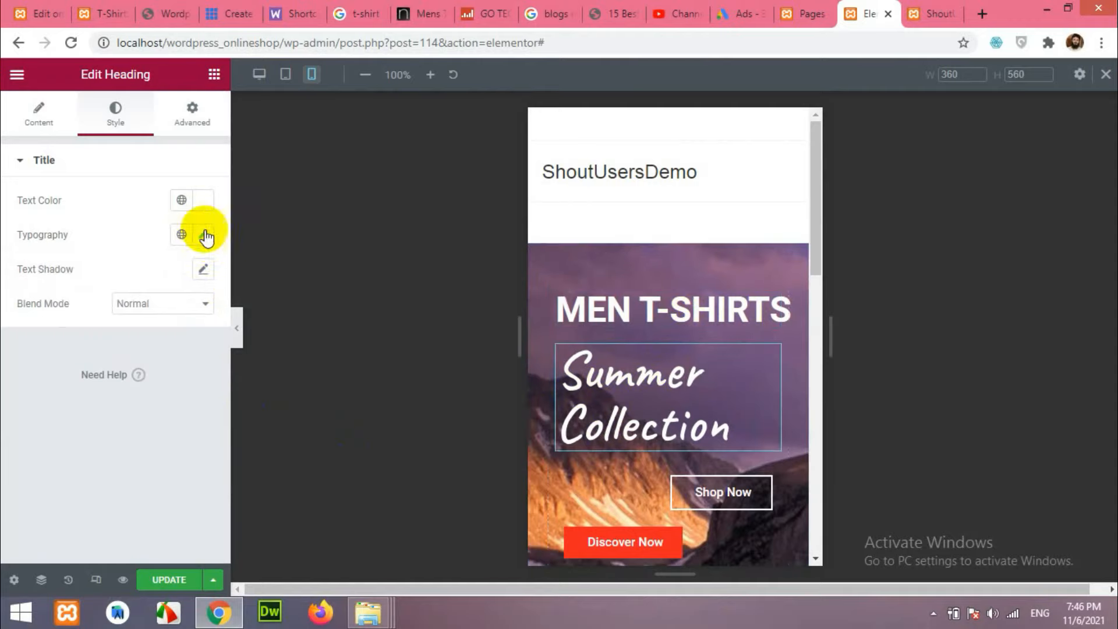
pyautogui.click(203, 234)
pyautogui.click(191, 366)
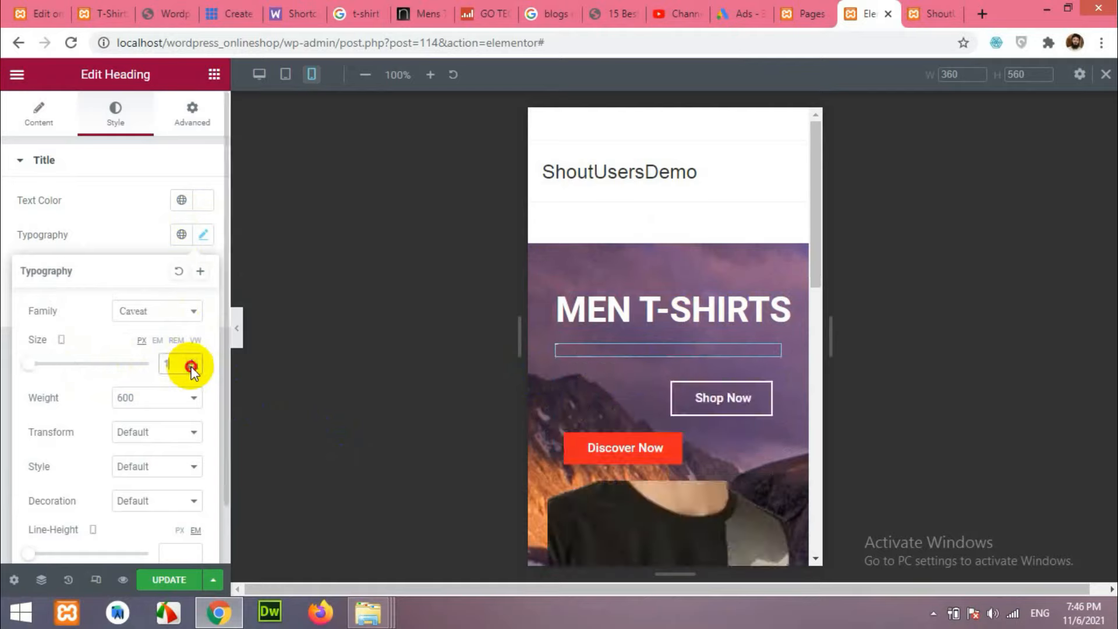
pyautogui.moveTo(29, 364); pyautogui.dragTo(53, 367)
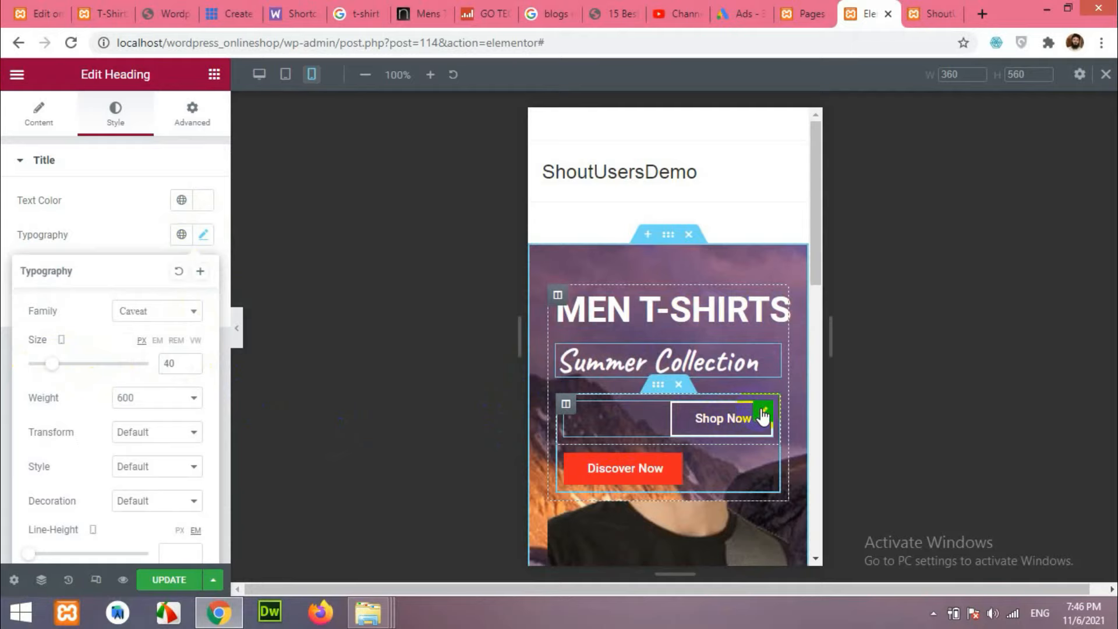
# Center-align the Shop Now and Discover Now buttons on the mobile layout.
pyautogui.click(763, 415)
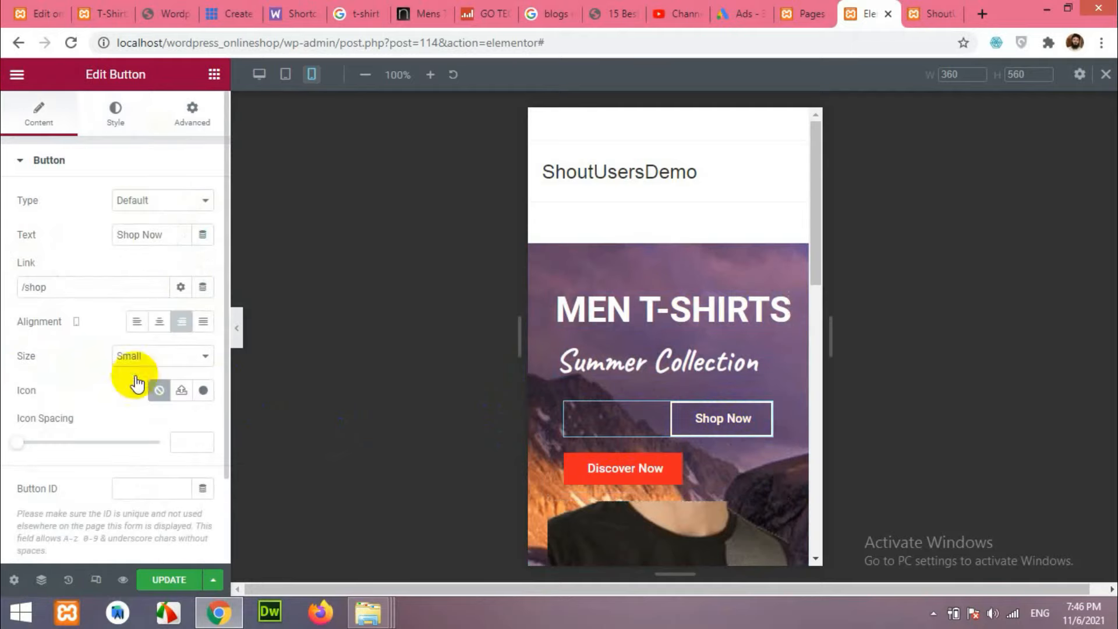
pyautogui.click(137, 324)
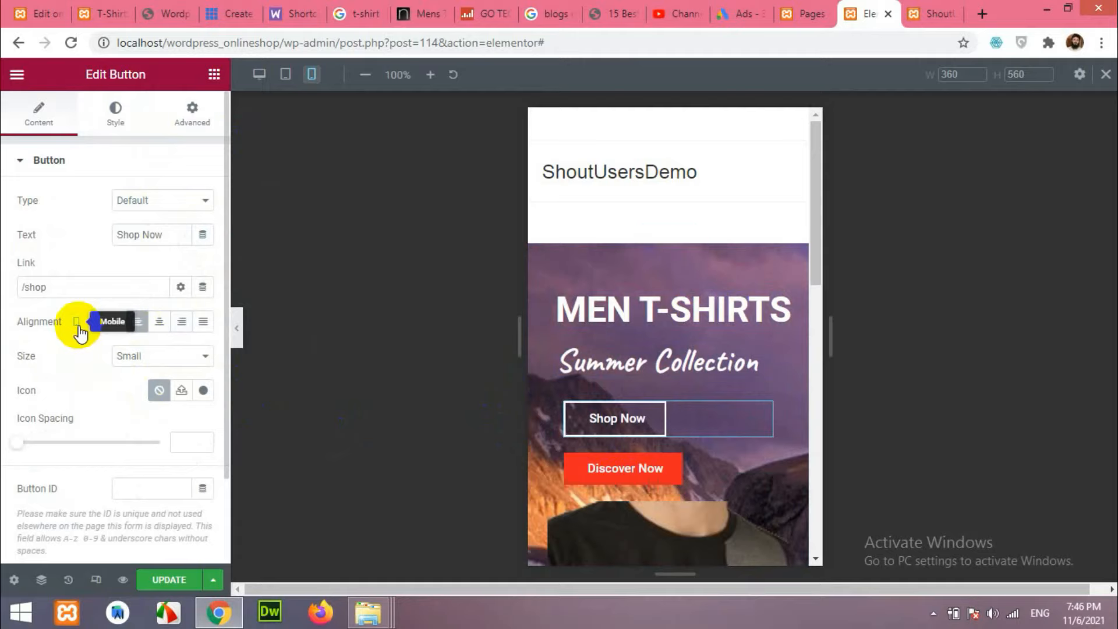
pyautogui.click(159, 322)
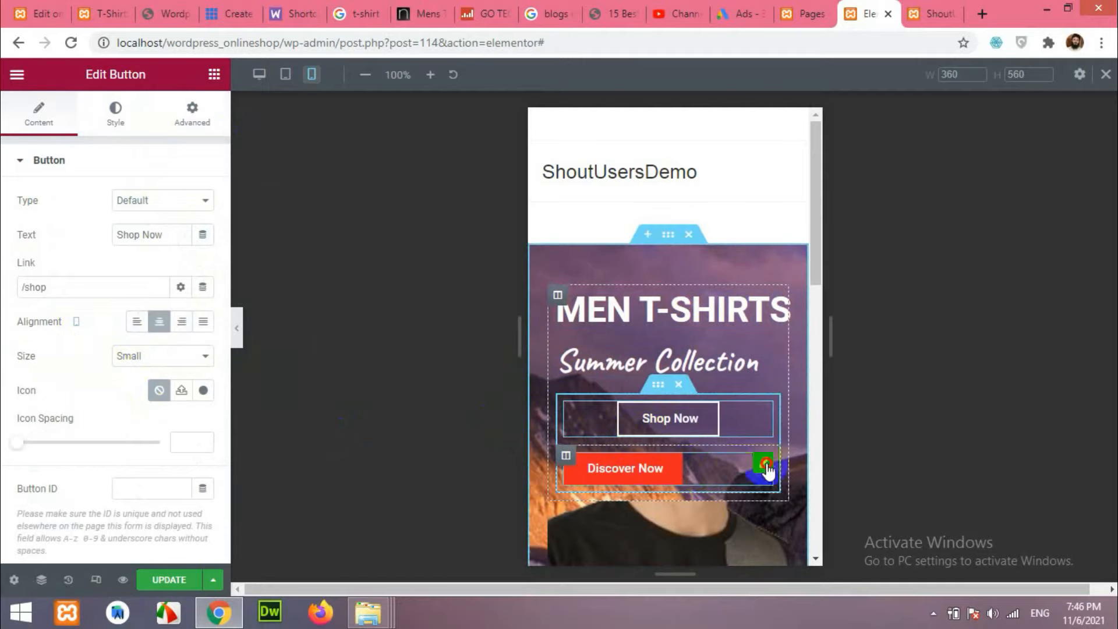
pyautogui.click(766, 464)
pyautogui.click(159, 321)
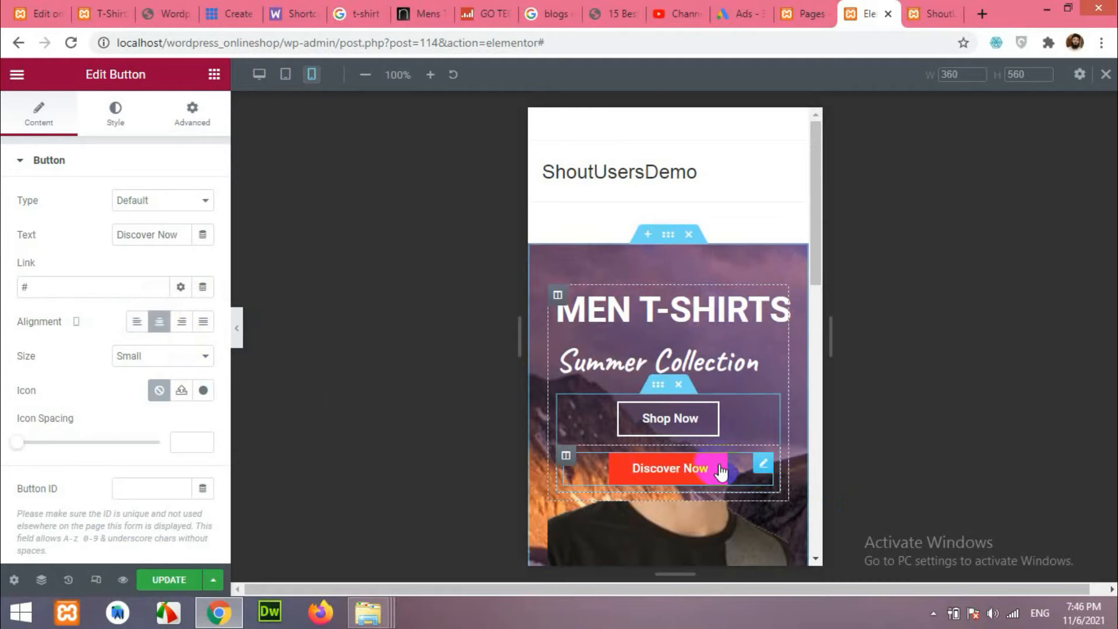
# Compare the desktop preview and scroll through the mobile layout to check the hero.
pyautogui.click(271, 80)
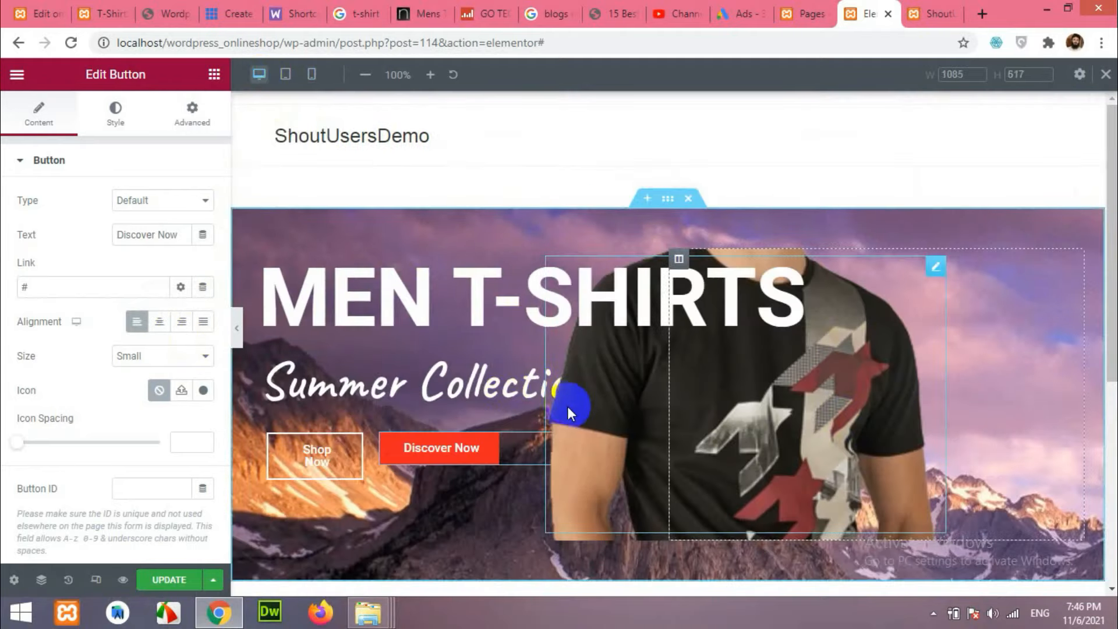
pyautogui.click(311, 74)
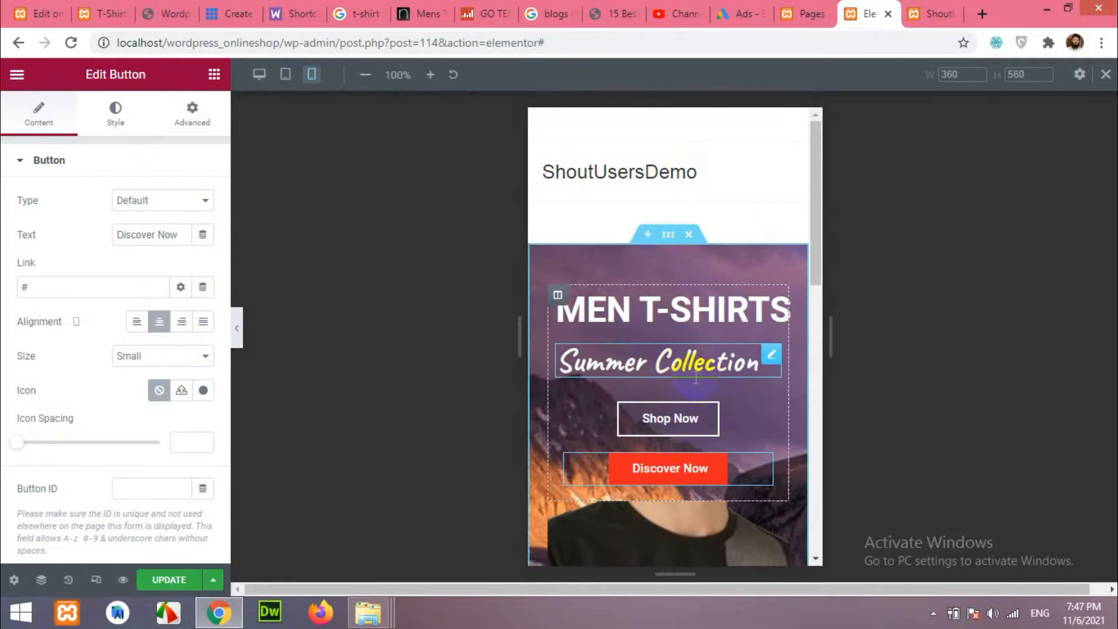
pyautogui.scroll(-4, 696, 379)
pyautogui.scroll(3, 687, 374)
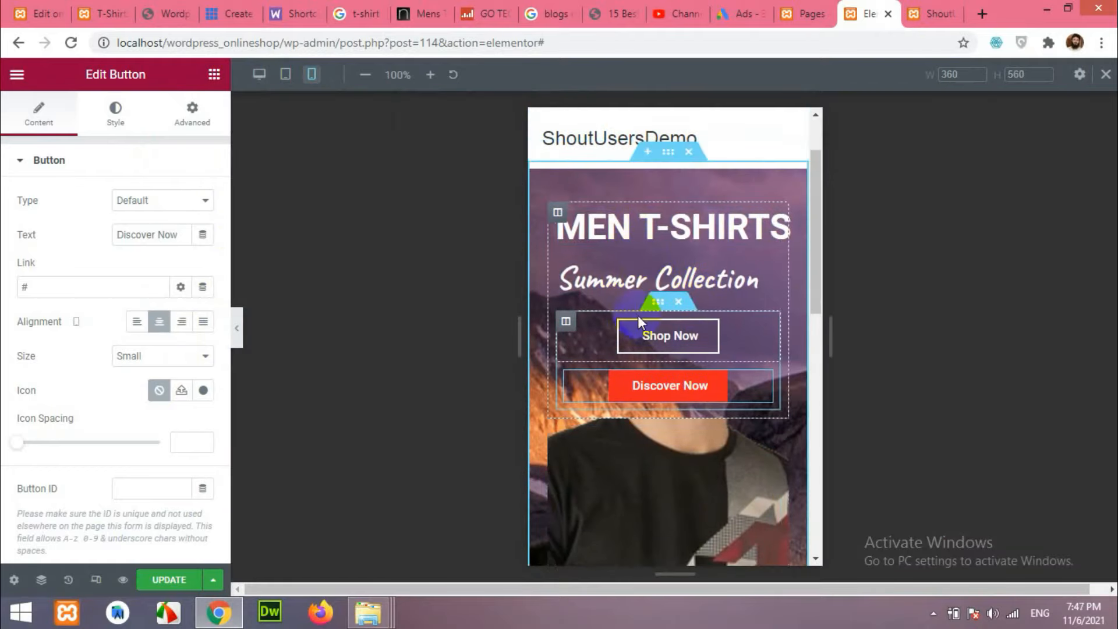
pyautogui.scroll(-1, 623, 367)
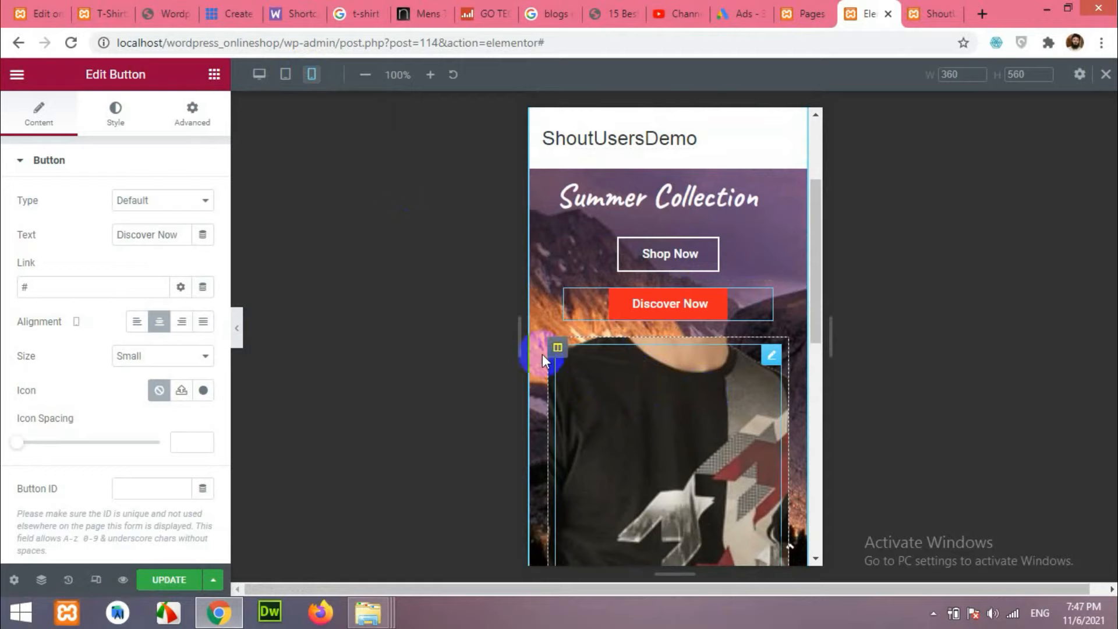
# Turn on Hide On Mobile in the t-shirt image column's Advanced > Responsive settings.
pyautogui.click(558, 349)
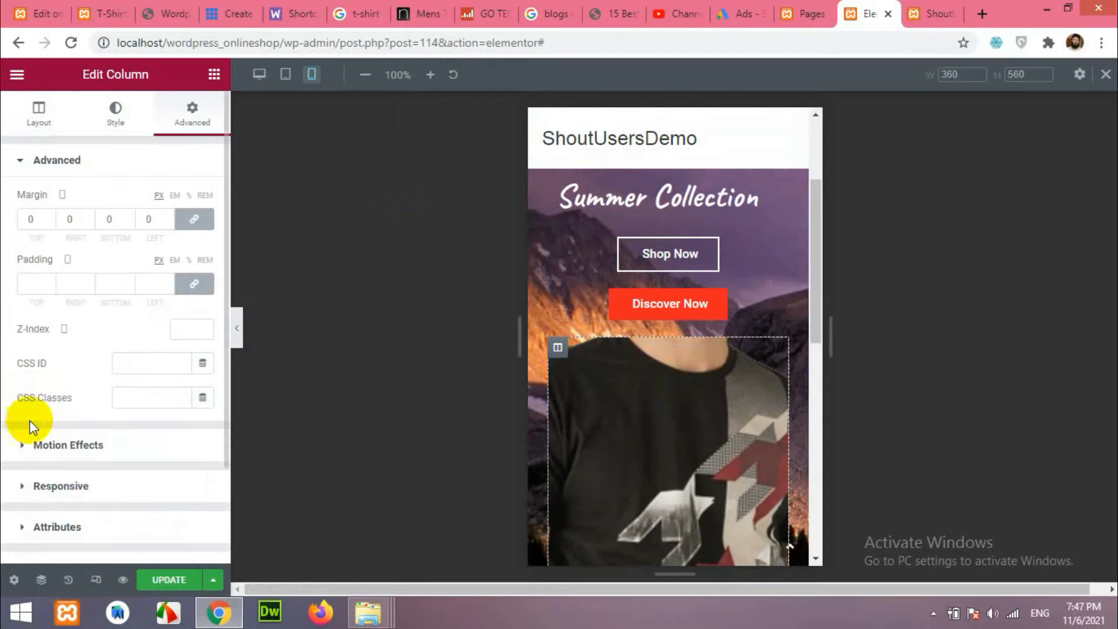
pyautogui.scroll(-2, 32, 396)
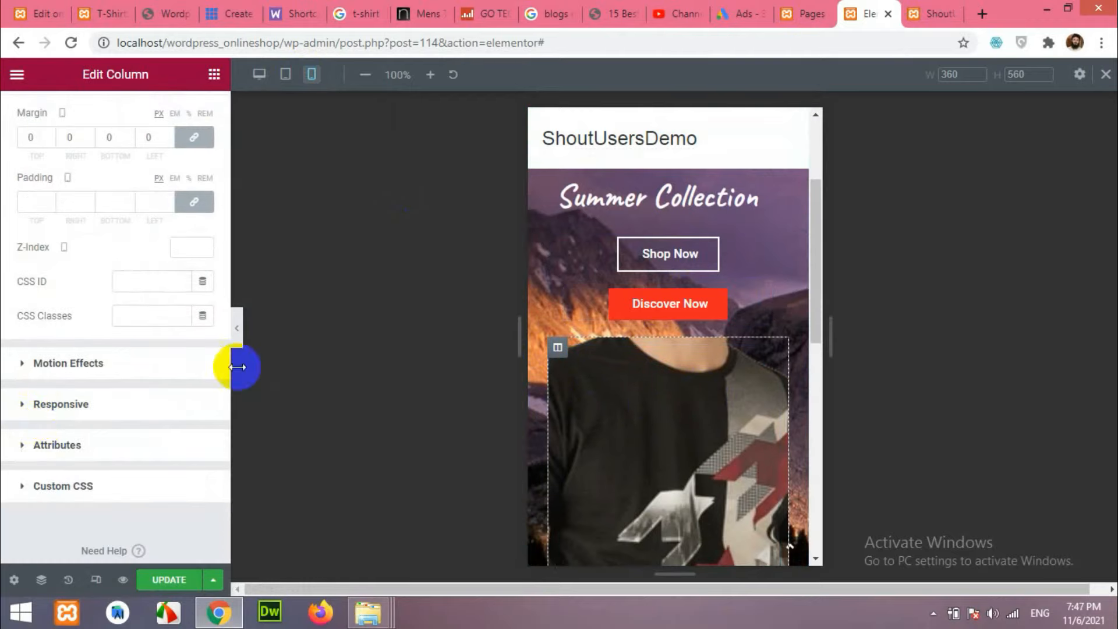
pyautogui.scroll(3, 88, 248)
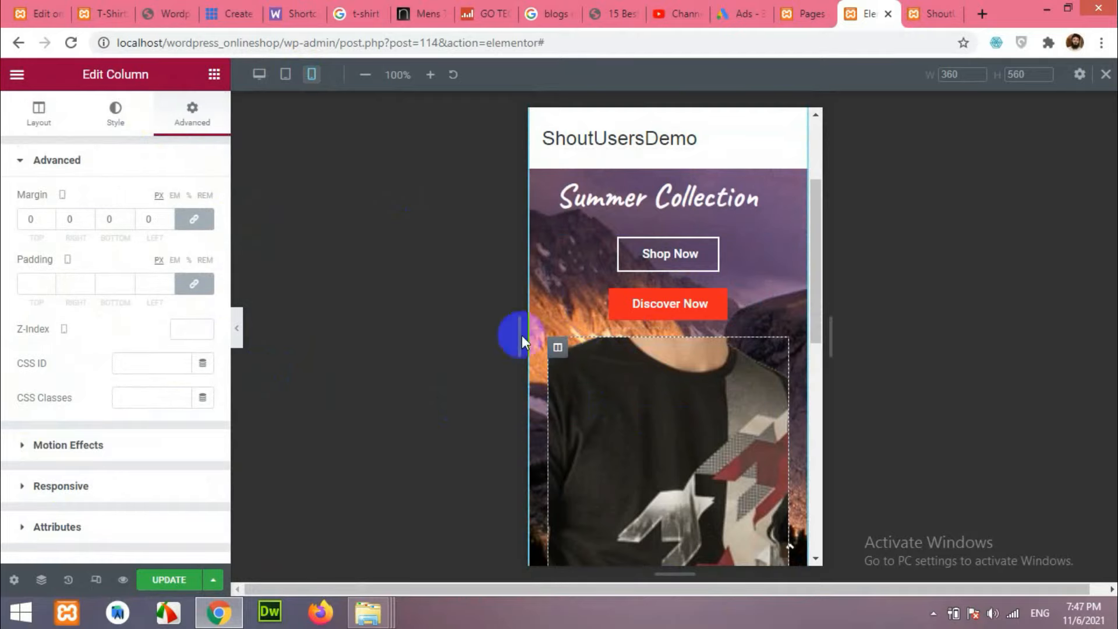
pyautogui.click(33, 488)
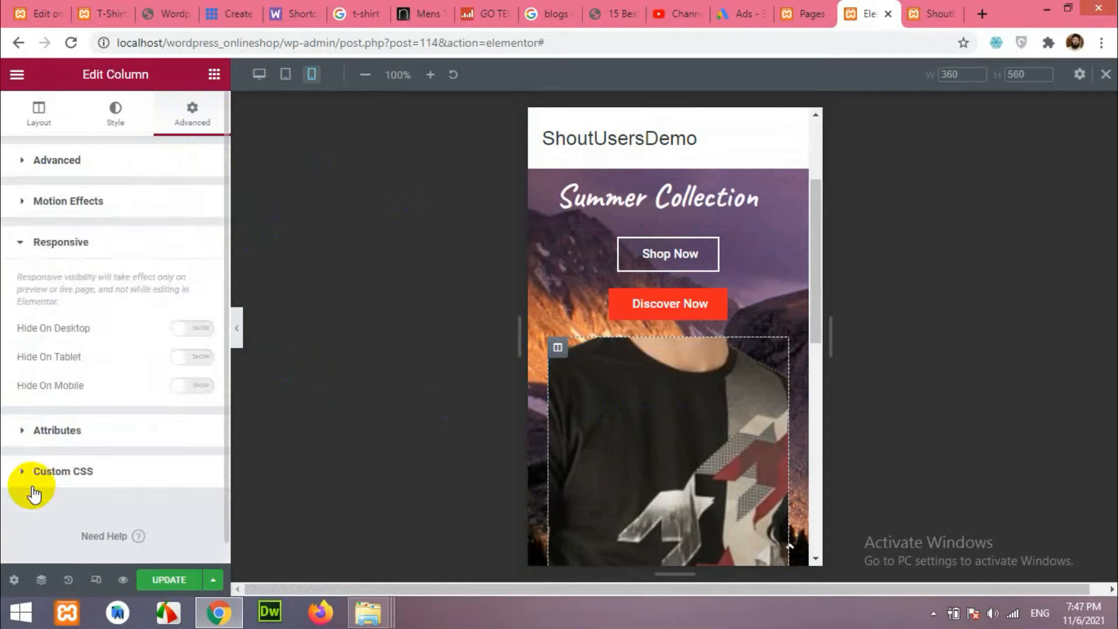
pyautogui.scroll(-1, 35, 483)
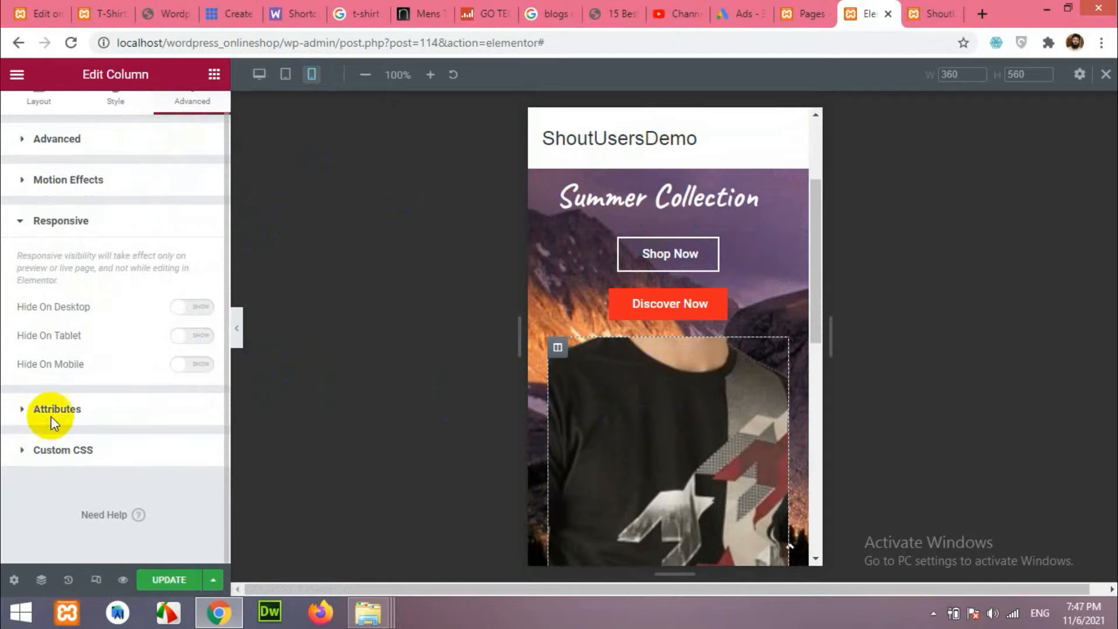
pyautogui.click(183, 366)
pyautogui.scroll(-4, 635, 466)
pyautogui.scroll(5, 641, 471)
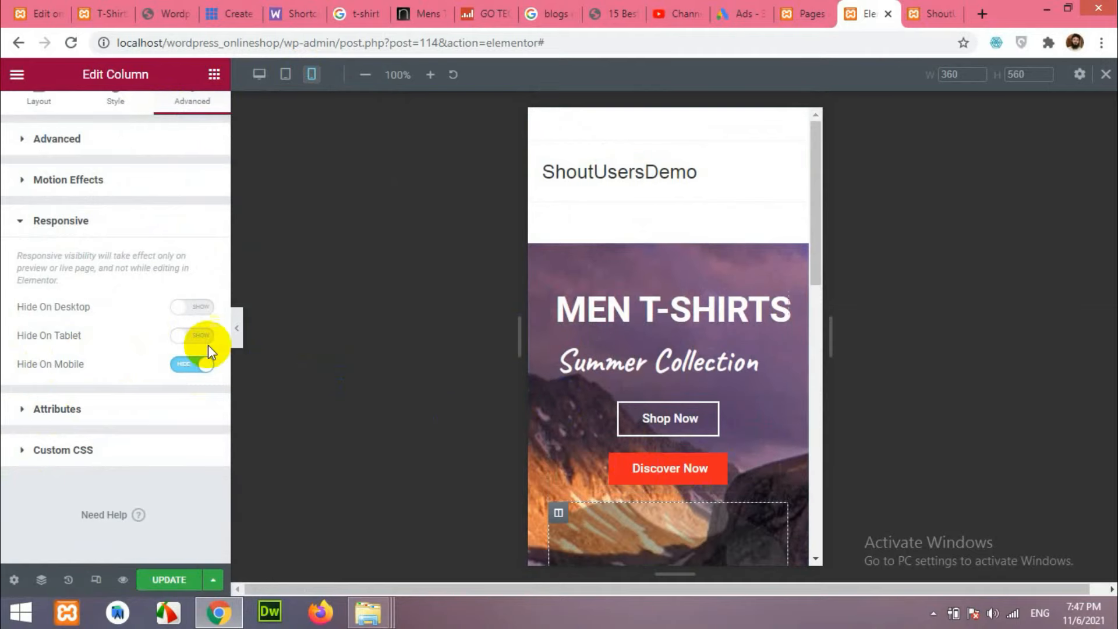
# On the tablet layout, reset all four linked margins of the t-shirt image column to 0.
pyautogui.click(285, 74)
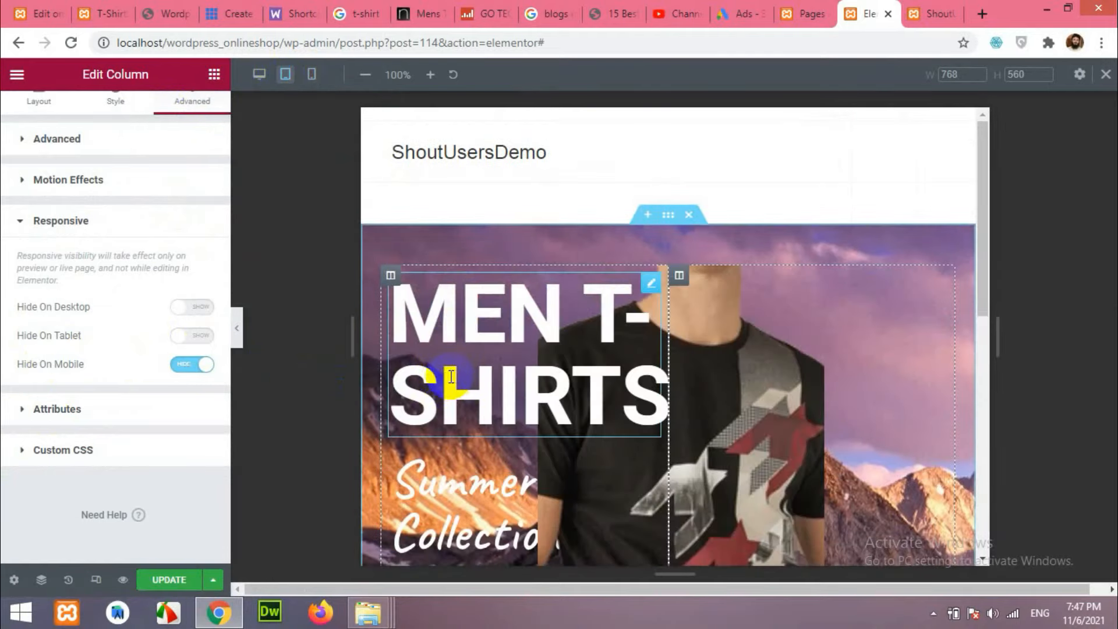
pyautogui.scroll(-1, 873, 452)
pyautogui.scroll(1, 873, 452)
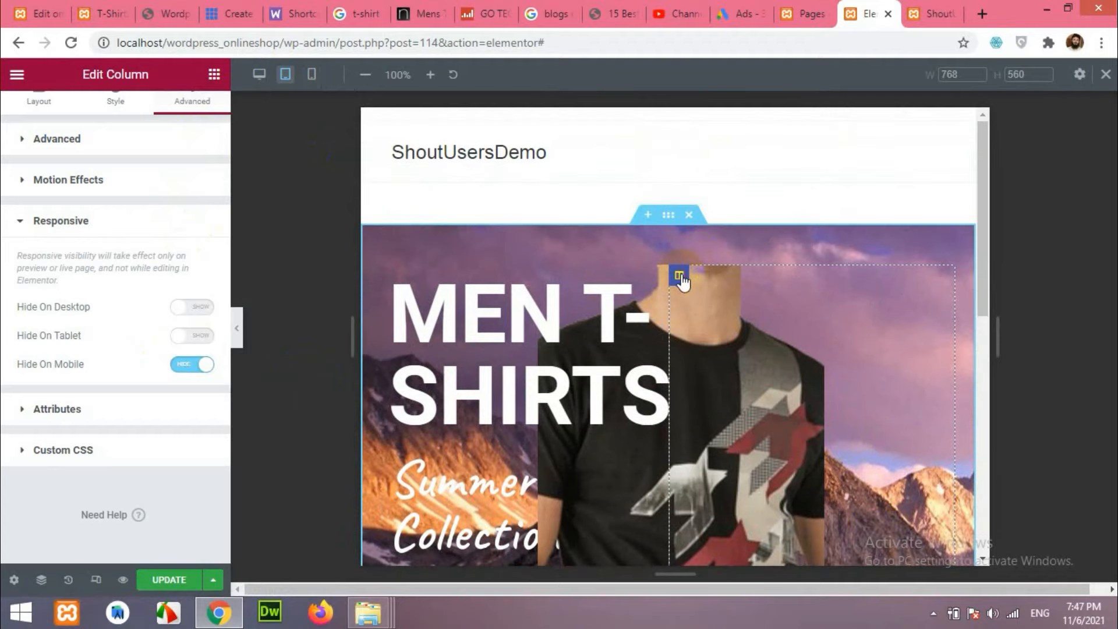
pyautogui.click(90, 147)
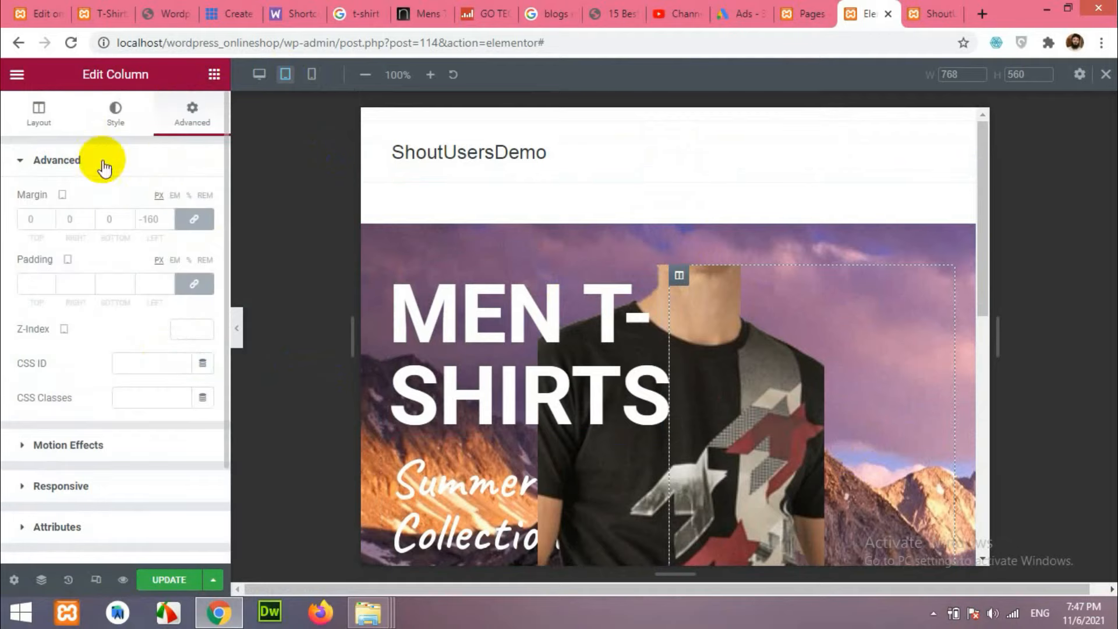
pyautogui.click(166, 221)
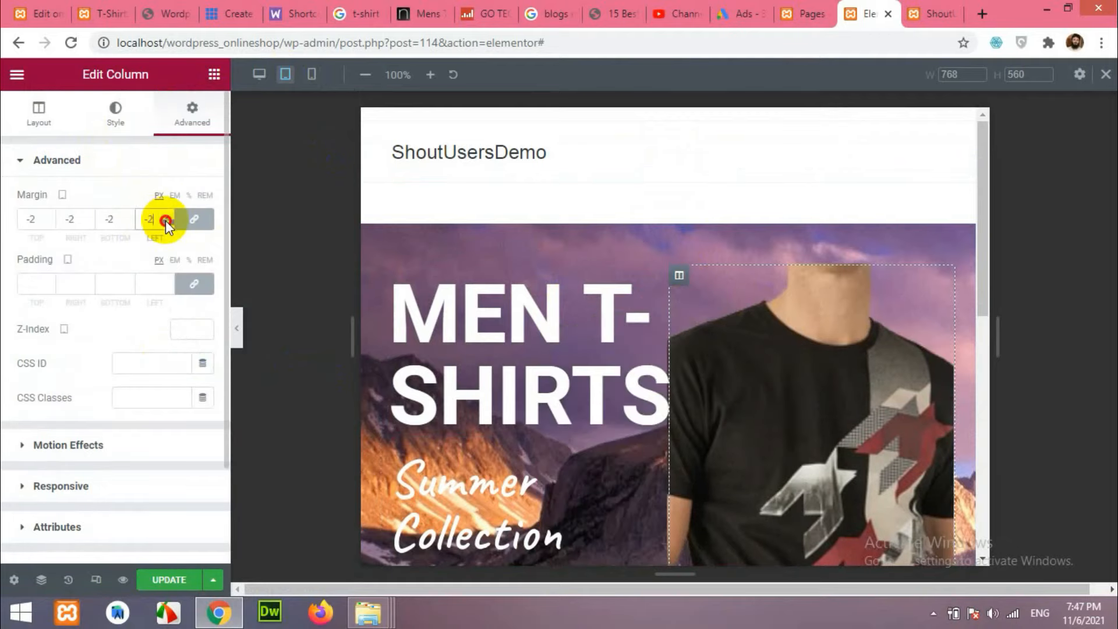
pyautogui.click(166, 216)
pyautogui.click(179, 223)
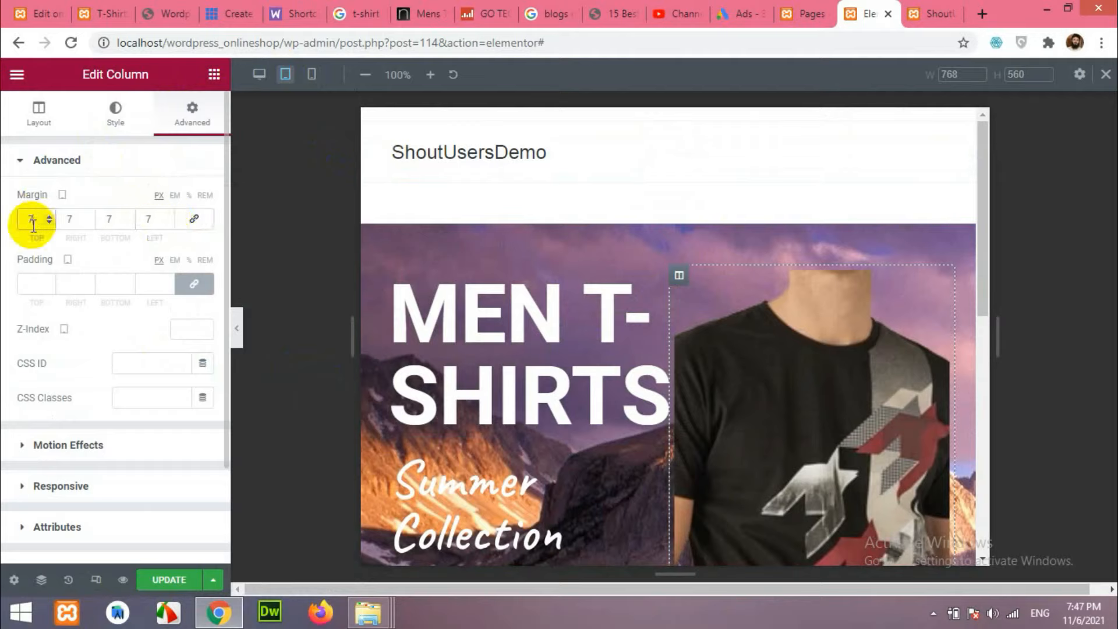
pyautogui.click(192, 220)
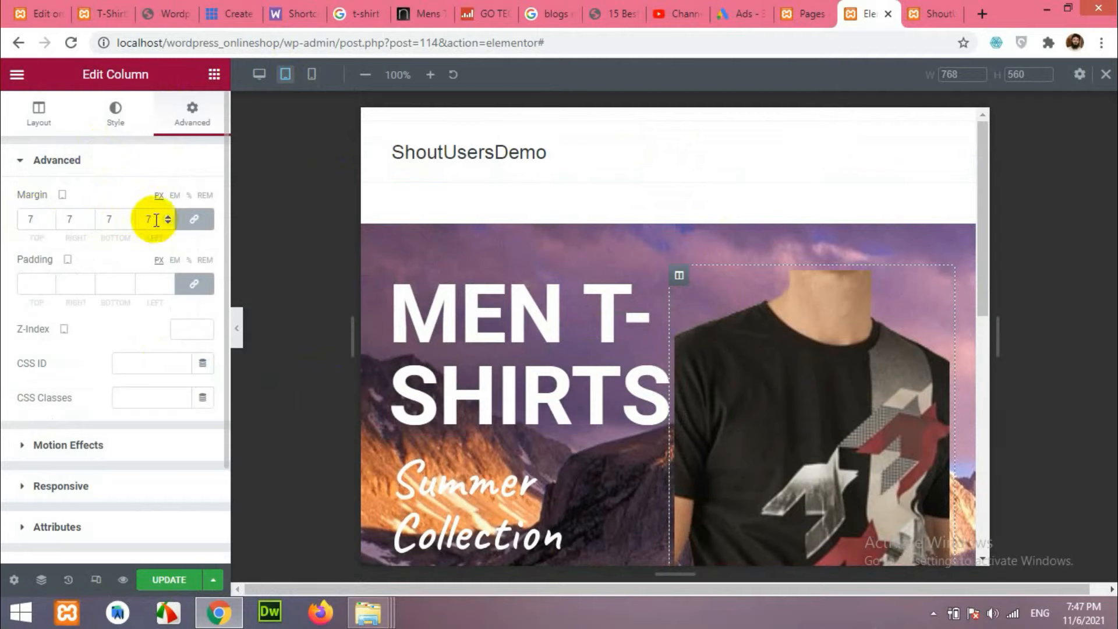
pyautogui.click(168, 223)
pyautogui.click(168, 222)
pyautogui.click(168, 223)
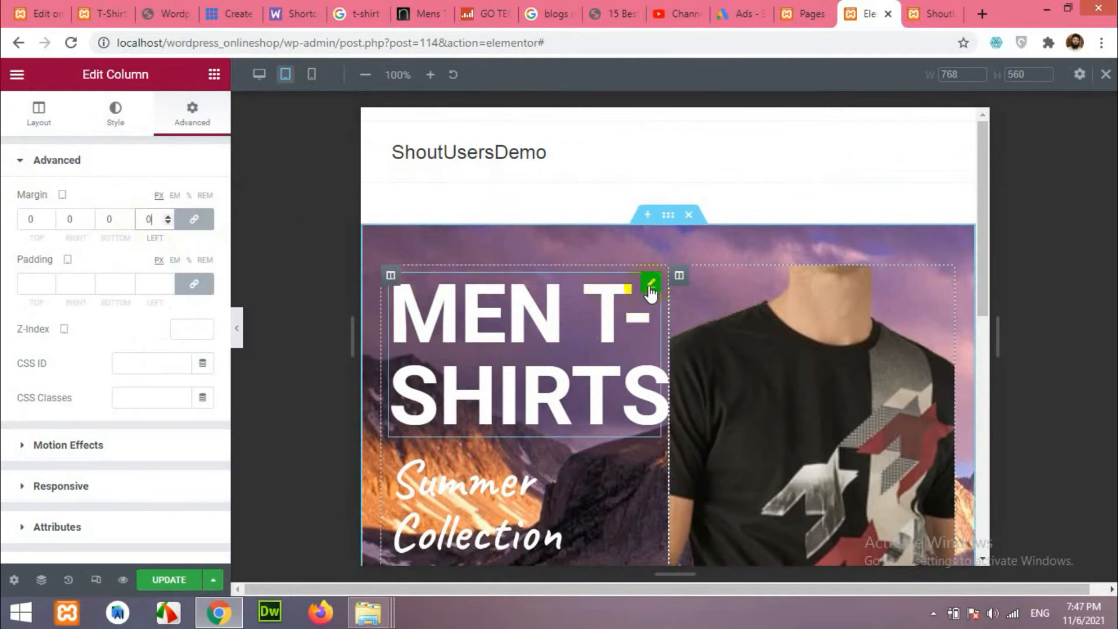
pyautogui.click(650, 287)
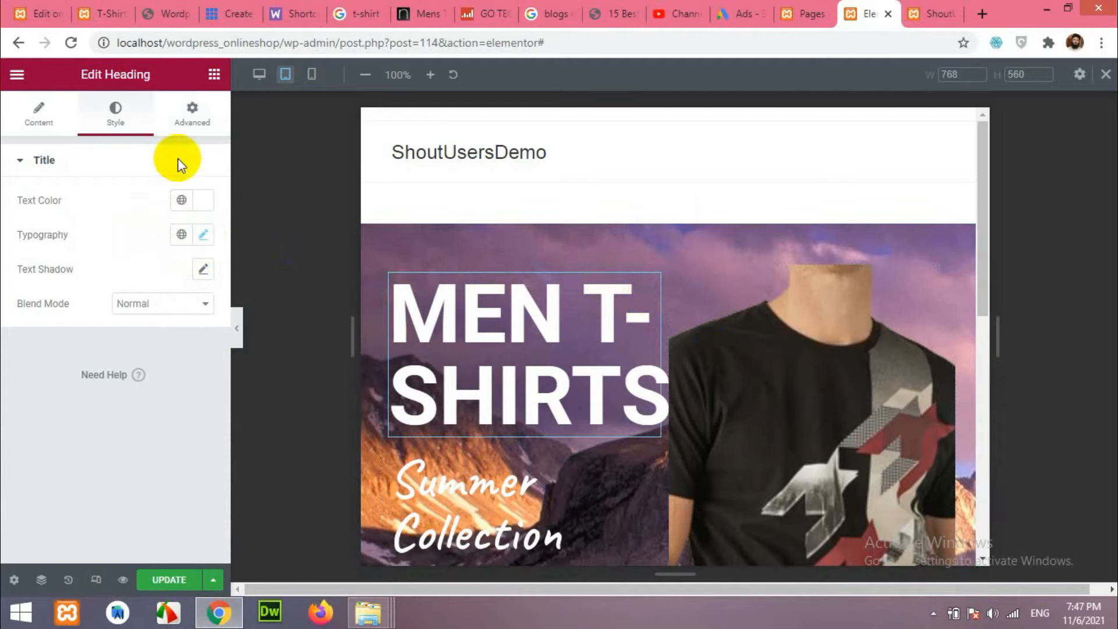
# Shrink the MEN T-SHIRTS heading's tablet font size so it fits on one line.
pyautogui.click(186, 114)
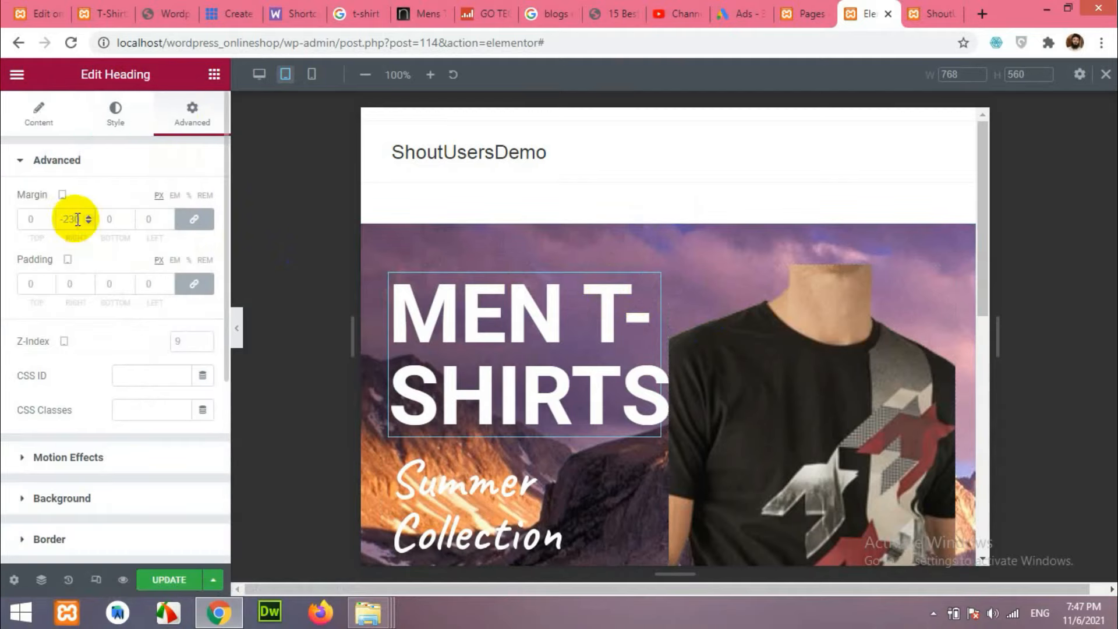
pyautogui.click(114, 114)
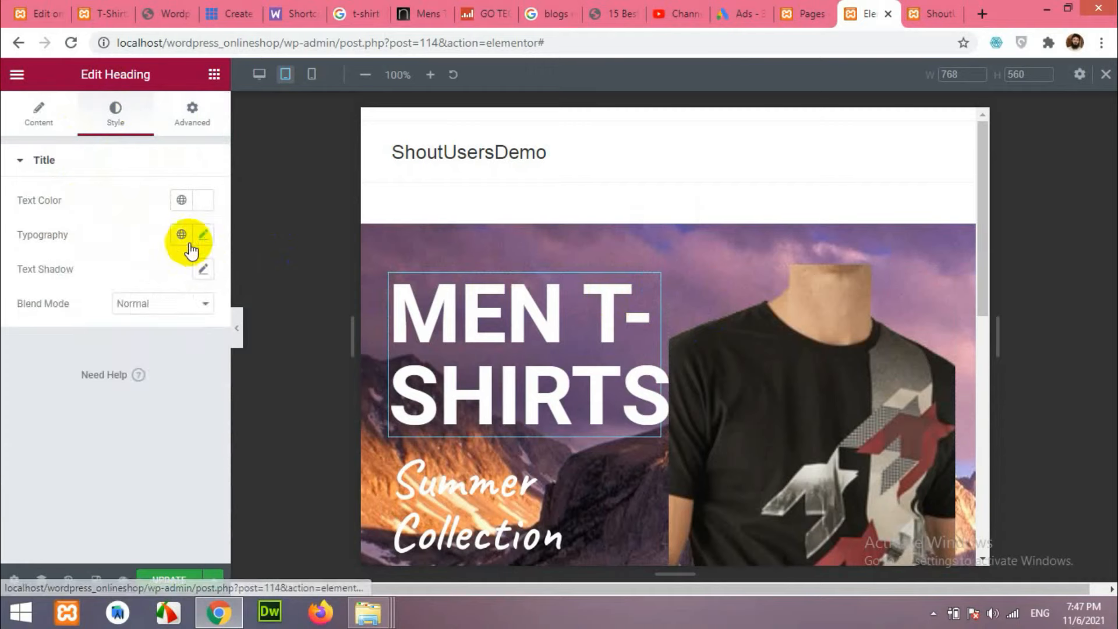
pyautogui.click(203, 234)
pyautogui.moveTo(103, 360); pyautogui.dragTo(70, 366)
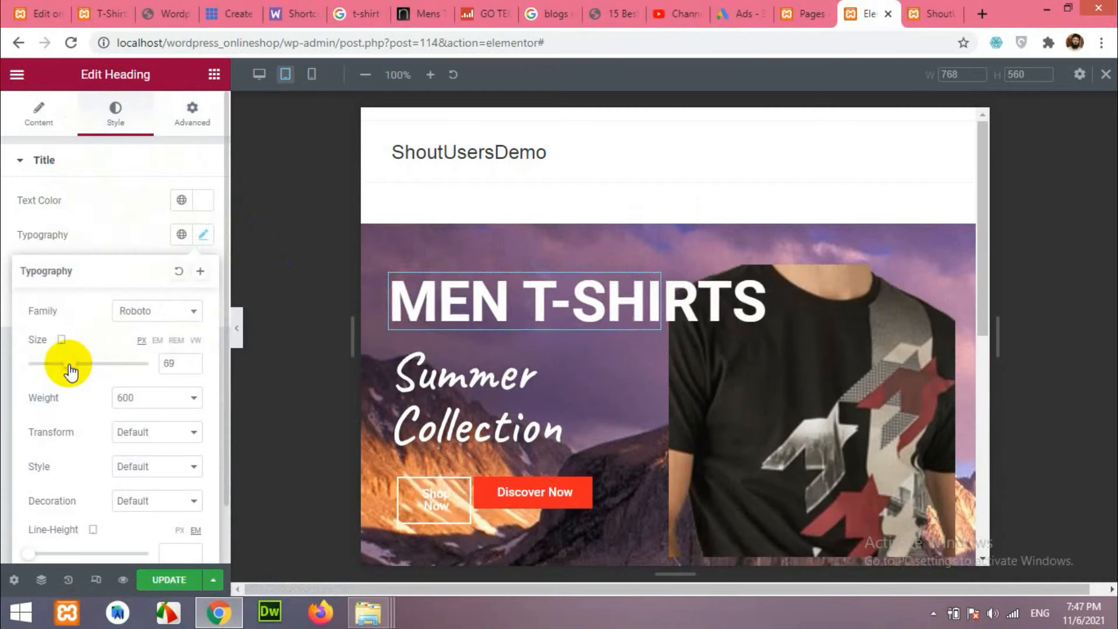
# Reduce Summer Collection to size 53 on tablet so it fits one line, then view desktop.
pyautogui.click(502, 378)
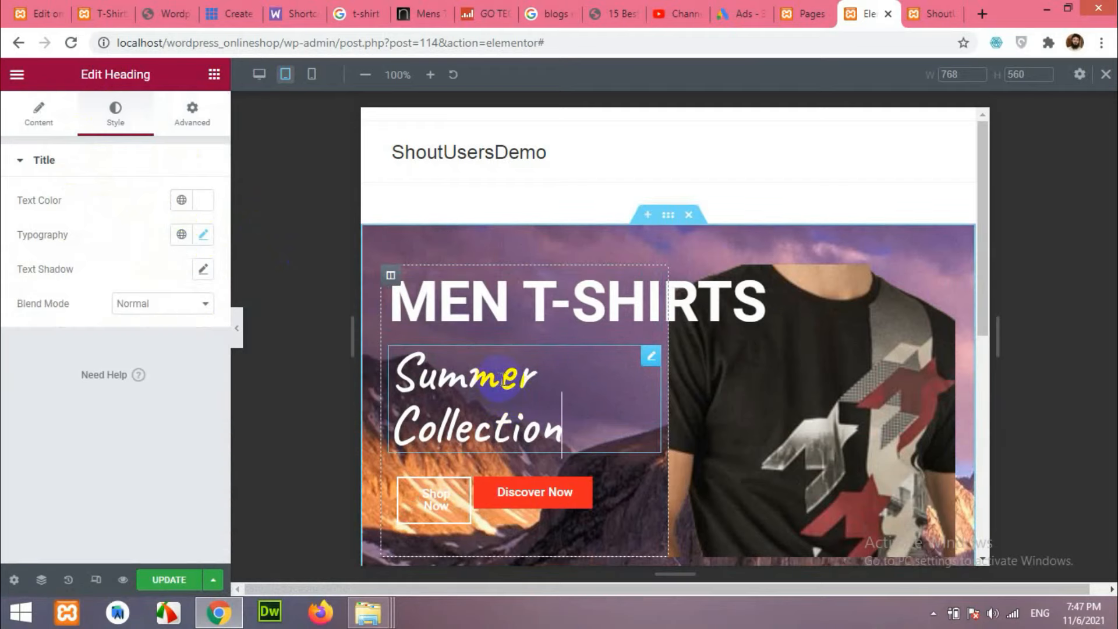
pyautogui.click(205, 234)
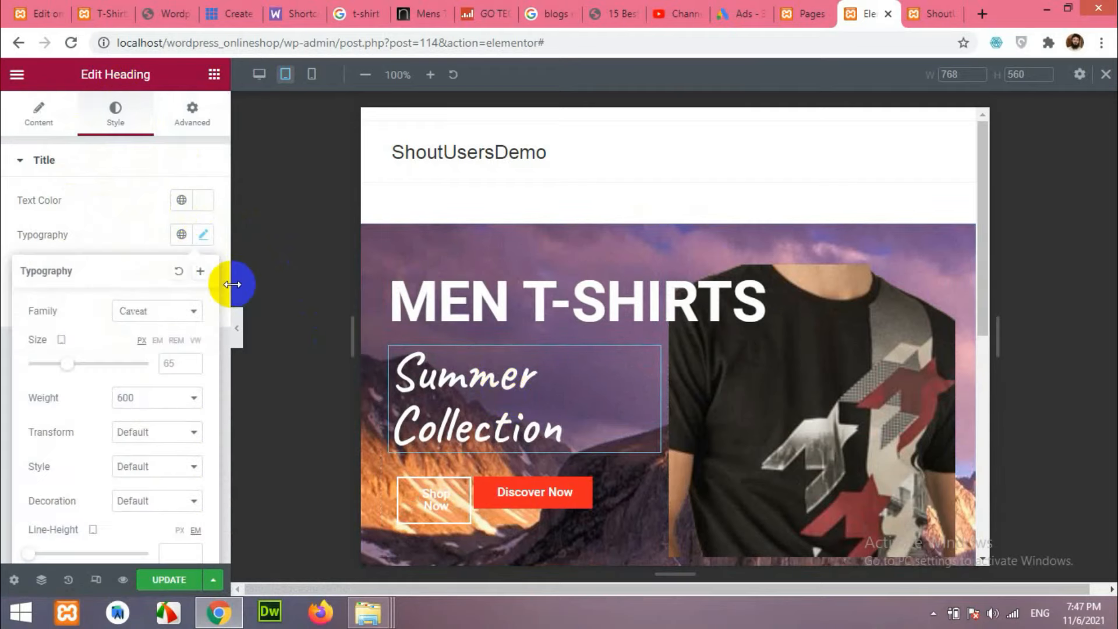
pyautogui.moveTo(67, 364); pyautogui.dragTo(60, 366)
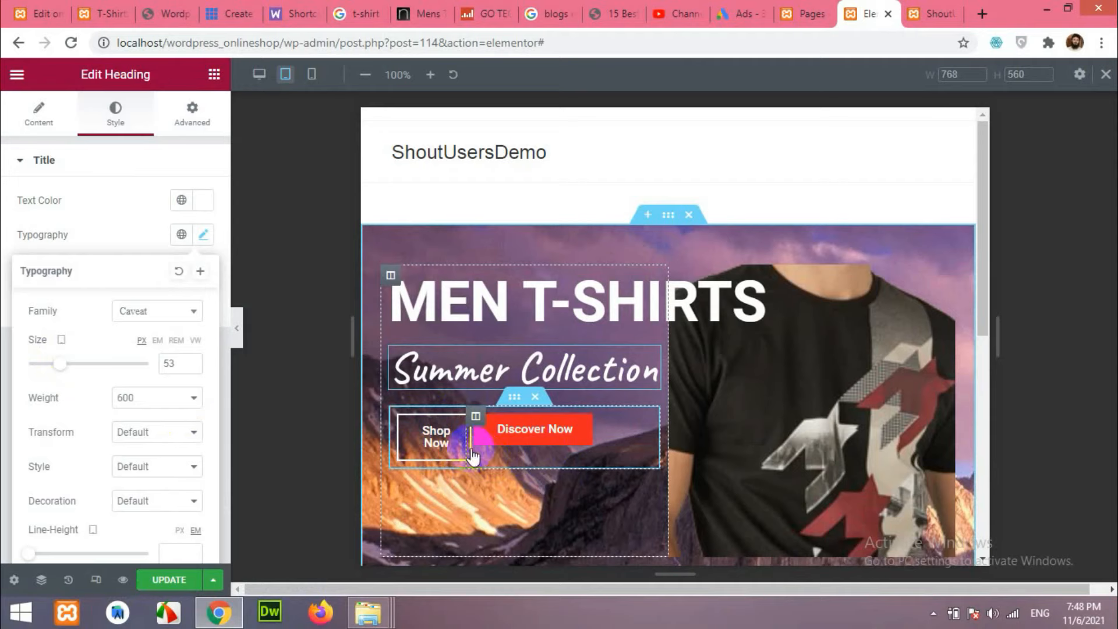
pyautogui.click(259, 74)
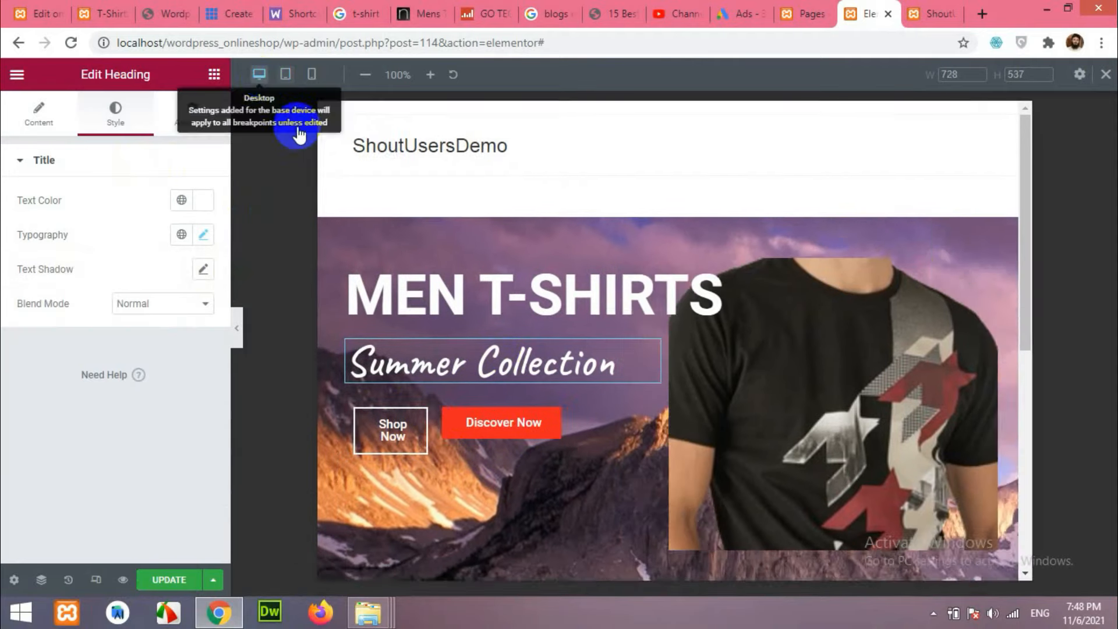
# Widen the Shop Now column against Discover Now, checking the result at tablet width.
pyautogui.moveTo(376, 453); pyautogui.dragTo(415, 455)
pyautogui.click(285, 74)
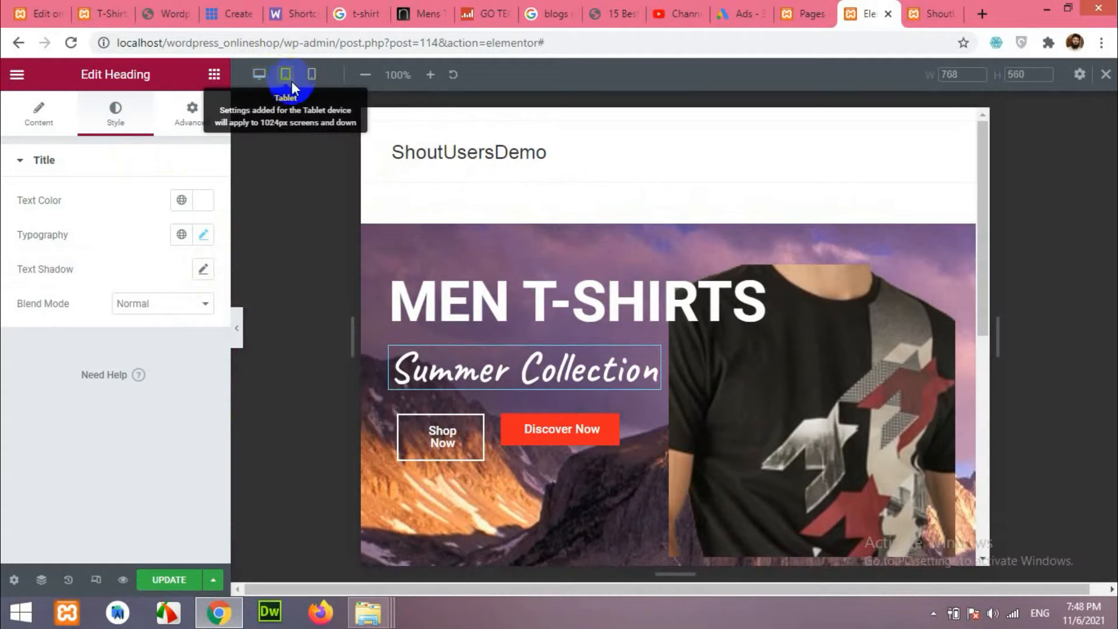
pyautogui.click(259, 74)
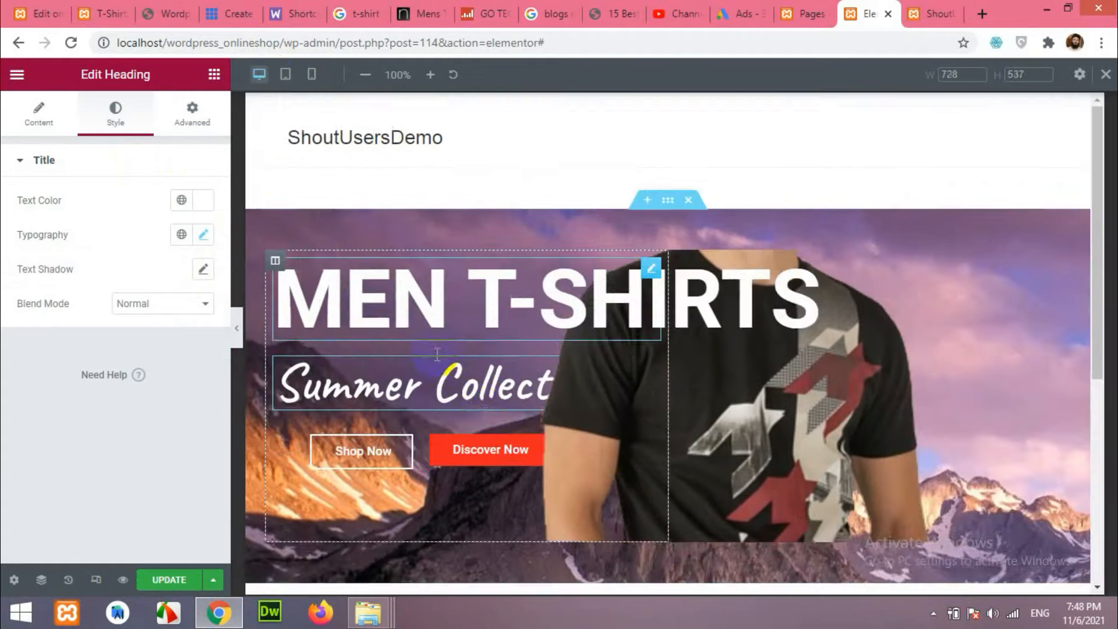
pyautogui.moveTo(431, 449); pyautogui.dragTo(432, 450)
# Give the buttons' inner section a Z-Index of 5 and check it at tablet width.
pyautogui.click(451, 417)
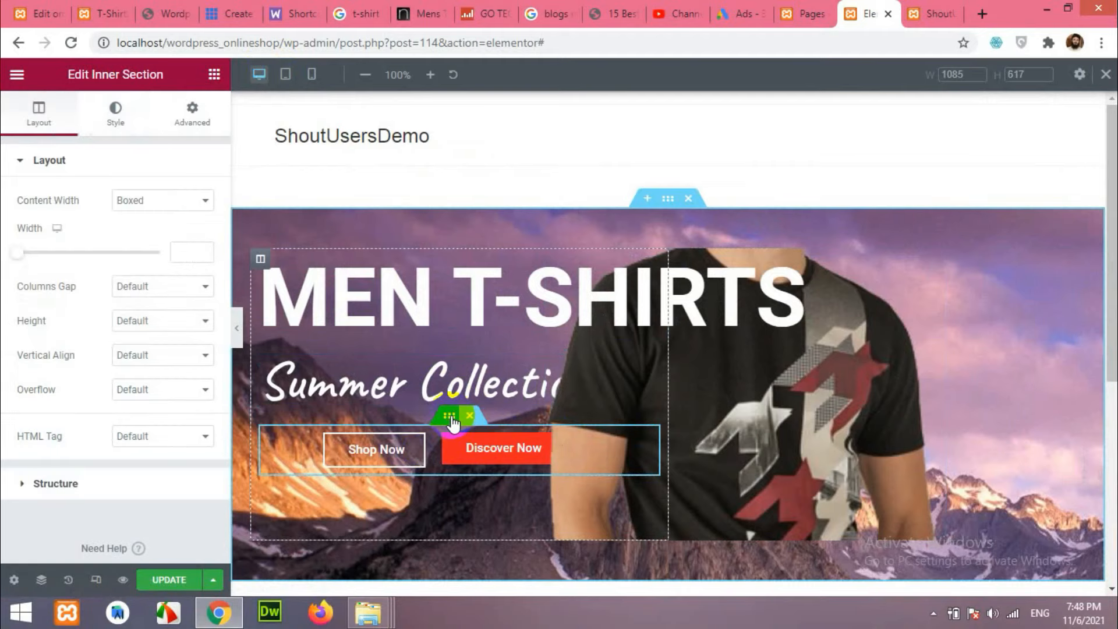
pyautogui.click(192, 109)
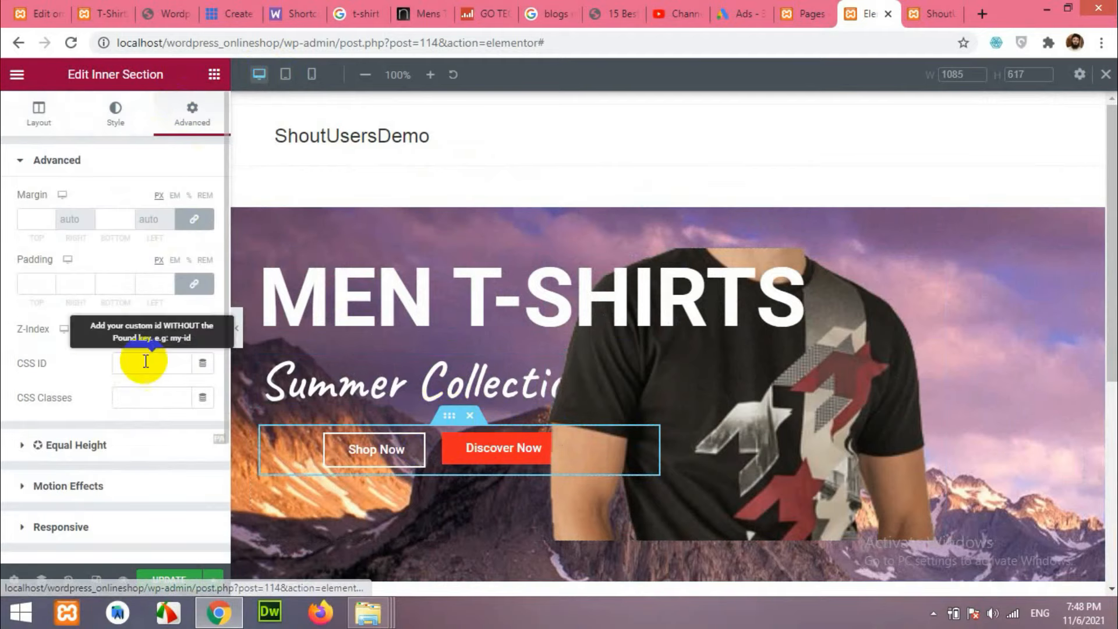
pyautogui.click(178, 328)
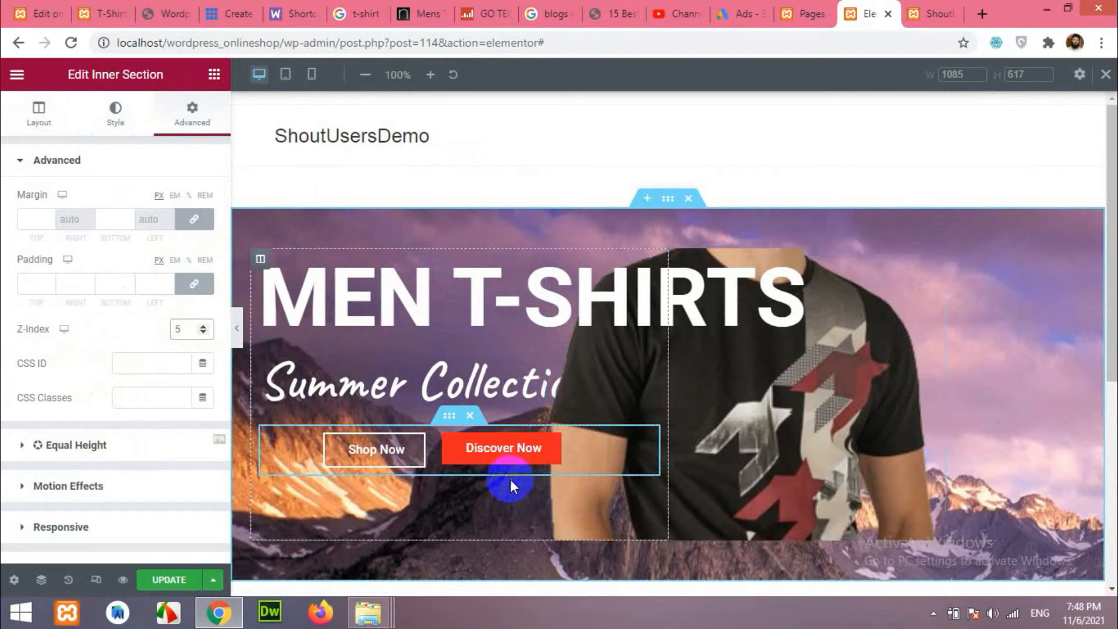
pyautogui.click(285, 74)
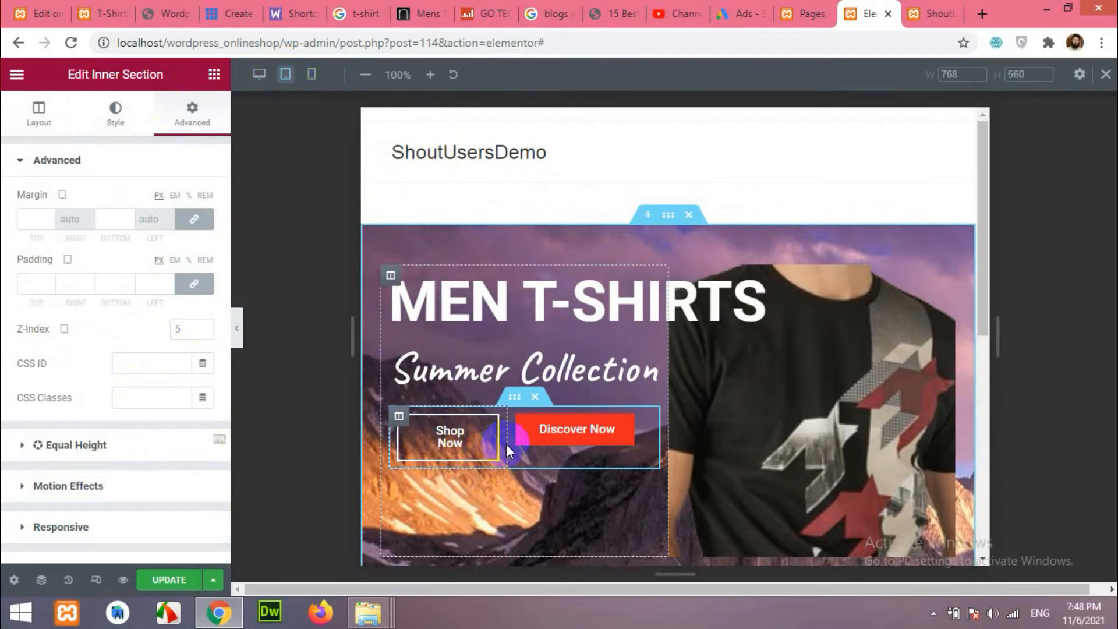
pyautogui.moveTo(508, 442); pyautogui.dragTo(507, 442)
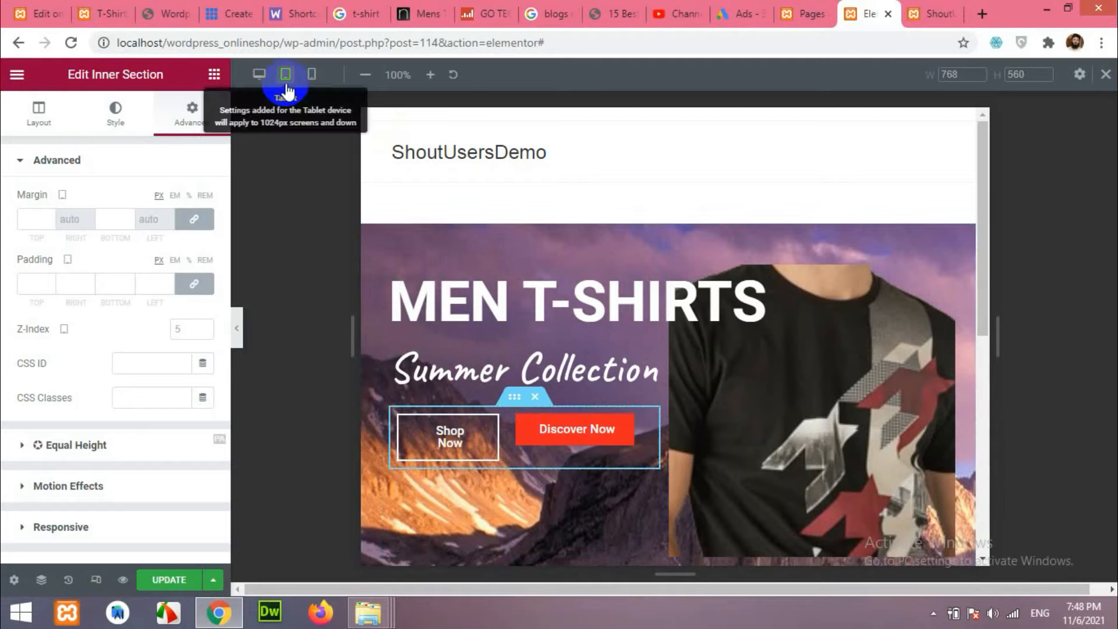
pyautogui.click(259, 74)
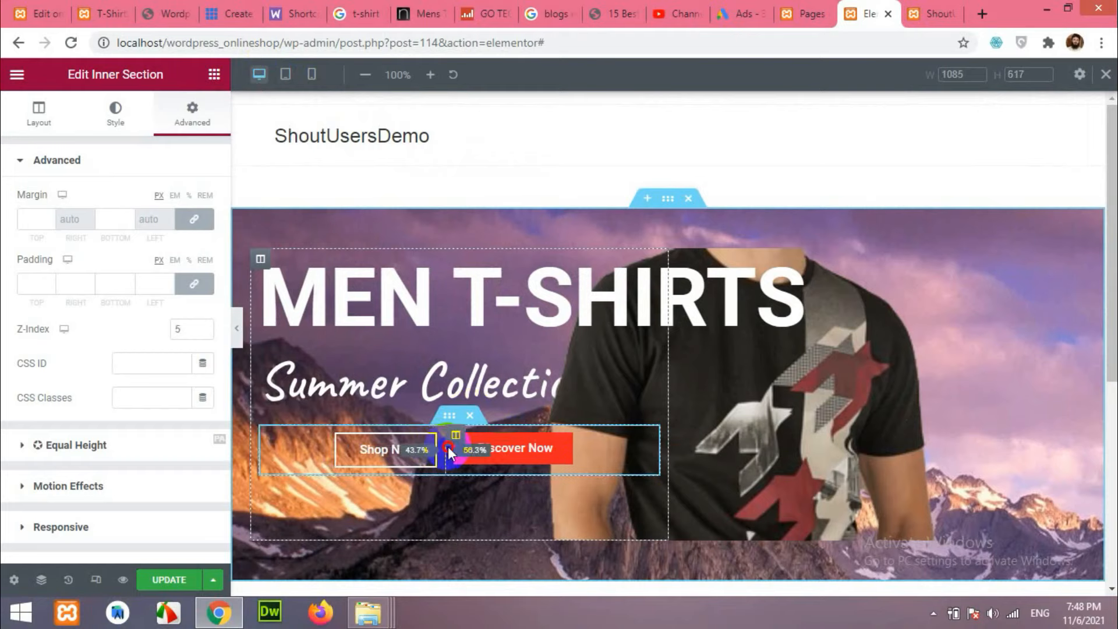
# Even out the button columns to about 52/48 and review the tablet and mobile previews.
pyautogui.click(287, 76)
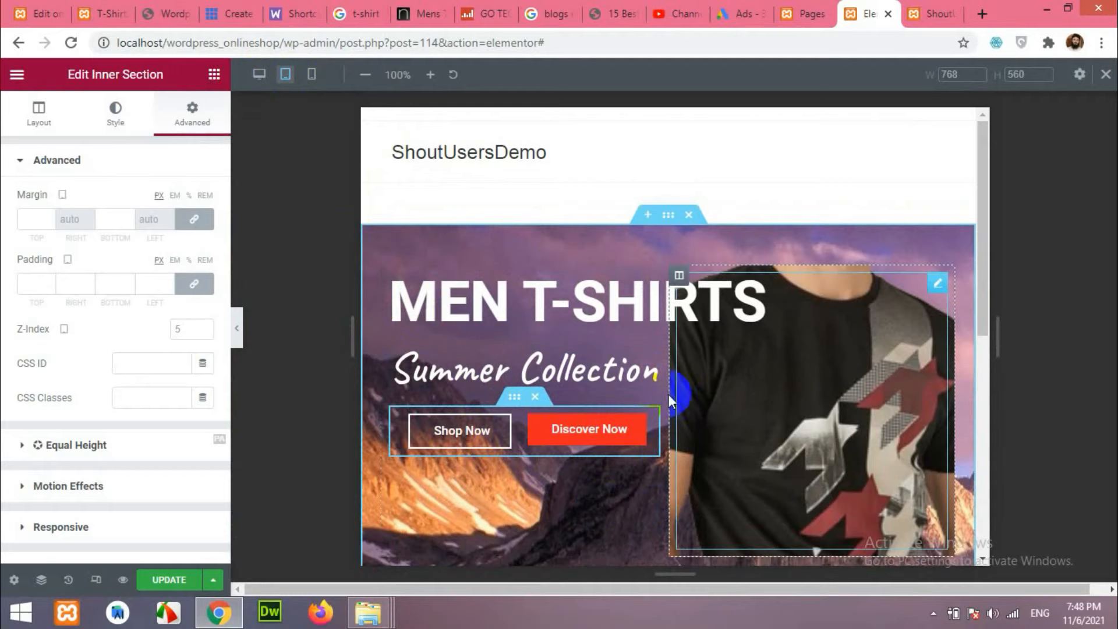
pyautogui.click(259, 74)
pyautogui.moveTo(684, 425)
pyautogui.mouseDown()
pyautogui.moveTo(668, 404)
pyautogui.moveTo(690, 407)
pyautogui.mouseUp()
pyautogui.click(286, 74)
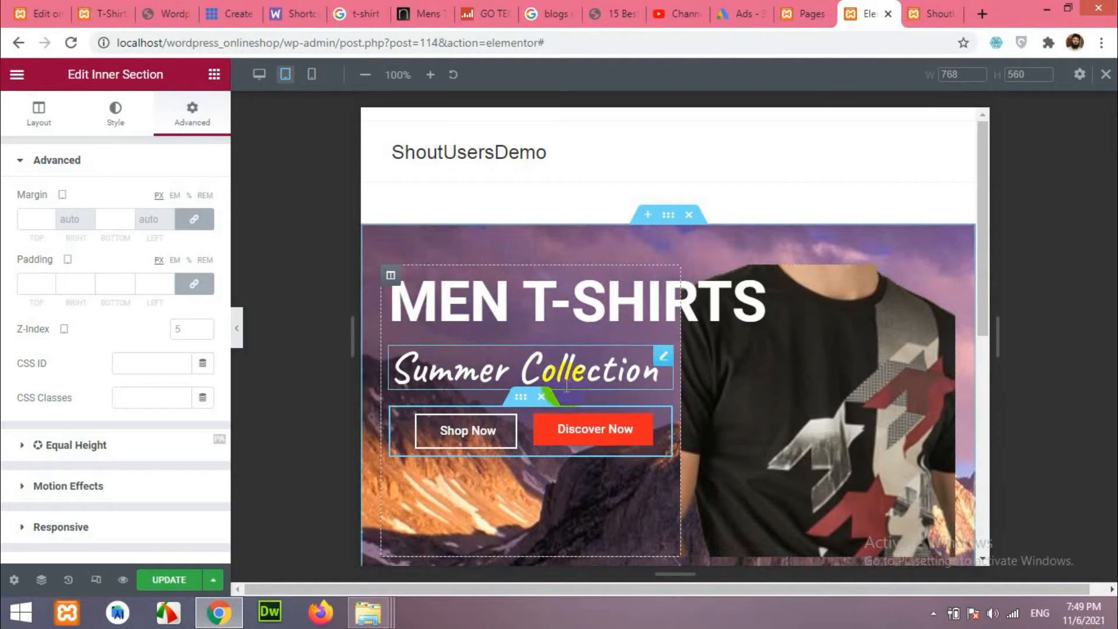
pyautogui.click(311, 74)
pyautogui.scroll(-5, 632, 389)
pyautogui.scroll(-2, 633, 392)
pyautogui.scroll(7, 634, 392)
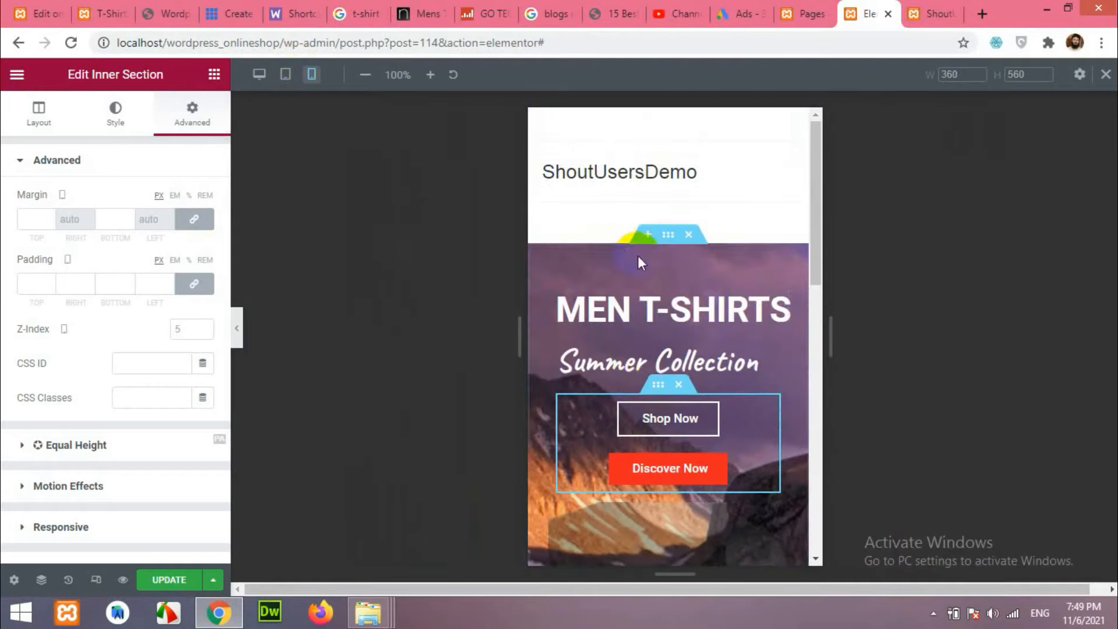
pyautogui.click(259, 74)
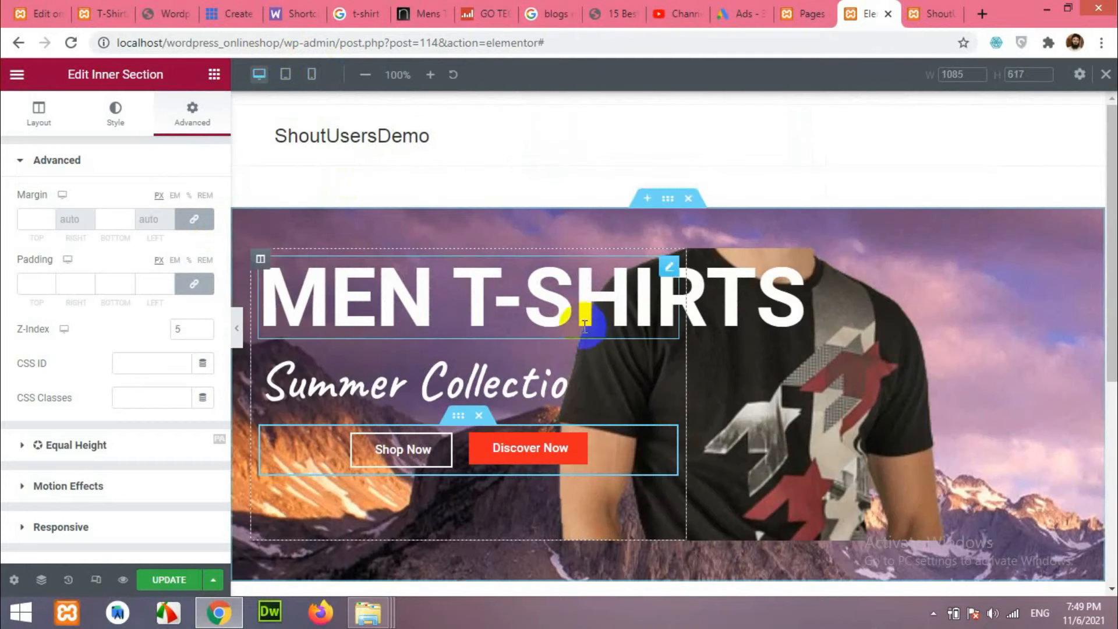
pyautogui.scroll(-1, 645, 354)
# On the live T-Shirts site, close DevTools and scroll to the Featured Categories section.
pyautogui.click(93, 11)
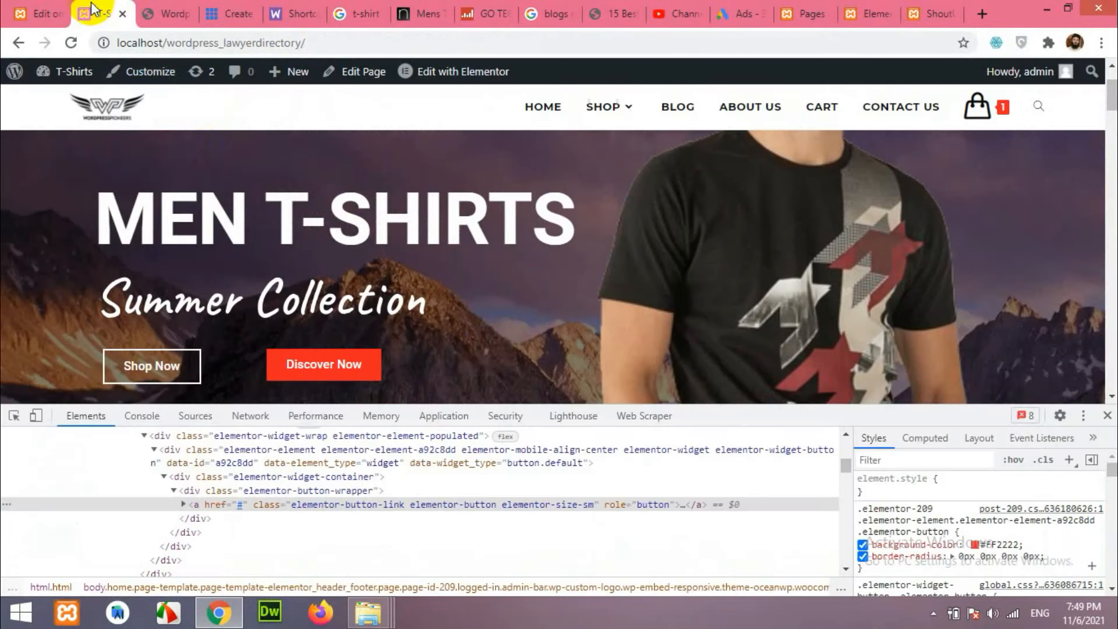
pyautogui.click(1106, 417)
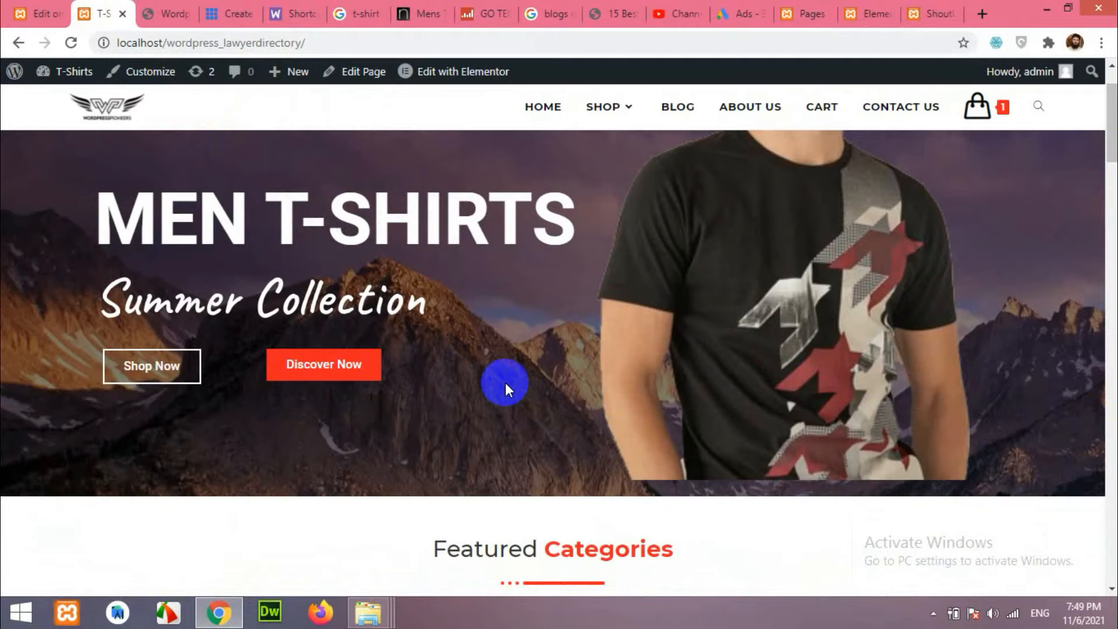
pyautogui.scroll(-5, 501, 381)
pyautogui.scroll(-3, 603, 372)
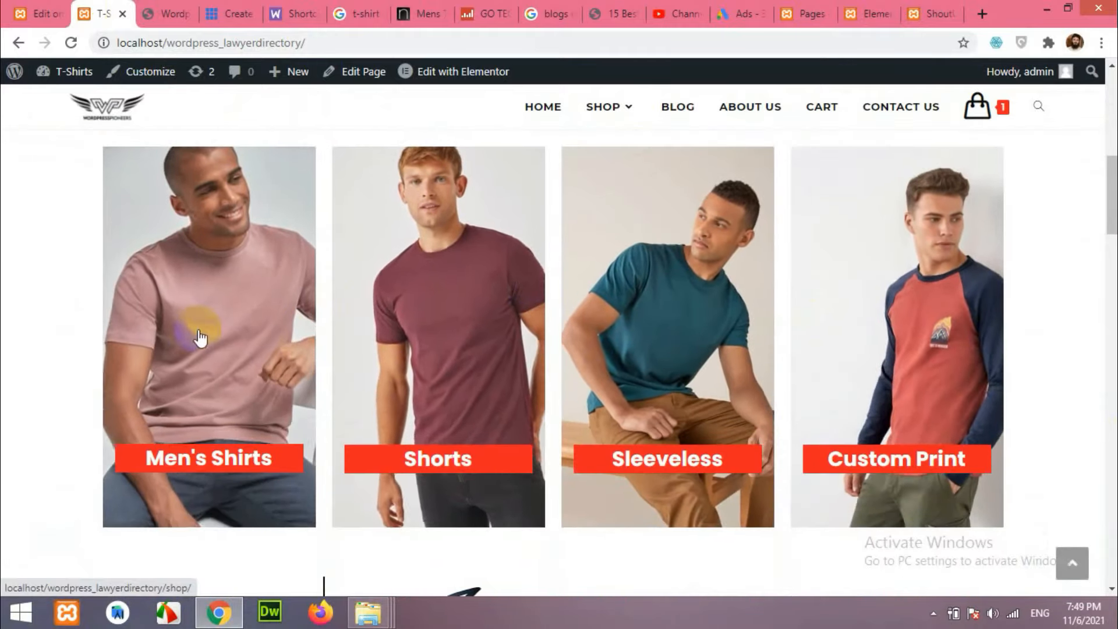
pyautogui.scroll(1, 285, 355)
pyautogui.scroll(-2, 815, 415)
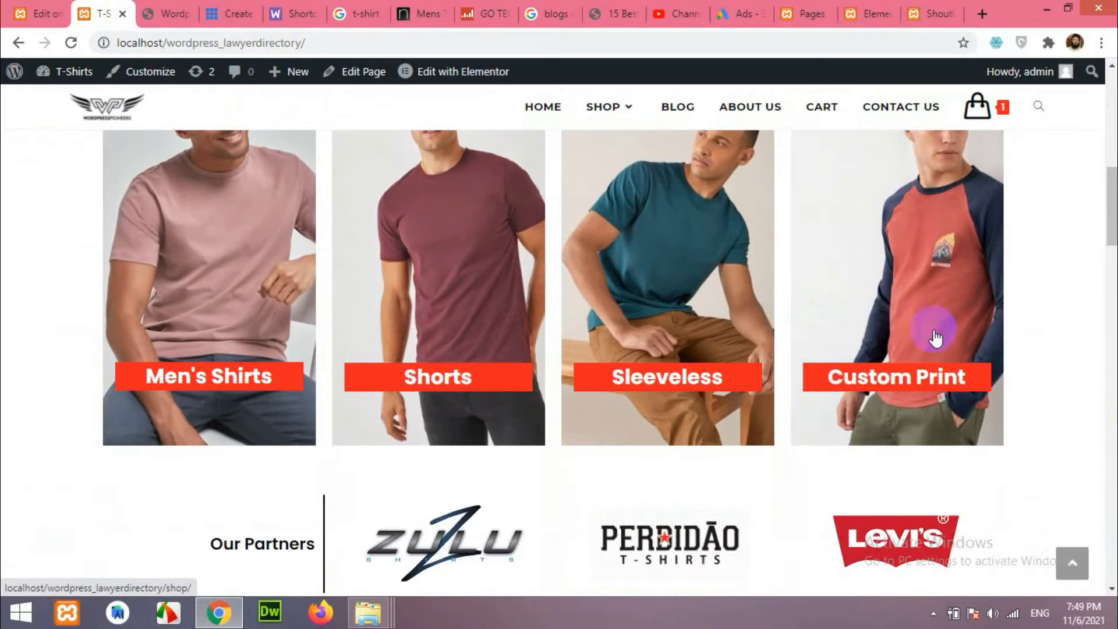
pyautogui.scroll(1, 565, 375)
pyautogui.scroll(3, 643, 381)
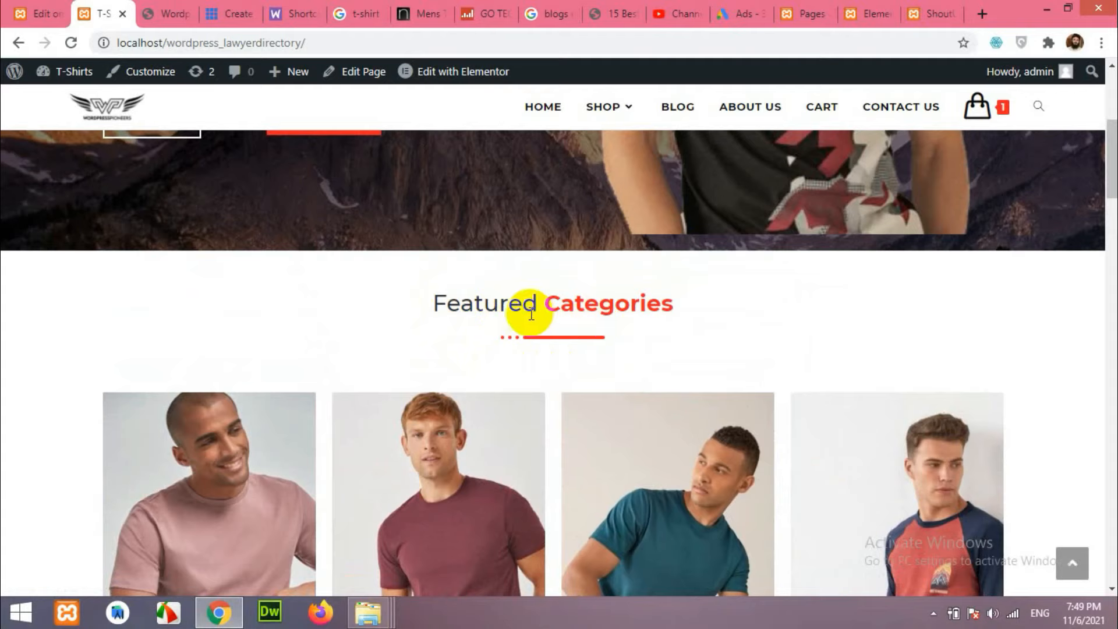
# Add a new single-column section below the hero banner in Elementor.
pyautogui.click(846, 9)
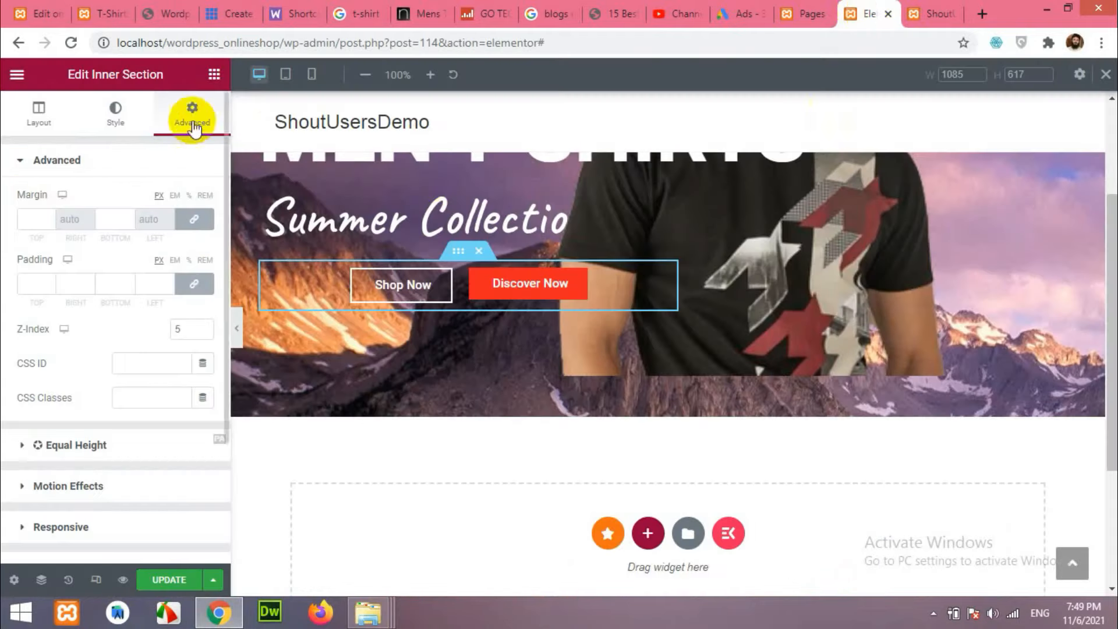
pyautogui.scroll(-1, 561, 489)
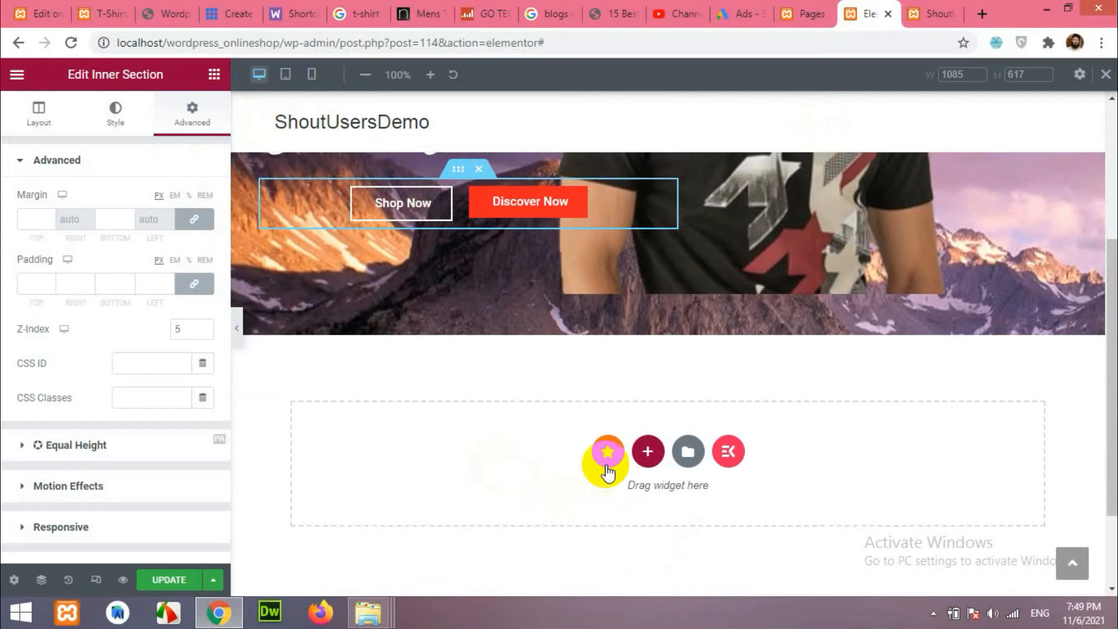
pyautogui.click(646, 452)
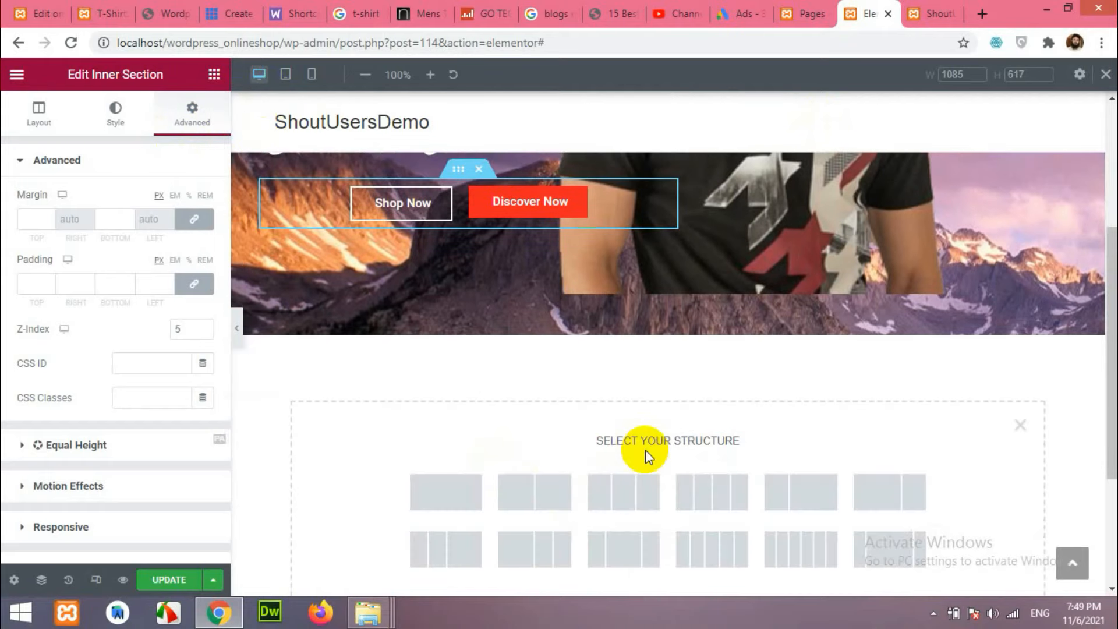
pyautogui.click(454, 495)
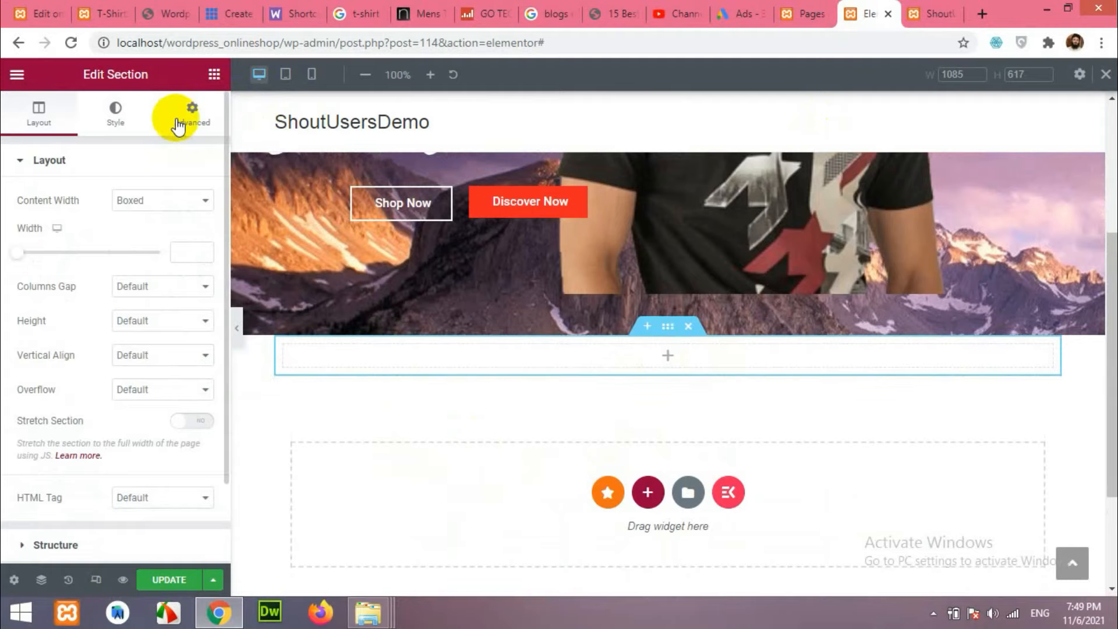
# Filter the widgets panel with the search term "heading".
pyautogui.click(214, 74)
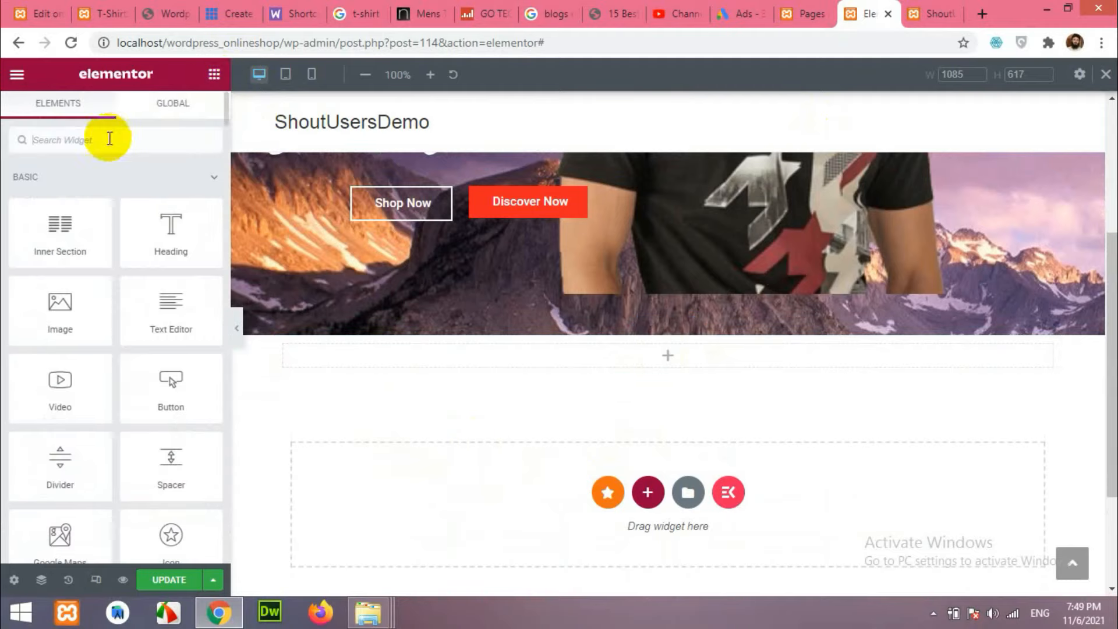
pyautogui.write('title')
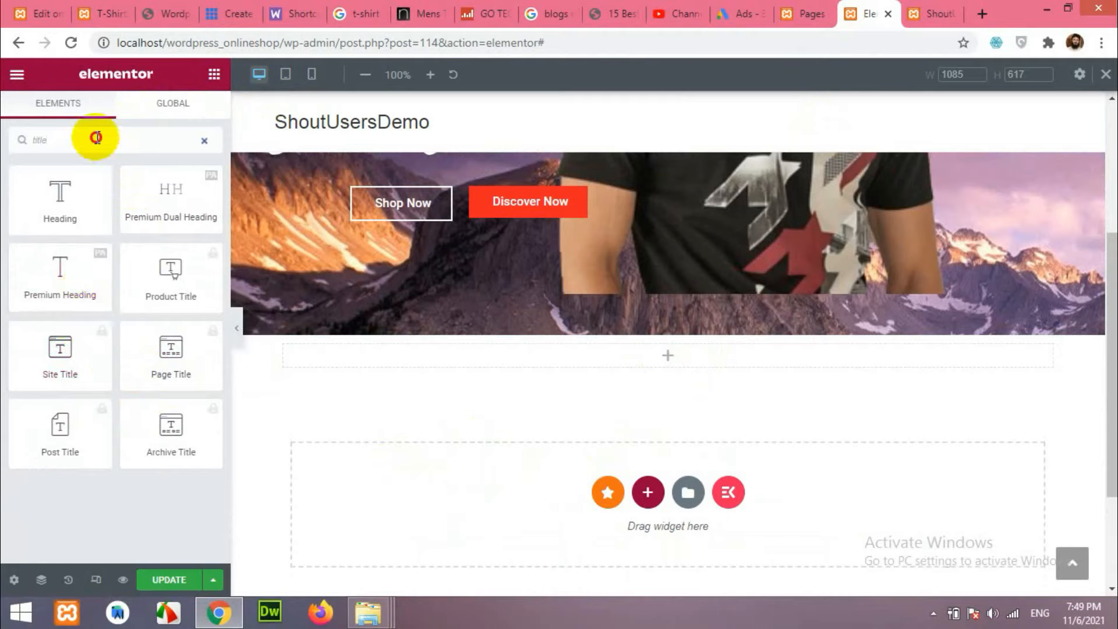
pyautogui.doubleClick(36, 137)
pyautogui.press('BackSpace')
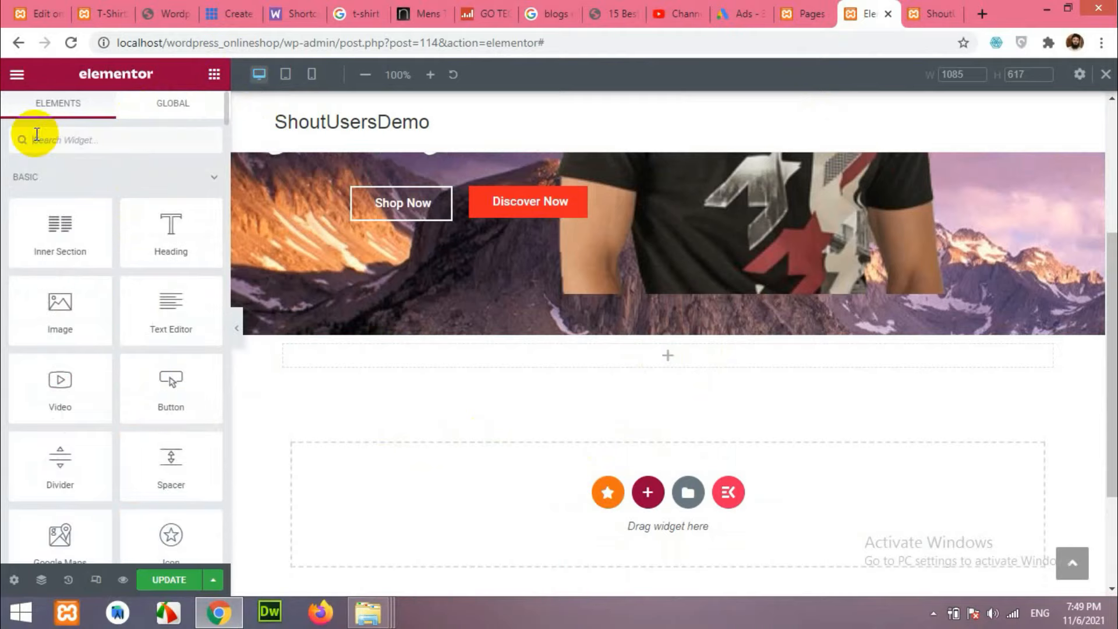
pyautogui.write('heading')
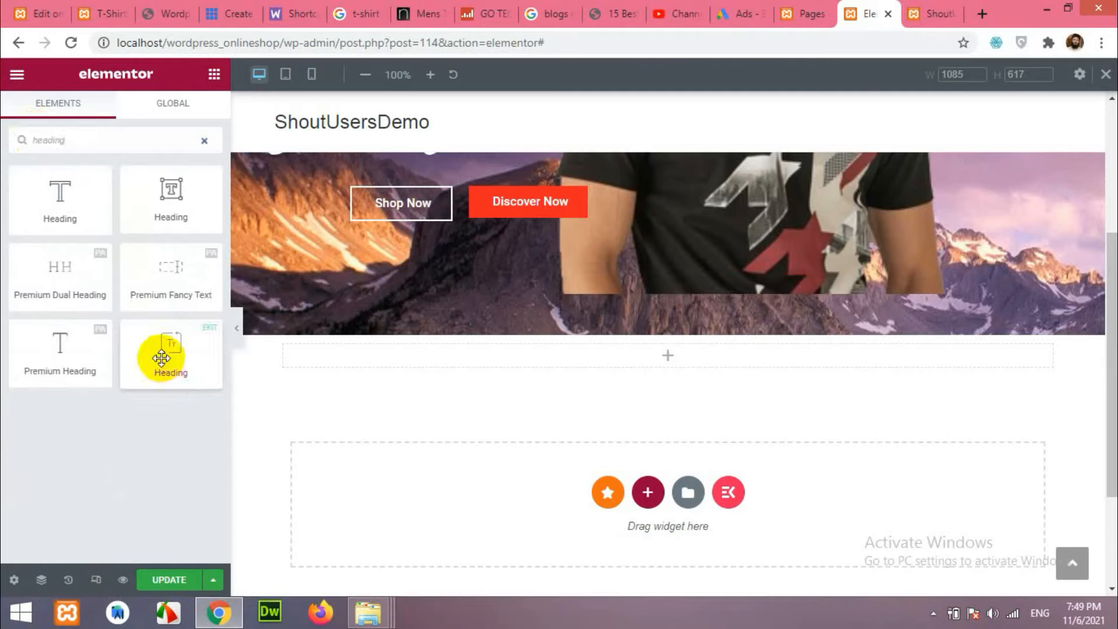
# Drop a heading widget into the new section and center-align it.
pyautogui.moveTo(163, 358); pyautogui.dragTo(663, 358)
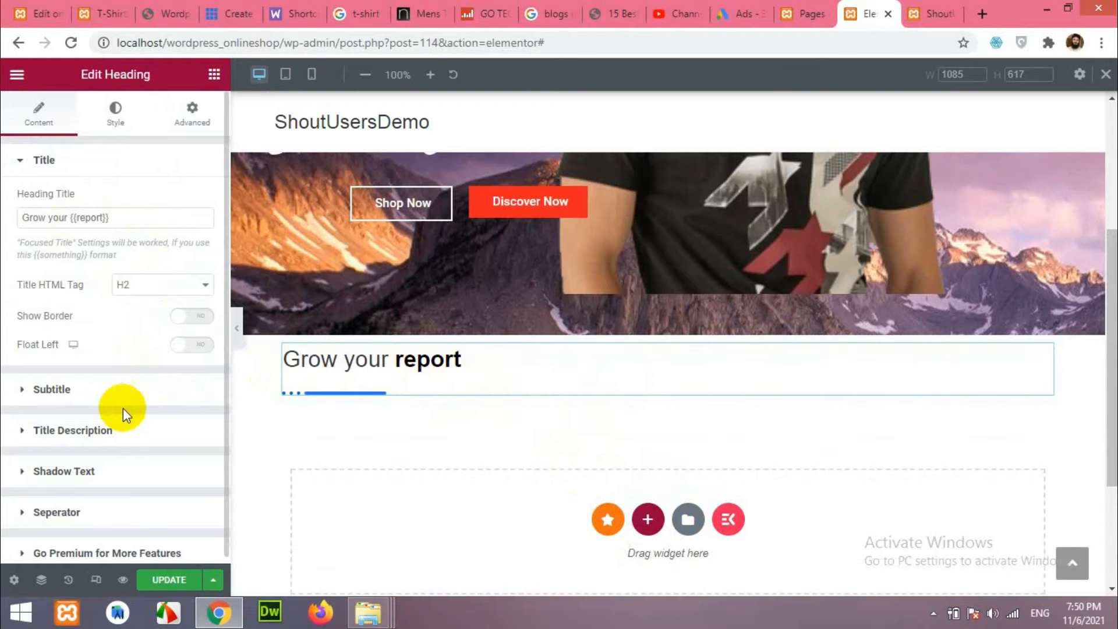
pyautogui.click(115, 112)
pyautogui.click(181, 201)
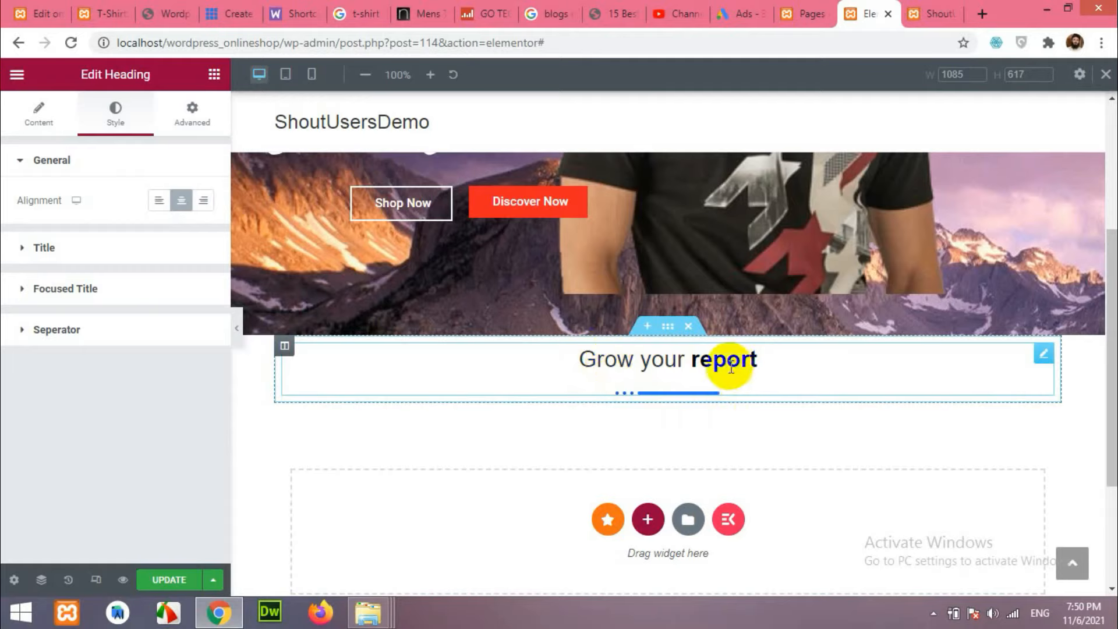
# Replace the title 'Grow your {{report}}' with 'Featured {{Categories}}'.
pyautogui.click(37, 119)
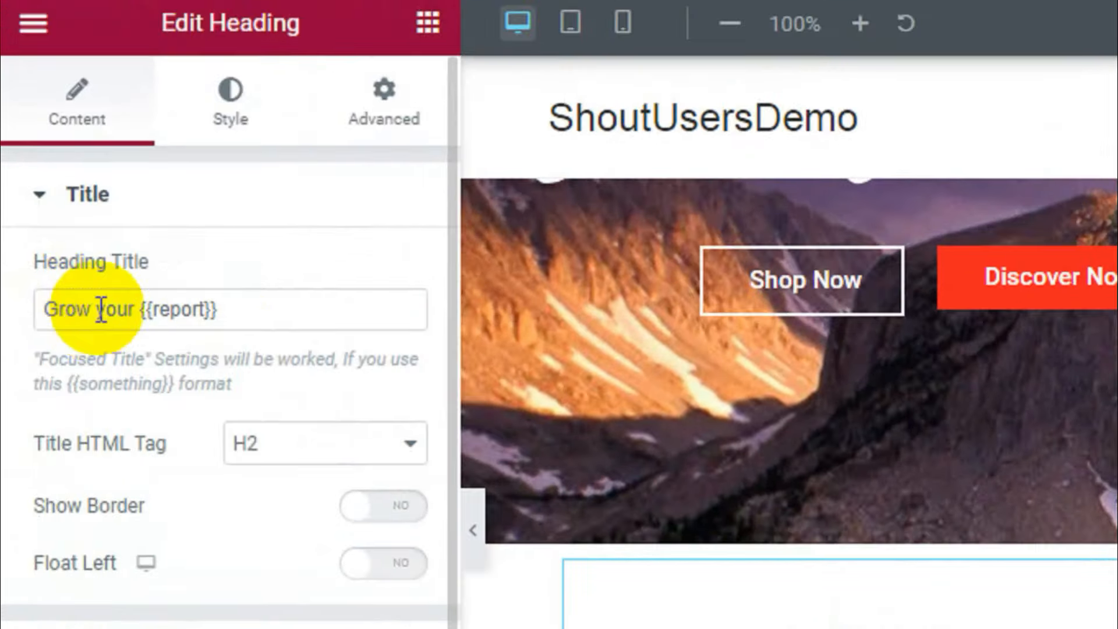
pyautogui.moveTo(70, 220); pyautogui.dragTo(56, 220)
pyautogui.moveTo(110, 317); pyautogui.dragTo(45, 320)
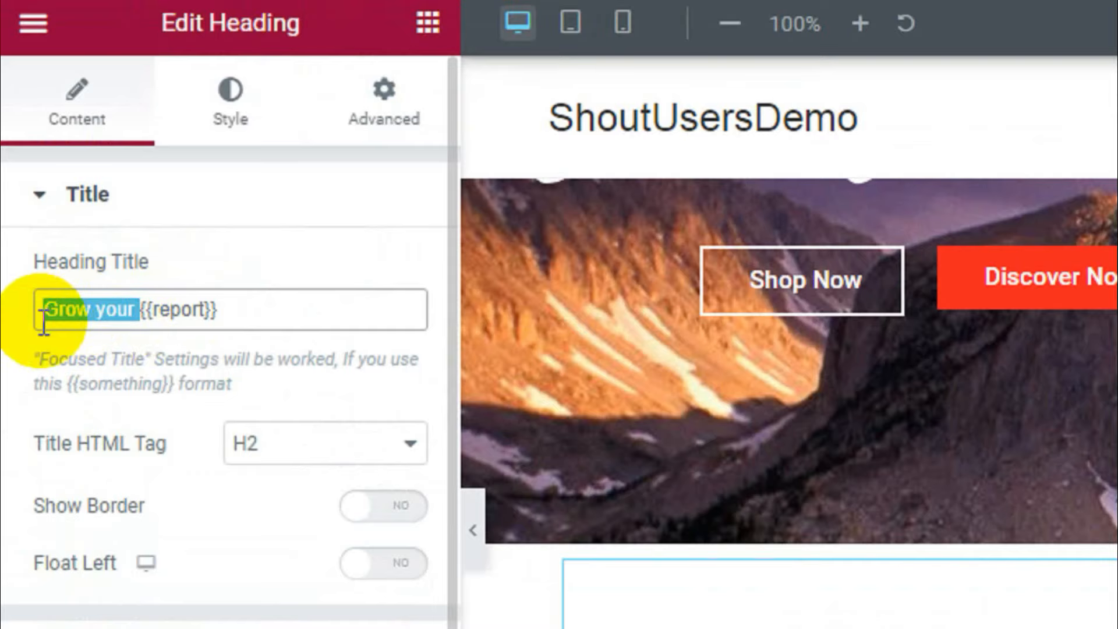
pyautogui.doubleClick(174, 317)
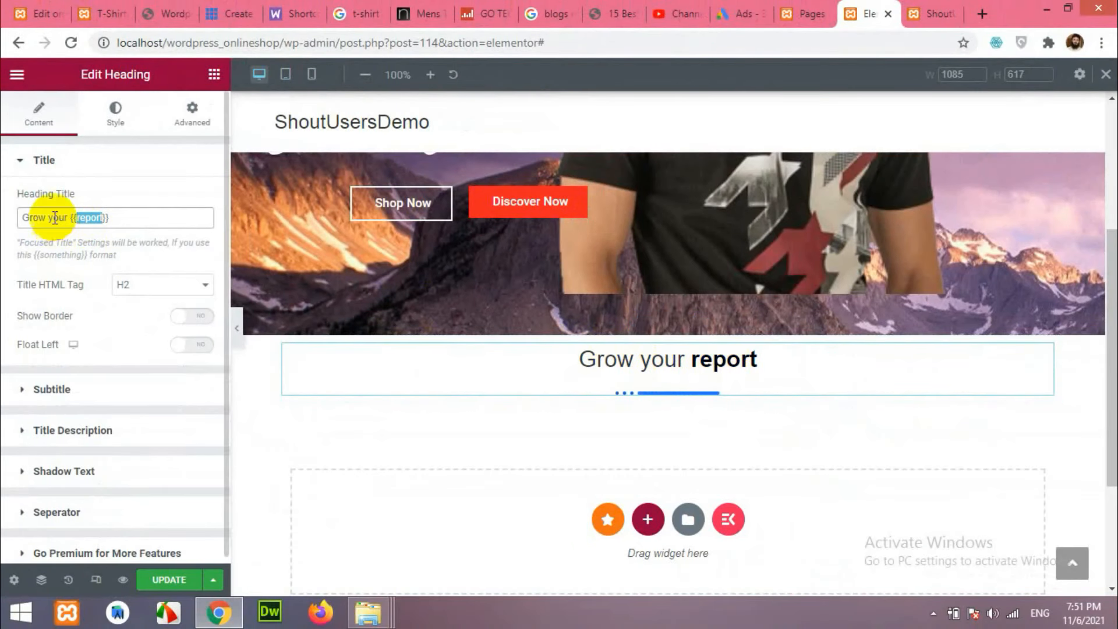
pyautogui.moveTo(68, 219); pyautogui.dragTo(23, 219)
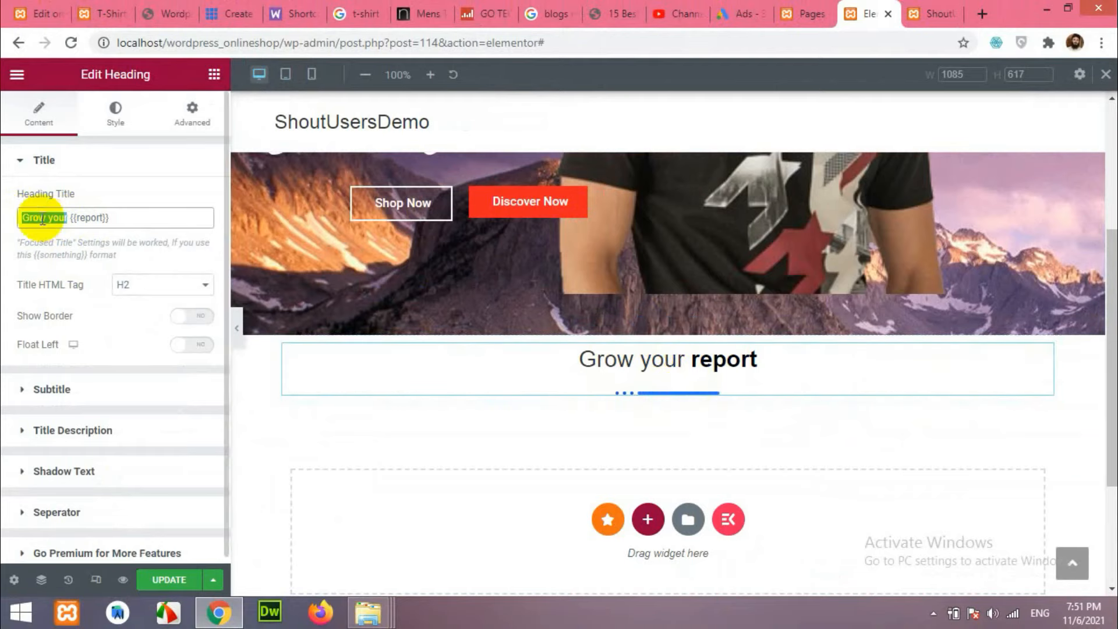
pyautogui.moveTo(67, 217); pyautogui.dragTo(12, 222)
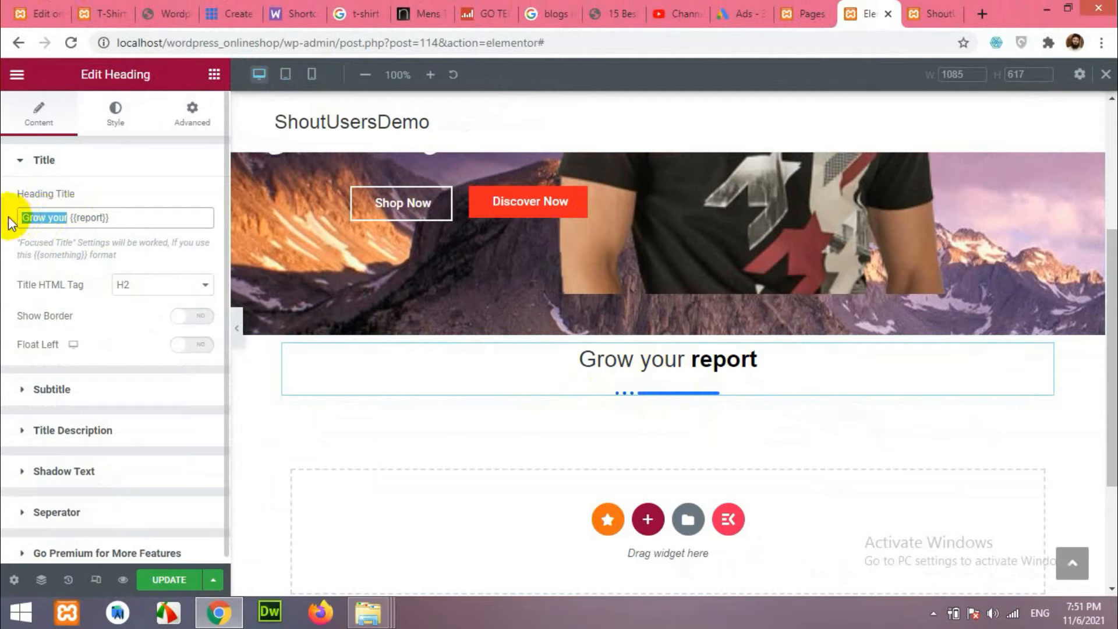
pyautogui.write('Featured')
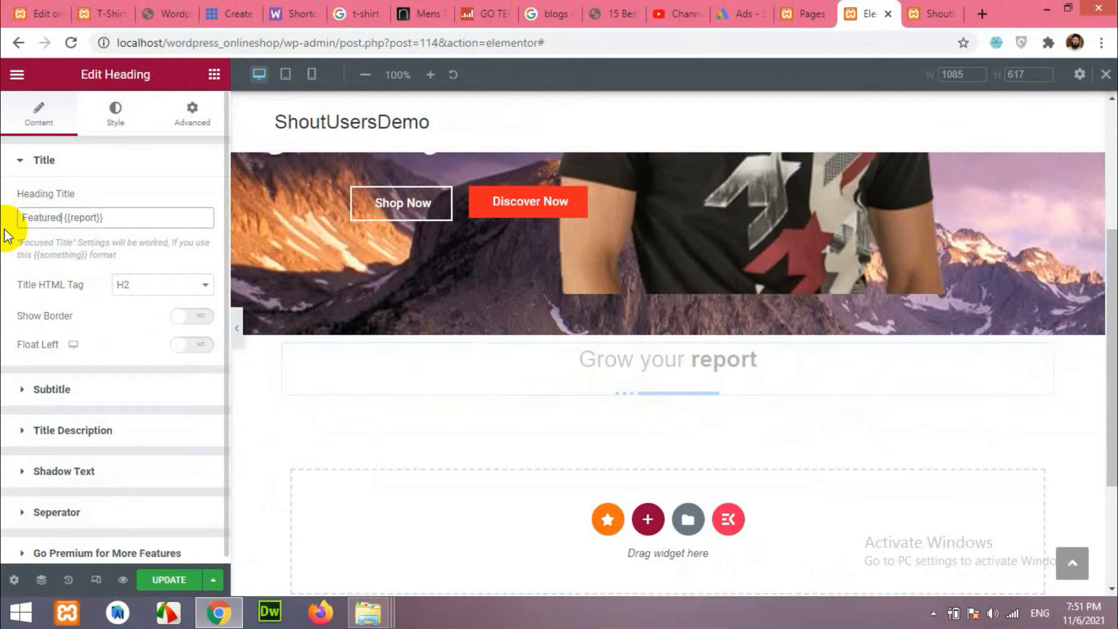
pyautogui.doubleClick(83, 218)
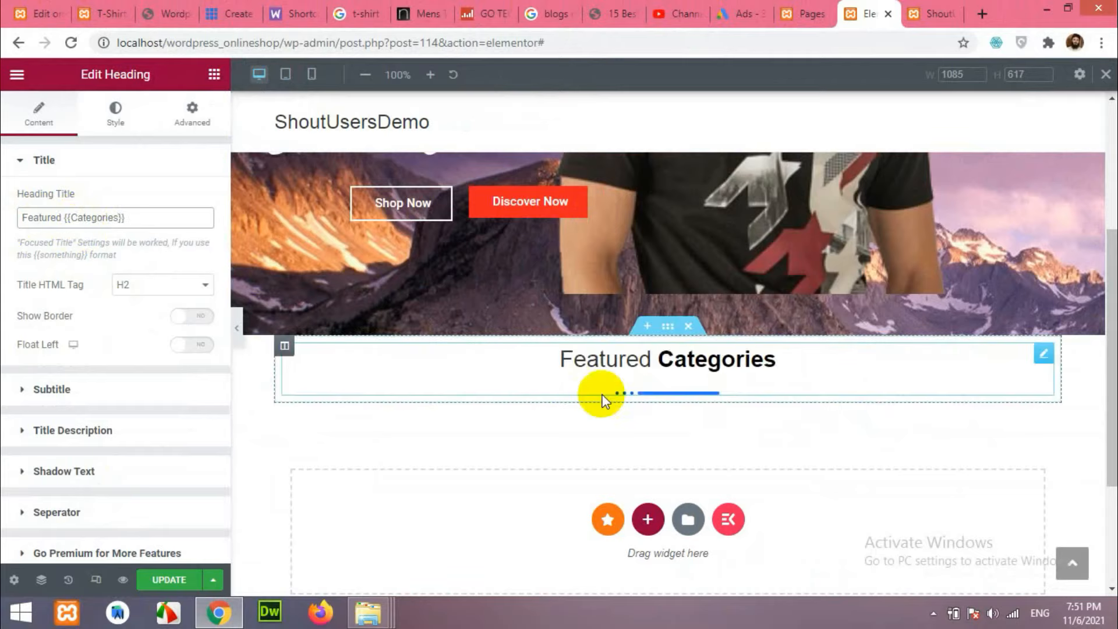
# Expand the heading's Title style settings and look up the live site's red #FF2222 in DevTools.
pyautogui.click(114, 123)
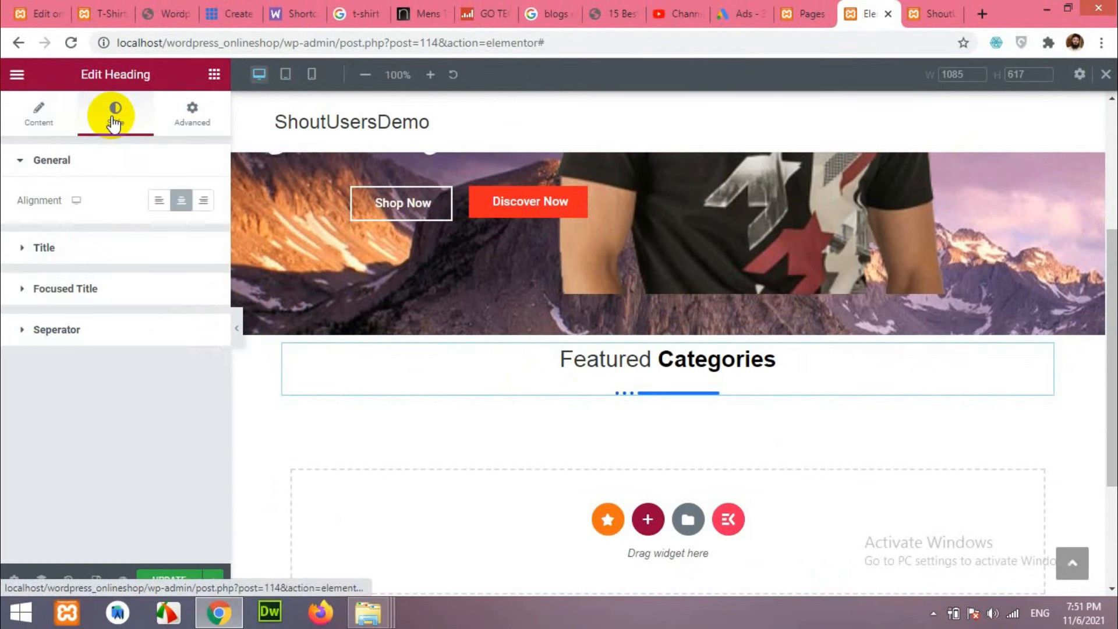
pyautogui.click(45, 249)
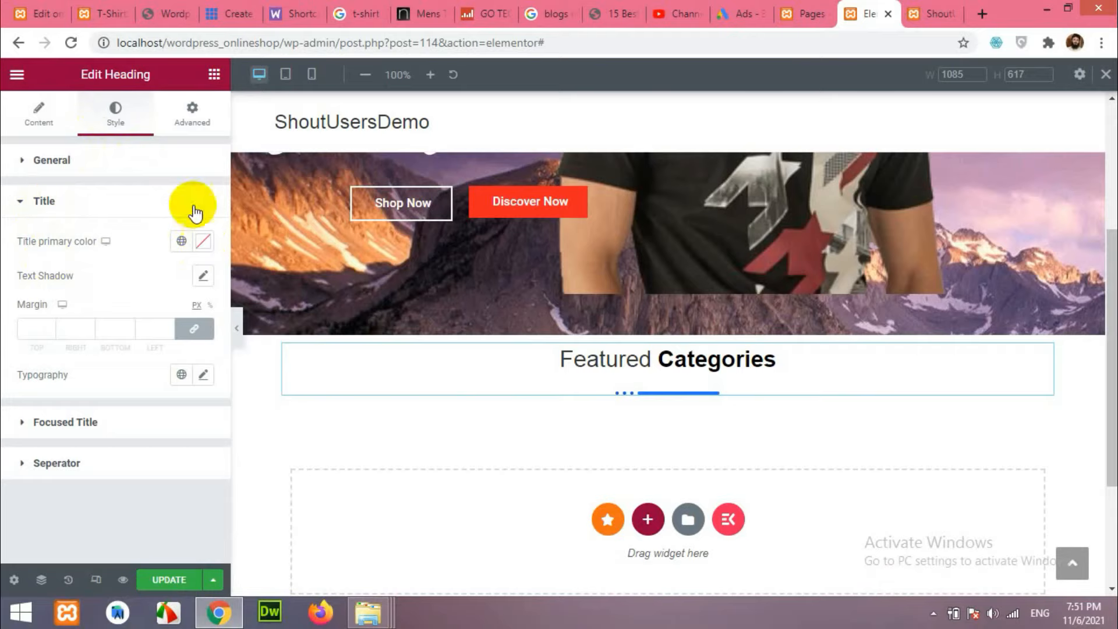
pyautogui.click(108, 14)
pyautogui.rightClick(576, 303)
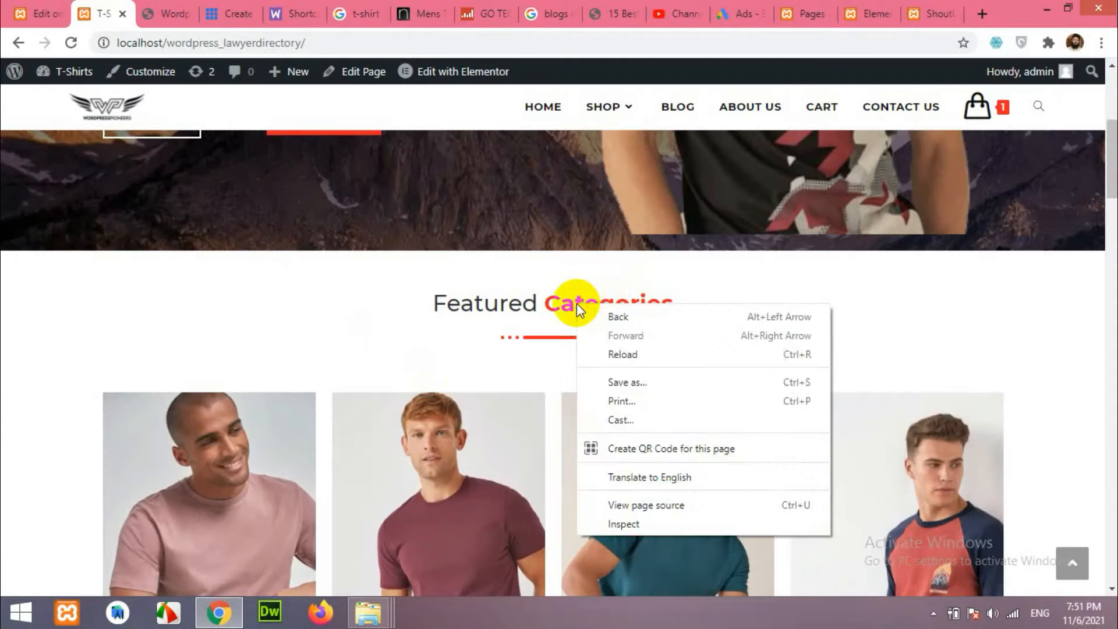
pyautogui.click(428, 281)
pyautogui.scroll(2, 429, 281)
pyautogui.rightClick(325, 212)
pyautogui.click(369, 313)
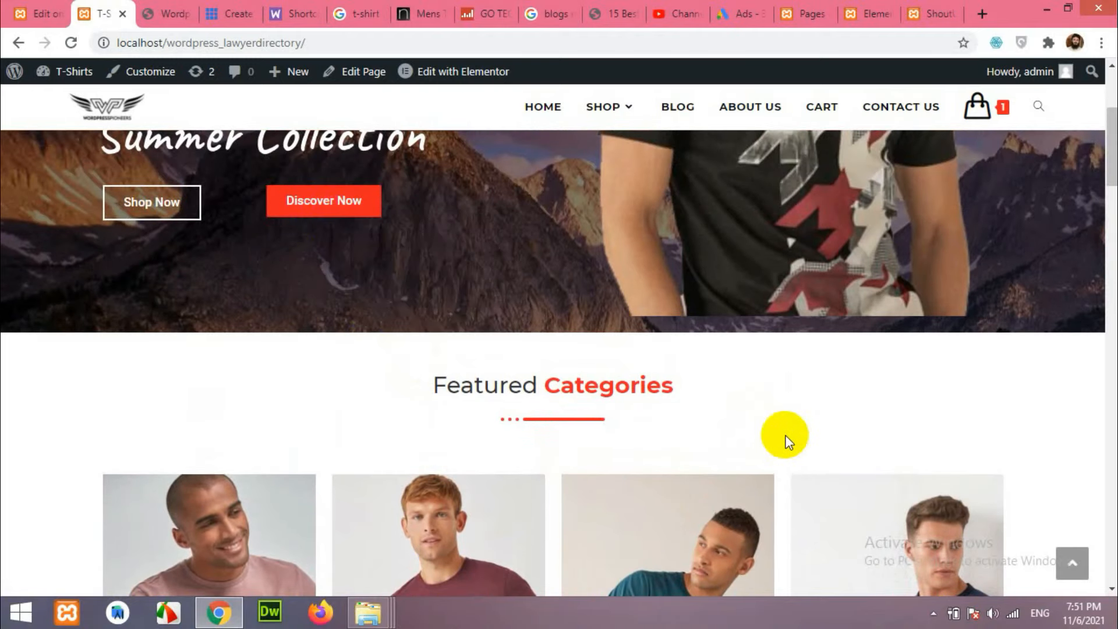
pyautogui.hotkey('ctrl', 'shift', 'i')
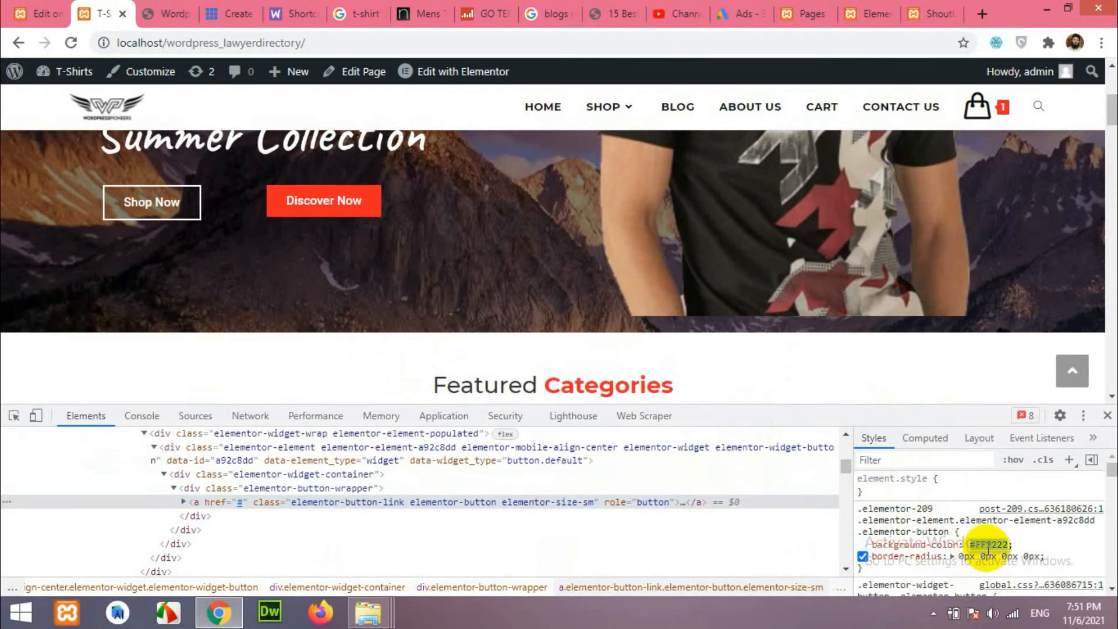
pyautogui.click(861, 14)
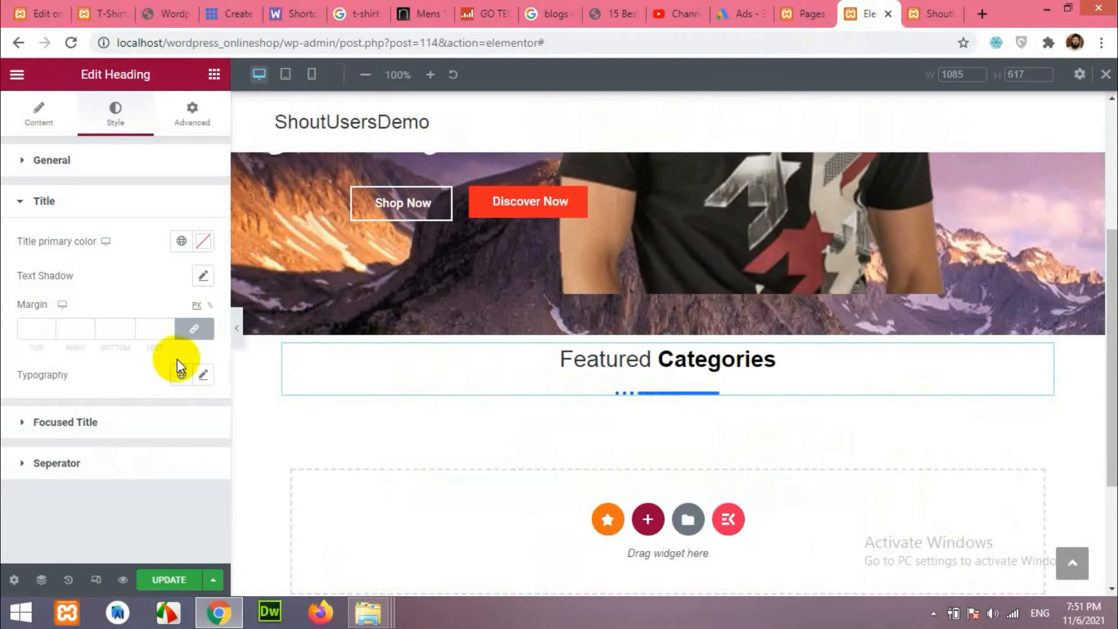
# Set the title primary colour, trying #ff2222 first and settling on black.
pyautogui.click(185, 241)
pyautogui.click(200, 242)
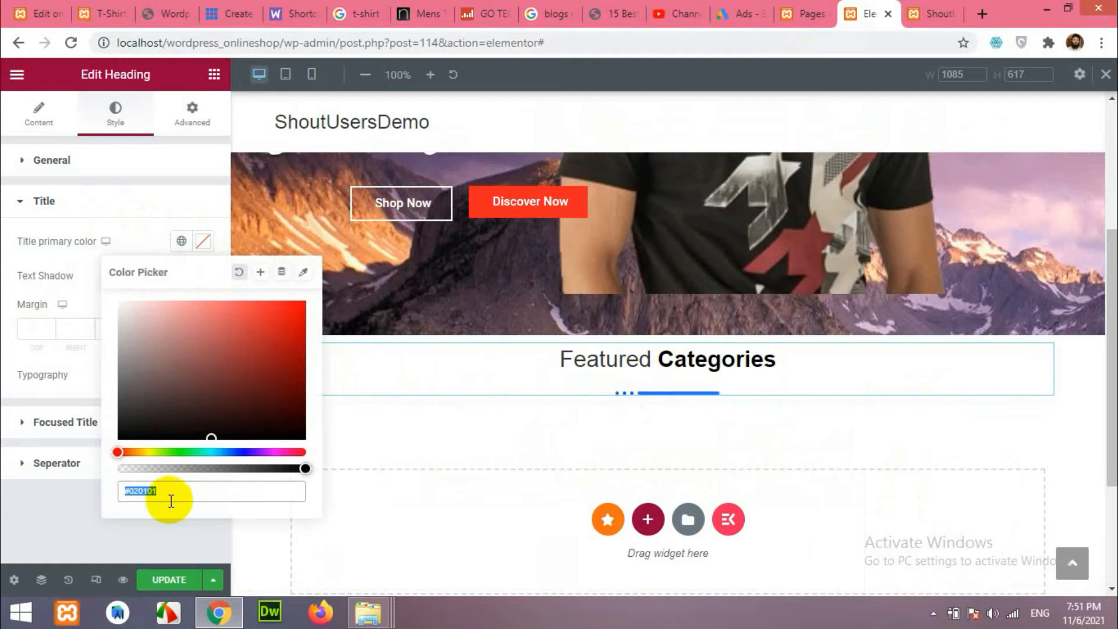
pyautogui.write('#ff222')
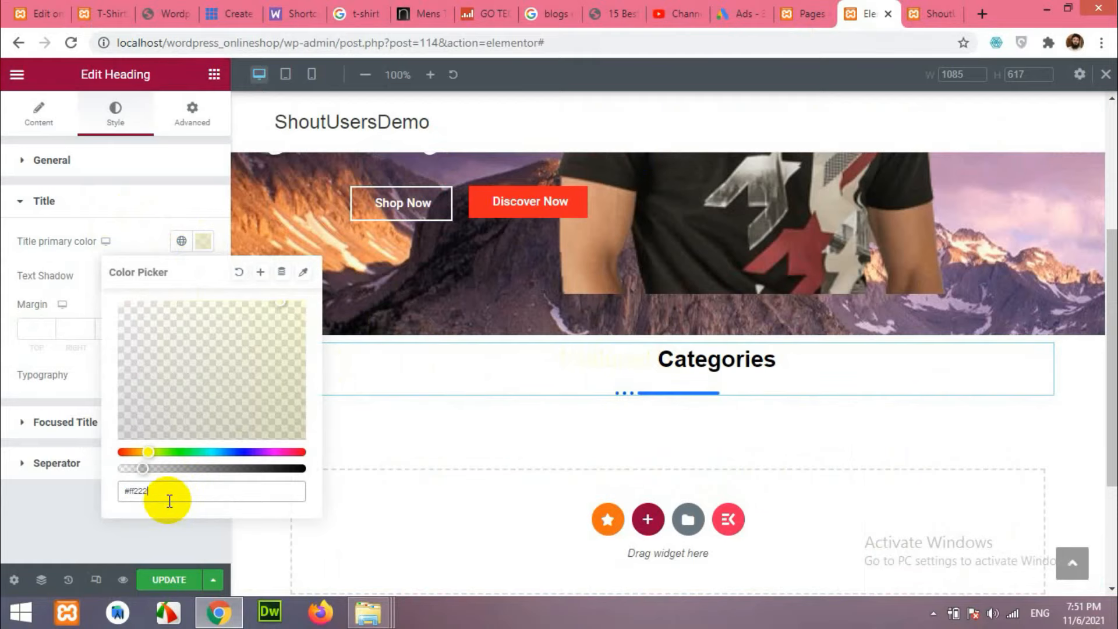
pyautogui.write('2')
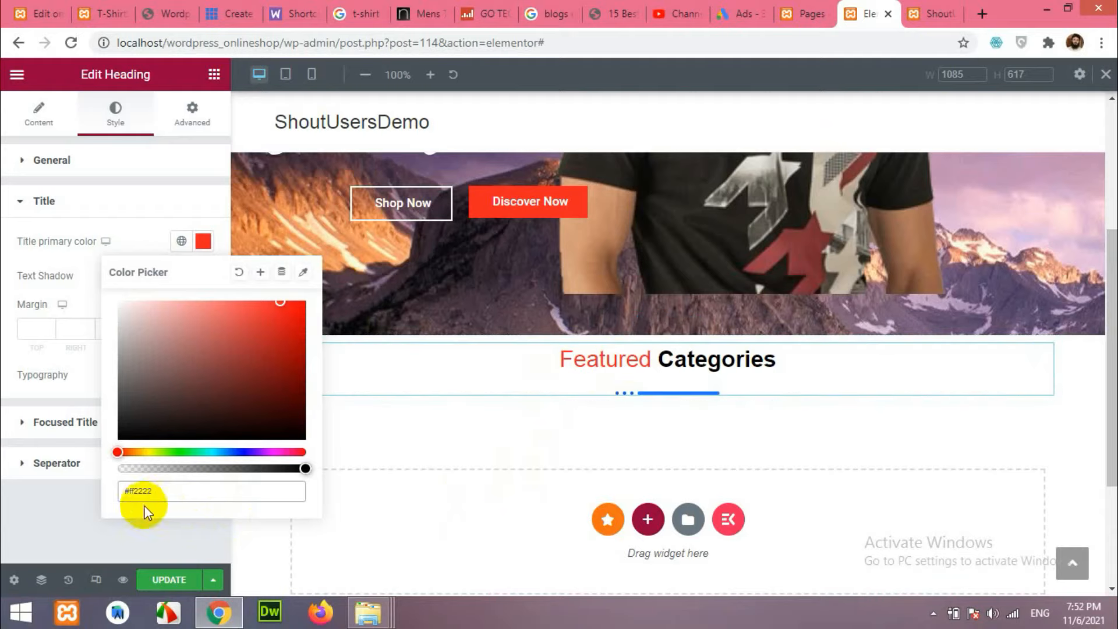
pyautogui.moveTo(182, 387)
pyautogui.mouseDown()
pyautogui.moveTo(100, 407)
pyautogui.moveTo(68, 472)
pyautogui.mouseUp()
pyautogui.click(68, 481)
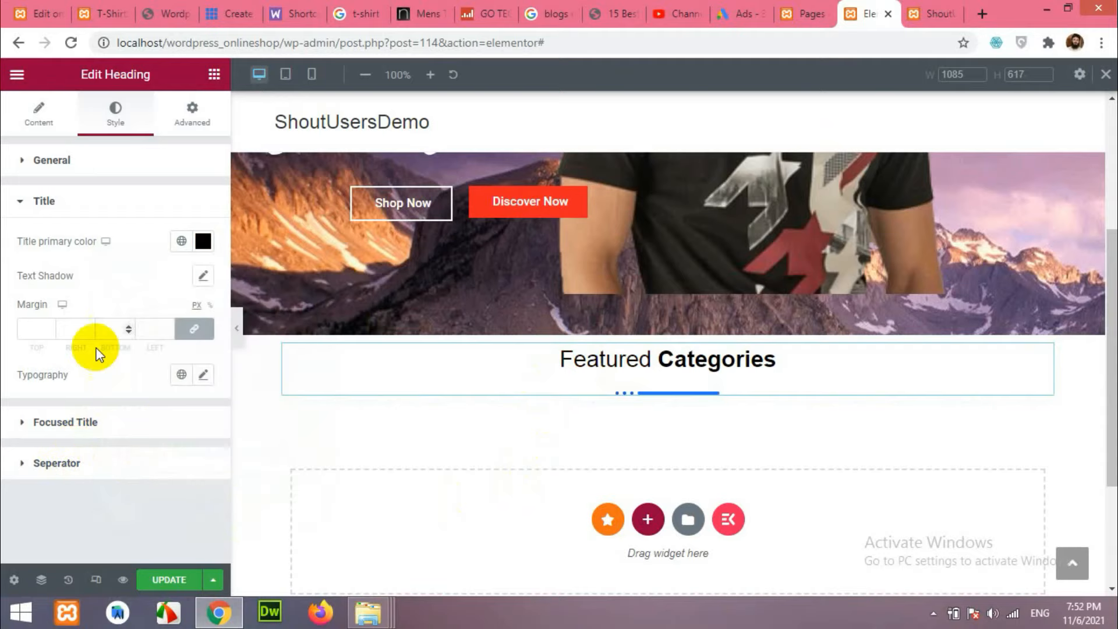
# Colour the focused word Categories #ff2222 and switch on Use text fill.
pyautogui.click(46, 431)
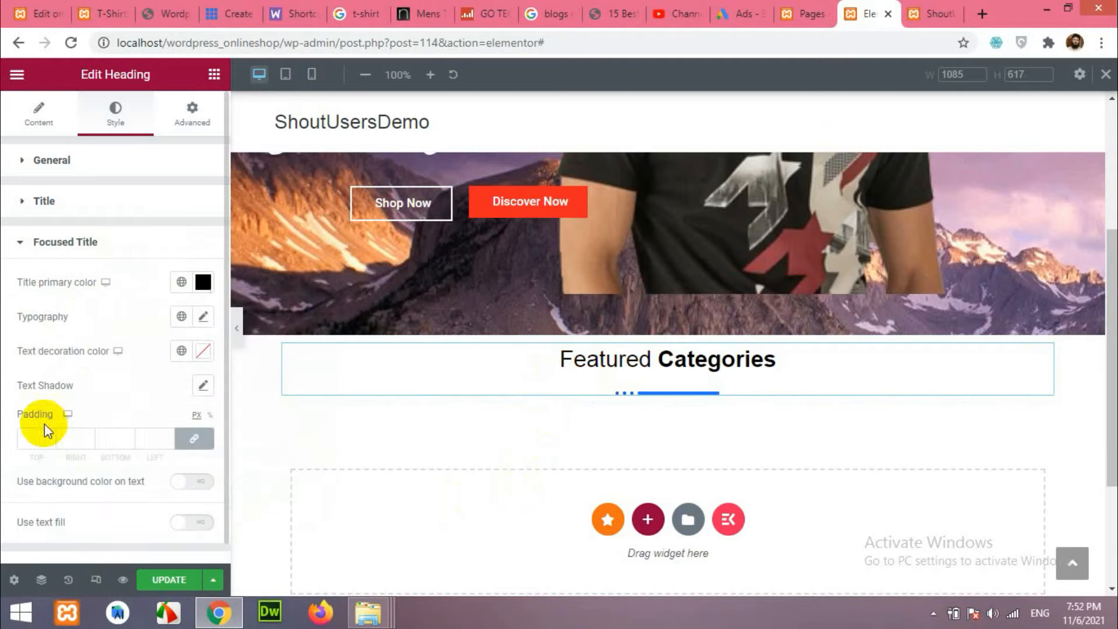
pyautogui.click(203, 282)
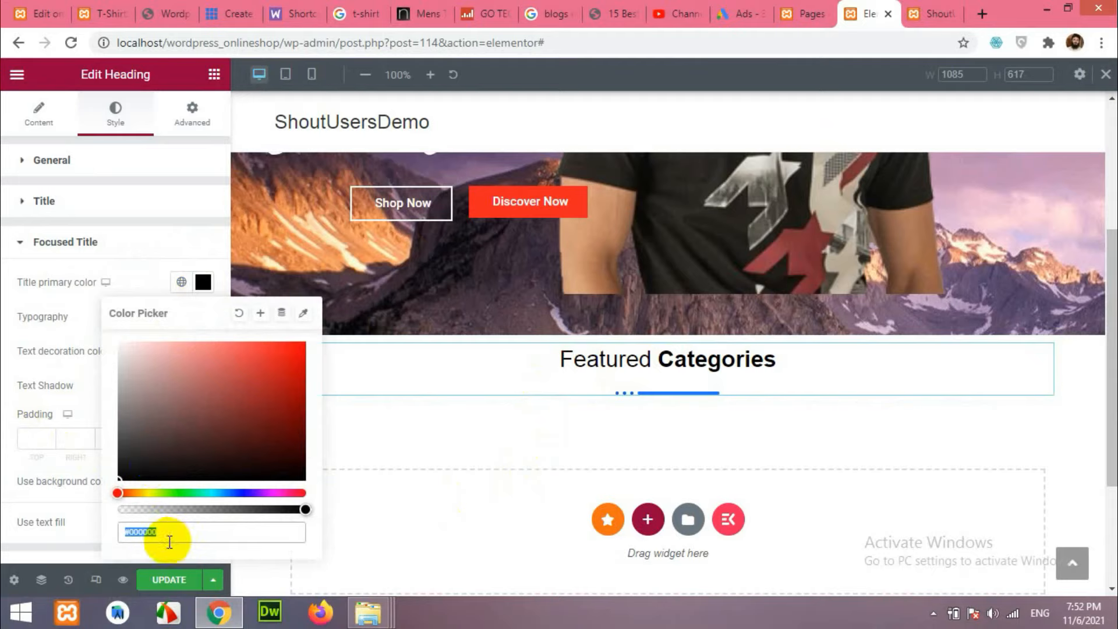
pyautogui.write('#ff2222')
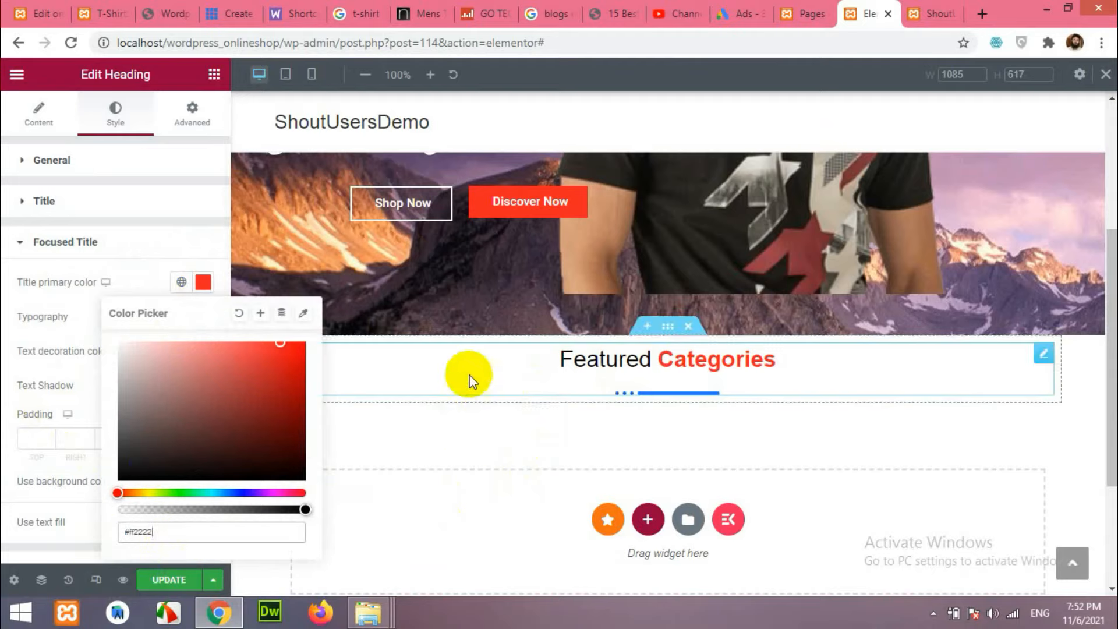
pyautogui.click(41, 522)
pyautogui.scroll(-1, 41, 522)
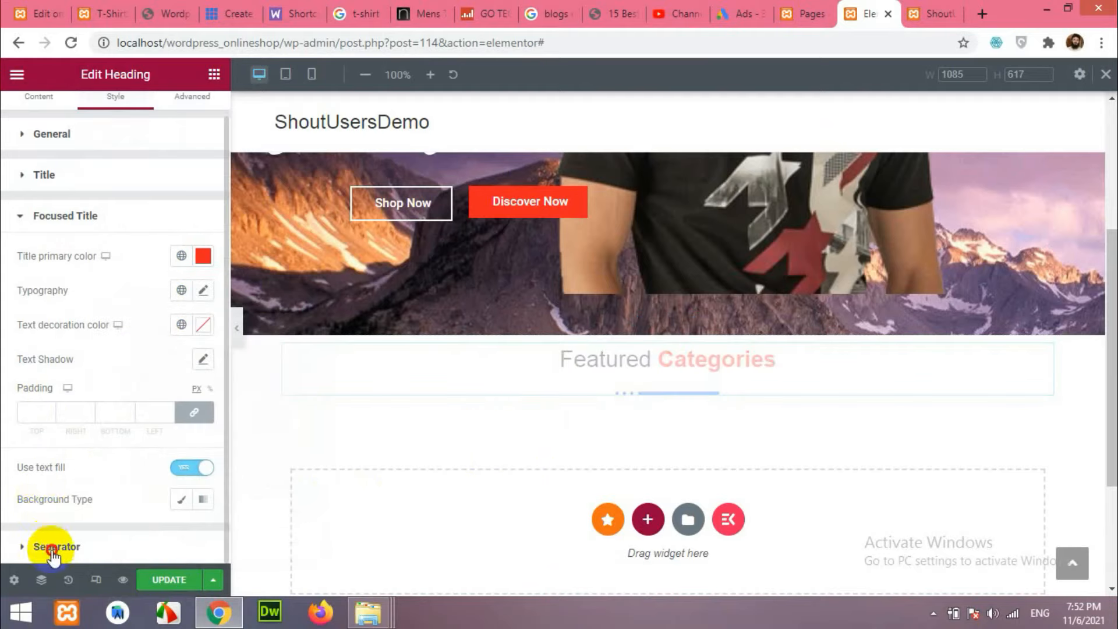
# Set the heading's separator colour to #ff2222.
pyautogui.click(52, 549)
pyautogui.click(197, 494)
pyautogui.write('#f')
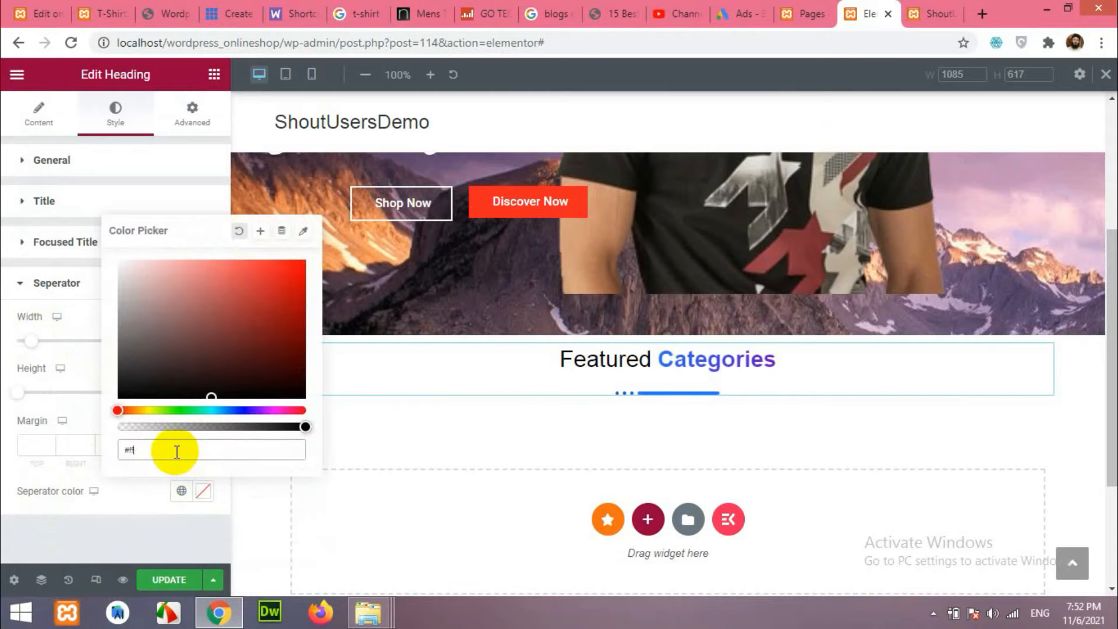
pyautogui.write('f2222')
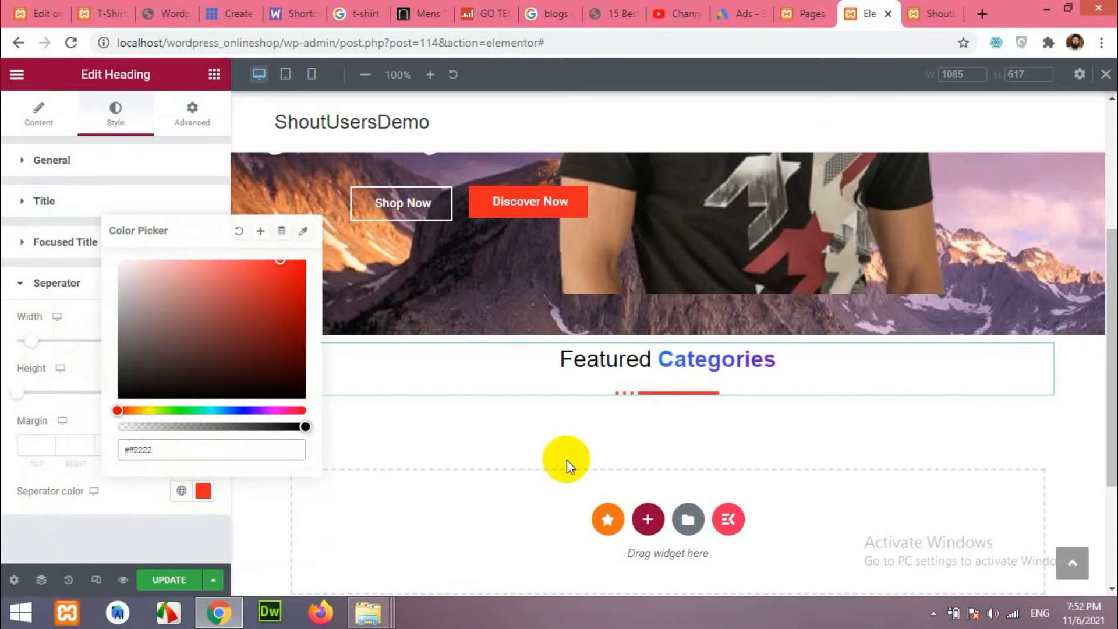
pyautogui.click(700, 365)
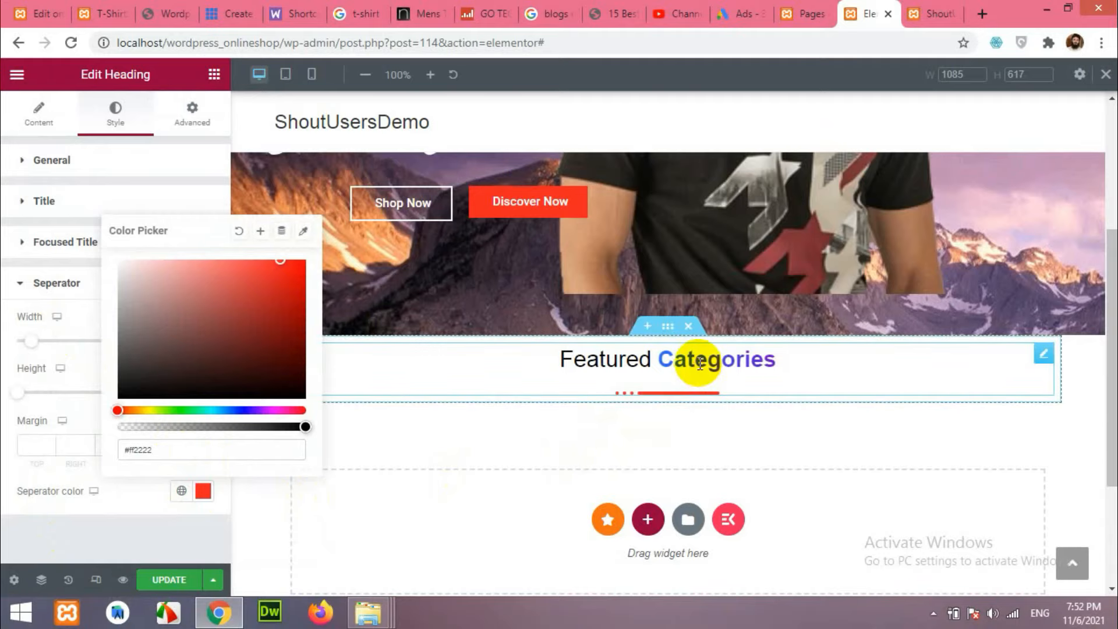
pyautogui.click(164, 534)
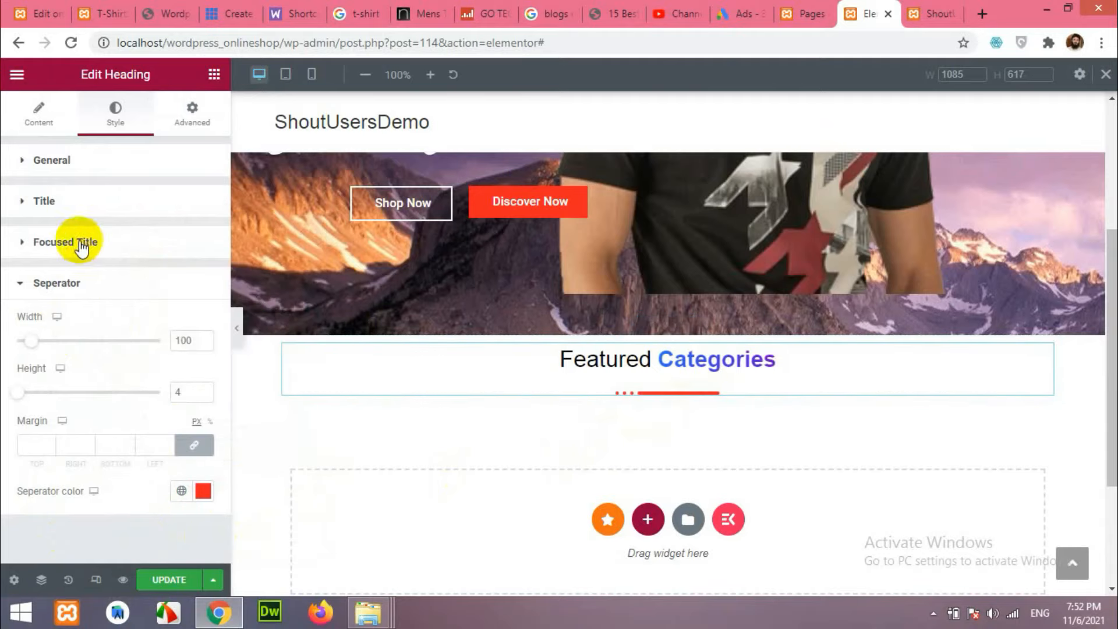
# Set the focused title's text decoration colour to #ff2222.
pyautogui.click(79, 244)
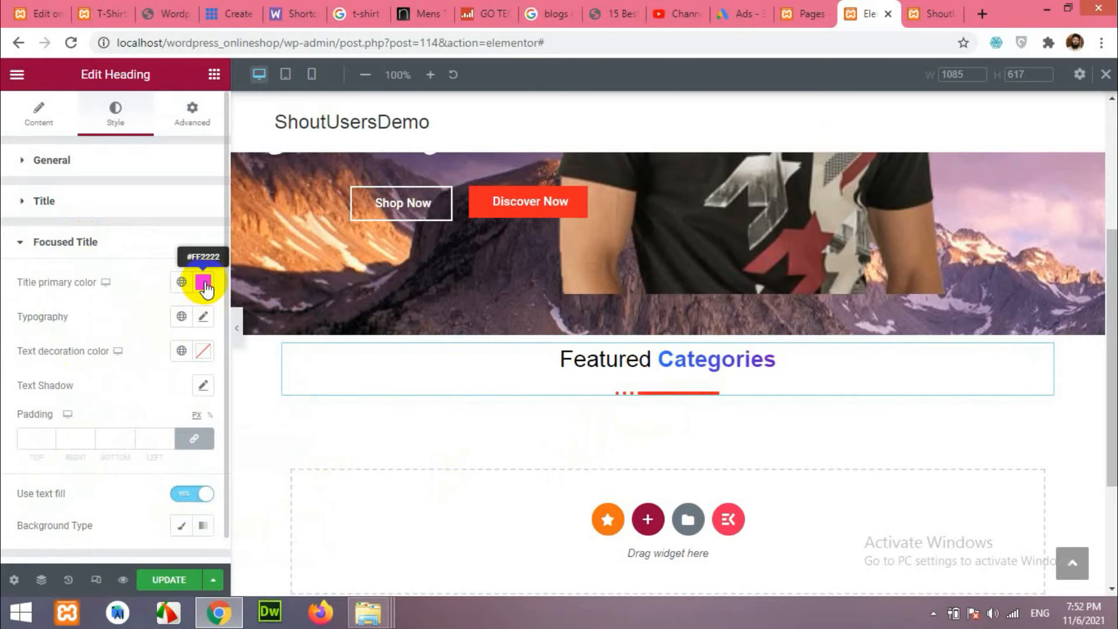
pyautogui.click(203, 352)
pyautogui.write('#ff2222')
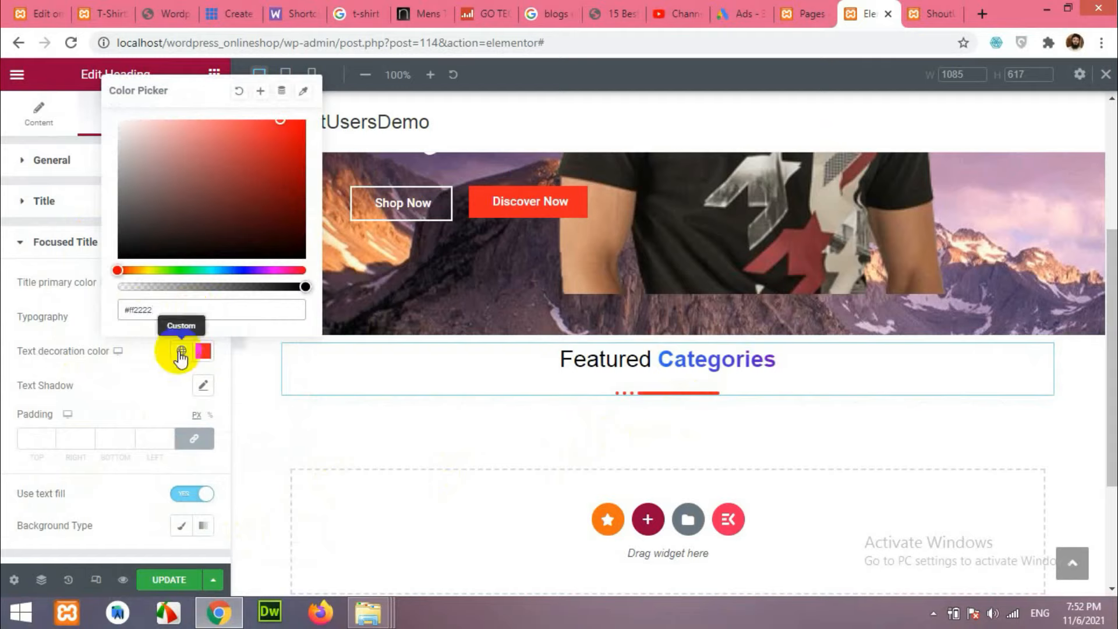
pyautogui.click(142, 351)
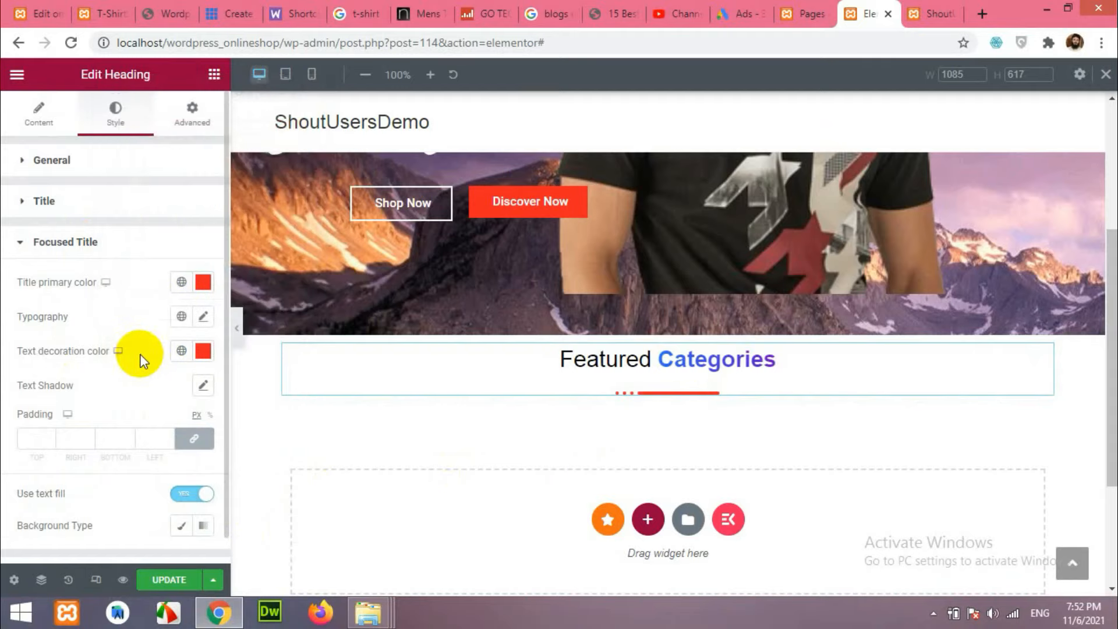
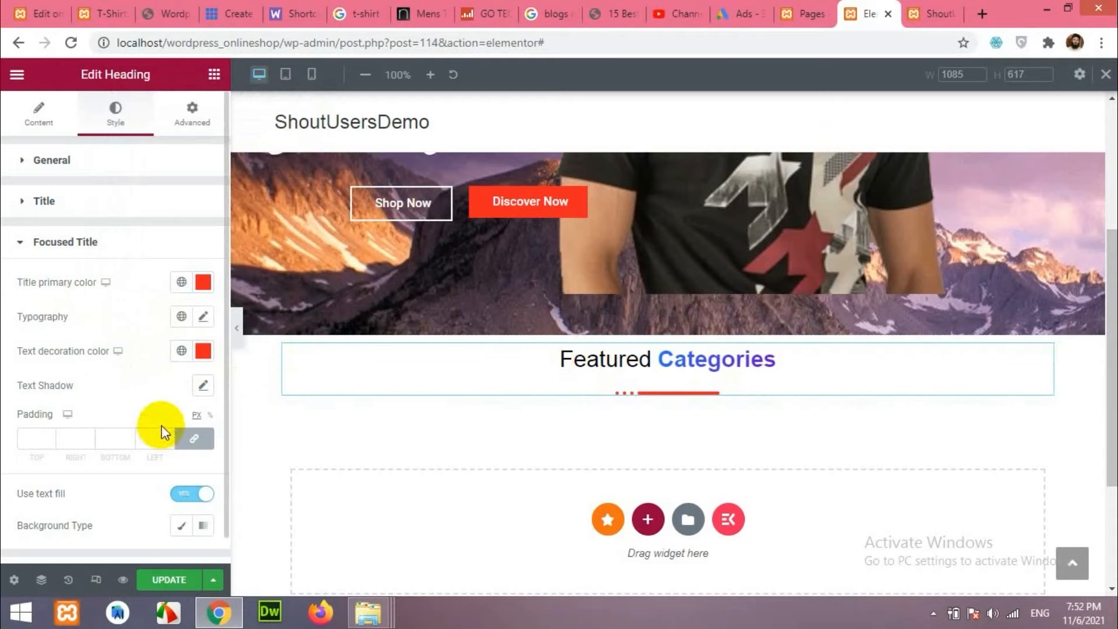
# Leave 'Categories' solid red by switching the focused title's text background off, then show the widget list.
pyautogui.scroll(-1, 162, 431)
pyautogui.click(184, 463)
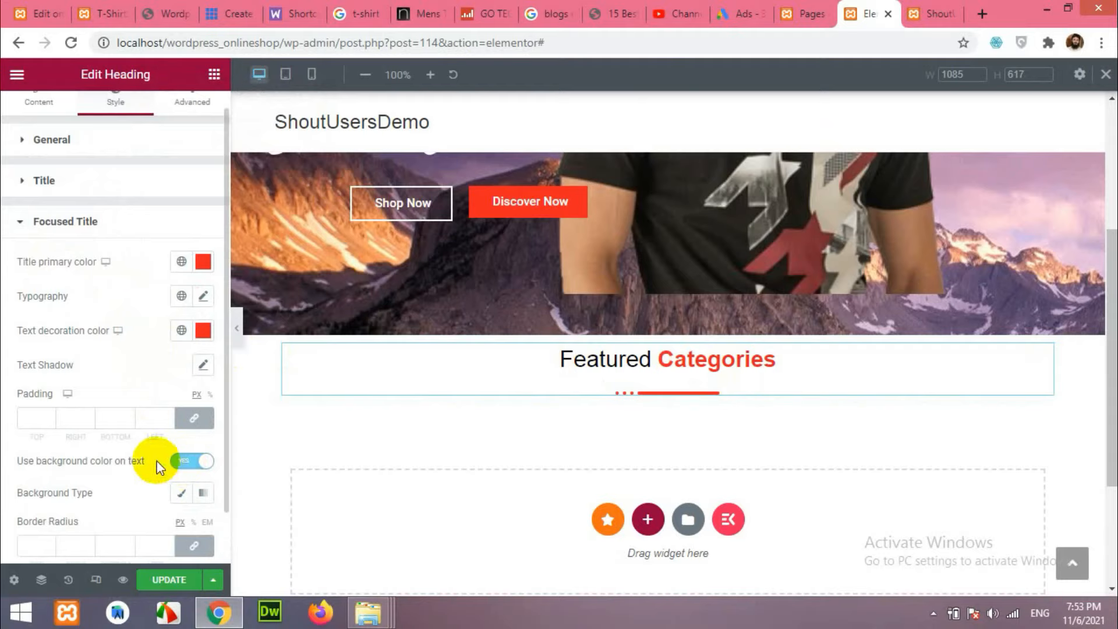
pyautogui.click(185, 464)
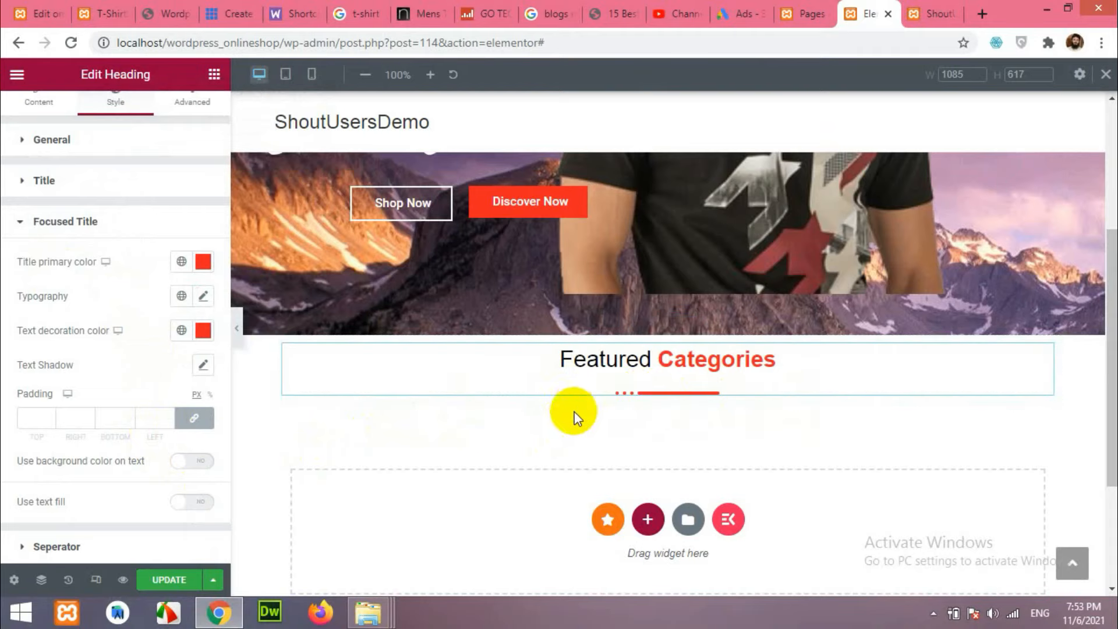
pyautogui.scroll(1, 187, 219)
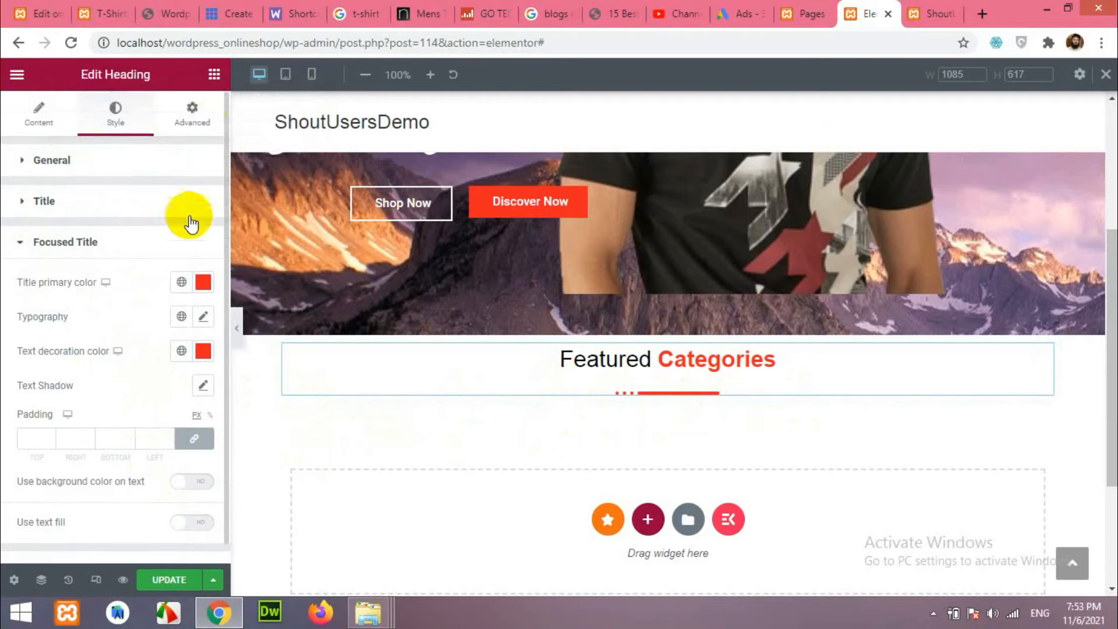
pyautogui.click(214, 74)
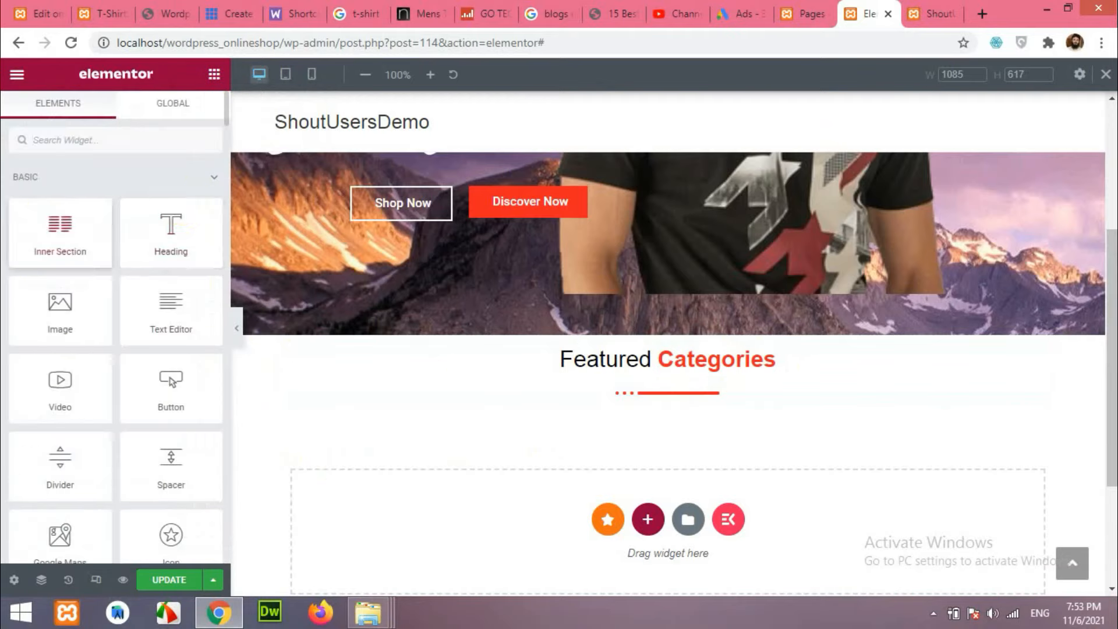
# Add a two-column inner section under the Featured Categories heading, comparing against the live site.
pyautogui.moveTo(60, 230); pyautogui.dragTo(610, 392)
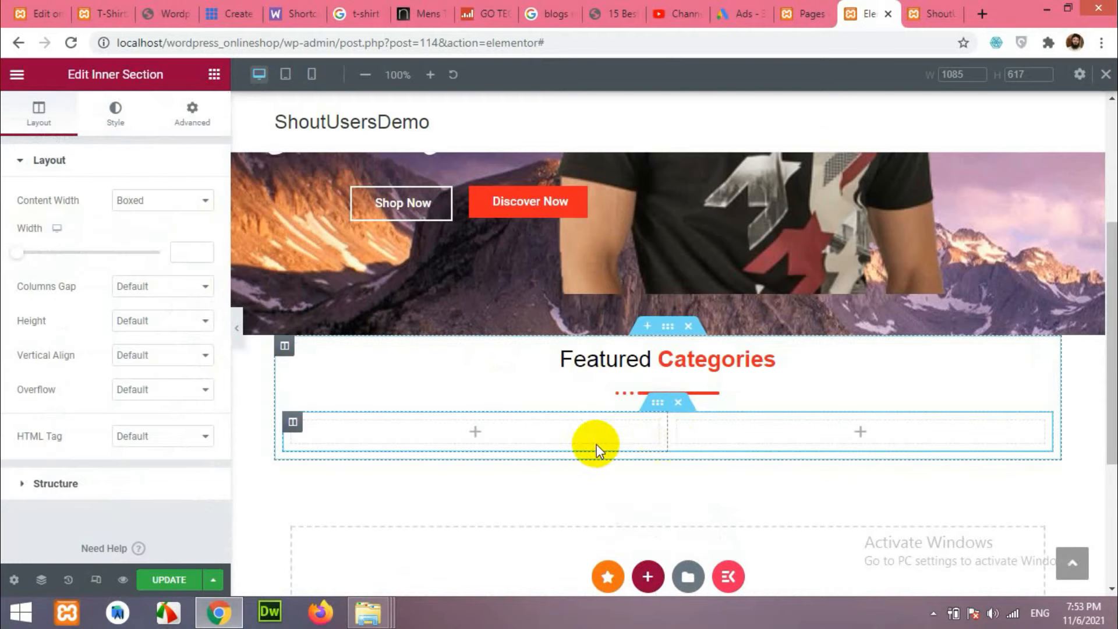
pyautogui.click(110, 12)
pyautogui.scroll(-4, 482, 355)
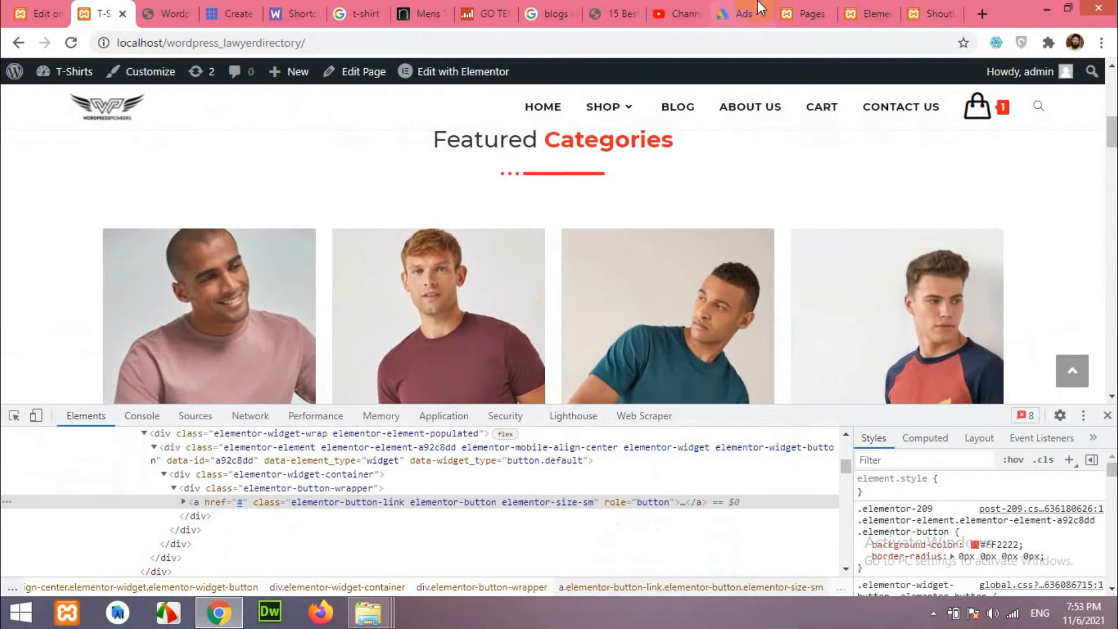
pyautogui.click(865, 14)
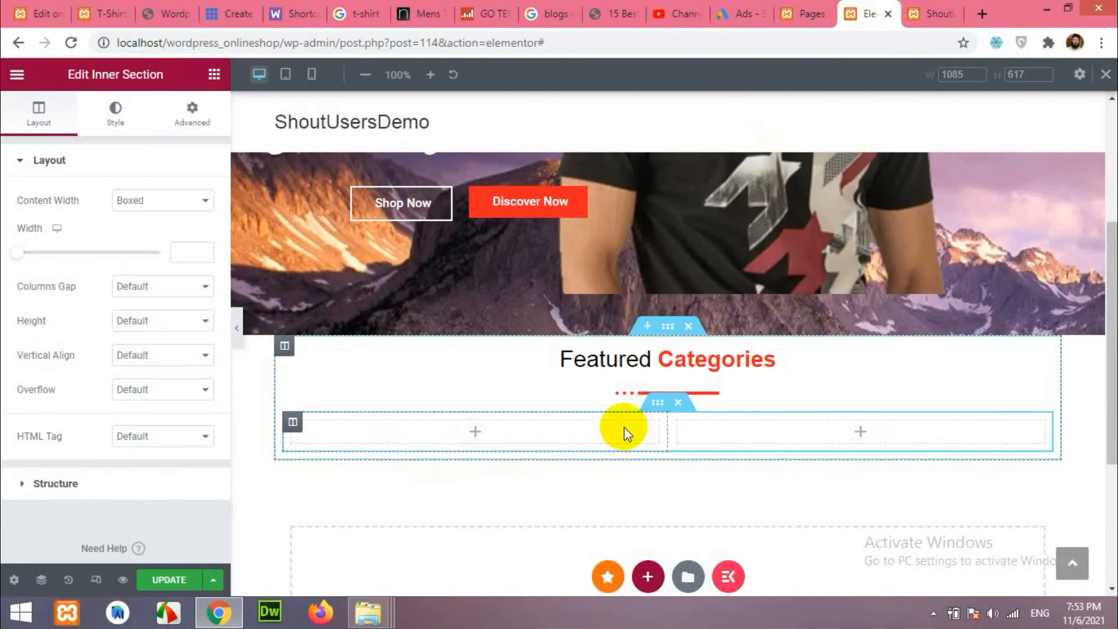
# Search widgets for 'bann' and place a Premium Banner in the left column.
pyautogui.rightClick(674, 420)
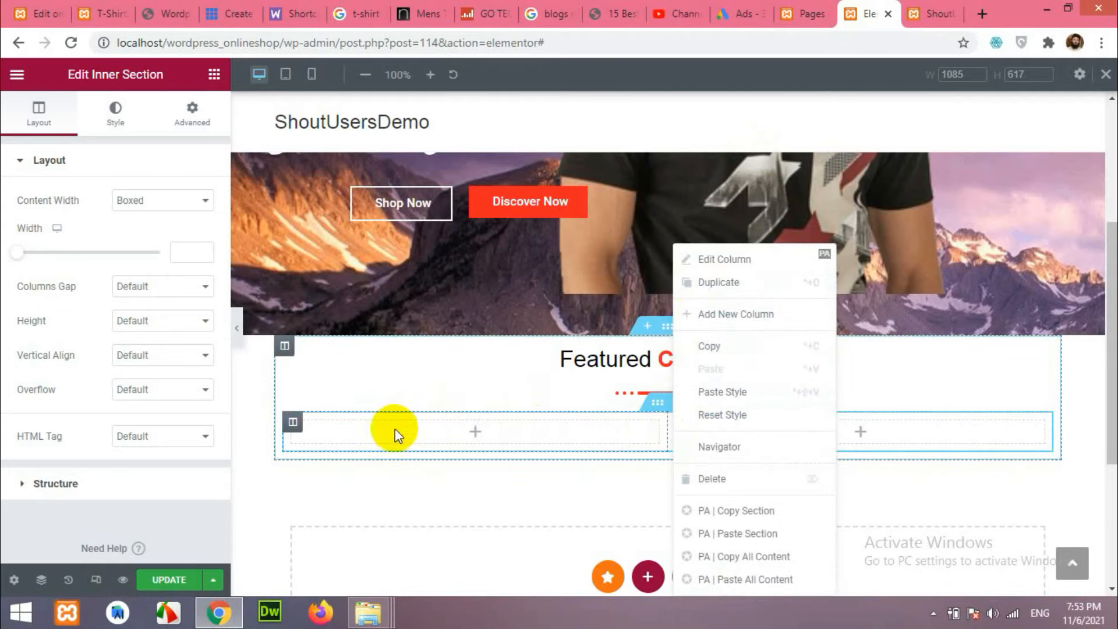
pyautogui.click(475, 438)
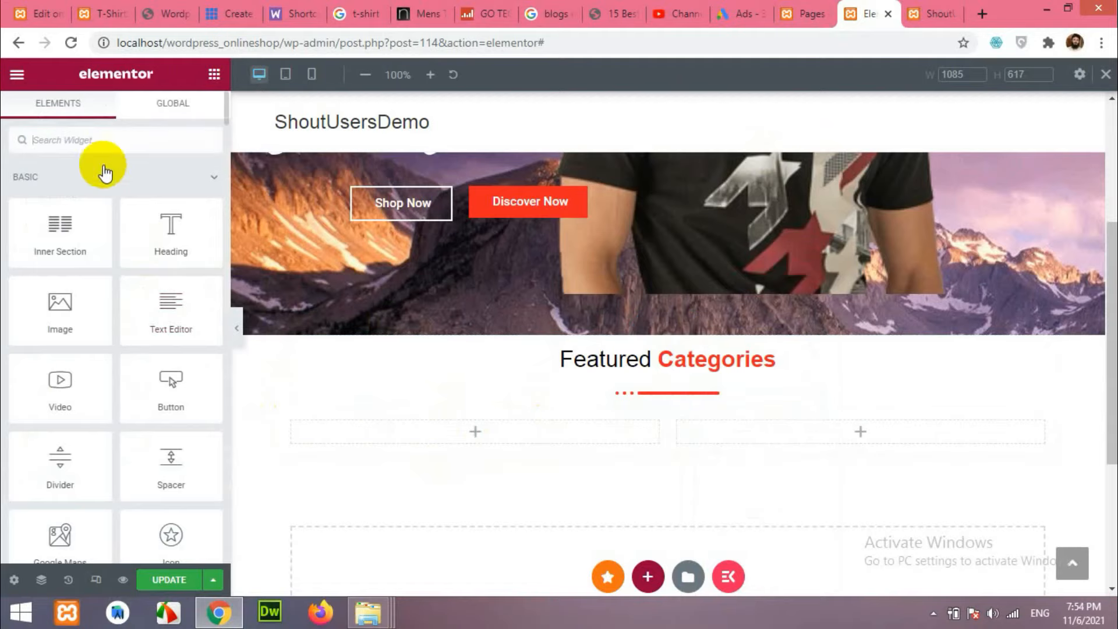
pyautogui.write('na')
pyautogui.press('BackSpace')
pyautogui.press('BackSpace')
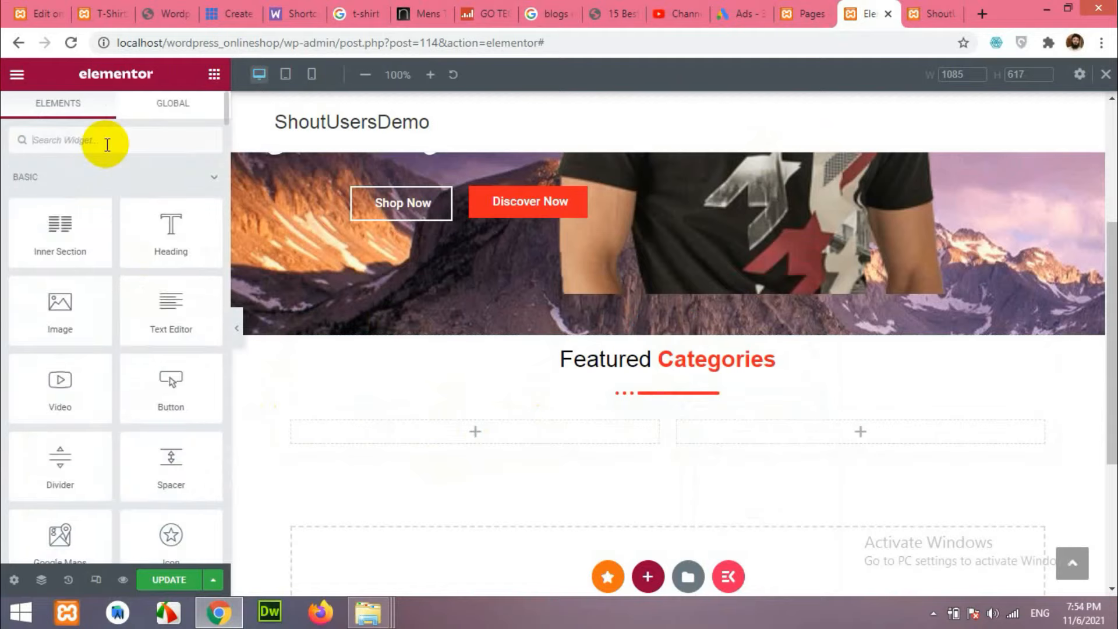
pyautogui.write('banner')
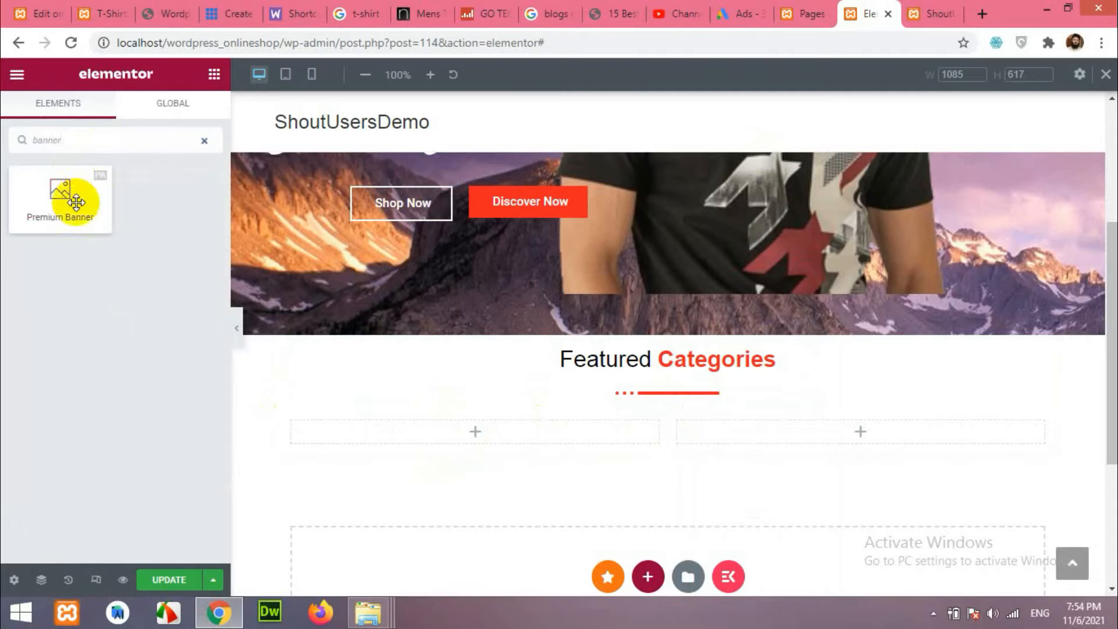
pyautogui.moveTo(91, 194); pyautogui.dragTo(476, 447)
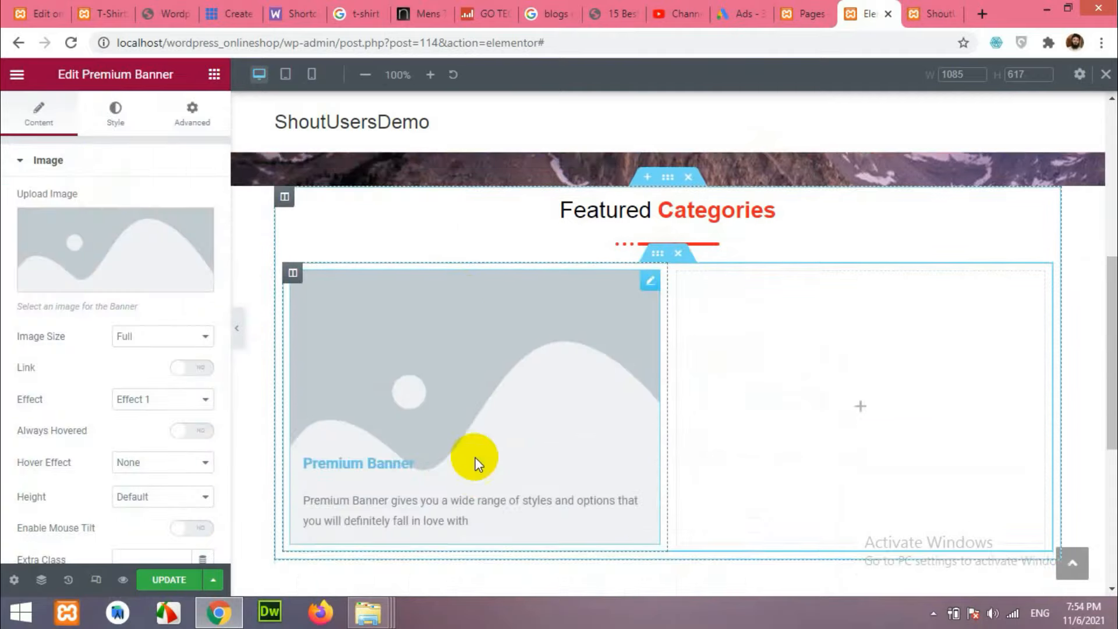
# Set the banner image to the pink T-shirt photo from the Media Library.
pyautogui.click(169, 276)
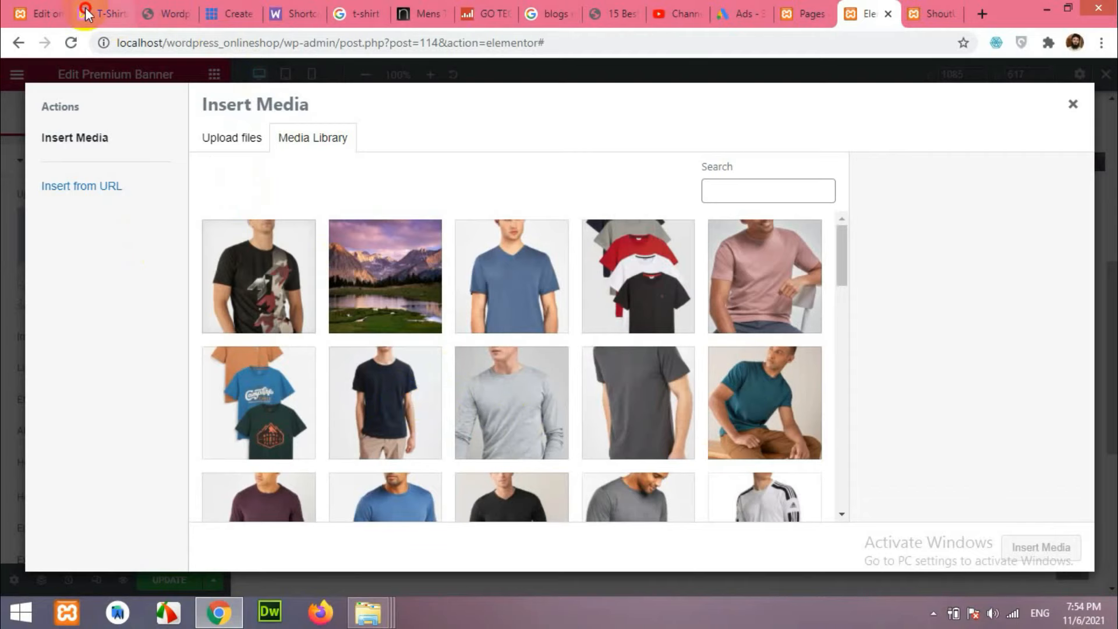
pyautogui.click(110, 14)
pyautogui.scroll(-2, 229, 312)
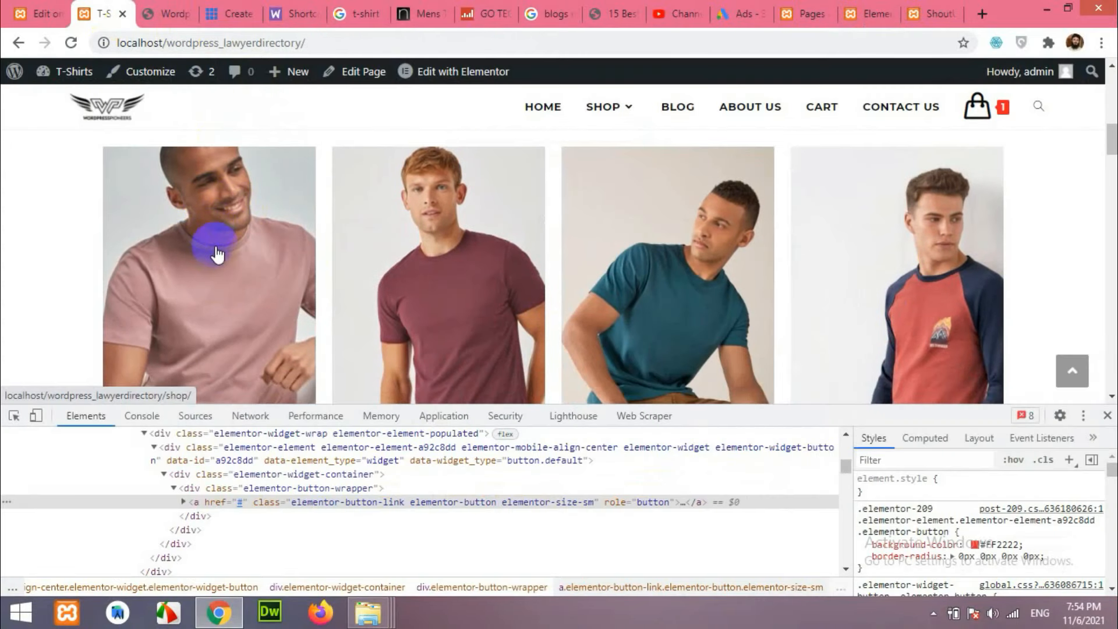
pyautogui.scroll(1, 246, 282)
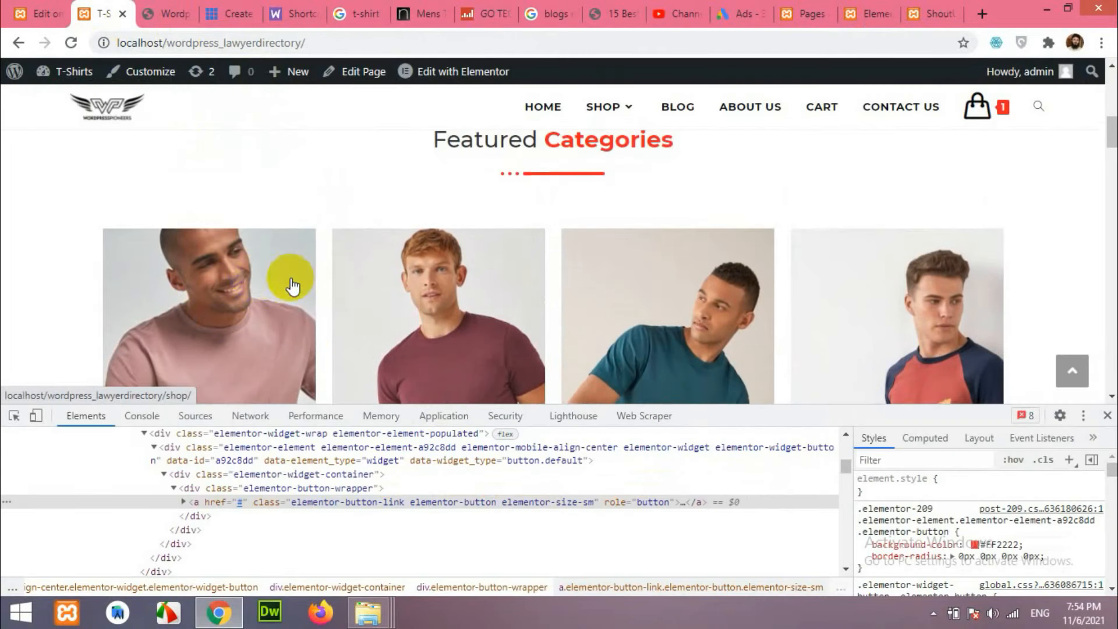
pyautogui.click(868, 13)
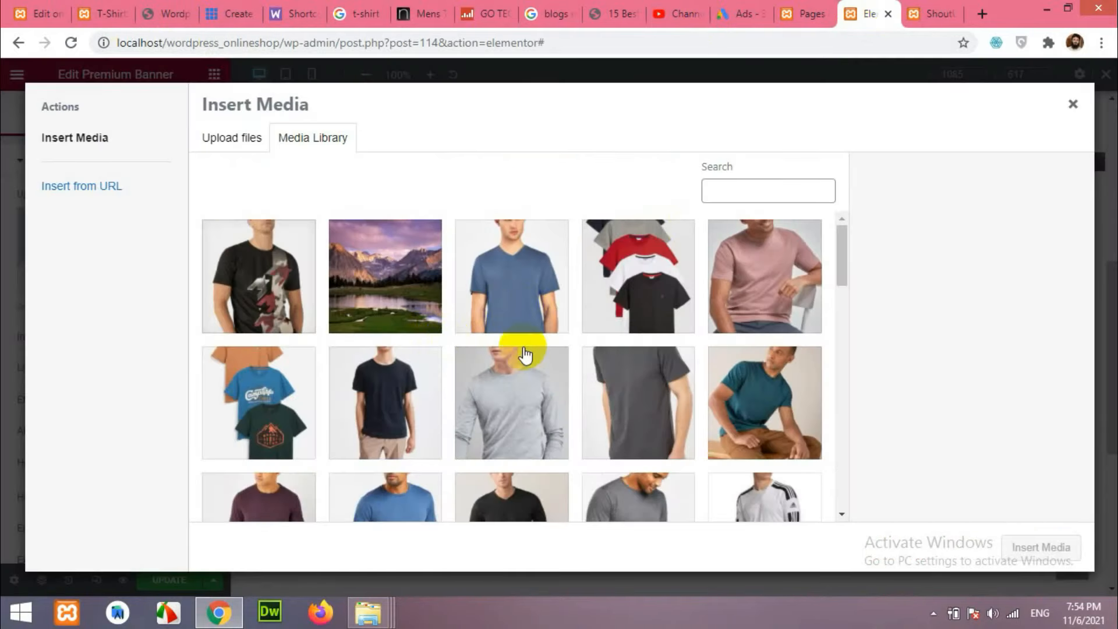
pyautogui.scroll(-3, 669, 347)
pyautogui.scroll(3, 722, 338)
pyautogui.click(786, 304)
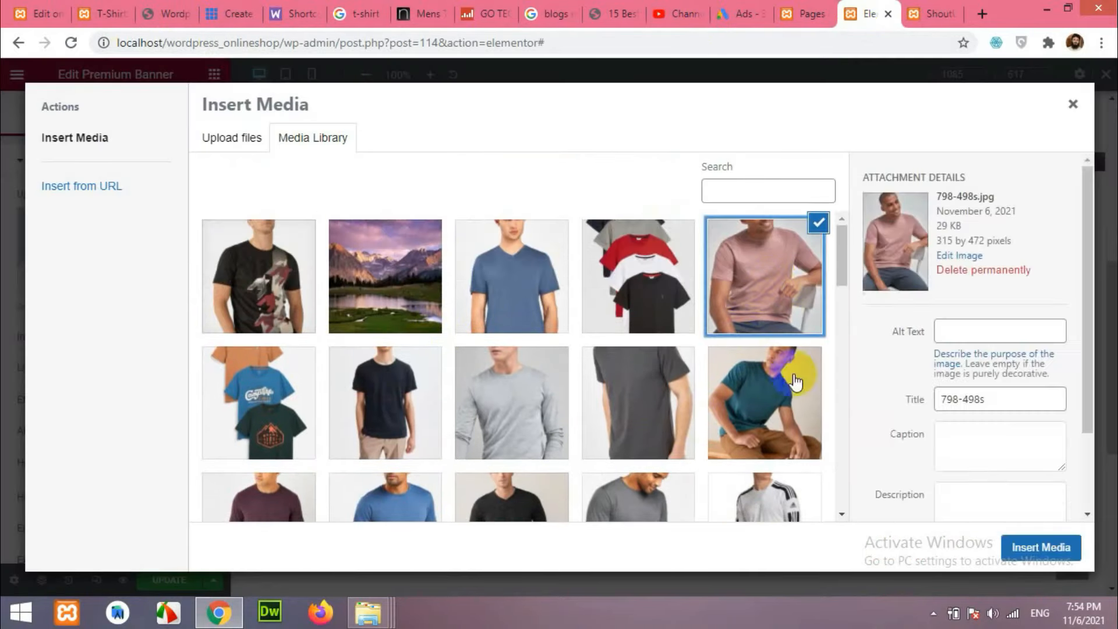
pyautogui.click(1043, 550)
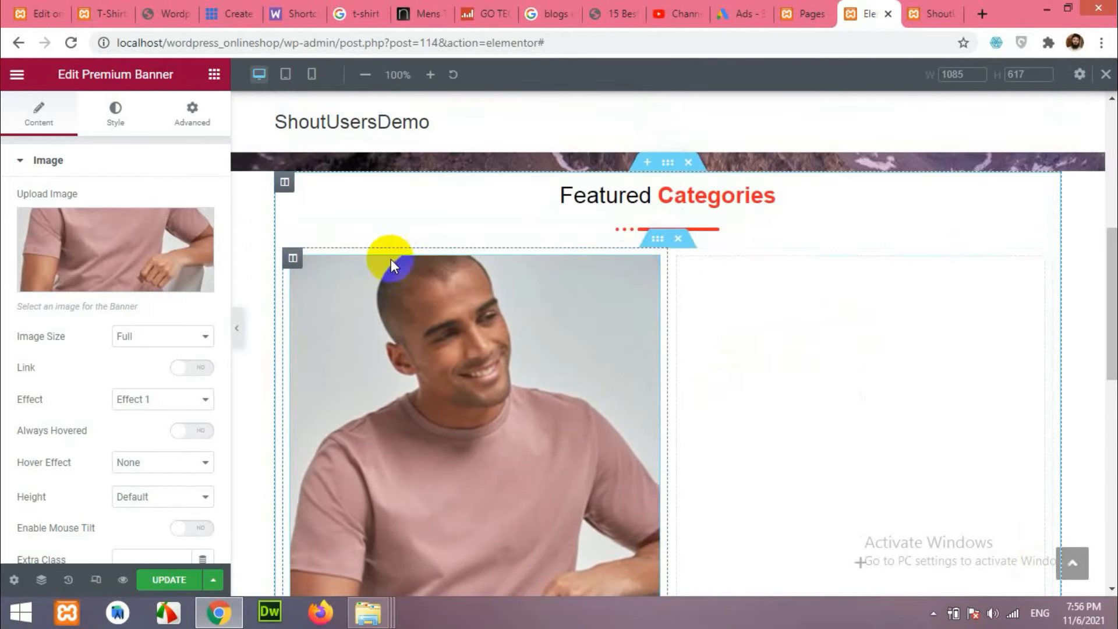
# Duplicate the banner column twice to make three pink T-shirt banners.
pyautogui.rightClick(294, 258)
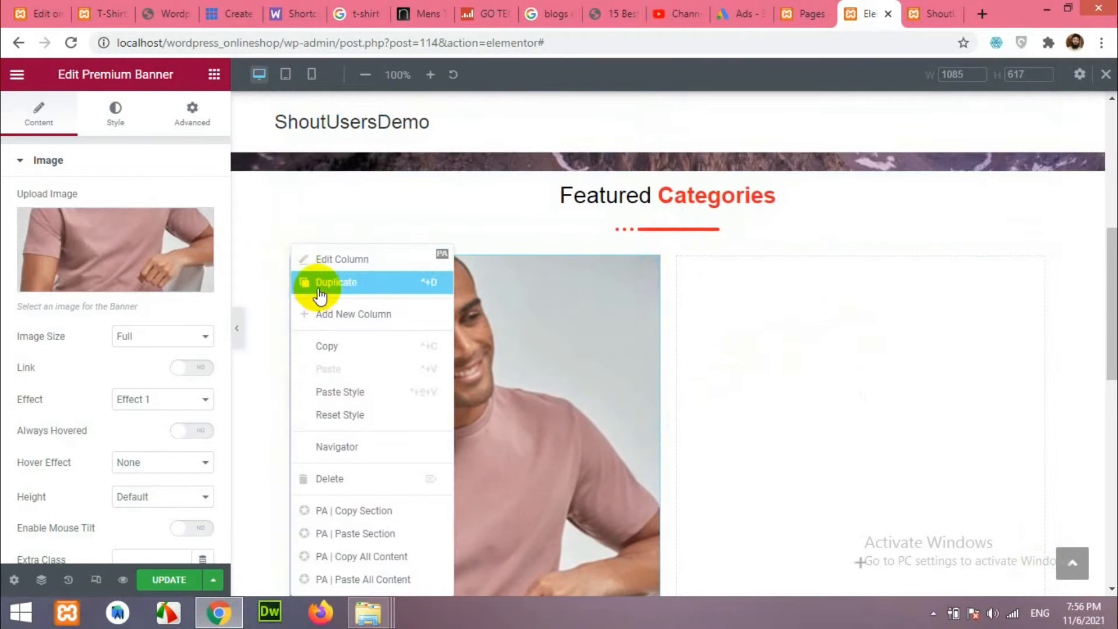
pyautogui.click(319, 295)
pyautogui.rightClick(292, 258)
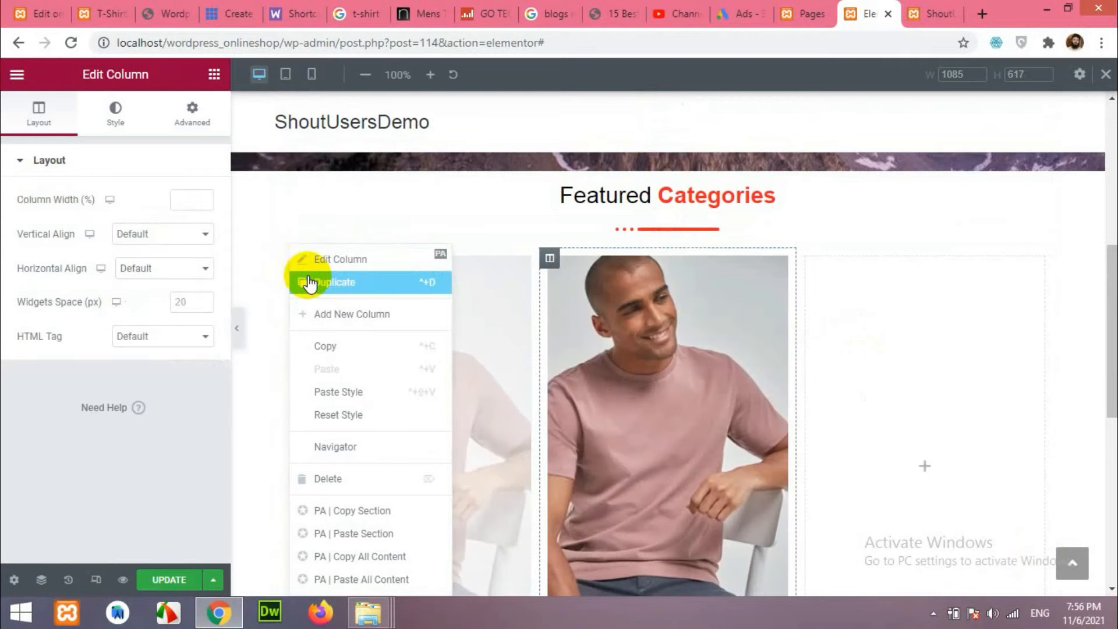
pyautogui.click(317, 283)
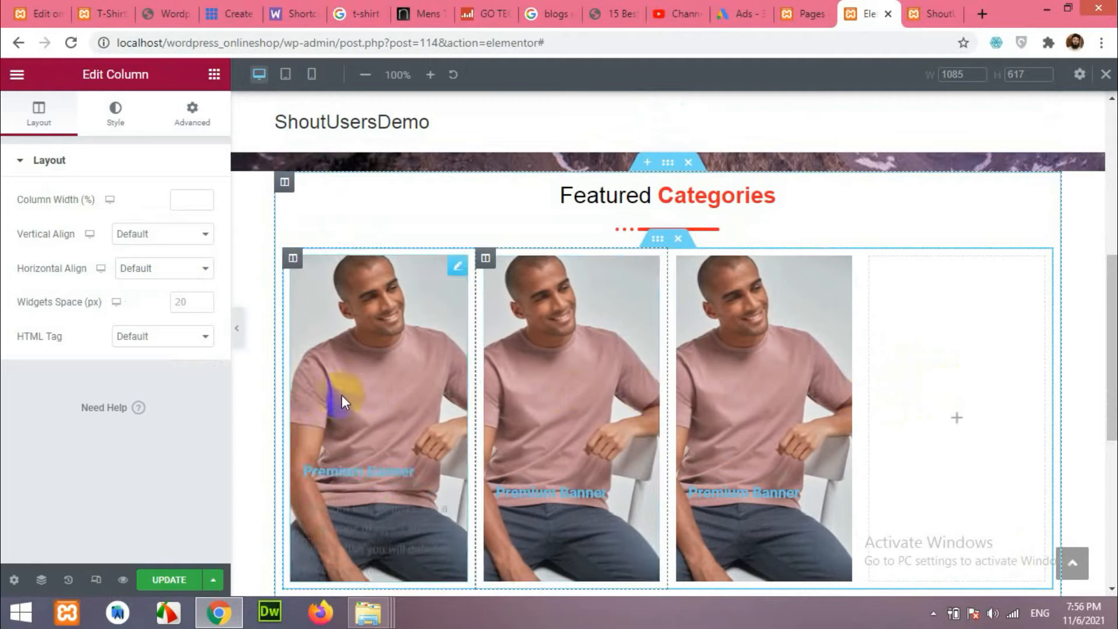
pyautogui.scroll(-1, 510, 401)
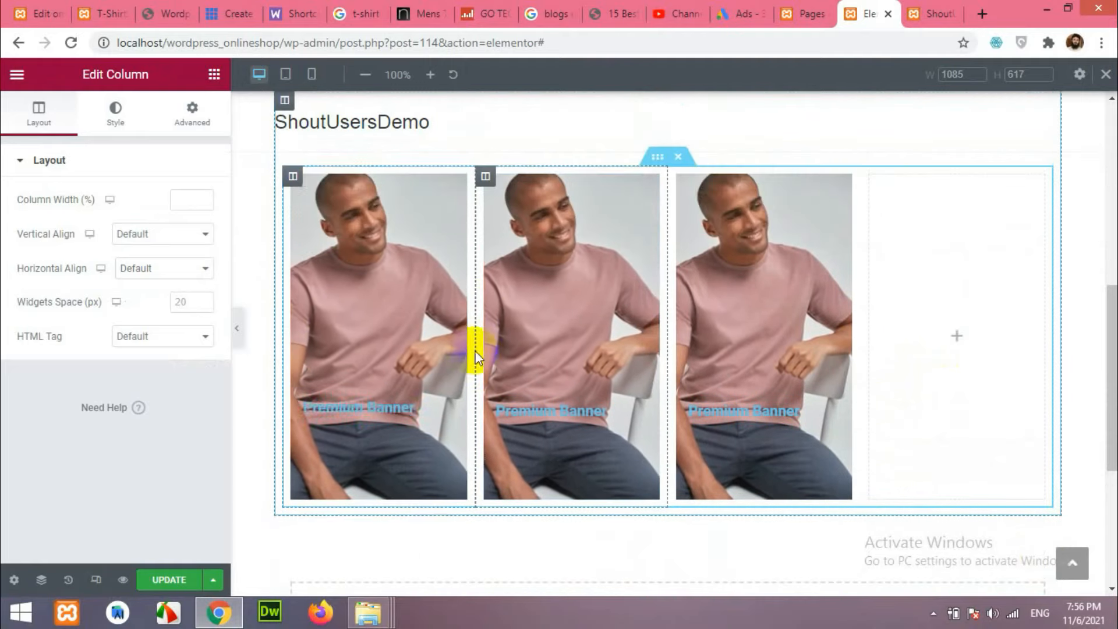
pyautogui.scroll(1, 449, 378)
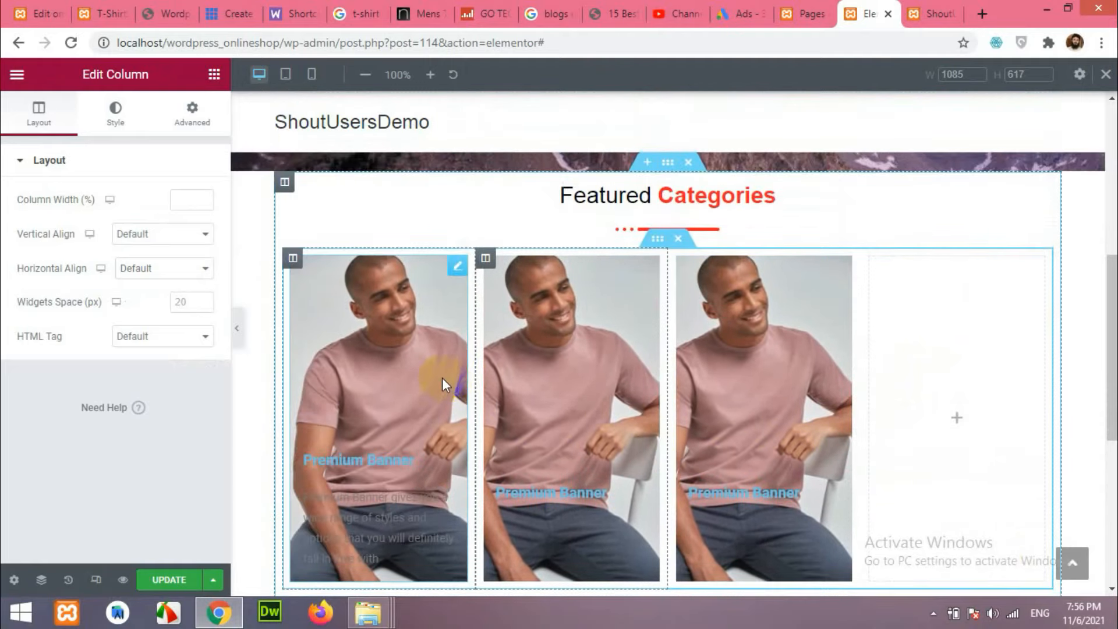
pyautogui.click(456, 266)
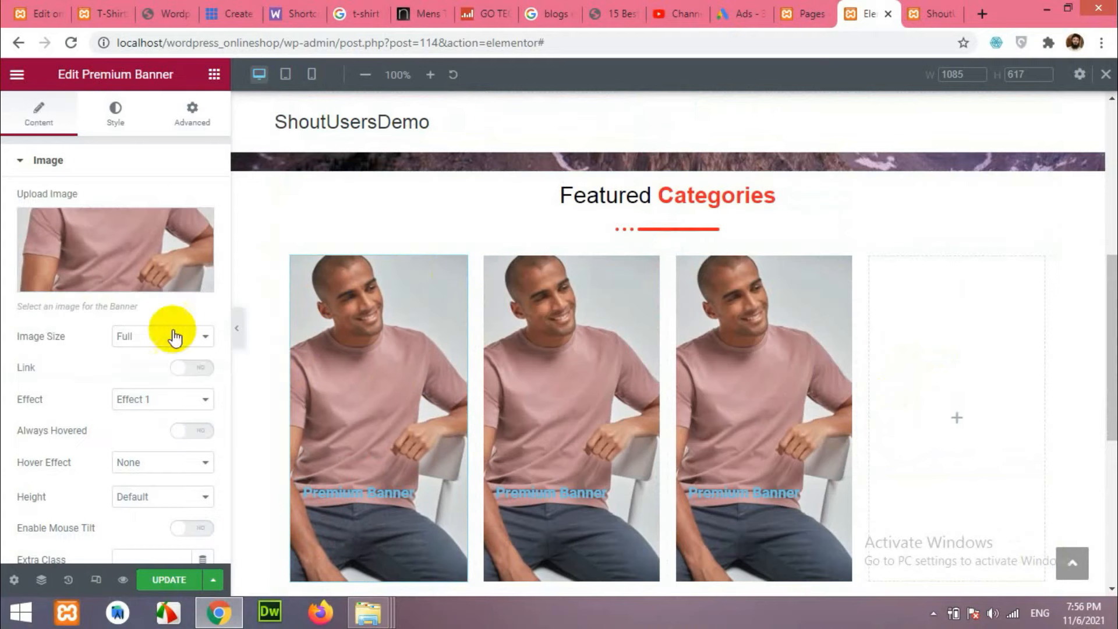
# Give the first banner Effect 1, Always Hovered set to Yes, and a Zoom In hover effect.
pyautogui.scroll(-3, 87, 403)
pyautogui.click(154, 235)
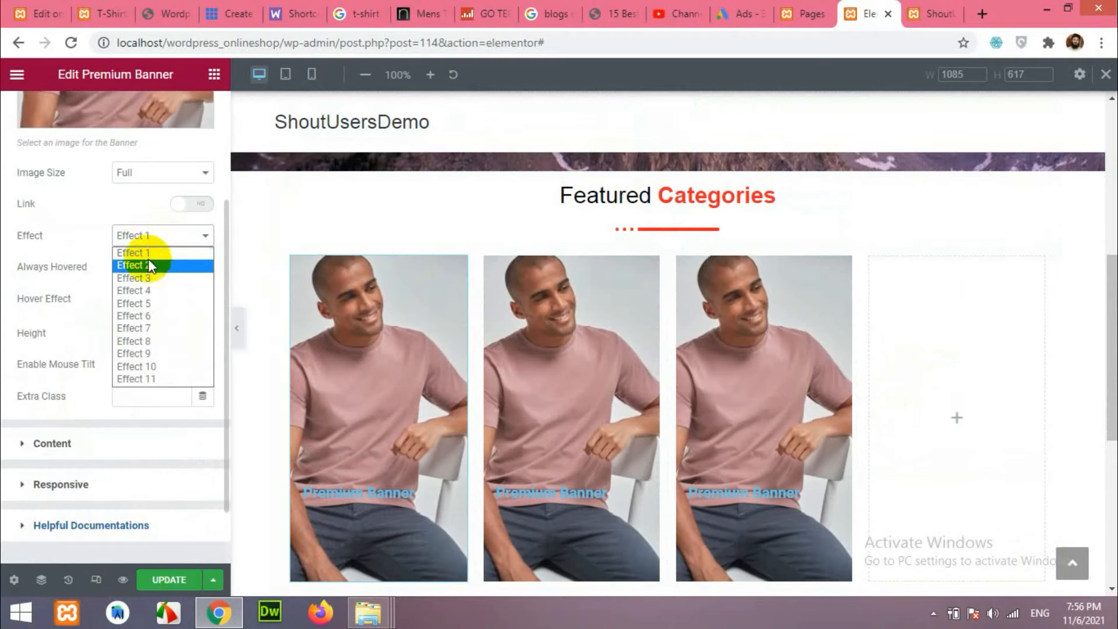
pyautogui.click(140, 261)
pyautogui.click(163, 235)
pyautogui.click(149, 311)
pyautogui.click(174, 236)
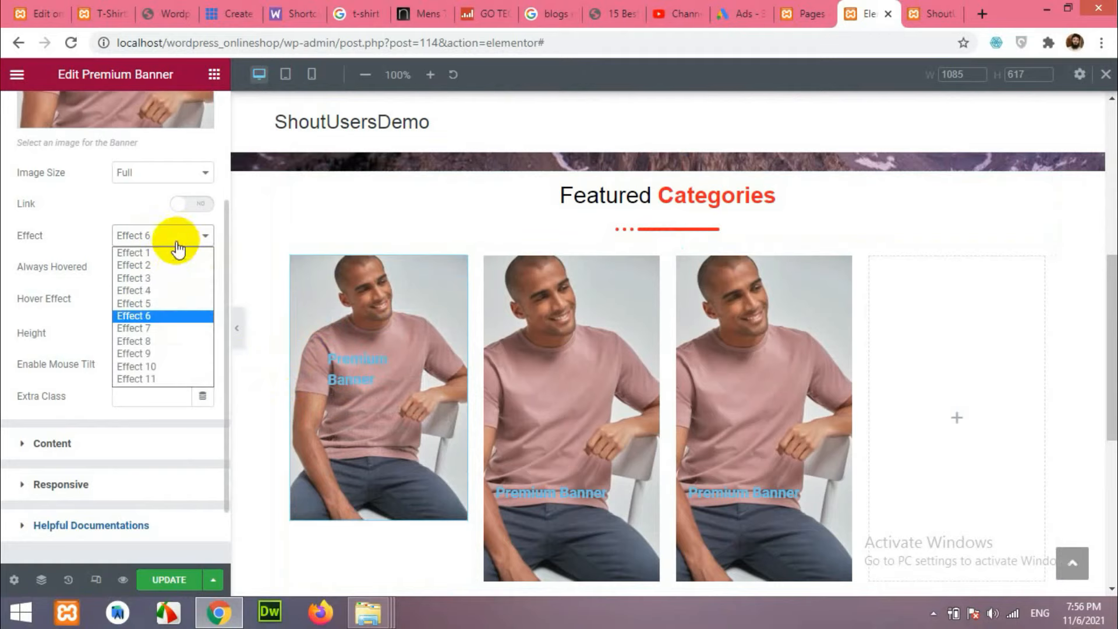
pyautogui.click(151, 256)
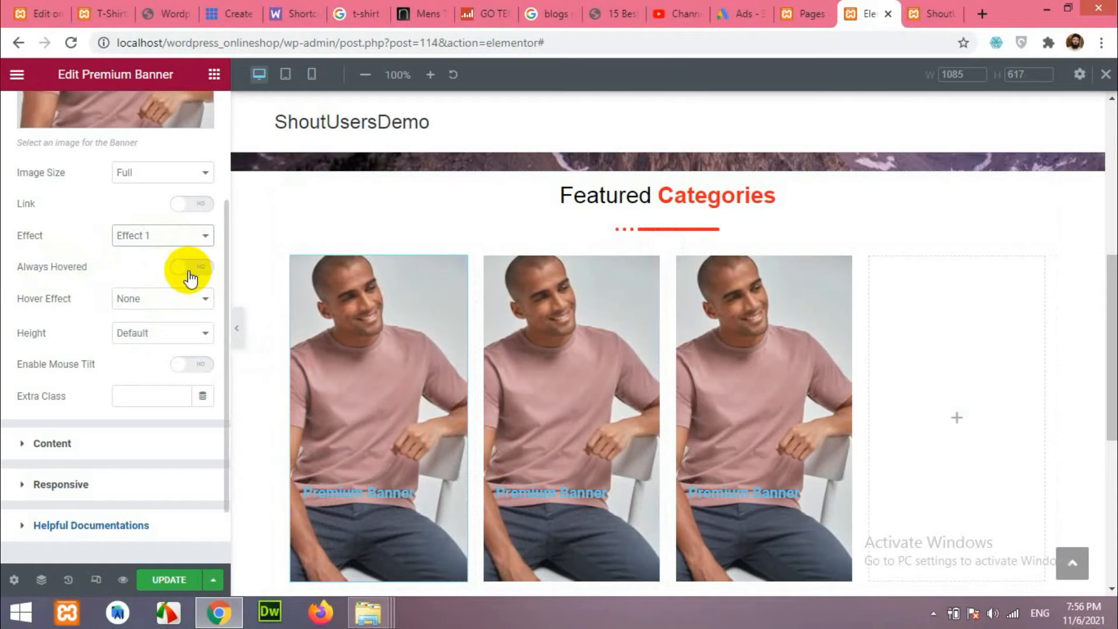
pyautogui.click(189, 279)
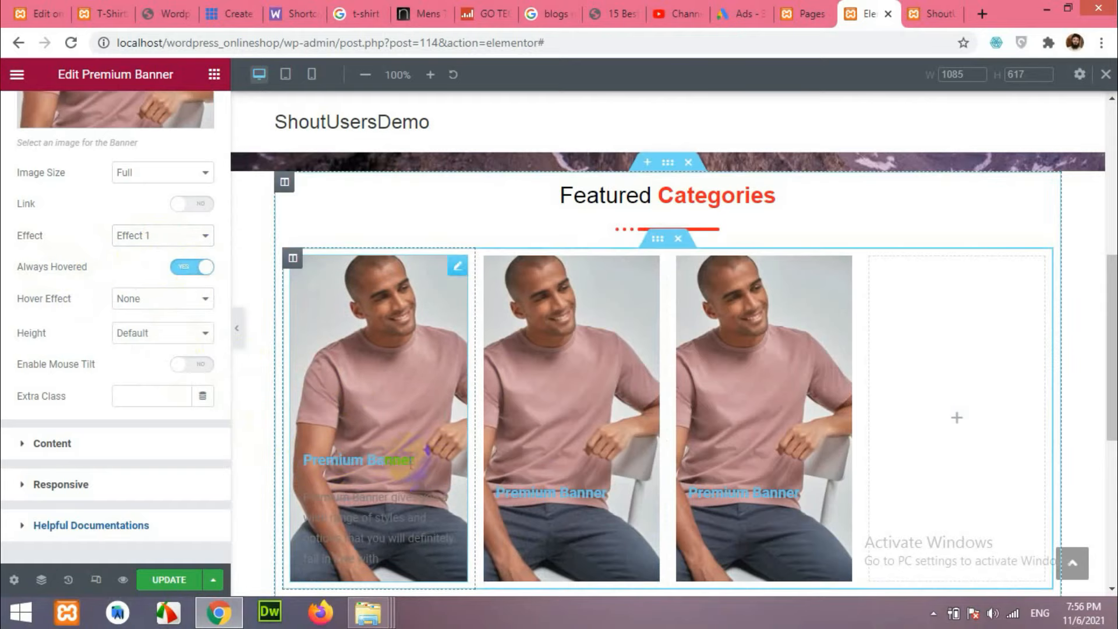
pyautogui.click(152, 299)
pyautogui.click(157, 325)
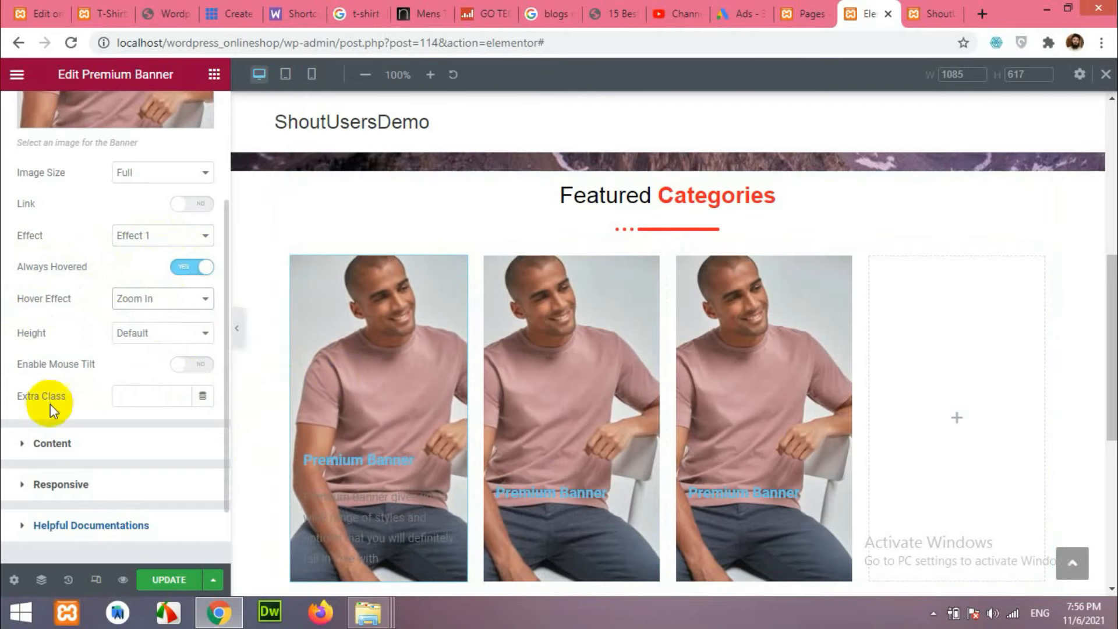
# Delete the first banner's description text.
pyautogui.click(82, 446)
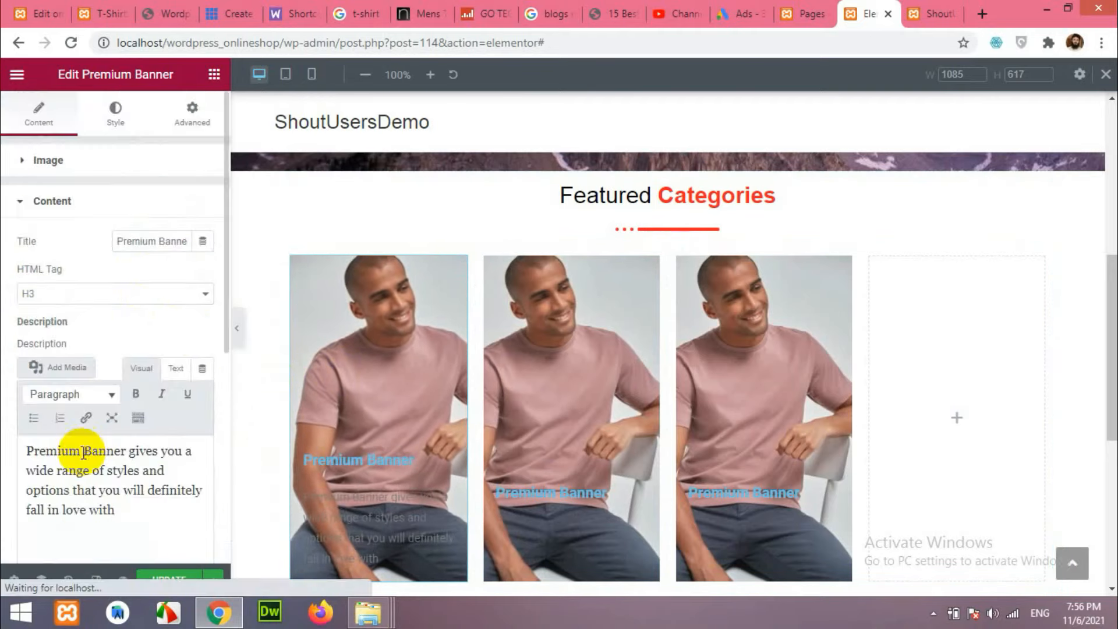
pyautogui.tripleClick(100, 430)
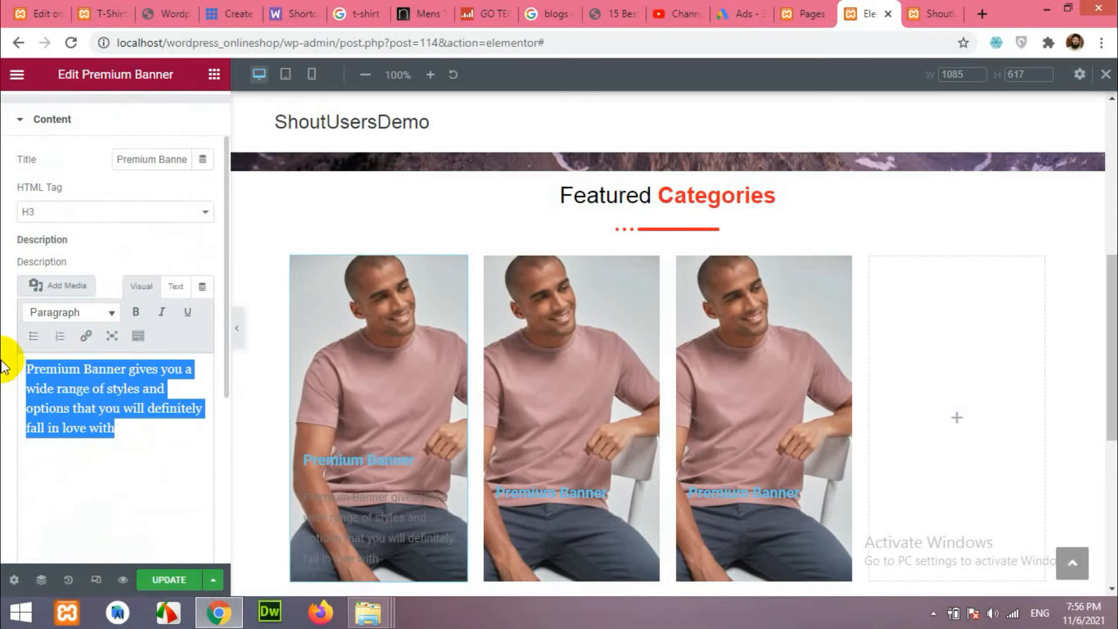
pyautogui.press('BackSpace')
pyautogui.click(357, 532)
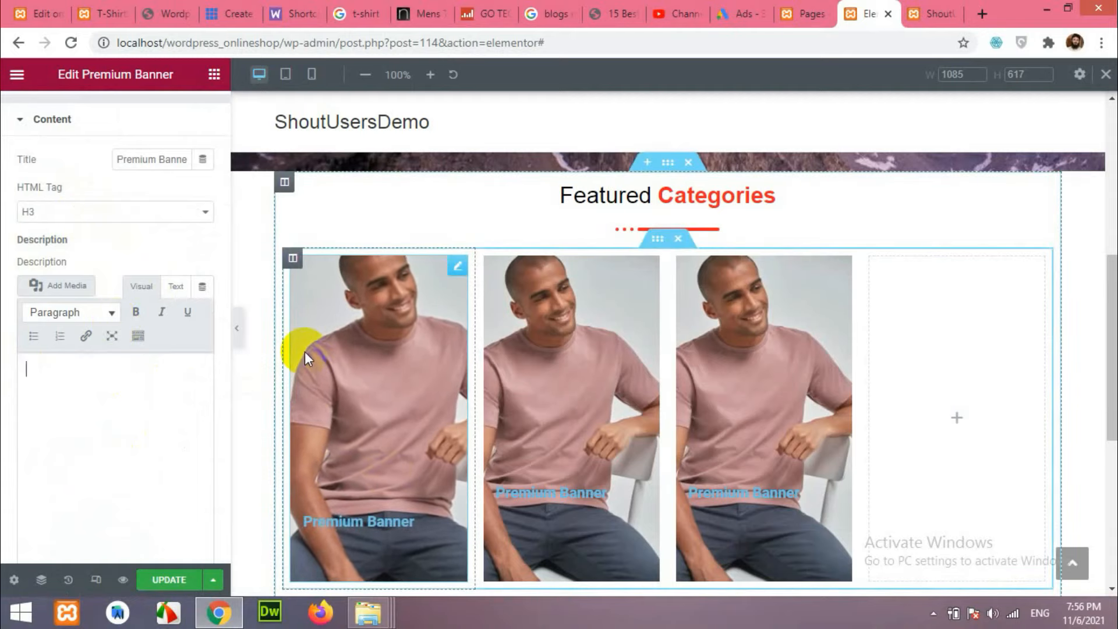
pyautogui.scroll(-2, 200, 324)
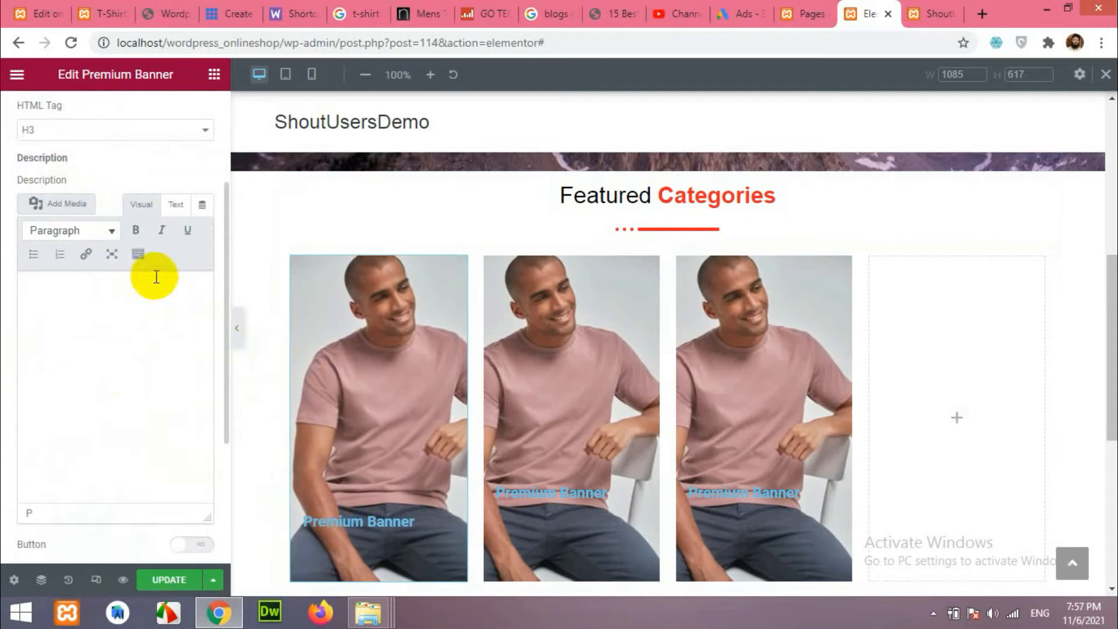
pyautogui.scroll(4, 120, 180)
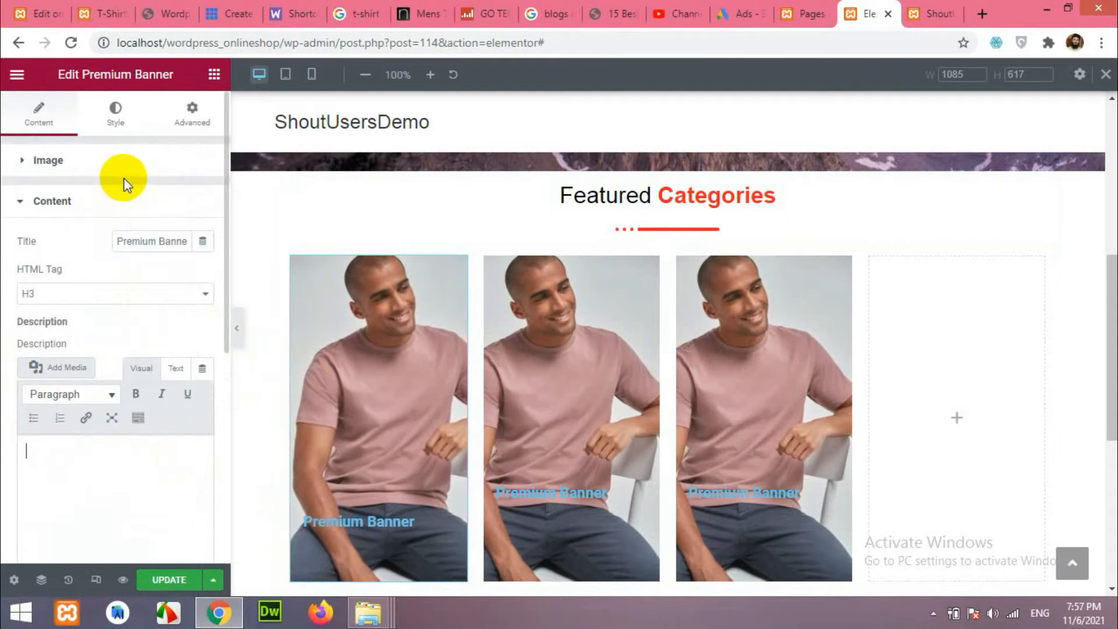
# Set the first banner's content alignment to center.
pyautogui.click(115, 117)
pyautogui.scroll(-4, 128, 298)
pyautogui.click(75, 407)
pyautogui.click(64, 168)
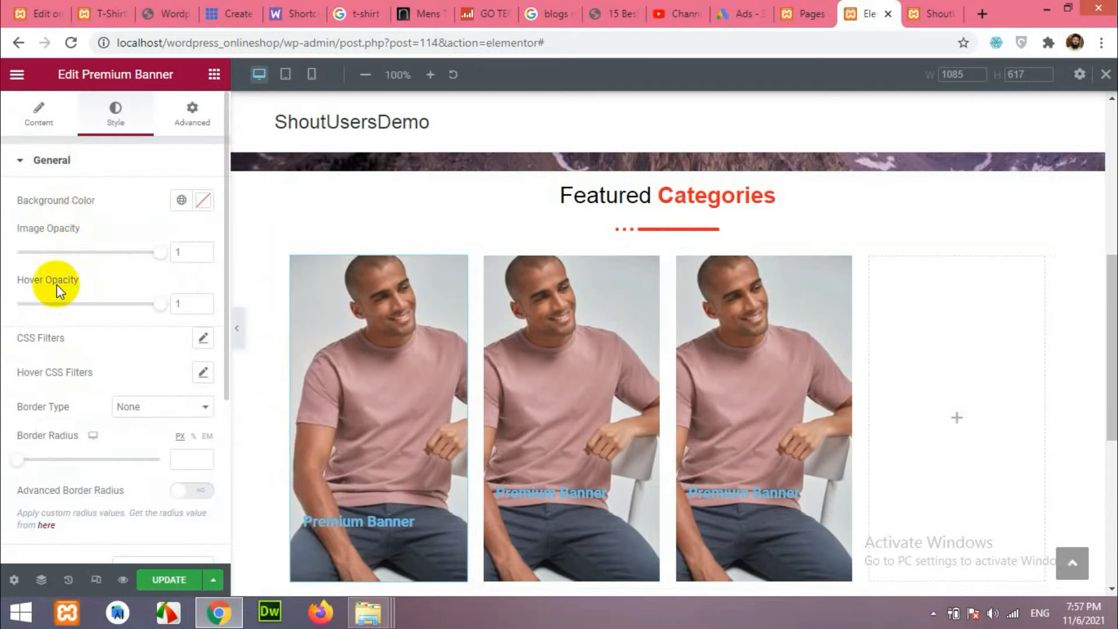
pyautogui.scroll(-4, 73, 394)
pyautogui.click(67, 369)
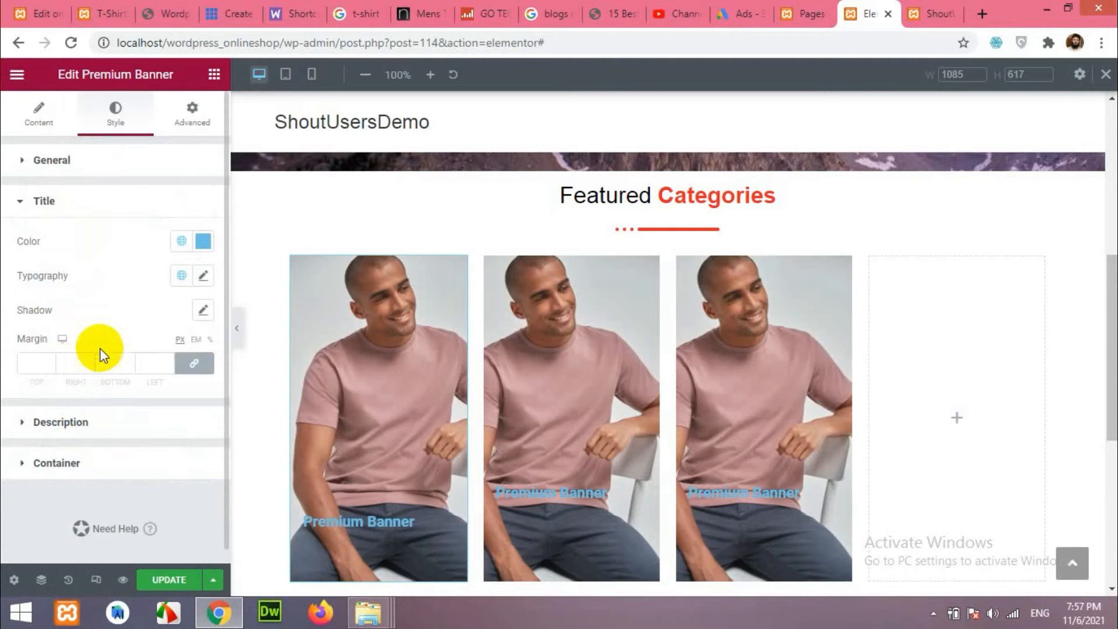
pyautogui.click(39, 110)
pyautogui.scroll(-4, 155, 337)
pyautogui.click(40, 370)
pyautogui.scroll(-5, 37, 376)
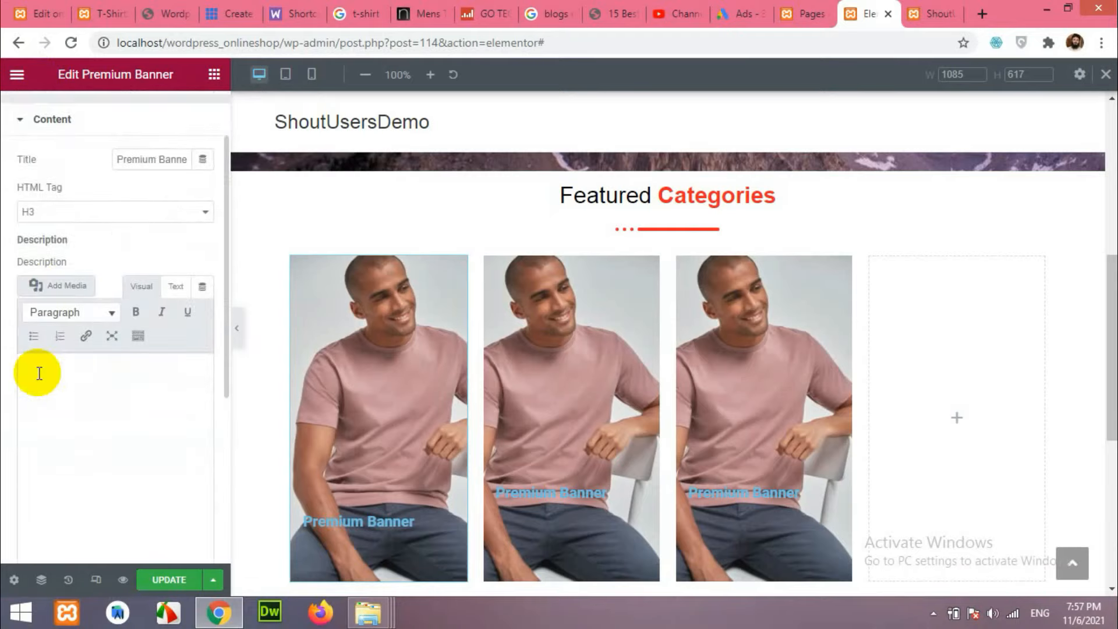
pyautogui.scroll(-1, 3, 393)
pyautogui.click(178, 361)
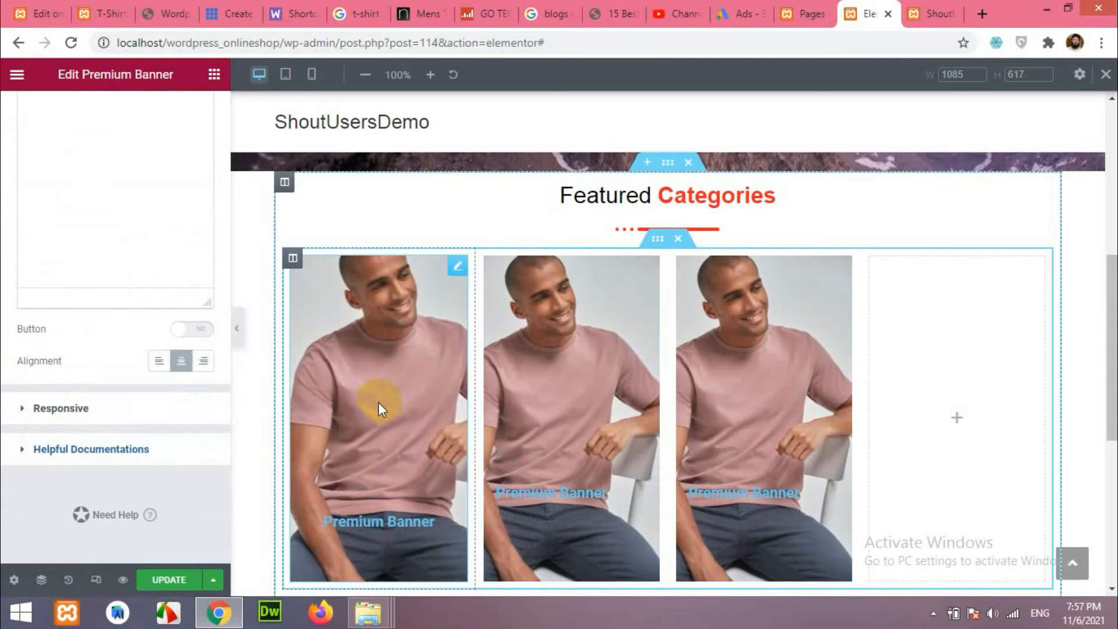
# Colour the first banner's title white (#FFFFFF).
pyautogui.scroll(6, 305, 432)
pyautogui.scroll(2, 138, 329)
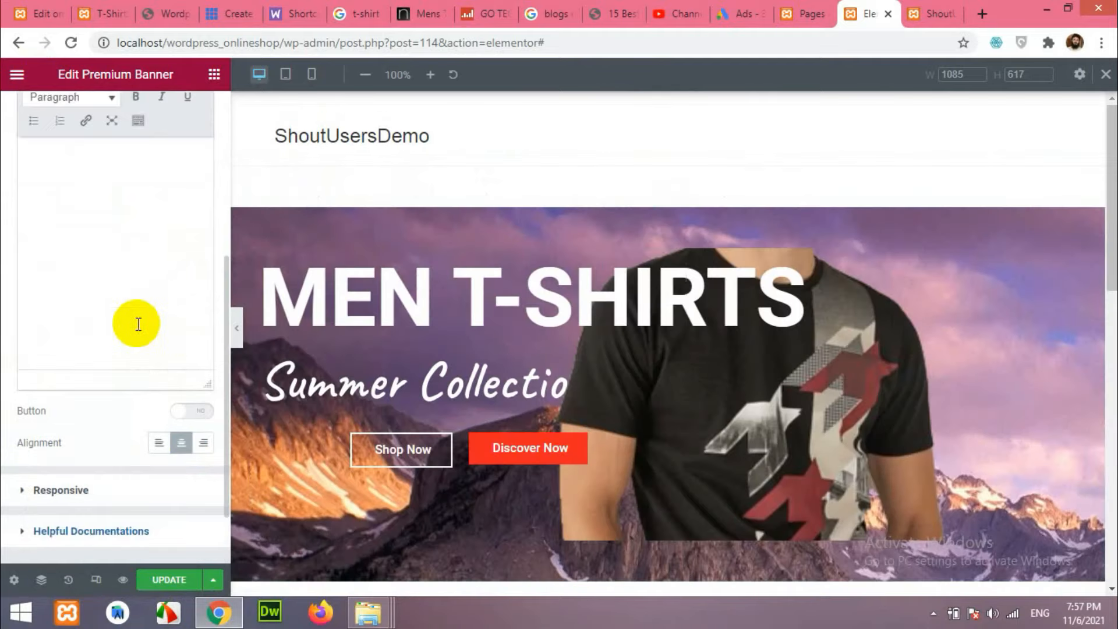
pyautogui.scroll(-6, 430, 380)
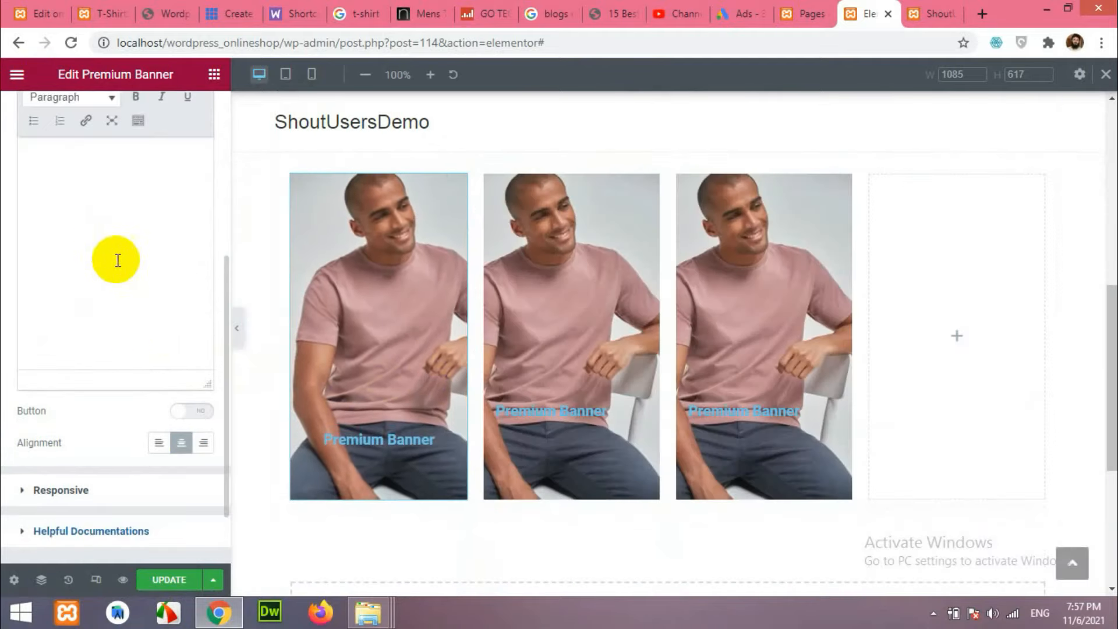
pyautogui.scroll(5, 25, 300)
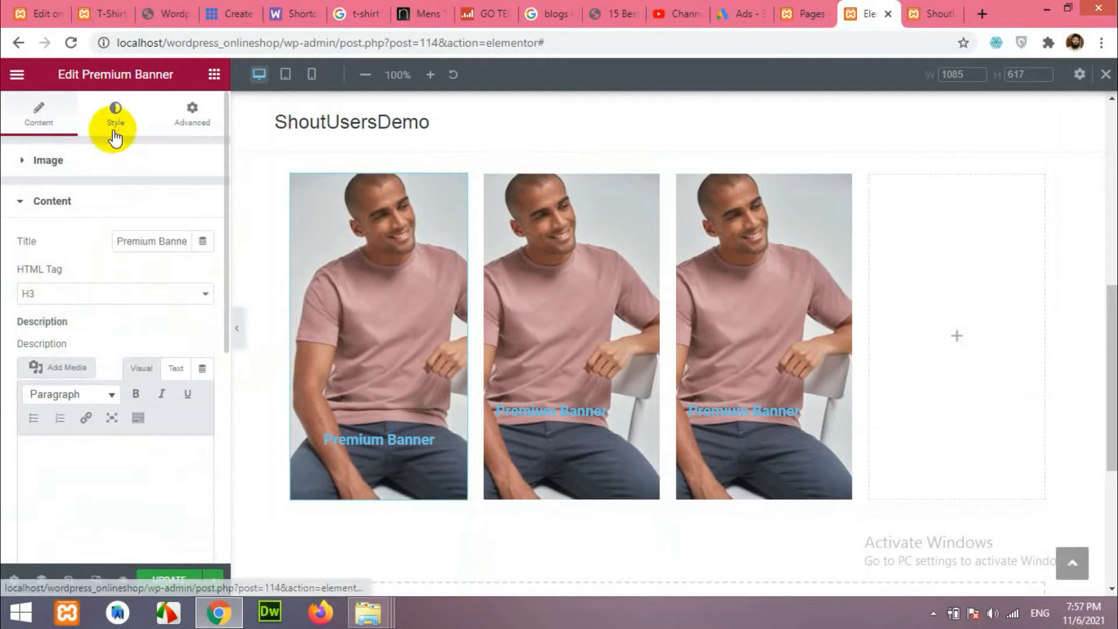
pyautogui.click(114, 131)
pyautogui.scroll(-4, 64, 355)
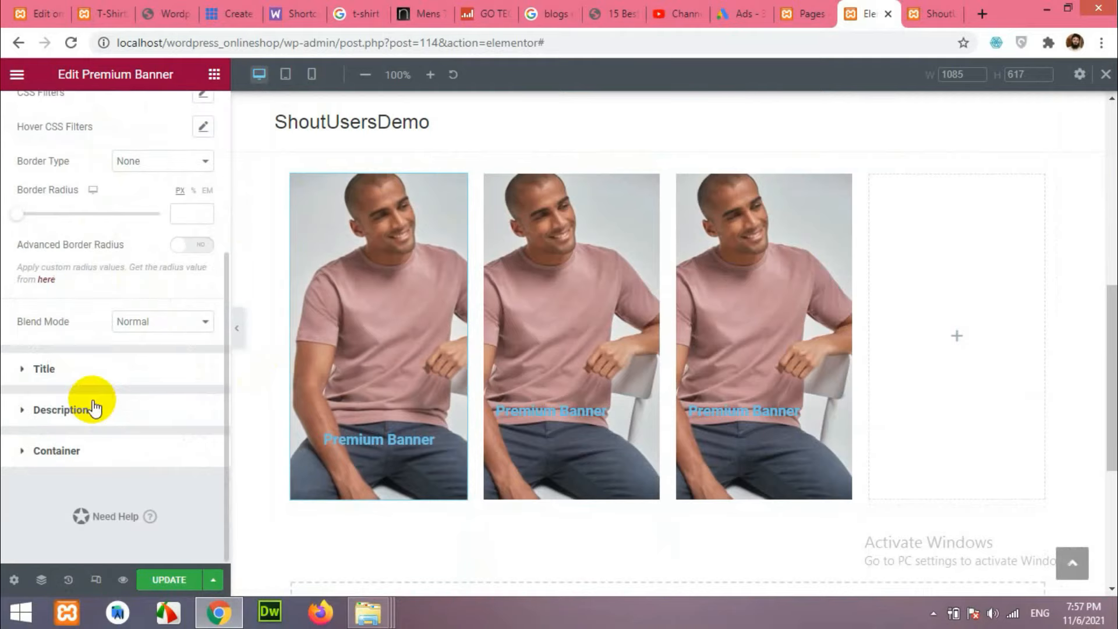
pyautogui.click(51, 372)
pyautogui.click(203, 240)
pyautogui.moveTo(178, 321); pyautogui.dragTo(88, 285)
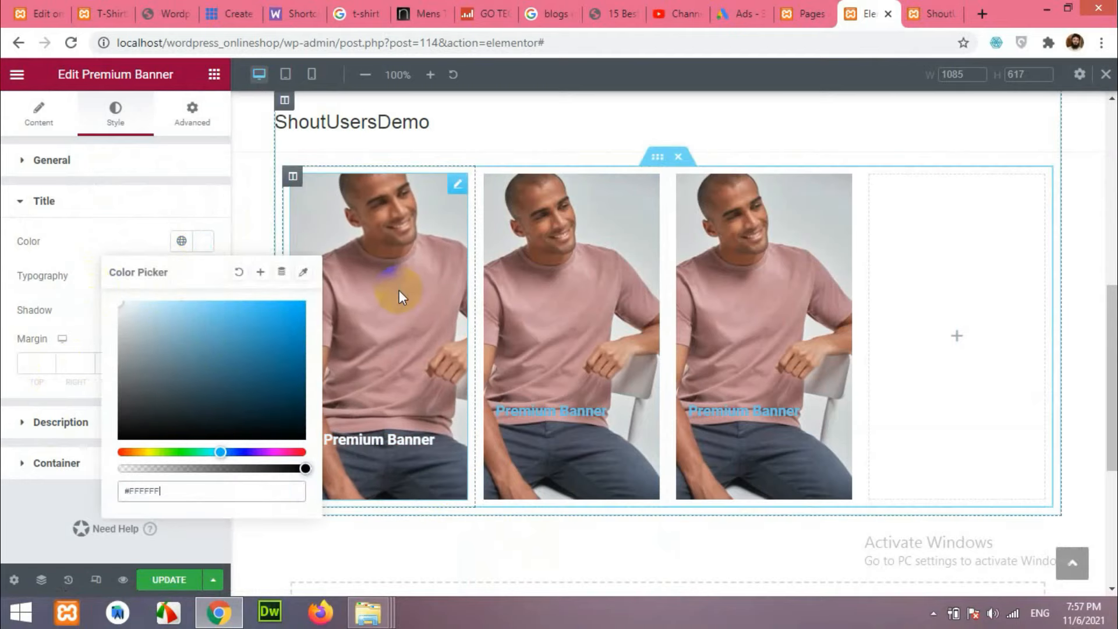
pyautogui.click(8, 284)
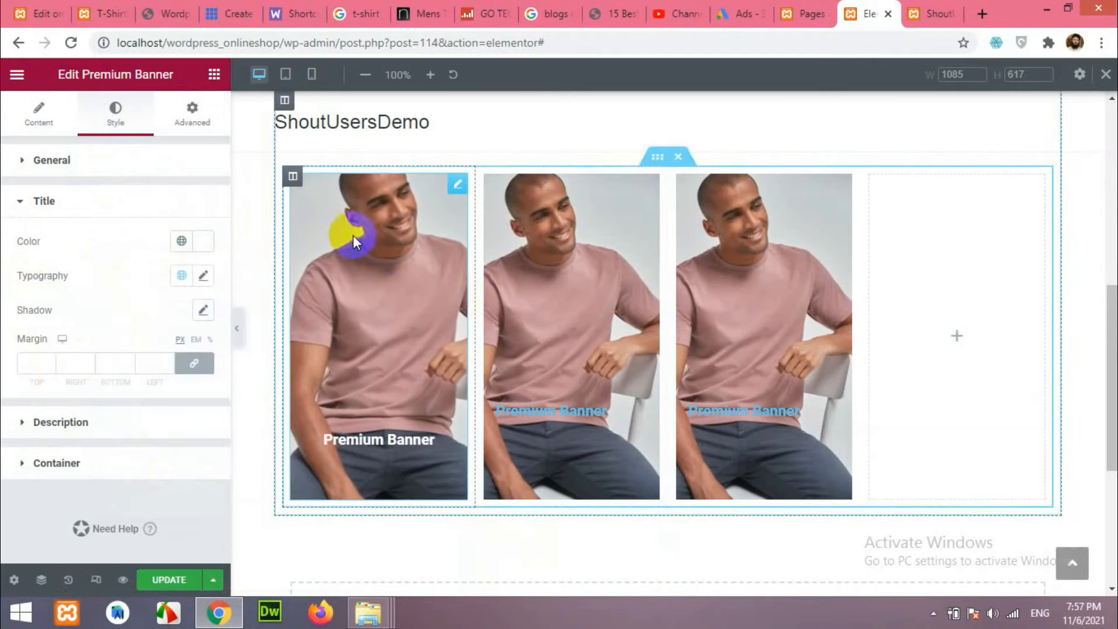
# Copy the first banner and paste its style onto the second and third banners.
pyautogui.rightClick(361, 247)
pyautogui.click(392, 297)
pyautogui.rightClick(560, 275)
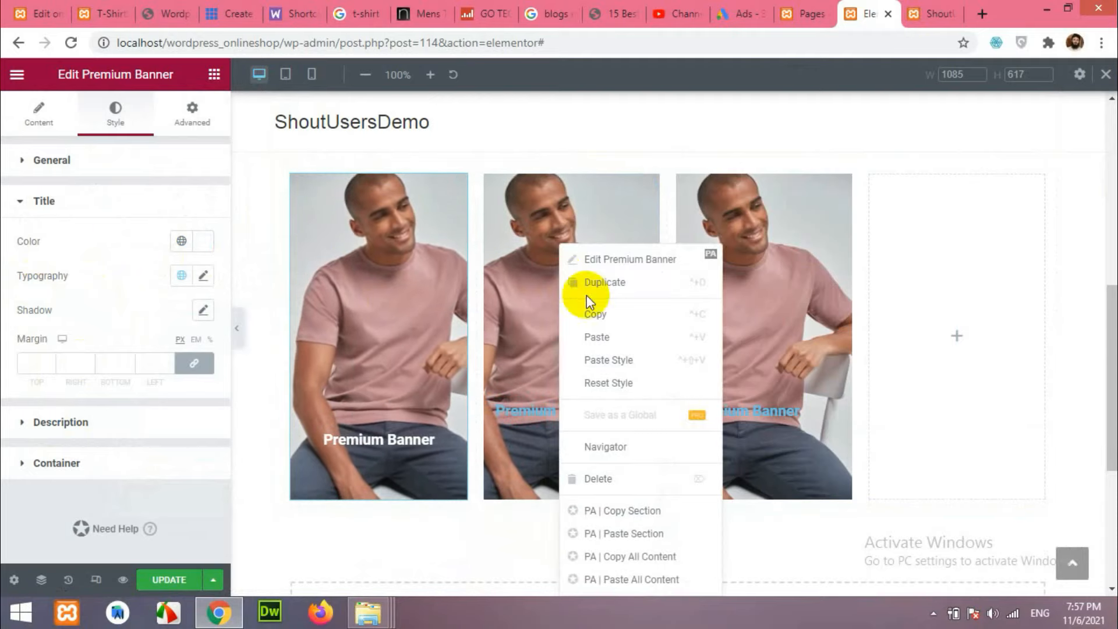
pyautogui.click(624, 360)
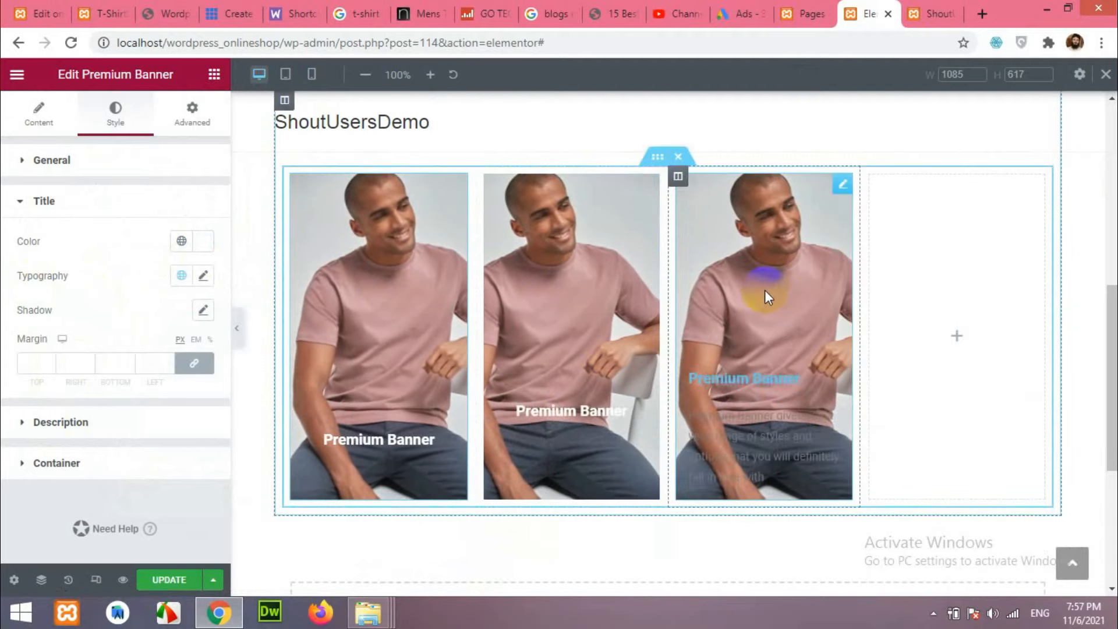
pyautogui.rightClick(765, 290)
pyautogui.click(792, 336)
# Duplicate the third banner column and delete the empty last column.
pyautogui.rightClick(676, 175)
pyautogui.click(714, 215)
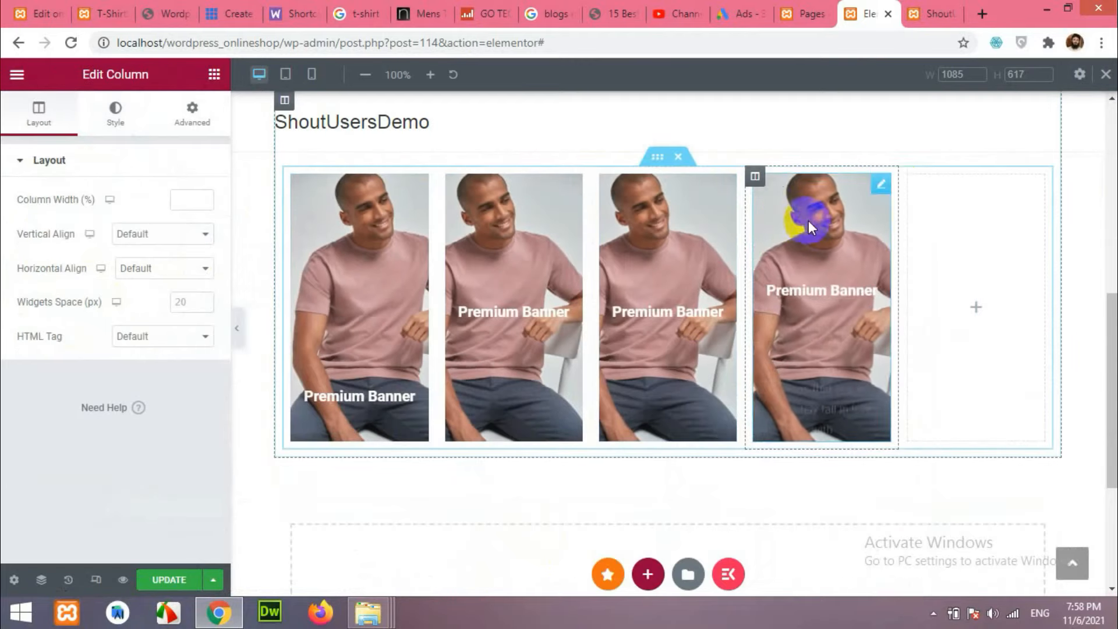
pyautogui.rightClick(912, 172)
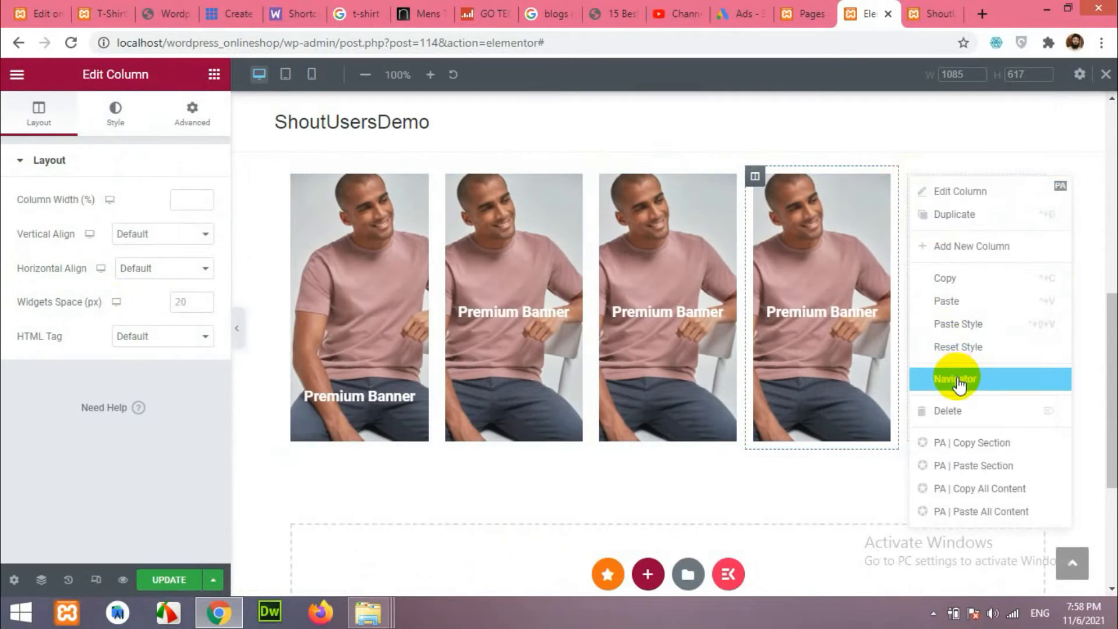
pyautogui.click(949, 411)
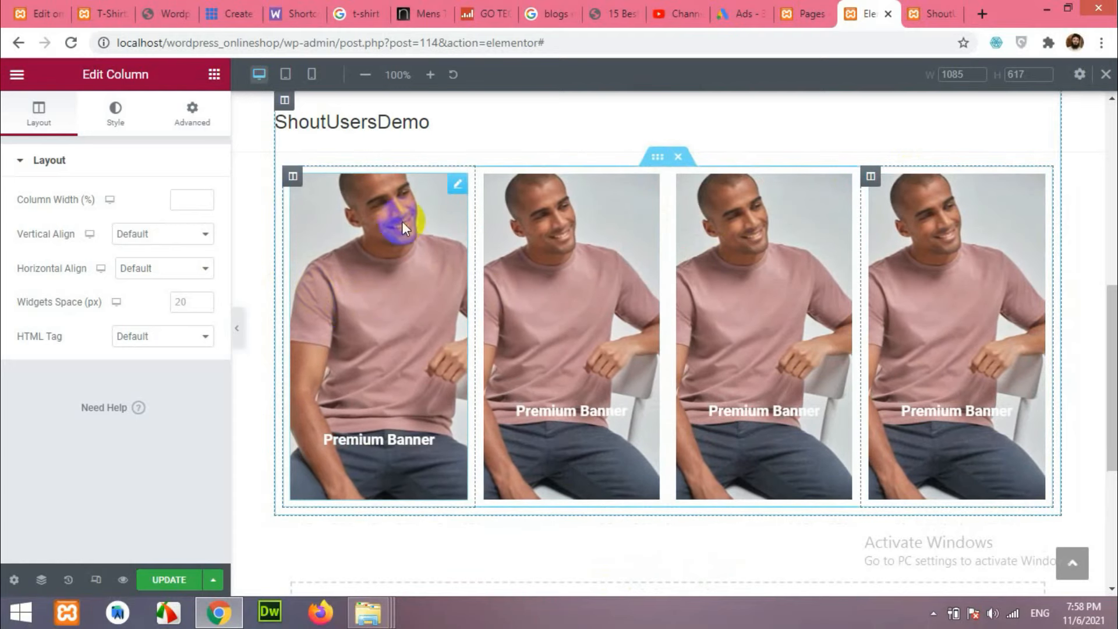
# Paste the first banner's style onto the second again, then delete banners two, three and four.
pyautogui.rightClick(453, 188)
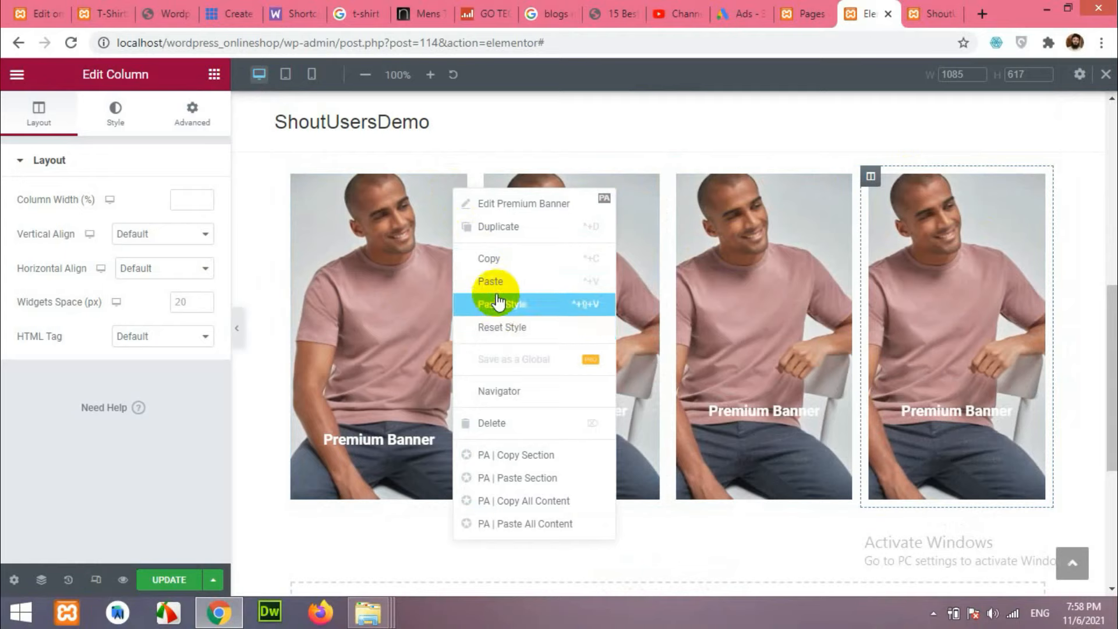
pyautogui.click(496, 258)
pyautogui.rightClick(598, 266)
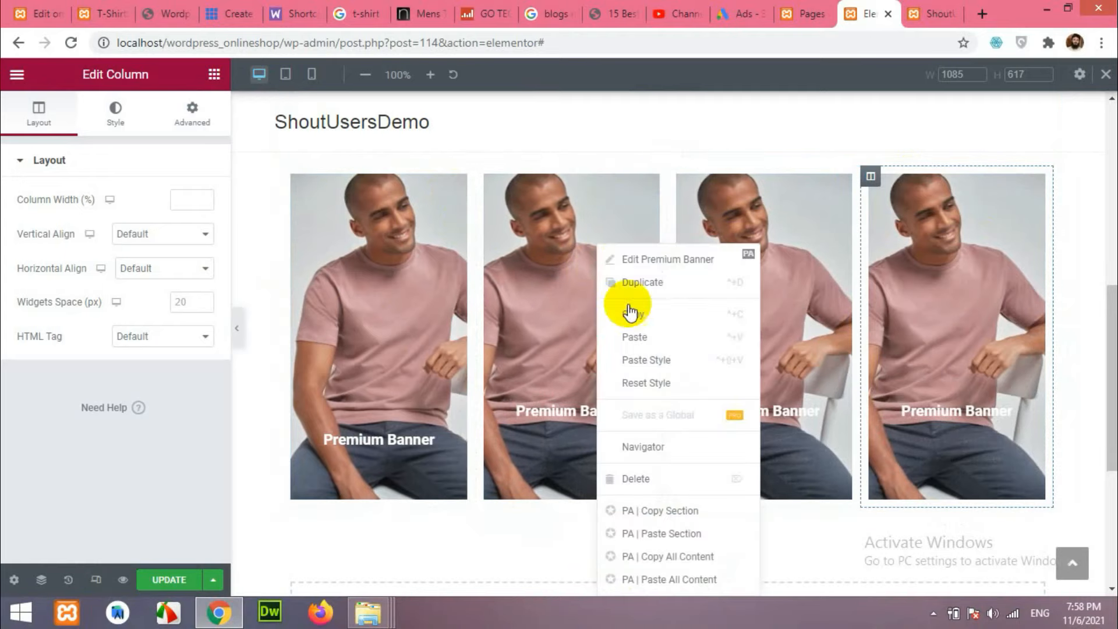
pyautogui.click(652, 361)
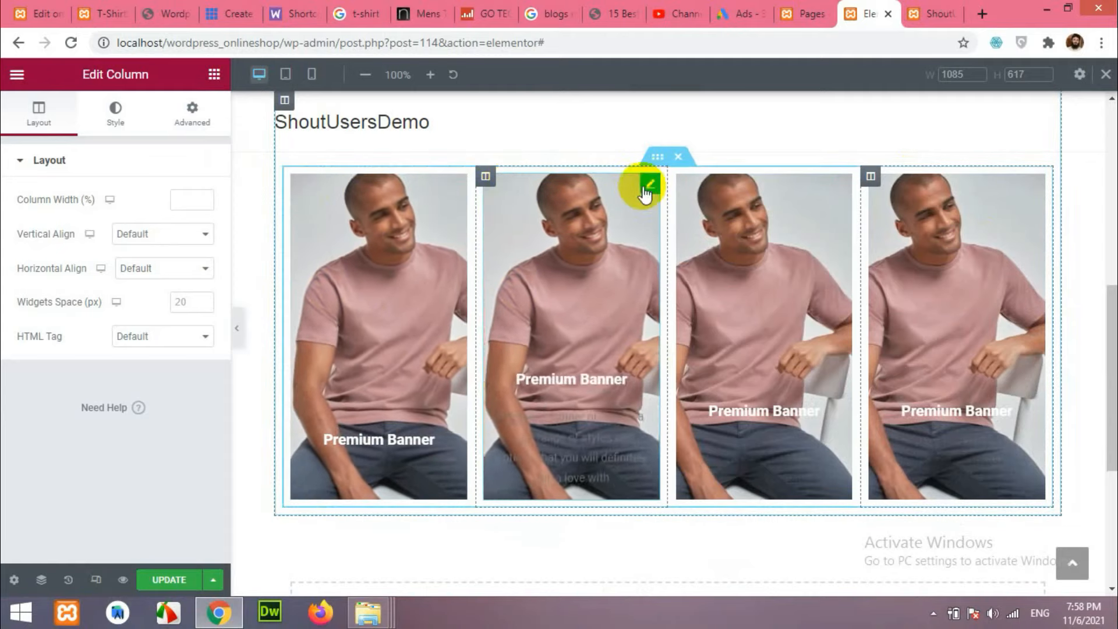
pyautogui.rightClick(648, 189)
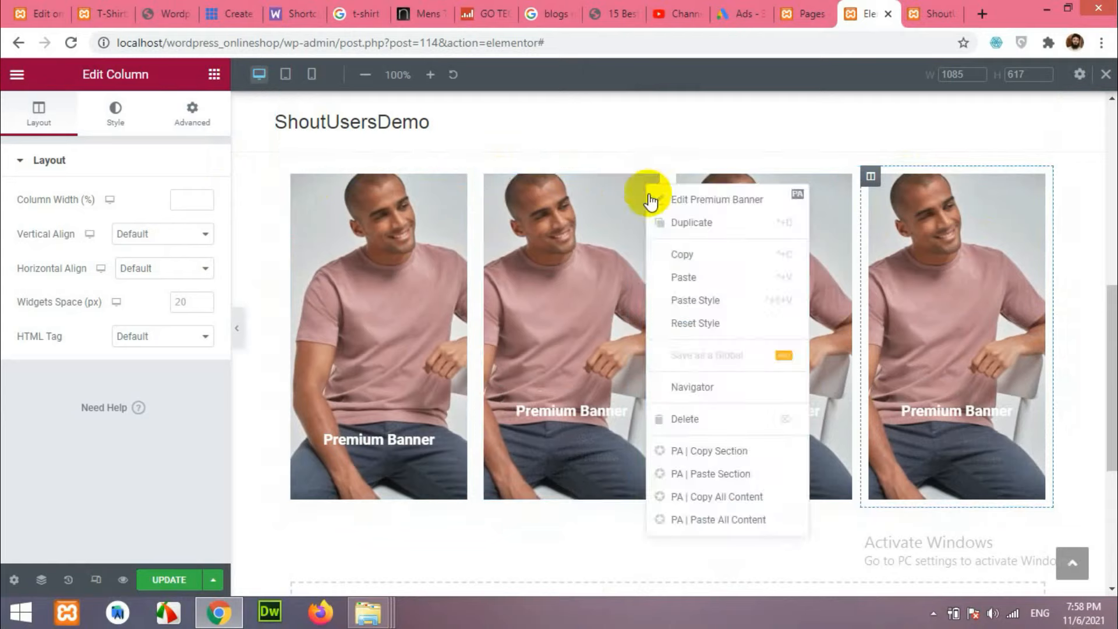
pyautogui.click(687, 421)
pyautogui.rightClick(847, 184)
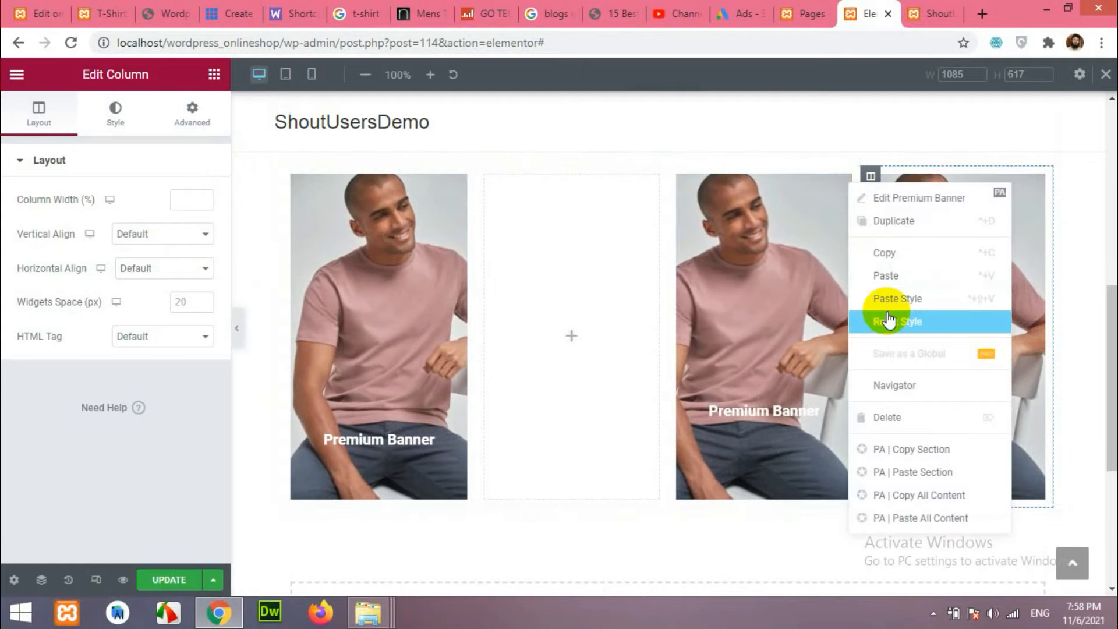
pyautogui.click(890, 417)
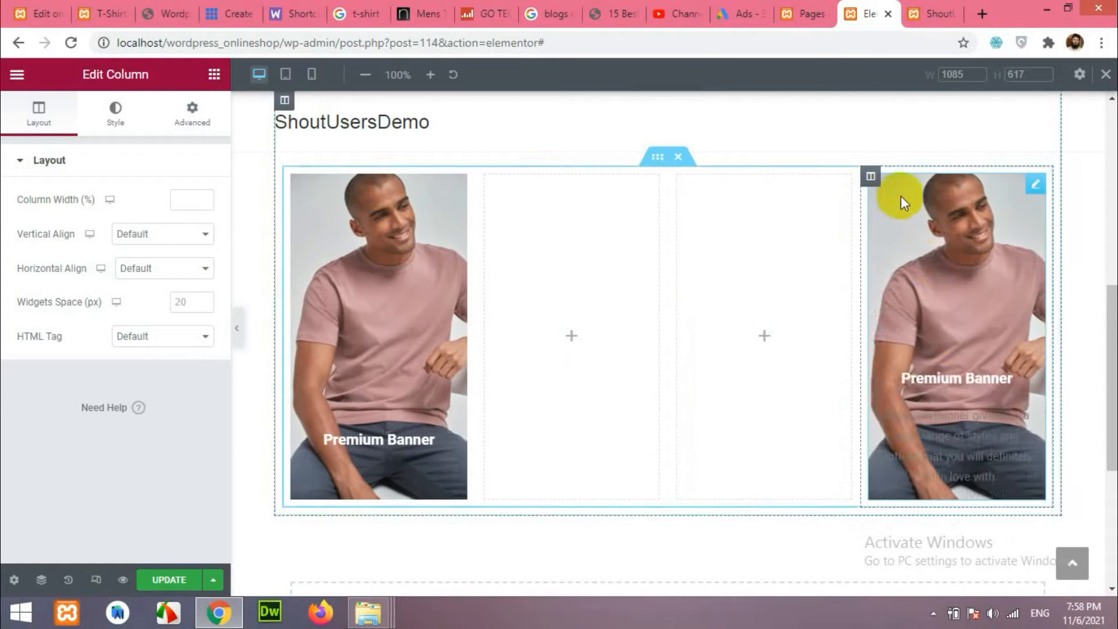
pyautogui.rightClick(1022, 189)
pyautogui.click(1011, 414)
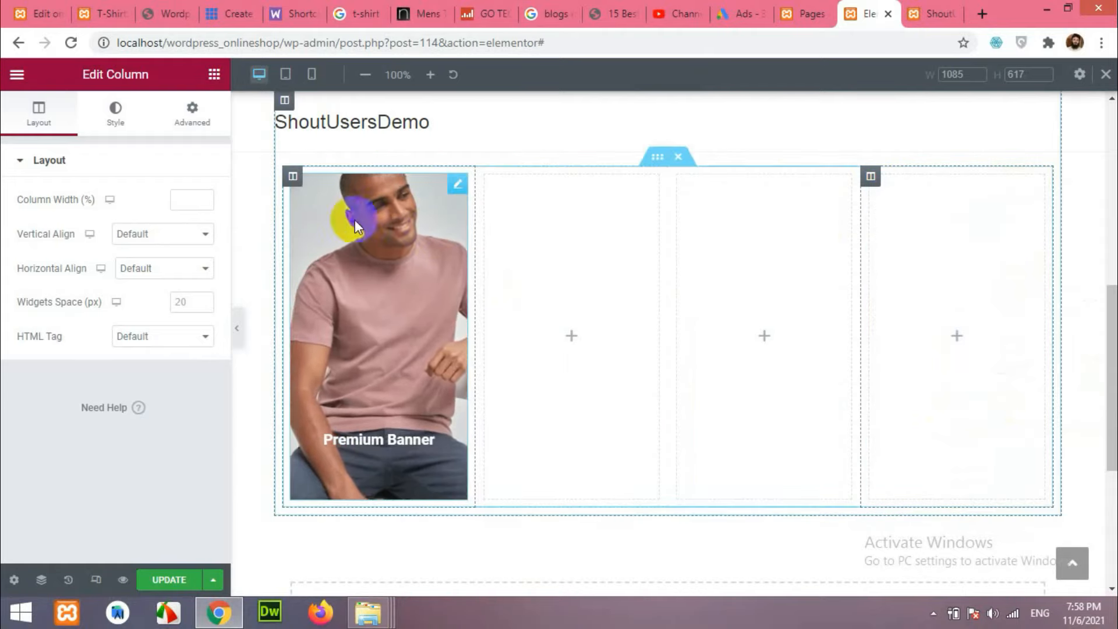
# Copy the first banner and paste it into the empty second and third columns.
pyautogui.rightClick(457, 184)
pyautogui.click(489, 256)
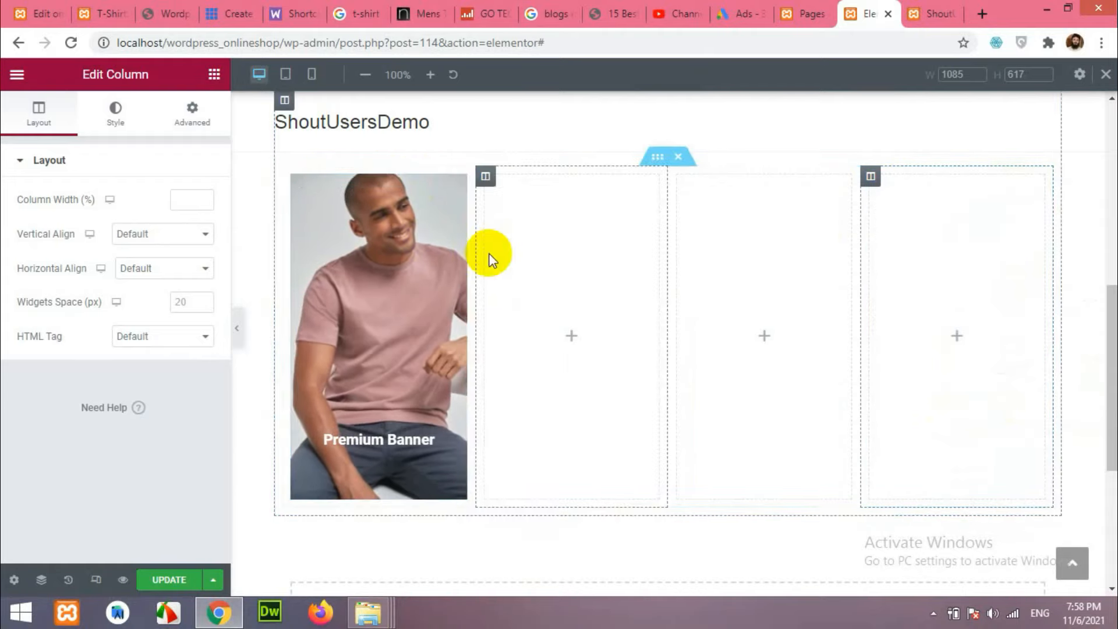
pyautogui.rightClick(538, 247)
pyautogui.click(601, 370)
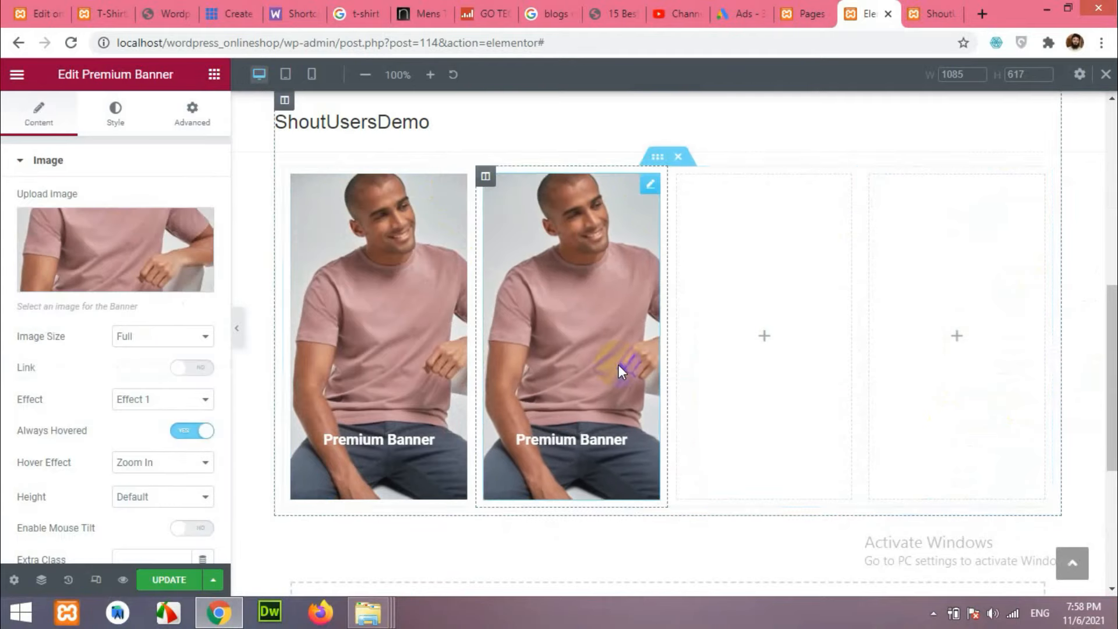
pyautogui.rightClick(810, 339)
pyautogui.click(831, 368)
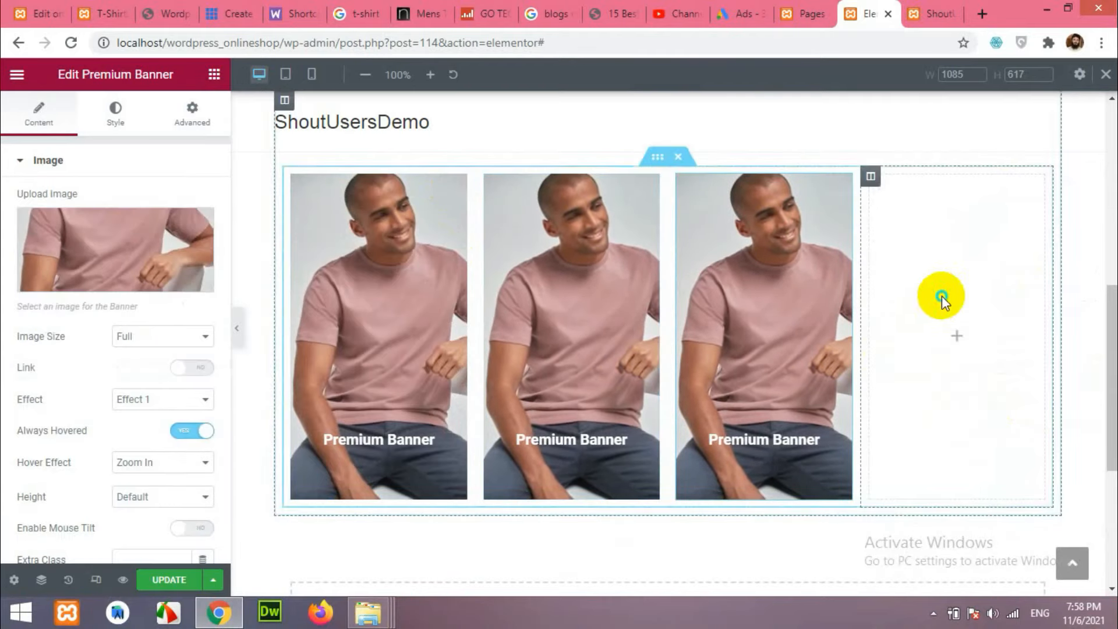
pyautogui.rightClick(941, 299)
pyautogui.click(975, 370)
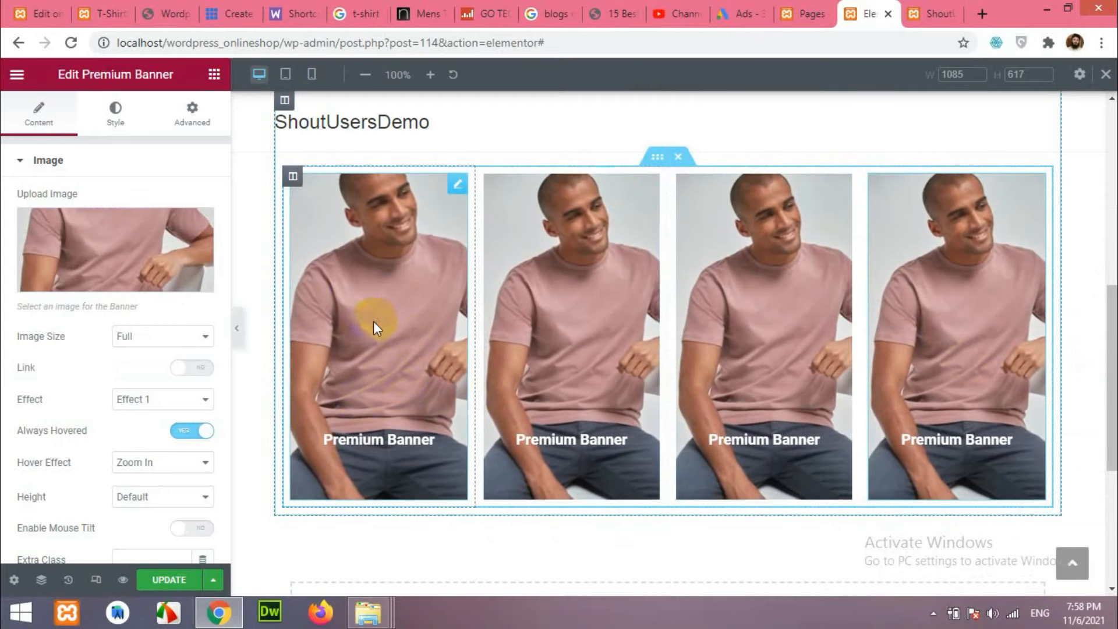
pyautogui.click(356, 314)
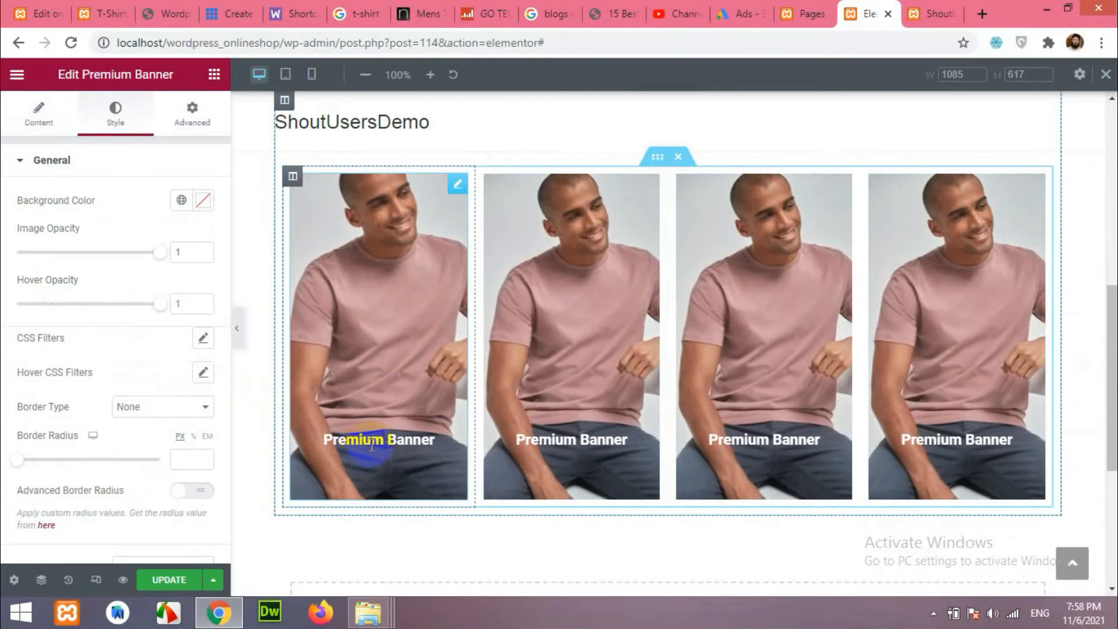
pyautogui.click(17, 116)
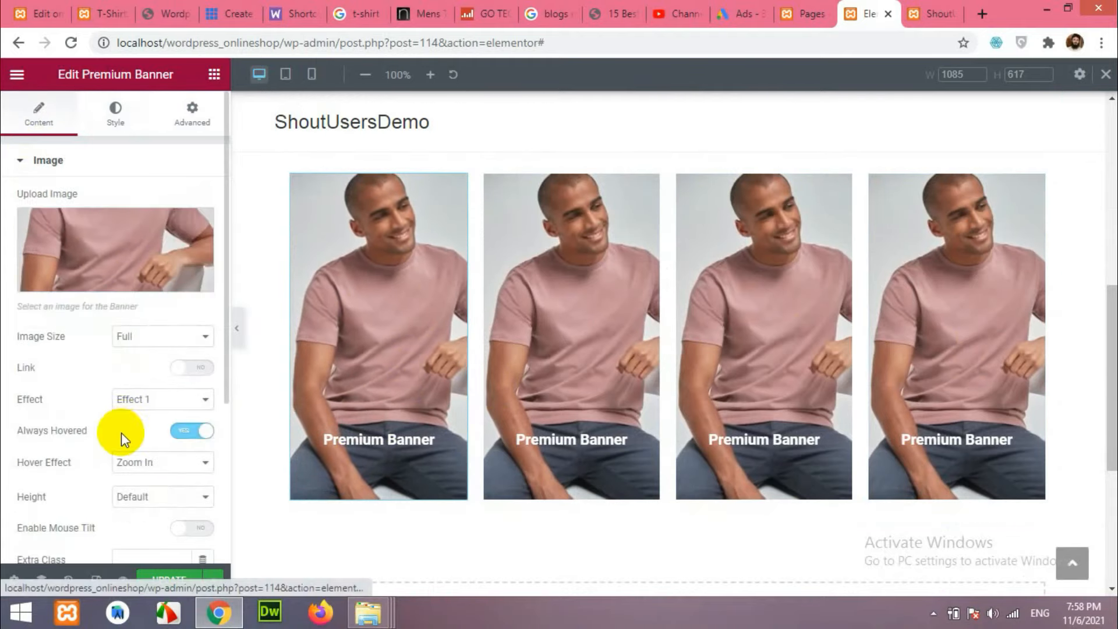
pyautogui.scroll(-4, 119, 428)
pyautogui.click(52, 368)
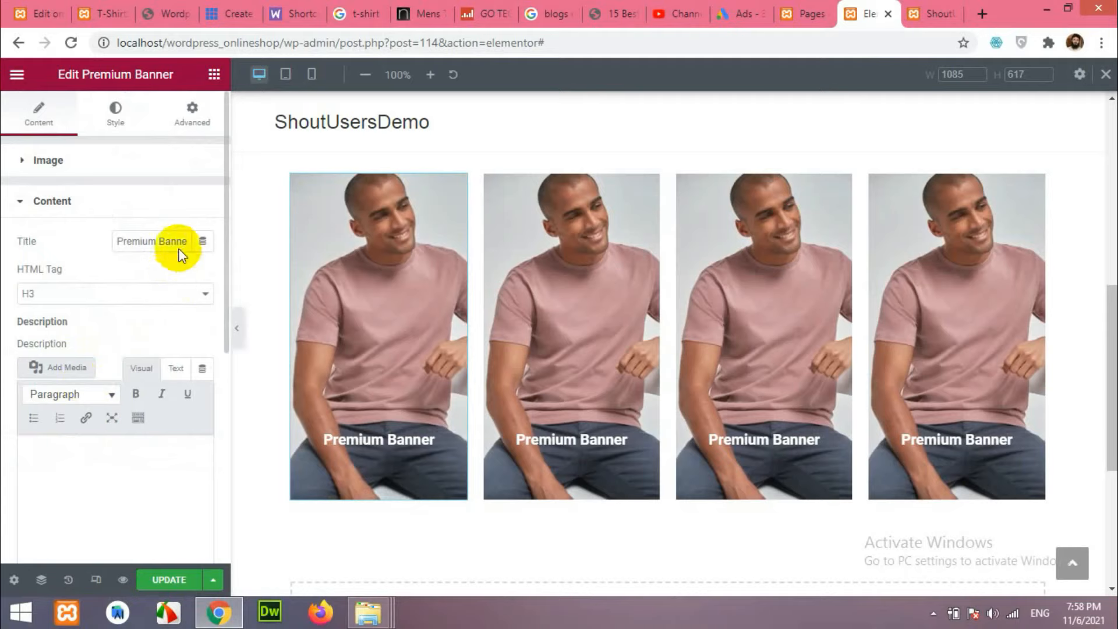
pyautogui.click(109, 296)
pyautogui.click(124, 296)
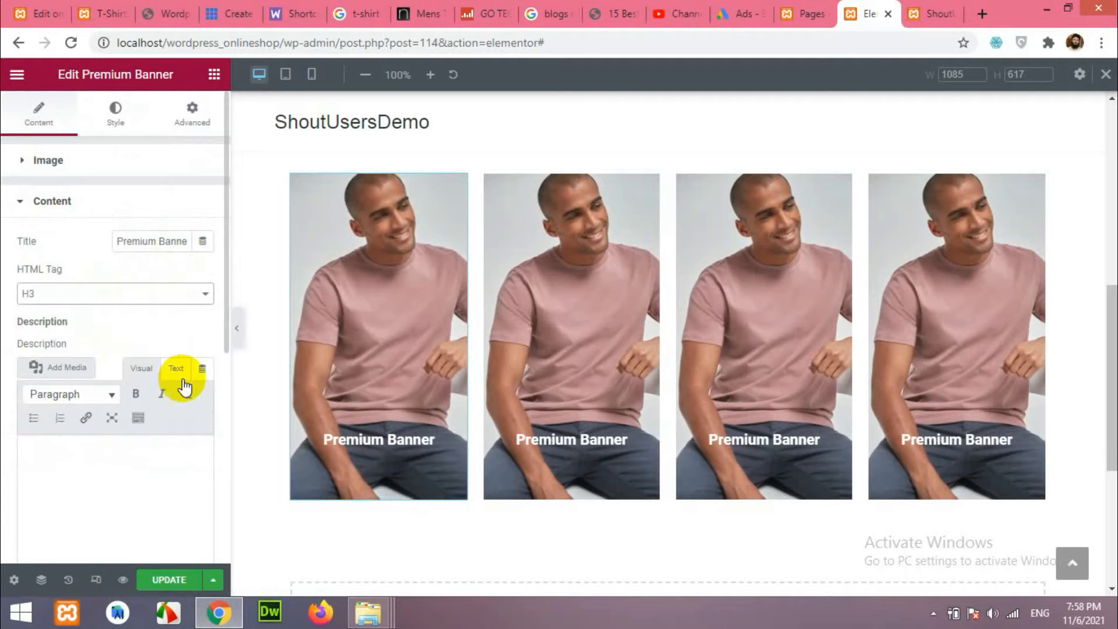
pyautogui.scroll(-2, 184, 379)
pyautogui.scroll(2, 176, 377)
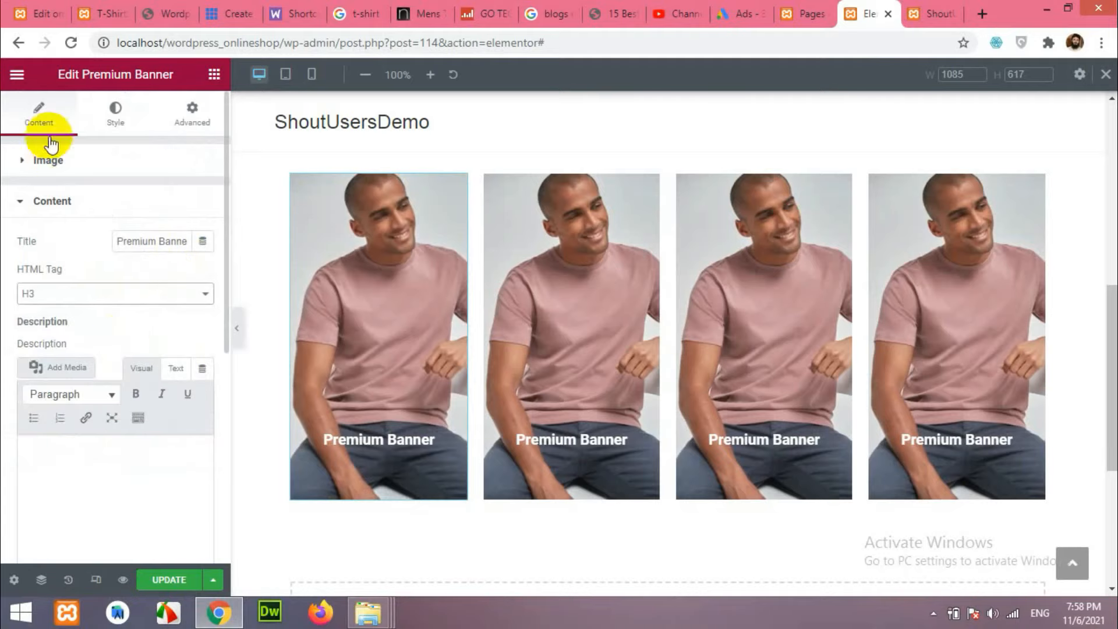
pyautogui.click(114, 111)
pyautogui.scroll(-5, 82, 419)
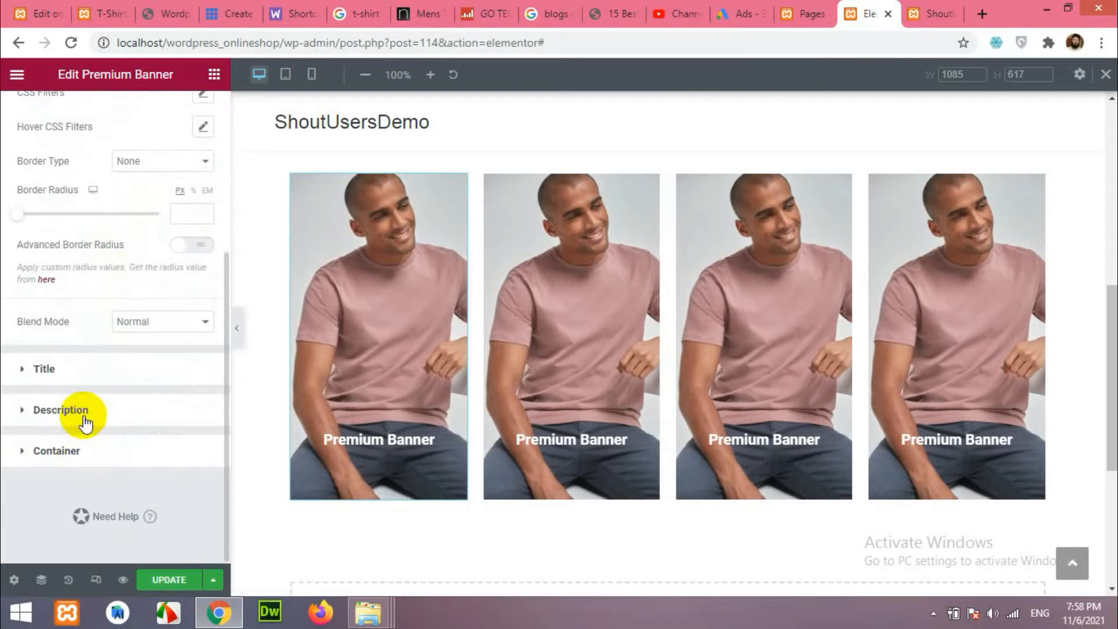
pyautogui.click(74, 366)
pyautogui.click(44, 122)
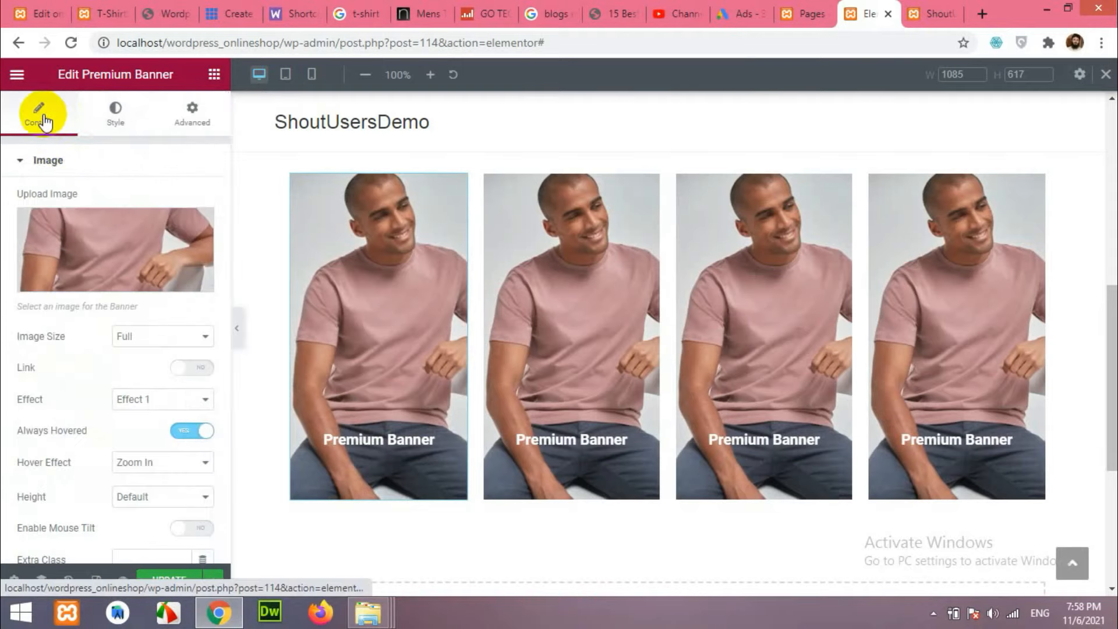
pyautogui.scroll(-5, 131, 336)
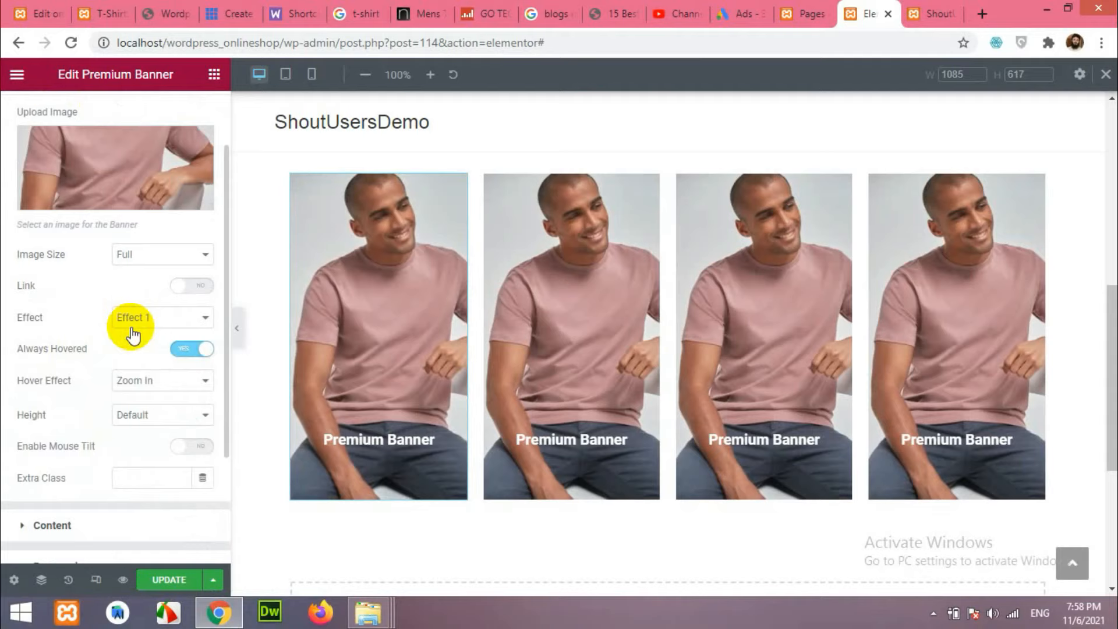
pyautogui.click(84, 368)
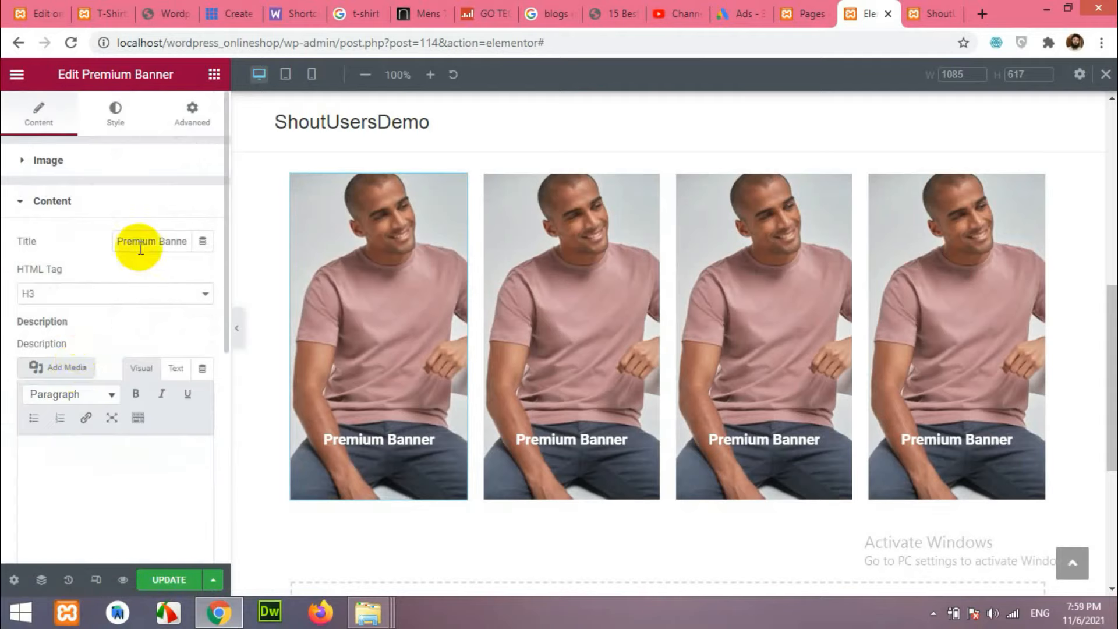
# Title the first banner "Men's T-Shirts", checking category names on the live site.
pyautogui.tripleClick(117, 241)
pyautogui.write('Shop')
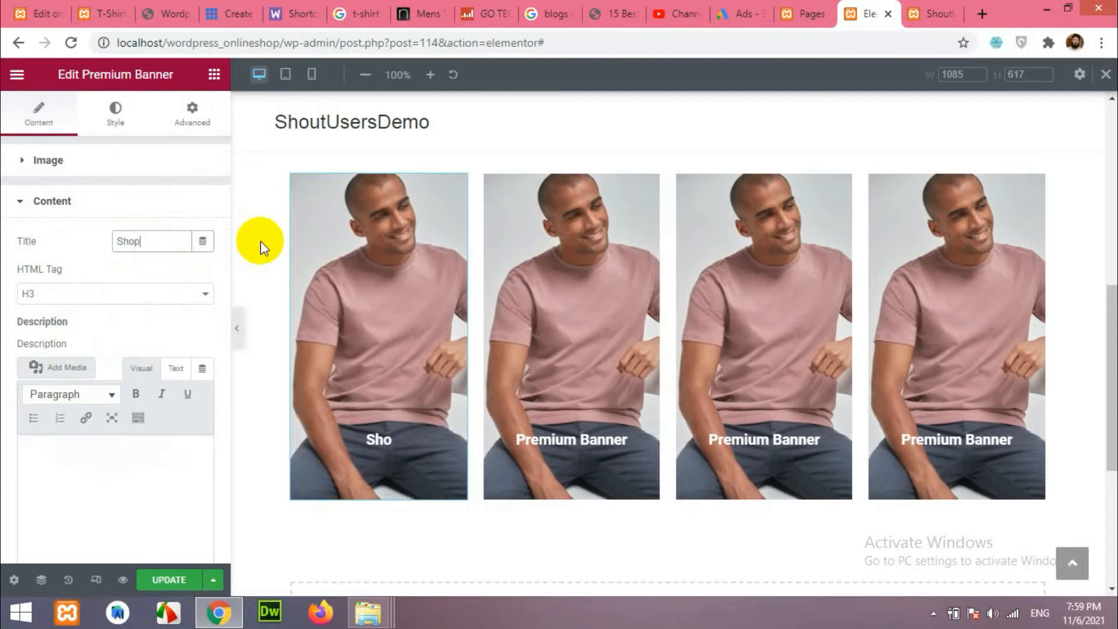
pyautogui.click(92, 5)
pyautogui.scroll(-3, 163, 303)
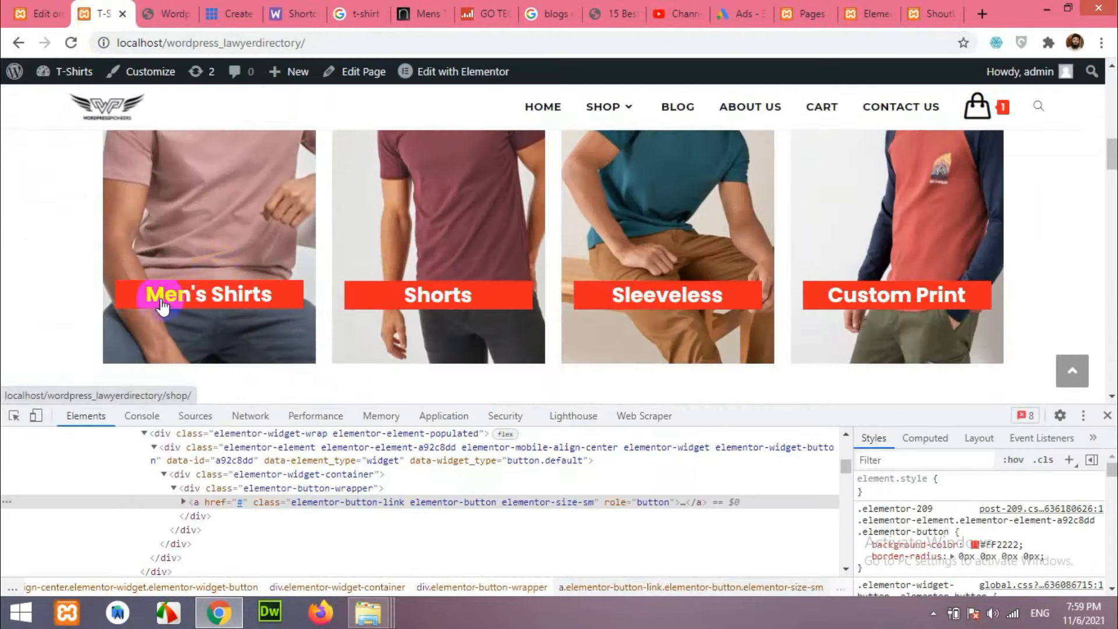
pyautogui.click(868, 14)
pyautogui.click(147, 242)
pyautogui.write("Men's")
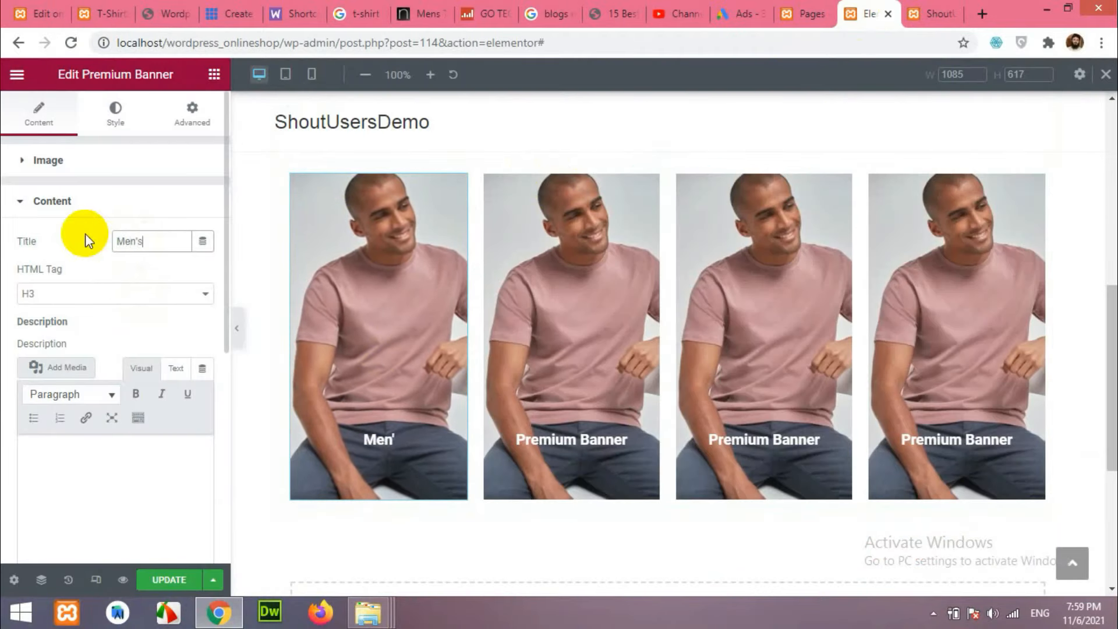
pyautogui.write(' T-Shirts')
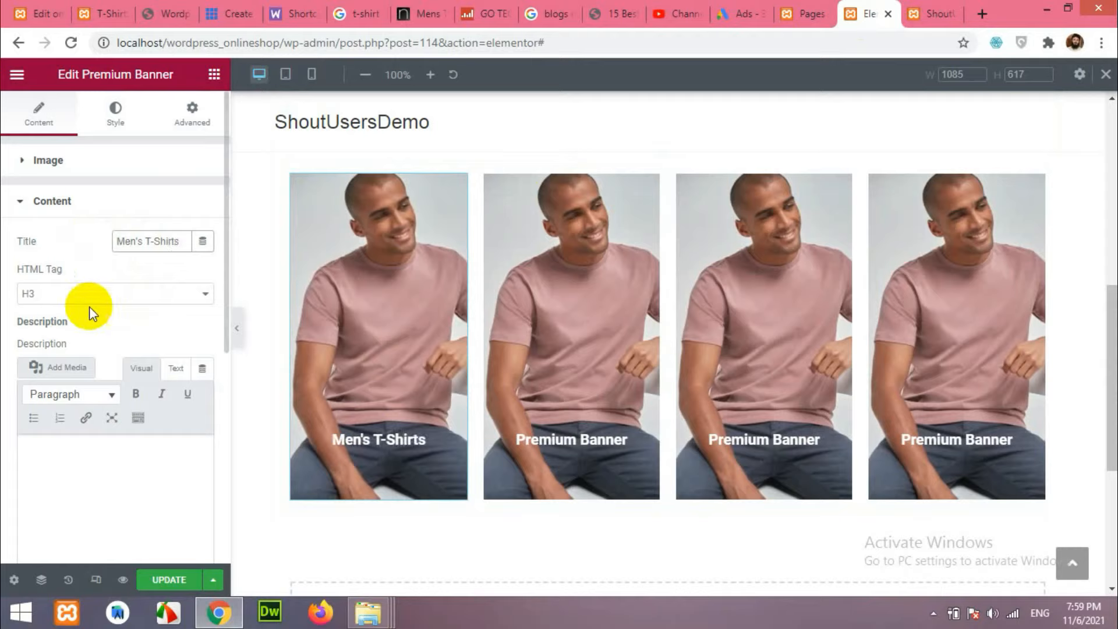
# Retitle the second banner "Shorts" after checking the live site's categories.
pyautogui.click(561, 296)
pyautogui.click(89, 10)
pyautogui.scroll(1, 515, 285)
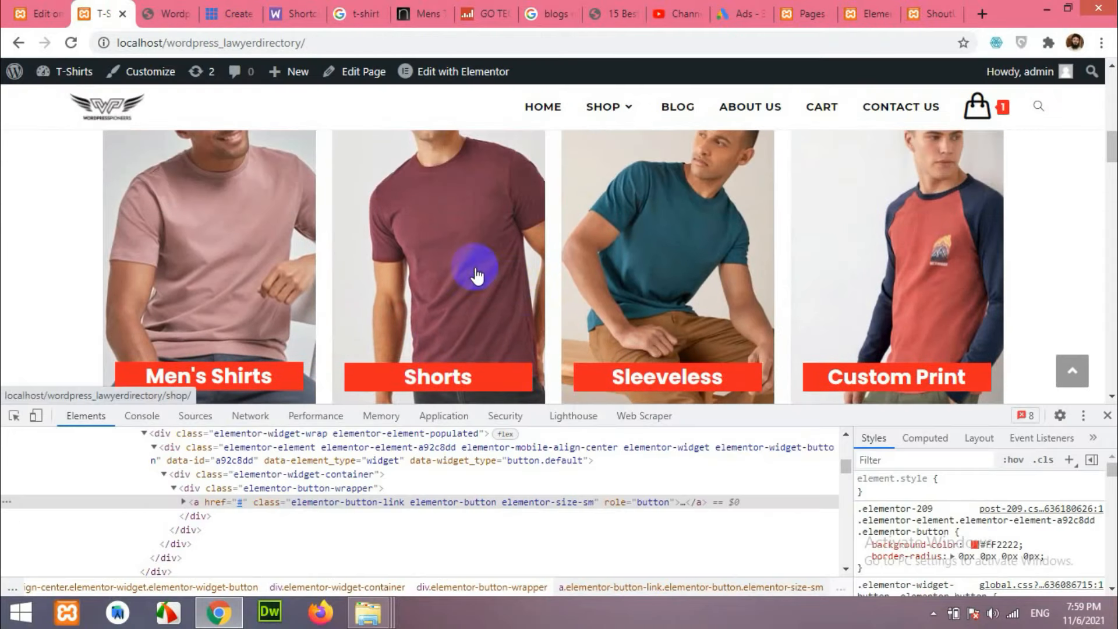
pyautogui.click(877, 15)
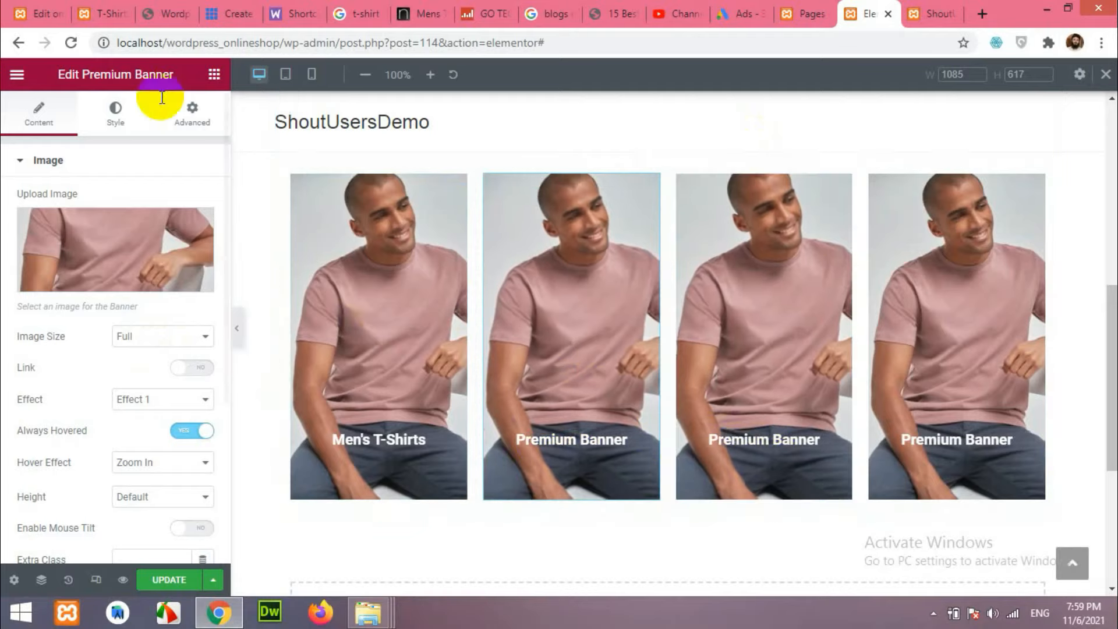
pyautogui.click(36, 14)
pyautogui.click(104, 13)
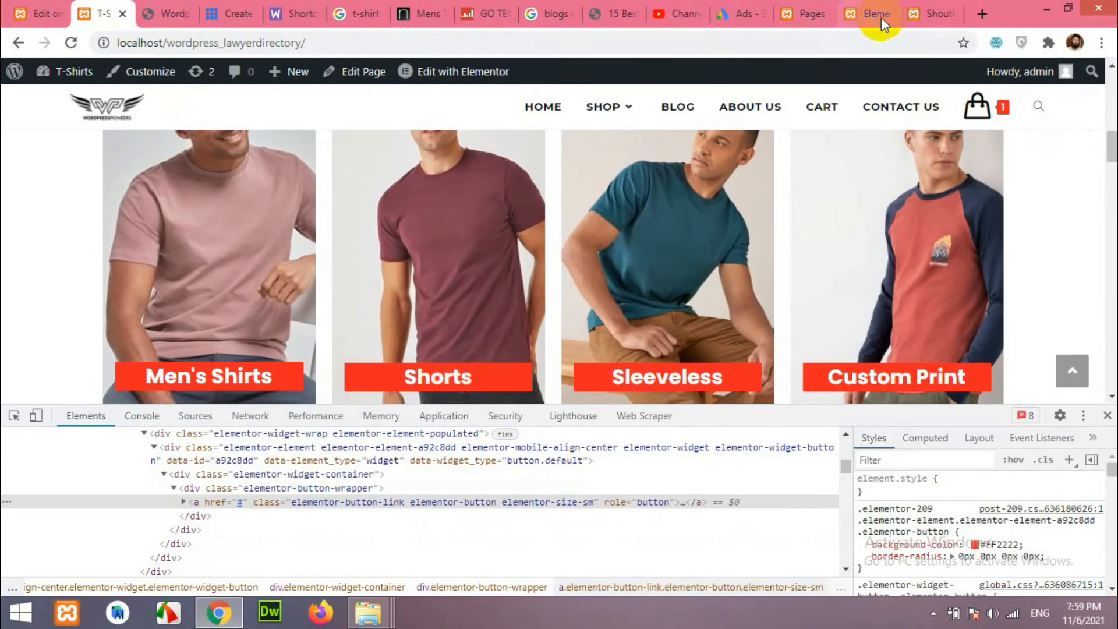
pyautogui.click(859, 11)
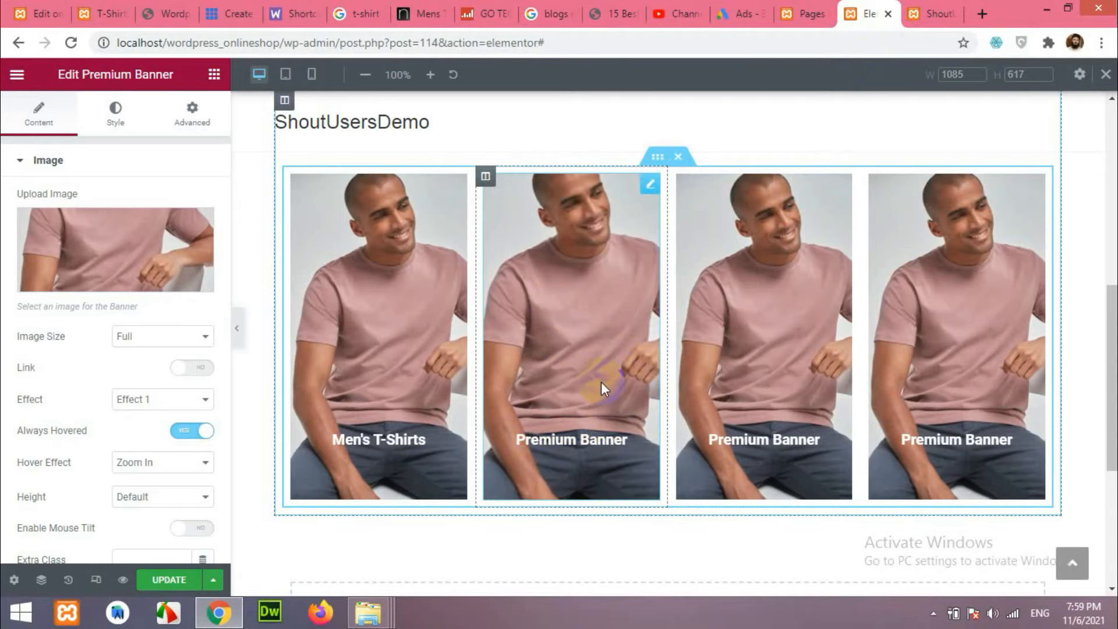
pyautogui.scroll(-4, 108, 303)
pyautogui.click(85, 379)
pyautogui.moveTo(122, 241); pyautogui.dragTo(260, 240)
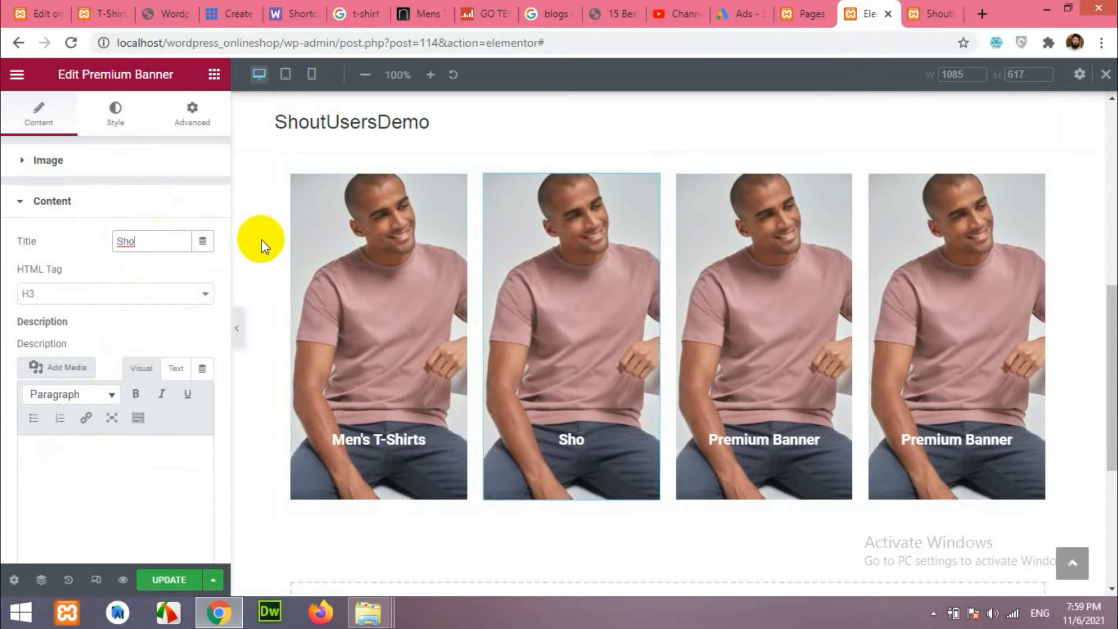
# Retitle the third banner "Sleeveless".
pyautogui.click(789, 415)
pyautogui.click(96, 14)
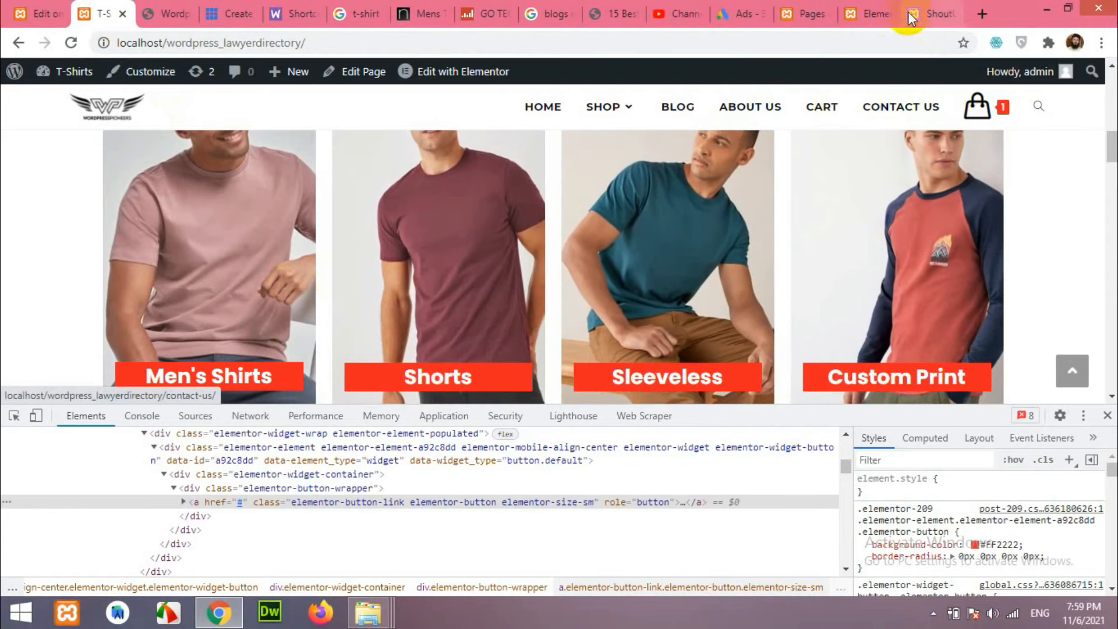
pyautogui.click(873, 8)
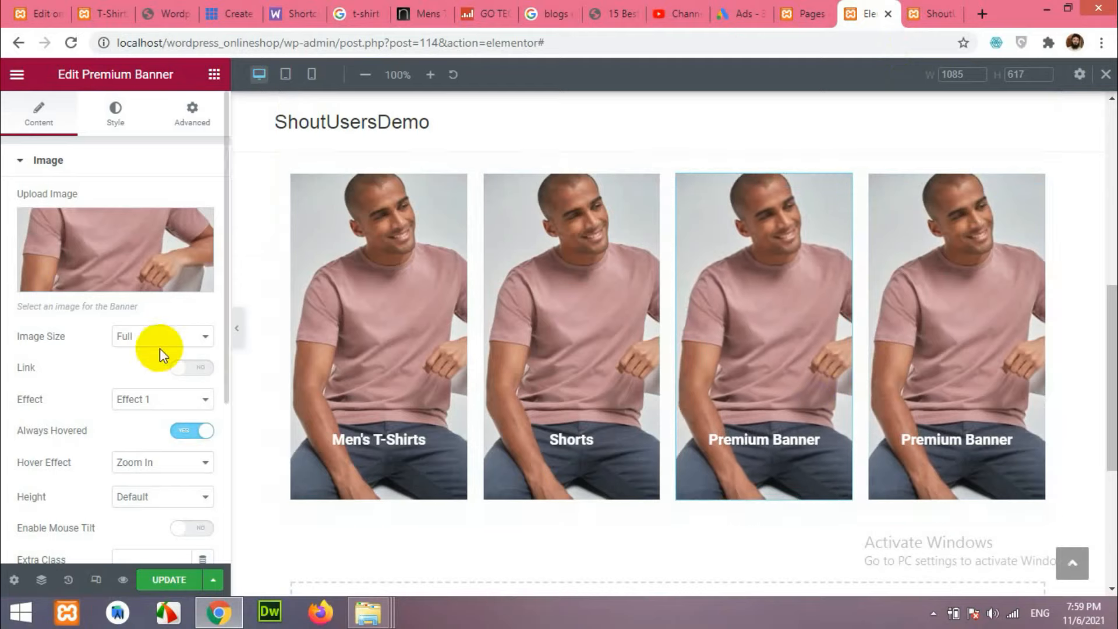
pyautogui.scroll(-4, 114, 434)
pyautogui.click(93, 367)
pyautogui.tripleClick(162, 245)
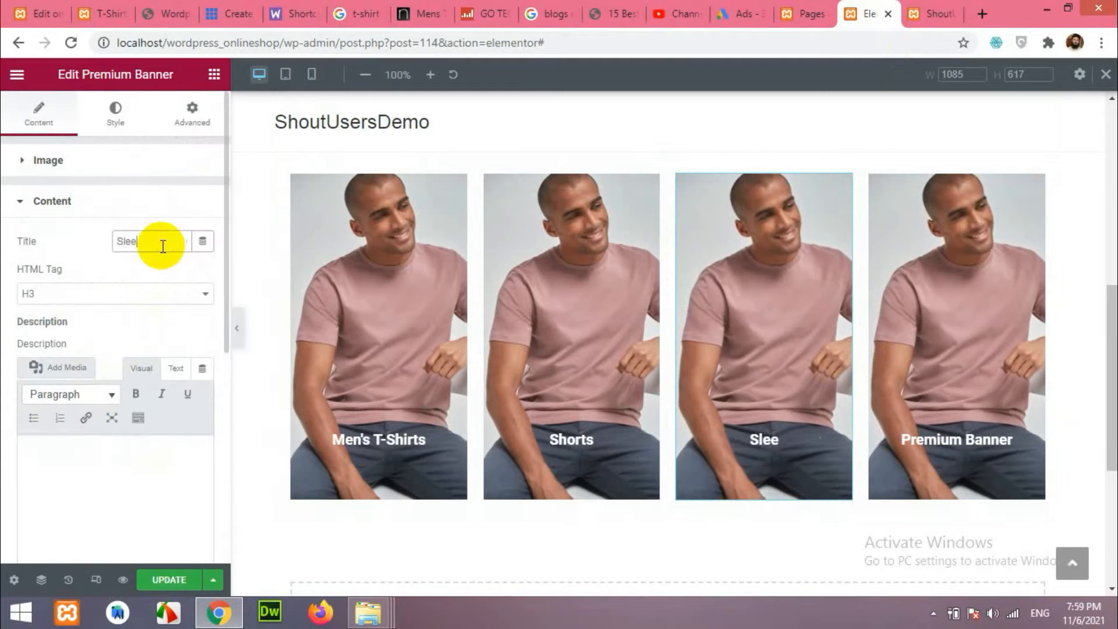
pyautogui.write('Sleeveless')
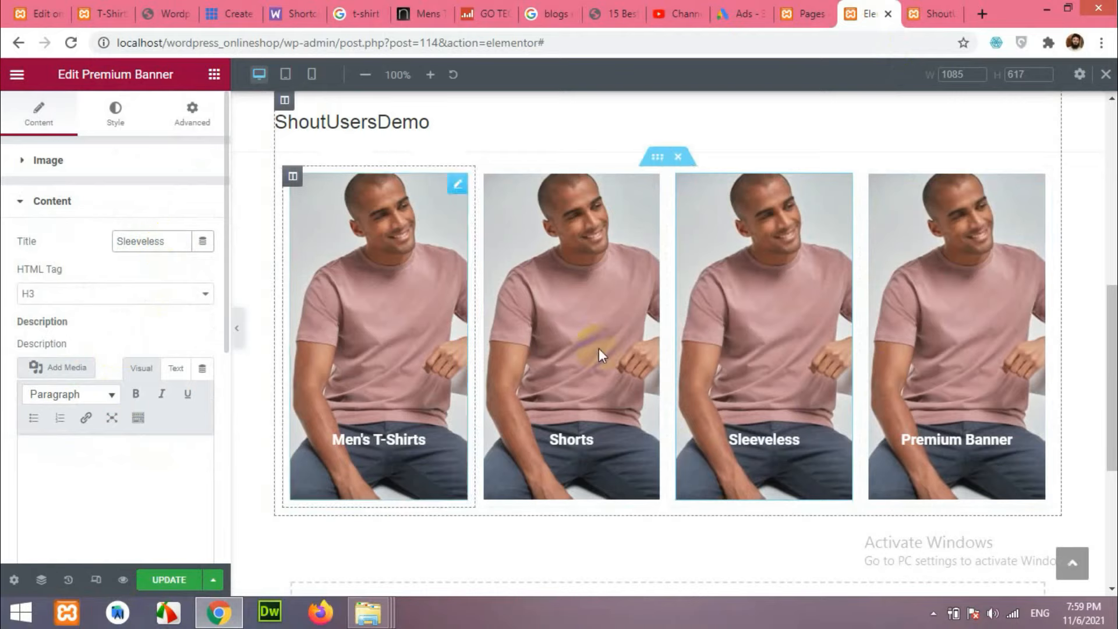
# Retitle the fourth banner "Custom Print".
pyautogui.click(961, 439)
pyautogui.scroll(-4, 187, 355)
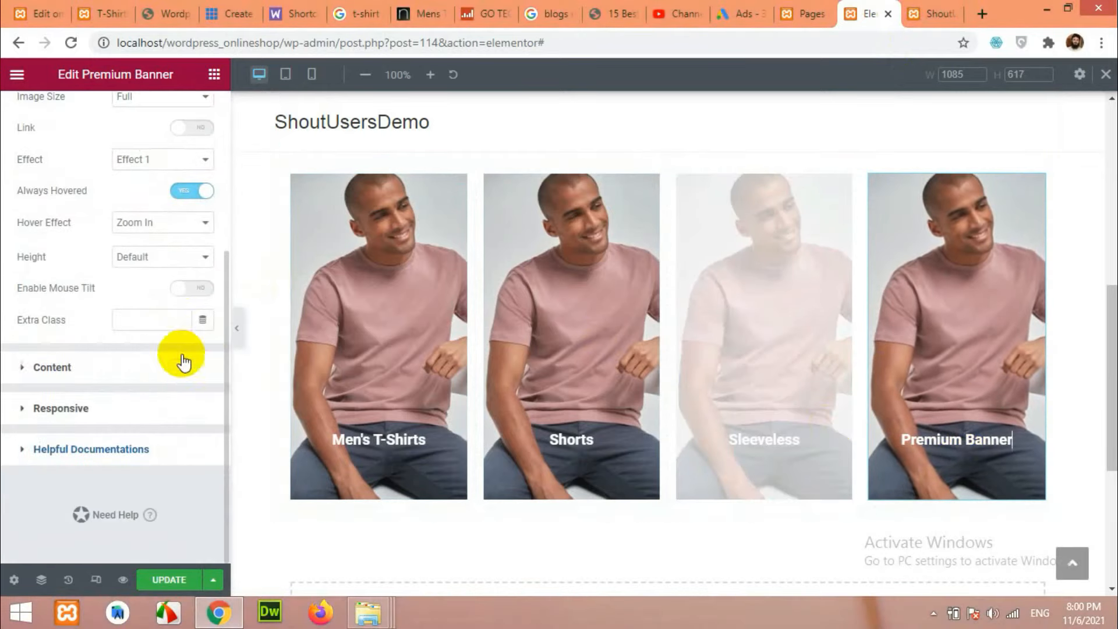
pyautogui.click(120, 365)
pyautogui.tripleClick(157, 245)
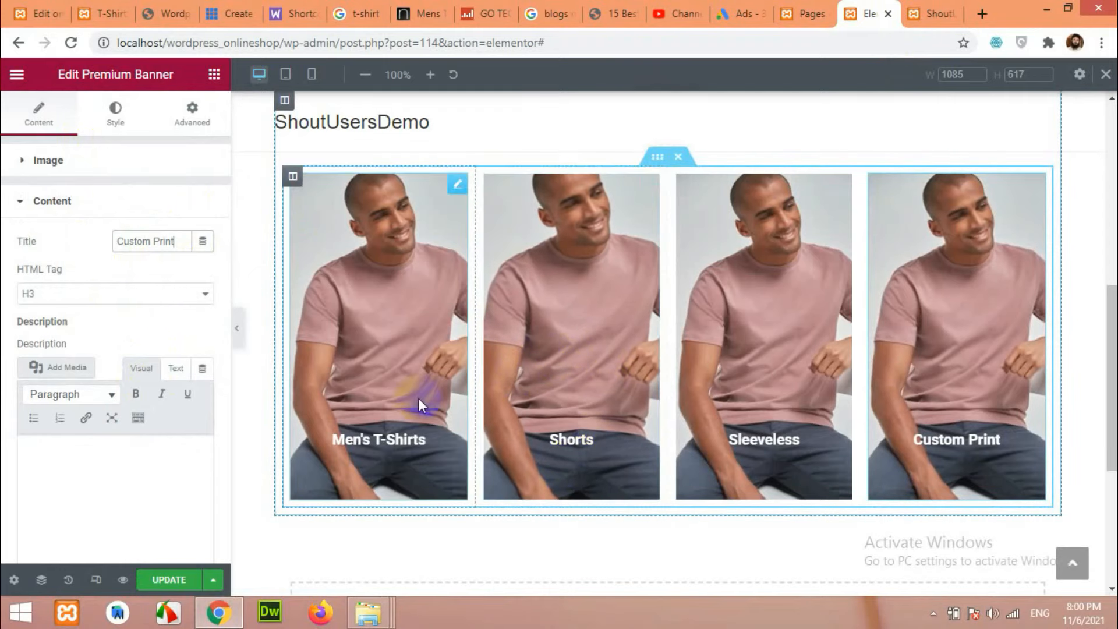
pyautogui.click(398, 448)
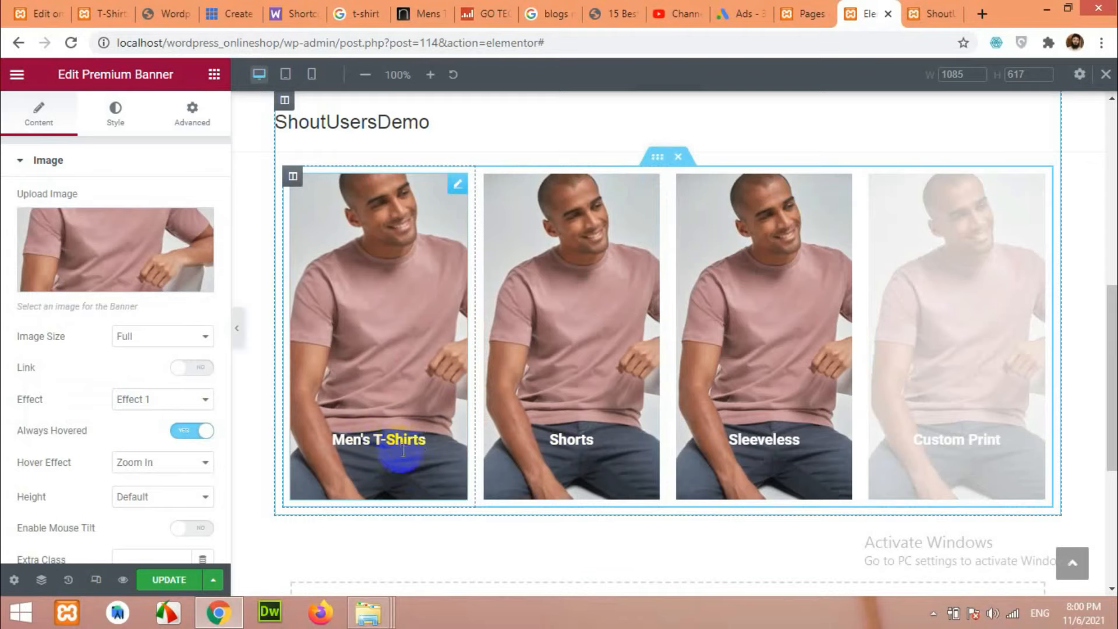
pyautogui.click(114, 111)
# Set the Men's T-Shirts banner title to Poppins at 22 px and save the page.
pyautogui.click(89, 166)
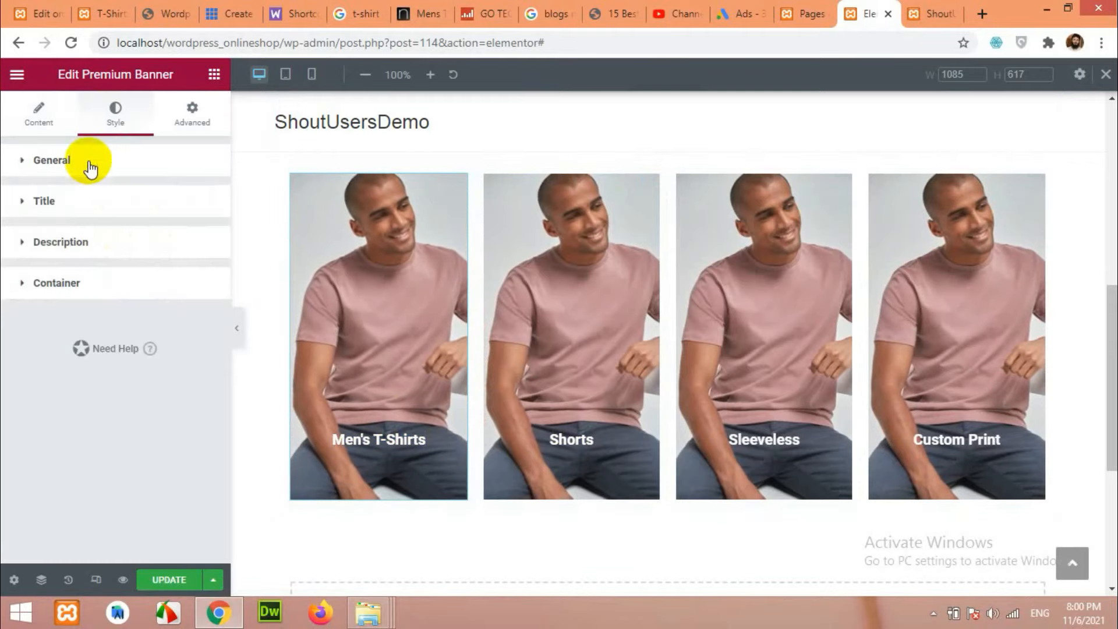
pyautogui.click(68, 201)
pyautogui.click(202, 275)
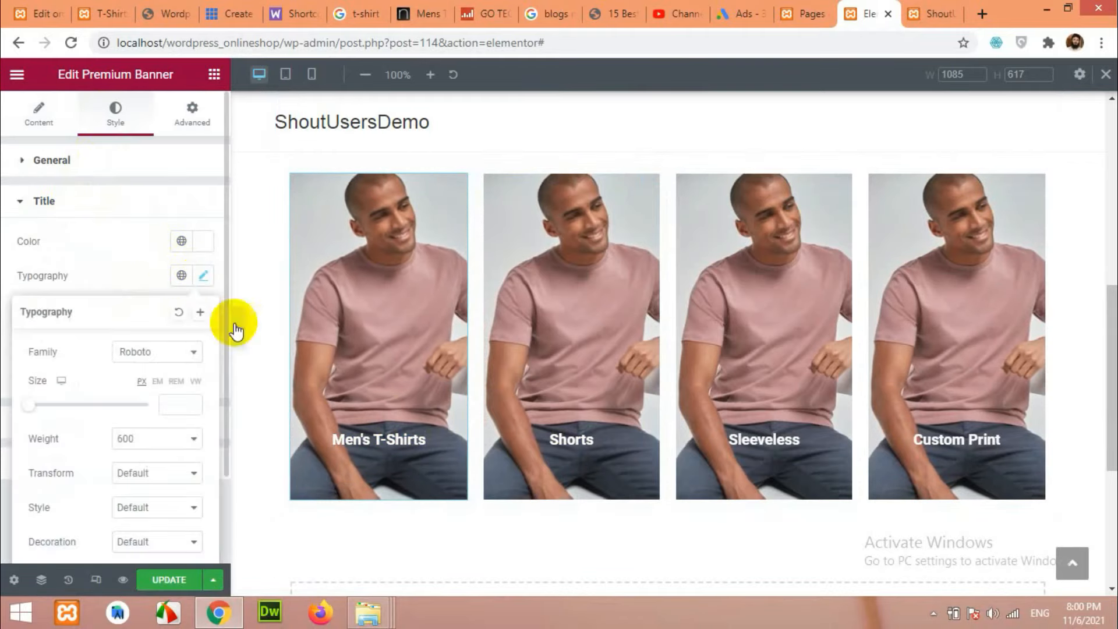
pyautogui.click(175, 352)
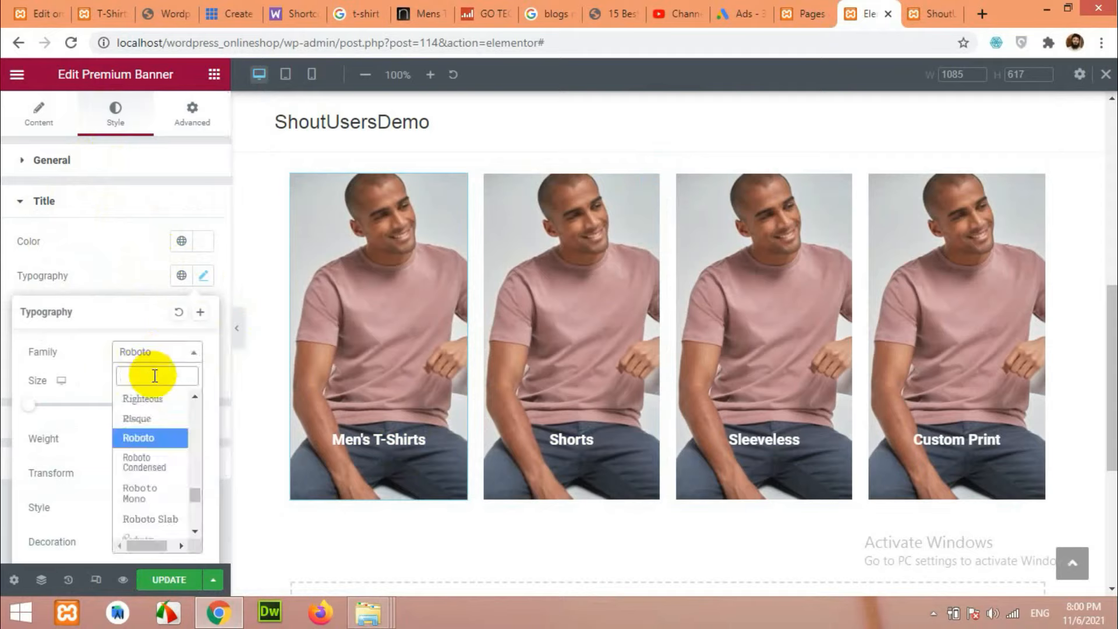
pyautogui.write('pop')
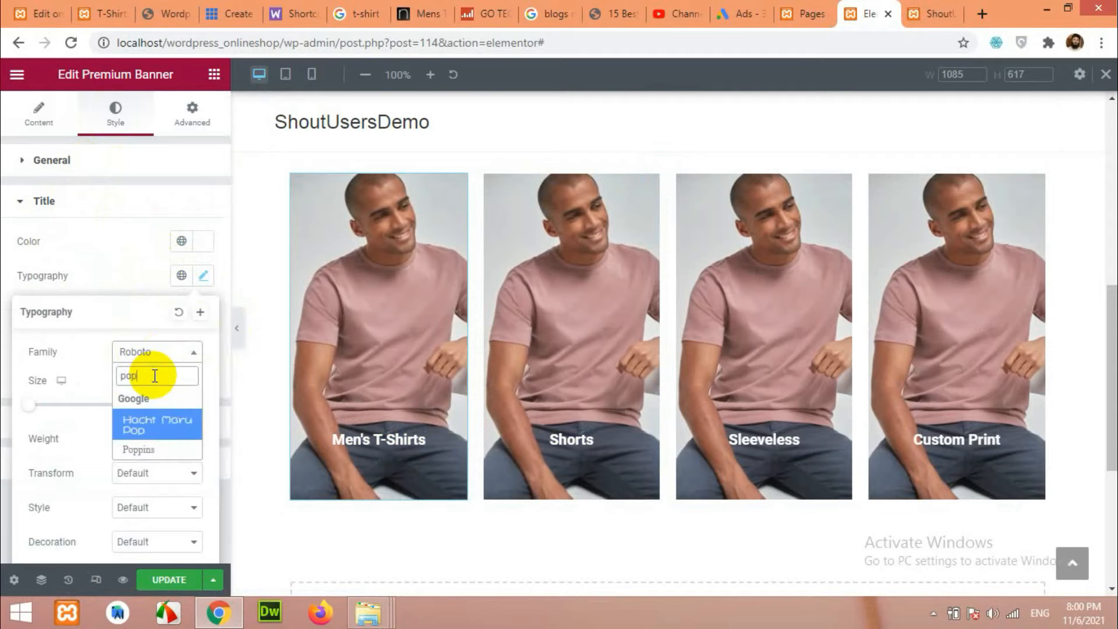
pyautogui.click(150, 448)
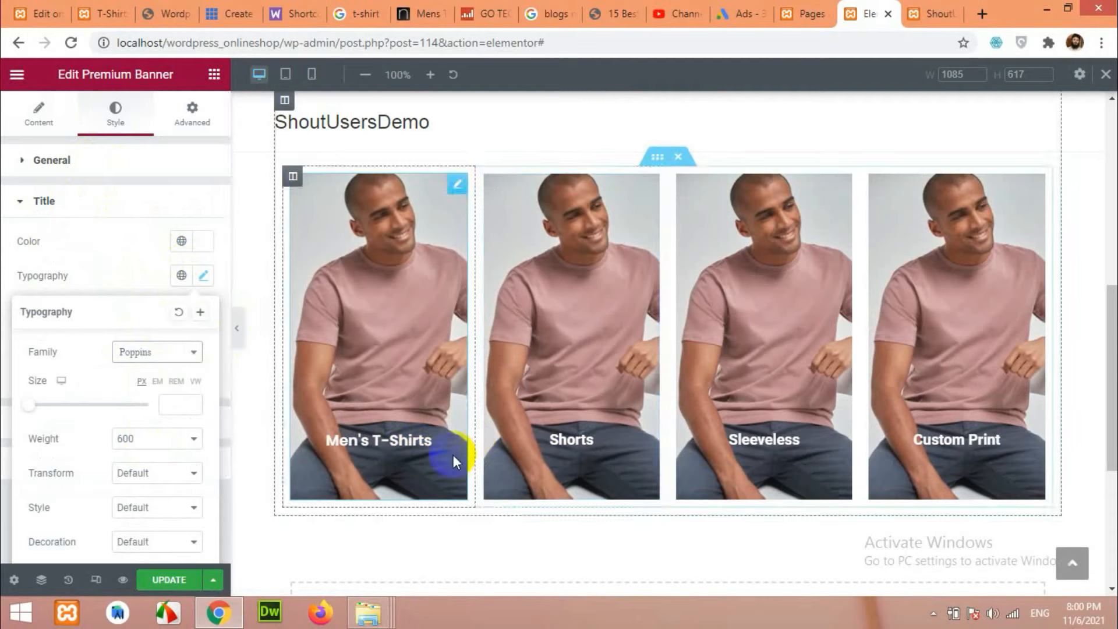
pyautogui.moveTo(29, 405); pyautogui.dragTo(41, 411)
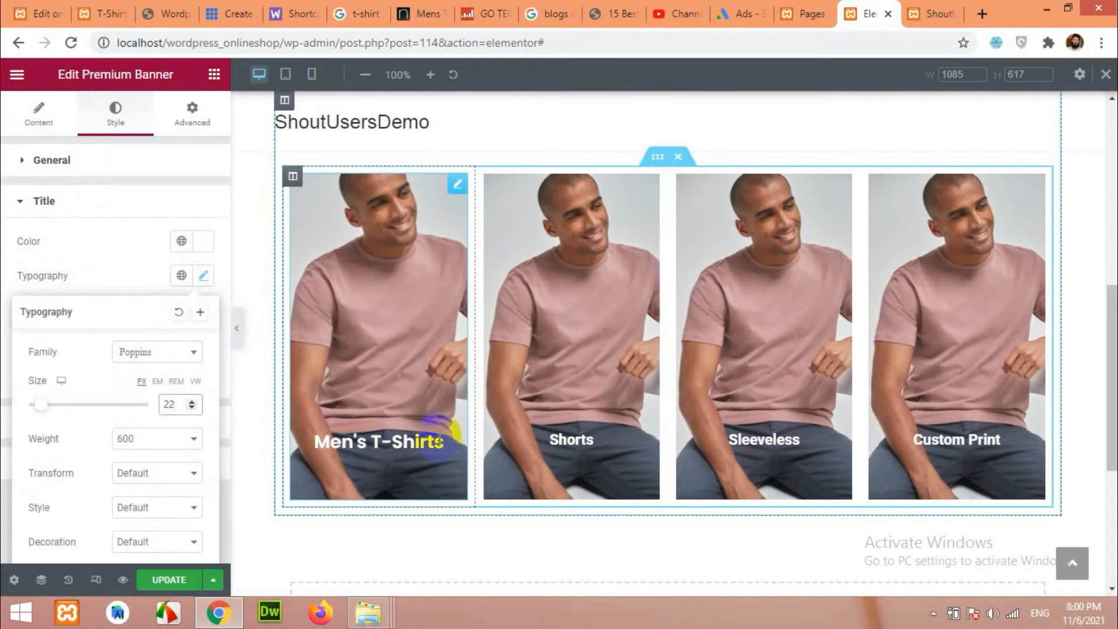
pyautogui.click(184, 581)
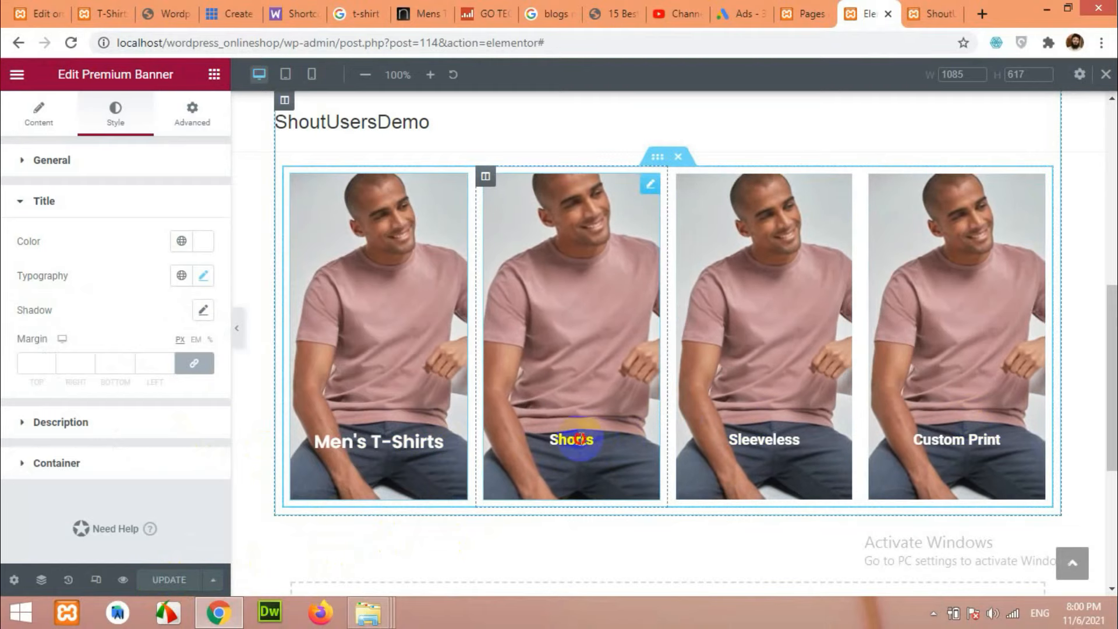
# Open the Shorts banner's title typography and its font family list.
pyautogui.click(580, 438)
pyautogui.click(116, 113)
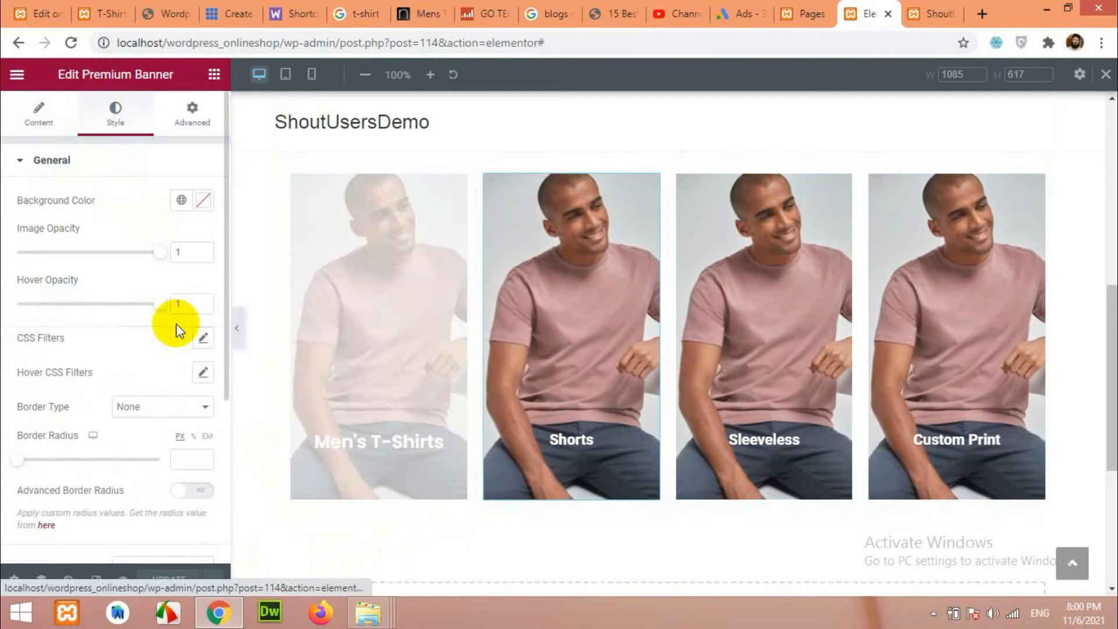
pyautogui.scroll(-4, 99, 442)
pyautogui.click(76, 368)
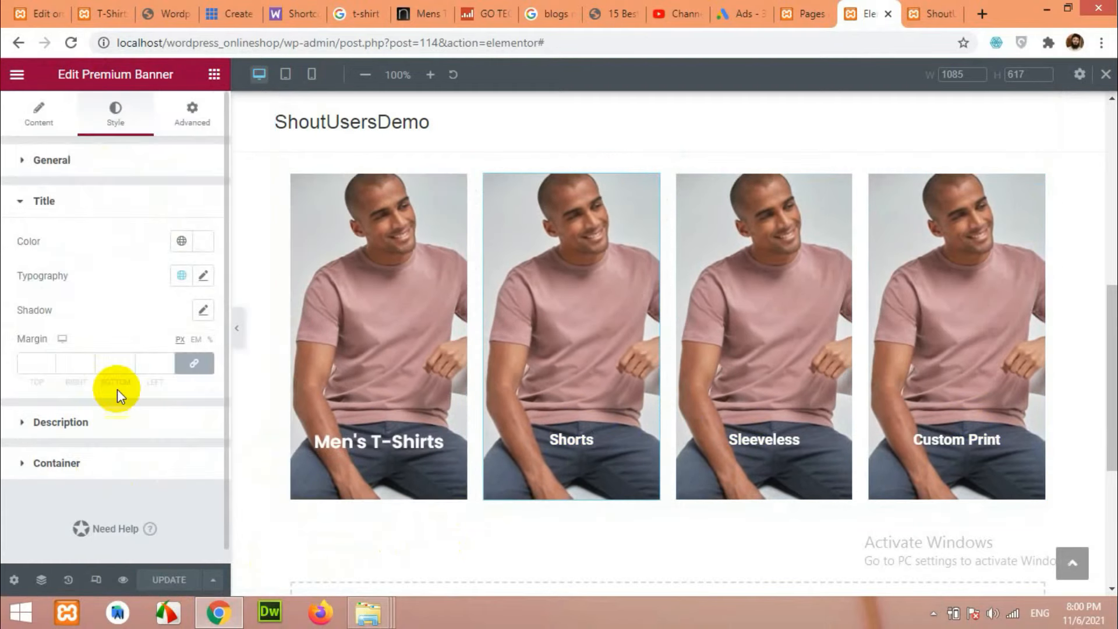
pyautogui.click(201, 283)
pyautogui.click(136, 356)
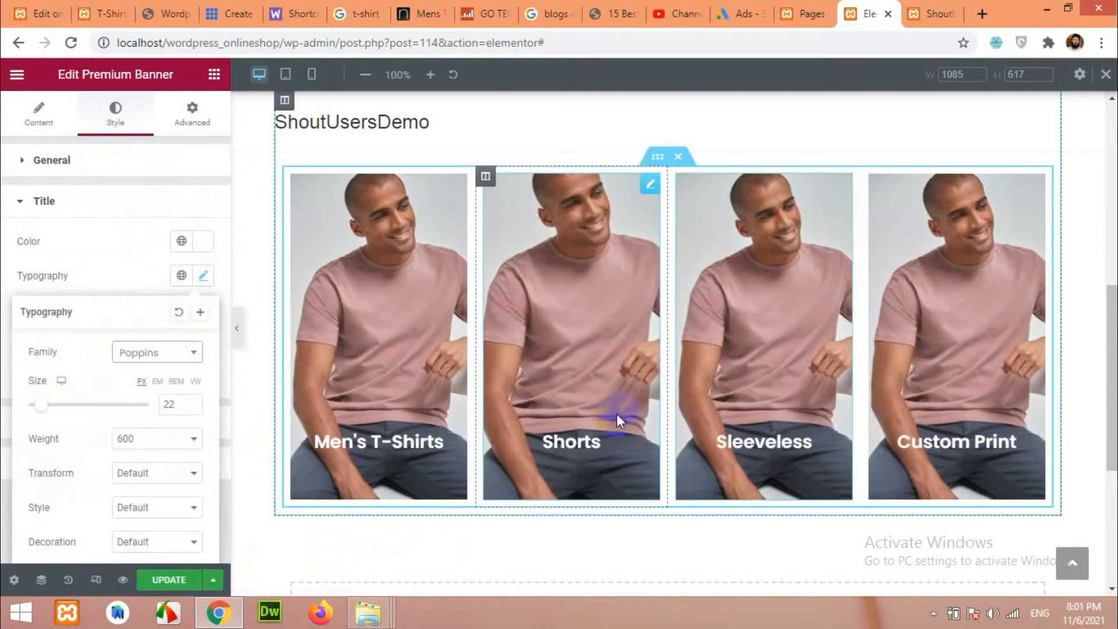
# Select the Shorts banner and compare it with the T-Shirts reference site.
pyautogui.click(570, 290)
pyautogui.click(96, 14)
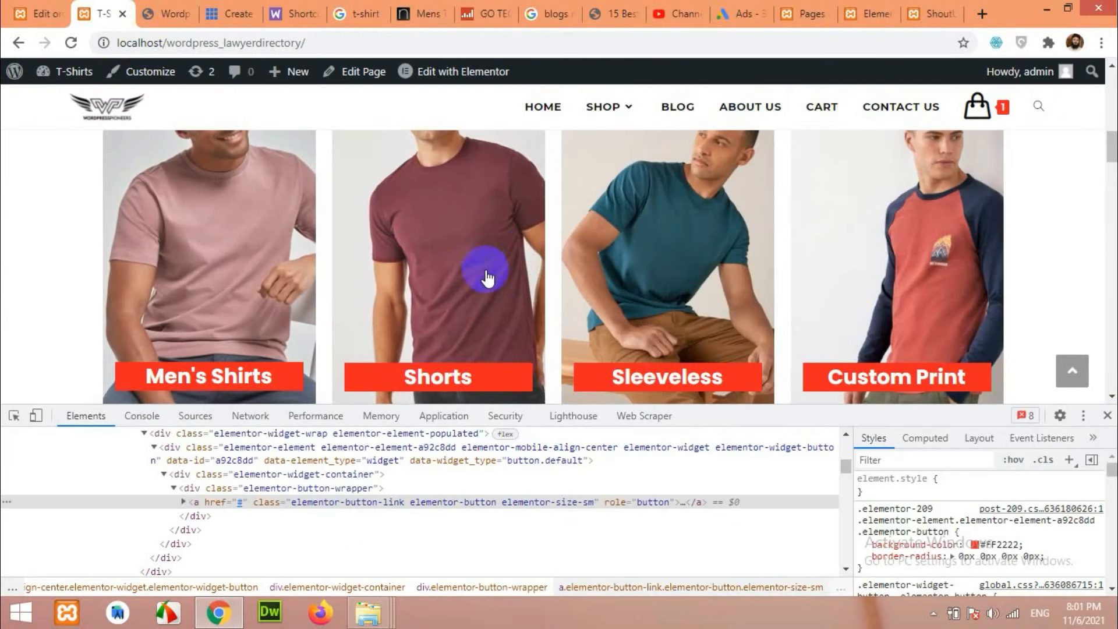
pyautogui.click(862, 11)
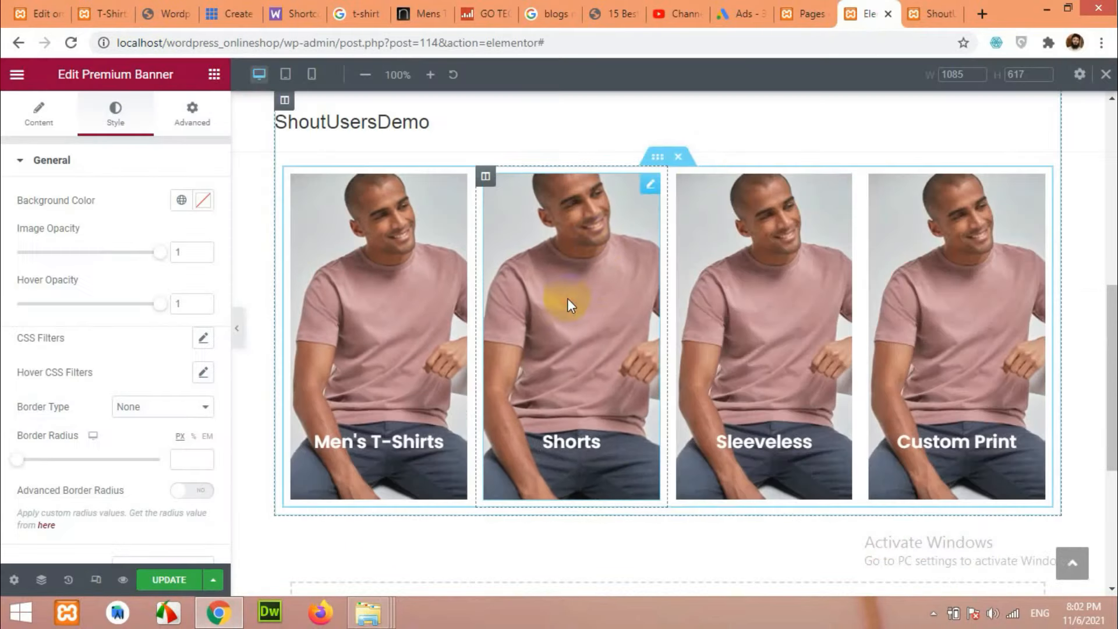
# Replace the Shorts banner image with the maroon T-shirt photo from the Media Library.
pyautogui.click(40, 133)
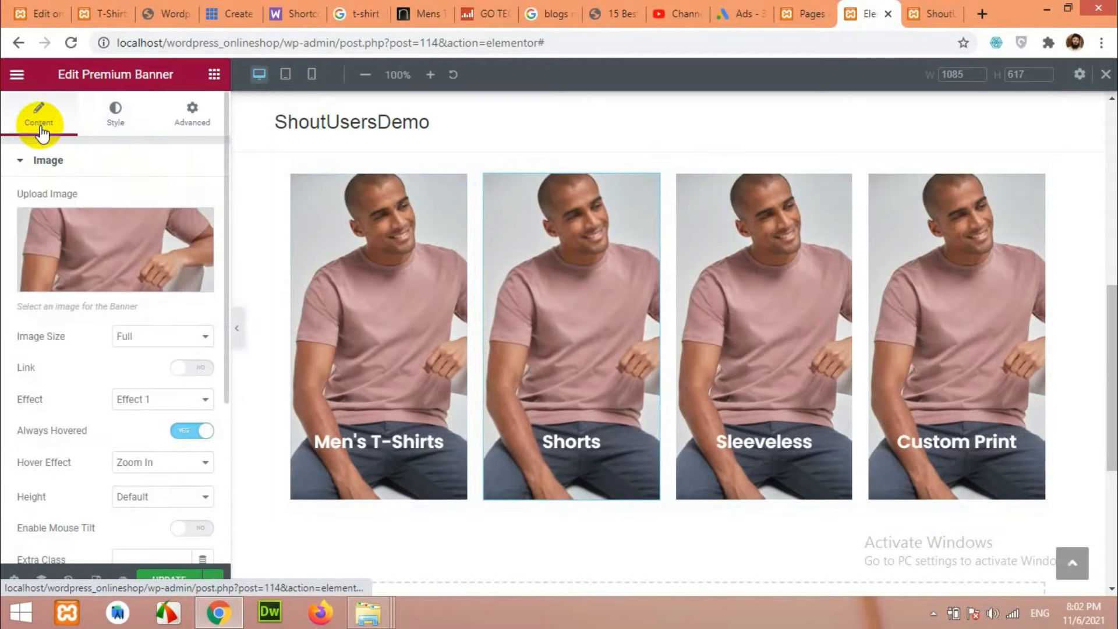
pyautogui.click(94, 242)
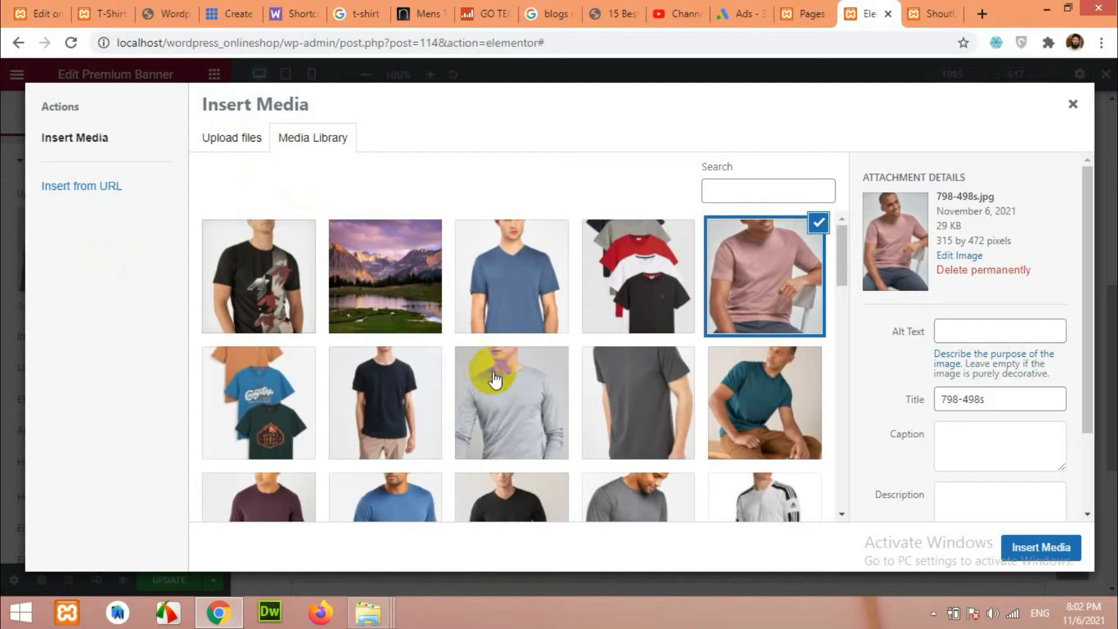
pyautogui.scroll(-4, 629, 361)
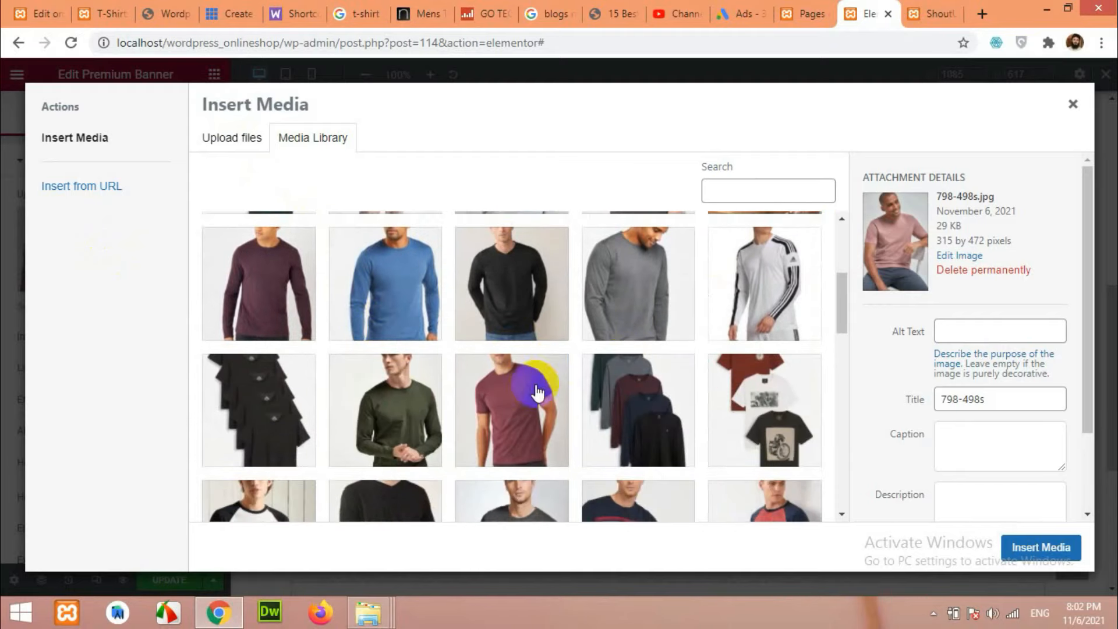
pyautogui.click(553, 369)
pyautogui.click(1013, 547)
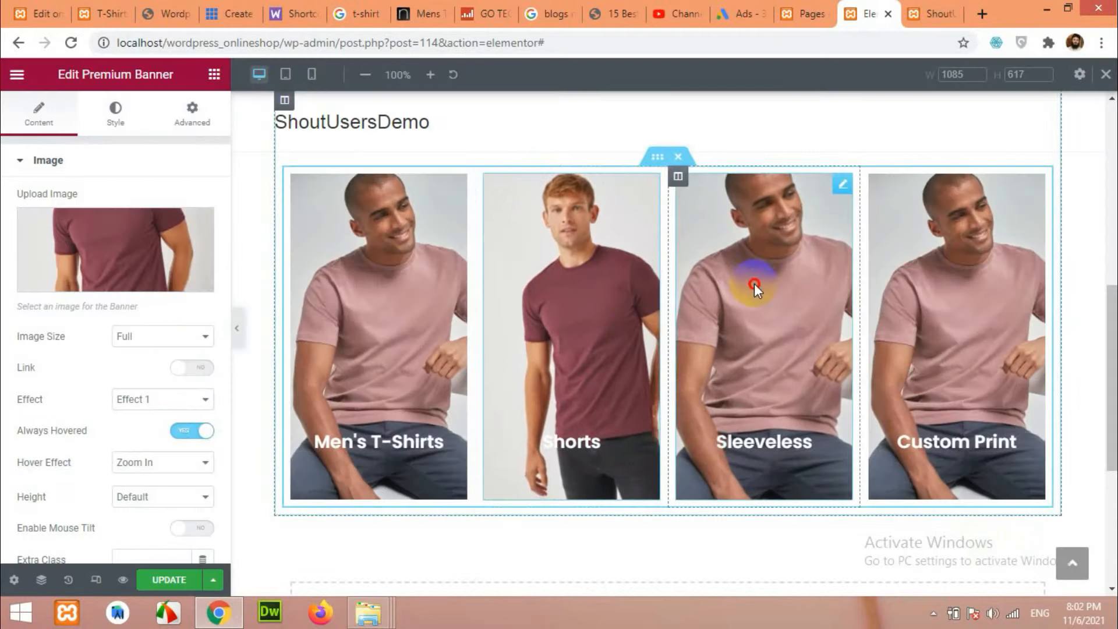
pyautogui.click(92, 10)
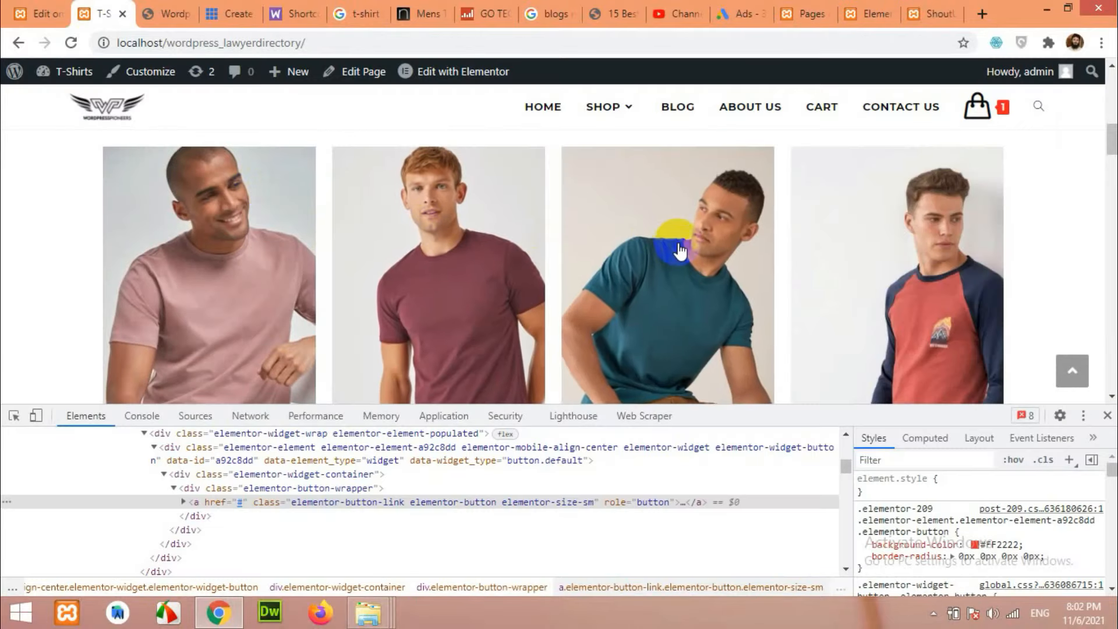
pyautogui.click(863, 14)
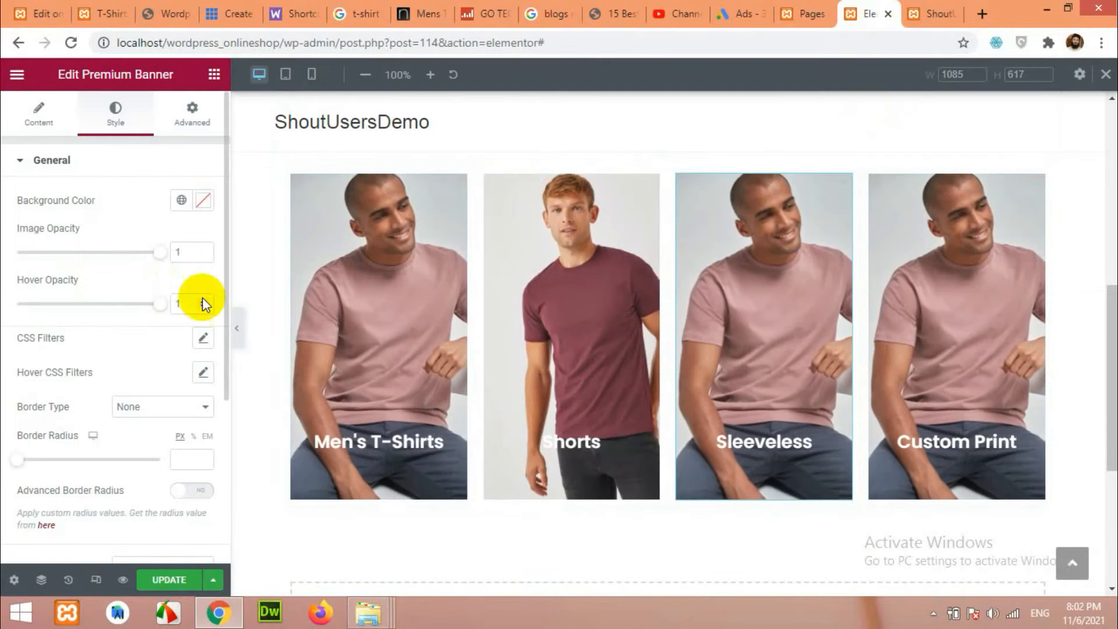
# Replace the Sleeveless banner image with the teal T-shirt photo.
pyautogui.click(39, 113)
pyautogui.click(149, 240)
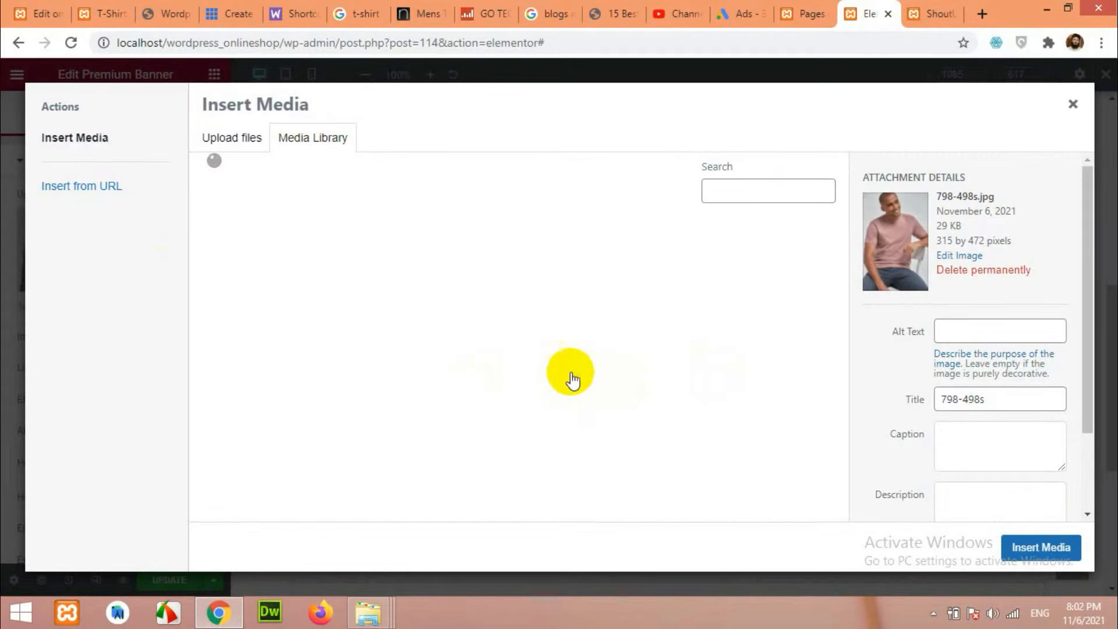
pyautogui.click(749, 402)
pyautogui.click(1042, 547)
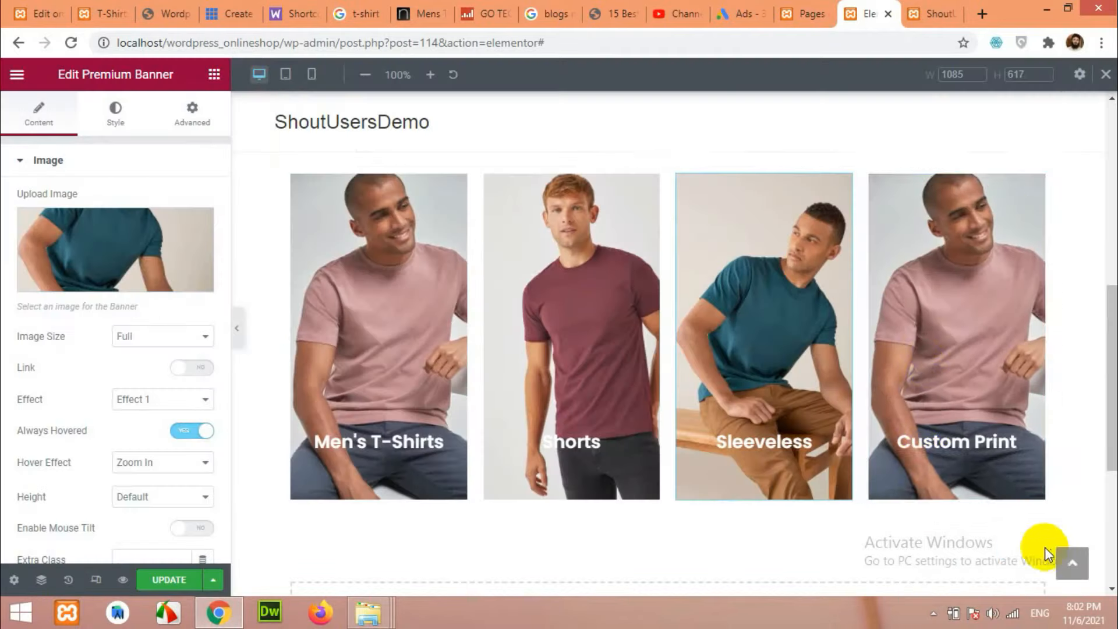
# Replace the Custom Print banner image with the red raglan shirt photo.
pyautogui.click(115, 112)
pyautogui.click(102, 13)
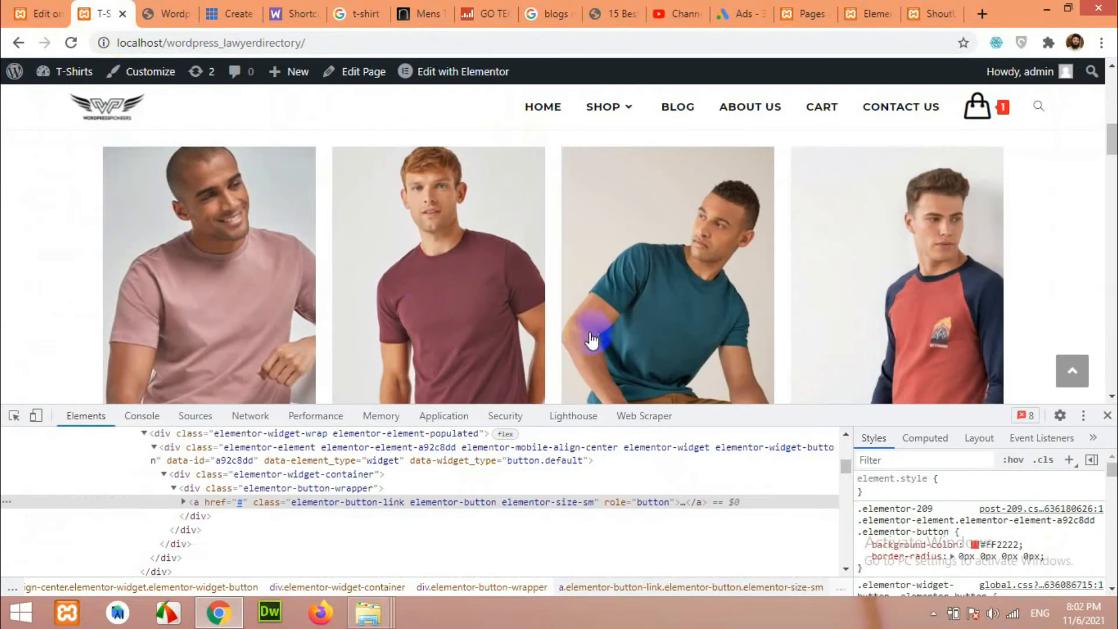
pyautogui.click(868, 14)
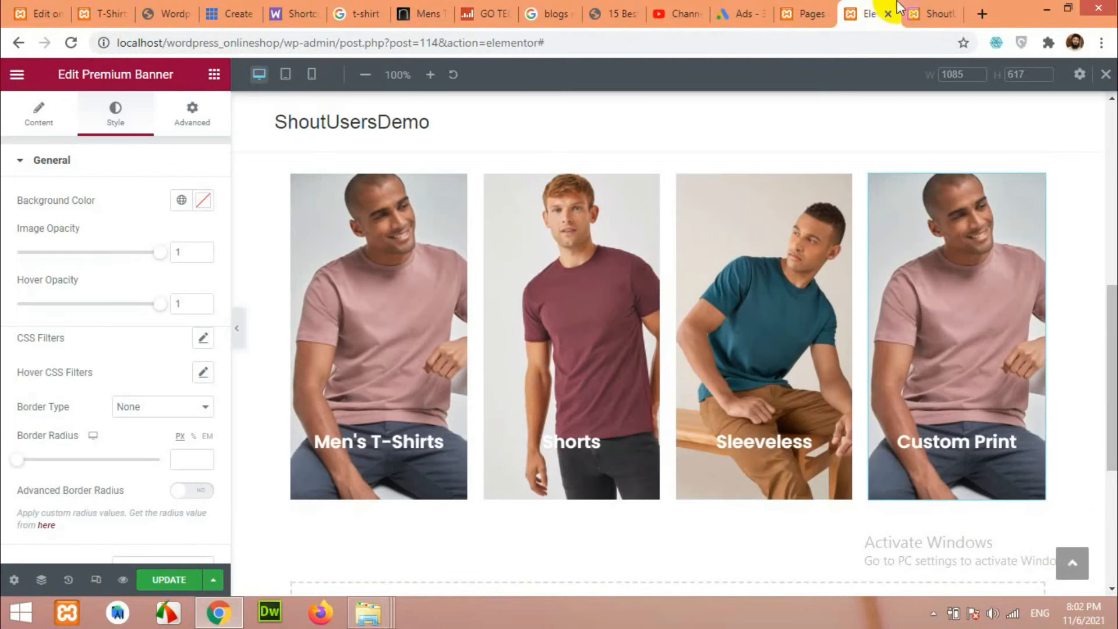
pyautogui.click(49, 112)
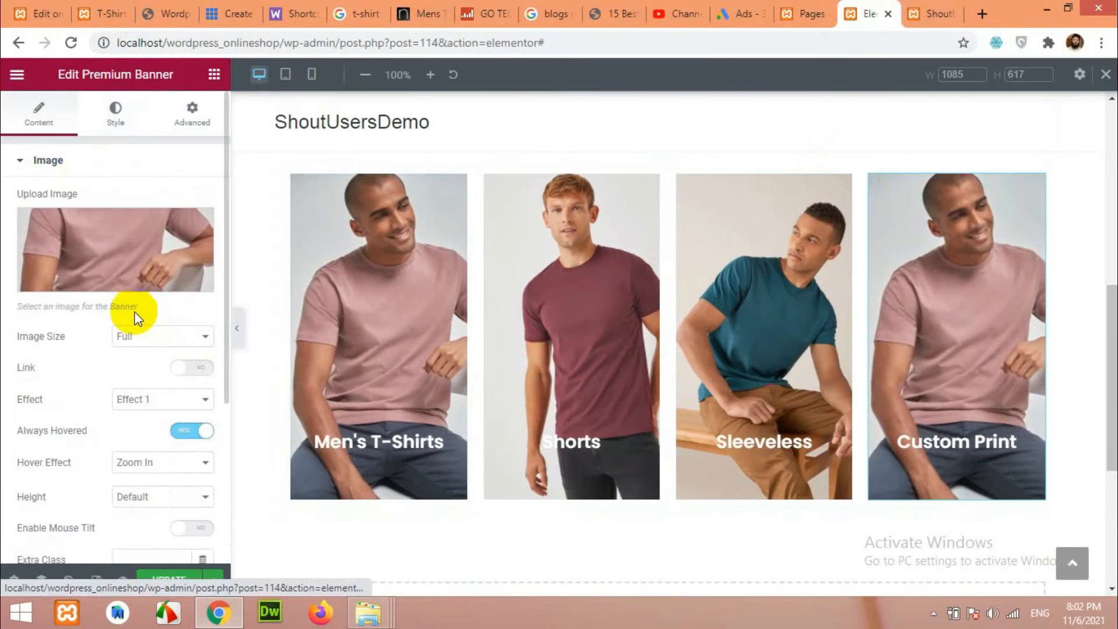
pyautogui.click(124, 242)
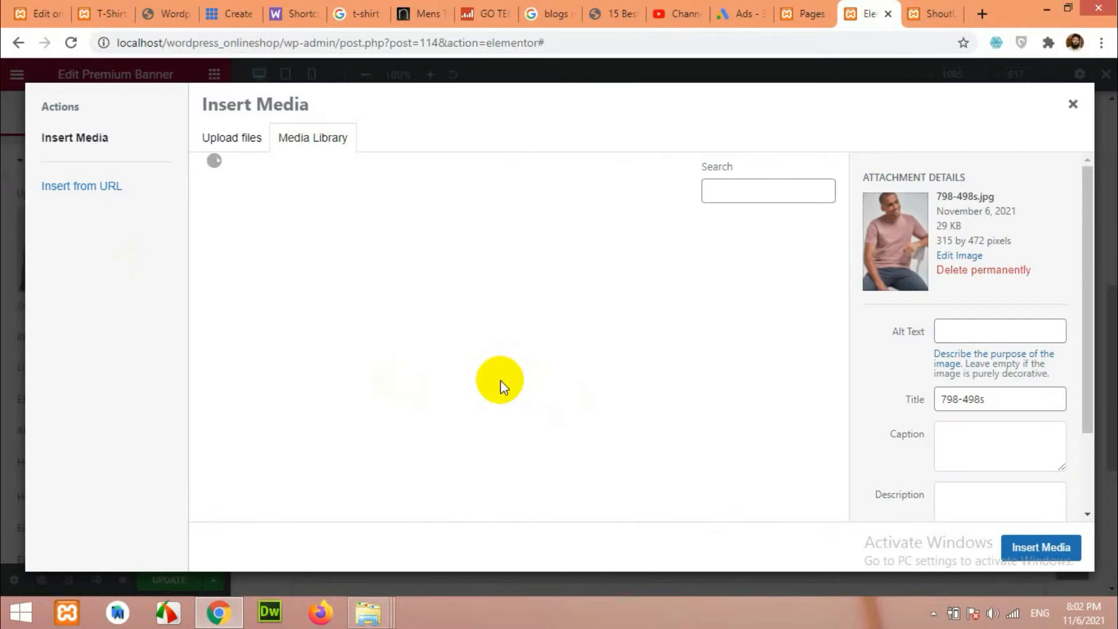
pyautogui.scroll(-10, 633, 372)
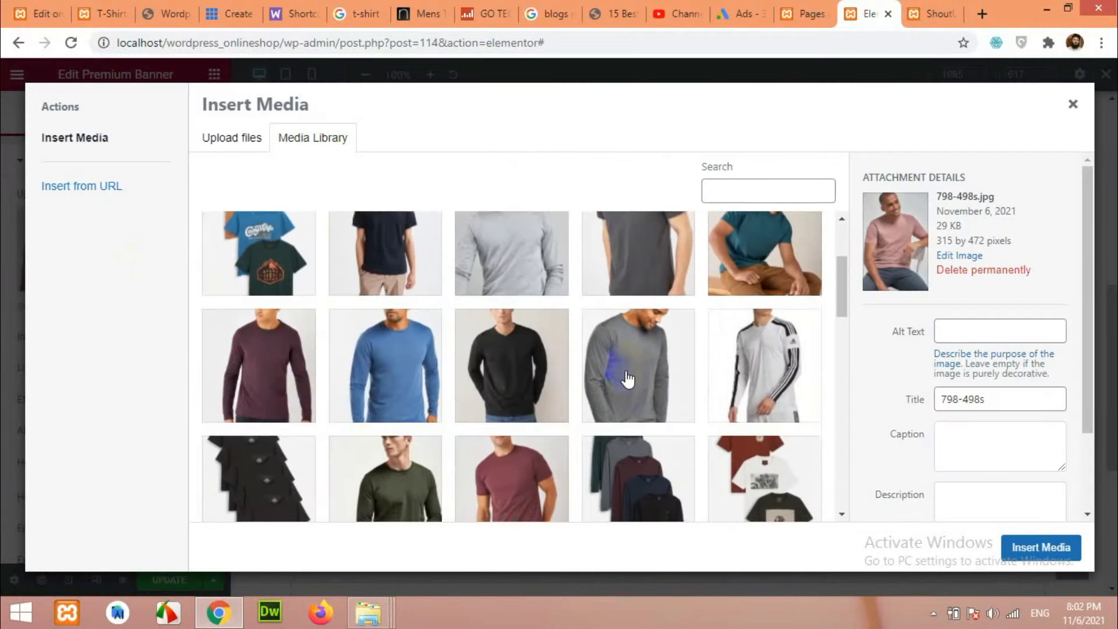
pyautogui.click(755, 291)
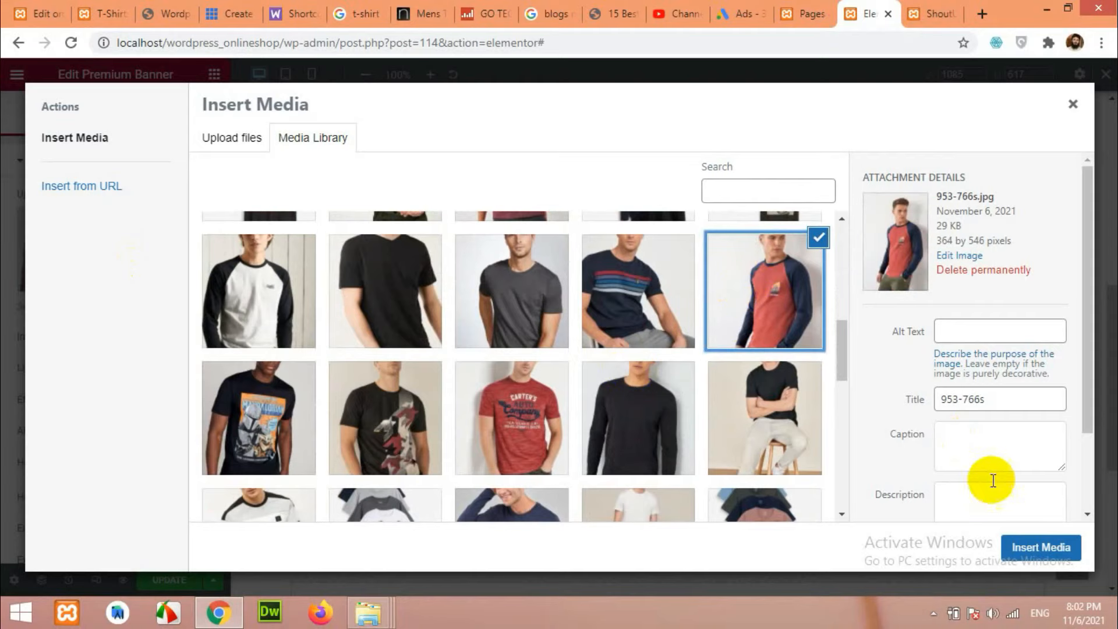
pyautogui.click(1042, 549)
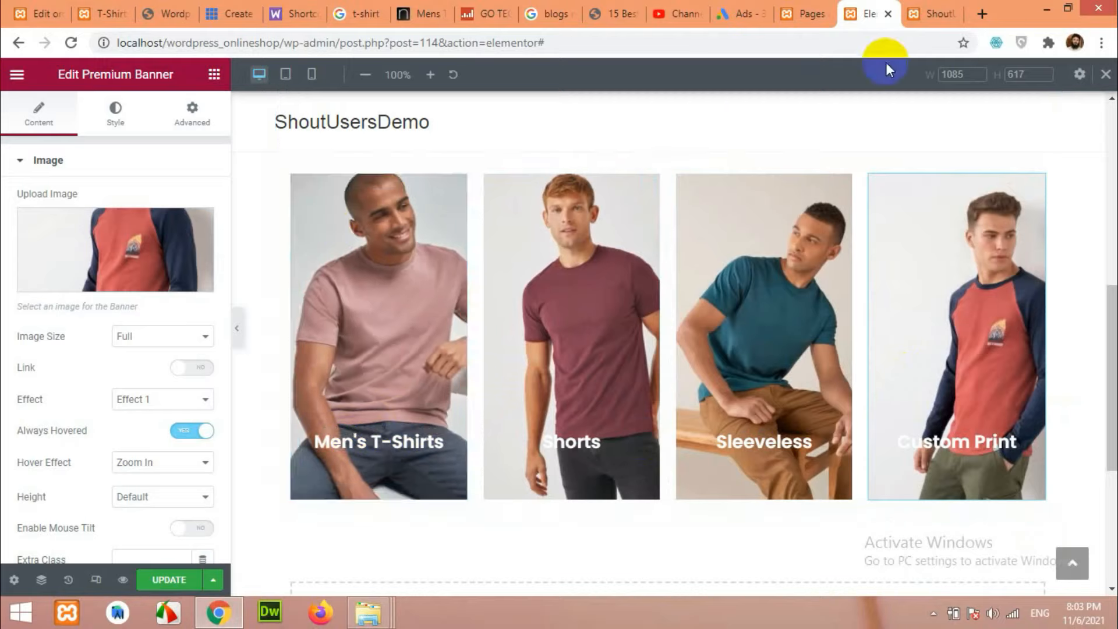
pyautogui.click(921, 21)
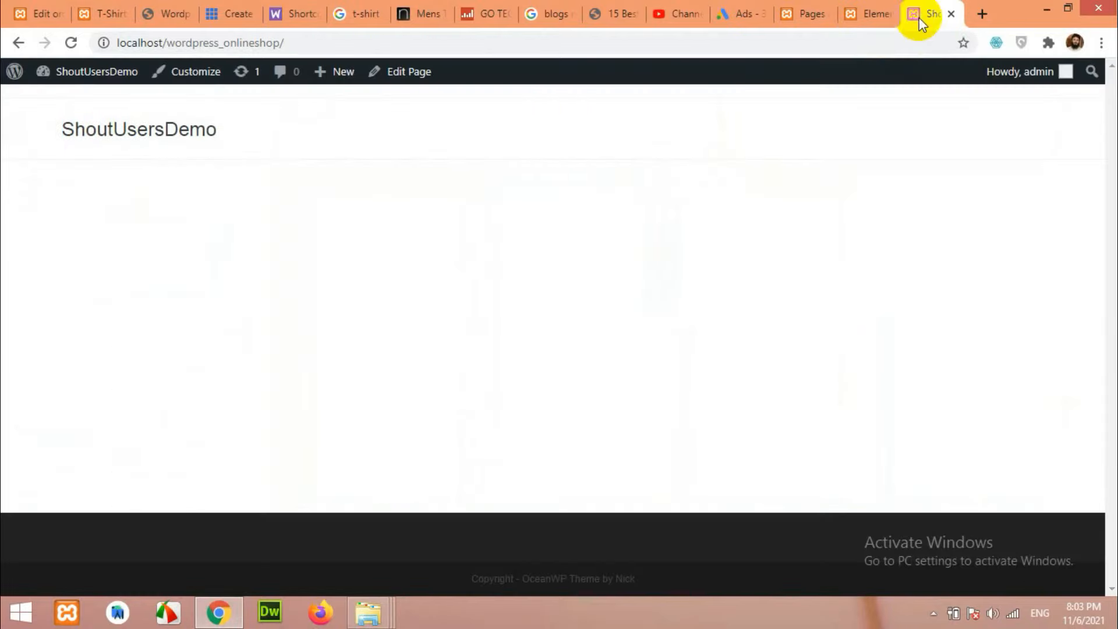
# Reload the live homepage and inspect the Men's T-Shirts banner title.
pyautogui.click(70, 43)
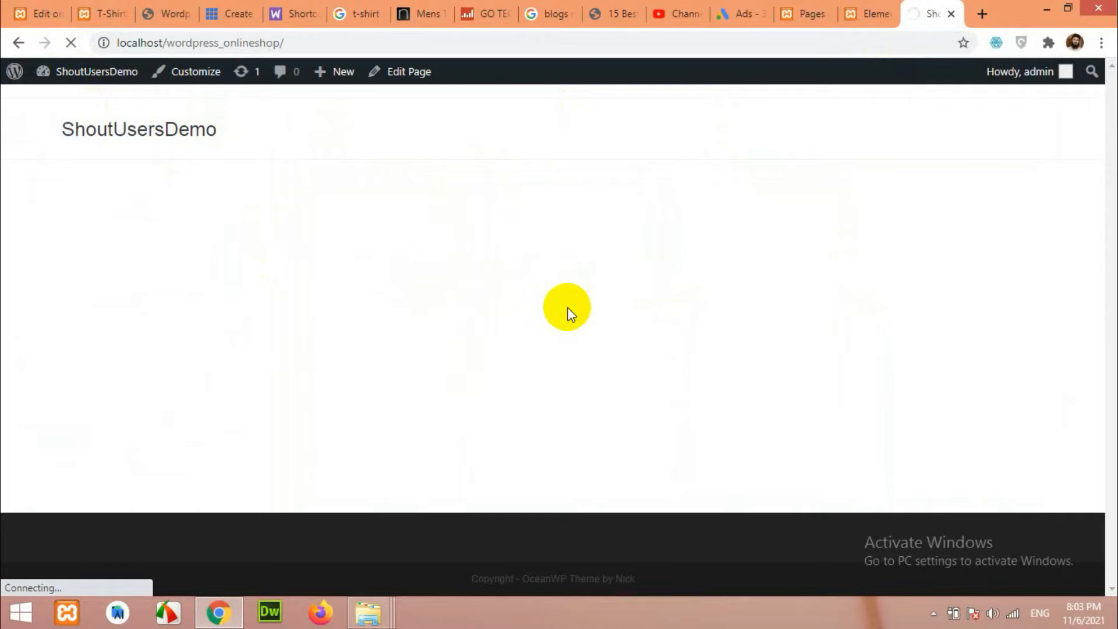
pyautogui.scroll(-10, 287, 390)
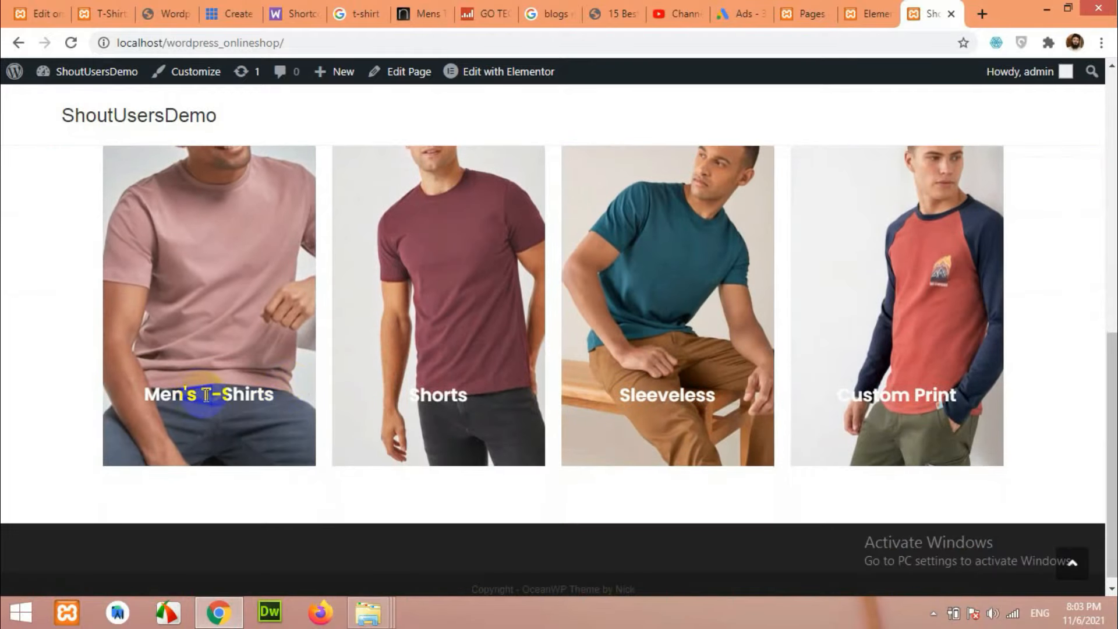
pyautogui.rightClick(207, 396)
pyautogui.click(234, 382)
pyautogui.scroll(-1, 425, 252)
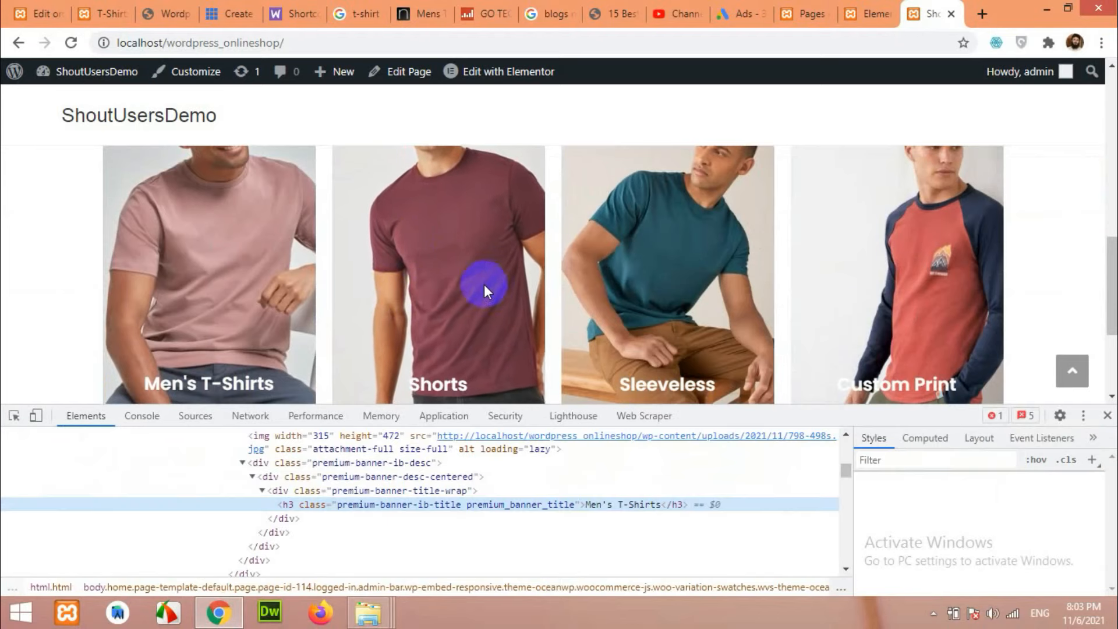
pyautogui.scroll(-5, 962, 491)
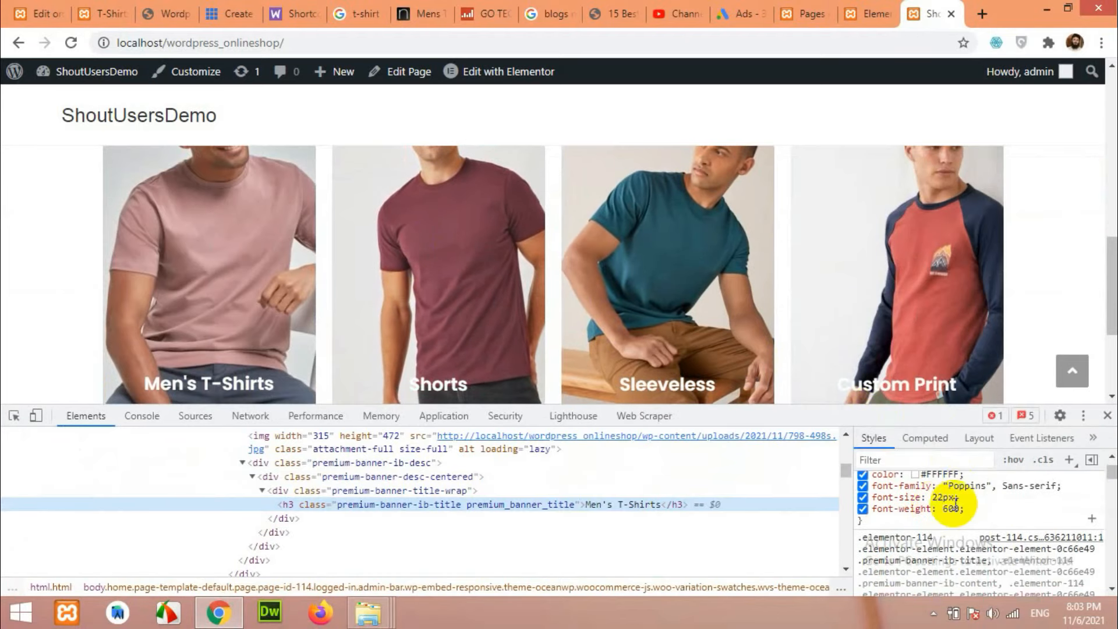
pyautogui.scroll(6, 944, 521)
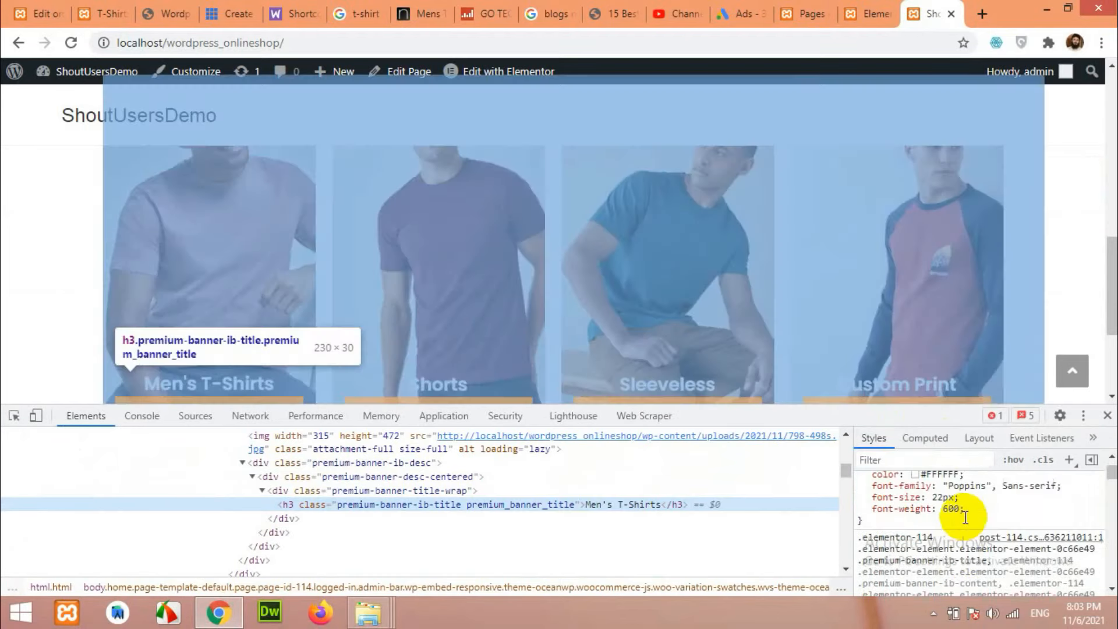
# Copy the banner title rule's CSS selector from the Styles pane.
pyautogui.click(903, 526)
pyautogui.hotkey('ctrl', 'c')
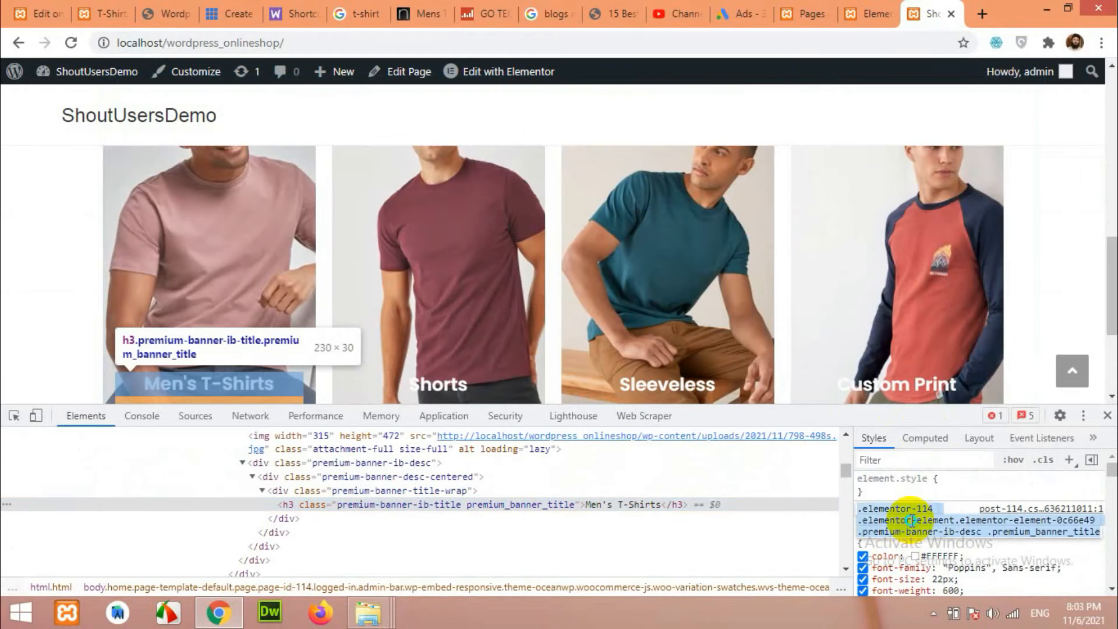
pyautogui.rightClick(903, 524)
pyautogui.click(811, 373)
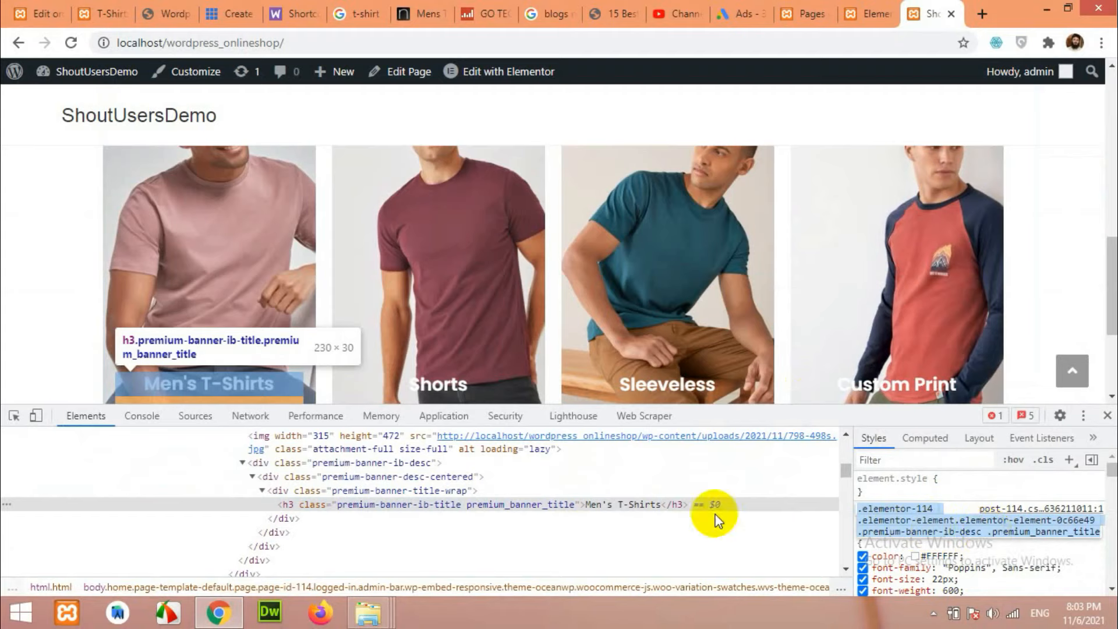
# Open the Customizer's Custom CSS/JS section and place the cursor in the empty CSS editor.
pyautogui.click(190, 71)
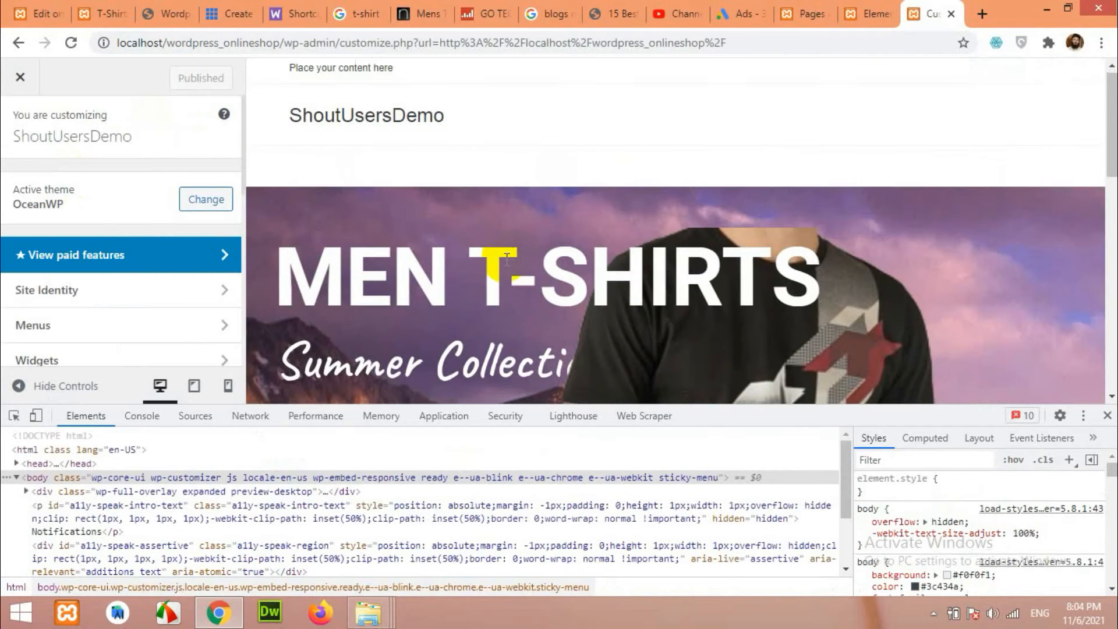
pyautogui.scroll(-2, 507, 281)
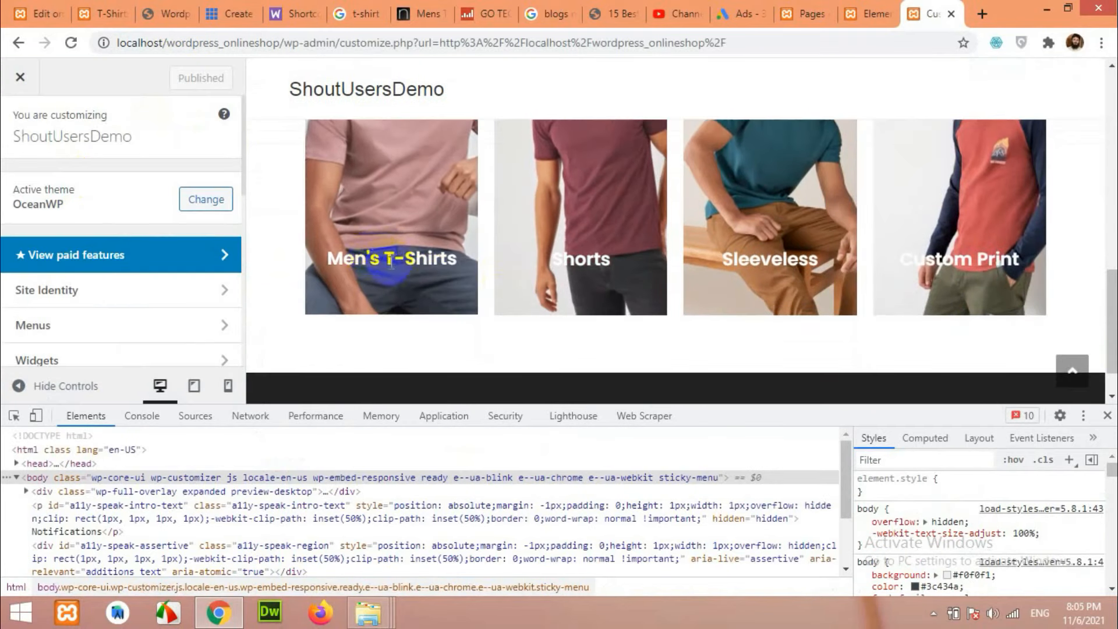
pyautogui.scroll(-8, 76, 285)
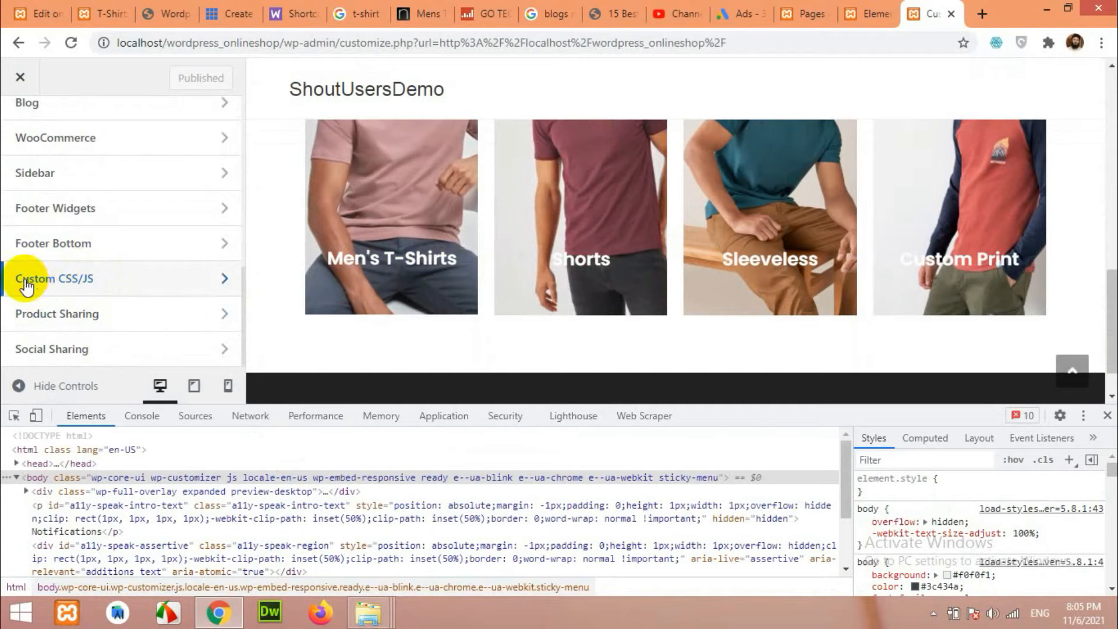
pyautogui.click(62, 279)
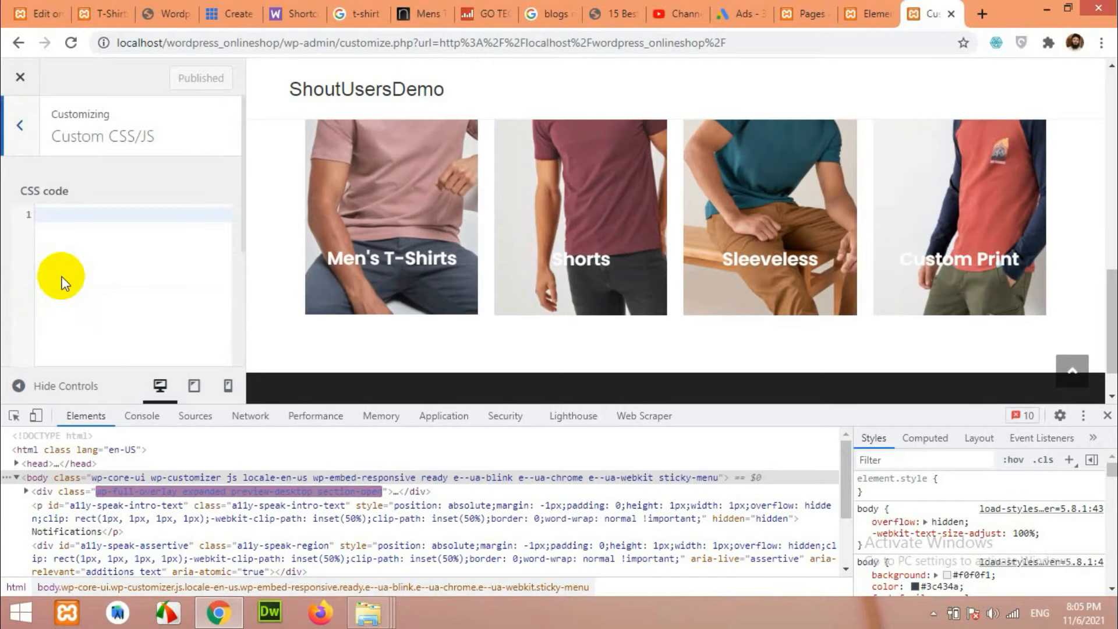
pyautogui.click(105, 216)
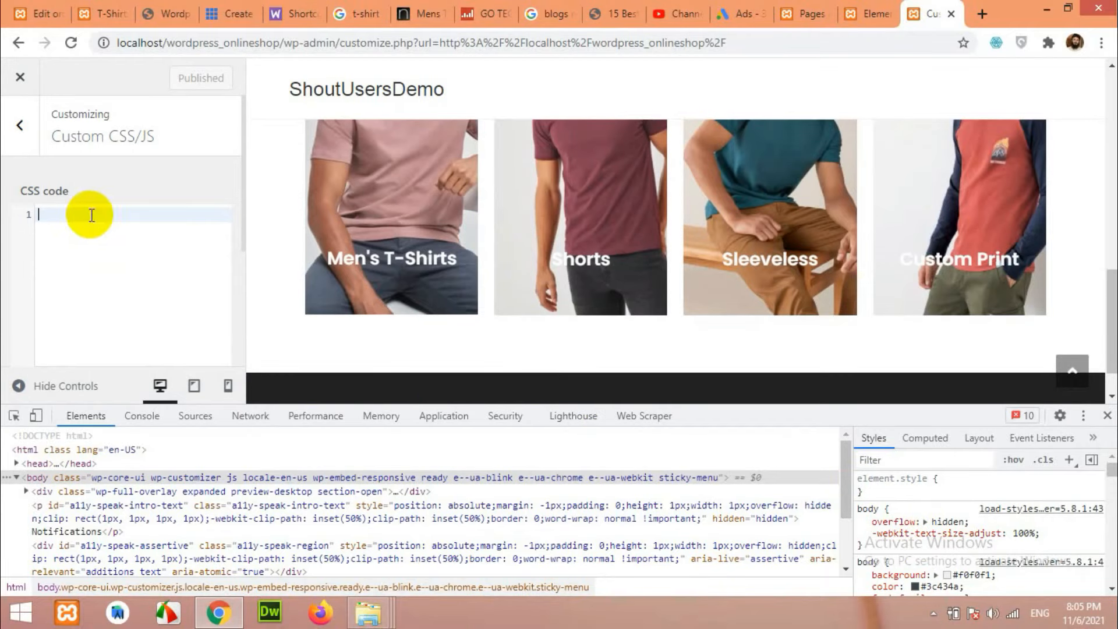
# Paste the banner title selector and add a background-color:#ff2222 declaration.
pyautogui.rightClick(92, 215)
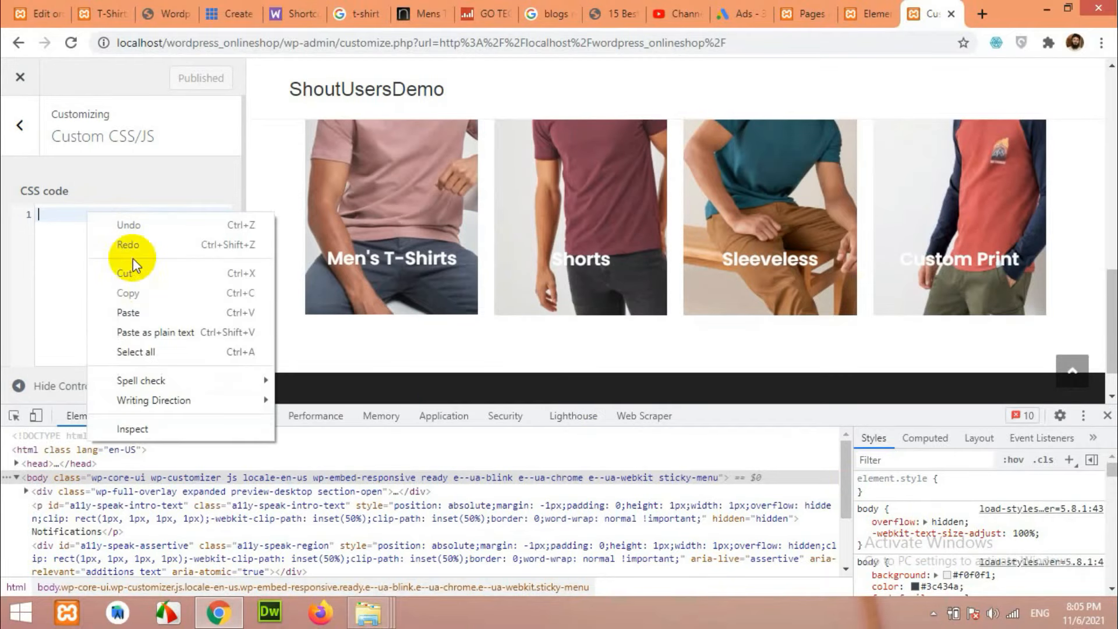
pyautogui.click(144, 307)
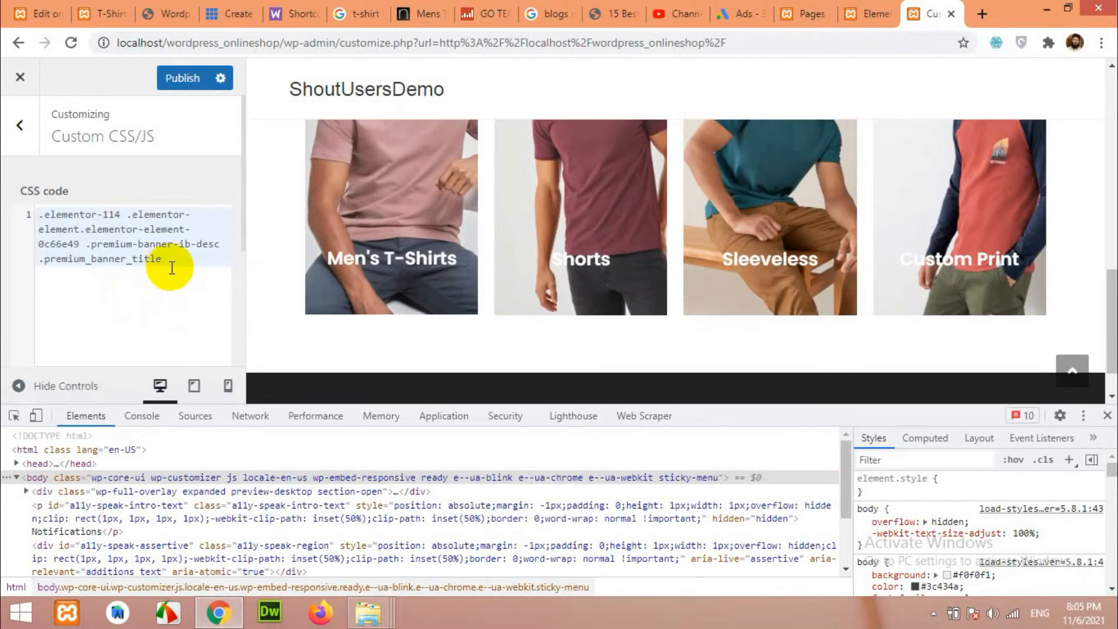
pyautogui.write('{')
pyautogui.press('Return')
pyautogui.press('Return')
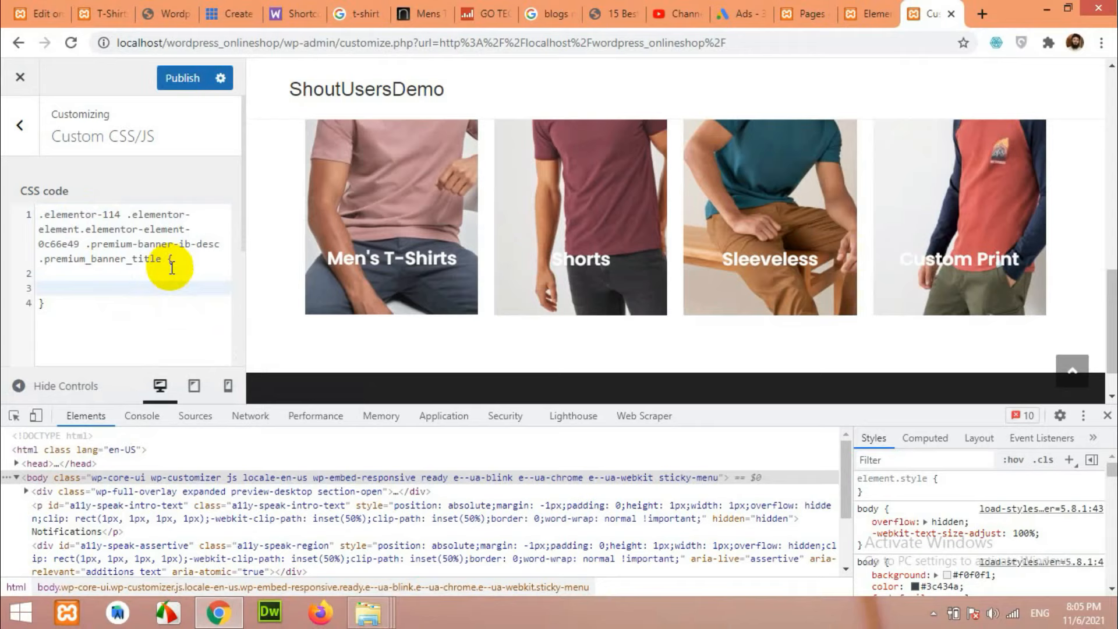
pyautogui.click(172, 267)
pyautogui.press('Return')
pyautogui.write('background-color:')
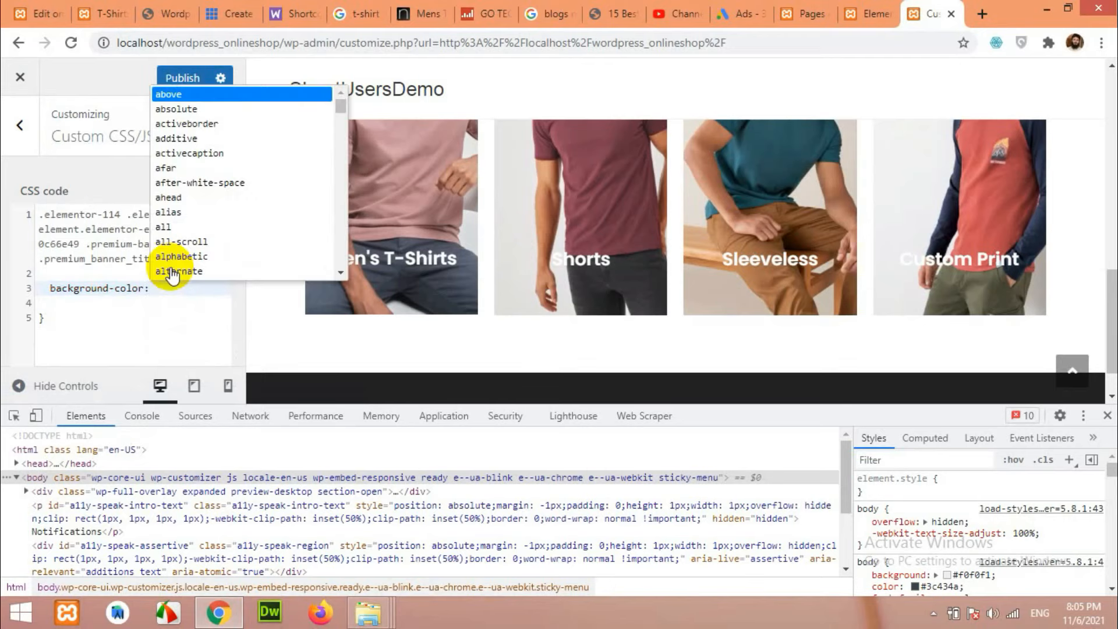
pyautogui.write('#ff22')
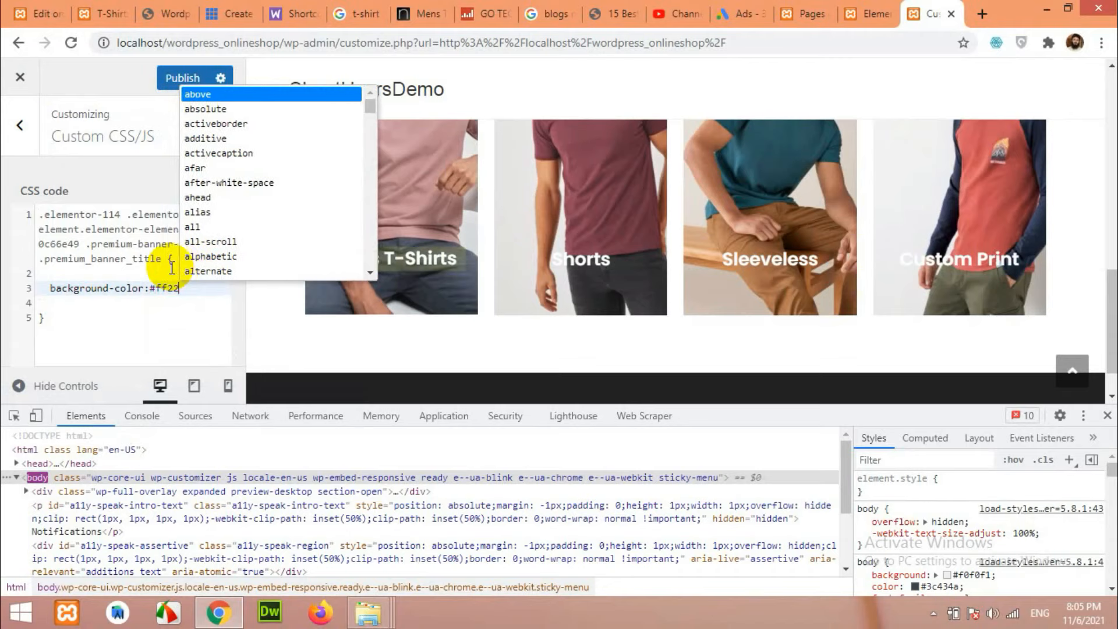
pyautogui.write('22;')
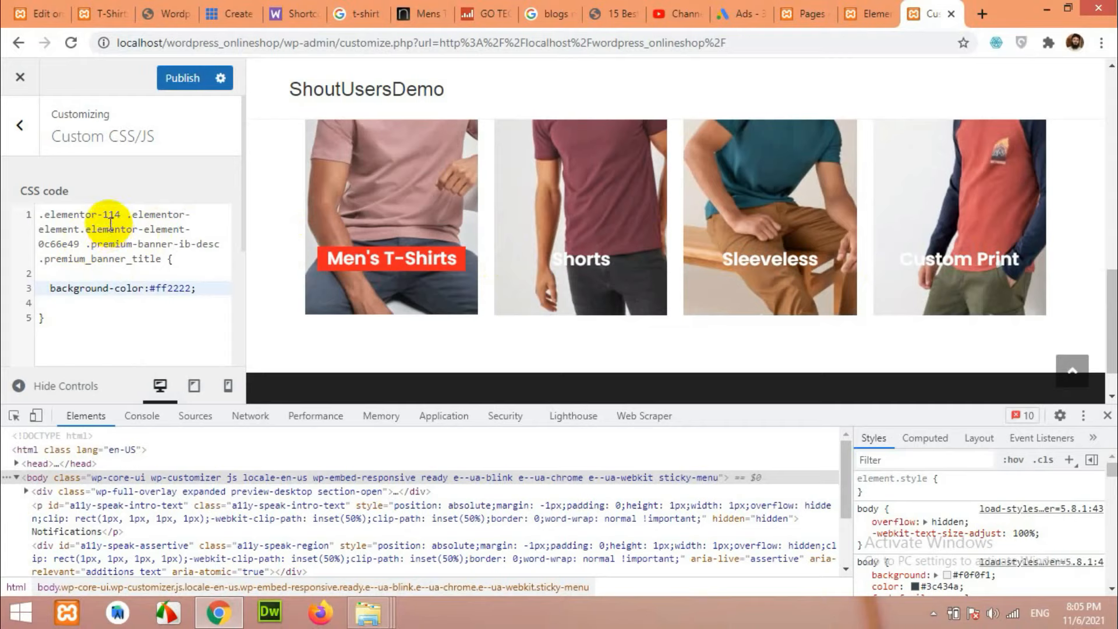
# Remove the element-specific class from the selector and publish the CSS.
pyautogui.moveTo(81, 244); pyautogui.dragTo(83, 234)
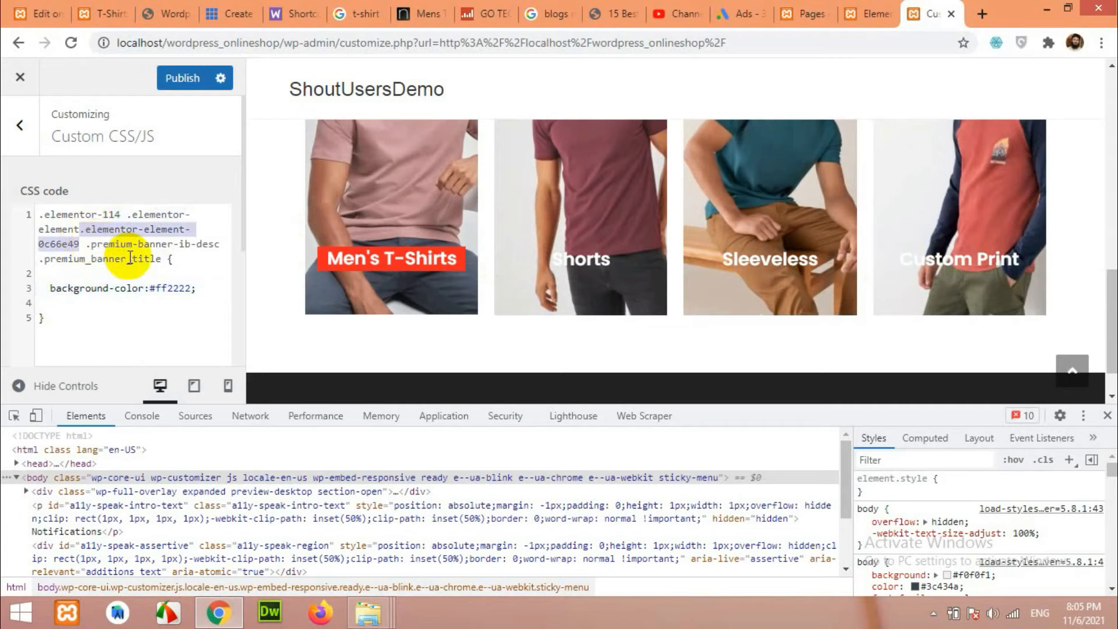
pyautogui.press('BackSpace')
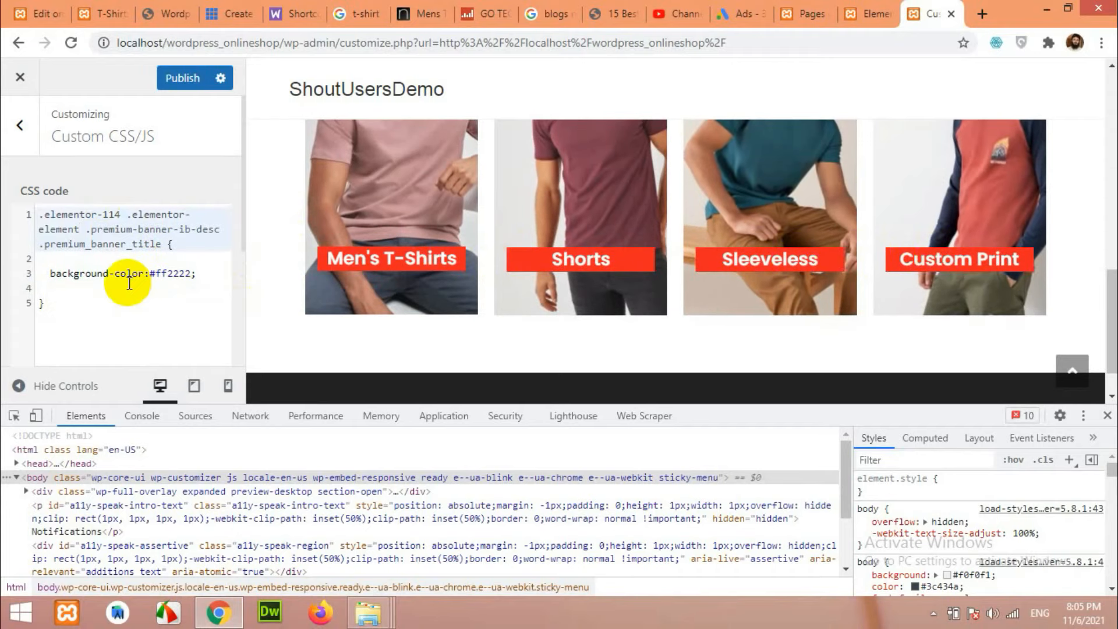
pyautogui.click(178, 77)
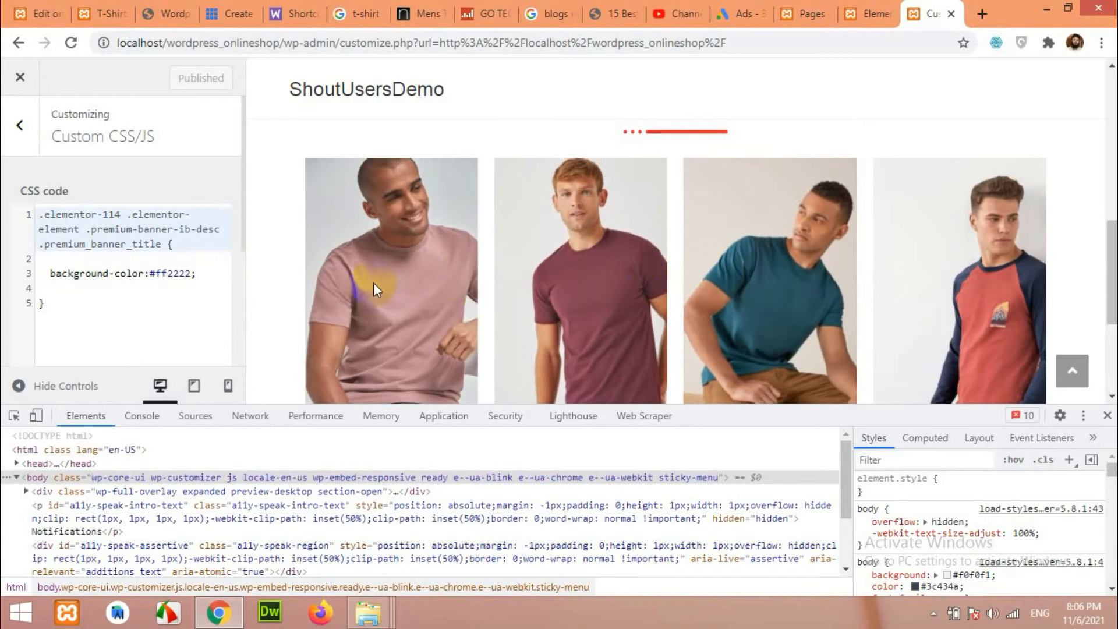
# Return to Elementor and reload the editor to show the red banner titles.
pyautogui.click(870, 13)
pyautogui.scroll(-5, 630, 302)
pyautogui.scroll(-1, 631, 301)
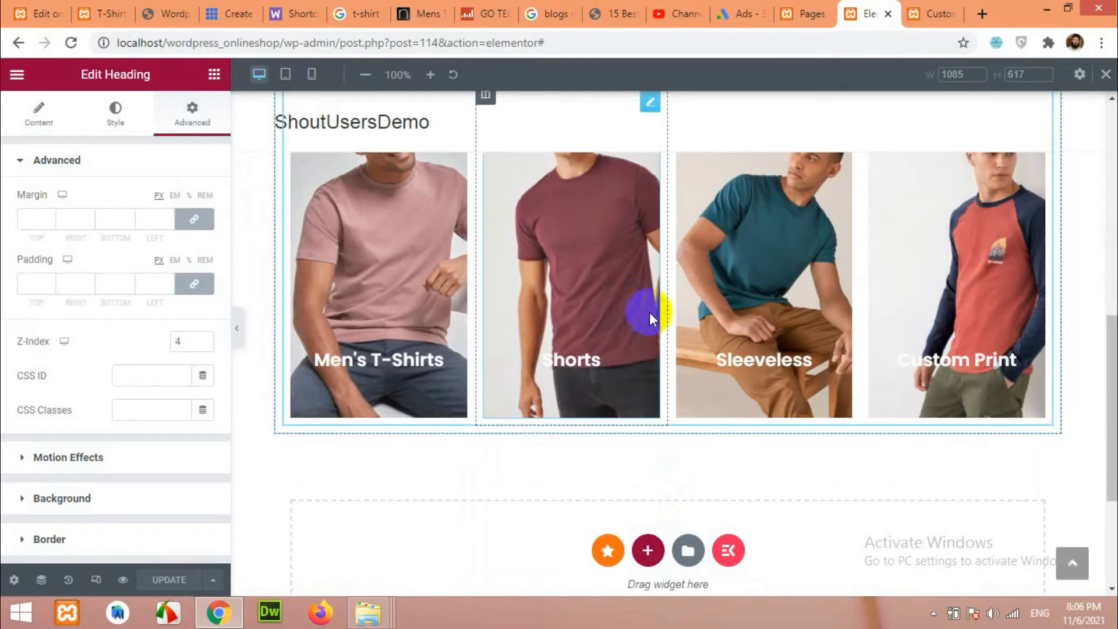
pyautogui.click(71, 44)
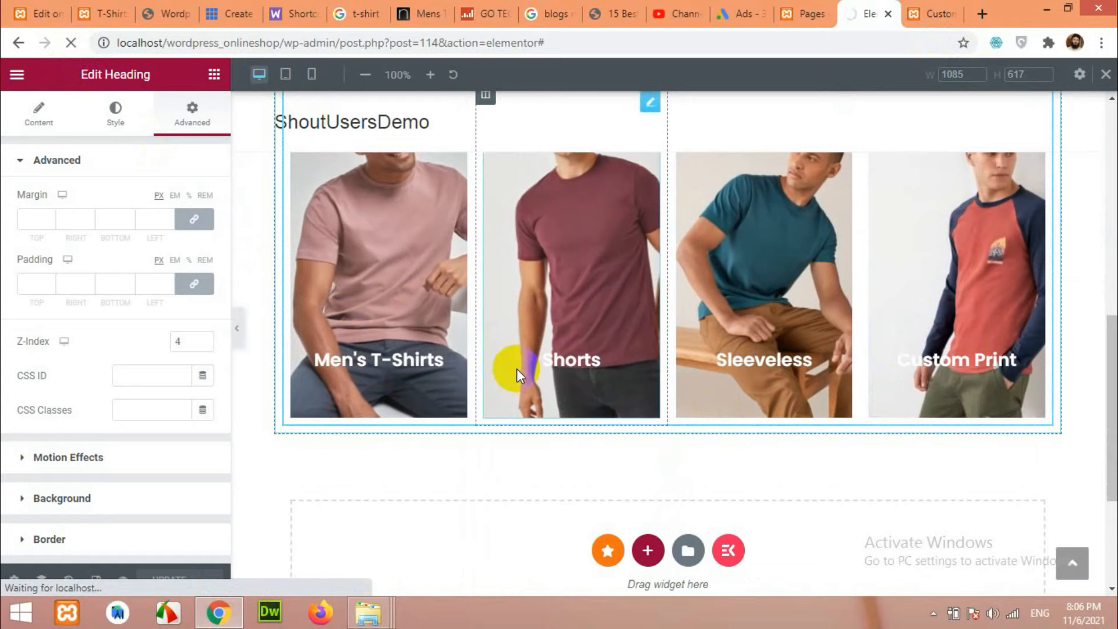
pyautogui.scroll(3, 469, 391)
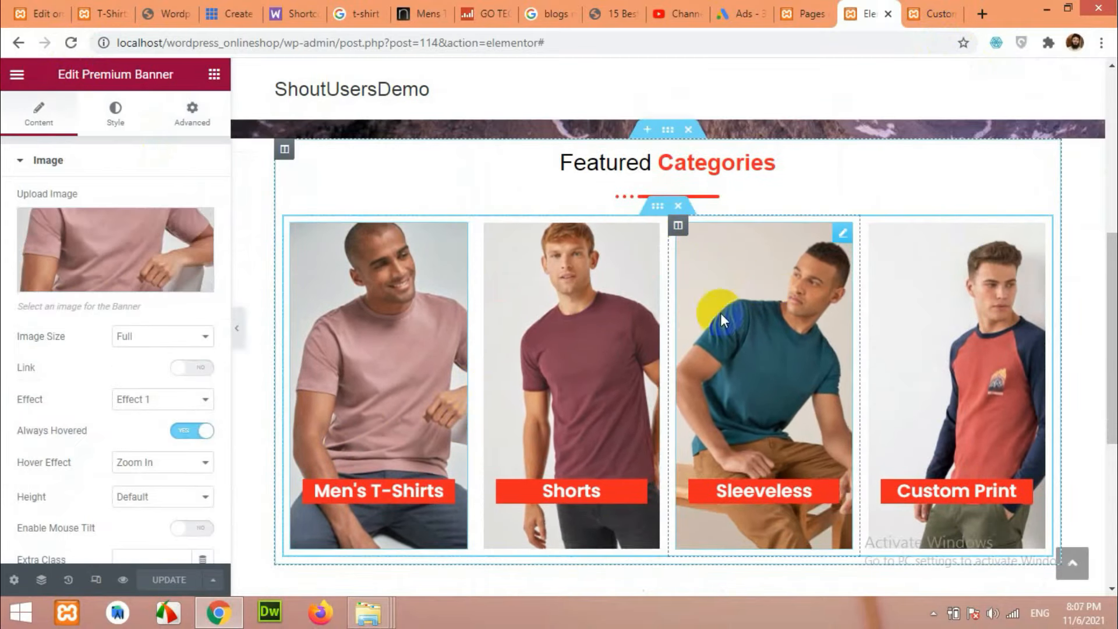
pyautogui.scroll(4, 625, 332)
pyautogui.scroll(2, 624, 332)
pyautogui.scroll(-5, 664, 256)
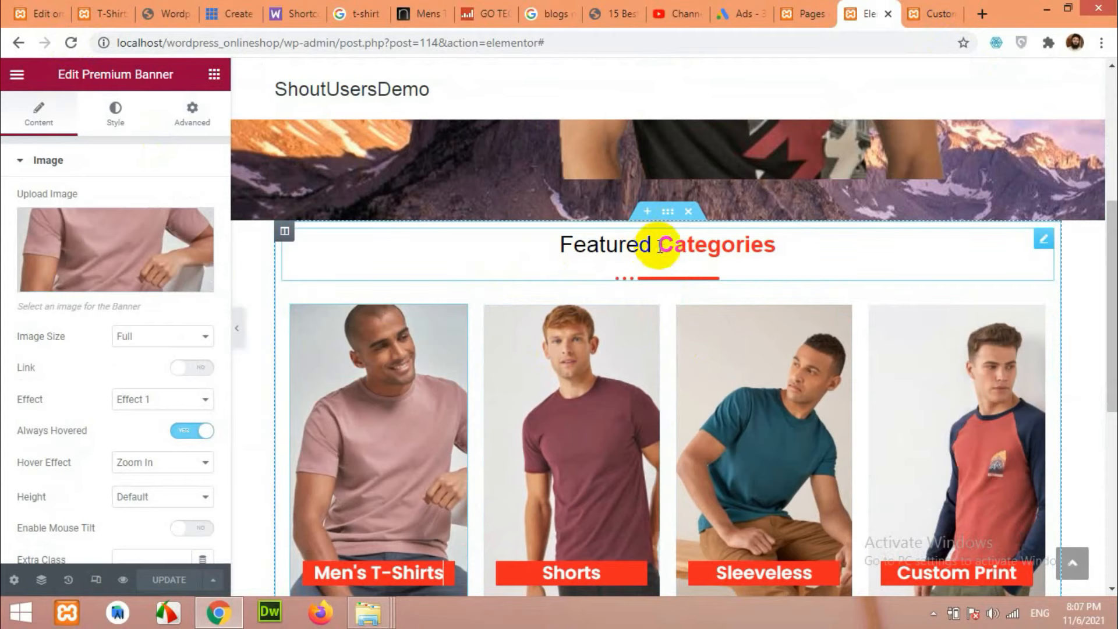
# Give the Featured Categories section 30 px top and bottom margins.
pyautogui.click(668, 214)
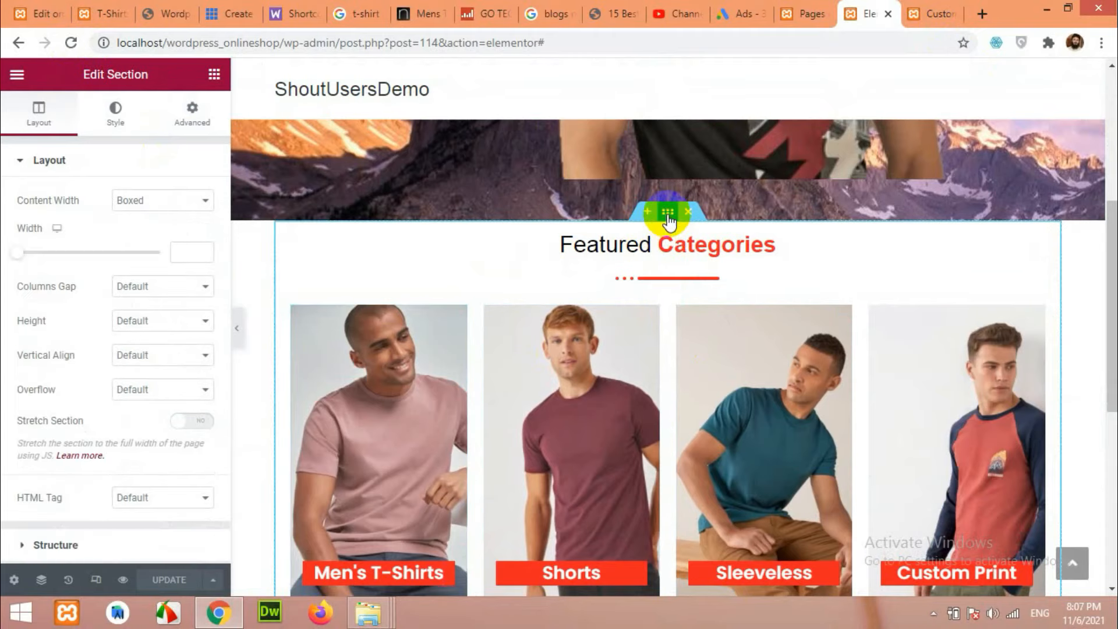
pyautogui.scroll(-1, 672, 309)
pyautogui.scroll(1, 674, 376)
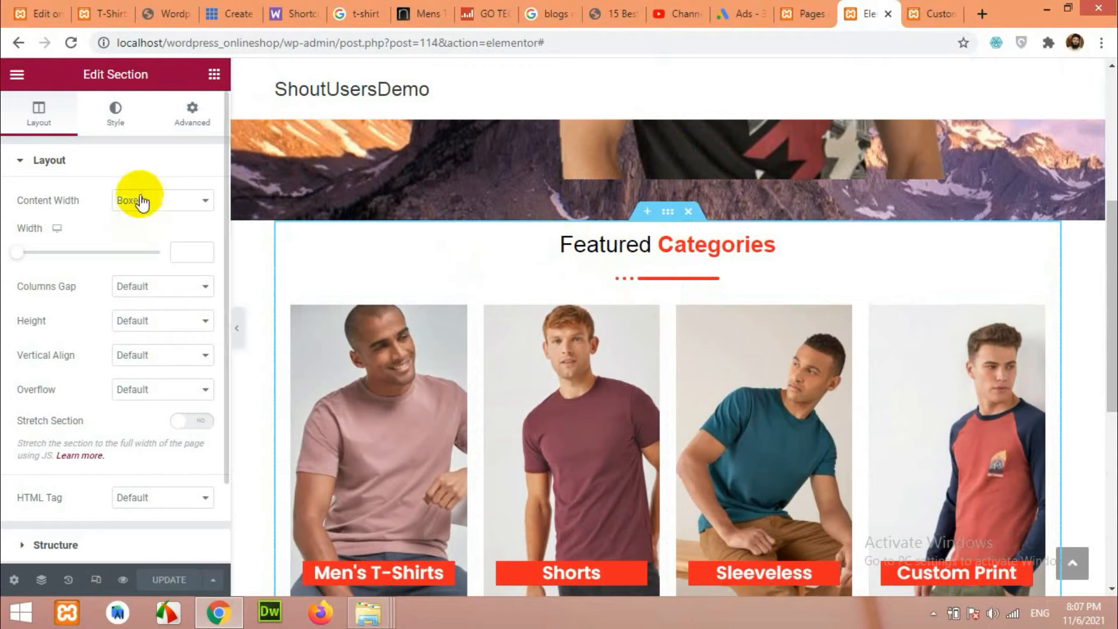
pyautogui.click(189, 115)
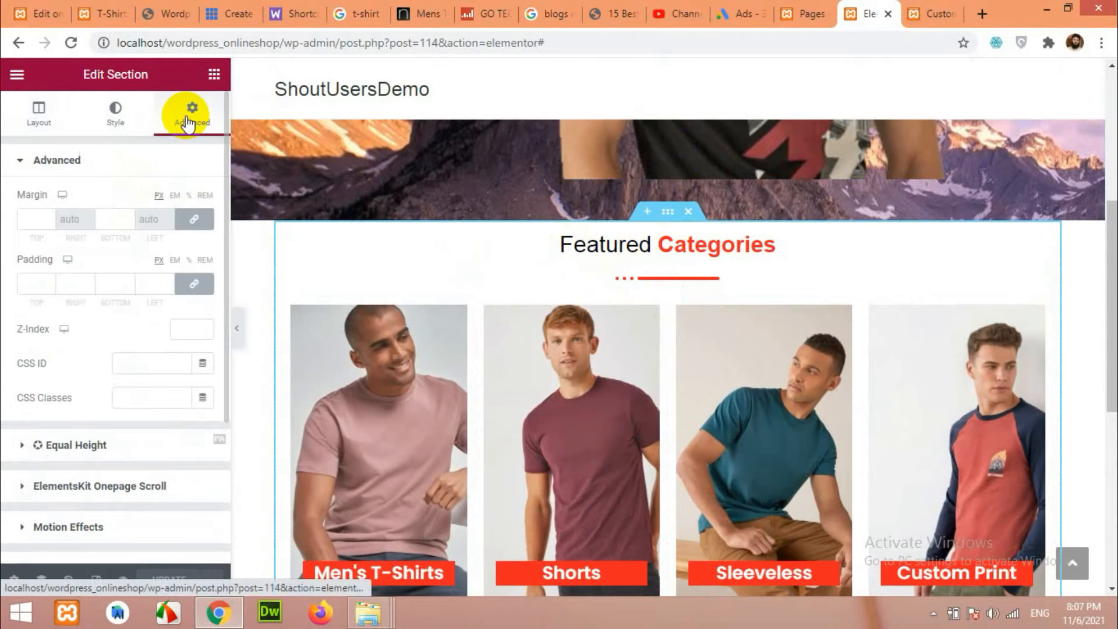
pyautogui.click(36, 219)
pyautogui.scroll(20, 51, 220)
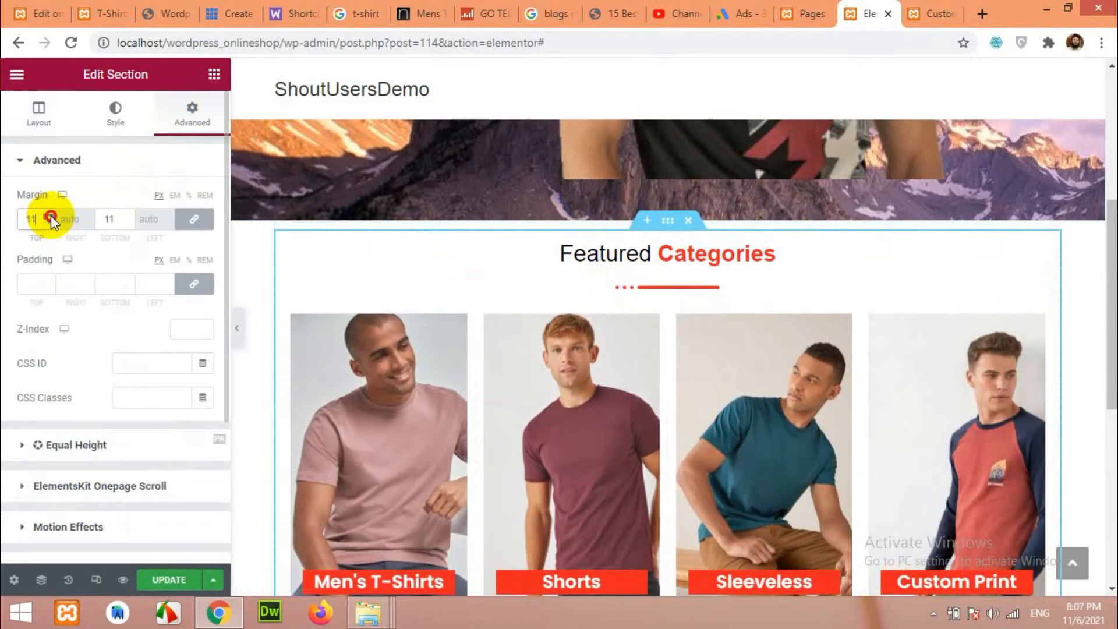
pyautogui.scroll(1, 51, 215)
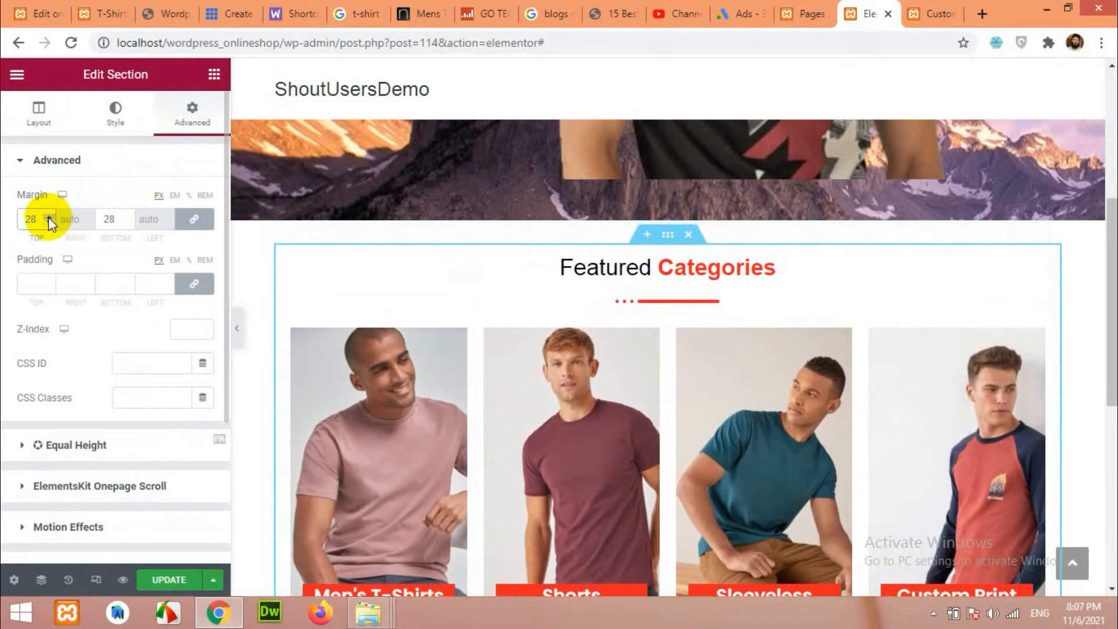
pyautogui.scroll(2, 49, 216)
pyautogui.scroll(-5, 602, 281)
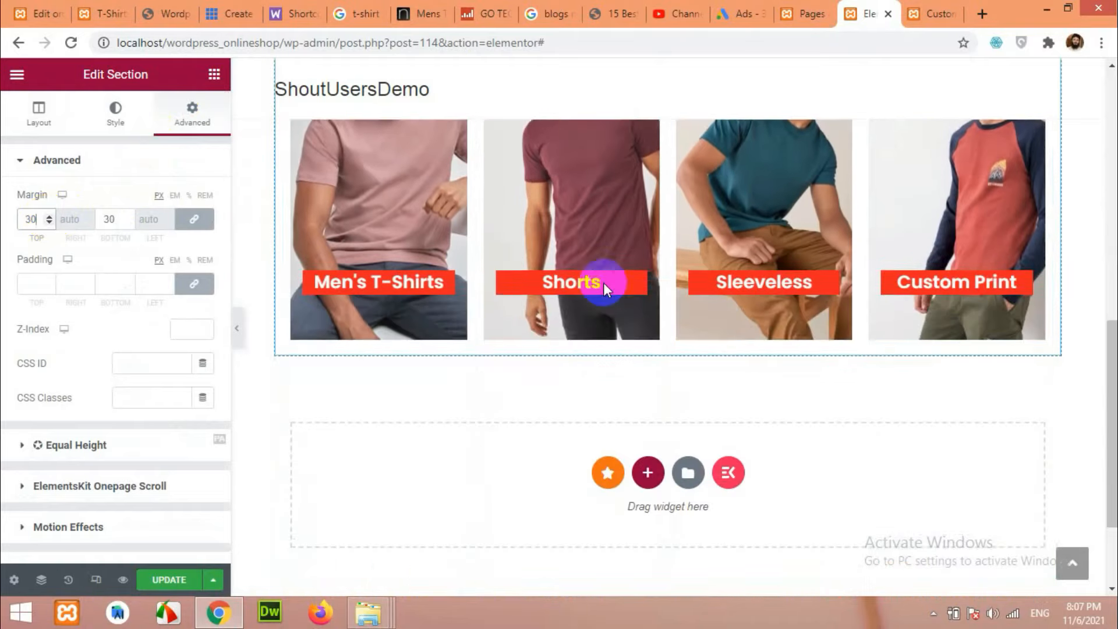
pyautogui.scroll(5, 512, 356)
pyautogui.scroll(2, 529, 351)
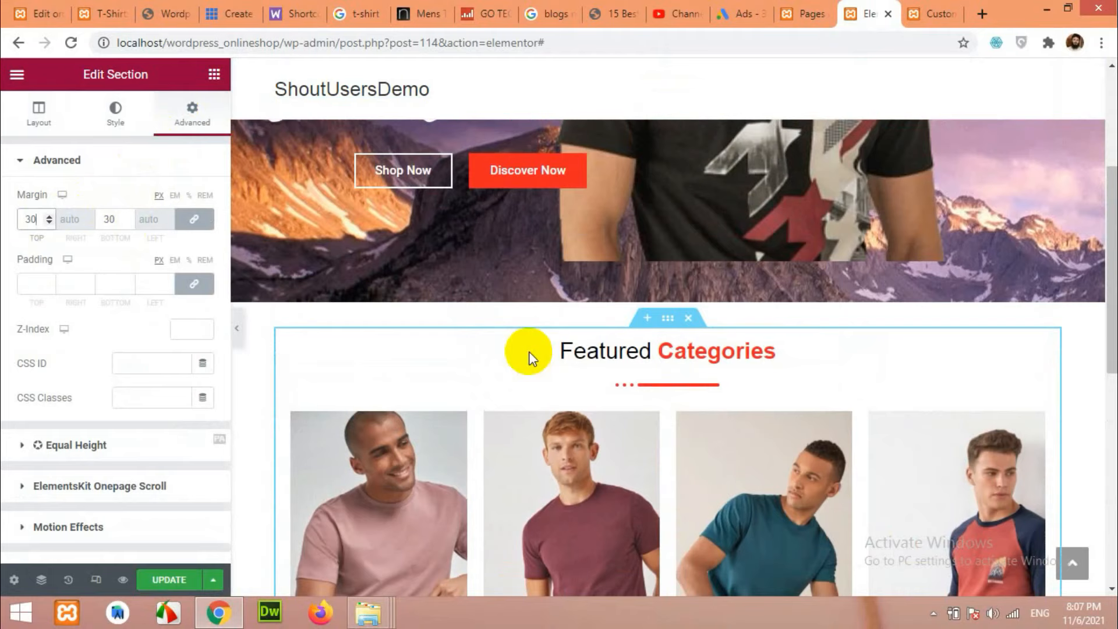
pyautogui.scroll(-3, 512, 324)
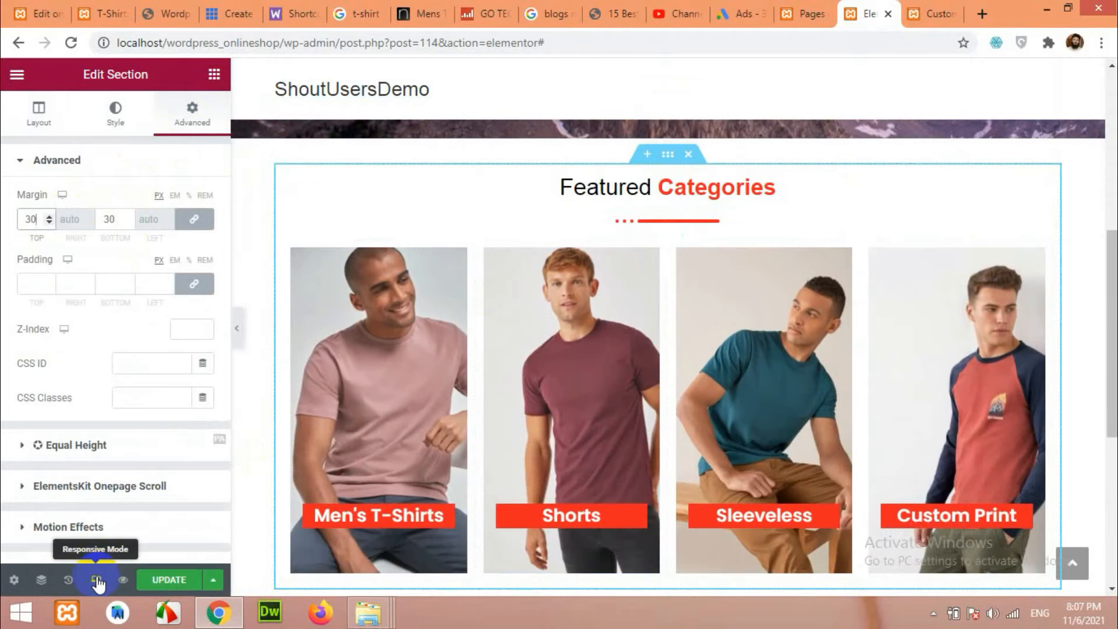
# Check the tablet, mobile and desktop previews, ending in the 768 px tablet view.
pyautogui.click(95, 579)
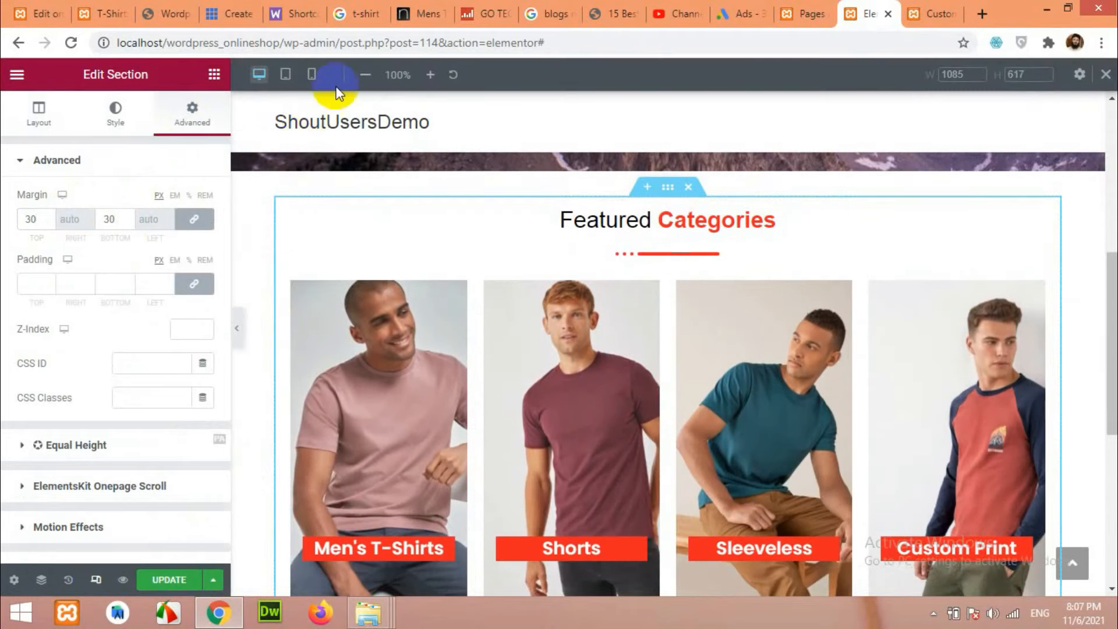
pyautogui.click(285, 74)
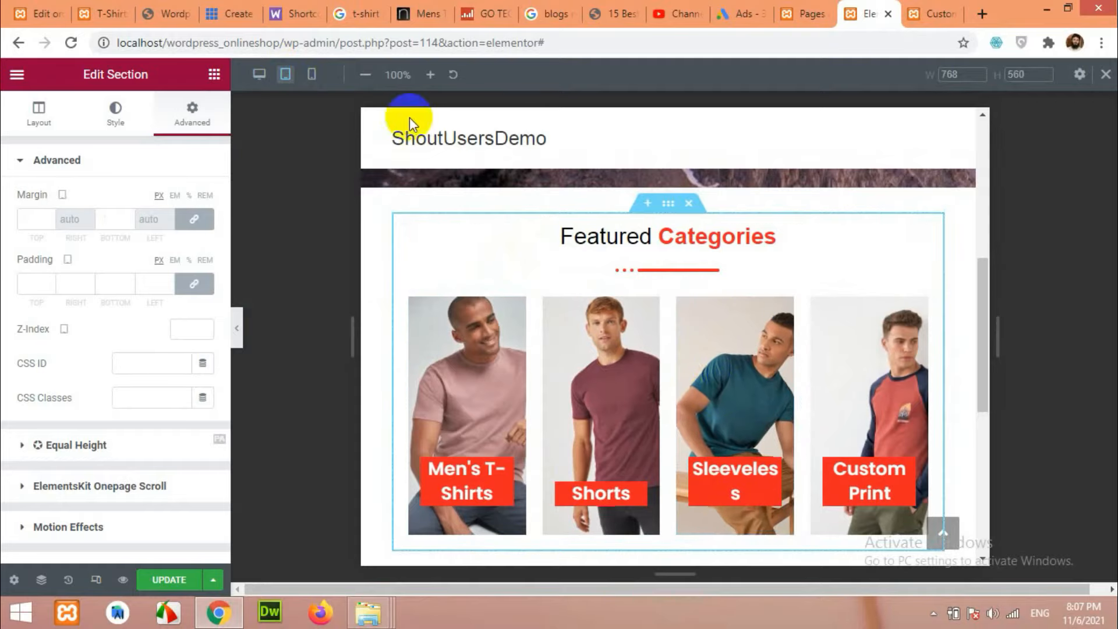
pyautogui.click(312, 74)
pyautogui.scroll(-10, 611, 347)
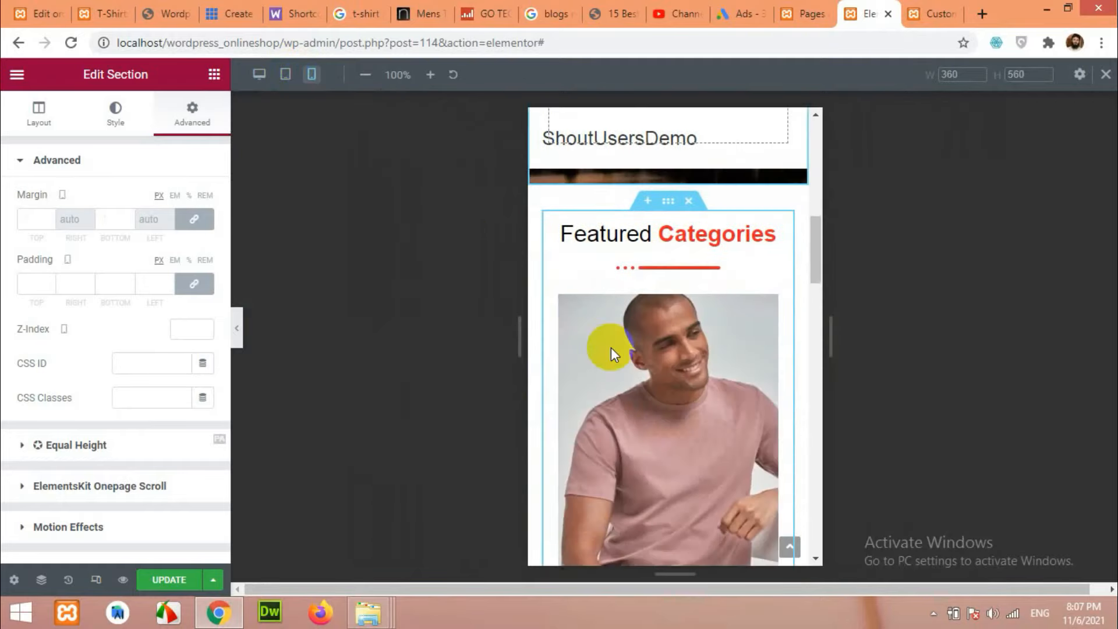
pyautogui.scroll(-10, 643, 324)
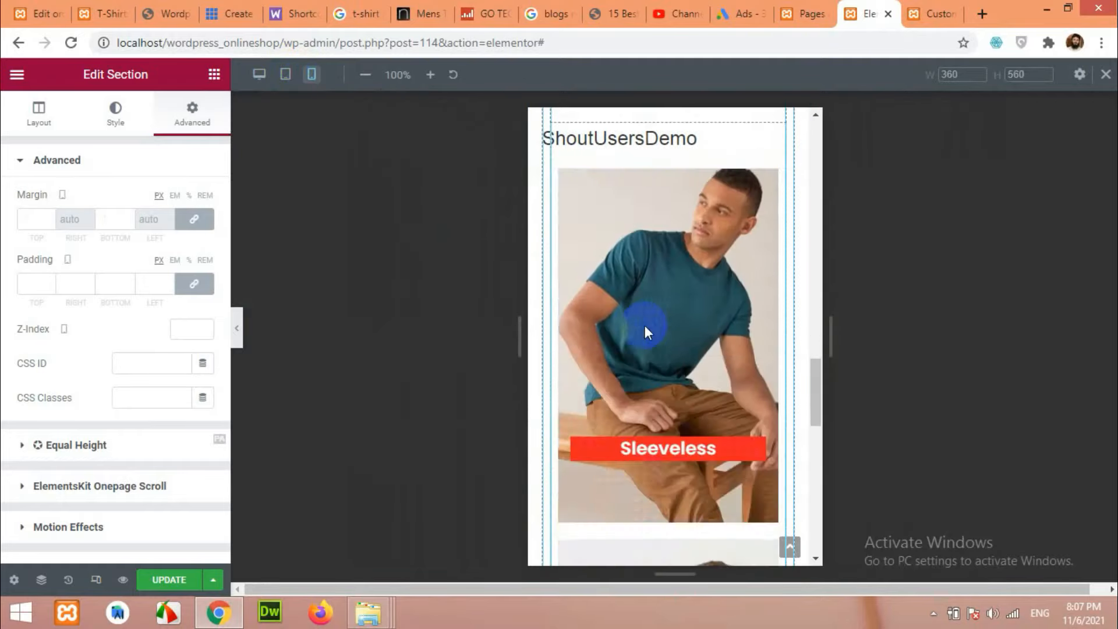
pyautogui.scroll(6, 649, 330)
pyautogui.scroll(8, 652, 327)
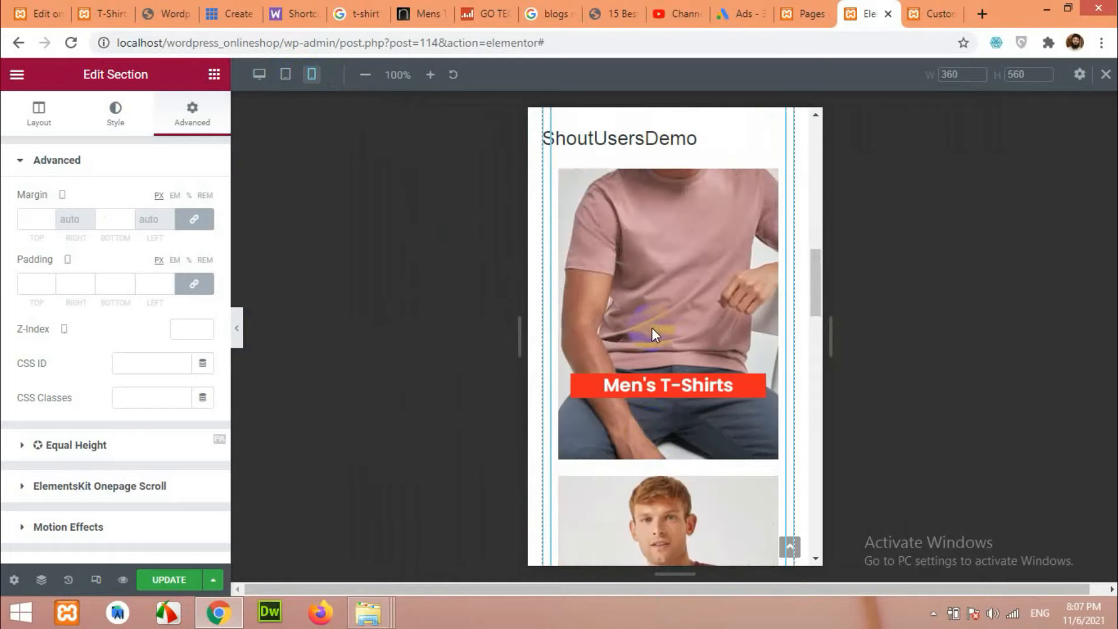
pyautogui.click(285, 76)
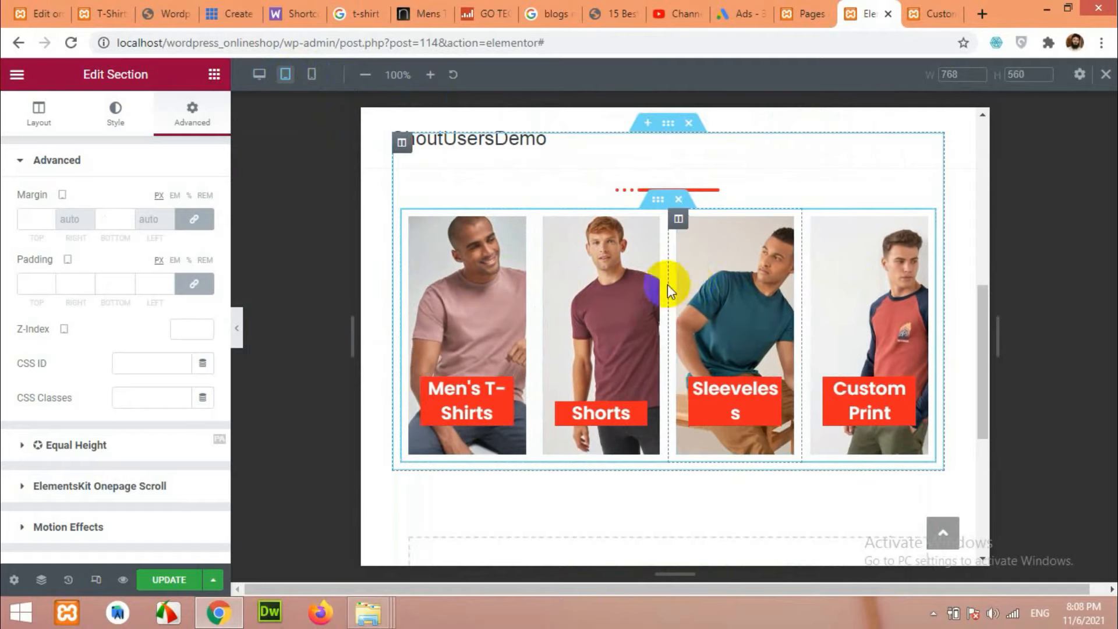
pyautogui.click(259, 74)
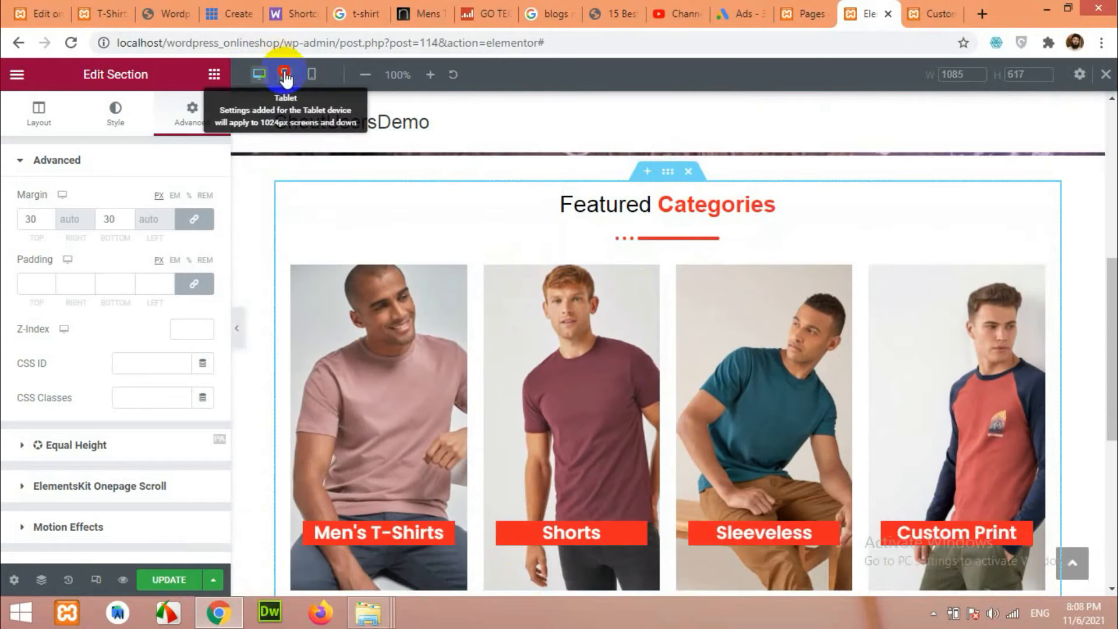
pyautogui.click(285, 74)
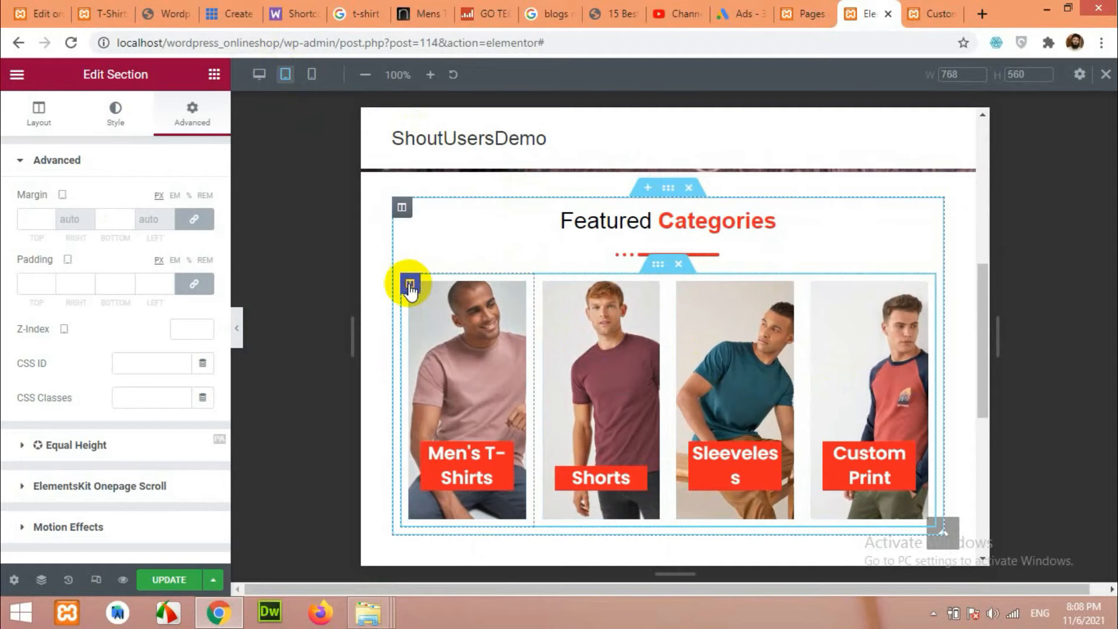
# Set the category banner columns' tablet width to 50 to form a two-by-two grid.
pyautogui.click(410, 285)
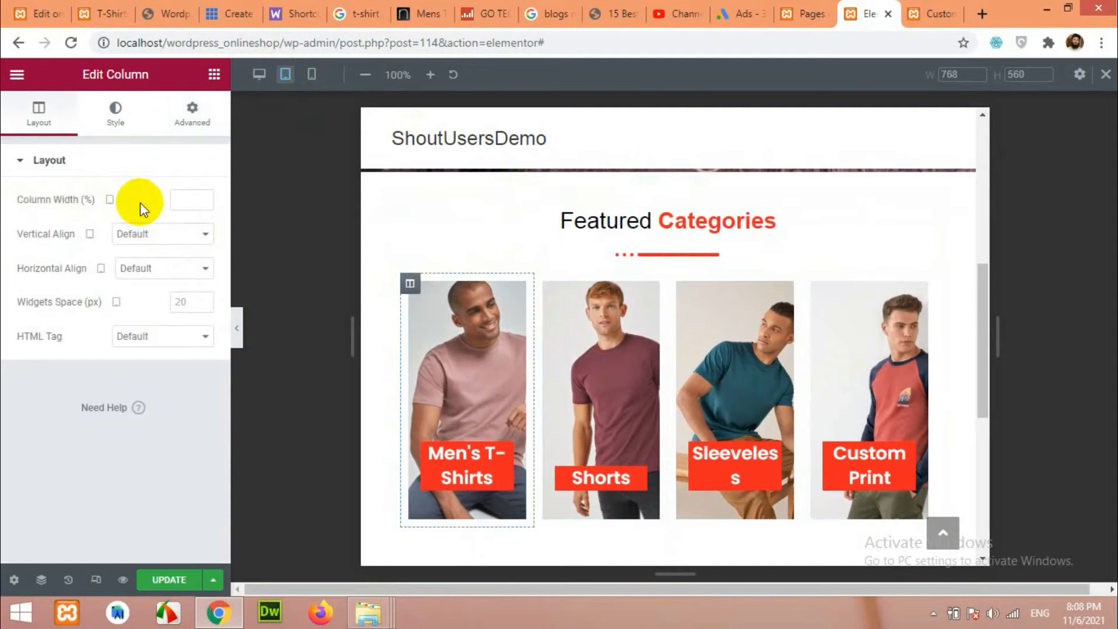
pyautogui.click(198, 201)
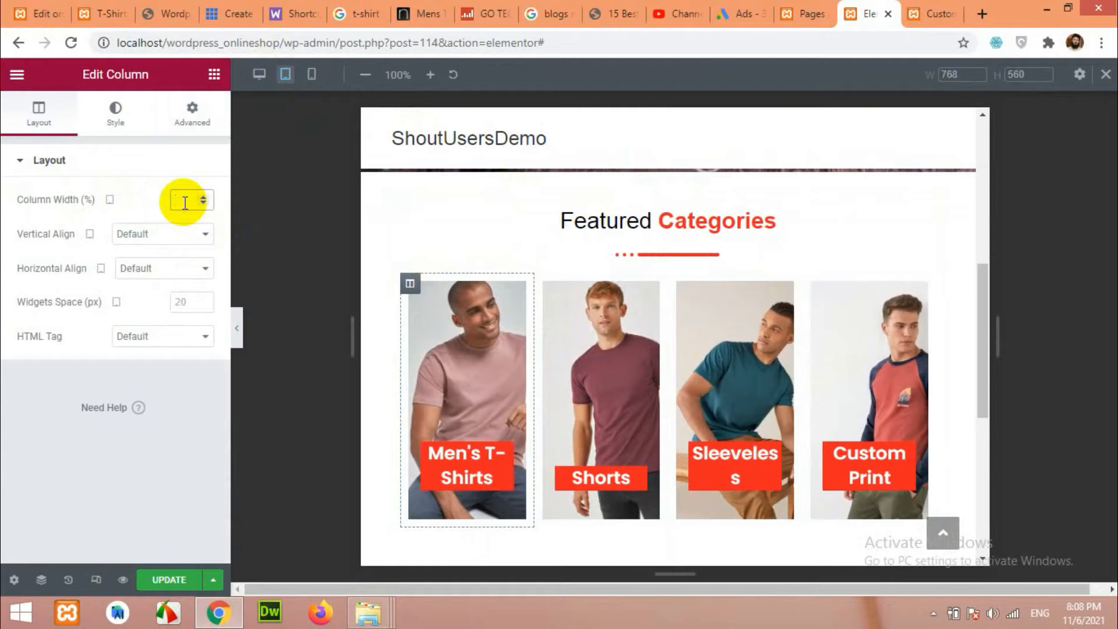
pyautogui.write('50')
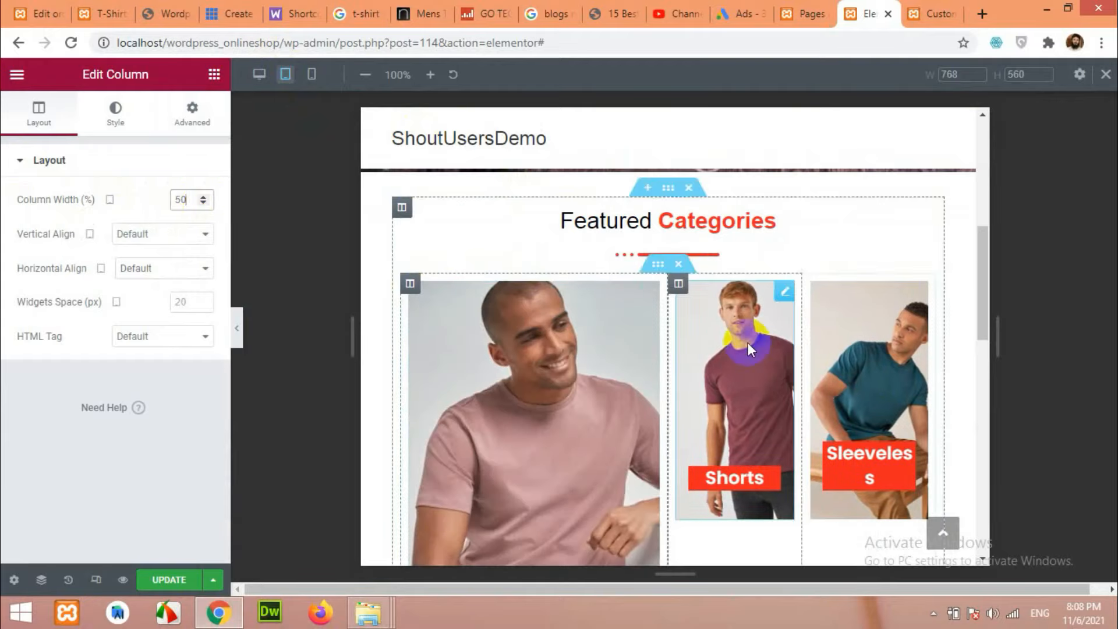
pyautogui.click(678, 284)
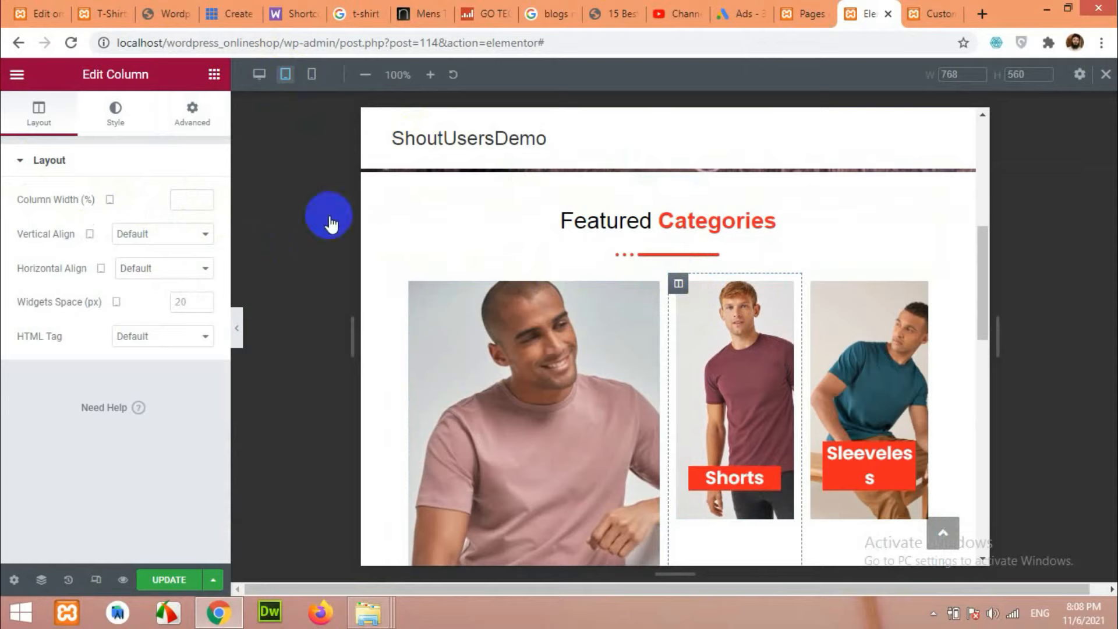
pyautogui.click(187, 202)
pyautogui.write('50')
pyautogui.scroll(-2, 603, 303)
pyautogui.scroll(-3, 600, 314)
pyautogui.click(181, 200)
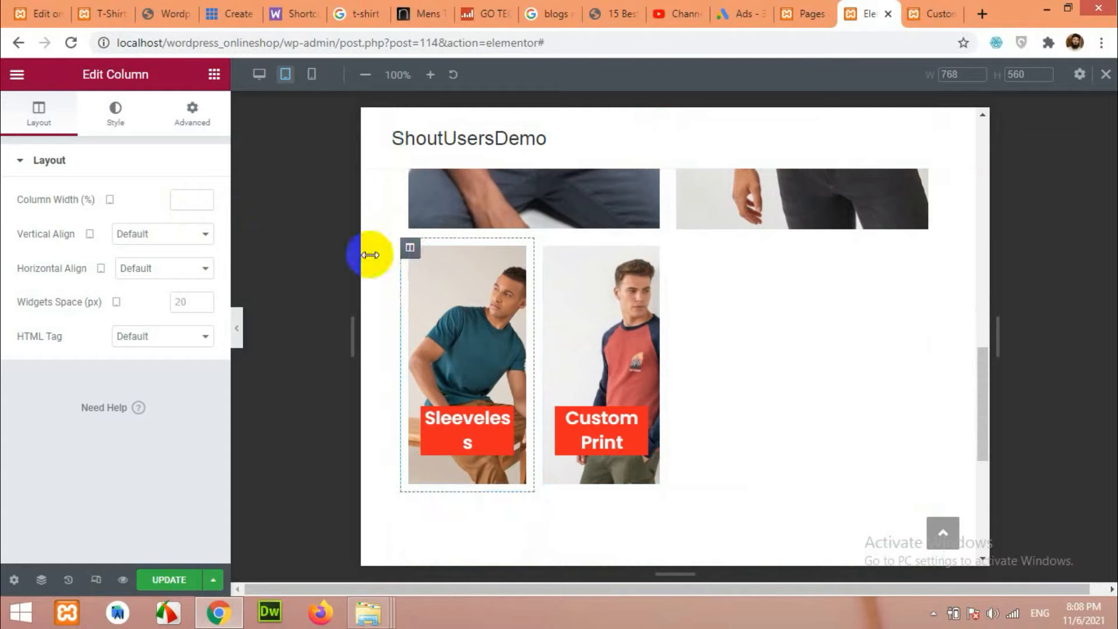
pyautogui.write('50')
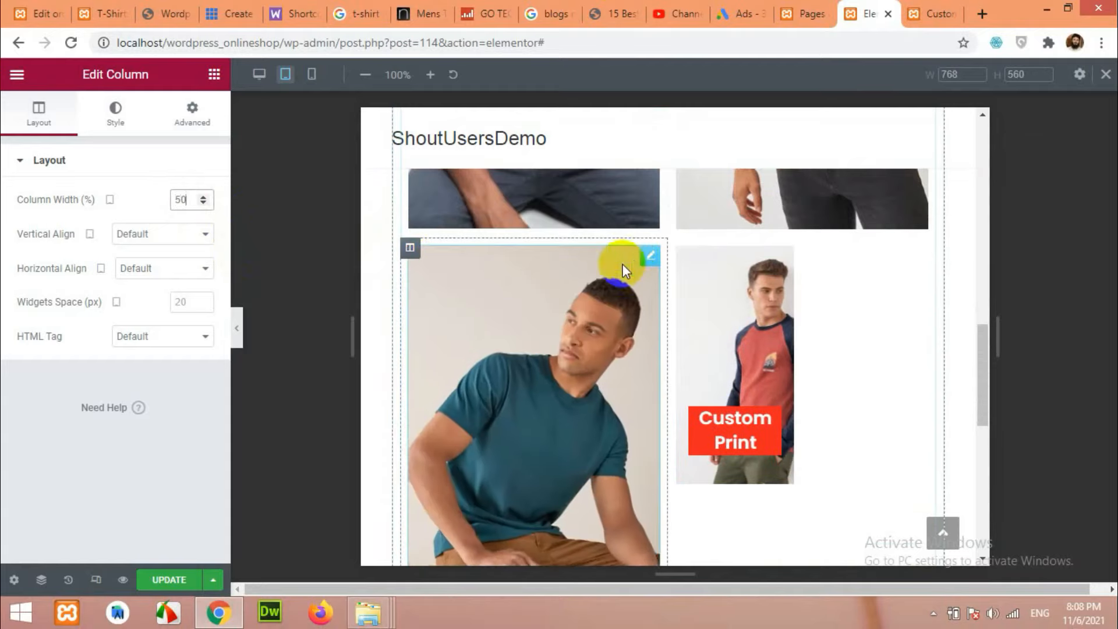
pyautogui.click(677, 247)
pyautogui.click(182, 200)
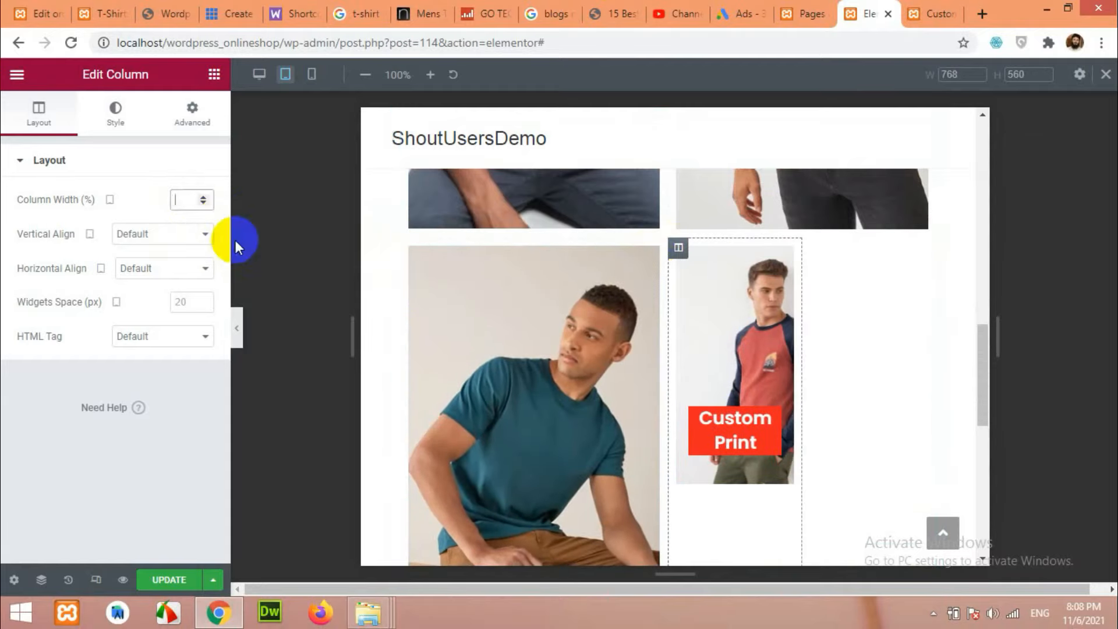
pyautogui.write('50')
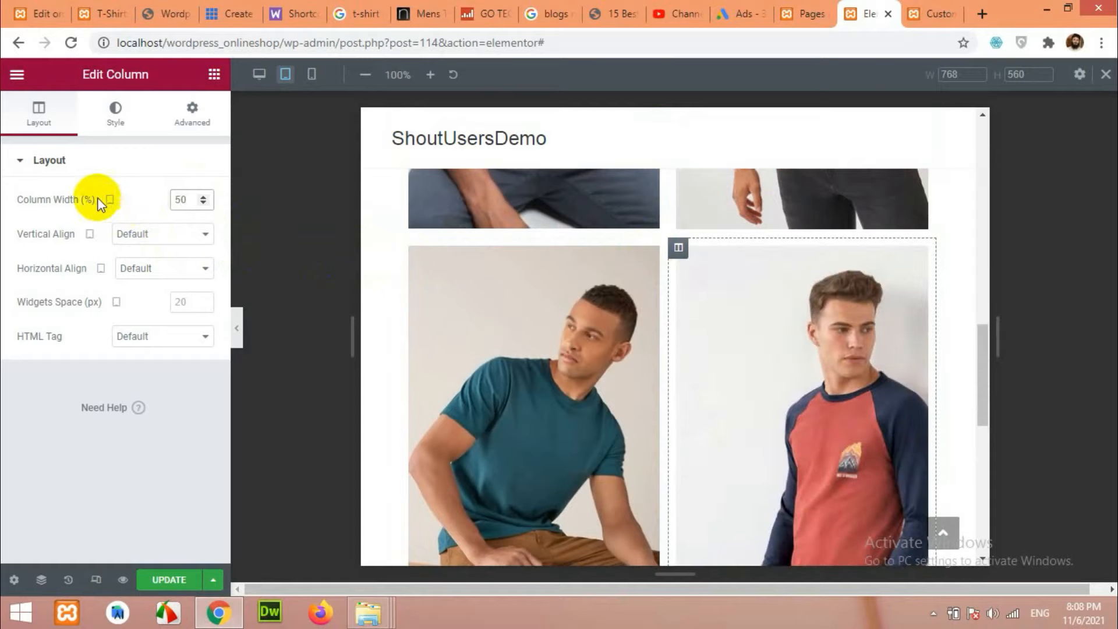
# Check the category grid in mobile, desktop and tablet previews, finishing on desktop.
pyautogui.click(312, 75)
pyautogui.scroll(5, 662, 355)
pyautogui.click(260, 74)
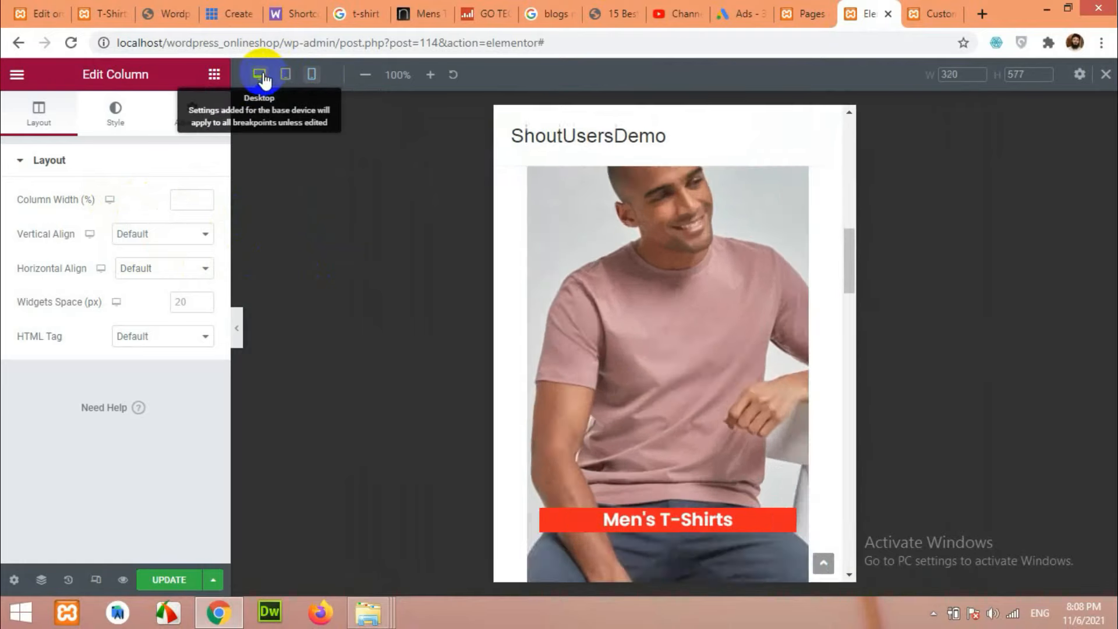
pyautogui.scroll(5, 449, 268)
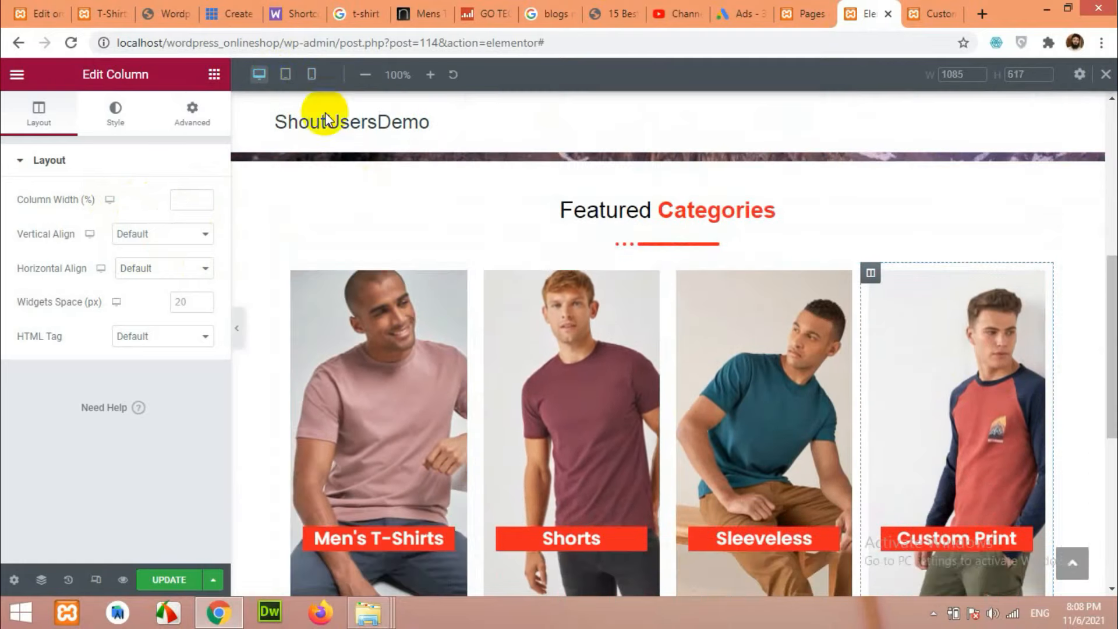
pyautogui.click(286, 74)
pyautogui.scroll(-5, 564, 353)
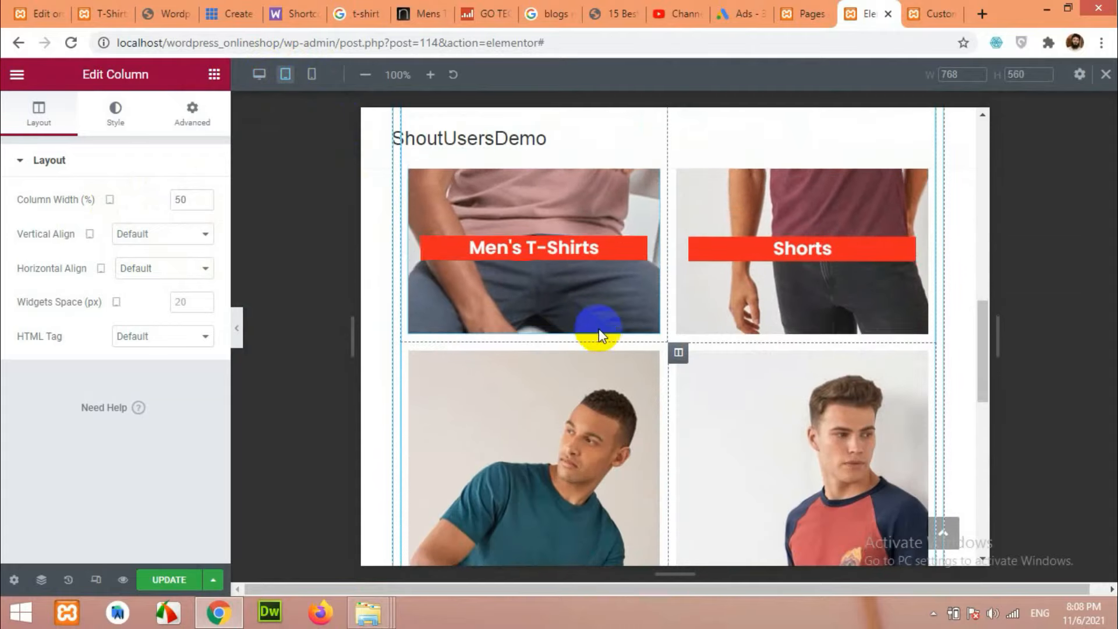
pyautogui.click(259, 74)
pyautogui.scroll(4, 598, 367)
pyautogui.scroll(3, 582, 304)
pyautogui.scroll(-5, 582, 325)
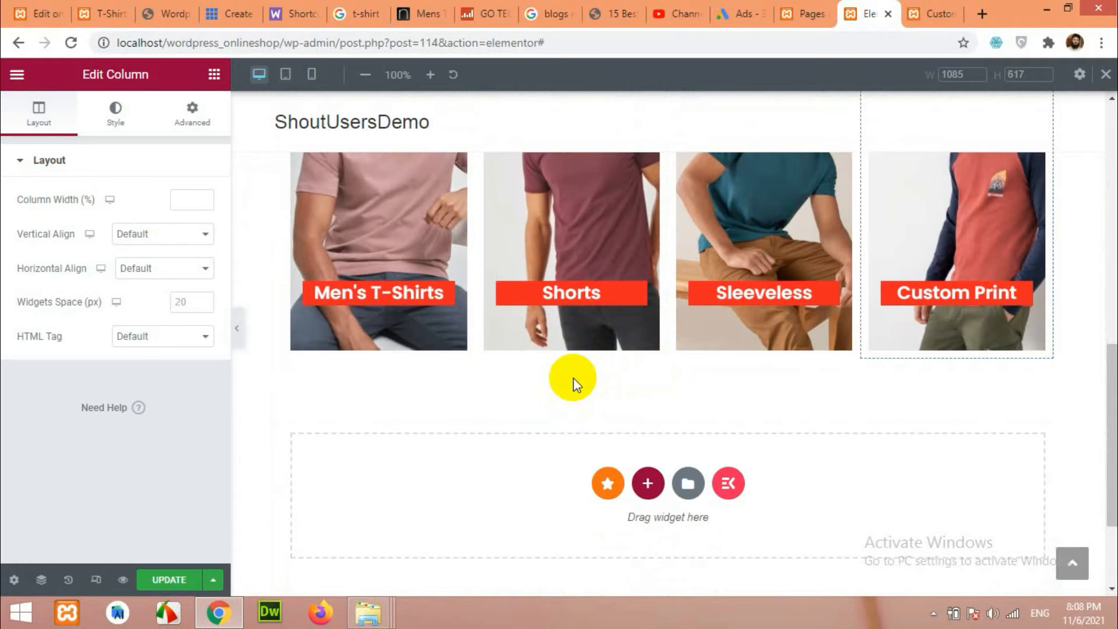
# Look over the live site tab, then come back to the Elementor editor.
pyautogui.click(102, 14)
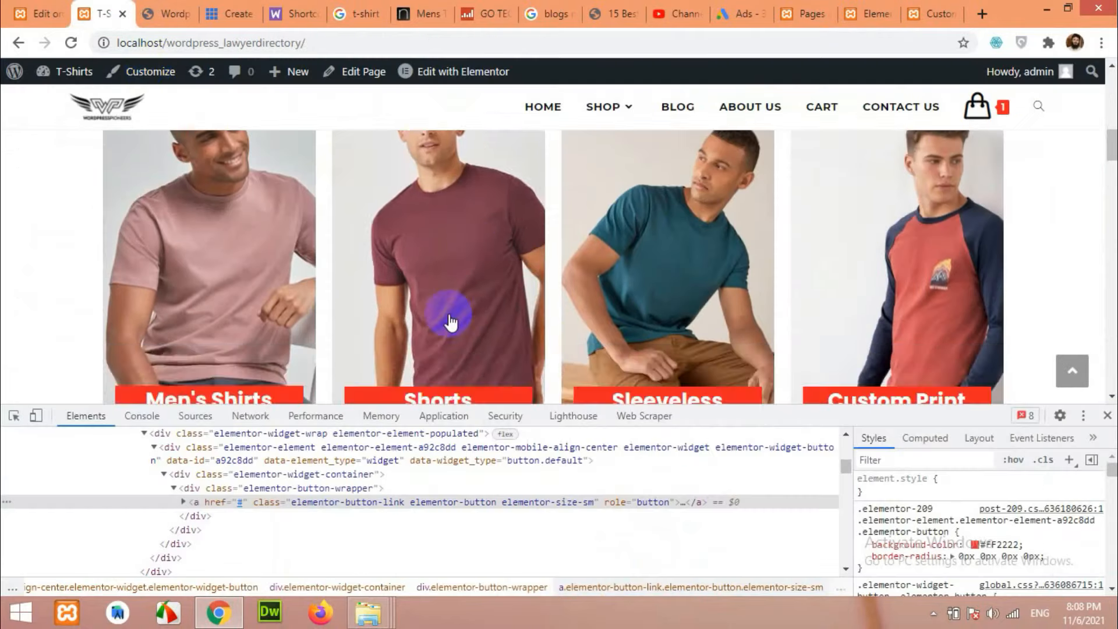
pyautogui.scroll(3, 442, 313)
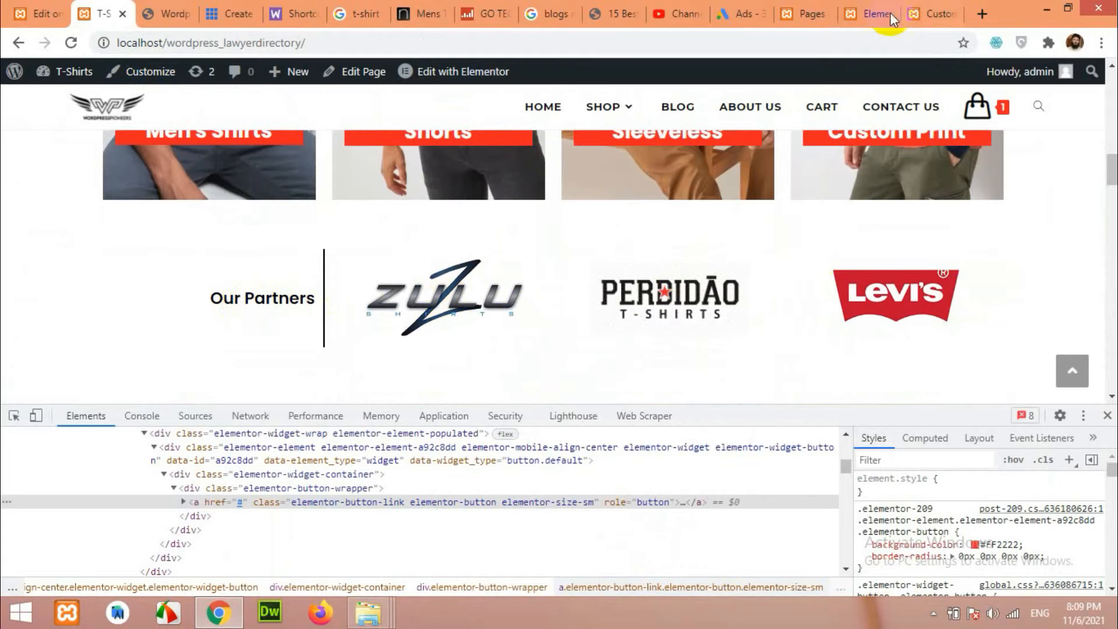
pyautogui.click(855, 5)
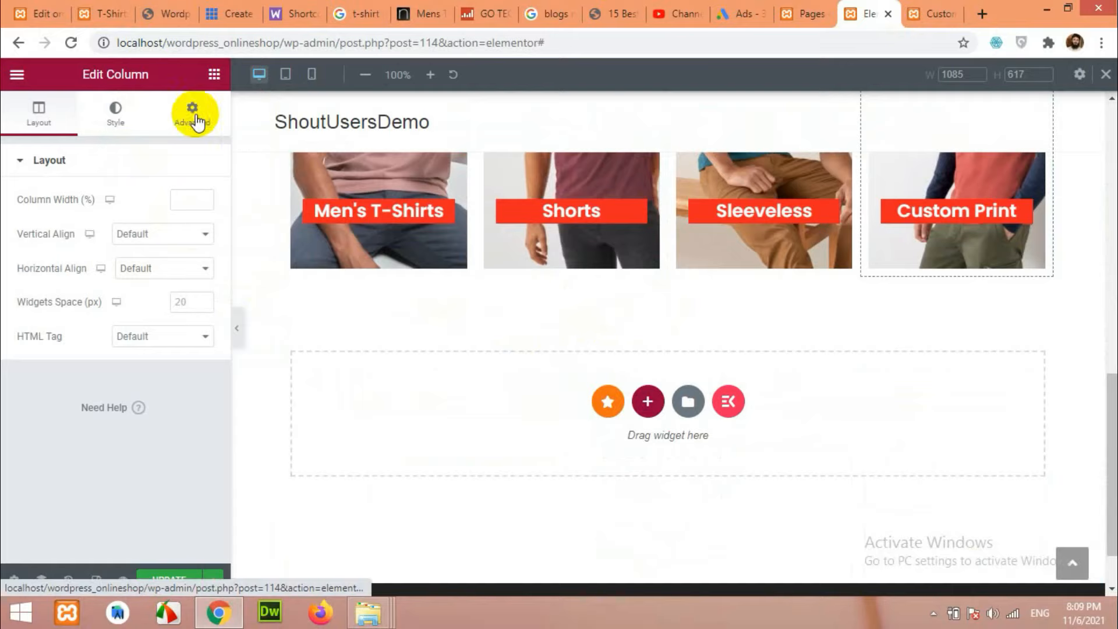
# Add a 33/66 two-column section below the categories, narrowing the left column to about 28%.
pyautogui.click(215, 75)
pyautogui.click(646, 400)
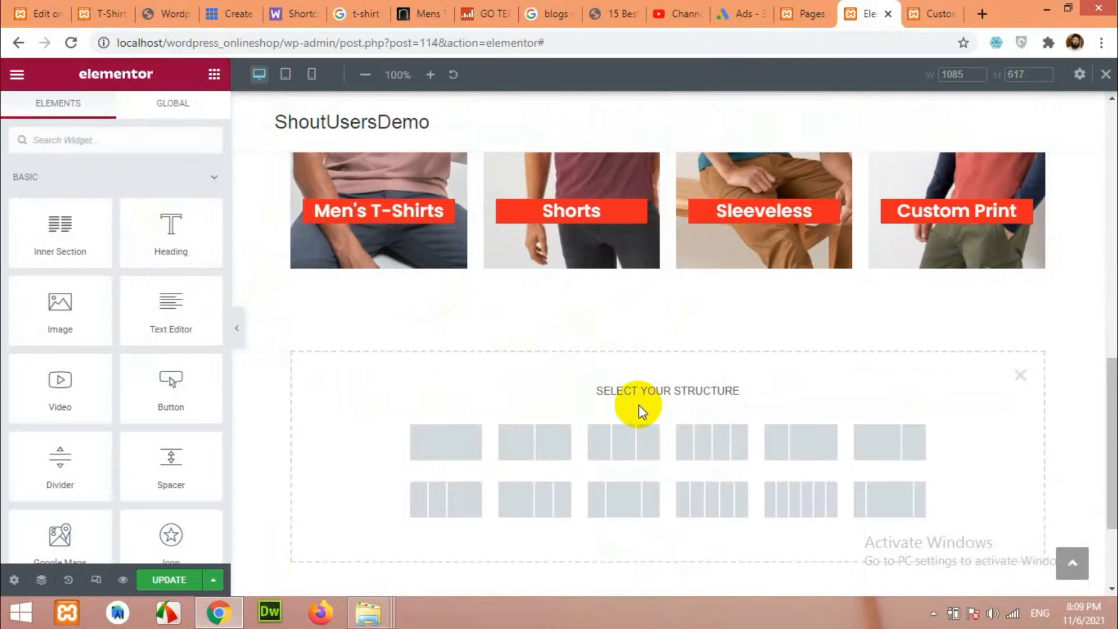
pyautogui.click(792, 449)
pyautogui.moveTo(535, 329); pyautogui.dragTo(496, 340)
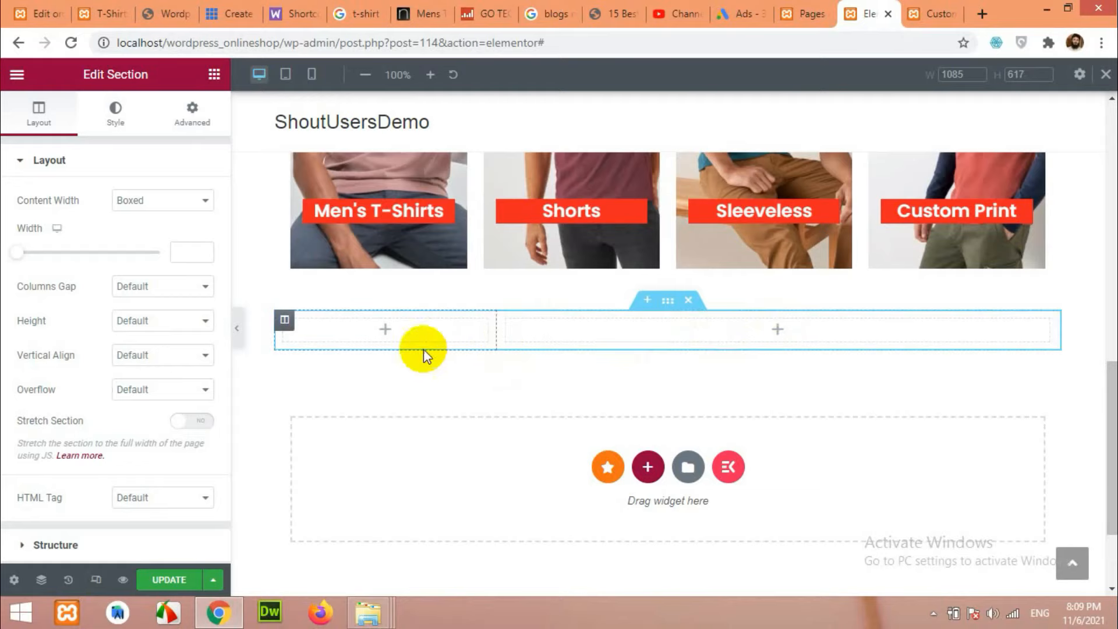
pyautogui.click(386, 331)
# Add an 'Our Partners' heading to the left column and set the column's Vertical Align to Middle.
pyautogui.moveTo(171, 230); pyautogui.dragTo(384, 333)
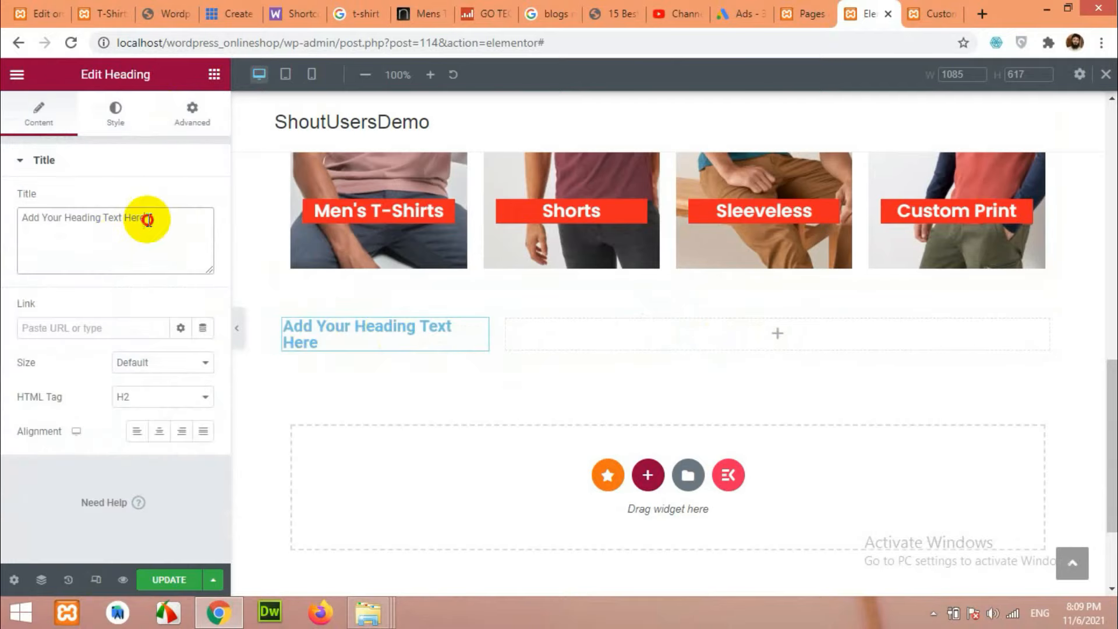
pyautogui.moveTo(144, 217); pyautogui.dragTo(5, 217)
pyautogui.write('Our Partners')
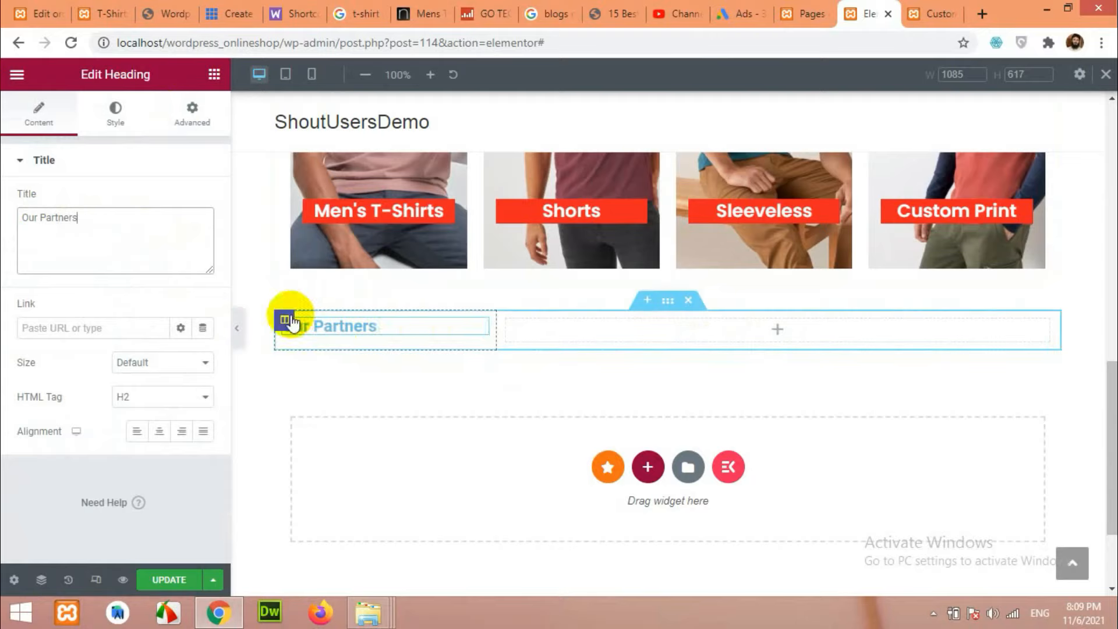
pyautogui.click(289, 320)
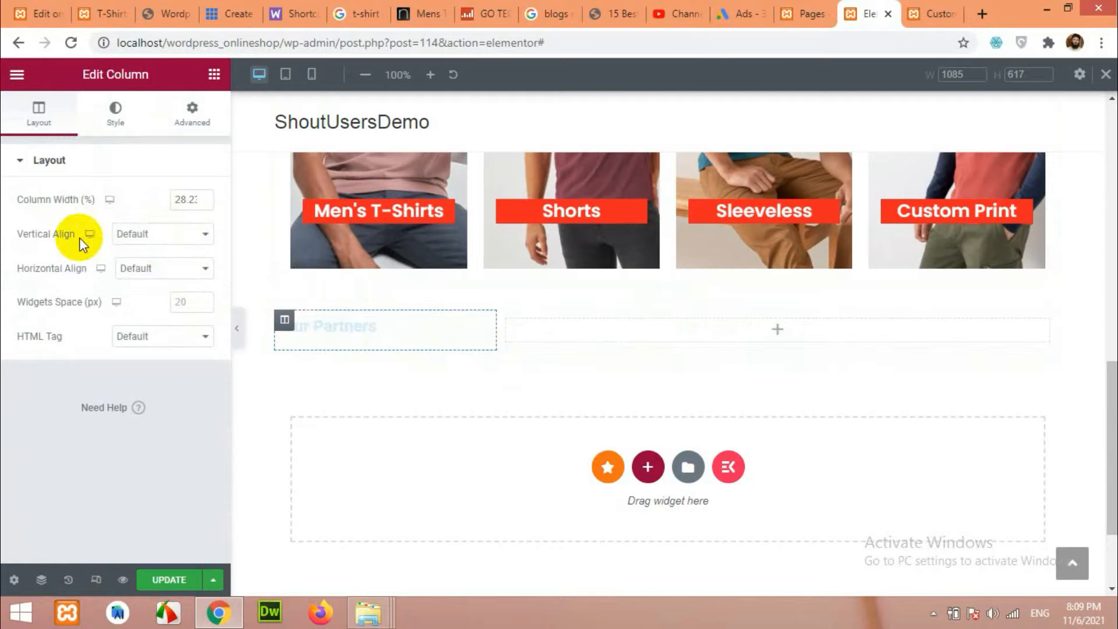
pyautogui.click(152, 234)
pyautogui.click(137, 279)
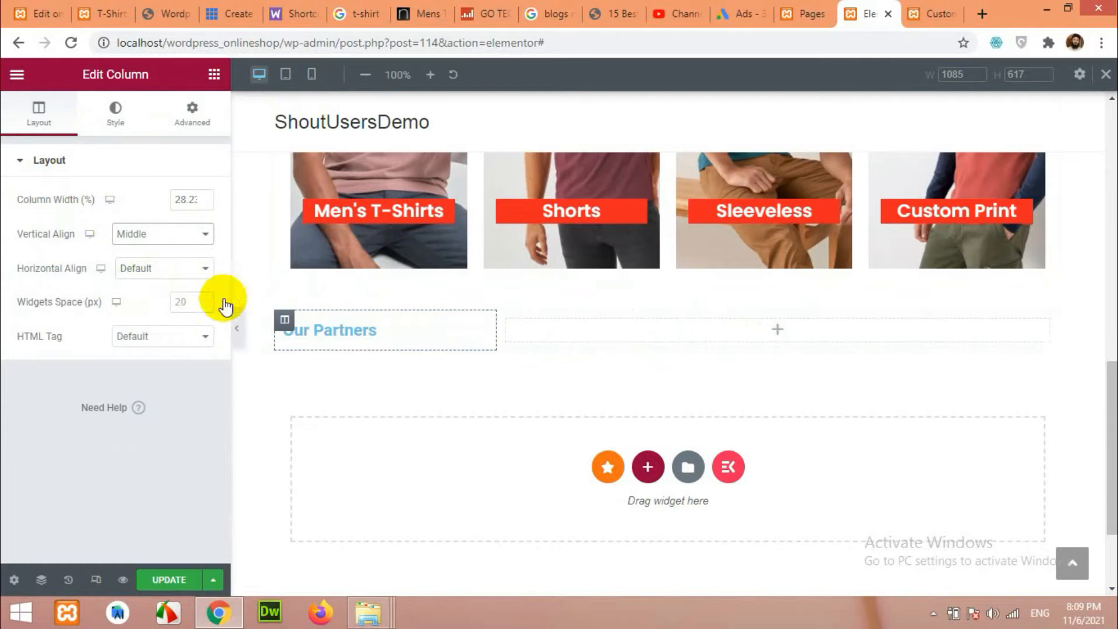
# Try a black background on the column, then remove it so it has none.
pyautogui.click(119, 117)
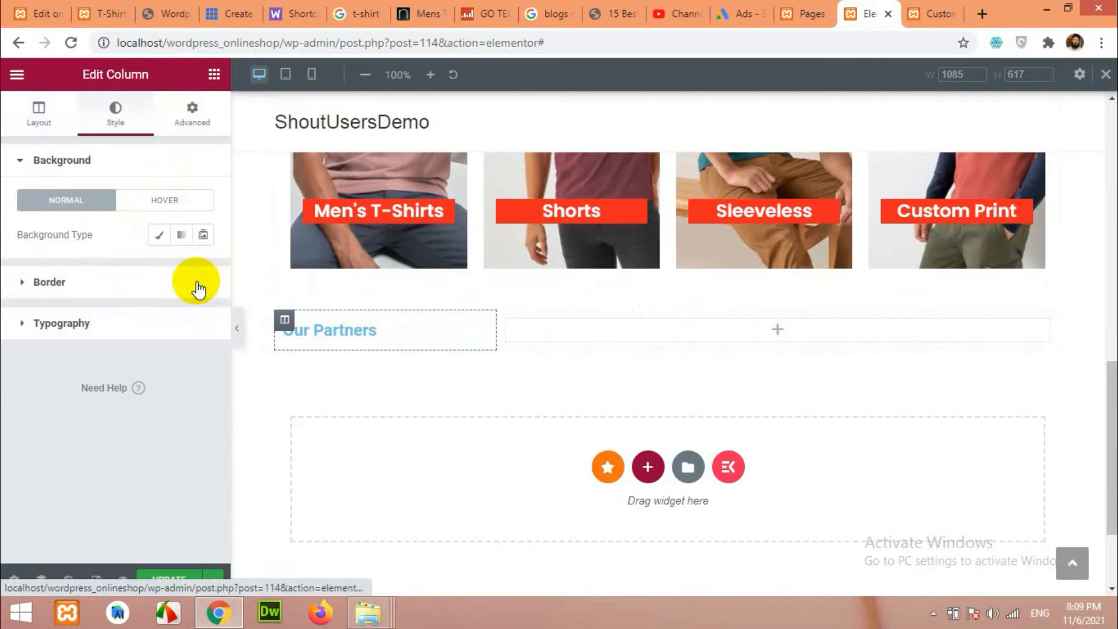
pyautogui.click(159, 236)
pyautogui.click(202, 273)
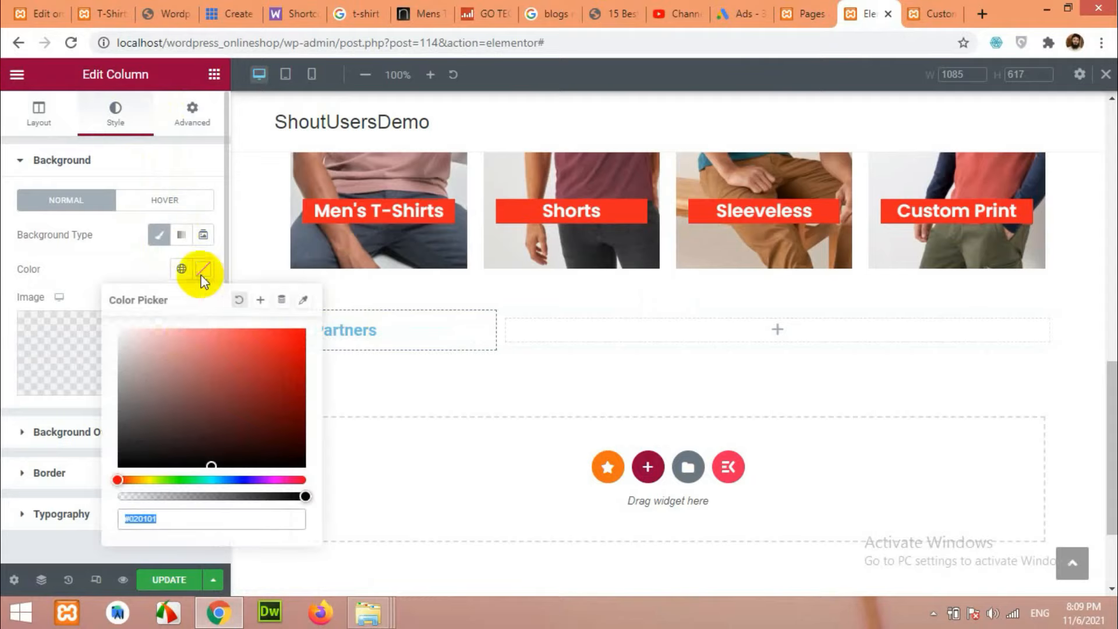
pyautogui.moveTo(117, 419); pyautogui.dragTo(82, 480)
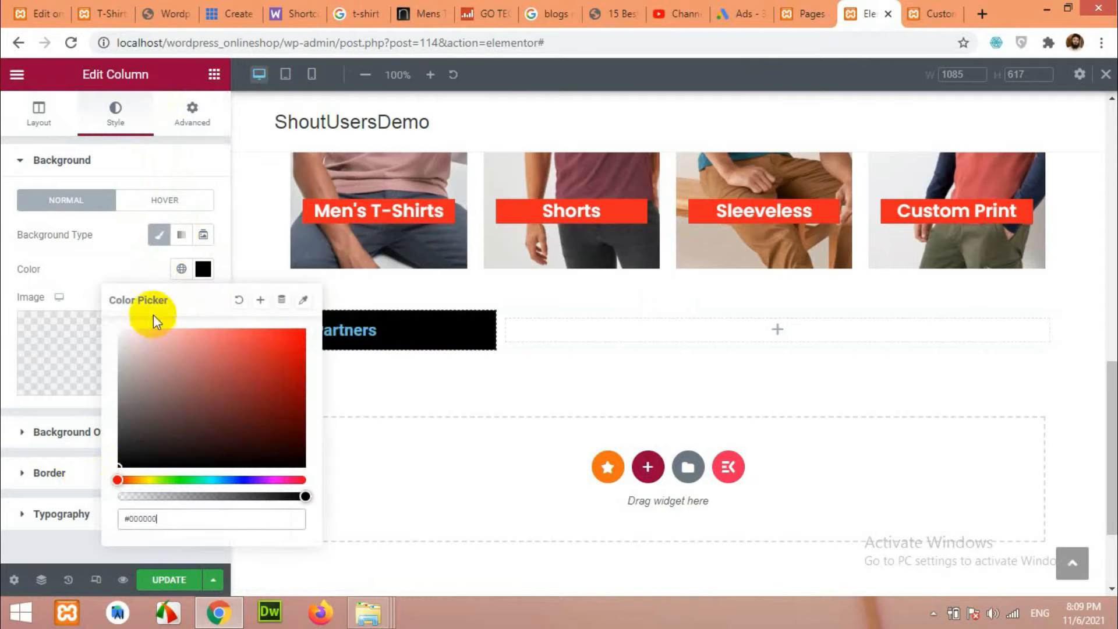
pyautogui.click(204, 270)
pyautogui.click(202, 270)
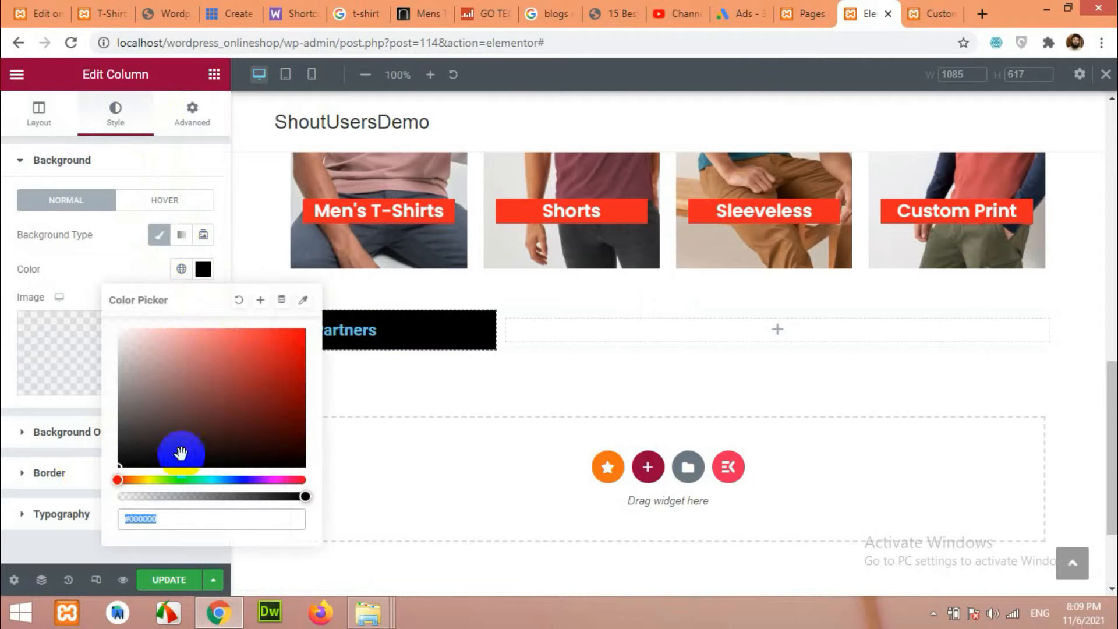
pyautogui.click(236, 300)
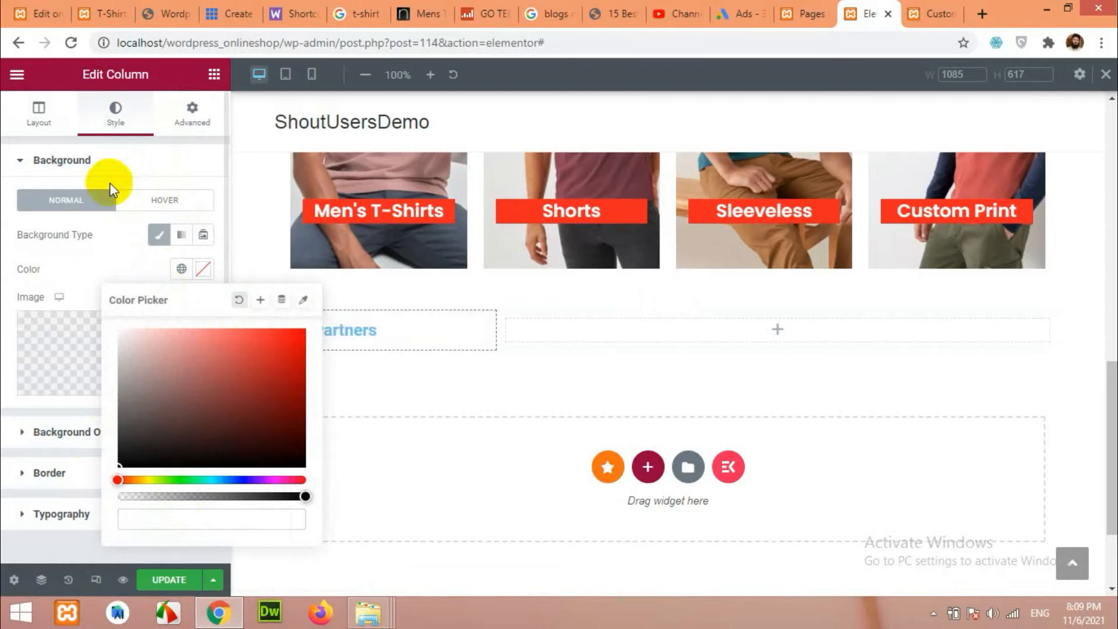
pyautogui.click(39, 116)
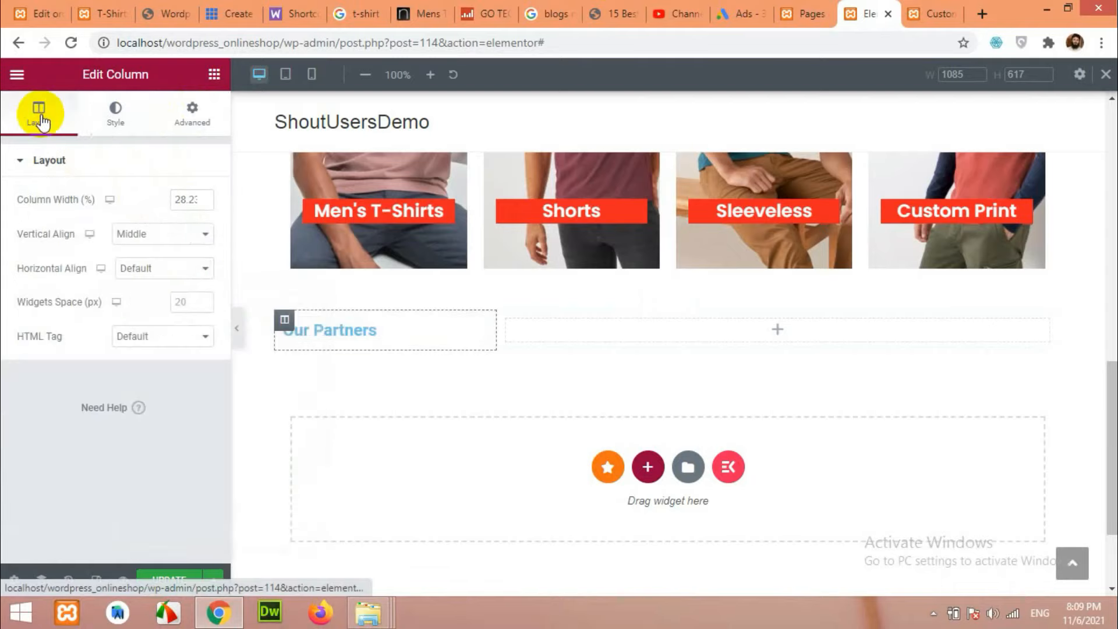
pyautogui.click(116, 110)
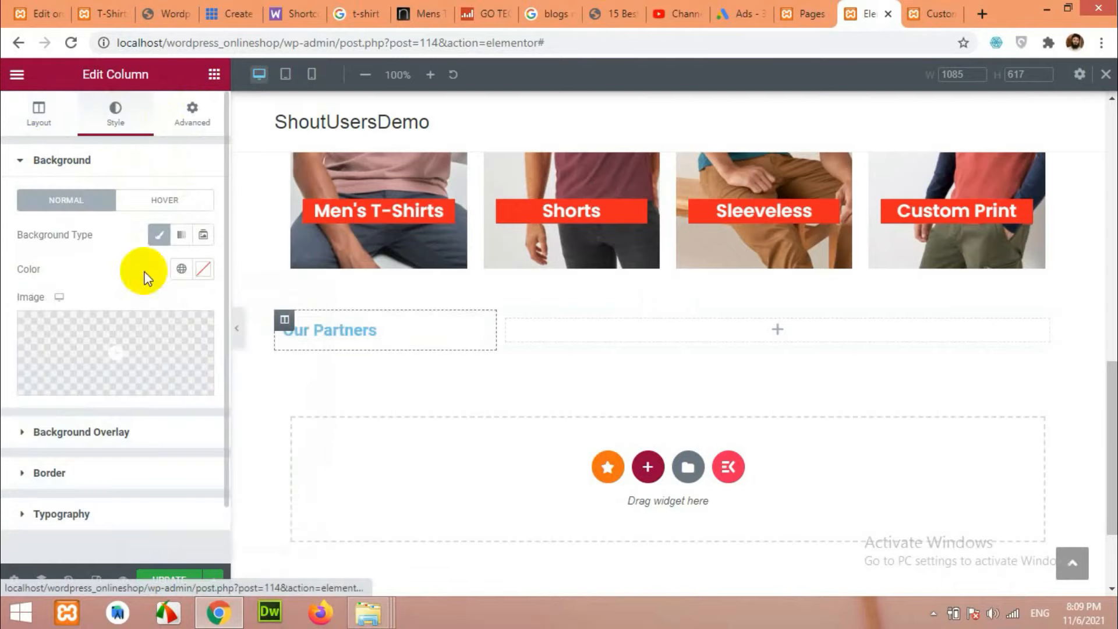
pyautogui.click(39, 115)
# Set the Our Partners heading text colour to black (#000000).
pyautogui.click(343, 341)
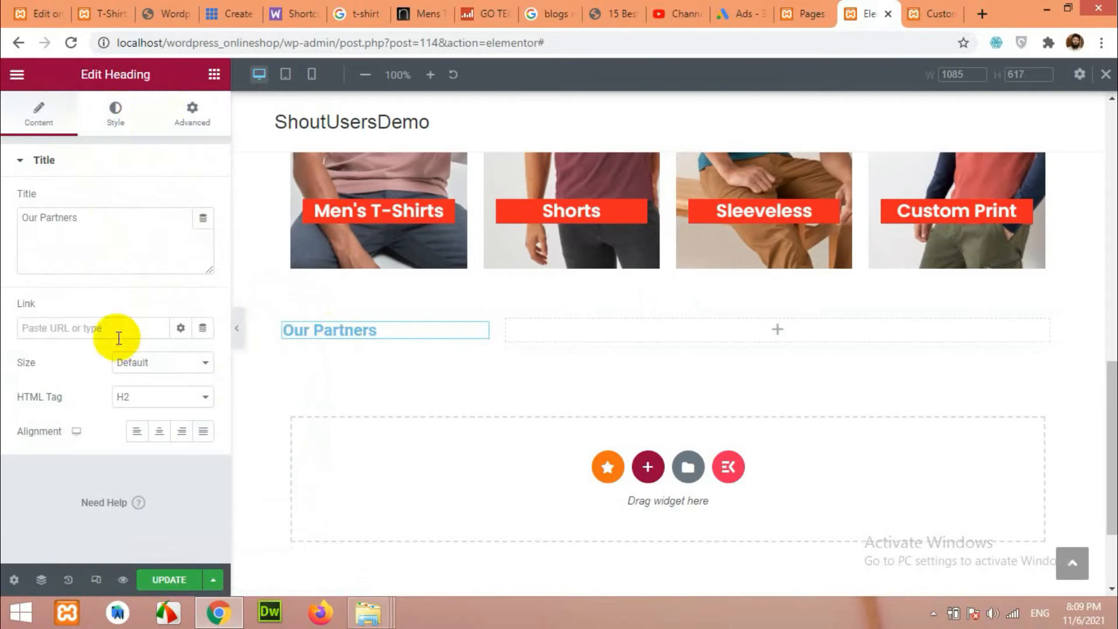
pyautogui.click(116, 110)
pyautogui.click(201, 204)
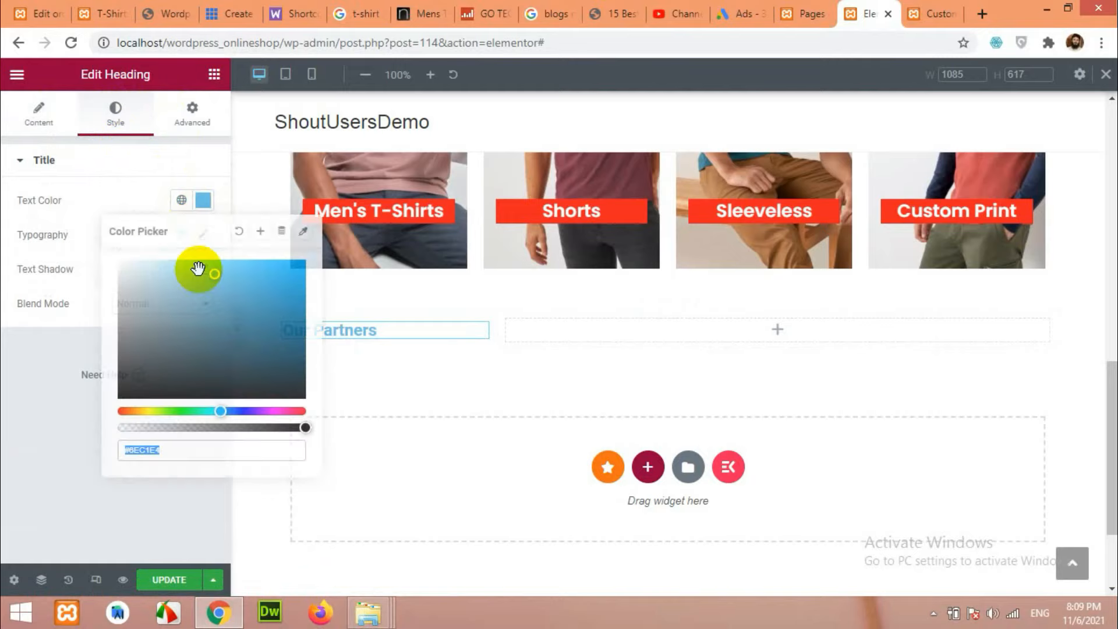
pyautogui.moveTo(112, 267); pyautogui.dragTo(111, 407)
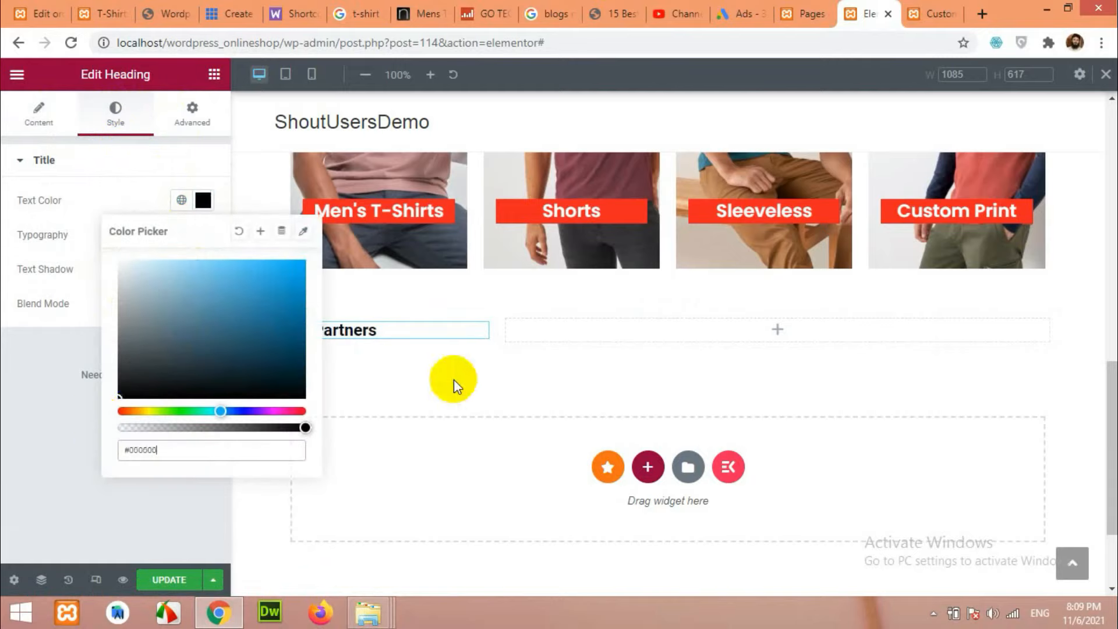
pyautogui.click(475, 319)
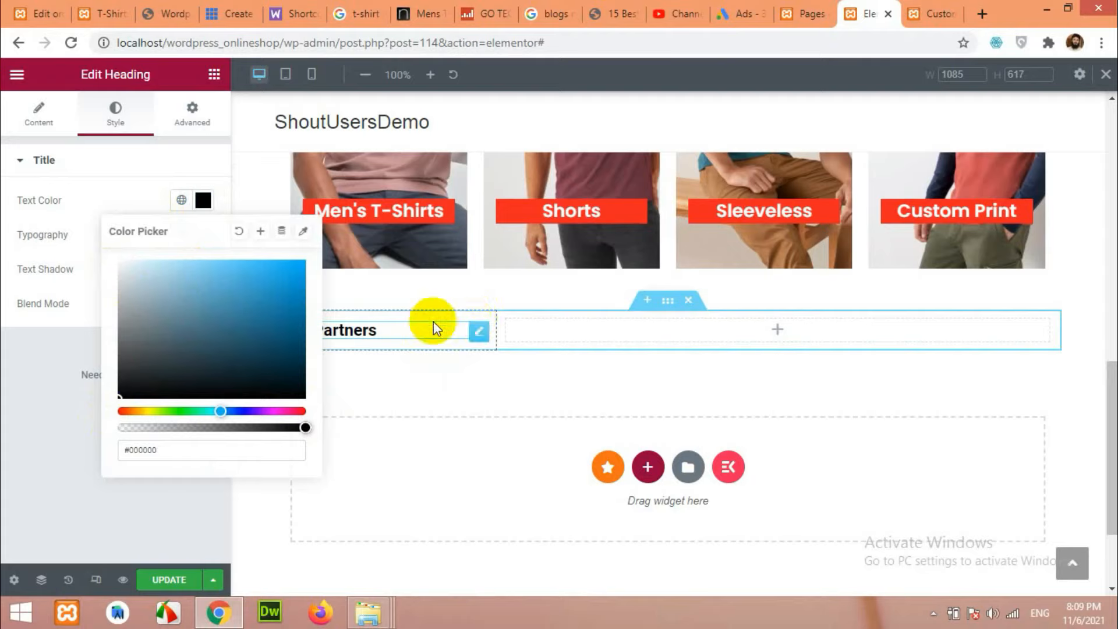
pyautogui.click(187, 164)
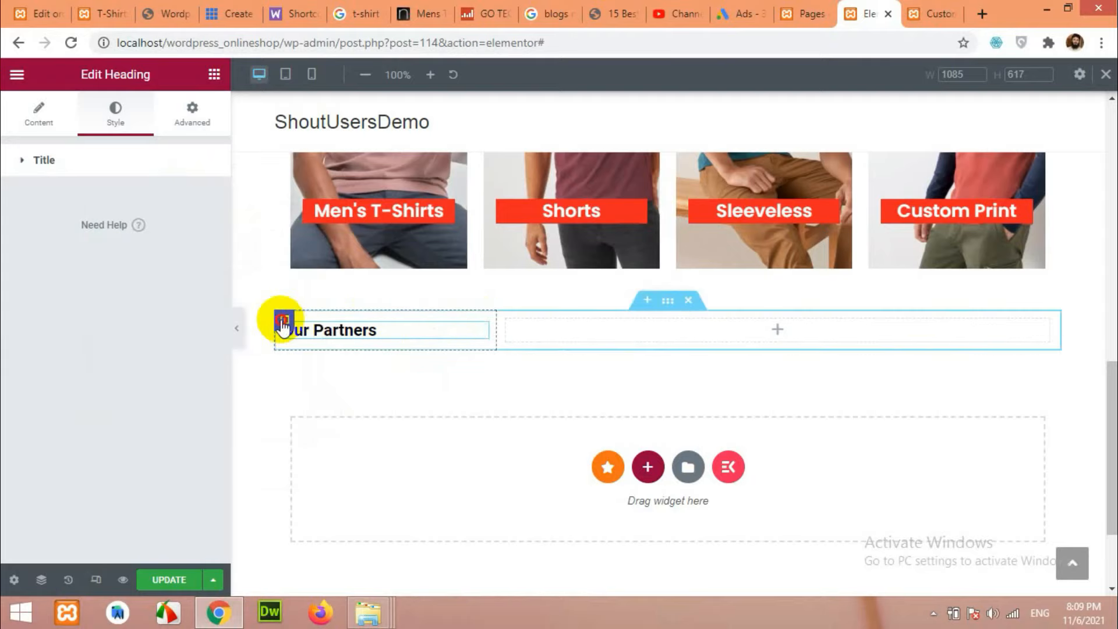
pyautogui.click(284, 322)
pyautogui.click(122, 123)
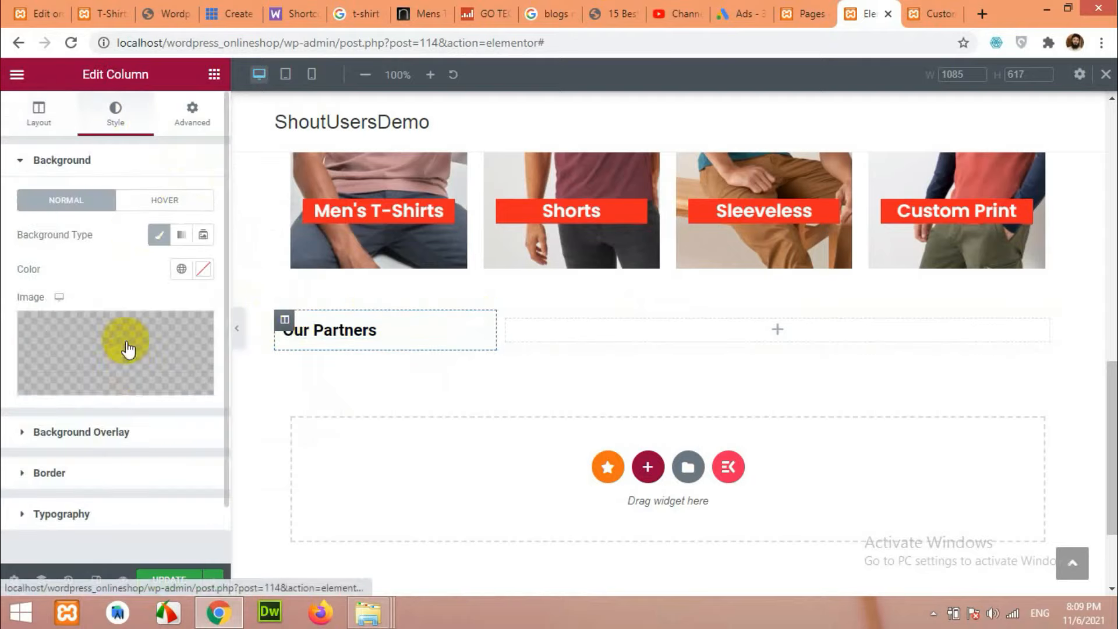
# Give the column a solid black border, 2 px wide on the right side only.
pyautogui.click(50, 471)
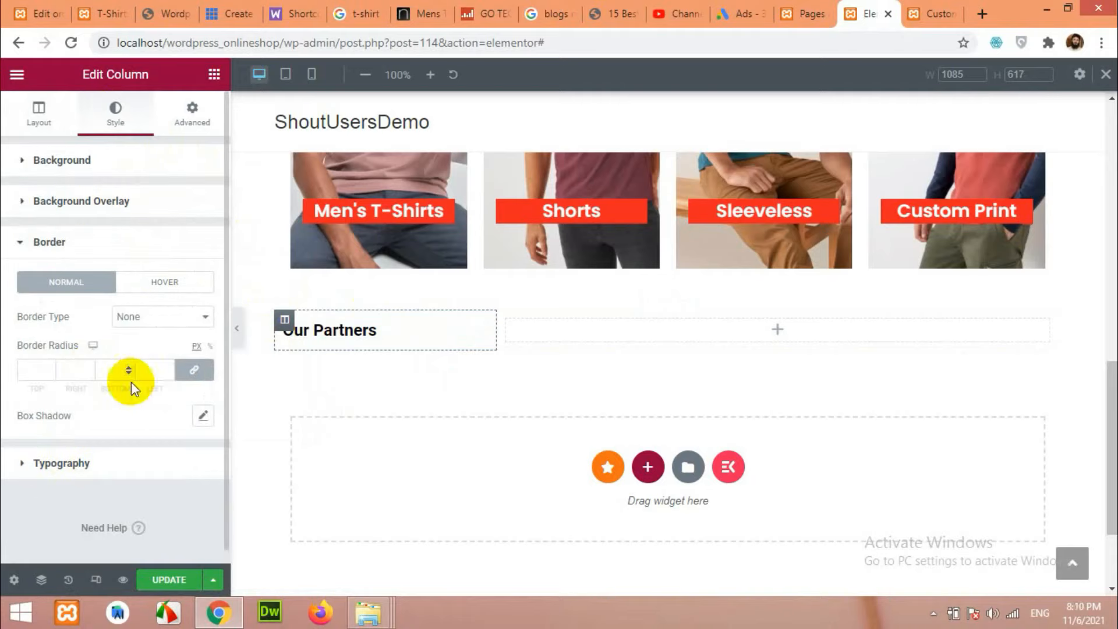
pyautogui.click(195, 373)
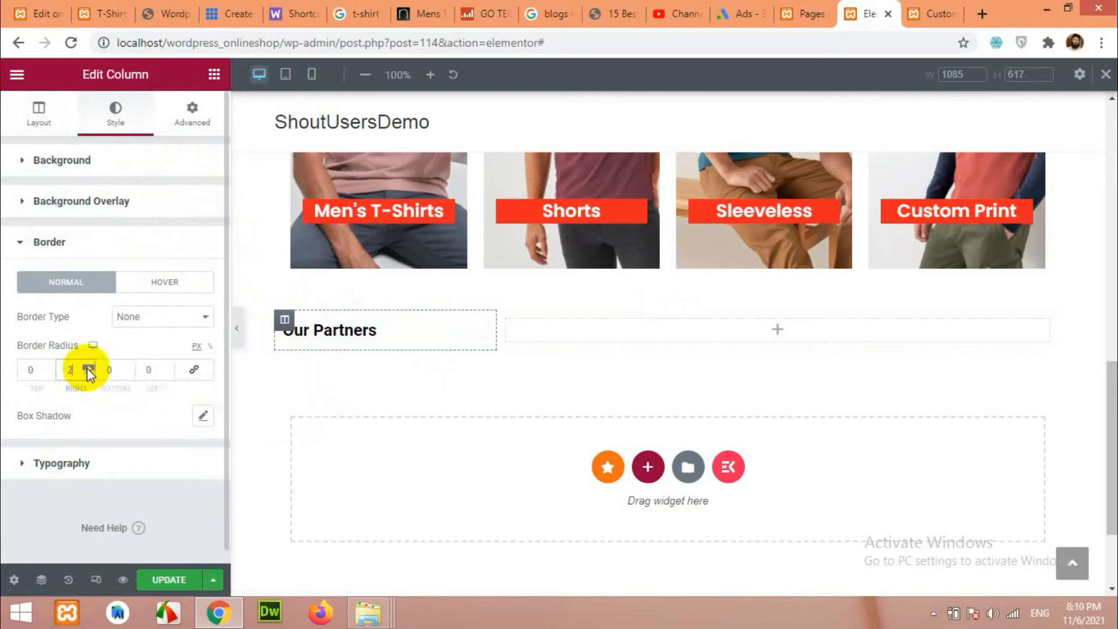
pyautogui.click(157, 317)
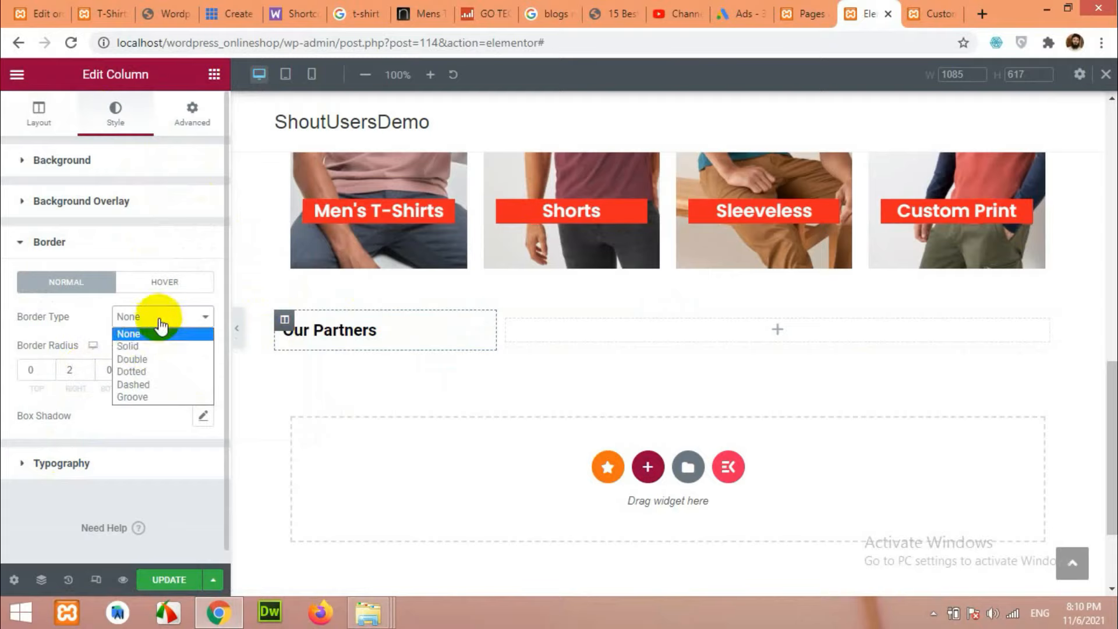
pyautogui.click(139, 345)
pyautogui.click(202, 415)
pyautogui.moveTo(125, 315); pyautogui.dragTo(96, 328)
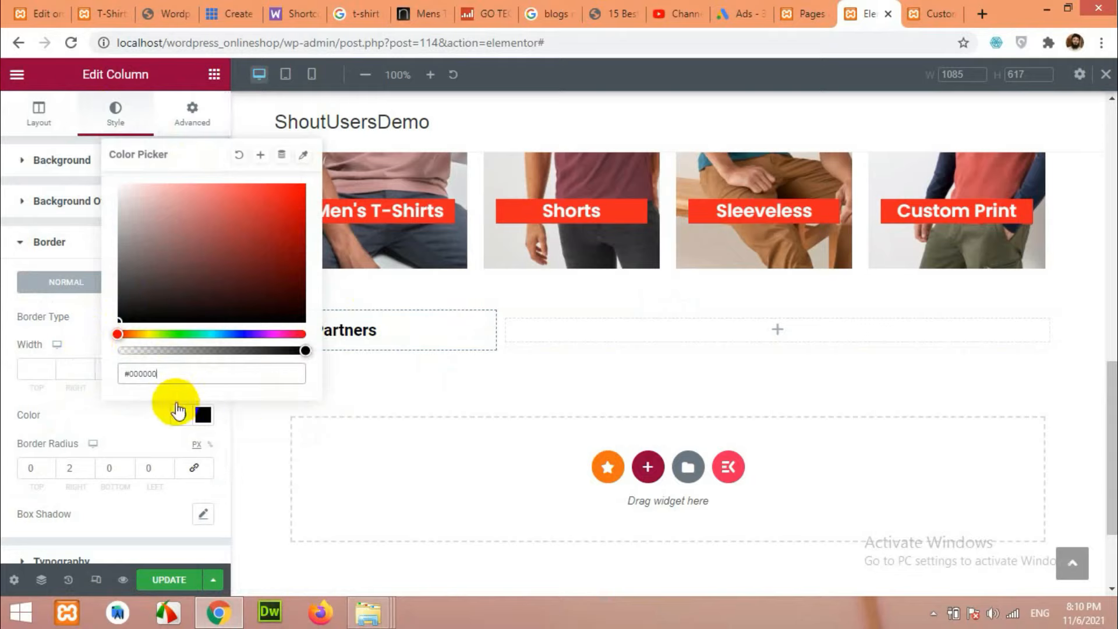
pyautogui.click(138, 416)
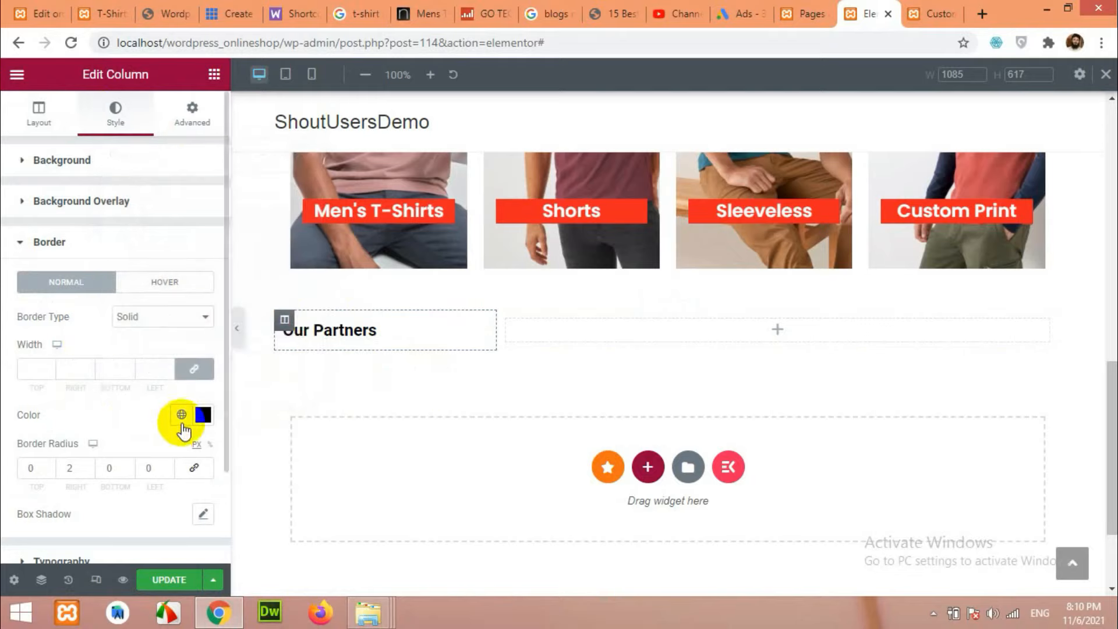
pyautogui.click(44, 371)
pyautogui.write('2')
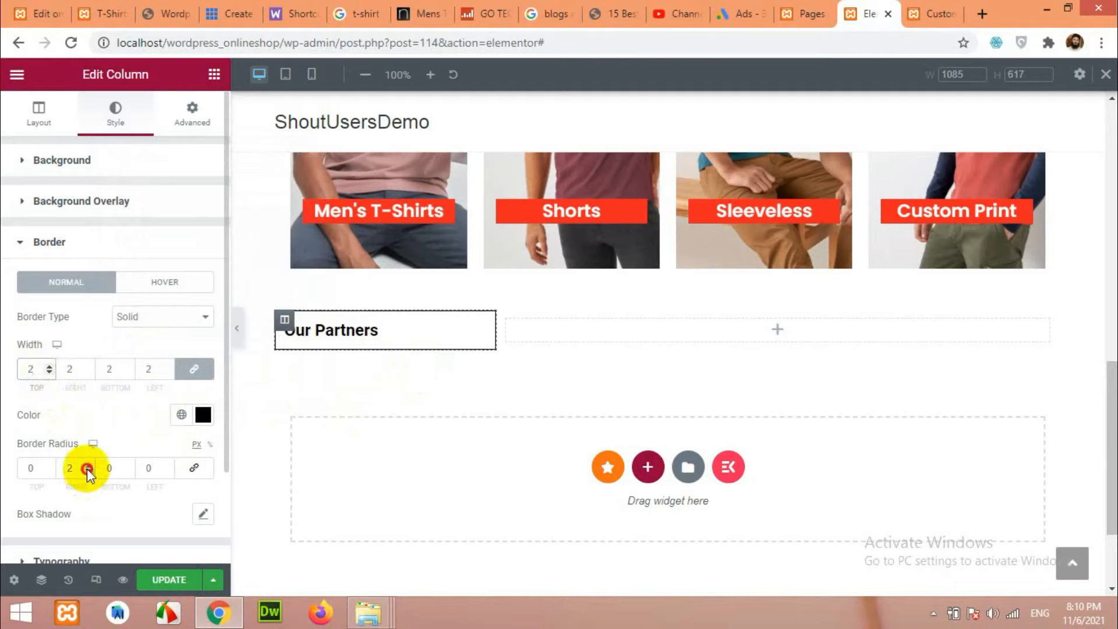
pyautogui.click(194, 368)
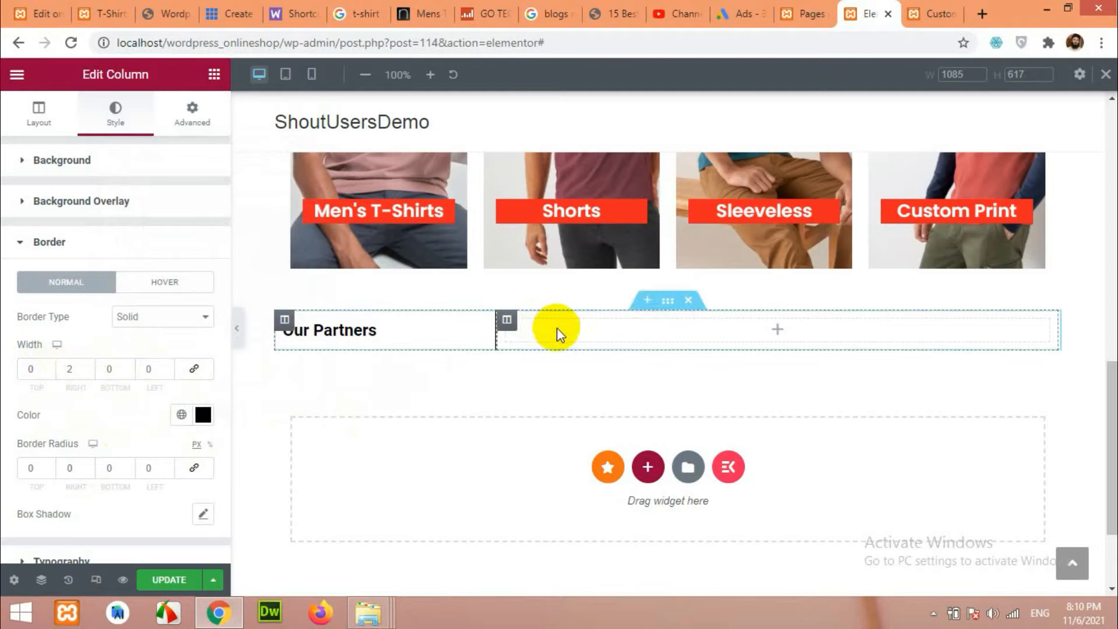
# Search 'car' and place an Image Carousel widget in the empty right column.
pyautogui.click(780, 334)
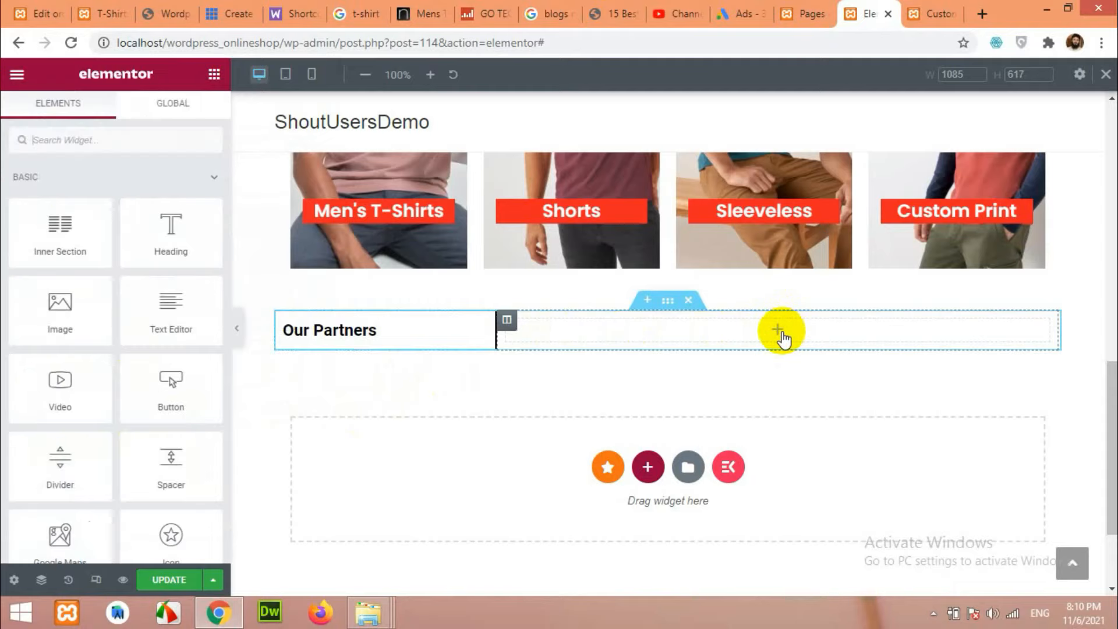
pyautogui.write('car')
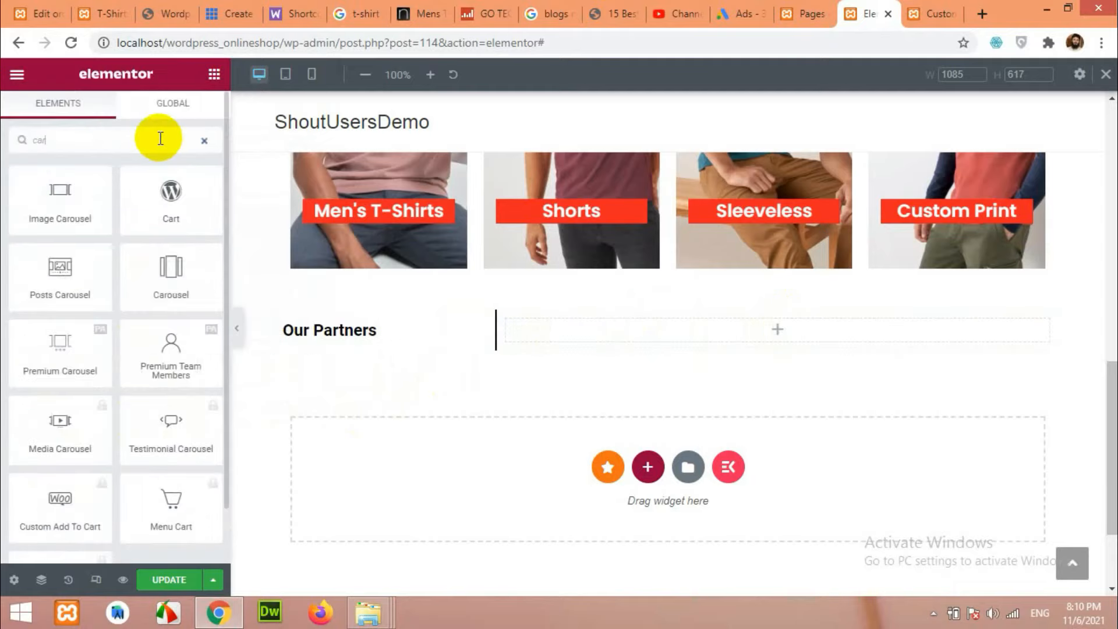
pyautogui.moveTo(49, 210); pyautogui.dragTo(739, 329)
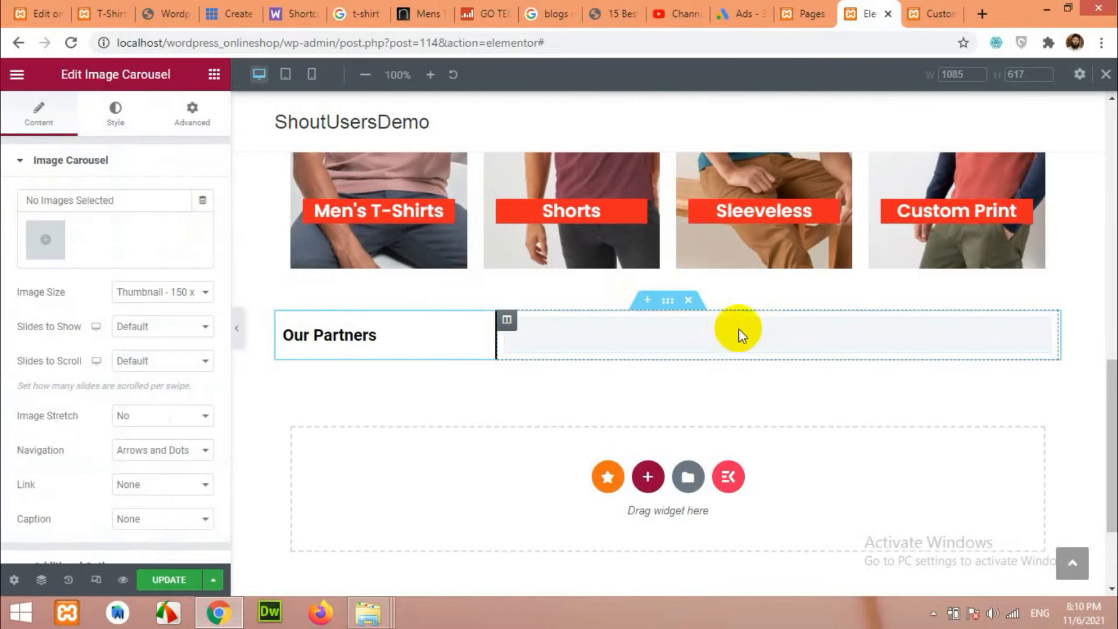
# Upload 8.png, 199411.png, brand.gif and levis-logo.png, and insert them as the carousel gallery.
pyautogui.click(43, 244)
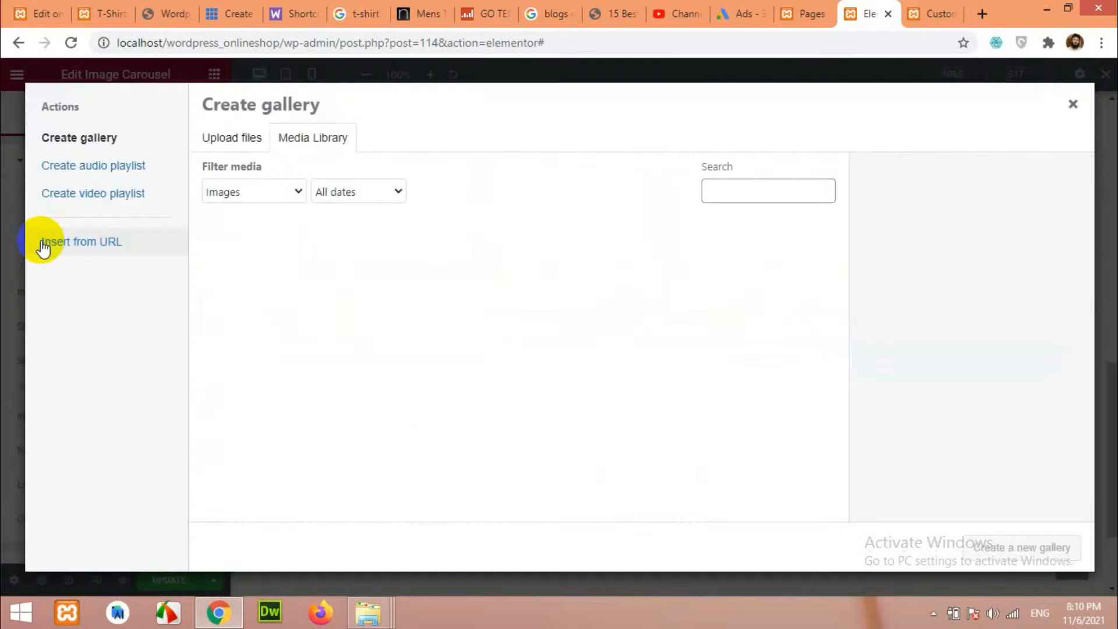
pyautogui.click(232, 139)
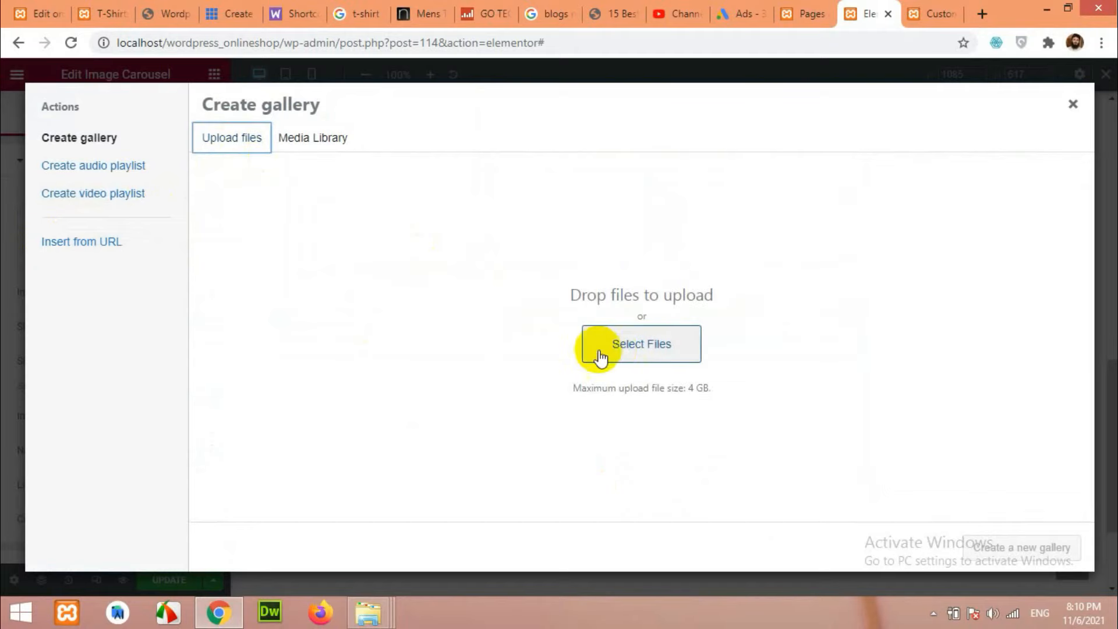
pyautogui.click(638, 344)
pyautogui.click(369, 264)
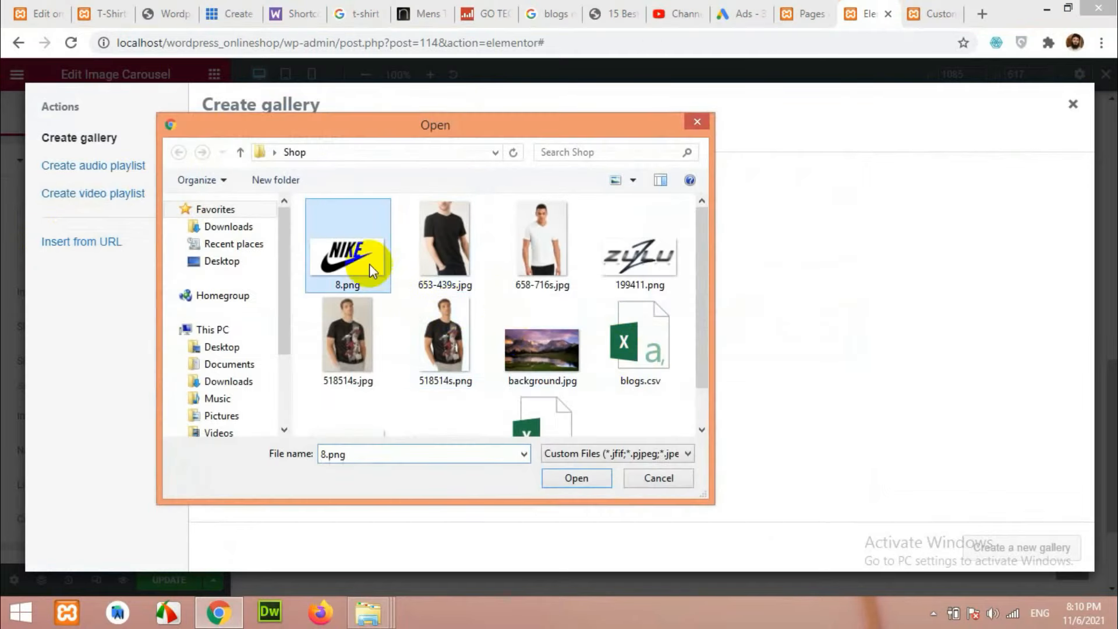
pyautogui.keyDown('ctrl'); pyautogui.click(628, 261); pyautogui.keyUp('ctrl')
pyautogui.scroll(-1, 534, 337)
pyautogui.keyDown('ctrl'); pyautogui.click(385, 387); pyautogui.keyUp('ctrl')
pyautogui.keyDown('ctrl'); pyautogui.click(442, 401); pyautogui.keyUp('ctrl')
pyautogui.click(577, 478)
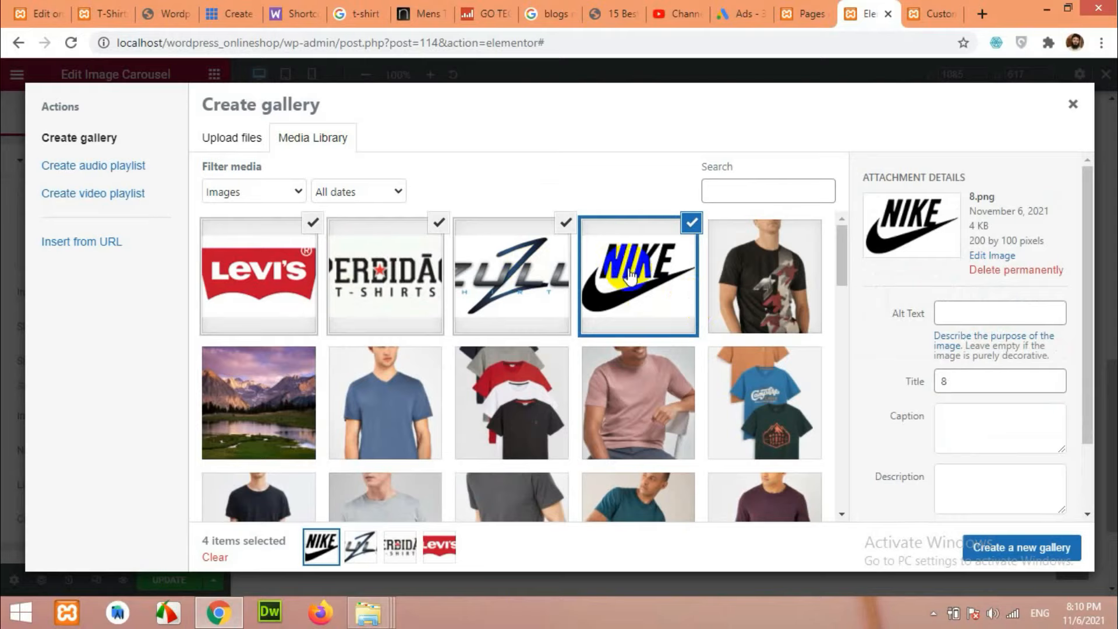
pyautogui.click(1030, 559)
pyautogui.click(1015, 558)
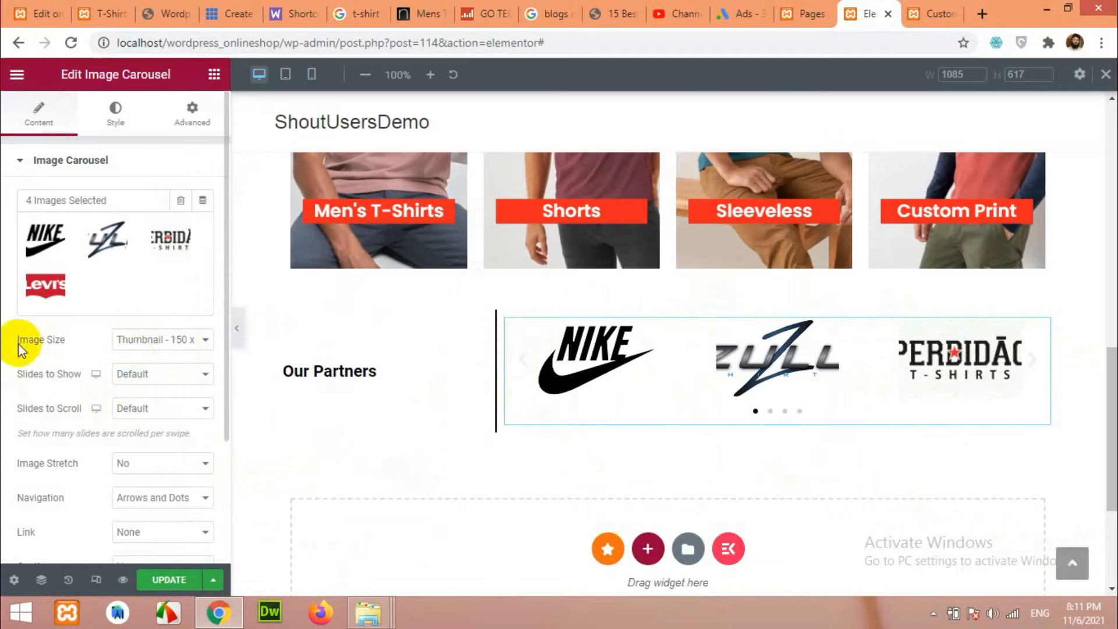
# Set the carousel's Image Size to Full and Slides to Show to 3, with image stretch off.
pyautogui.click(149, 344)
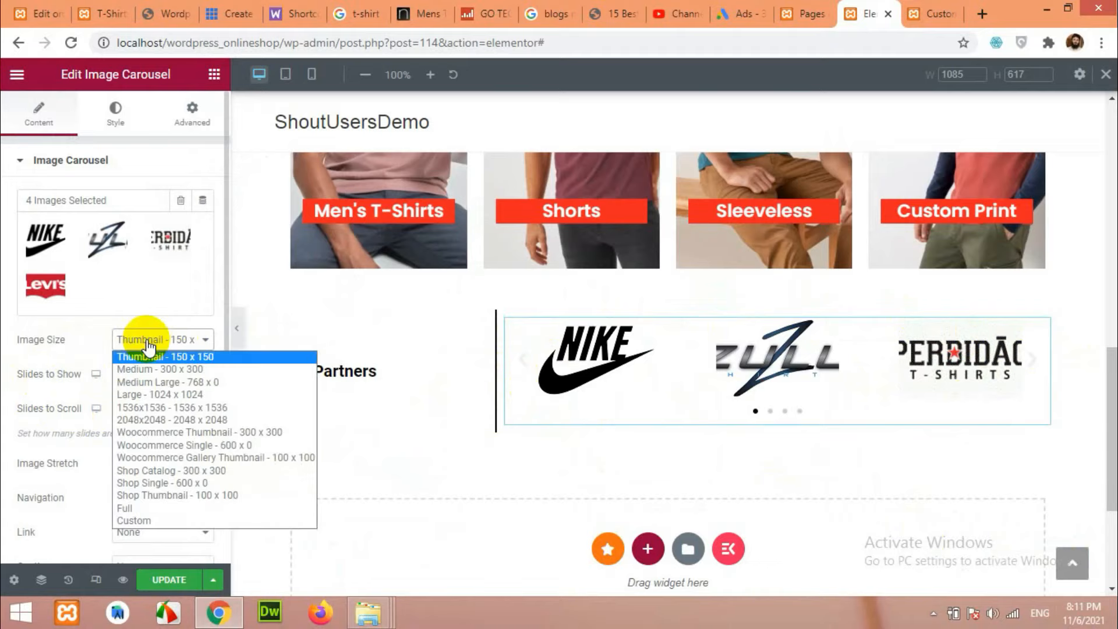
pyautogui.click(149, 507)
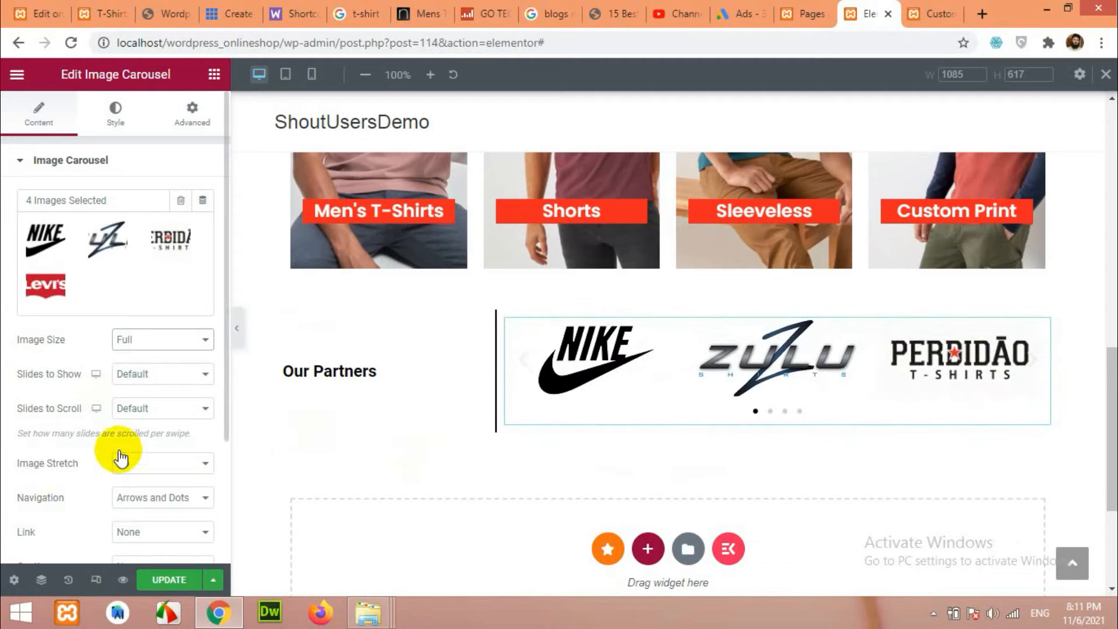
pyautogui.click(142, 464)
pyautogui.click(129, 476)
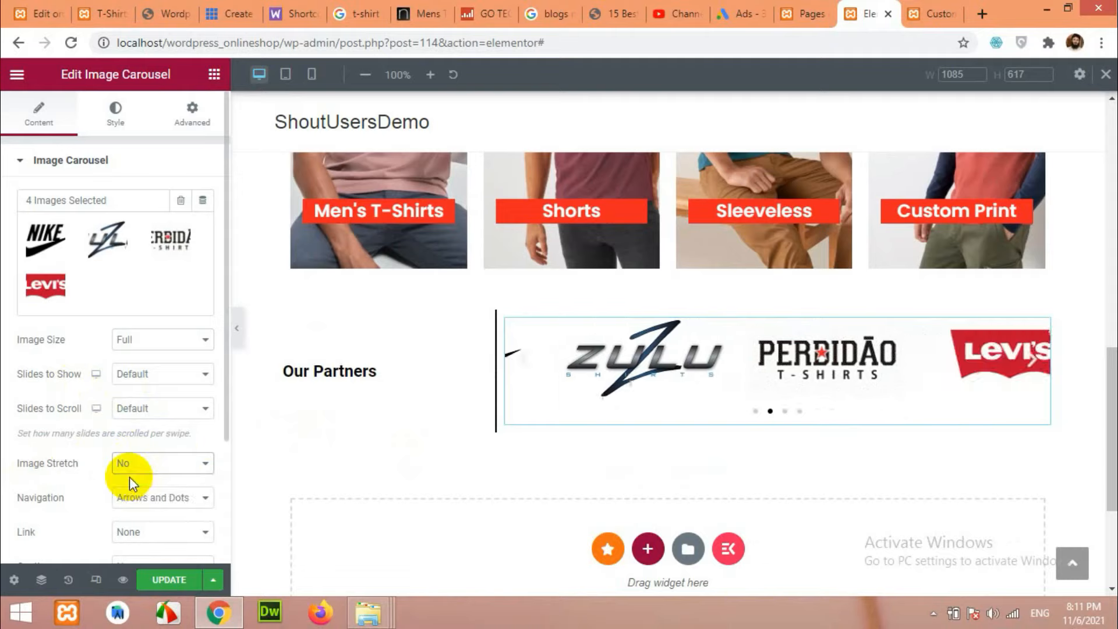
pyautogui.click(157, 419)
pyautogui.click(156, 416)
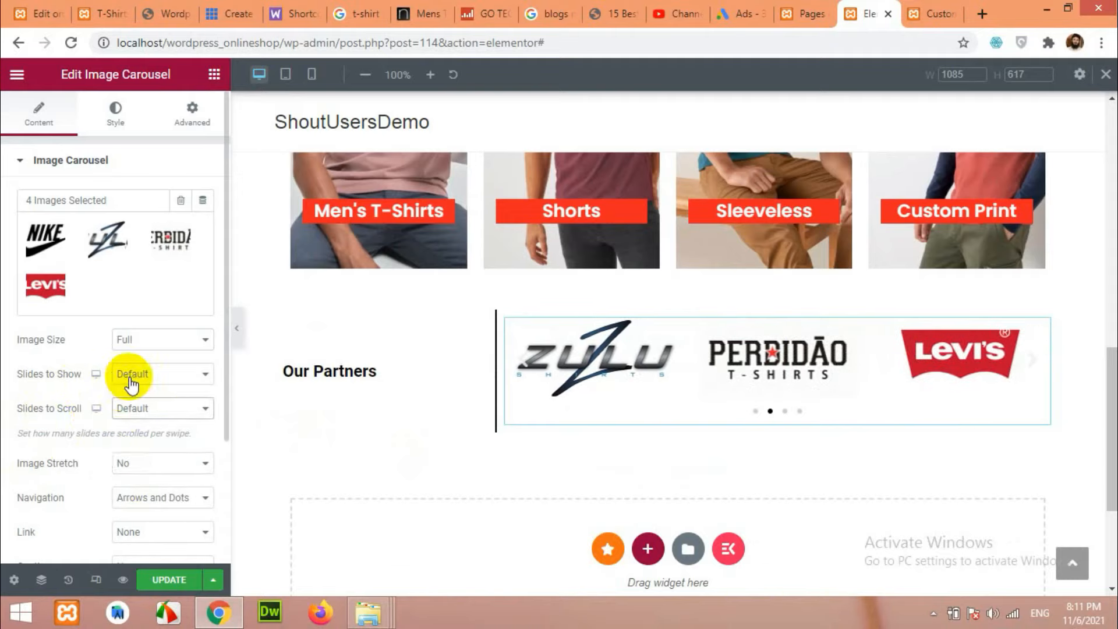
pyautogui.click(135, 381)
pyautogui.click(134, 416)
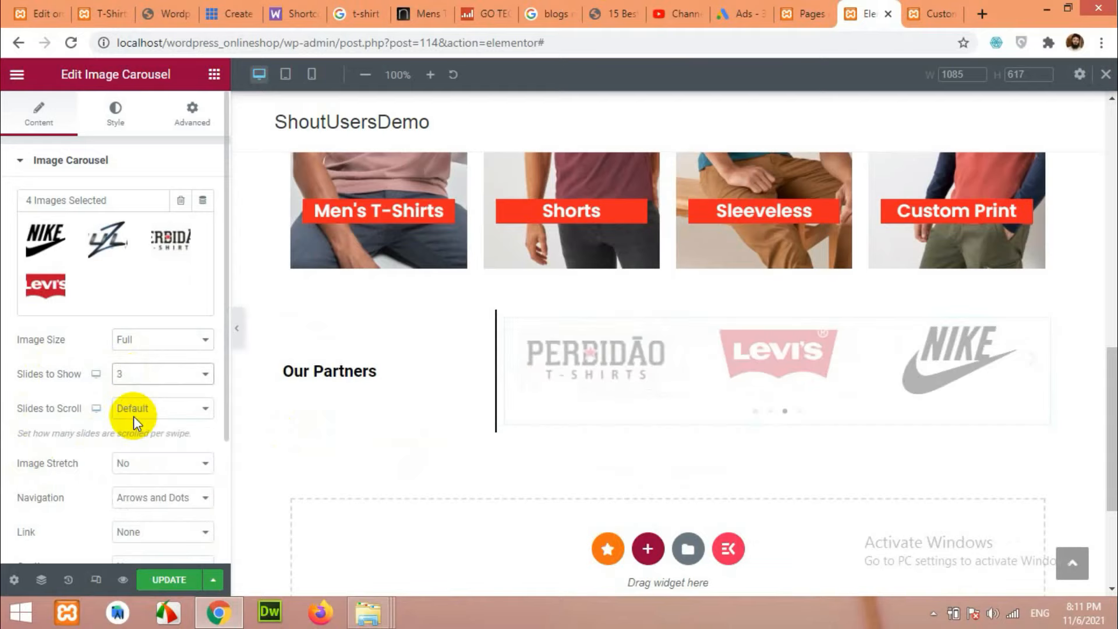
# Set the carousel's Navigation to None, removing arrows and dots.
pyautogui.scroll(-3, 106, 408)
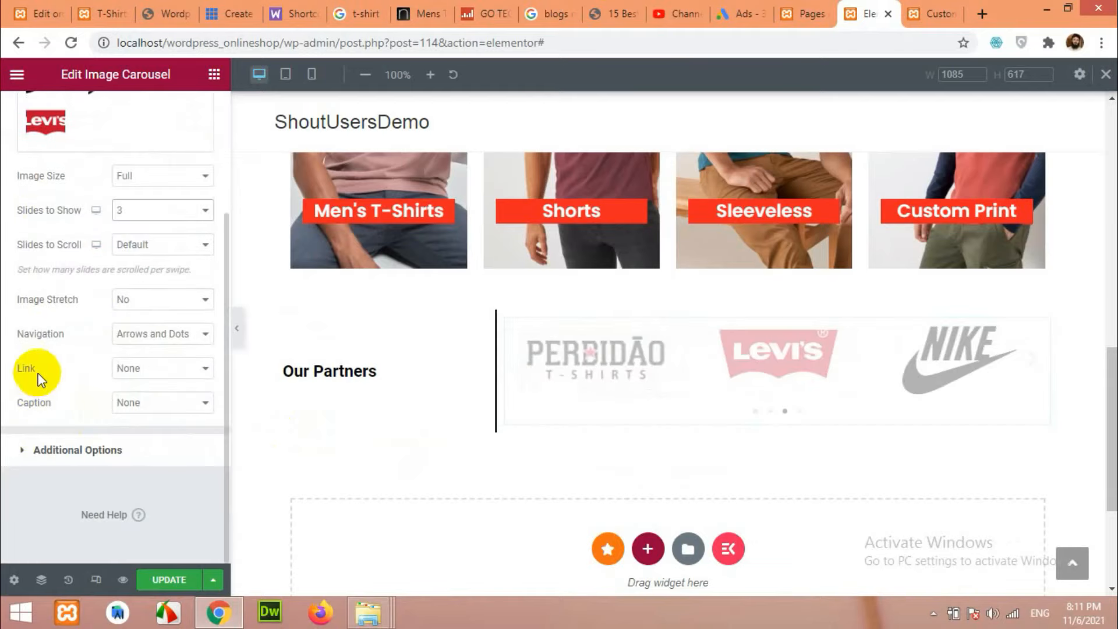
pyautogui.click(48, 450)
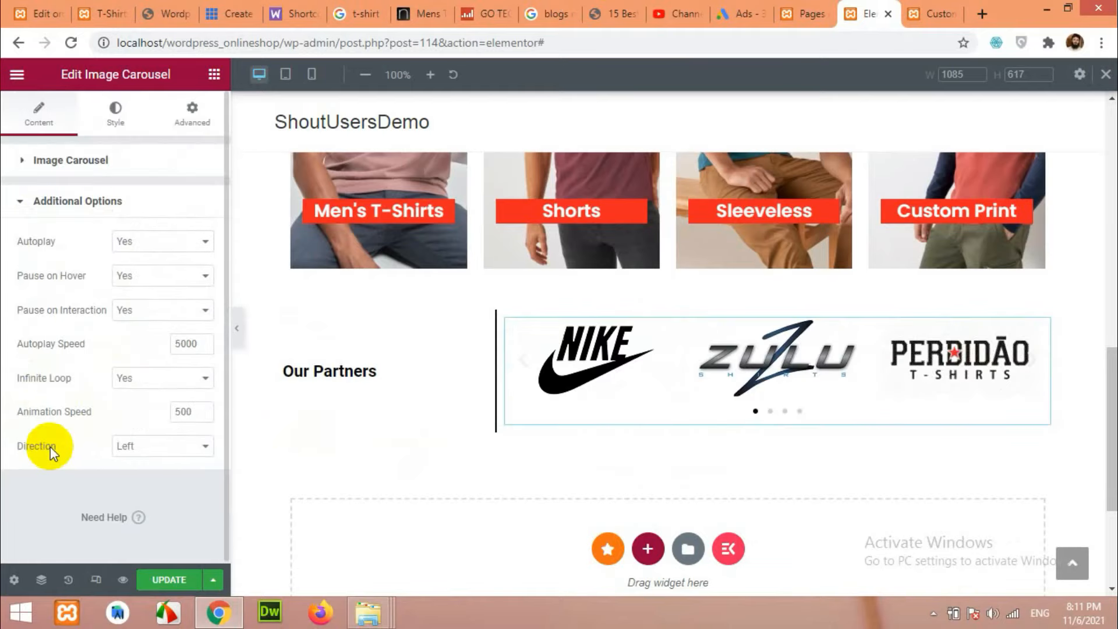
pyautogui.click(82, 161)
pyautogui.scroll(-2, 96, 469)
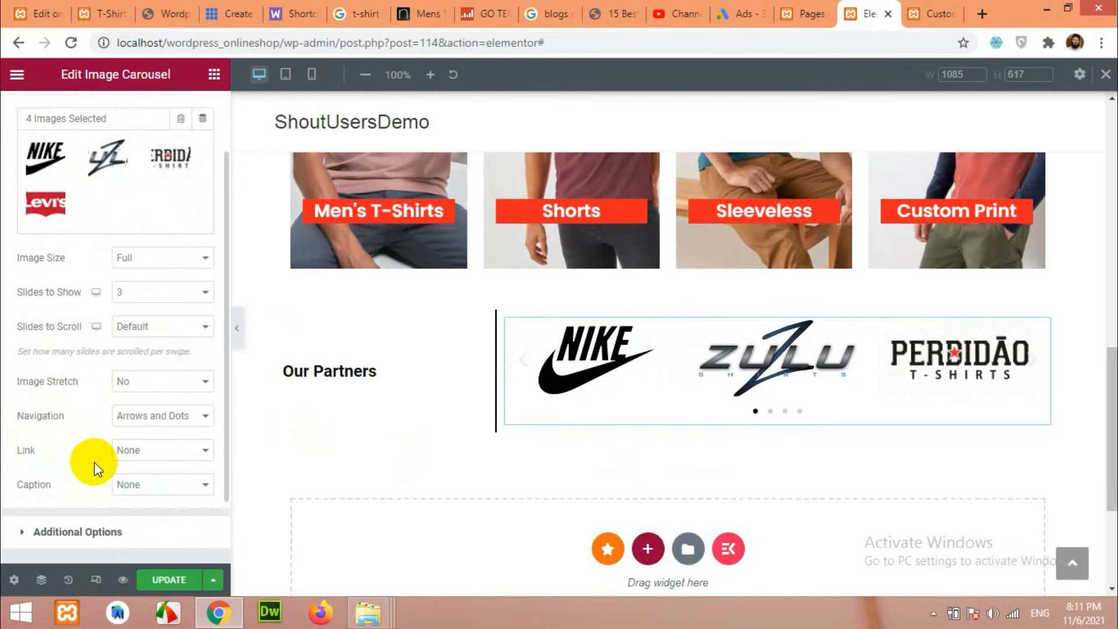
pyautogui.click(139, 416)
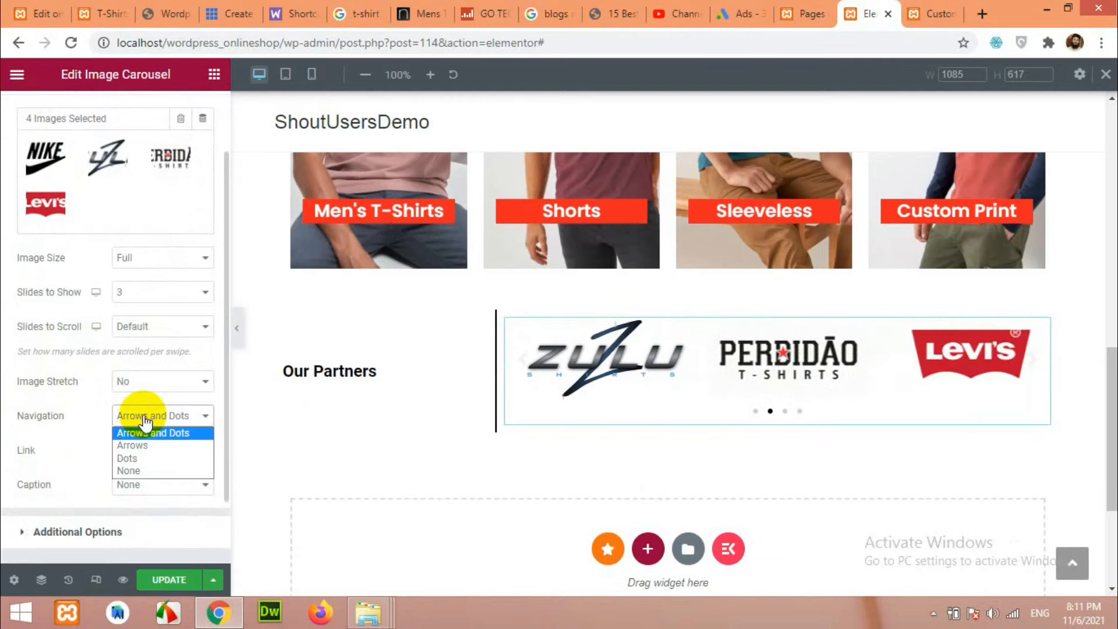
pyautogui.click(138, 470)
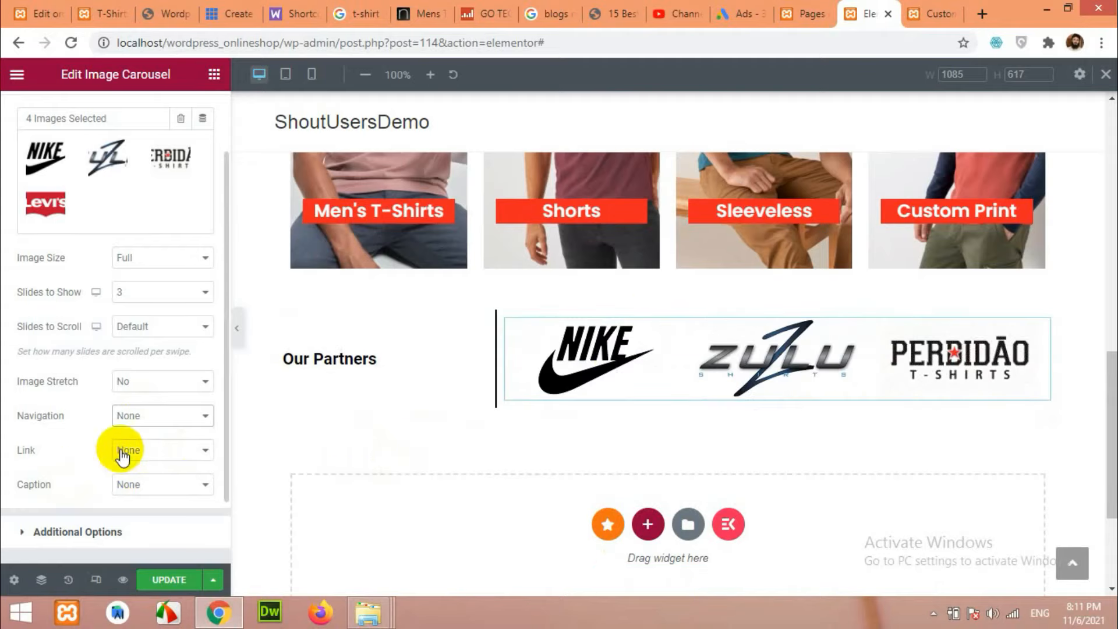
pyautogui.click(140, 417)
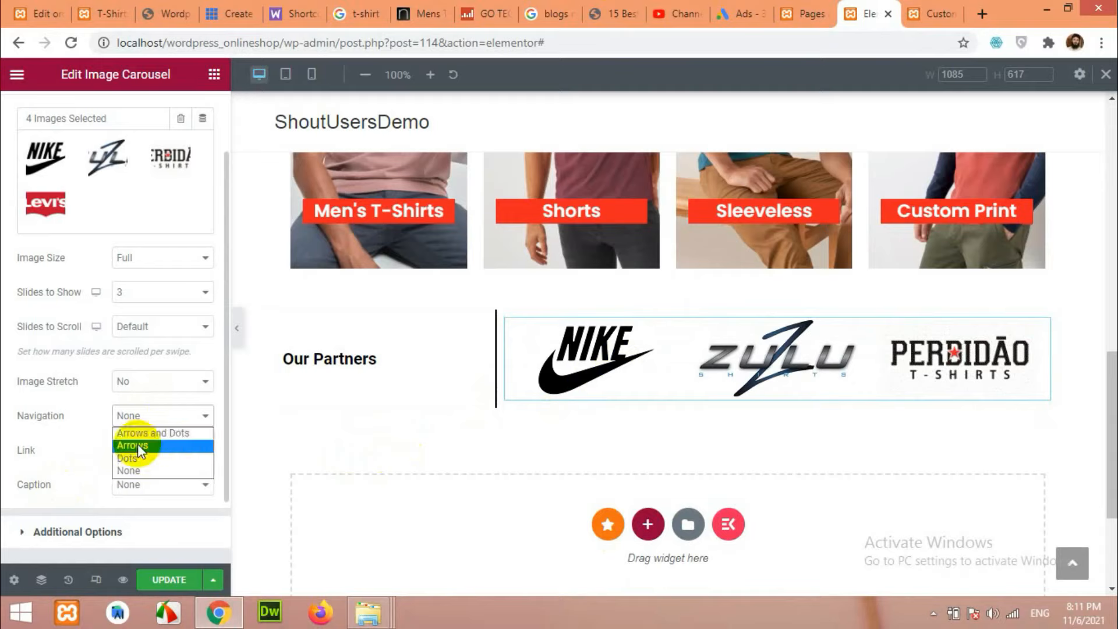
pyautogui.click(66, 421)
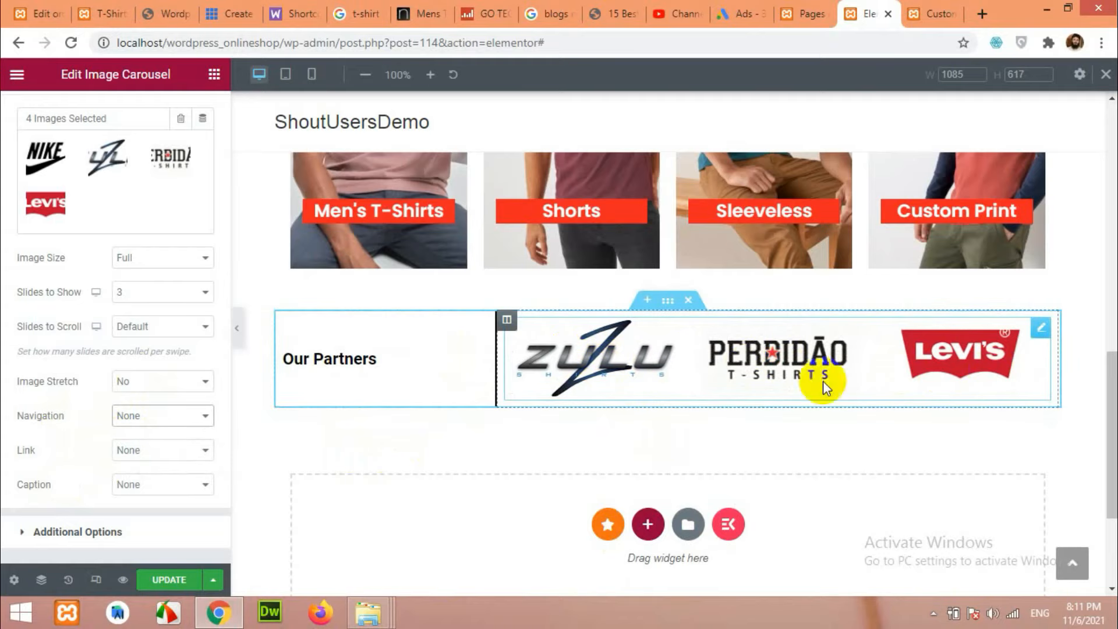
pyautogui.click(36, 535)
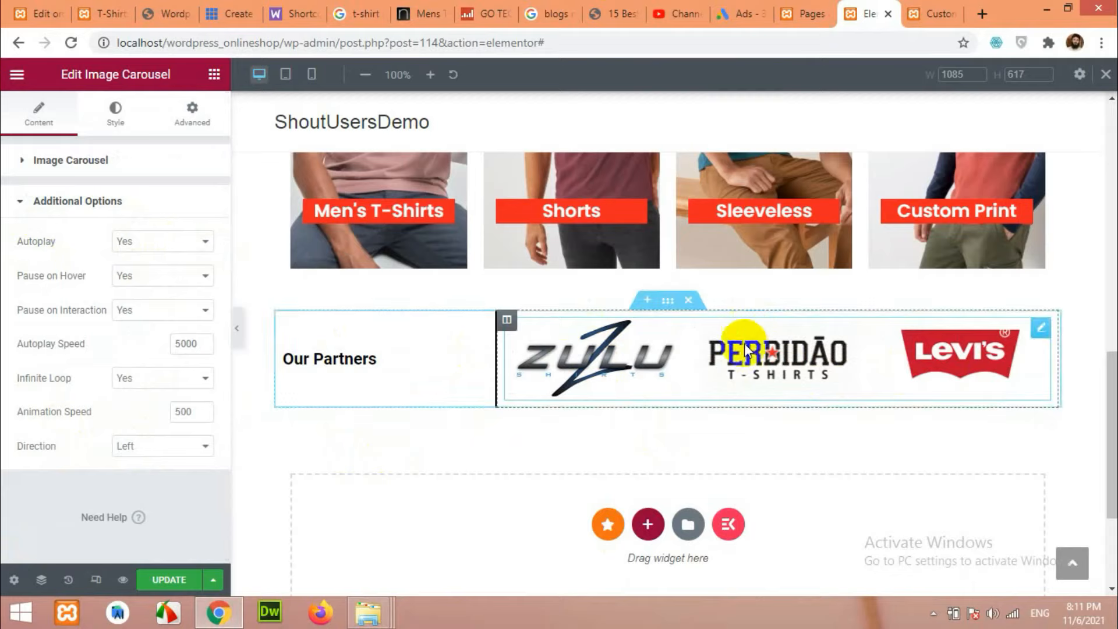
# Set Pause on Hover to No and Autoplay Speed to 2000 ms, then update the page.
pyautogui.click(144, 306)
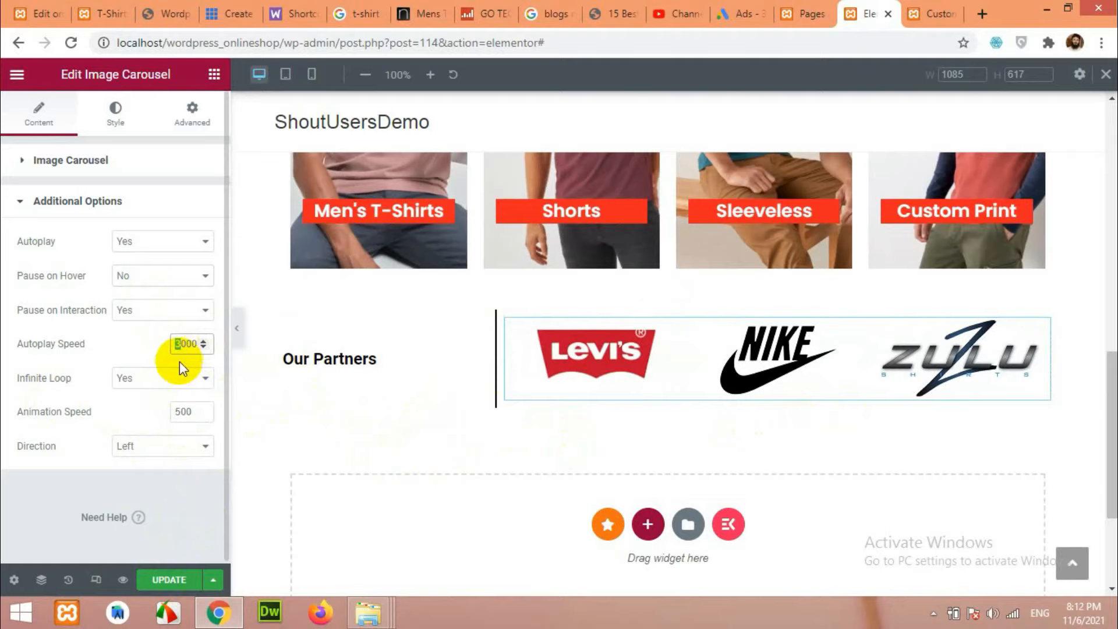
pyautogui.write('2')
pyautogui.click(172, 581)
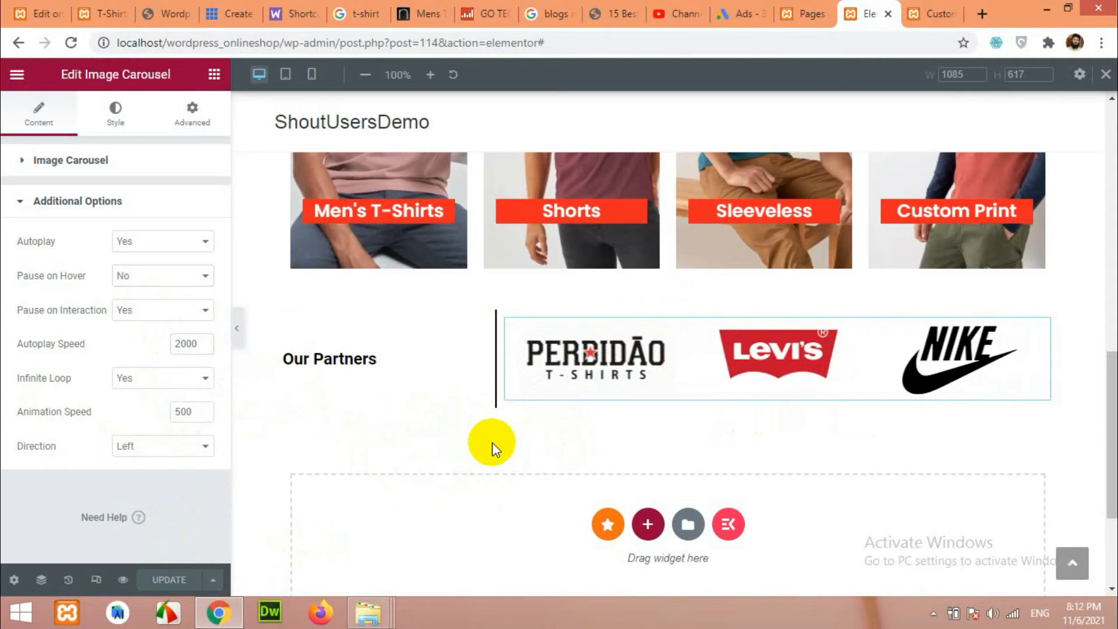
# Open the homepage front end in a new tab, compare the reference shop's partners row, then return to the editor.
pyautogui.click(928, 8)
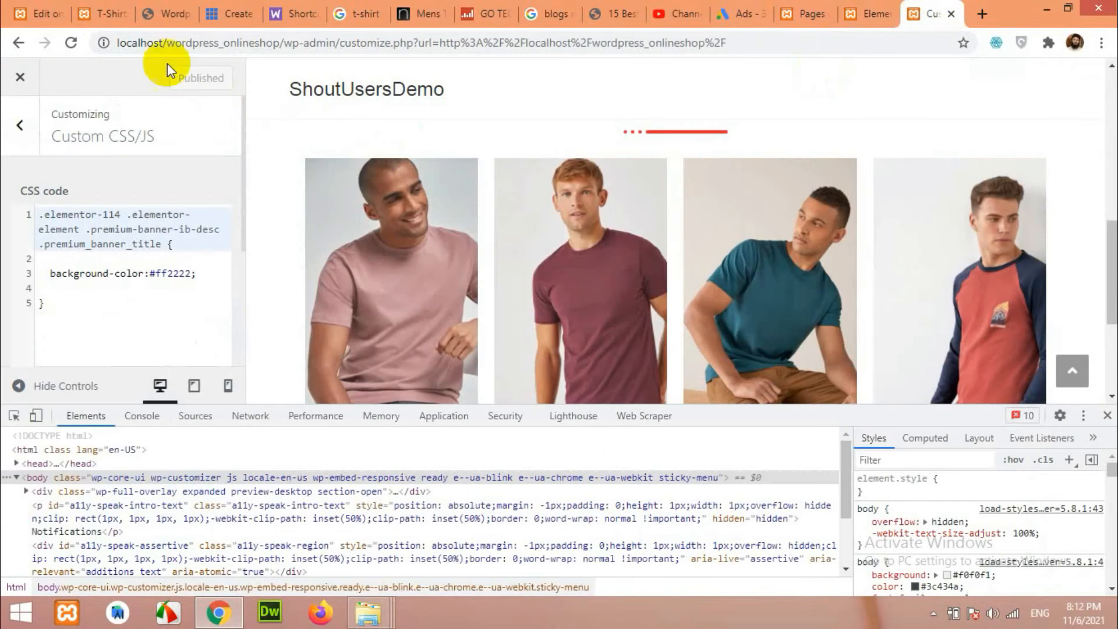
pyautogui.click(72, 43)
pyautogui.rightClick(72, 42)
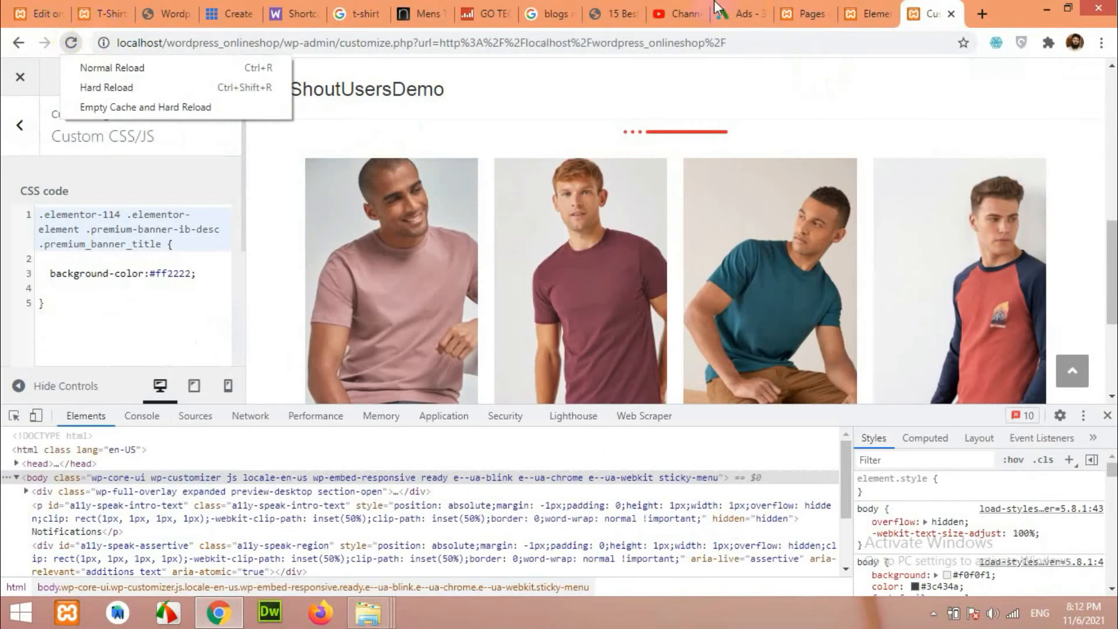
pyautogui.click(819, 9)
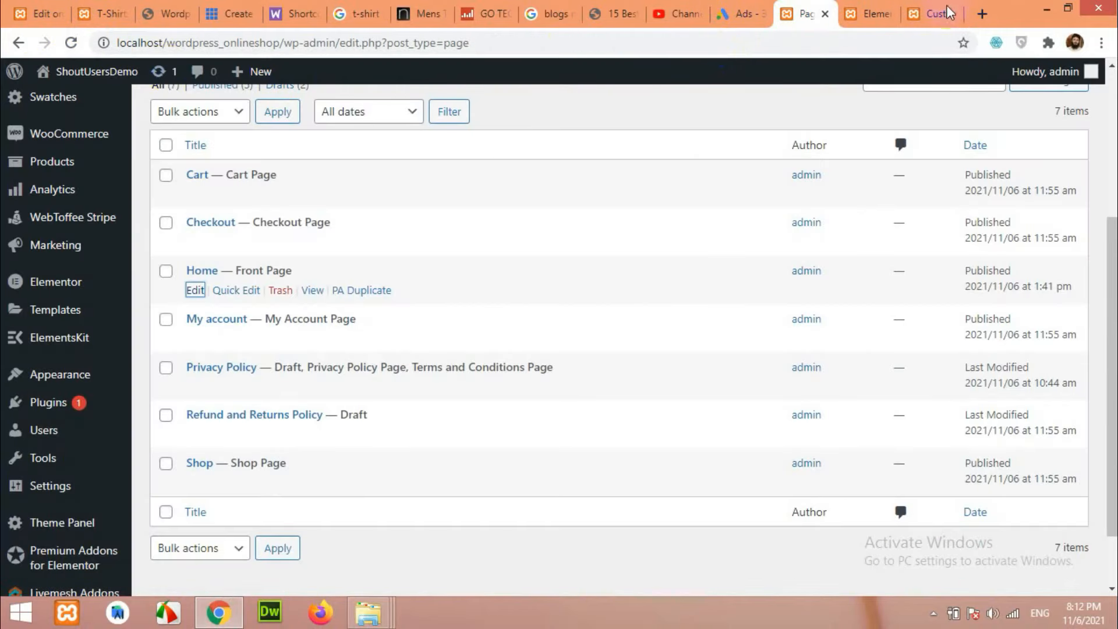
pyautogui.rightClick(112, 77)
pyautogui.click(152, 89)
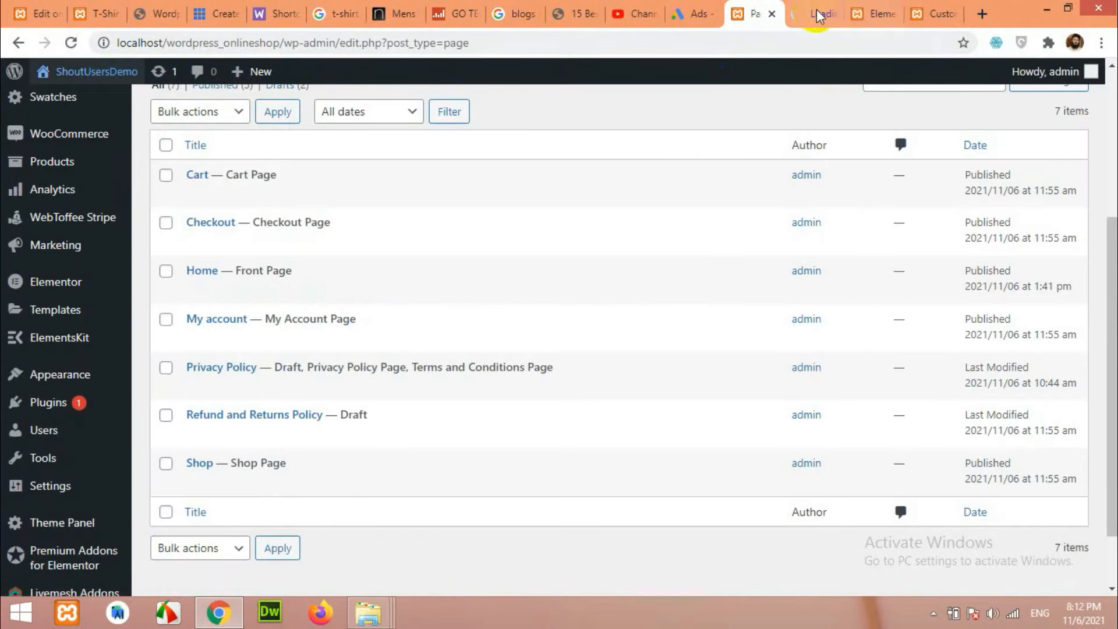
pyautogui.moveTo(832, 11); pyautogui.dragTo(956, 10)
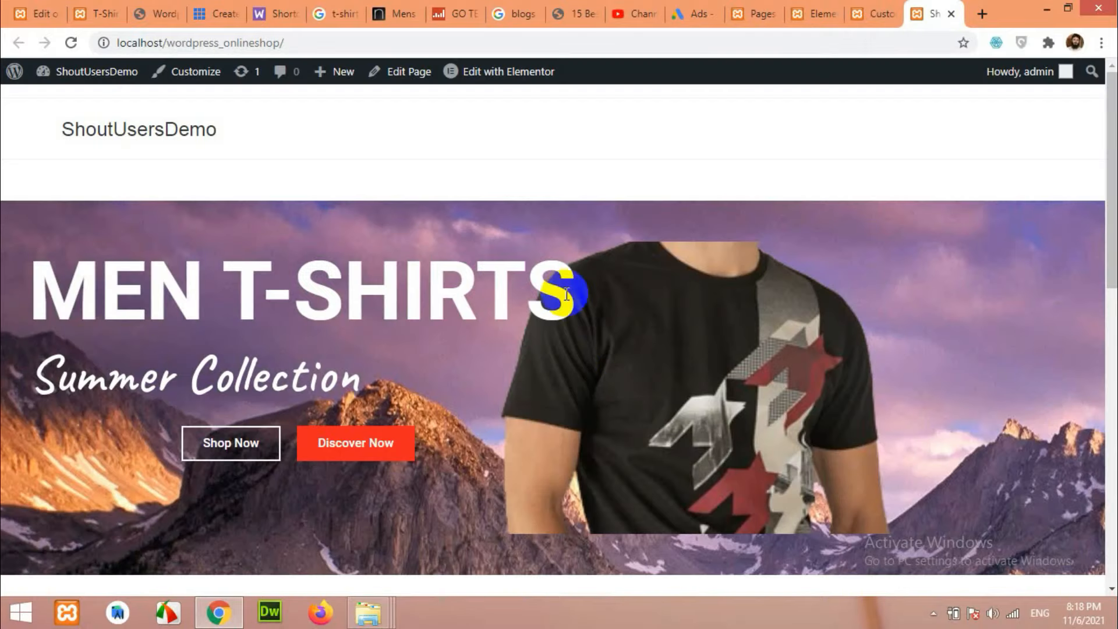
pyautogui.scroll(-10, 588, 326)
pyautogui.scroll(-2, 593, 322)
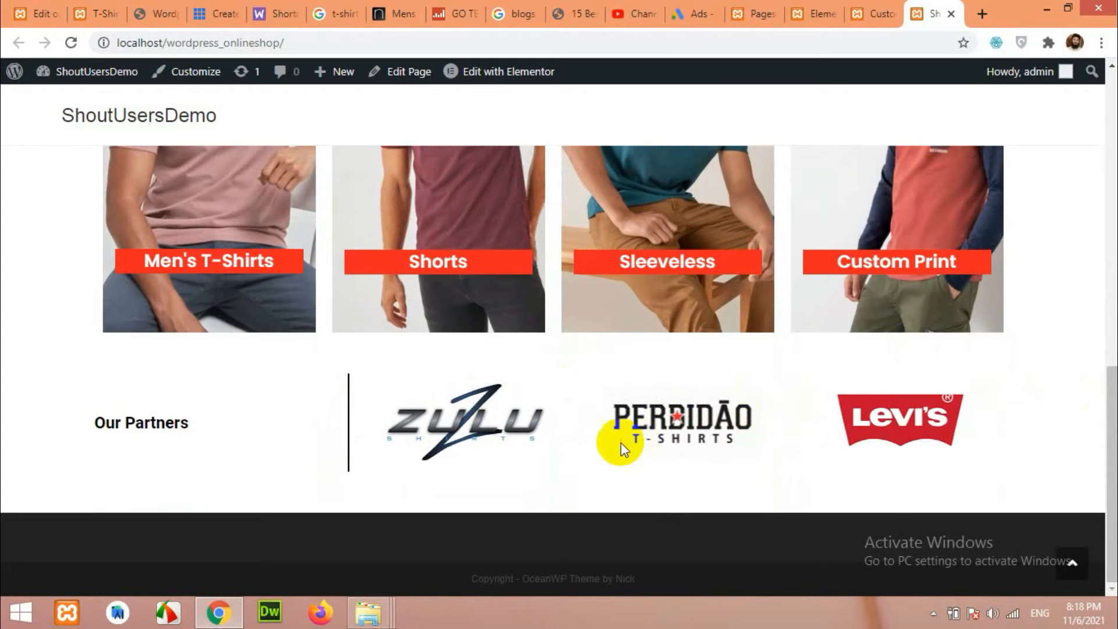
pyautogui.click(99, 12)
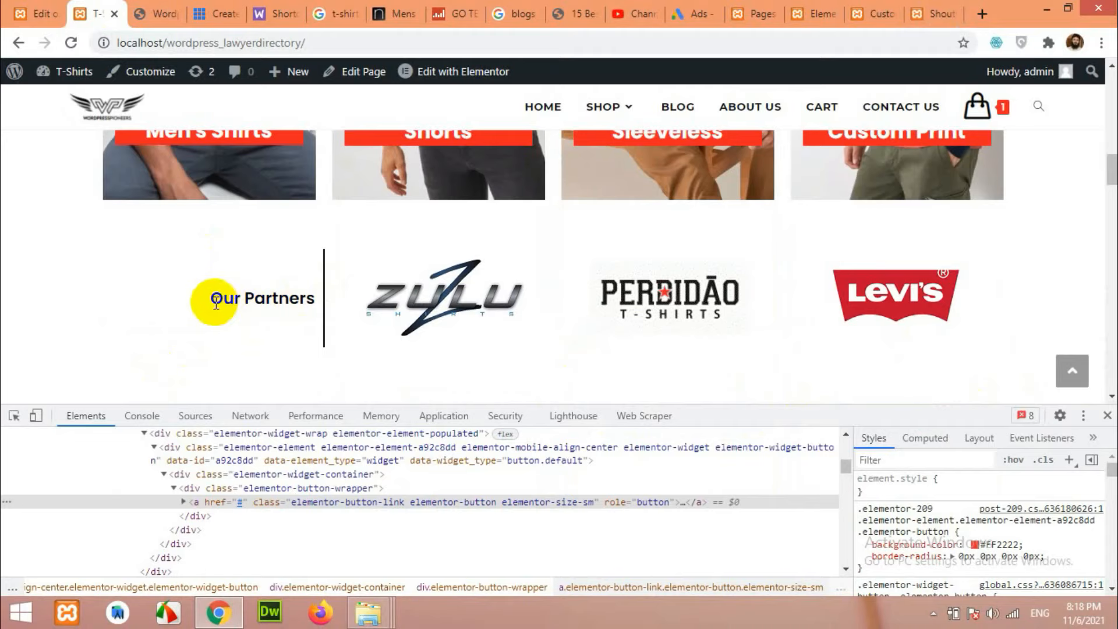
pyautogui.click(815, 14)
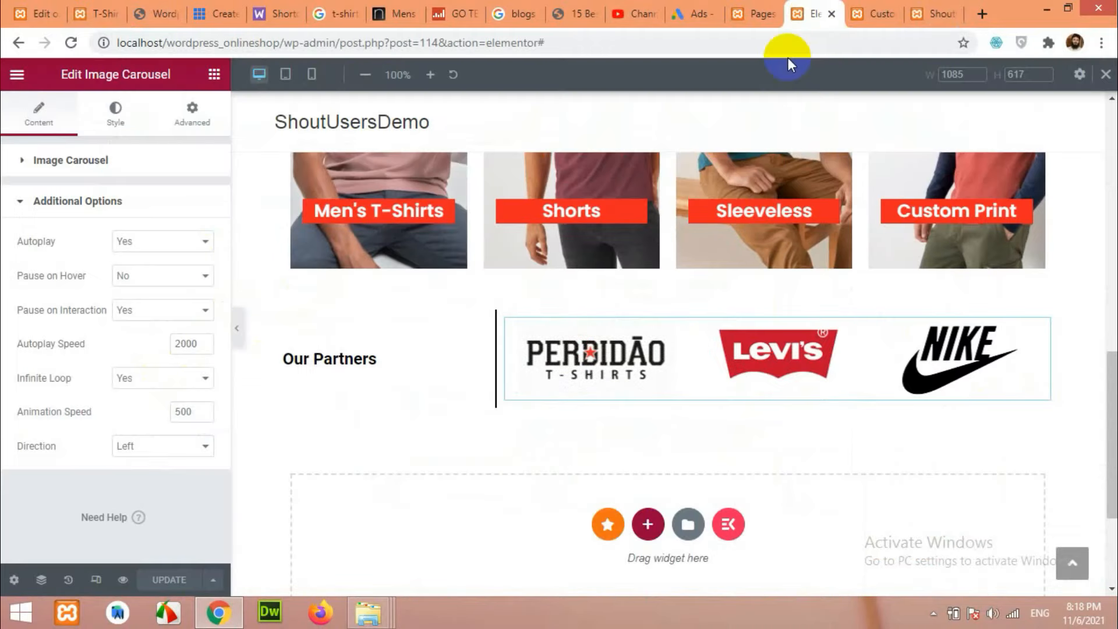
# Right-align the Our Partners heading and check it in Mobile, Tablet and Desktop previews.
pyautogui.click(342, 357)
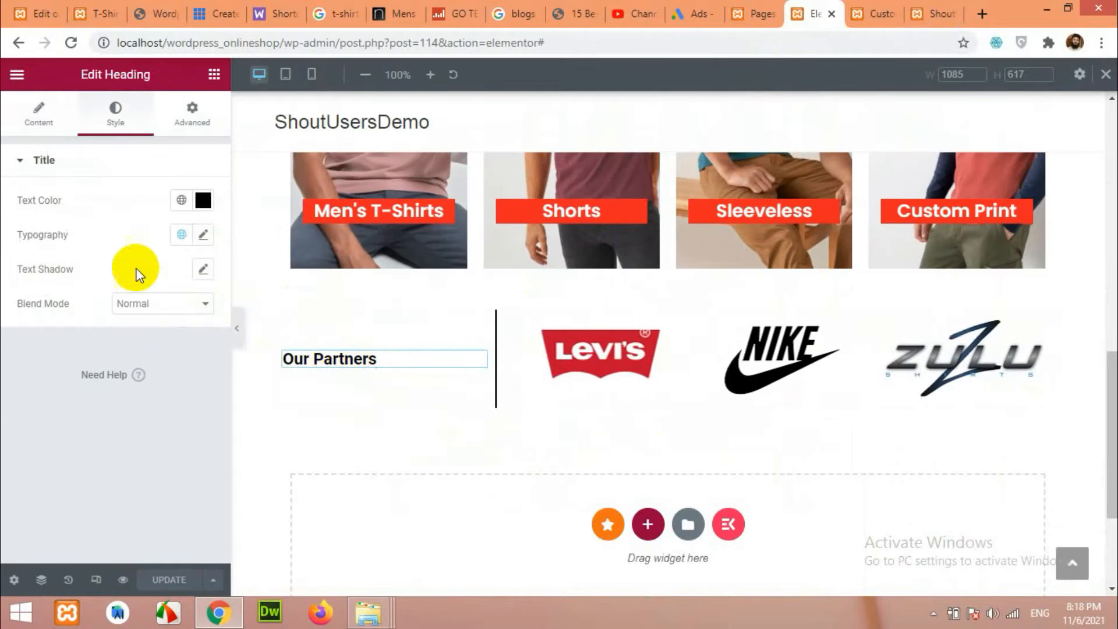
pyautogui.click(47, 102)
pyautogui.click(182, 431)
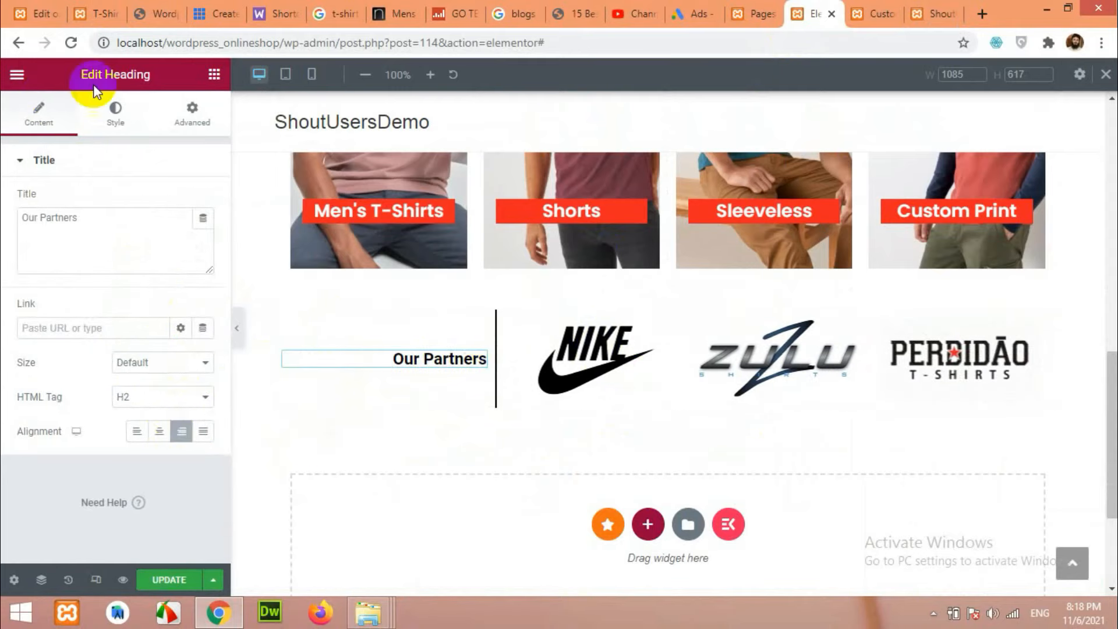
pyautogui.click(313, 82)
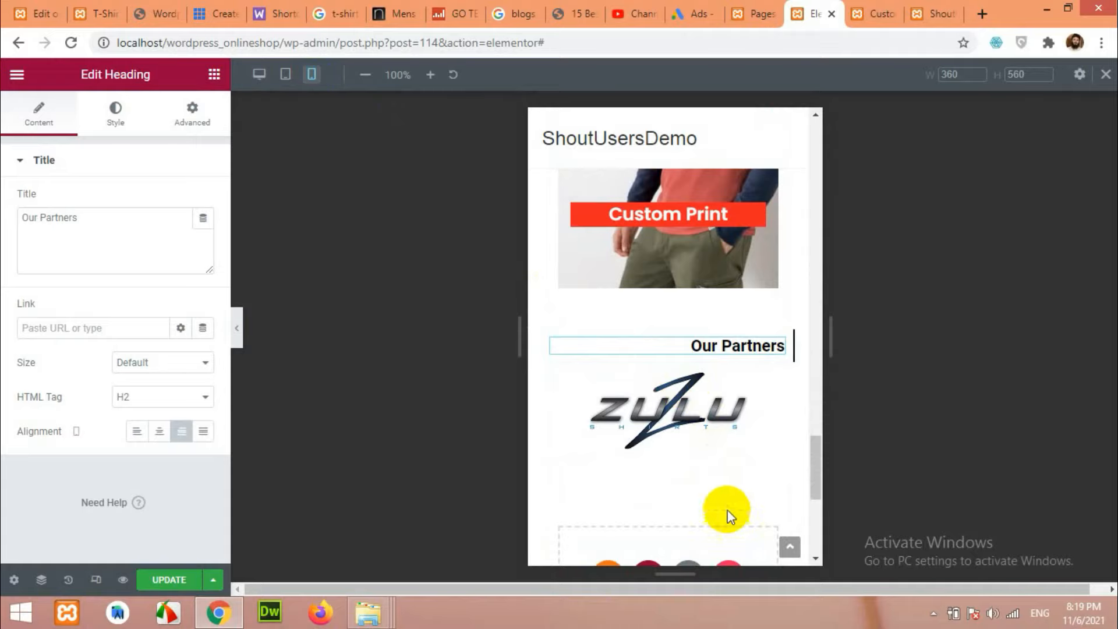
pyautogui.click(285, 74)
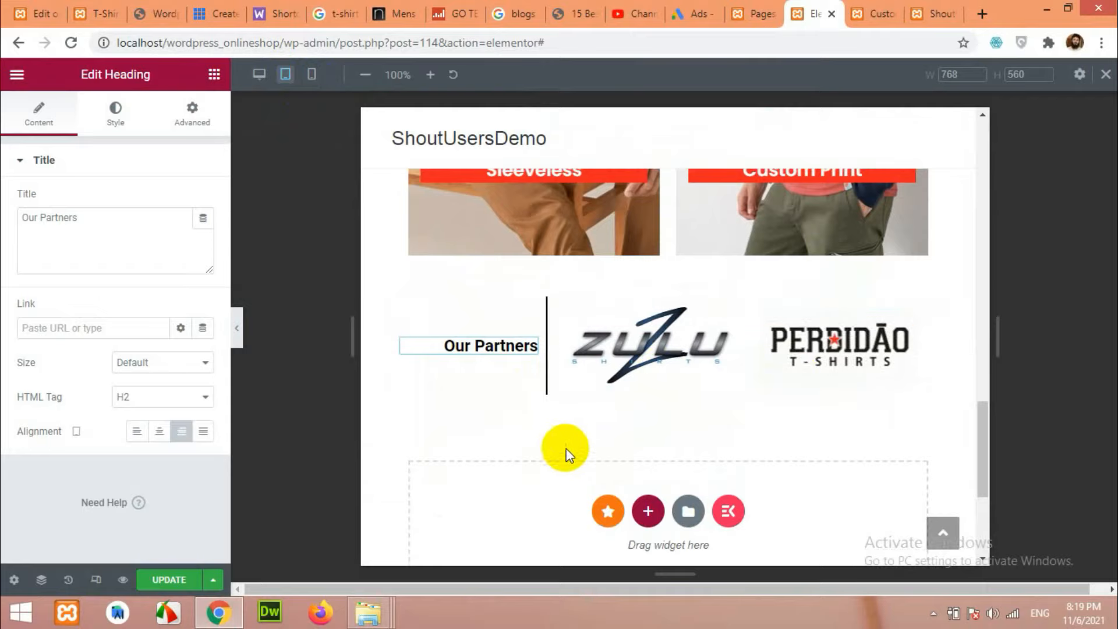
pyautogui.click(259, 74)
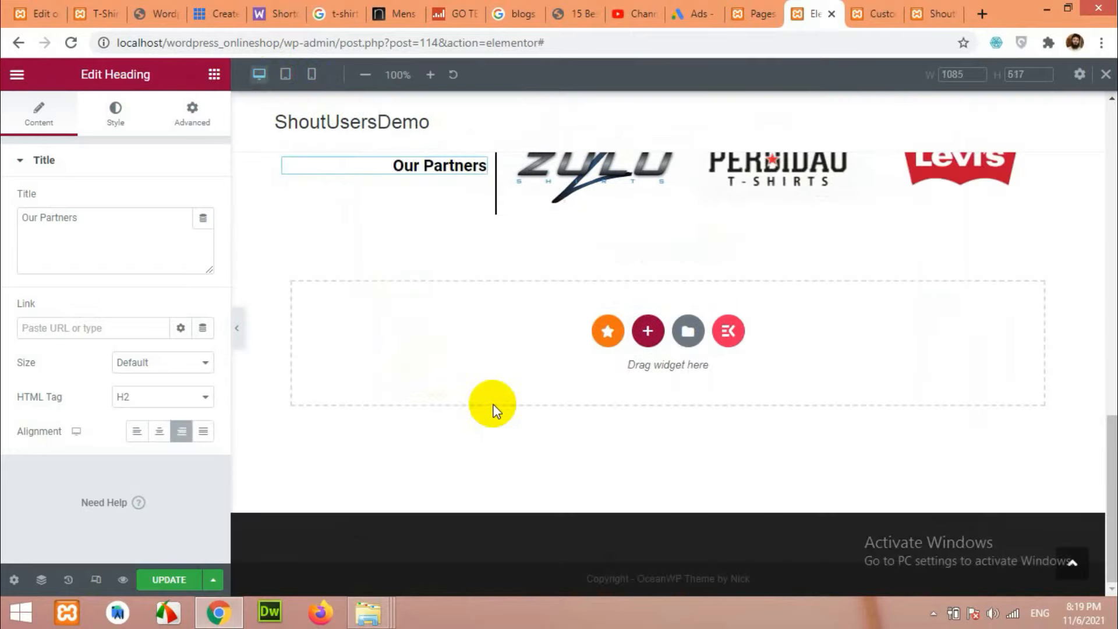
# View the reference shop's Top Interesting section.
pyautogui.click(93, 5)
pyautogui.scroll(-8, 367, 279)
pyautogui.scroll(3, 359, 292)
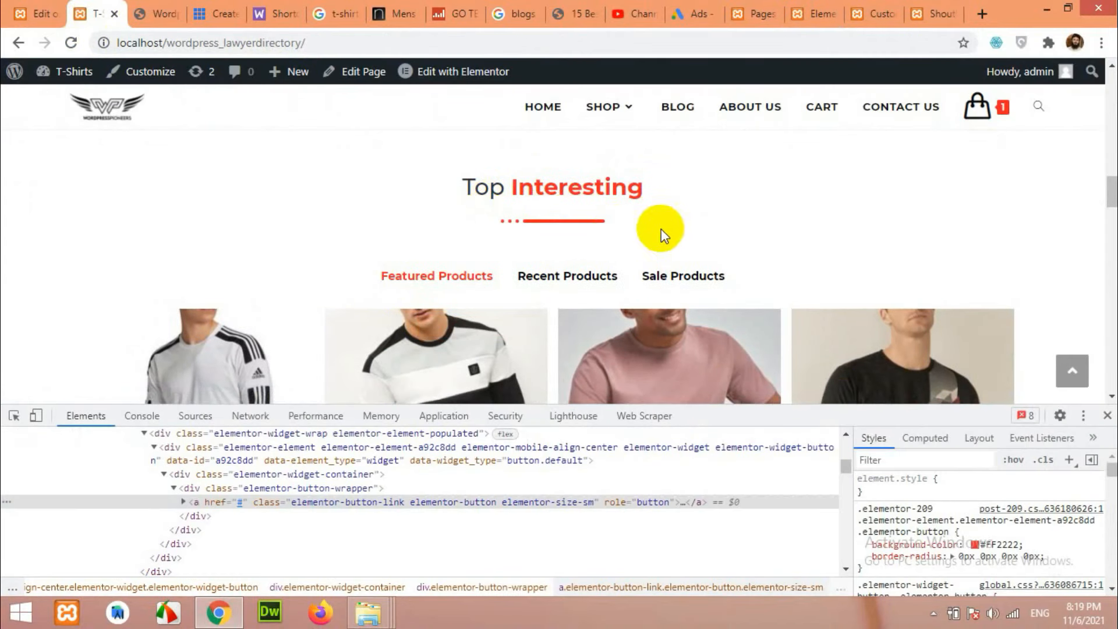
# Compare the reference shop's Recent, Sale and Featured Products lists, then go back to the Elementor editor.
pyautogui.scroll(-1, 577, 224)
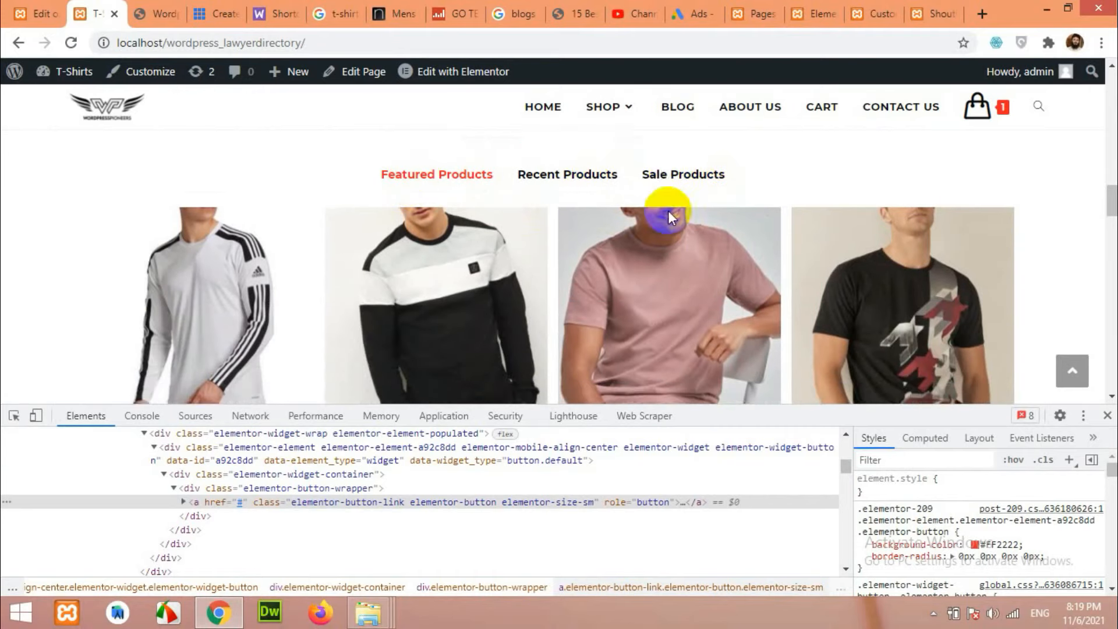
pyautogui.click(1109, 415)
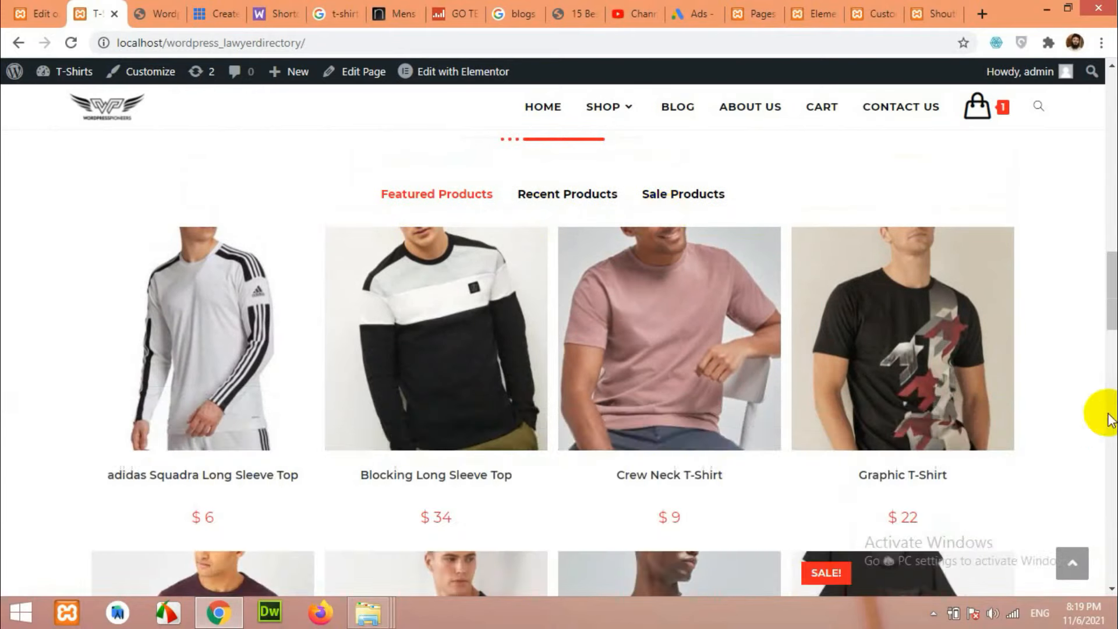
pyautogui.click(564, 198)
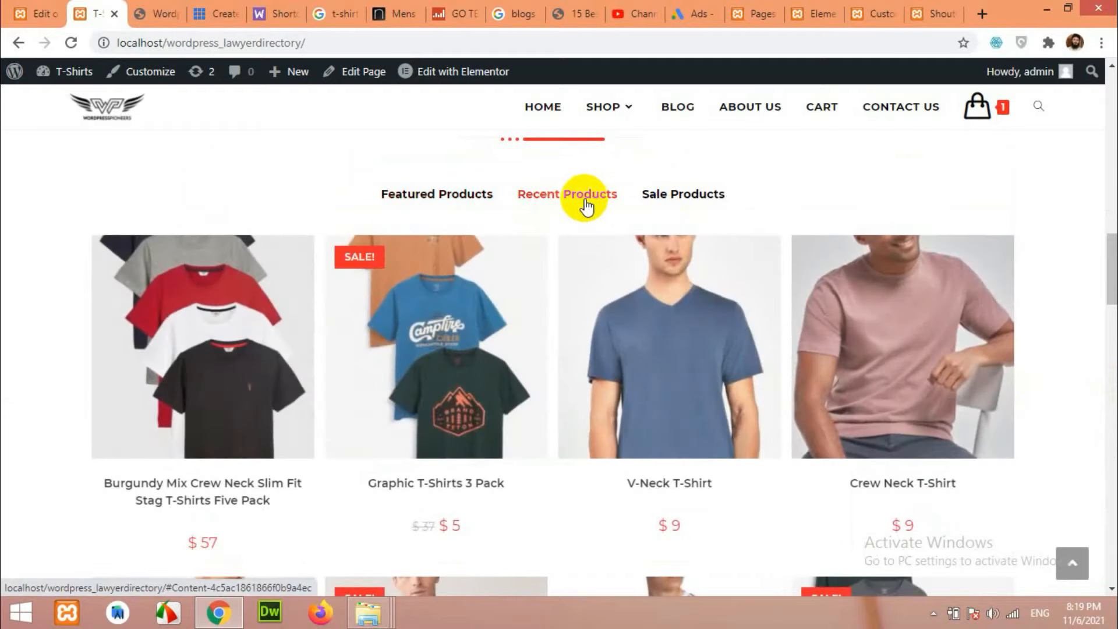
pyautogui.click(685, 200)
pyautogui.click(446, 203)
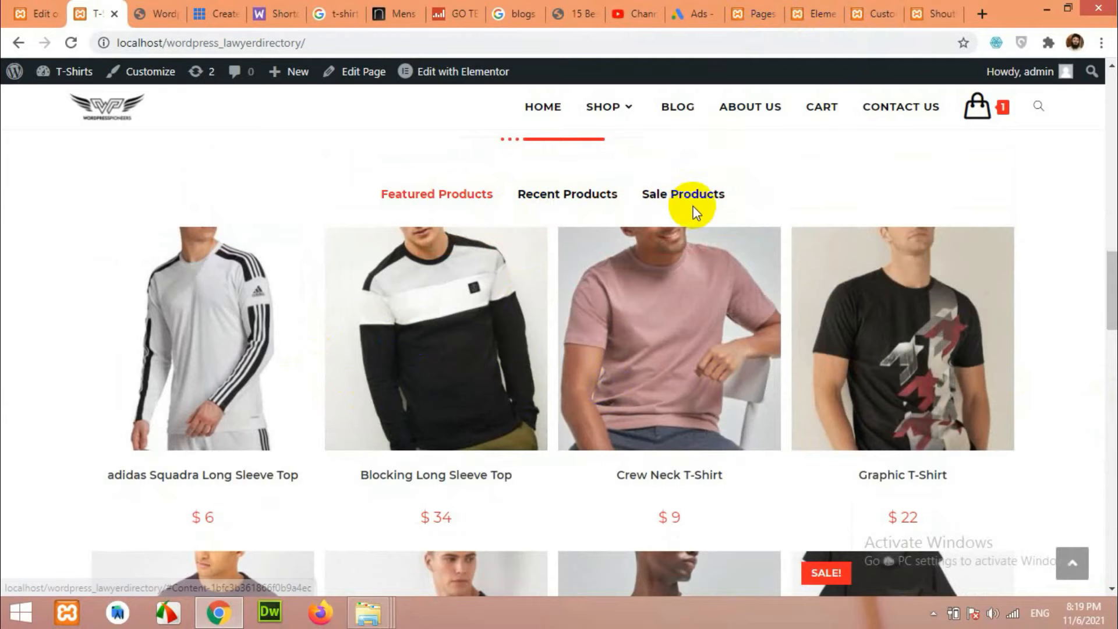
pyautogui.click(882, 13)
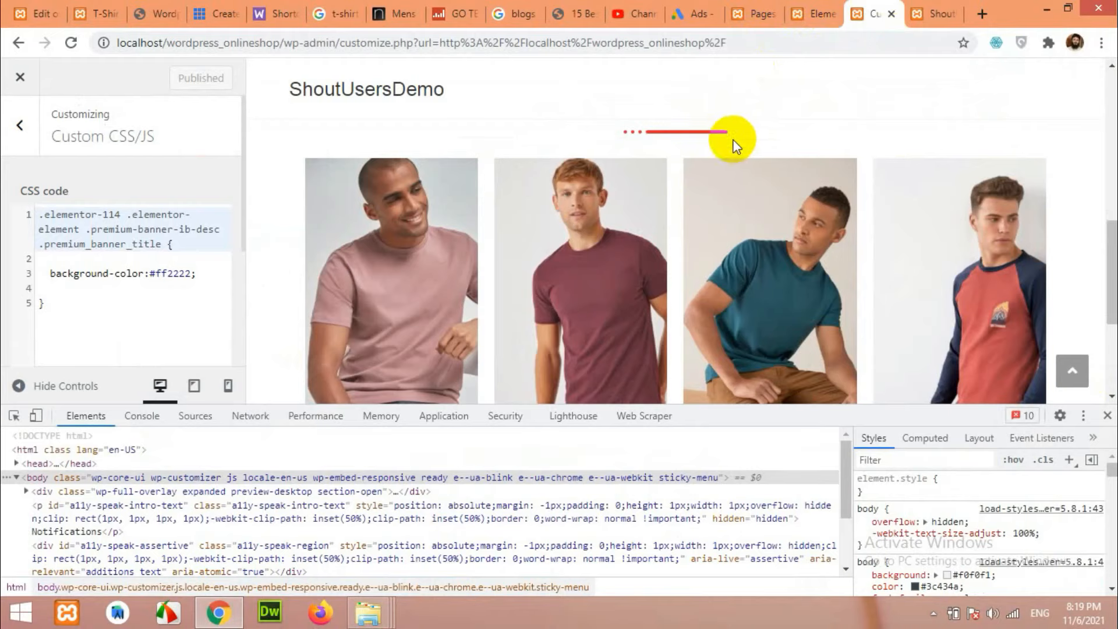
pyautogui.scroll(-3, 601, 226)
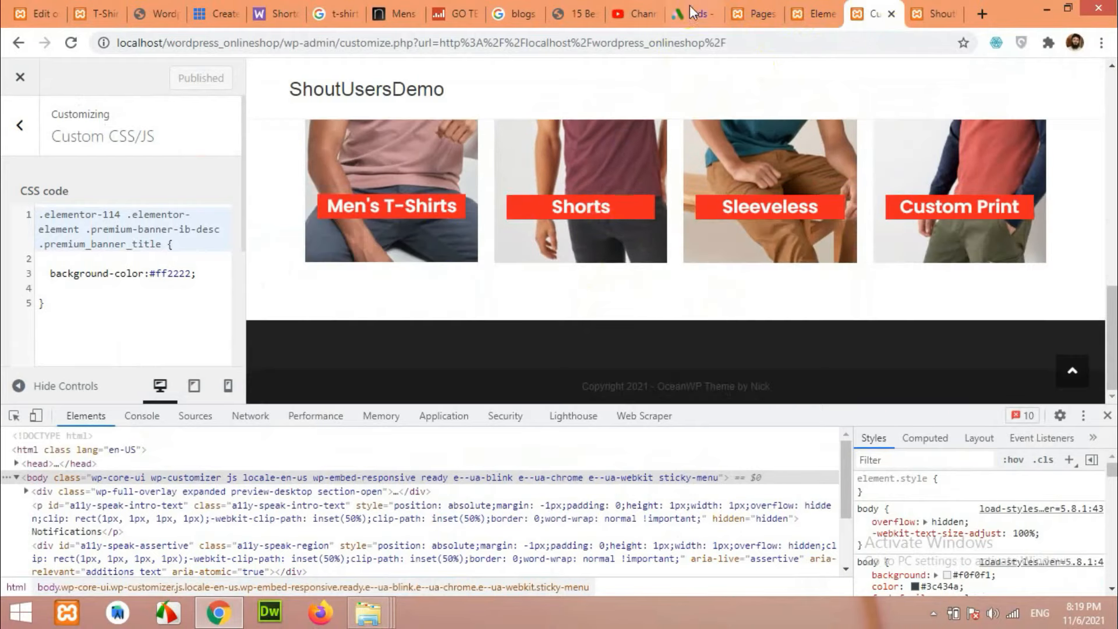
pyautogui.click(822, 8)
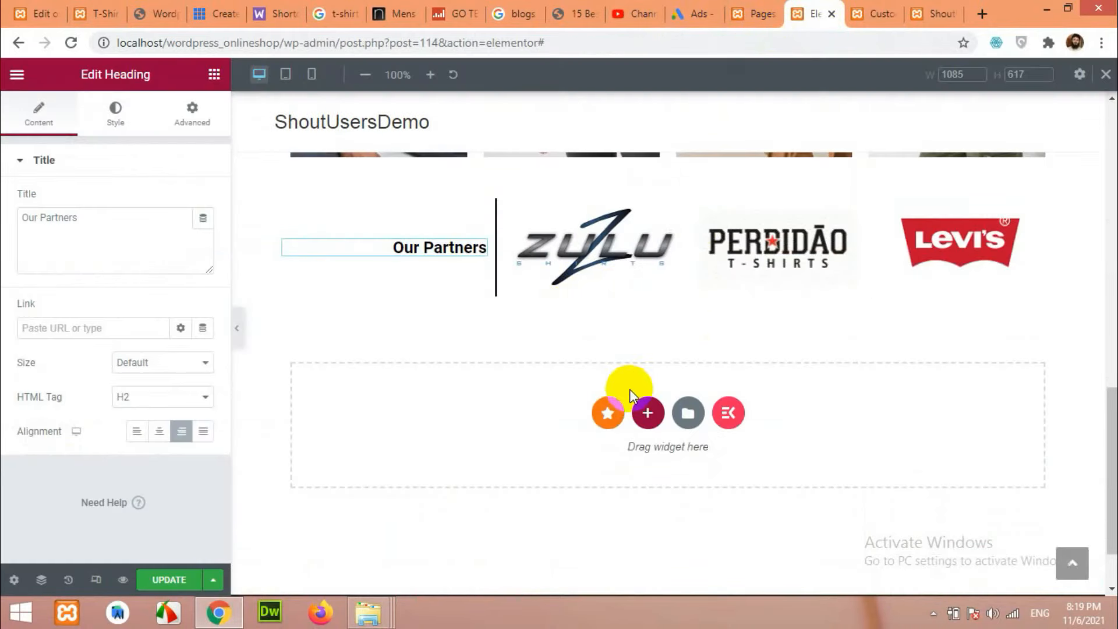
# Duplicate the Featured Categories section, delete its images, and move the heading copy below Our Partners.
pyautogui.scroll(8, 586, 396)
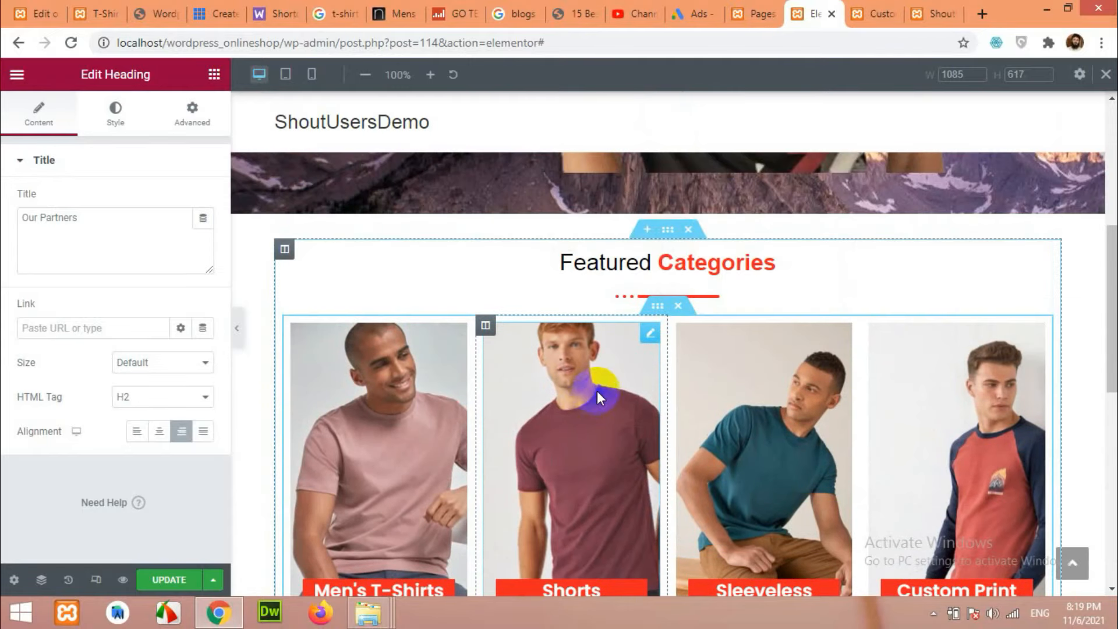
pyautogui.rightClick(668, 231)
pyautogui.click(710, 269)
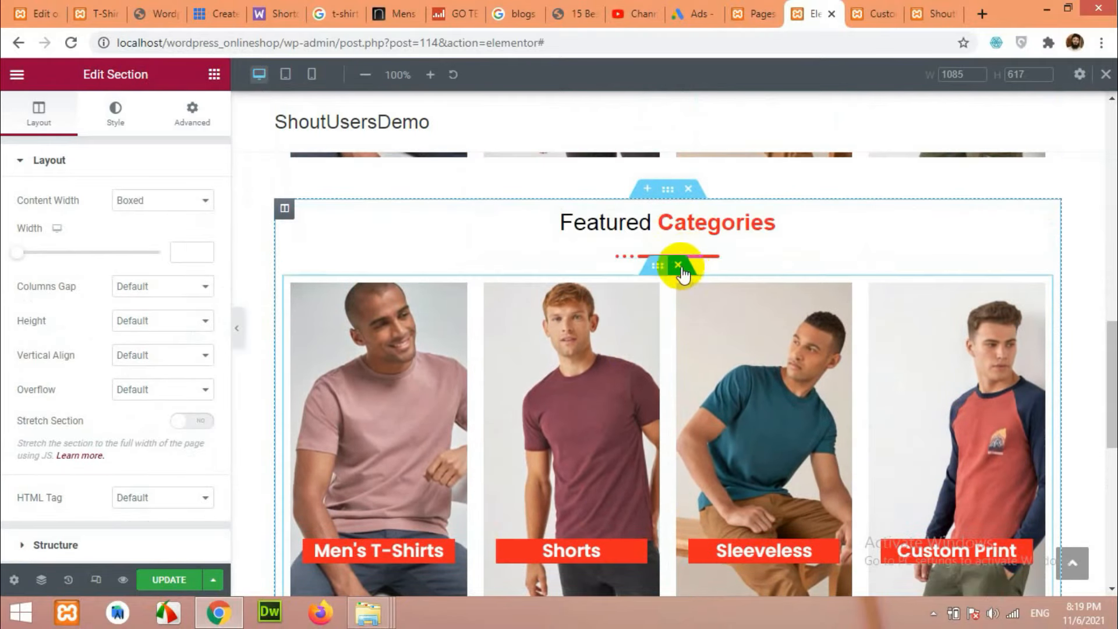
pyautogui.click(685, 272)
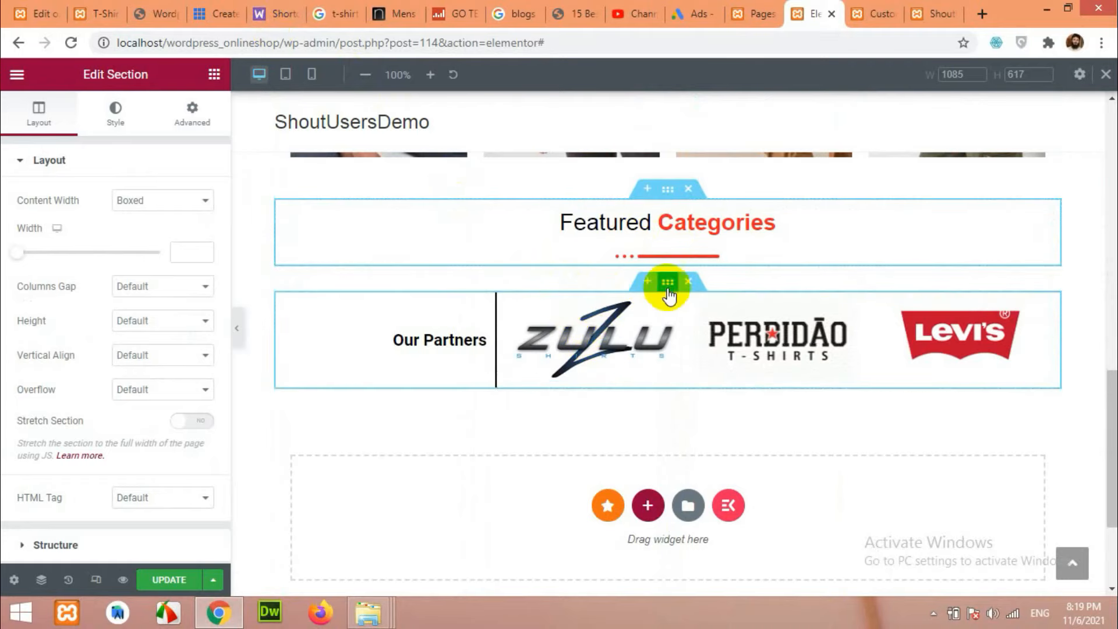
pyautogui.scroll(5, 670, 296)
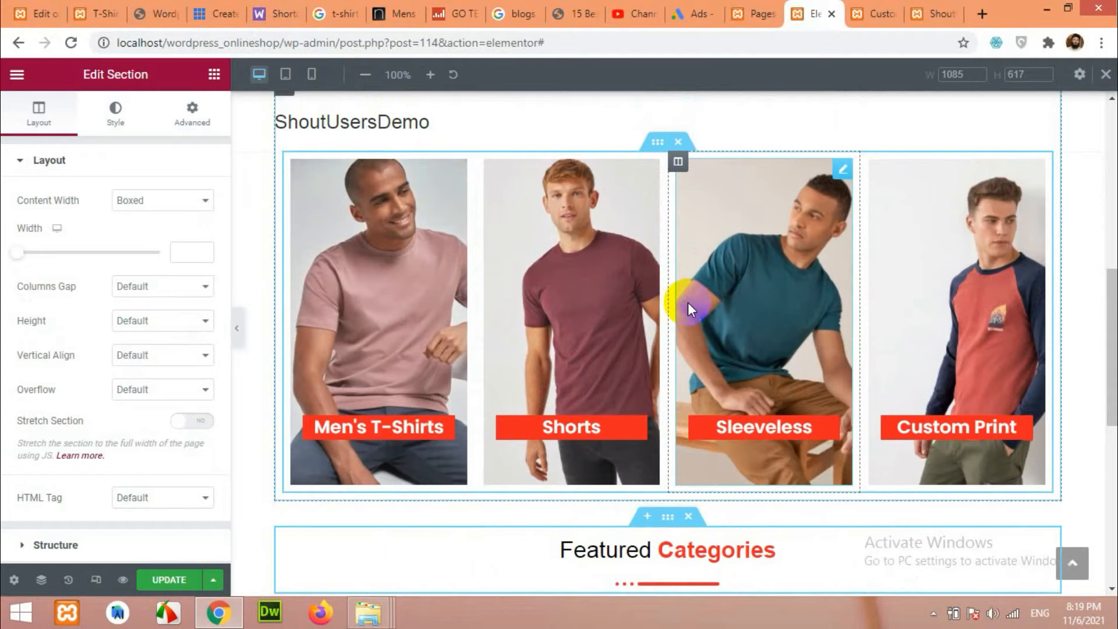
pyautogui.scroll(-4, 687, 303)
pyautogui.moveTo(668, 271); pyautogui.dragTo(676, 395)
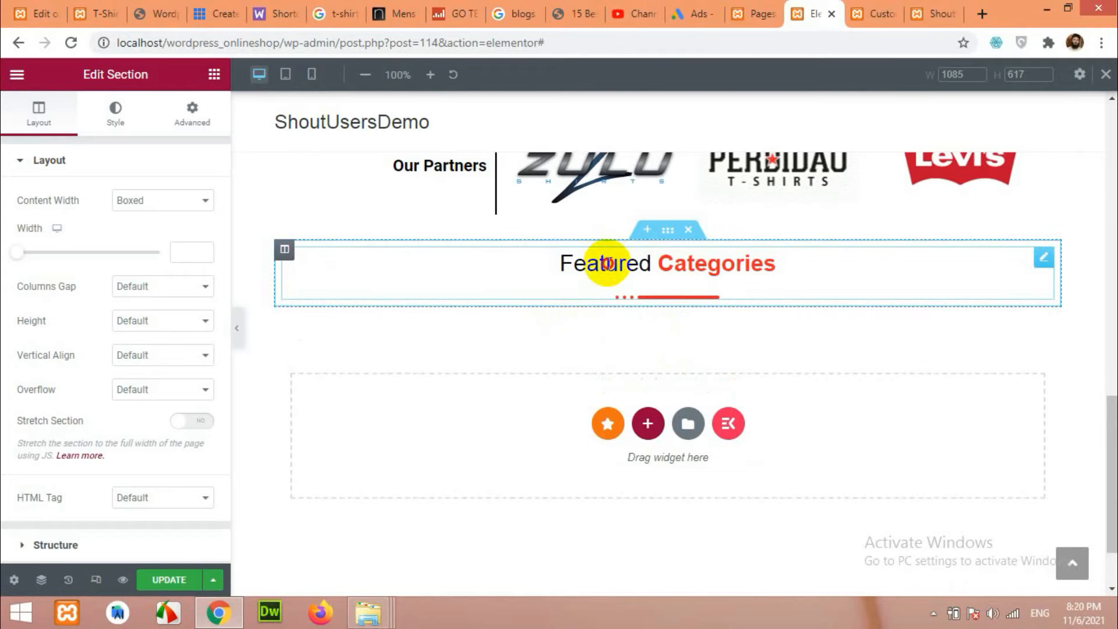
# Select the copied heading and replace 'Featured' with 'Top' in its Heading Title.
pyautogui.click(608, 264)
pyautogui.click(90, 14)
pyautogui.scroll(3, 567, 250)
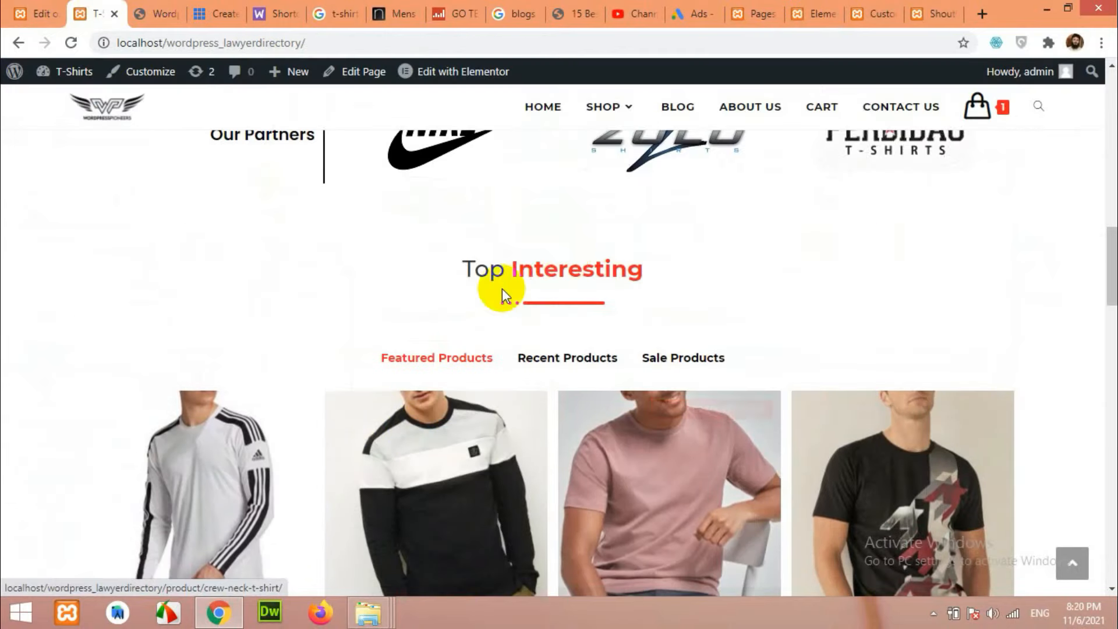
pyautogui.click(869, 13)
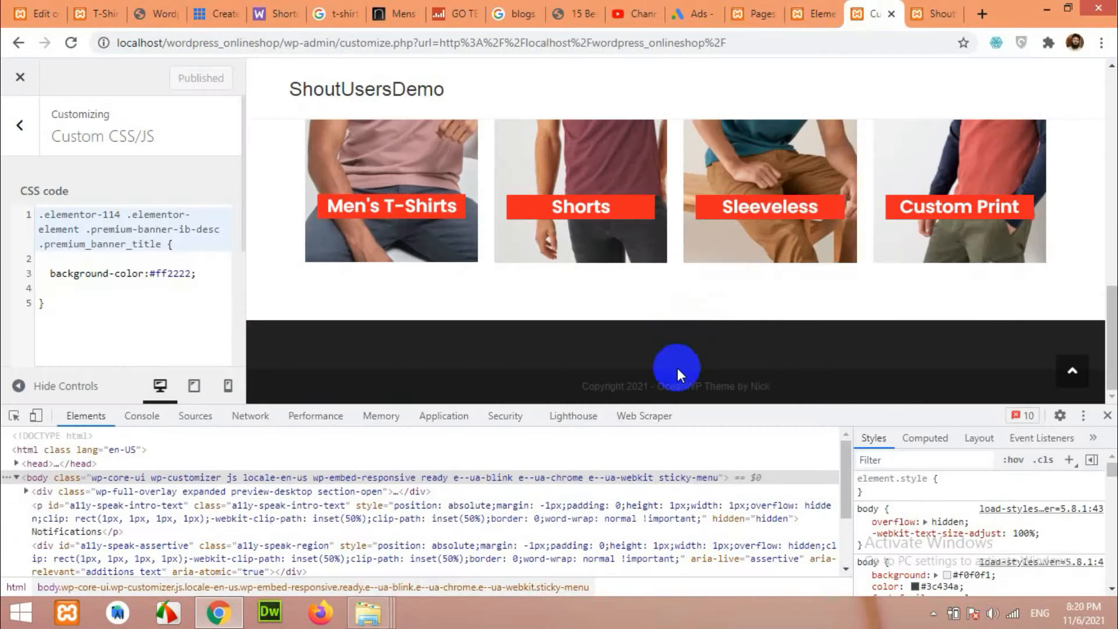
pyautogui.click(794, 12)
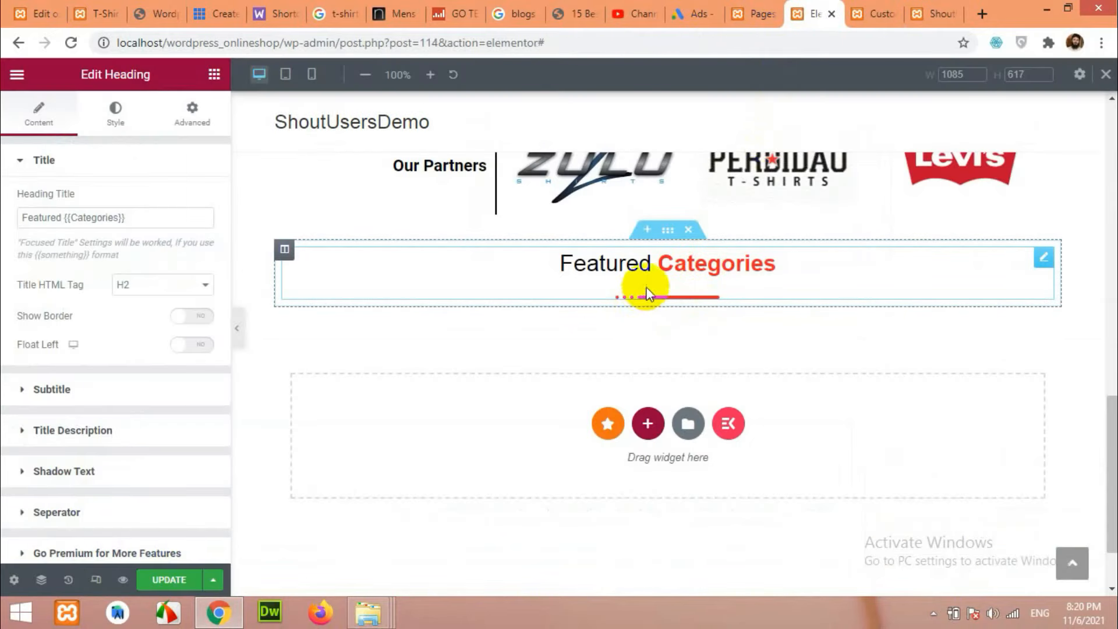
pyautogui.doubleClick(49, 217)
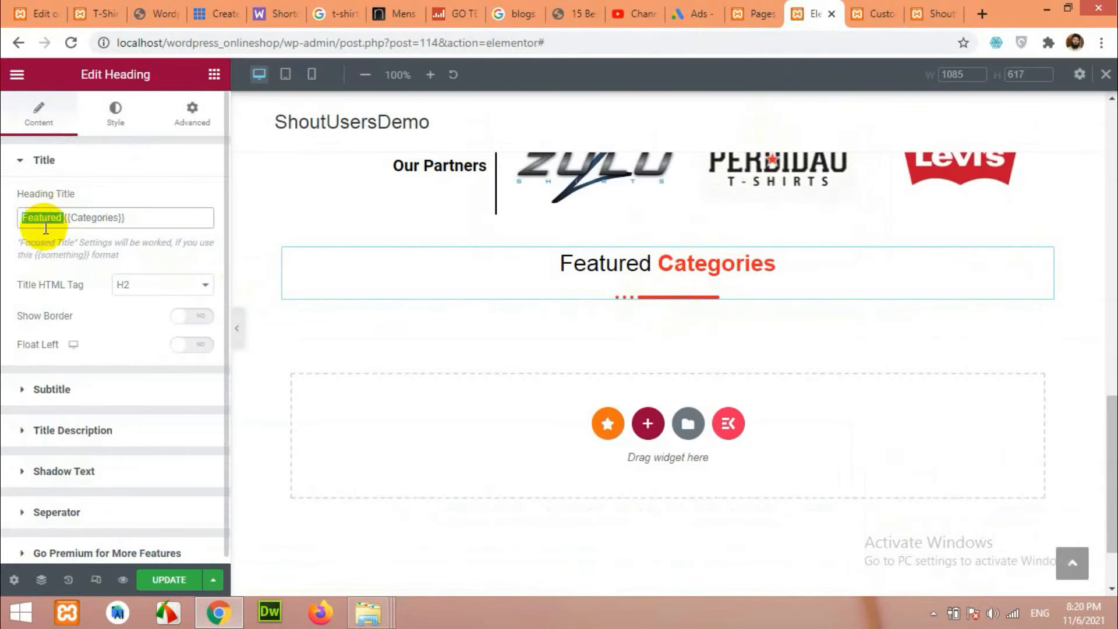
pyautogui.write('Top {{Interesting')
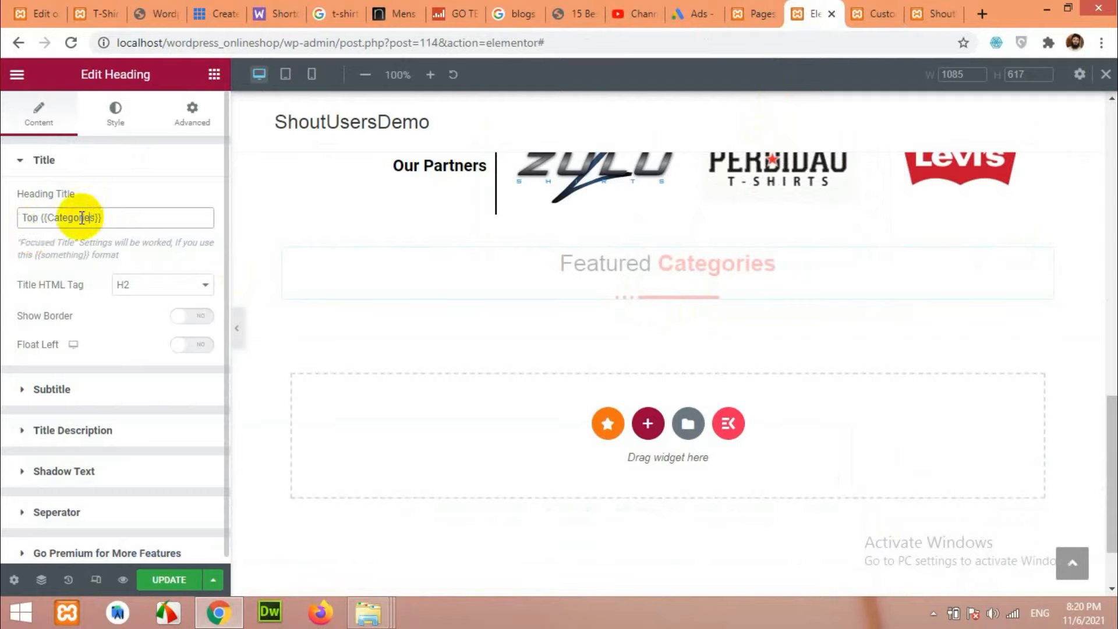
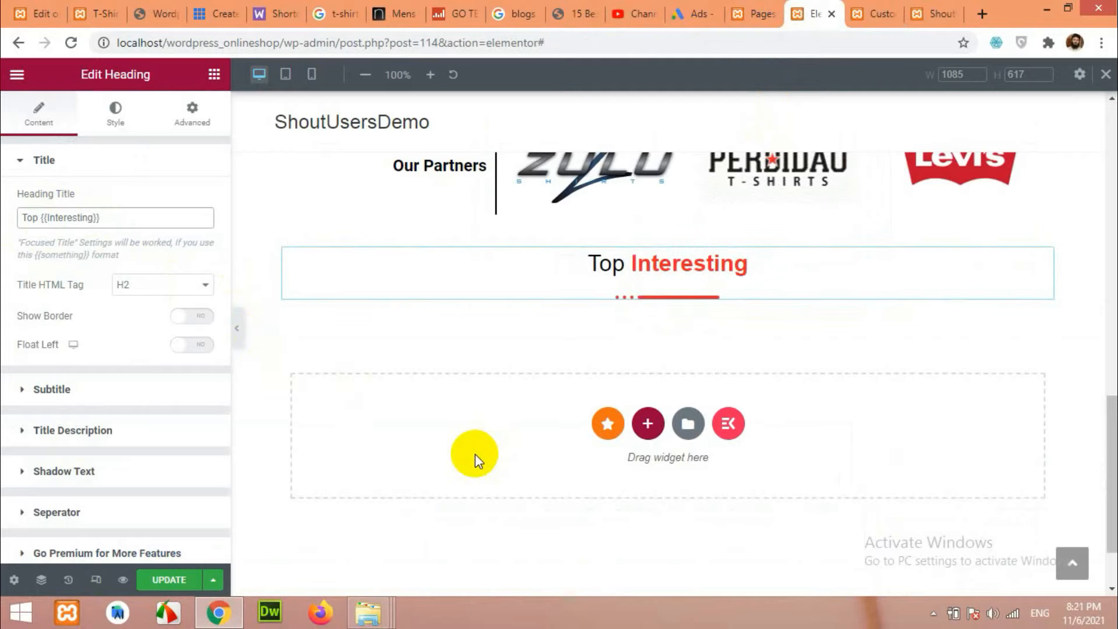
# Review the live site's Recent, Sale and Featured Products tabs, then open Elementor's widget panel.
pyautogui.click(93, 13)
pyautogui.click(582, 359)
pyautogui.click(670, 360)
pyautogui.click(437, 358)
pyautogui.click(839, 8)
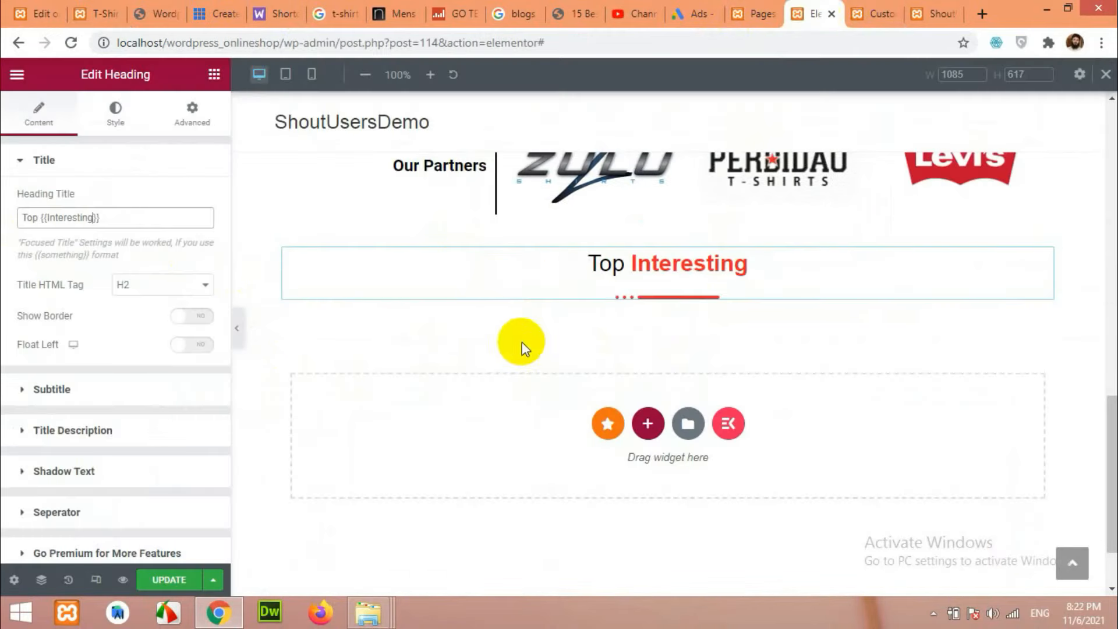
pyautogui.click(214, 75)
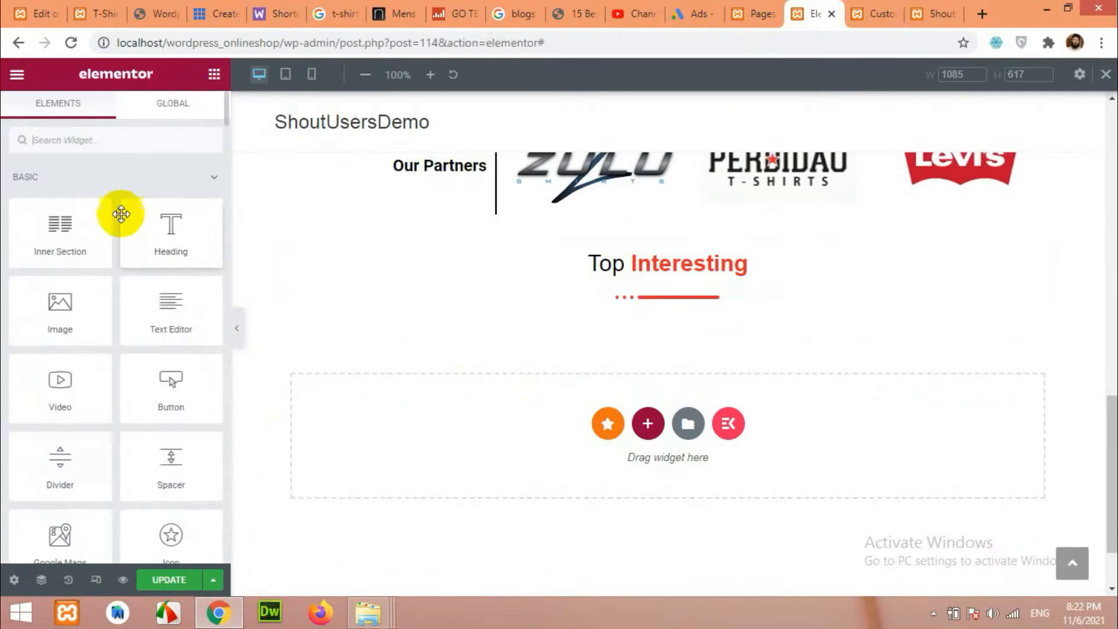
# Add a Tabs widget below the heading, then delete it.
pyautogui.write('tabs')
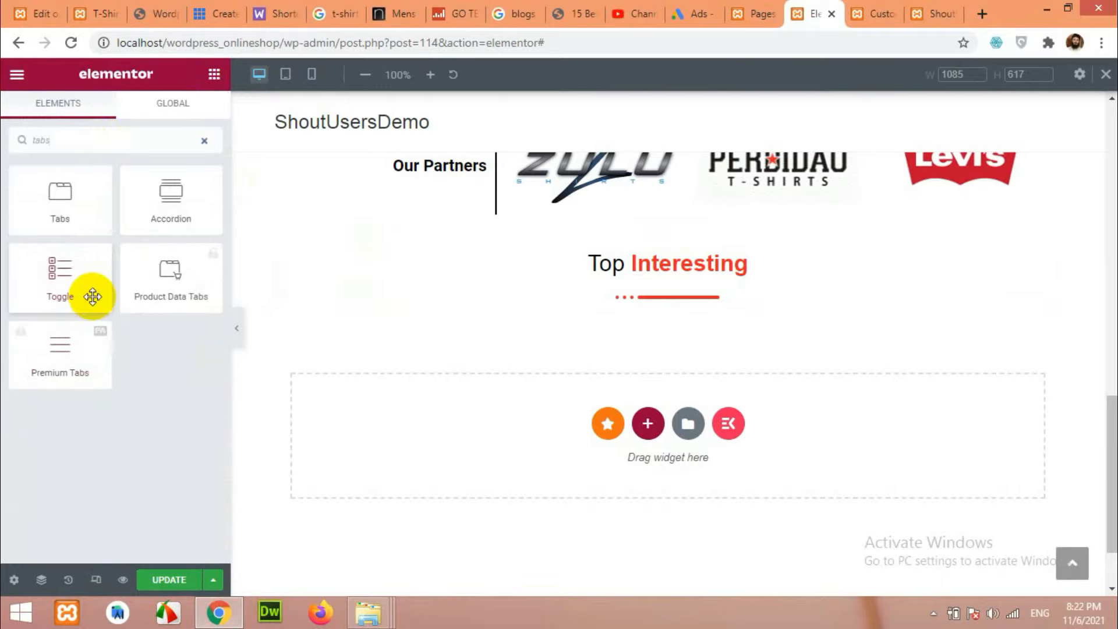
pyautogui.moveTo(60, 200); pyautogui.dragTo(645, 301)
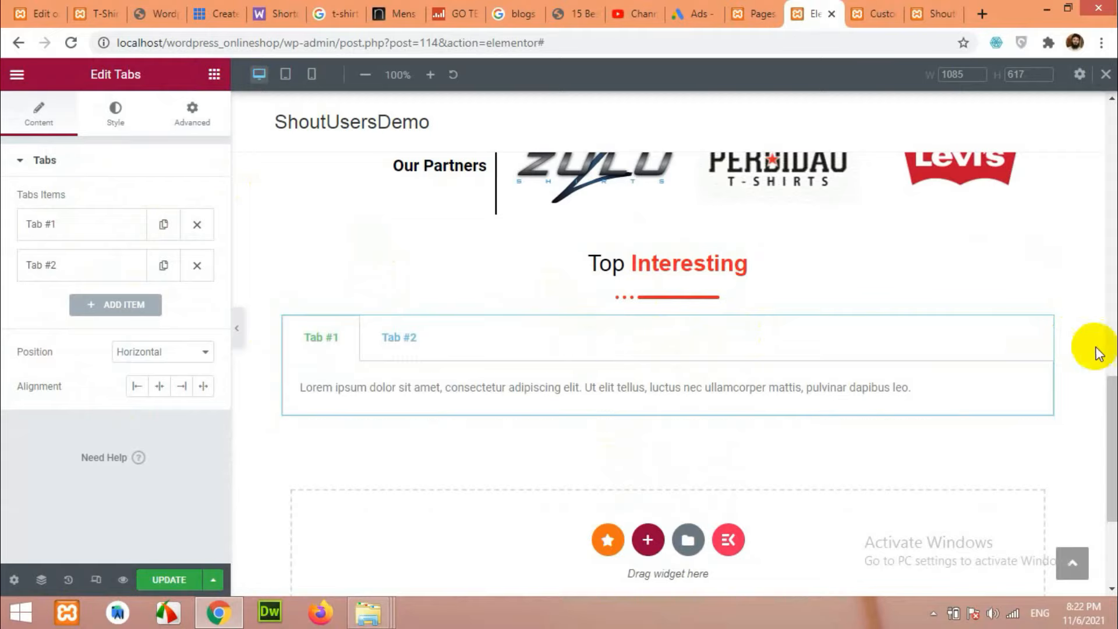
pyautogui.rightClick(1044, 335)
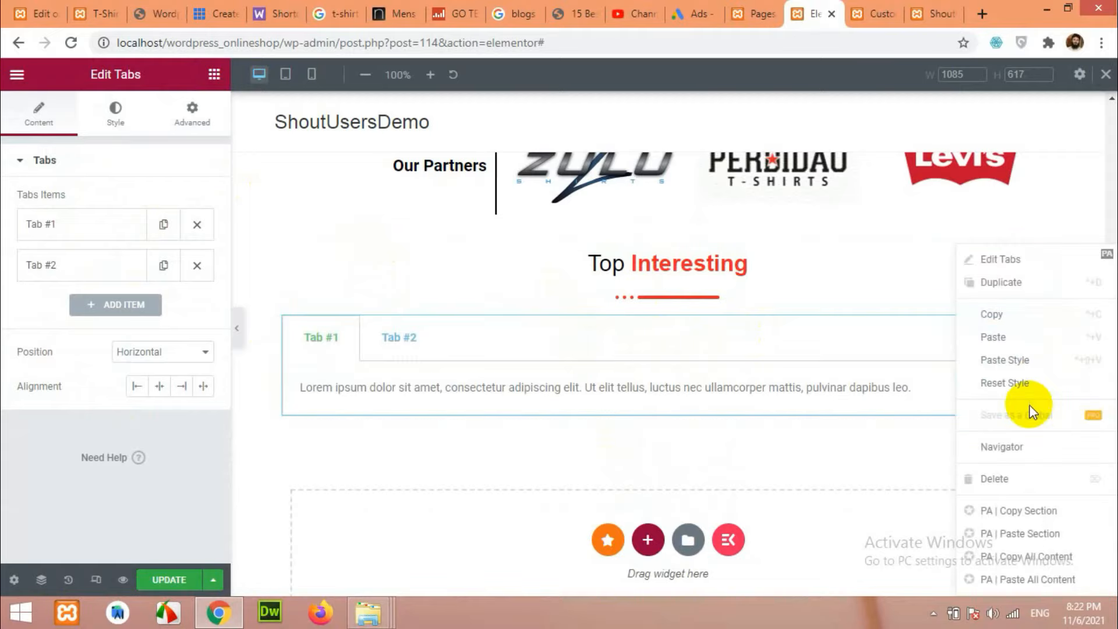
pyautogui.click(997, 479)
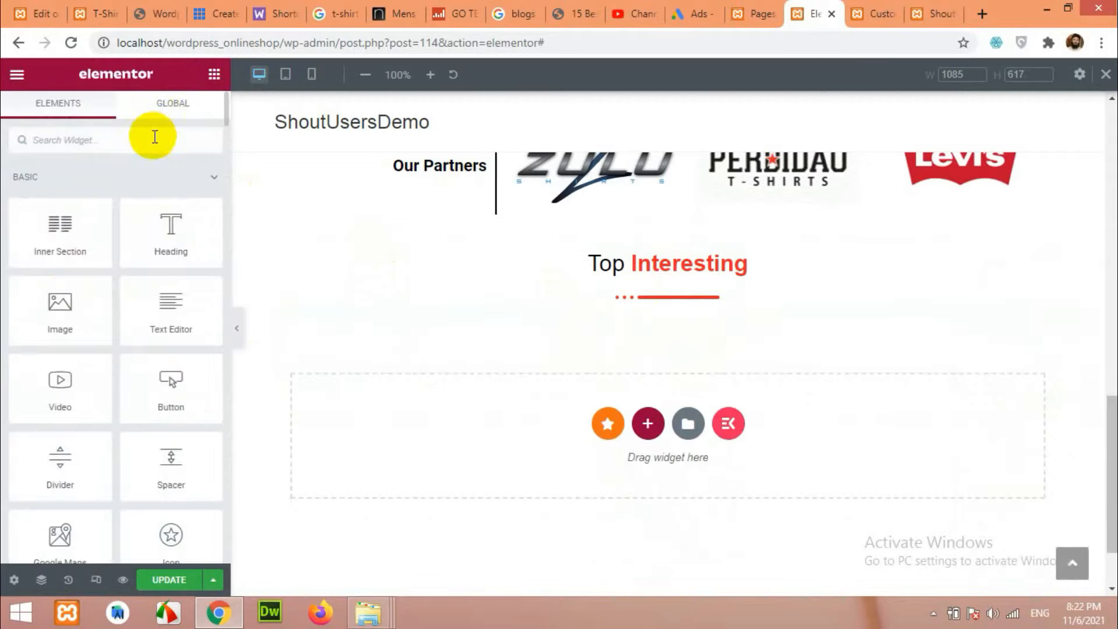
# Search 'tab' and place the Tab widget under the Top Interesting heading.
pyautogui.write('tab')
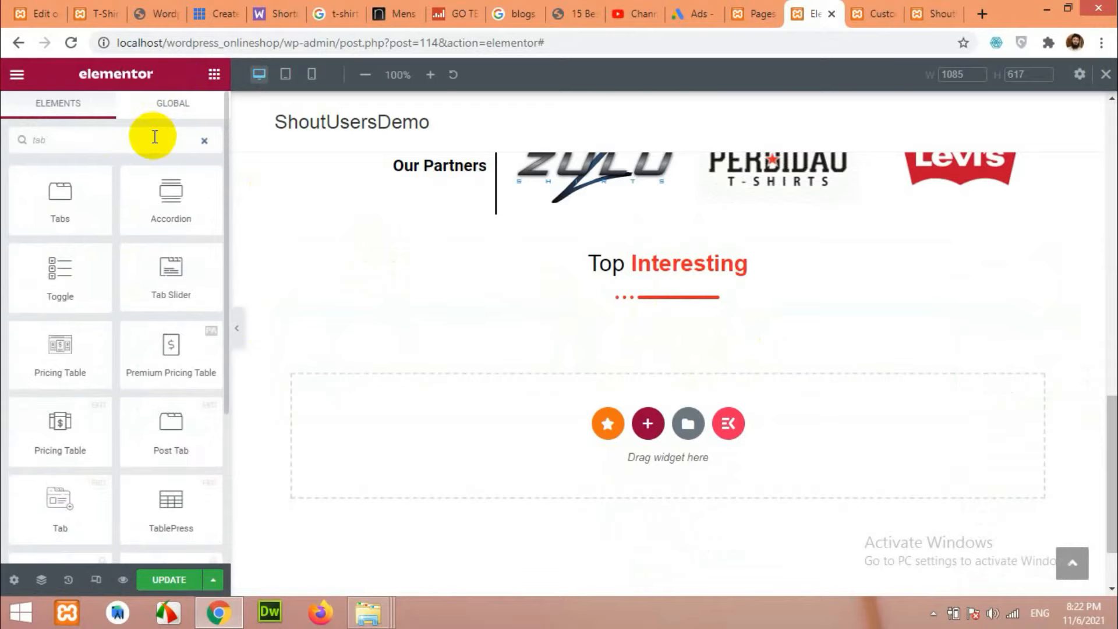
pyautogui.scroll(-2, 152, 376)
pyautogui.scroll(-2, 157, 451)
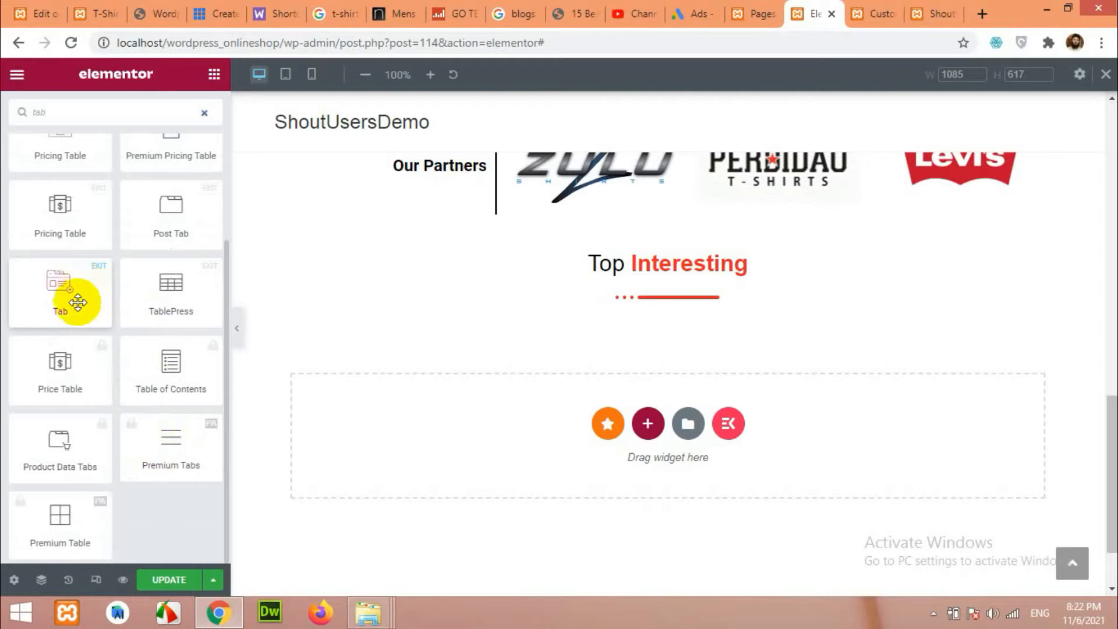
pyautogui.moveTo(54, 288); pyautogui.dragTo(661, 296)
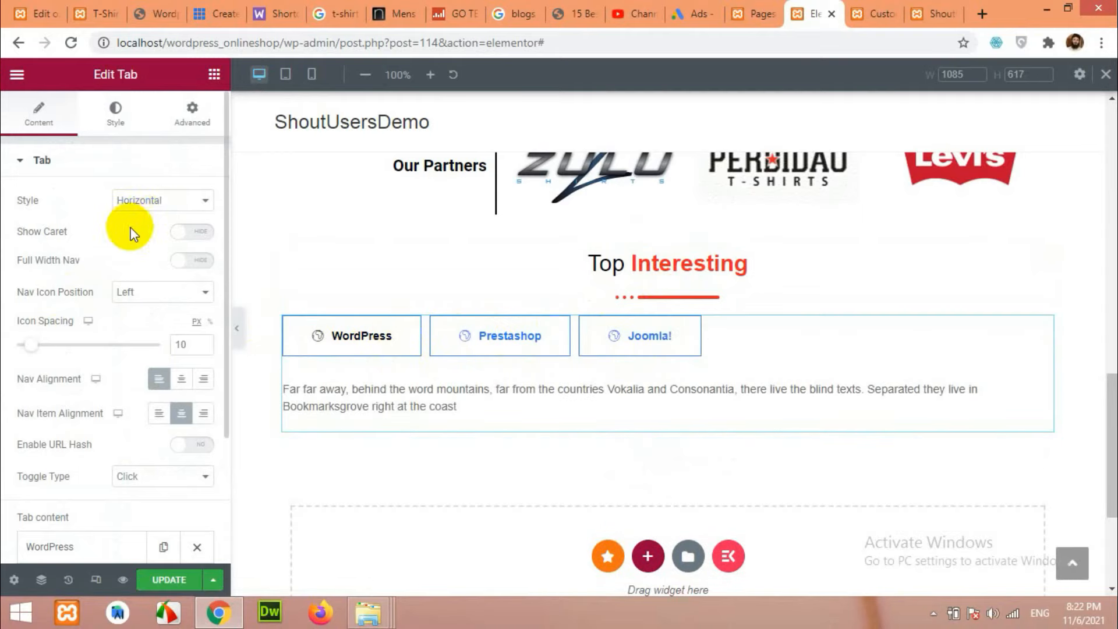
# Browse the tab widget's Style sections, including Nav Items and Nav Wrapper.
pyautogui.click(116, 119)
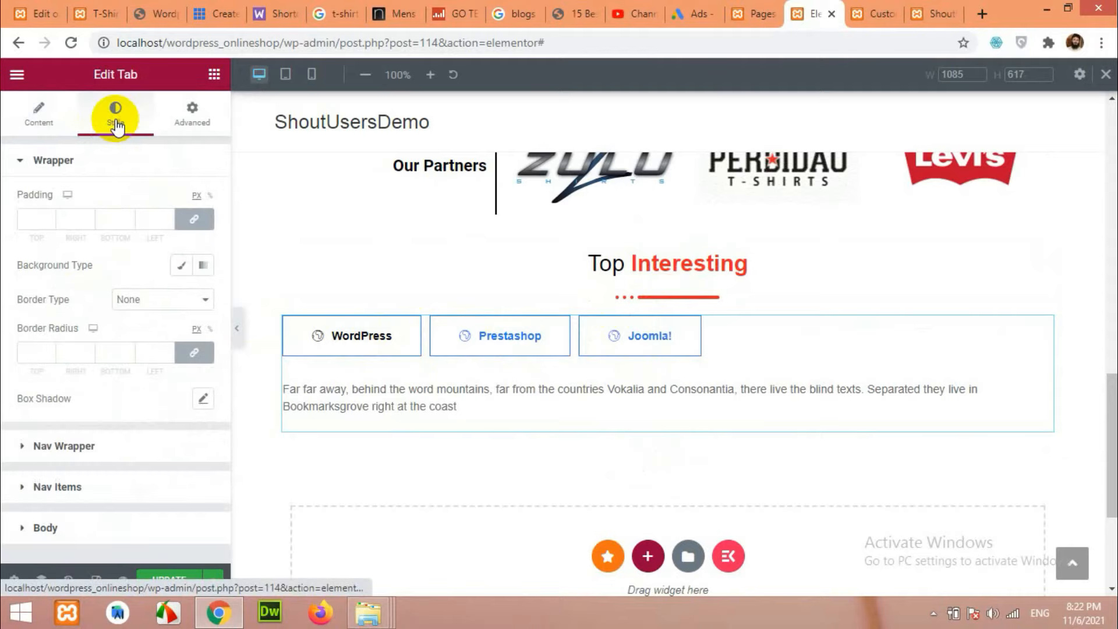
pyautogui.click(58, 488)
pyautogui.scroll(-3, 132, 313)
pyautogui.scroll(-3, 96, 444)
pyautogui.scroll(-3, 103, 434)
pyautogui.scroll(6, 103, 422)
pyautogui.scroll(2, 103, 400)
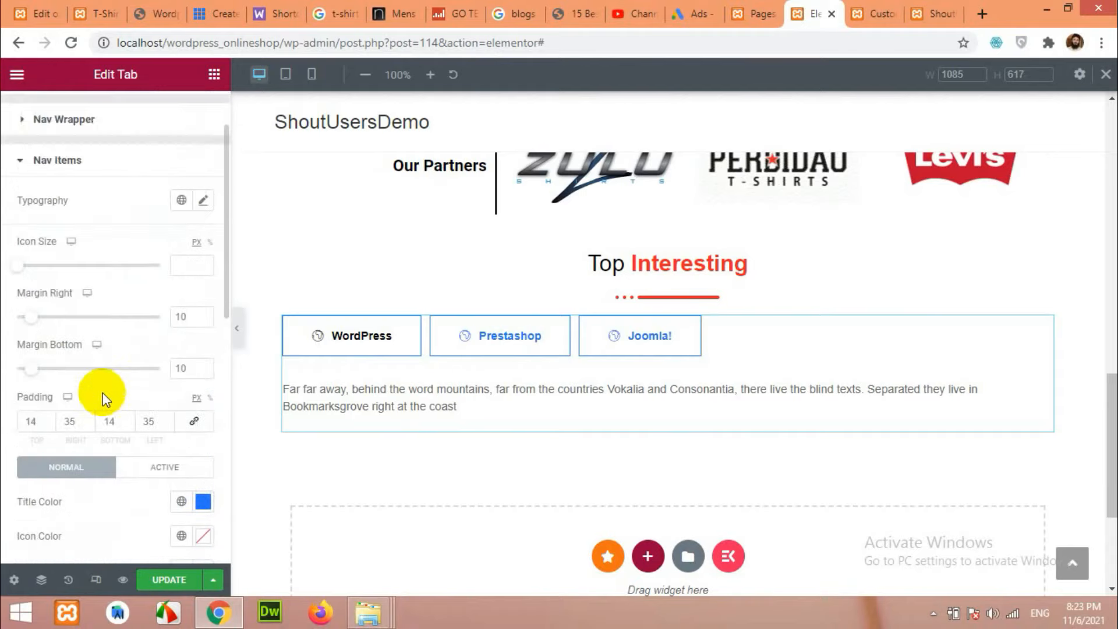
pyautogui.scroll(2, 72, 145)
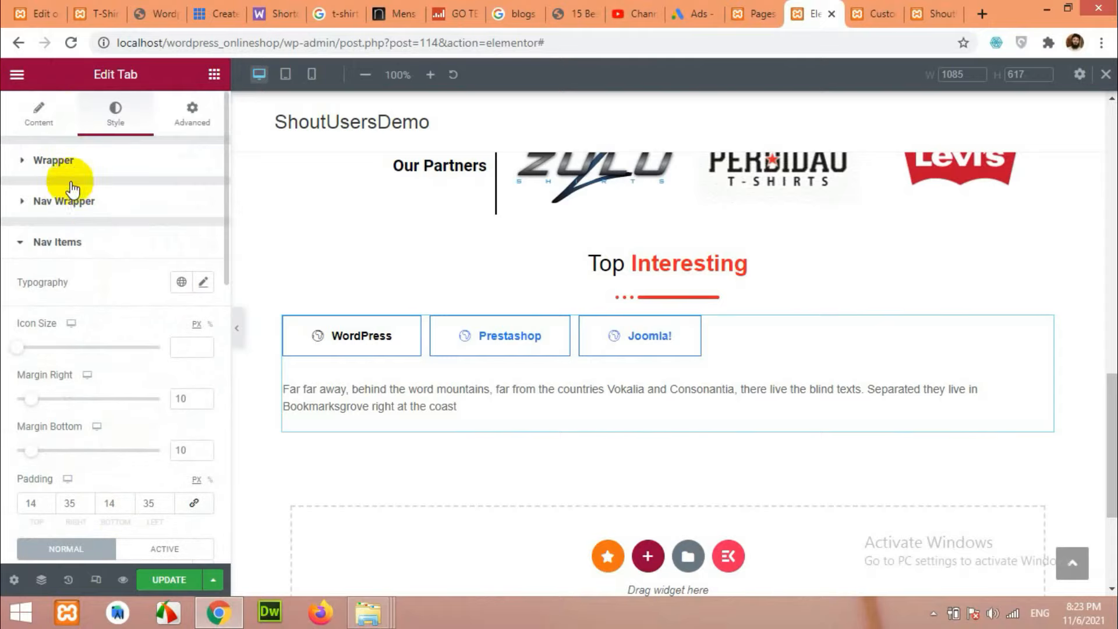
pyautogui.click(68, 204)
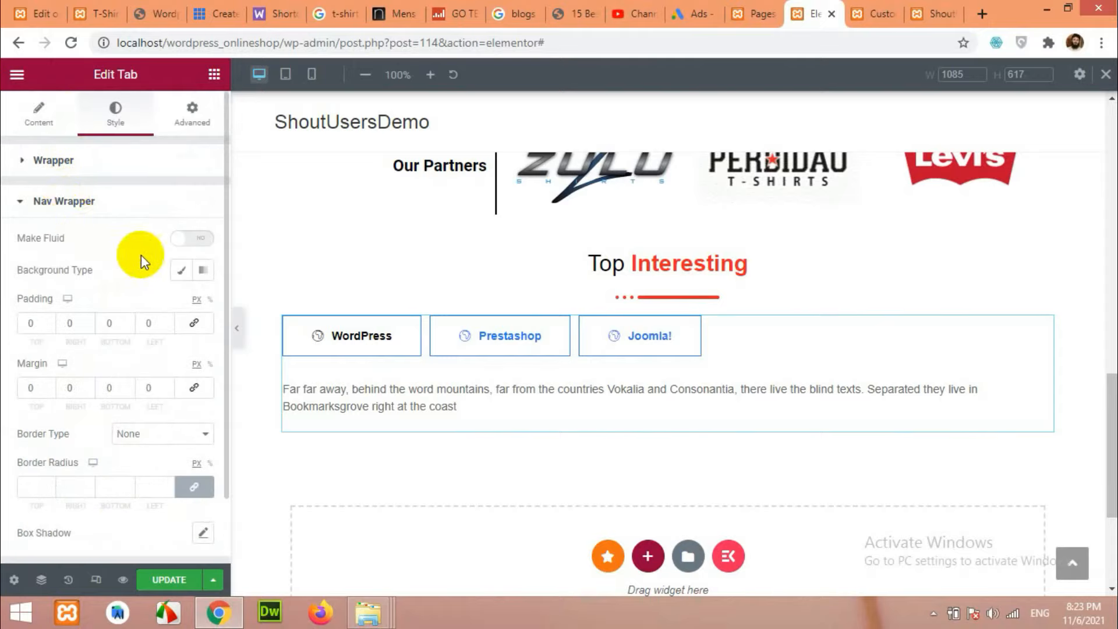
pyautogui.scroll(-1, 161, 260)
pyautogui.scroll(1, 158, 265)
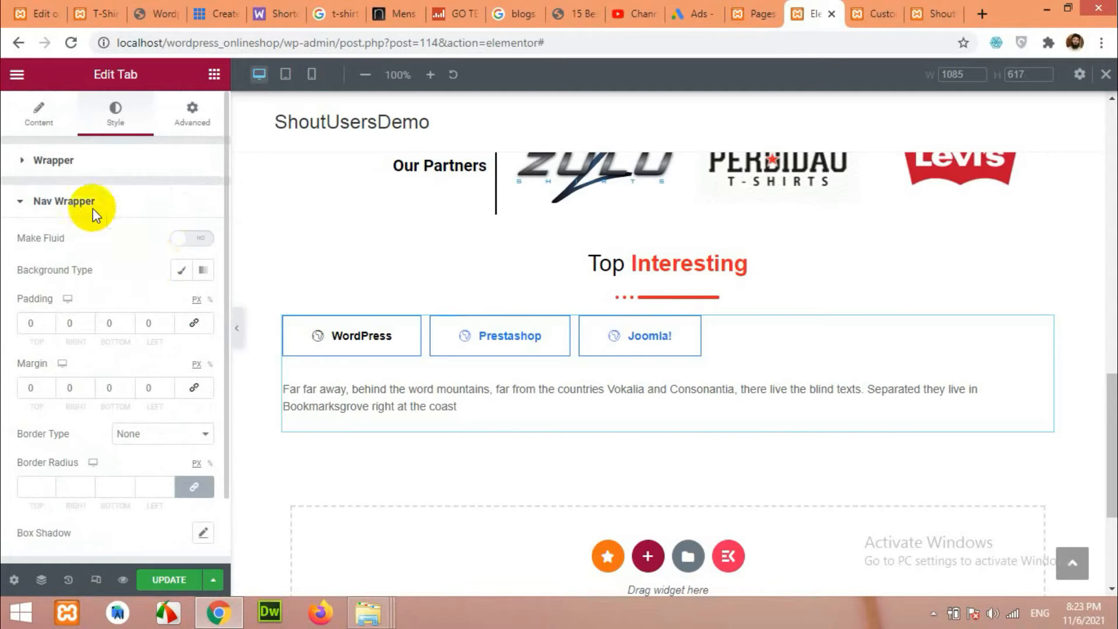
# Set the tab widget's Nav Alignment to Center in its Content settings.
pyautogui.click(29, 117)
pyautogui.scroll(-2, 122, 297)
pyautogui.scroll(3, 128, 312)
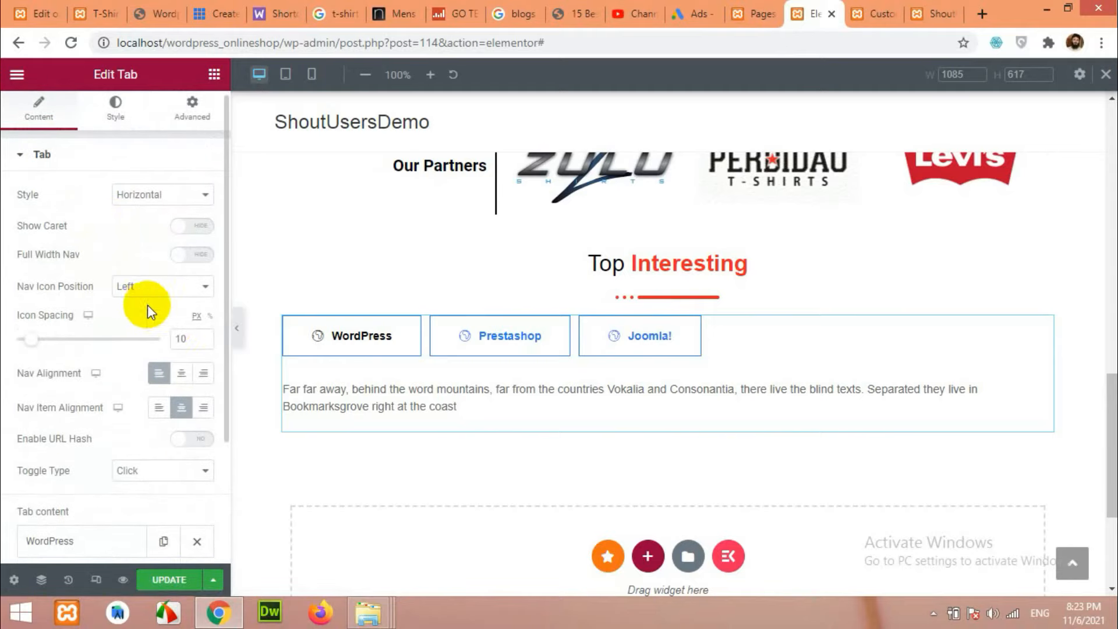
pyautogui.click(182, 375)
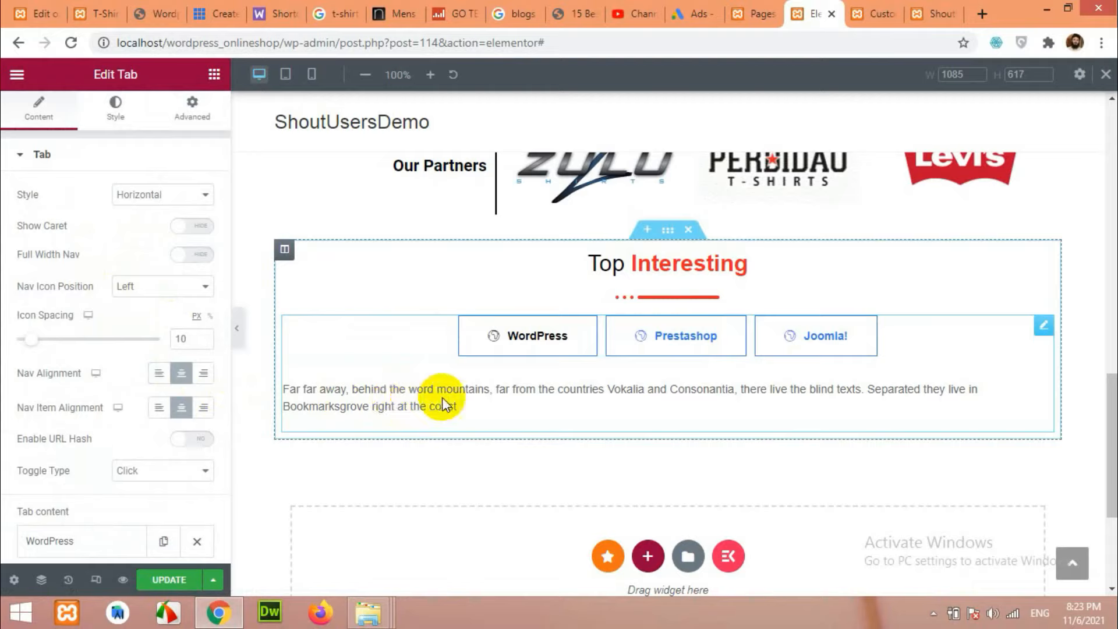
pyautogui.click(28, 154)
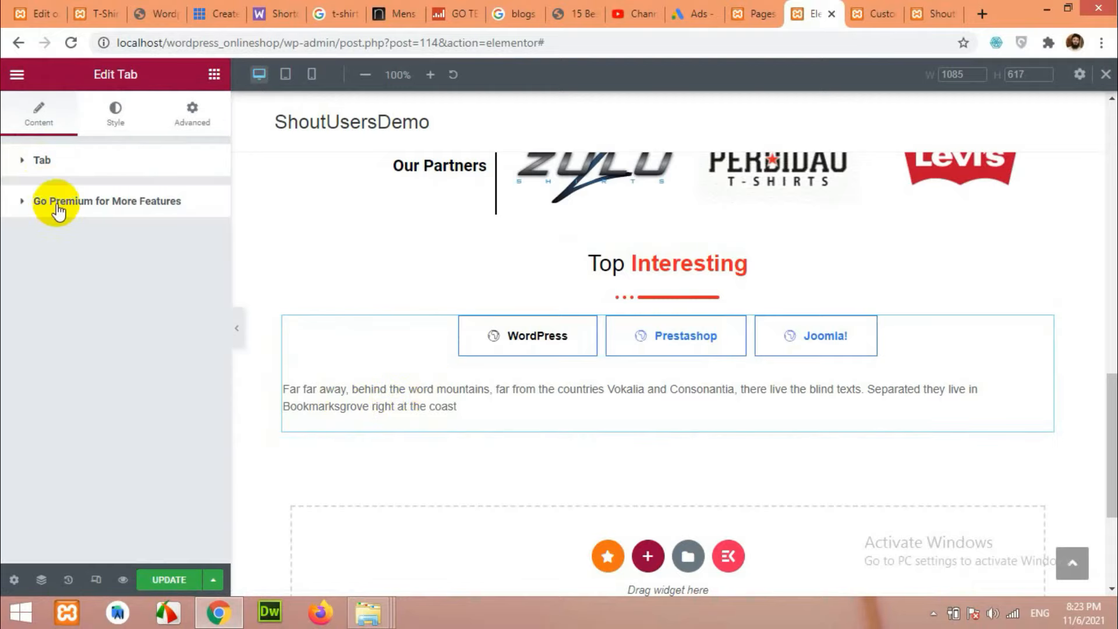
pyautogui.click(119, 116)
pyautogui.click(36, 112)
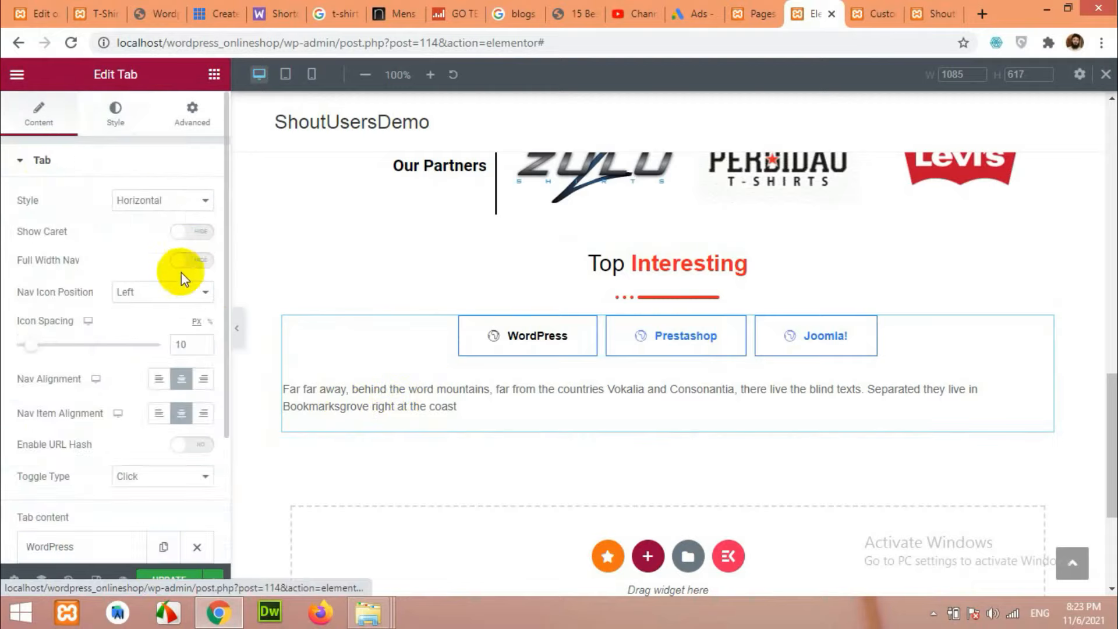
pyautogui.scroll(-2, 102, 285)
pyautogui.scroll(2, 93, 274)
pyautogui.scroll(-3, 93, 277)
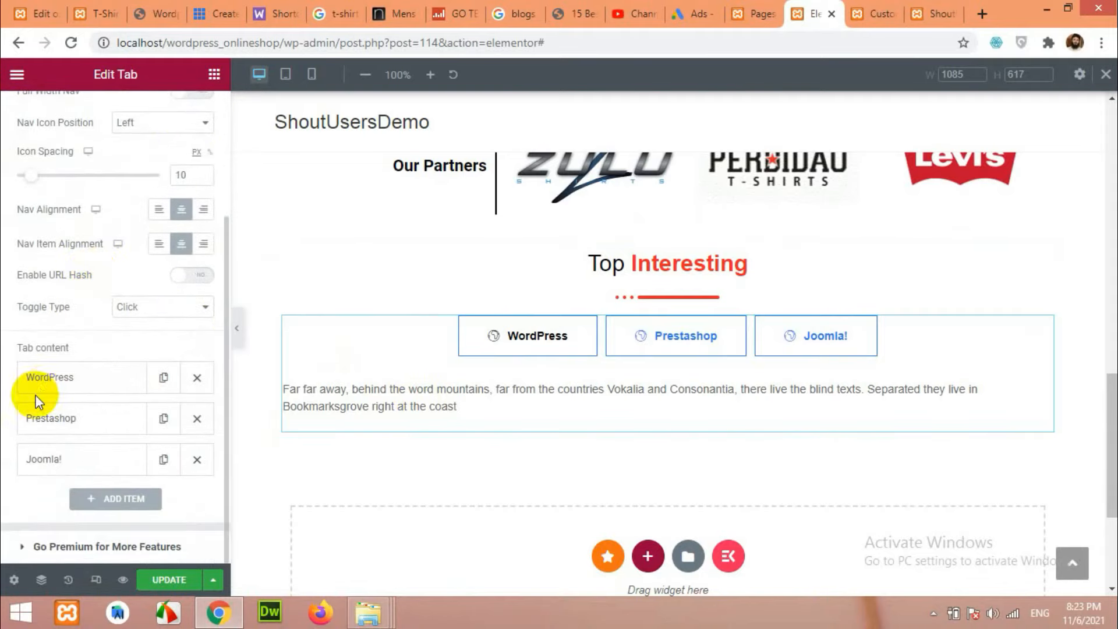
# Delete the Prestashop and Joomla! tabs and rename the WordPress tab to 'Featured Products'.
pyautogui.click(197, 419)
pyautogui.click(197, 420)
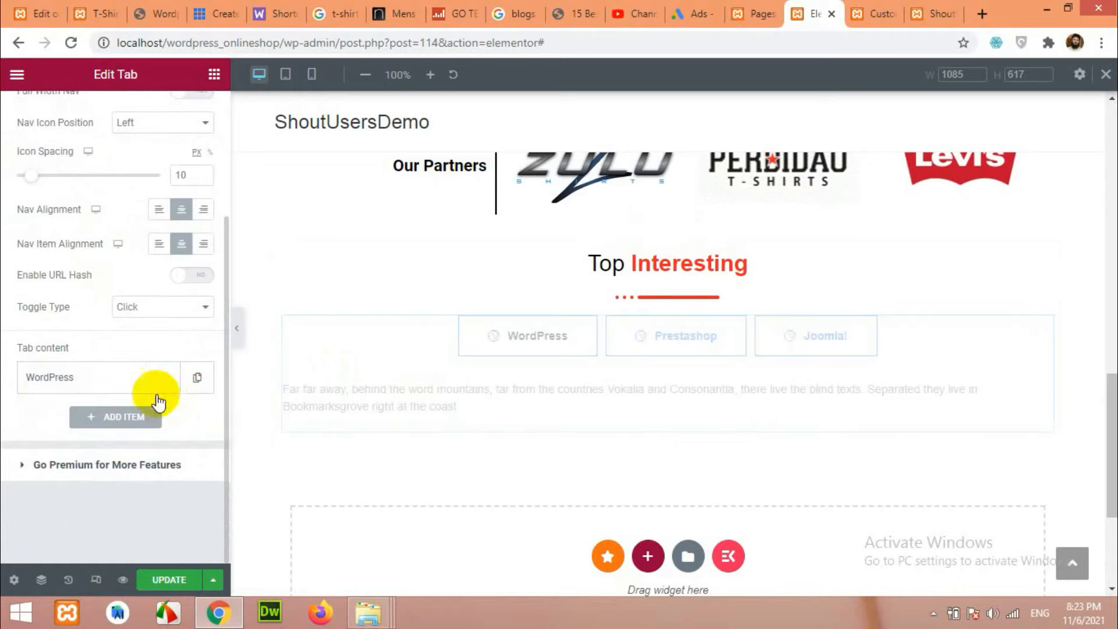
pyautogui.click(67, 380)
pyautogui.moveTo(82, 434); pyautogui.dragTo(40, 434)
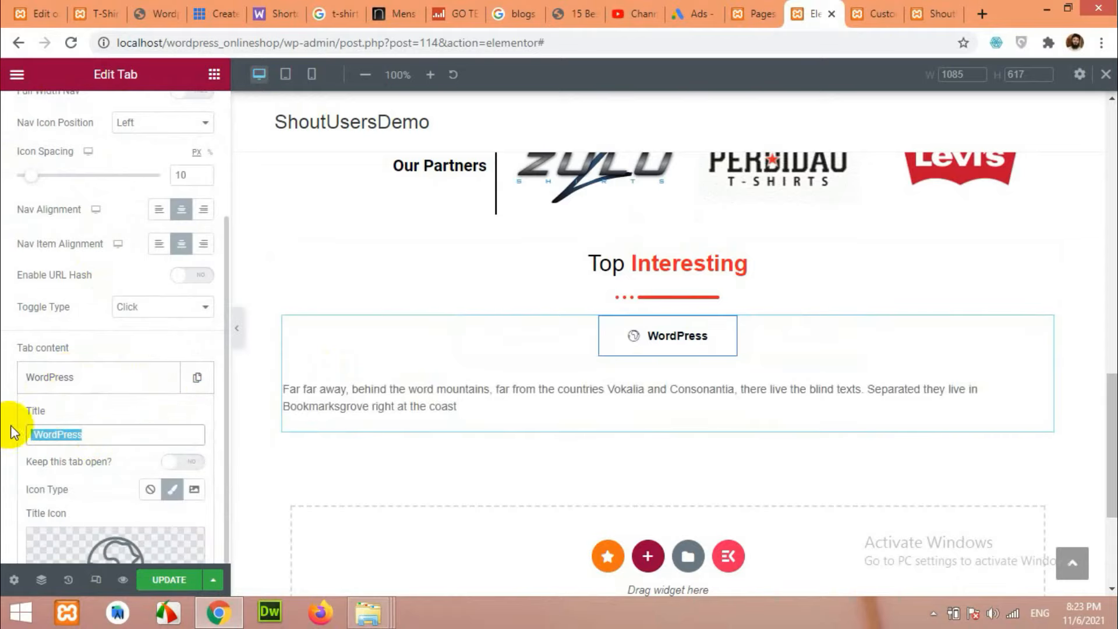
pyautogui.click(81, 8)
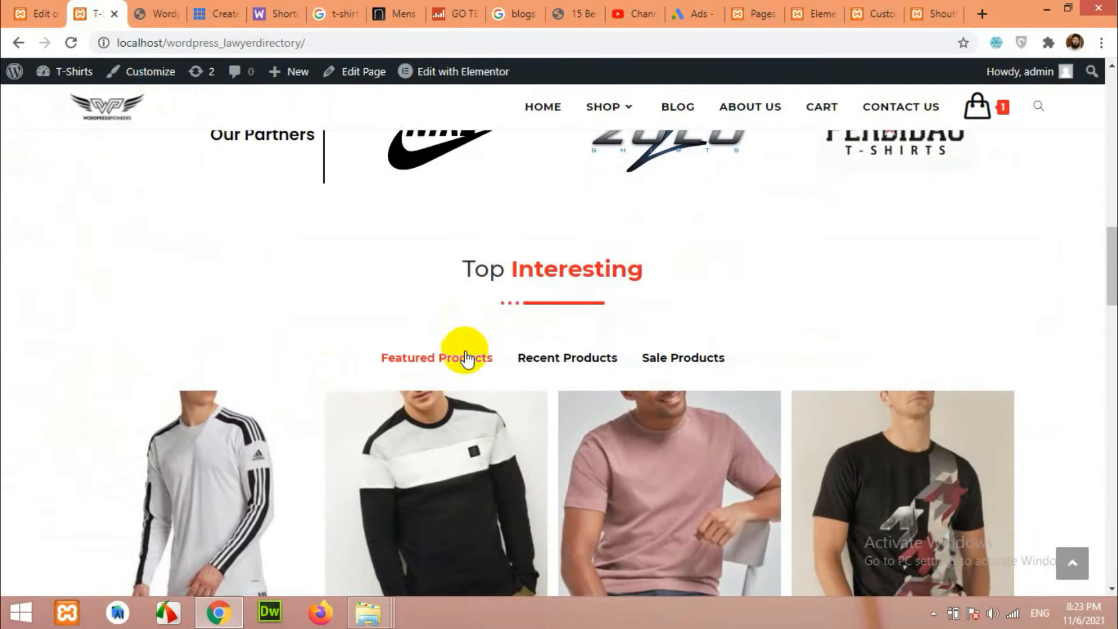
pyautogui.click(797, 14)
pyautogui.write('Fe')
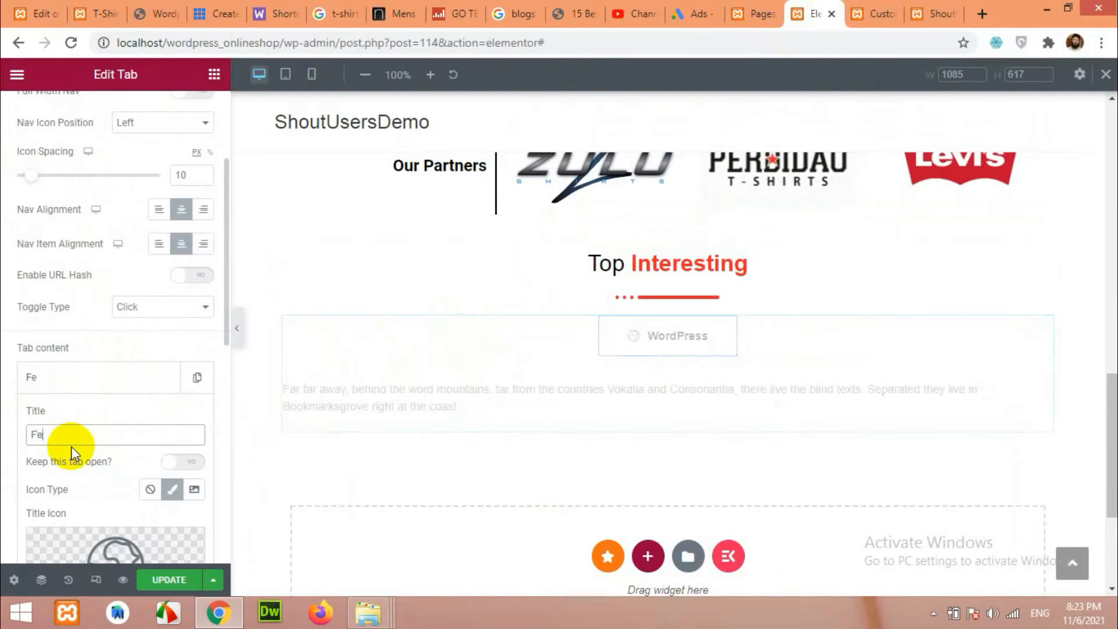
pyautogui.write('atured Products')
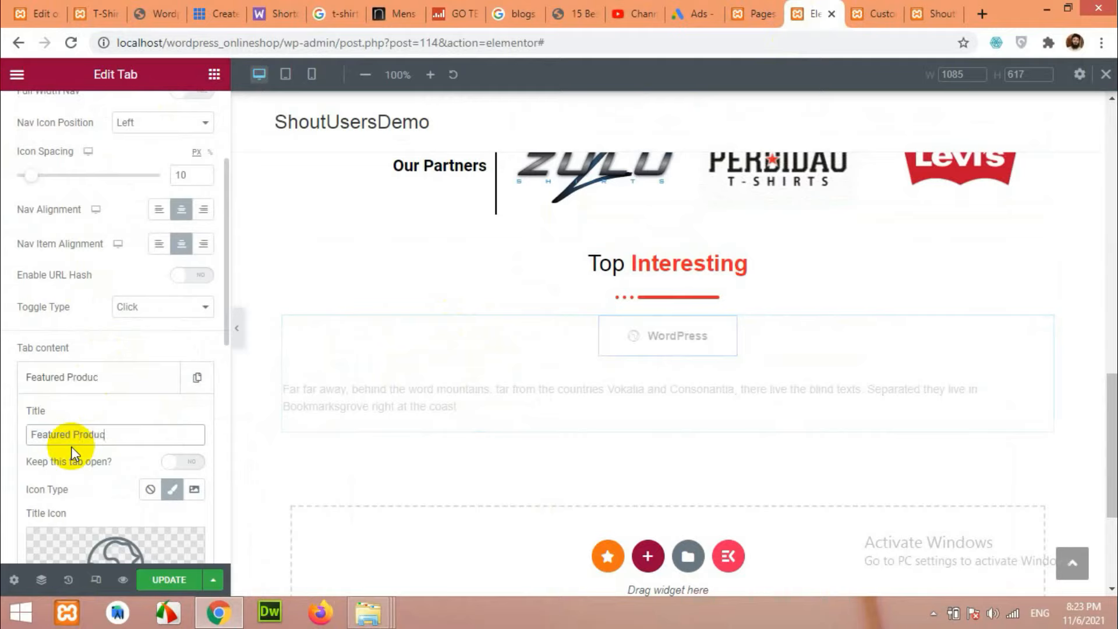
pyautogui.click(108, 378)
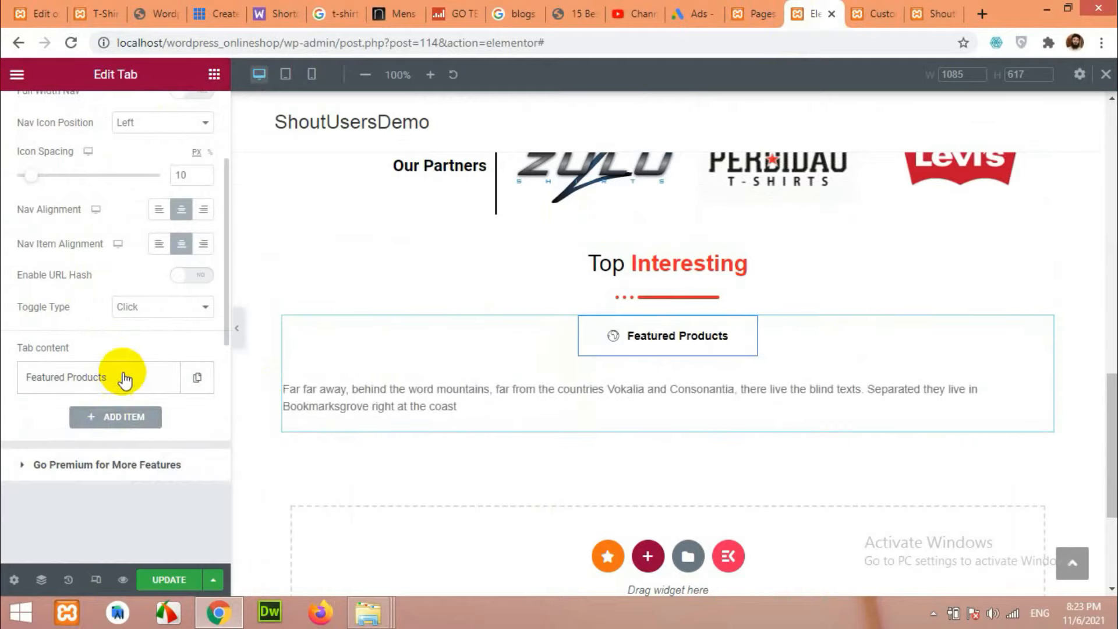
# Set the Featured Products tab's Icon Type to None.
pyautogui.click(120, 376)
pyautogui.scroll(-1, 129, 402)
pyautogui.scroll(-1, 113, 453)
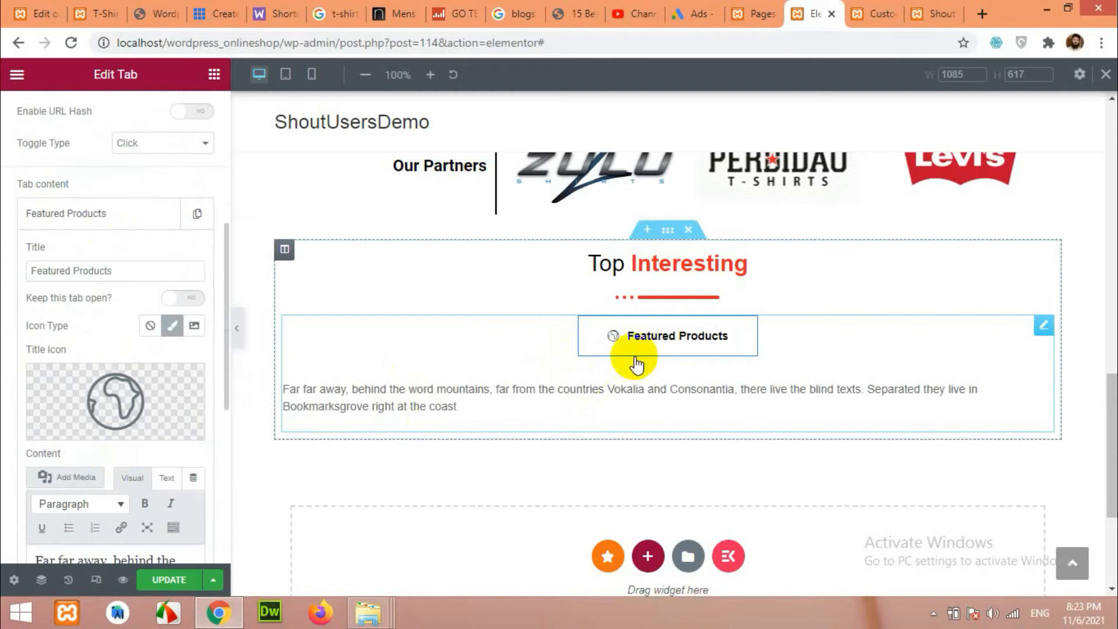
pyautogui.click(150, 327)
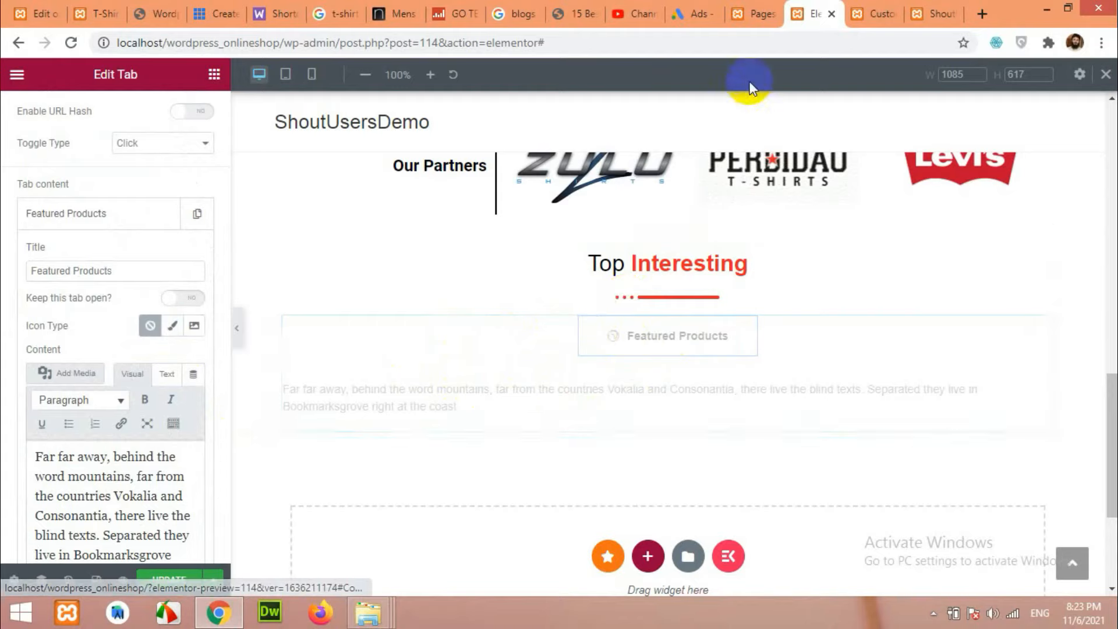
# Search Google for 'woocommerce shortcodes' in a new browser tab.
pyautogui.click(983, 14)
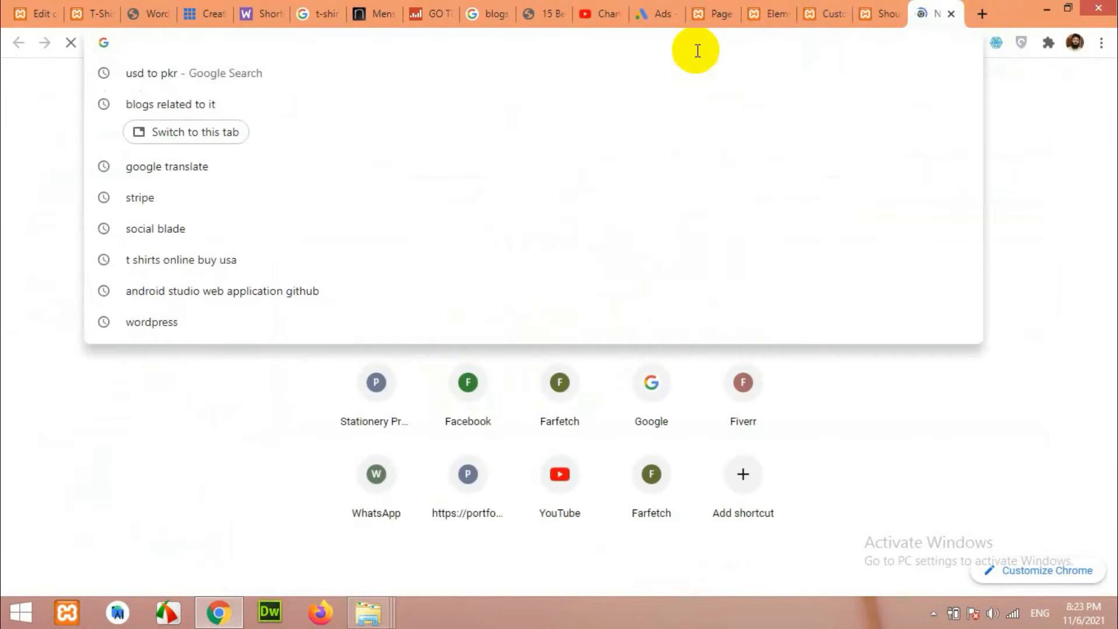
pyautogui.write('woocom')
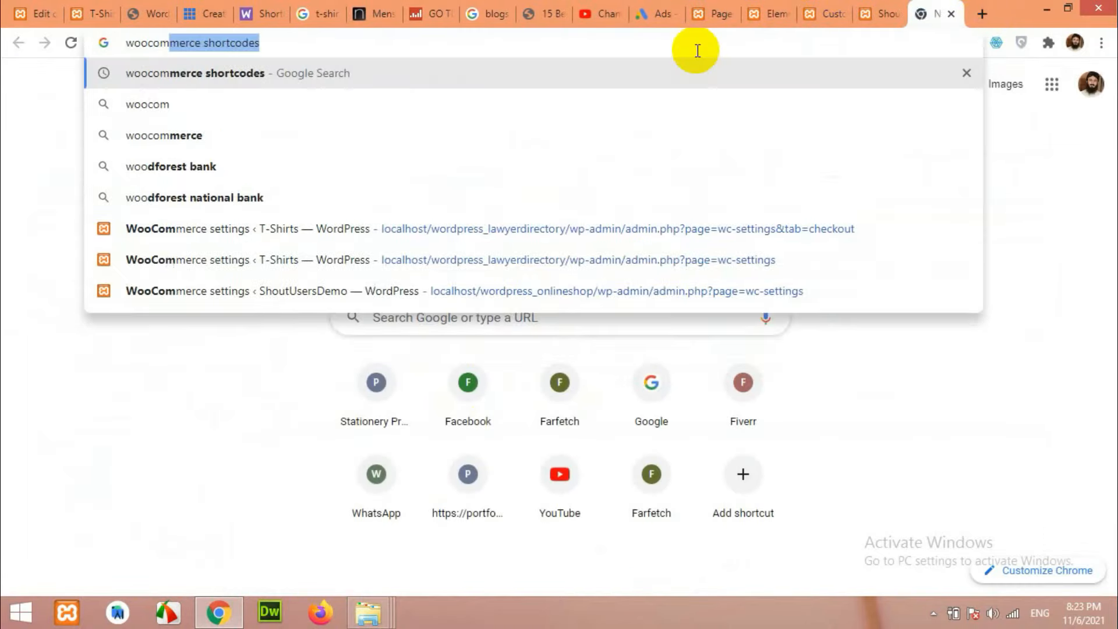
pyautogui.write('merce shortcodes')
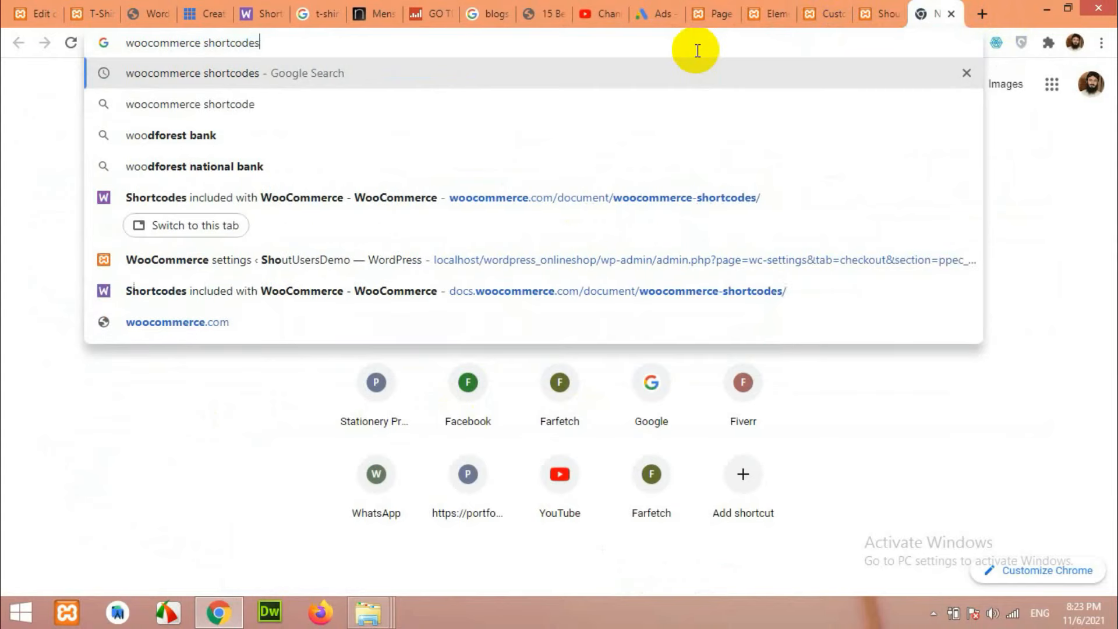
pyautogui.press('Return')
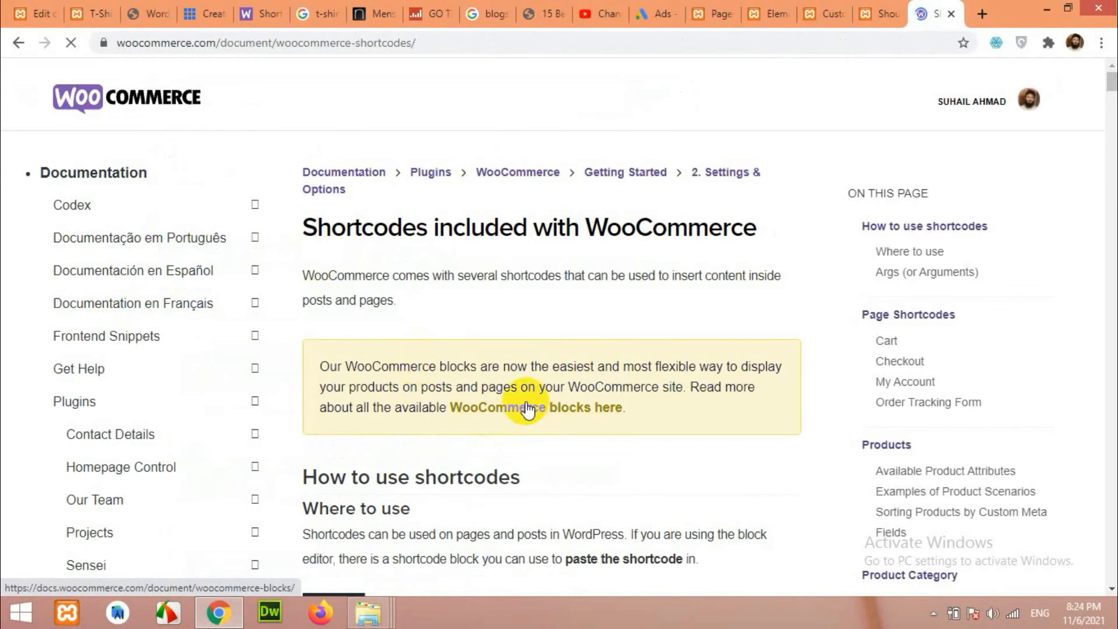
# Locate featured_products on the WooCommerce shortcodes page using Ctrl+F.
pyautogui.scroll(-15, 569, 421)
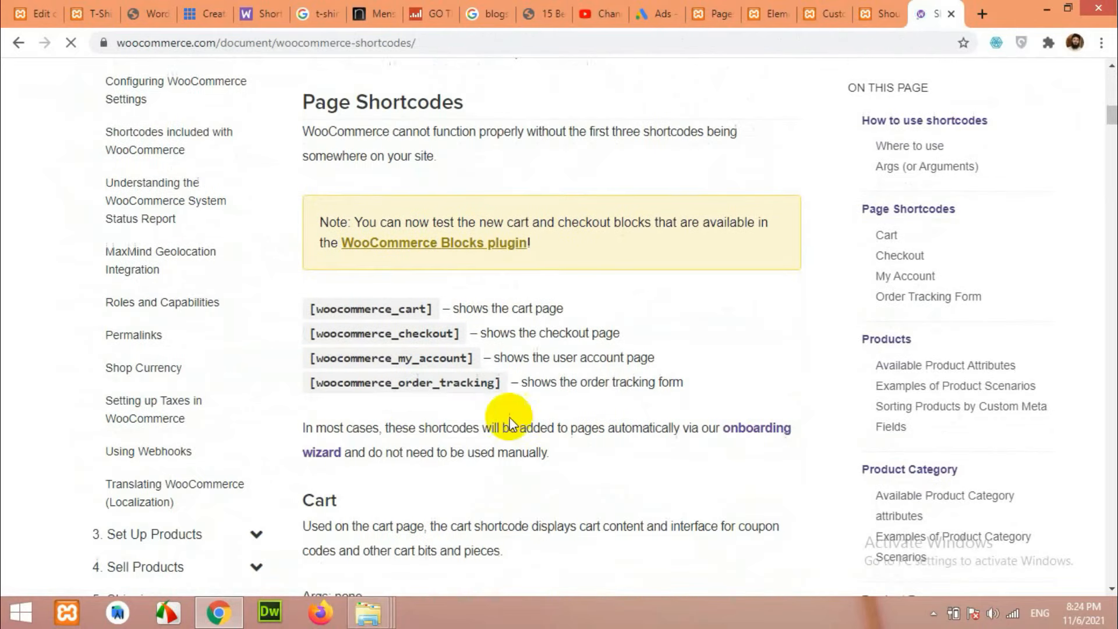
pyautogui.scroll(-20, 568, 417)
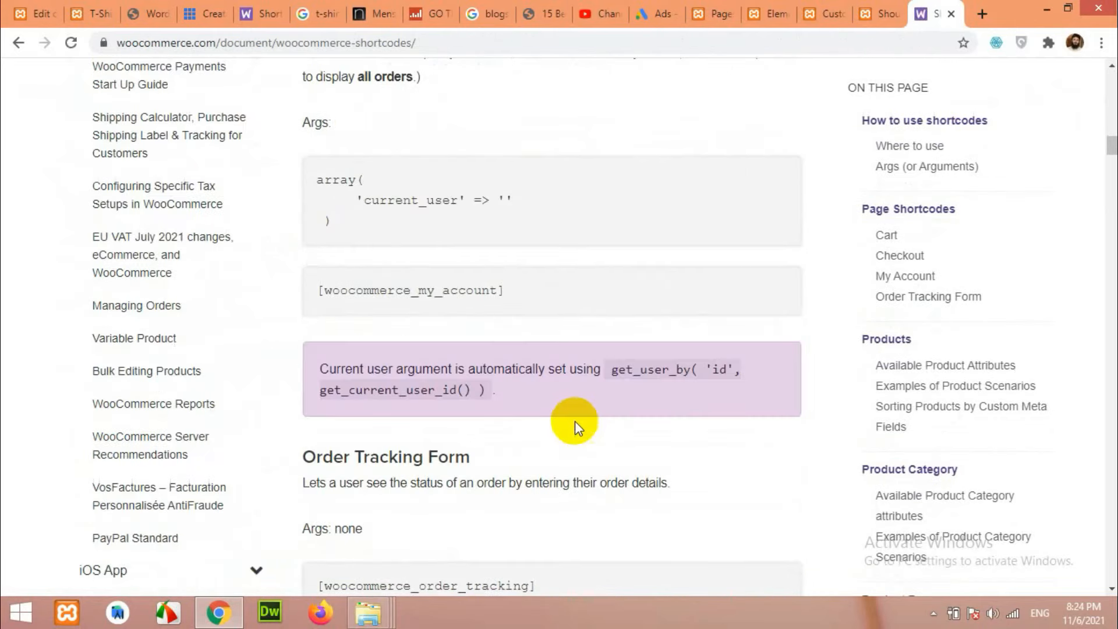
pyautogui.scroll(-10, 505, 351)
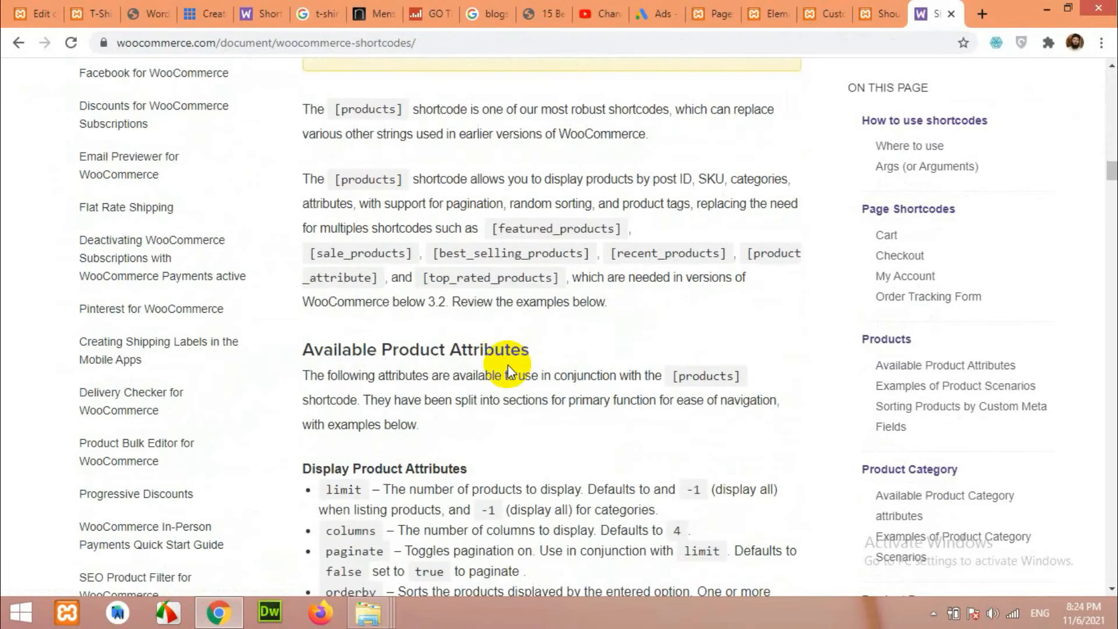
pyautogui.doubleClick(533, 232)
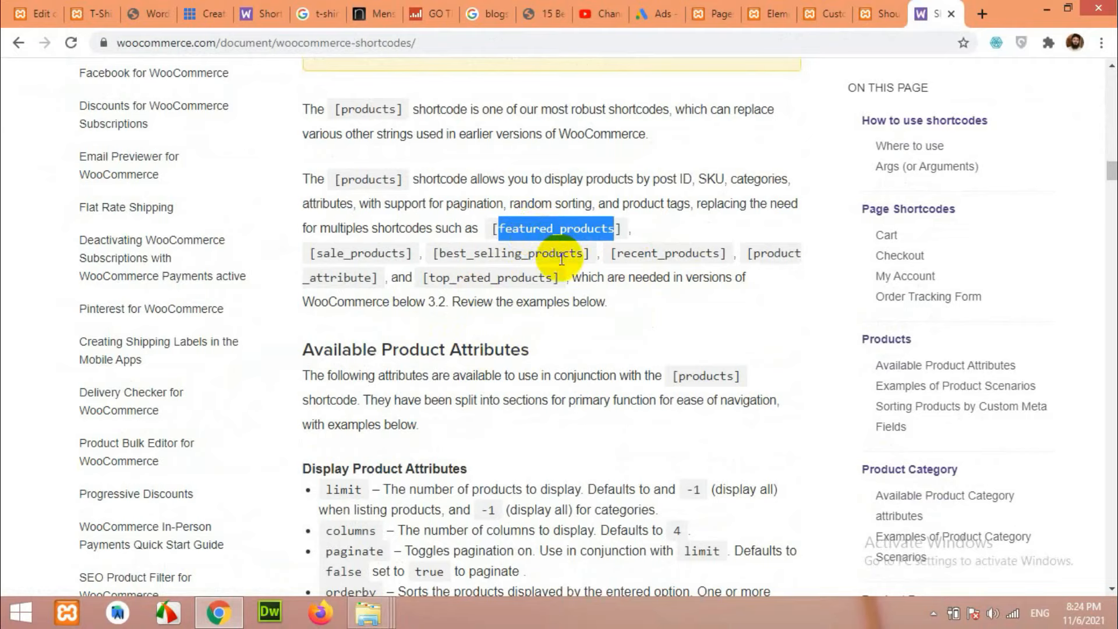
pyautogui.hotkey('ctrl', 'f')
pyautogui.click(936, 74)
pyautogui.doubleClick(565, 229)
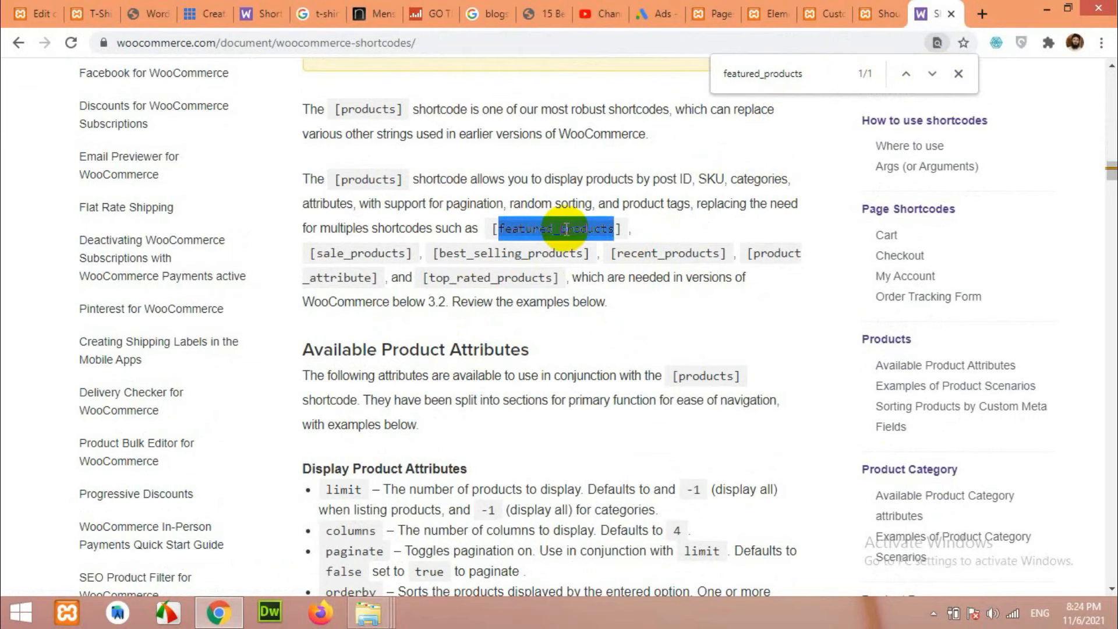
# Copy the Scenario 2 shortcode [products limit="4" columns="2" visibility="featured" ].
pyautogui.scroll(-6, 597, 352)
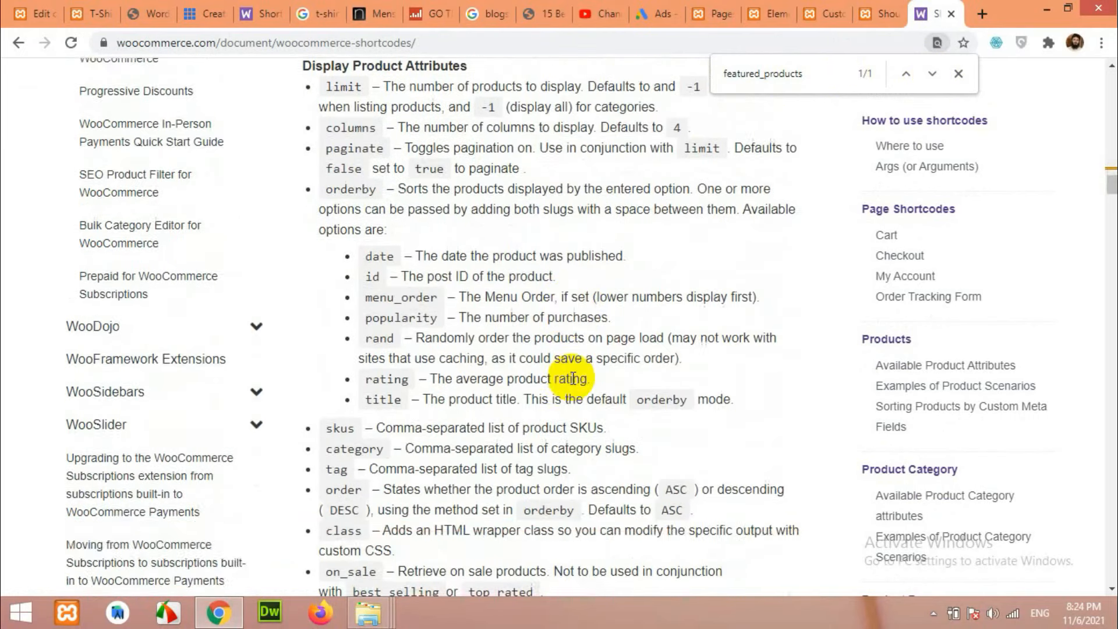
pyautogui.scroll(-12, 573, 378)
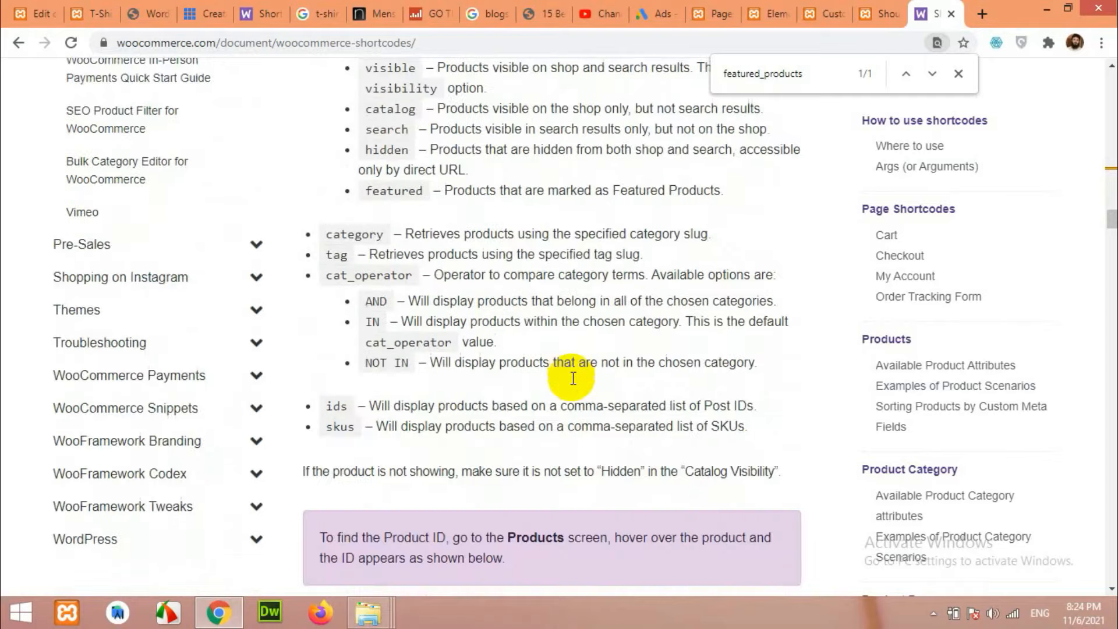
pyautogui.scroll(-13, 574, 378)
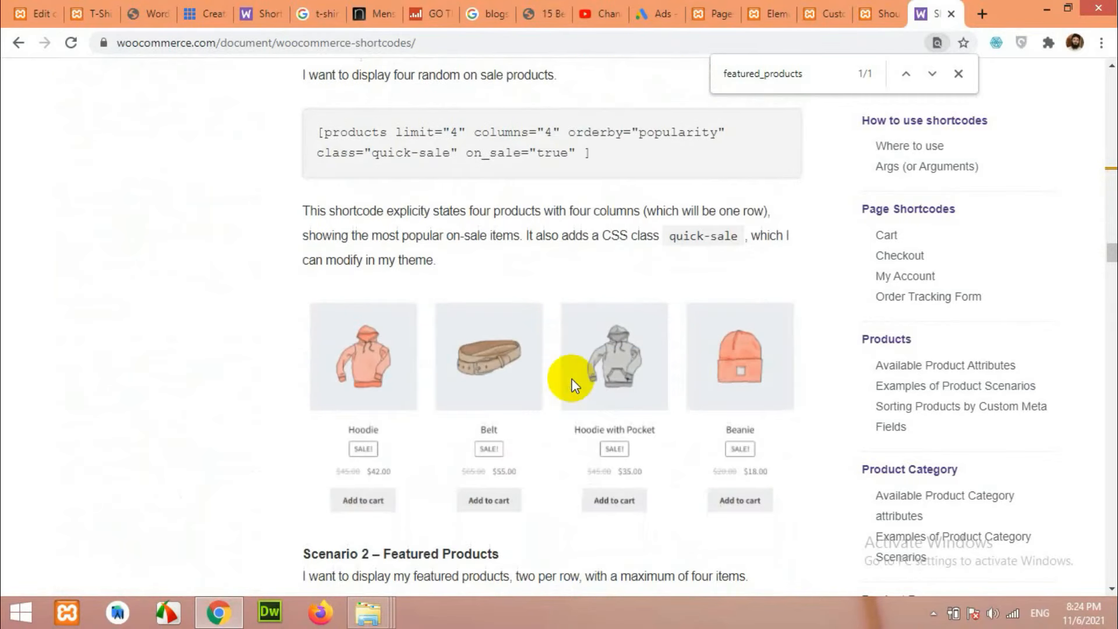
pyautogui.scroll(2, 474, 272)
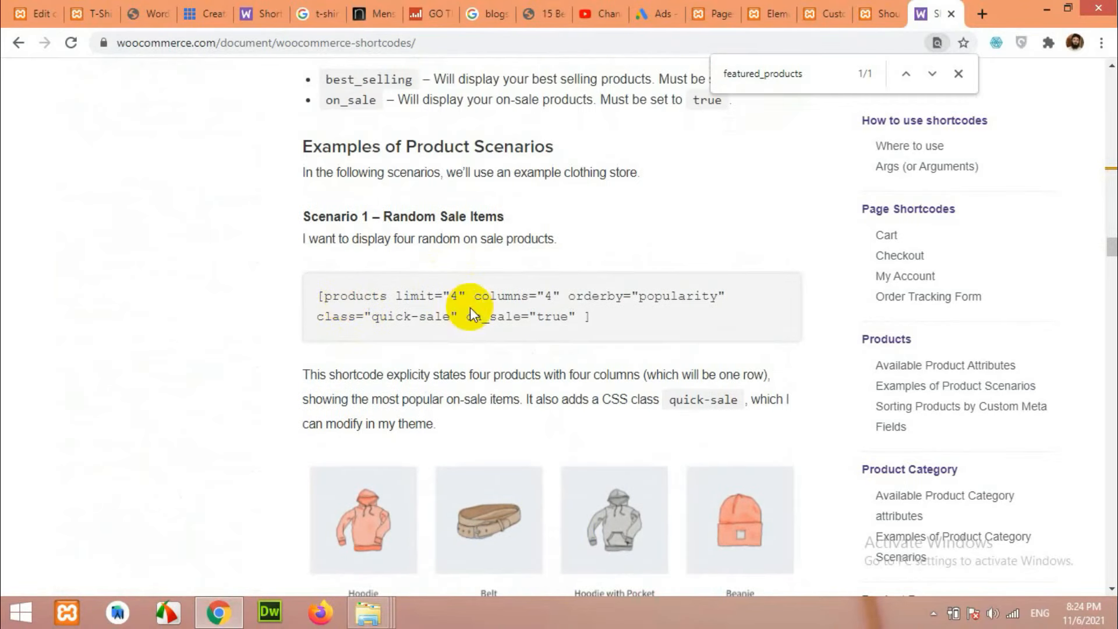
pyautogui.scroll(-8, 459, 314)
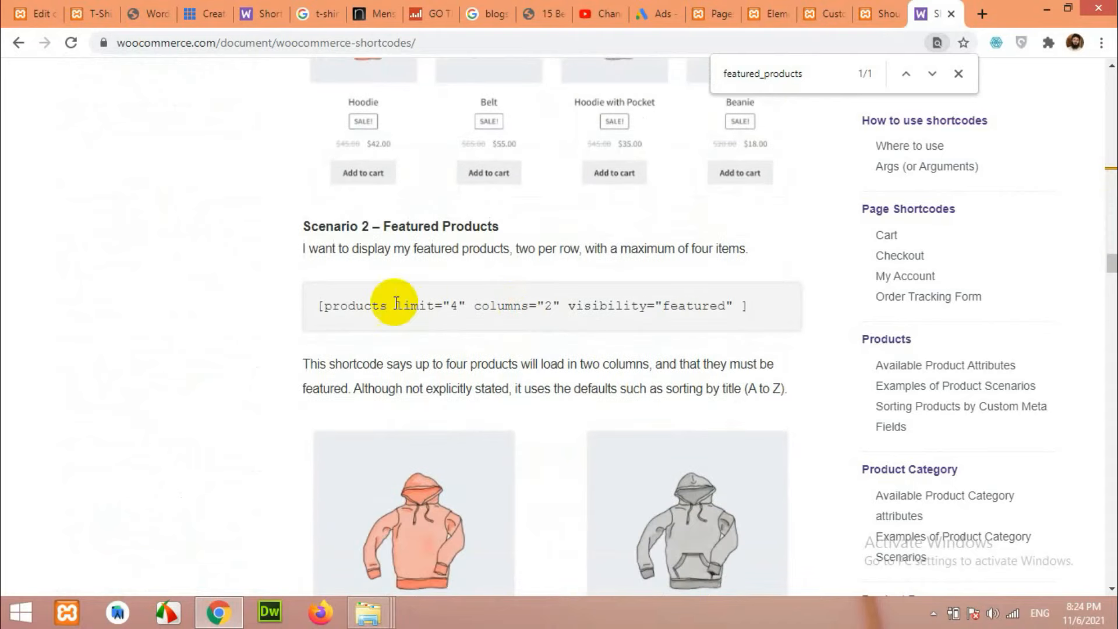
pyautogui.scroll(-3, 457, 323)
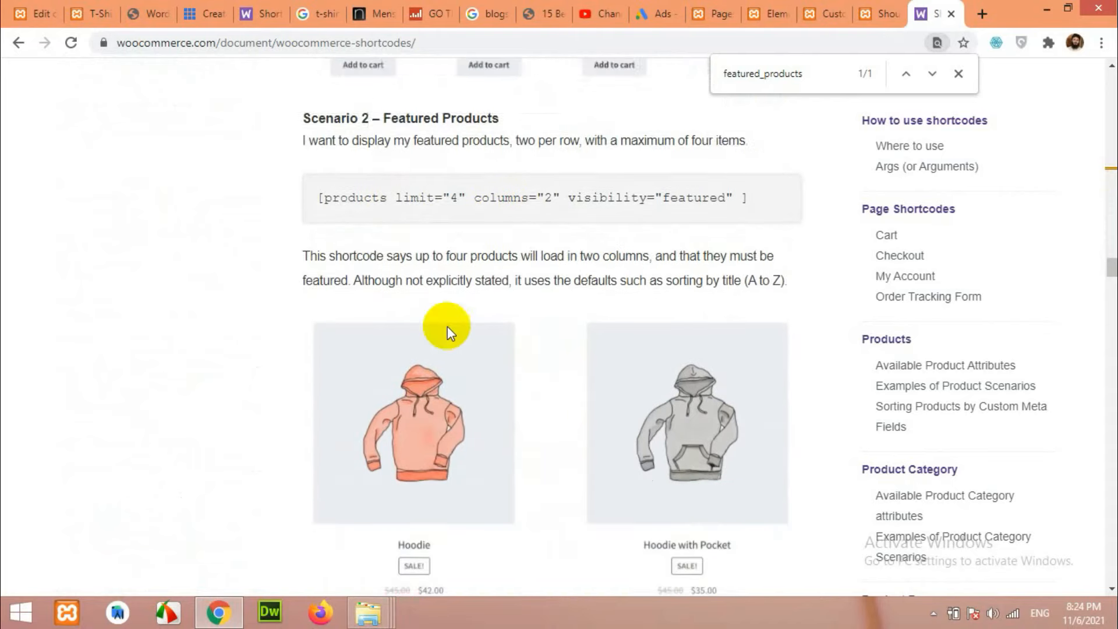
pyautogui.scroll(3, 455, 324)
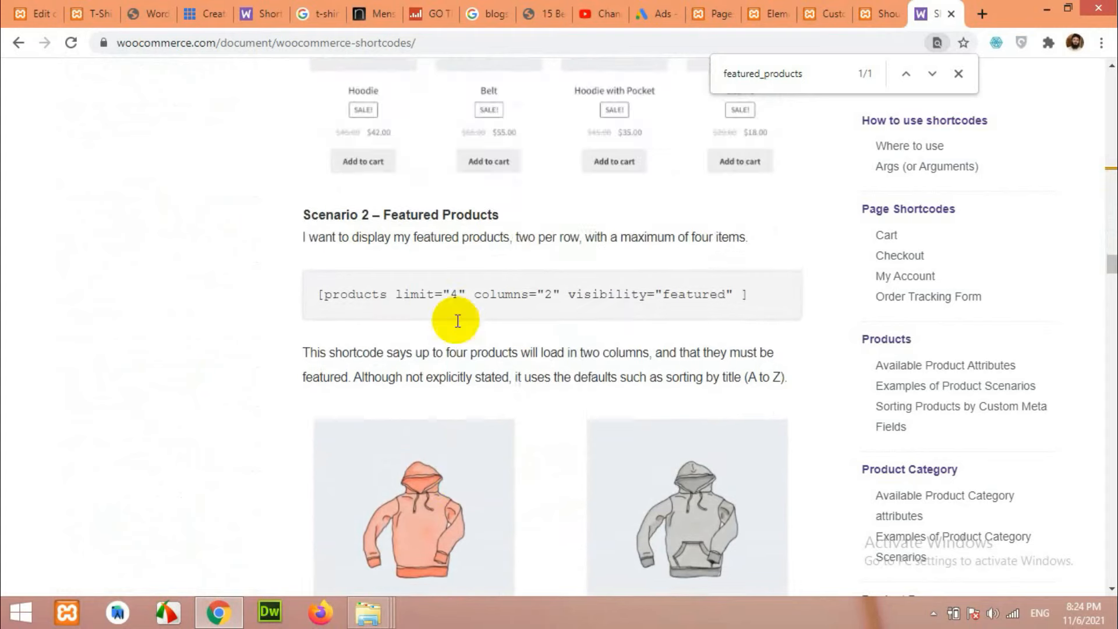
pyautogui.moveTo(317, 306); pyautogui.dragTo(749, 309)
pyautogui.rightClick(627, 306)
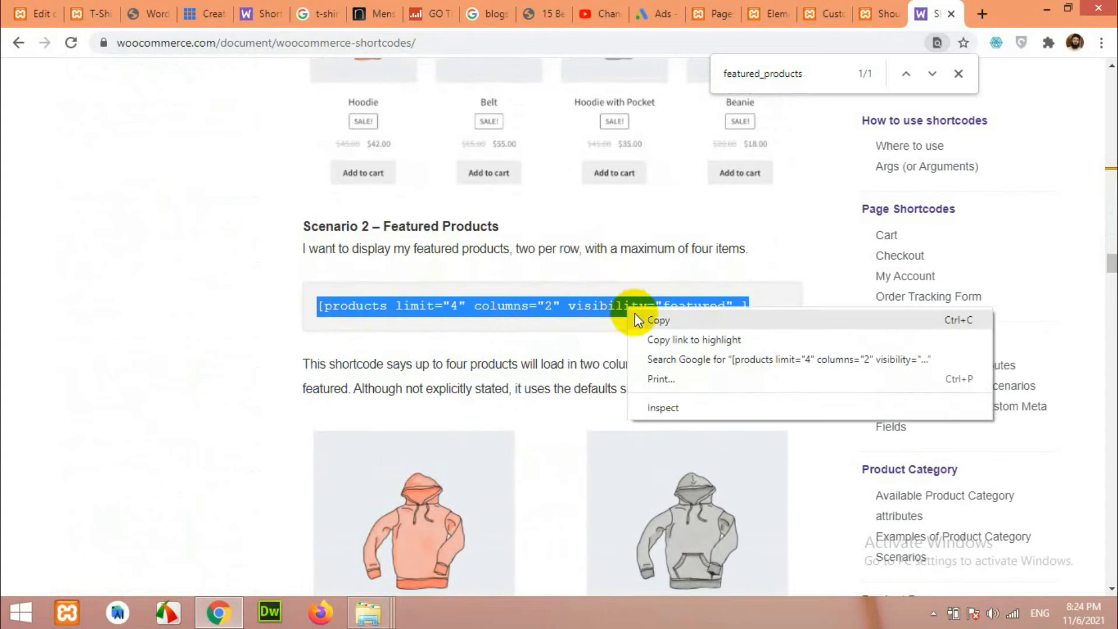
pyautogui.click(648, 323)
pyautogui.click(818, 11)
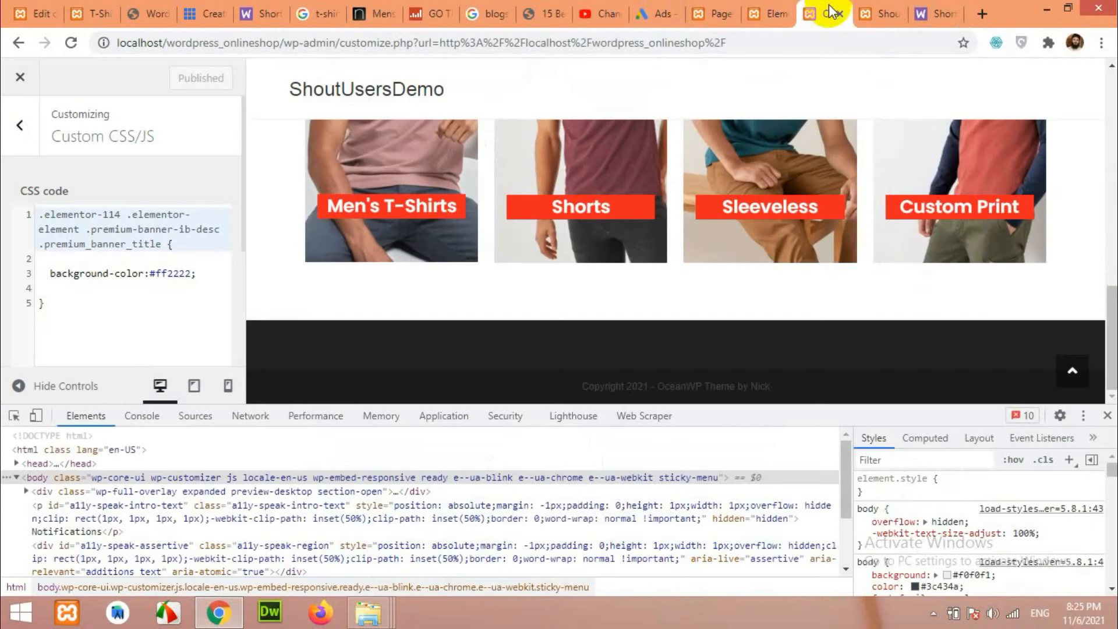
# Replace the Featured Products tab's placeholder text with the pasted shortcode in Text mode.
pyautogui.click(779, 12)
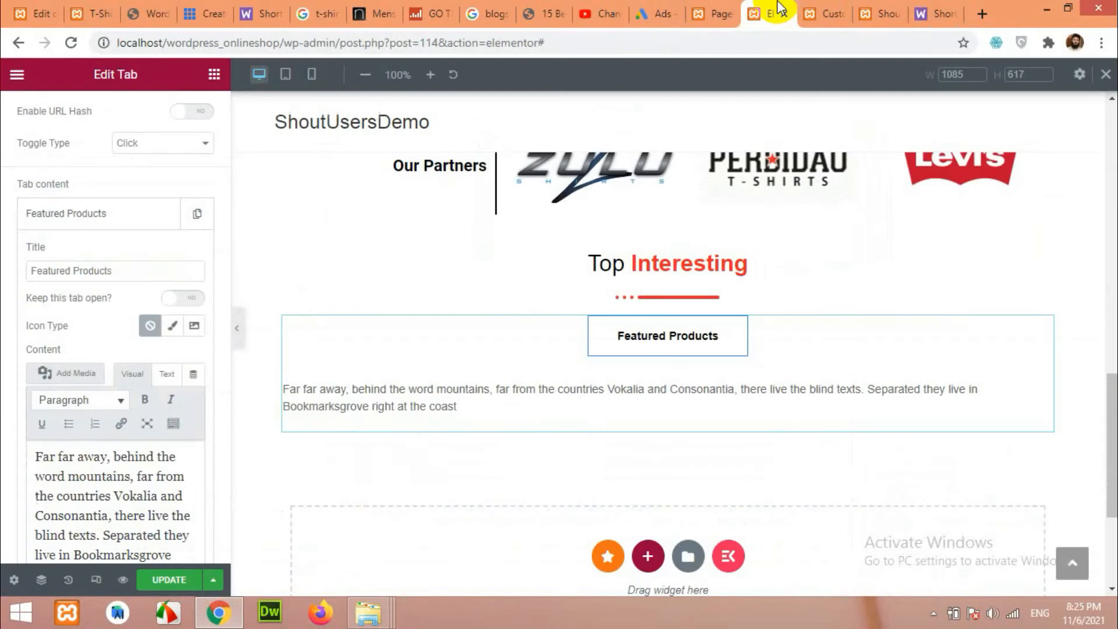
pyautogui.click(130, 477)
pyautogui.hotkey('ctrl', 'a')
pyautogui.press('BackSpace')
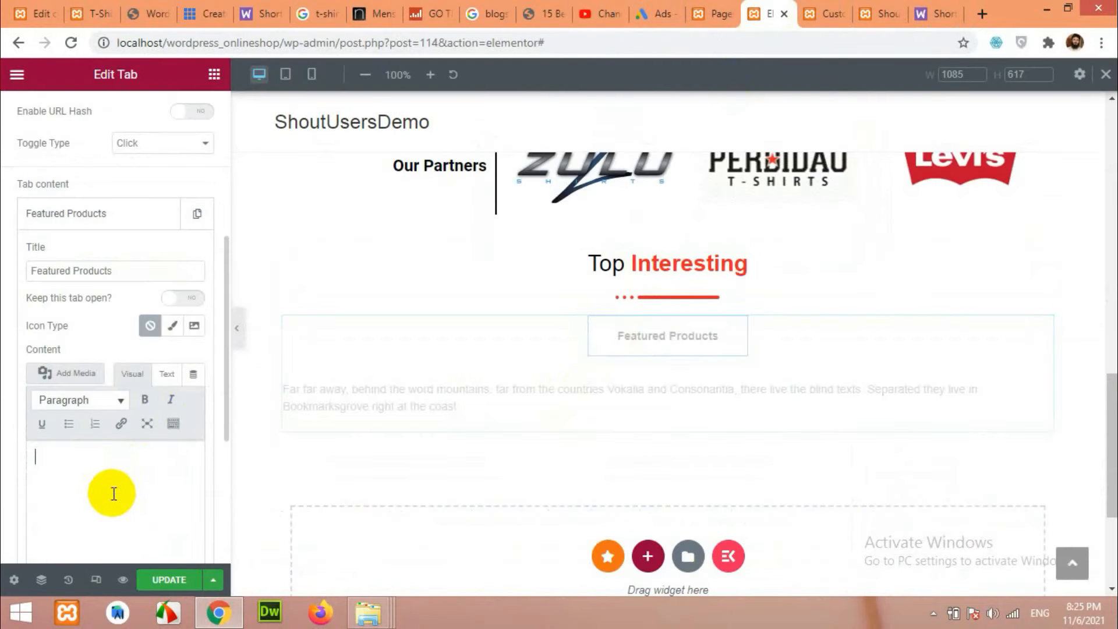
pyautogui.click(166, 374)
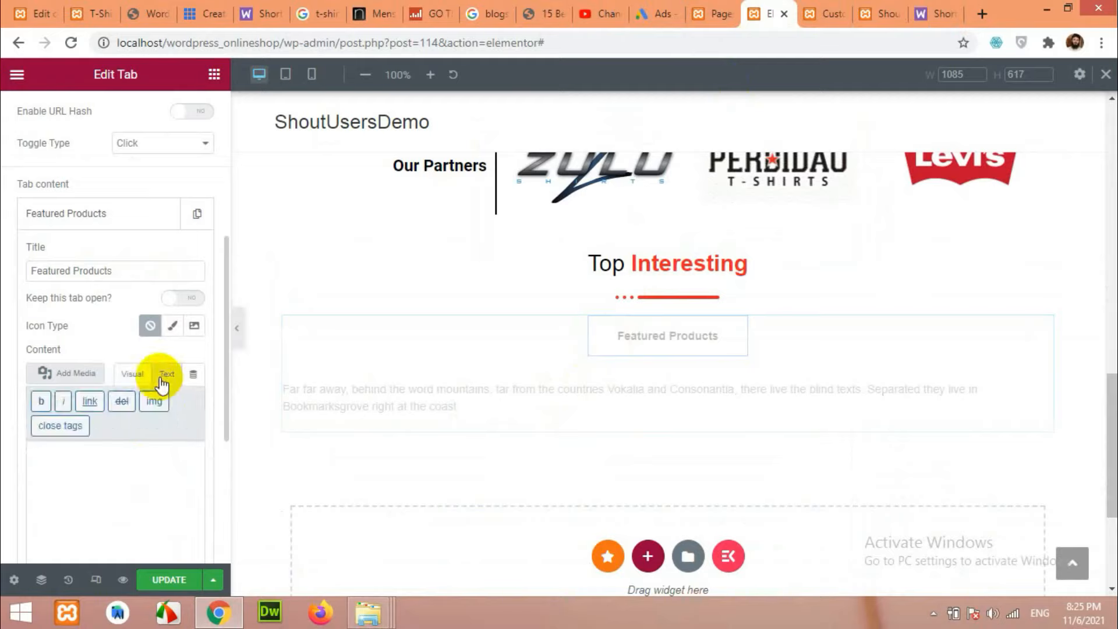
pyautogui.rightClick(58, 461)
pyautogui.click(110, 339)
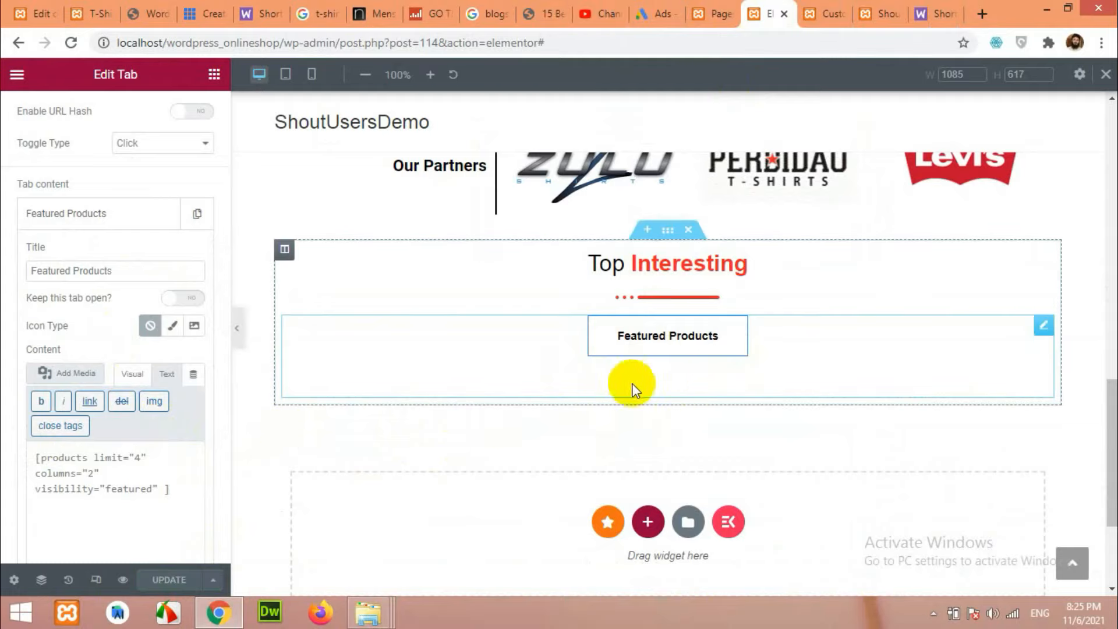
# Reload the live site's front page to check the product tabs.
pyautogui.click(873, 8)
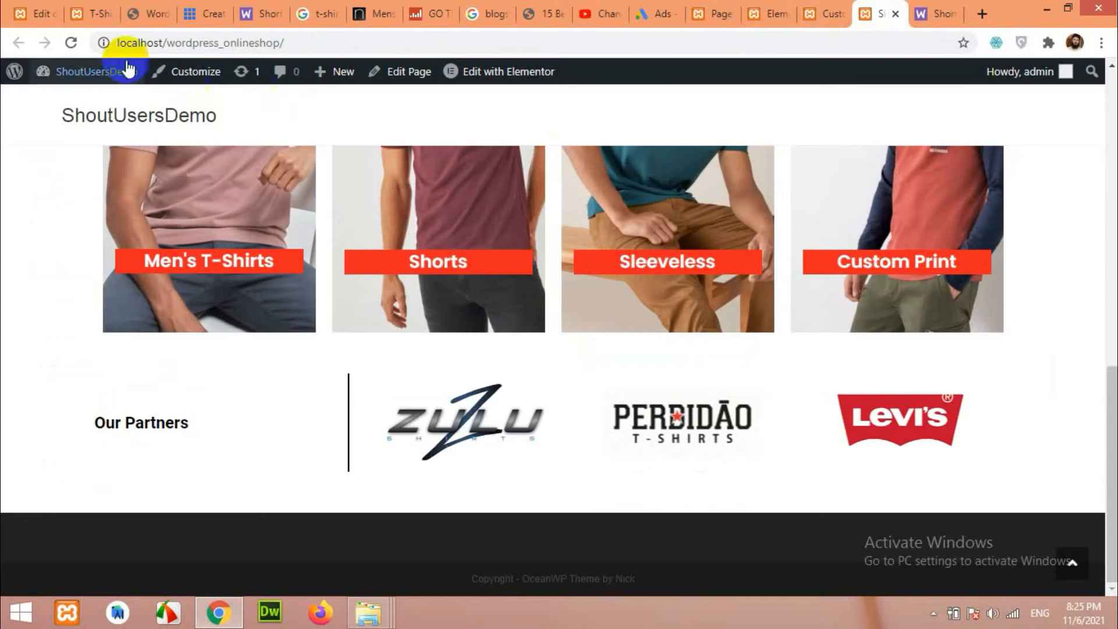
pyautogui.click(71, 43)
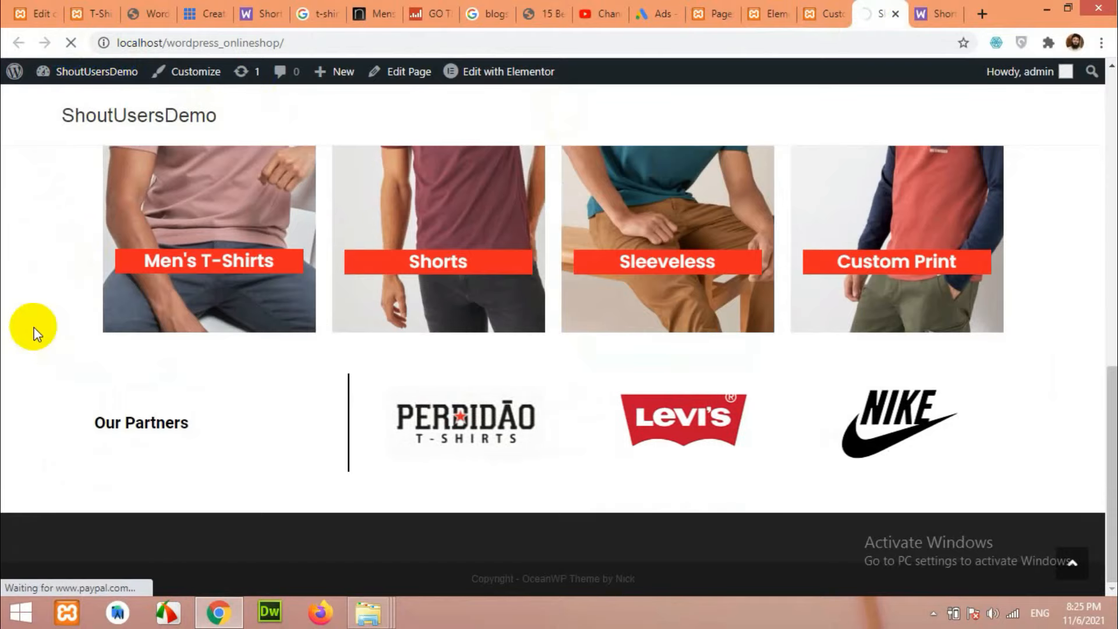
pyautogui.scroll(-4, 34, 327)
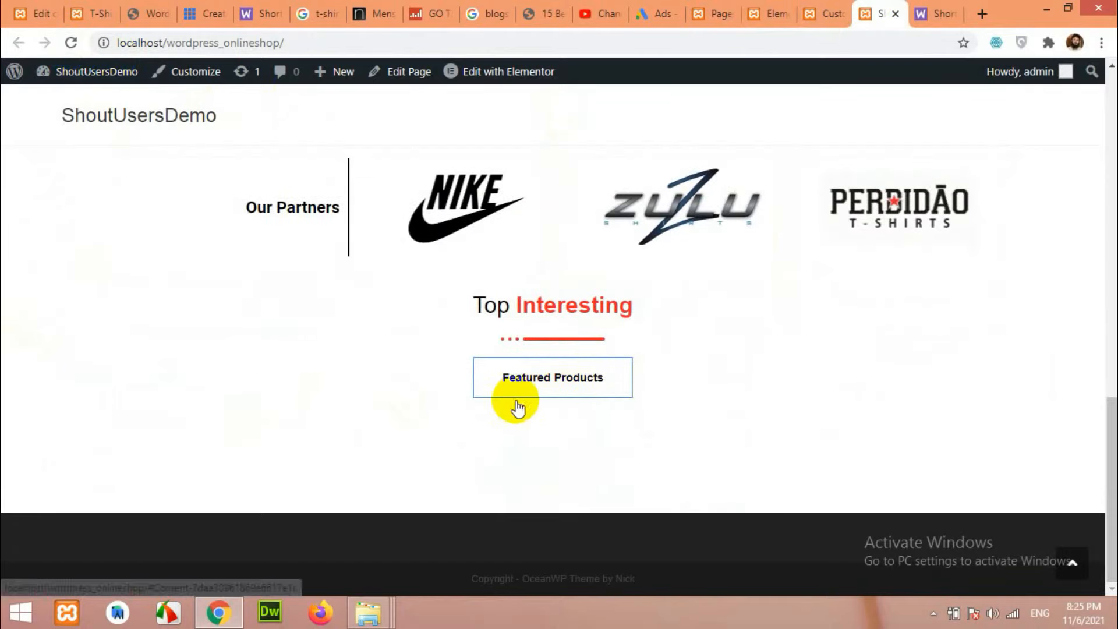
pyautogui.click(832, 10)
pyautogui.click(778, 11)
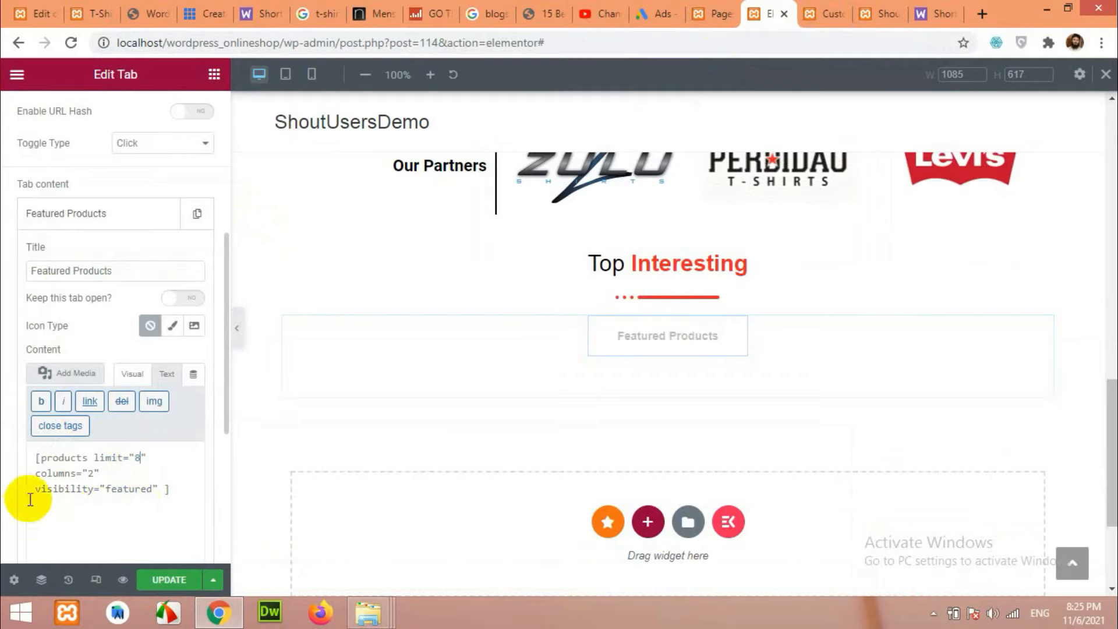
# Change the shortcode's columns value to 4 and update the page.
pyautogui.doubleClick(90, 474)
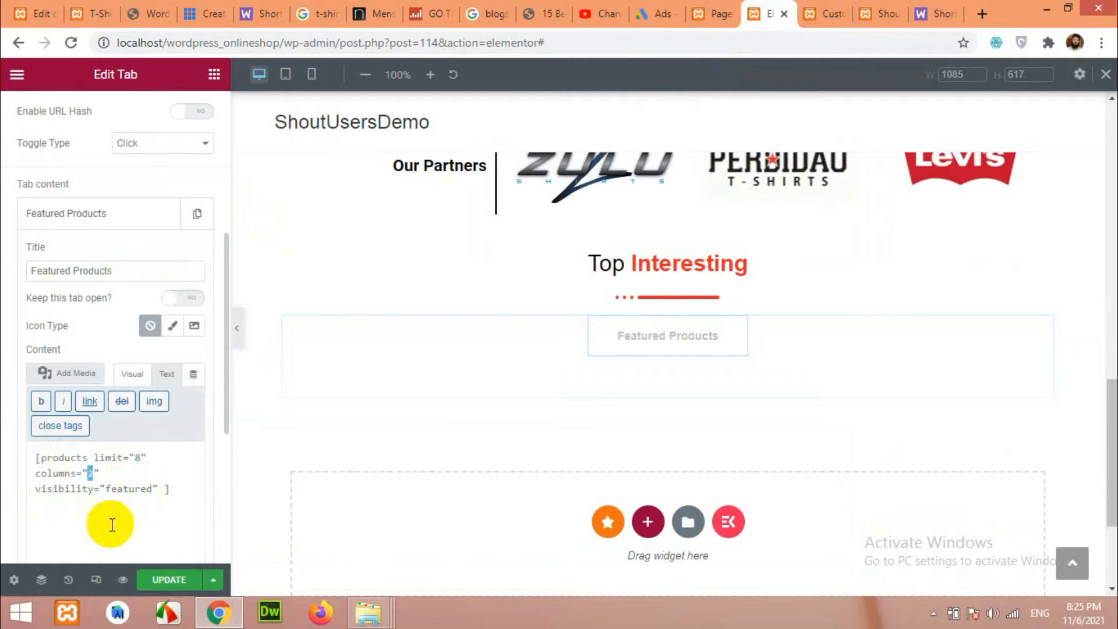
pyautogui.write('4')
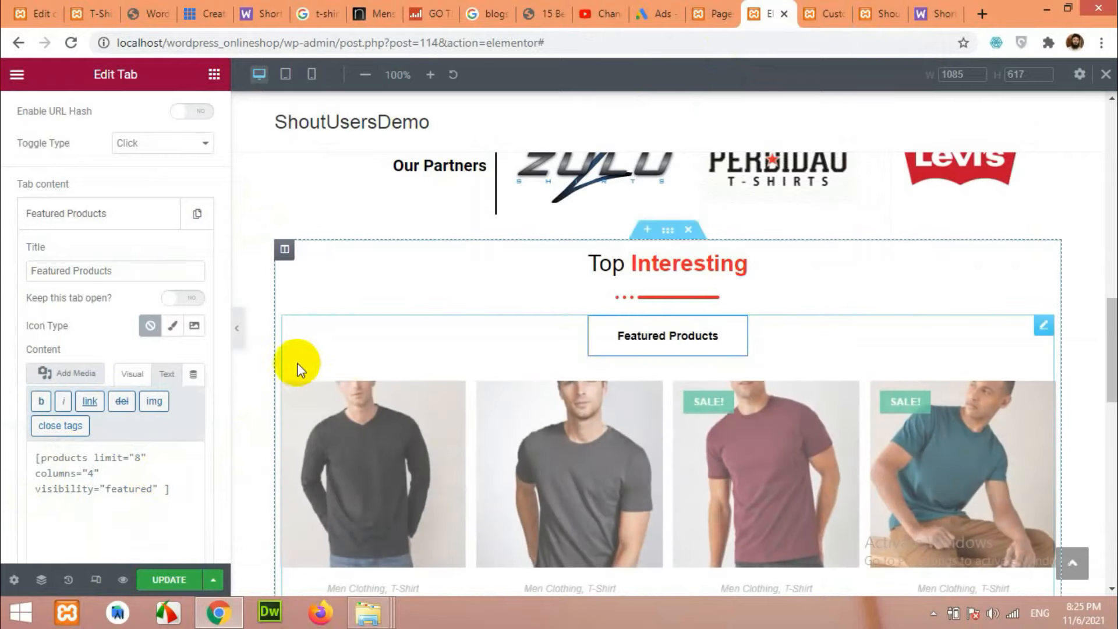
pyautogui.scroll(-3, 402, 373)
pyautogui.scroll(-5, 861, 456)
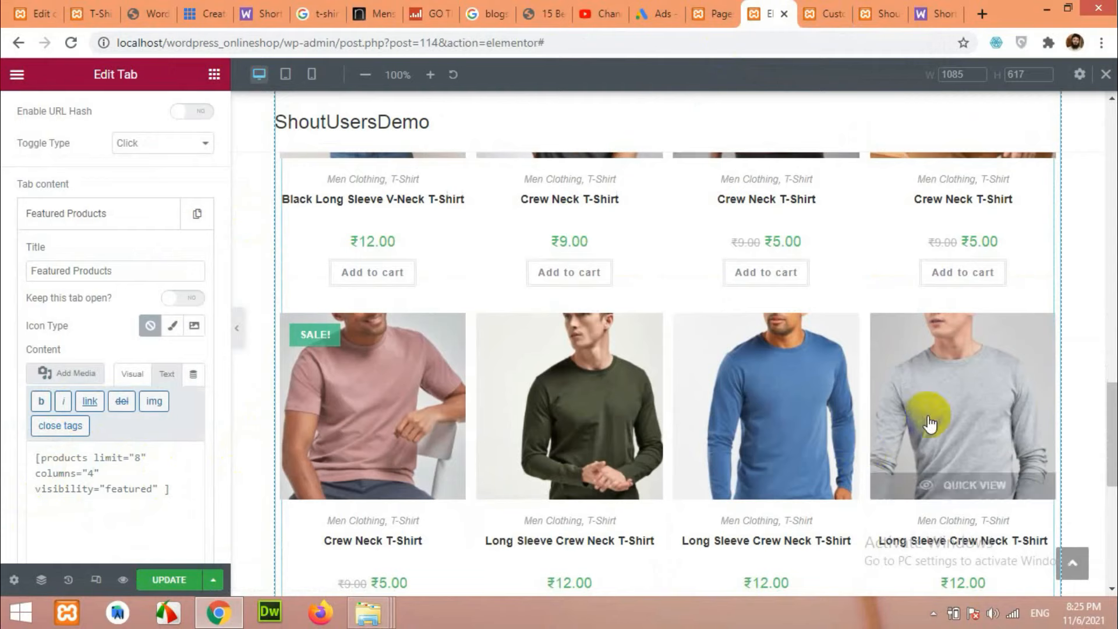
pyautogui.scroll(2, 775, 444)
pyautogui.click(169, 583)
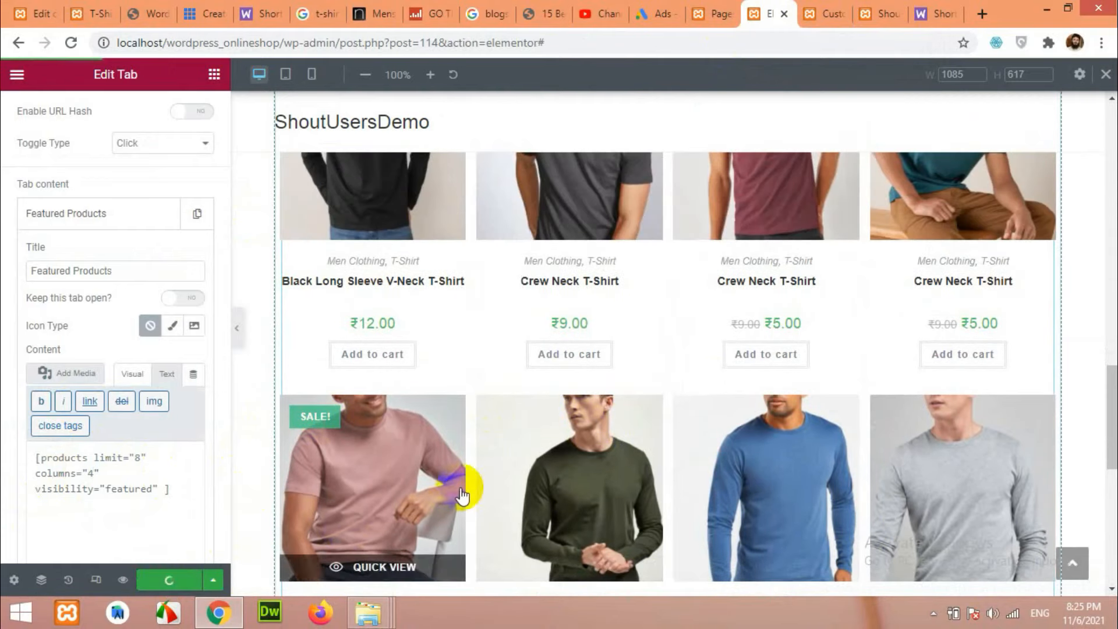
pyautogui.scroll(2, 461, 495)
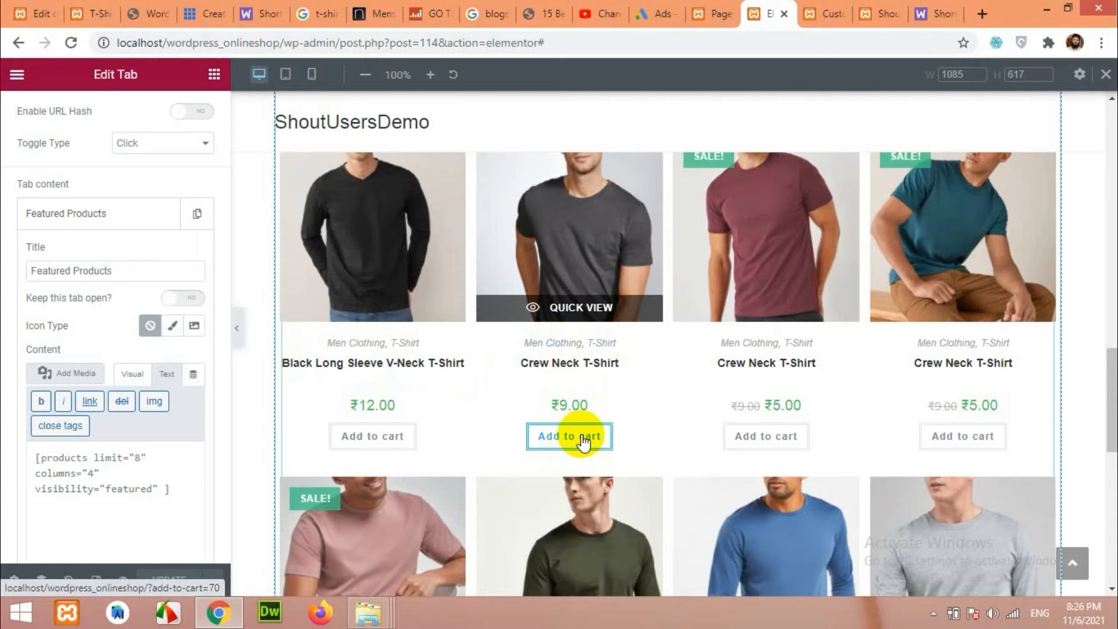
pyautogui.scroll(4, 545, 362)
# Close developer tools and open the Customizer's WooCommerce shop archive settings.
pyautogui.click(815, 13)
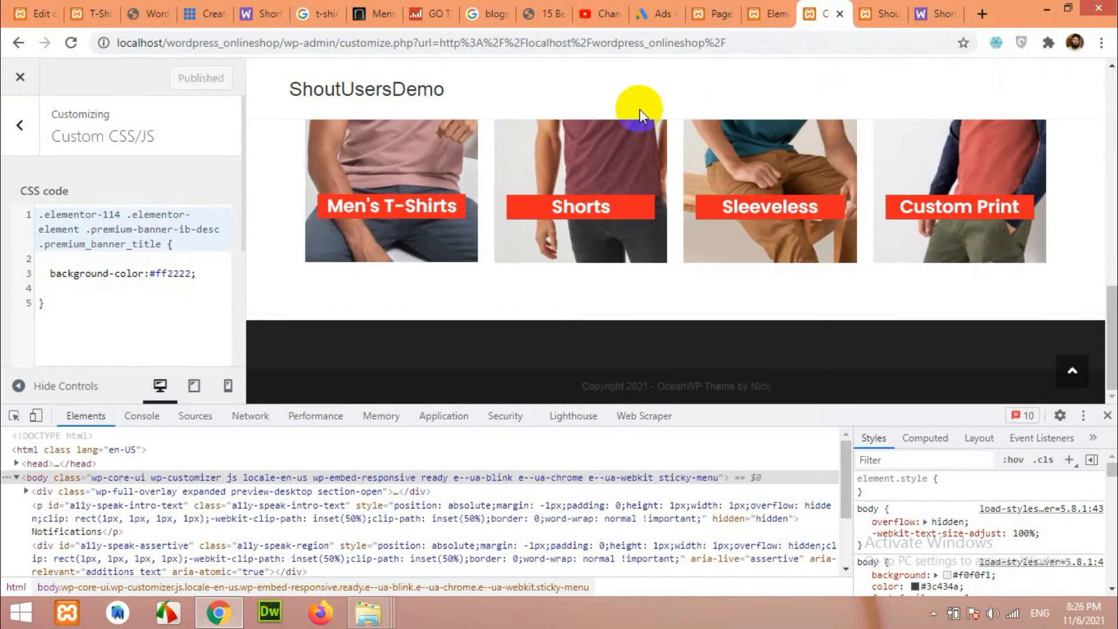
pyautogui.click(1107, 415)
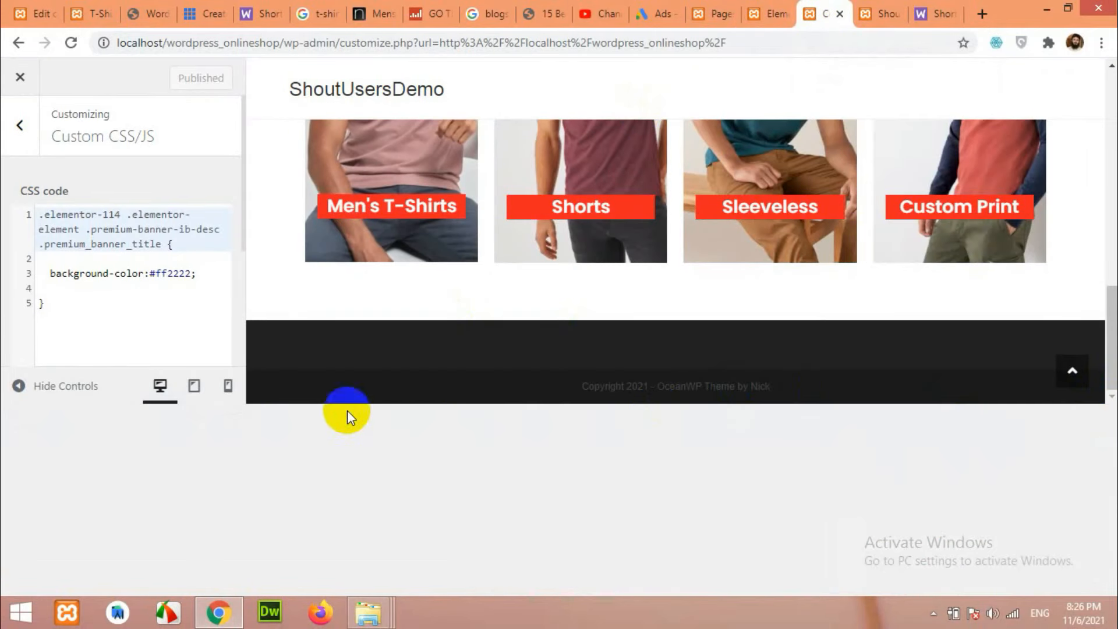
pyautogui.scroll(8, 339, 361)
pyautogui.click(20, 125)
pyautogui.scroll(3, 110, 175)
pyautogui.scroll(-2, 99, 195)
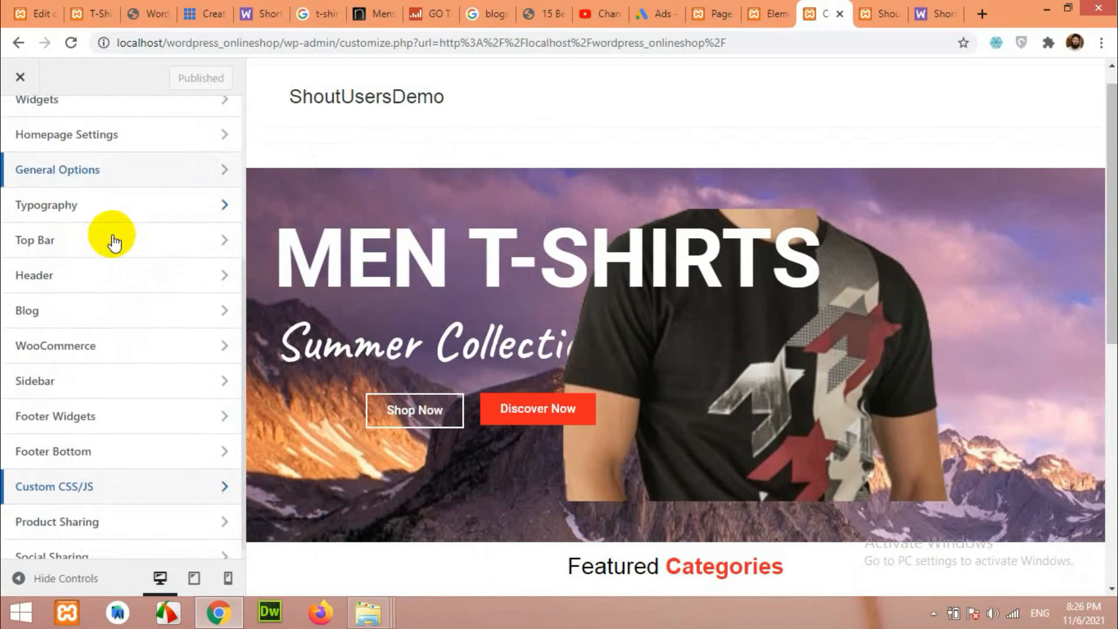
pyautogui.scroll(-1, 112, 240)
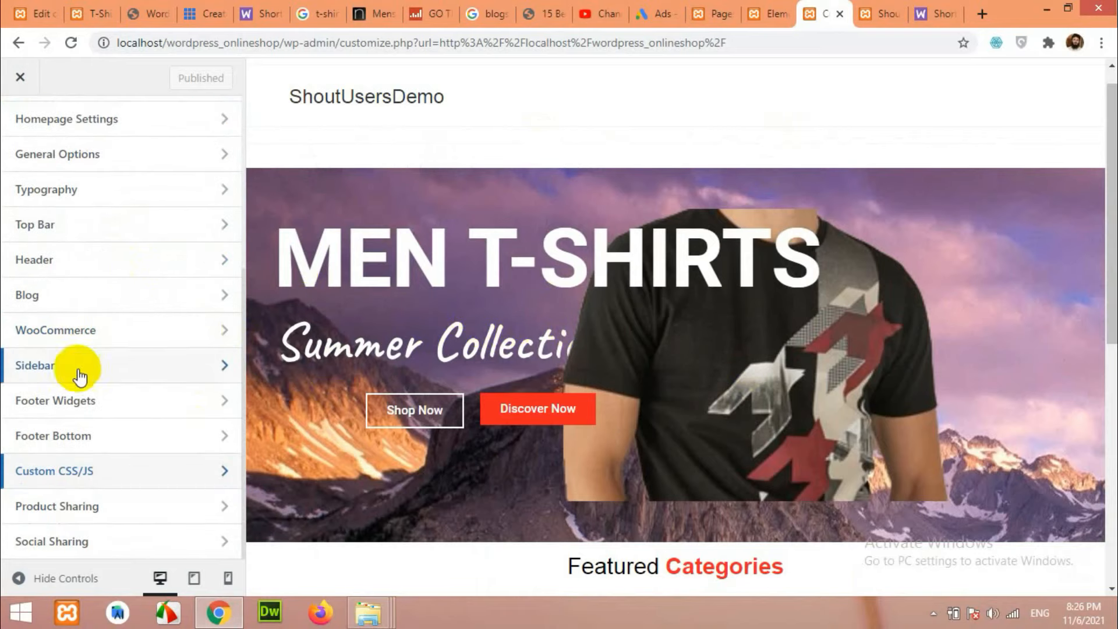
pyautogui.scroll(-3, 476, 319)
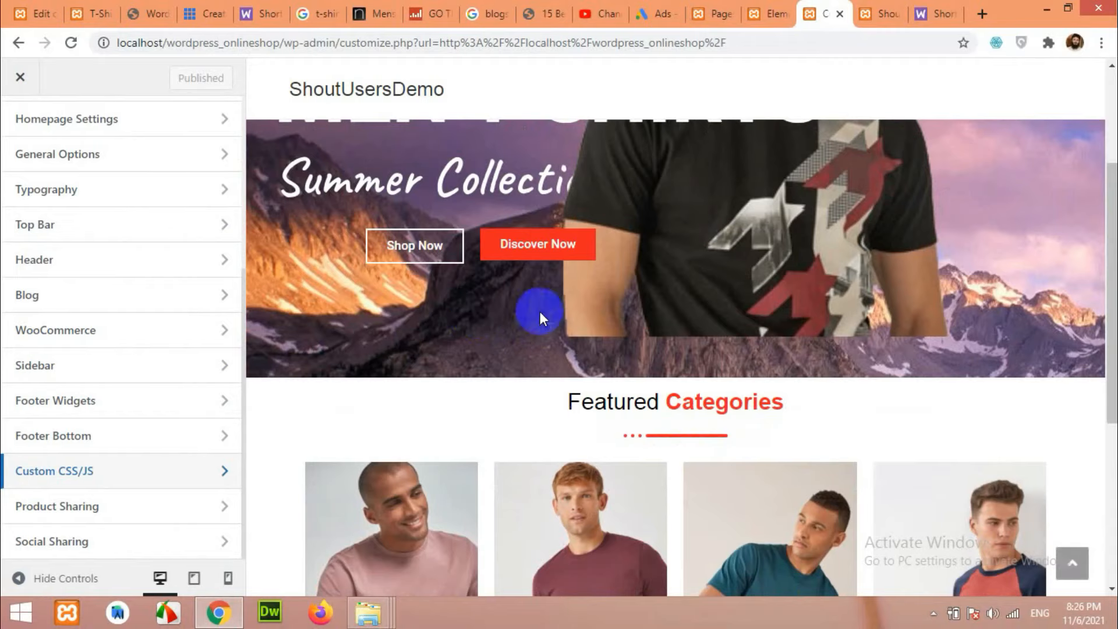
pyautogui.scroll(3, 540, 313)
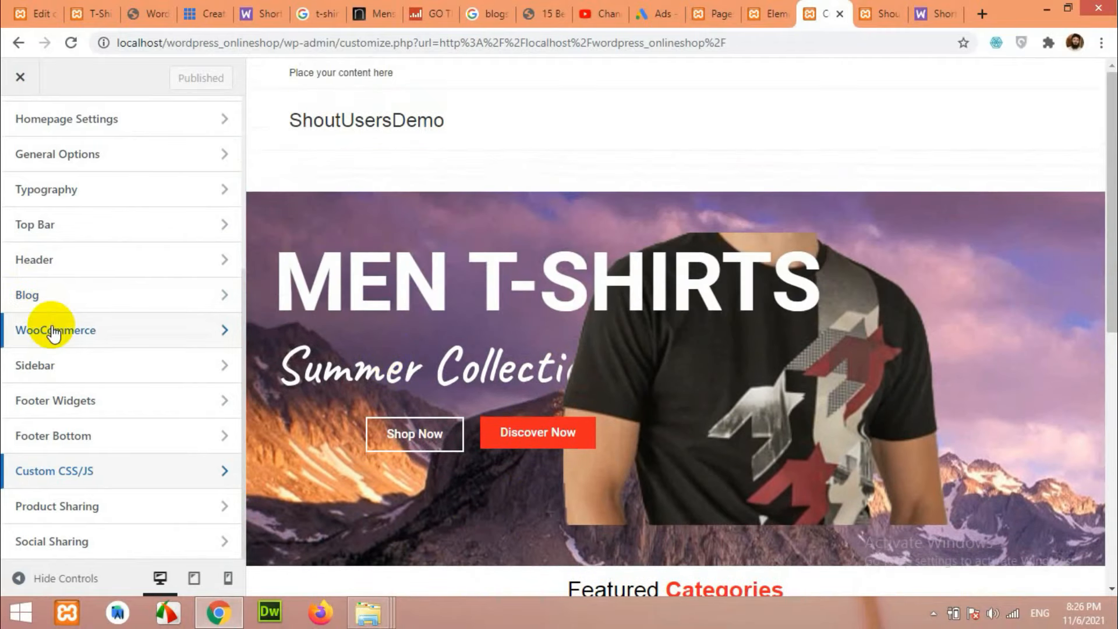
pyautogui.click(52, 331)
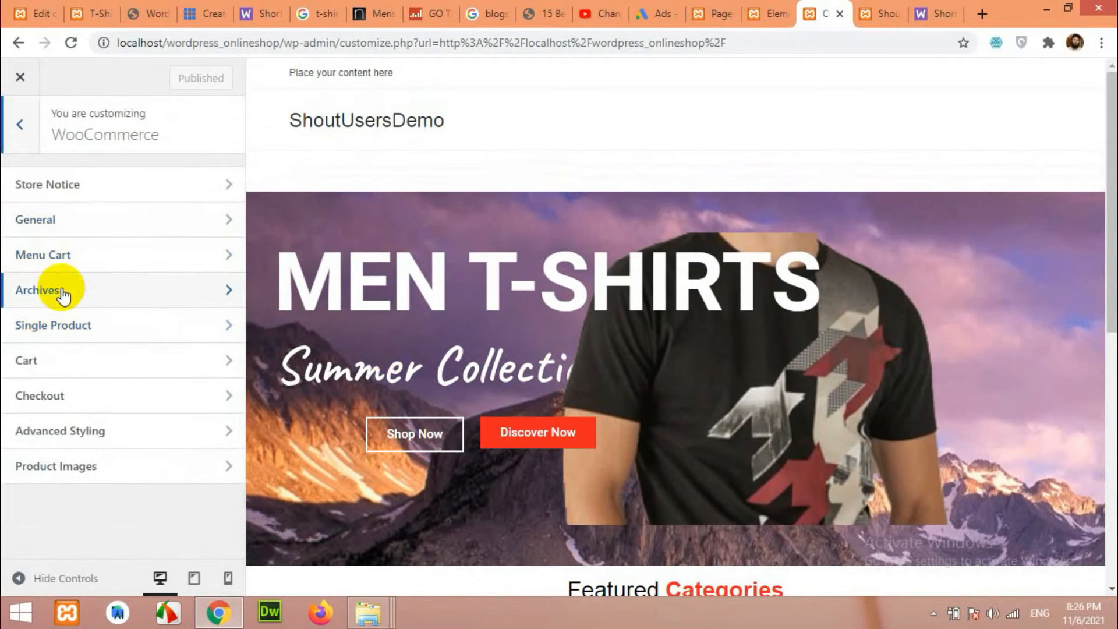
pyautogui.click(54, 288)
pyautogui.scroll(-4, 95, 305)
pyautogui.scroll(-5, 519, 339)
pyautogui.scroll(-4, 518, 339)
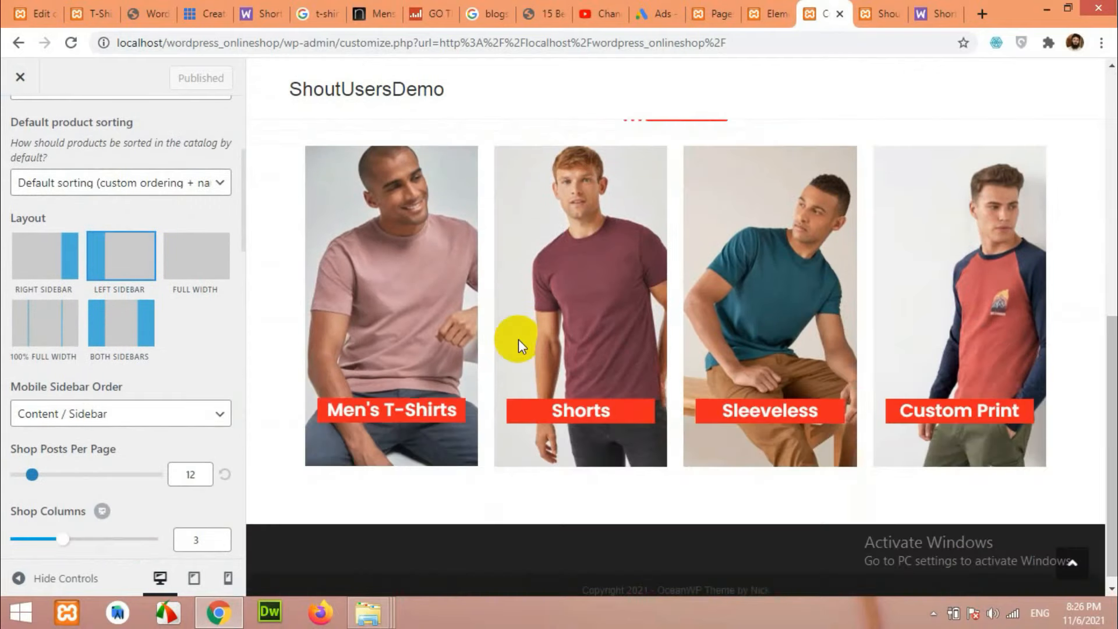
# Reload the Customizer preview and reopen the WooCommerce archive settings.
pyautogui.click(70, 42)
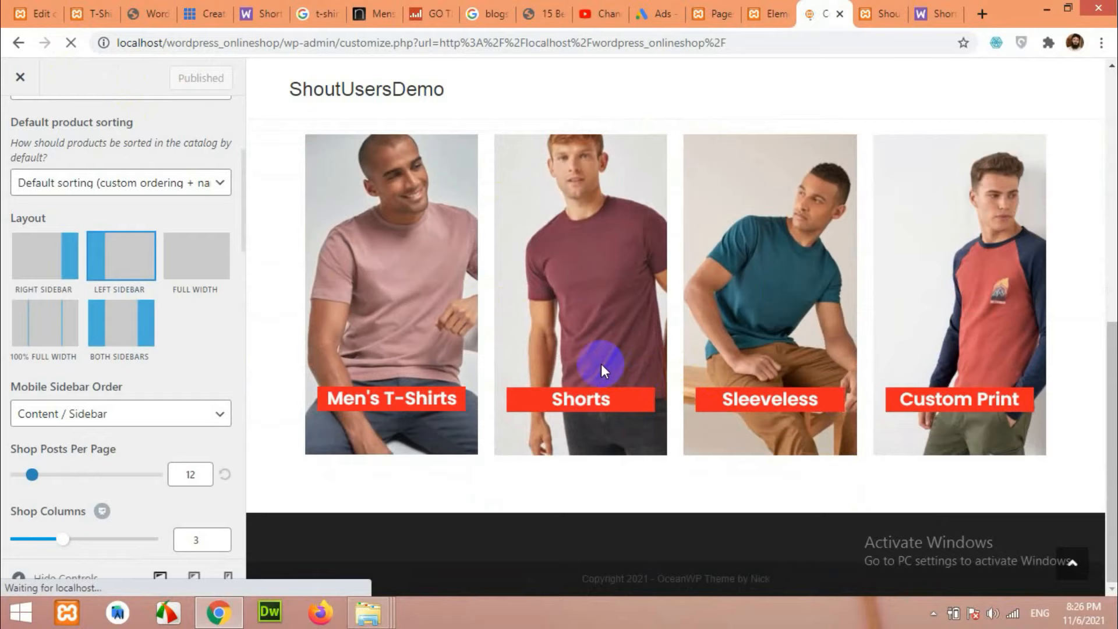
pyautogui.scroll(-10, 598, 375)
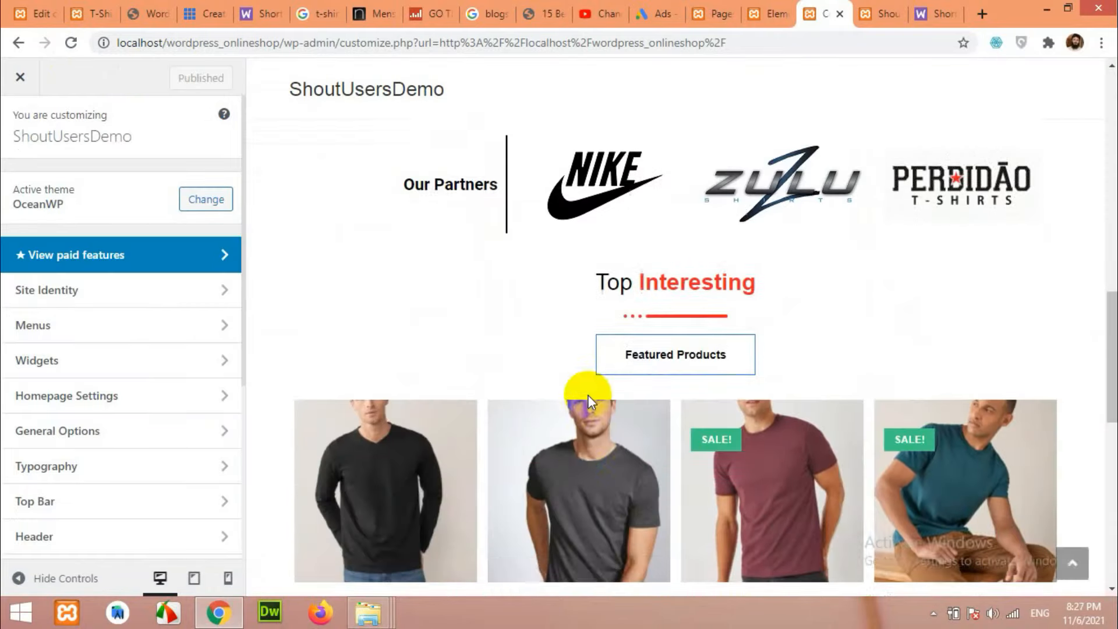
pyautogui.scroll(2, 534, 235)
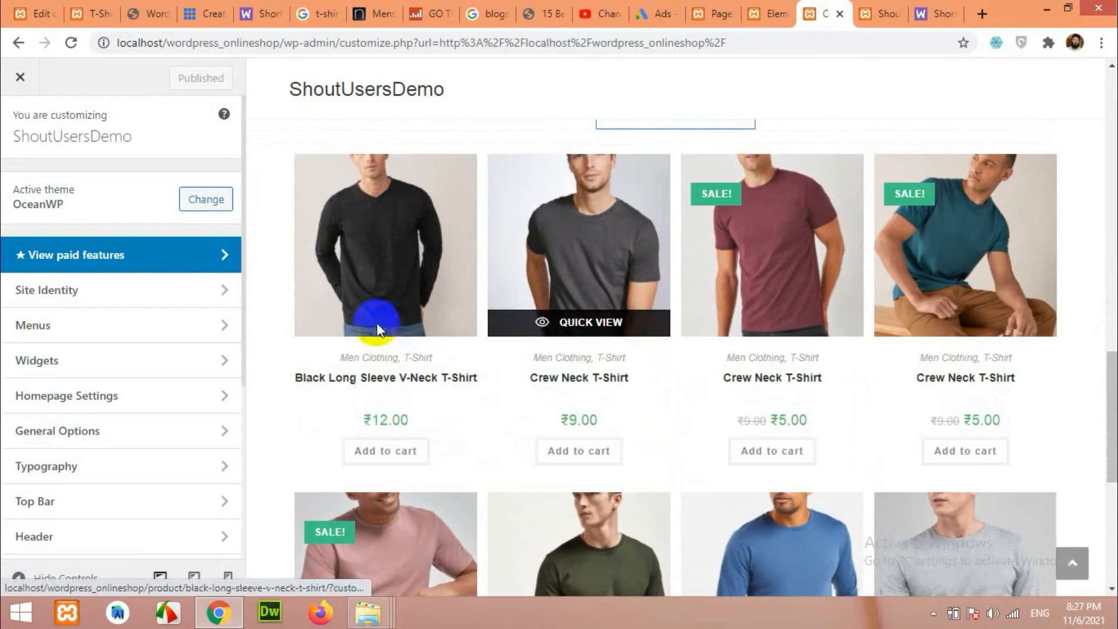
pyautogui.scroll(-1, 82, 434)
pyautogui.scroll(-2, 82, 434)
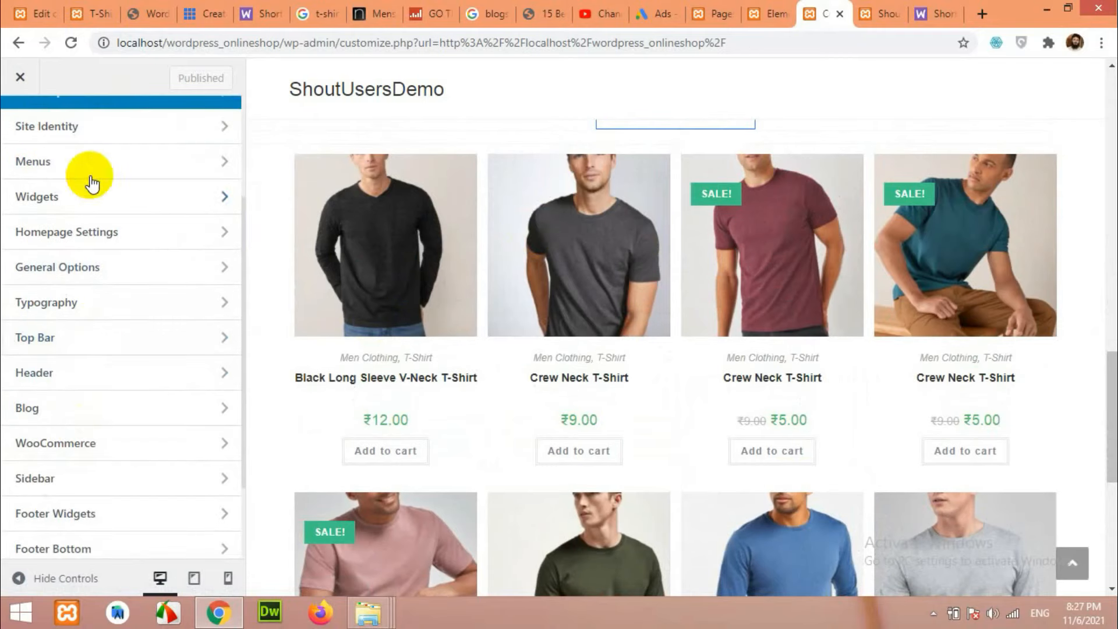
pyautogui.click(70, 441)
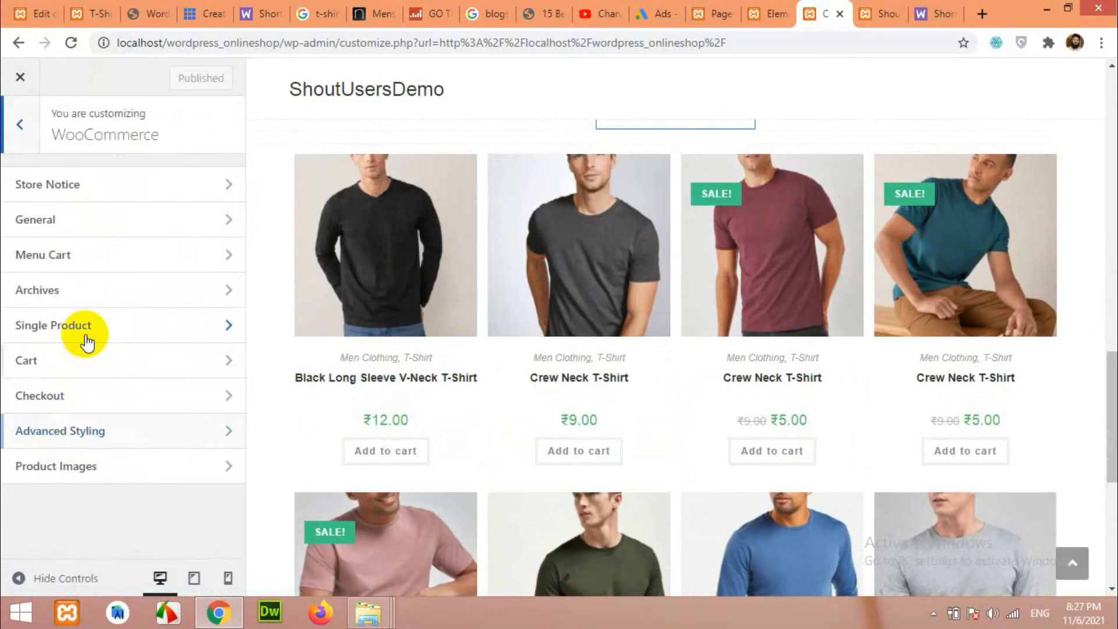
pyautogui.click(73, 296)
pyautogui.scroll(-4, 138, 333)
pyautogui.scroll(-10, 138, 334)
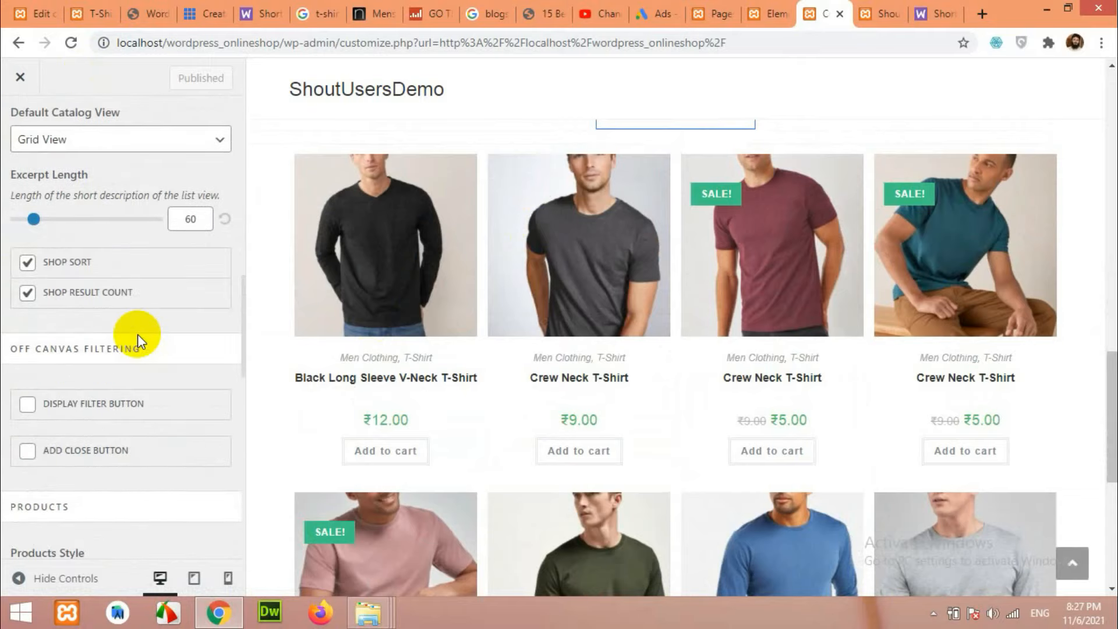
pyautogui.scroll(-5, 137, 334)
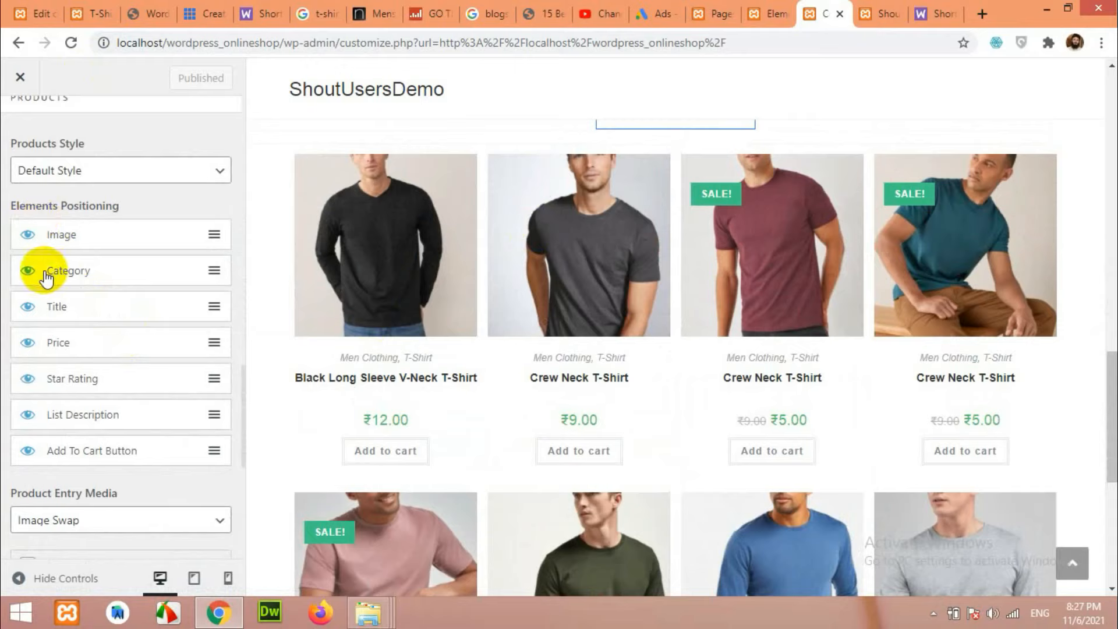
# Hide Category, Star Rating and Add To Cart Button on product cards, then publish.
pyautogui.click(27, 271)
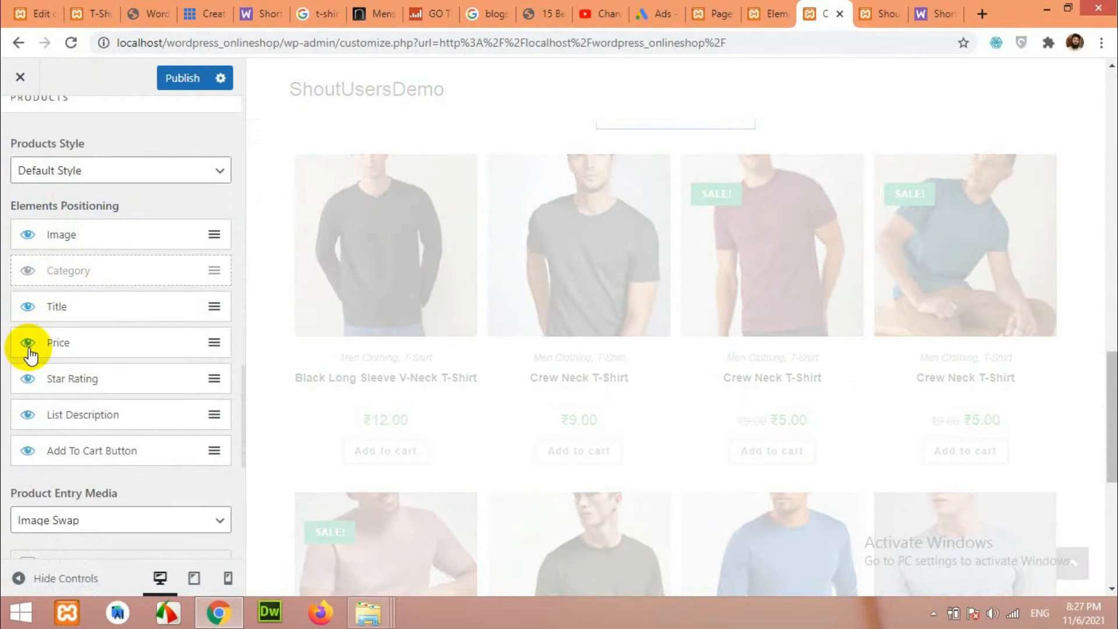
pyautogui.click(28, 380)
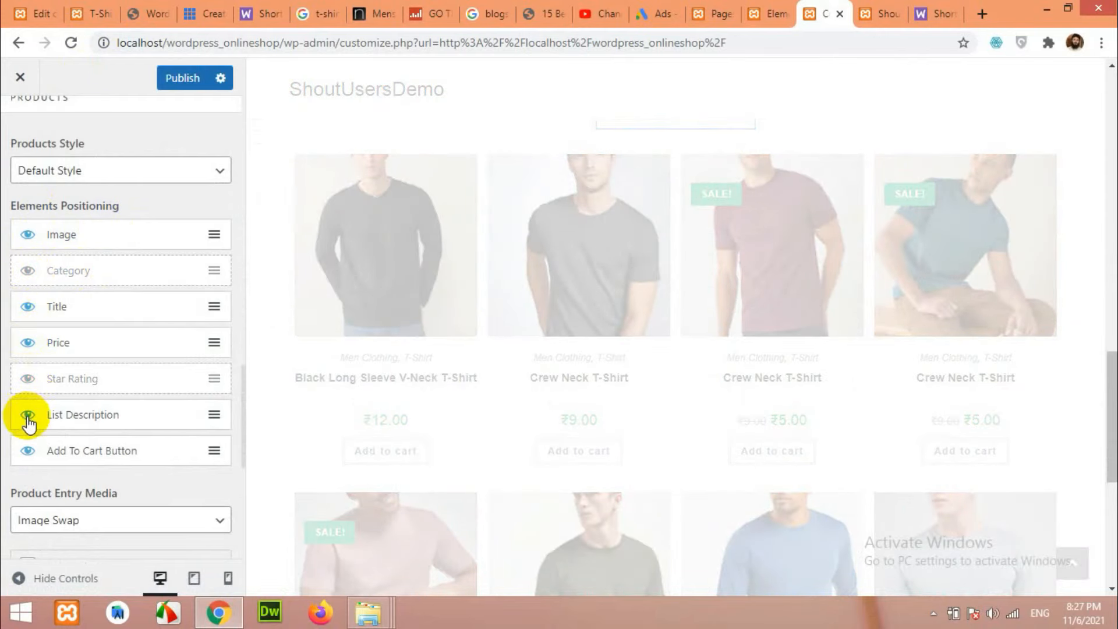
pyautogui.click(27, 451)
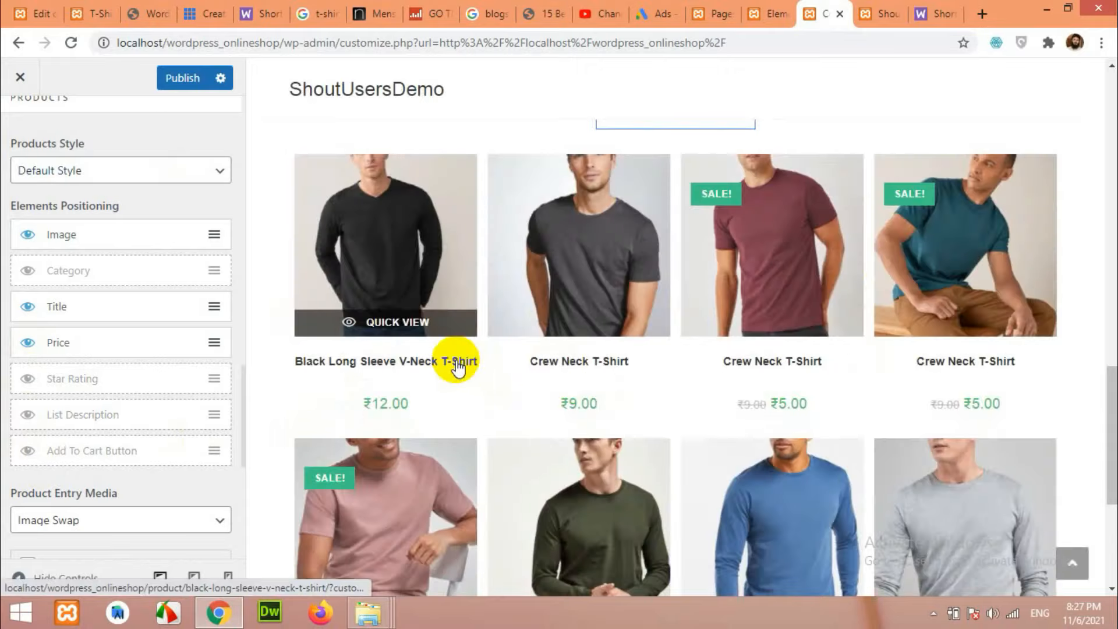
pyautogui.scroll(-5, 524, 385)
pyautogui.scroll(7, 544, 419)
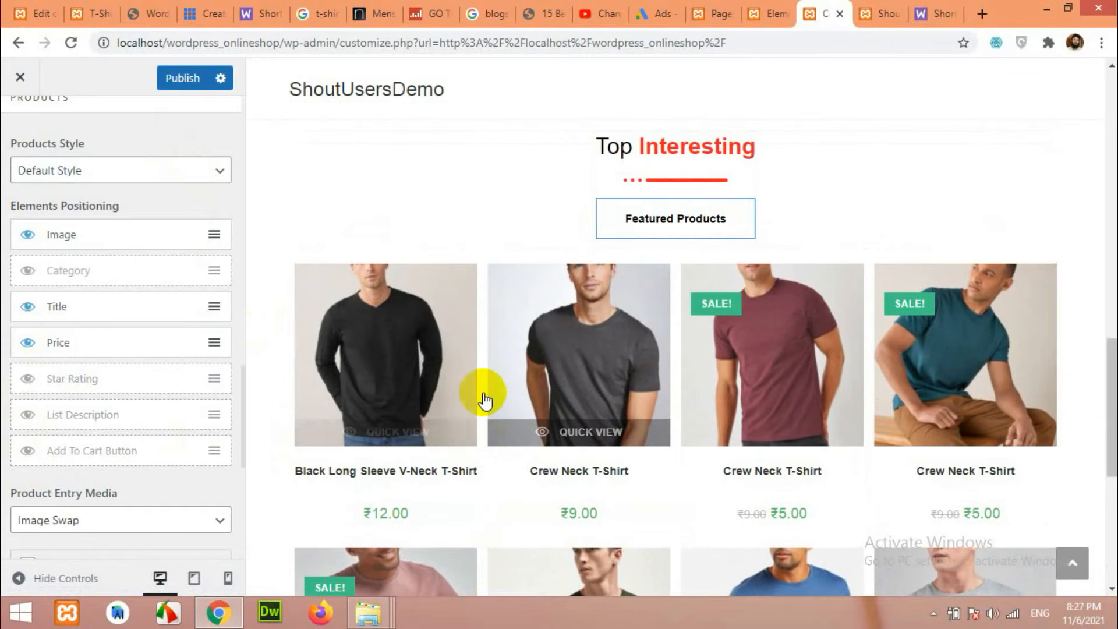
pyautogui.click(183, 81)
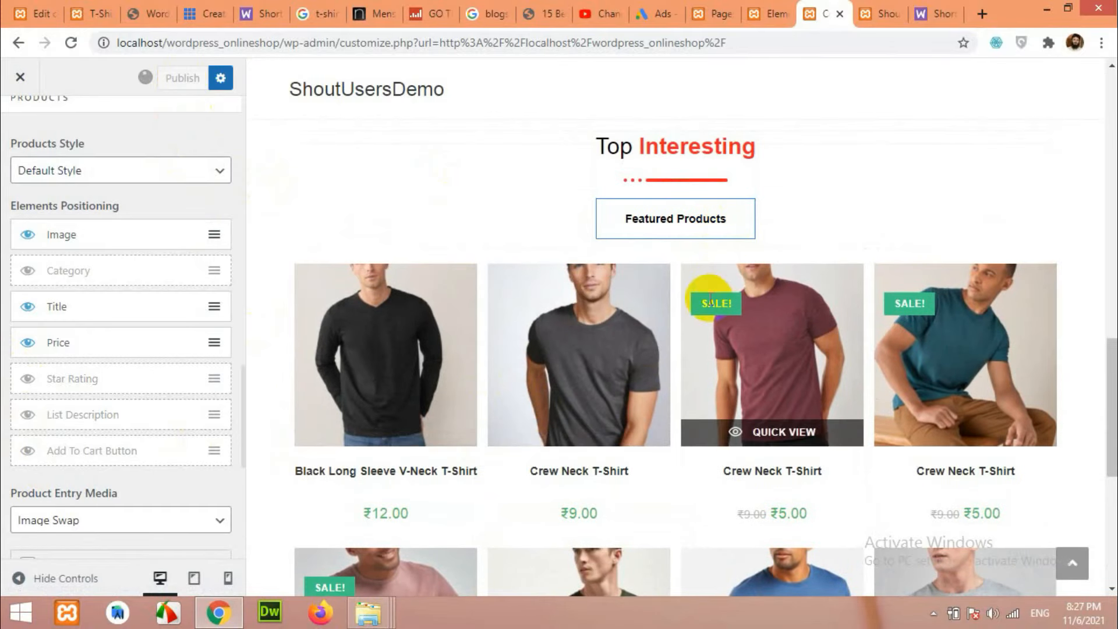
# Reload the Elementor editor and select the Featured Products tab widget.
pyautogui.click(769, 14)
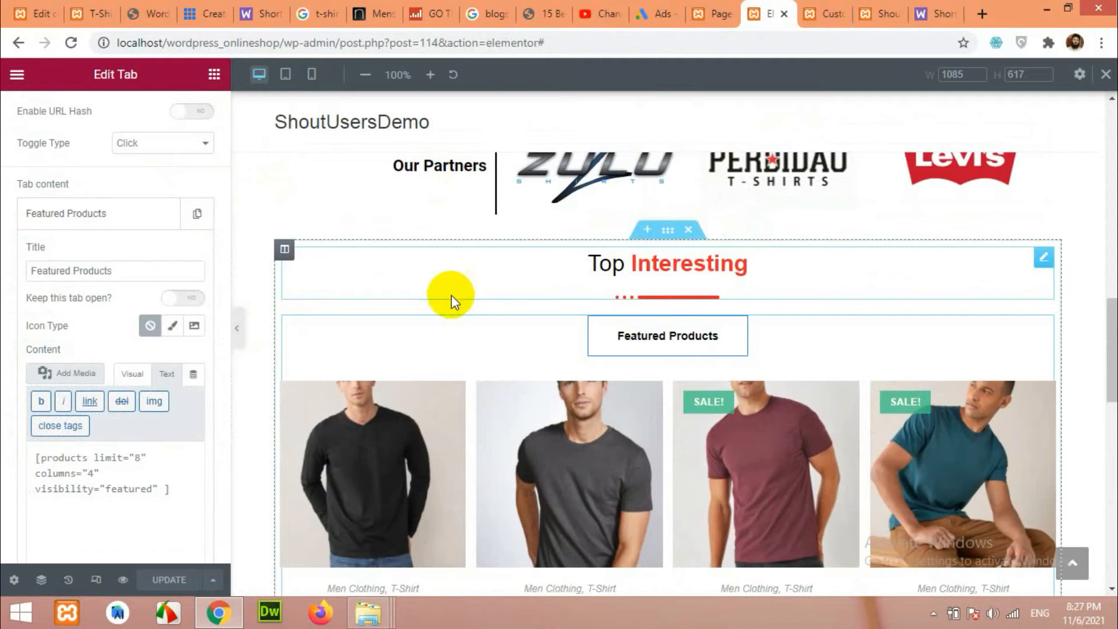
pyautogui.scroll(3, 453, 298)
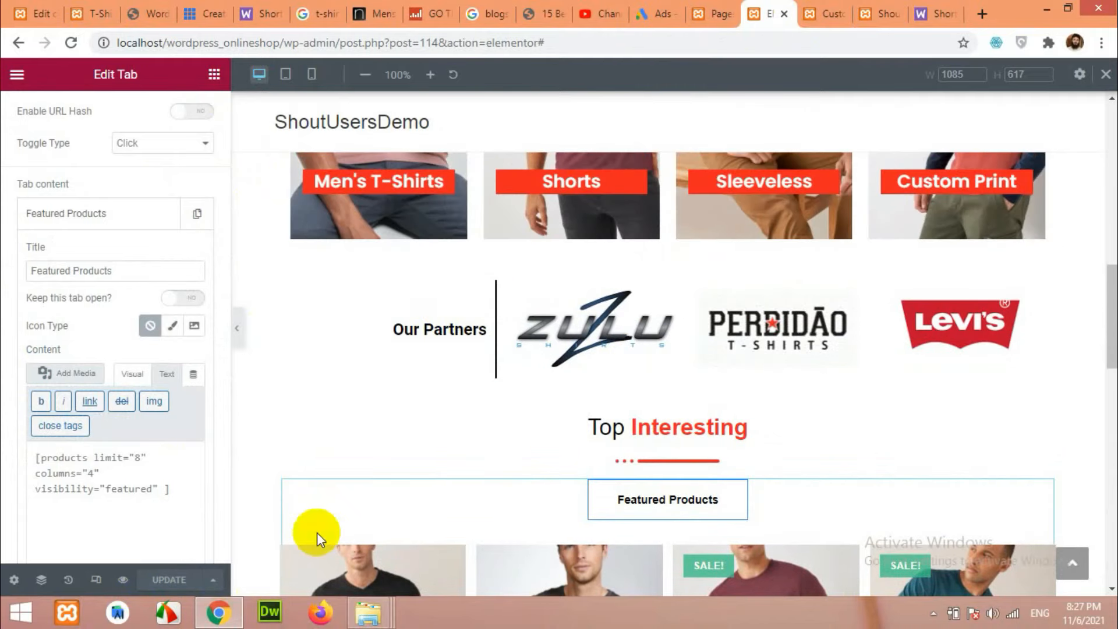
pyautogui.click(70, 43)
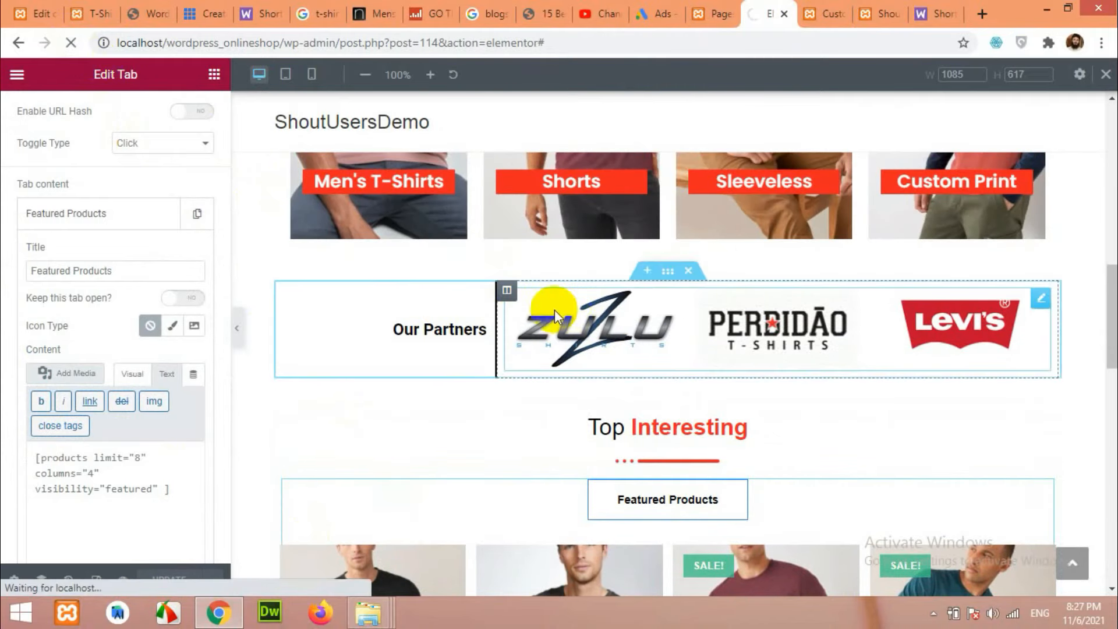
pyautogui.scroll(-5, 638, 347)
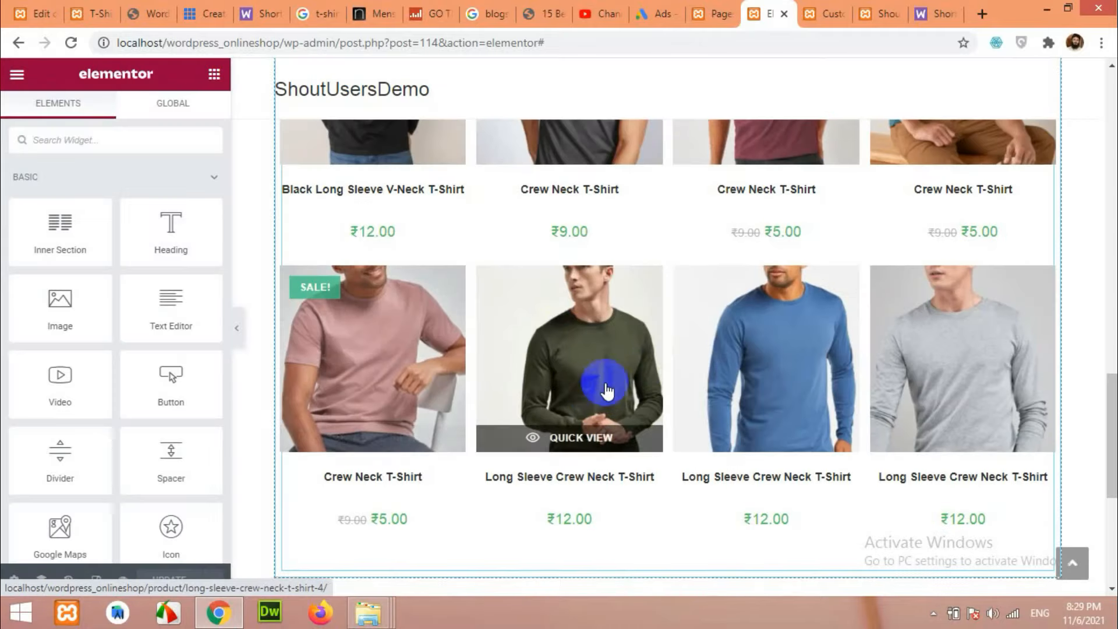
pyautogui.scroll(7, 656, 361)
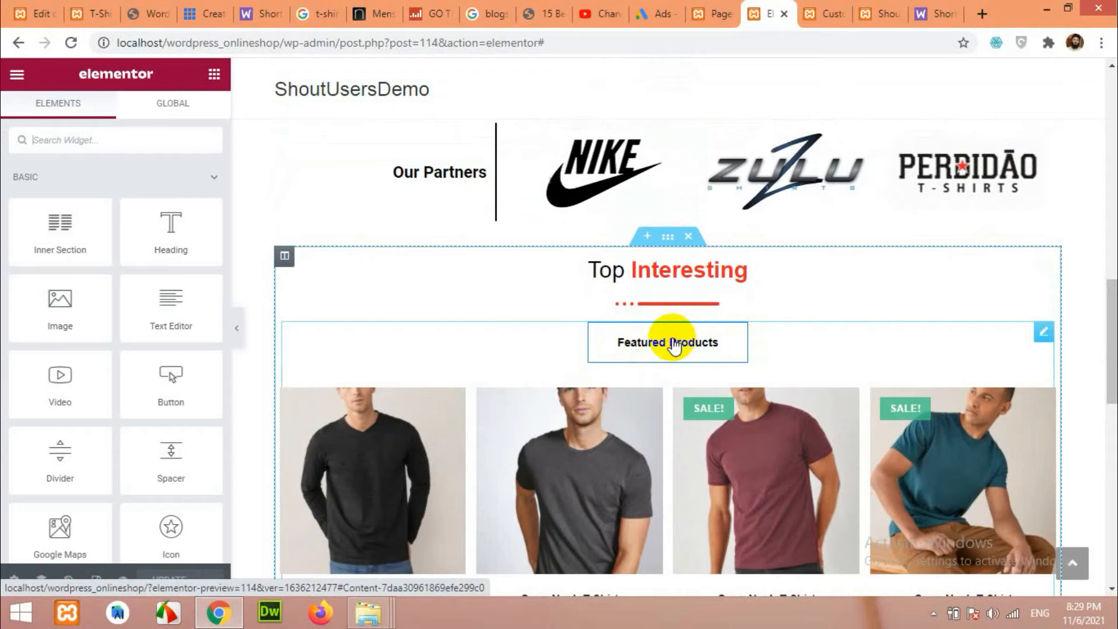
pyautogui.click(673, 344)
pyautogui.scroll(-2, 102, 314)
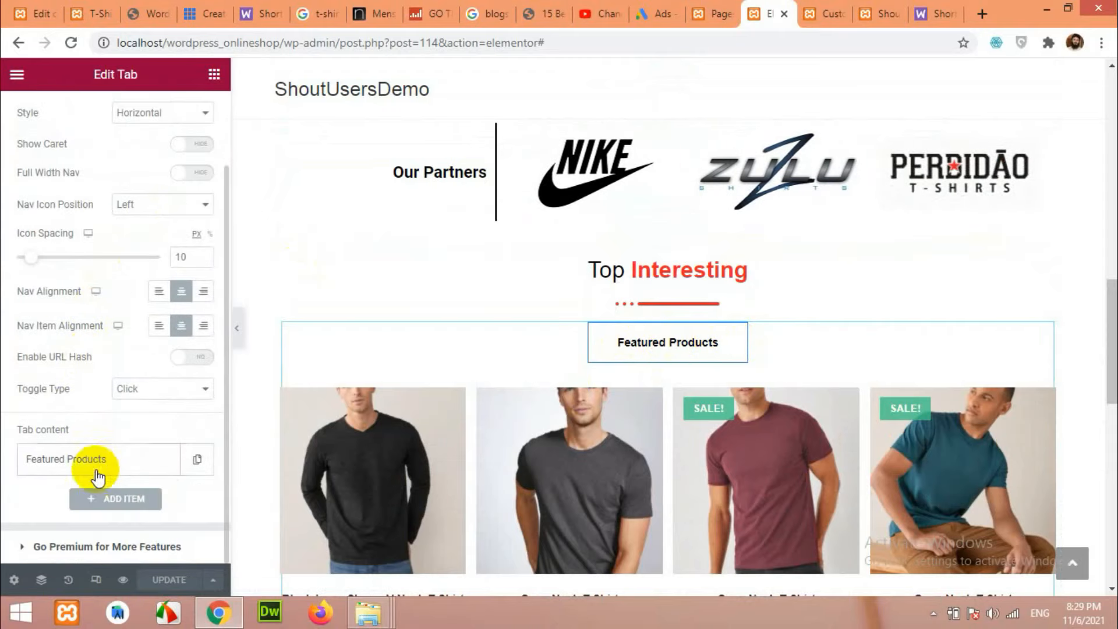
# Duplicate the Featured Products tab and retitle the copy Recent Products.
pyautogui.click(196, 459)
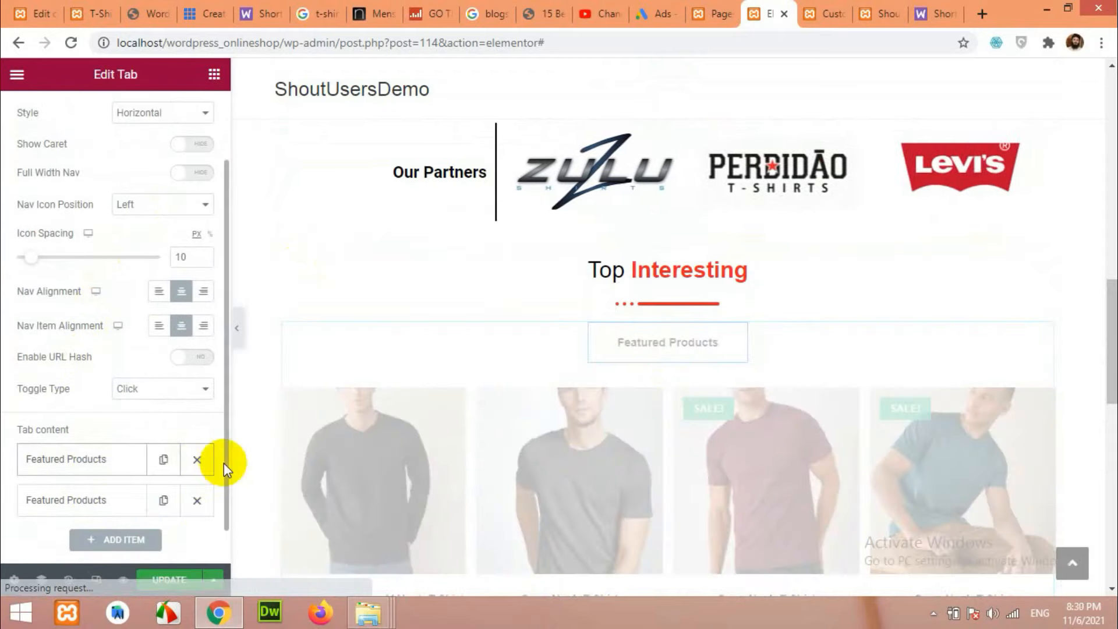
pyautogui.scroll(-1, 156, 464)
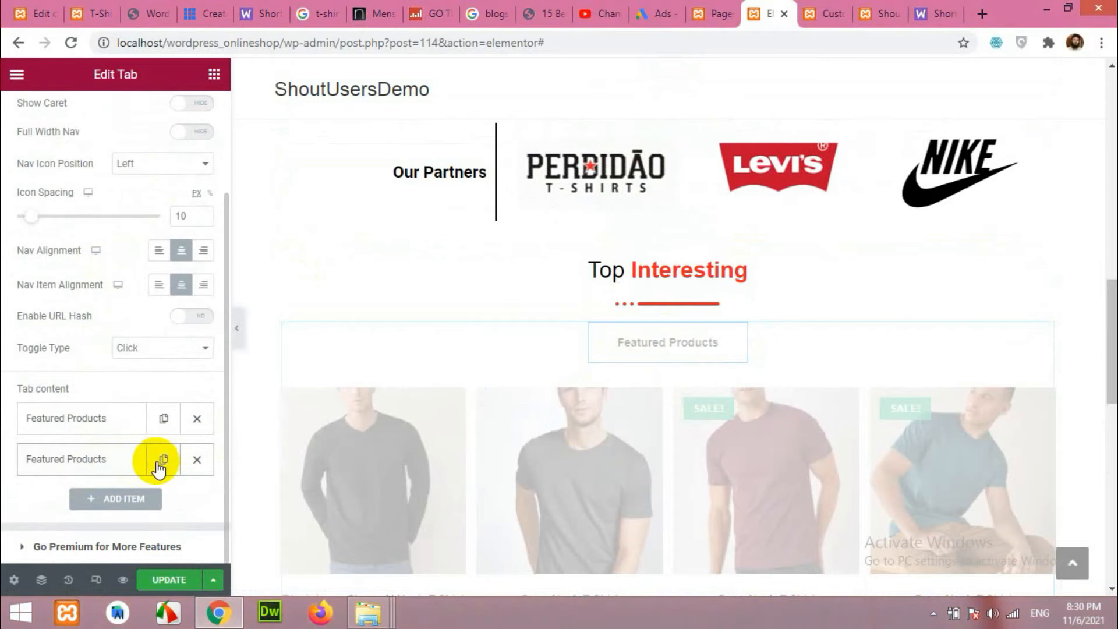
pyautogui.click(112, 462)
pyautogui.scroll(-3, 105, 408)
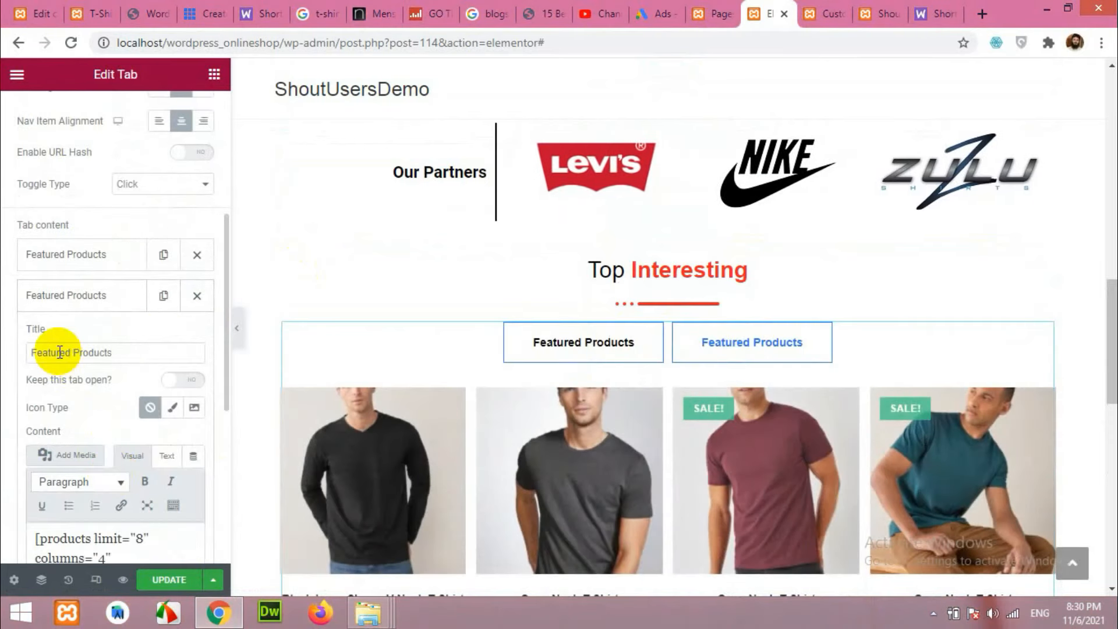
pyautogui.click(110, 12)
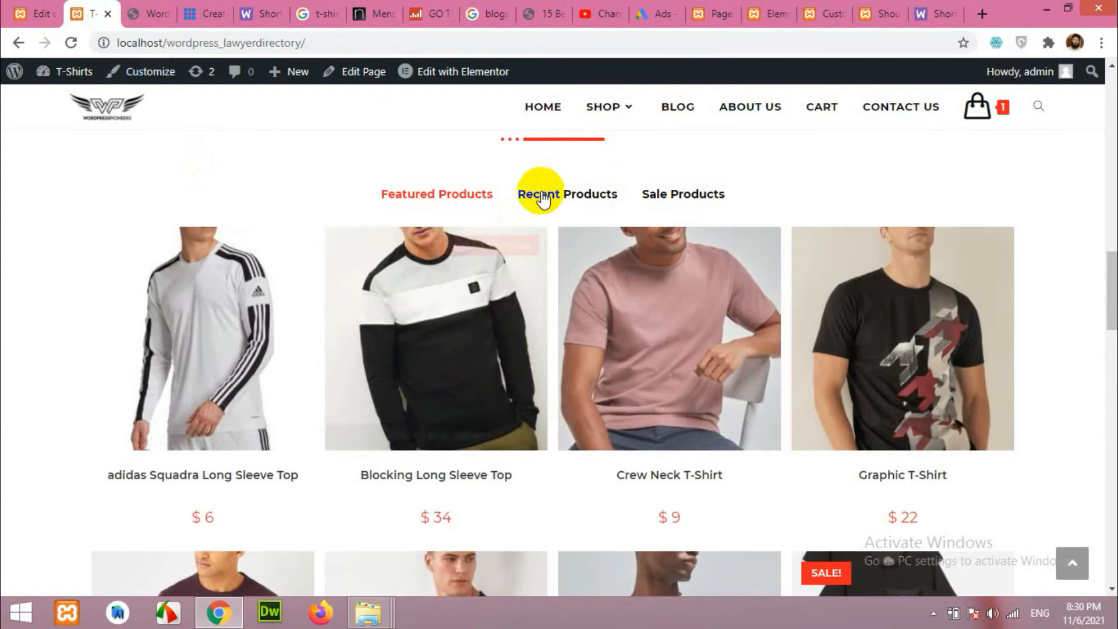
pyautogui.click(827, 13)
pyautogui.click(760, 12)
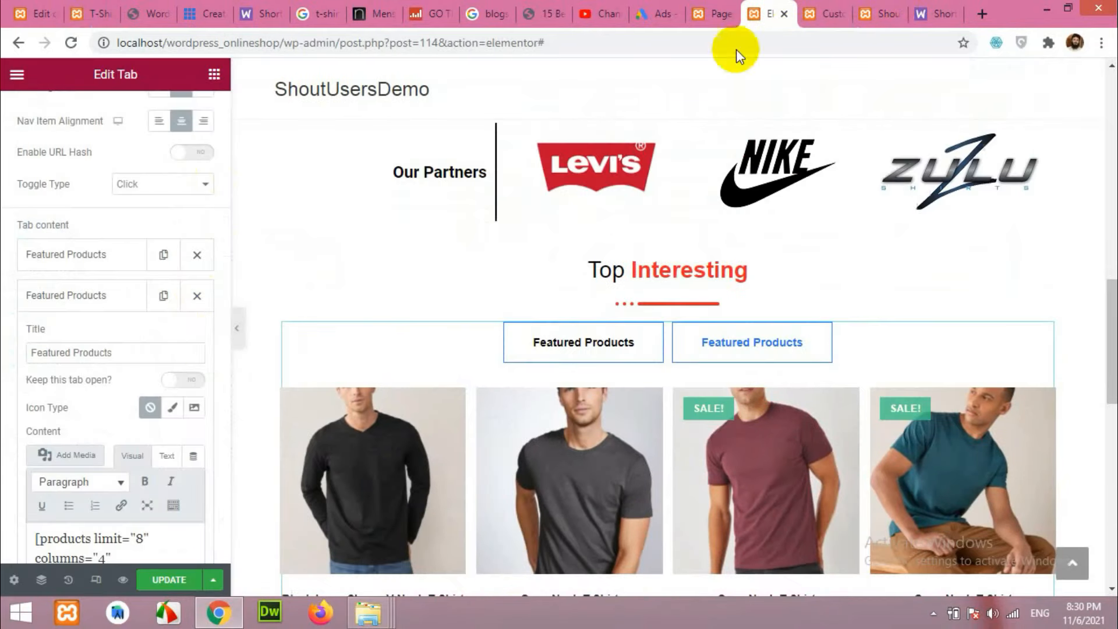
pyautogui.moveTo(64, 353); pyautogui.dragTo(3, 355)
pyautogui.press('BackSpace')
pyautogui.write('Recen')
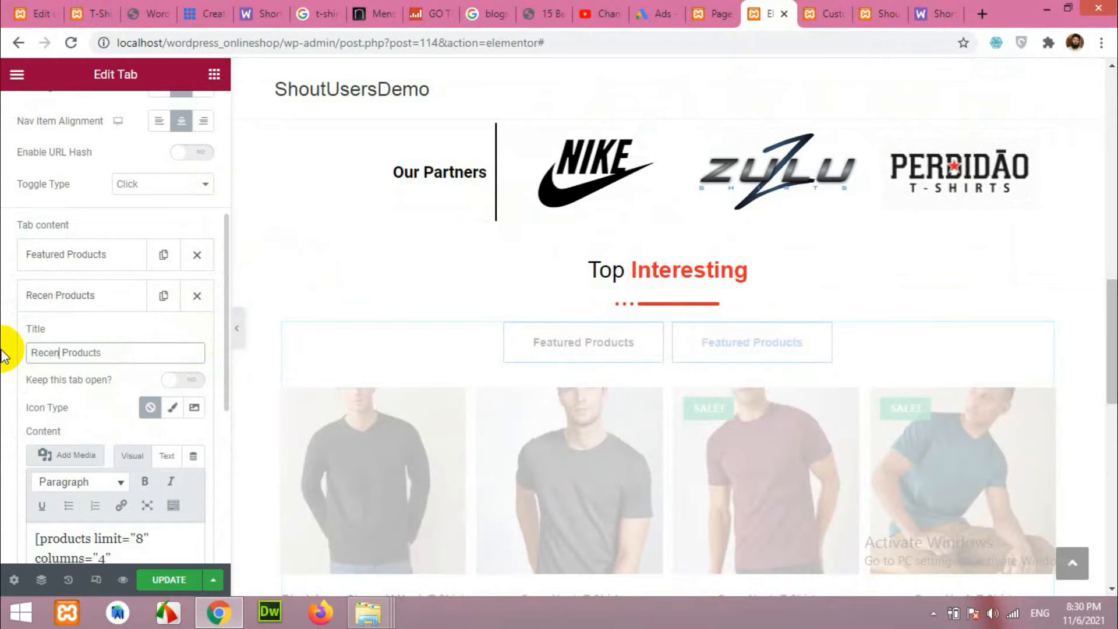
pyautogui.write('t')
# Edit the Recent Products tab's shortcode to [products limit="8" columns="4"] and preview its products.
pyautogui.scroll(-2, 135, 387)
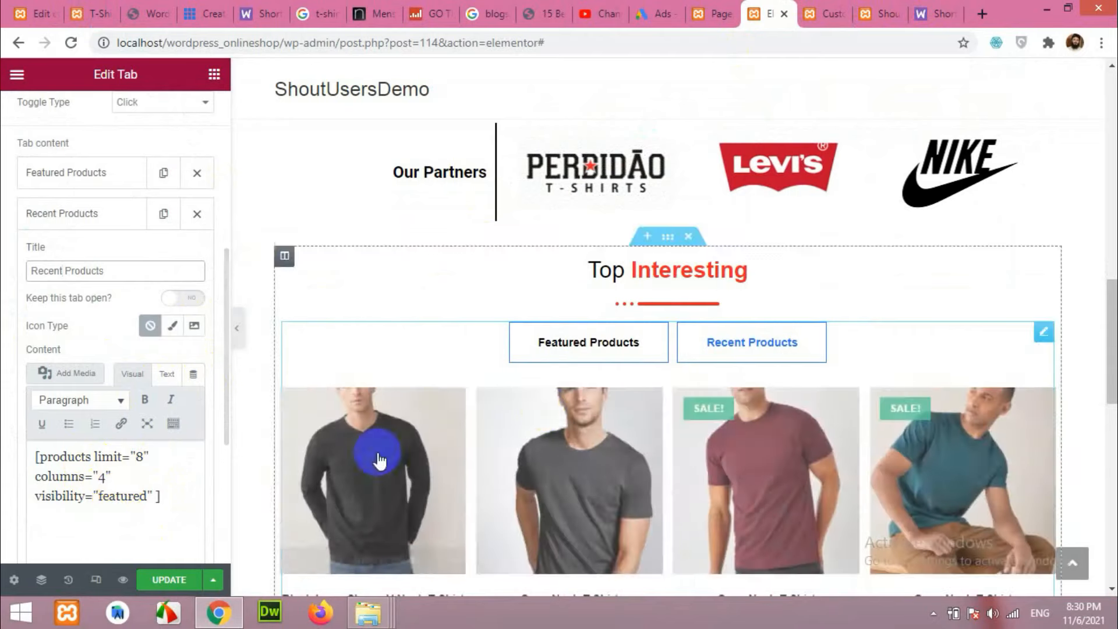
pyautogui.click(722, 344)
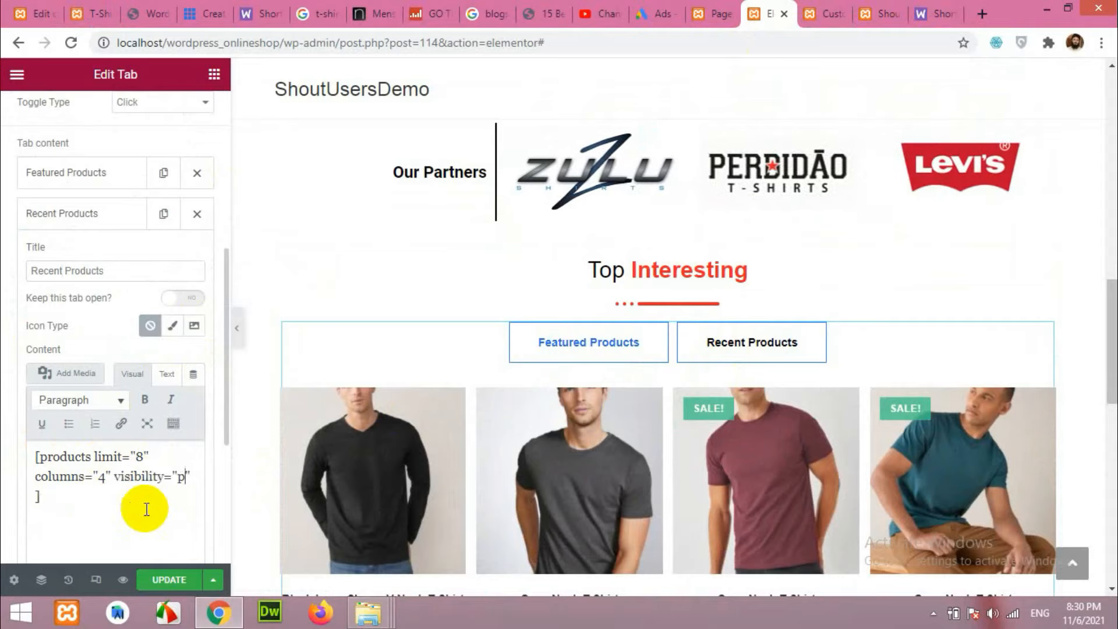
pyautogui.write('publish')
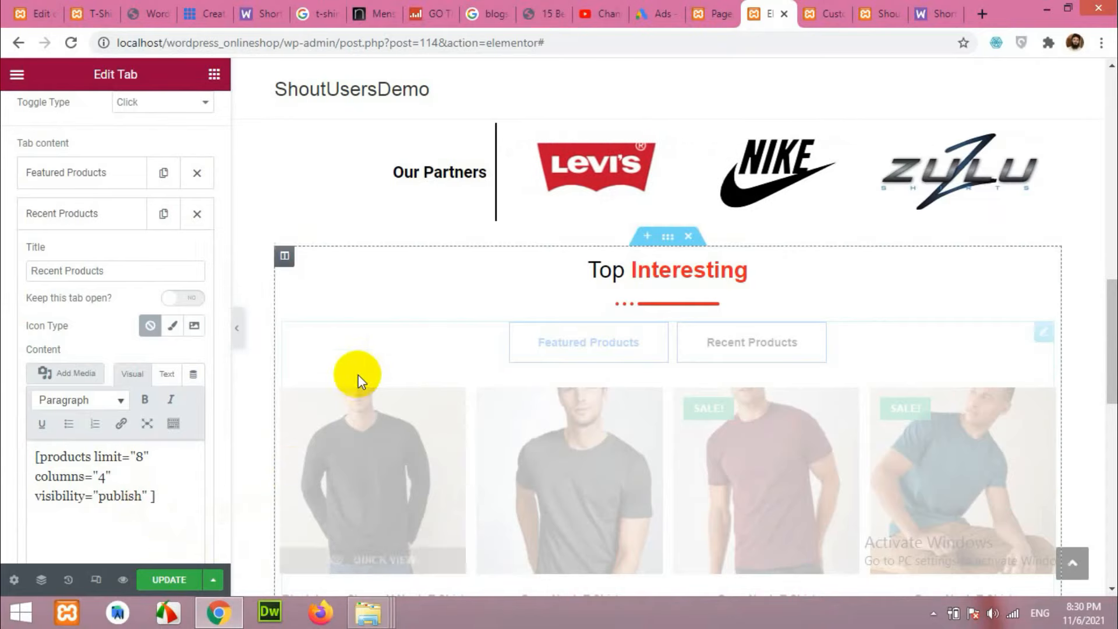
pyautogui.scroll(-3, 376, 299)
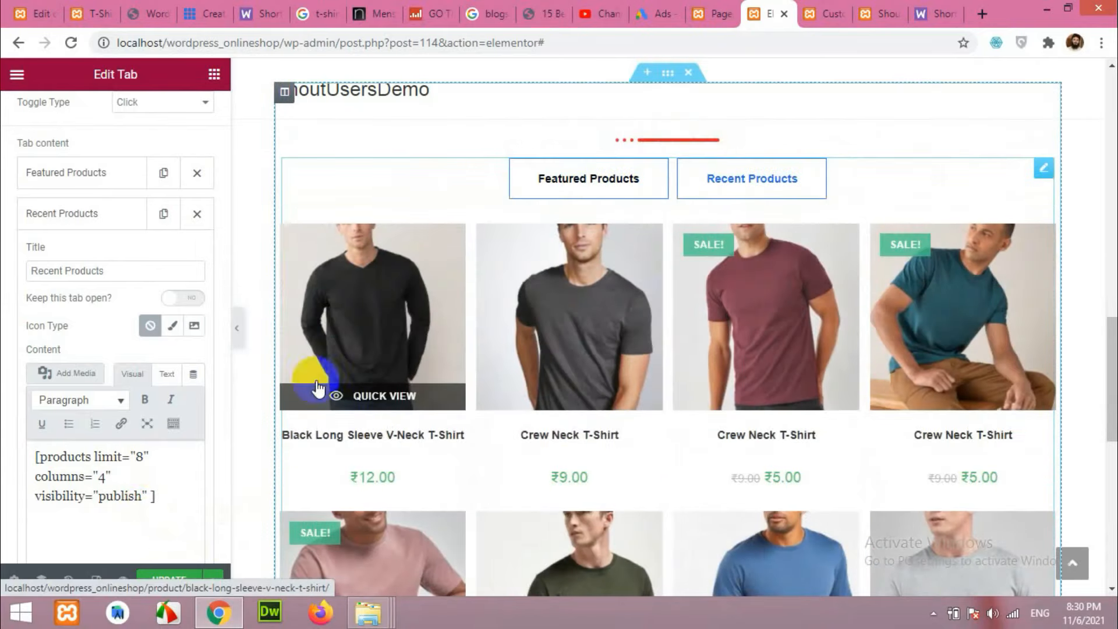
pyautogui.moveTo(148, 496); pyautogui.dragTo(66, 497)
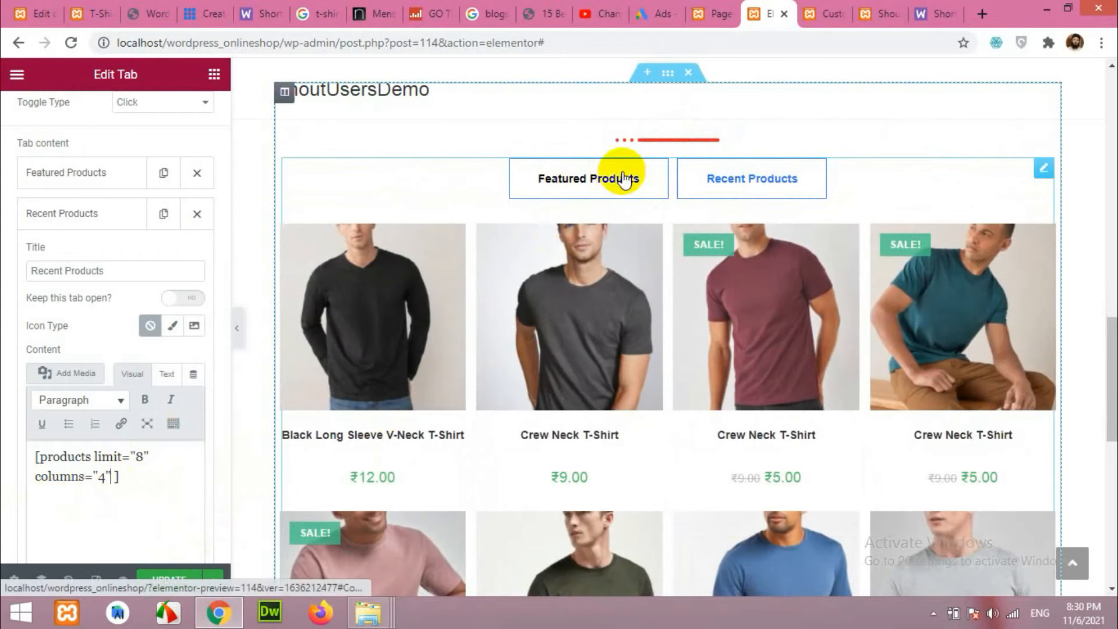
pyautogui.click(724, 179)
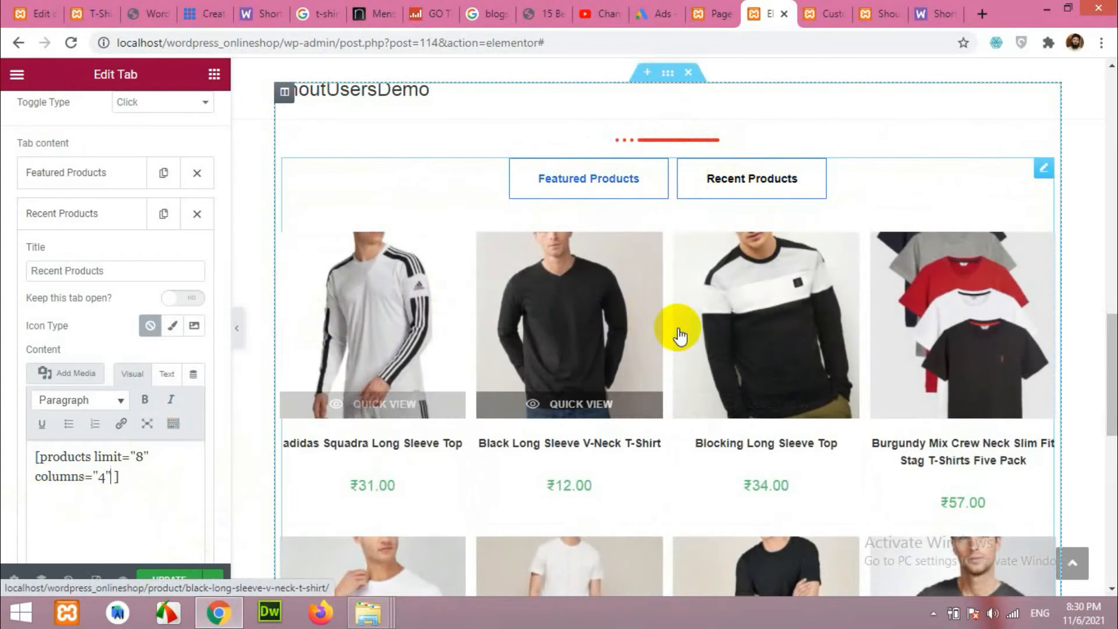
# Test the Featured Products and Recent Products tabs, then collapse the Recent Products item.
pyautogui.scroll(-4, 881, 387)
pyautogui.scroll(3, 684, 295)
pyautogui.scroll(3, 687, 319)
pyautogui.click(595, 262)
pyautogui.click(741, 274)
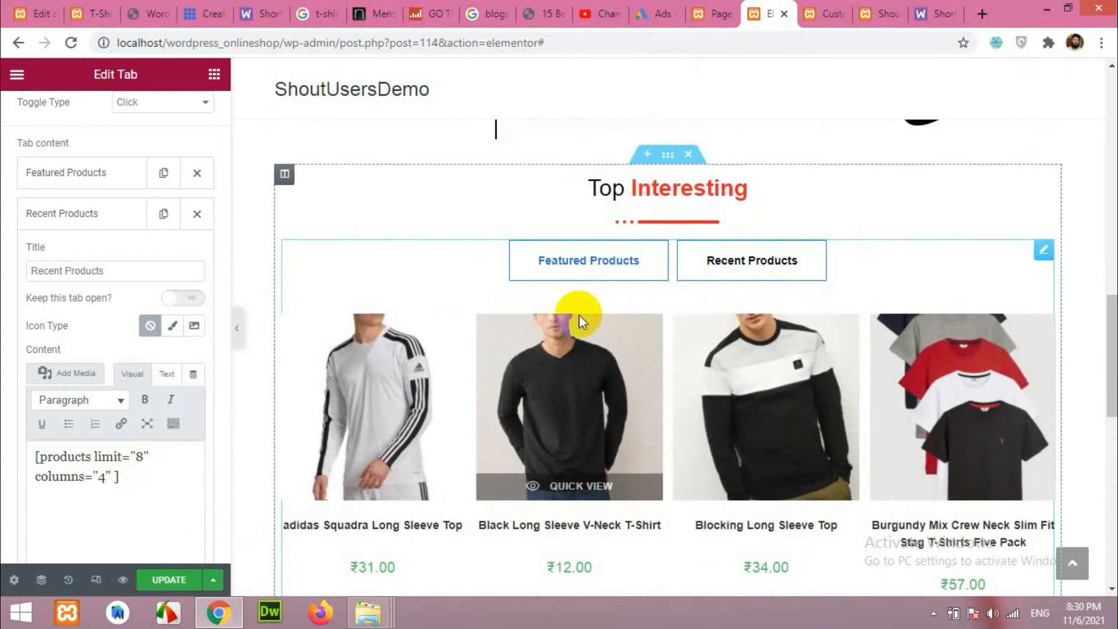
pyautogui.click(123, 220)
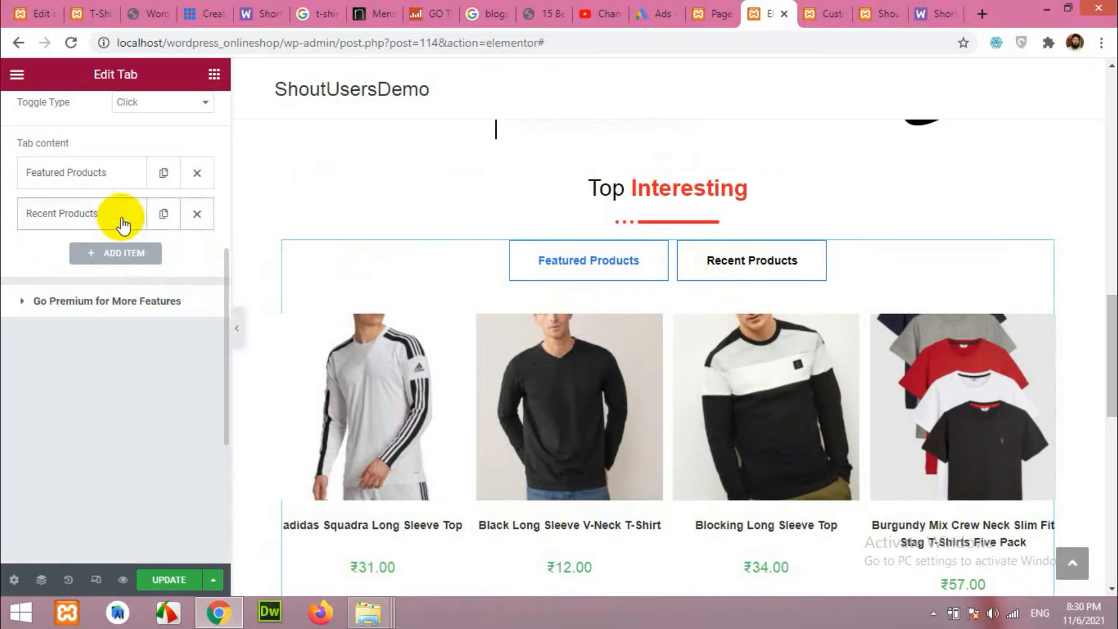
# Duplicate Recent Products into a third tab and compare it with the reference Sale Products tab.
pyautogui.click(166, 215)
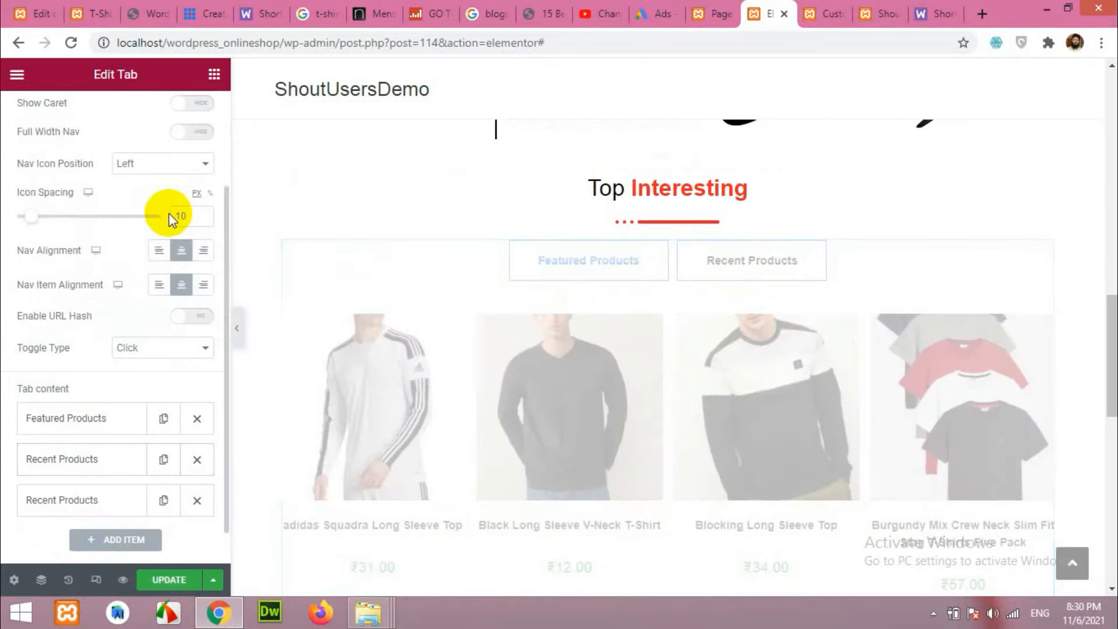
pyautogui.scroll(-1, 143, 387)
pyautogui.click(103, 461)
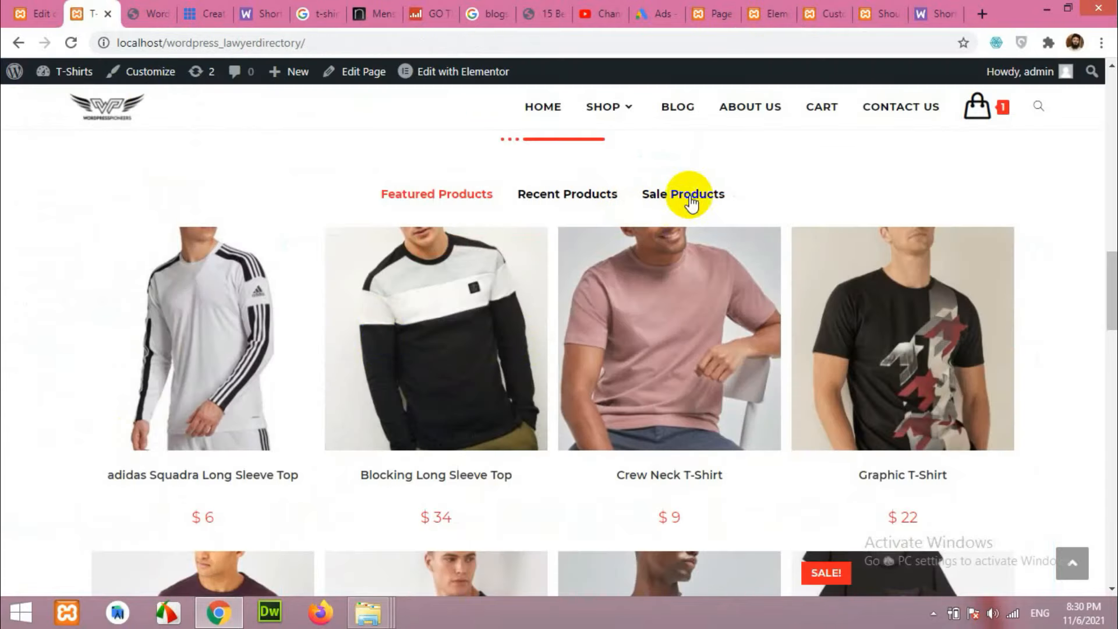
pyautogui.click(695, 205)
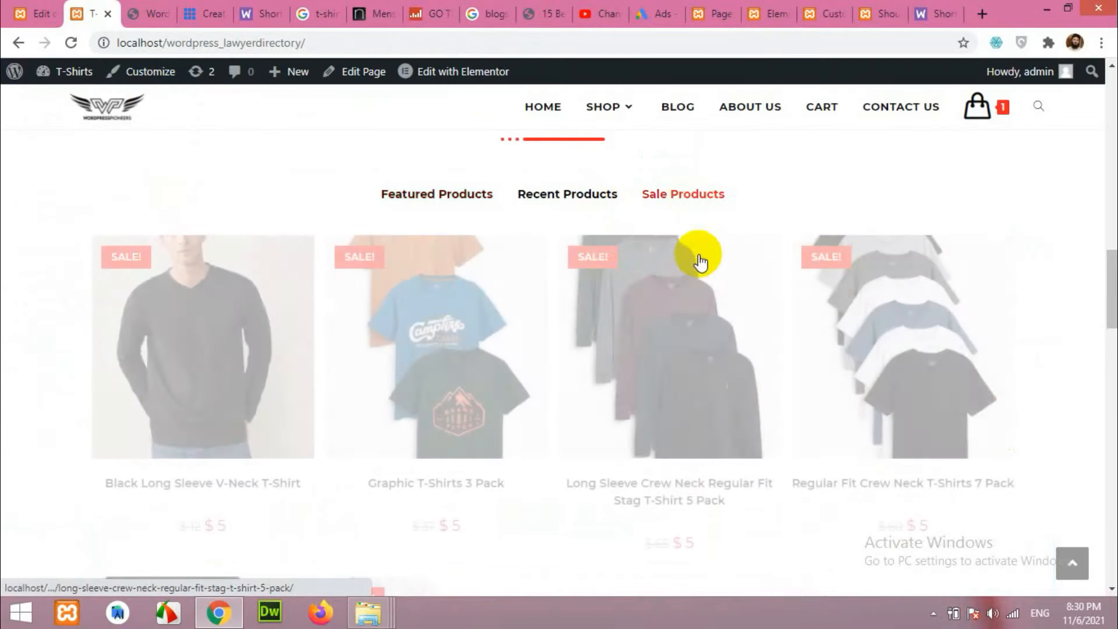
pyautogui.click(178, 370)
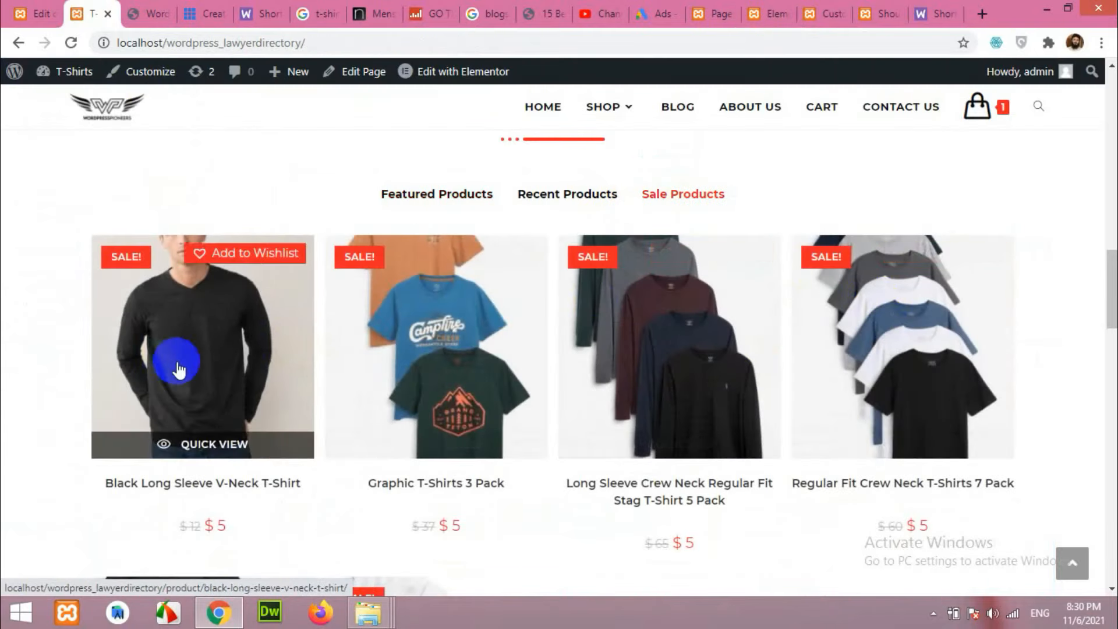
pyautogui.click(769, 8)
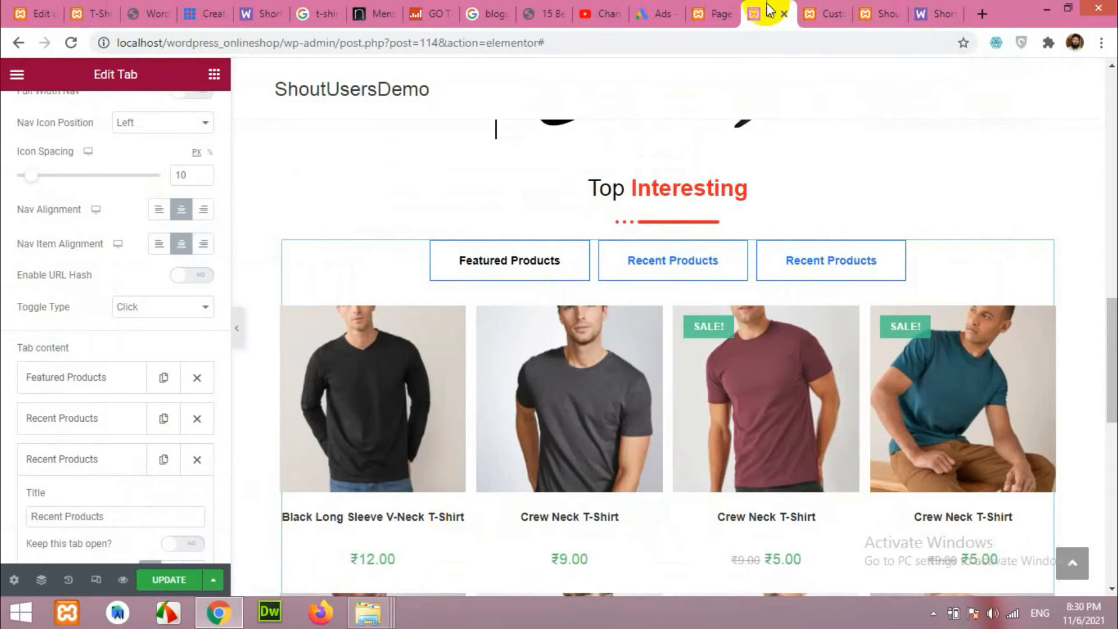
pyautogui.scroll(-4, 103, 476)
pyautogui.scroll(-1, 103, 482)
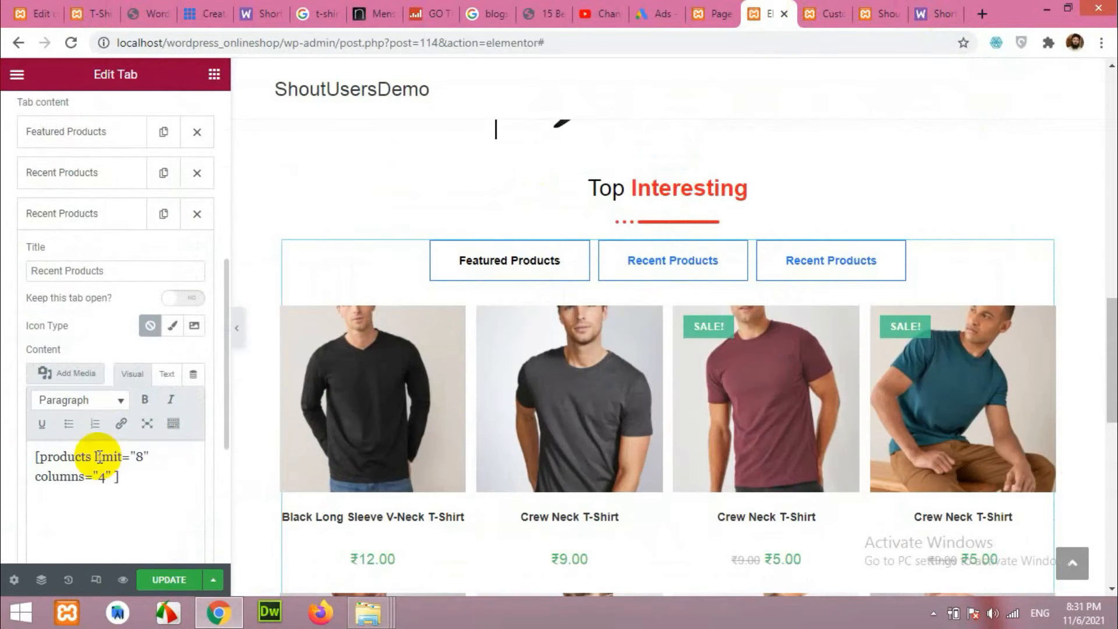
# Copy the Scenario 1 on-sale shortcode from the WooCommerce shortcode documentation.
pyautogui.click(934, 9)
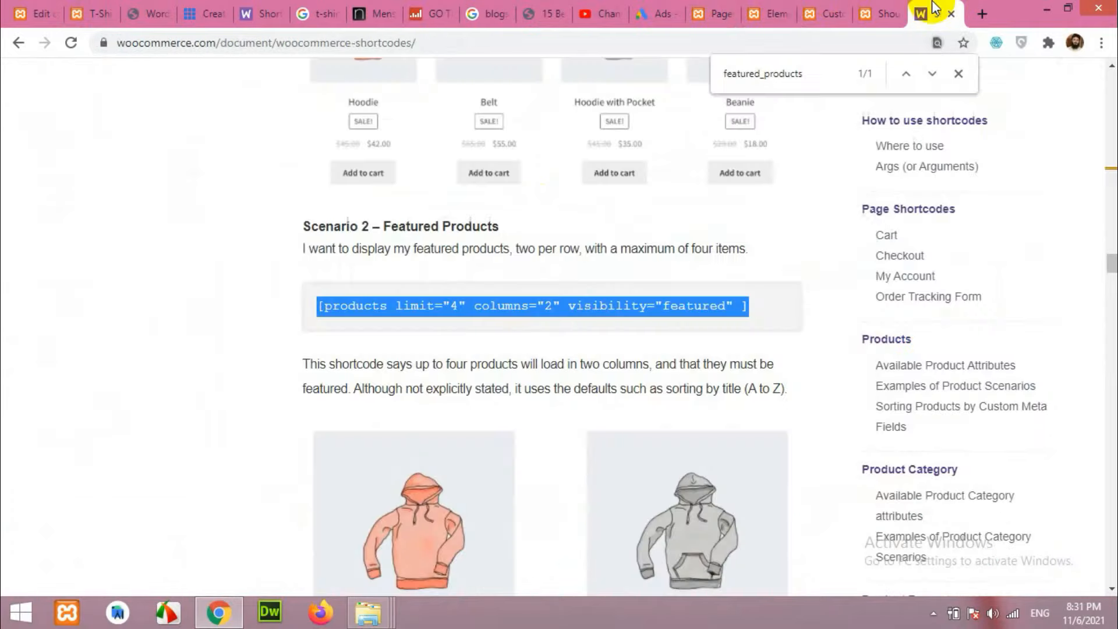
pyautogui.scroll(8, 548, 352)
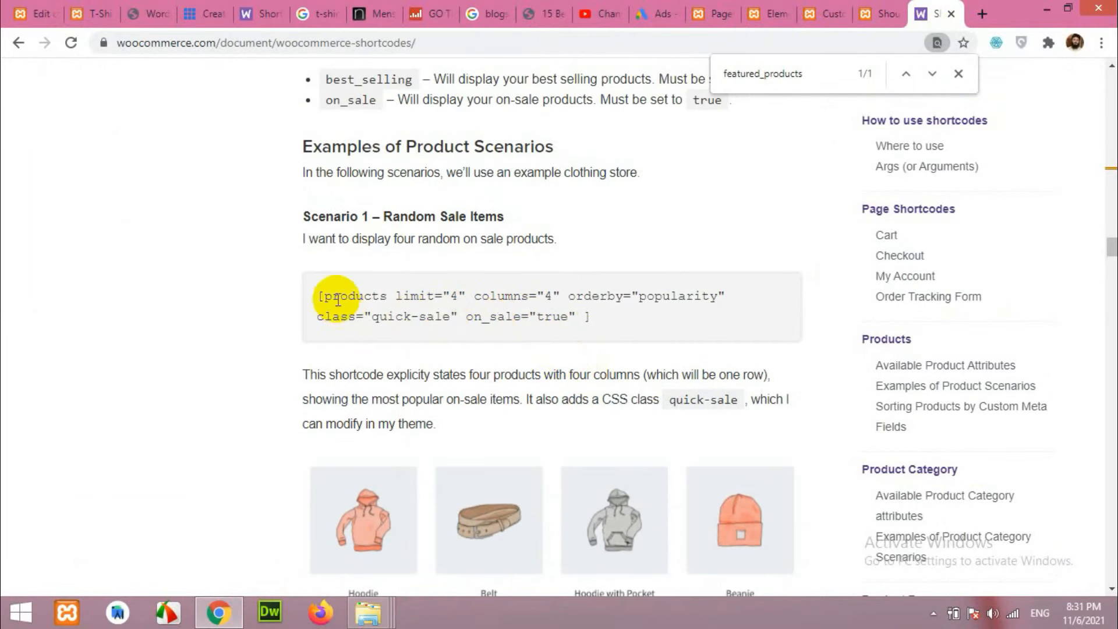
pyautogui.moveTo(318, 296); pyautogui.dragTo(489, 314)
pyautogui.rightClick(523, 298)
pyautogui.click(557, 316)
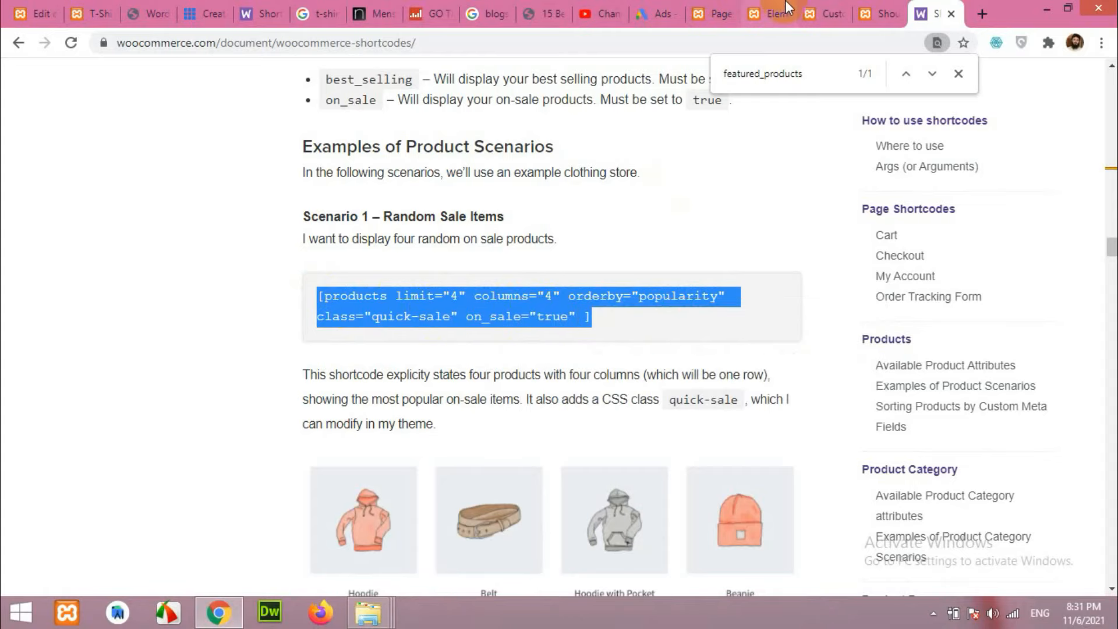
pyautogui.click(826, 13)
pyautogui.click(758, 8)
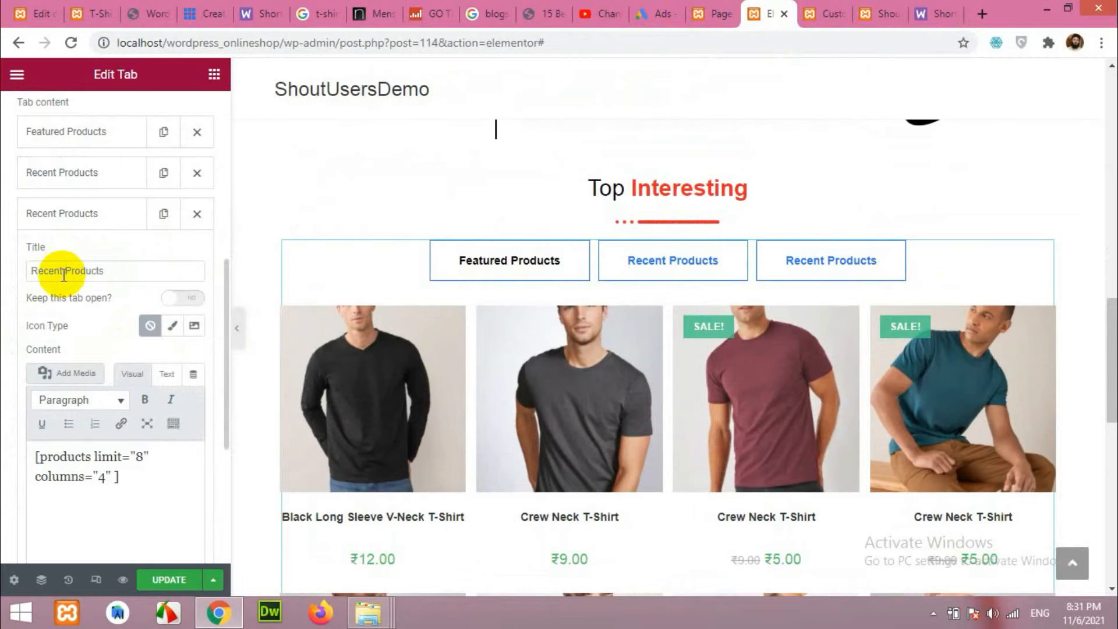
# Retitle the third tab On Sale and replace its content with the on_sale shortcode, limit 8.
pyautogui.moveTo(61, 271); pyautogui.dragTo(15, 274)
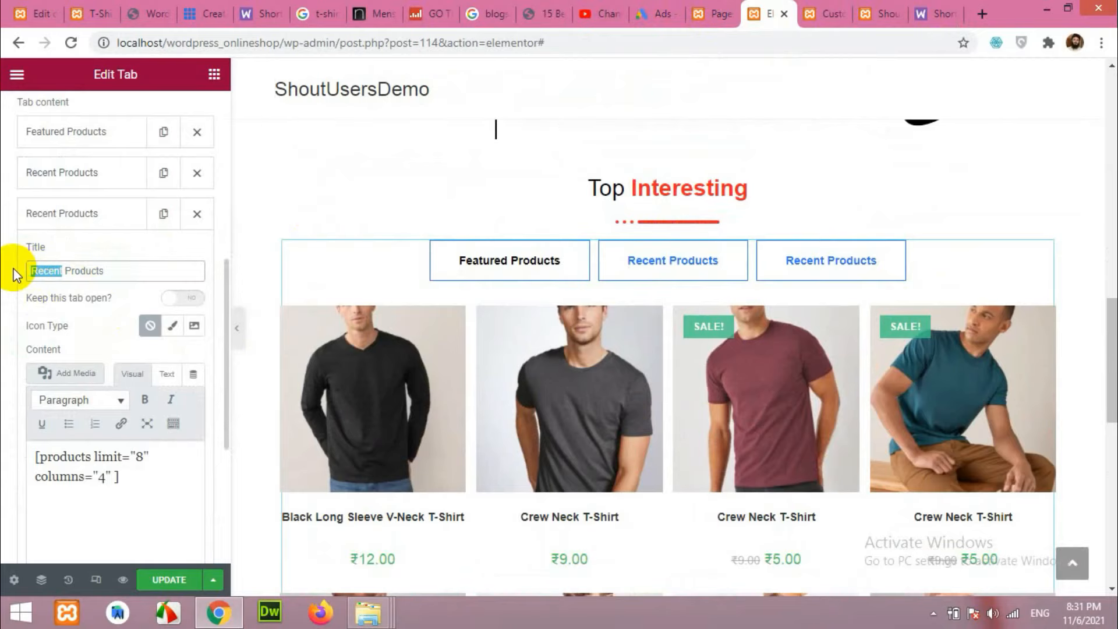
pyautogui.write('Sale')
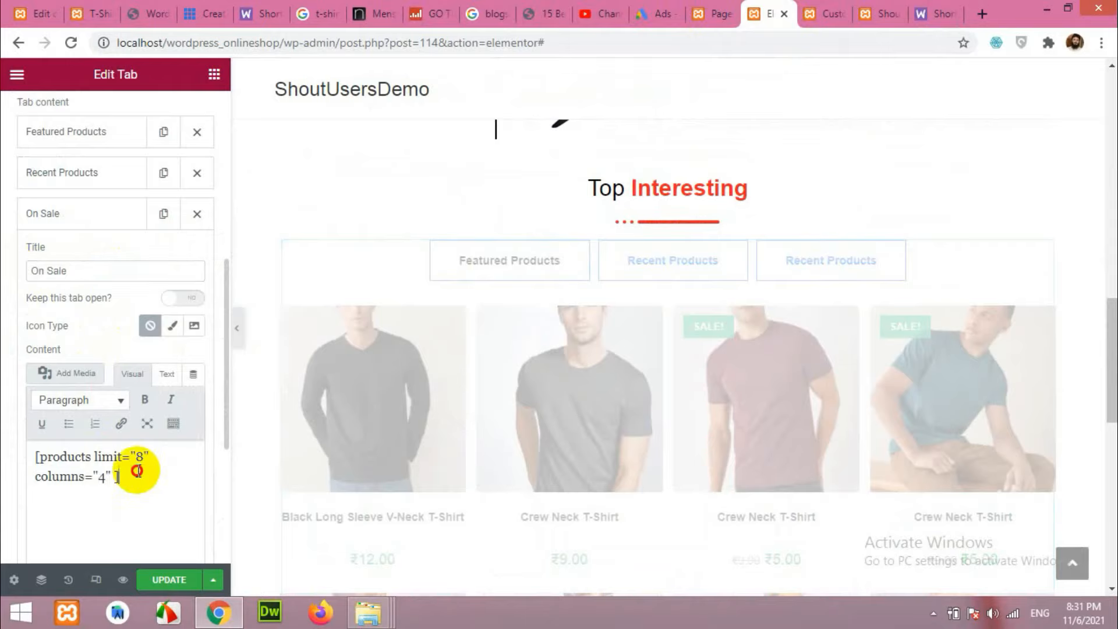
pyautogui.moveTo(140, 475); pyautogui.dragTo(30, 447)
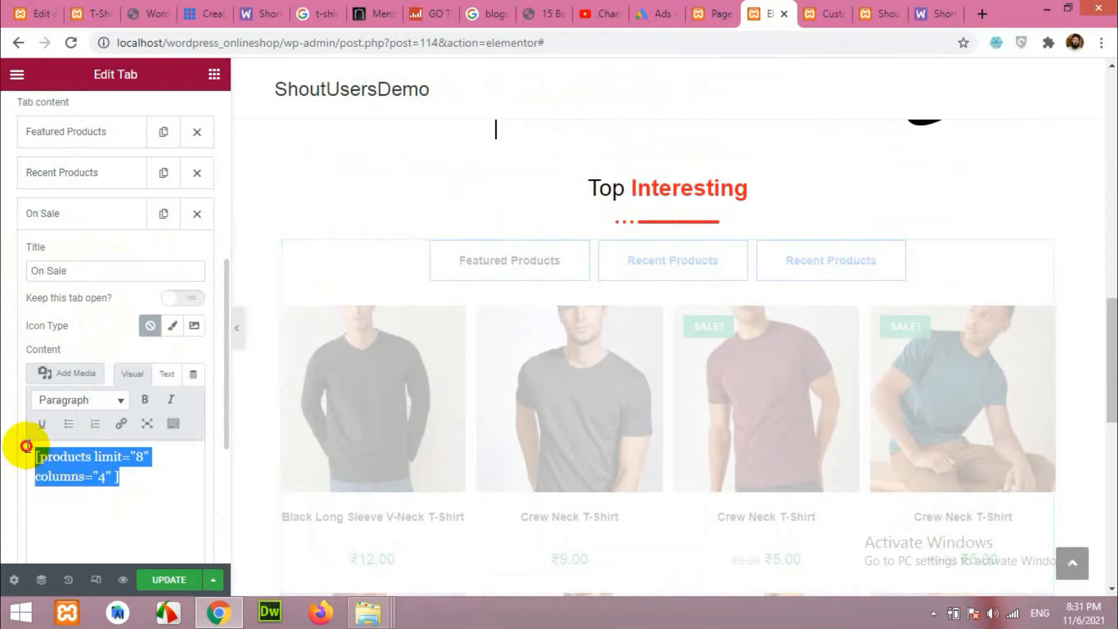
pyautogui.hotkey('ctrl', 'v')
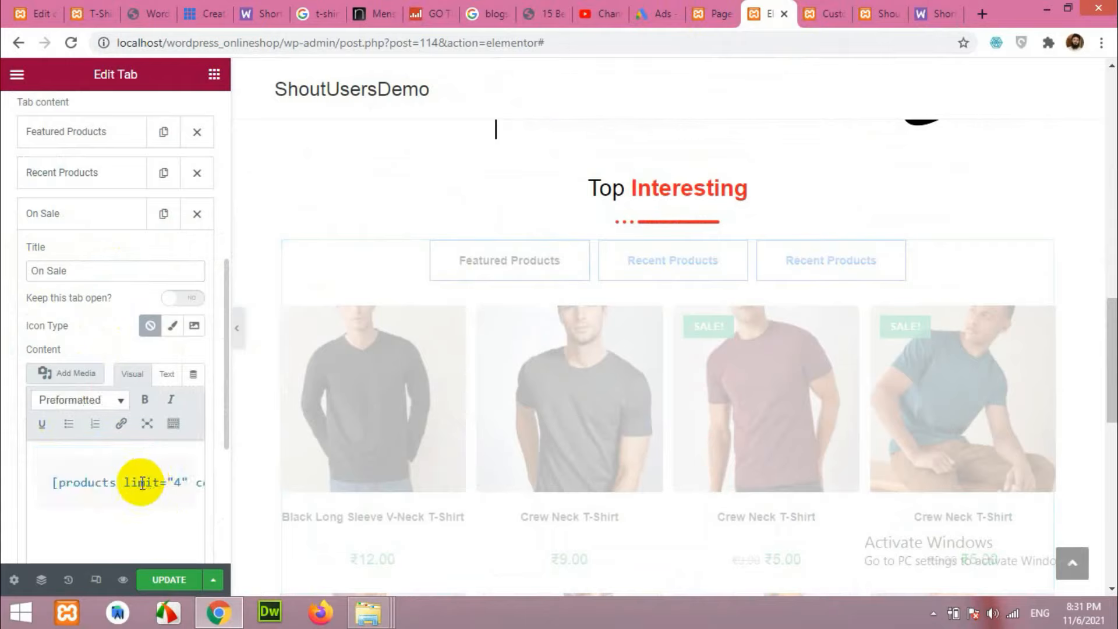
pyautogui.hotkey('ctrl', 'z')
pyautogui.press('BackSpace')
pyautogui.click(165, 374)
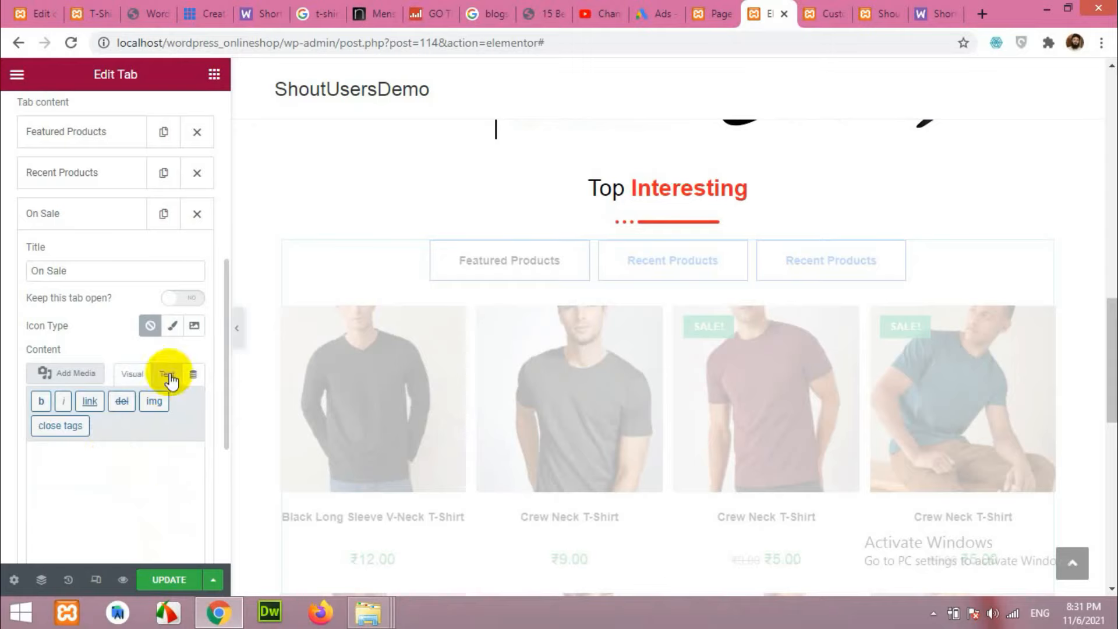
pyautogui.hotkey('ctrl', 'v')
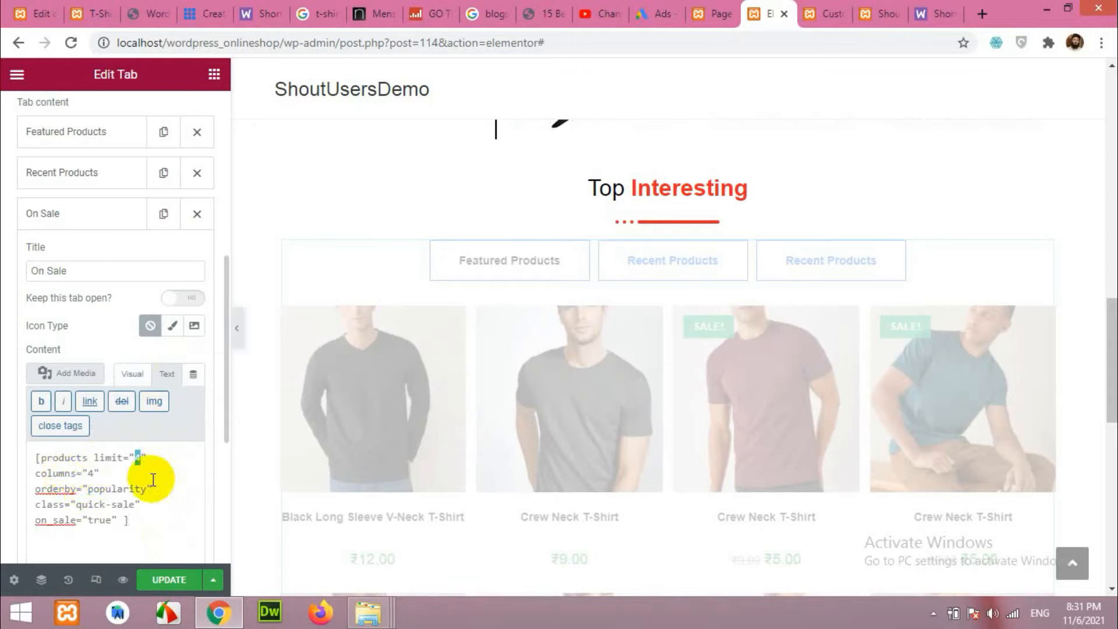
pyautogui.write('8')
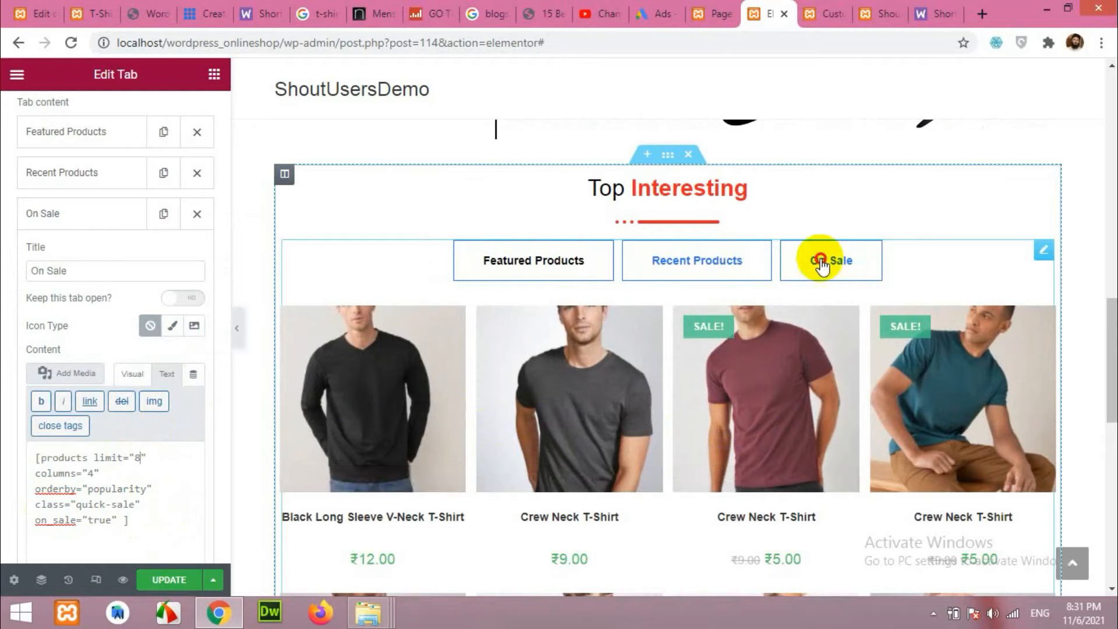
# Preview the On Sale, Recent Products and Featured Products tabs.
pyautogui.click(821, 266)
pyautogui.scroll(-4, 811, 375)
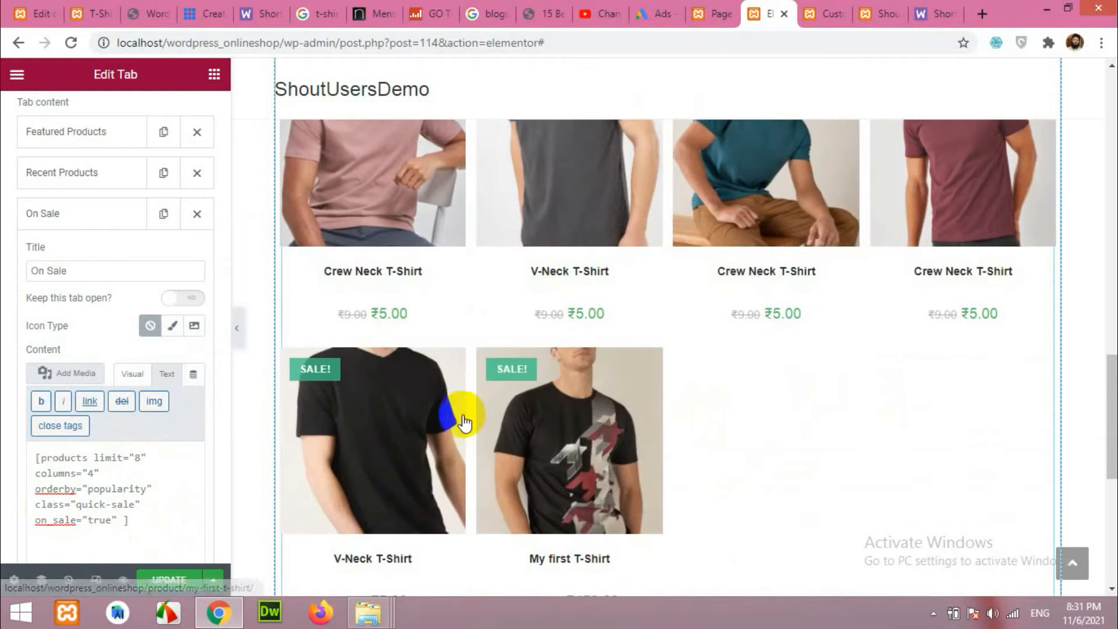
pyautogui.scroll(4, 334, 370)
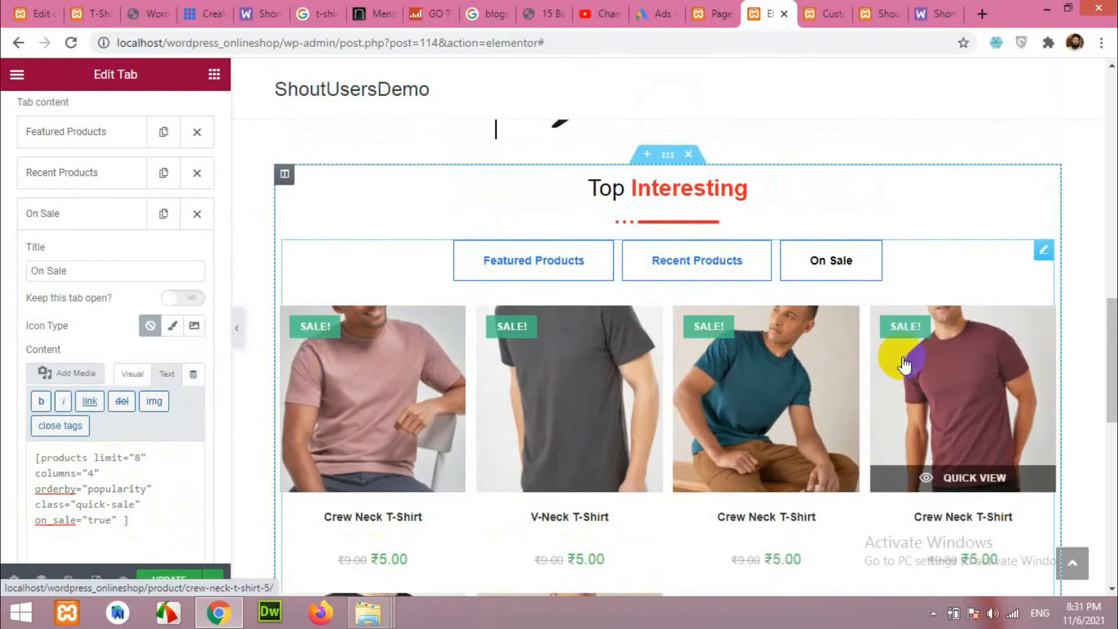
pyautogui.click(667, 257)
pyautogui.click(559, 263)
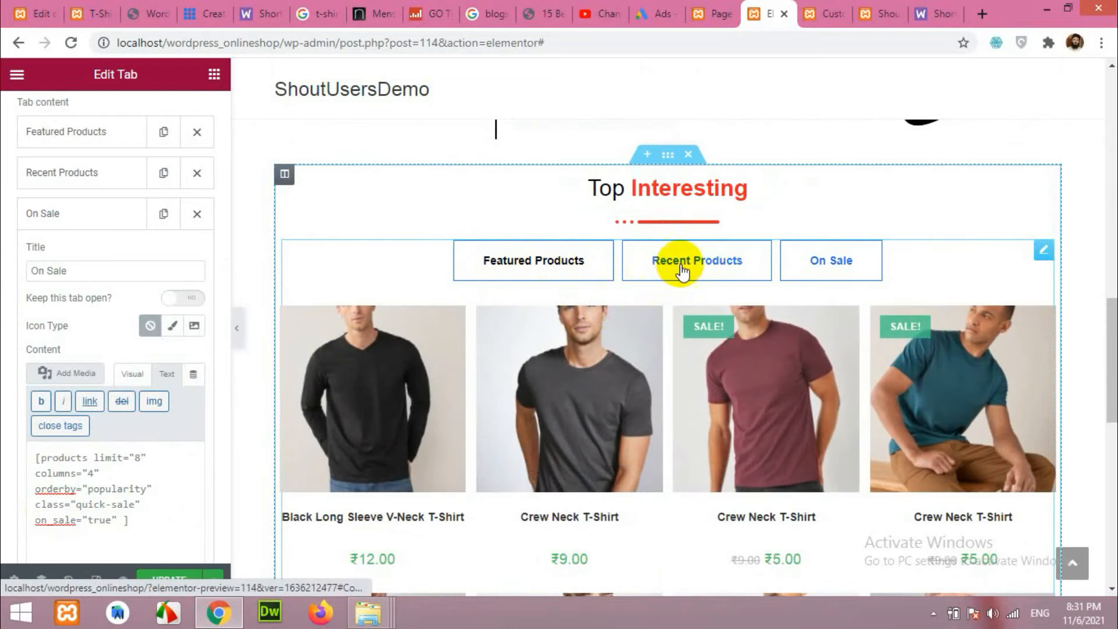
pyautogui.scroll(5, 342, 340)
pyautogui.scroll(-3, 446, 365)
pyautogui.scroll(-3, 446, 365)
pyautogui.scroll(7, 114, 231)
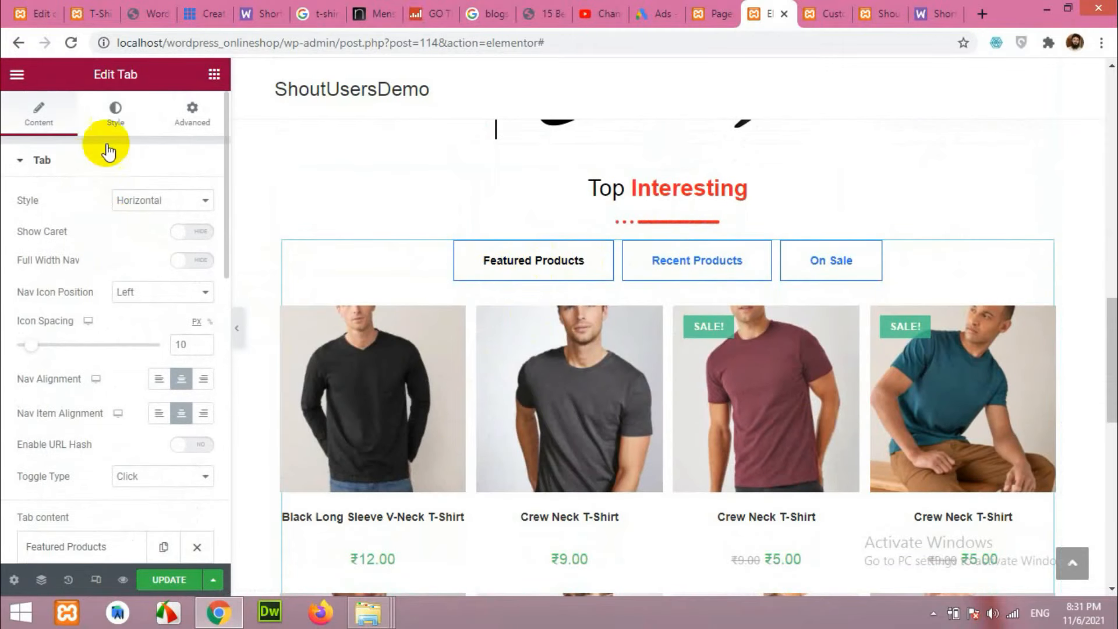
pyautogui.click(115, 117)
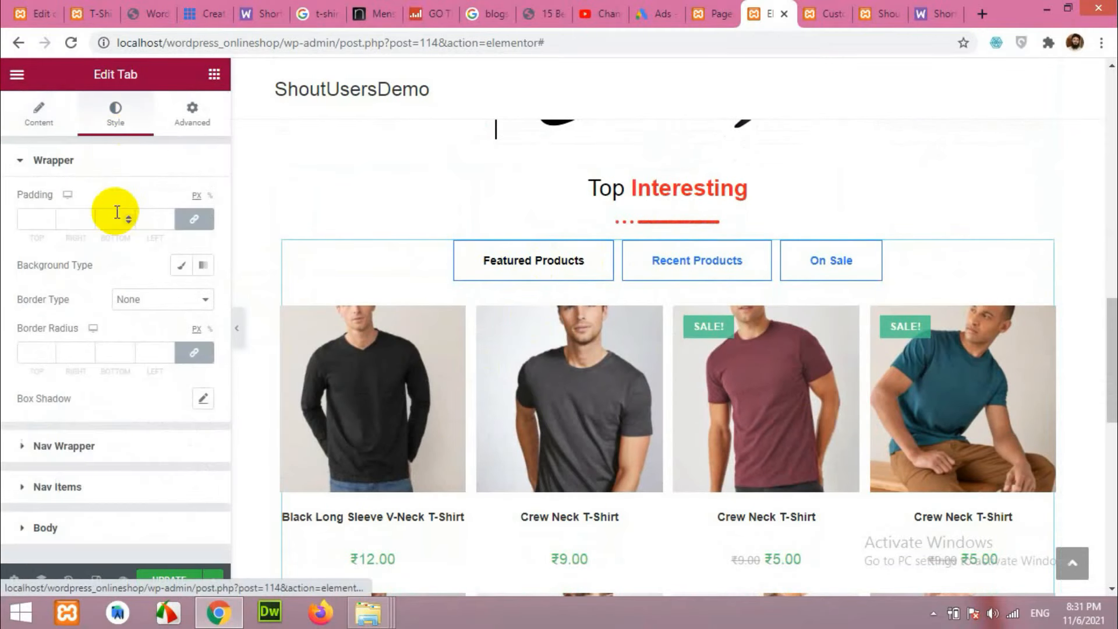
pyautogui.click(59, 487)
pyautogui.scroll(-5, 80, 394)
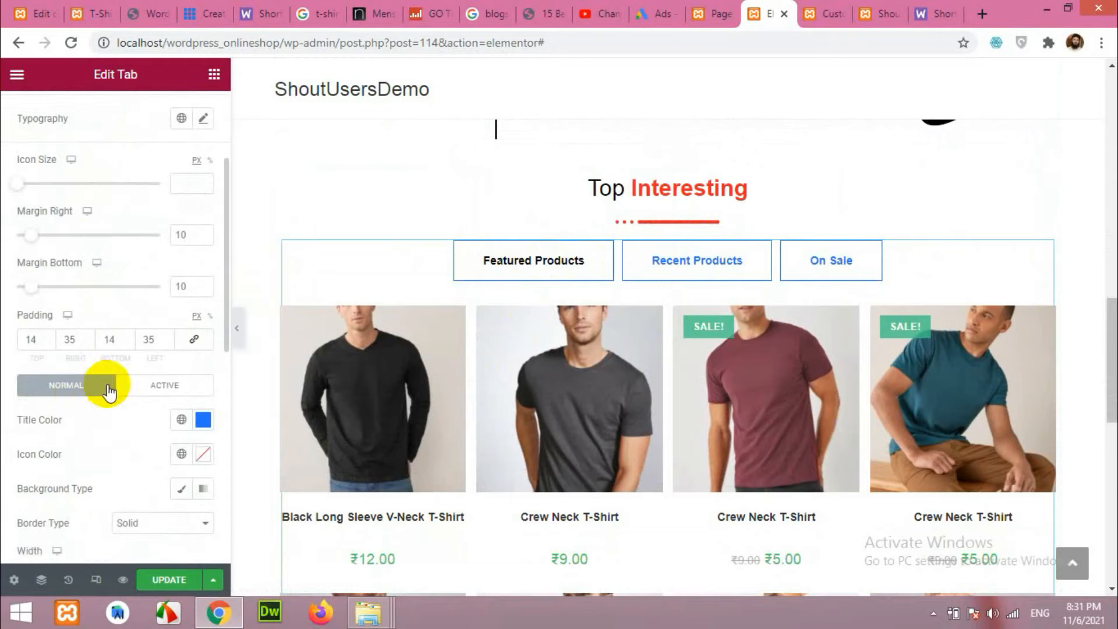
pyautogui.click(203, 257)
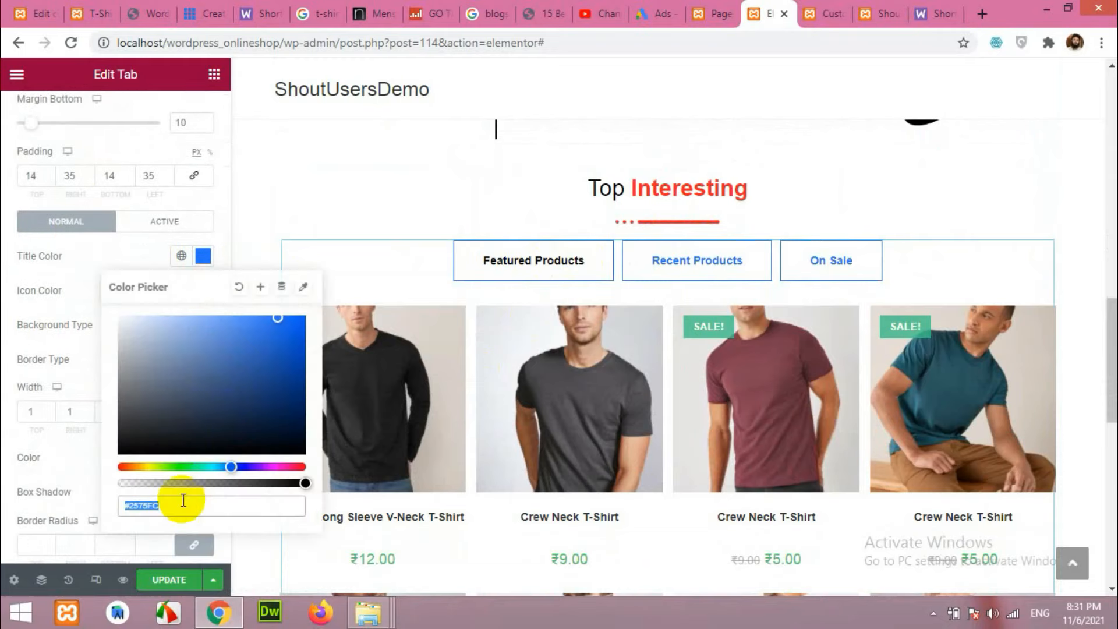
pyautogui.write('#ff2222')
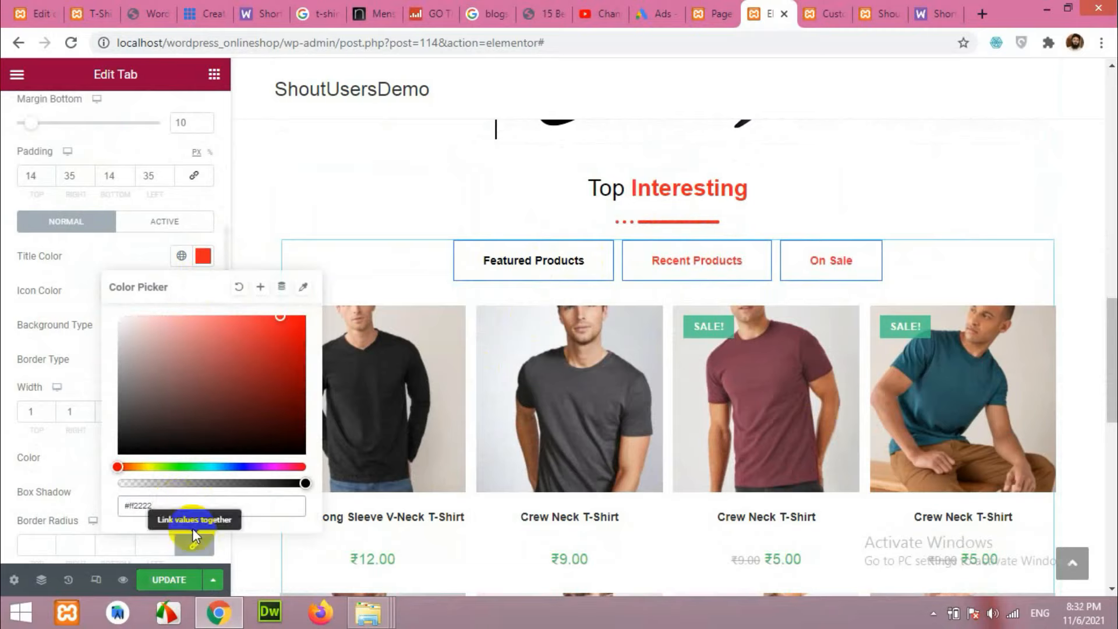
pyautogui.click(51, 465)
pyautogui.scroll(-2, 57, 457)
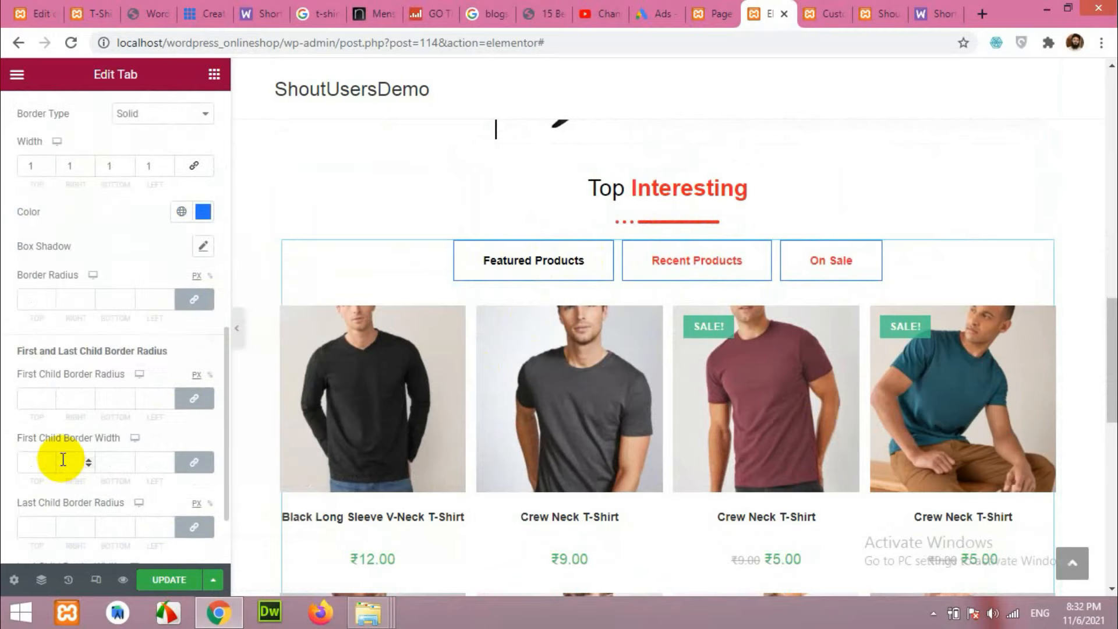
pyautogui.click(204, 375)
pyautogui.write('#ff2222')
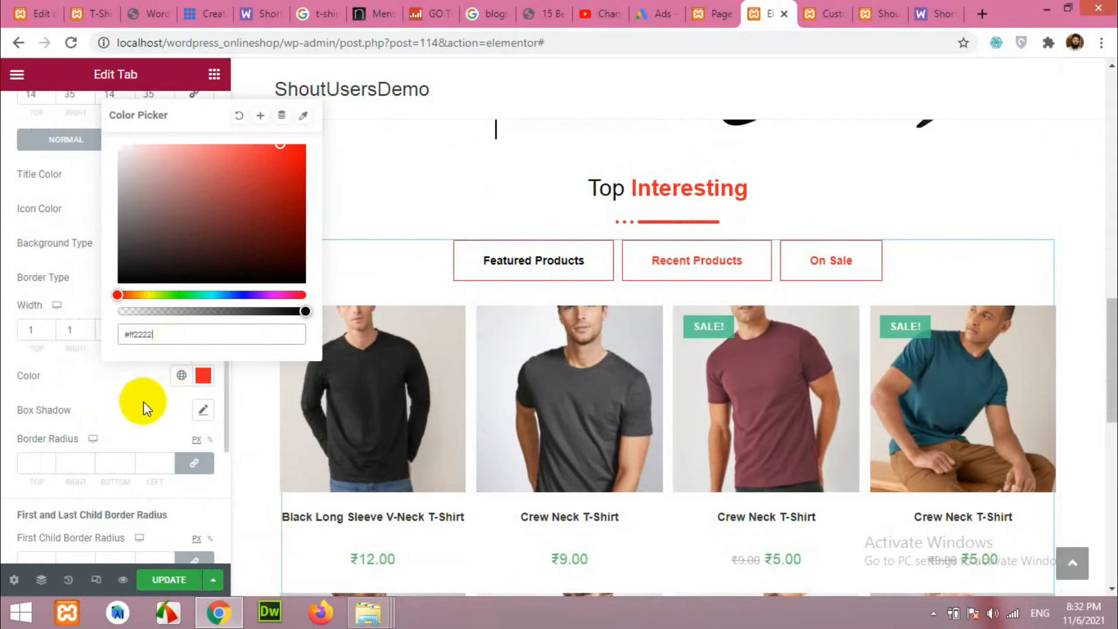
pyautogui.click(140, 400)
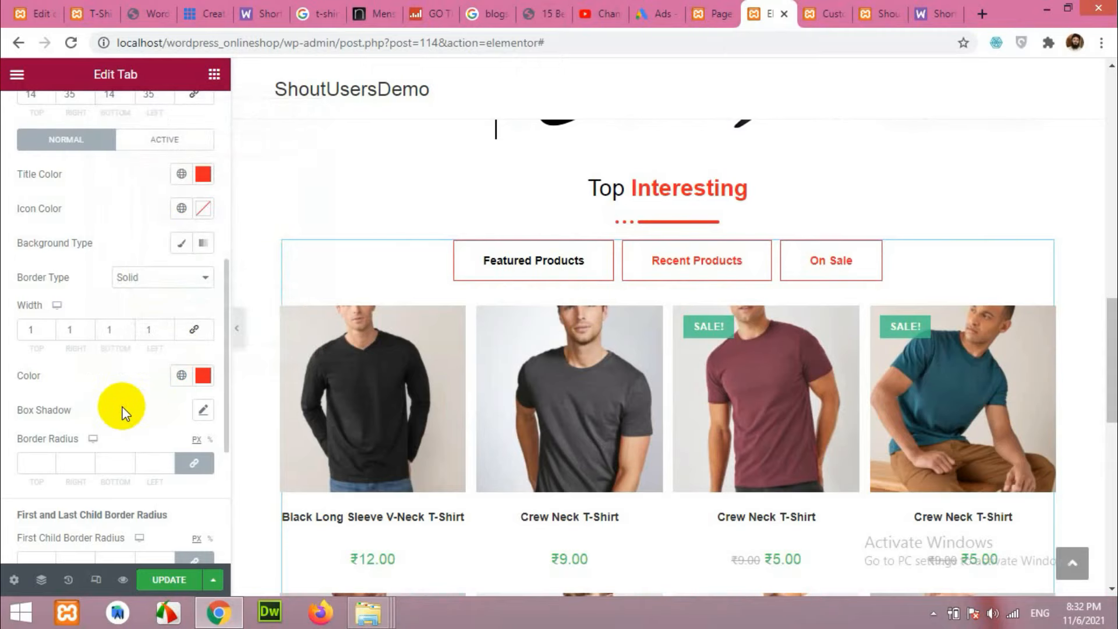
pyautogui.click(134, 278)
pyautogui.click(137, 295)
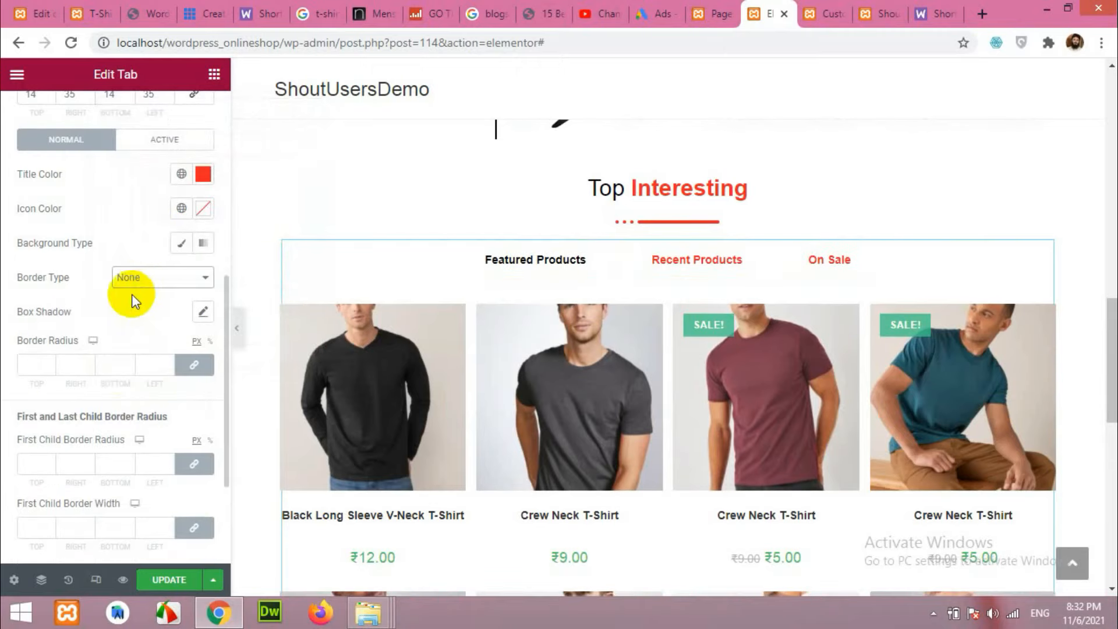
pyautogui.click(689, 261)
pyautogui.click(828, 260)
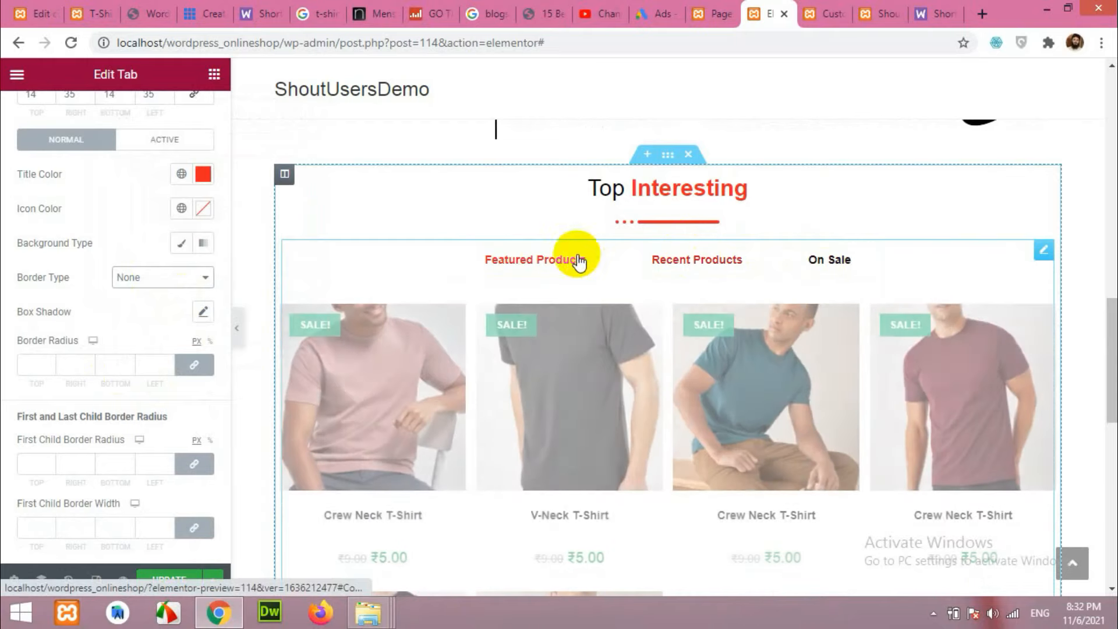
pyautogui.click(540, 261)
pyautogui.click(699, 260)
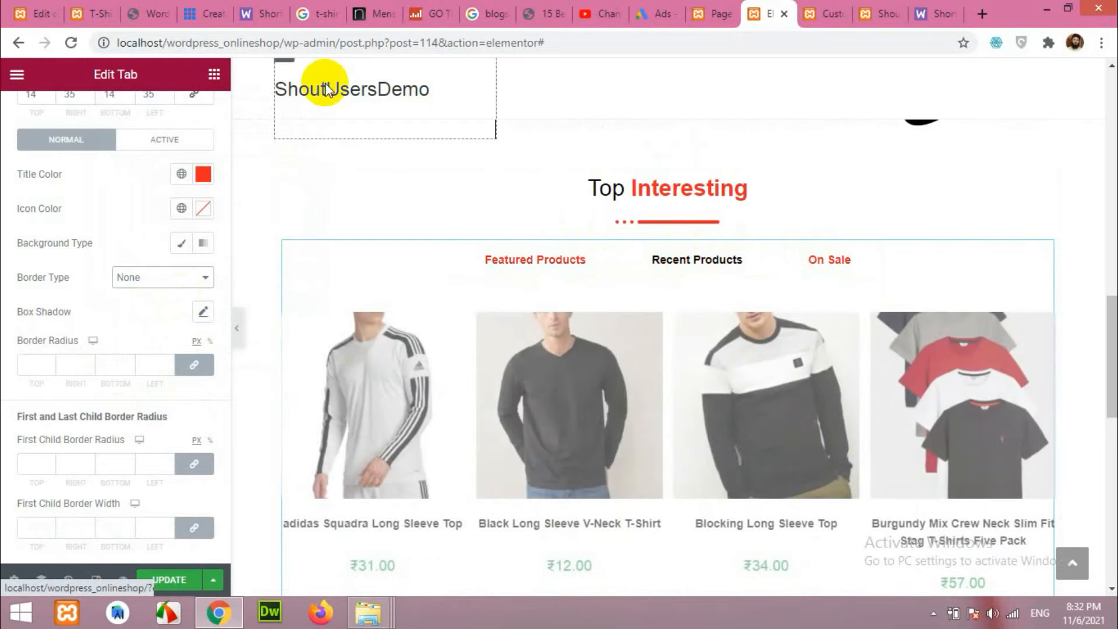
pyautogui.click(95, 11)
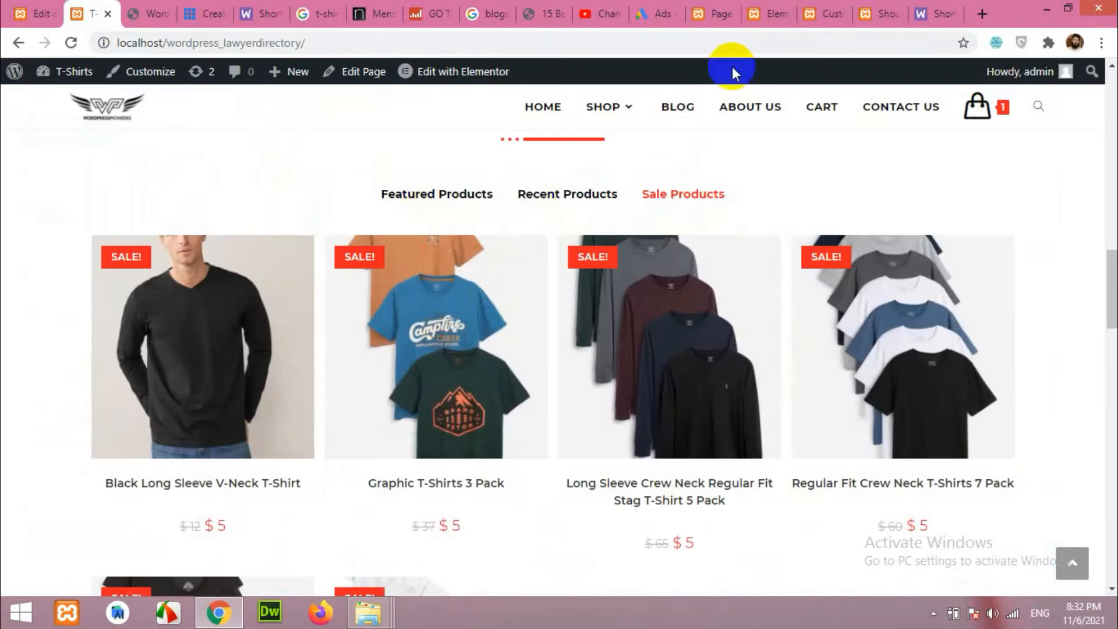
pyautogui.click(872, 7)
pyautogui.click(769, 13)
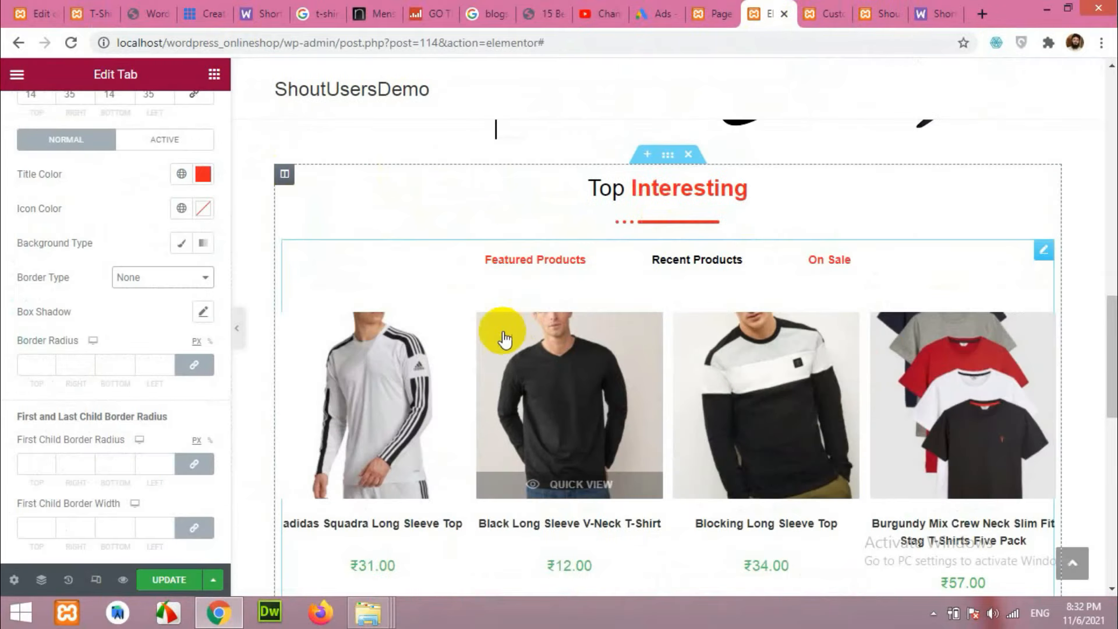
pyautogui.scroll(1, 112, 358)
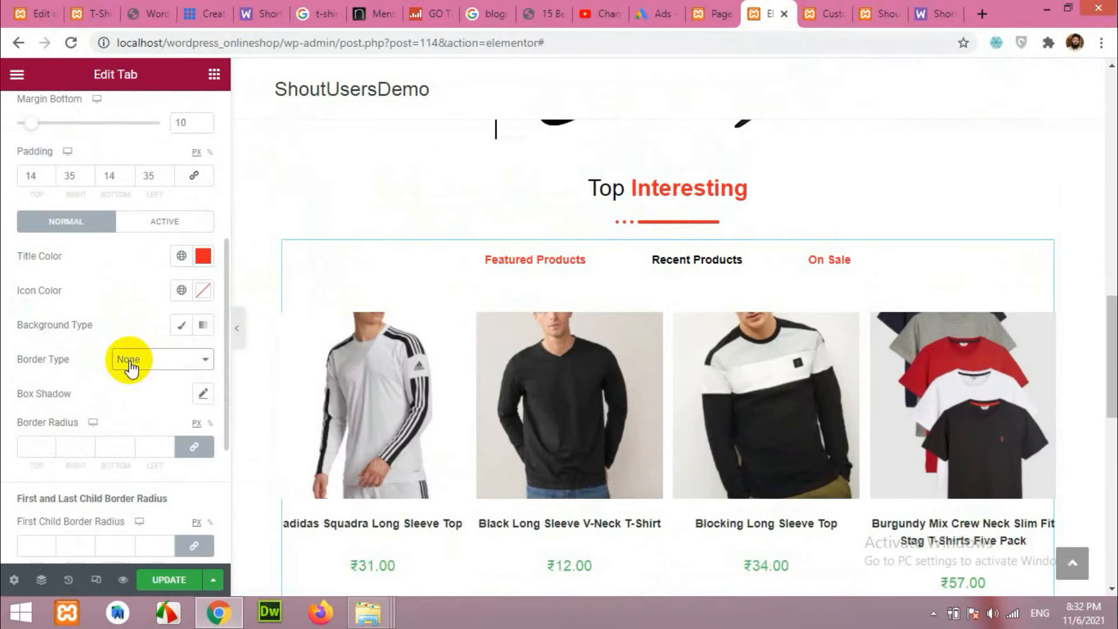
pyautogui.scroll(-3, 124, 403)
pyautogui.scroll(7, 128, 403)
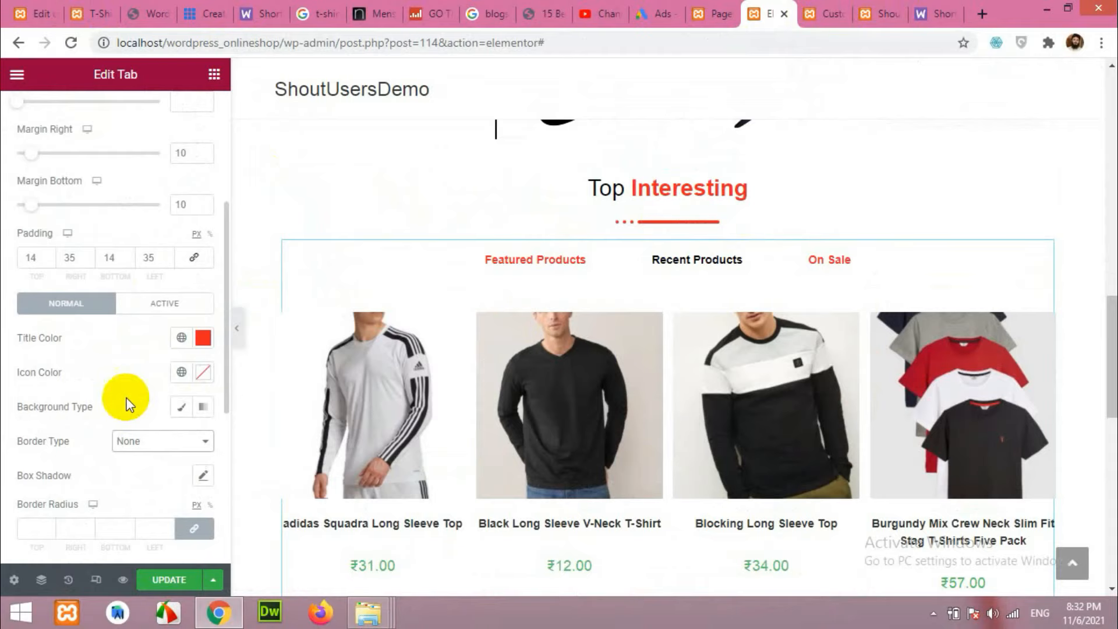
# Set the tab title typography to Poppins at size 15.
pyautogui.click(202, 282)
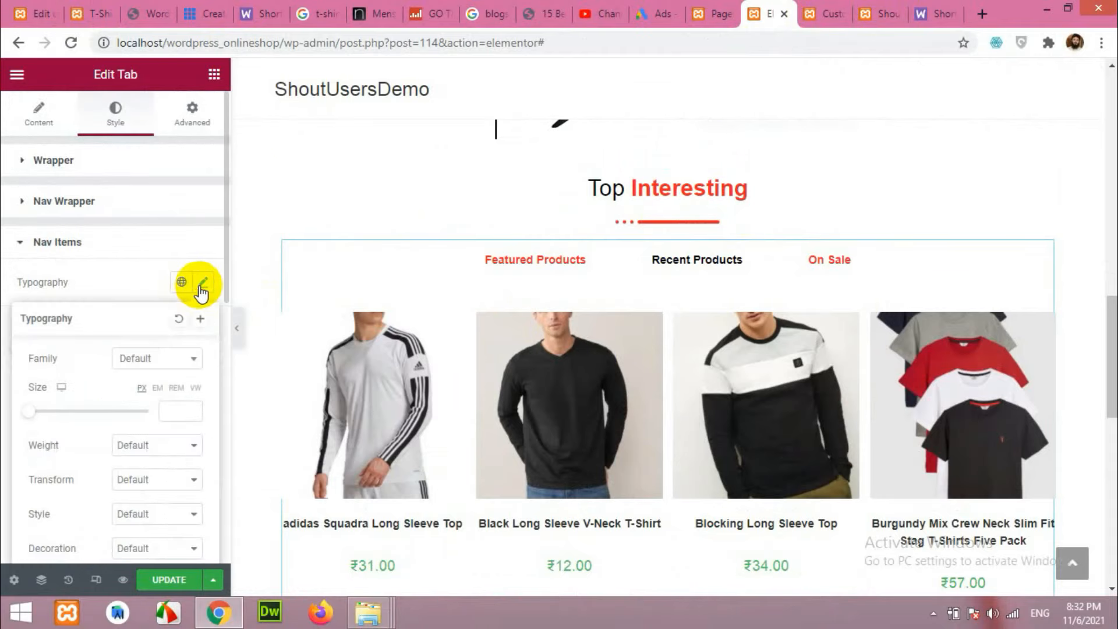
pyautogui.click(141, 364)
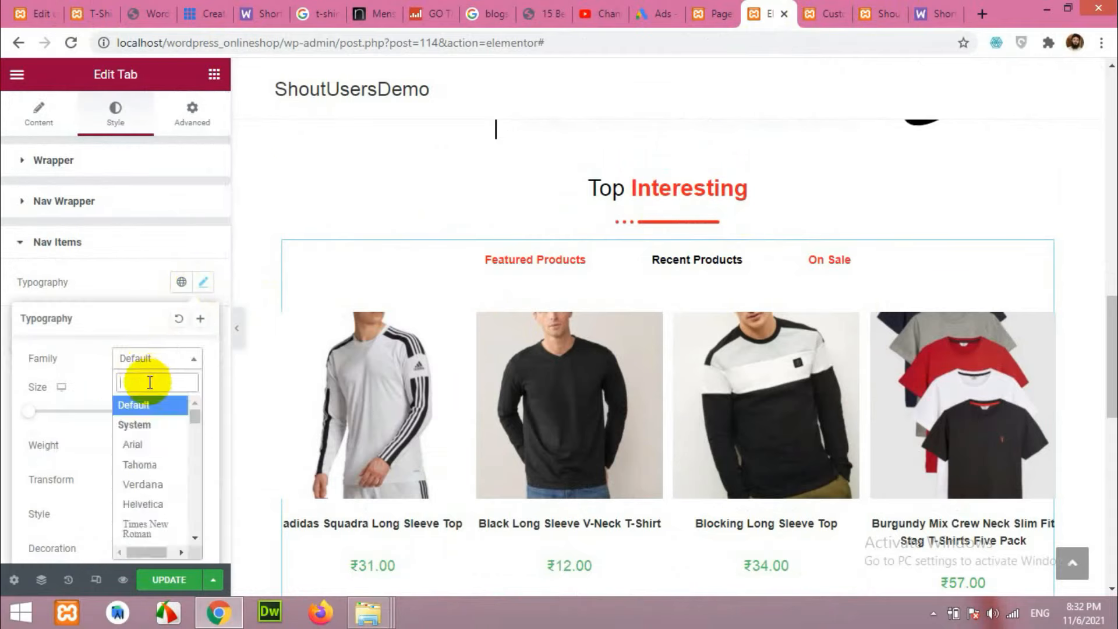
pyautogui.write('roboto')
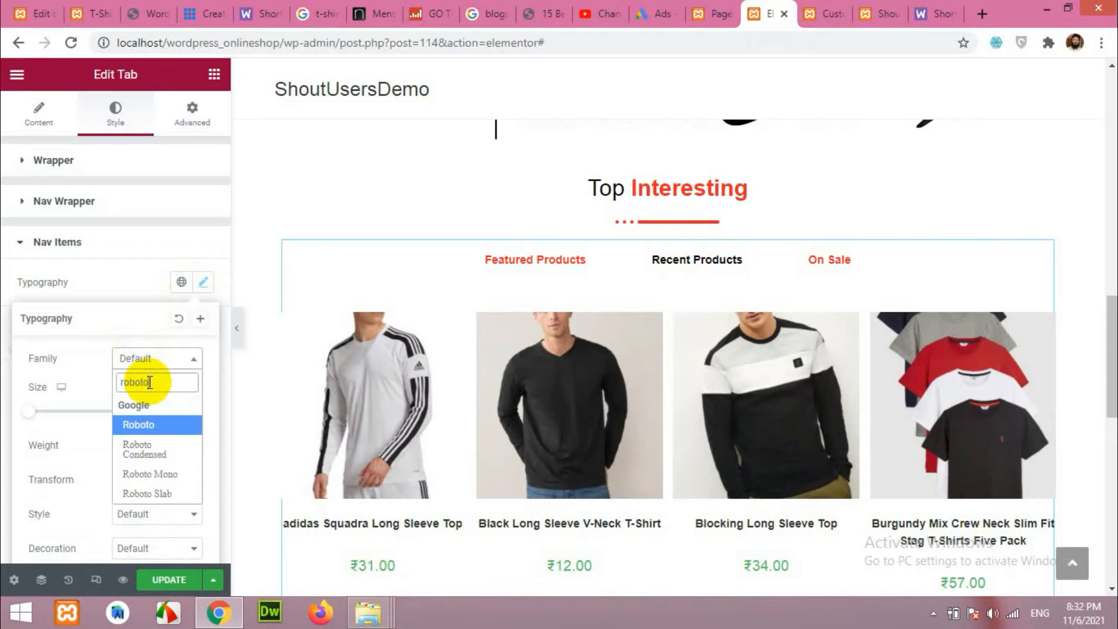
pyautogui.press('BackSpace')
pyautogui.press('BackSpace')
pyautogui.press('BackSpace')
pyautogui.write('p')
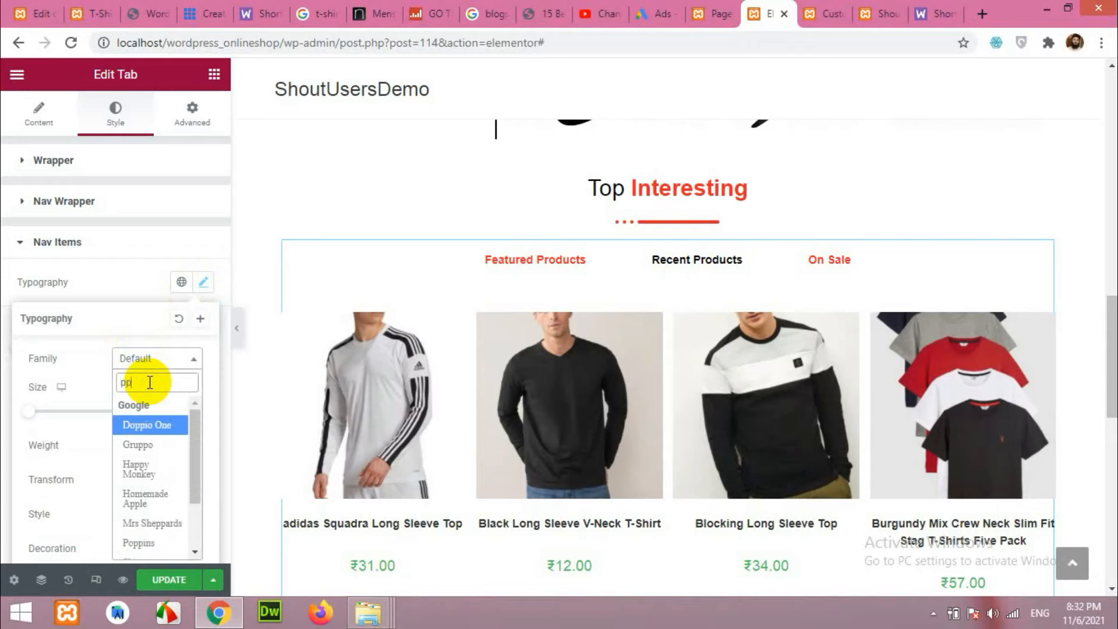
pyautogui.write('op')
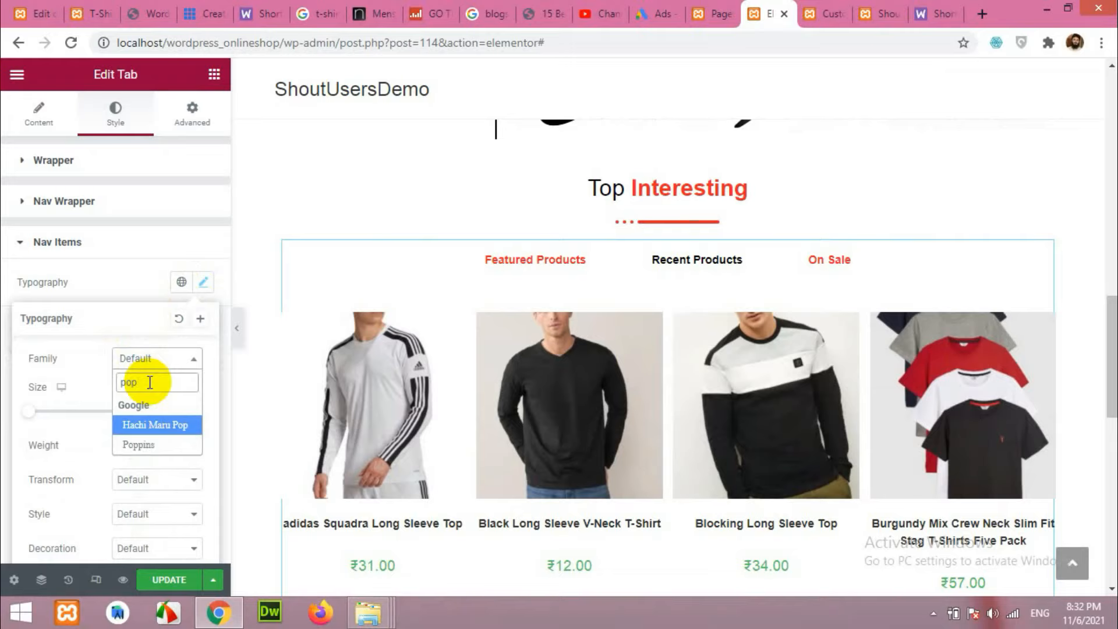
pyautogui.click(140, 425)
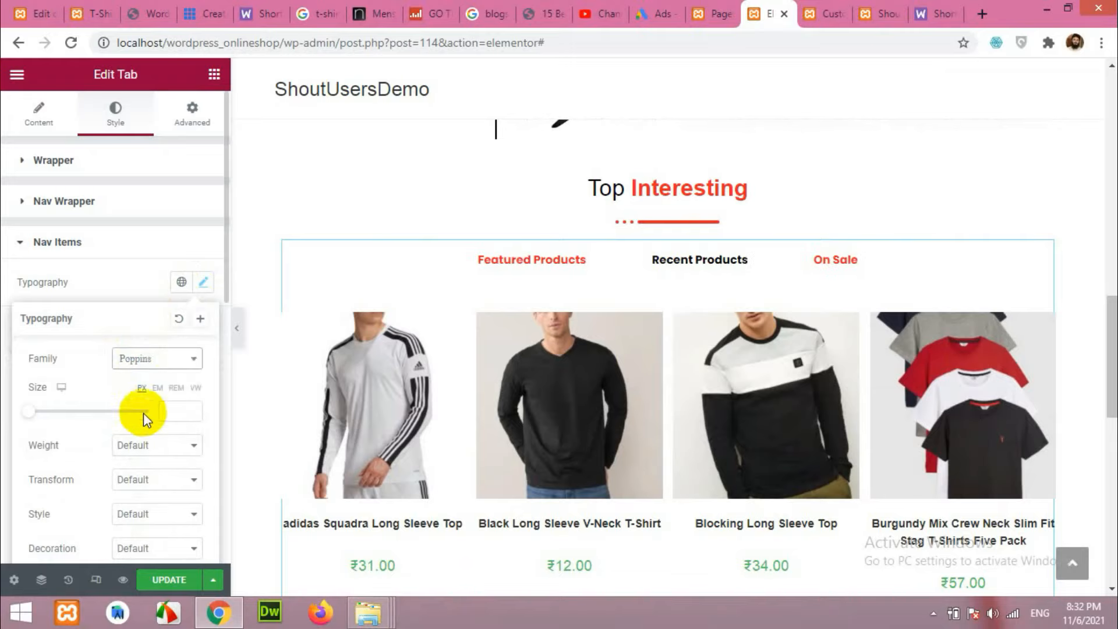
pyautogui.click(193, 409)
pyautogui.click(193, 408)
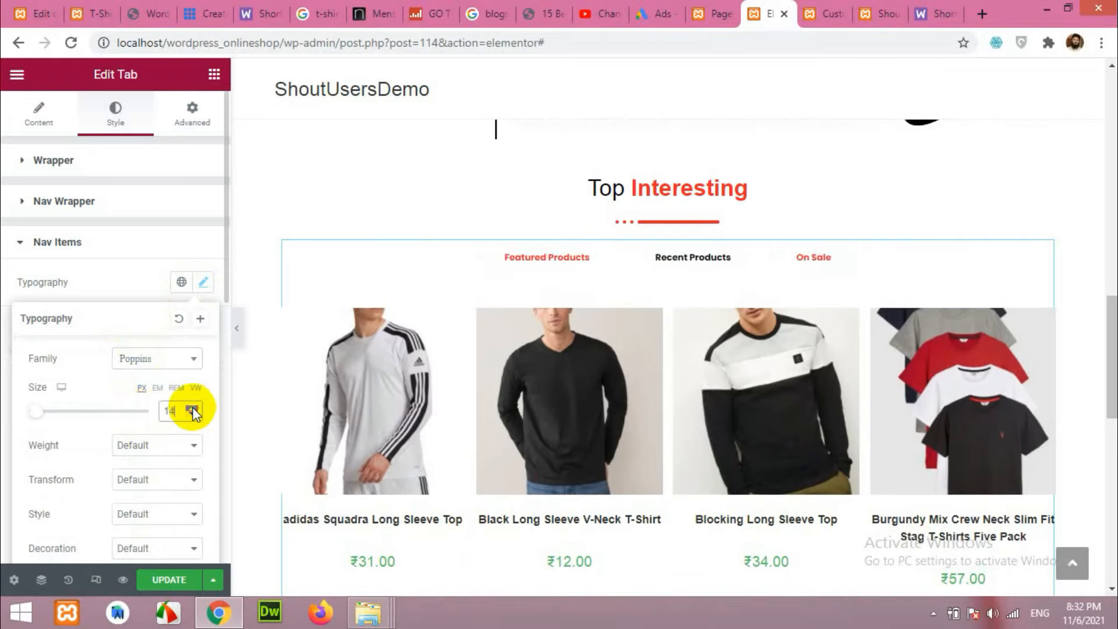
pyautogui.click(194, 416)
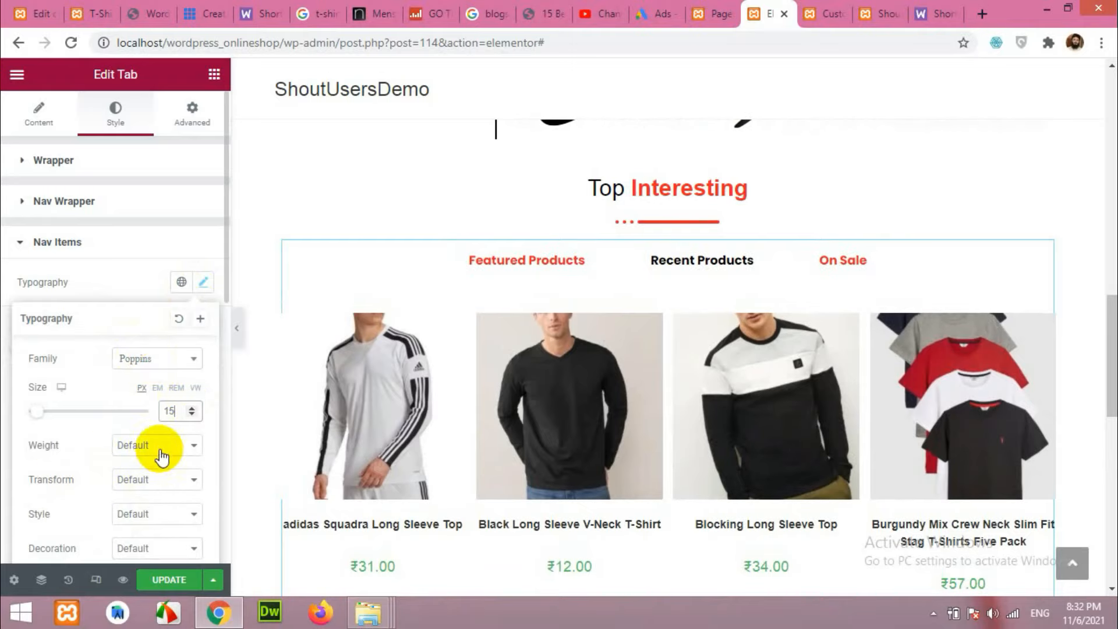
pyautogui.click(114, 282)
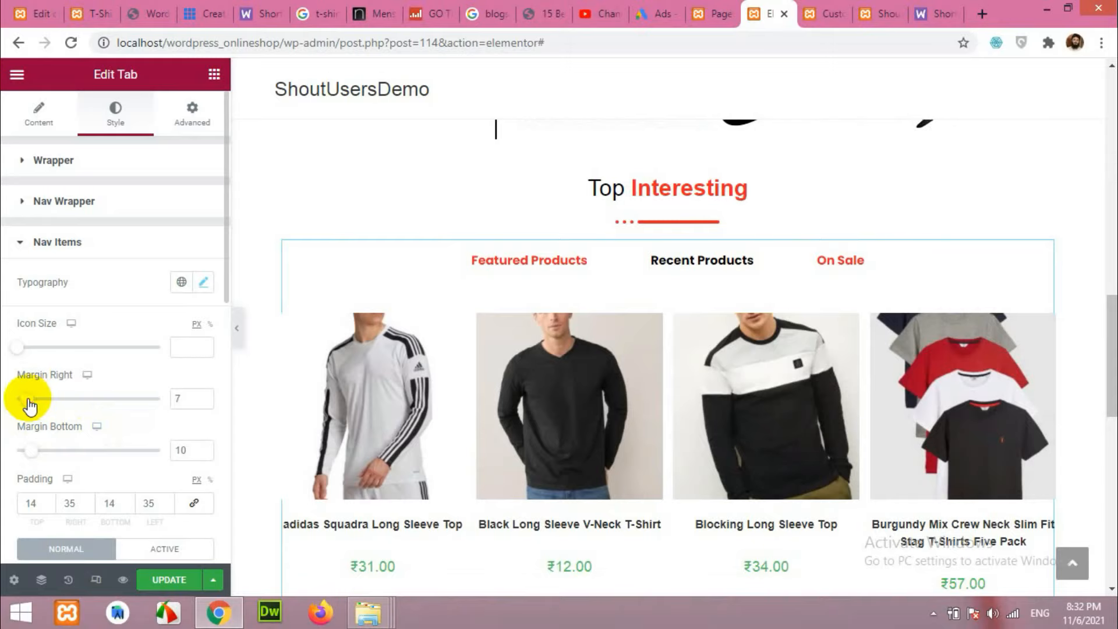
# Give the tab titles a 4 px bottom margin and 17 px left/right padding.
pyautogui.moveTo(34, 454); pyautogui.dragTo(25, 454)
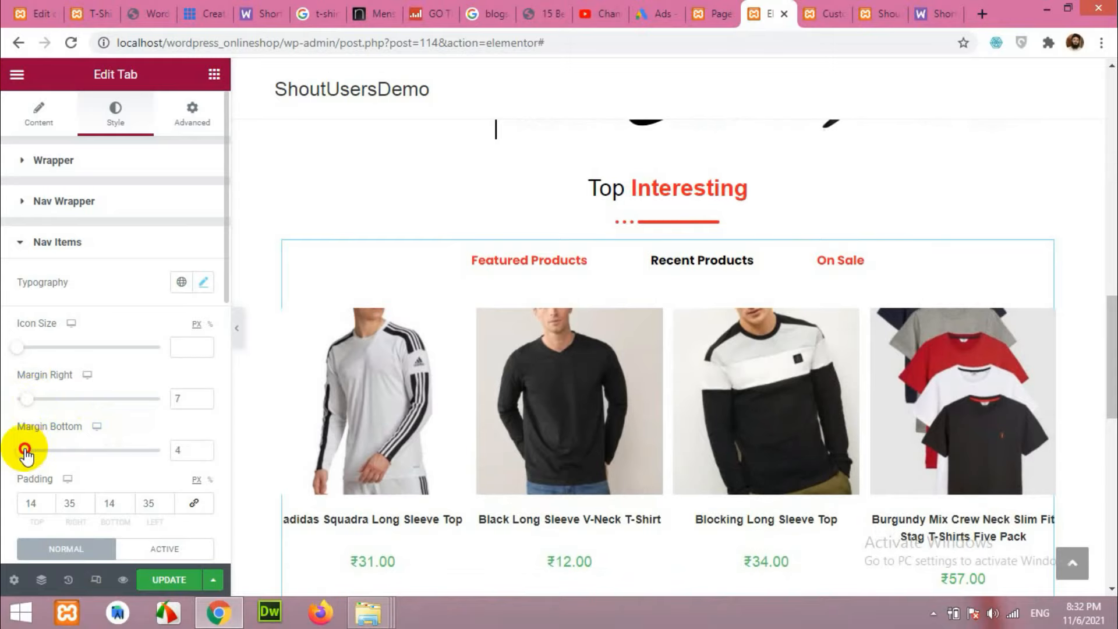
pyautogui.scroll(-1, 112, 448)
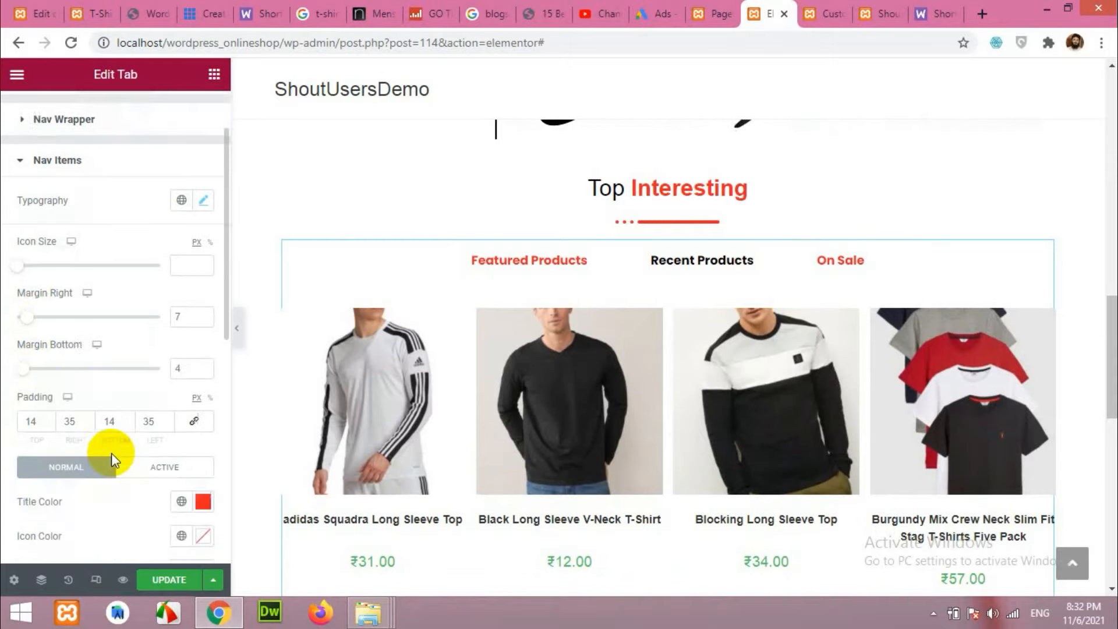
pyautogui.click(89, 425)
pyautogui.click(88, 425)
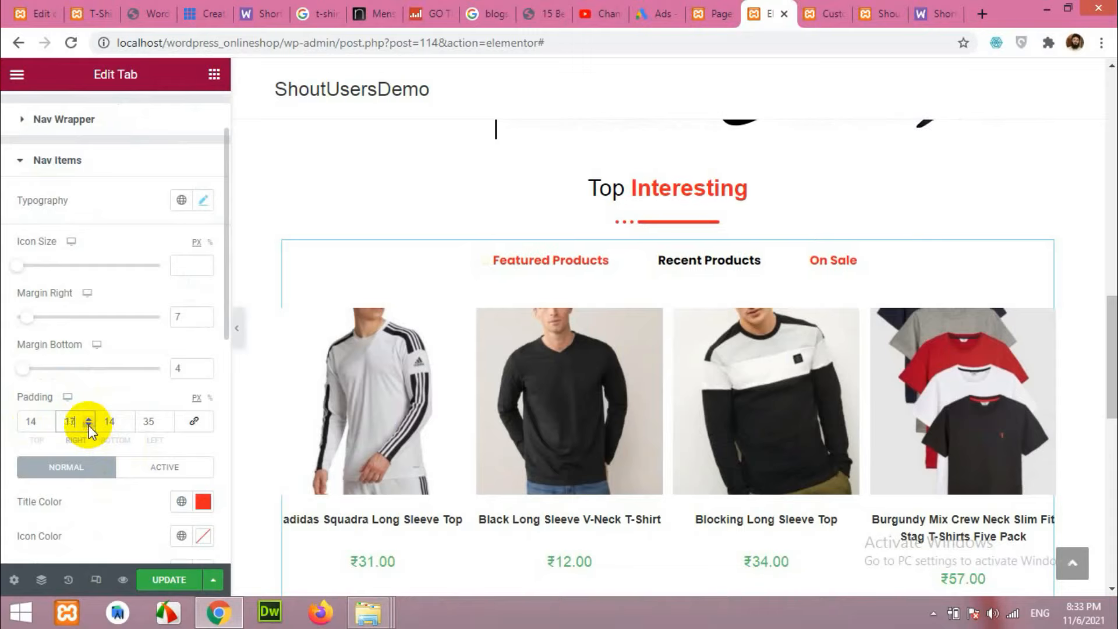
pyautogui.click(89, 425)
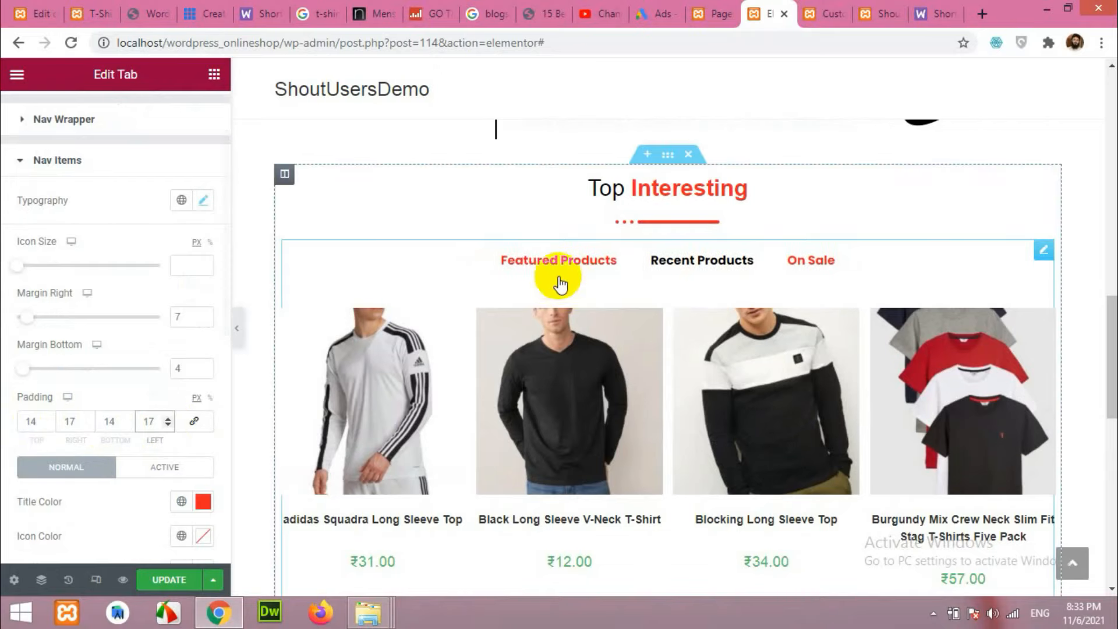
pyautogui.scroll(-3, 147, 536)
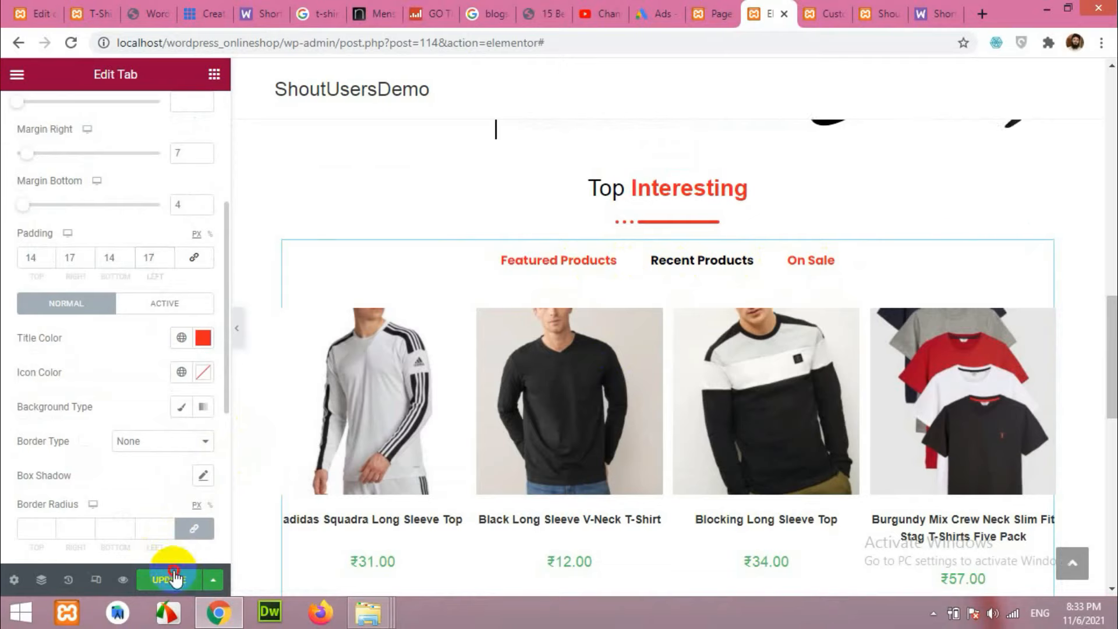
pyautogui.scroll(-3, 411, 431)
pyautogui.scroll(3, 412, 406)
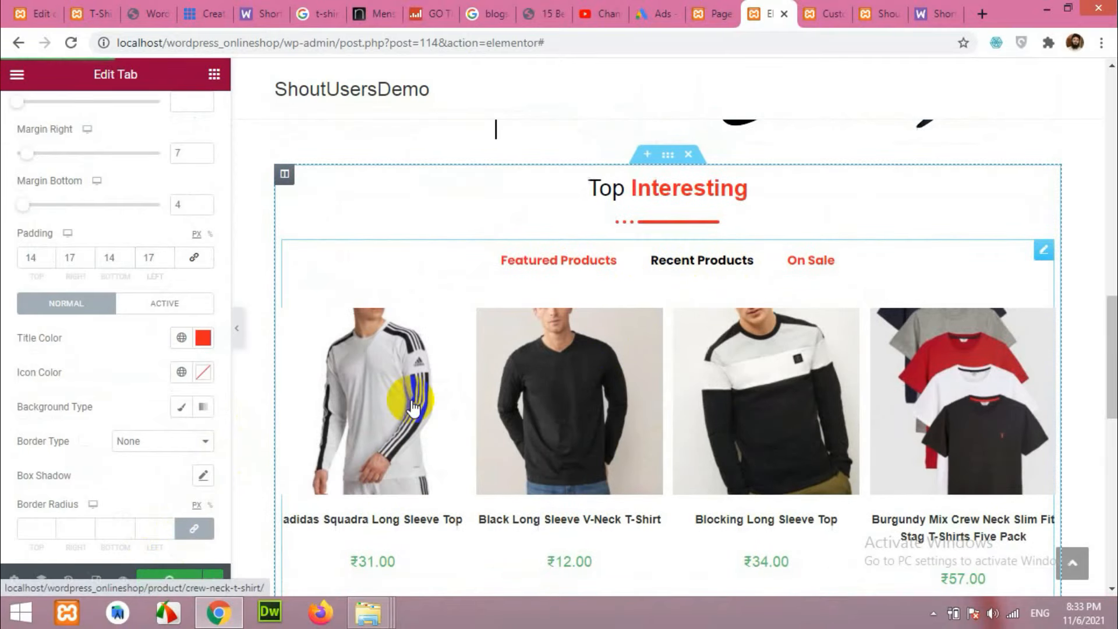
pyautogui.scroll(-2, 644, 387)
pyautogui.scroll(6, 654, 392)
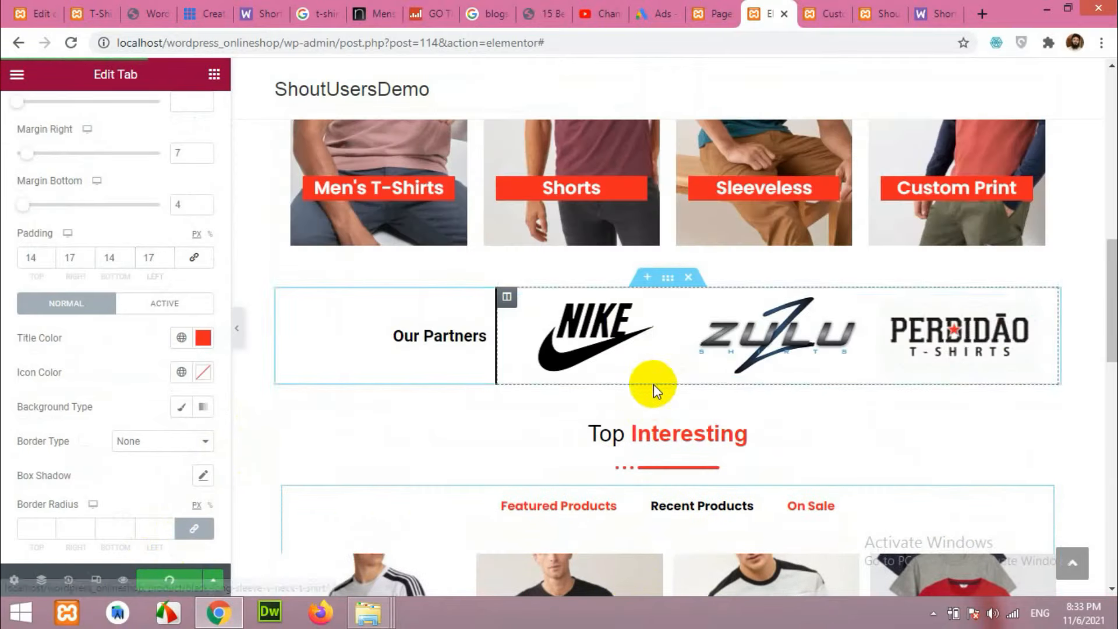
pyautogui.scroll(-4, 649, 389)
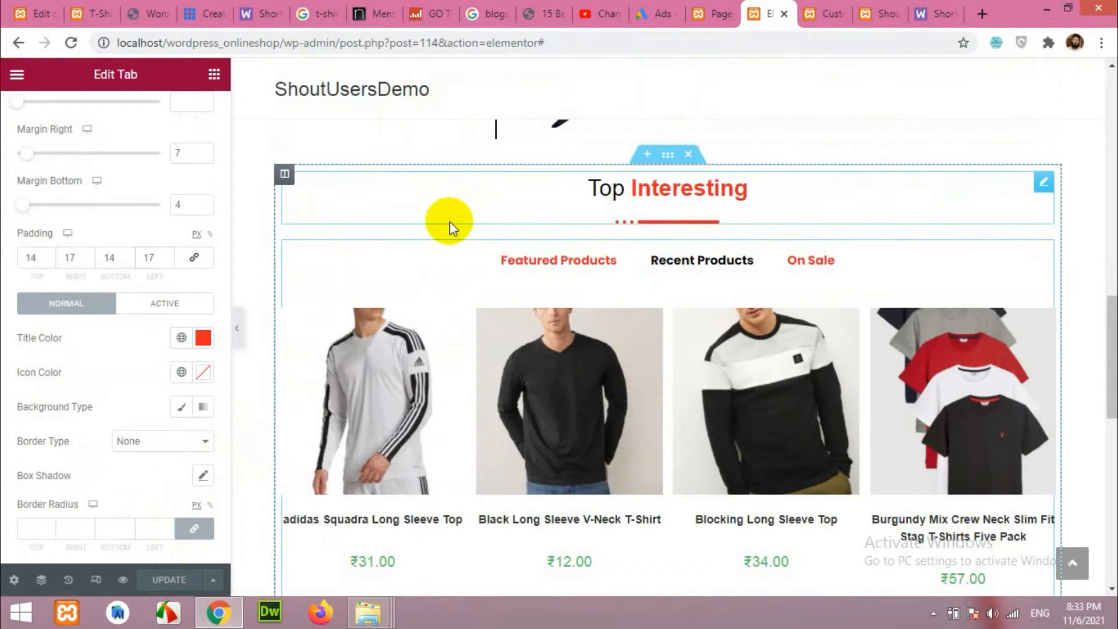
pyautogui.scroll(3, 664, 320)
pyautogui.scroll(-3, 662, 317)
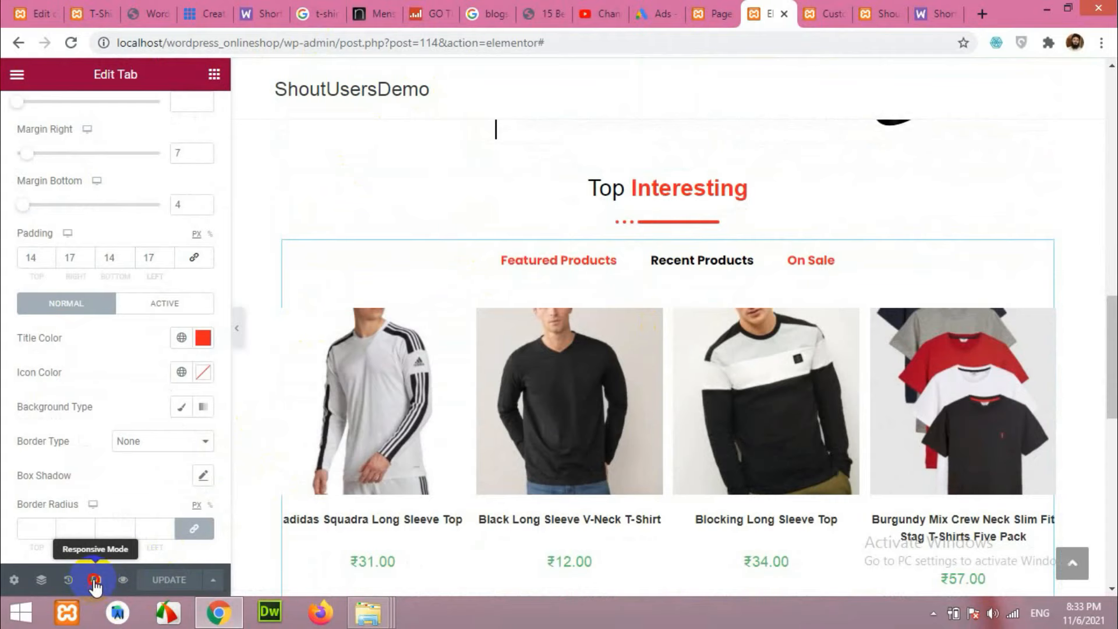
# Preview the page at tablet width and scroll through the product tabs.
pyautogui.click(95, 580)
pyautogui.click(285, 74)
pyautogui.scroll(-10, 585, 274)
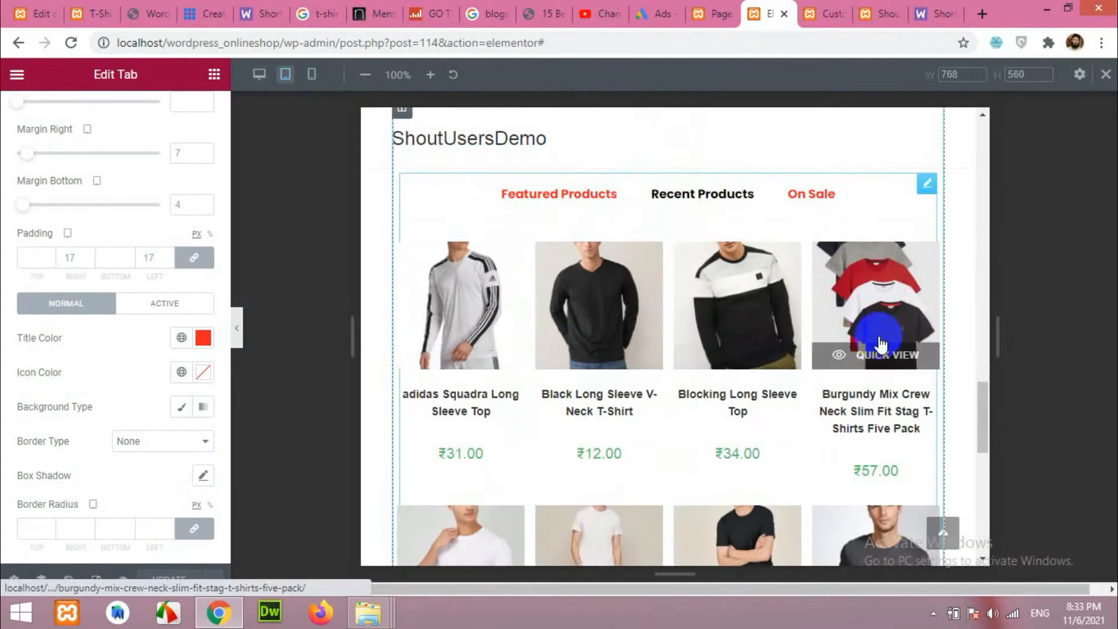
pyautogui.scroll(-4, 847, 317)
pyautogui.scroll(7, 699, 393)
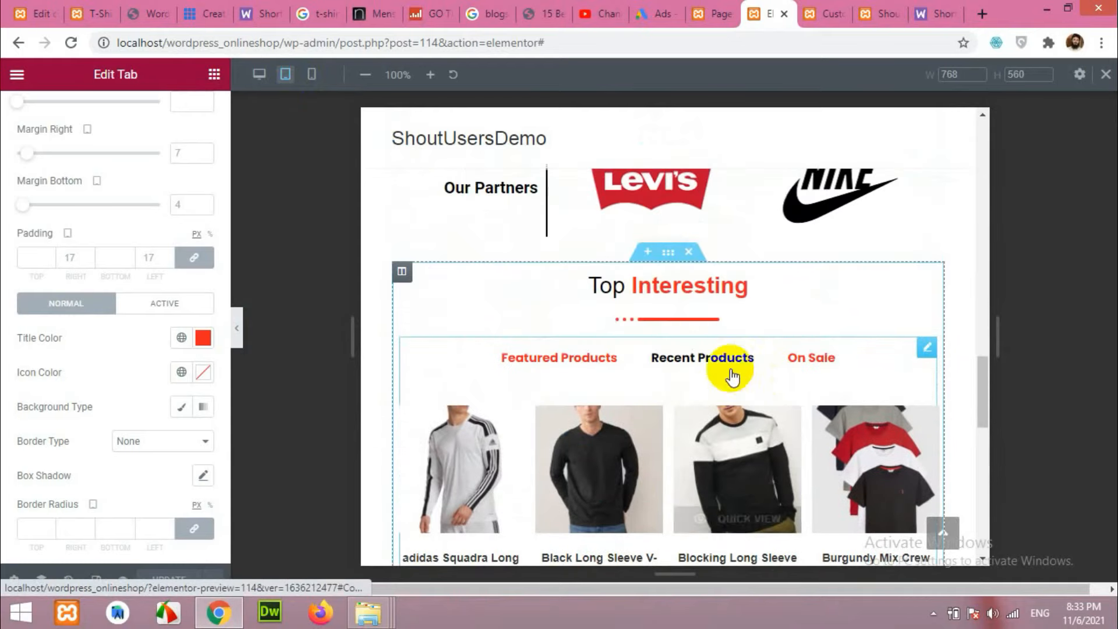
pyautogui.scroll(-3, 661, 400)
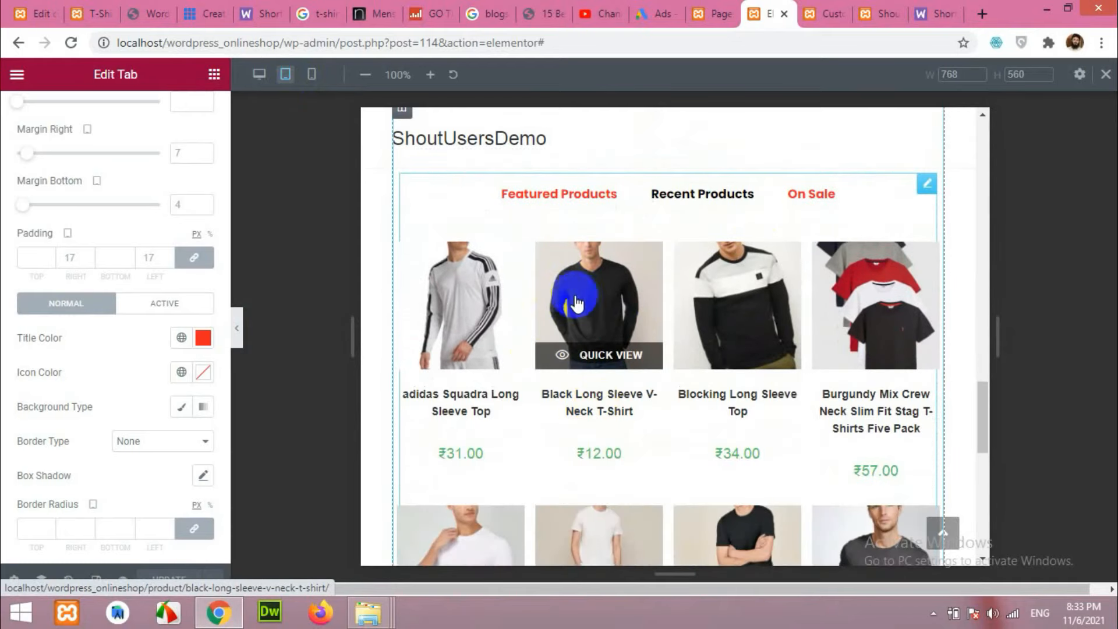
pyautogui.scroll(3, 611, 355)
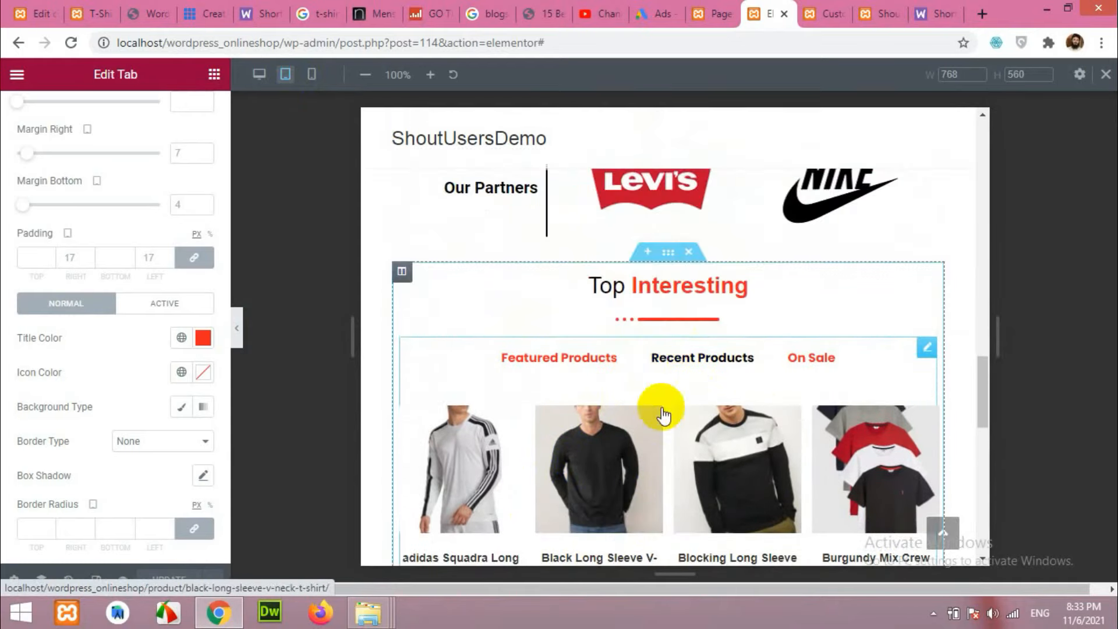
# Check the mobile-width layout, then return to the tablet preview.
pyautogui.click(311, 74)
pyautogui.scroll(-10, 677, 348)
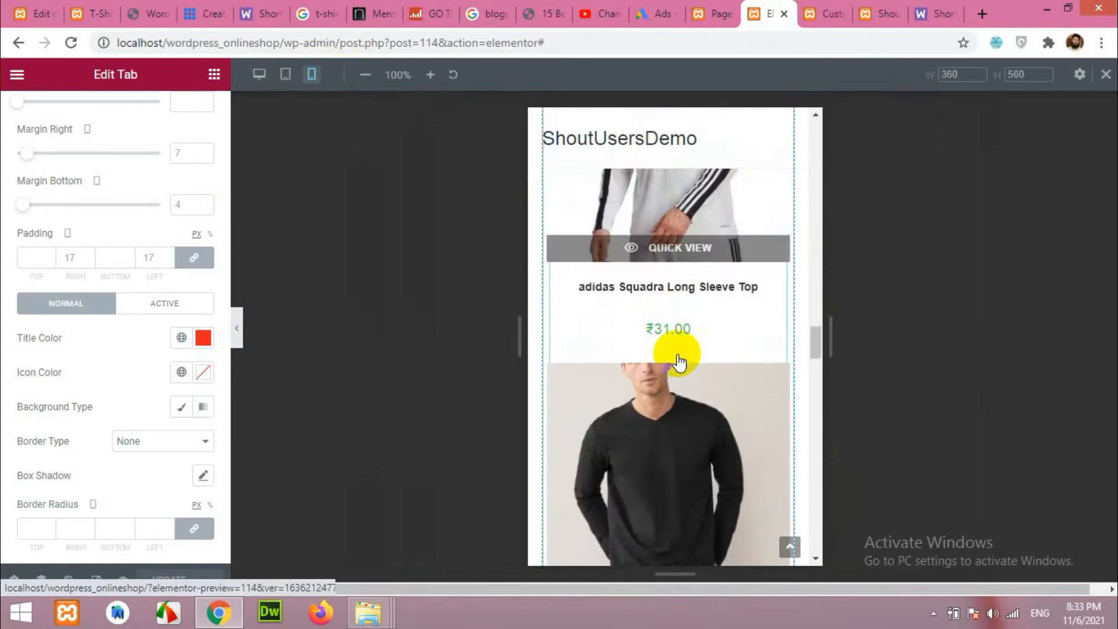
pyautogui.scroll(6, 679, 362)
pyautogui.click(285, 74)
pyautogui.scroll(-10, 579, 364)
pyautogui.scroll(8, 579, 368)
pyautogui.scroll(-4, 576, 369)
pyautogui.scroll(4, 575, 370)
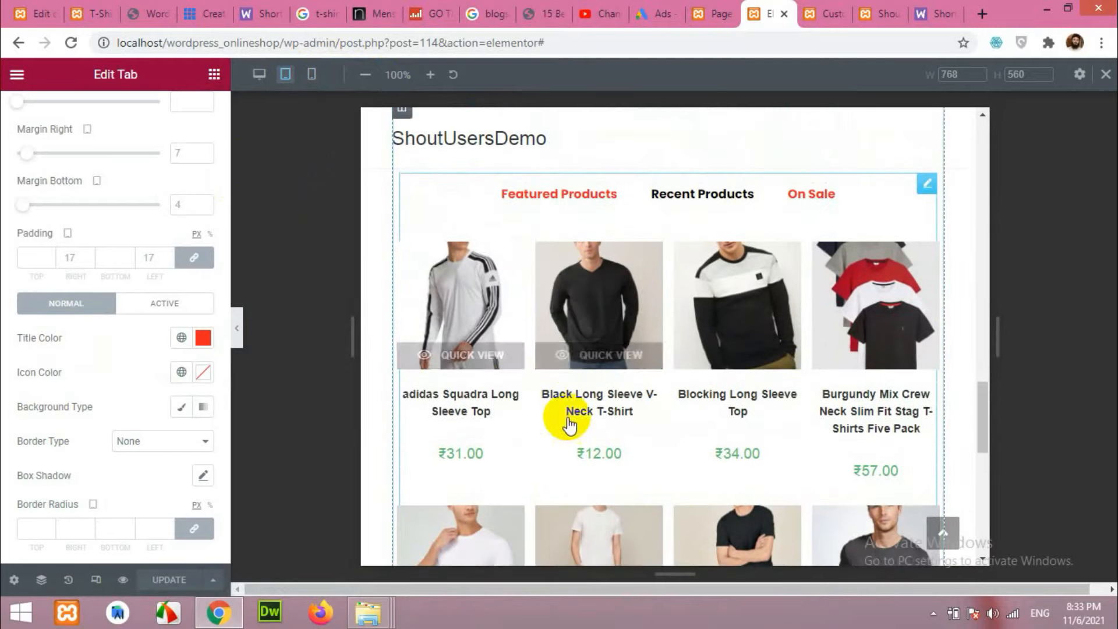
pyautogui.scroll(4, 143, 407)
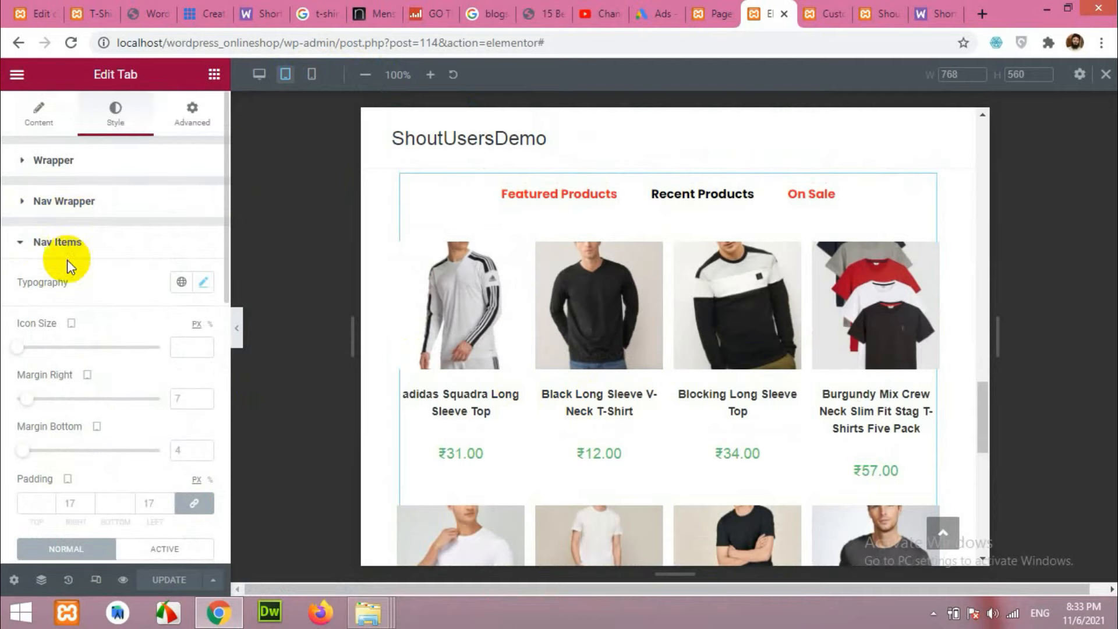
# Open the Recent Products tab item's settings and return the preview to desktop width.
pyautogui.click(38, 123)
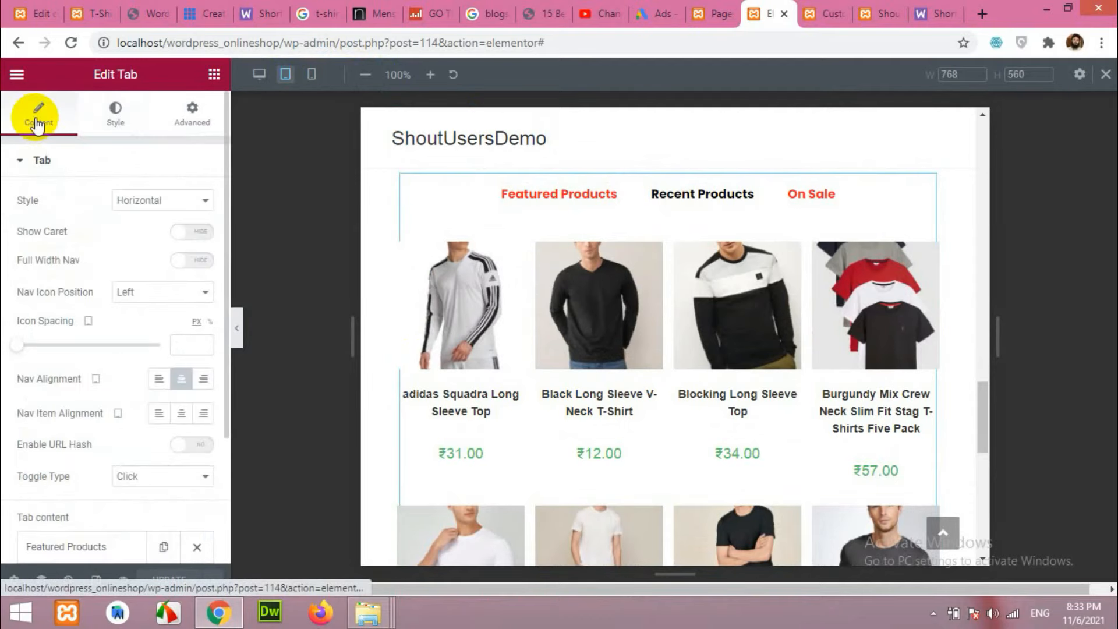
pyautogui.scroll(-3, 82, 271)
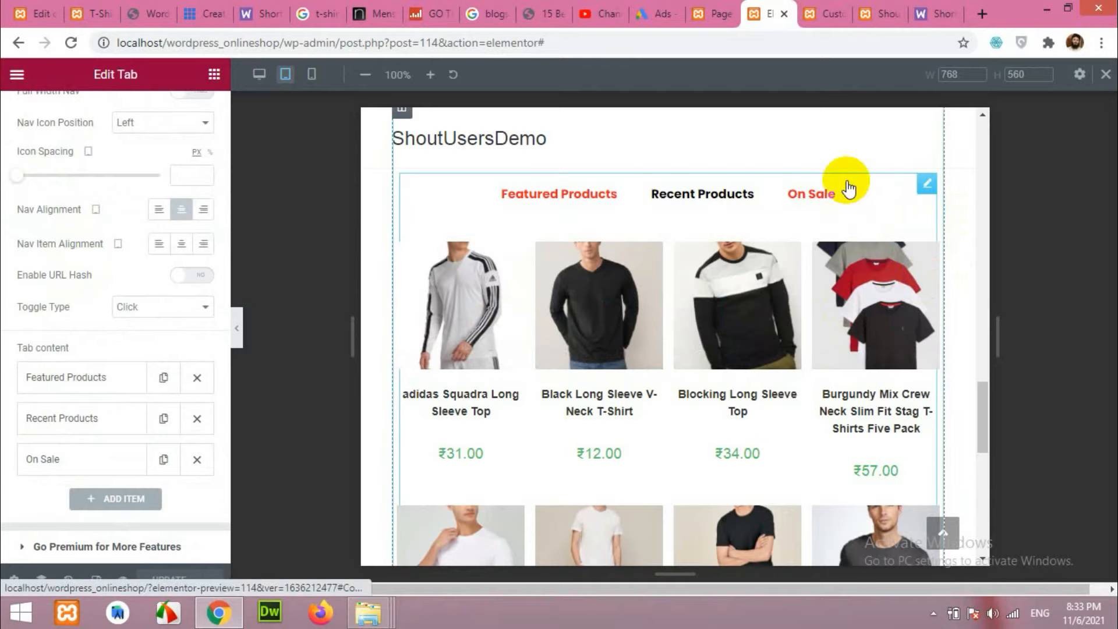
pyautogui.scroll(-4, 74, 399)
pyautogui.click(82, 173)
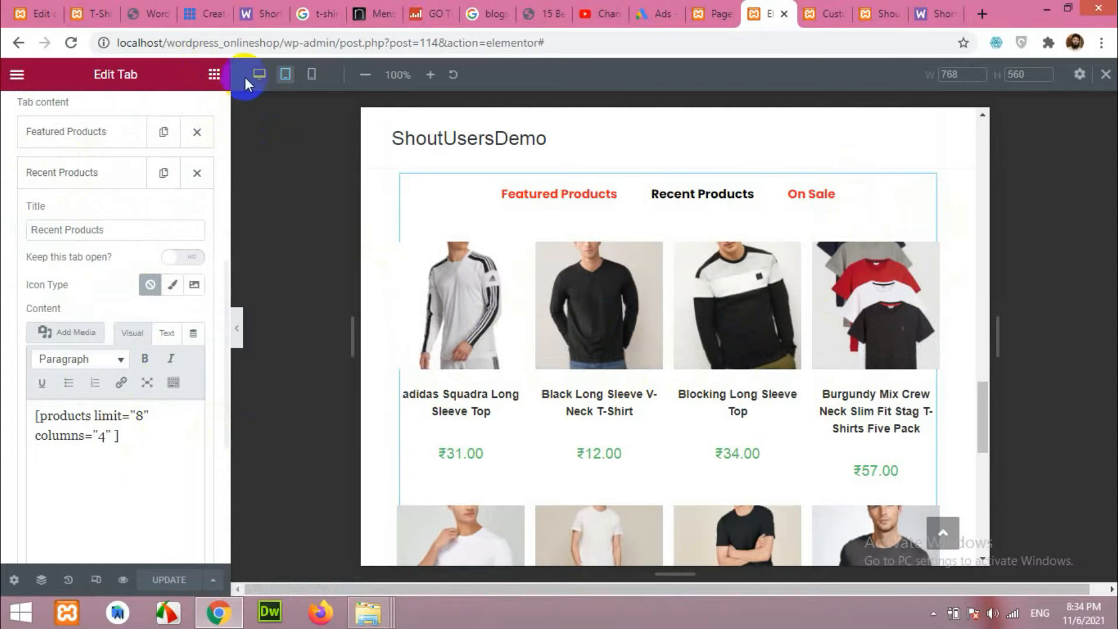
pyautogui.click(259, 74)
pyautogui.scroll(-13, 364, 379)
pyautogui.scroll(3, 370, 381)
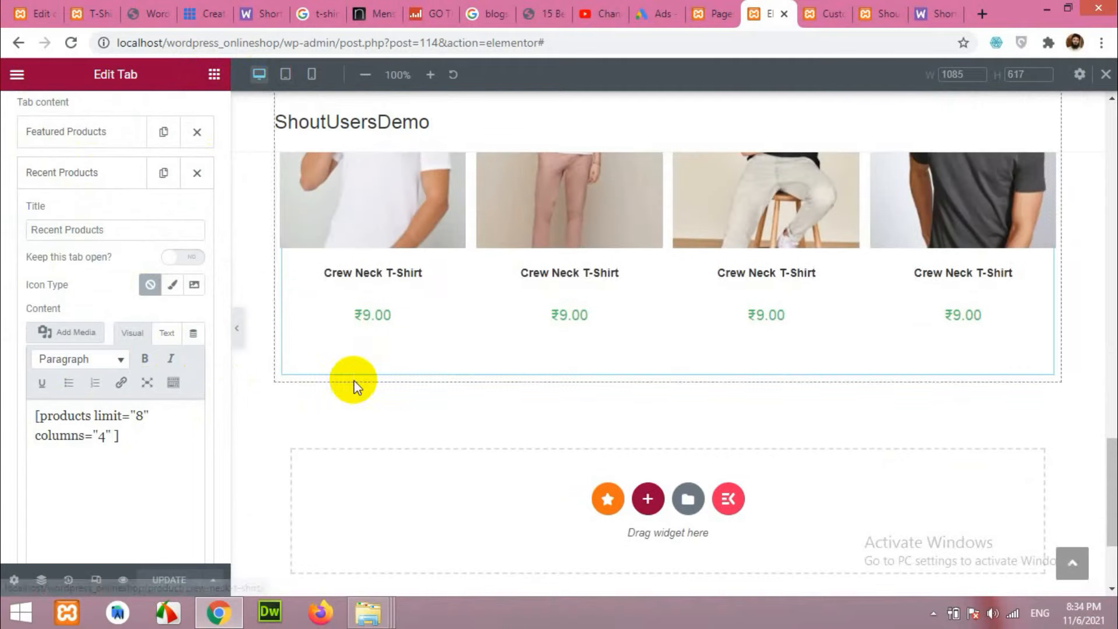
# Add a new three-column section below the product tabs, matching the reference storefront.
pyautogui.click(73, 11)
pyautogui.scroll(-13, 281, 287)
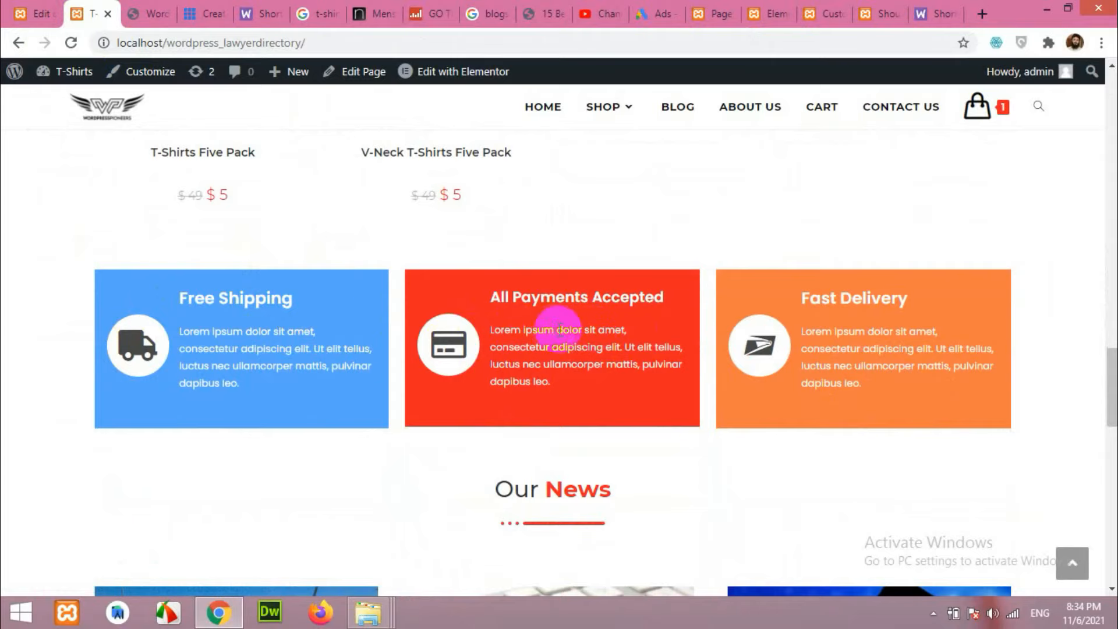
pyautogui.click(827, 8)
pyautogui.click(757, 11)
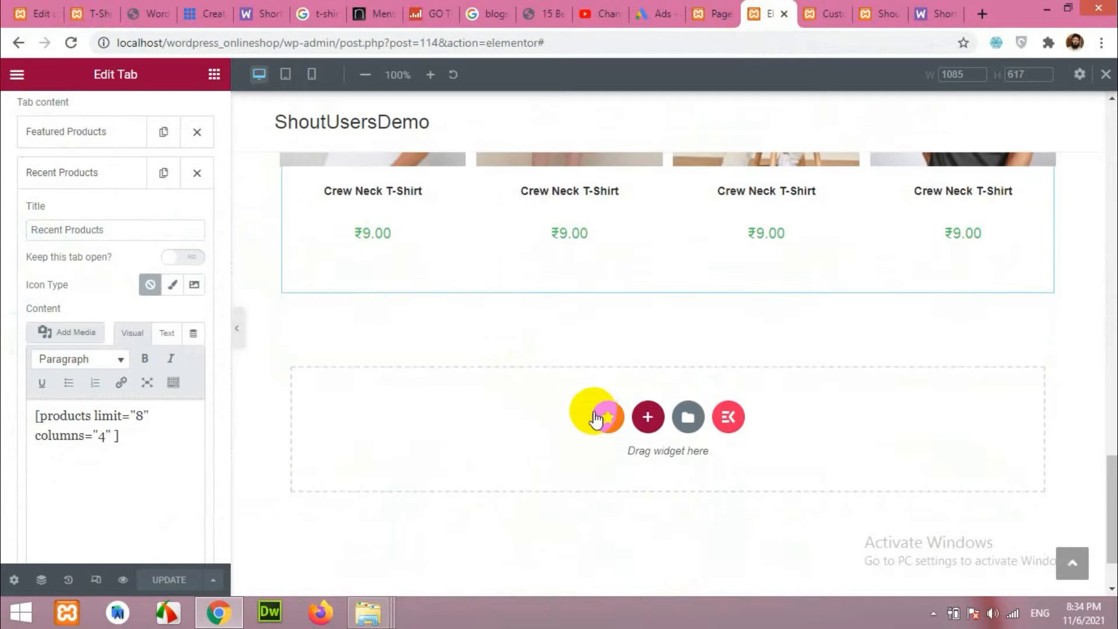
pyautogui.click(646, 425)
pyautogui.click(635, 464)
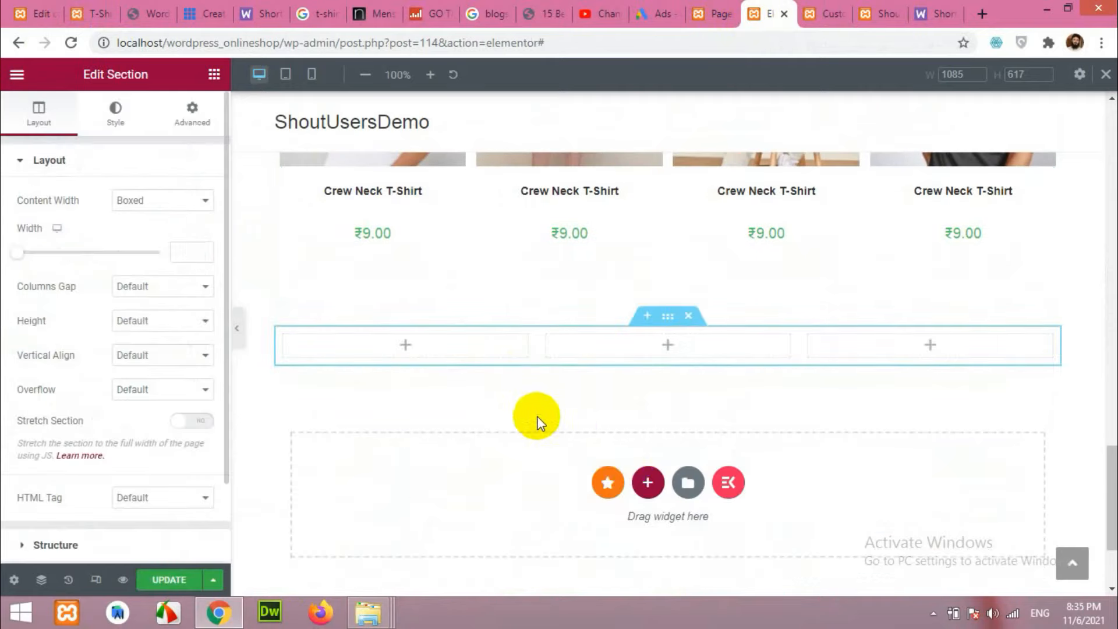
# Drag an Inner Section into the first column to hold a feature box.
pyautogui.click(97, 7)
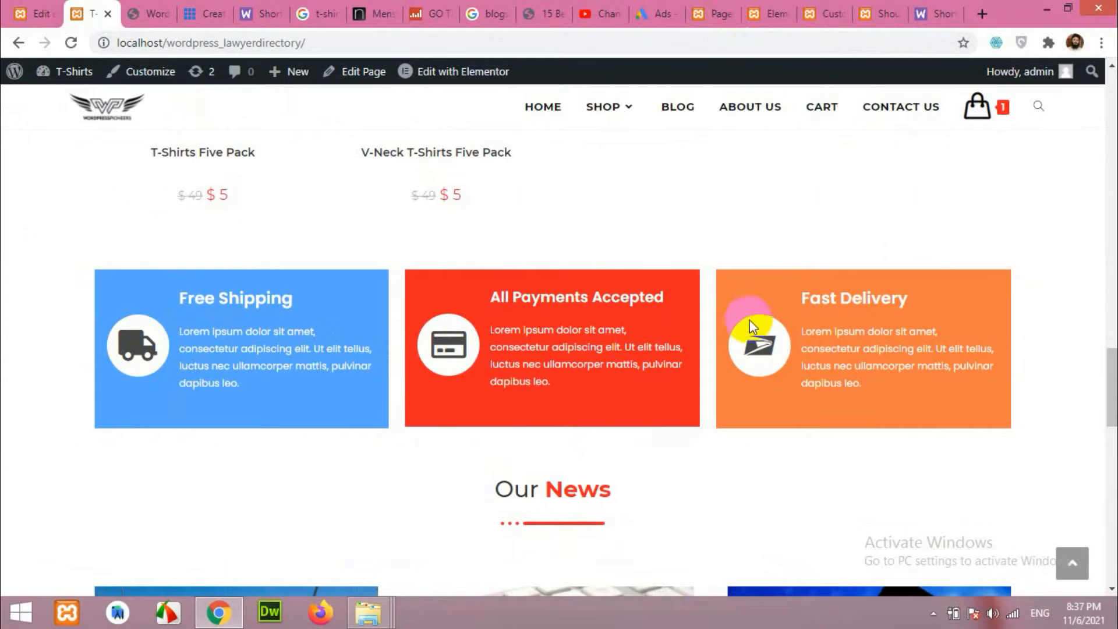
pyautogui.click(845, 6)
pyautogui.click(769, 14)
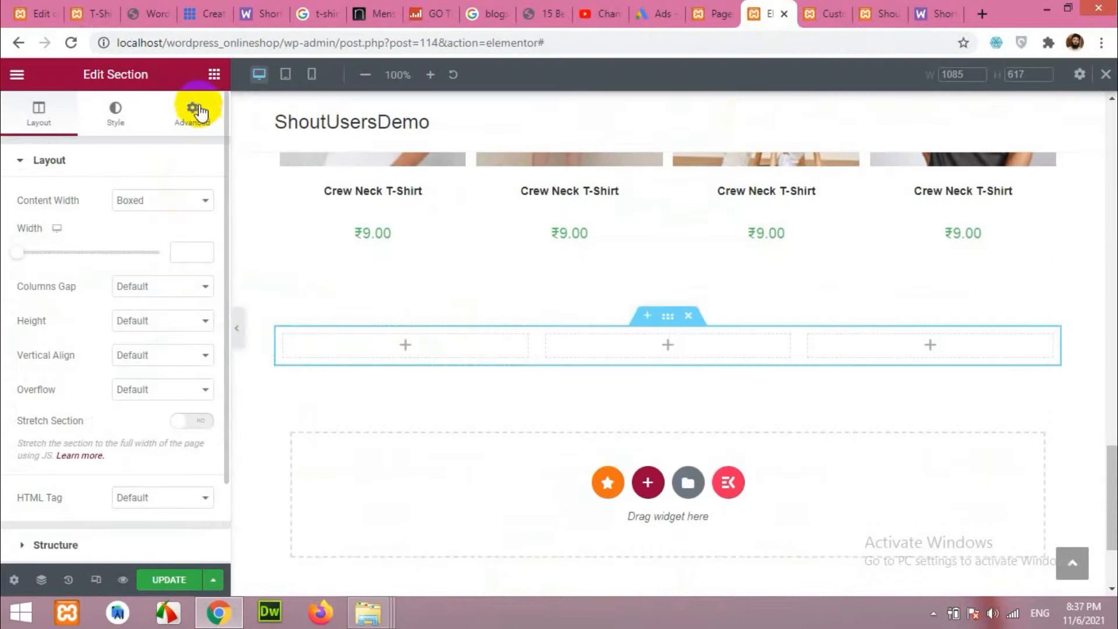
pyautogui.click(214, 74)
pyautogui.moveTo(57, 224); pyautogui.dragTo(348, 361)
# Place a stacked truck Icon widget in the narrow inner column.
pyautogui.click(317, 353)
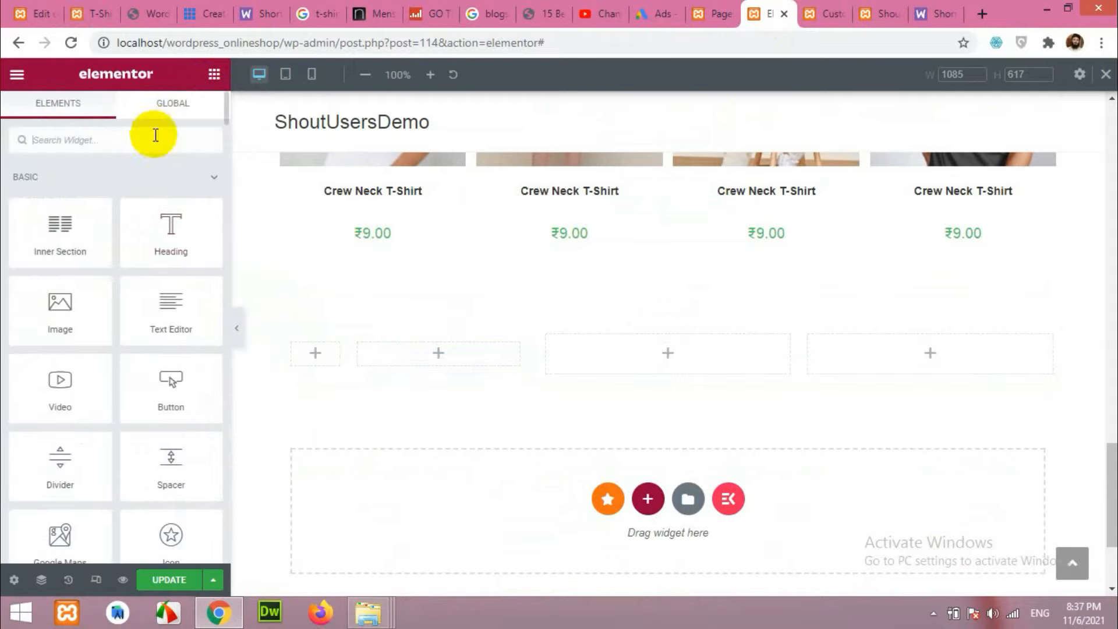
pyautogui.write('icon')
pyautogui.moveTo(80, 195); pyautogui.dragTo(321, 357)
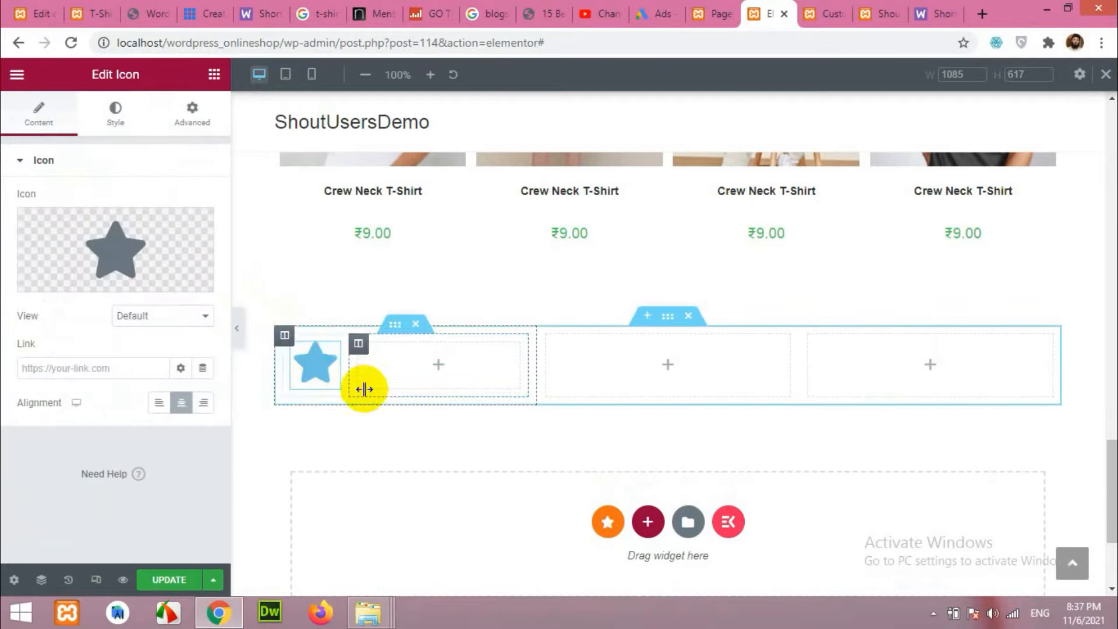
pyautogui.click(150, 253)
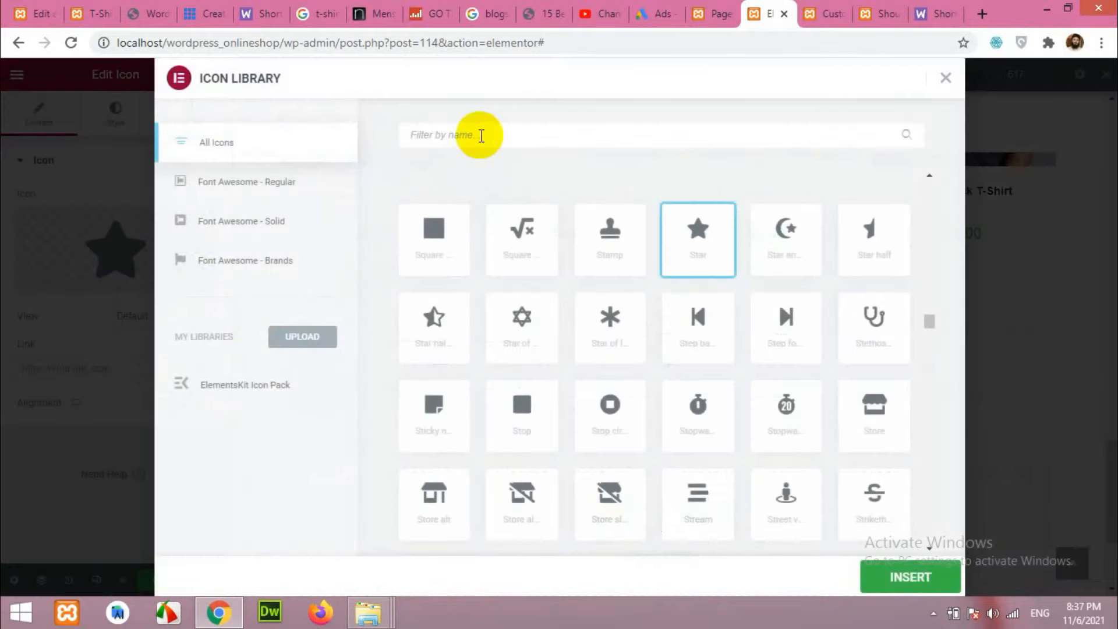
pyautogui.write('deli')
pyautogui.press('BackSpace')
pyautogui.press('BackSpace')
pyautogui.press('BackSpace')
pyautogui.press('BackSpace')
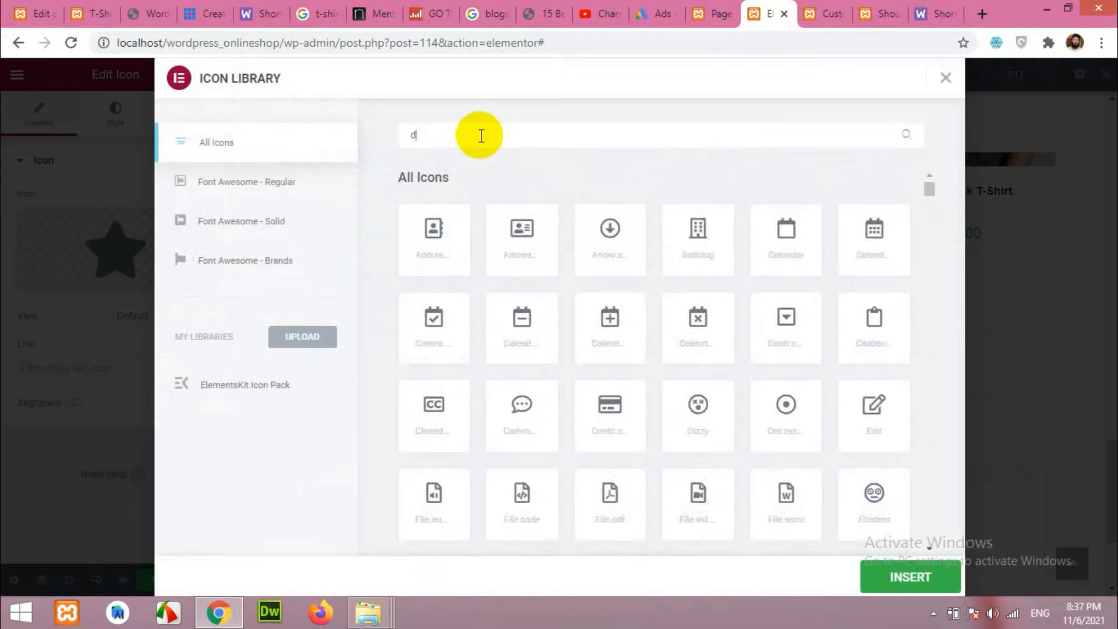
pyautogui.write('vehi')
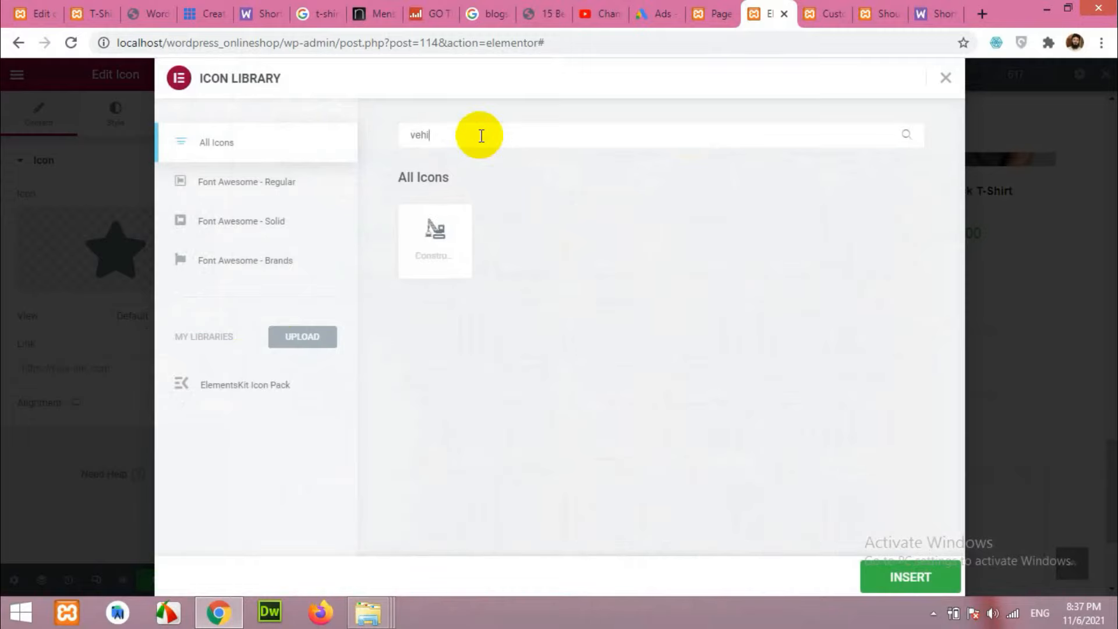
pyautogui.press('BackSpace')
pyautogui.press('BackSpace')
pyautogui.press('BackSpace')
pyautogui.write('tru')
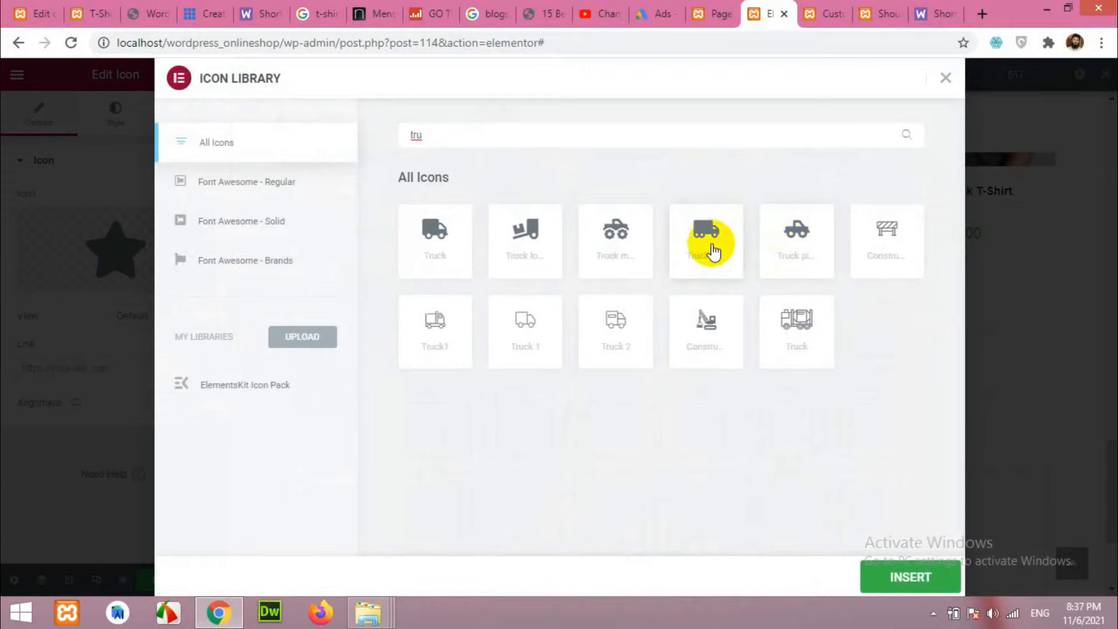
pyautogui.click(907, 575)
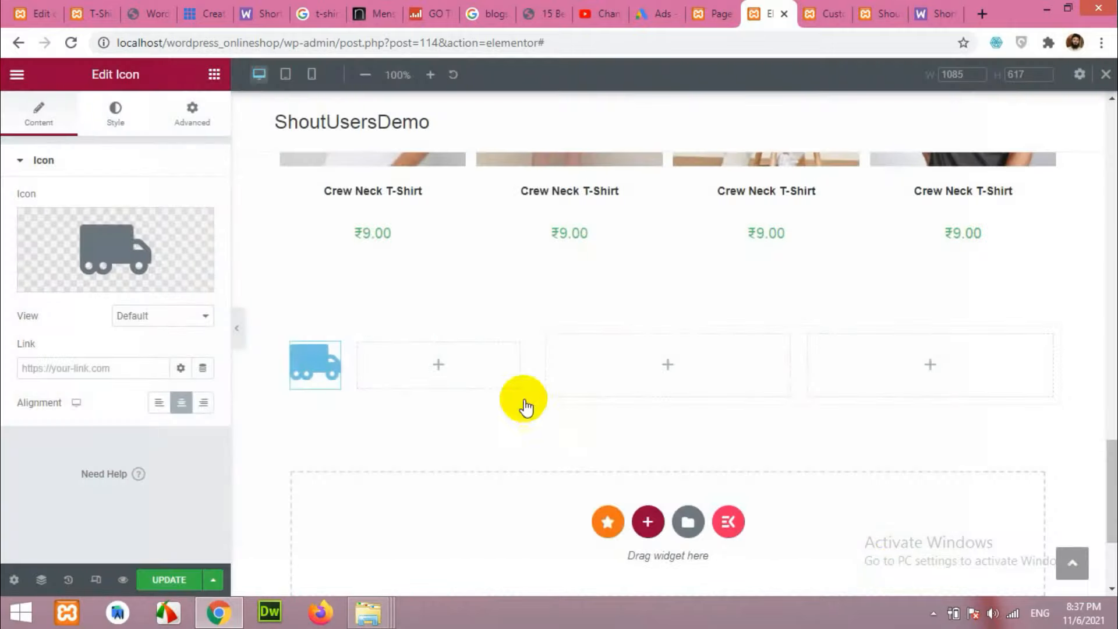
pyautogui.click(161, 315)
pyautogui.click(152, 345)
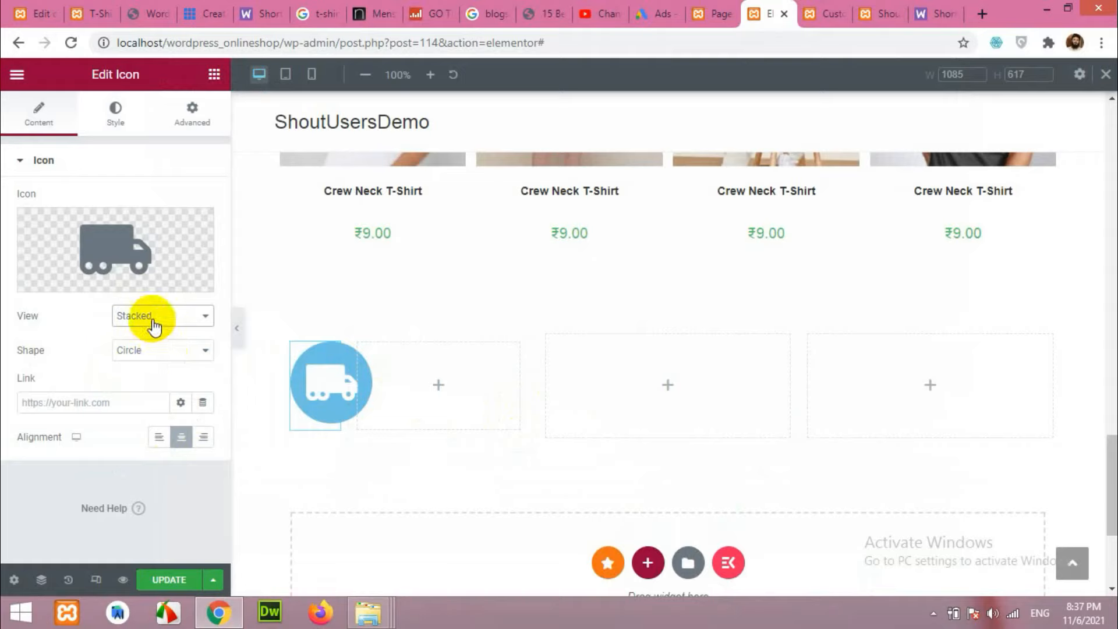
# Give the truck icon a light grey primary and dark grey secondary colour.
pyautogui.click(319, 392)
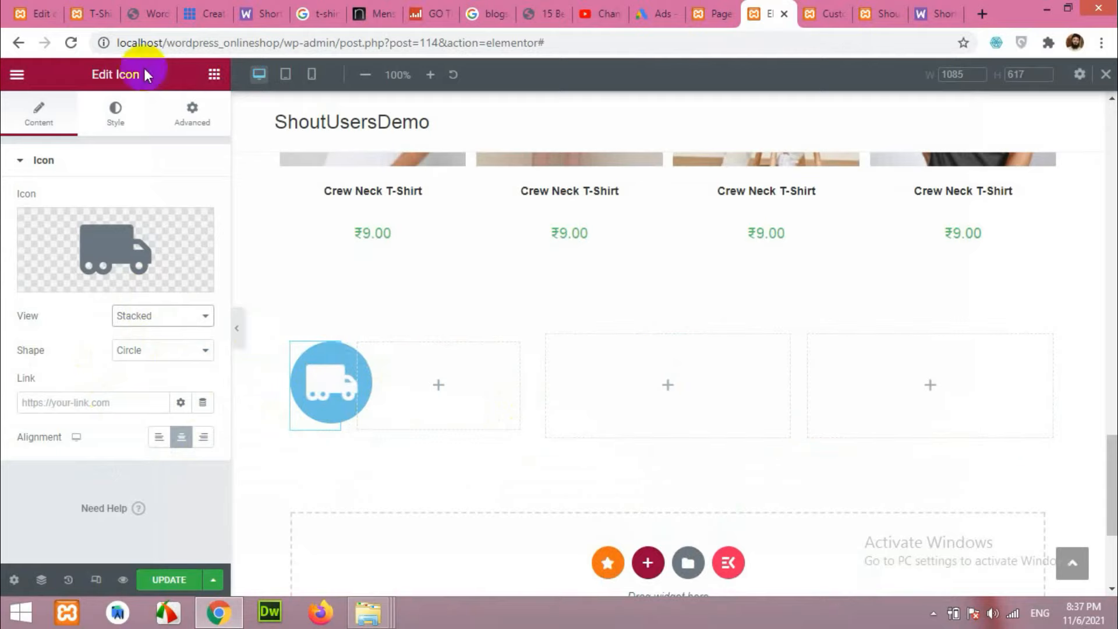
pyautogui.click(120, 116)
pyautogui.click(204, 234)
pyautogui.click(115, 298)
pyautogui.click(55, 267)
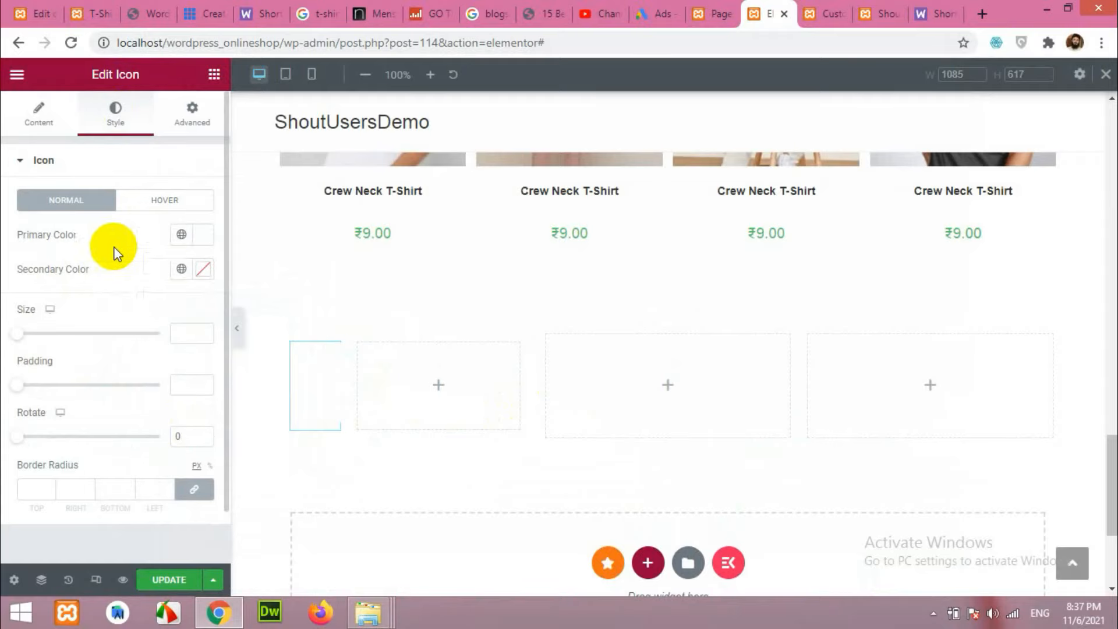
pyautogui.click(201, 272)
pyautogui.moveTo(187, 338); pyautogui.dragTo(87, 452)
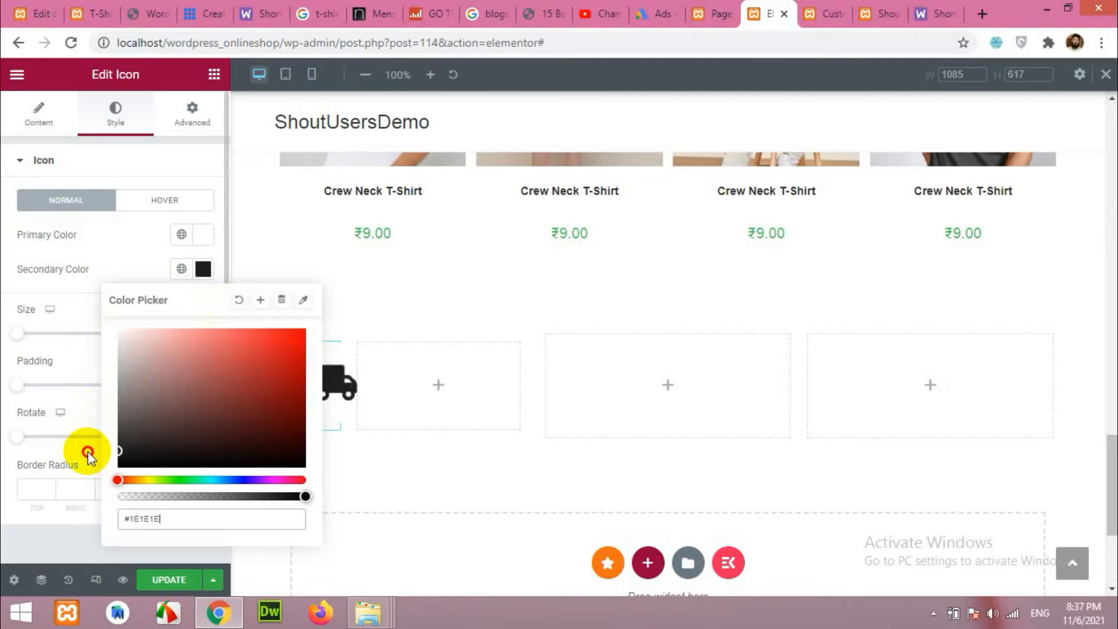
pyautogui.click(135, 258)
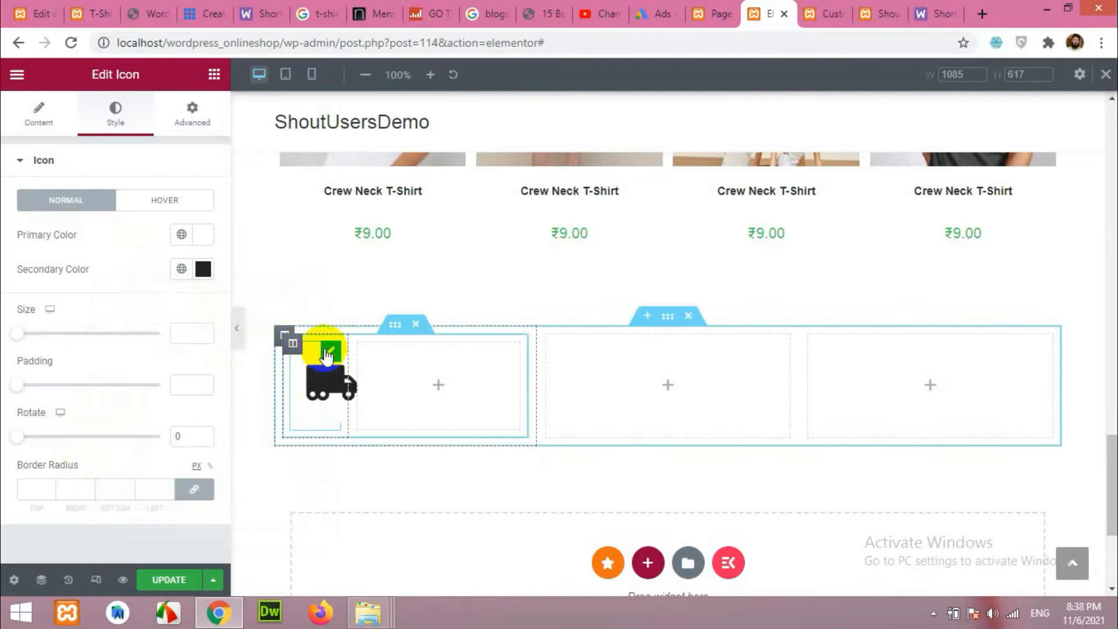
pyautogui.click(393, 326)
pyautogui.click(331, 381)
pyautogui.click(89, 13)
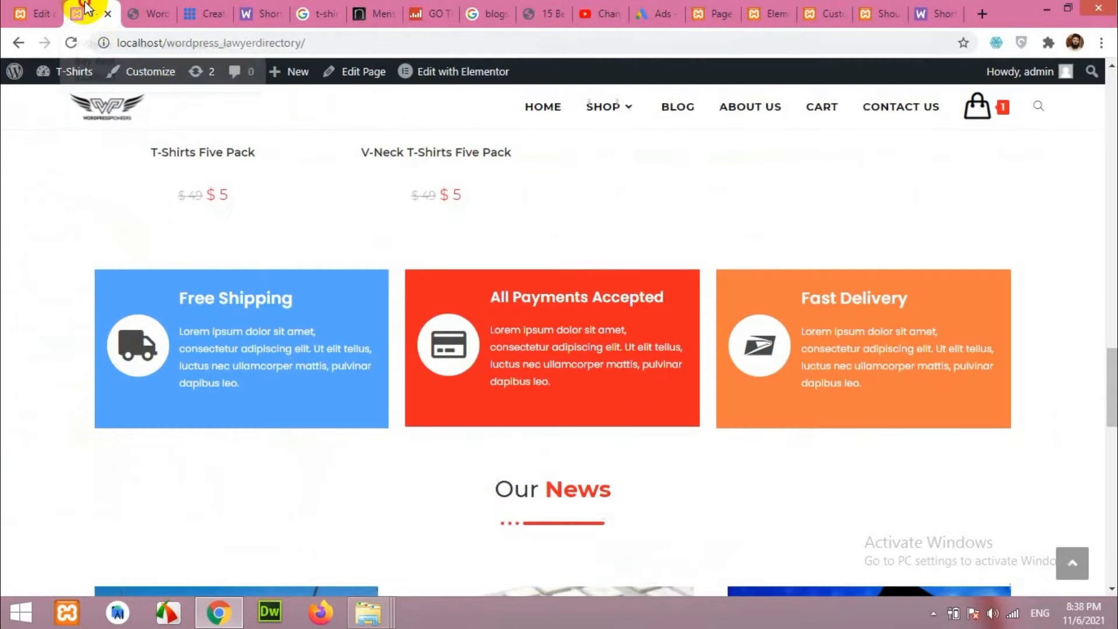
# Inspect the reference Free Shipping box to read its background colour, #58A6FF.
pyautogui.rightClick(119, 280)
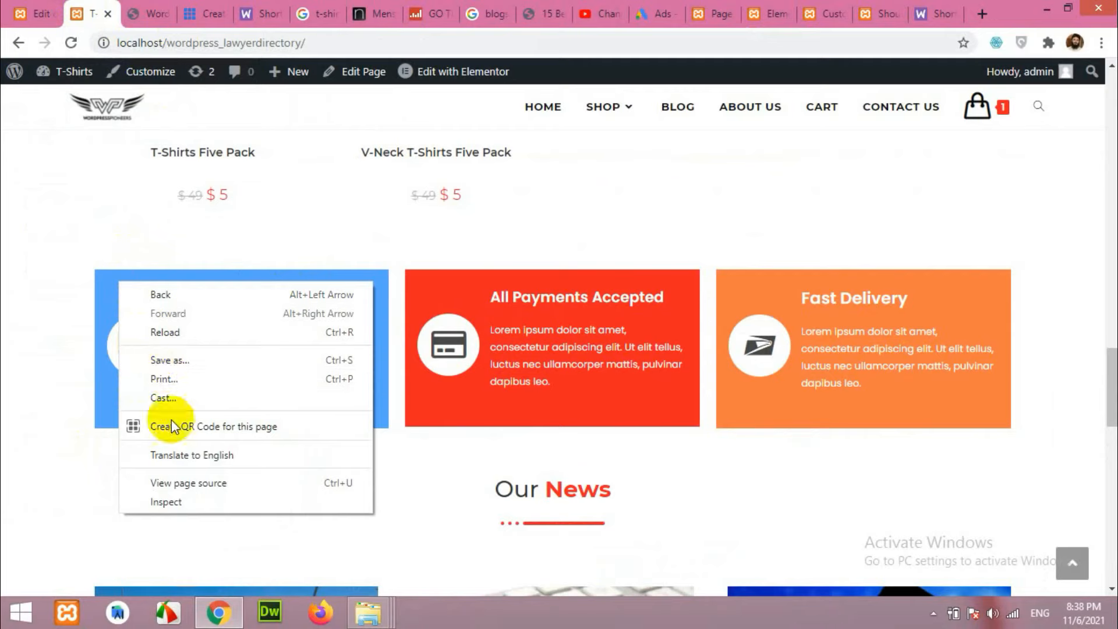
pyautogui.click(184, 504)
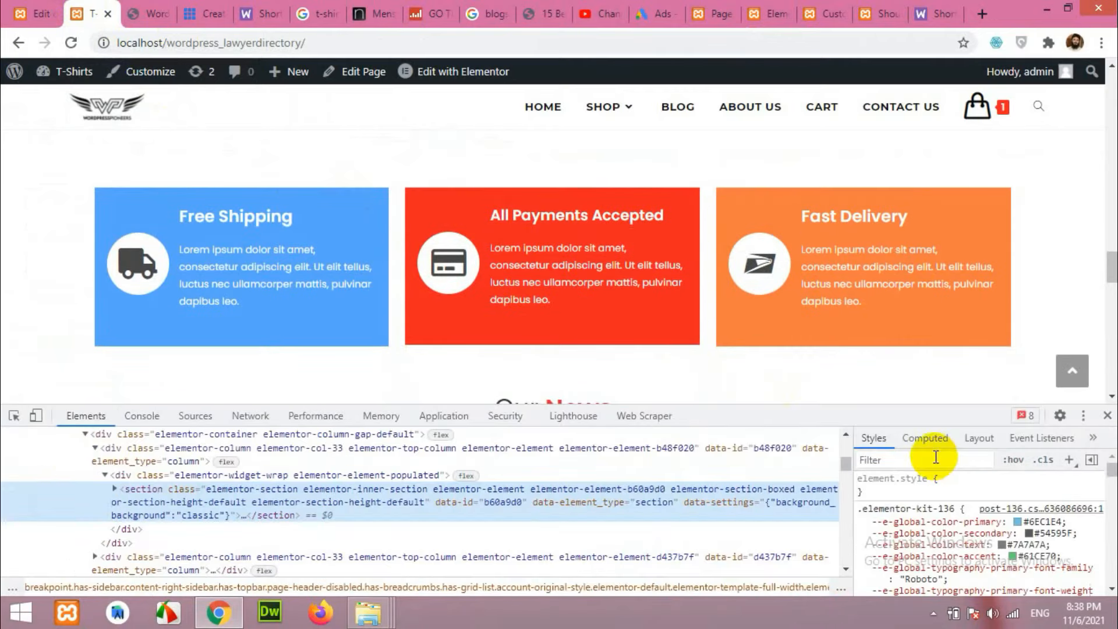
pyautogui.scroll(-3, 988, 564)
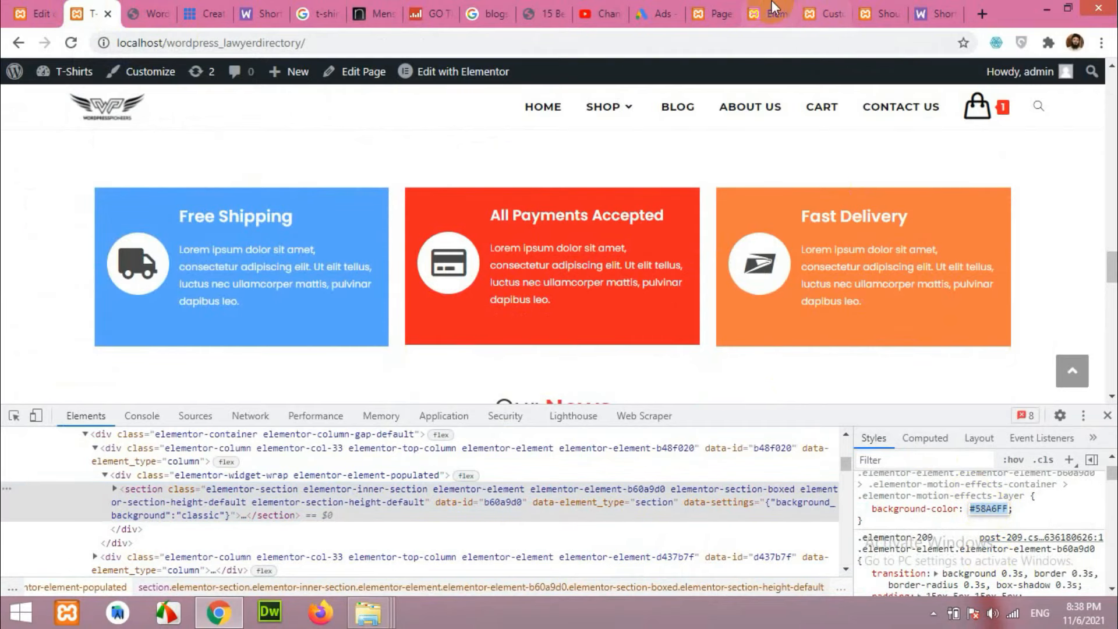
pyautogui.click(786, 8)
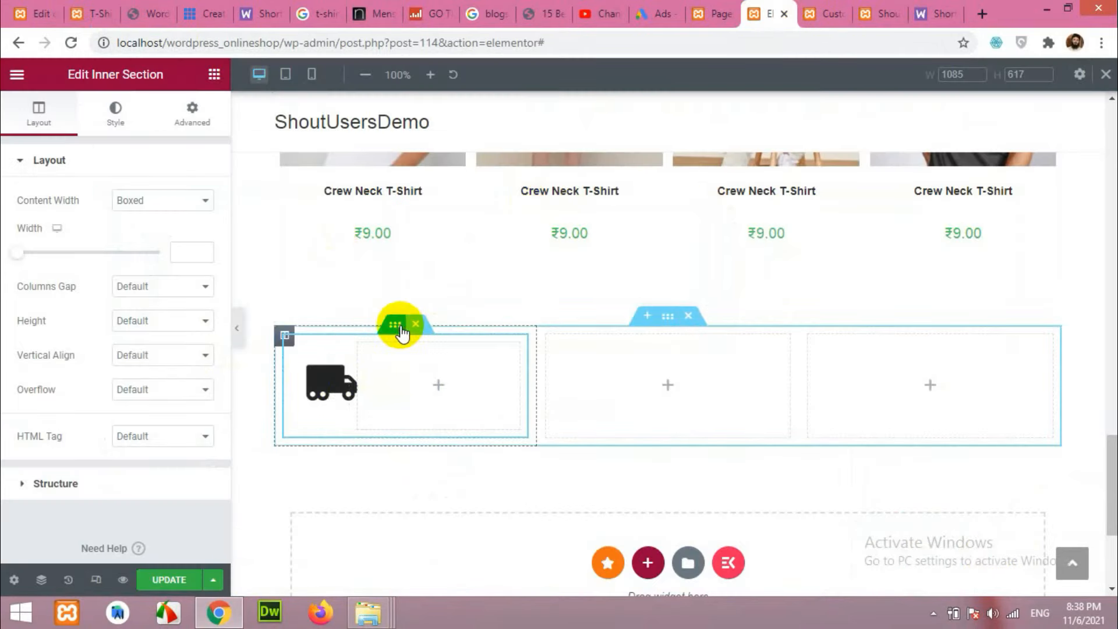
# Give the inner section a solid blue #58A6FF background.
pyautogui.click(119, 114)
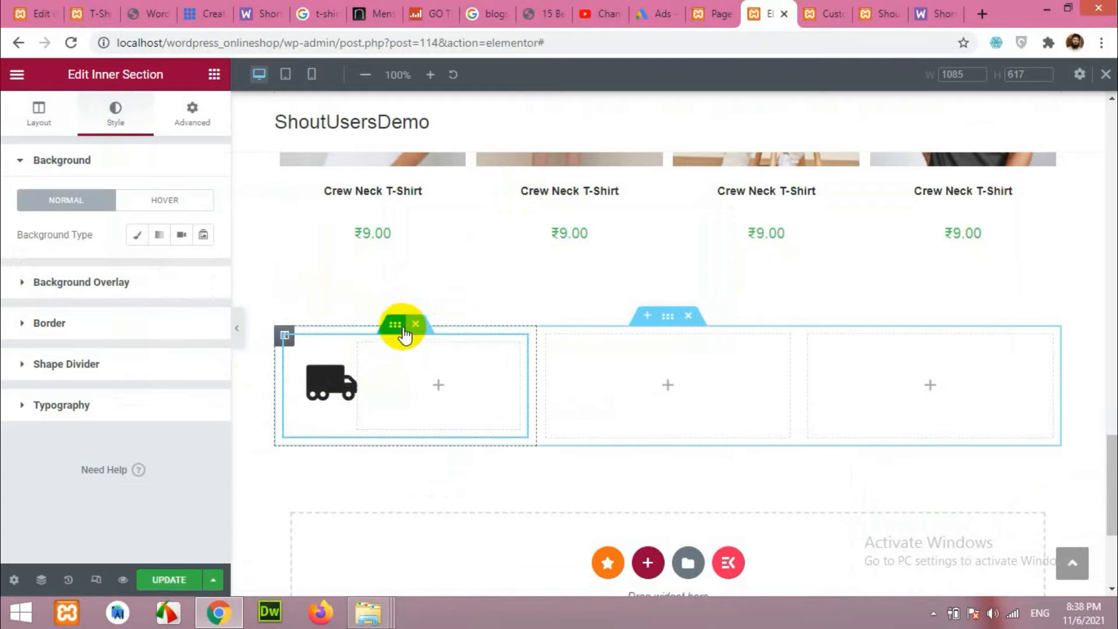
pyautogui.click(137, 235)
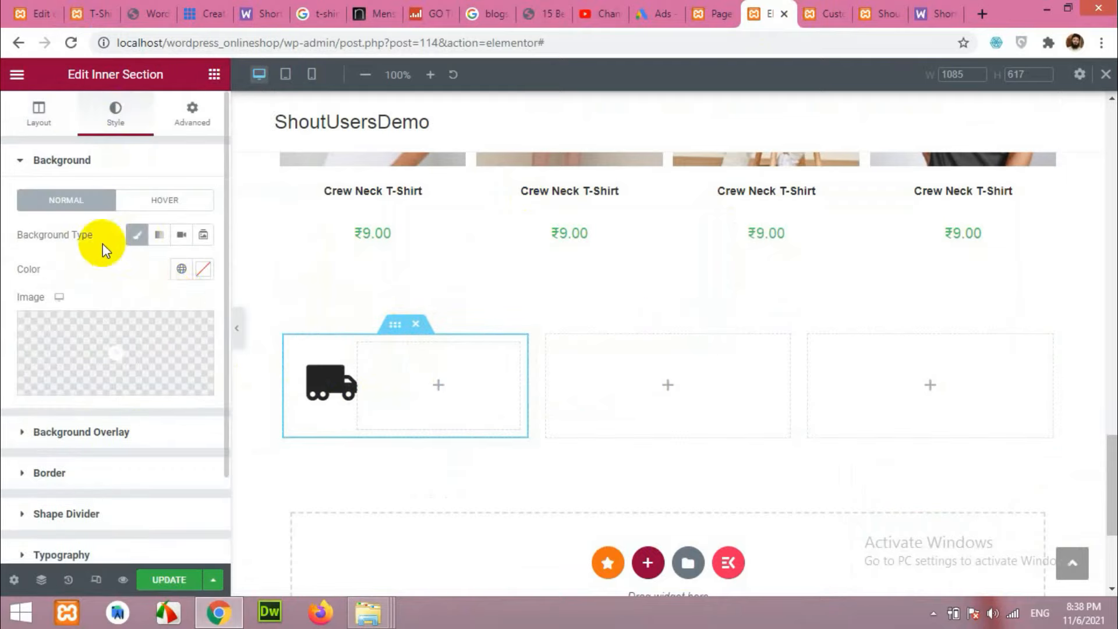
pyautogui.click(201, 270)
pyautogui.write('#58A6FF')
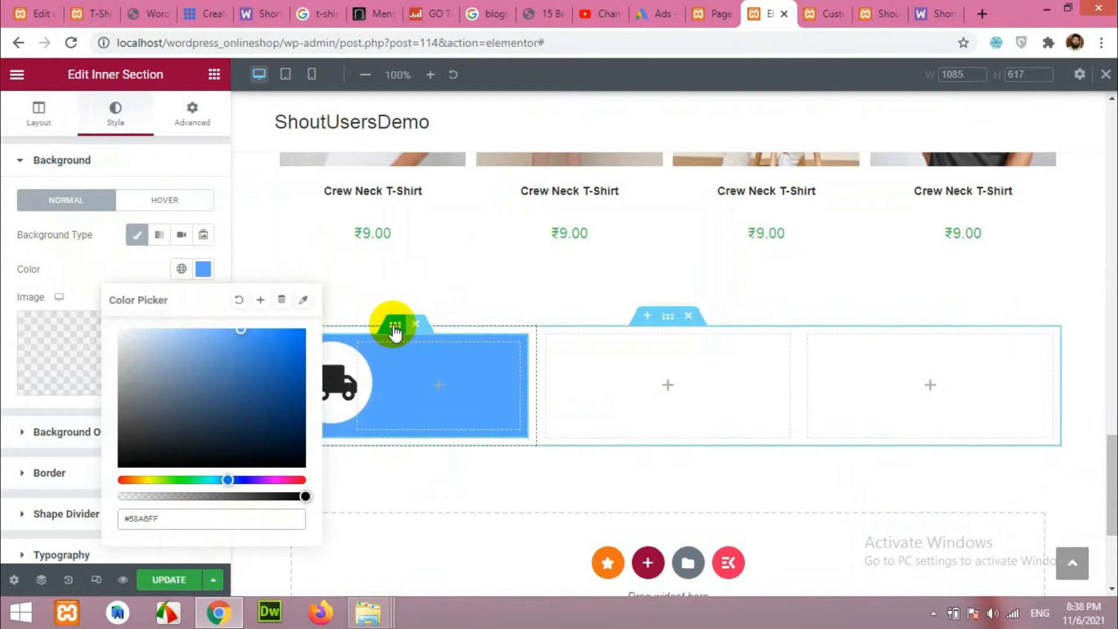
pyautogui.click(100, 265)
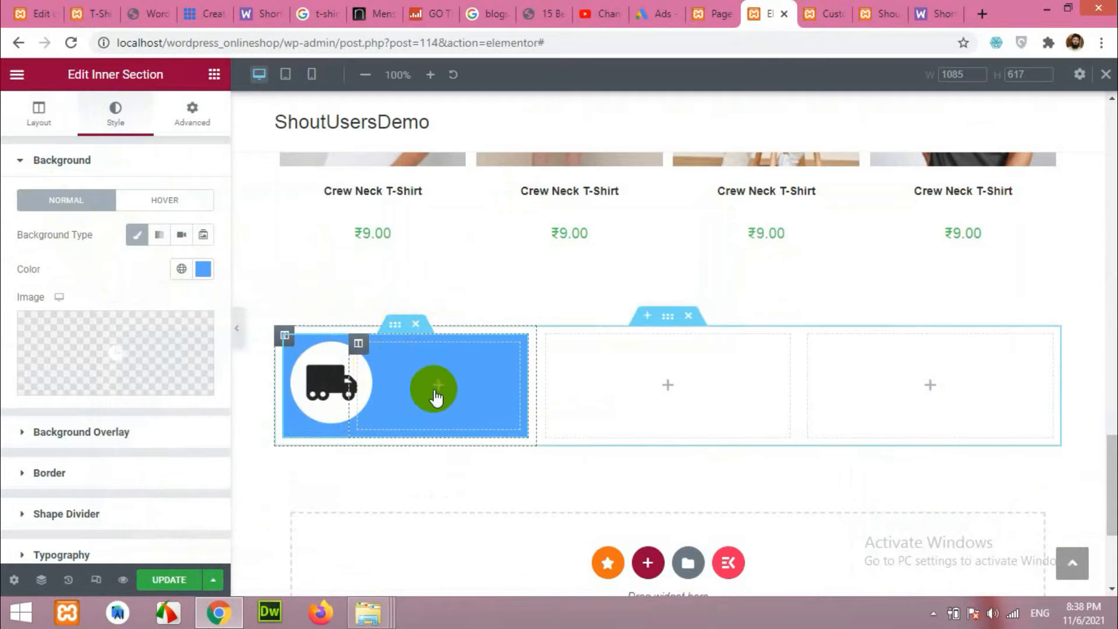
# Add a heading beside the truck icon reading 'Free Shipping' in white text.
pyautogui.click(437, 390)
pyautogui.moveTo(170, 224); pyautogui.dragTo(445, 372)
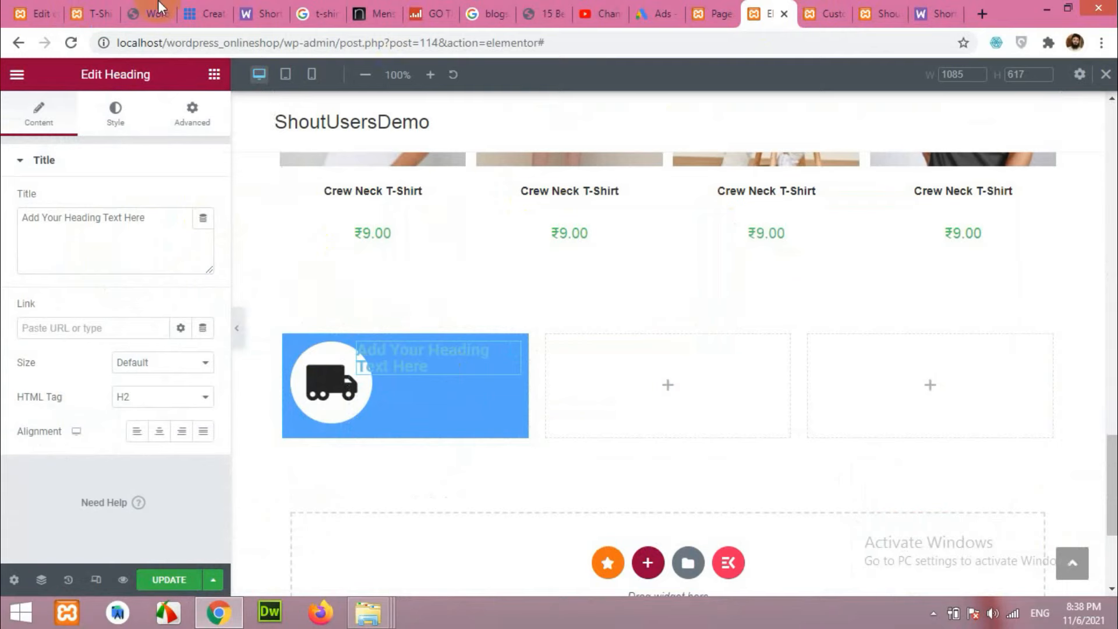
pyautogui.click(99, 14)
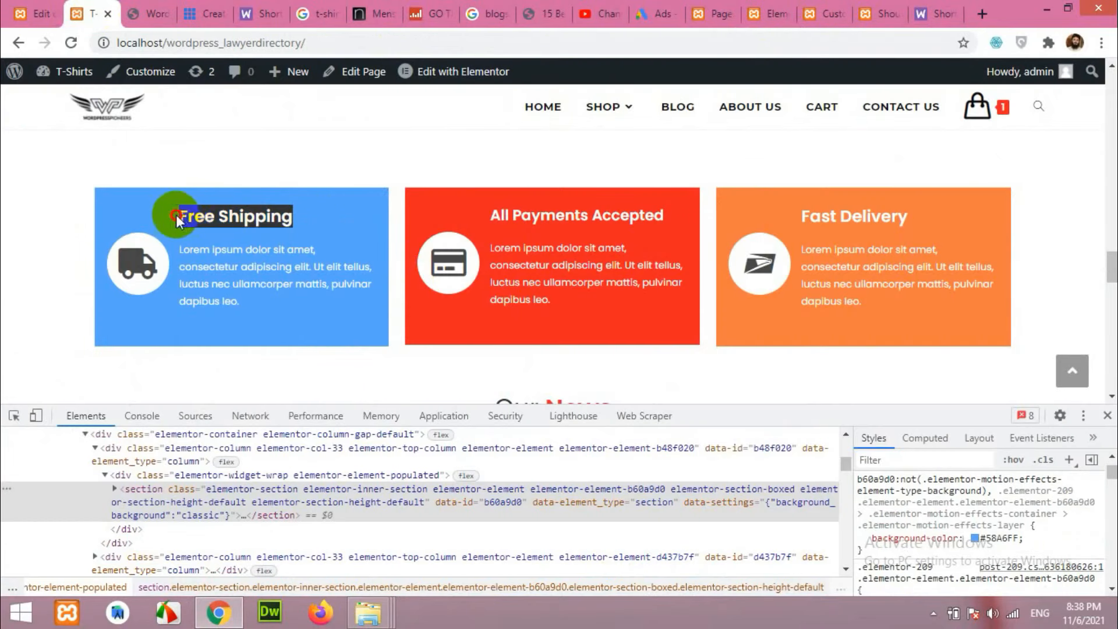
pyautogui.click(786, 9)
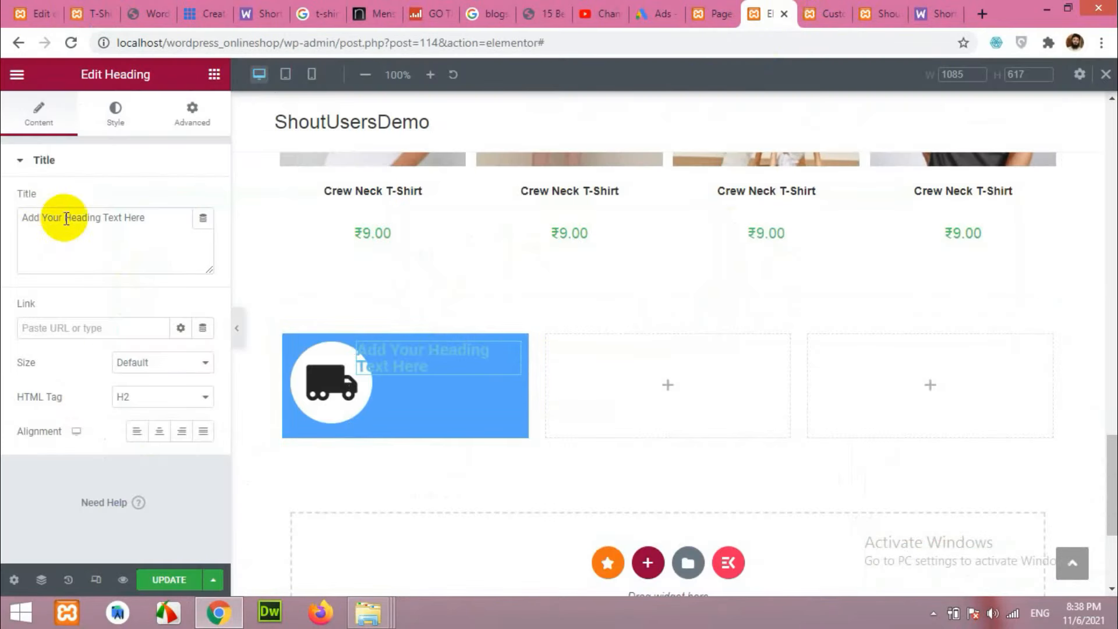
pyautogui.moveTo(143, 219); pyautogui.dragTo(9, 223)
pyautogui.write('Free Shipping')
pyautogui.click(115, 112)
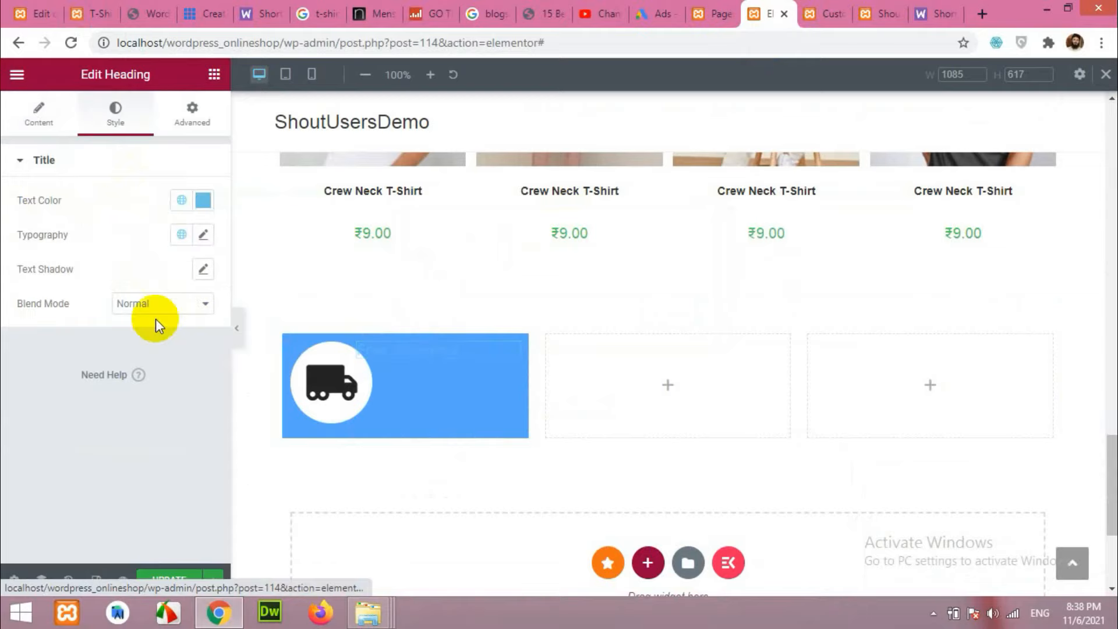
pyautogui.click(203, 200)
pyautogui.click(114, 282)
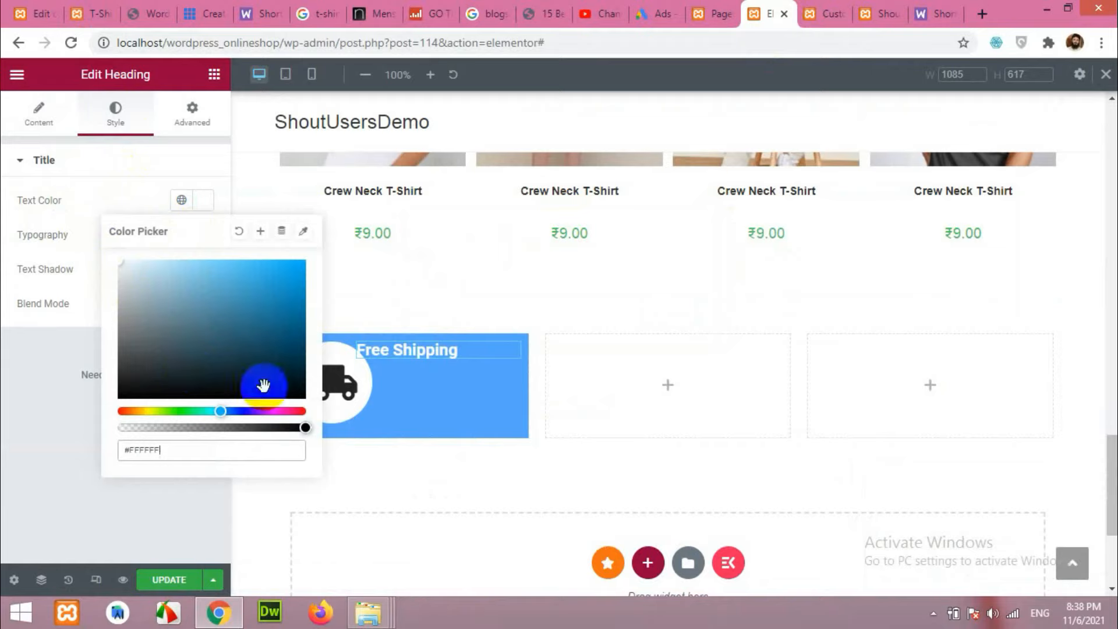
# Shrink the truck icon to size 38, widen its column, and add a Text Editor widget.
pyautogui.click(335, 396)
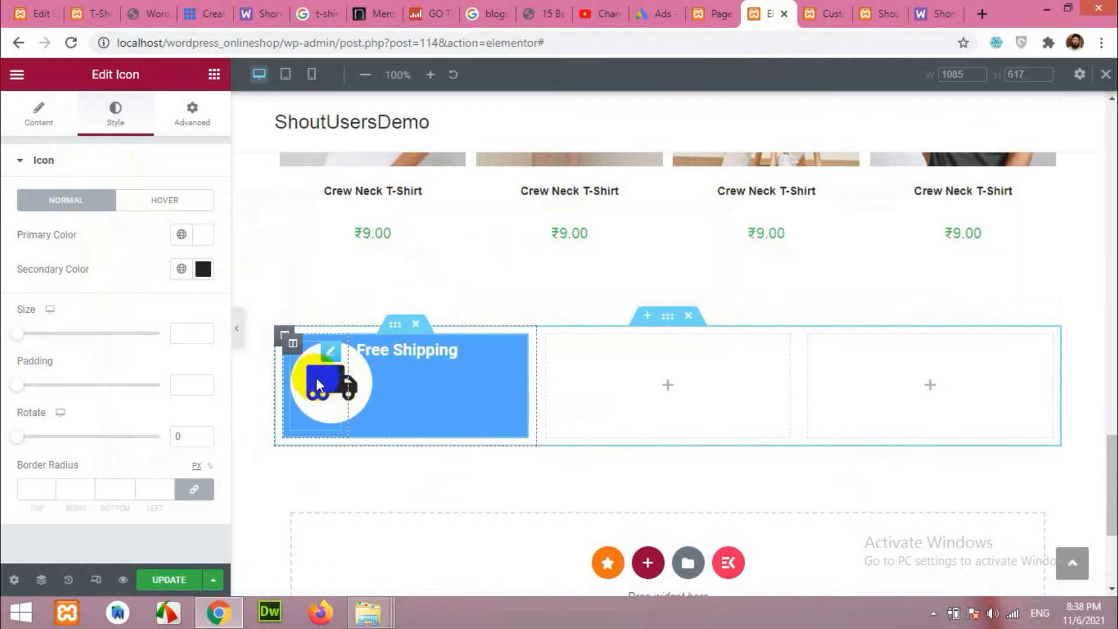
pyautogui.moveTo(32, 337); pyautogui.dragTo(37, 338)
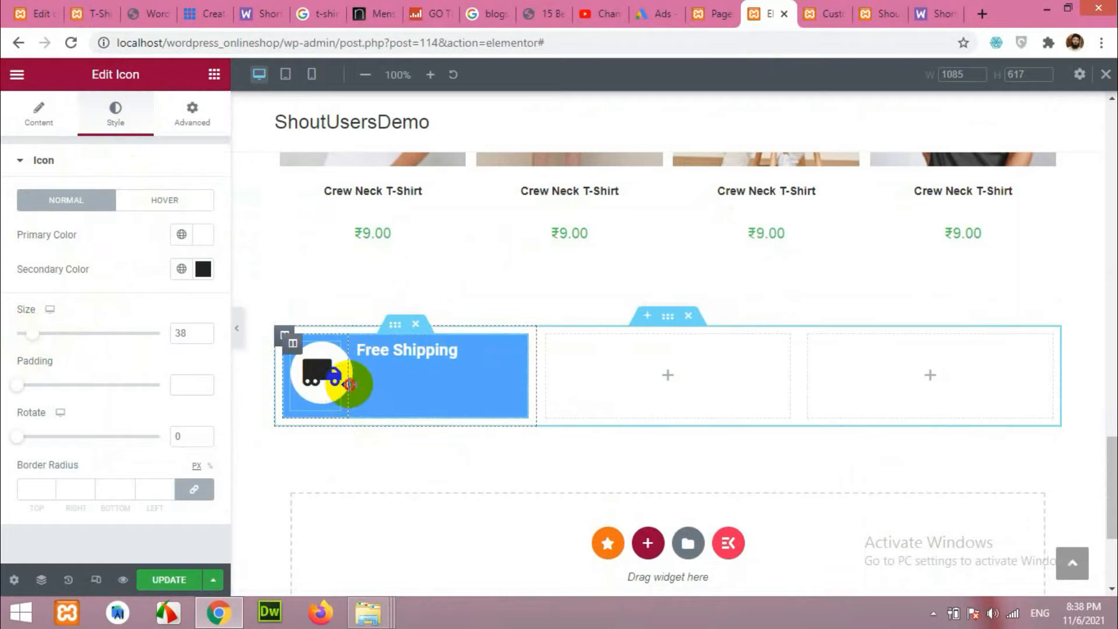
pyautogui.moveTo(354, 385); pyautogui.dragTo(362, 383)
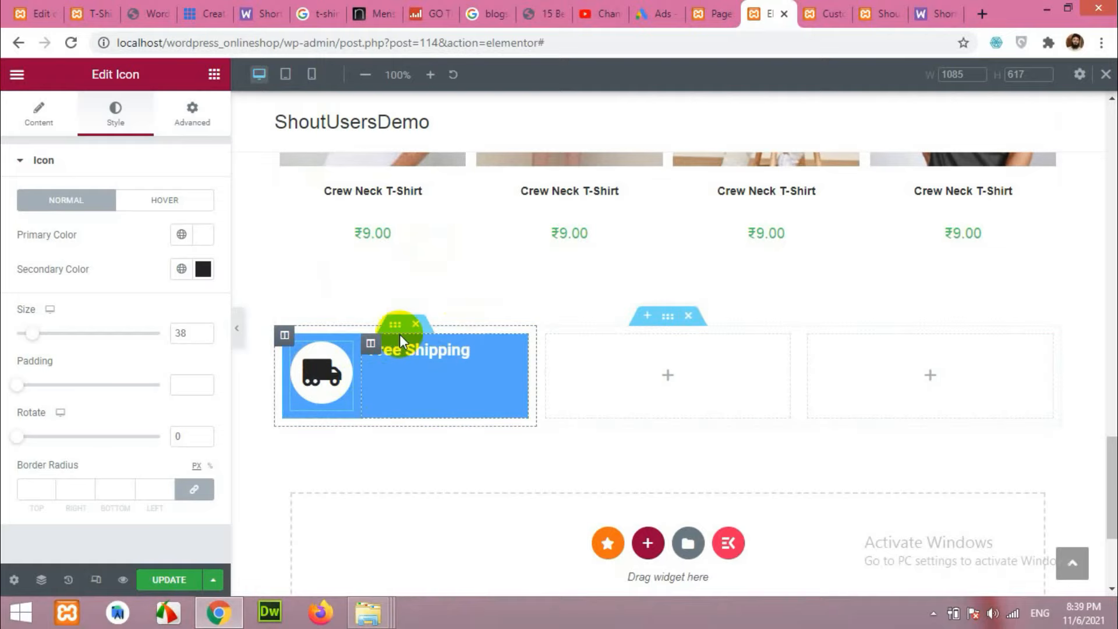
pyautogui.click(215, 75)
pyautogui.moveTo(149, 325); pyautogui.dragTo(408, 358)
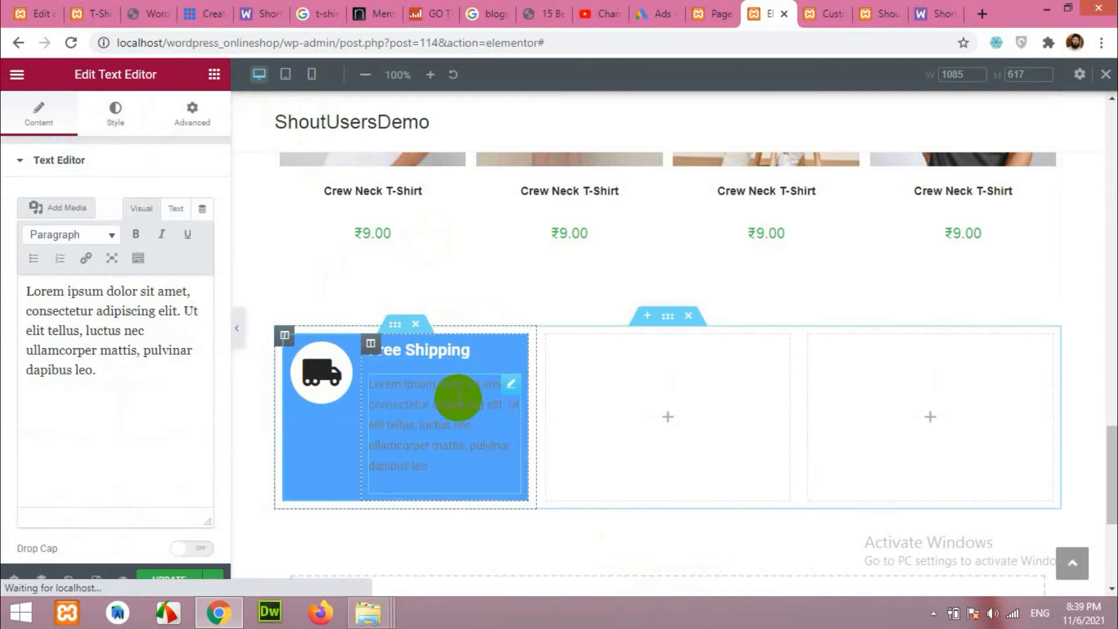
# Shorten the placeholder paragraph and make its text white (#FFFFFF).
pyautogui.moveTo(112, 382); pyautogui.dragTo(160, 336)
pyautogui.press('BackSpace')
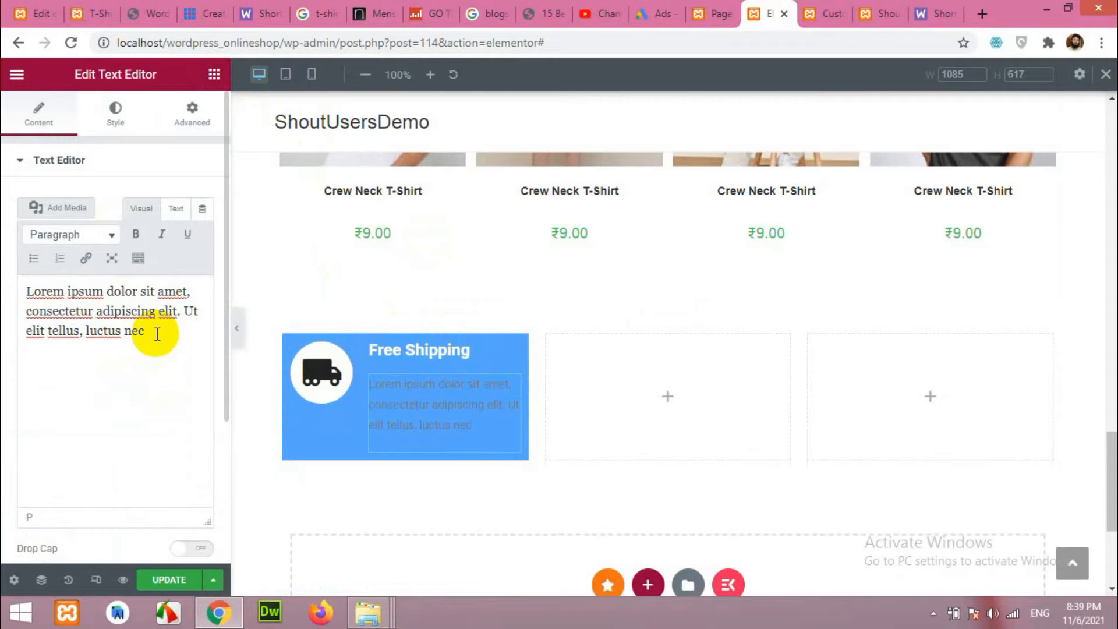
pyautogui.click(112, 109)
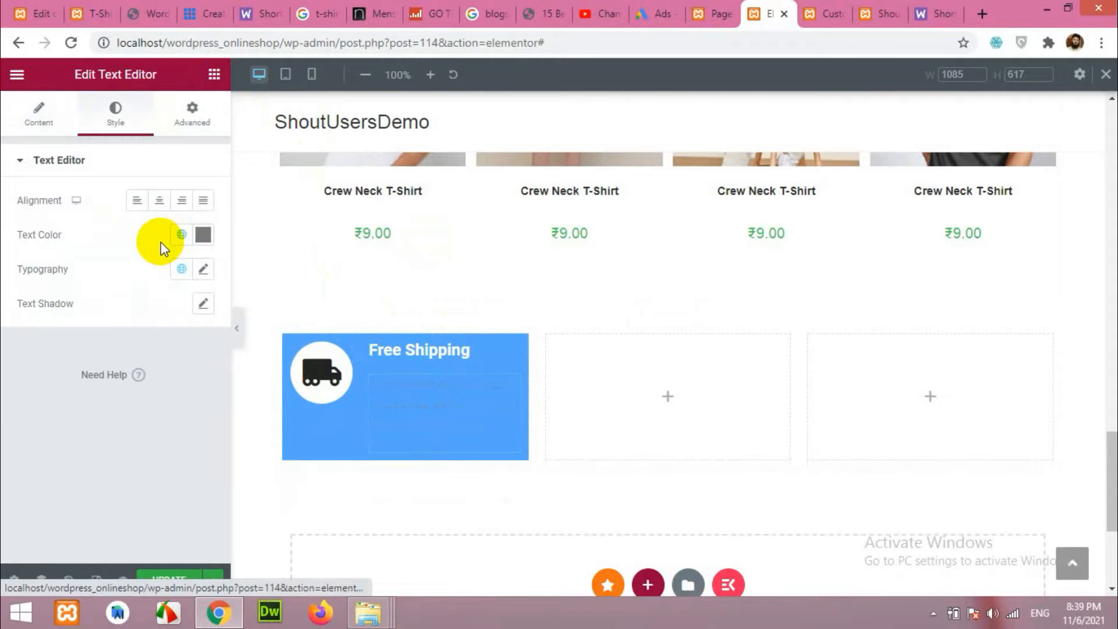
pyautogui.click(203, 236)
pyautogui.moveTo(143, 325); pyautogui.dragTo(73, 285)
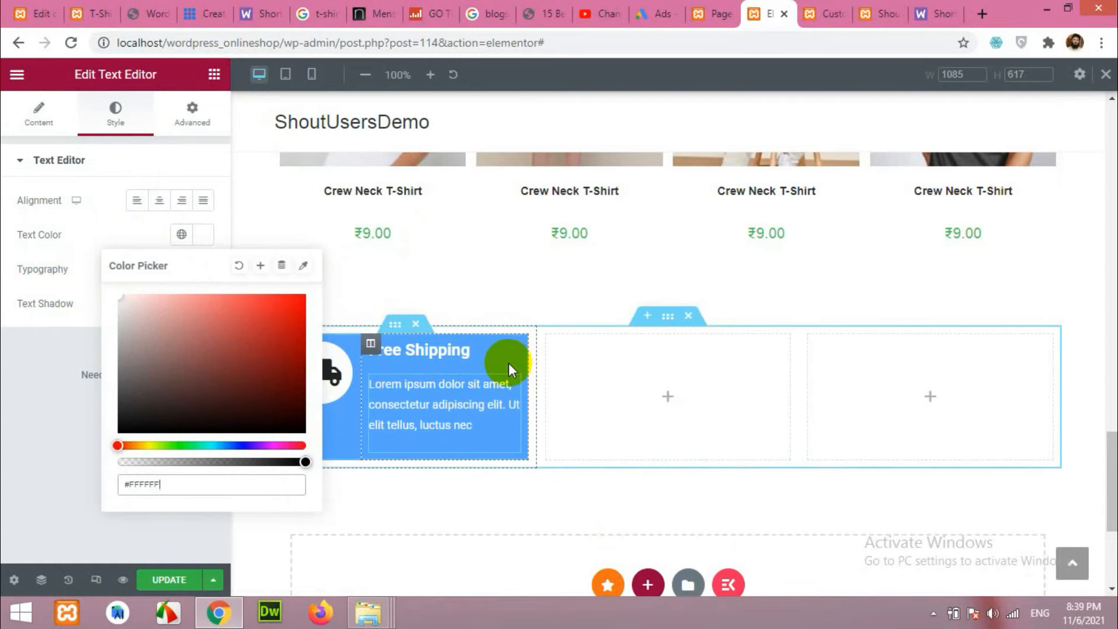
pyautogui.click(96, 7)
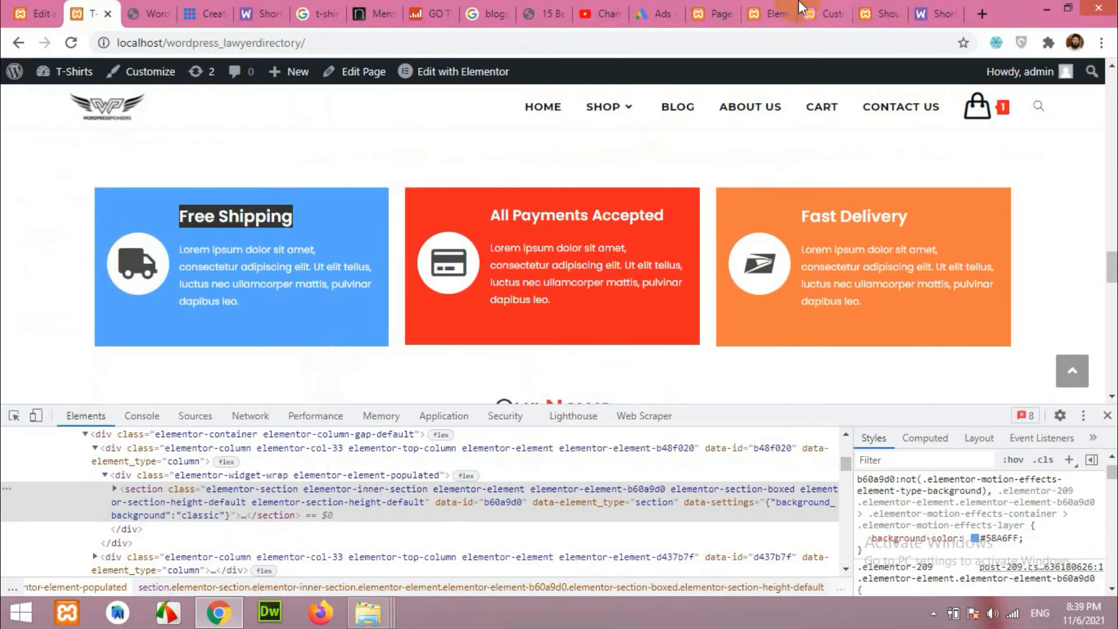
pyautogui.click(822, 8)
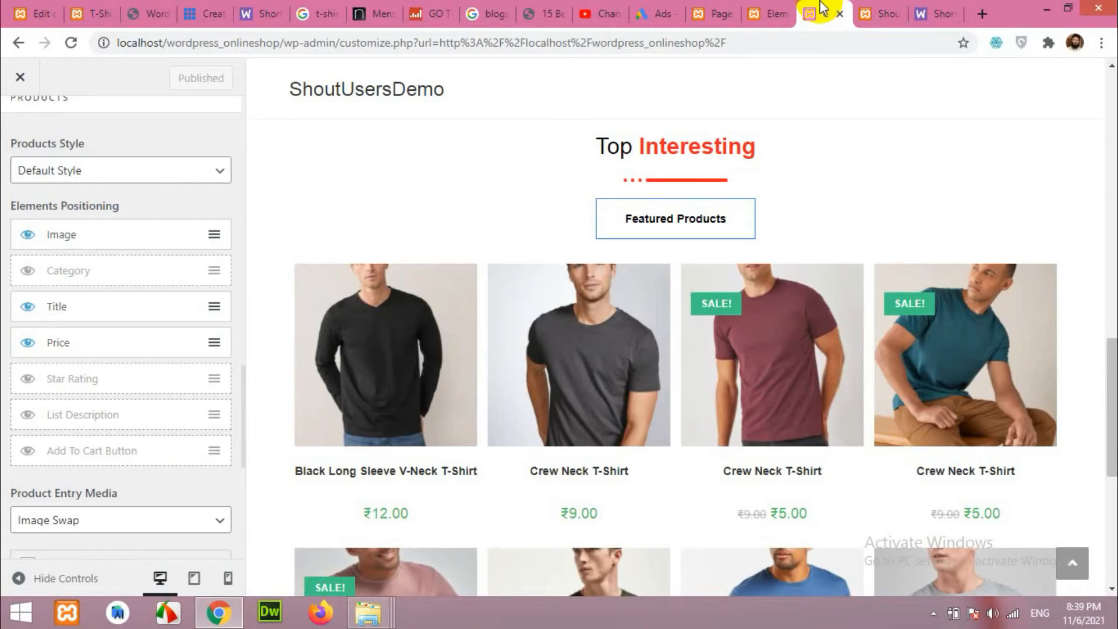
pyautogui.click(772, 13)
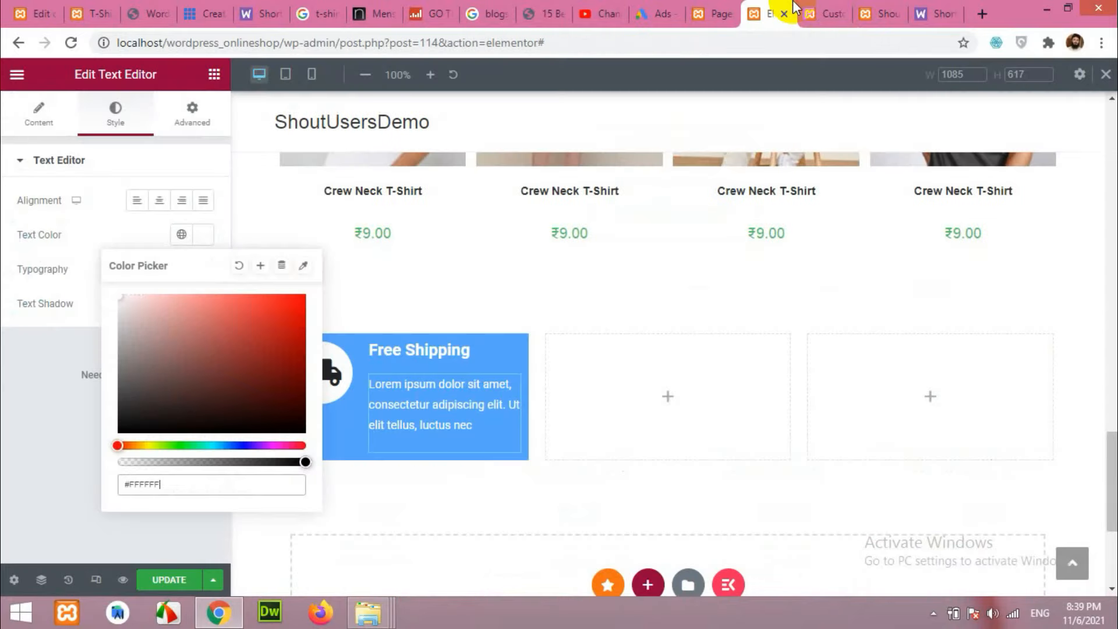
pyautogui.click(607, 266)
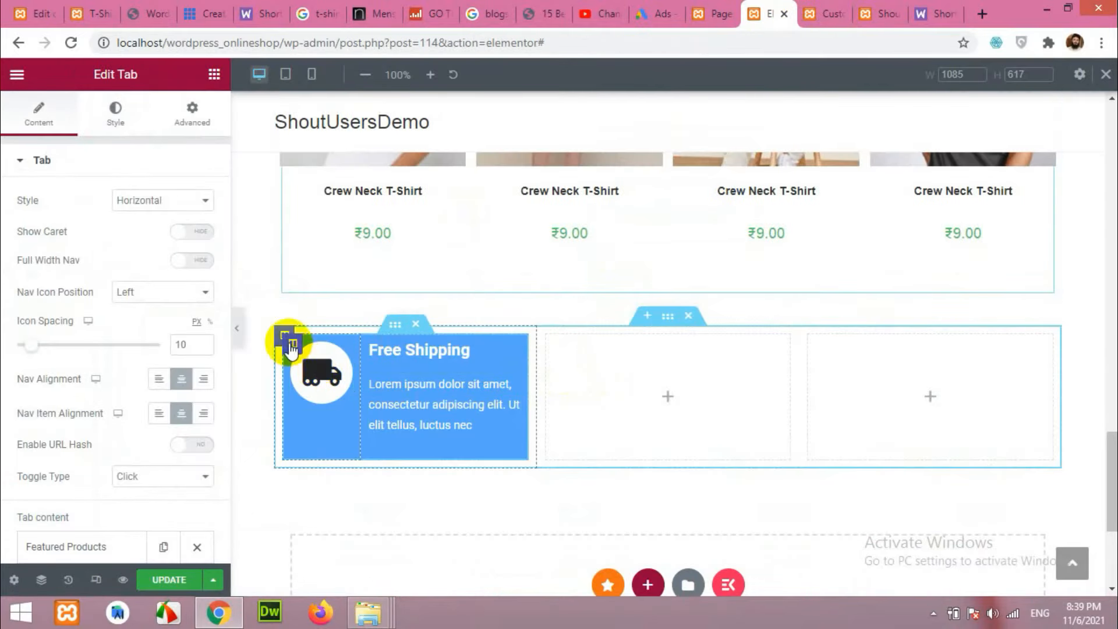
# Set the icon column's Vertical Align to Middle.
pyautogui.click(287, 342)
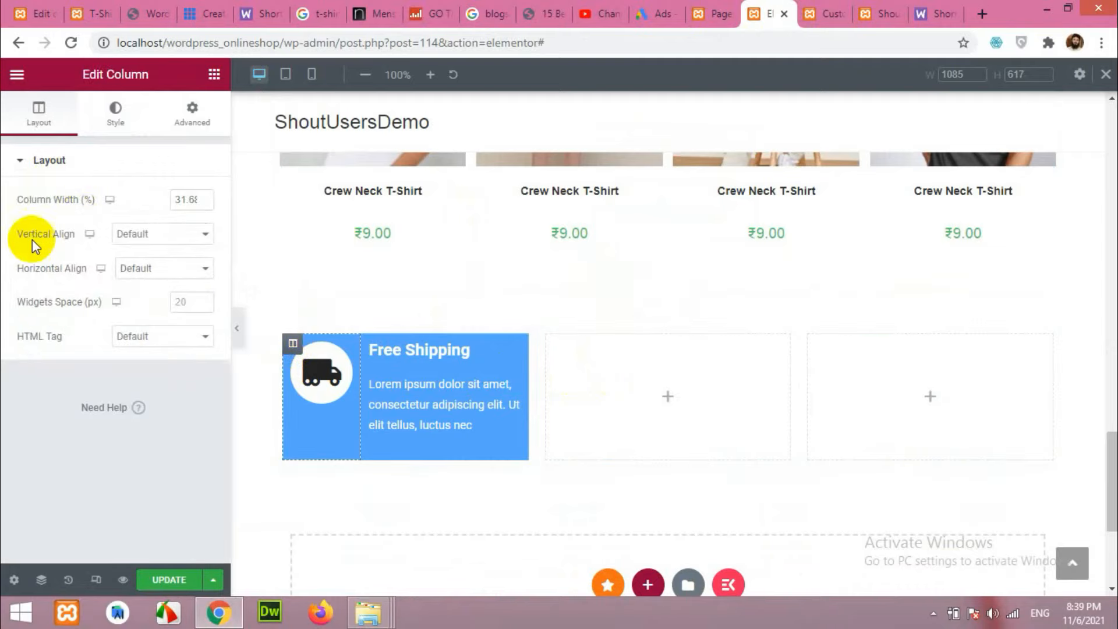
pyautogui.click(128, 236)
pyautogui.click(132, 276)
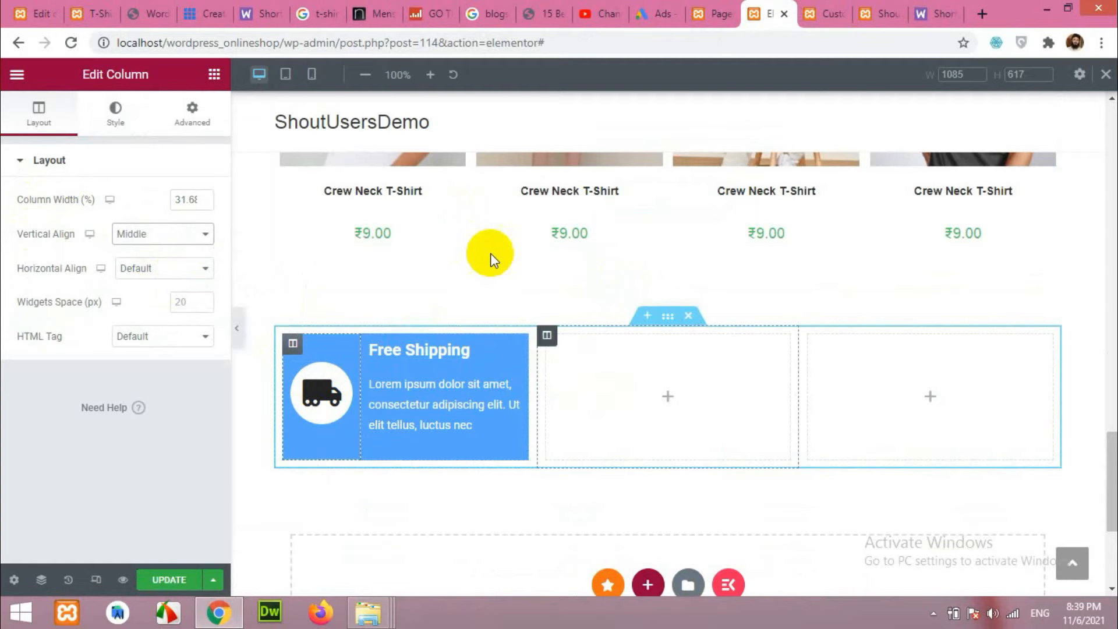
pyautogui.click(92, 10)
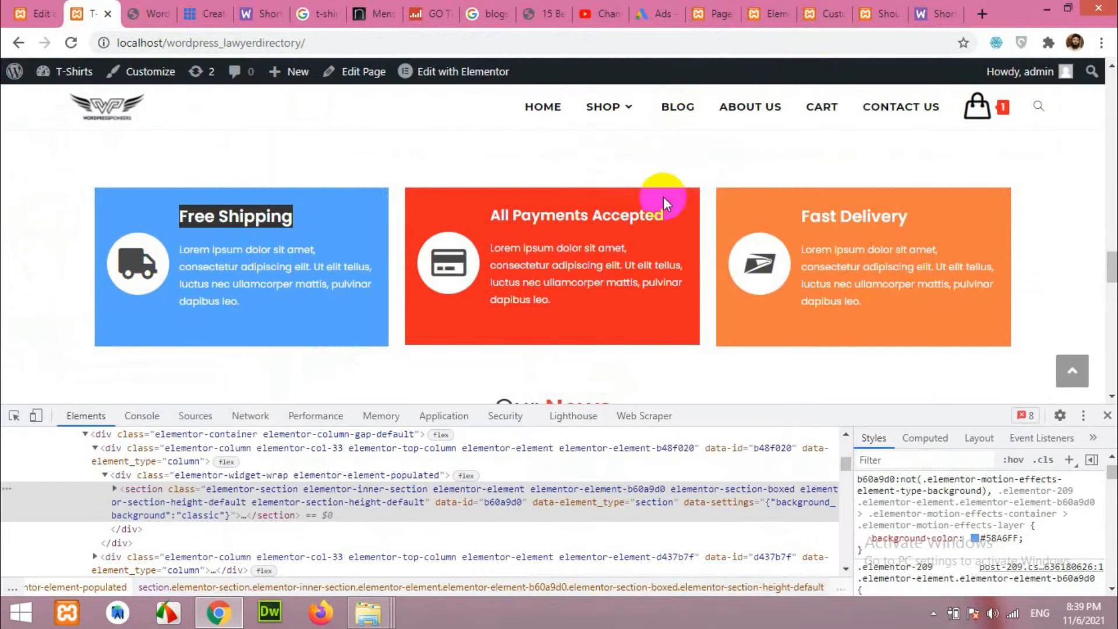
pyautogui.click(874, 12)
pyautogui.click(828, 7)
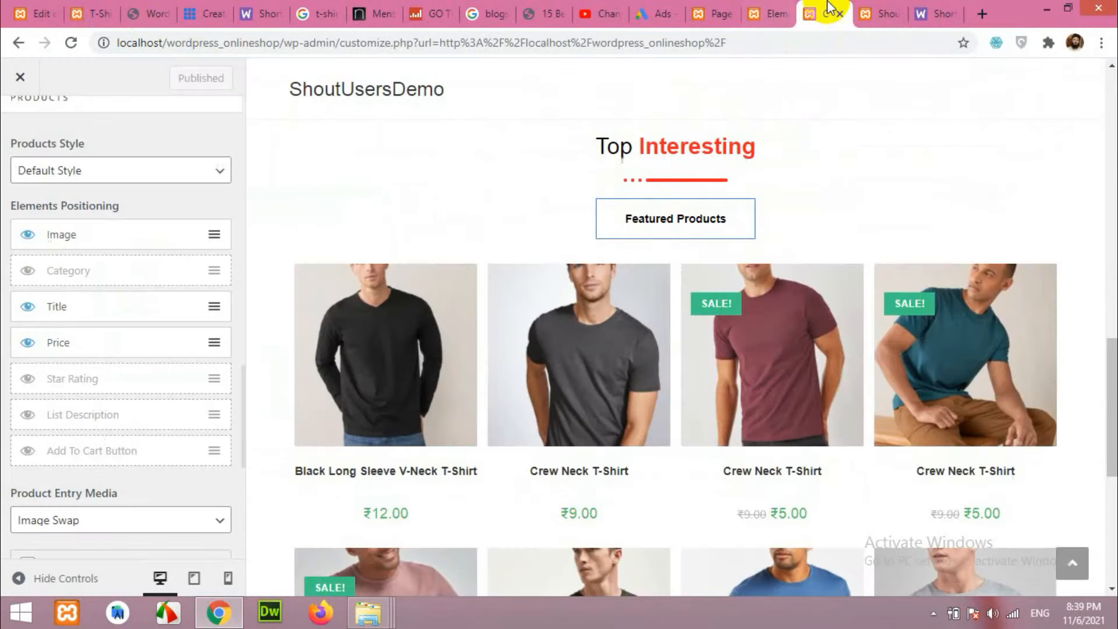
pyautogui.click(772, 12)
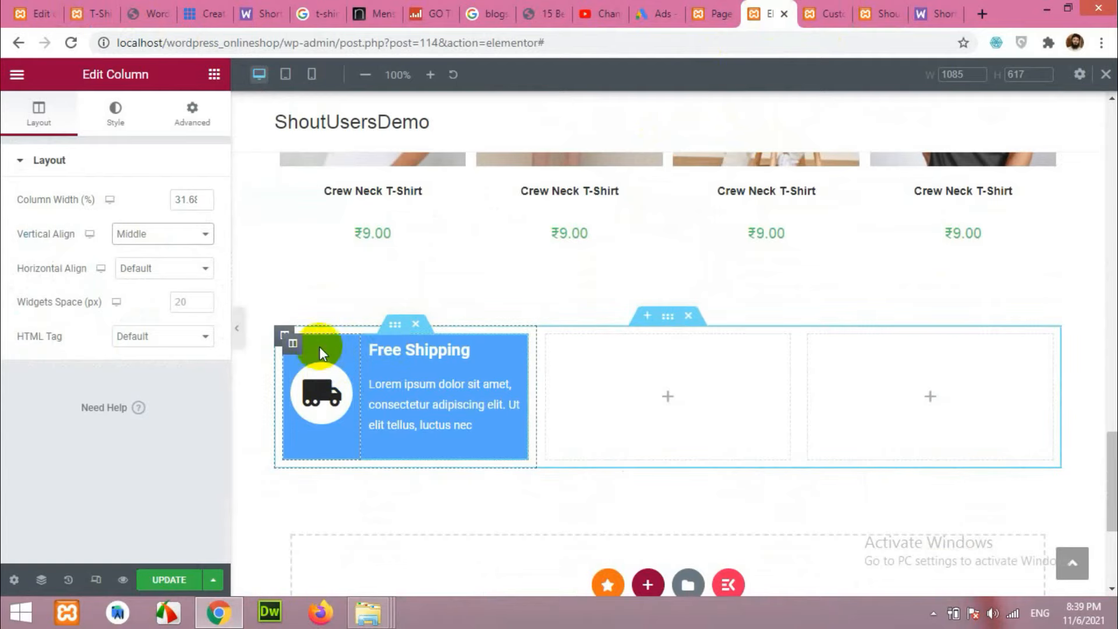
# Duplicate the Free Shipping column and delete the two empty columns.
pyautogui.rightClick(290, 342)
pyautogui.rightClick(514, 351)
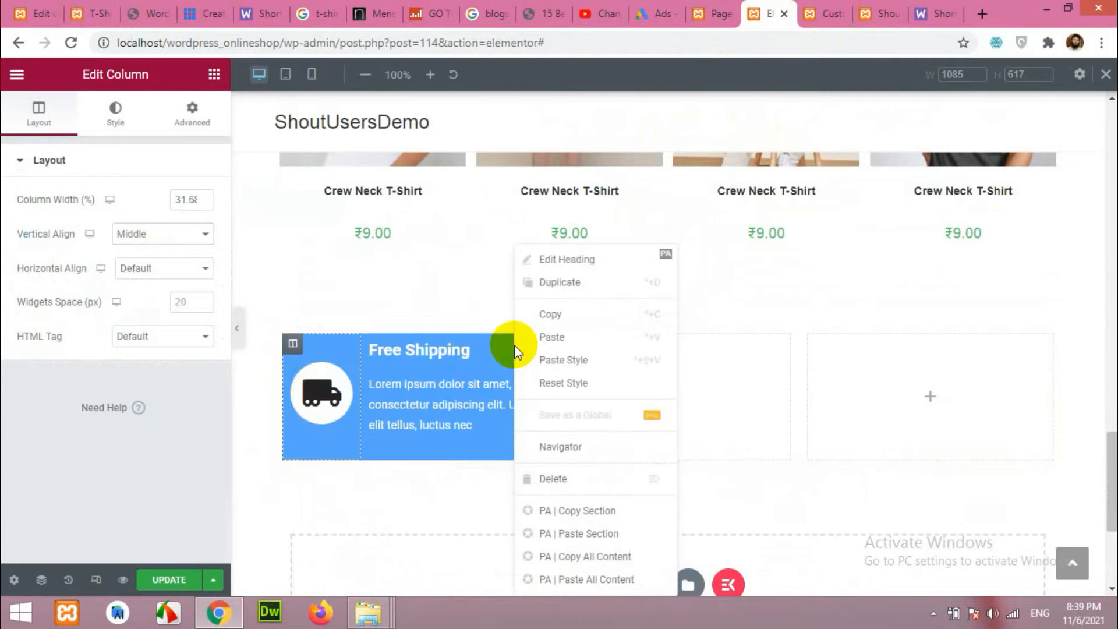
pyautogui.rightClick(282, 338)
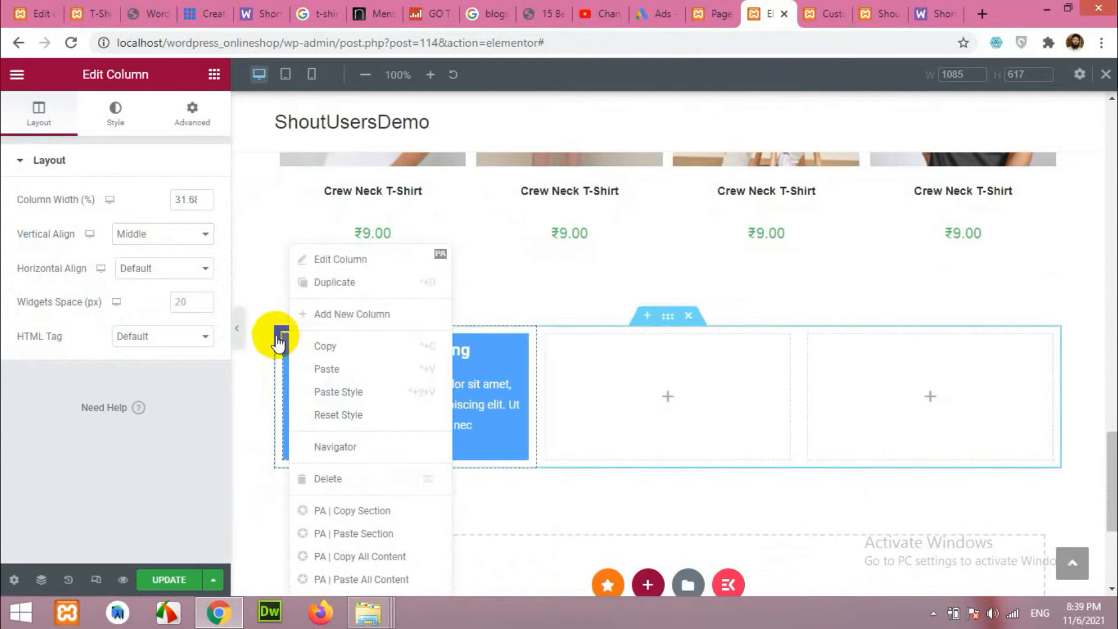
pyautogui.rightClick(277, 336)
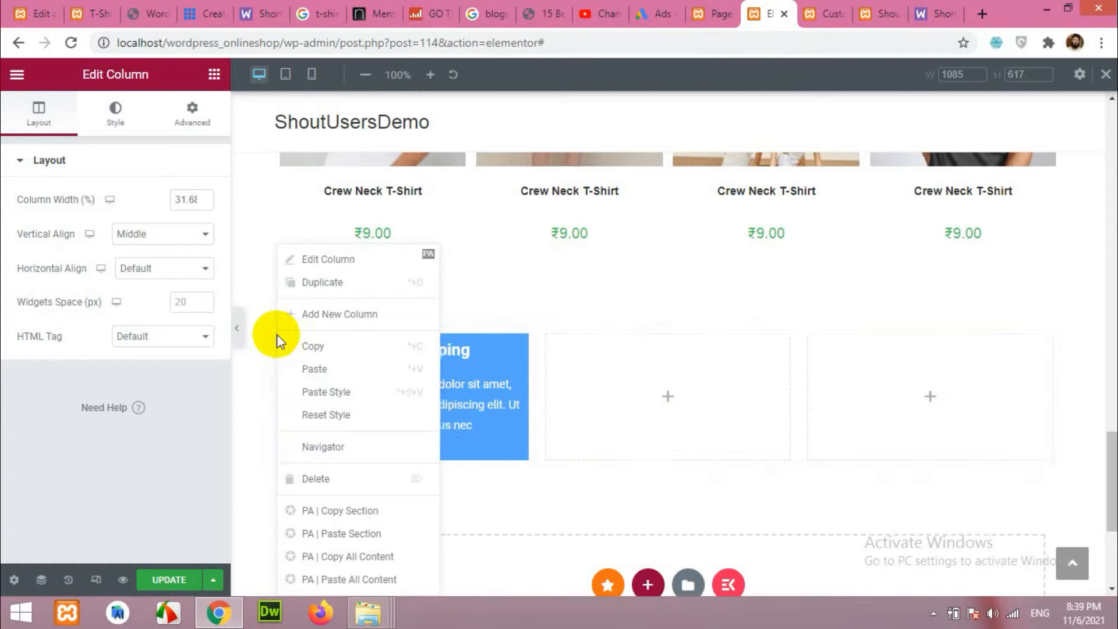
pyautogui.click(324, 284)
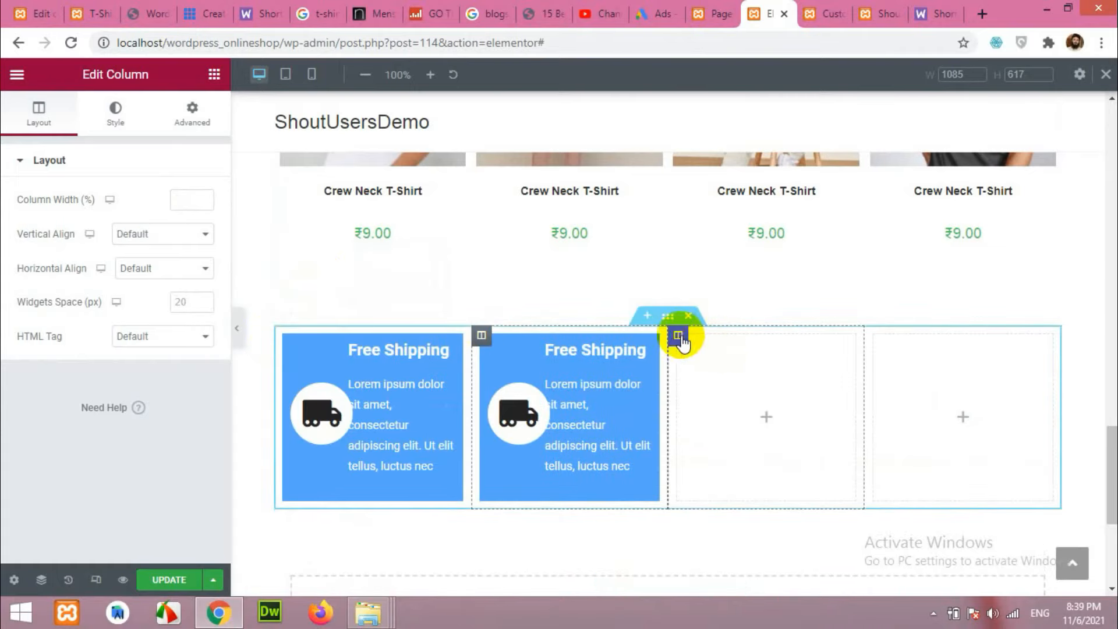
pyautogui.rightClick(691, 343)
pyautogui.click(729, 479)
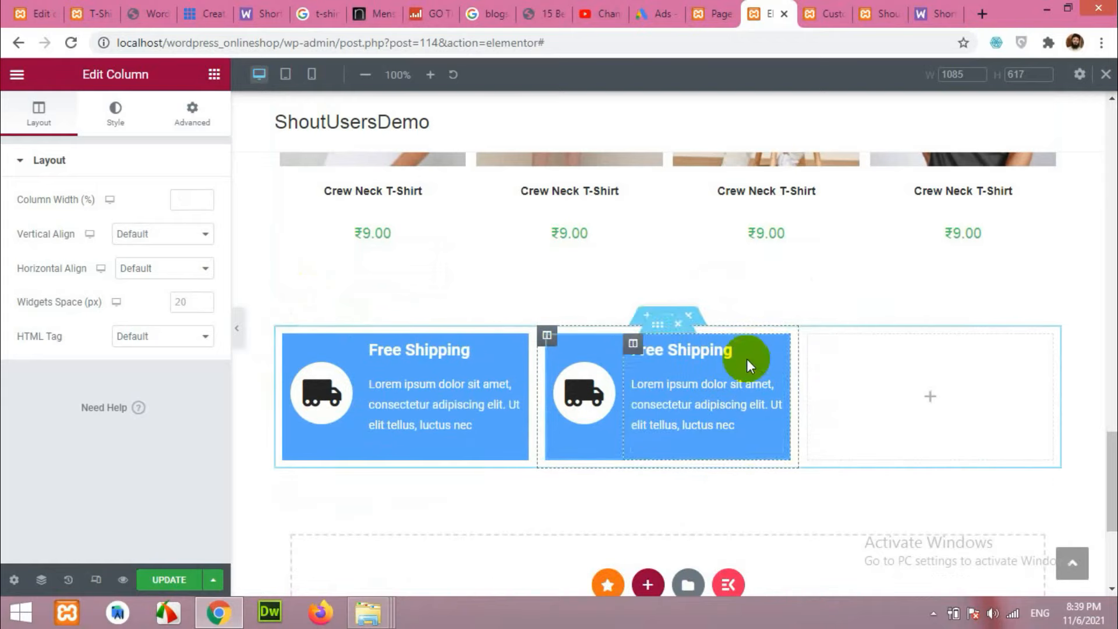
pyautogui.rightClick(807, 338)
pyautogui.click(850, 479)
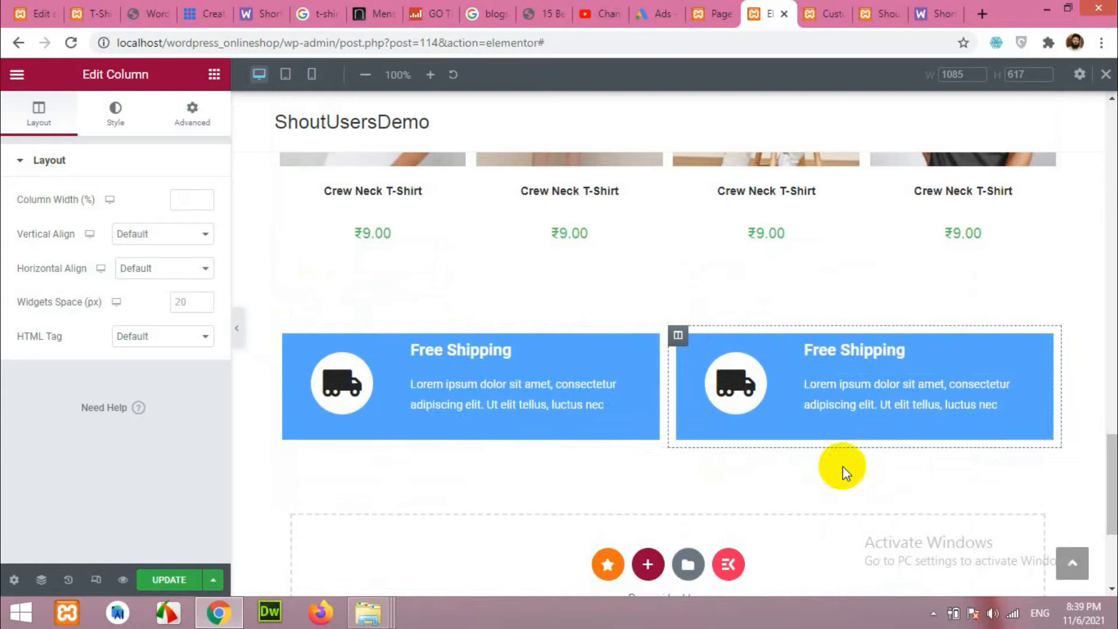
# Duplicate the Free Shipping column again so the row holds three boxes.
pyautogui.rightClick(684, 344)
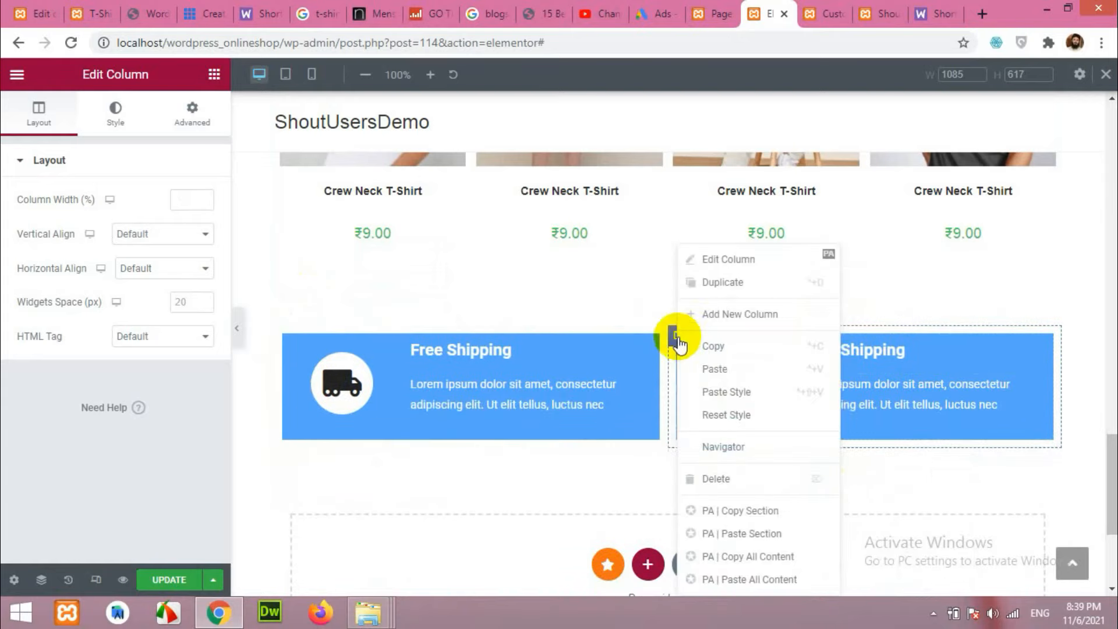
pyautogui.click(713, 283)
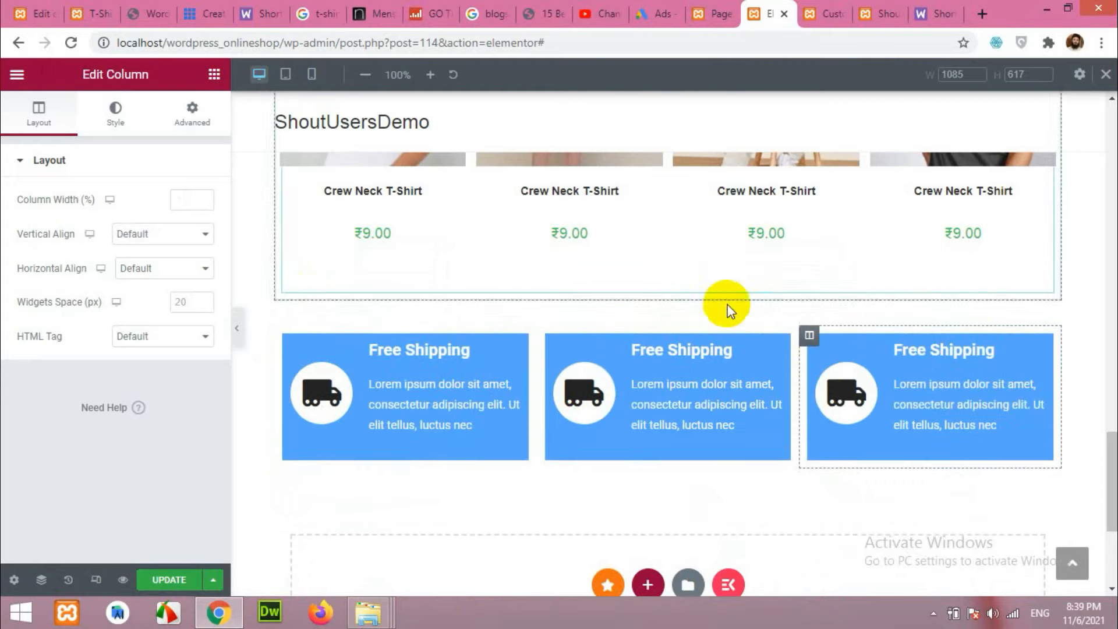
pyautogui.click(582, 394)
pyautogui.click(100, 8)
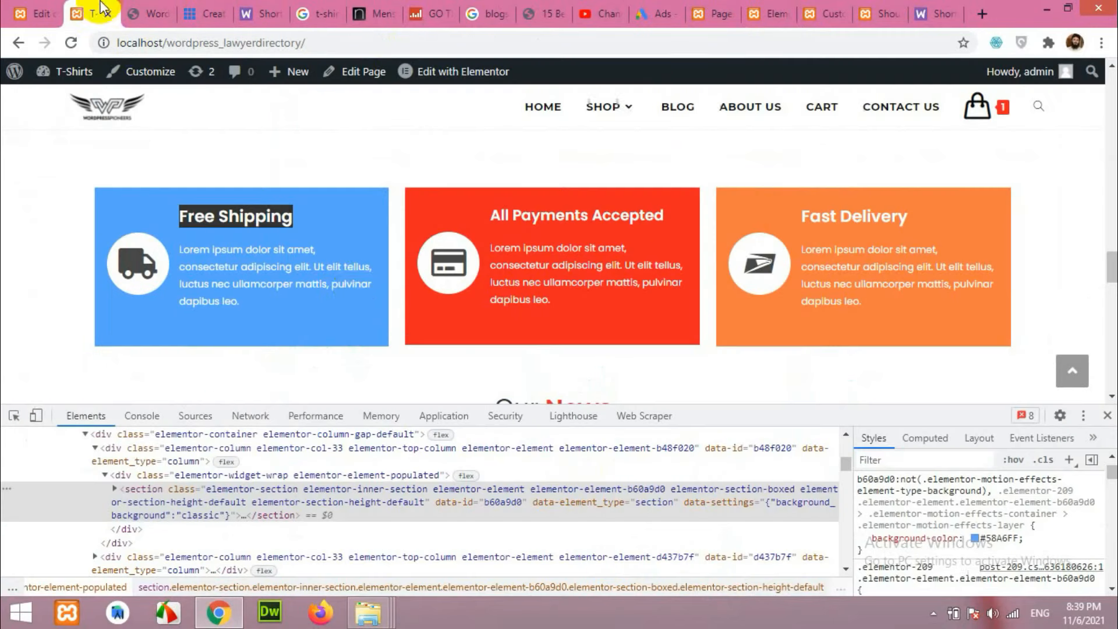
pyautogui.click(775, 13)
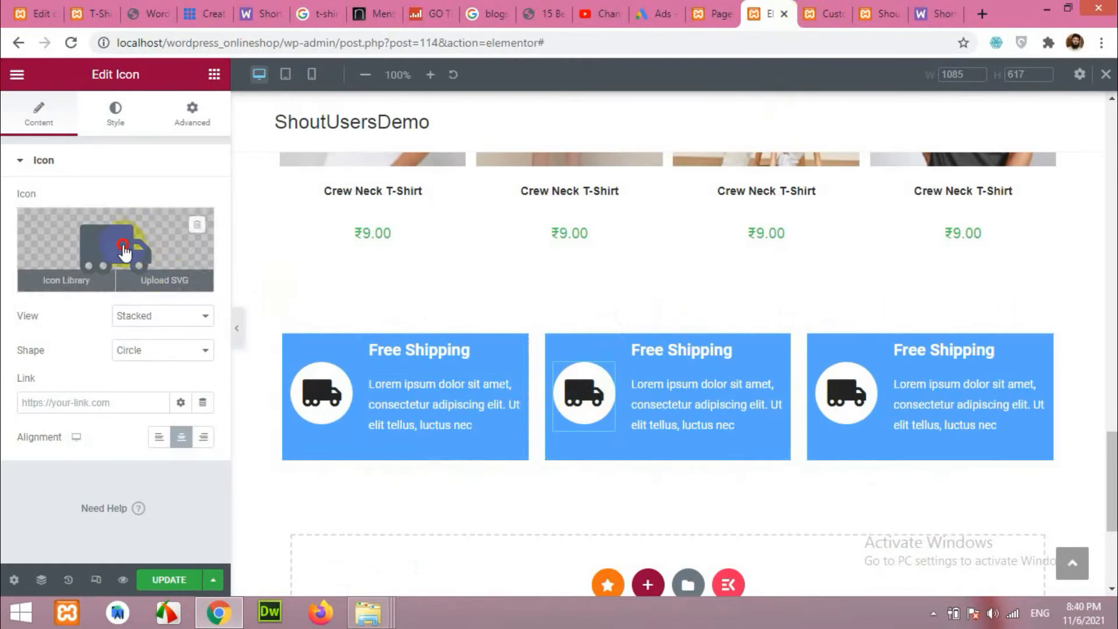
# Replace the middle box's truck icon with a credit card icon found by searching 'cred'.
pyautogui.click(154, 257)
pyautogui.write('cred')
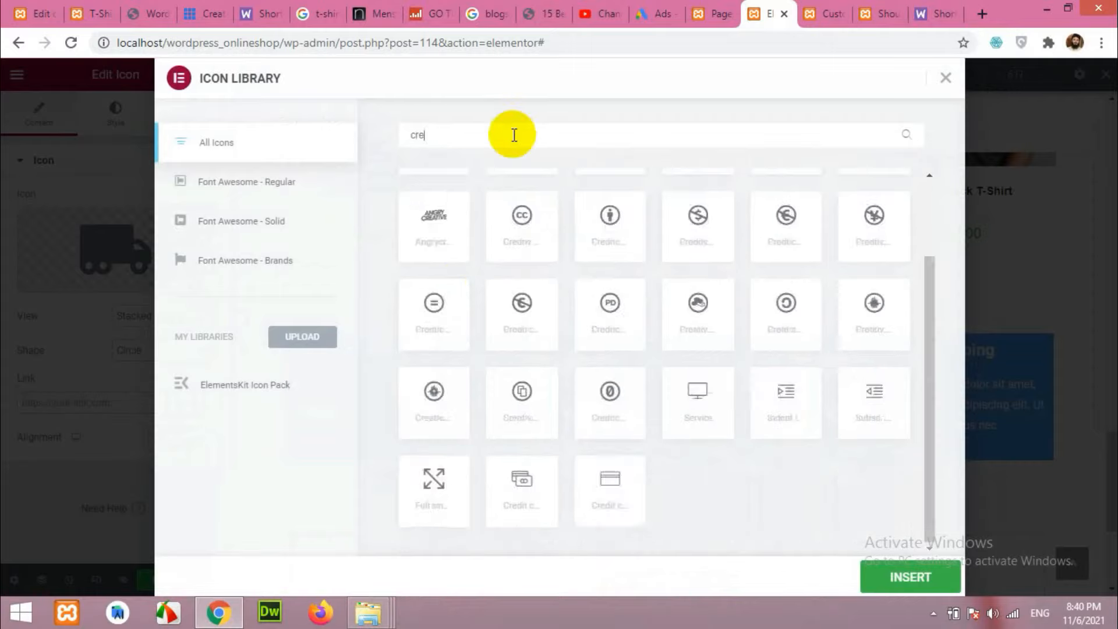
pyautogui.click(436, 236)
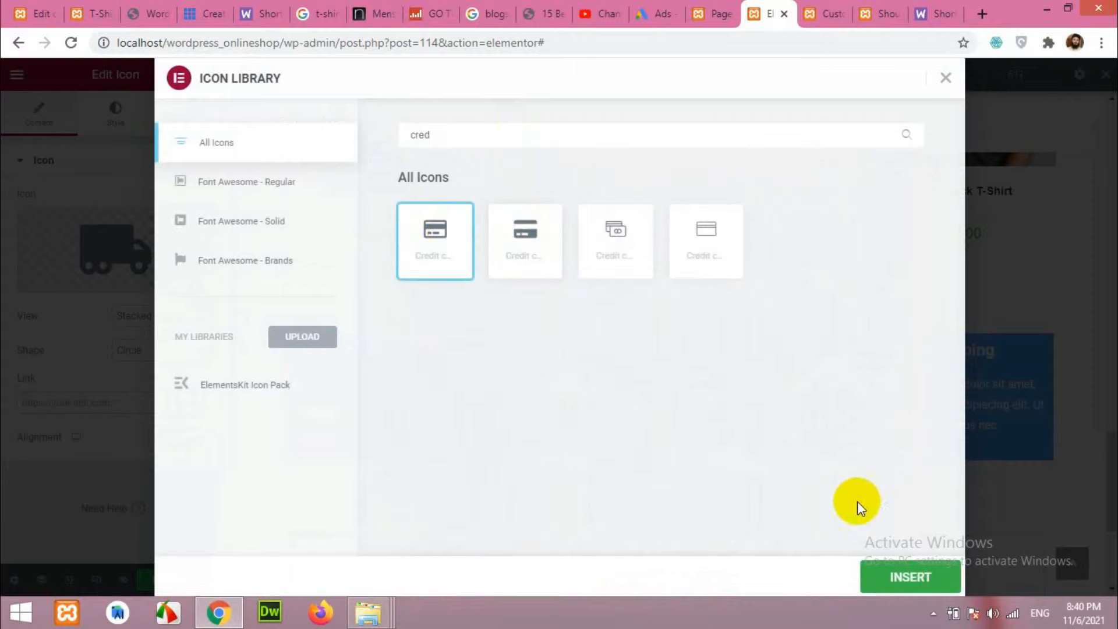
pyautogui.click(894, 577)
# Replace the third box's truck icon with the USPS icon found by filtering 'usp'.
pyautogui.click(849, 408)
pyautogui.click(86, 10)
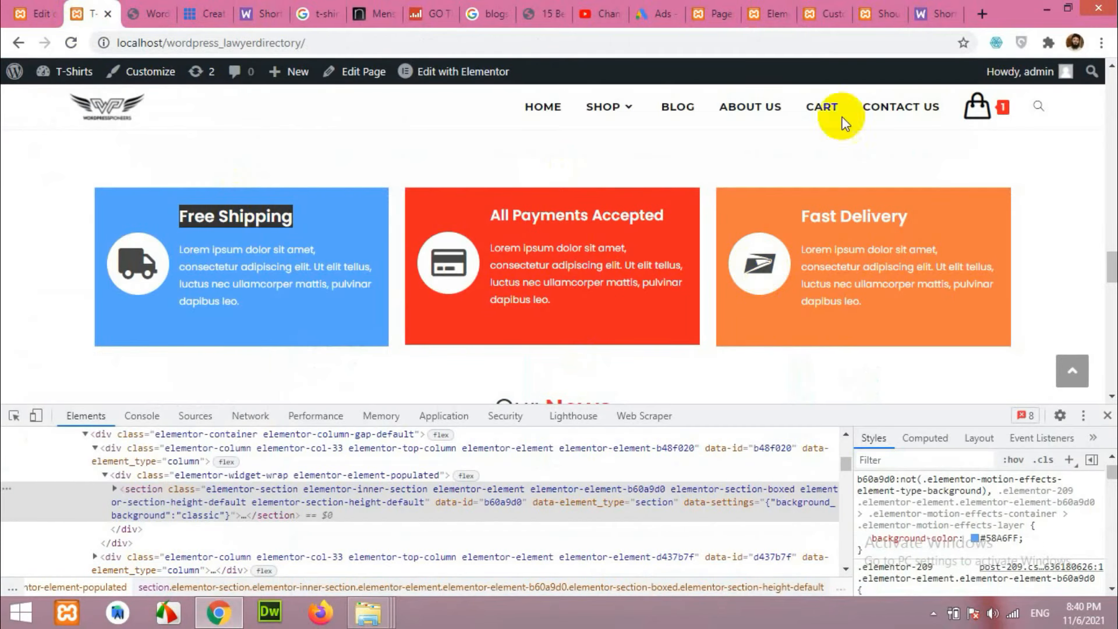
pyautogui.click(877, 16)
pyautogui.click(766, 3)
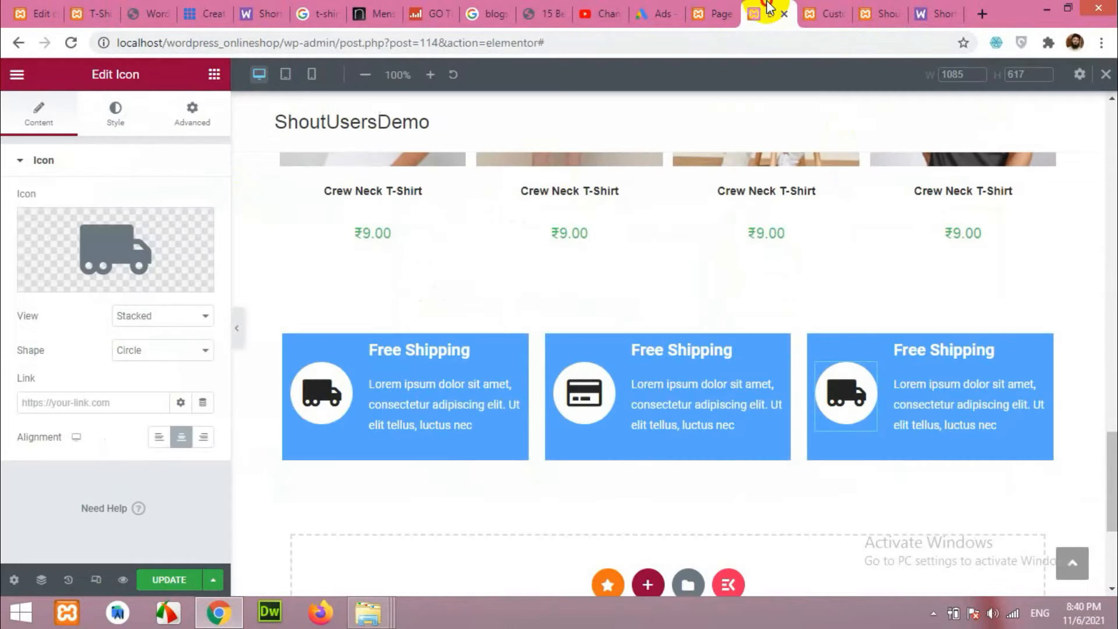
pyautogui.click(128, 271)
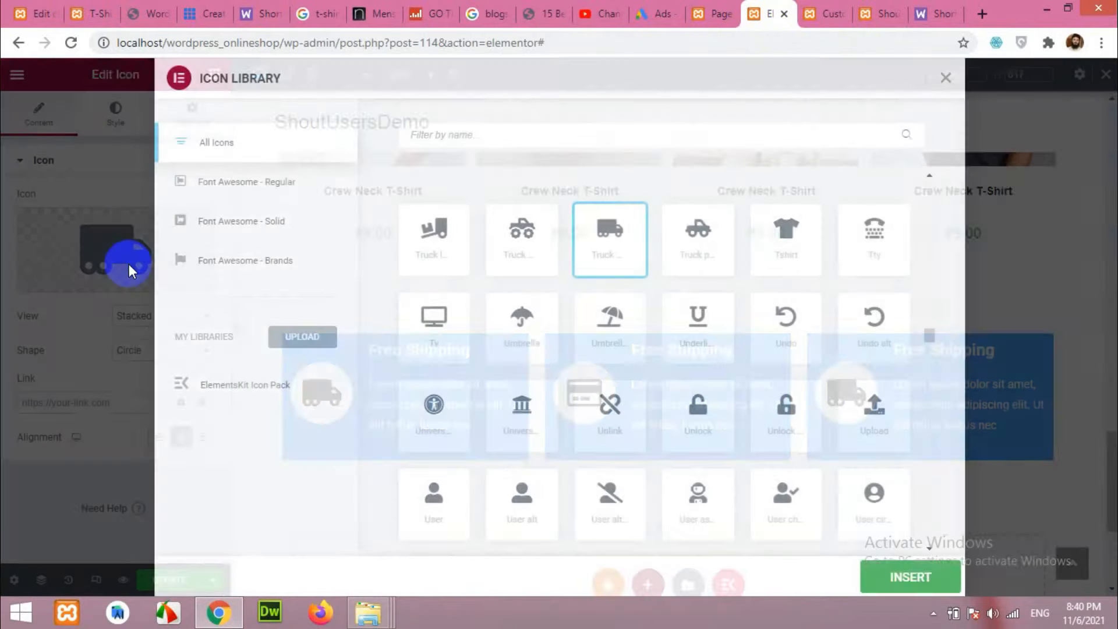
pyautogui.click(946, 78)
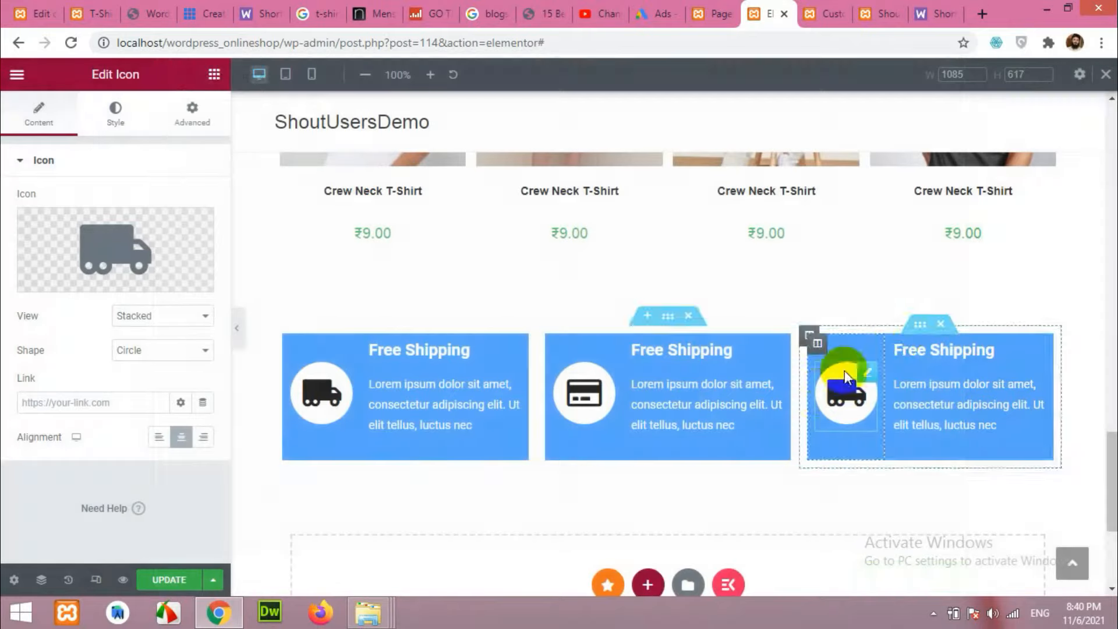
pyautogui.click(163, 244)
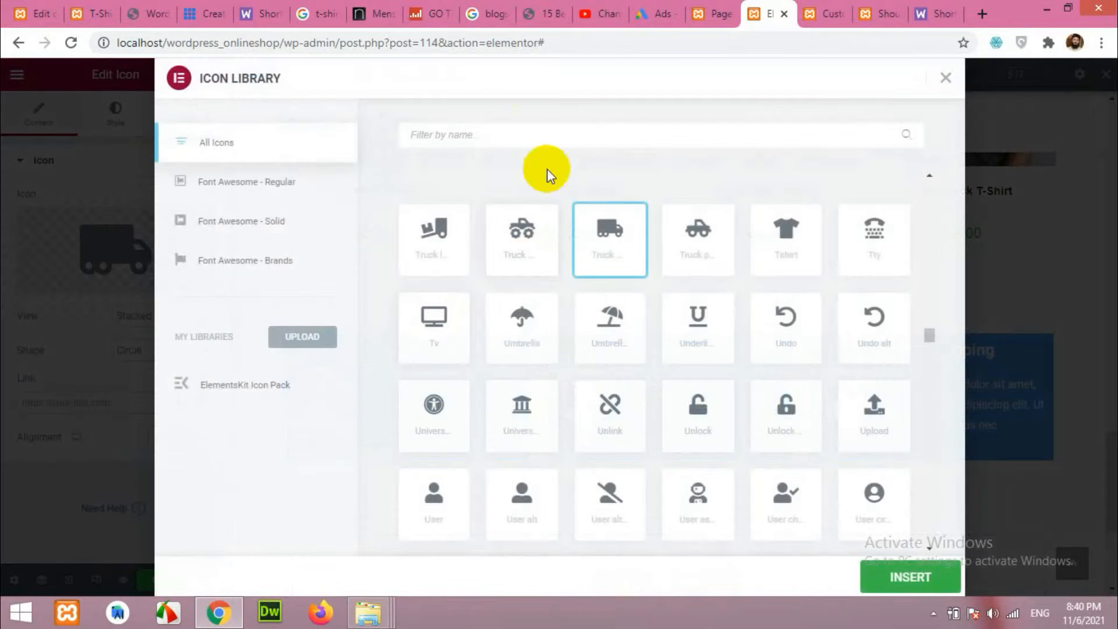
pyautogui.click(508, 131)
pyautogui.write('usp')
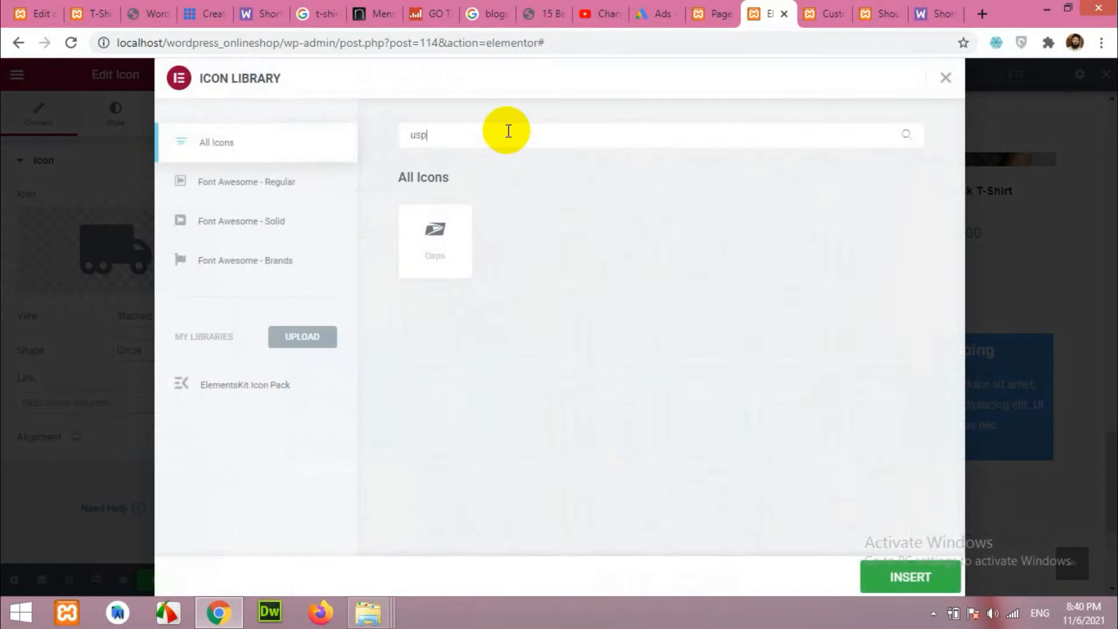
pyautogui.click(908, 577)
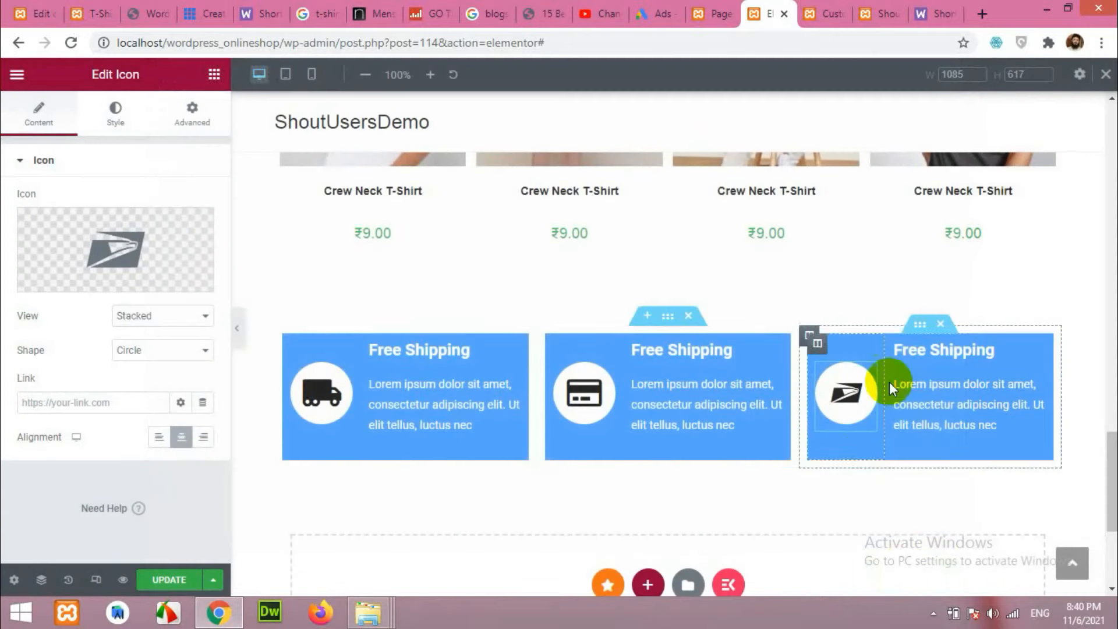
# Copy the 'All Payments Accepted' heading text from the reference site.
pyautogui.click(78, 14)
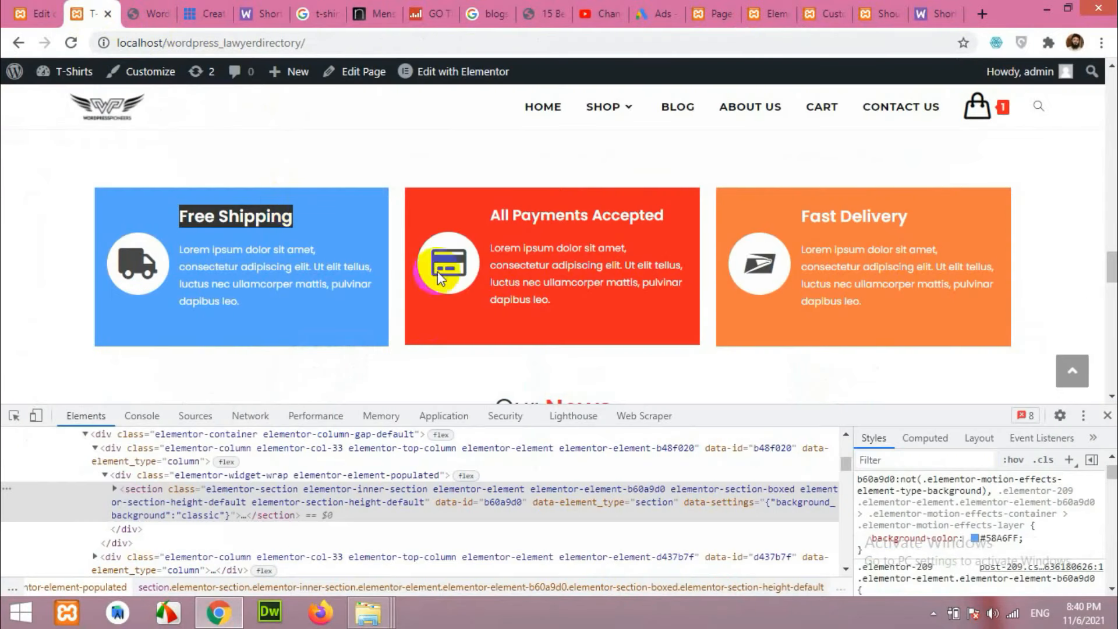
pyautogui.moveTo(491, 221); pyautogui.dragTo(679, 219)
pyautogui.hotkey('ctrl', 'c')
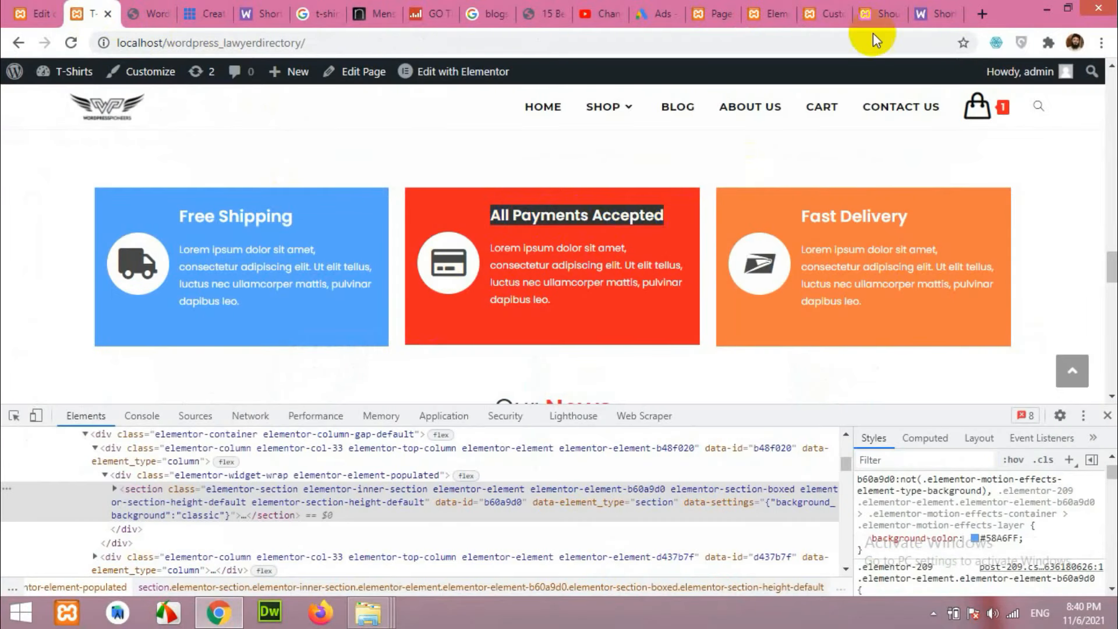
pyautogui.click(830, 13)
pyautogui.click(792, 11)
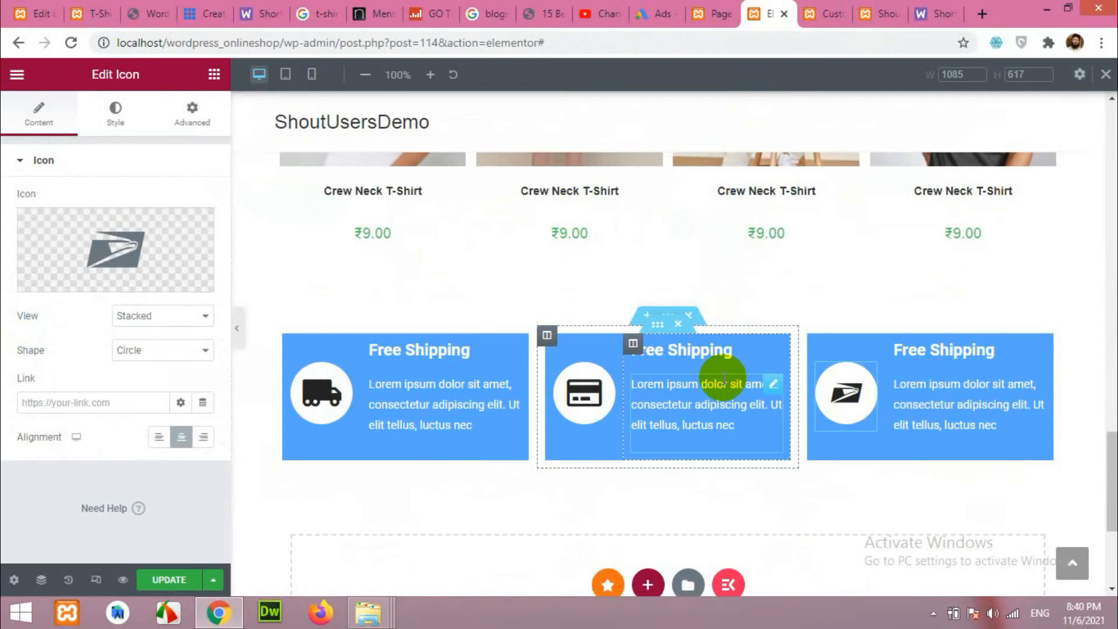
# Retitle the middle and third headings 'All Payments Accepted' and 'Fast Delivery'.
pyautogui.click(699, 350)
pyautogui.moveTo(125, 224); pyautogui.dragTo(3, 225)
pyautogui.hotkey('ctrl', 'v')
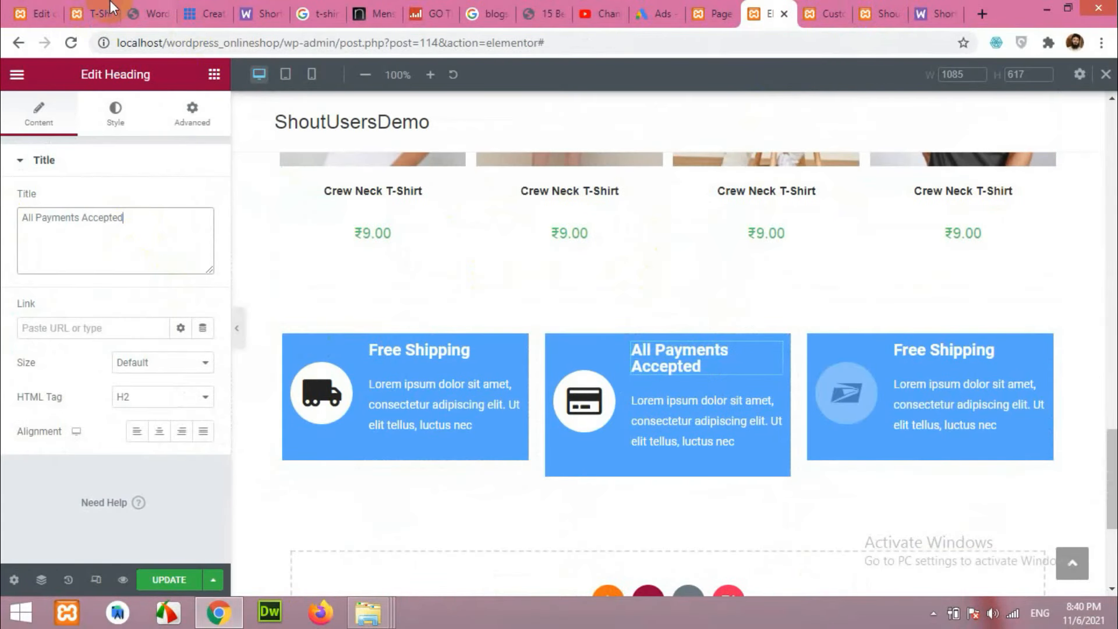
pyautogui.click(88, 14)
pyautogui.moveTo(804, 219); pyautogui.dragTo(912, 220)
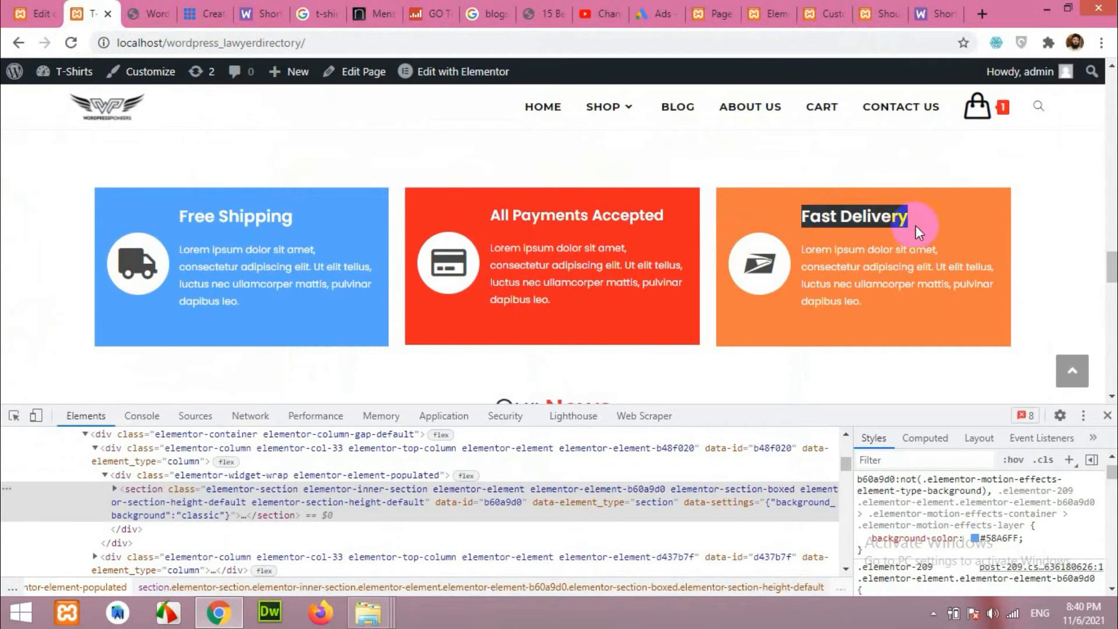
pyautogui.click(830, 9)
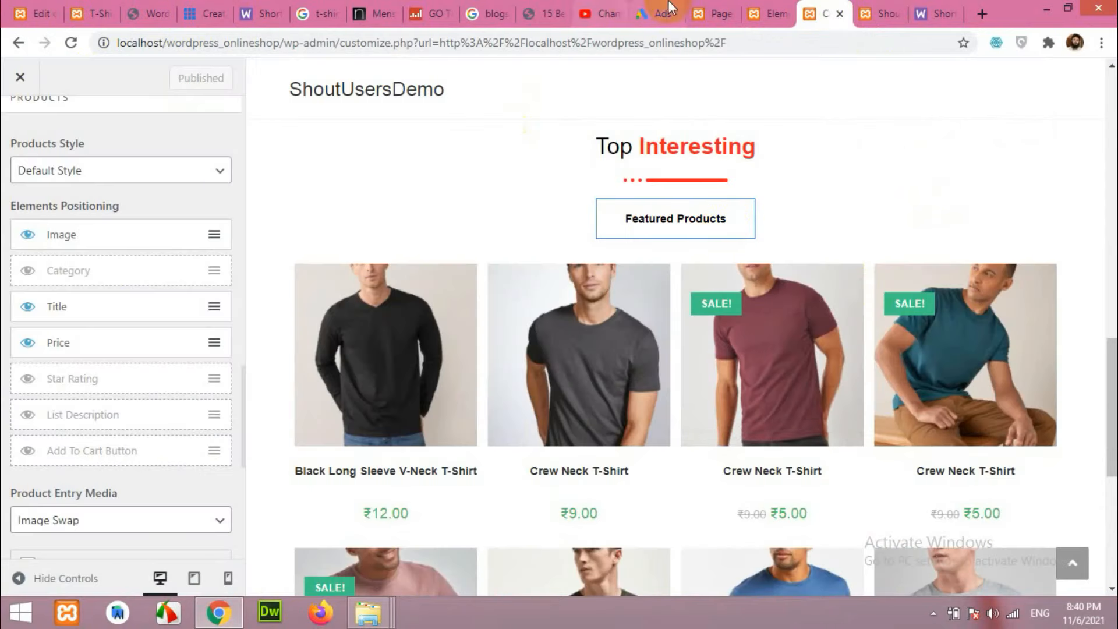
pyautogui.click(716, 9)
pyautogui.click(766, 9)
pyautogui.click(934, 343)
pyautogui.moveTo(83, 218); pyautogui.dragTo(4, 221)
# Set the All Payments Accepted heading's typography size to 17 px.
pyautogui.click(655, 350)
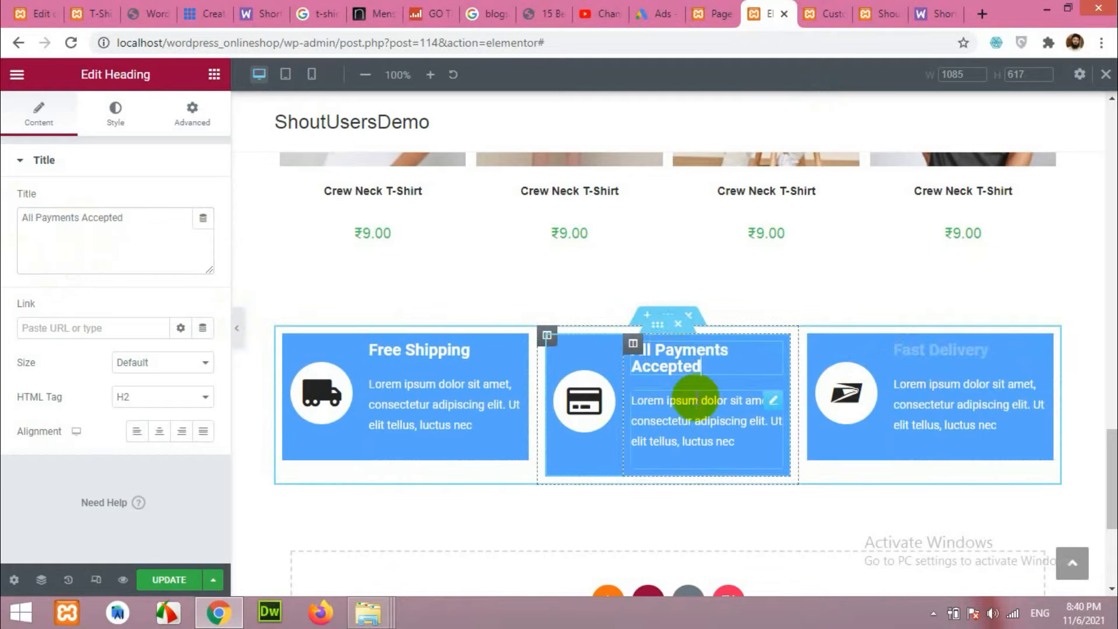
pyautogui.click(120, 112)
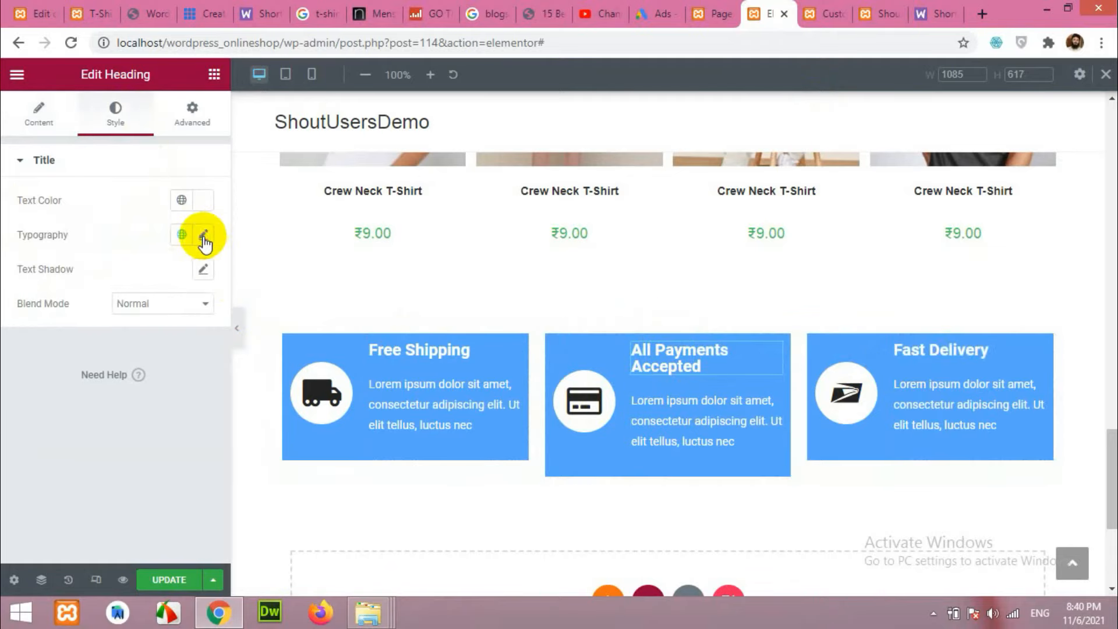
pyautogui.click(202, 236)
pyautogui.click(36, 364)
pyautogui.moveTo(39, 368); pyautogui.dragTo(42, 369)
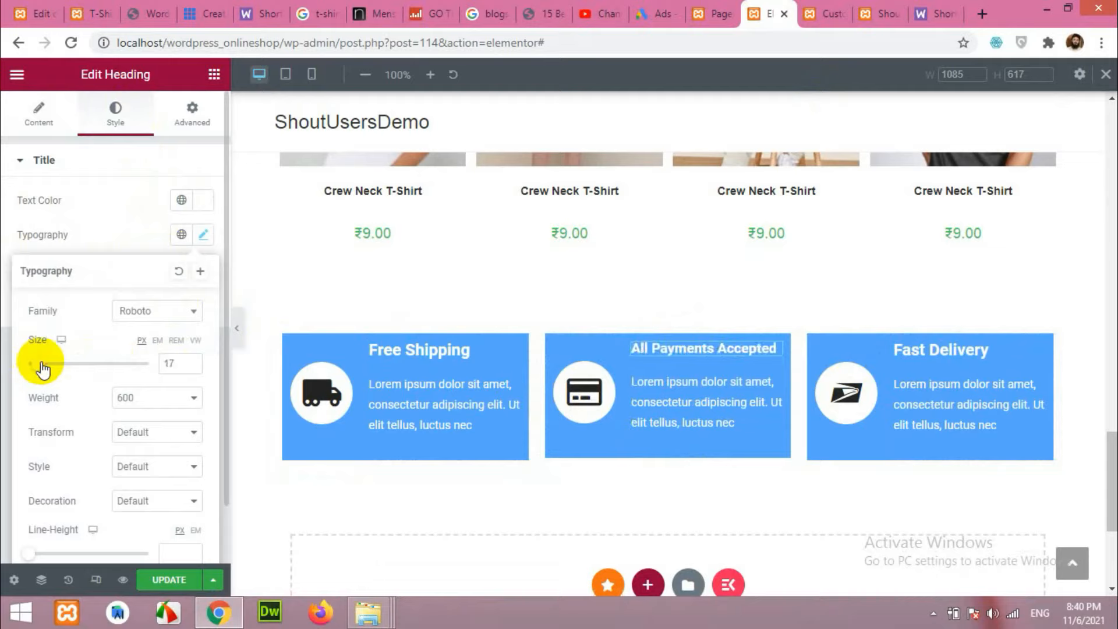
# Copy that heading's style and paste it onto the Free Shipping heading.
pyautogui.rightClick(775, 348)
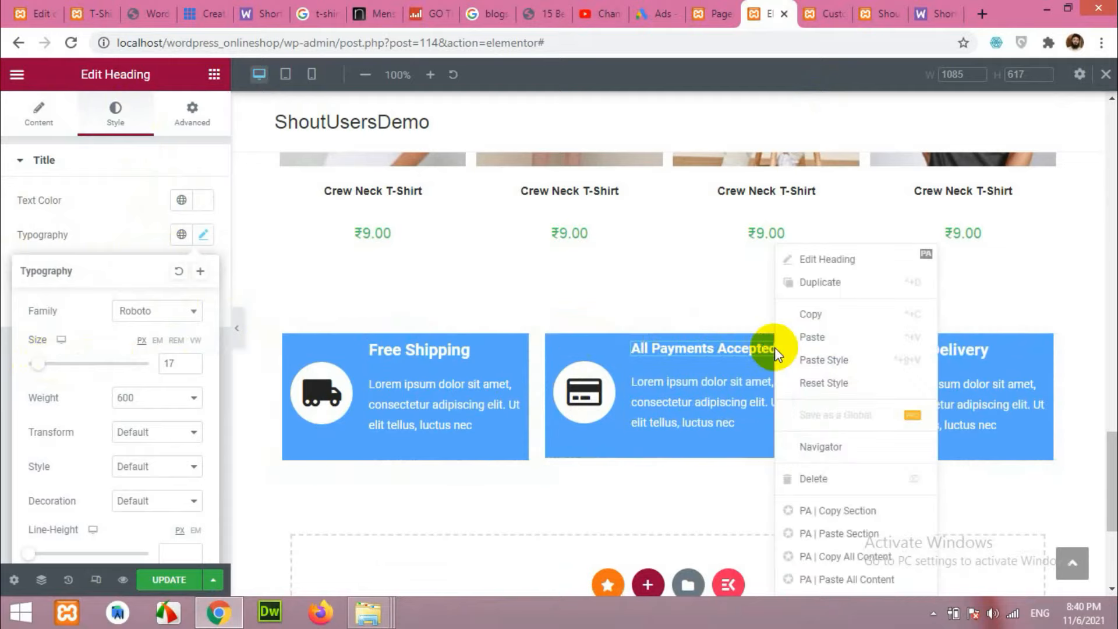
pyautogui.click(810, 314)
pyautogui.rightClick(441, 353)
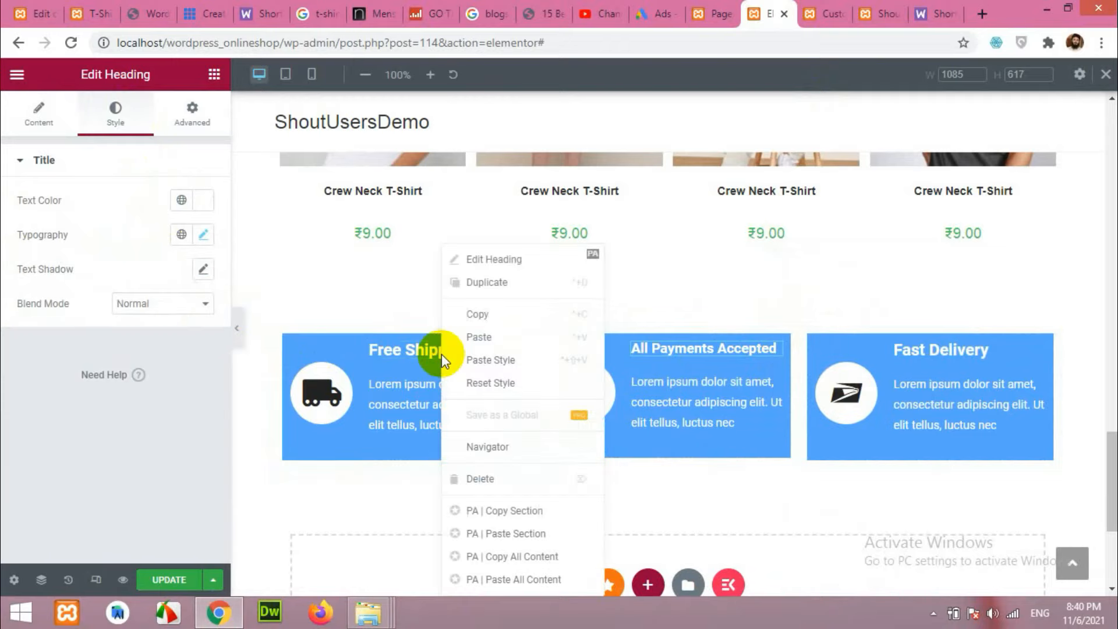
pyautogui.click(505, 359)
# Paste the copied heading style onto the Fast Delivery heading.
pyautogui.rightClick(954, 353)
pyautogui.click(969, 358)
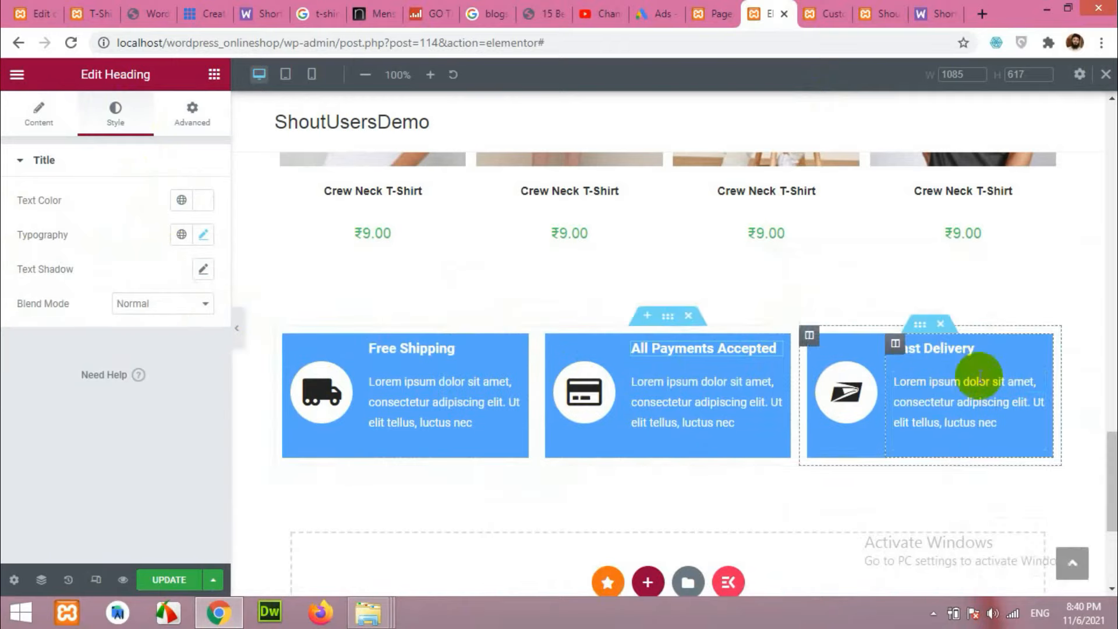
pyautogui.click(546, 336)
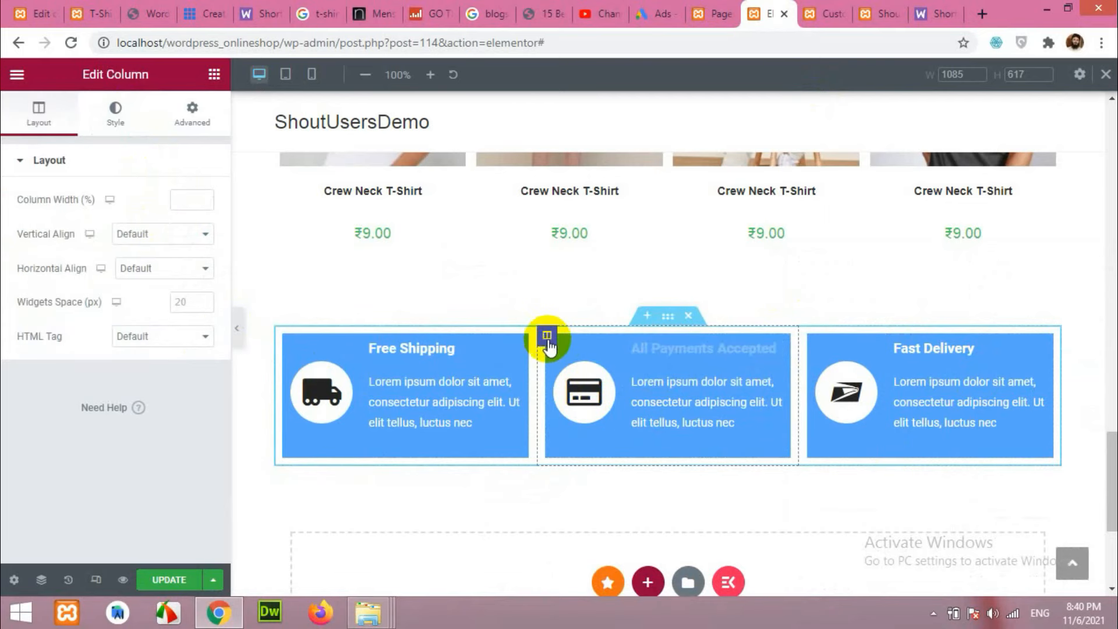
# Copy the reference red box's background value #FF2222 from DevTools.
pyautogui.click(92, 14)
pyautogui.rightClick(454, 208)
pyautogui.click(476, 417)
pyautogui.click(995, 537)
pyautogui.hotkey('ctrl', 'c')
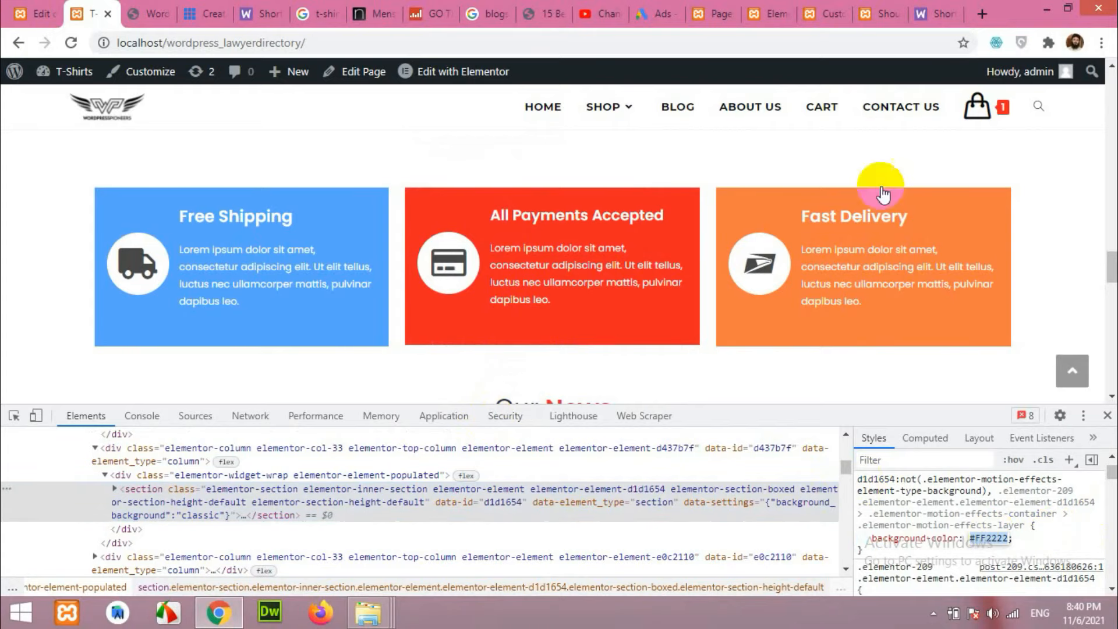
pyautogui.click(815, 12)
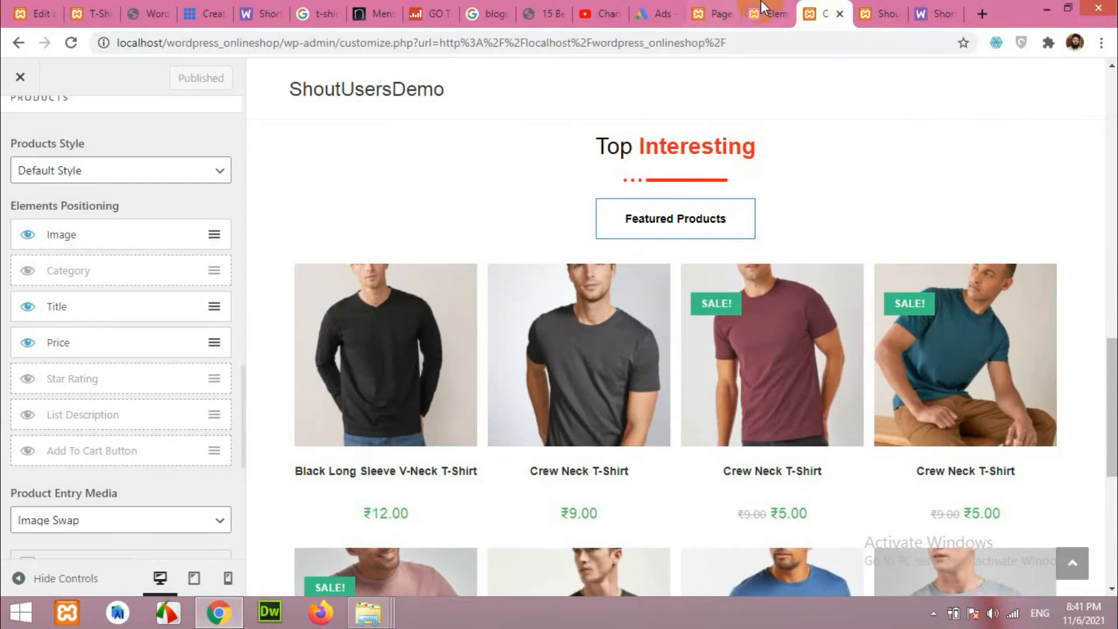
pyautogui.hotkey('ctrl', 'shift', 'Tab')
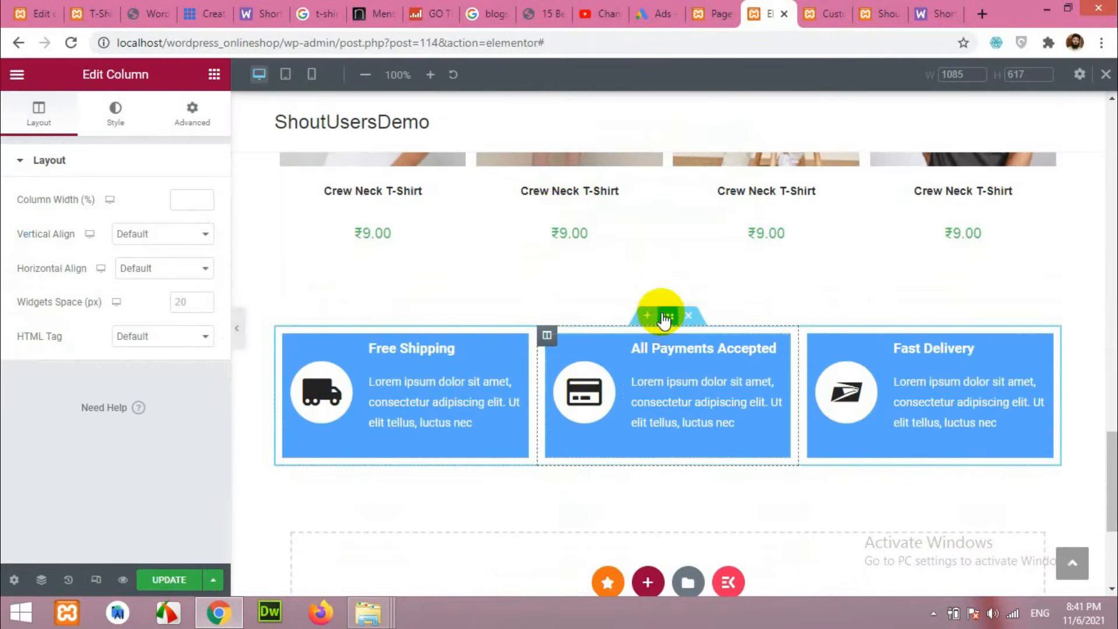
# Set the middle box's inner section background colour to red #FF2222.
pyautogui.click(661, 330)
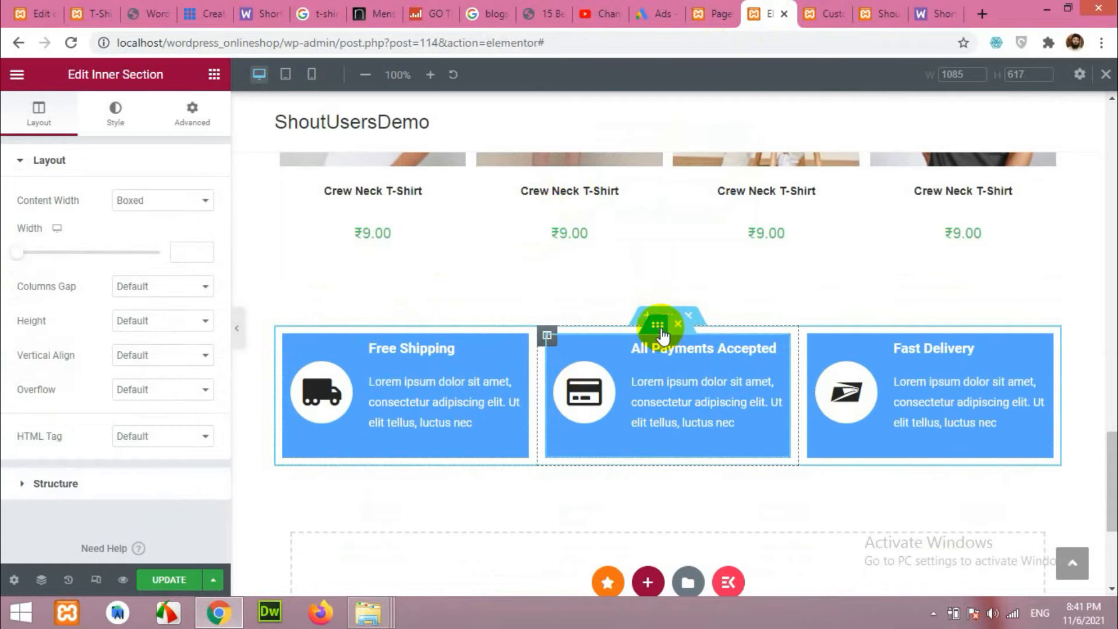
pyautogui.click(115, 114)
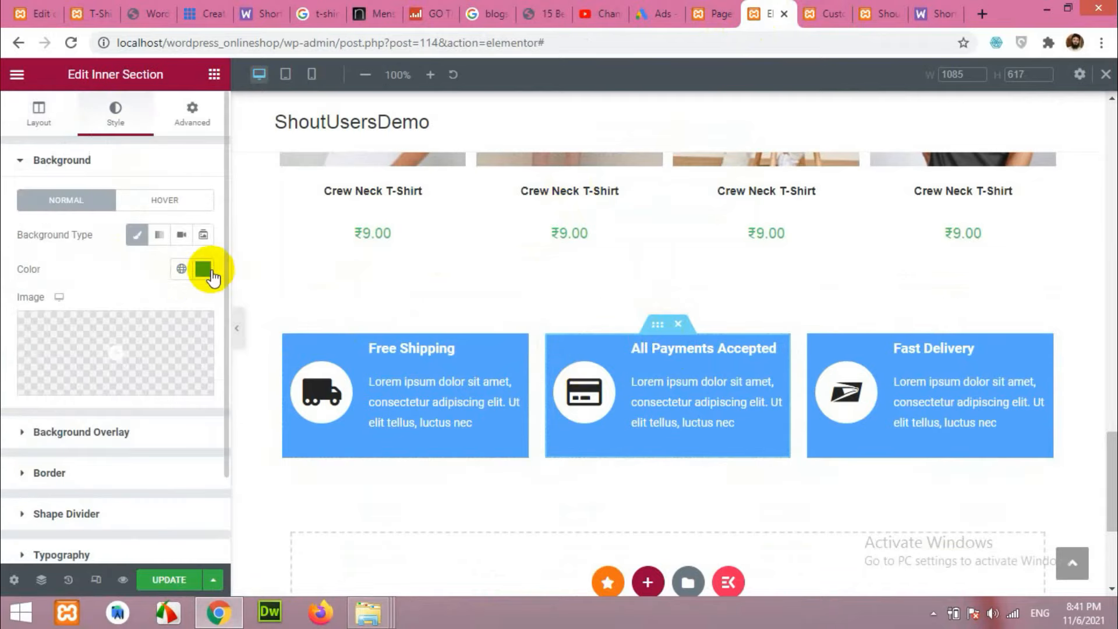
pyautogui.click(204, 276)
pyautogui.hotkey('ctrl', 'v')
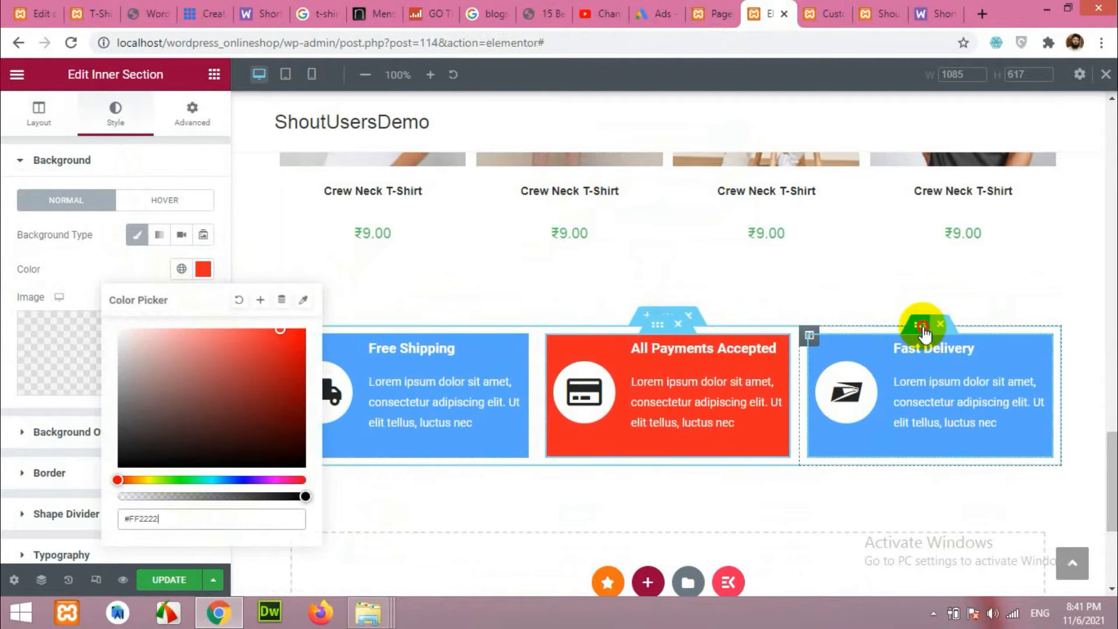
pyautogui.click(924, 334)
pyautogui.click(87, 13)
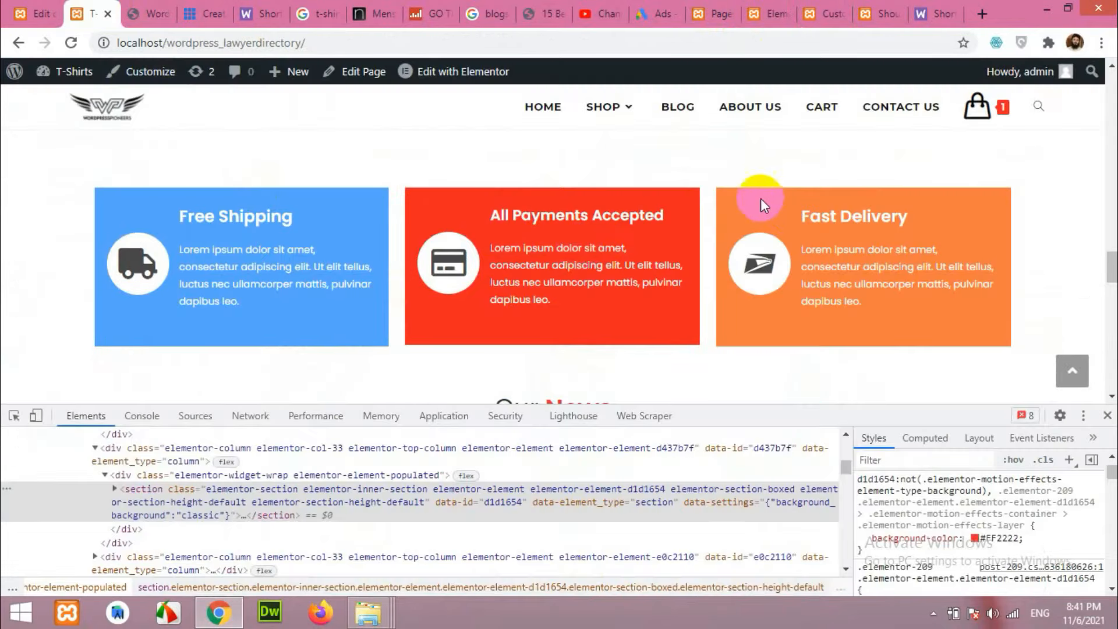
# Copy the reference Fast Delivery box's orange background value #FC7A42 from DevTools.
pyautogui.rightClick(728, 201)
pyautogui.click(780, 423)
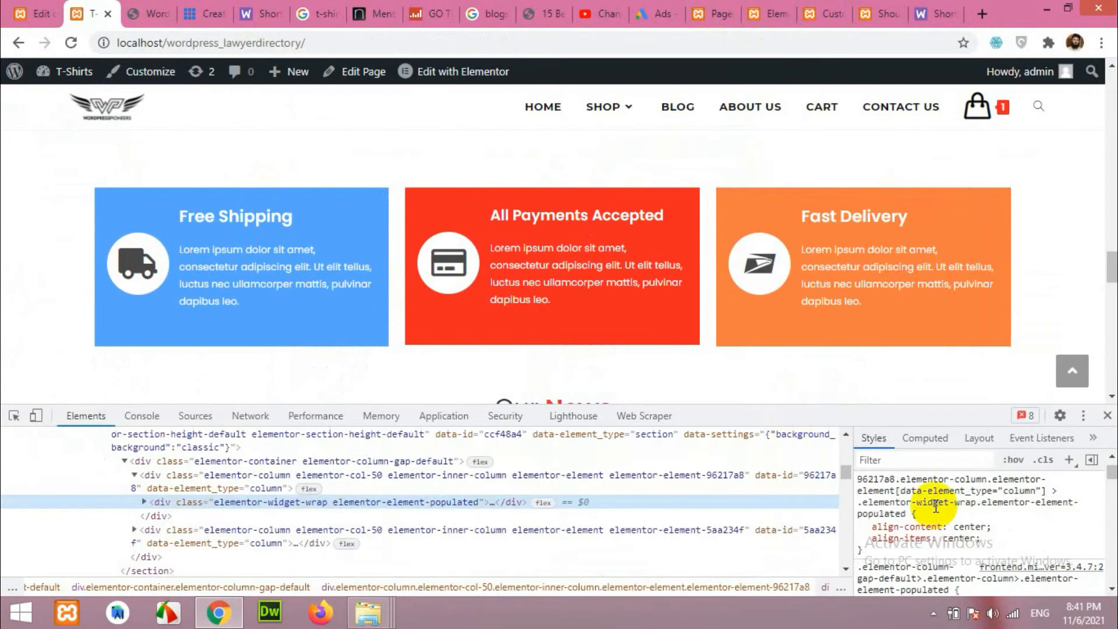
pyautogui.scroll(5, 983, 507)
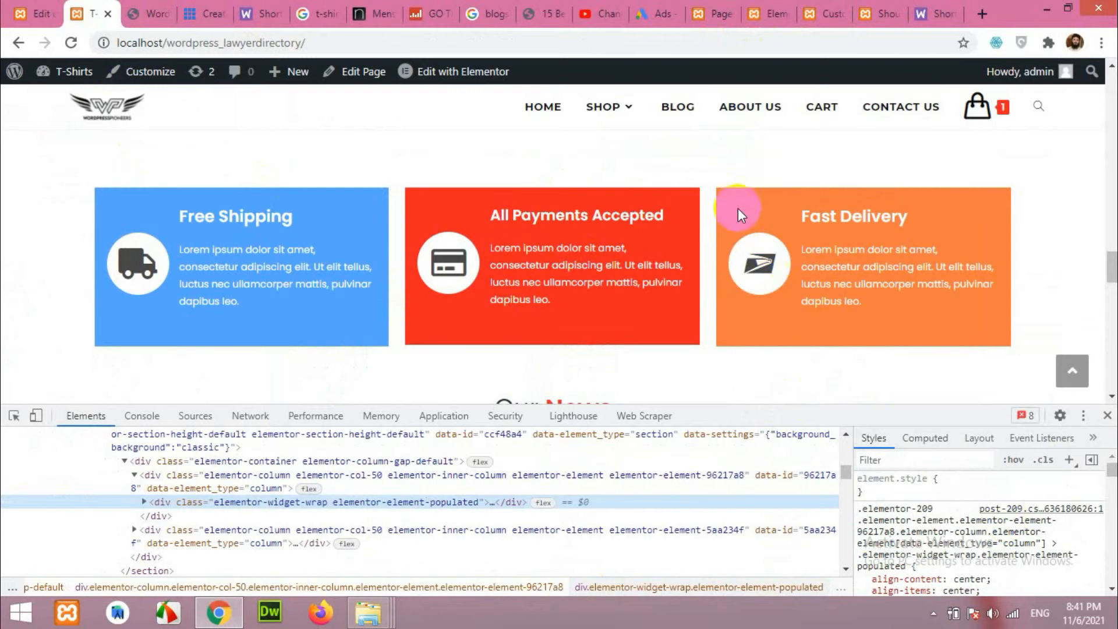
pyautogui.rightClick(722, 192)
pyautogui.click(778, 411)
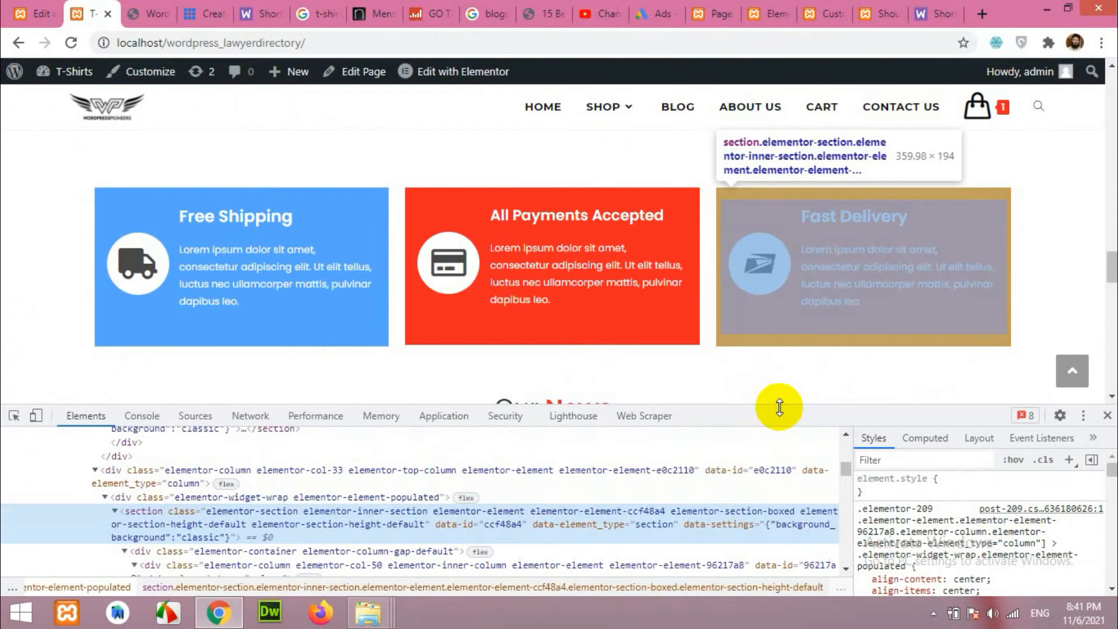
pyautogui.scroll(-2, 998, 531)
pyautogui.click(993, 510)
pyautogui.hotkey('ctrl', 'c')
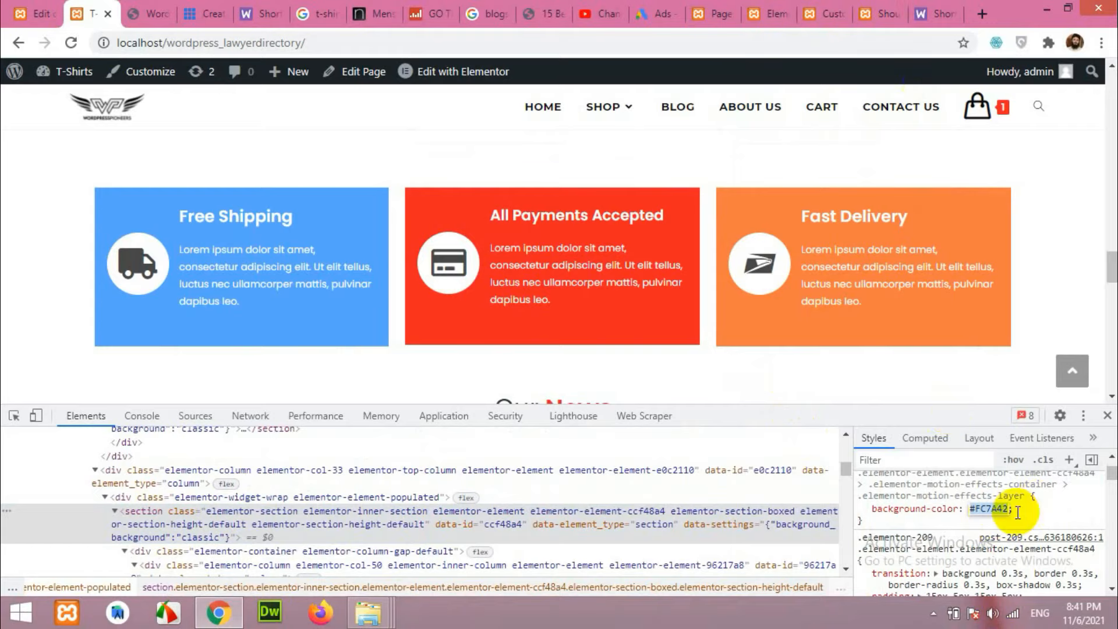
pyautogui.rightClick(984, 513)
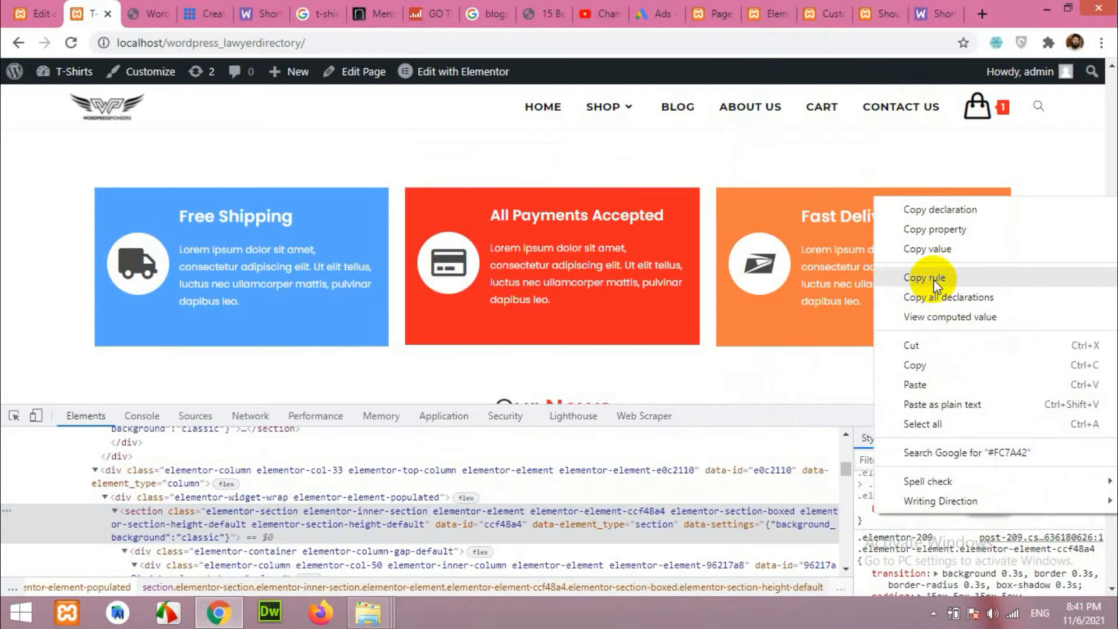
pyautogui.click(915, 365)
# Set the Fast Delivery section background to orange #FC7A42 and update the page.
pyautogui.click(771, 13)
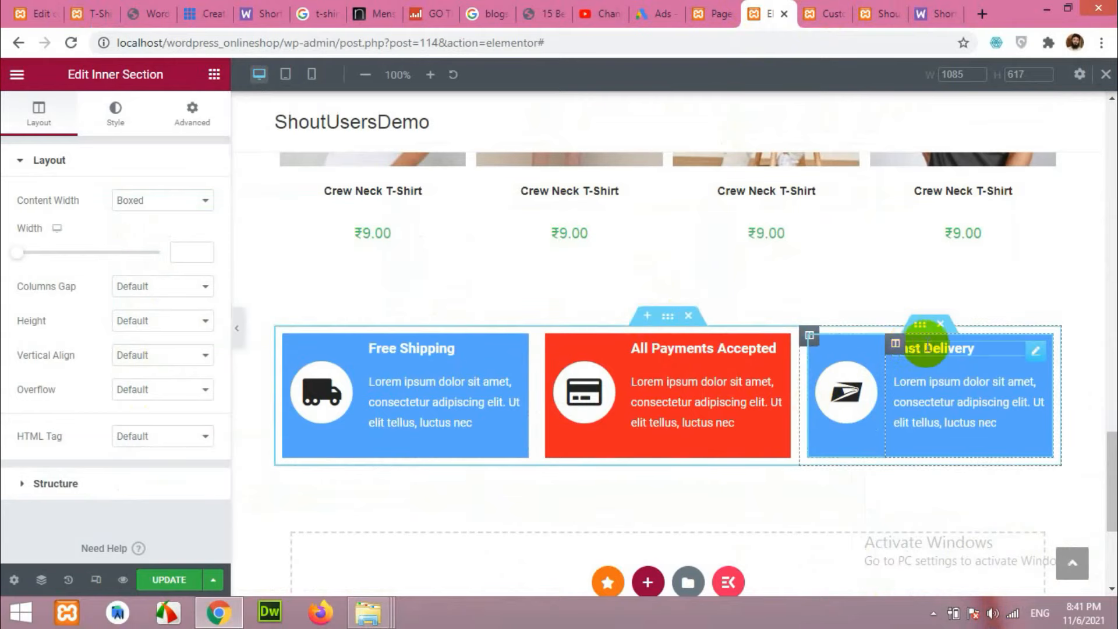
pyautogui.click(118, 122)
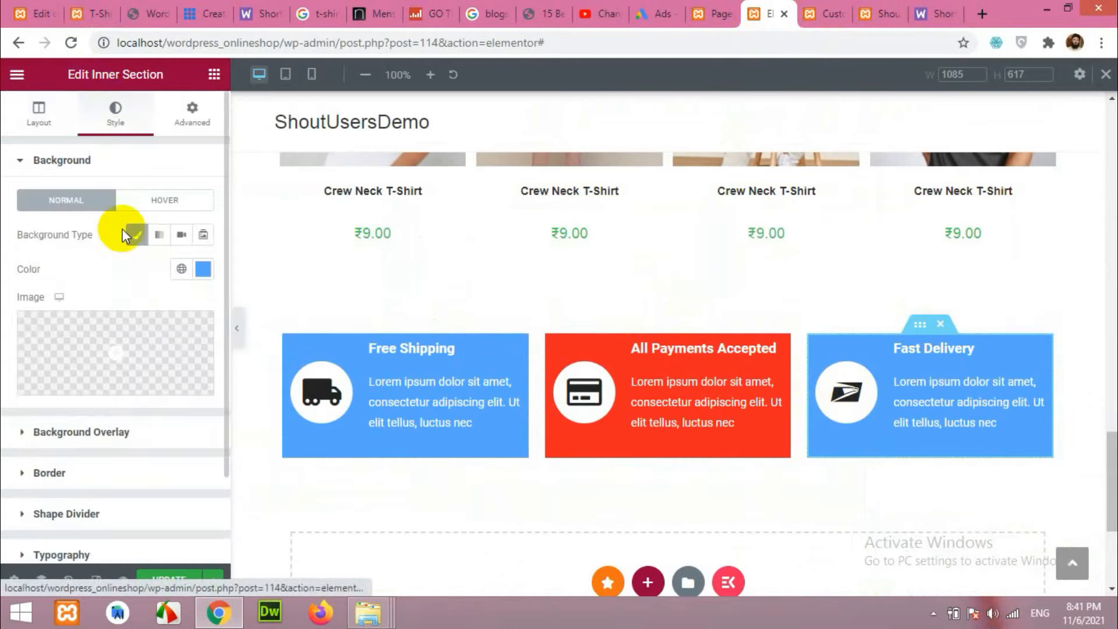
pyautogui.click(202, 274)
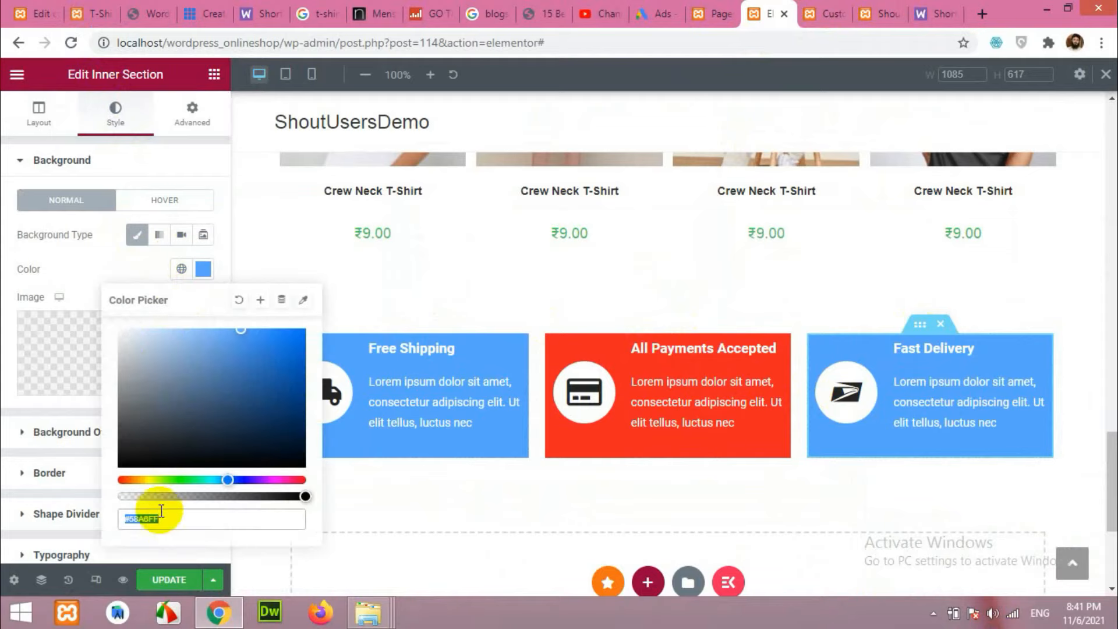
pyautogui.hotkey('ctrl', 'v')
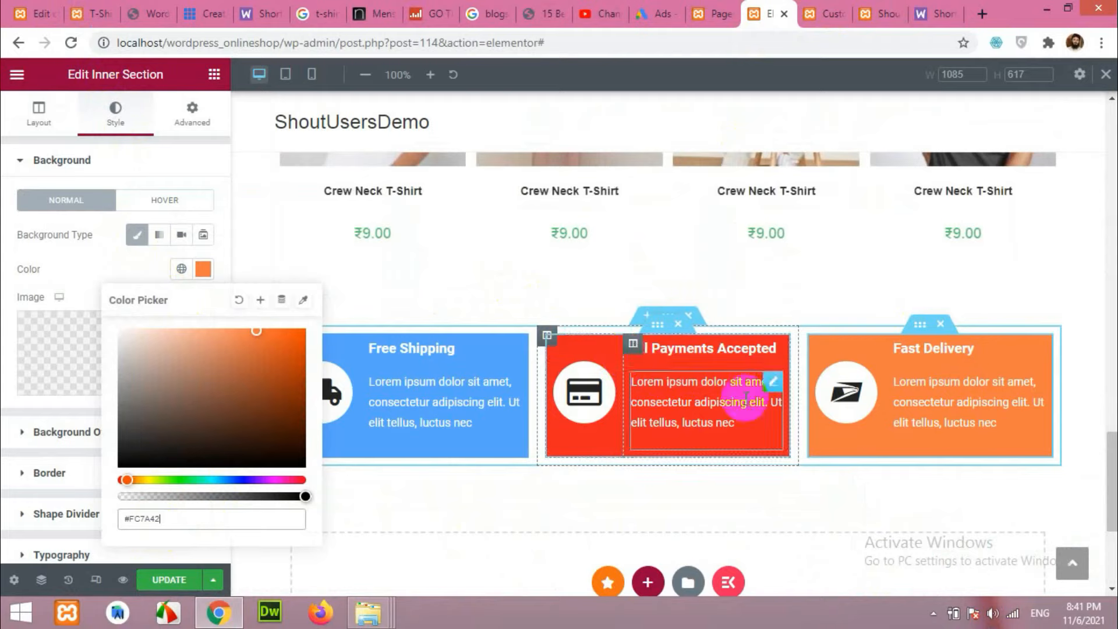
pyautogui.click(173, 580)
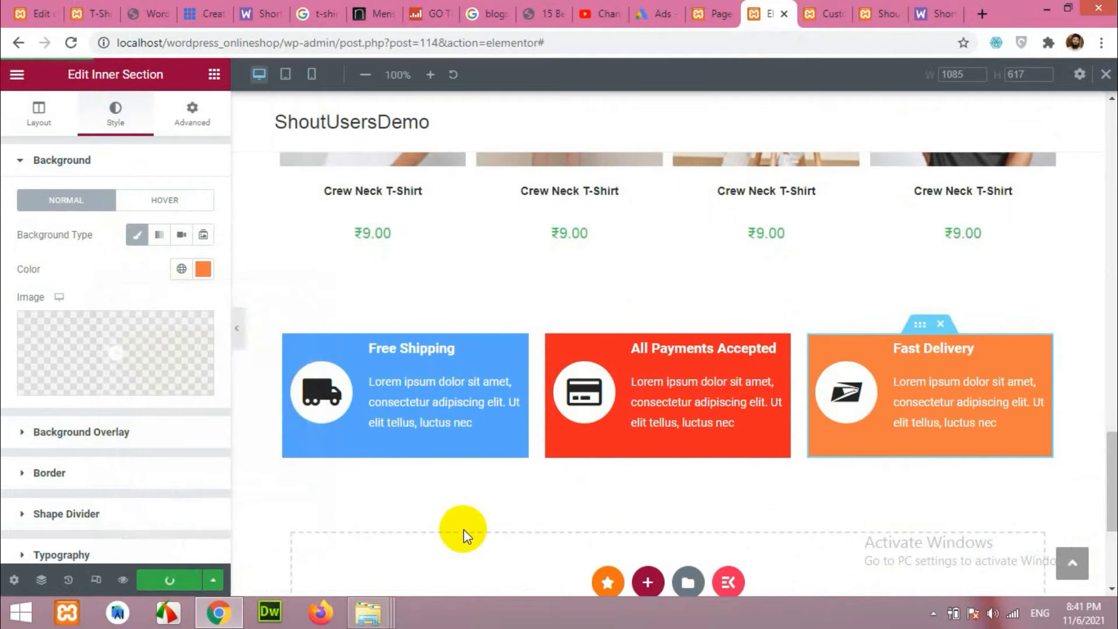
pyautogui.click(875, 1)
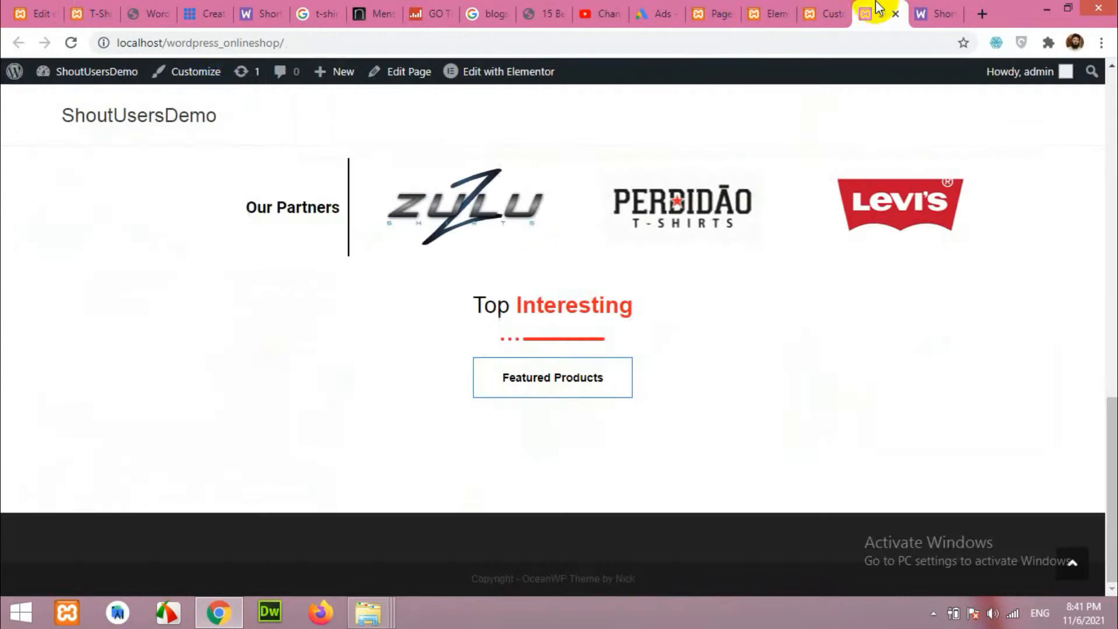
# Reload the live homepage and scroll down to check the blue, red and orange boxes.
pyautogui.click(71, 43)
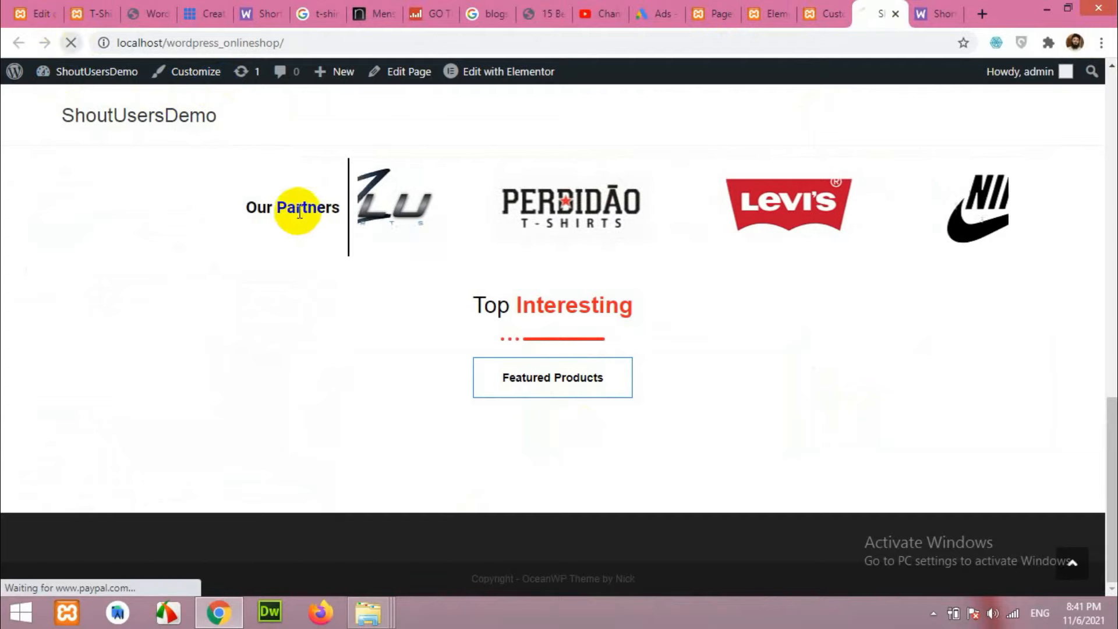
pyautogui.scroll(-10, 585, 301)
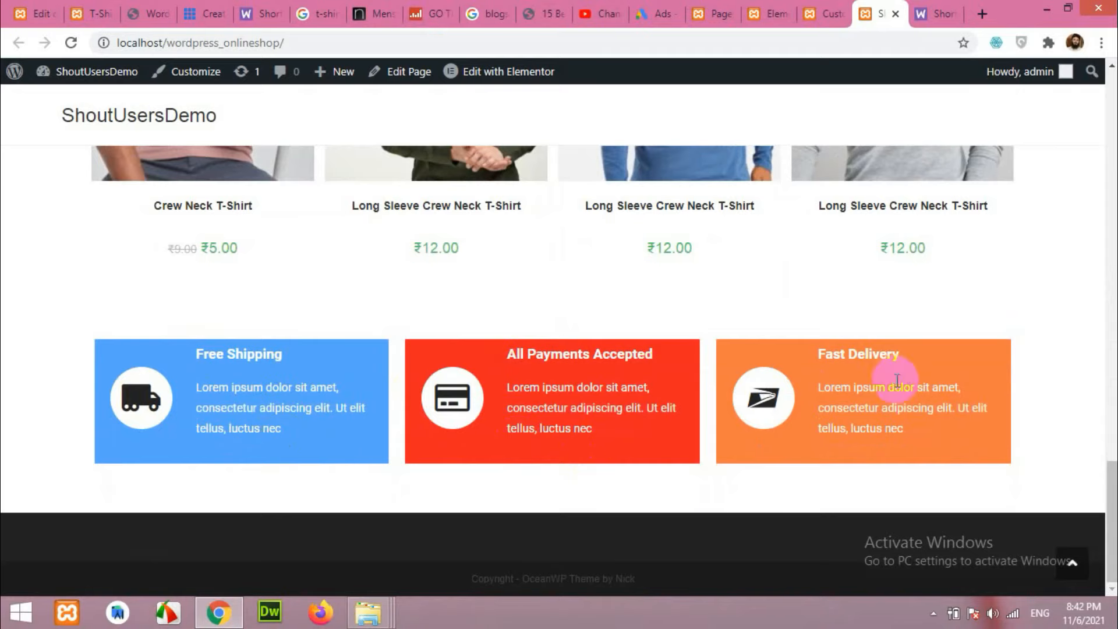
pyautogui.click(759, 8)
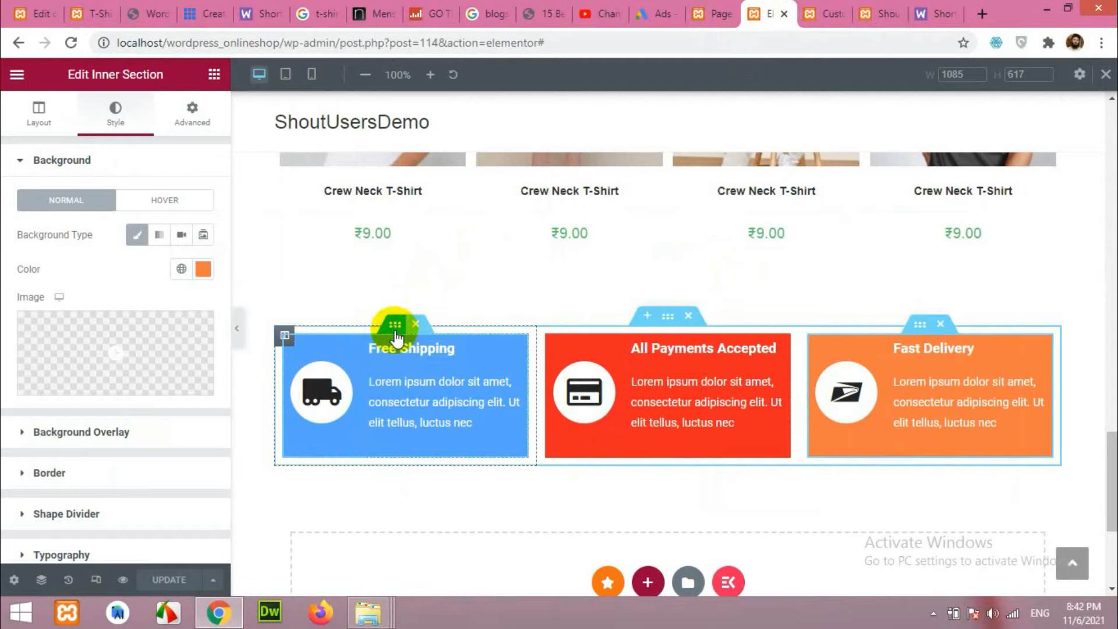
# Give the Free Shipping box 13 px padding on all sides.
pyautogui.click(198, 108)
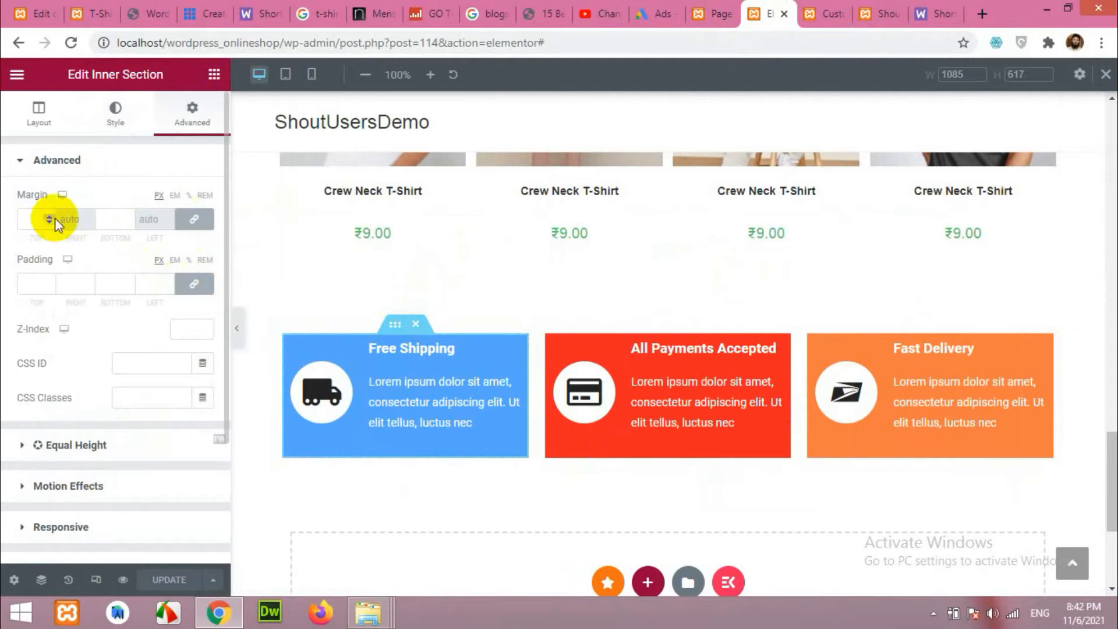
pyautogui.click(168, 280)
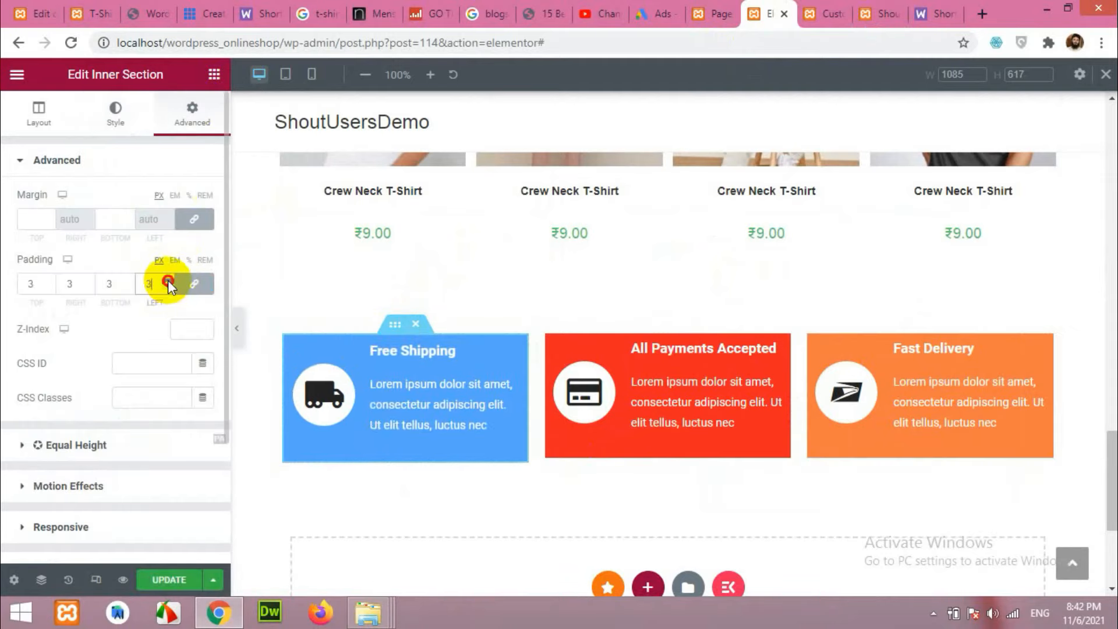
pyautogui.click(168, 280)
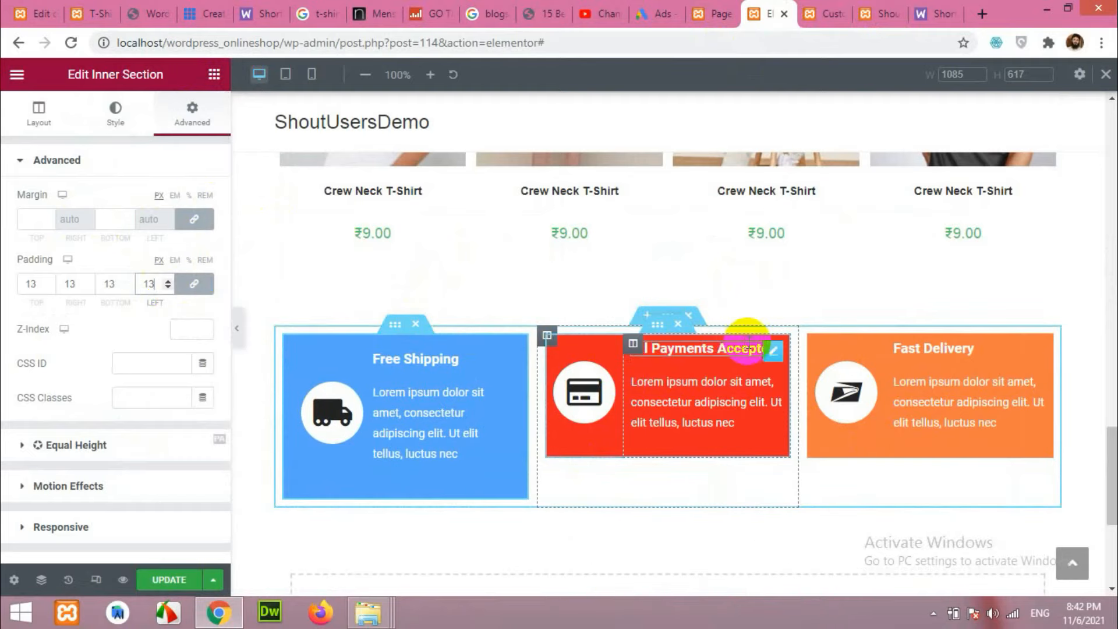
# Link the red All Payments Accepted box's padding and set it to 13 px.
pyautogui.click(641, 333)
pyautogui.click(192, 112)
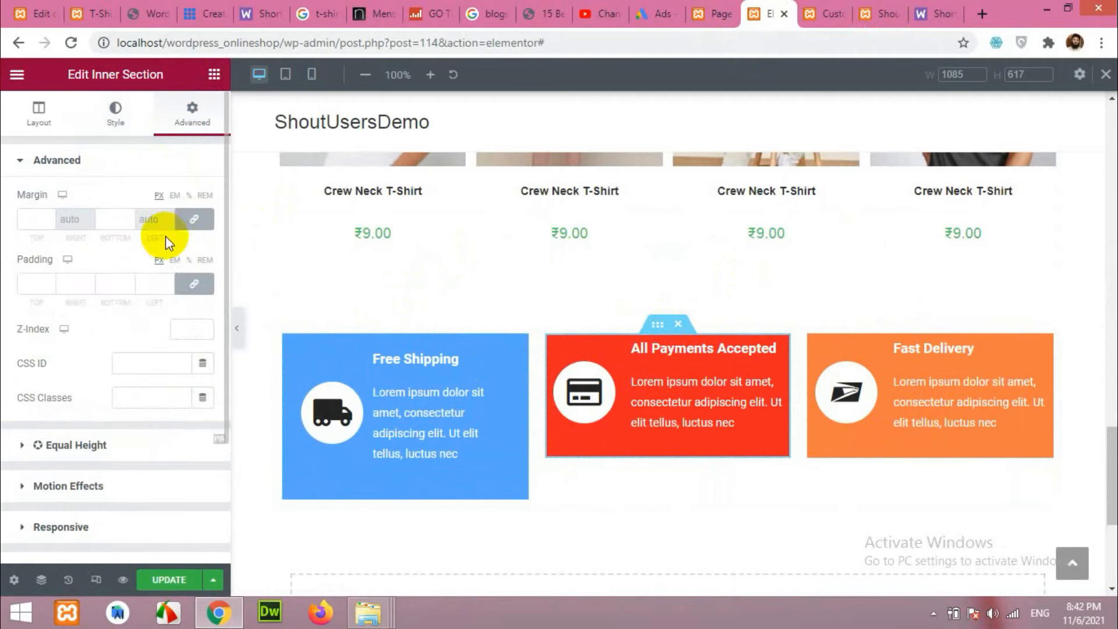
pyautogui.click(167, 281)
pyautogui.click(193, 282)
pyautogui.click(165, 280)
pyautogui.click(165, 280)
pyautogui.click(165, 281)
pyautogui.click(167, 281)
pyautogui.click(167, 281)
pyautogui.click(167, 281)
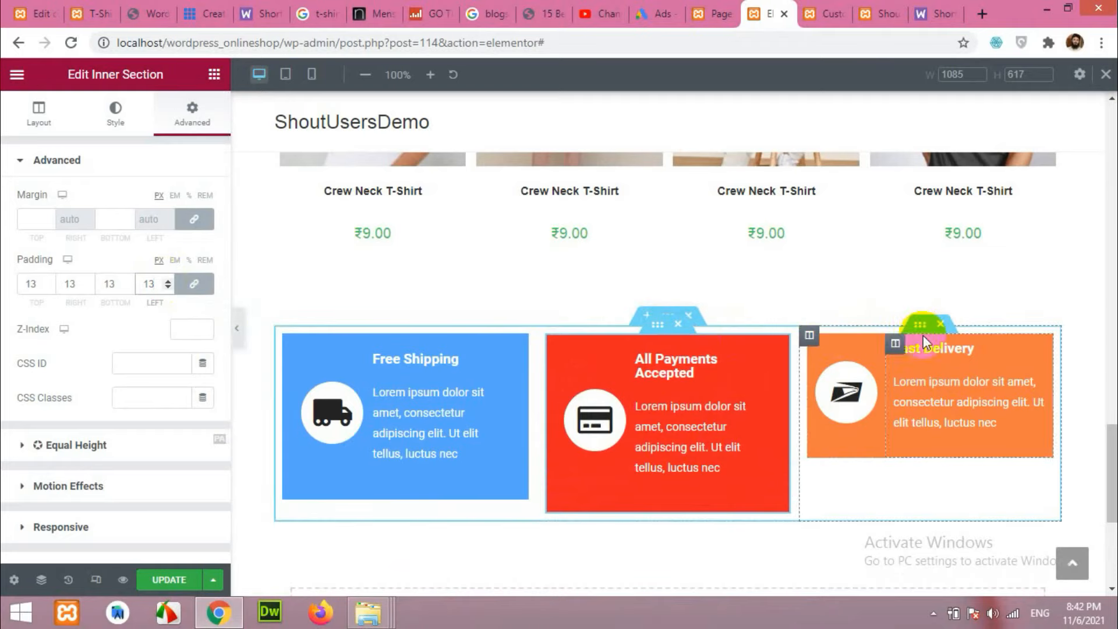
# Give the orange Fast Delivery box 13 px padding on all sides.
pyautogui.click(919, 329)
pyautogui.click(189, 116)
pyautogui.click(167, 281)
pyautogui.click(164, 280)
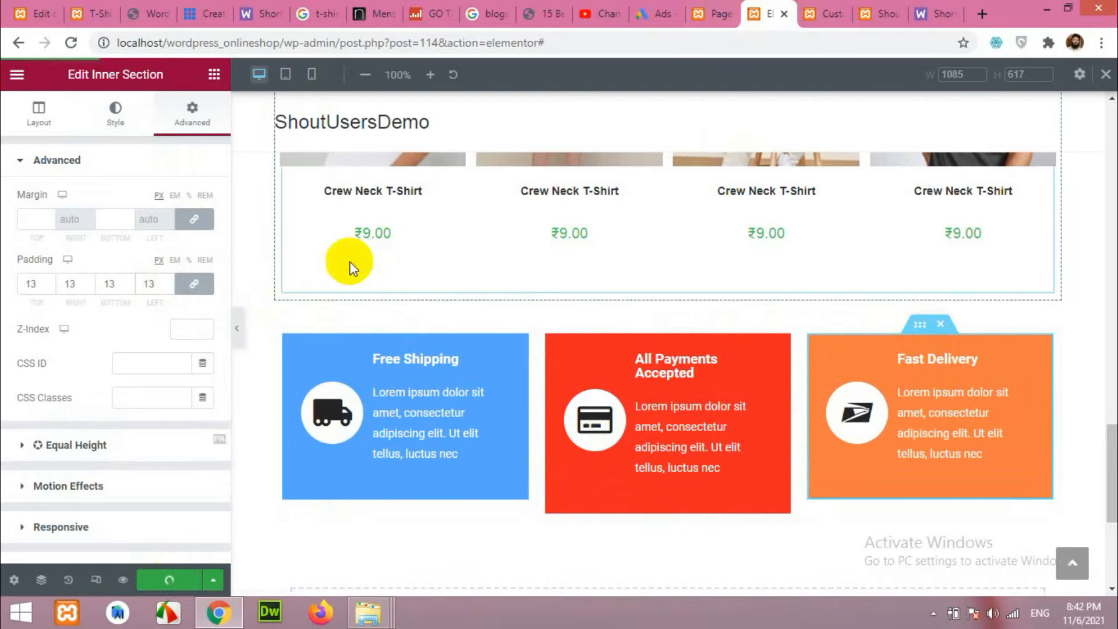
pyautogui.click(237, 330)
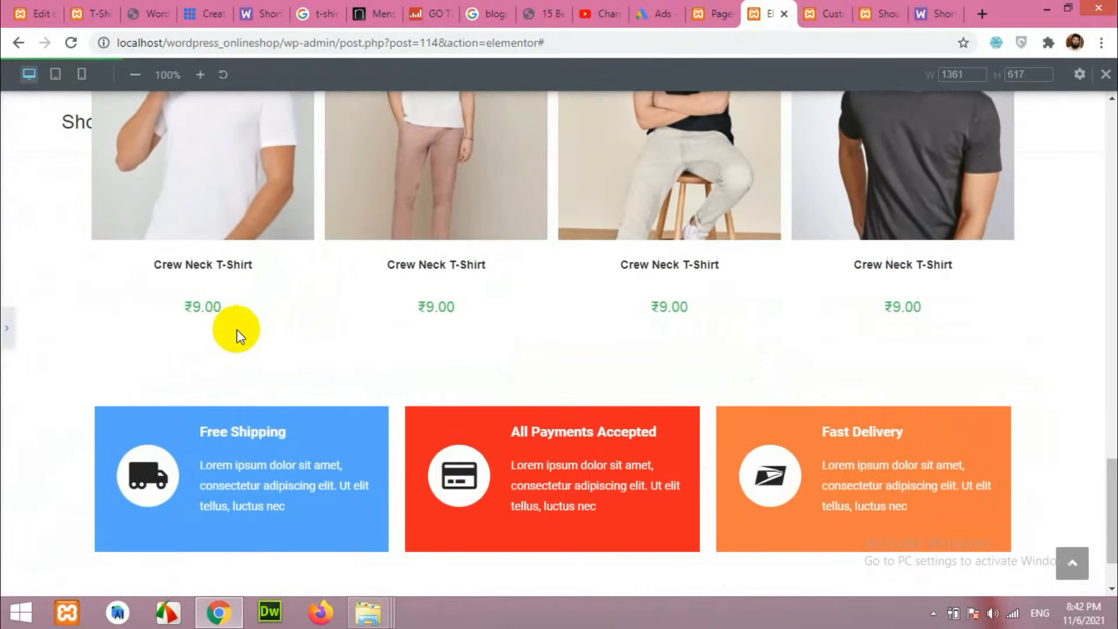
pyautogui.scroll(-2, 371, 435)
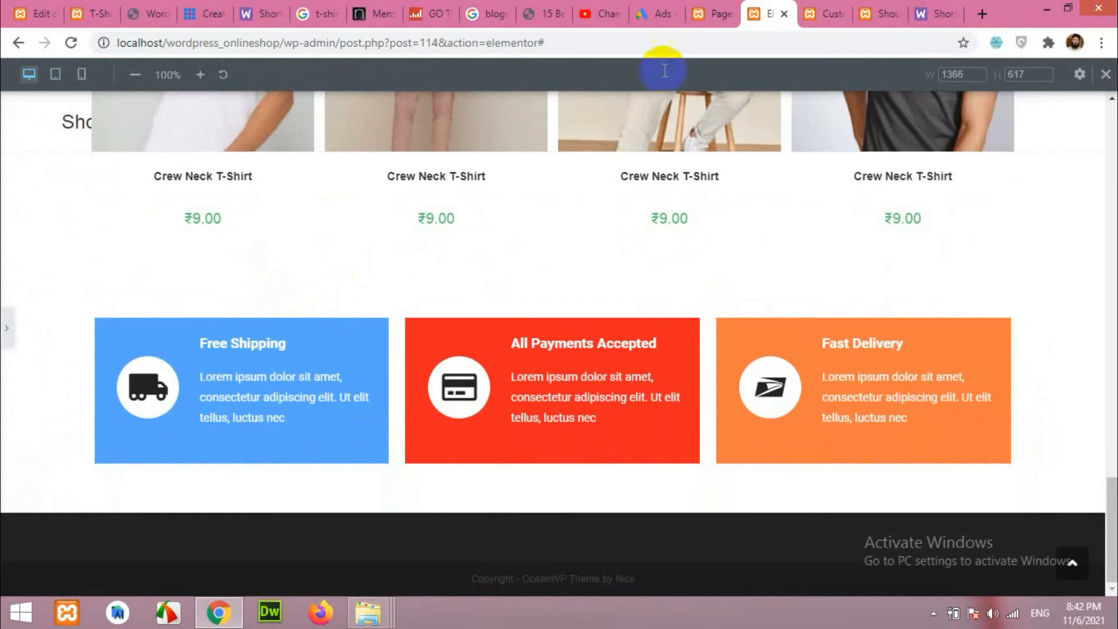
pyautogui.click(84, 8)
pyautogui.scroll(-4, 257, 194)
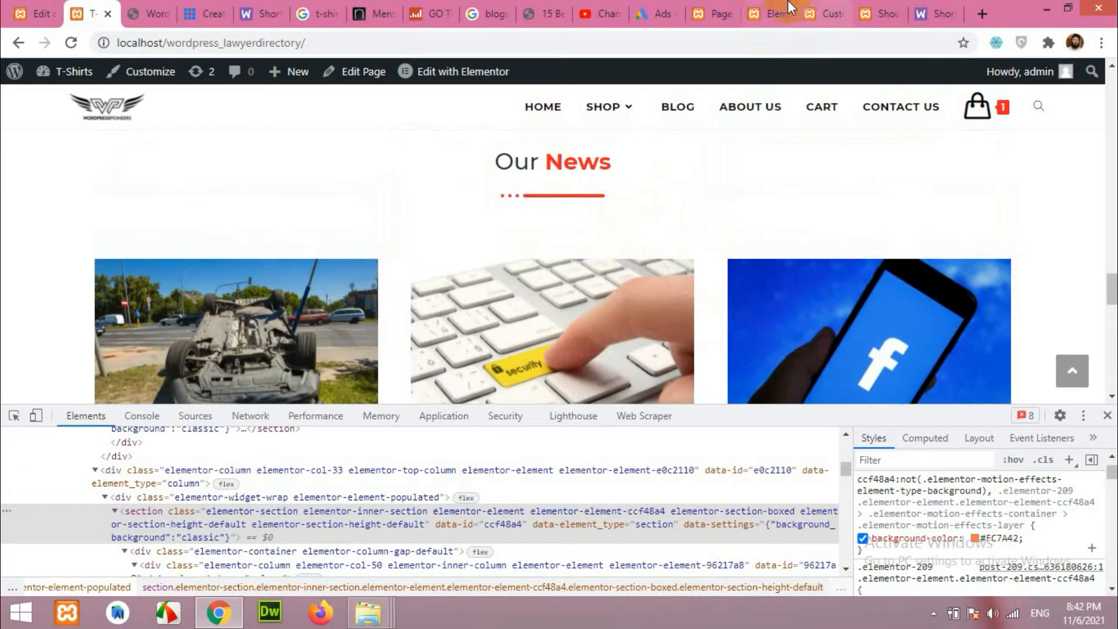
pyautogui.click(772, 8)
pyautogui.scroll(10, 558, 311)
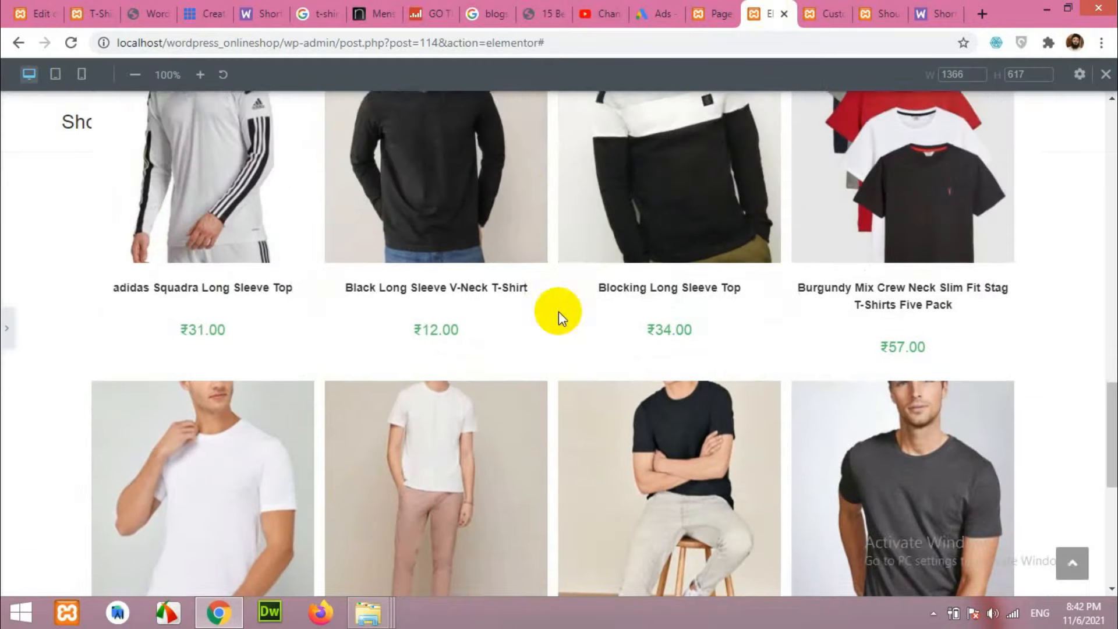
pyautogui.scroll(1, 569, 309)
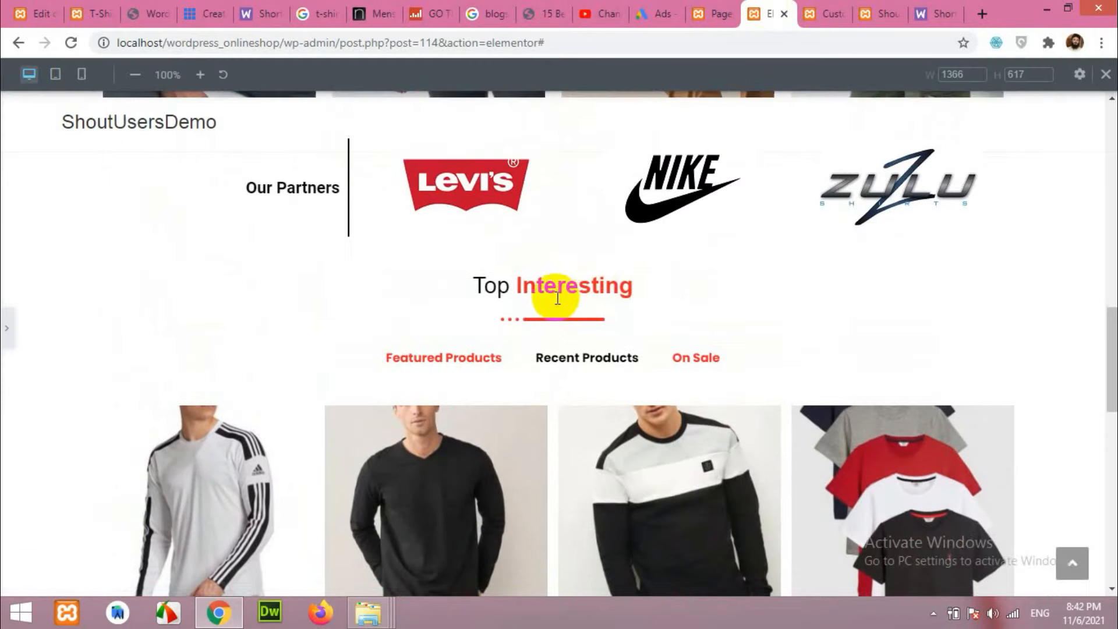
pyautogui.click(717, 10)
pyautogui.click(764, 9)
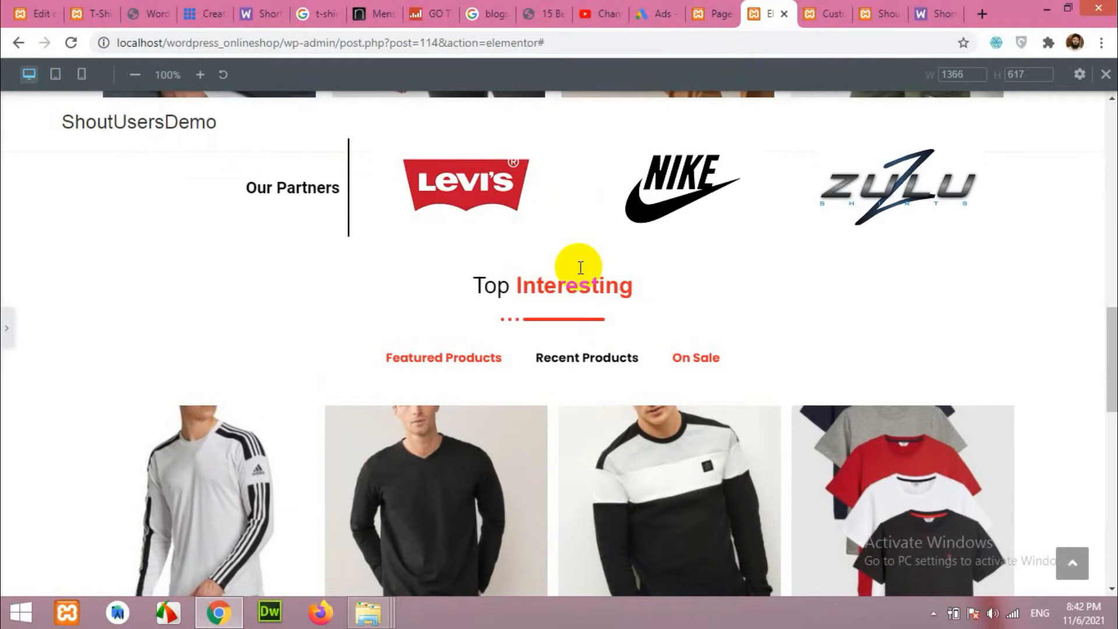
pyautogui.click(7, 329)
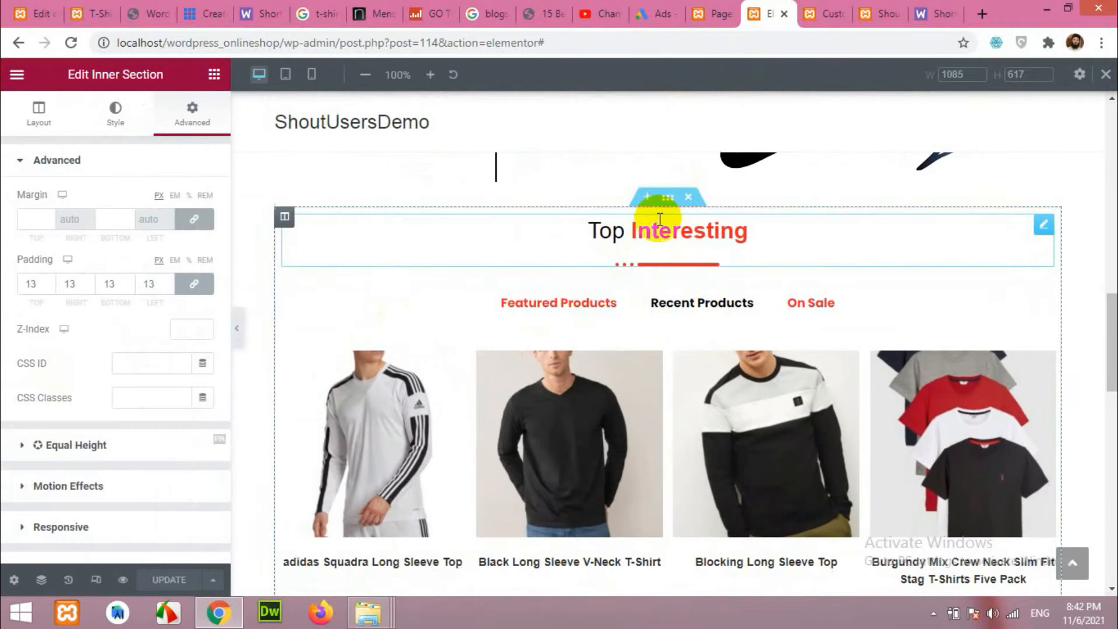
# Duplicate the Top Interesting section and delete the product tabs widget from the copy.
pyautogui.rightClick(666, 197)
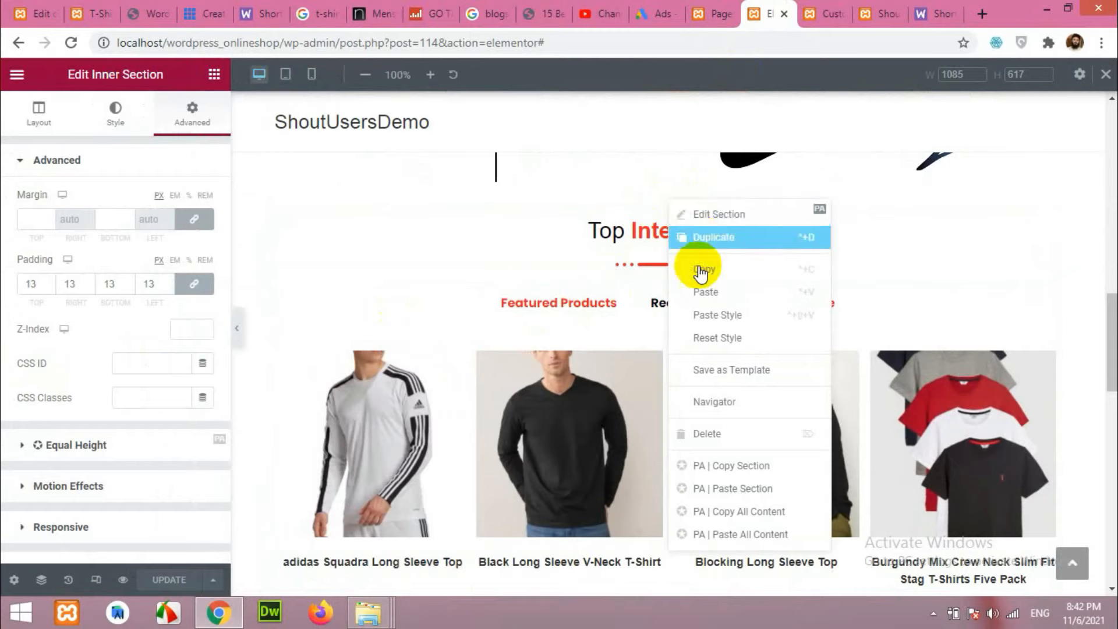
pyautogui.click(699, 242)
pyautogui.scroll(-10, 708, 341)
pyautogui.scroll(-2, 673, 414)
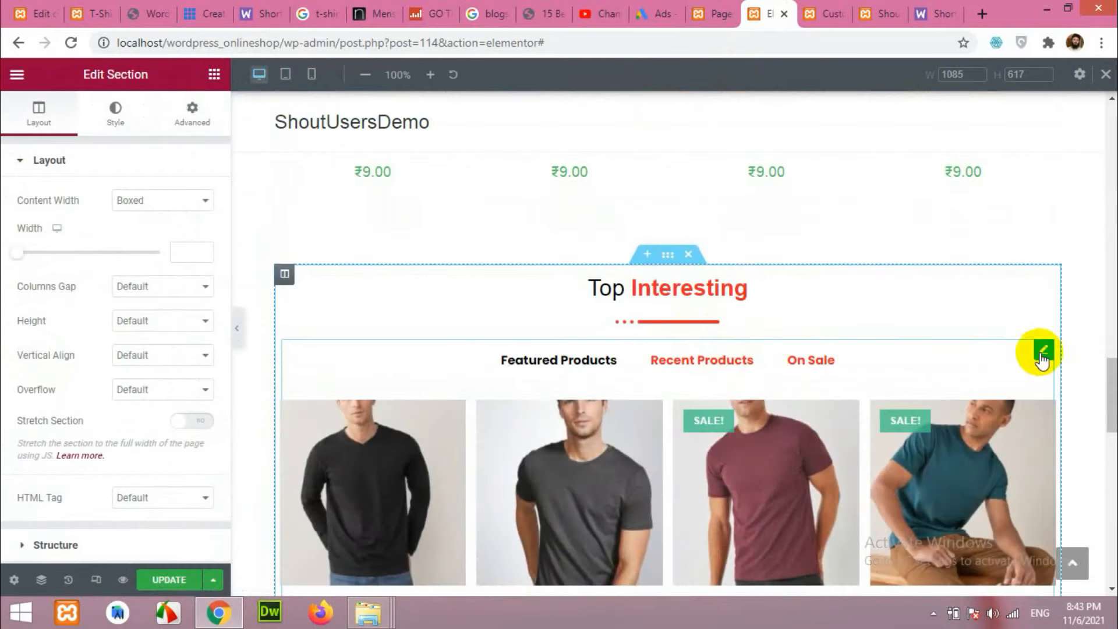
pyautogui.rightClick(1042, 360)
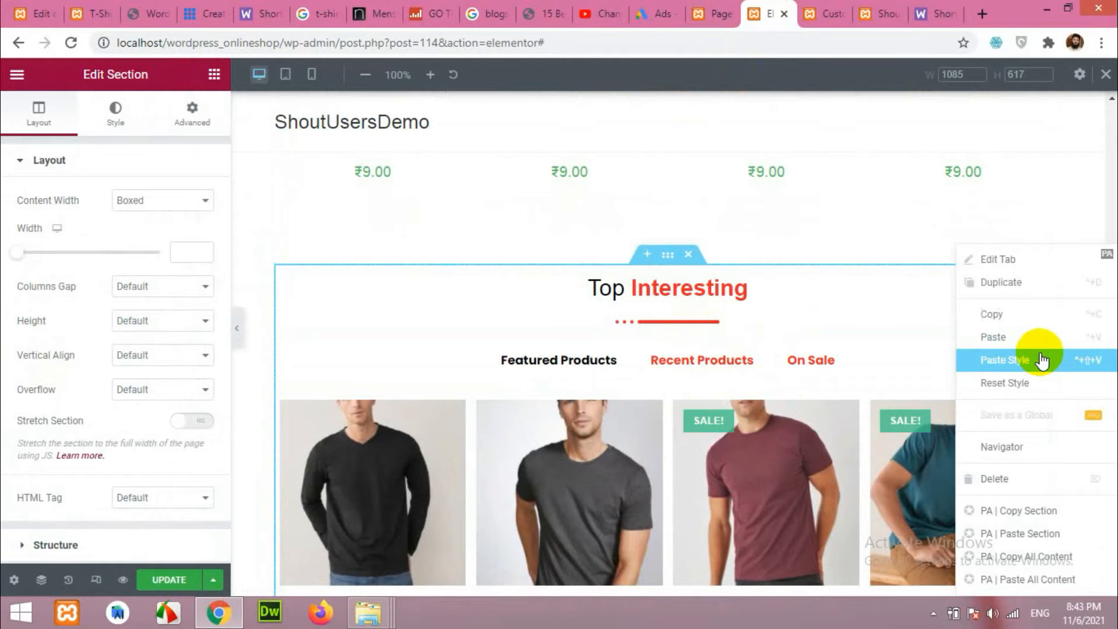
pyautogui.click(1010, 481)
# Move the copied heading section below the feature boxes and change its title to Our {{News}}.
pyautogui.moveTo(664, 253); pyautogui.dragTo(684, 460)
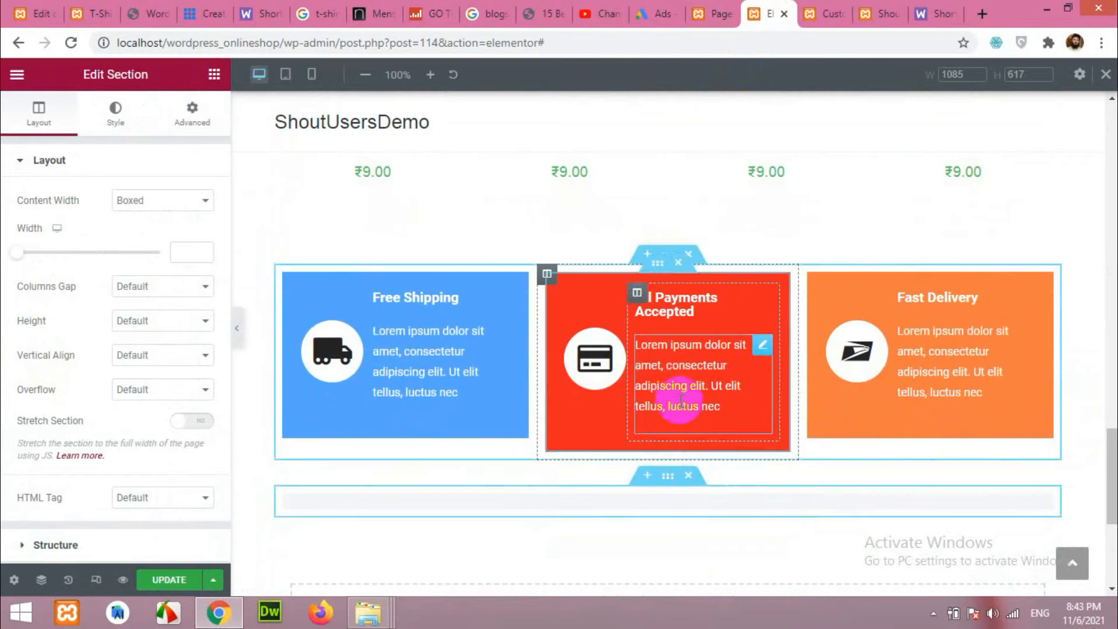
pyautogui.scroll(-2, 683, 402)
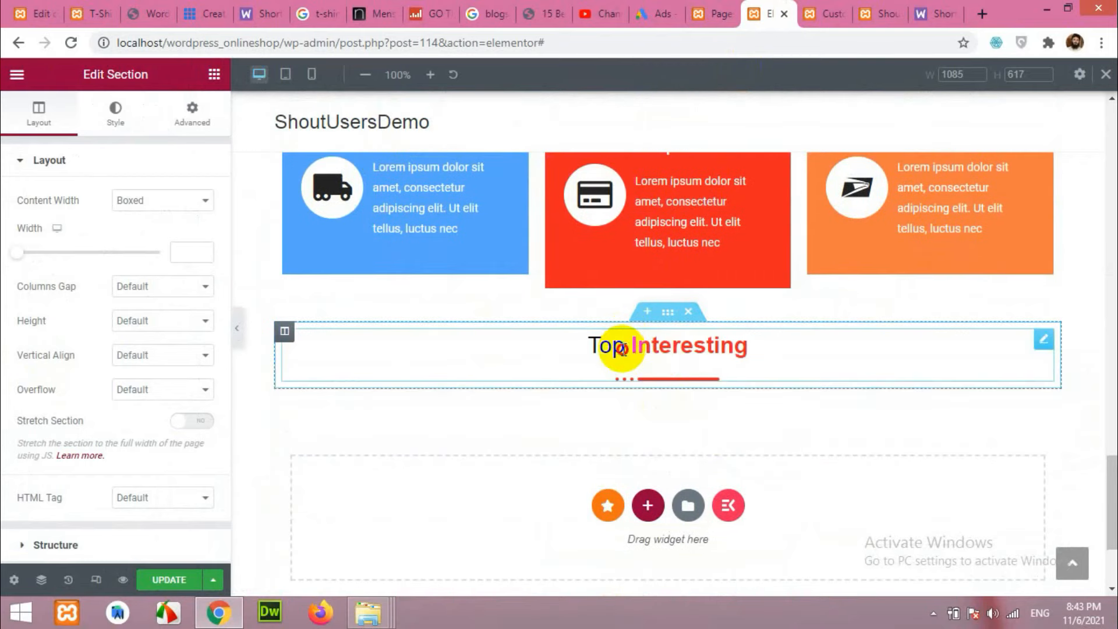
pyautogui.click(624, 347)
pyautogui.click(22, 218)
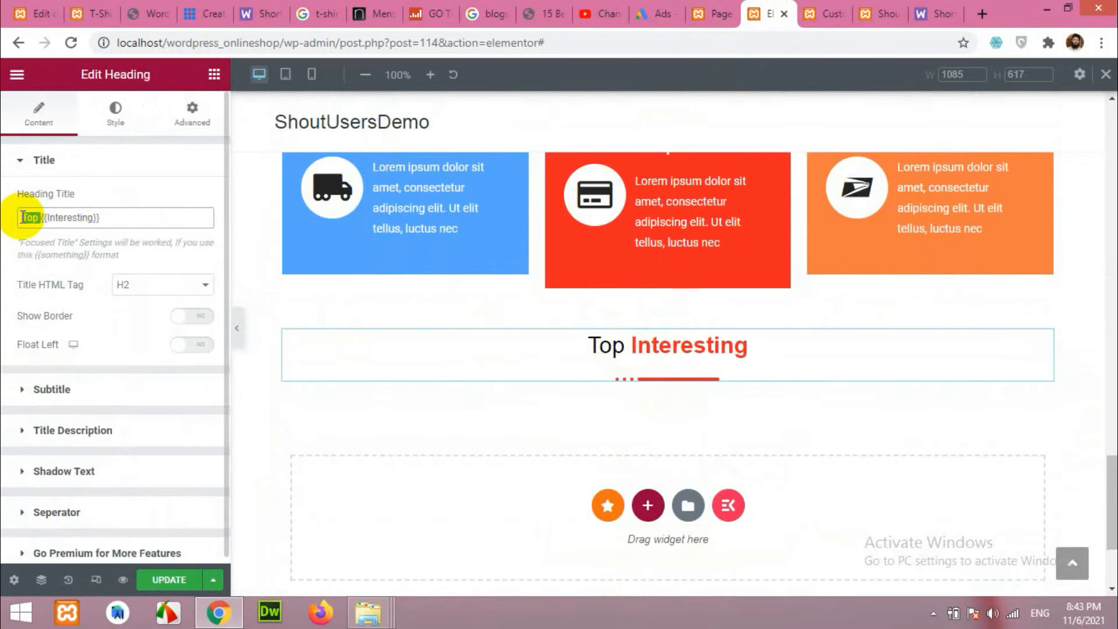
pyautogui.write('D')
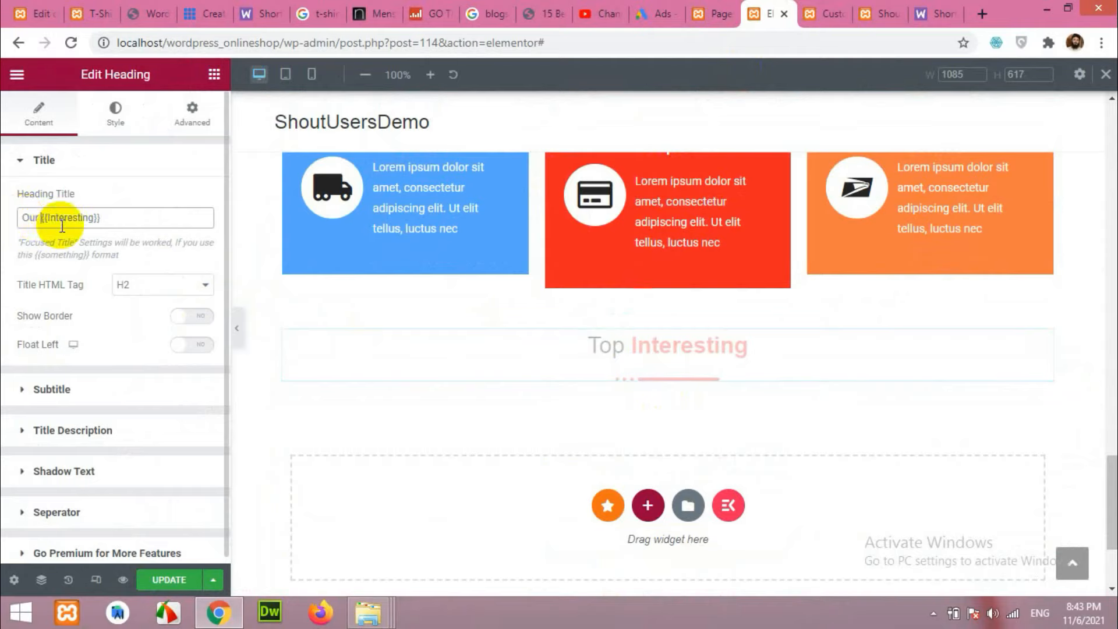
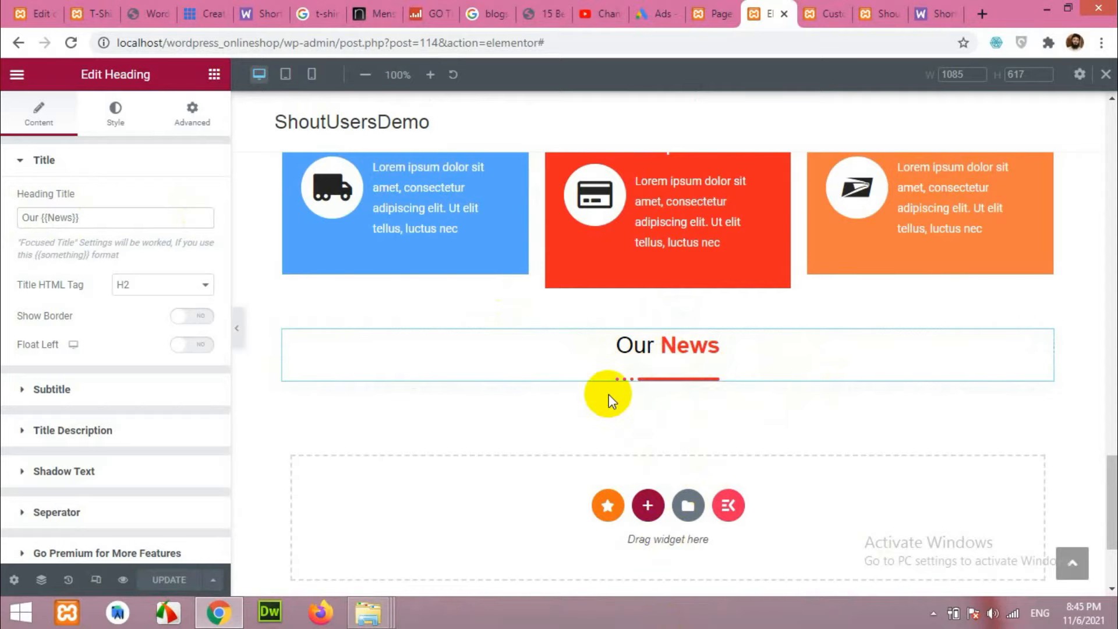
# Scroll through the live homepage to check the Our News section.
pyautogui.click(99, 14)
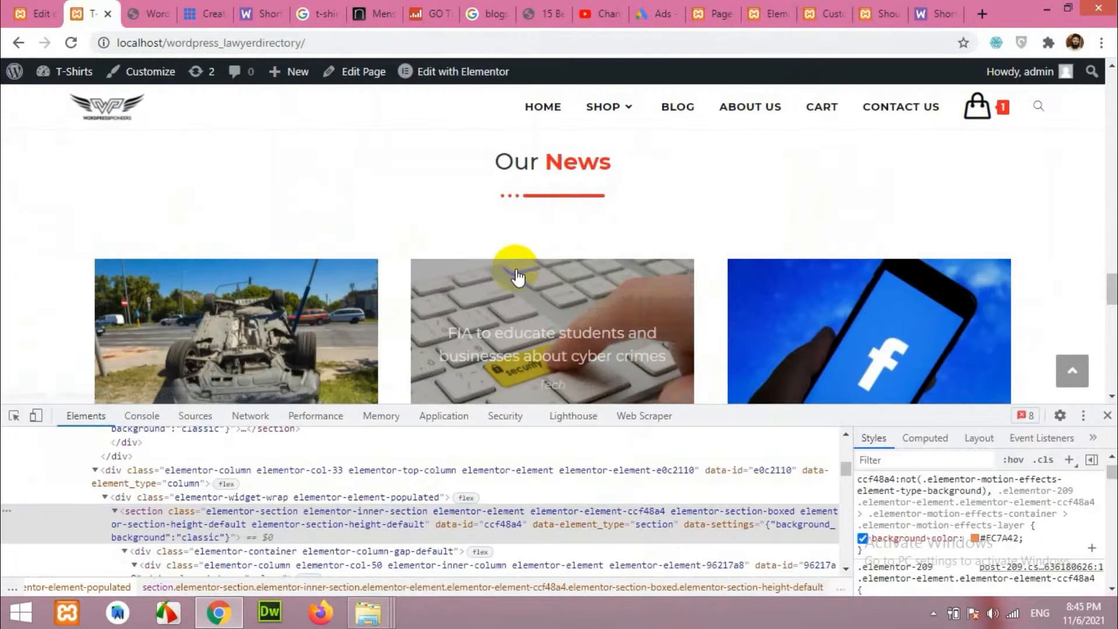
pyautogui.scroll(3, 376, 299)
pyautogui.scroll(-4, 376, 300)
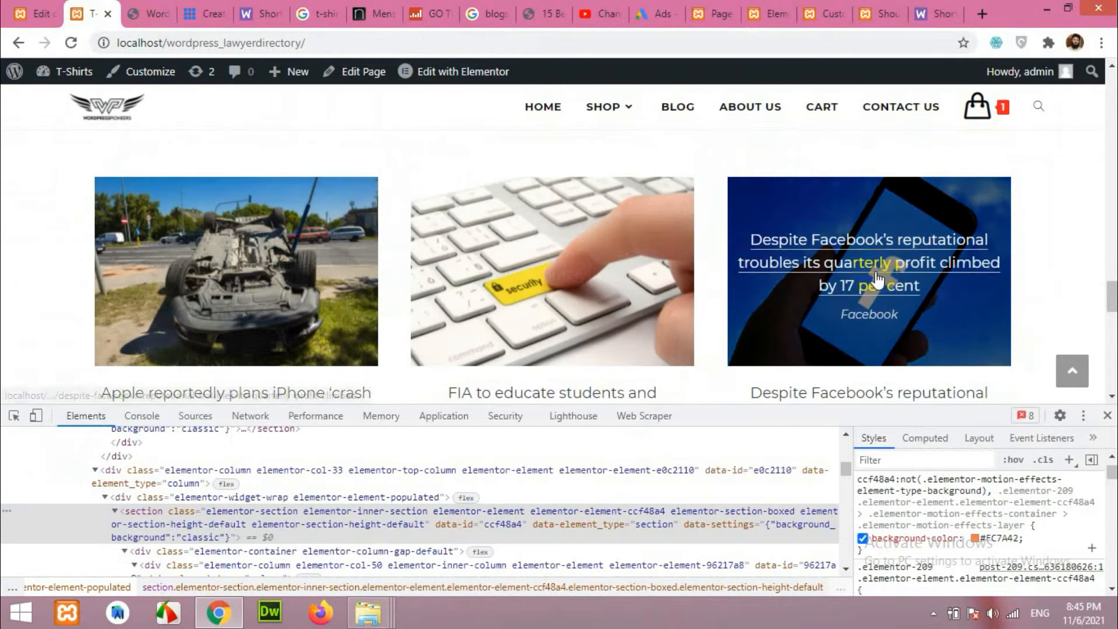
pyautogui.scroll(-4, 349, 262)
pyautogui.scroll(7, 344, 268)
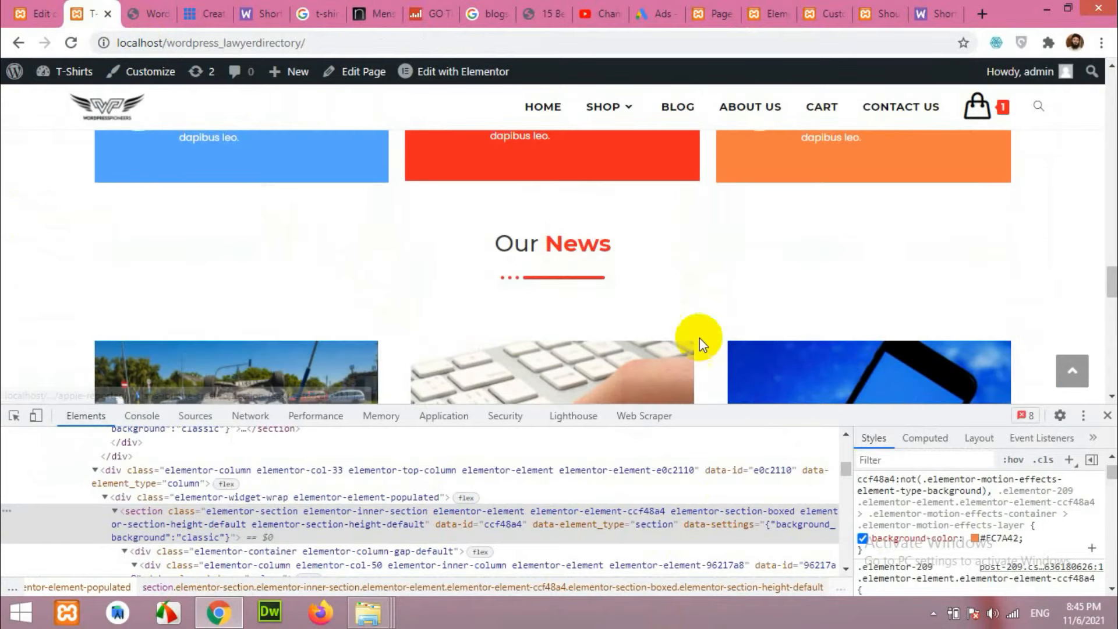
pyautogui.scroll(-3, 524, 326)
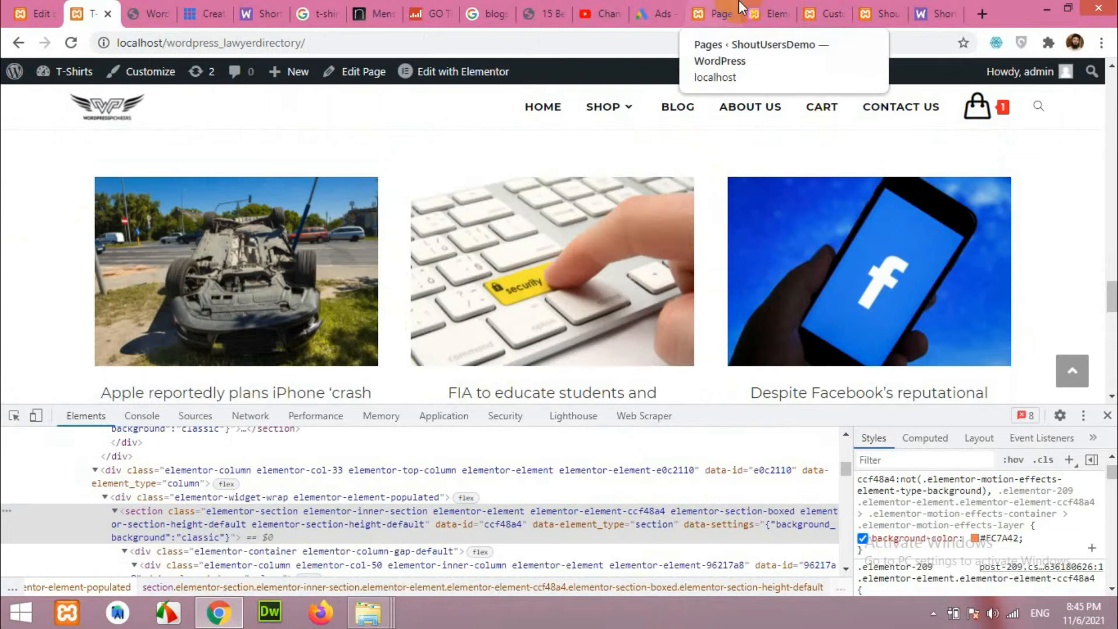
# Go to Posts > Add New and start a post titled 'This is a news title'.
pyautogui.click(726, 11)
pyautogui.scroll(4, 181, 266)
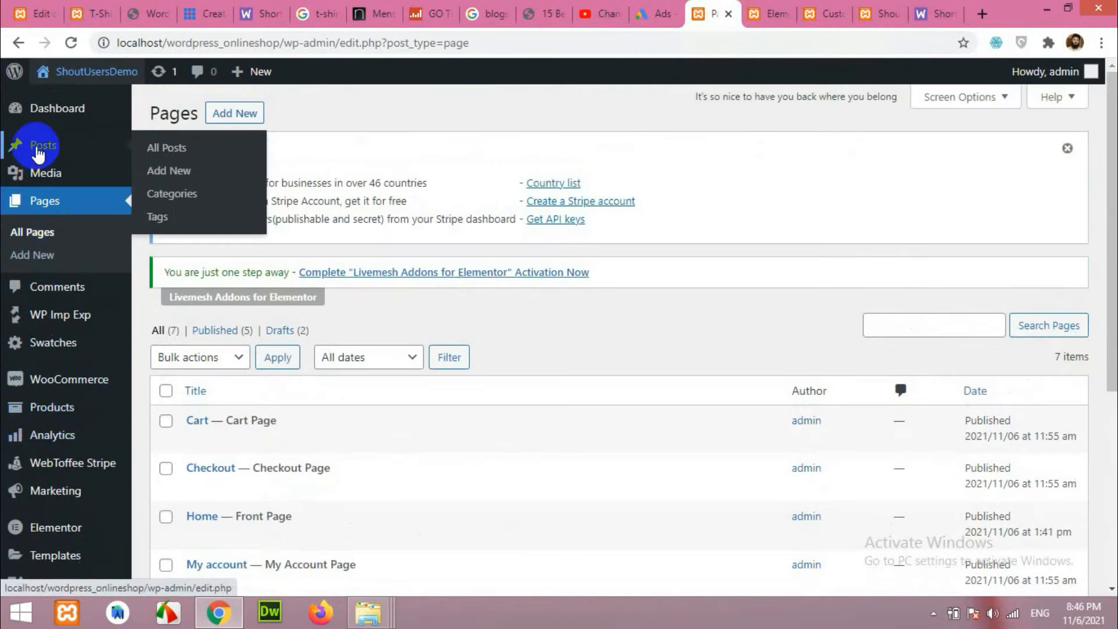
pyautogui.click(38, 152)
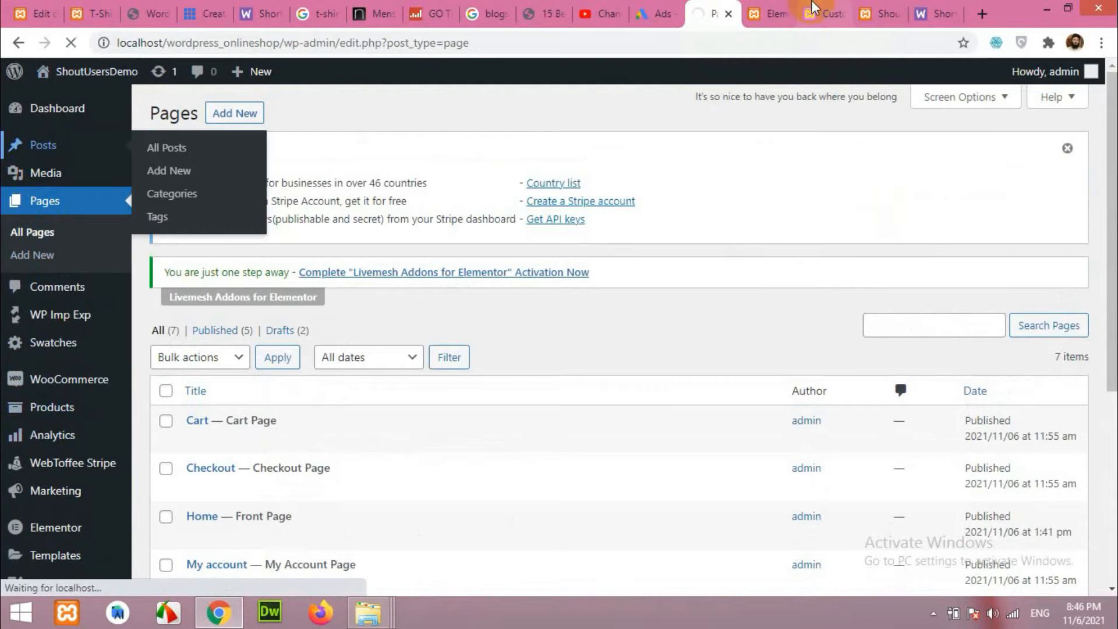
pyautogui.click(171, 152)
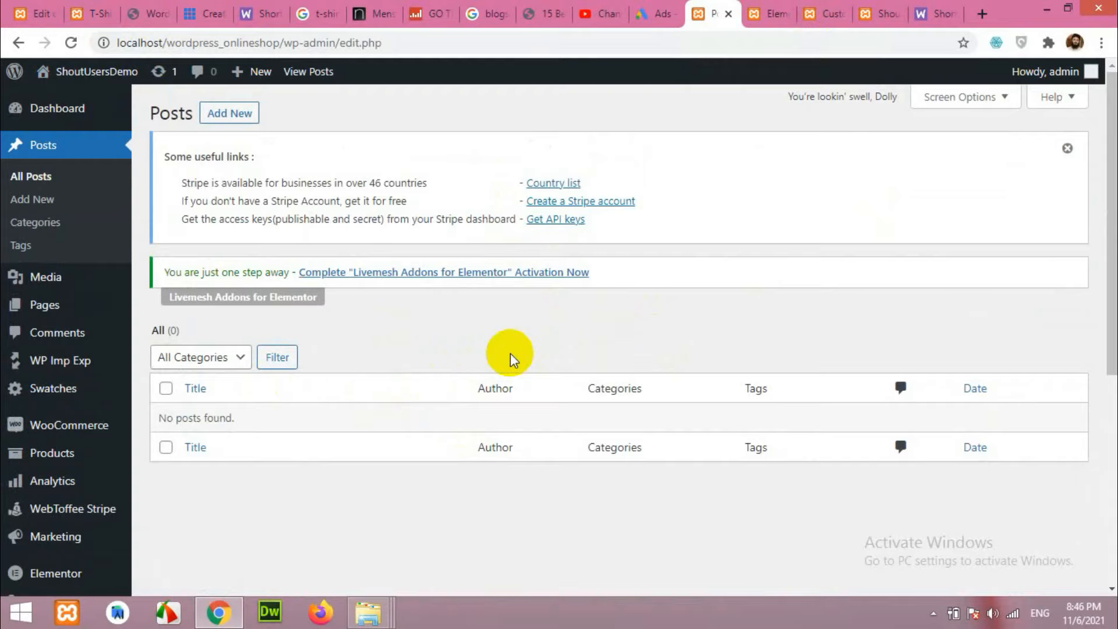
pyautogui.click(34, 204)
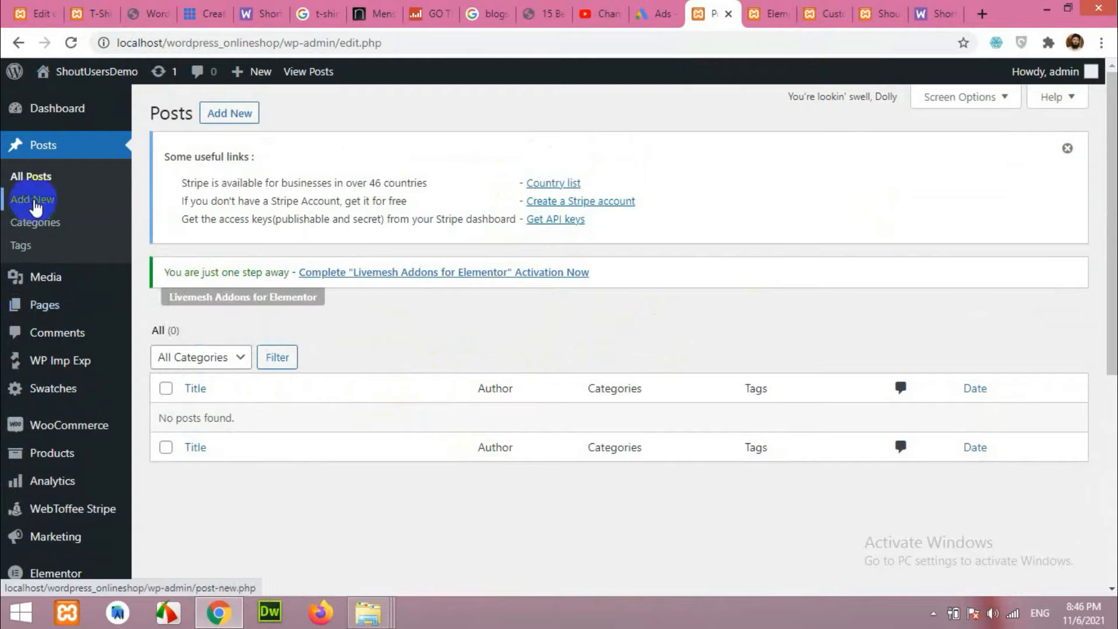
pyautogui.click(33, 201)
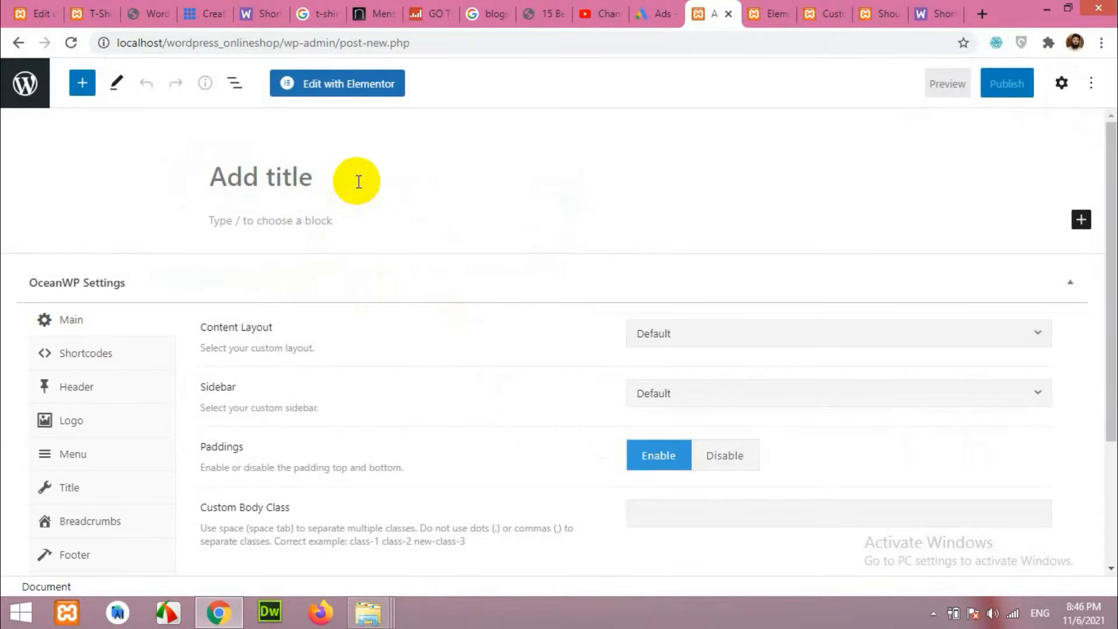
pyautogui.write('This is a news title')
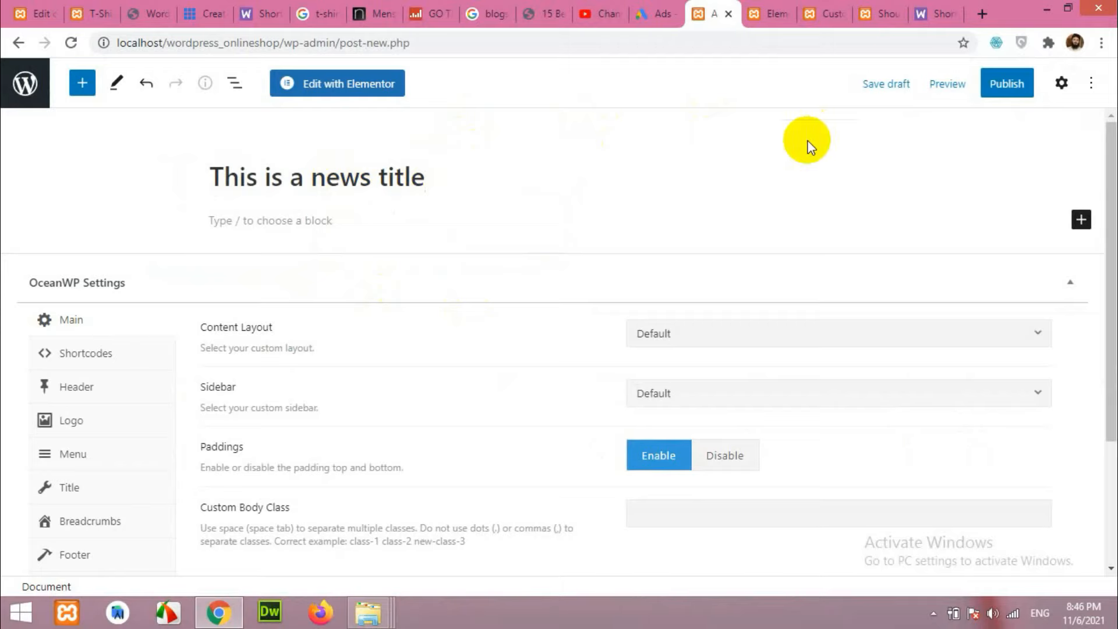
# Google 'news india' and open the Hindustan Times India News page.
pyautogui.click(982, 16)
pyautogui.click(872, 49)
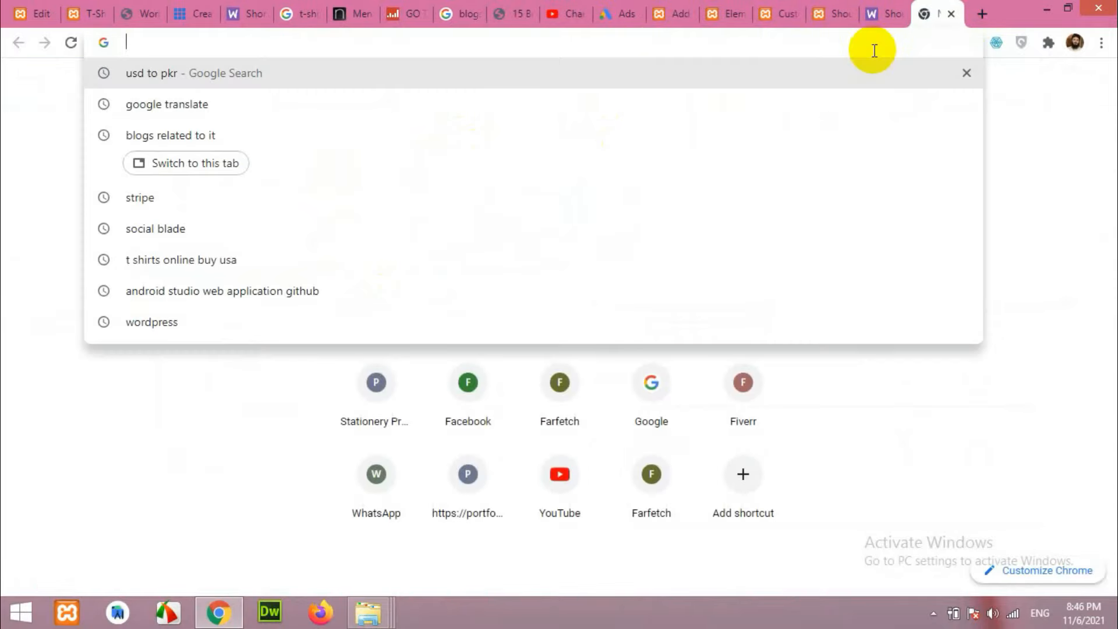
pyautogui.write('news in')
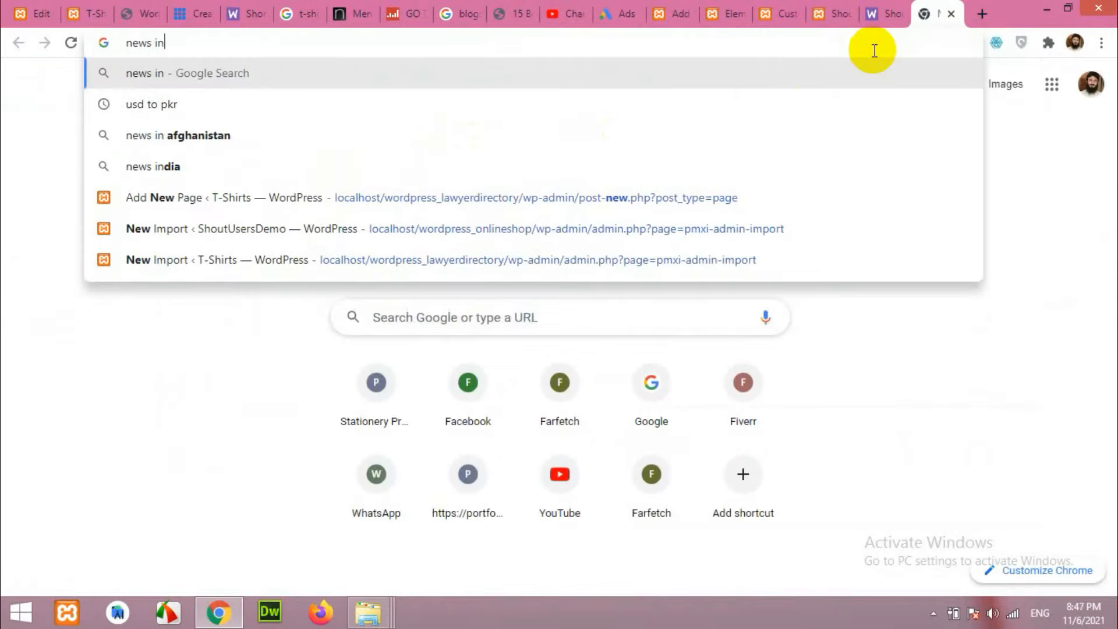
pyautogui.write('dia')
pyautogui.press('Return')
pyautogui.scroll(-5, 489, 324)
pyautogui.click(201, 254)
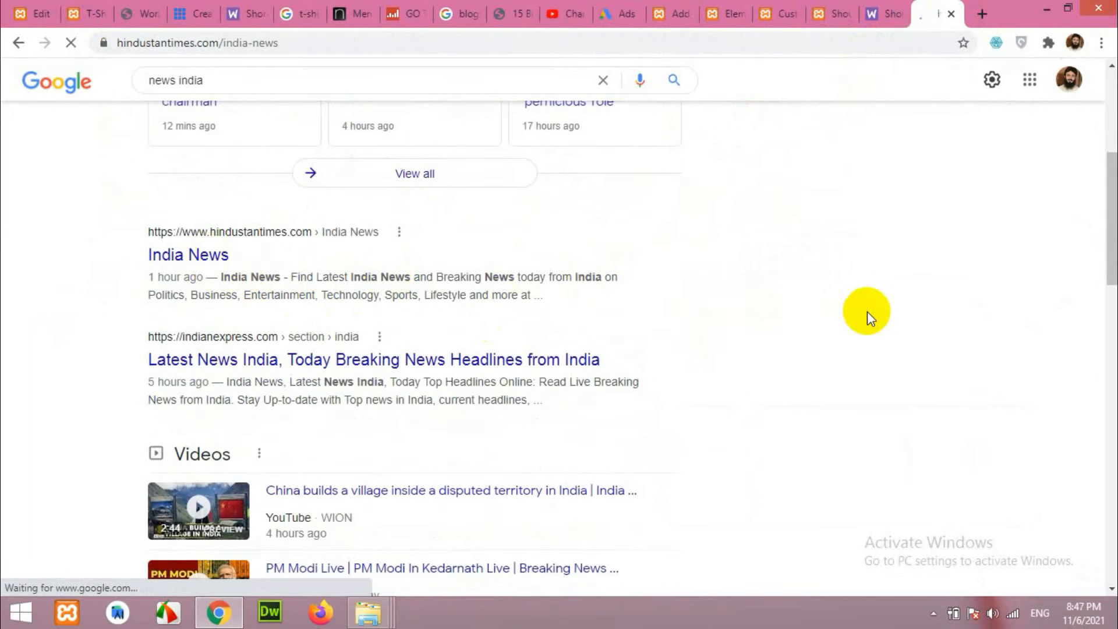
# Open the pandemic-induced inflation story and copy its headline.
pyautogui.scroll(-10, 757, 353)
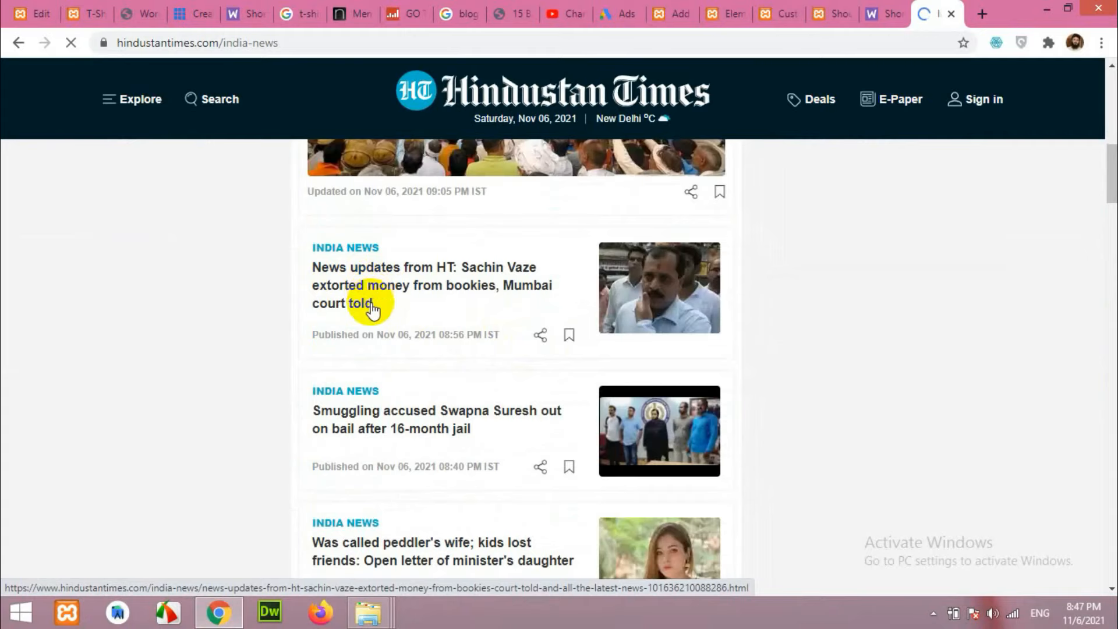
pyautogui.scroll(-10, 373, 291)
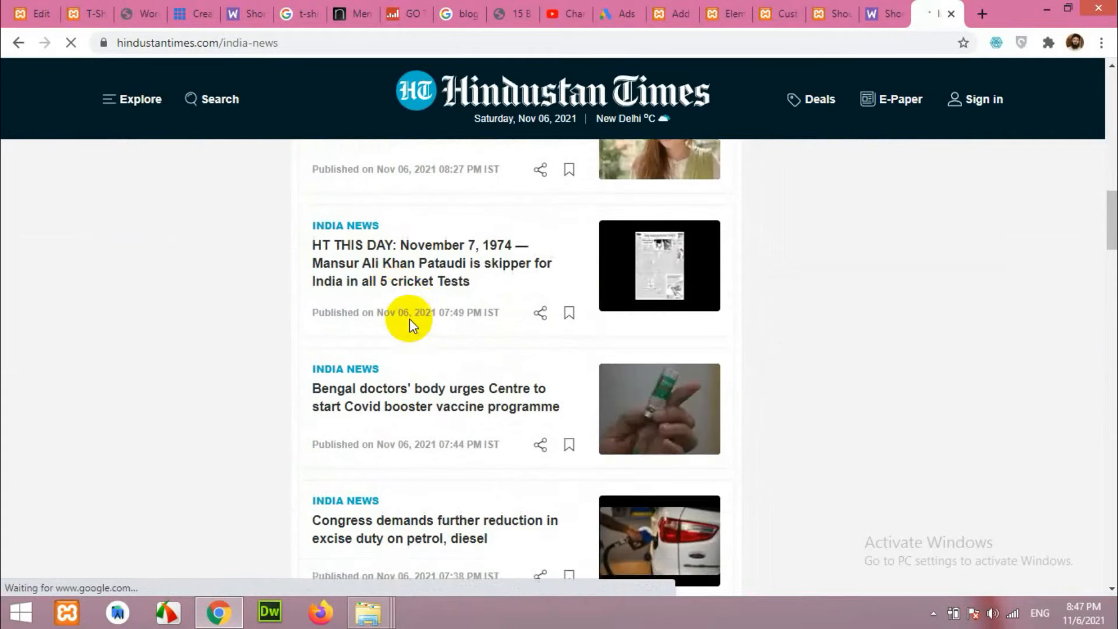
pyautogui.scroll(-3, 472, 326)
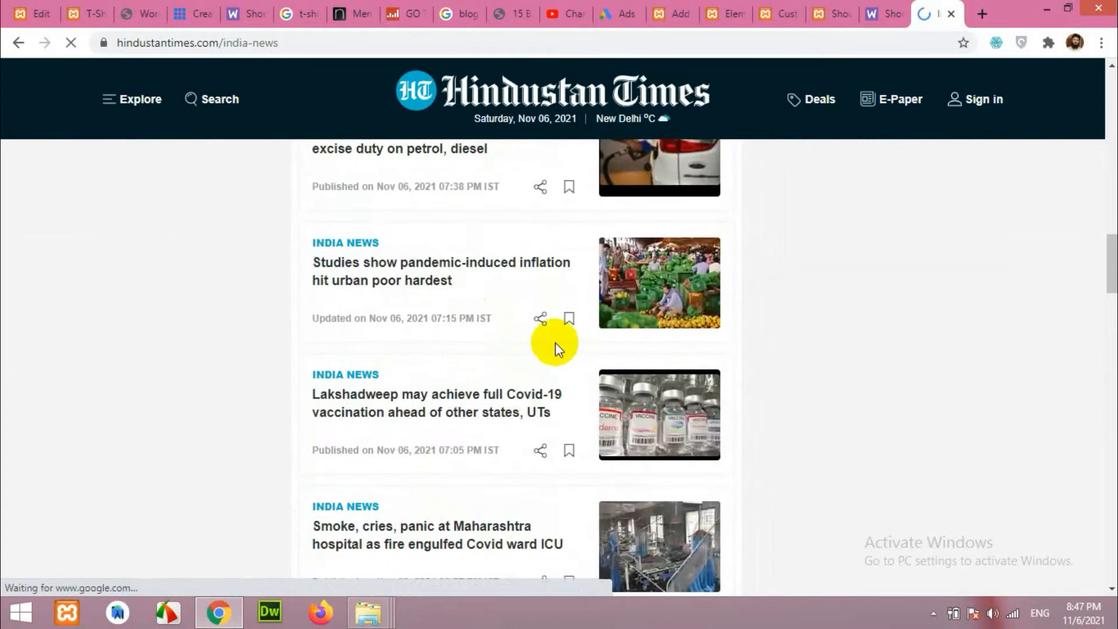
pyautogui.scroll(-3, 583, 389)
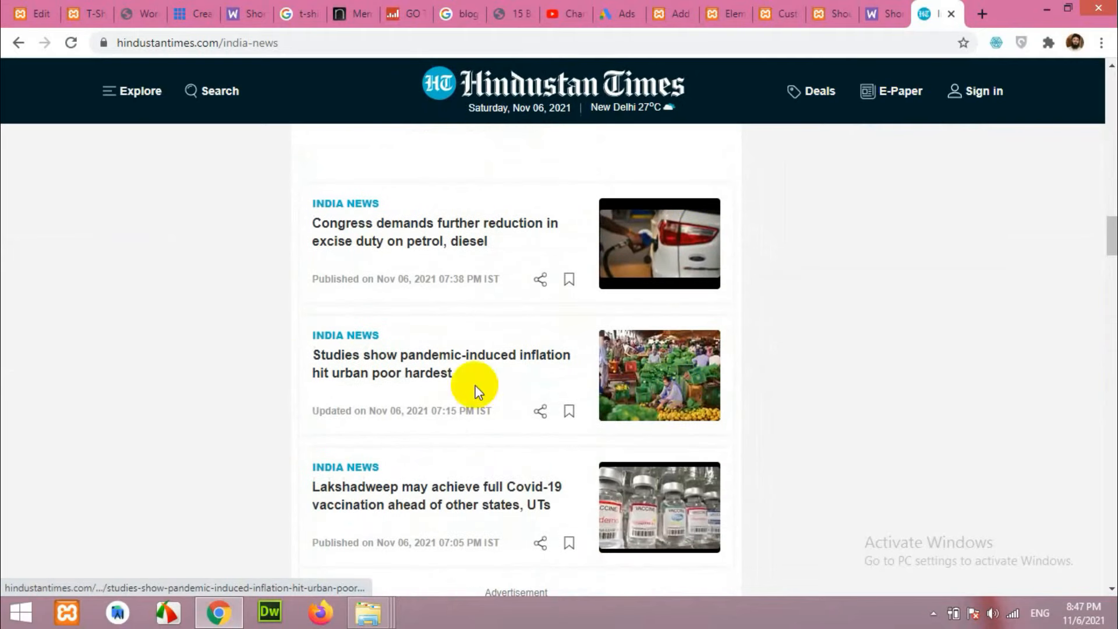
pyautogui.click(369, 355)
pyautogui.scroll(-2, 582, 367)
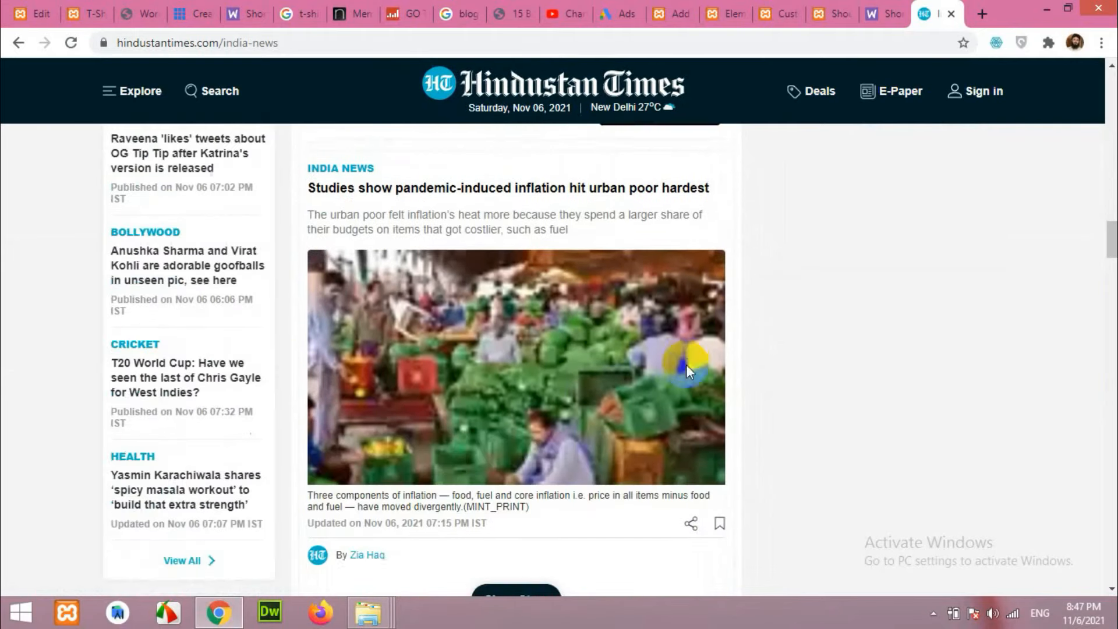
pyautogui.scroll(1, 483, 349)
pyautogui.moveTo(311, 269); pyautogui.dragTo(711, 268)
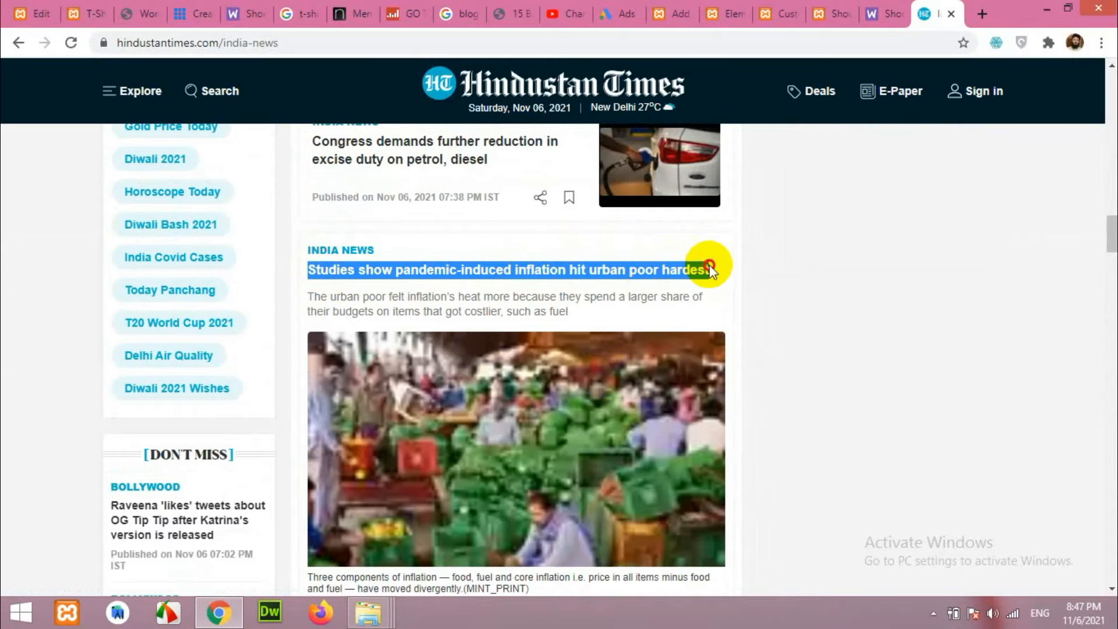
pyautogui.rightClick(641, 270)
pyautogui.click(664, 279)
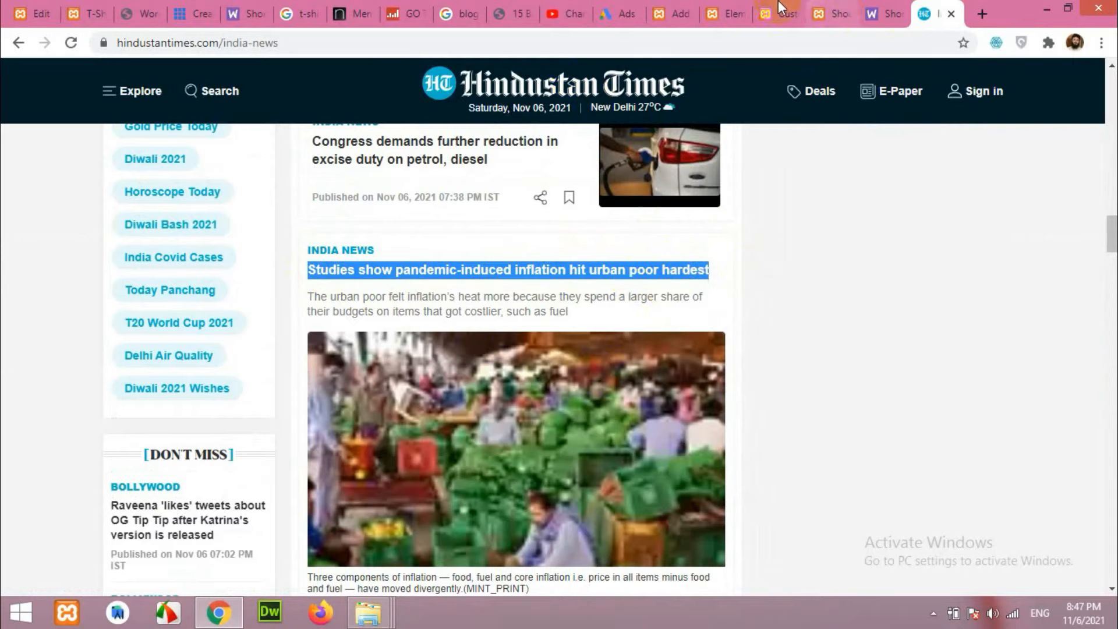
# Paste the copied headline over the placeholder post title.
pyautogui.click(733, 11)
pyautogui.click(675, 13)
pyautogui.moveTo(424, 177); pyautogui.dragTo(209, 173)
pyautogui.rightClick(245, 175)
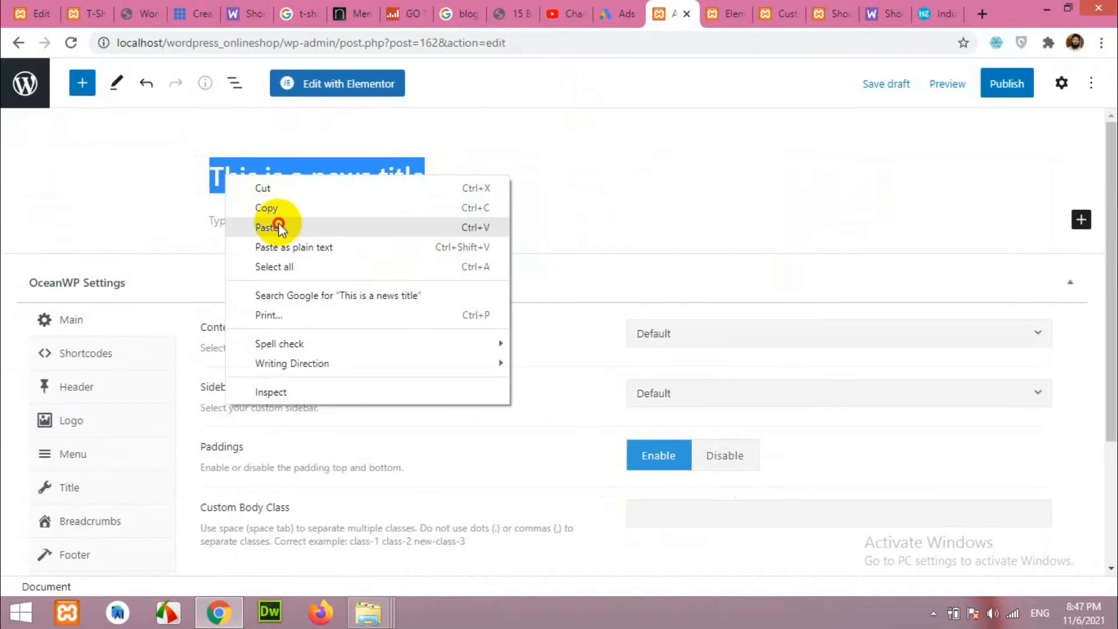
pyautogui.click(277, 225)
# Copy the Hindustan Times article's first paragraph.
pyautogui.click(925, 17)
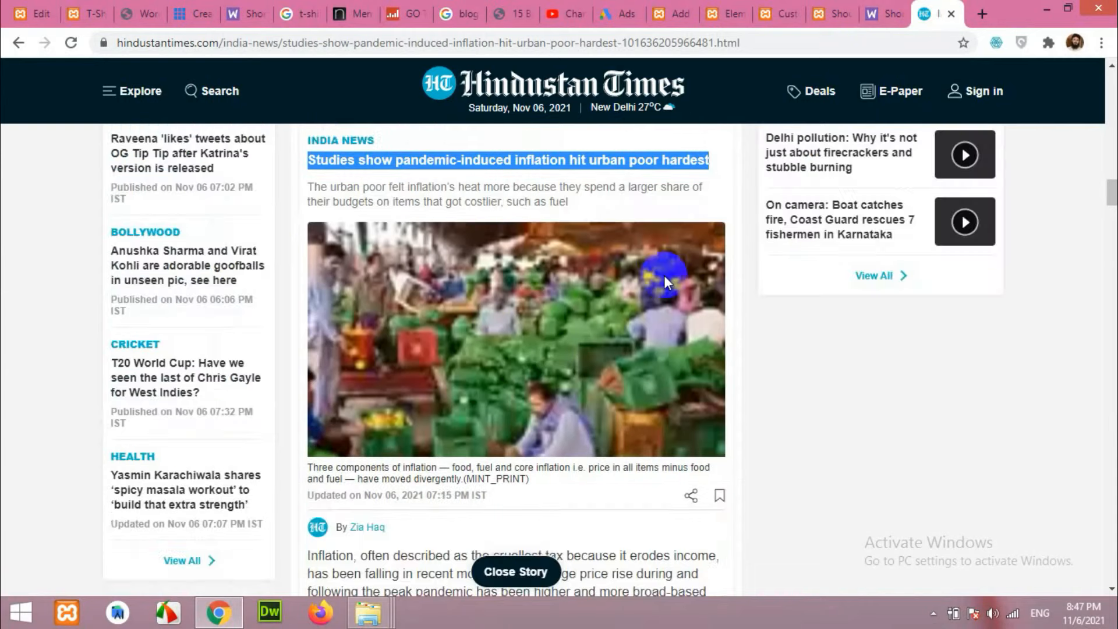
pyautogui.scroll(-6, 543, 333)
pyautogui.scroll(6, 617, 344)
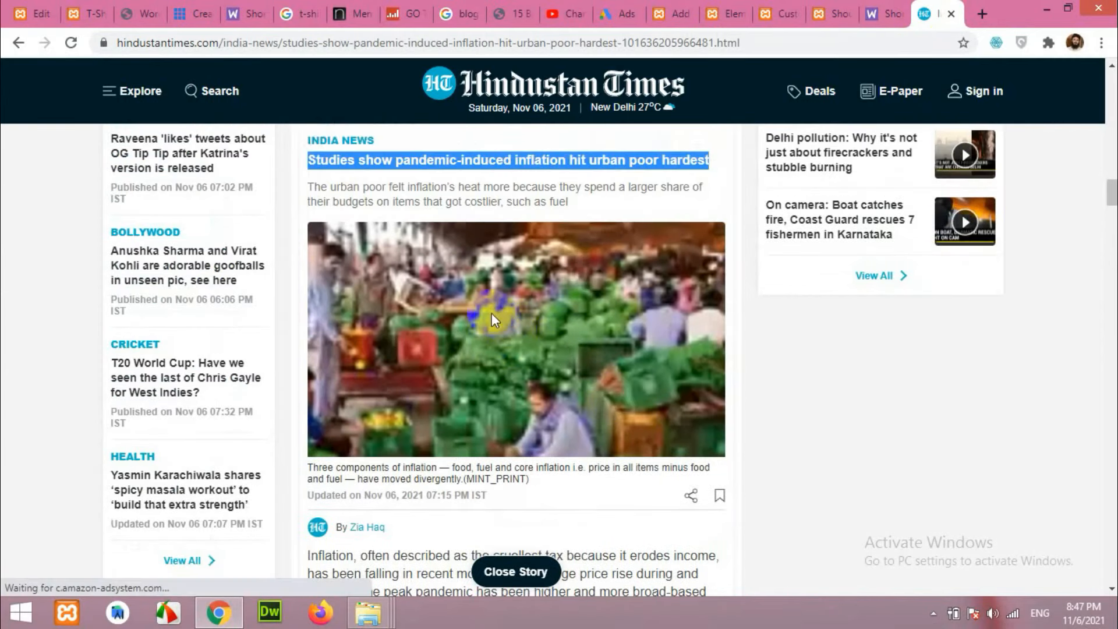
pyautogui.scroll(5, 491, 312)
pyautogui.scroll(-5, 524, 383)
pyautogui.scroll(-4, 439, 346)
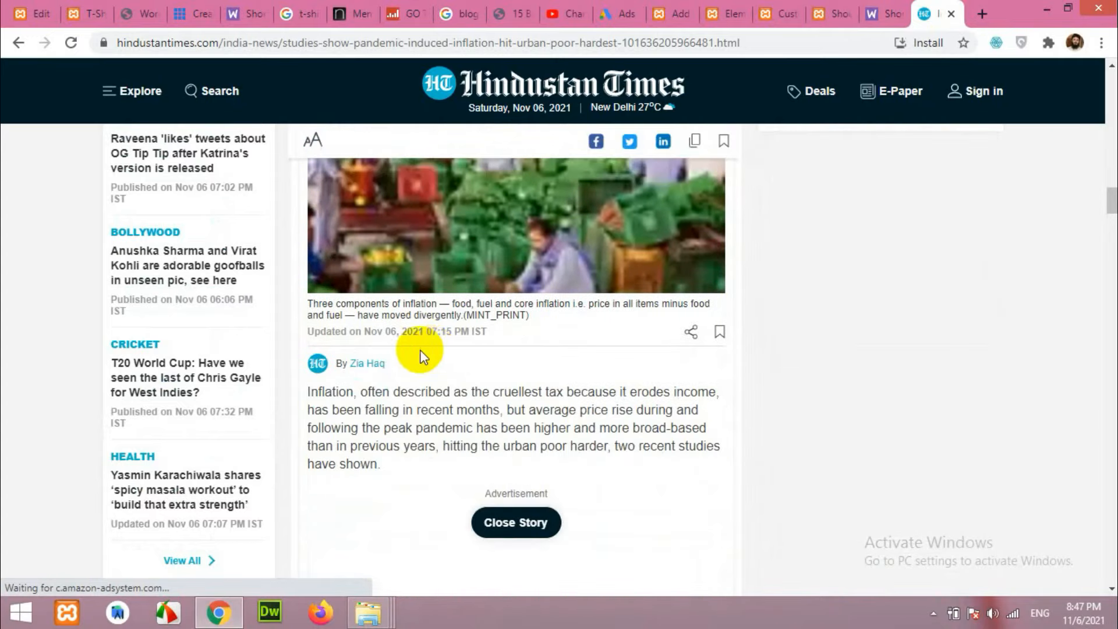
pyautogui.scroll(5, 419, 335)
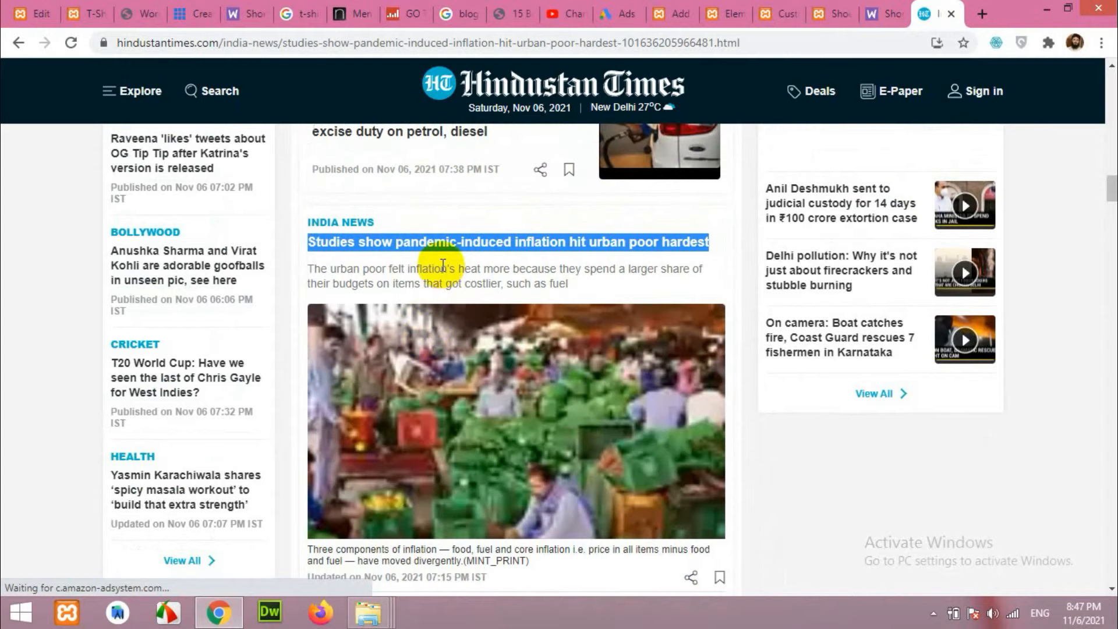
pyautogui.scroll(-4, 349, 335)
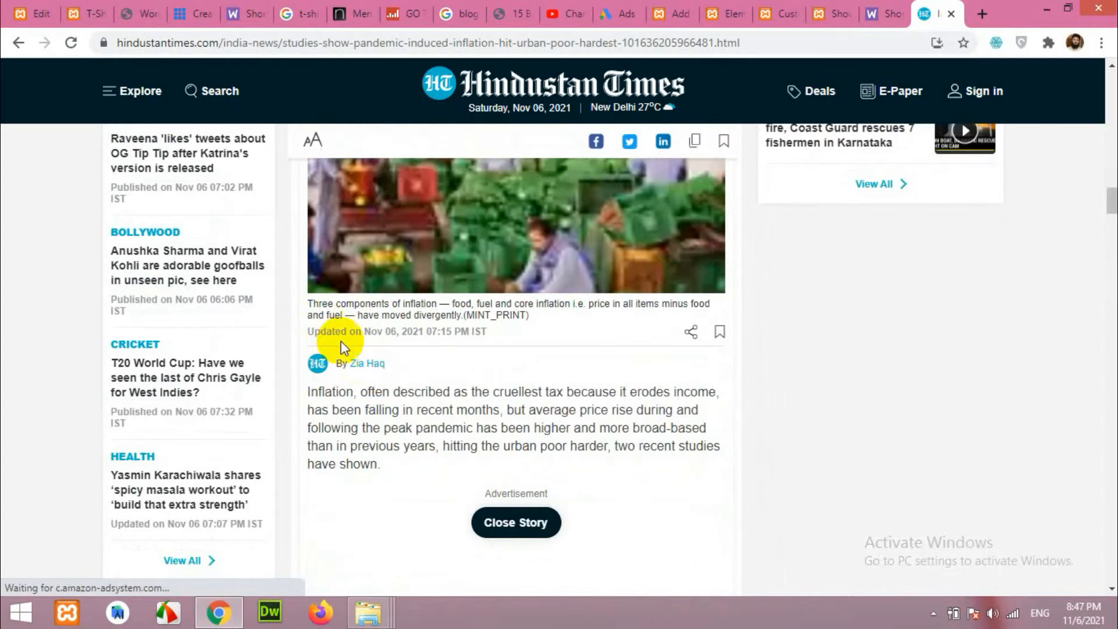
pyautogui.moveTo(313, 389); pyautogui.dragTo(400, 462)
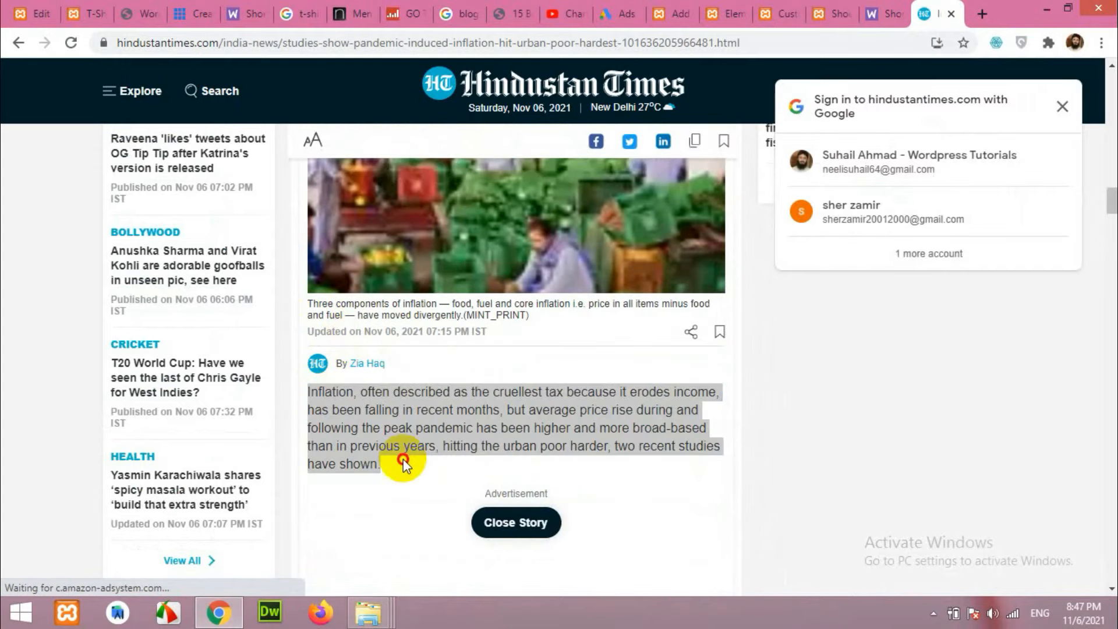
pyautogui.rightClick(421, 411)
pyautogui.click(448, 419)
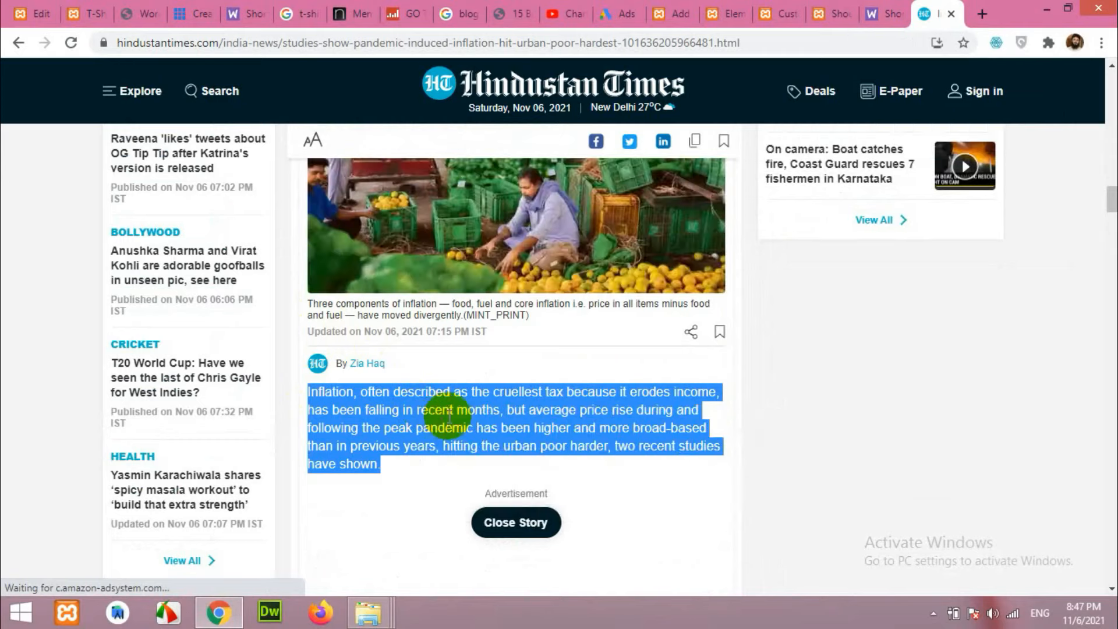
pyautogui.click(725, 10)
pyautogui.click(653, 24)
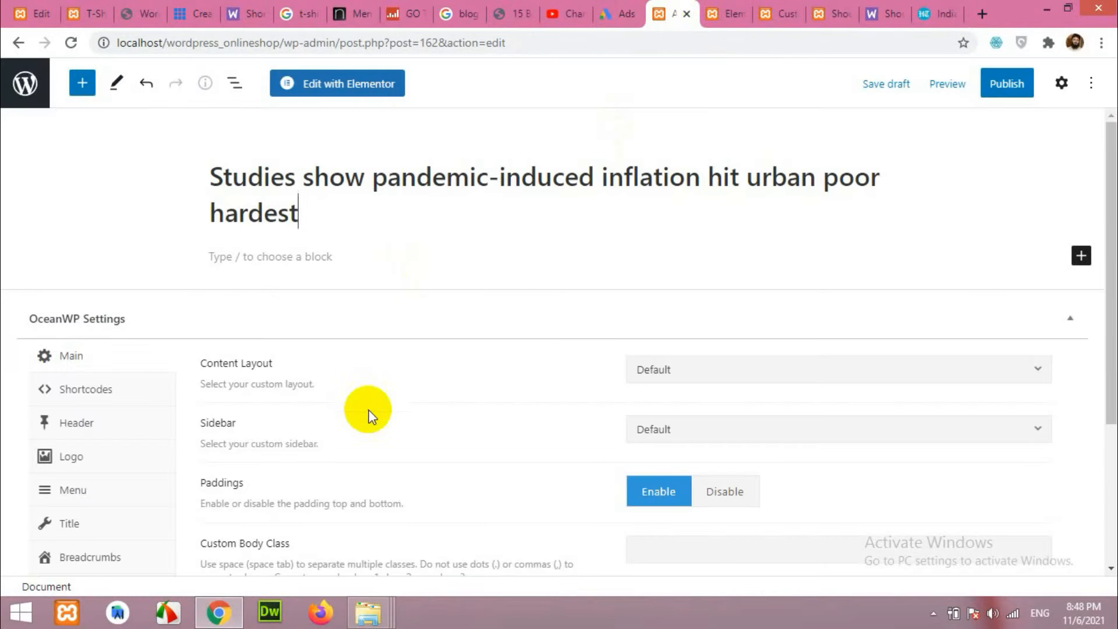
# Paste the copied paragraph into the post body and add background.jpg to its gallery.
pyautogui.rightClick(357, 253)
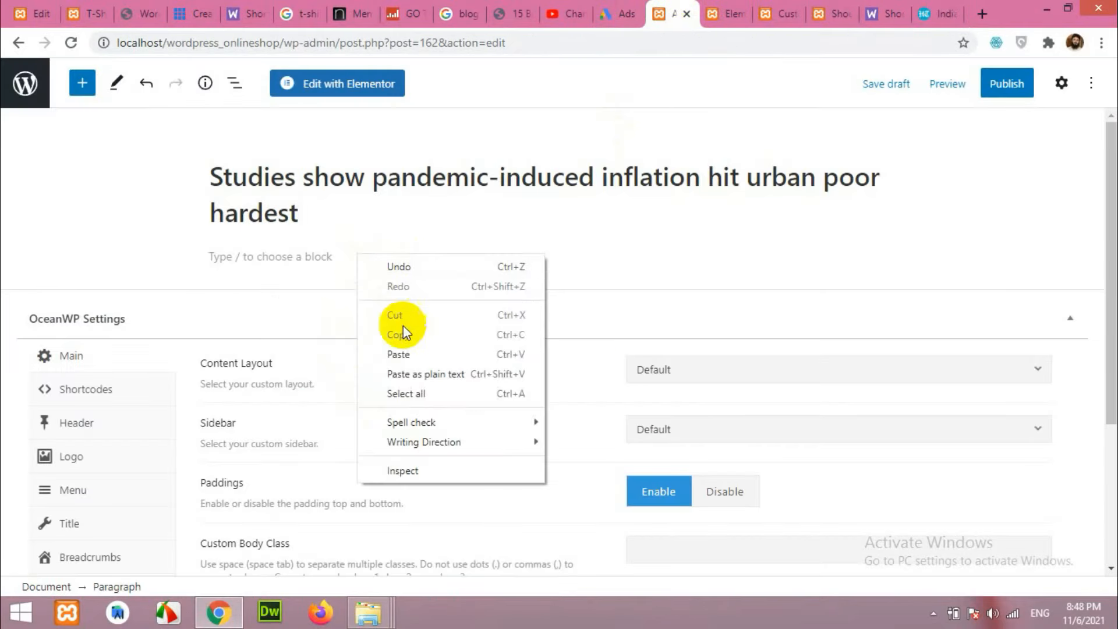
pyautogui.click(406, 357)
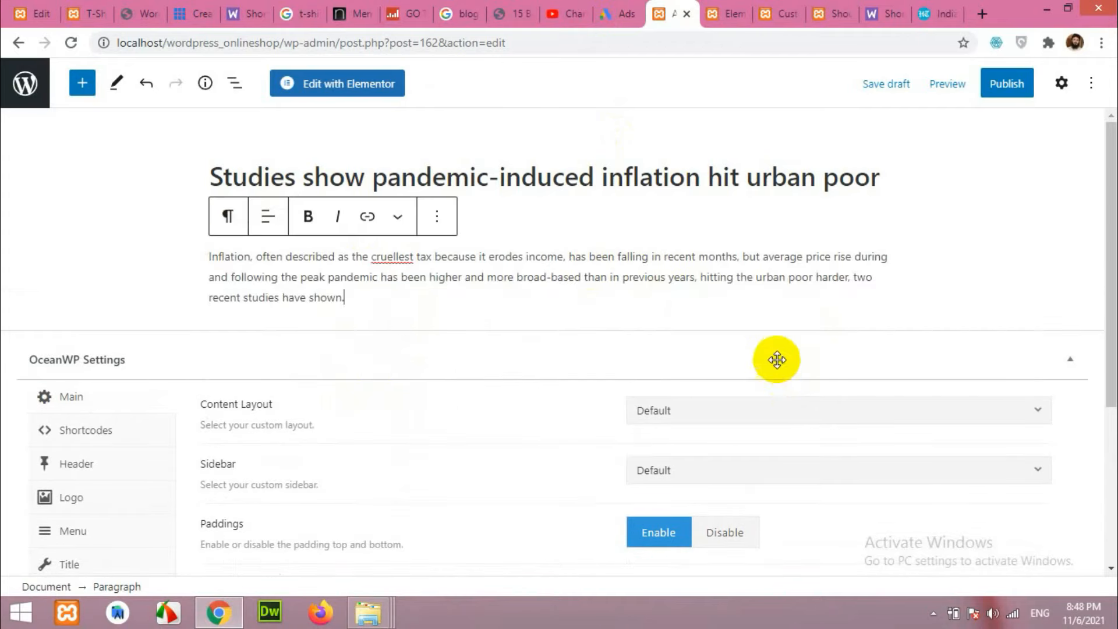
pyautogui.scroll(-3, 779, 367)
pyautogui.scroll(-2, 780, 364)
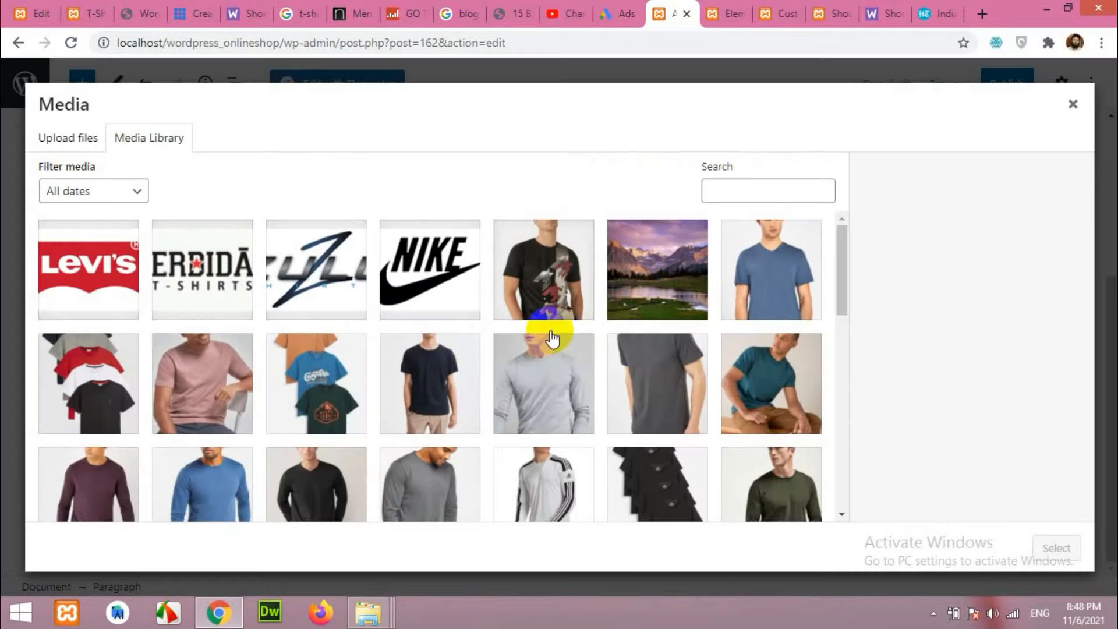
pyautogui.click(659, 283)
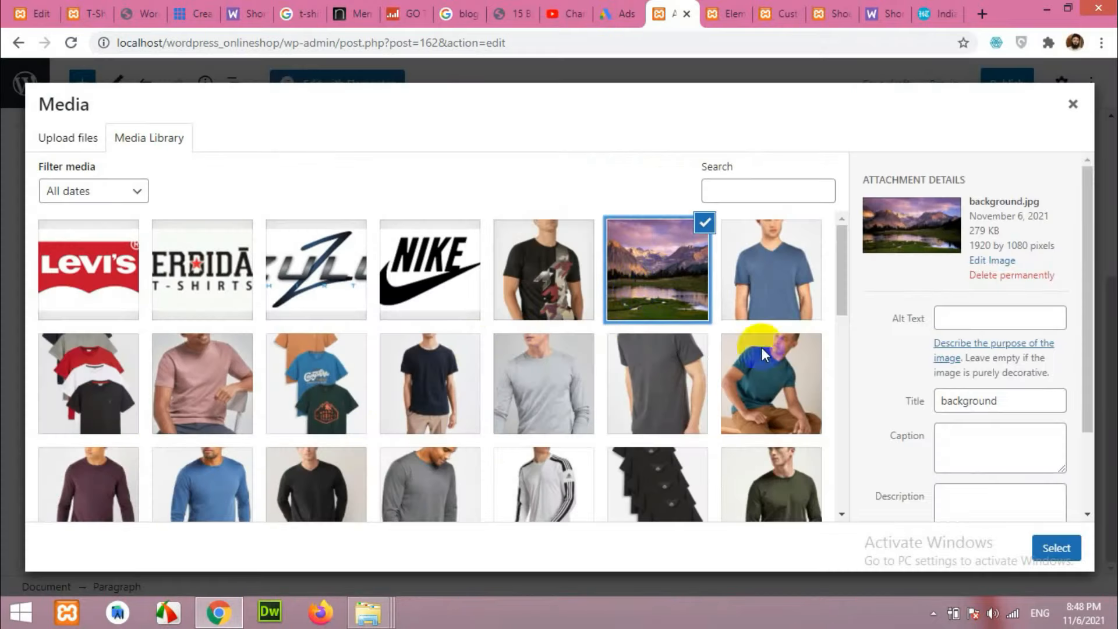
pyautogui.click(1053, 540)
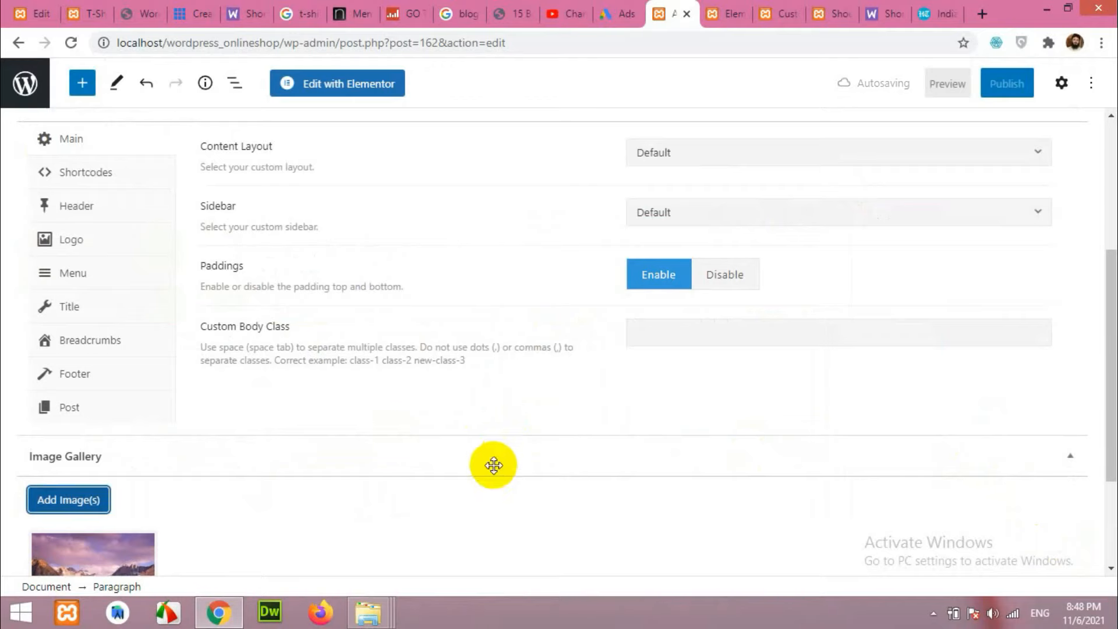
# Publish the post and dismiss the confirmation panel.
pyautogui.scroll(2, 522, 472)
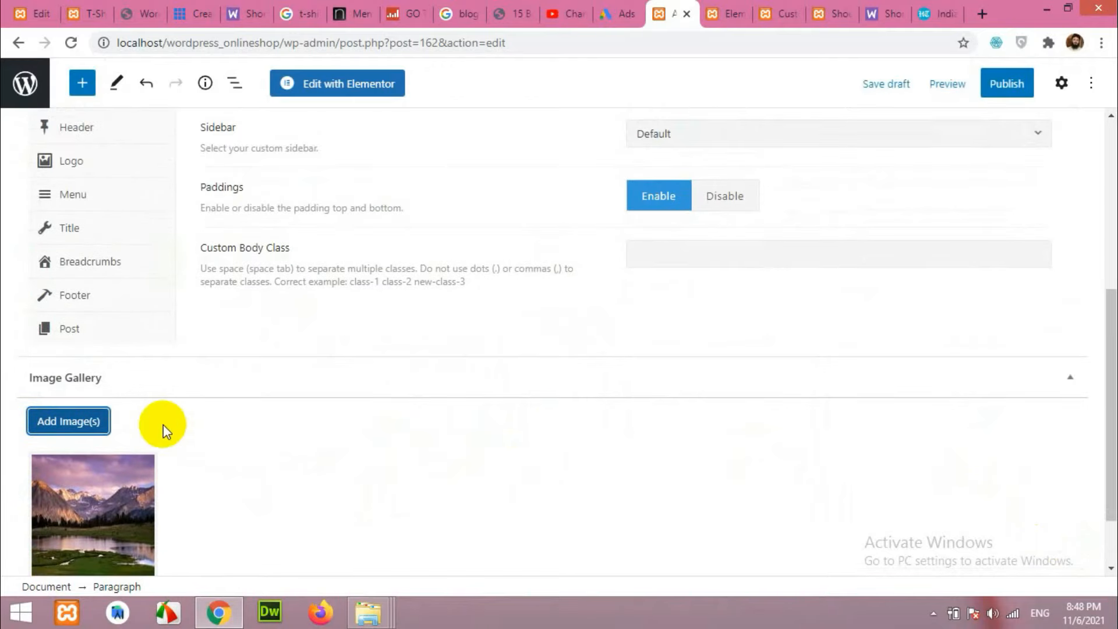
pyautogui.scroll(5, 166, 424)
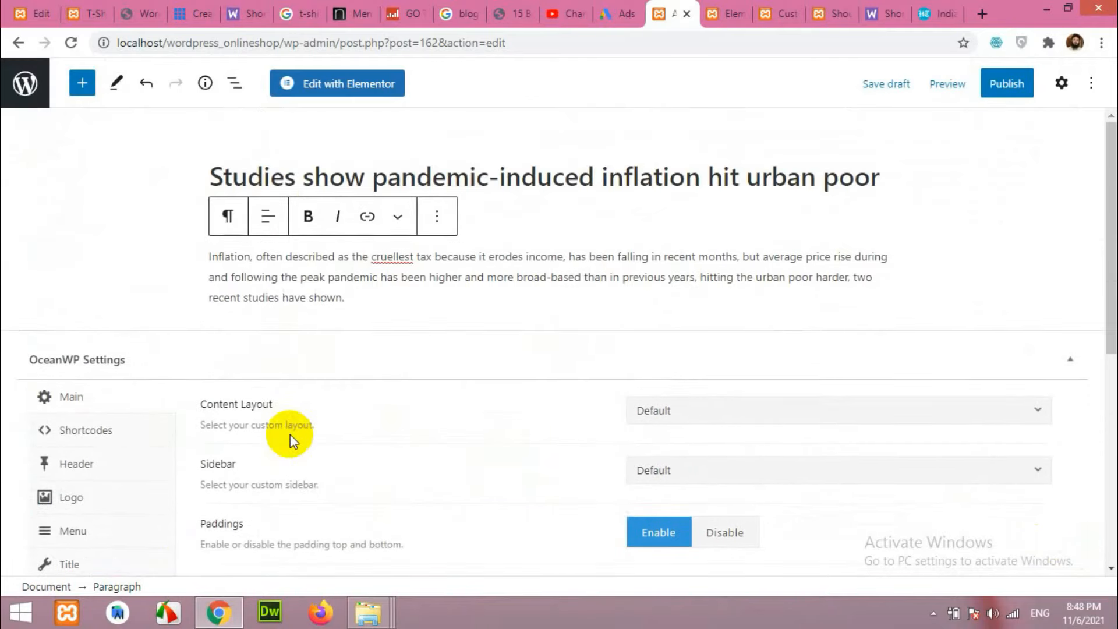
pyautogui.click(988, 100)
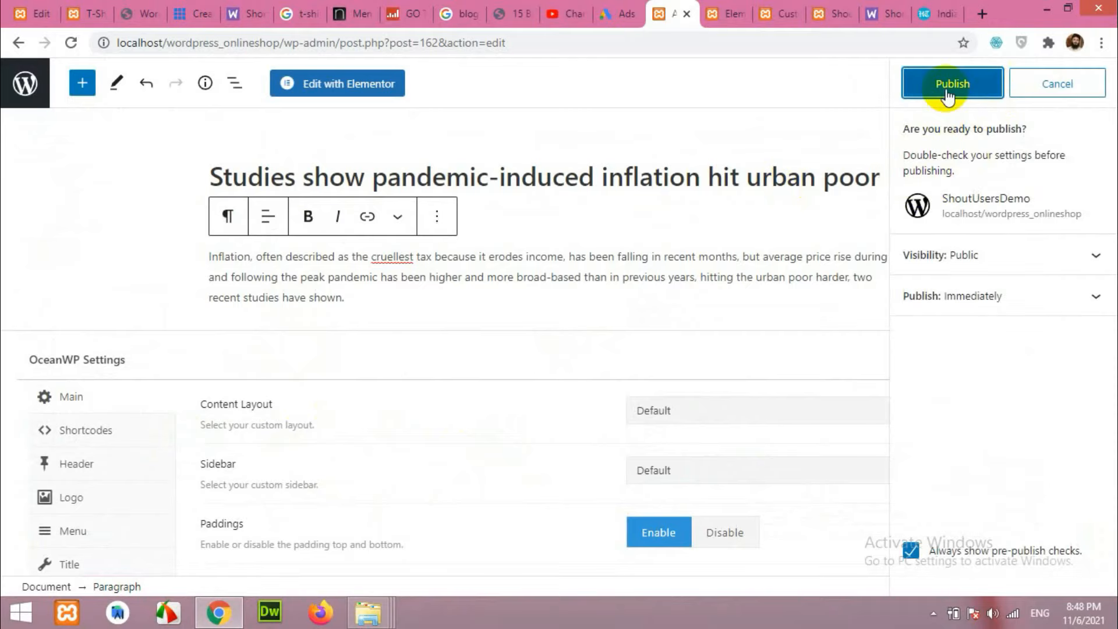
pyautogui.click(944, 96)
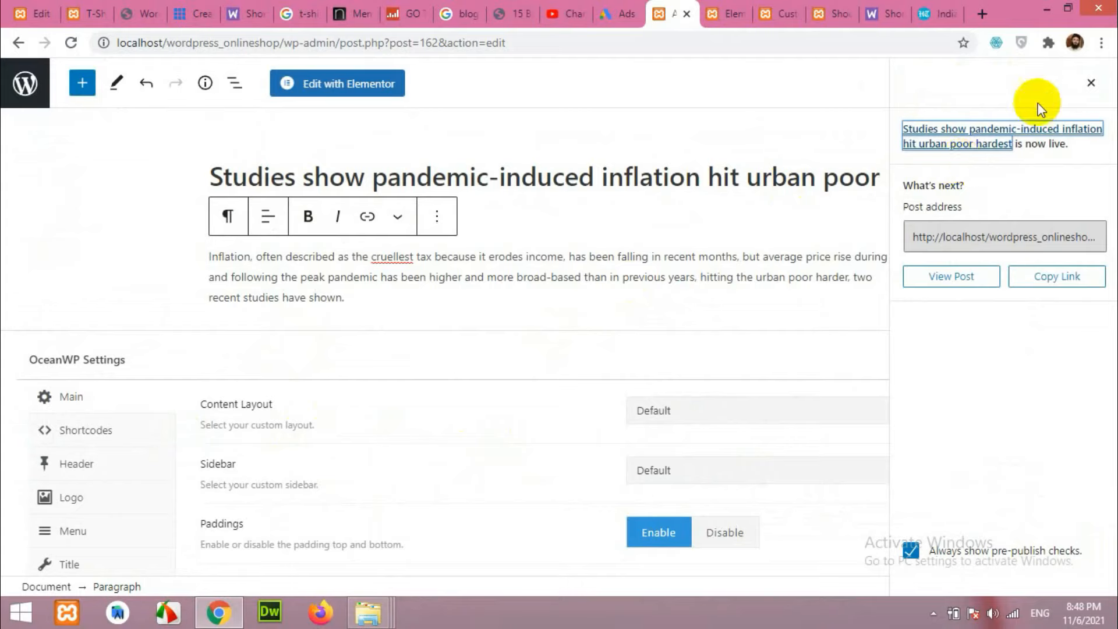
pyautogui.click(1091, 83)
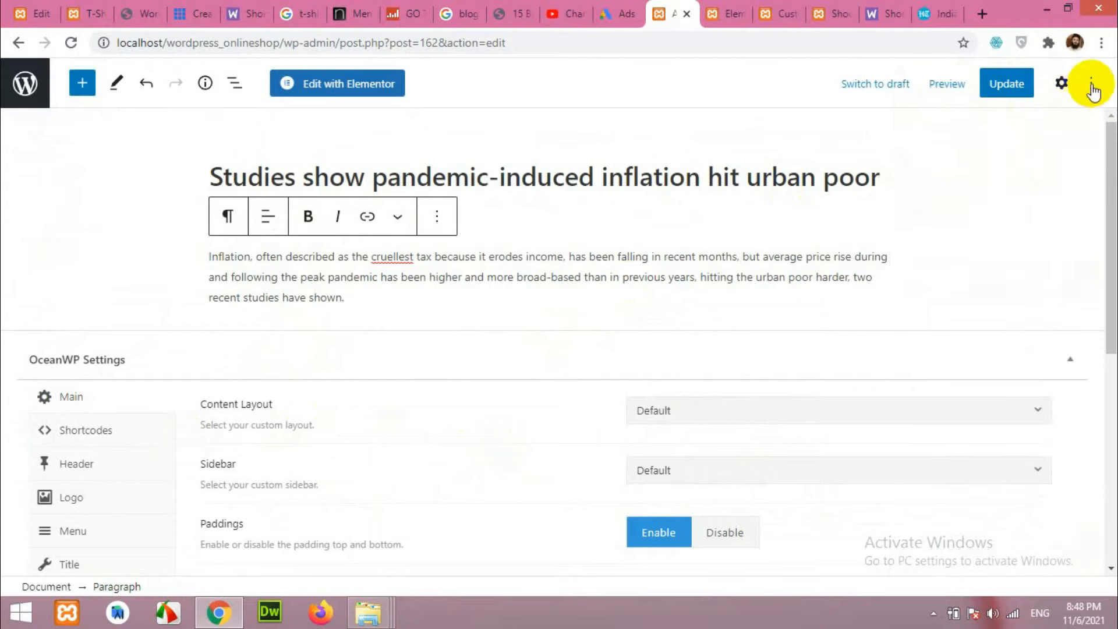
# In the Post settings categories, untick Uncategorized.
pyautogui.click(1074, 83)
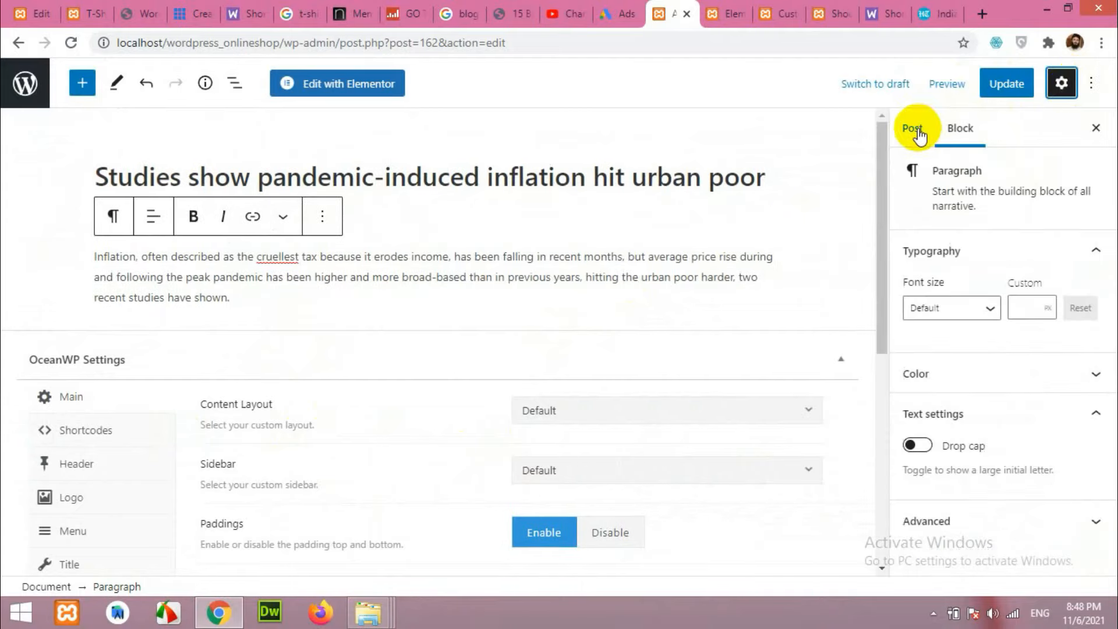
pyautogui.click(913, 129)
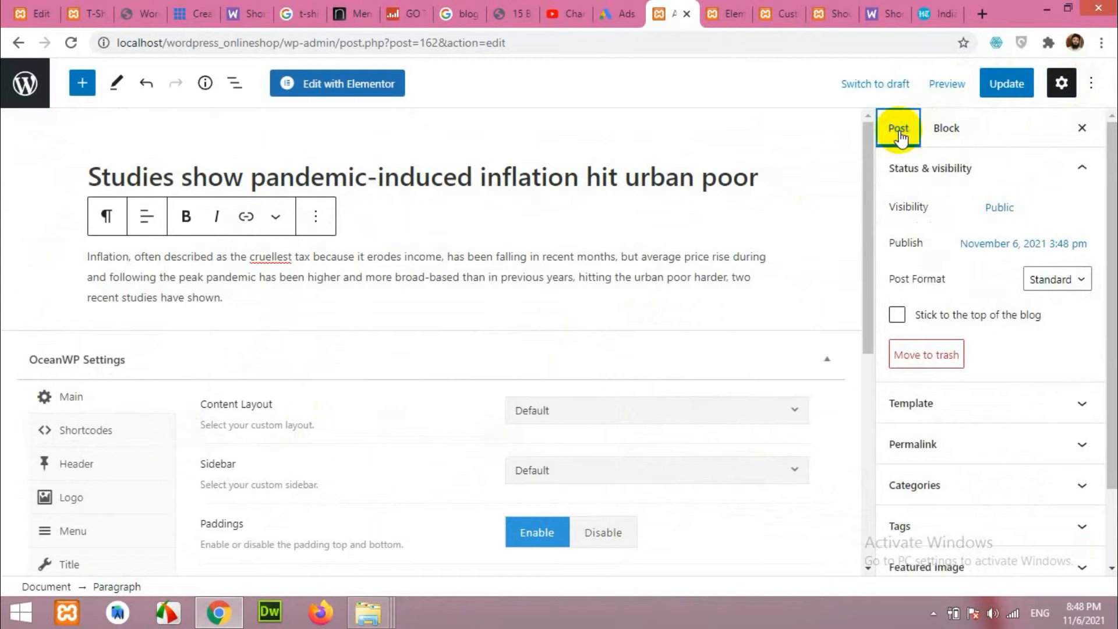
pyautogui.scroll(-3, 936, 324)
pyautogui.click(948, 401)
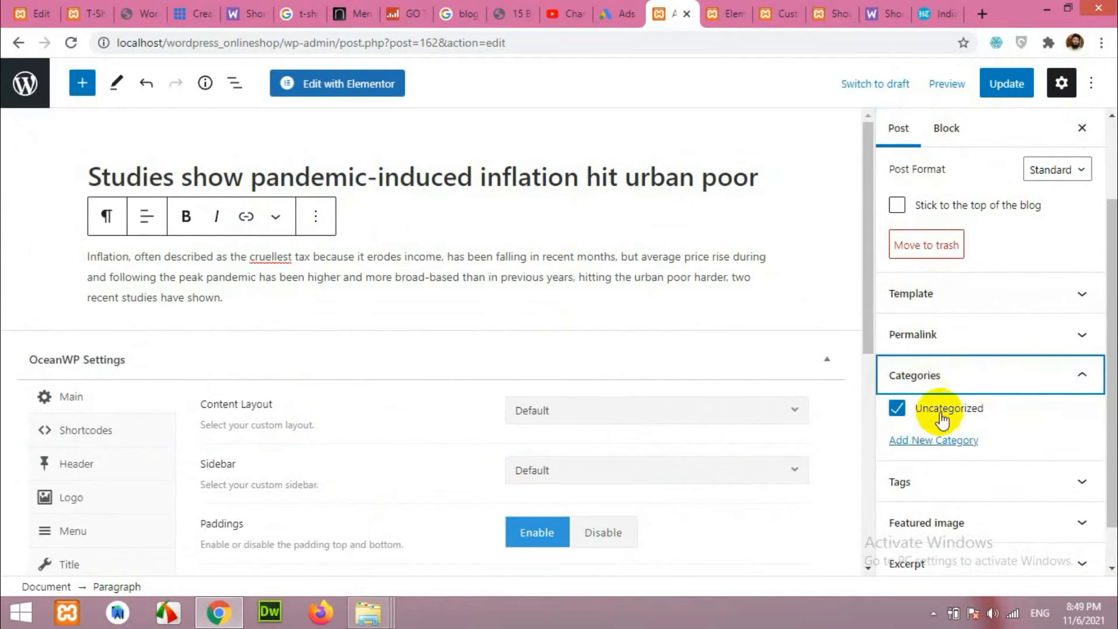
pyautogui.click(897, 409)
# Create a new 'News' category for the post.
pyautogui.click(917, 441)
pyautogui.click(971, 486)
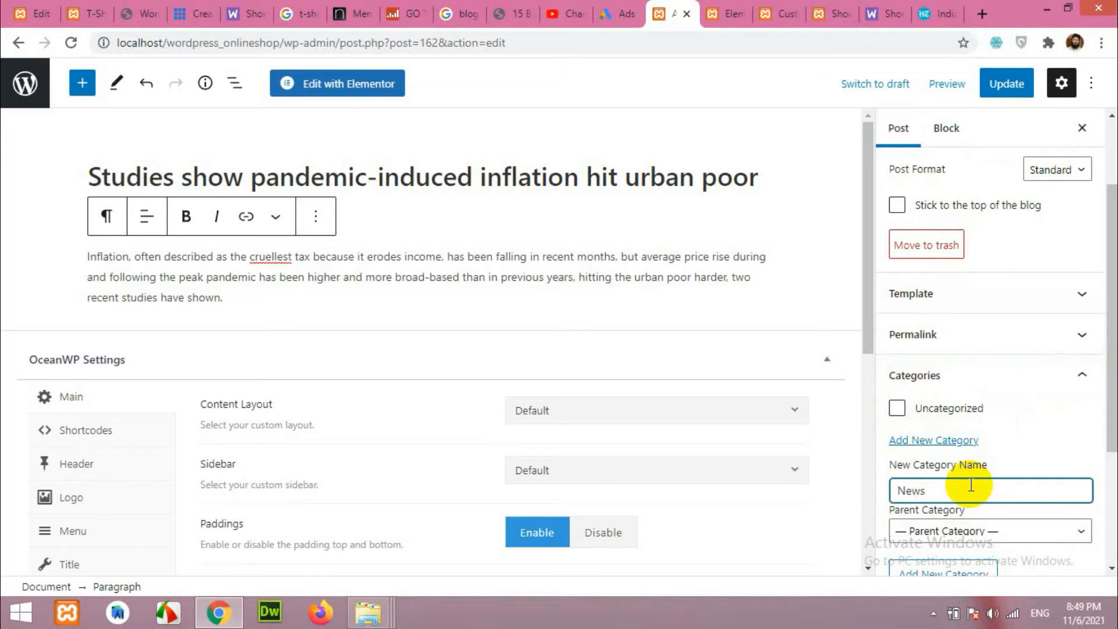
pyautogui.scroll(-3, 972, 491)
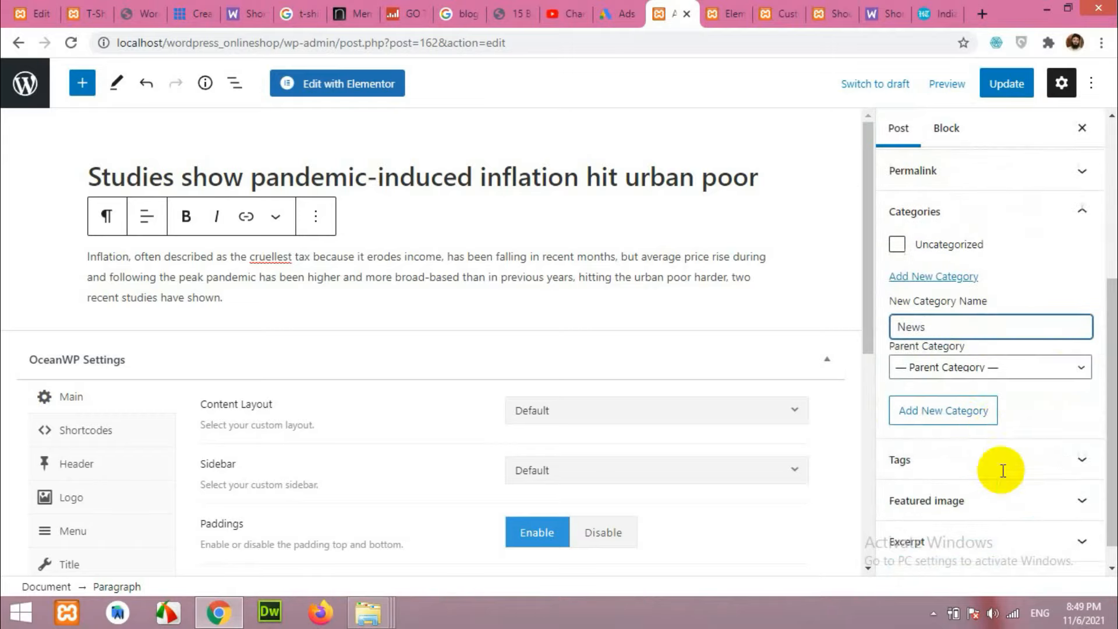
pyautogui.click(947, 421)
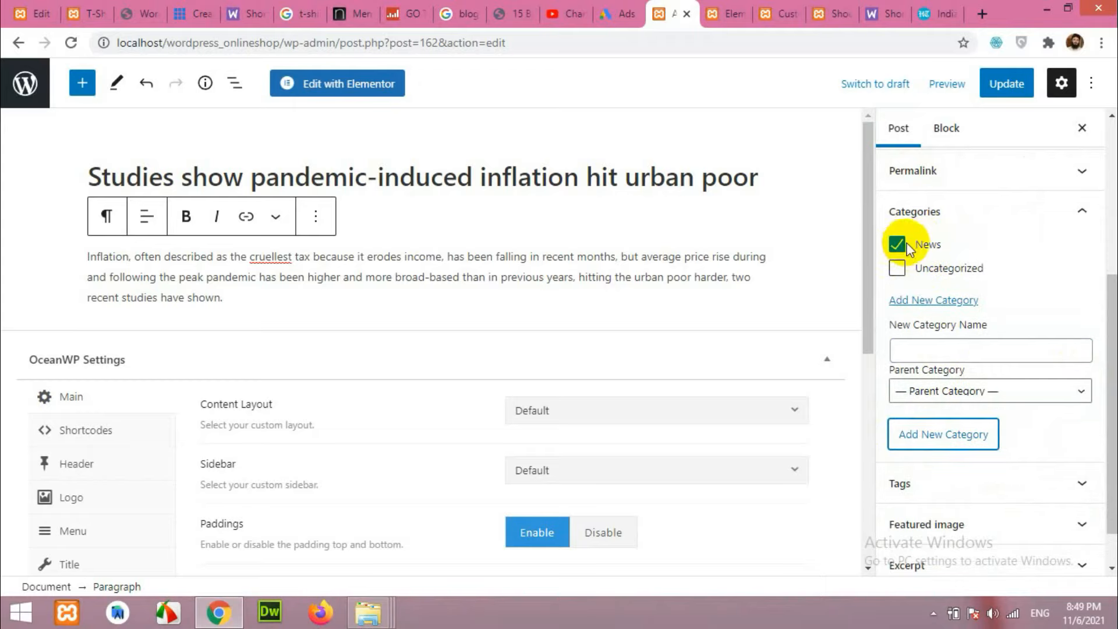
# Tag the post 'Common news' and 'local news'.
pyautogui.scroll(-1, 956, 362)
pyautogui.click(944, 437)
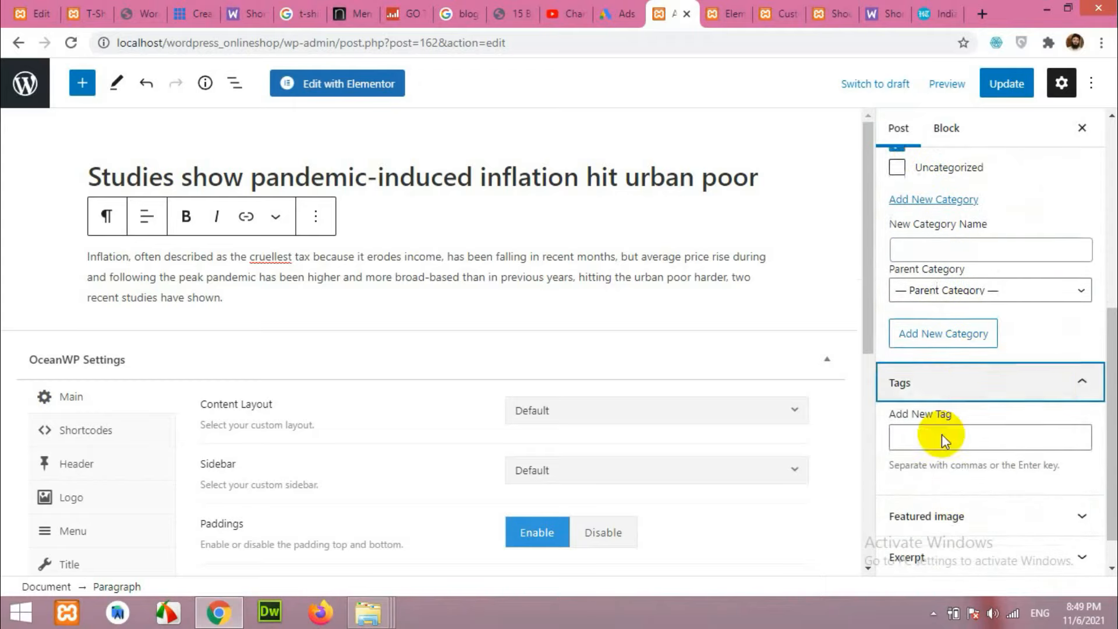
pyautogui.click(972, 396)
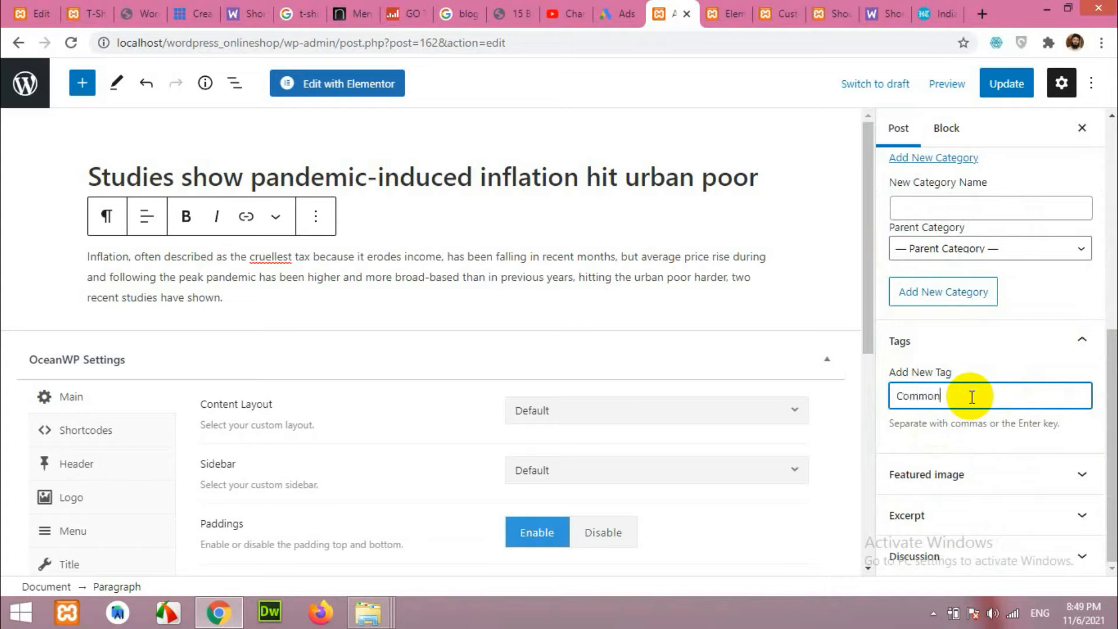
pyautogui.write('Common news')
pyautogui.press('Return')
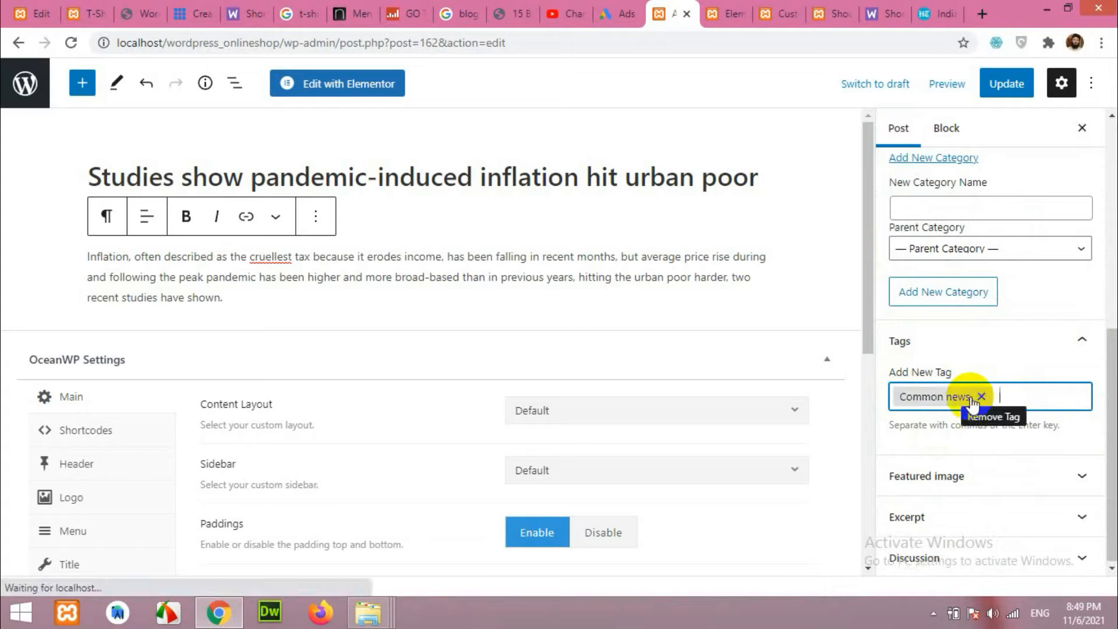
pyautogui.write('local news')
pyautogui.press('Return')
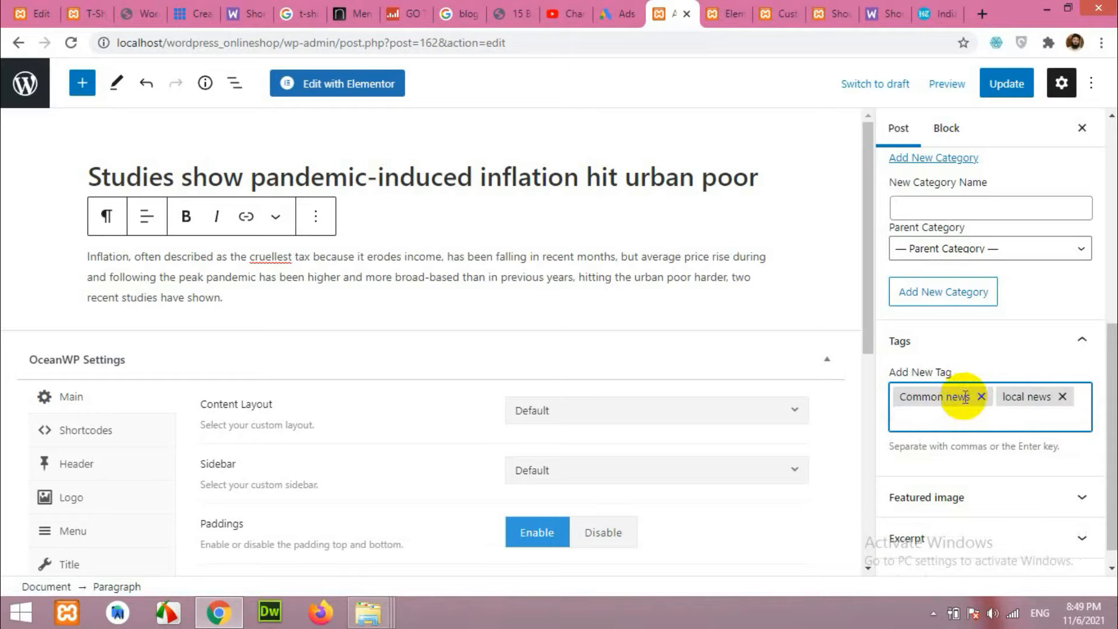
# Set the mountain-lake background.jpg as the featured image.
pyautogui.click(925, 494)
pyautogui.scroll(-2, 921, 492)
pyautogui.click(949, 435)
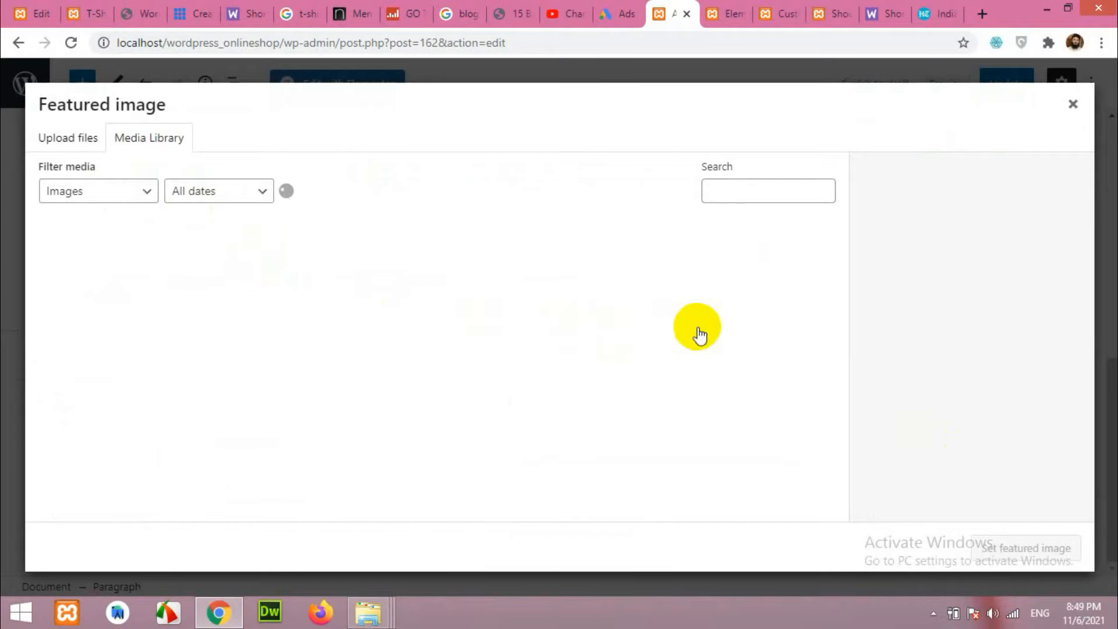
pyautogui.click(648, 287)
pyautogui.click(1051, 547)
# Save the post changes with Update.
pyautogui.scroll(-2, 868, 382)
pyautogui.scroll(-2, 945, 370)
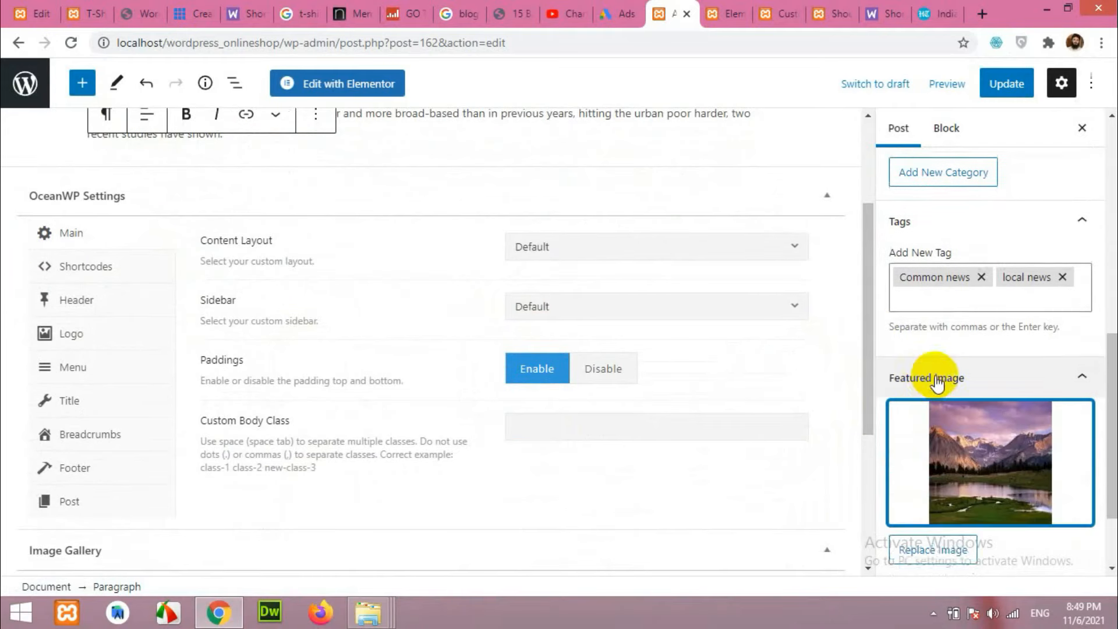
pyautogui.scroll(10, 949, 353)
pyautogui.click(1007, 96)
pyautogui.scroll(3, 808, 261)
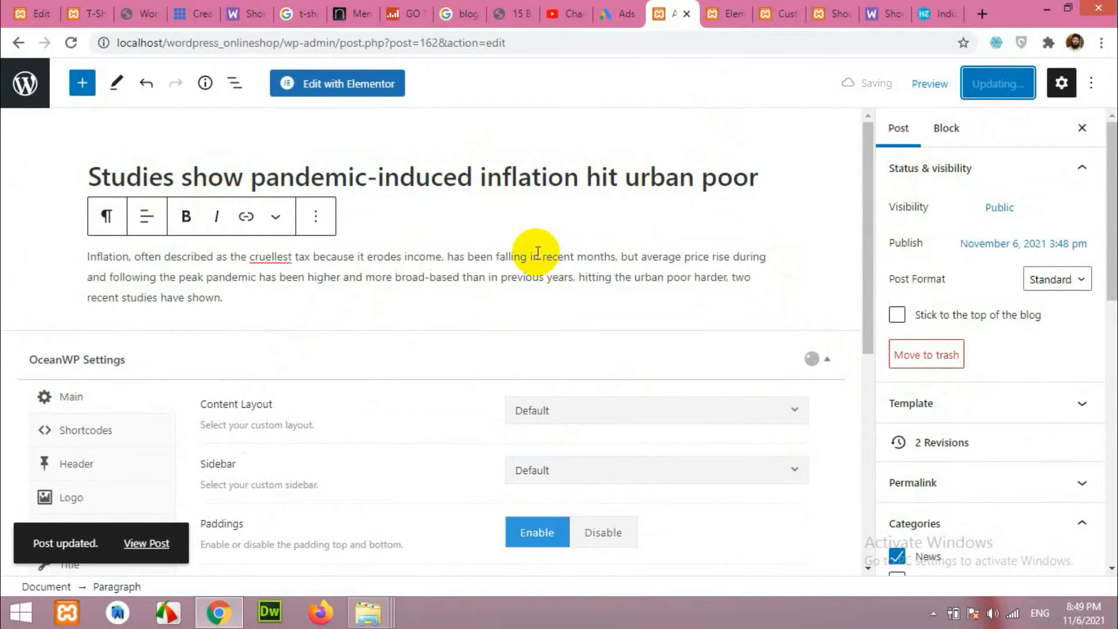
# Back in Elementor, search widgets for 'post' and drag Posts Grid under the Our News heading.
pyautogui.click(771, 8)
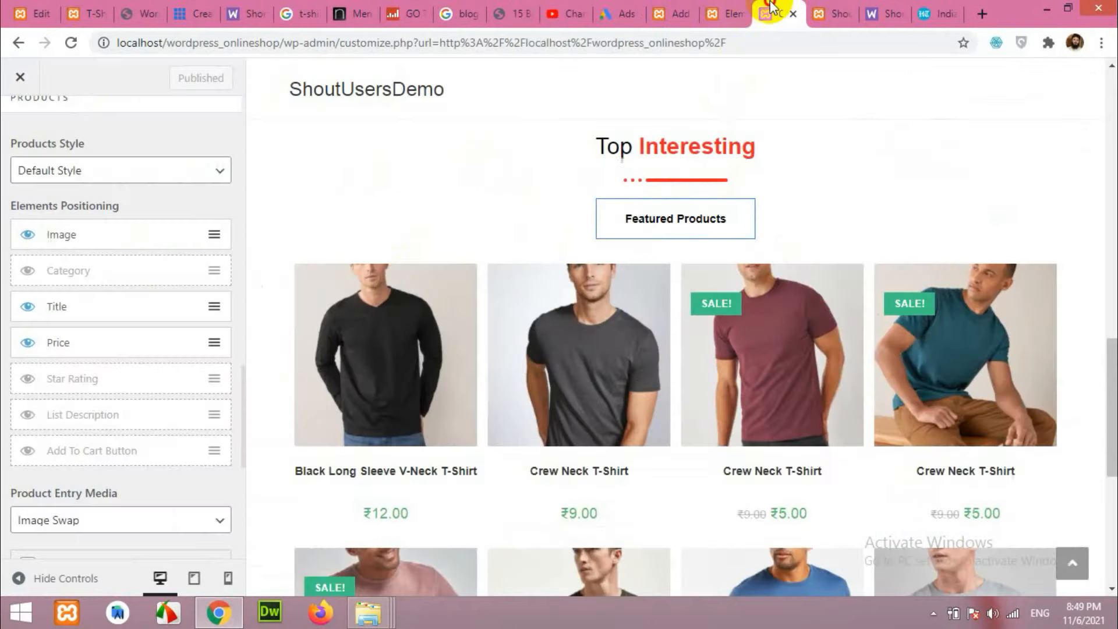
pyautogui.click(737, 8)
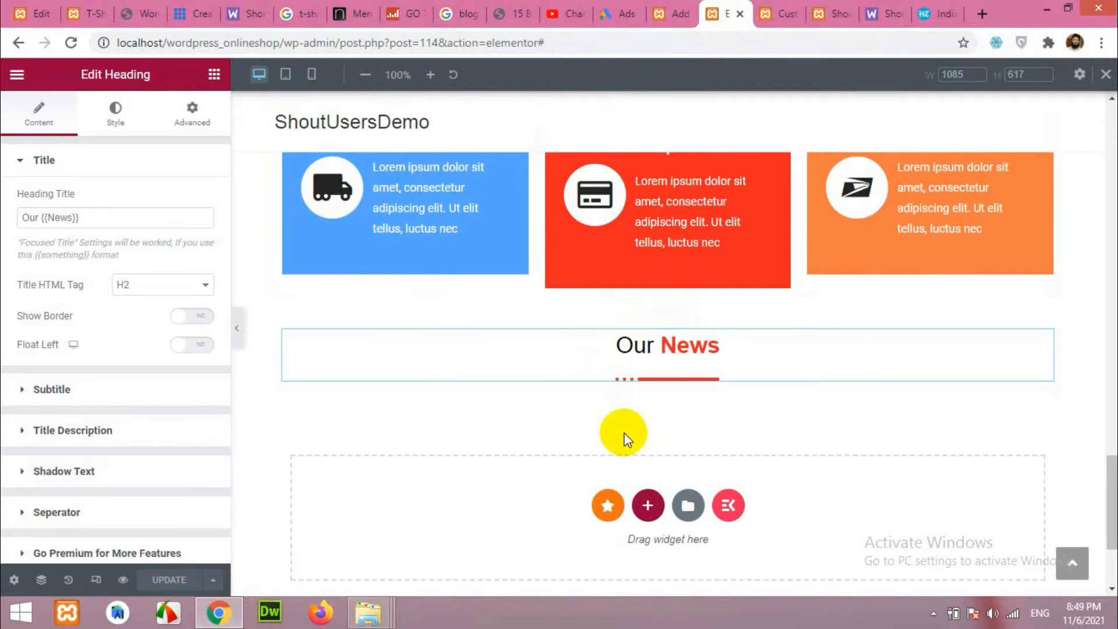
pyautogui.click(214, 74)
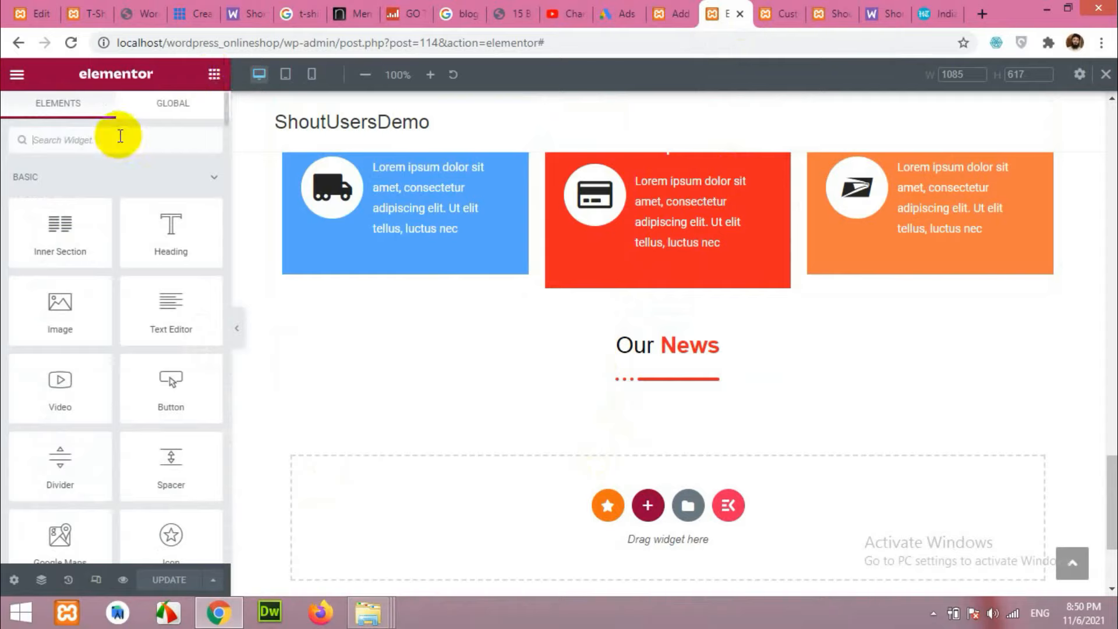
pyautogui.write('post grid')
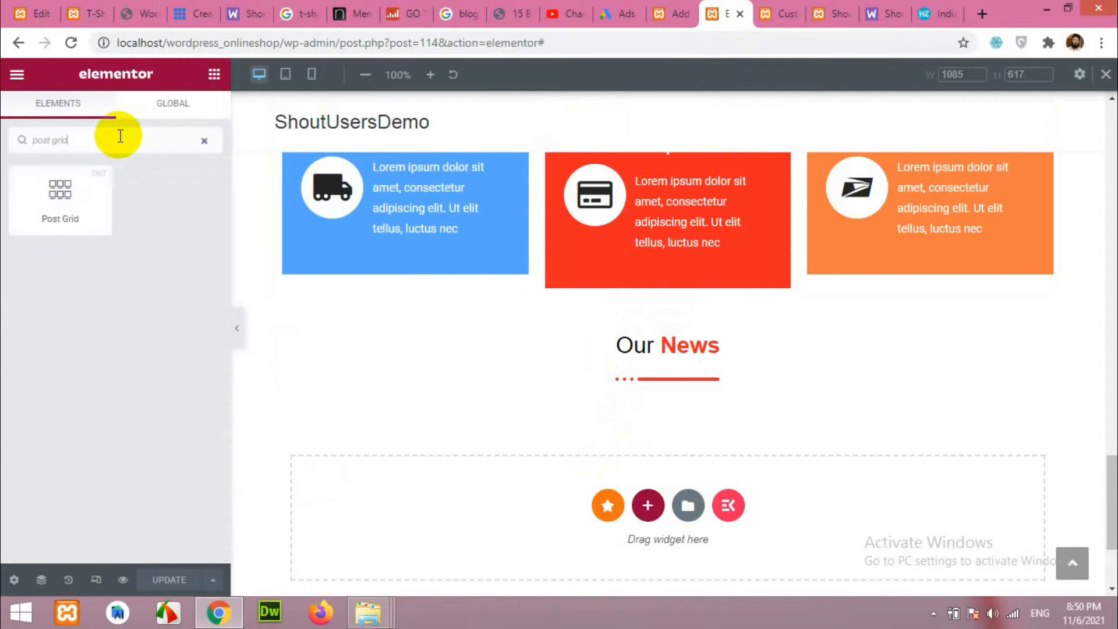
pyautogui.moveTo(180, 142); pyautogui.dragTo(22, 142)
pyautogui.write('pro')
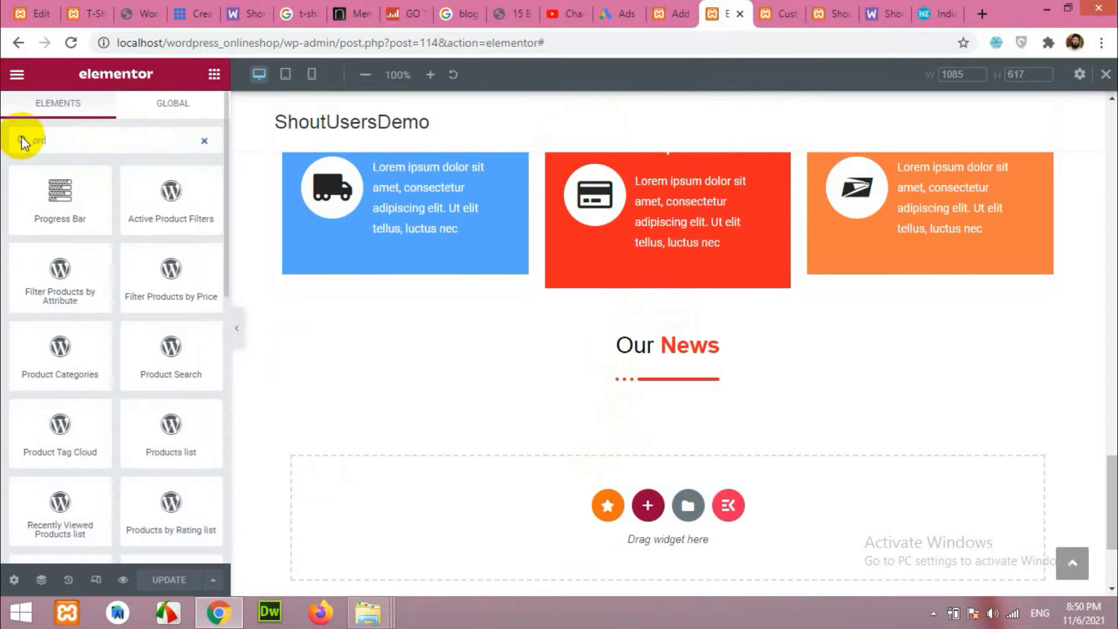
pyautogui.press('BackSpace')
pyautogui.press('BackSpace')
pyautogui.write('ost')
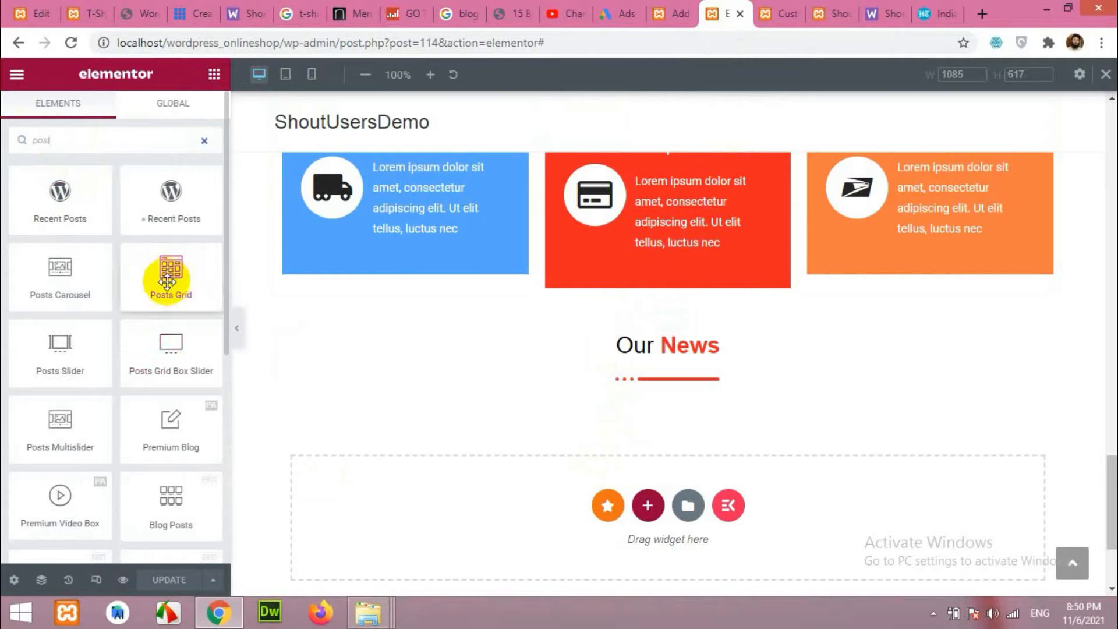
pyautogui.moveTo(171, 279); pyautogui.dragTo(580, 379)
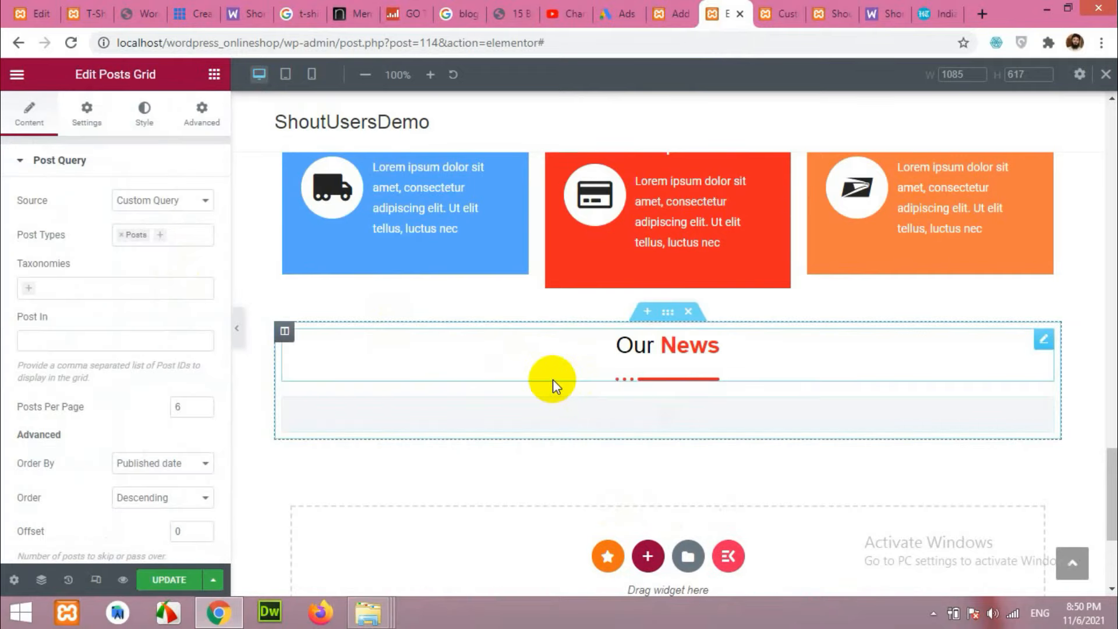
# Edit the 'My Posts' grid heading and turn off the grid's filterable option.
pyautogui.scroll(-3, 339, 339)
pyautogui.scroll(-5, 499, 474)
pyautogui.scroll(3, 495, 405)
pyautogui.scroll(2, 572, 401)
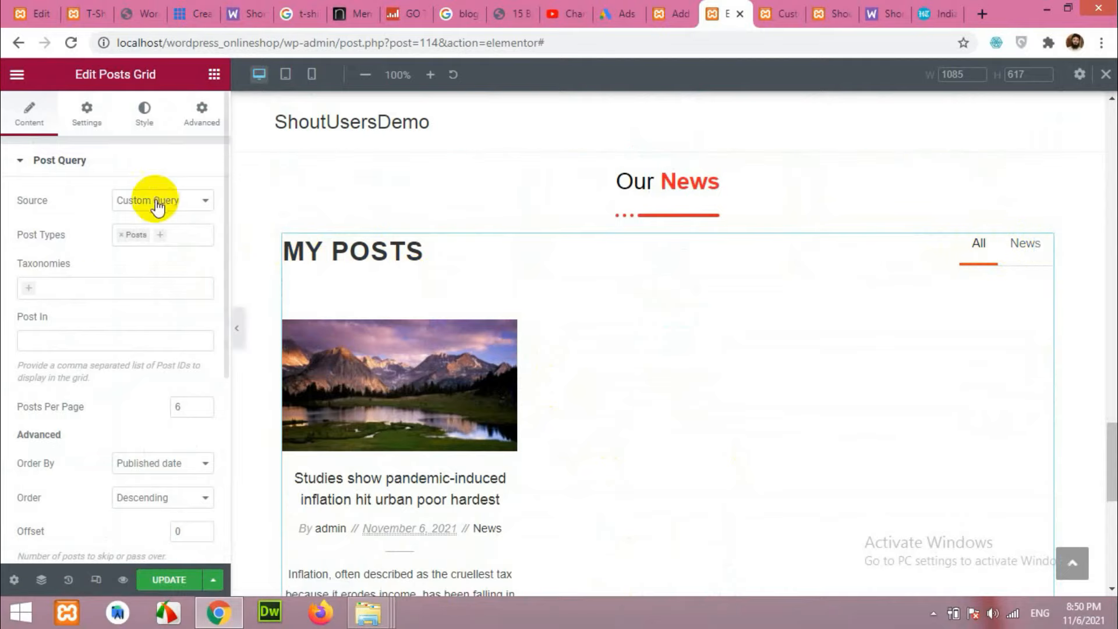
pyautogui.scroll(-5, 125, 303)
pyautogui.scroll(5, 120, 356)
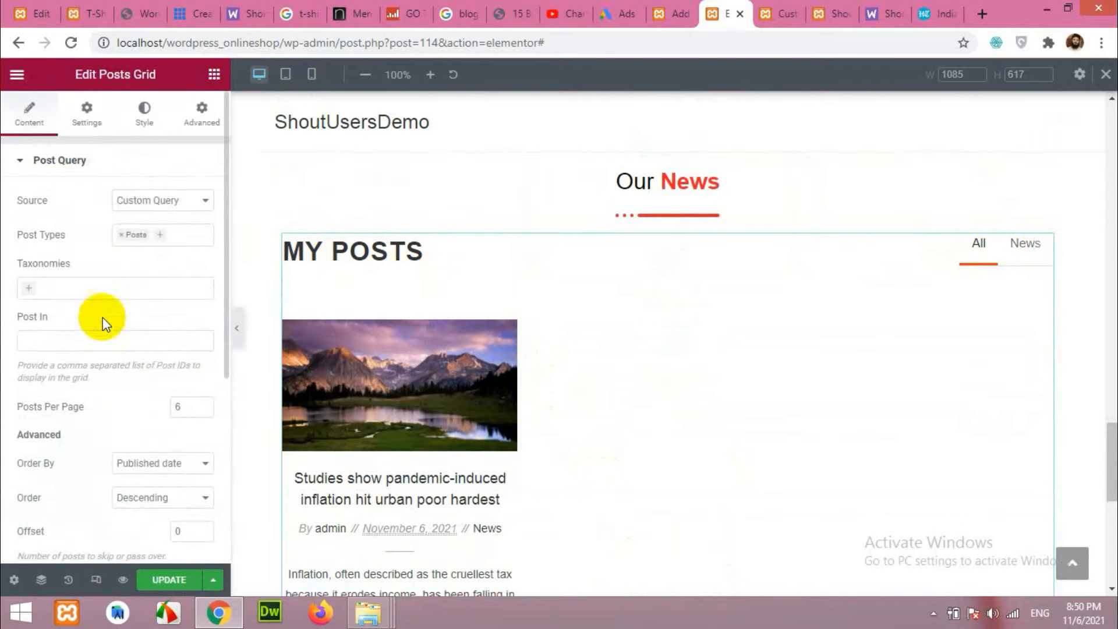
pyautogui.click(87, 114)
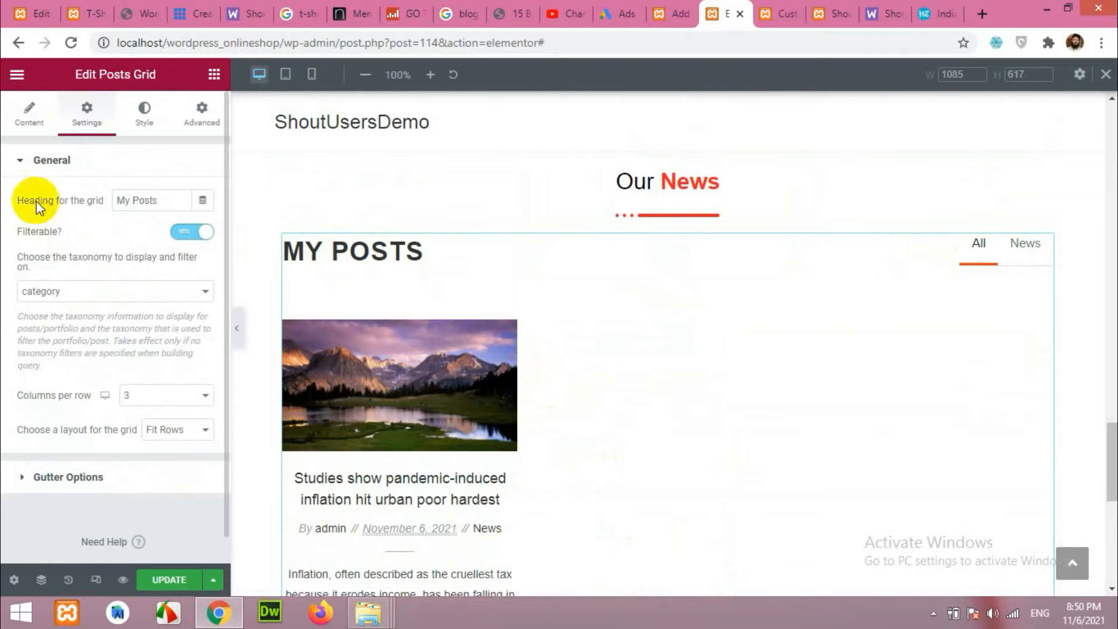
pyautogui.moveTo(162, 200); pyautogui.dragTo(67, 201)
pyautogui.click(96, 222)
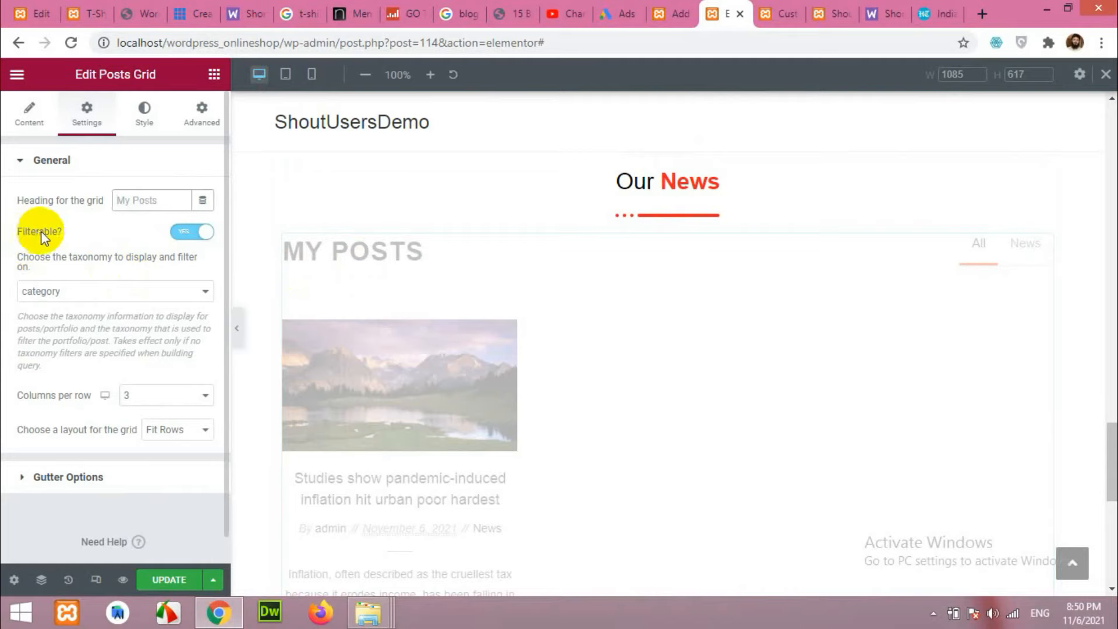
pyautogui.click(189, 234)
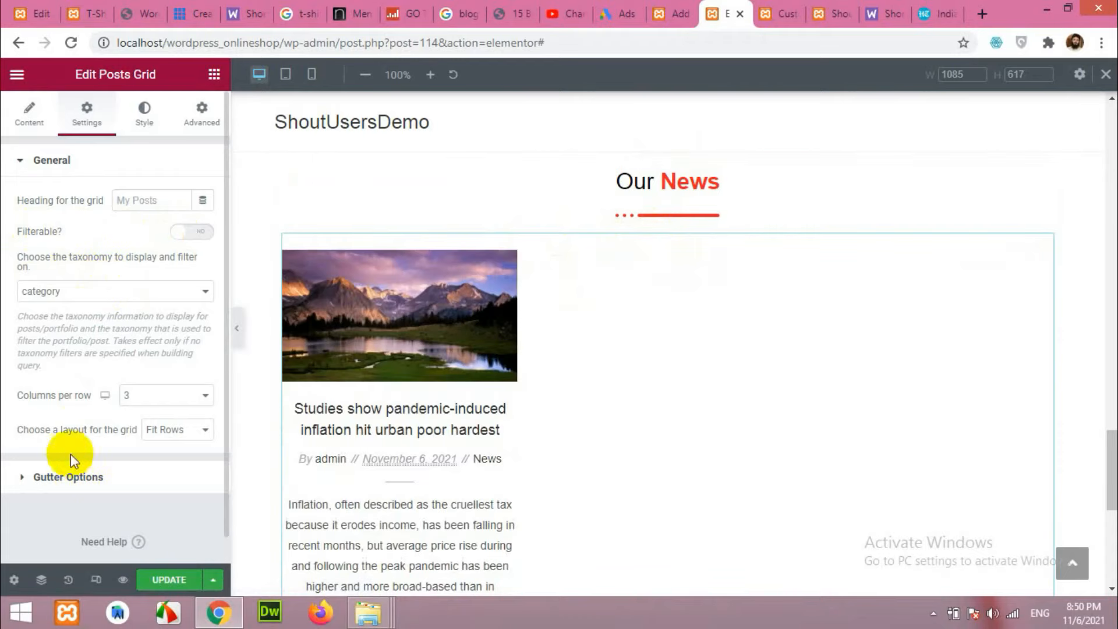
# Hide thumbnail taxonomy and excerpt in Post Content, keep titles on, and update the page.
pyautogui.scroll(-1, 66, 381)
pyautogui.scroll(1, 67, 381)
pyautogui.click(35, 135)
pyautogui.scroll(-3, 82, 289)
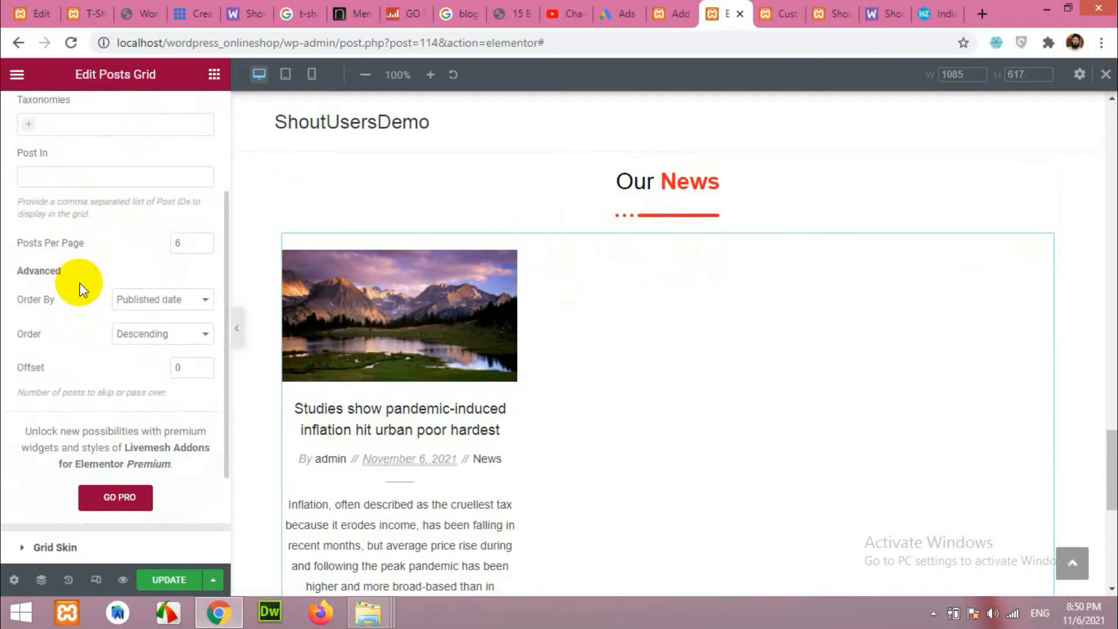
pyautogui.scroll(-3, 70, 294)
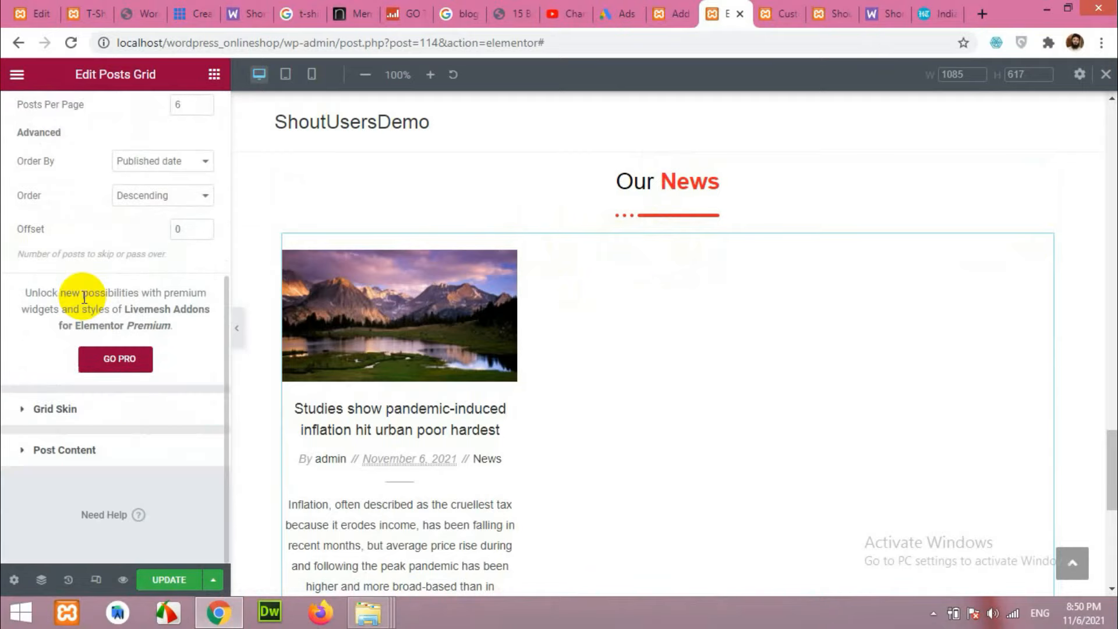
pyautogui.click(45, 450)
pyautogui.scroll(-1, 45, 386)
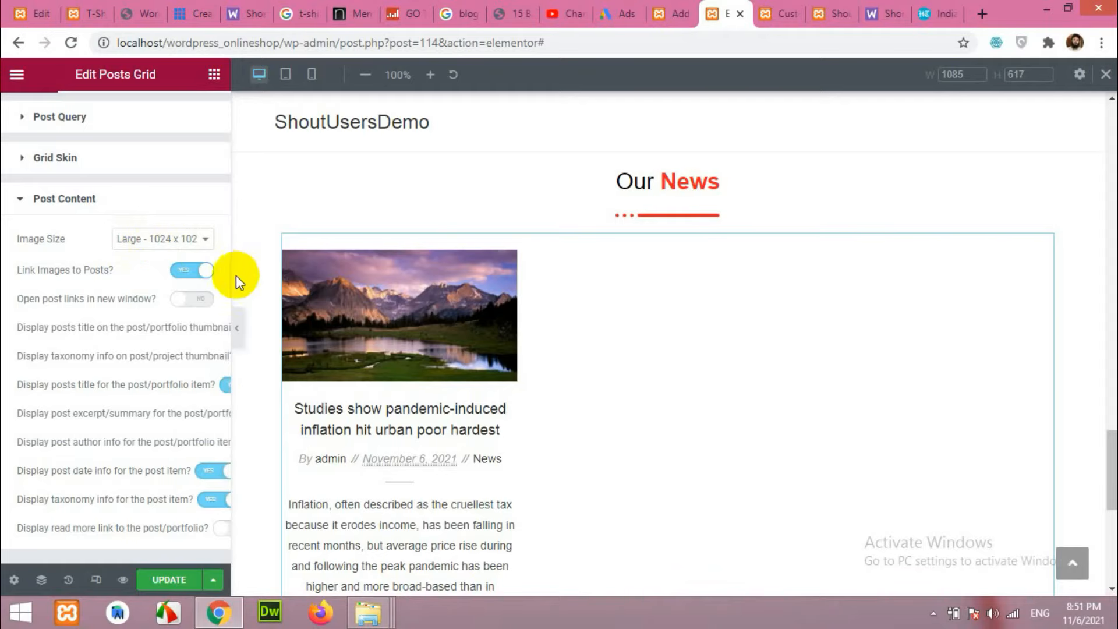
pyautogui.moveTo(230, 272); pyautogui.dragTo(297, 270)
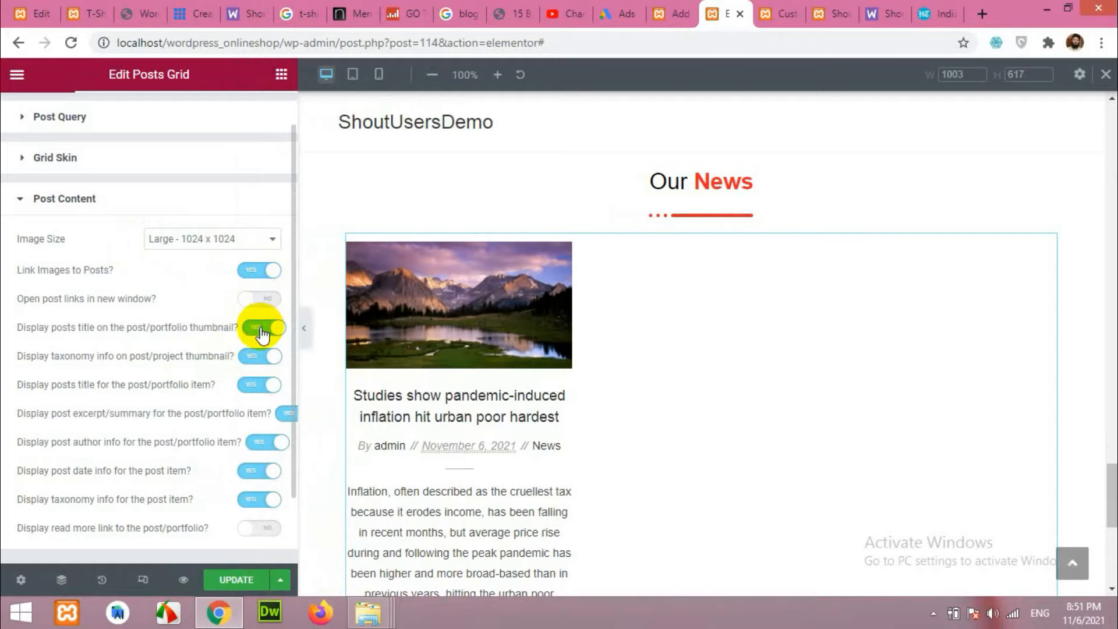
pyautogui.click(247, 356)
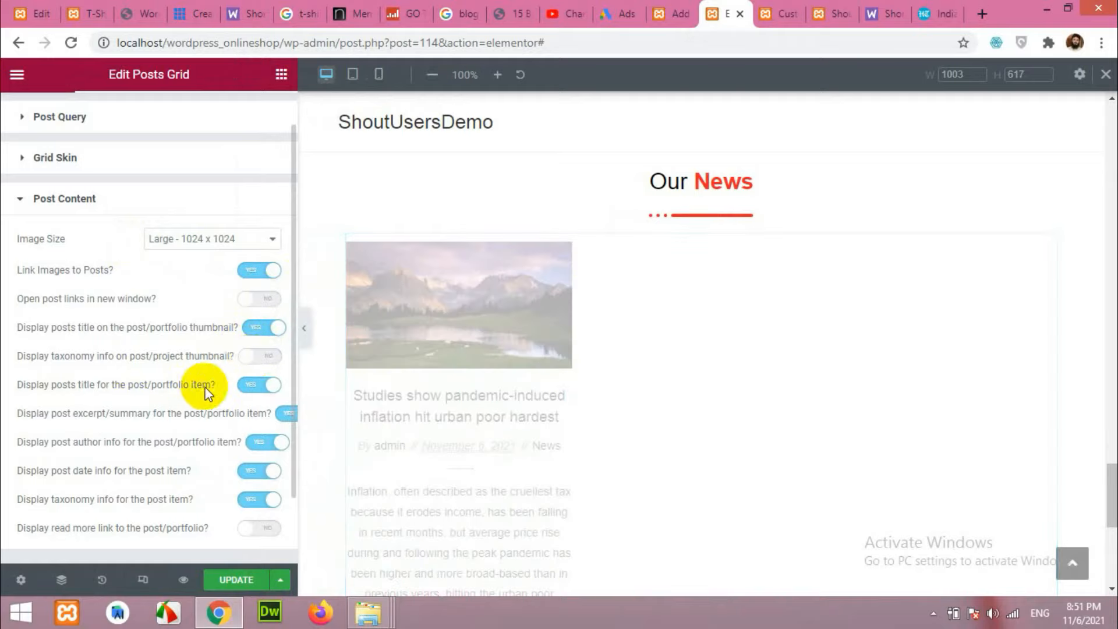
pyautogui.click(250, 384)
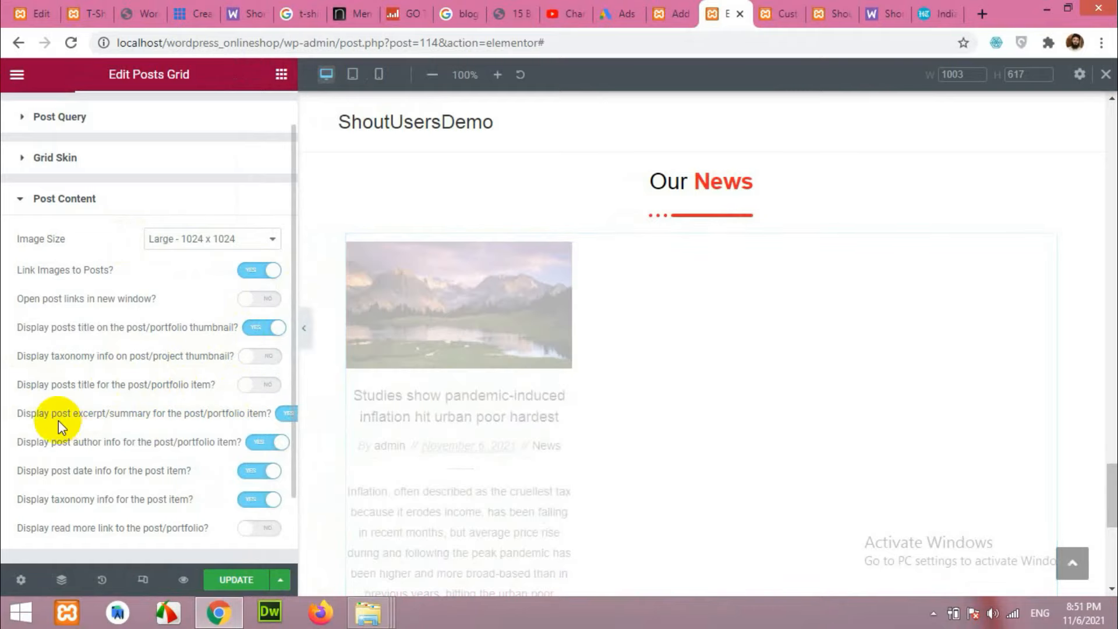
pyautogui.scroll(-2, 288, 417)
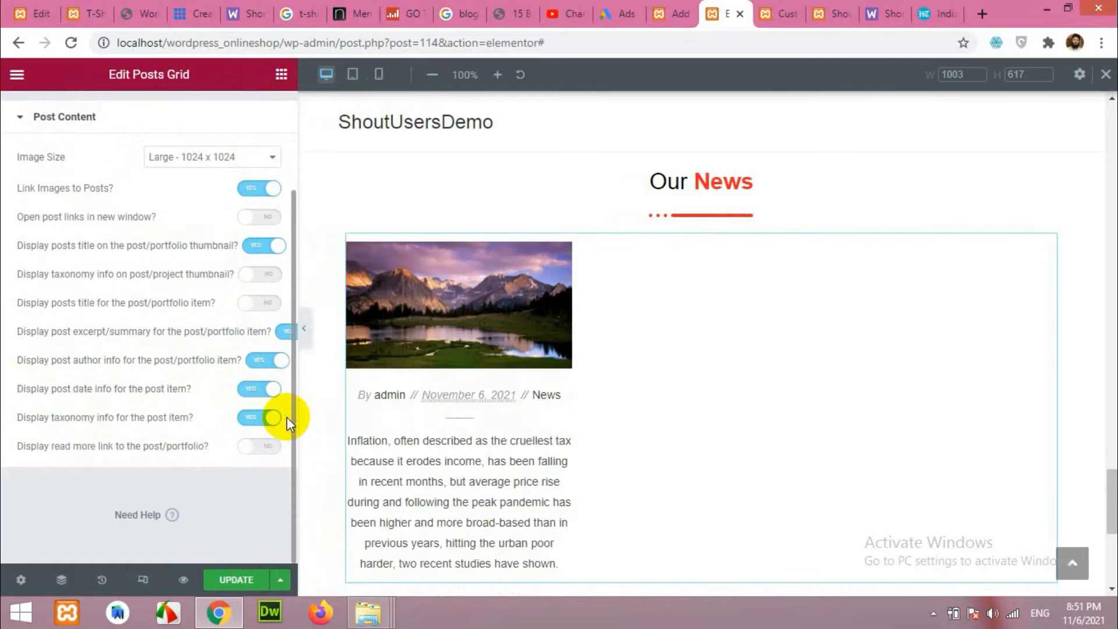
pyautogui.click(288, 332)
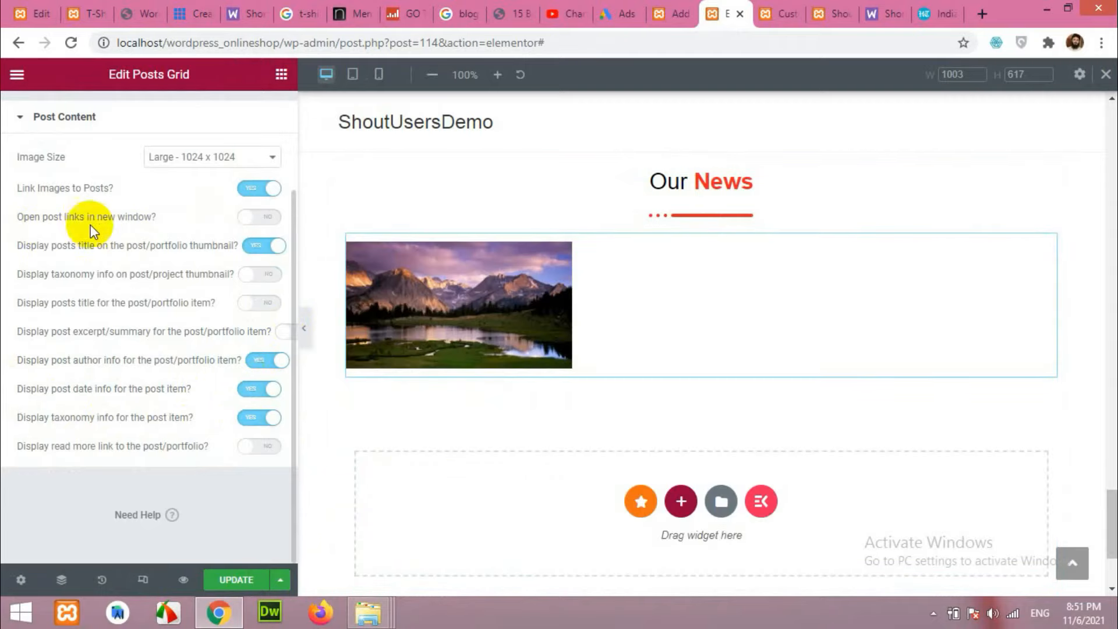
pyautogui.click(257, 303)
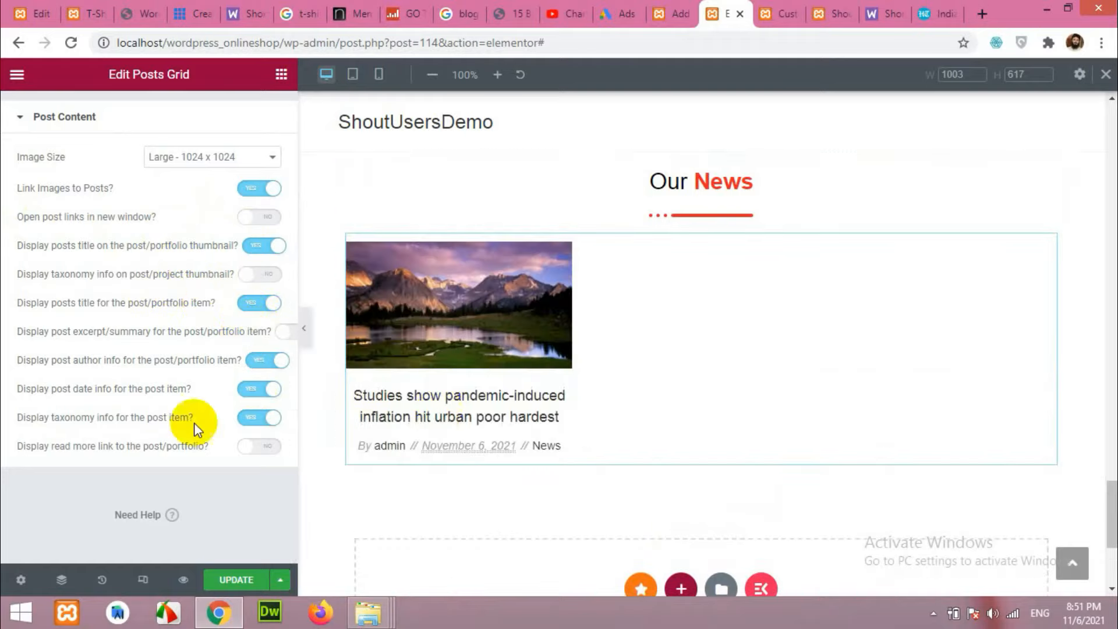
pyautogui.click(232, 579)
pyautogui.click(234, 581)
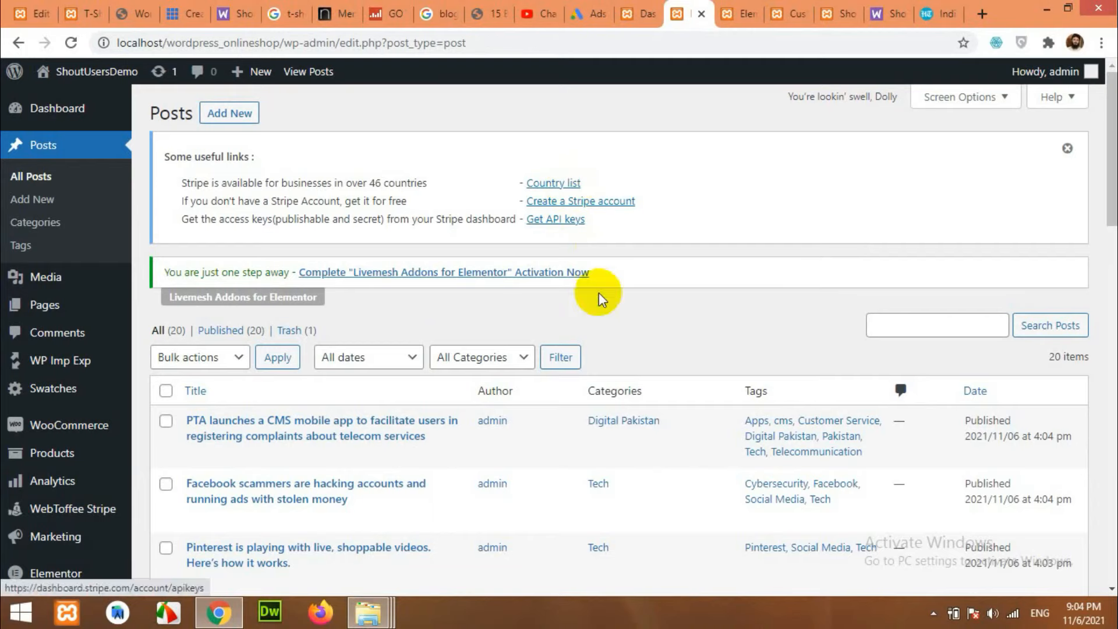
pyautogui.scroll(-3, 260, 408)
pyautogui.scroll(3, 469, 401)
pyautogui.click(736, 8)
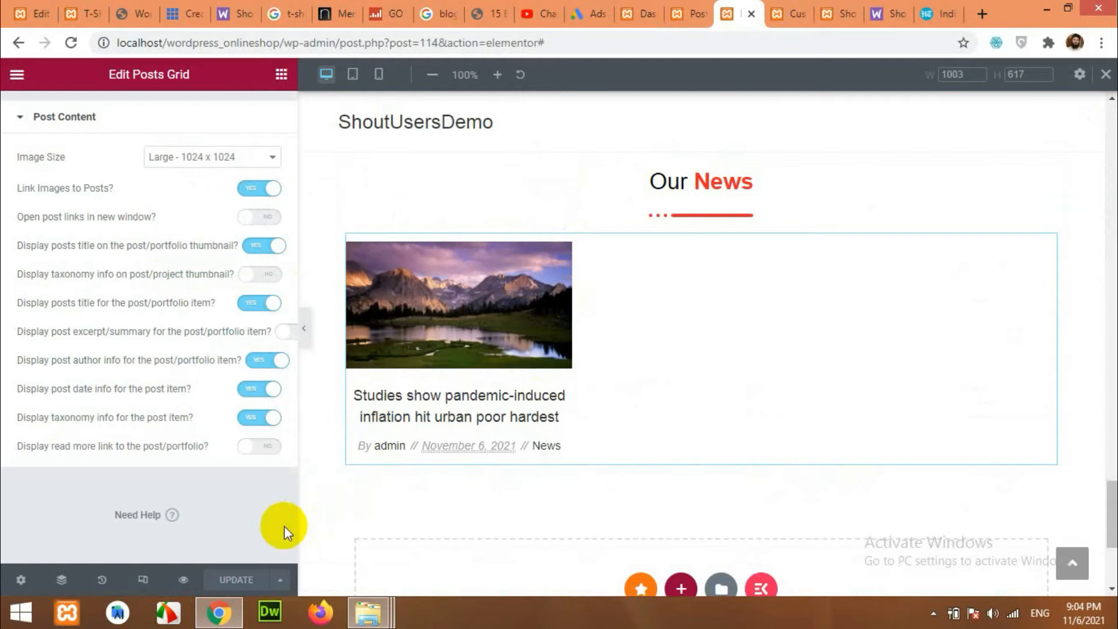
# Reload the Elementor editor and enlarge the preview to check the refreshed Our News posts grid.
pyautogui.click(70, 43)
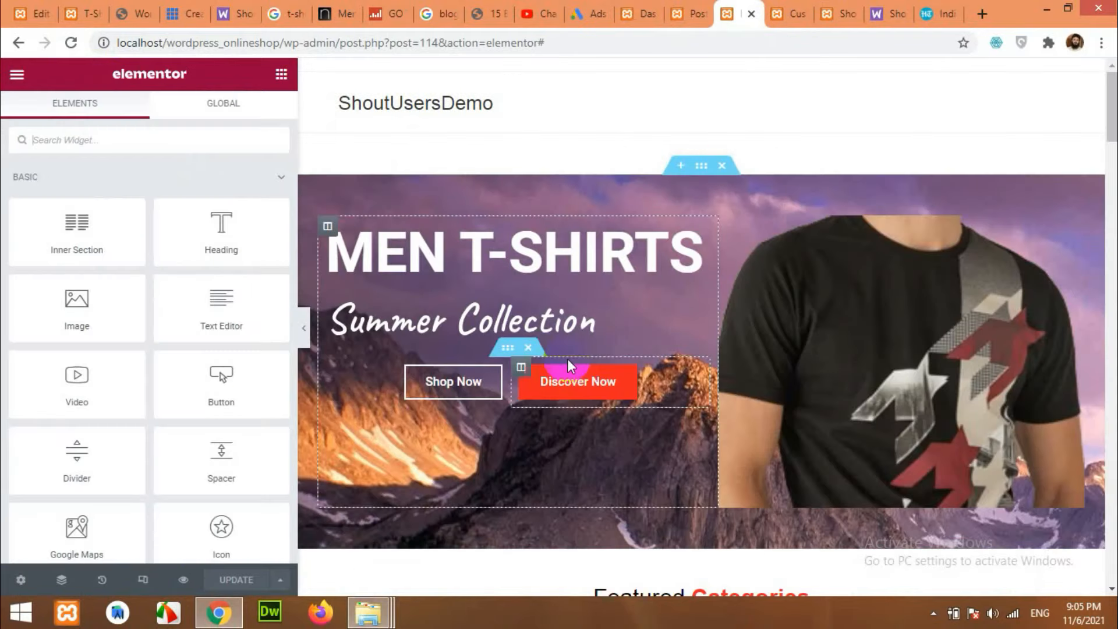
pyautogui.scroll(-10, 568, 358)
pyautogui.scroll(-8, 614, 406)
pyautogui.moveTo(298, 281); pyautogui.dragTo(227, 277)
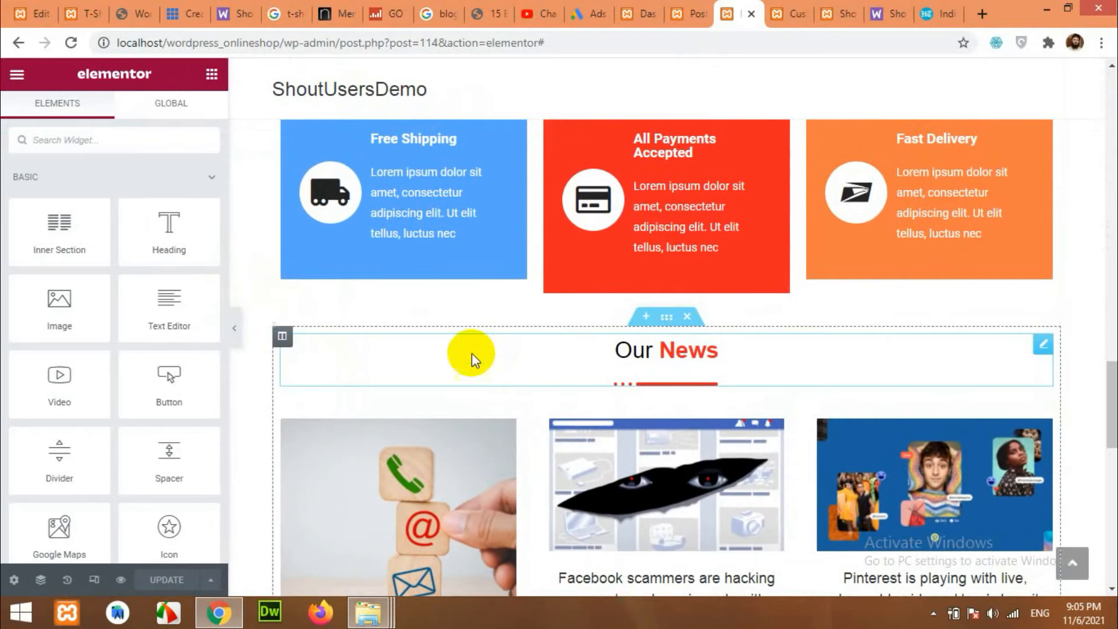
pyautogui.scroll(-8, 518, 405)
pyautogui.scroll(5, 519, 405)
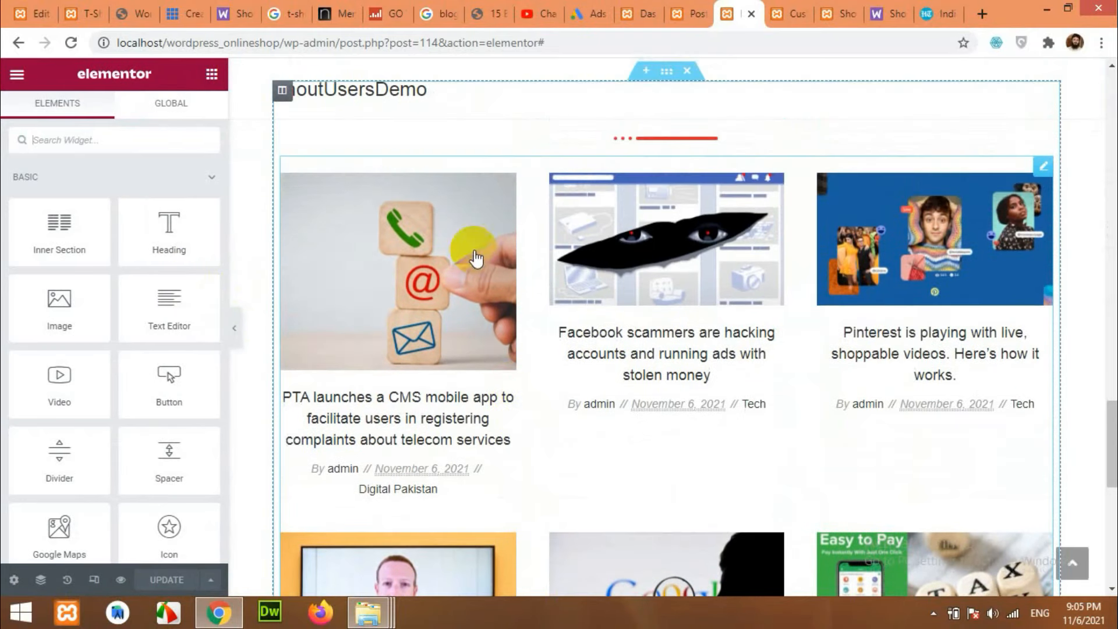
pyautogui.scroll(1, 810, 227)
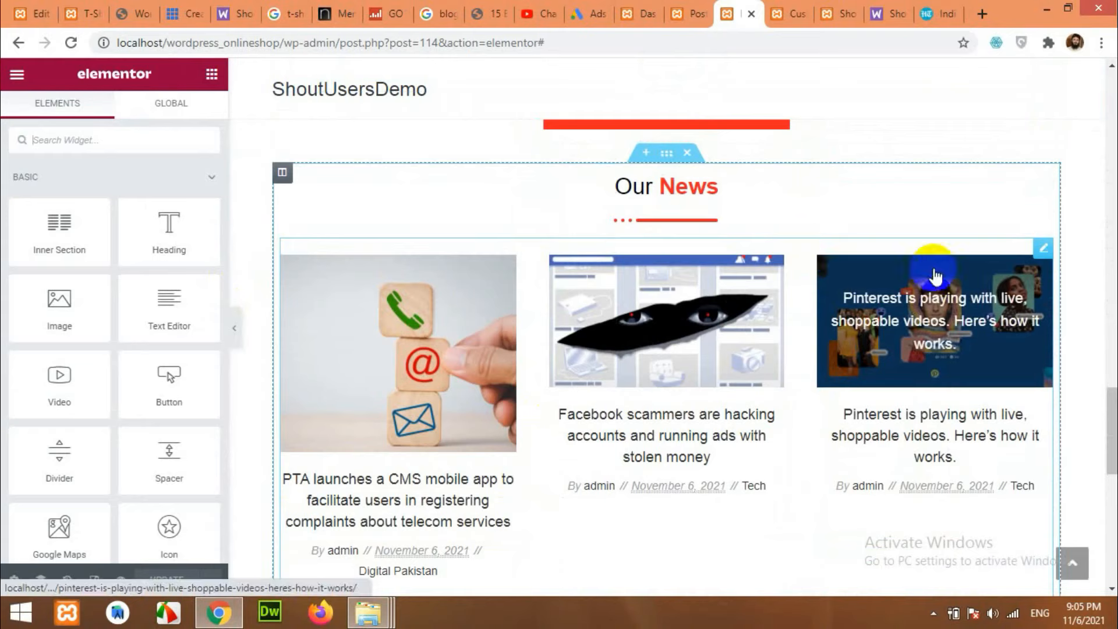
# Review the posts grid's included post types, leaving them unchanged.
pyautogui.click(1042, 247)
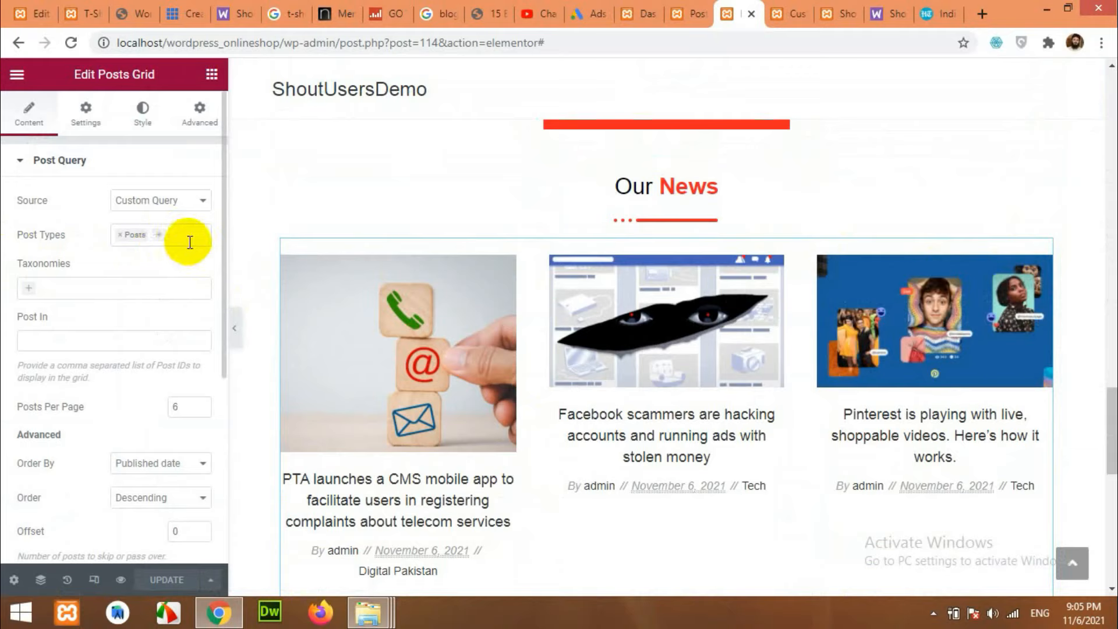
pyautogui.click(162, 232)
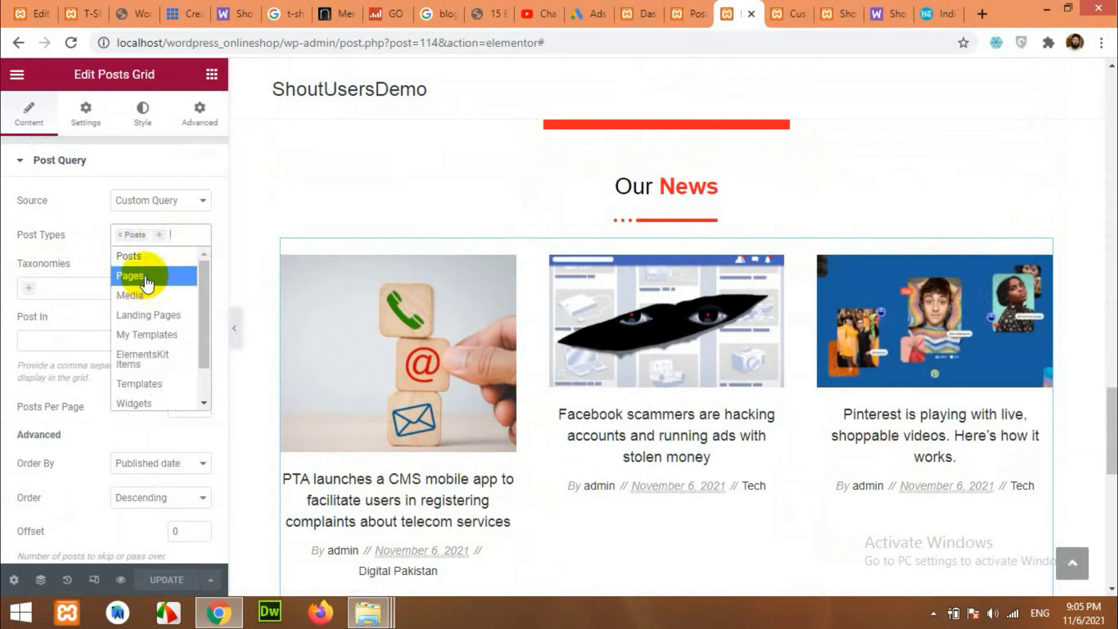
pyautogui.scroll(-1, 145, 396)
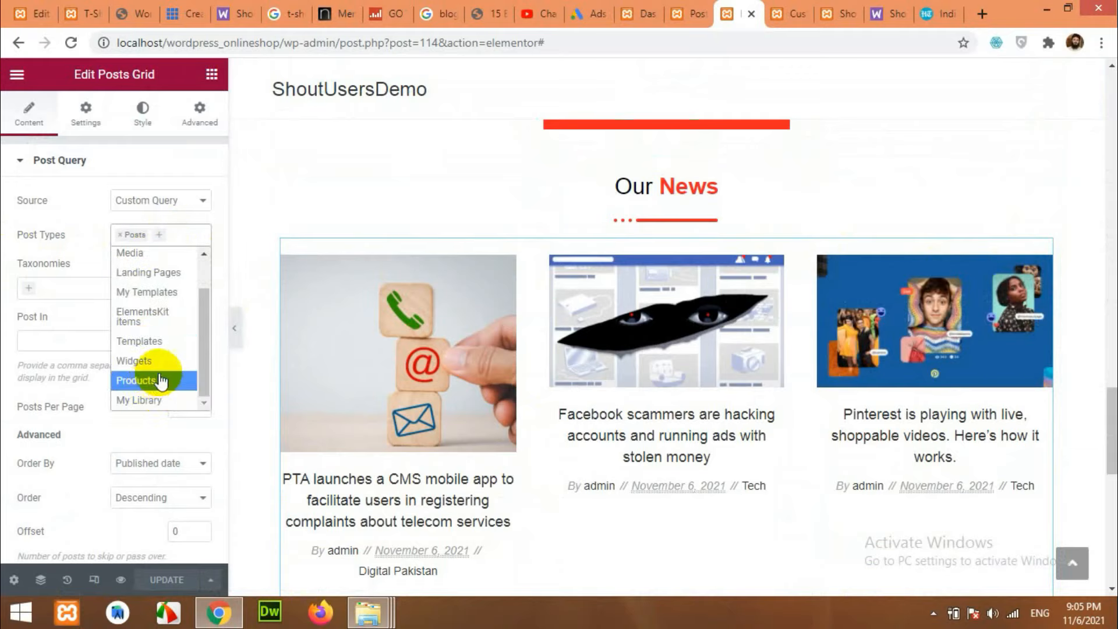
pyautogui.click(68, 231)
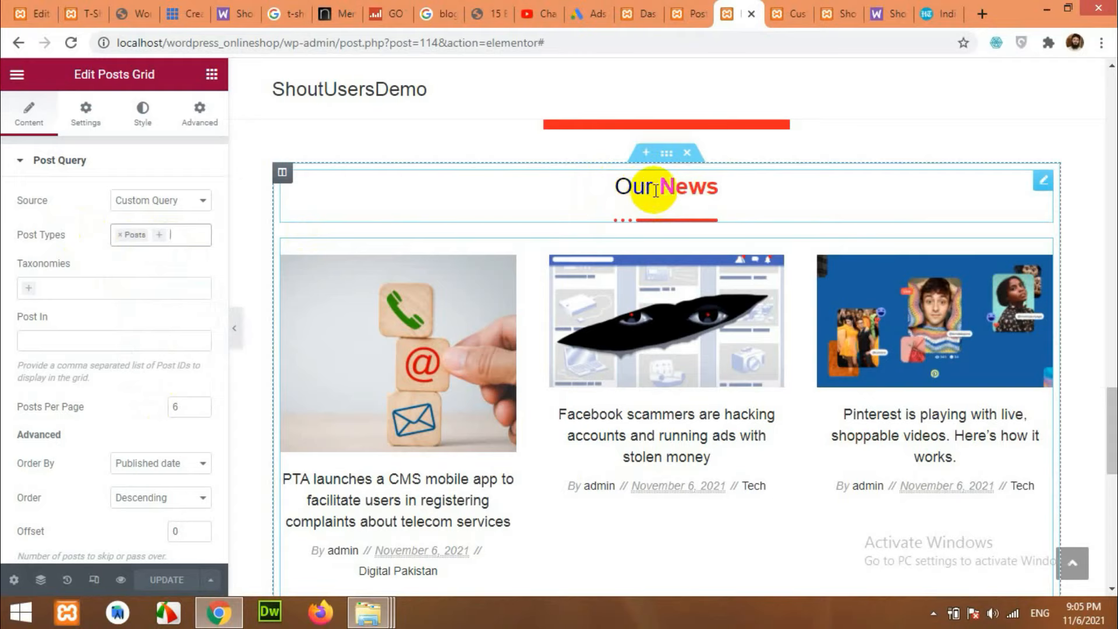
pyautogui.scroll(-3, 73, 279)
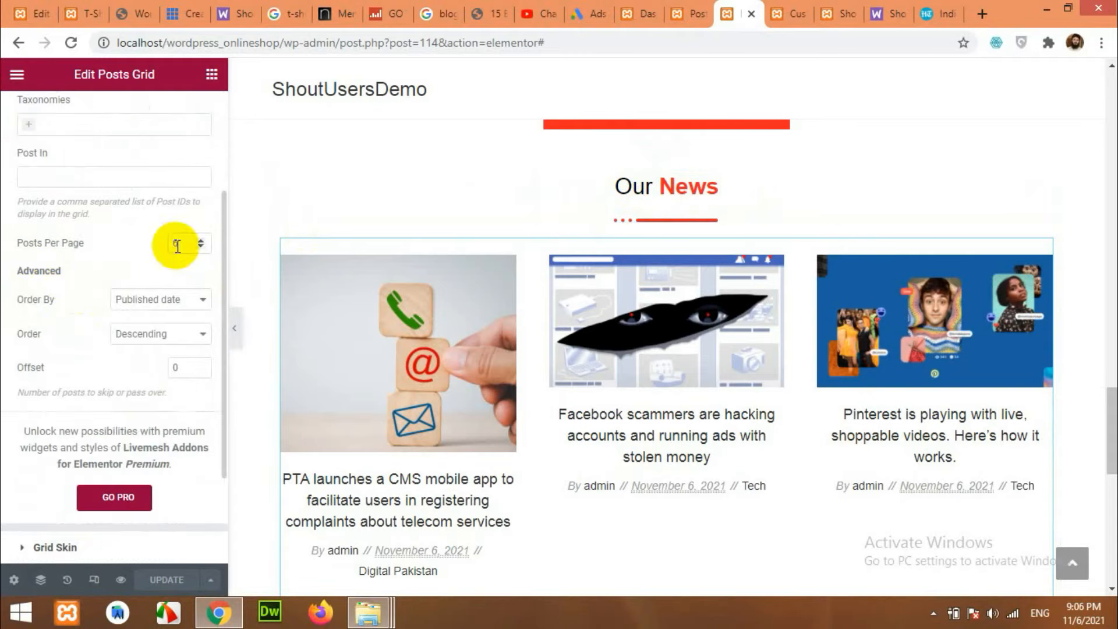
pyautogui.scroll(-5, 669, 443)
pyautogui.scroll(3, 774, 326)
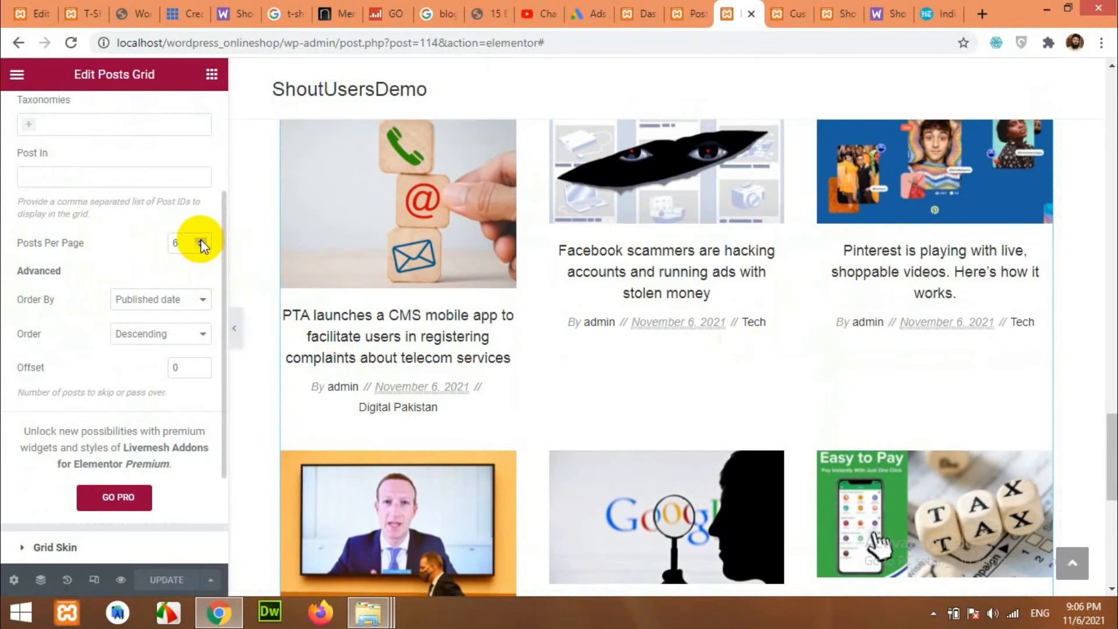
pyautogui.scroll(-3, 93, 355)
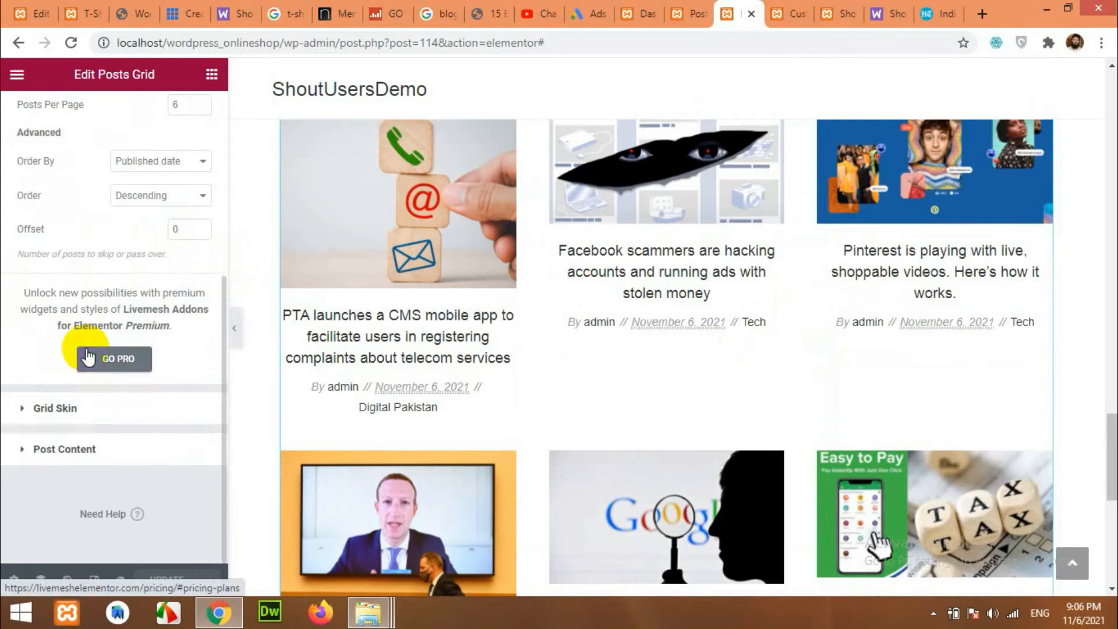
# Try the Custom Skin on the posts grid, then revert it to the Classic Skin.
pyautogui.click(55, 422)
pyautogui.click(153, 248)
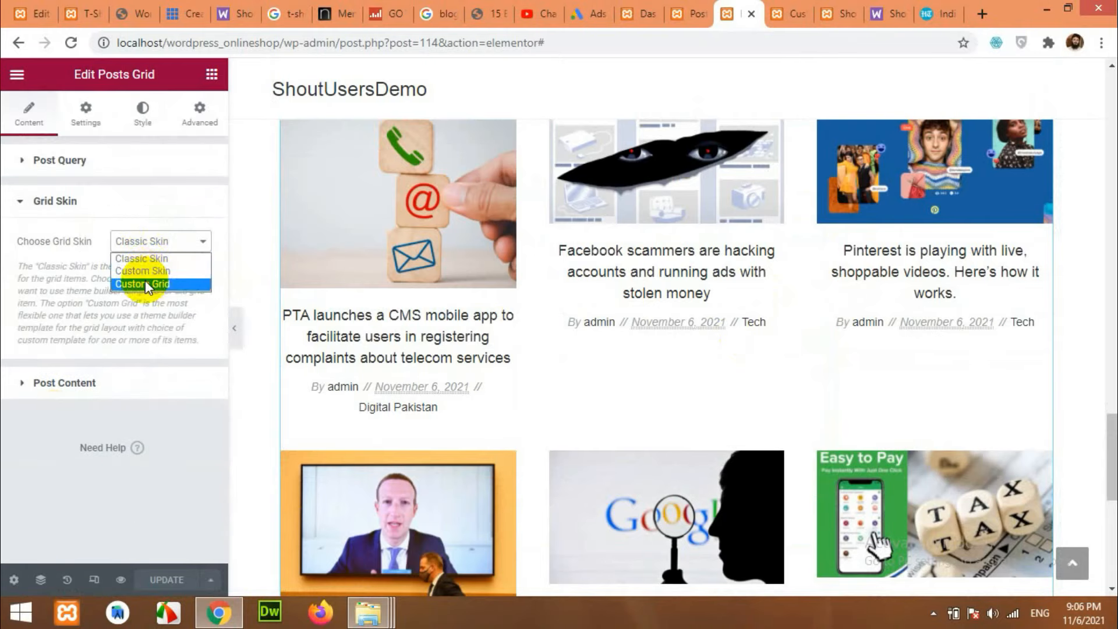
pyautogui.click(146, 271)
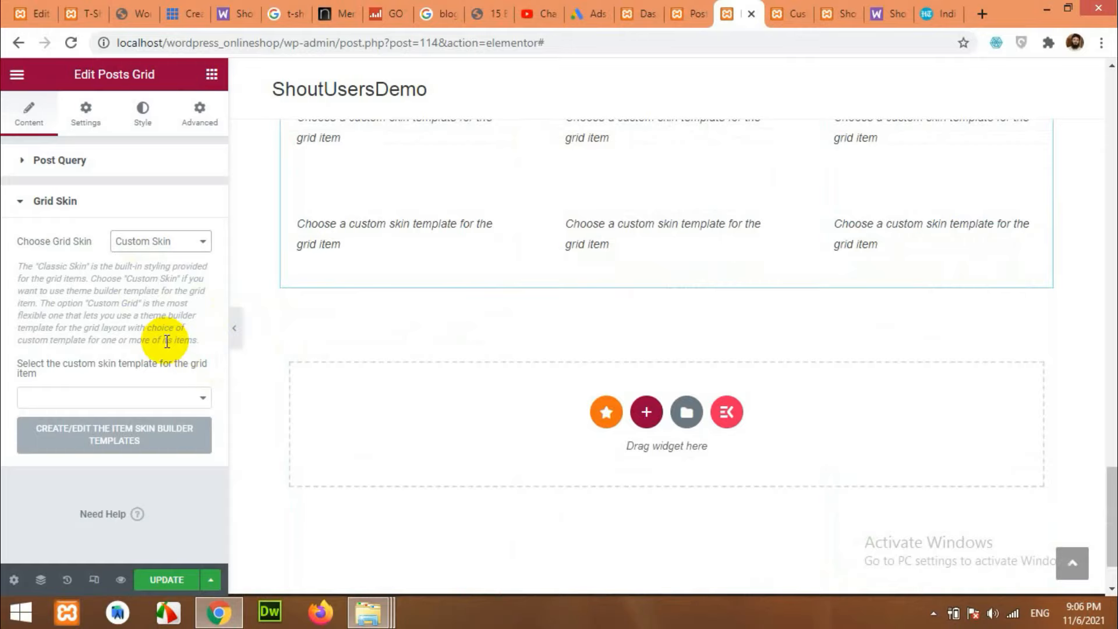
pyautogui.click(148, 239)
pyautogui.click(152, 254)
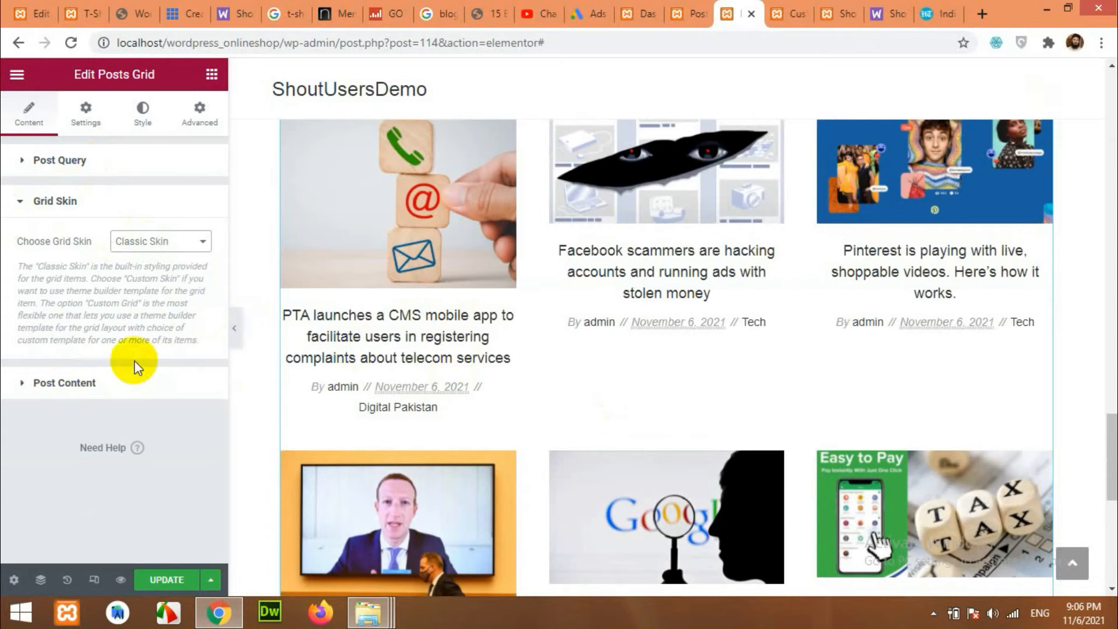
# Look over the grid's general layout and gutter spacing settings.
pyautogui.click(86, 113)
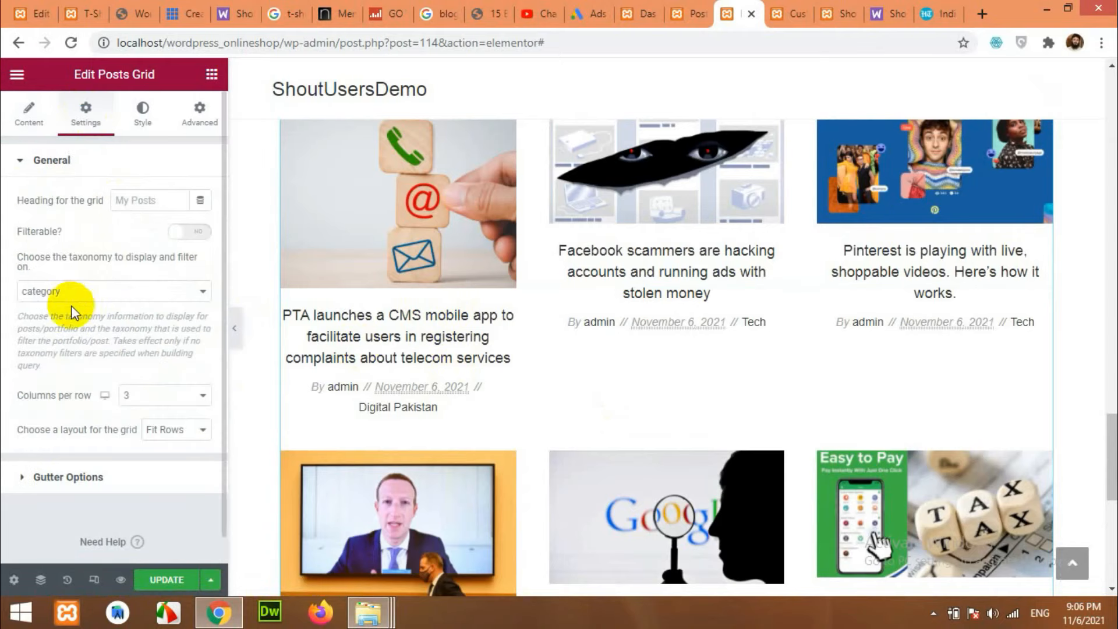
pyautogui.scroll(-1, 116, 326)
pyautogui.click(88, 453)
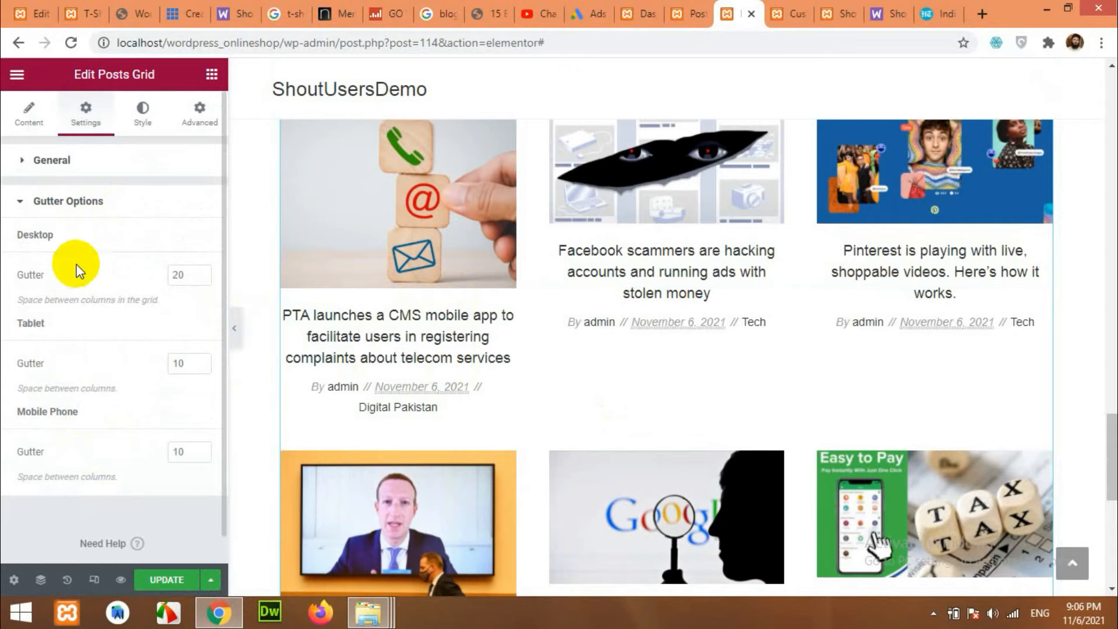
pyautogui.click(66, 199)
pyautogui.click(71, 160)
# Look over the grid's thumbnail styling options on the Style panel.
pyautogui.click(146, 112)
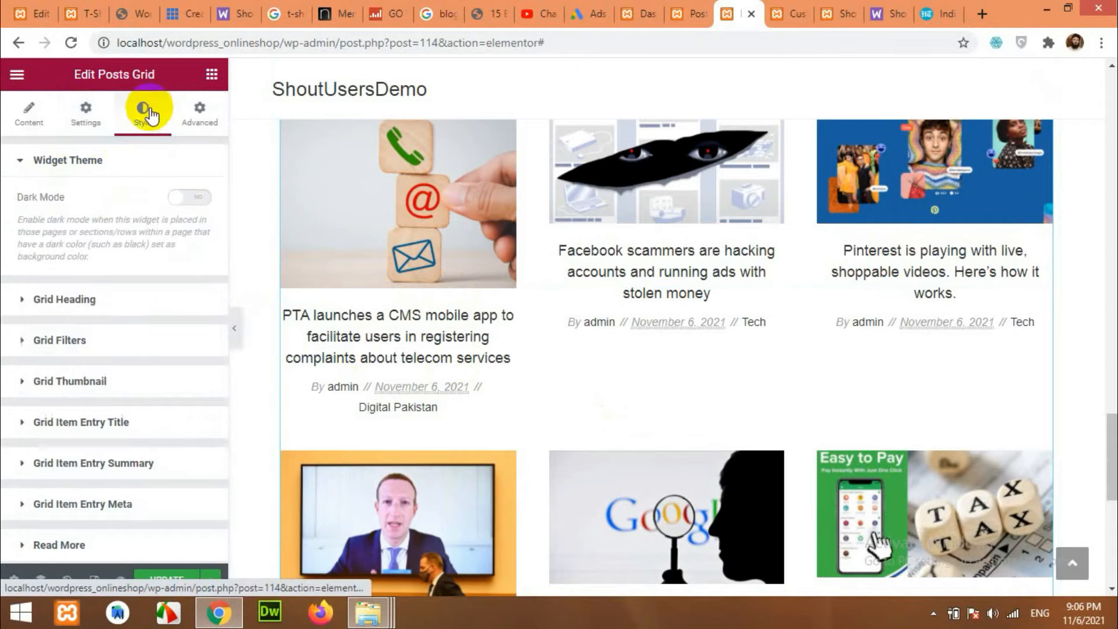
pyautogui.scroll(-2, 163, 251)
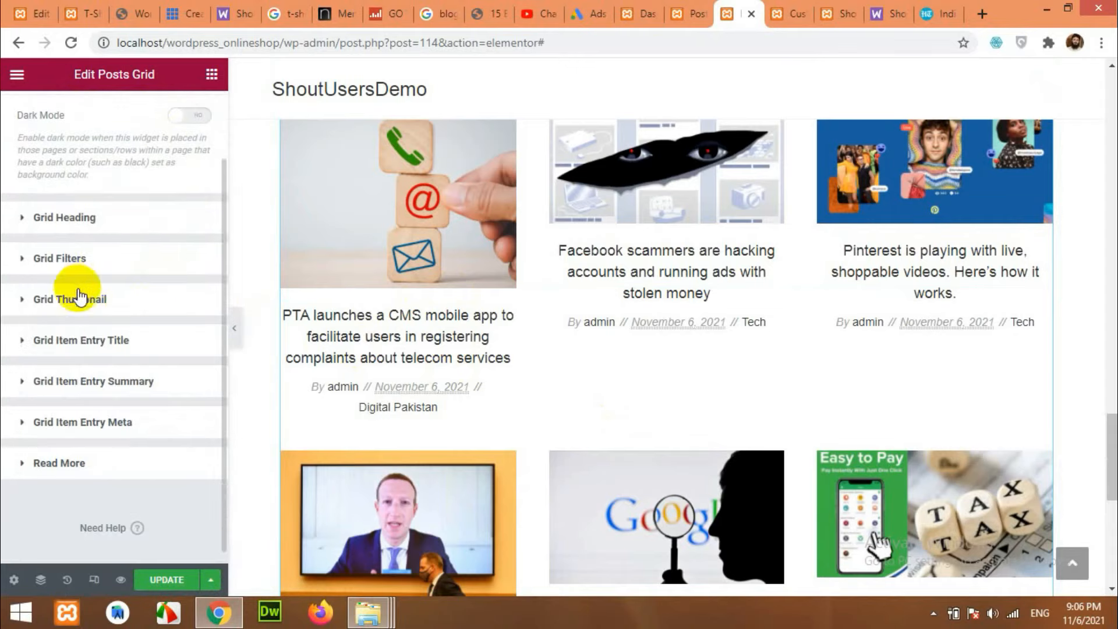
pyautogui.click(80, 297)
pyautogui.scroll(-3, 93, 309)
pyautogui.scroll(-3, 116, 326)
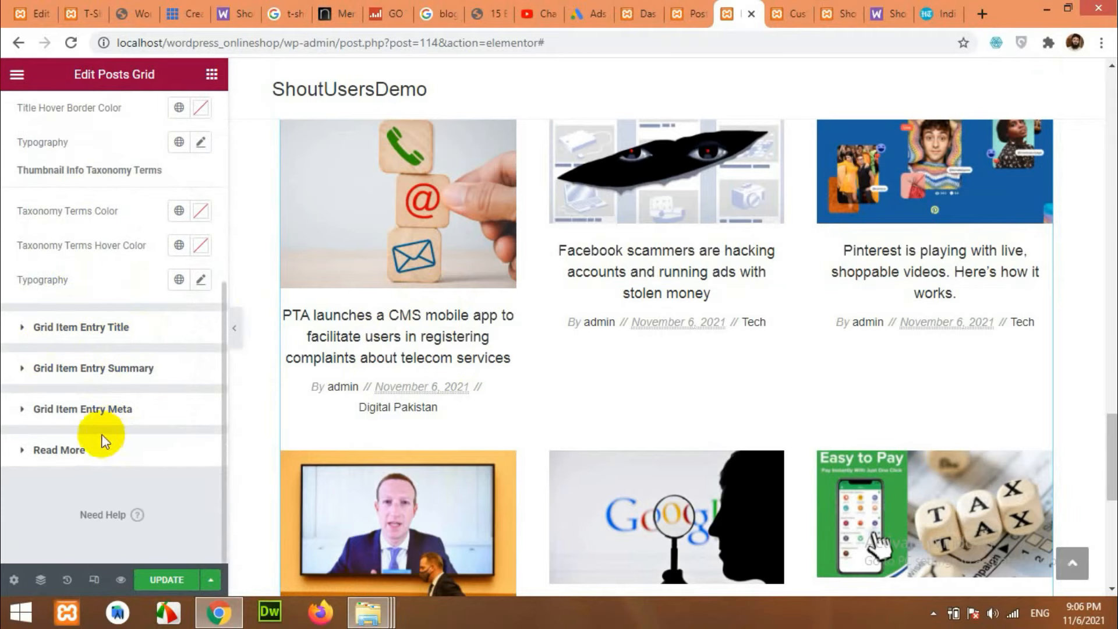
pyautogui.scroll(4, 210, 408)
pyautogui.scroll(1, 209, 407)
pyautogui.scroll(5, 373, 369)
pyautogui.scroll(-6, 389, 385)
pyautogui.scroll(1, 378, 392)
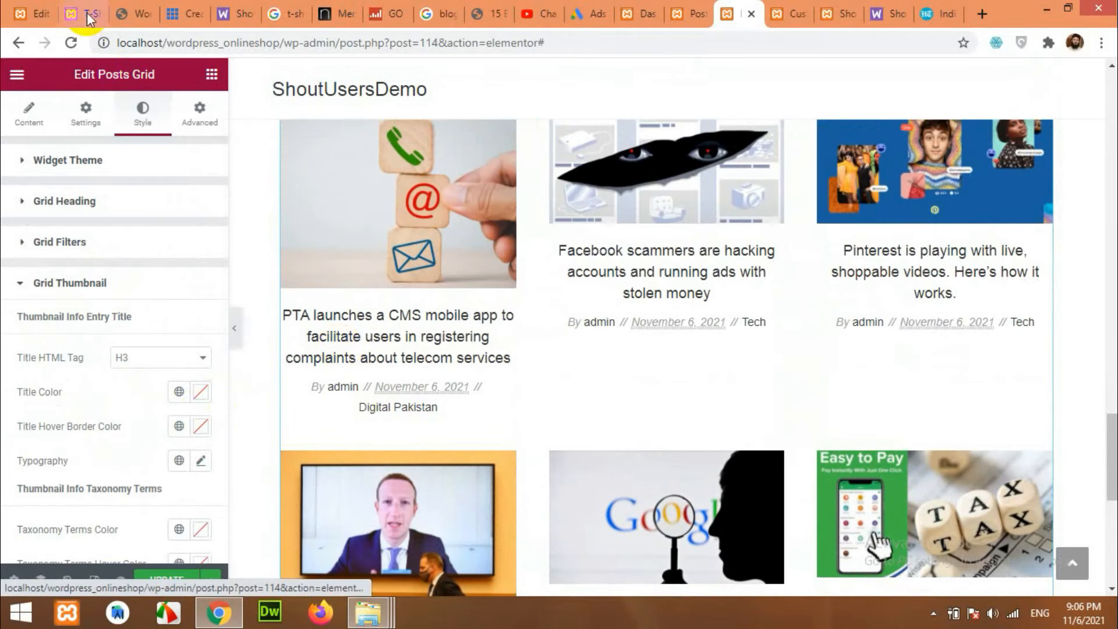
# Close the DevTools inspection panel in the other browser tab.
pyautogui.click(81, 15)
pyautogui.scroll(-10, 375, 301)
pyautogui.scroll(4, 379, 233)
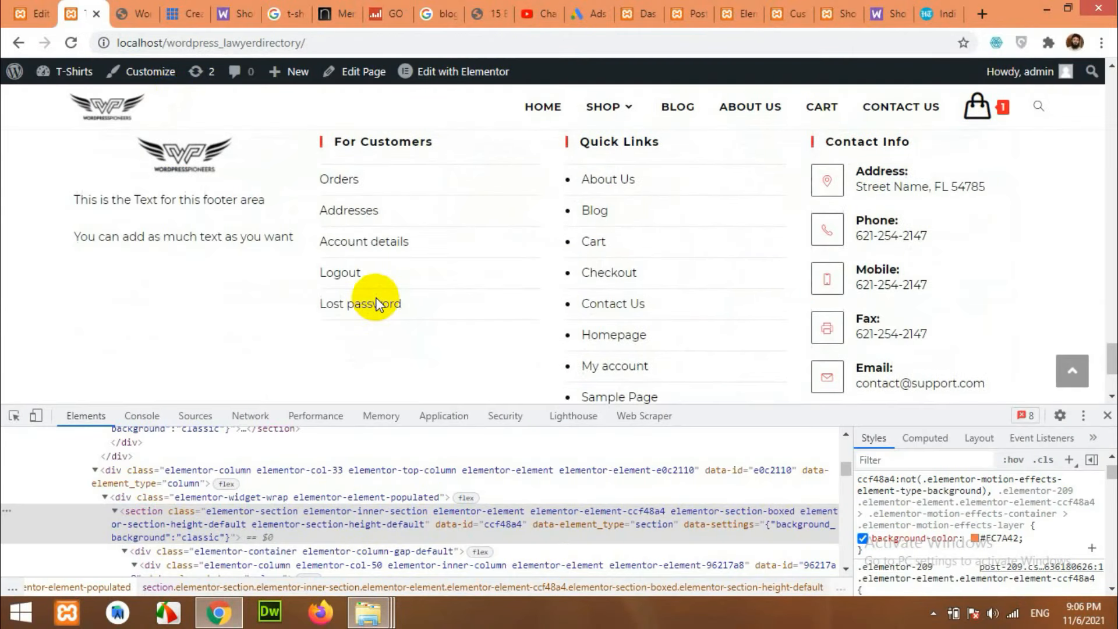
pyautogui.scroll(1, 442, 308)
pyautogui.scroll(2, 810, 364)
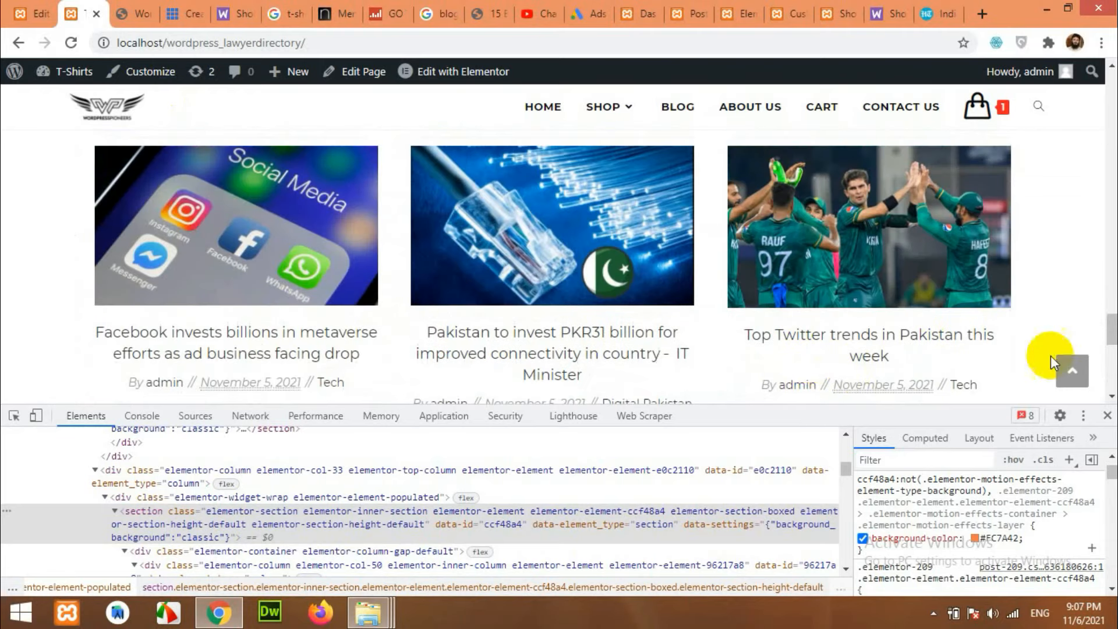
pyautogui.click(1108, 415)
pyautogui.scroll(6, 1078, 386)
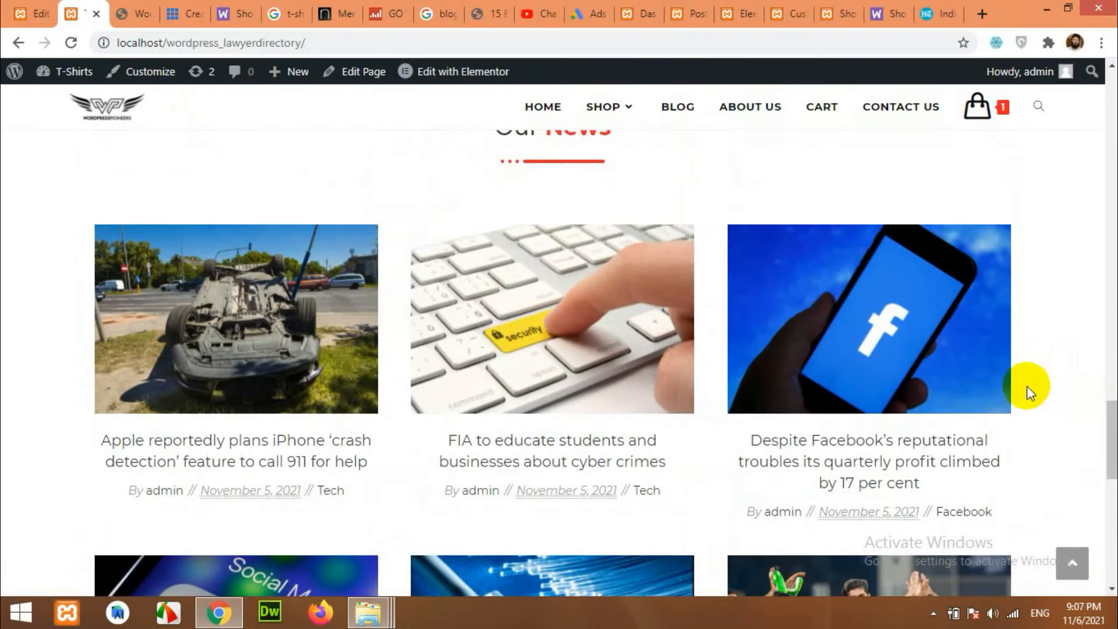
# Save the posts grid with UPDATE and view the Our News section on the front page.
pyautogui.click(786, 11)
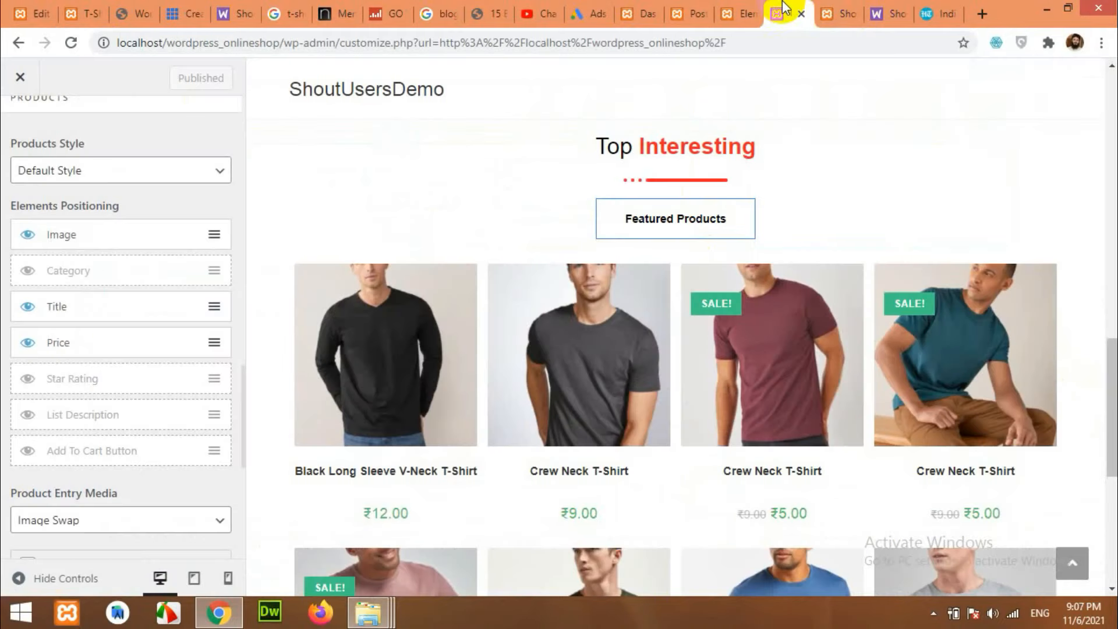
pyautogui.click(728, 11)
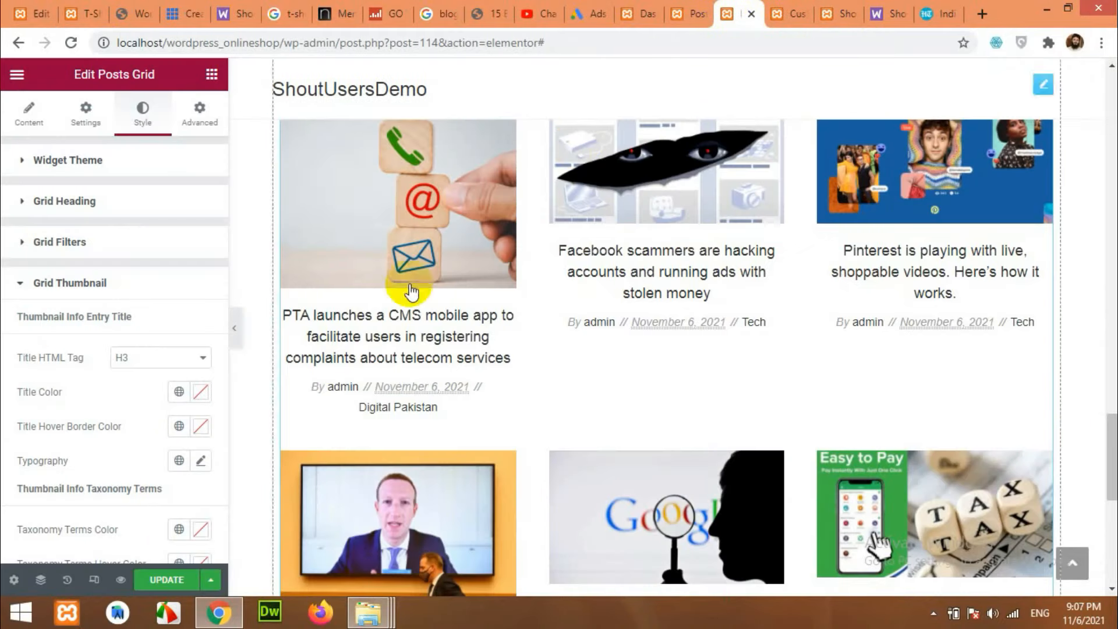
pyautogui.click(176, 576)
pyautogui.scroll(-7, 429, 400)
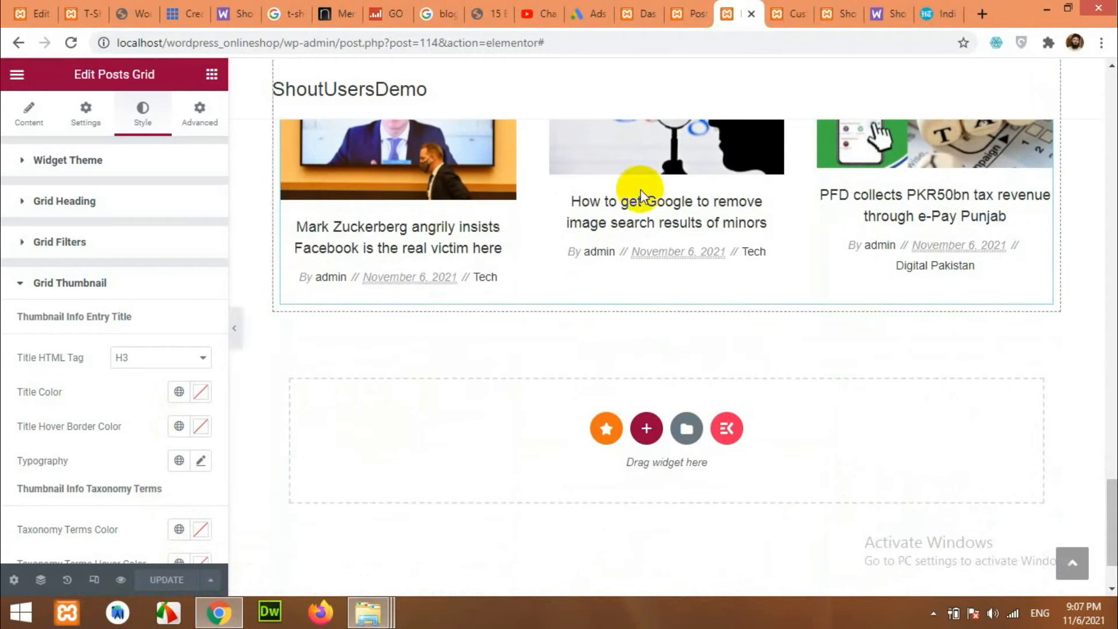
pyautogui.click(839, 13)
pyautogui.scroll(15, 274, 167)
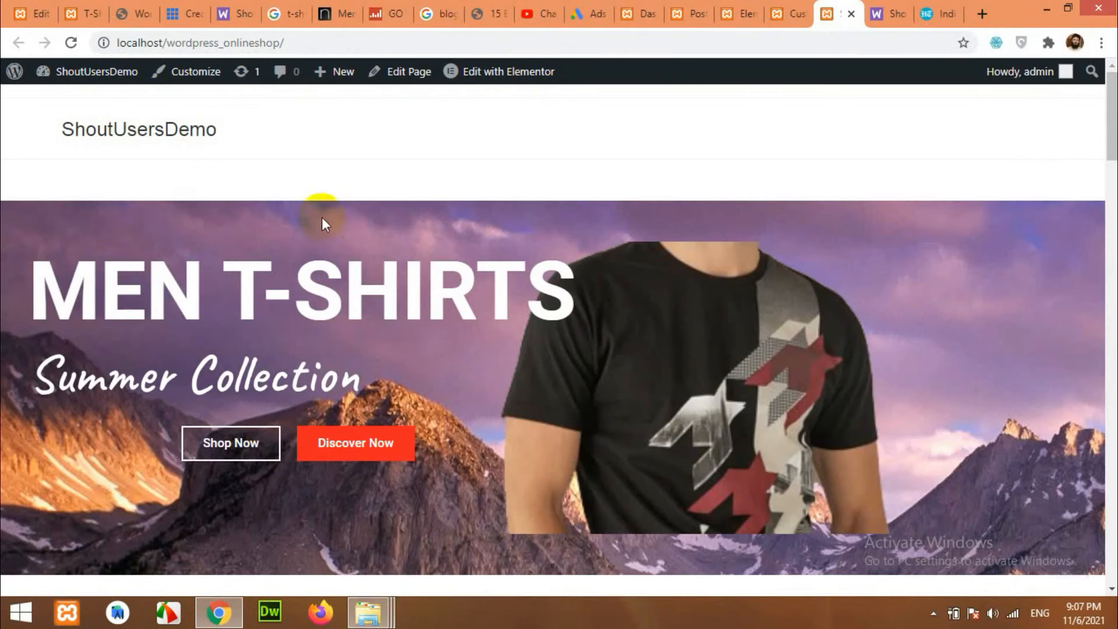
pyautogui.click(69, 39)
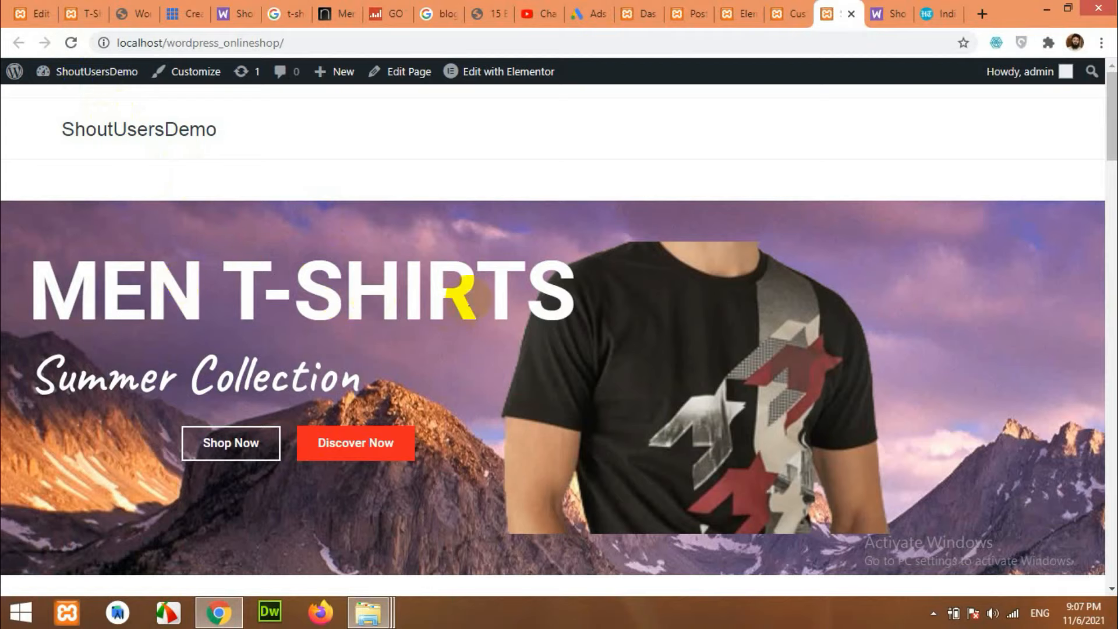
pyautogui.scroll(-4, 541, 349)
pyautogui.scroll(2, 606, 315)
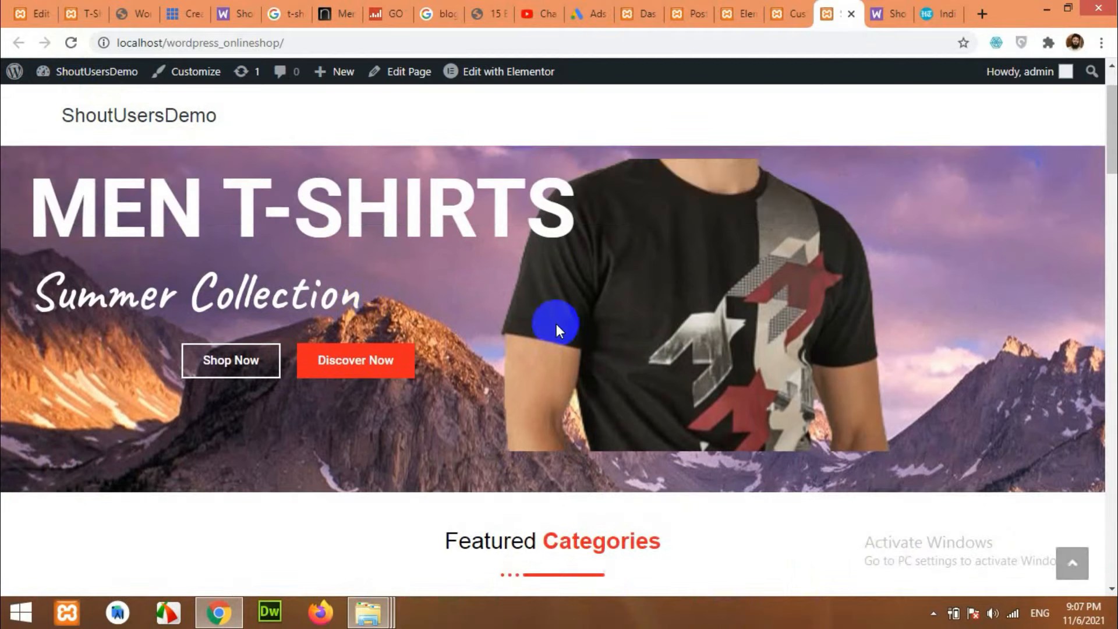
pyautogui.scroll(-5, 684, 338)
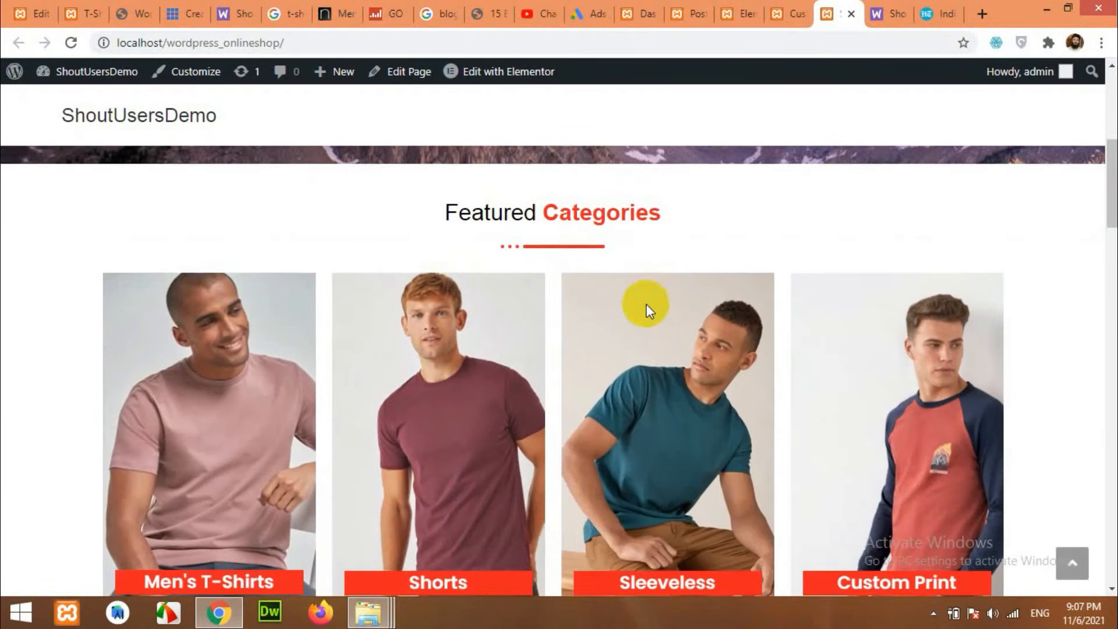
pyautogui.scroll(-3, 379, 317)
pyautogui.scroll(-4, 283, 342)
pyautogui.scroll(4, 297, 338)
pyautogui.scroll(-4, 280, 329)
pyautogui.scroll(-3, 403, 284)
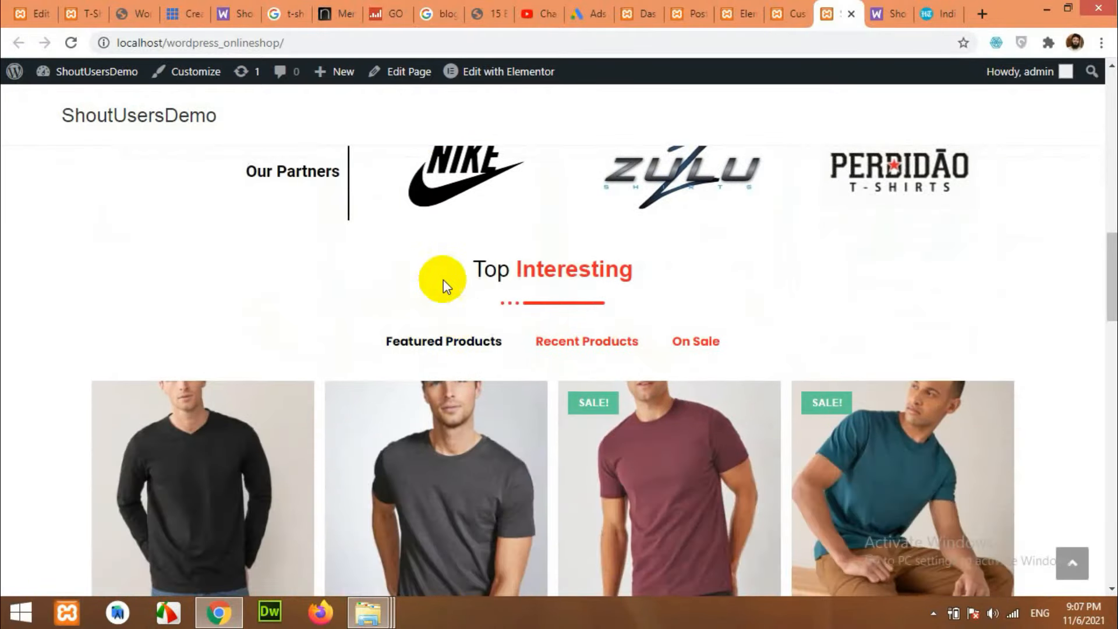
pyautogui.scroll(-2, 629, 288)
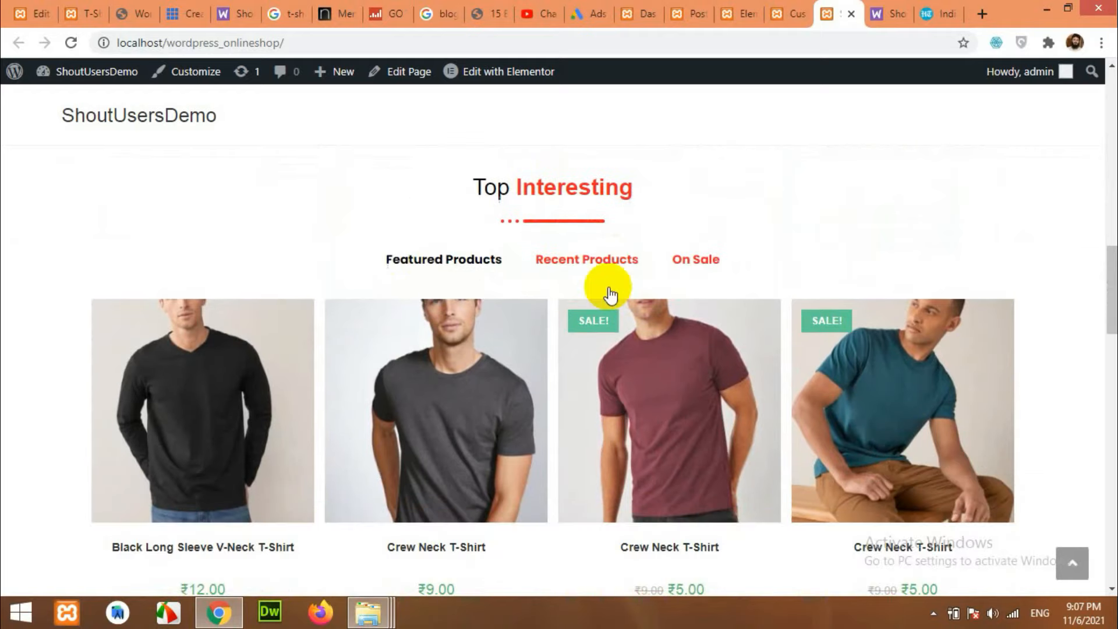
pyautogui.click(574, 273)
pyautogui.scroll(-2, 594, 256)
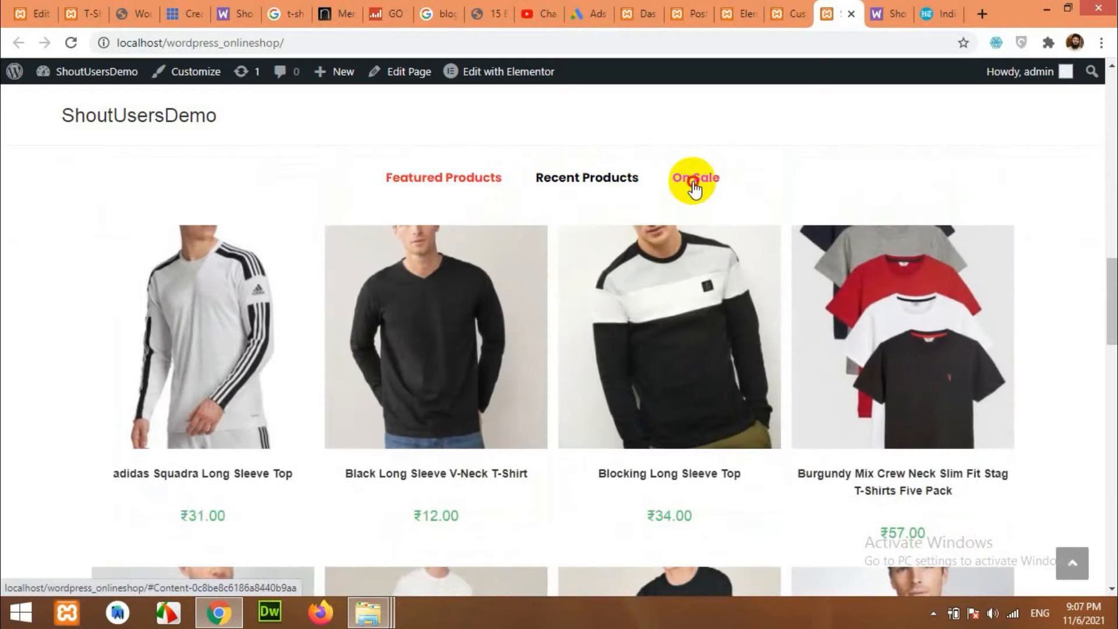
pyautogui.click(695, 189)
pyautogui.click(433, 185)
pyautogui.scroll(-2, 651, 370)
pyautogui.scroll(-10, 647, 367)
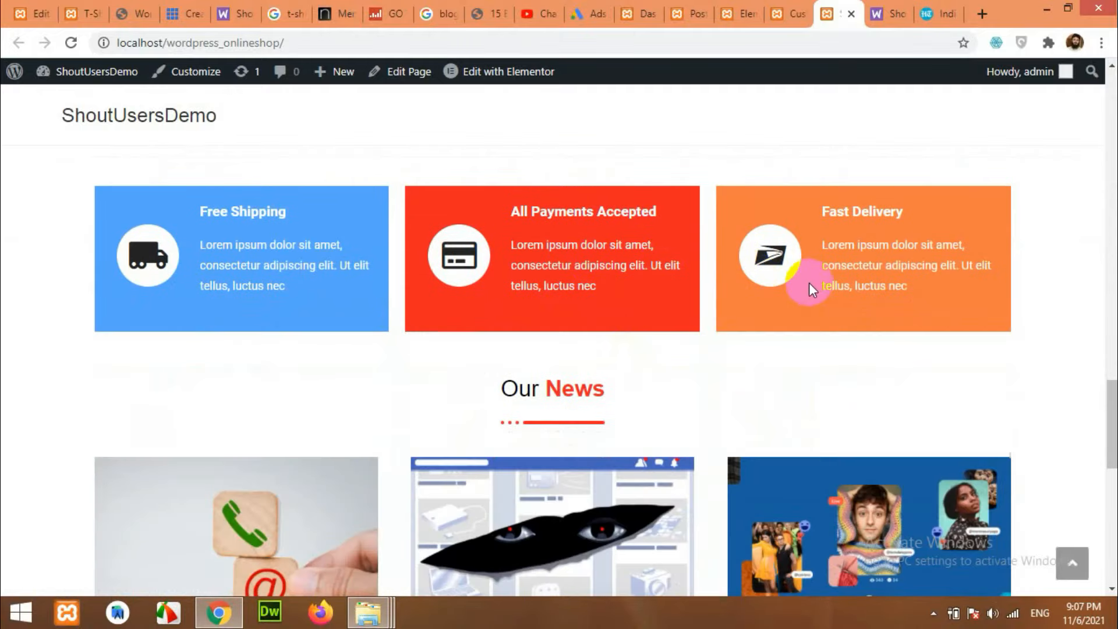
pyautogui.scroll(-10, 508, 288)
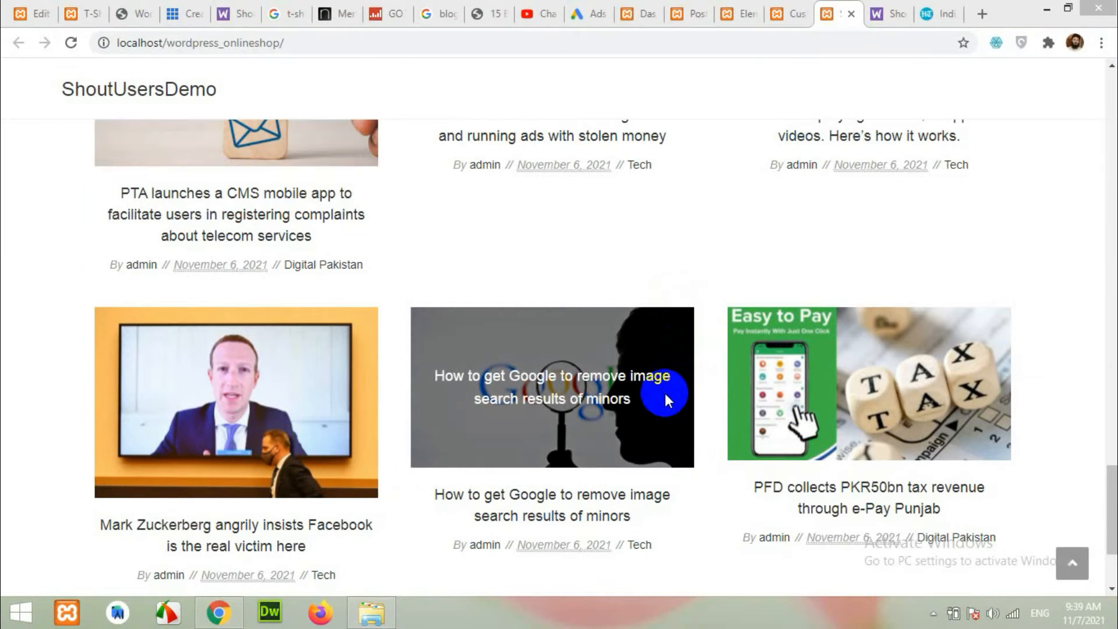
pyautogui.scroll(1, 728, 332)
pyautogui.scroll(10, 728, 333)
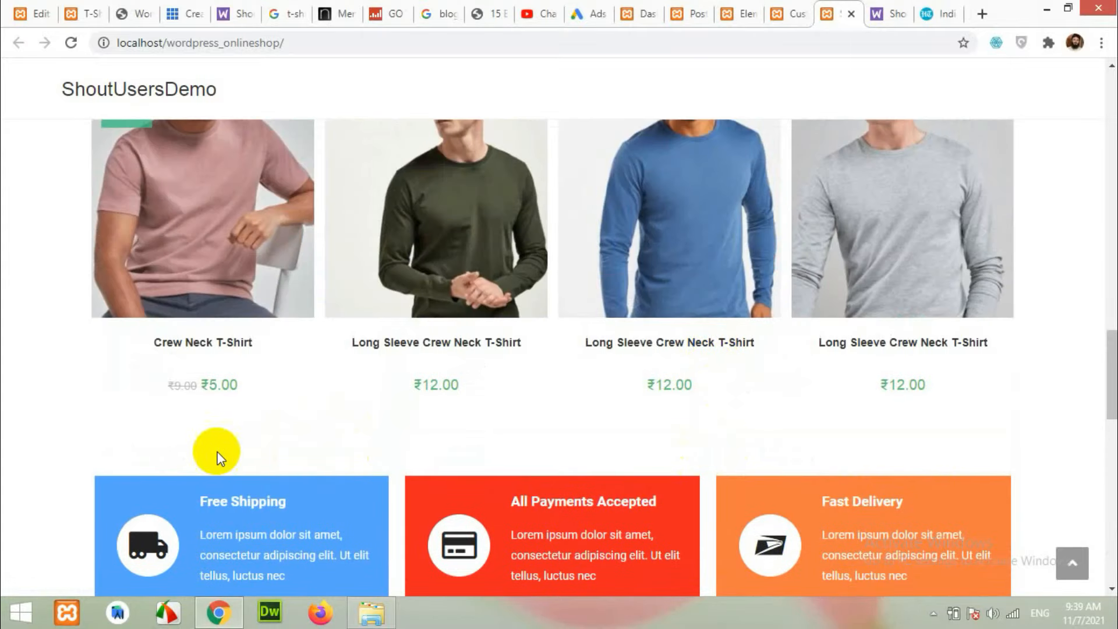
pyautogui.scroll(7, 86, 466)
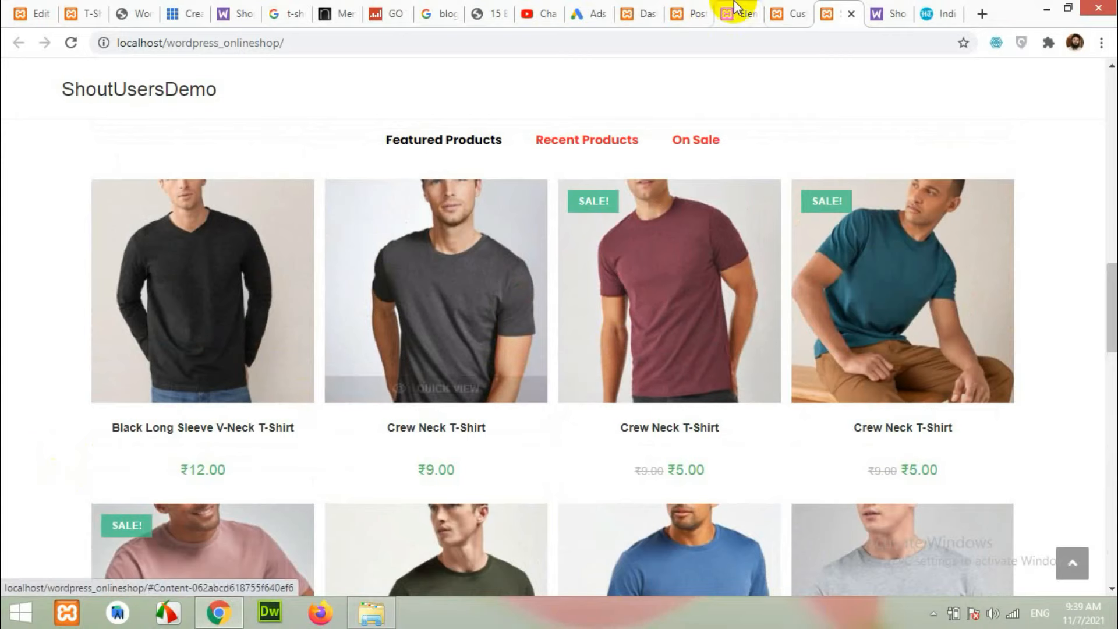
# Start a new page via Pages > Add New, then bring up the WooCommerce shortcodes documentation.
pyautogui.click(699, 9)
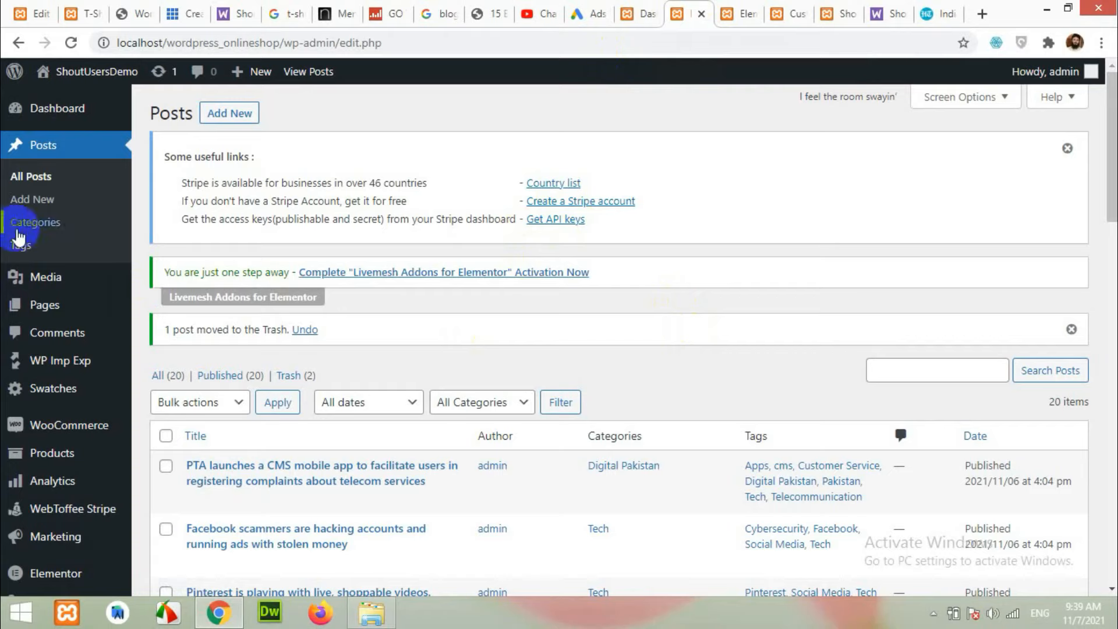
pyautogui.moveTo(26, 307)
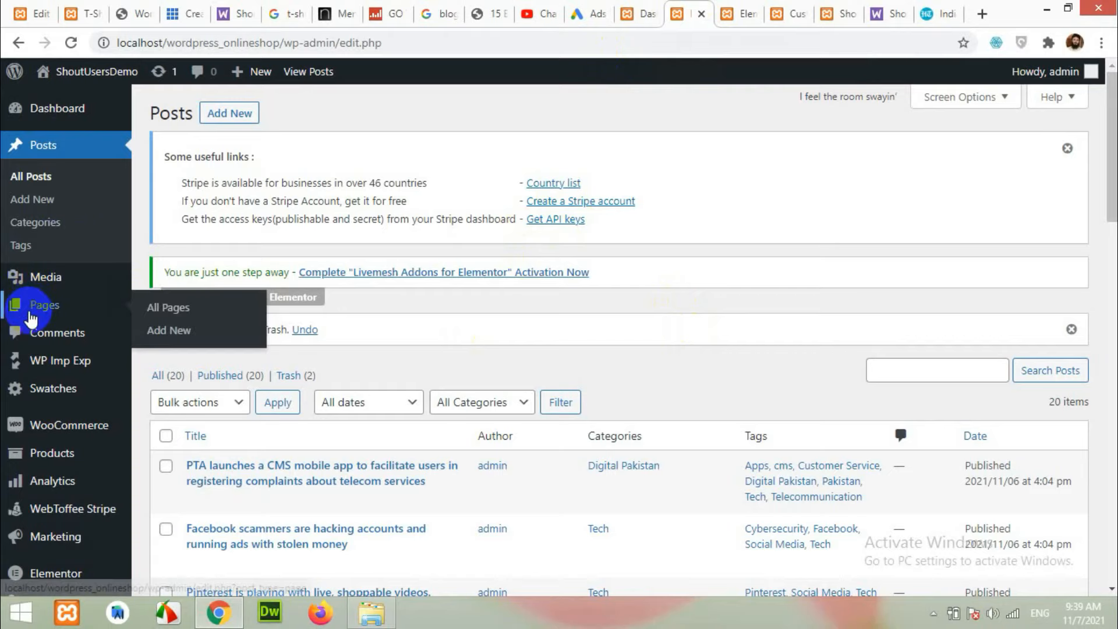
pyautogui.click(168, 337)
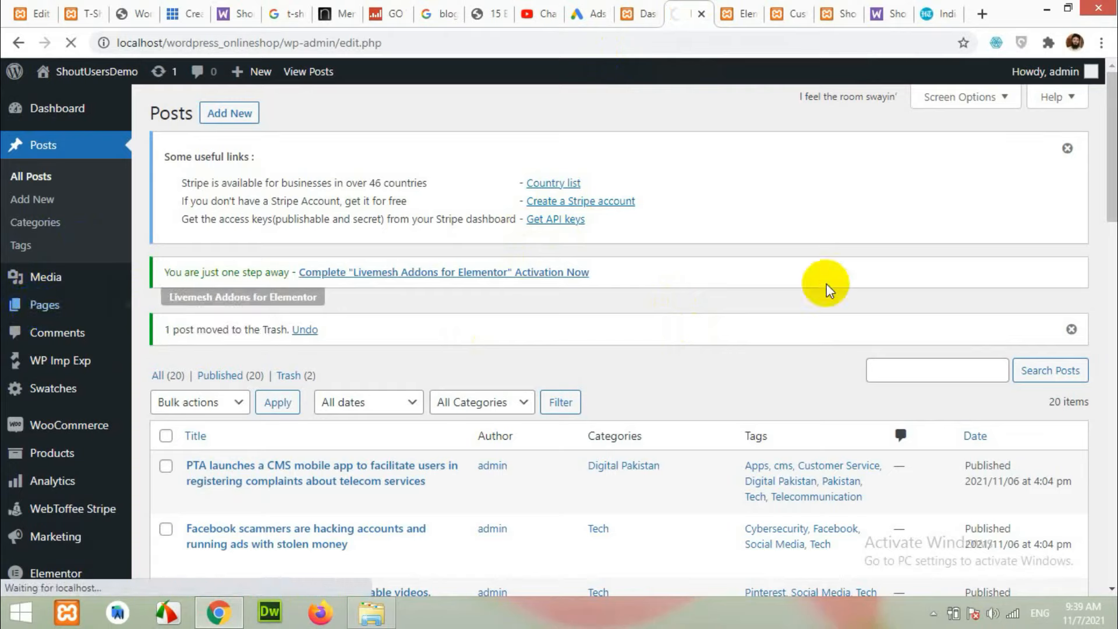
pyautogui.click(885, 10)
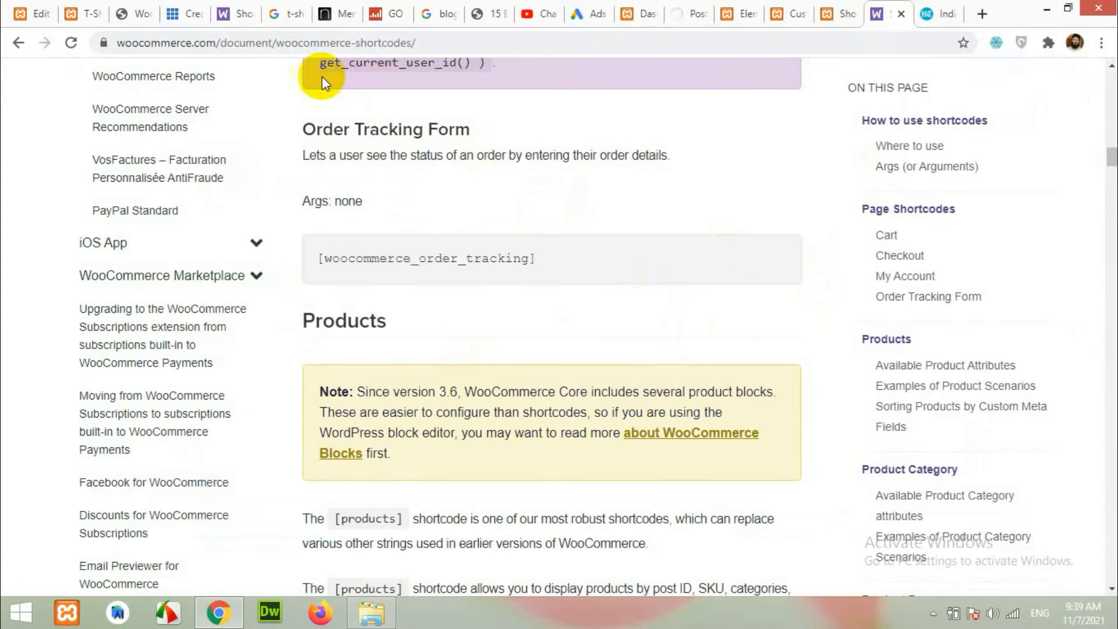
# Copy the [woocommerce_order_tracking] shortcode from the WooCommerce shortcodes documentation page.
pyautogui.scroll(1, 761, 282)
pyautogui.scroll(20, 760, 281)
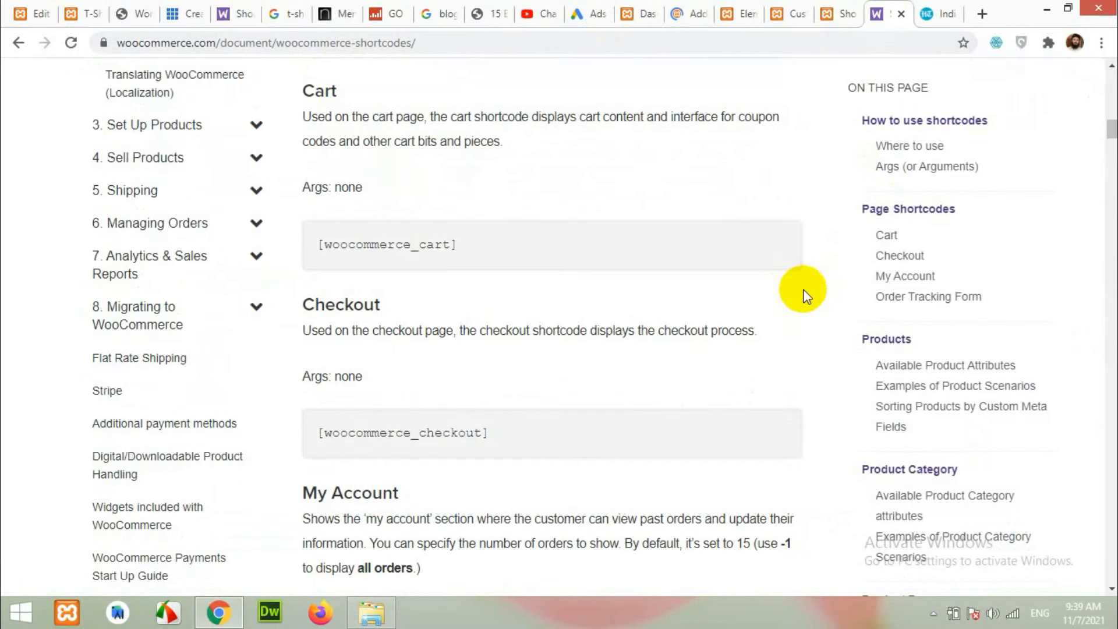
pyautogui.scroll(-9, 807, 299)
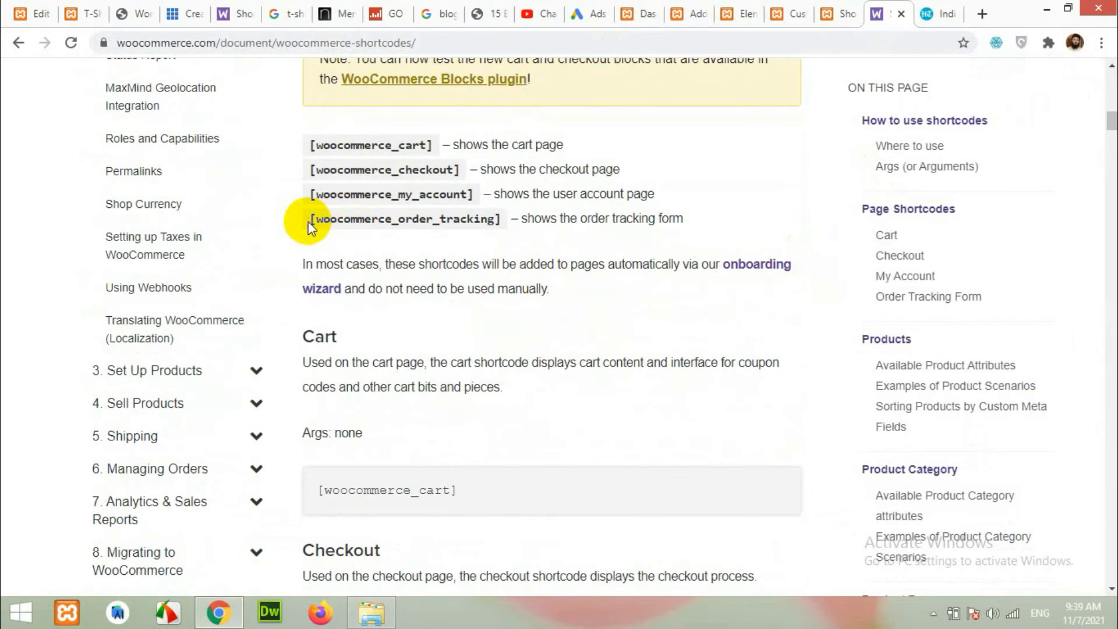
pyautogui.moveTo(309, 219); pyautogui.dragTo(488, 219)
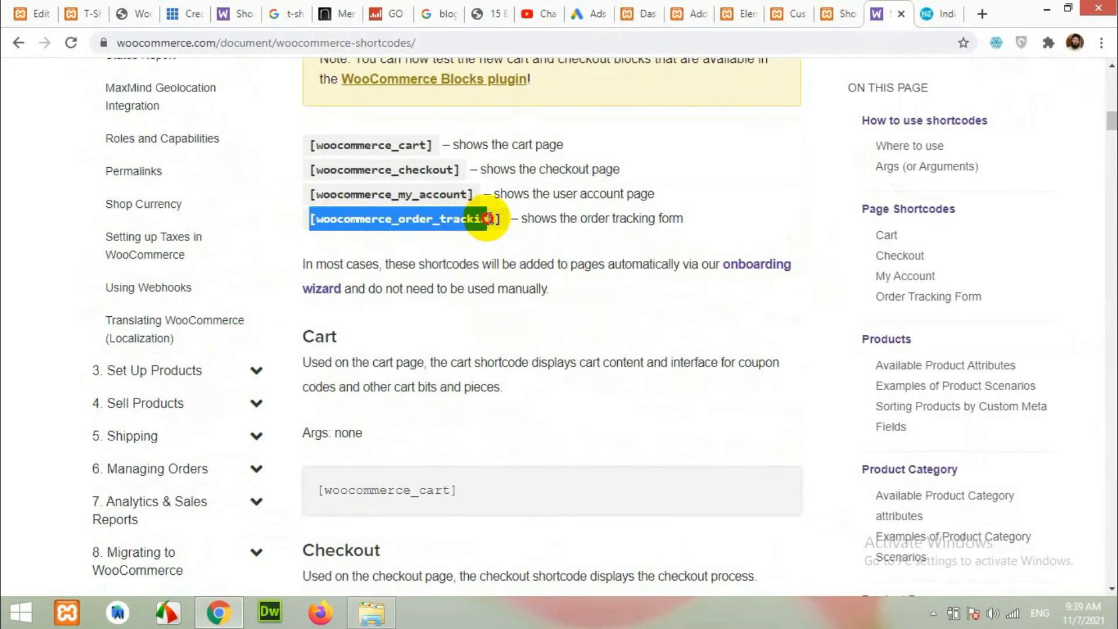
pyautogui.rightClick(415, 219)
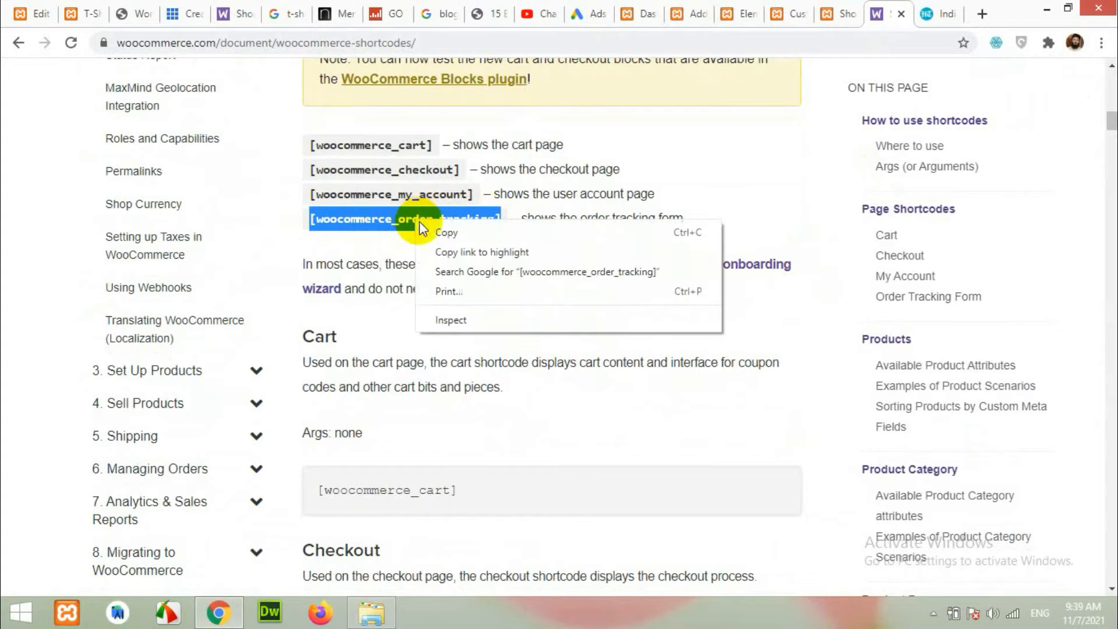
pyautogui.click(437, 232)
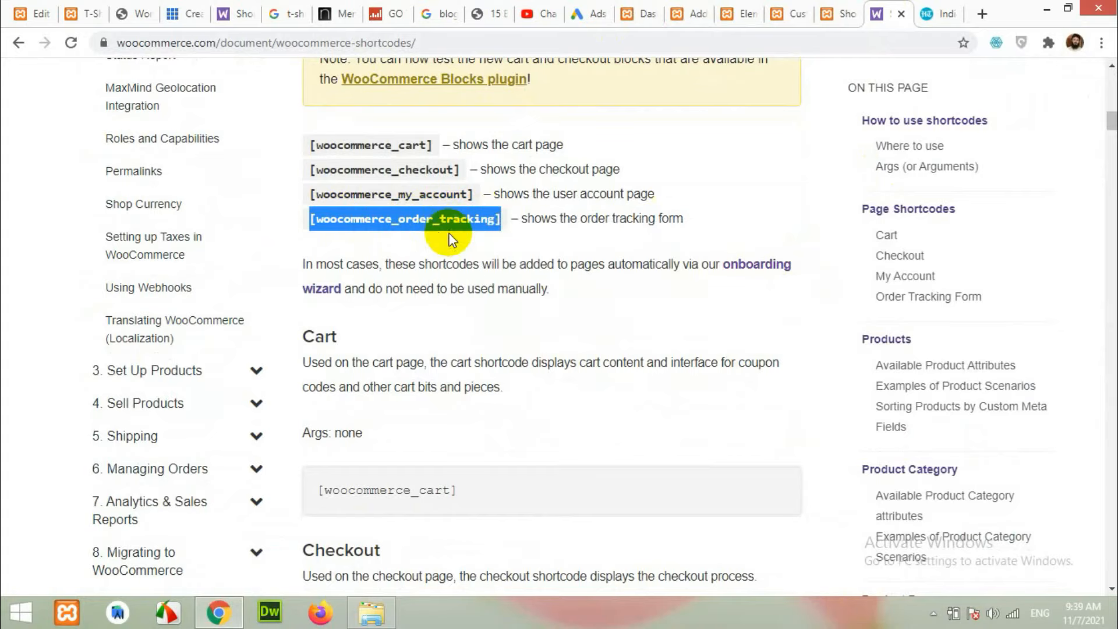
pyautogui.click(699, 9)
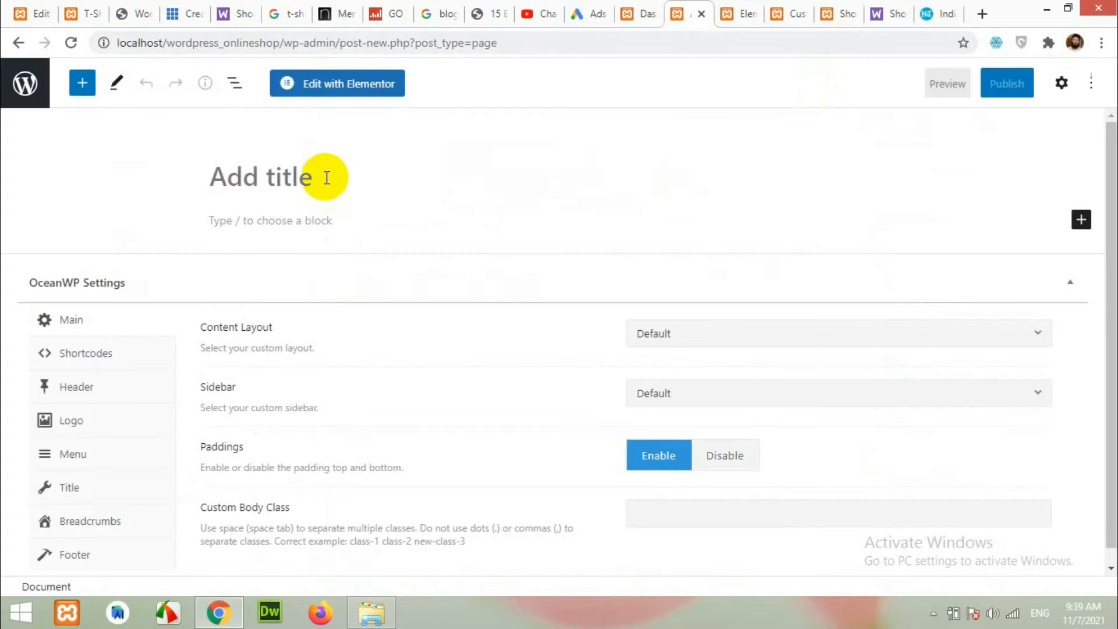
# Title the page 'Track Orders', add a Shortcode block with [woocommerce_order_tracking], and use Full Width layout.
pyautogui.write('Track Orders')
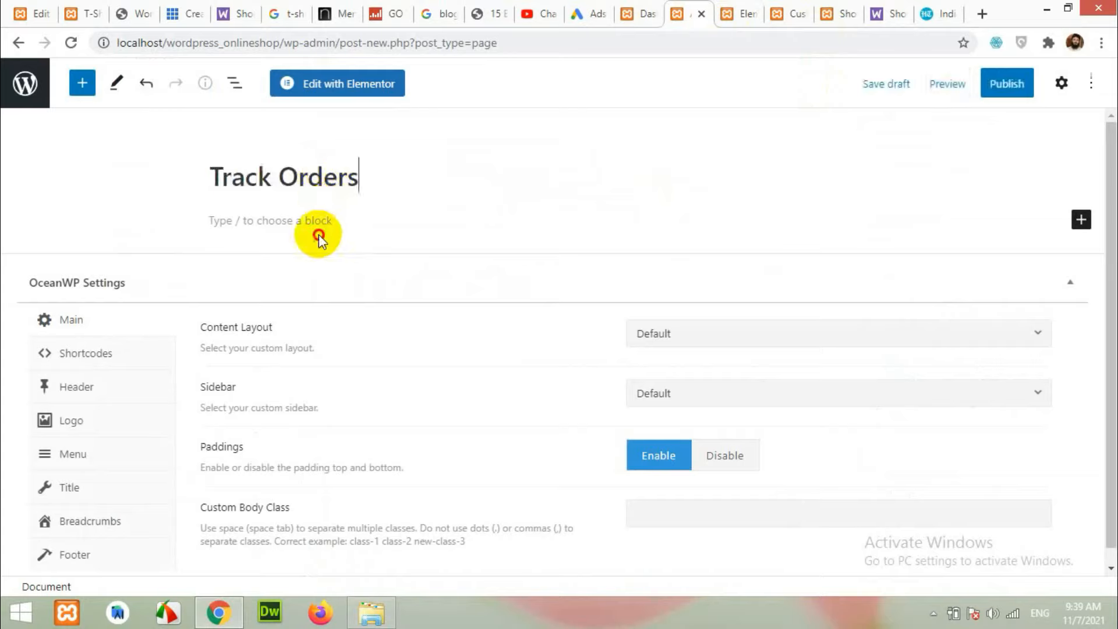
pyautogui.click(319, 238)
pyautogui.click(82, 85)
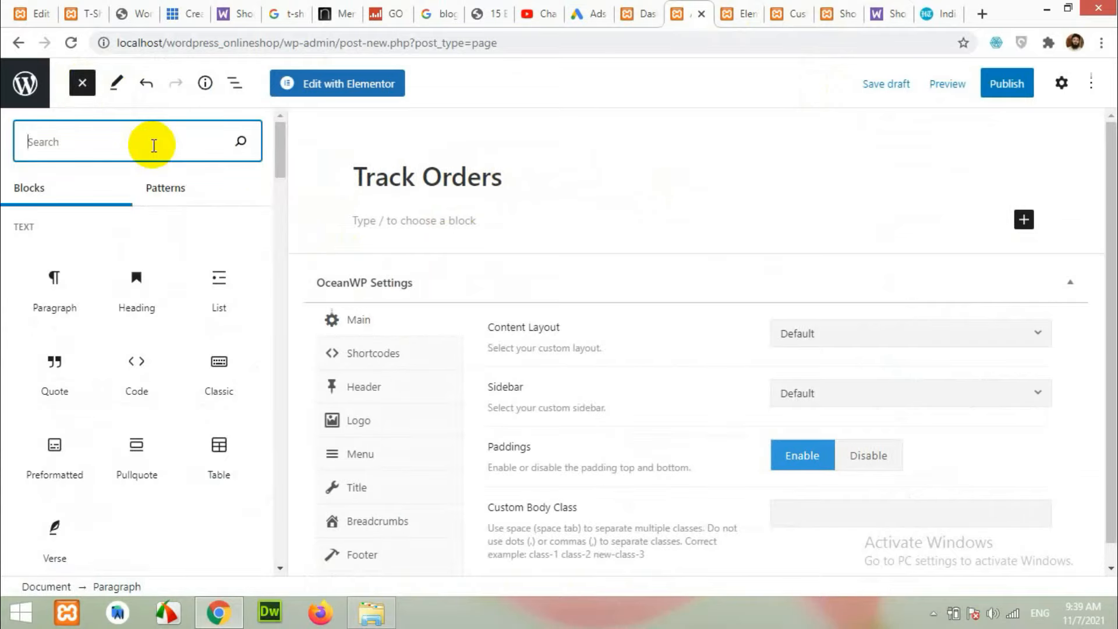
pyautogui.write('short')
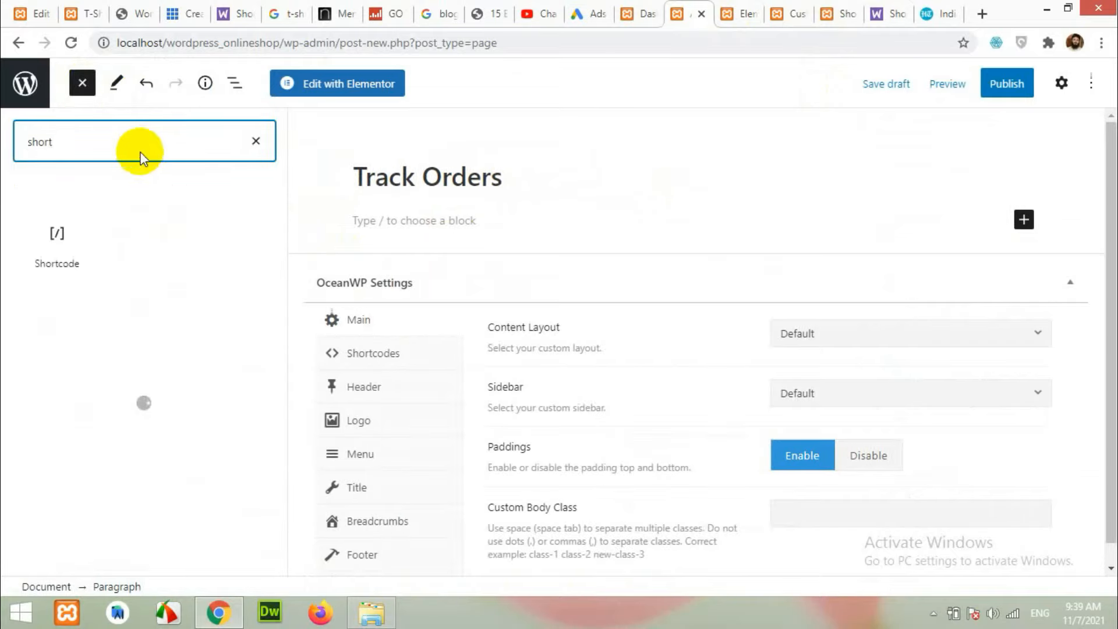
pyautogui.click(56, 235)
pyautogui.click(434, 264)
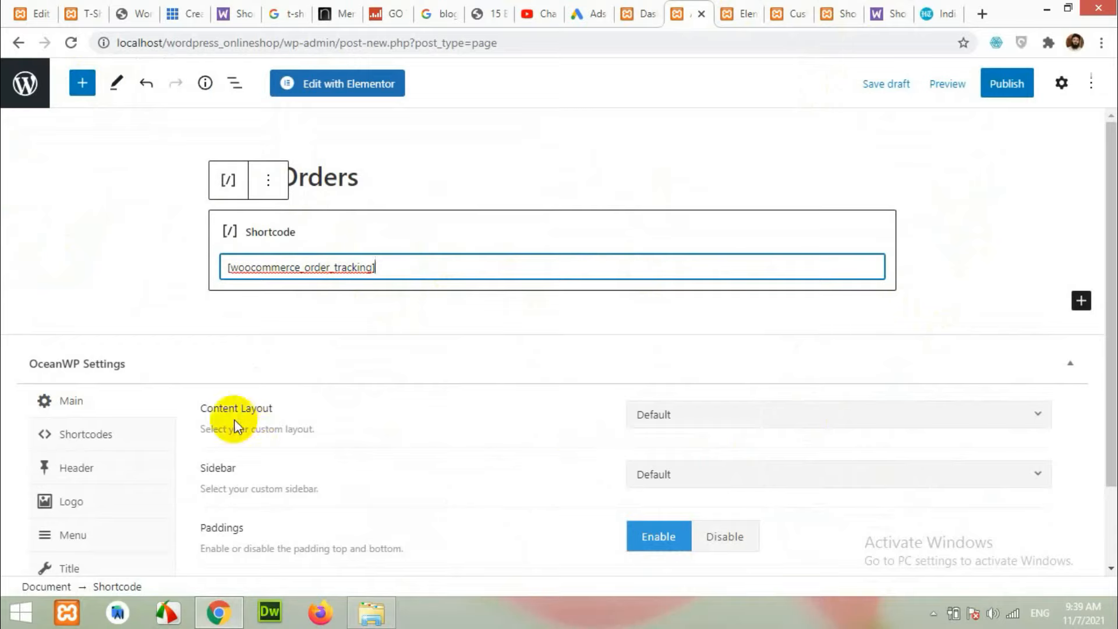
pyautogui.click(659, 416)
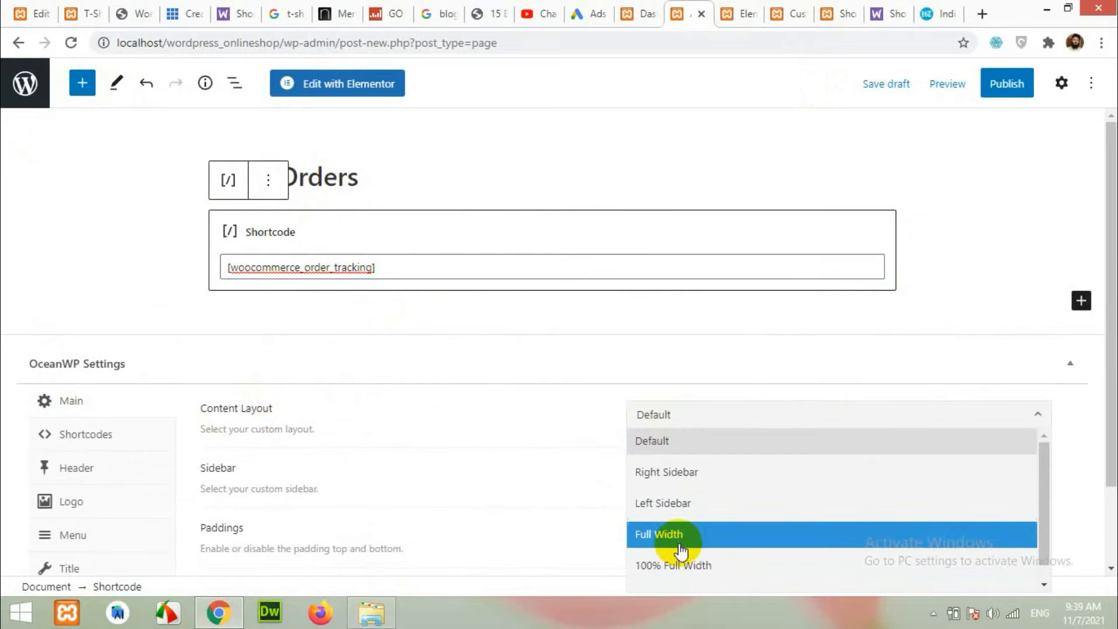
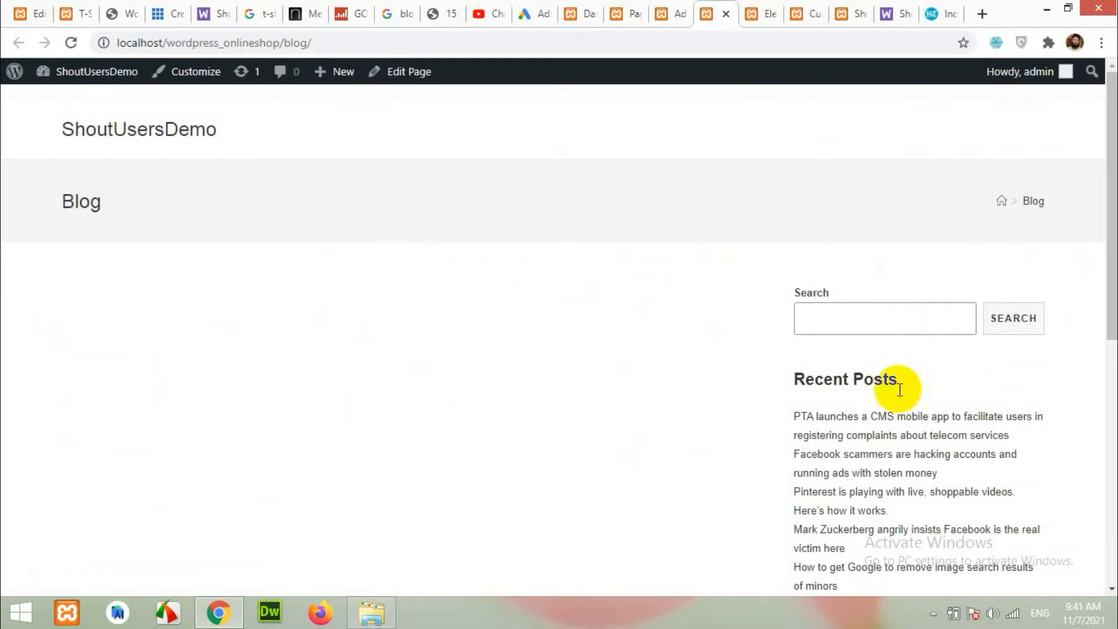
# Set Blog as the Posts page in Settings > Reading and save the changes.
pyautogui.scroll(7, 922, 473)
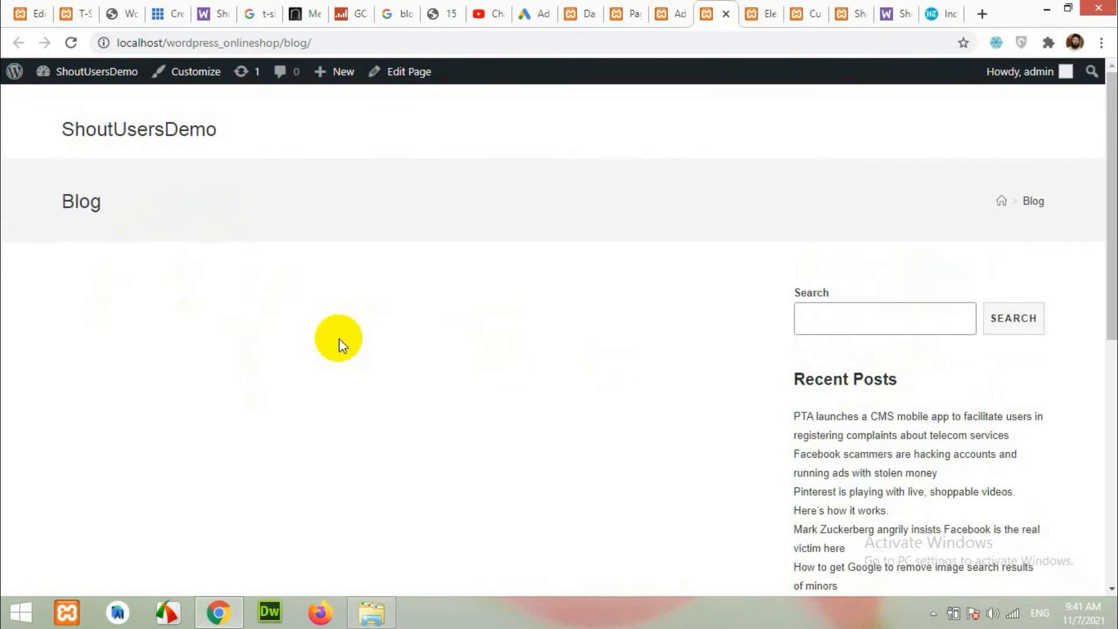
pyautogui.click(584, 12)
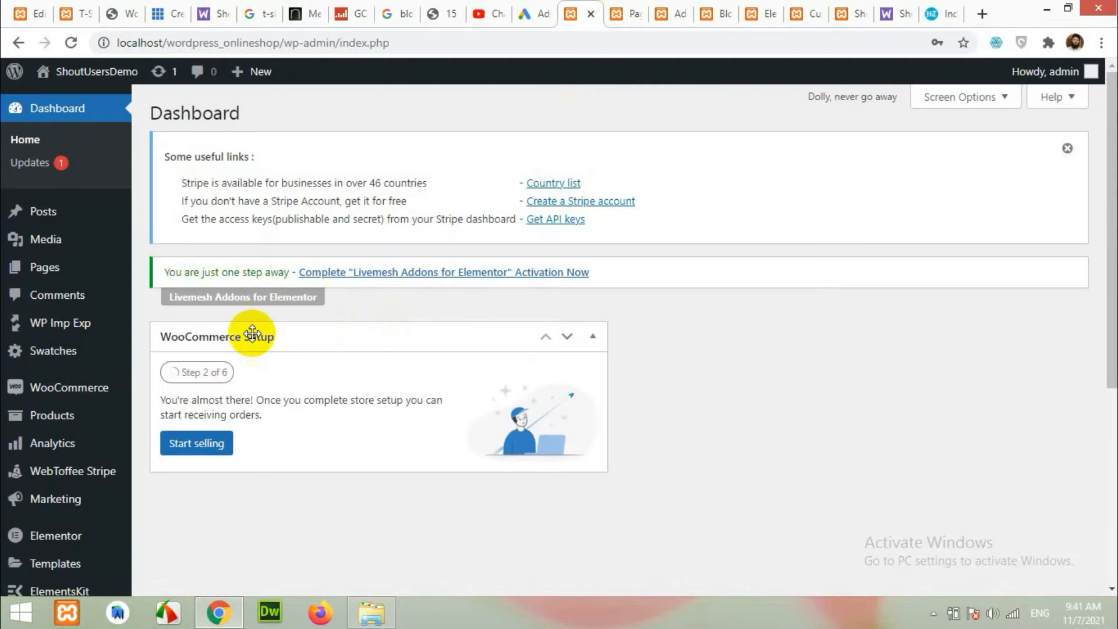
pyautogui.scroll(-5, 252, 333)
pyautogui.moveTo(46, 410)
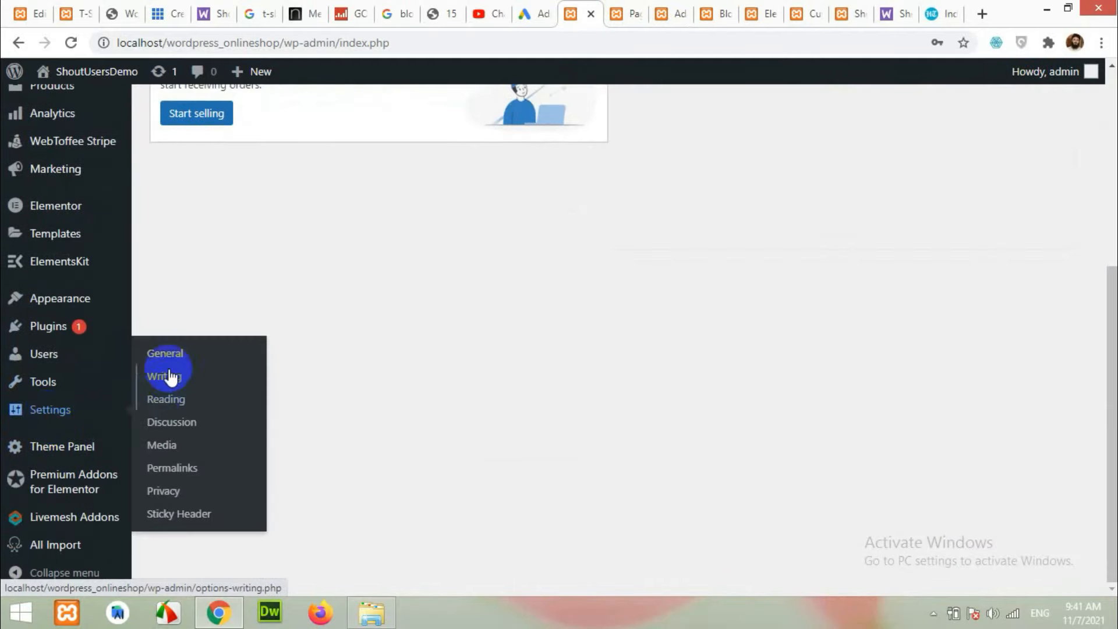
pyautogui.click(169, 396)
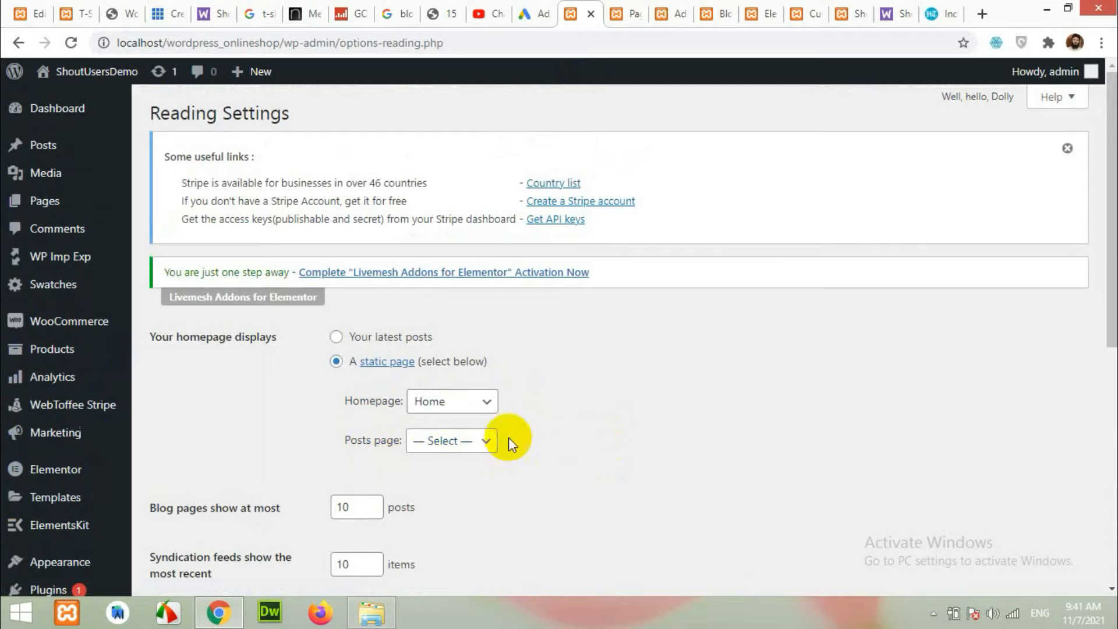
pyautogui.click(456, 446)
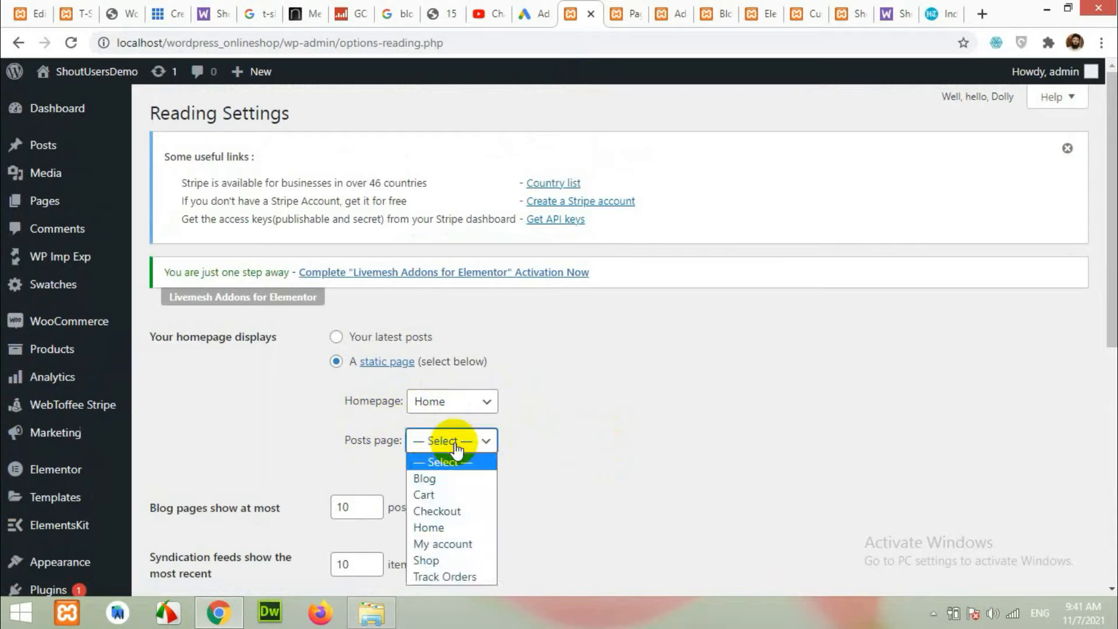
pyautogui.click(429, 480)
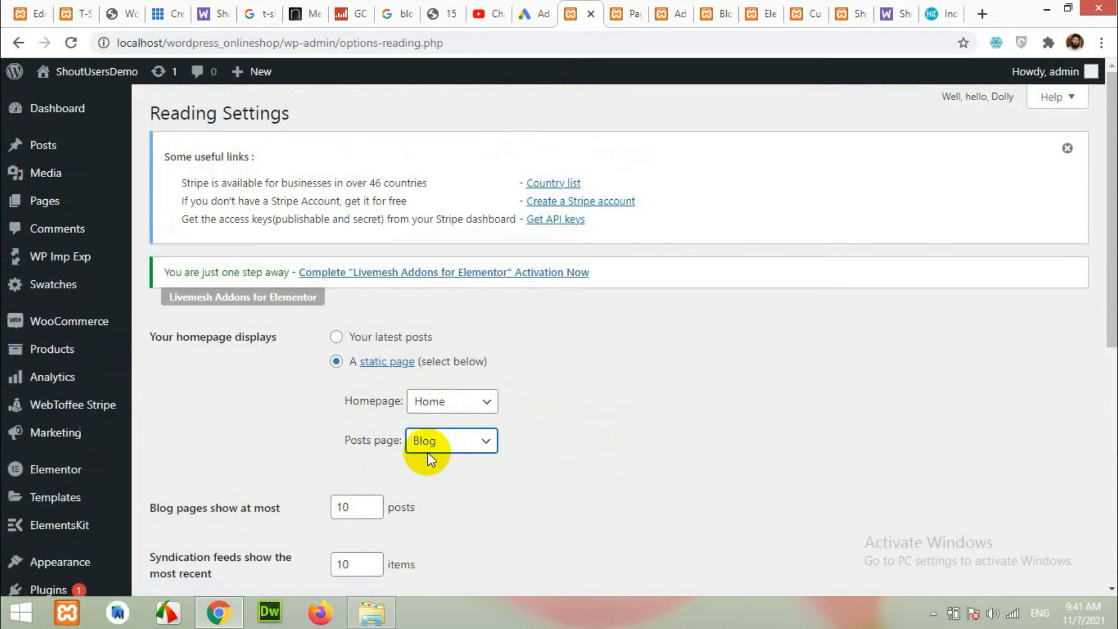
pyautogui.scroll(-6, 287, 463)
pyautogui.click(192, 376)
# Reload the site's Blog page so it lists the posts with featured images.
pyautogui.scroll(3, 458, 473)
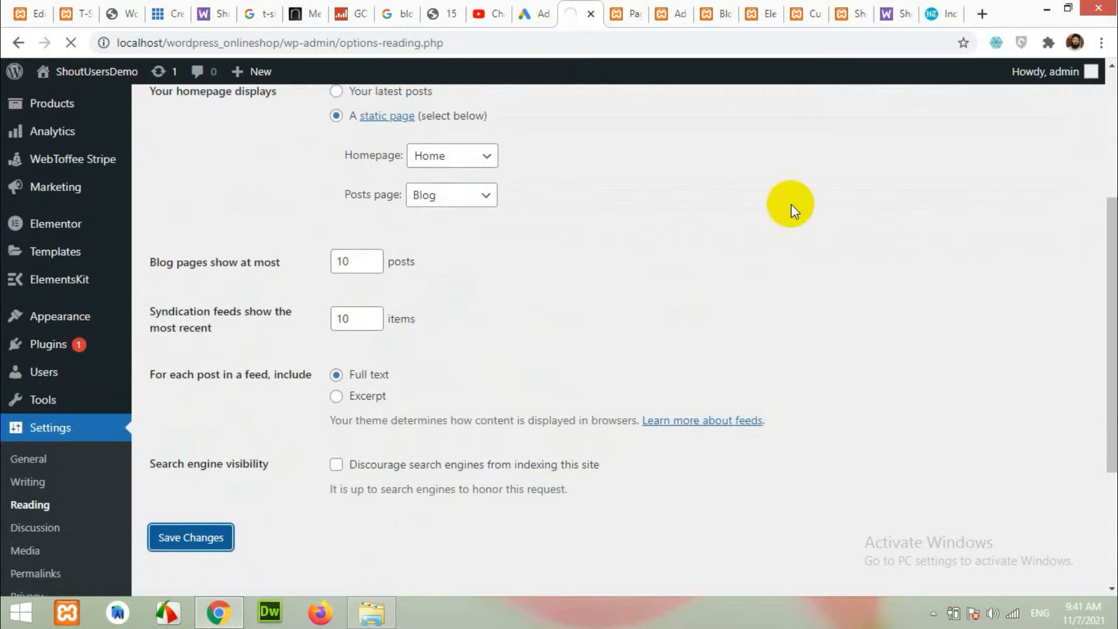
pyautogui.click(716, 7)
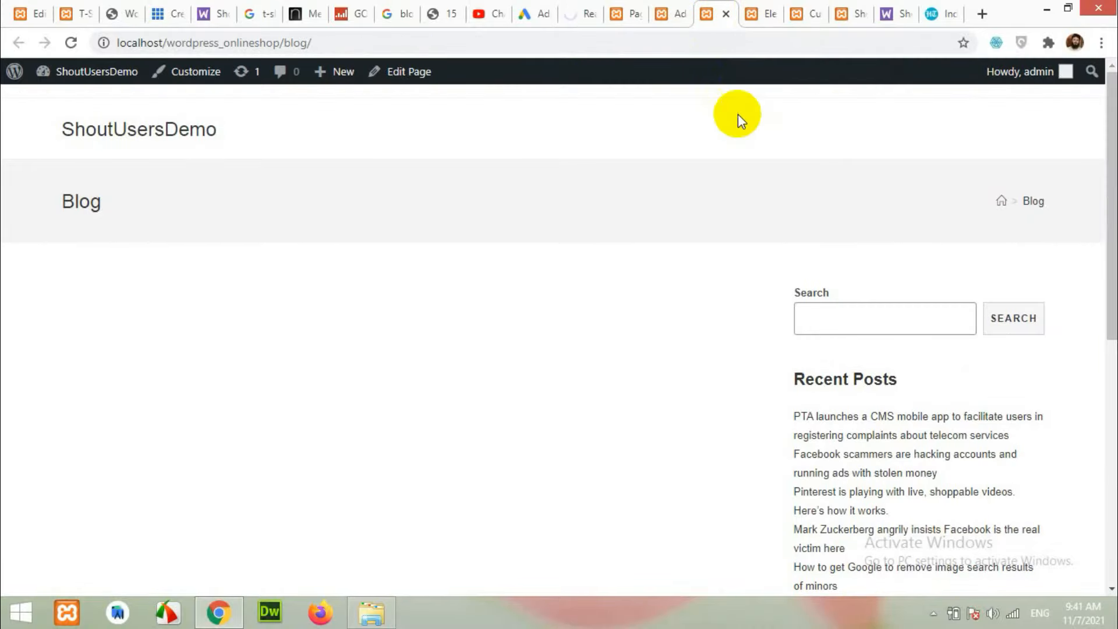
pyautogui.click(71, 42)
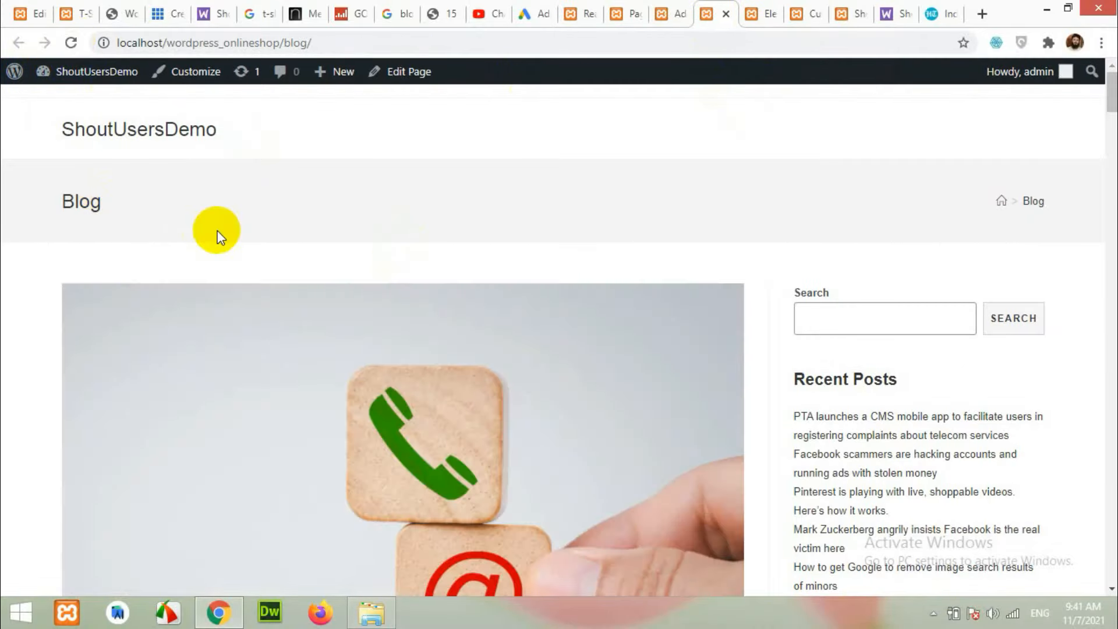
pyautogui.scroll(-10, 554, 392)
pyautogui.scroll(-20, 577, 439)
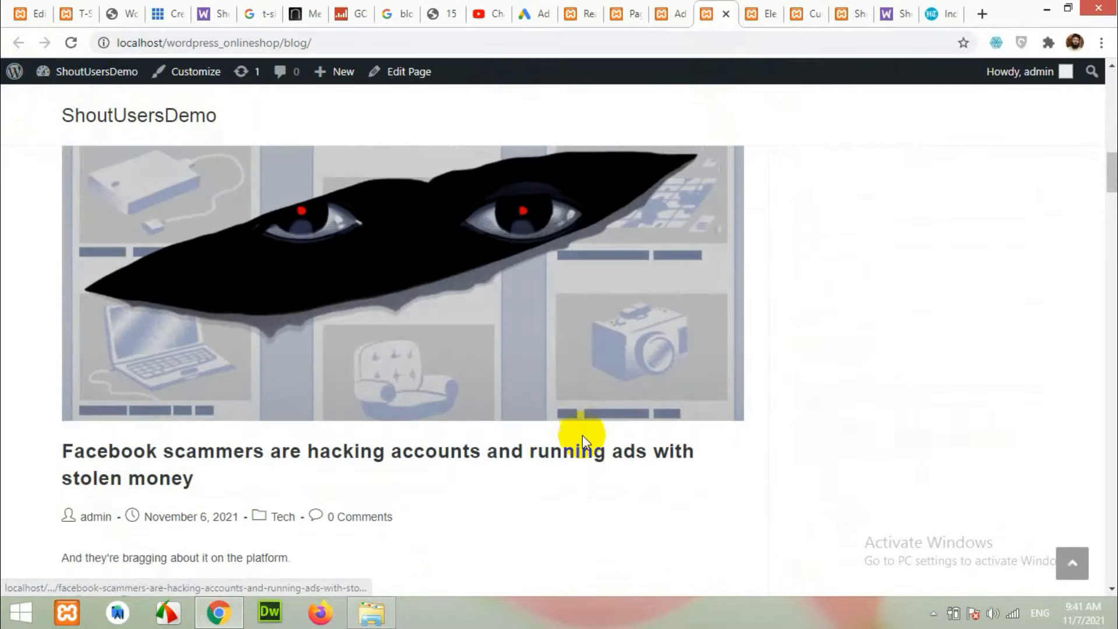
pyautogui.scroll(8, 643, 428)
pyautogui.scroll(20, 642, 422)
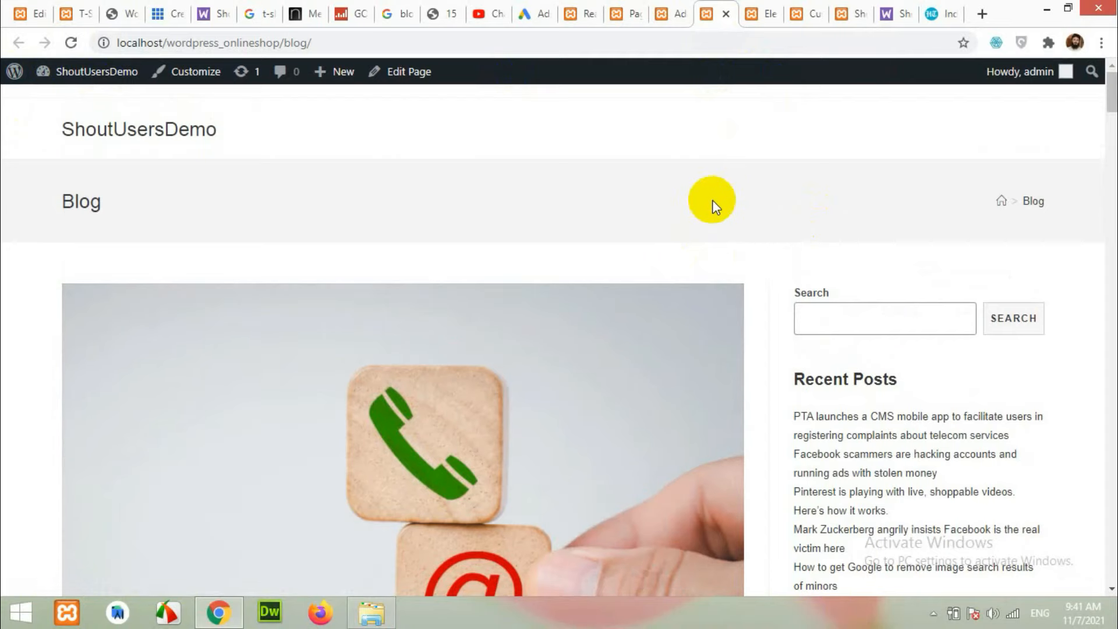
pyautogui.scroll(-5, 670, 344)
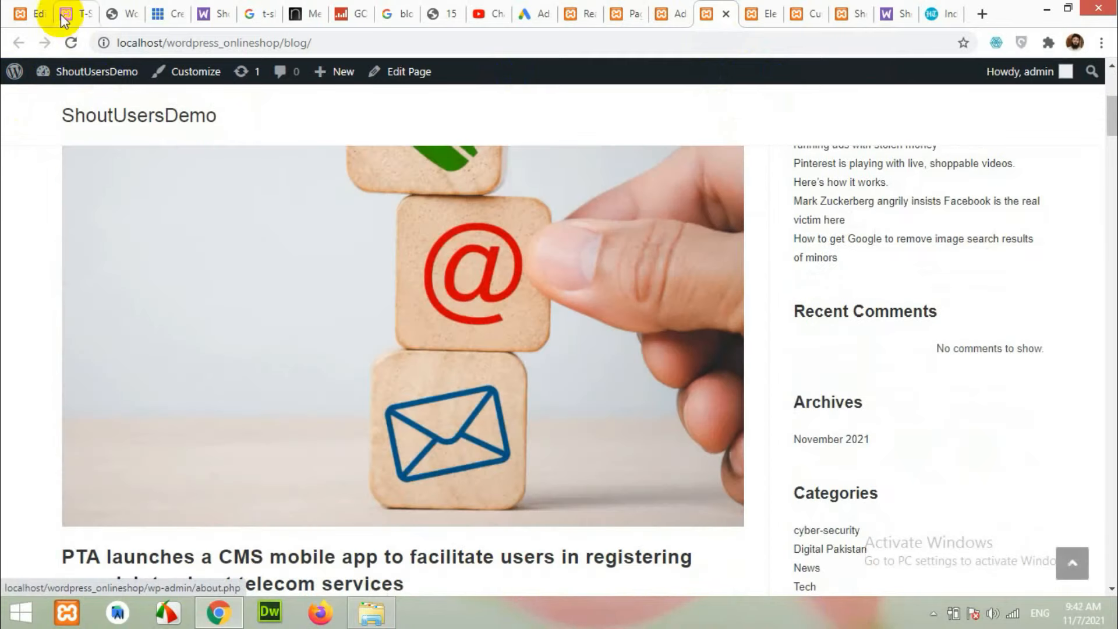
pyautogui.click(64, 18)
pyautogui.click(657, 123)
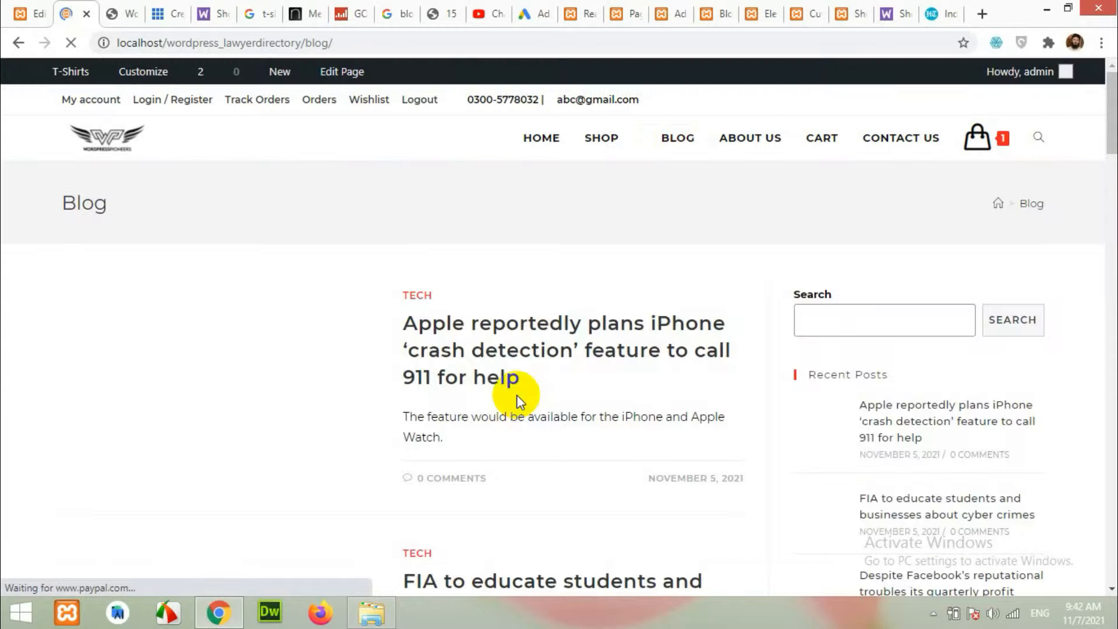
pyautogui.scroll(-20, 537, 401)
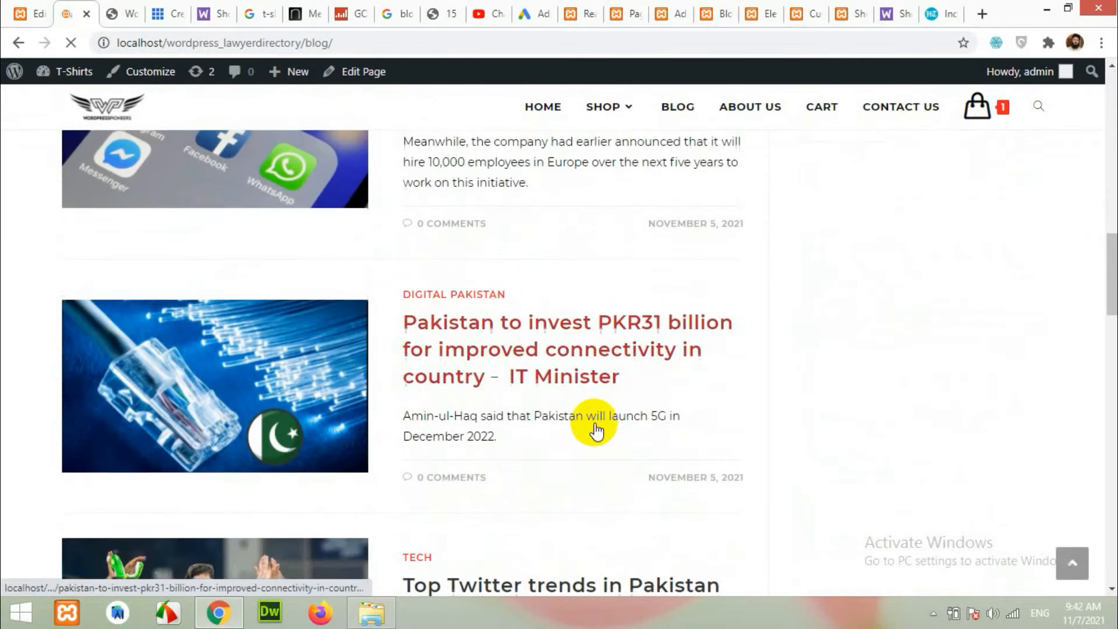
pyautogui.scroll(20, 567, 419)
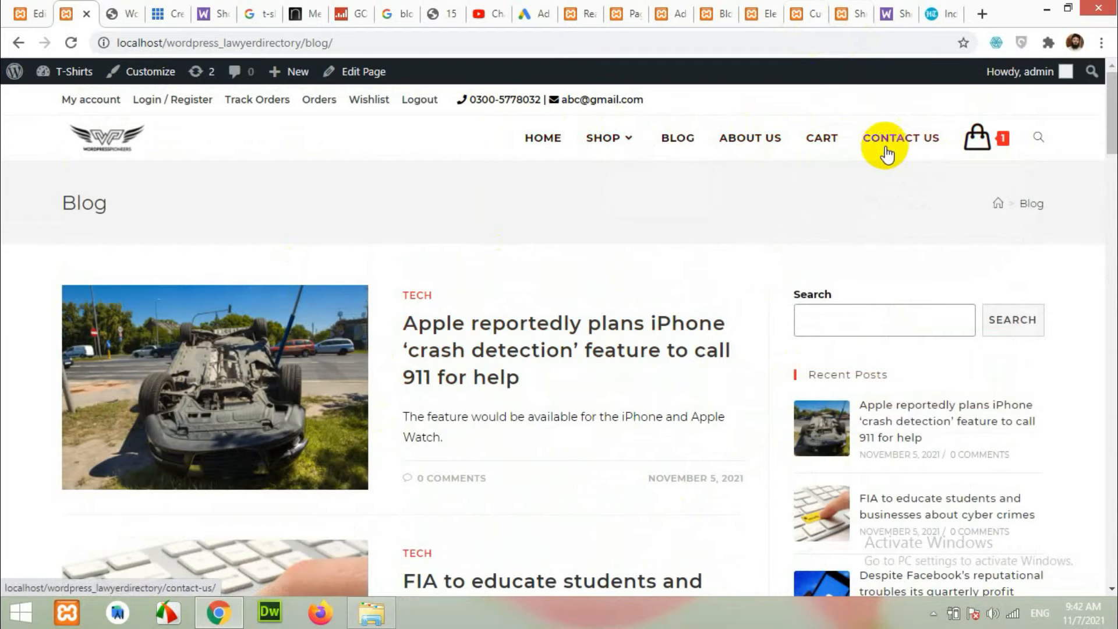
pyautogui.click(808, 9)
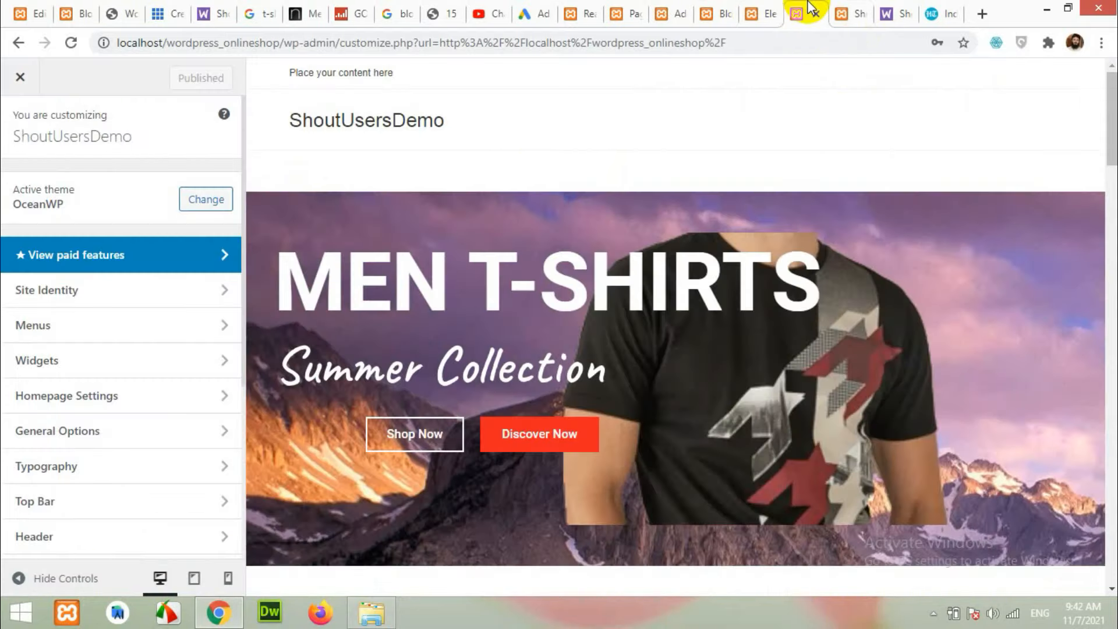
pyautogui.click(762, 12)
pyautogui.click(851, 13)
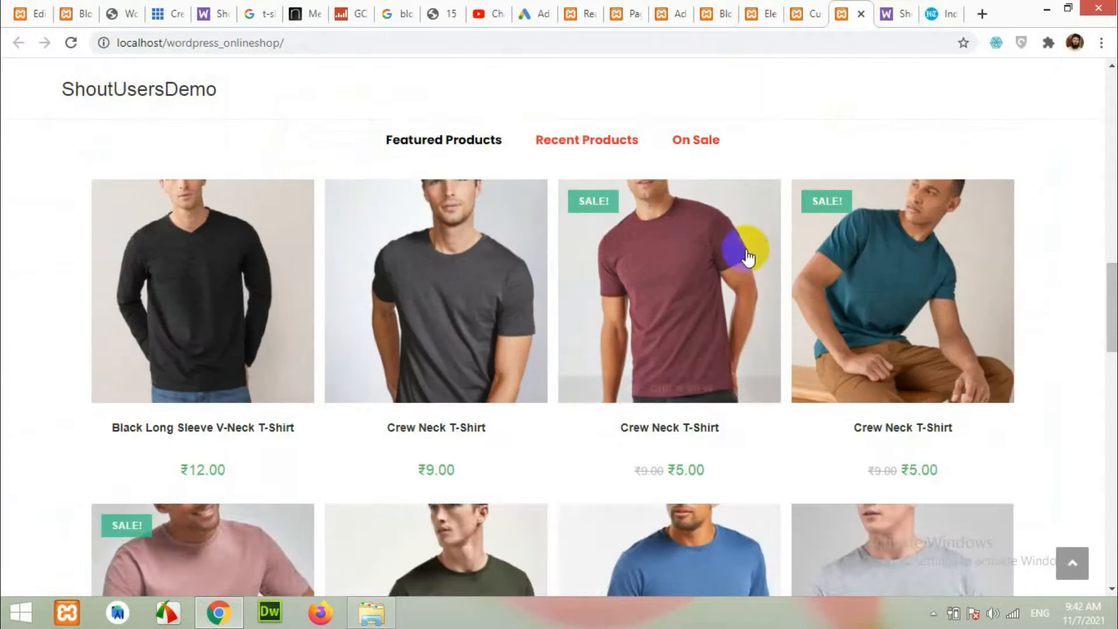
pyautogui.scroll(15, 748, 256)
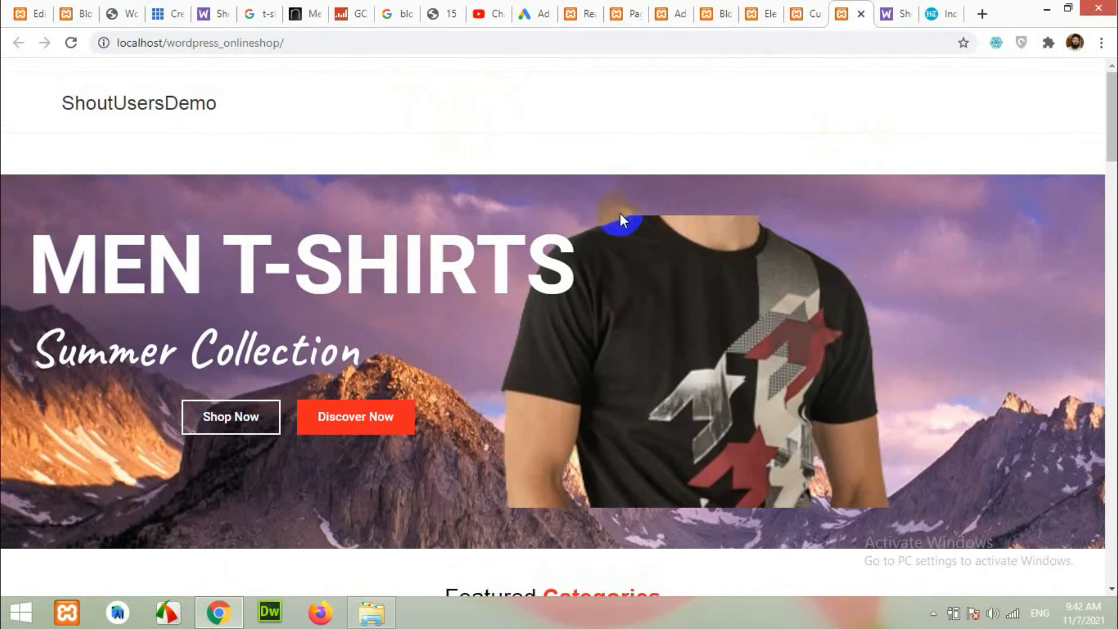
pyautogui.click(707, 12)
pyautogui.scroll(-1, 513, 314)
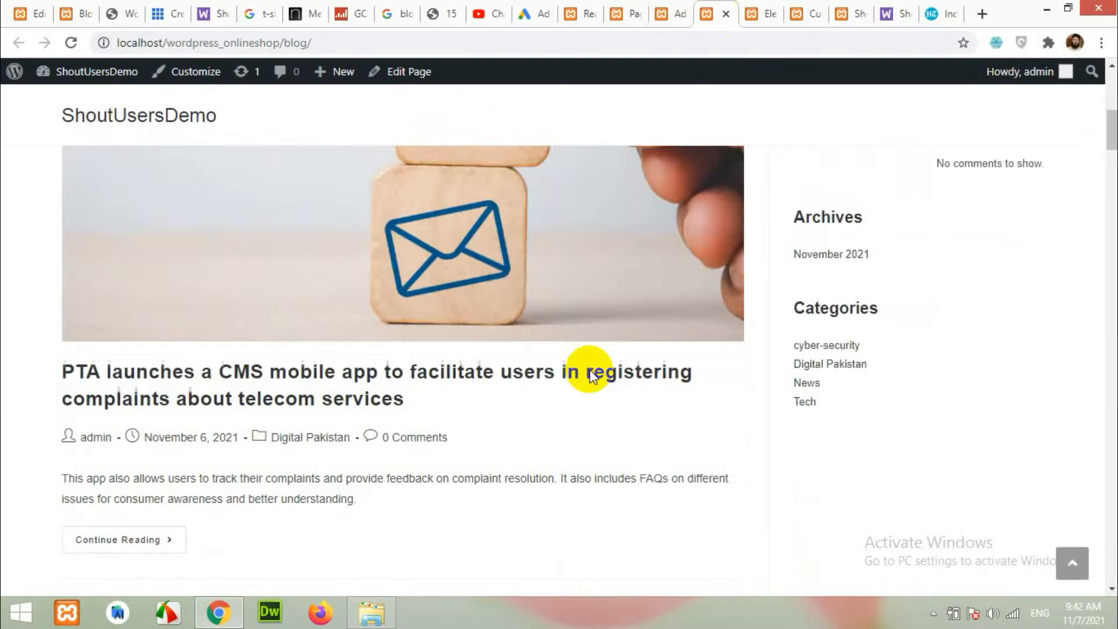
pyautogui.scroll(8, 587, 369)
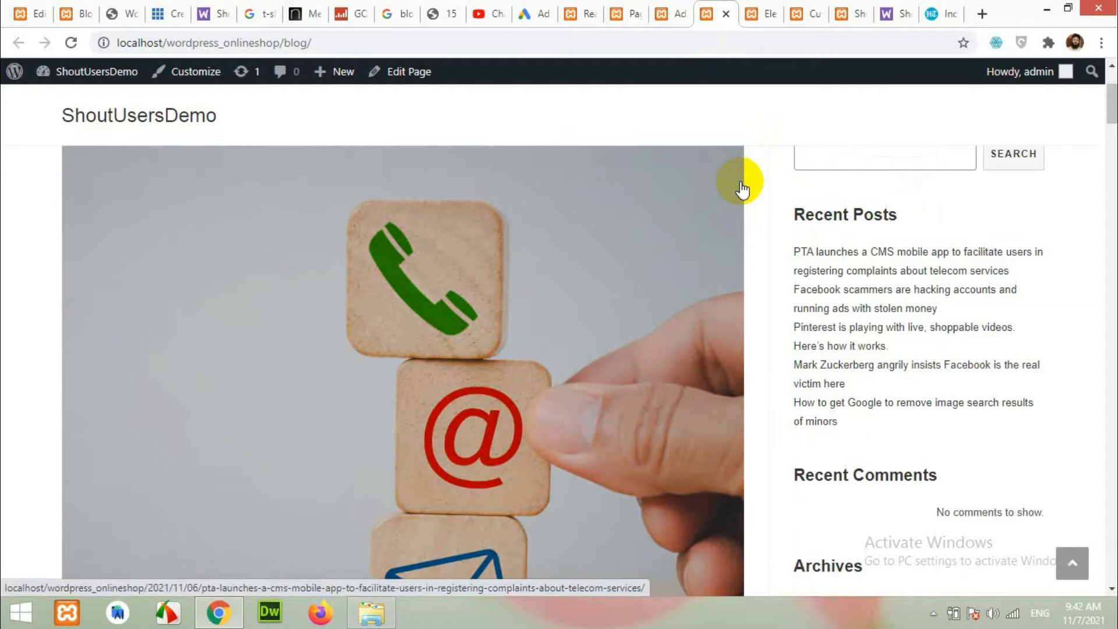
pyautogui.scroll(3, 756, 348)
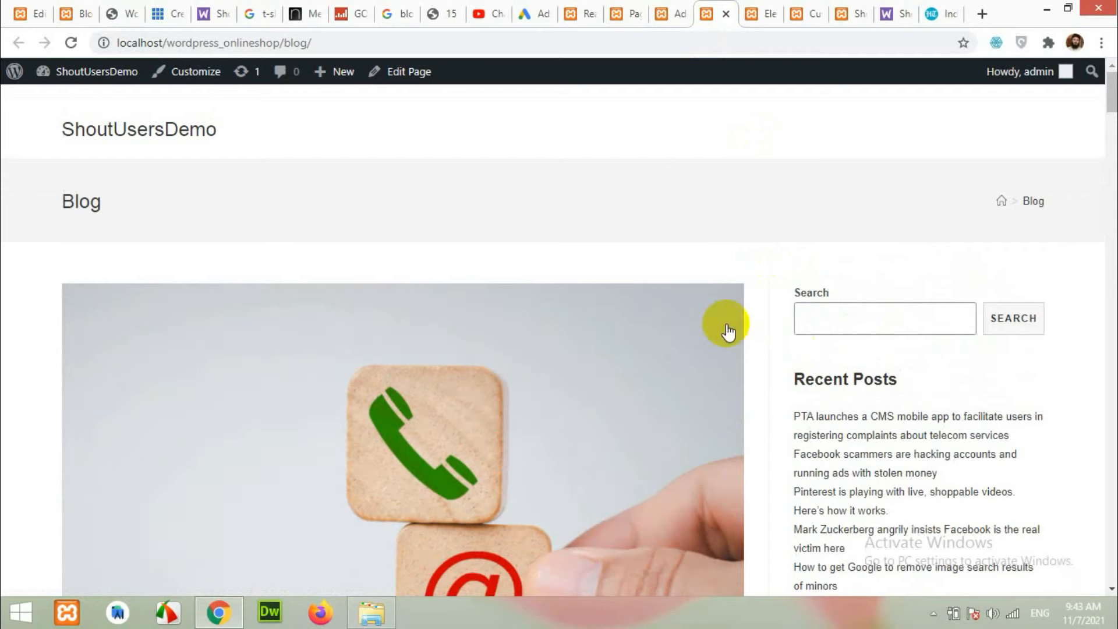
pyautogui.click(84, 10)
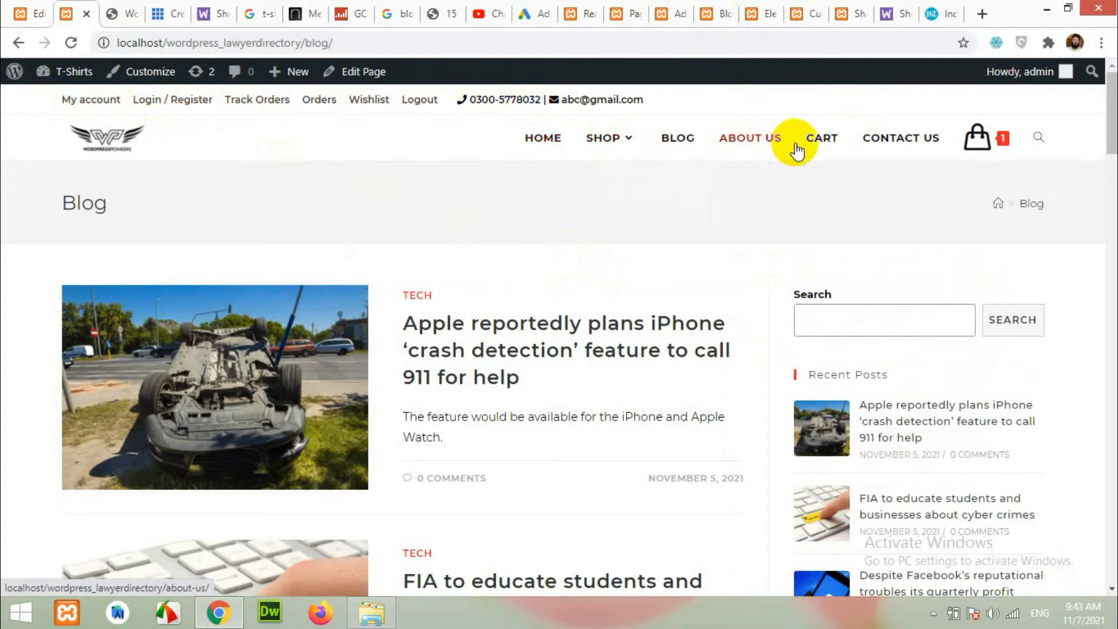
pyautogui.scroll(-15, 669, 299)
pyautogui.scroll(-10, 668, 332)
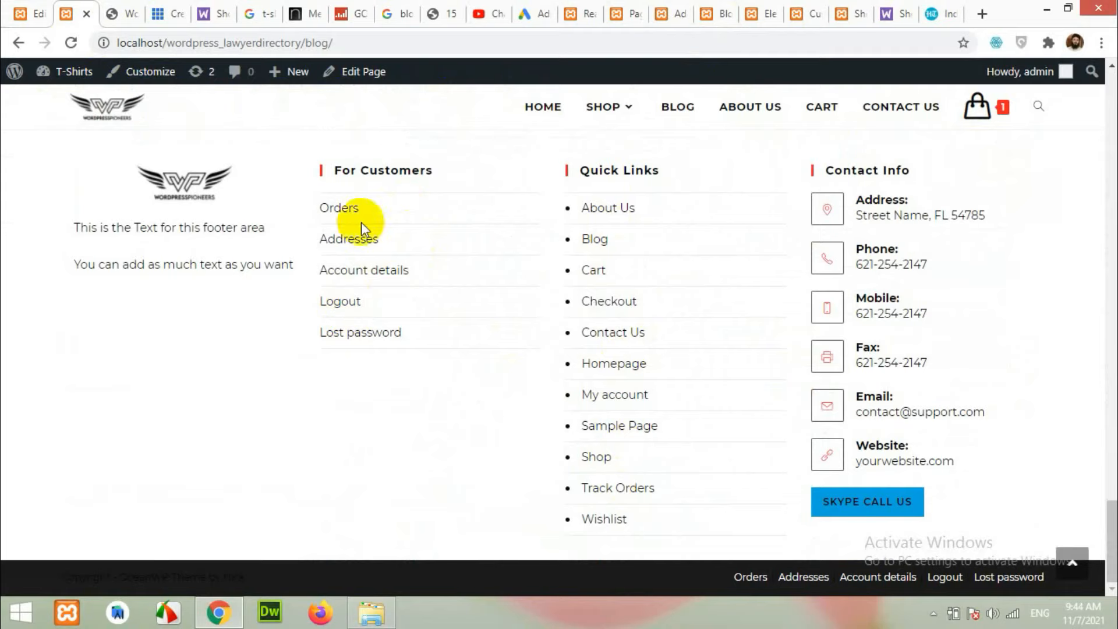
pyautogui.scroll(15, 650, 384)
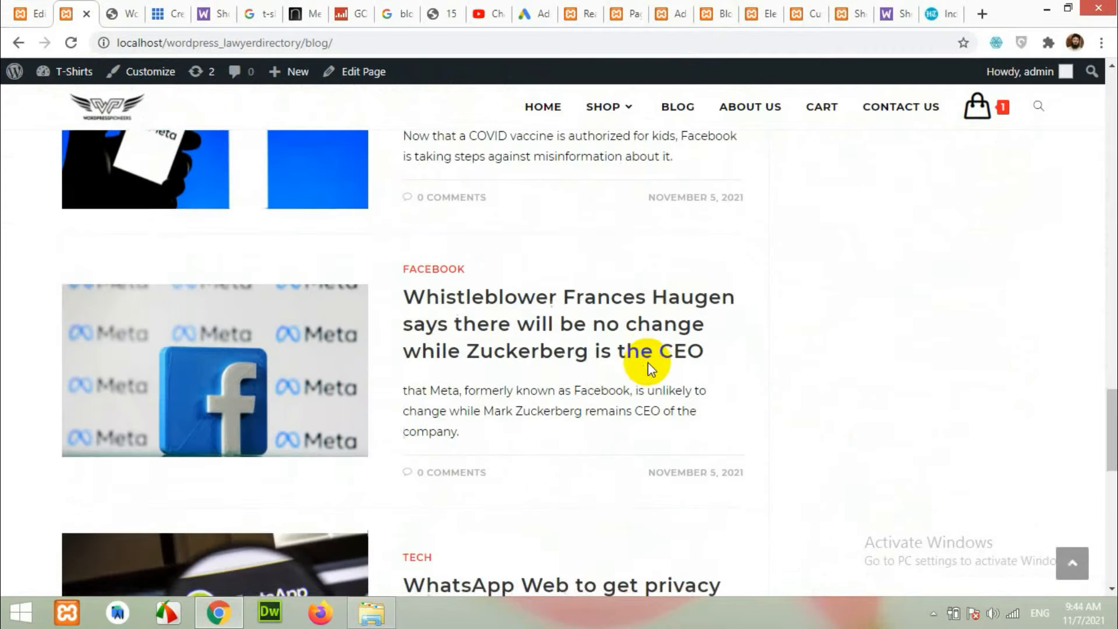
pyautogui.click(768, 8)
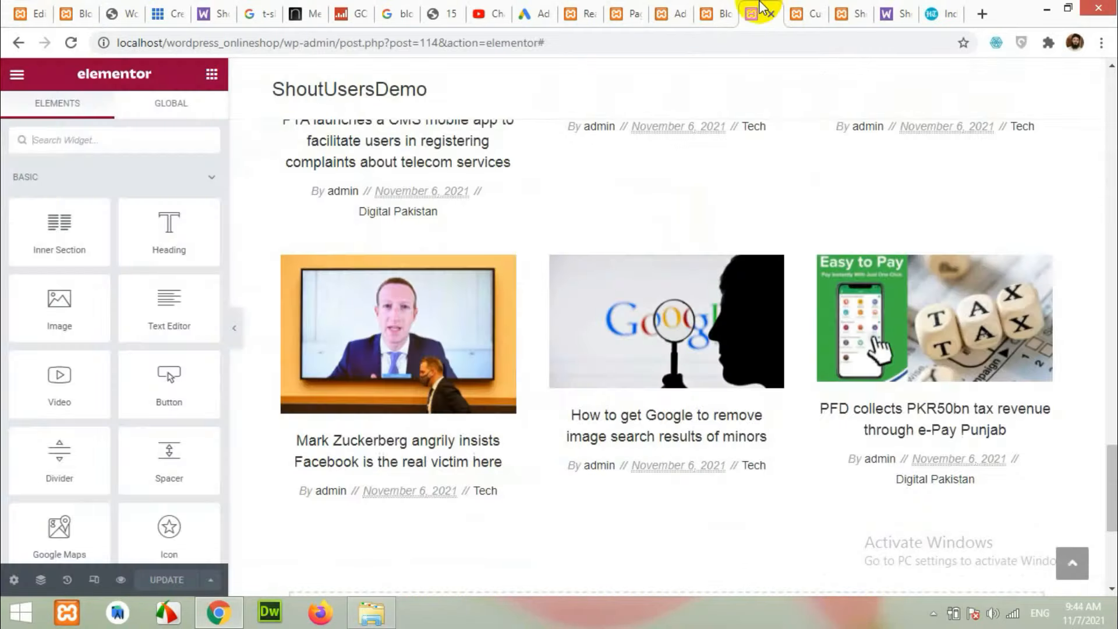
pyautogui.scroll(5, 803, 175)
pyautogui.hotkey('ctrl', 'Tab')
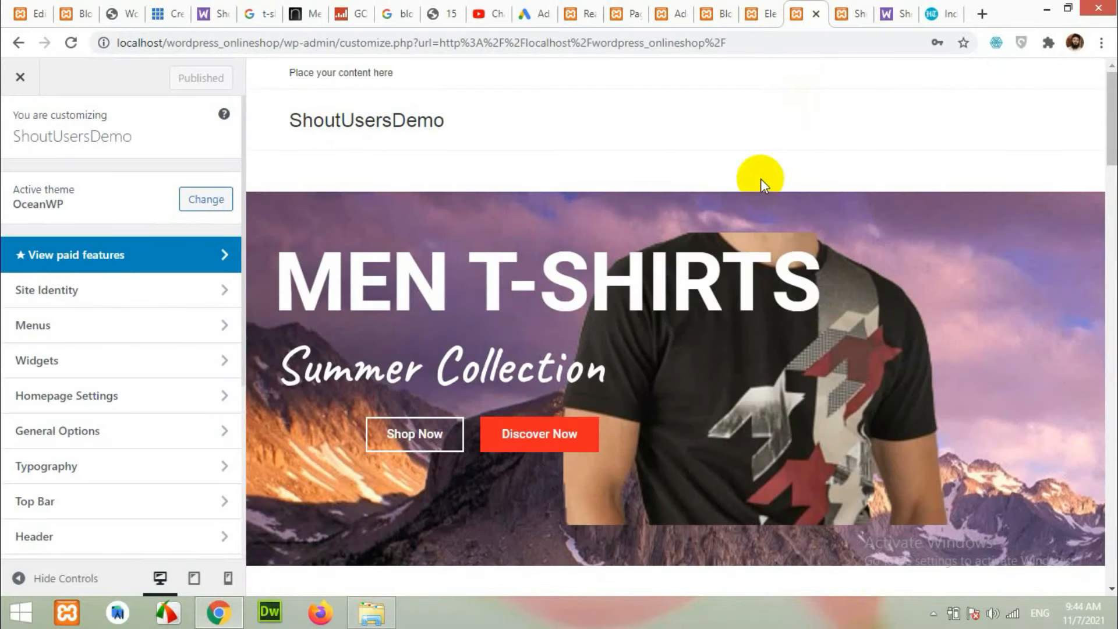
pyautogui.click(725, 15)
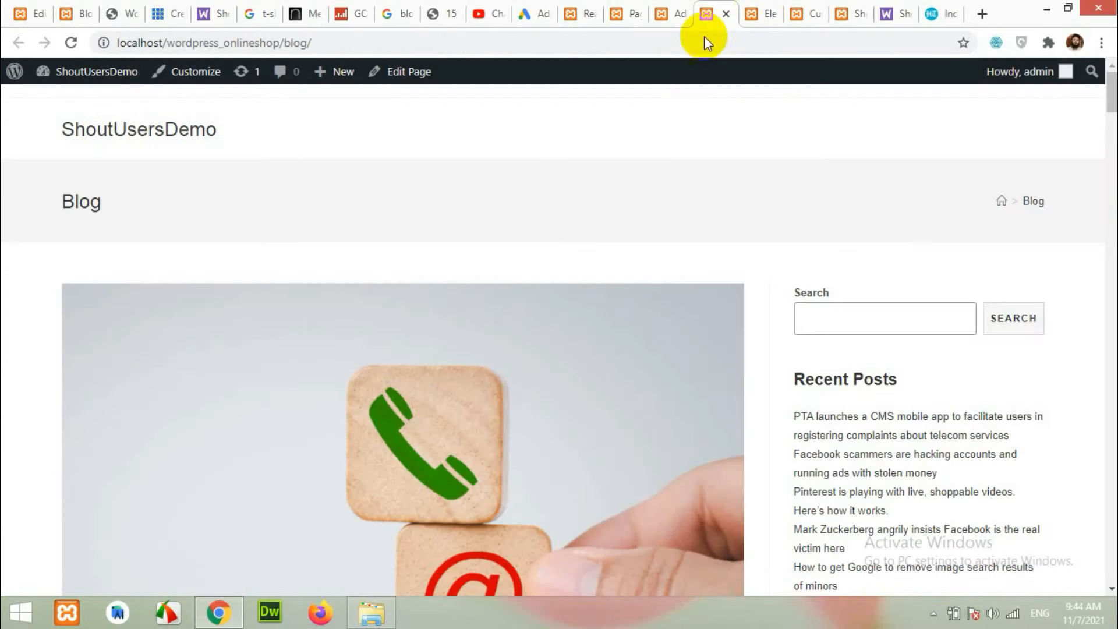
# Create a new menu named 'Main menu' in Appearance > Menus.
pyautogui.click(589, 8)
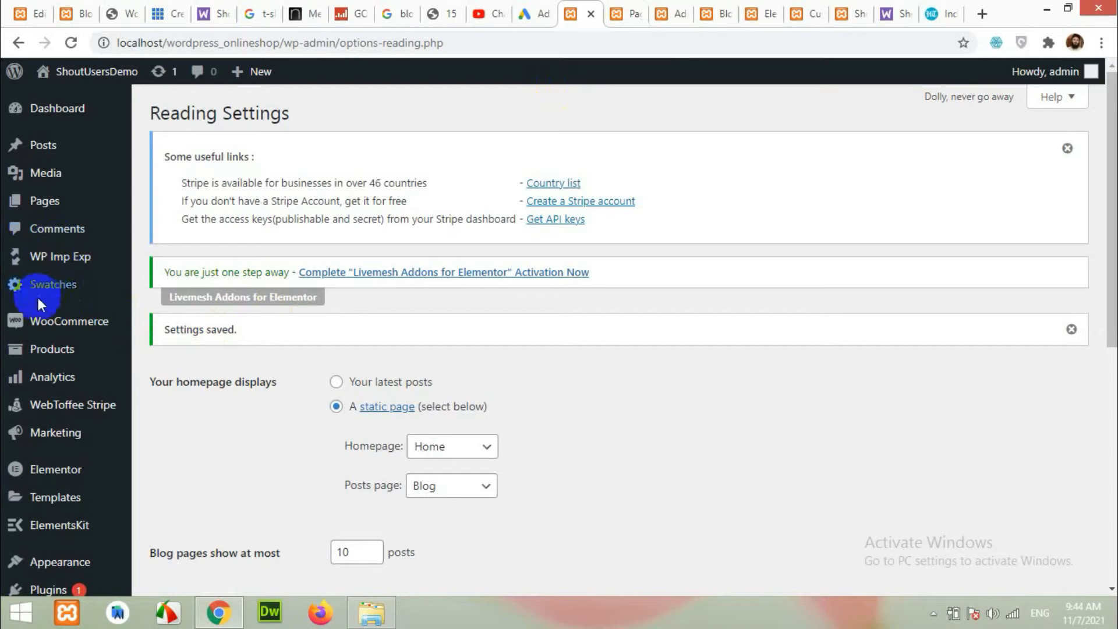
pyautogui.scroll(-4, 35, 559)
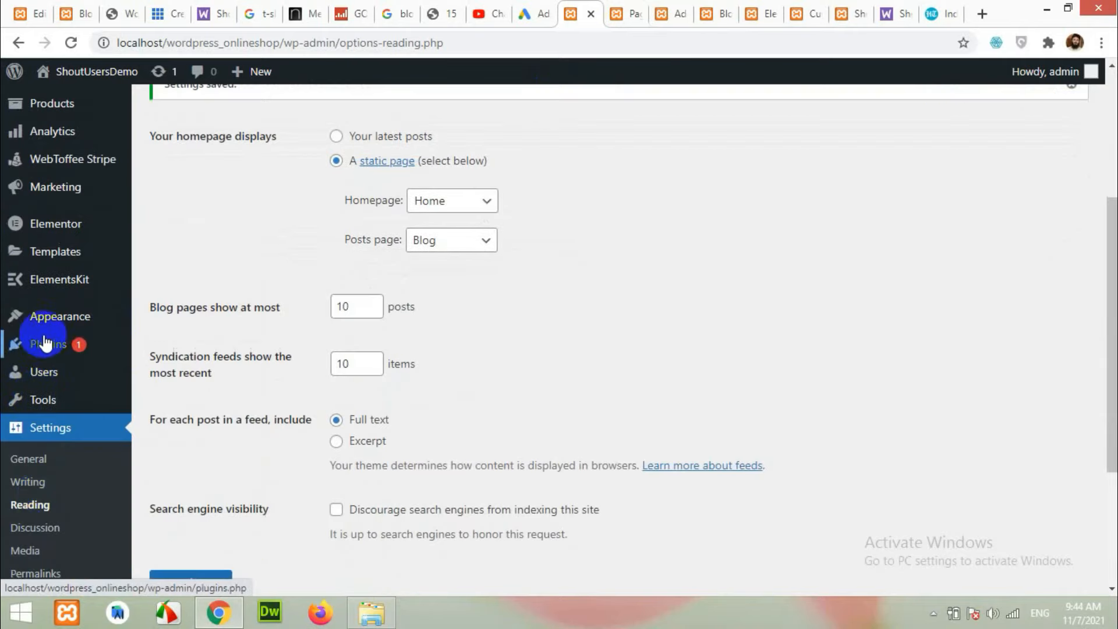
pyautogui.moveTo(52, 326)
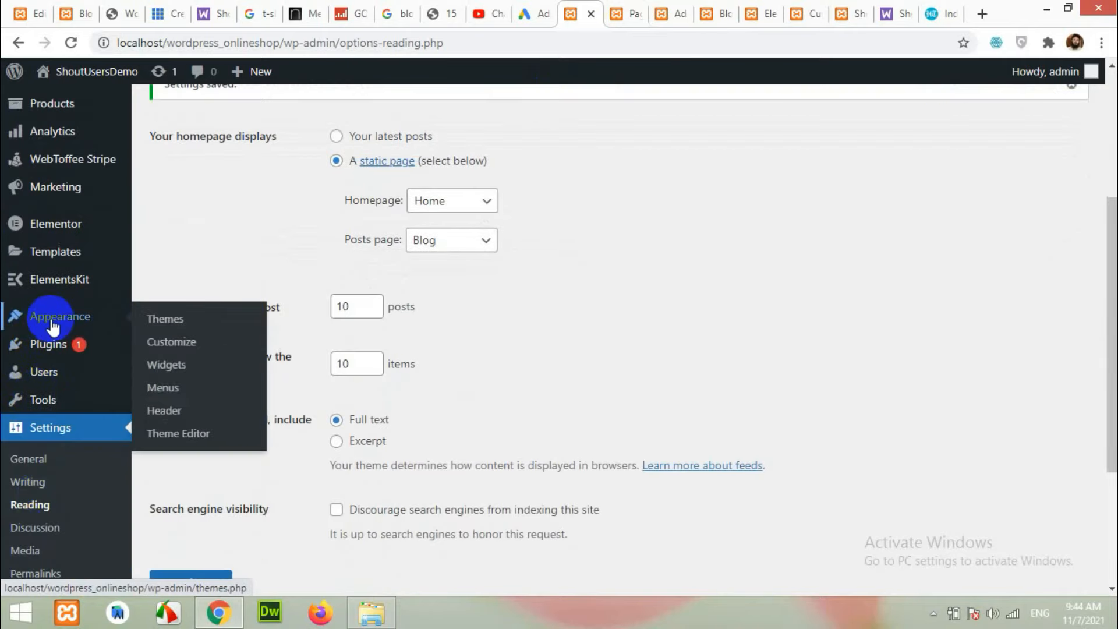
pyautogui.click(163, 389)
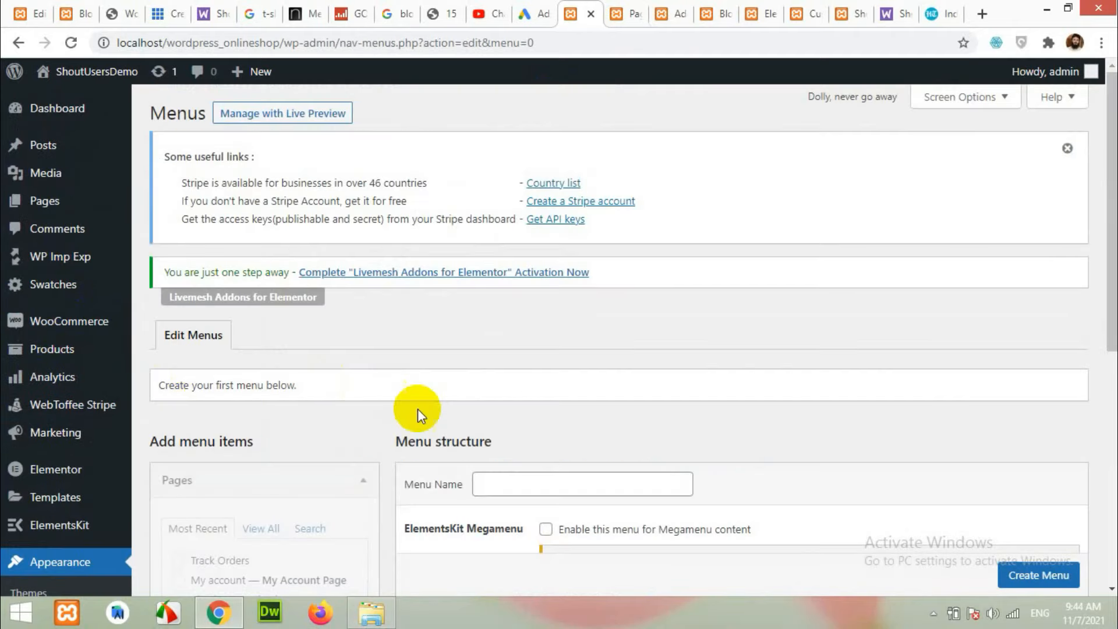
pyautogui.scroll(-3, 417, 409)
pyautogui.click(563, 320)
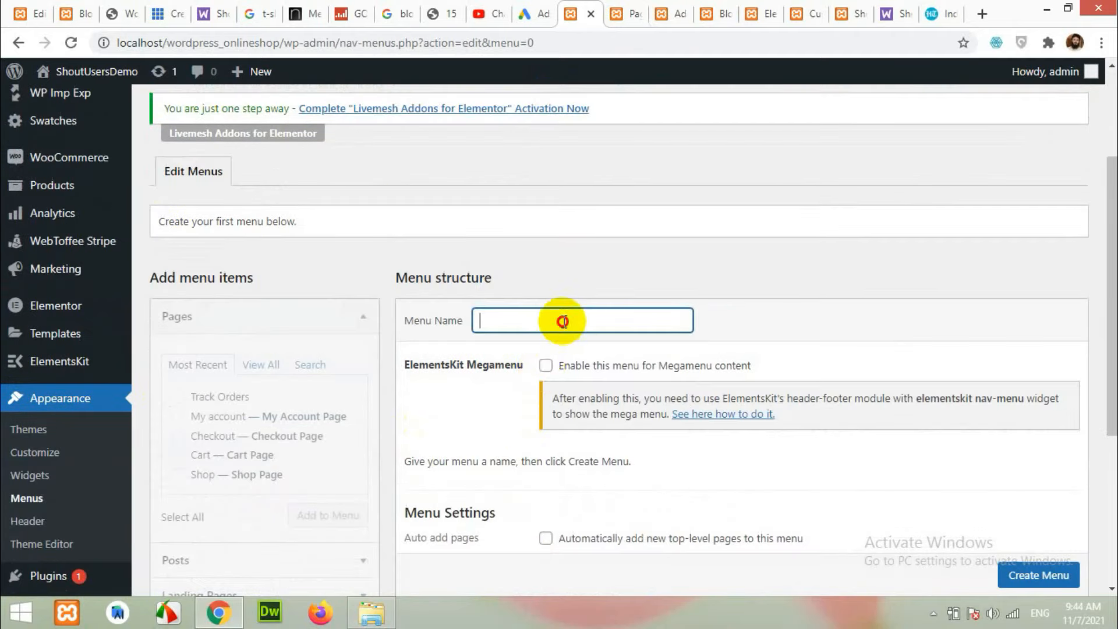
pyautogui.write('Main menu')
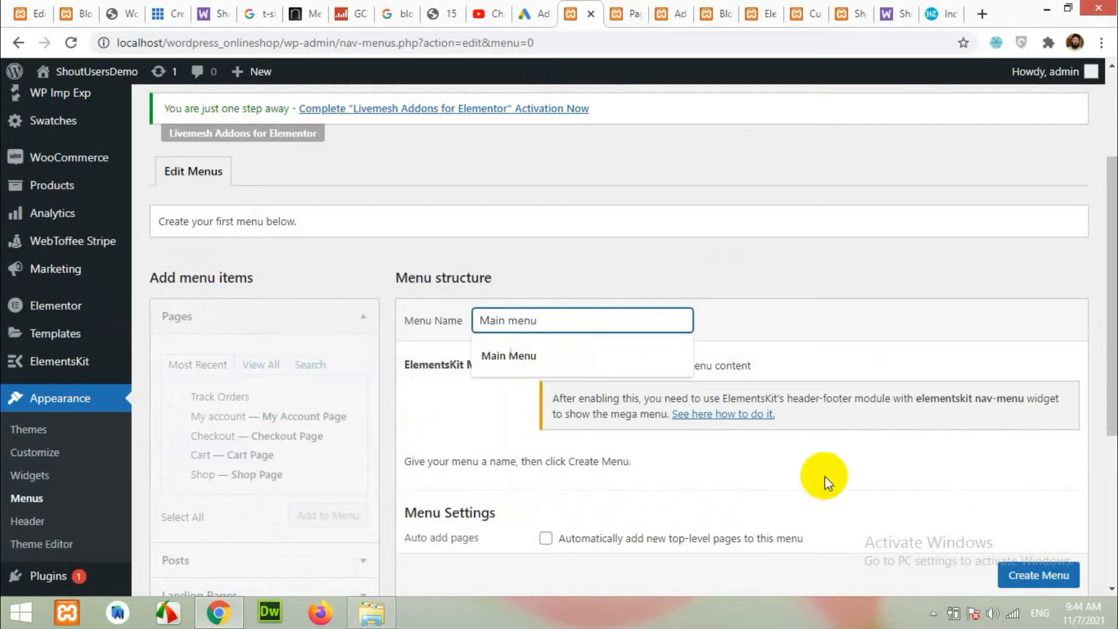
pyautogui.press('Return')
# Add the Home, Blog, My account and Shop pages to Main menu.
pyautogui.scroll(-1, 821, 460)
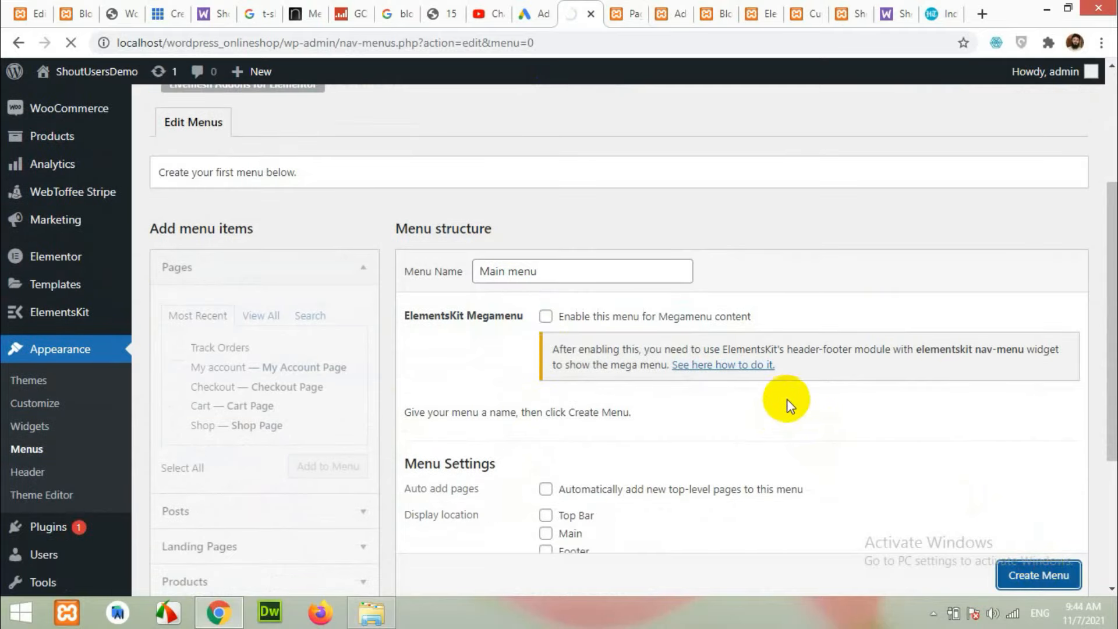
pyautogui.scroll(-4, 788, 397)
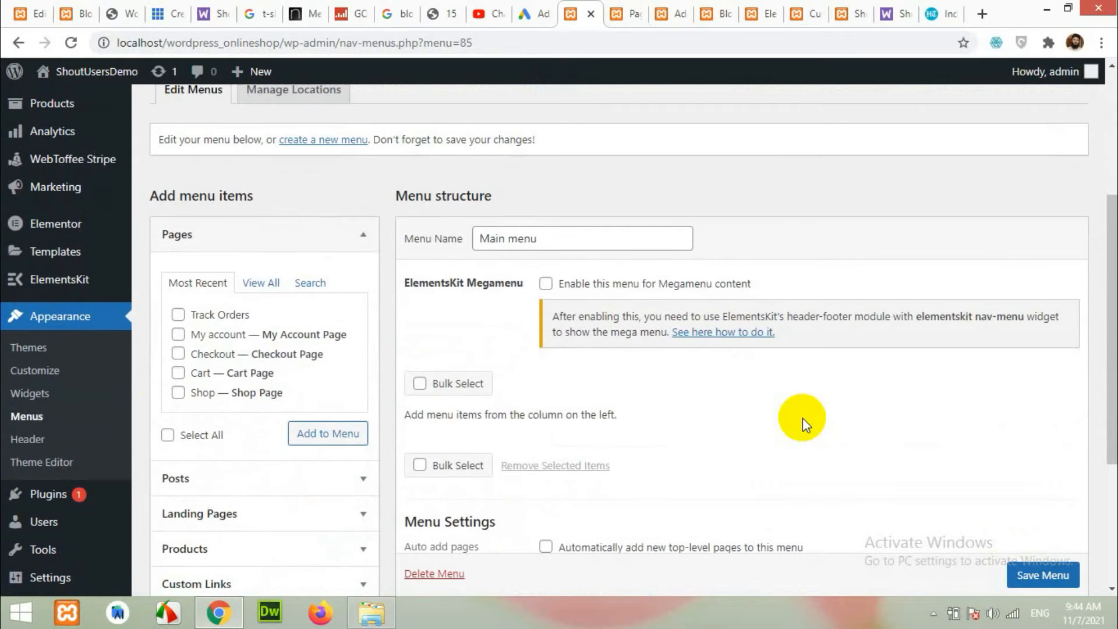
pyautogui.click(267, 284)
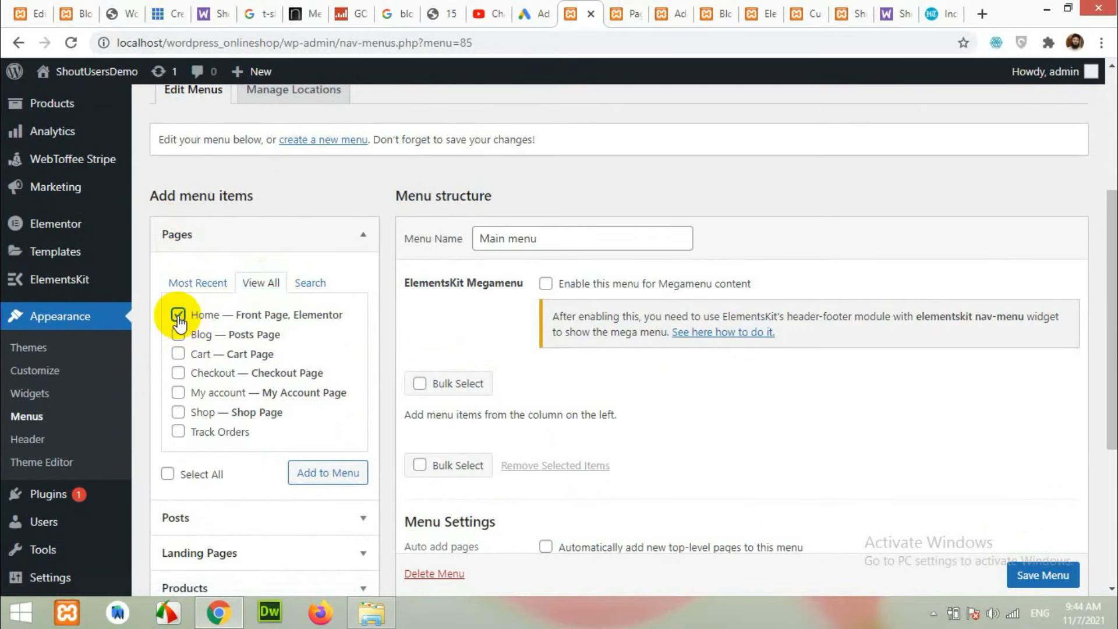
pyautogui.click(177, 338)
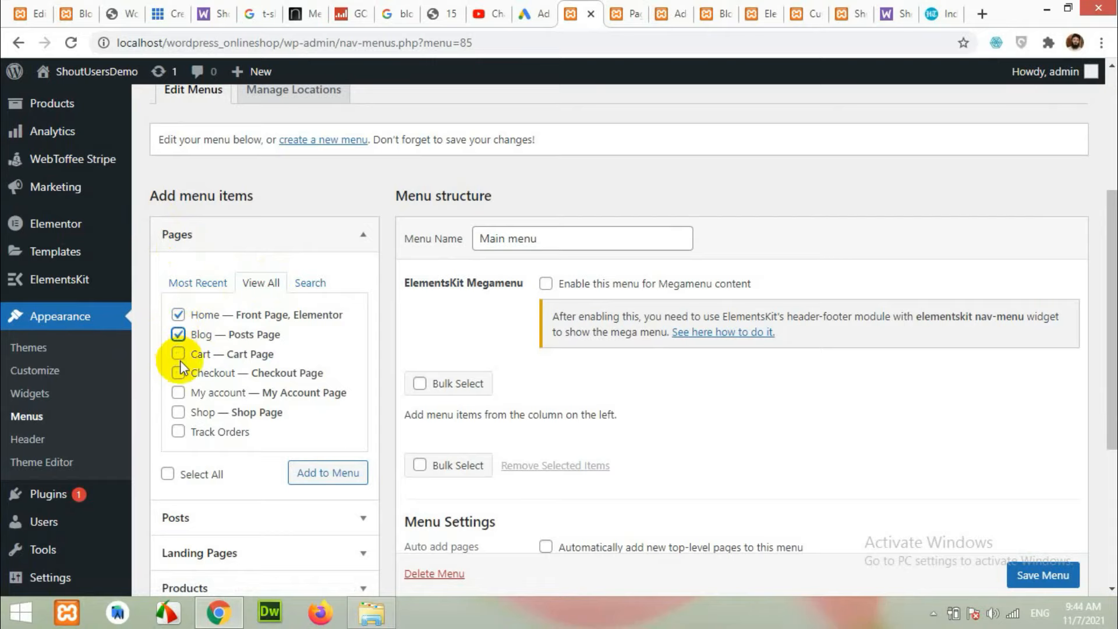
pyautogui.scroll(-3, 180, 454)
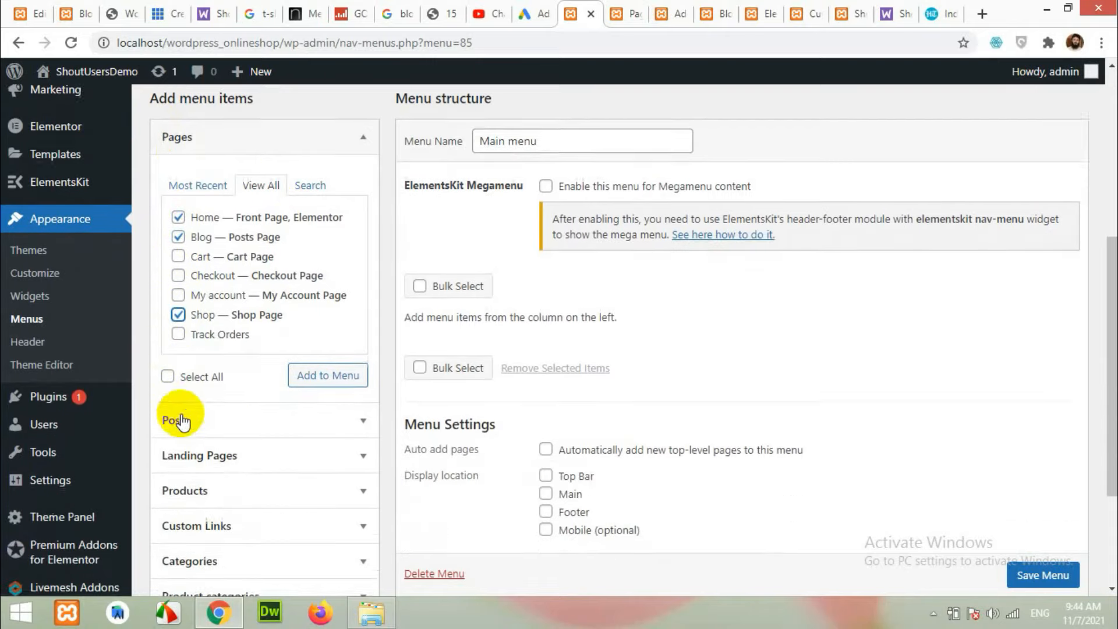
pyautogui.scroll(3, 220, 399)
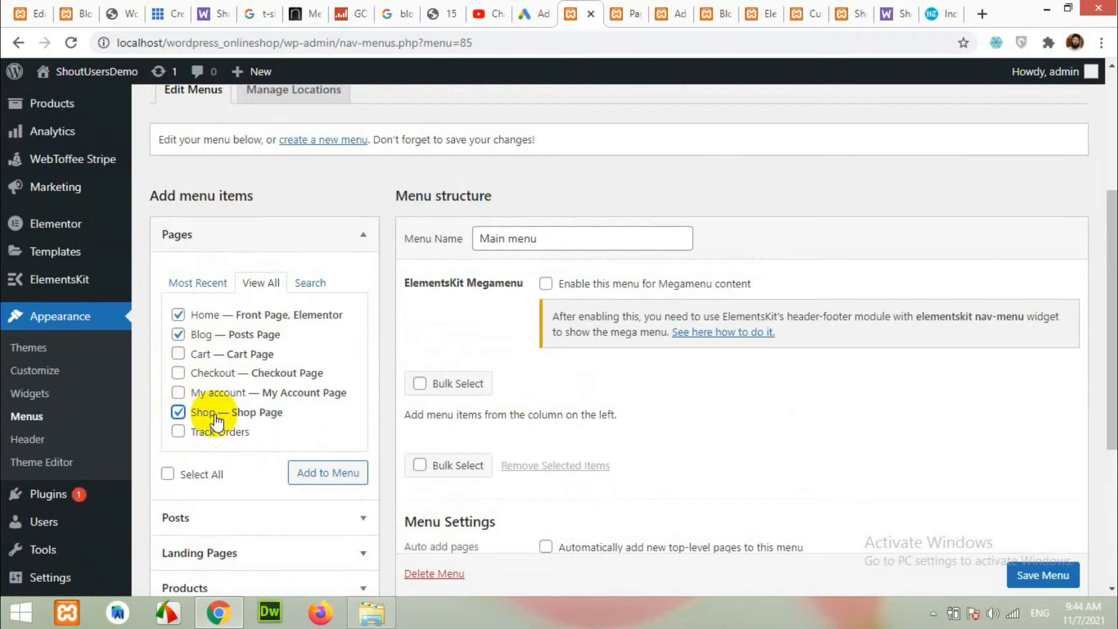
pyautogui.scroll(-2, 220, 419)
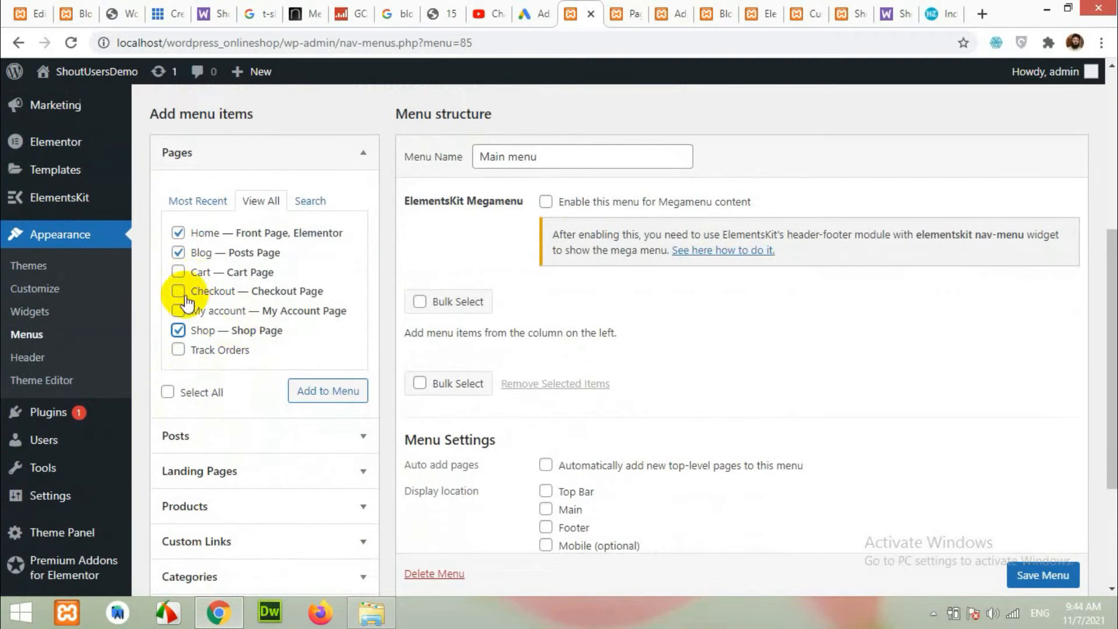
pyautogui.click(345, 398)
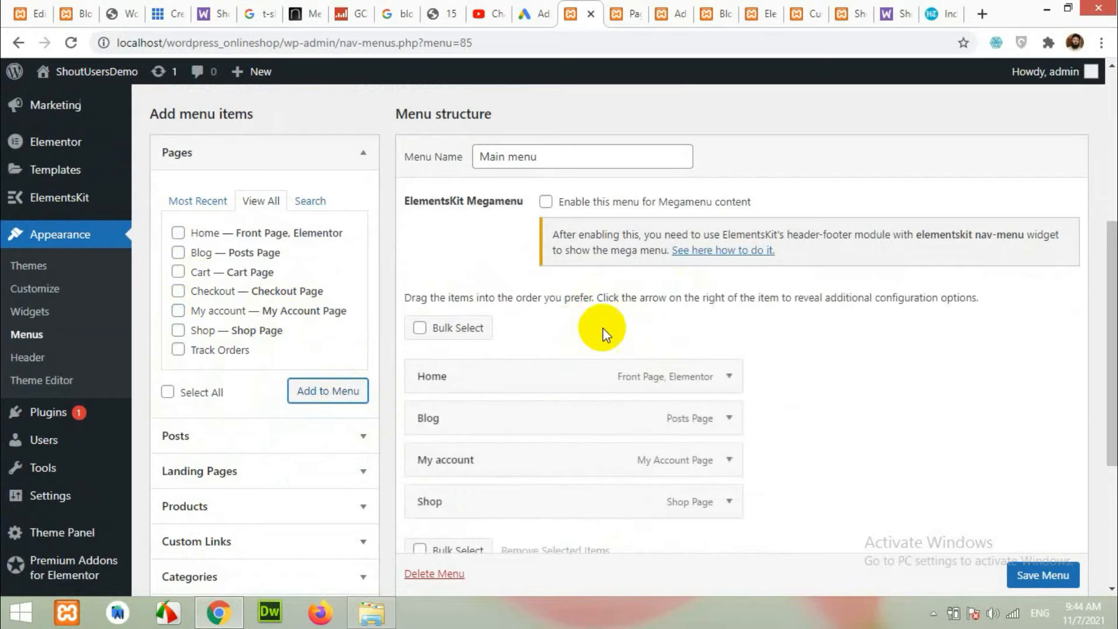
# Check the site's Blog page, then go to the admin Pages list.
pyautogui.click(84, 12)
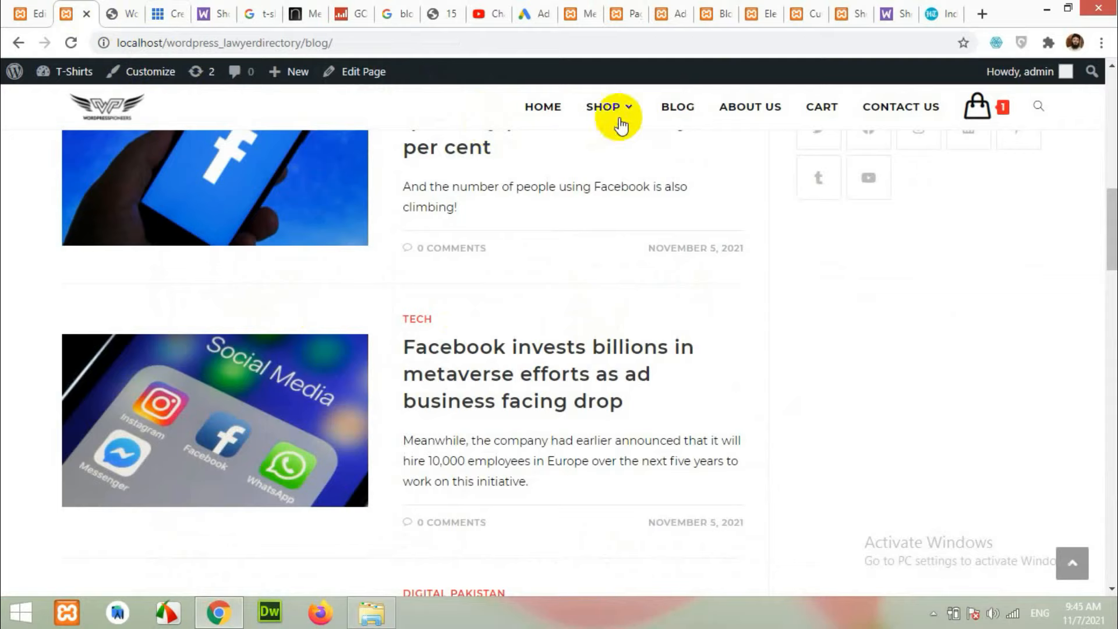
pyautogui.moveTo(621, 123)
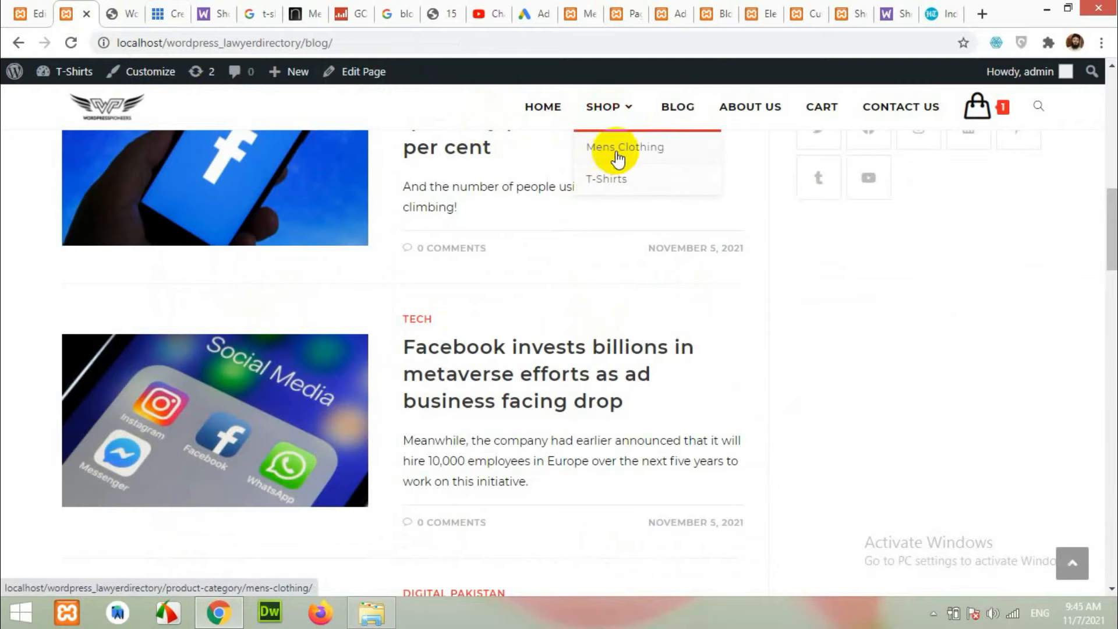
pyautogui.click(714, 10)
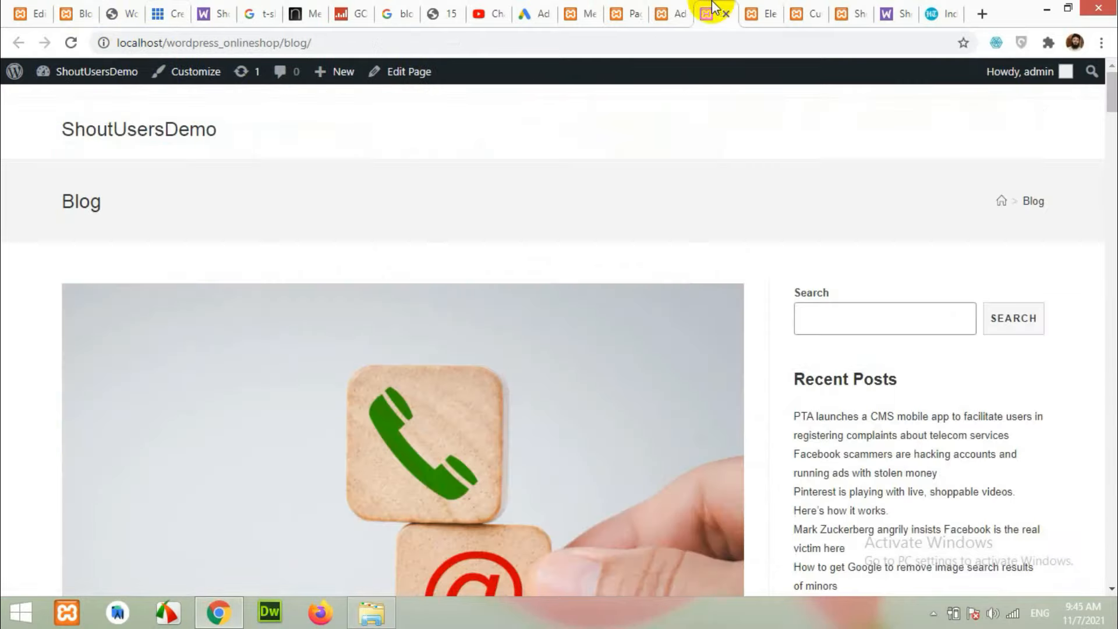
pyautogui.click(674, 8)
pyautogui.click(634, 13)
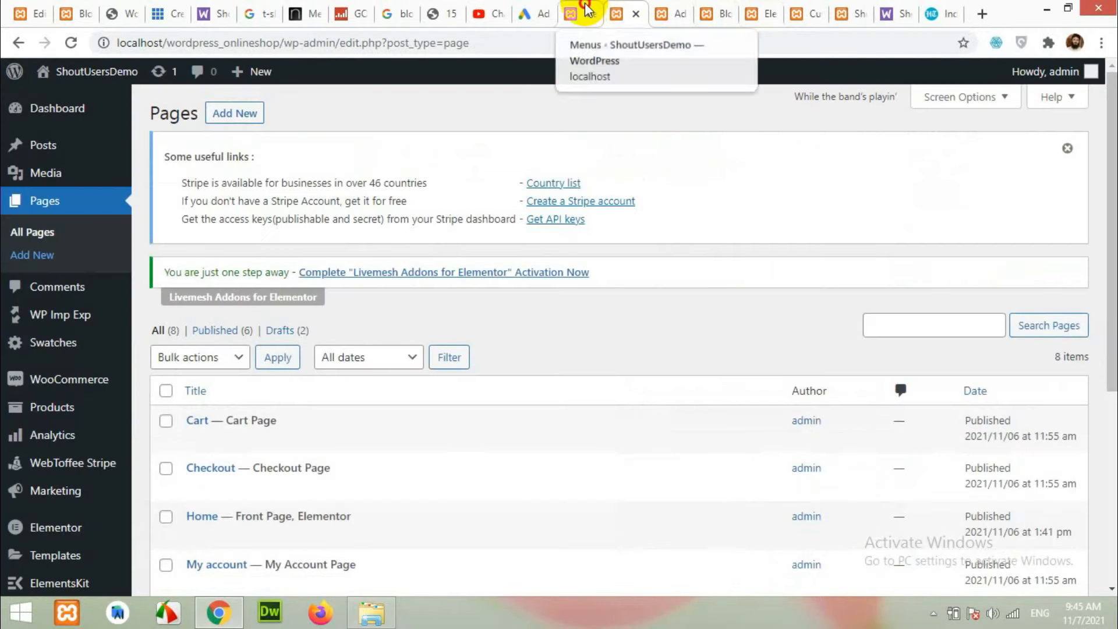
# Enable the Product categories panel and add the Men Clothing and T-Shirt categories.
pyautogui.click(583, 13)
pyautogui.scroll(-3, 525, 335)
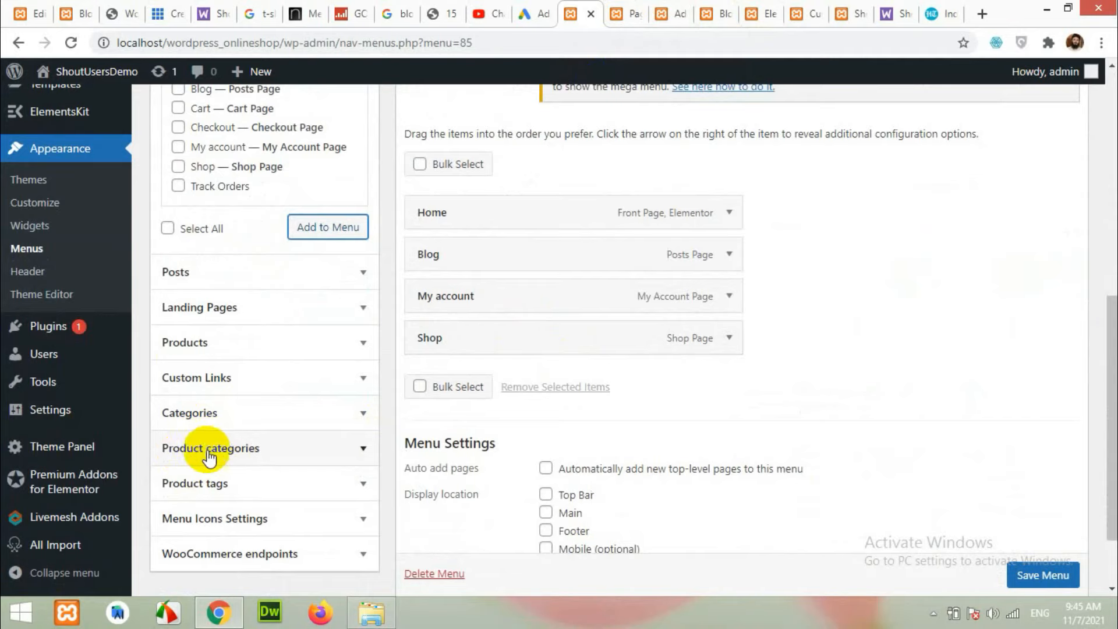
pyautogui.scroll(10, 664, 405)
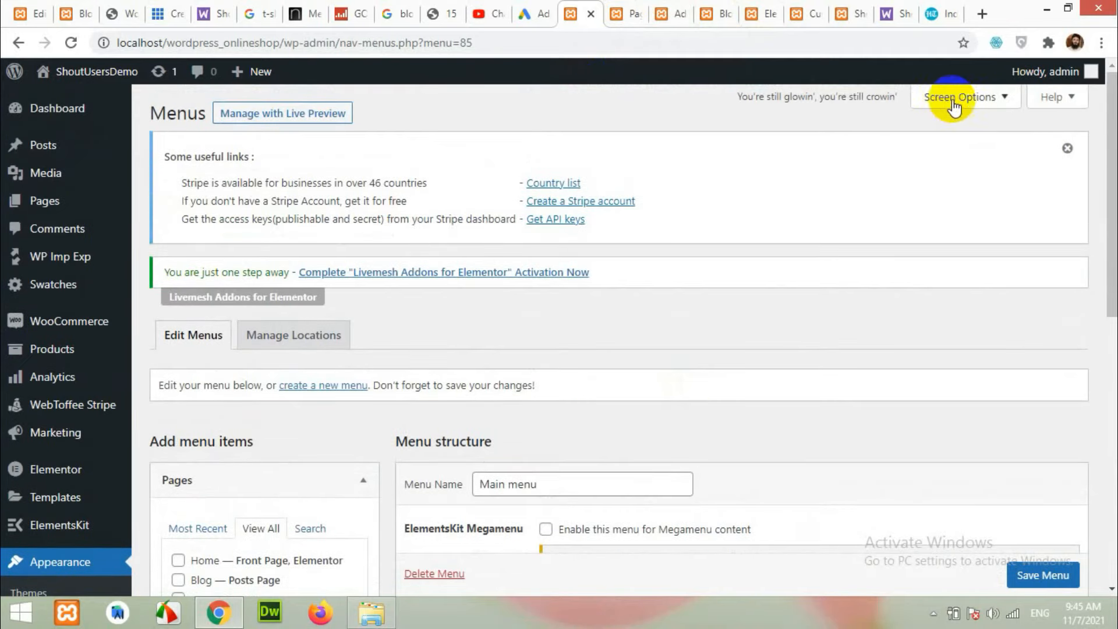
pyautogui.click(962, 104)
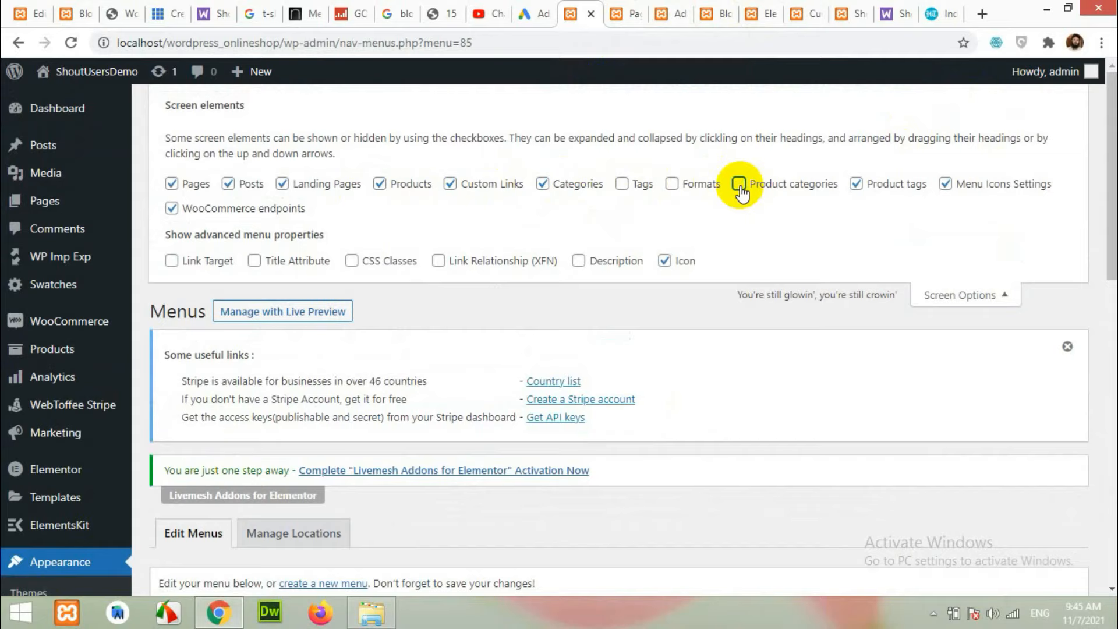
pyautogui.click(936, 295)
pyautogui.scroll(-10, 424, 306)
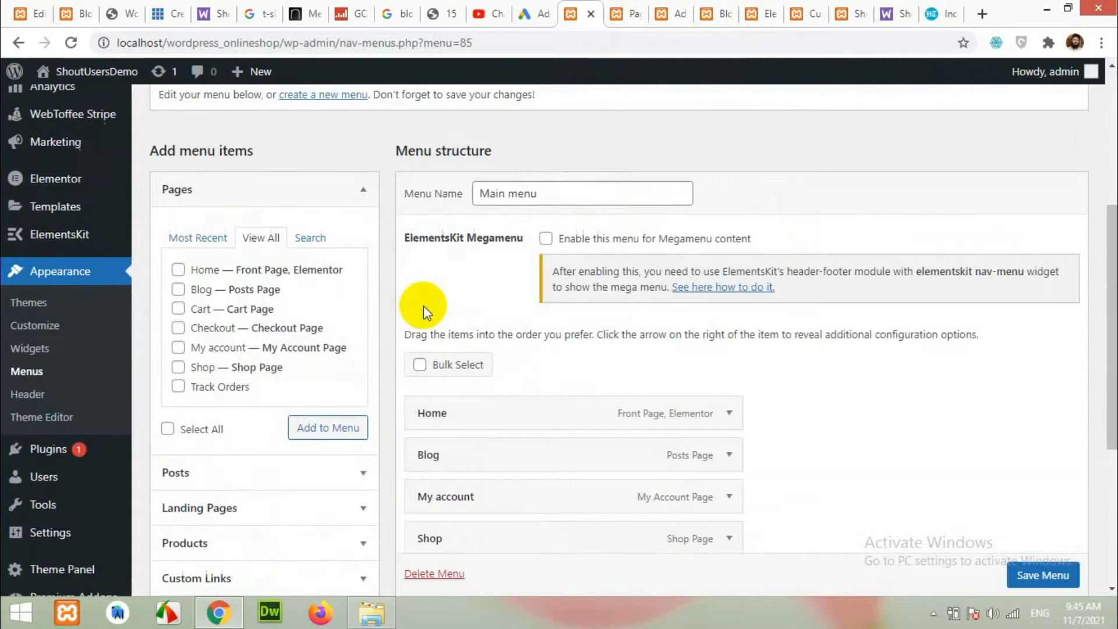
pyautogui.click(207, 373)
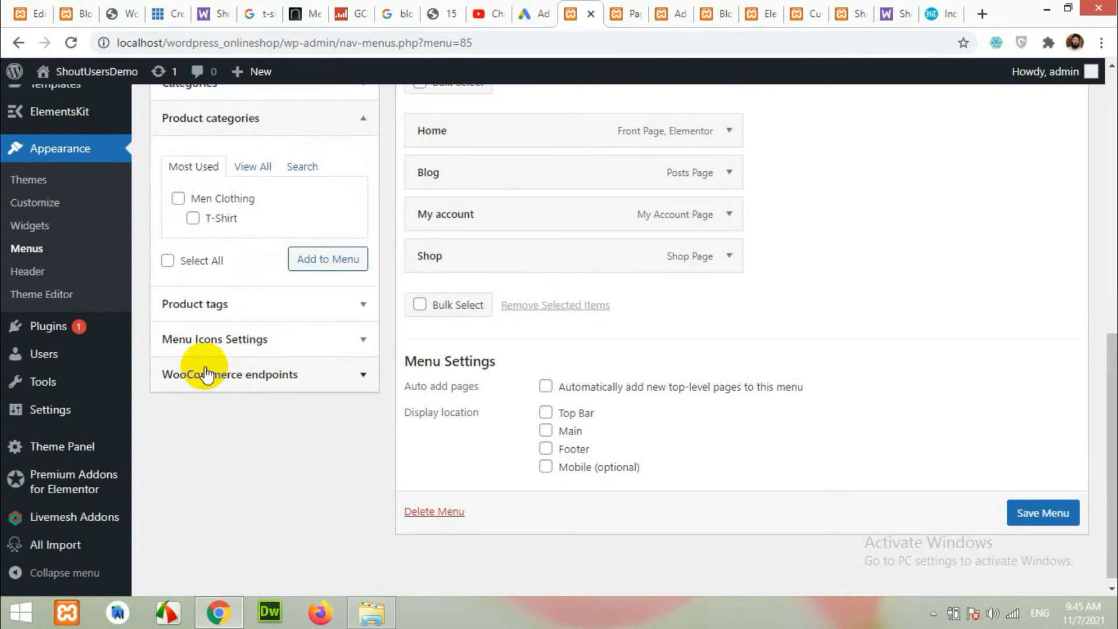
pyautogui.click(178, 198)
pyautogui.click(193, 219)
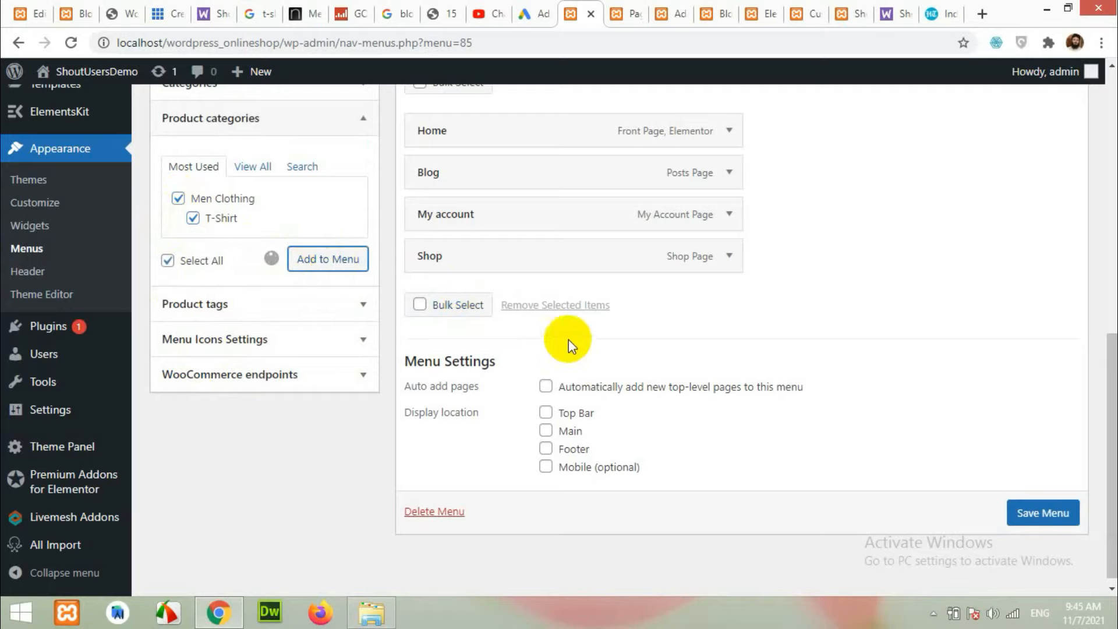
# Nest Men Clothing and T-Shirt under Shop and save Main menu.
pyautogui.moveTo(449, 294); pyautogui.dragTo(474, 325)
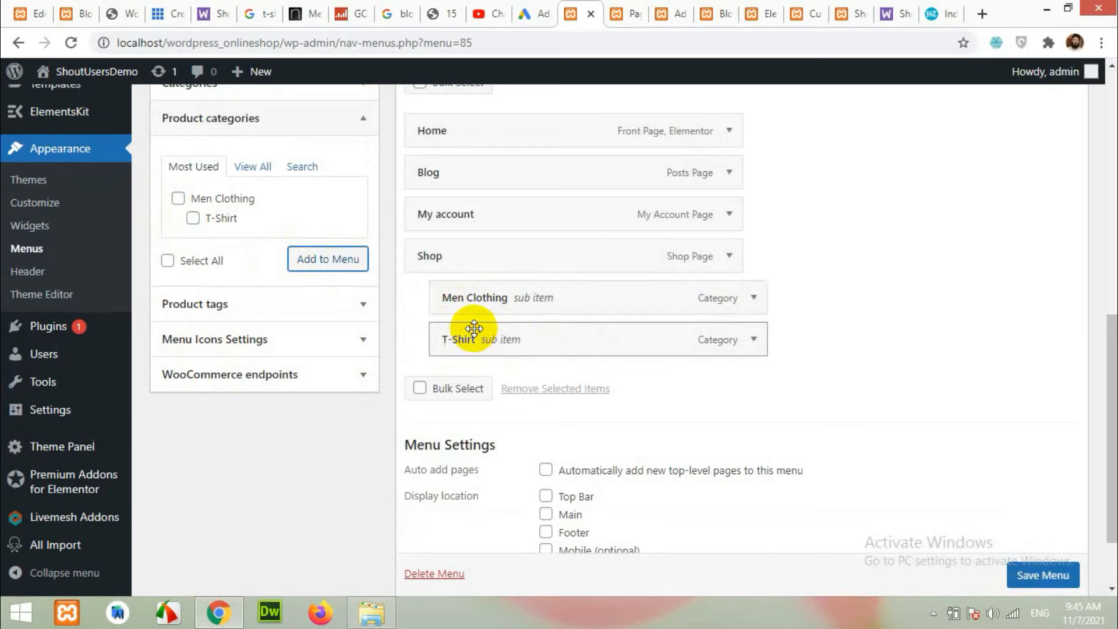
pyautogui.moveTo(431, 256); pyautogui.dragTo(446, 186)
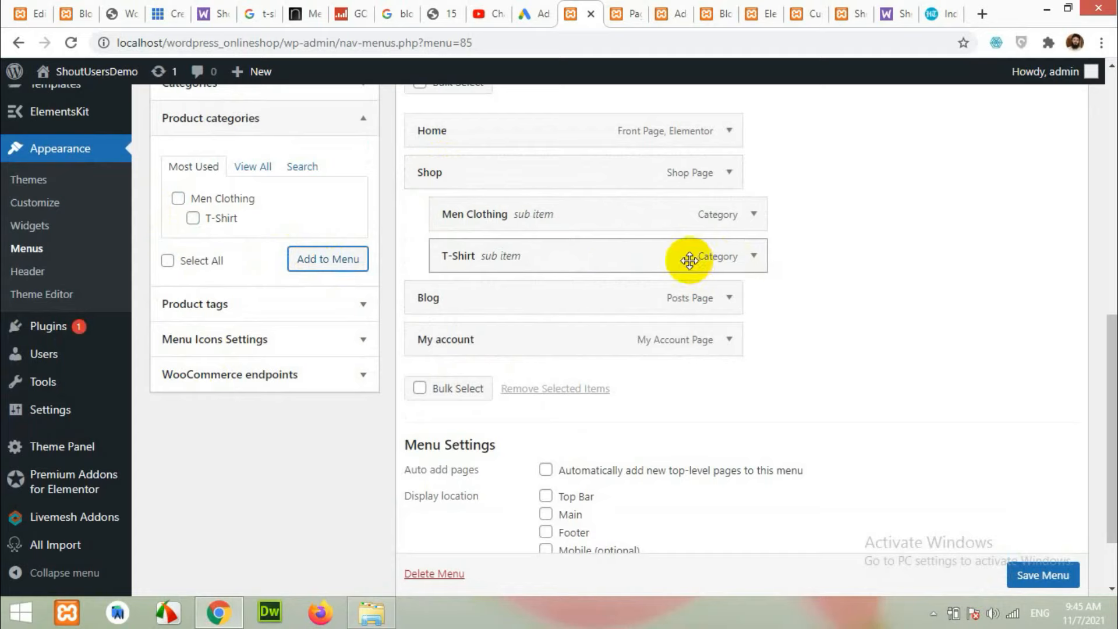
pyautogui.click(1031, 577)
pyautogui.scroll(-1, 1029, 573)
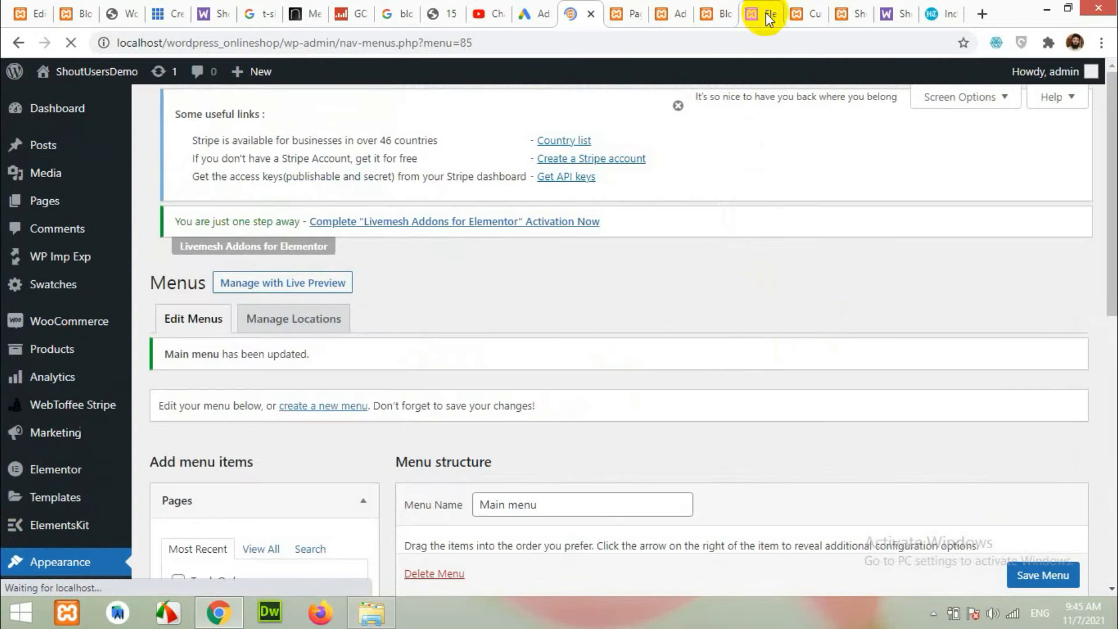
pyautogui.click(798, 6)
# Reload the shop home page to check its header menu.
pyautogui.click(849, 6)
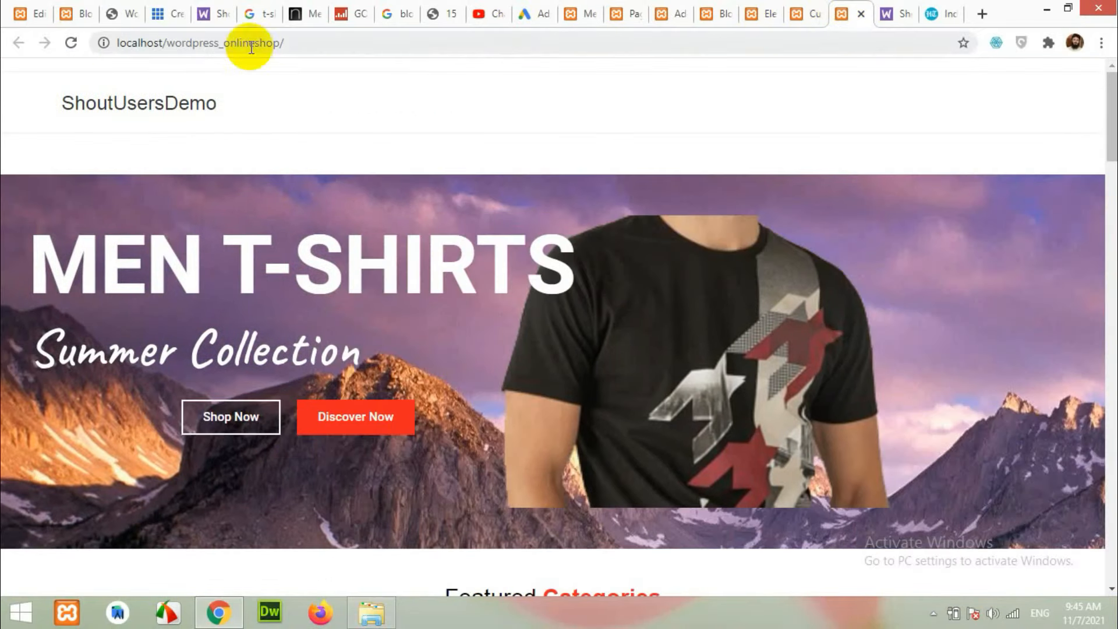
pyautogui.click(73, 44)
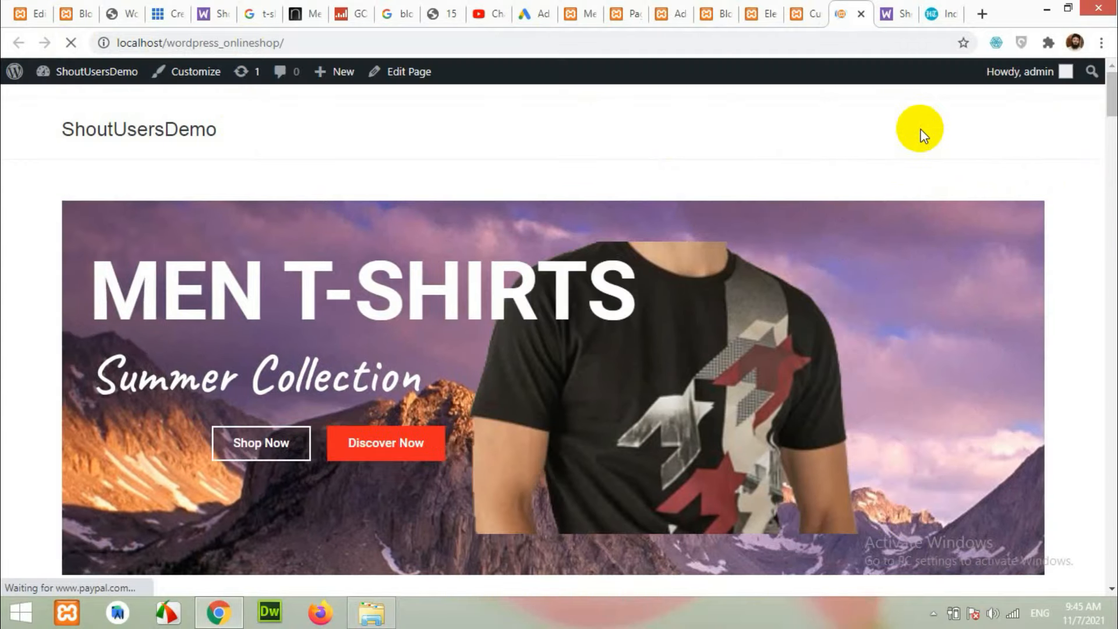
pyautogui.click(622, 9)
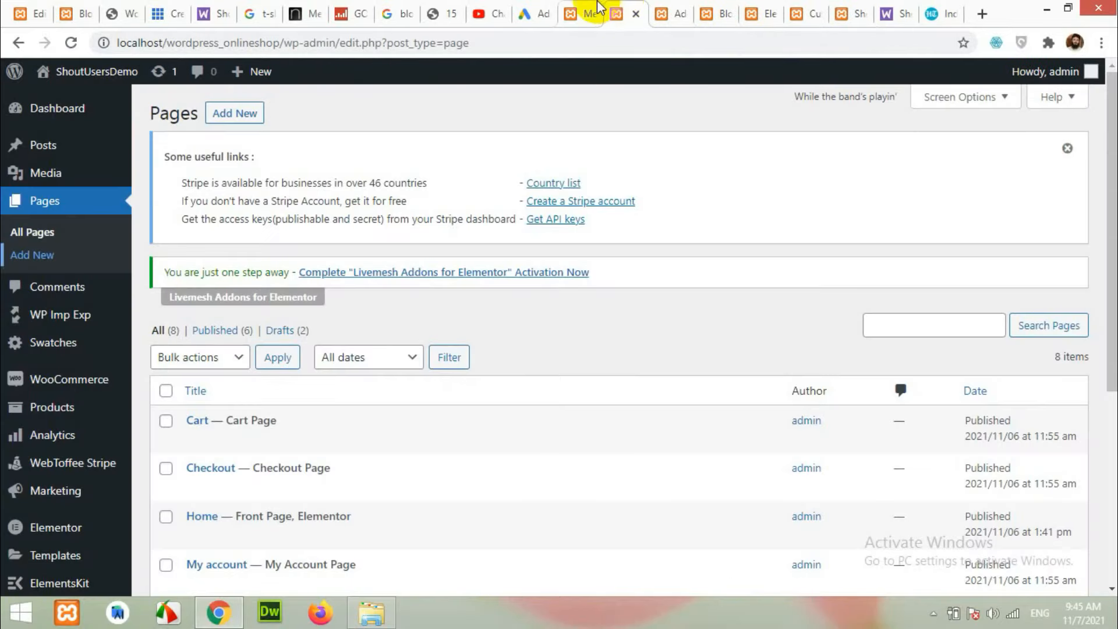
# Assign Main menu to the Main display location and save it.
pyautogui.click(599, 8)
pyautogui.scroll(-10, 604, 302)
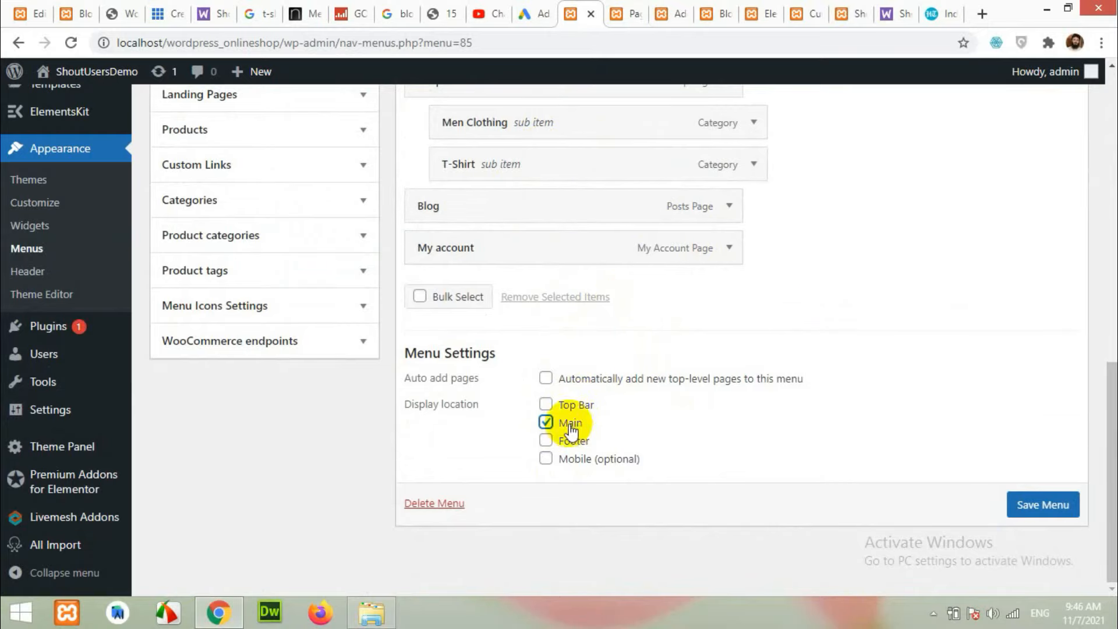
pyautogui.click(1050, 505)
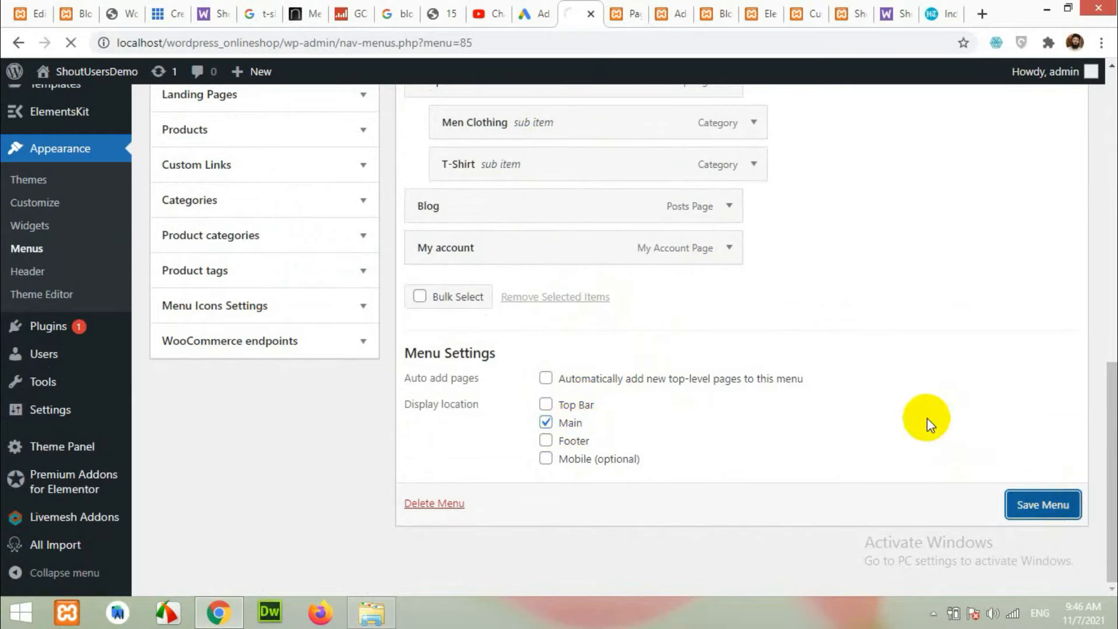
pyautogui.scroll(3, 927, 418)
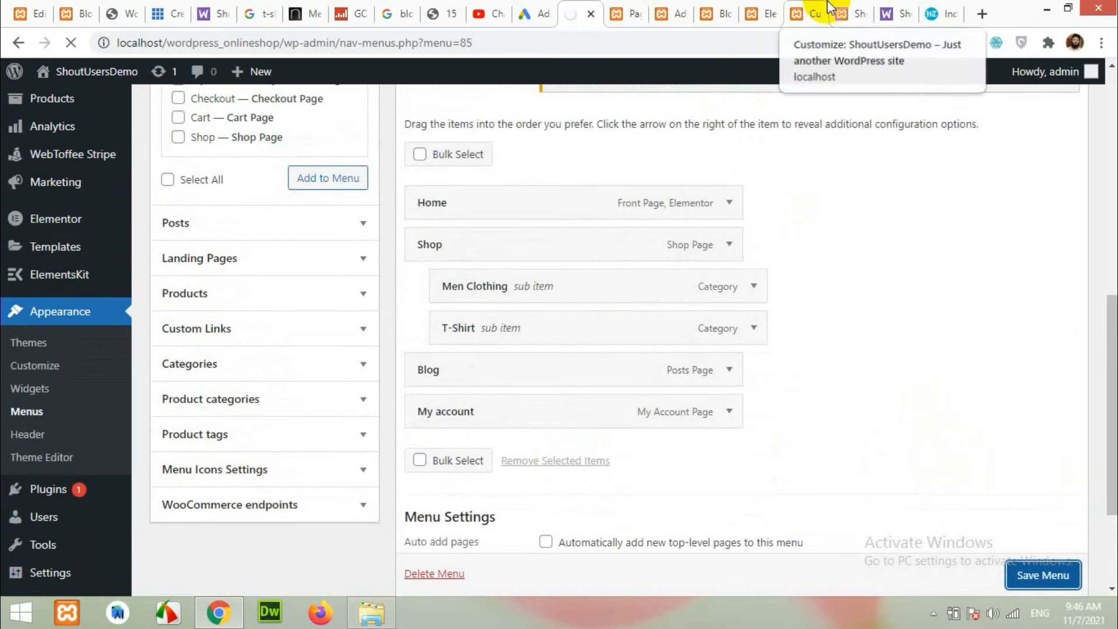
# Reload the front page to view the Home, Shop, Blog and My account header menu.
pyautogui.click(845, 13)
pyautogui.click(71, 42)
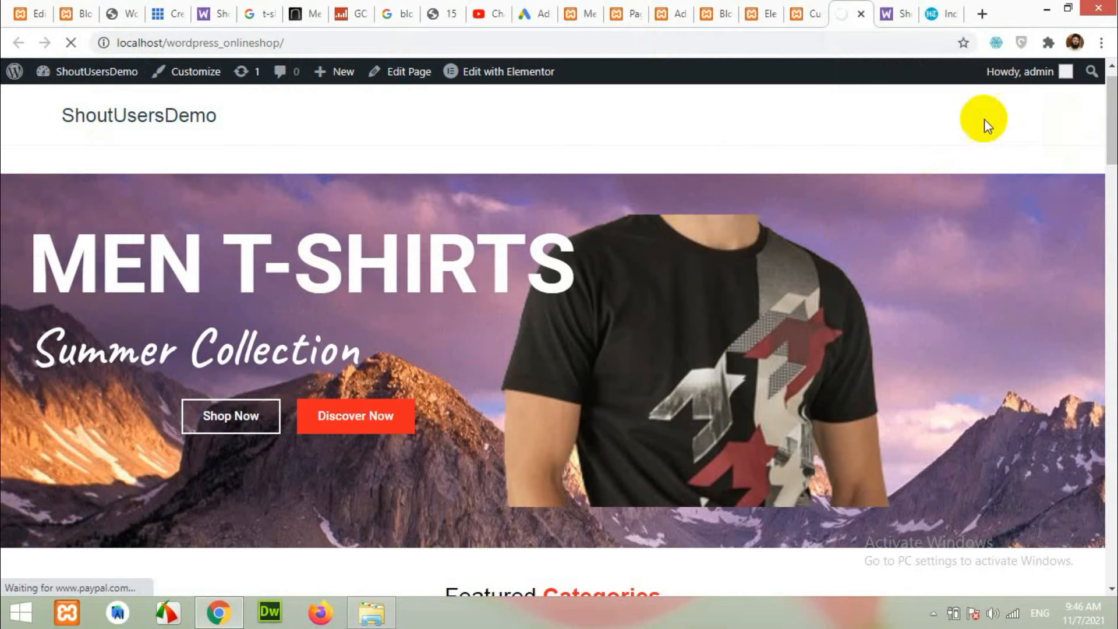
pyautogui.moveTo(793, 155)
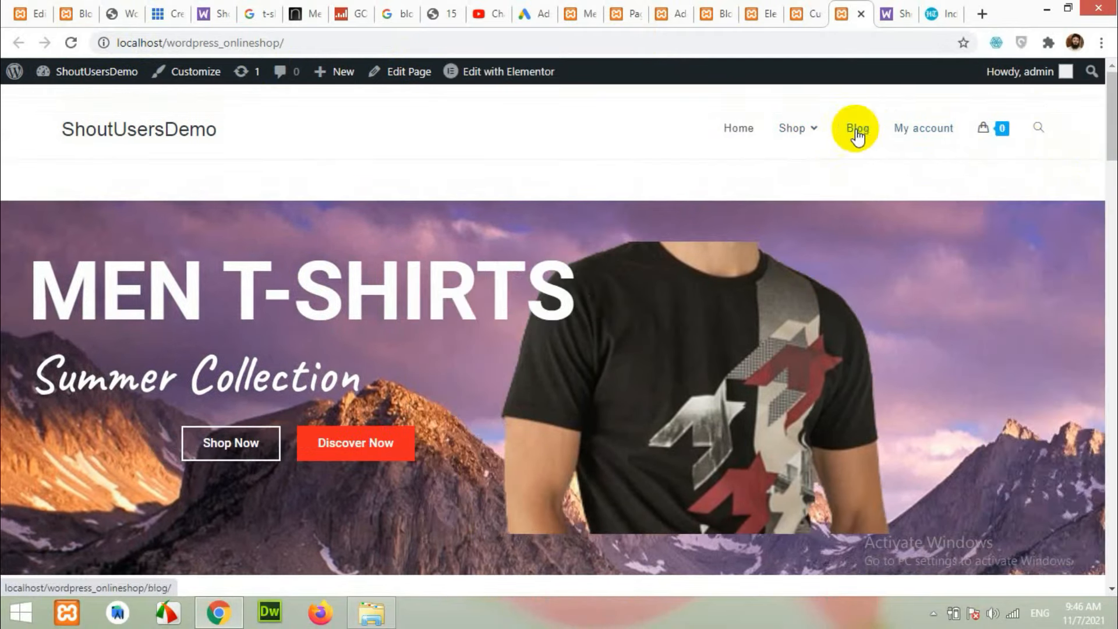
pyautogui.moveTo(998, 134)
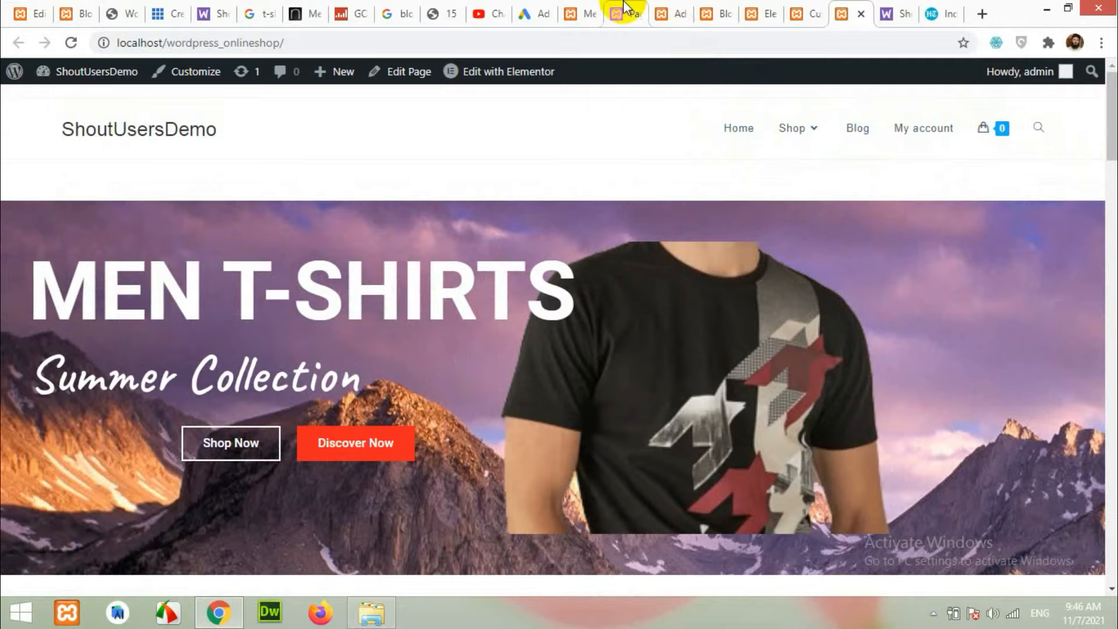
pyautogui.click(565, 8)
# Create a new menu named 'Top Bar'.
pyautogui.scroll(-3, 553, 323)
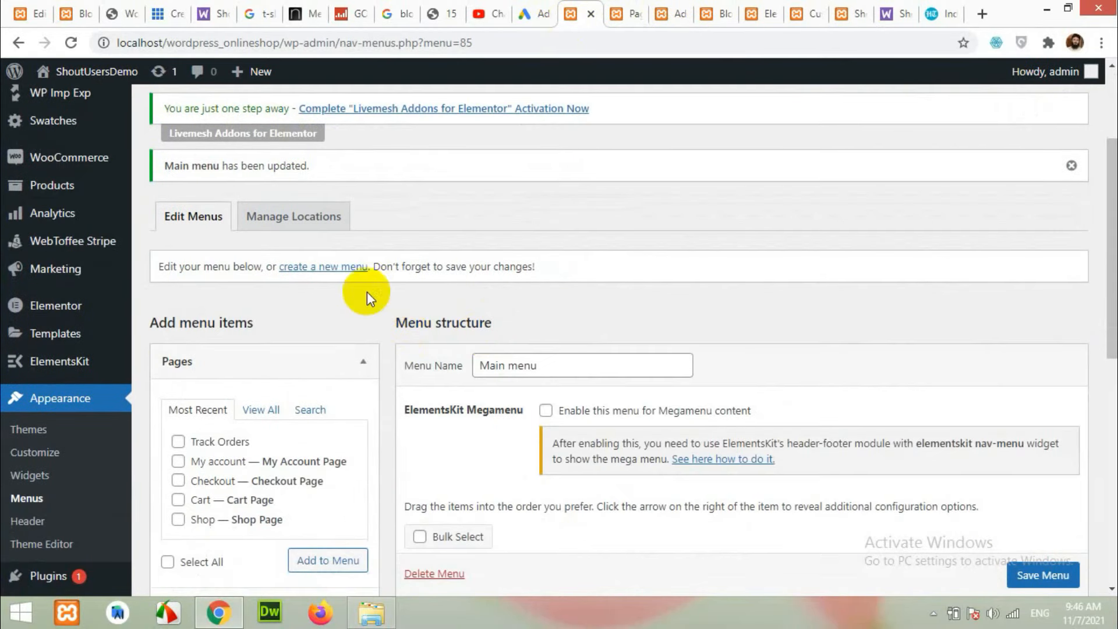
pyautogui.click(301, 272)
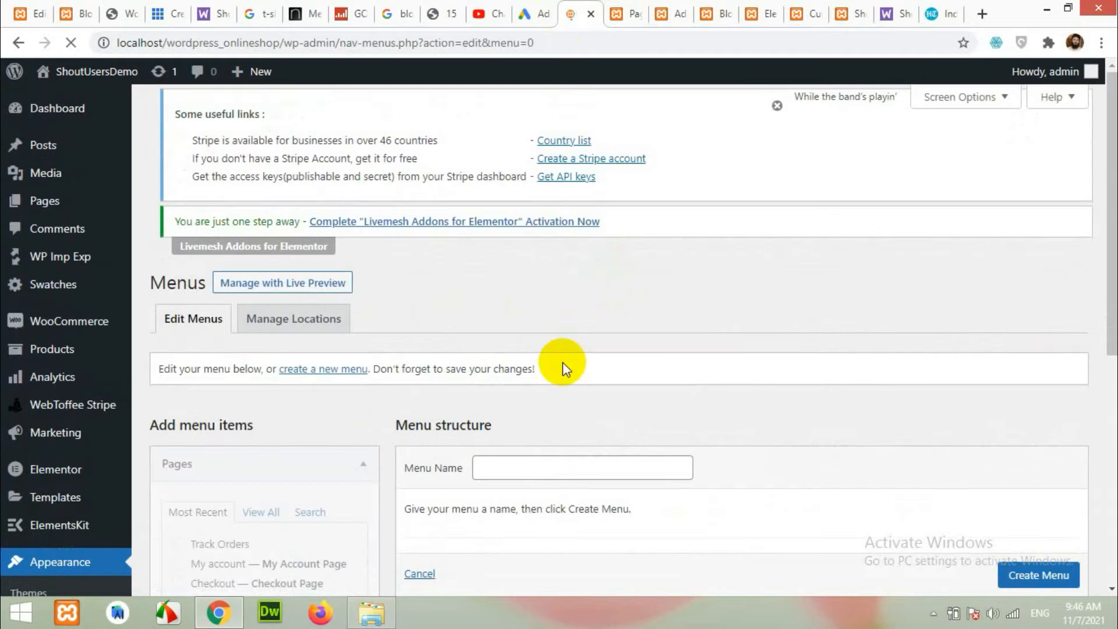
pyautogui.click(563, 468)
pyautogui.write('T')
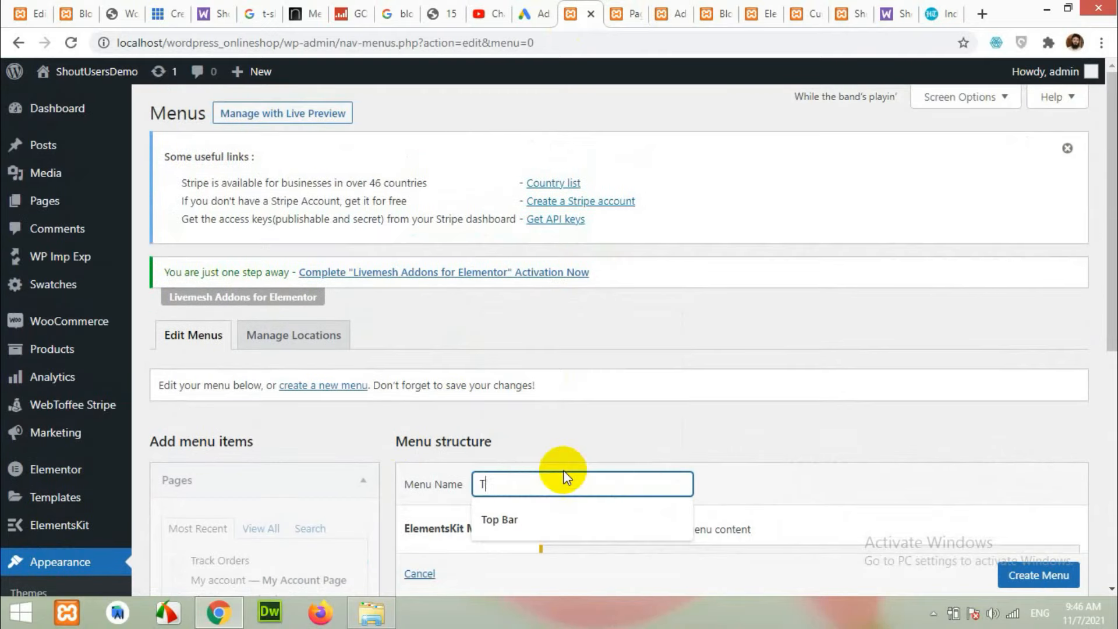
pyautogui.write('op Bar')
pyautogui.click(516, 520)
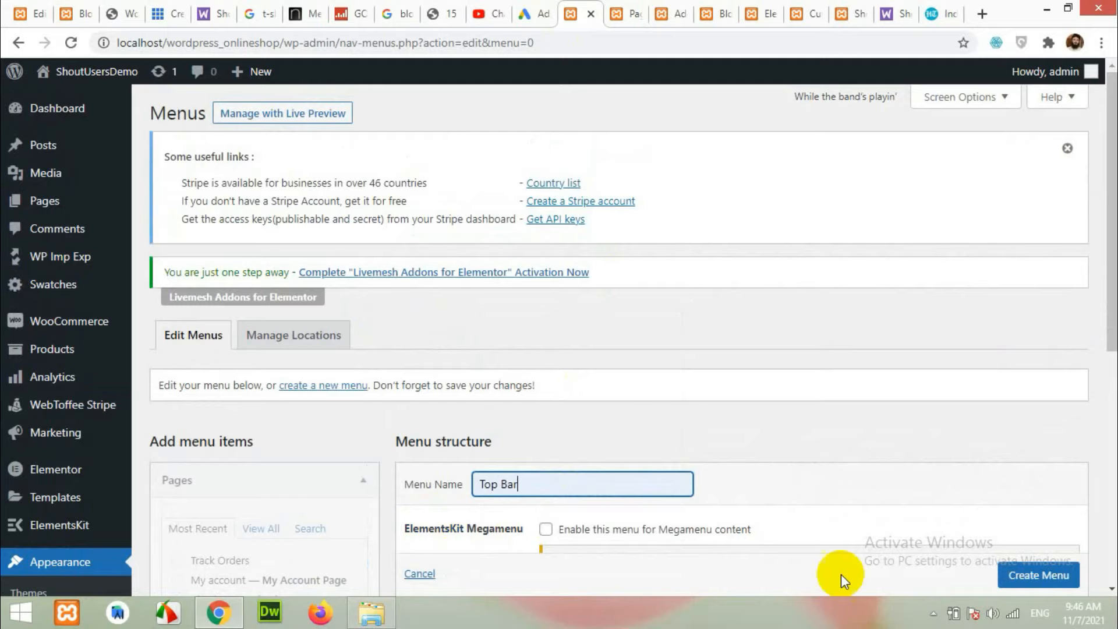
pyautogui.click(1037, 580)
pyautogui.scroll(-3, 781, 401)
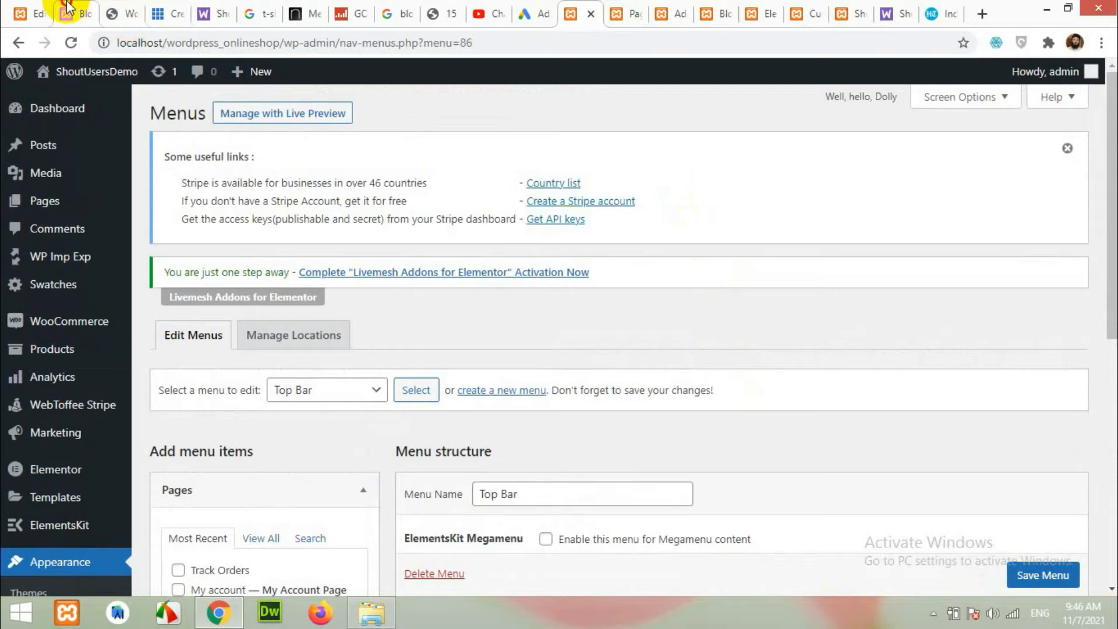
# Review the reference blog's top bar links: My account, Track Orders, Orders, Wishlist, Logout.
pyautogui.click(67, 13)
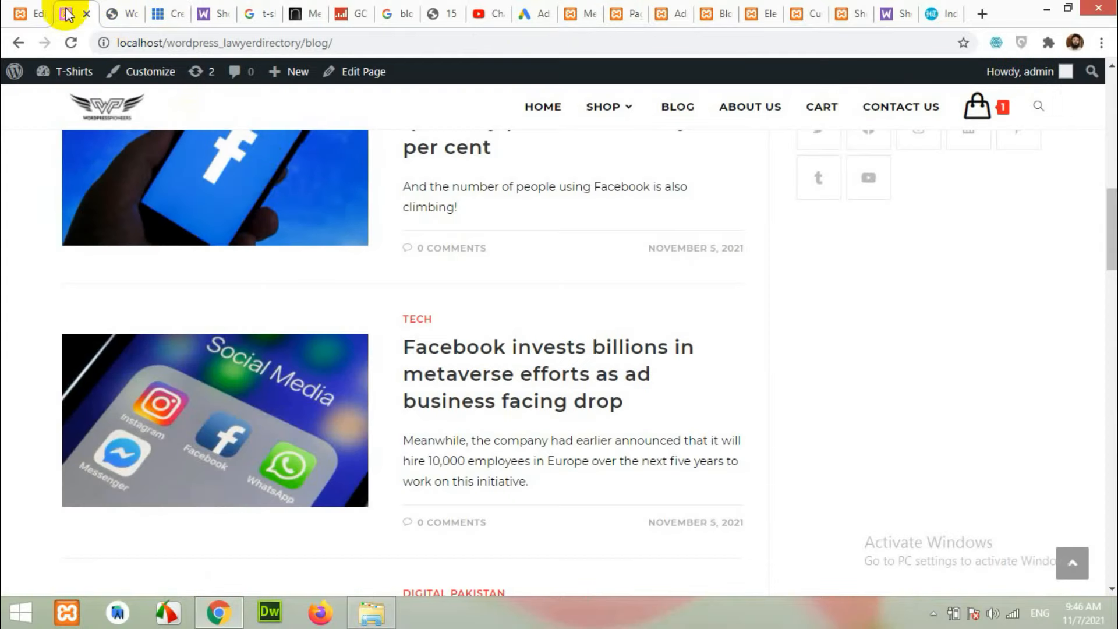
pyautogui.scroll(15, 412, 268)
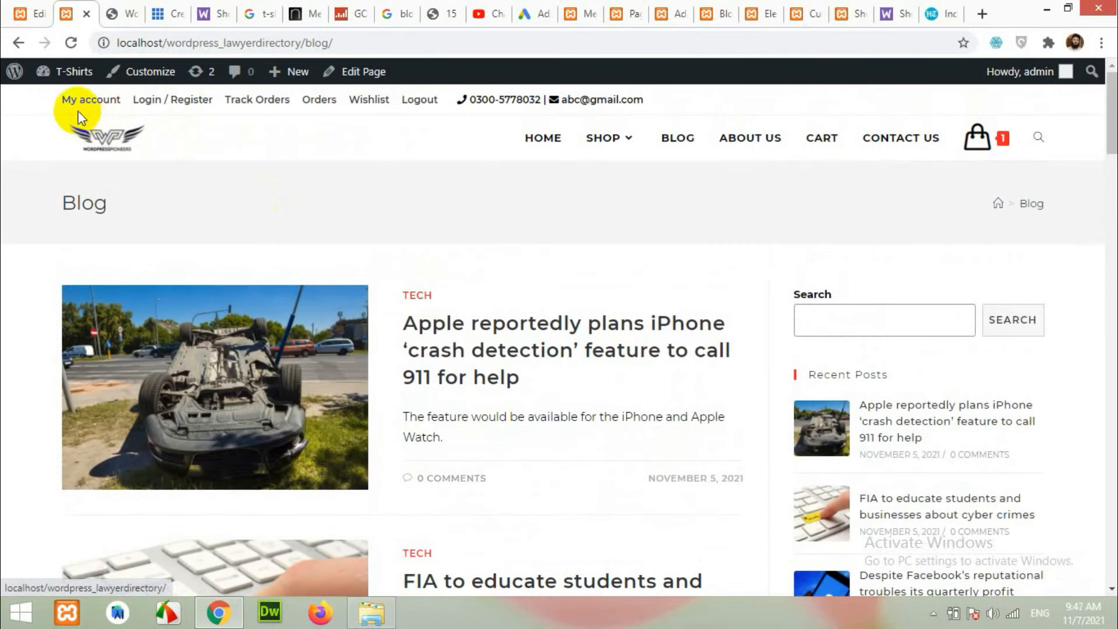
pyautogui.click(244, 106)
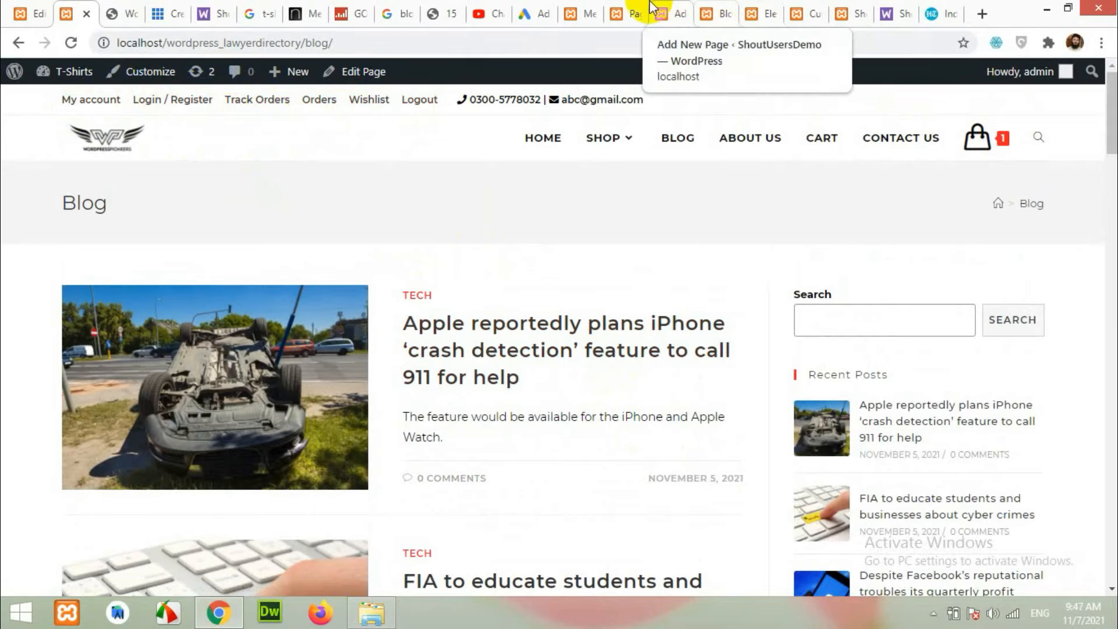
pyautogui.click(621, 14)
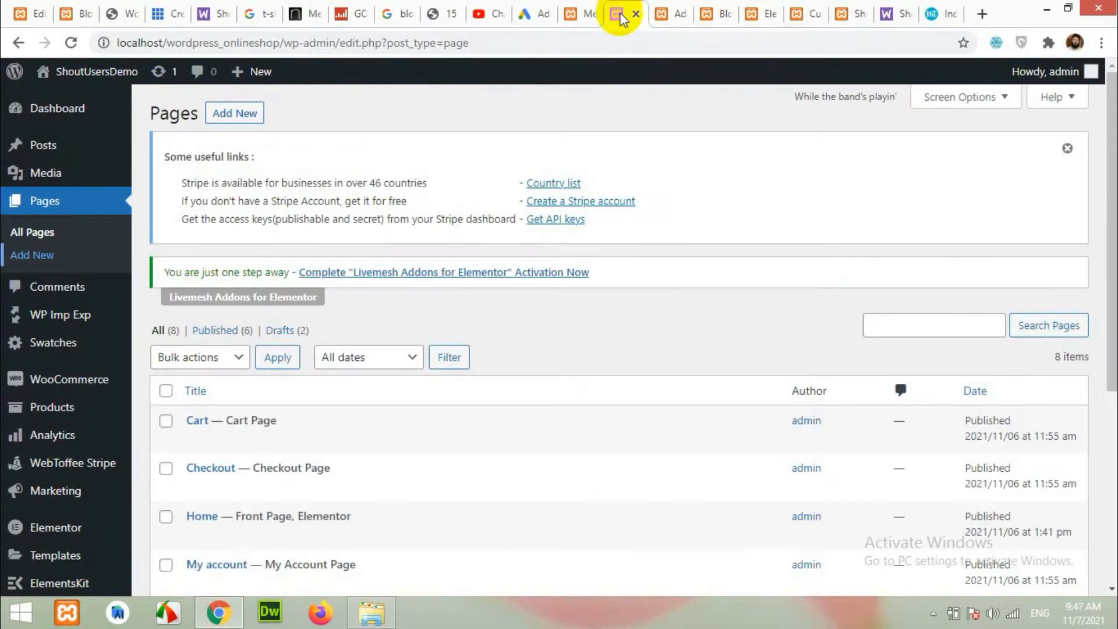
# Add the Checkout, My account and Track Orders pages to the Top Bar menu.
pyautogui.click(581, 13)
pyautogui.scroll(-4, 463, 373)
pyautogui.scroll(-2, 463, 372)
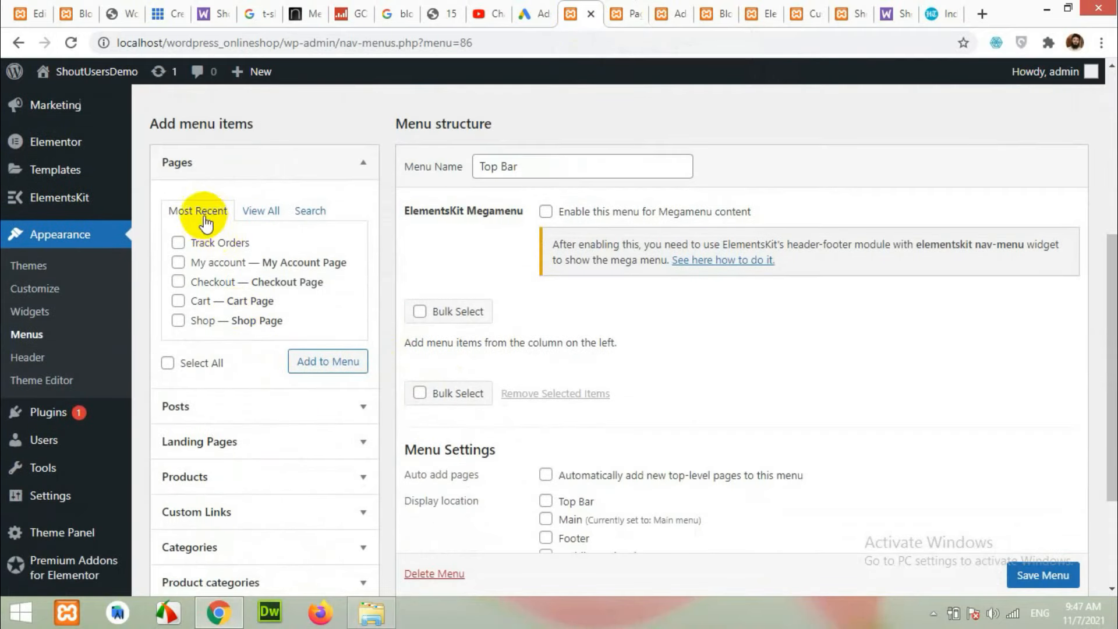
pyautogui.click(179, 262)
pyautogui.click(178, 301)
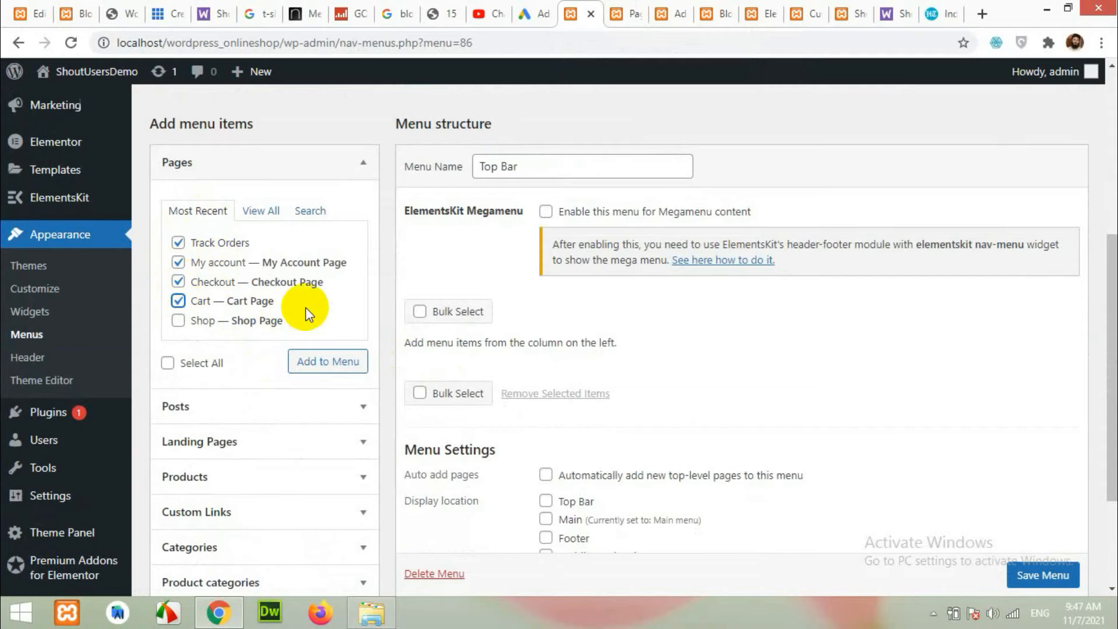
pyautogui.scroll(-2, 270, 159)
pyautogui.click(272, 127)
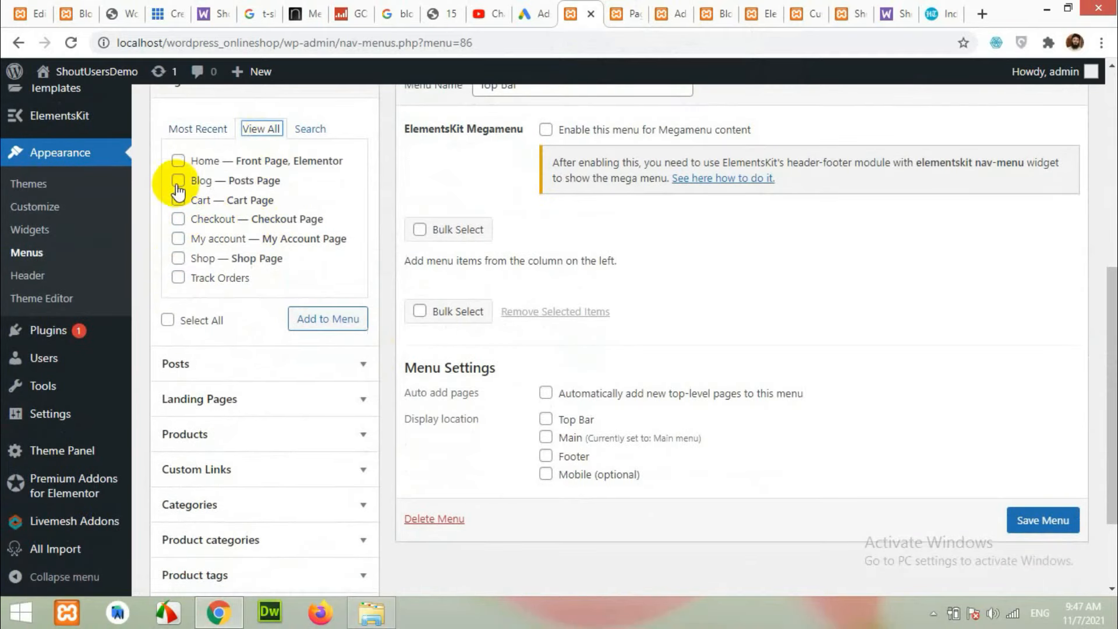
pyautogui.click(177, 240)
pyautogui.click(178, 219)
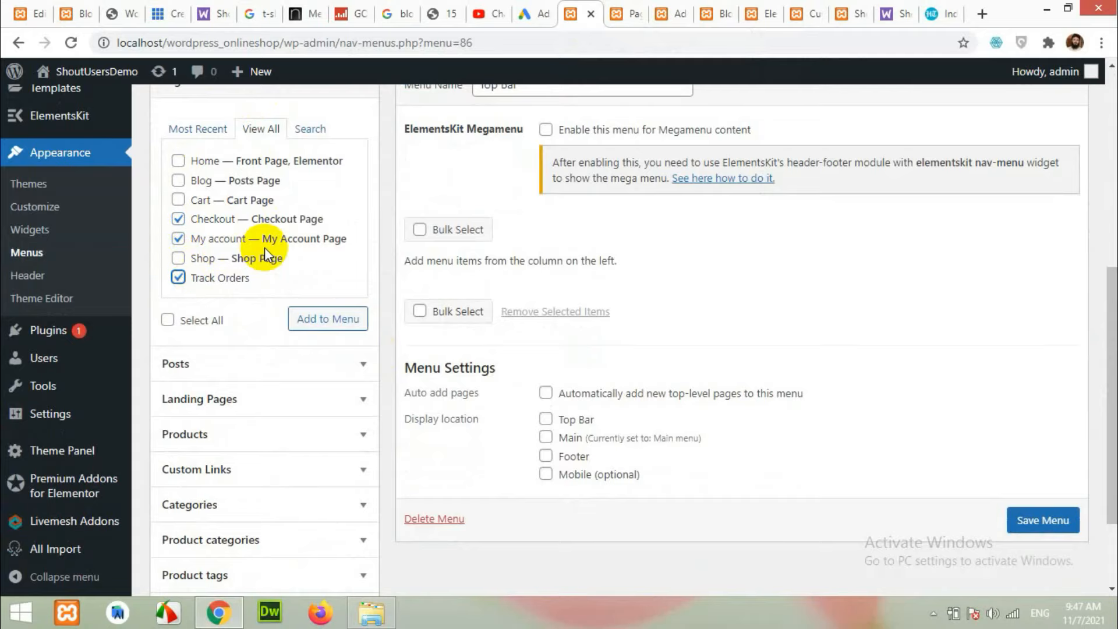
pyautogui.scroll(-2, 244, 238)
pyautogui.click(318, 201)
pyautogui.scroll(3, 552, 374)
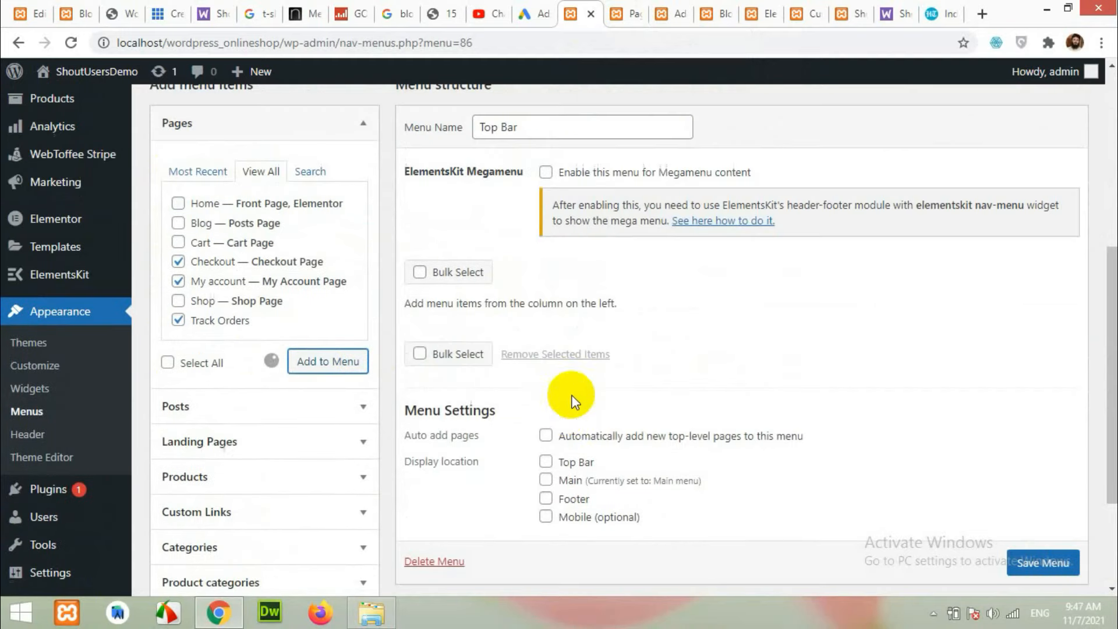
# Compare against the reference blog's top bar, then return to the menu editor.
pyautogui.click(52, 11)
pyautogui.click(73, 13)
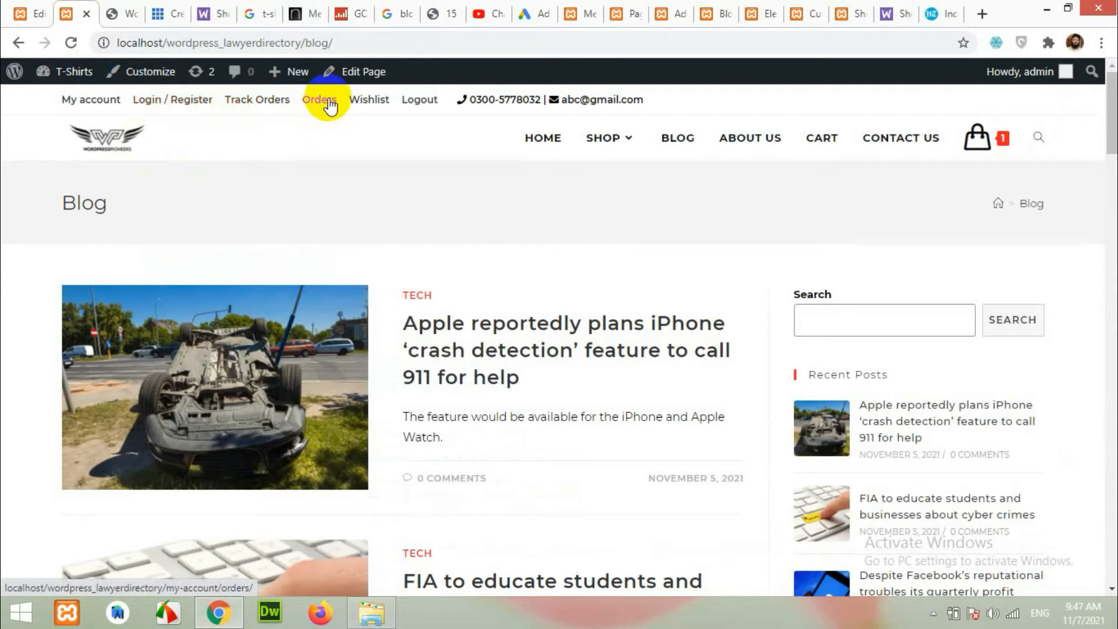
pyautogui.click(829, 9)
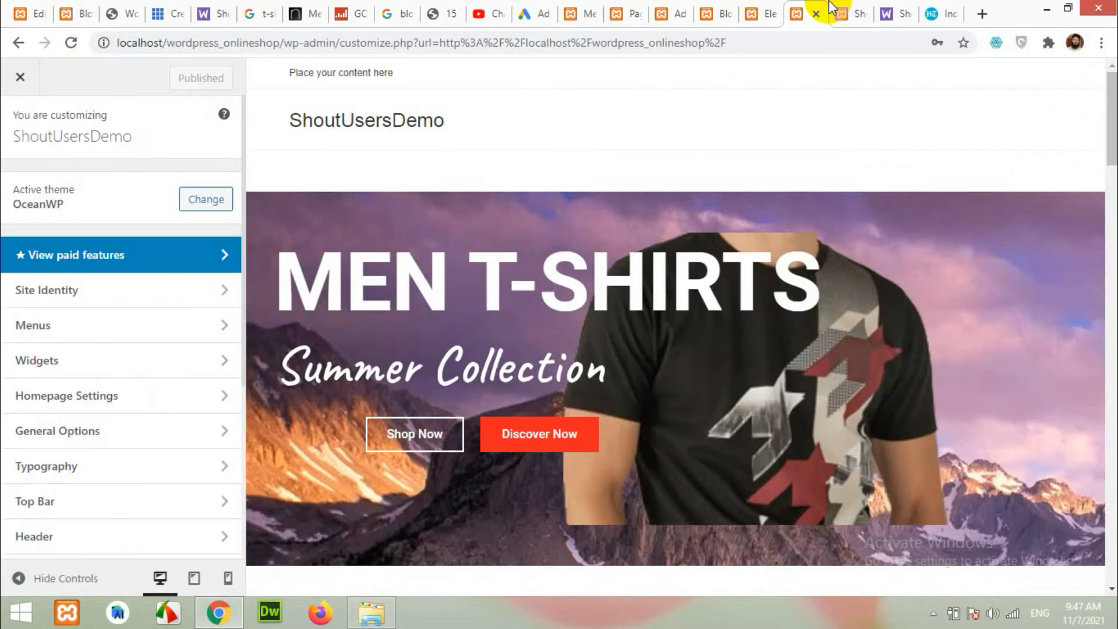
pyautogui.click(837, 7)
pyautogui.click(622, 7)
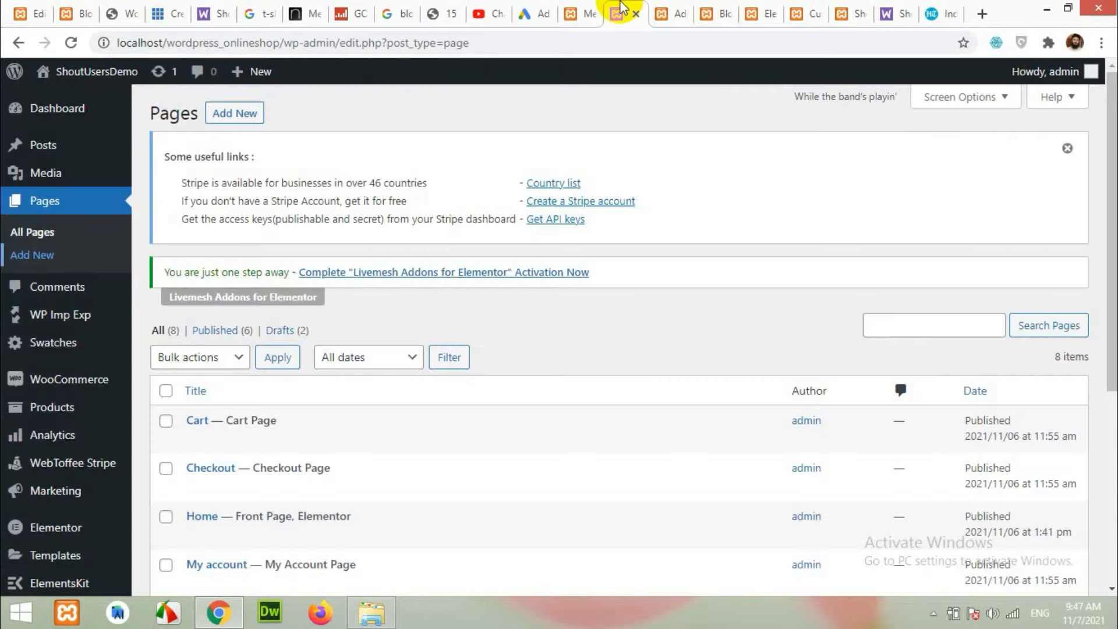
pyautogui.click(583, 7)
# Add the Orders and Logout WooCommerce endpoints, set the Top Bar location, and save.
pyautogui.scroll(-2, 235, 501)
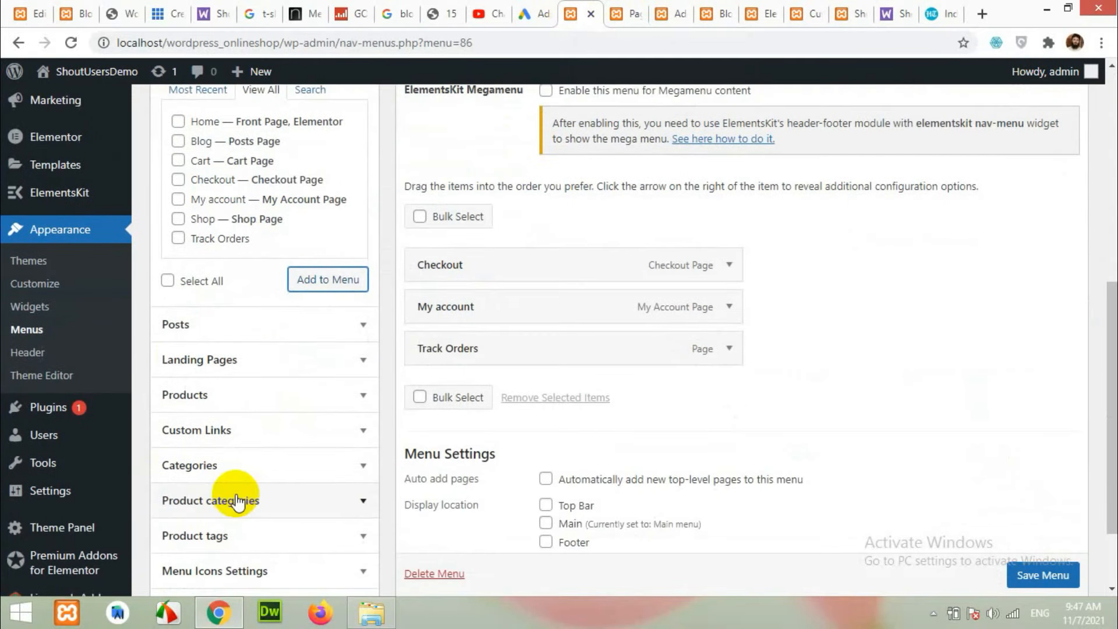
pyautogui.scroll(-2, 236, 501)
pyautogui.click(227, 521)
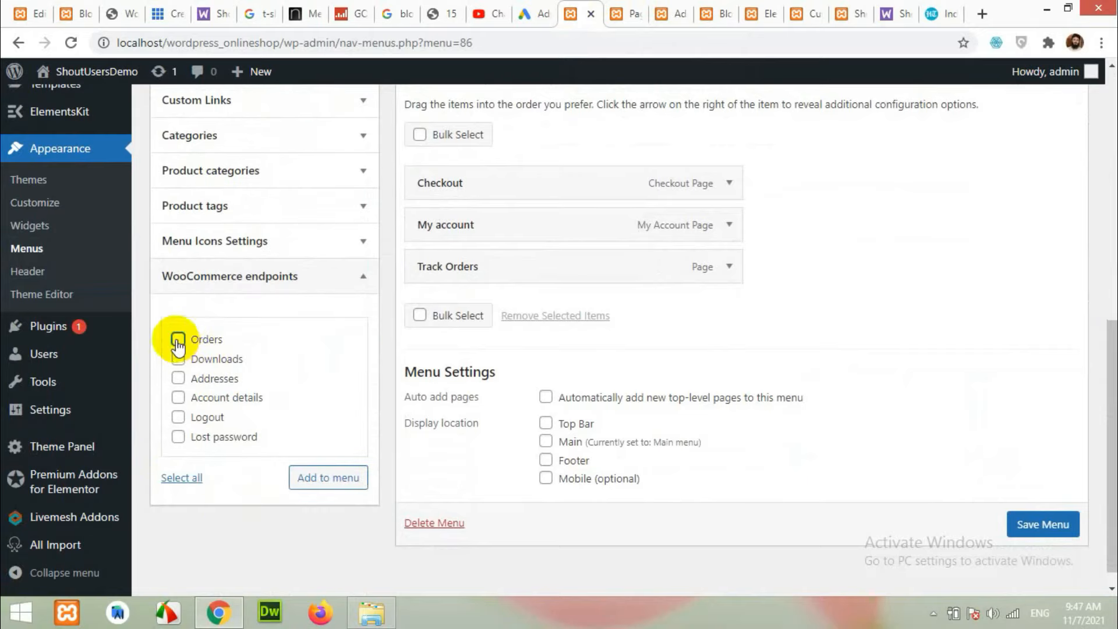
pyautogui.click(178, 340)
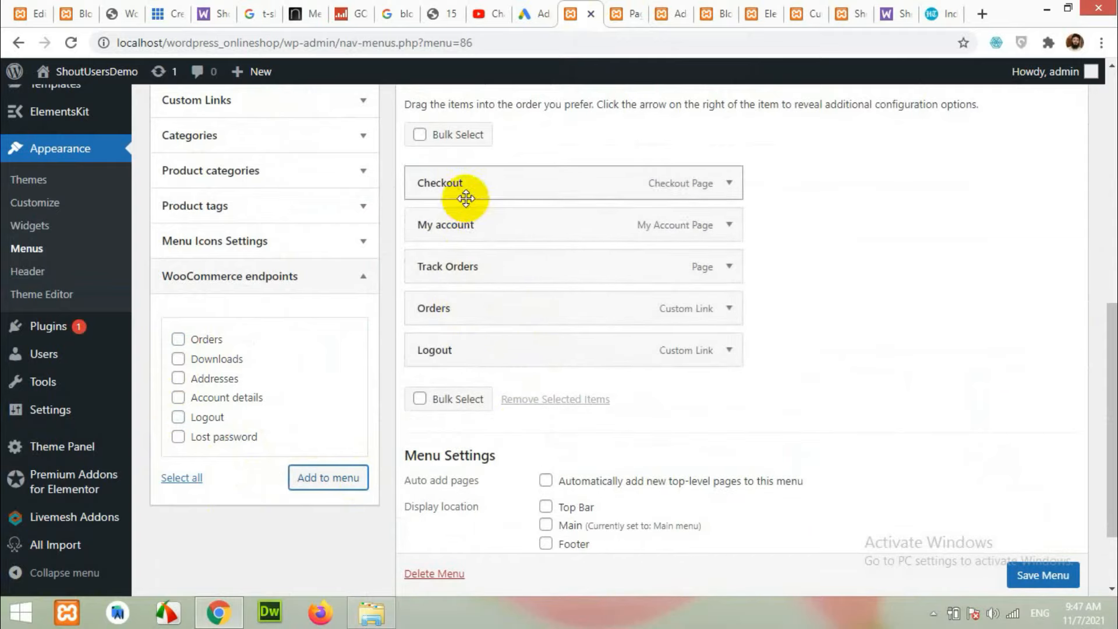
pyautogui.scroll(-1, 1043, 579)
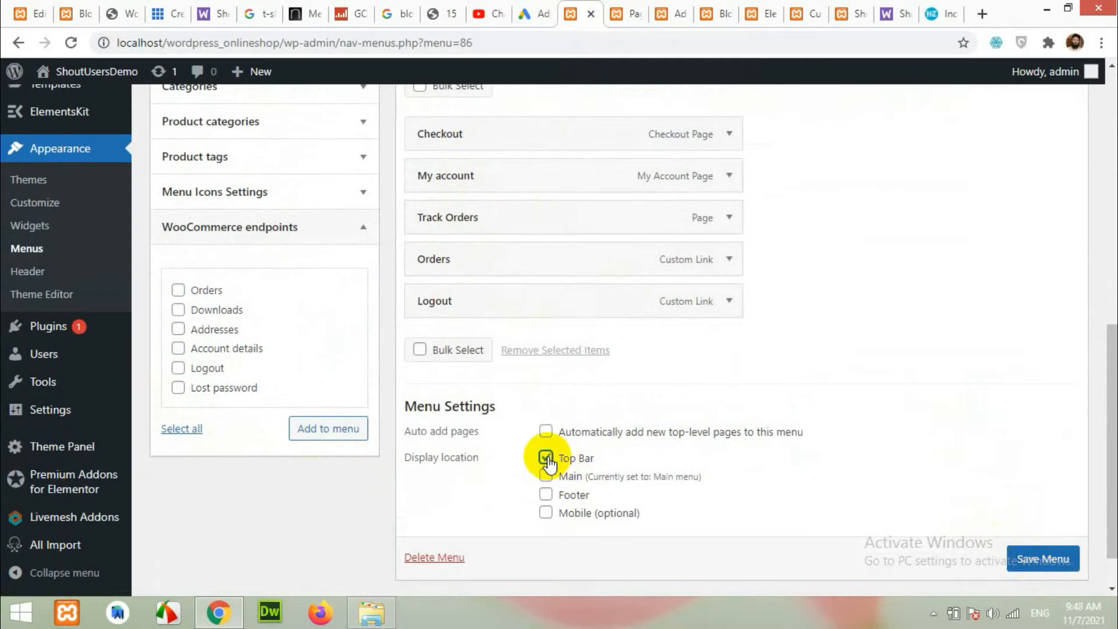
pyautogui.click(1039, 562)
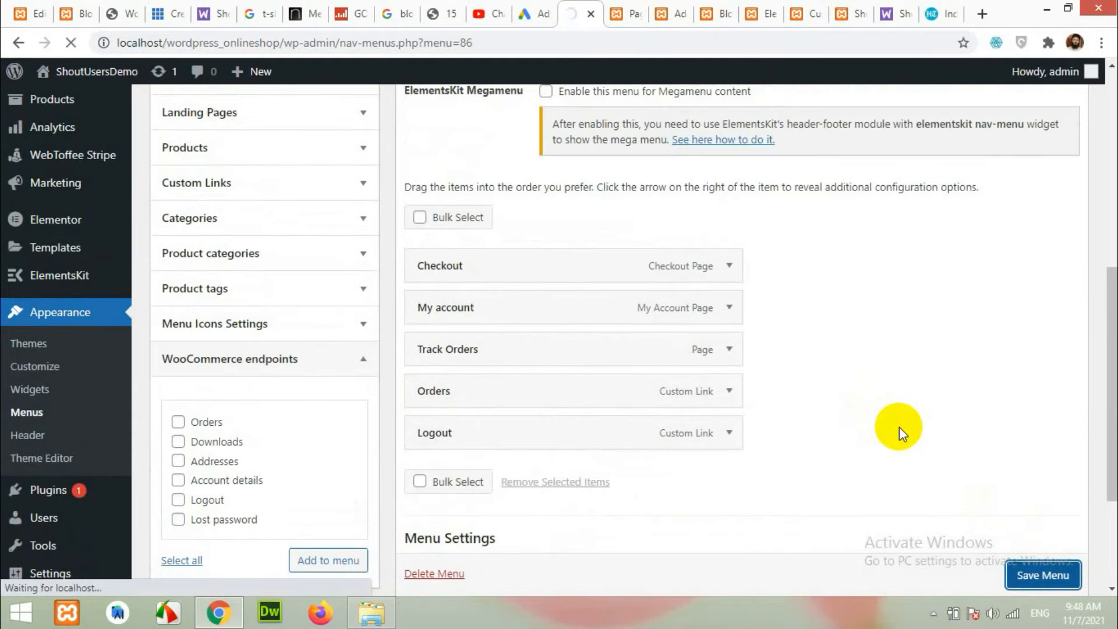
pyautogui.click(847, 13)
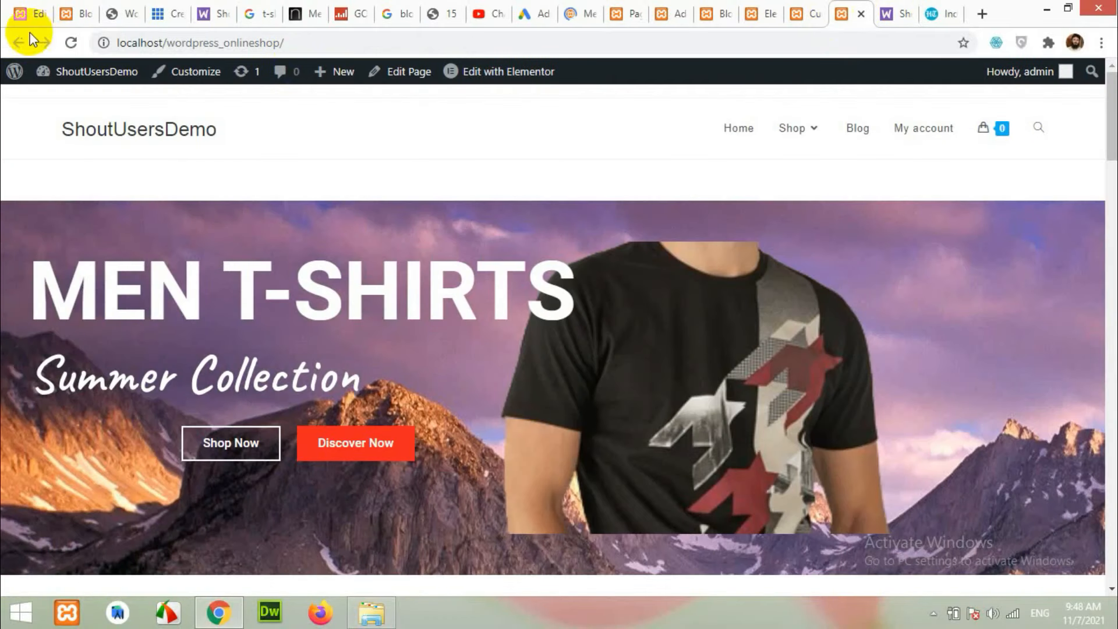
# Reload the shop to see its new top bar, then scroll the reference blog to its footer.
pyautogui.click(71, 43)
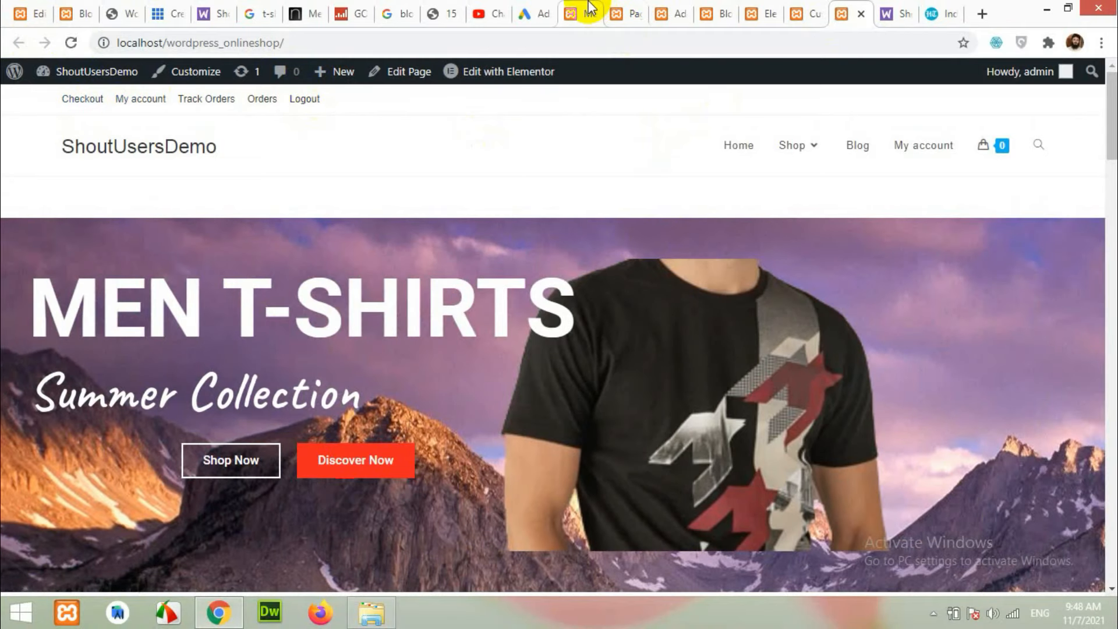
pyautogui.click(589, 7)
pyautogui.click(77, 13)
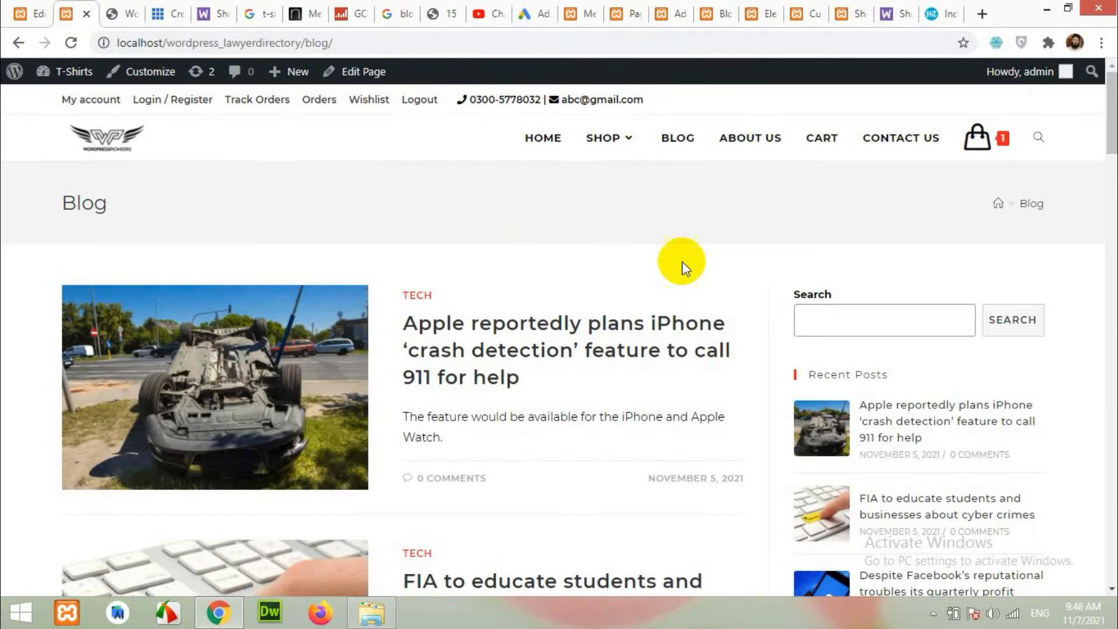
pyautogui.scroll(-10, 678, 274)
pyautogui.scroll(-10, 674, 303)
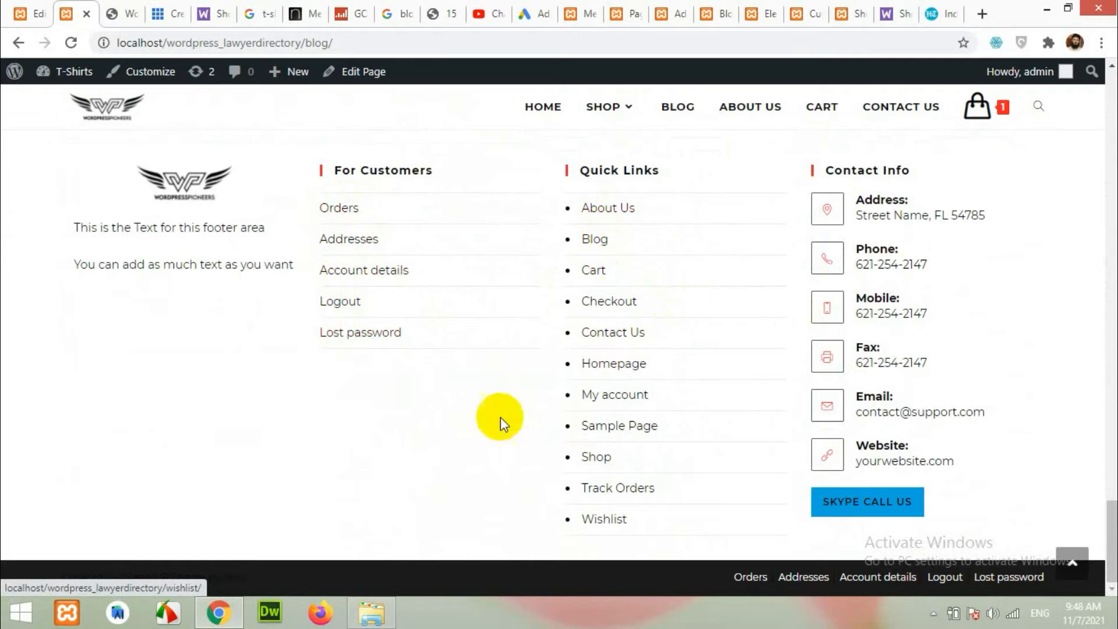
# Create a new menu named 'For customers'.
pyautogui.click(633, 9)
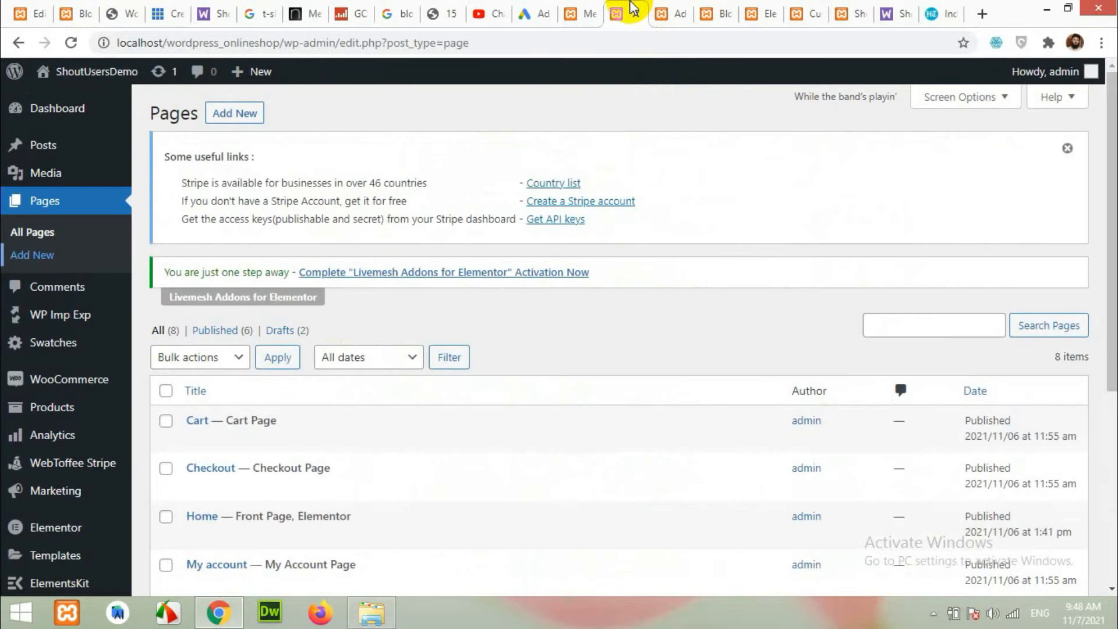
pyautogui.click(587, 9)
pyautogui.scroll(-4, 529, 376)
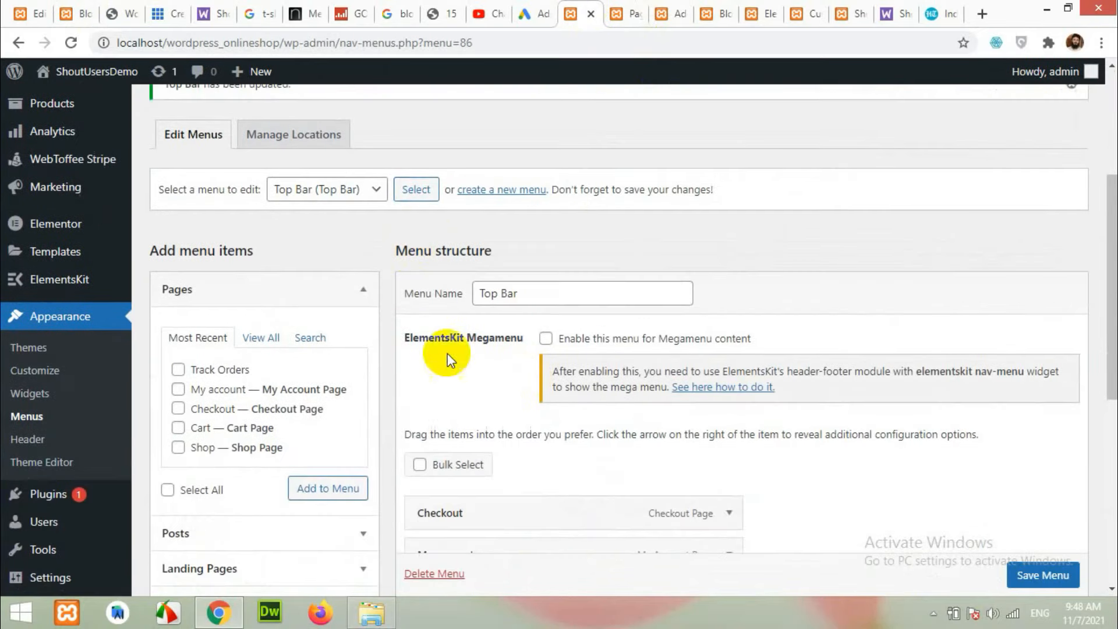
pyautogui.click(528, 190)
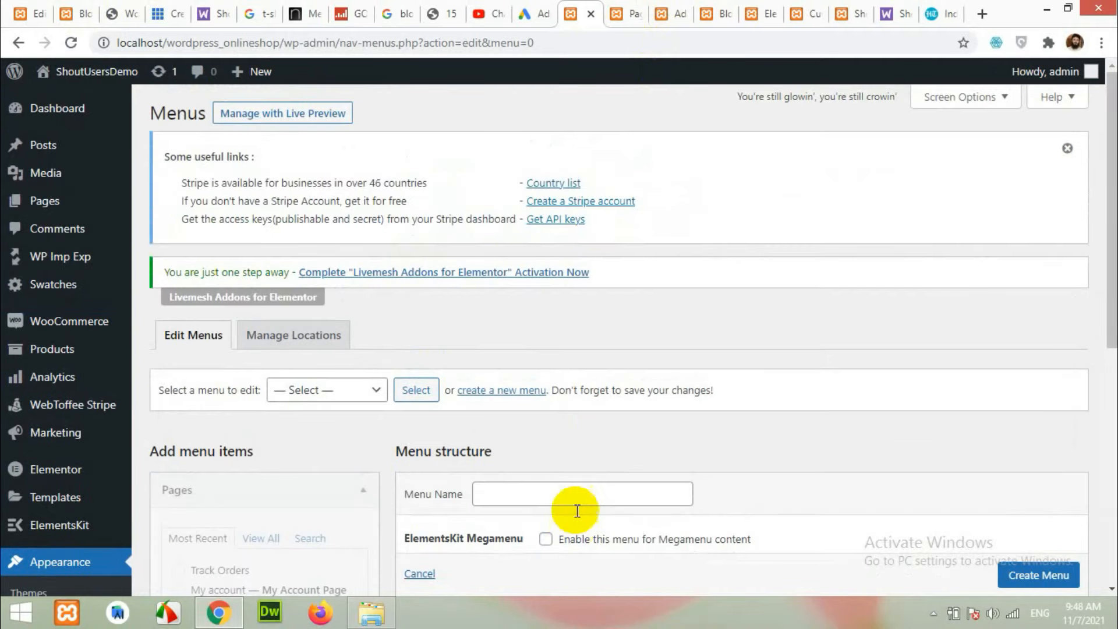
pyautogui.click(579, 495)
pyautogui.write('For customers')
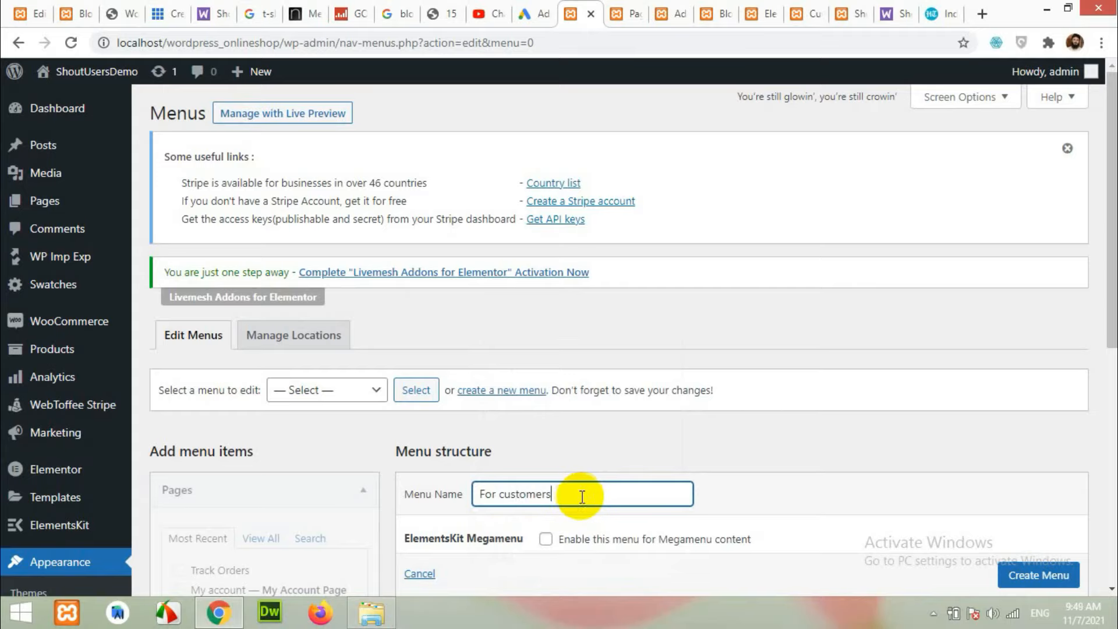
pyautogui.scroll(-5, 582, 495)
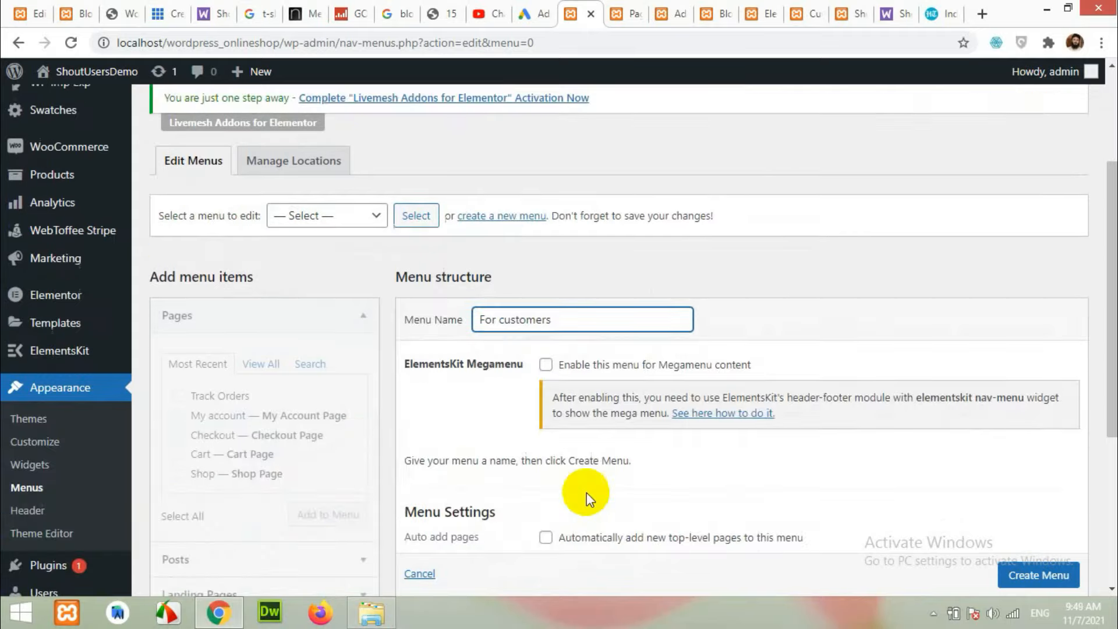
pyautogui.click(1021, 546)
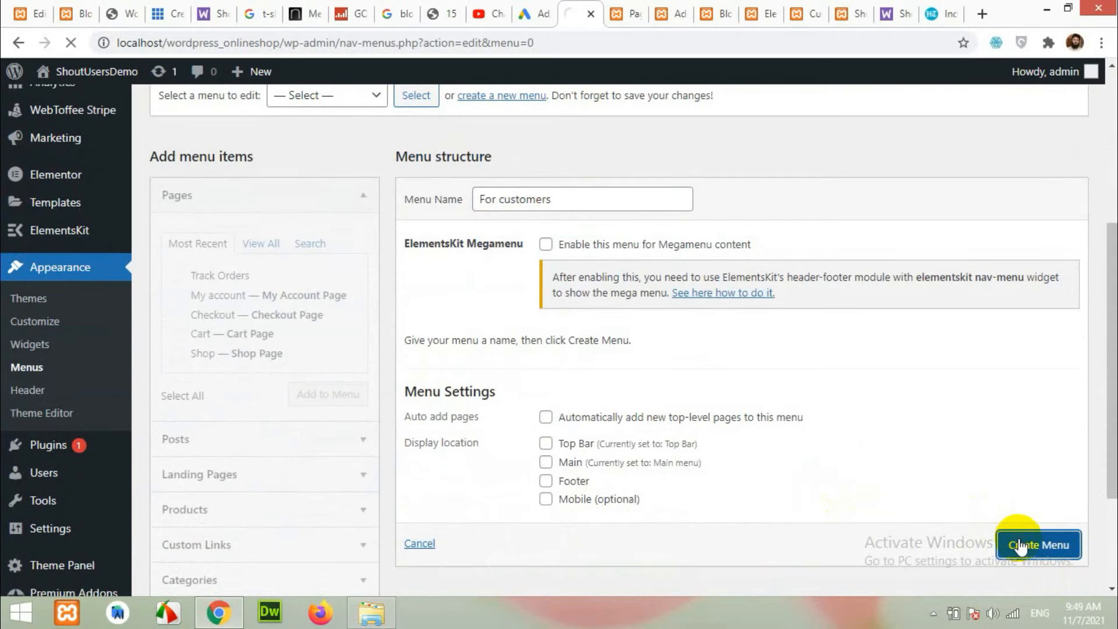
# Add the Orders, Downloads, Addresses, Account details, Logout and Lost password endpoints.
pyautogui.scroll(-7, 325, 332)
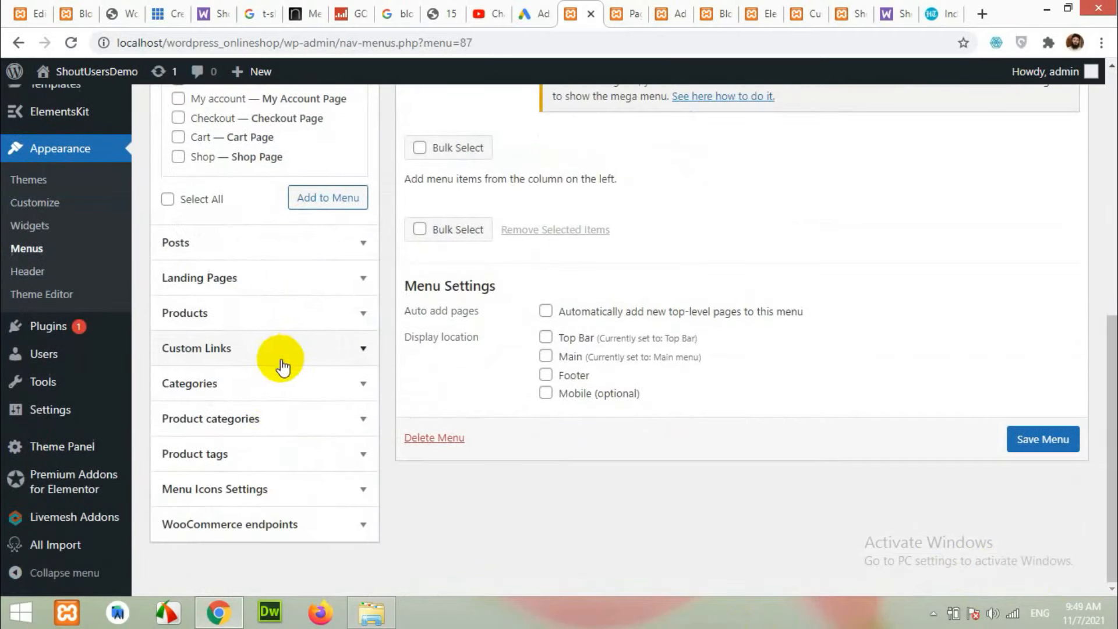
pyautogui.click(250, 523)
pyautogui.click(178, 379)
pyautogui.click(178, 398)
pyautogui.click(178, 418)
pyautogui.click(178, 437)
pyautogui.click(177, 457)
pyautogui.click(177, 476)
pyautogui.click(346, 524)
# Assign the For customers menu to the Footer location and save it.
pyautogui.scroll(3, 660, 397)
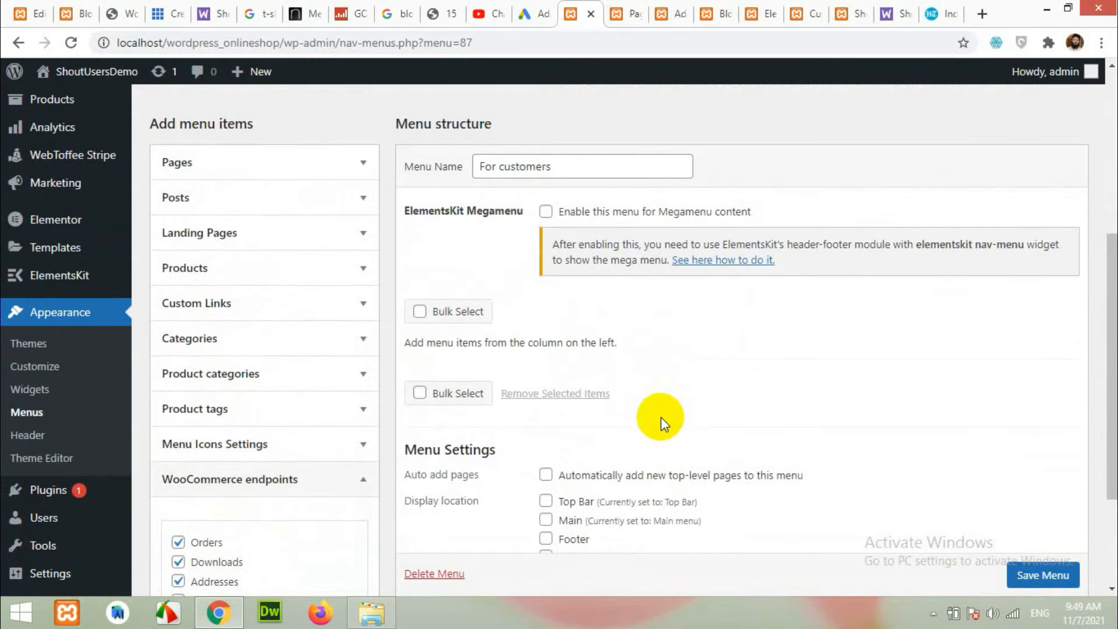
pyautogui.scroll(-6, 662, 417)
pyautogui.click(548, 441)
pyautogui.click(1041, 511)
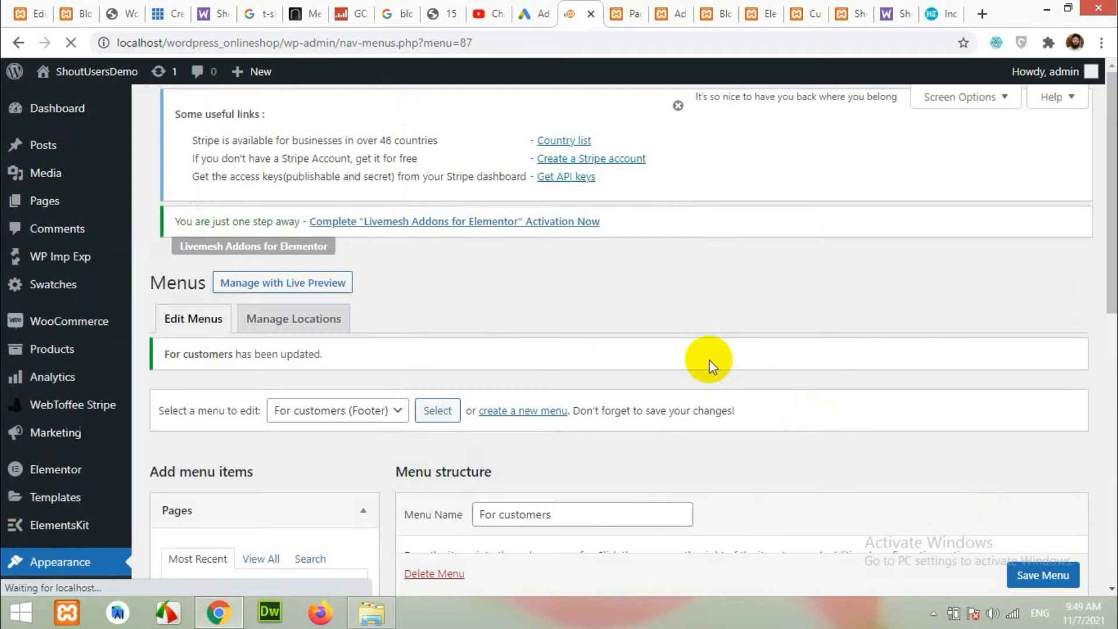
pyautogui.scroll(-10, 794, 357)
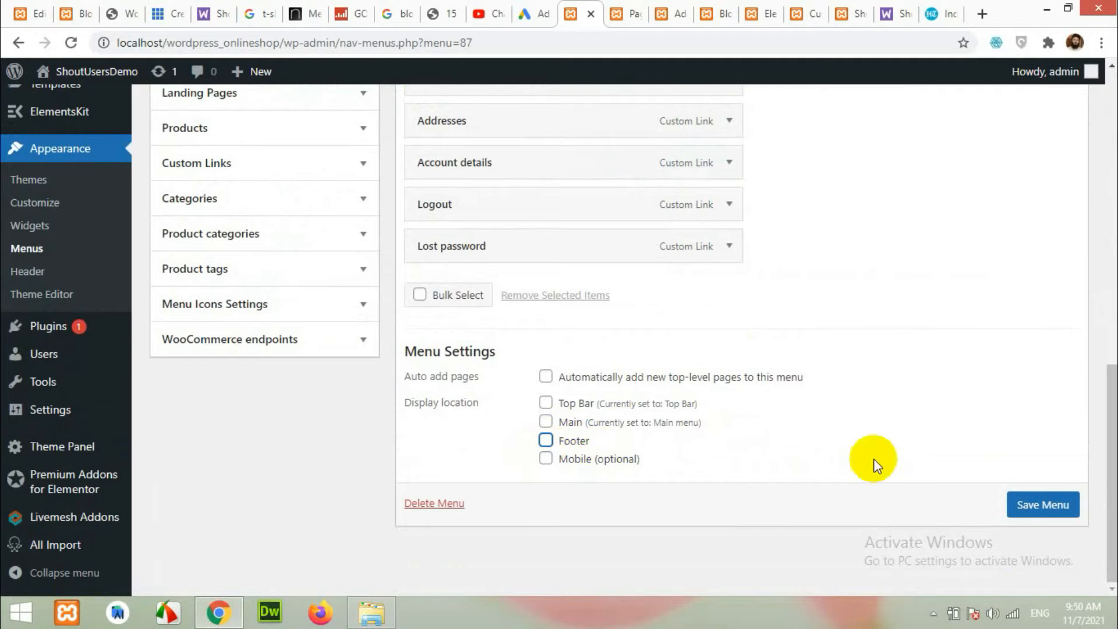
pyautogui.click(1037, 508)
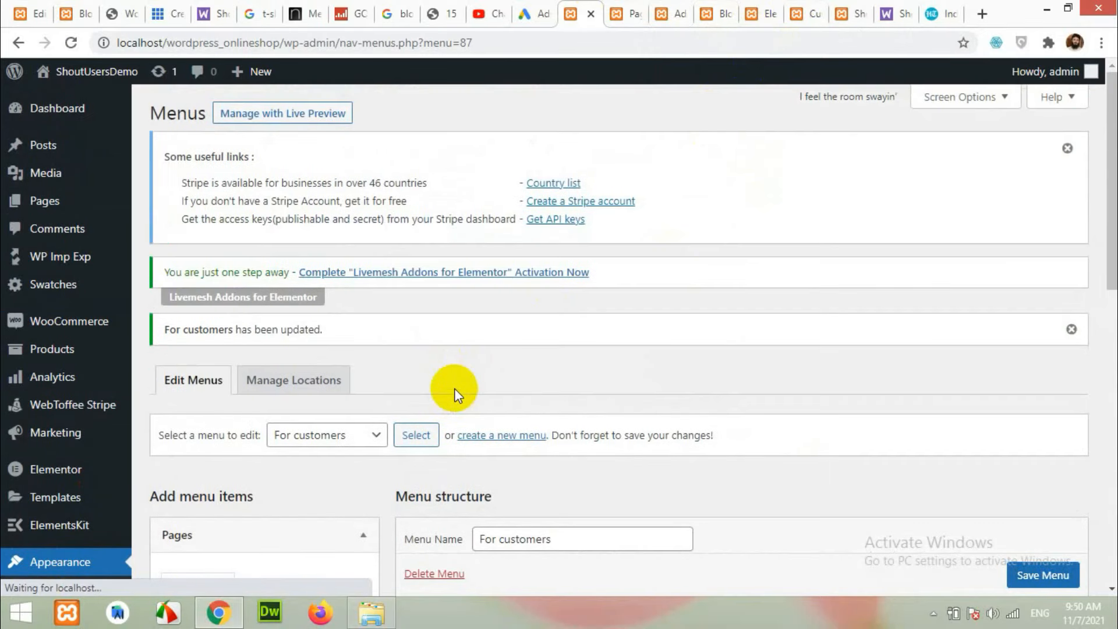
pyautogui.scroll(-2, 452, 387)
pyautogui.click(491, 272)
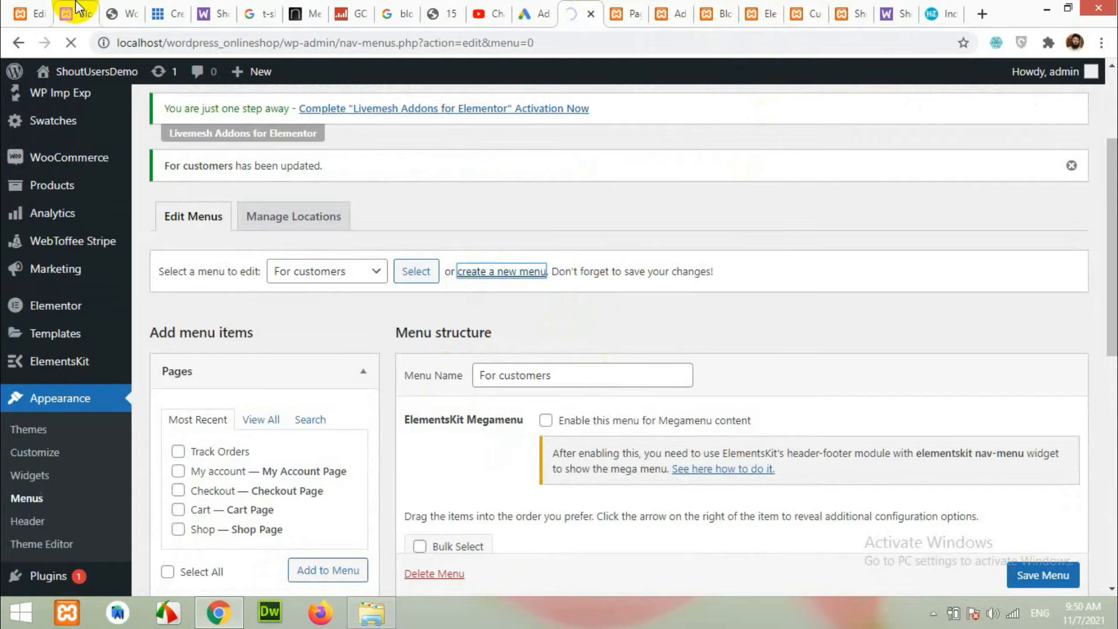
# Create a new menu named 'Quick Links'.
pyautogui.click(74, 13)
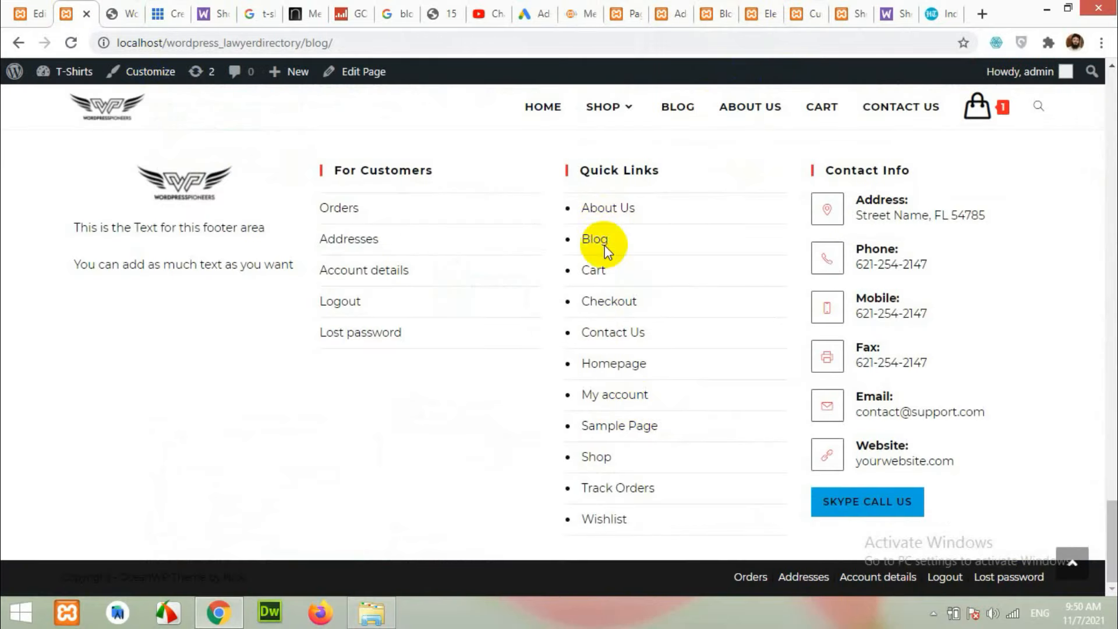
pyautogui.click(575, 13)
pyautogui.click(549, 492)
pyautogui.write('Q')
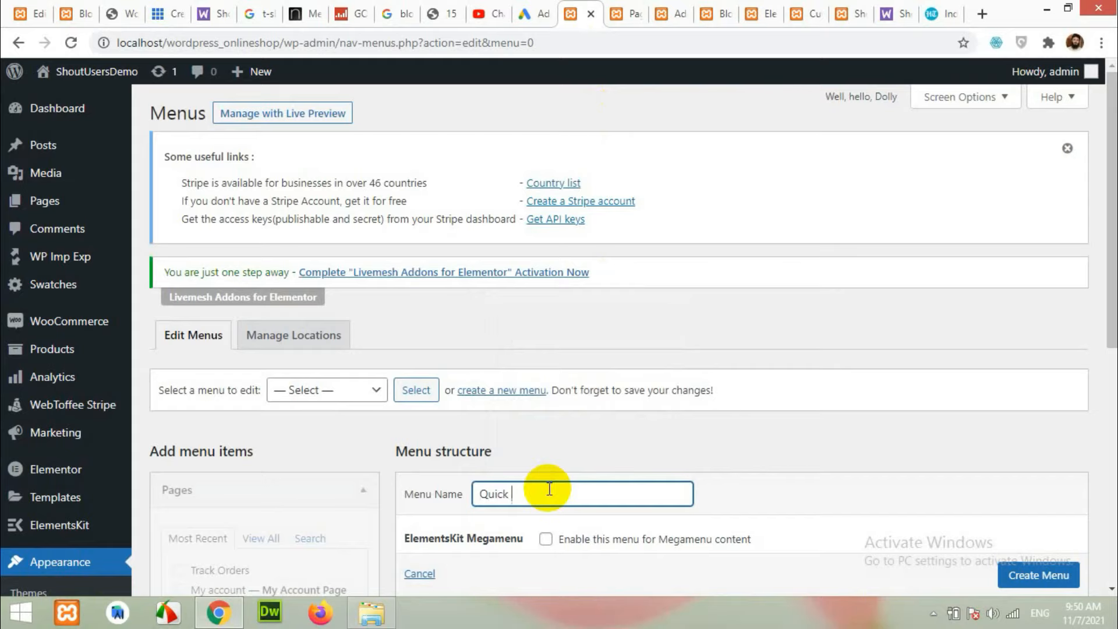
pyautogui.write('uick')
pyautogui.scroll(-3, 643, 435)
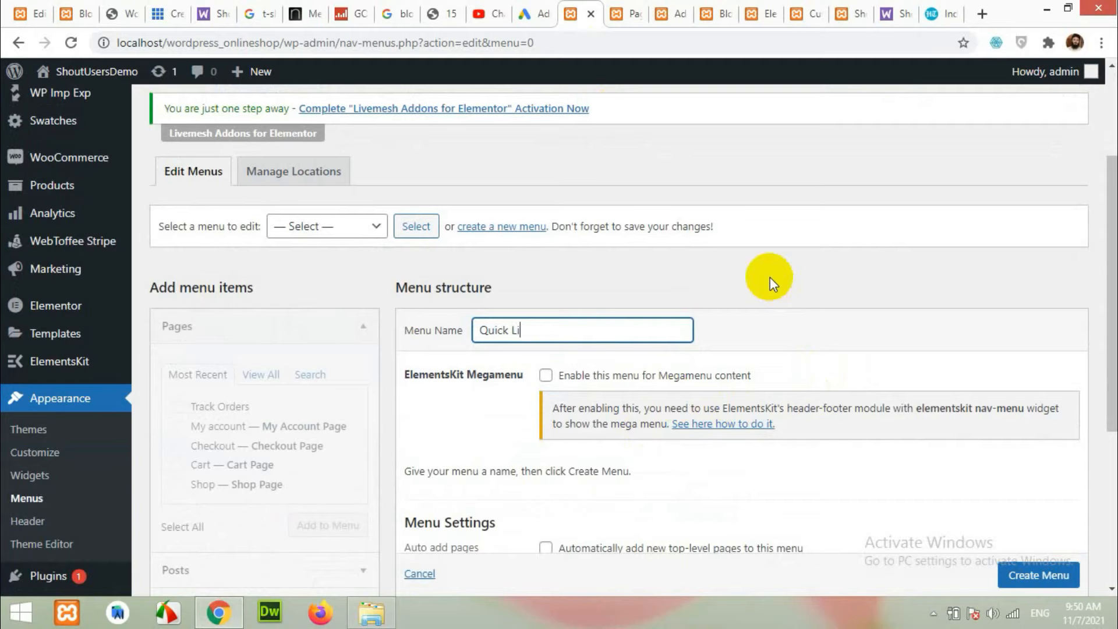
pyautogui.scroll(-1, 770, 278)
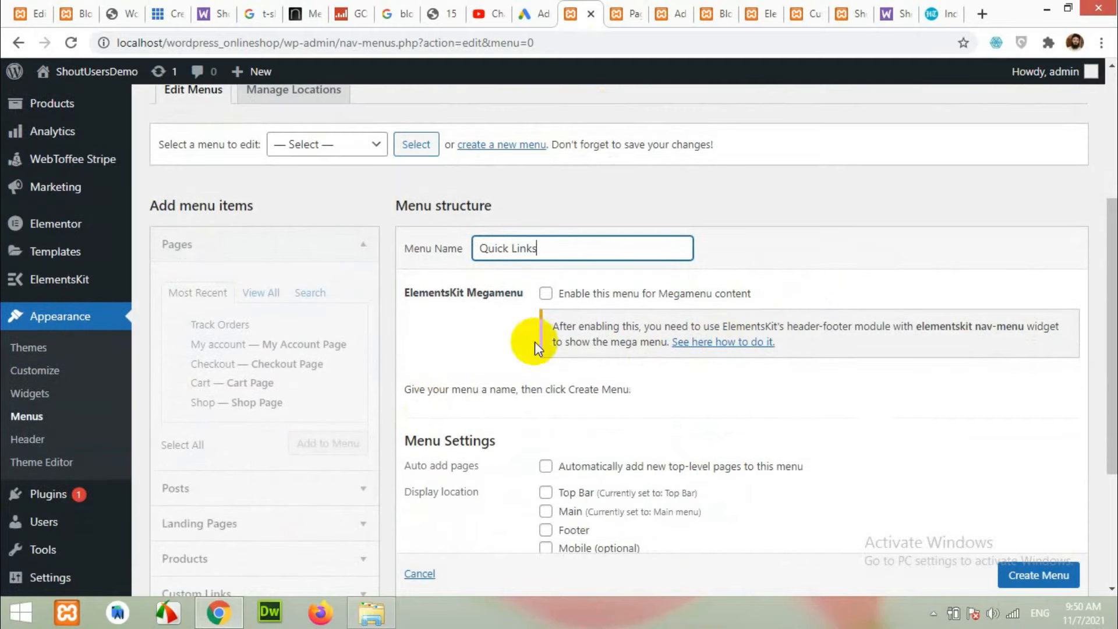
pyautogui.click(1022, 578)
pyautogui.click(1039, 545)
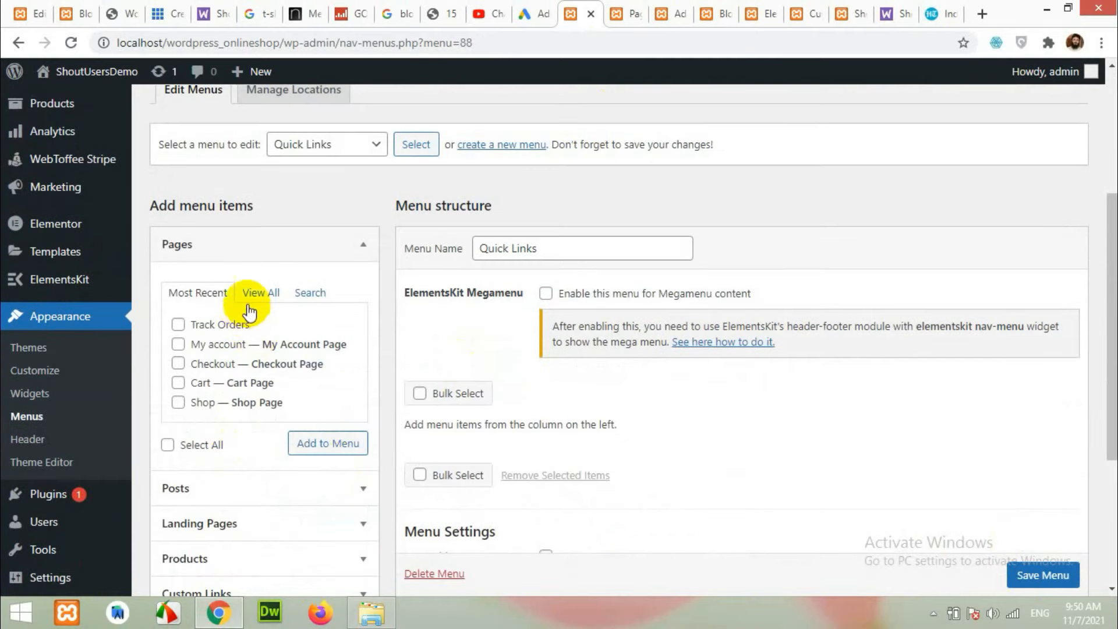
# Add the Home, Blog, Cart, Shop and Track Orders pages to Quick Links and save.
pyautogui.click(258, 294)
pyautogui.click(180, 325)
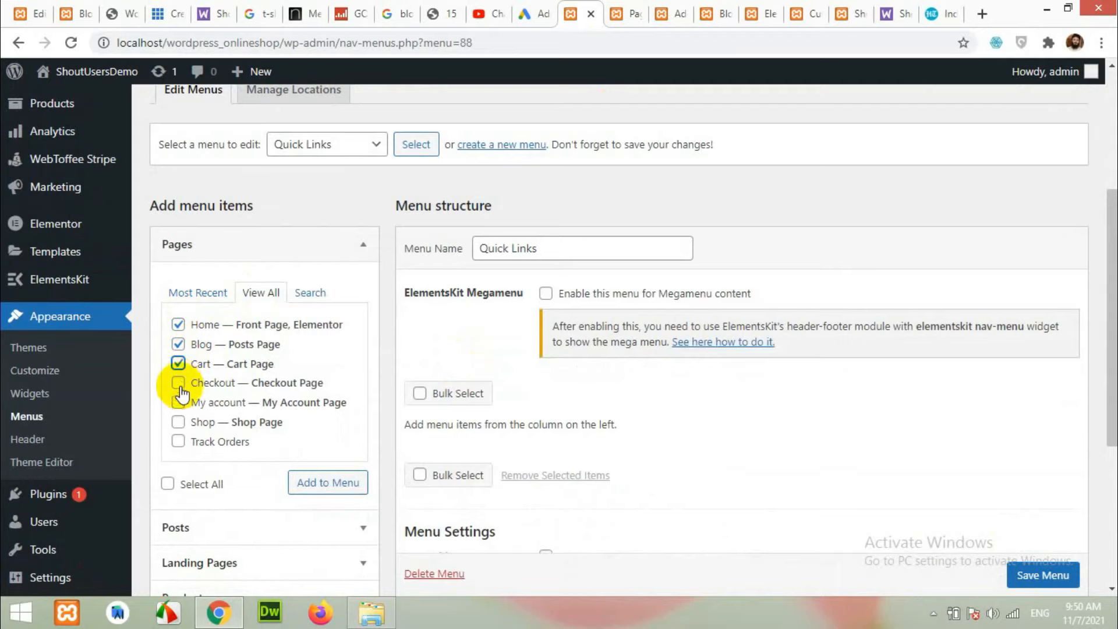
pyautogui.click(178, 443)
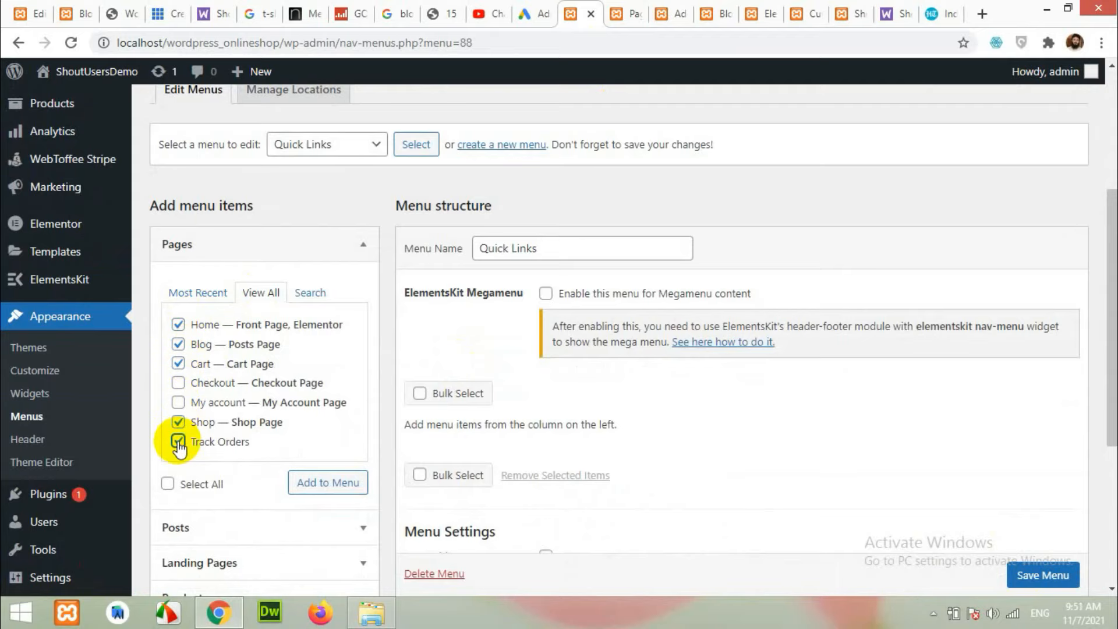
pyautogui.scroll(-2, 271, 407)
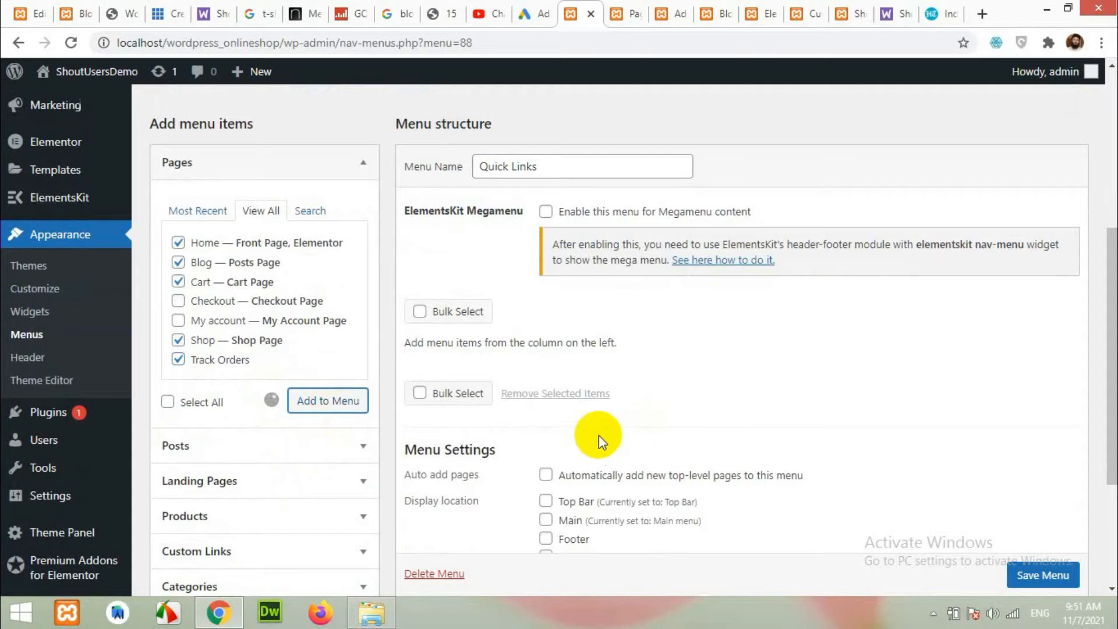
pyautogui.scroll(-3, 874, 507)
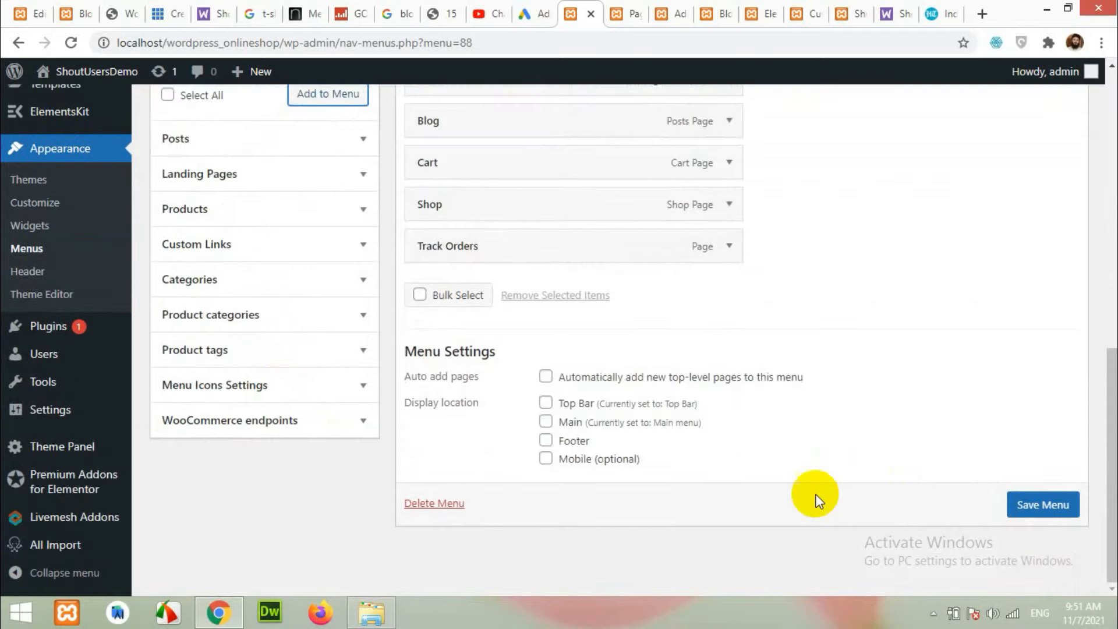
pyautogui.click(1042, 504)
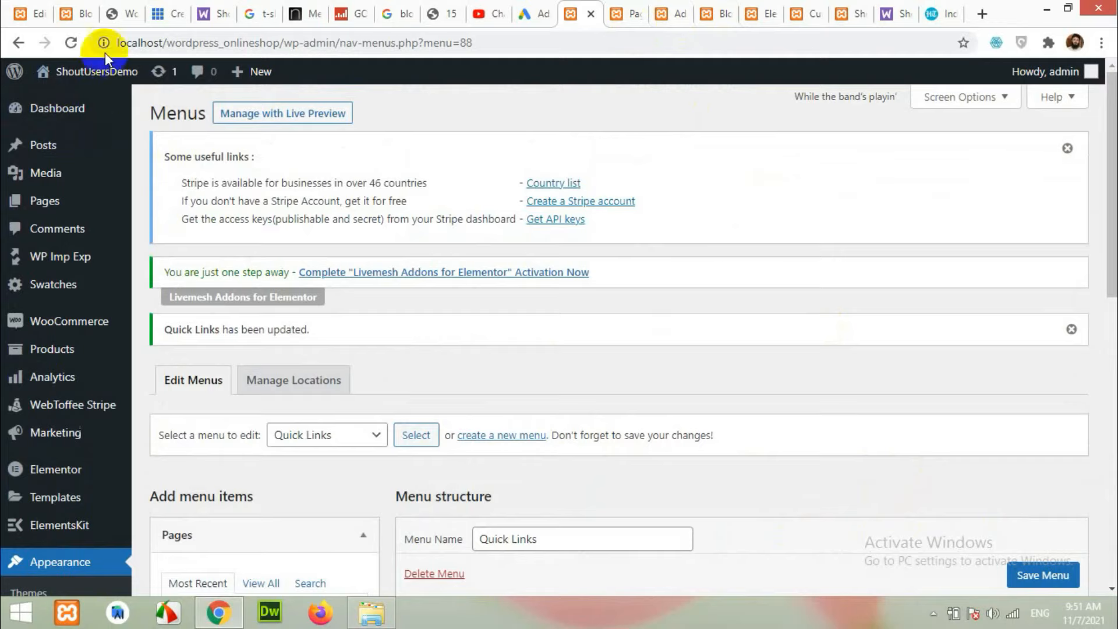
# Check the blog page, then browse the Mens Clothing products page.
pyautogui.click(70, 13)
pyautogui.scroll(5, 434, 293)
pyautogui.scroll(15, 433, 294)
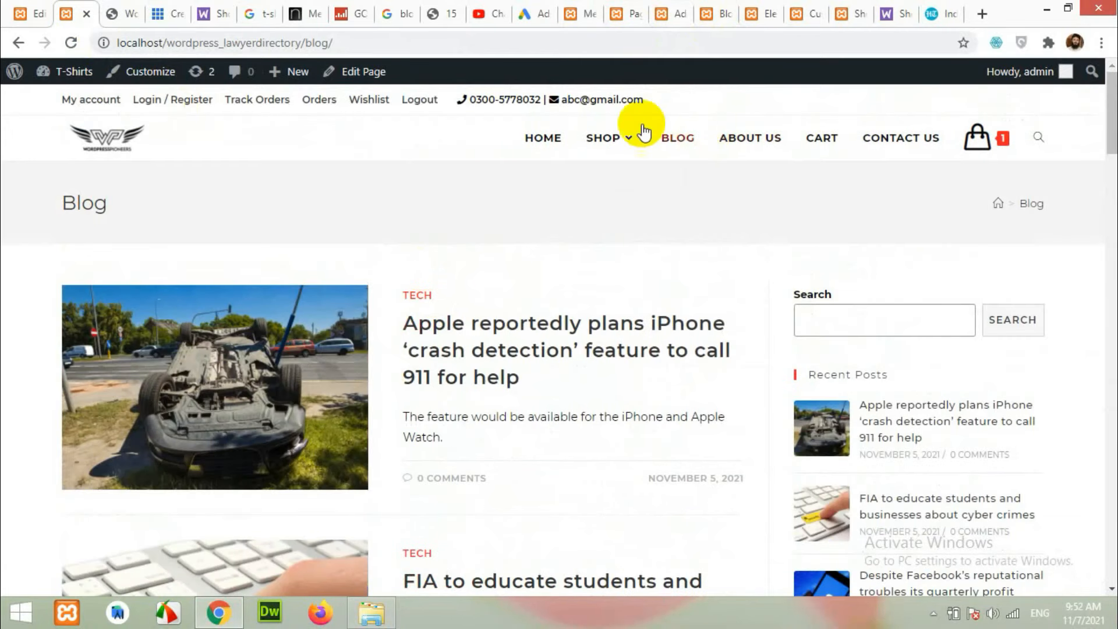
pyautogui.moveTo(597, 136)
pyautogui.click(605, 175)
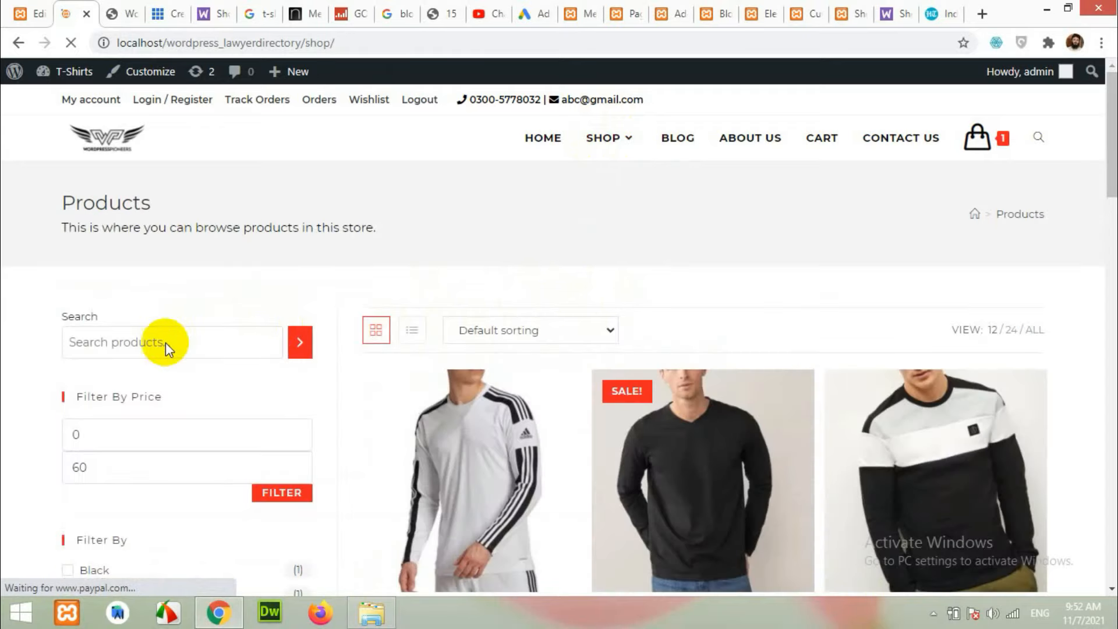
pyautogui.scroll(-6, 125, 449)
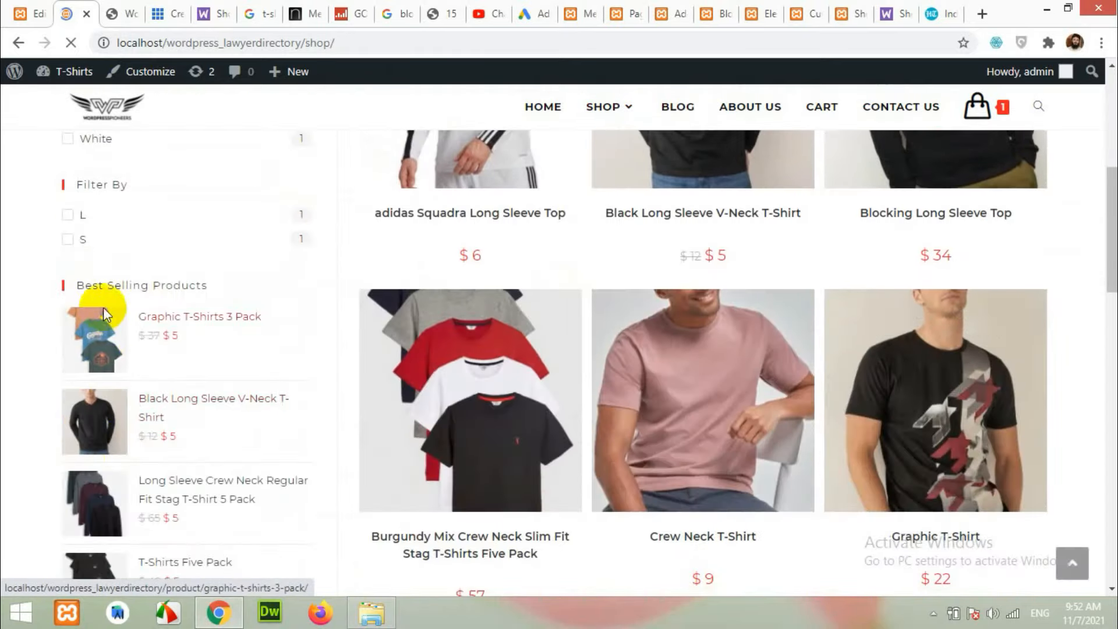
pyautogui.scroll(-8, 149, 410)
pyautogui.scroll(12, 314, 379)
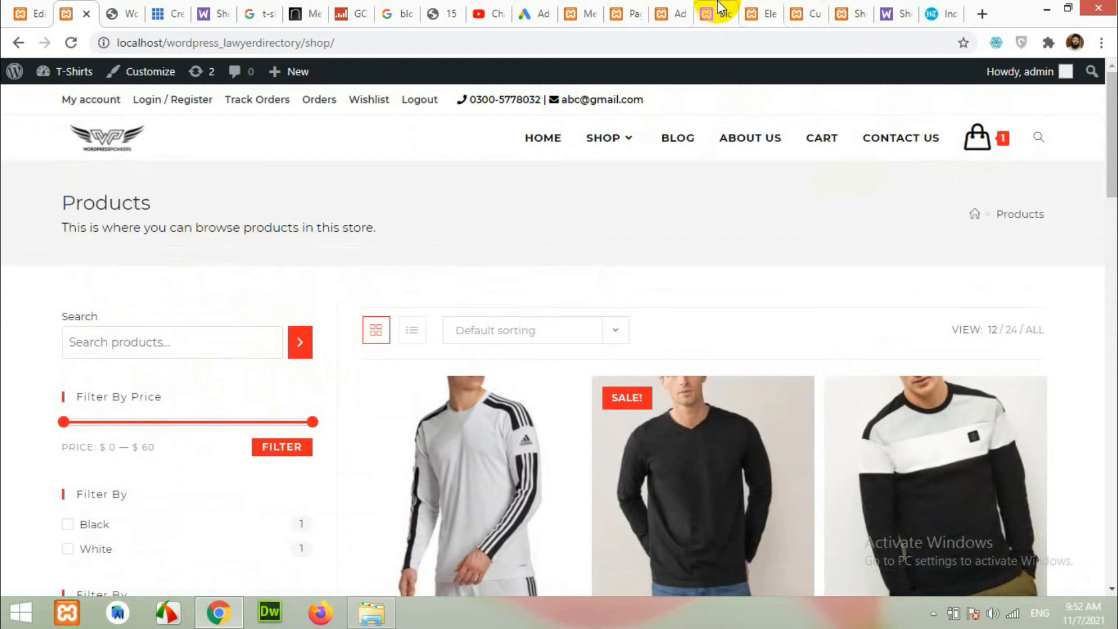
# View the ShoutUsersDemo site's shop page for reference, then return to the Menus page.
pyautogui.click(853, 12)
pyautogui.scroll(-5, 621, 295)
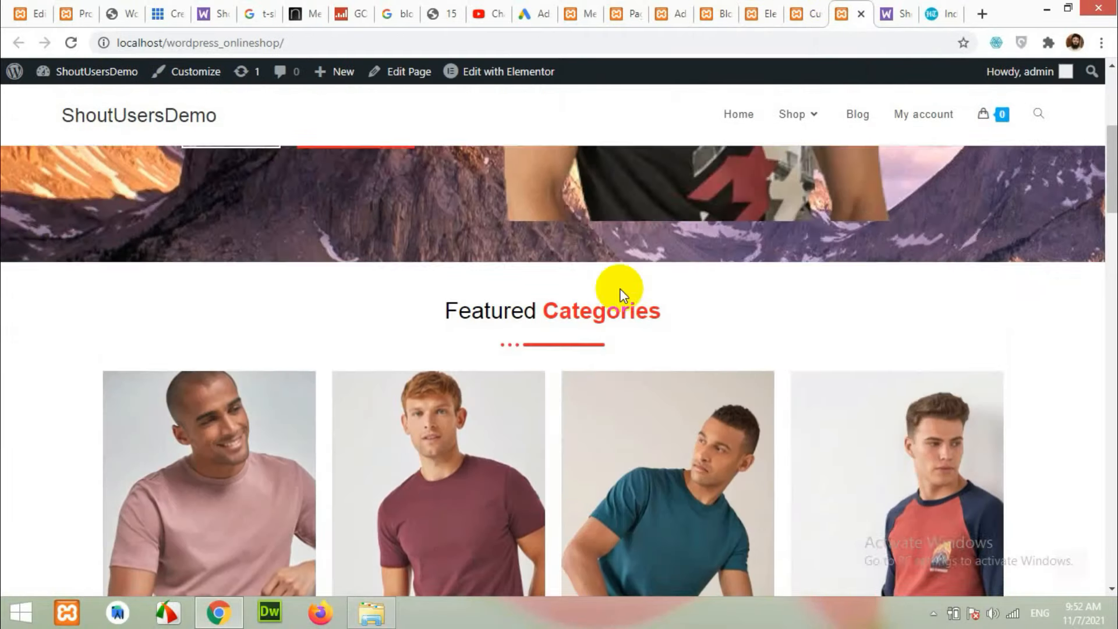
pyautogui.scroll(5, 621, 293)
pyautogui.click(792, 114)
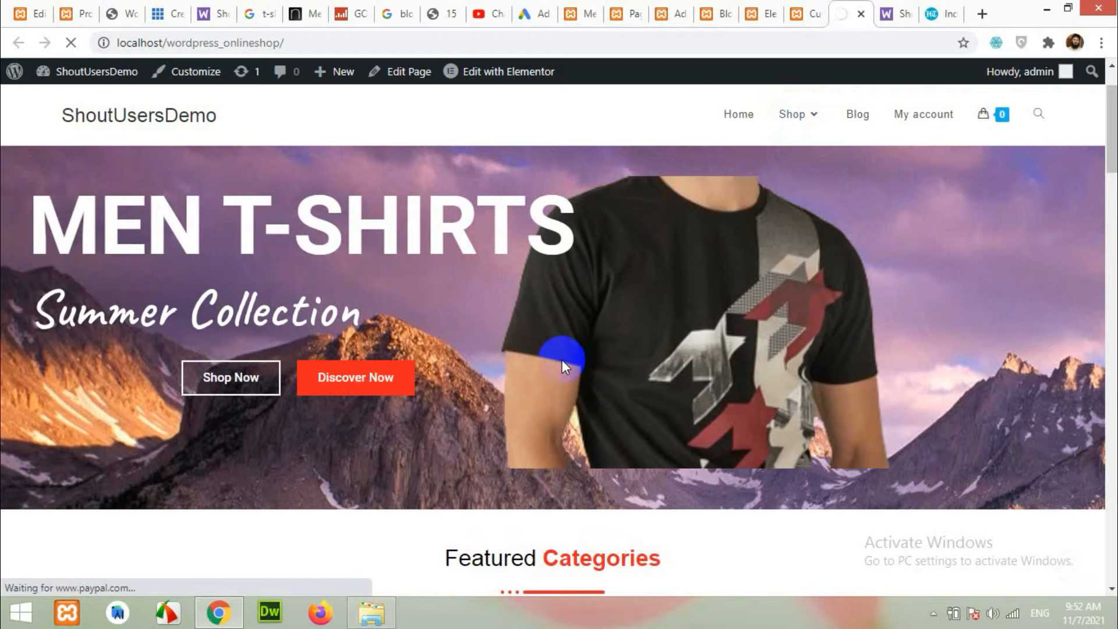
pyautogui.scroll(-3, 612, 376)
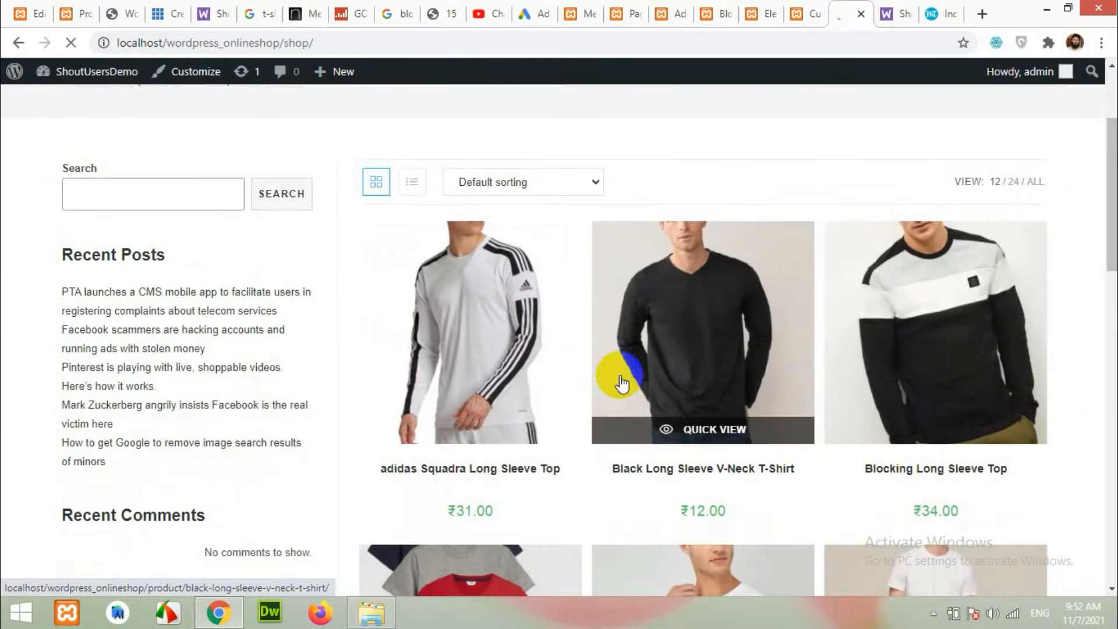
pyautogui.scroll(-6, 131, 291)
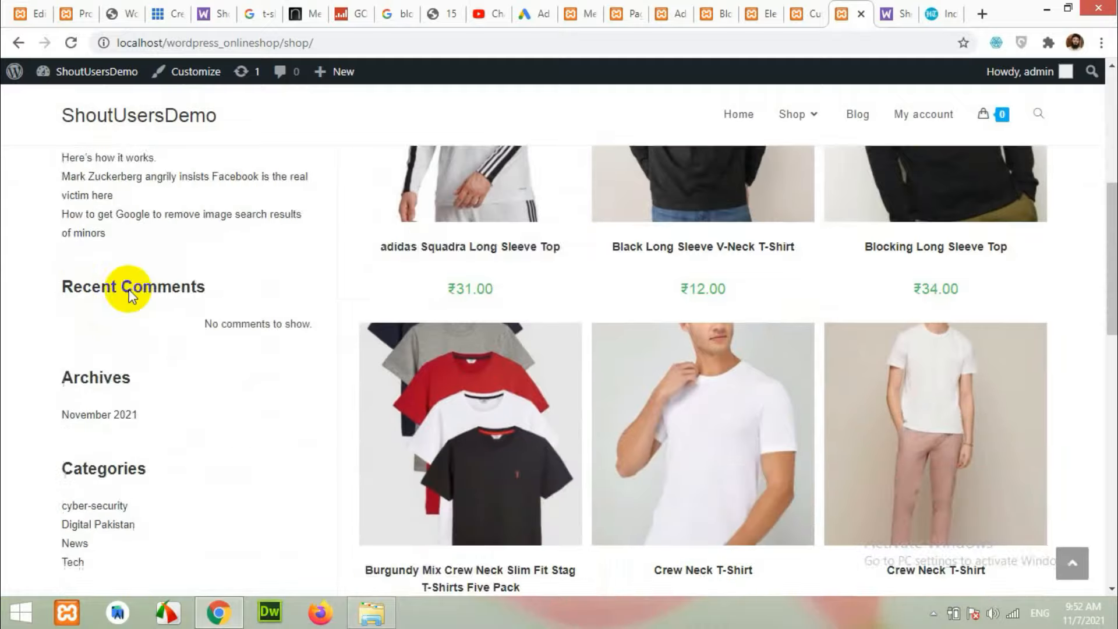
pyautogui.scroll(10, 231, 392)
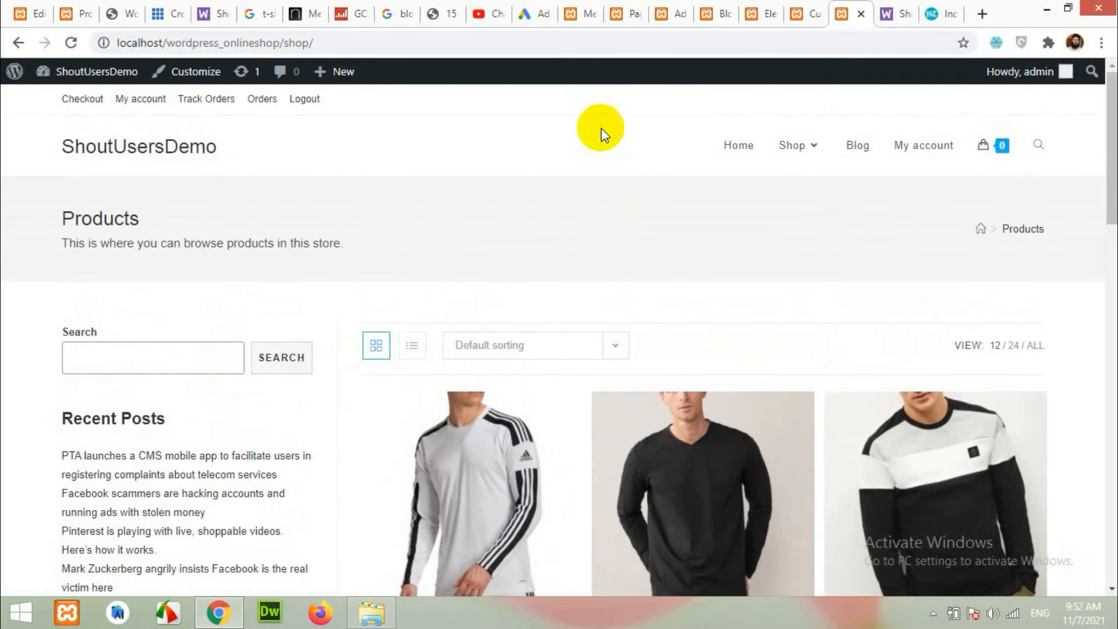
pyautogui.click(580, 12)
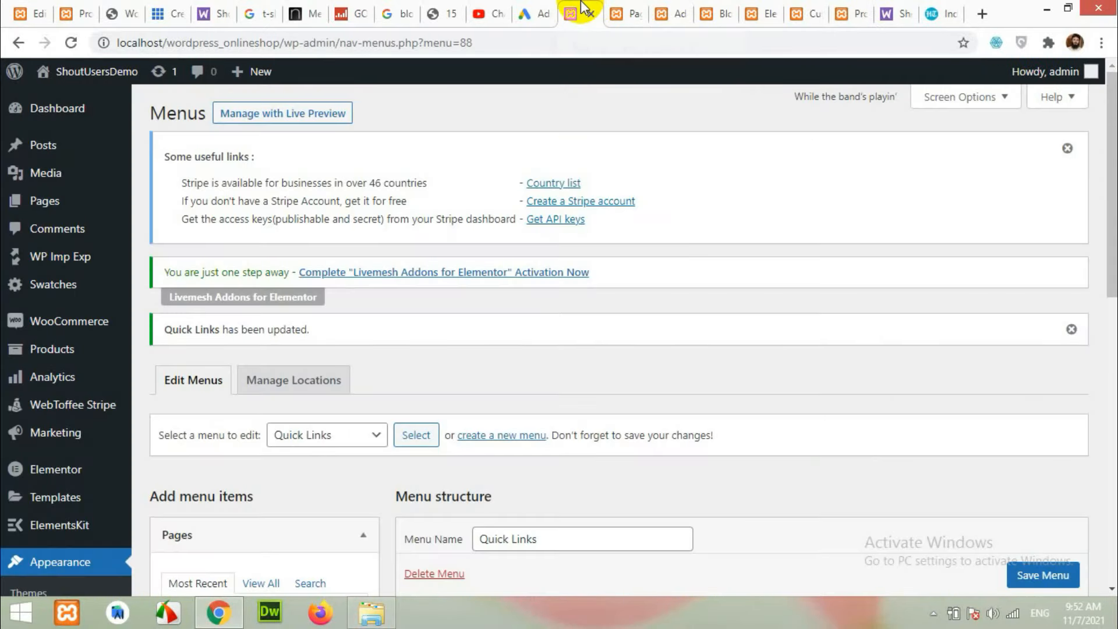
# In Appearance > Widgets, add a Product Search block to the WooCommerce Sidebar.
pyautogui.scroll(-4, 23, 285)
pyautogui.click(38, 321)
pyautogui.click(25, 395)
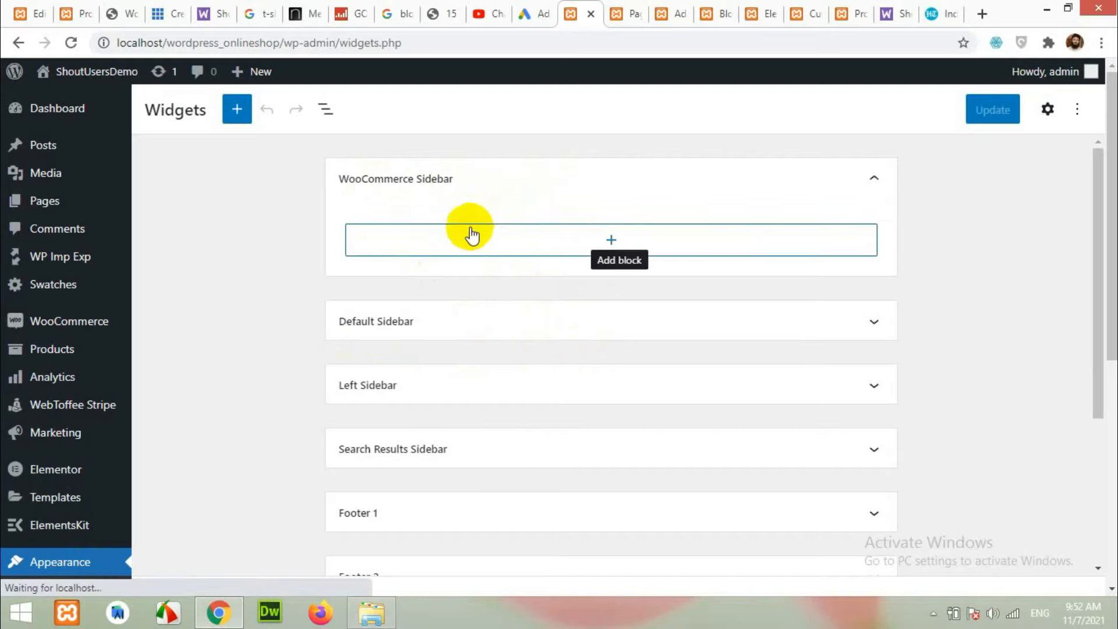
pyautogui.scroll(-4, 606, 238)
pyautogui.scroll(4, 607, 239)
pyautogui.click(612, 241)
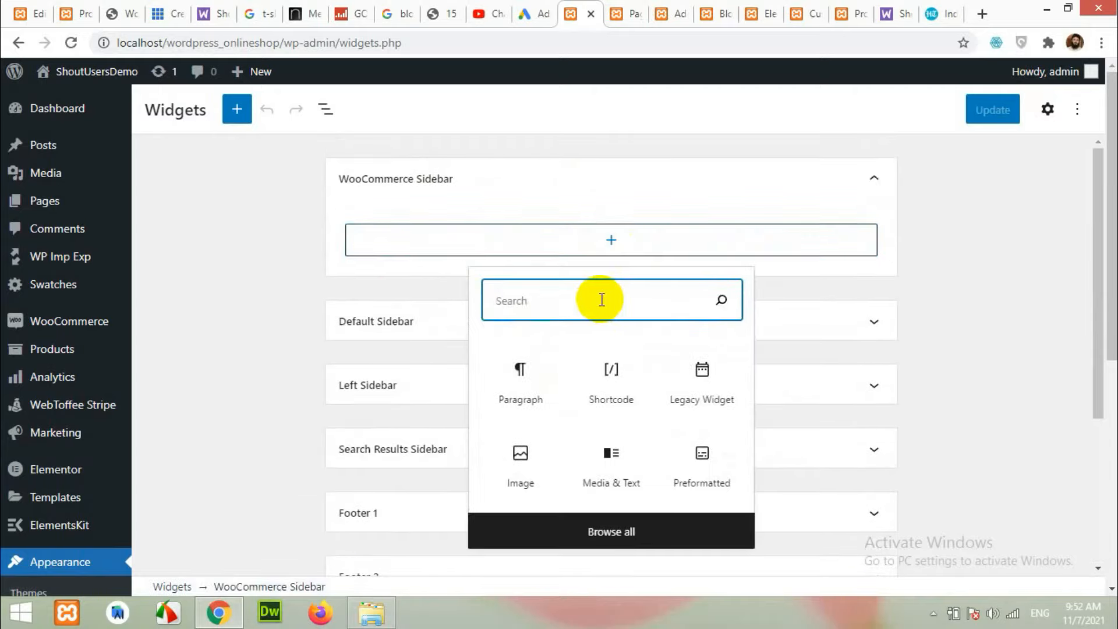
pyautogui.write('search')
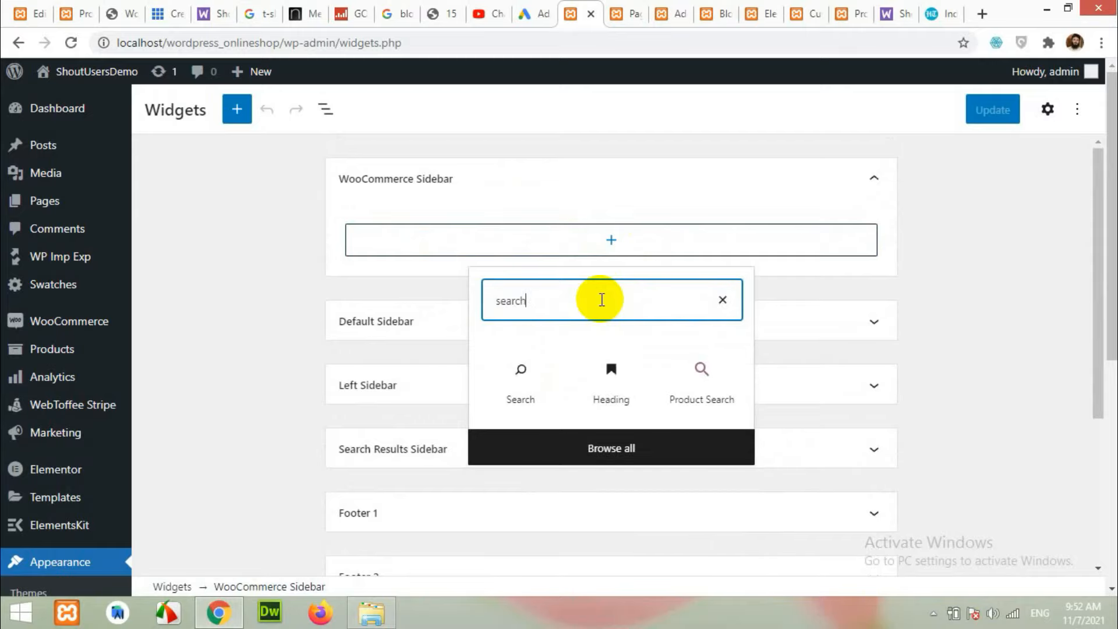
pyautogui.moveTo(704, 383); pyautogui.dragTo(566, 250)
pyautogui.click(670, 373)
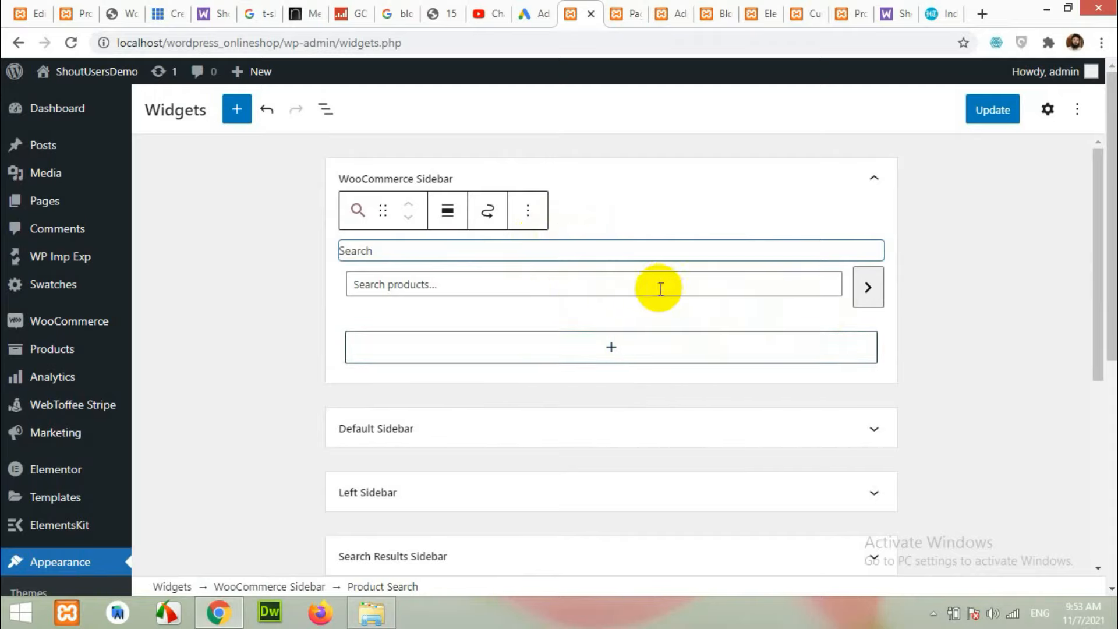
# Add a Filter Products by Price widget and compare with the reference shop's $0–$20 price filter.
pyautogui.click(610, 349)
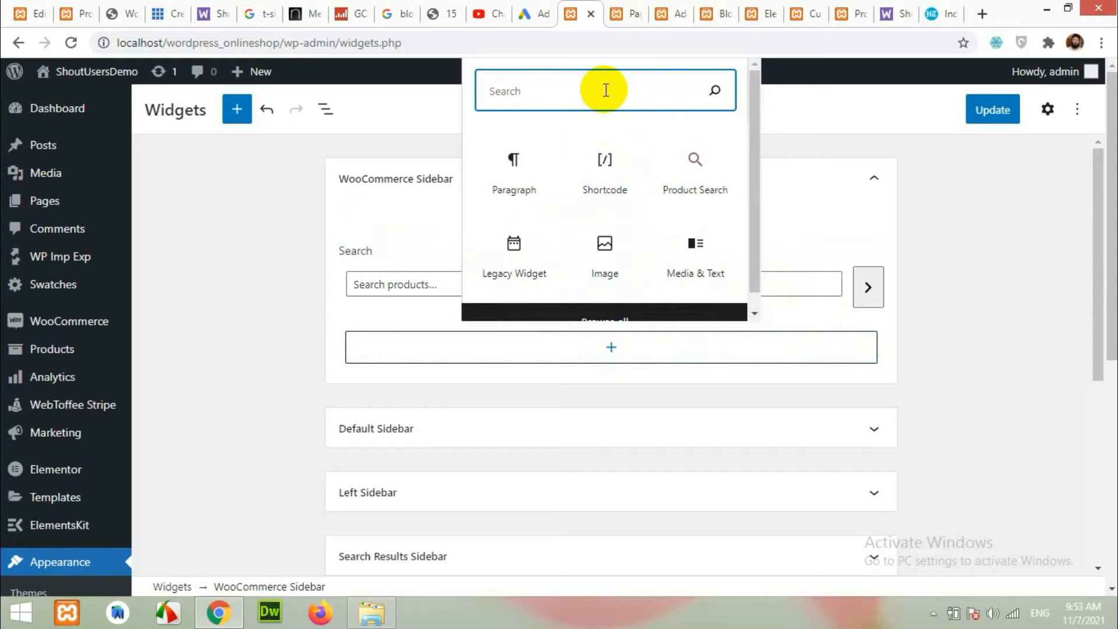
pyautogui.write('filt')
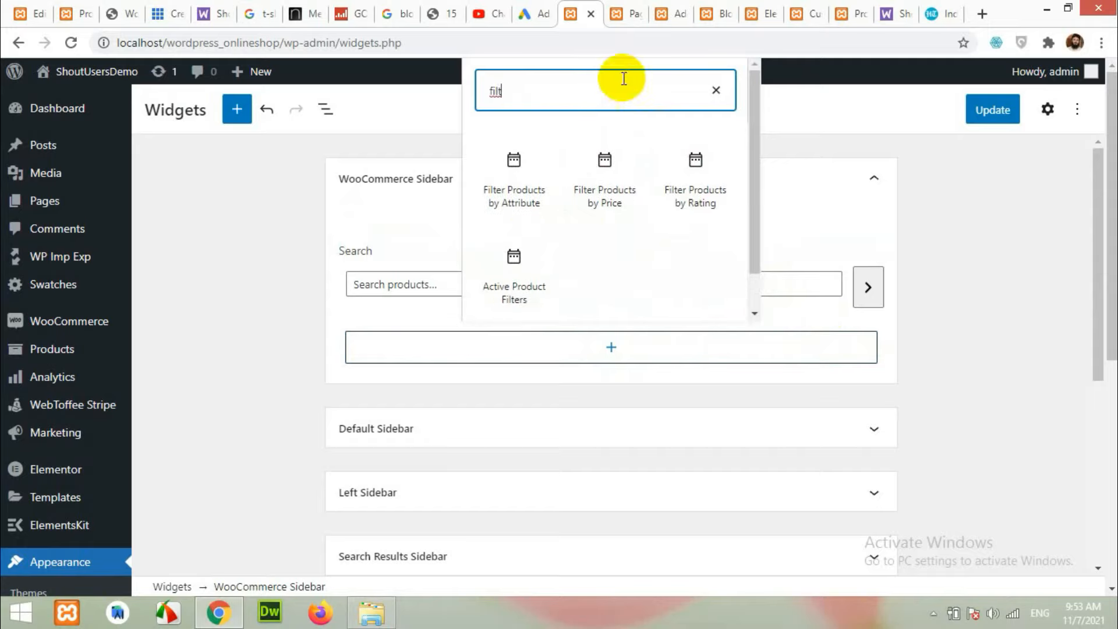
pyautogui.click(604, 177)
pyautogui.click(73, 14)
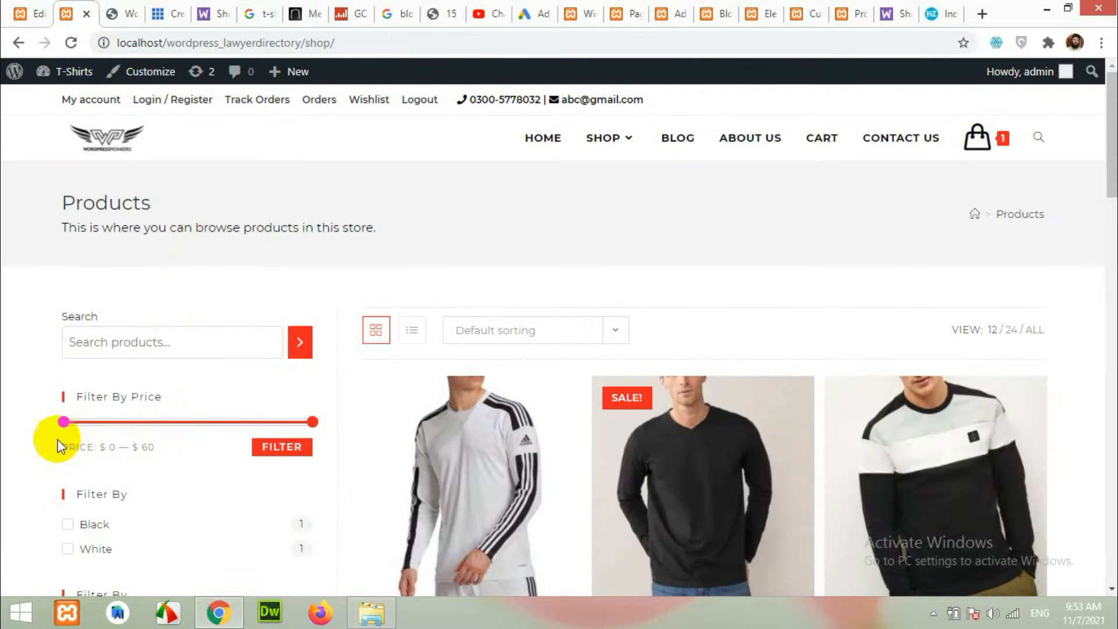
pyautogui.scroll(-3, 107, 457)
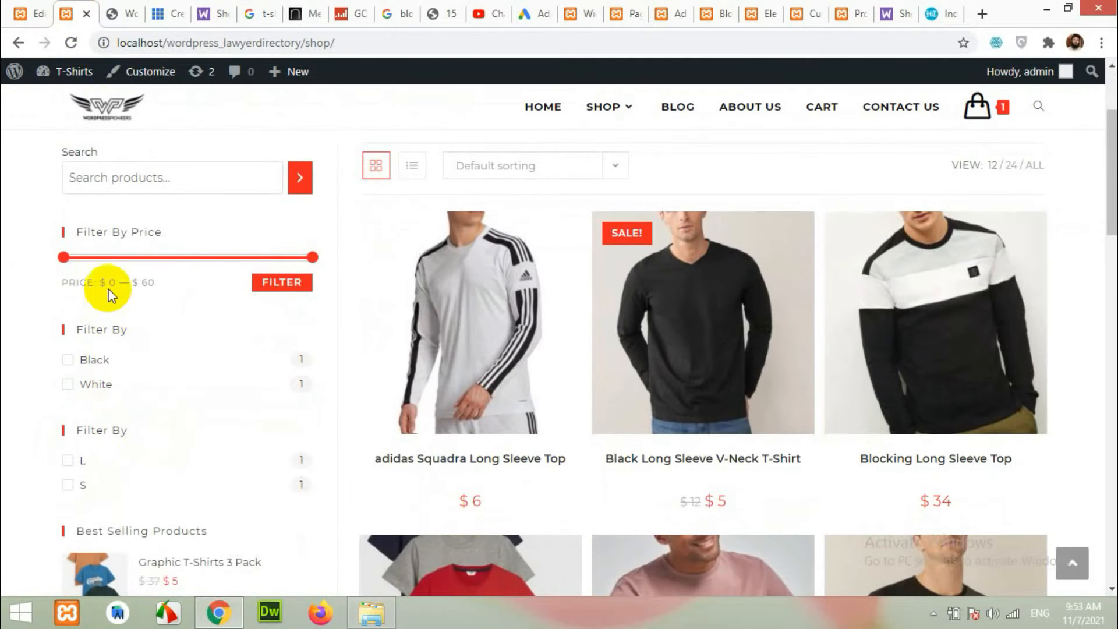
pyautogui.moveTo(313, 257); pyautogui.dragTo(144, 259)
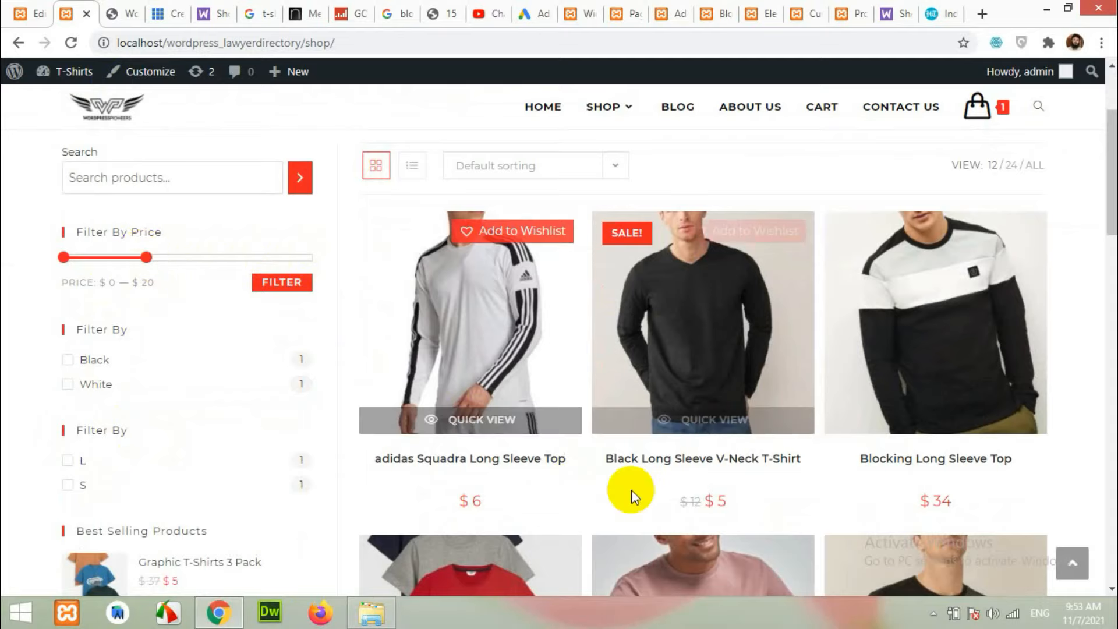
pyautogui.scroll(-5, 682, 402)
pyautogui.scroll(5, 682, 402)
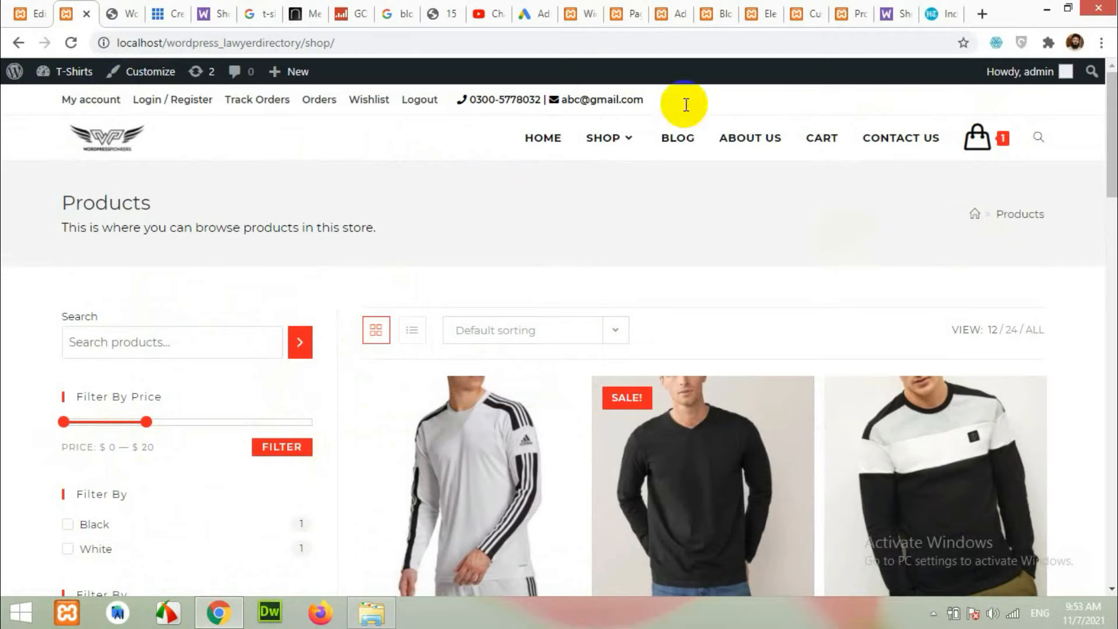
pyautogui.click(589, 8)
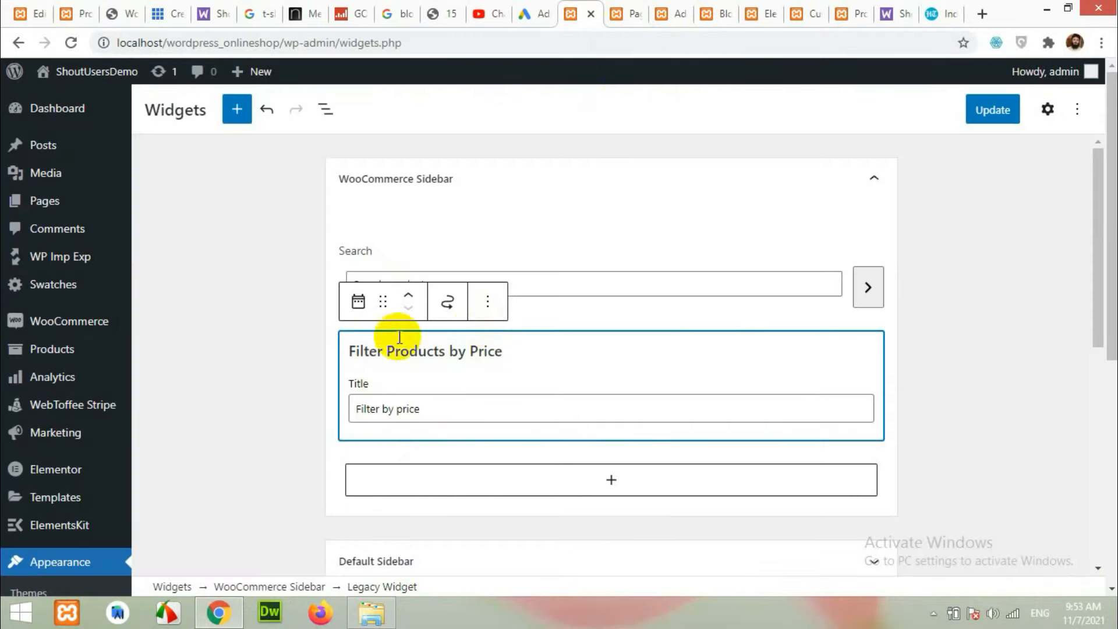
# Review the 'Filter by price' widget title and its block transform options, leaving it unchanged.
pyautogui.click(441, 408)
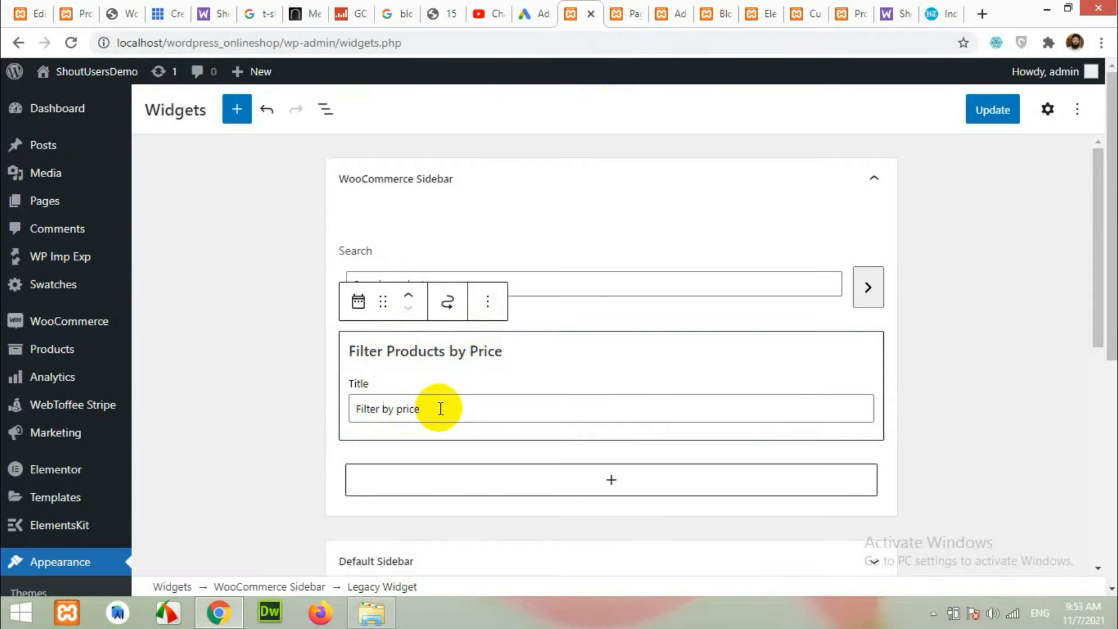
pyautogui.click(358, 303)
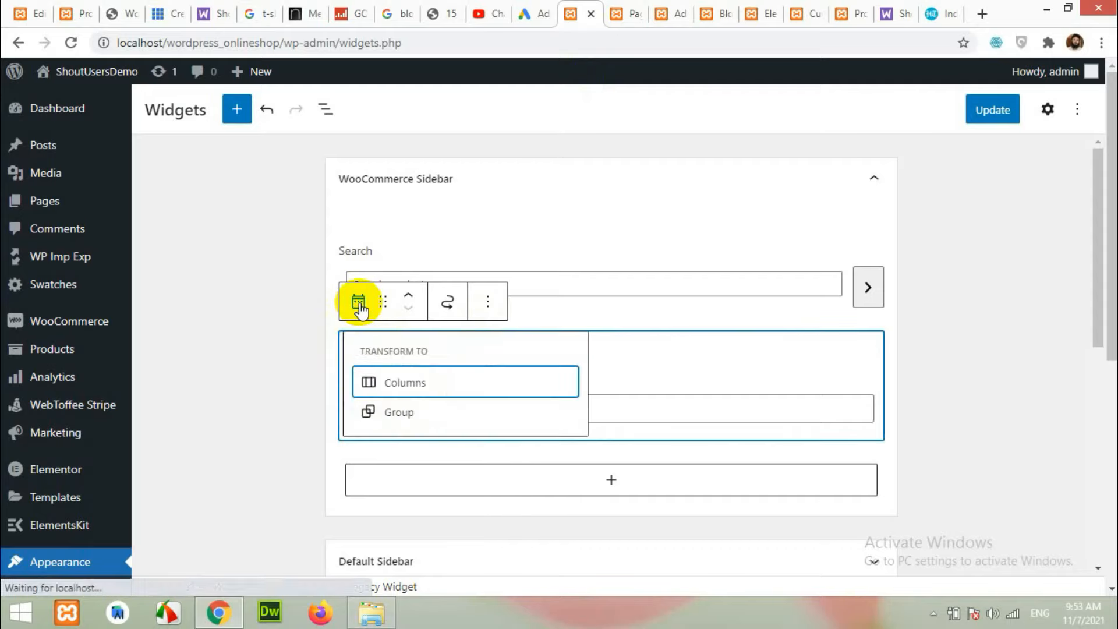
pyautogui.click(632, 410)
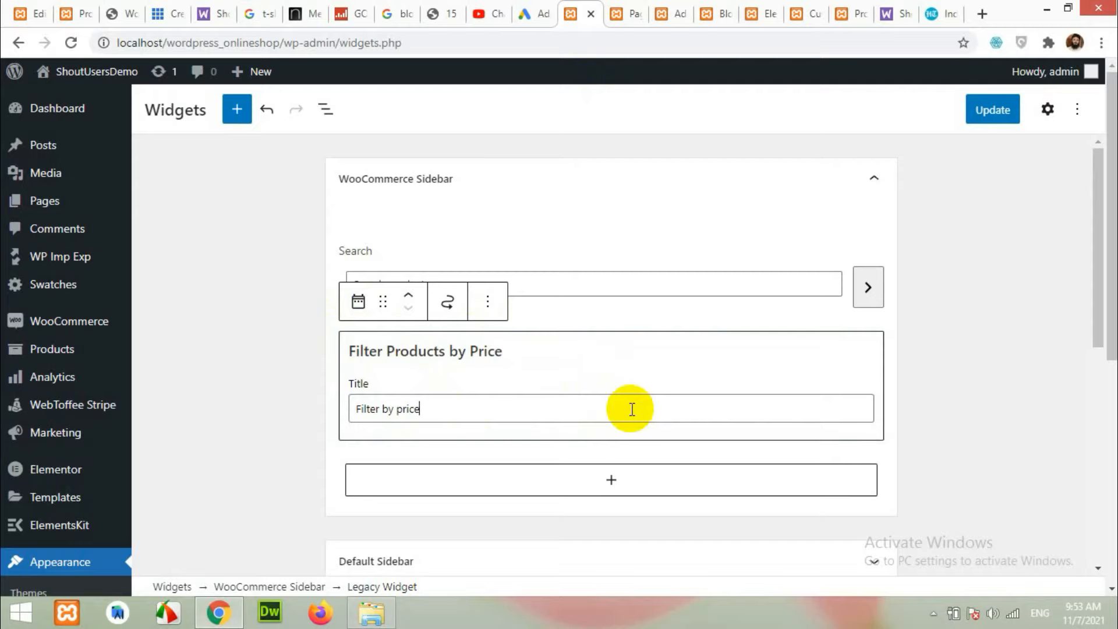
pyautogui.scroll(-1, 631, 444)
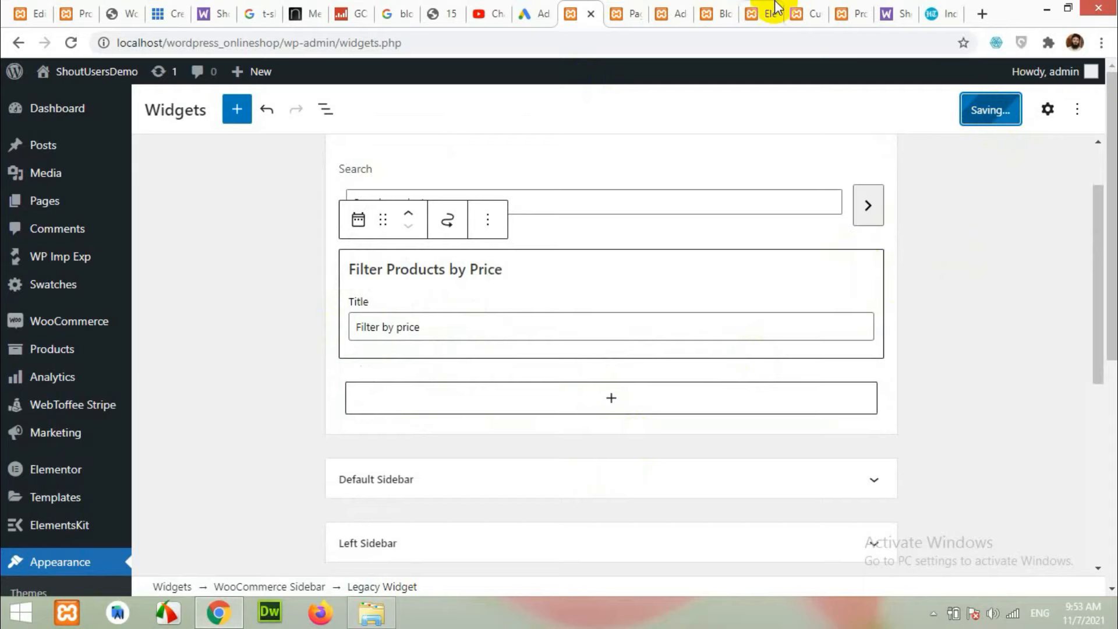
pyautogui.click(838, 12)
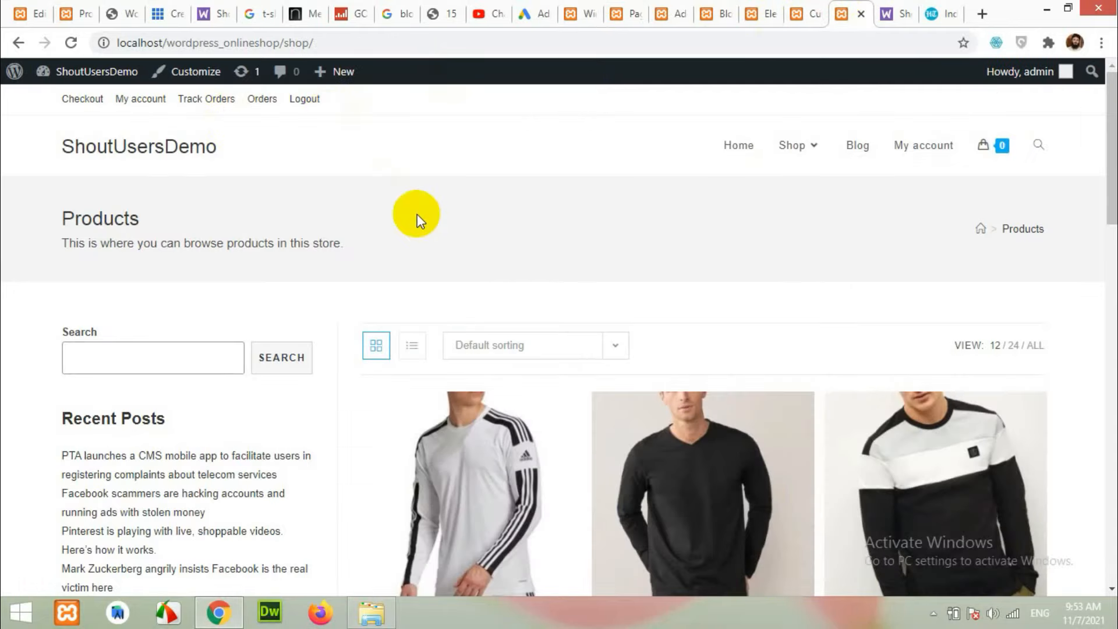
# Reload the shop, try the new product search field, and compare with the reference shop's sidebar.
pyautogui.click(73, 42)
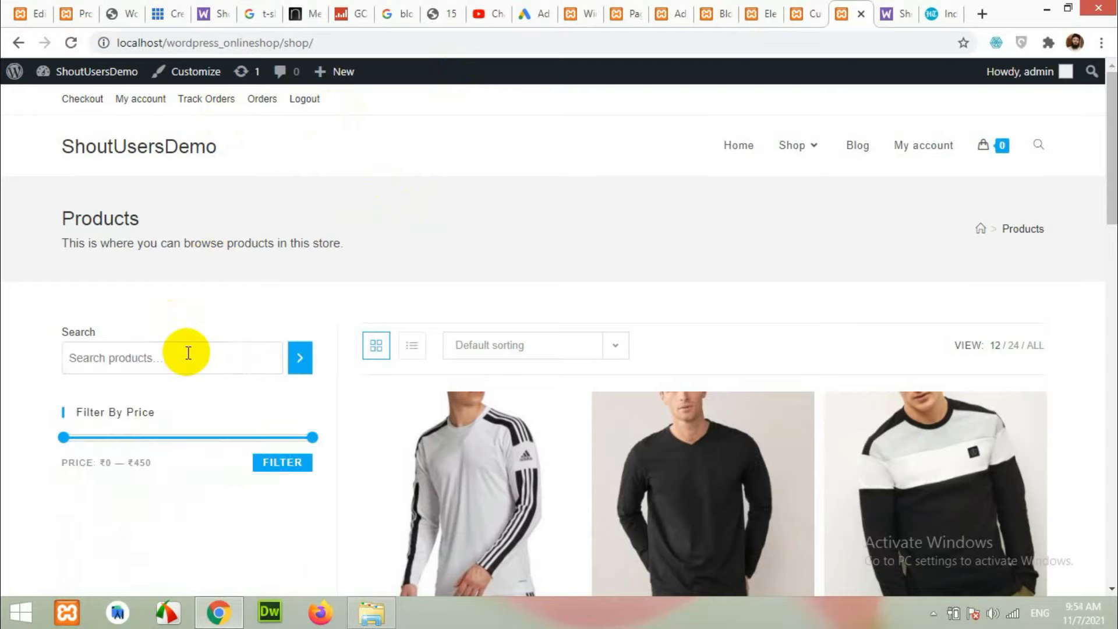
pyautogui.click(188, 354)
pyautogui.click(43, 407)
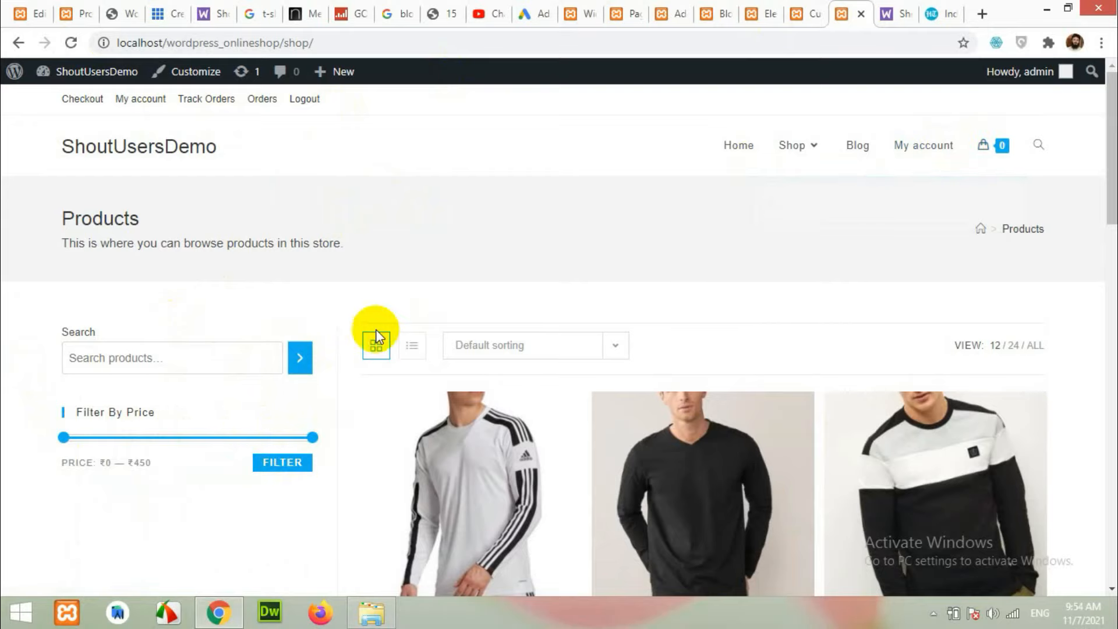
pyautogui.click(89, 8)
pyautogui.scroll(-3, 181, 284)
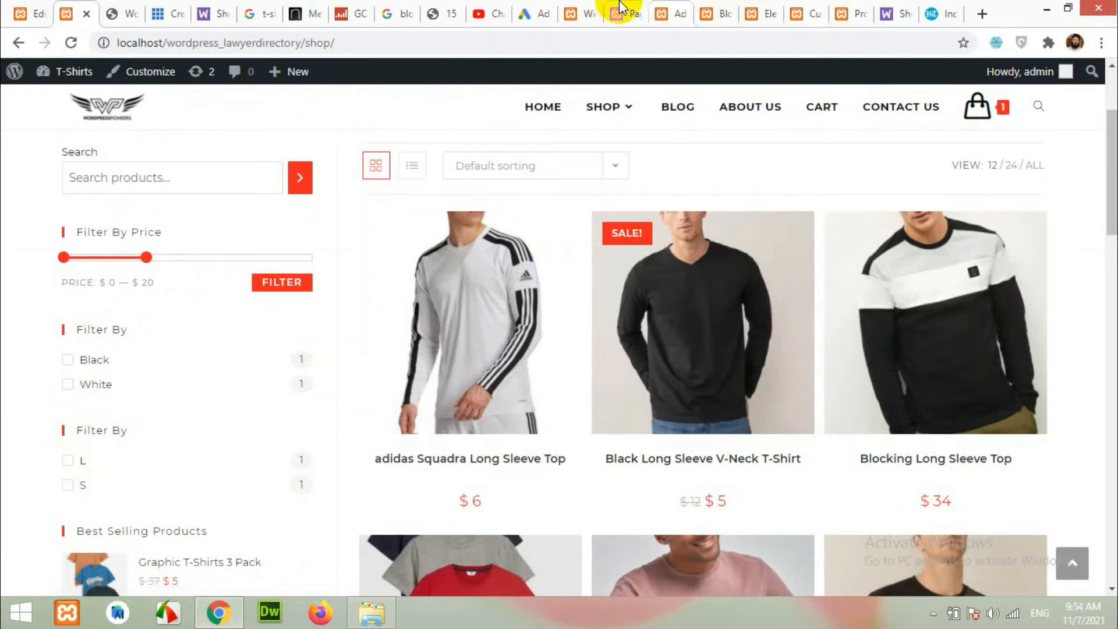
pyautogui.click(576, 13)
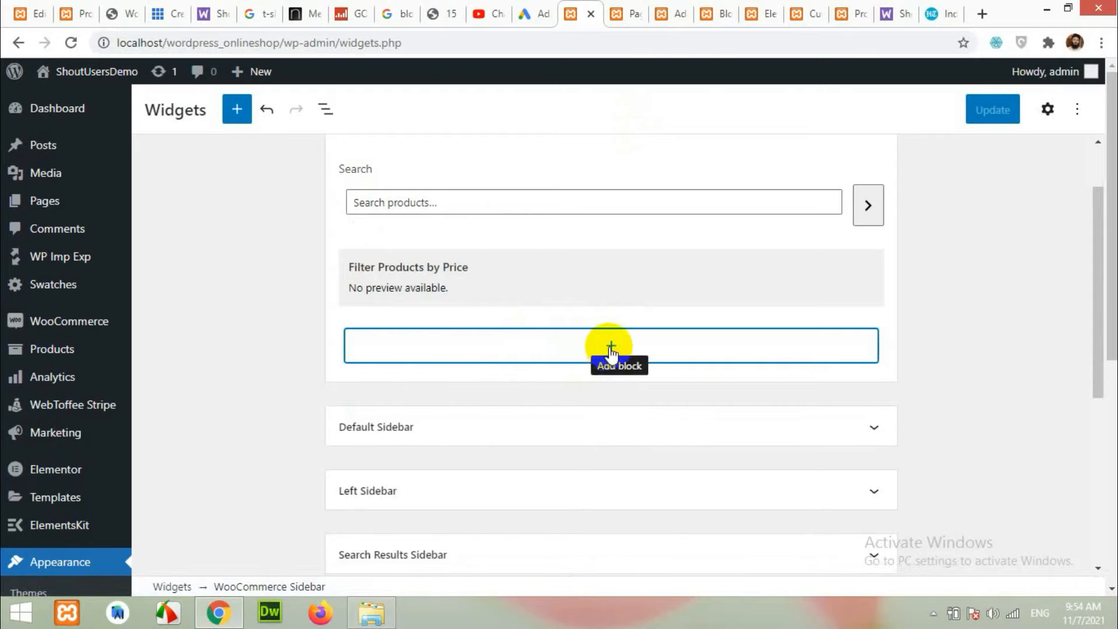
# Add a Filter Products by Attribute widget and append 'C' to its title.
pyautogui.click(611, 348)
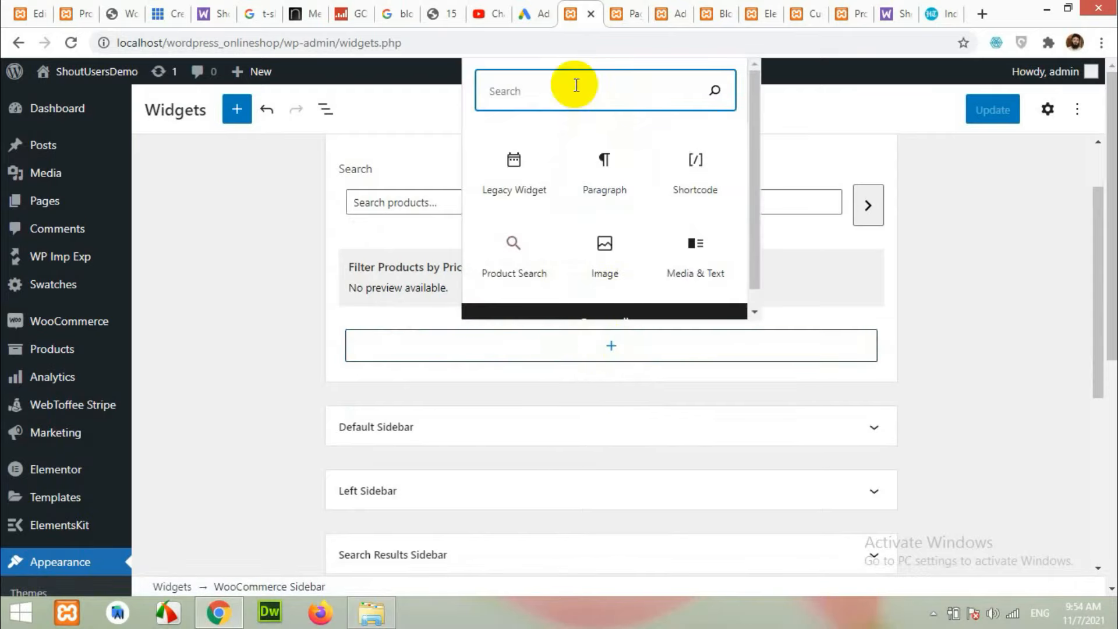
pyautogui.write('filter')
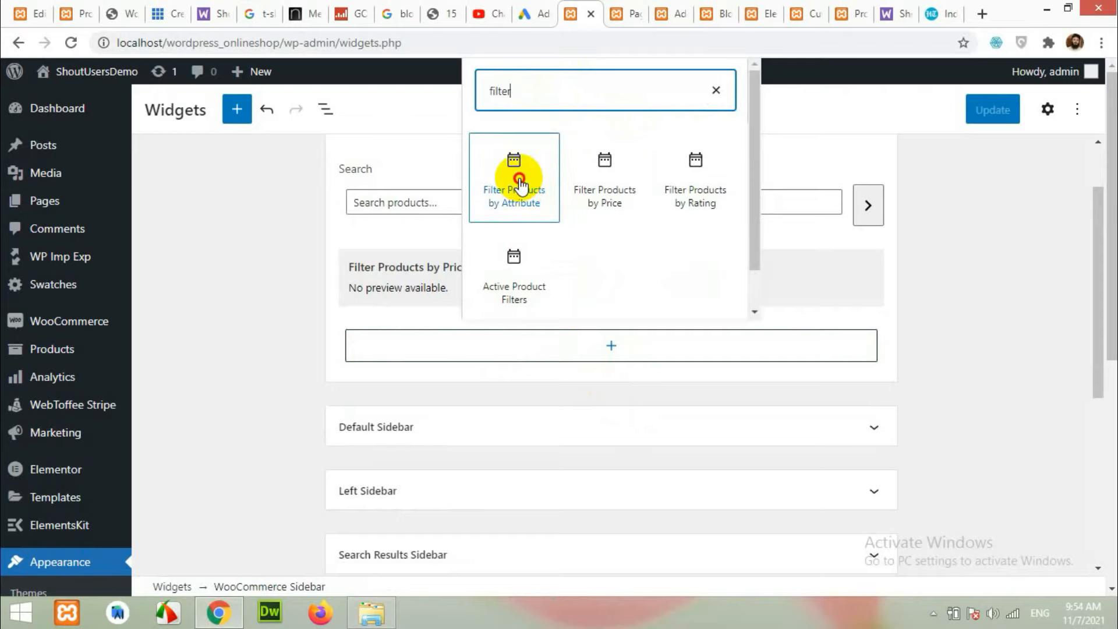
pyautogui.click(519, 184)
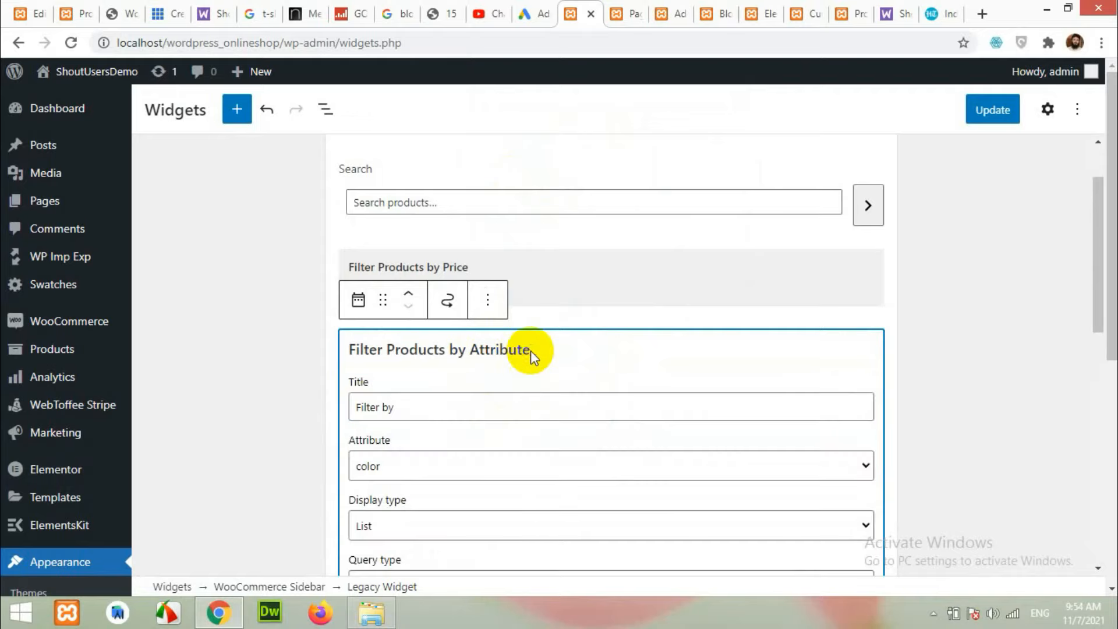
pyautogui.click(432, 406)
pyautogui.write('Color')
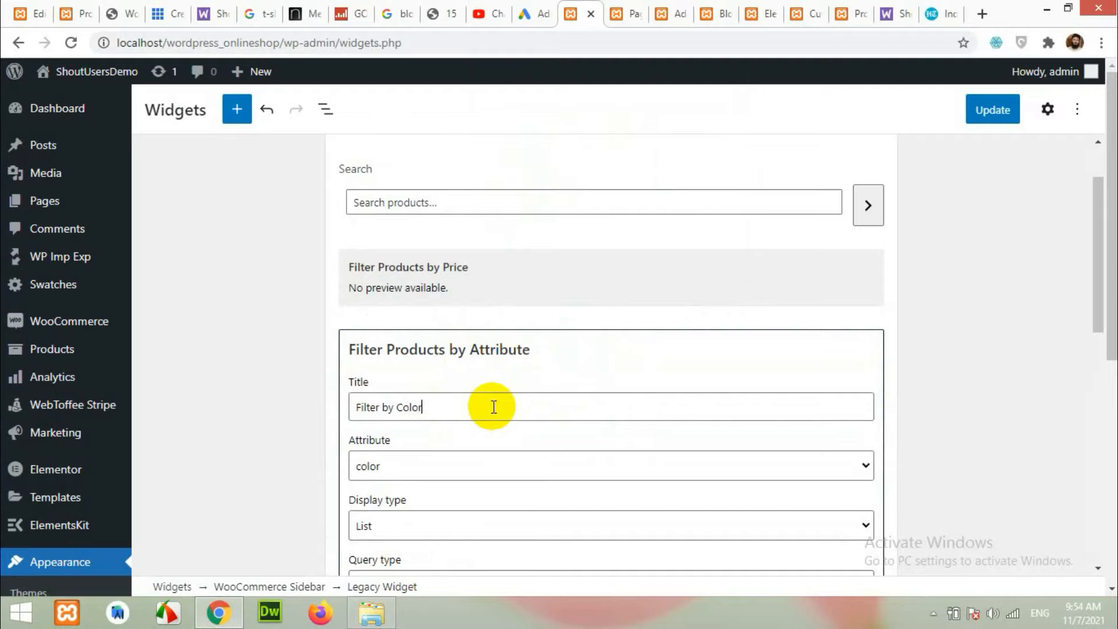
pyautogui.scroll(-4, 494, 406)
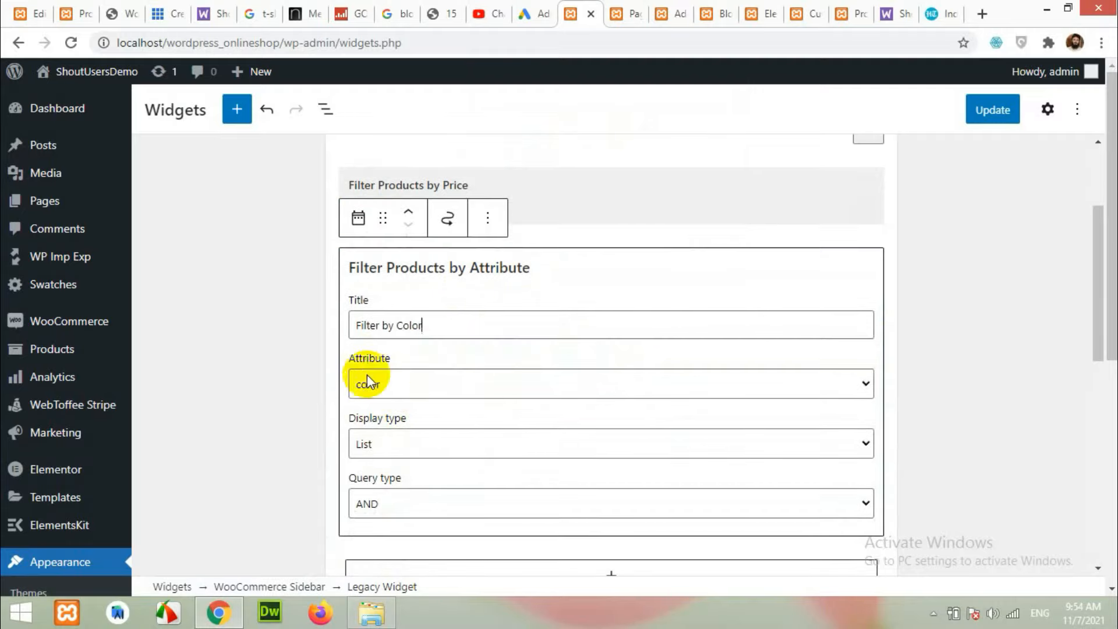
pyautogui.scroll(-4, 571, 408)
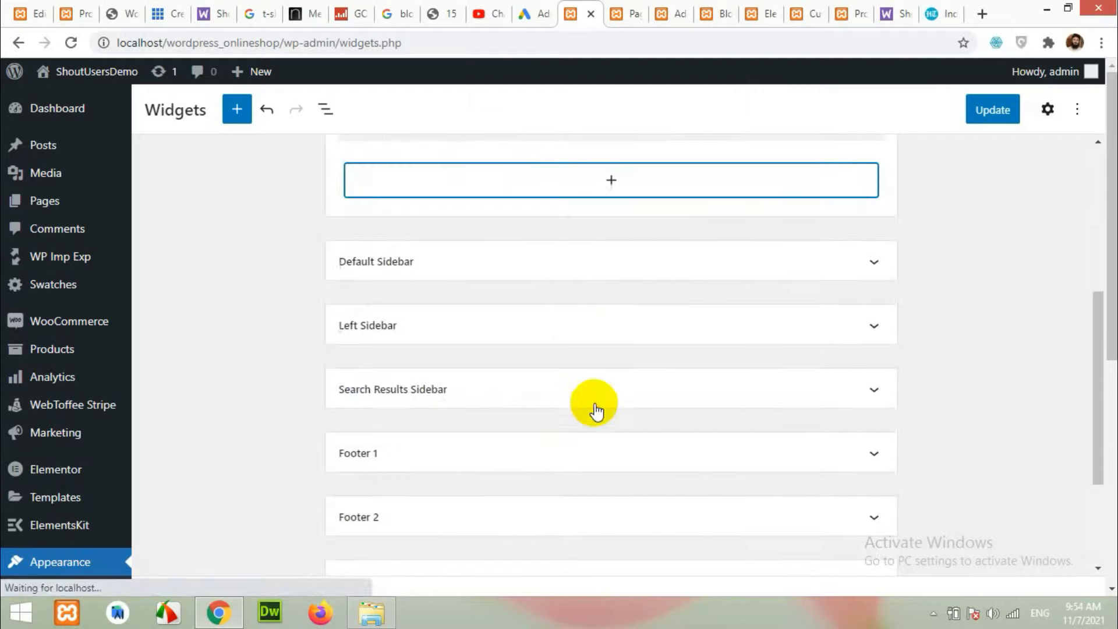
pyautogui.scroll(3, 570, 294)
# Add a second attribute filter titled 'Filter by size' that uses the size attribute.
pyautogui.click(604, 343)
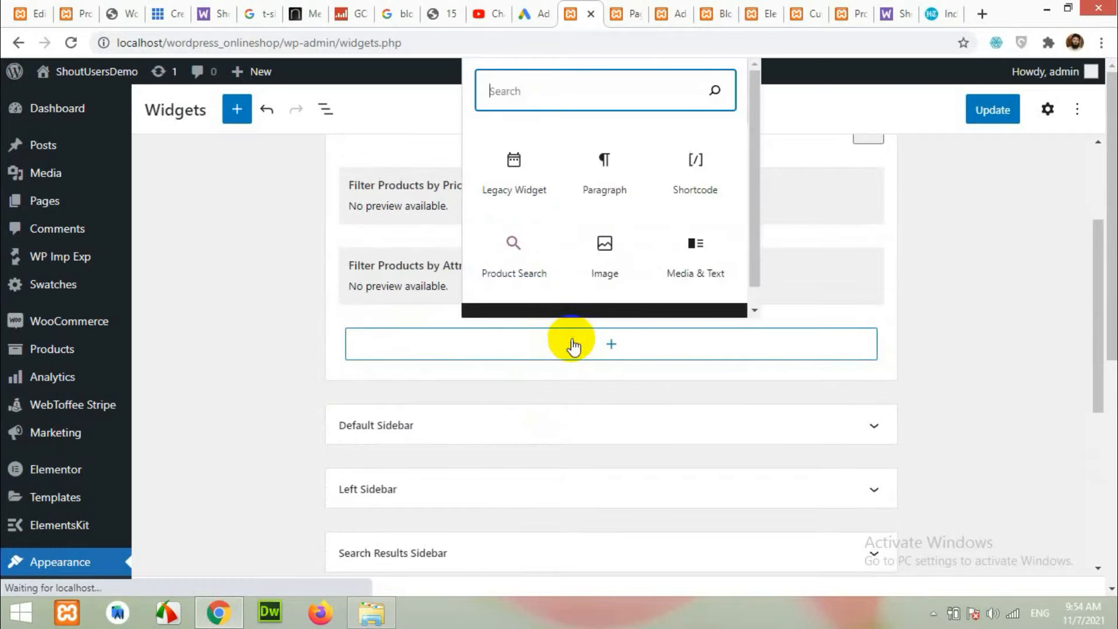
pyautogui.write('filter')
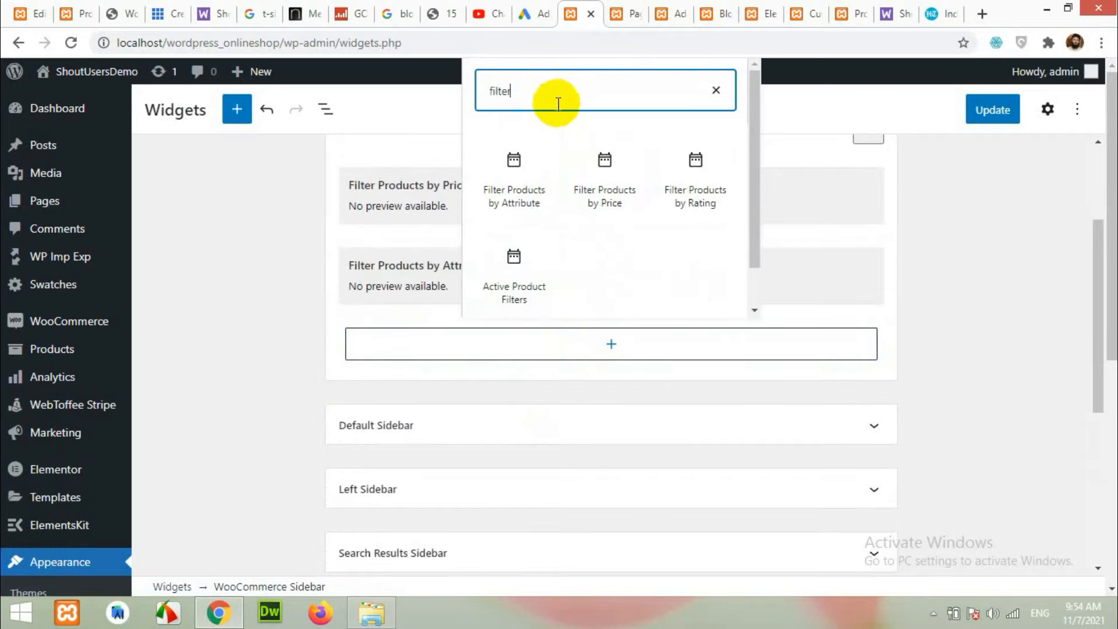
pyautogui.click(526, 170)
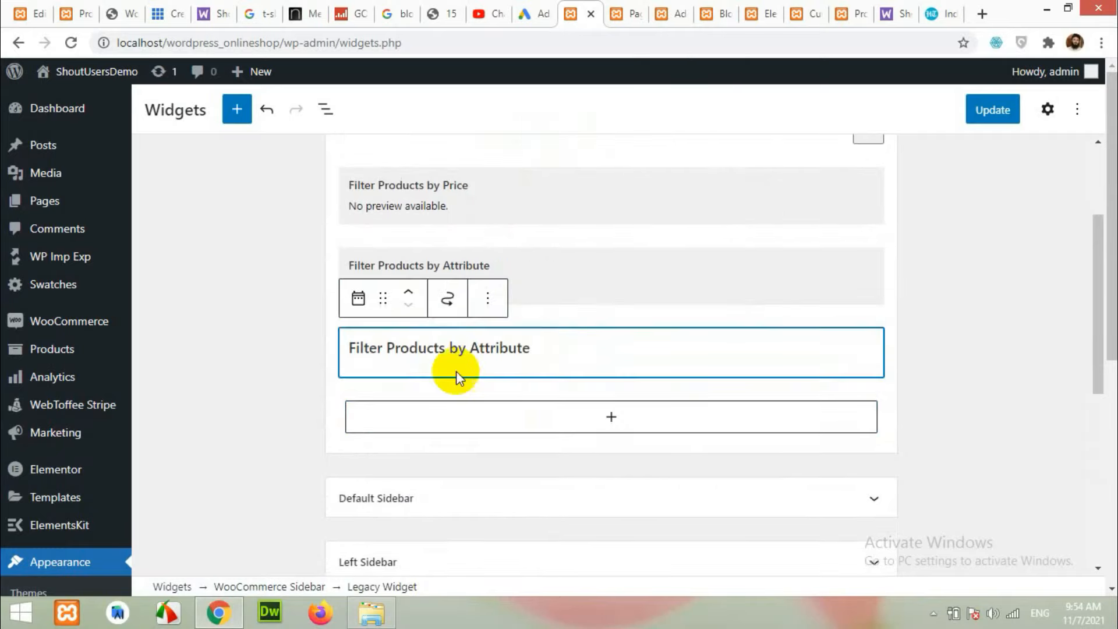
pyautogui.click(436, 407)
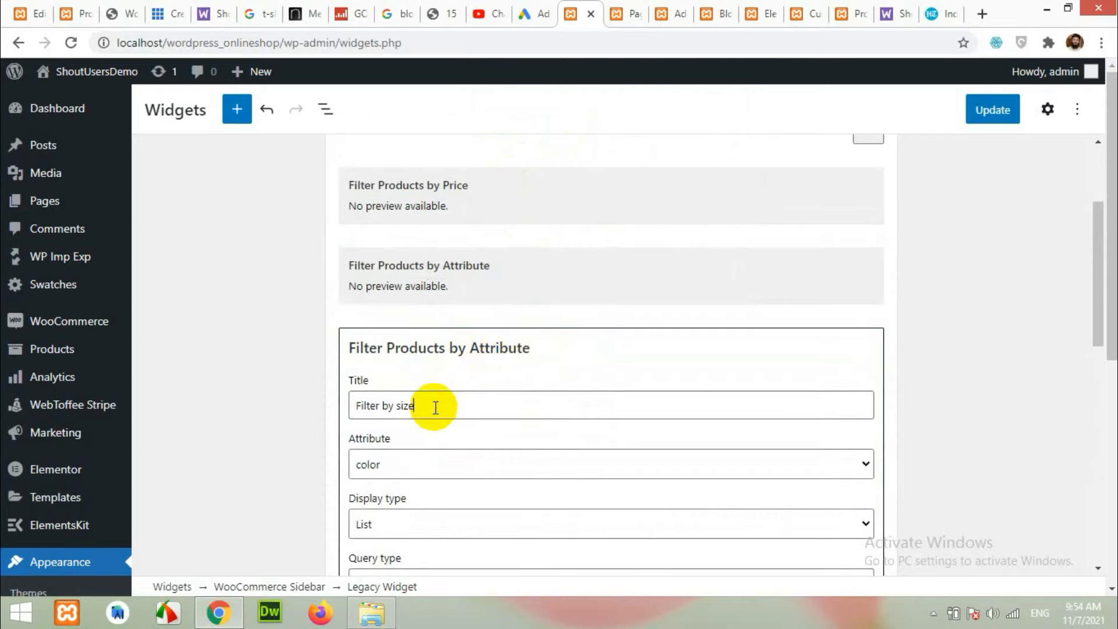
pyautogui.write('size')
pyautogui.click(388, 468)
pyautogui.click(390, 500)
pyautogui.scroll(-1, 289, 498)
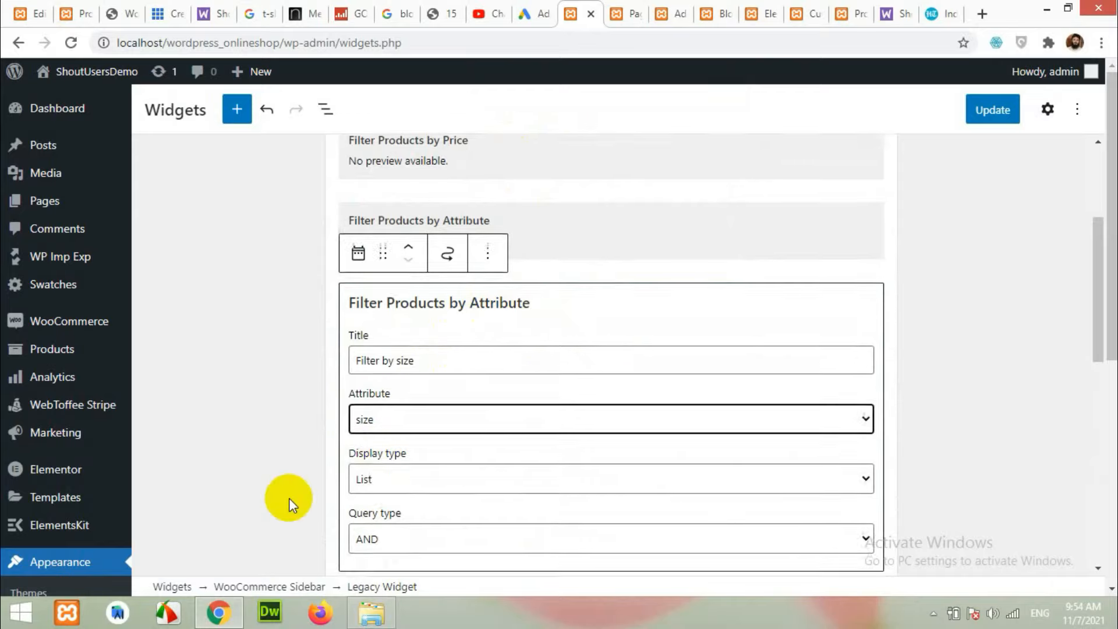
pyautogui.scroll(-3, 289, 498)
pyautogui.scroll(-1, 520, 376)
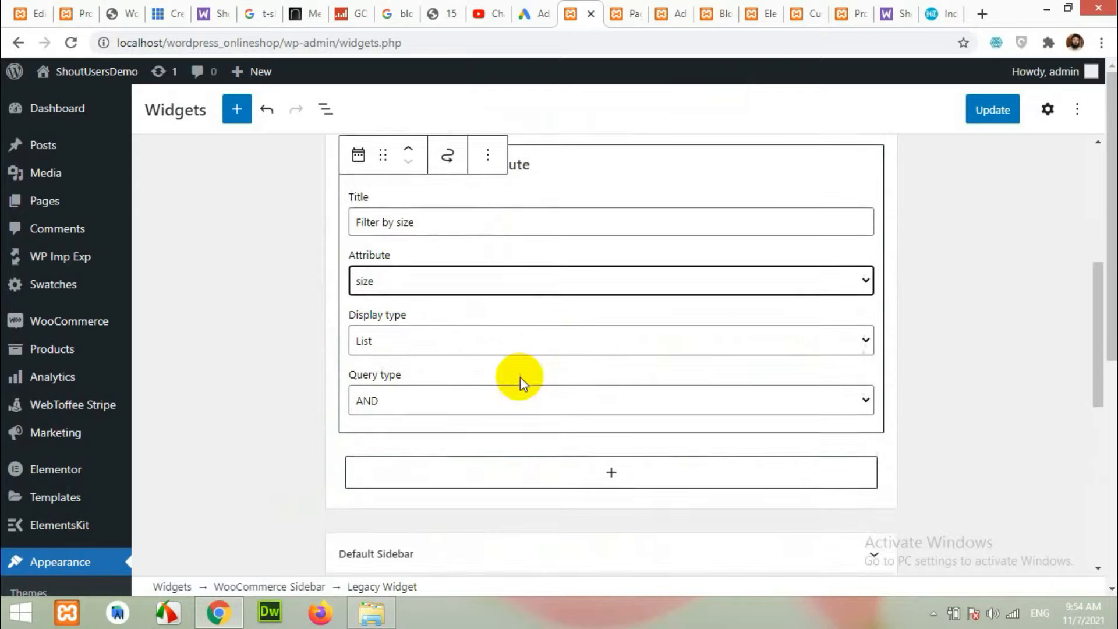
pyautogui.scroll(-1, 520, 376)
# Check the live shop page, then collapse the size filter widget's form in the editor.
pyautogui.click(73, 13)
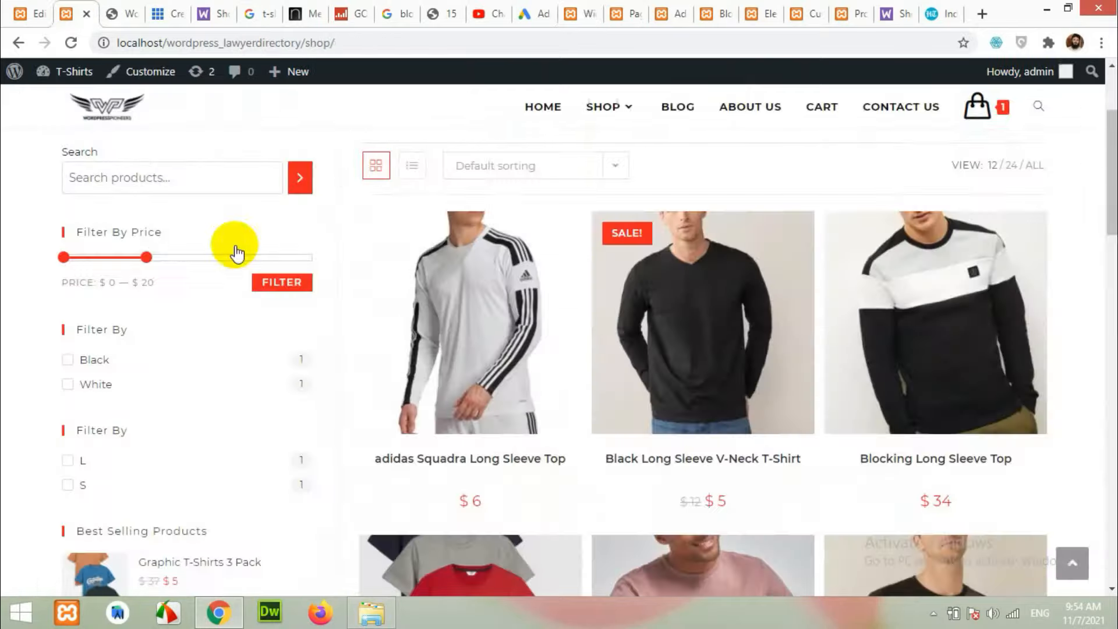
pyautogui.scroll(-7, 155, 399)
pyautogui.scroll(3, 125, 258)
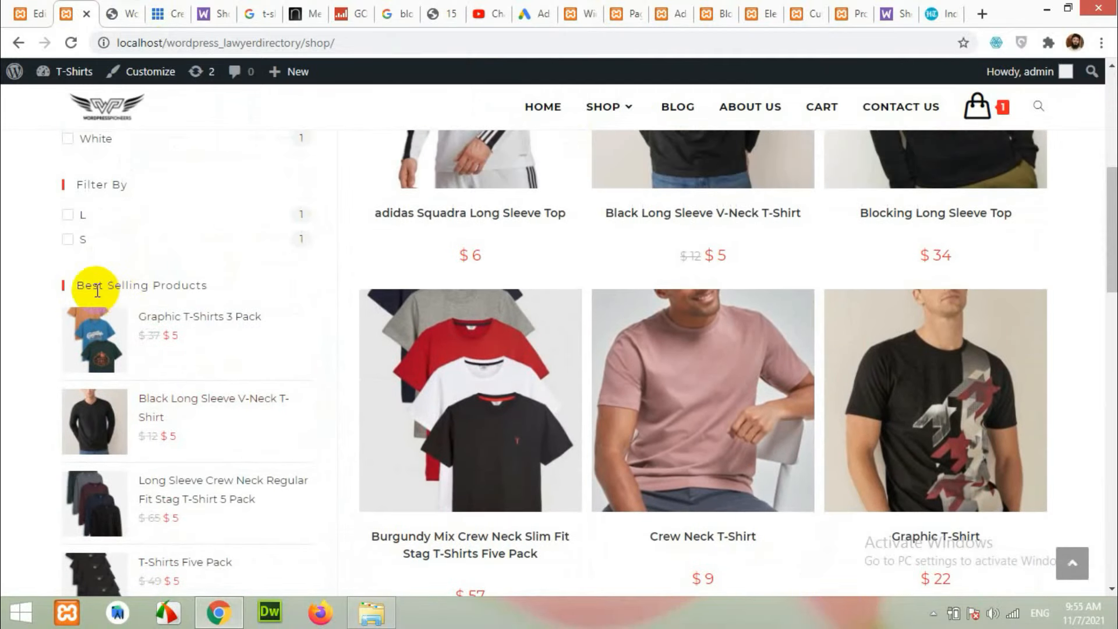
pyautogui.scroll(-3, 165, 462)
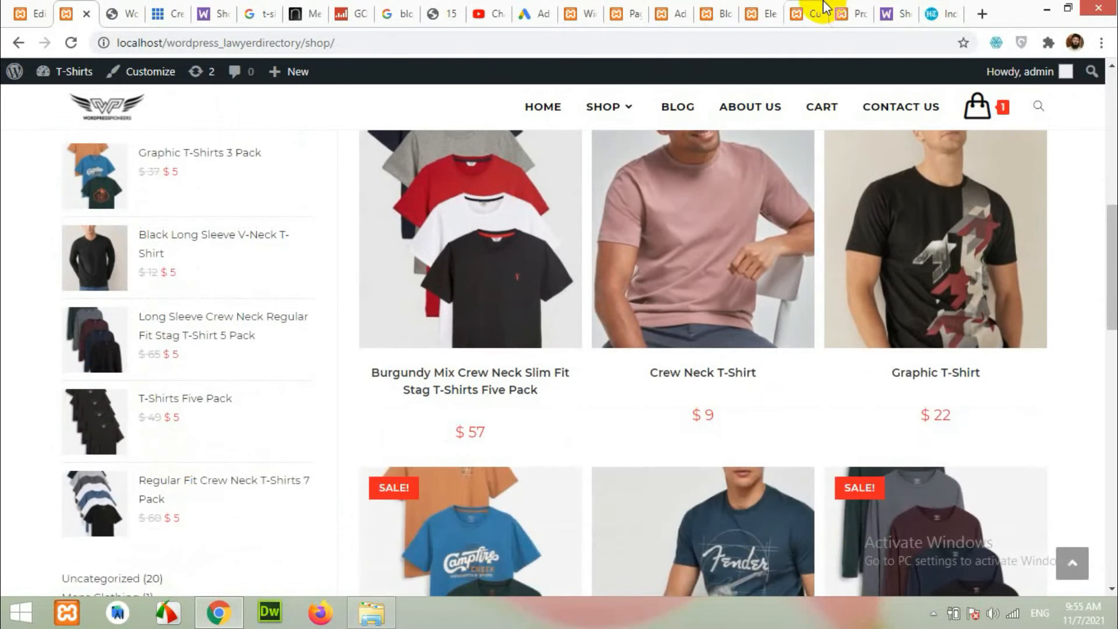
pyautogui.click(608, 10)
pyautogui.click(564, 8)
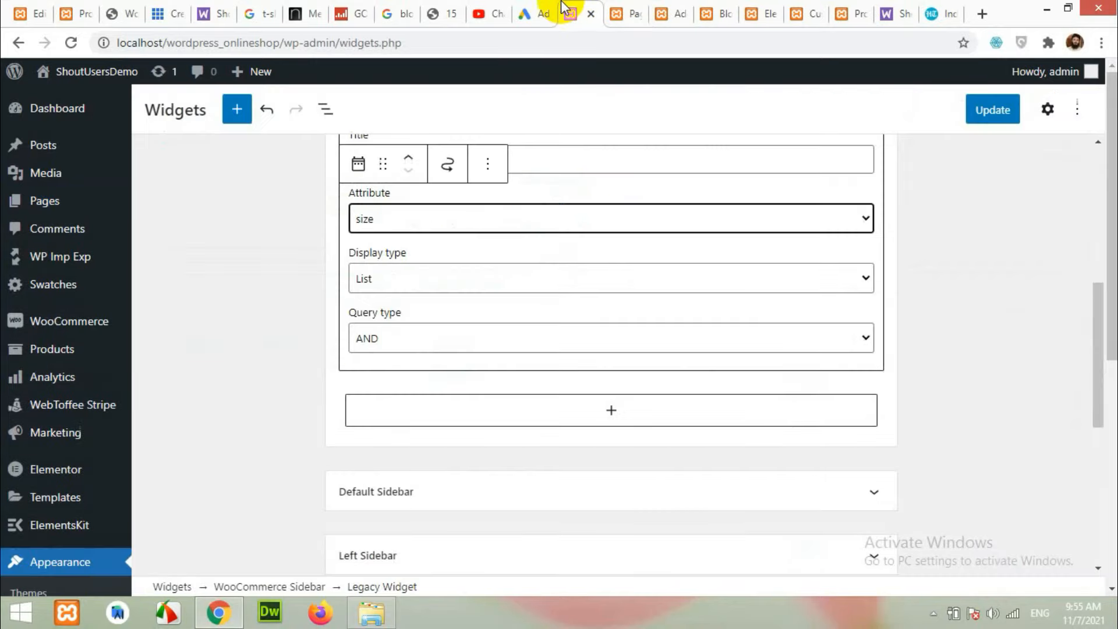
pyautogui.click(626, 414)
# Add a Products list widget titled 'Top Products' to the WooCommerce Sidebar.
pyautogui.click(622, 190)
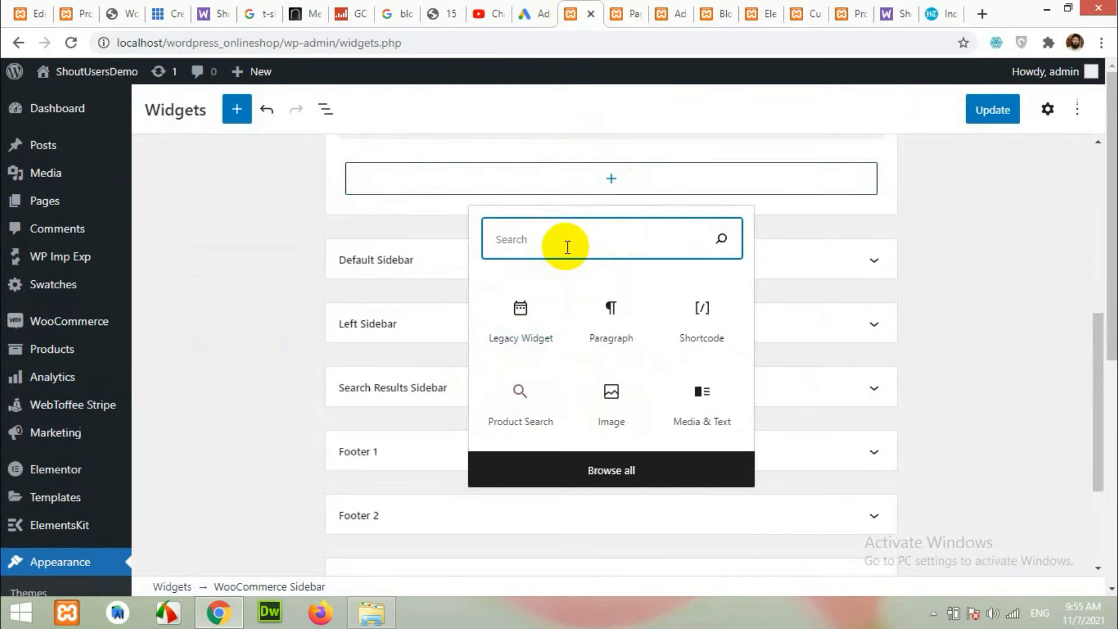
pyautogui.write('produc')
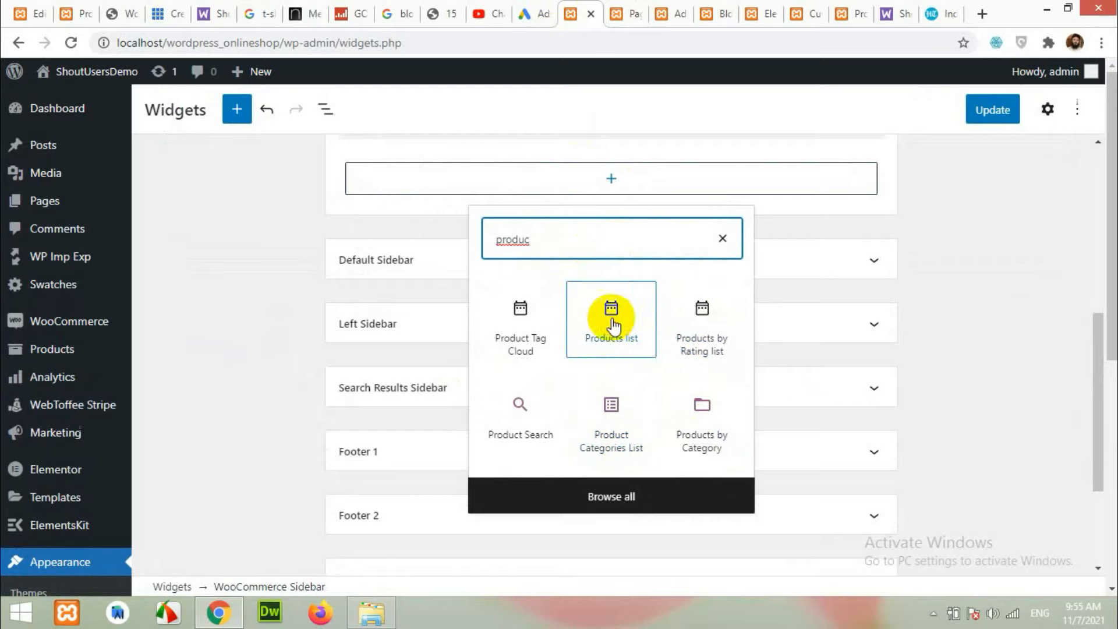
pyautogui.click(610, 327)
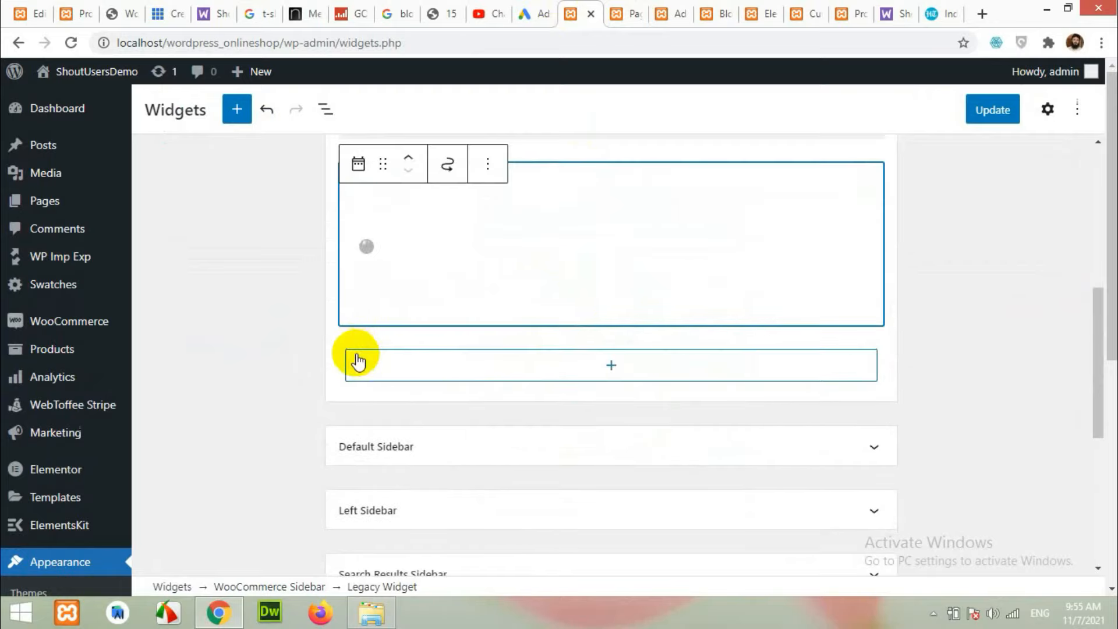
pyautogui.scroll(3, 467, 354)
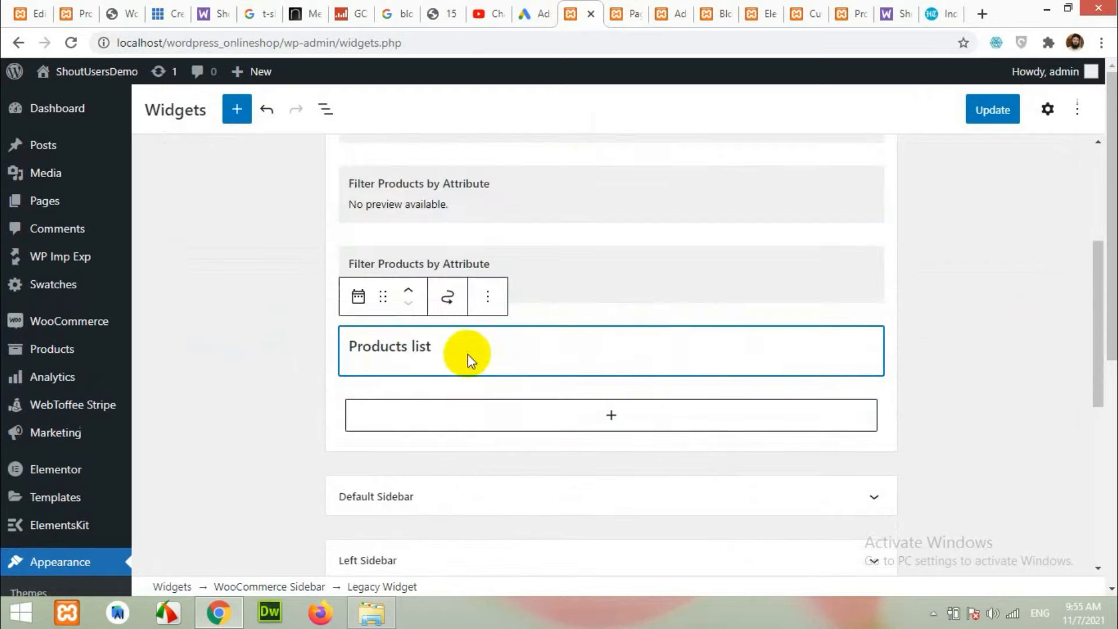
pyautogui.click(422, 401)
pyautogui.write('Sh')
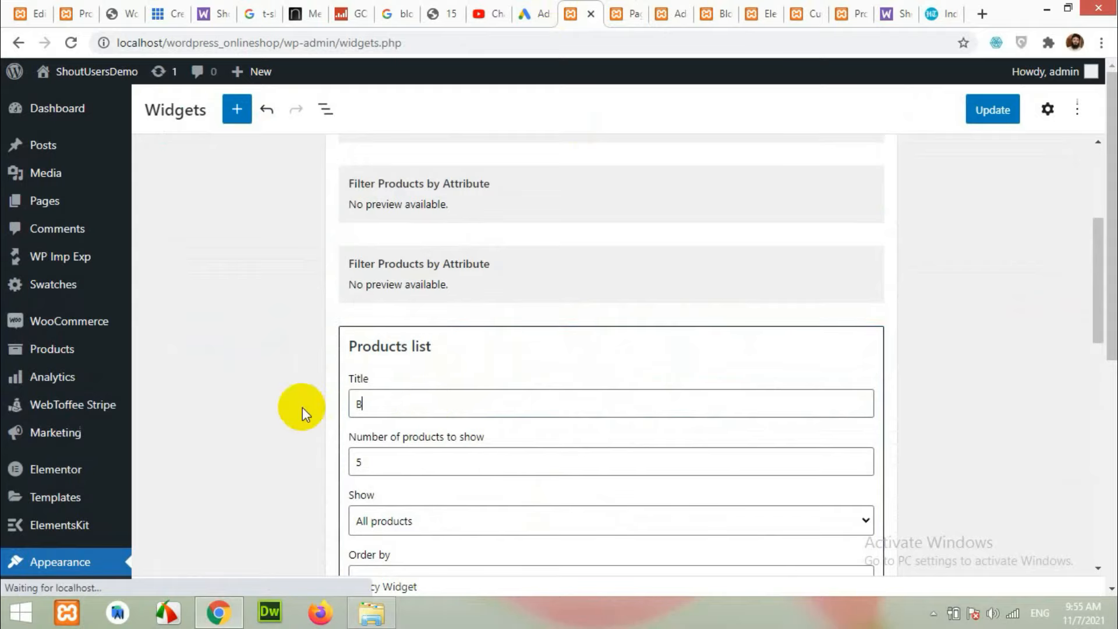
pyautogui.press('BackSpace')
pyautogui.press('BackSpace')
pyautogui.write('Recent P')
pyautogui.press('BackSpace')
pyautogui.press('BackSpace')
pyautogui.press('BackSpace')
pyautogui.press('BackSpace')
pyautogui.press('BackSpace')
pyautogui.press('BackSpace')
pyautogui.press('BackSpace')
pyautogui.press('BackSpace')
pyautogui.write('Top Products')
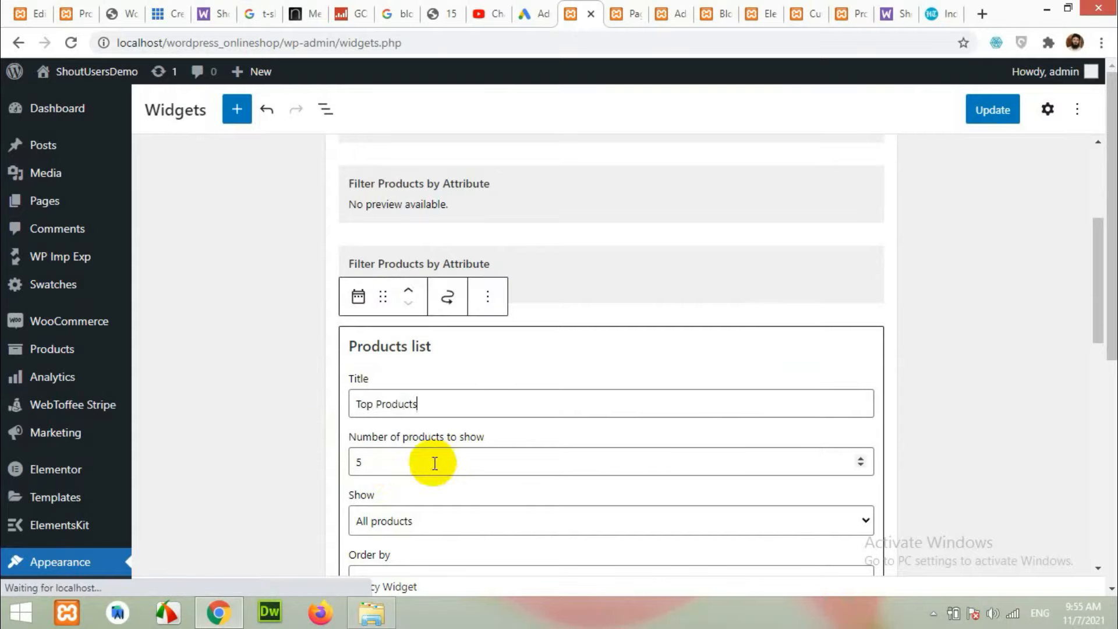
pyautogui.scroll(-1, 365, 370)
pyautogui.scroll(-1, 419, 448)
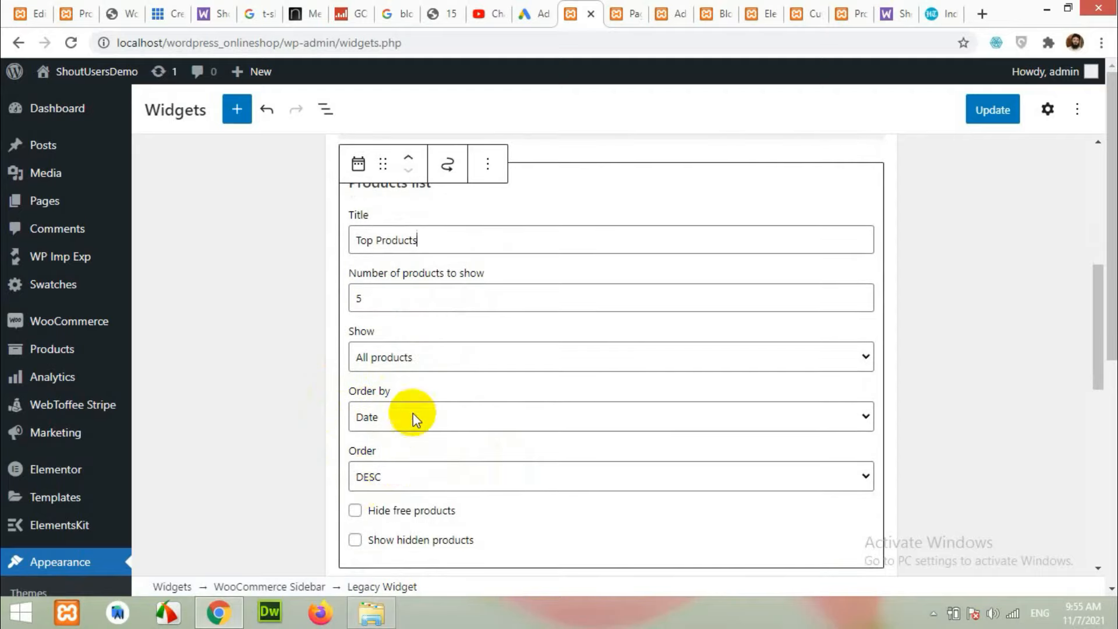
pyautogui.scroll(-3, 371, 382)
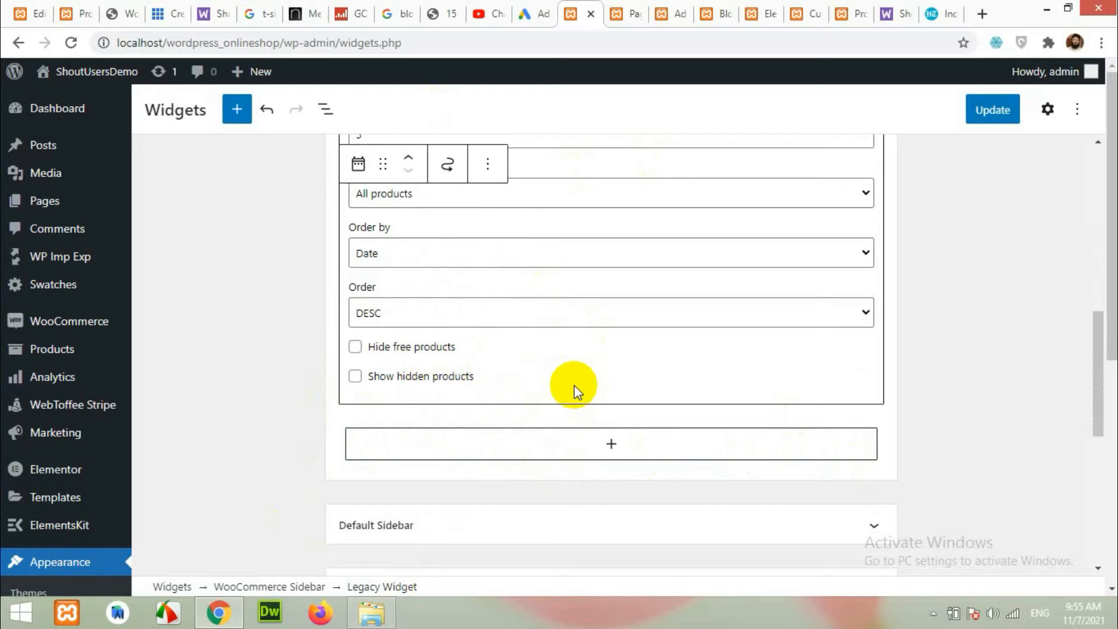
pyautogui.scroll(-5, 589, 413)
pyautogui.scroll(5, 589, 306)
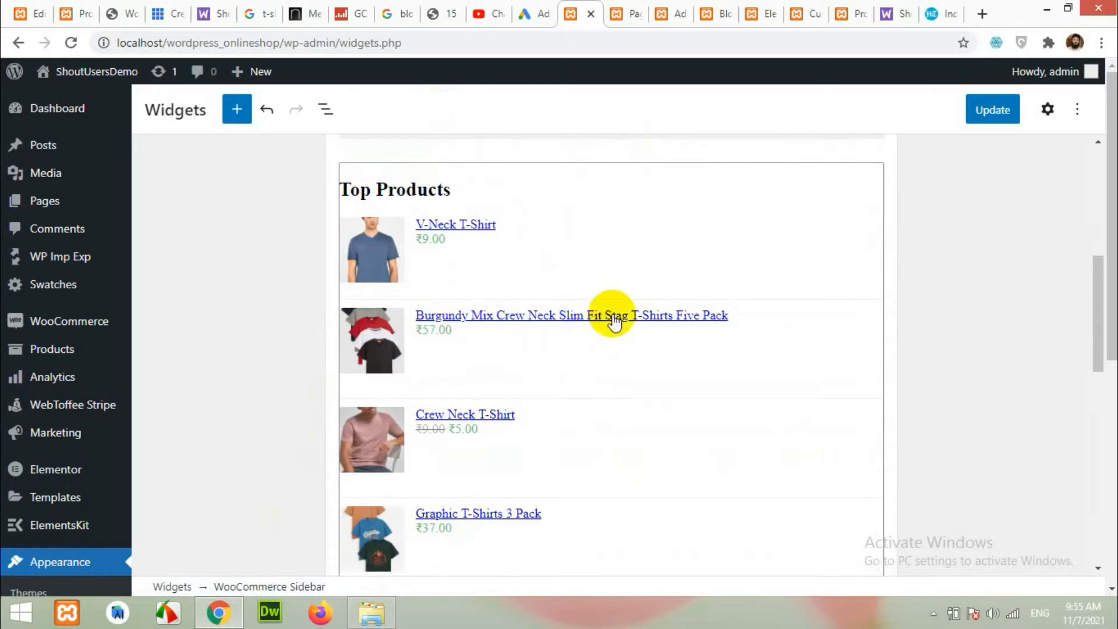
pyautogui.scroll(-3, 597, 385)
# Add a Product Categories List block, update the widgets, and reload the shop page.
pyautogui.click(615, 232)
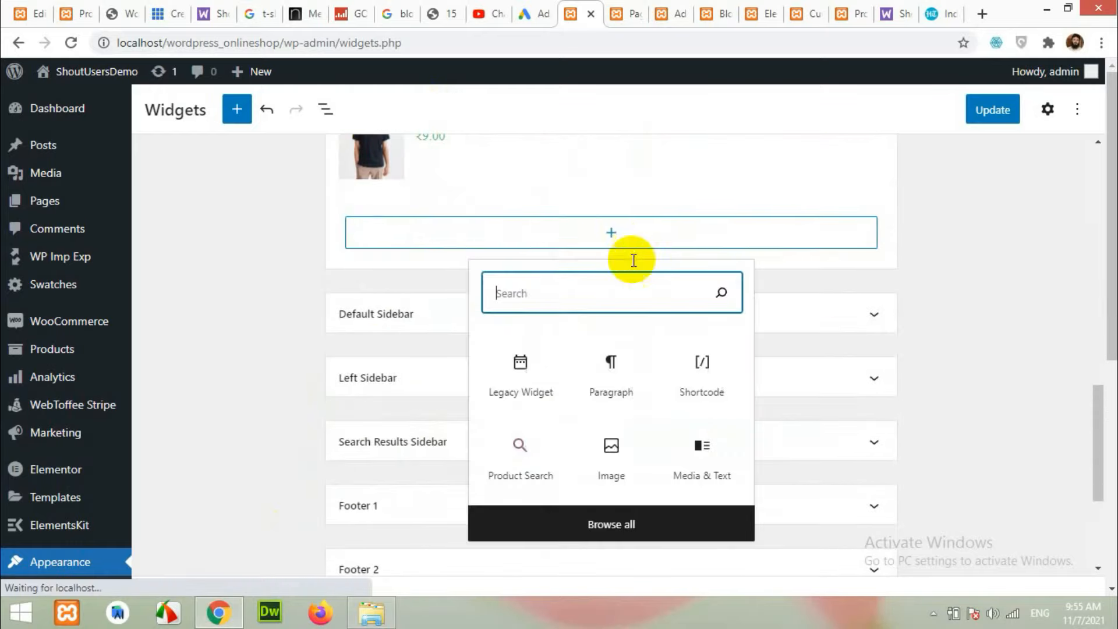
pyautogui.write('catego')
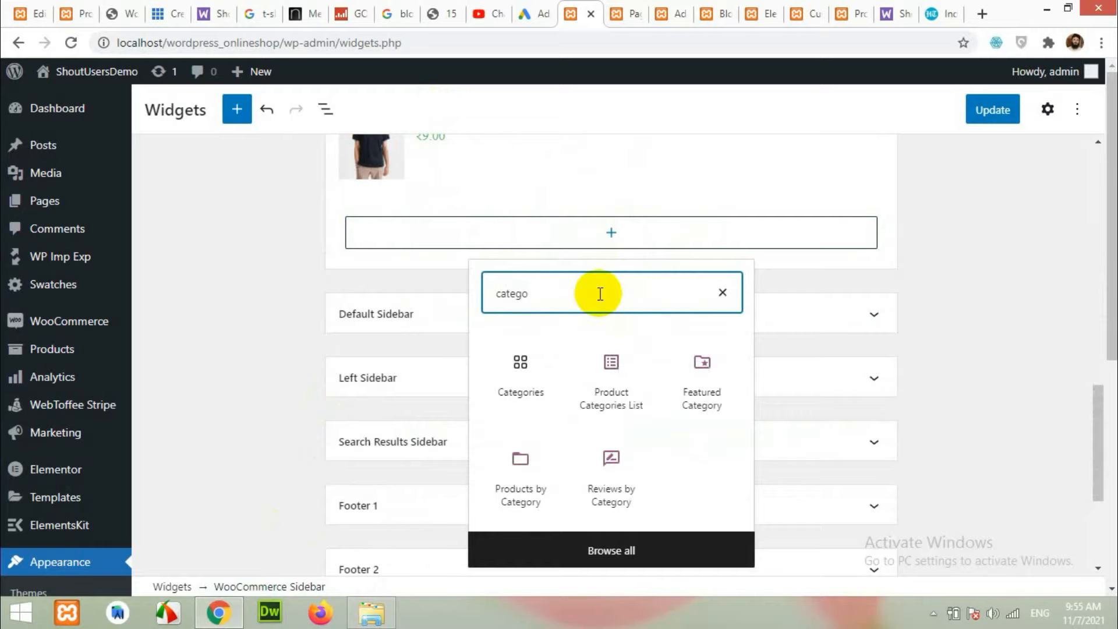
pyautogui.click(611, 384)
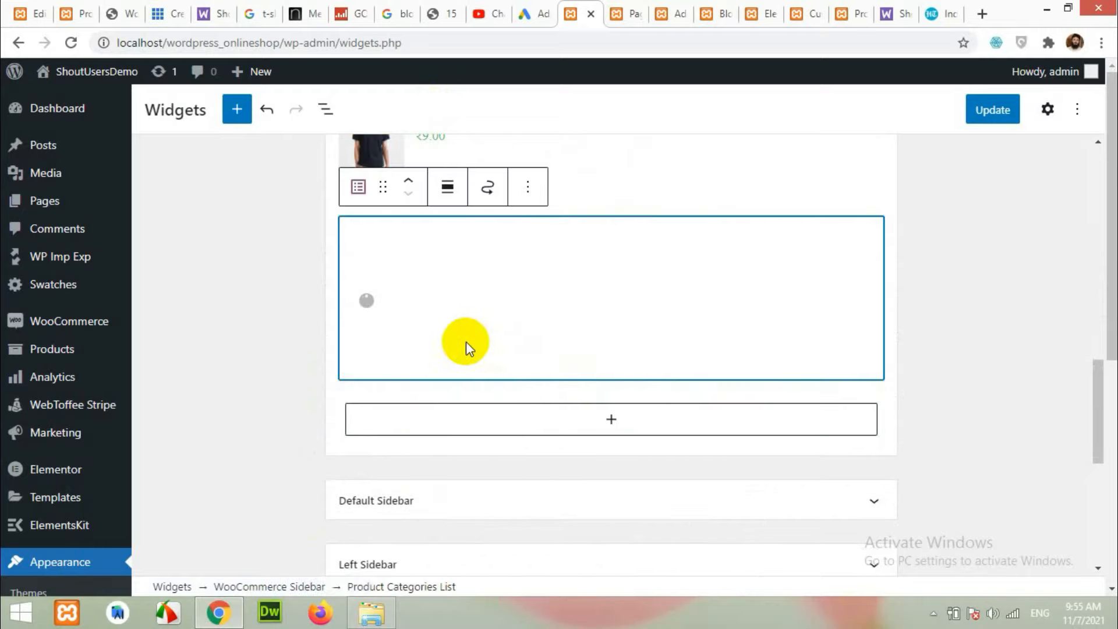
pyautogui.click(989, 119)
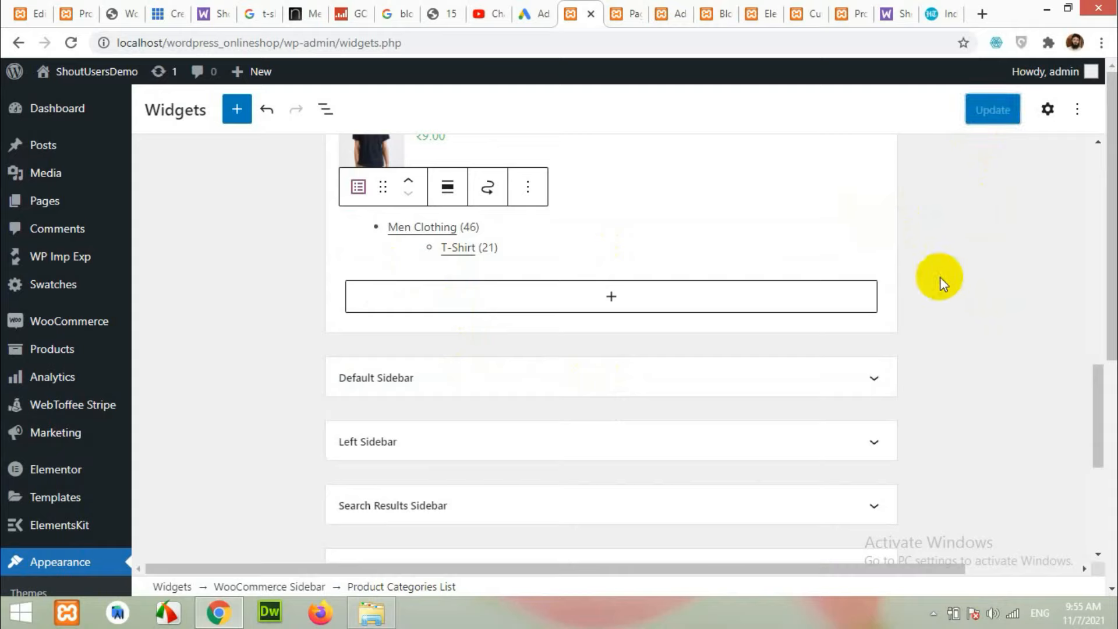
pyautogui.click(843, 8)
pyautogui.click(71, 42)
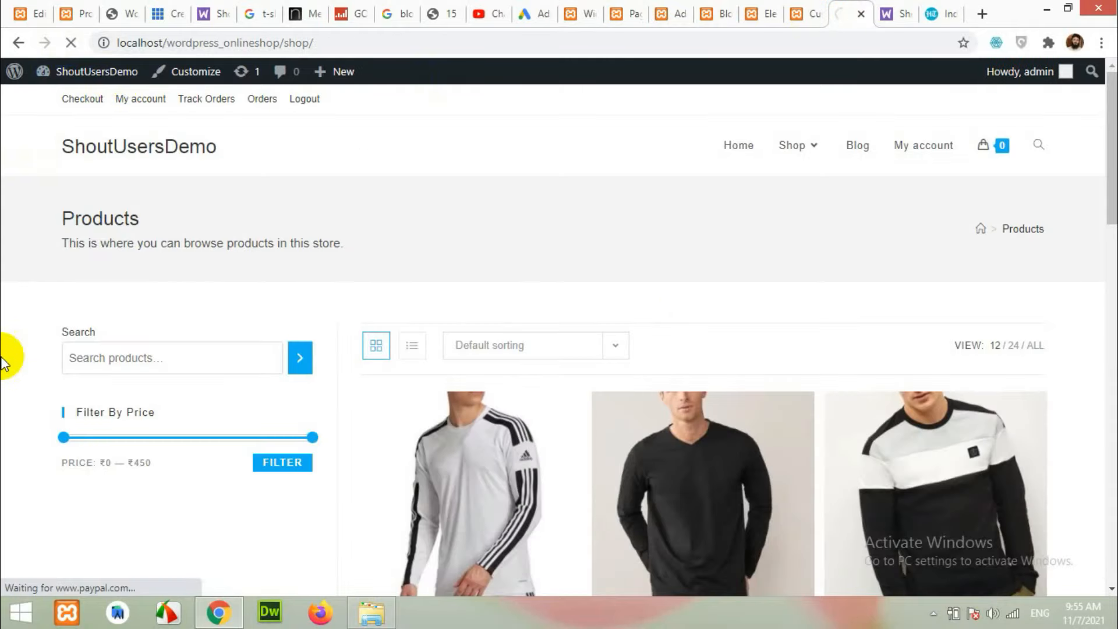
# Narrow the shop's price slider to ₹0–₹170 and apply the filter.
pyautogui.scroll(-10, 40, 407)
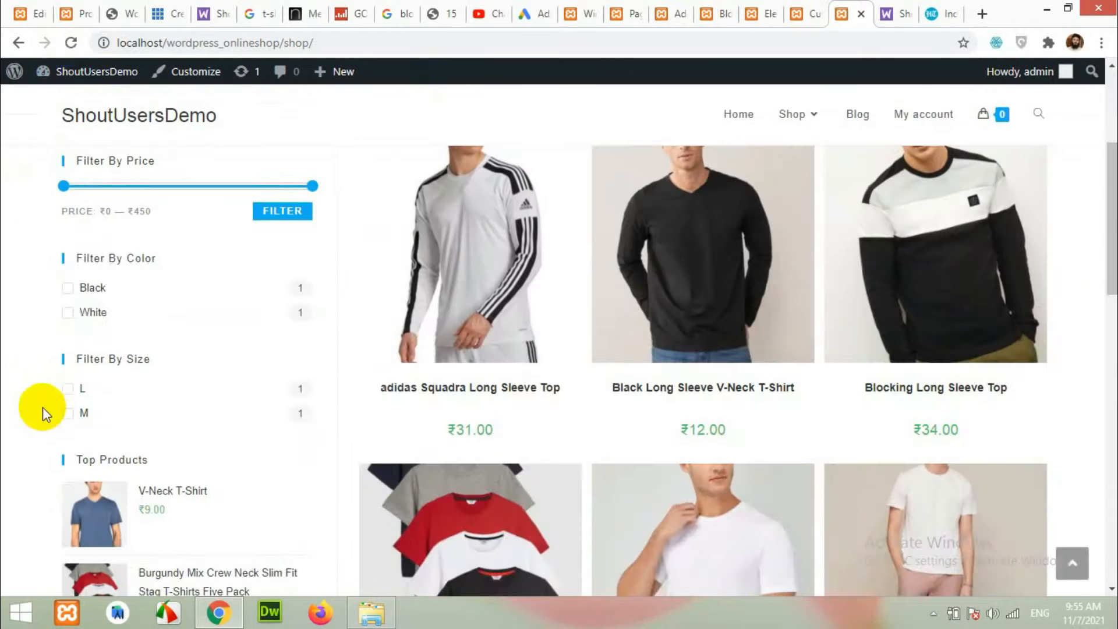
pyautogui.scroll(-5, 162, 474)
pyautogui.scroll(11, 130, 425)
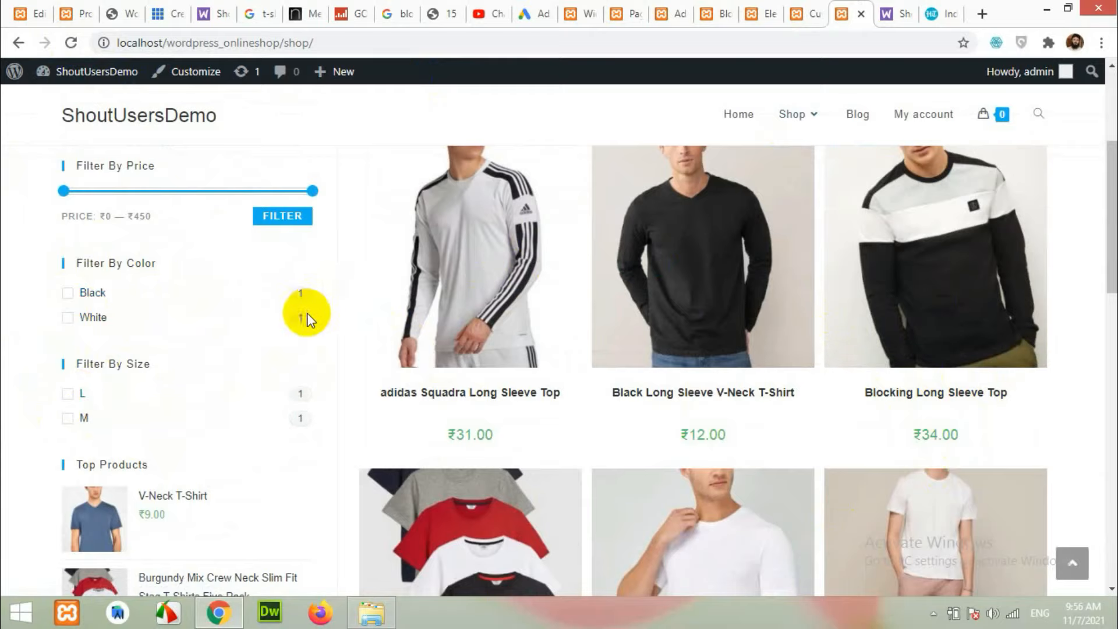
pyautogui.scroll(-7, 909, 437)
pyautogui.scroll(7, 882, 364)
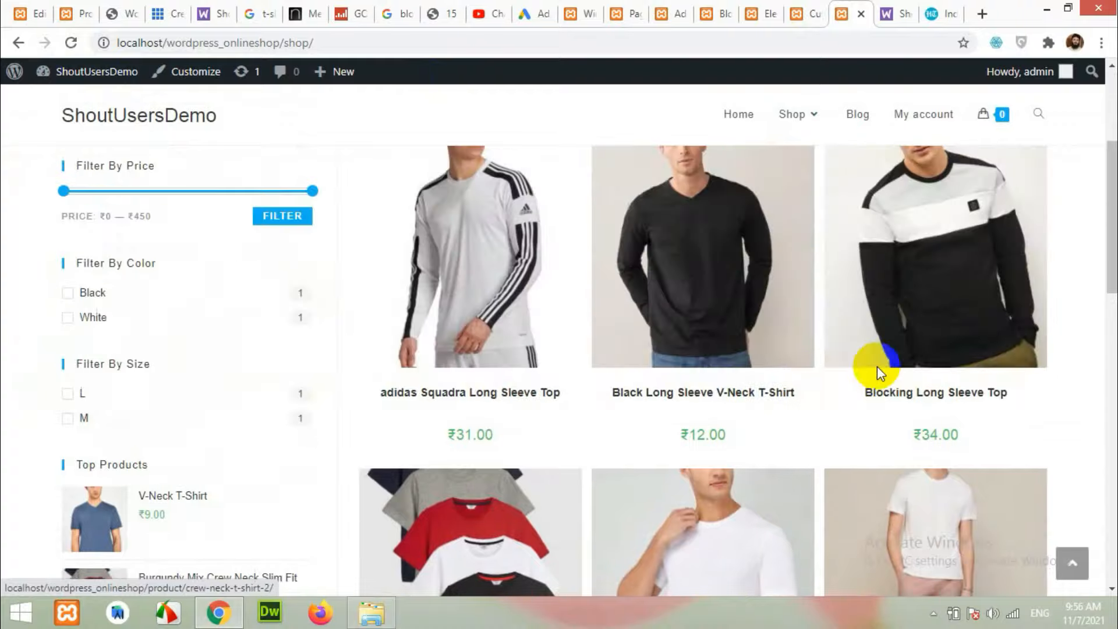
pyautogui.scroll(3, 654, 375)
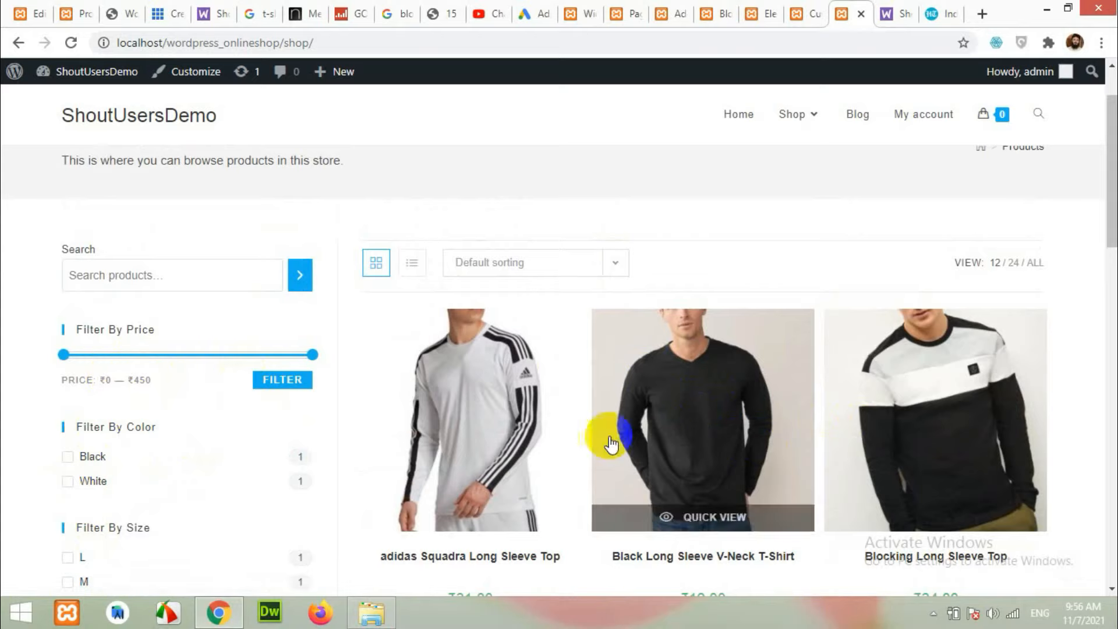
pyautogui.scroll(-6, 798, 491)
pyautogui.scroll(3, 781, 449)
pyautogui.scroll(-2, 1000, 425)
pyautogui.scroll(-3, 1003, 437)
pyautogui.scroll(6, 379, 337)
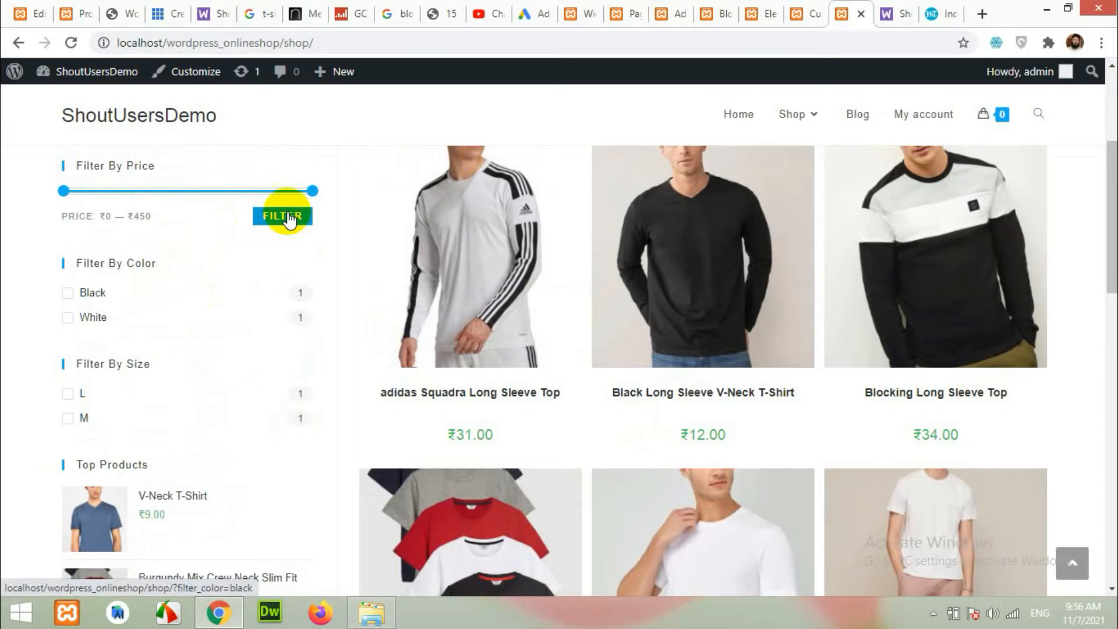
pyautogui.moveTo(294, 198); pyautogui.dragTo(152, 199)
pyautogui.click(268, 225)
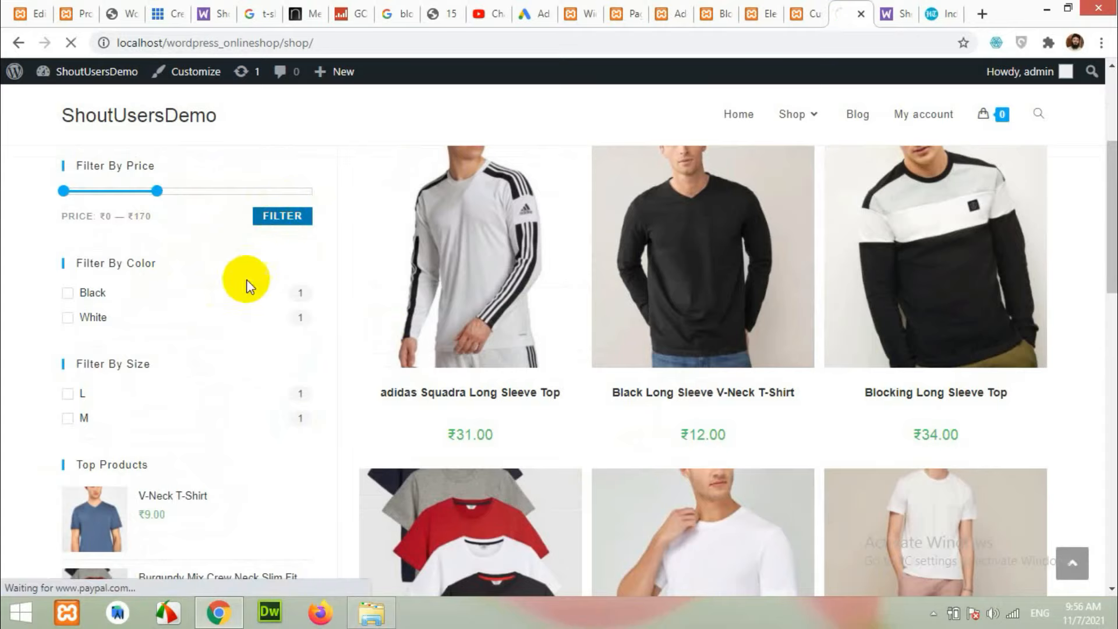
# Apply a ₹0–₹30 price filter and review the resulting products.
pyautogui.scroll(-10, 970, 481)
pyautogui.scroll(-6, 956, 476)
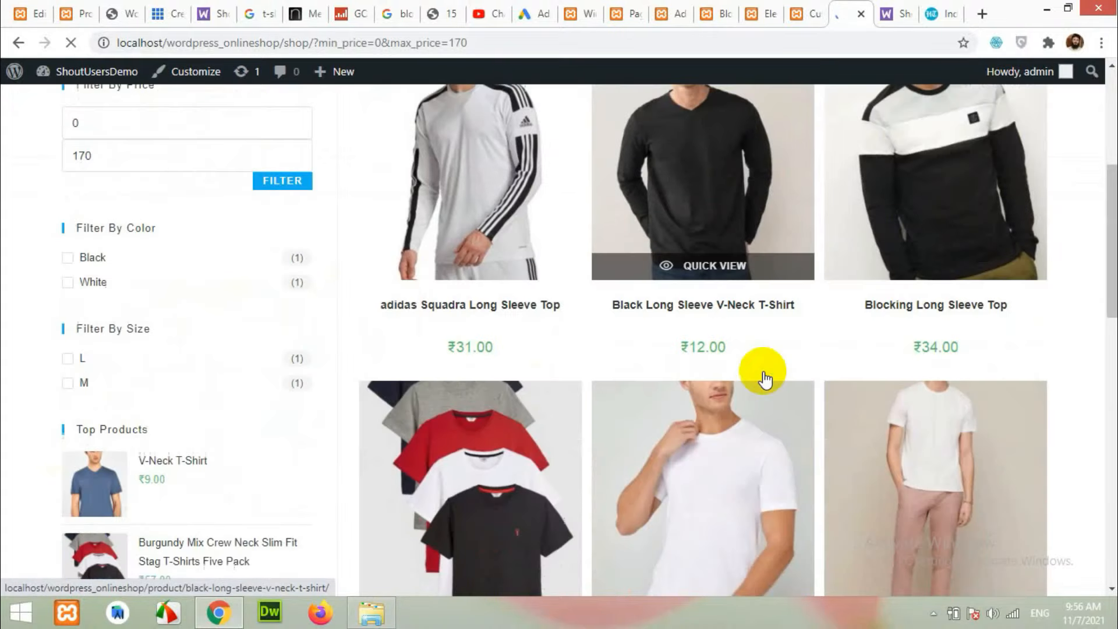
pyautogui.scroll(-15, 976, 426)
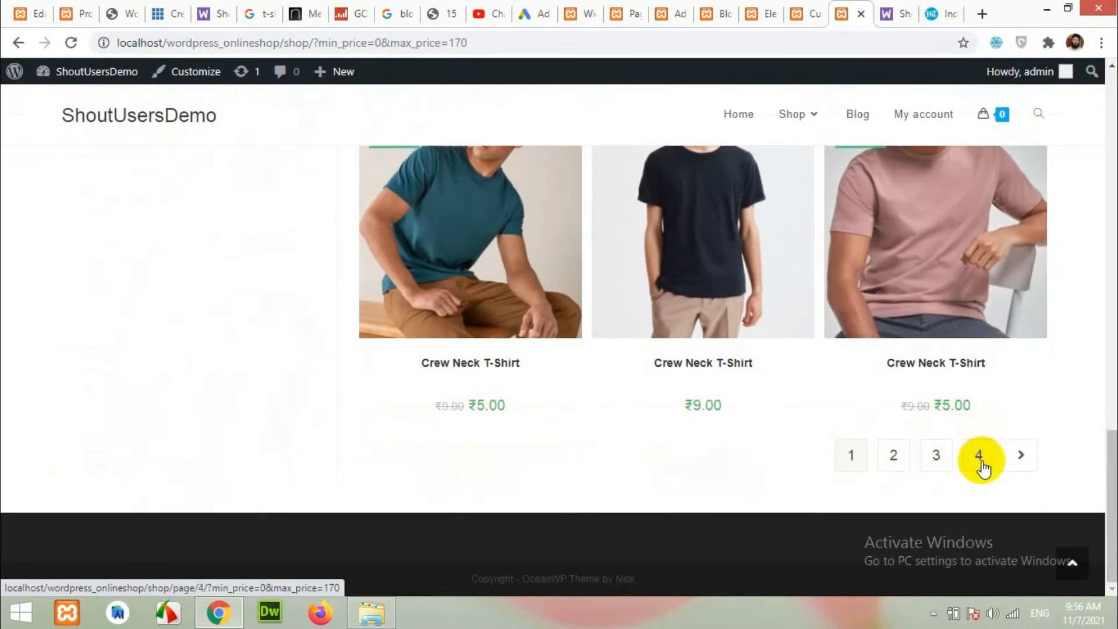
pyautogui.scroll(6, 338, 382)
pyautogui.scroll(3, 337, 382)
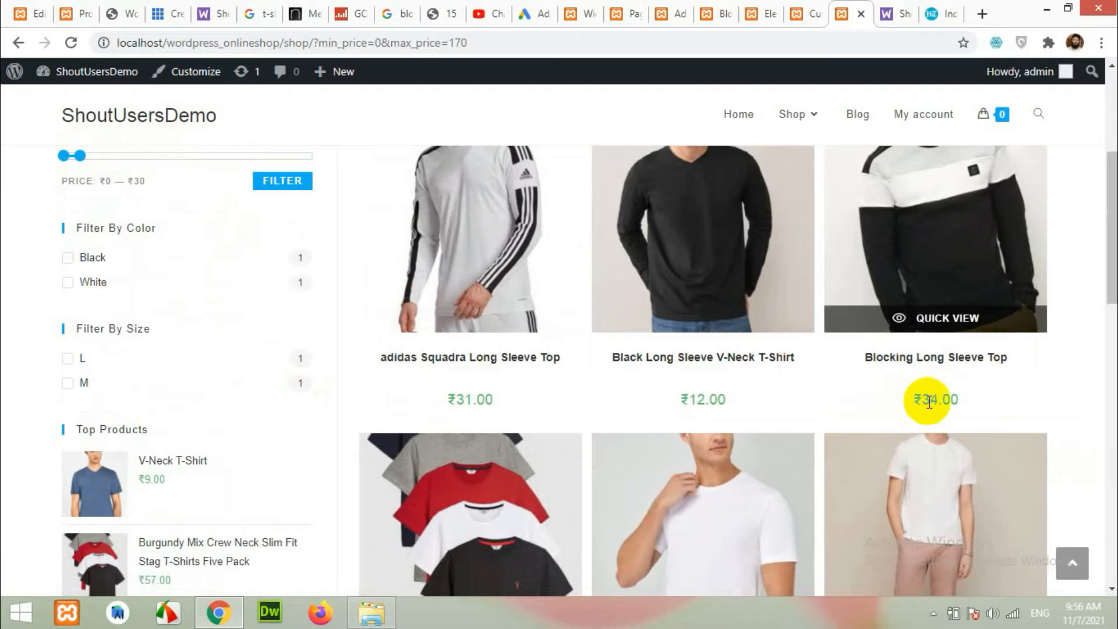
pyautogui.click(288, 184)
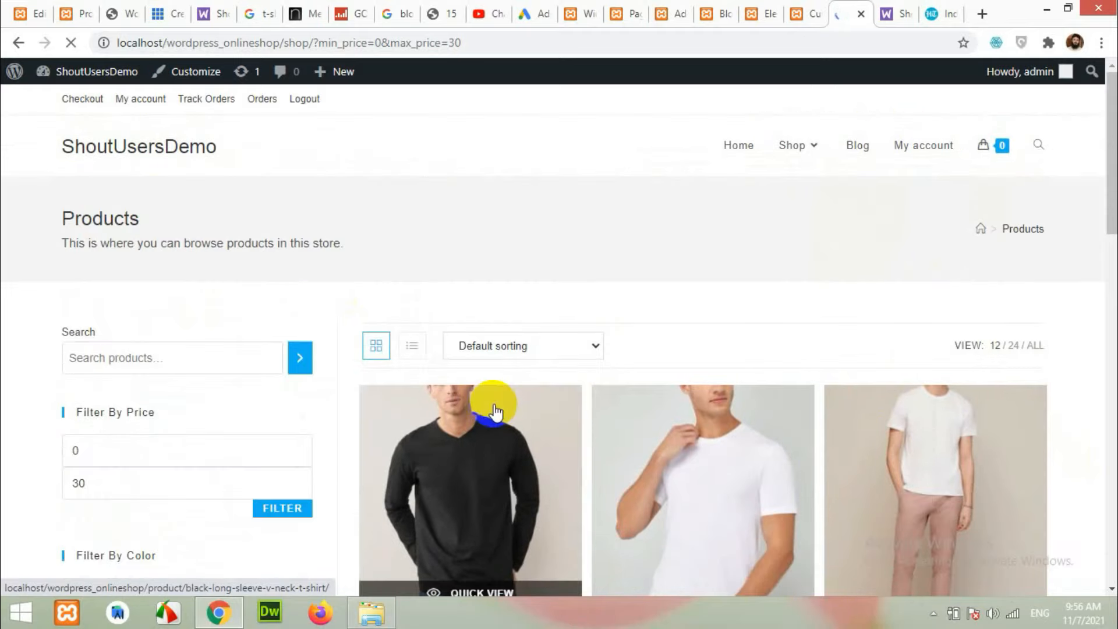
pyautogui.scroll(-6, 686, 407)
pyautogui.scroll(-10, 942, 352)
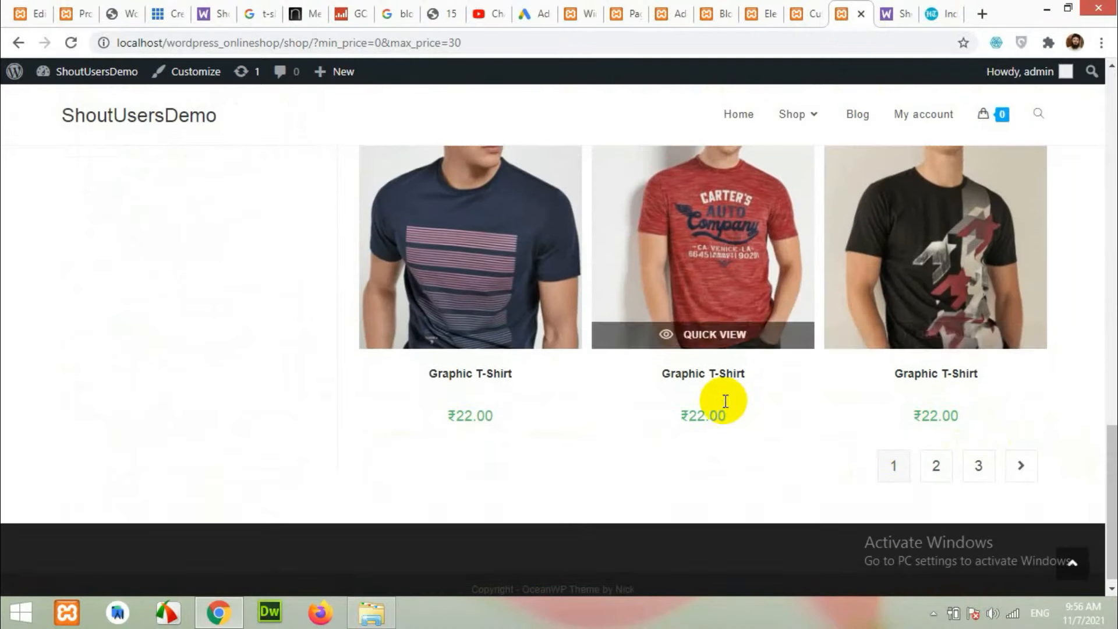
pyautogui.scroll(8, 735, 402)
pyautogui.scroll(3, 324, 362)
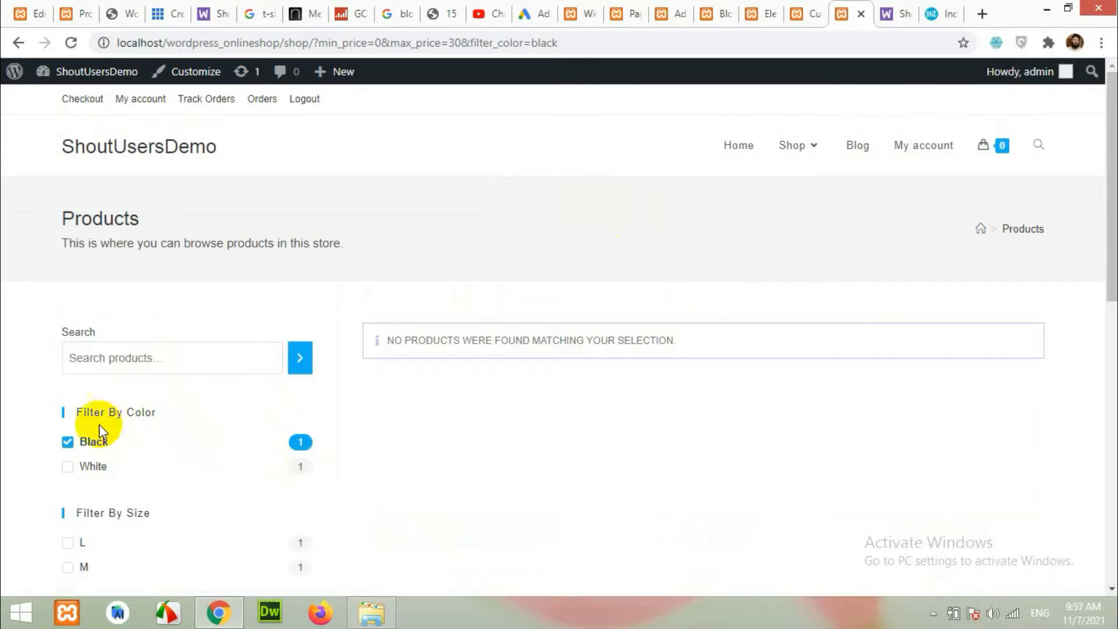
pyautogui.scroll(-5, 142, 419)
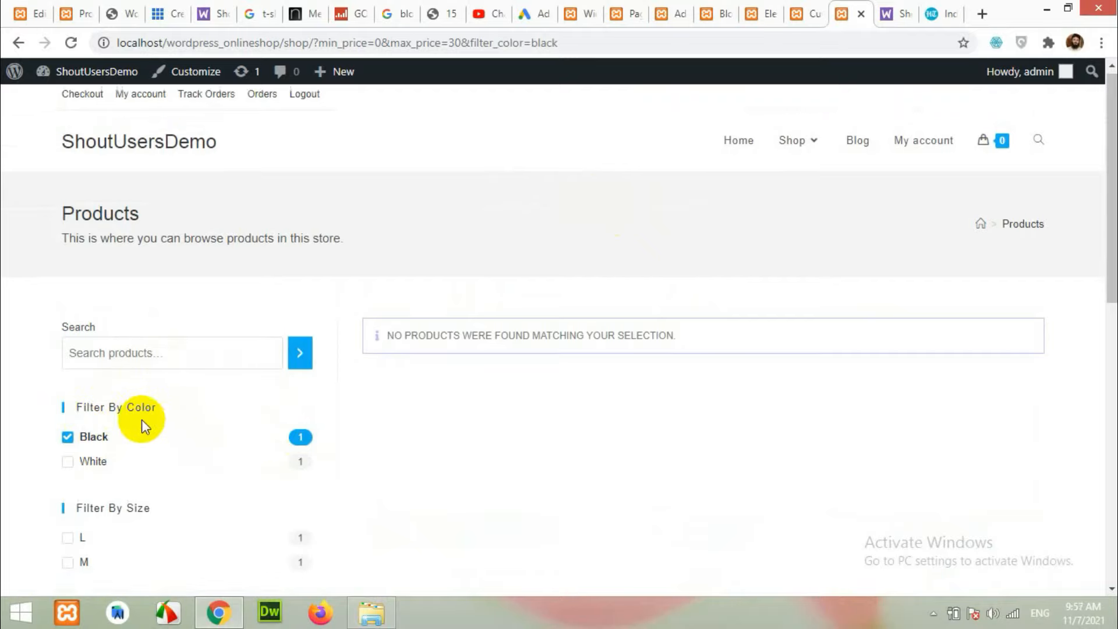
pyautogui.scroll(1, 188, 425)
pyautogui.scroll(-2, 233, 424)
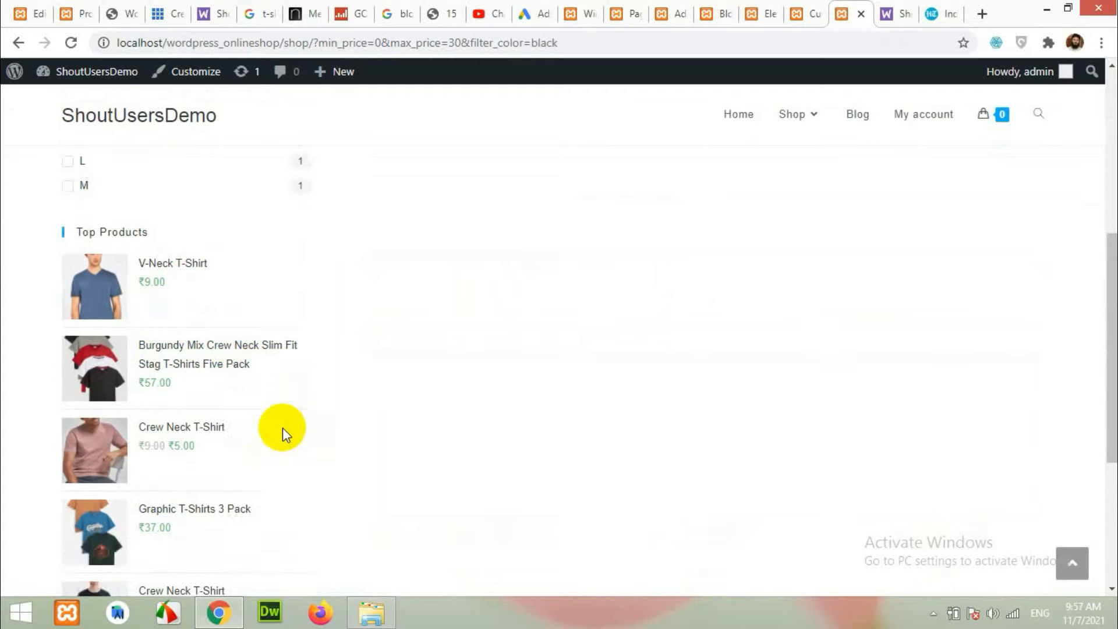
pyautogui.scroll(5, 282, 430)
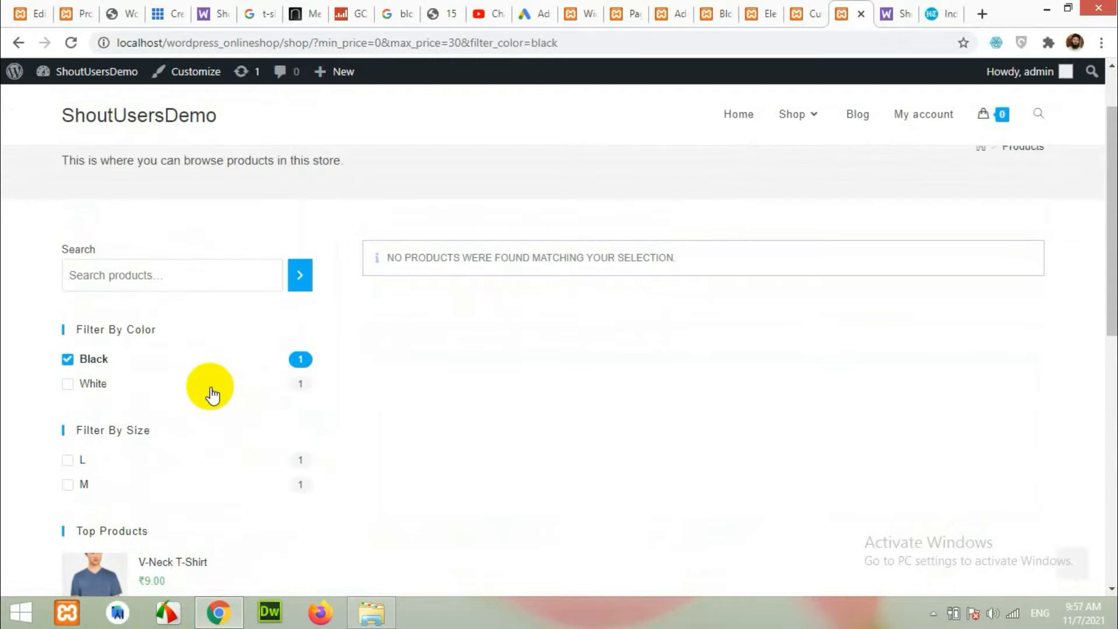
# Clear the Black filter, apply ₹0–₹450, re-tick Black, then go to the Blog page.
pyautogui.click(67, 360)
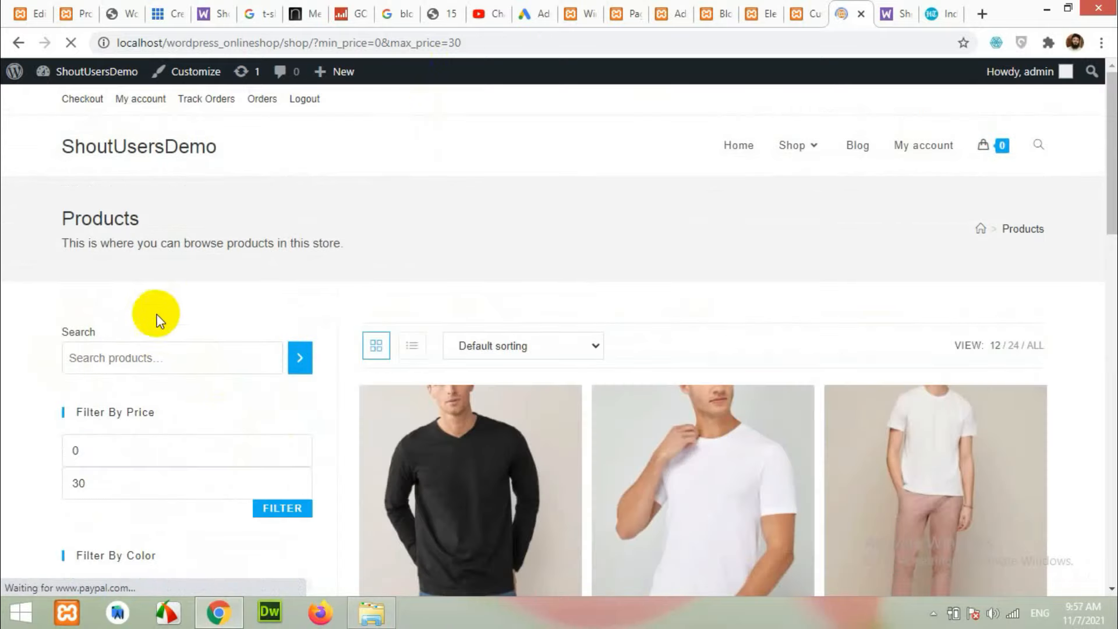
pyautogui.moveTo(81, 438); pyautogui.dragTo(337, 430)
pyautogui.scroll(-3, 163, 457)
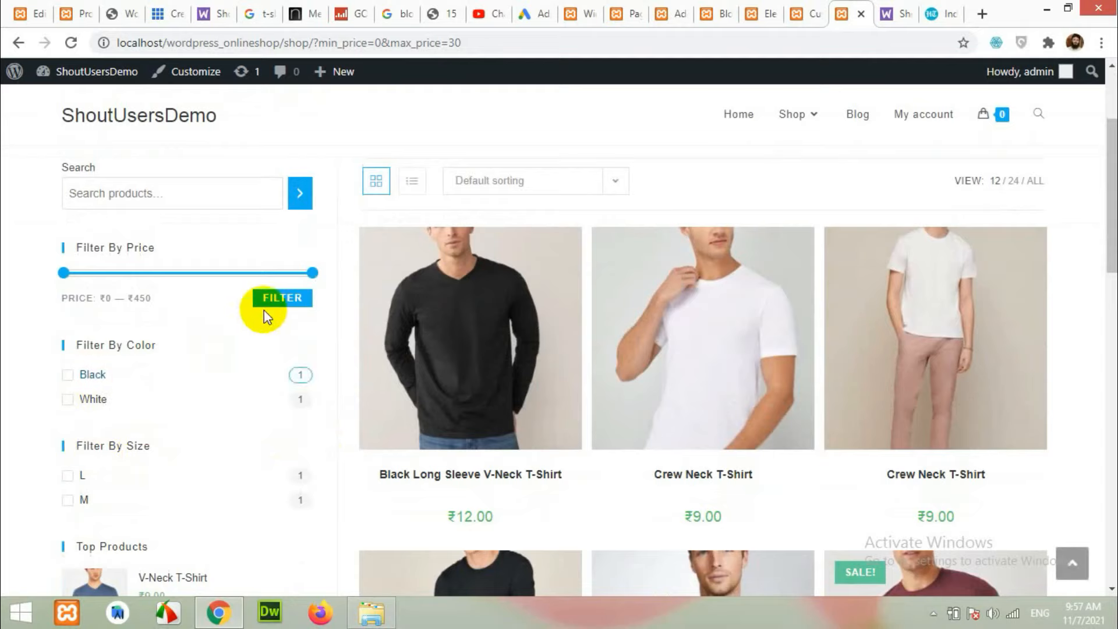
pyautogui.click(277, 306)
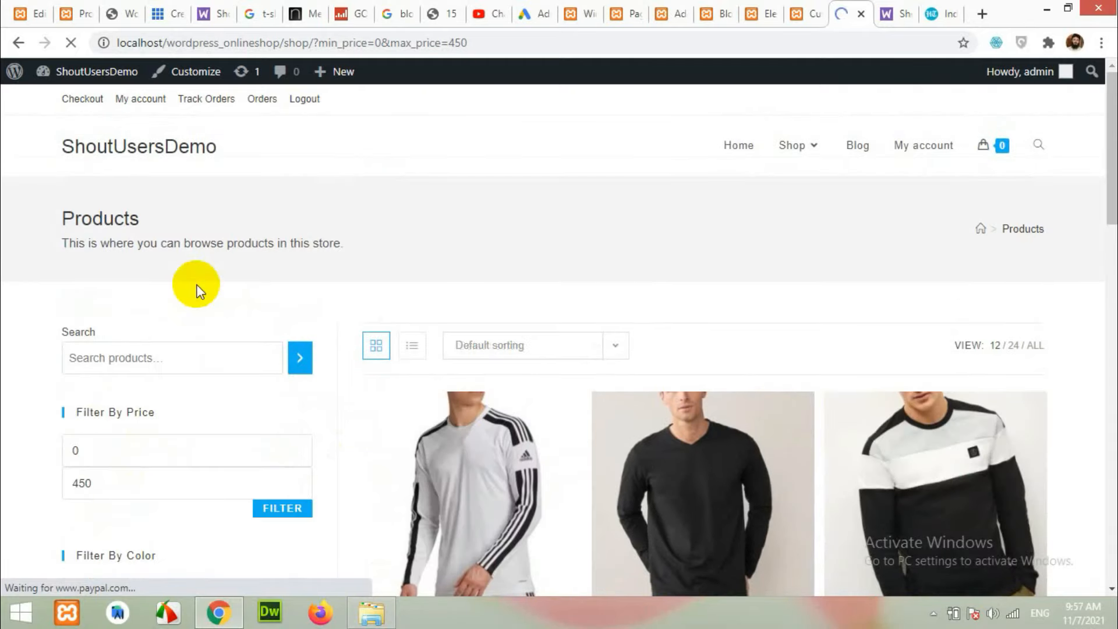
pyautogui.scroll(-3, 204, 356)
pyautogui.click(93, 375)
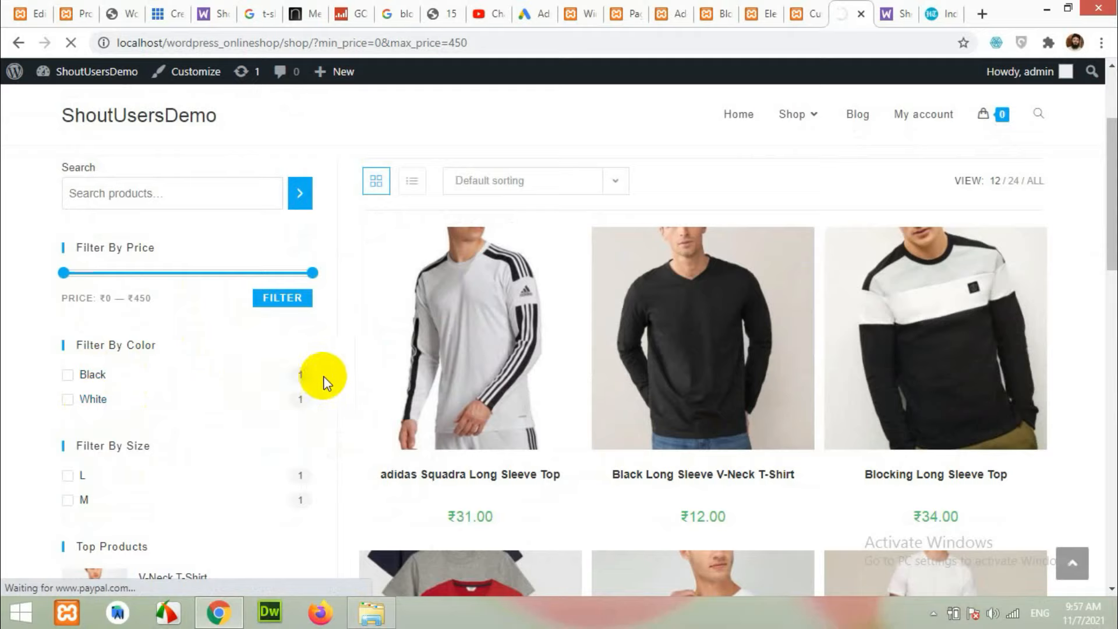
pyautogui.scroll(-4, 528, 395)
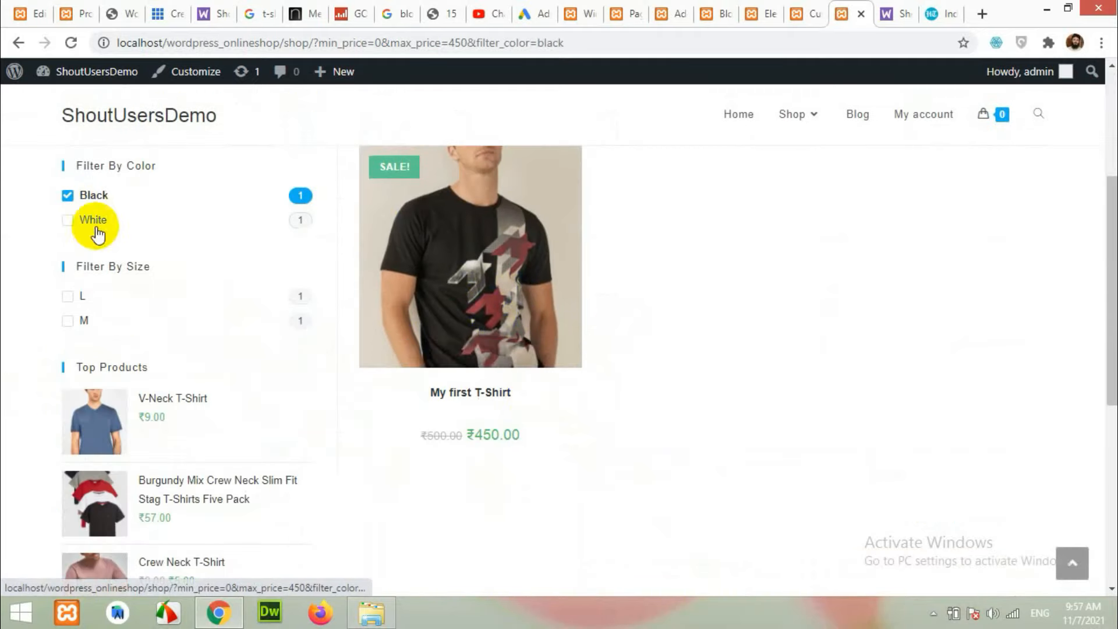
pyautogui.scroll(4, 680, 464)
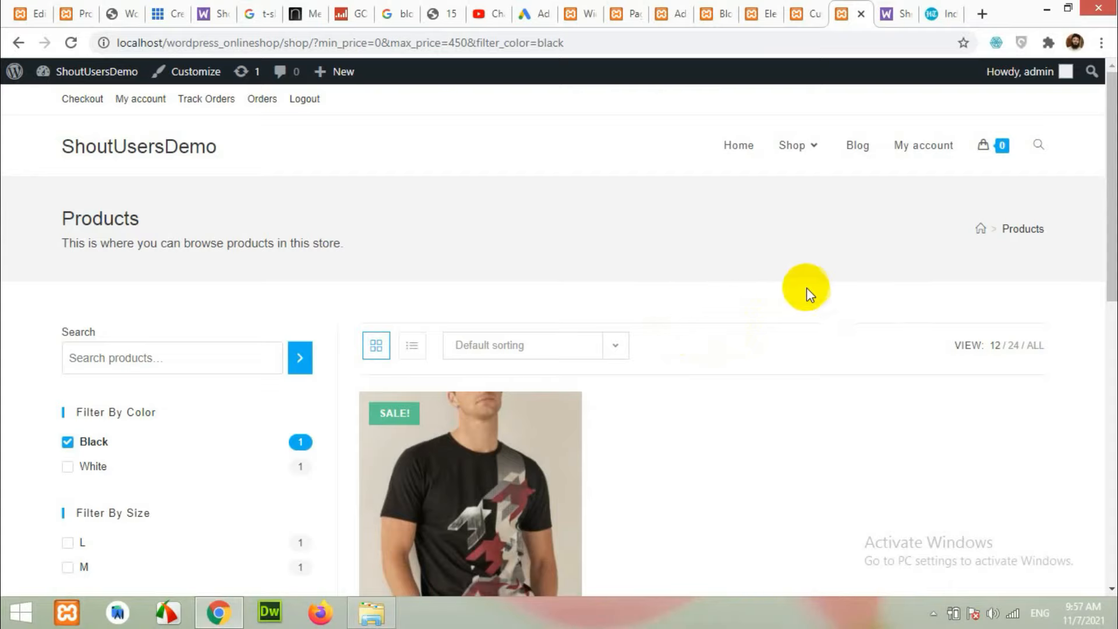
pyautogui.click(857, 147)
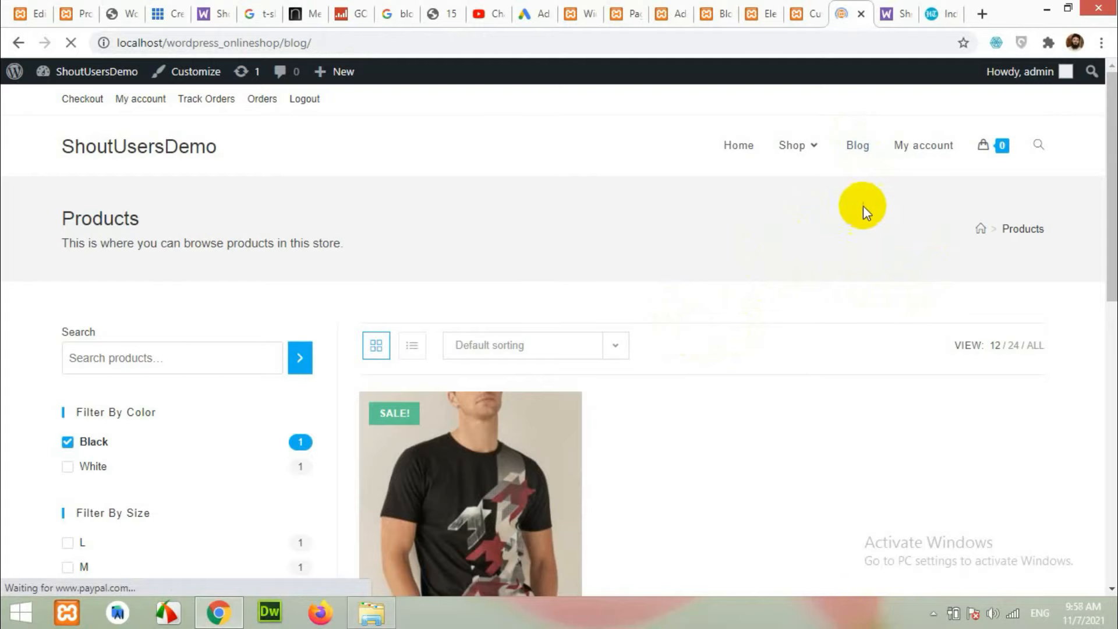
# Study the reference blog's sidebar (Search, Recent Posts with thumbnails, Follow Us), then return to Widgets.
pyautogui.scroll(-2, 774, 282)
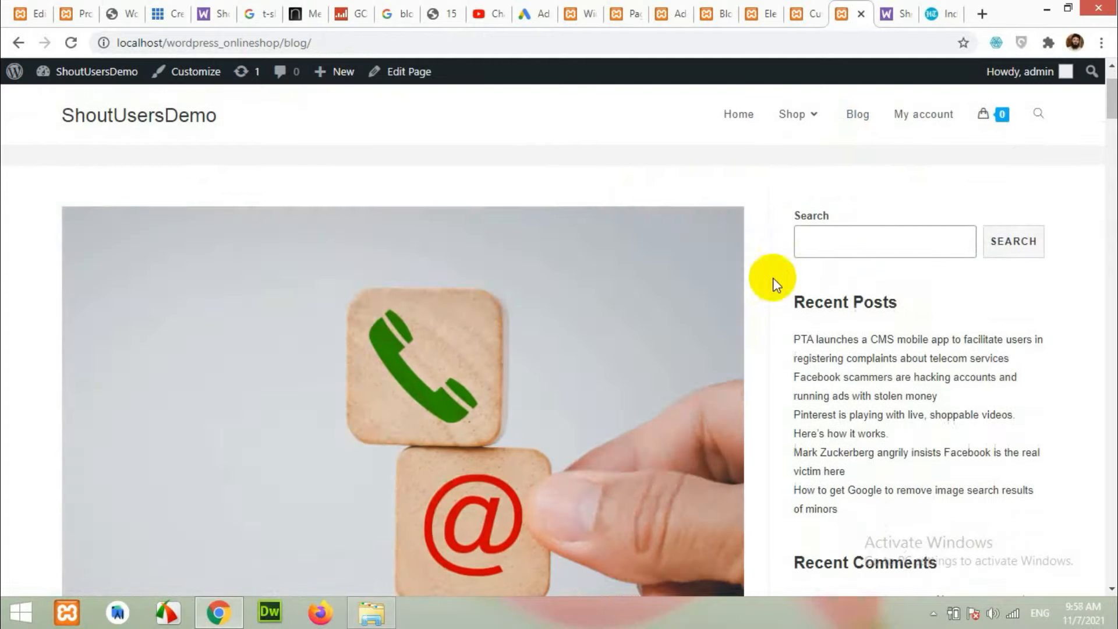
pyautogui.scroll(1, 859, 314)
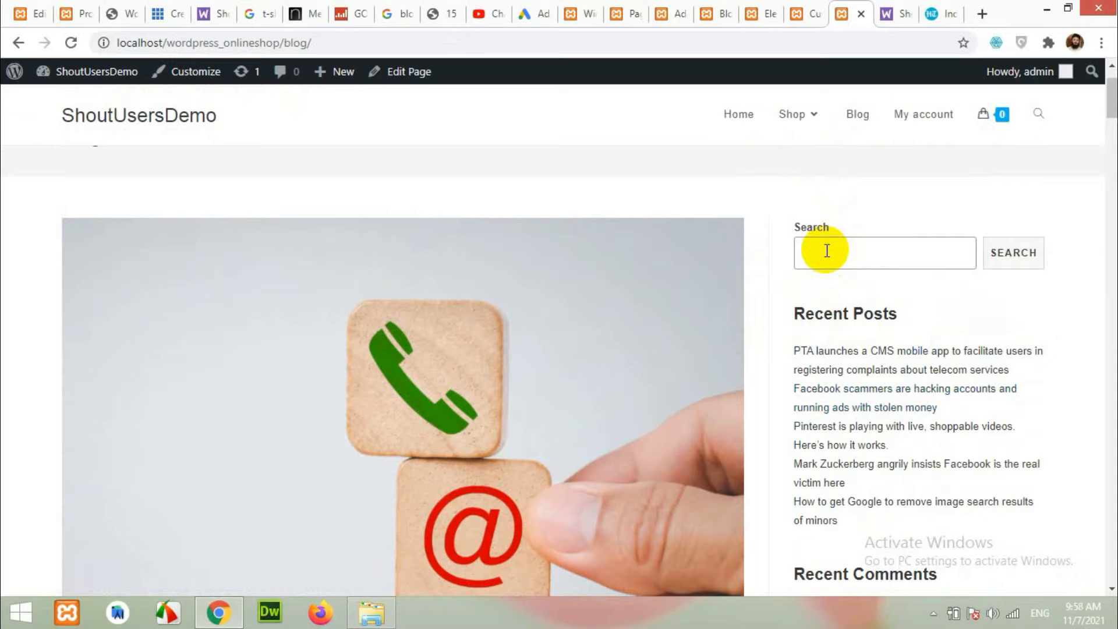
pyautogui.scroll(-5, 882, 420)
pyautogui.scroll(5, 879, 417)
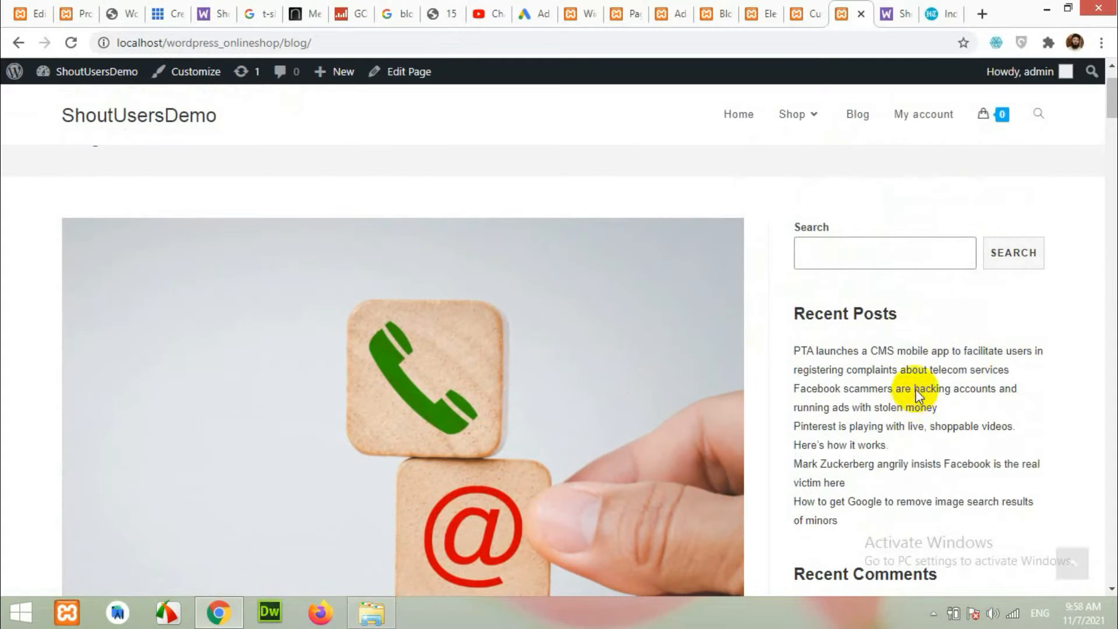
pyautogui.click(60, 7)
pyautogui.scroll(8, 749, 220)
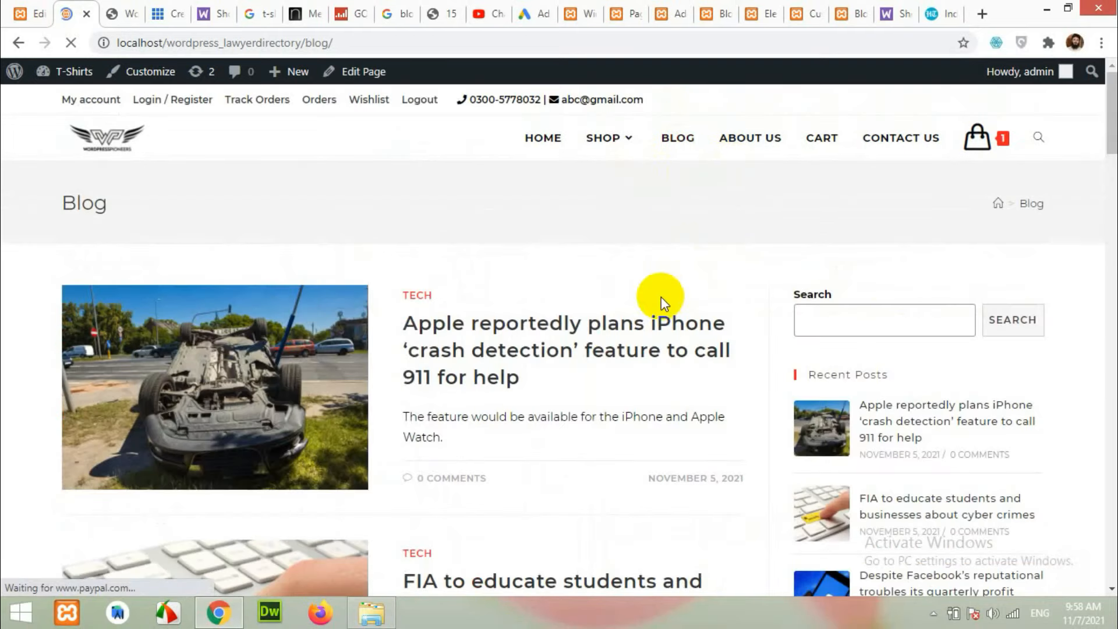
pyautogui.scroll(-9, 867, 233)
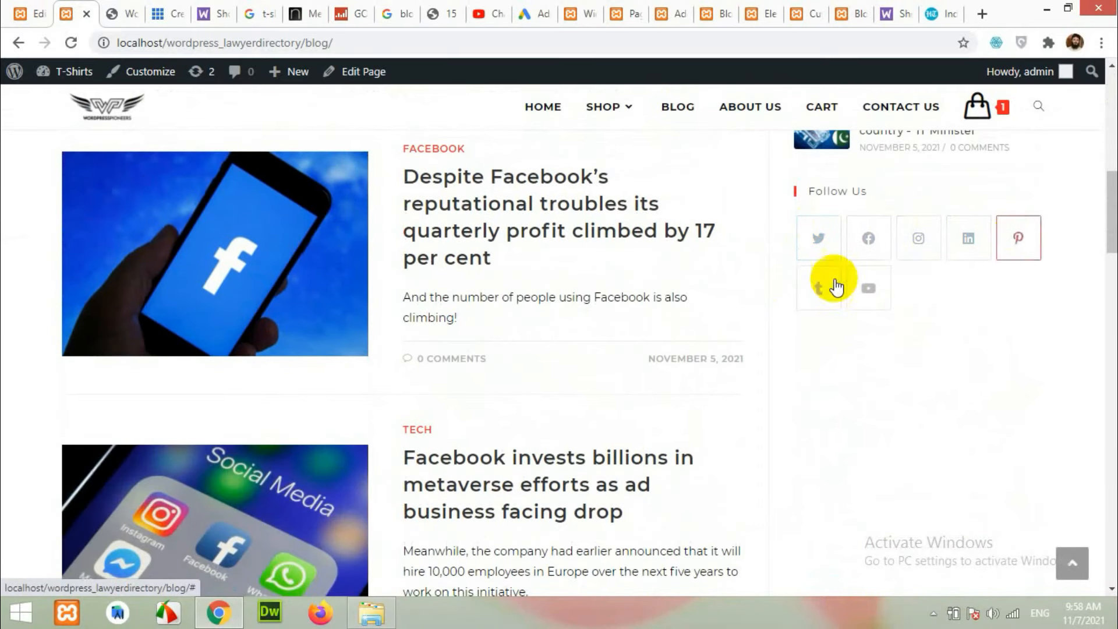
pyautogui.scroll(8, 868, 279)
pyautogui.scroll(3, 879, 256)
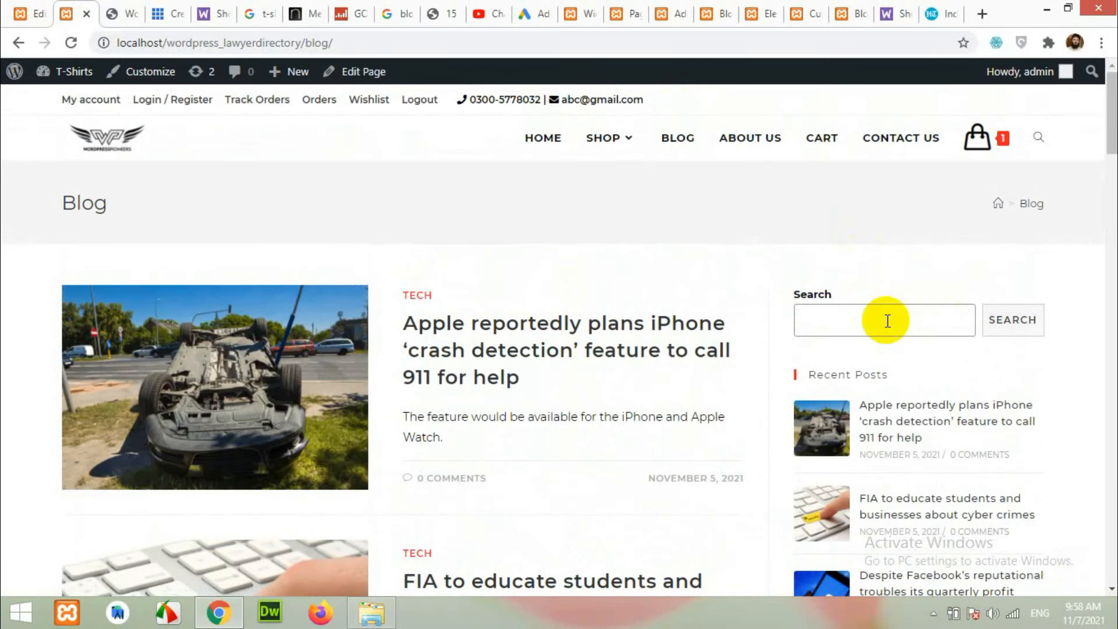
pyautogui.click(588, 8)
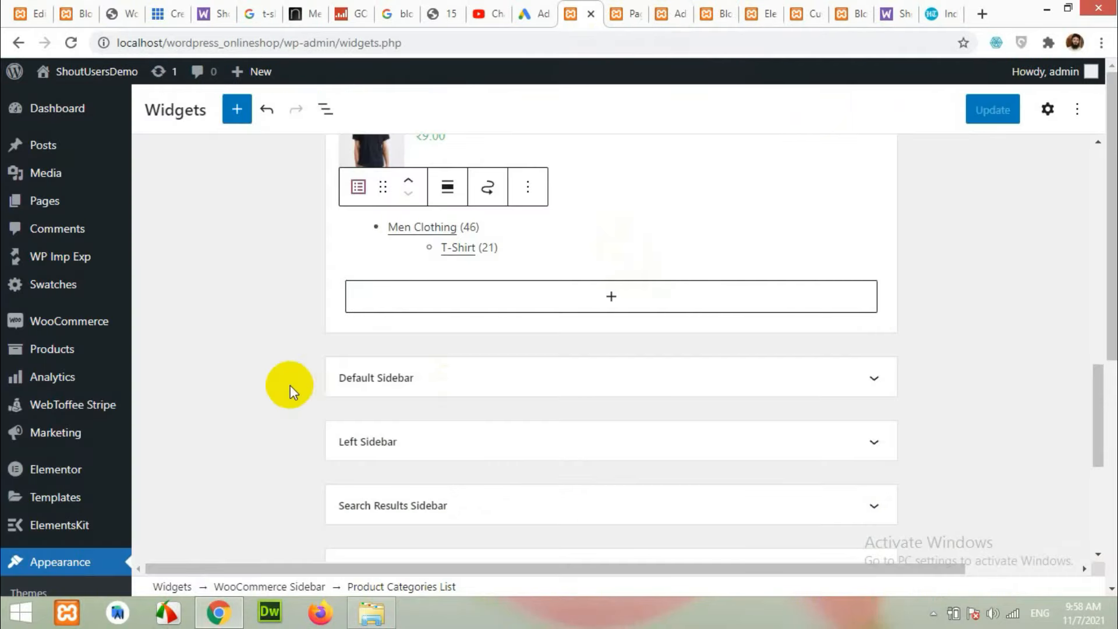
# Remove the Search block, Latest Posts list and Recent Posts group from the Default Sidebar.
pyautogui.scroll(-3, 292, 378)
pyautogui.scroll(2, 300, 347)
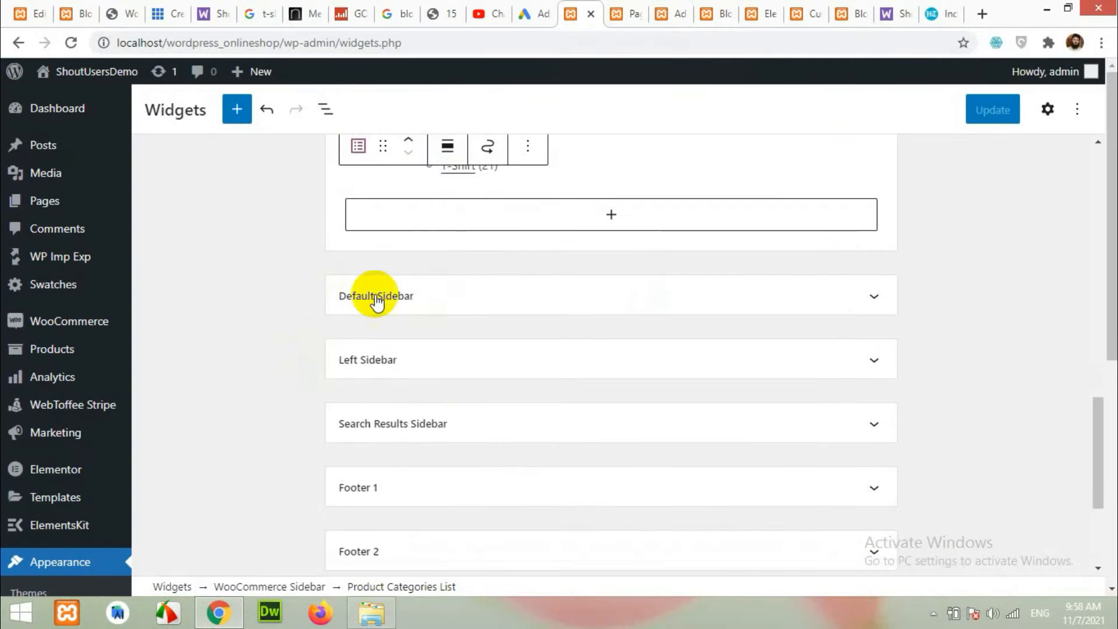
pyautogui.click(863, 302)
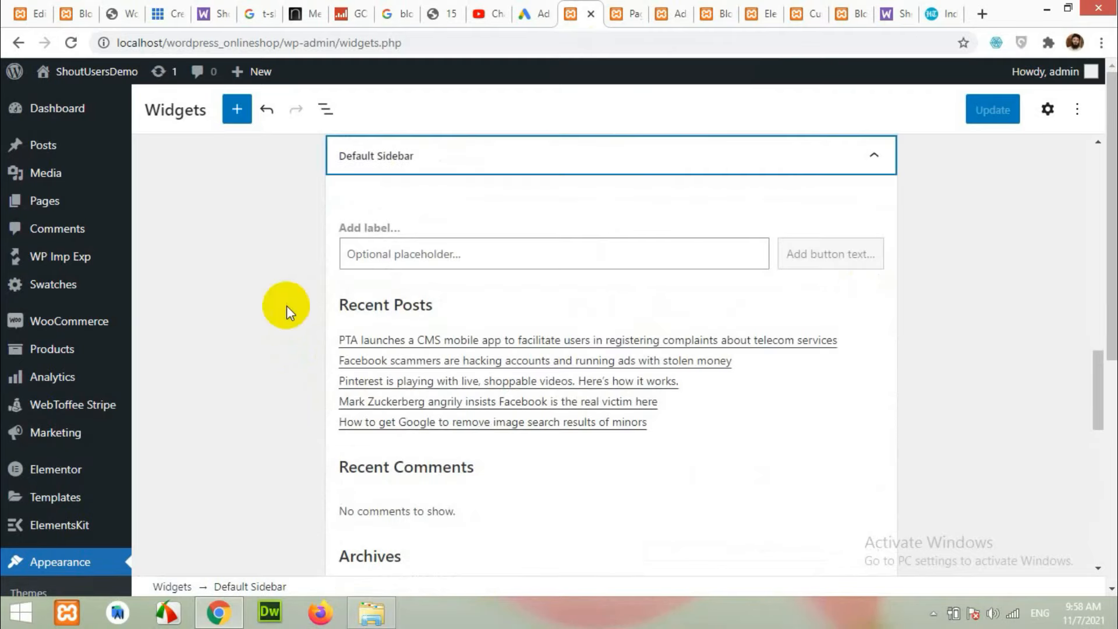
pyautogui.click(678, 254)
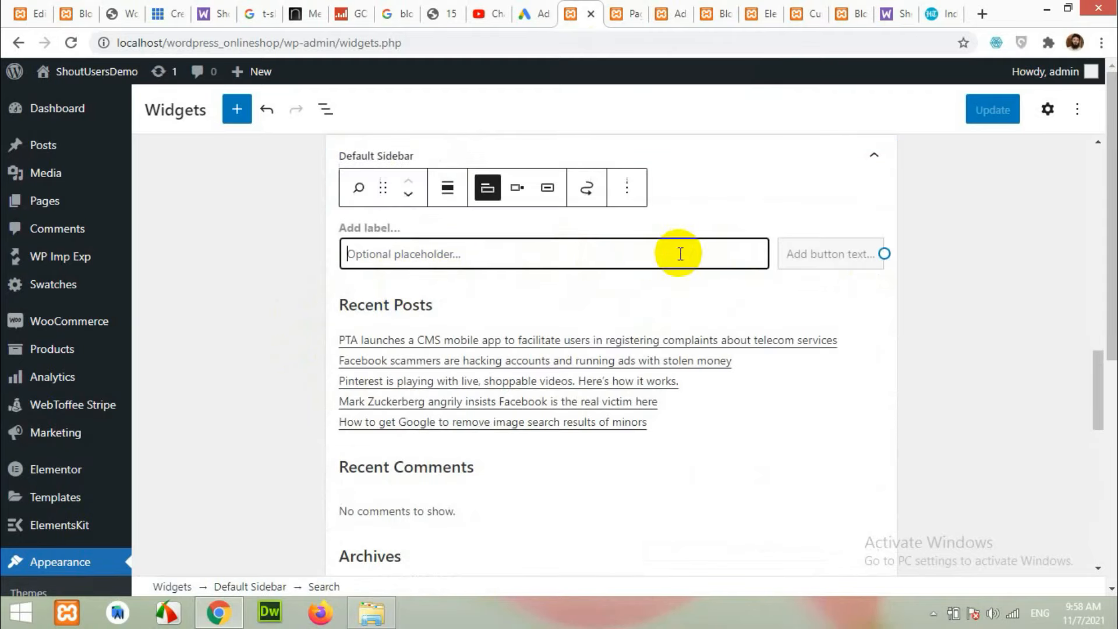
pyautogui.click(627, 192)
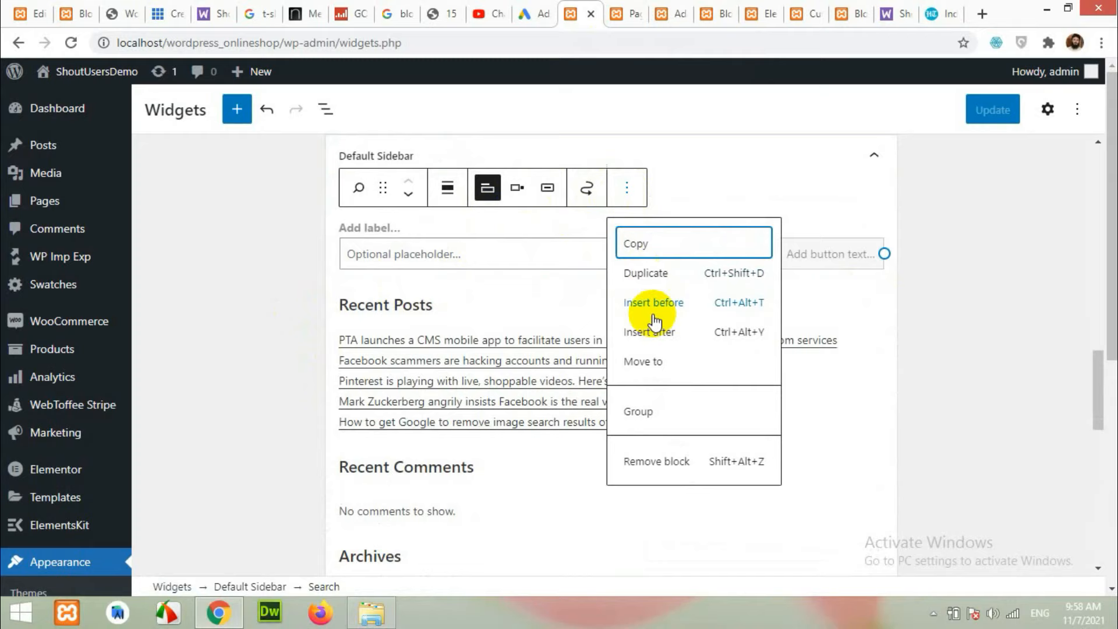
pyautogui.click(651, 455)
pyautogui.click(731, 320)
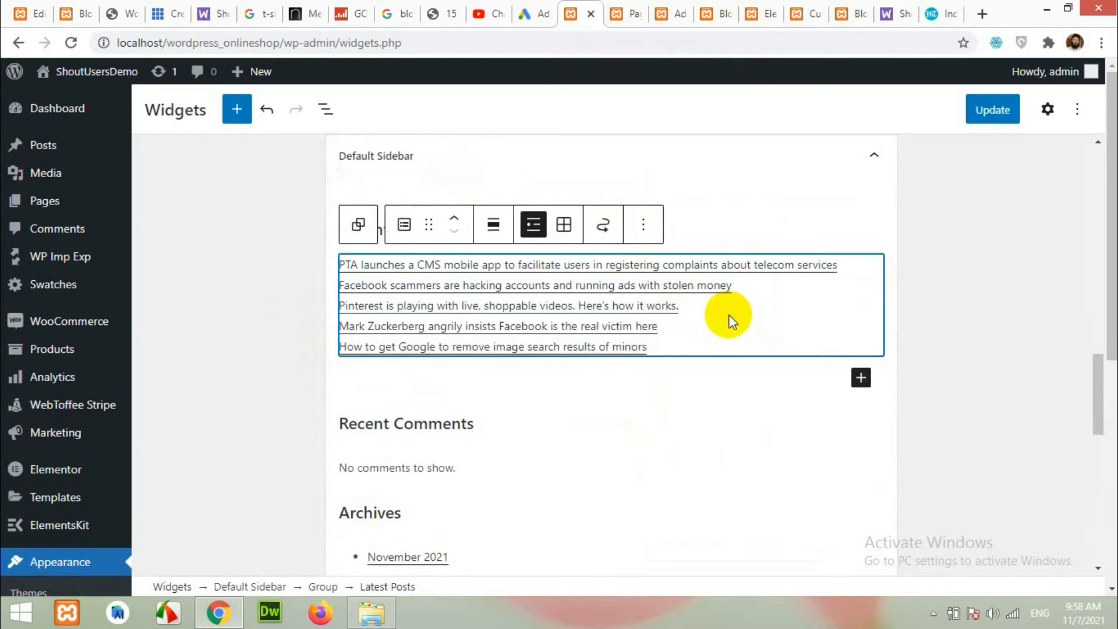
pyautogui.click(644, 225)
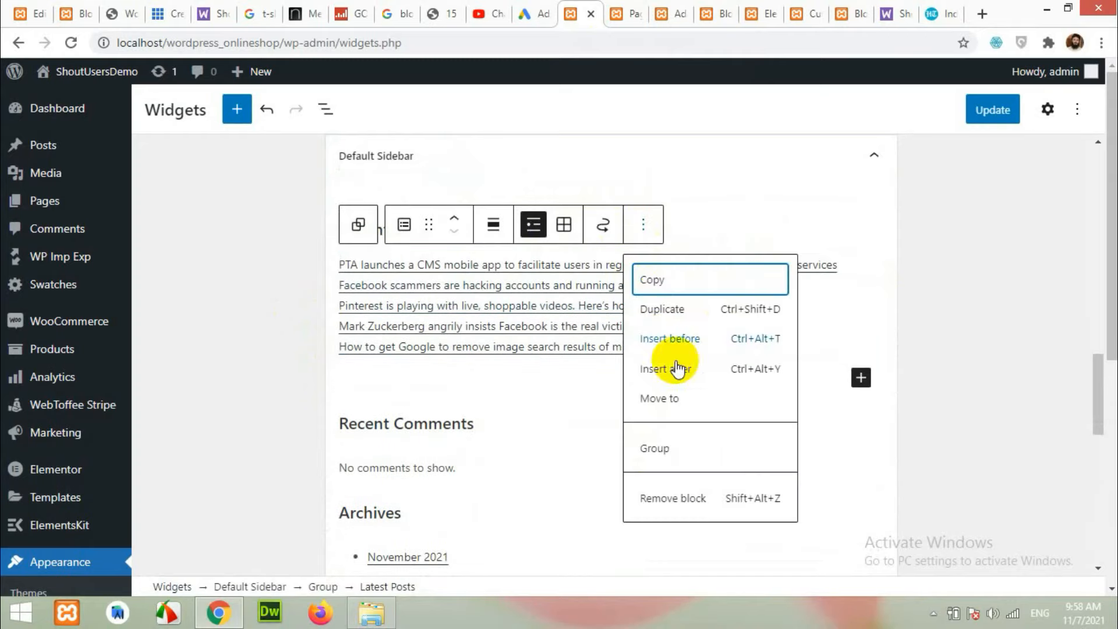
pyautogui.click(676, 496)
pyautogui.click(637, 242)
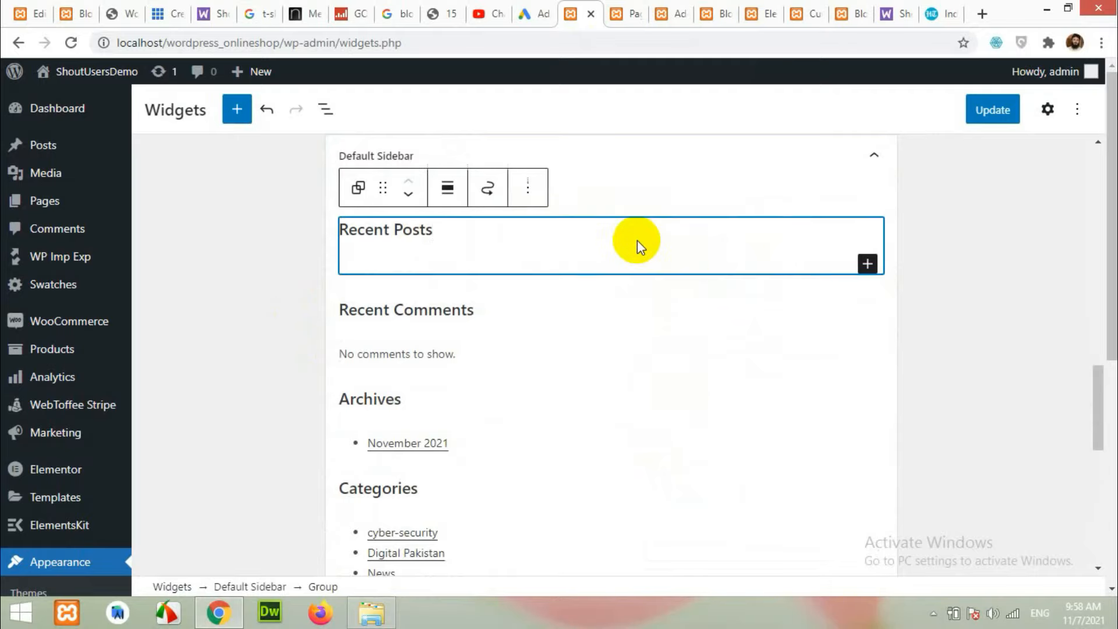
pyautogui.click(528, 187)
pyautogui.click(569, 460)
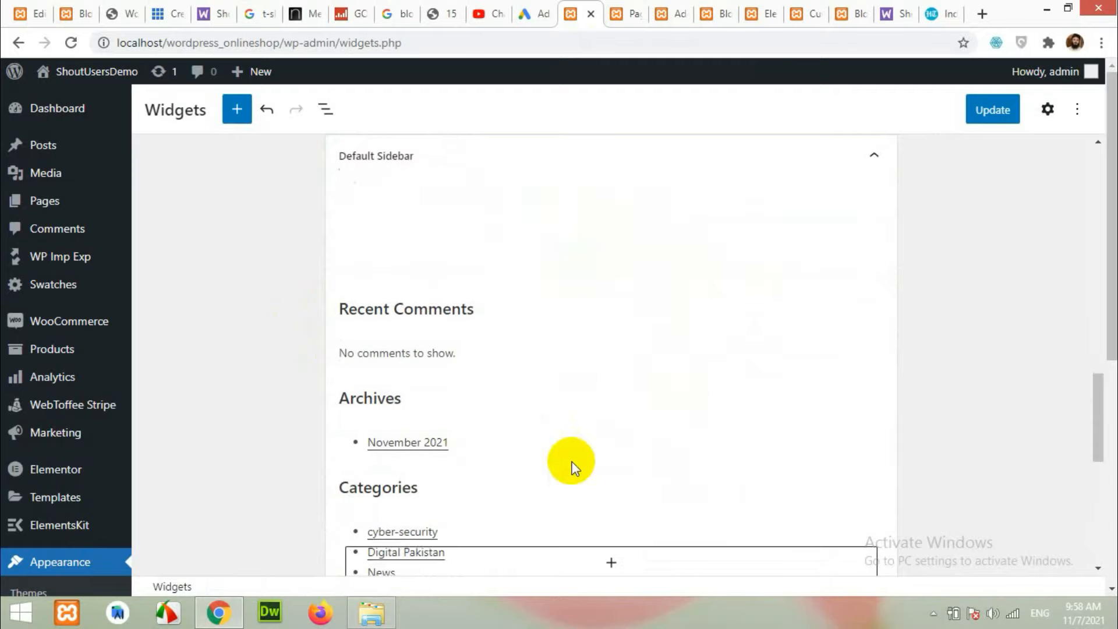
# Delete the Recent Comments heading, Archives widget and Latest Comments block.
pyautogui.click(731, 187)
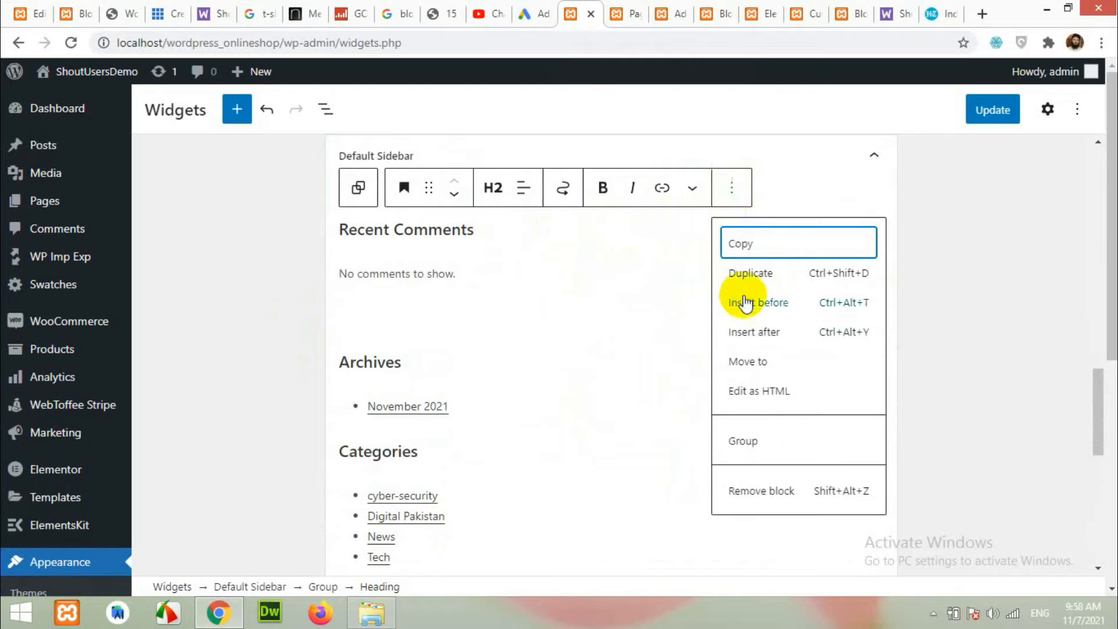
pyautogui.click(759, 492)
pyautogui.click(625, 244)
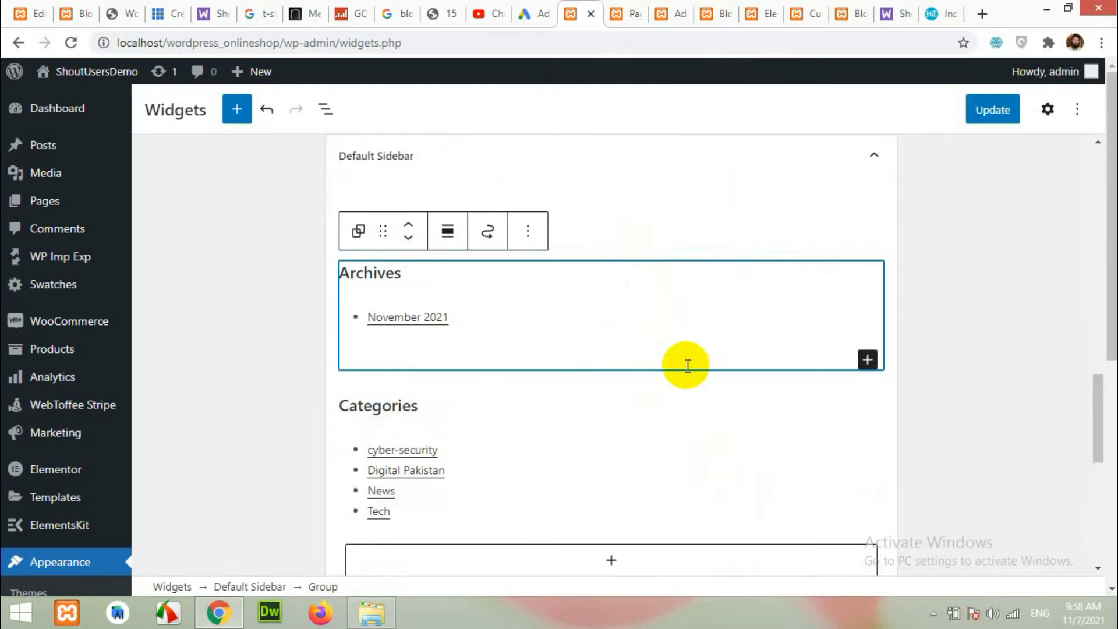
pyautogui.click(528, 237)
pyautogui.click(557, 437)
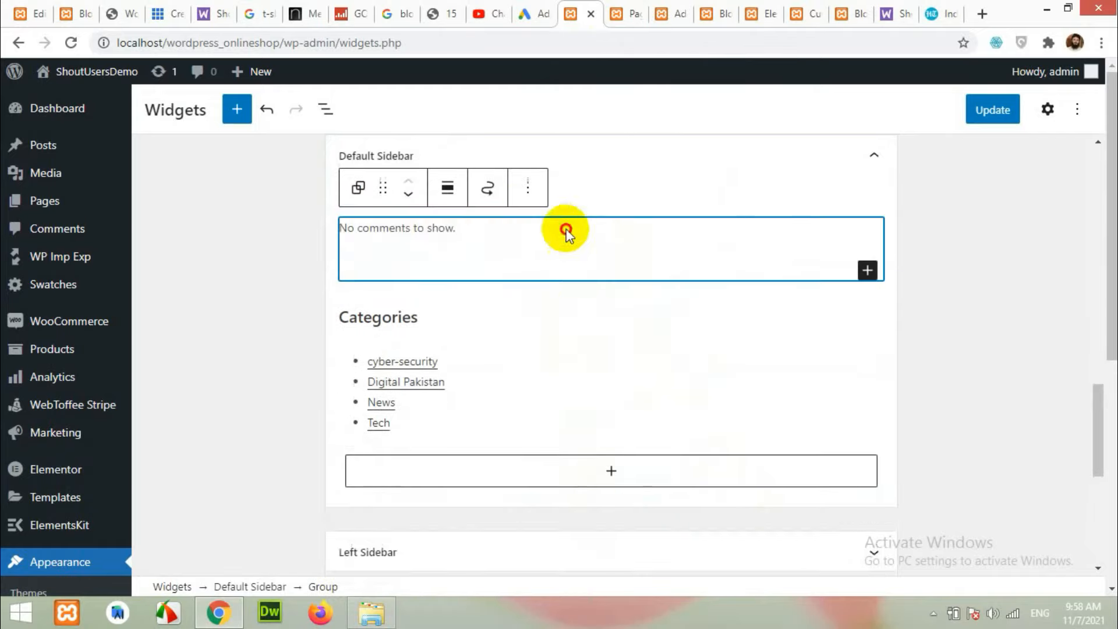
pyautogui.click(575, 184)
pyautogui.click(598, 464)
# Remove the Categories list and Categories heading, leaving only empty groups.
pyautogui.click(565, 245)
pyautogui.click(430, 310)
pyautogui.click(430, 310)
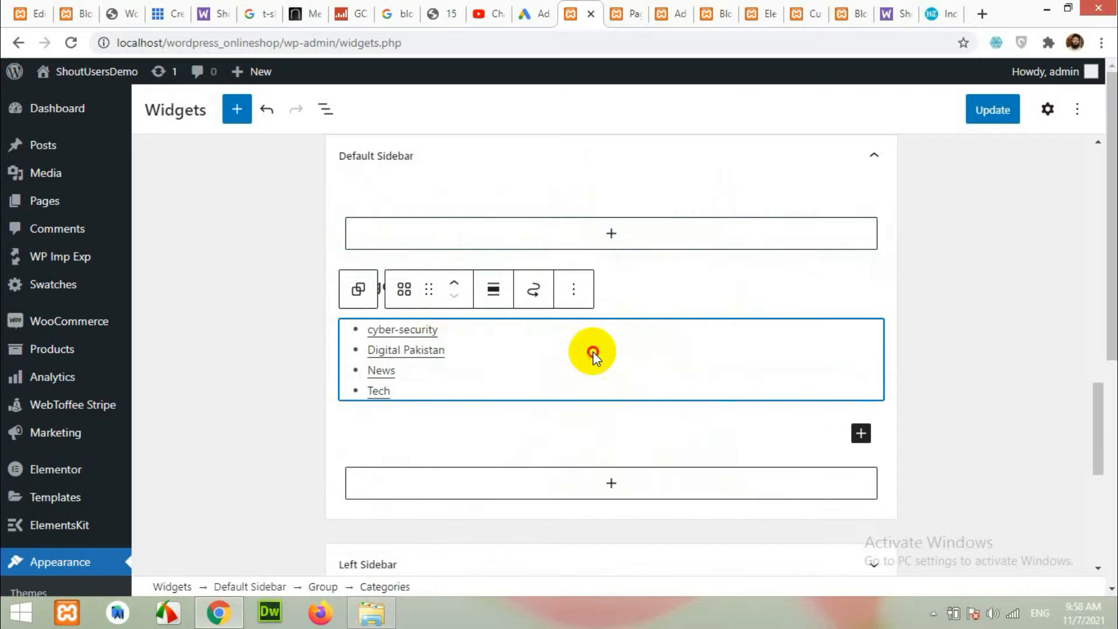
pyautogui.click(565, 288)
pyautogui.click(603, 561)
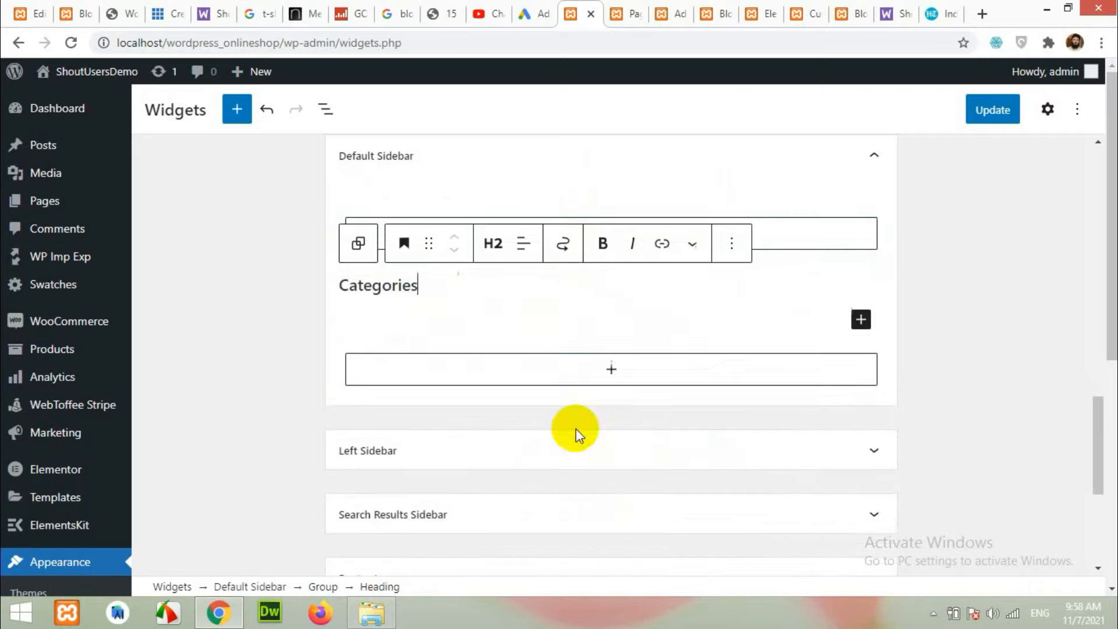
pyautogui.click(733, 244)
pyautogui.click(758, 539)
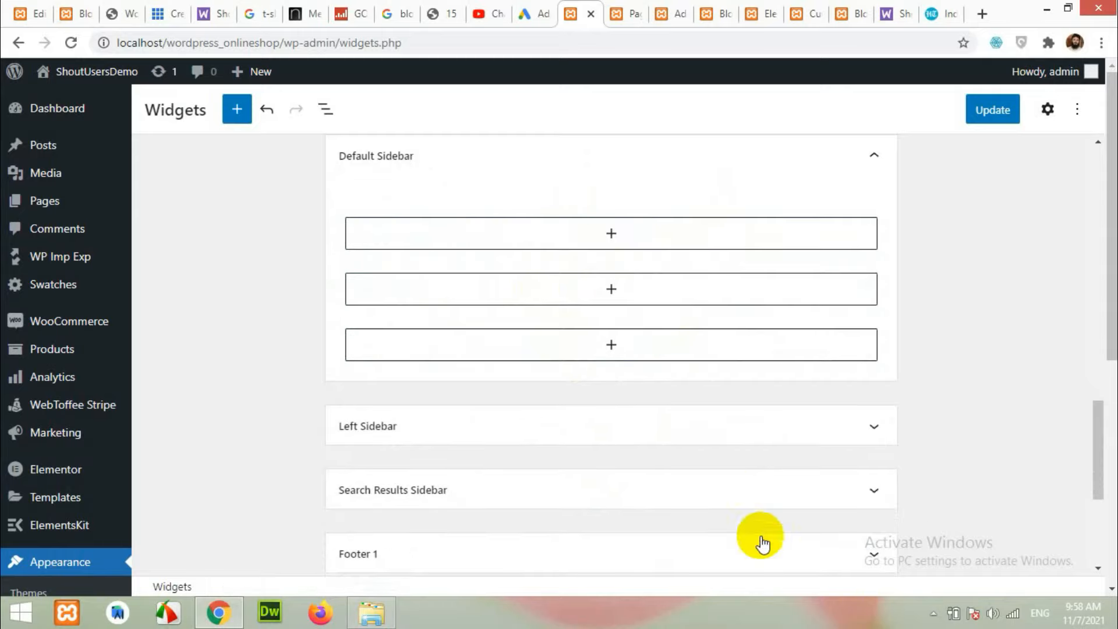
pyautogui.scroll(2, 611, 414)
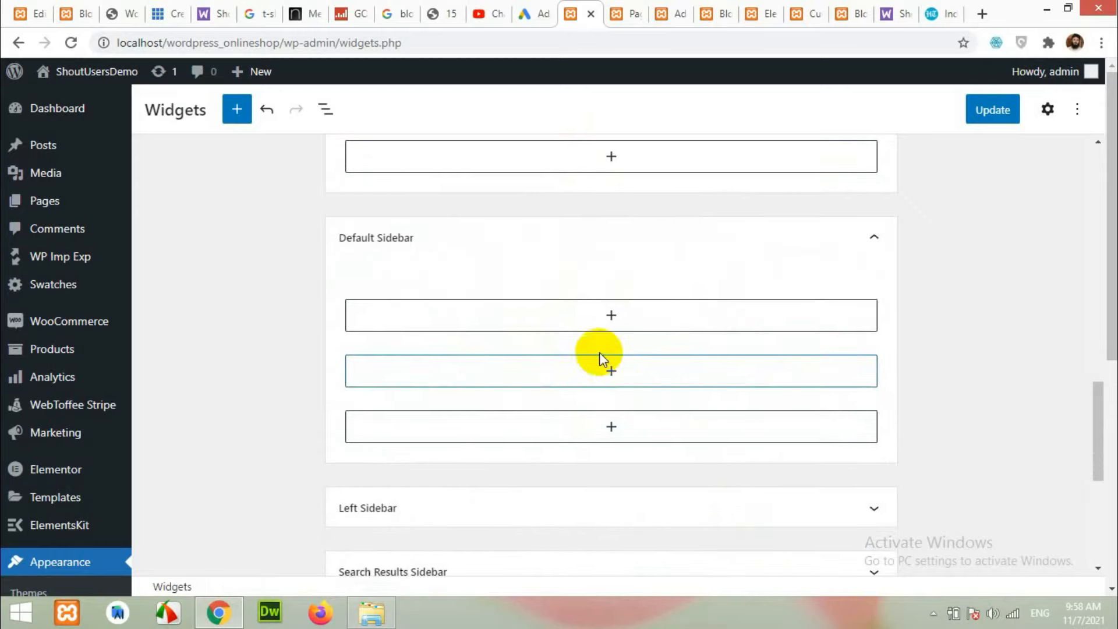
# Insert a Search widget into the first empty slot of the Default Sidebar.
pyautogui.click(615, 373)
pyautogui.click(305, 357)
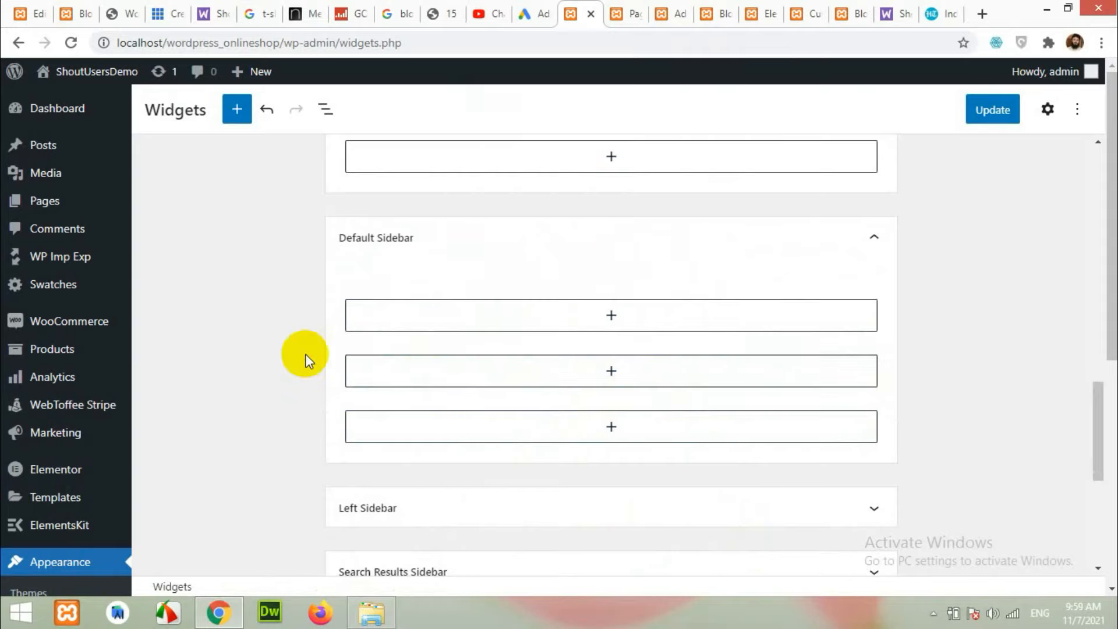
pyautogui.click(614, 317)
pyautogui.write('sea')
pyautogui.press('BackSpace')
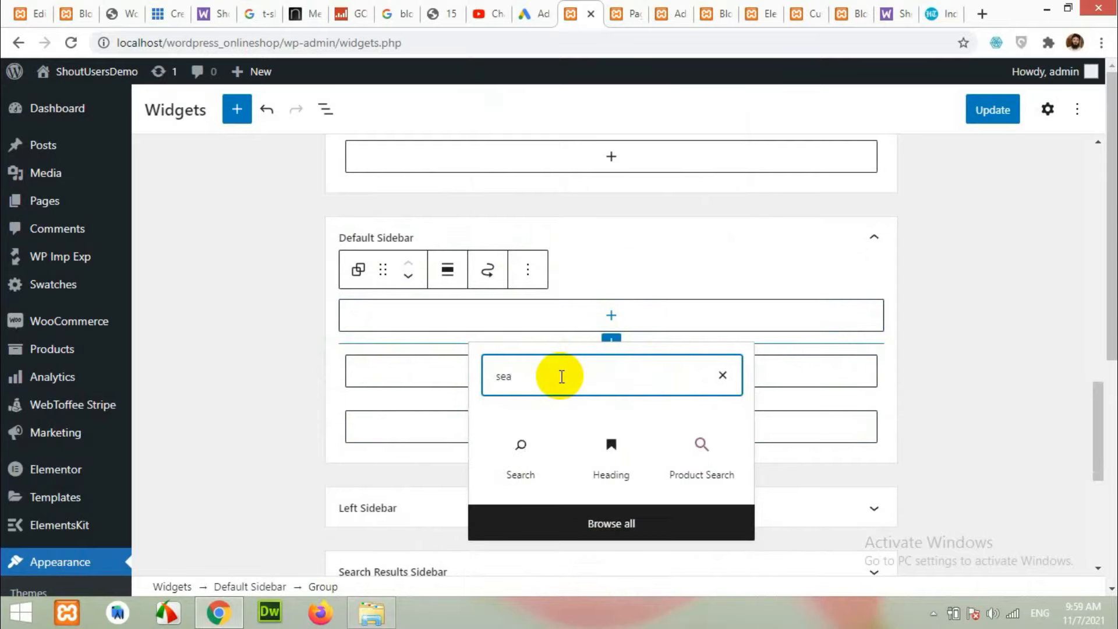
pyautogui.click(521, 459)
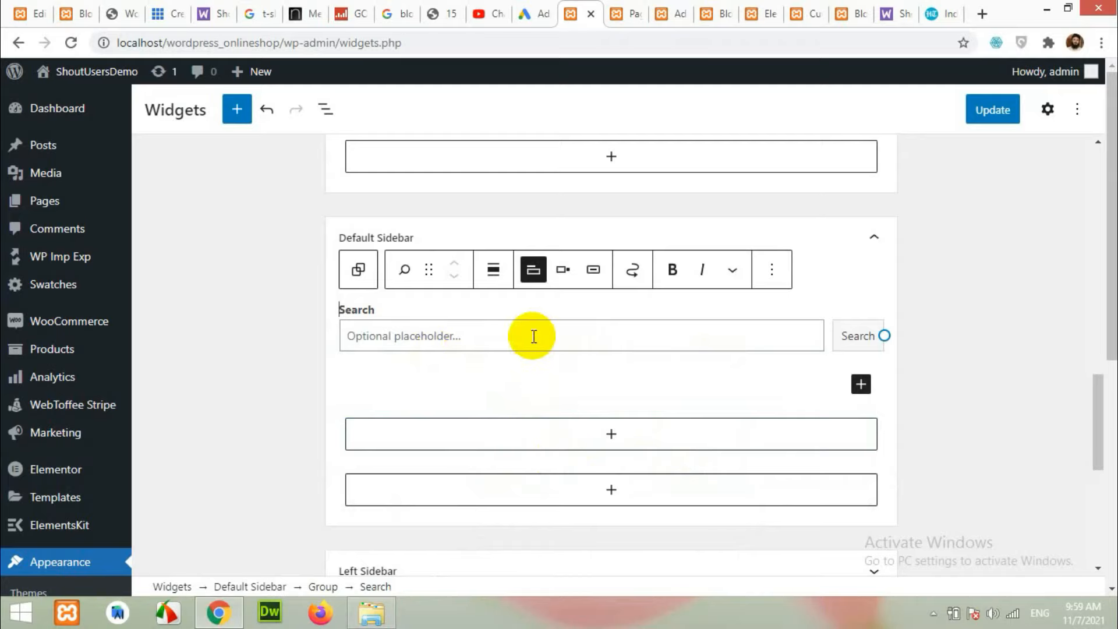
# Add a Recent Posts widget below Search and set it to show 5 posts.
pyautogui.click(612, 437)
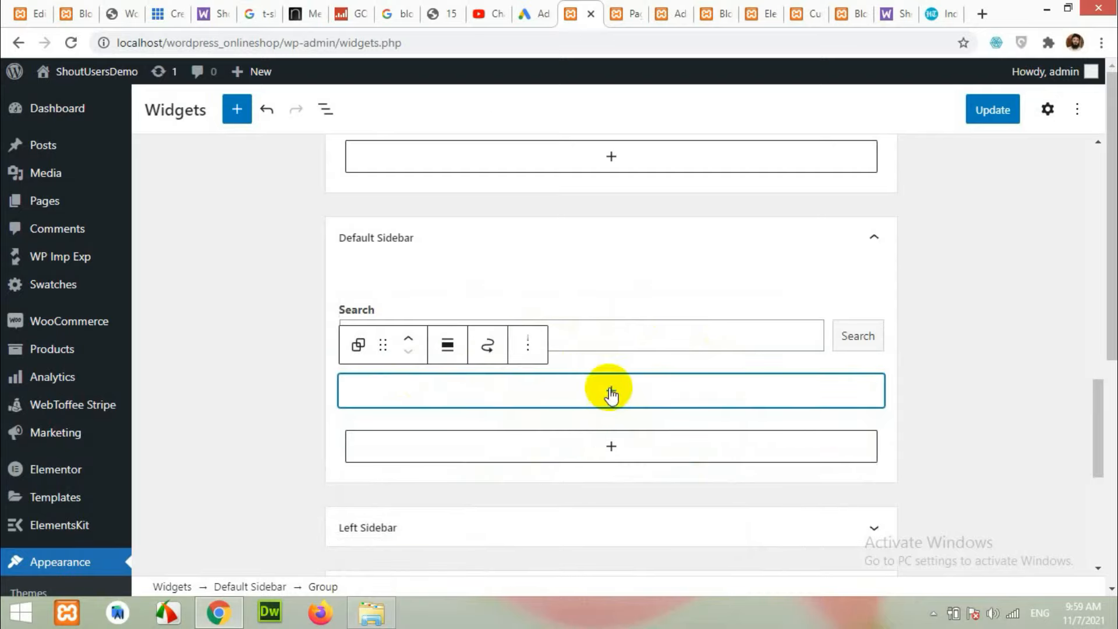
pyautogui.click(609, 391)
pyautogui.click(565, 106)
pyautogui.write('recent')
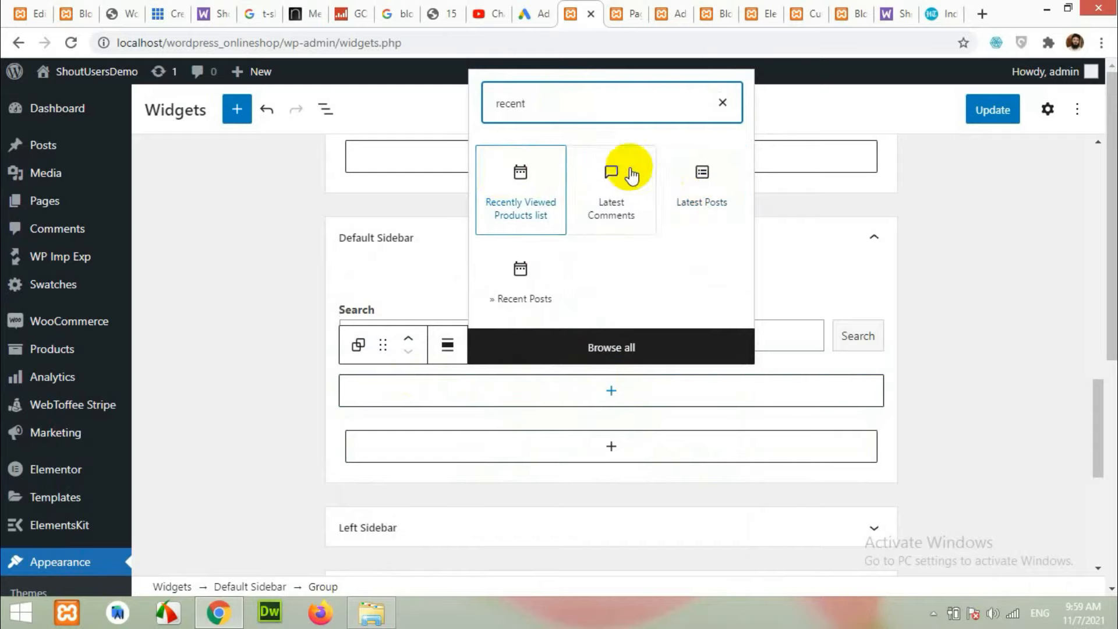
pyautogui.click(520, 285)
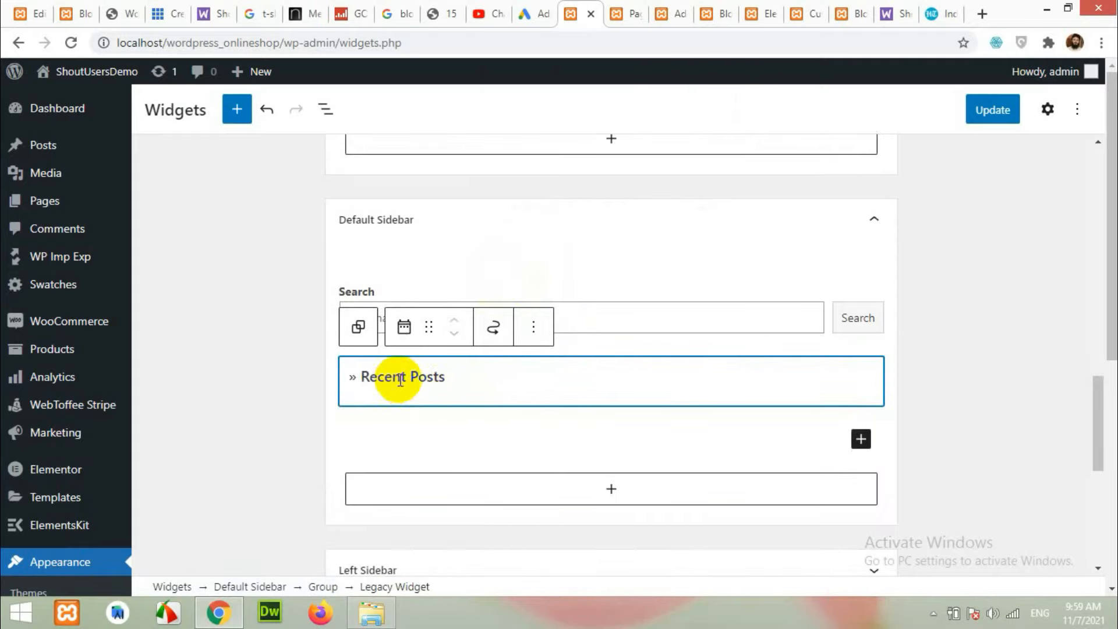
pyautogui.click(392, 376)
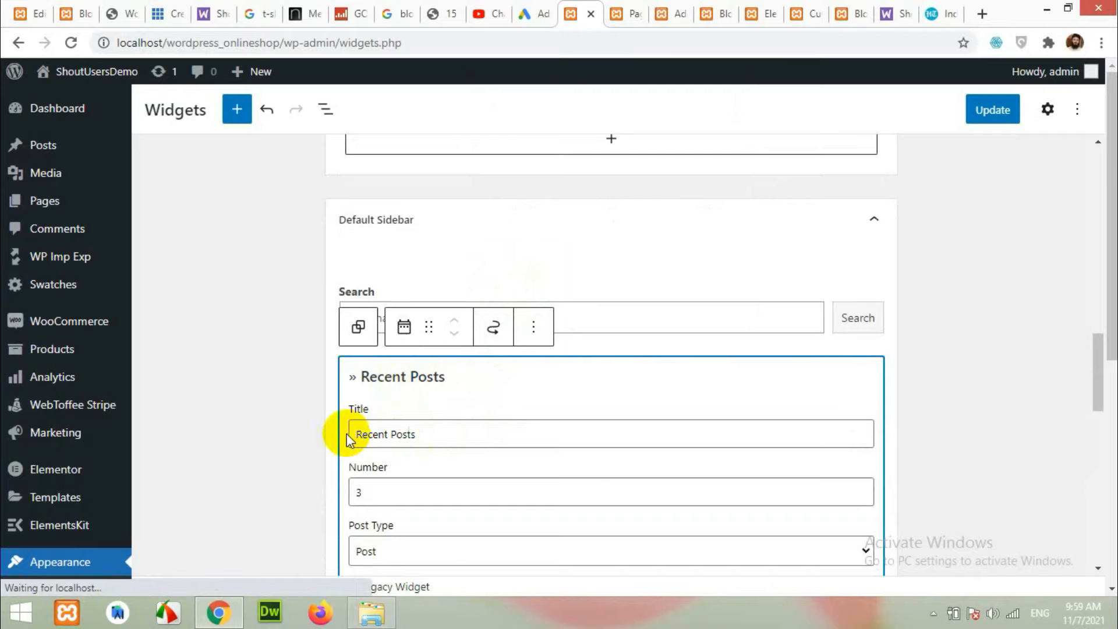
pyautogui.scroll(-1, 350, 431)
pyautogui.doubleClick(345, 415)
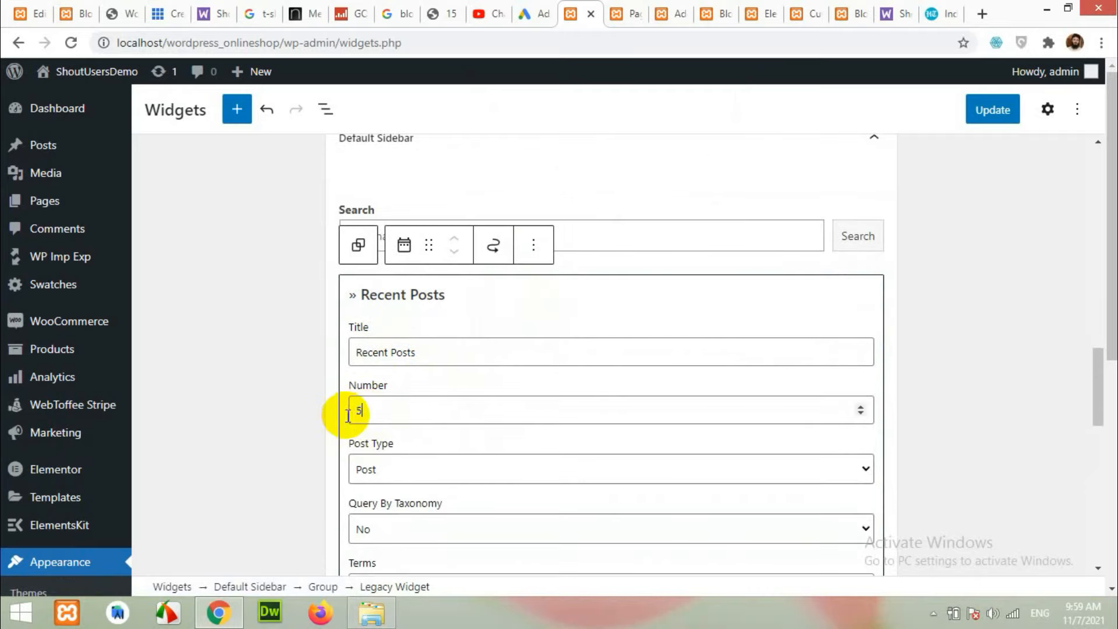
pyautogui.scroll(-5, 311, 449)
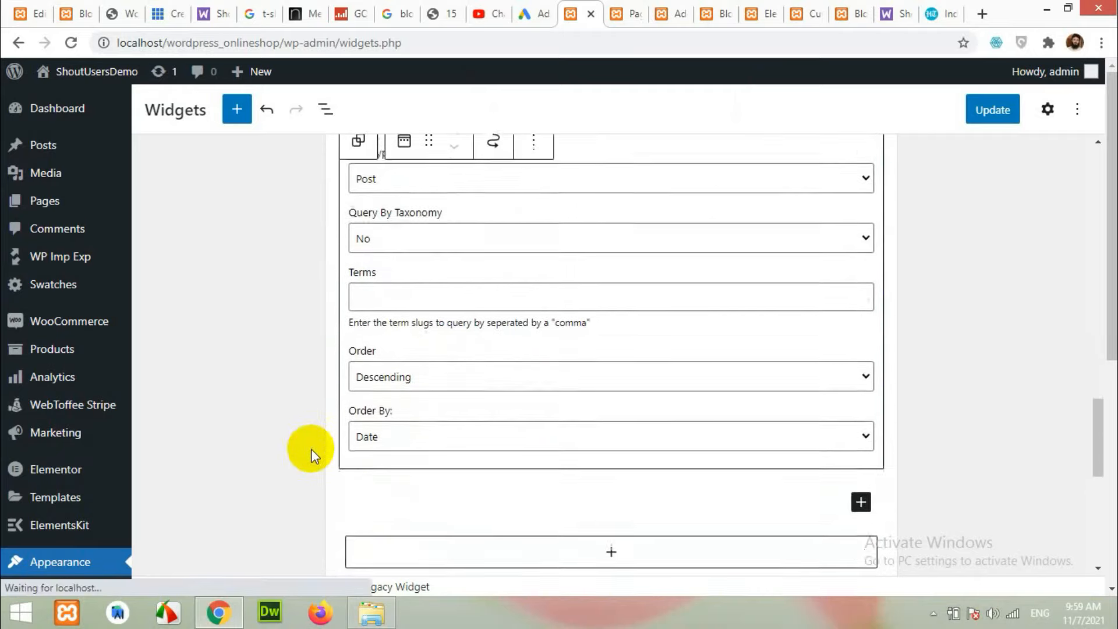
pyautogui.scroll(-1, 311, 449)
pyautogui.scroll(-3, 352, 445)
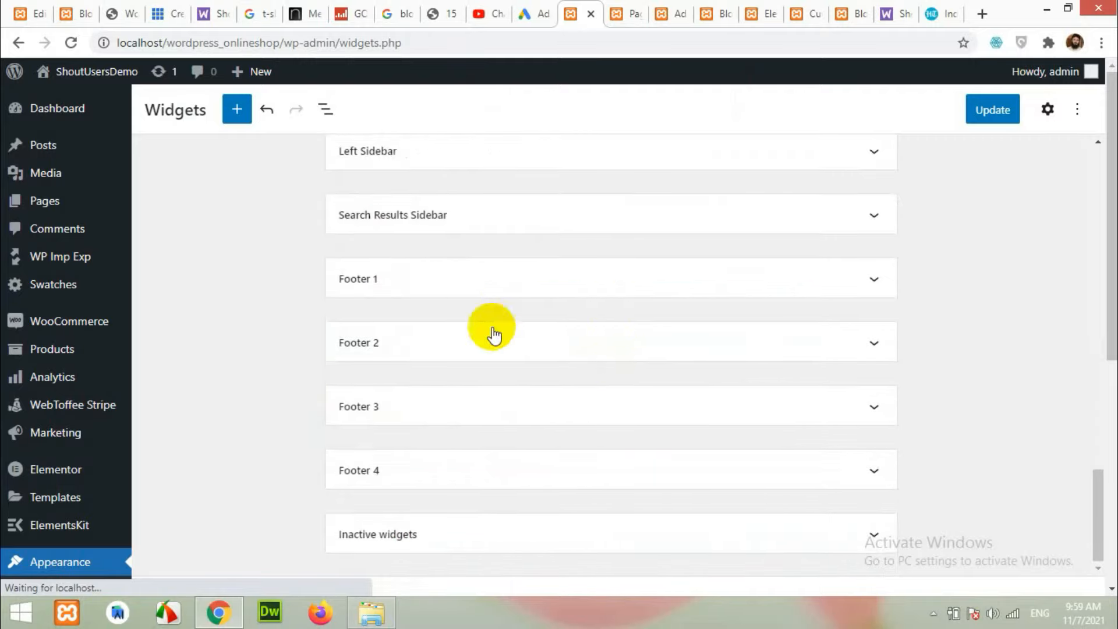
# Check the reference blog's sidebar, then return to the Widgets editor.
pyautogui.click(74, 13)
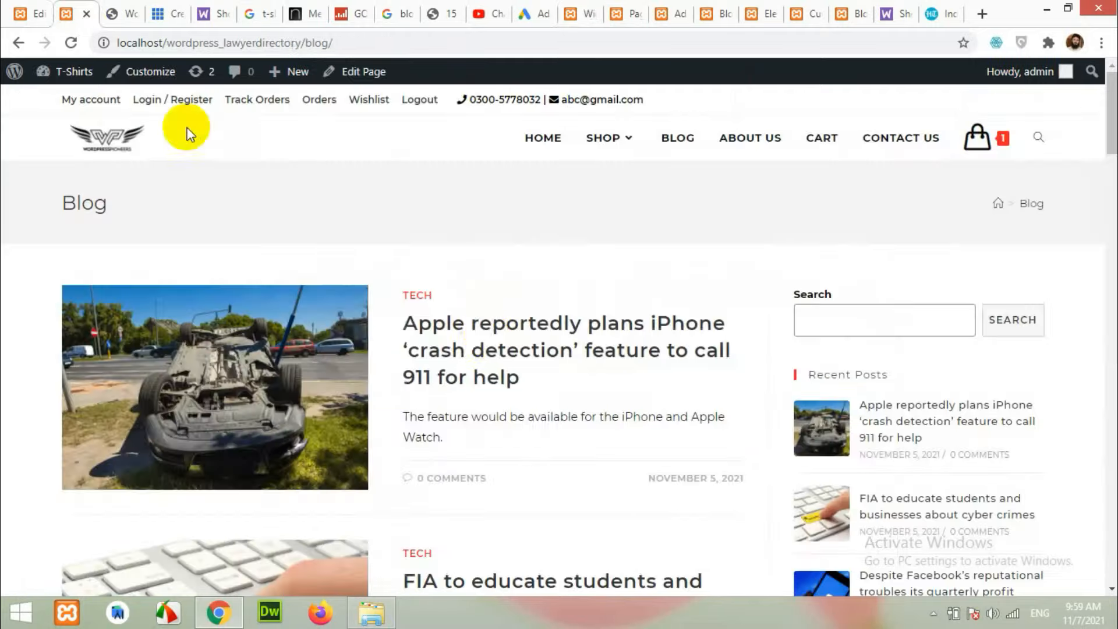
pyautogui.scroll(-12, 750, 386)
pyautogui.scroll(3, 750, 386)
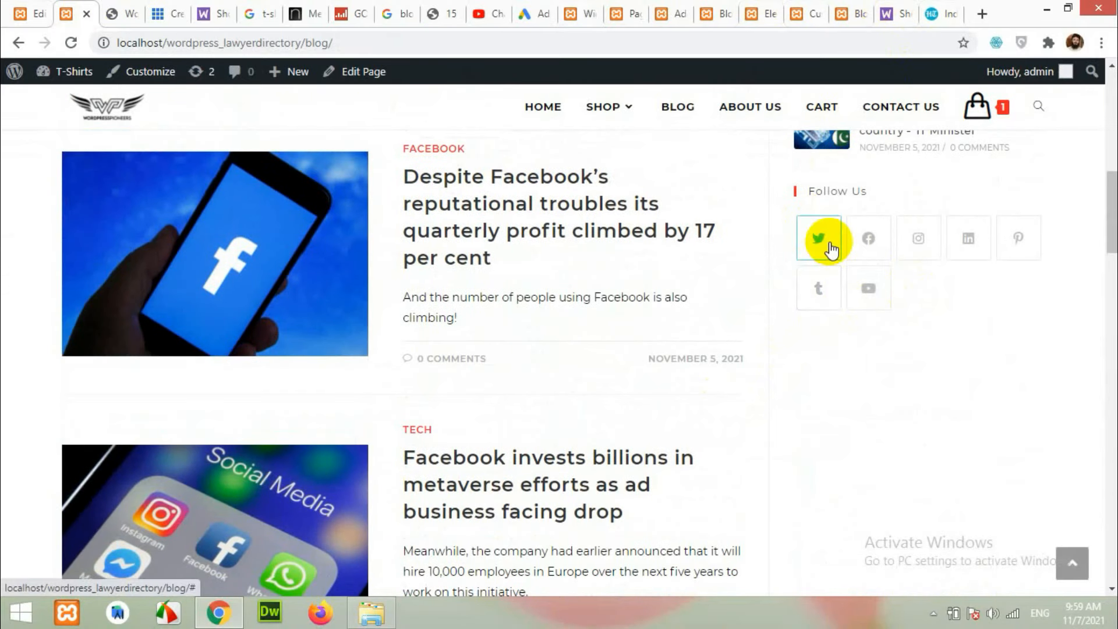
pyautogui.click(635, 10)
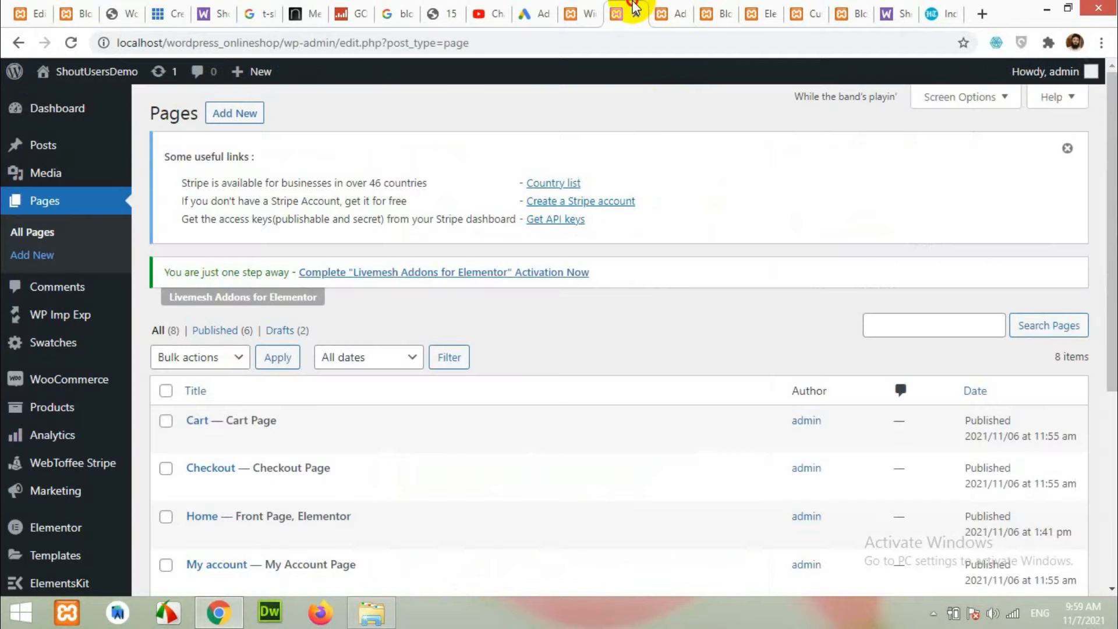
pyautogui.click(570, 7)
# Insert a Social Icons widget titled 'Follow Us' at the sidebar's end and save the widgets.
pyautogui.scroll(-10, 579, 369)
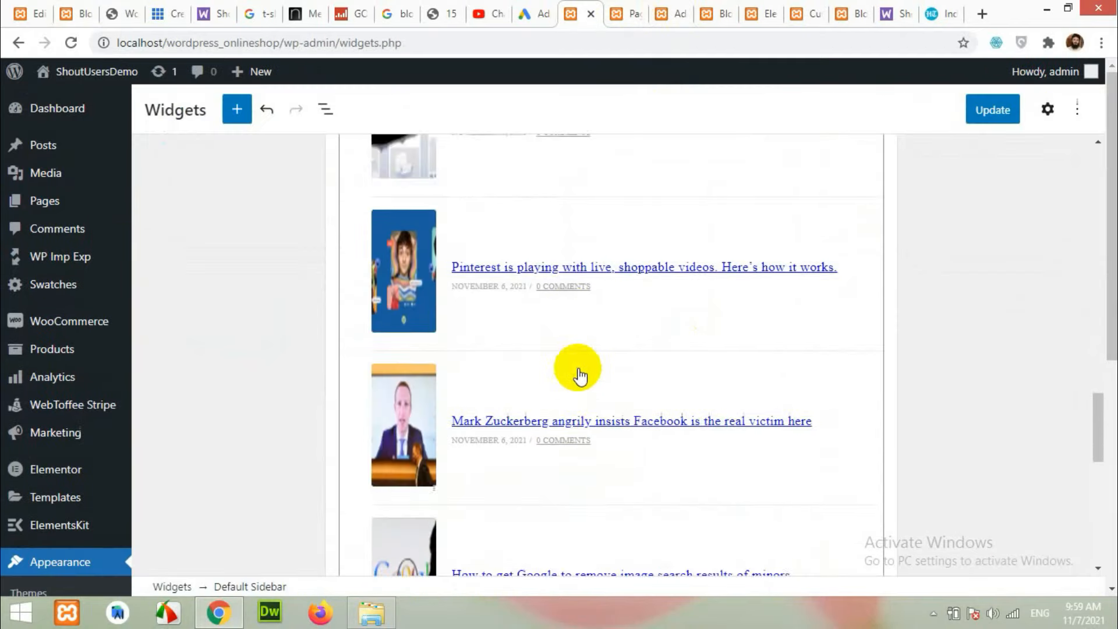
pyautogui.click(610, 232)
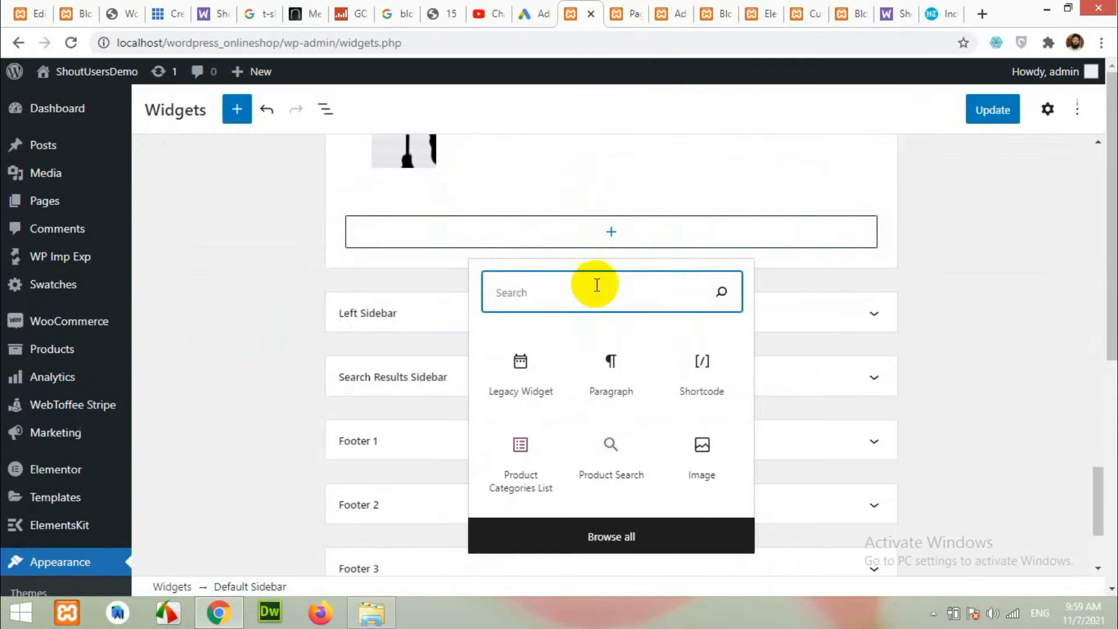
pyautogui.write('social')
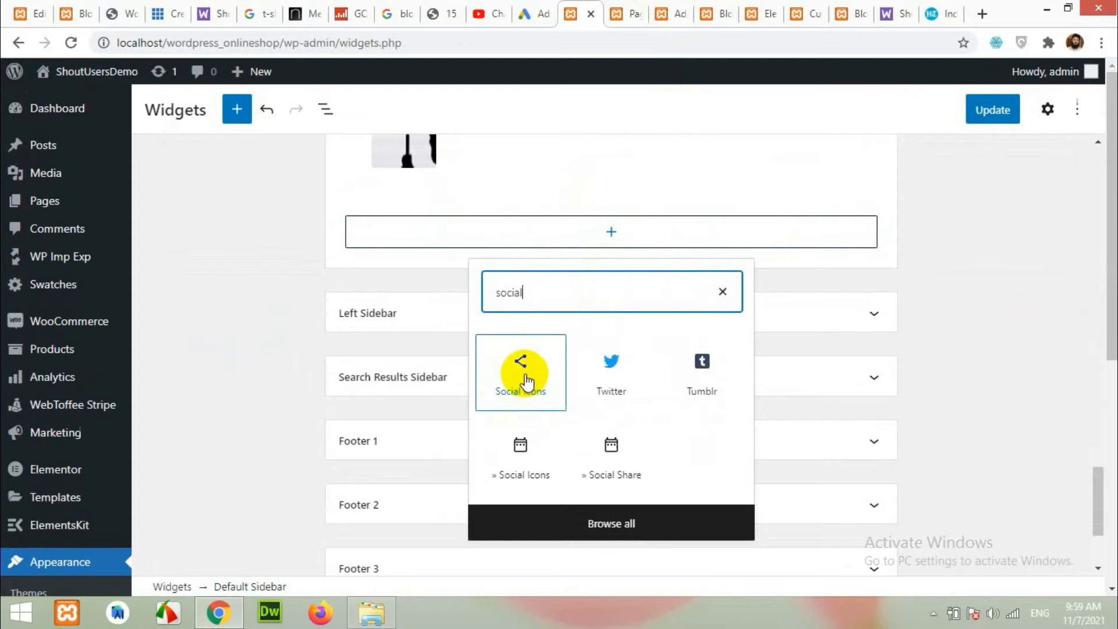
pyautogui.click(517, 466)
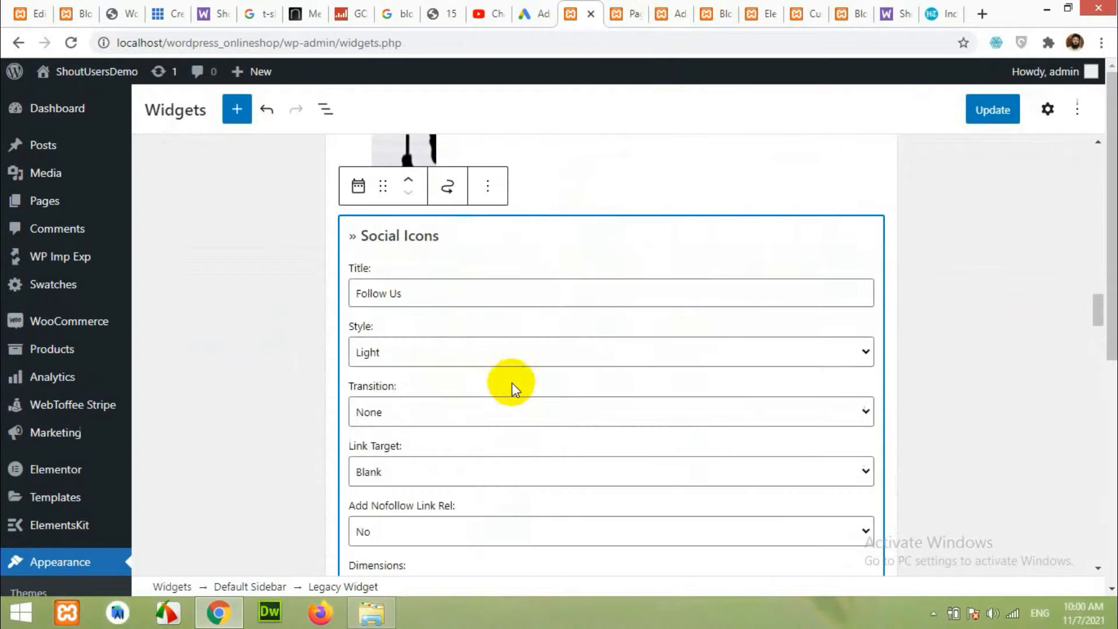
pyautogui.scroll(-2, 396, 380)
pyautogui.scroll(-1, 396, 380)
pyautogui.scroll(2, 399, 288)
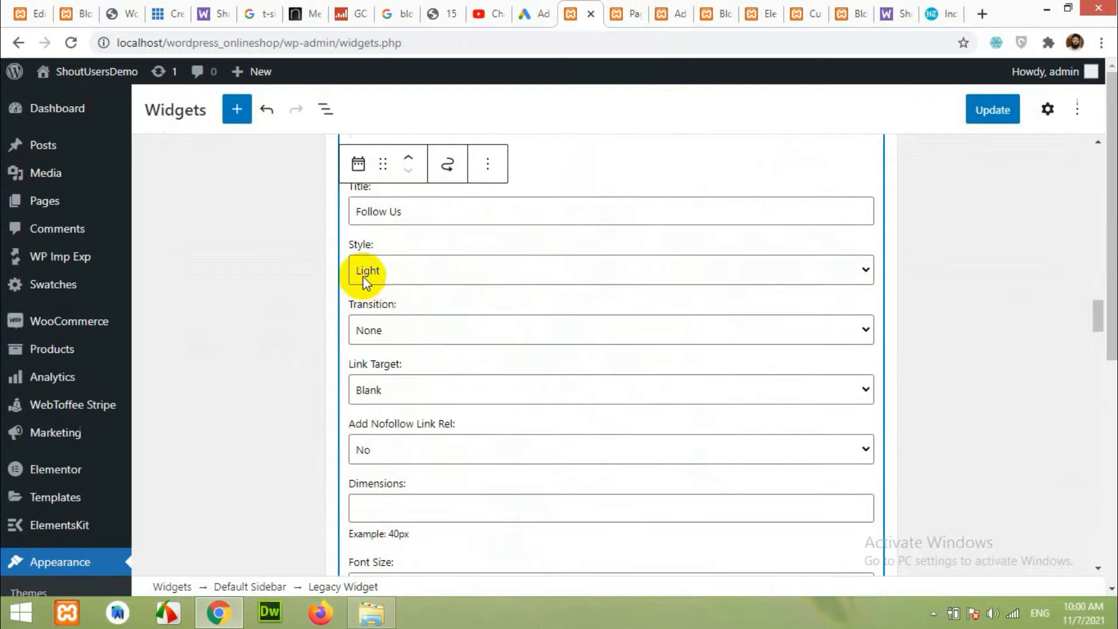
pyautogui.scroll(-4, 342, 429)
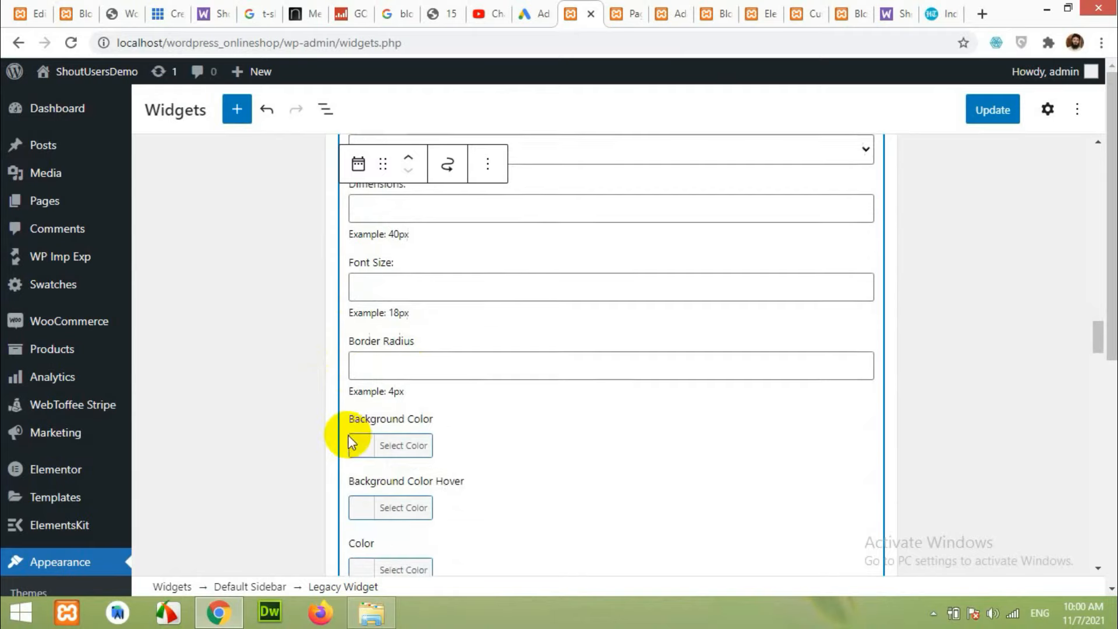
pyautogui.scroll(-3, 349, 442)
pyautogui.click(990, 114)
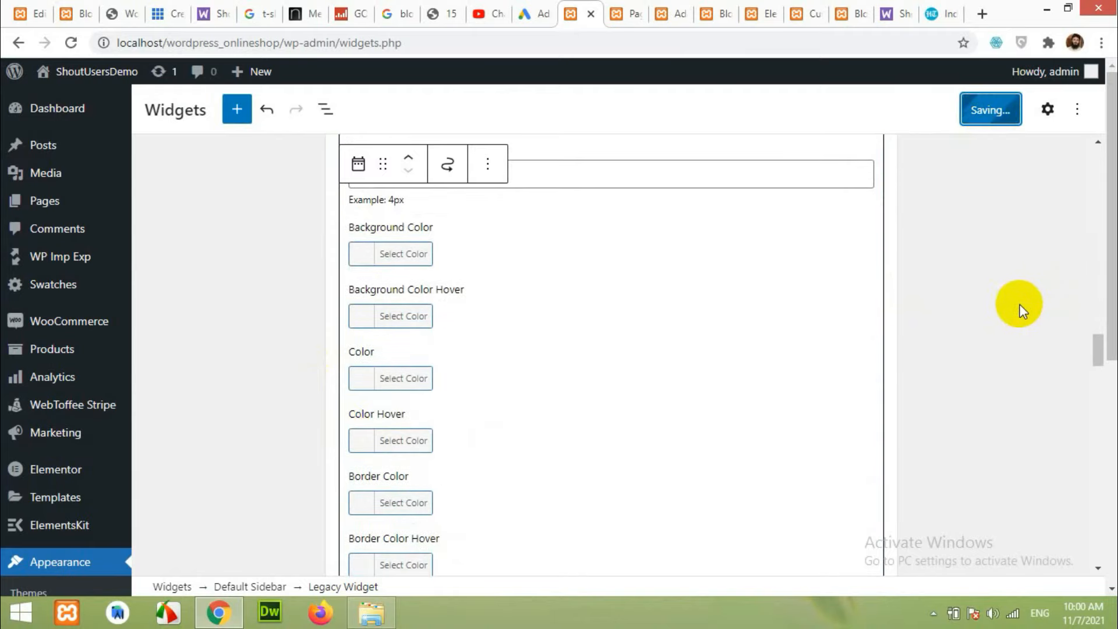
pyautogui.click(846, 16)
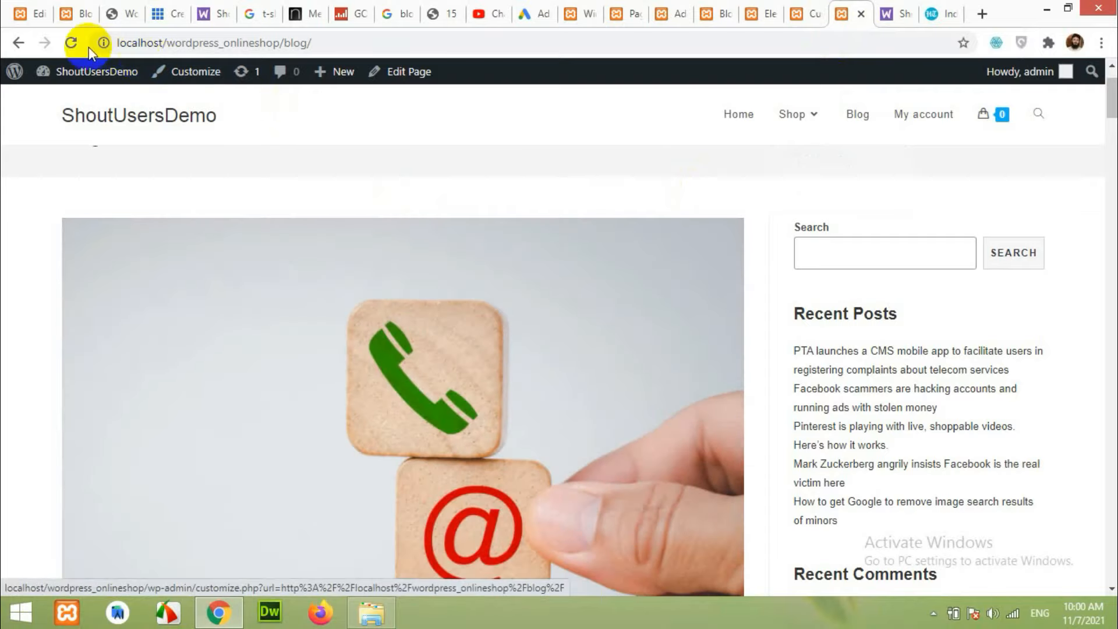
# Reload the blog and confirm the Follow Us widget shows only its heading, then go back to Widgets.
pyautogui.click(71, 42)
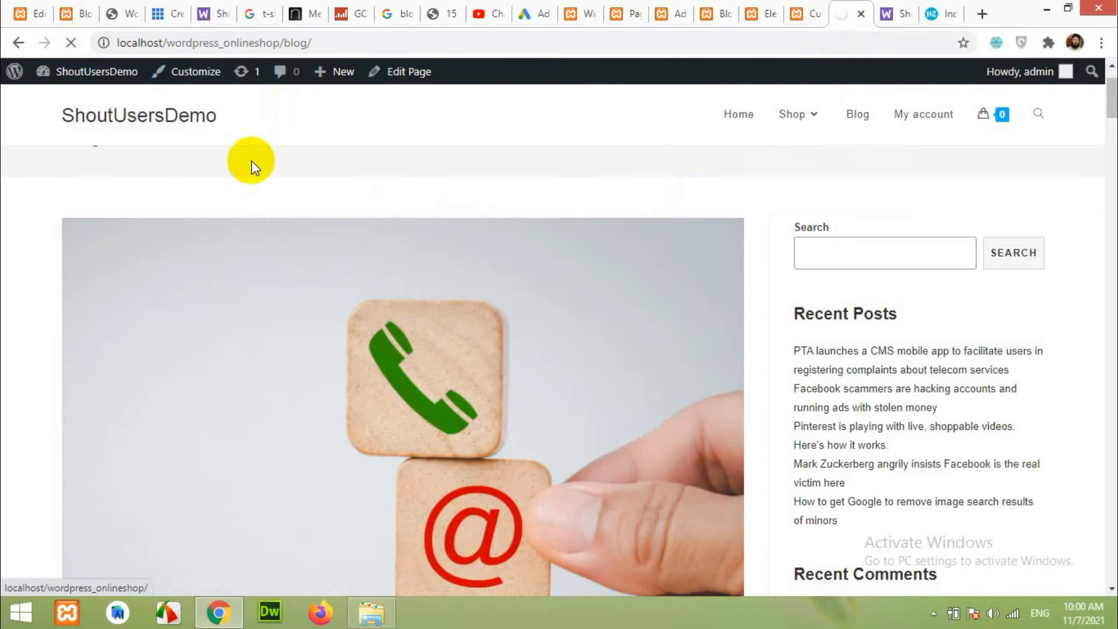
pyautogui.scroll(-5, 926, 361)
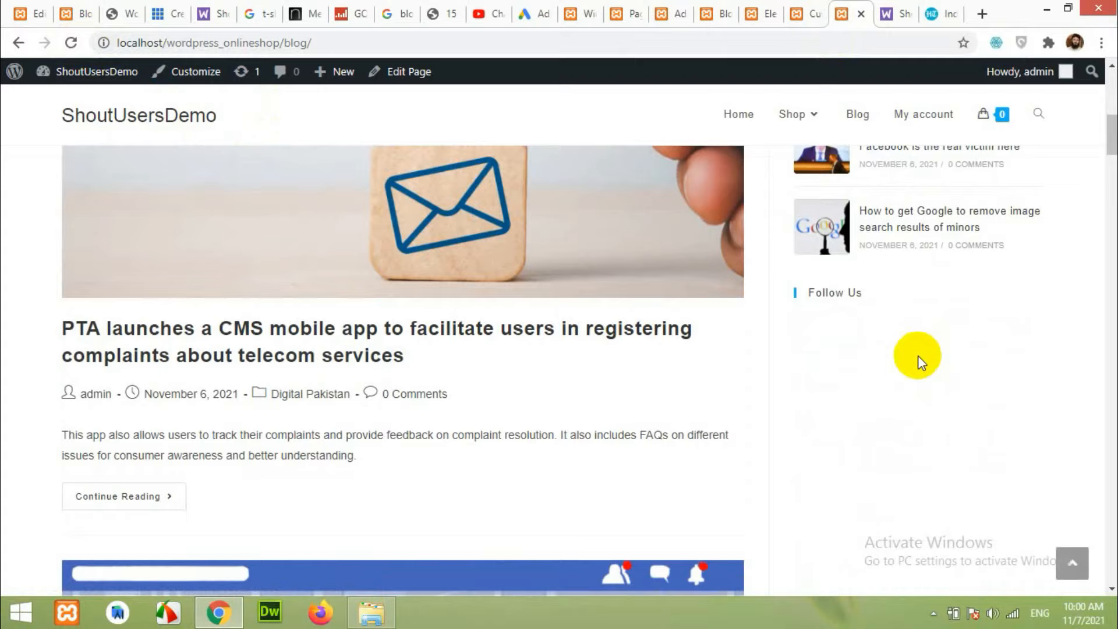
pyautogui.scroll(-4, 935, 306)
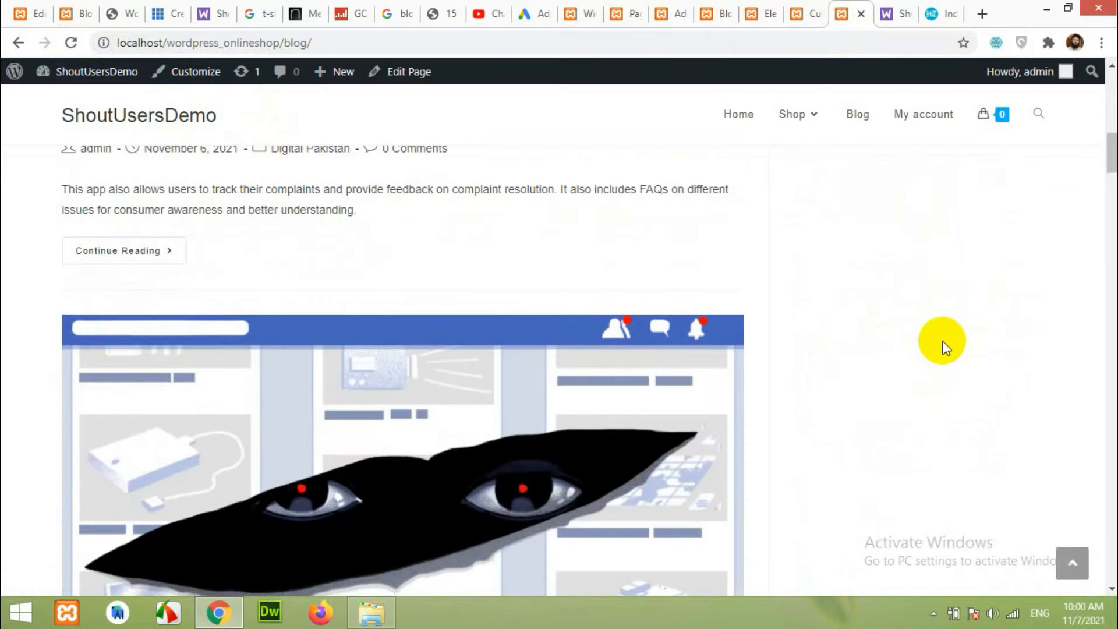
pyautogui.scroll(10, 941, 349)
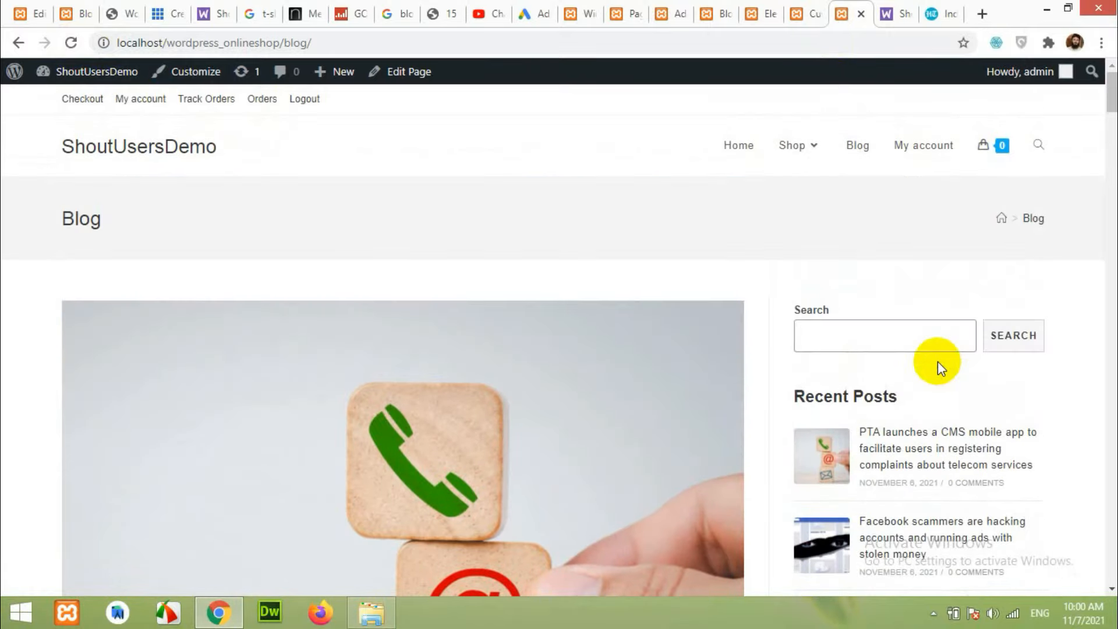
pyautogui.scroll(-7, 914, 417)
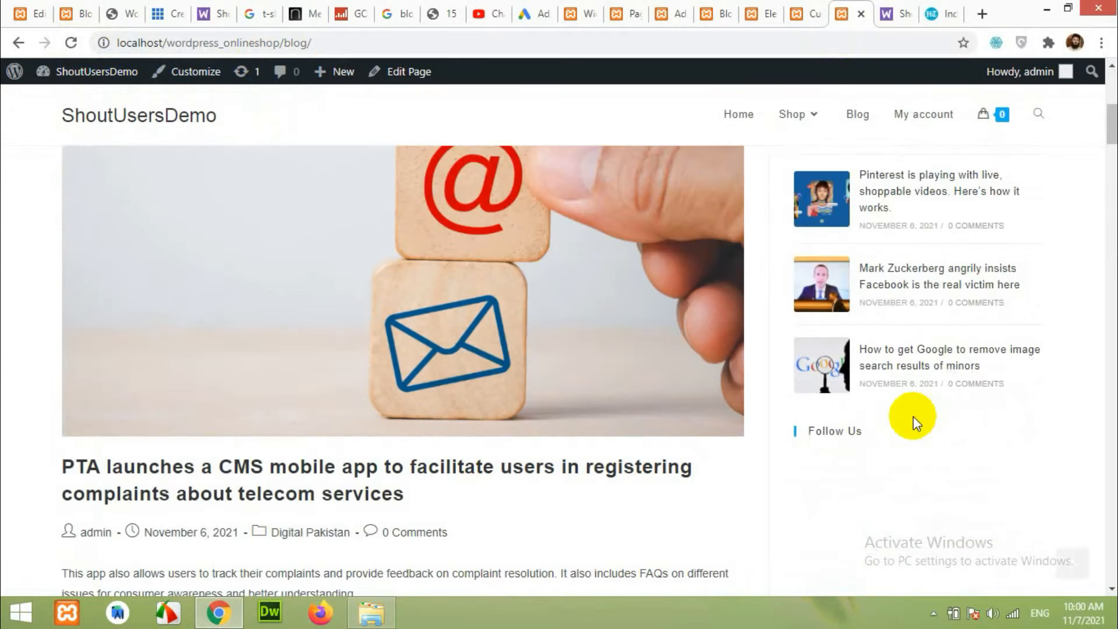
pyautogui.scroll(-1, 913, 417)
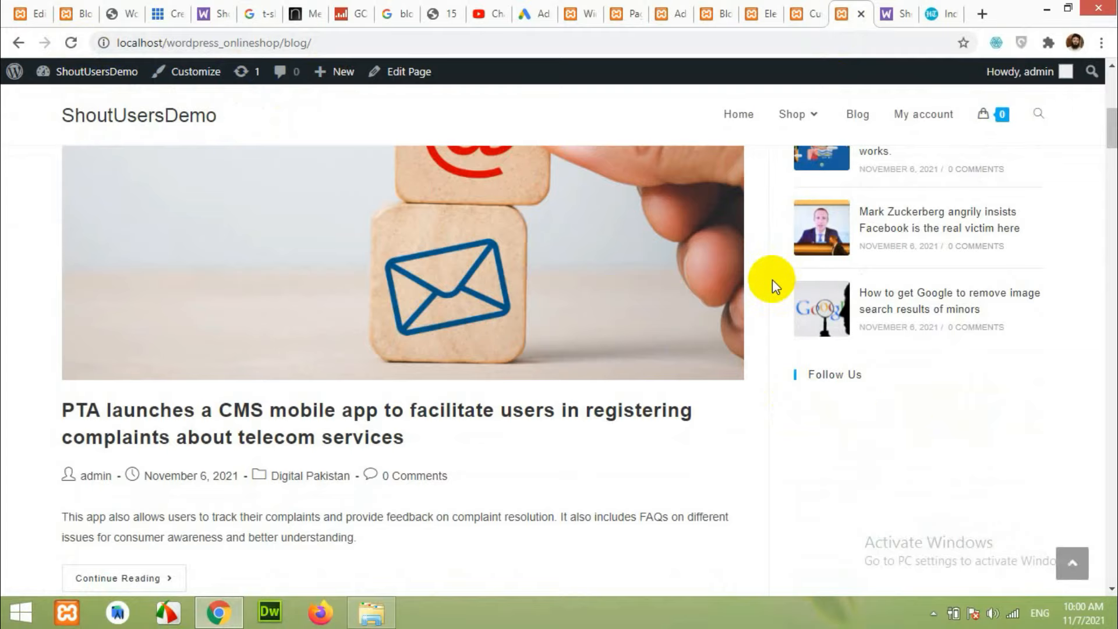
pyautogui.click(590, 8)
# Enter '#' as the Twitter, Facebook, Instagram, LinkedIn and Pinterest links of the Follow Us widget.
pyautogui.scroll(1, 434, 284)
pyautogui.scroll(1, 429, 289)
pyautogui.scroll(-1, 379, 305)
pyautogui.scroll(7, 452, 326)
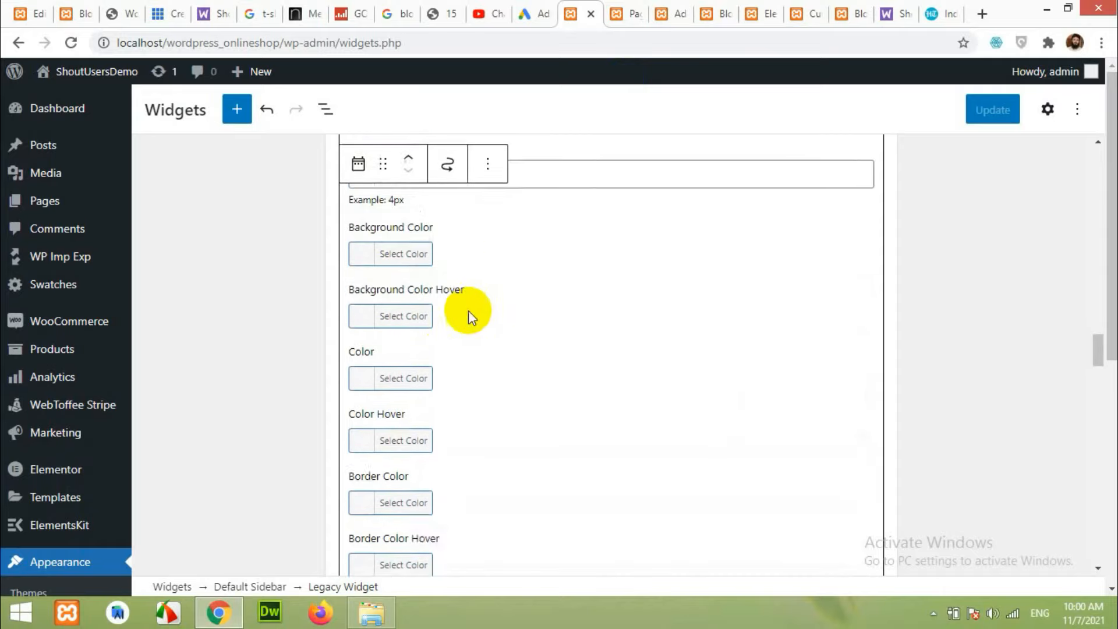
pyautogui.scroll(3, 441, 322)
pyautogui.scroll(-11, 456, 305)
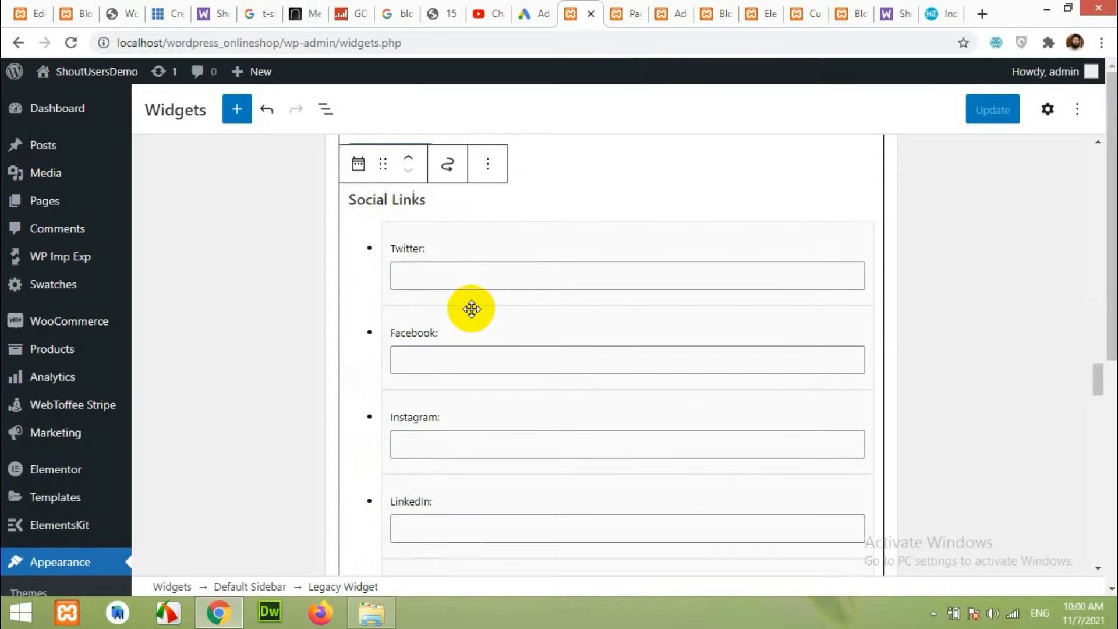
pyautogui.scroll(1, 463, 285)
pyautogui.click(472, 352)
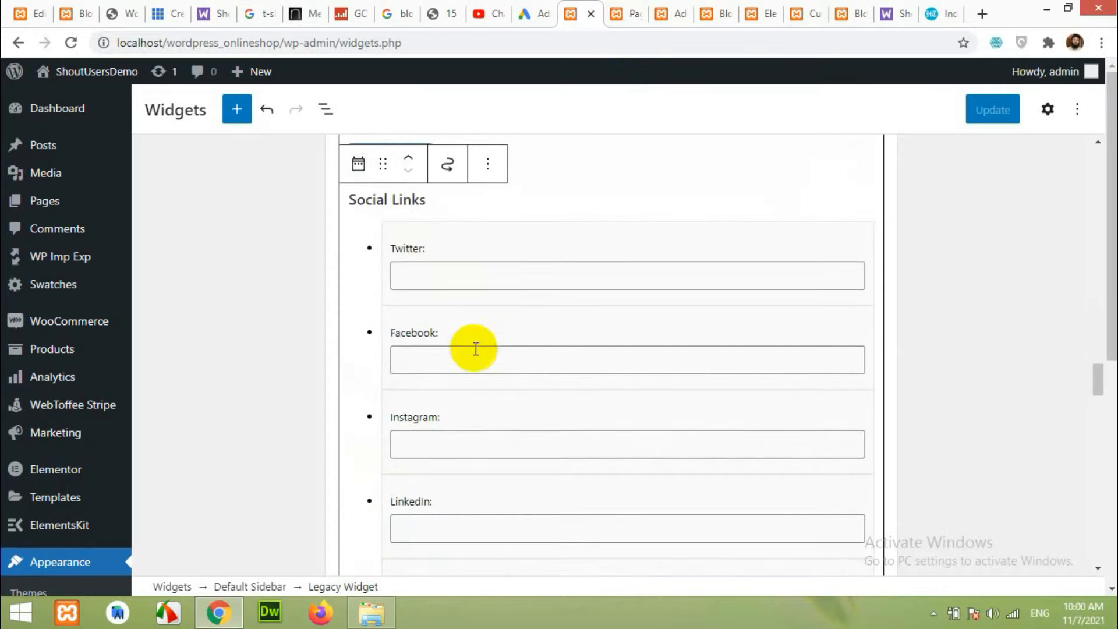
pyautogui.scroll(-2, 490, 476)
pyautogui.scroll(2, 487, 449)
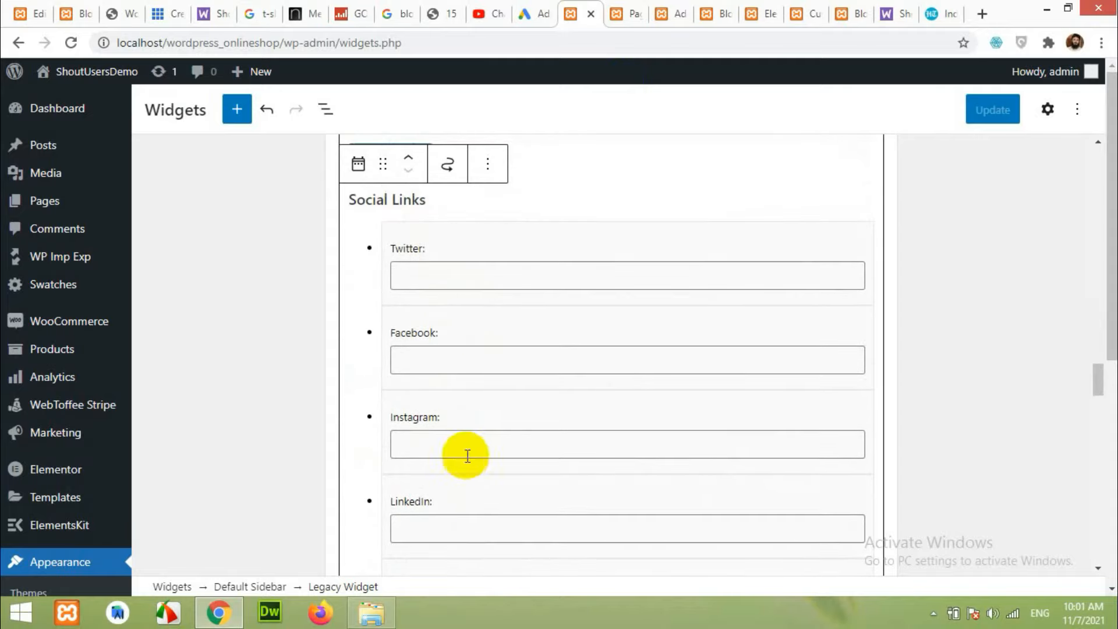
pyautogui.click(443, 276)
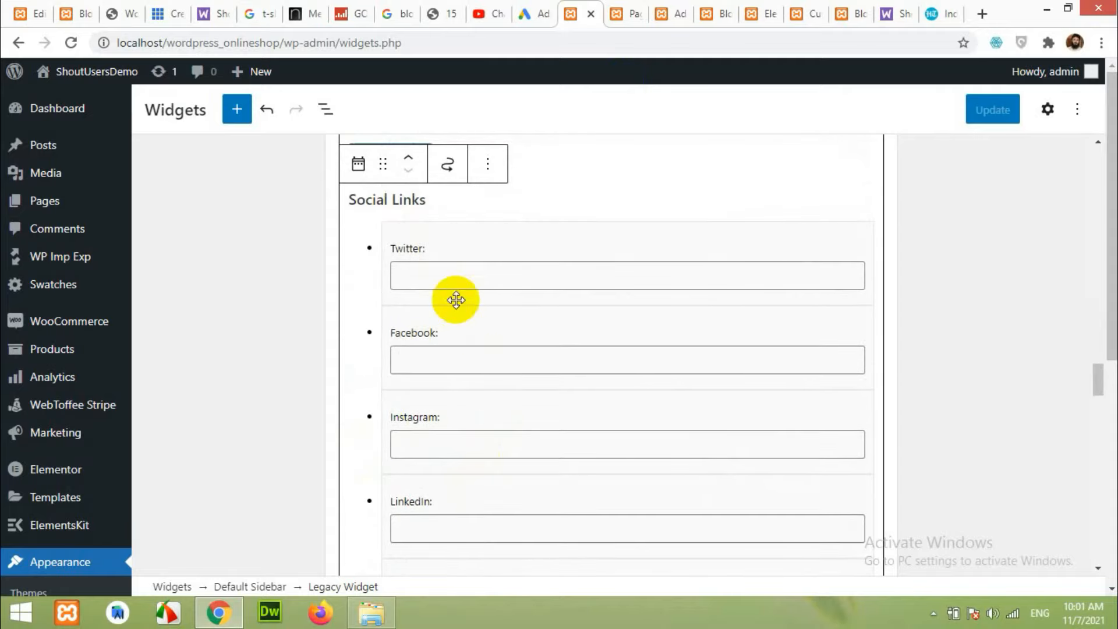
pyautogui.write('#')
pyautogui.click(462, 357)
pyautogui.write('#')
pyautogui.click(461, 451)
pyautogui.write('#')
pyautogui.scroll(-2, 451, 470)
pyautogui.click(444, 365)
pyautogui.write('#')
pyautogui.click(474, 448)
pyautogui.write('#')
# Fill the Youtube link field, update the widgets and reload the blog to show the icons.
pyautogui.scroll(-4, 495, 451)
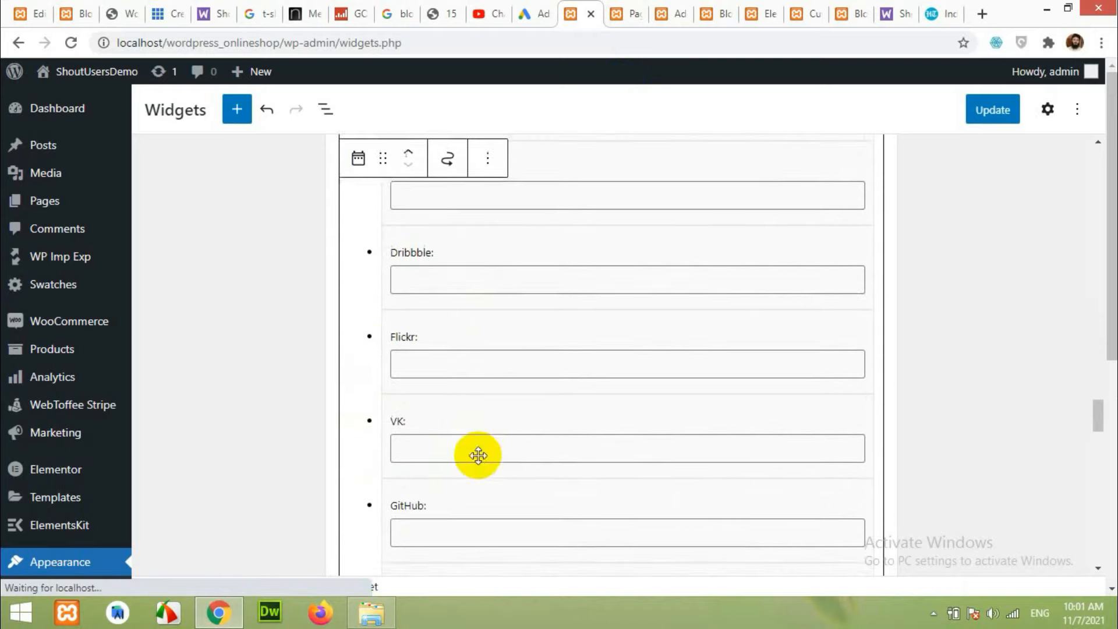
pyautogui.scroll(-3, 478, 455)
pyautogui.scroll(-3, 502, 434)
pyautogui.scroll(-3, 497, 442)
pyautogui.scroll(-3, 468, 459)
pyautogui.scroll(-3, 492, 462)
pyautogui.click(465, 403)
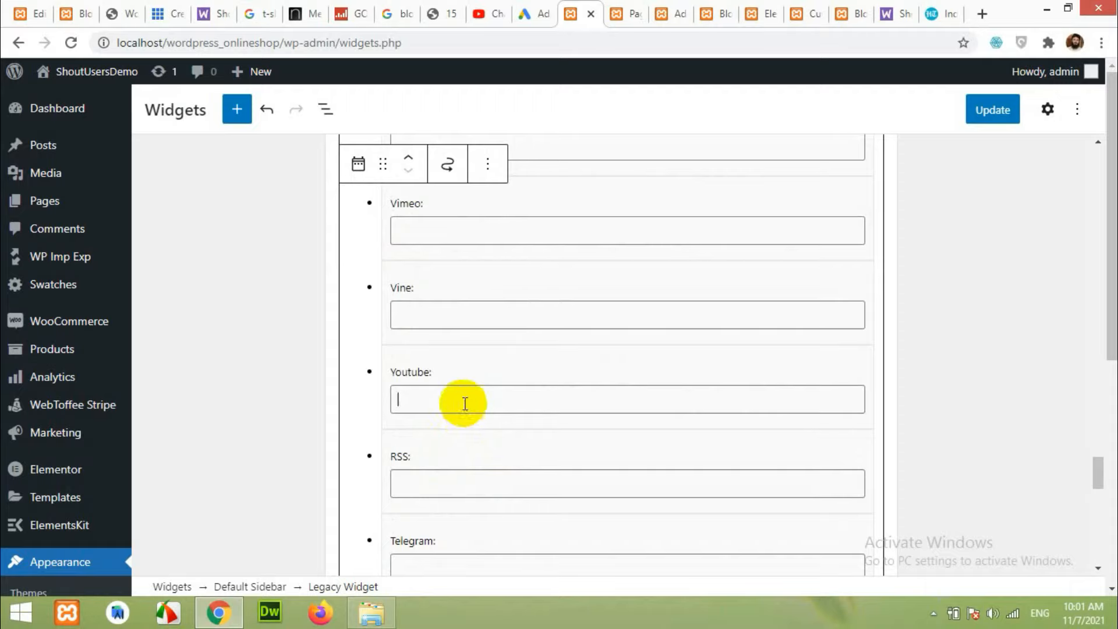
pyautogui.scroll(-7, 512, 443)
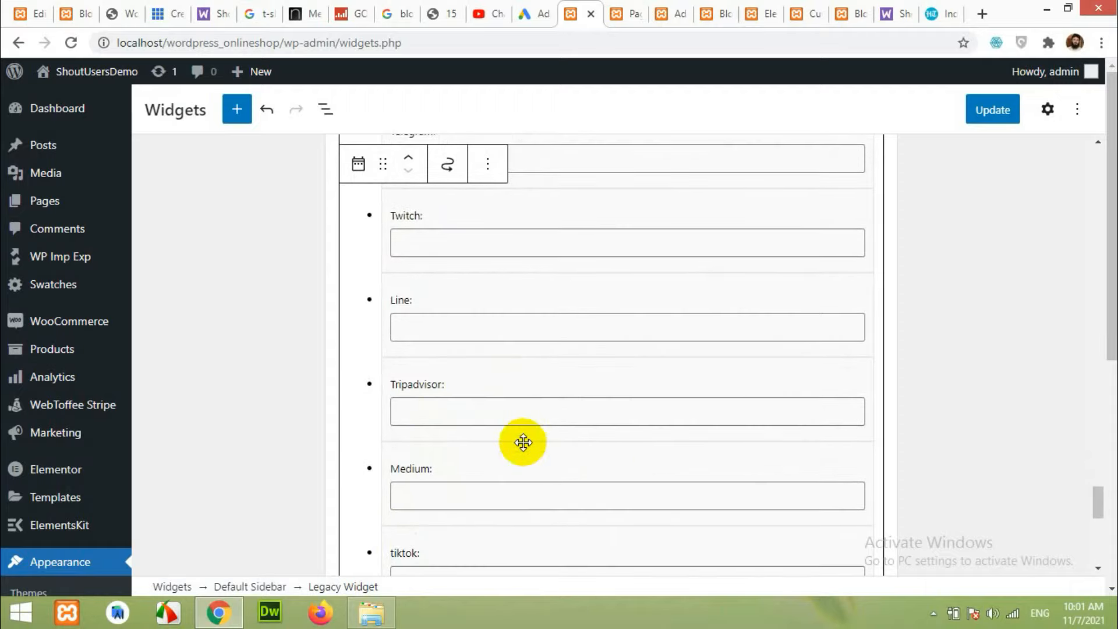
pyautogui.scroll(-3, 523, 443)
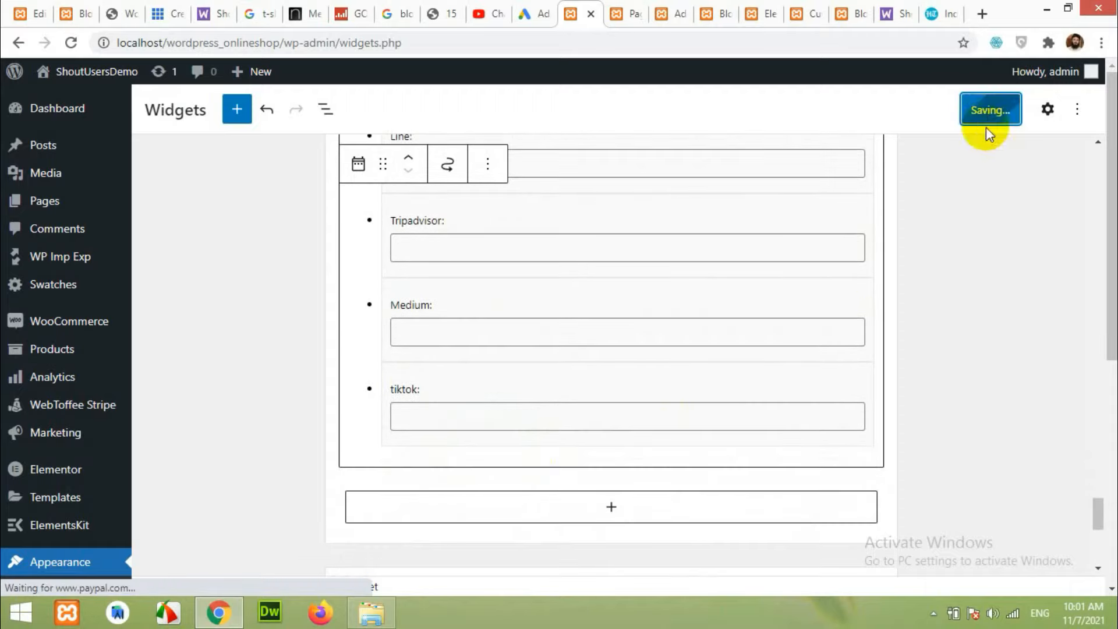
pyautogui.click(844, 13)
pyautogui.press('F5')
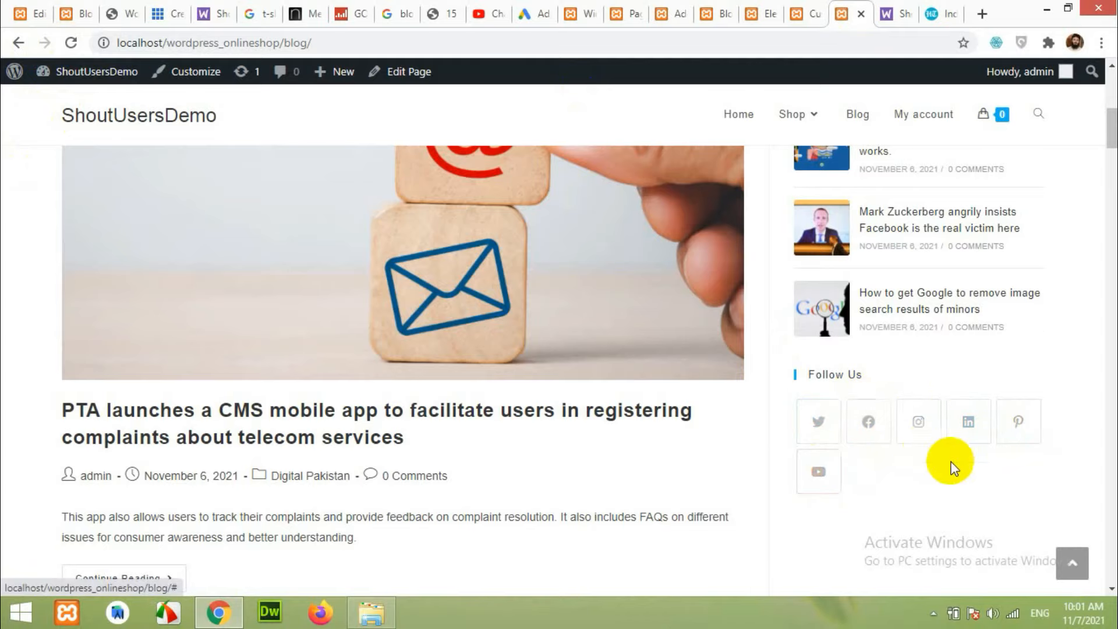
pyautogui.scroll(7, 951, 466)
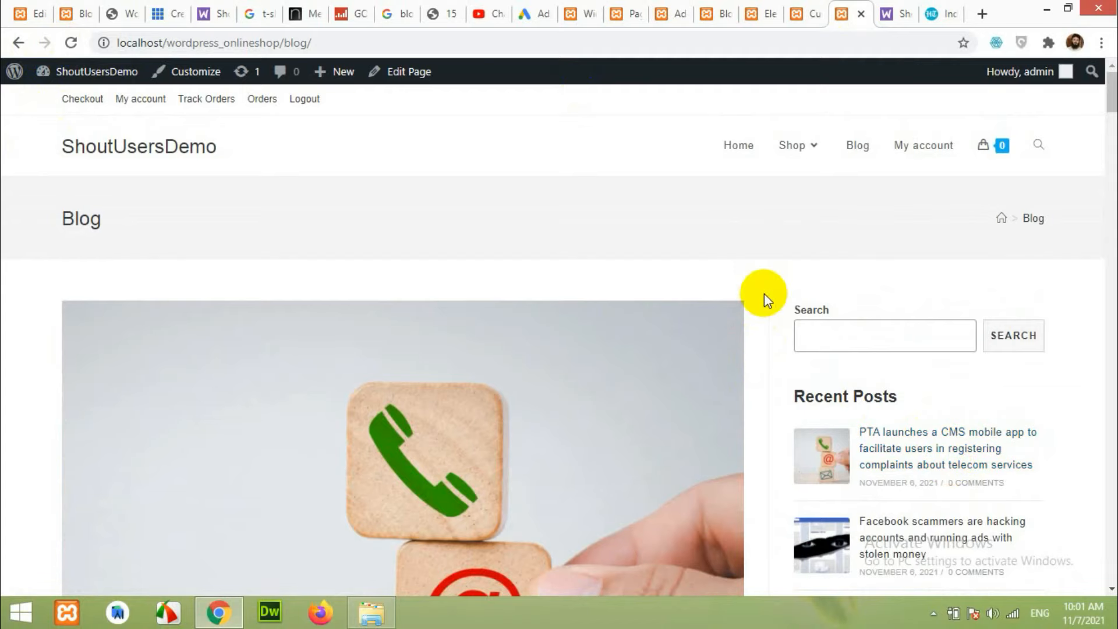
# Compare the other site's and the shop's blogs, then reload the theme customizer.
pyautogui.click(76, 9)
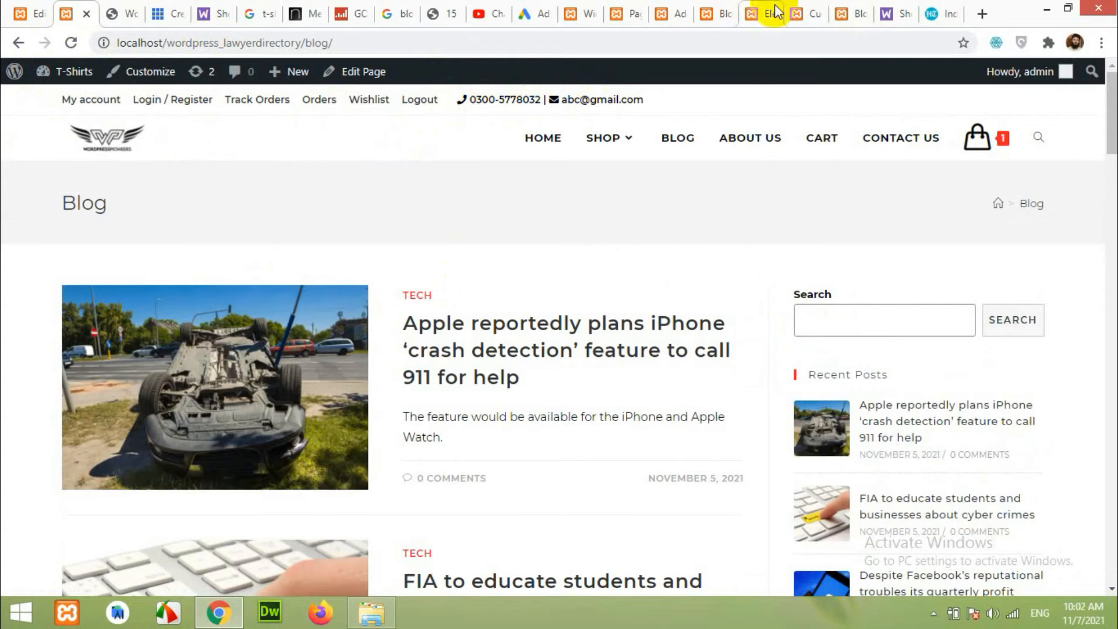
pyautogui.click(799, 11)
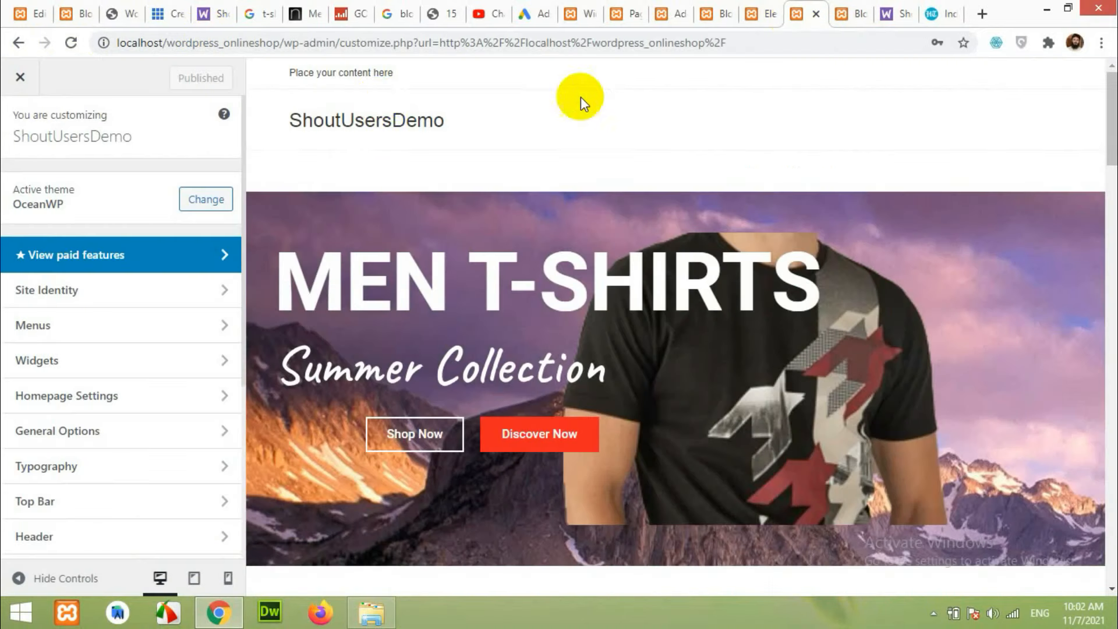
pyautogui.click(75, 8)
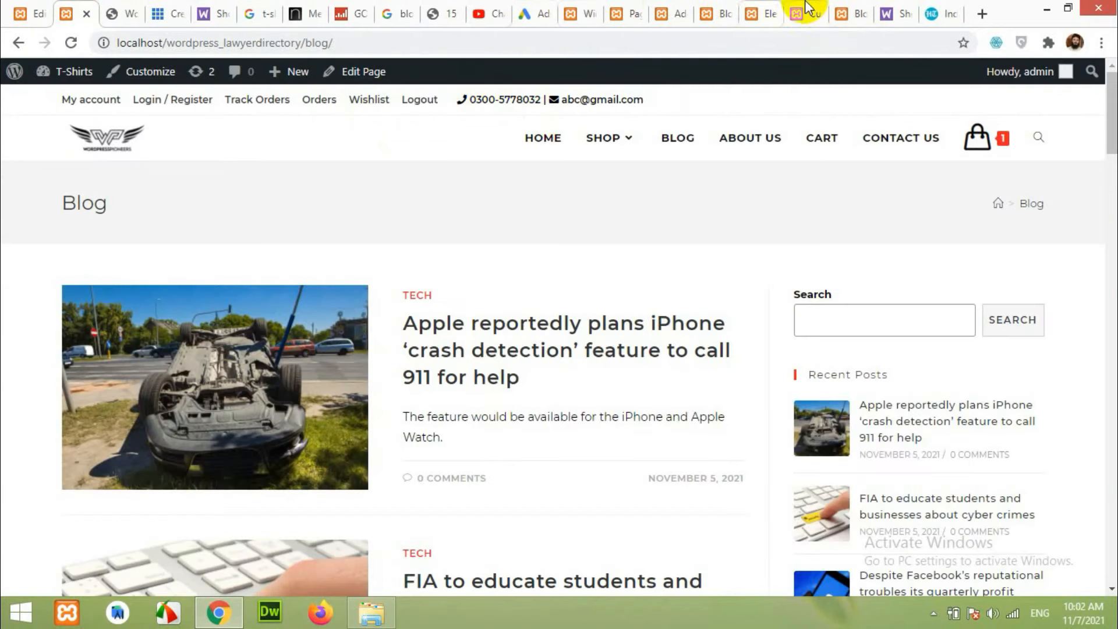
pyautogui.click(849, 13)
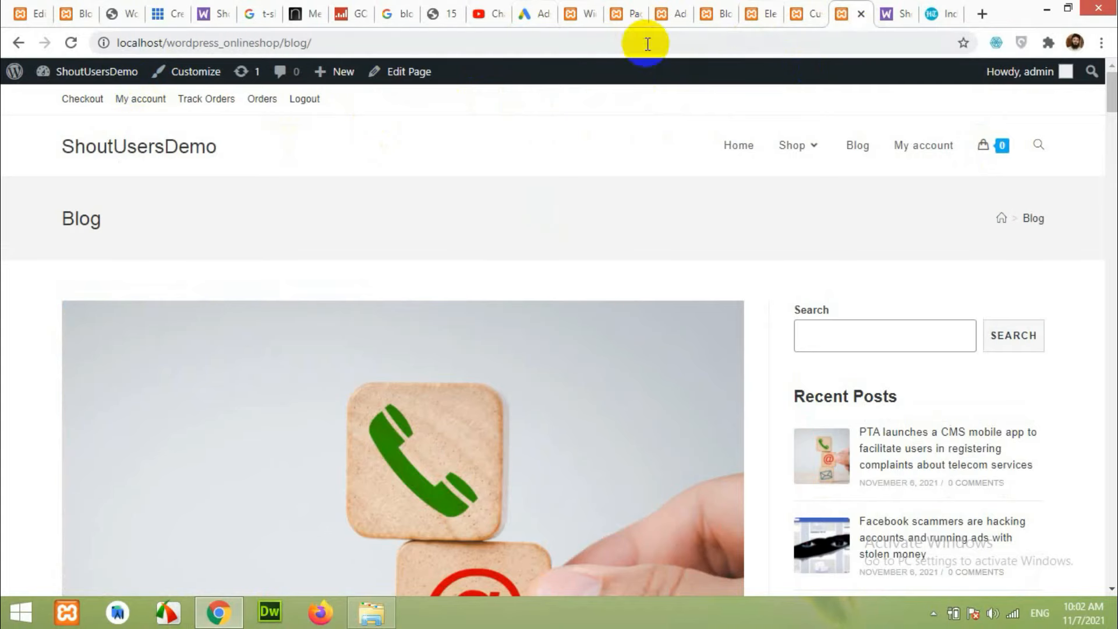
pyautogui.click(798, 15)
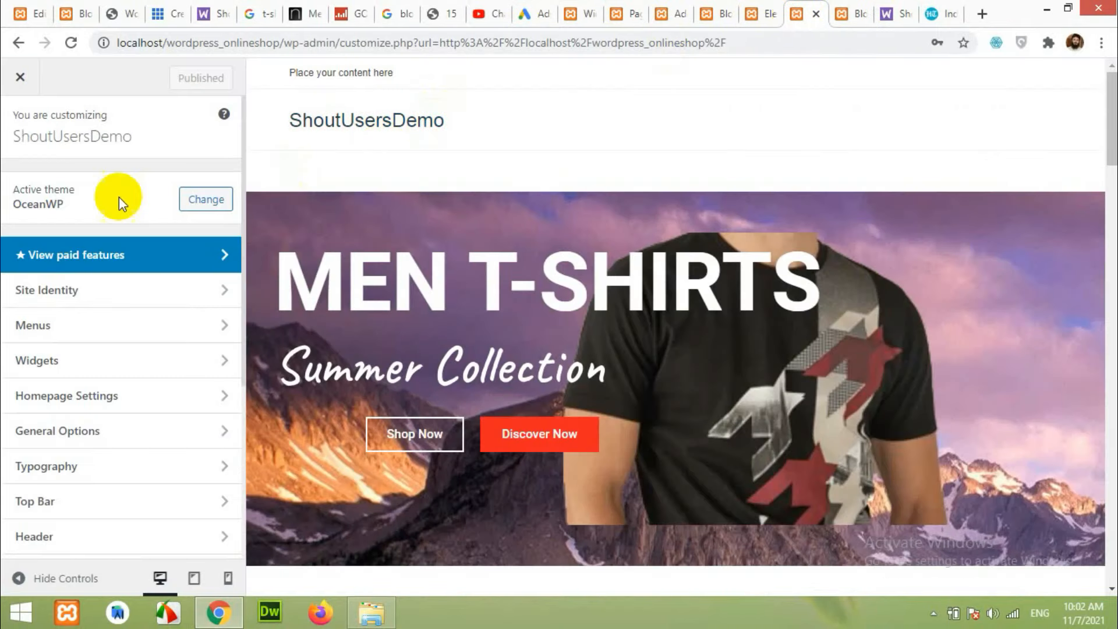
pyautogui.click(71, 43)
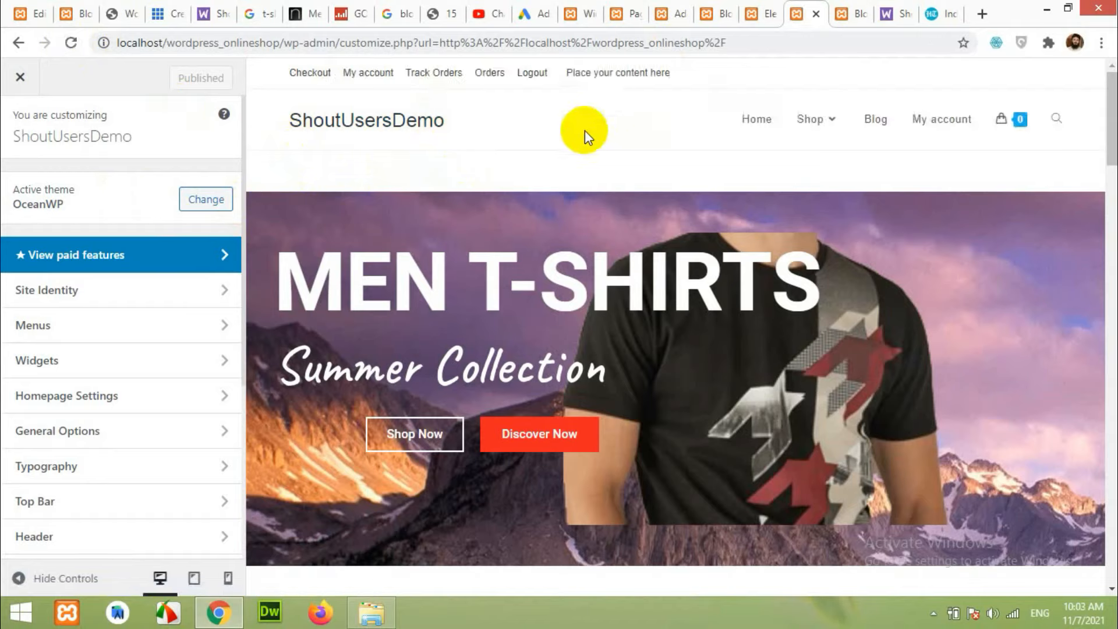
# In Top Bar > Content, select the 'Place your content here' text and start typing the contact e-mail.
pyautogui.click(106, 367)
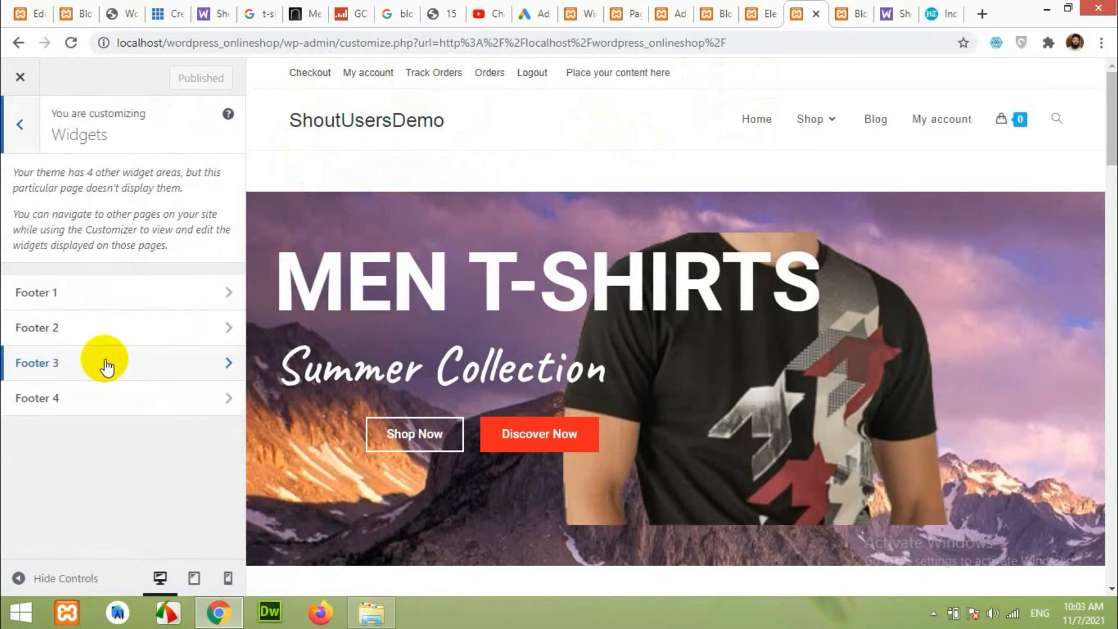
pyautogui.click(20, 125)
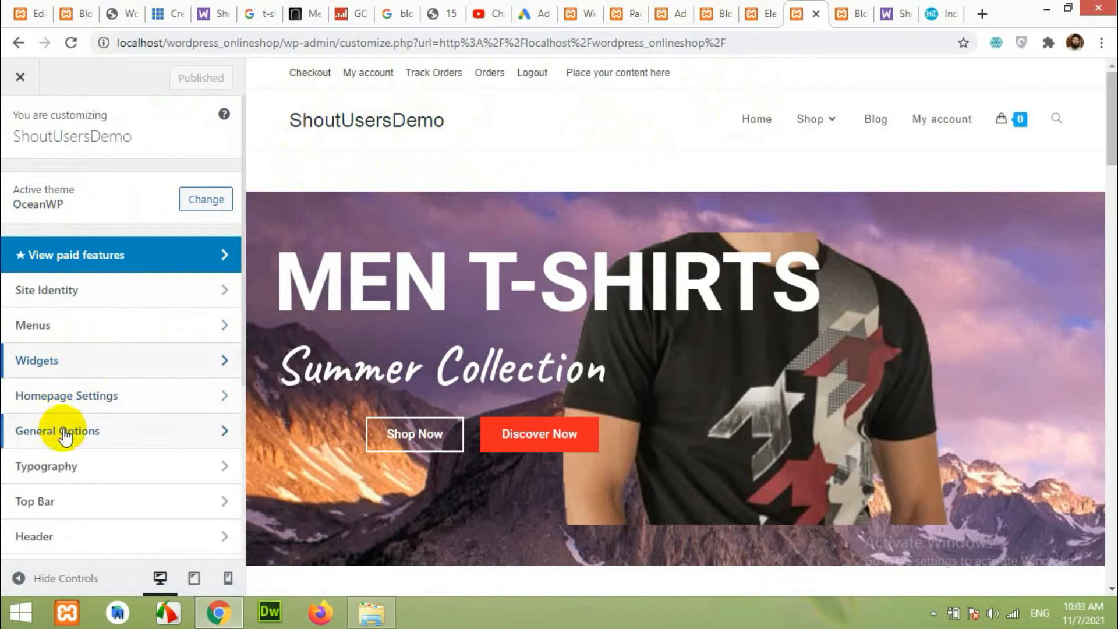
pyautogui.scroll(-2, 95, 402)
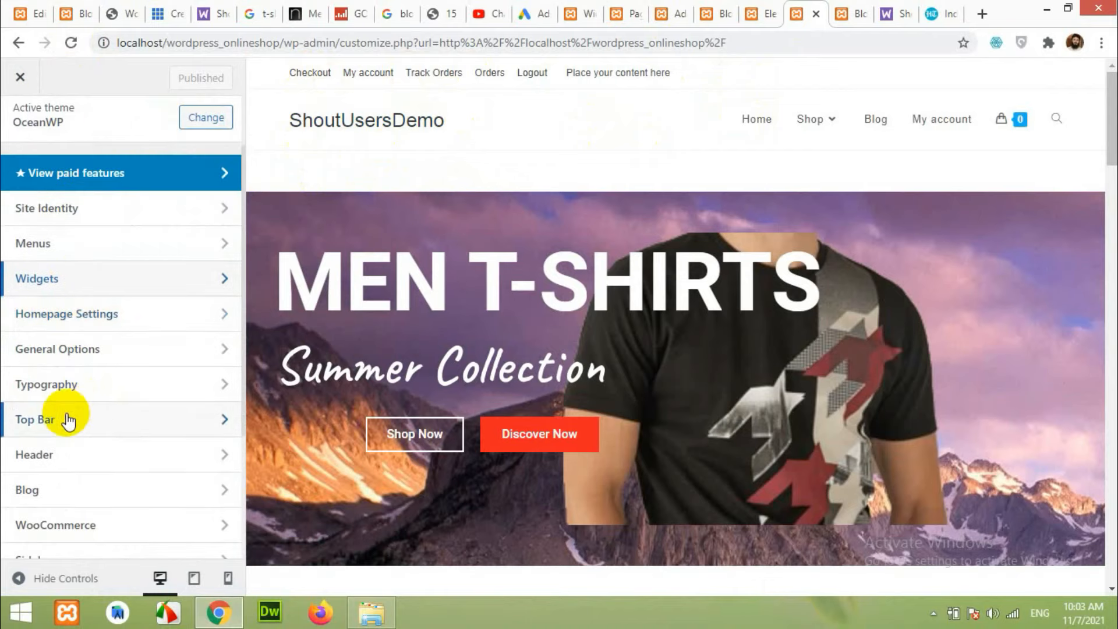
pyautogui.click(69, 419)
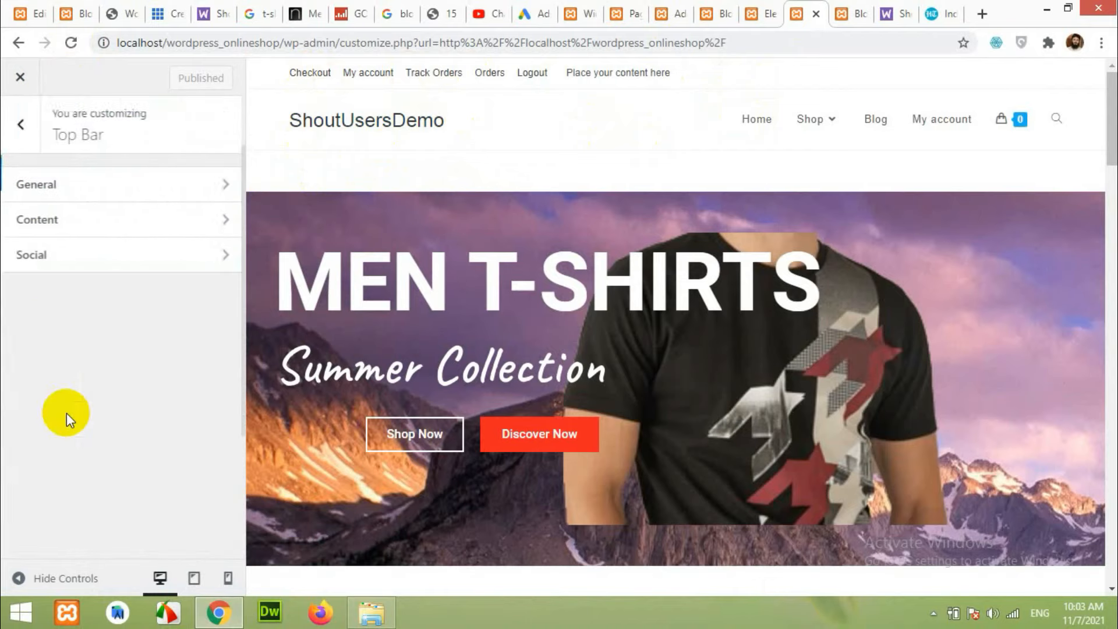
pyautogui.click(59, 223)
pyautogui.click(61, 328)
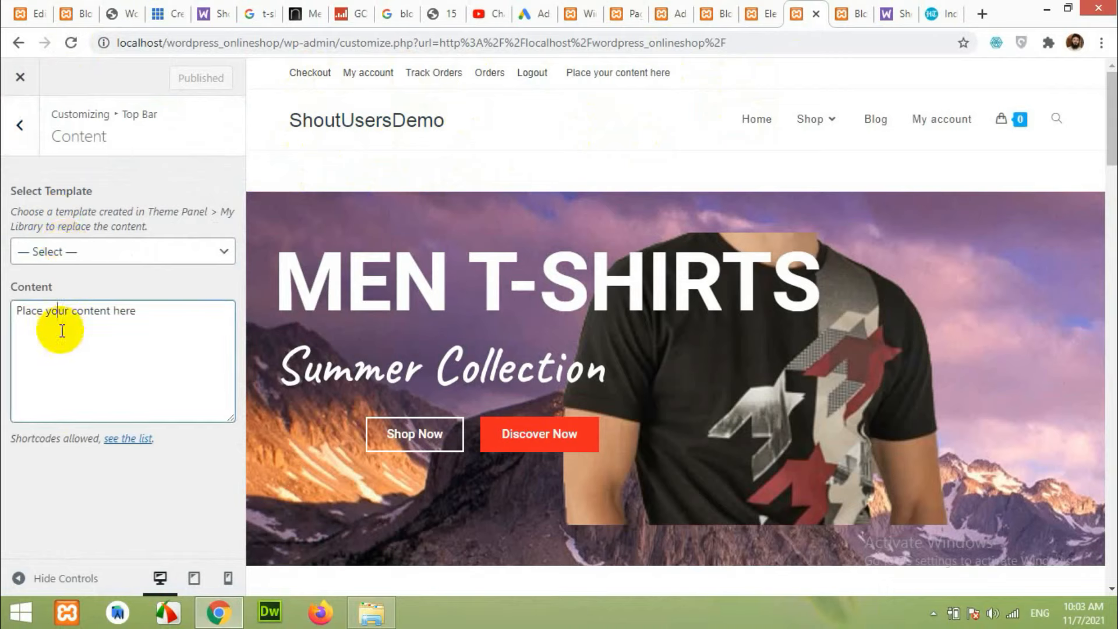
pyautogui.moveTo(148, 320); pyautogui.dragTo(10, 324)
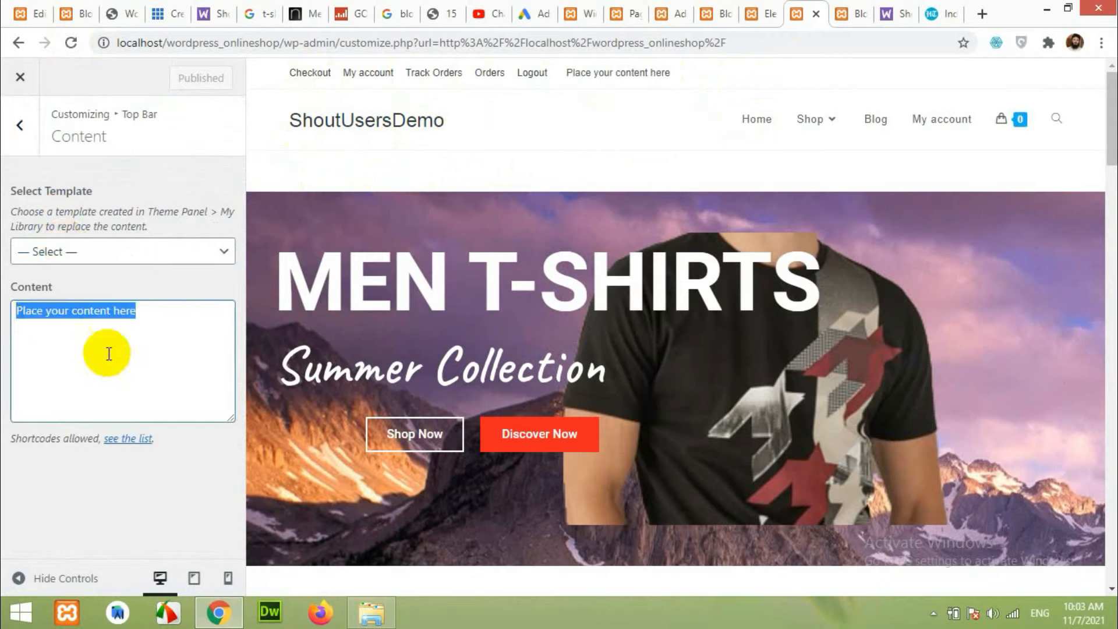
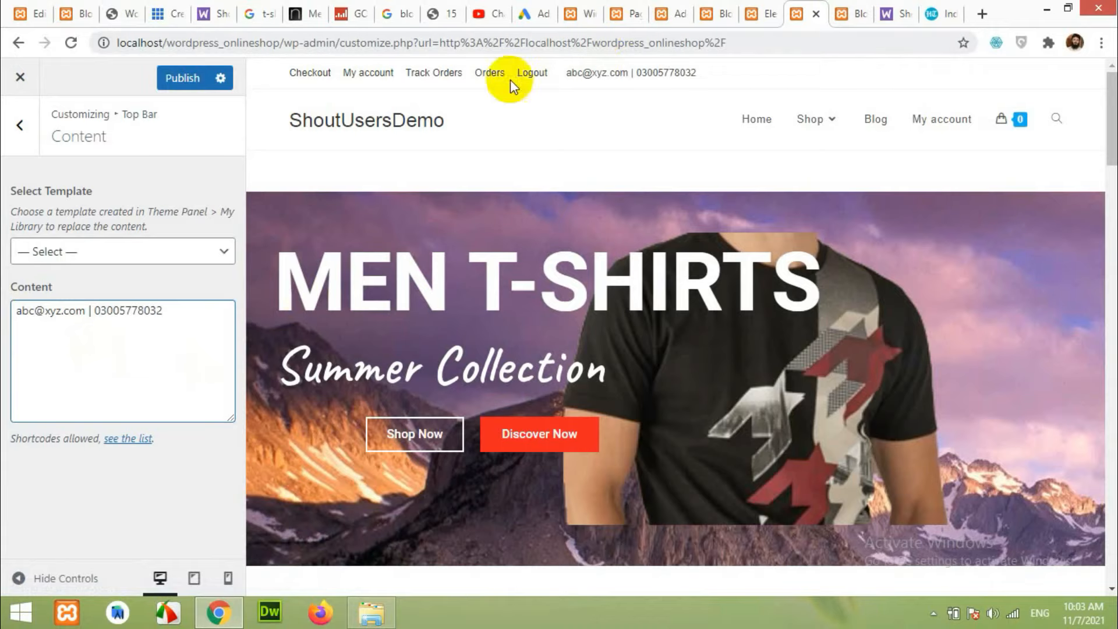
# Insert <i class="fas fa-envelope"></i> before the e-mail address in the Top Bar content.
pyautogui.click(75, 14)
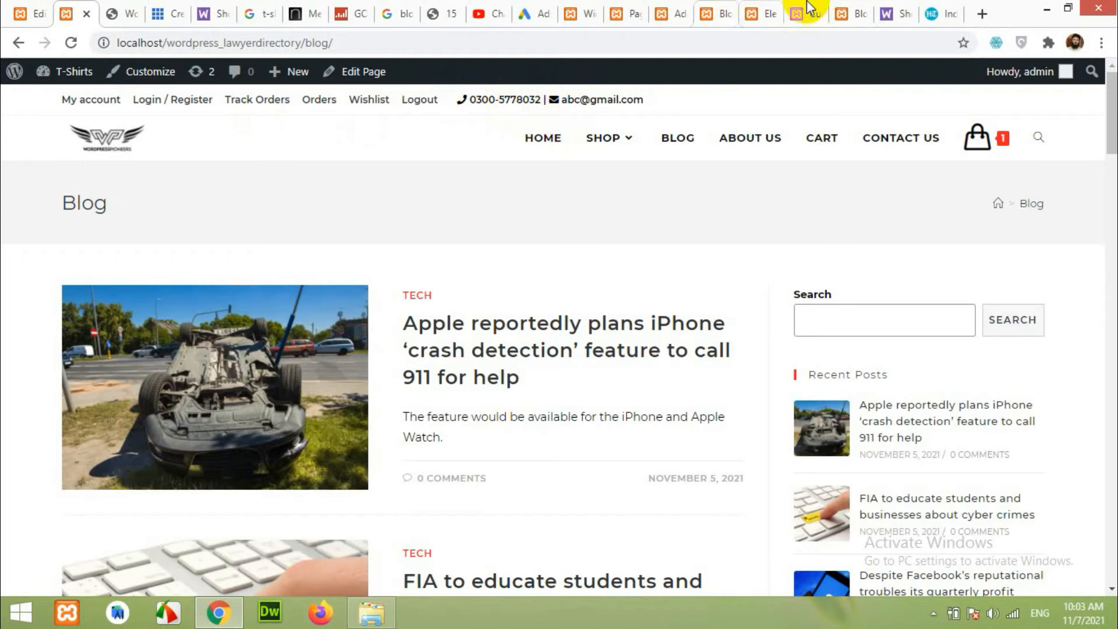
pyautogui.click(853, 8)
pyautogui.click(808, 13)
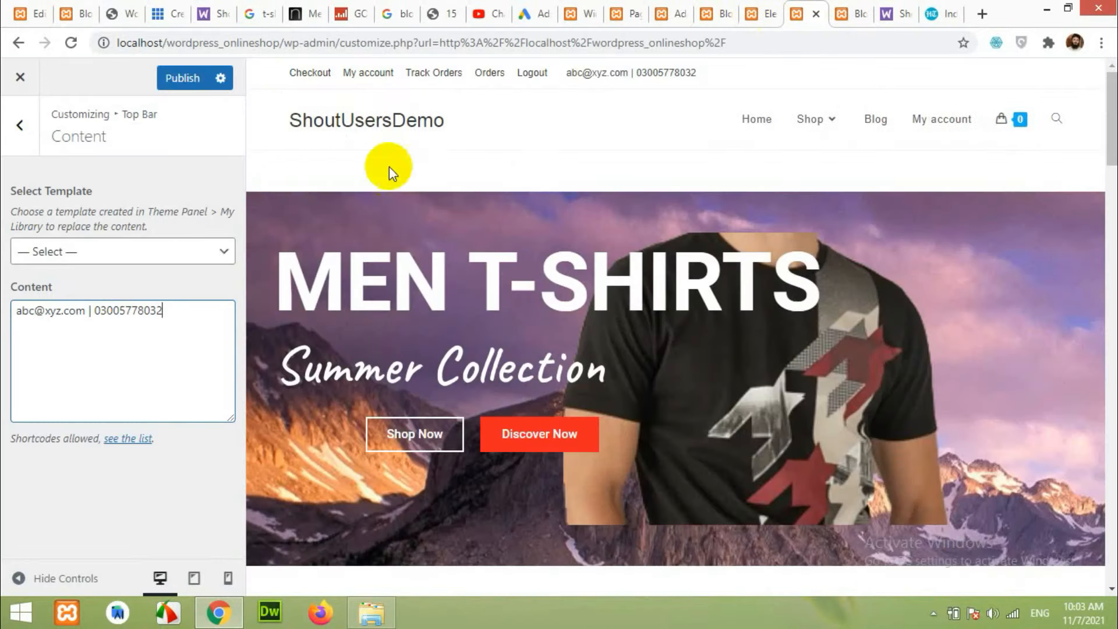
pyautogui.click(13, 309)
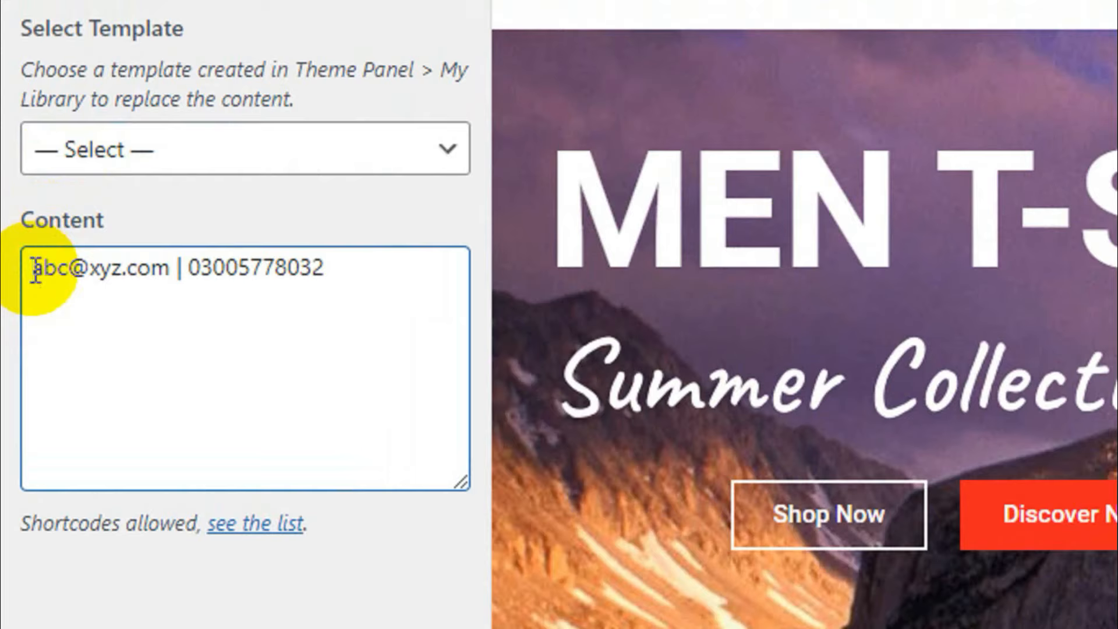
pyautogui.write('Ki ')
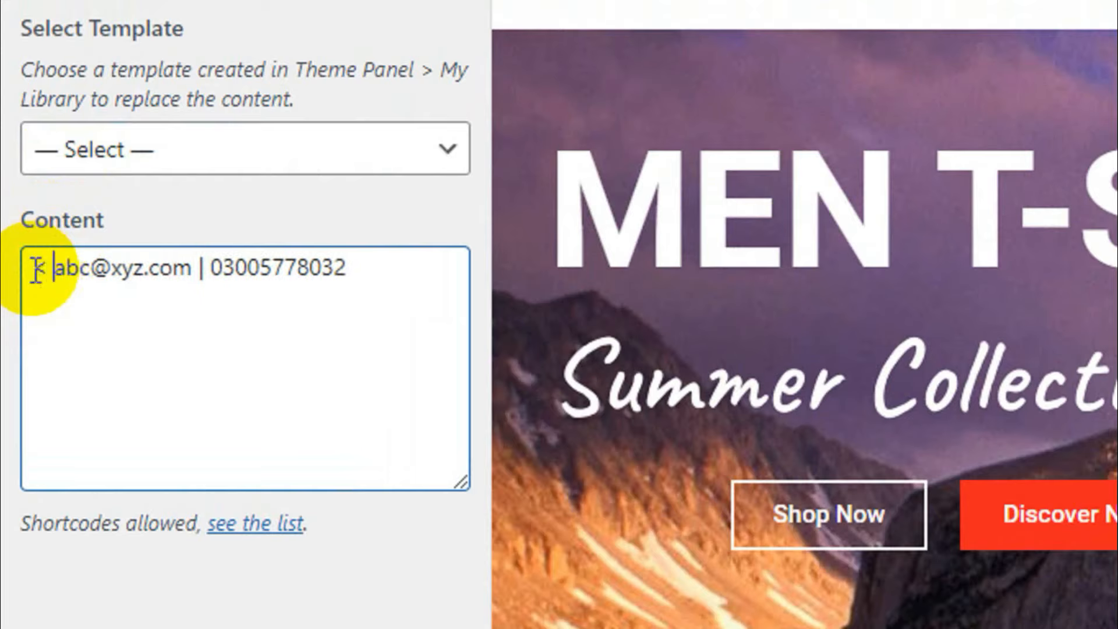
pyautogui.write('class')
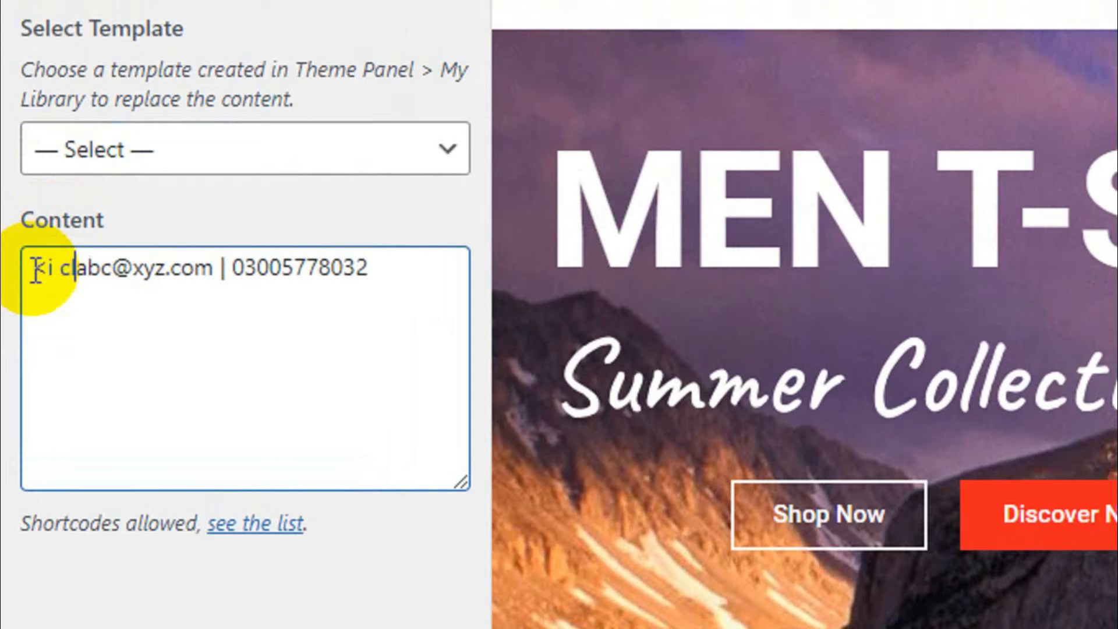
pyautogui.write('"')
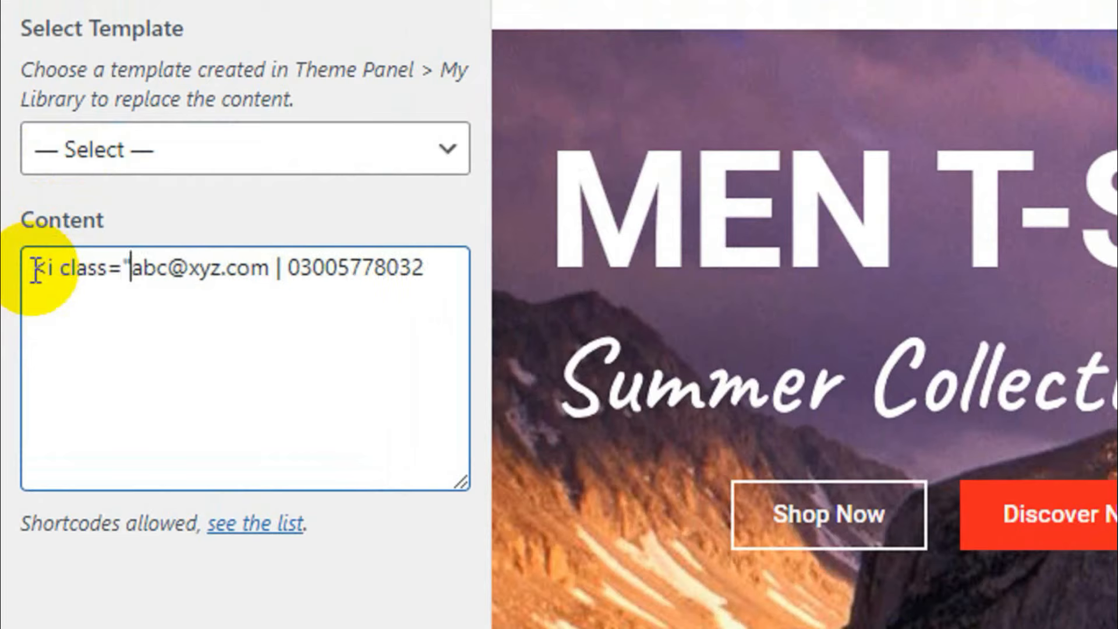
pyautogui.write('fas fa')
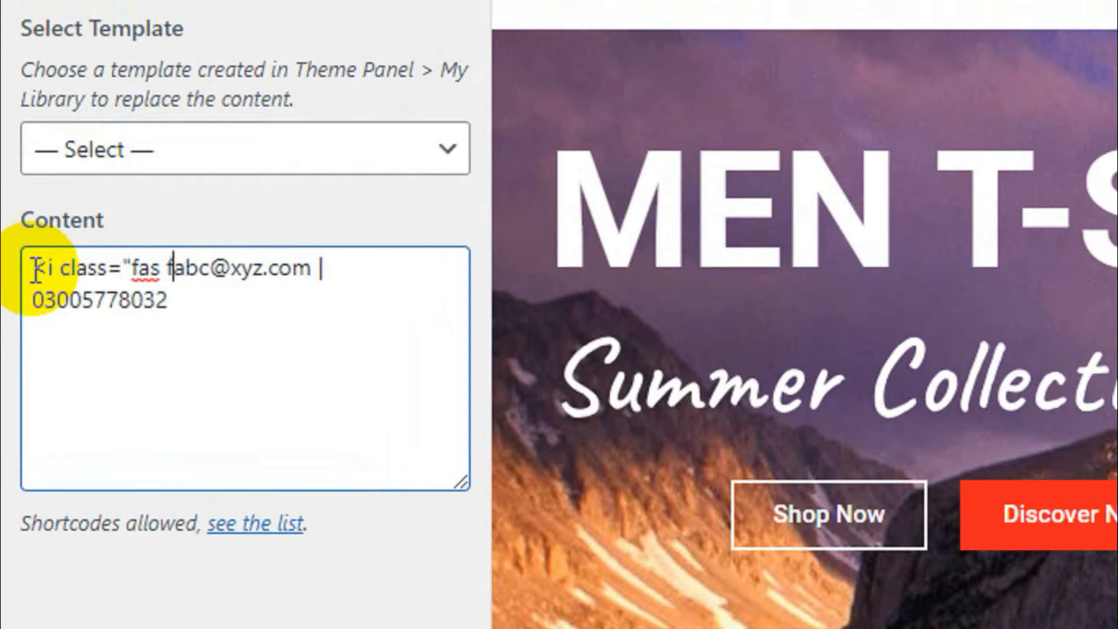
pyautogui.write('-envel')
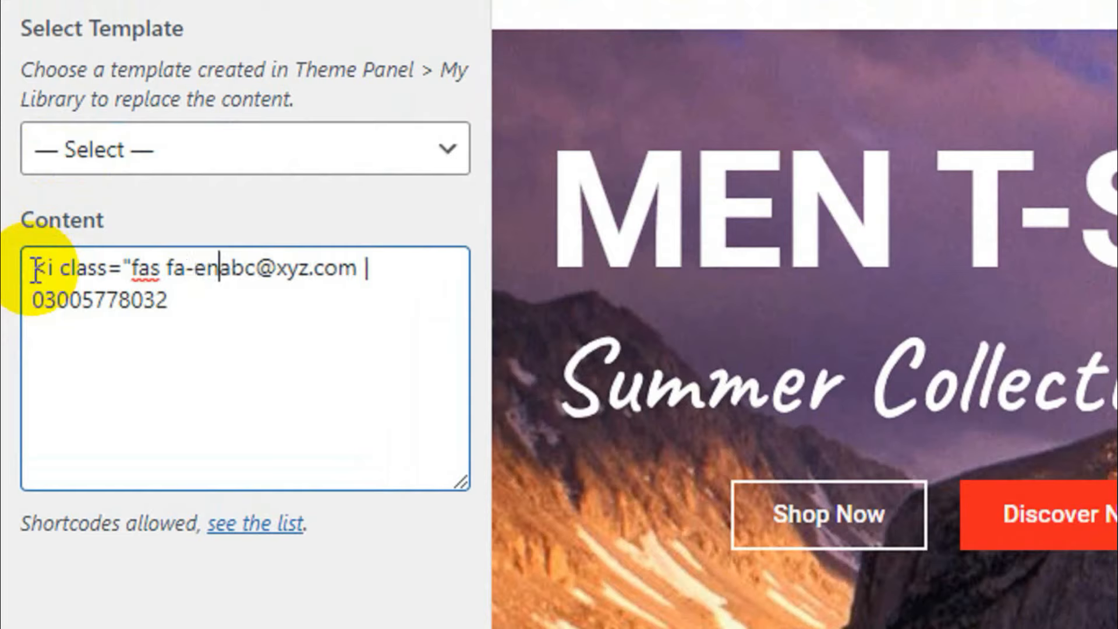
pyautogui.write('ope"')
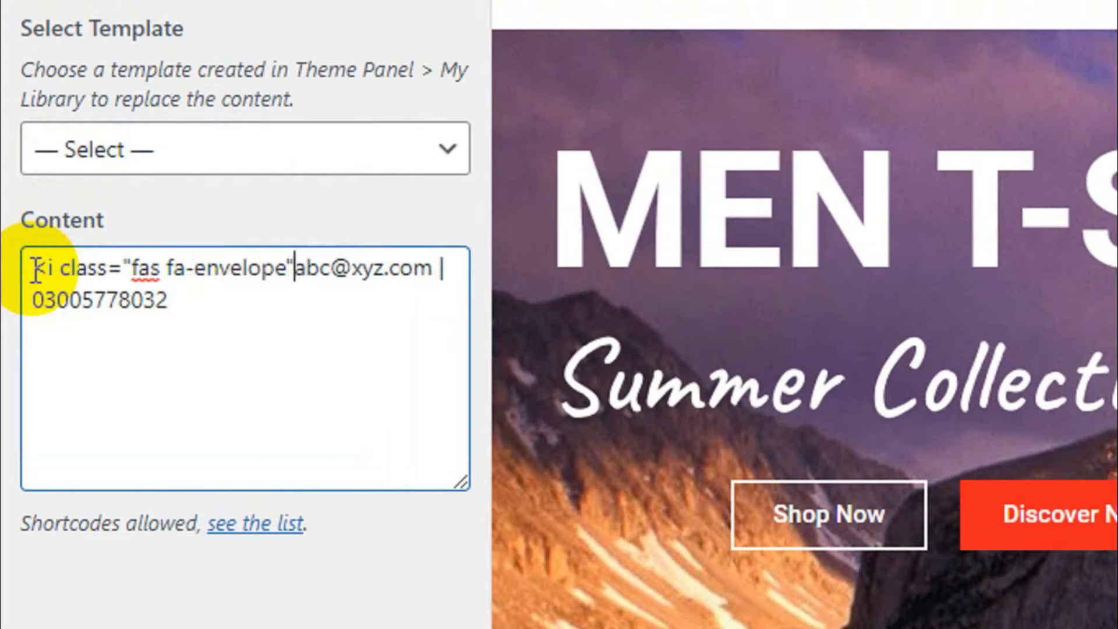
pyautogui.write('></i')
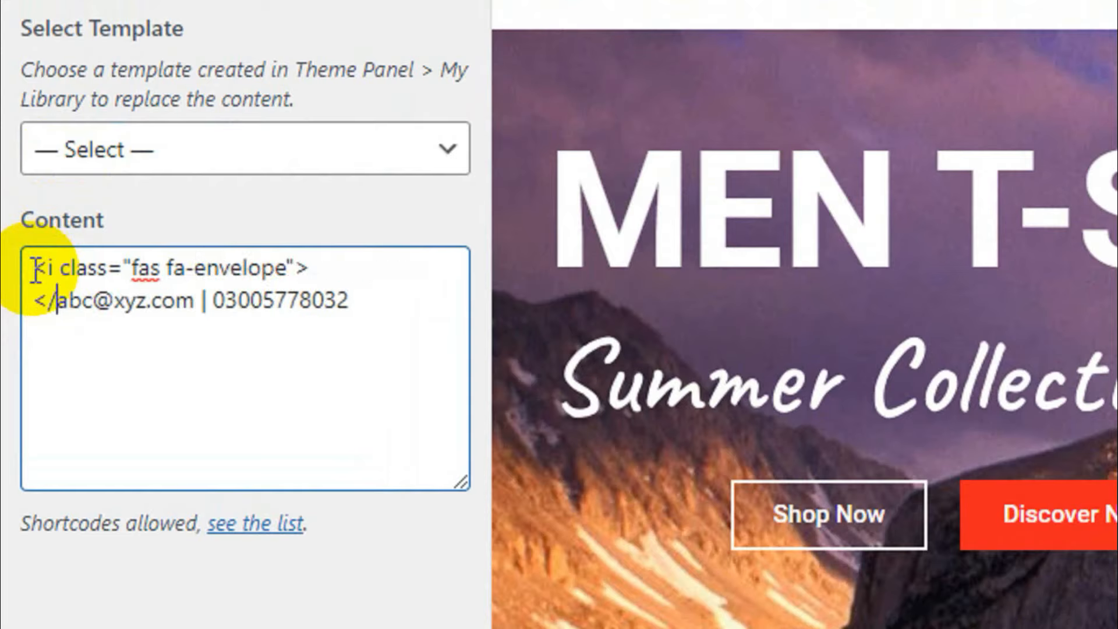
pyautogui.write('>')
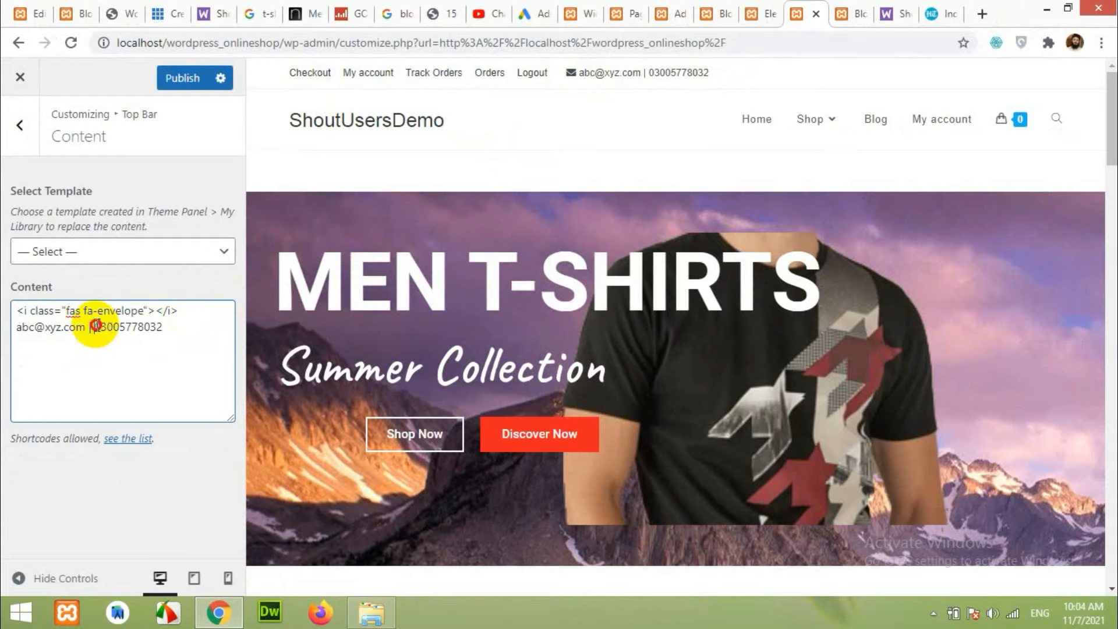
# Insert <i class="fas fa-phone"></i> before the phone number in the Top Bar content.
pyautogui.click(95, 325)
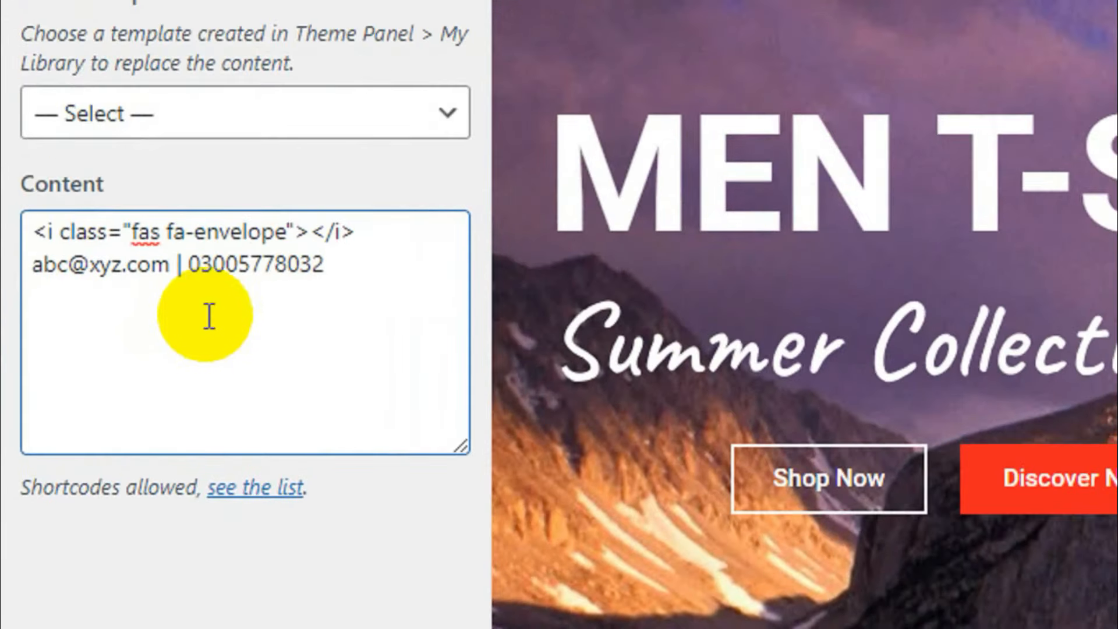
pyautogui.write('<i f')
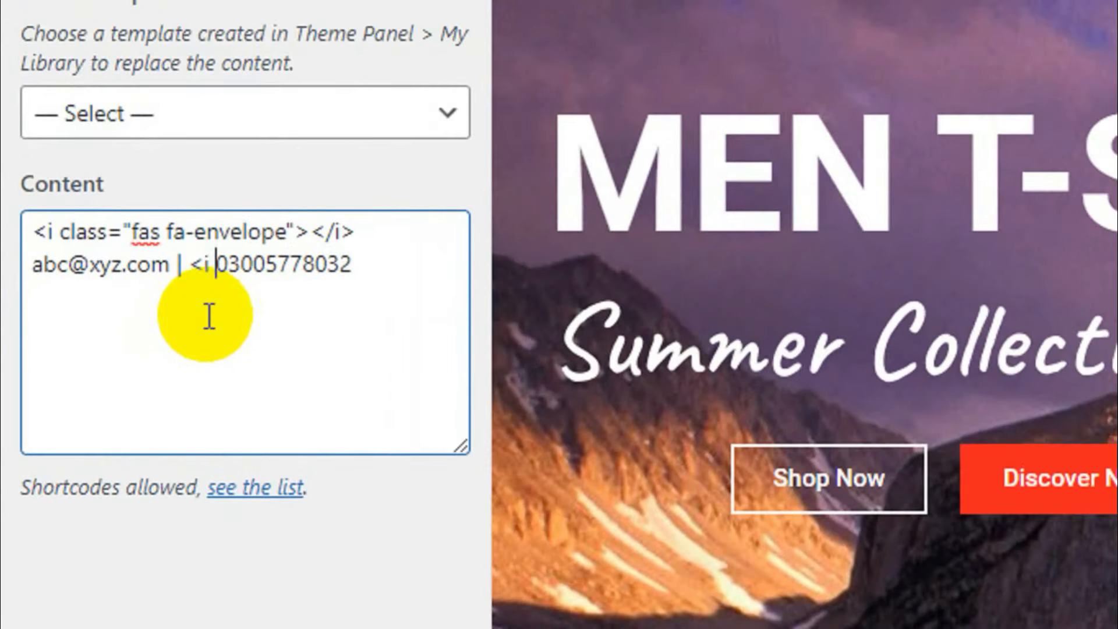
pyautogui.press('BackSpace')
pyautogui.write('class=')
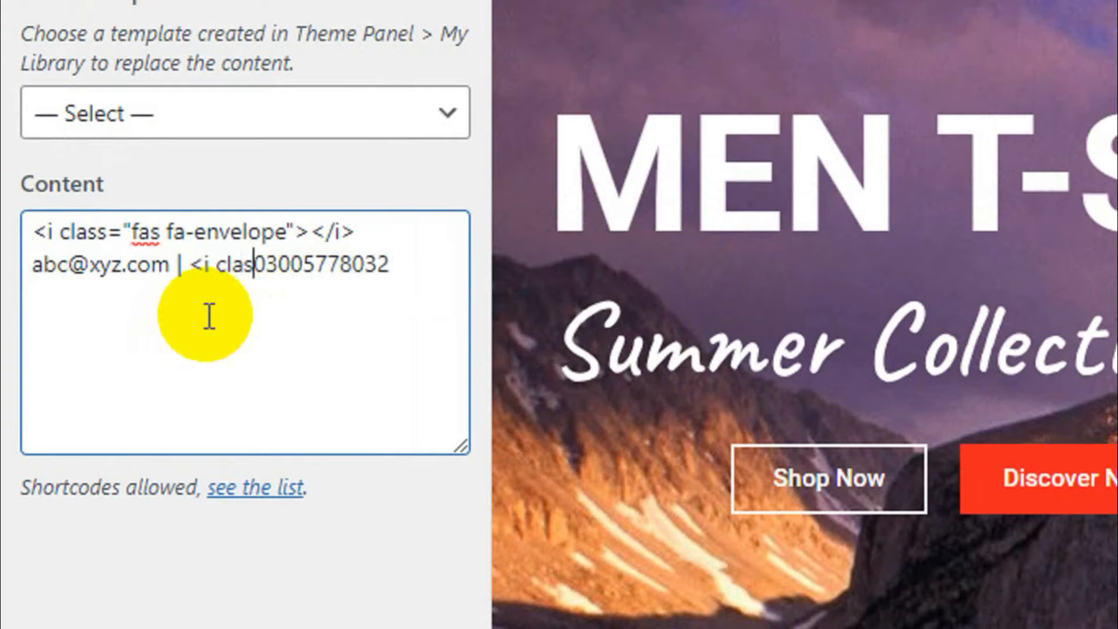
pyautogui.write('"fas fa')
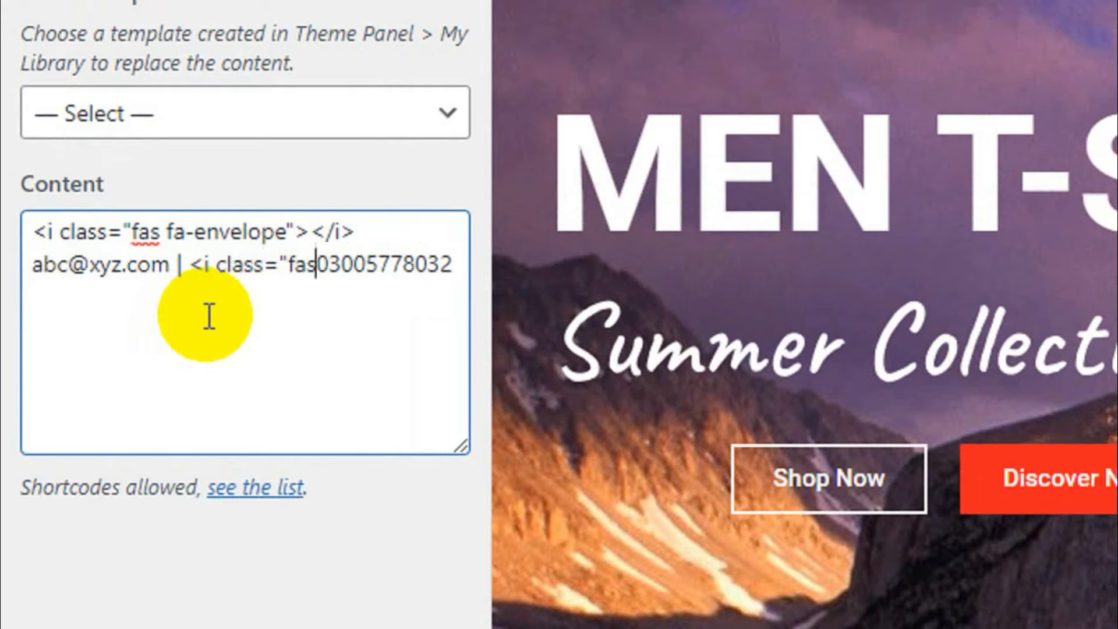
pyautogui.write('-')
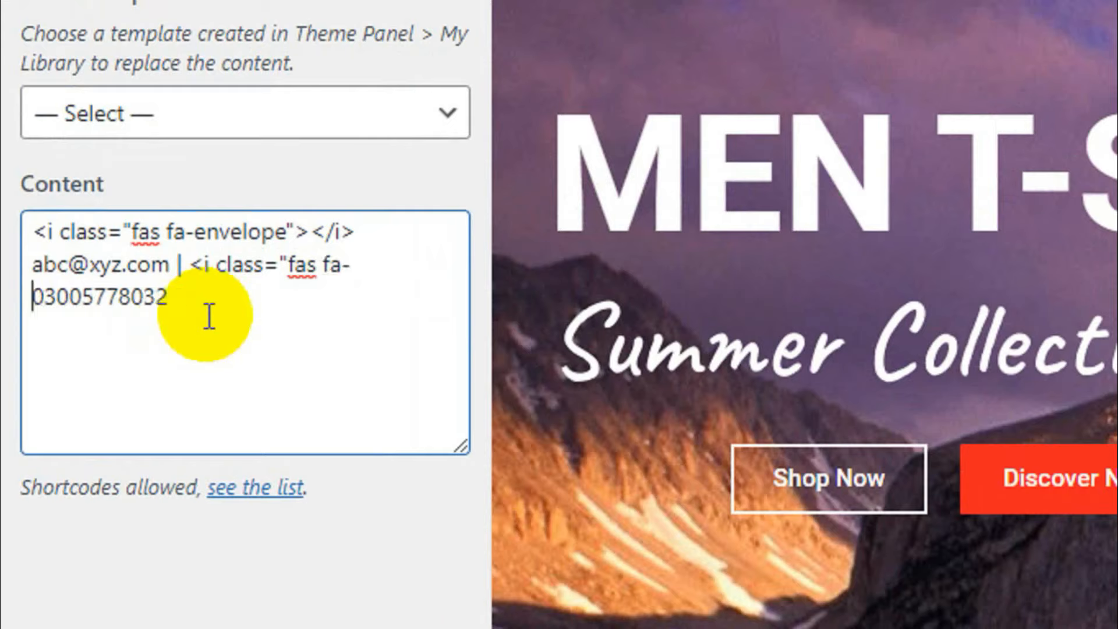
pyautogui.write('phone"></')
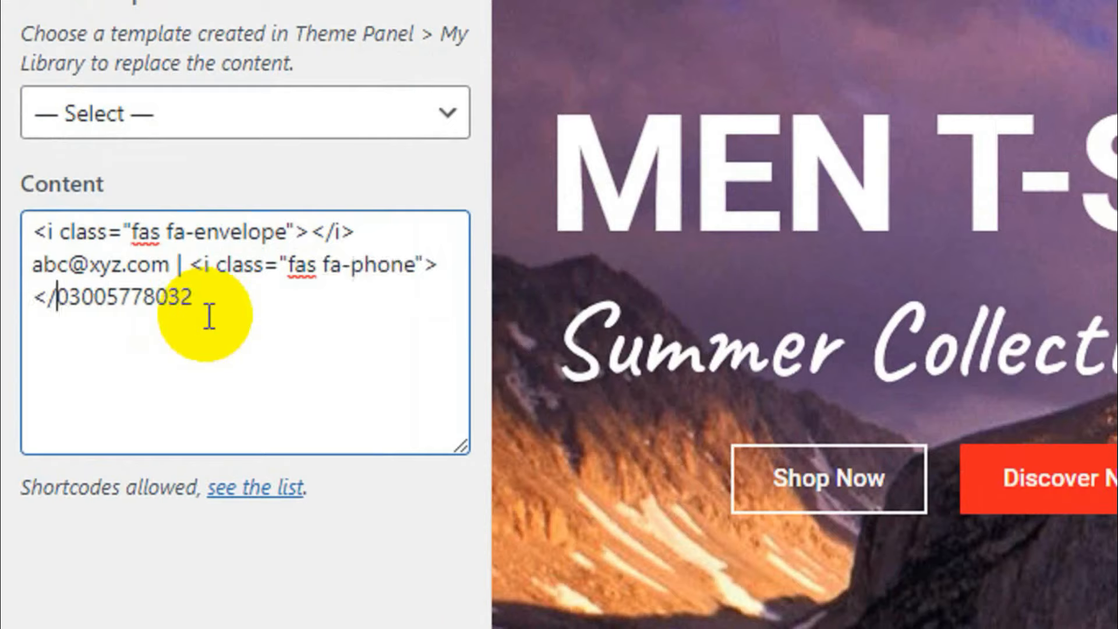
pyautogui.write('i>')
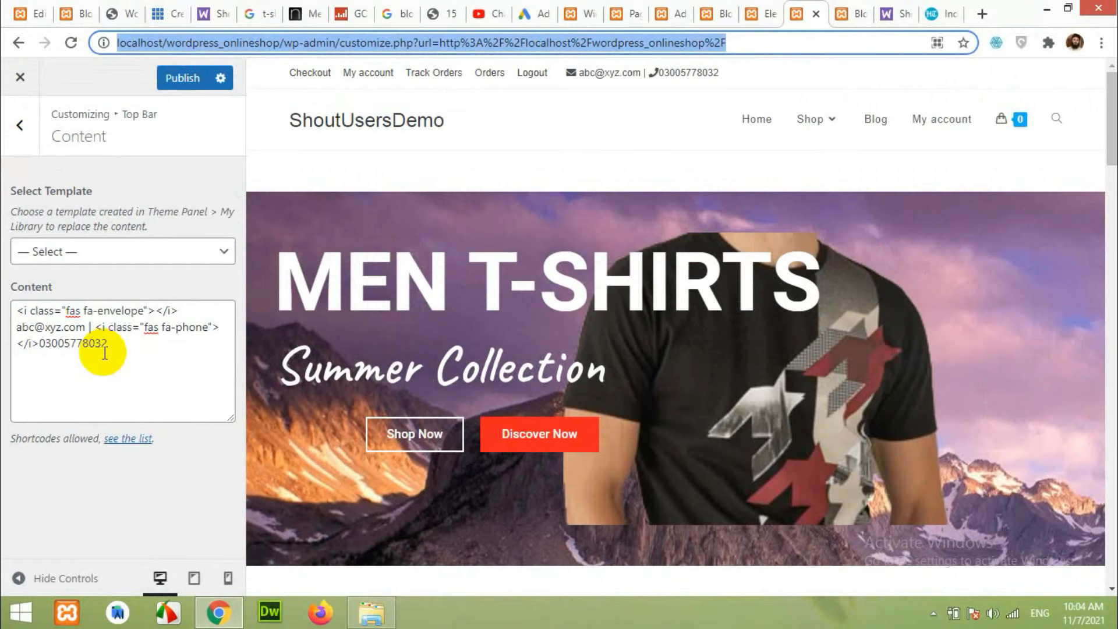
pyautogui.click(40, 344)
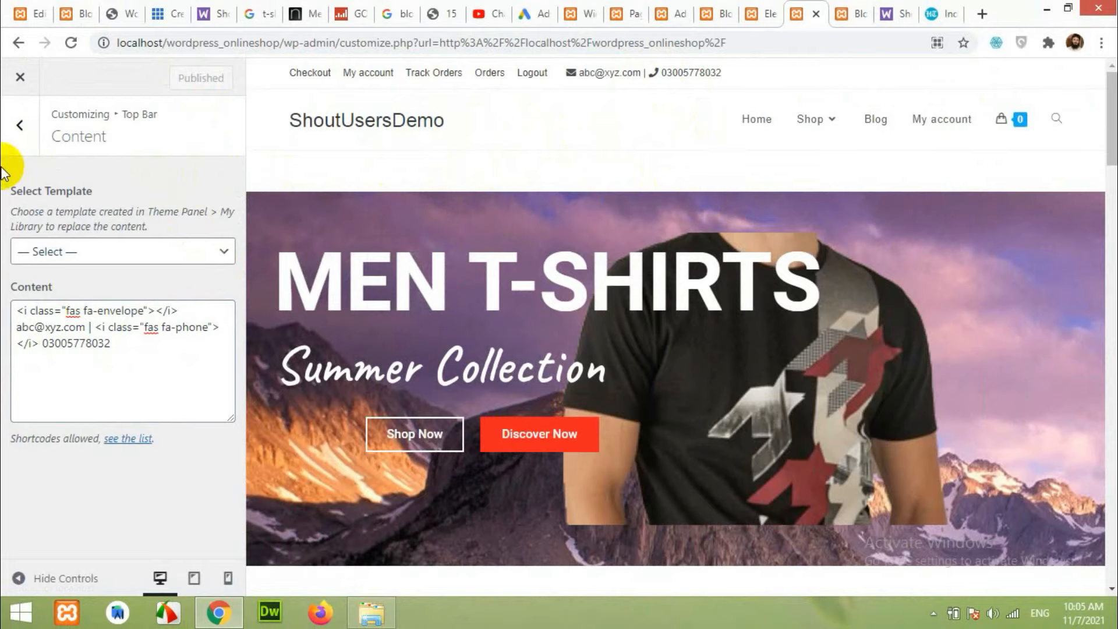
pyautogui.click(20, 128)
# Browse the General Options and Site Identity sections of the Customizer.
pyautogui.click(22, 139)
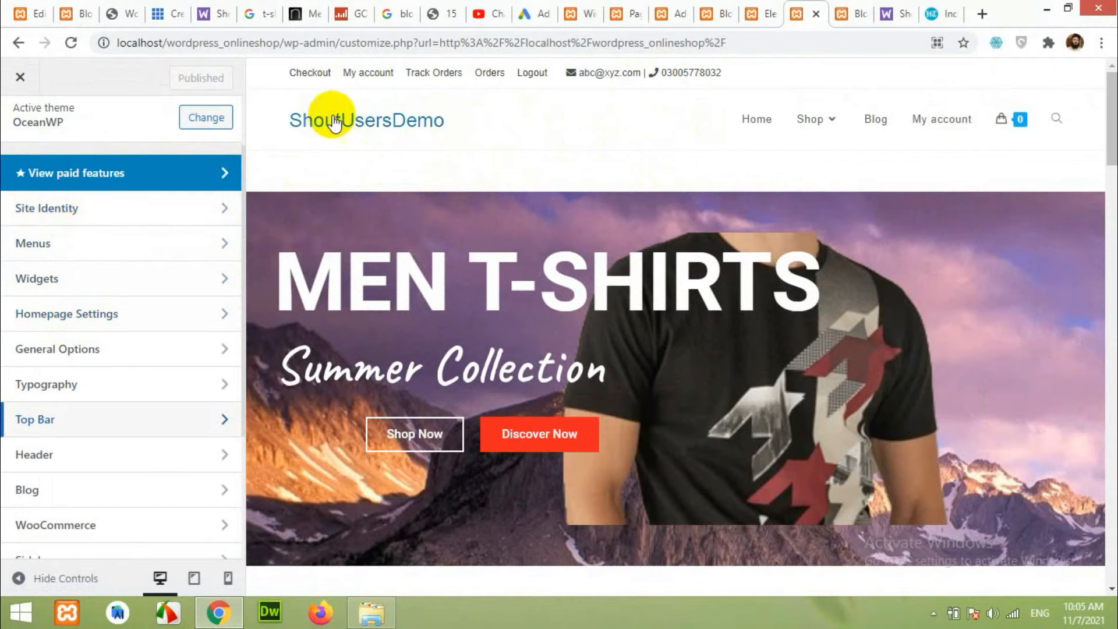
pyautogui.click(82, 350)
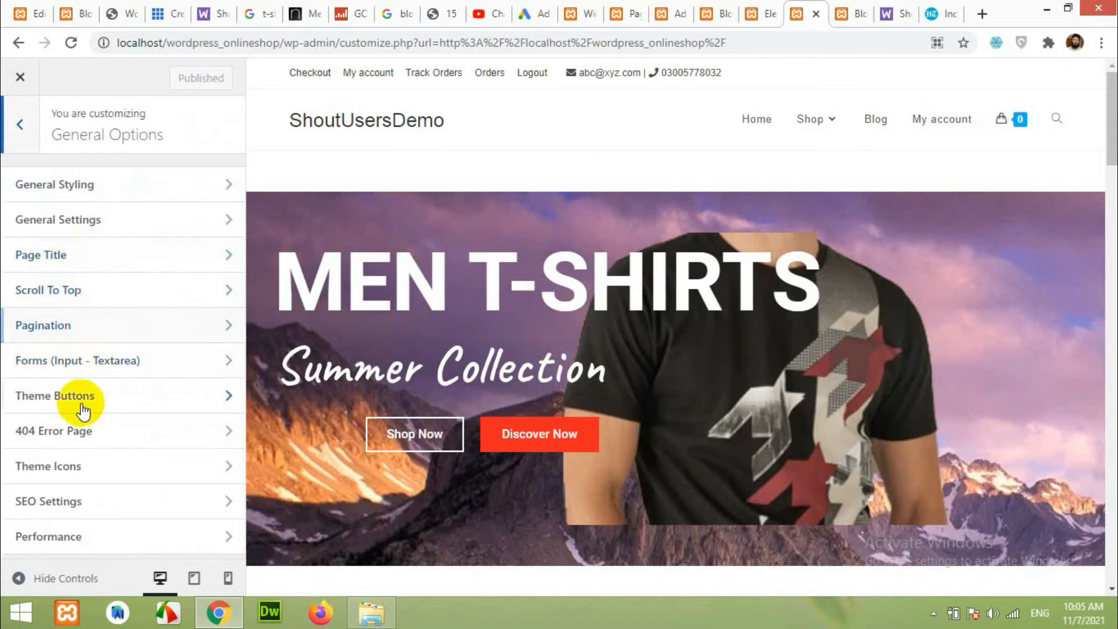
pyautogui.click(26, 131)
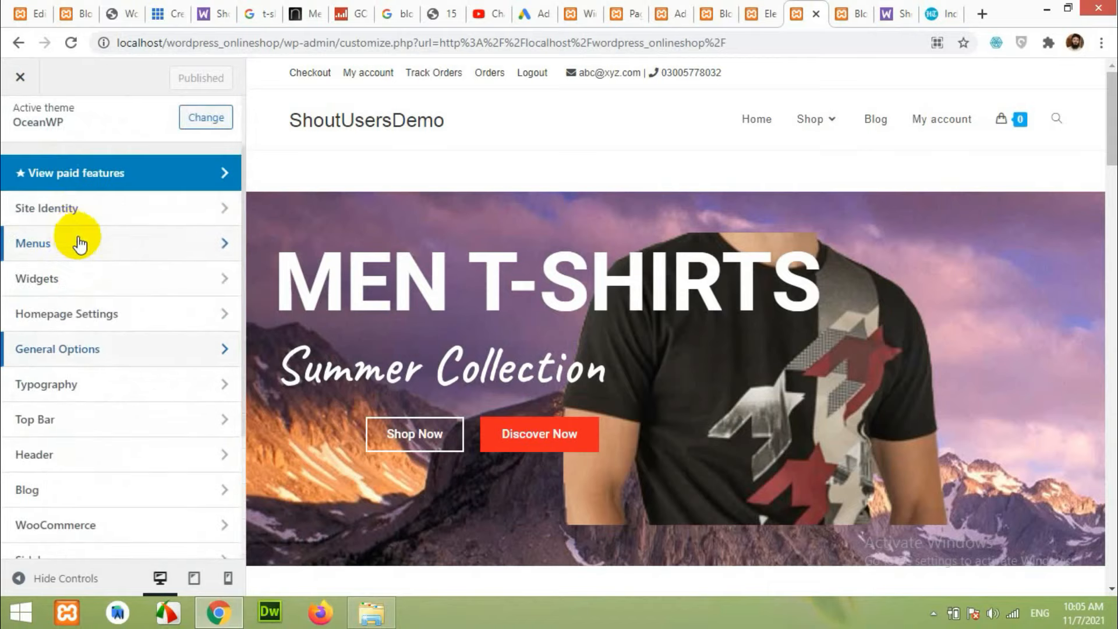
pyautogui.click(75, 210)
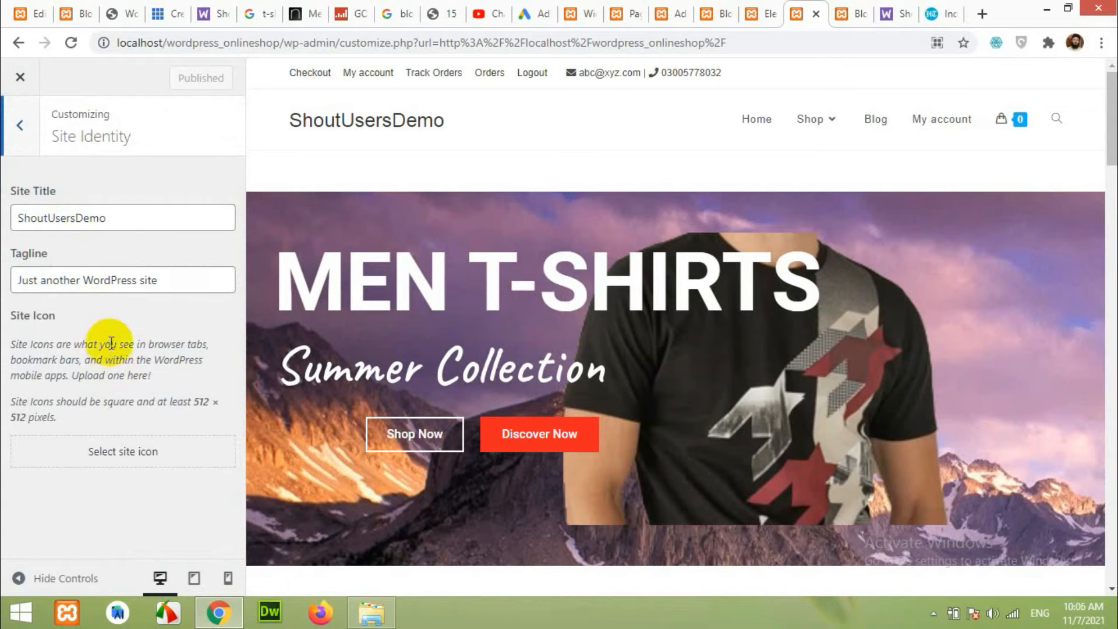
pyautogui.click(20, 126)
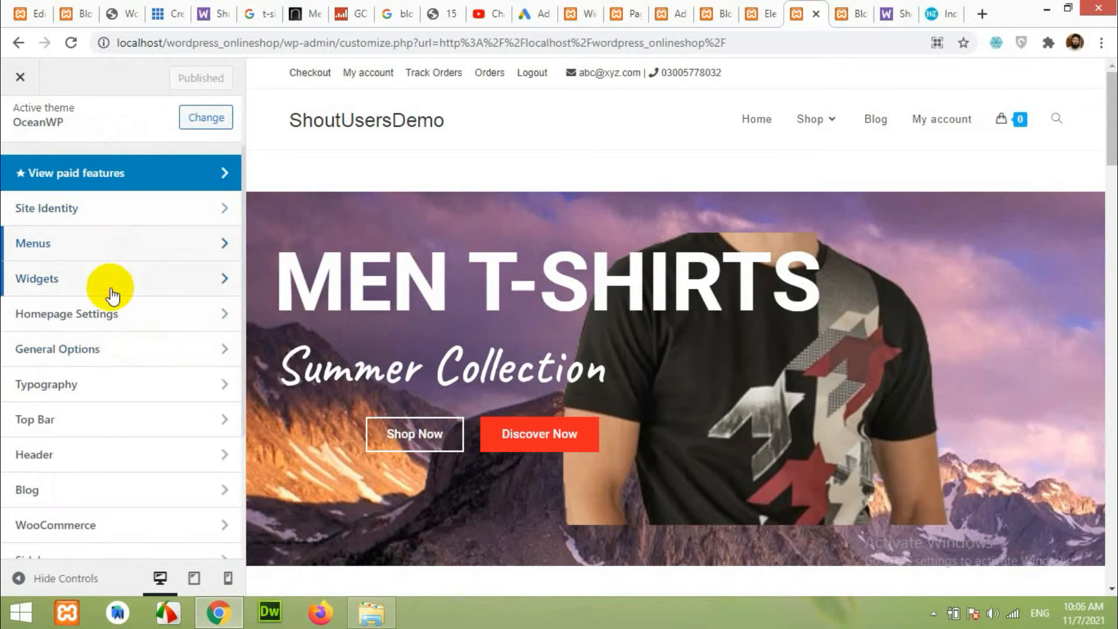
pyautogui.scroll(-3, 113, 294)
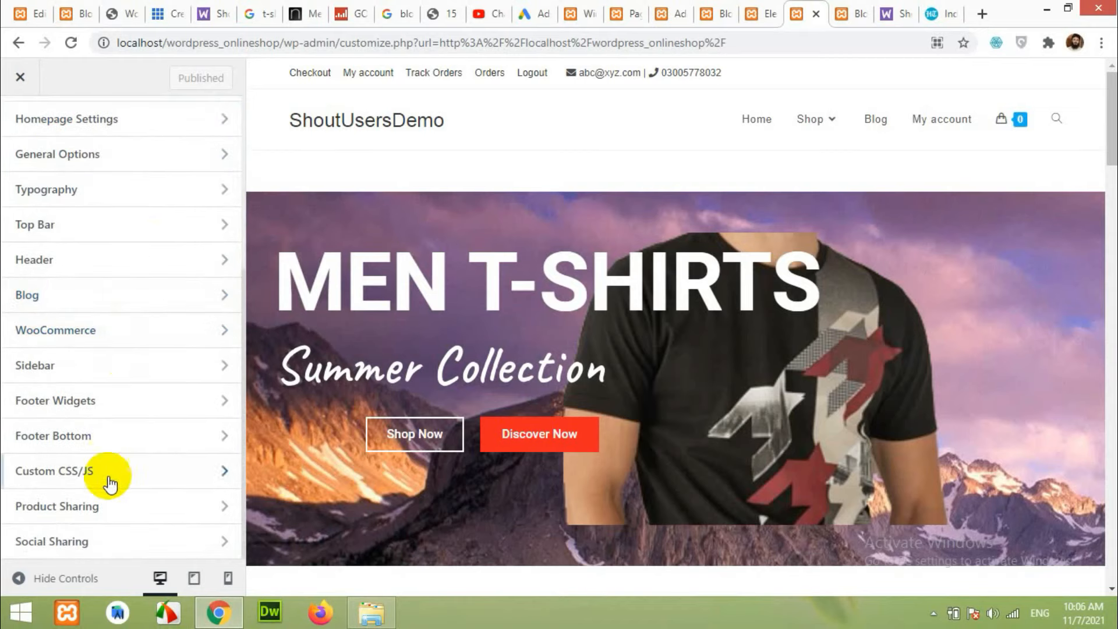
pyautogui.scroll(3, 141, 343)
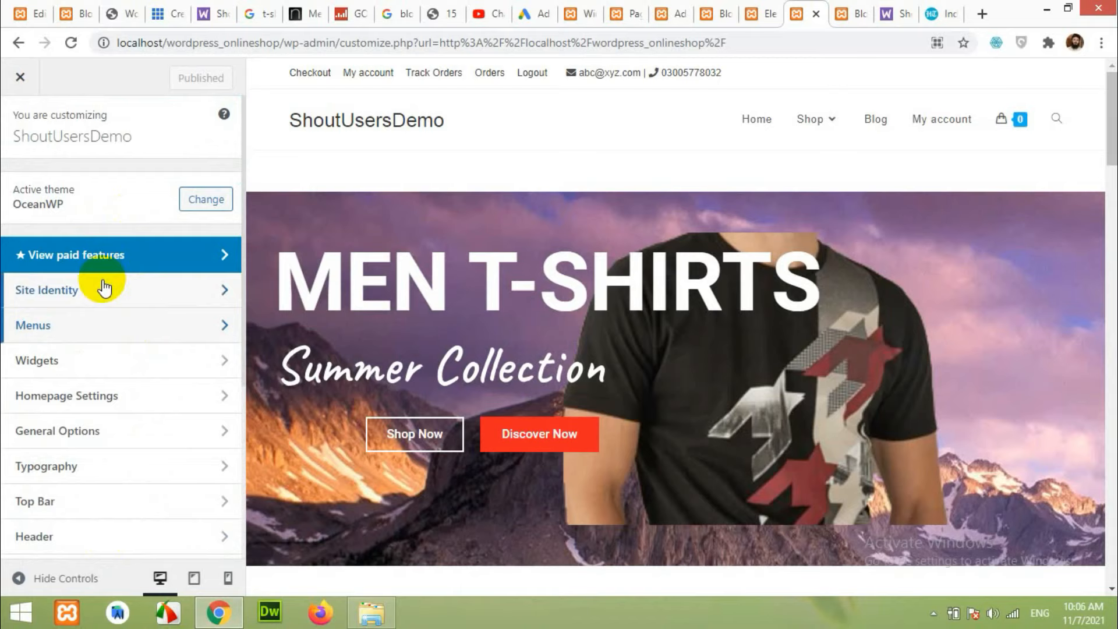
# Glance at Menus, then go to Header > Logo.
pyautogui.click(100, 322)
pyautogui.click(19, 139)
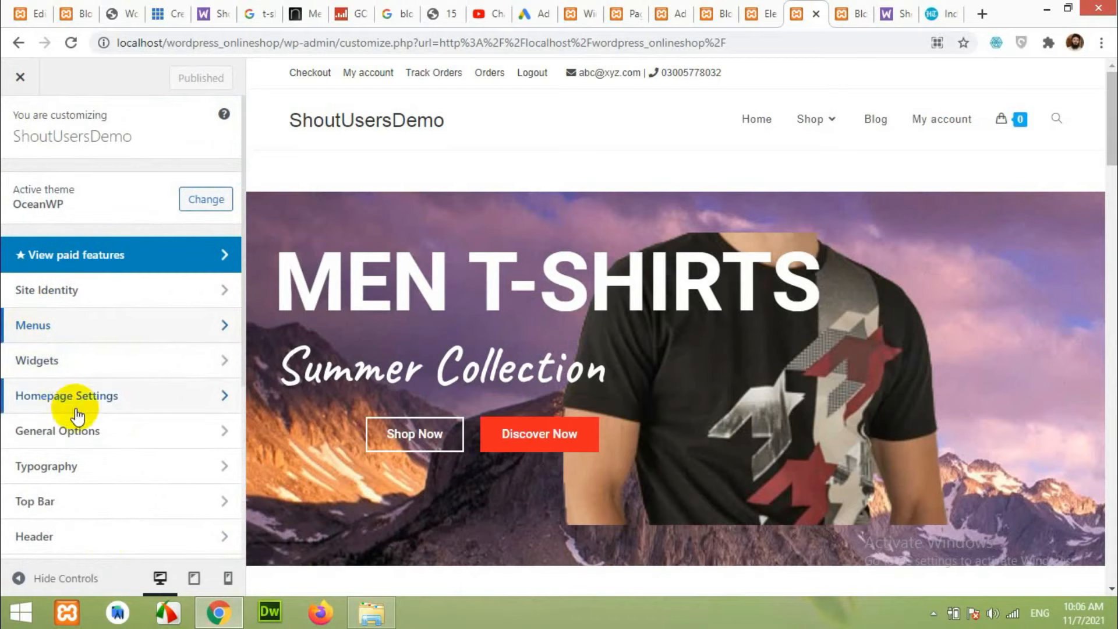
pyautogui.scroll(-3, 73, 396)
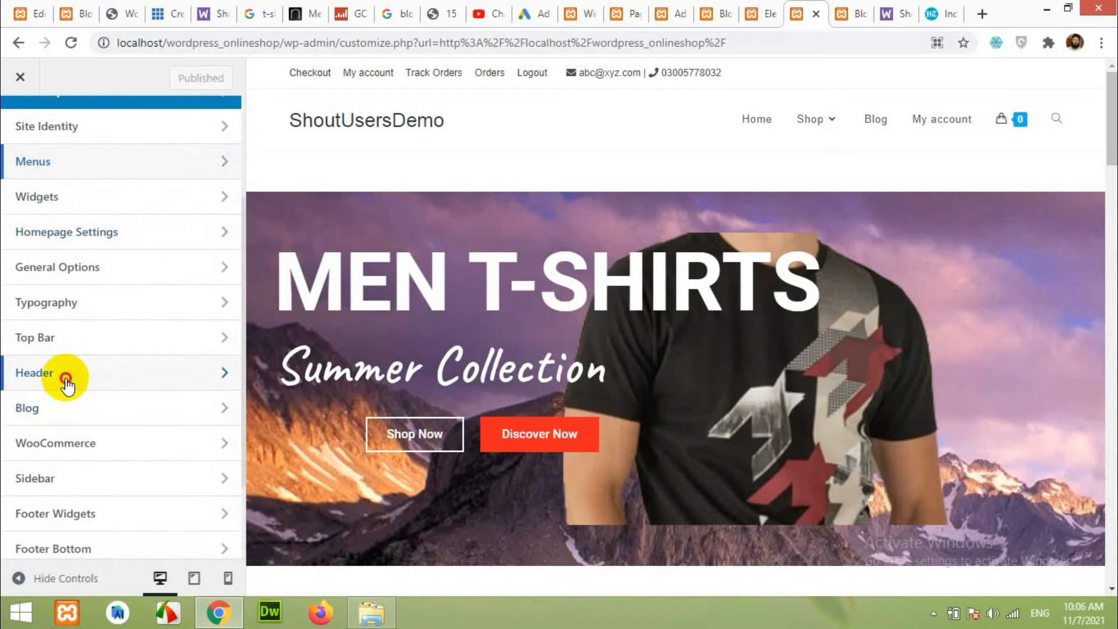
pyautogui.click(69, 376)
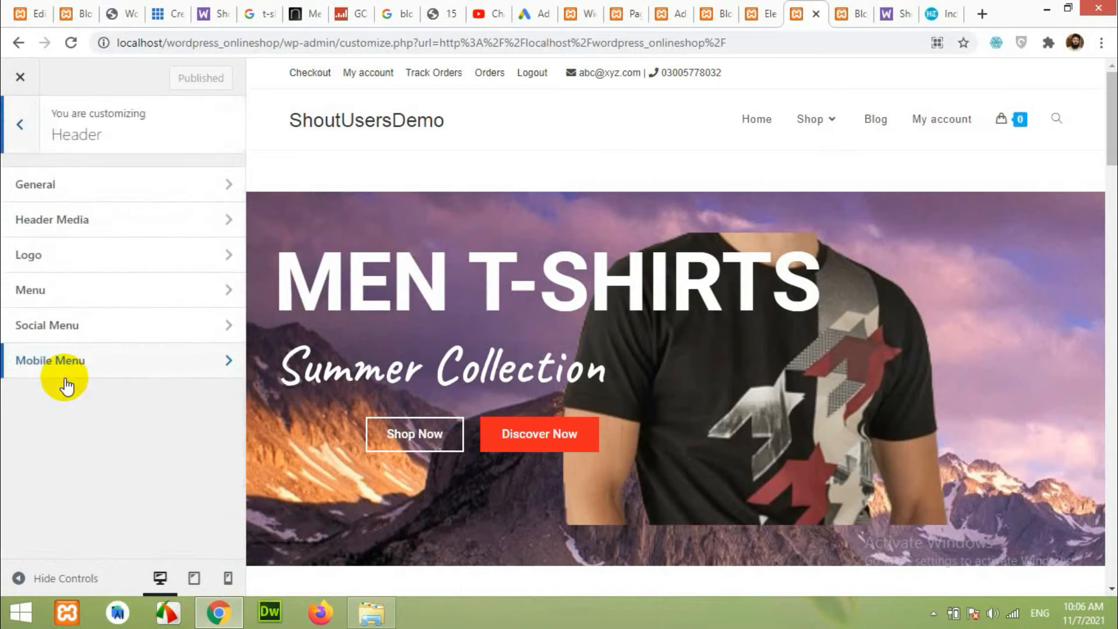
pyautogui.click(82, 263)
# Upload 'Nike logo 8.png' and choose it as the site logo.
pyautogui.click(95, 229)
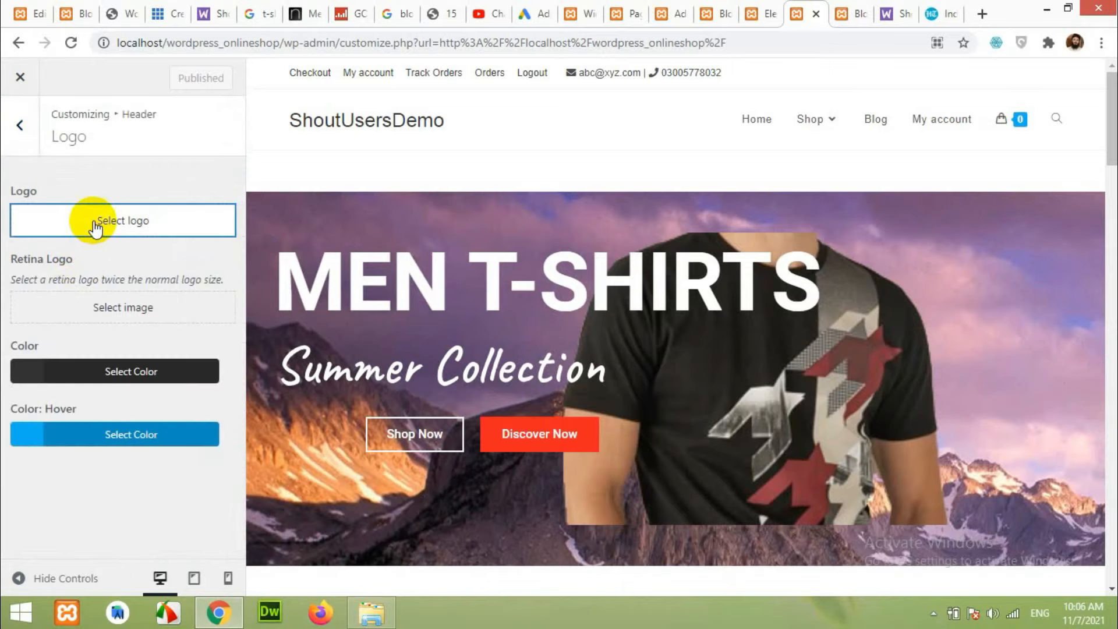
pyautogui.click(58, 147)
pyautogui.click(558, 348)
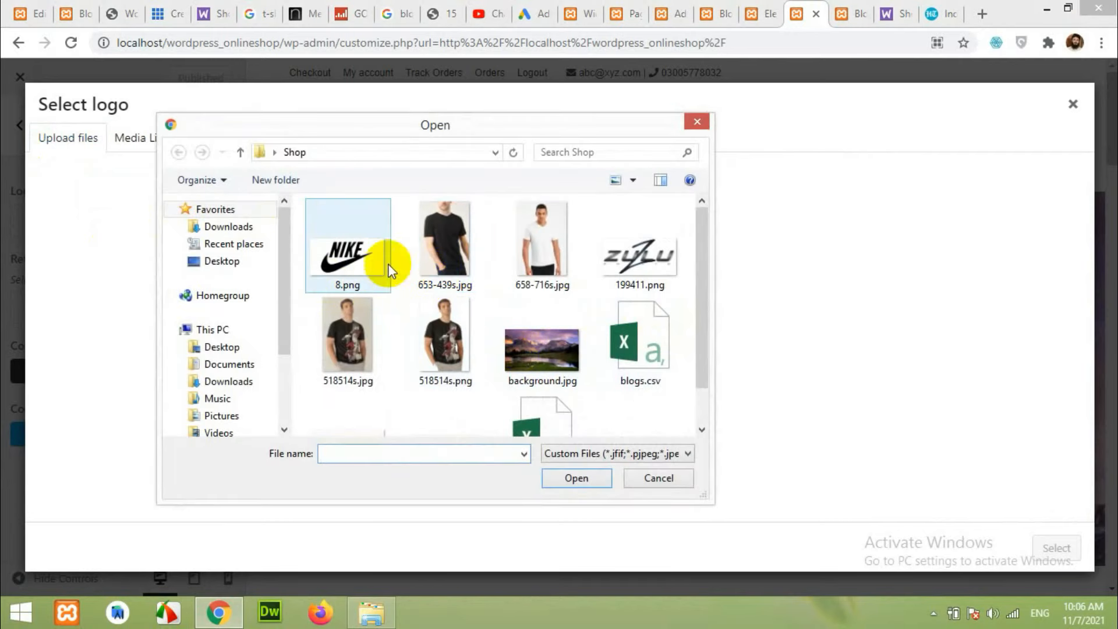
pyautogui.doubleClick(361, 264)
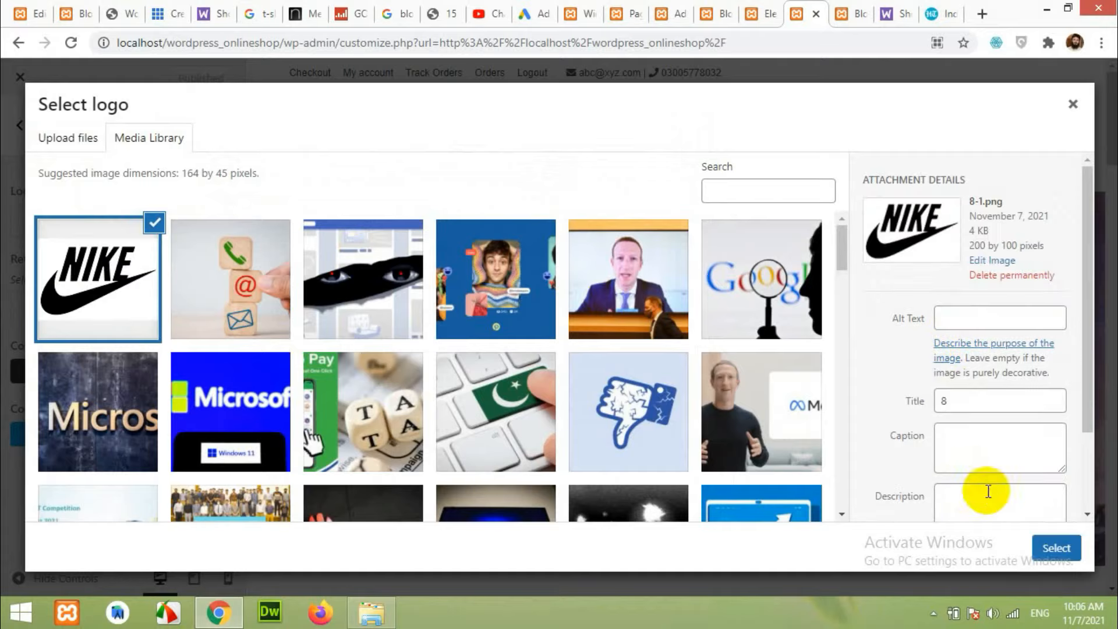
pyautogui.click(1052, 548)
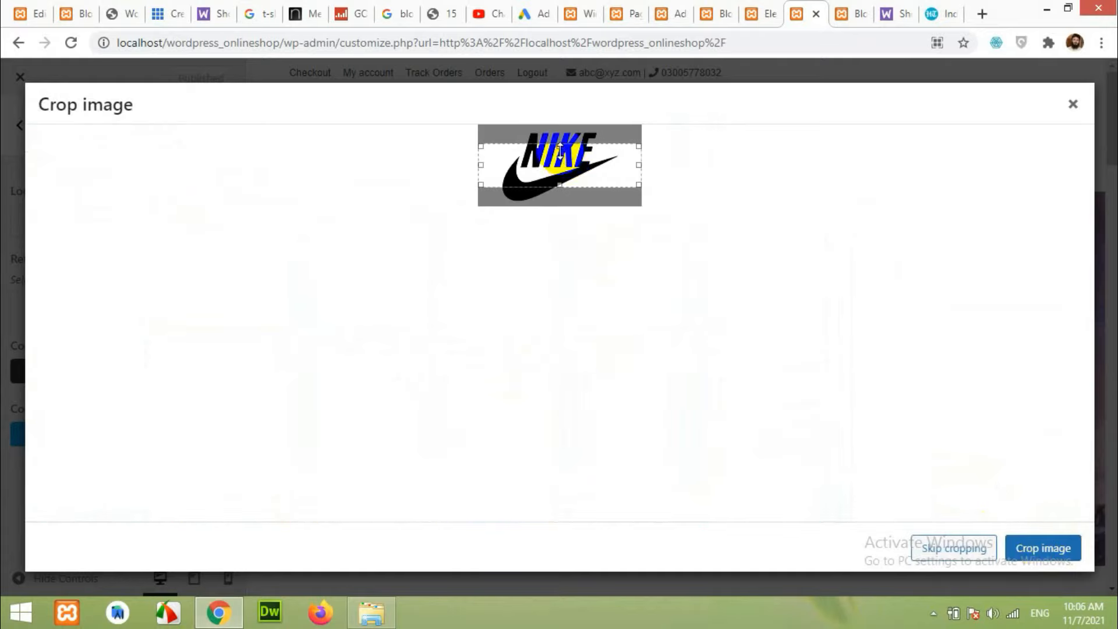
# Crop the Nike logo to its full height and set its Max Width to 98 px.
pyautogui.moveTo(557, 129); pyautogui.dragTo(554, 120)
pyautogui.moveTo(560, 197); pyautogui.dragTo(559, 200)
pyautogui.click(1047, 551)
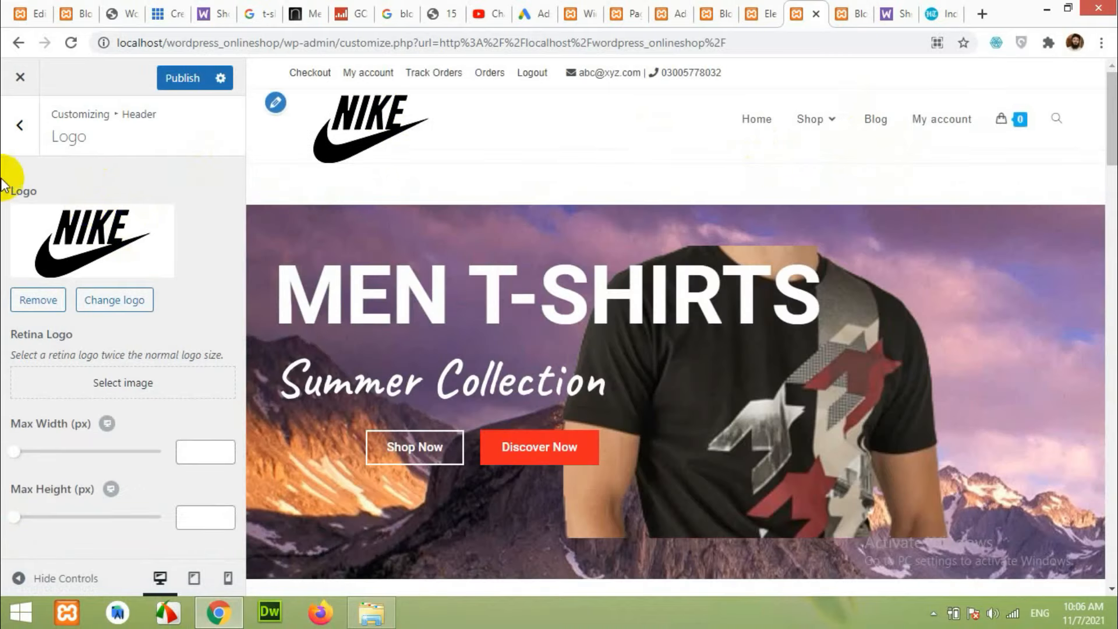
pyautogui.moveTo(14, 456); pyautogui.dragTo(25, 451)
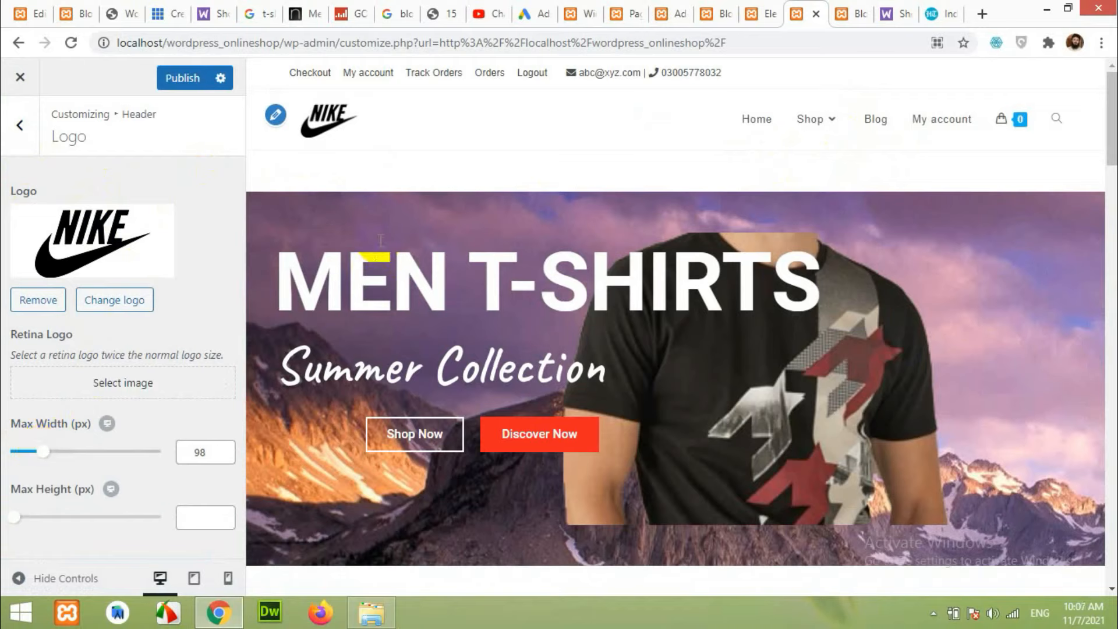
pyautogui.click(33, 127)
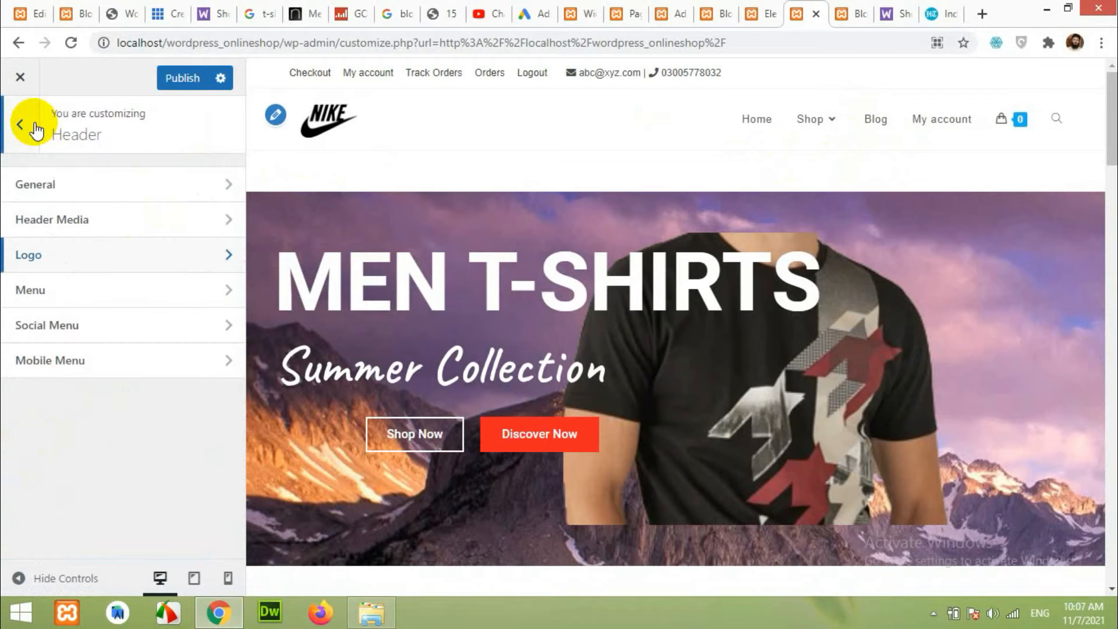
# In General Options > General Styling, set the Primary Color to #ff2222.
pyautogui.click(16, 124)
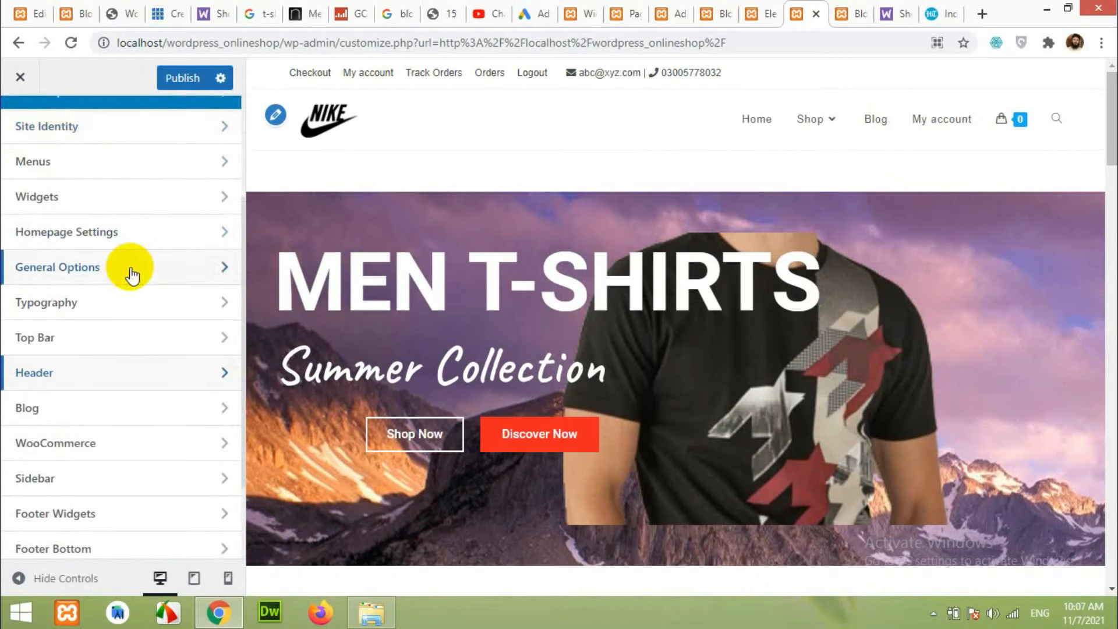
pyautogui.click(539, 436)
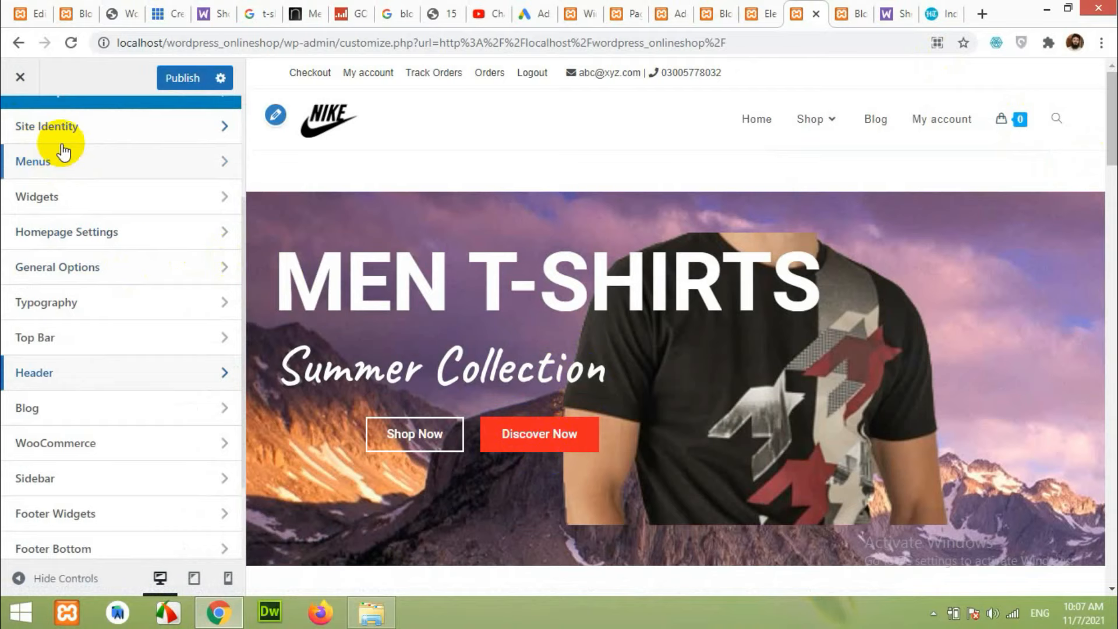
pyautogui.scroll(1, 140, 261)
pyautogui.scroll(3, 140, 261)
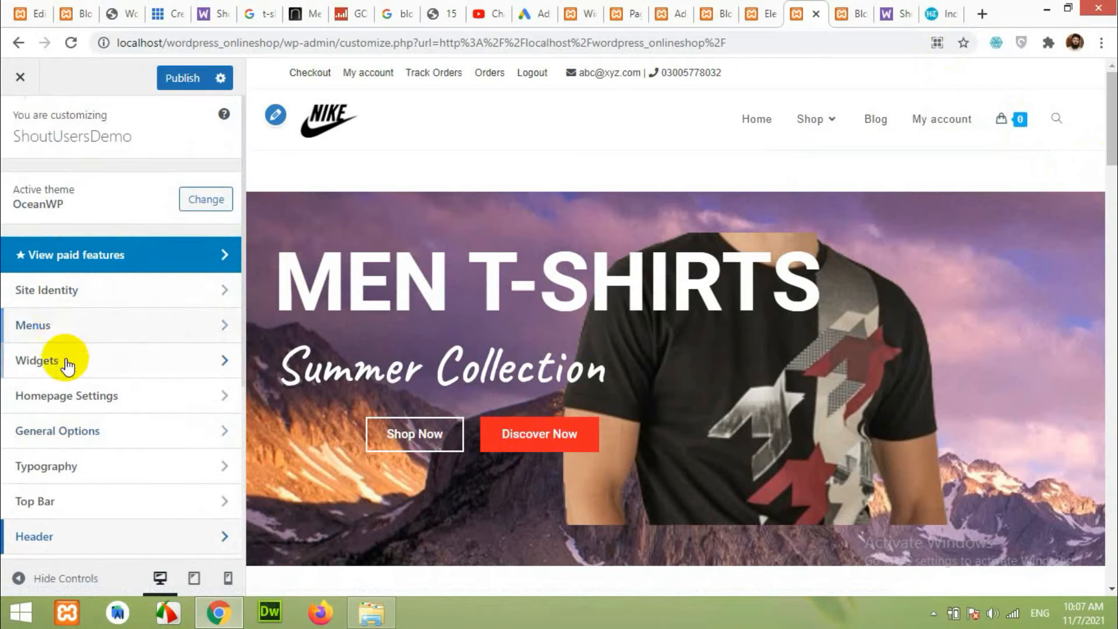
pyautogui.click(56, 431)
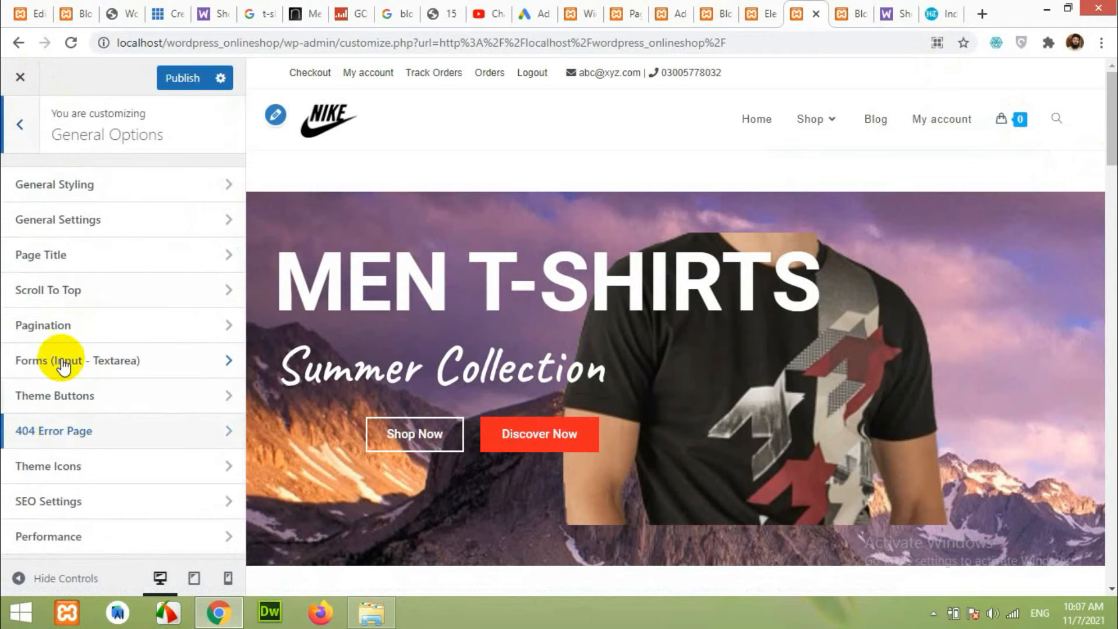
pyautogui.click(86, 185)
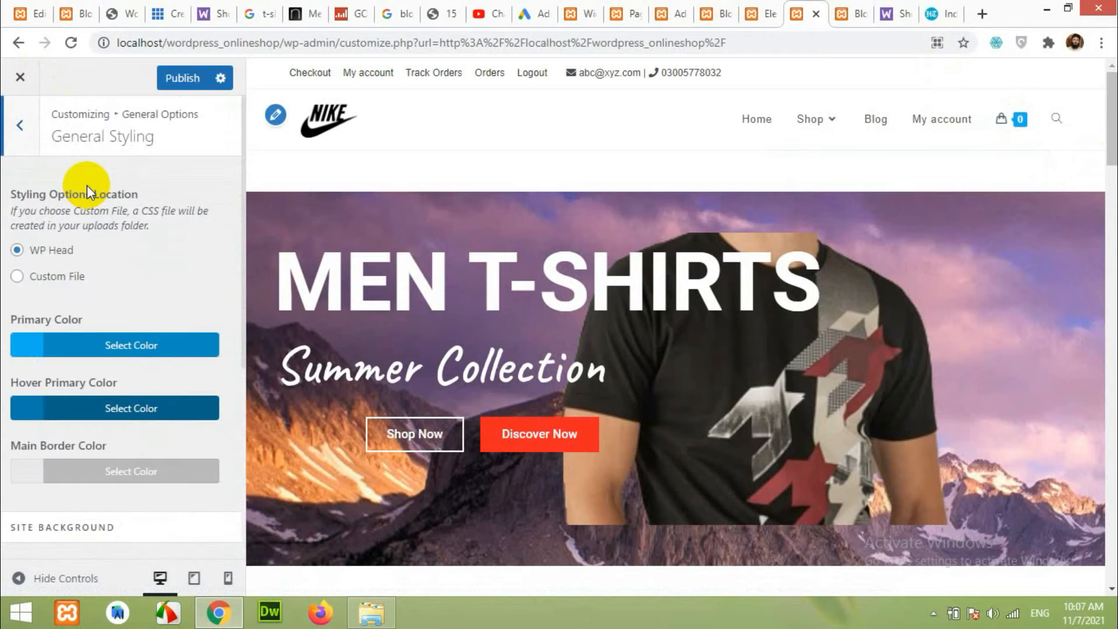
pyautogui.scroll(-1, 133, 326)
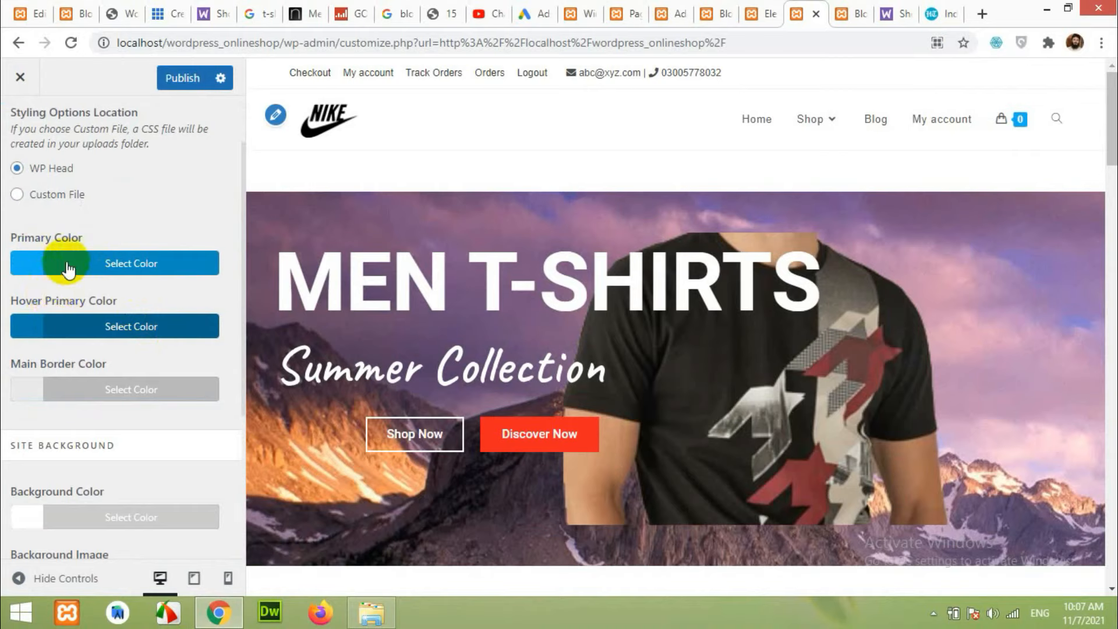
pyautogui.click(35, 271)
pyautogui.moveTo(55, 295); pyautogui.dragTo(23, 297)
pyautogui.write('#ff')
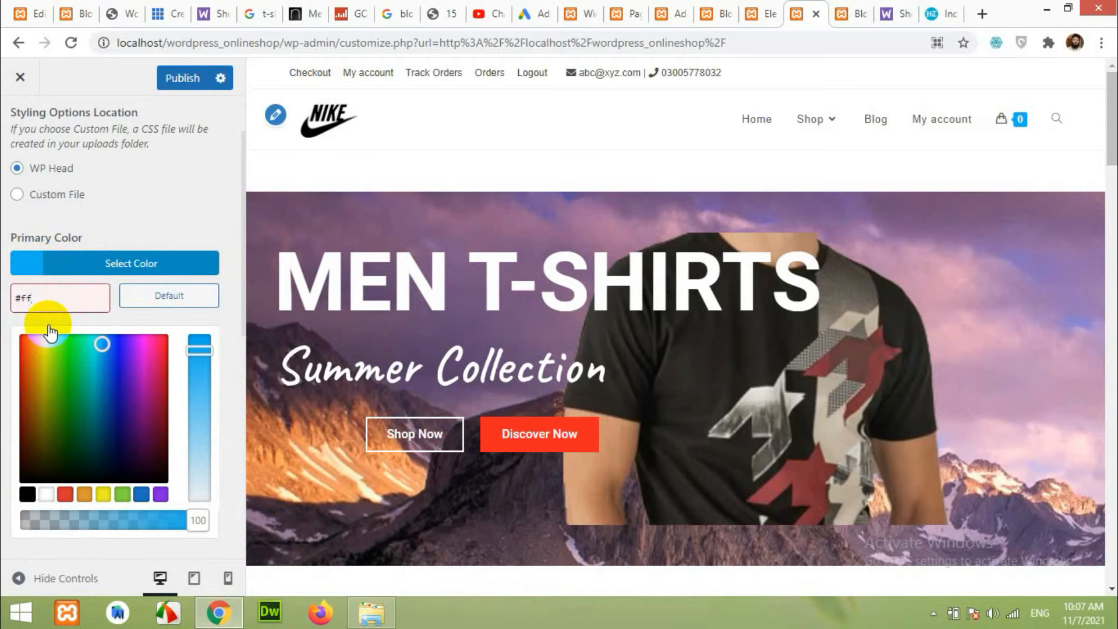
pyautogui.write('2222')
pyautogui.click(93, 271)
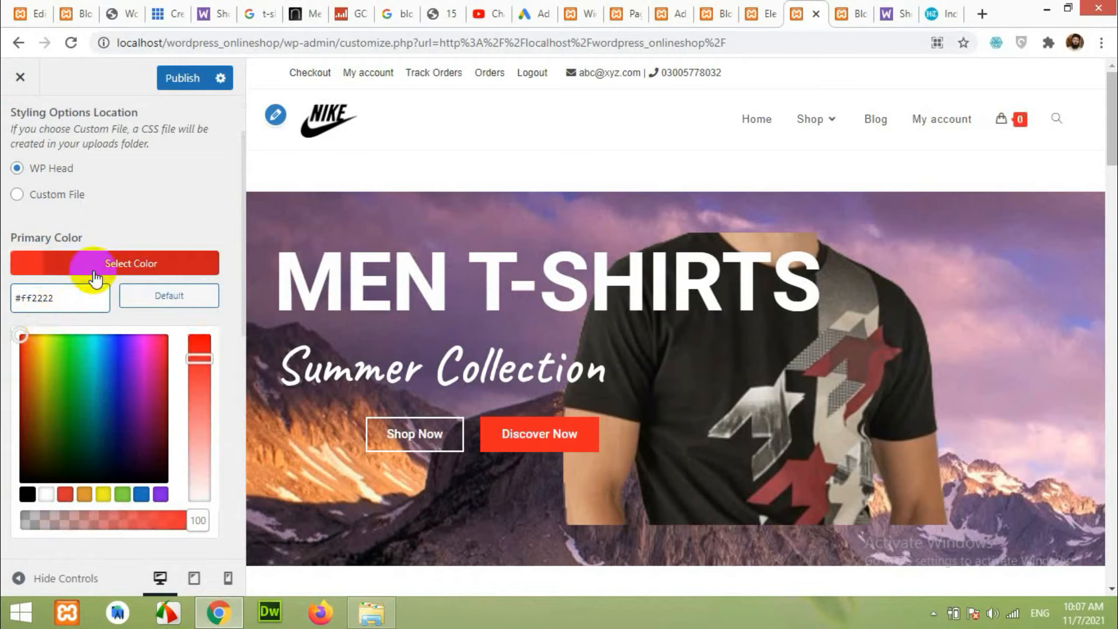
pyautogui.click(123, 218)
# Set the Hover Primary Color to #ff2222 and publish.
pyautogui.click(30, 325)
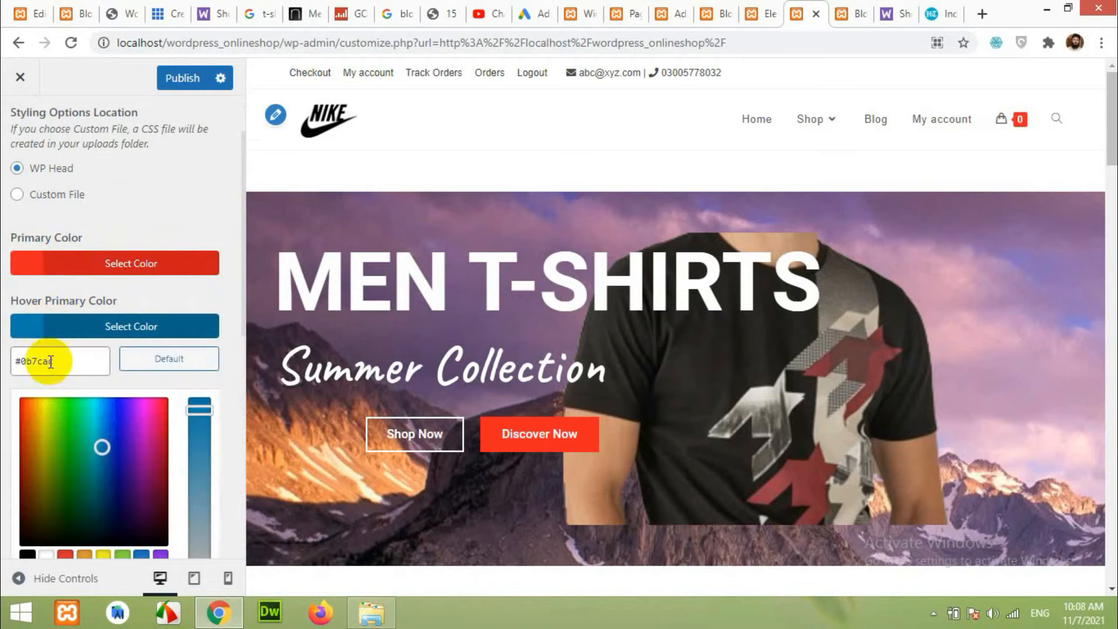
pyautogui.moveTo(53, 361); pyautogui.dragTo(16, 362)
pyautogui.write('ff2222')
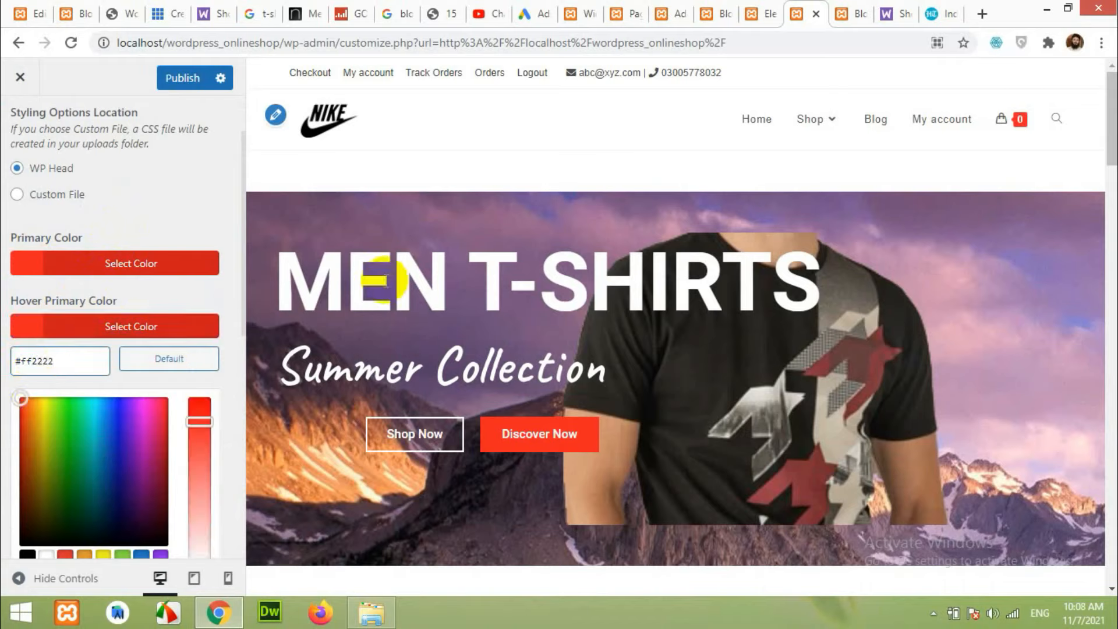
pyautogui.moveTo(1020, 138)
pyautogui.scroll(-5, 704, 329)
pyautogui.scroll(5, 704, 330)
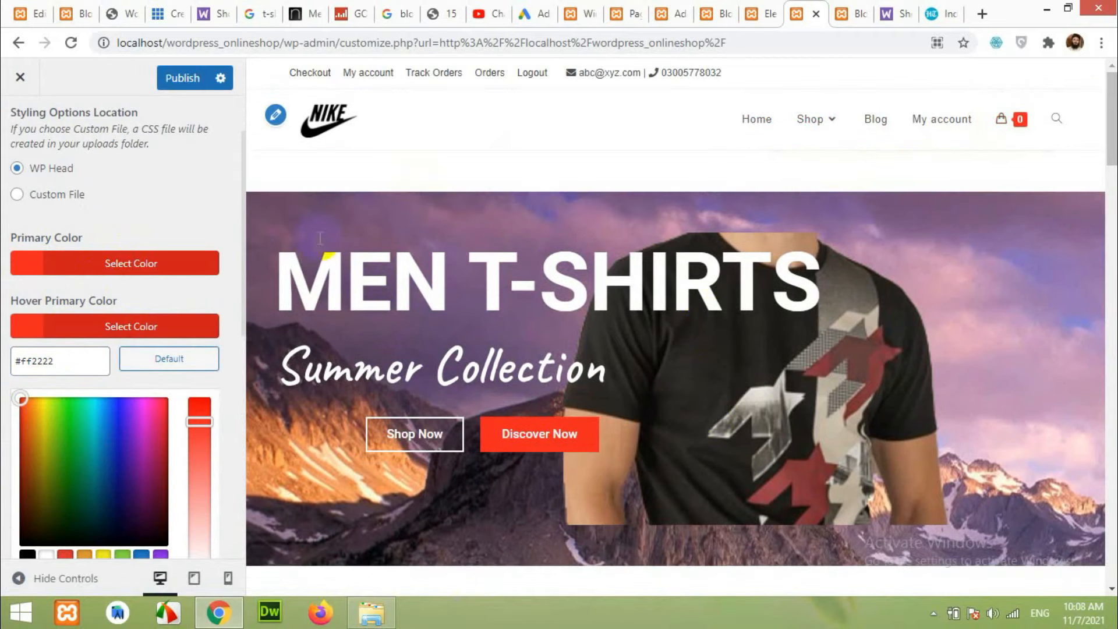
pyautogui.click(170, 81)
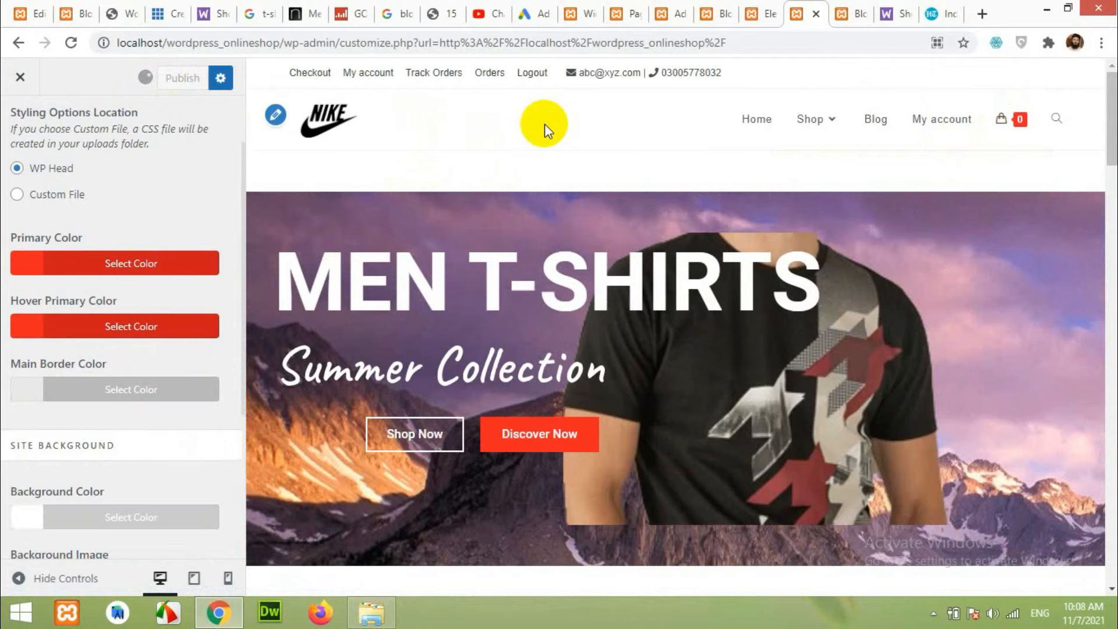
# Load the Blog page in the live preview and compare it with the other blog tabs.
pyautogui.click(877, 121)
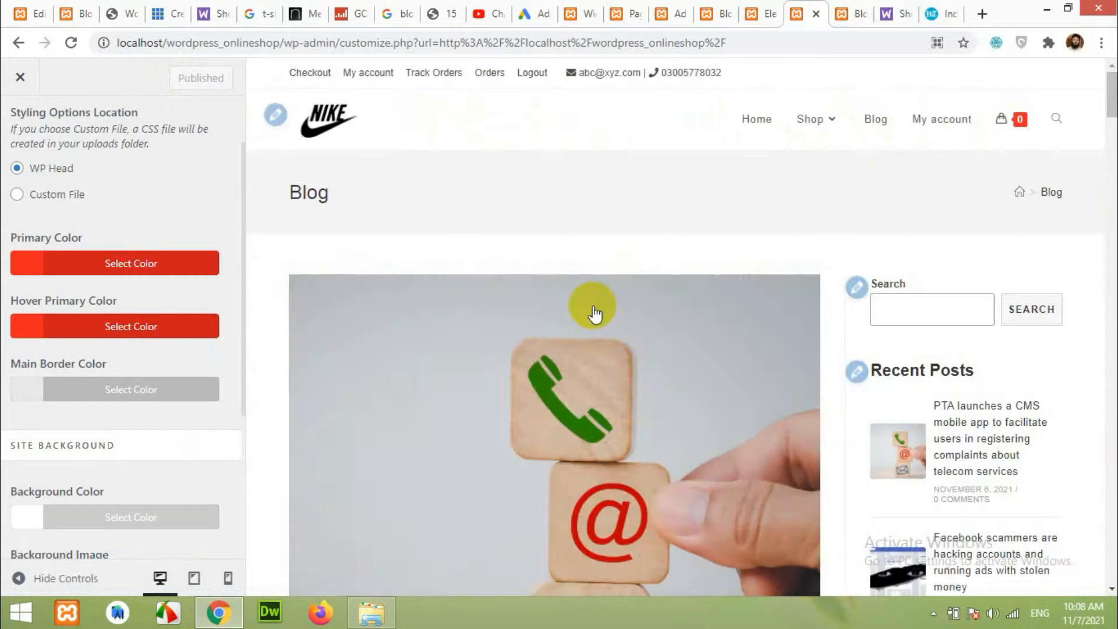
pyautogui.scroll(-5, 551, 364)
pyautogui.scroll(5, 474, 316)
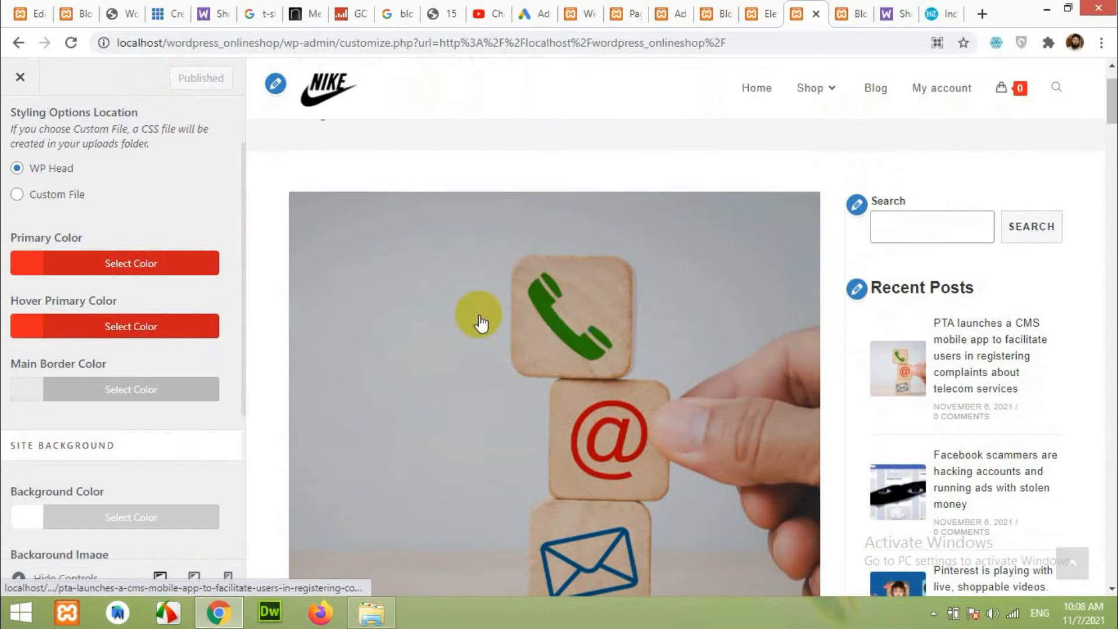
pyautogui.click(81, 11)
pyautogui.scroll(-4, 200, 356)
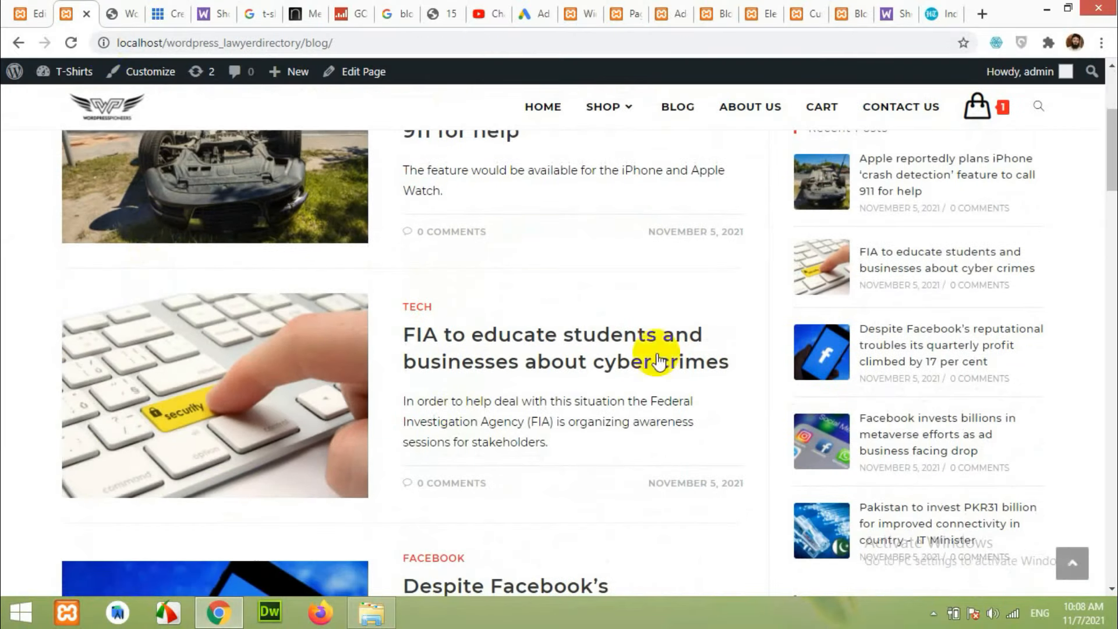
pyautogui.scroll(4, 654, 356)
pyautogui.click(838, 9)
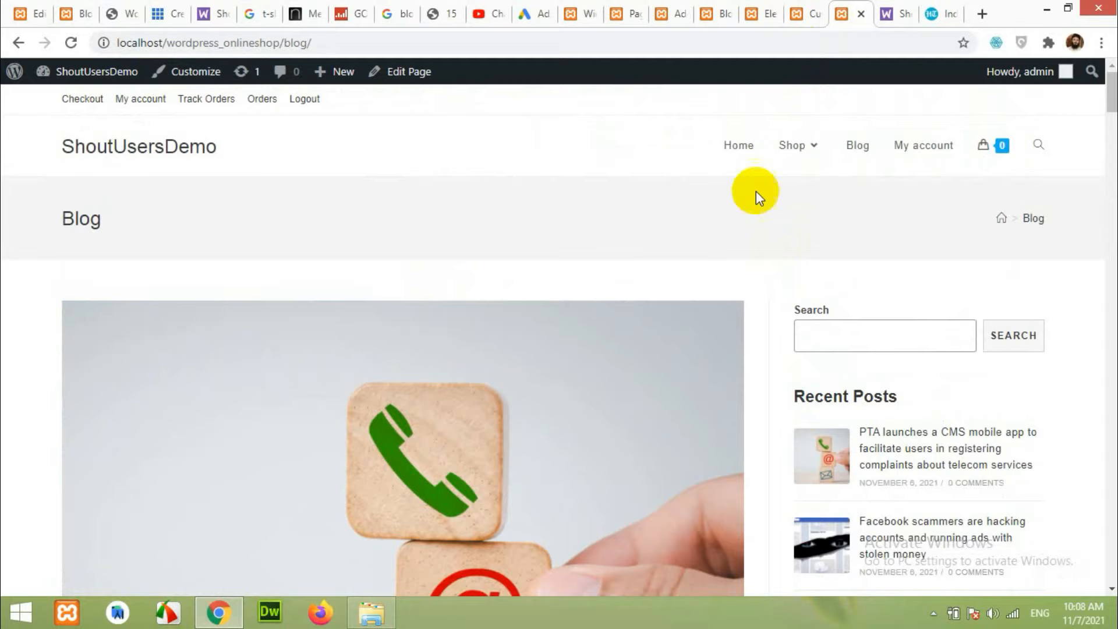
# Return to the Customizer tab and back out to the main section list.
pyautogui.click(789, 13)
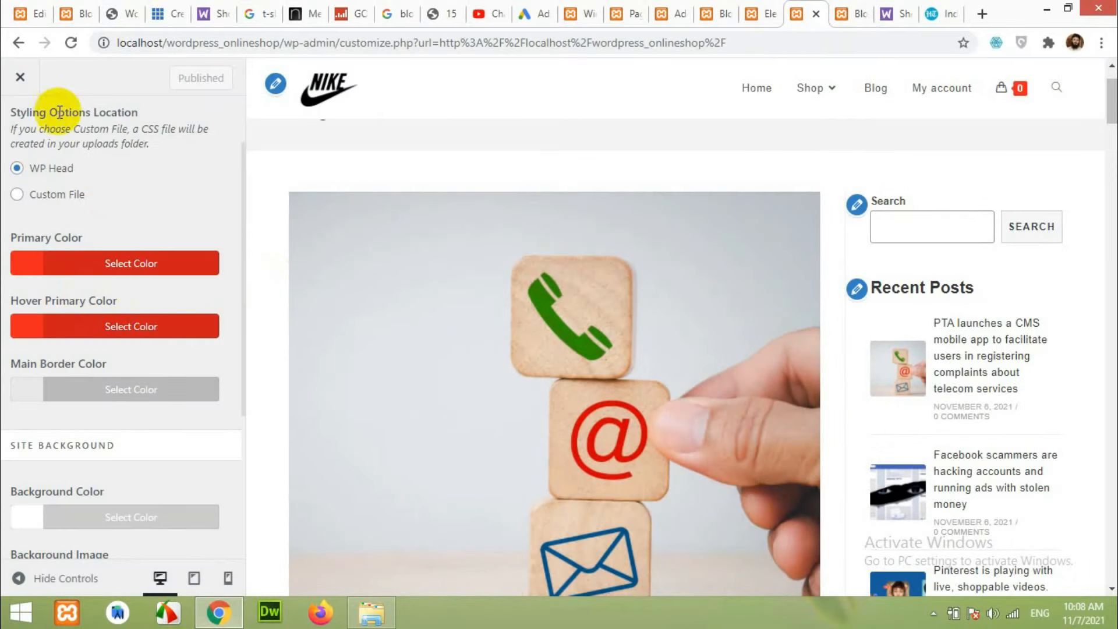
pyautogui.scroll(5, 16, 145)
pyautogui.click(20, 125)
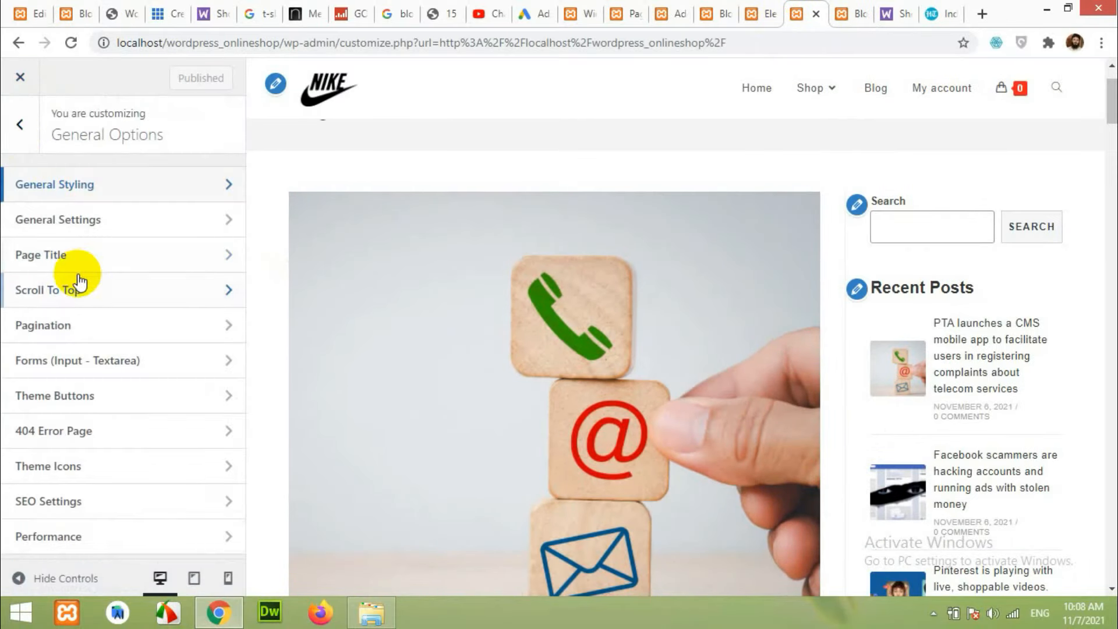
pyautogui.click(18, 139)
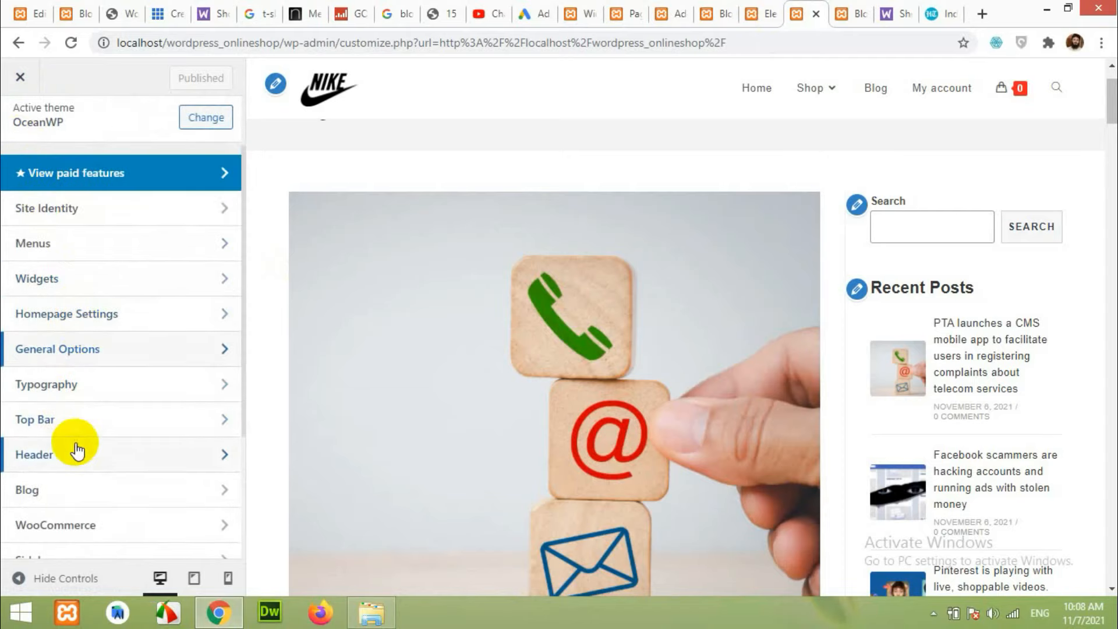
# In Blog > Blog Entries, try the Grid blog style, then switch to Thumbnail.
pyautogui.scroll(-1, 64, 439)
pyautogui.click(50, 408)
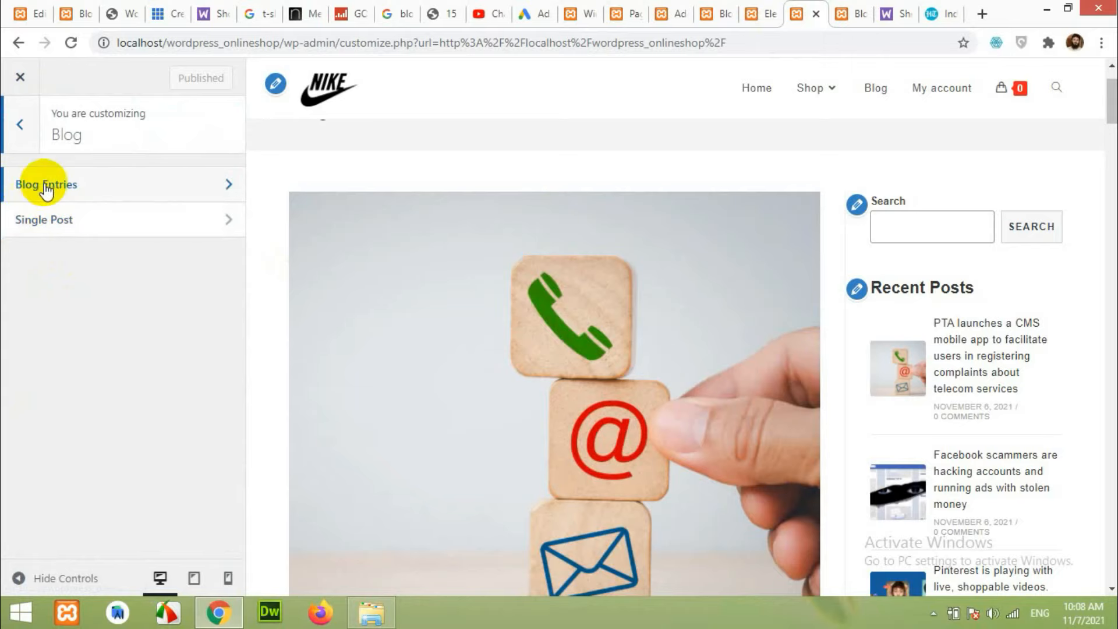
pyautogui.click(69, 189)
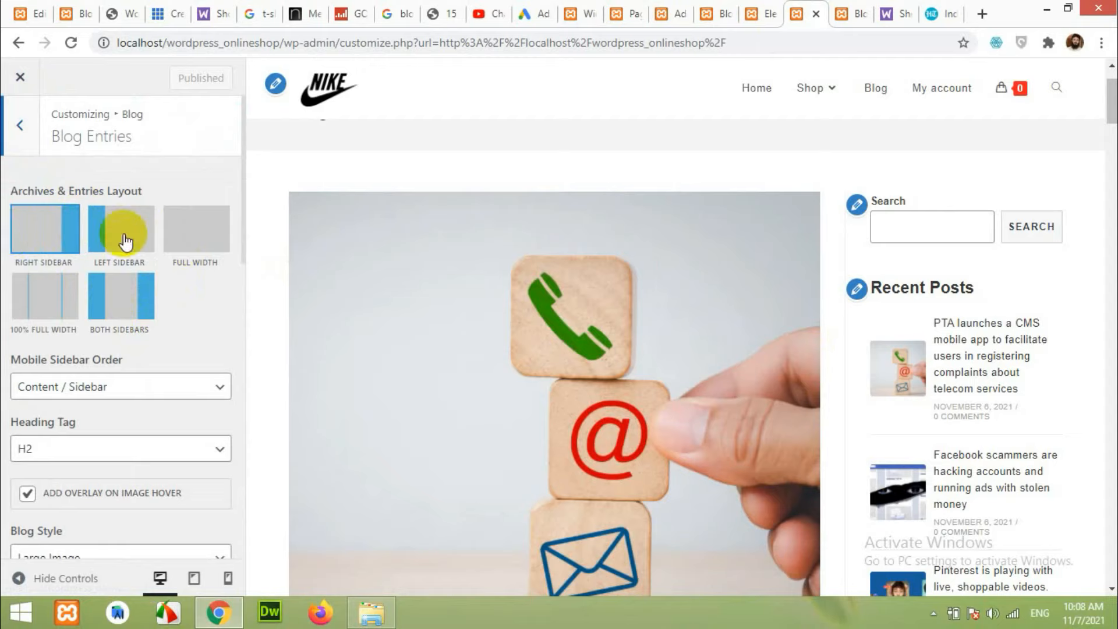
pyautogui.scroll(-6, 175, 292)
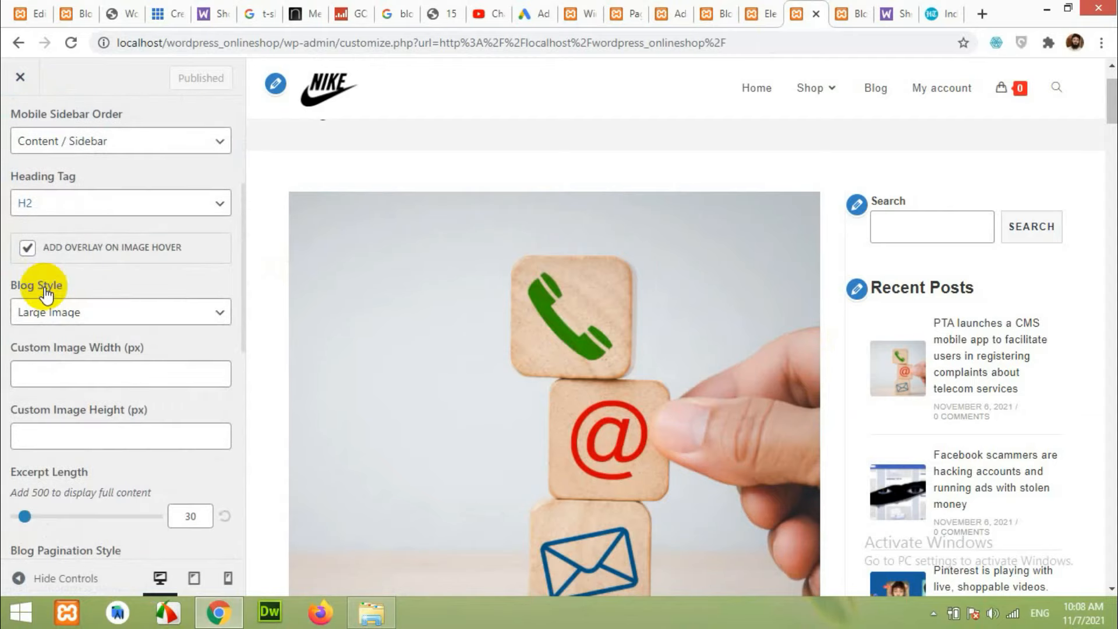
pyautogui.click(67, 228)
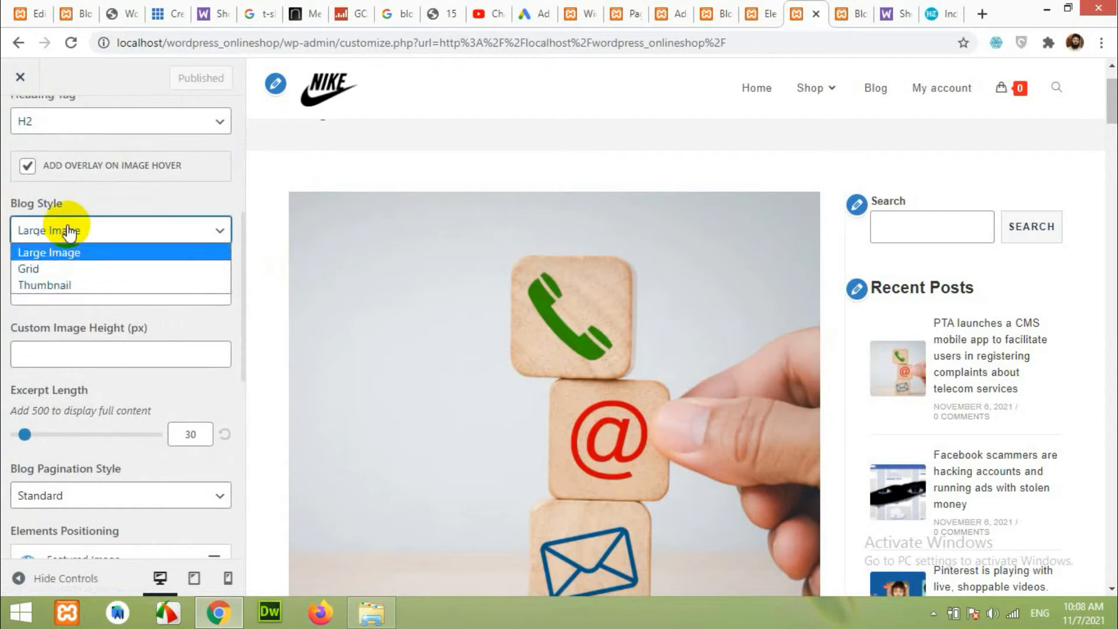
pyautogui.click(61, 271)
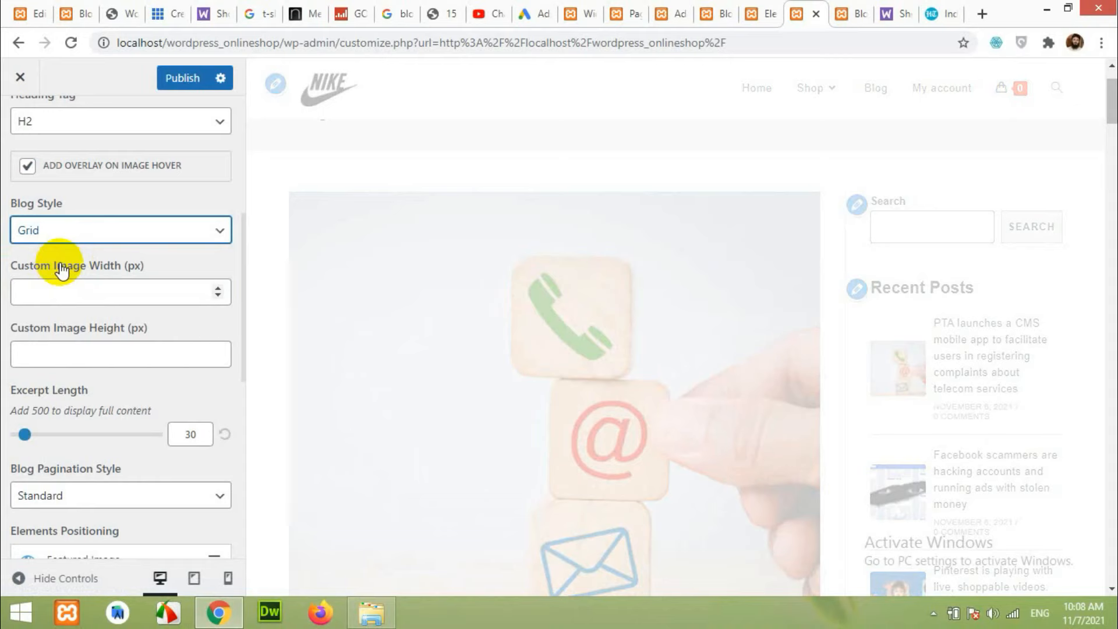
pyautogui.scroll(-5, 641, 349)
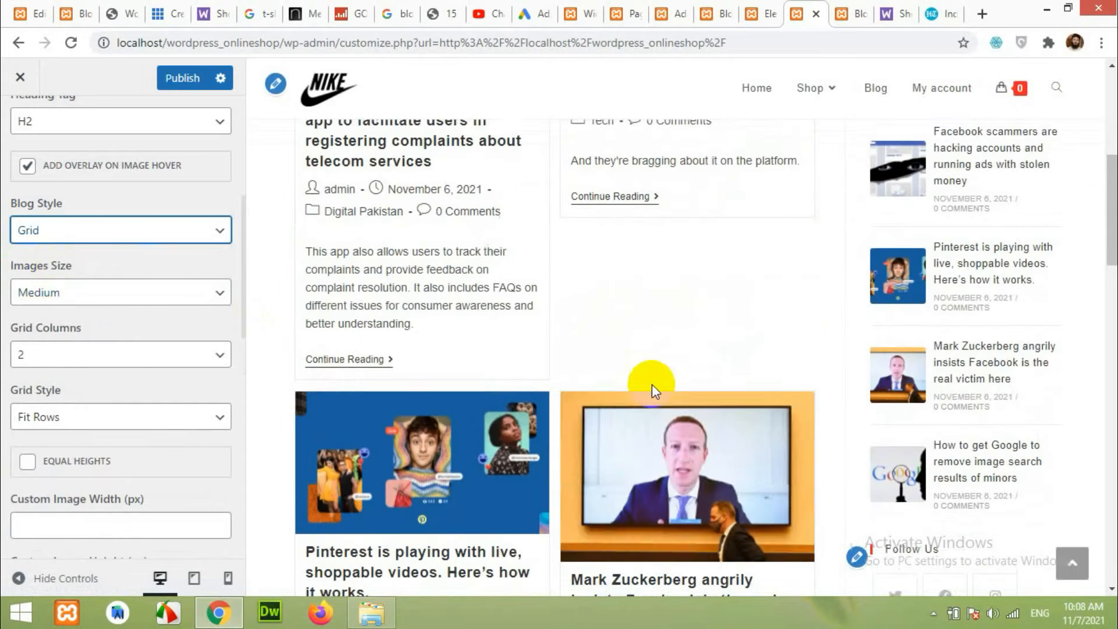
pyautogui.click(174, 239)
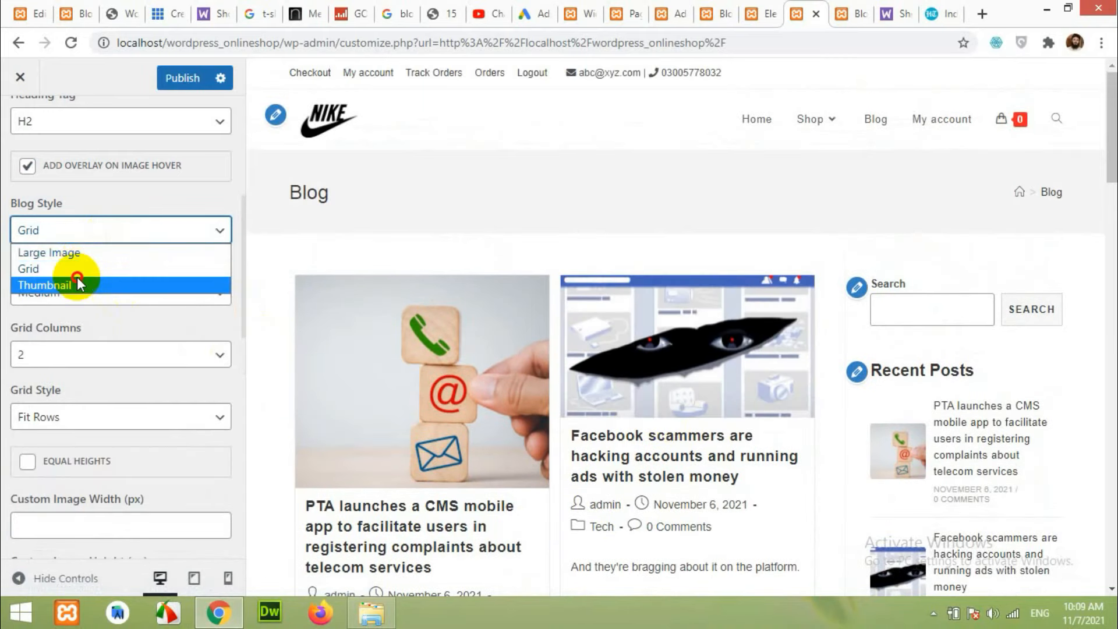
pyautogui.click(79, 284)
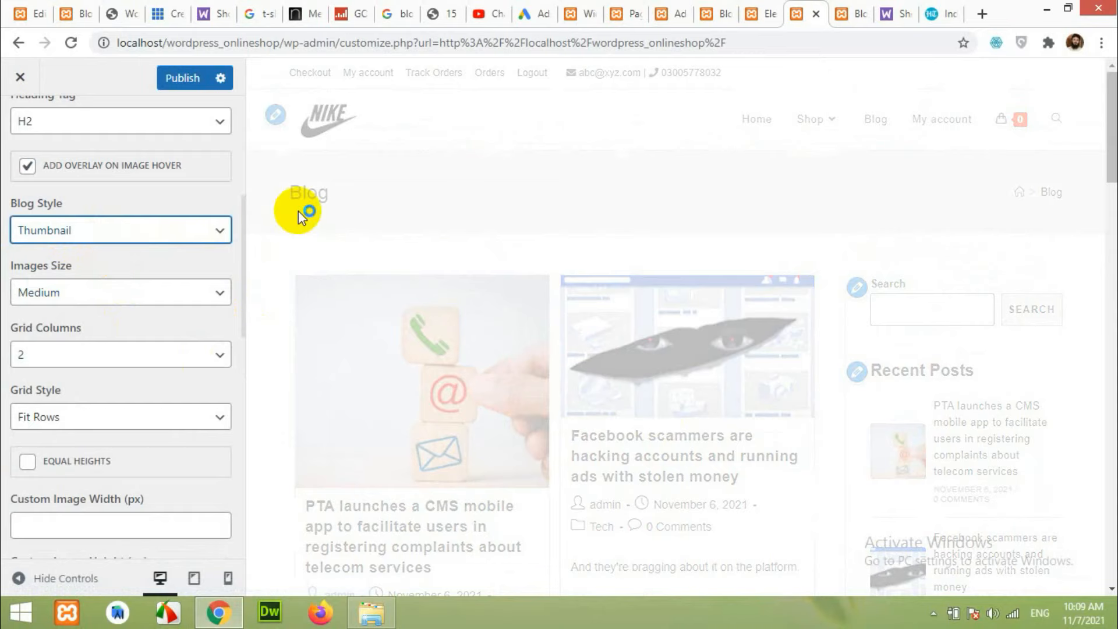
# Scroll through the Thumbnail-style posts and compare them with the lawyerdirectory site's blog.
pyautogui.scroll(-10, 652, 359)
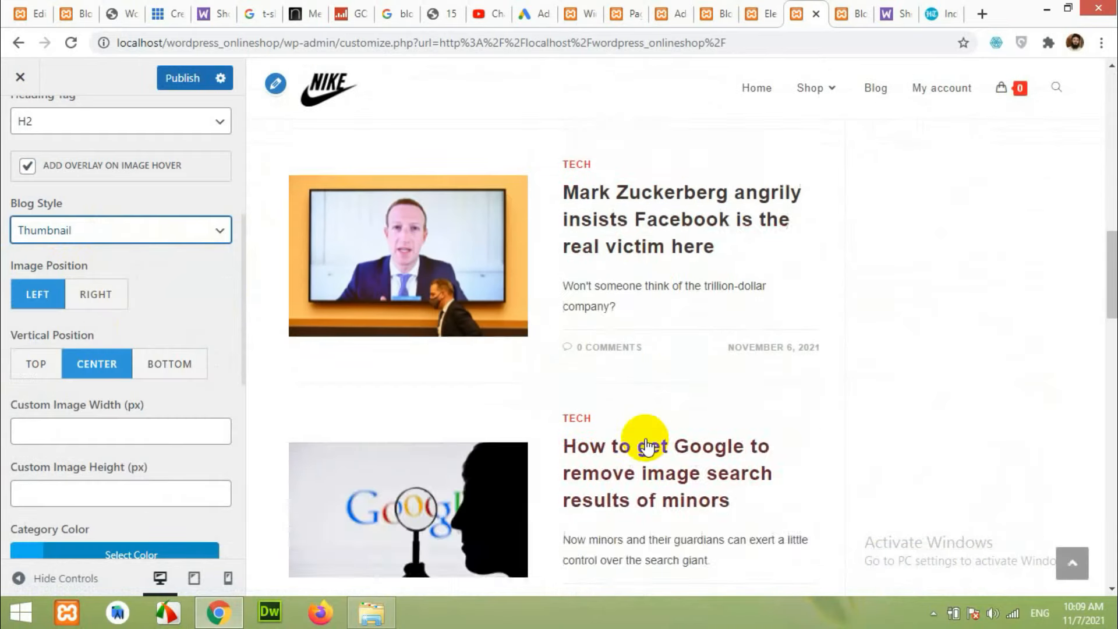
pyautogui.scroll(10, 646, 446)
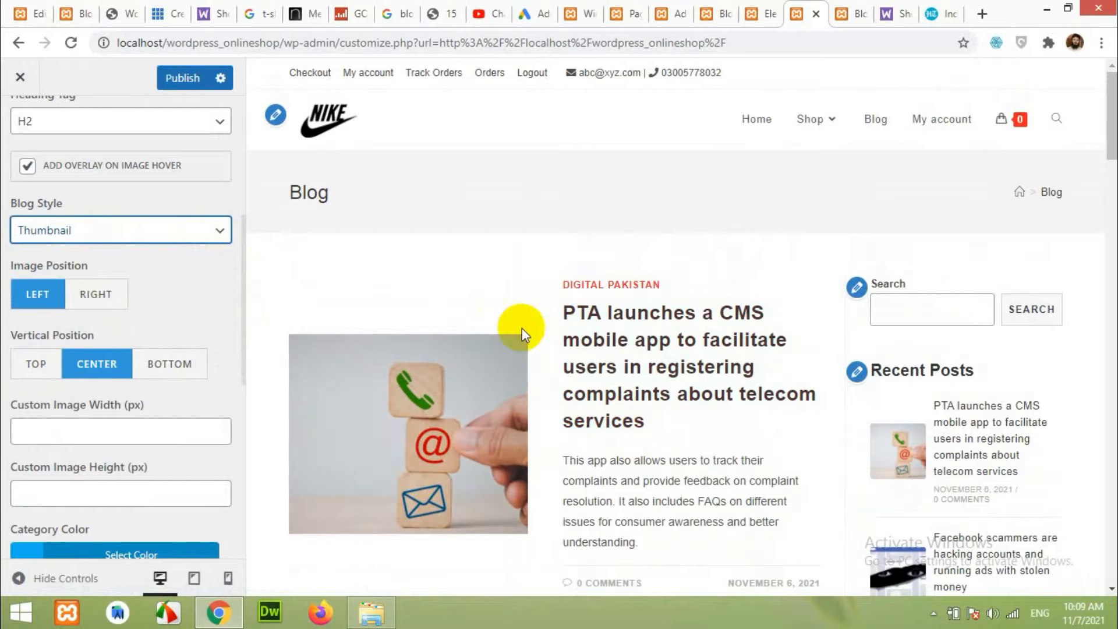
pyautogui.scroll(-15, 581, 378)
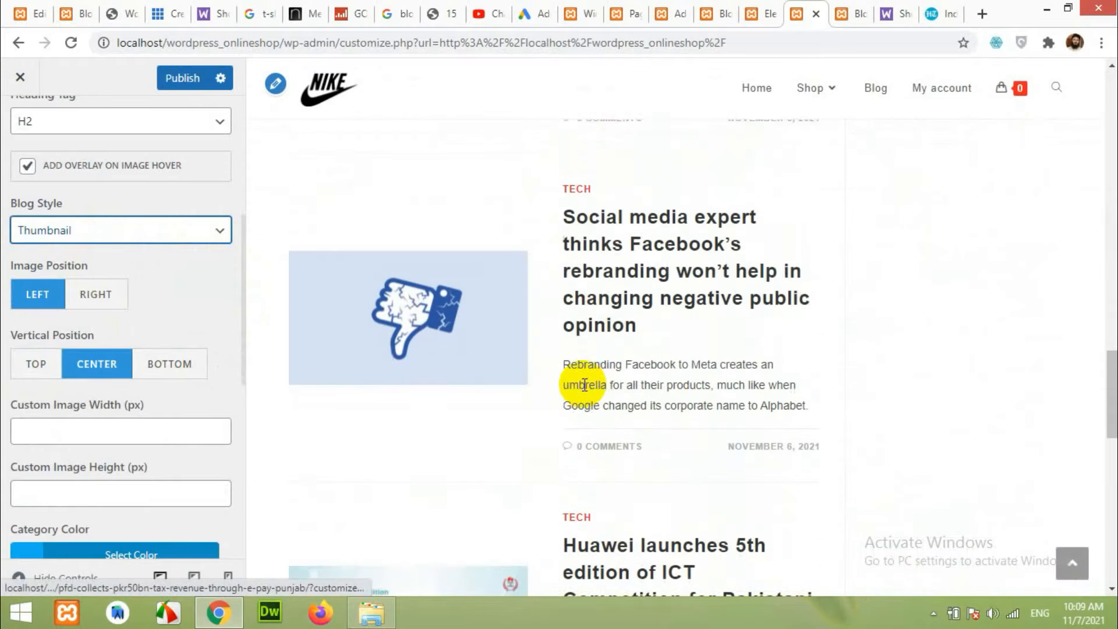
pyautogui.scroll(-15, 576, 395)
pyautogui.scroll(13, 414, 344)
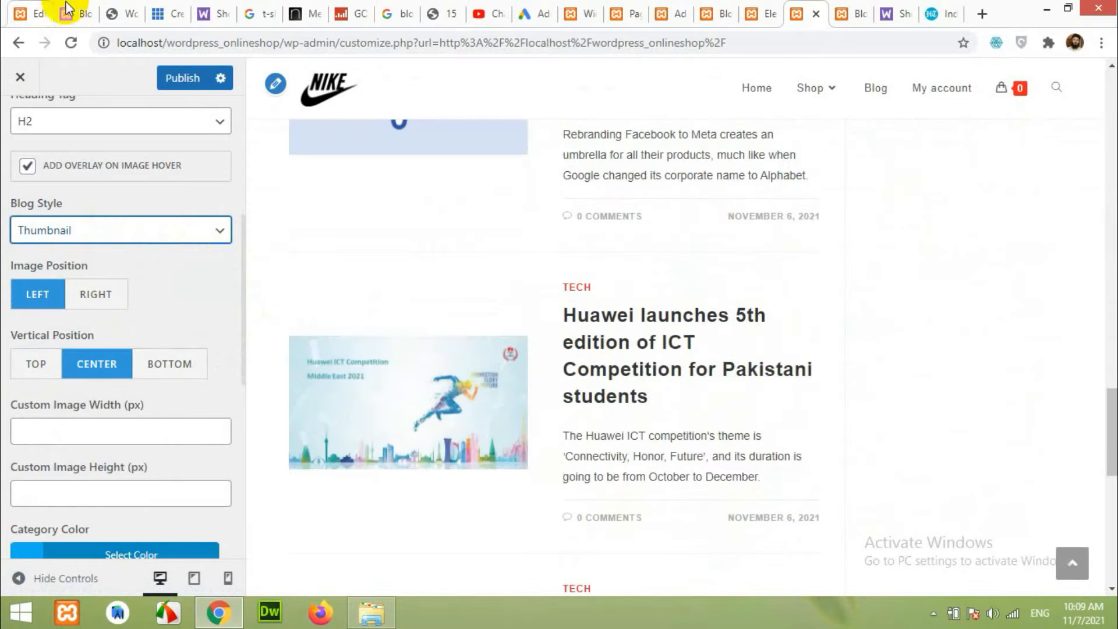
pyautogui.click(66, 9)
pyautogui.scroll(-7, 499, 340)
pyautogui.scroll(7, 499, 342)
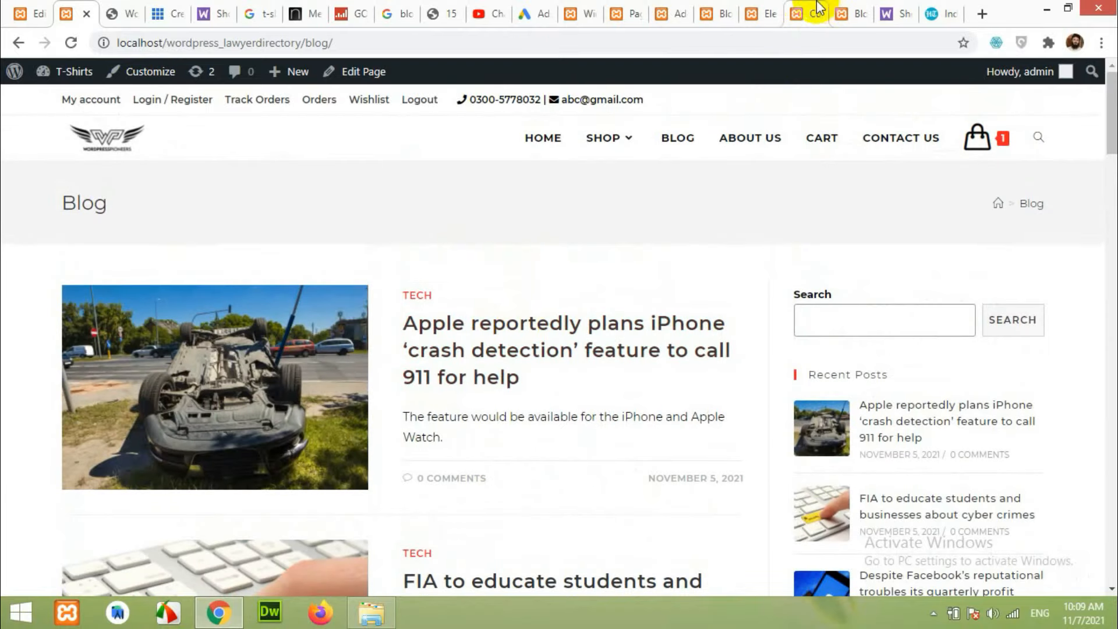
pyautogui.click(817, 8)
pyautogui.scroll(-4, 305, 364)
pyautogui.scroll(-4, 187, 369)
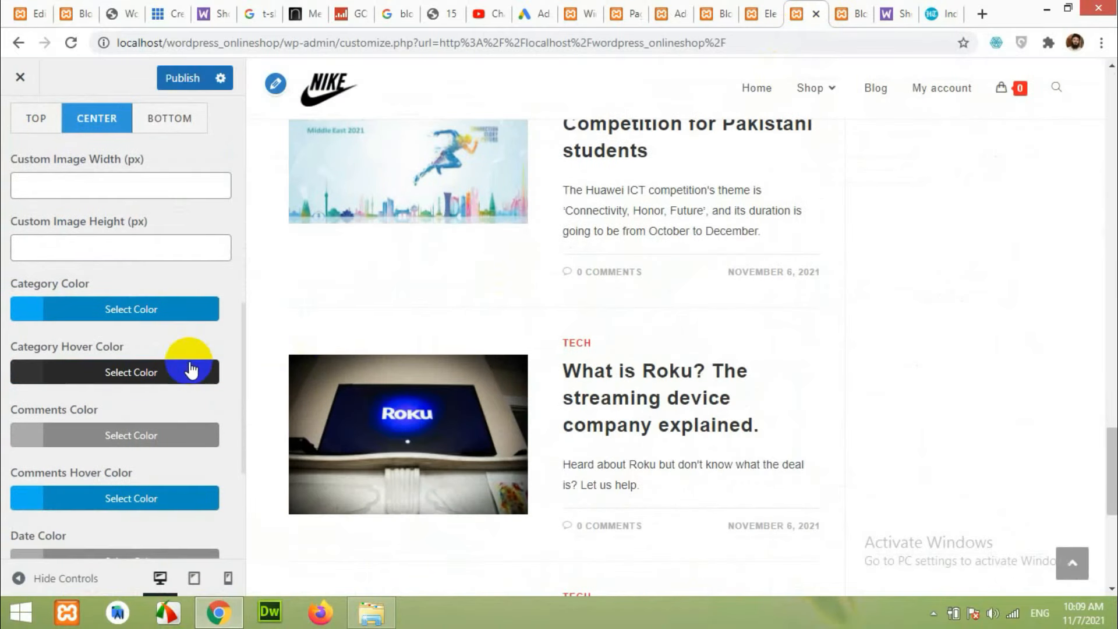
pyautogui.scroll(12, 593, 318)
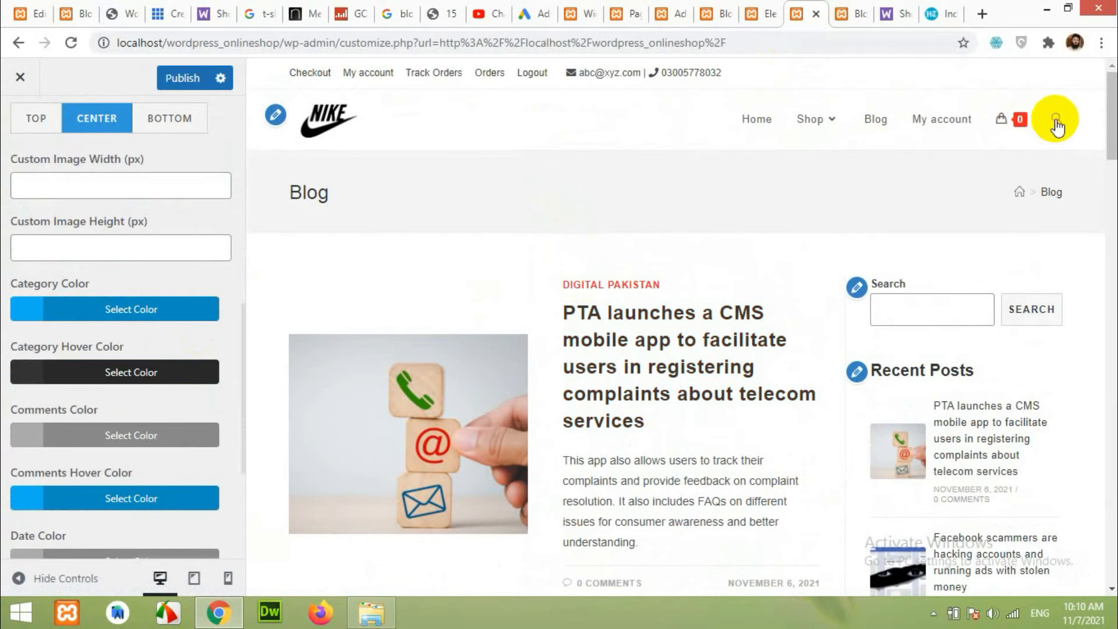
# Try the shop's header search, then open and close the lawyerdirectory site's full-width search overlay twice.
pyautogui.click(1057, 123)
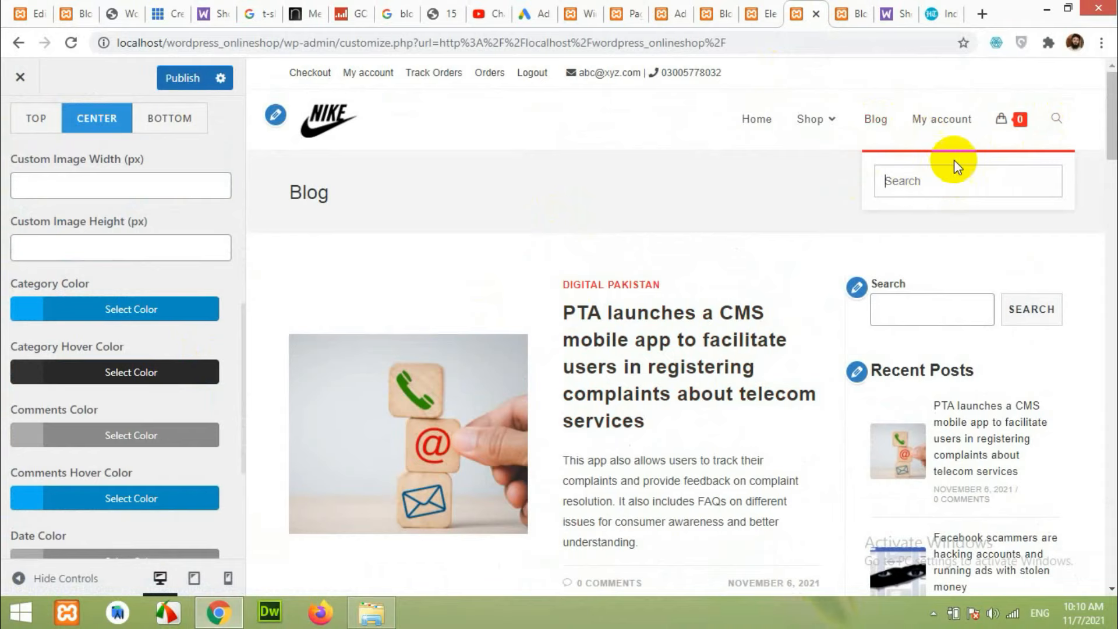
pyautogui.click(79, 14)
pyautogui.click(1047, 140)
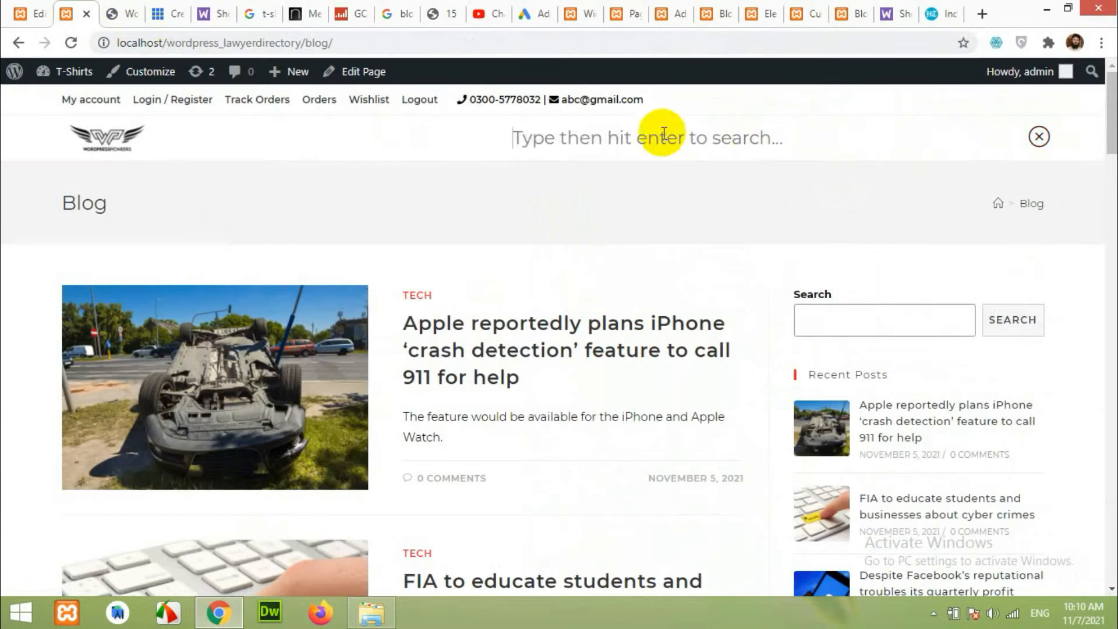
pyautogui.click(1041, 139)
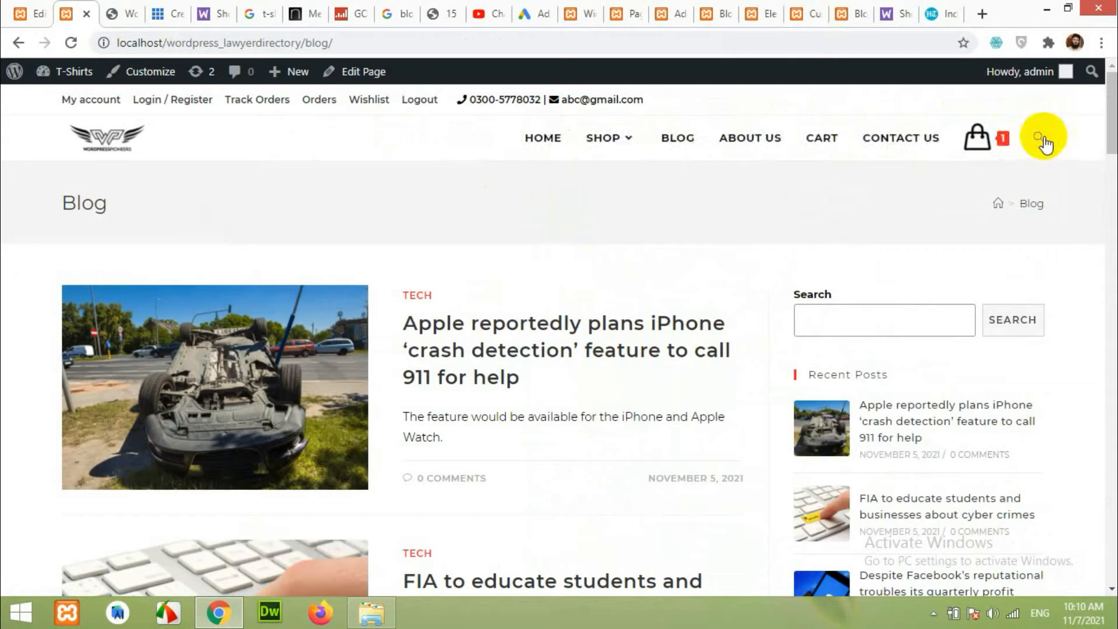
pyautogui.click(1041, 138)
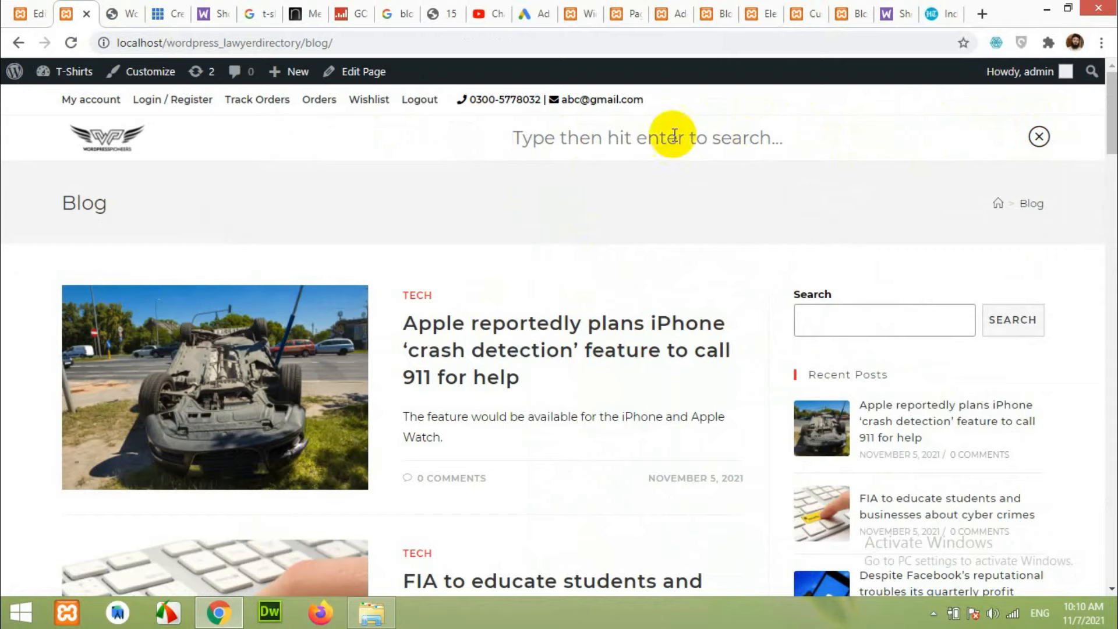
pyautogui.click(1035, 138)
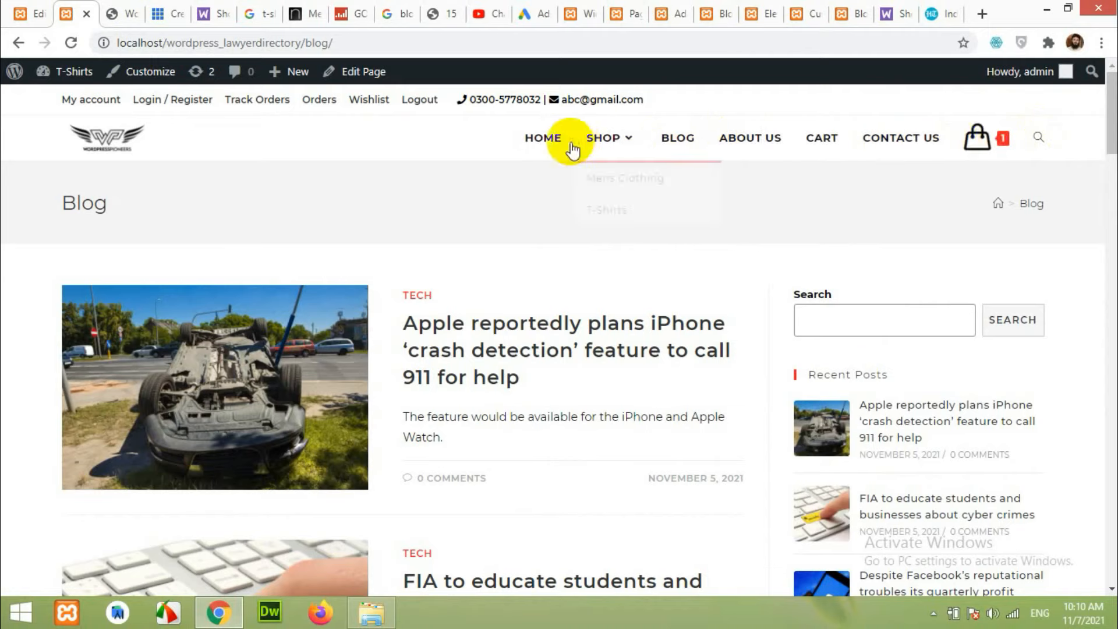
pyautogui.click(807, 8)
pyautogui.scroll(6, 35, 157)
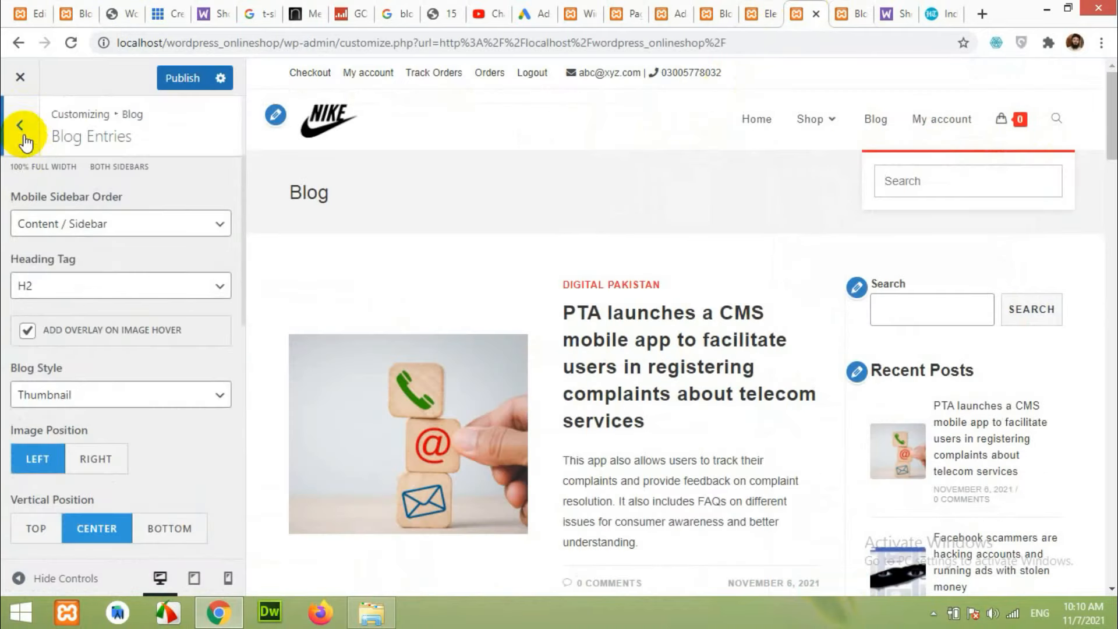
pyautogui.click(21, 127)
# Look through the General Settings and General Styling options under General Options.
pyautogui.click(20, 127)
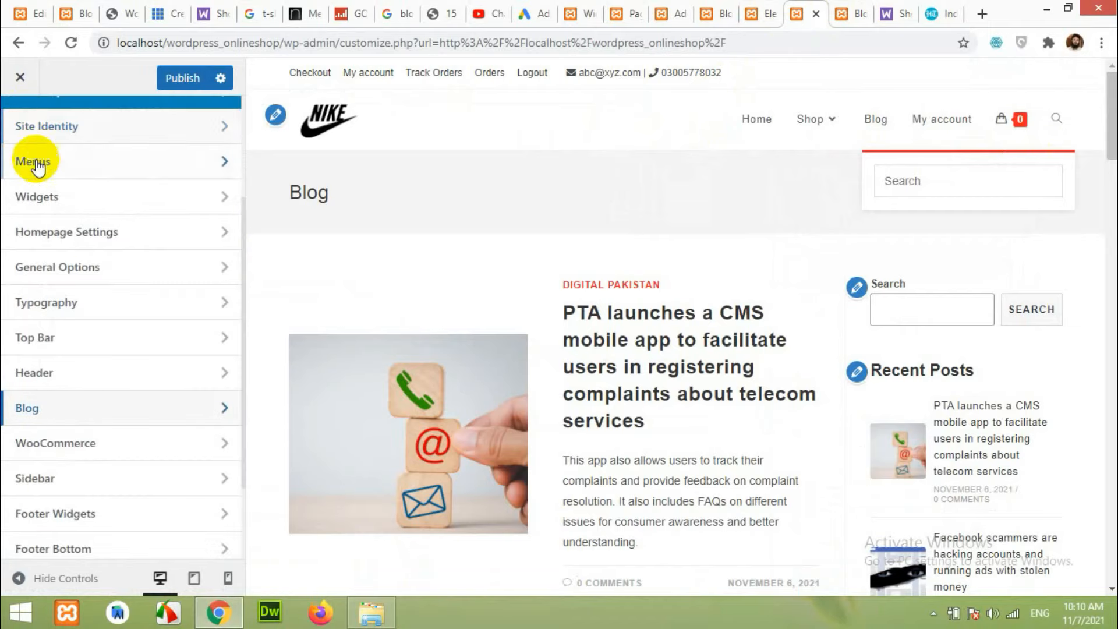
pyautogui.click(51, 265)
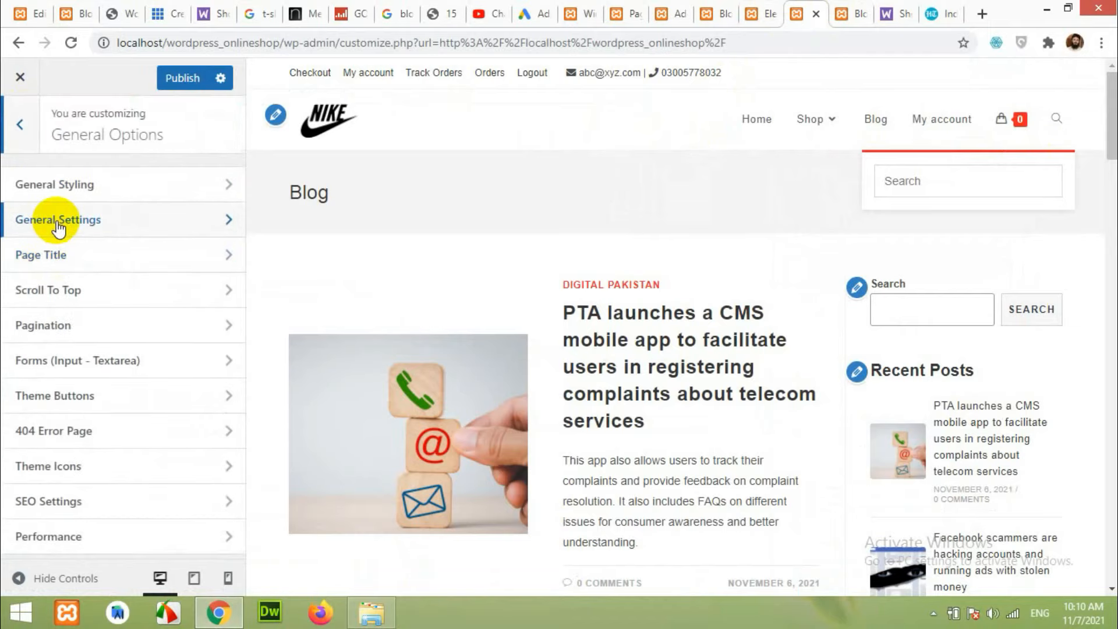
pyautogui.click(58, 226)
pyautogui.scroll(-10, 140, 367)
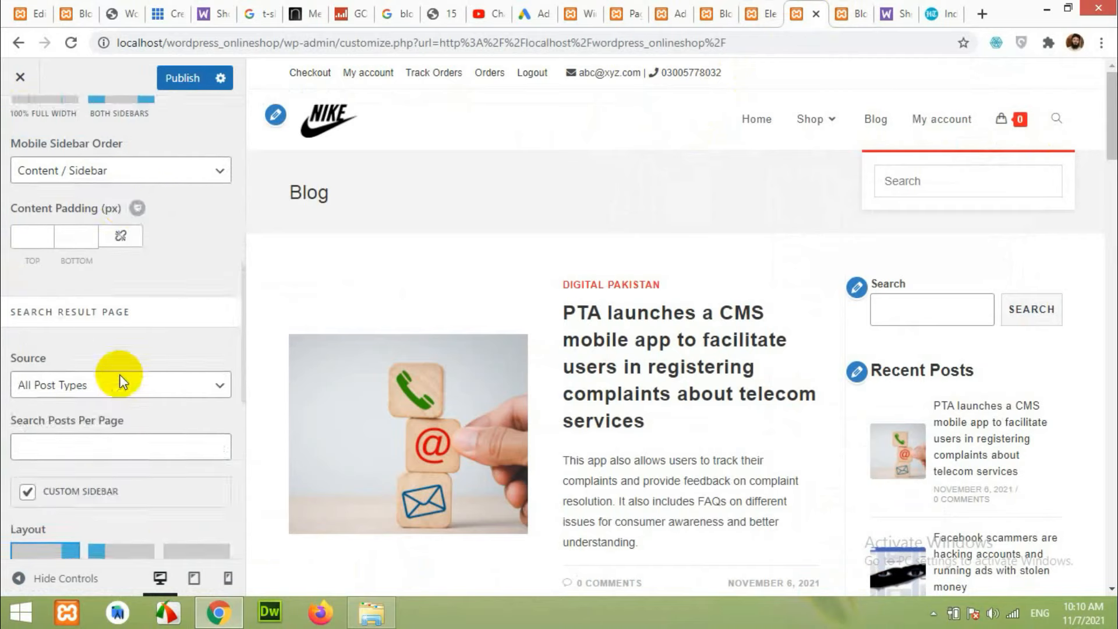
pyautogui.scroll(-3, 120, 375)
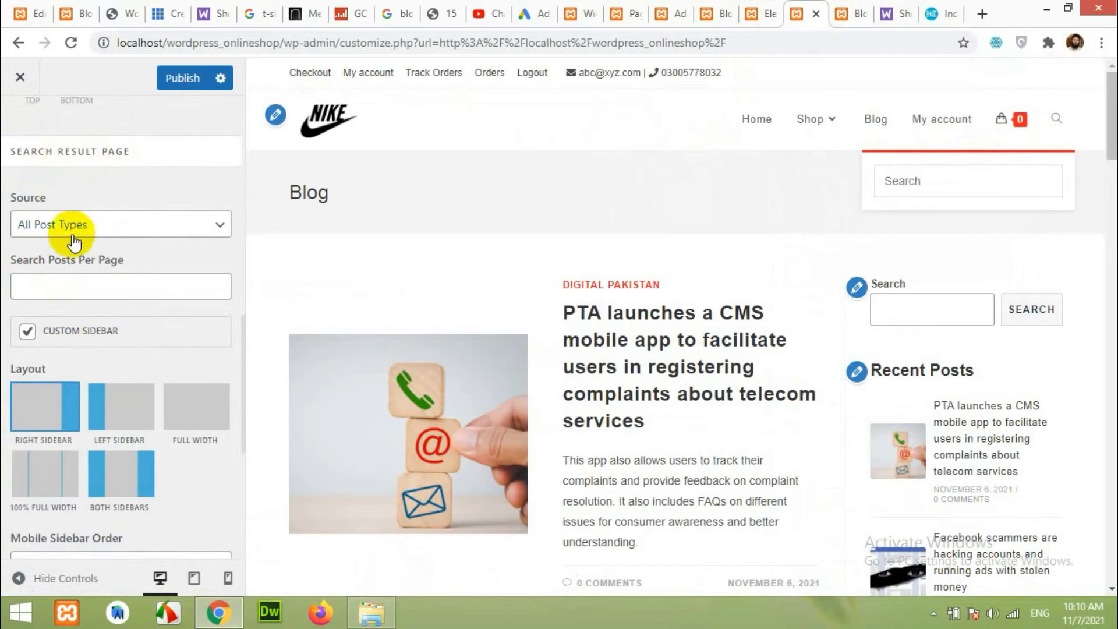
pyautogui.scroll(-6, 74, 240)
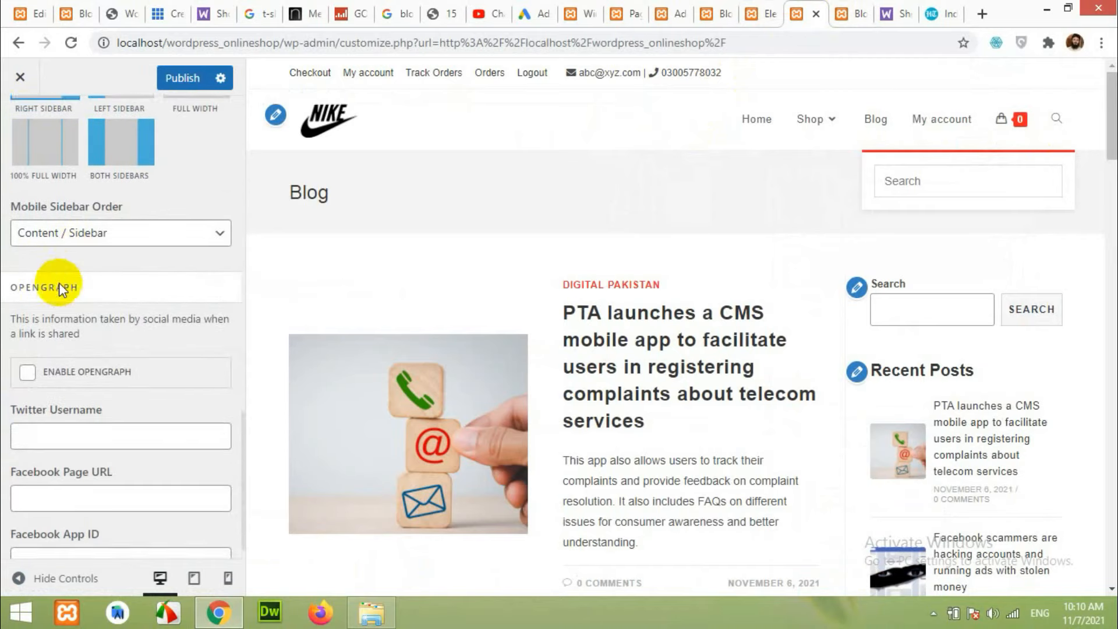
pyautogui.scroll(-1, 59, 286)
pyautogui.scroll(7, 48, 275)
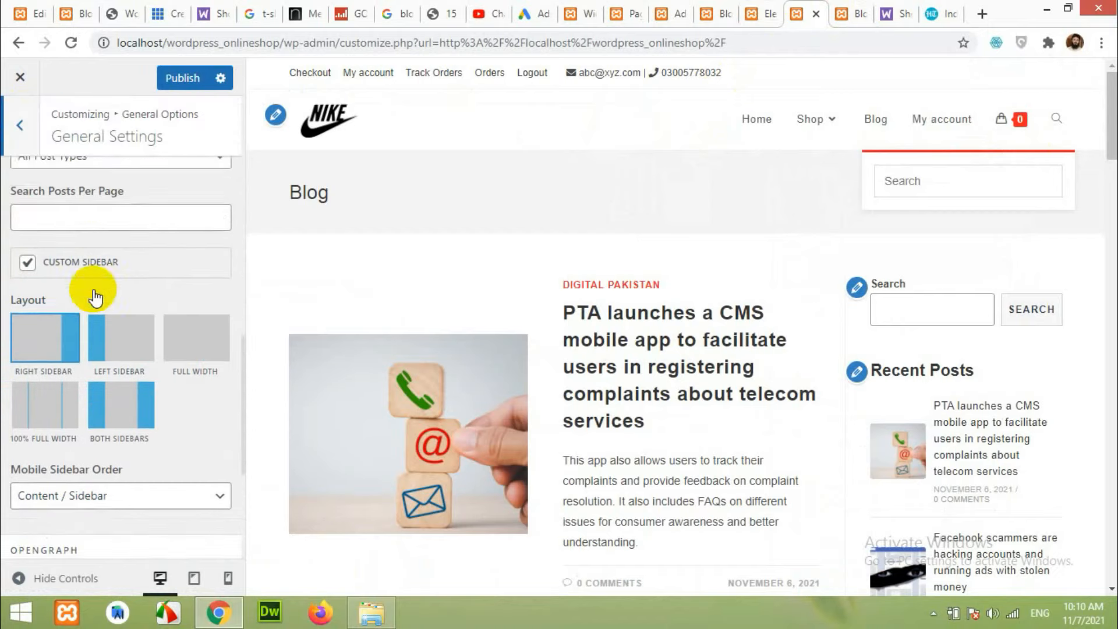
pyautogui.scroll(6, 82, 326)
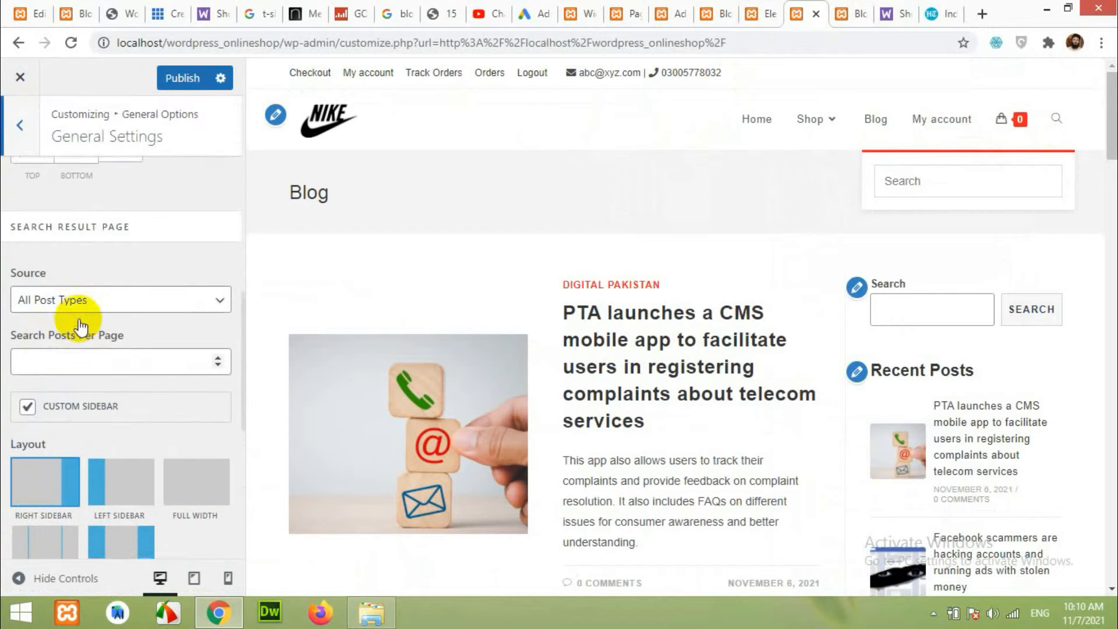
pyautogui.scroll(6, 65, 335)
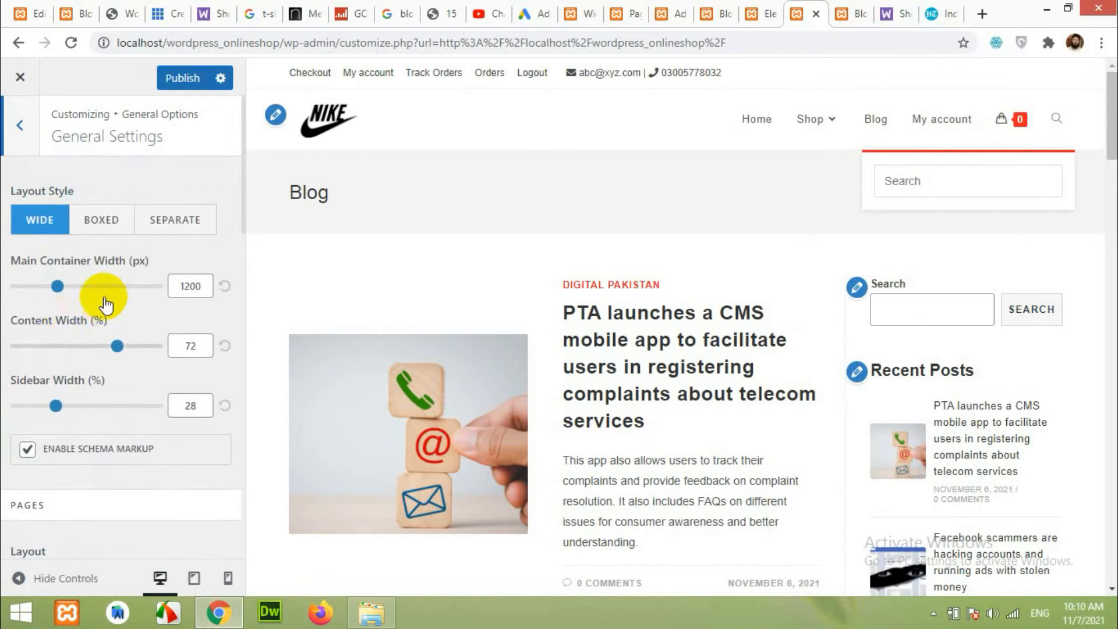
pyautogui.click(23, 129)
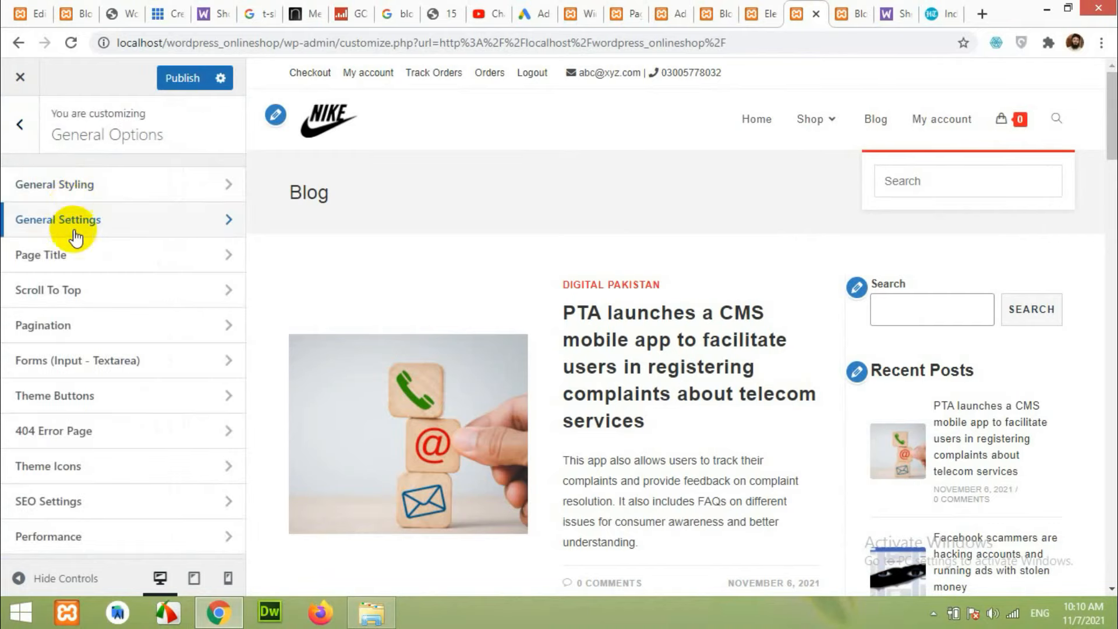
pyautogui.click(82, 181)
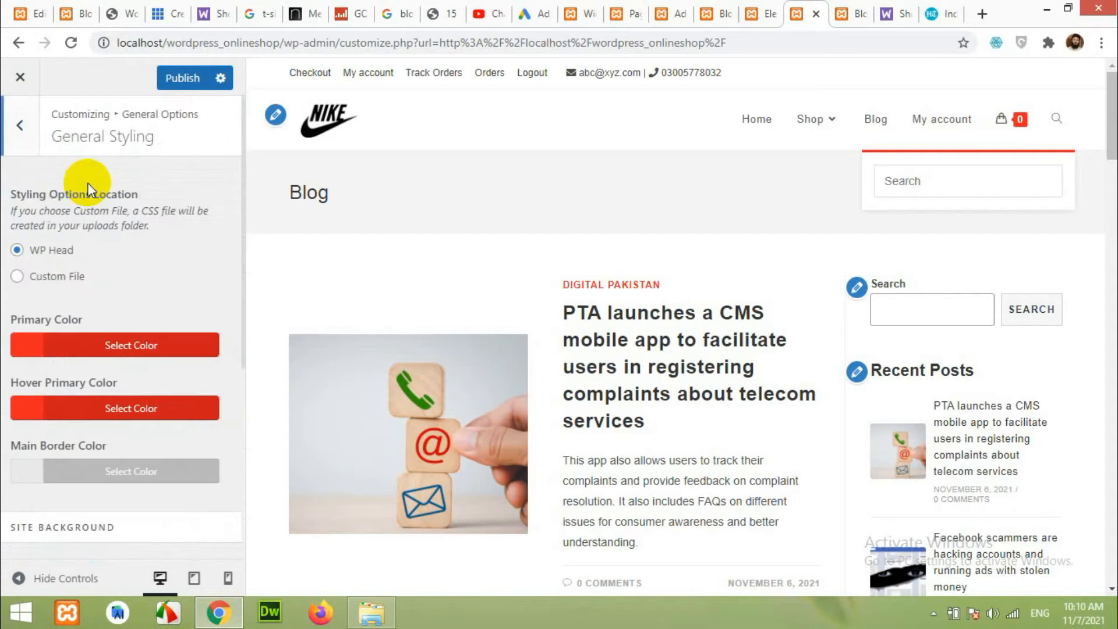
pyautogui.scroll(-3, 96, 221)
pyautogui.scroll(-3, 108, 241)
pyautogui.scroll(6, 87, 221)
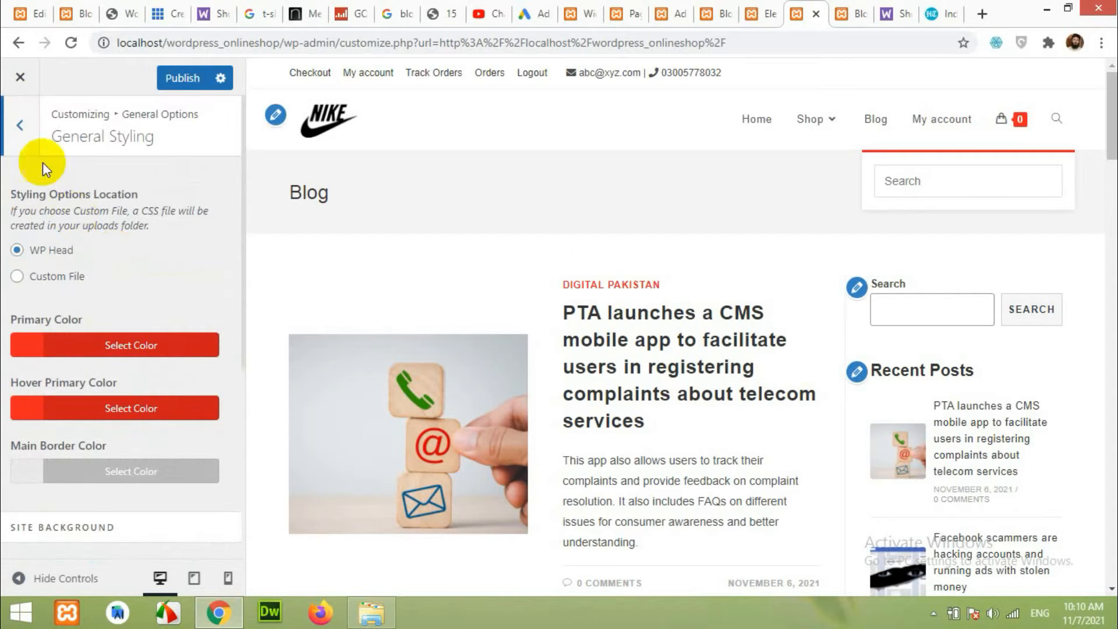
# Reopen General Settings and scroll down to the Search Result Page options.
pyautogui.click(22, 117)
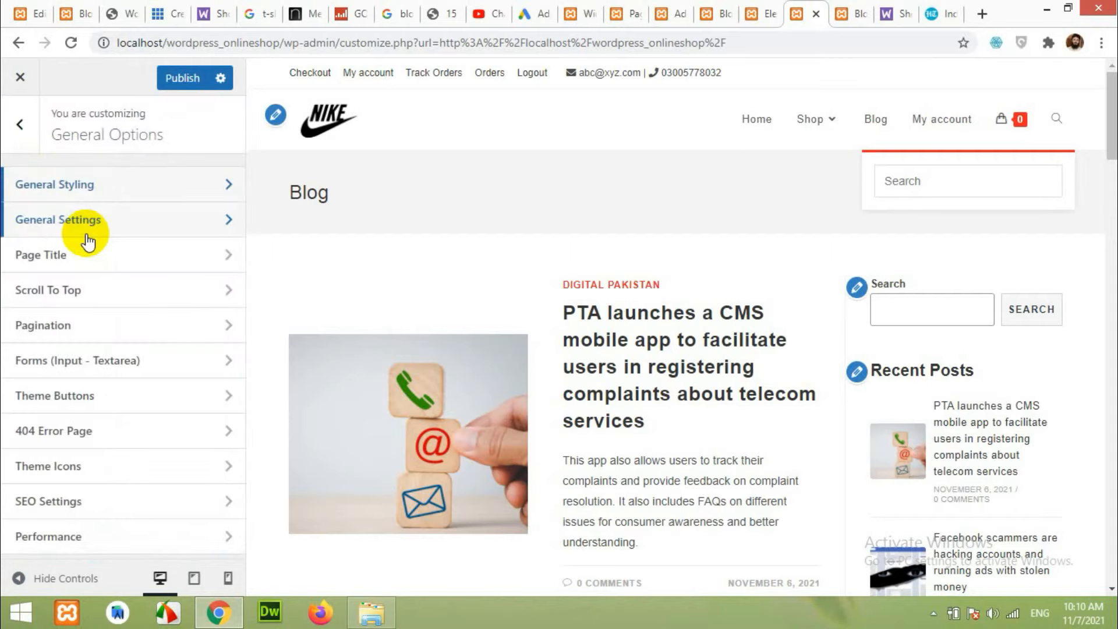
pyautogui.click(86, 234)
pyautogui.scroll(-3, 140, 321)
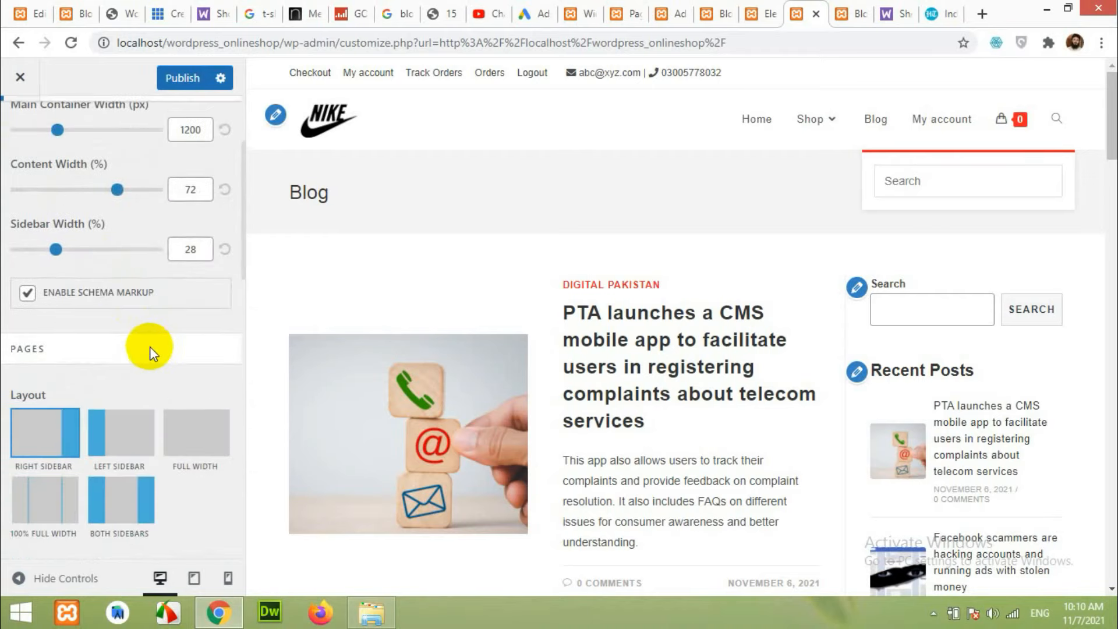
pyautogui.scroll(3, 149, 347)
pyautogui.scroll(-10, 149, 355)
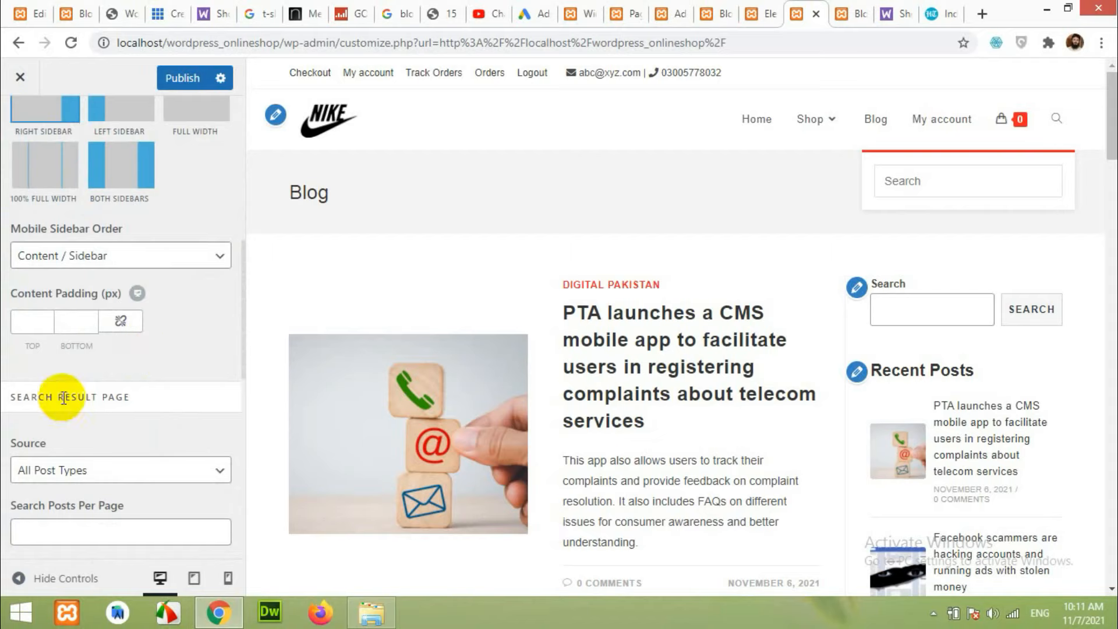
pyautogui.scroll(2, 96, 400)
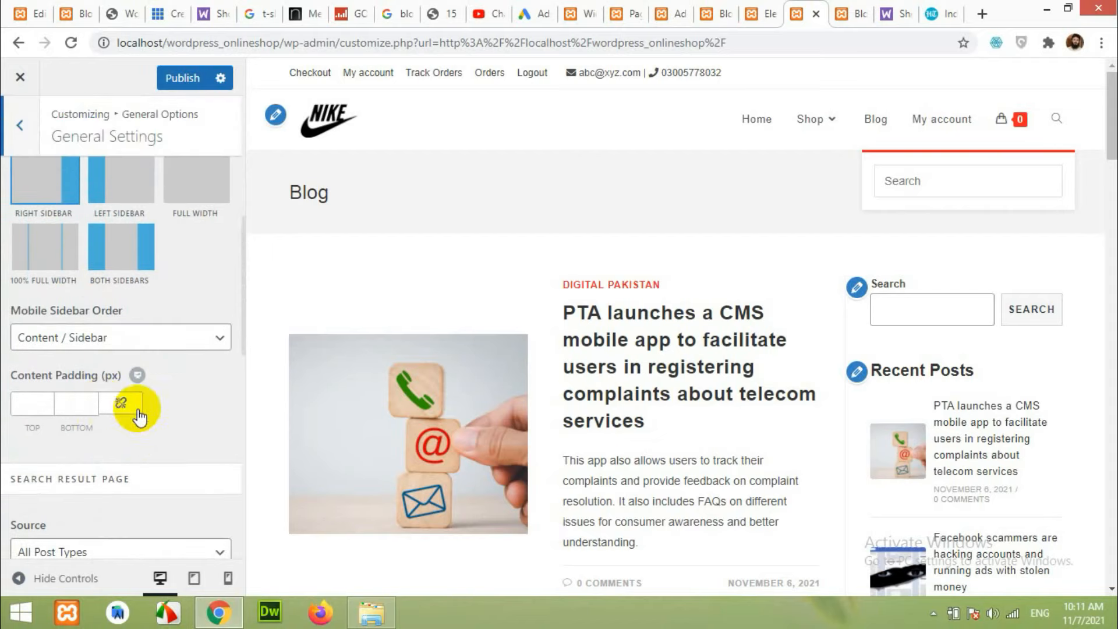
pyautogui.scroll(3, 163, 415)
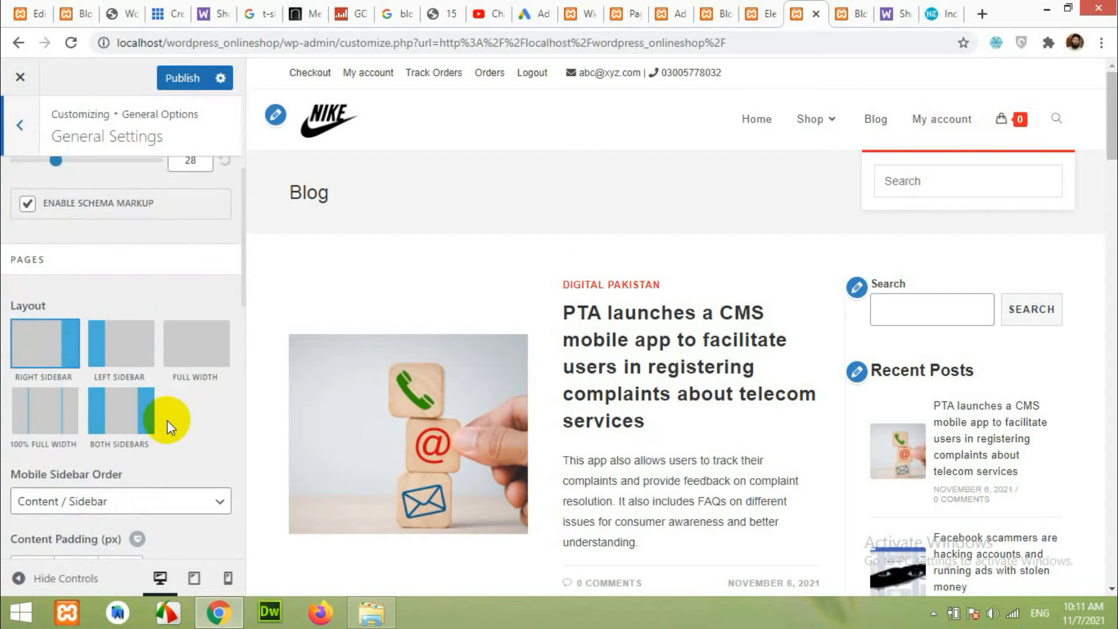
pyautogui.scroll(4, 167, 420)
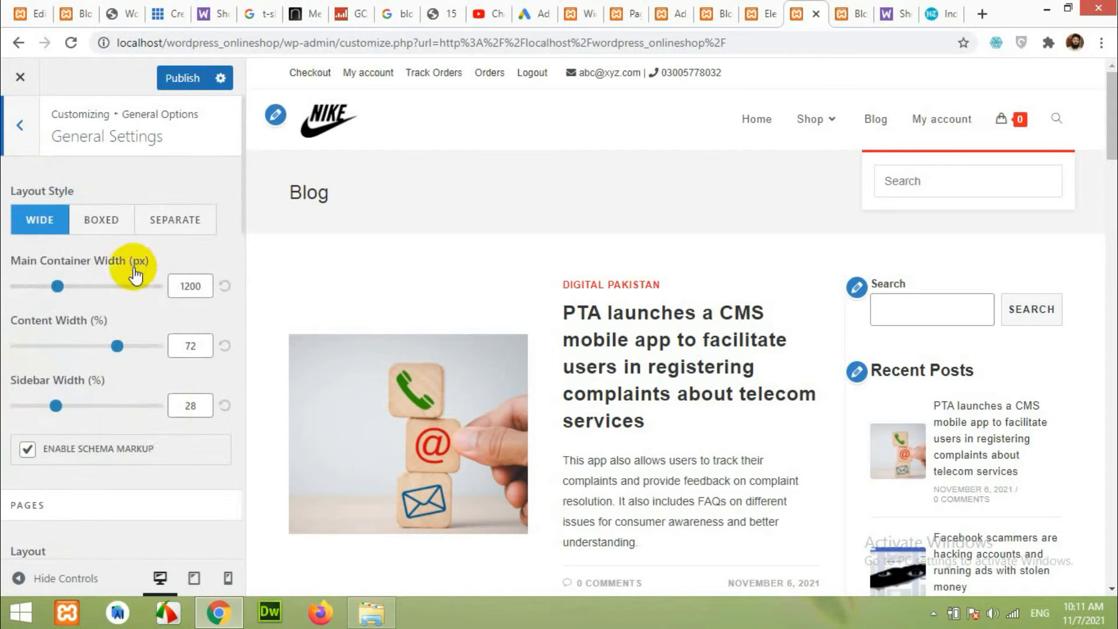
pyautogui.scroll(-2, 170, 386)
pyautogui.scroll(-5, 154, 394)
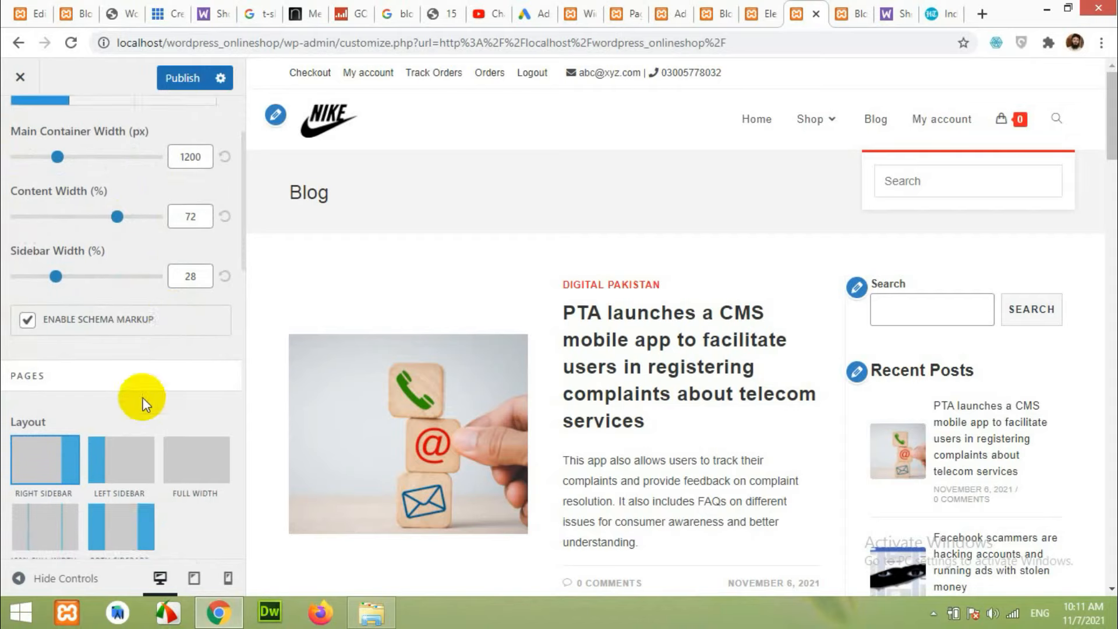
pyautogui.scroll(-3, 143, 398)
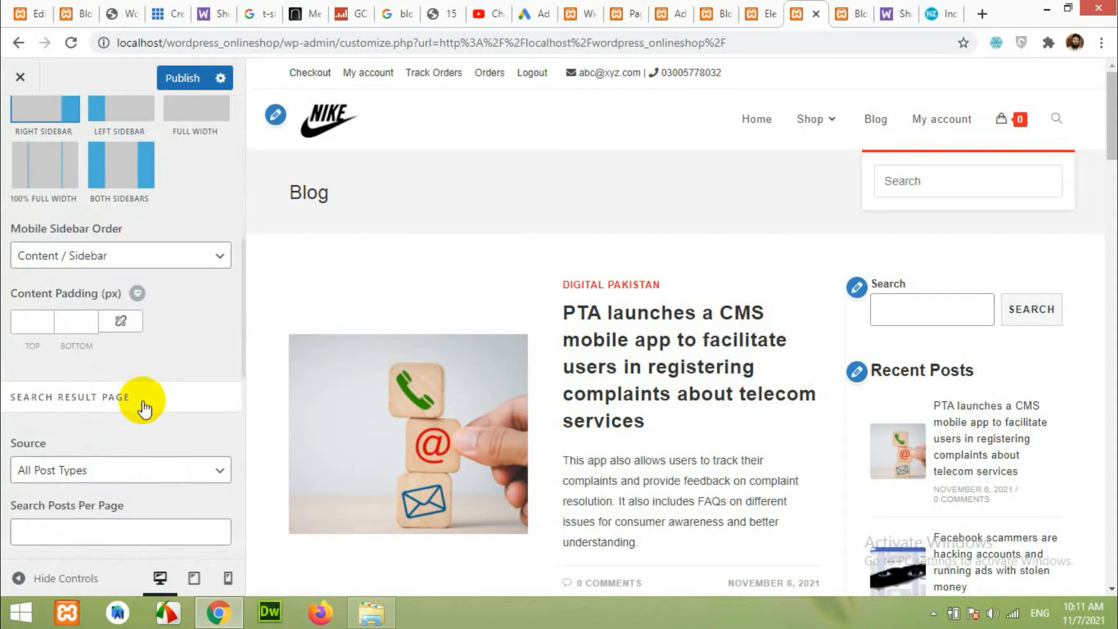
pyautogui.scroll(-3, 119, 343)
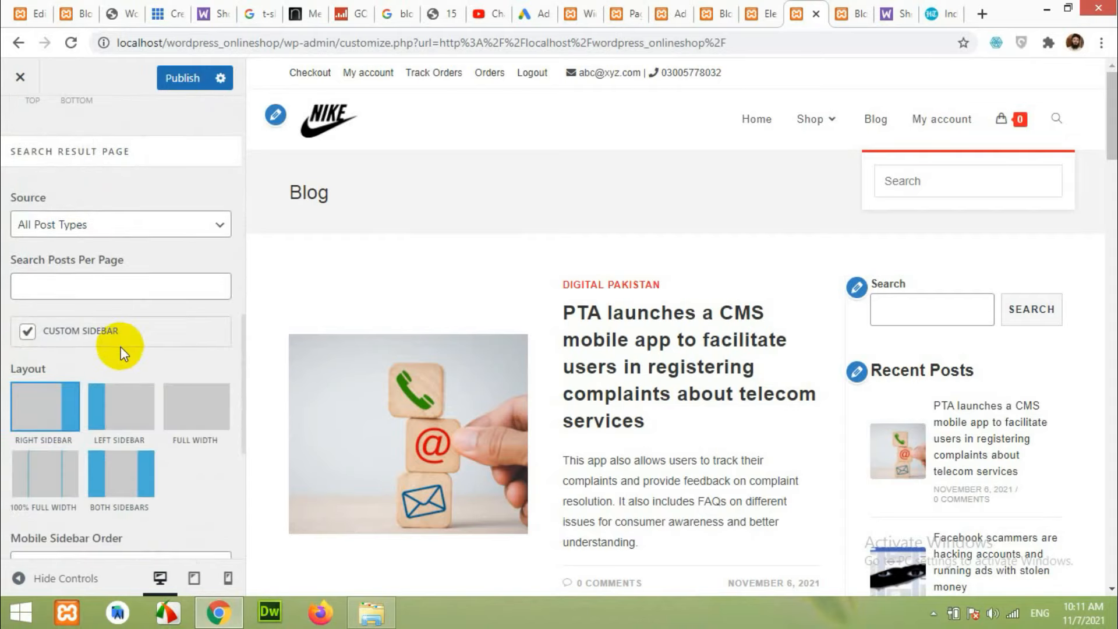
pyautogui.scroll(-3, 121, 350)
pyautogui.scroll(-3, 121, 351)
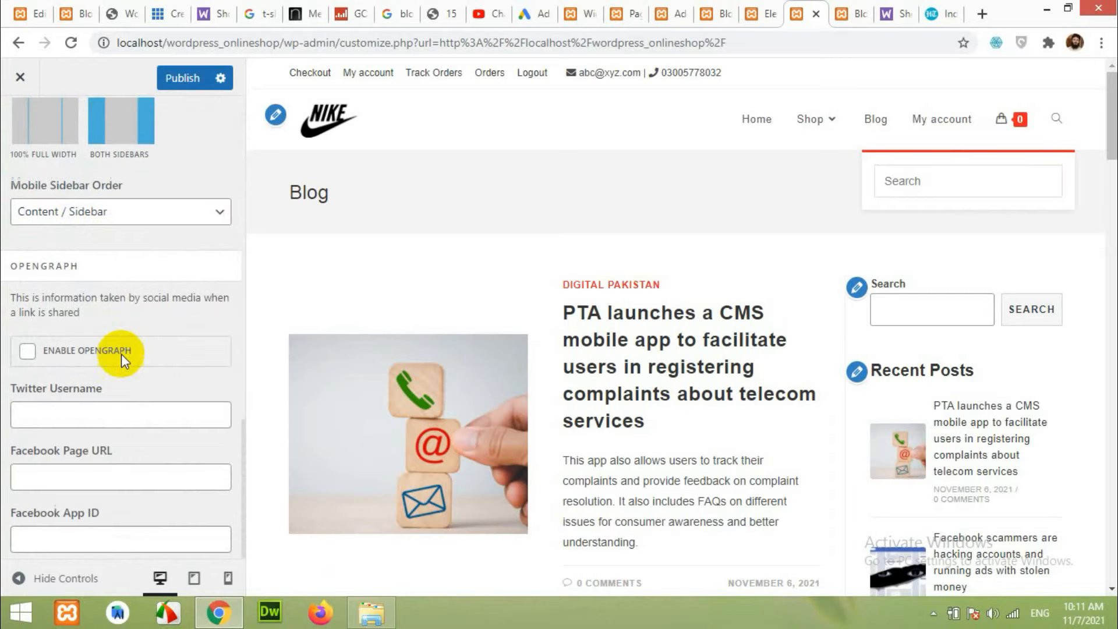
pyautogui.scroll(10, 121, 354)
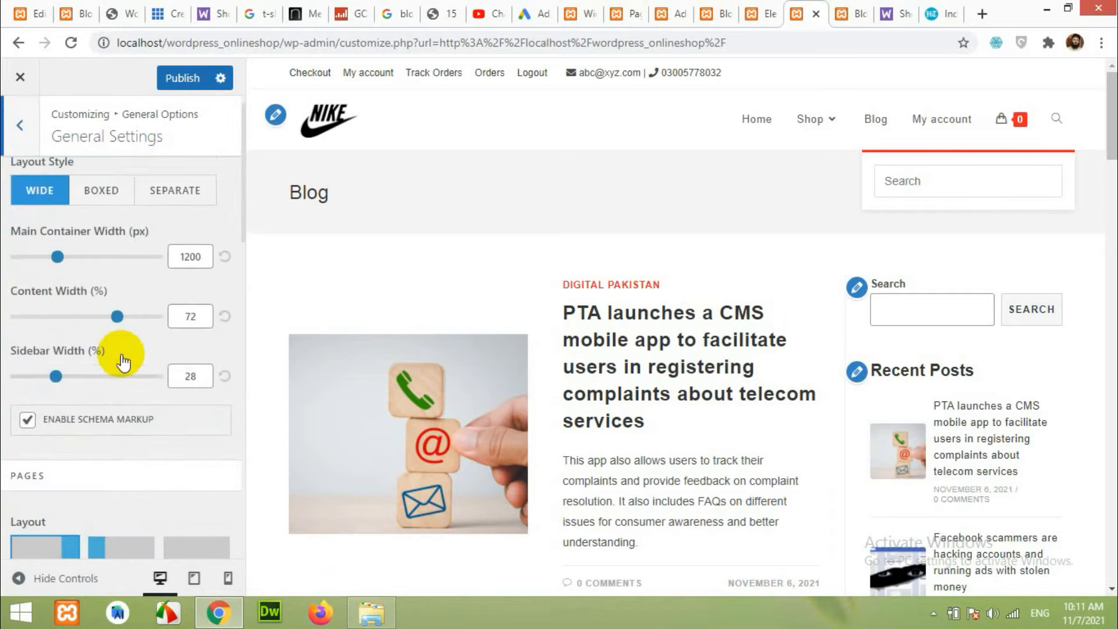
pyautogui.scroll(1, 122, 358)
pyautogui.scroll(-10, 121, 361)
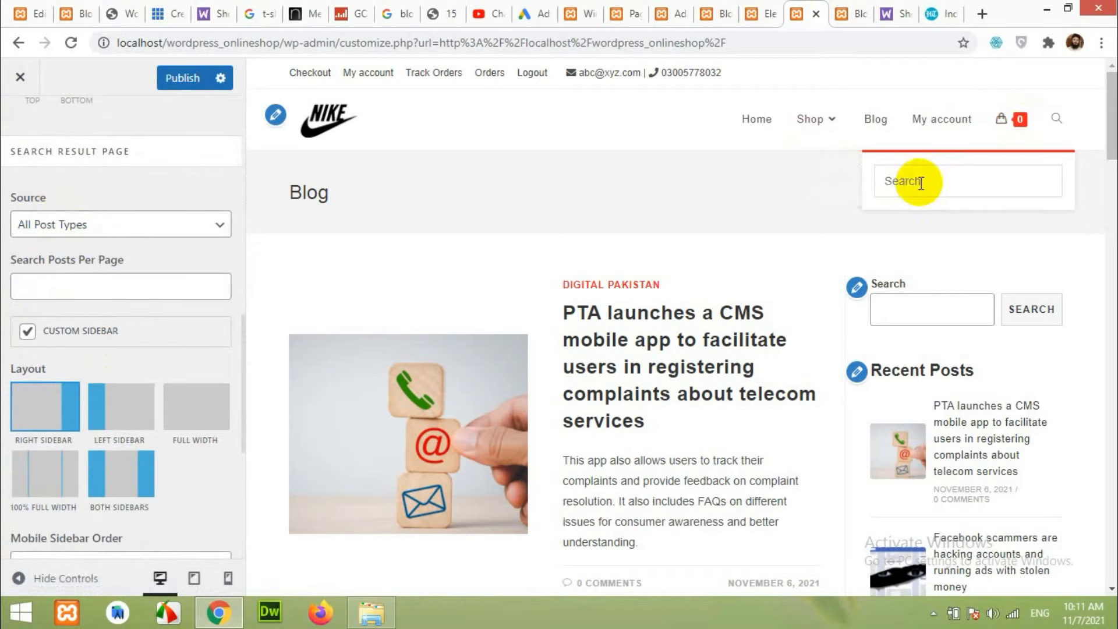
# Set the Search Result Page source to Products and publish.
pyautogui.click(97, 227)
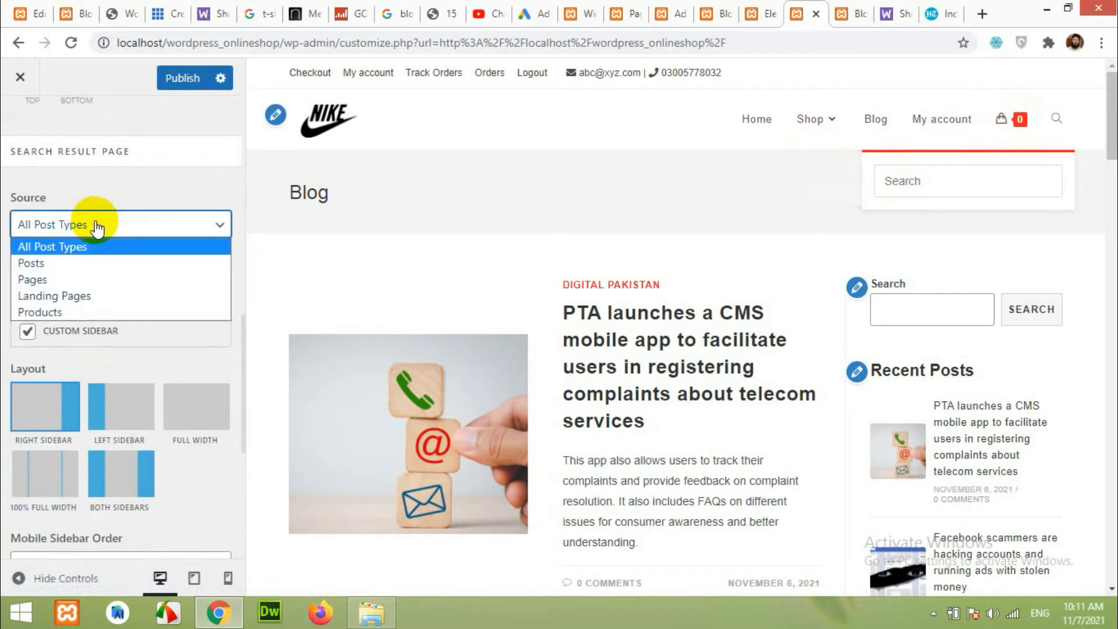
pyautogui.click(68, 310)
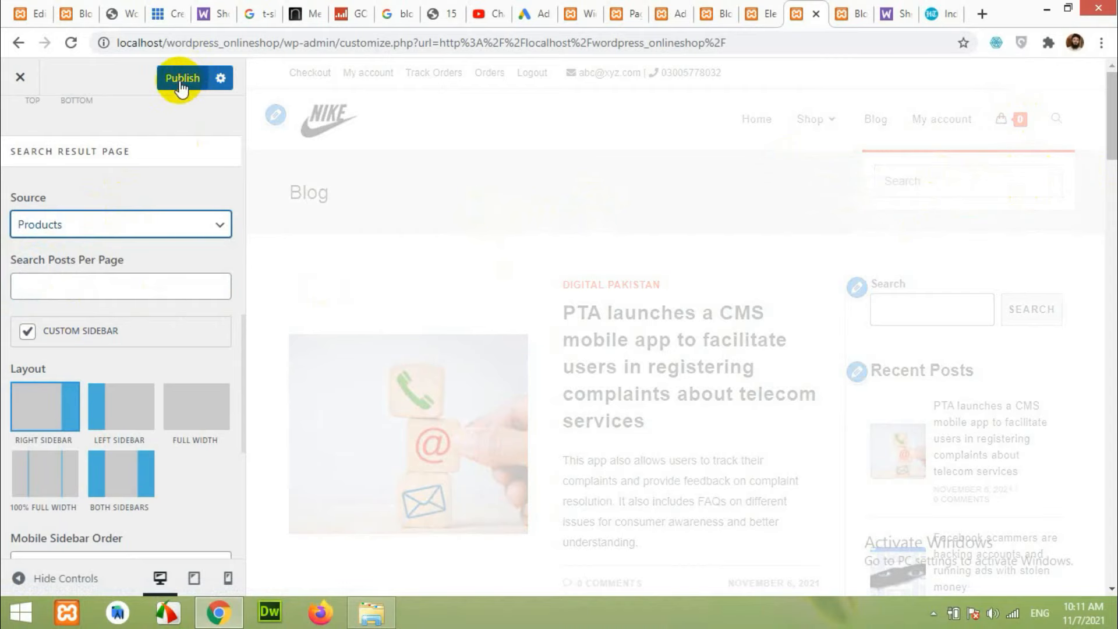
pyautogui.click(181, 82)
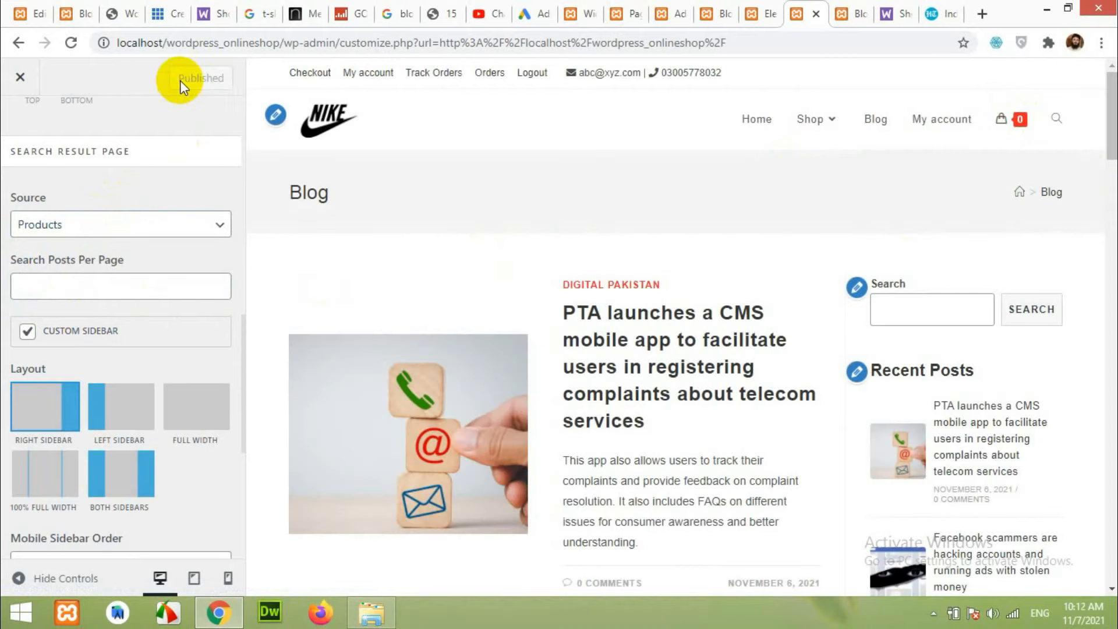
pyautogui.scroll(8, 54, 274)
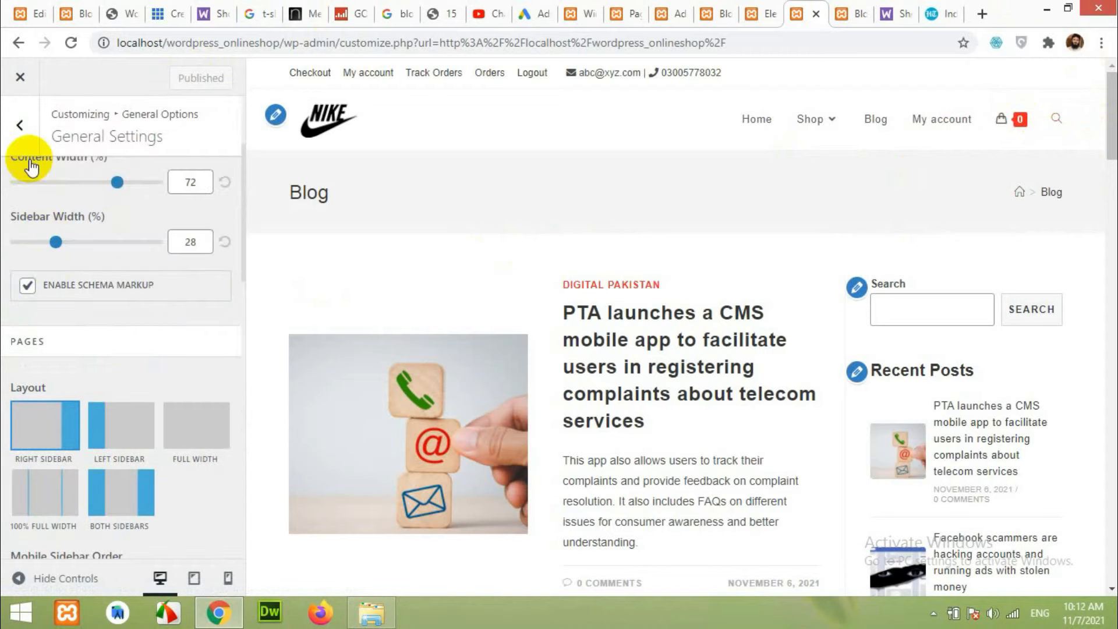
pyautogui.click(25, 146)
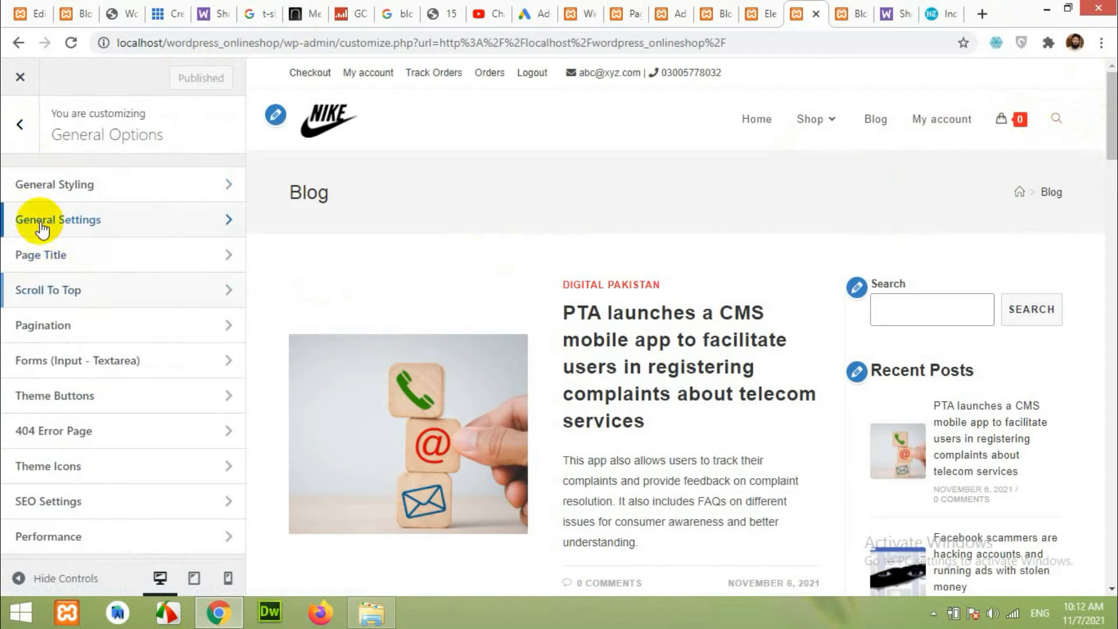
# Look through the Main menu's settings under Menus in the Customizer.
pyautogui.click(23, 130)
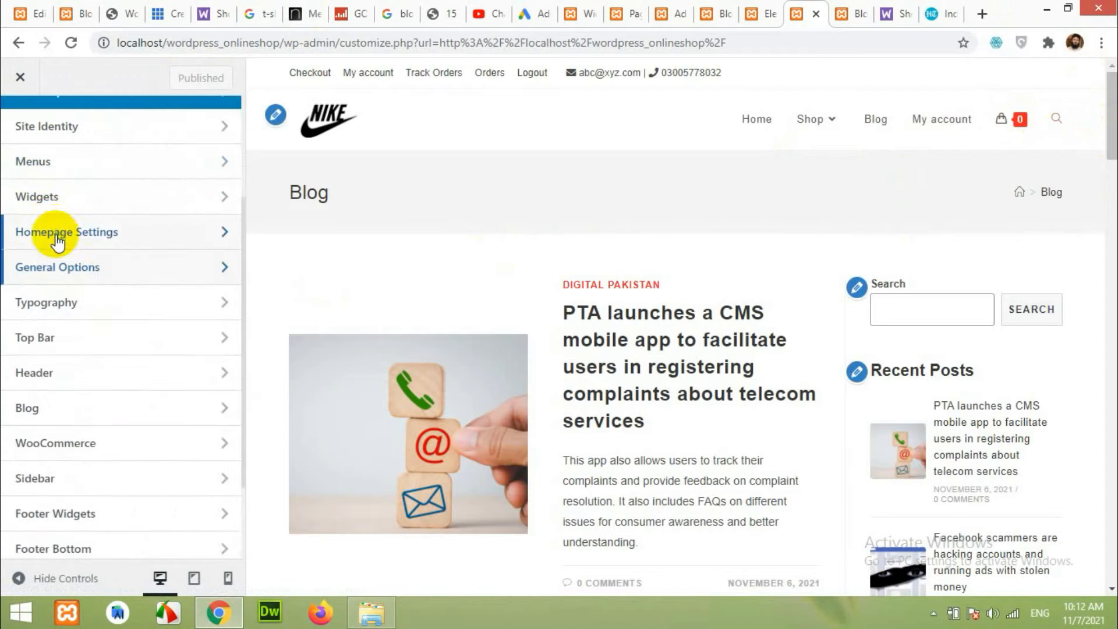
pyautogui.click(55, 166)
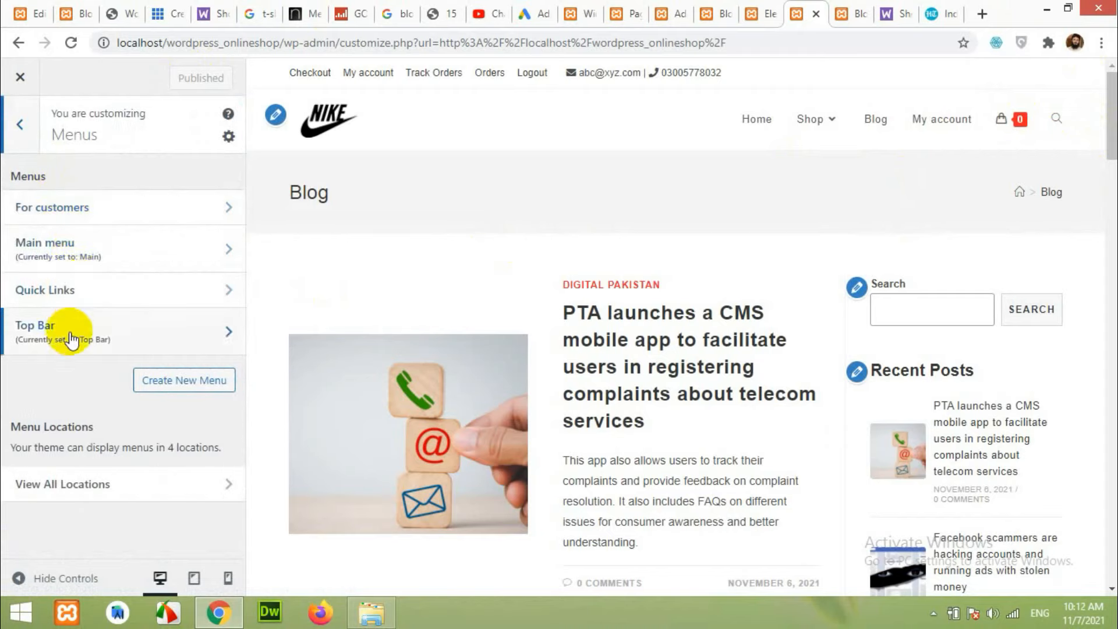
pyautogui.click(100, 251)
pyautogui.scroll(-5, 116, 326)
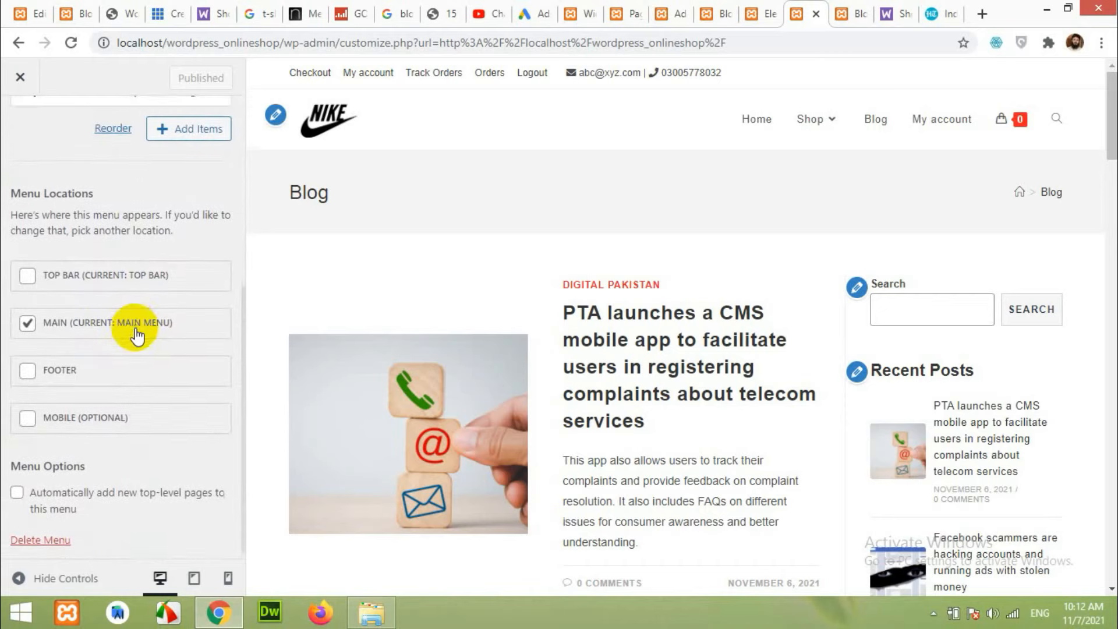
pyautogui.scroll(5, 105, 402)
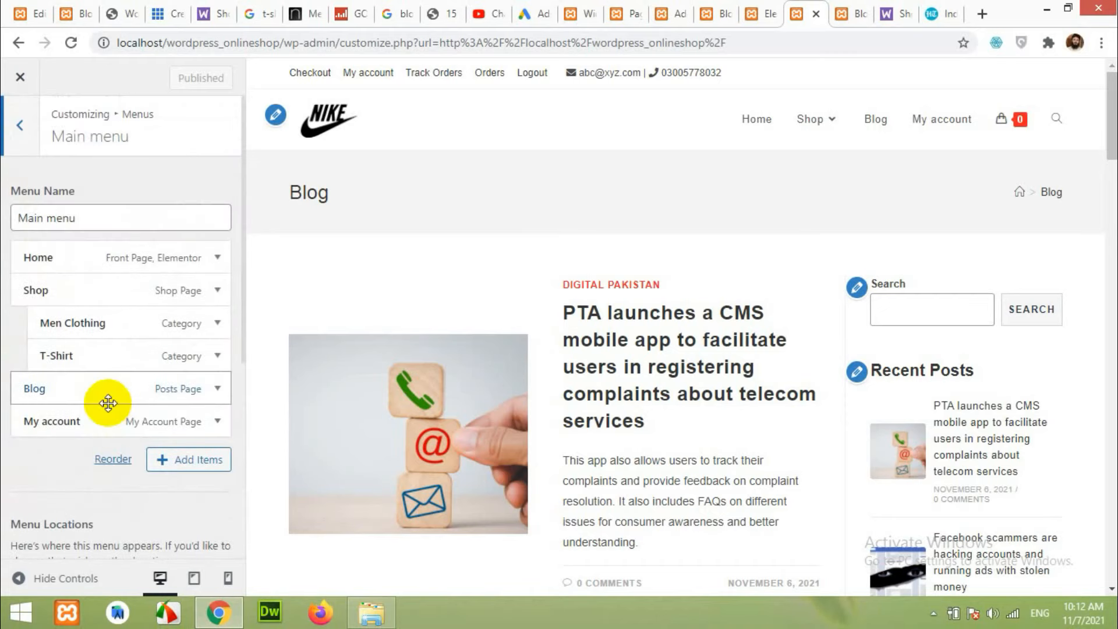
# Check the General Options section, then bring up the Header settings.
pyautogui.click(18, 127)
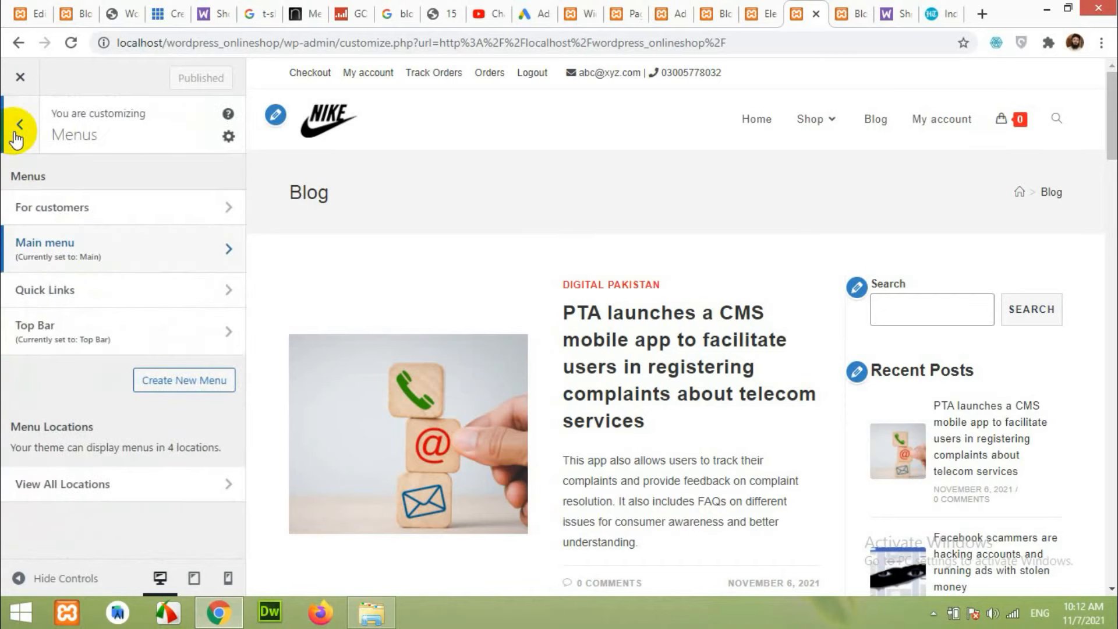
pyautogui.click(18, 135)
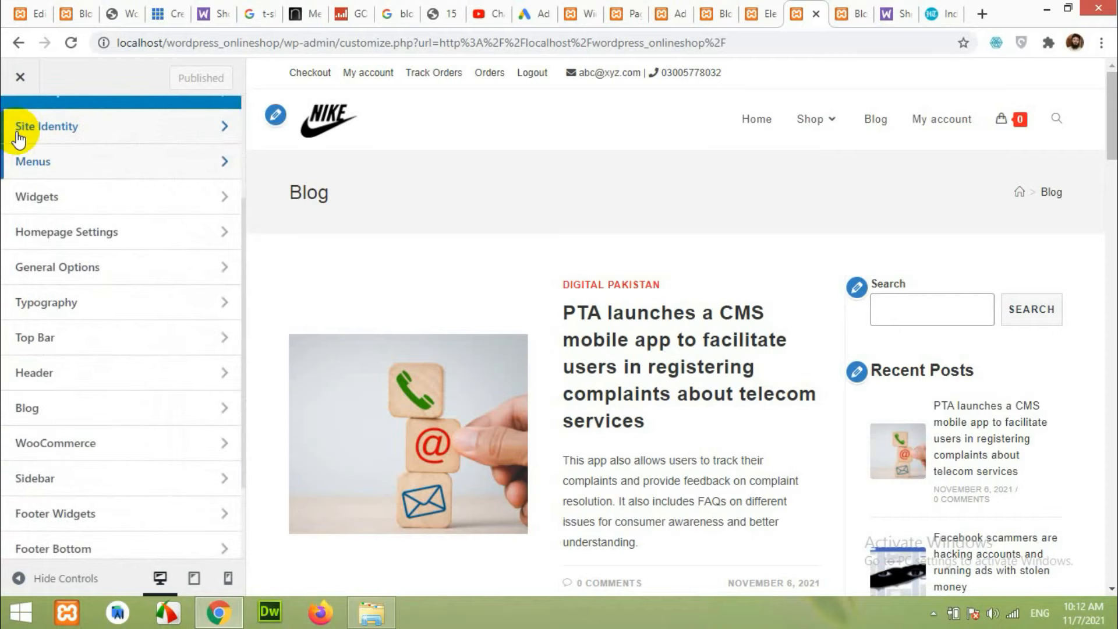
pyautogui.click(99, 268)
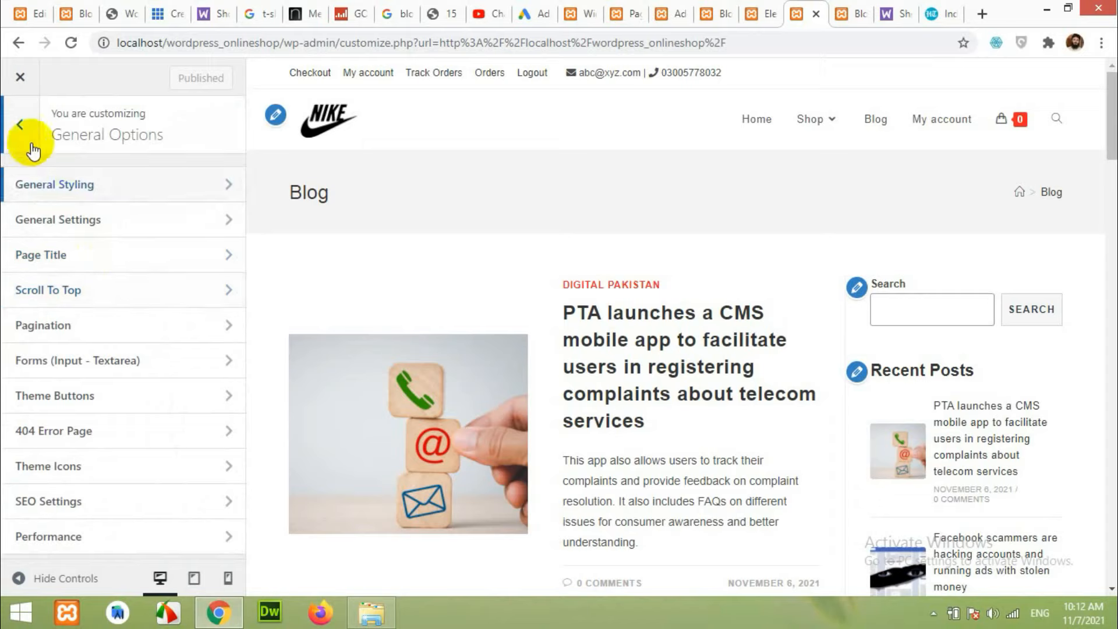
pyautogui.click(22, 129)
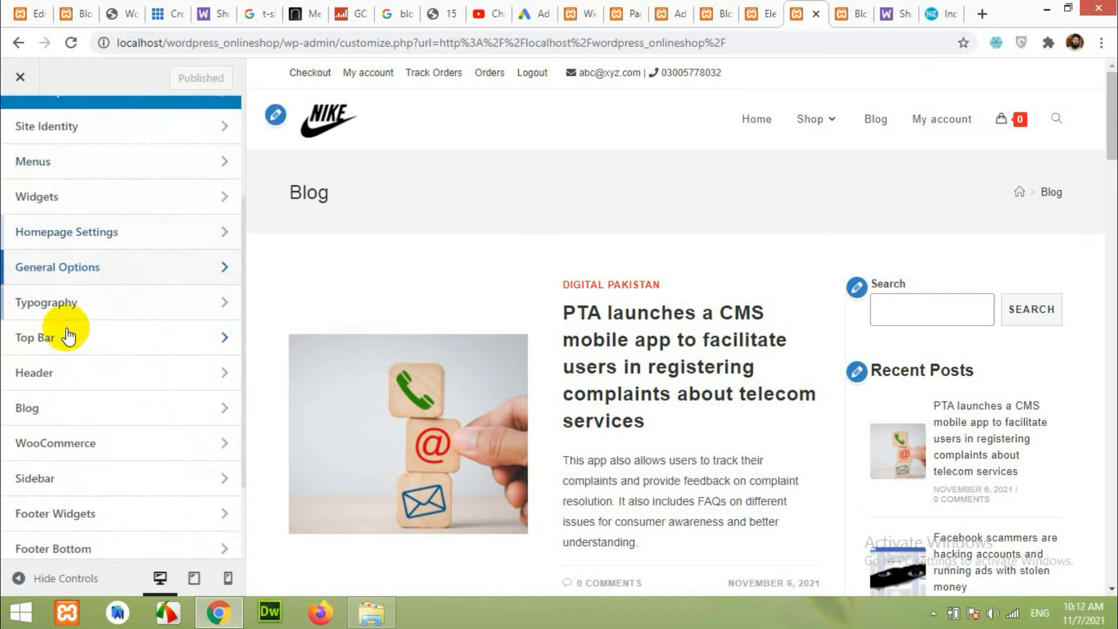
pyautogui.click(45, 370)
# Set the Header > Menu Search Icon Style to Header Replace.
pyautogui.click(71, 297)
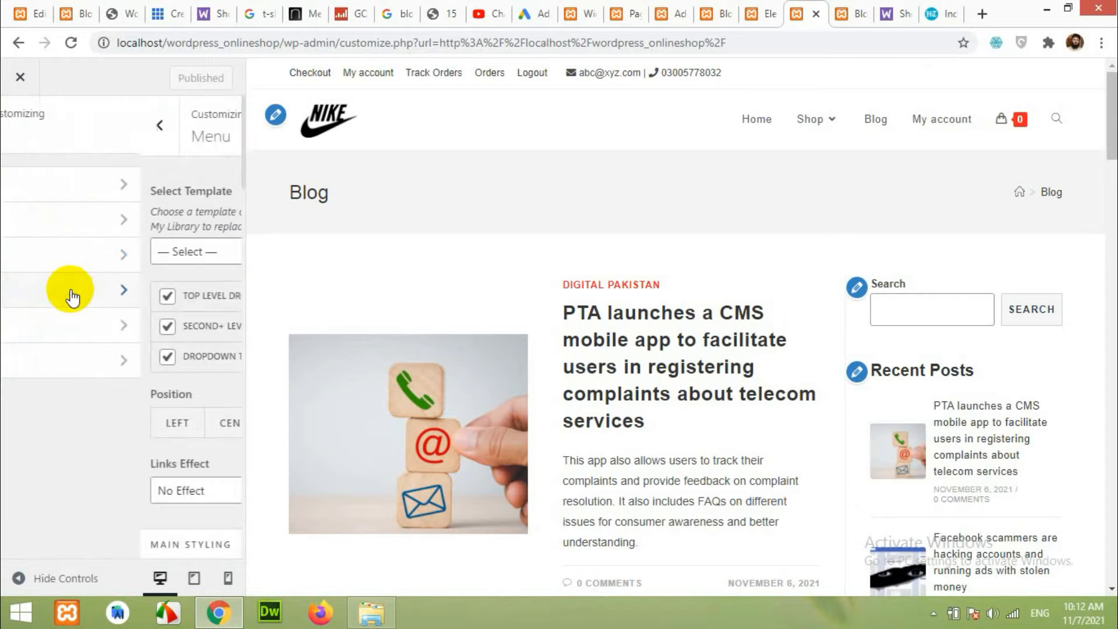
pyautogui.scroll(-10, 169, 314)
pyautogui.scroll(-15, 166, 344)
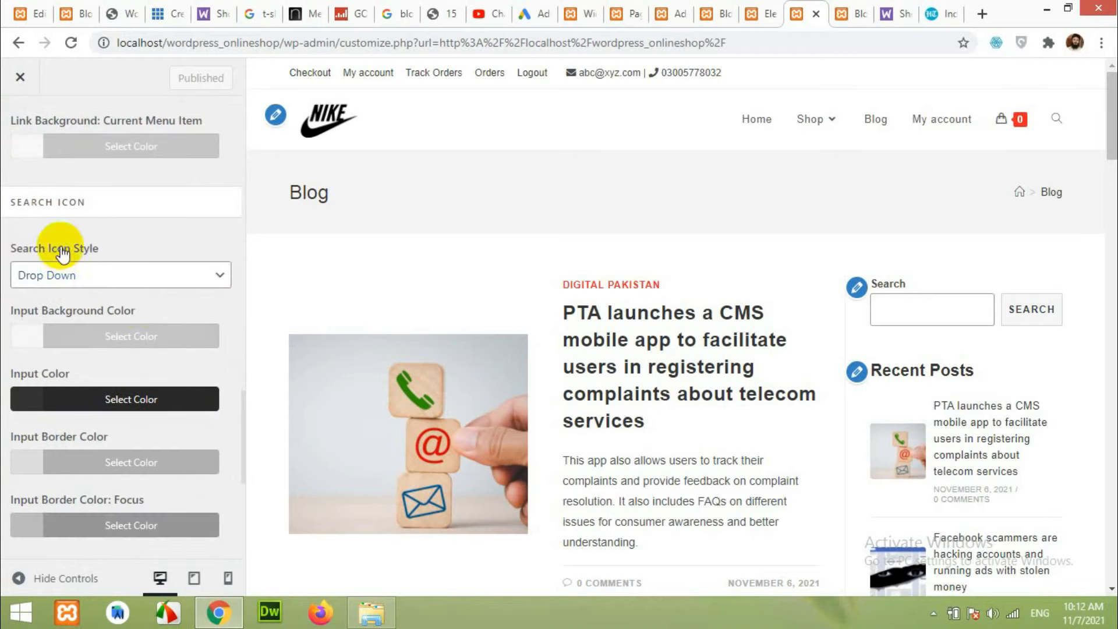
pyautogui.click(67, 281)
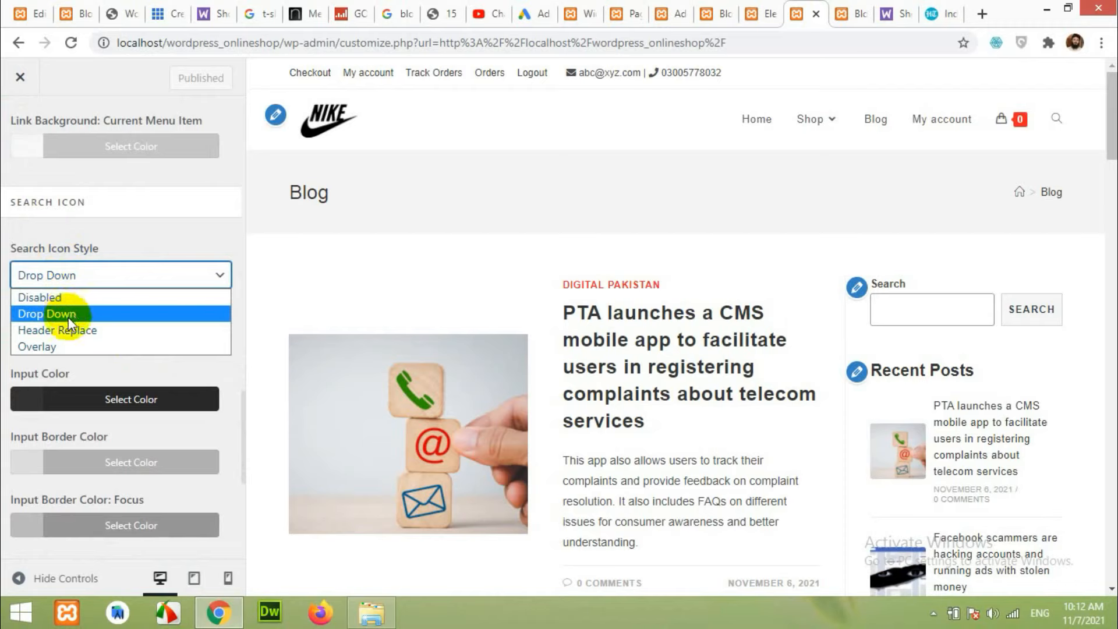
pyautogui.click(58, 330)
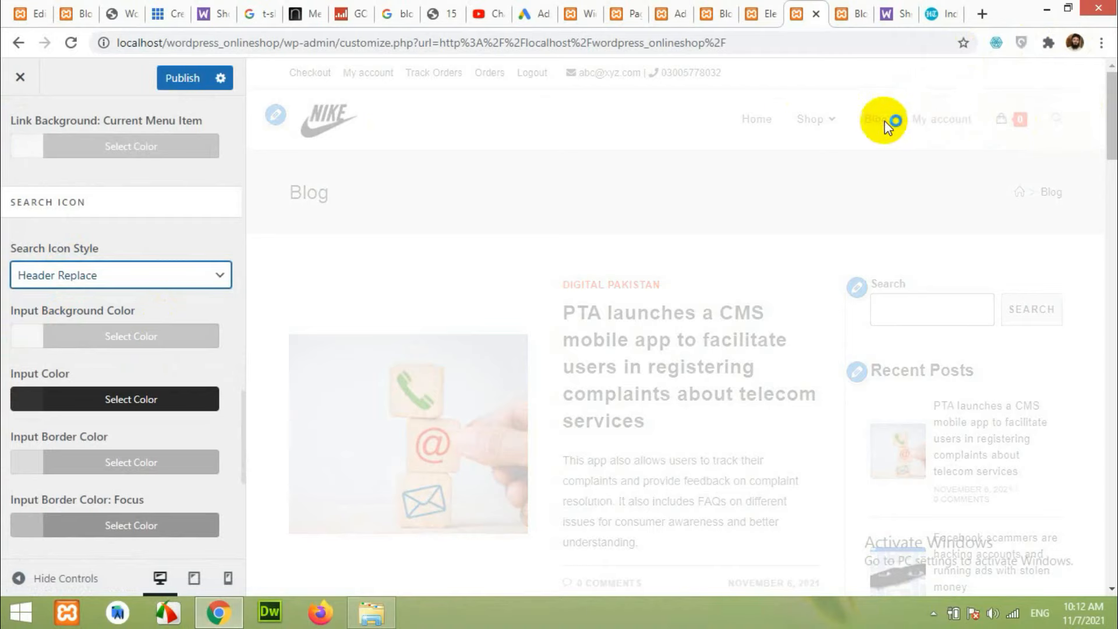
# Test the header search bar in the preview, then publish the change.
pyautogui.click(1058, 118)
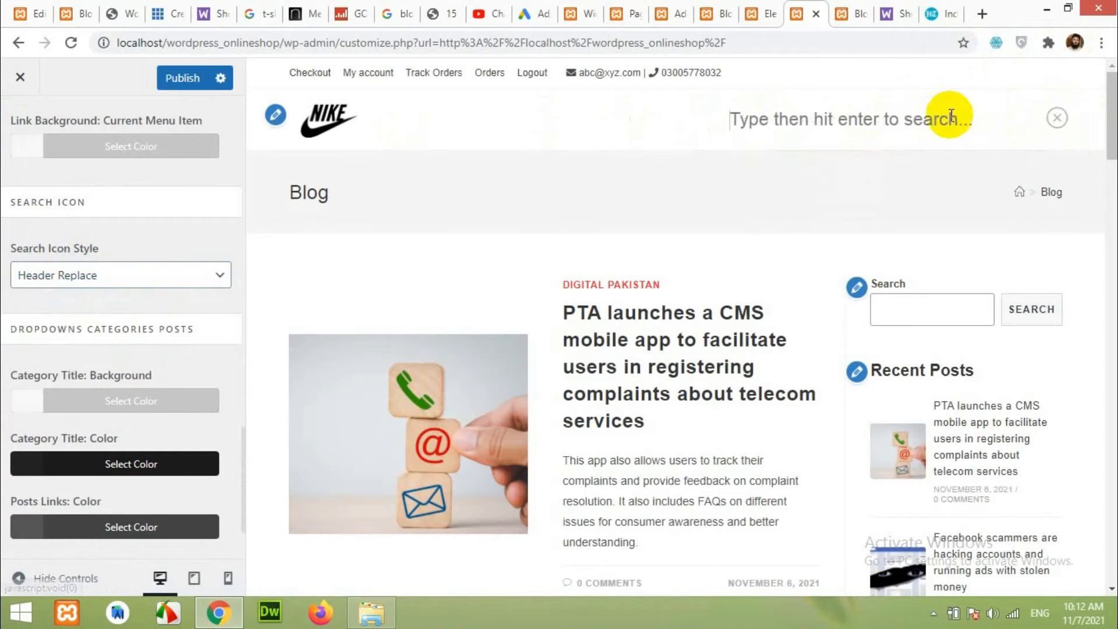
pyautogui.click(1057, 120)
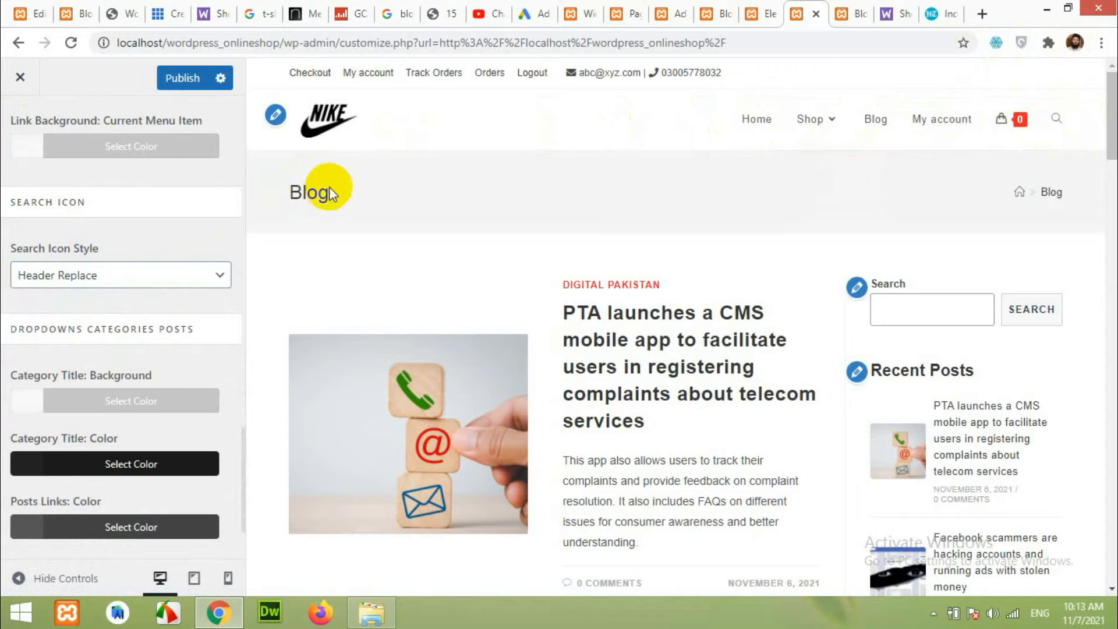
pyautogui.click(187, 82)
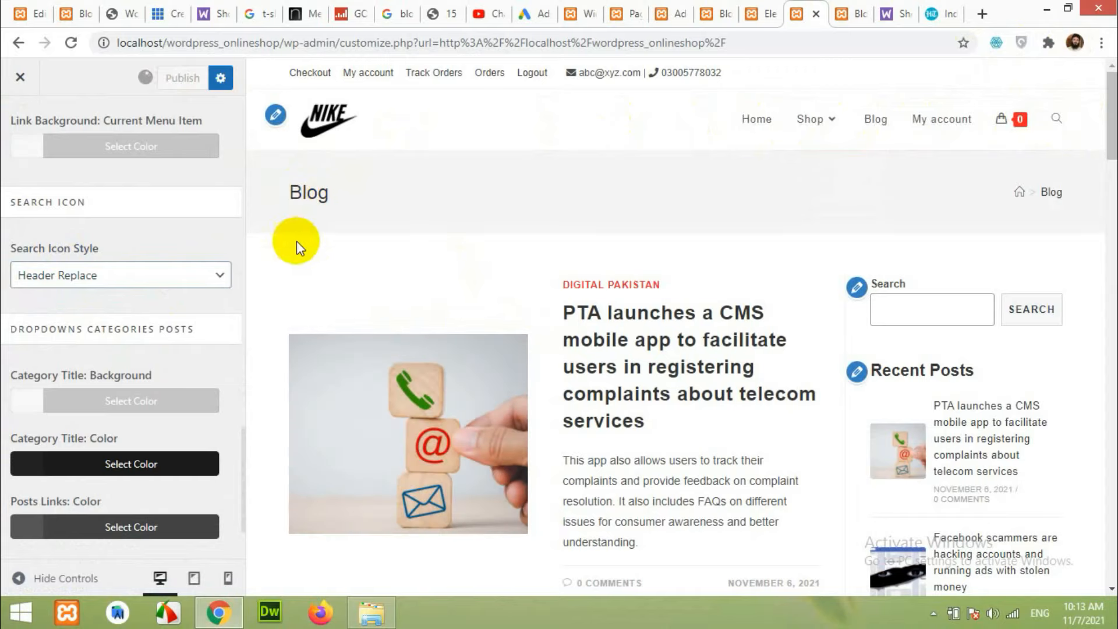
pyautogui.scroll(10, 119, 276)
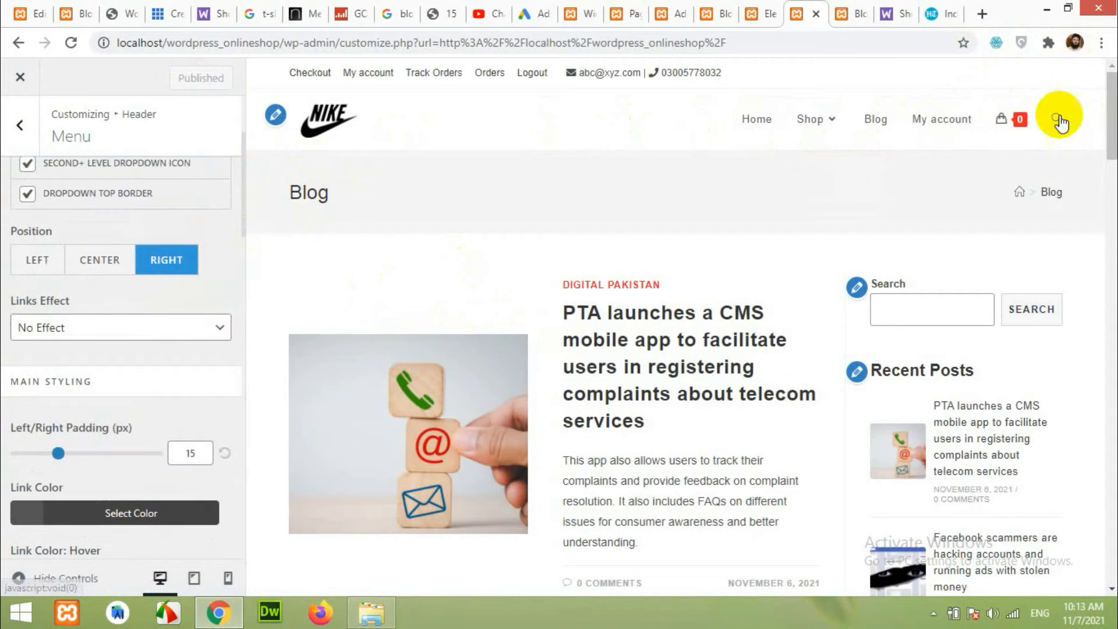
pyautogui.scroll(5, 194, 239)
# Set the WooCommerce Menu Cart icon size to 27 px.
pyautogui.click(18, 132)
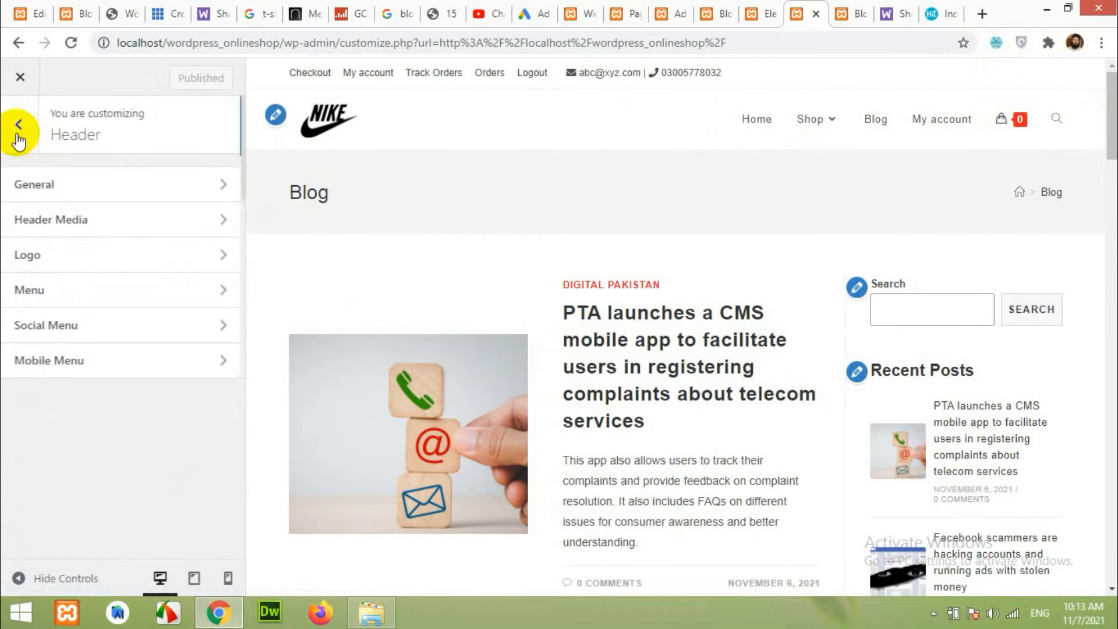
pyautogui.click(18, 132)
pyautogui.scroll(-2, 84, 365)
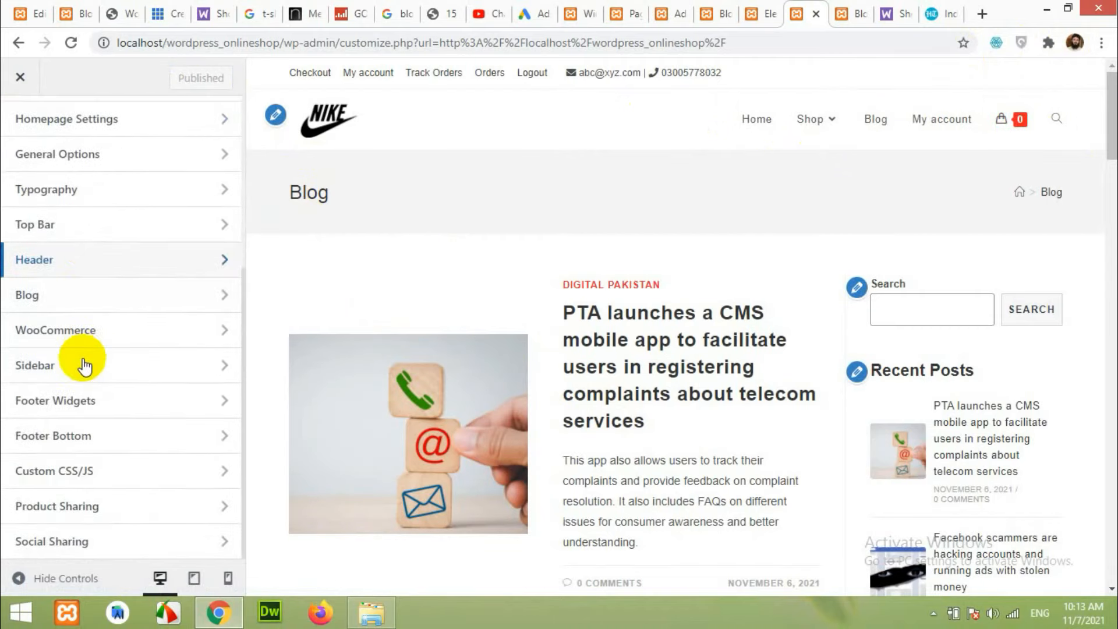
pyautogui.click(71, 332)
pyautogui.click(78, 257)
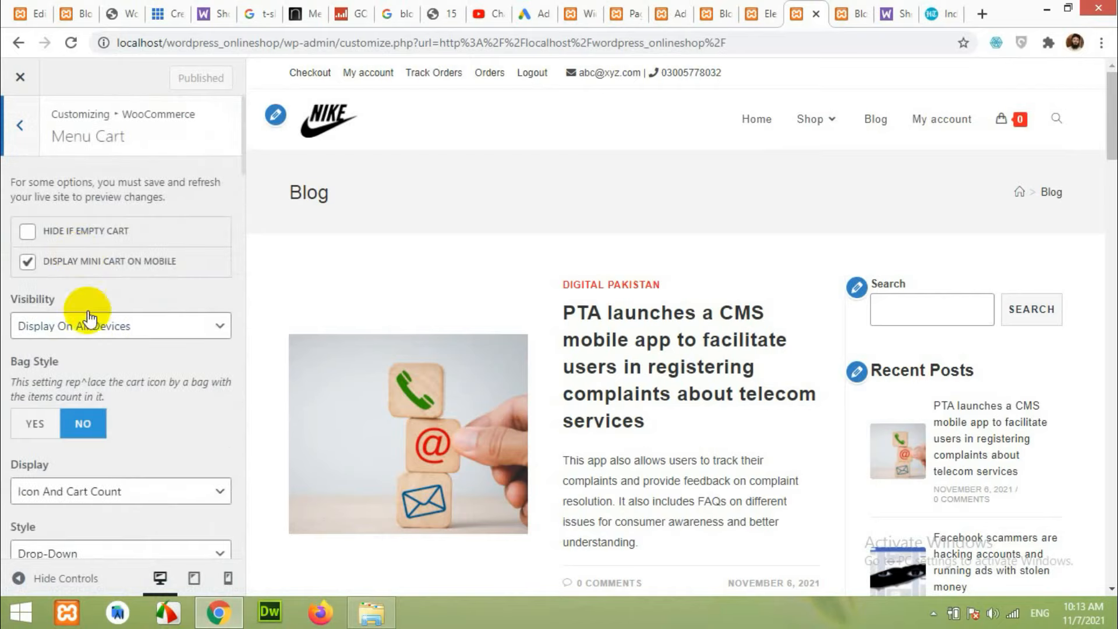
pyautogui.scroll(-8, 88, 319)
pyautogui.moveTo(19, 377); pyautogui.dragTo(42, 378)
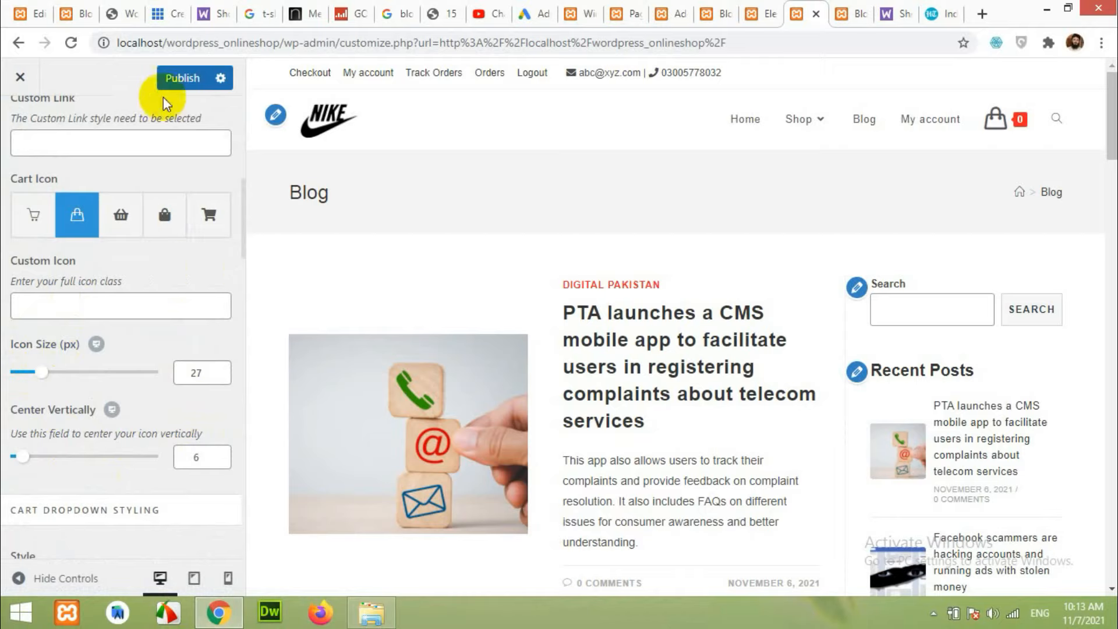
# Publish the cart icon size change and switch to the front-end Blog tab.
pyautogui.click(175, 77)
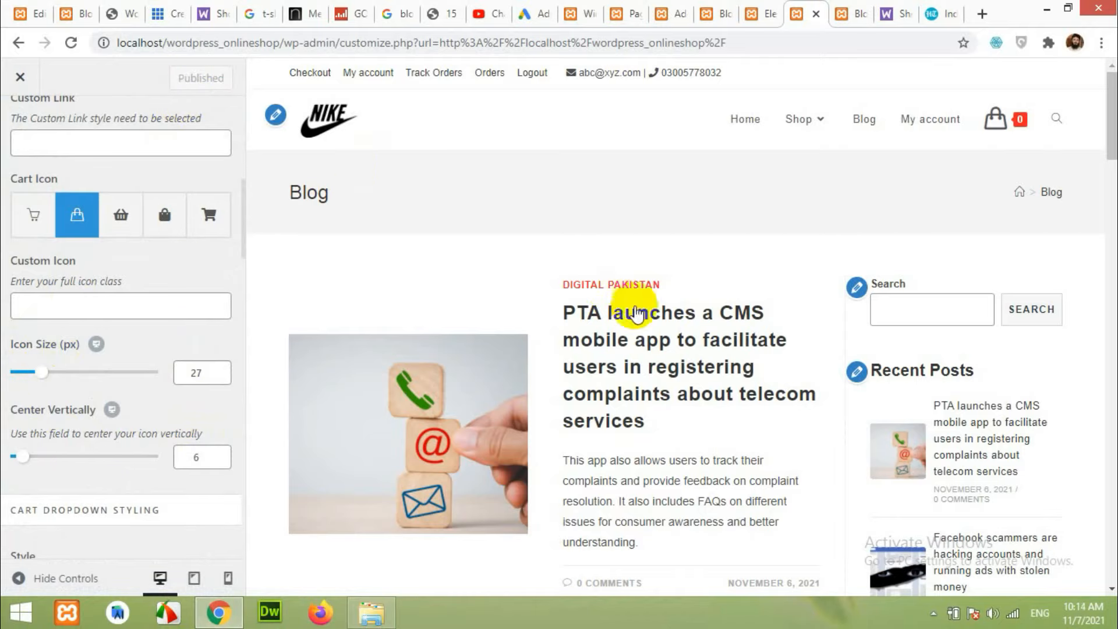
pyautogui.scroll(-20, 781, 392)
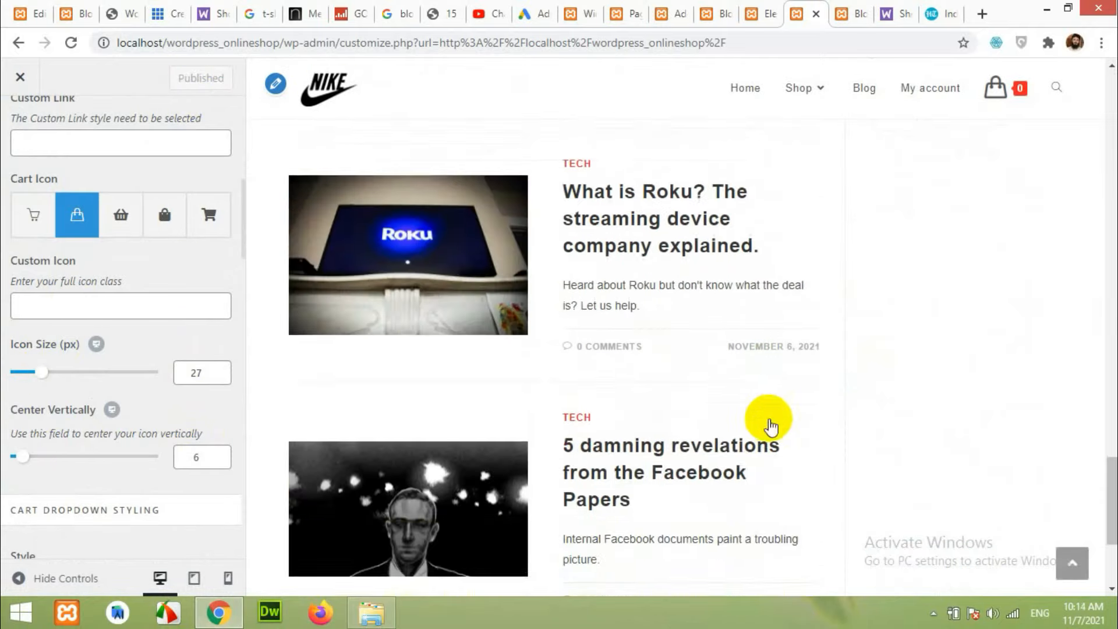
pyautogui.scroll(-5, 771, 427)
pyautogui.click(844, 14)
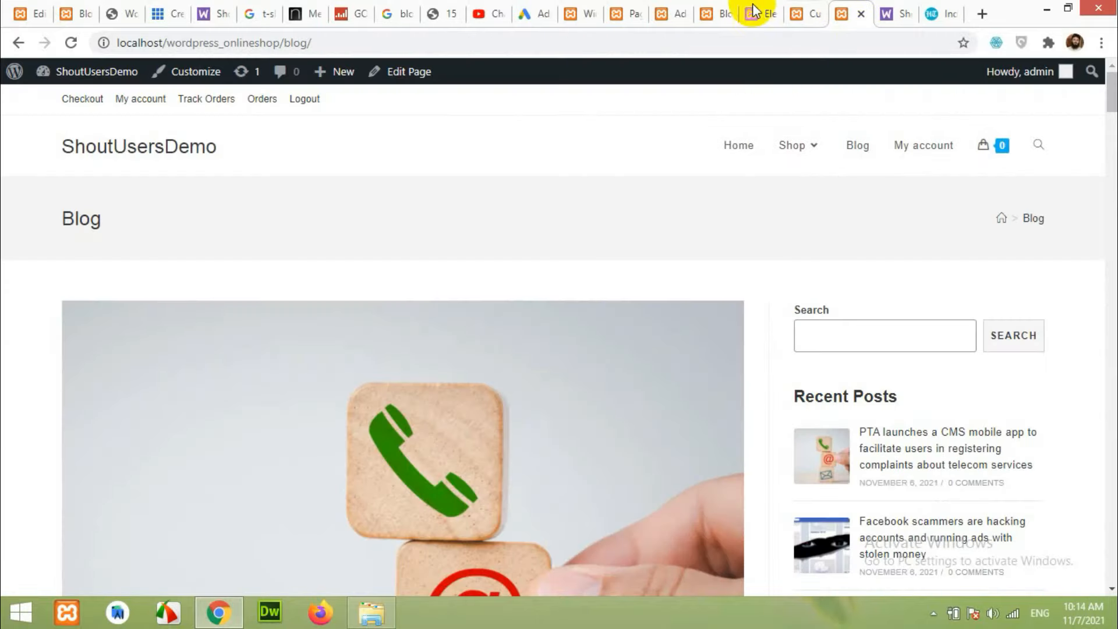
# Select the reference blog's two-line footer text, then return to the Widgets editor.
pyautogui.click(639, 9)
pyautogui.click(594, 8)
pyautogui.scroll(-10, 291, 372)
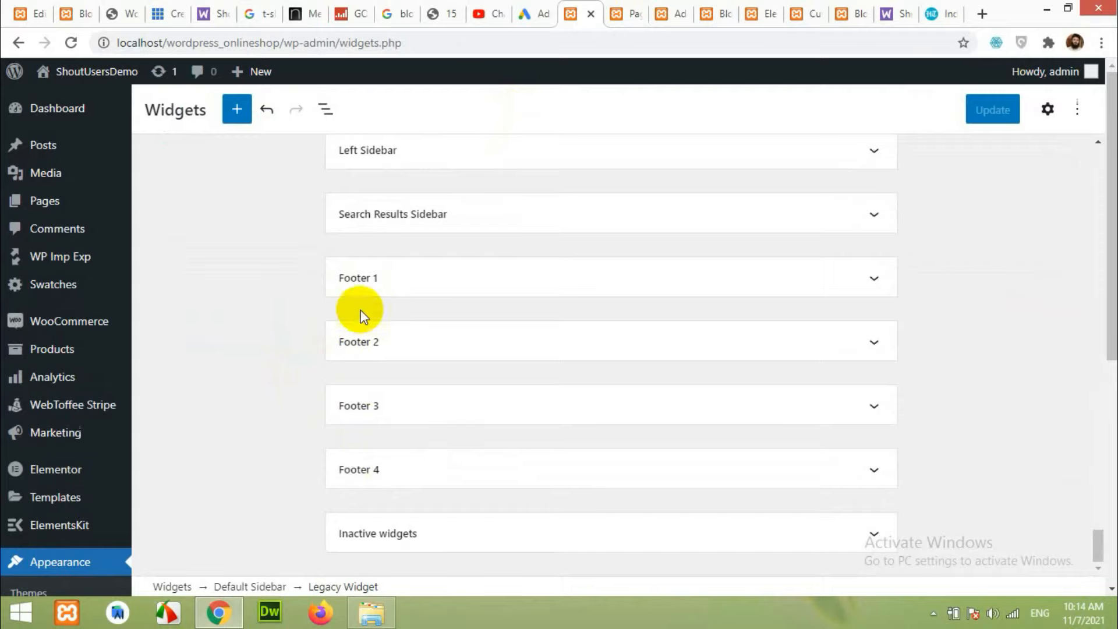
pyautogui.click(75, 12)
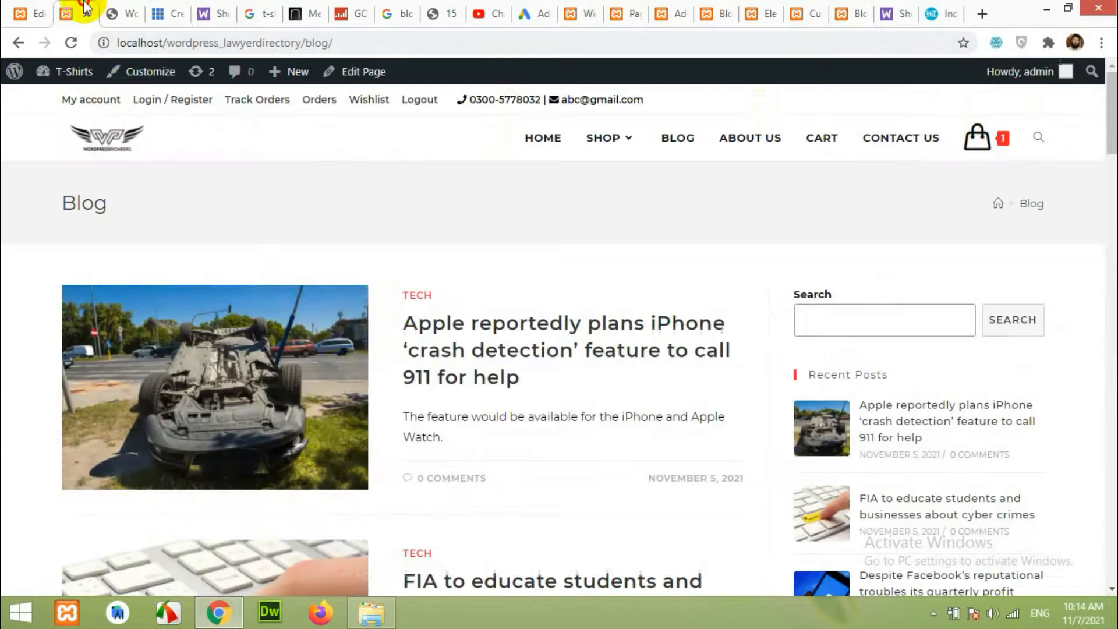
pyautogui.scroll(-15, 387, 357)
pyautogui.scroll(-10, 417, 376)
pyautogui.scroll(3, 262, 319)
pyautogui.moveTo(264, 423); pyautogui.dragTo(79, 387)
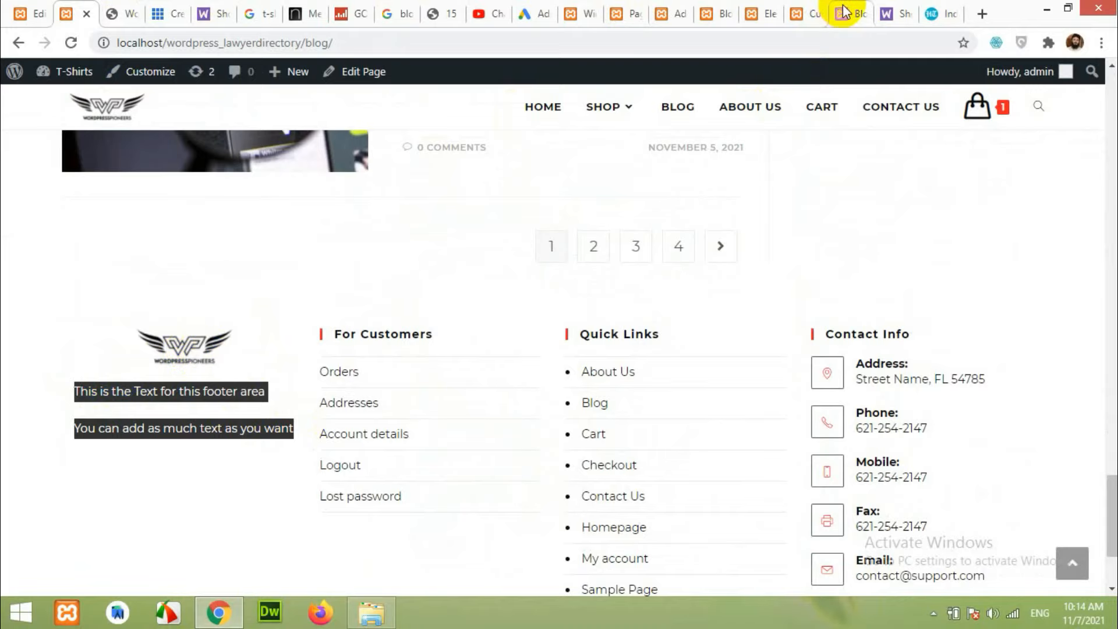
pyautogui.click(578, 11)
# Add an Image block with the NIKE logo from the Media Library to Footer 1.
pyautogui.click(407, 283)
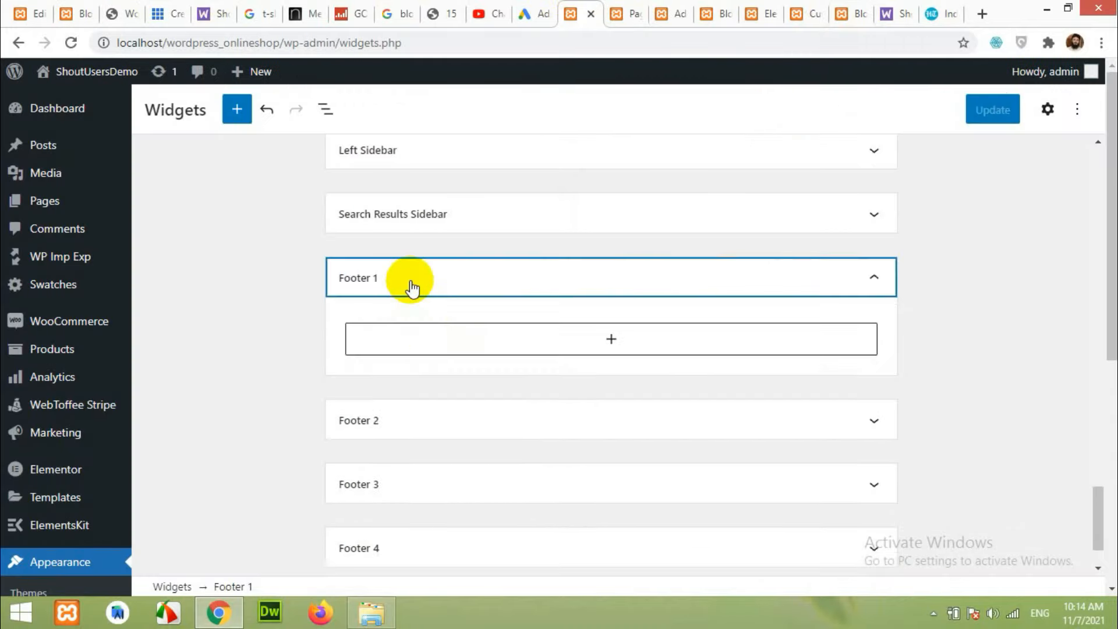
pyautogui.click(610, 348)
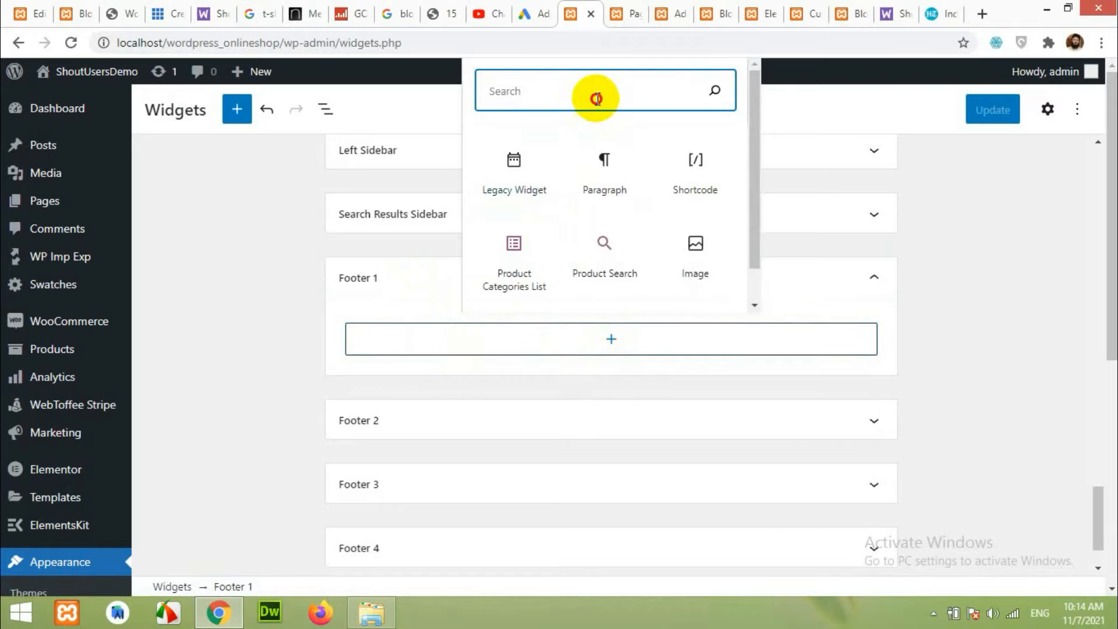
pyautogui.write('image')
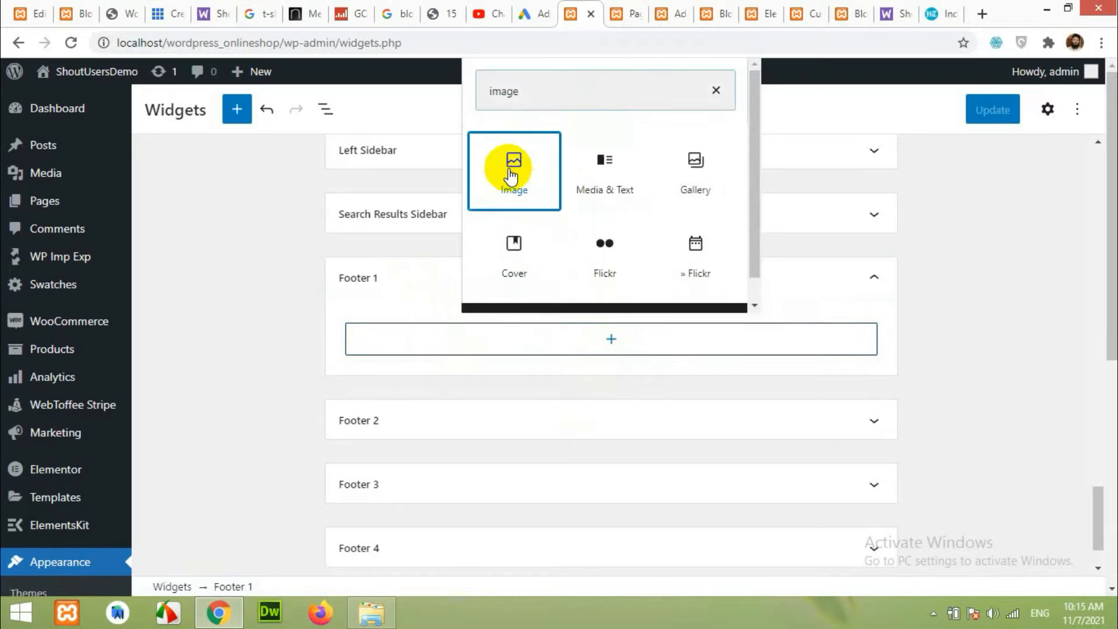
pyautogui.click(513, 168)
pyautogui.click(442, 460)
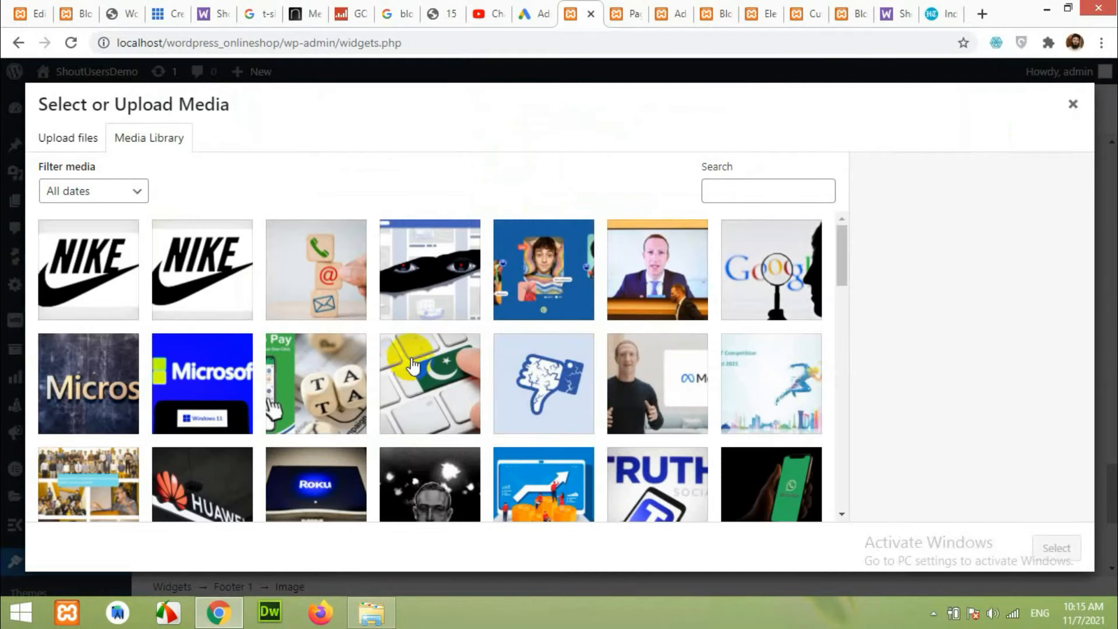
pyautogui.click(117, 264)
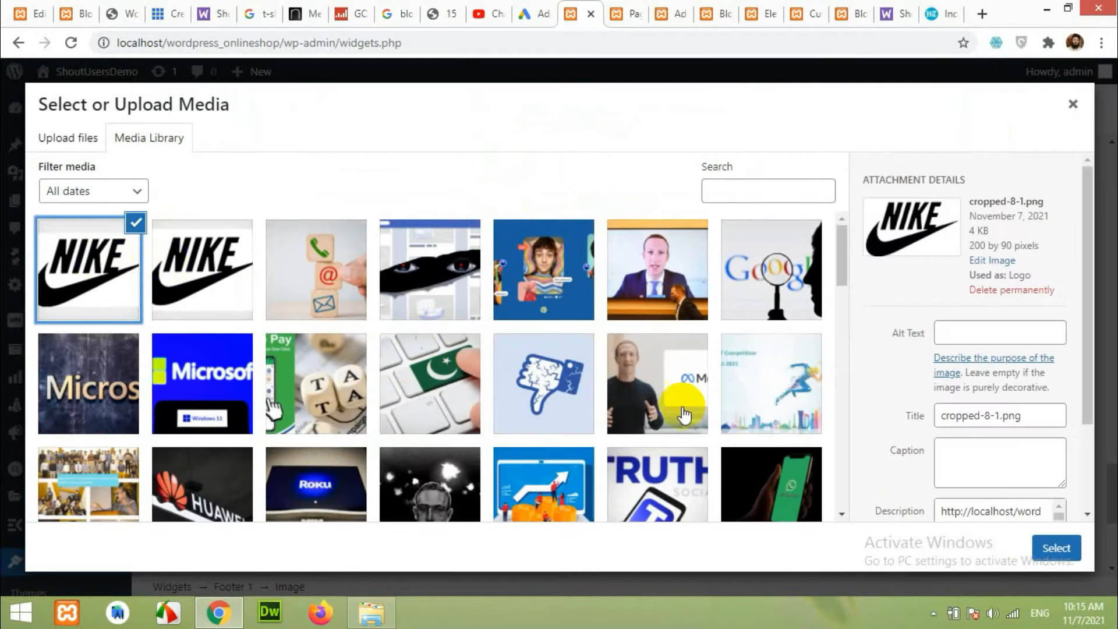
pyautogui.click(1056, 548)
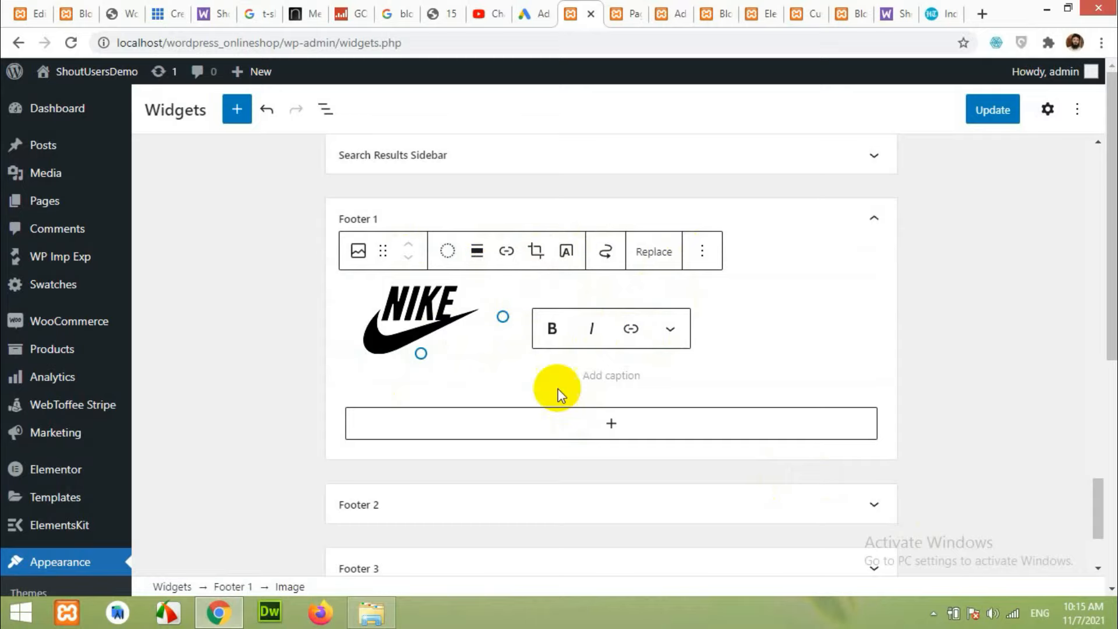
# Paste the copied footer text as a paragraph below the logo and centre the second line.
pyautogui.click(609, 430)
pyautogui.click(609, 401)
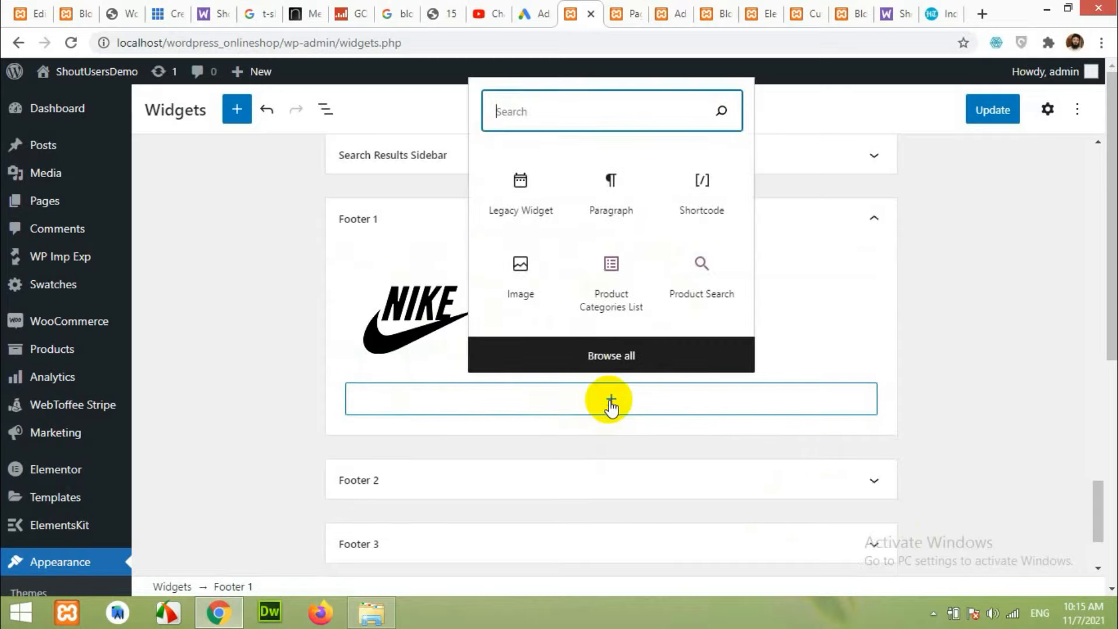
pyautogui.click(616, 200)
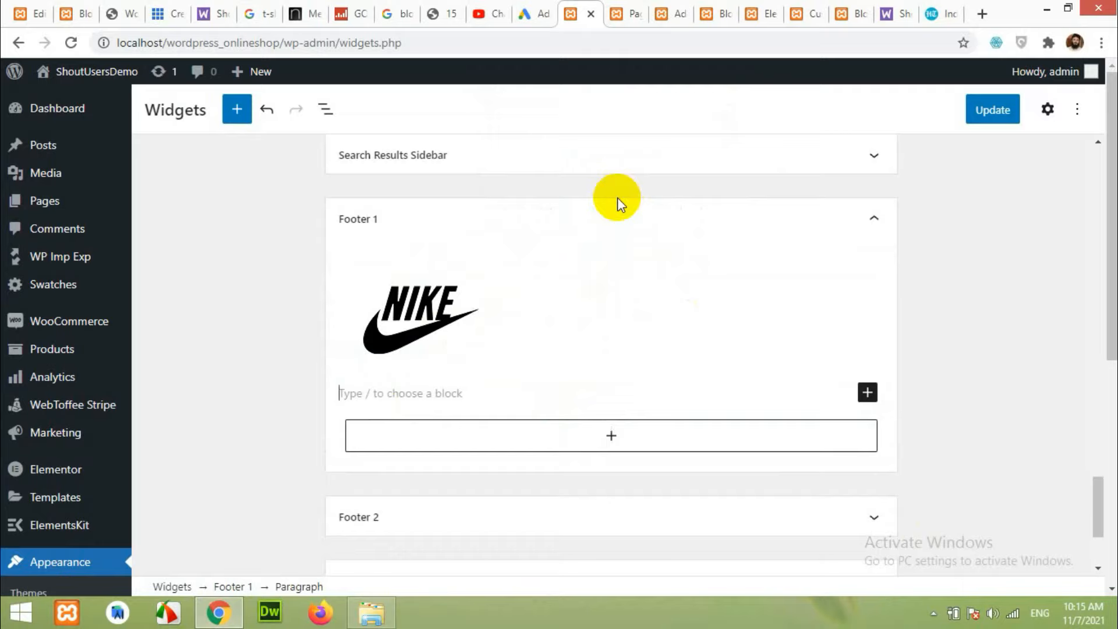
pyautogui.write('You can add as much text as you want')
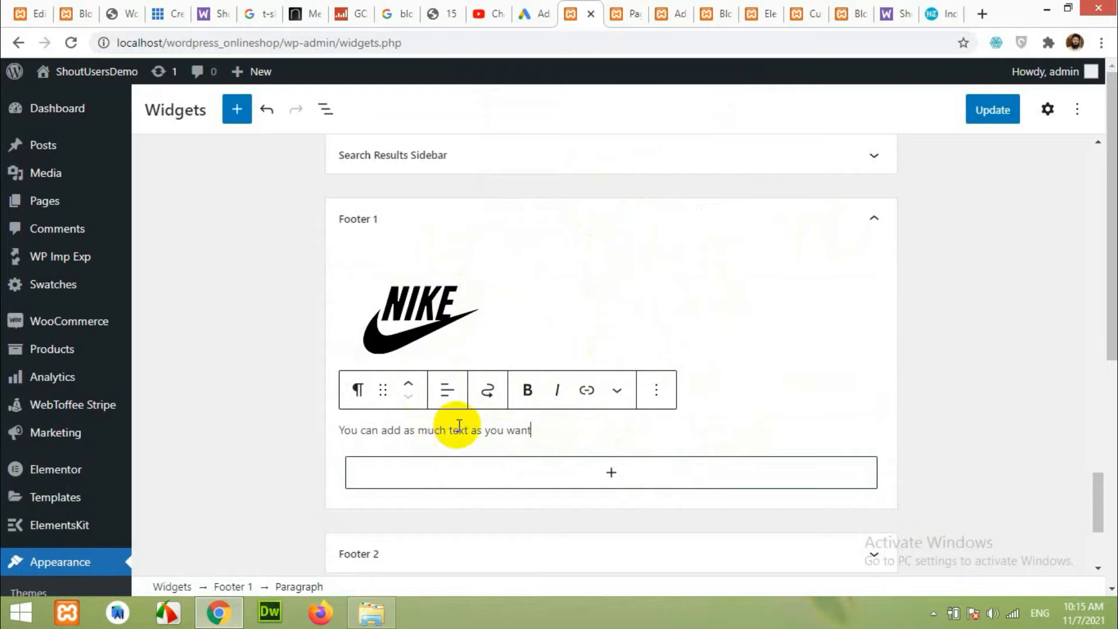
pyautogui.scroll(-1, 457, 379)
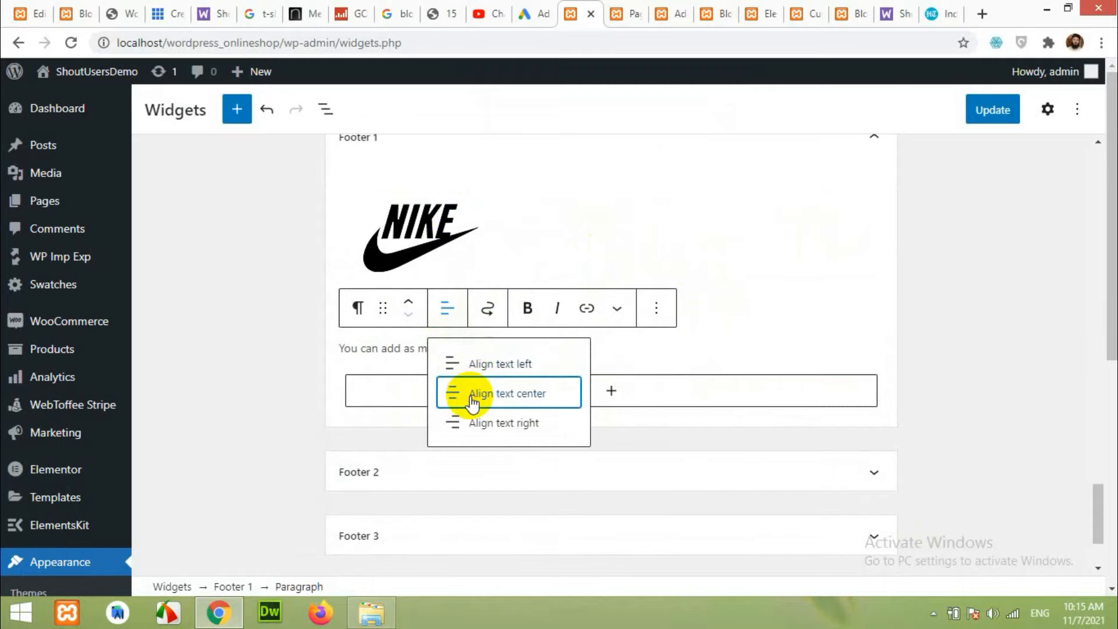
pyautogui.click(472, 400)
pyautogui.click(431, 232)
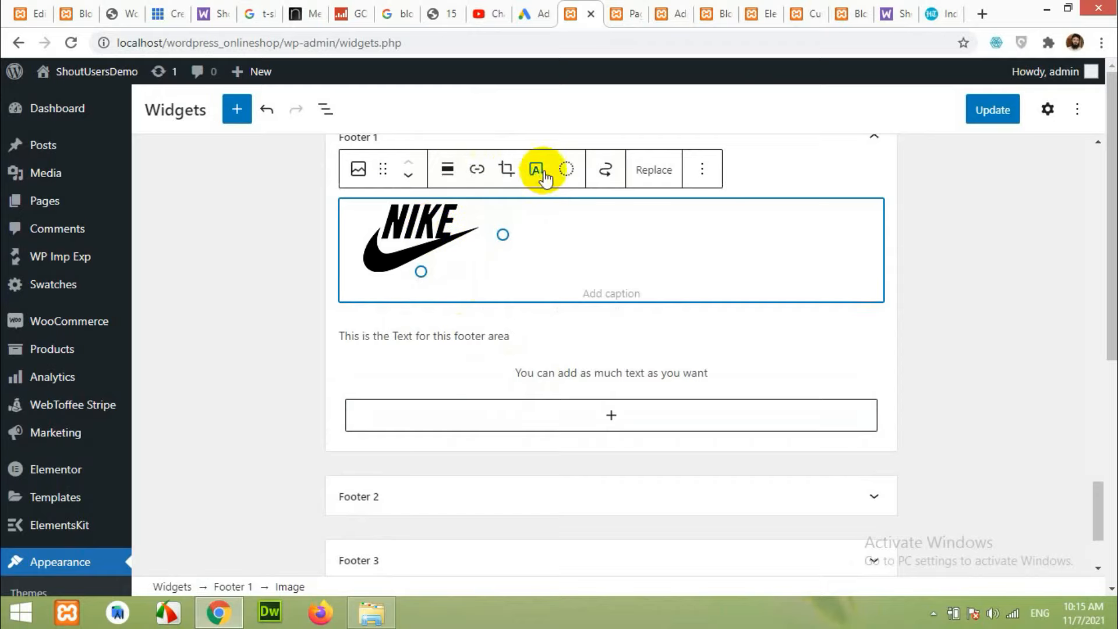
# Review the logo and text blocks, then expand Footer 2.
pyautogui.click(546, 357)
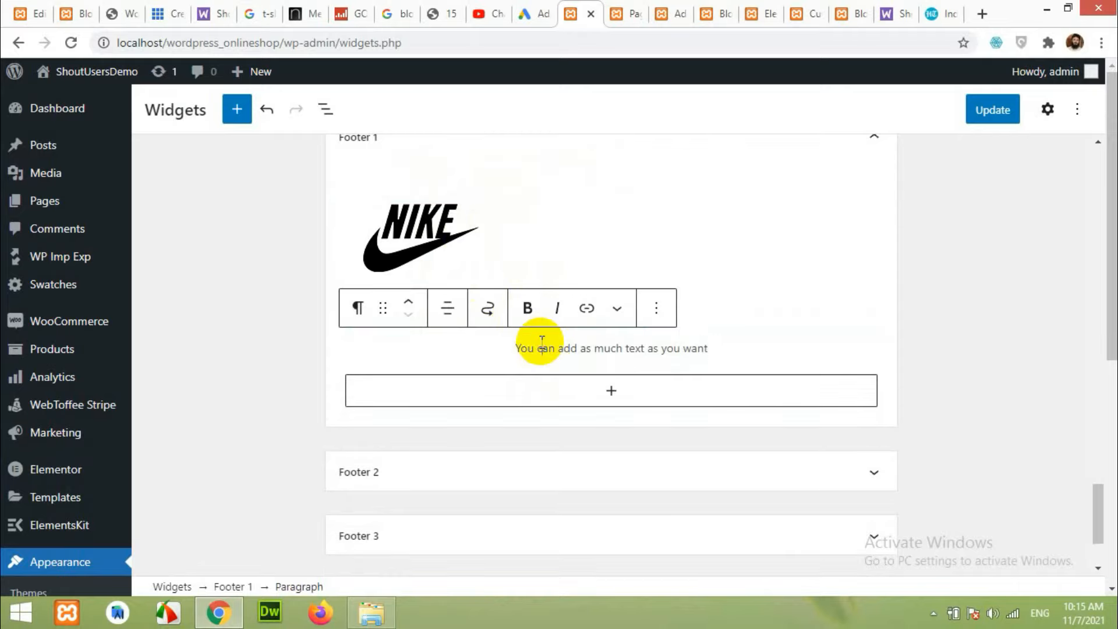
pyautogui.click(496, 219)
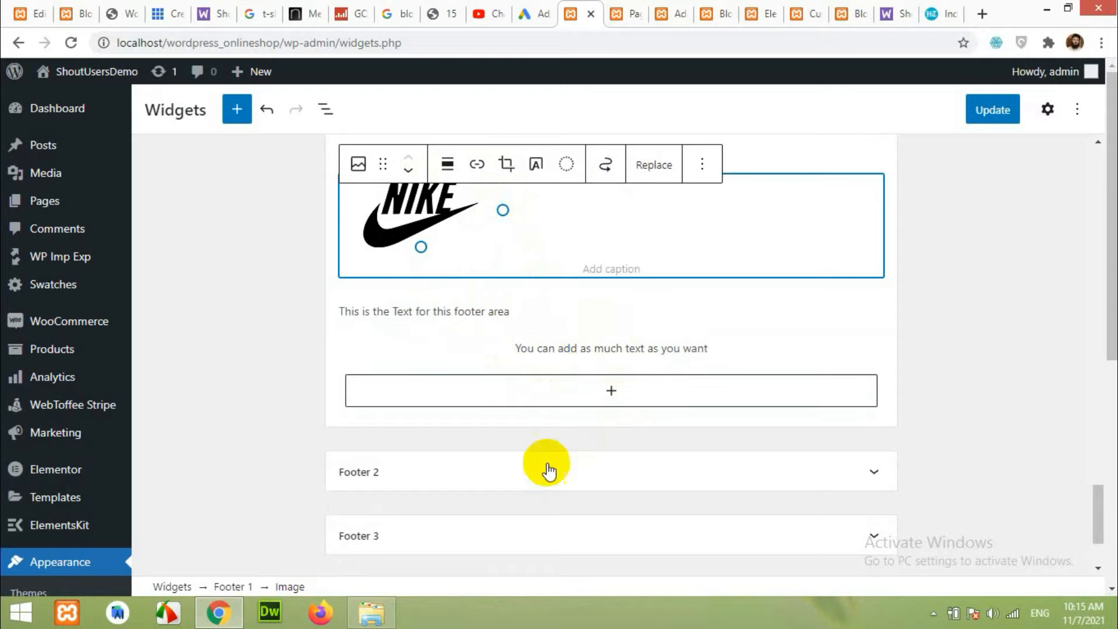
pyautogui.scroll(-2, 562, 449)
pyautogui.click(516, 343)
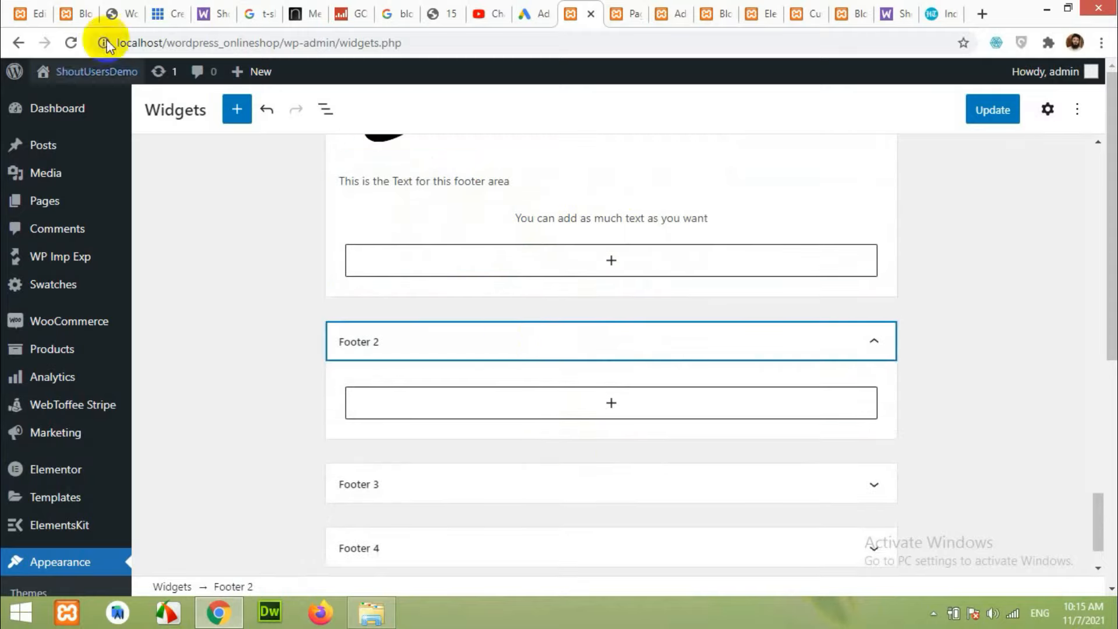
# After checking the reference footer, add a Navigation Menu widget to Footer 2.
pyautogui.click(70, 13)
pyautogui.scroll(-3, 436, 364)
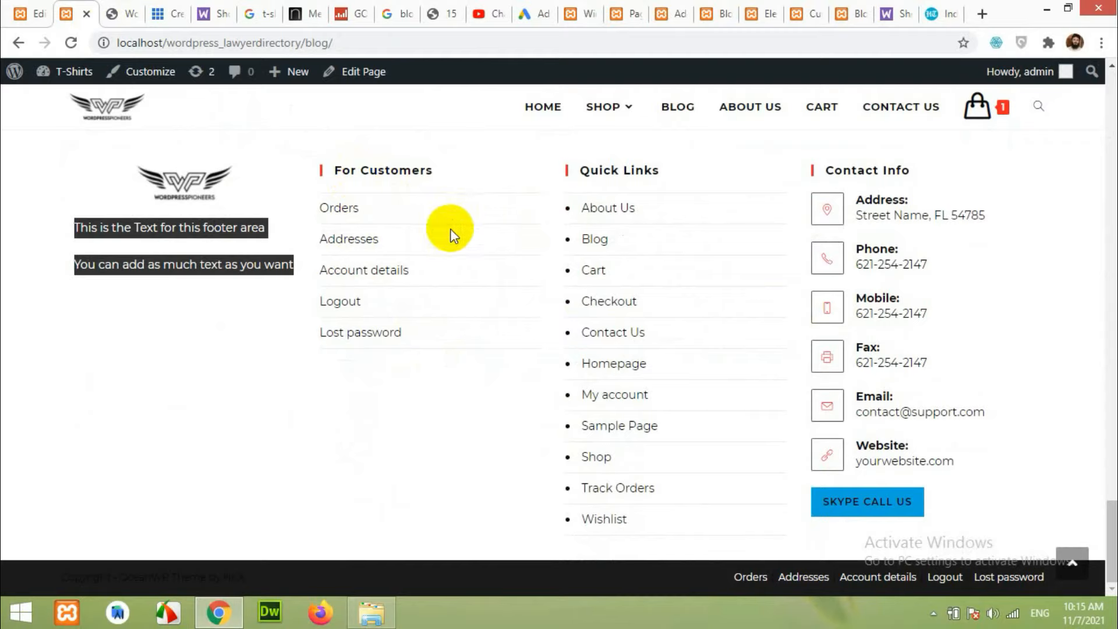
pyautogui.click(583, 14)
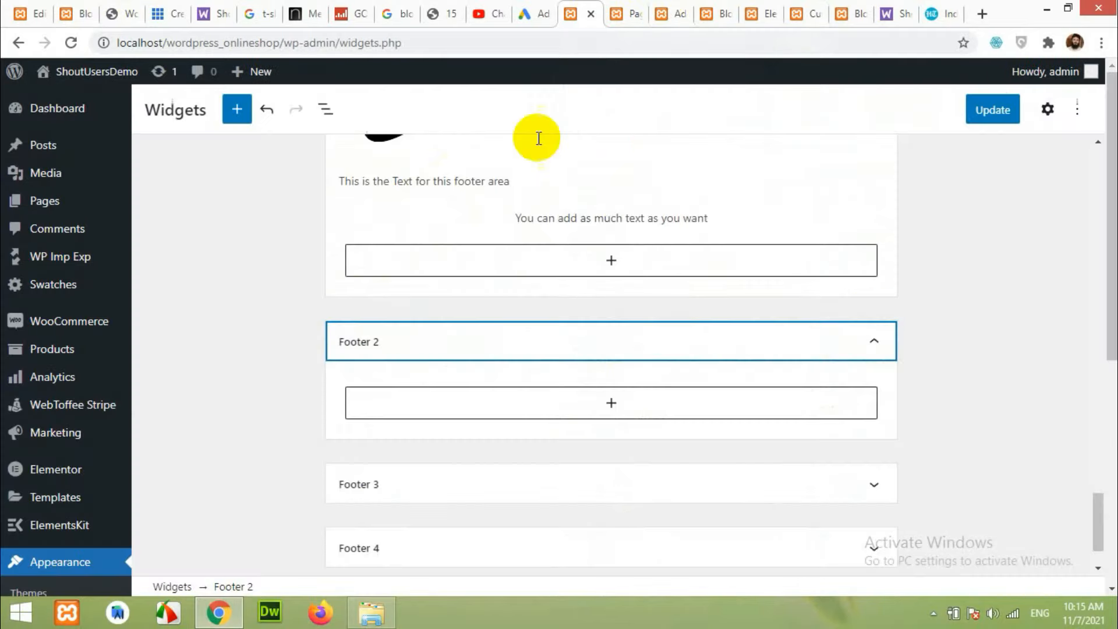
pyautogui.click(623, 406)
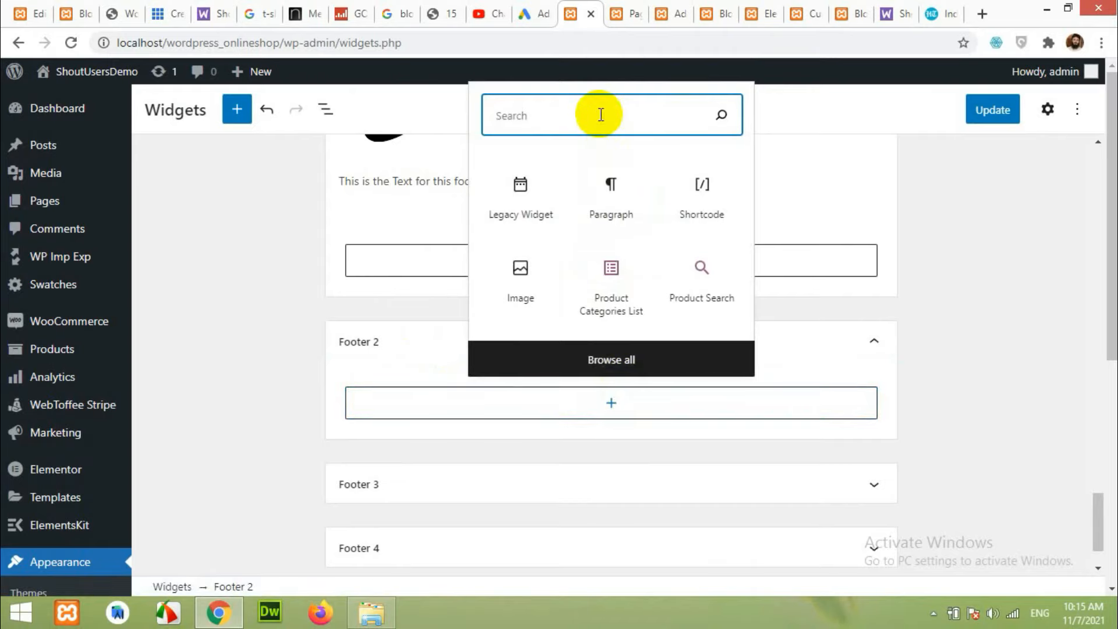
pyautogui.write('menu')
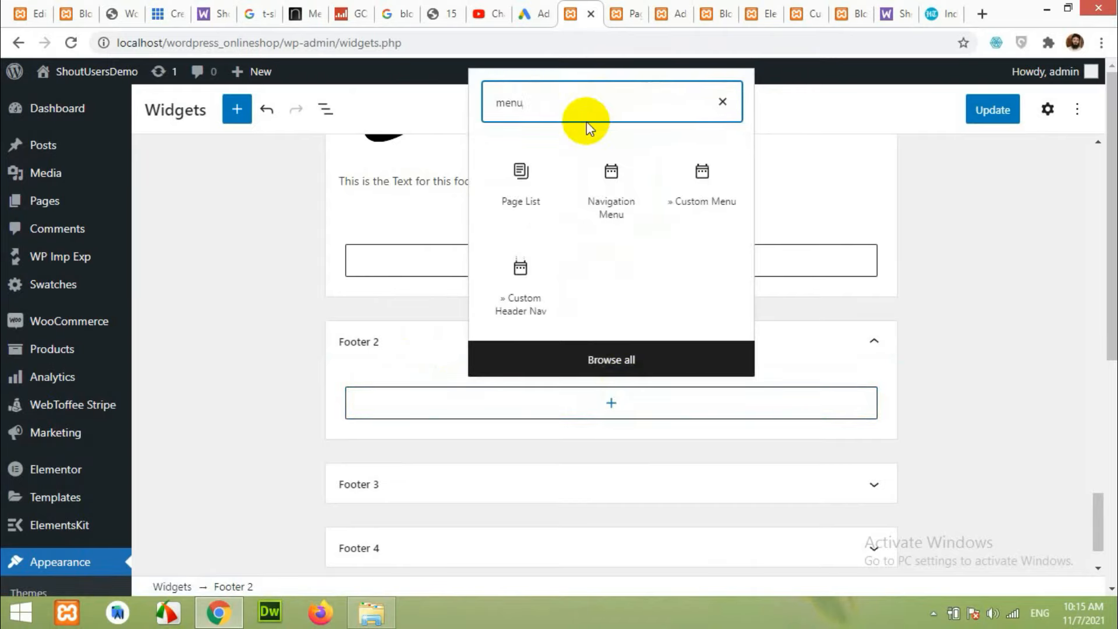
pyautogui.click(620, 188)
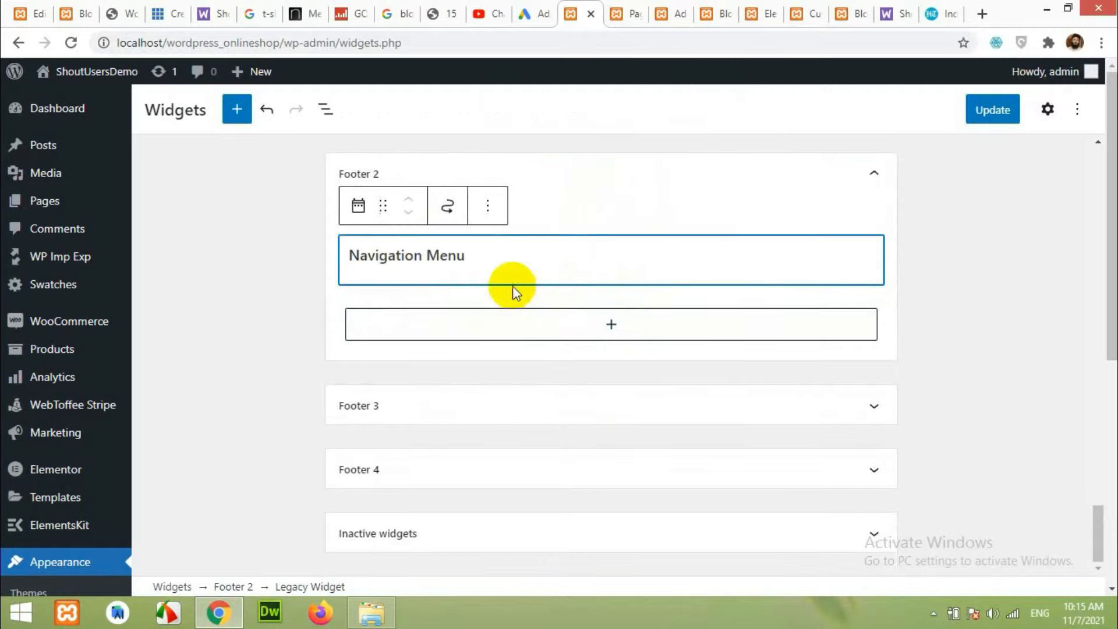
# Choose the 'For customers' menu, title the widget 'For Customers', and expand Footer 3.
pyautogui.click(450, 286)
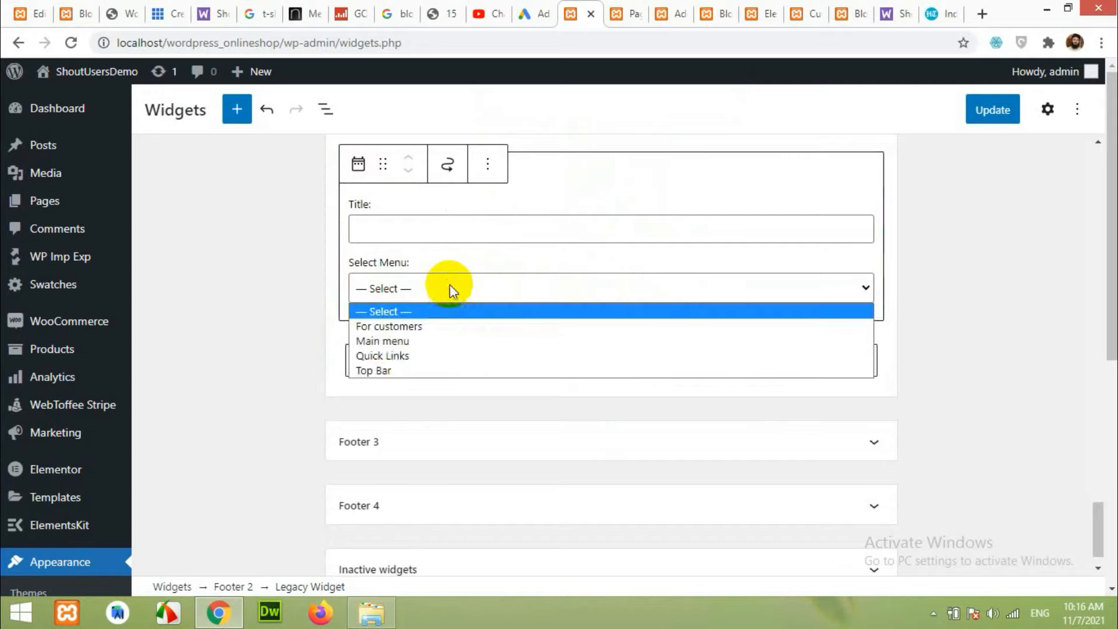
pyautogui.click(416, 327)
pyautogui.click(466, 229)
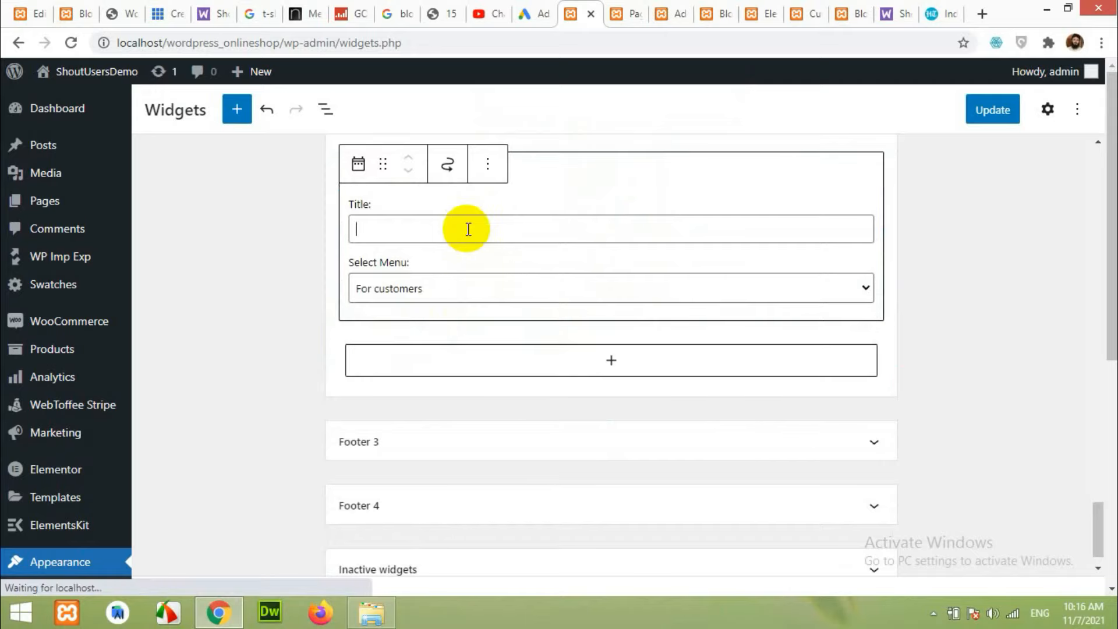
pyautogui.write('For Customers')
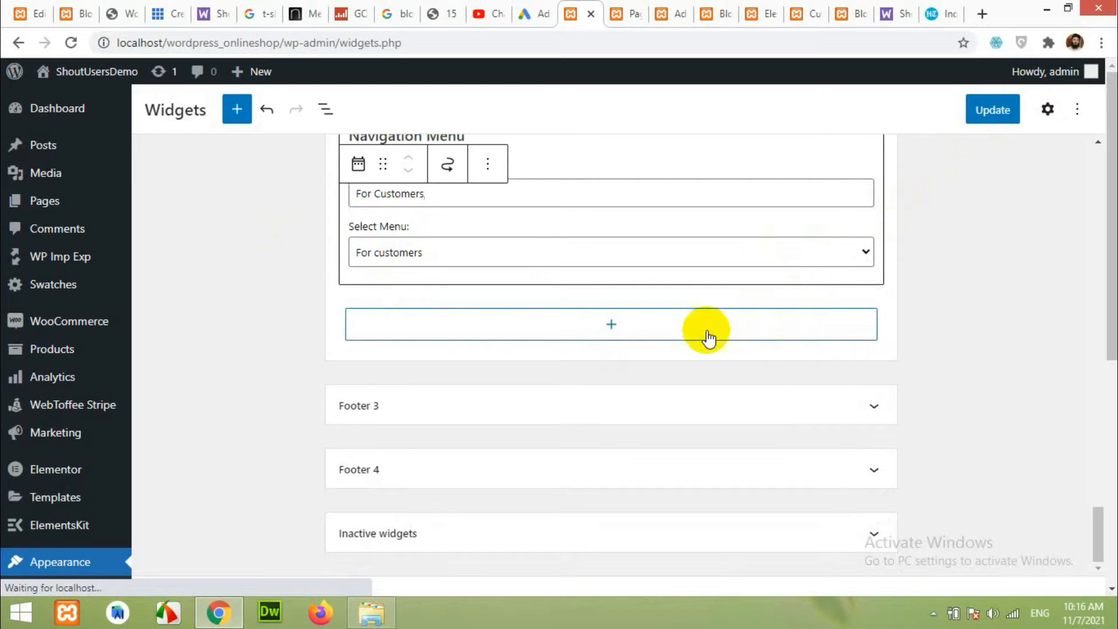
pyautogui.click(436, 396)
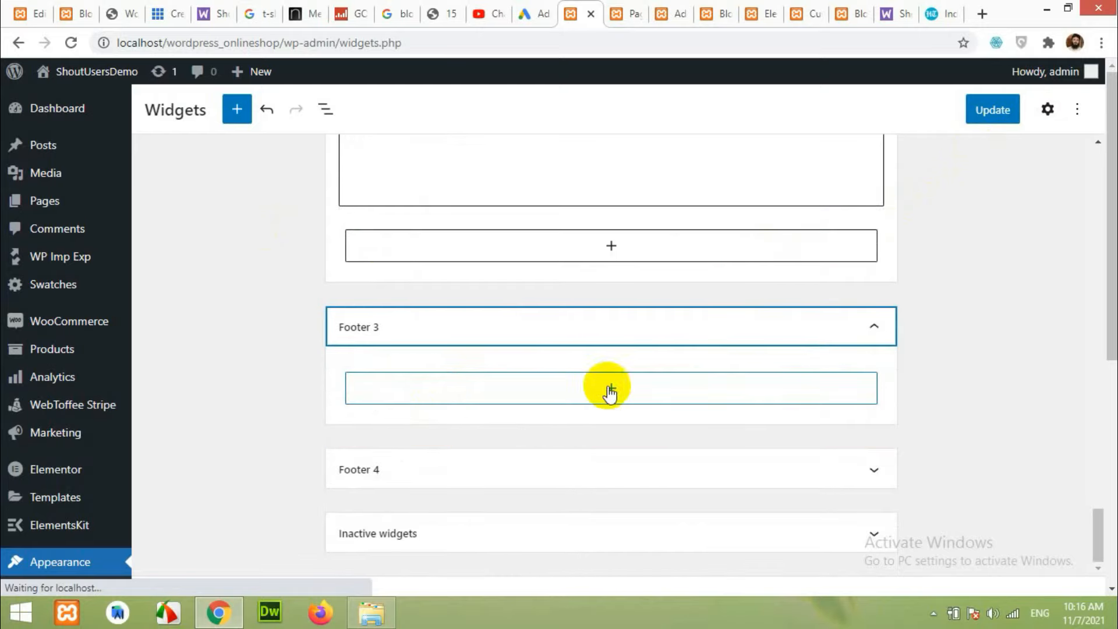
pyautogui.click(32, 13)
# After viewing the reference footer, add a Navigation Menu widget to Footer 3.
pyautogui.click(80, 8)
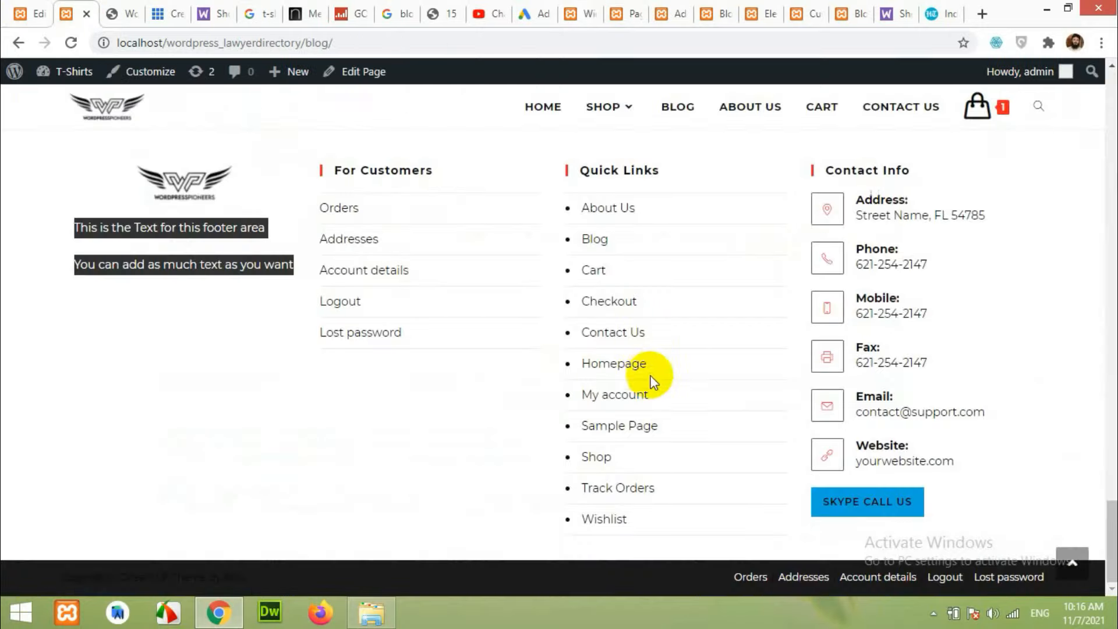
pyautogui.click(600, 7)
pyautogui.click(611, 388)
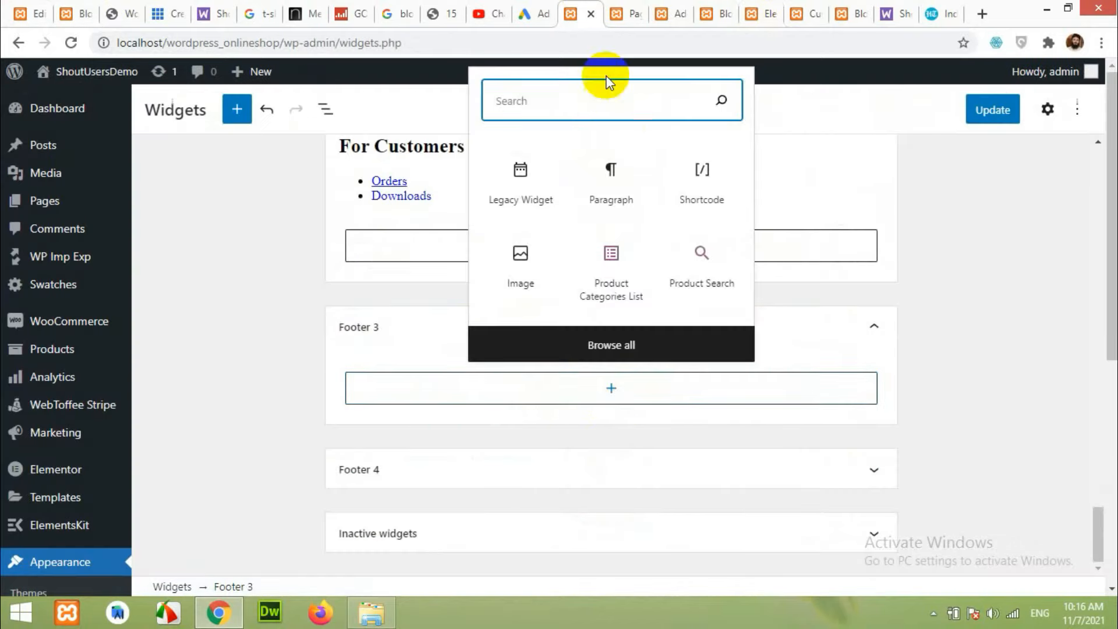
pyautogui.write('menu')
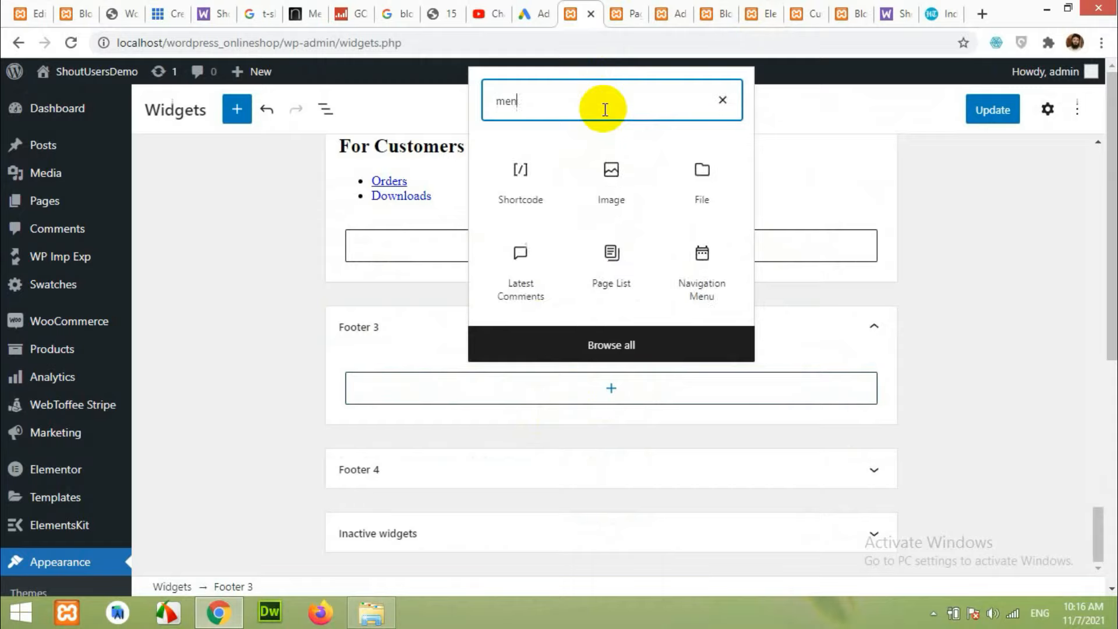
pyautogui.click(575, 211)
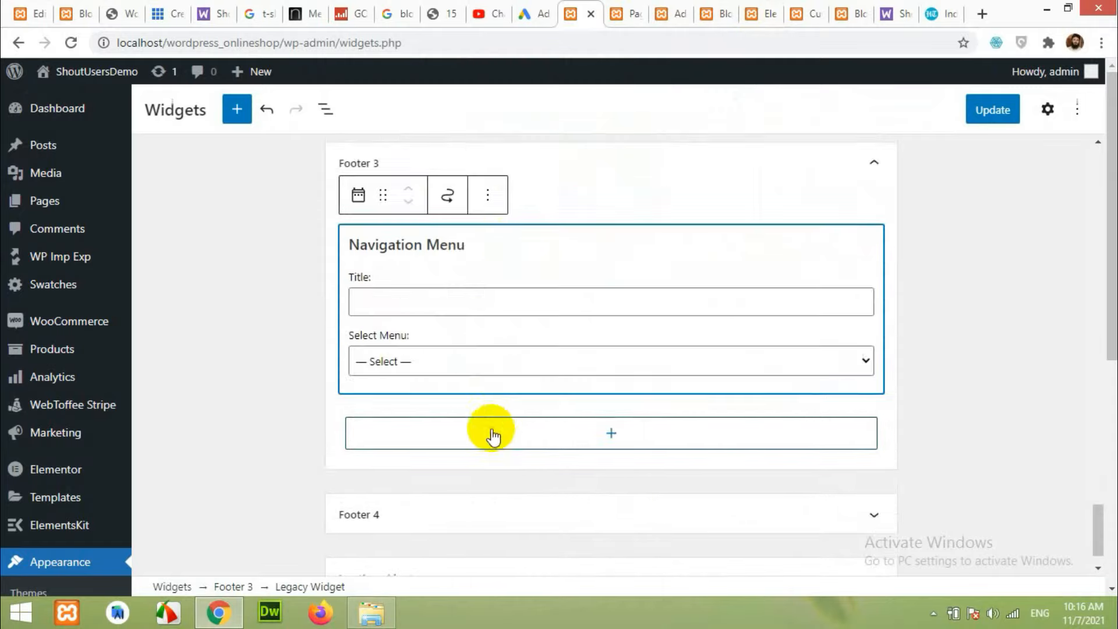
# Select the Quick Links menu, title the widget 'Quick Links', and compare with the reference footer.
pyautogui.click(479, 300)
pyautogui.click(494, 361)
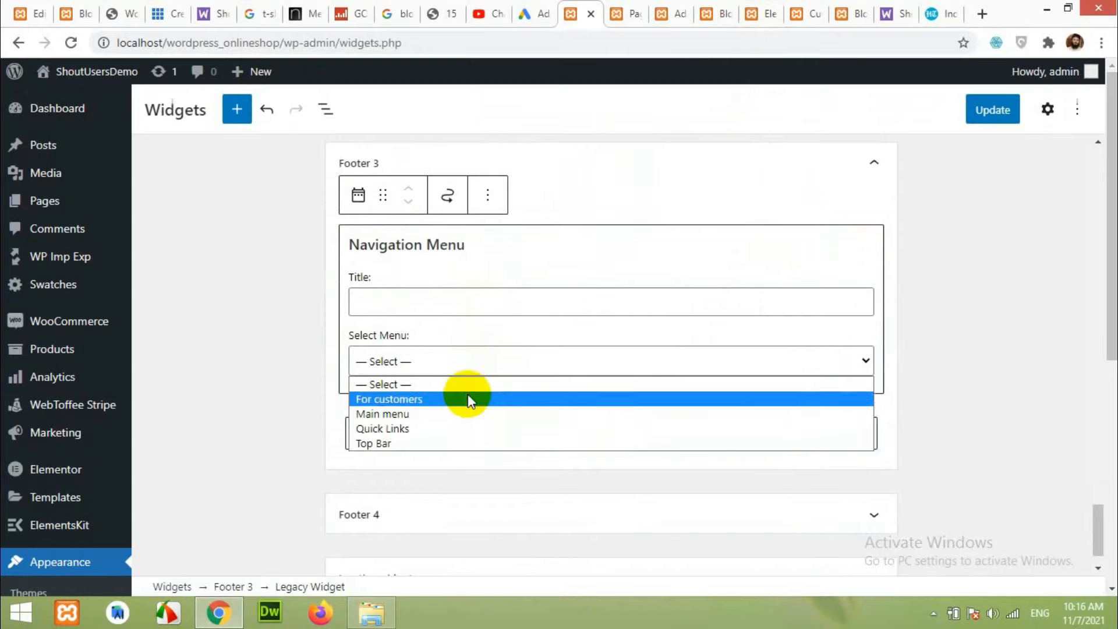
pyautogui.click(455, 429)
pyautogui.click(432, 297)
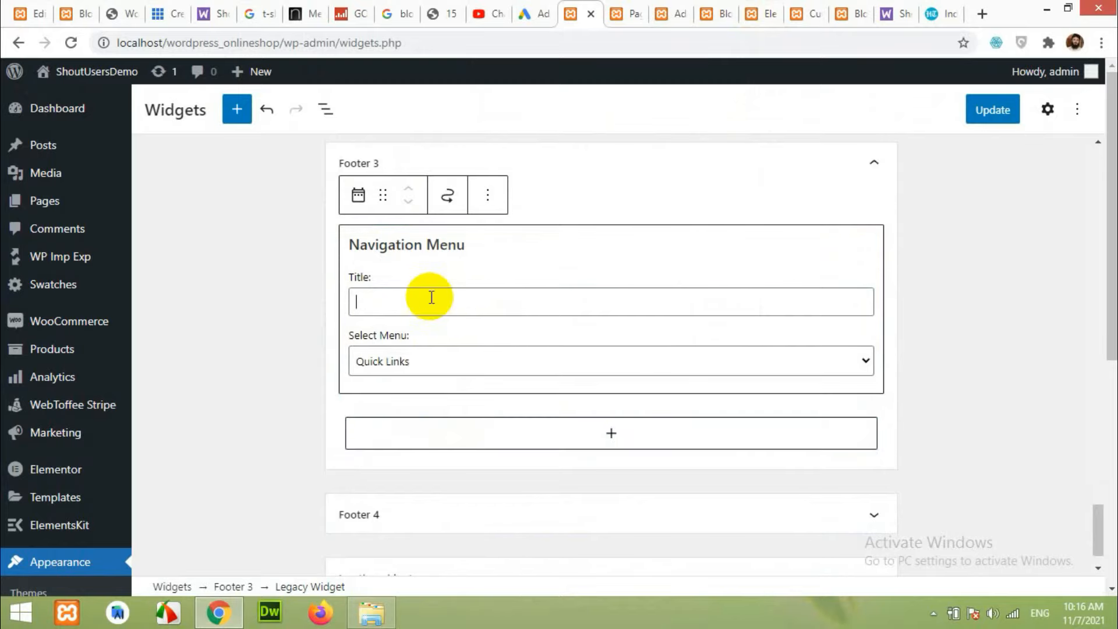
pyautogui.write('Quick Links')
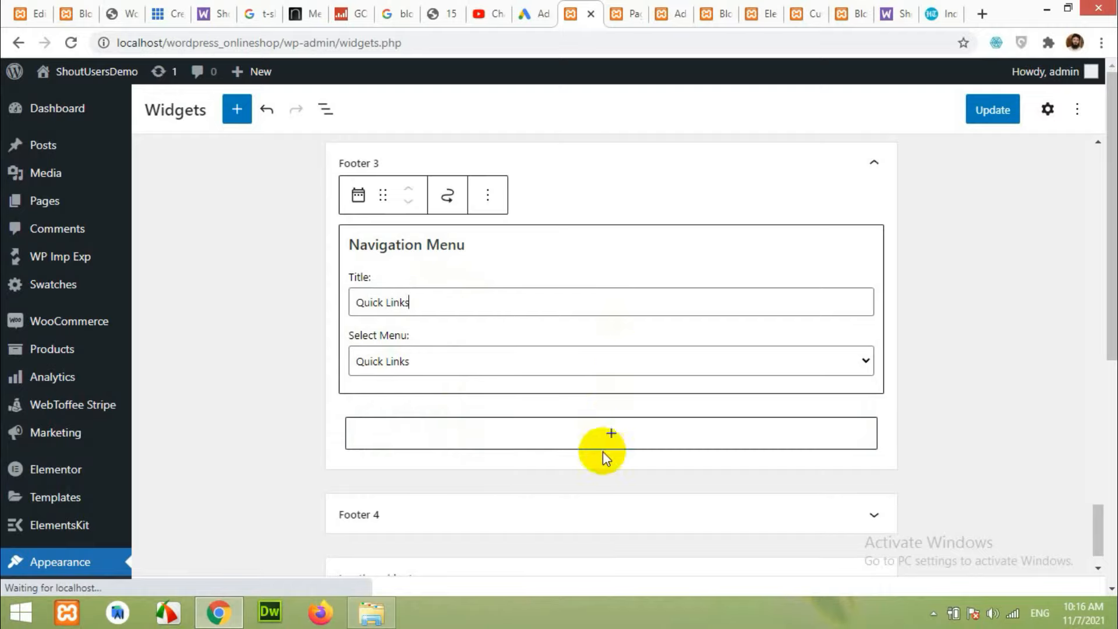
pyautogui.scroll(-1, 482, 481)
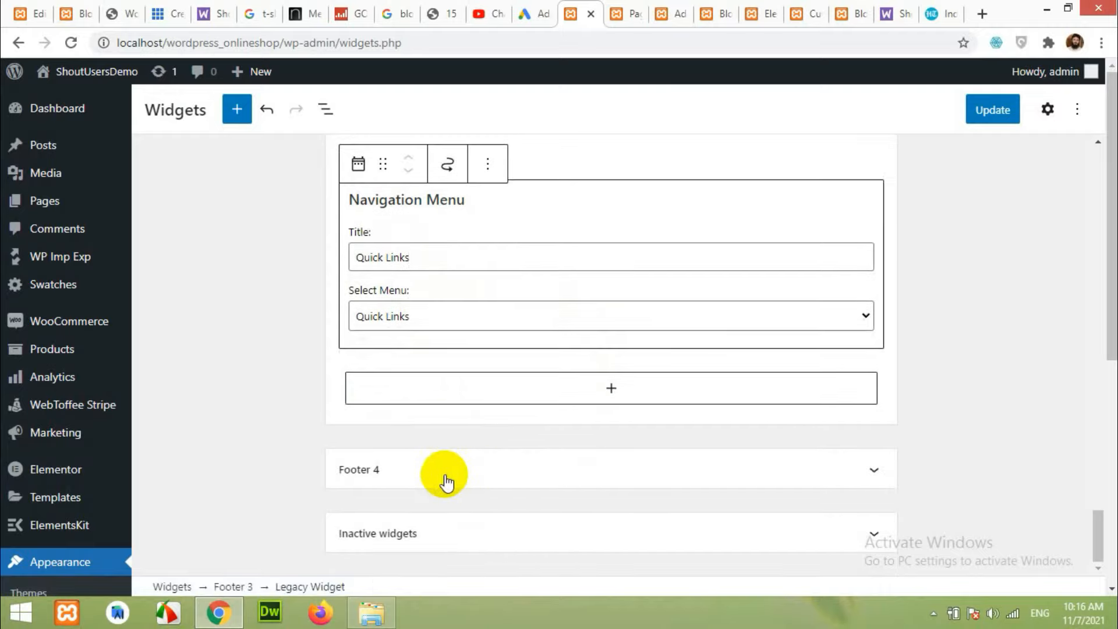
pyautogui.click(76, 13)
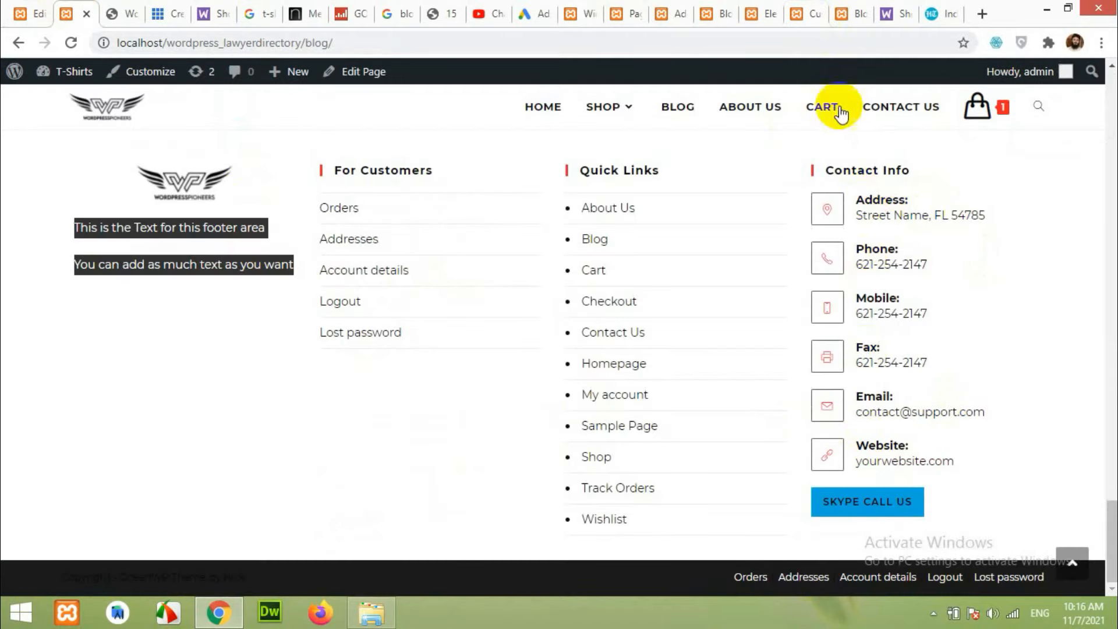
pyautogui.click(581, 11)
pyautogui.click(452, 463)
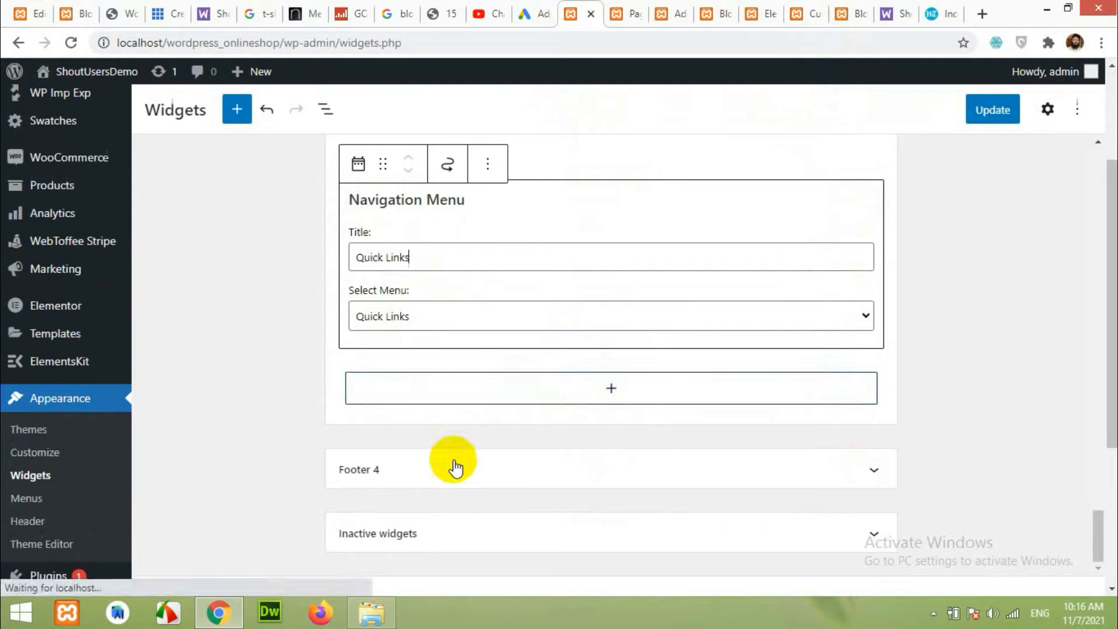
pyautogui.scroll(-1, 424, 467)
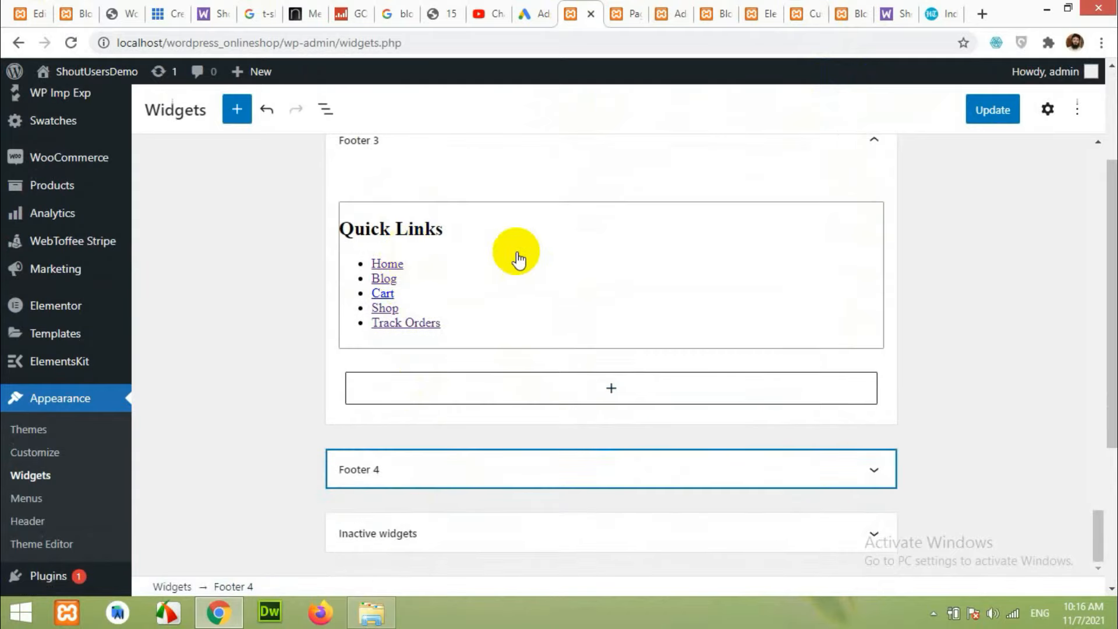
# Insert a Contact Info widget into Footer 4 using the 'contac' search.
pyautogui.click(498, 469)
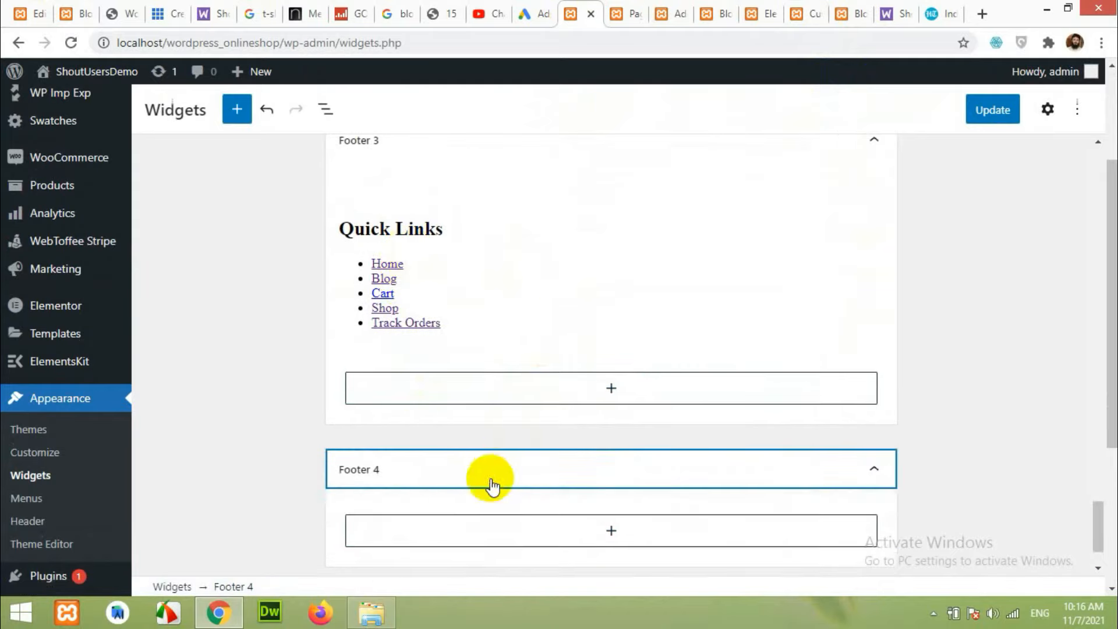
pyautogui.click(582, 459)
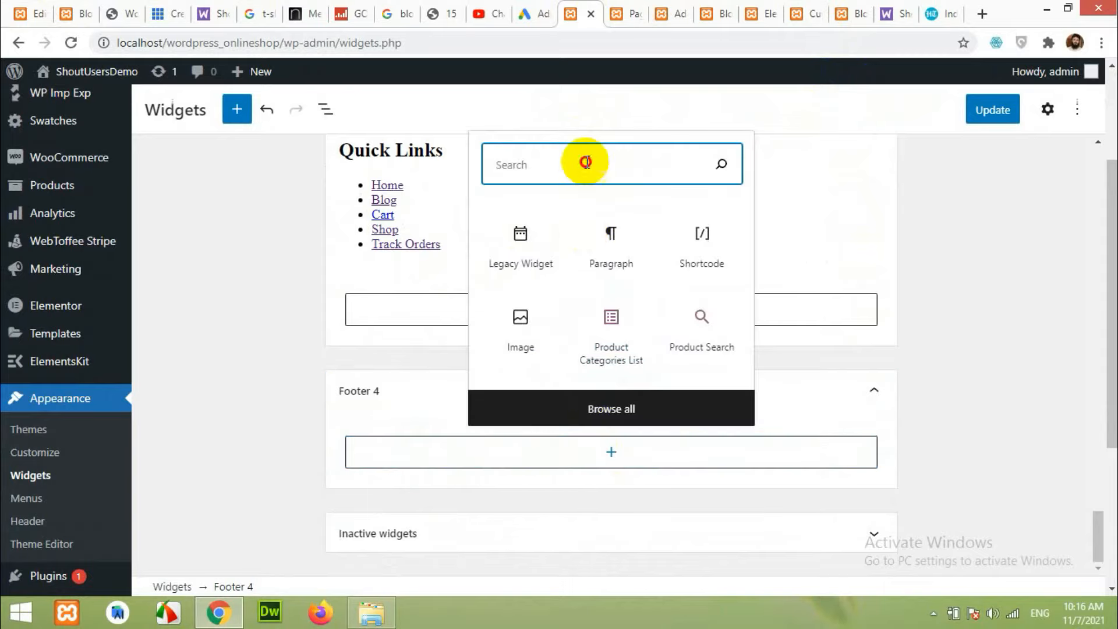
pyautogui.write('contac')
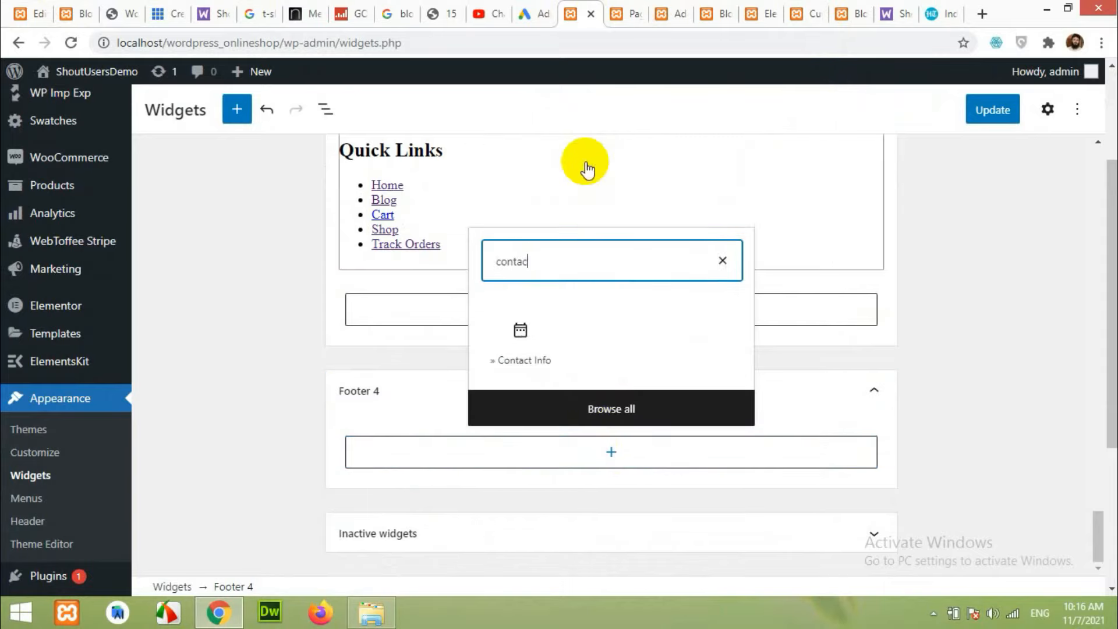
pyautogui.click(519, 337)
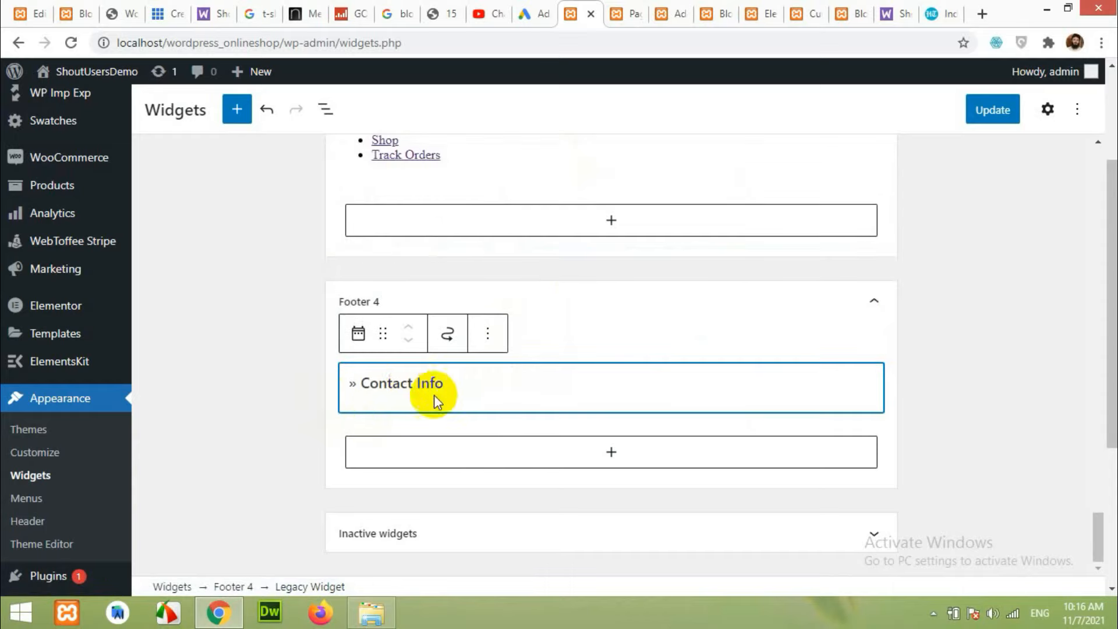
pyautogui.click(380, 383)
# Delete the widget's Lorem ipsum intro text.
pyautogui.scroll(-1, 373, 378)
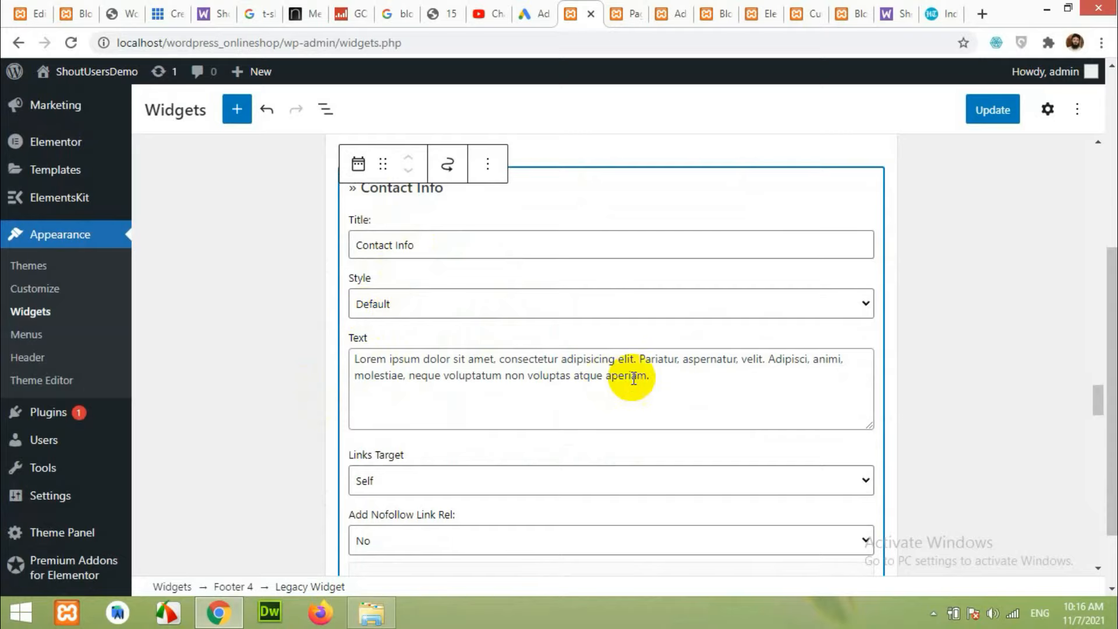
pyautogui.moveTo(645, 378); pyautogui.dragTo(304, 344)
pyautogui.press('BackSpace')
pyautogui.scroll(-5, 357, 411)
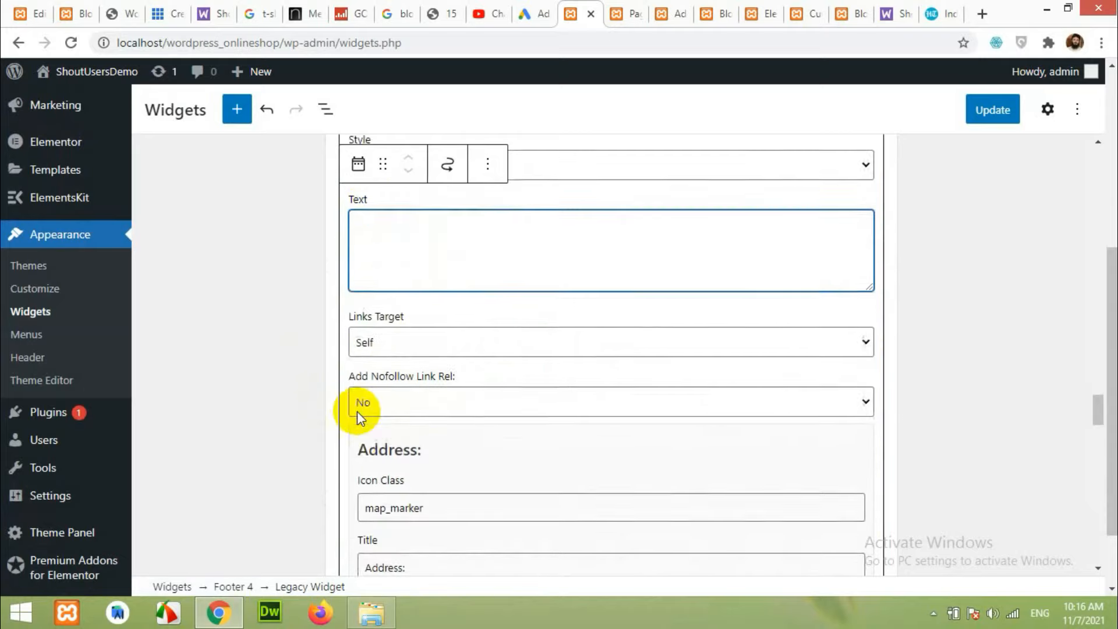
pyautogui.scroll(-3, 412, 339)
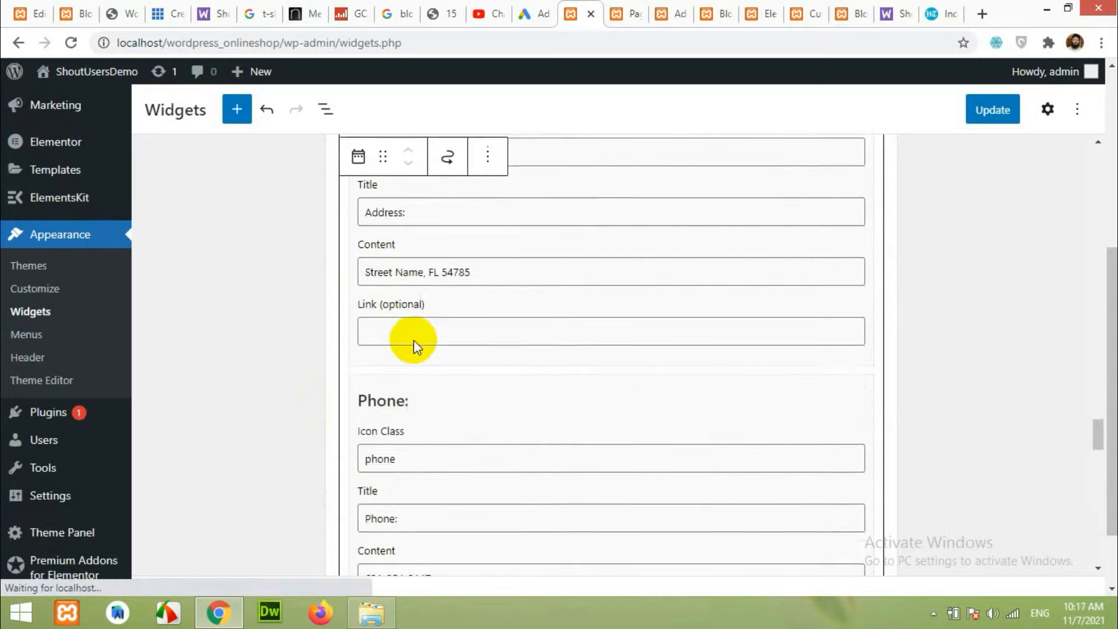
pyautogui.scroll(1, 413, 340)
pyautogui.scroll(-10, 415, 300)
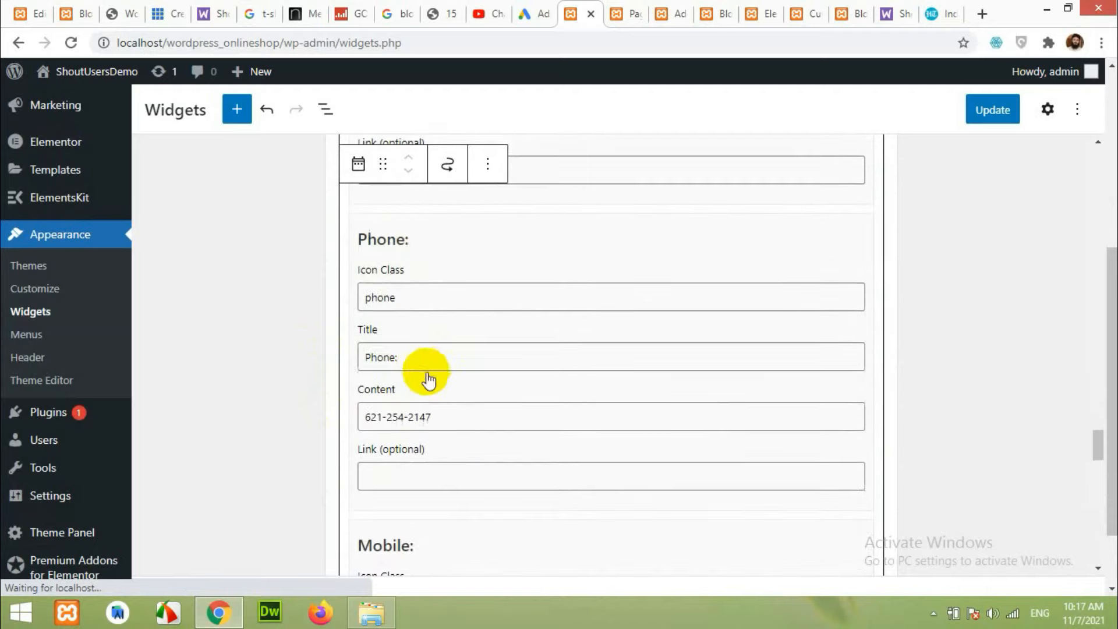
pyautogui.scroll(-12, 441, 381)
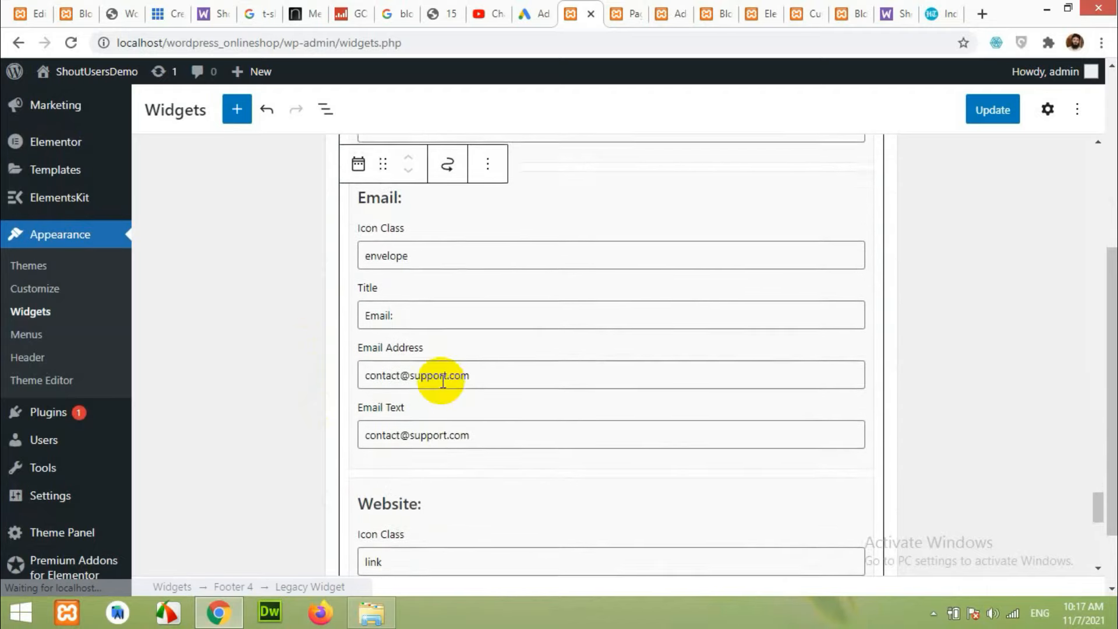
# Clear the Website title, icon class and URL, and the placeholder Skype username.
pyautogui.moveTo(428, 376); pyautogui.dragTo(367, 374)
pyautogui.press('BackSpace')
pyautogui.moveTo(401, 316); pyautogui.dragTo(326, 316)
pyautogui.press('BackSpace')
pyautogui.click(405, 434)
pyautogui.press('BackSpace')
pyautogui.moveTo(456, 493); pyautogui.dragTo(297, 494)
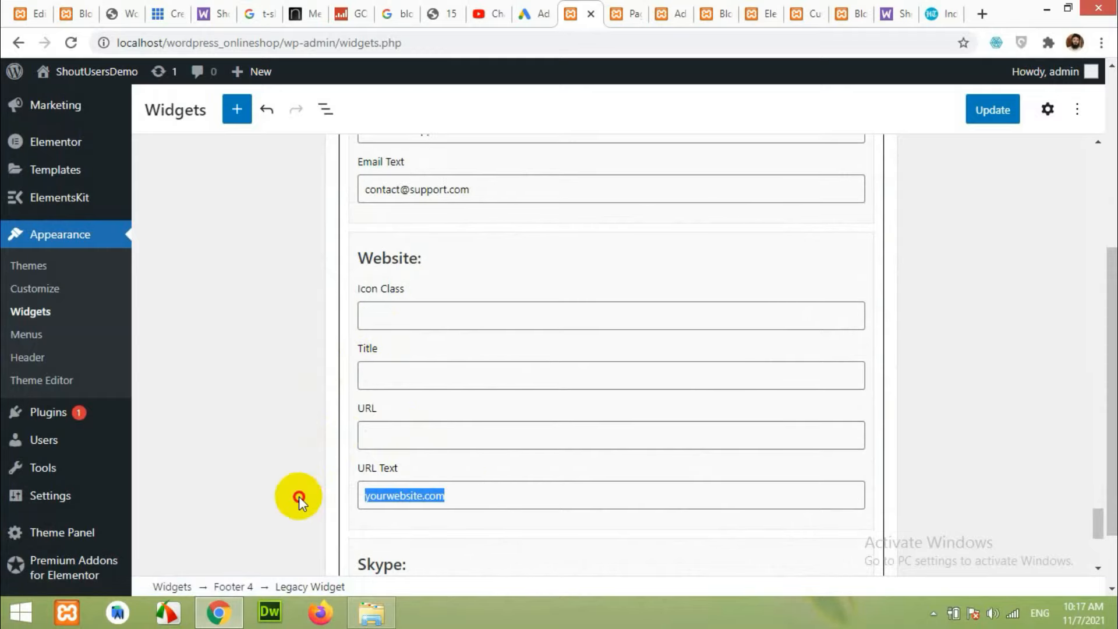
pyautogui.press('BackSpace')
pyautogui.scroll(-5, 295, 479)
pyautogui.moveTo(466, 300); pyautogui.dragTo(309, 299)
pyautogui.press('BackSpace')
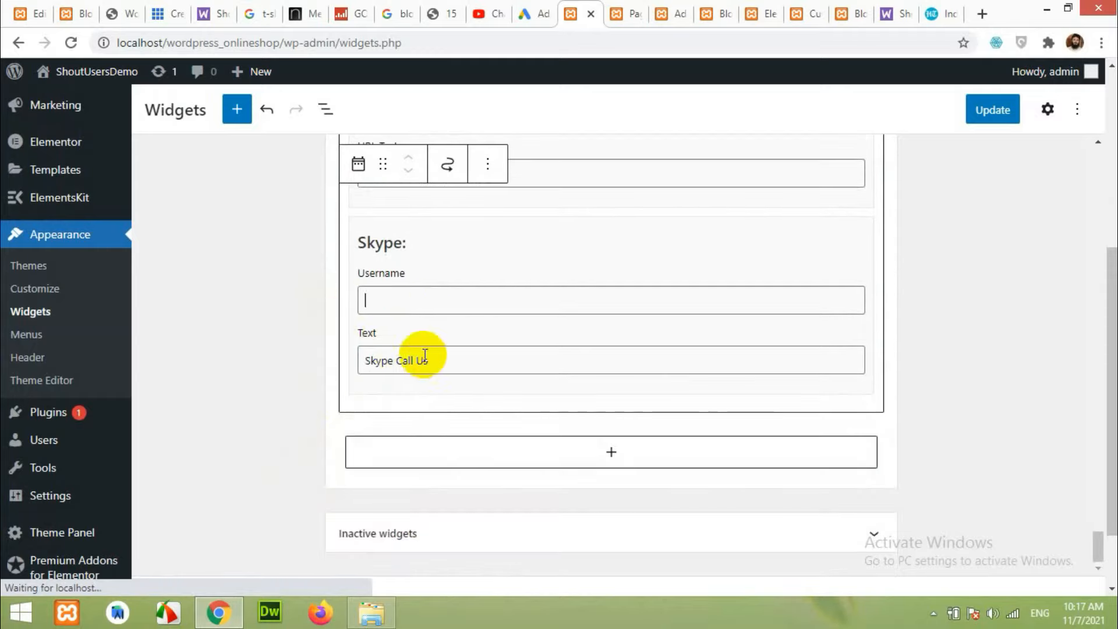
pyautogui.scroll(3, 781, 386)
pyautogui.scroll(2, 819, 345)
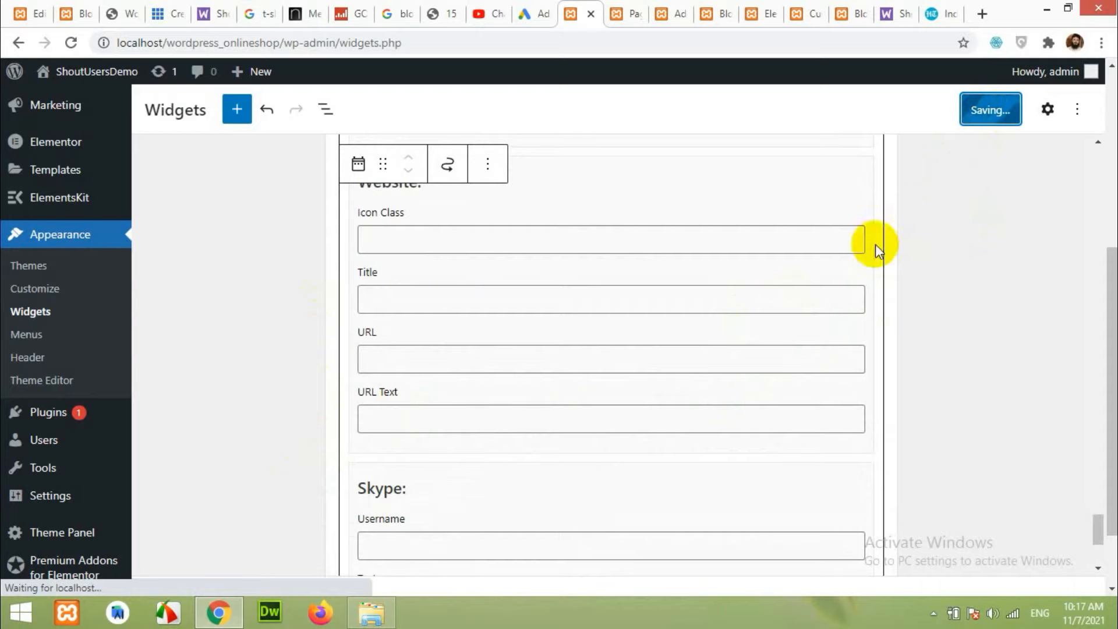
# Reload the front-end Blog page and scroll down to inspect the new four-column footer.
pyautogui.click(844, 9)
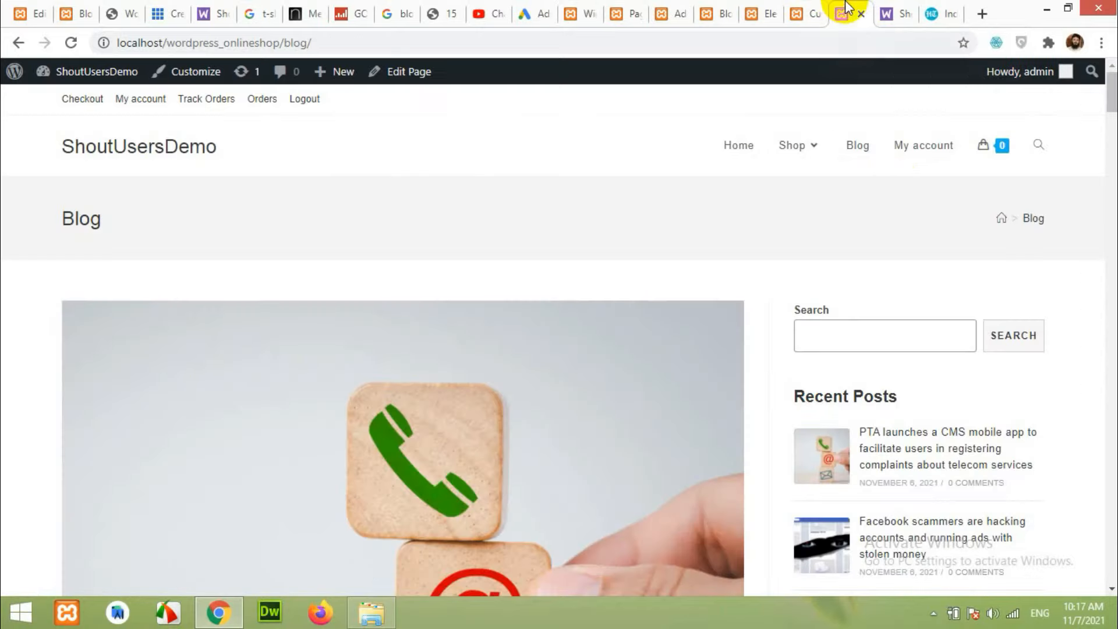
pyautogui.click(70, 43)
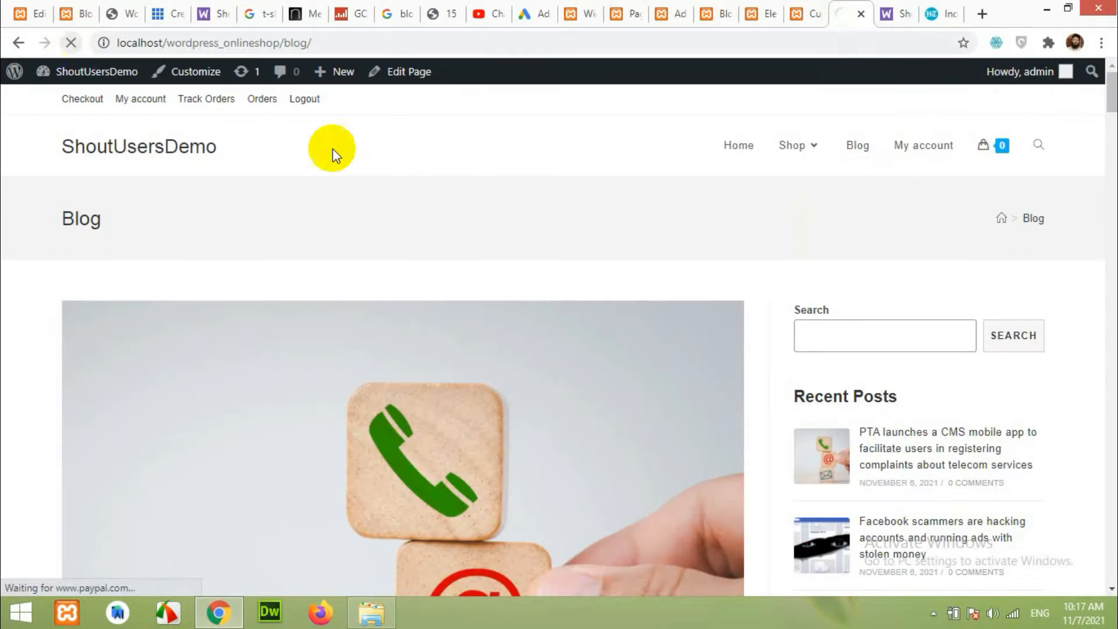
pyautogui.scroll(-20, 575, 317)
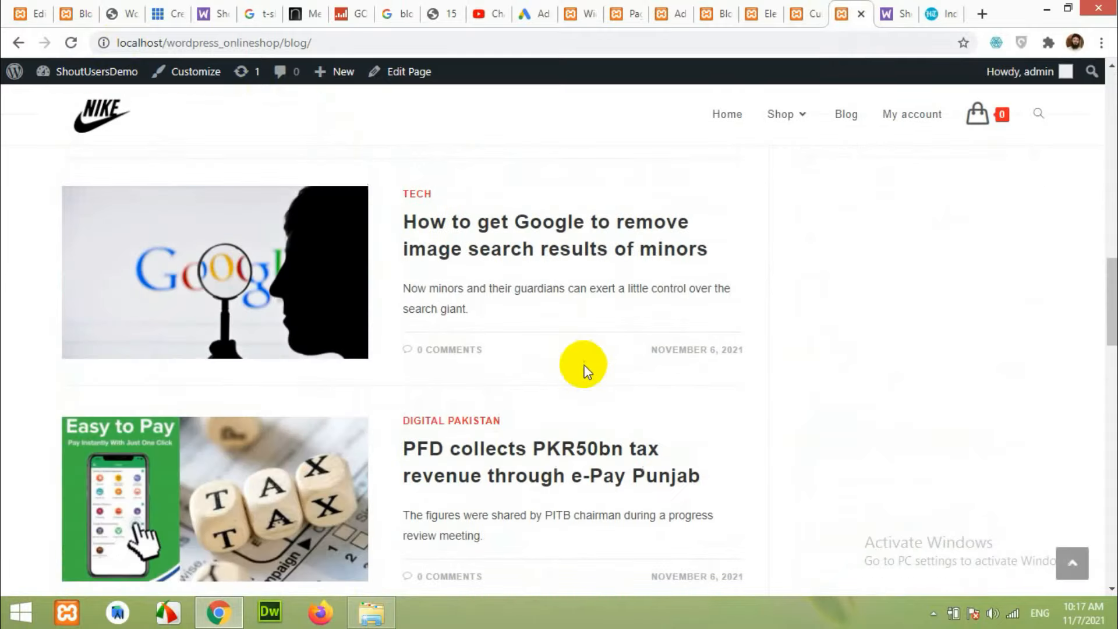
pyautogui.scroll(-4, 586, 387)
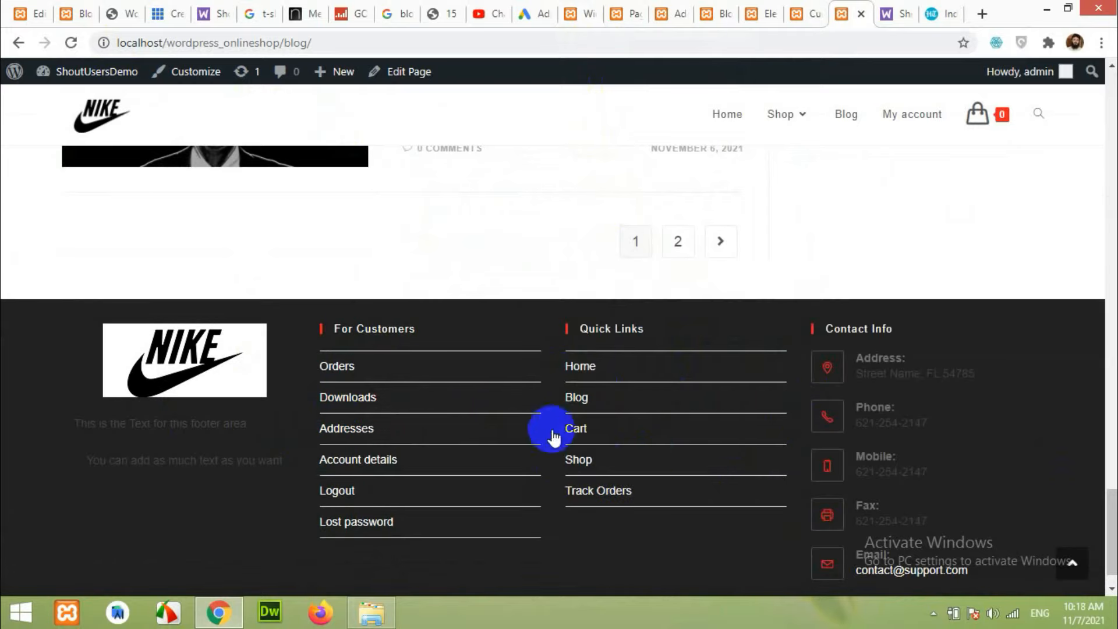
pyautogui.scroll(3, 699, 442)
pyautogui.scroll(-3, 699, 443)
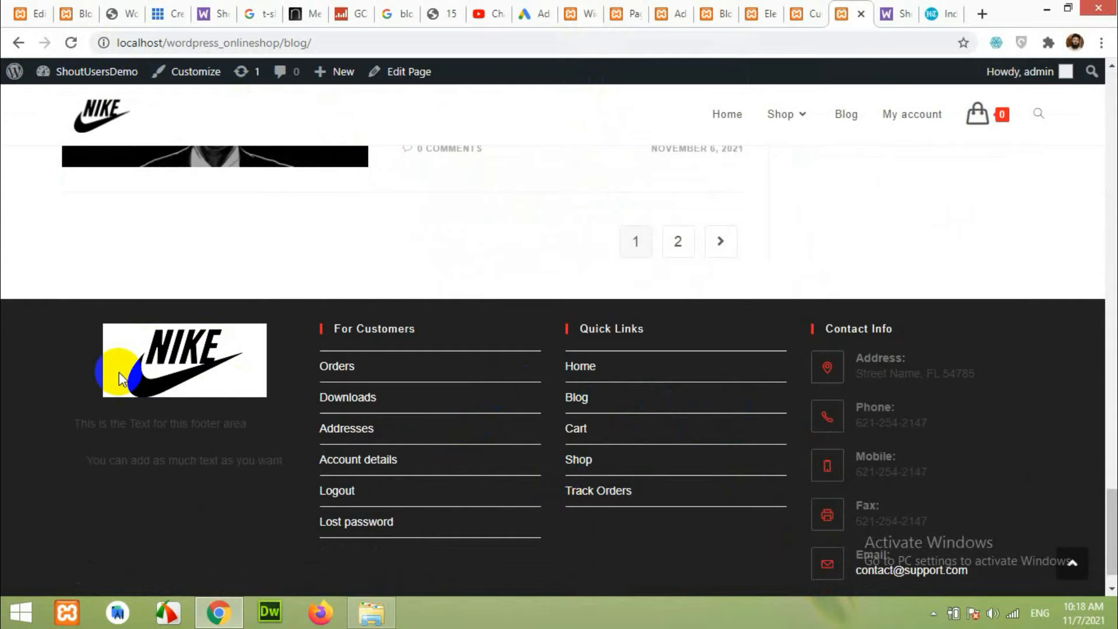
# Reload the Customizer and go to its Footer Widgets settings.
pyautogui.click(808, 13)
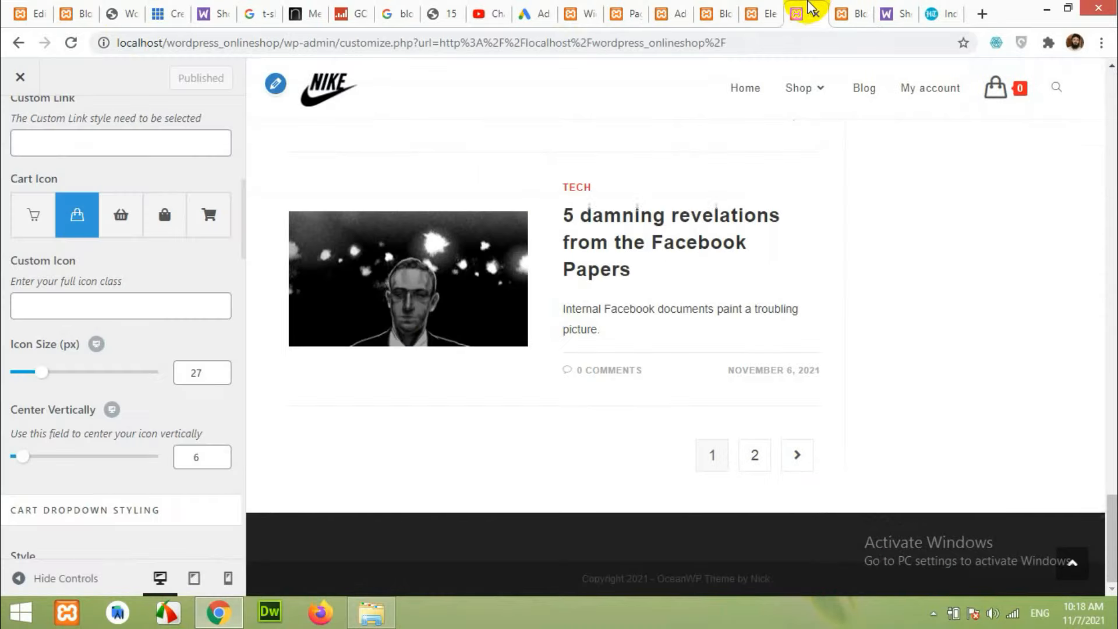
pyautogui.click(75, 44)
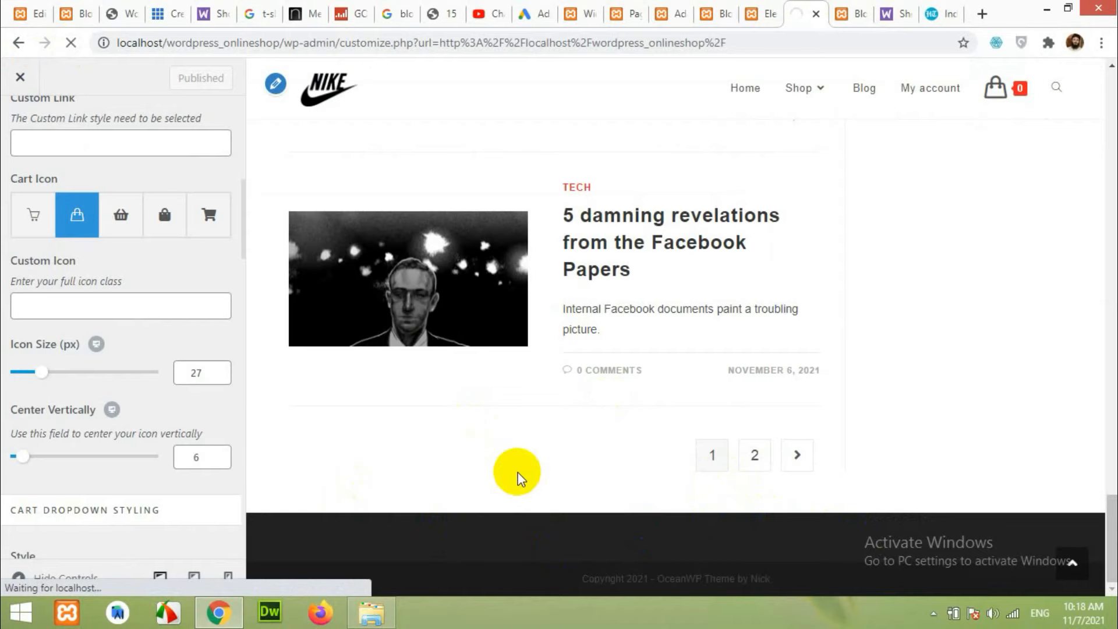
pyautogui.scroll(-15, 429, 476)
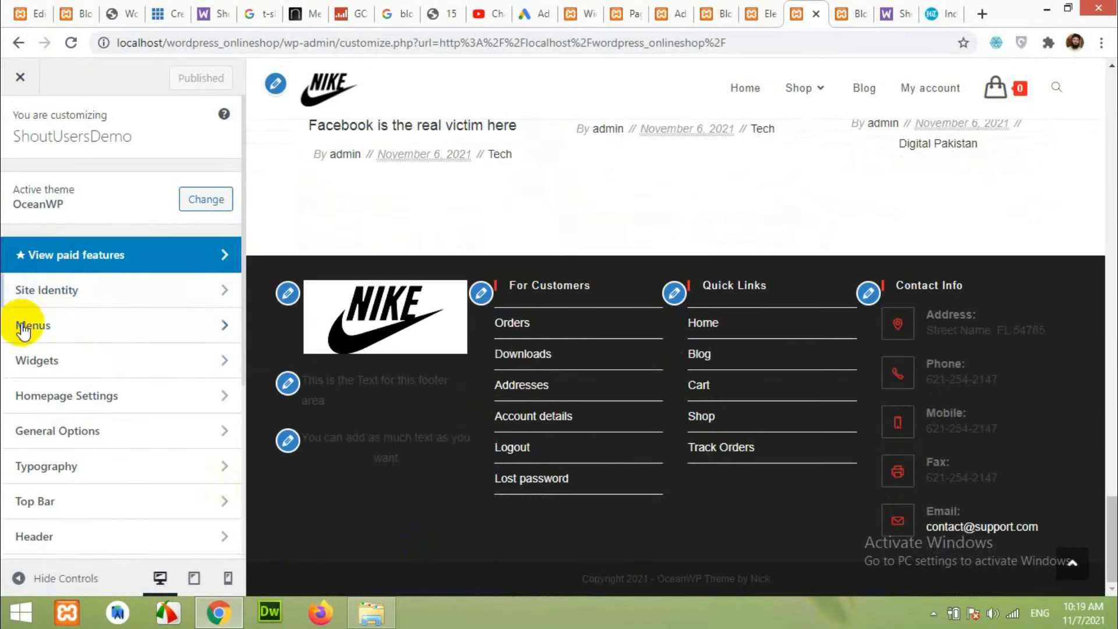
pyautogui.scroll(-4, 26, 349)
pyautogui.scroll(-1, 32, 356)
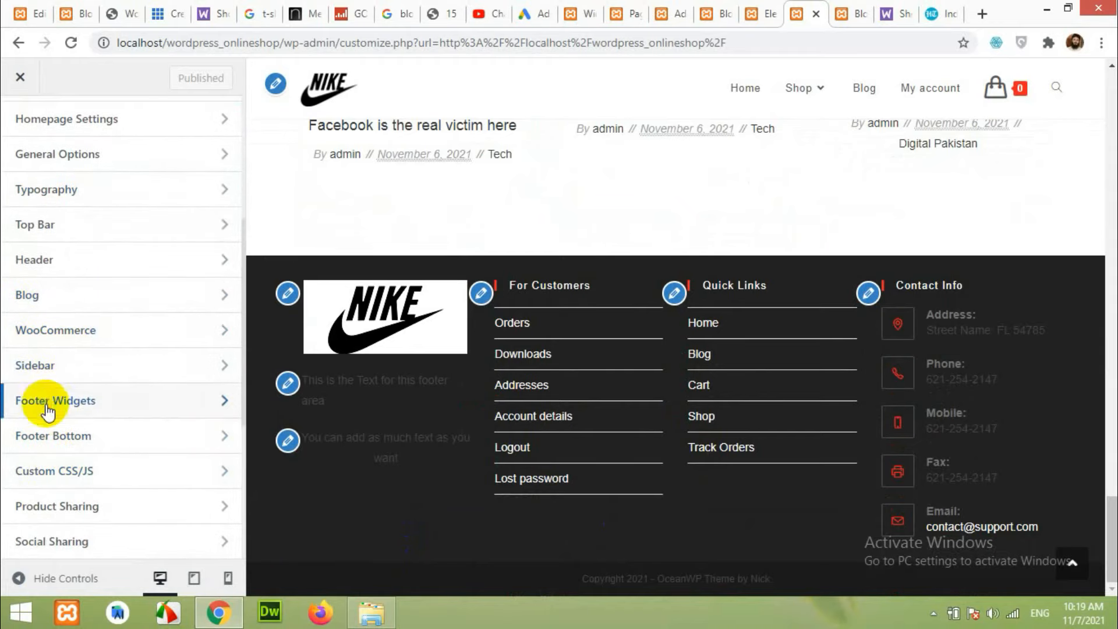
pyautogui.click(48, 411)
pyautogui.scroll(-8, 82, 349)
# Set the footer widgets background colour to white.
pyautogui.click(38, 284)
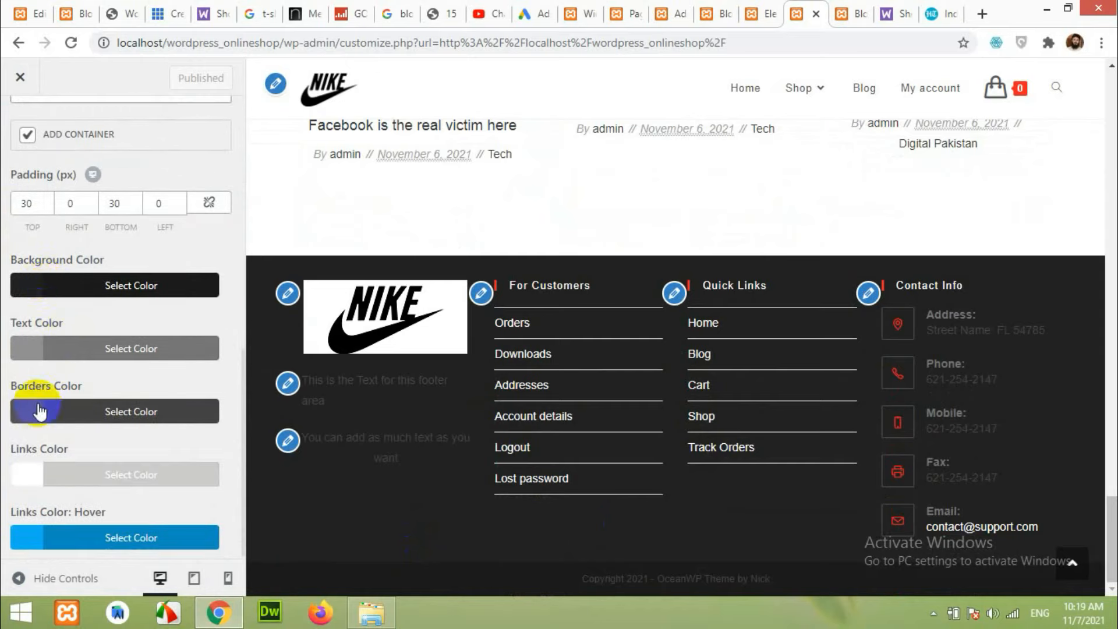
pyautogui.click(29, 288)
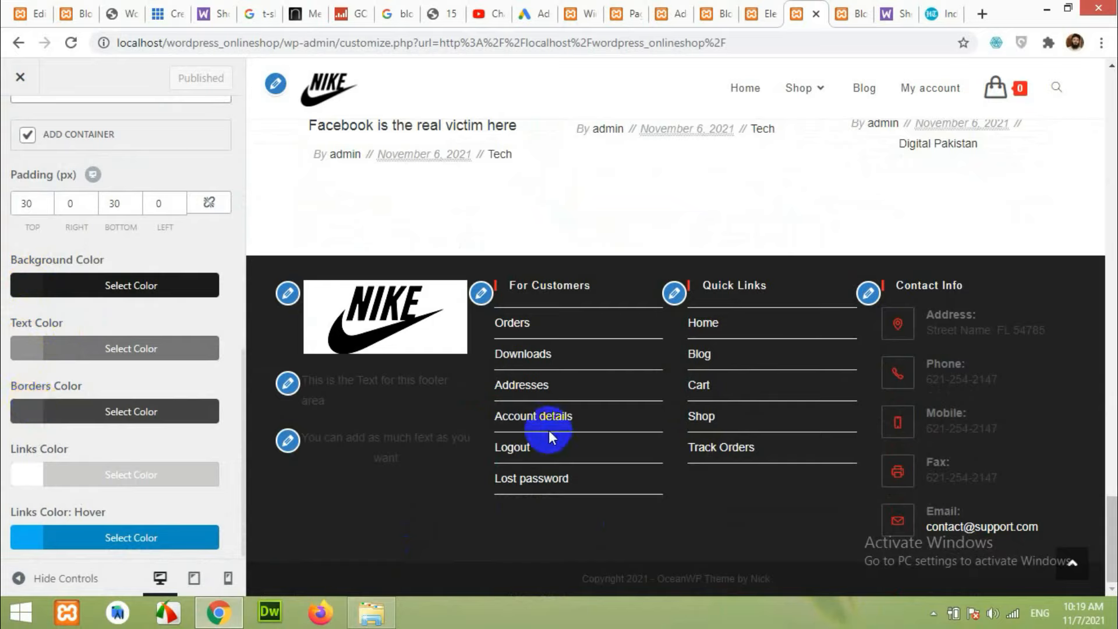
pyautogui.click(31, 483)
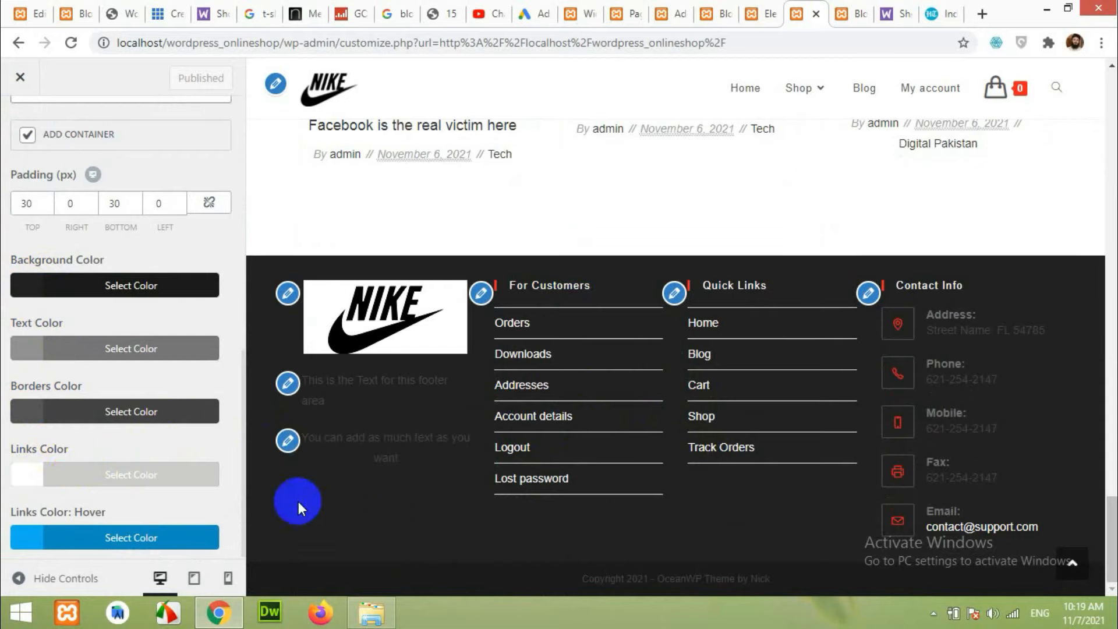
pyautogui.click(26, 289)
pyautogui.click(10, 317)
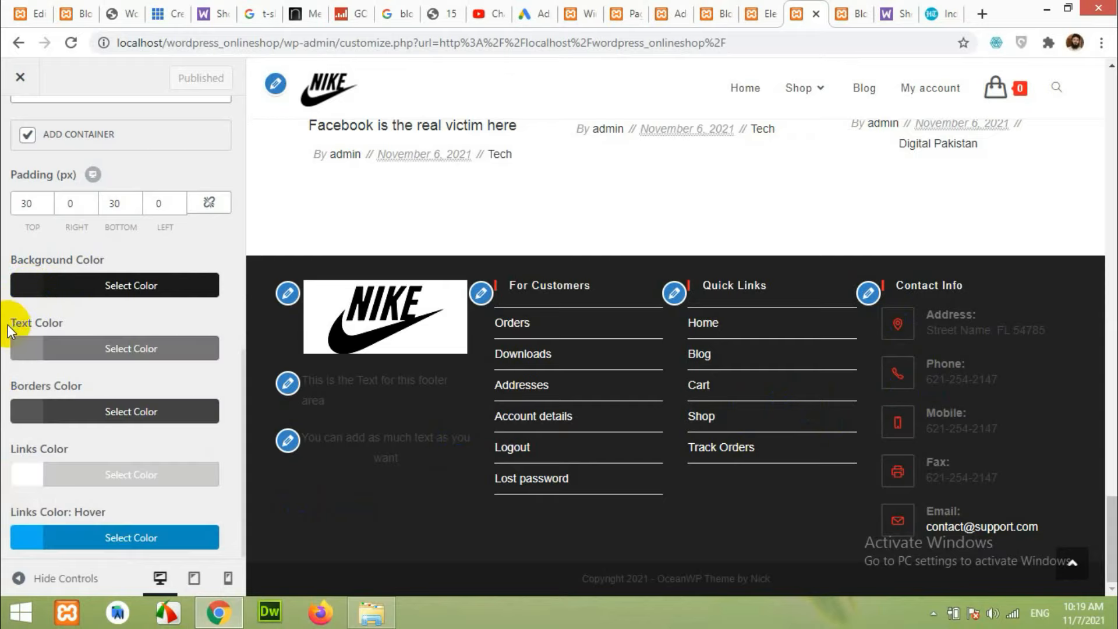
pyautogui.click(33, 289)
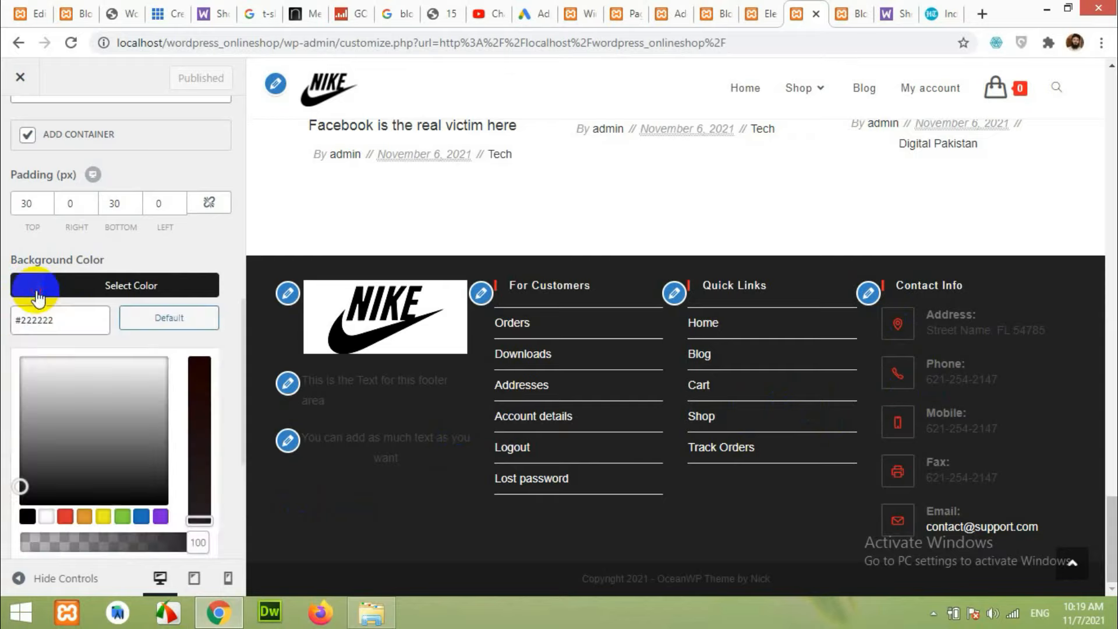
pyautogui.click(20, 354)
pyautogui.click(110, 323)
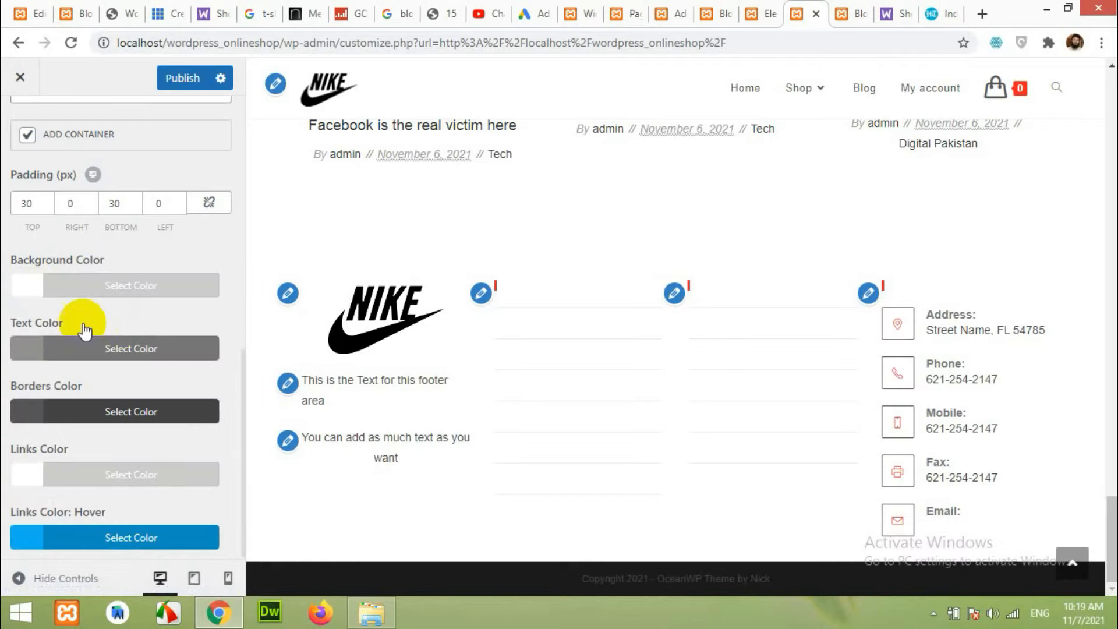
# Darken the footer widget text colour to near-black grey #262626.
pyautogui.click(36, 350)
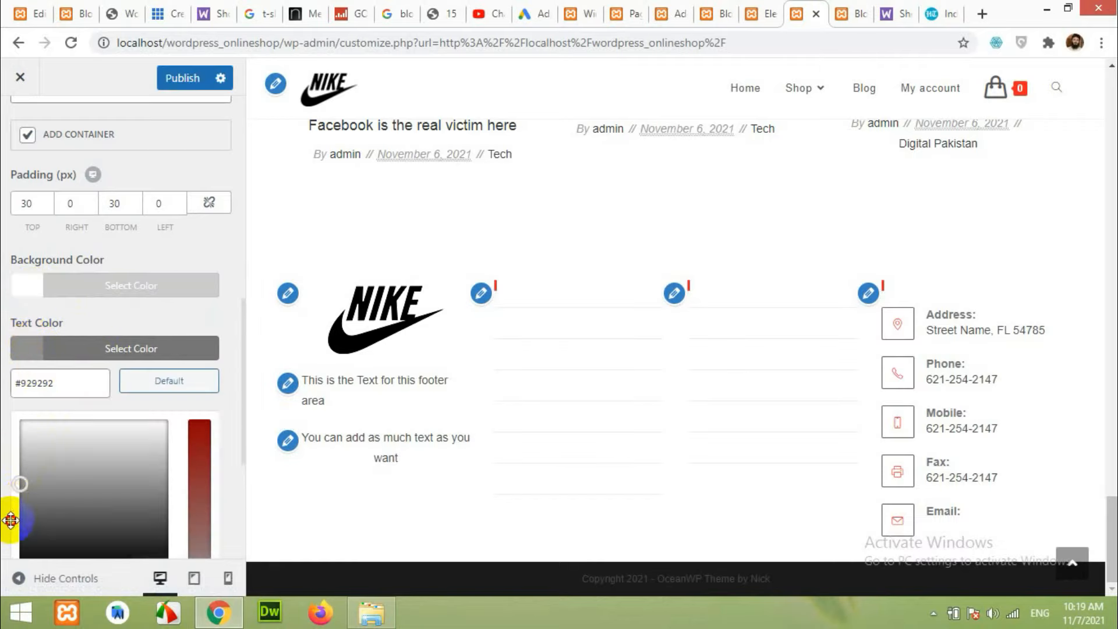
pyautogui.moveTo(10, 520); pyautogui.dragTo(7, 542)
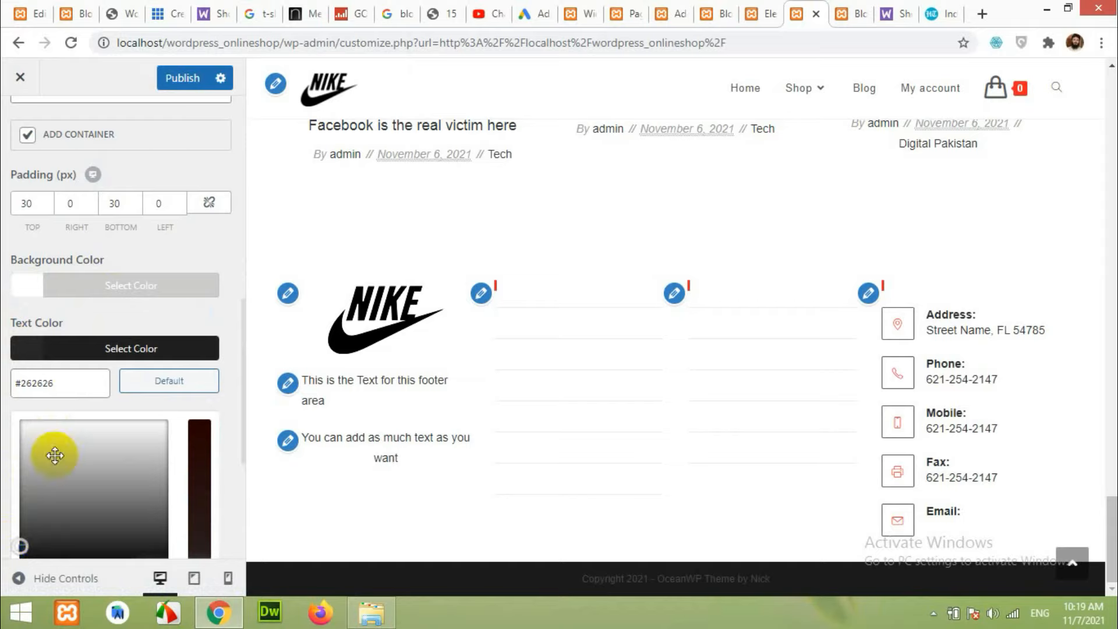
pyautogui.click(68, 350)
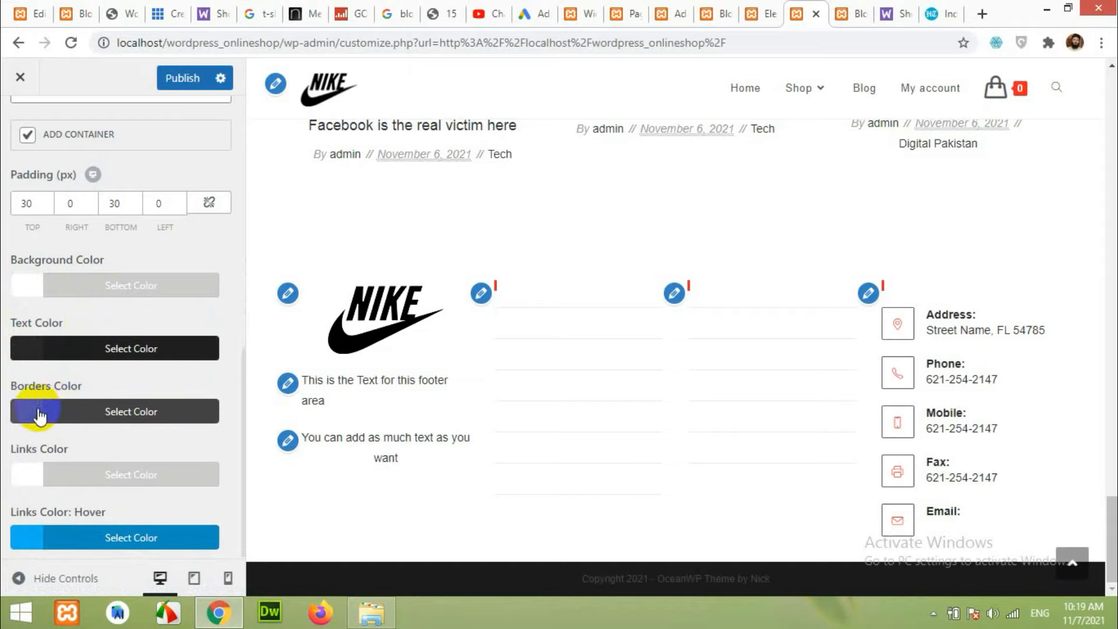
# Set the footer Links Color to black.
pyautogui.click(26, 469)
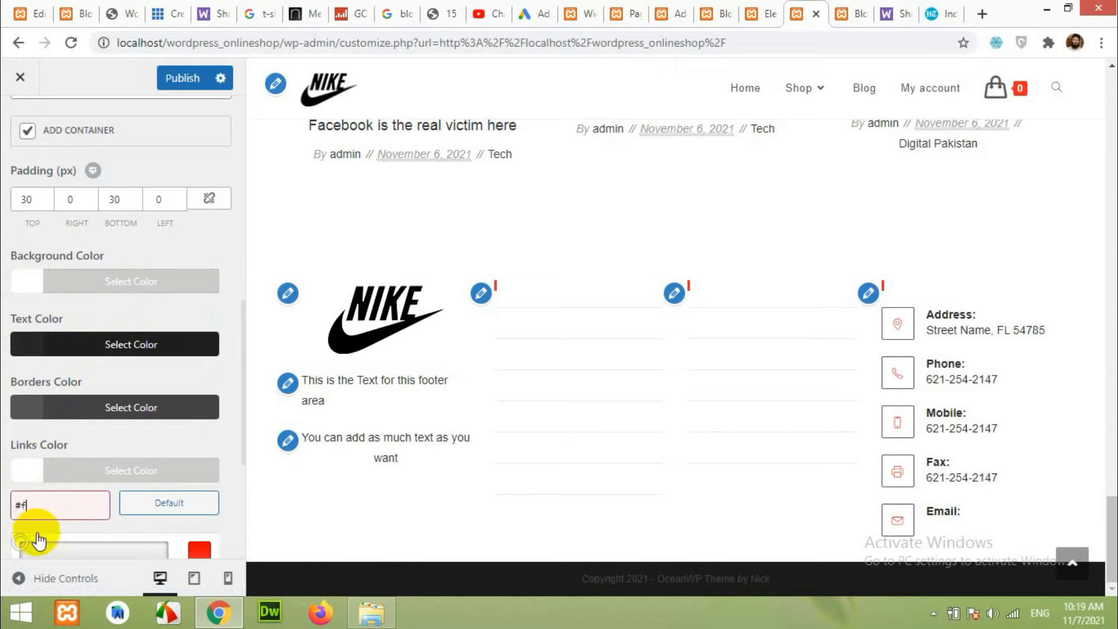
pyautogui.write('ff2222')
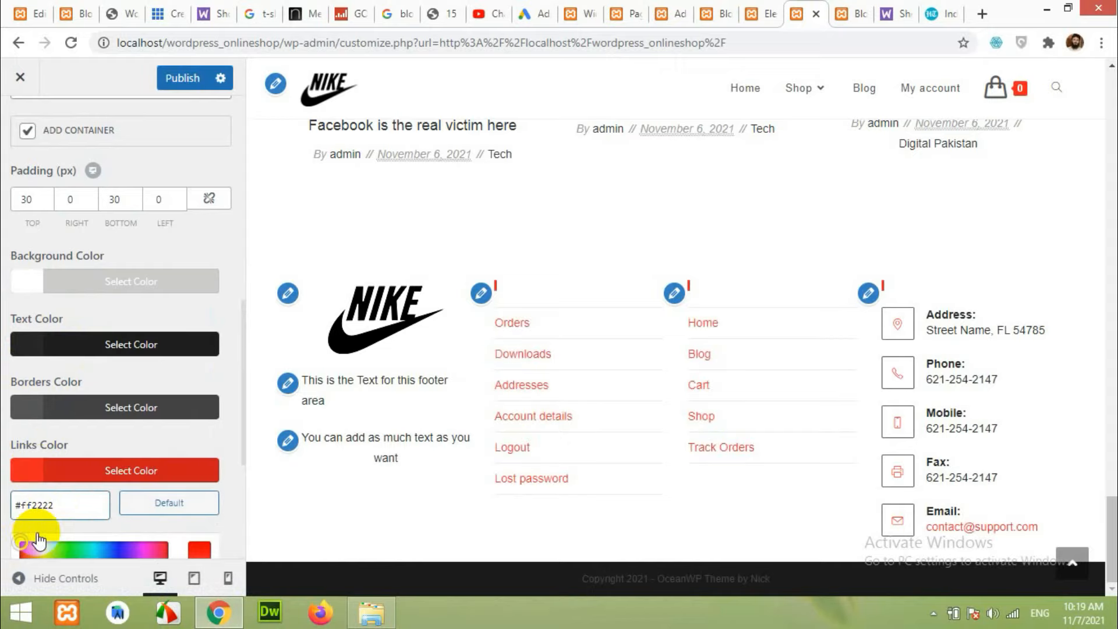
pyautogui.scroll(-3, 53, 428)
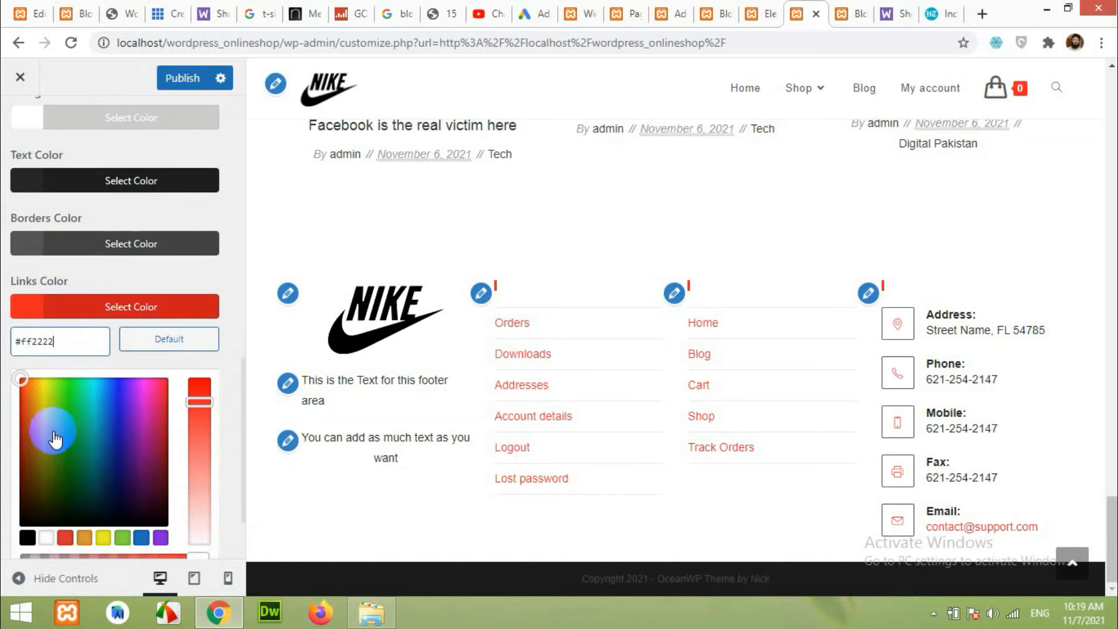
pyautogui.scroll(-2, 56, 439)
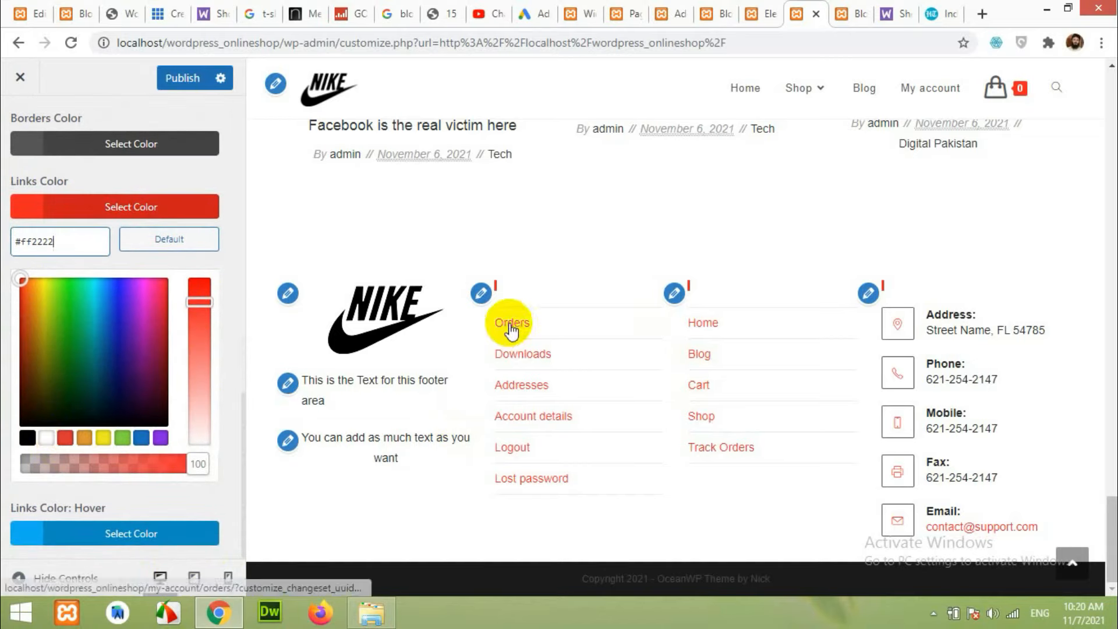
pyautogui.click(79, 210)
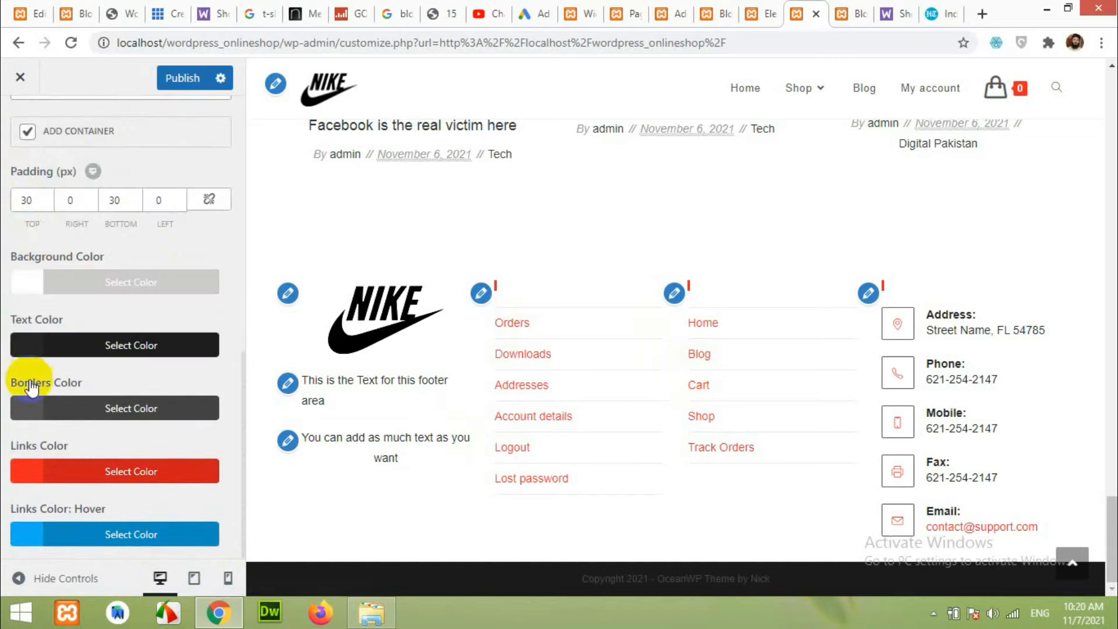
pyautogui.click(32, 469)
pyautogui.scroll(-3, 35, 490)
pyautogui.moveTo(40, 462); pyautogui.dragTo(8, 524)
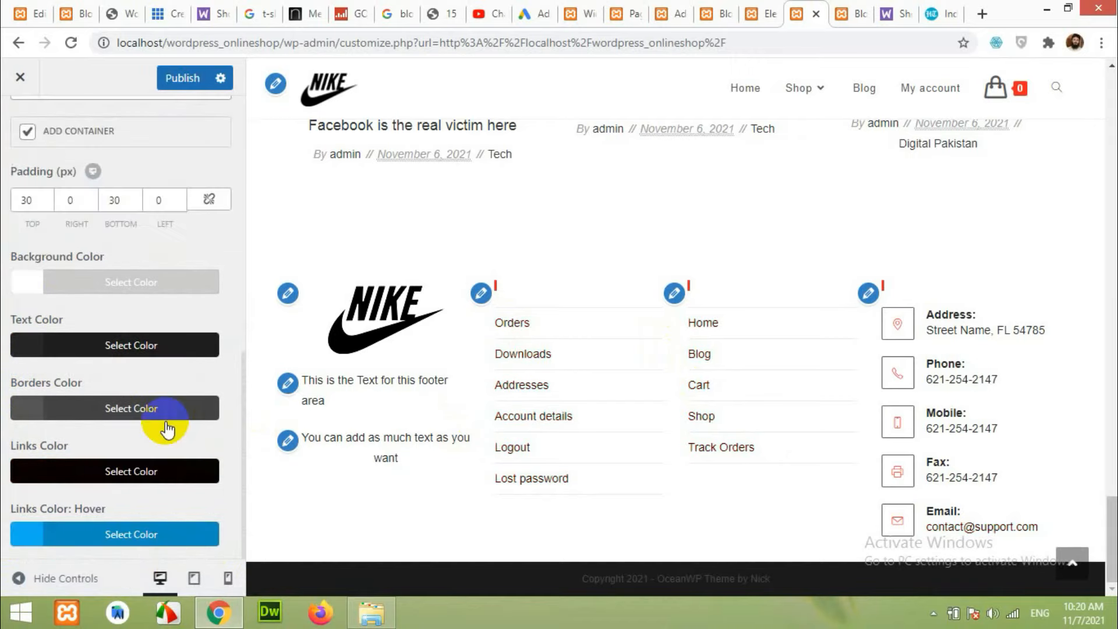
# Set the footer Links Color: Hover to red #ff2222.
pyautogui.moveTo(554, 283); pyautogui.dragTo(482, 289)
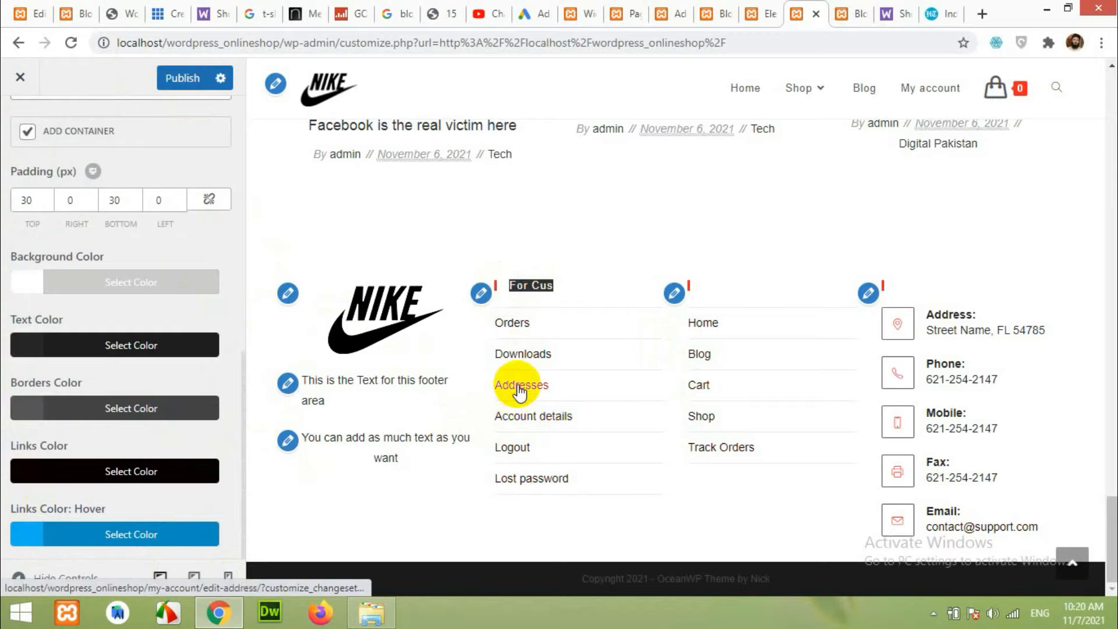
pyautogui.click(31, 538)
pyautogui.scroll(-4, 72, 484)
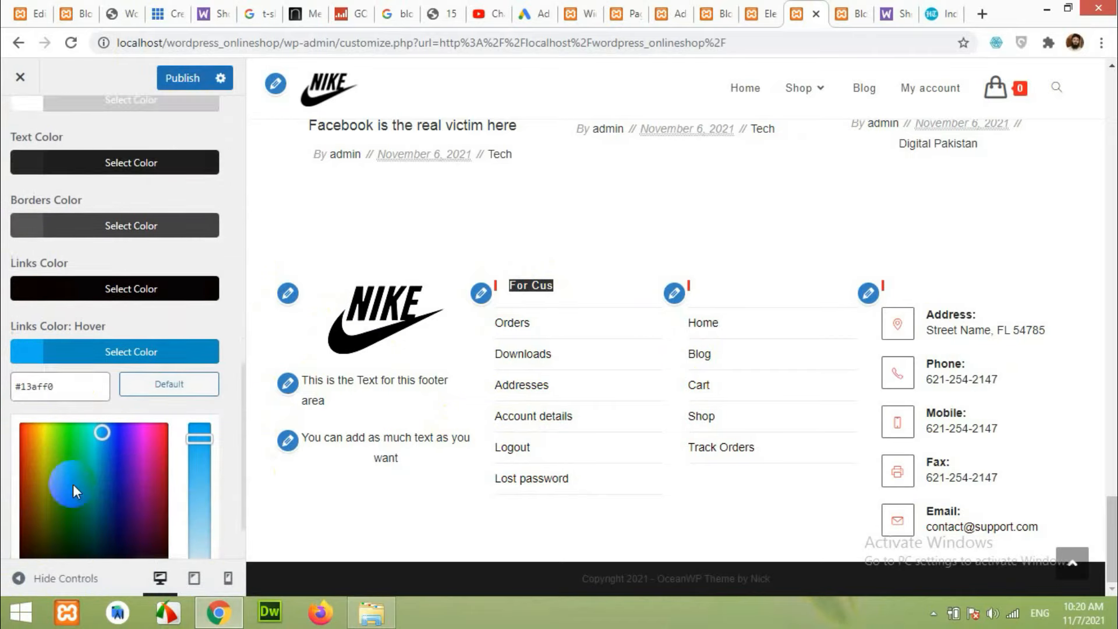
pyautogui.moveTo(75, 320); pyautogui.dragTo(13, 319)
pyautogui.write('#ffffff')
pyautogui.write('2222')
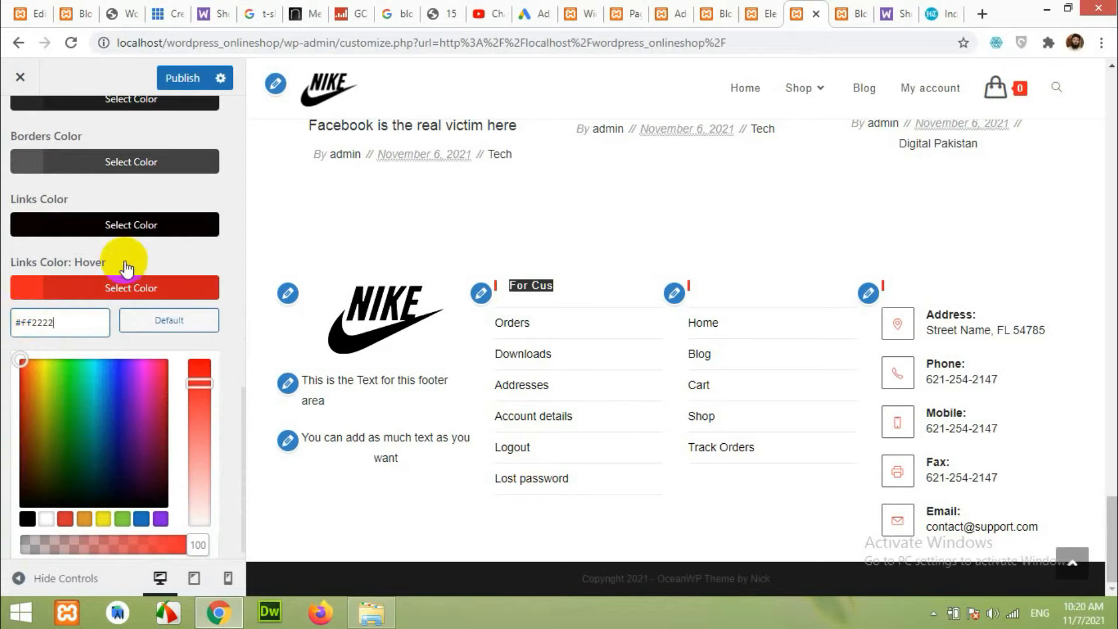
pyautogui.scroll(4, 128, 256)
pyautogui.scroll(-3, 143, 400)
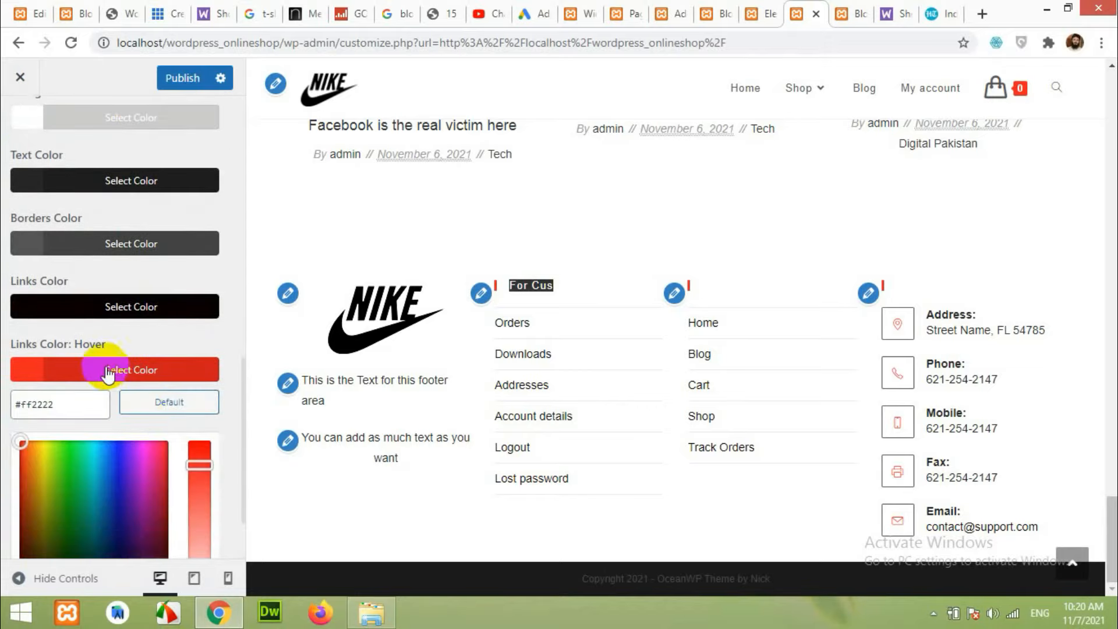
pyautogui.click(152, 369)
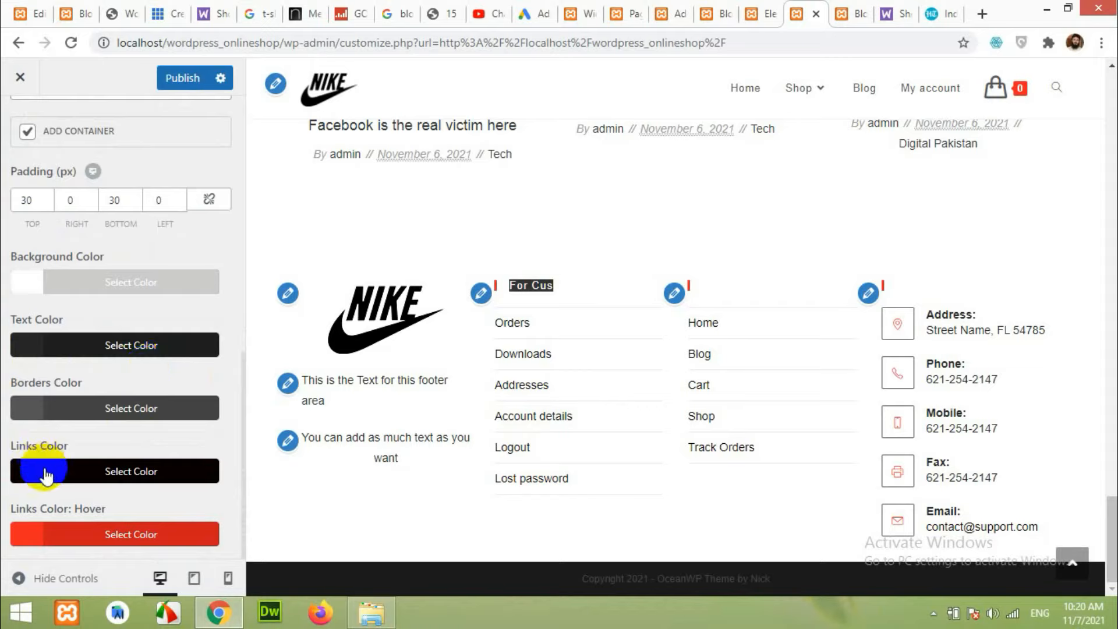
pyautogui.scroll(5, 142, 352)
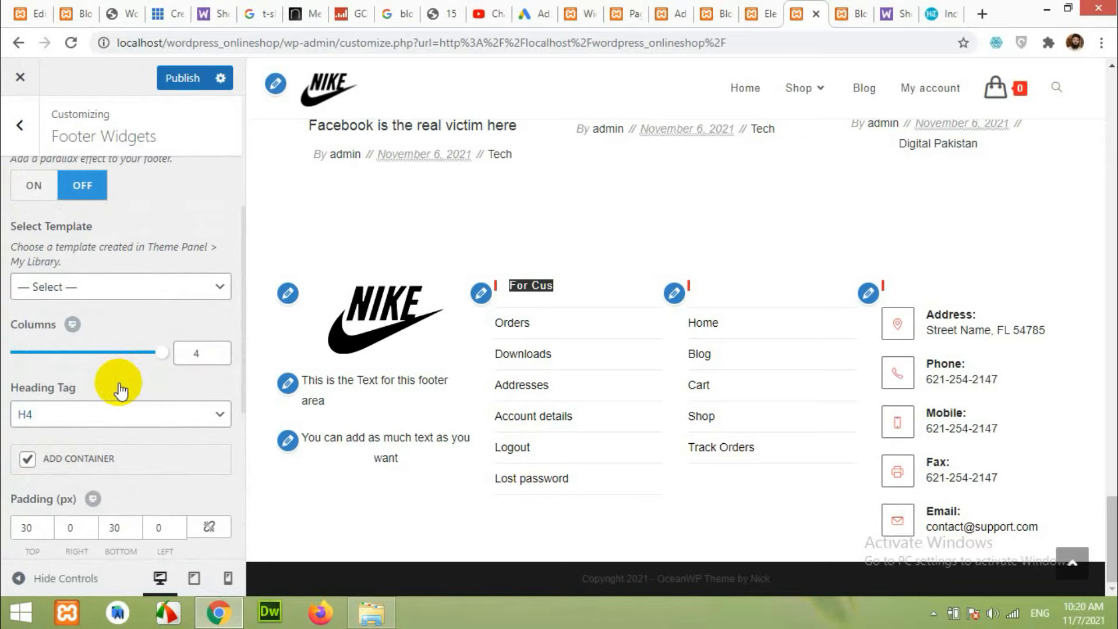
pyautogui.scroll(3, 121, 398)
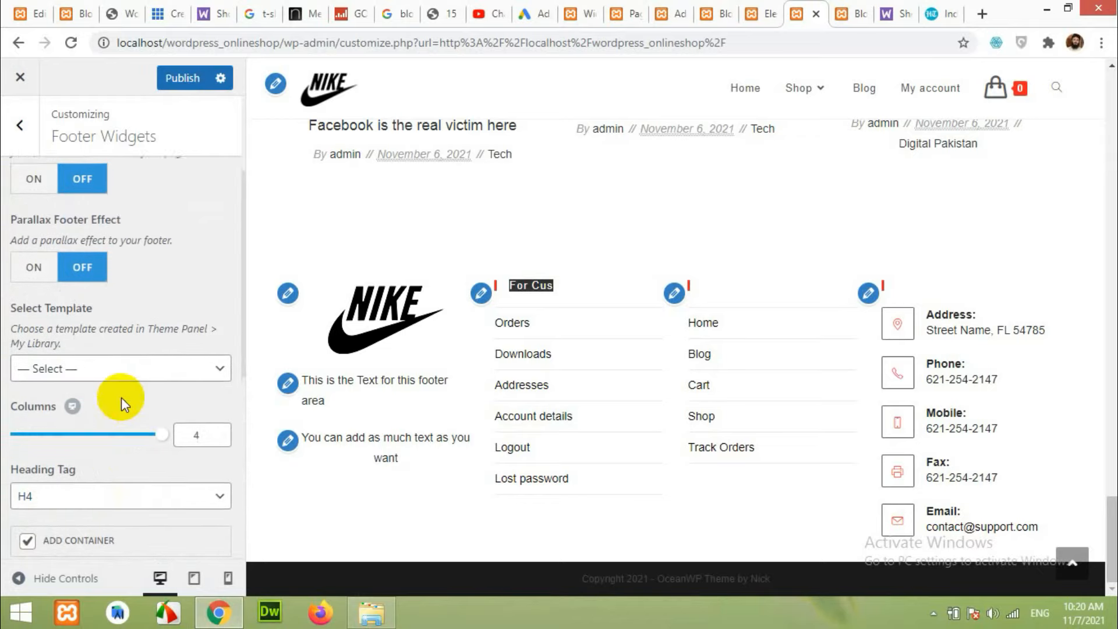
pyautogui.scroll(-3, 121, 398)
# Compare the blog footers on the reference site and the online shop, then return to the Customizer.
pyautogui.click(70, 7)
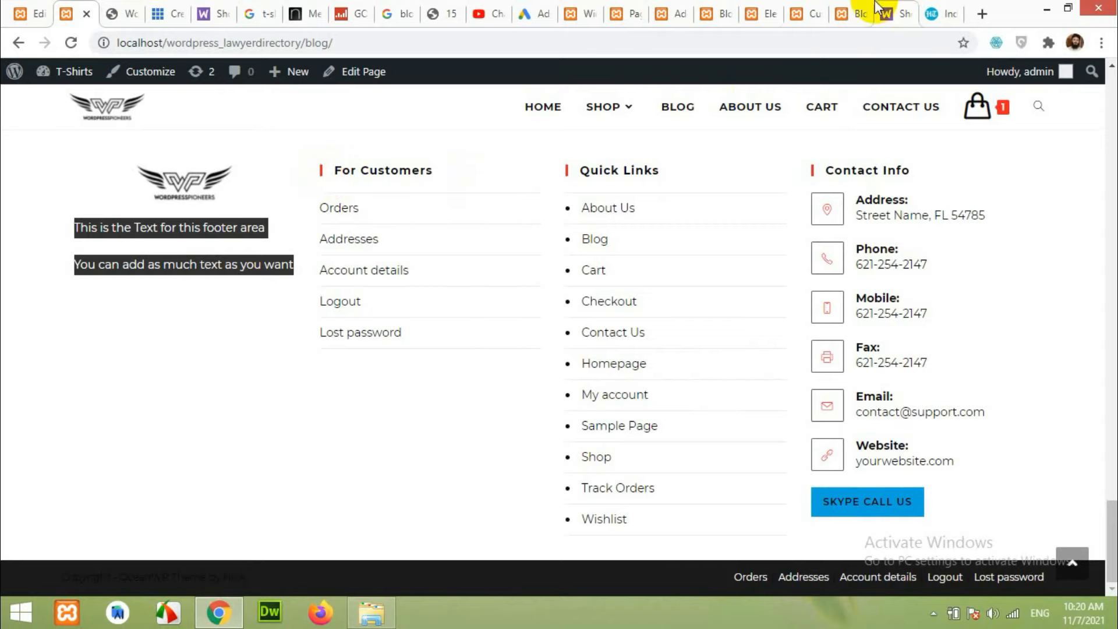
pyautogui.click(844, 7)
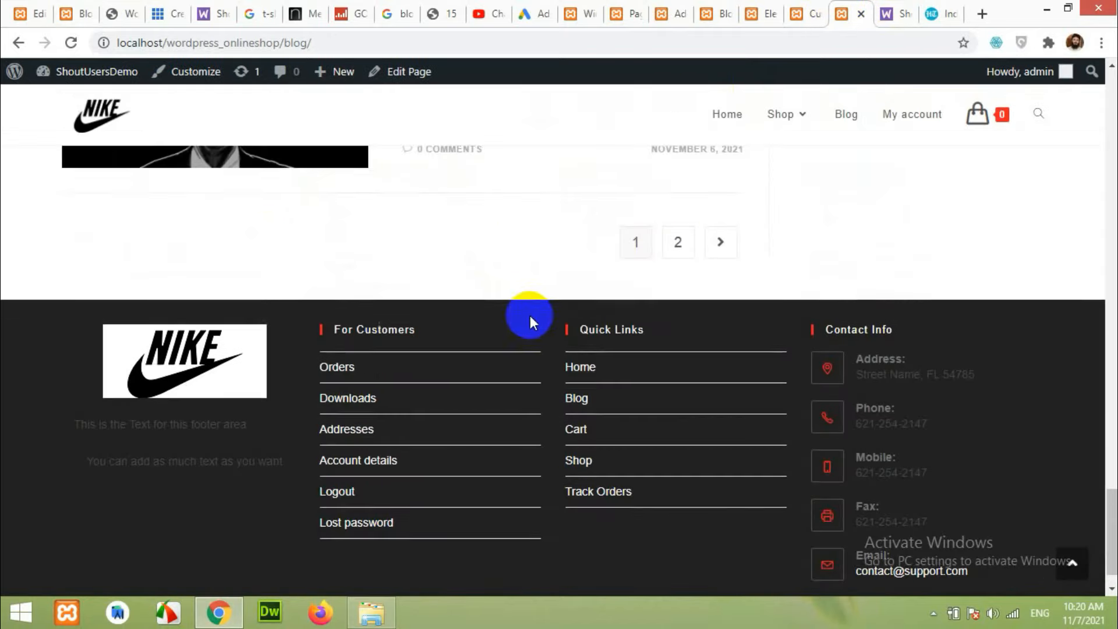
pyautogui.scroll(2, 530, 316)
pyautogui.click(799, 10)
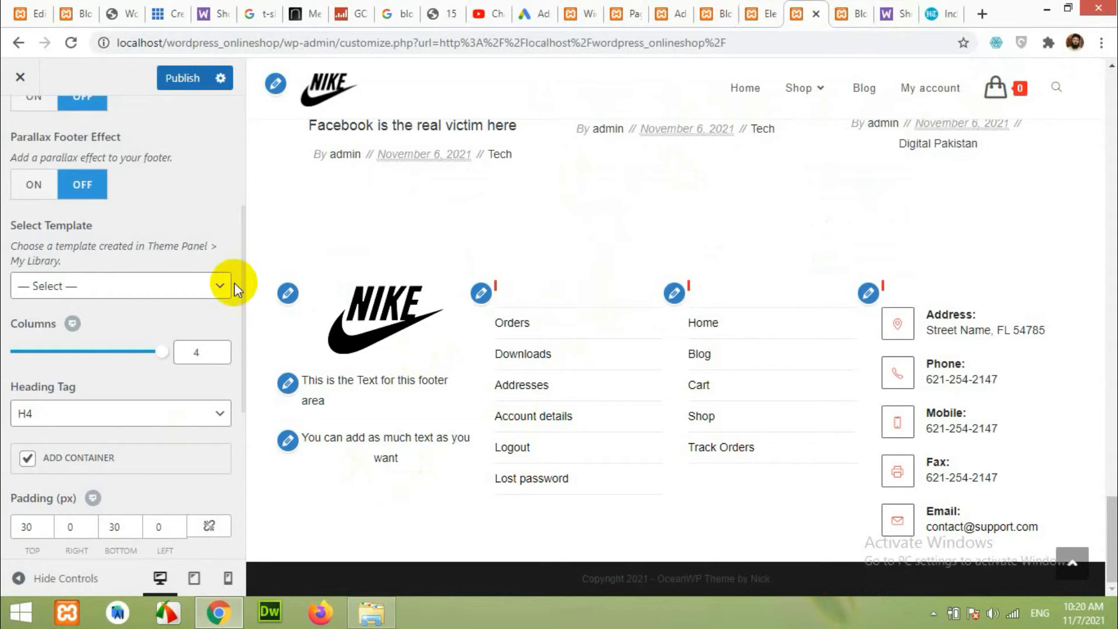
pyautogui.scroll(2, 556, 316)
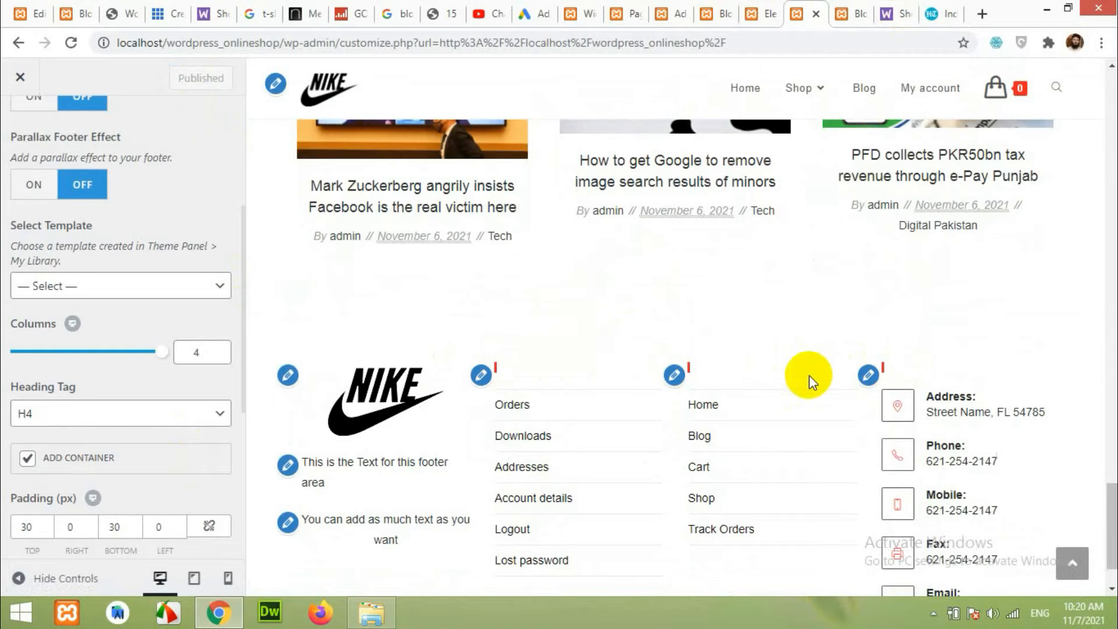
# Inspect the For Customers footer heading and select its #footer-widgets .footer-box .widget-title selector.
pyautogui.rightClick(515, 368)
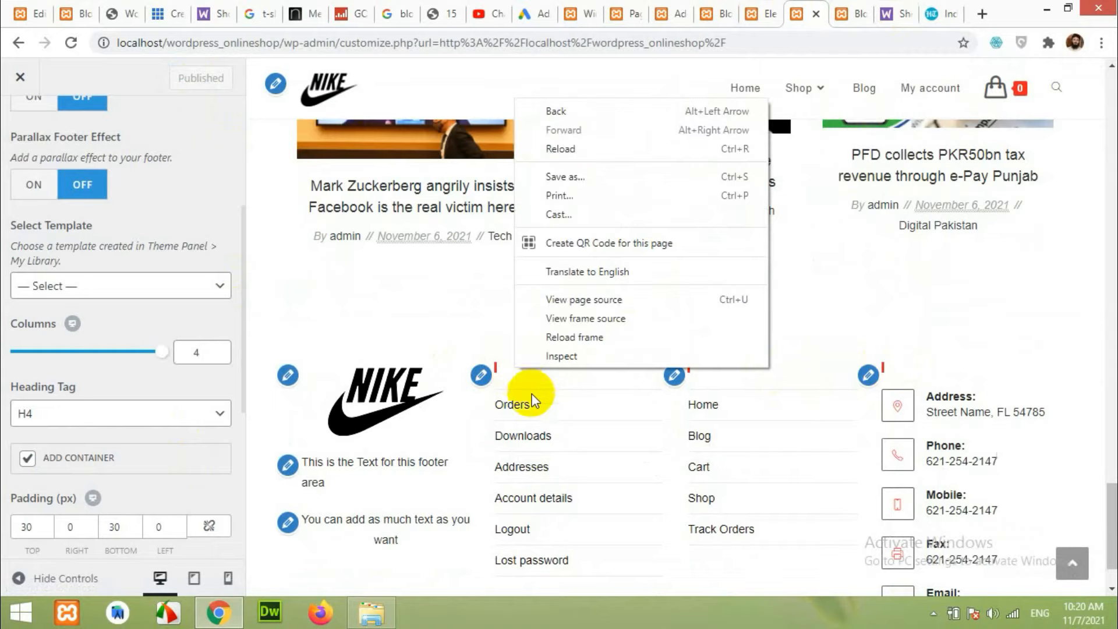
pyautogui.click(563, 355)
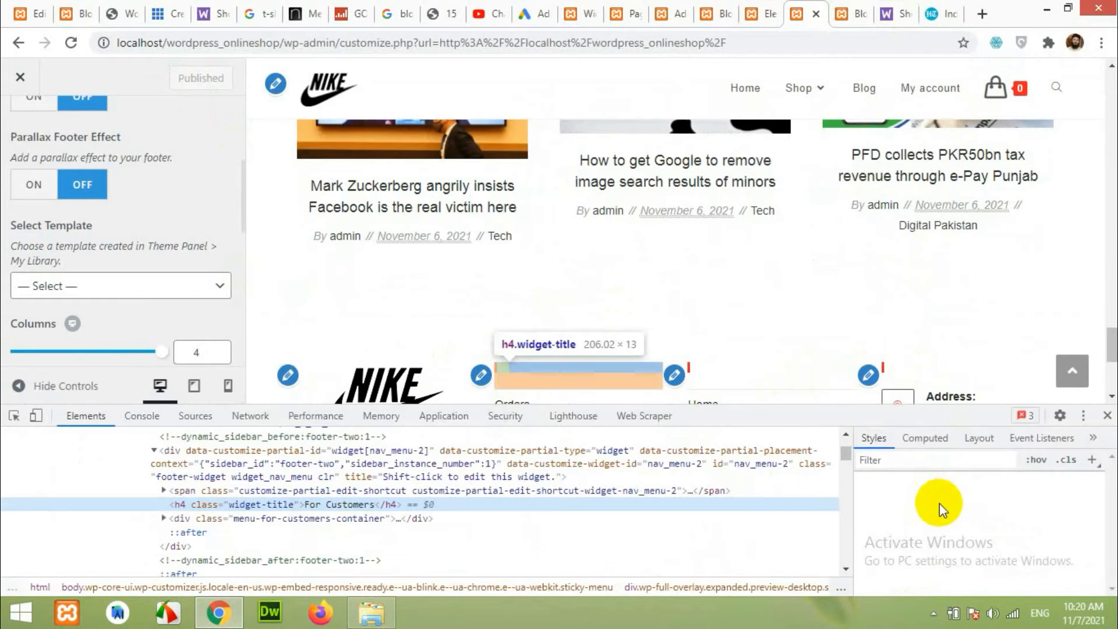
pyautogui.scroll(2, 926, 524)
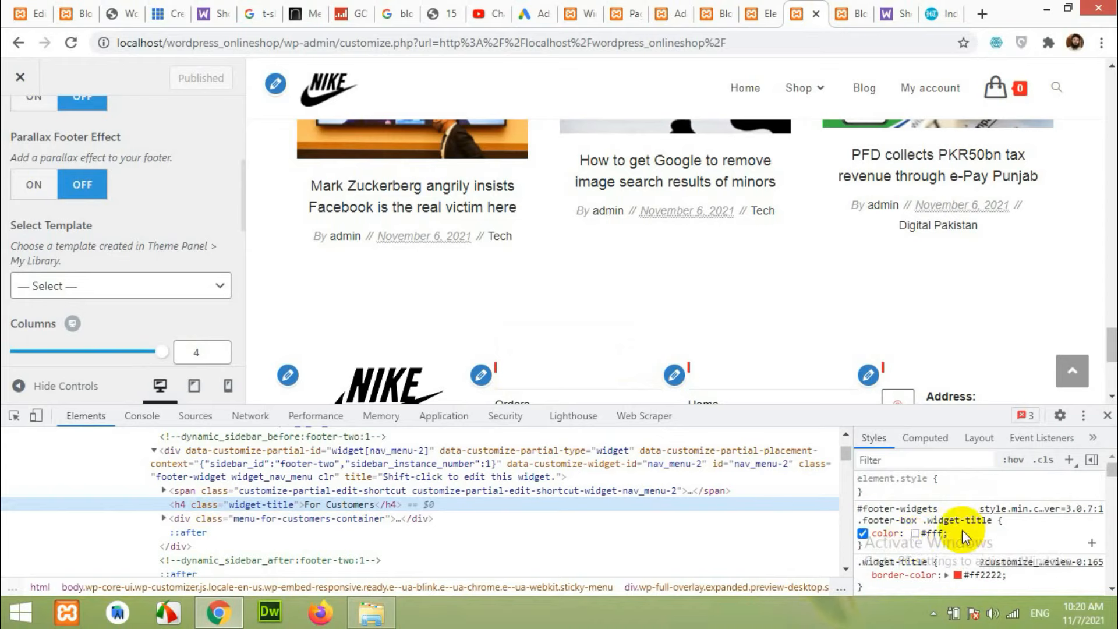
pyautogui.click(895, 515)
pyautogui.hotkey('ctrl', 'c')
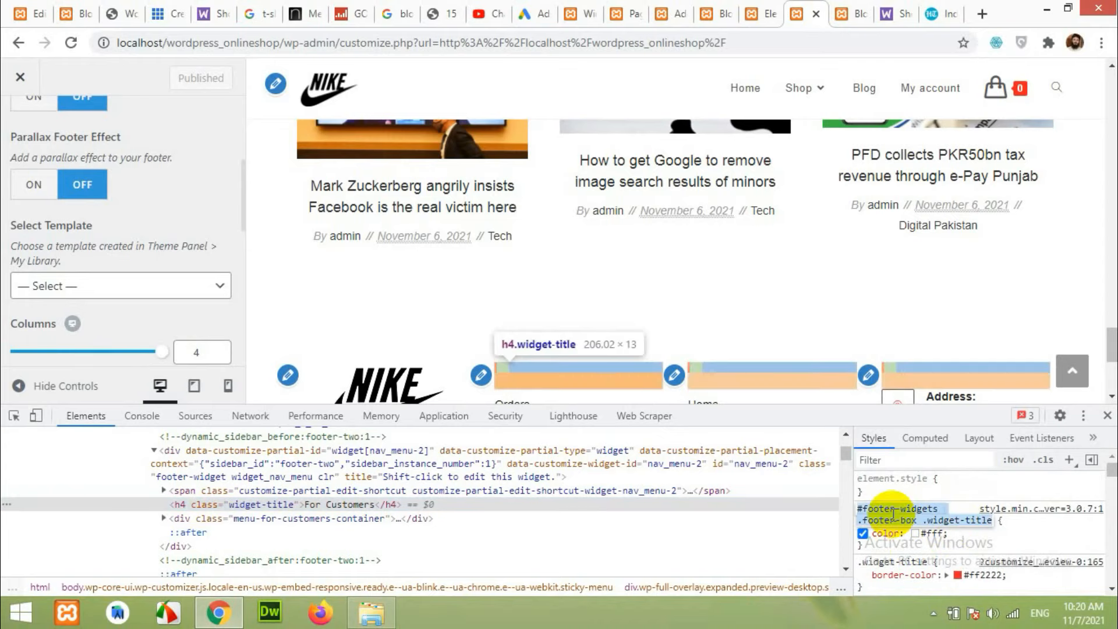
pyautogui.click(26, 85)
pyautogui.scroll(4, 41, 124)
# In Custom CSS/JS, start a new #footer-widgets .footer-box .widget-title rule below the existing CSS.
pyautogui.click(24, 124)
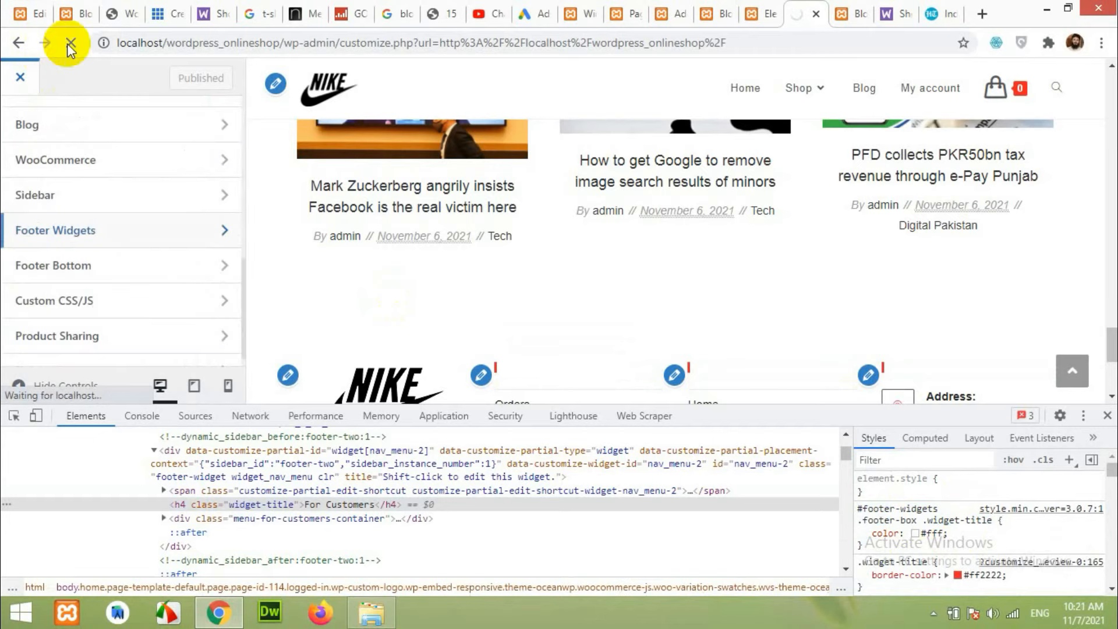
pyautogui.scroll(-1, 99, 256)
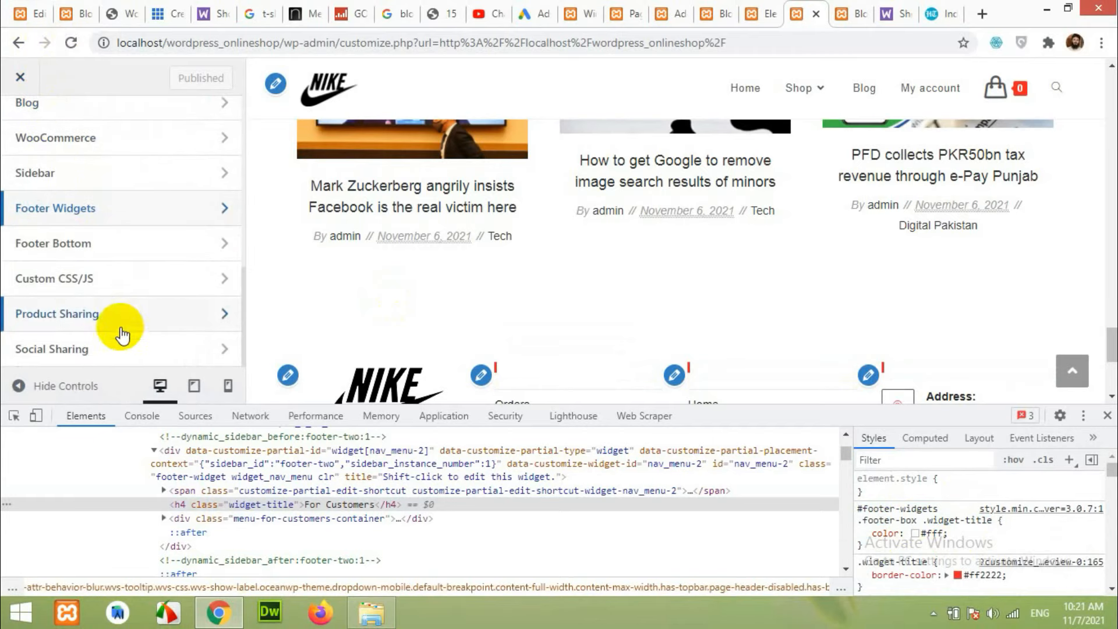
pyautogui.click(52, 280)
pyautogui.click(75, 301)
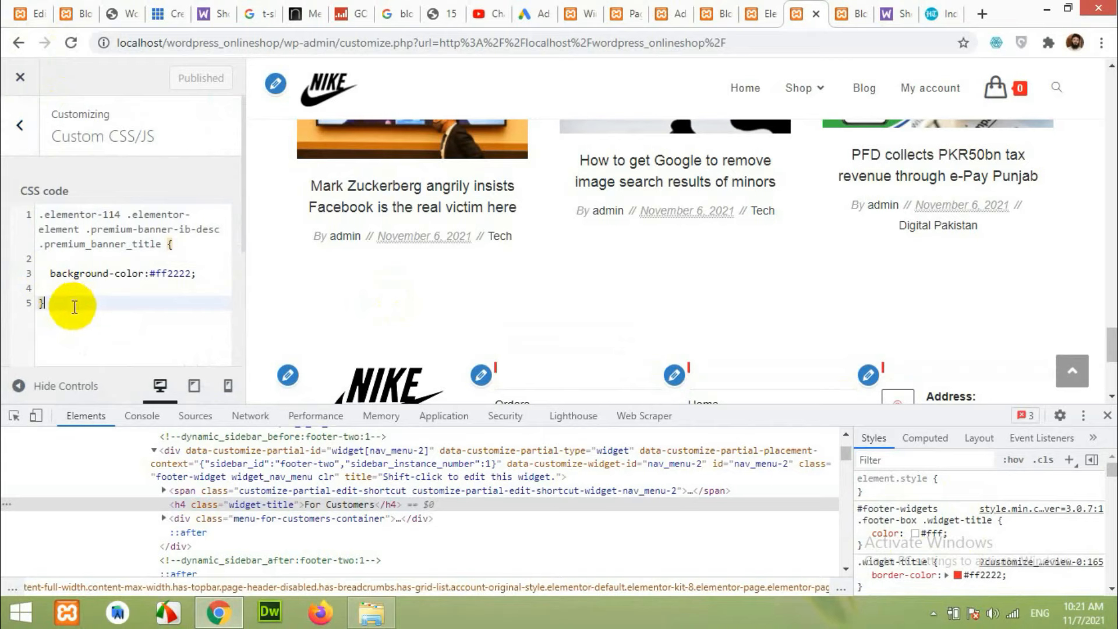
pyautogui.press('Return')
pyautogui.press('Return')
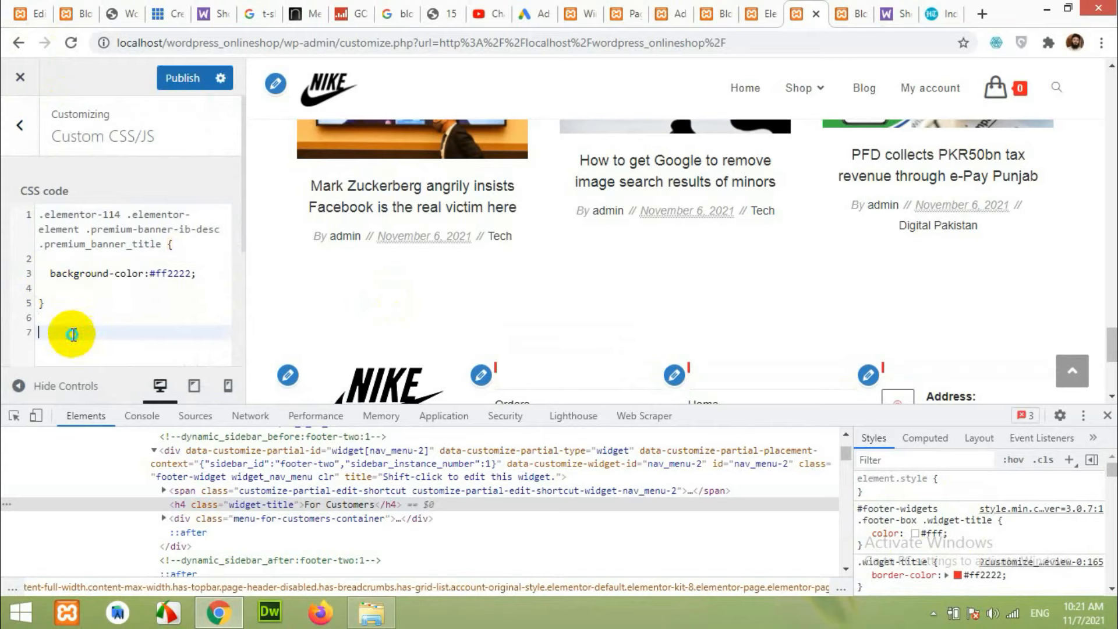
pyautogui.rightClick(100, 337)
pyautogui.click(108, 430)
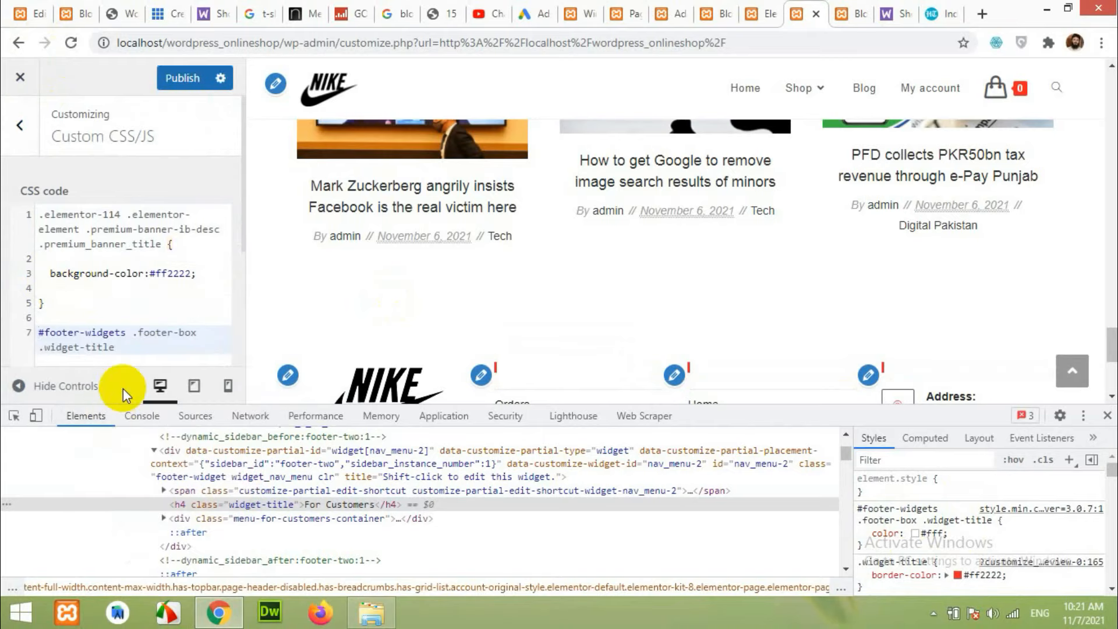
pyautogui.click(128, 352)
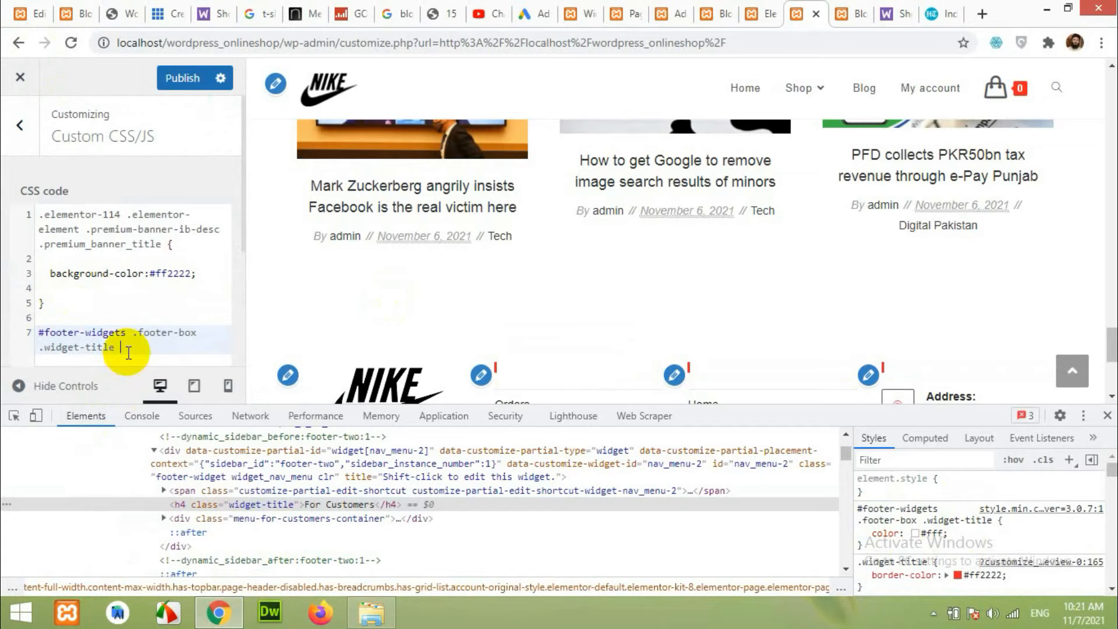
pyautogui.write('{')
pyautogui.press('Return')
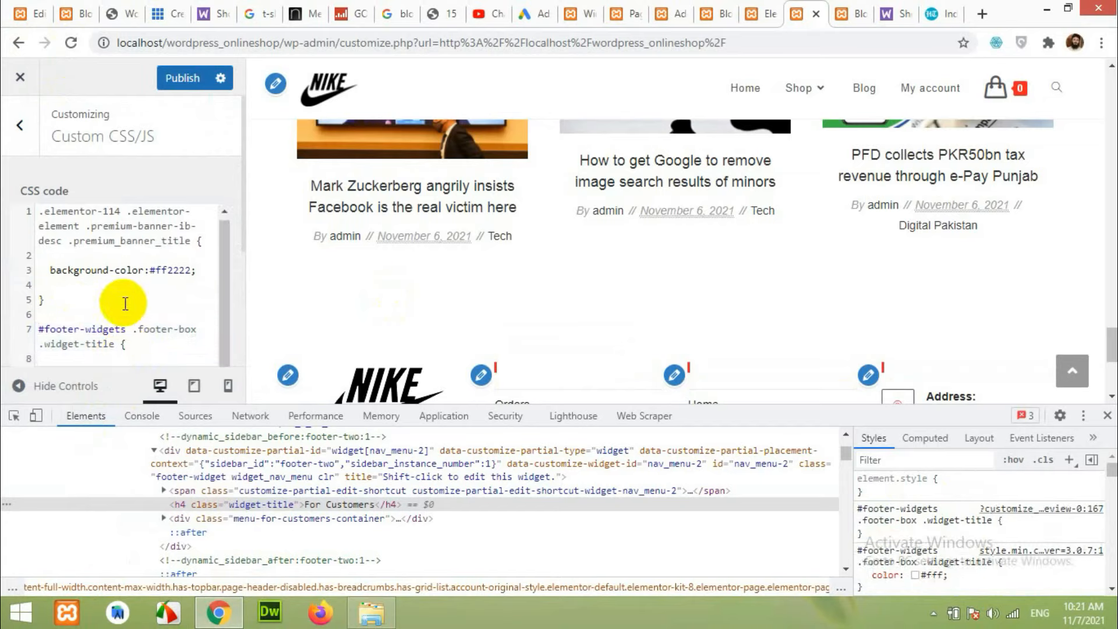
# Add color:#000; and font-weight:800; to the widget-title rule and publish.
pyautogui.scroll(-3, 128, 318)
pyautogui.scroll(1, 116, 250)
pyautogui.scroll(1, 111, 262)
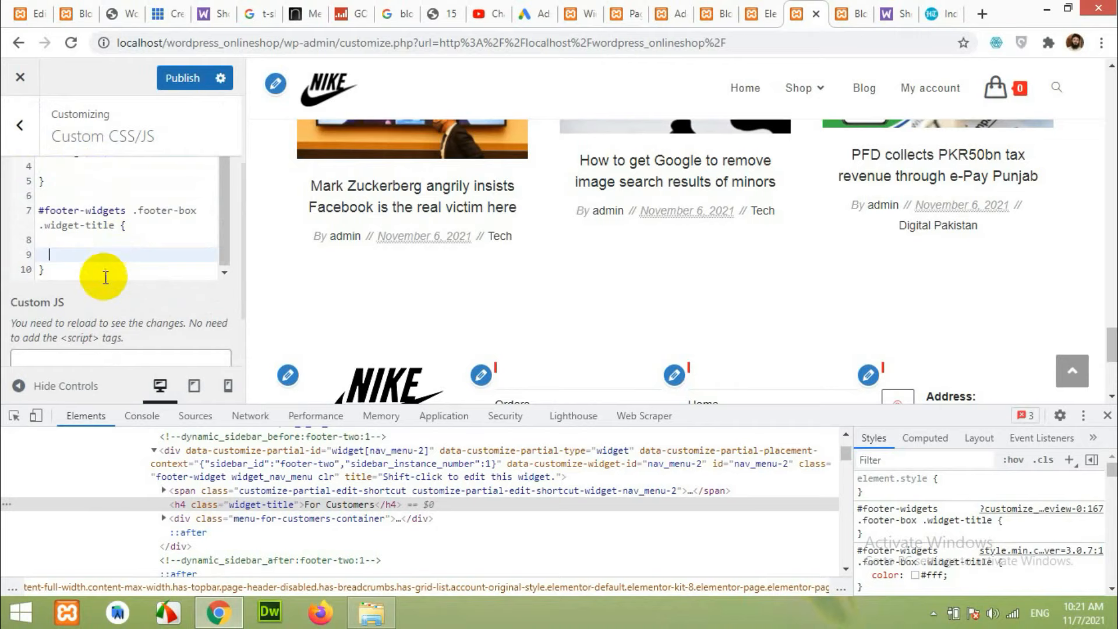
pyautogui.write('color')
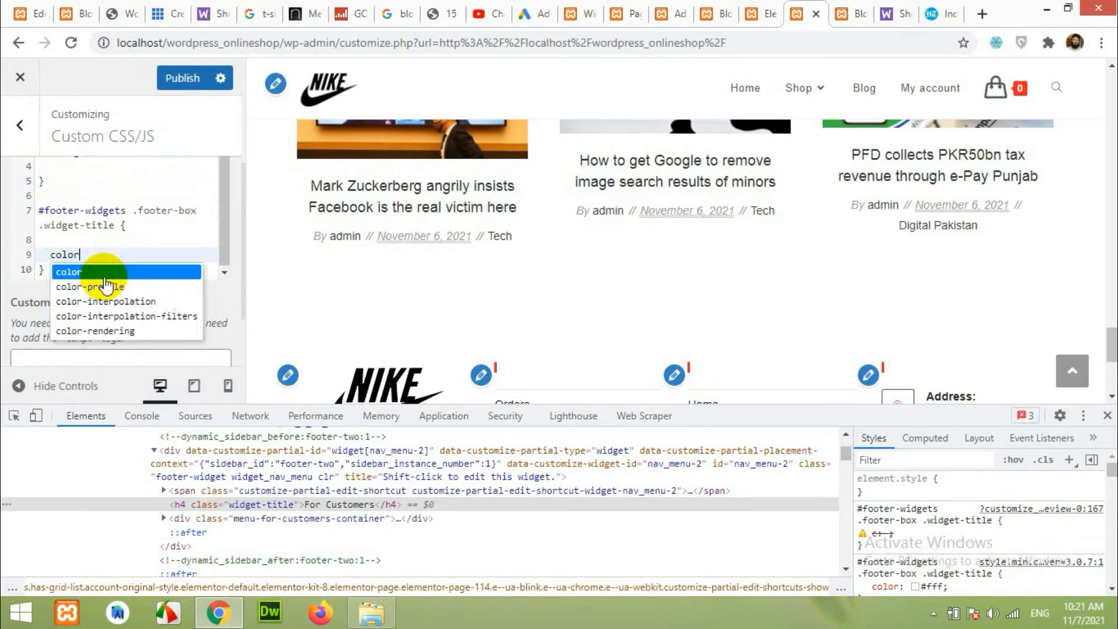
pyautogui.write(':#0000')
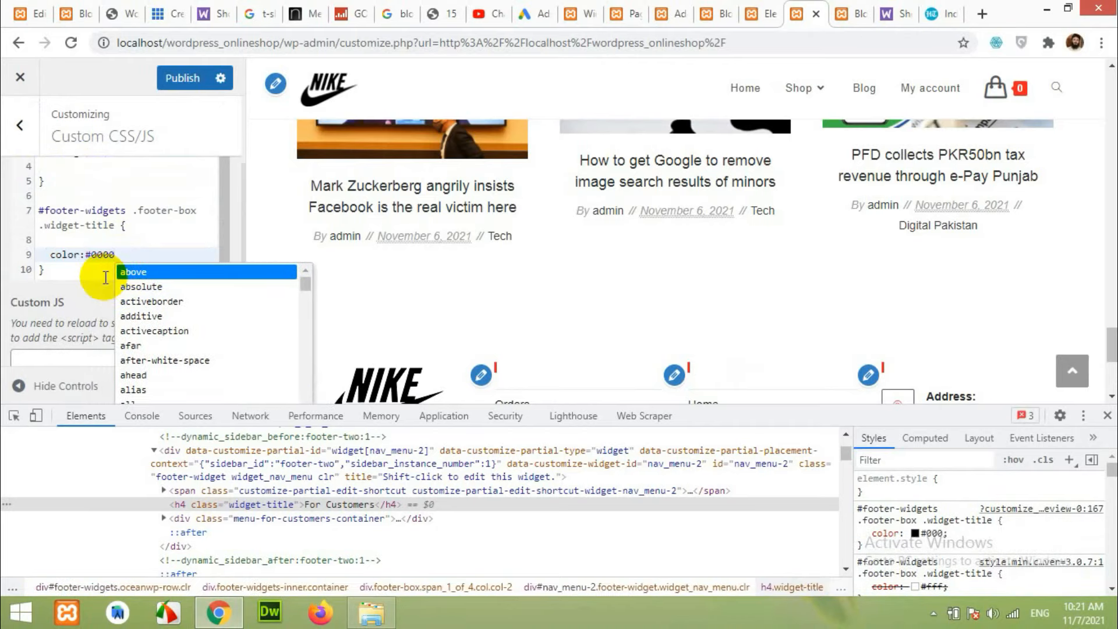
pyautogui.press('BackSpace')
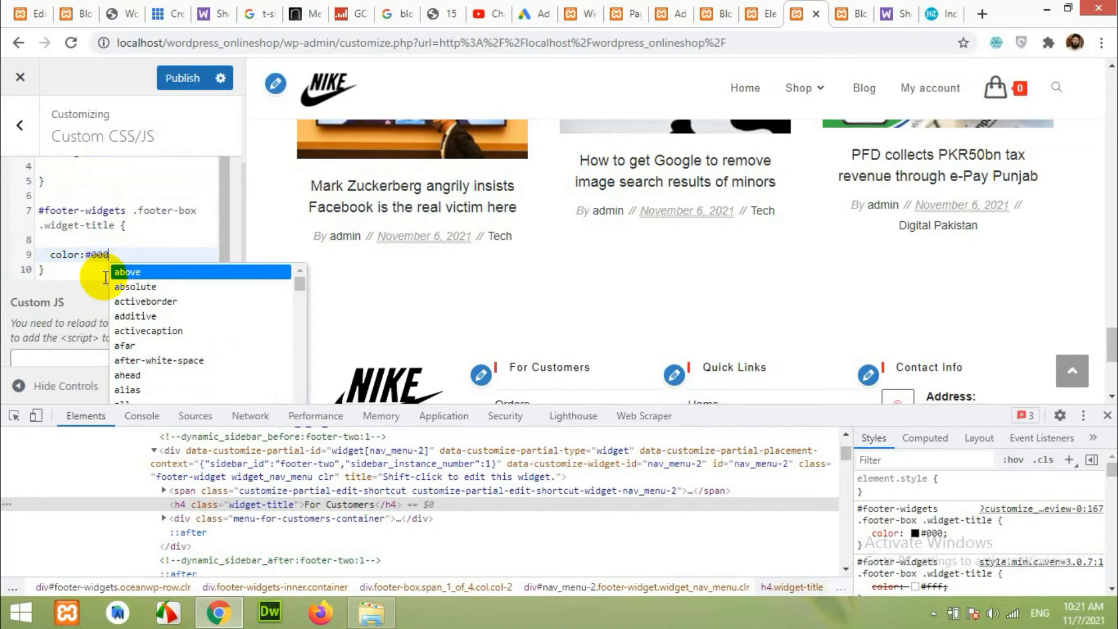
pyautogui.write(';')
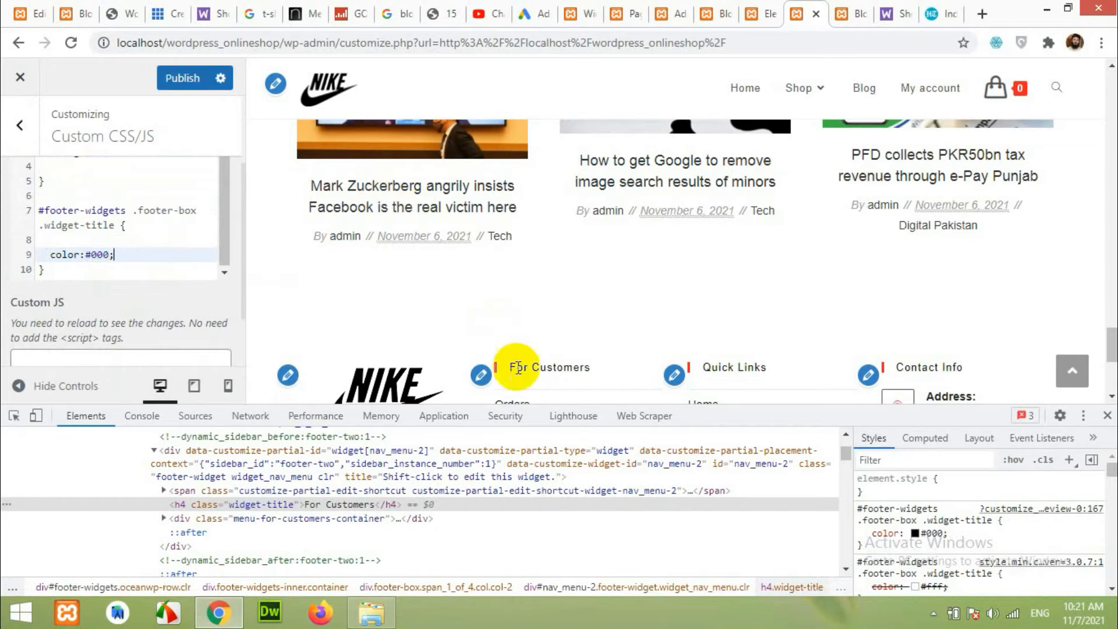
pyautogui.scroll(-2, 811, 335)
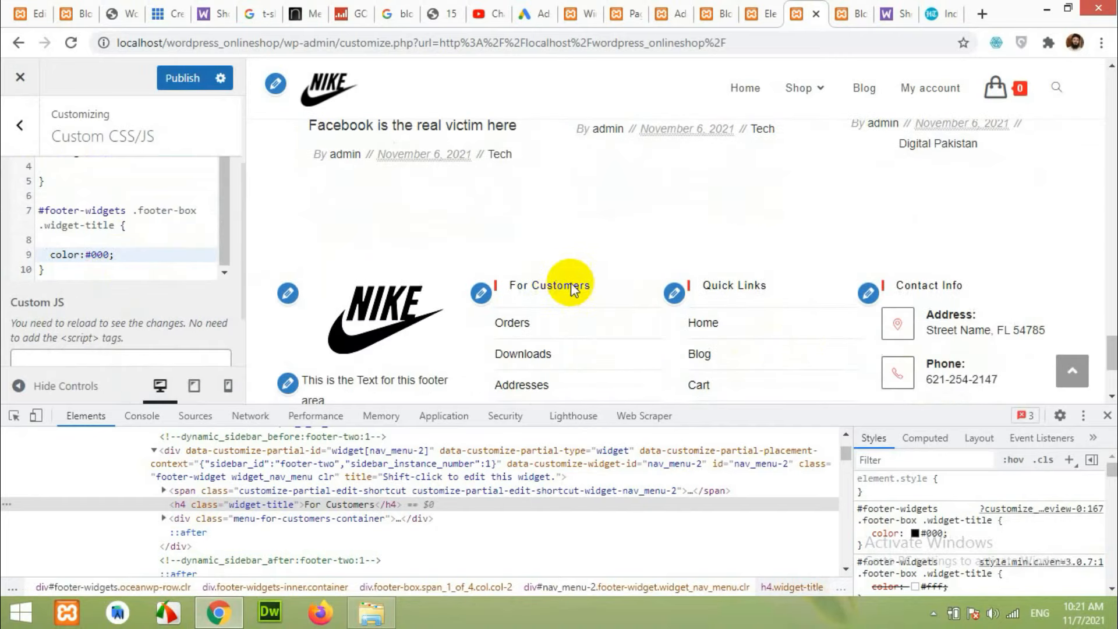
pyautogui.press('Return')
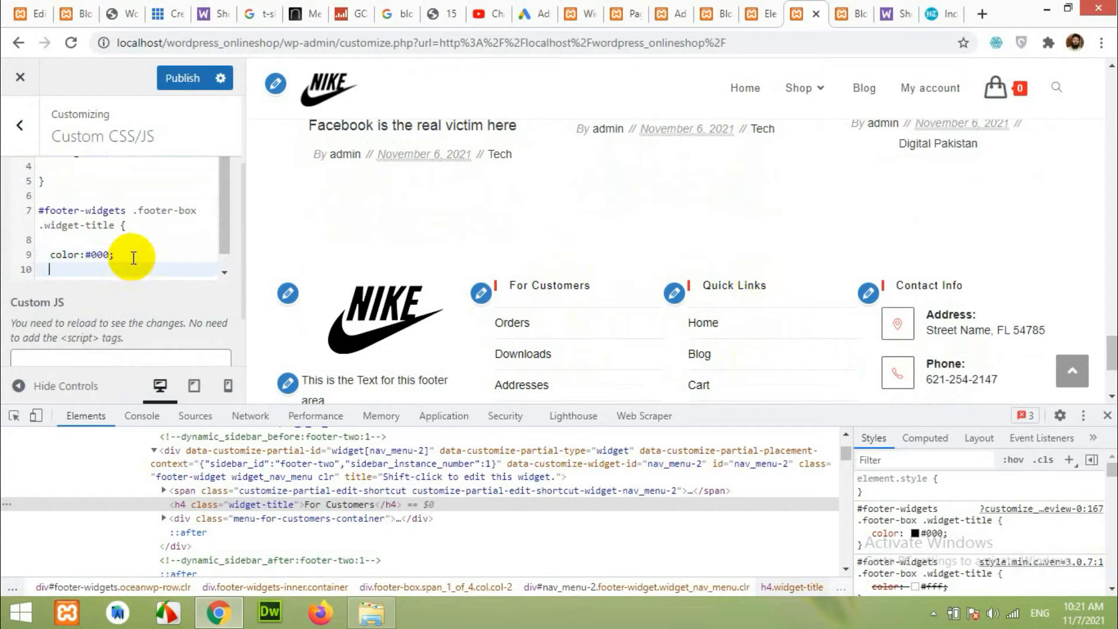
pyautogui.write('font')
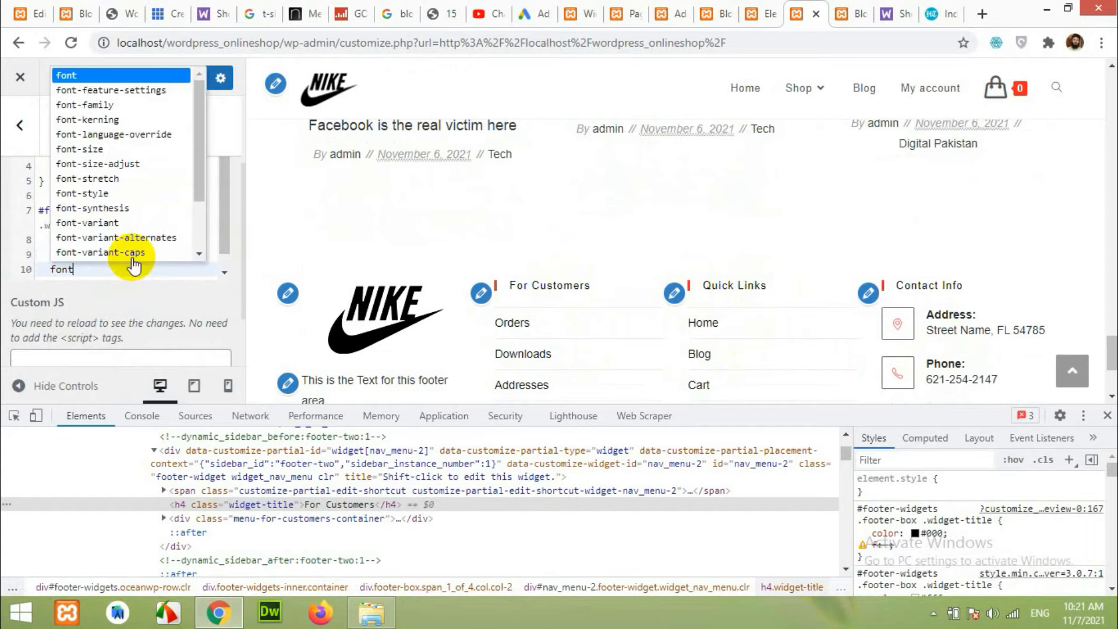
pyautogui.write('-weight:')
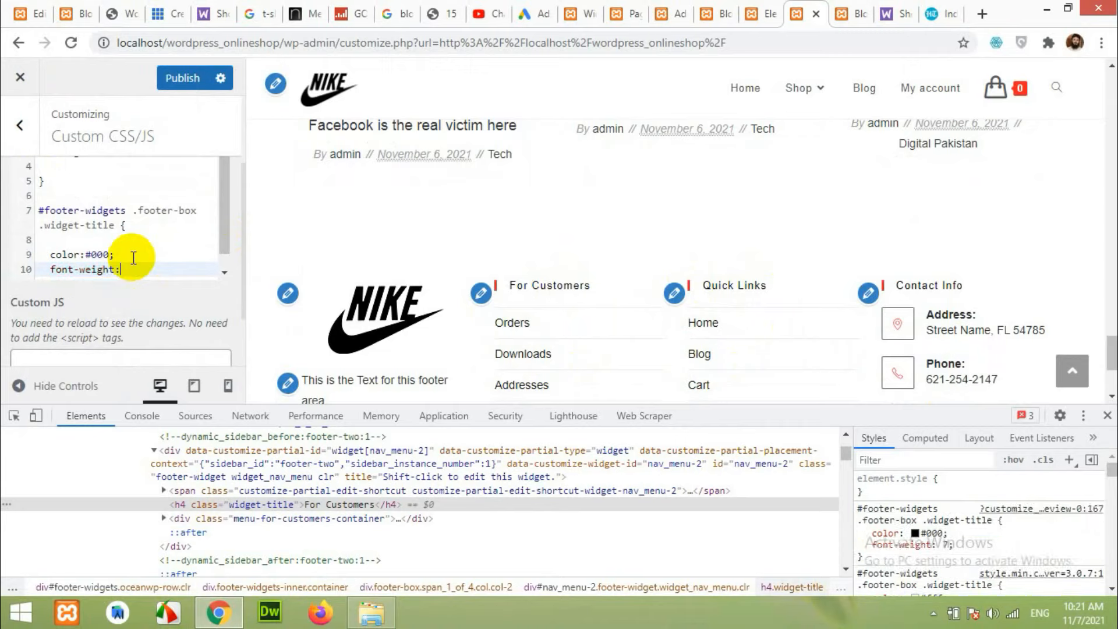
pyautogui.write('800;')
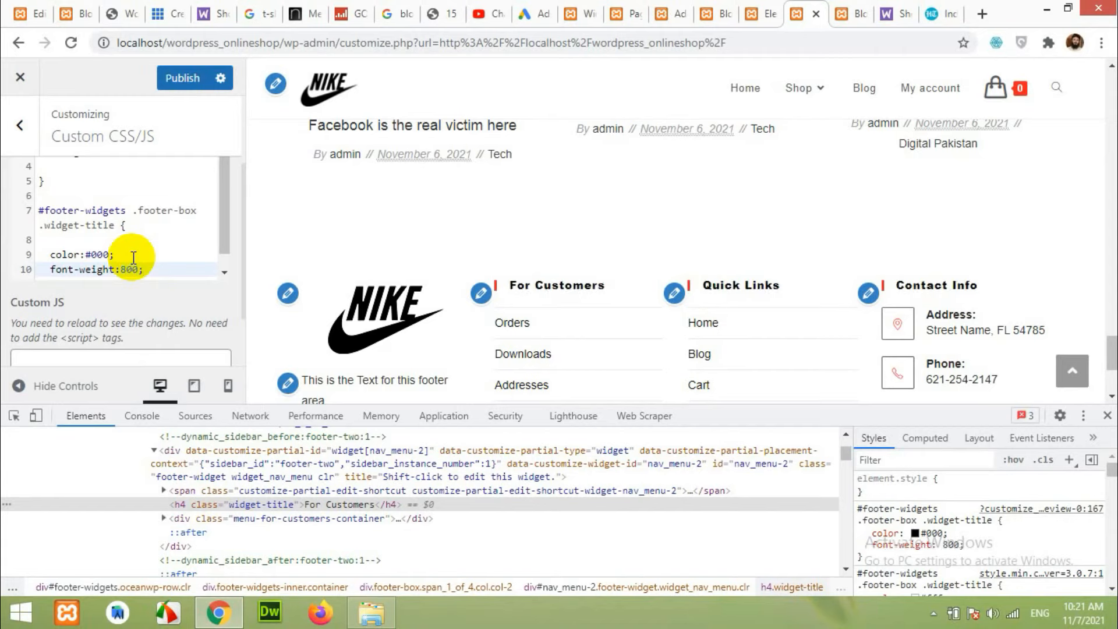
pyautogui.click(176, 79)
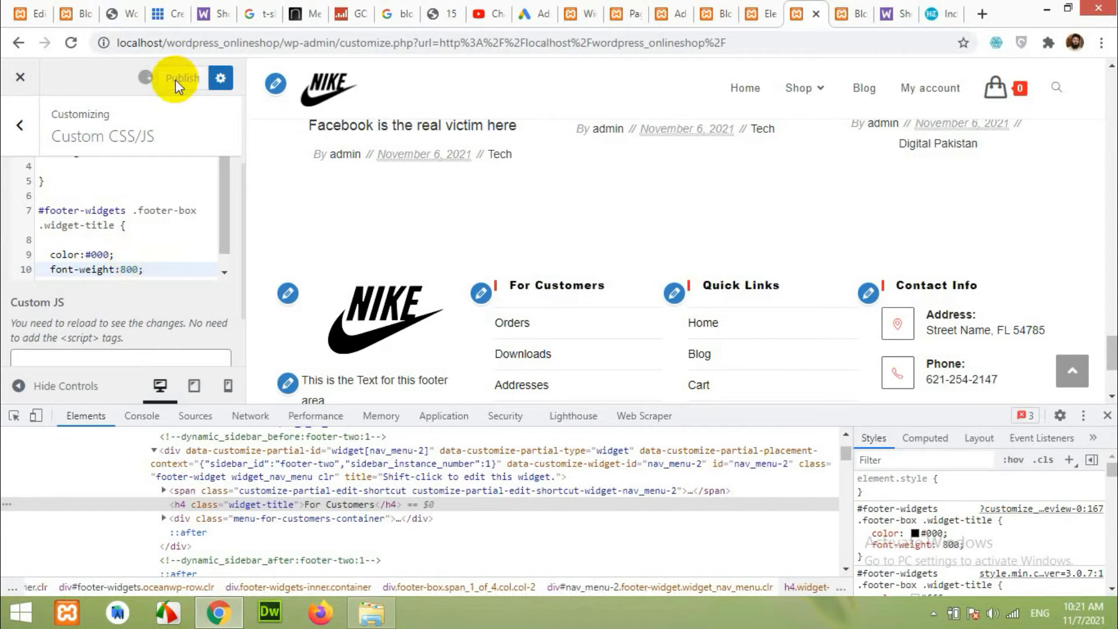
# Close DevTools, review the bold black footer titles on the Blog page, then go to the Shop page.
pyautogui.click(1106, 418)
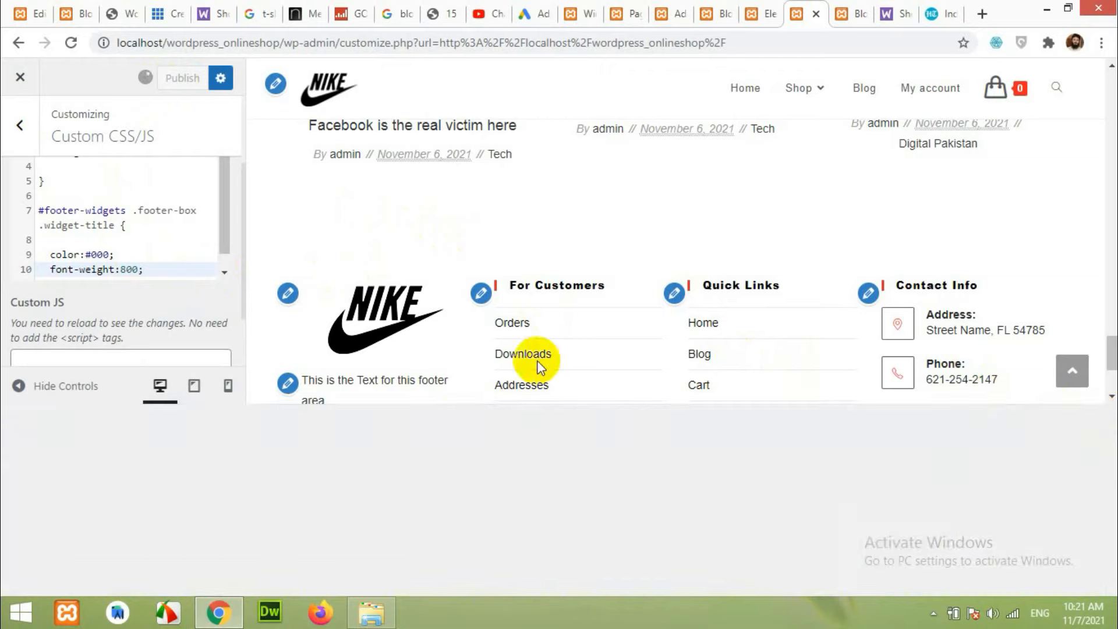
pyautogui.click(857, 13)
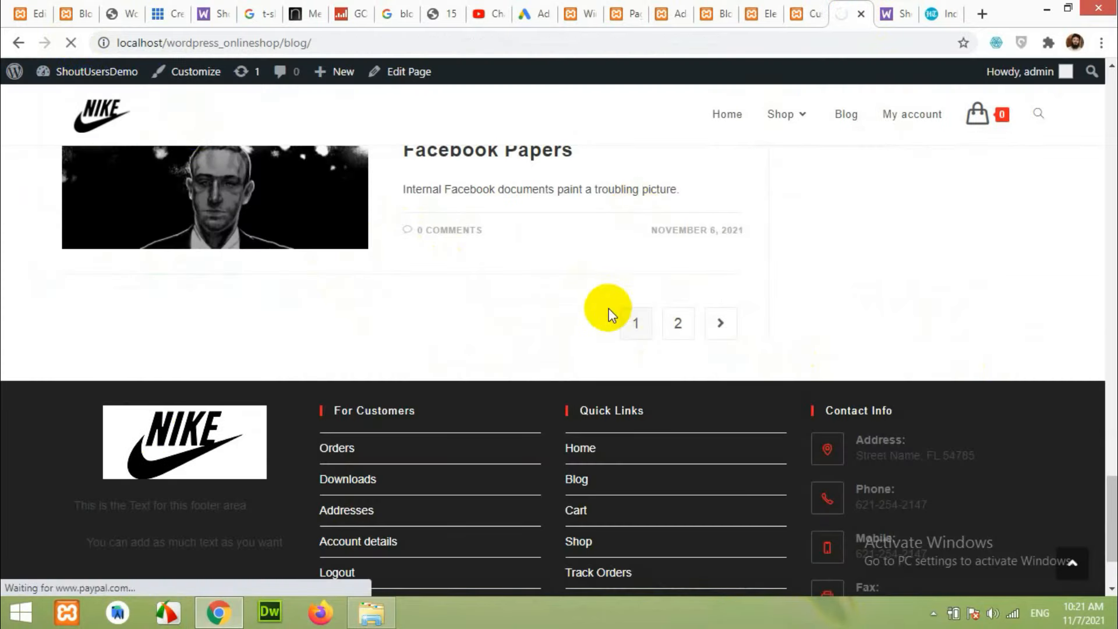
pyautogui.scroll(-3, 833, 495)
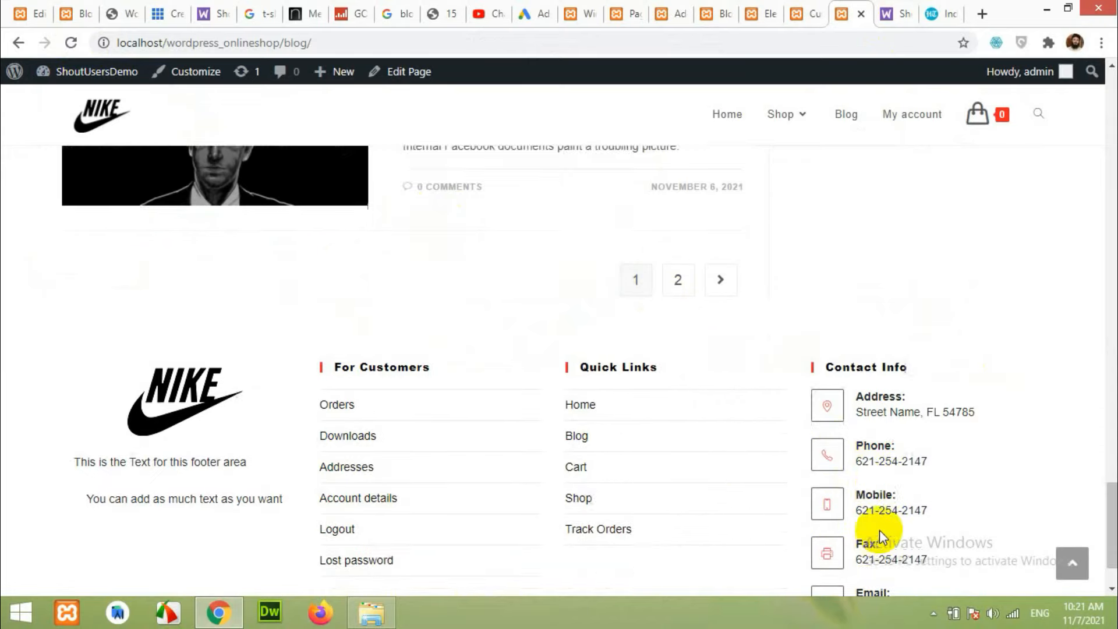
pyautogui.scroll(20, 706, 414)
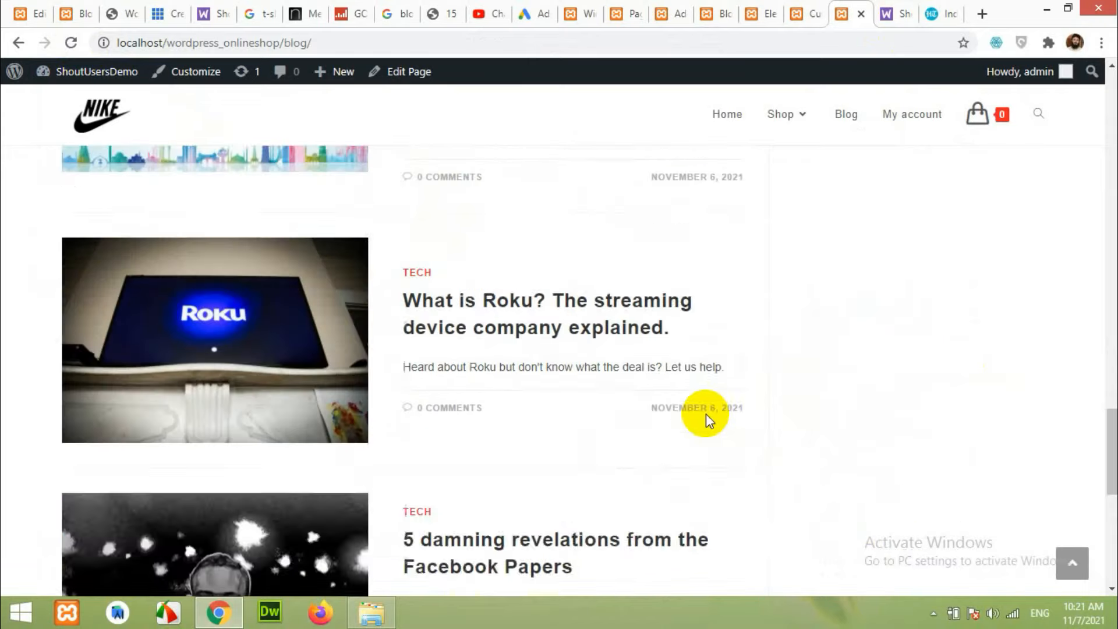
pyautogui.scroll(-6, 687, 403)
pyautogui.scroll(6, 687, 403)
pyautogui.scroll(-20, 669, 326)
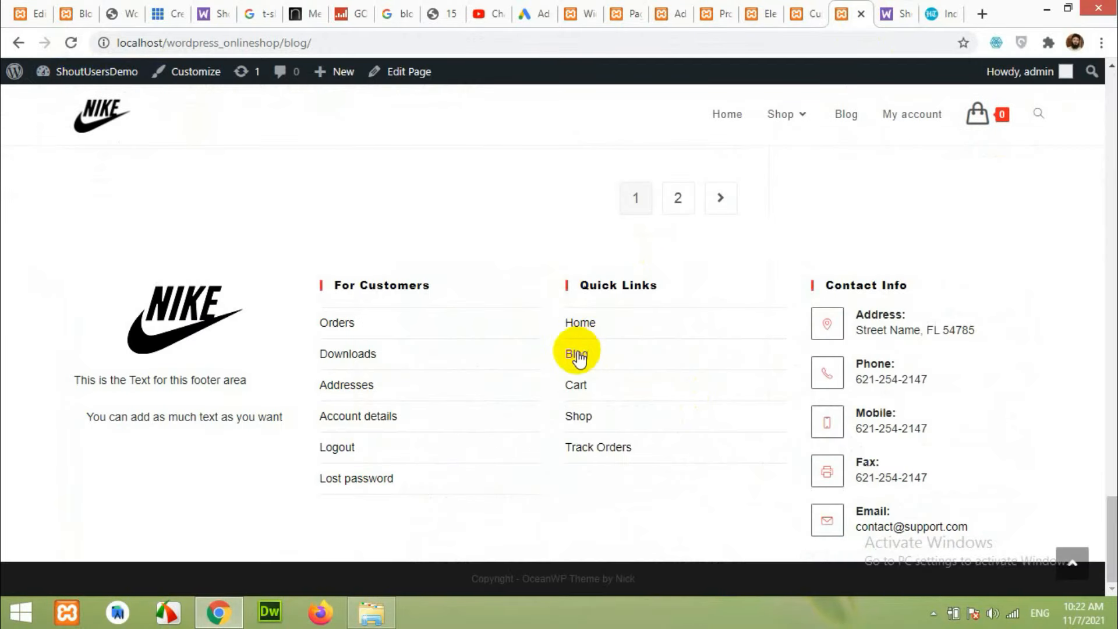
pyautogui.scroll(4, 574, 350)
pyautogui.scroll(-4, 568, 386)
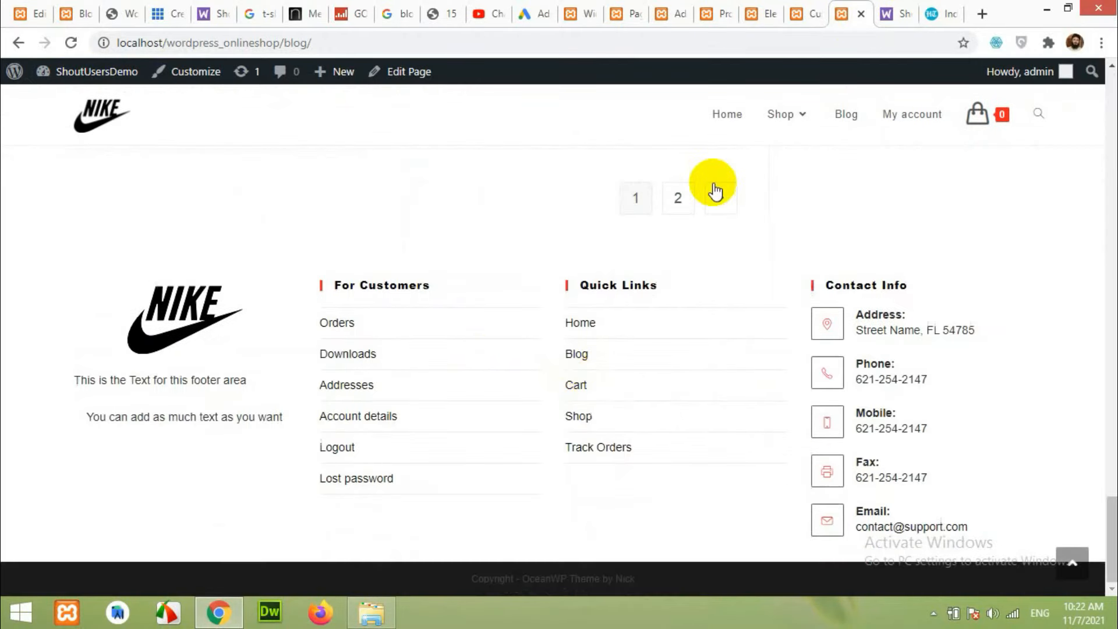
pyautogui.click(721, 8)
pyautogui.scroll(-4, 569, 340)
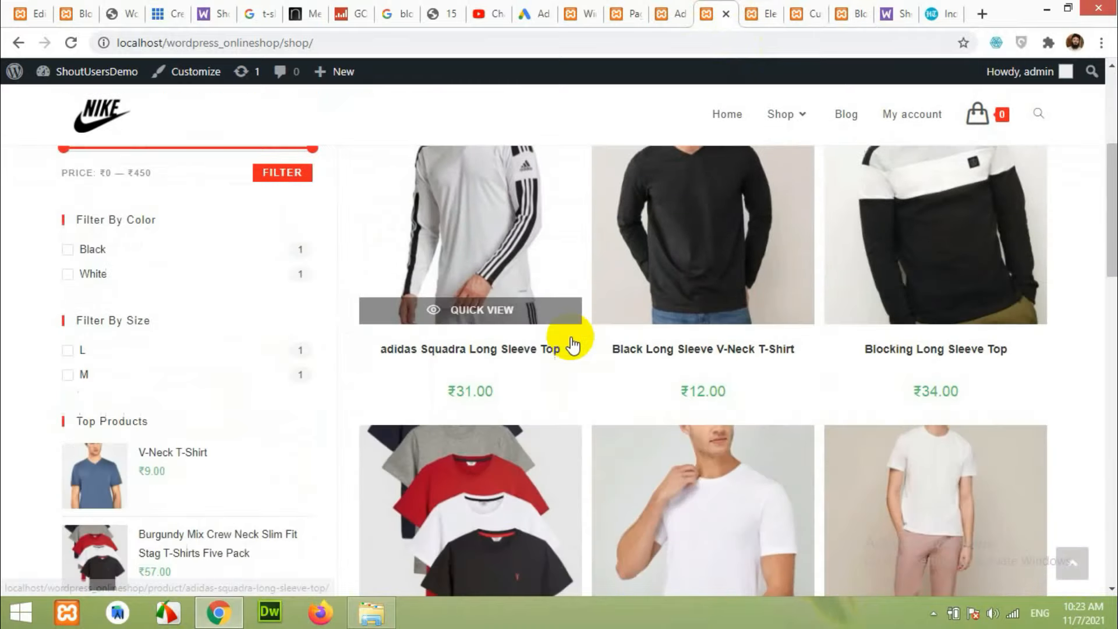
pyautogui.scroll(3, 524, 317)
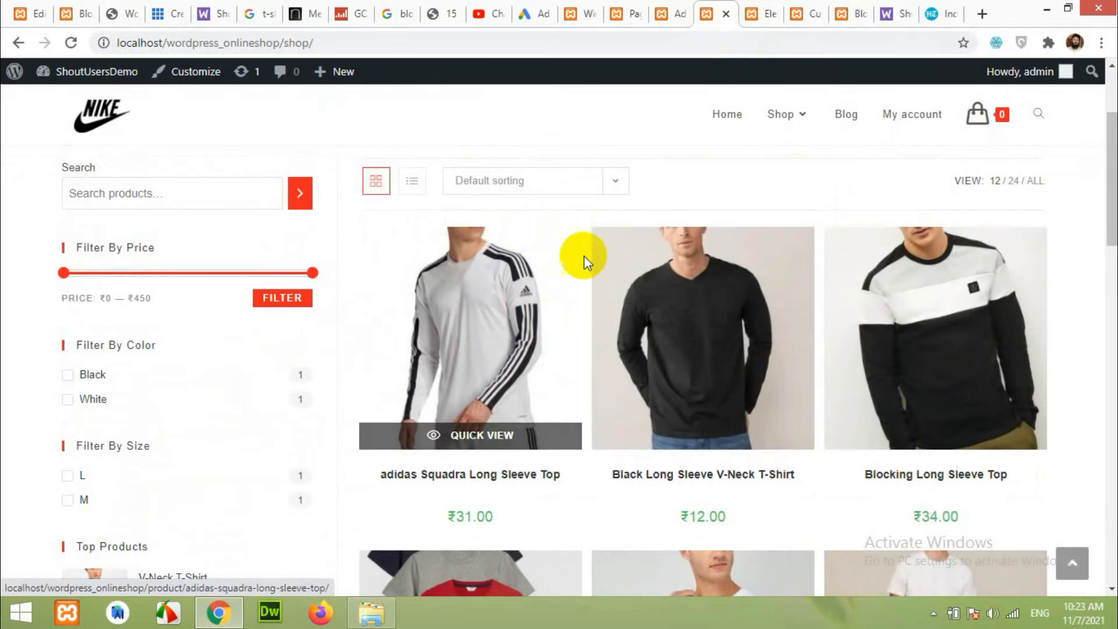
pyautogui.click(79, 7)
pyautogui.scroll(10, 606, 257)
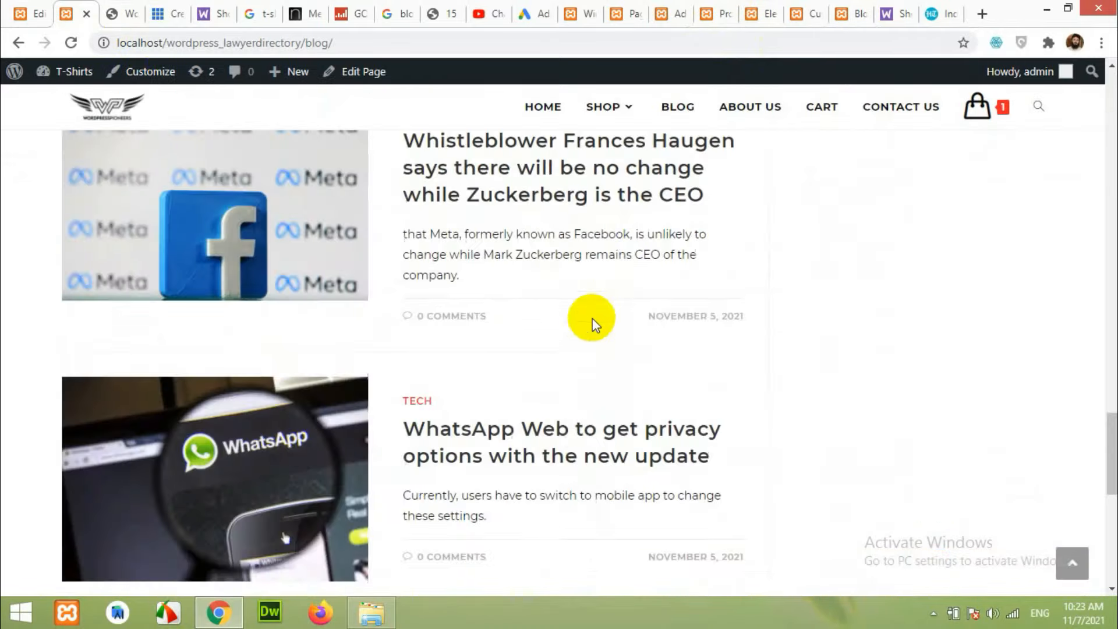
pyautogui.click(687, 103)
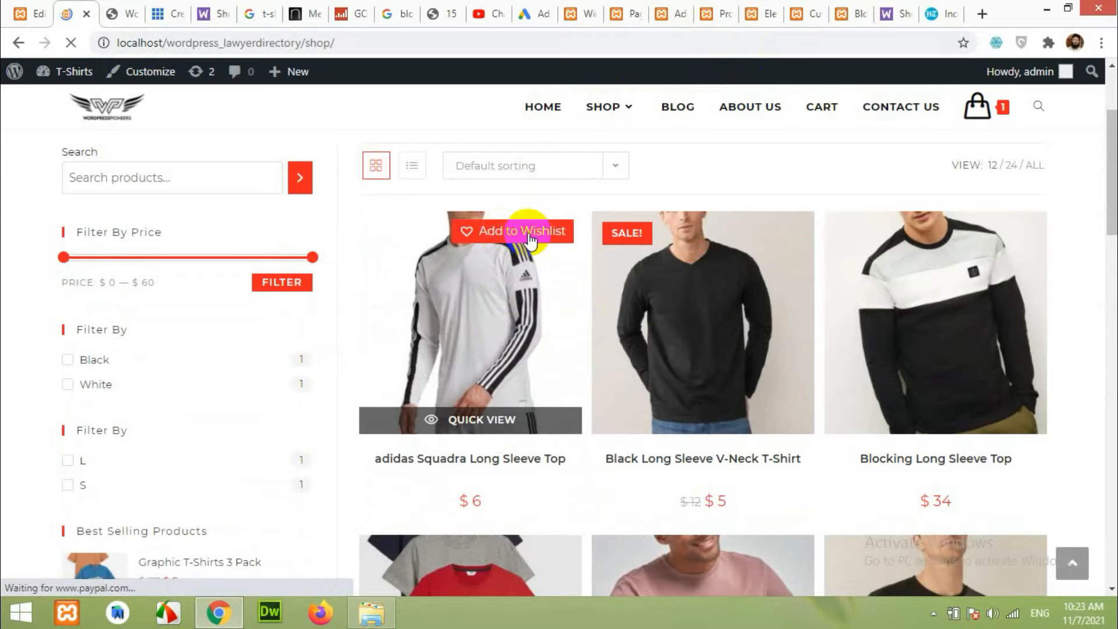
pyautogui.click(494, 324)
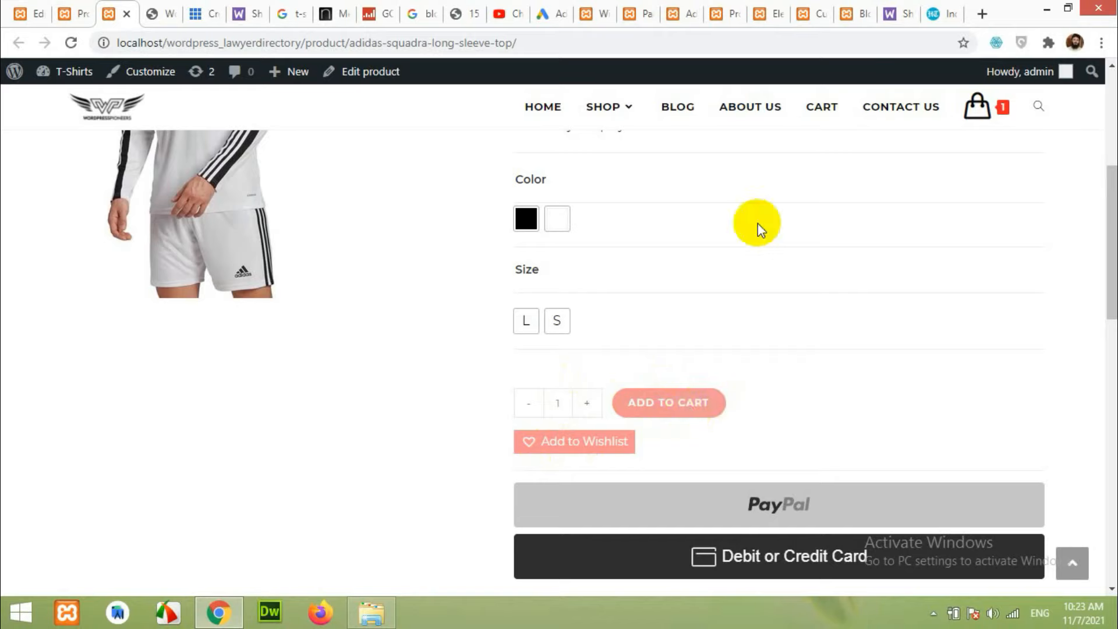
pyautogui.click(735, 7)
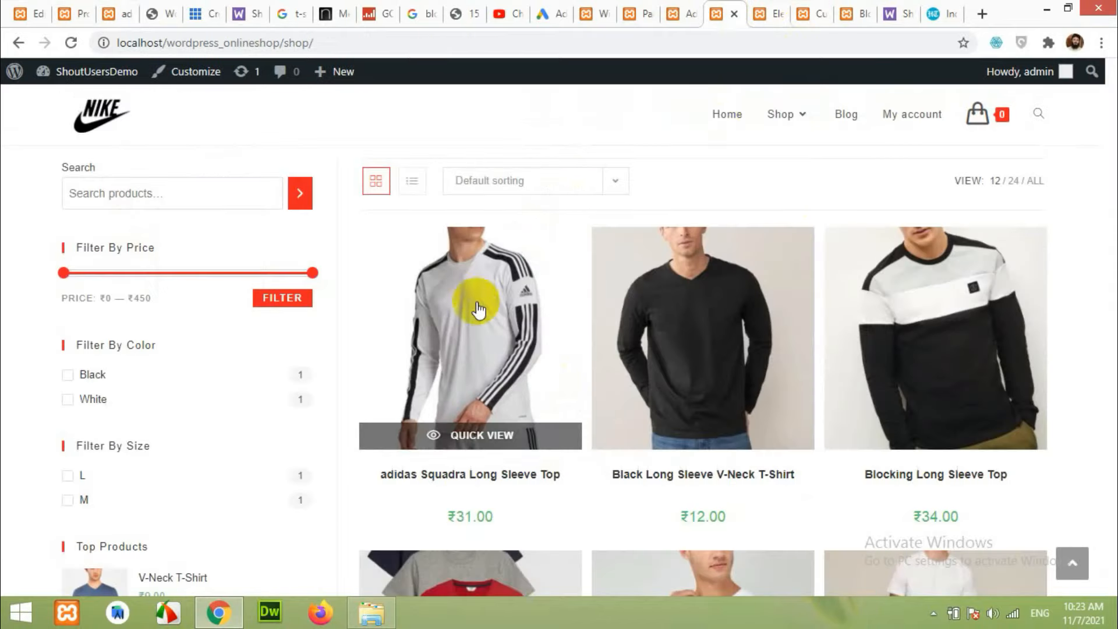
pyautogui.click(600, 11)
# Search the plugin directory for 'wishlist' under Plugins > Add New.
pyautogui.moveTo(35, 429)
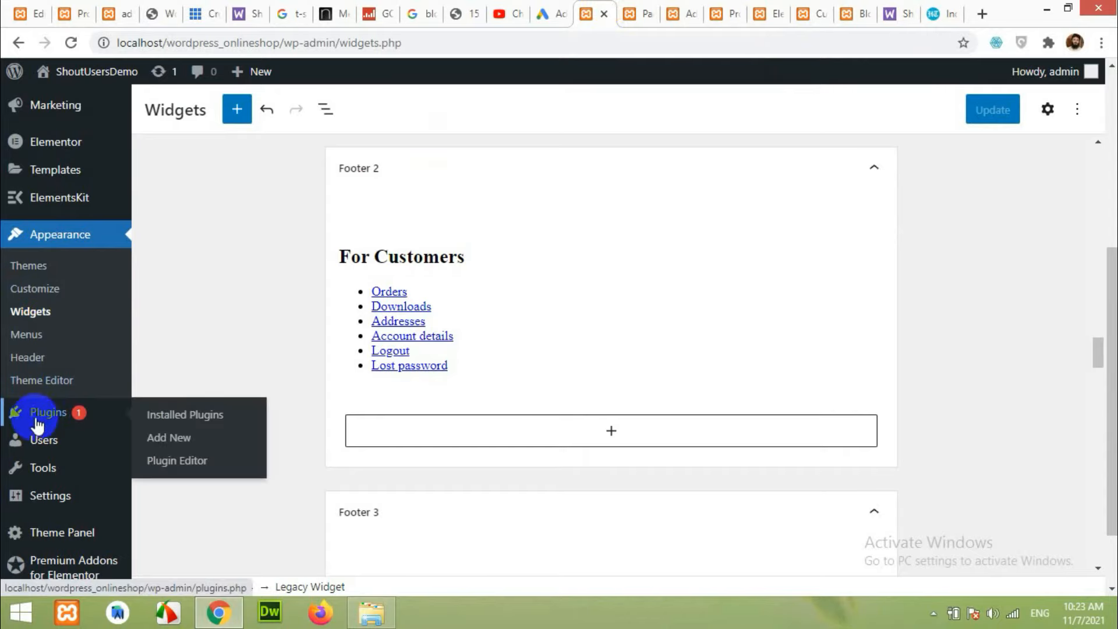
pyautogui.click(156, 444)
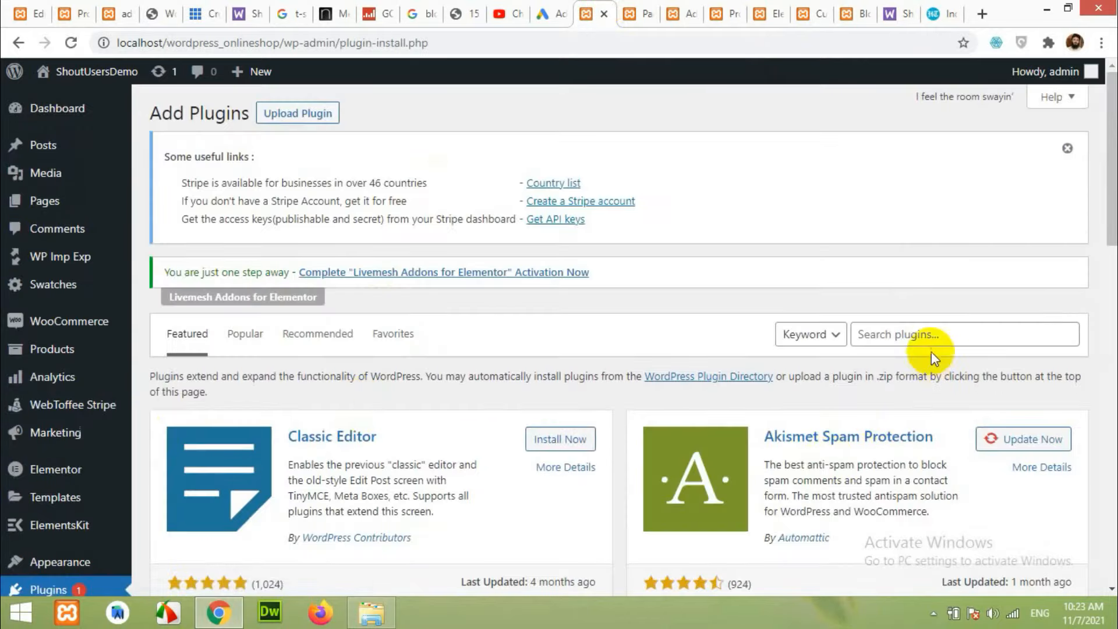
pyautogui.click(926, 331)
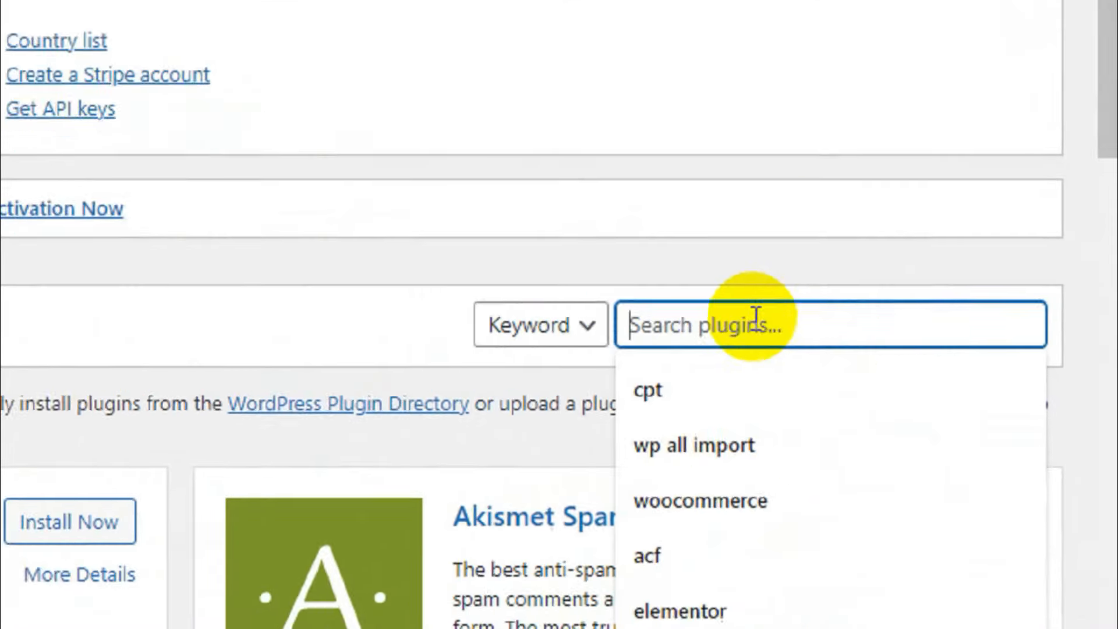
pyautogui.write('w')
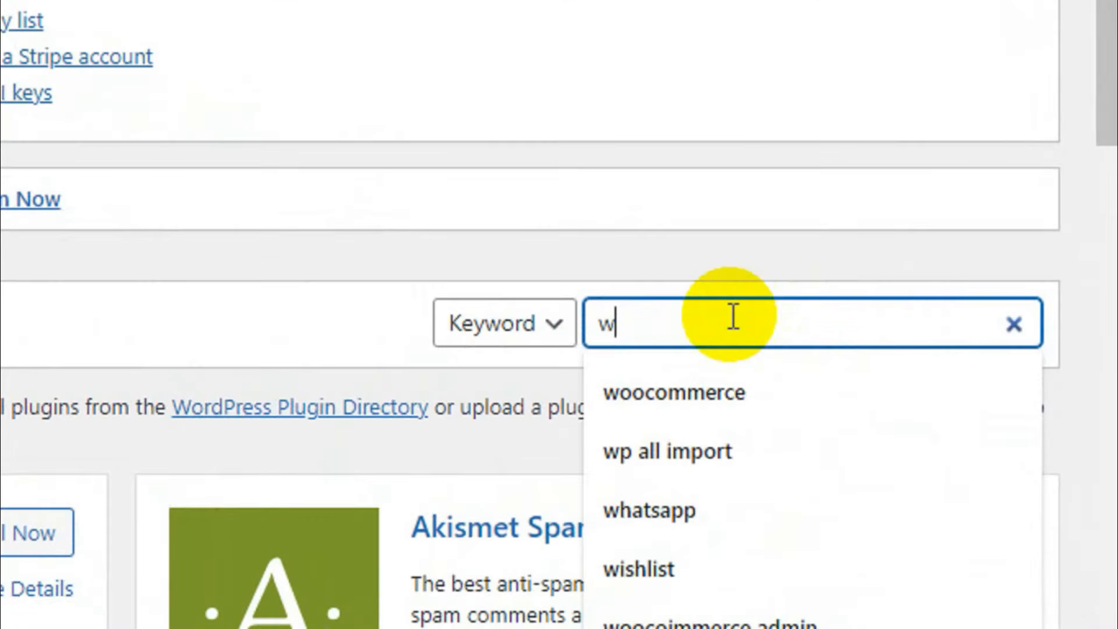
pyautogui.write('h')
pyautogui.press('BackSpace')
pyautogui.write('ishlist')
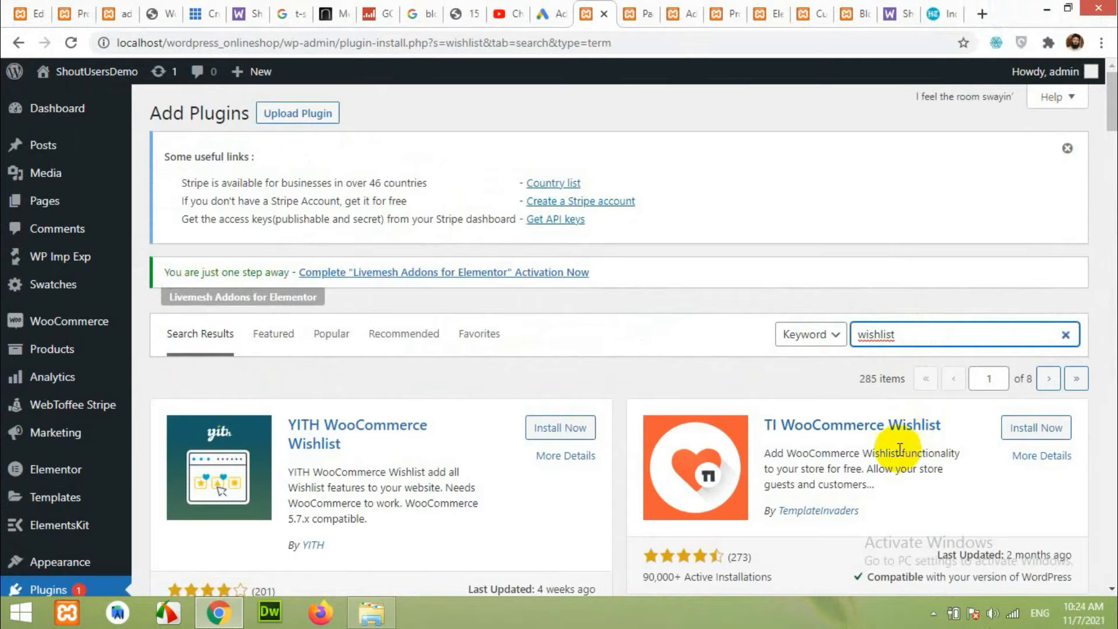
pyautogui.scroll(-3, 932, 455)
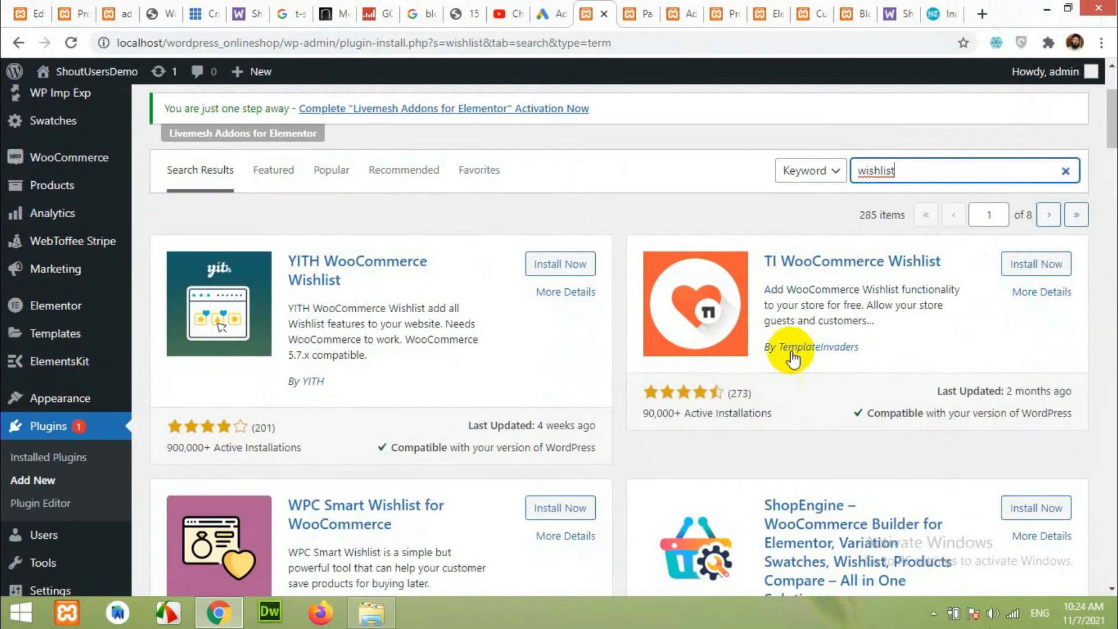
# Install and activate TI WooCommerce Wishlist, then return to the Nike shop page.
pyautogui.click(1036, 263)
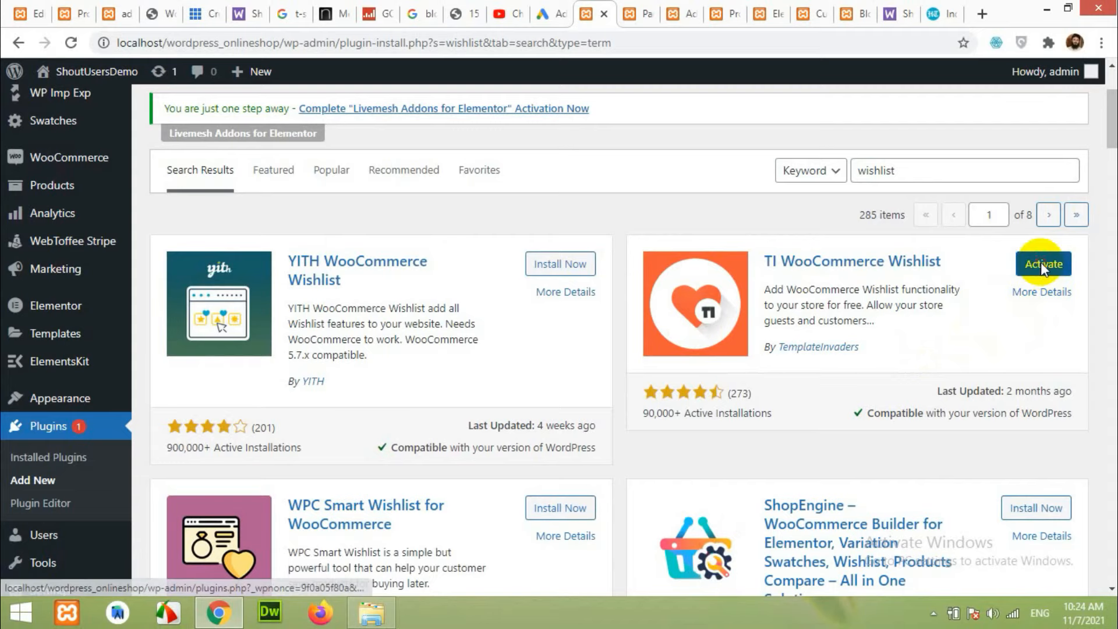
pyautogui.click(1040, 263)
pyautogui.scroll(3, 856, 309)
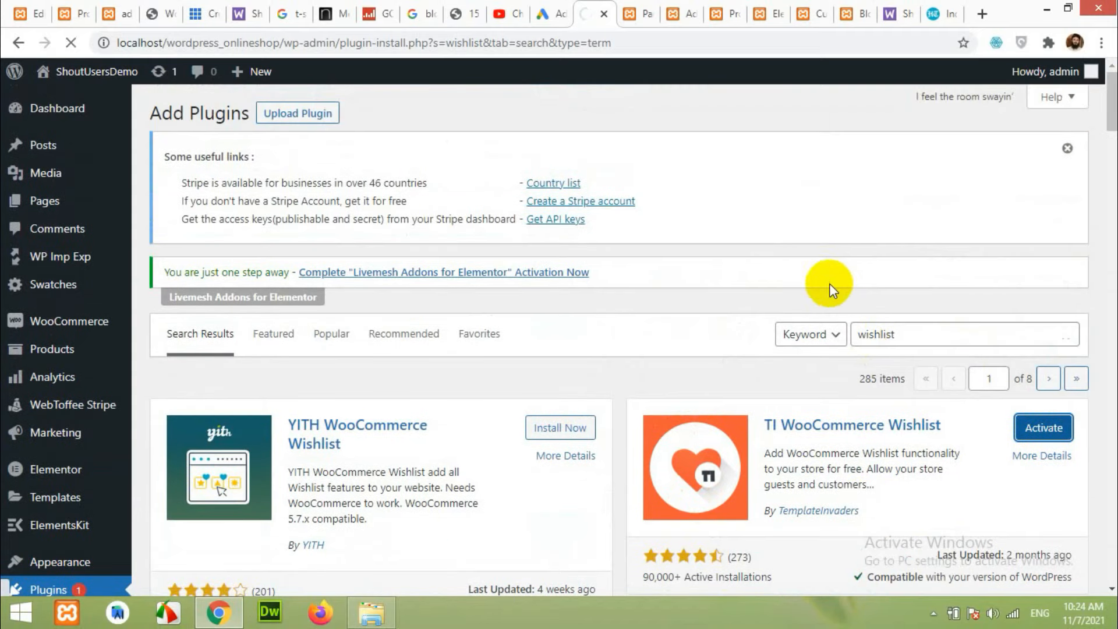
pyautogui.click(728, 8)
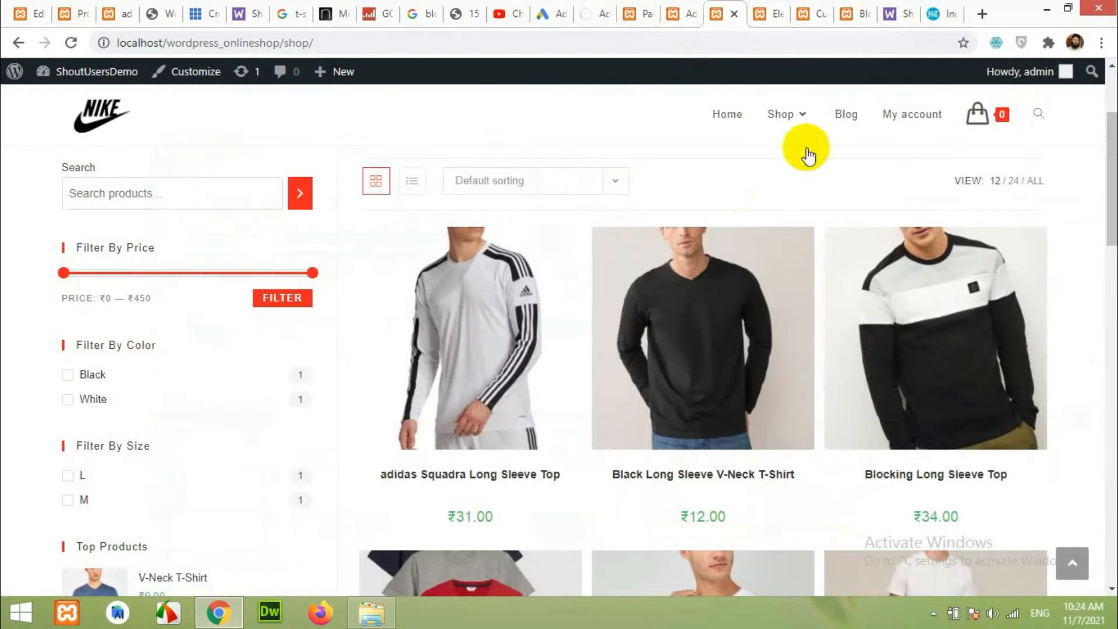
# Reload the shop to show Add to Wishlist links, then open a product category in the Custom CSS preview.
pyautogui.click(69, 43)
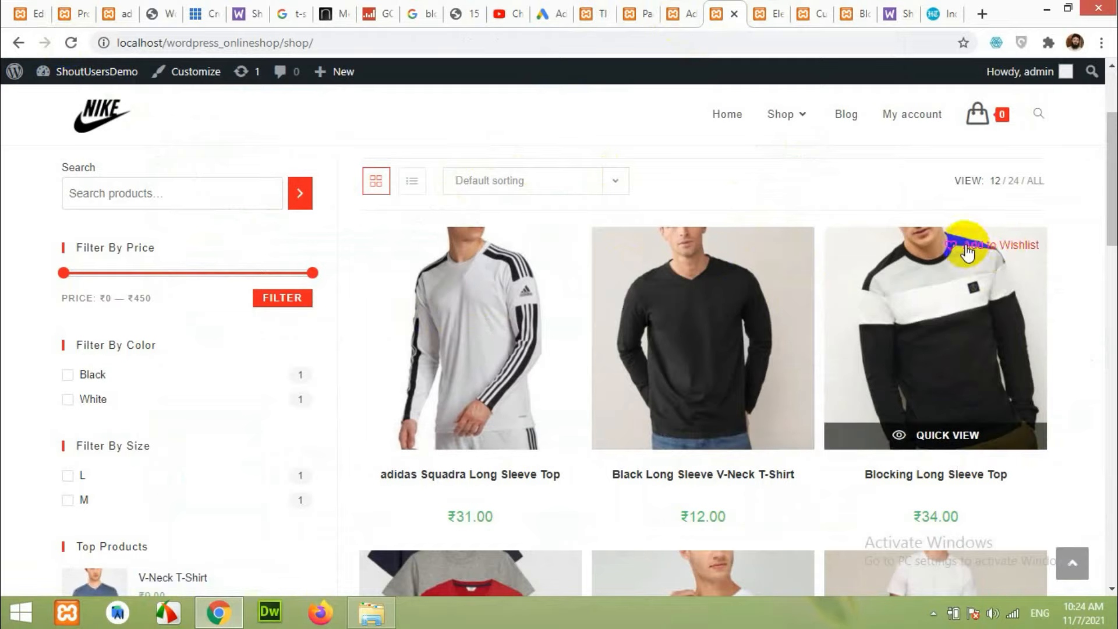
pyautogui.click(67, 13)
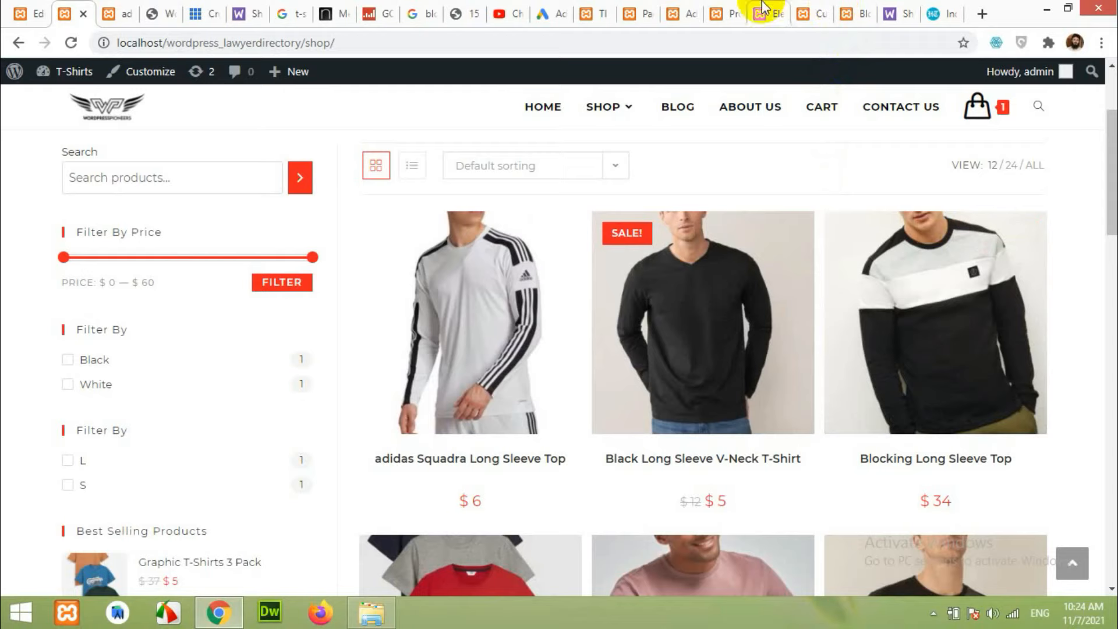
pyautogui.click(730, 13)
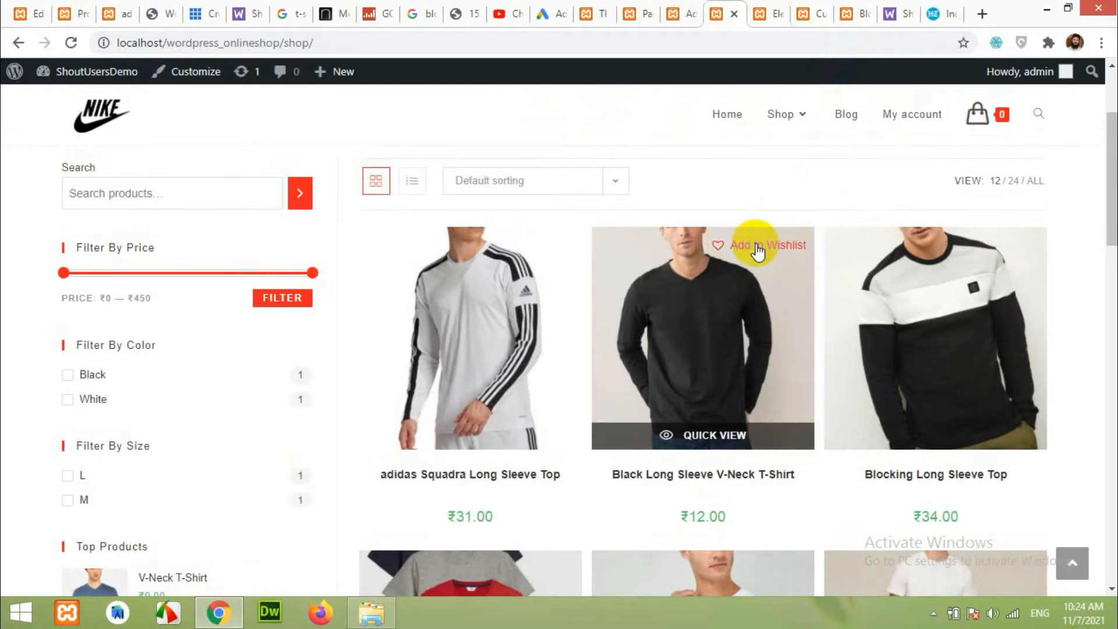
pyautogui.click(803, 21)
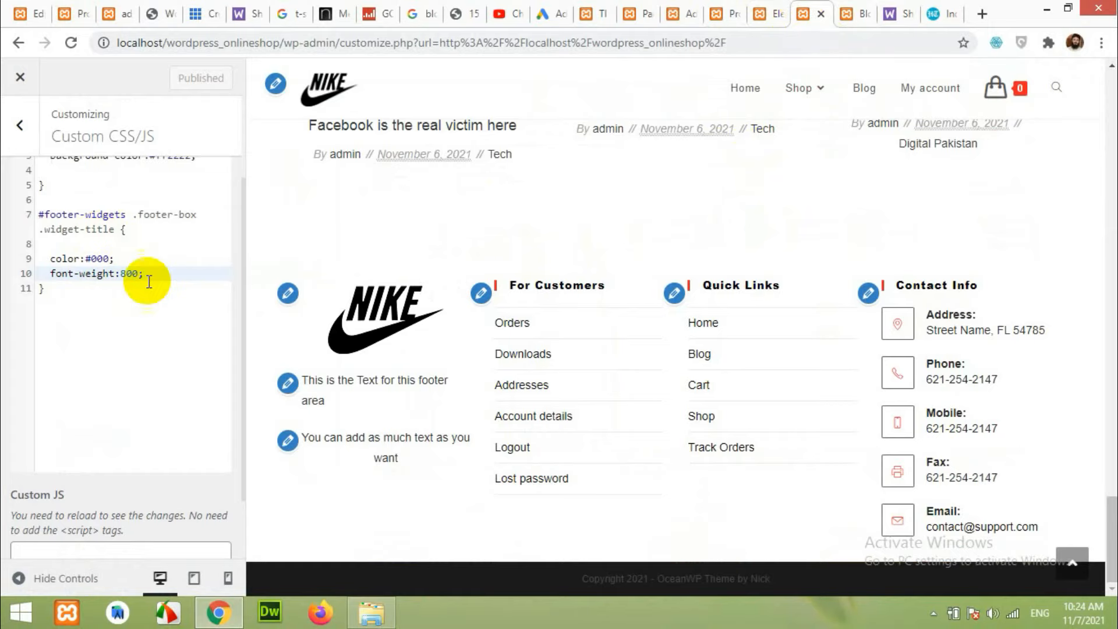
pyautogui.scroll(10, 549, 320)
pyautogui.click(736, 166)
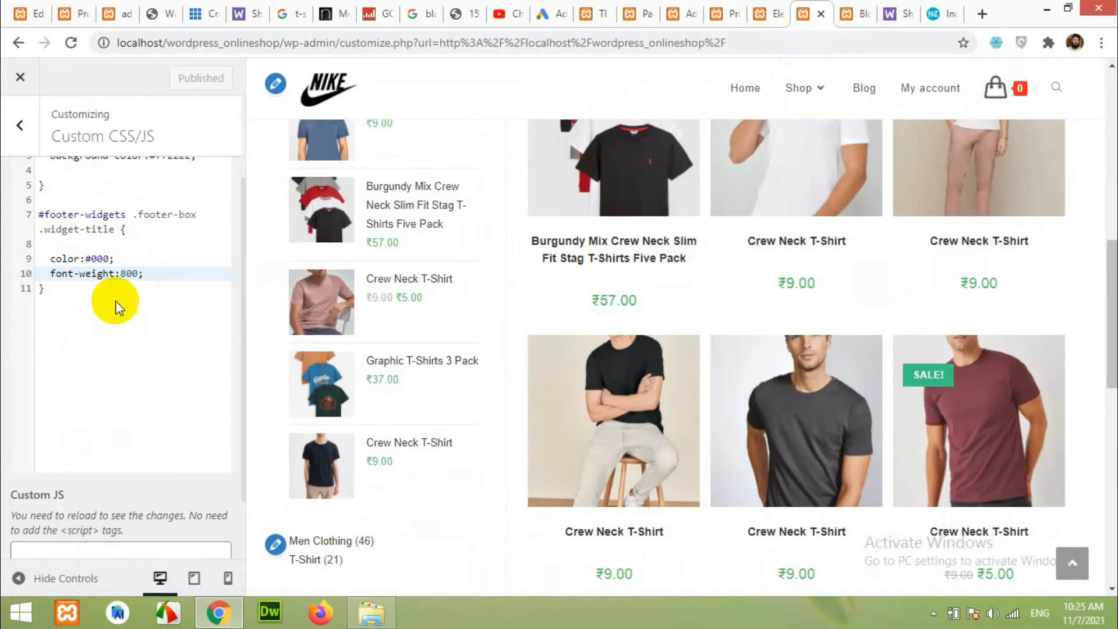
pyautogui.click(115, 301)
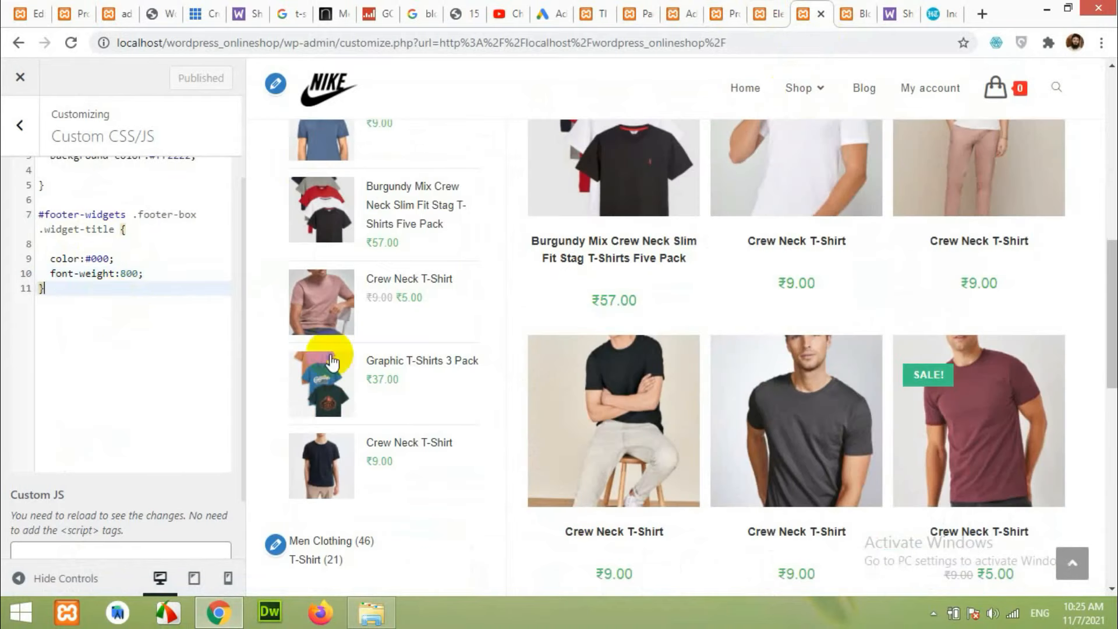
pyautogui.scroll(-1, 614, 361)
# Inspect the Add to Wishlist button and copy its .tinv-wishlist selector.
pyautogui.rightClick(634, 274)
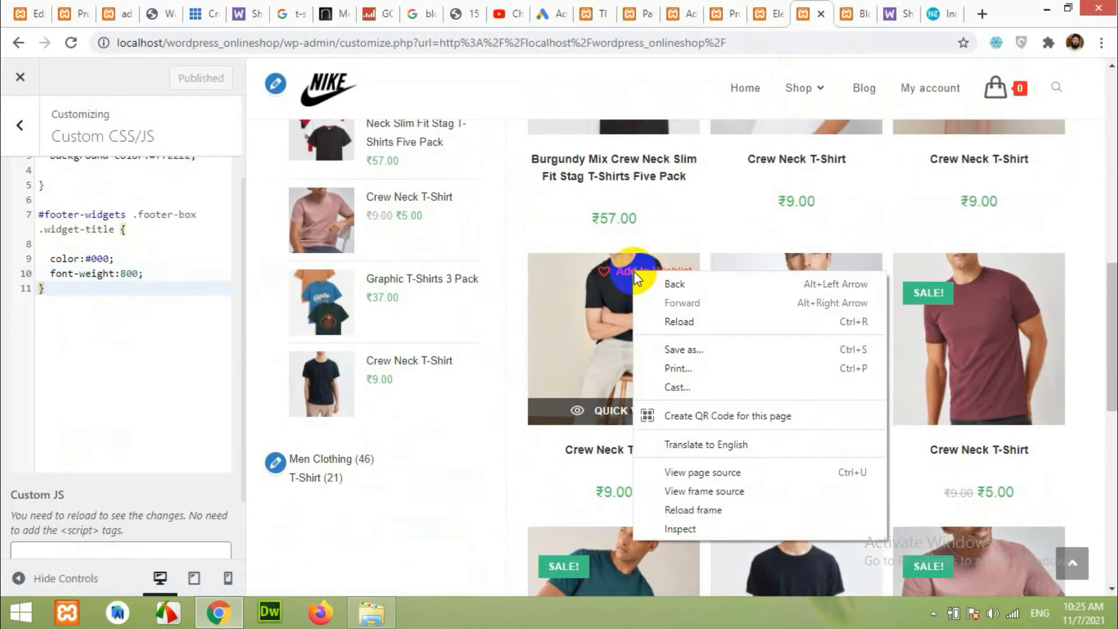
pyautogui.click(679, 502)
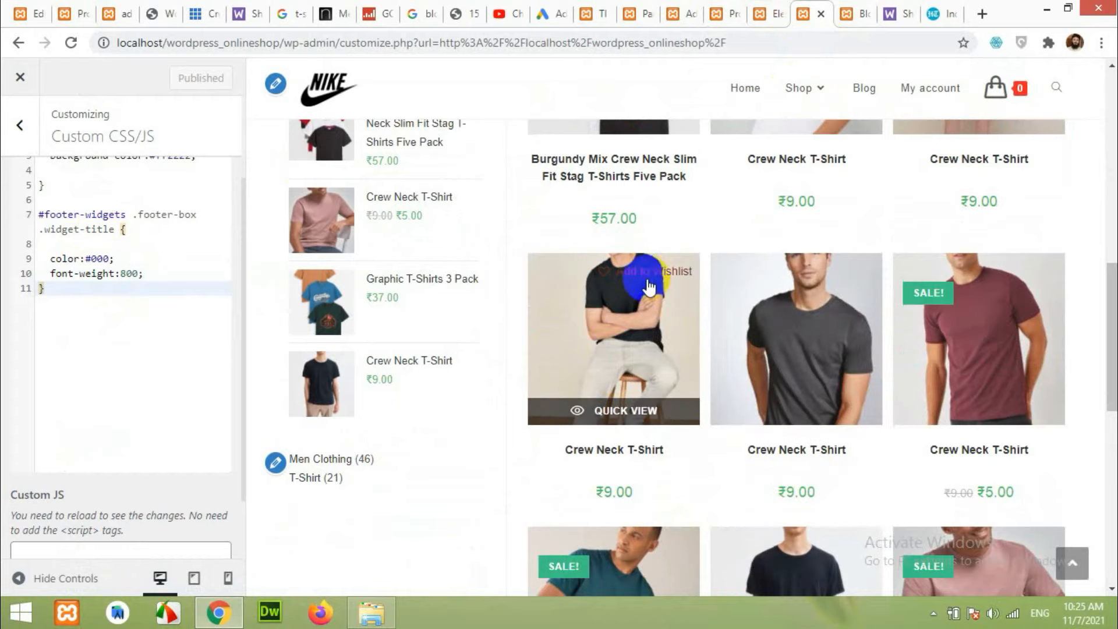
pyautogui.hotkey('ctrl', 'shift', 'i')
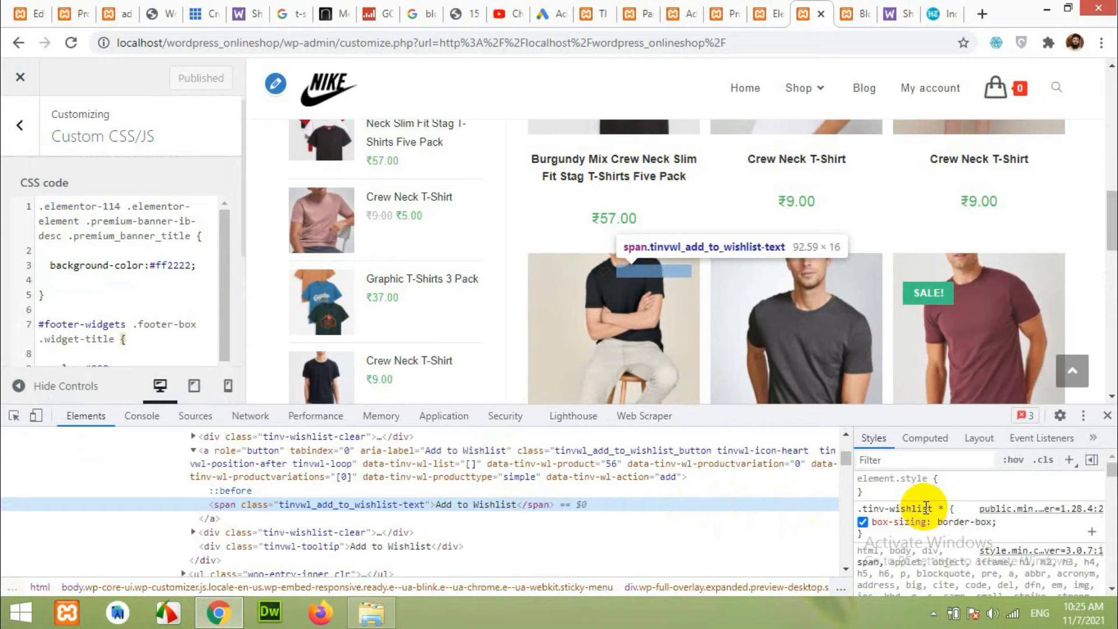
pyautogui.click(903, 512)
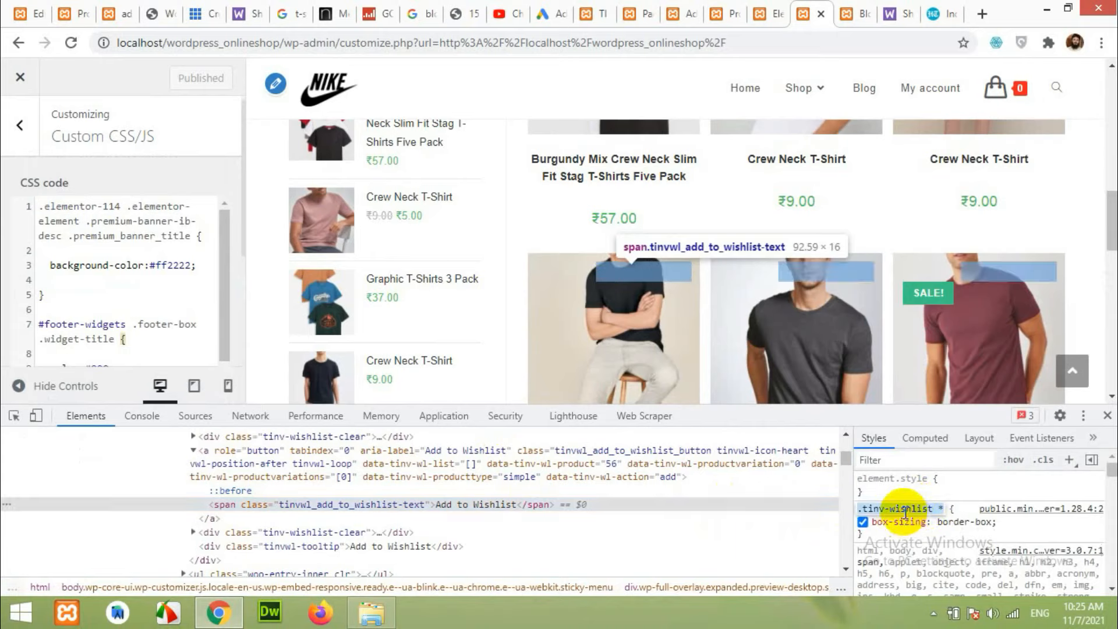
pyautogui.rightClick(906, 512)
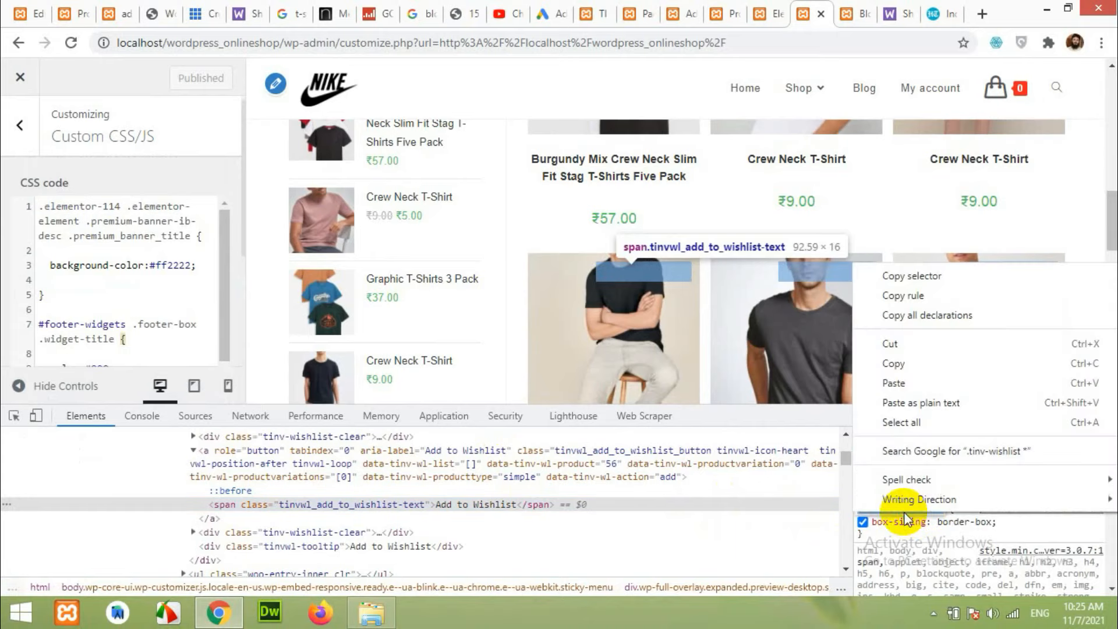
pyautogui.click(918, 365)
# Add a .tinv-wishlist a rule with background-color:#ff2222; and color:#fff; after the footer CSS.
pyautogui.scroll(-5, 175, 338)
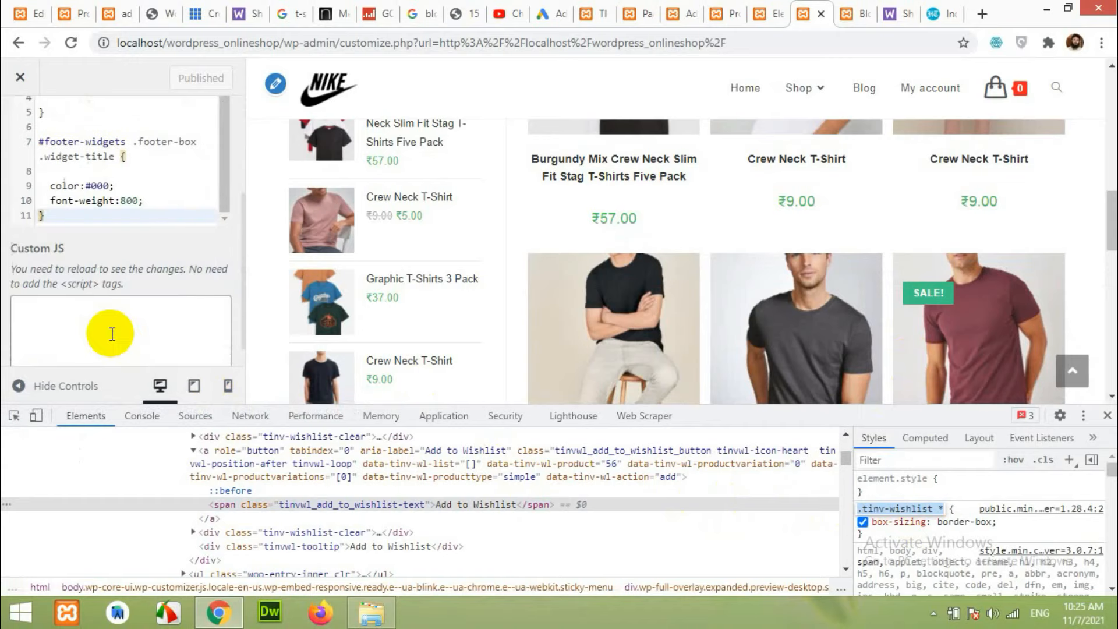
pyautogui.click(90, 216)
pyautogui.press('Return')
pyautogui.press('Return')
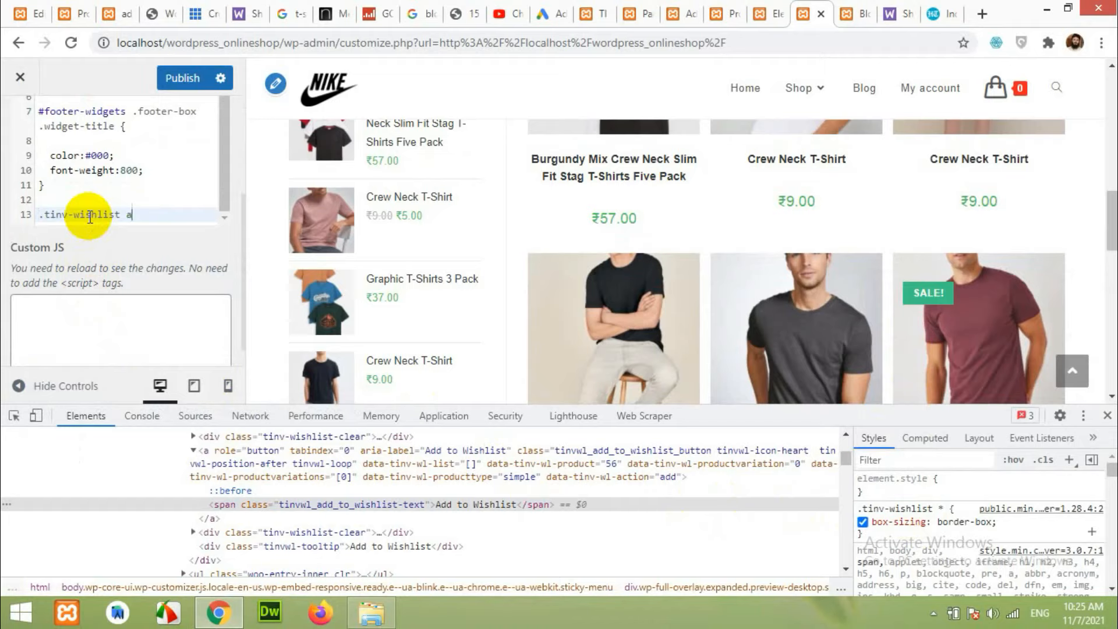
pyautogui.press('Return')
pyautogui.press('Return')
pyautogui.press('Up')
pyautogui.press('Return')
pyautogui.write('back')
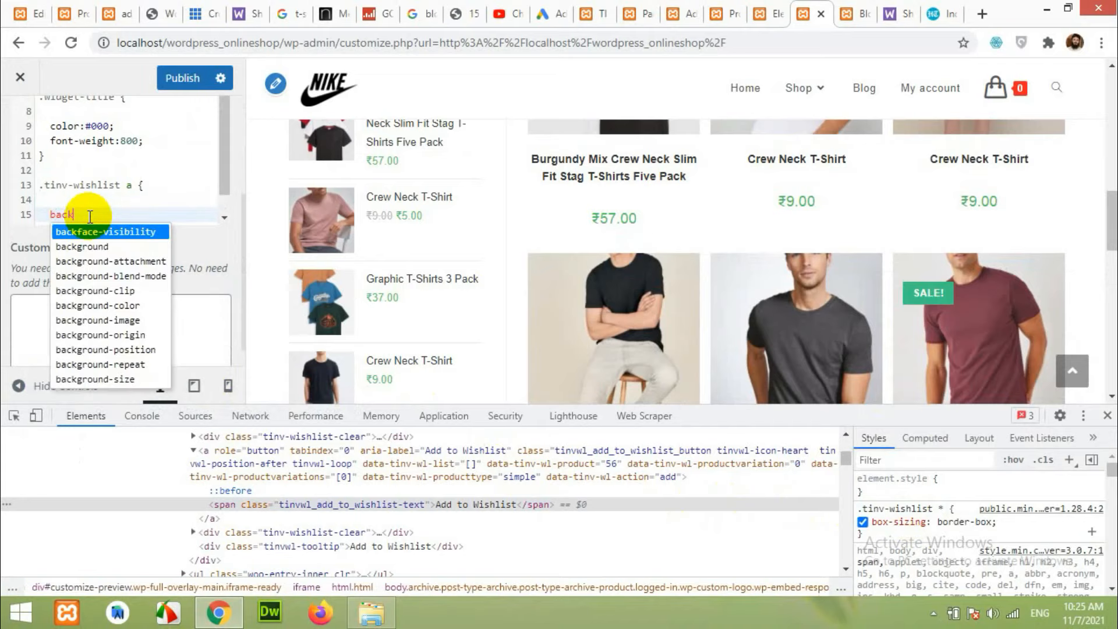
pyautogui.write('ground-color:')
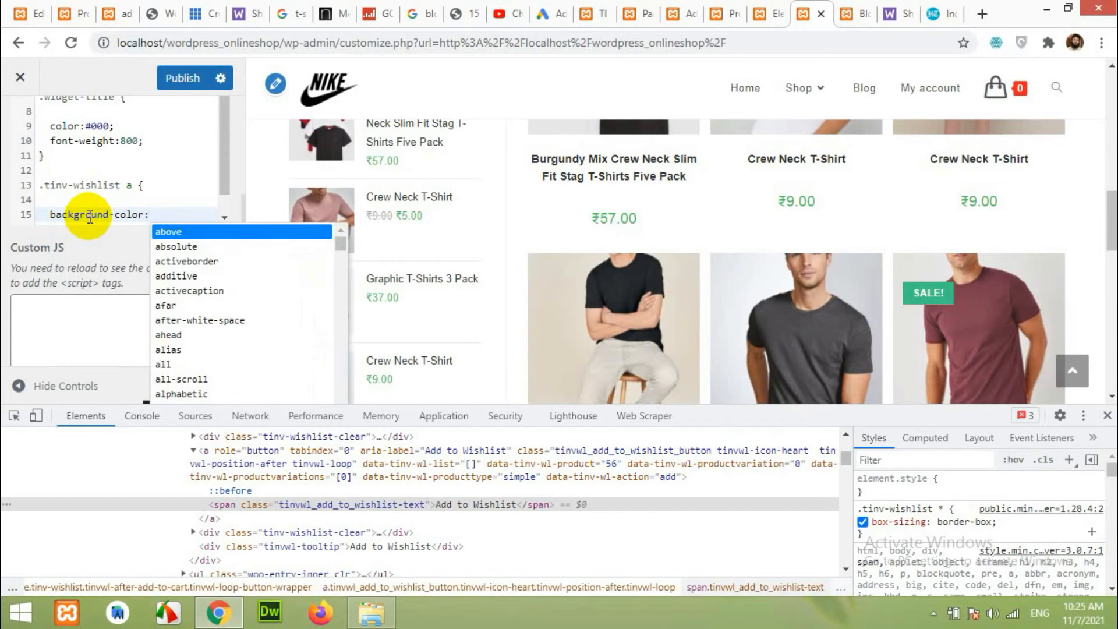
pyautogui.write('#ff')
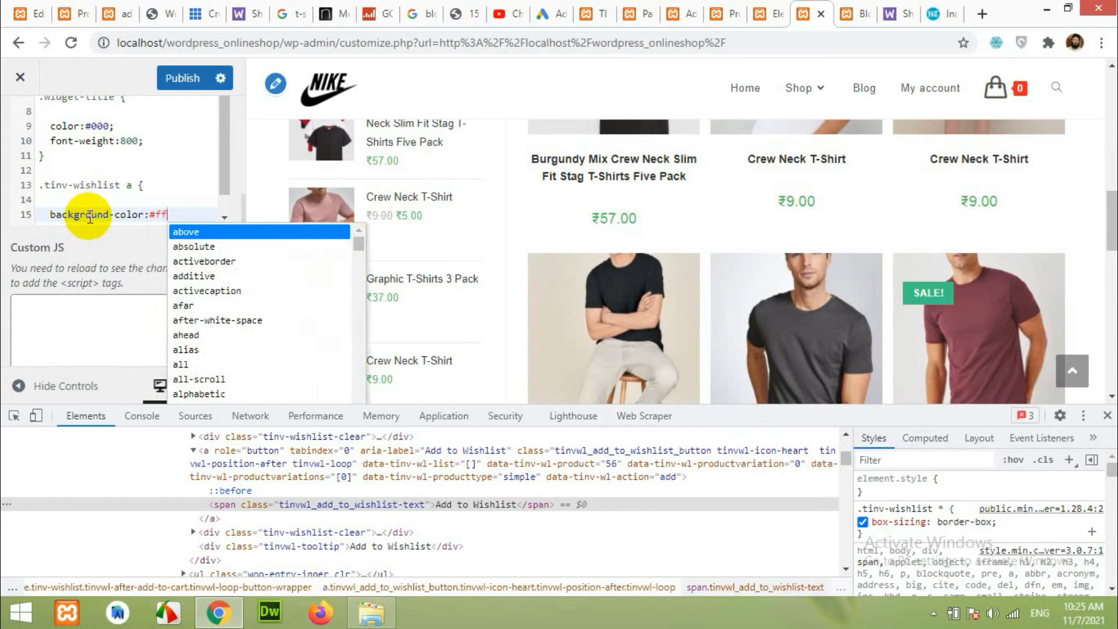
pyautogui.write('2222')
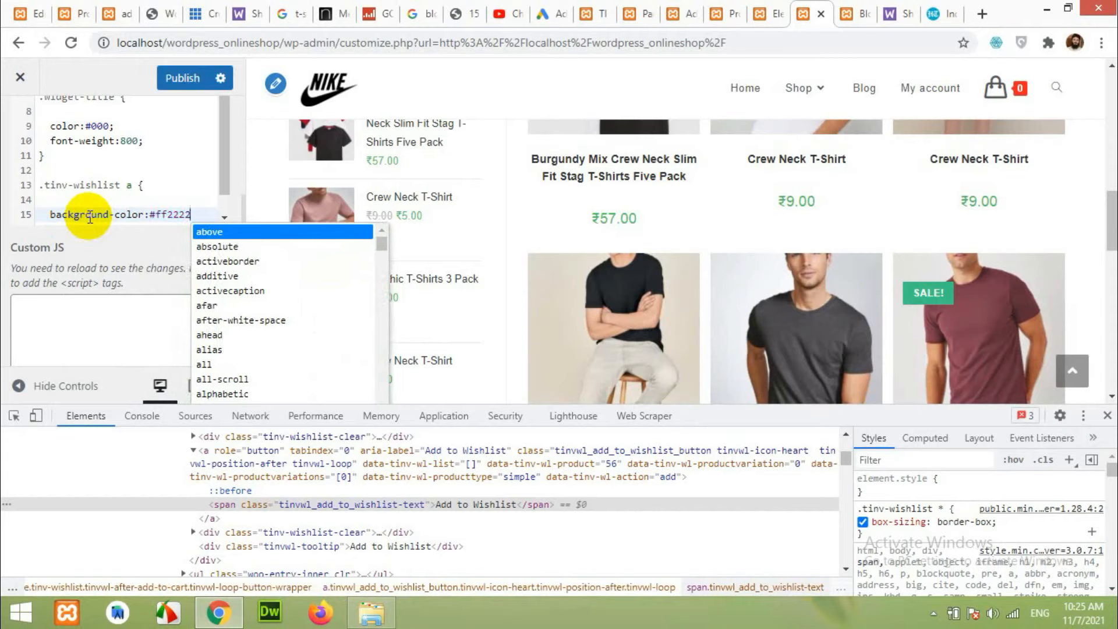
pyautogui.write(';')
pyautogui.moveTo(652, 273)
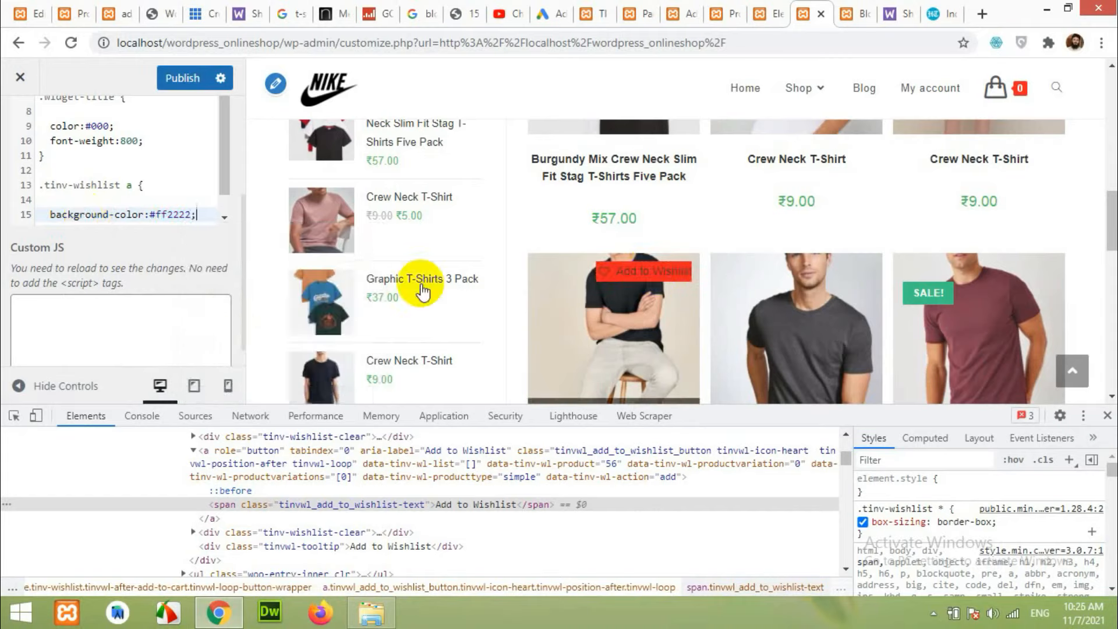
pyautogui.press('Return')
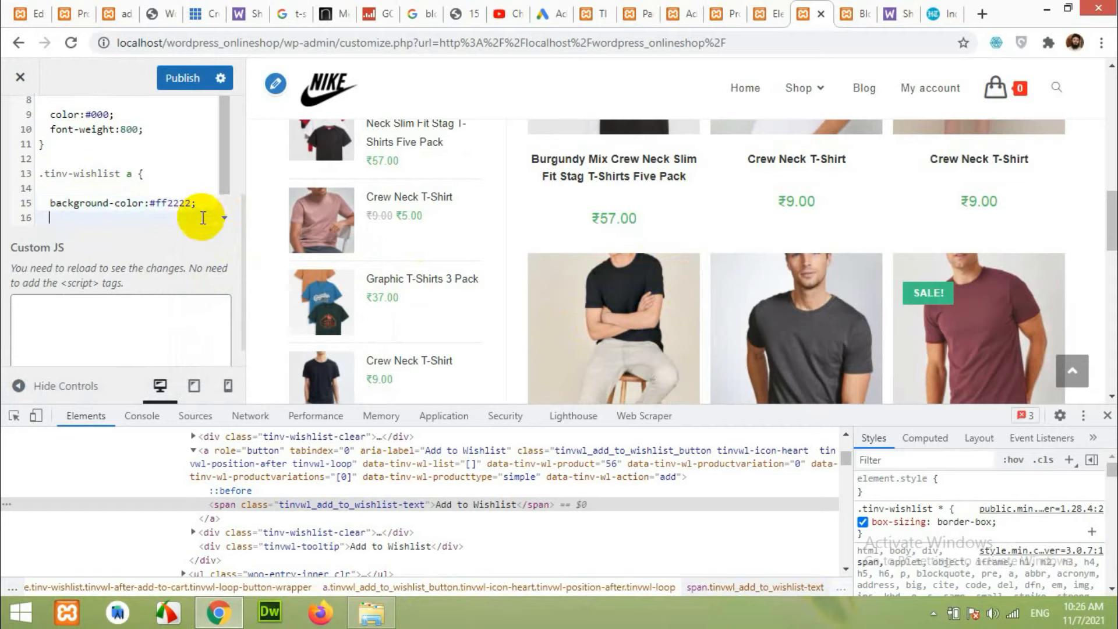
pyautogui.write('color:#fff')
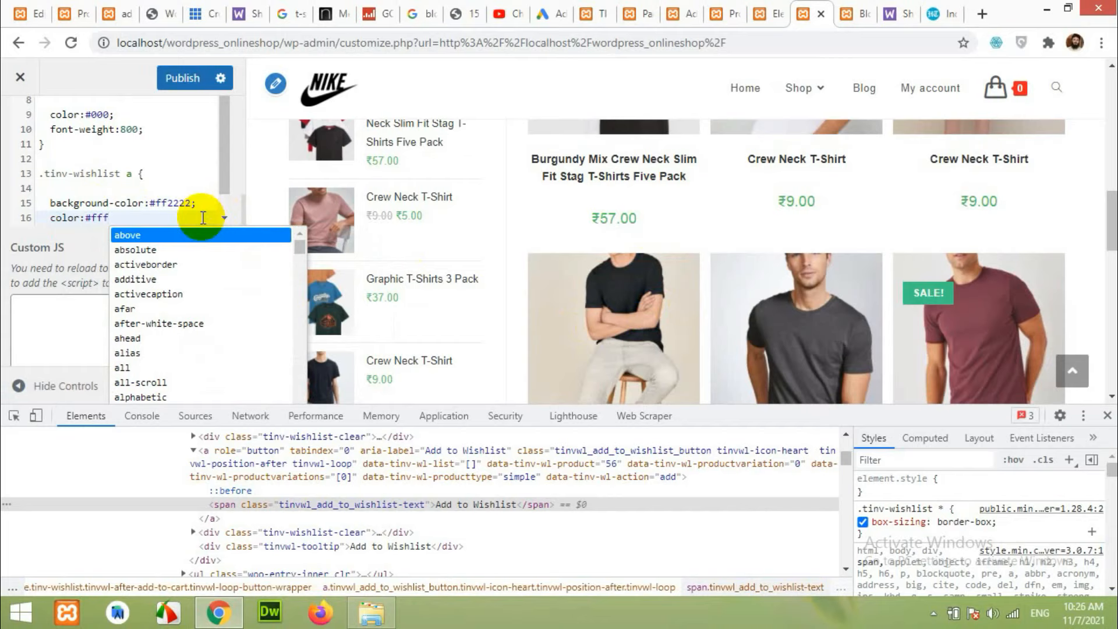
pyautogui.write(';')
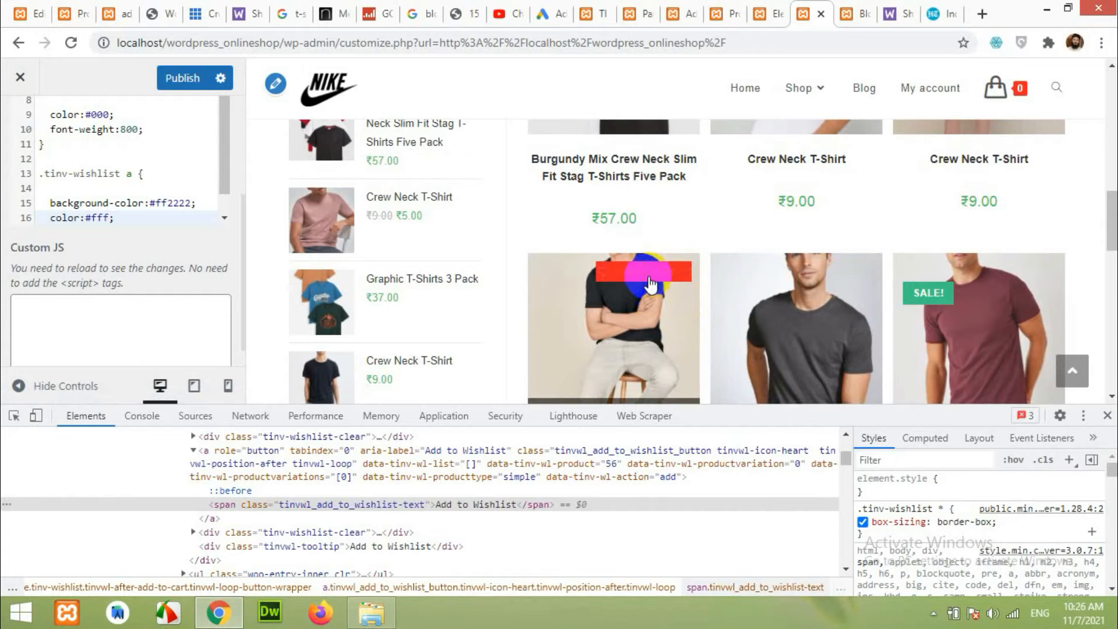
# Copy the .tinv-wishlist a rule and paste a duplicate below it.
pyautogui.scroll(-1, 73, 207)
pyautogui.click(46, 215)
pyautogui.moveTo(47, 215); pyautogui.dragTo(39, 142)
pyautogui.rightClick(46, 143)
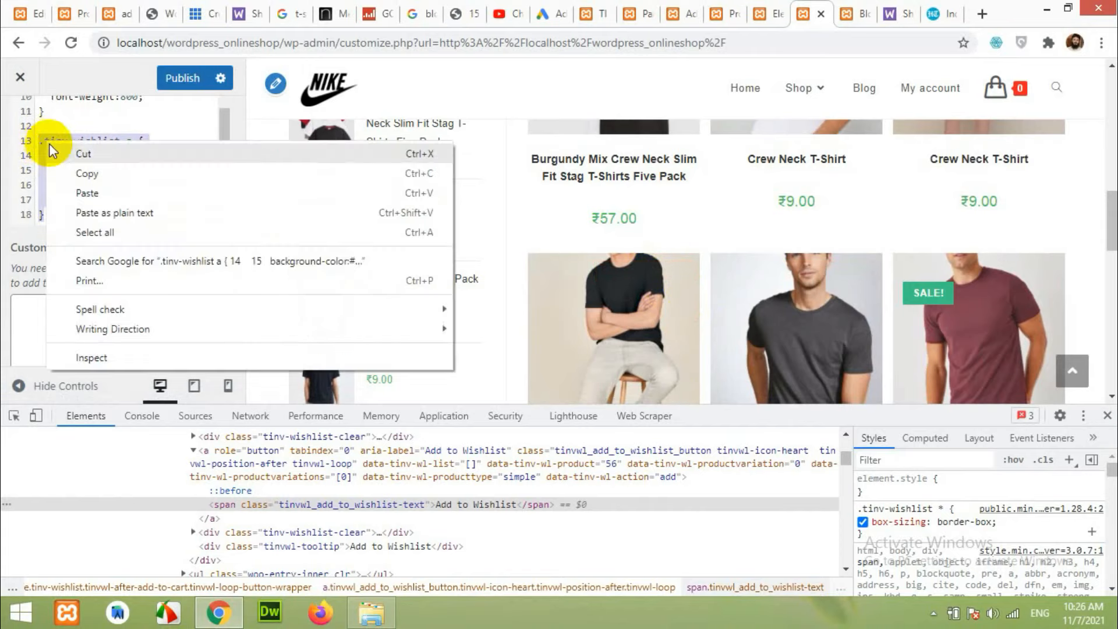
pyautogui.click(80, 168)
pyautogui.click(65, 215)
pyautogui.press('Return')
pyautogui.press('Return')
pyautogui.hotkey('ctrl', 'v')
# Turn the duplicate into a .tinv-wishlist a:hover rule containing only color:#fff.
pyautogui.click(63, 170)
pyautogui.moveTo(62, 170); pyautogui.dragTo(222, 179)
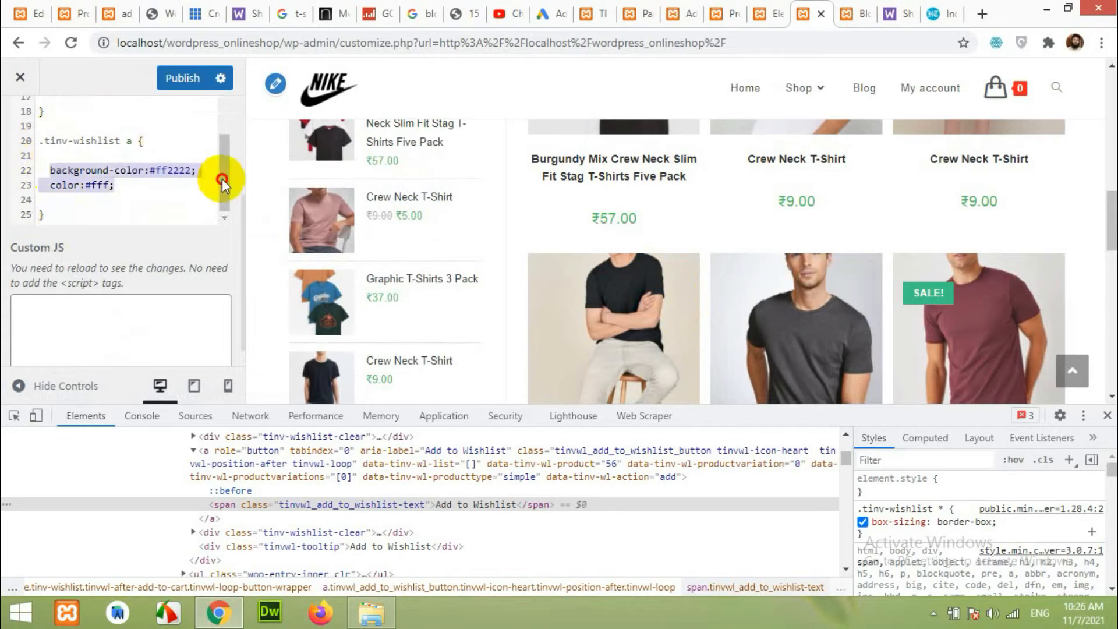
pyautogui.press('BackSpace')
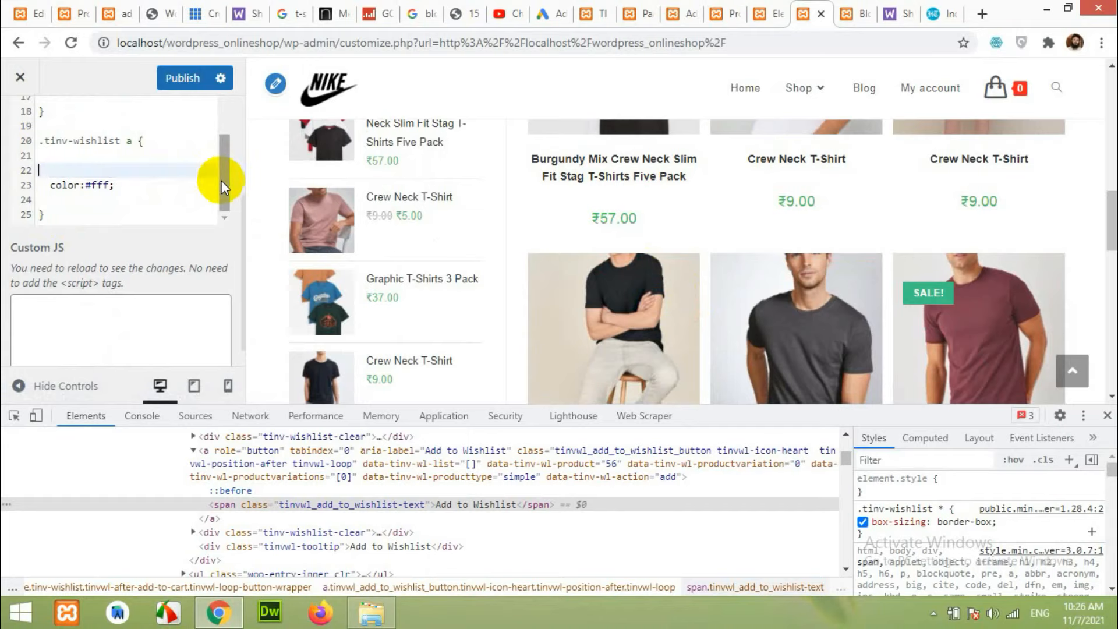
pyautogui.press('BackSpace')
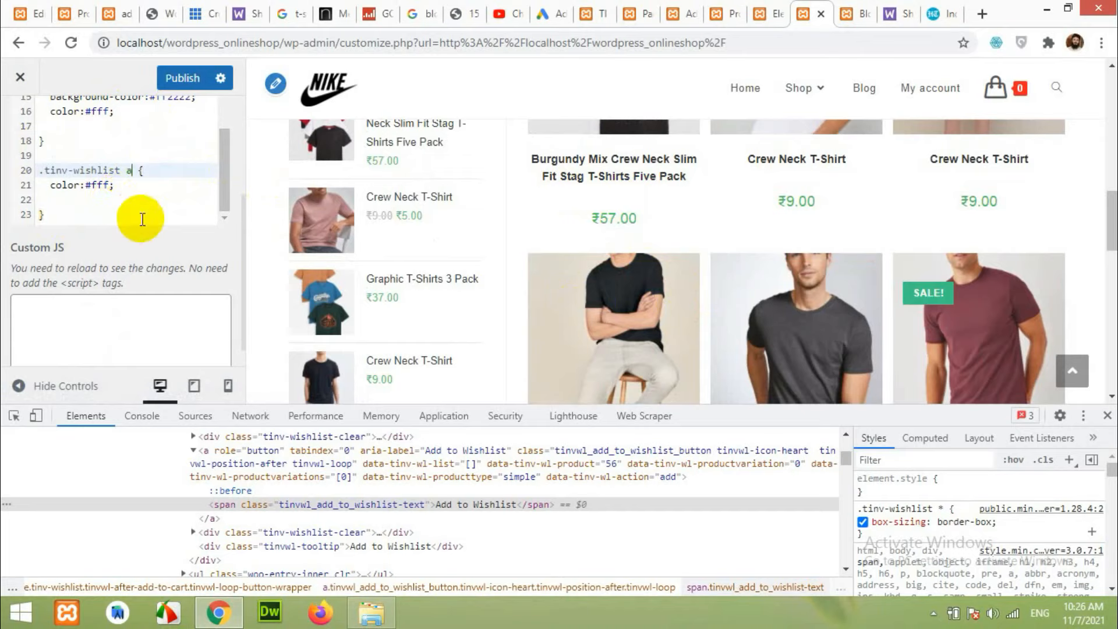
pyautogui.write(':hover')
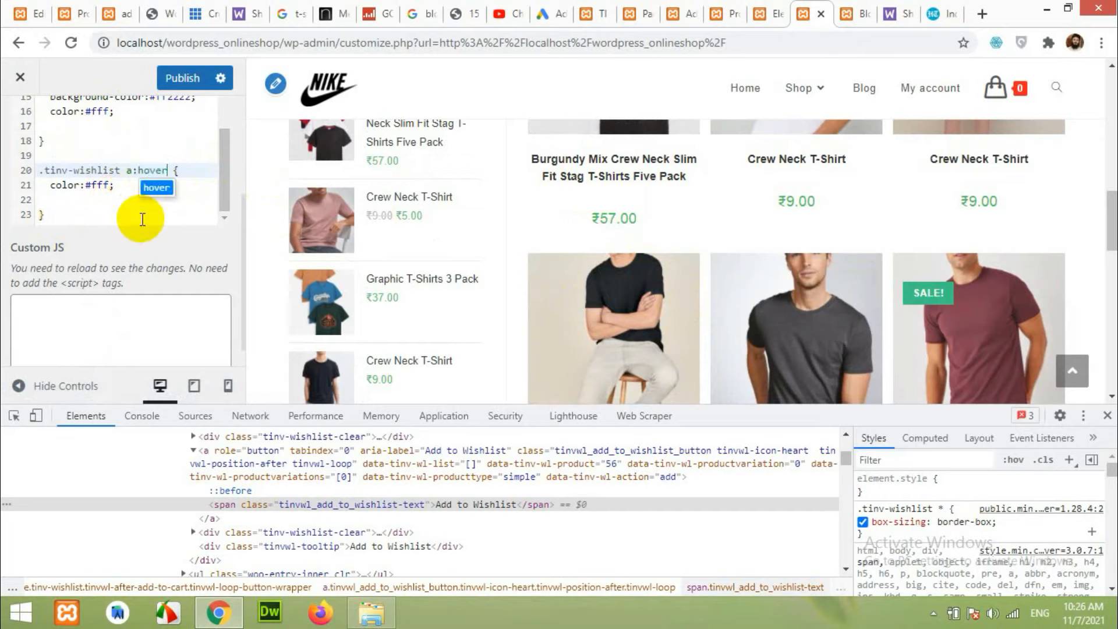
pyautogui.click(95, 186)
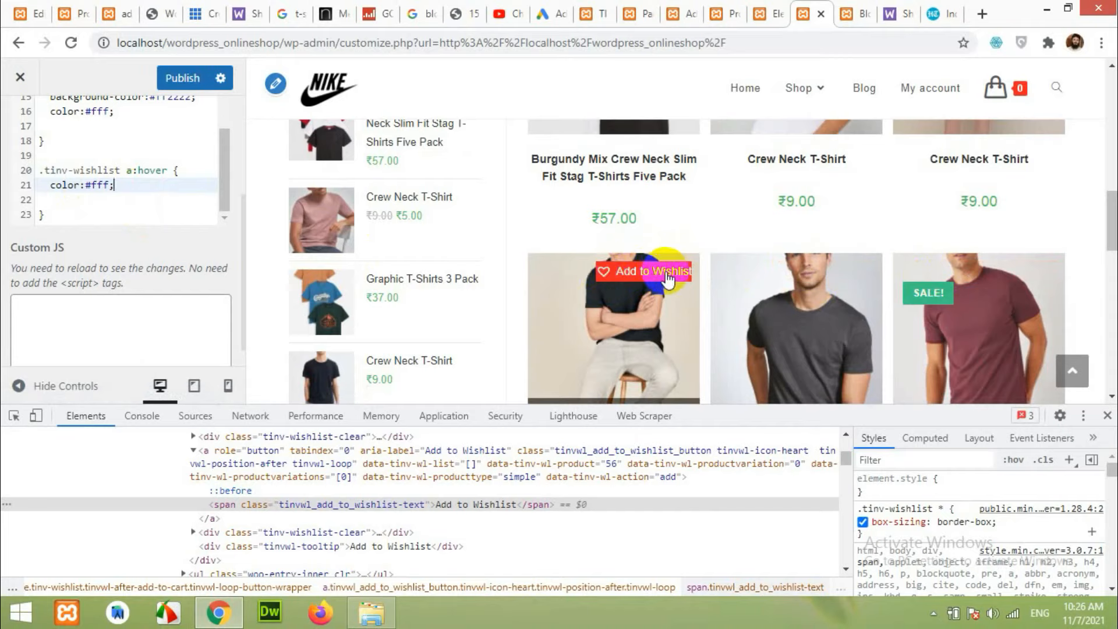
# Begin adding padding:5px to the original .tinv-wishlist a rule.
pyautogui.scroll(1, 193, 150)
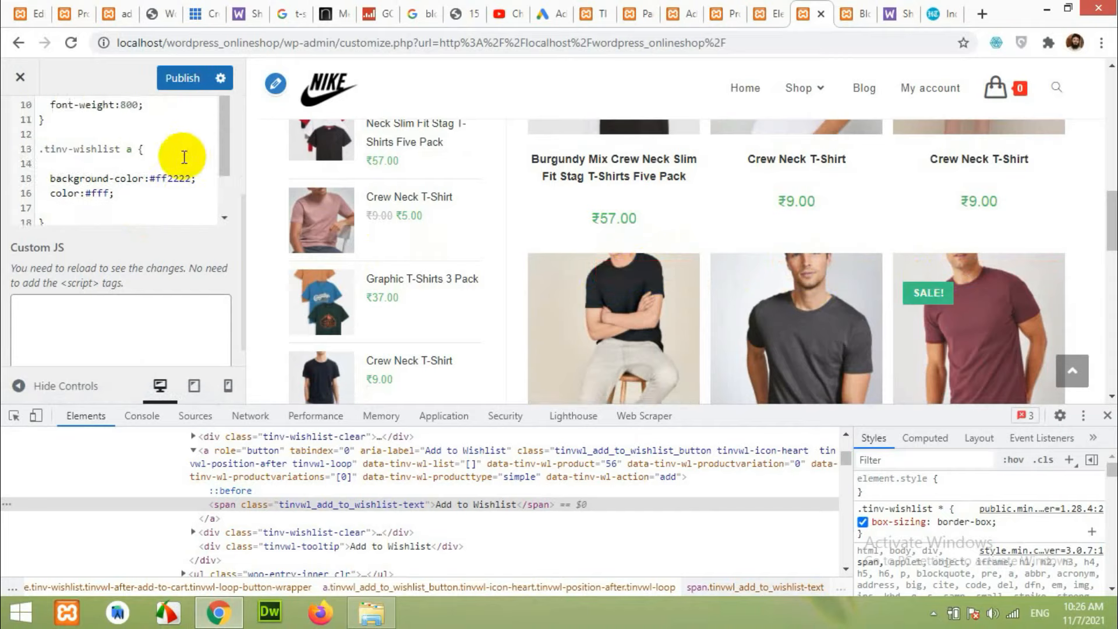
pyautogui.click(139, 165)
pyautogui.write('padding:')
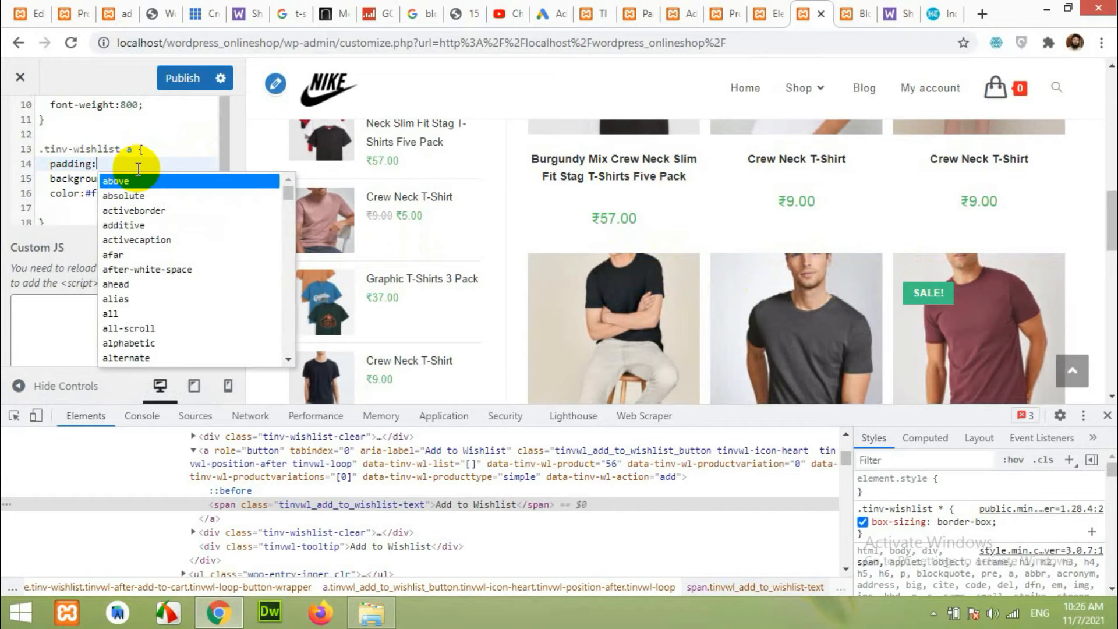
pyautogui.write('5px;')
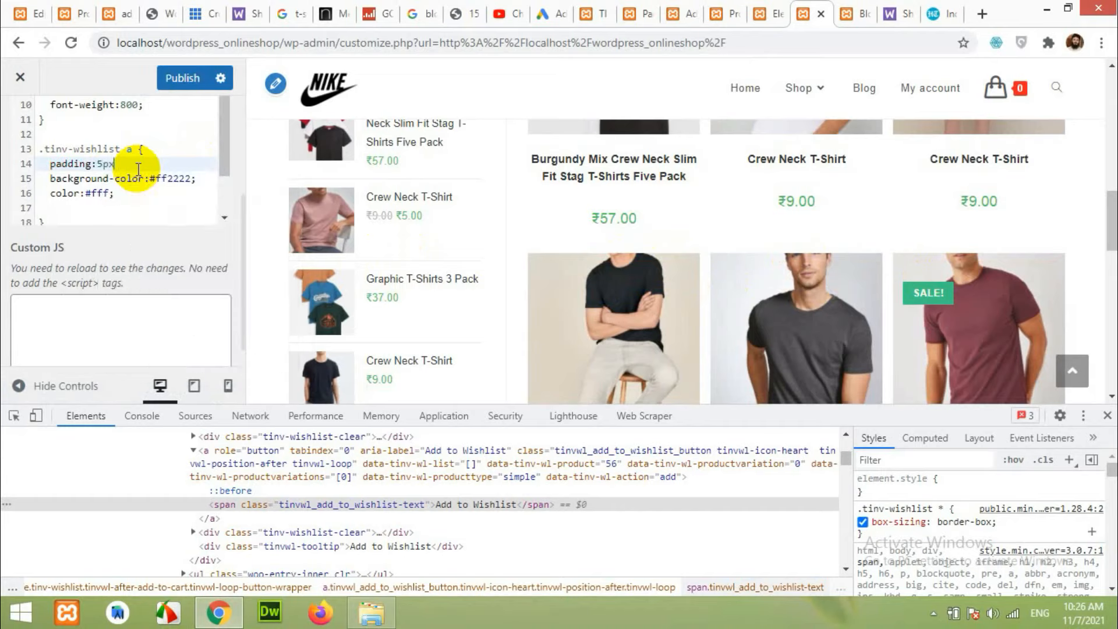
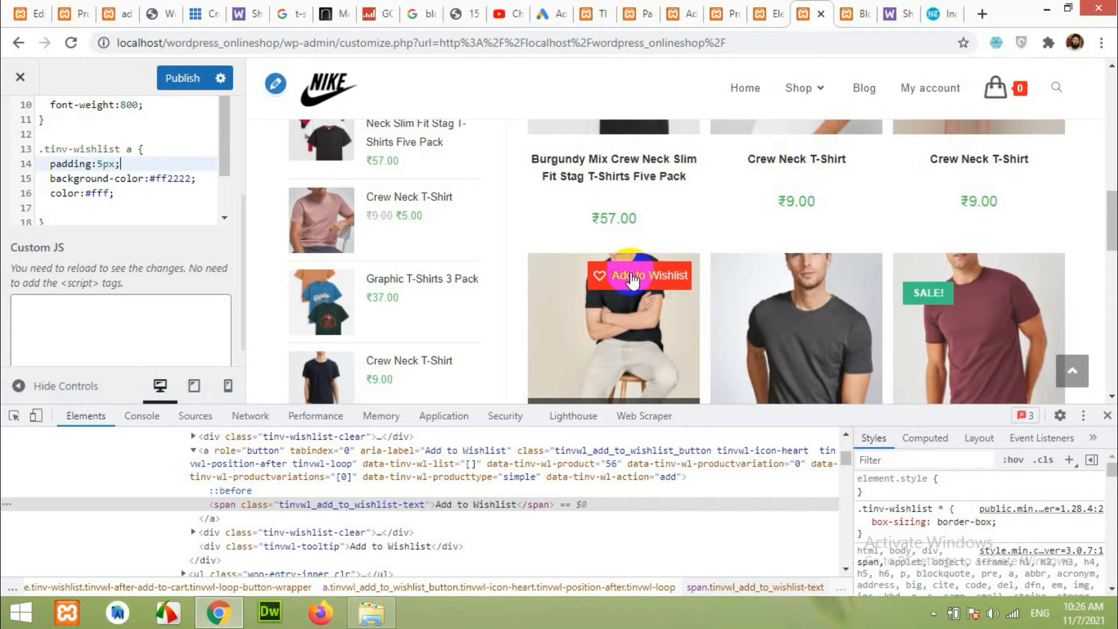
# Change the wishlist button padding on line 14 to 2px 8px.
pyautogui.click(117, 164)
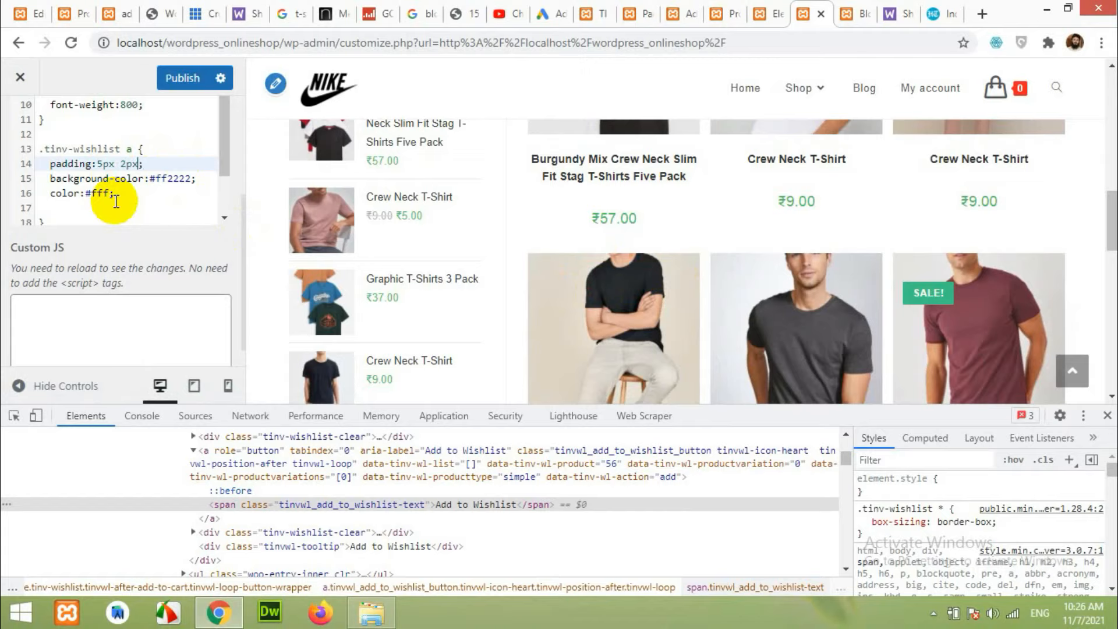
pyautogui.click(116, 201)
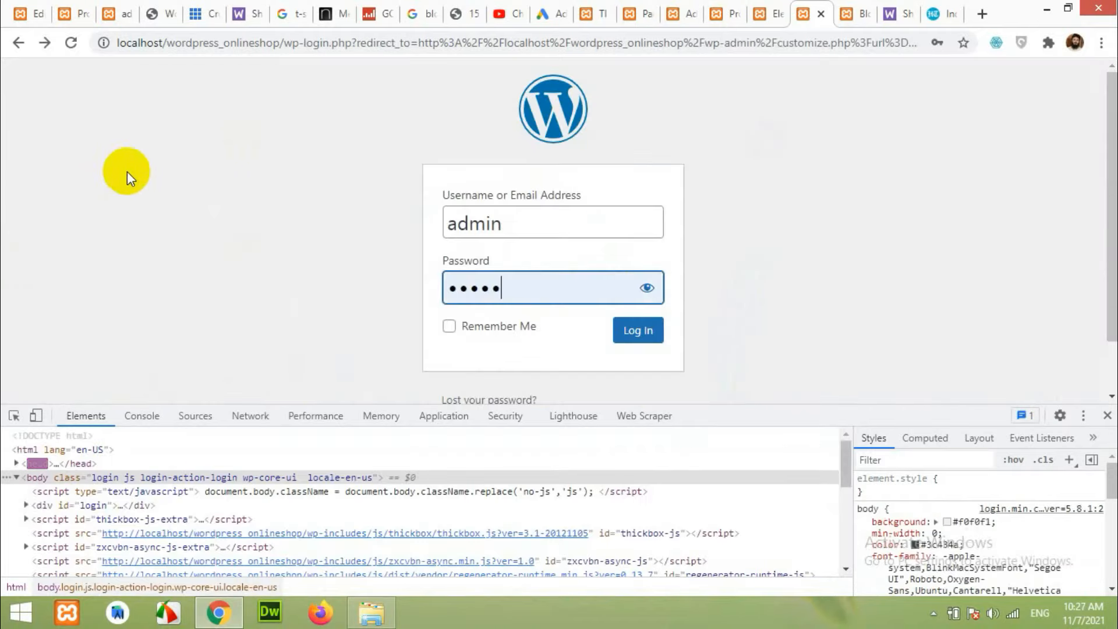
pyautogui.click(18, 44)
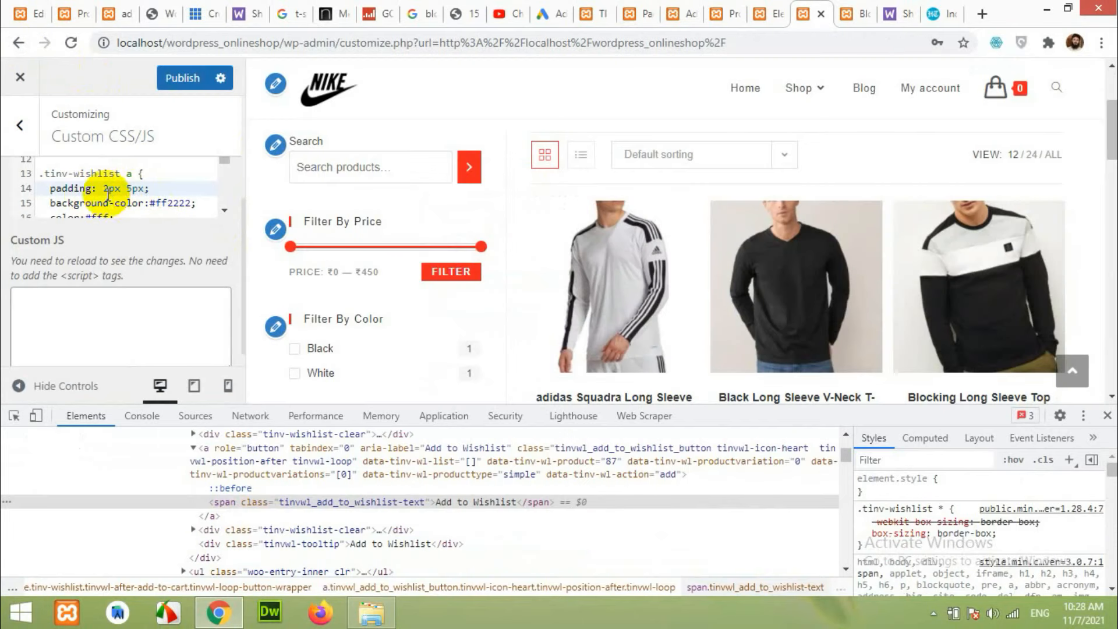
pyautogui.moveTo(606, 219)
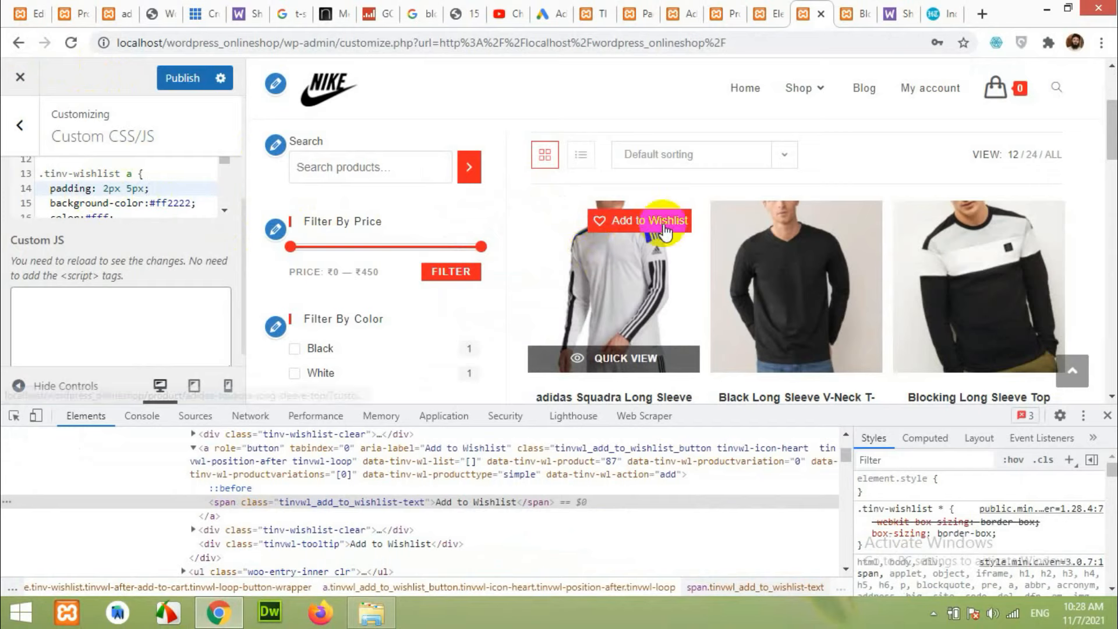
pyautogui.moveTo(127, 189); pyautogui.dragTo(132, 189)
pyautogui.write('8')
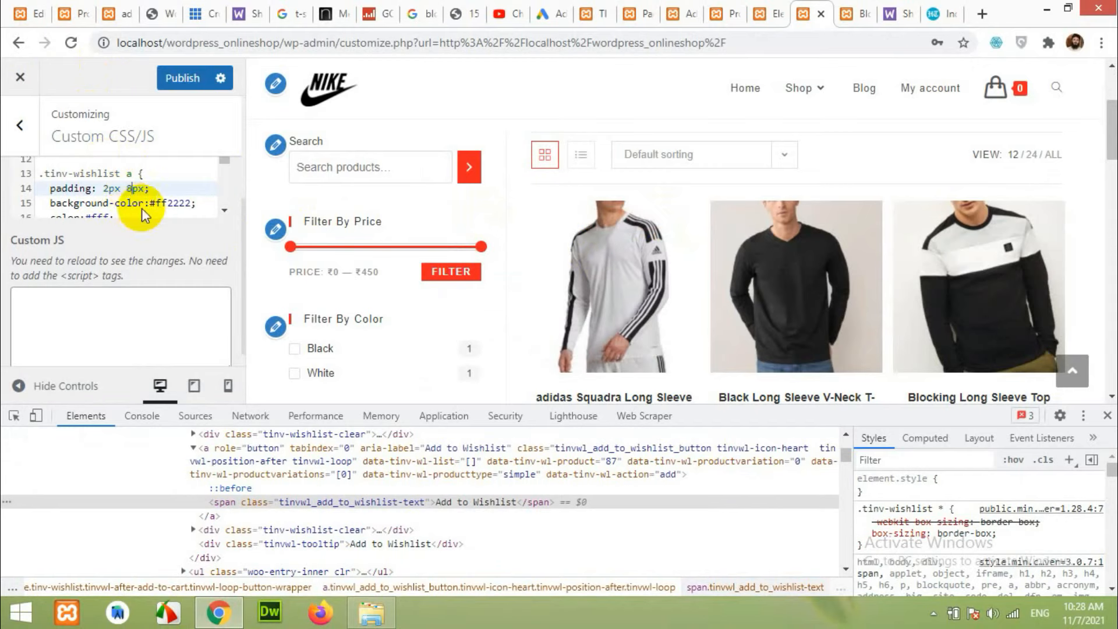
# Publish the Customizer changes and close DevTools to enlarge the preview.
pyautogui.moveTo(600, 224)
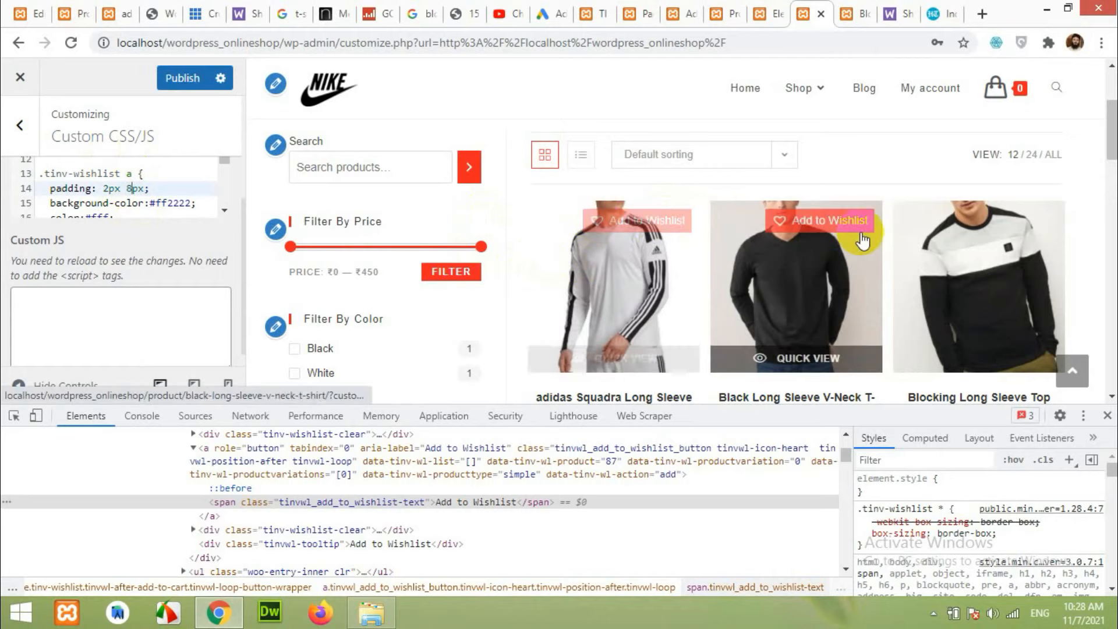
pyautogui.click(185, 85)
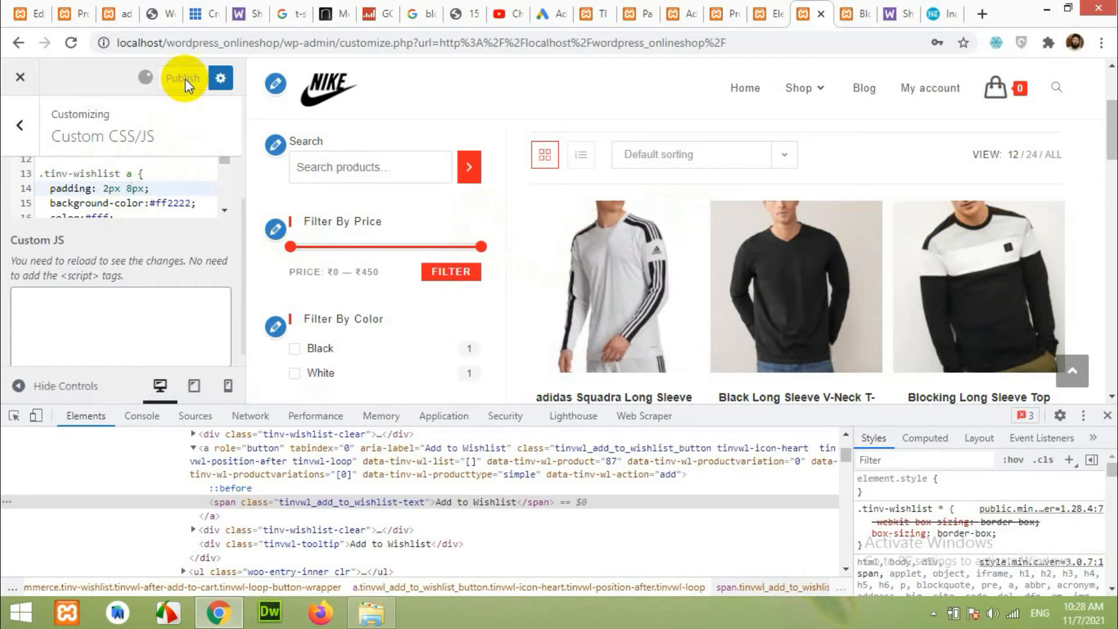
pyautogui.click(1107, 415)
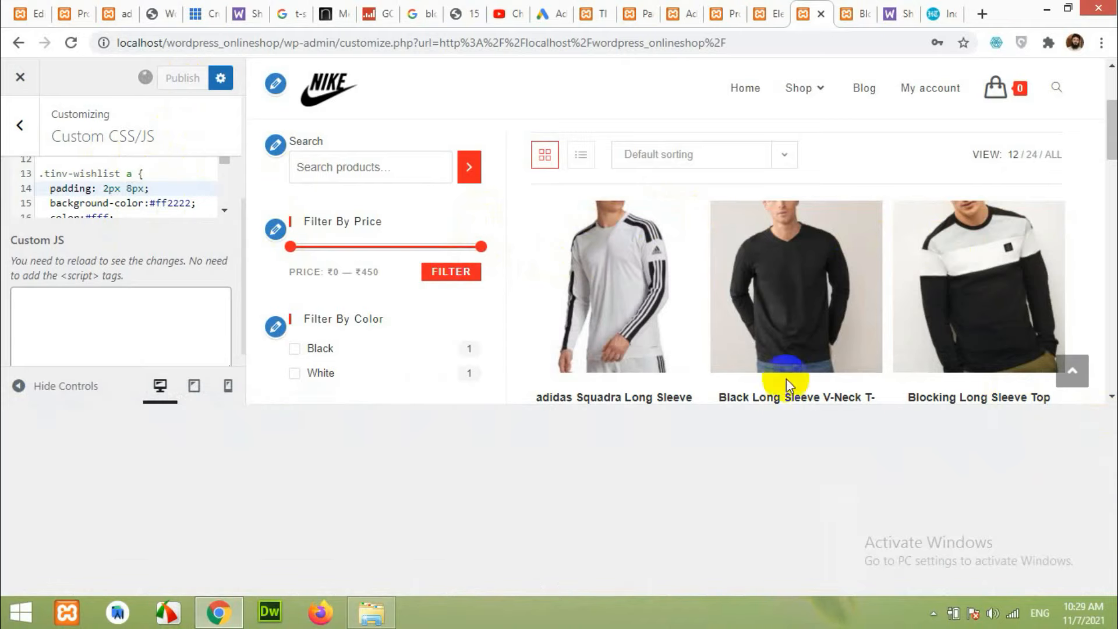
pyautogui.moveTo(608, 326)
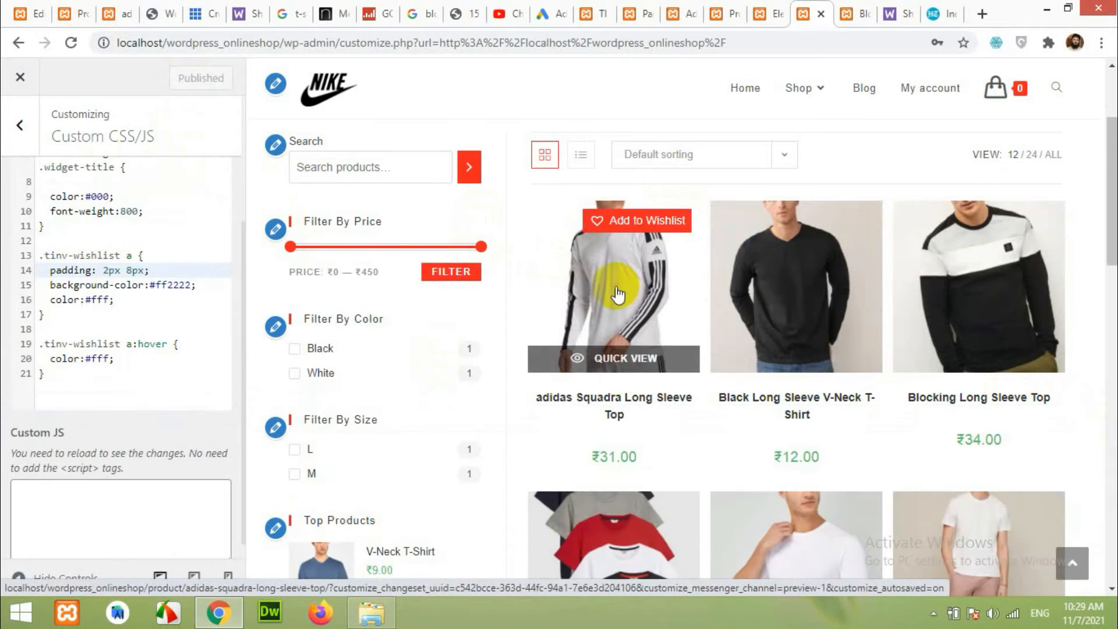
# Preview the adidas Squadra Long Sleeve Top product page.
pyautogui.click(619, 298)
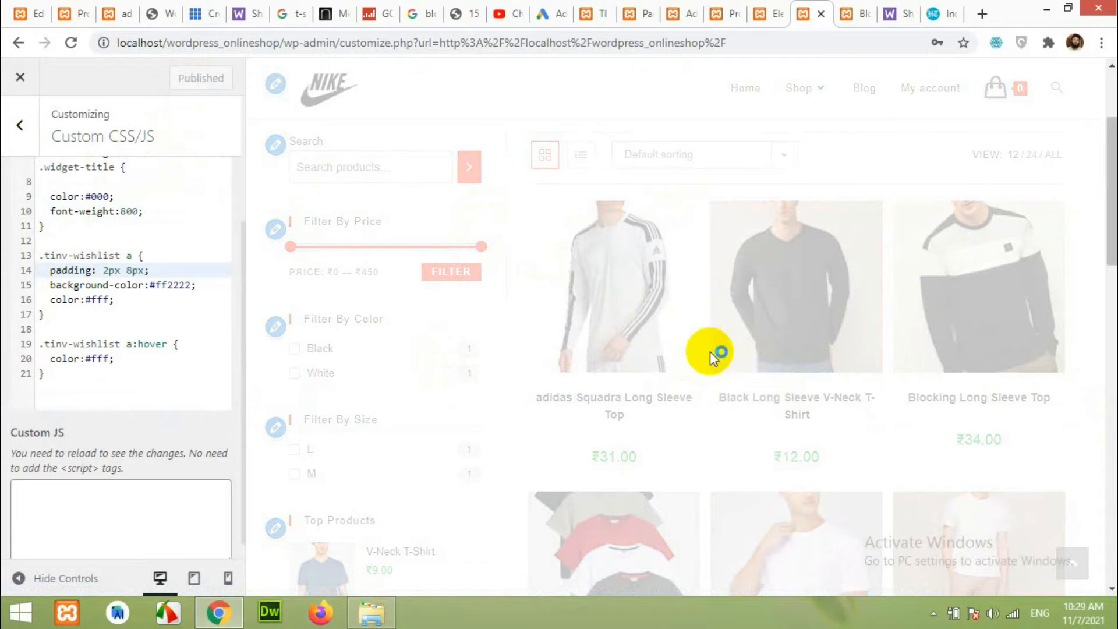
pyautogui.scroll(-5, 1006, 342)
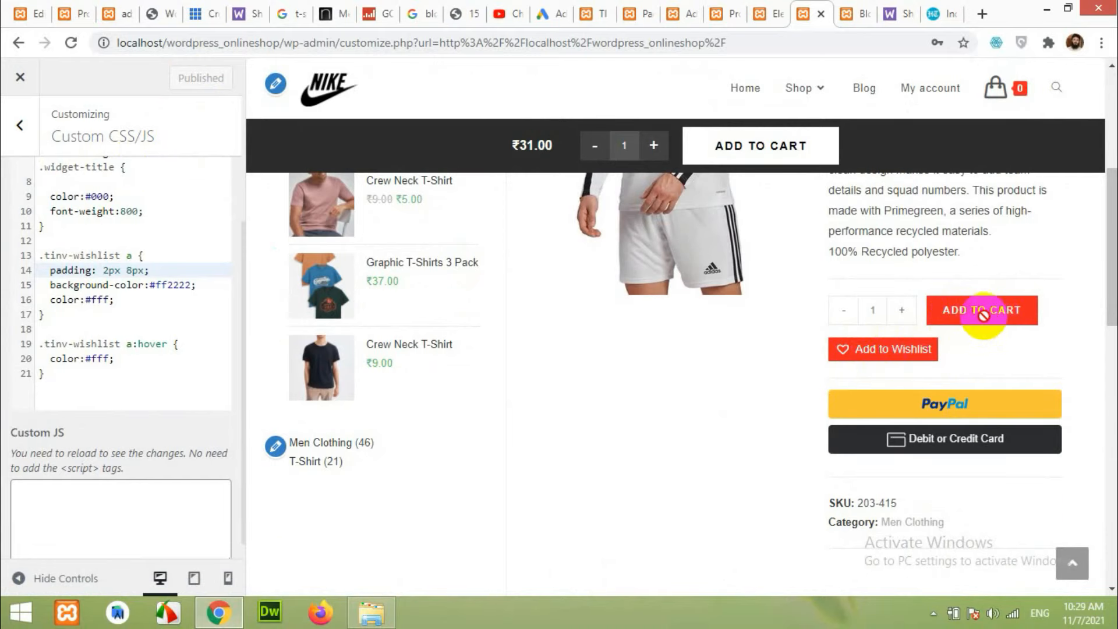
pyautogui.scroll(5, 519, 329)
# Navigate from the main Customizer list to WooCommerce > Advanced Styling.
pyautogui.click(21, 145)
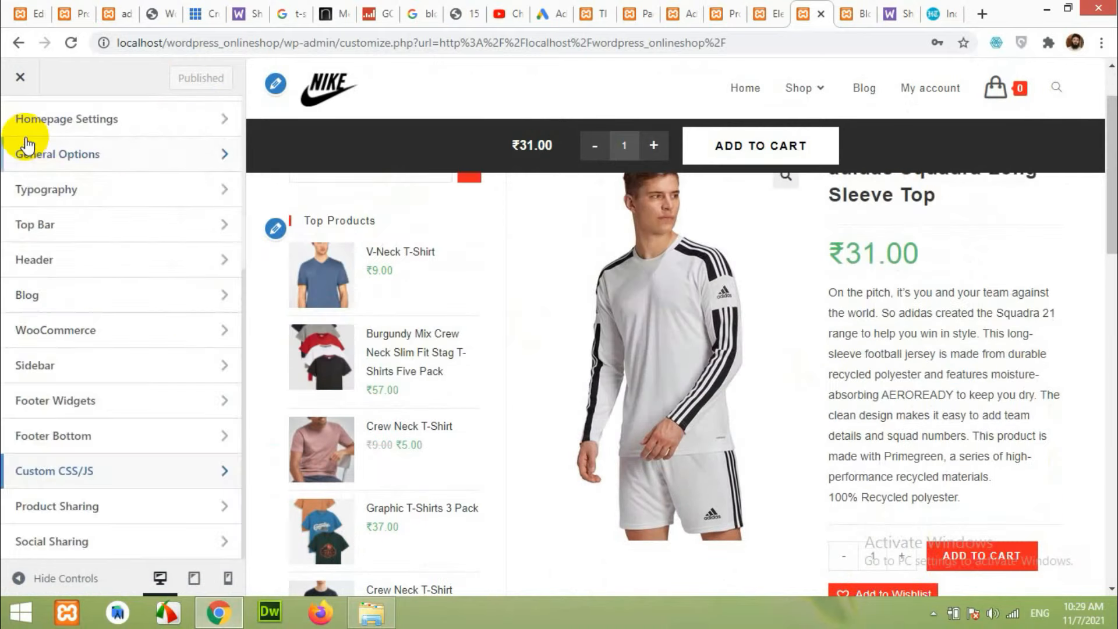
pyautogui.scroll(4, 50, 191)
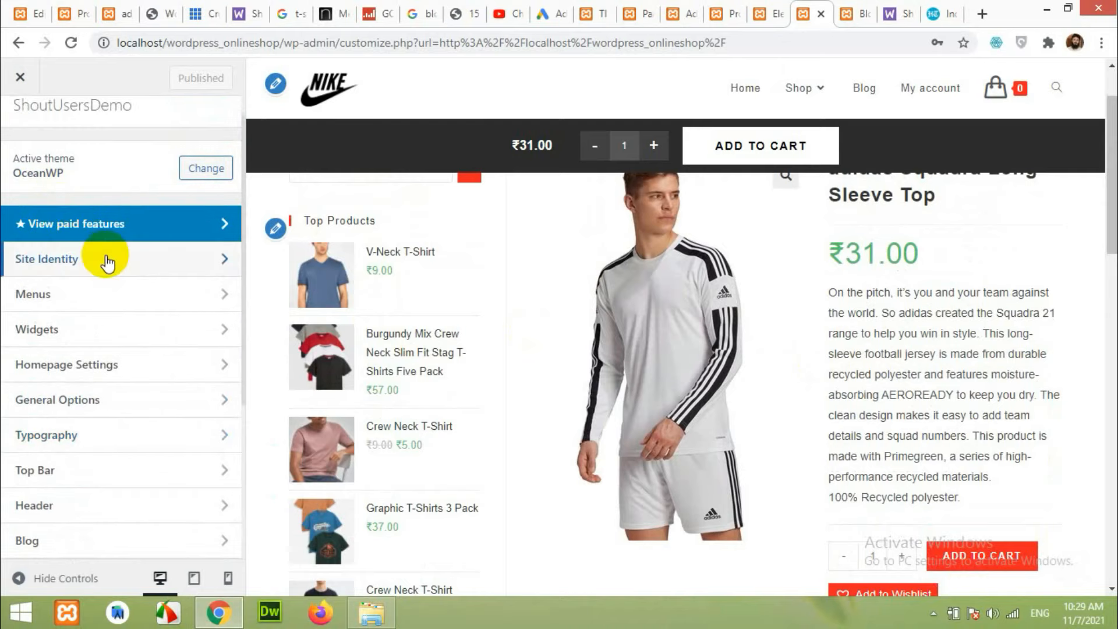
pyautogui.scroll(-4, 88, 361)
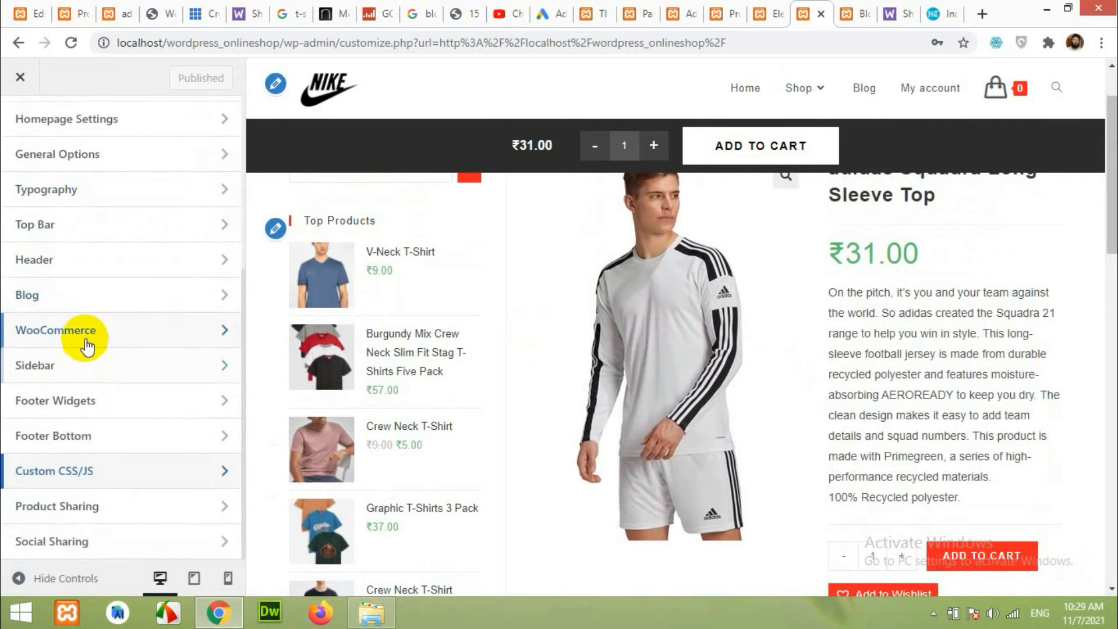
pyautogui.click(85, 341)
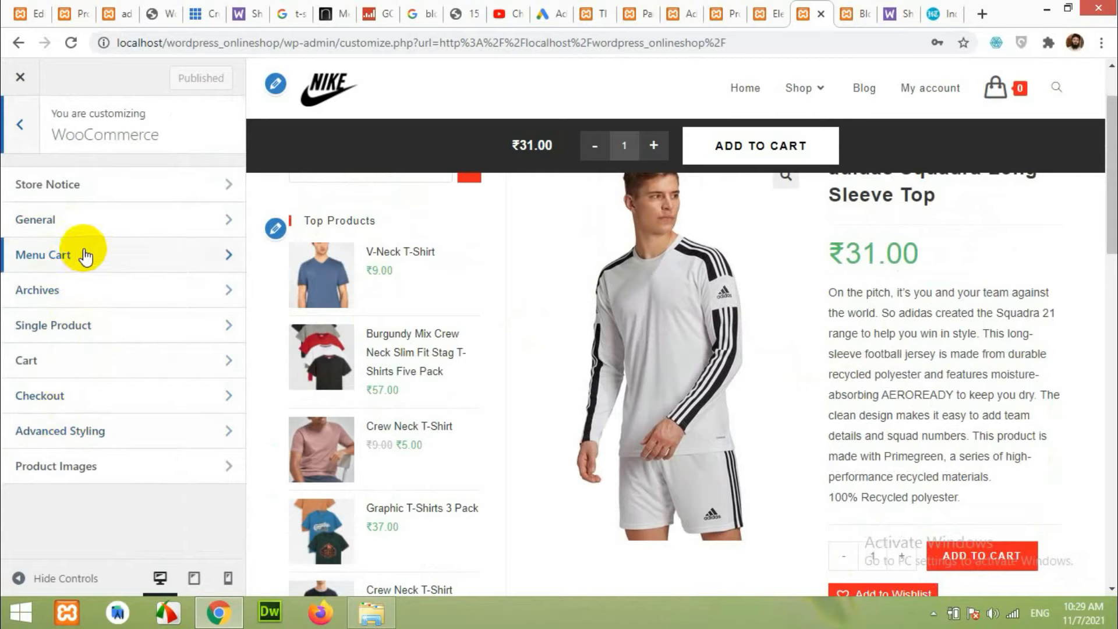
pyautogui.click(20, 131)
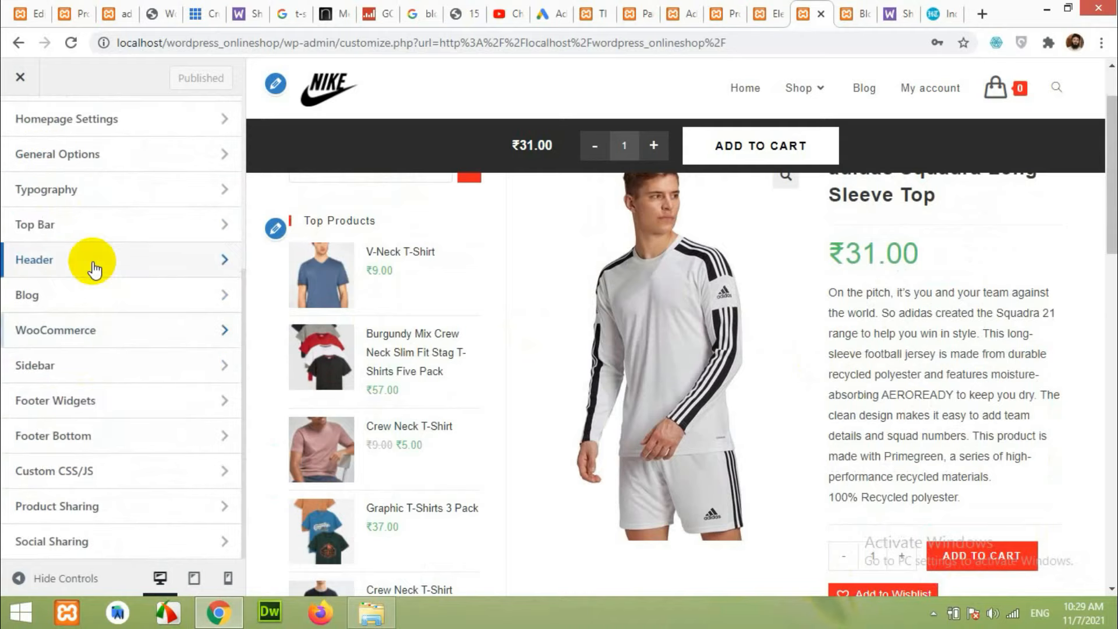
pyautogui.scroll(5, 86, 209)
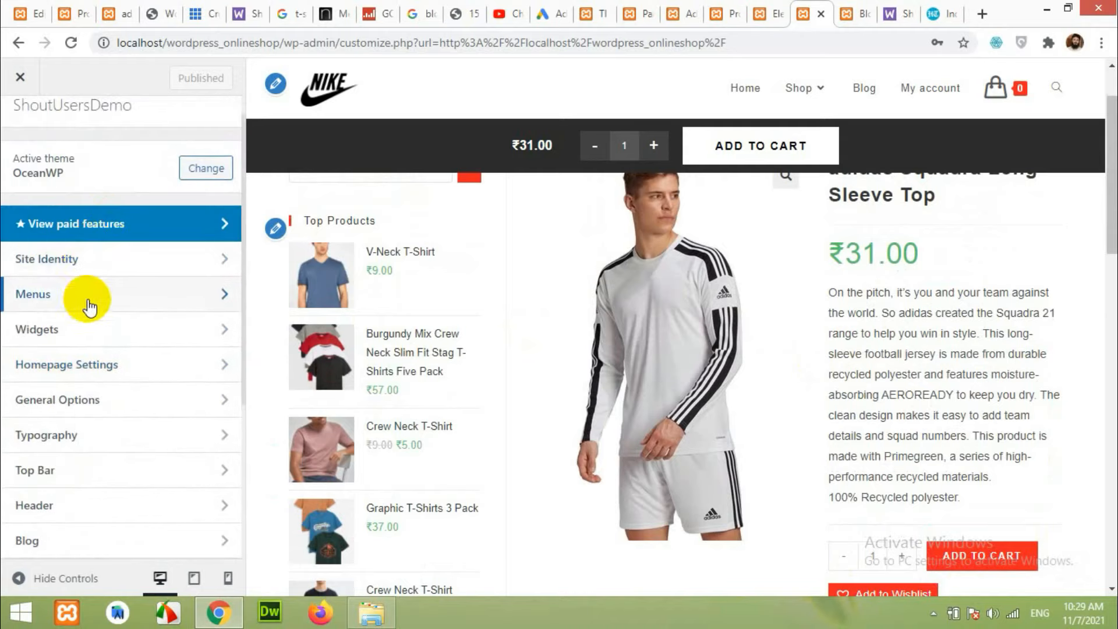
pyautogui.scroll(-4, 120, 376)
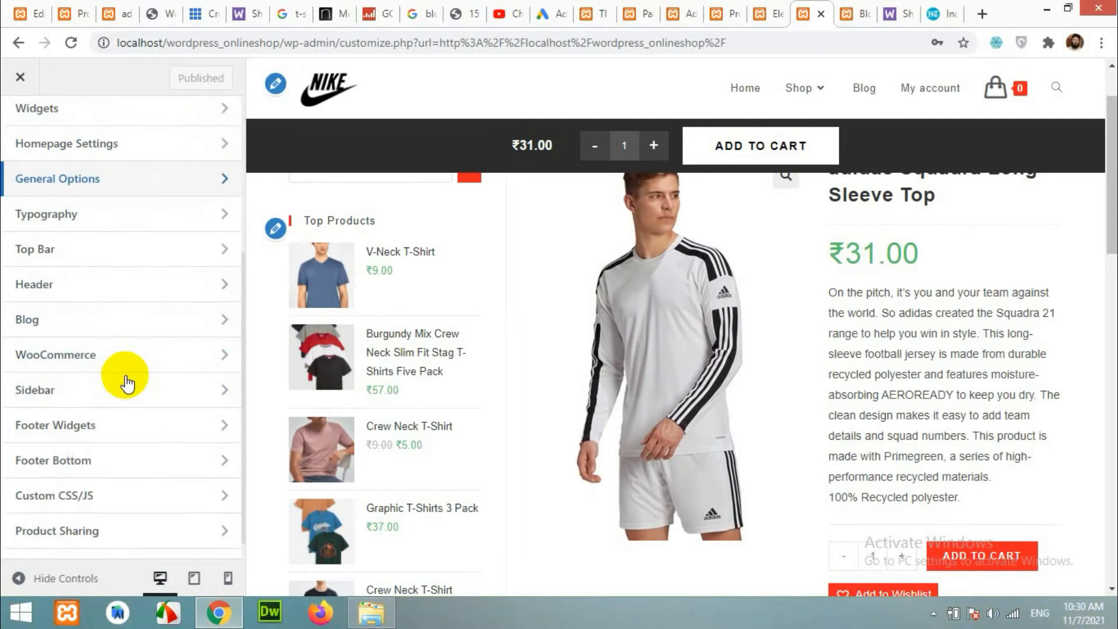
pyautogui.click(105, 331)
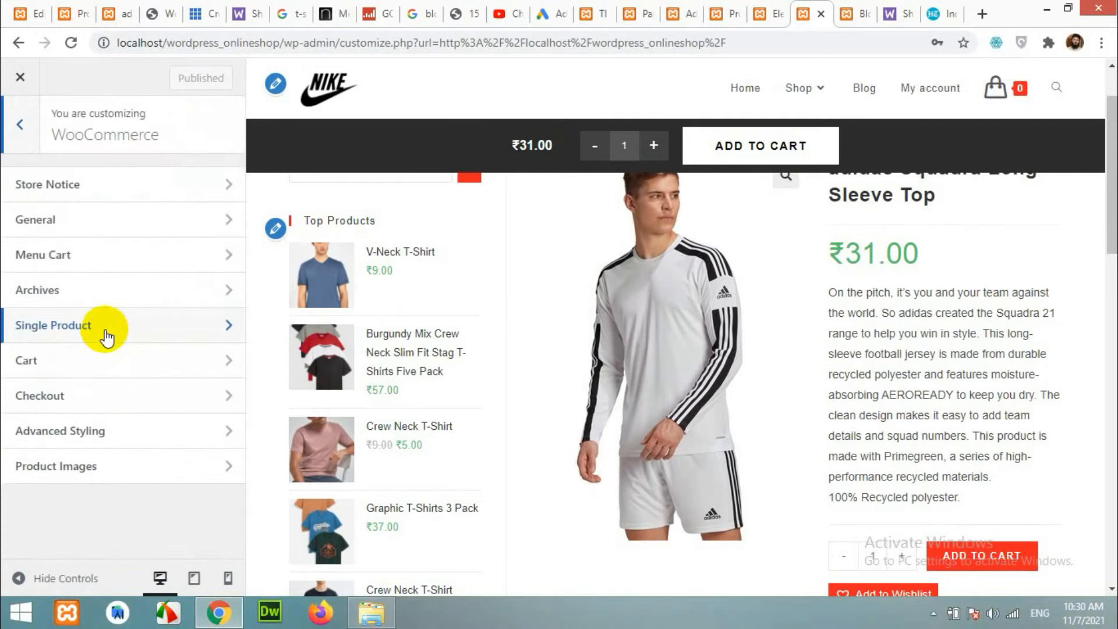
pyautogui.click(109, 439)
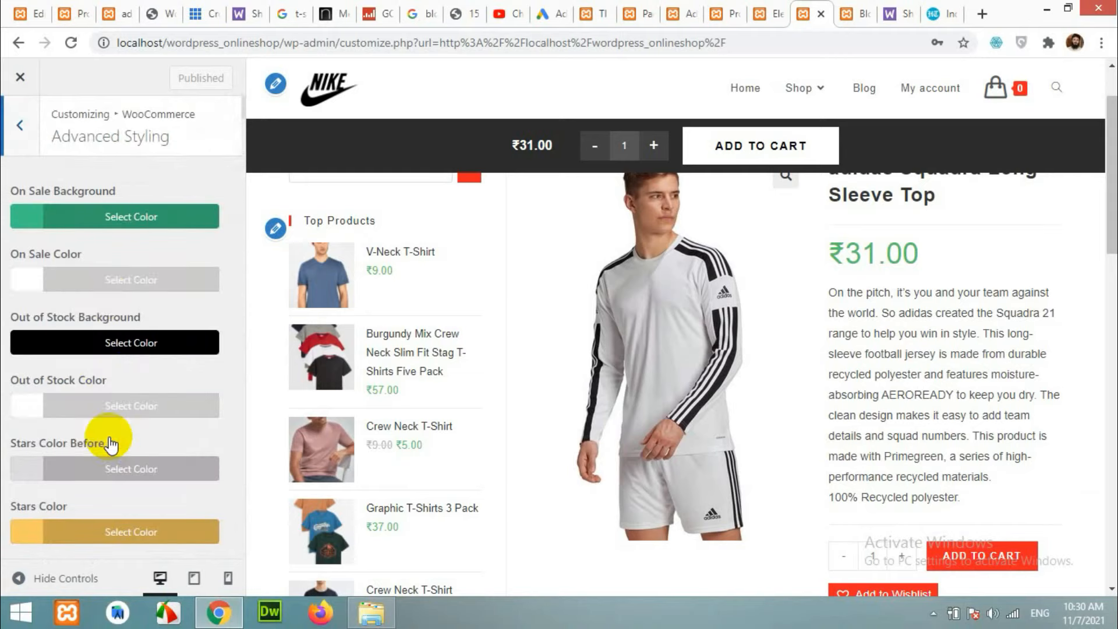
# Find the Product Entry Add To Cart border options and review the style choices, keeping Double.
pyautogui.scroll(-2, 128, 330)
pyautogui.scroll(-15, 128, 330)
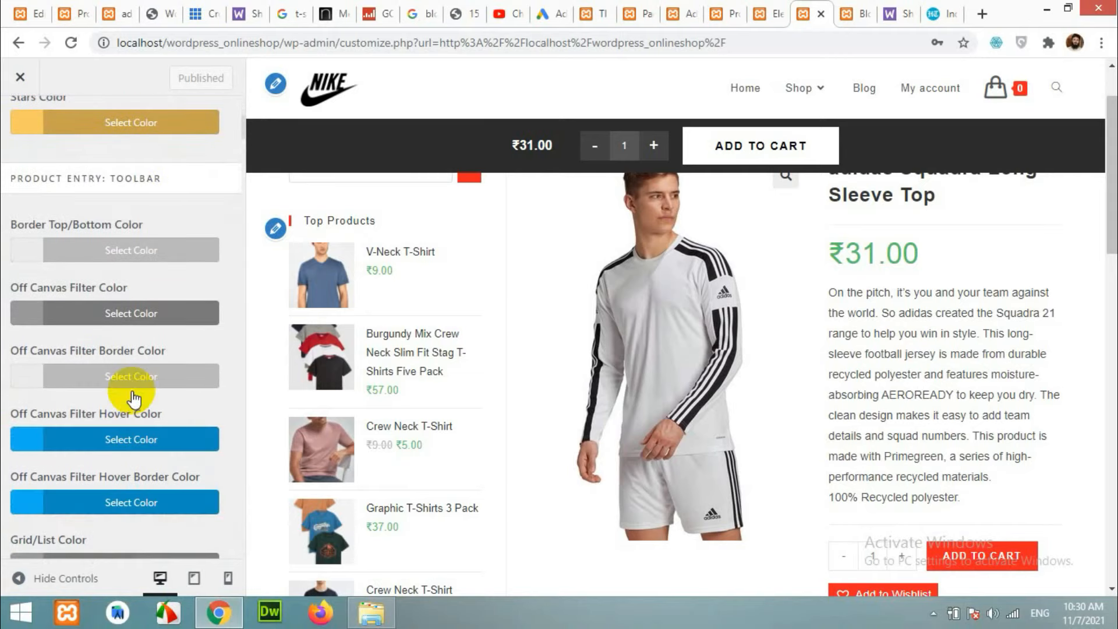
pyautogui.scroll(-10, 132, 396)
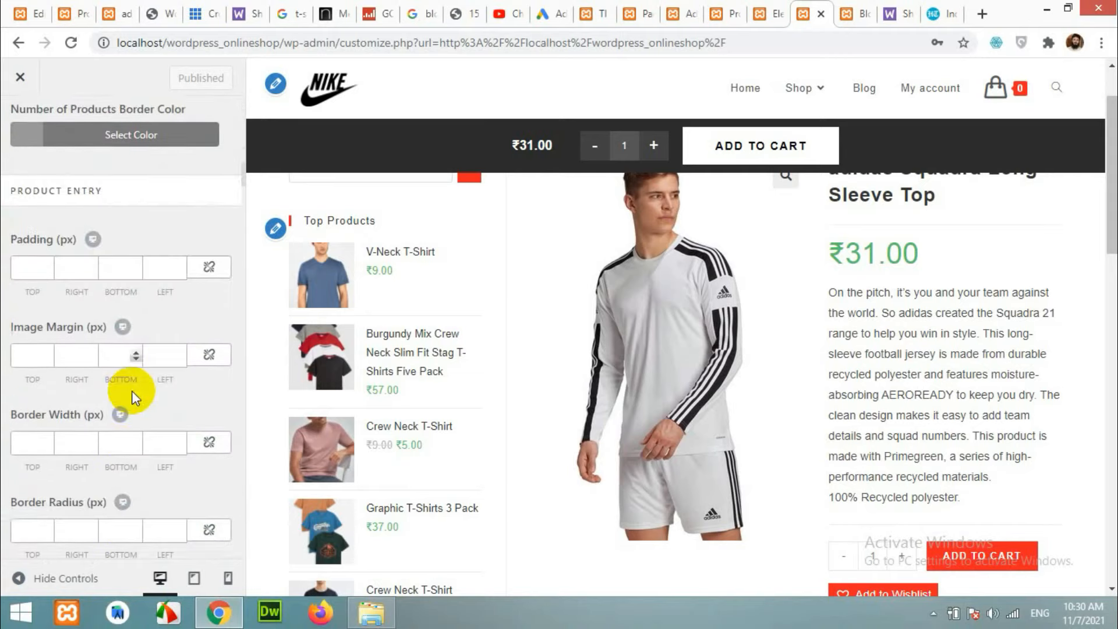
pyautogui.scroll(-12, 131, 396)
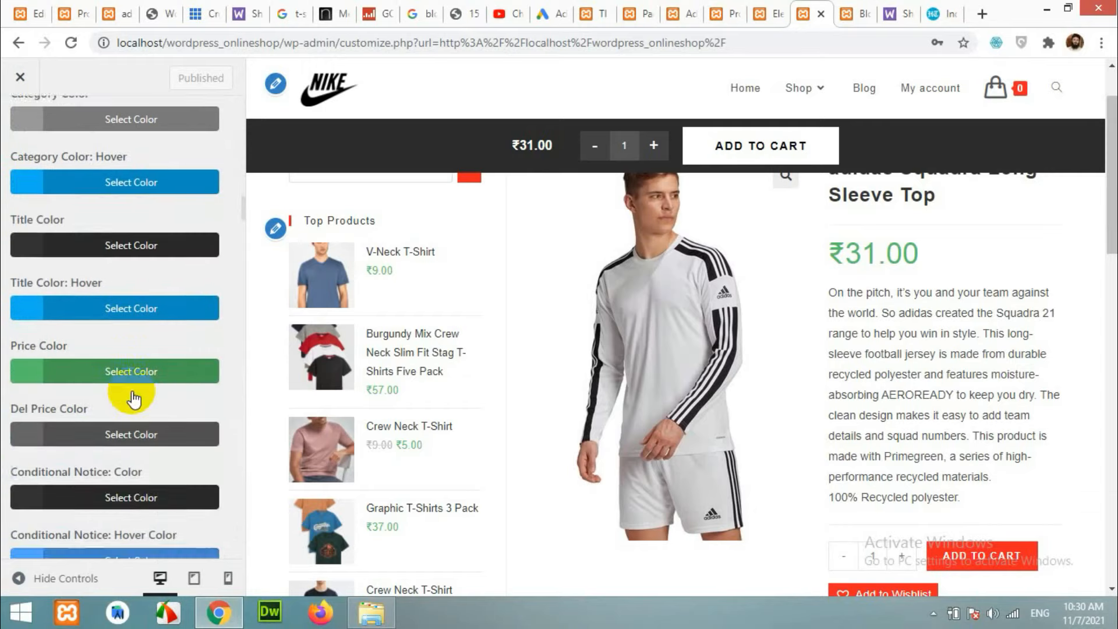
pyautogui.scroll(-8, 133, 398)
pyautogui.scroll(7, 131, 390)
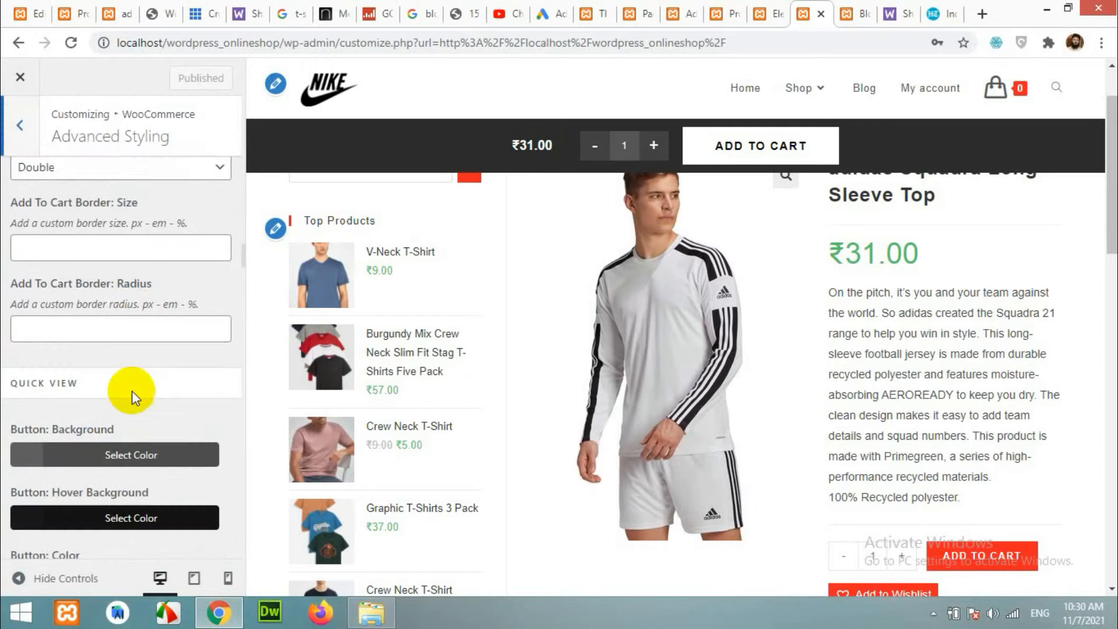
pyautogui.scroll(3, 144, 383)
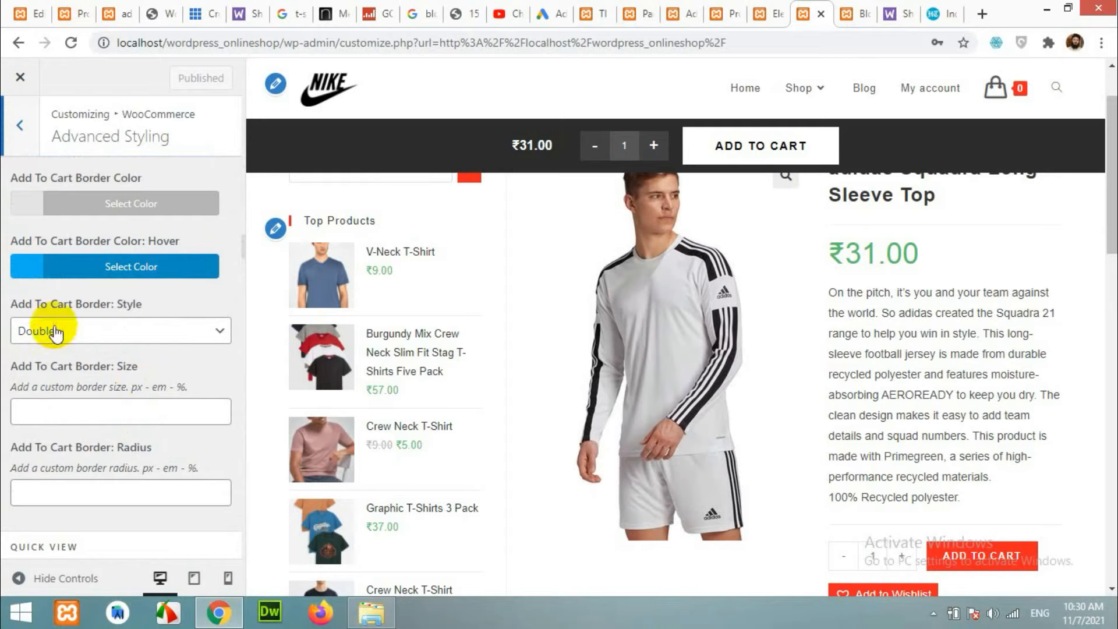
pyautogui.click(120, 336)
pyautogui.click(119, 336)
# Set the Add To Cart border size to 1px and radius to 50px, and publish.
pyautogui.scroll(-10, 125, 349)
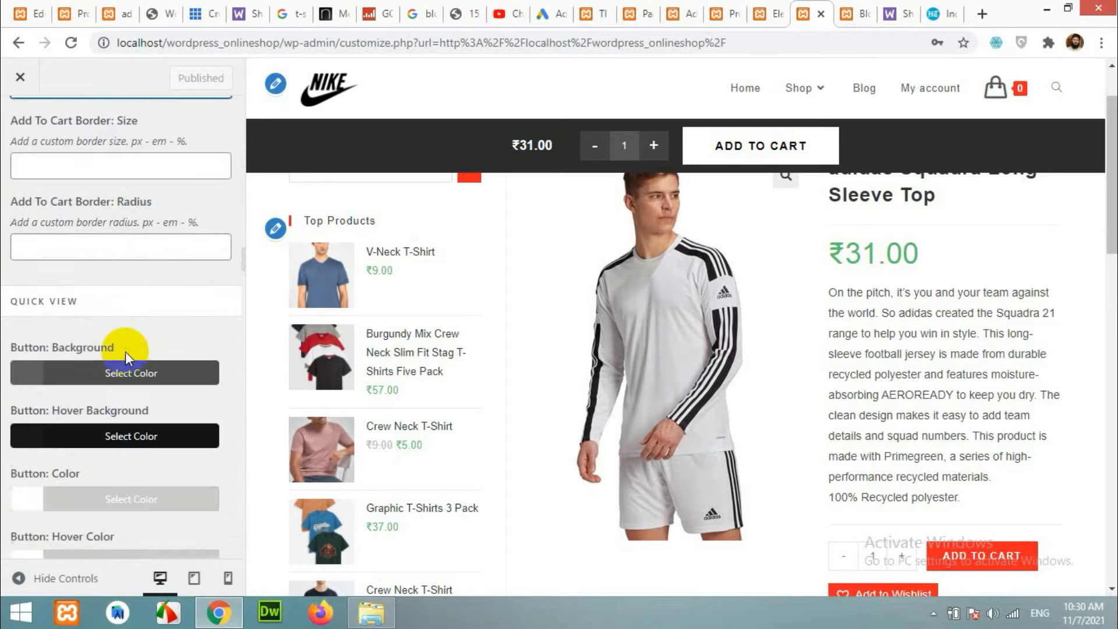
pyautogui.scroll(-12, 144, 377)
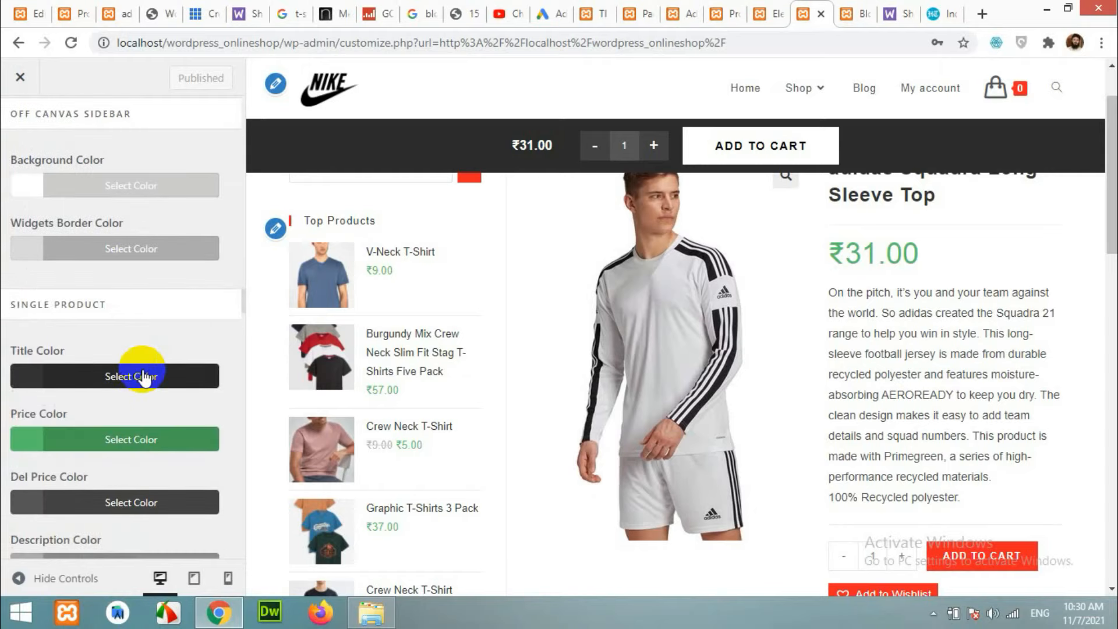
pyautogui.scroll(-5, 143, 377)
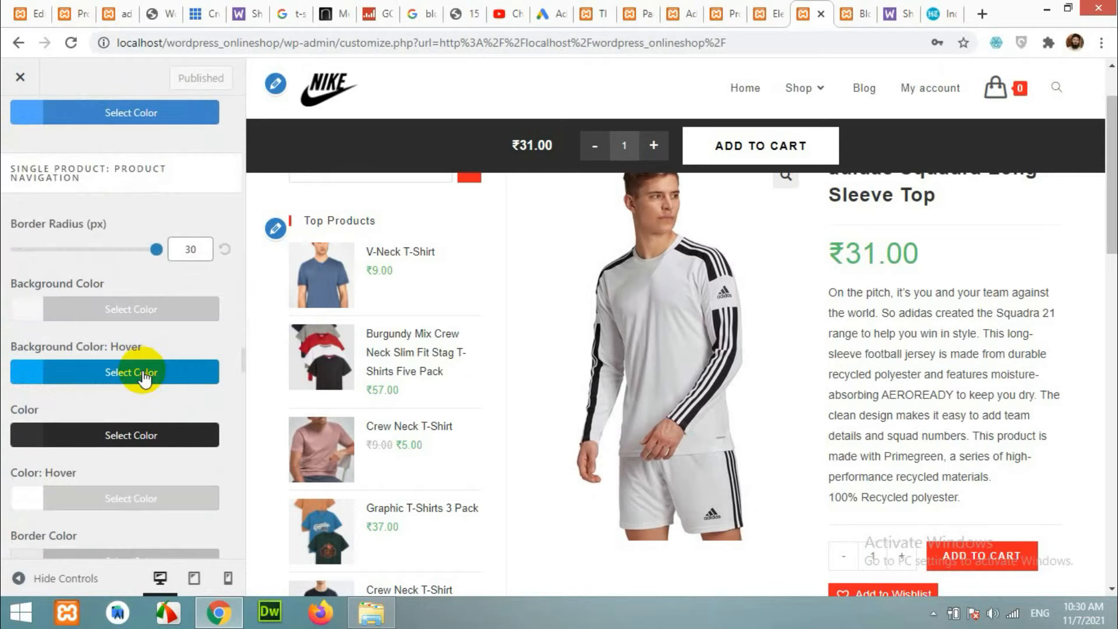
pyautogui.scroll(20, 143, 376)
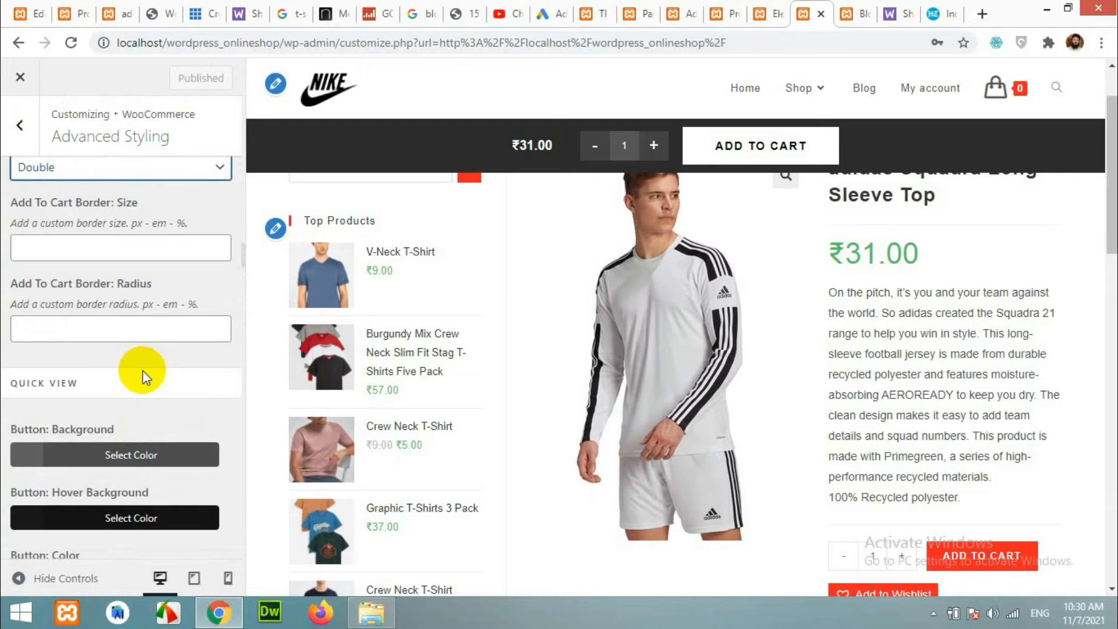
pyautogui.scroll(20, 123, 370)
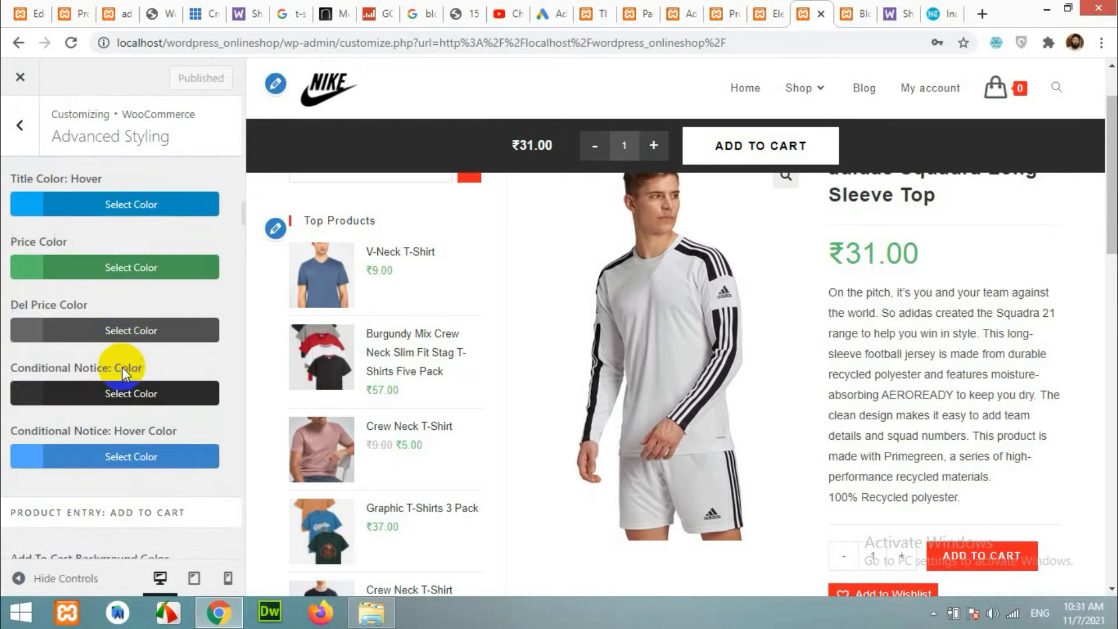
pyautogui.scroll(-15, 123, 373)
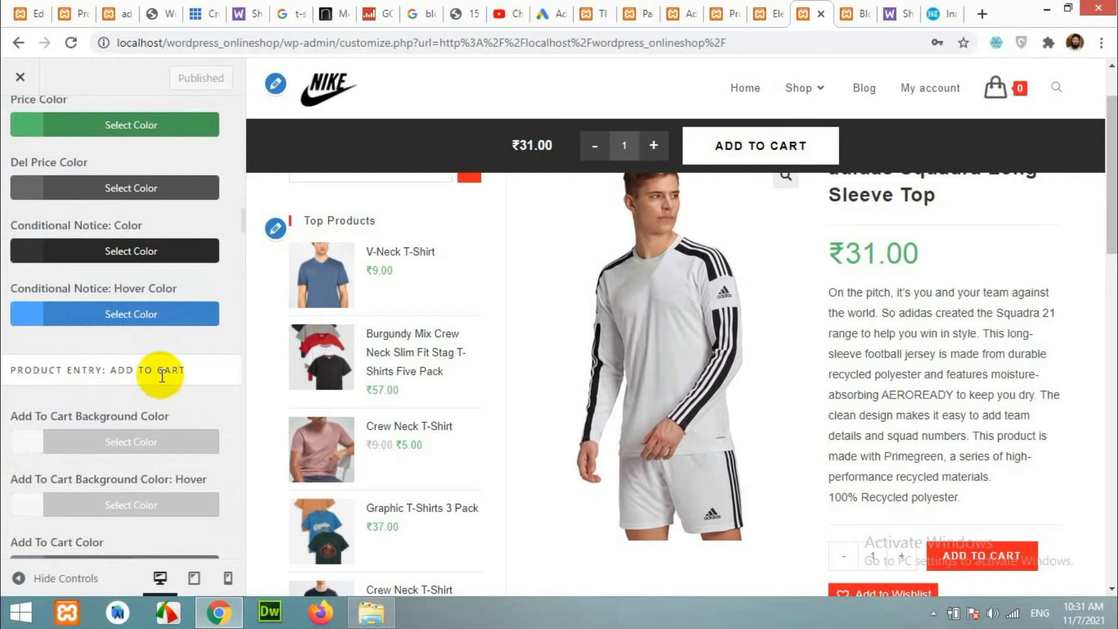
pyautogui.scroll(-3, 140, 358)
pyautogui.scroll(-4, 141, 366)
pyautogui.scroll(-1, 140, 367)
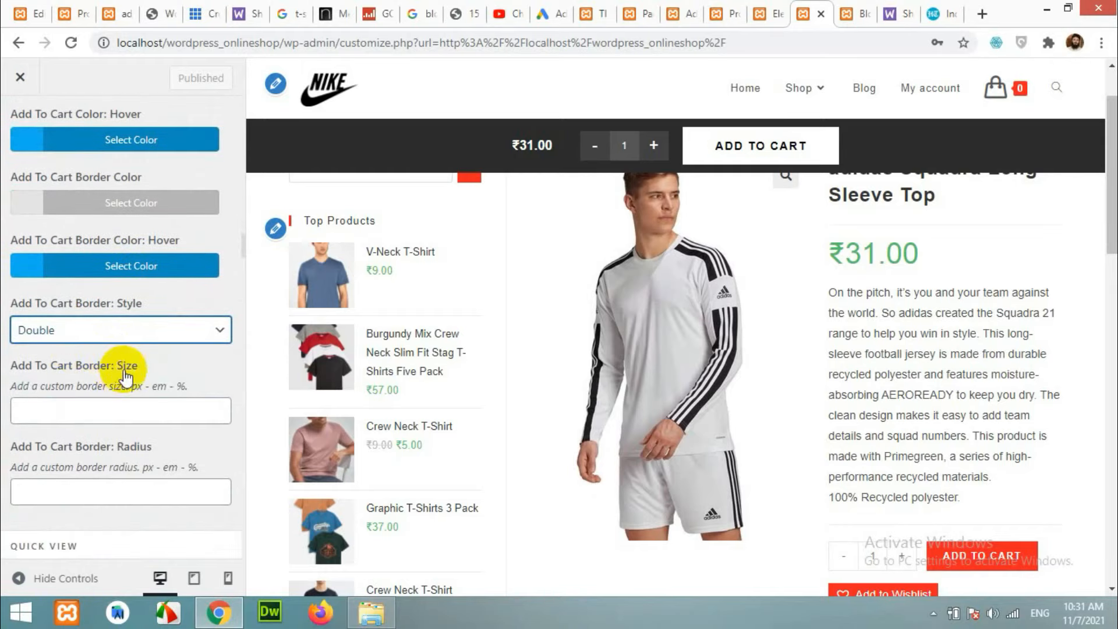
pyautogui.click(121, 413)
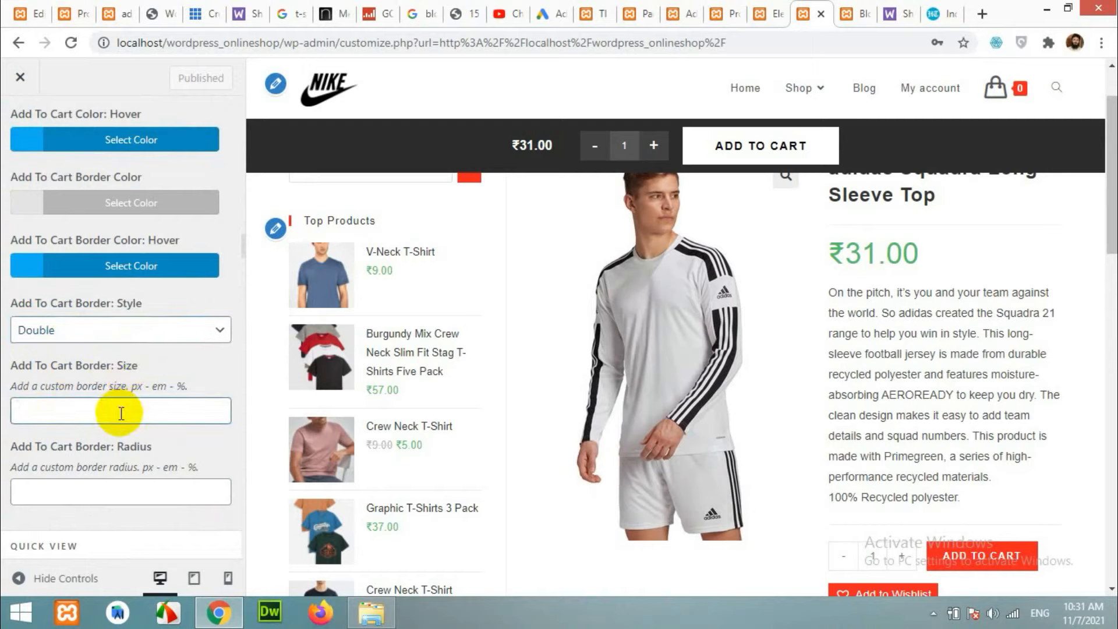
pyautogui.scroll(-1, 121, 414)
pyautogui.write('1')
pyautogui.click(112, 414)
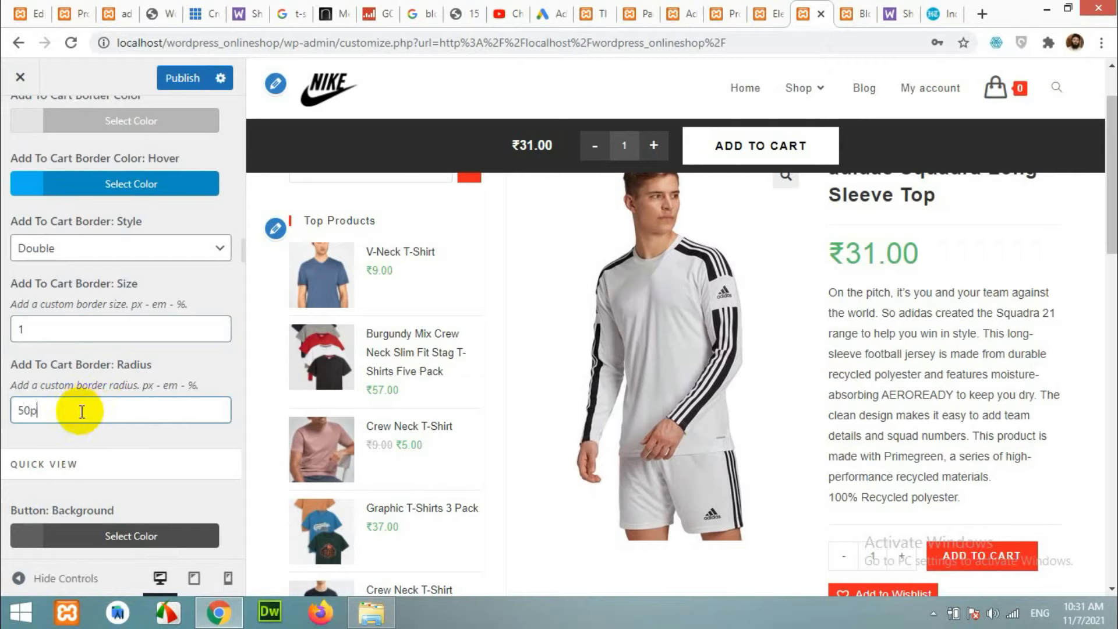
pyautogui.click(31, 327)
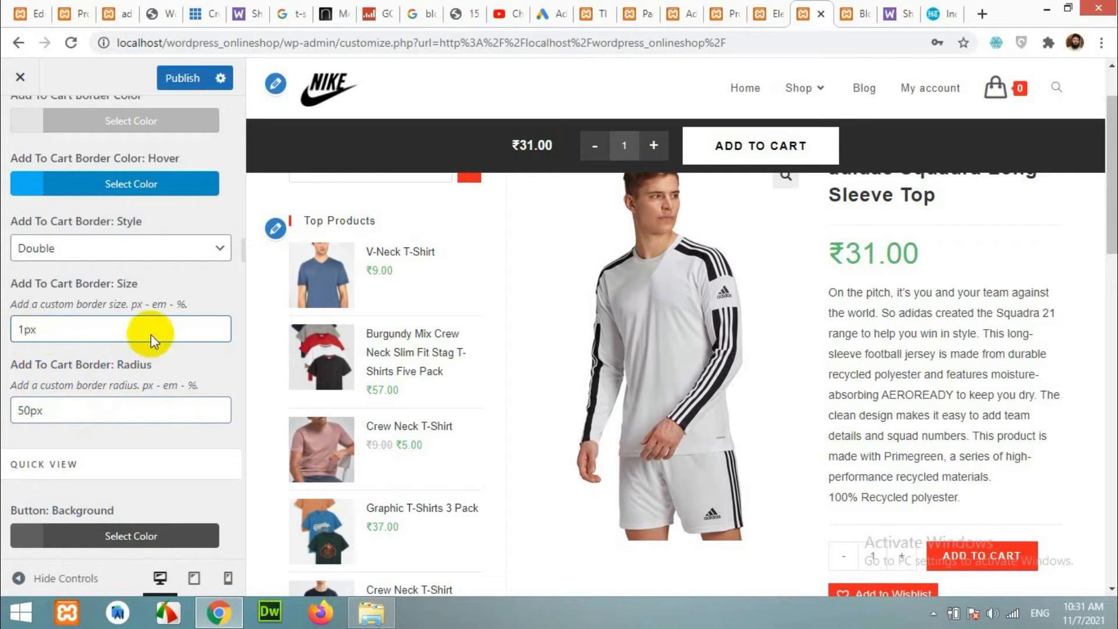
pyautogui.scroll(-2, 175, 340)
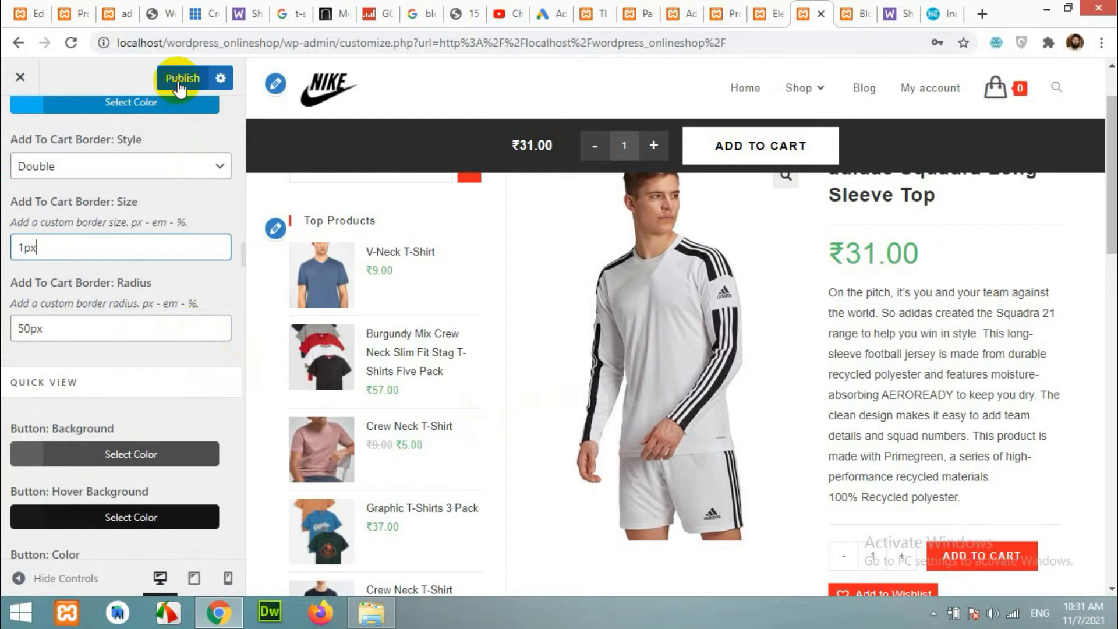
pyautogui.click(179, 83)
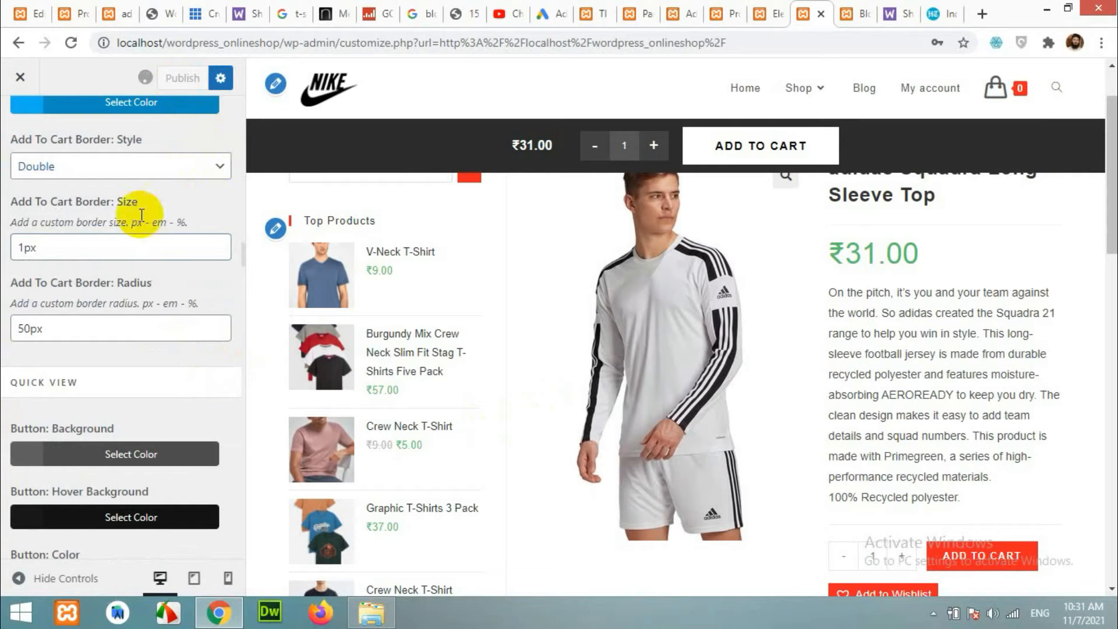
# Change the Add To Cart border style from Double to Solid, publish, and view the shop tab.
pyautogui.click(117, 177)
pyautogui.click(91, 204)
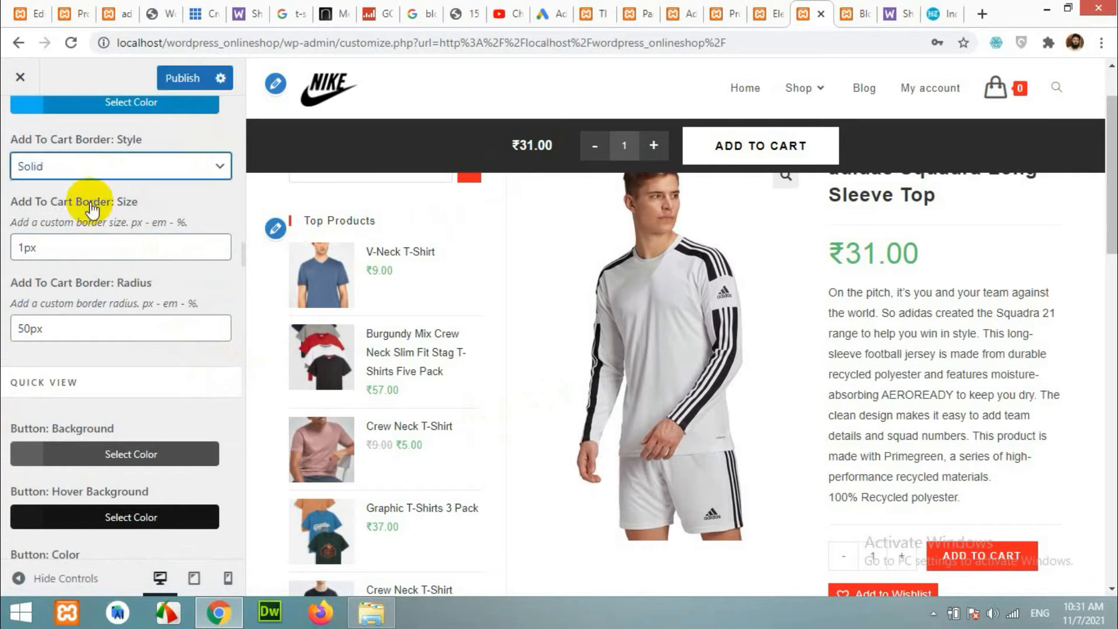
pyautogui.click(179, 79)
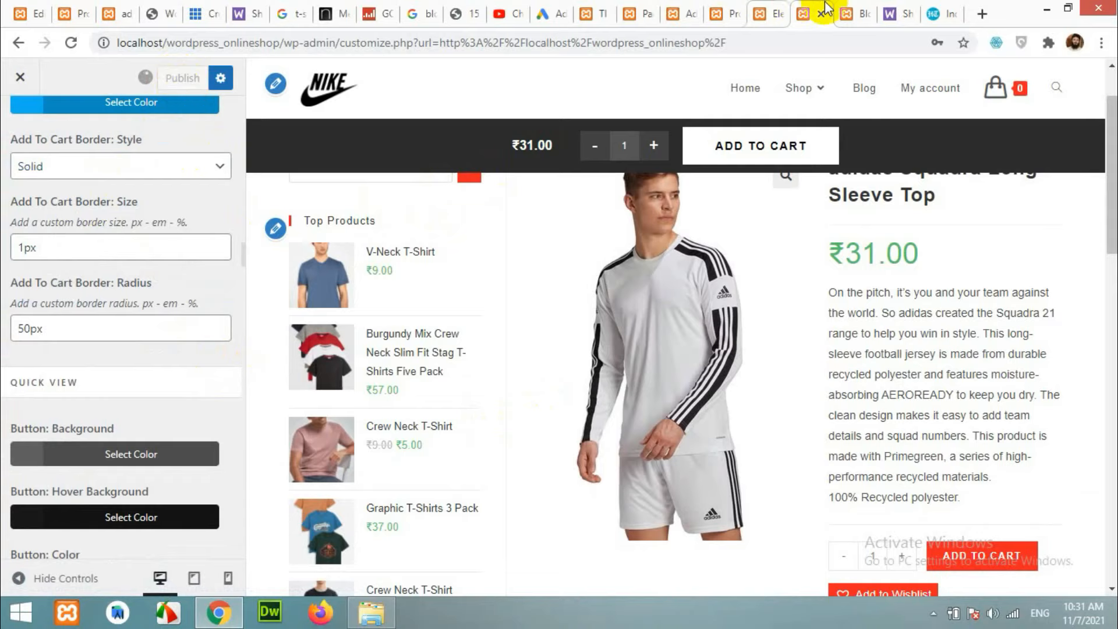
pyautogui.click(722, 14)
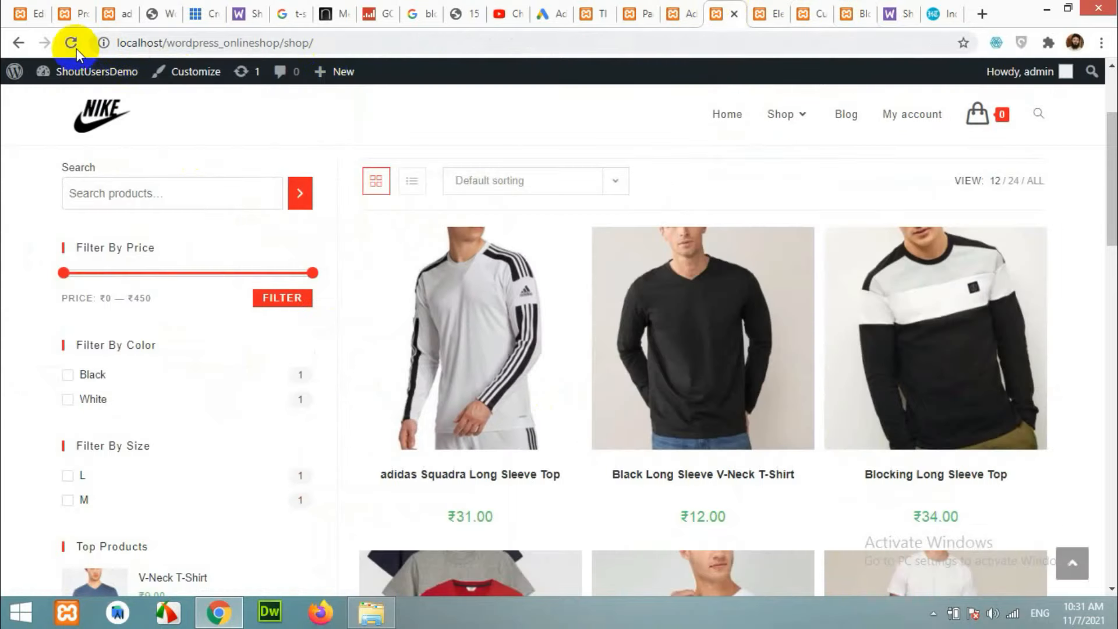
# Reload the shop page to see the new buttons, then return to the Customizer tab.
pyautogui.press('F5')
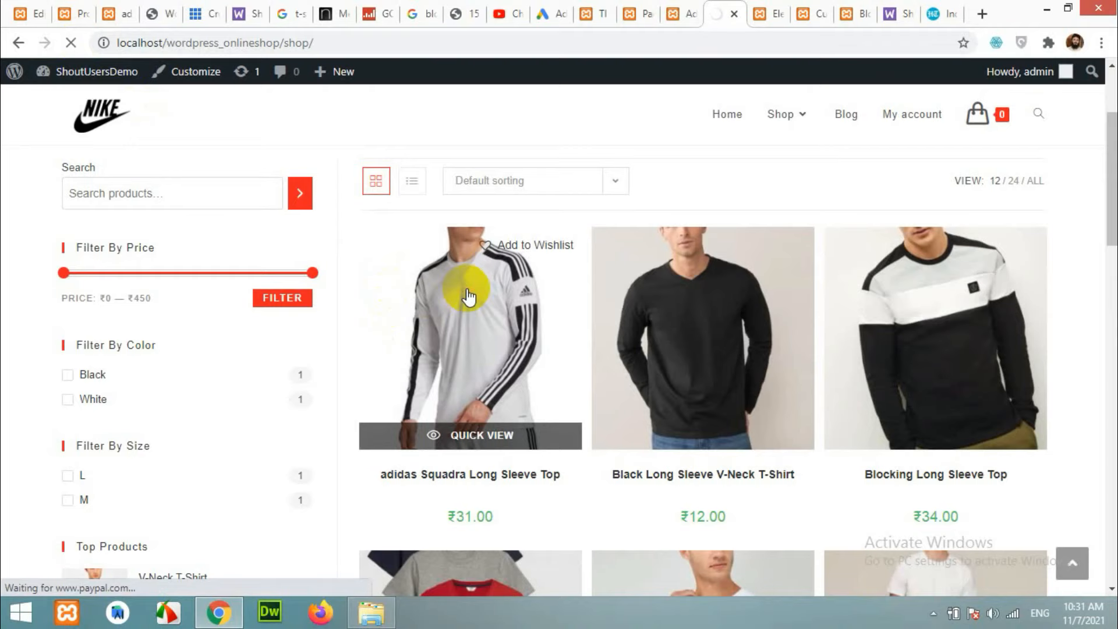
pyautogui.hotkey('ctrl', 'Tab')
pyautogui.hotkey('ctrl', 'Tab')
pyautogui.scroll(6, 95, 412)
pyautogui.scroll(8, 97, 416)
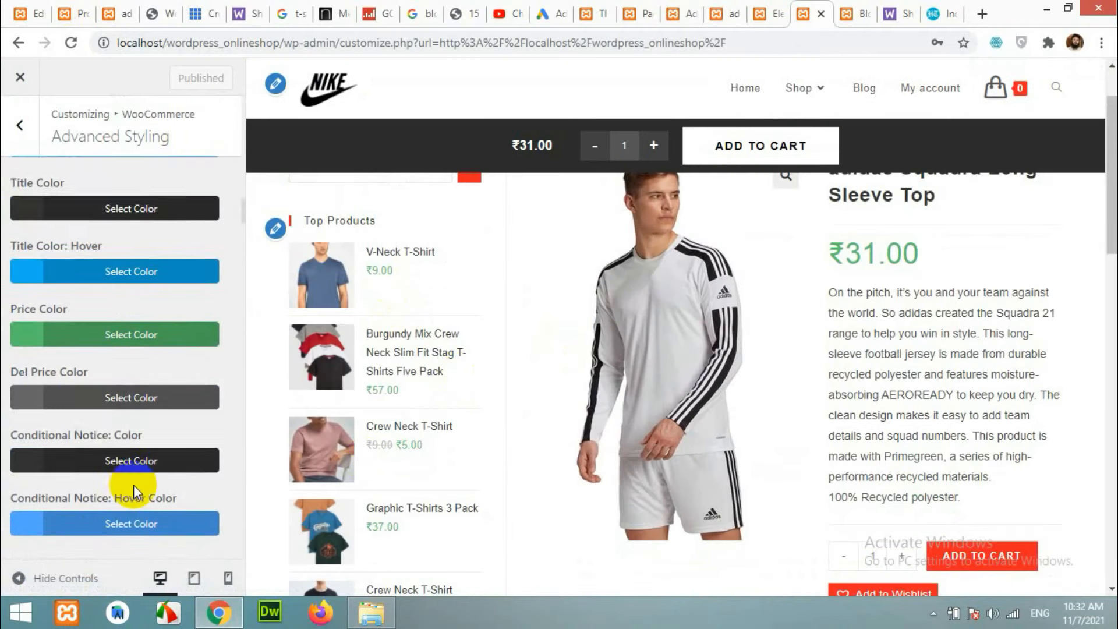
pyautogui.scroll(10, 119, 432)
pyautogui.scroll(10, 119, 432)
pyautogui.scroll(4, 82, 400)
# Open the Border Style dropdown under Single Product: Add To Cart, currently None.
pyautogui.scroll(-12, 82, 405)
pyautogui.scroll(-20, 92, 420)
pyautogui.scroll(-20, 93, 422)
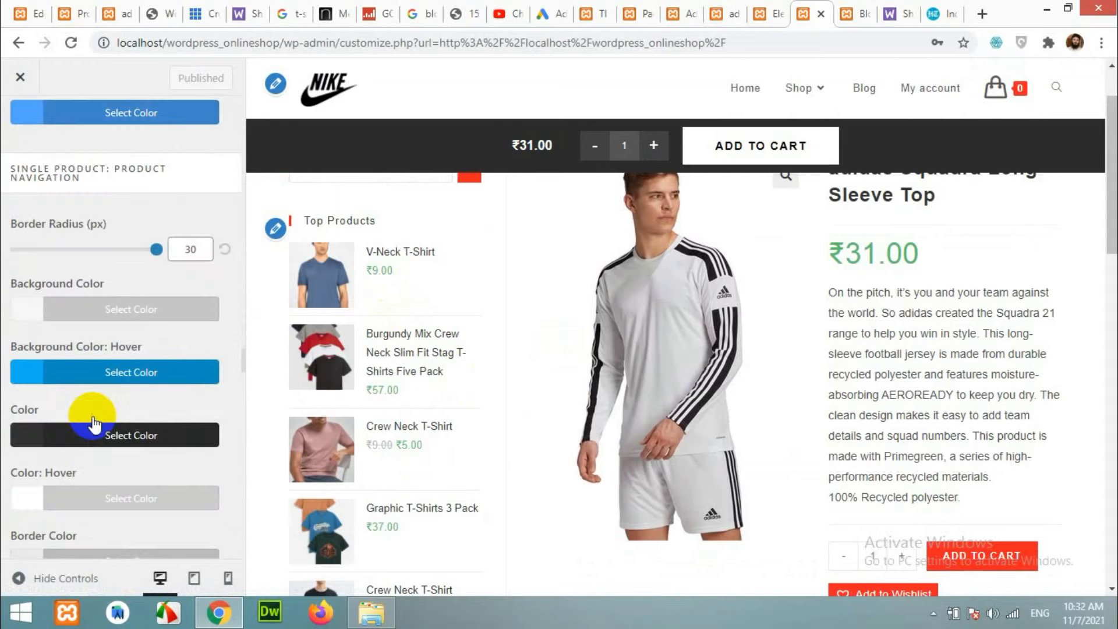
pyautogui.scroll(2, 74, 233)
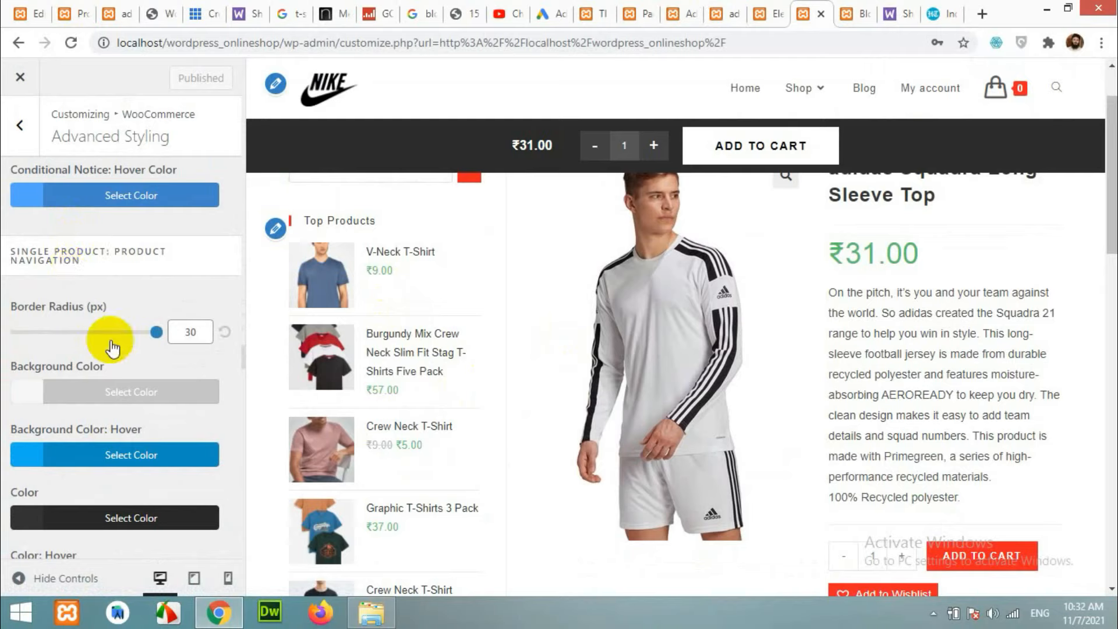
pyautogui.scroll(-7, 120, 384)
pyautogui.scroll(-2, 88, 385)
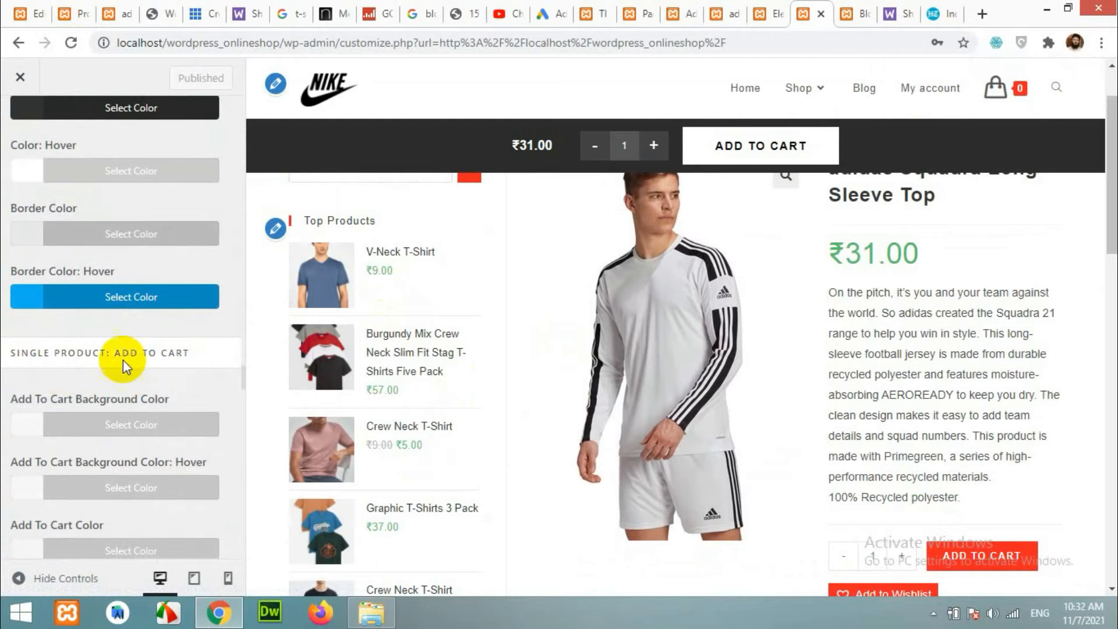
pyautogui.scroll(-12, 124, 359)
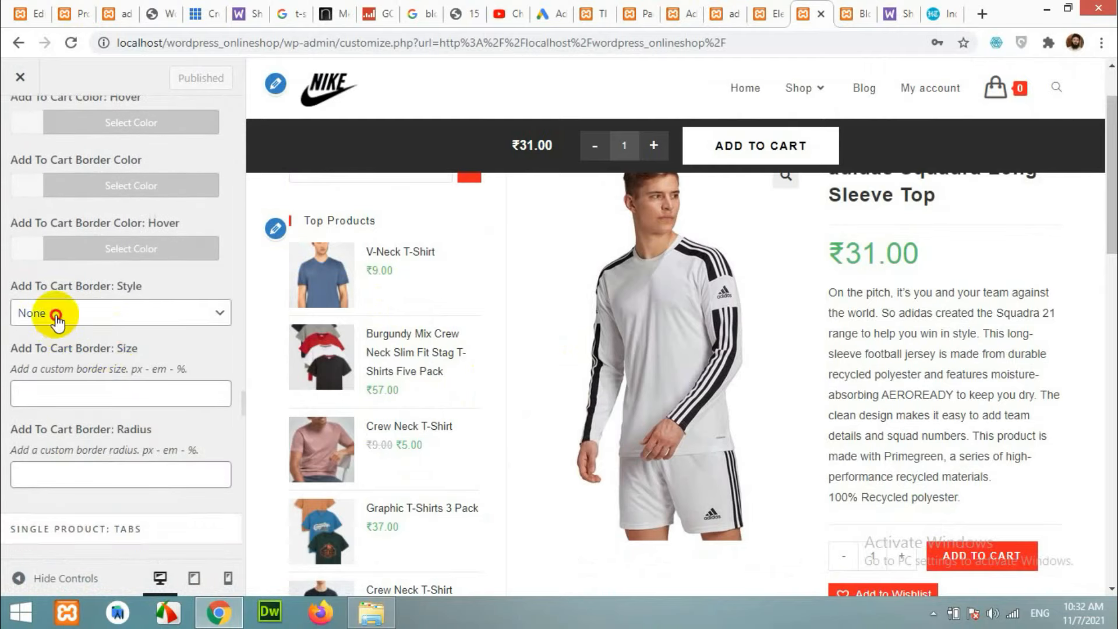
pyautogui.click(57, 319)
# Give the single-product Add To Cart button a Solid 1px border and publish.
pyautogui.click(50, 353)
pyautogui.scroll(-4, 74, 313)
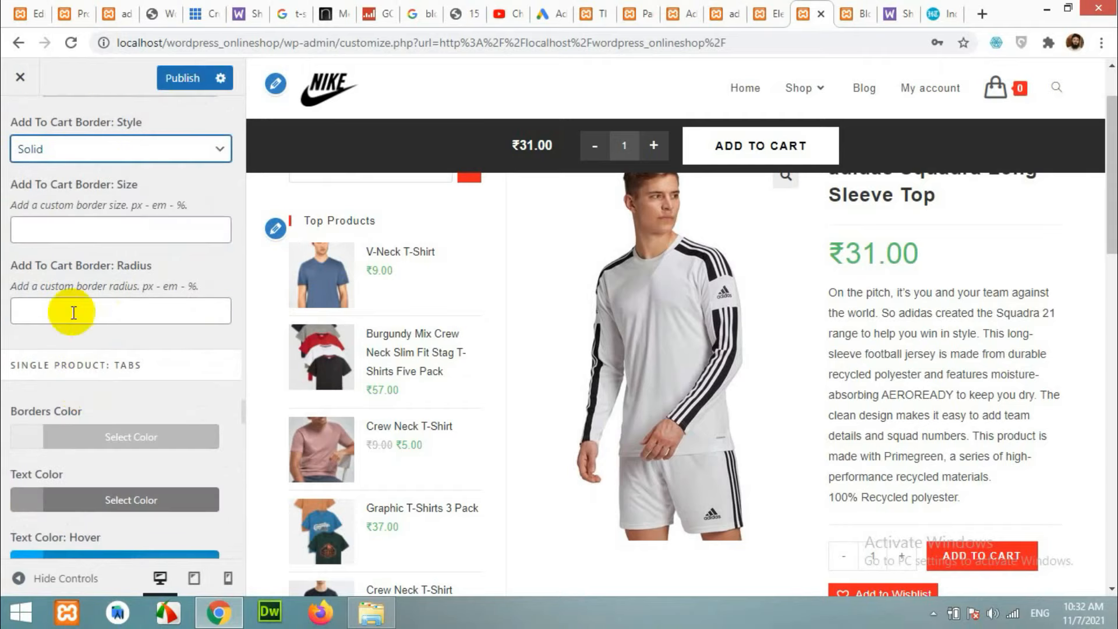
pyautogui.click(68, 232)
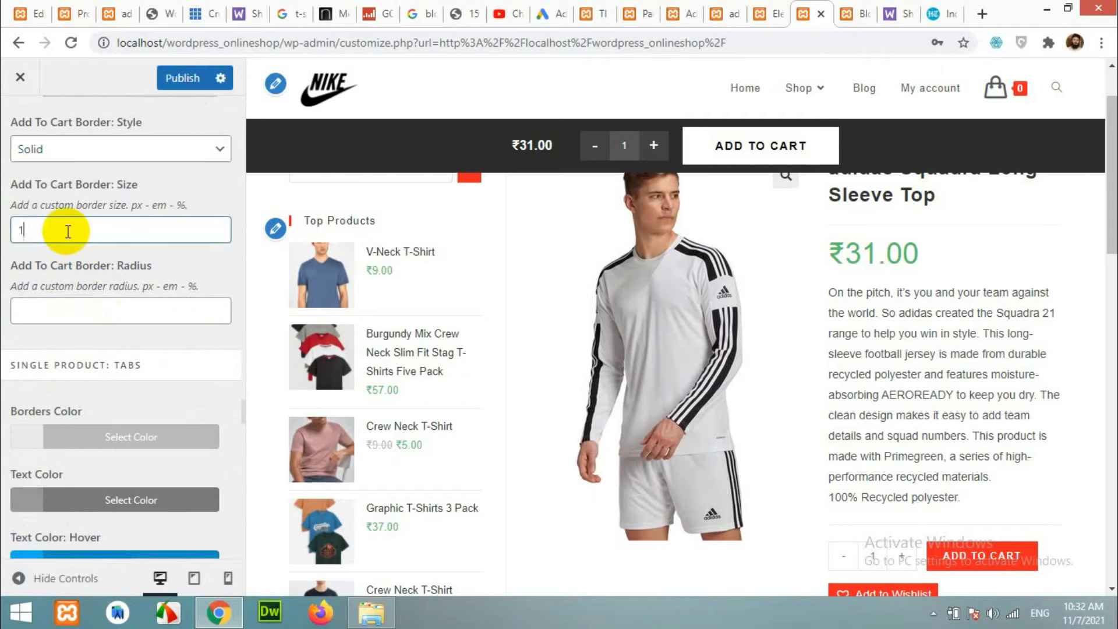
pyautogui.write('1px')
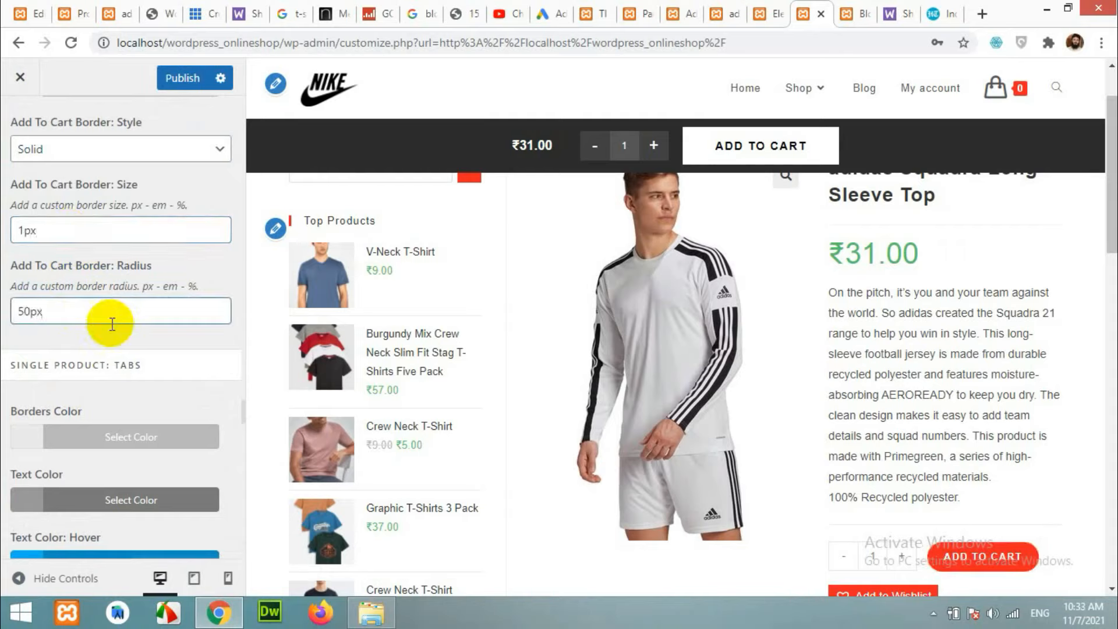
pyautogui.scroll(-1, 583, 437)
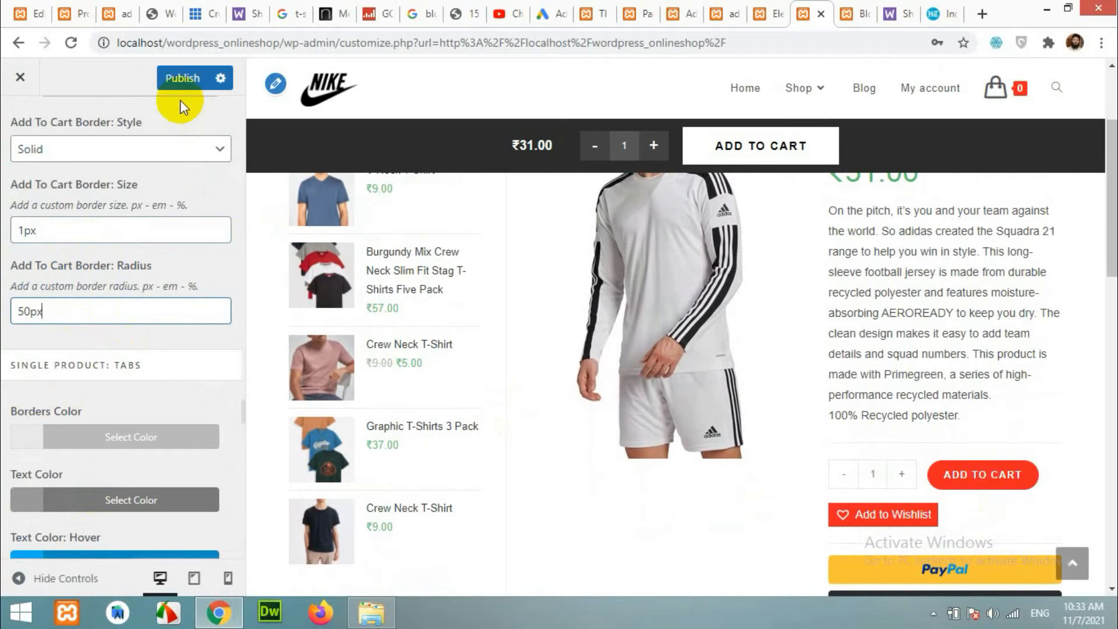
pyautogui.click(174, 86)
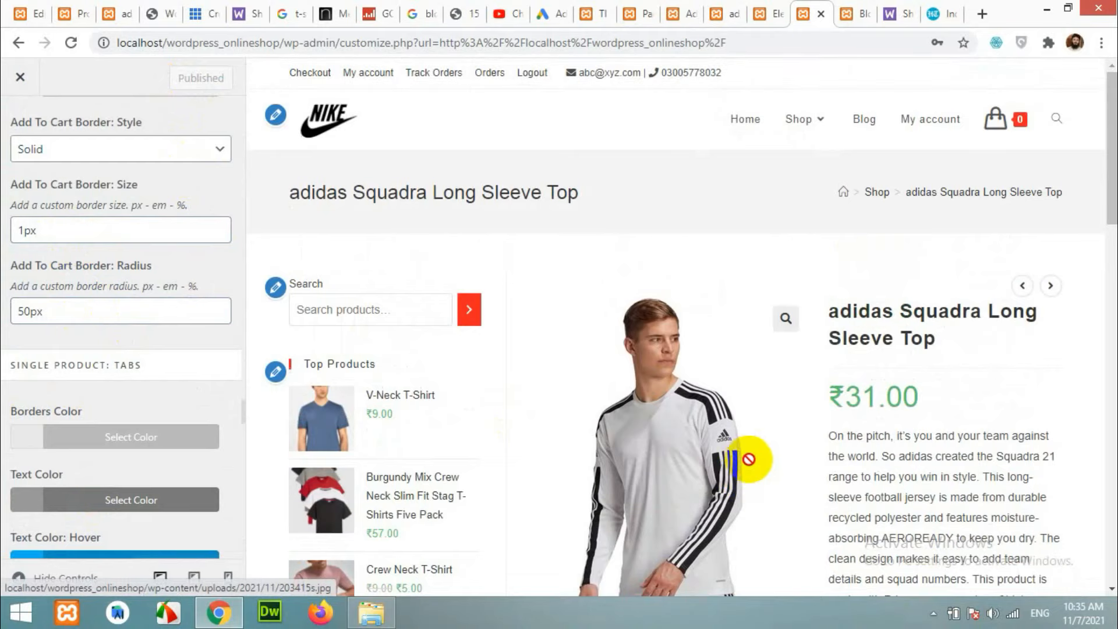
# Review the remaining Advanced Styling settings and return to the WooCommerce section list.
pyautogui.scroll(-3, 757, 303)
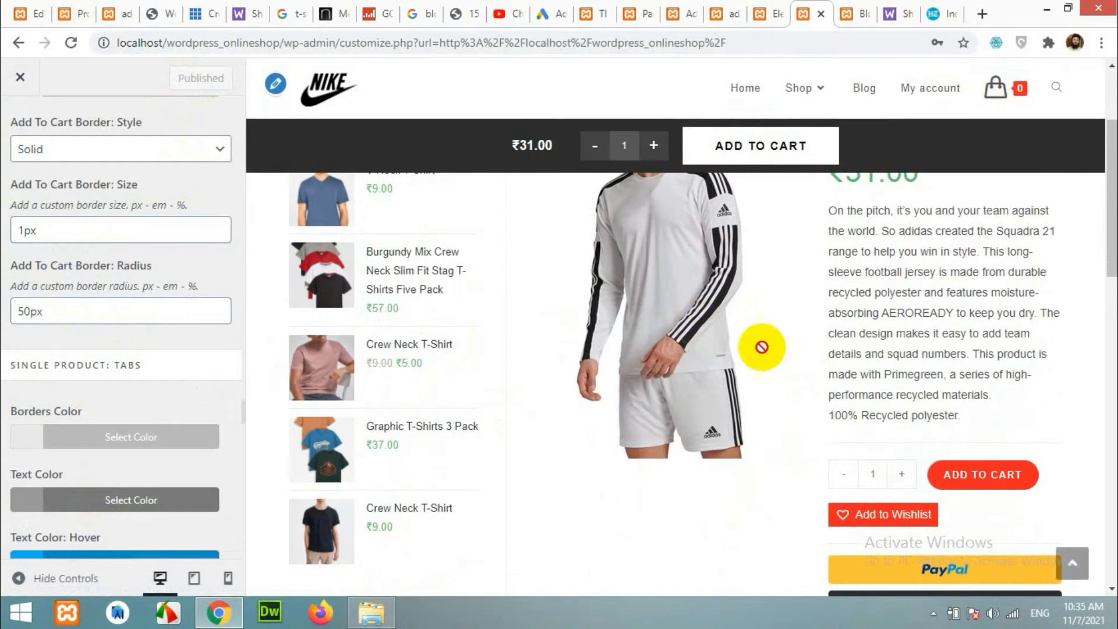
pyautogui.scroll(-3, 762, 347)
pyautogui.scroll(-1, 344, 362)
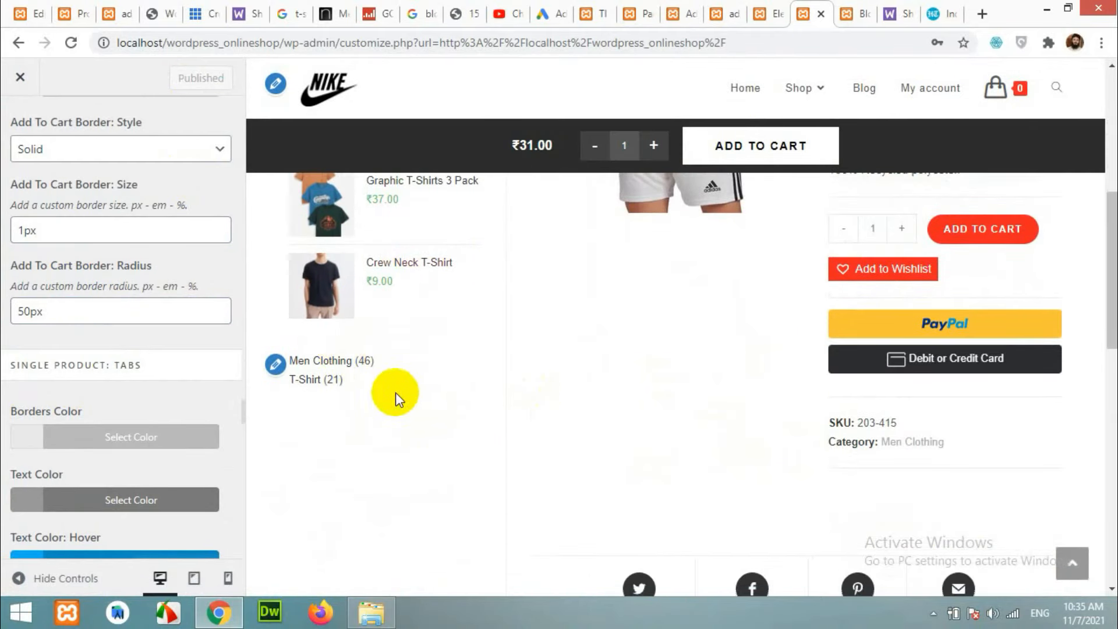
pyautogui.scroll(5, 396, 393)
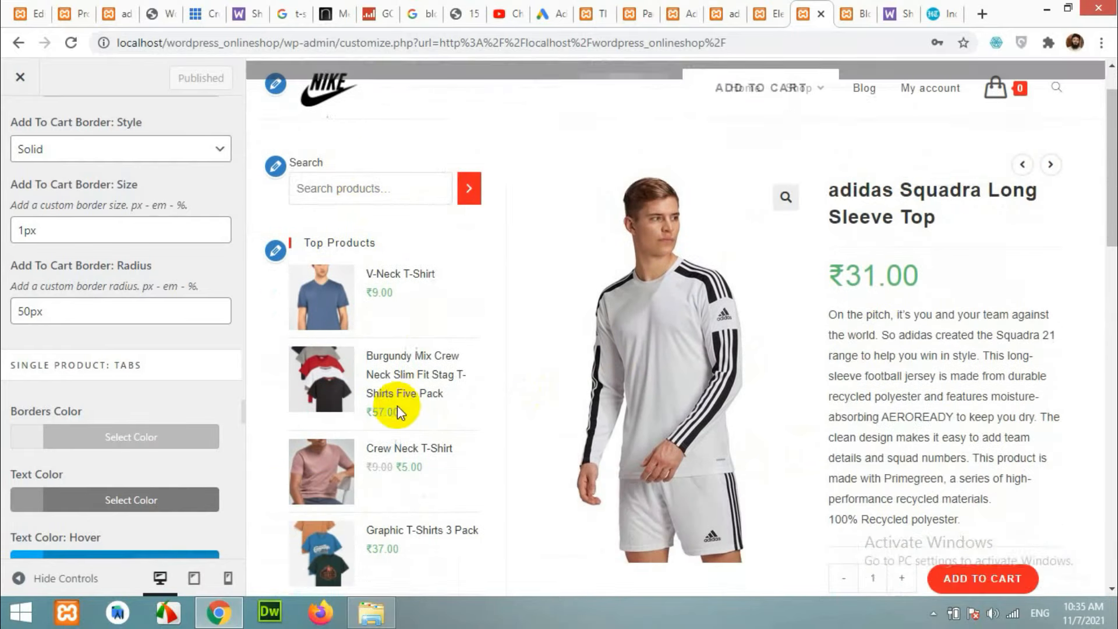
pyautogui.scroll(-8, 929, 405)
pyautogui.scroll(5, 928, 428)
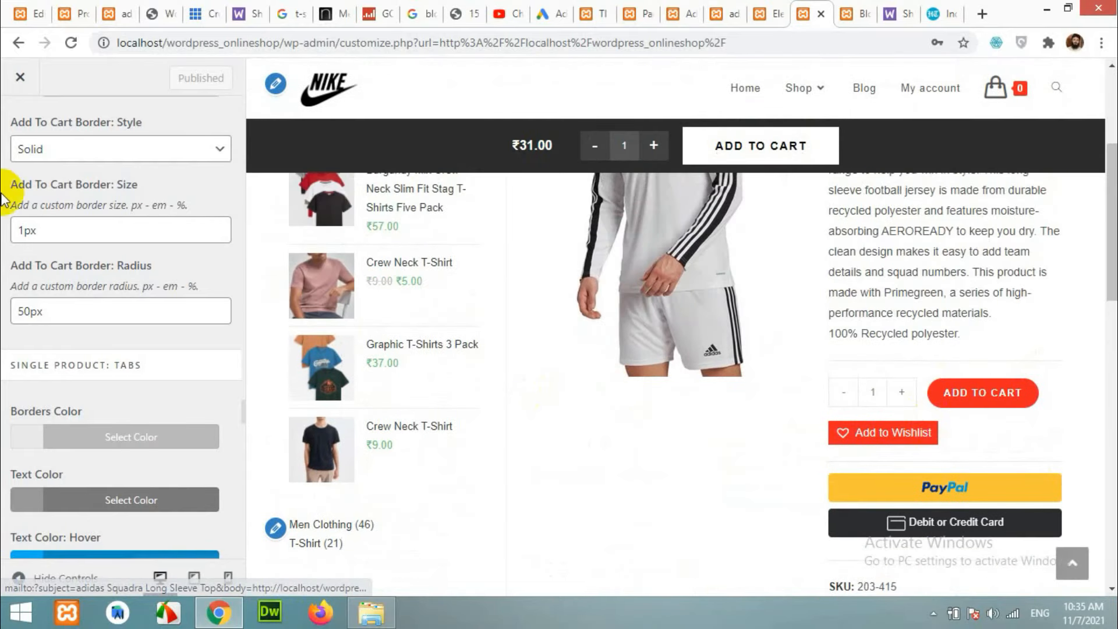
pyautogui.scroll(10, 70, 262)
pyautogui.click(18, 124)
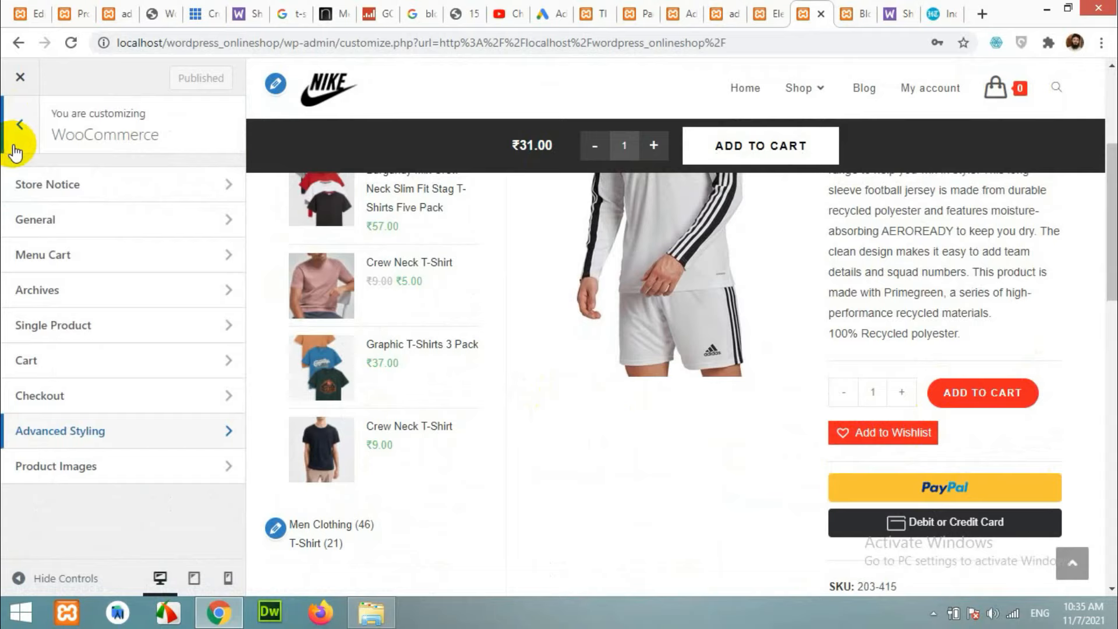
# Set the WooCommerce Single Product layout to Full Width, publish, and switch to the product page tab.
pyautogui.click(19, 134)
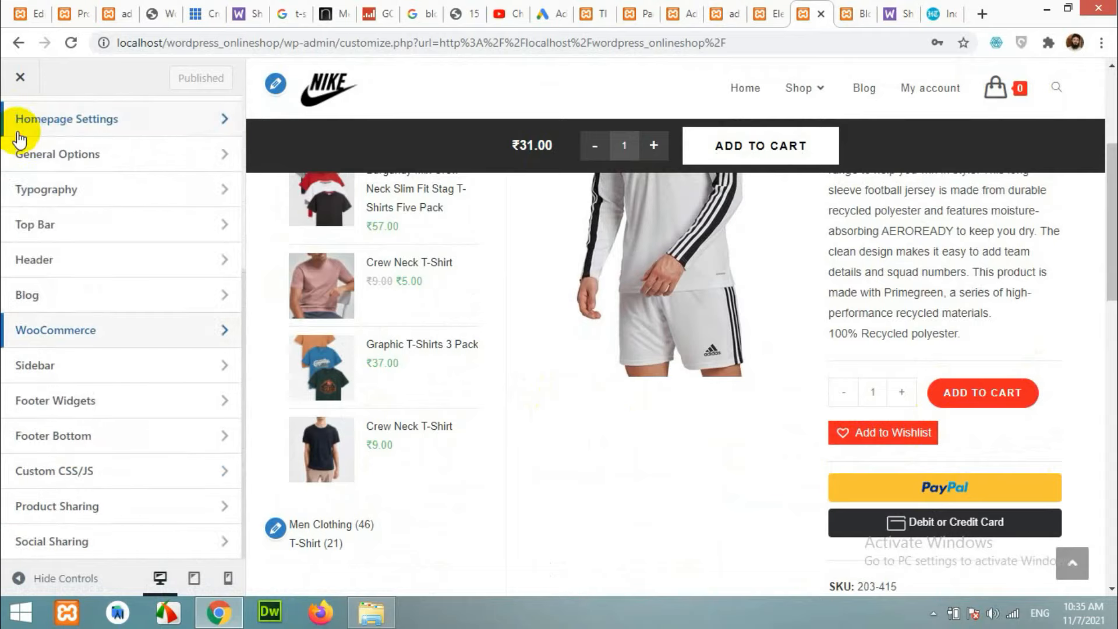
pyautogui.click(69, 338)
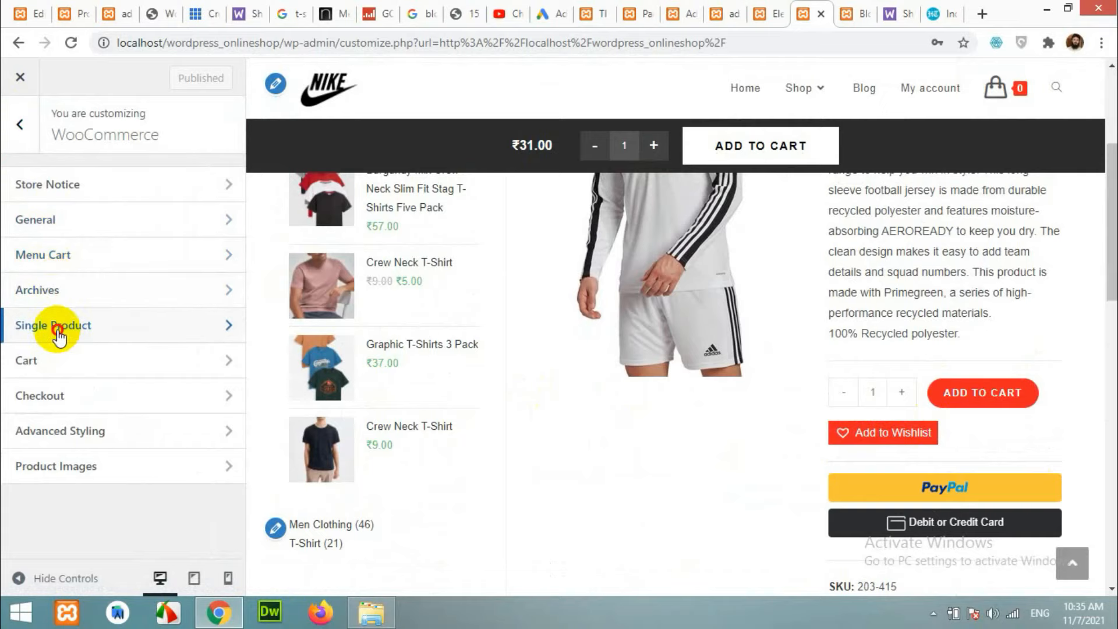
pyautogui.click(59, 336)
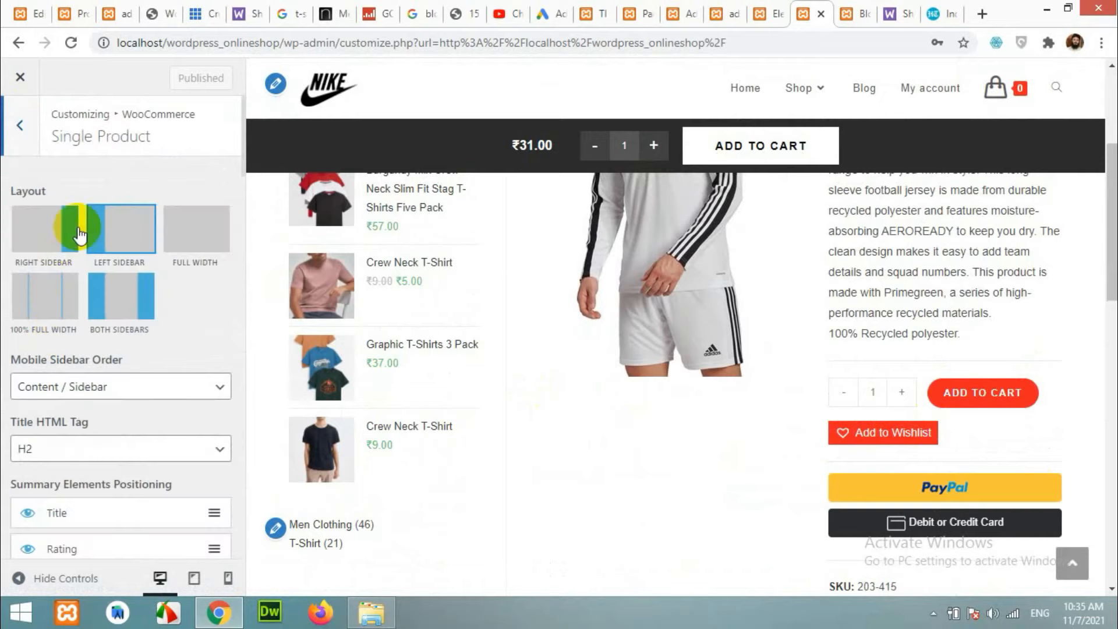
pyautogui.click(192, 240)
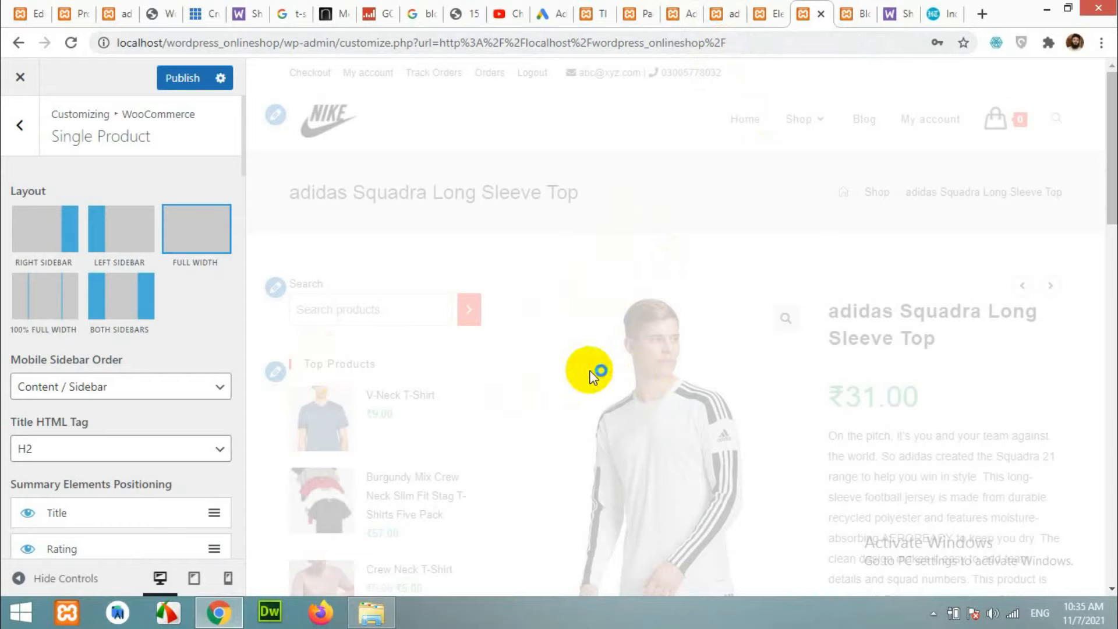
pyautogui.scroll(-8, 557, 399)
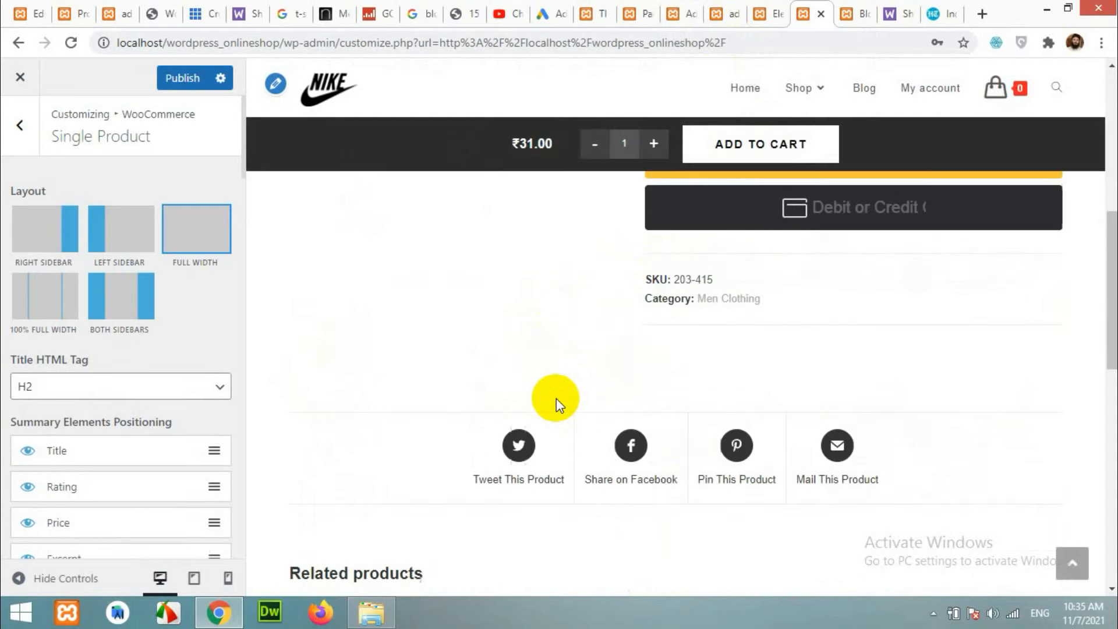
pyautogui.click(181, 77)
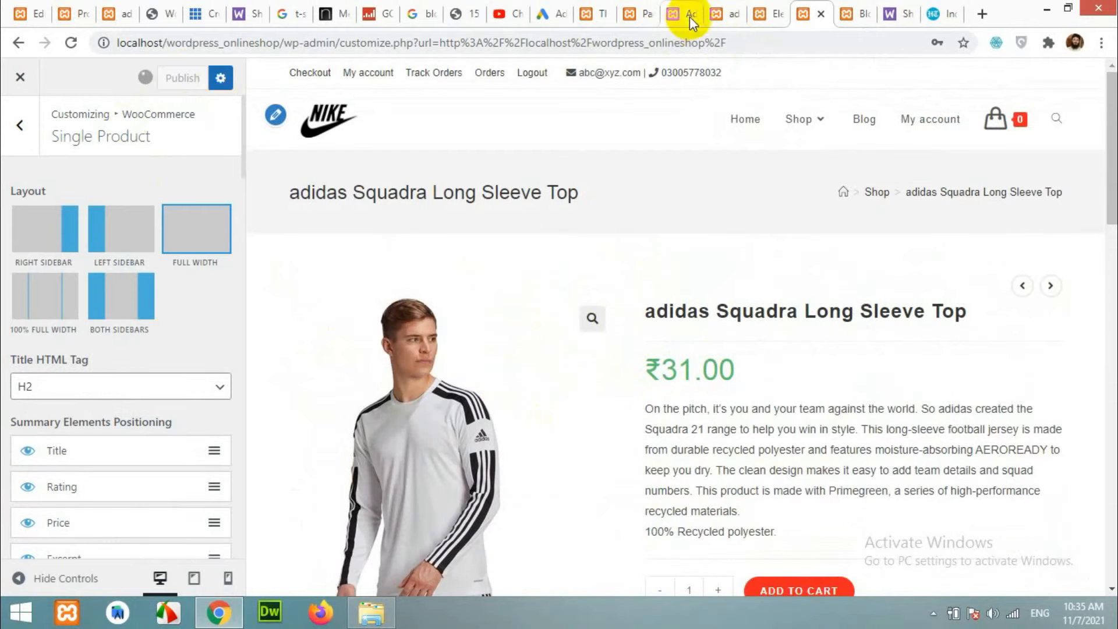
pyautogui.click(731, 13)
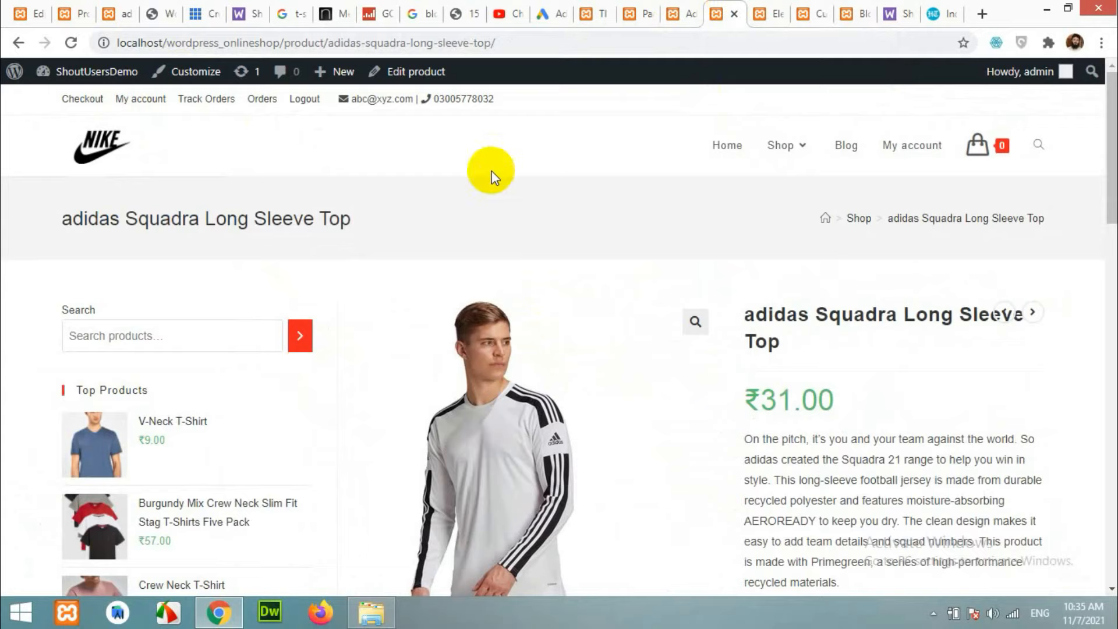
# Reload the product page and check it displays full width without a sidebar.
pyautogui.click(67, 44)
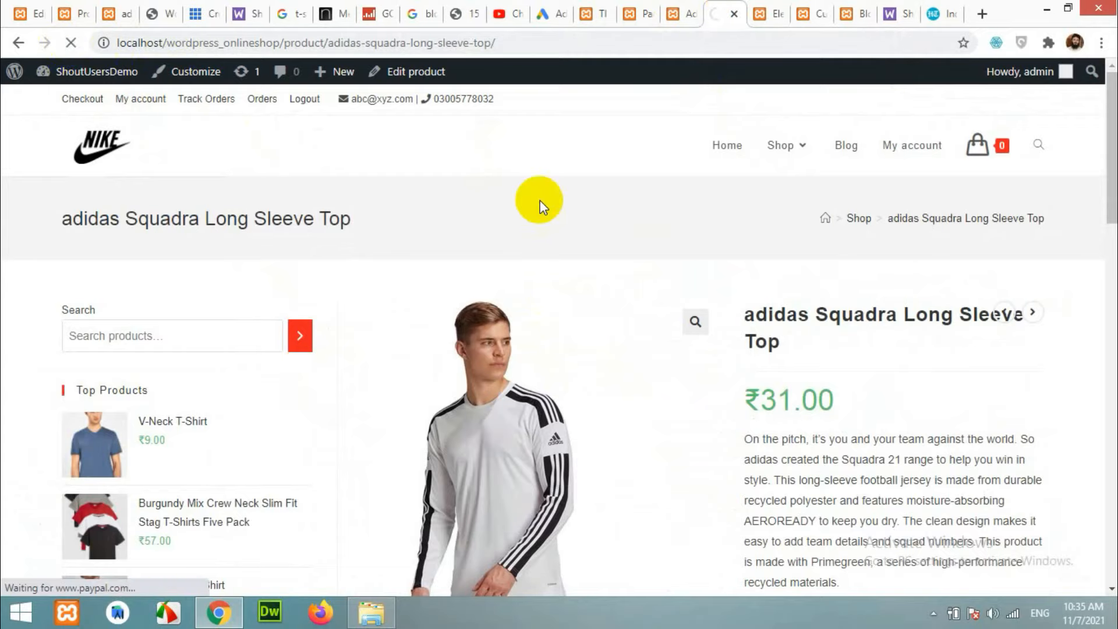
pyautogui.scroll(-10, 527, 326)
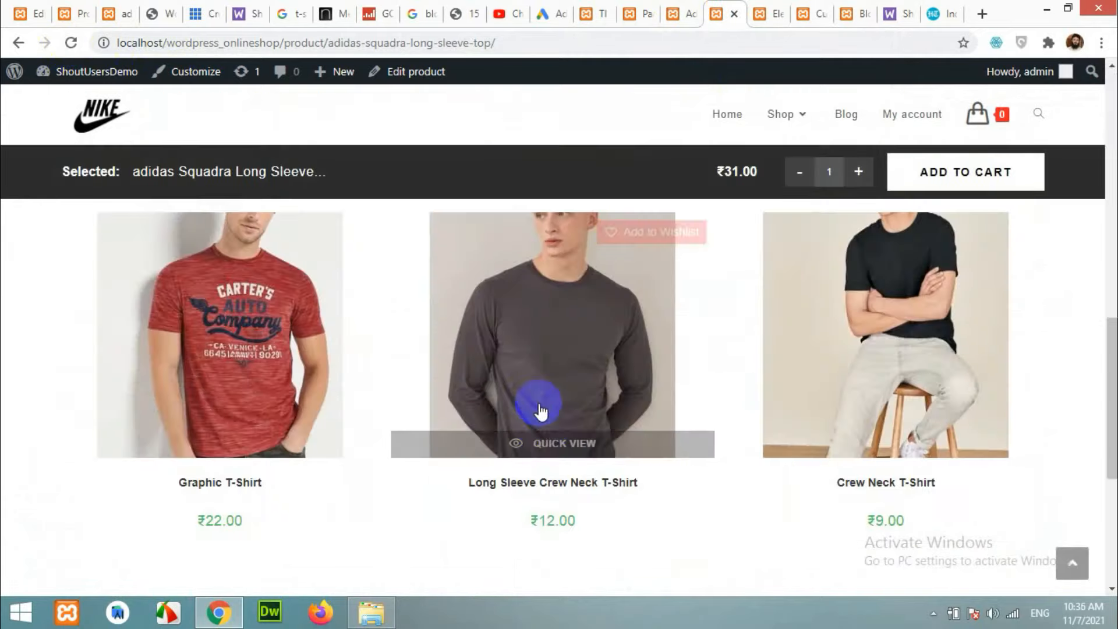
pyautogui.scroll(7, 542, 431)
pyautogui.click(549, 448)
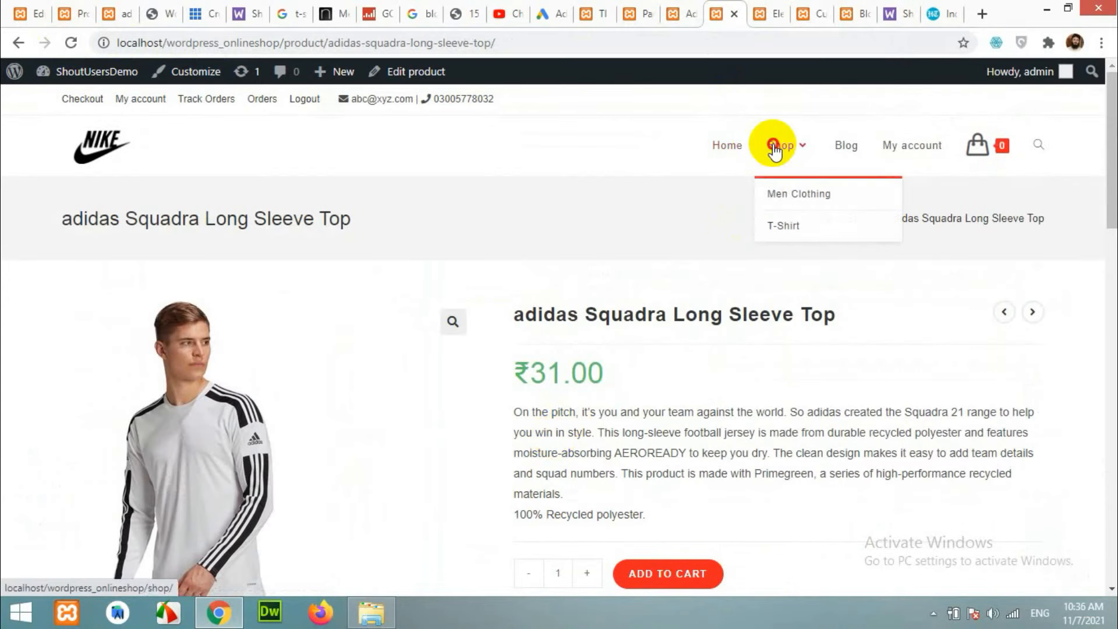
# Open the Shop listing, then the Men Clothing category from the Shop menu.
pyautogui.moveTo(758, 156)
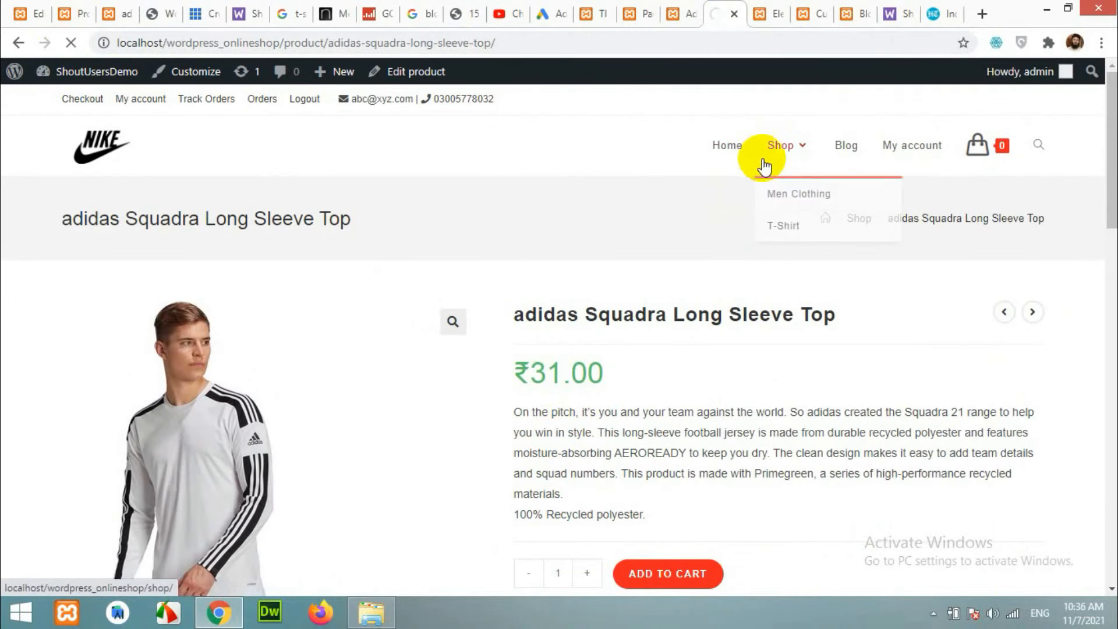
pyautogui.click(781, 137)
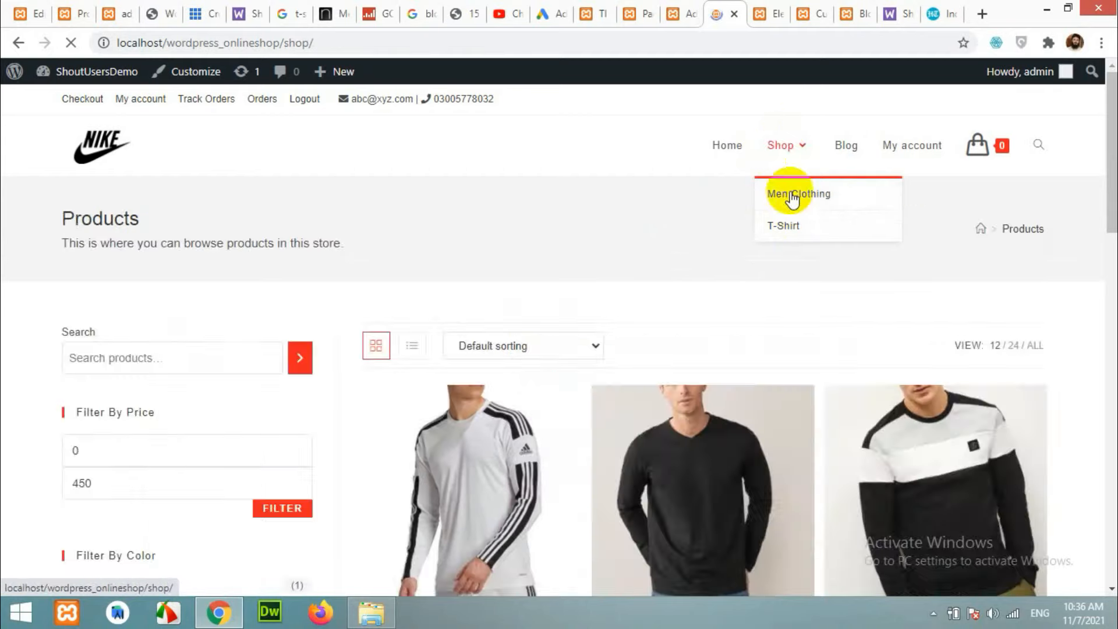
pyautogui.scroll(-8, 641, 350)
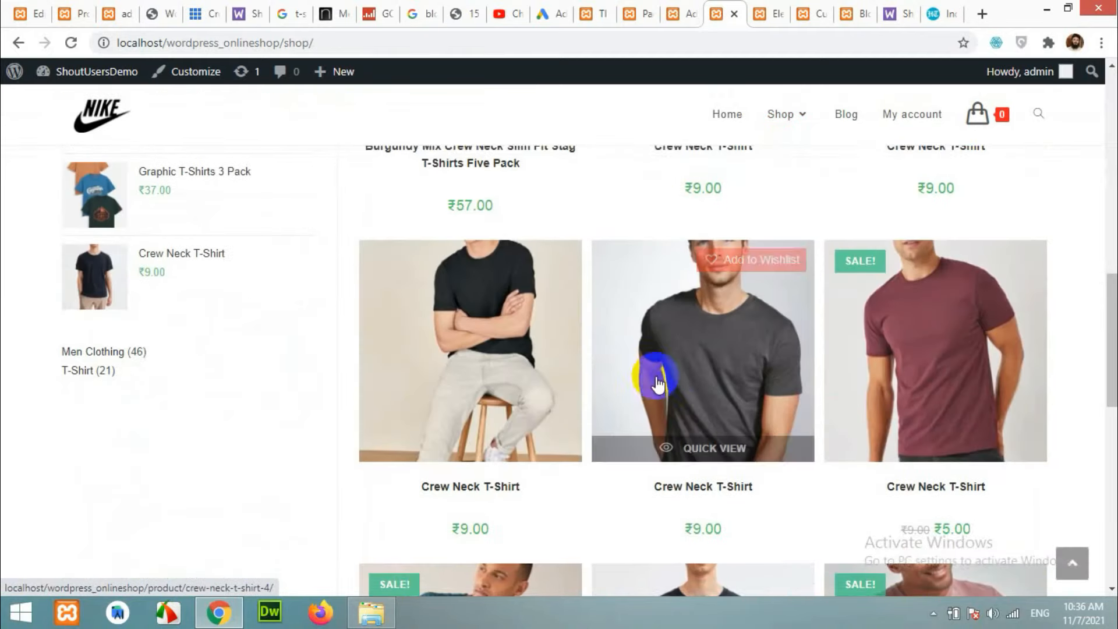
pyautogui.scroll(8, 655, 379)
pyautogui.moveTo(788, 145)
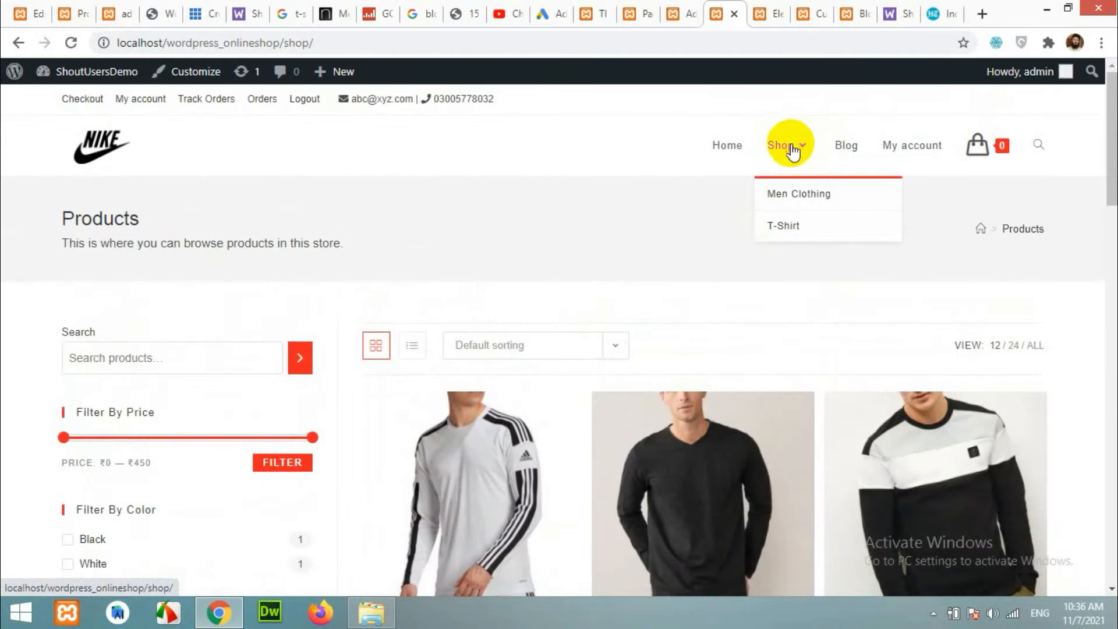
pyautogui.click(785, 198)
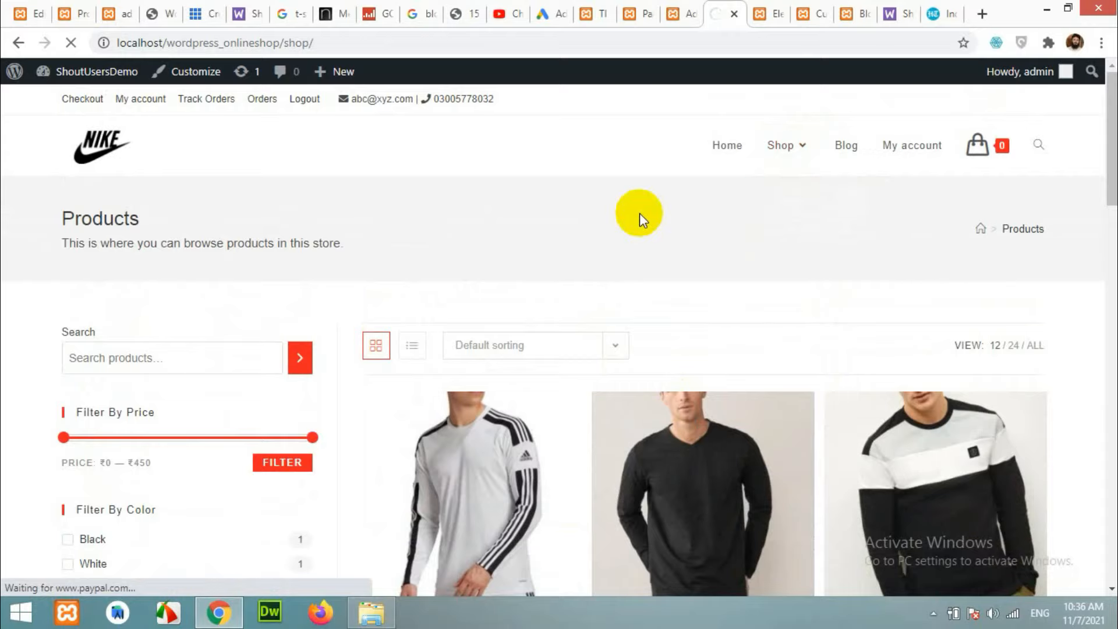
pyautogui.scroll(-6, 779, 456)
pyautogui.scroll(6, 768, 435)
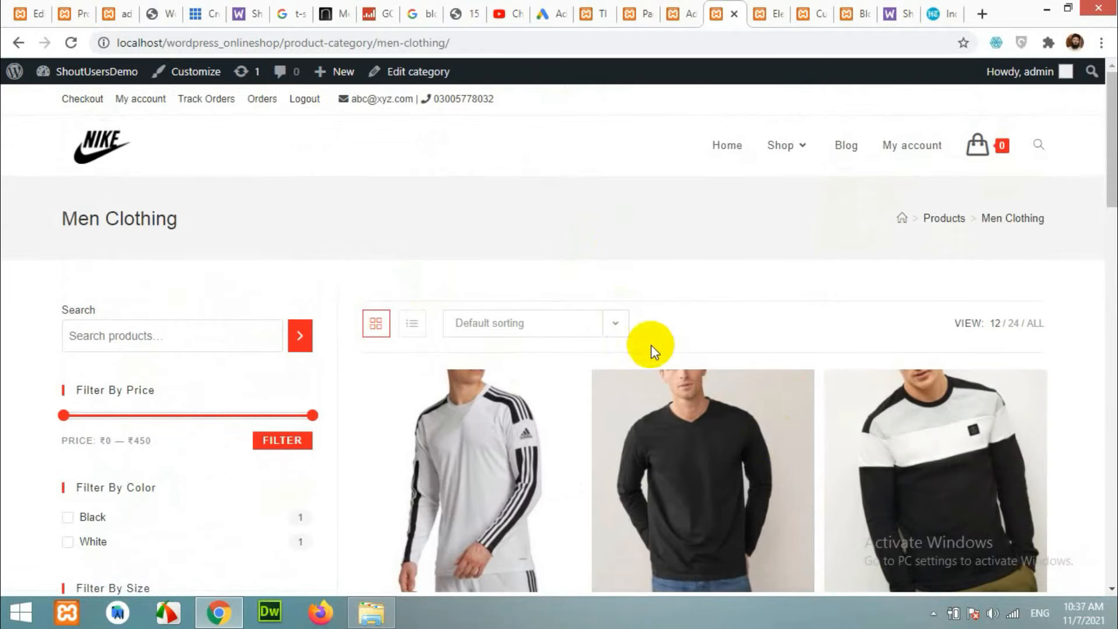
# Go to the home page via the NIKE logo and scroll down to the Free Shipping banners and Our News.
pyautogui.click(99, 140)
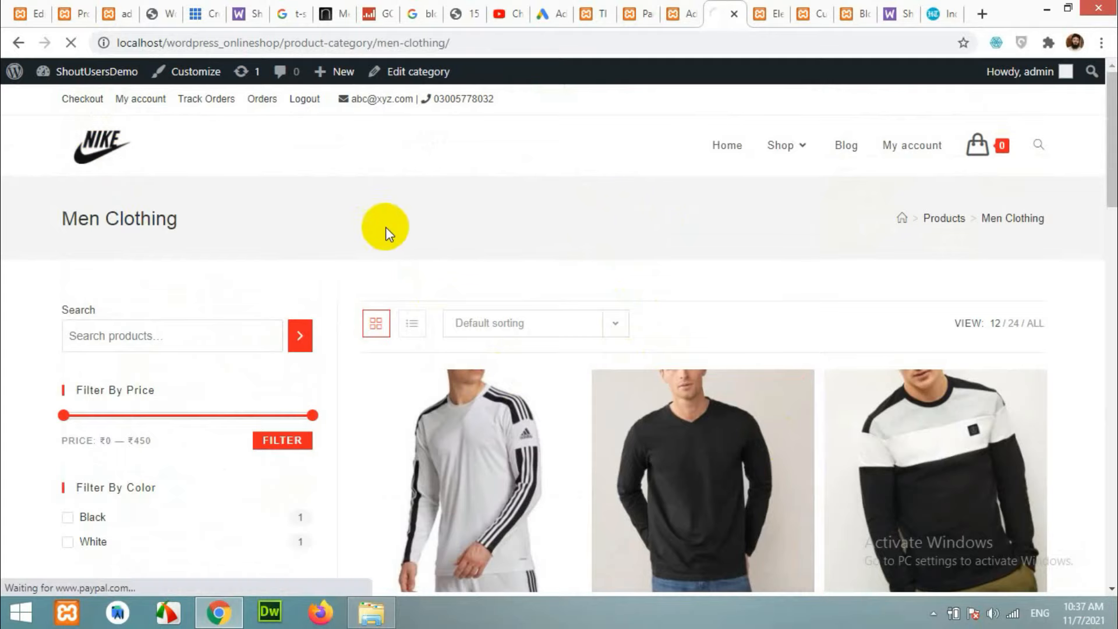
pyautogui.scroll(-3, 492, 271)
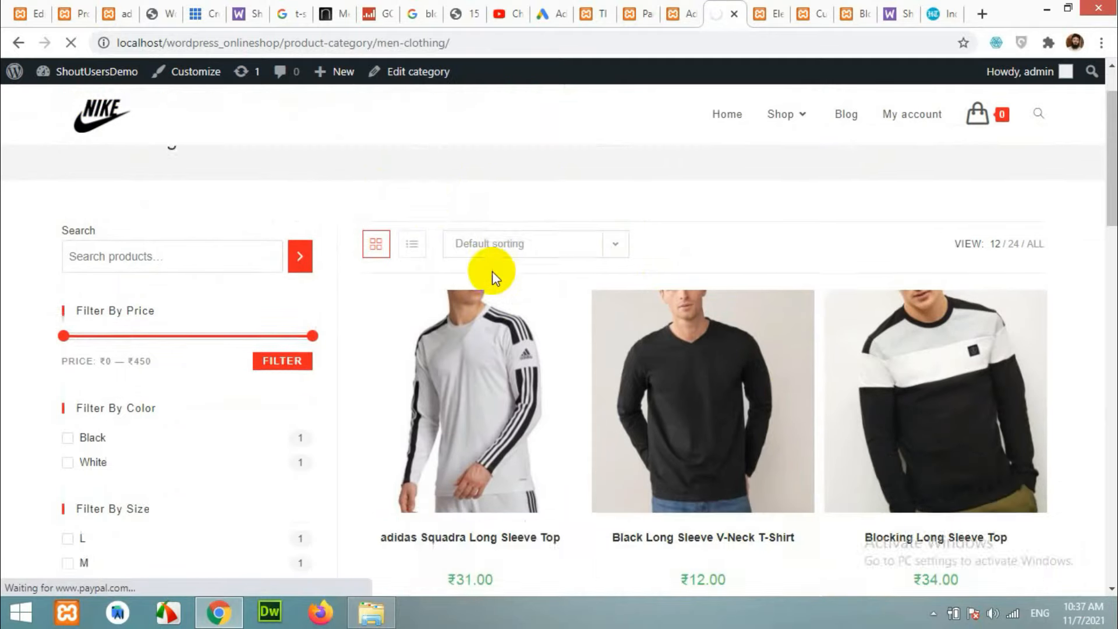
pyautogui.scroll(3, 536, 309)
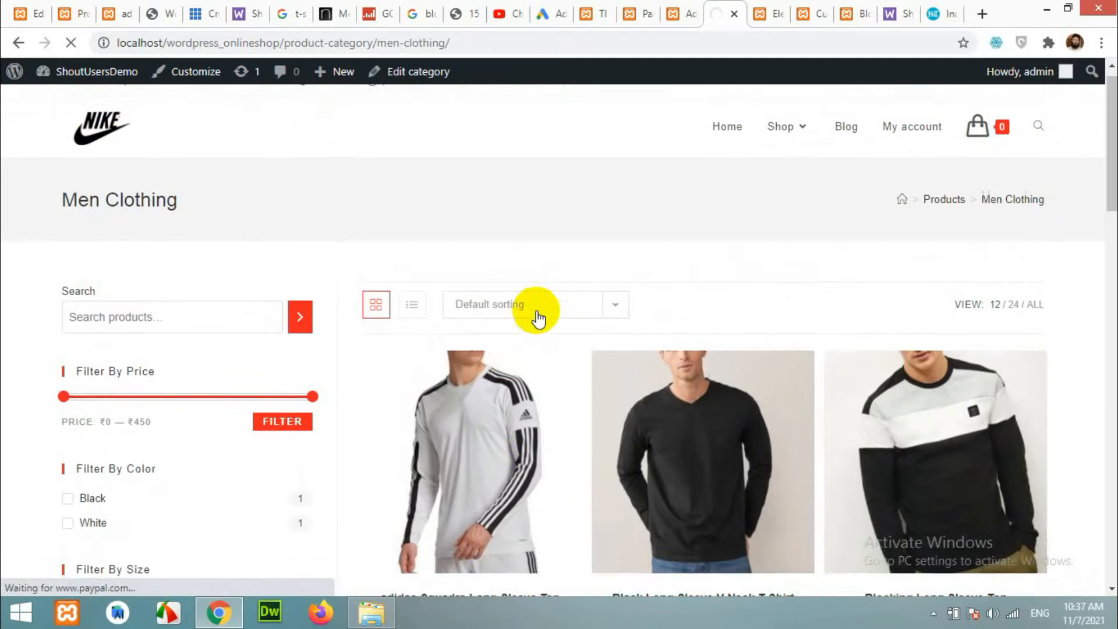
pyautogui.scroll(-10, 537, 313)
pyautogui.scroll(-12, 575, 326)
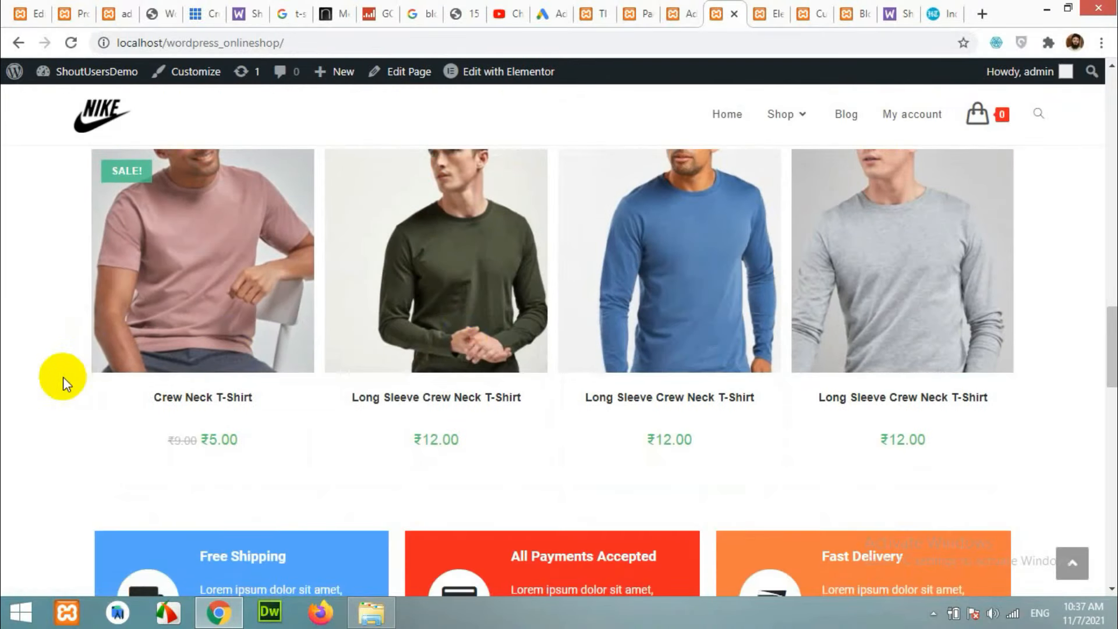
pyautogui.scroll(-3, 63, 376)
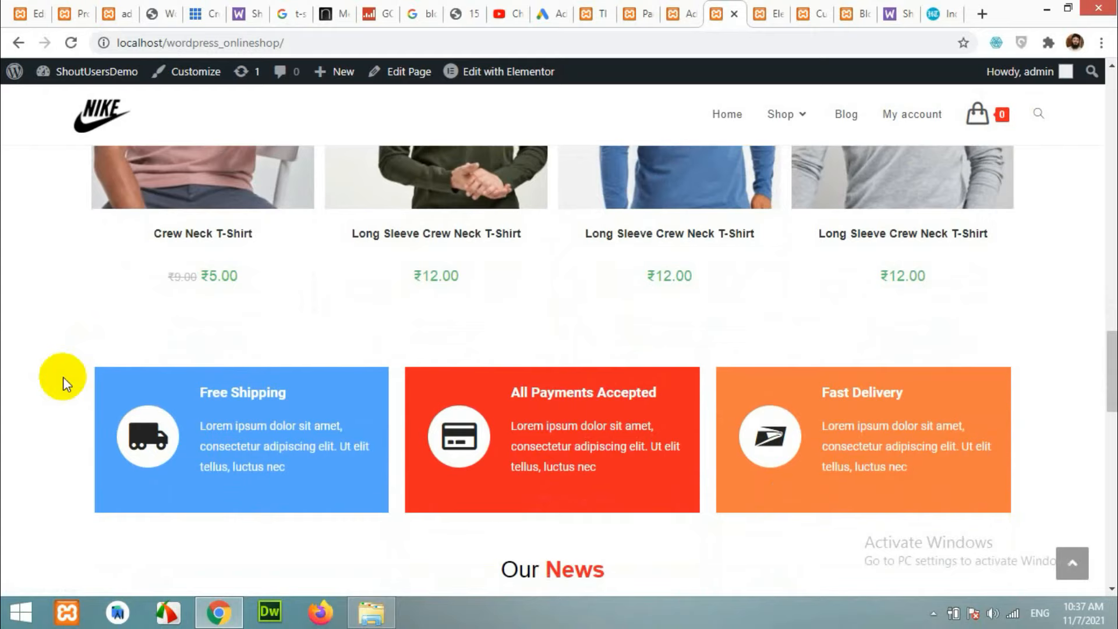
pyautogui.scroll(-3, 63, 377)
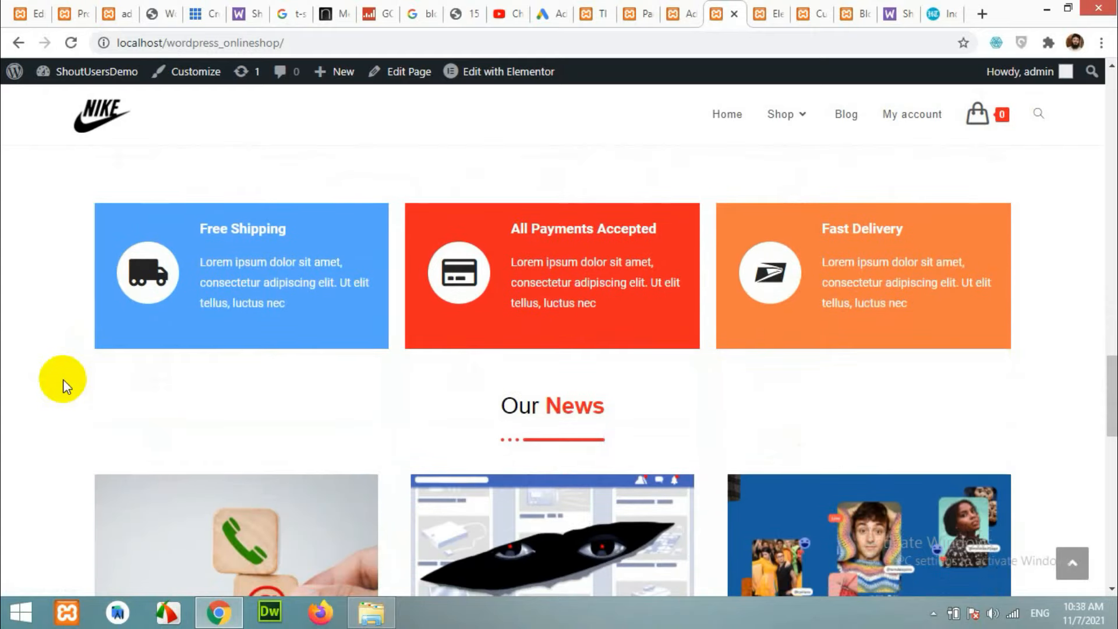